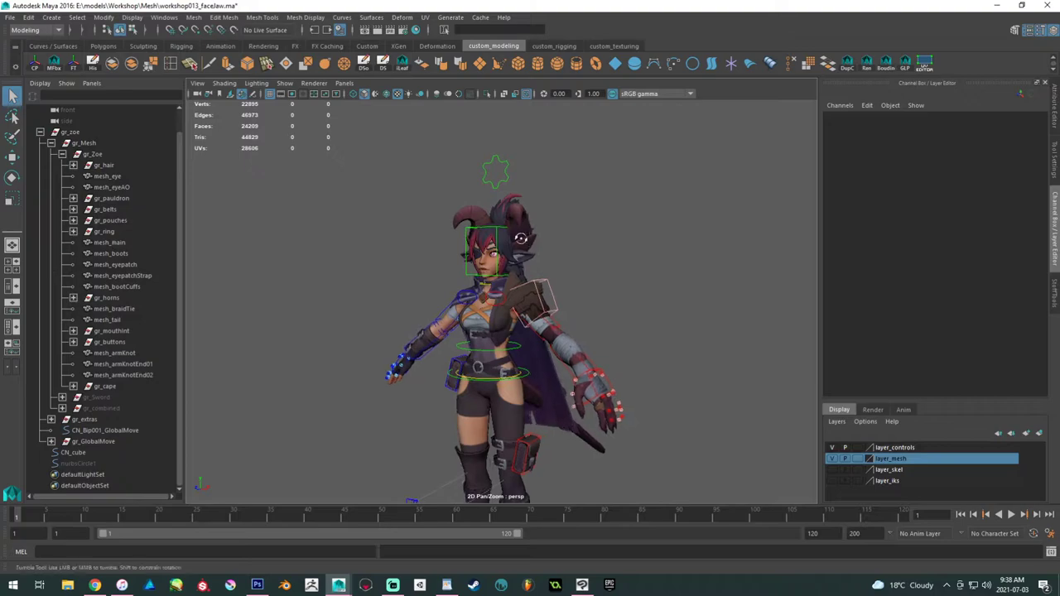
- Collapse the gr_zoe hierarchy and examine the character's head and face from several angles
middle_click_drag(512, 239, 518, 276, "alt")
right_click_drag(520, 279, 563, 318, "alt")
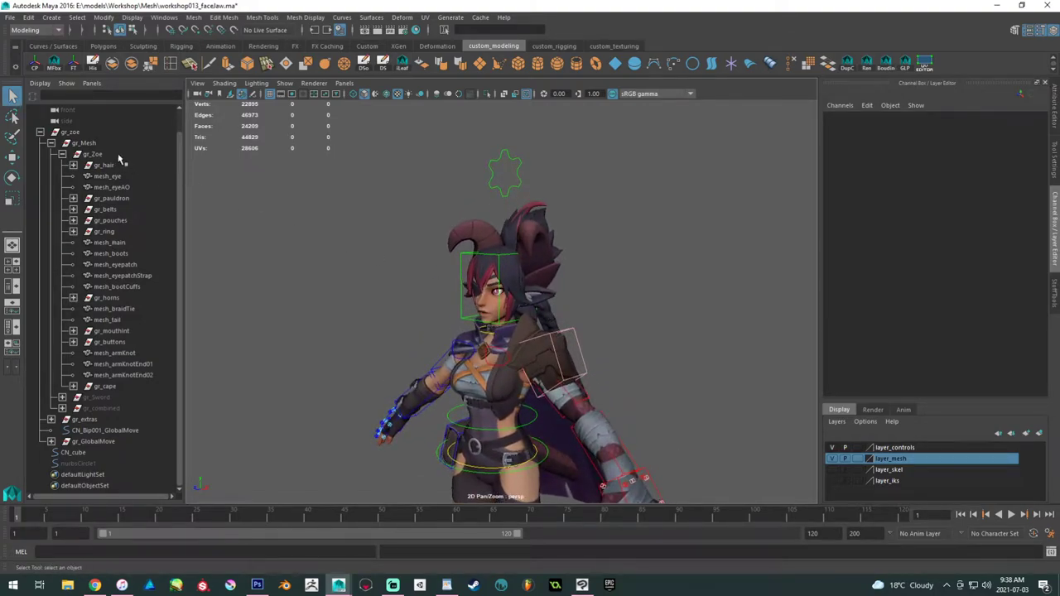
left_click(39, 131)
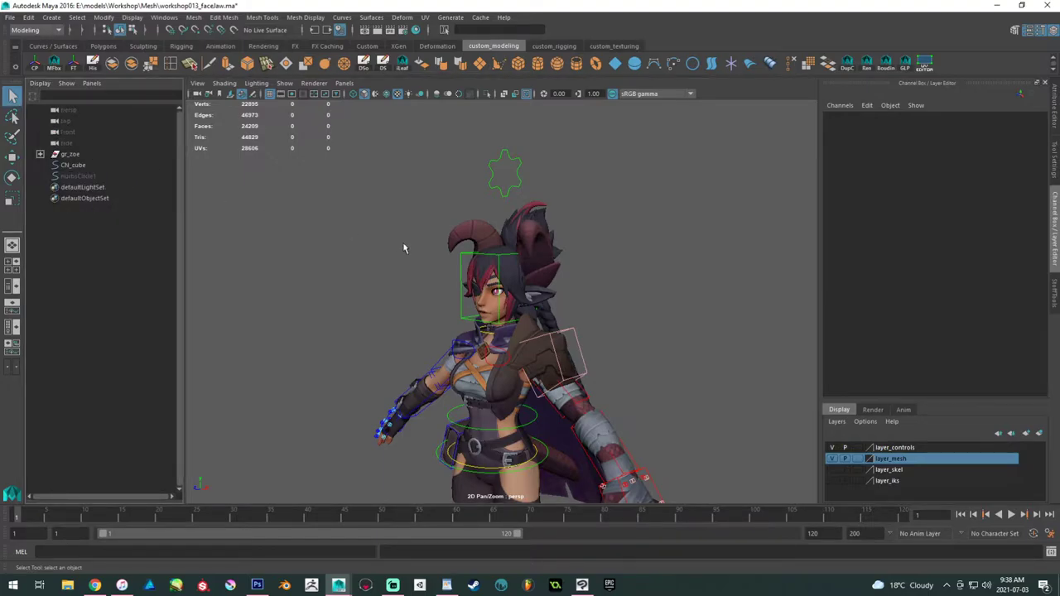
left_click_drag(344, 245, 377, 248, "alt")
right_click_drag(376, 248, 502, 381, "alt")
left_click_drag(502, 381, 404, 341, "alt")
middle_click_drag(404, 341, 405, 324, "alt")
right_click_drag(405, 324, 438, 331, "alt")
left_click_drag(437, 331, 267, 318, "alt")
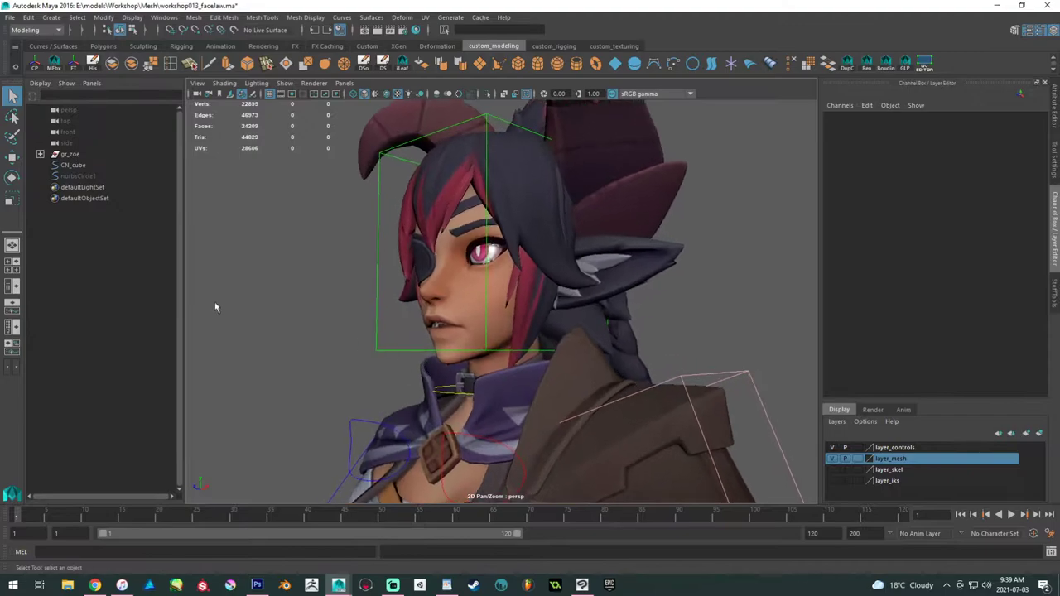
left_click_drag(319, 270, 350, 270, "alt")
right_click_drag(351, 270, 318, 247, "alt")
left_click_drag(319, 247, 315, 246, "alt")
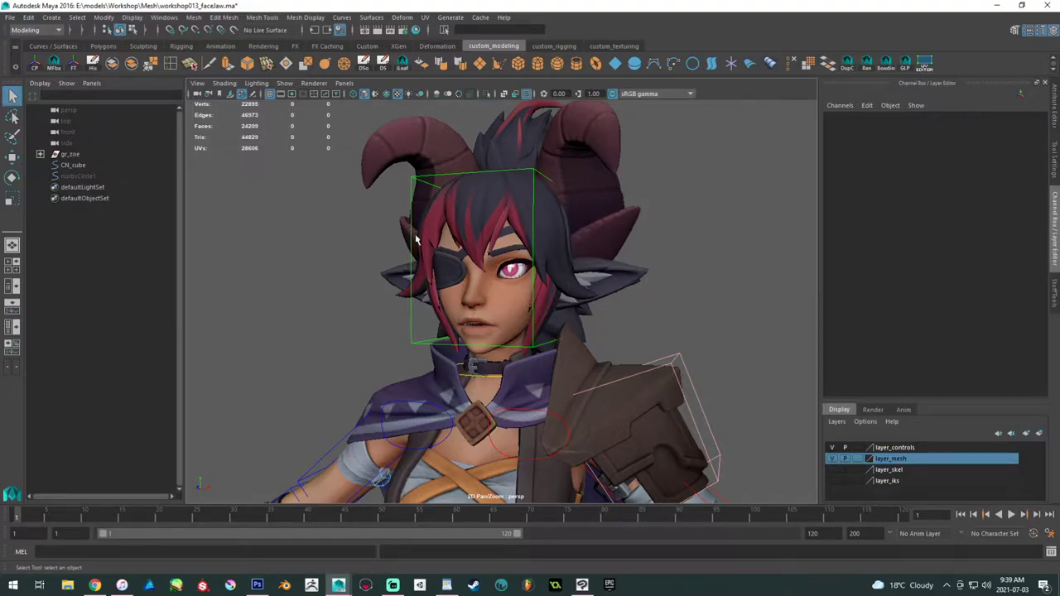
left_click_drag(325, 219, 277, 207, "alt")
- Enlarge the side view framed on the character's head and bring up the custom rigging tools
left_click(12, 266)
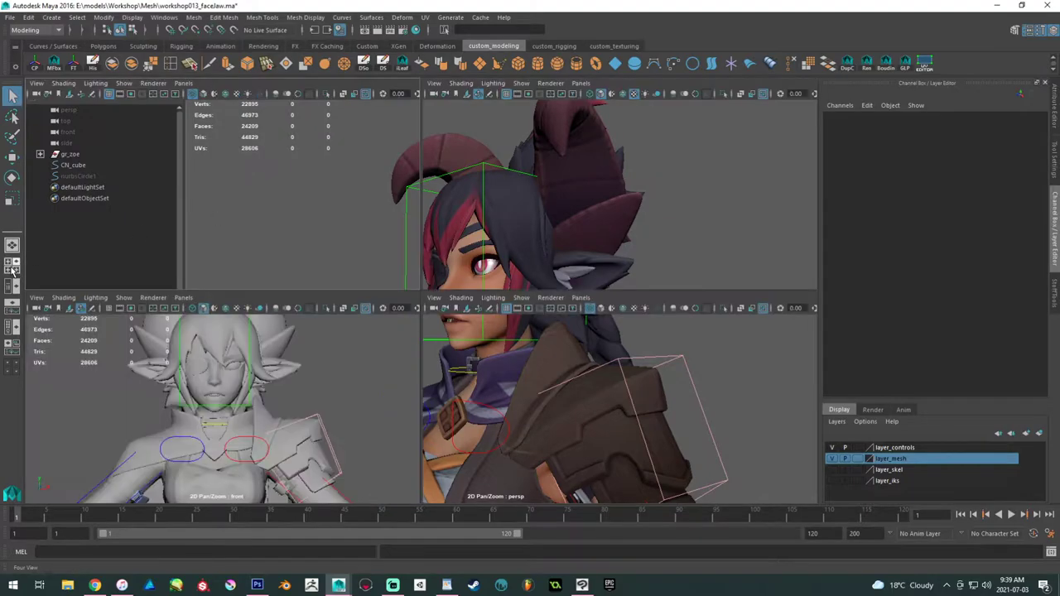
scroll(575, 426, "down", 3)
scroll(575, 426, "up", 1)
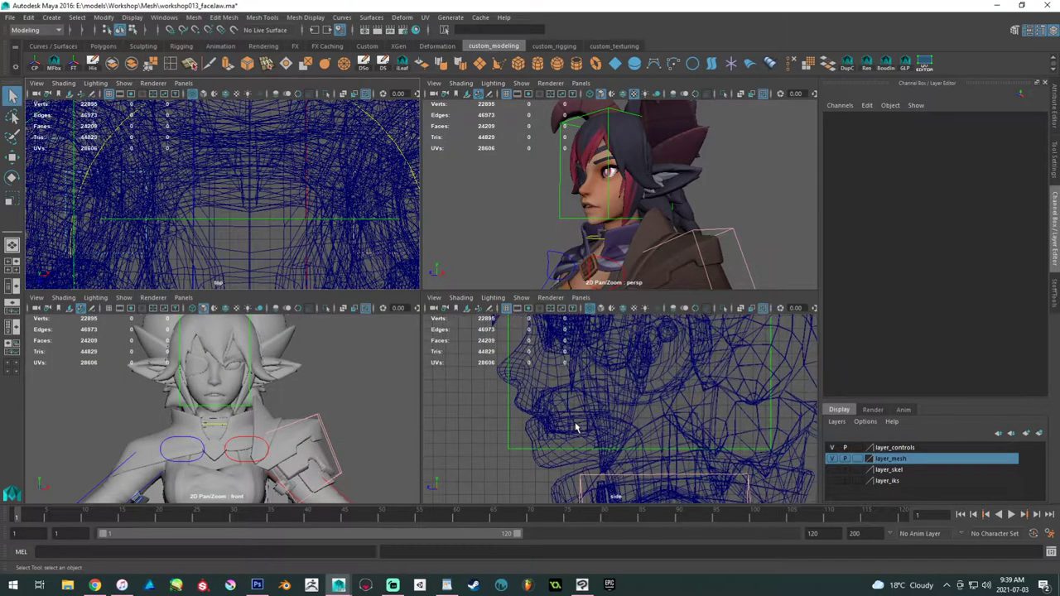
key("space")
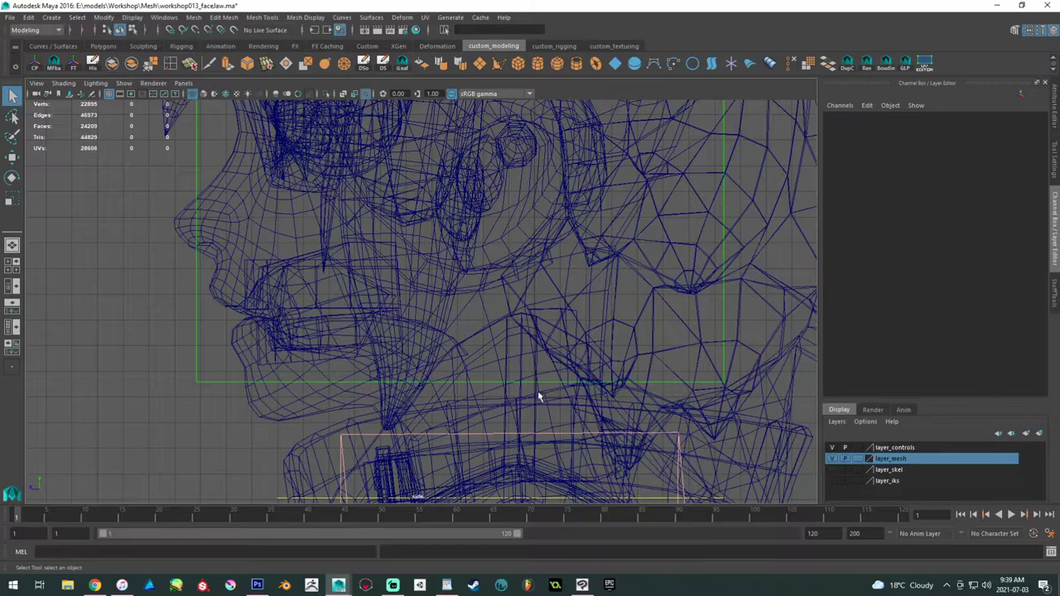
scroll(539, 392, "down", 5)
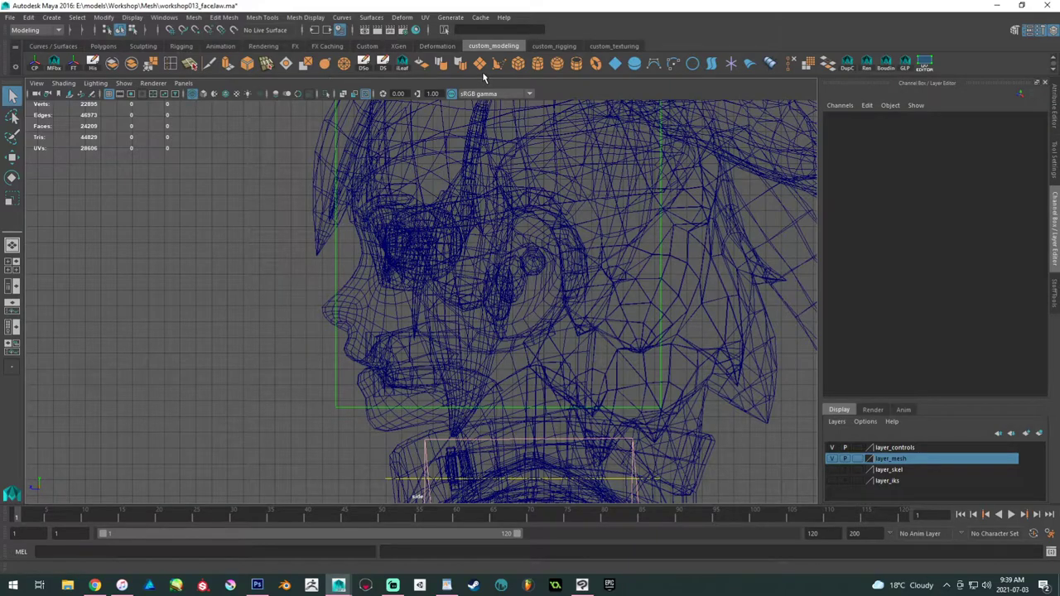
left_click(566, 47)
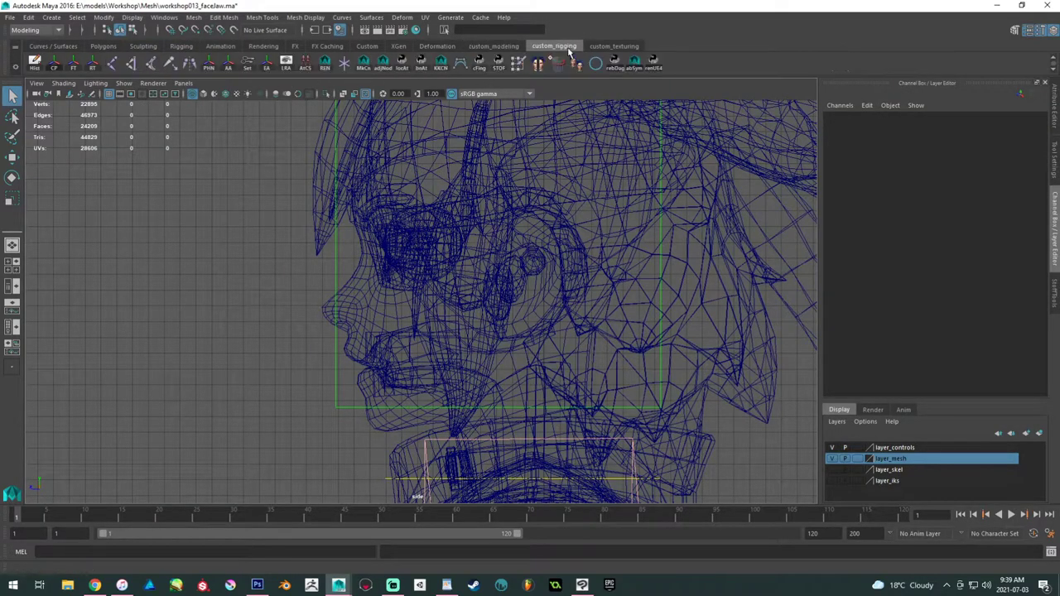
left_click(113, 63)
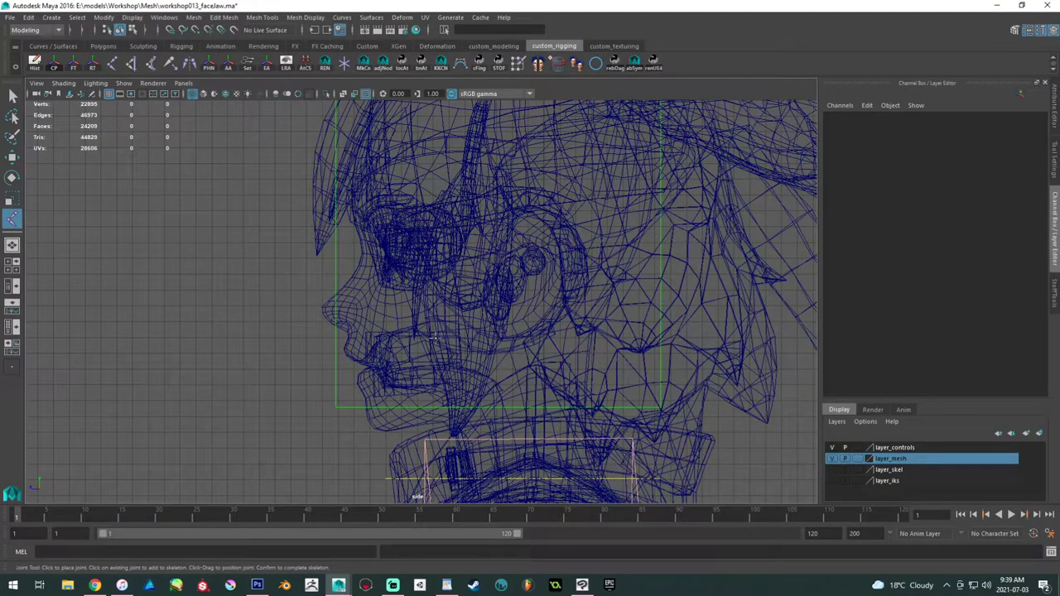
key("w")
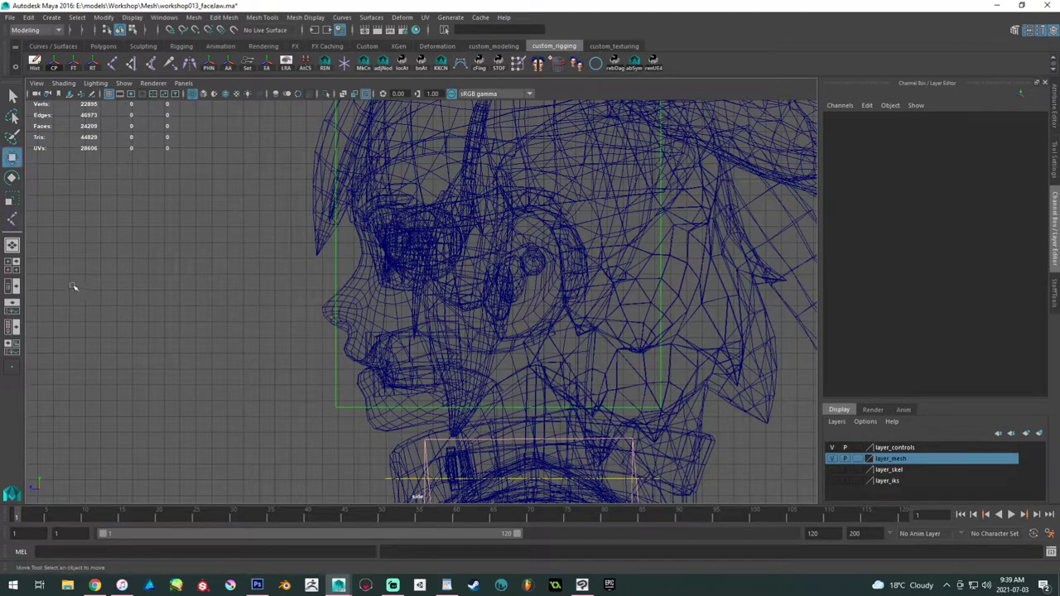
- Hide the gr_hair group inside the gr_Zoe mesh hierarchy
left_click(14, 263)
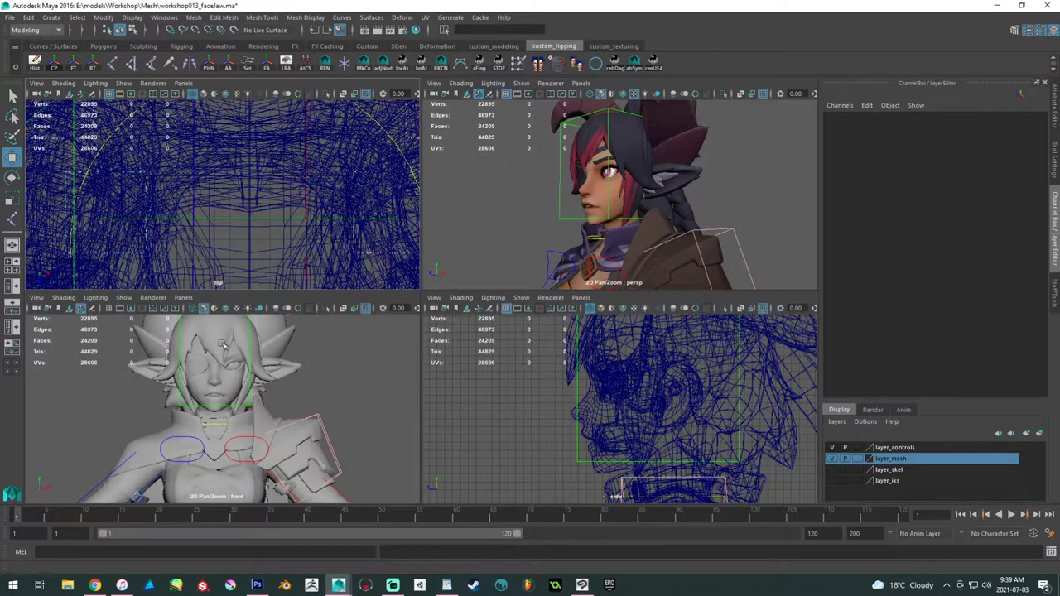
left_click(29, 281)
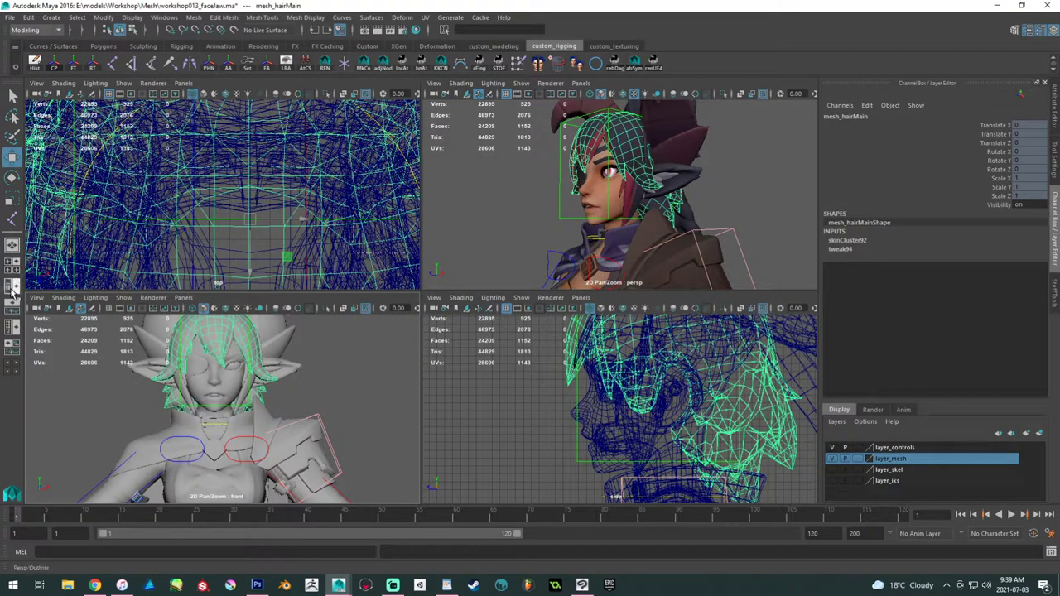
left_click(13, 285)
left_click(40, 154)
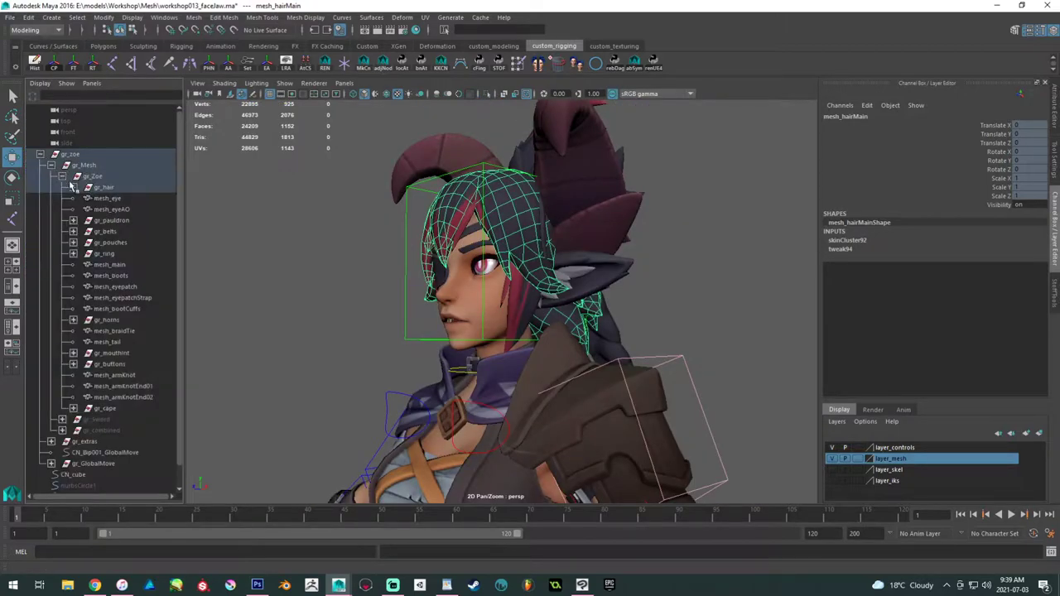
left_click(106, 188)
key("ctrl+h")
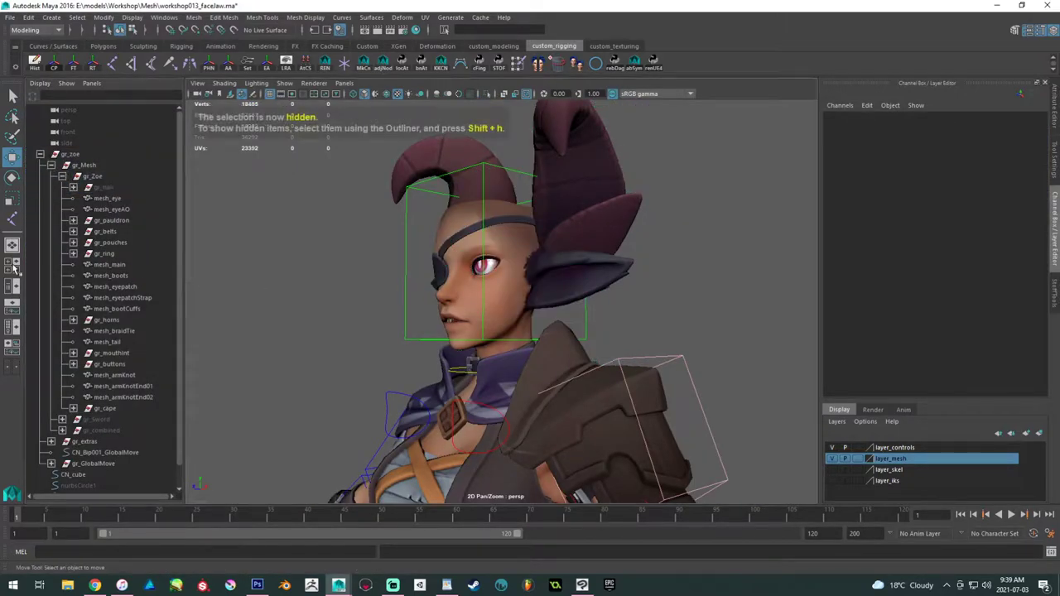
- In the enlarged side view, place a root joint at the jaw hinge near the ear, at about Y 162.99, Z 3.61
left_click(12, 268)
key("space")
key("space")
scroll(539, 372, "up", 5)
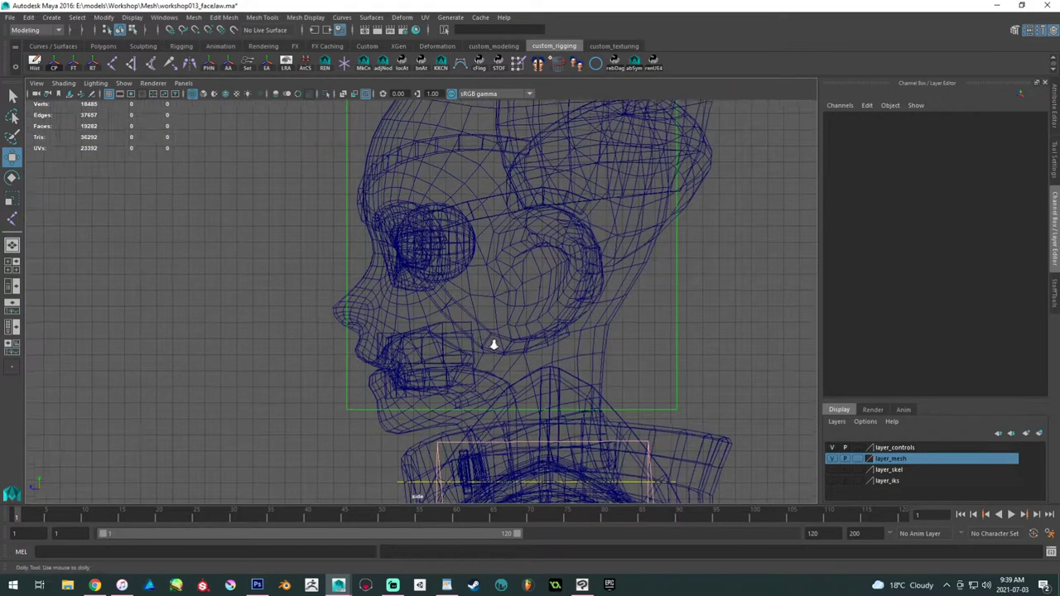
left_click(116, 65)
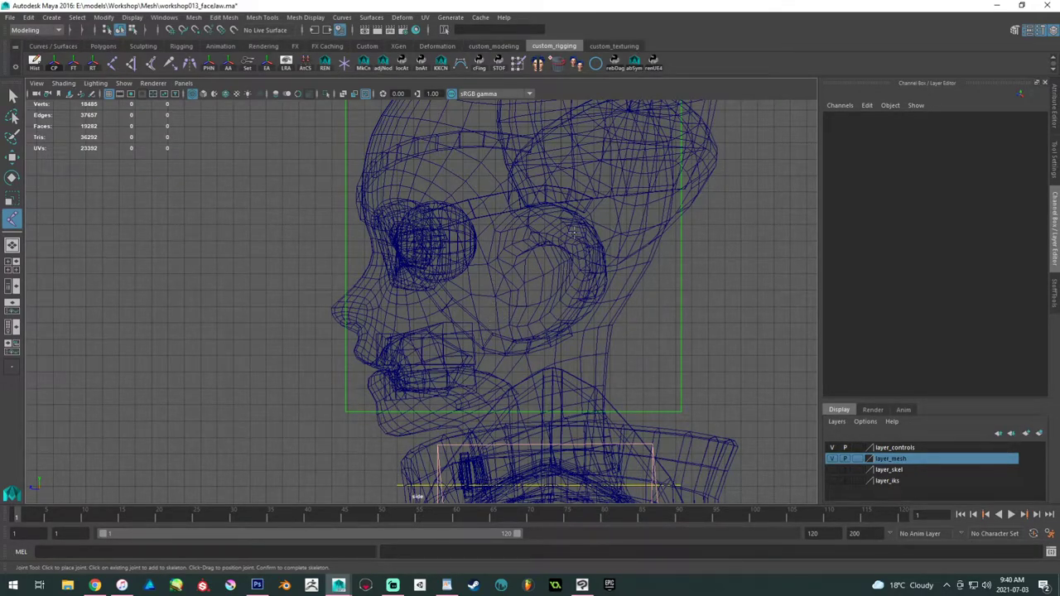
left_click(500, 324)
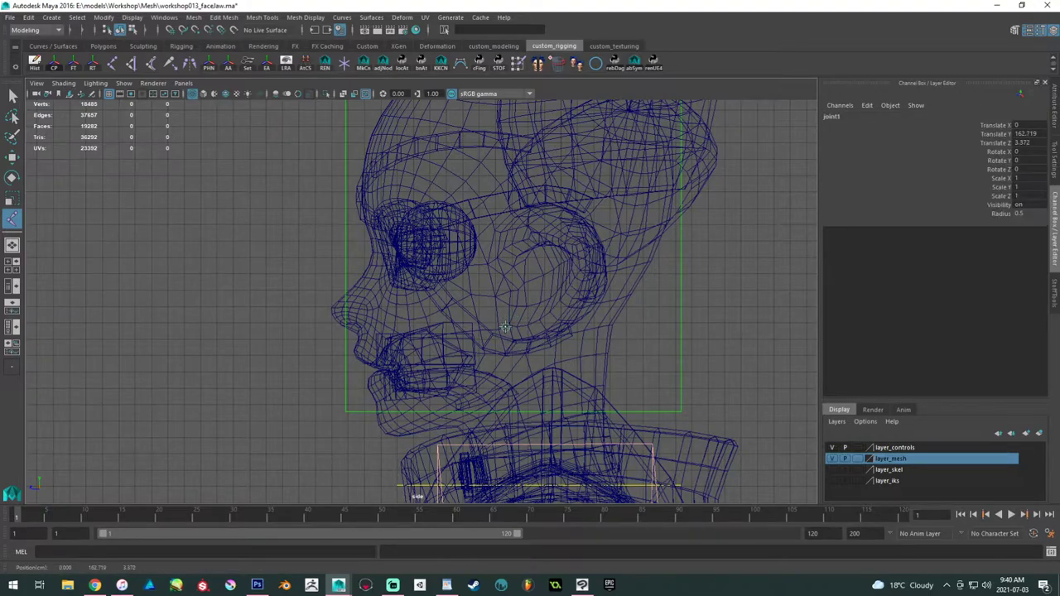
left_click_drag(503, 327, 501, 323)
- Complete the chain with a second joint in front of the face and move that joint to the chin, about 6.72, -5.98 from its parent
left_click(314, 322)
key("Return")
key("w")
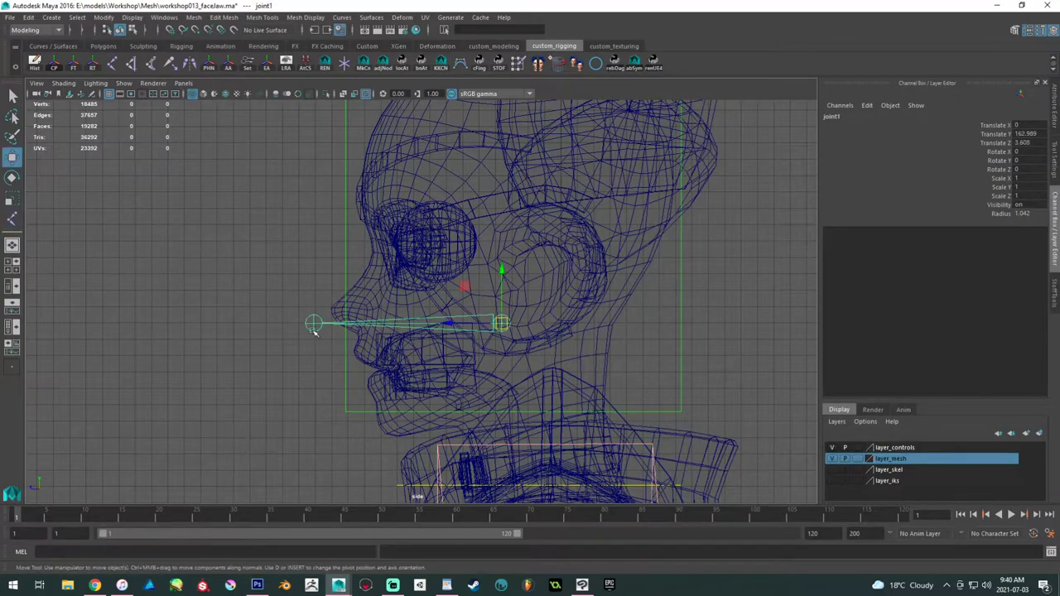
left_click(314, 326)
middle_click_drag(277, 287, 354, 383)
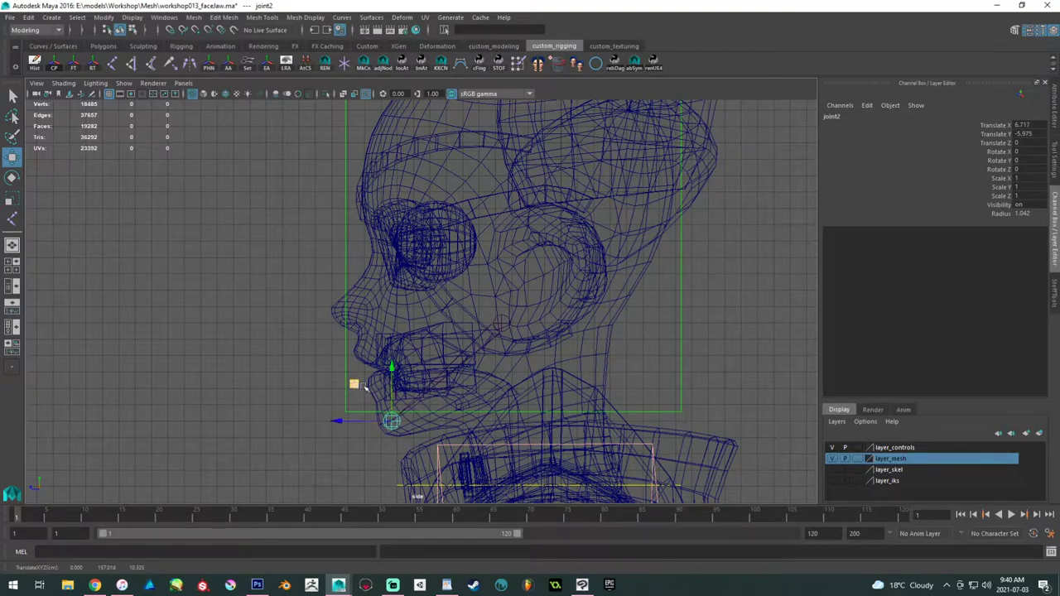
- Try a small rotation of the jaw's root joint and undo it
left_click(498, 334)
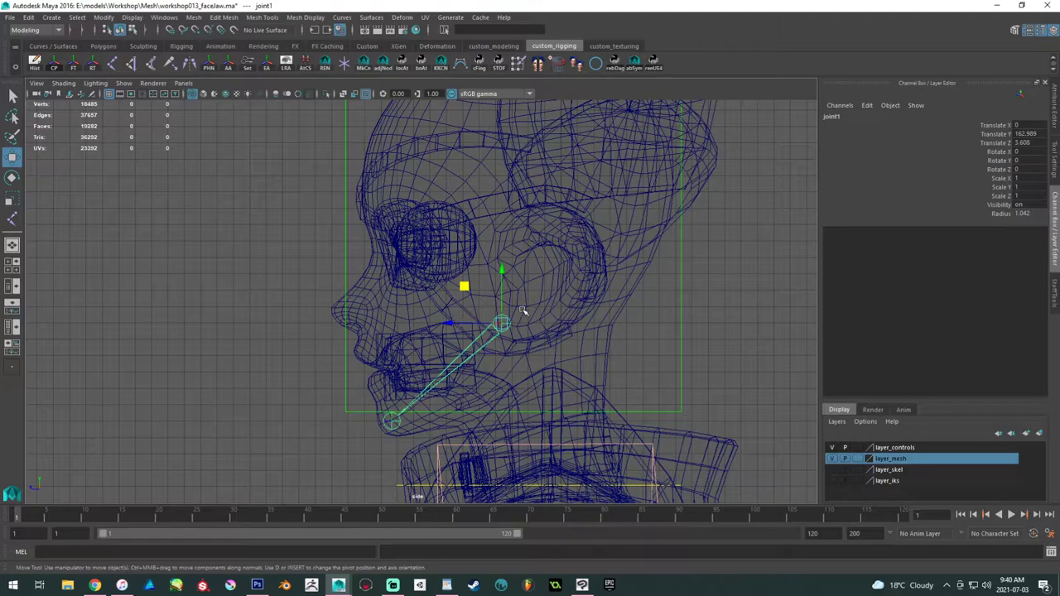
key("e")
left_click_drag(476, 324, 488, 323)
key("ctrl+z")
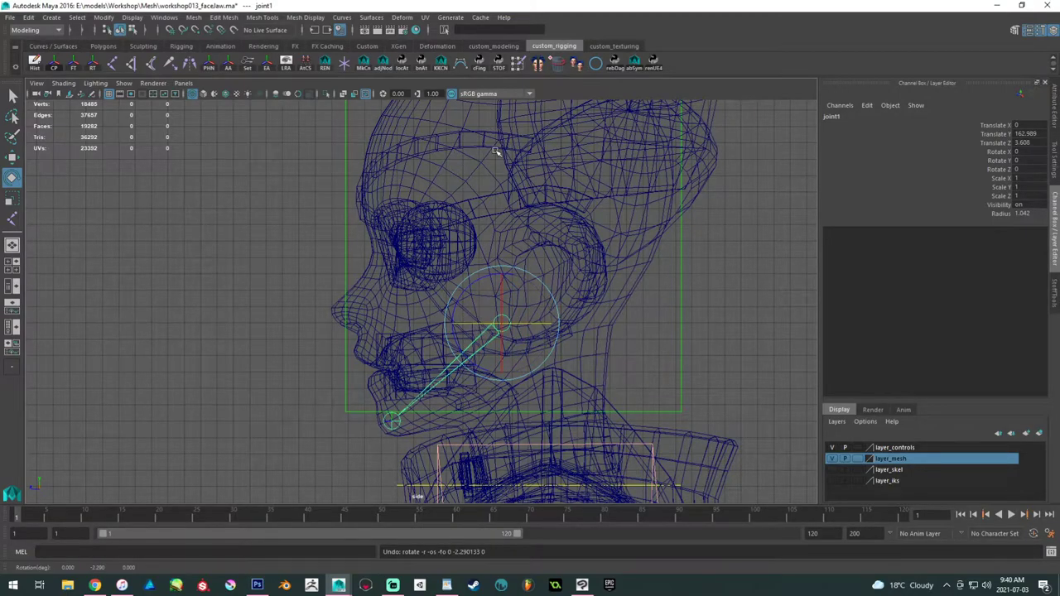
key("w")
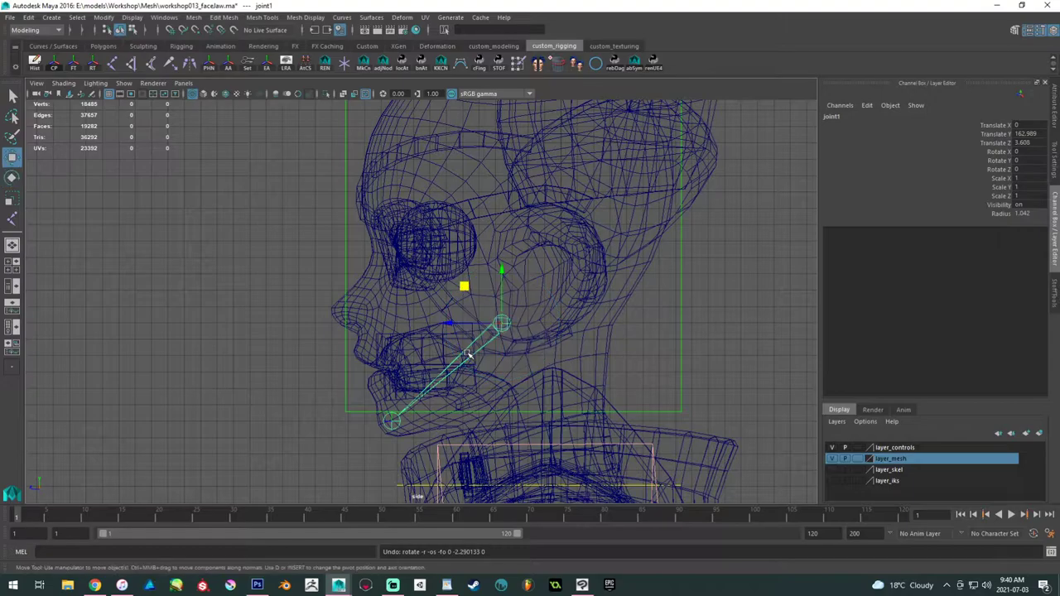
- Show layer_skel briefly to compare the jaw joints with the existing skeleton, and hide the layer again
middle_click_drag(252, 300, 324, 287, "alt")
scroll(229, 295, "down", 1)
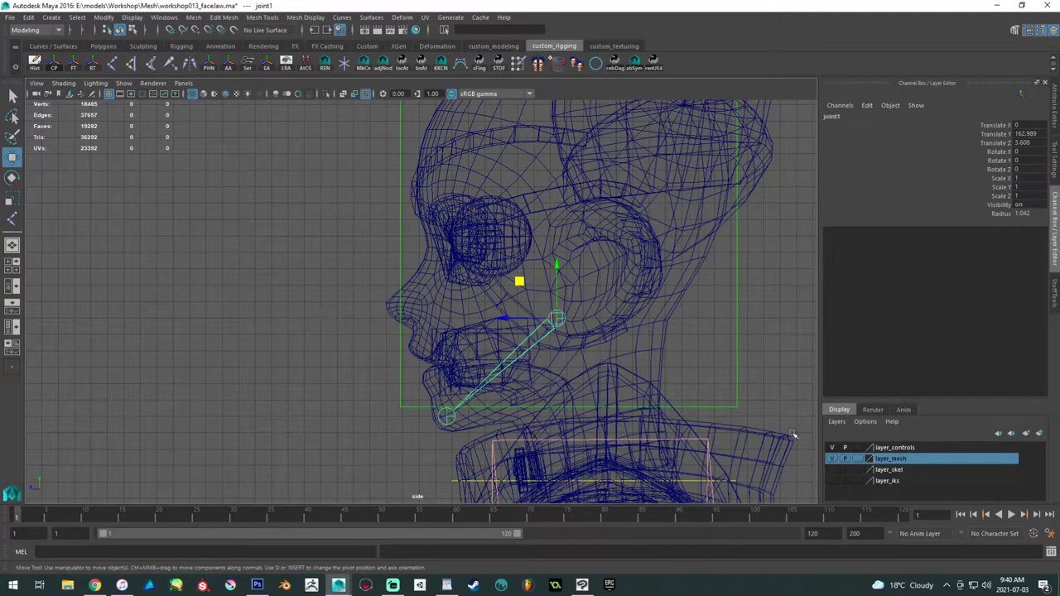
left_click(832, 470)
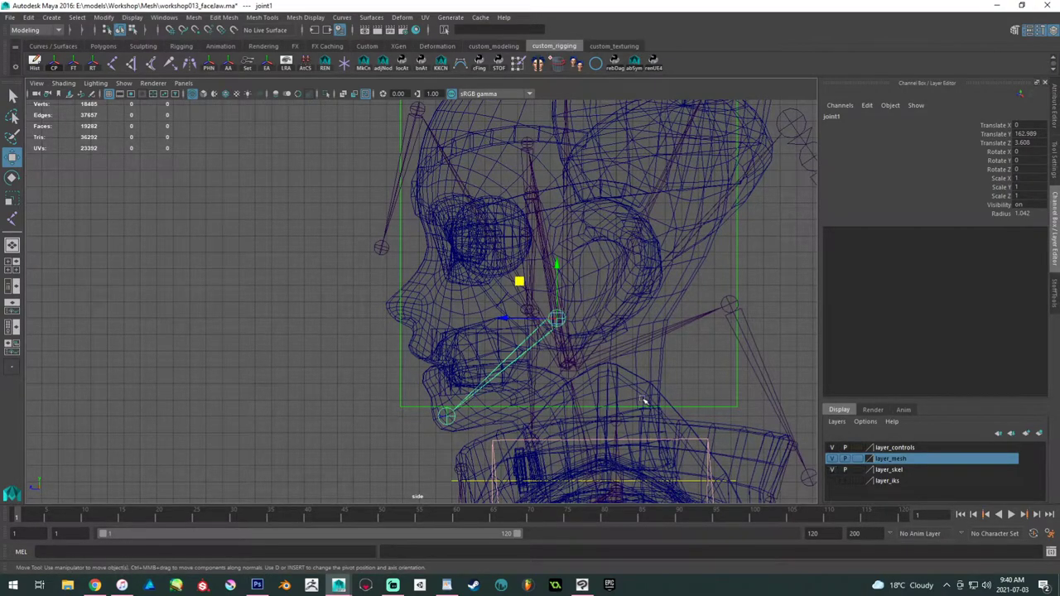
left_click(835, 469)
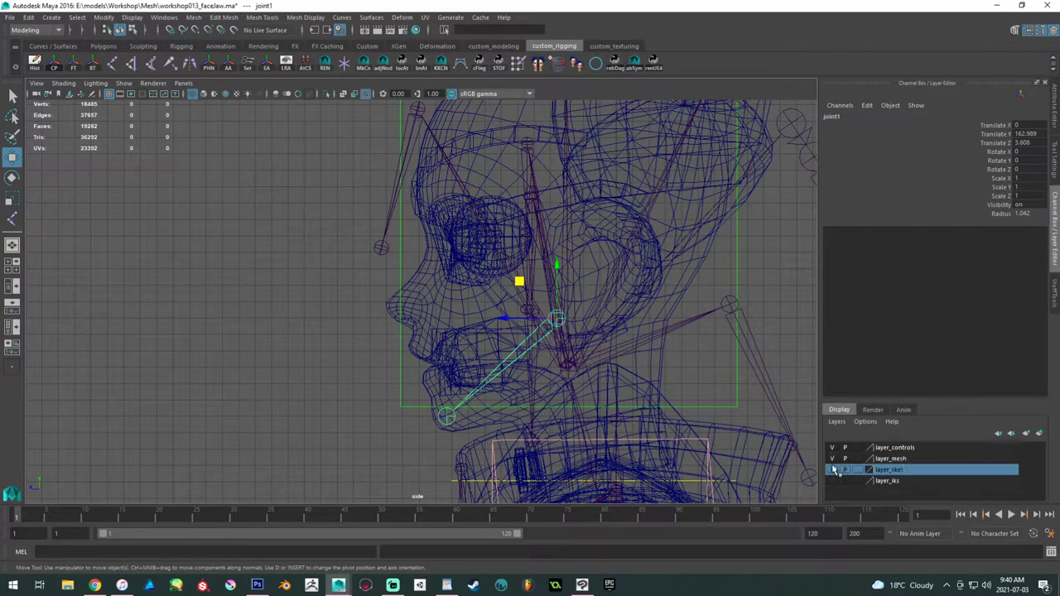
left_click(832, 469)
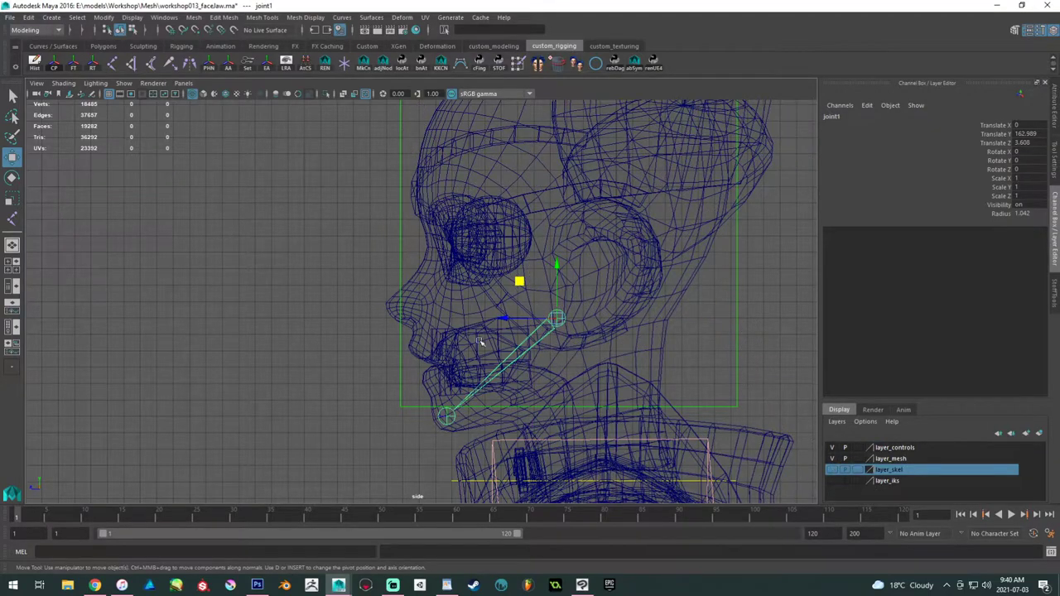
middle_click_drag(438, 327, 395, 340, "alt")
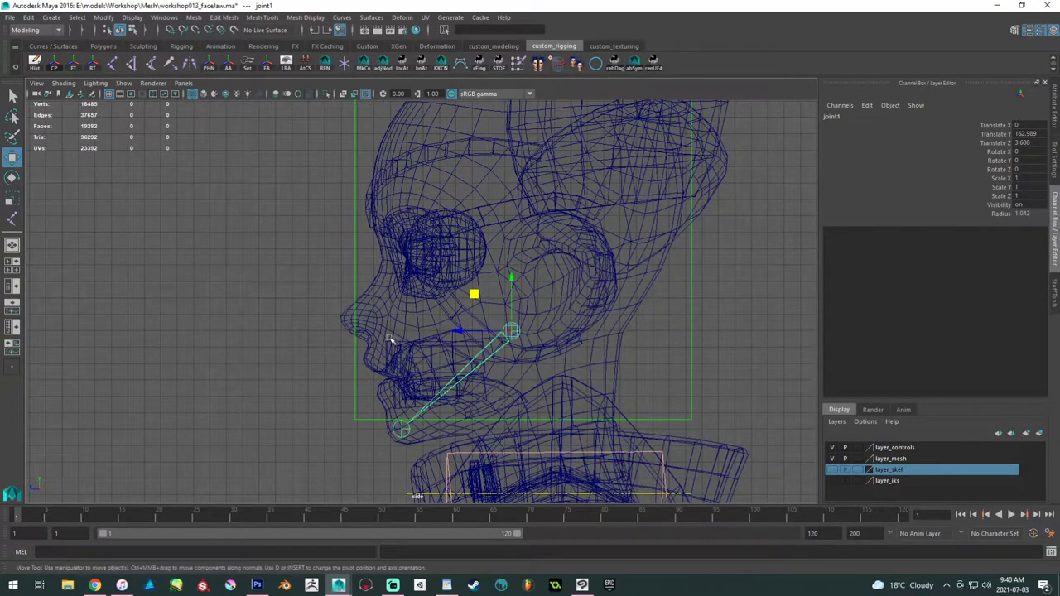
- Rename the jaw's root joint to Bip001_Jaw
left_click(392, 340)
middle_click_drag(313, 354, 298, 275, "alt")
right_click_drag(298, 276, 187, 265, "alt")
right_click_drag(253, 258, 369, 318, "alt")
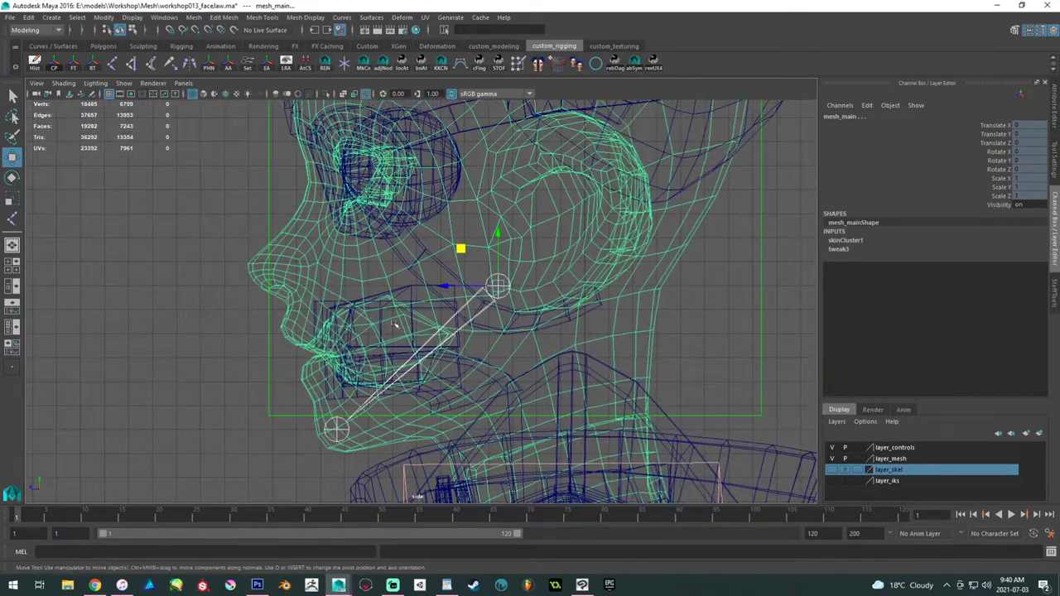
left_click(447, 342)
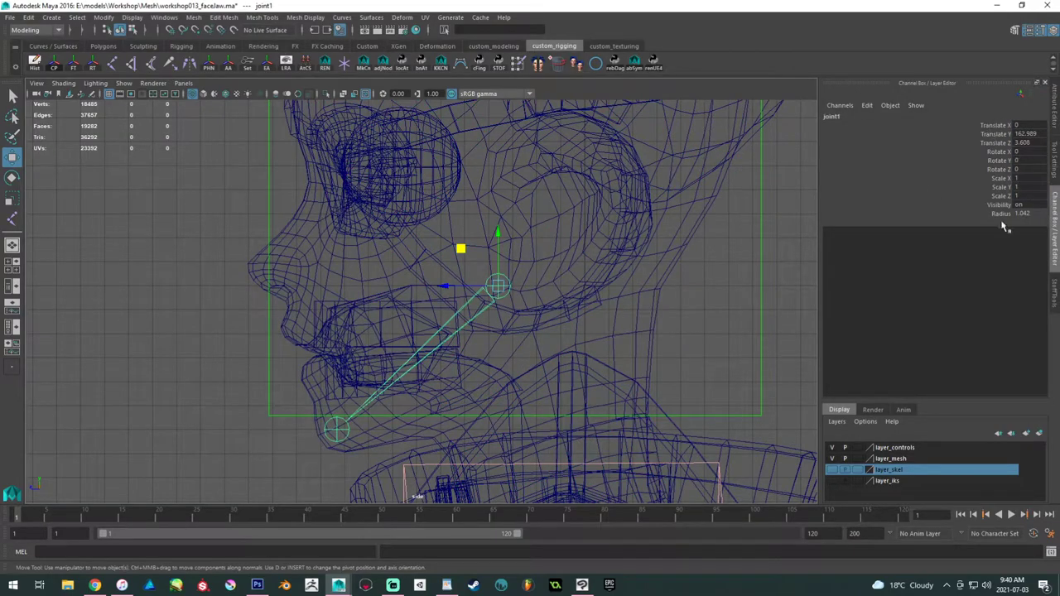
double_click(858, 117)
type("B")
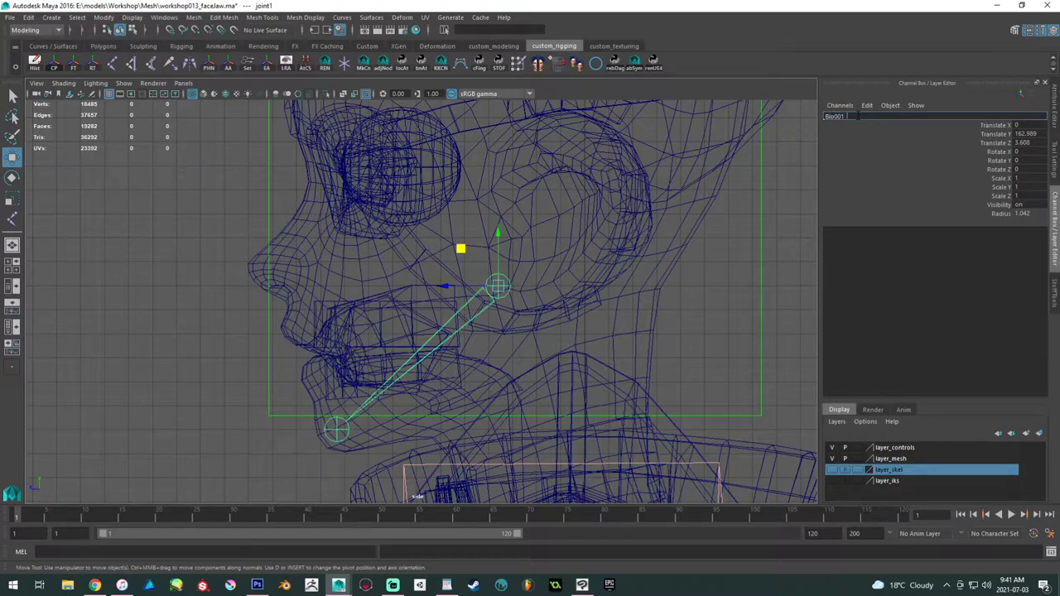
type("ip001_Jaw")
key("Return")
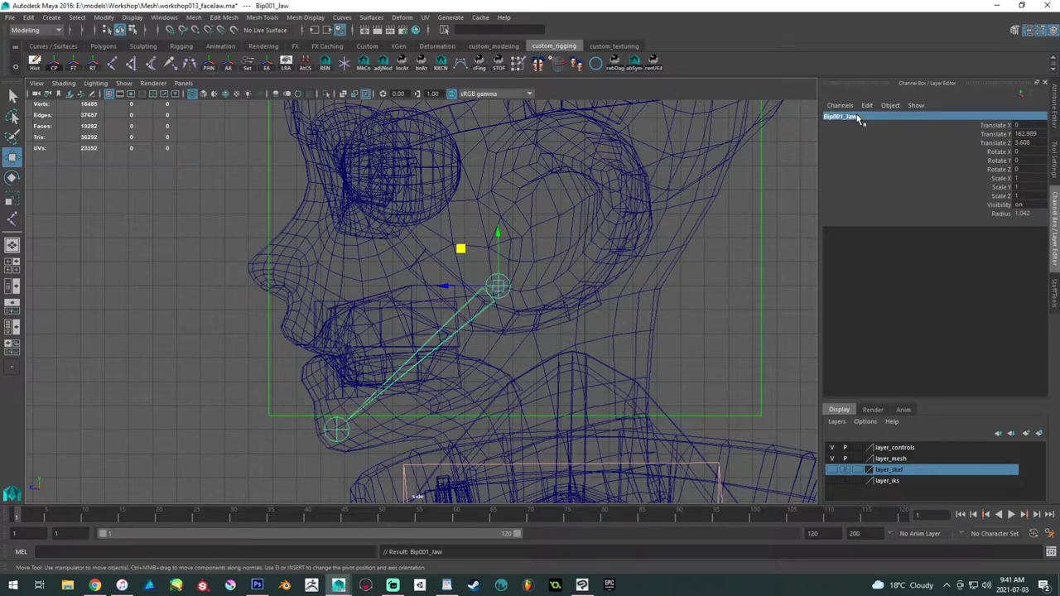
- Rename the chin end joint to Bip001_Chin and save the scene
double_click(858, 117)
key("ctrl+c")
left_click(348, 425)
left_click(909, 117)
key("ctrl+v")
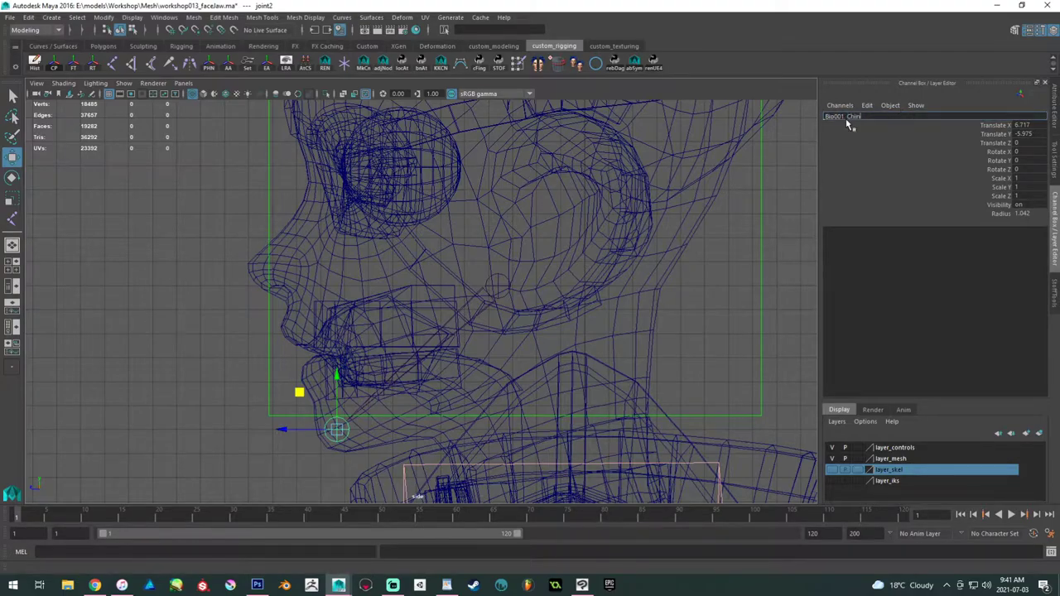
key("Return")
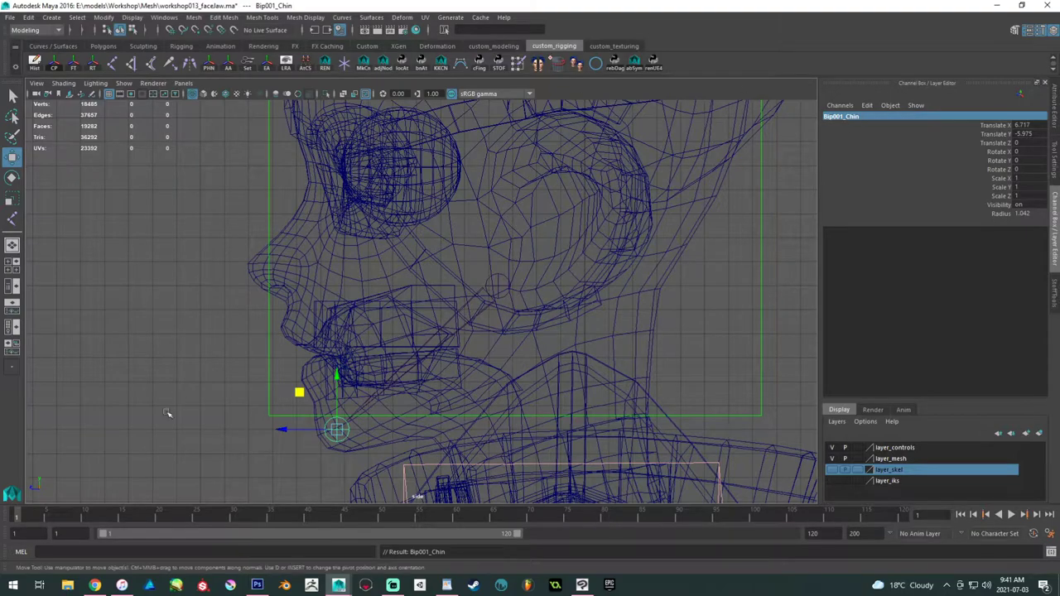
left_click(162, 413)
key("ctrl+s")
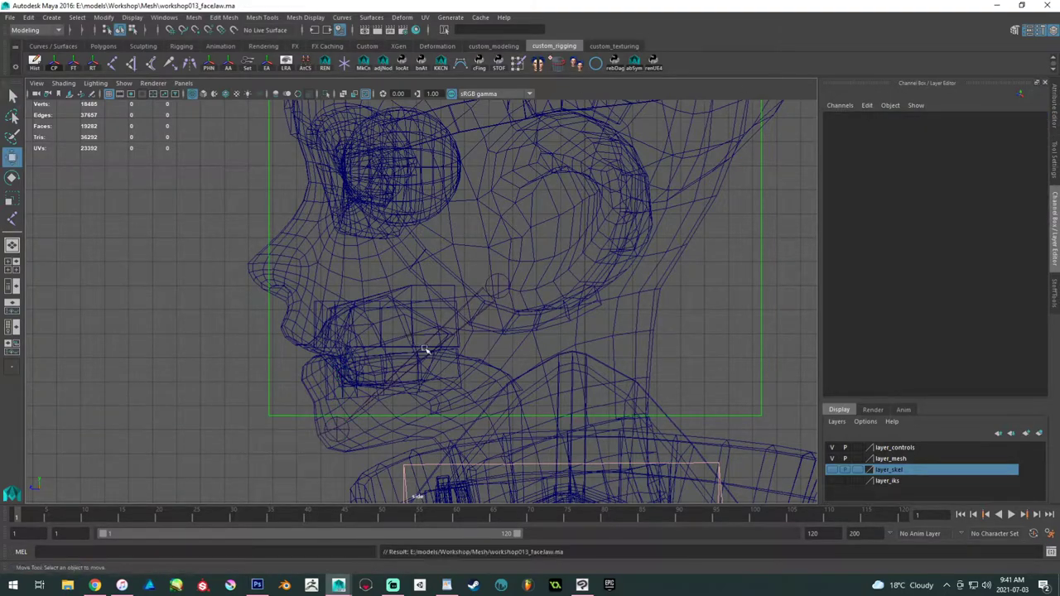
- Add the Bip001_Jaw joint as a skin influence on mesh_main
left_click(423, 352)
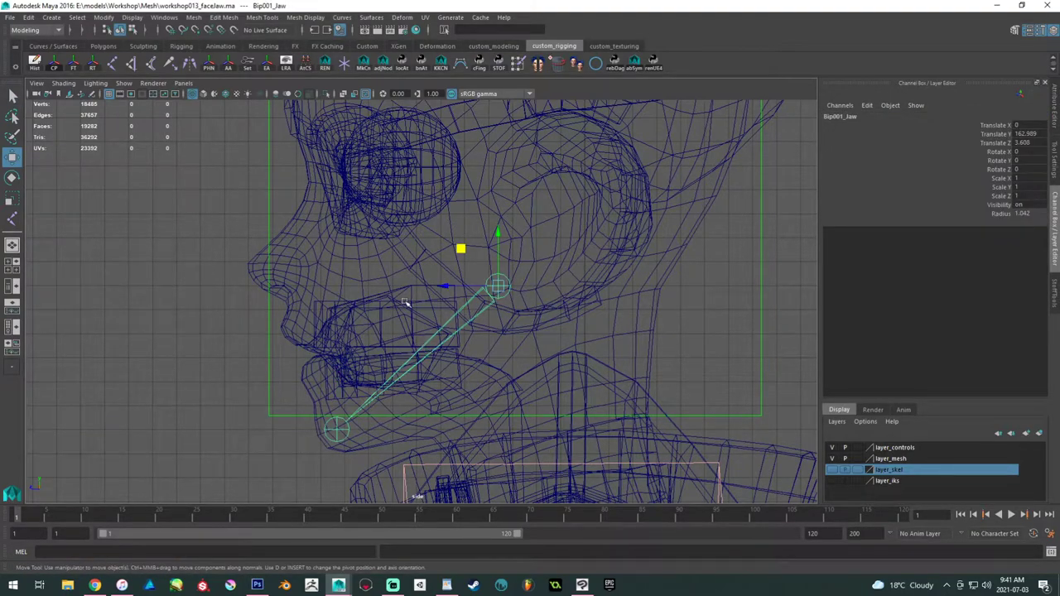
left_click(303, 280, "shift")
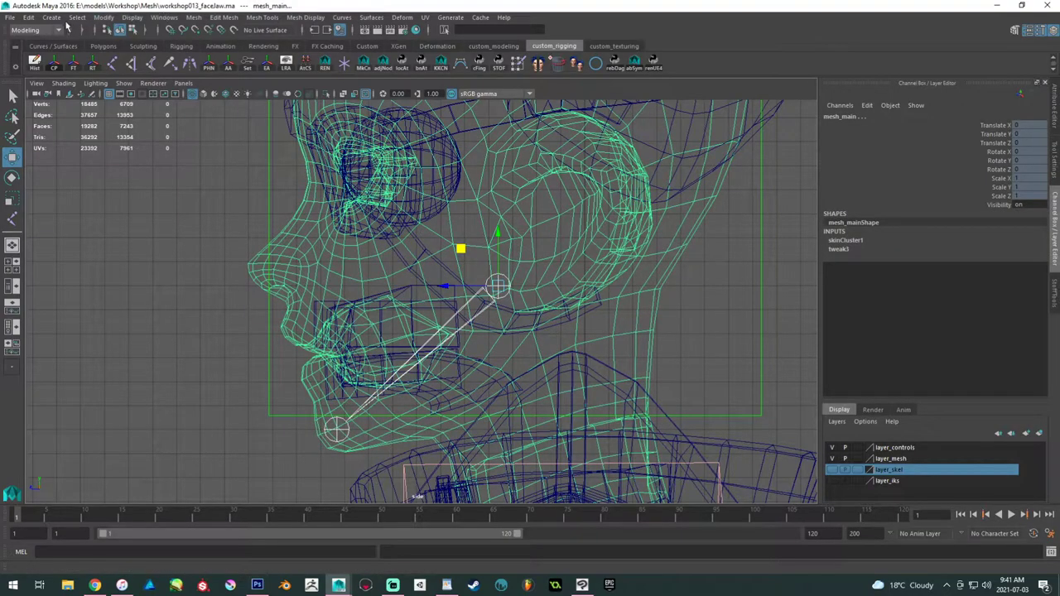
left_click(34, 30)
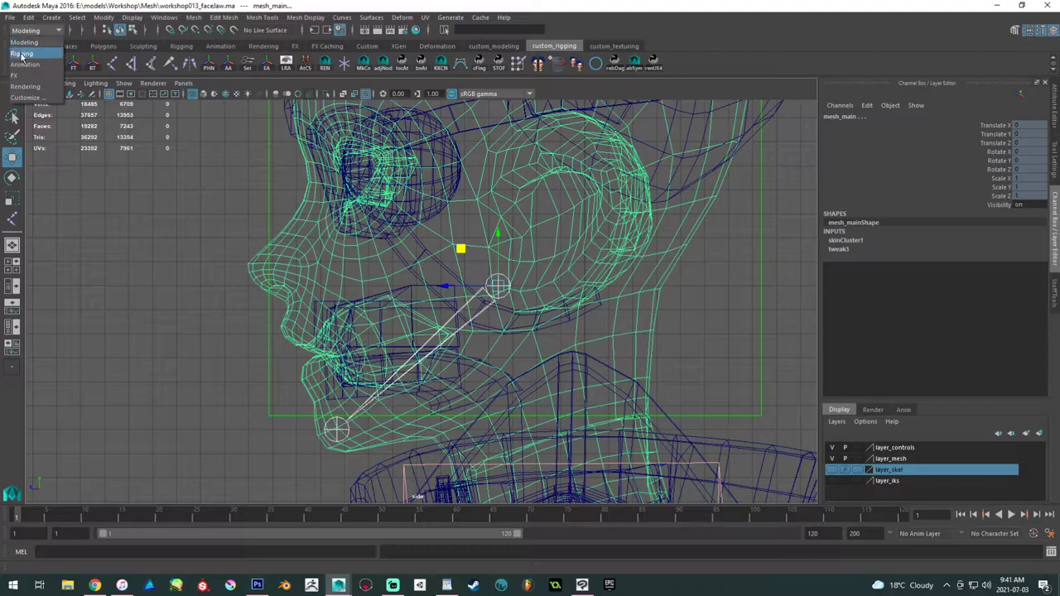
left_click(32, 51)
left_click(225, 17)
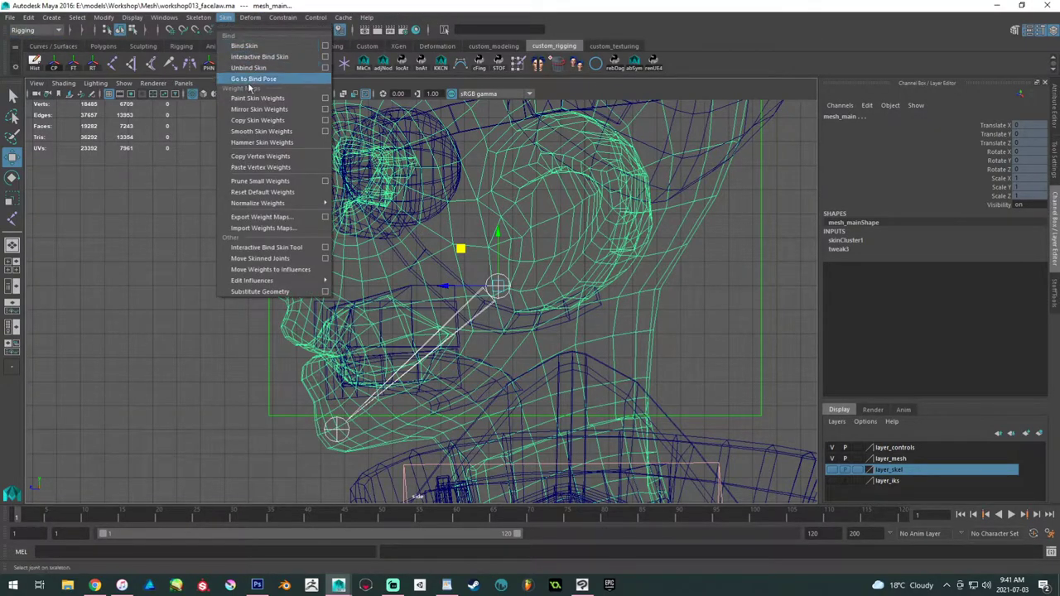
mouse_move(274, 280)
left_click(381, 289)
left_click(196, 311)
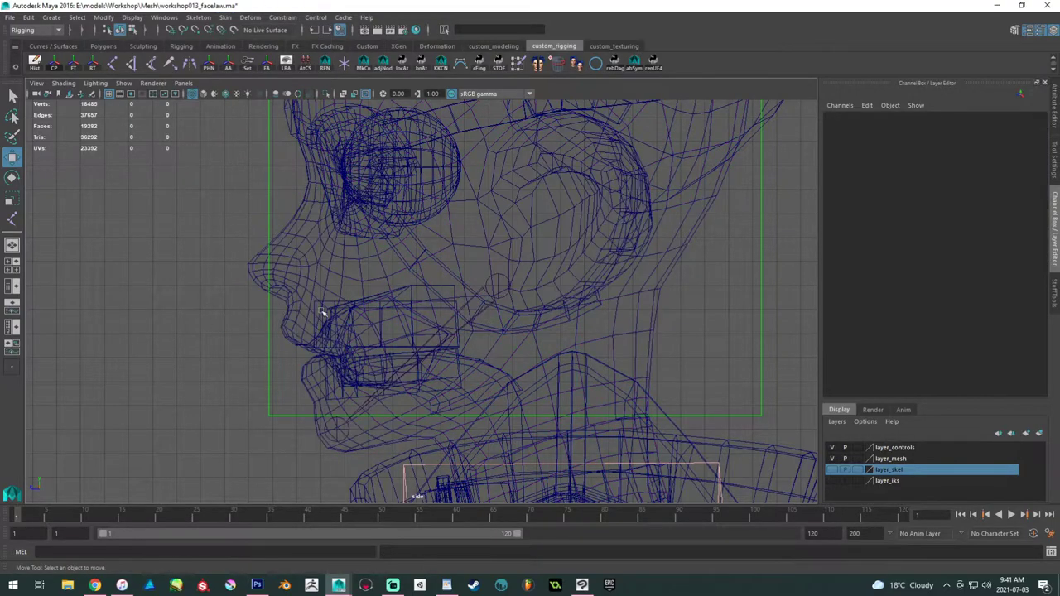
- Key Bip001_Jaw's rotation at frame 1 and an open-jaw pose at frame 20 with Rotate Z at about -9.848
left_click(302, 323)
left_click(332, 422)
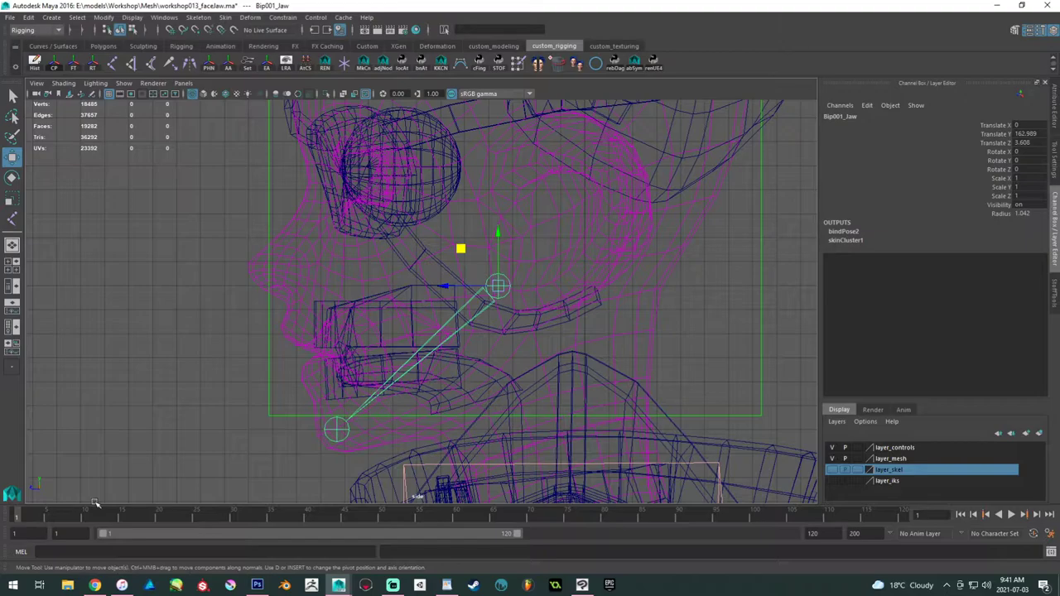
key("shift+e")
left_click(157, 515)
key("e")
left_click_drag(462, 290, 456, 304)
left_click_drag(225, 515, 307, 515)
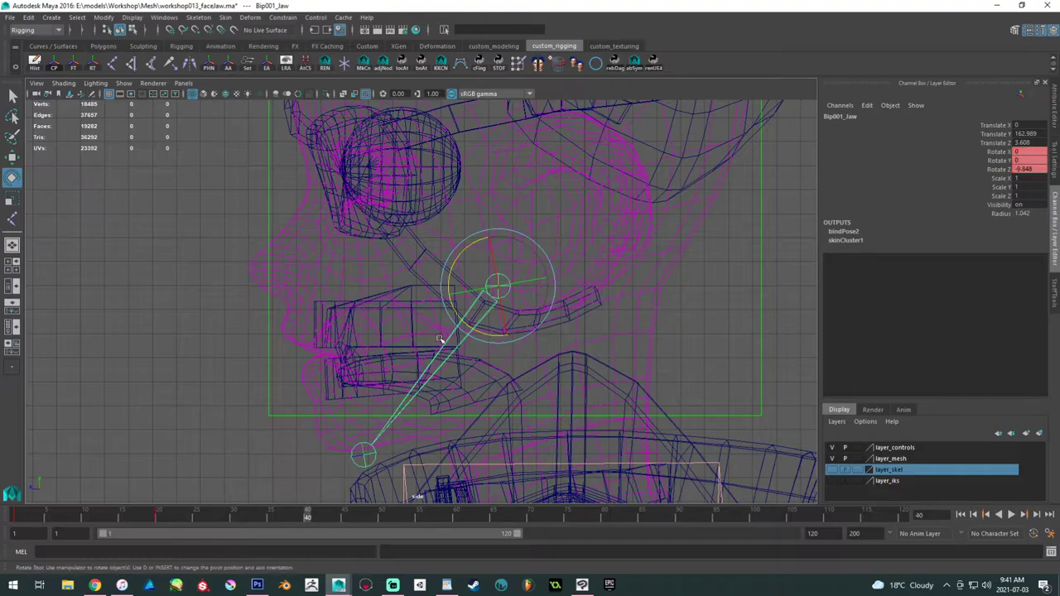
- Key a slightly closed jaw pose at frame 40 with Rotate Z at about 2.72 and play the animation
left_click(18, 518)
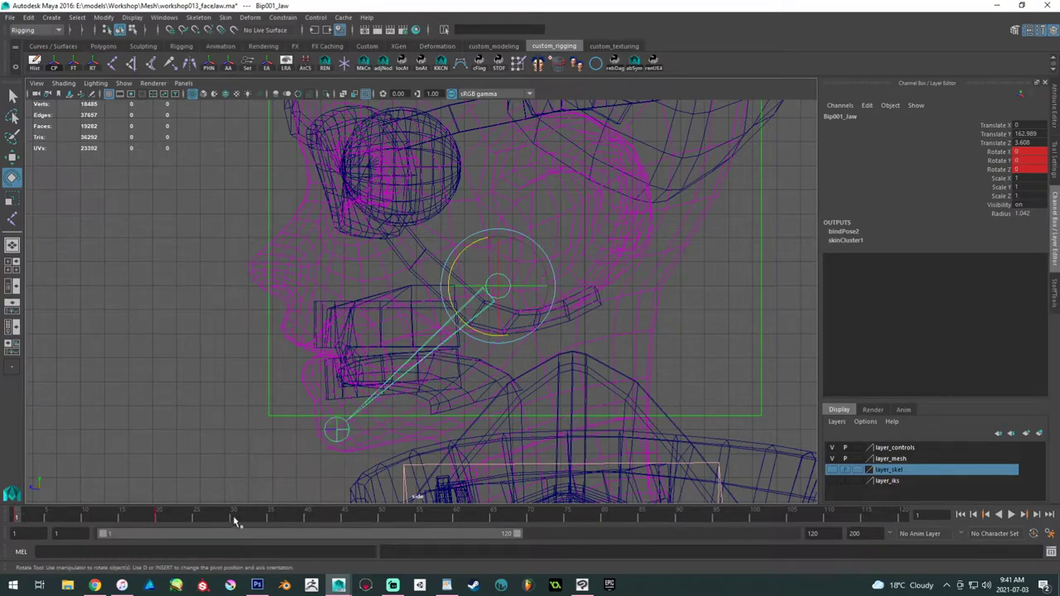
left_click(306, 515)
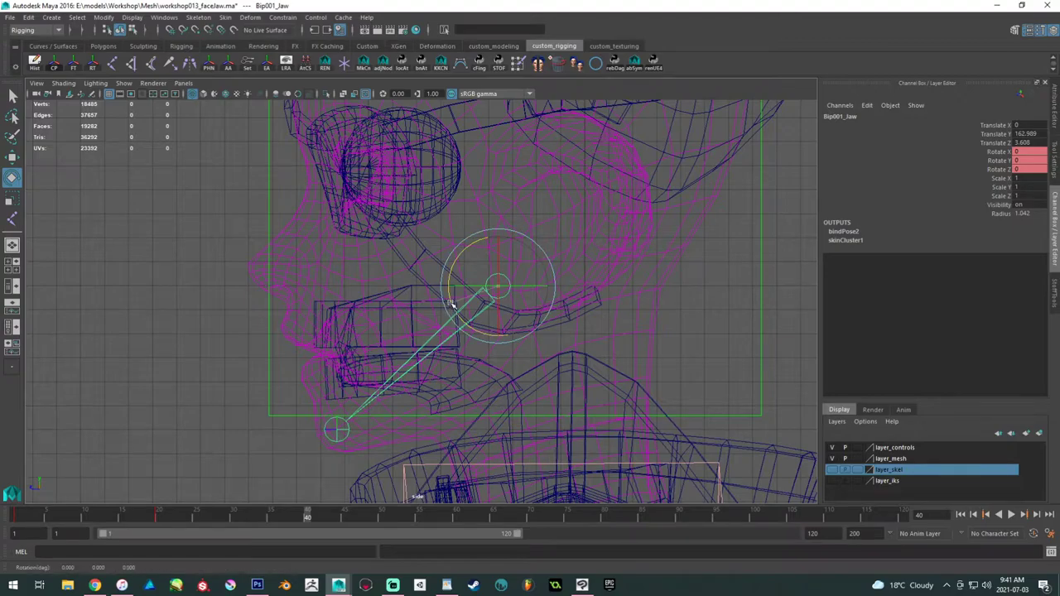
left_click_drag(451, 305, 446, 308)
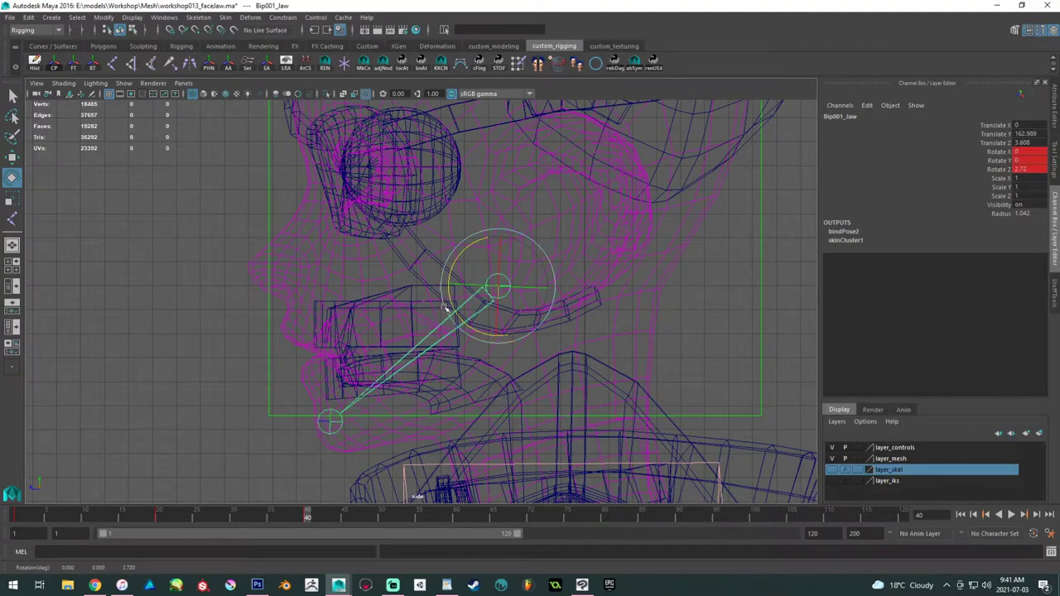
key("alt+v")
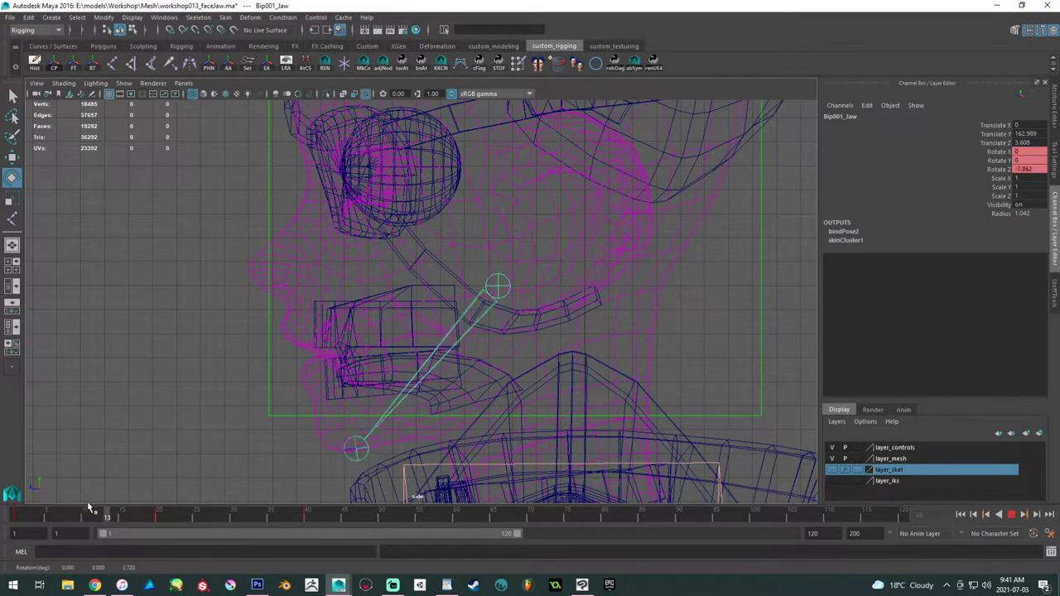
key("alt+v")
- Switch to a close perspective view of the face and isolate mesh_main
key("space")
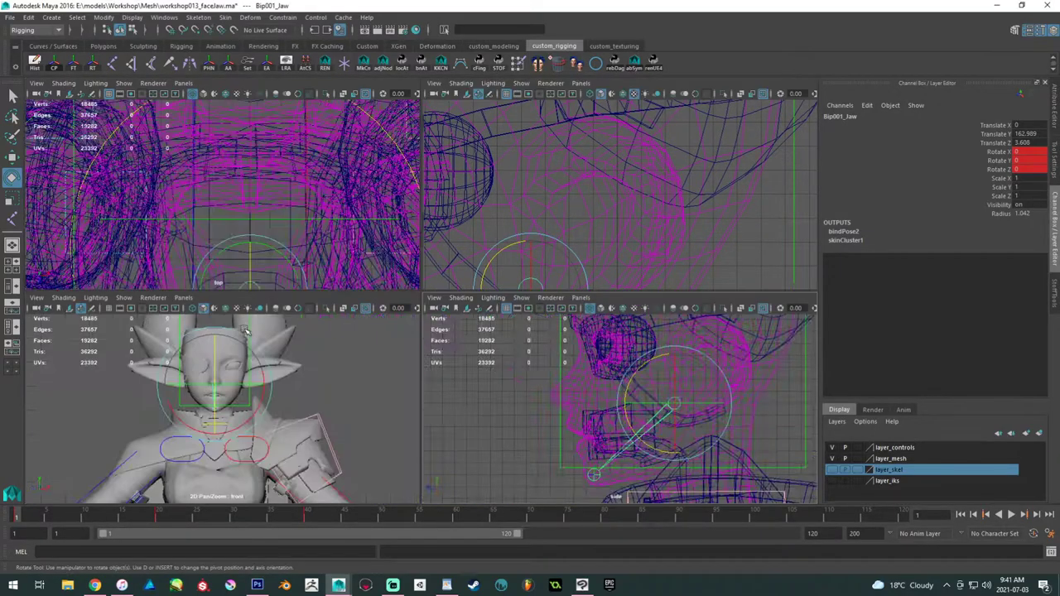
left_click_drag(569, 236, 496, 199, "alt")
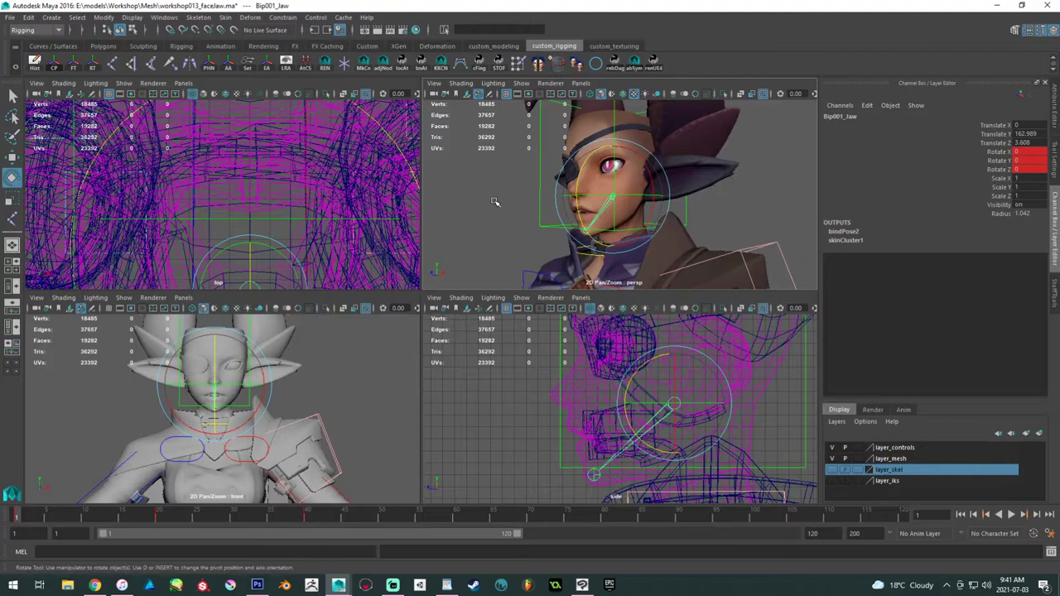
key("space")
left_click_drag(365, 232, 471, 240, "alt")
right_click_drag(530, 265, 642, 308, "alt")
left_click(661, 337)
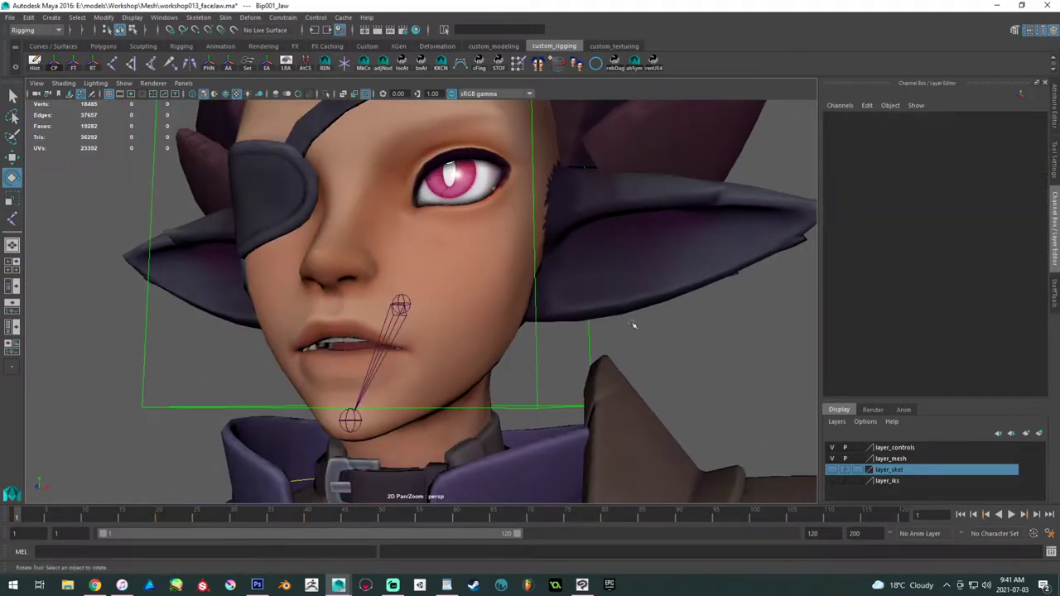
left_click(505, 304)
right_click_drag(527, 325, 484, 290, "alt")
left_click_drag(495, 277, 470, 260, "alt")
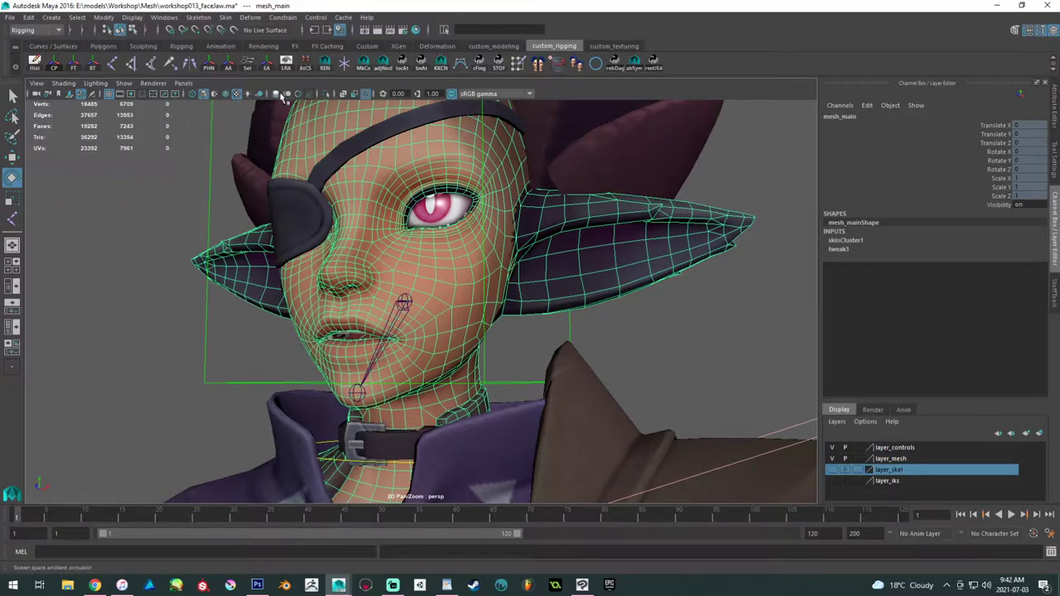
left_click(328, 94)
left_click_drag(463, 288, 361, 291, "alt")
right_click_drag(361, 291, 409, 281, "alt")
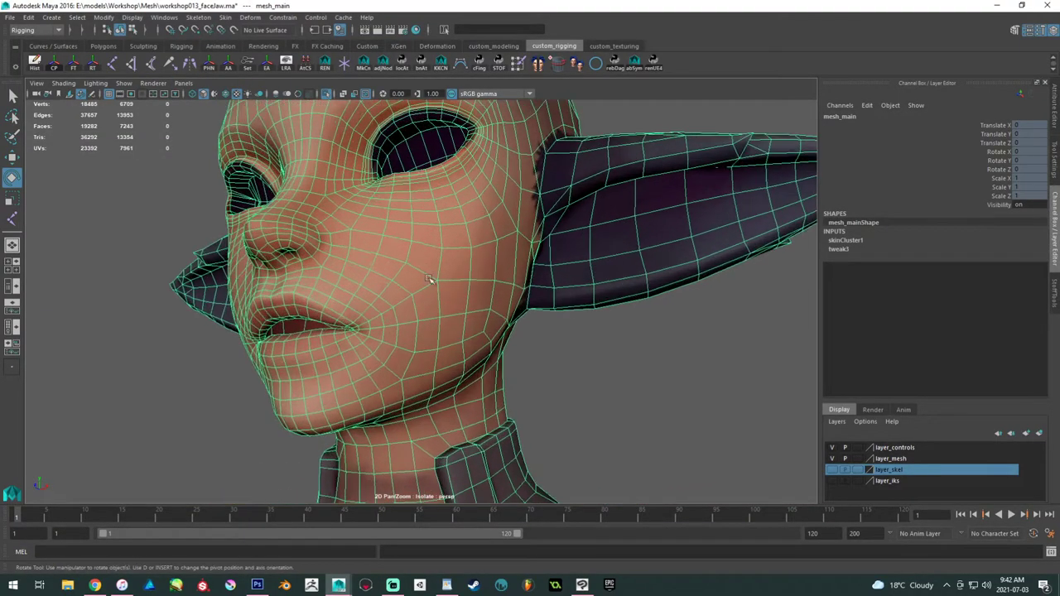
- Open the Paint Skin Weights settings for mesh_main with Bip001_Jaw as the painted influence
double_click(537, 63)
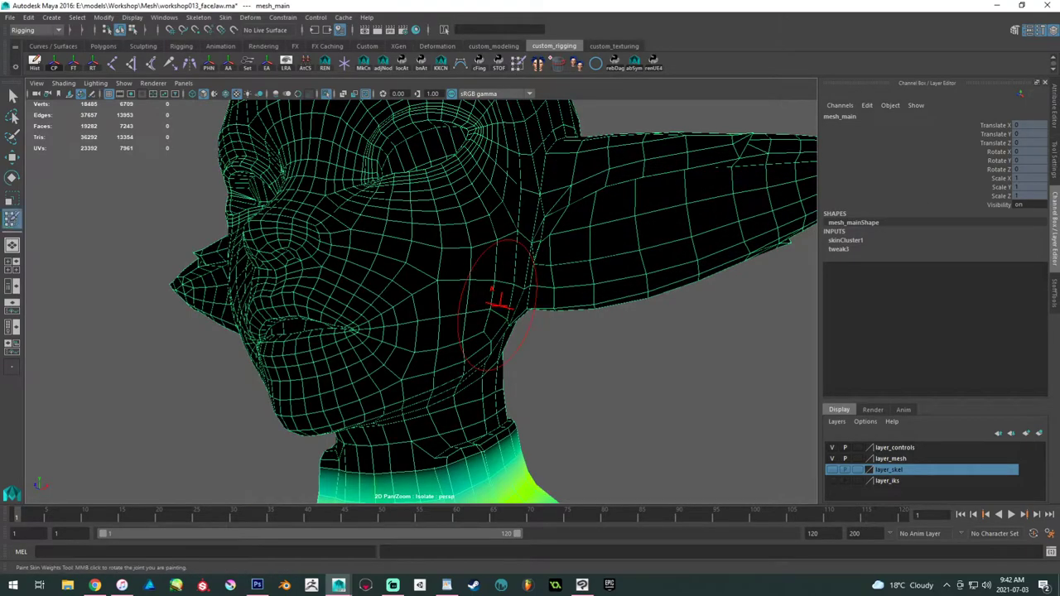
left_click(880, 168)
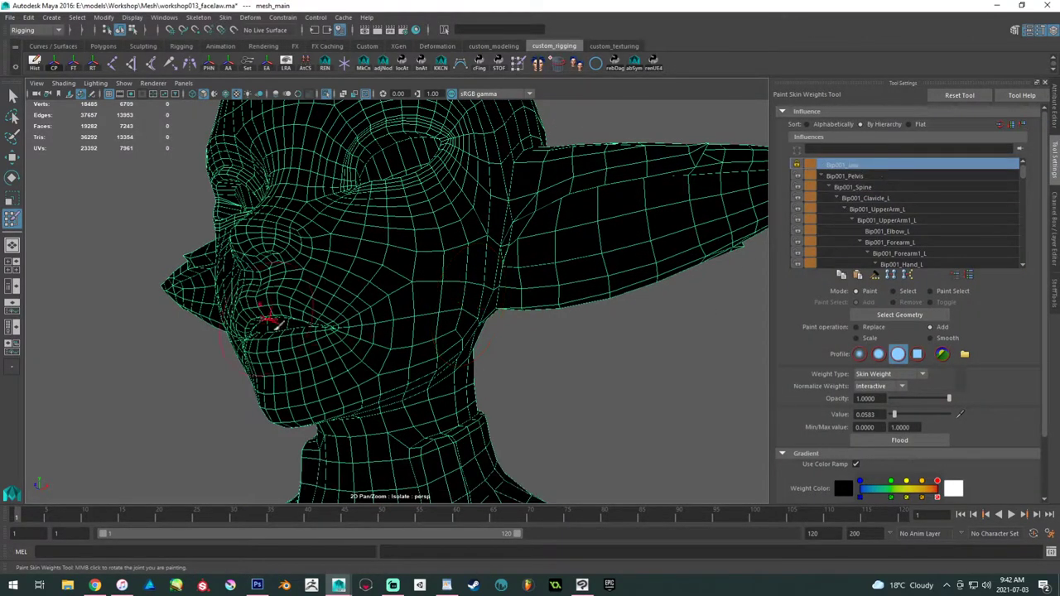
left_click_drag(419, 313, 419, 307, "alt")
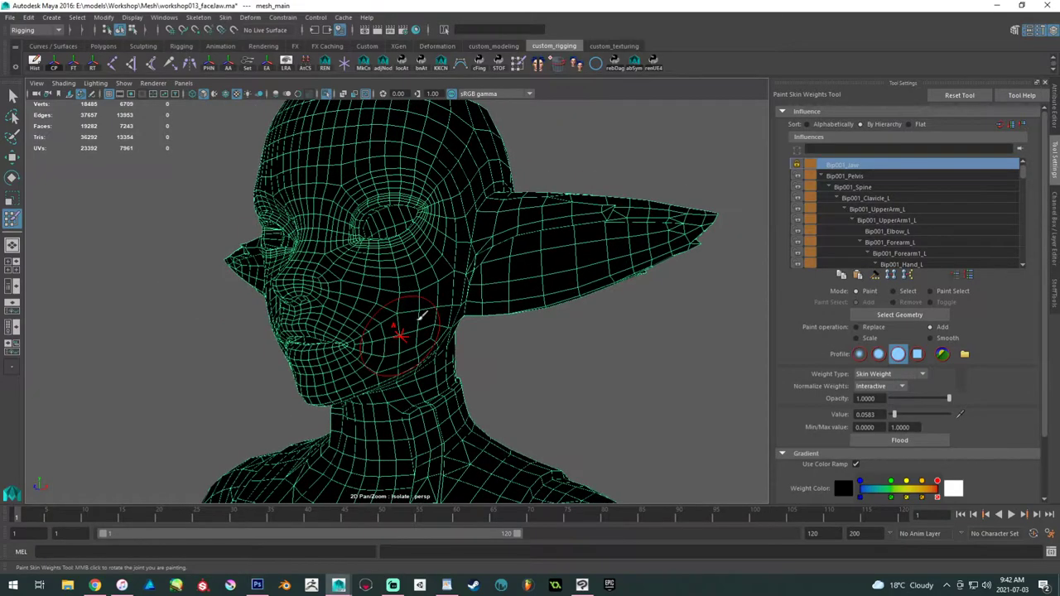
right_click_drag(424, 302, 444, 353, "alt")
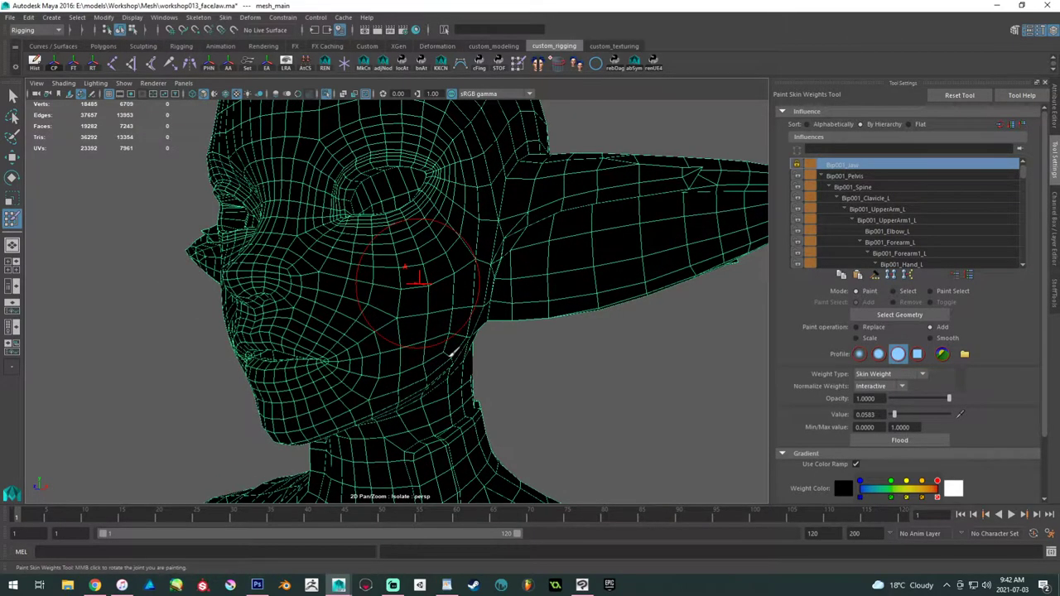
- Try the joint rotation mode of Paint Skin Weights on the jaw, leave the tool and start it again
middle_click(358, 329)
key("6")
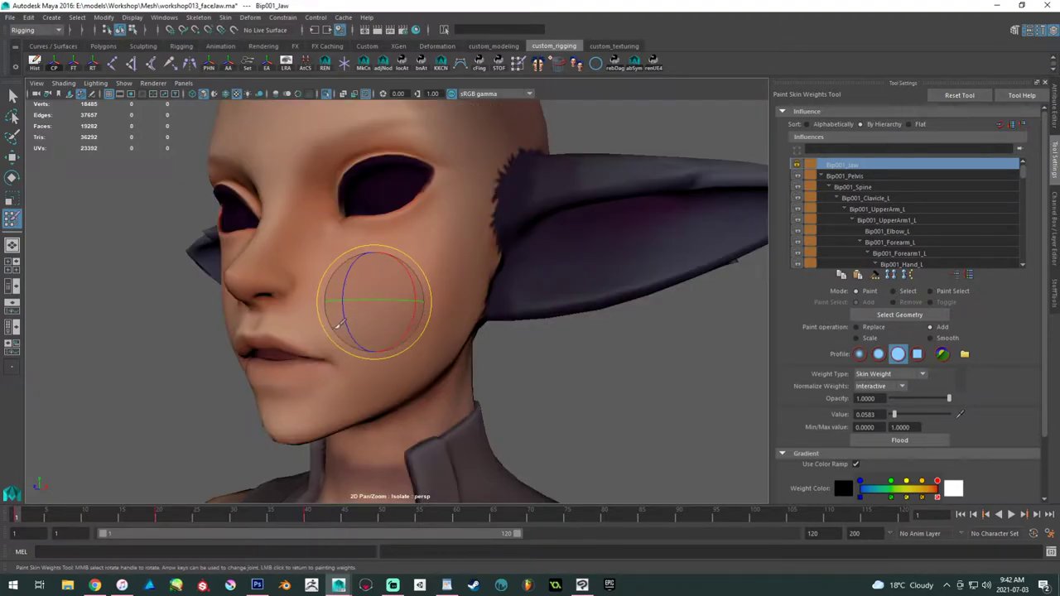
key("w")
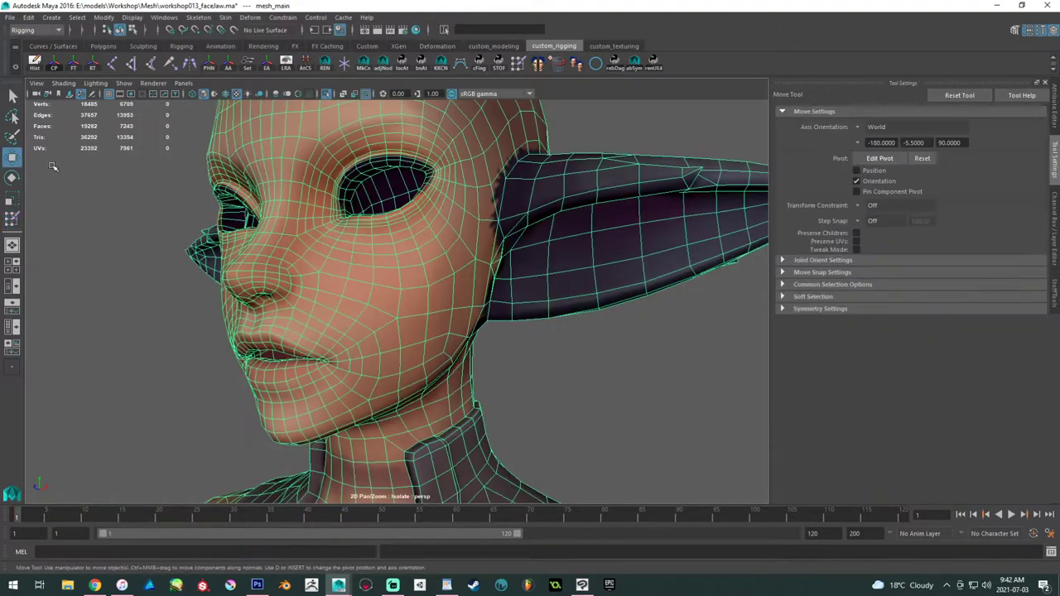
left_click(13, 97)
left_click(153, 212)
left_click(368, 277)
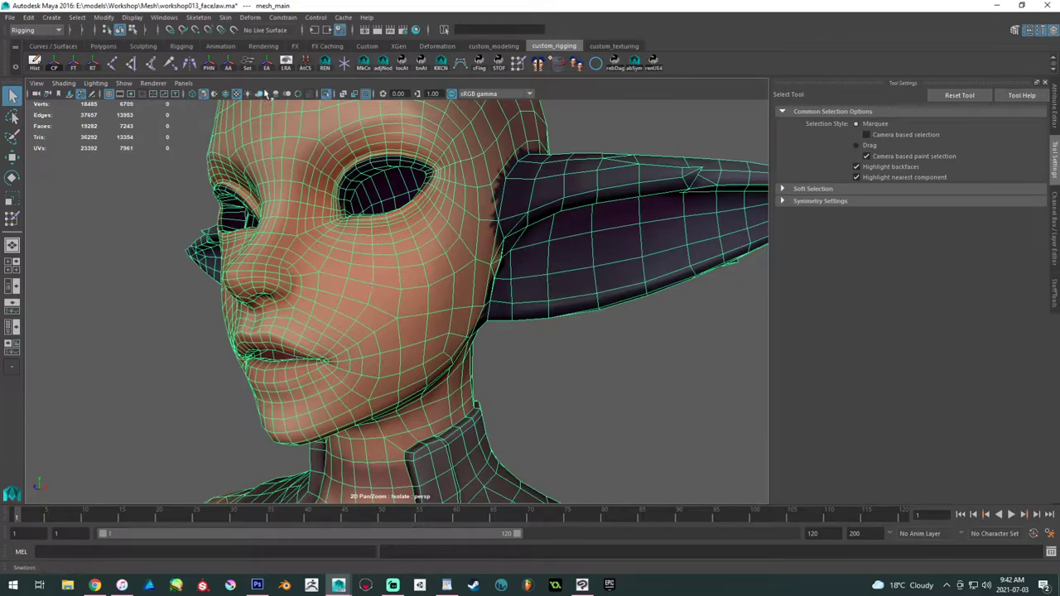
left_click(518, 66)
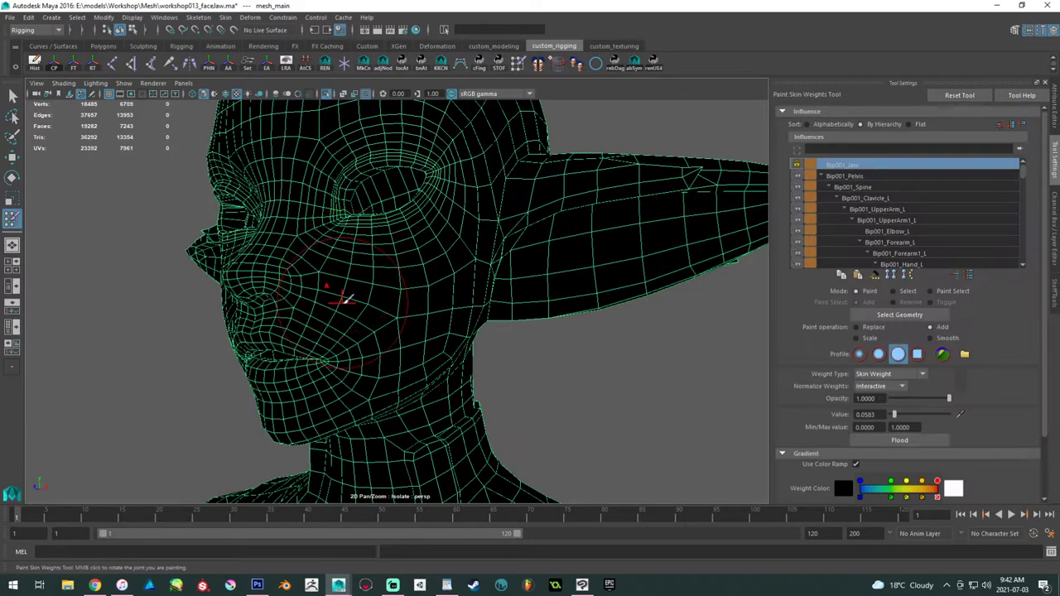
- Bring up the jaw joint's rotation handle from within the paint tool twice, returning to weight painting each time
middle_click(356, 297)
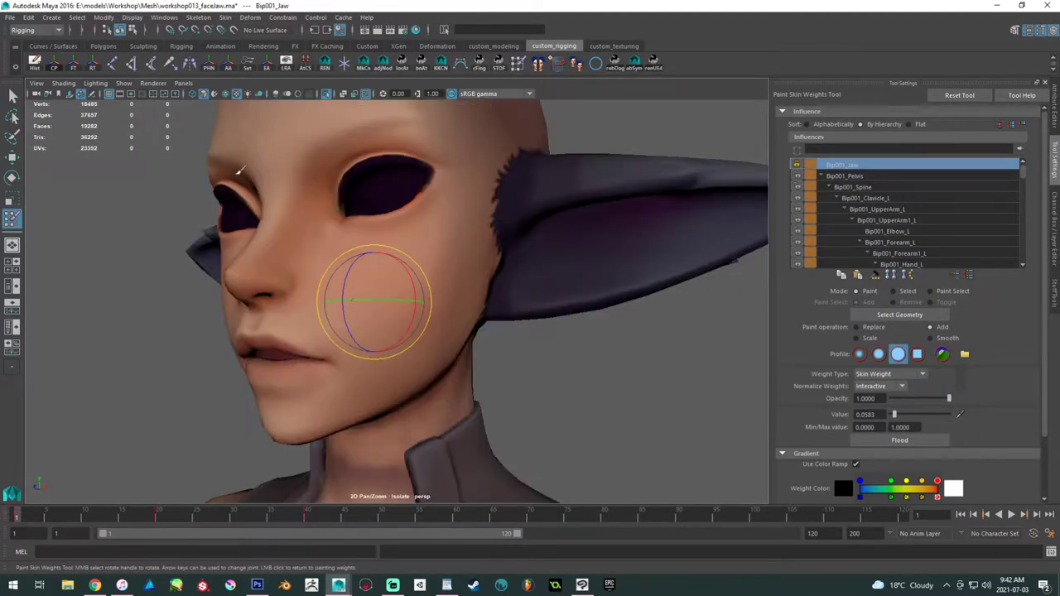
left_click(150, 198)
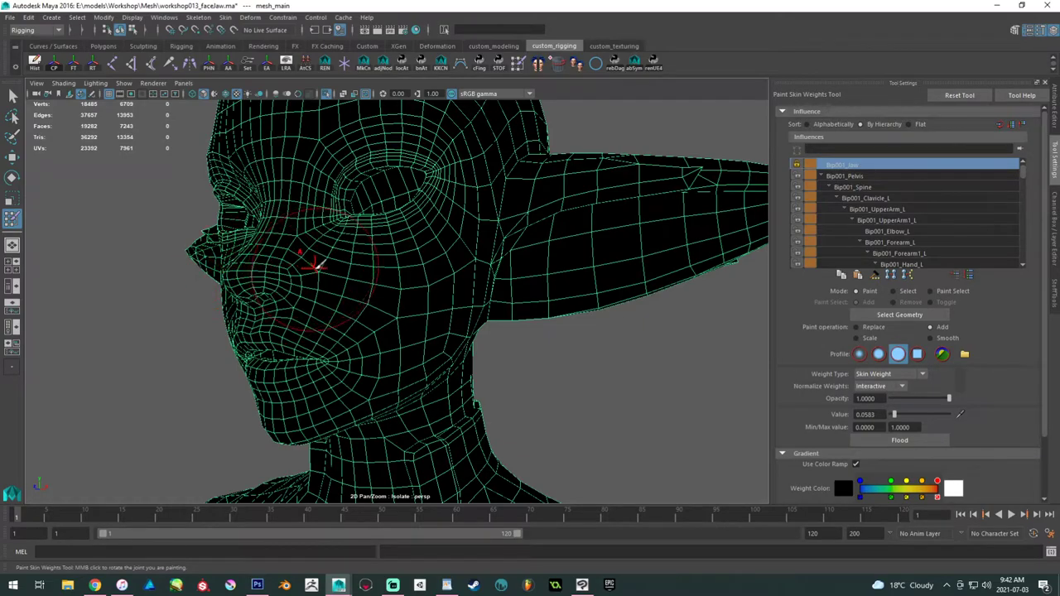
mouse_move(307, 265)
left_mouse_down("alt")
mouse_move(438, 300)
mouse_move(406, 306)
left_mouse_up("alt")
middle_click(403, 305)
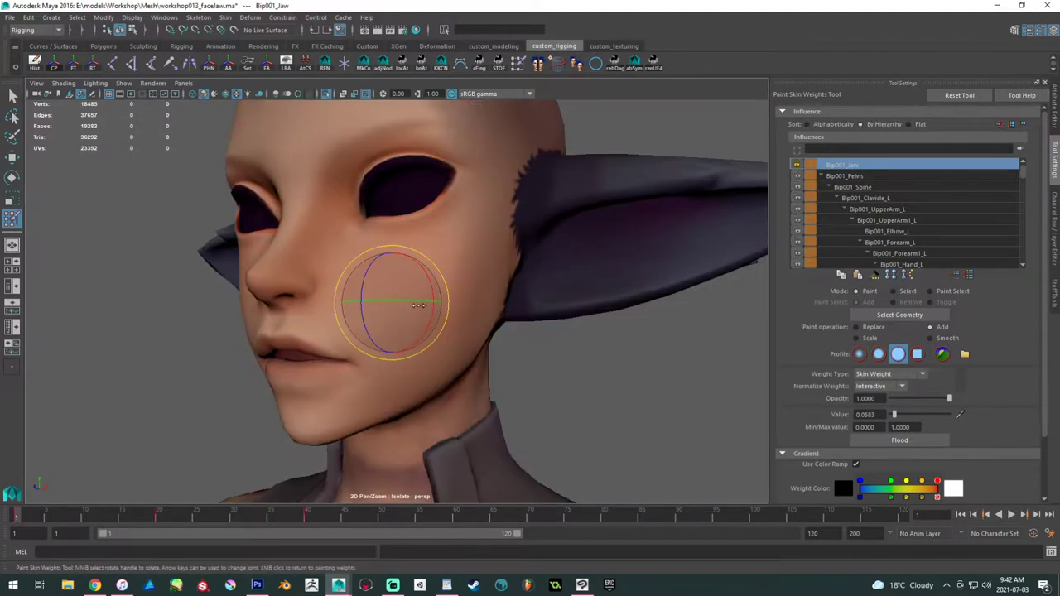
left_click(51, 229)
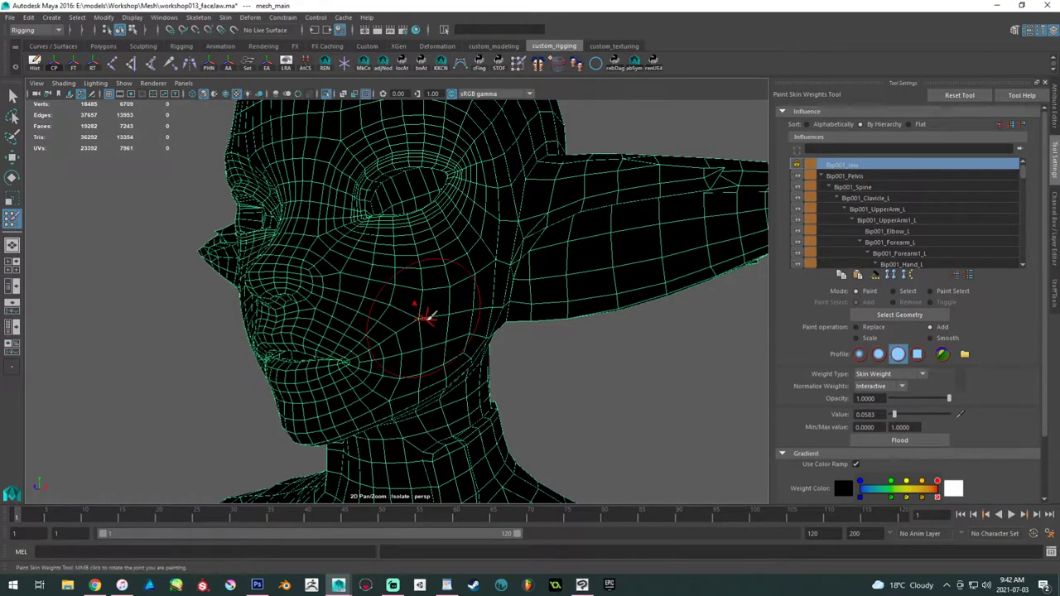
- Set the paint value to 1 and add Bip001_Jaw weight below the mouth corner, reducing the brush size
mouse_move(424, 318)
left_mouse_down()
mouse_move(438, 317)
mouse_move(404, 314)
mouse_move(414, 316)
left_mouse_up()
right_click_drag(416, 322, 426, 319, "alt")
left_click_drag(425, 319, 419, 333, "alt")
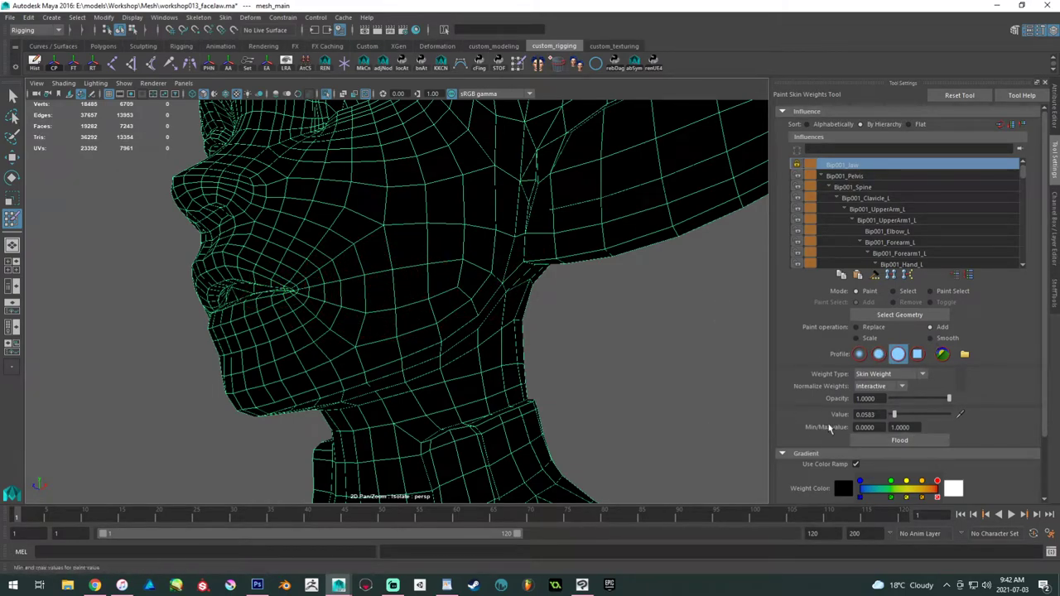
left_click_drag(308, 339, 289, 344)
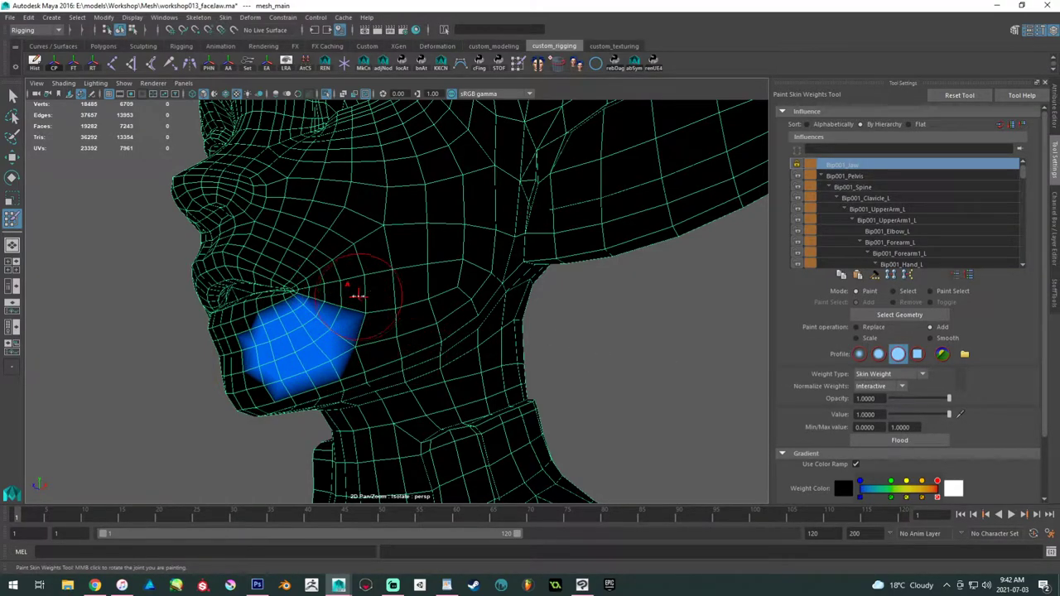
key("b")
left_click_drag(354, 311, 333, 312)
scroll(333, 310, "up", 2)
mouse_move(366, 343)
left_mouse_down()
mouse_move(312, 336)
mouse_move(354, 354)
left_mouse_up()
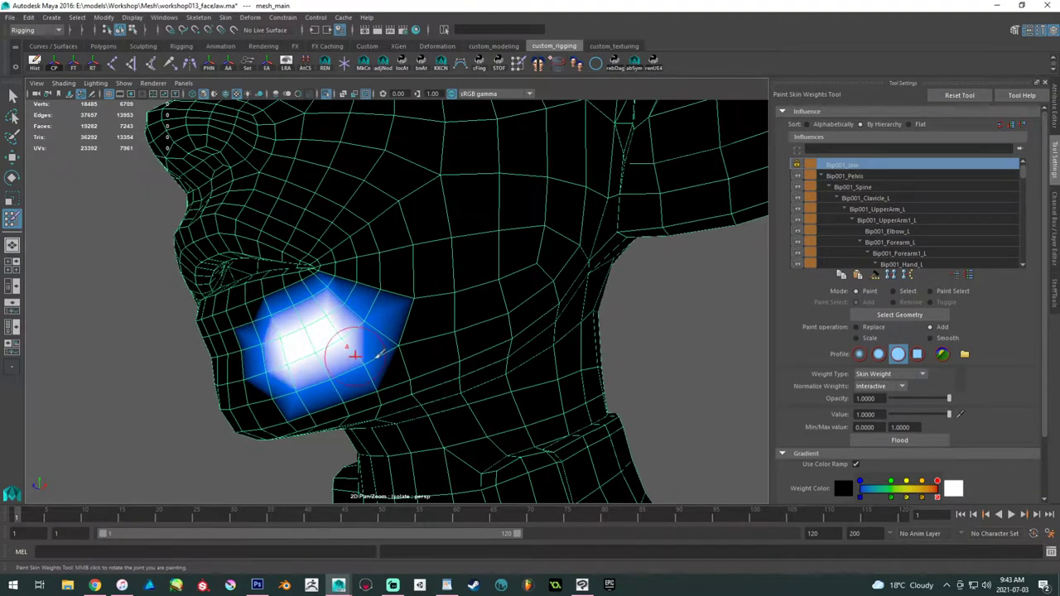
- Paint full Bip001_Jaw weight across the chin, along the lower lip area and over the jawline on both sides
mouse_move(289, 348)
left_mouse_down()
mouse_move(267, 346)
mouse_move(300, 314)
mouse_move(339, 315)
mouse_move(325, 317)
mouse_move(367, 291)
mouse_move(516, 324)
mouse_move(519, 373)
mouse_move(490, 396)
left_mouse_up()
left_click_drag(488, 396, 328, 309, "alt")
left_click_drag(299, 267, 280, 342)
mouse_move(280, 348)
left_mouse_down("alt")
mouse_move(274, 333)
mouse_move(379, 295)
mouse_move(314, 289)
mouse_move(389, 265)
mouse_move(430, 201)
mouse_move(398, 244)
mouse_move(359, 372)
mouse_move(331, 371)
mouse_move(476, 312)
mouse_move(473, 208)
mouse_move(403, 190)
mouse_move(489, 367)
mouse_move(302, 257)
left_mouse_up("alt")
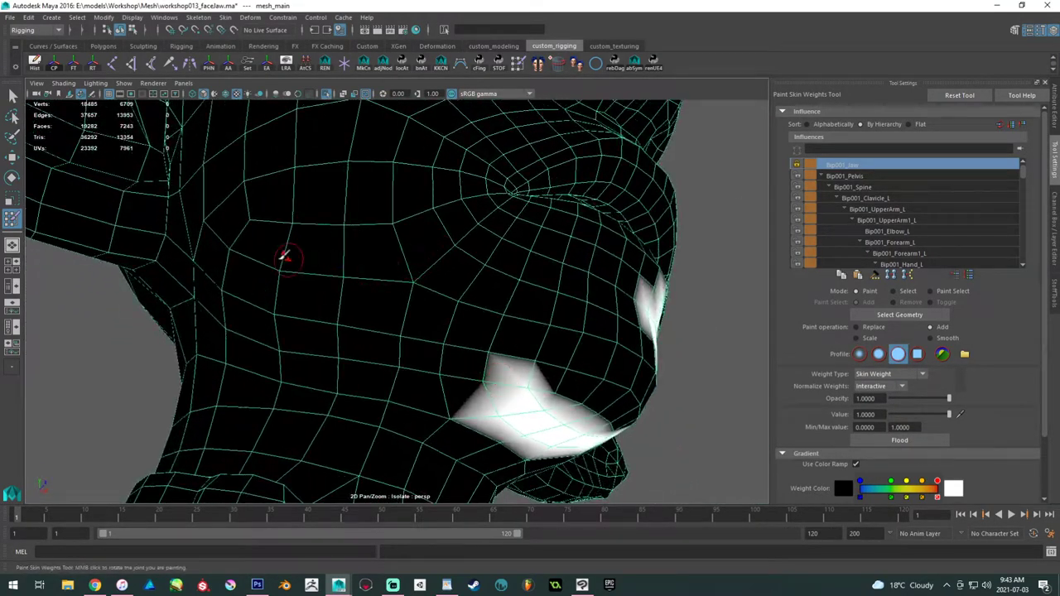
mouse_move(260, 213)
left_mouse_down()
mouse_move(237, 248)
mouse_move(229, 303)
mouse_move(218, 225)
mouse_move(197, 265)
mouse_move(249, 157)
mouse_move(484, 170)
left_mouse_up()
mouse_move(307, 206)
left_mouse_down()
mouse_move(329, 237)
mouse_move(480, 245)
mouse_move(634, 304)
mouse_move(625, 325)
mouse_move(324, 350)
left_mouse_up()
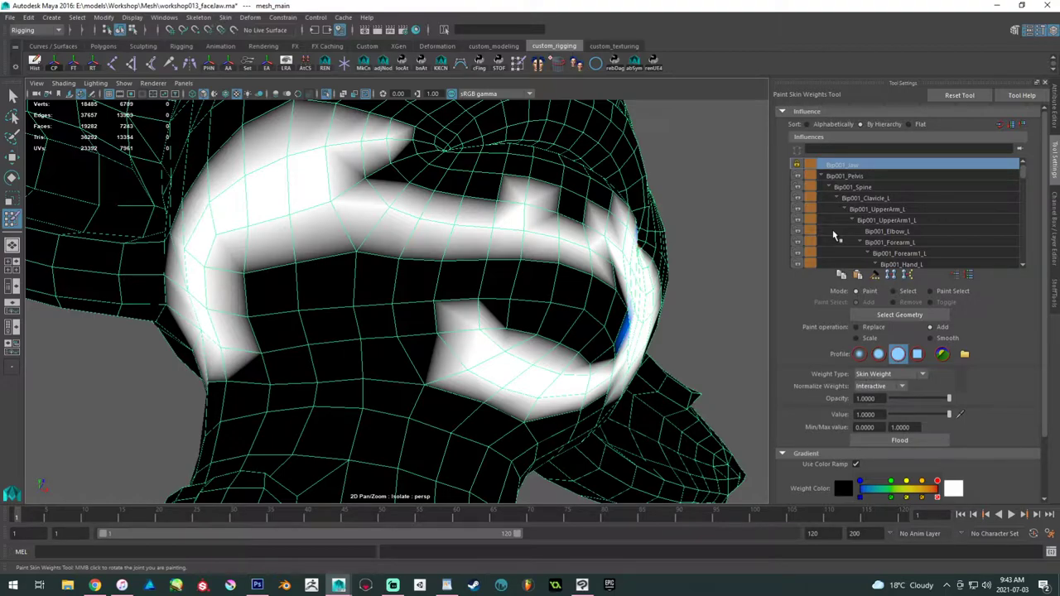
- Switch to the Bip001_Pelvis influence to check its weights on the head, and leave the paint tool
left_click(862, 176)
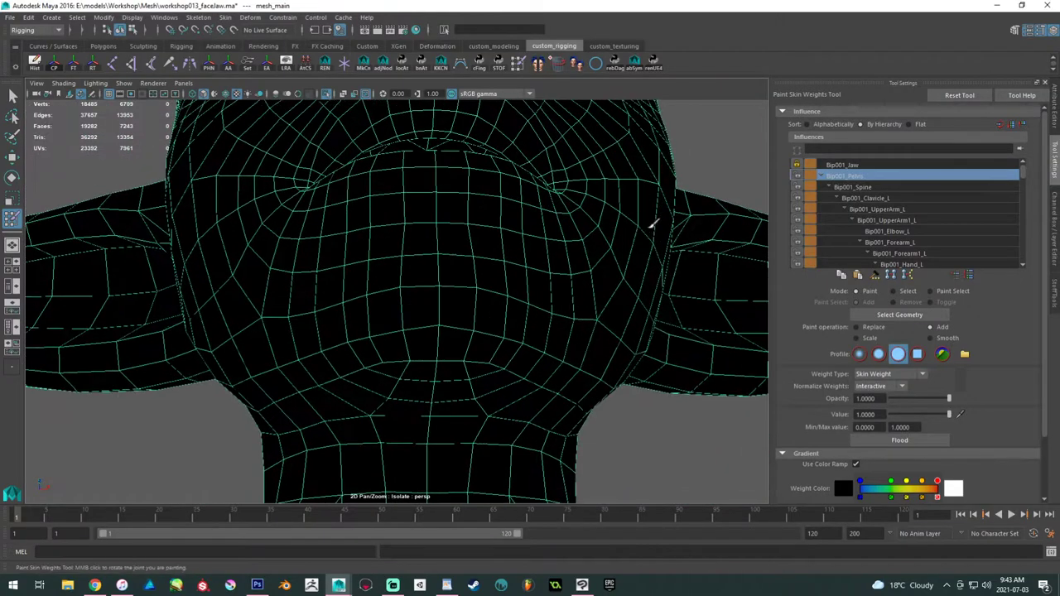
key("w")
right_click_drag(616, 233, 263, 211, "alt")
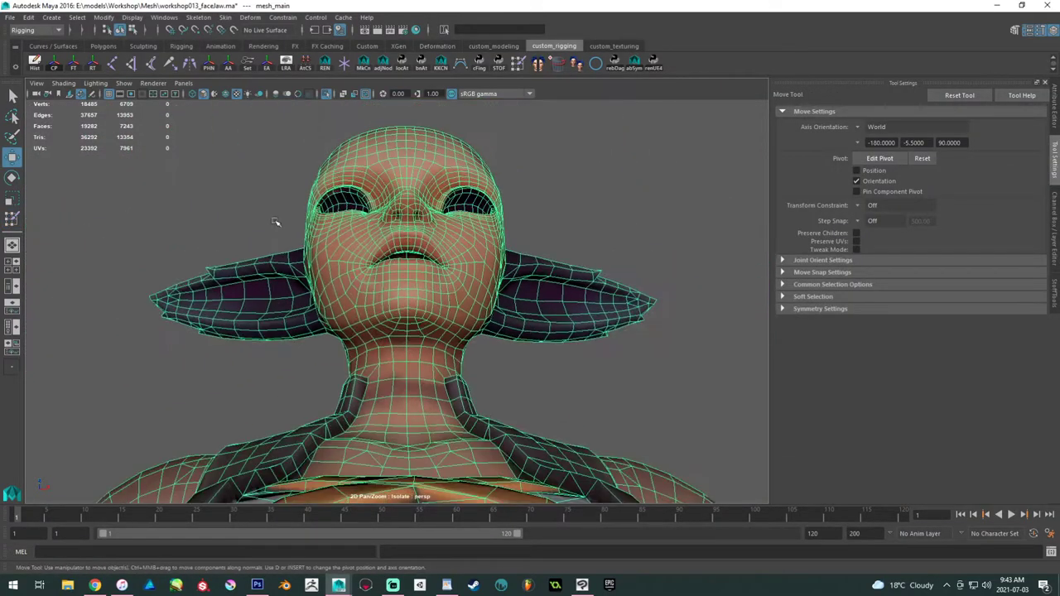
- Leave the isolated view of the head mesh and show the layer_skel display layer
left_click_drag(451, 124, 369, 169, "alt")
left_click(327, 95)
left_click_drag(362, 213, 290, 217, "alt")
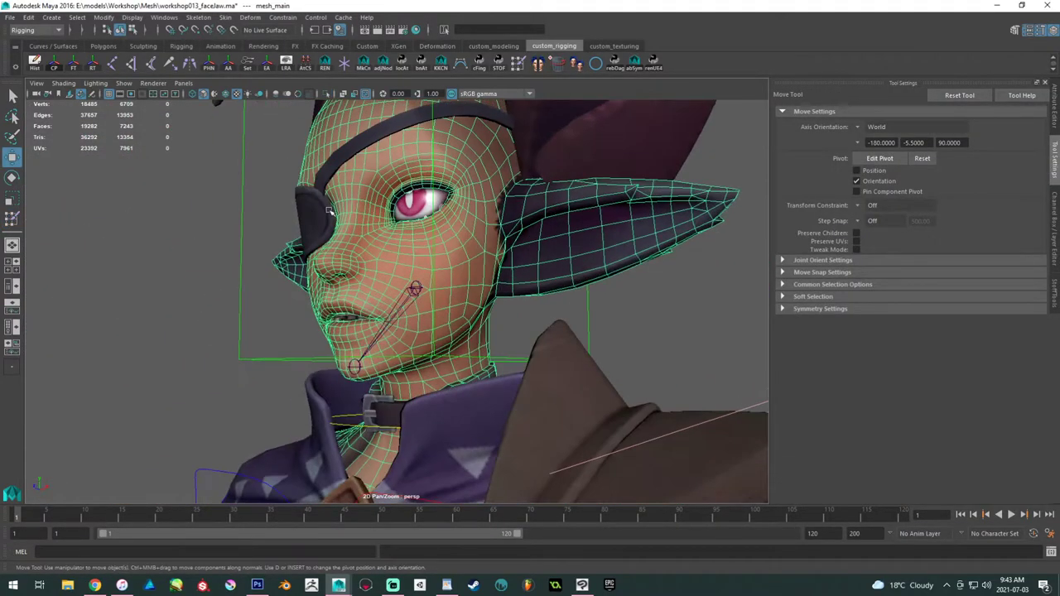
right_click_drag(289, 240, 381, 286, "alt")
left_click(1054, 227)
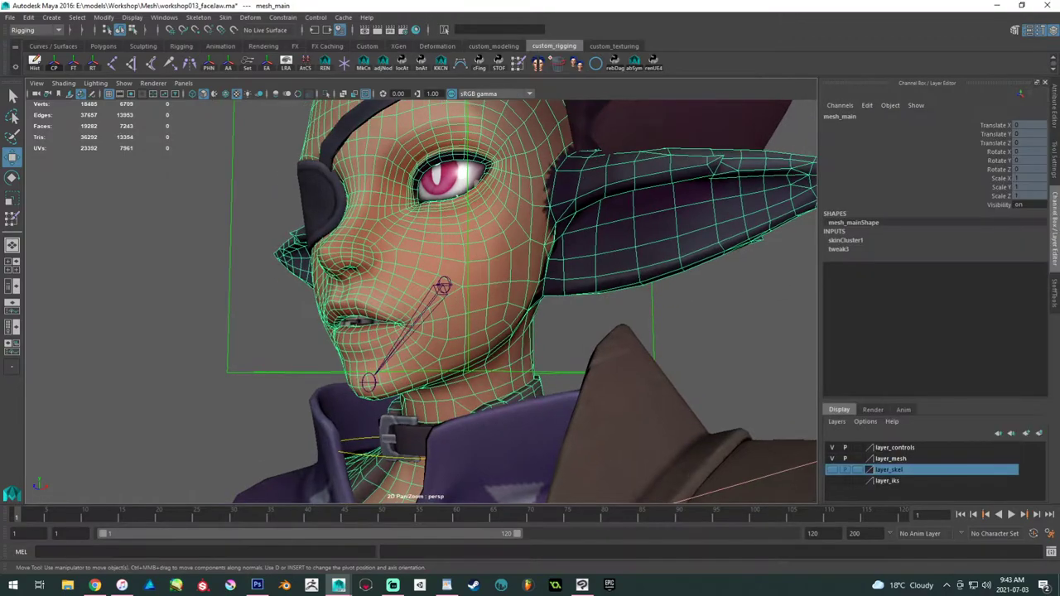
left_click(832, 469)
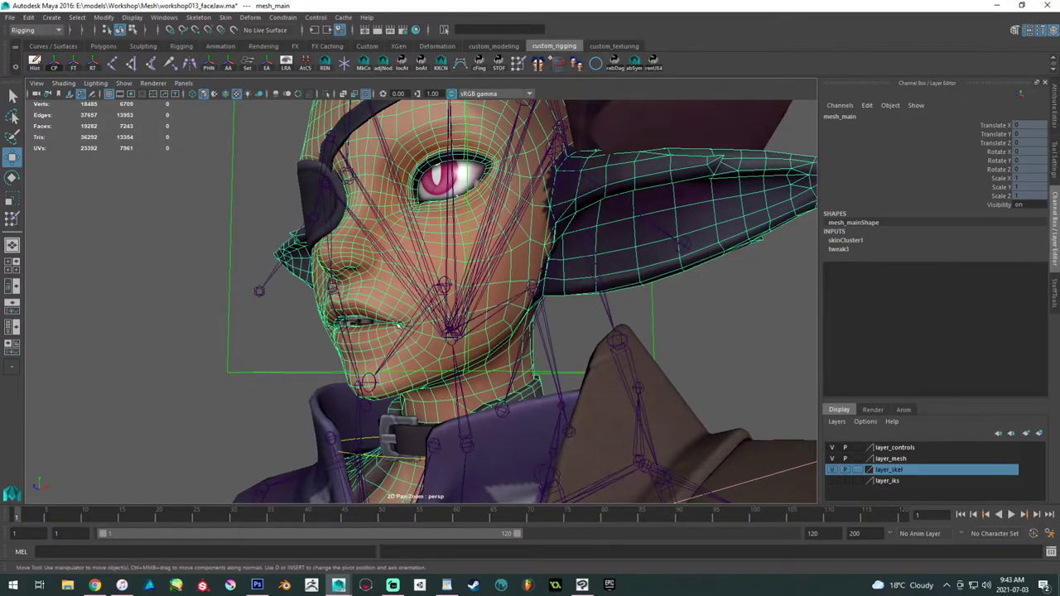
- Test-rotate the Bip001_Jaw joint, undo the rotation, and parent the joint under Bip001_Head
left_click(408, 328)
key("e")
mouse_move(423, 312)
left_mouse_down()
mouse_move(428, 329)
mouse_move(428, 310)
left_mouse_up()
key("ctrl+z")
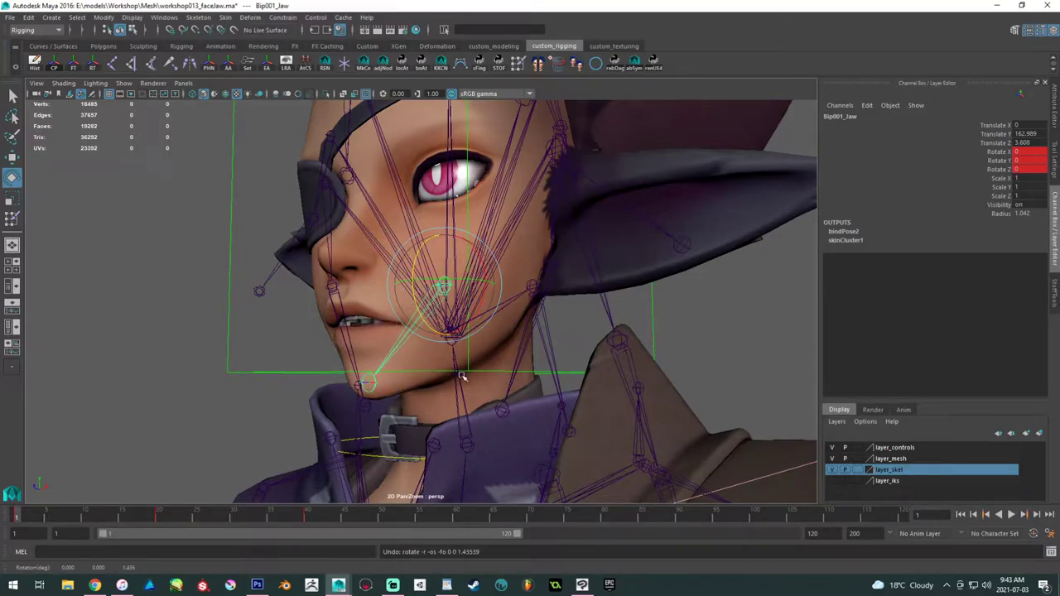
left_click(509, 303, "shift")
key("p")
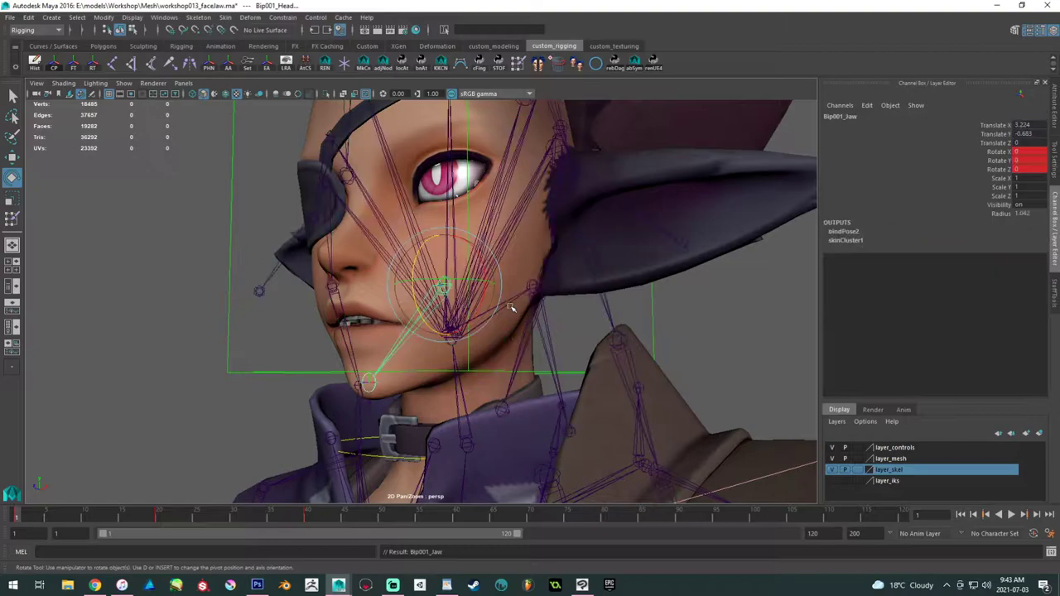
- Rotate the CN_Bip001_Head control to test how the jaw joint and head mesh follow it, and undo the rotation
left_click(489, 371)
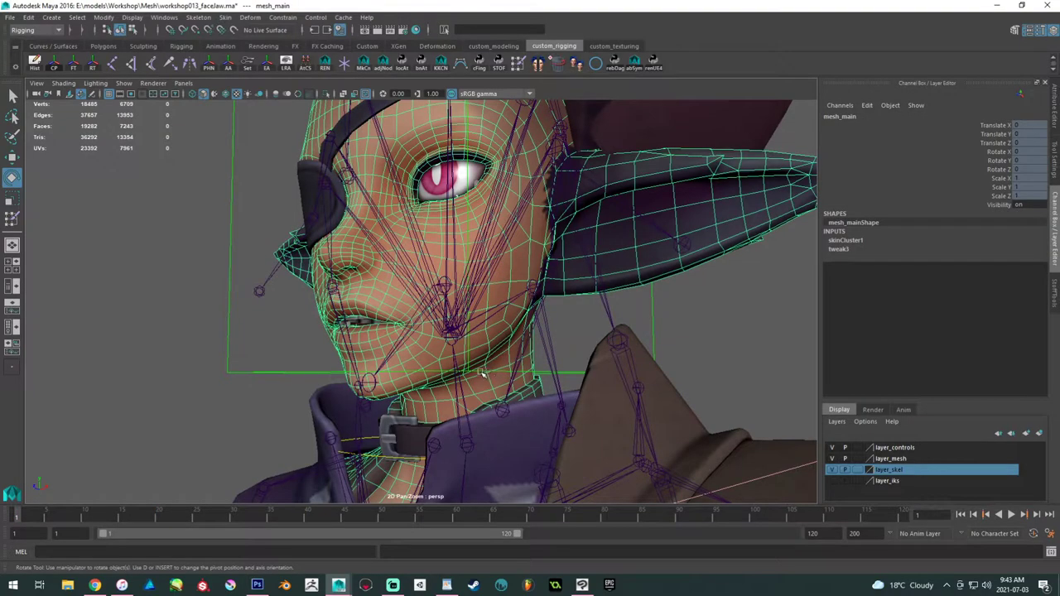
left_click(481, 373)
left_click_drag(438, 302, 348, 356)
left_click(357, 363)
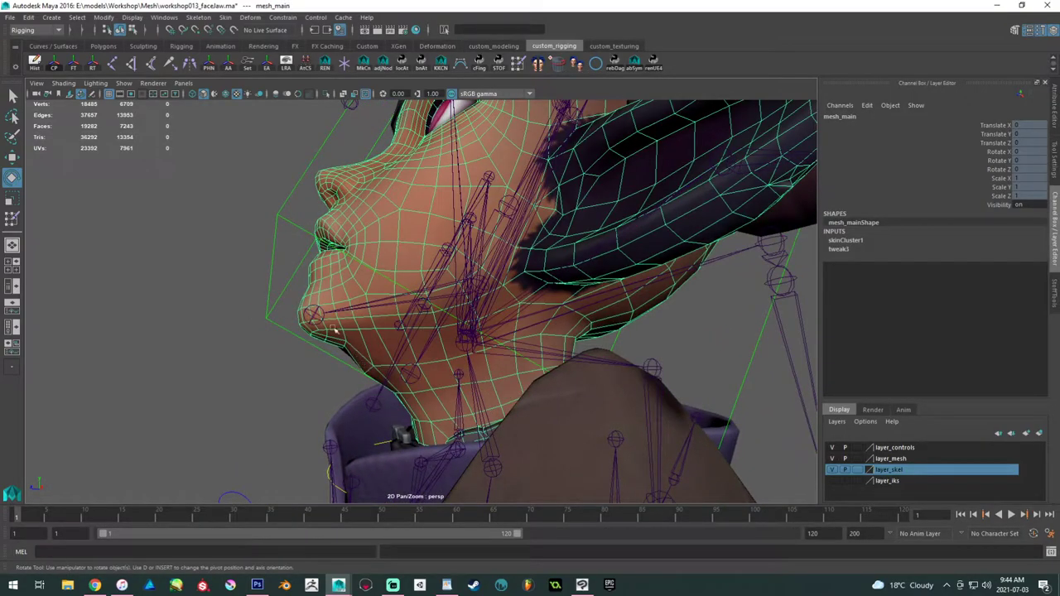
mouse_move(349, 340)
left_mouse_down("alt")
mouse_move(562, 331)
mouse_move(351, 335)
mouse_move(370, 343)
left_mouse_up("alt")
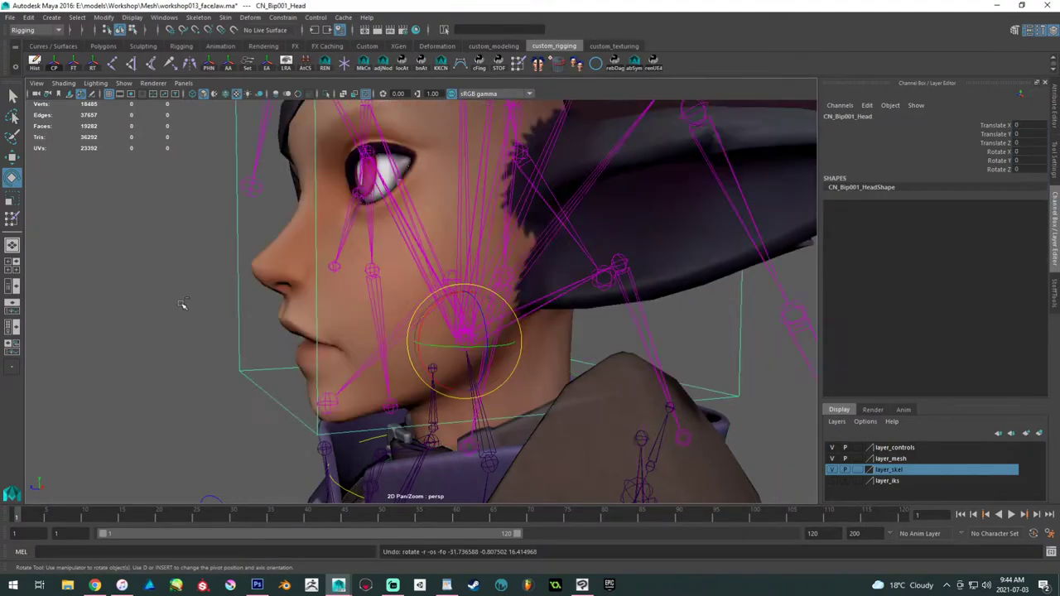
left_click_drag(182, 303, 157, 238, "alt")
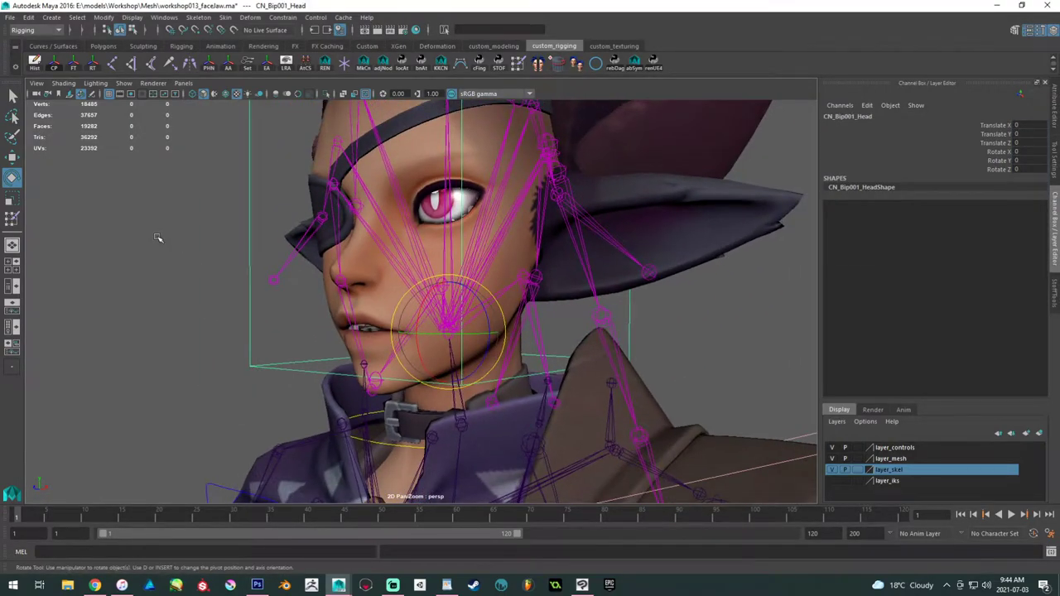
left_click(157, 238)
key("alt+Tab")
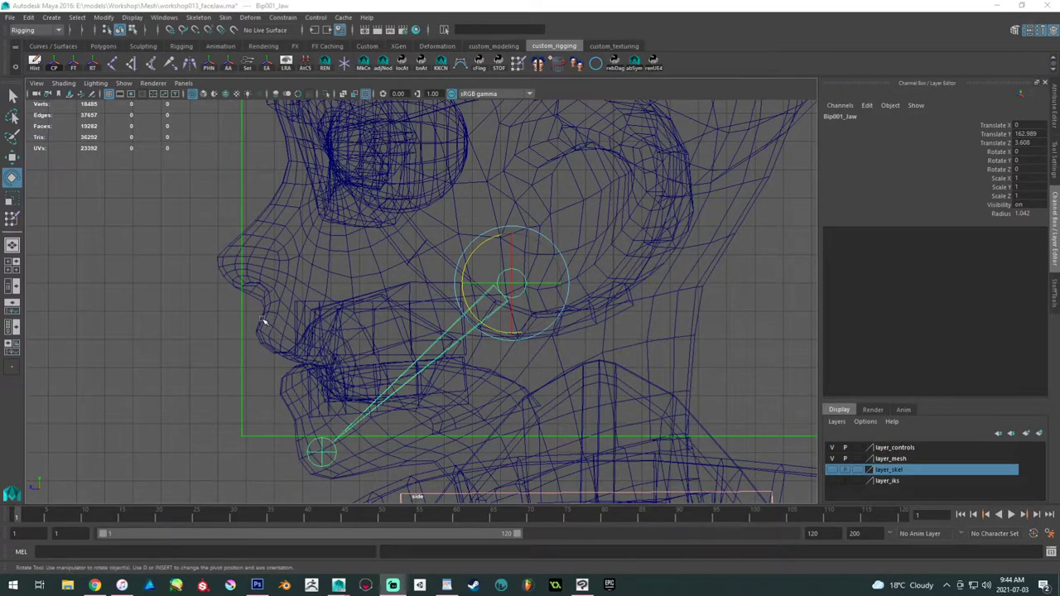
- Select the Bip001_Jaw joint, key its rest rotation at frame 1 and a Z rotation of -12.833 at frame 20
left_click(454, 331)
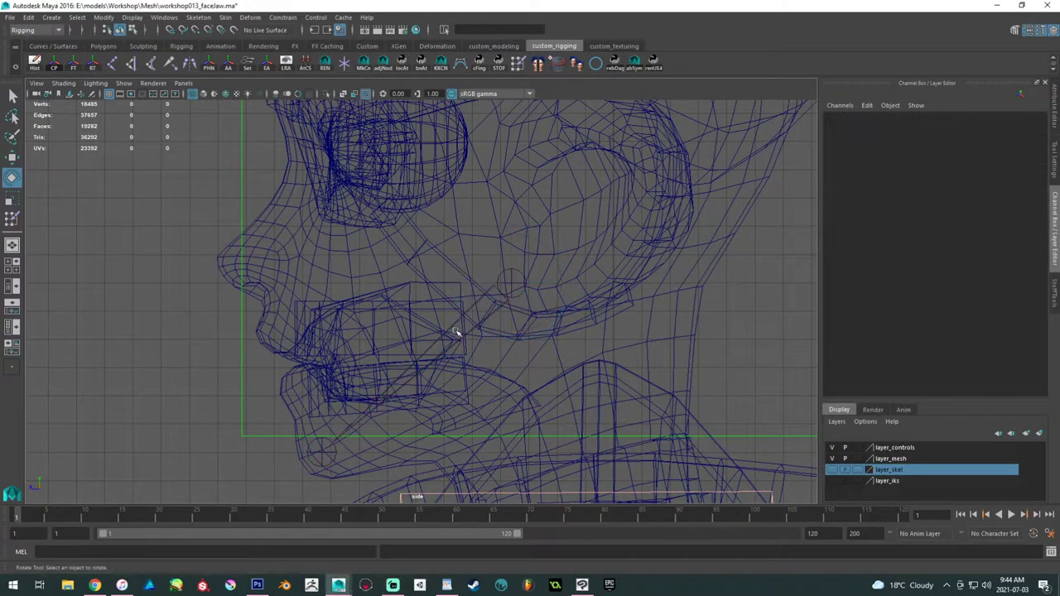
left_click(461, 333)
left_click(320, 447)
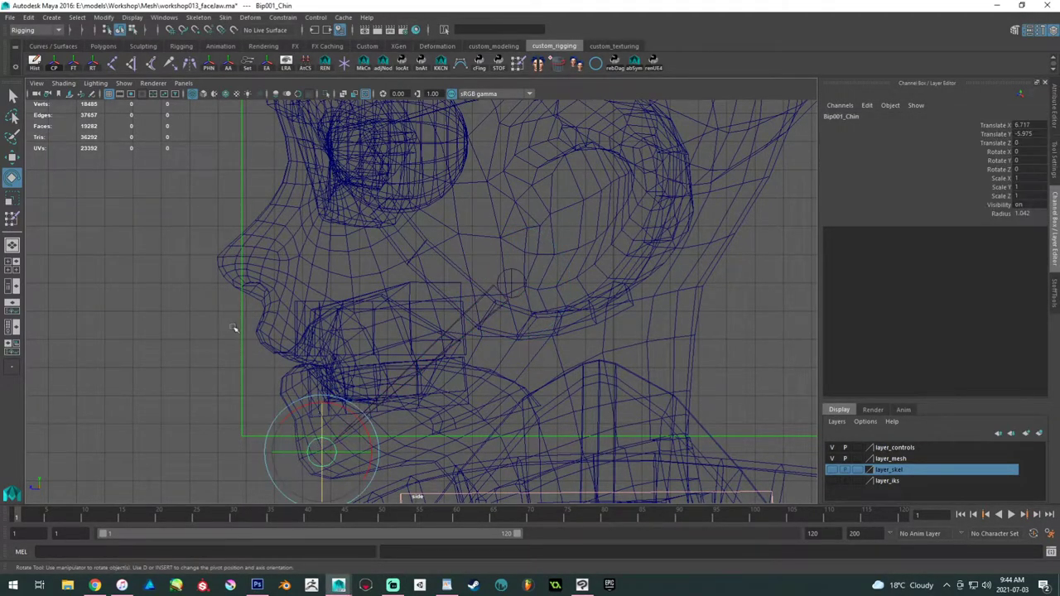
left_click(261, 303)
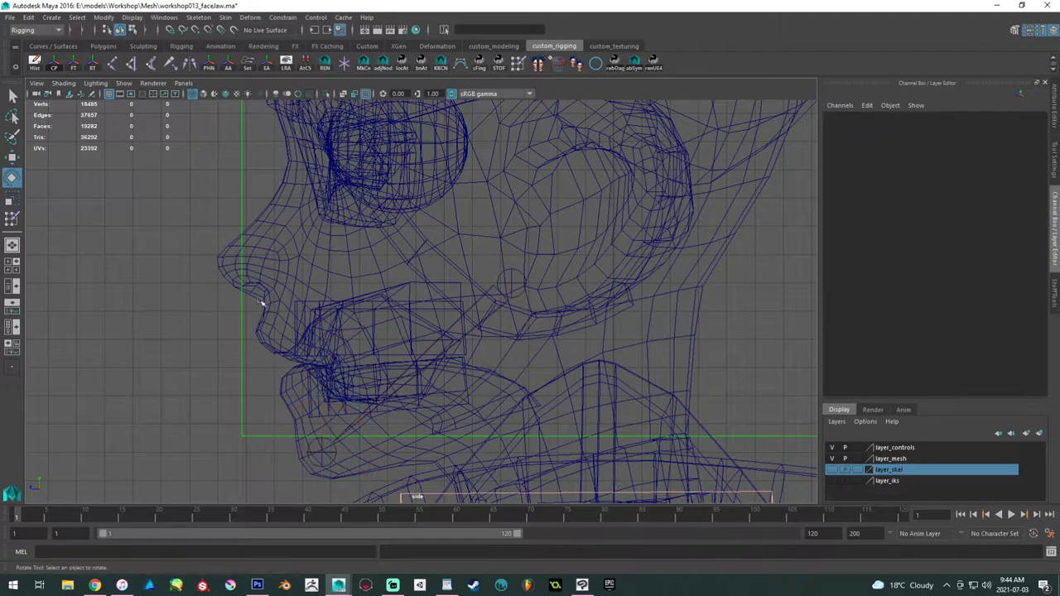
left_click(454, 331)
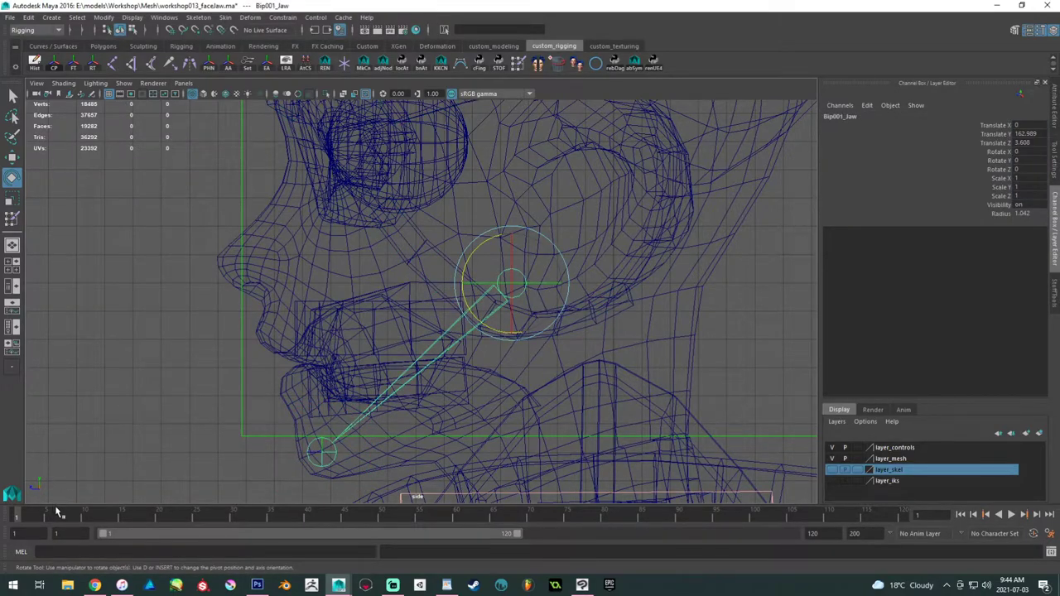
key("shift+e")
left_click(159, 520)
left_click_drag(498, 335, 505, 331)
key("shift+e")
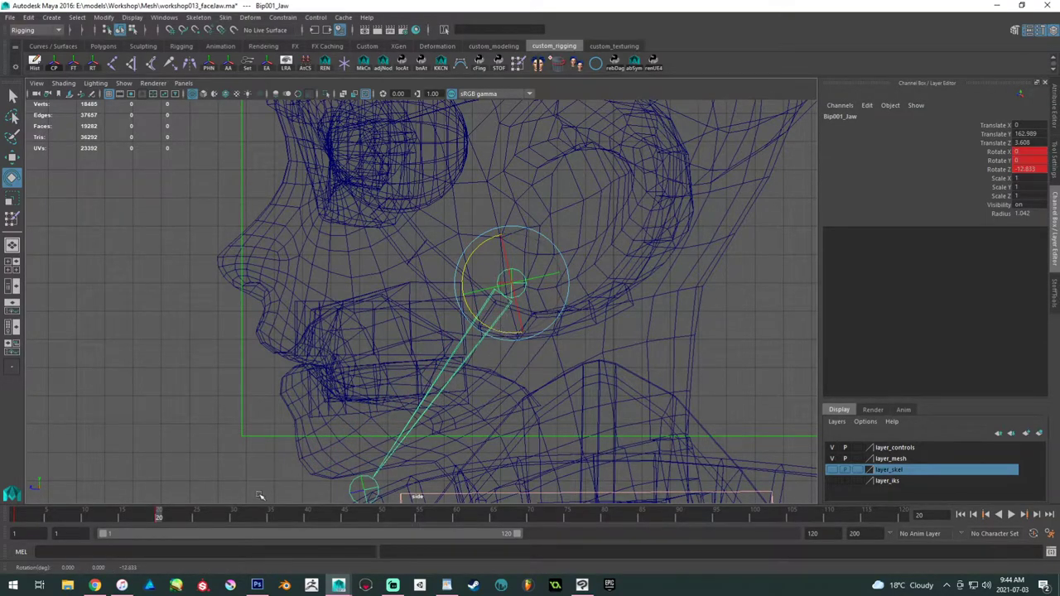
- Rotate Bip001_Jaw to 5.262 in Z at frame 40, and play back the jaw test animation
left_click(301, 516)
left_click(21, 515)
left_click_drag(472, 317, 306, 325)
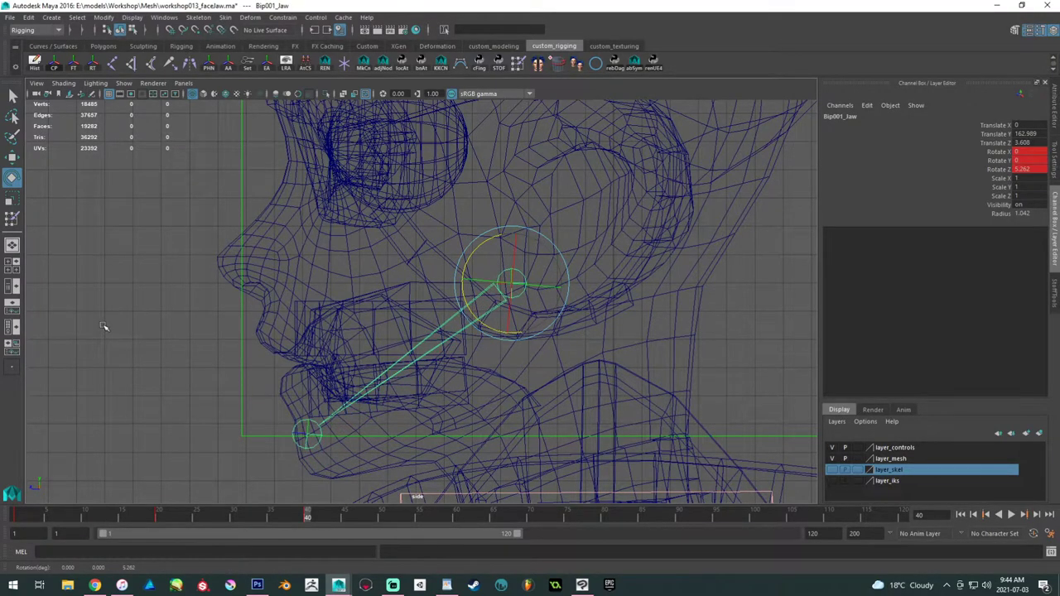
left_click(218, 373)
key("alt+v")
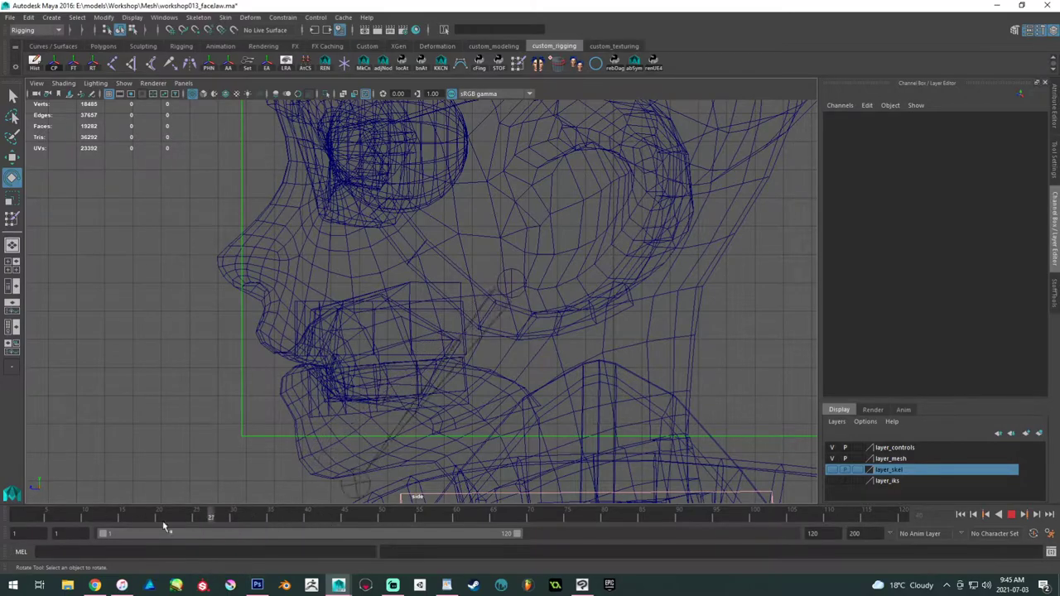
key("alt+shift+v")
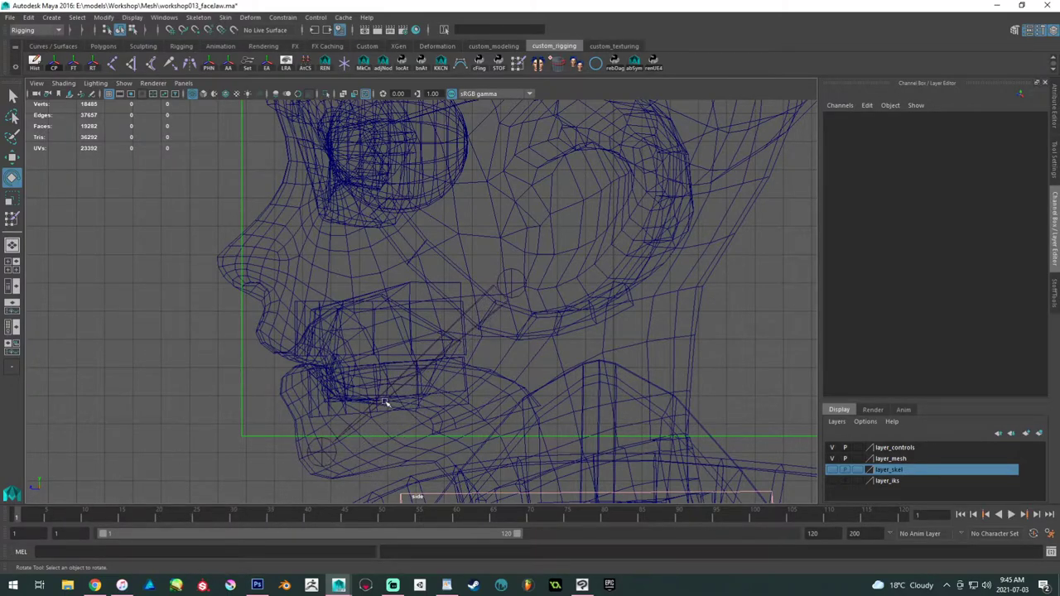
- Select the jaw joint together with mesh_main and add the joint as an influence with Add Influence
left_click(383, 402)
left_click(301, 395, "shift")
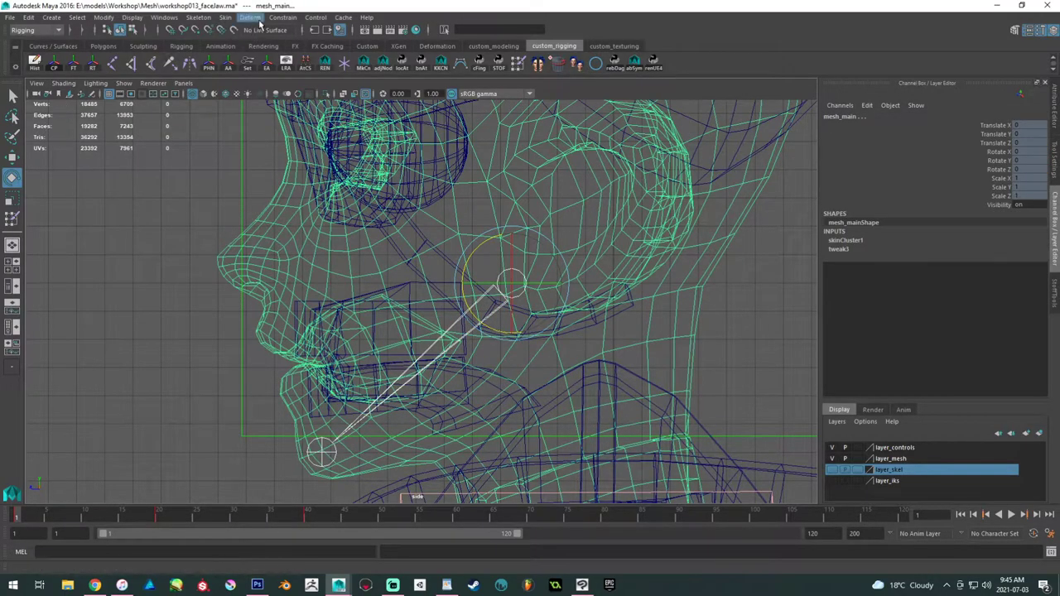
left_click(225, 17)
mouse_move(251, 280)
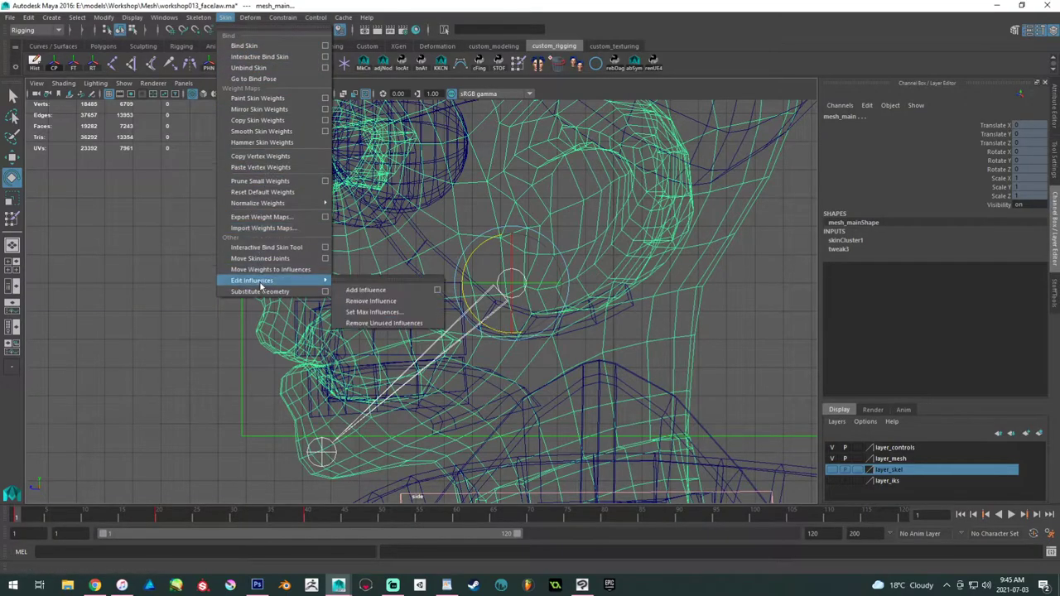
left_click(409, 289)
- Start the Paint Skin Weights tool on mesh_main and lock the weights of all its influences
left_click(311, 375)
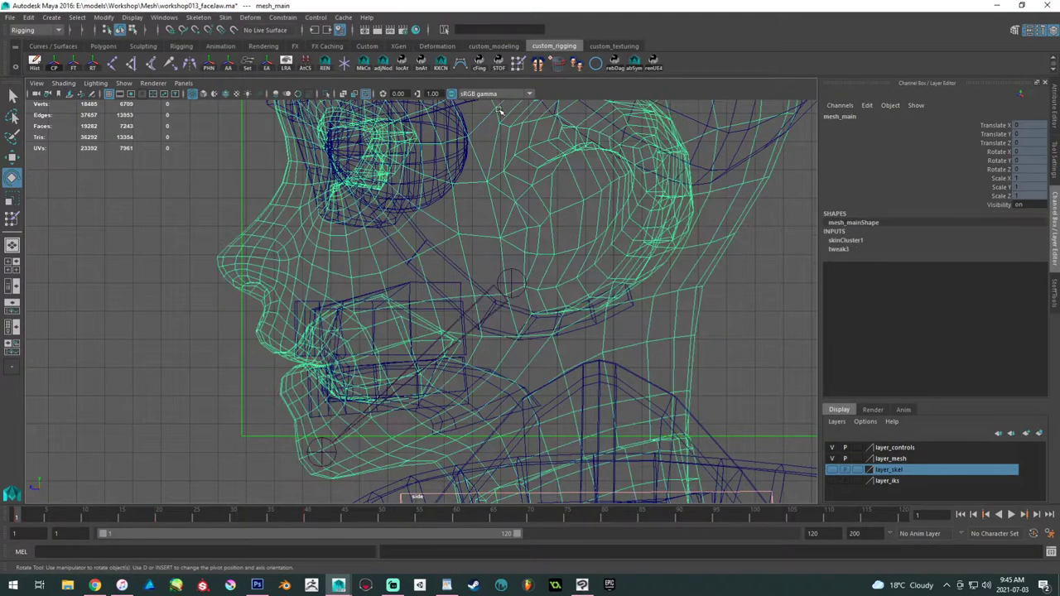
left_click(518, 65)
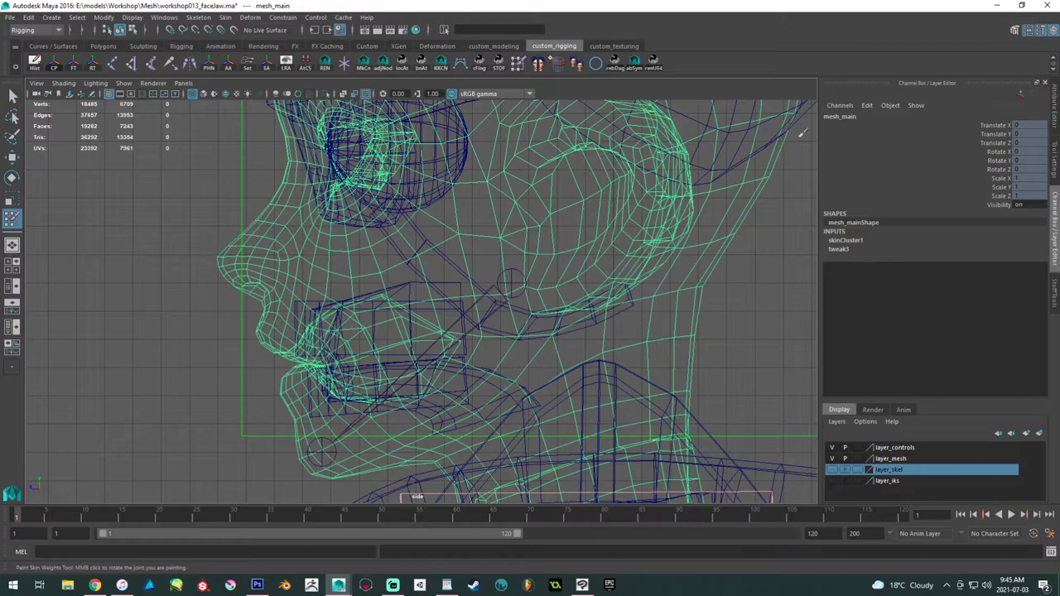
left_click(1054, 160)
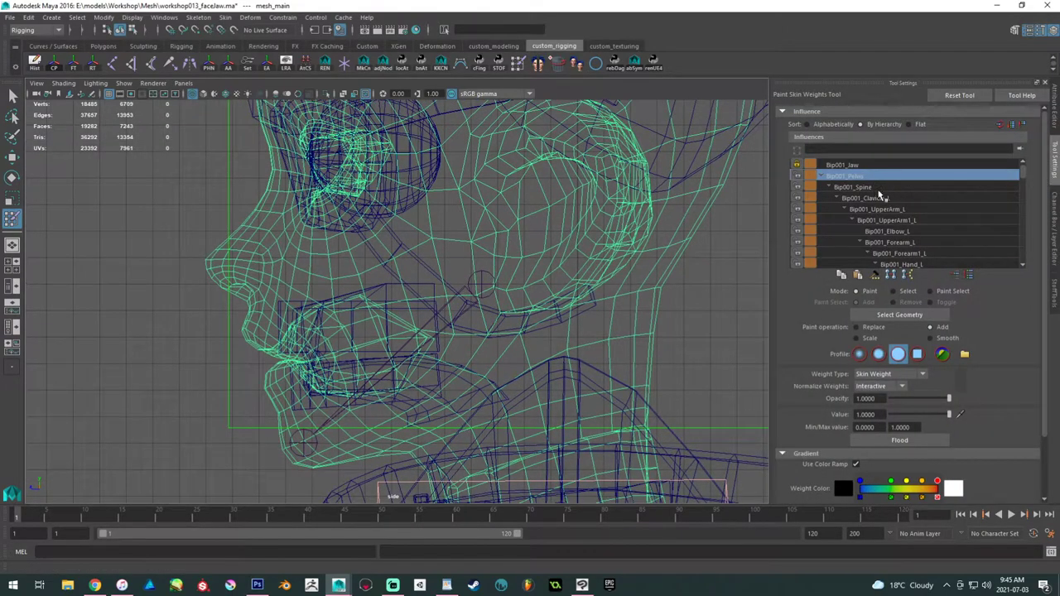
left_click_drag(1024, 176, 1026, 277)
left_click(943, 263, "shift")
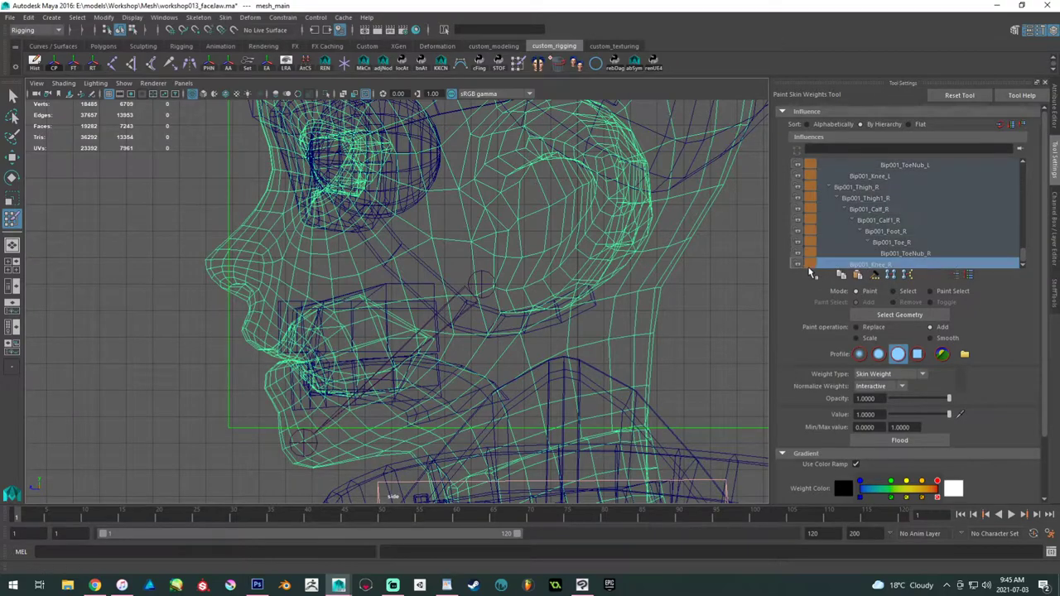
left_click(797, 264)
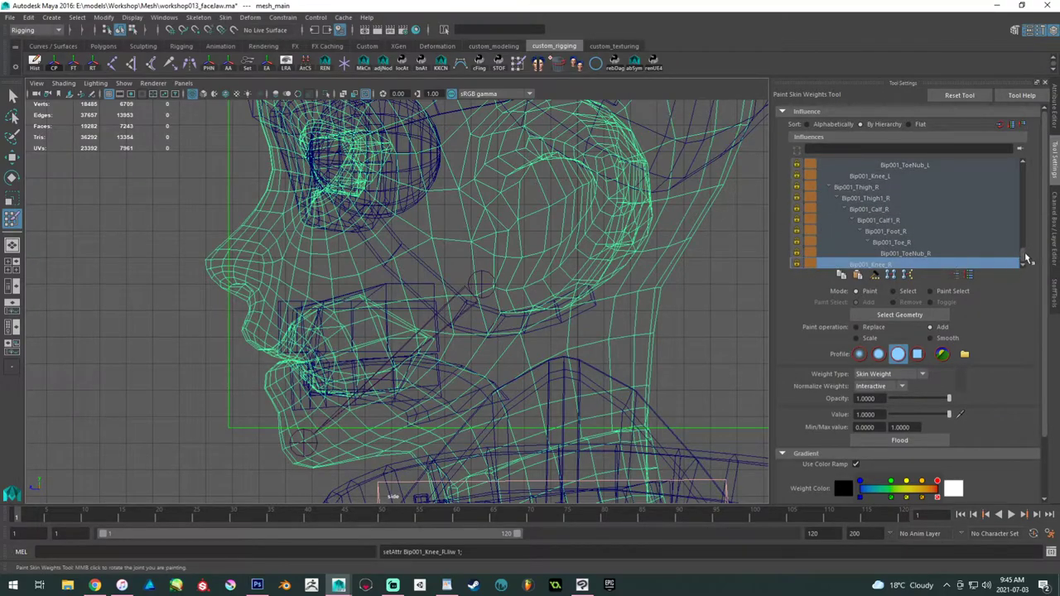
- Unlock the weights of only the Bip001_Head and Bip001_Jaw influences, leaving Bip001_Jaw selected for painting
left_click_drag(1024, 259, 1021, 240)
left_click(892, 212)
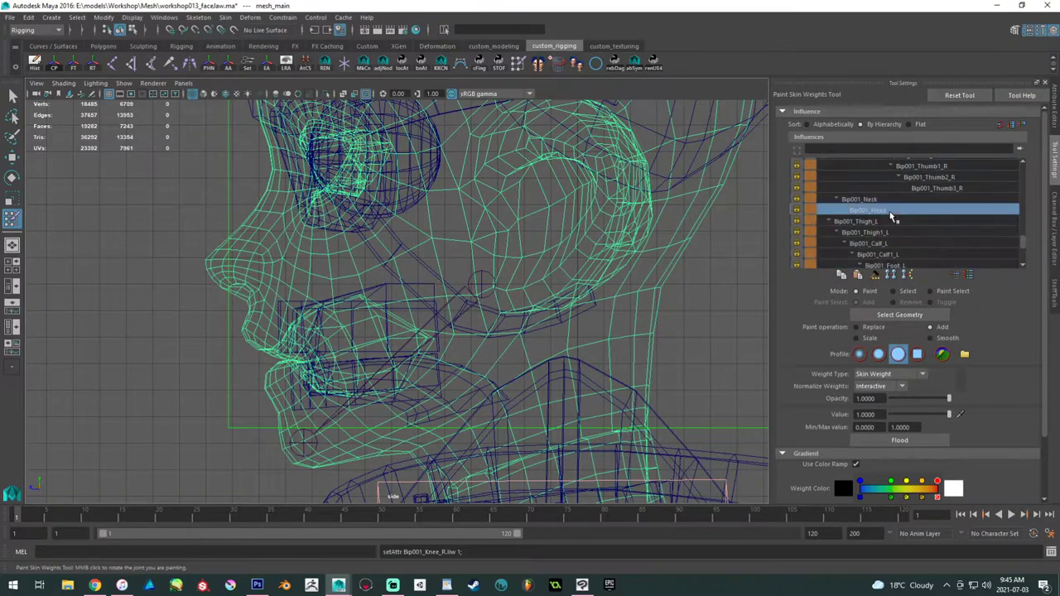
left_click(797, 211)
scroll(1025, 198, "up", 10)
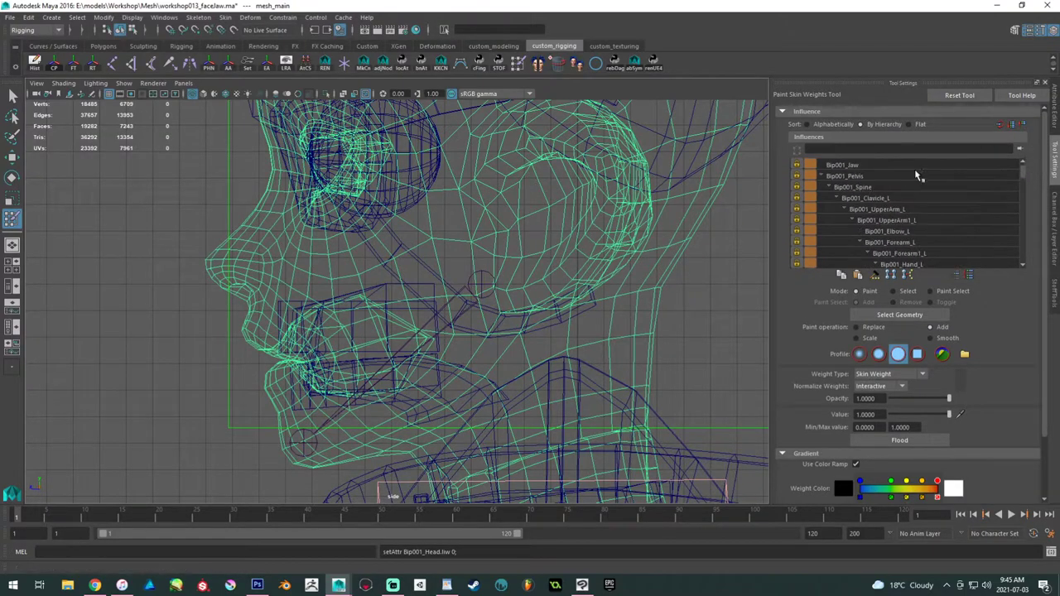
left_click(847, 169)
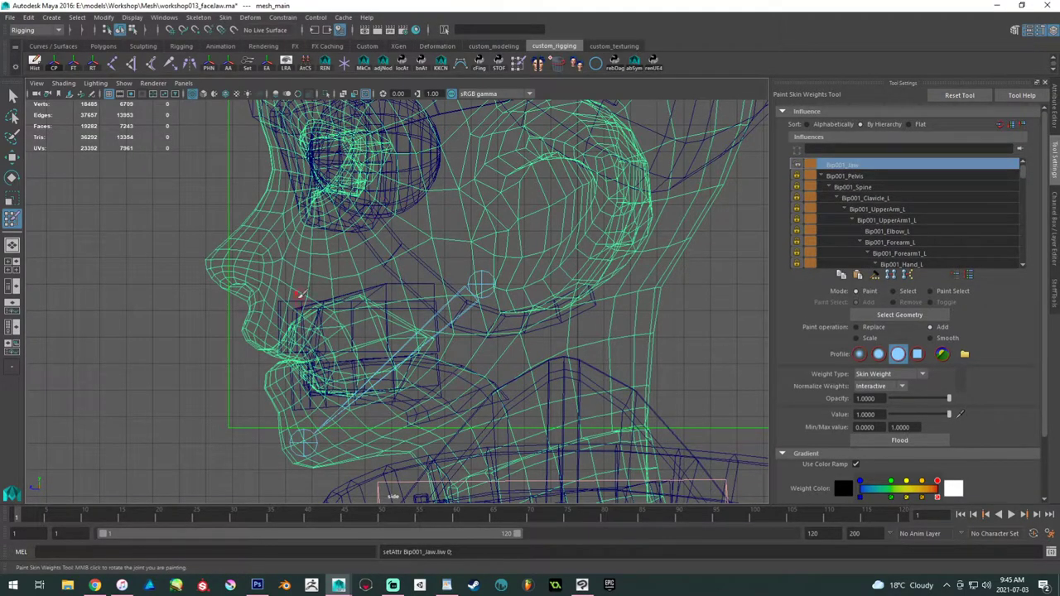
- Switch to the perspective view and isolate mesh_main with the jaw area framed
middle_click_drag(301, 296, 314, 245, "alt")
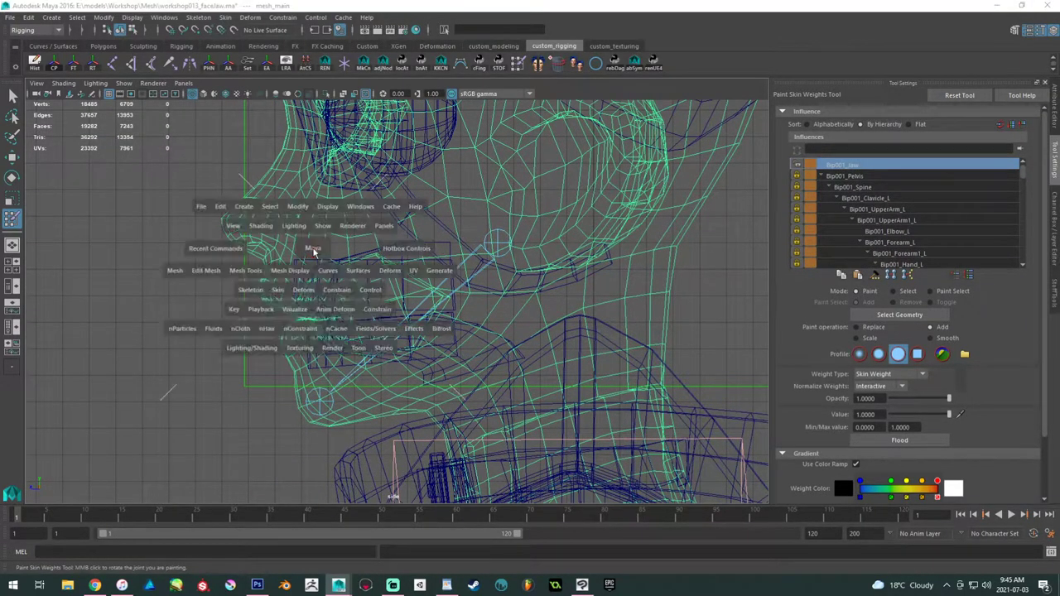
key("space")
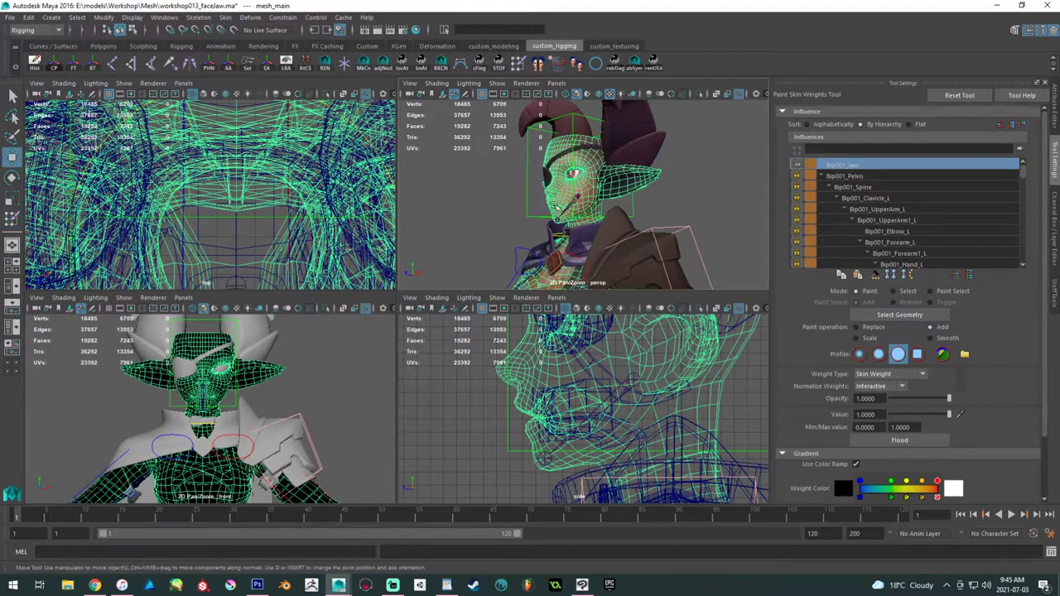
key("w")
key("space")
right_click_drag(444, 160, 561, 266, "alt")
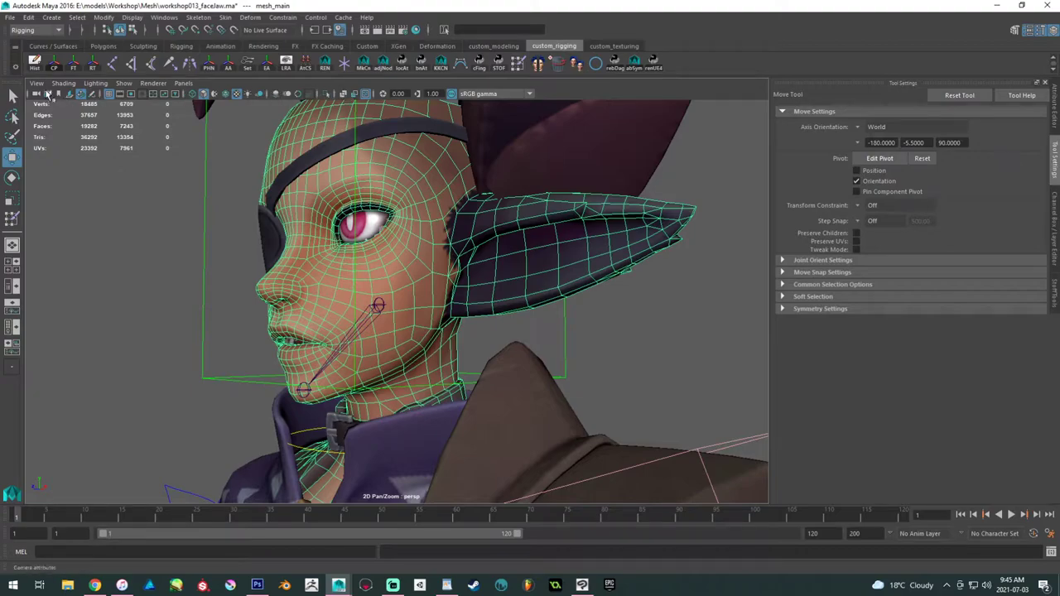
left_click(326, 93)
left_click_drag(366, 240, 390, 199, "alt")
right_click_drag(390, 207, 428, 287, "alt")
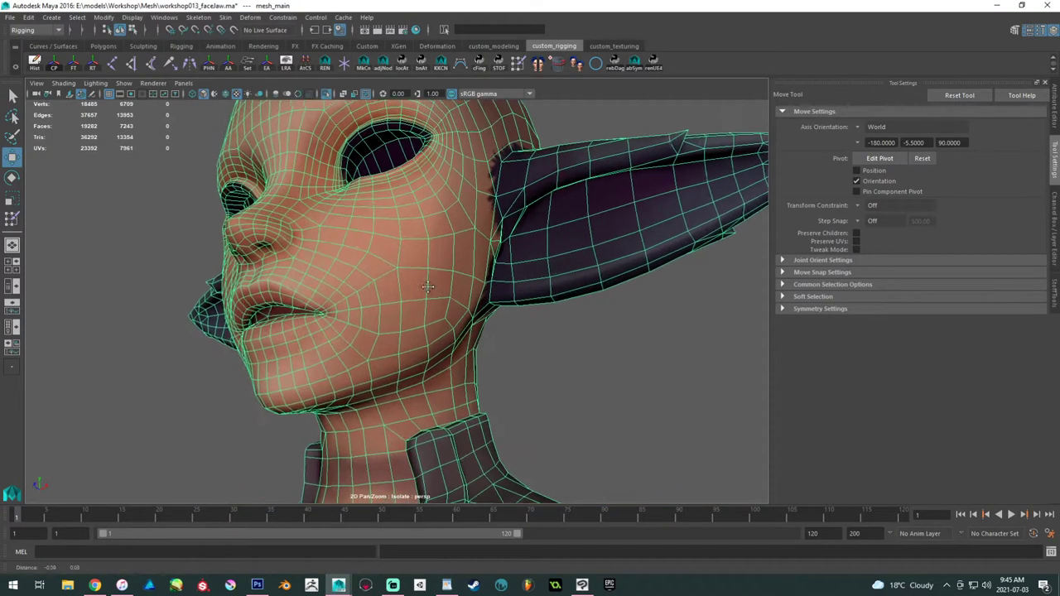
middle_click_drag(428, 287, 547, 282, "alt")
right_click_drag(546, 282, 556, 328, "alt")
- Resume weight painting and add full Bip001_Jaw weight along the chin, jawline and cheek up to the mouth corner
left_click(517, 64)
mouse_move(466, 250)
left_mouse_down("alt")
mouse_move(461, 289)
mouse_move(460, 276)
mouse_move(518, 303)
mouse_move(397, 293)
mouse_move(496, 294)
mouse_move(466, 314)
mouse_move(470, 422)
left_mouse_up("alt")
mouse_move(470, 422)
left_mouse_down("alt")
mouse_move(466, 403)
mouse_move(481, 403)
left_mouse_up("alt")
middle_click_drag(482, 401, 495, 286, "alt")
mouse_move(494, 286)
right_mouse_down("alt")
mouse_move(508, 359)
mouse_move(553, 332)
right_mouse_up("alt")
left_click_drag(492, 300, 572, 367)
mouse_move(606, 286)
left_mouse_down()
mouse_move(627, 306)
mouse_move(610, 348)
mouse_move(501, 289)
mouse_move(438, 324)
mouse_move(331, 221)
mouse_move(350, 367)
mouse_move(538, 316)
mouse_move(473, 213)
mouse_move(457, 207)
left_mouse_up()
- Paint full Bip001_Jaw weight from the mouth corner along the lower lip and into the gap beside the chin
left_click_drag(369, 229, 381, 275, "alt")
right_click_drag(381, 275, 406, 307, "alt")
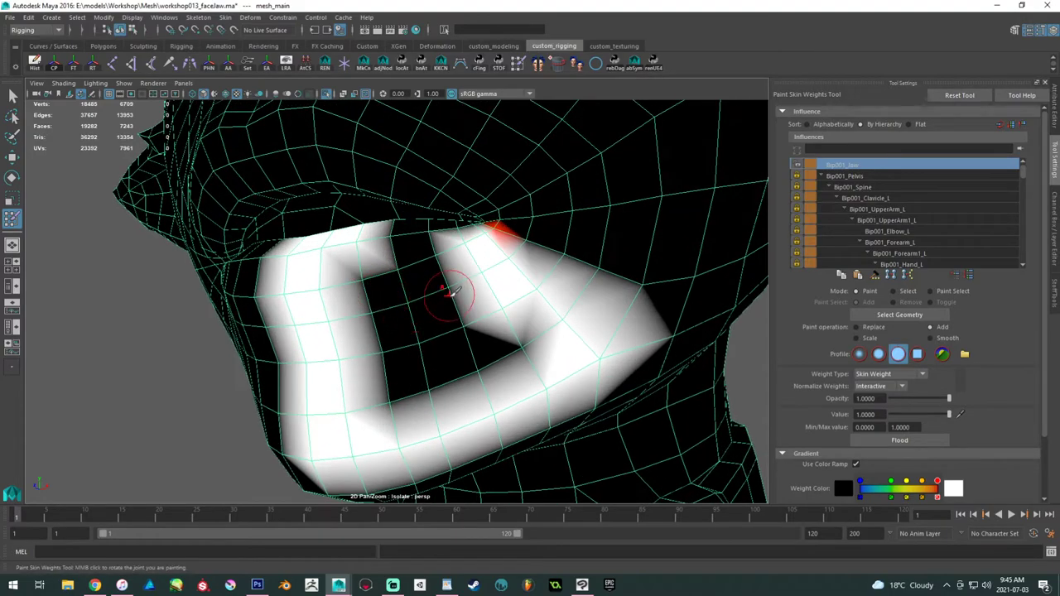
mouse_move(485, 232)
left_mouse_down()
mouse_move(419, 237)
mouse_move(340, 277)
left_mouse_up()
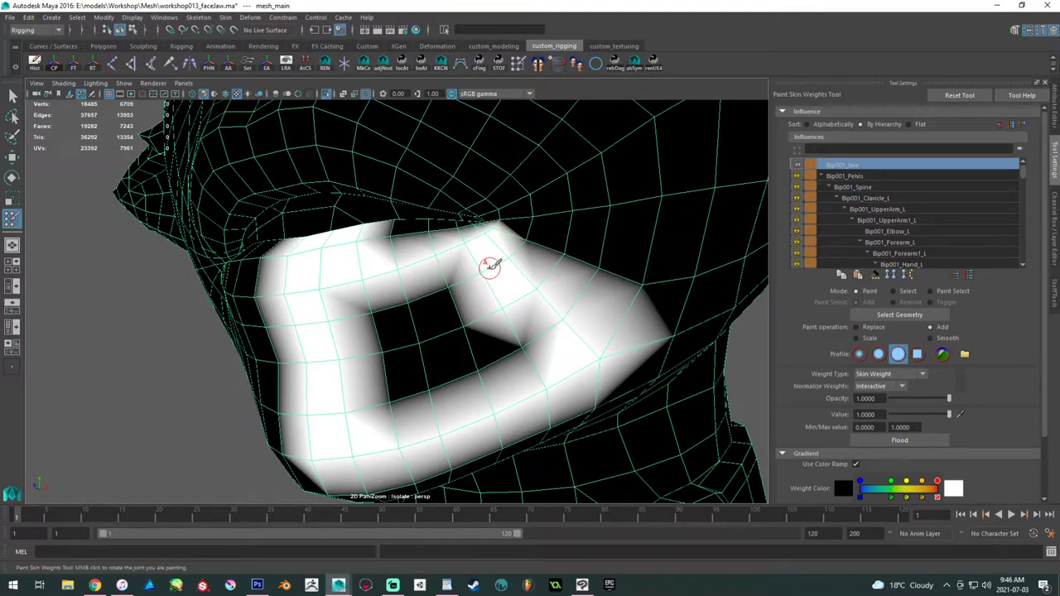
mouse_move(485, 267)
left_mouse_down()
mouse_move(355, 303)
mouse_move(476, 327)
mouse_move(362, 380)
mouse_move(456, 332)
mouse_move(390, 237)
mouse_move(587, 280)
mouse_move(398, 348)
mouse_move(453, 308)
mouse_move(605, 371)
mouse_move(462, 212)
mouse_move(407, 275)
left_mouse_up()
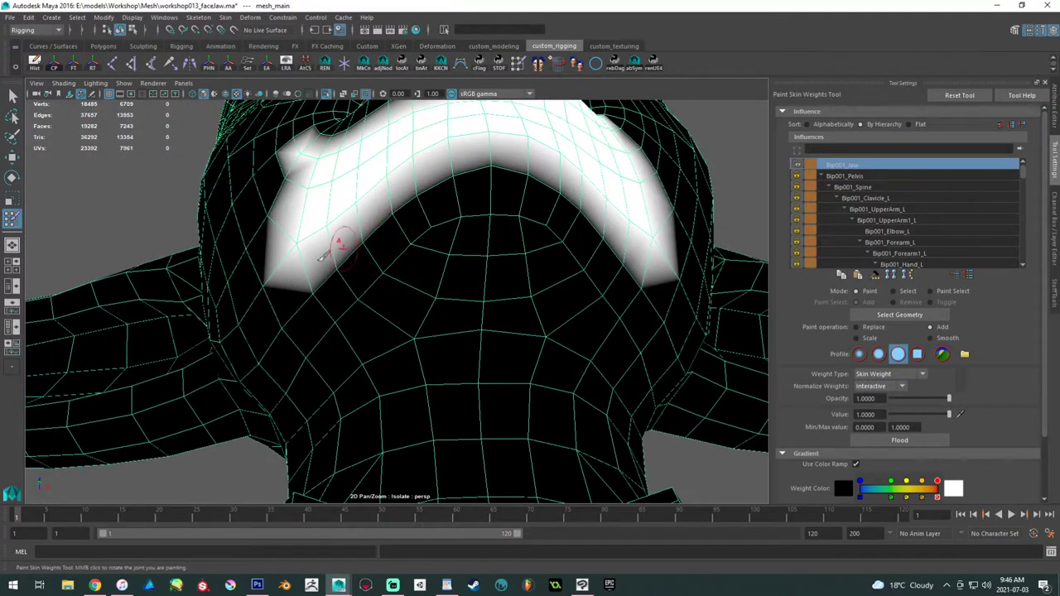
- Paint full Bip001_Jaw weight across the underside of the chin, filling the area between the two sides of the jaw
mouse_move(307, 303)
left_mouse_down()
mouse_move(339, 302)
mouse_move(397, 274)
mouse_move(472, 197)
mouse_move(573, 216)
mouse_move(623, 298)
mouse_move(635, 256)
mouse_move(501, 165)
mouse_move(351, 244)
mouse_move(338, 263)
left_mouse_up()
right_click_drag(504, 173, 397, 189, "alt")
mouse_move(397, 189)
left_mouse_down("alt")
mouse_move(390, 206)
mouse_move(395, 188)
left_mouse_up("alt")
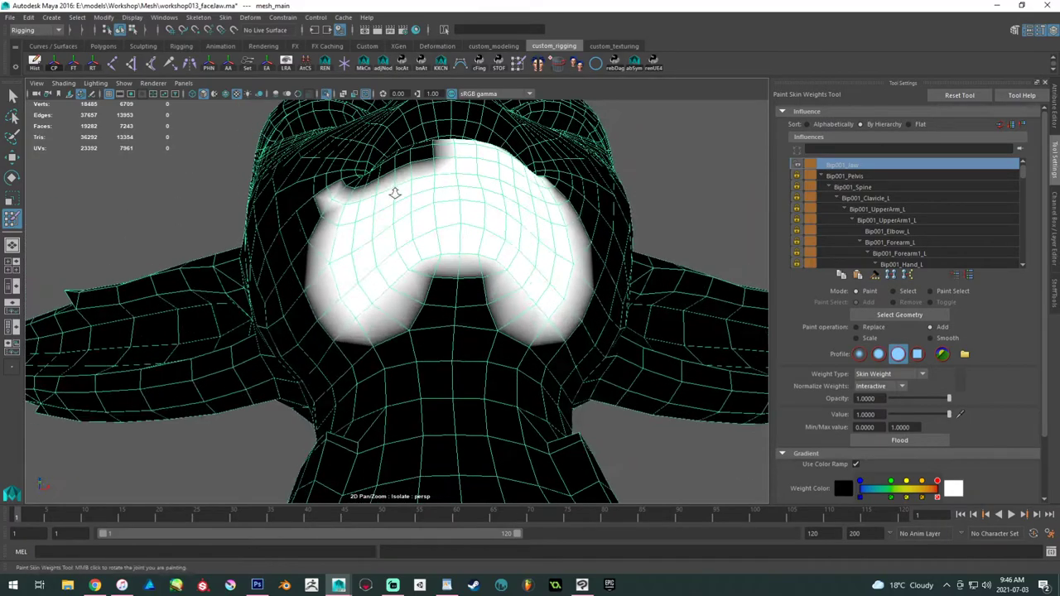
right_click_drag(395, 187, 428, 246, "alt")
left_click_drag(428, 246, 572, 265)
left_click_drag(418, 288, 550, 291)
left_click_drag(461, 260, 388, 265, "alt")
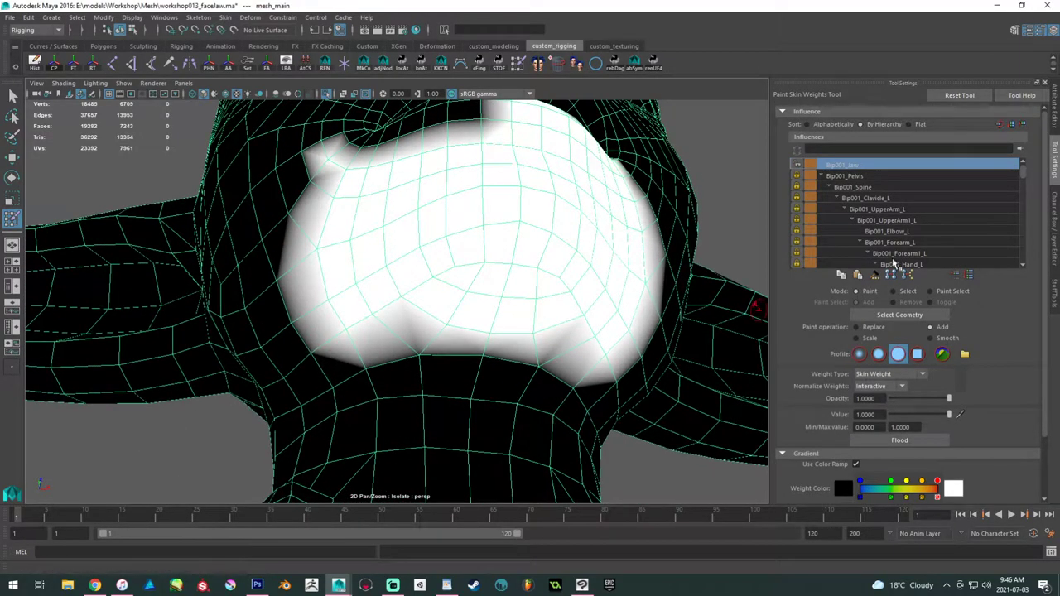
left_click(875, 176)
left_click(865, 165)
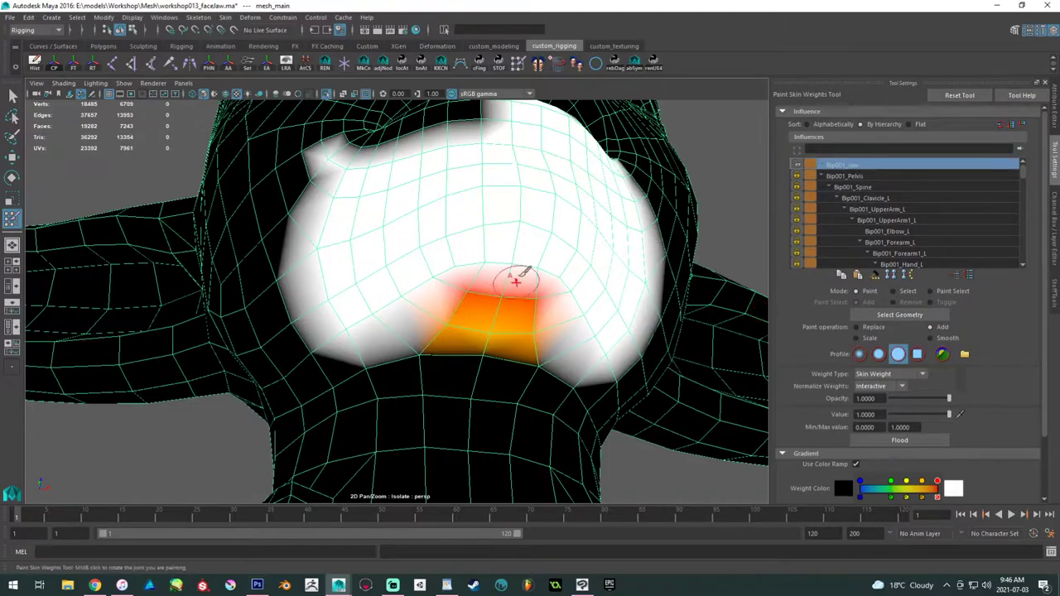
- Extend full Bip001_Jaw weight along the side of the jaw and over the cheek back toward the ear
mouse_move(387, 259)
left_mouse_down("alt")
mouse_move(503, 347)
mouse_move(380, 275)
left_mouse_up("alt")
left_click_drag(344, 239, 322, 344)
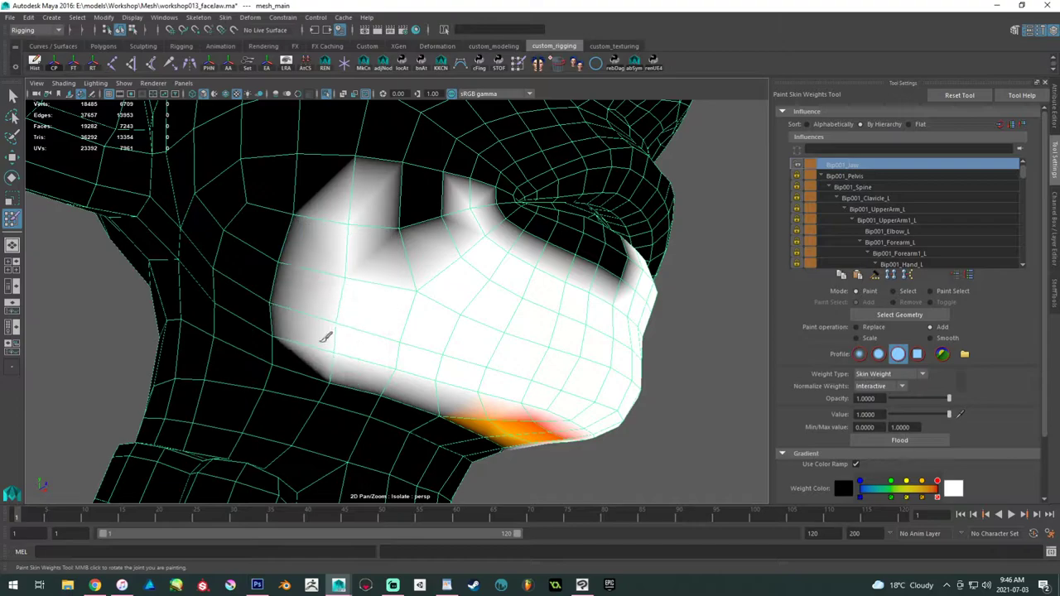
left_click_drag(371, 217, 420, 228)
left_click(426, 221)
middle_click_drag(378, 252, 432, 286, "alt")
left_click_drag(431, 287, 357, 230, "alt")
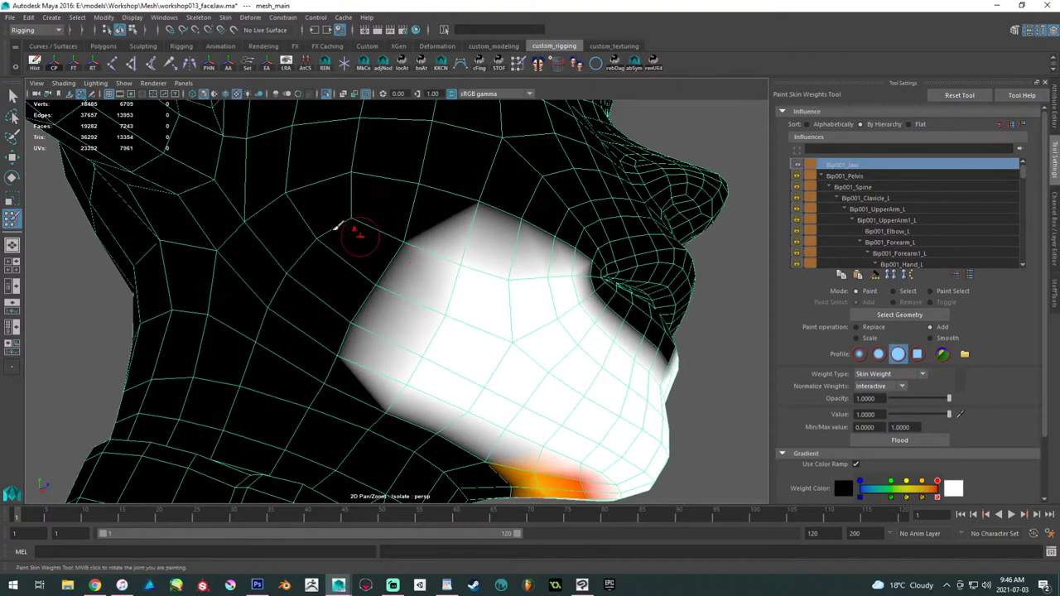
mouse_move(333, 170)
left_mouse_down()
mouse_move(273, 232)
mouse_move(194, 273)
left_mouse_up()
left_click_drag(368, 217, 276, 301)
left_click_drag(412, 235, 427, 276, "alt")
mouse_move(473, 303)
left_mouse_down()
mouse_move(407, 298)
mouse_move(388, 308)
left_mouse_up()
- Fill the unweighted gap on the lower lip near the mouth corner with full Bip001_Jaw weight
mouse_move(387, 308)
right_mouse_down("alt")
mouse_move(464, 322)
mouse_move(484, 349)
right_mouse_up("alt")
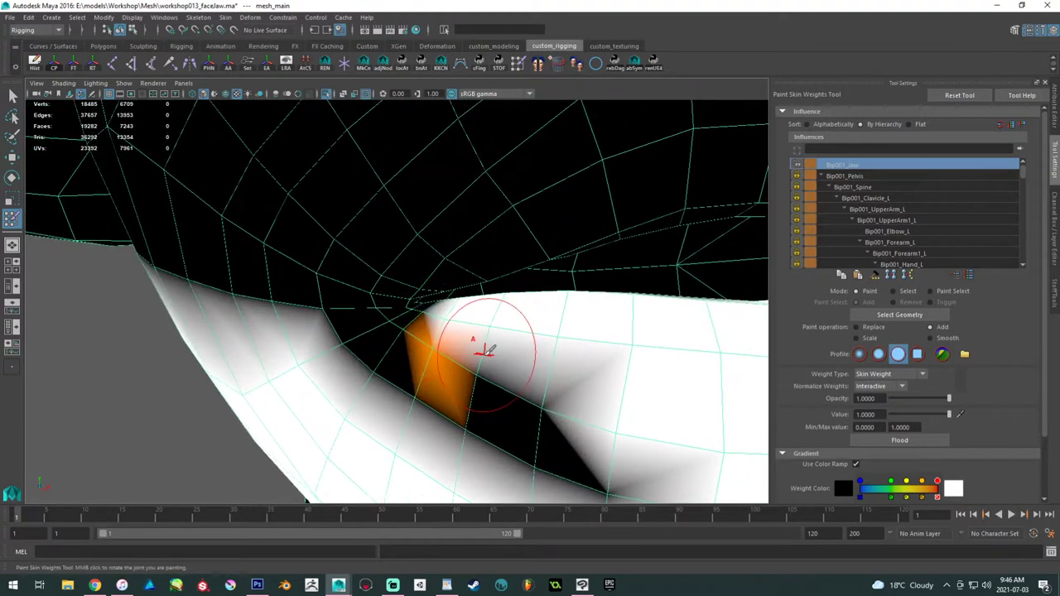
left_click_drag(480, 347, 466, 348)
mouse_move(438, 302)
left_mouse_down()
mouse_move(350, 331)
mouse_move(516, 372)
mouse_move(505, 439)
mouse_move(563, 476)
mouse_move(631, 490)
left_mouse_up()
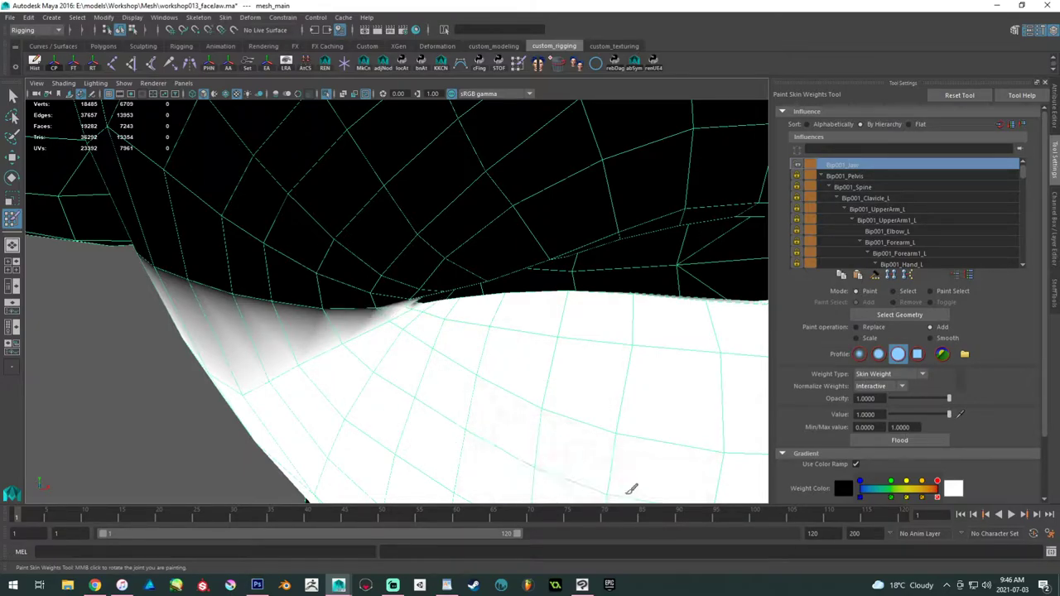
- Paint full Bip001_Jaw weight along the remaining black stretch of the lower lip's edge toward the other mouth corner
scroll(620, 465, "down", 5)
left_click_drag(505, 374, 450, 334, "alt")
scroll(513, 347, "up", 3)
left_click_drag(561, 369, 556, 341, "alt")
scroll(600, 365, "up", 3)
middle_click_drag(655, 369, 603, 347, "alt")
scroll(617, 351, "up", 3)
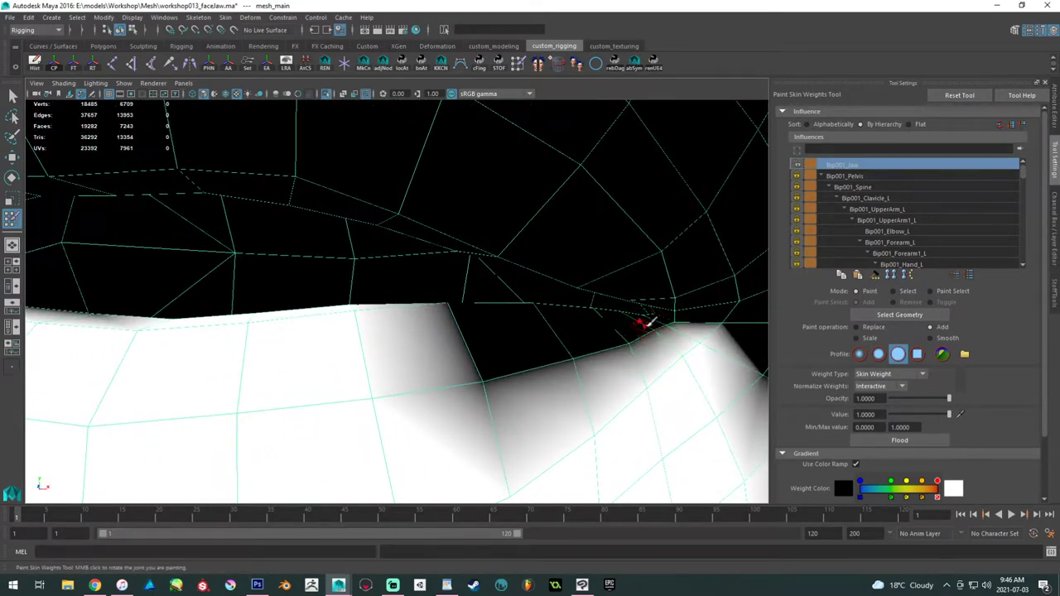
left_click_drag(652, 317, 656, 331)
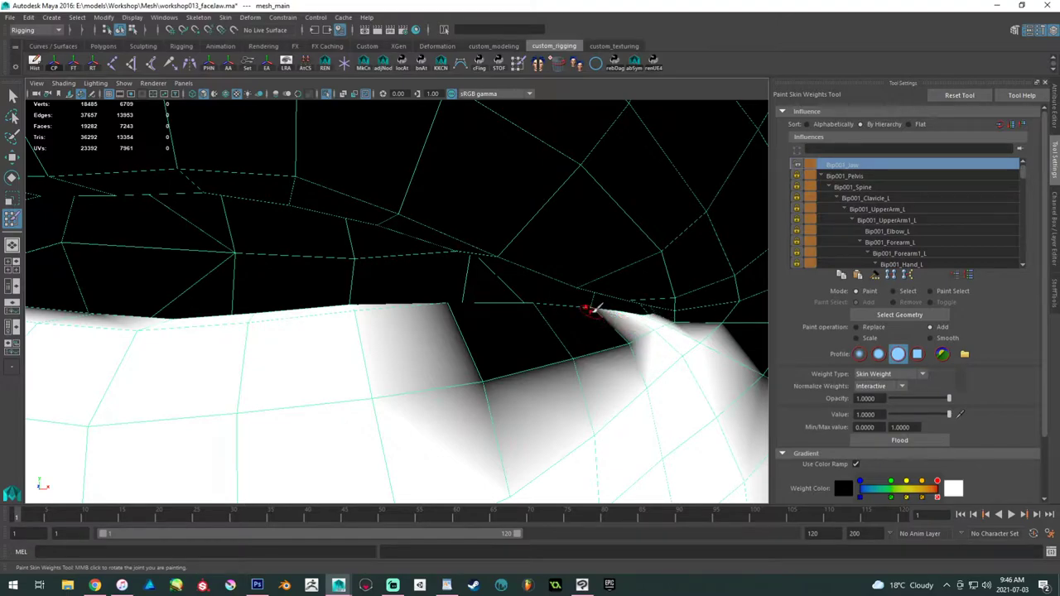
left_click_drag(608, 311, 629, 346)
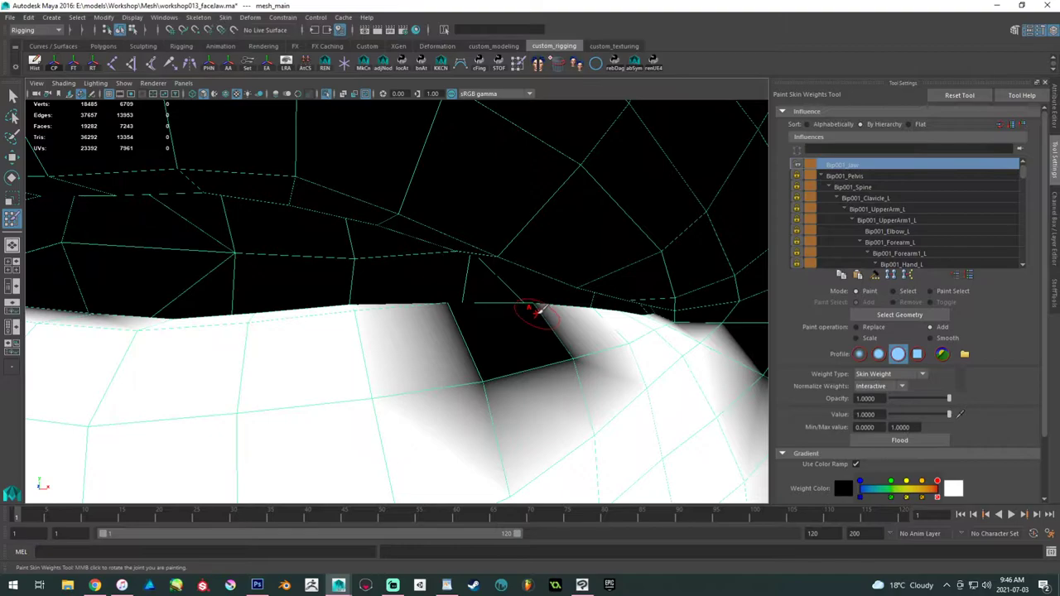
left_click_drag(538, 311, 571, 365)
mouse_move(448, 308)
left_mouse_down()
mouse_move(518, 392)
mouse_move(428, 320)
mouse_move(306, 306)
mouse_move(366, 303)
mouse_move(461, 329)
mouse_move(473, 243)
mouse_move(403, 268)
mouse_move(530, 161)
mouse_move(549, 201)
mouse_move(530, 241)
mouse_move(585, 159)
mouse_move(444, 268)
mouse_move(403, 251)
mouse_move(358, 285)
left_mouse_up()
- Play the jaw test animation, stop at frame 17, and resume weight painting on the close-up open mouth
scroll(546, 390, "down", 5)
left_click_drag(407, 303, 419, 289, "alt")
middle_click_drag(419, 289, 351, 334, "alt")
left_click_drag(339, 341, 413, 293, "alt")
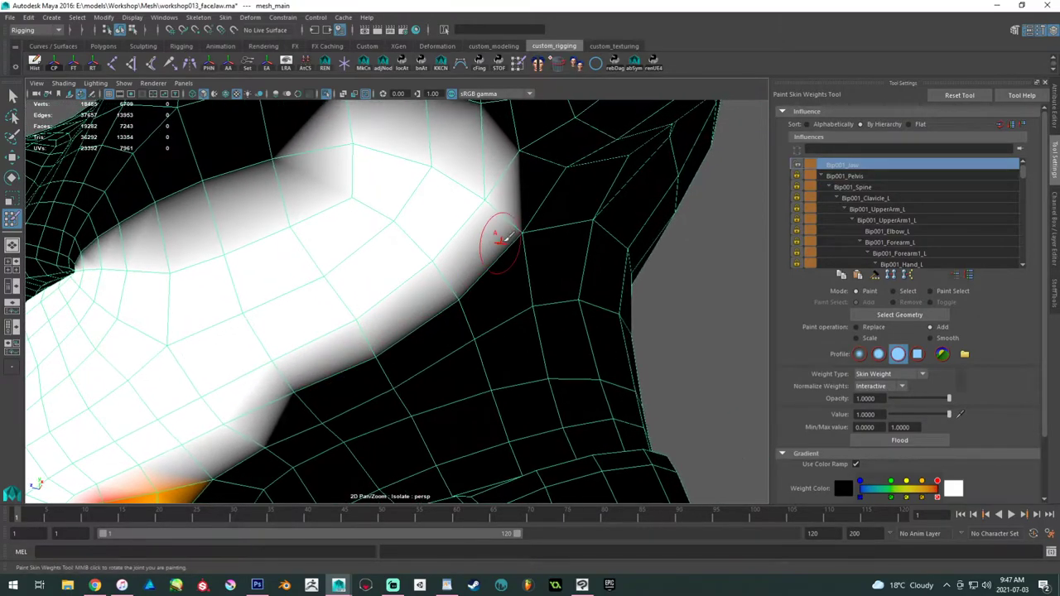
mouse_move(512, 234)
left_mouse_down("alt")
mouse_move(324, 303)
mouse_move(348, 273)
mouse_move(303, 252)
mouse_move(359, 253)
mouse_move(284, 246)
mouse_move(340, 296)
mouse_move(327, 300)
left_mouse_up("alt")
key("w")
key("alt+v")
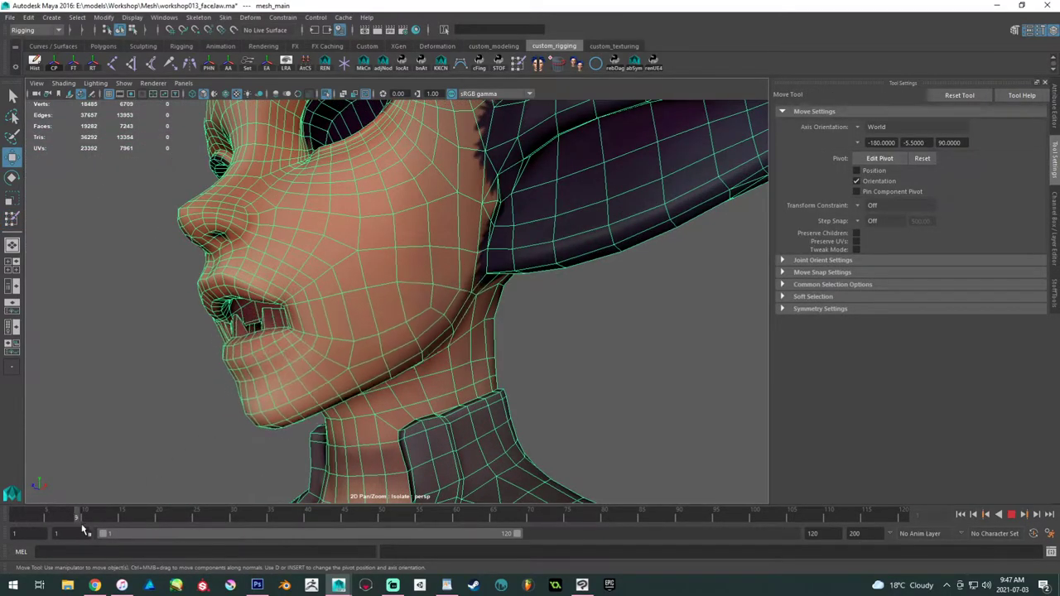
left_click_drag(146, 529, 137, 522)
left_click_drag(364, 409, 469, 397, "alt")
middle_click_drag(469, 397, 450, 369, "alt")
right_click_drag(450, 369, 648, 406, "alt")
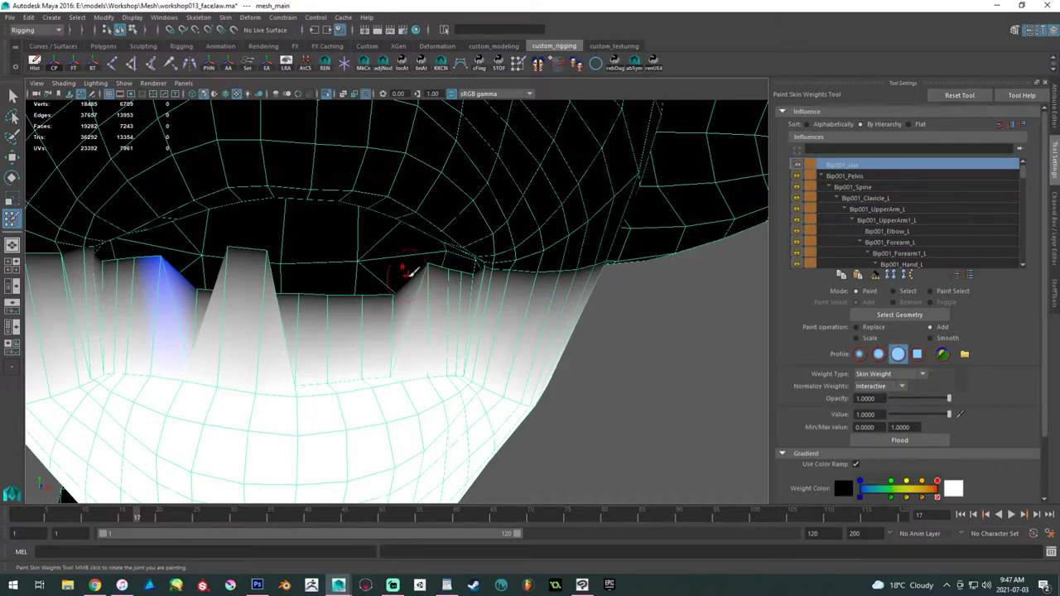
- Add Bip001_Jaw weight to the inner lower-lip vertices from one mouth corner across the middle of the lip
left_click_drag(443, 283, 460, 291)
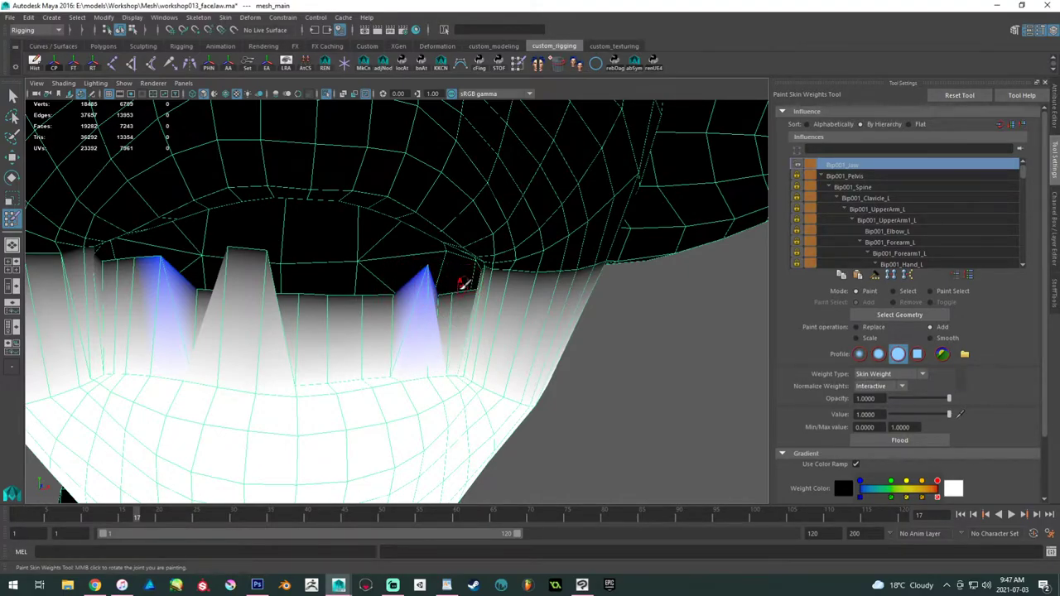
mouse_move(459, 302)
left_mouse_down()
mouse_move(433, 289)
mouse_move(430, 266)
left_mouse_up()
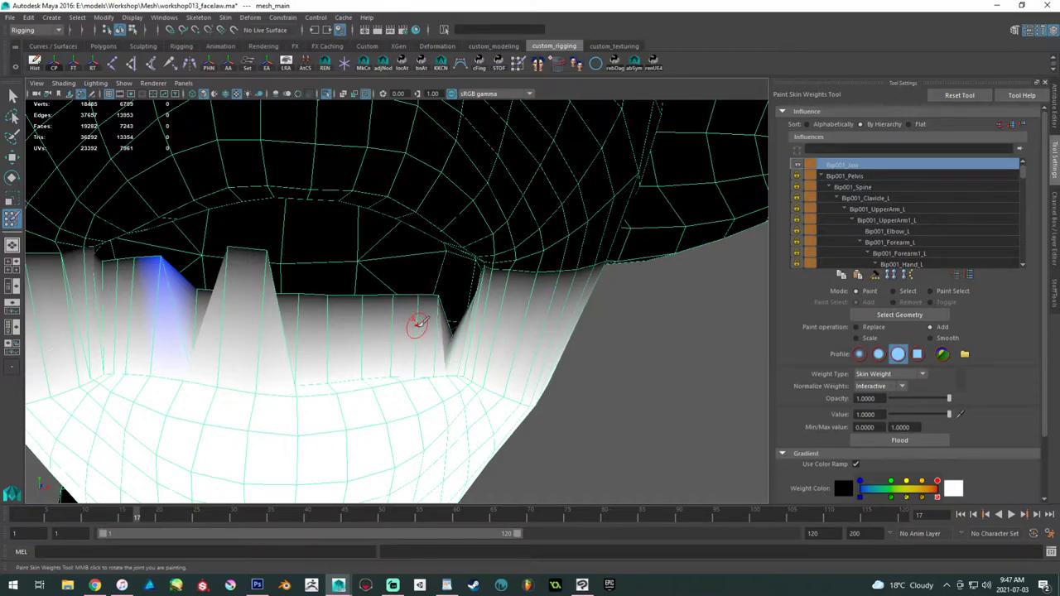
left_click_drag(432, 306, 297, 296)
mouse_move(267, 257)
left_mouse_down()
mouse_move(238, 258)
mouse_move(232, 246)
left_mouse_up()
mouse_move(203, 297)
left_mouse_down()
mouse_move(307, 307)
mouse_move(327, 292)
left_mouse_up()
left_click_drag(396, 293, 414, 297)
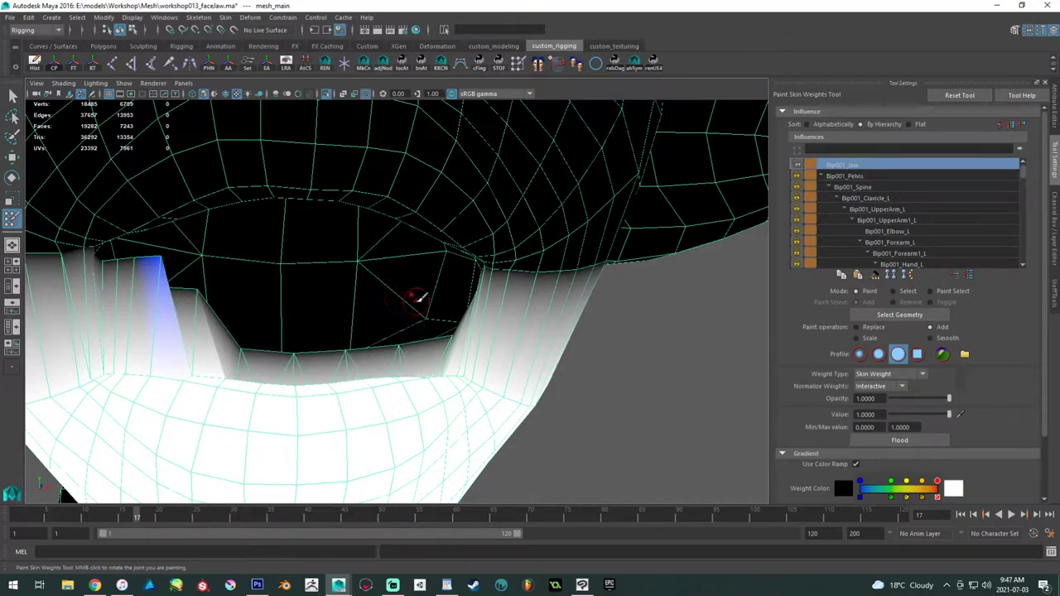
- Add Bip001_Jaw weight to the inner lower-lip vertices at the opposite mouth corner, undoing the first stroke
mouse_move(460, 335)
left_mouse_down()
mouse_move(367, 356)
mouse_move(463, 322)
mouse_move(392, 343)
mouse_move(388, 391)
mouse_move(373, 398)
mouse_move(230, 335)
mouse_move(208, 307)
mouse_move(323, 323)
mouse_move(354, 282)
left_mouse_up()
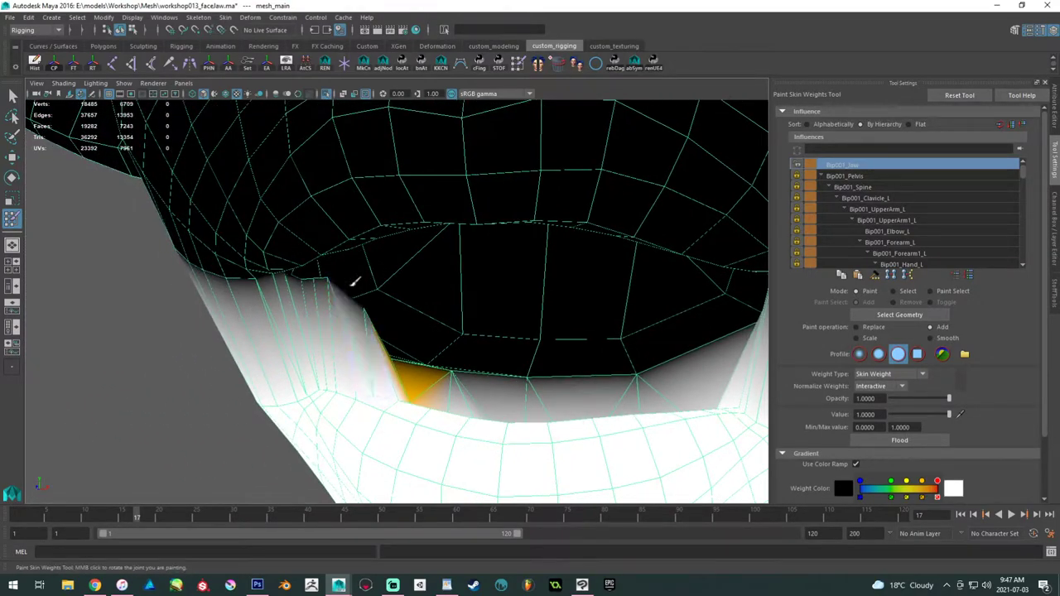
key("ctrl+z")
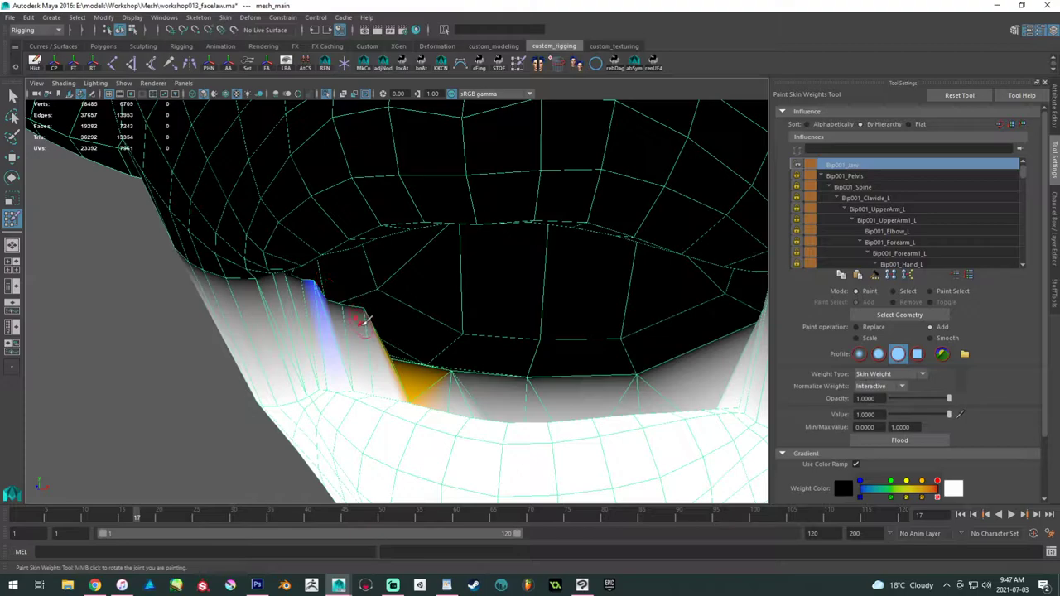
left_click(361, 323)
left_click(340, 311)
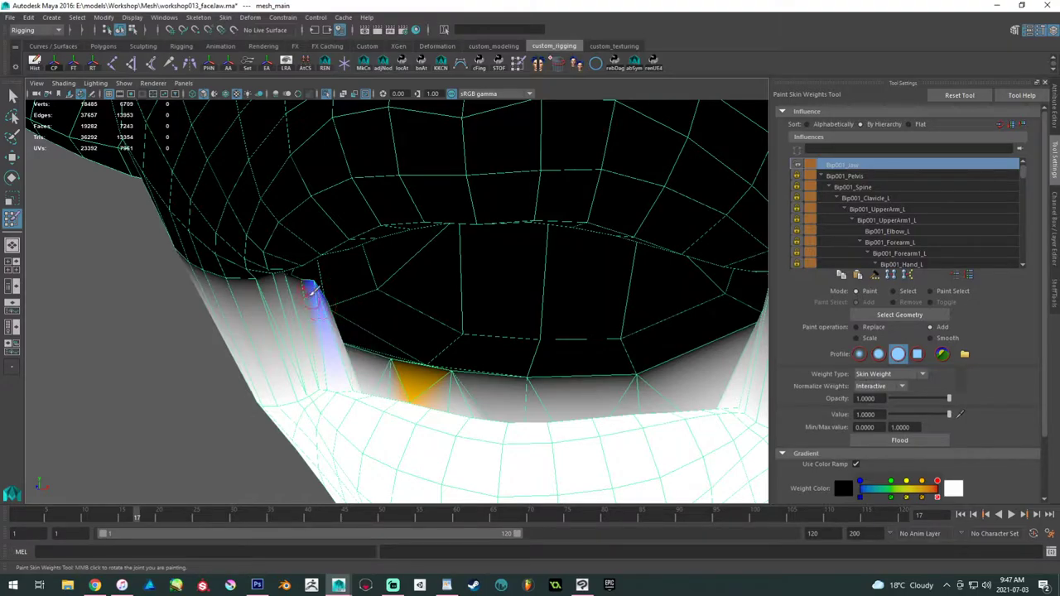
left_click_drag(311, 287, 314, 284)
left_click(304, 286)
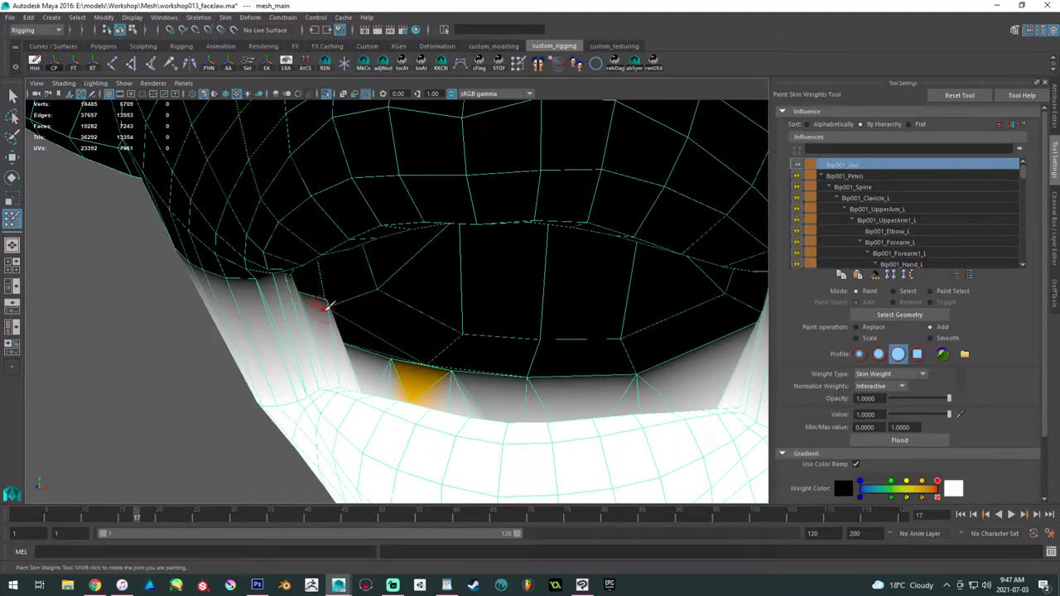
mouse_move(330, 298)
left_mouse_down()
mouse_move(290, 318)
mouse_move(407, 327)
mouse_move(423, 299)
left_mouse_up()
- Paint full Bip001_Jaw weight onto the lower part of the mouth's inner lining behind the lower lip
scroll(389, 323, "up", 3)
left_click(380, 298)
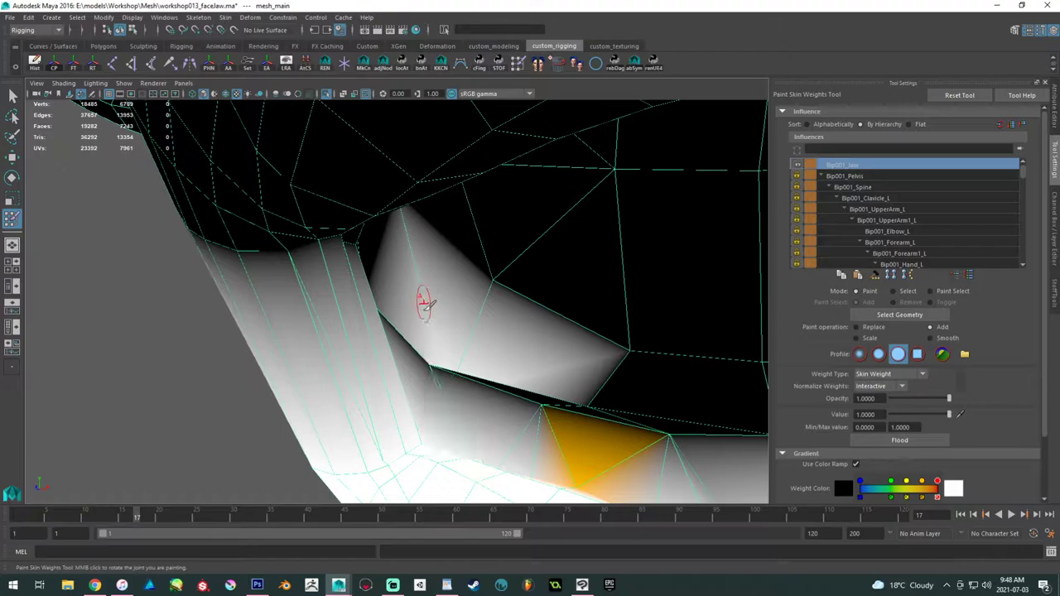
middle_click_drag(540, 413, 366, 358, "alt")
mouse_move(369, 347)
left_mouse_down()
mouse_move(469, 379)
mouse_move(667, 410)
left_mouse_up()
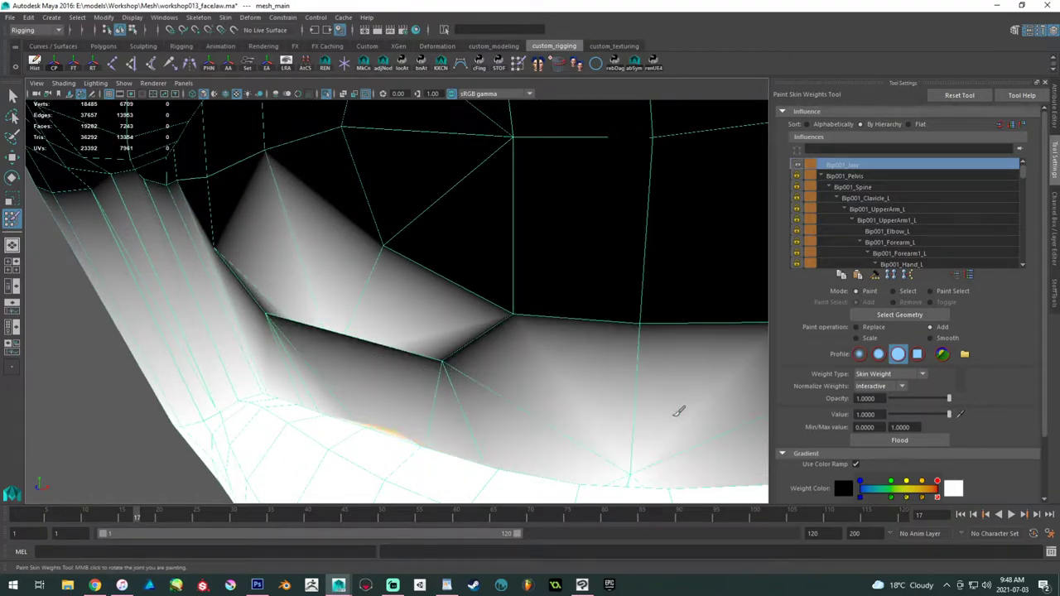
mouse_move(482, 369)
left_mouse_down()
mouse_move(312, 342)
mouse_move(303, 308)
mouse_move(166, 266)
mouse_move(300, 292)
mouse_move(340, 284)
mouse_move(153, 297)
mouse_move(497, 324)
mouse_move(546, 286)
left_mouse_up()
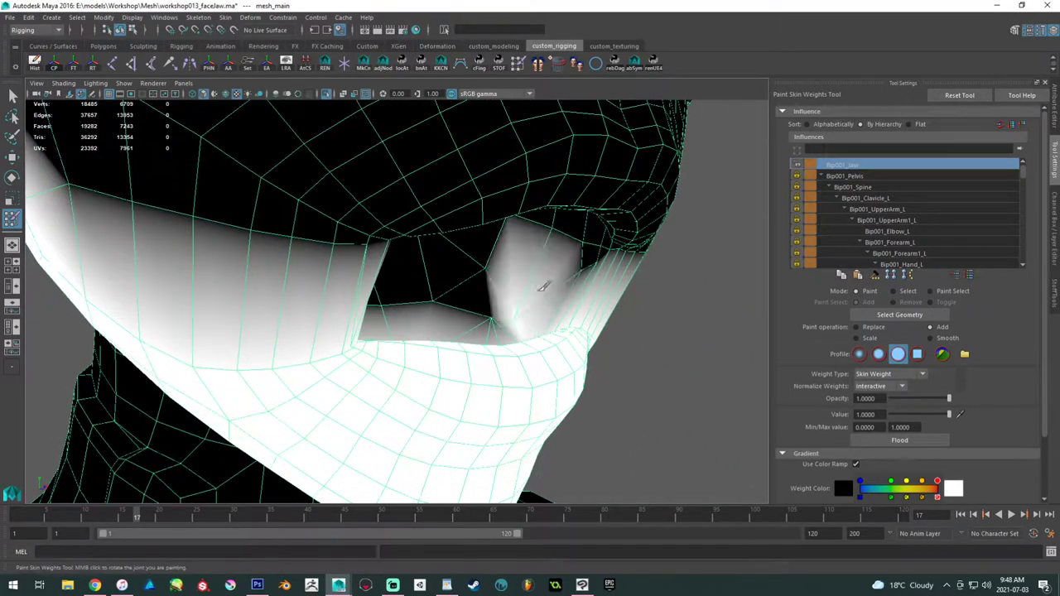
- Examine the painted jaw weights around the face, then play the jaw animation on the deselected mesh in profile
left_click_drag(476, 335, 269, 265, "alt")
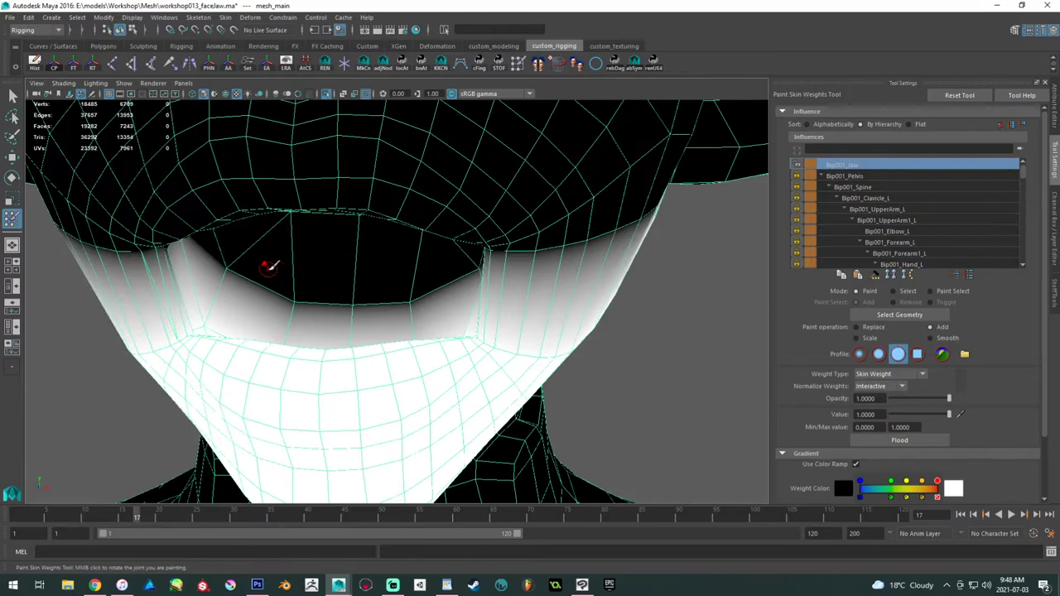
left_click_drag(476, 264, 300, 237, "alt")
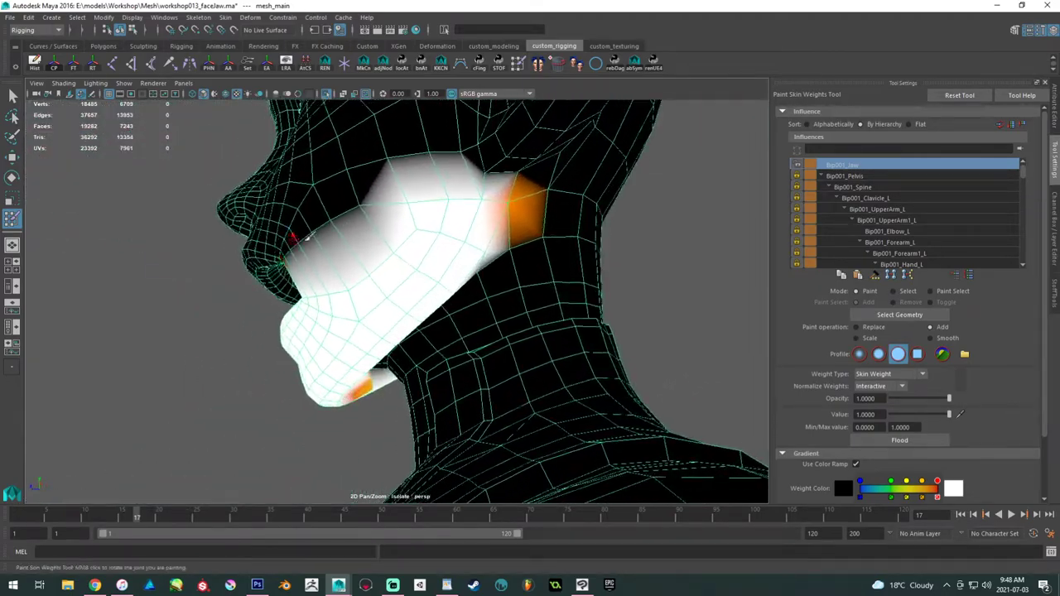
left_click_drag(494, 215, 118, 301, "alt")
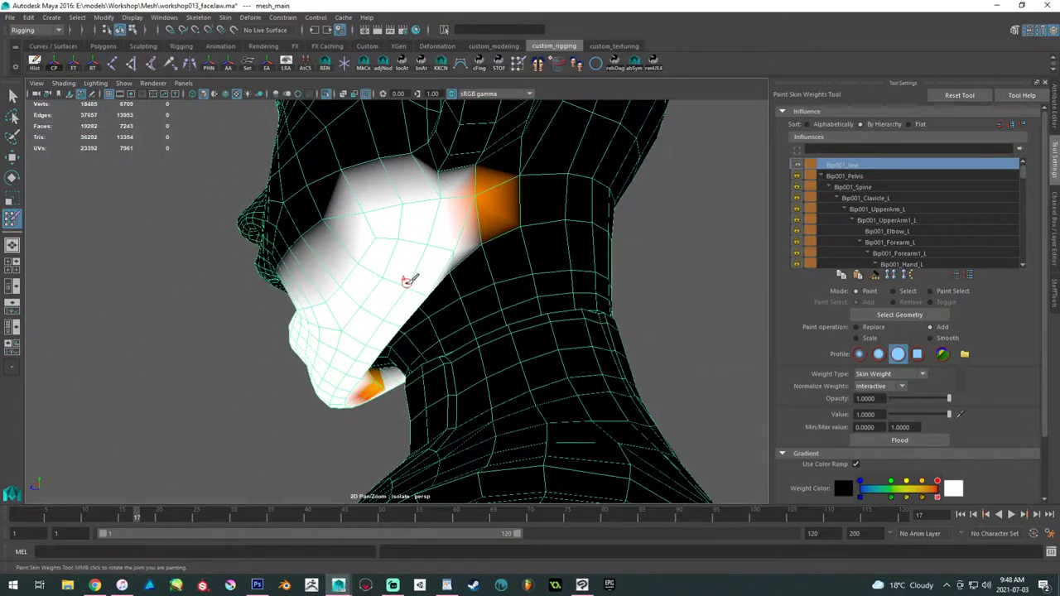
left_click_drag(409, 281, 513, 351, "alt")
key("w")
left_click_drag(575, 374, 461, 379, "alt")
key("alt+v")
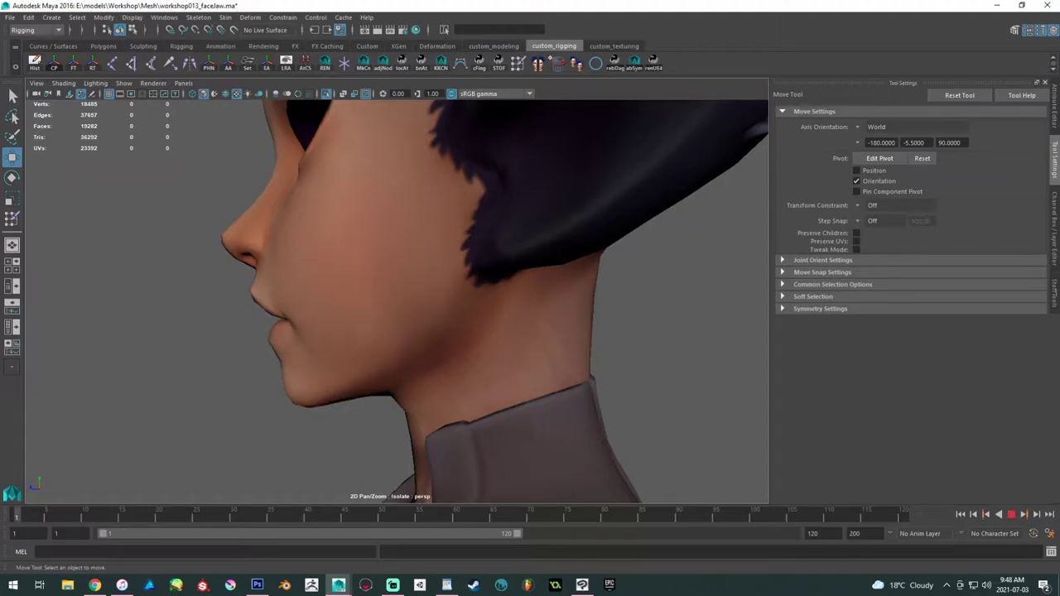
left_click_drag(327, 379, 207, 315, "alt")
left_click(35, 514)
key("alt+v")
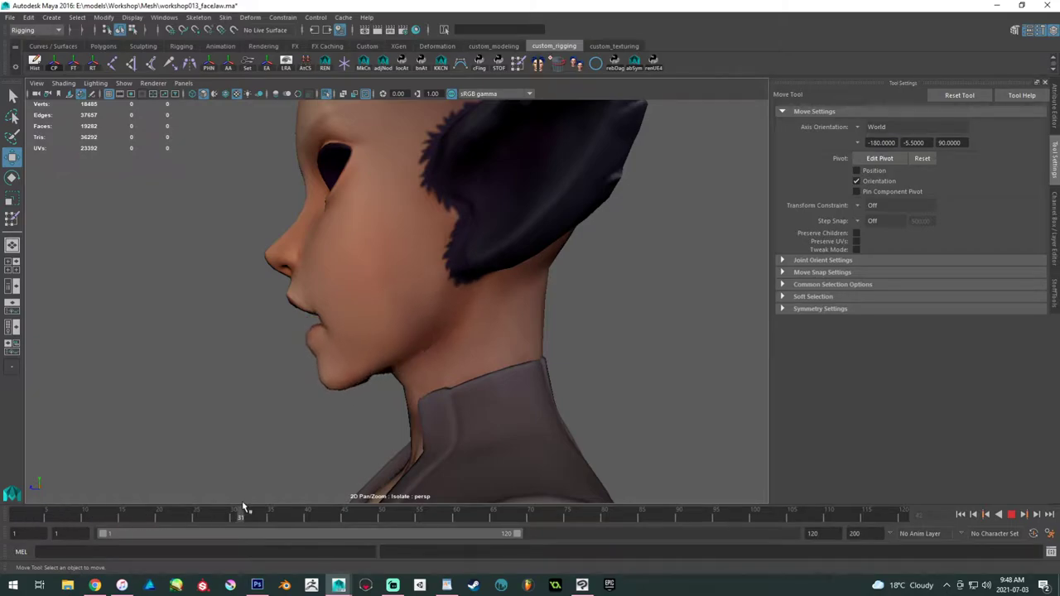
- Examine the head from a distance and in a three-quarter close-up, then replay the jaw animation
left_click_drag(457, 397, 421, 384, "alt")
right_click_drag(421, 384, 234, 333, "alt")
left_click_drag(235, 334, 322, 338, "alt")
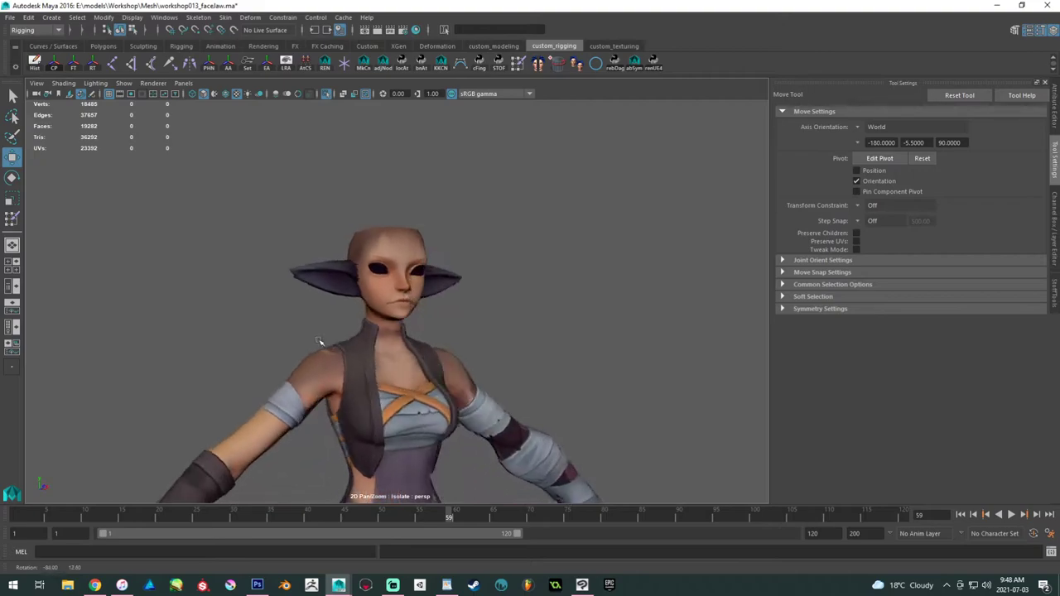
right_click_drag(322, 338, 448, 379, "alt")
left_click_drag(448, 378, 341, 377, "alt")
right_click_drag(341, 377, 369, 388, "alt")
left_click_drag(368, 388, 322, 387, "alt")
key("alt+v")
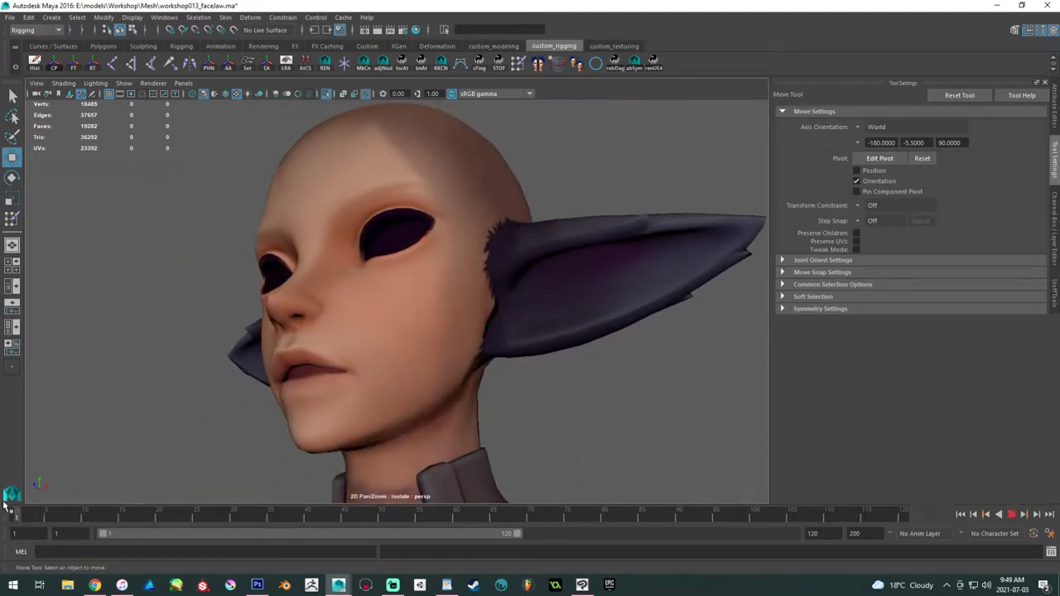
- Replay the jaw animation from the start and examine the jaw and cheek deformation in profile from both sides
left_click_drag(97, 448, 267, 411, "alt")
left_click_drag(27, 511, 361, 517)
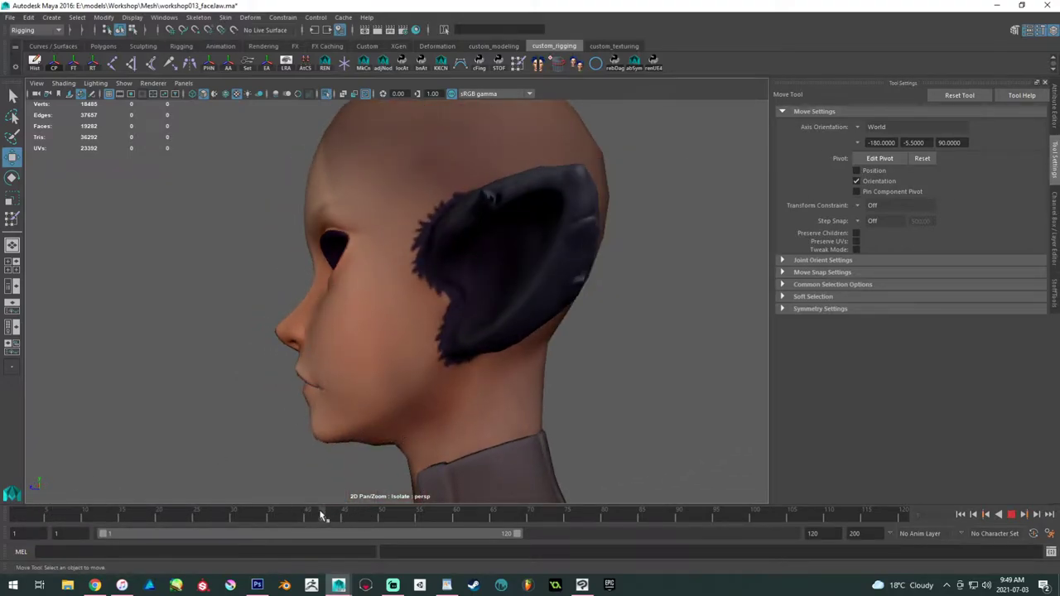
left_click(323, 515)
left_click_drag(371, 422, 346, 421, "alt")
mouse_move(36, 511)
left_mouse_down()
mouse_move(26, 511)
mouse_move(170, 507)
mouse_move(17, 511)
left_mouse_up()
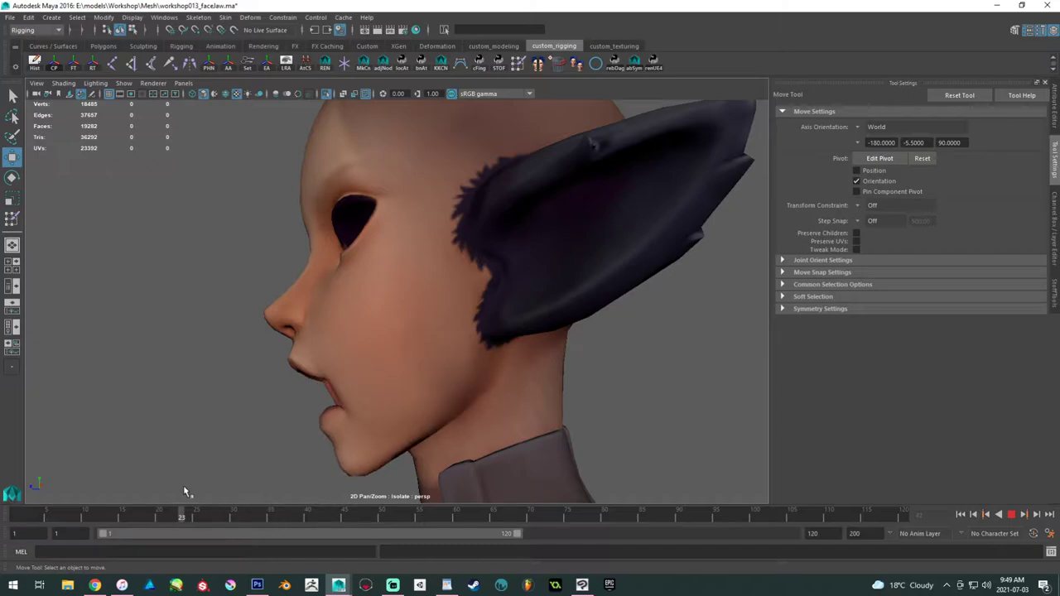
key("alt+v")
left_click_drag(403, 495, 563, 428, "alt")
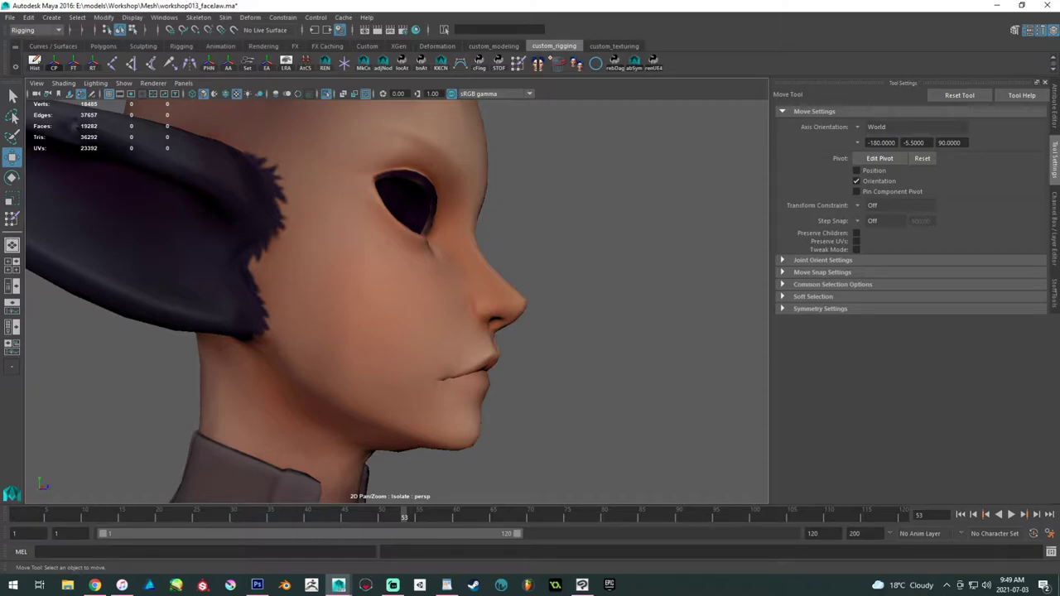
key("alt+Tab")
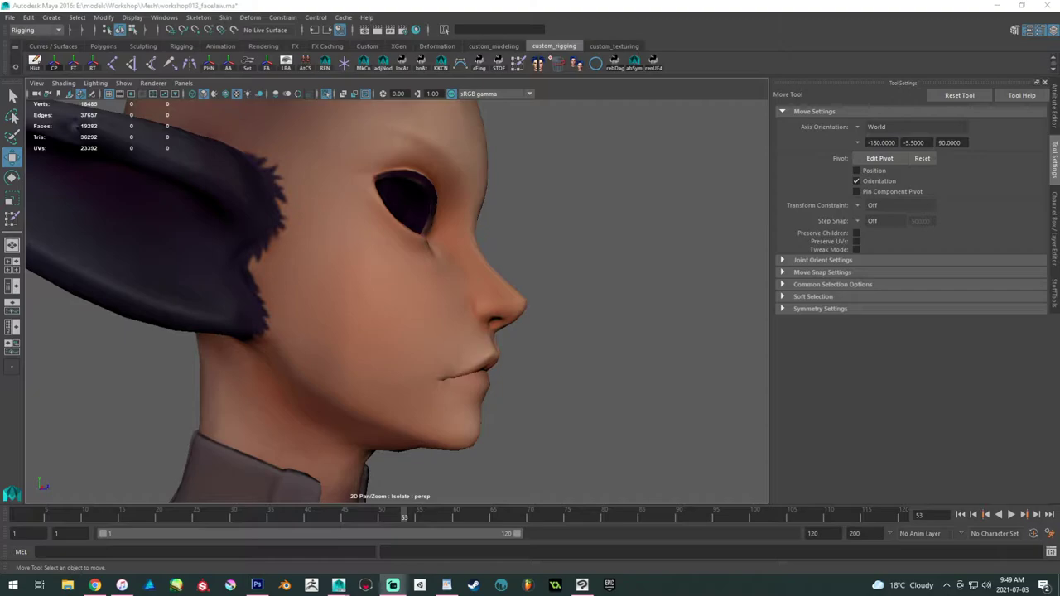
left_click_drag(571, 277, 359, 278, "alt")
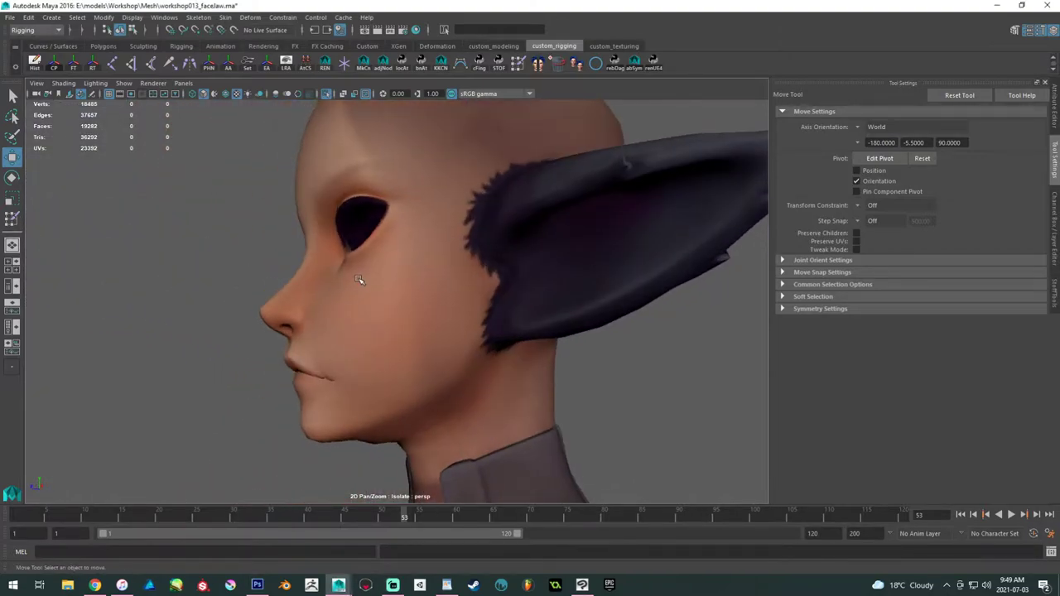
- Select the head mesh and scrub through the jaw-opening animation in a close profile view
middle_click_drag(365, 282, 362, 256, "alt")
right_click_drag(362, 256, 405, 290, "alt")
middle_click_drag(404, 290, 399, 279, "alt")
left_click_drag(399, 278, 360, 293, "alt")
left_click(406, 308)
left_click_drag(41, 514, 93, 505)
left_click_drag(282, 418, 303, 406, "alt")
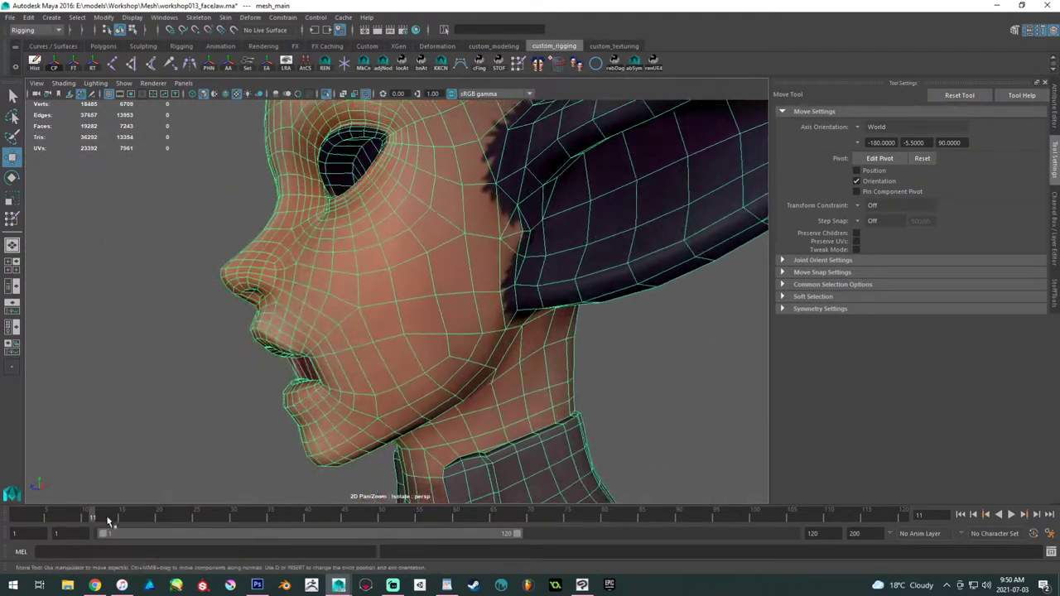
left_click_drag(25, 515, 259, 515)
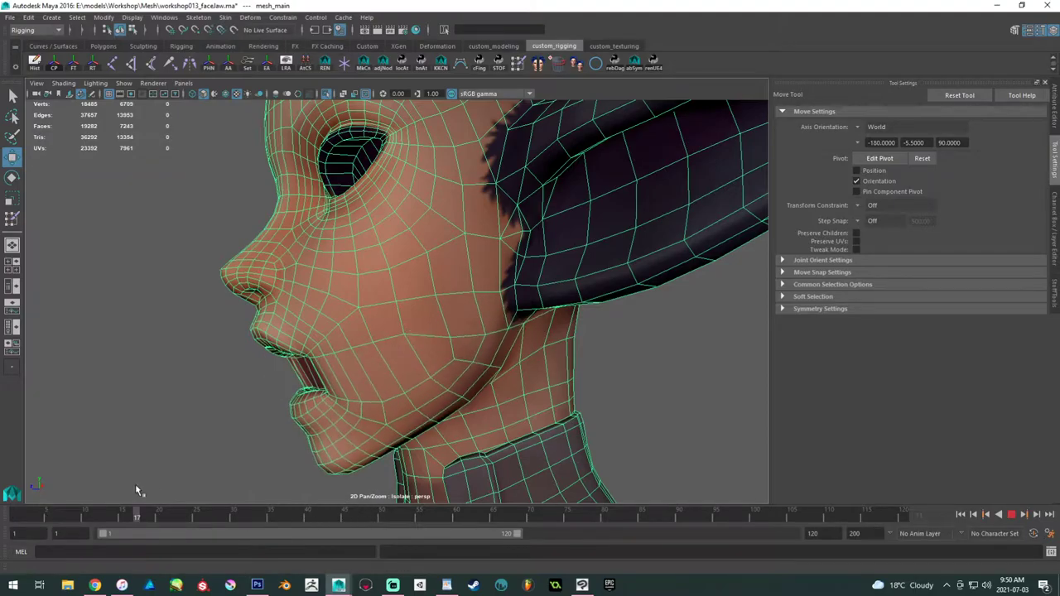
- Play the jaw animation with the wireframe shown and examine the chin and throat in a three-quarter view
key("alt+v")
left_click_drag(298, 451, 40, 510, "alt")
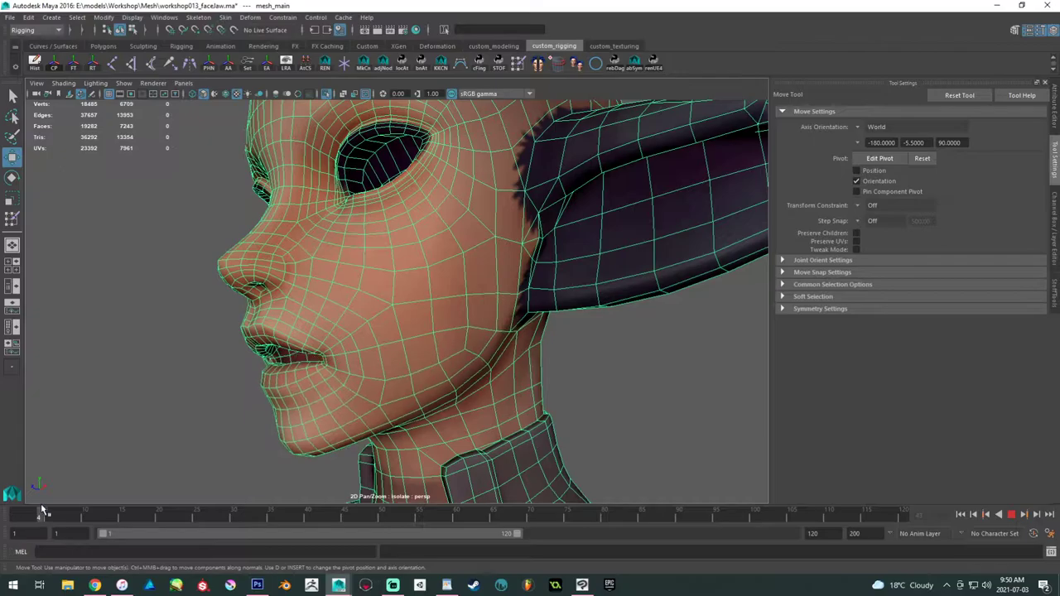
left_click_drag(330, 411, 328, 395, "alt")
middle_click_drag(329, 395, 302, 308, "alt")
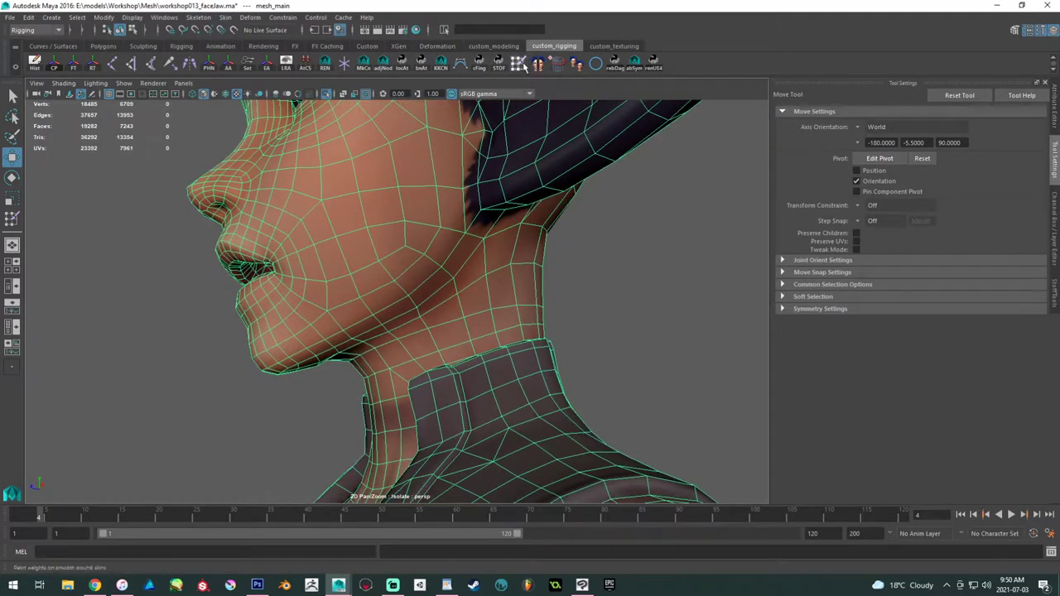
- Smooth the Bip001_Jaw skin weights along the underside of the jaw, from the chin to the jaw angle
left_click(539, 63)
right_click_drag(428, 220, 497, 273, "alt")
left_click_drag(497, 274, 462, 311, "alt")
scroll(497, 298, "up", 2)
left_click(929, 338)
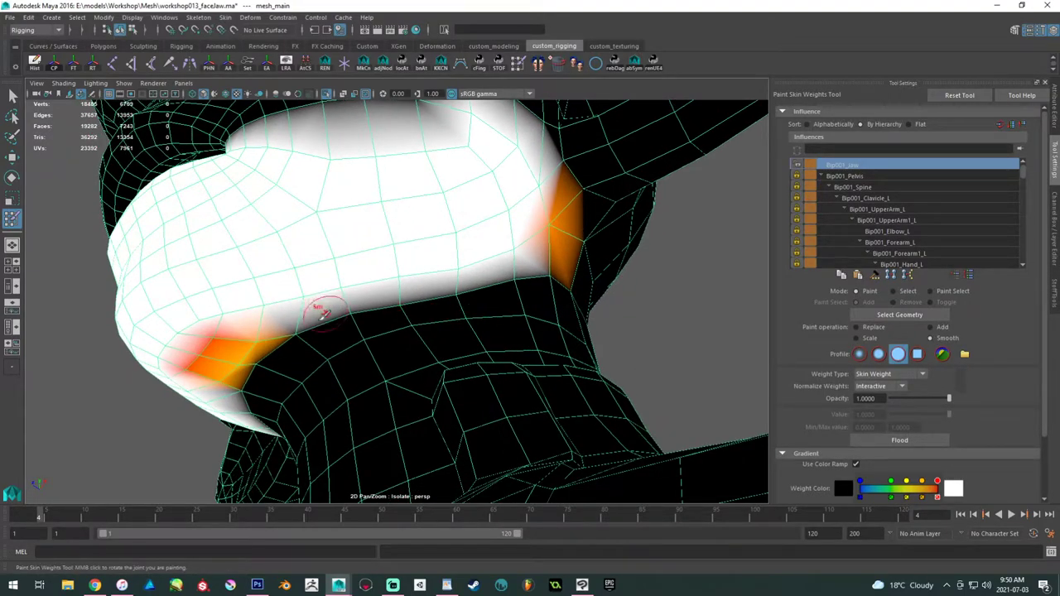
mouse_move(300, 326)
left_mouse_down()
mouse_move(545, 273)
mouse_move(487, 283)
left_mouse_up()
mouse_move(548, 202)
left_mouse_down()
mouse_move(520, 239)
mouse_move(368, 333)
mouse_move(390, 346)
mouse_move(343, 356)
mouse_move(447, 327)
mouse_move(569, 313)
mouse_move(447, 331)
mouse_move(462, 344)
mouse_move(369, 432)
left_mouse_up()
- Test the smoothed jaw weights in playback, then smooth them further along the jawline from under the chin toward the ear
key("alt+v")
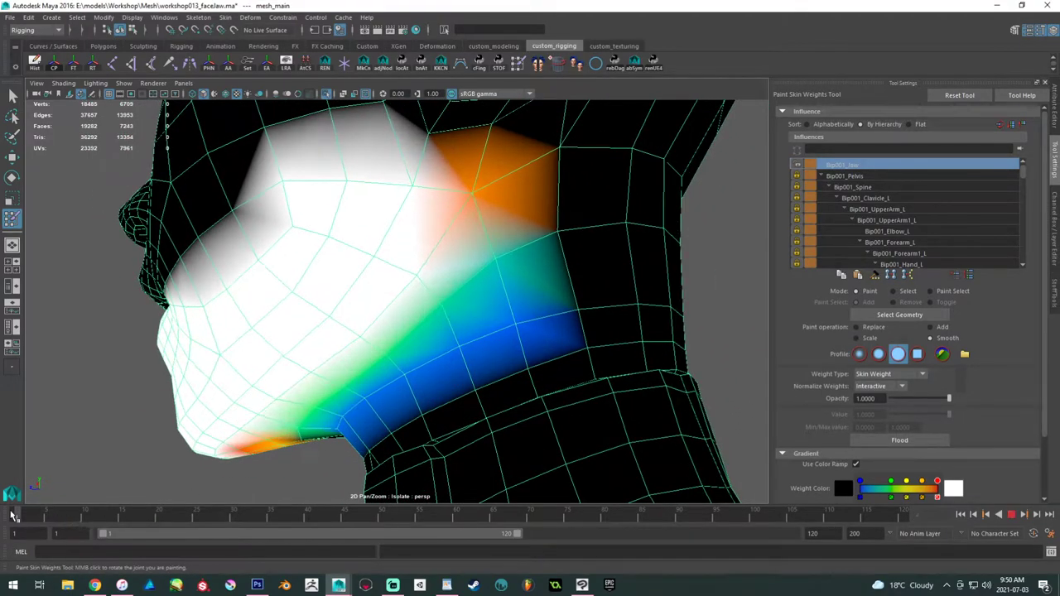
left_click_drag(96, 509, 47, 491)
left_click_drag(300, 416, 311, 408, "alt")
left_click_drag(268, 445, 292, 461)
mouse_move(282, 421)
left_mouse_down()
mouse_move(284, 457)
mouse_move(291, 412)
mouse_move(377, 351)
left_mouse_up()
mouse_move(432, 304)
left_mouse_down()
mouse_move(480, 267)
mouse_move(426, 326)
left_mouse_up()
left_click_drag(472, 295, 509, 262)
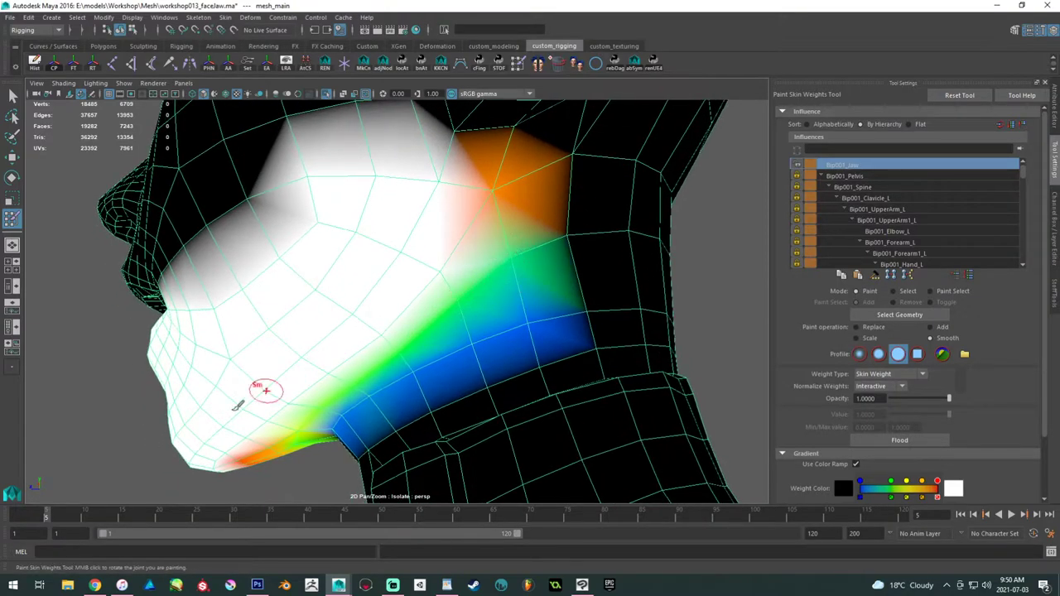
- Replay the animation, park it at frame 13 and smooth the Bip001_Jaw weights where the chin meets the throat
key("alt+v")
left_click_drag(131, 509, 108, 508)
left_click_drag(232, 439, 388, 281, "alt")
right_click_drag(388, 282, 430, 373, "alt")
mouse_move(430, 374)
left_mouse_down("alt")
mouse_move(416, 394)
mouse_move(375, 362)
left_mouse_up("alt")
mouse_move(386, 326)
left_mouse_down()
mouse_move(368, 370)
mouse_move(384, 401)
left_mouse_up()
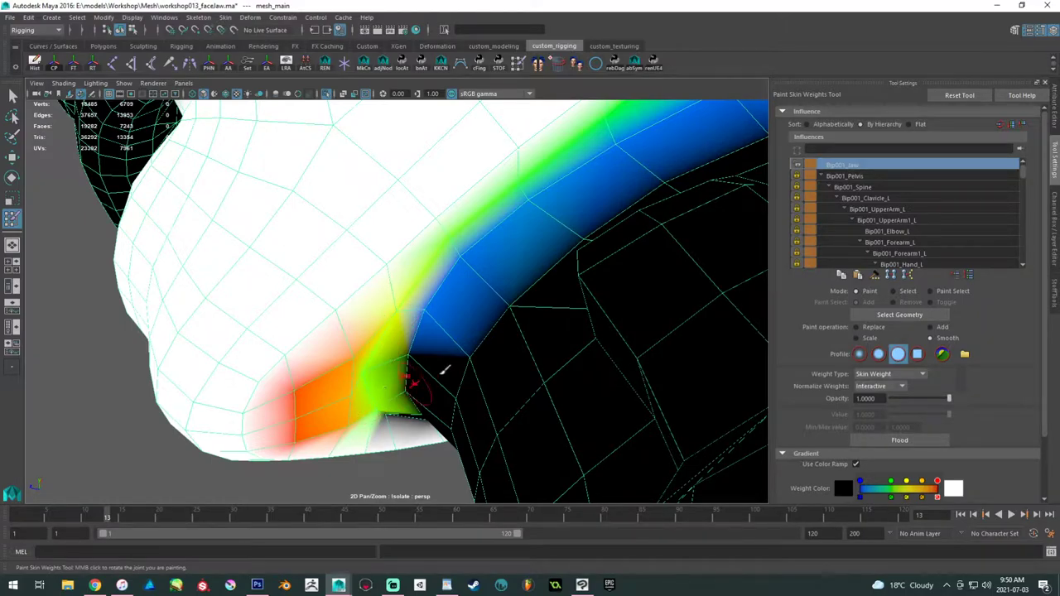
left_click(861, 176)
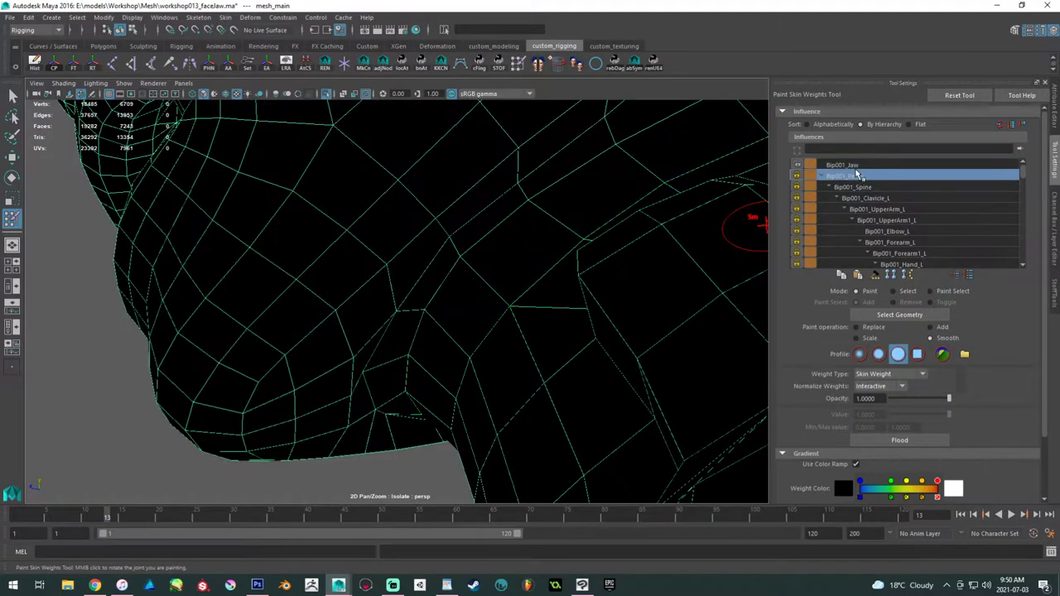
left_click(864, 167)
left_click_drag(451, 308, 461, 273, "alt")
right_click_drag(461, 272, 468, 314, "alt")
mouse_move(424, 311)
left_mouse_down("alt")
mouse_move(431, 296)
mouse_move(427, 309)
mouse_move(414, 302)
left_mouse_up("alt")
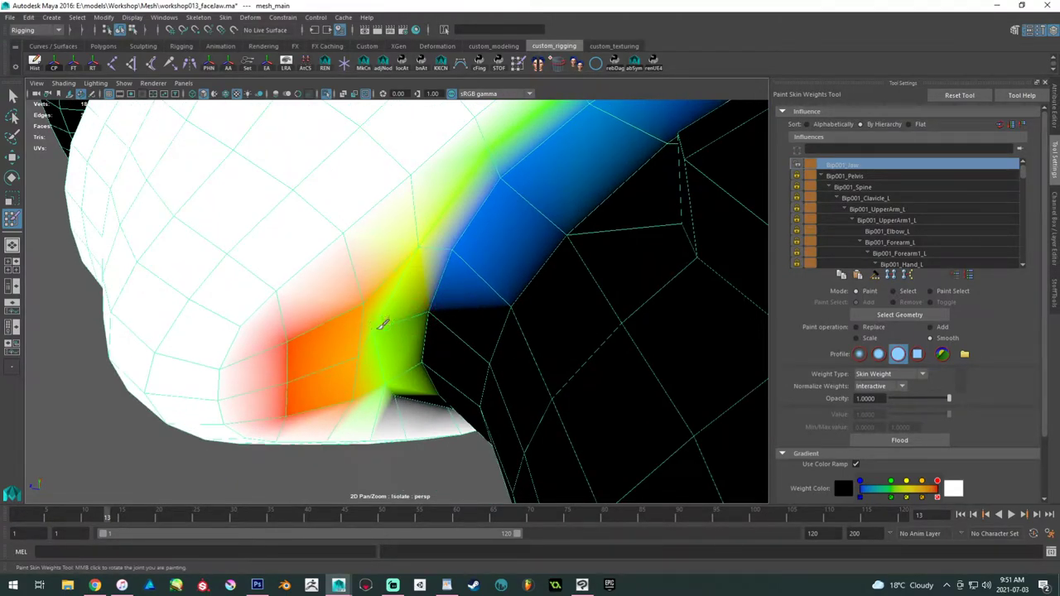
- Add Bip001_Jaw weight with a value of 0.0291 around the crease between the chin and the throat
left_click(940, 329)
left_click(894, 415)
left_click_drag(893, 415, 891, 415)
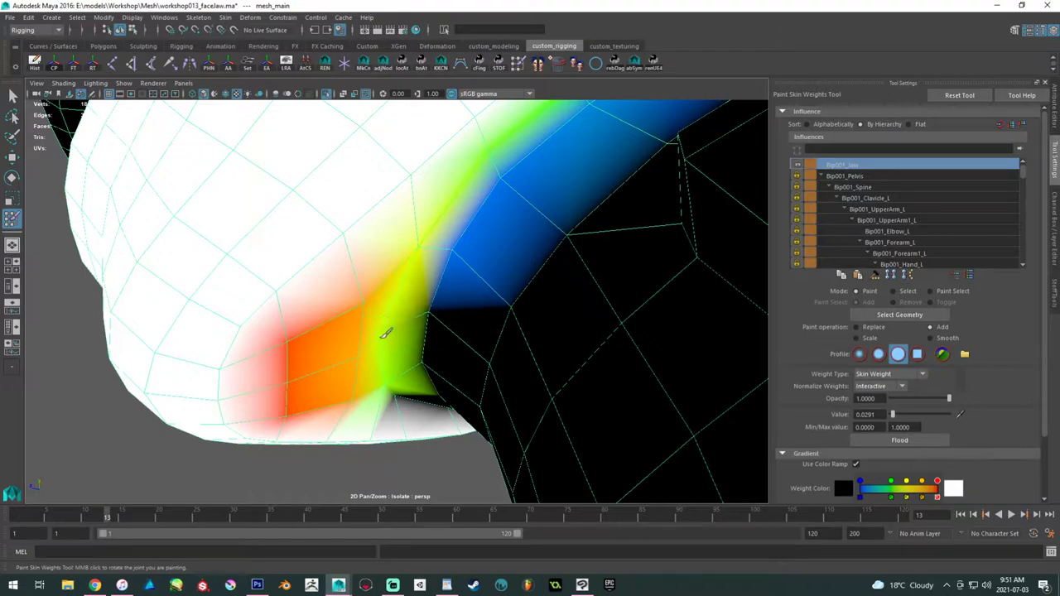
left_click_drag(478, 324, 464, 315, "alt")
key("f")
key("bracketleft")
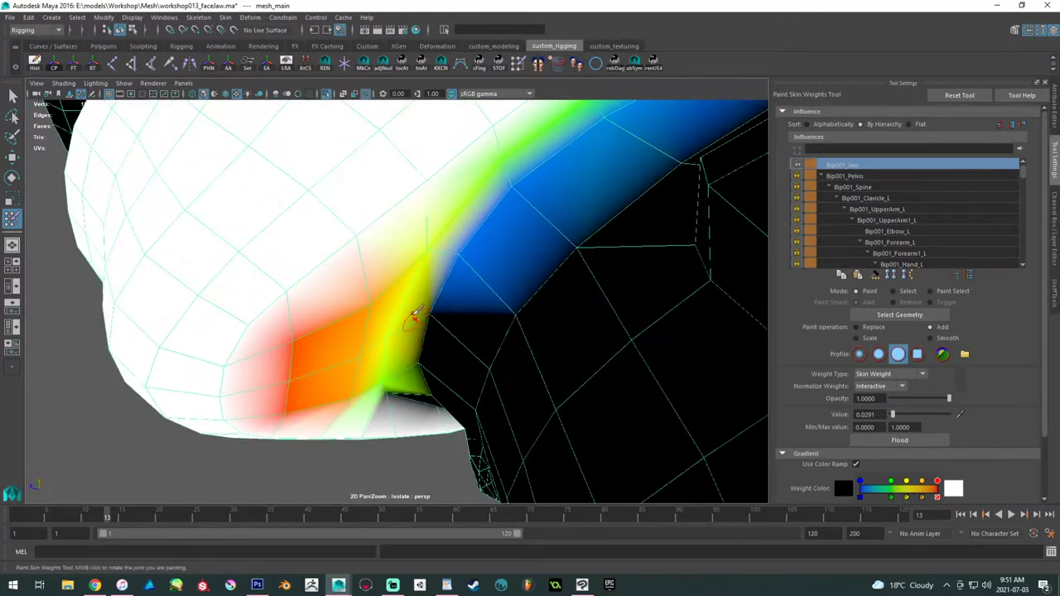
mouse_move(440, 259)
middle_mouse_down()
mouse_move(427, 296)
mouse_move(438, 277)
mouse_move(438, 347)
mouse_move(469, 244)
middle_mouse_up()
left_click(468, 252)
left_click_drag(483, 242, 461, 263, "alt")
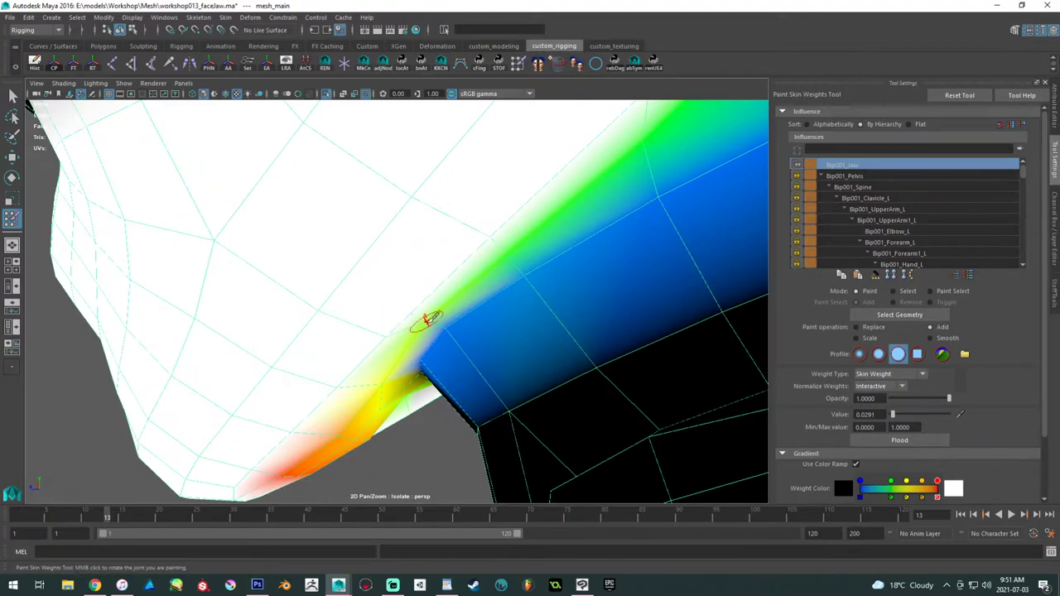
mouse_move(433, 303)
middle_mouse_down()
mouse_move(466, 279)
mouse_move(471, 302)
mouse_move(409, 364)
mouse_move(447, 335)
middle_mouse_up()
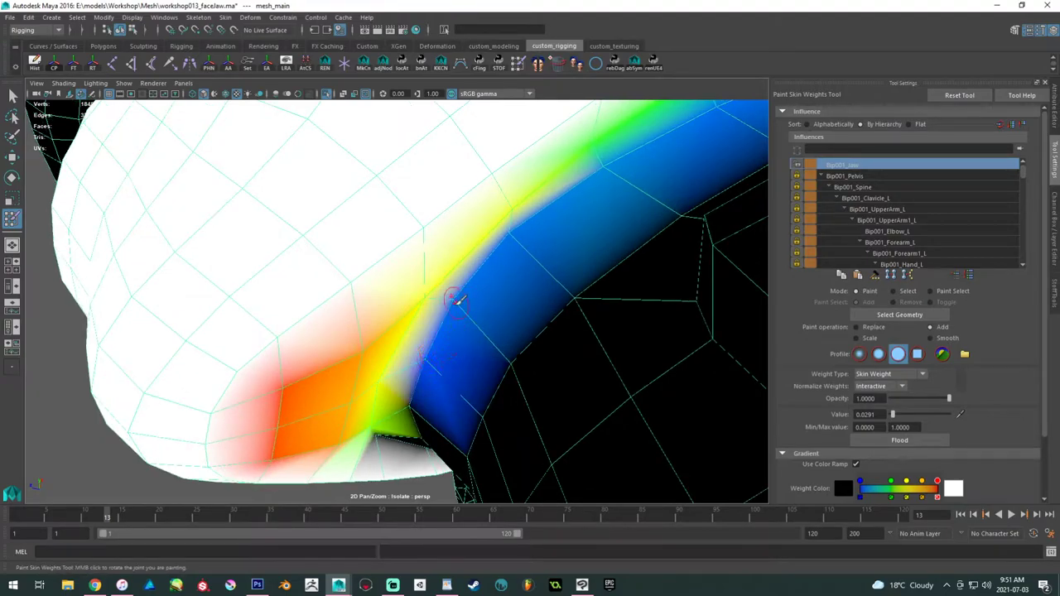
middle_click_drag(461, 300, 469, 284)
middle_click_drag(517, 234, 418, 341)
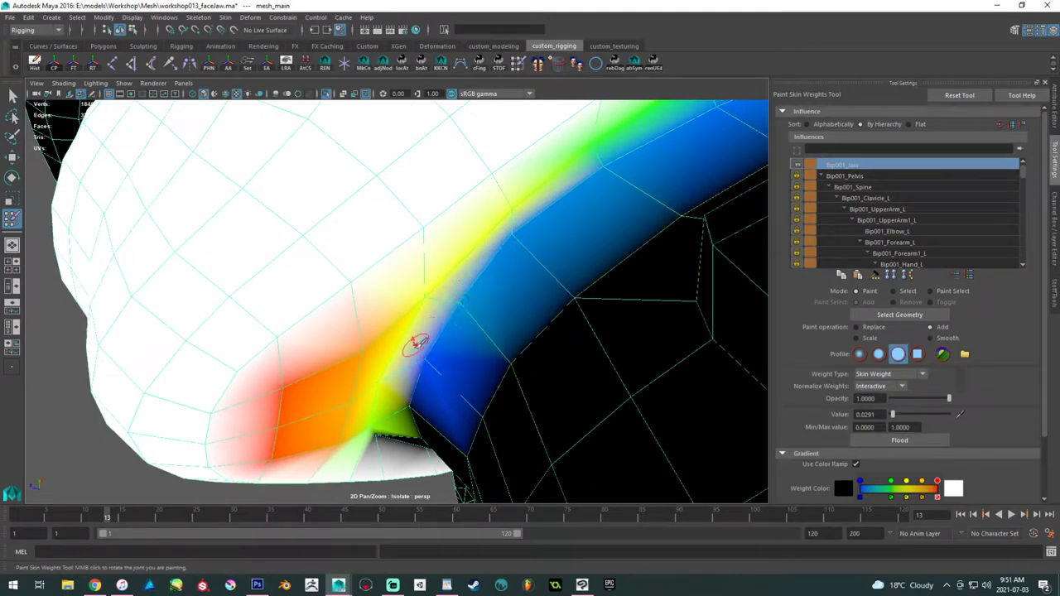
left_click(420, 352)
- Build up more Bip001_Jaw weight on the throat vertices just behind the under-chin crease
mouse_move(471, 339)
left_mouse_down("alt")
mouse_move(514, 315)
mouse_move(439, 359)
mouse_move(437, 373)
left_mouse_up("alt")
left_click(381, 377)
left_click(344, 403)
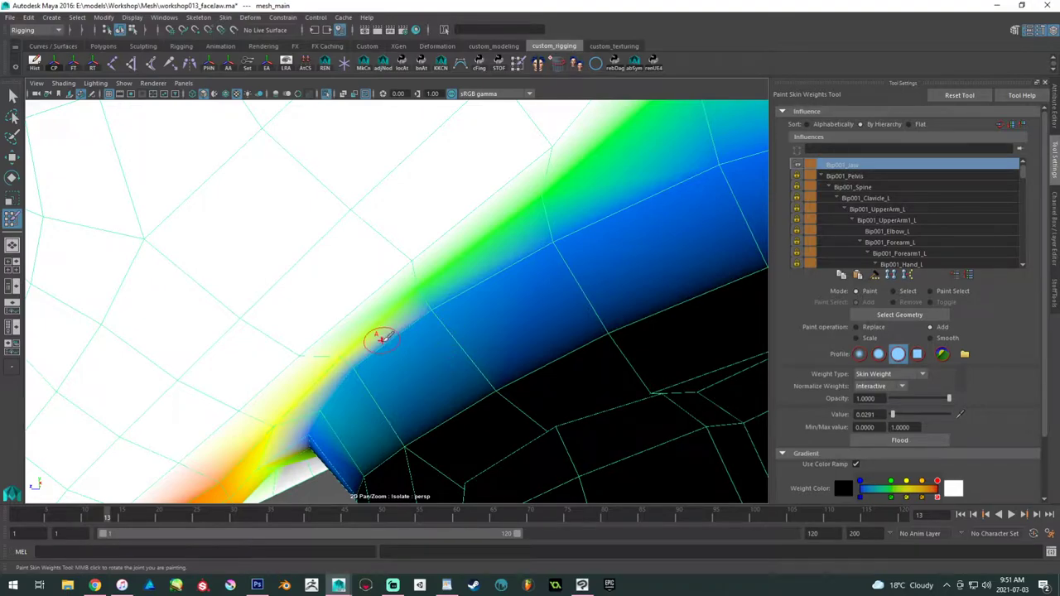
left_click(357, 365)
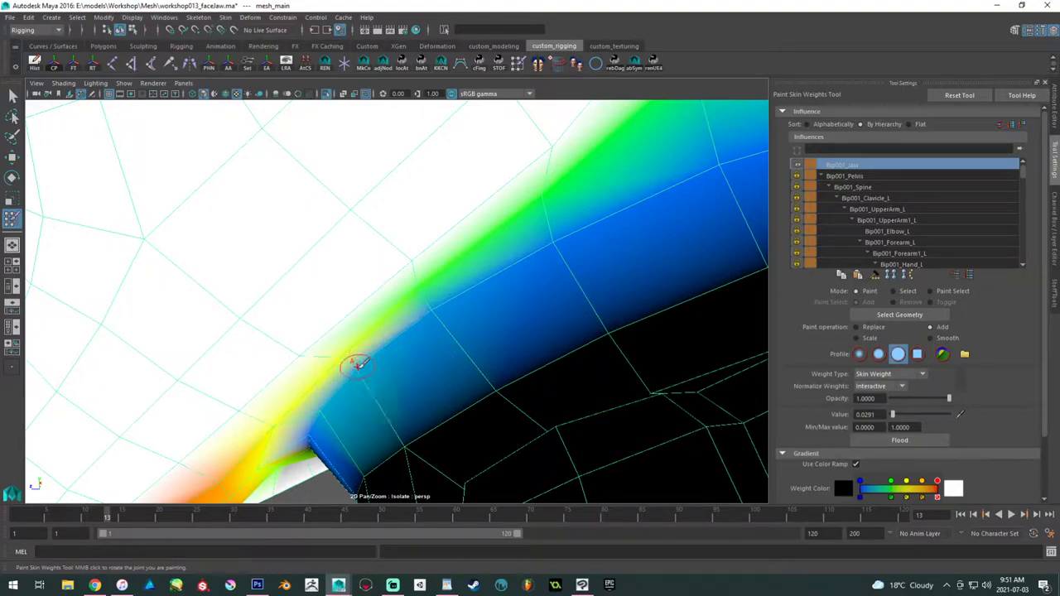
left_click(431, 315)
- Continue adding Bip001_Jaw weight along the lower jawline toward the jaw angle
mouse_move(495, 316)
left_mouse_down("alt")
mouse_move(456, 338)
mouse_move(403, 328)
mouse_move(428, 295)
mouse_move(417, 308)
left_mouse_up("alt")
left_click_drag(395, 346, 431, 312, "alt")
left_click_drag(408, 212, 351, 308, "alt")
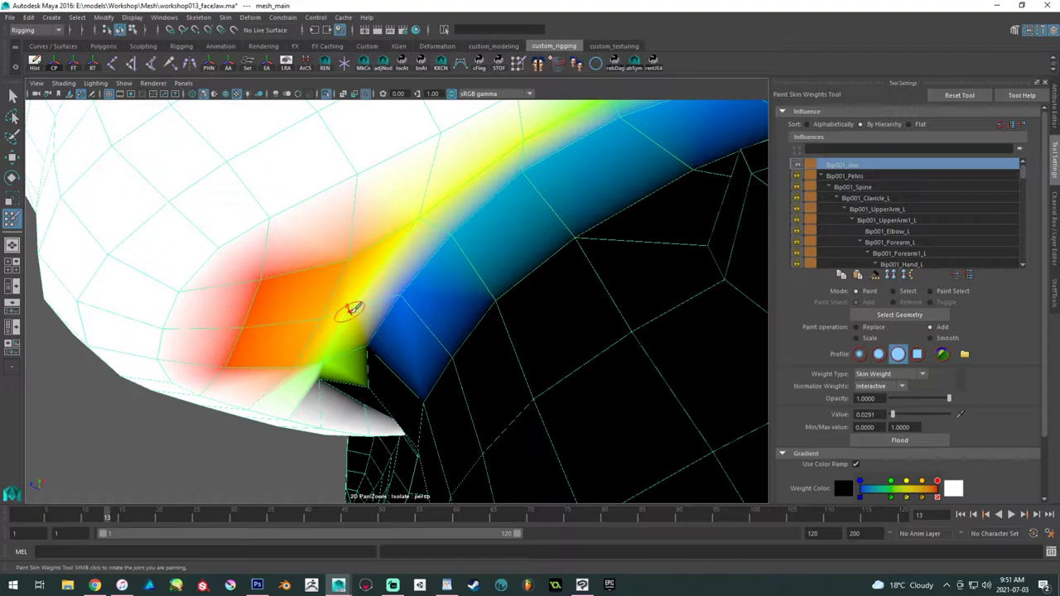
mouse_move(445, 284)
left_mouse_down("alt")
mouse_move(430, 307)
mouse_move(485, 272)
mouse_move(403, 303)
mouse_move(473, 273)
mouse_move(421, 296)
mouse_move(484, 279)
left_mouse_up("alt")
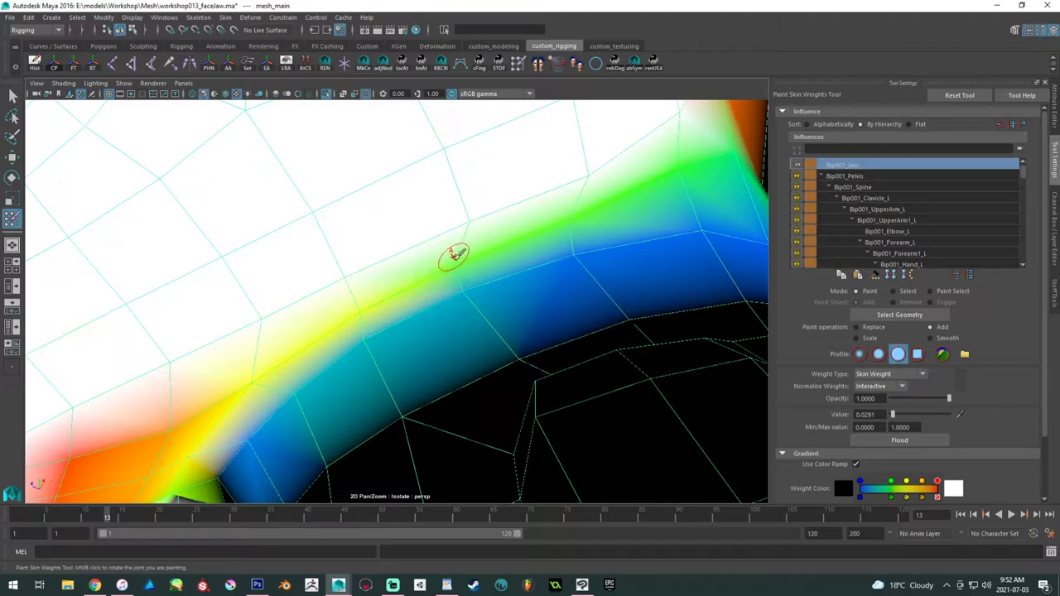
left_click_drag(543, 251, 486, 312, "alt")
left_click_drag(526, 272, 509, 295, "alt")
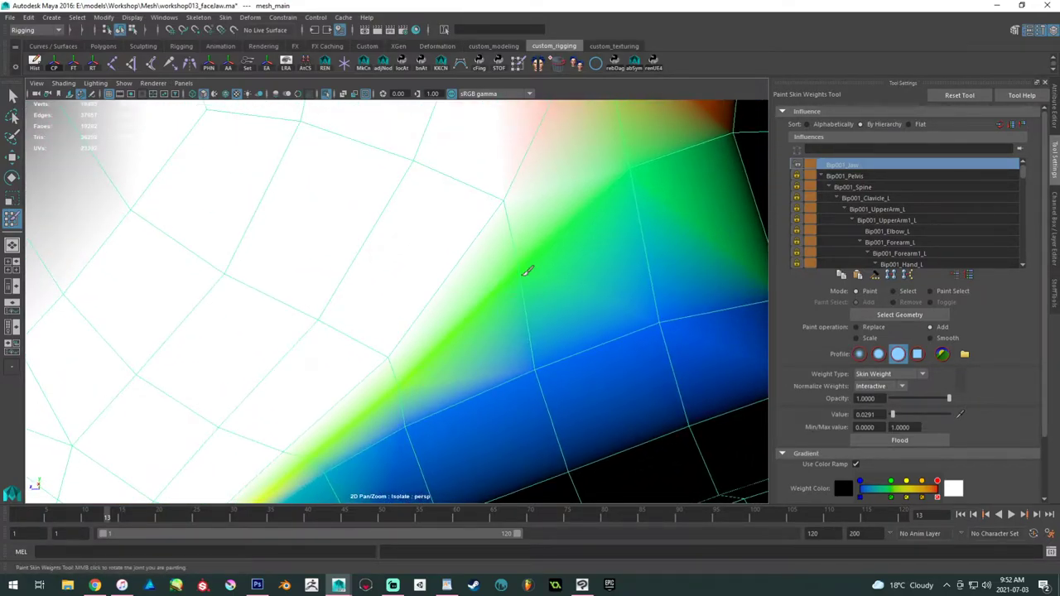
- Return to the underside of the chin and add more Bip001_Jaw weight around the inner crease vertices
right_click_drag(527, 269, 364, 234, "alt")
mouse_move(404, 274)
left_mouse_down("alt")
mouse_move(458, 238)
mouse_move(522, 232)
mouse_move(530, 243)
mouse_move(381, 275)
mouse_move(390, 270)
left_mouse_up("alt")
middle_click_drag(389, 270, 478, 149, "alt")
right_click_drag(478, 149, 484, 275, "alt")
left_click_drag(429, 277, 420, 377, "alt")
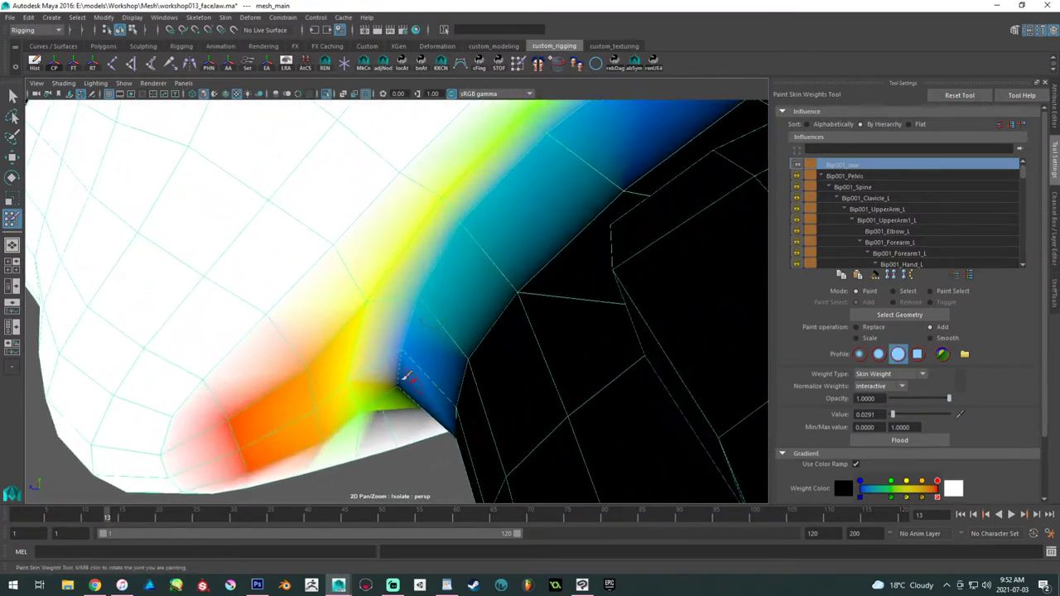
left_click_drag(351, 397, 352, 362, "alt")
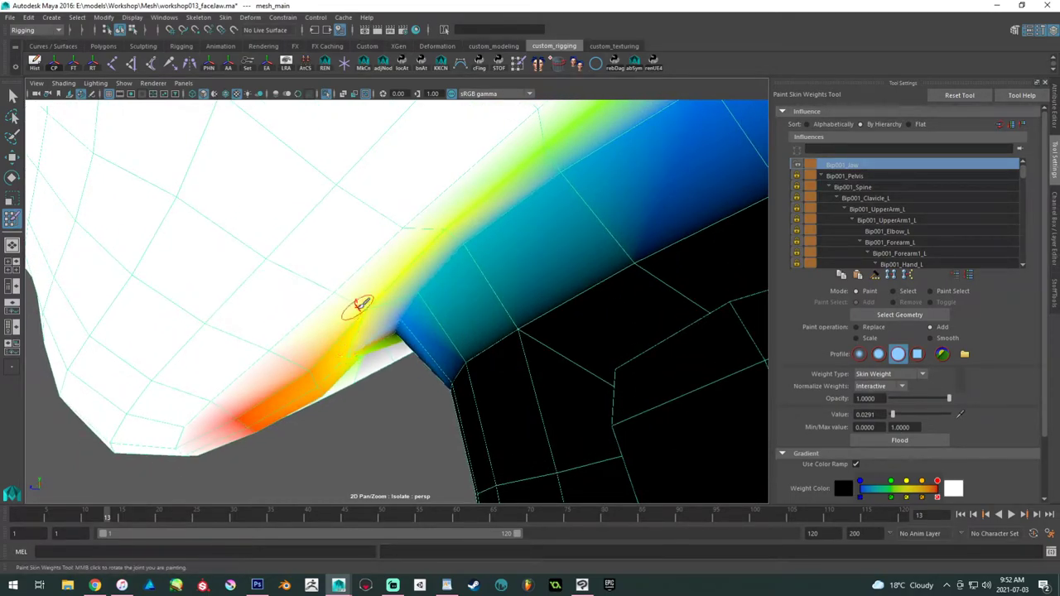
middle_click_drag(355, 331, 372, 315, "alt")
scroll(373, 315, "up", 1)
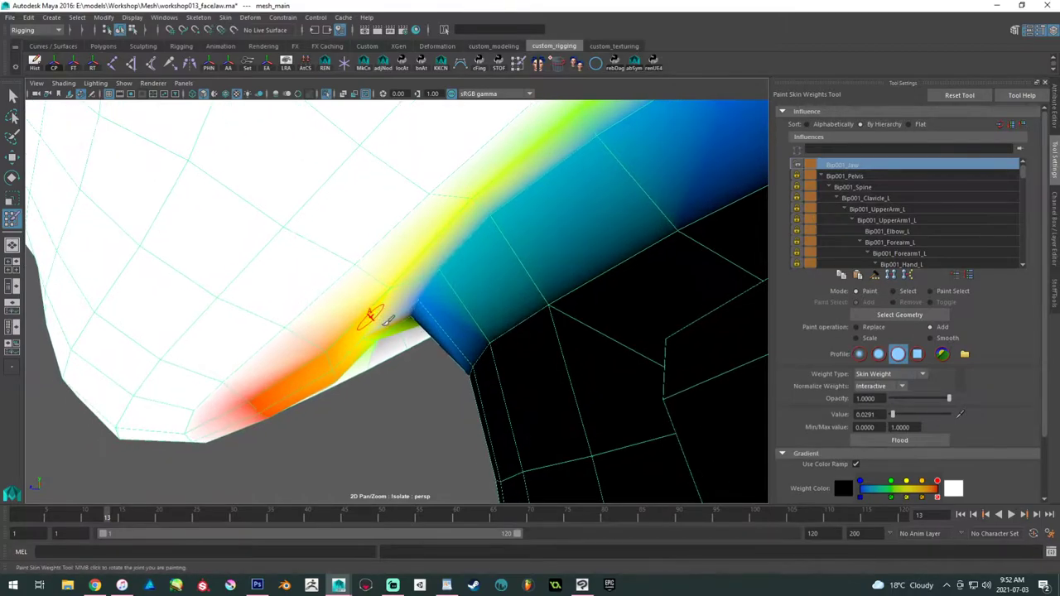
mouse_move(372, 315)
left_mouse_down("alt")
mouse_move(390, 307)
mouse_move(385, 299)
left_mouse_up("alt")
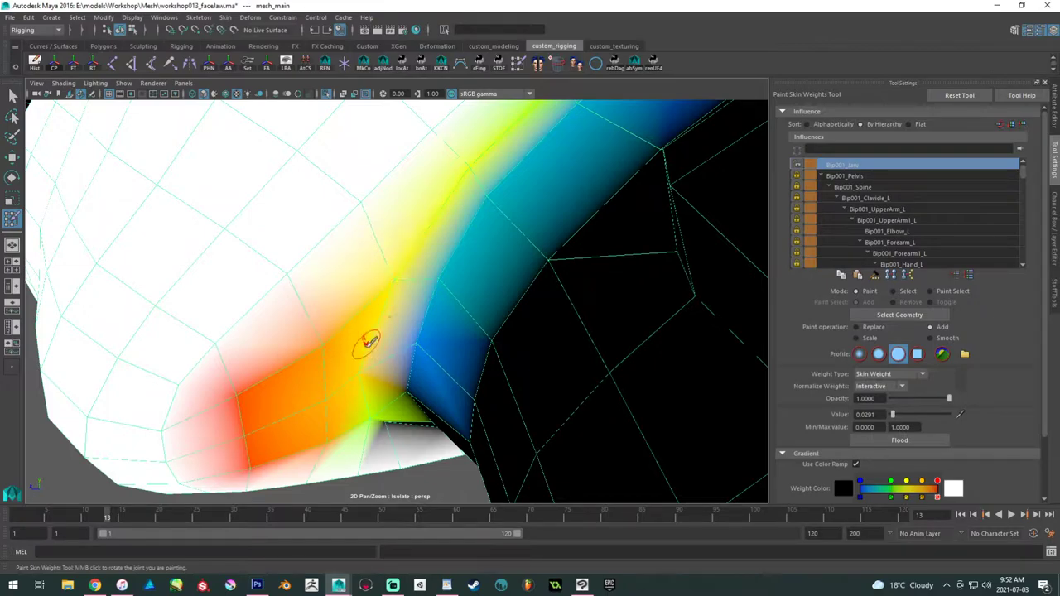
- Even out the Bip001_Jaw falloff with additive strokes from the under-chin crease along the jawline to the jaw angle
left_click_drag(379, 367, 335, 291, "alt")
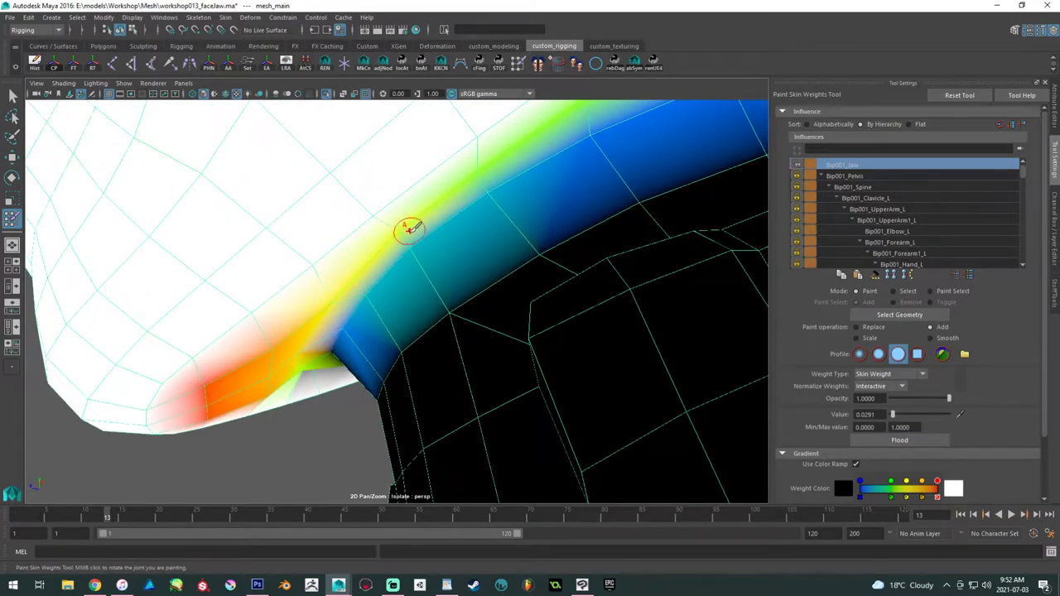
left_click_drag(397, 232, 349, 287, "alt")
middle_click_drag(403, 269, 270, 379, "alt")
left_click_drag(359, 267, 382, 318, "alt")
right_click_drag(382, 318, 228, 285, "alt")
left_click_drag(228, 286, 328, 341, "alt")
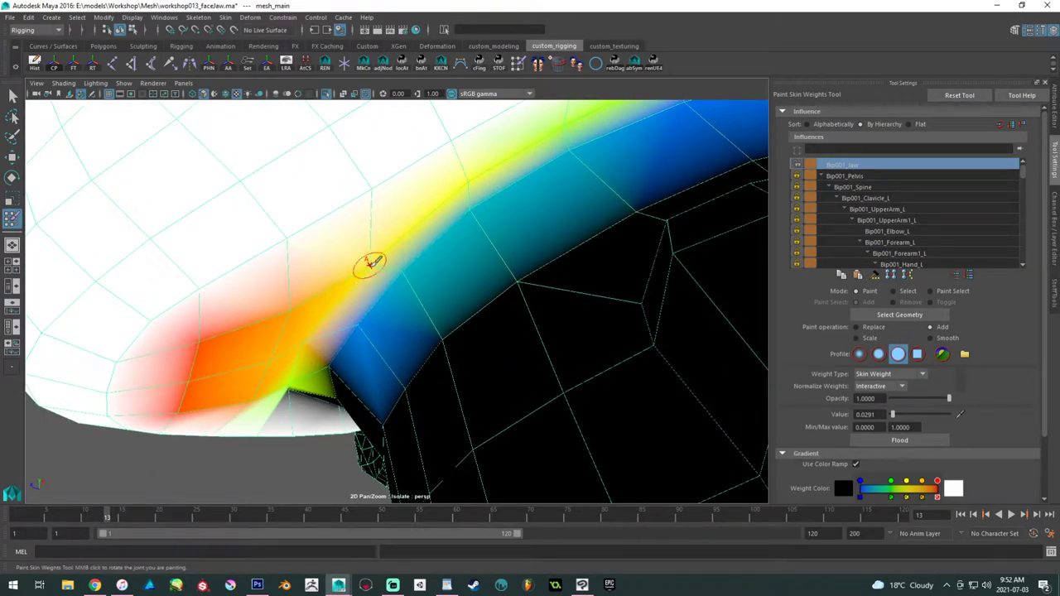
left_click_drag(411, 257, 274, 337, "alt")
left_click_drag(365, 296, 315, 342, "alt")
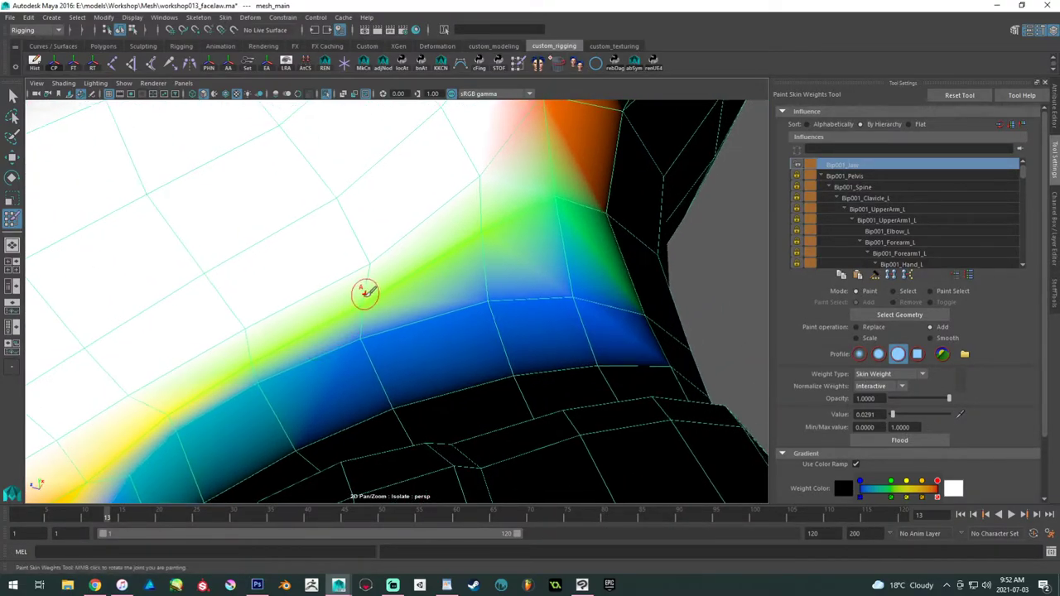
- Examine the Bip001_Jaw weight gradient along the jawline from below and from the side
left_click_drag(396, 303, 494, 237, "alt")
right_click_drag(494, 237, 537, 353, "alt")
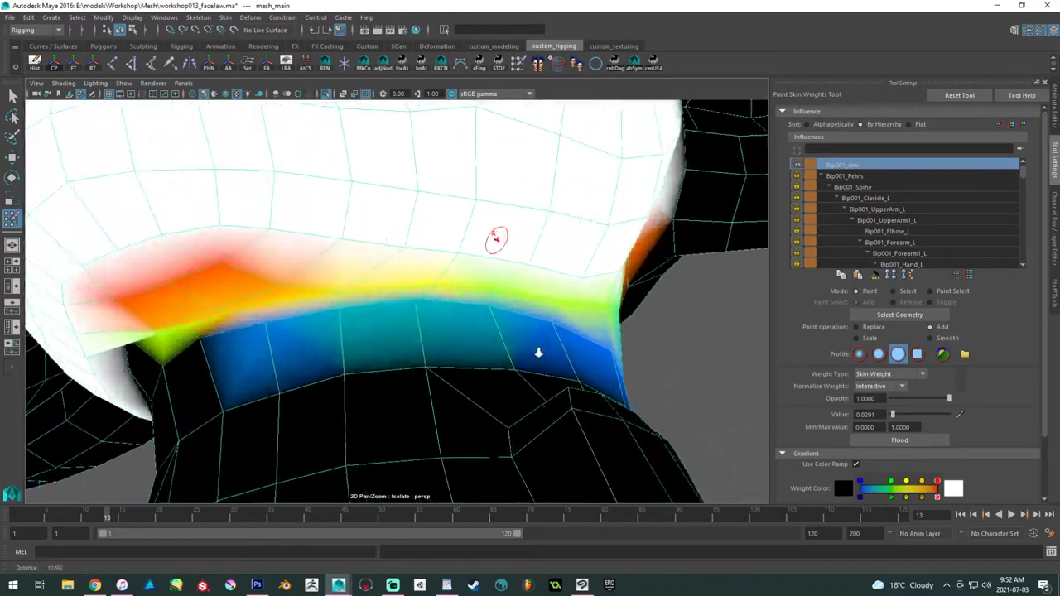
middle_click_drag(356, 305, 417, 307, "alt")
left_click_drag(416, 307, 378, 312, "alt")
middle_click_drag(332, 310, 343, 320, "alt")
left_click_drag(341, 318, 303, 328, "alt")
left_click_drag(263, 393, 217, 373, "alt")
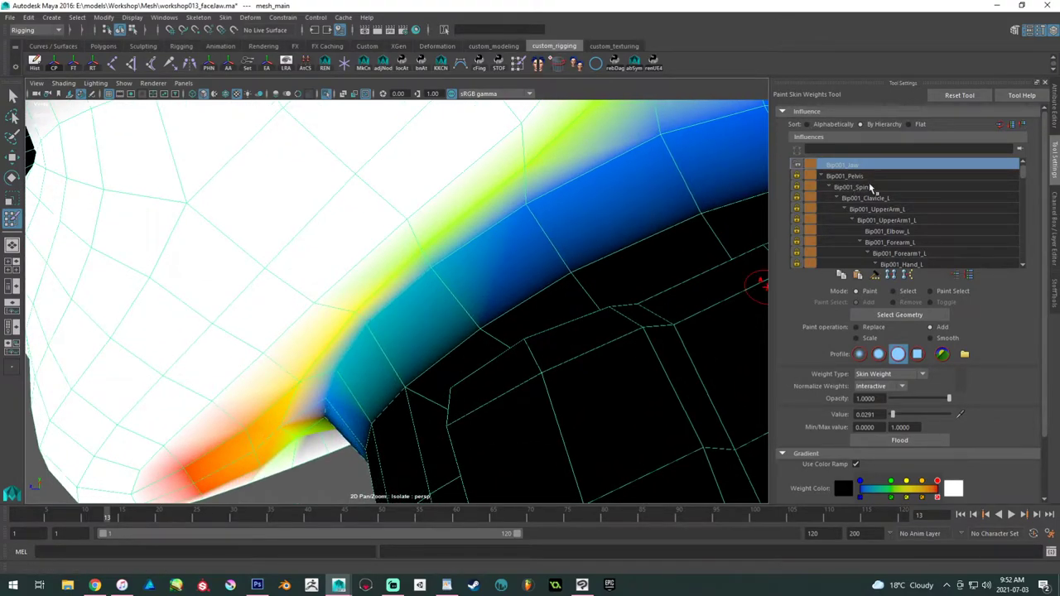
- Display the Bip001_Neck influence and inspect its weights under the chin
left_click_drag(1024, 179, 1024, 248)
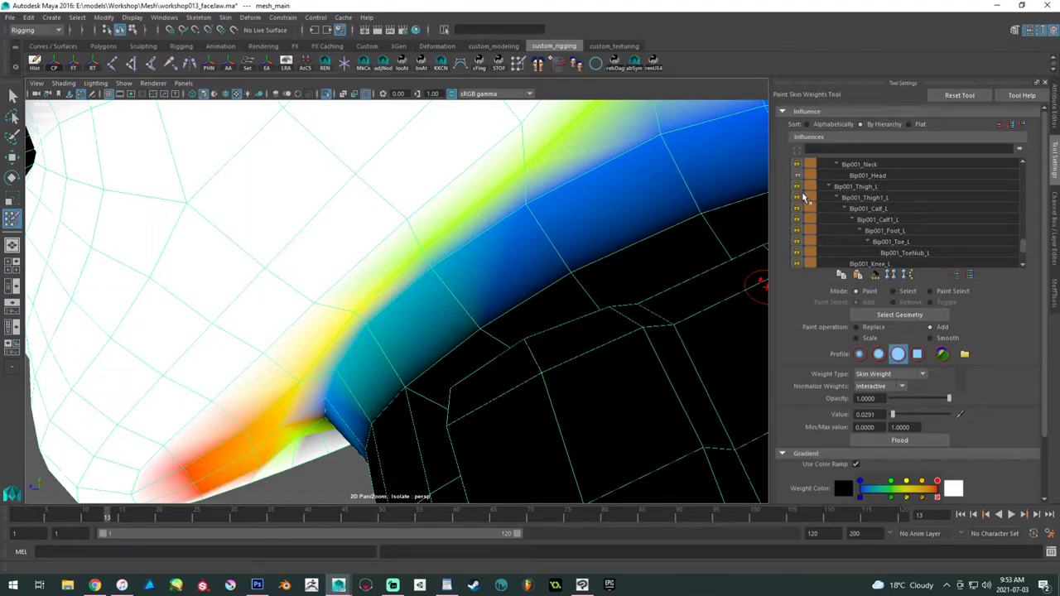
scroll(883, 181, "up", 1)
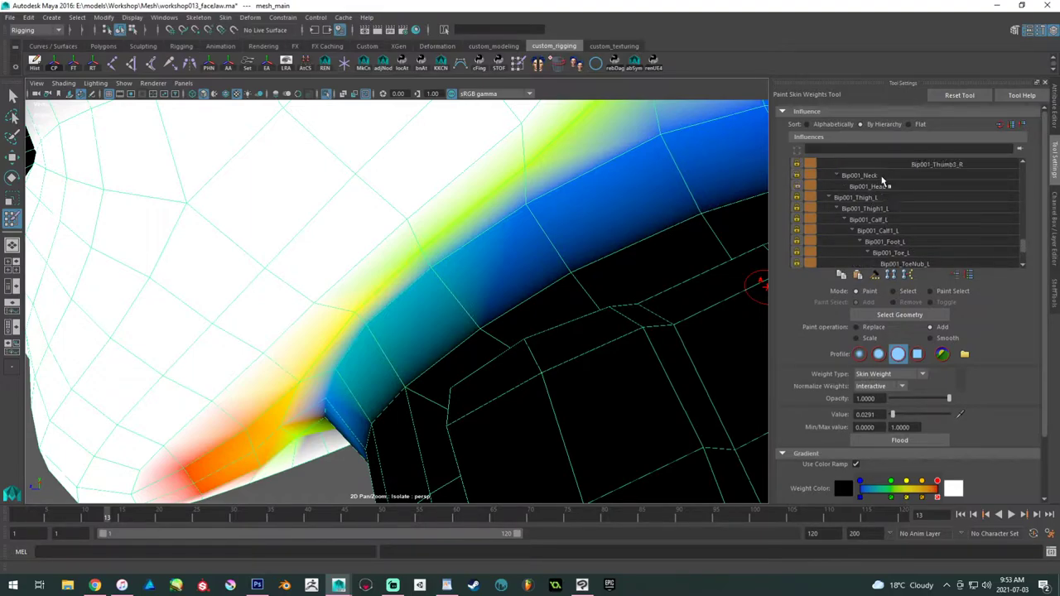
left_click(876, 179)
mouse_move(401, 293)
middle_mouse_down("alt")
mouse_move(468, 222)
mouse_move(516, 295)
middle_mouse_up("alt")
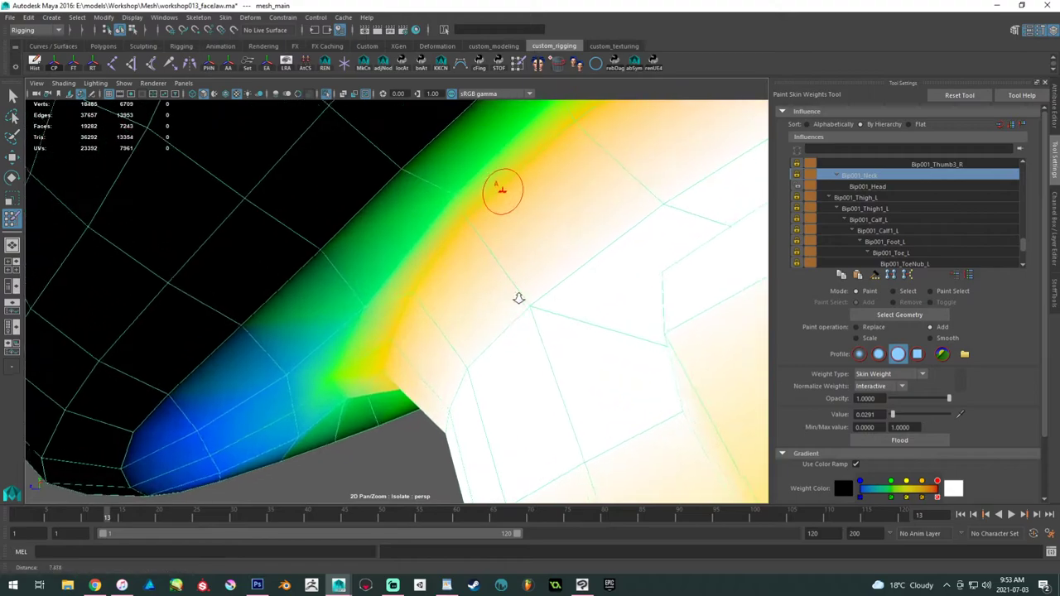
- Set the Bip001_Neck skin weight of the under-chin crease vertex to 0.35 in the Component Editor
key("w")
mouse_move(355, 266)
right_mouse_down()
mouse_move(329, 319)
mouse_move(303, 266)
right_mouse_up()
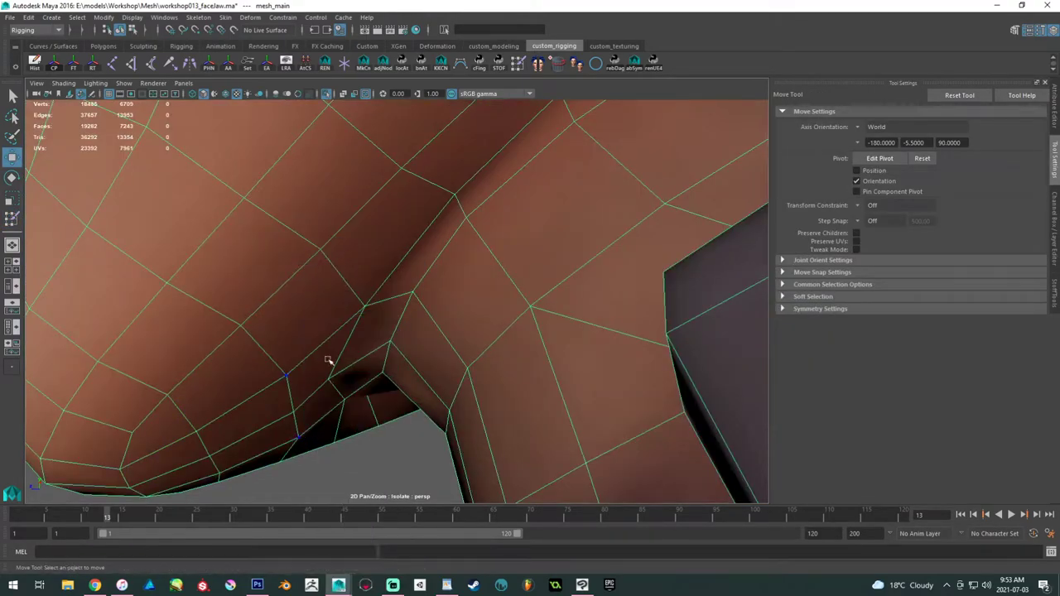
left_click(327, 380)
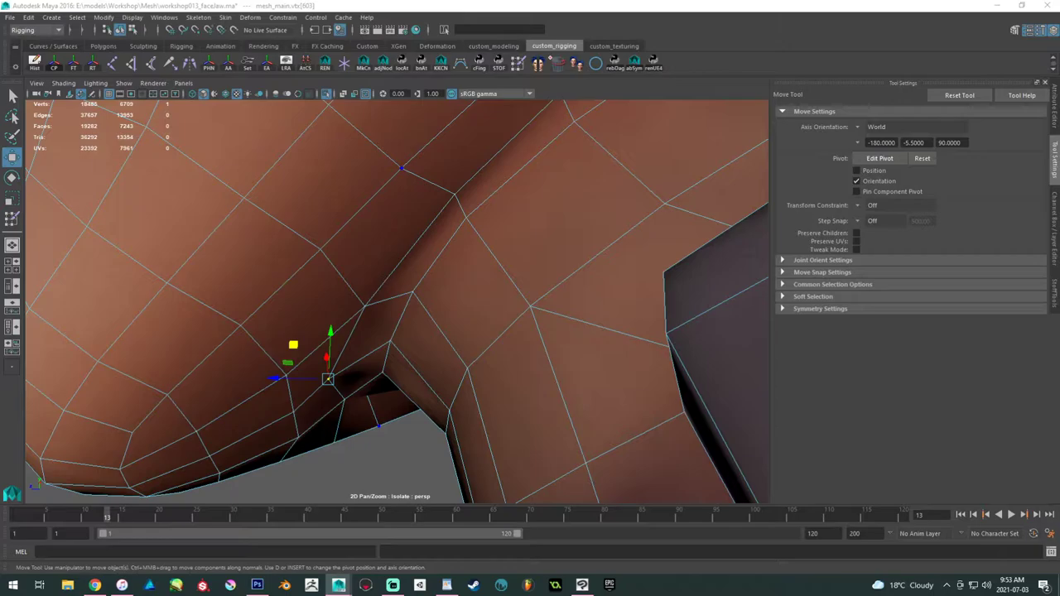
left_click_drag(686, 264, 801, 210)
left_click(644, 293)
left_click(645, 293)
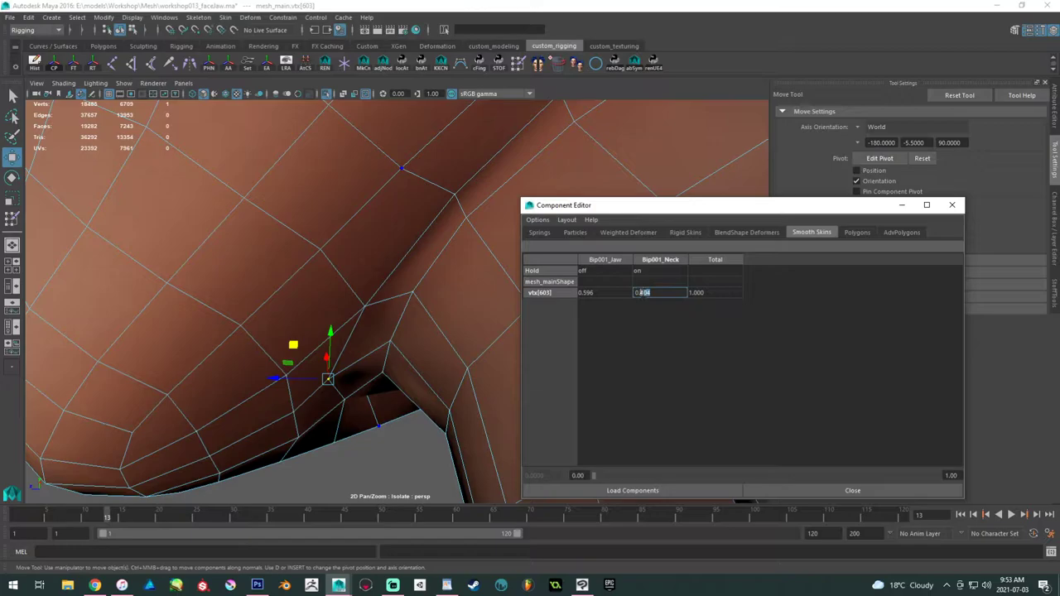
key("Return")
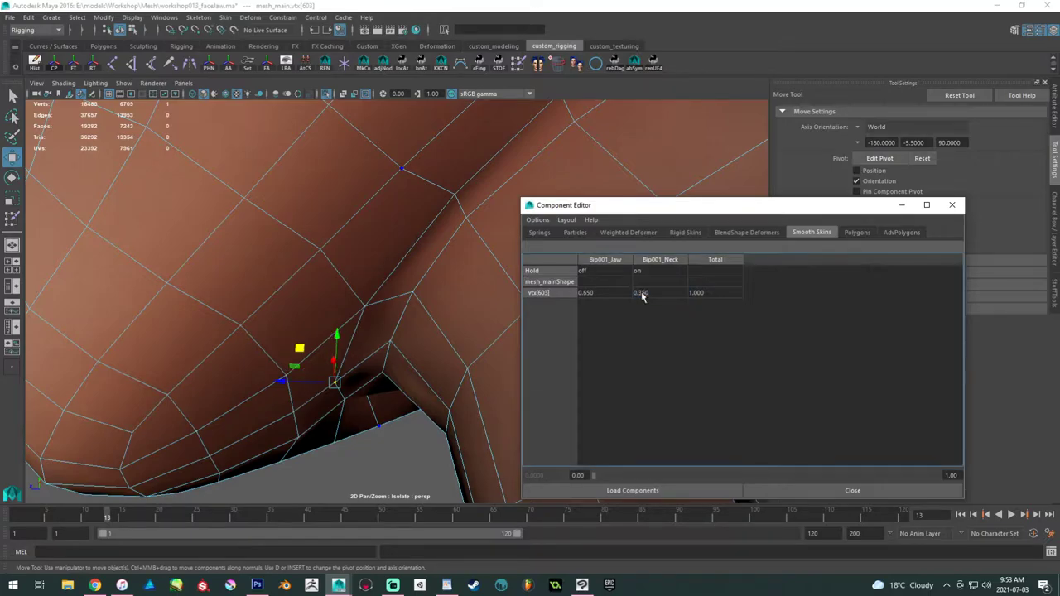
left_click_drag(694, 207, 0, 217)
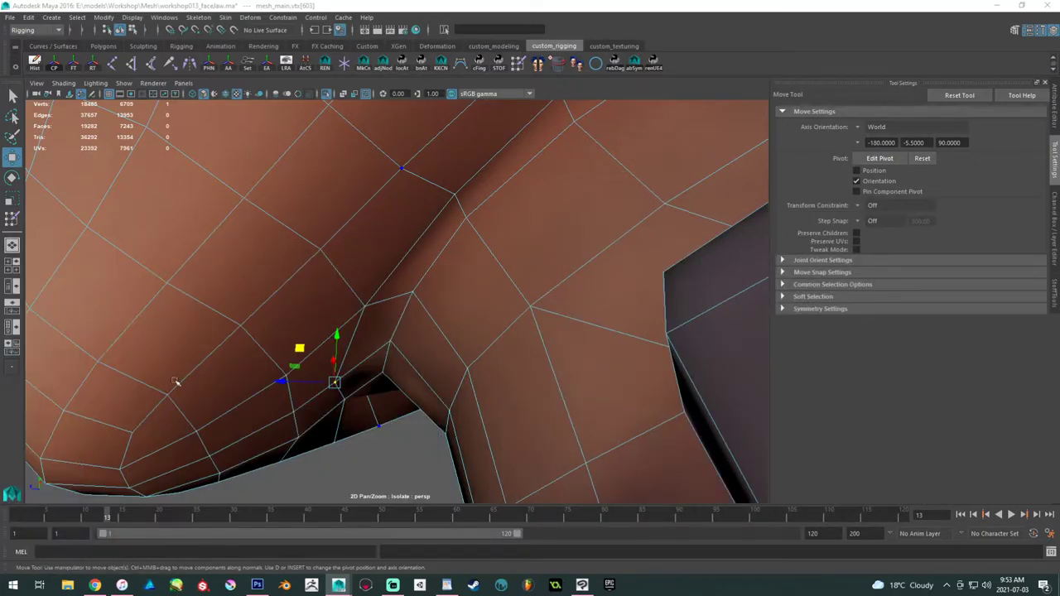
- Scrub the jaw animation to frame 21 and examine the under-chin crease and jawline from the side and from below
right_click_drag(143, 384, 249, 322, "alt")
left_click_drag(249, 322, 293, 346, "alt")
left_click_drag(40, 515, 165, 513)
left_click_drag(320, 417, 323, 310, "alt")
scroll(292, 366, "down", 5)
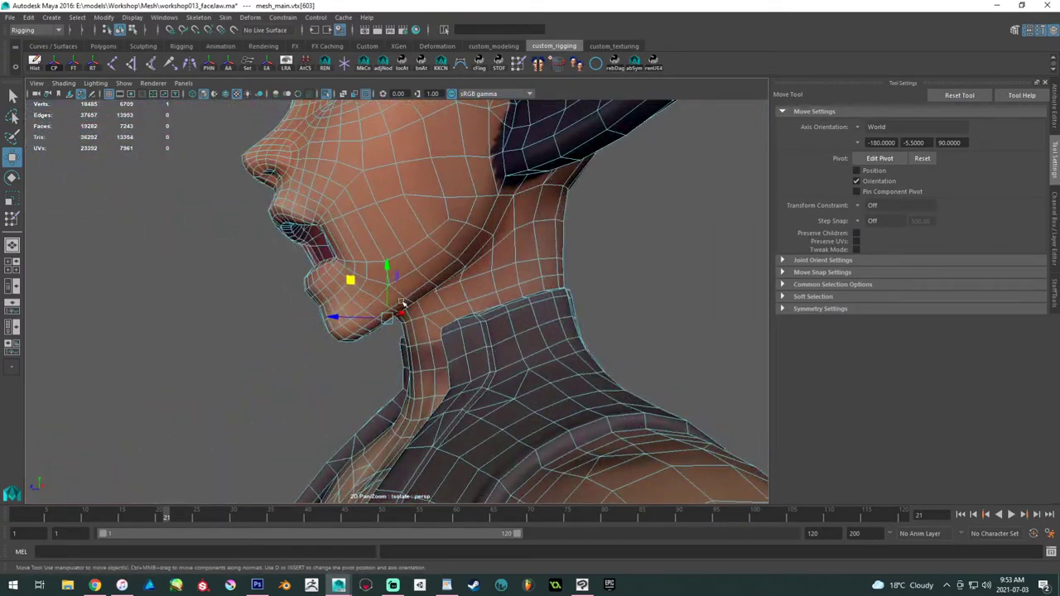
right_click_drag(399, 303, 351, 286, "alt")
left_click_drag(351, 286, 326, 277, "alt")
right_click_drag(326, 276, 529, 353, "alt")
left_click_drag(530, 353, 559, 348, "alt")
right_click_drag(559, 348, 642, 395, "alt")
left_click_drag(489, 327, 494, 279, "alt")
right_click_drag(494, 279, 627, 339, "alt")
left_click_drag(626, 339, 524, 350, "alt")
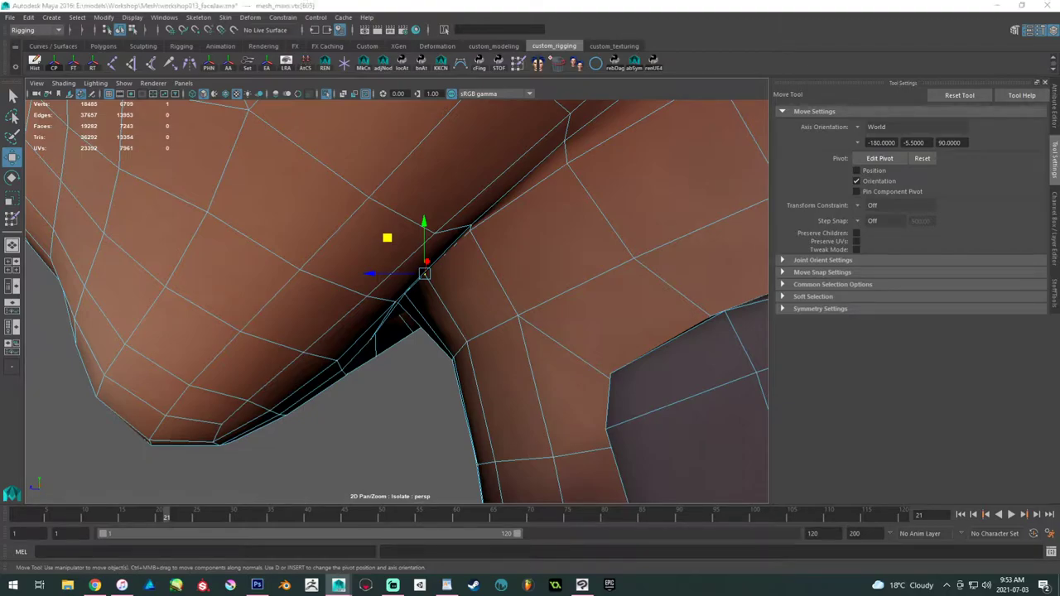
left_click_drag(422, 235, 435, 208, "alt")
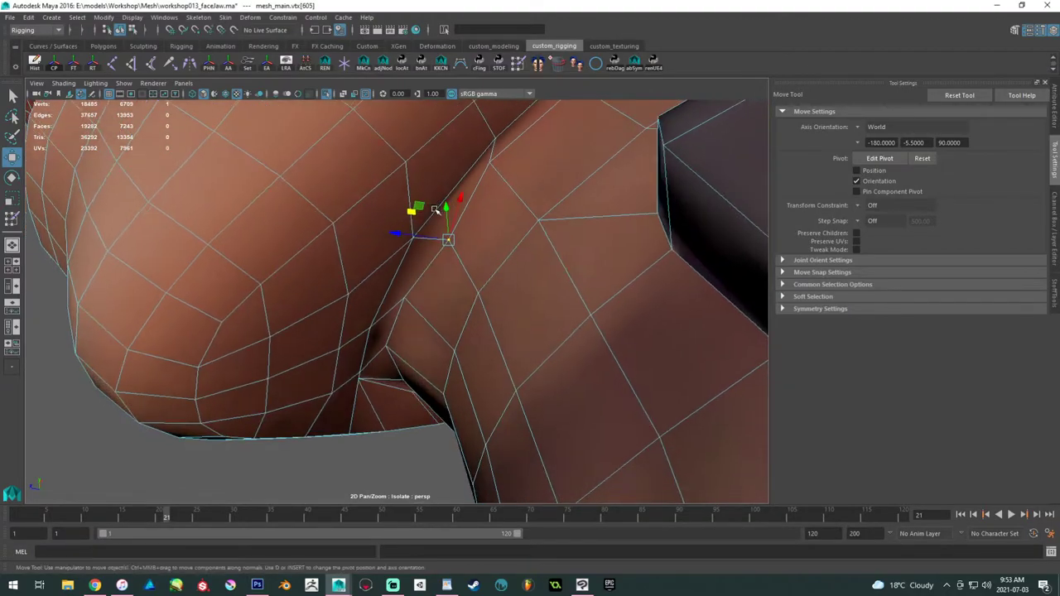
- Shift two crease vertices between chin and neck slightly toward the neck, and check the shape at frame 20
left_click(398, 298)
left_click(388, 347, "shift")
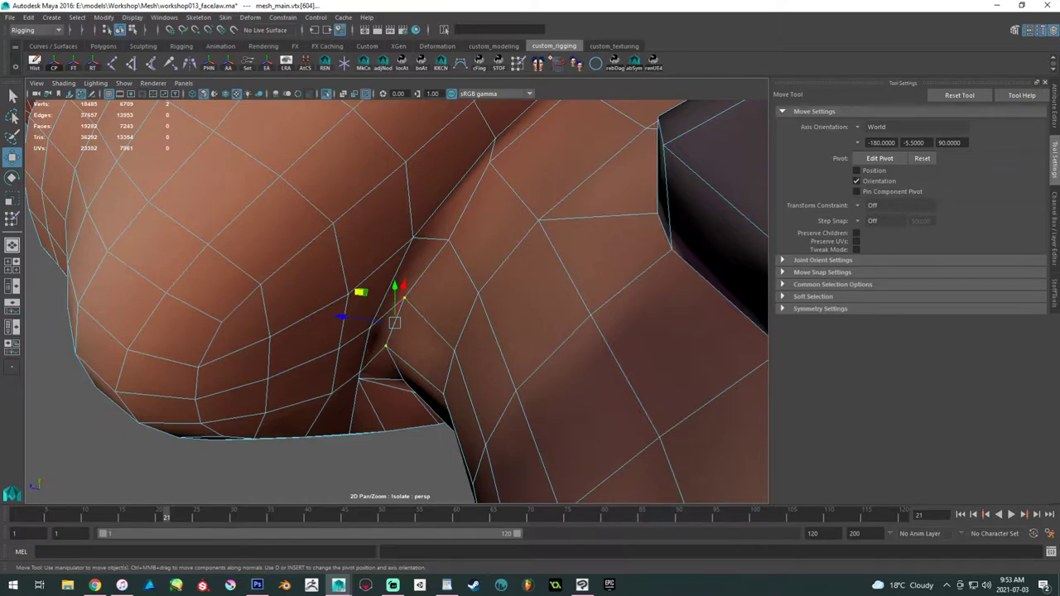
left_click_drag(394, 322, 414, 357)
left_click_drag(48, 524, 161, 515)
left_click_drag(285, 397, 282, 385, "alt")
right_click_drag(282, 387, 304, 402, "alt")
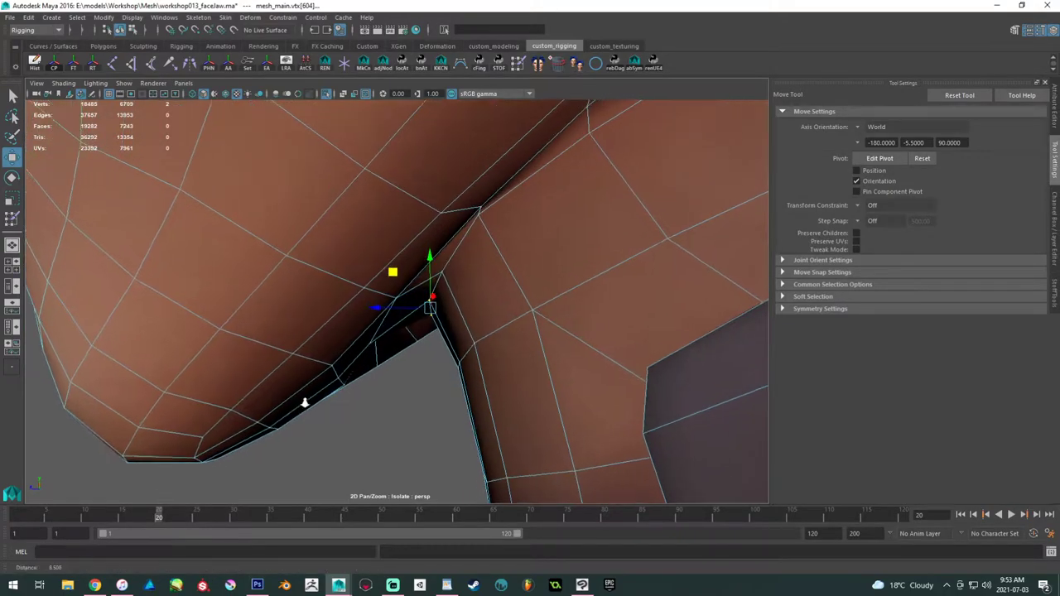
- Select the three under-chin edge vertices together with a cheek vertex and load them in the Component Editor
scroll(303, 402, "down", 5)
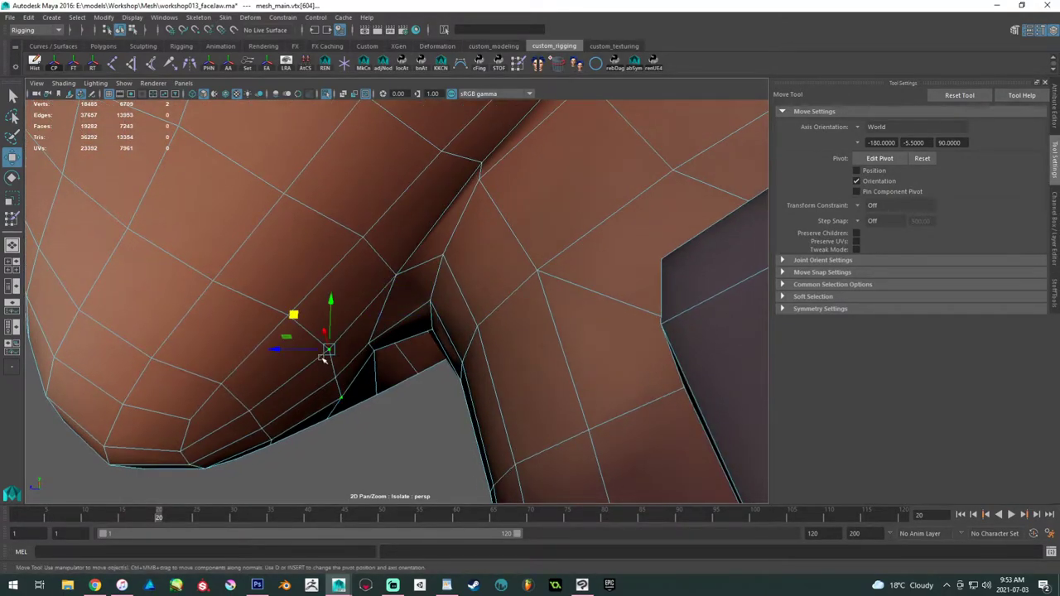
left_click(327, 377, "shift")
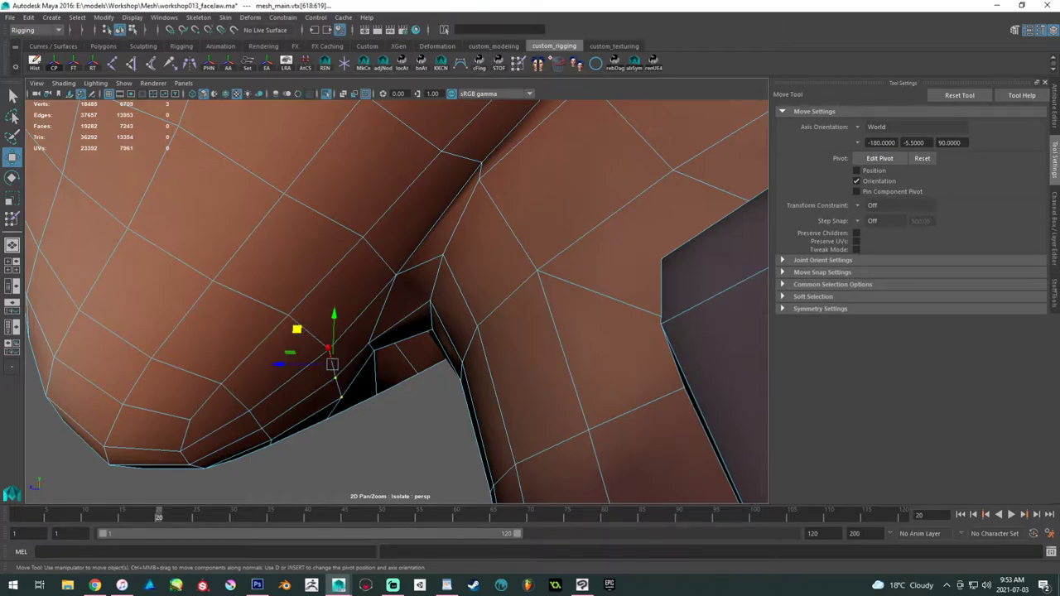
left_click(274, 317, "shift")
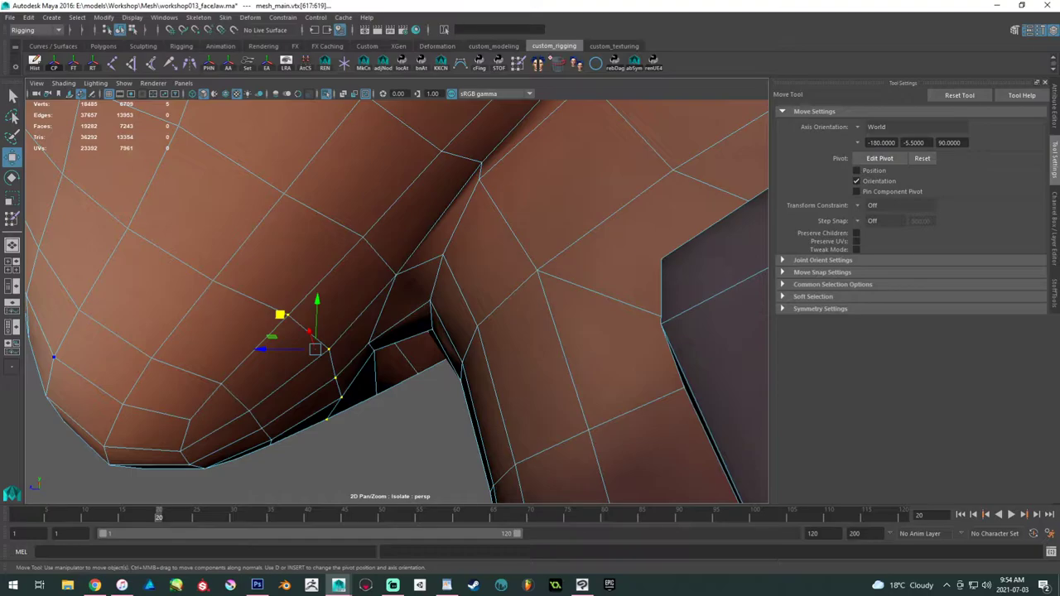
key("ctrl+z")
scroll(157, 257, "down", 3)
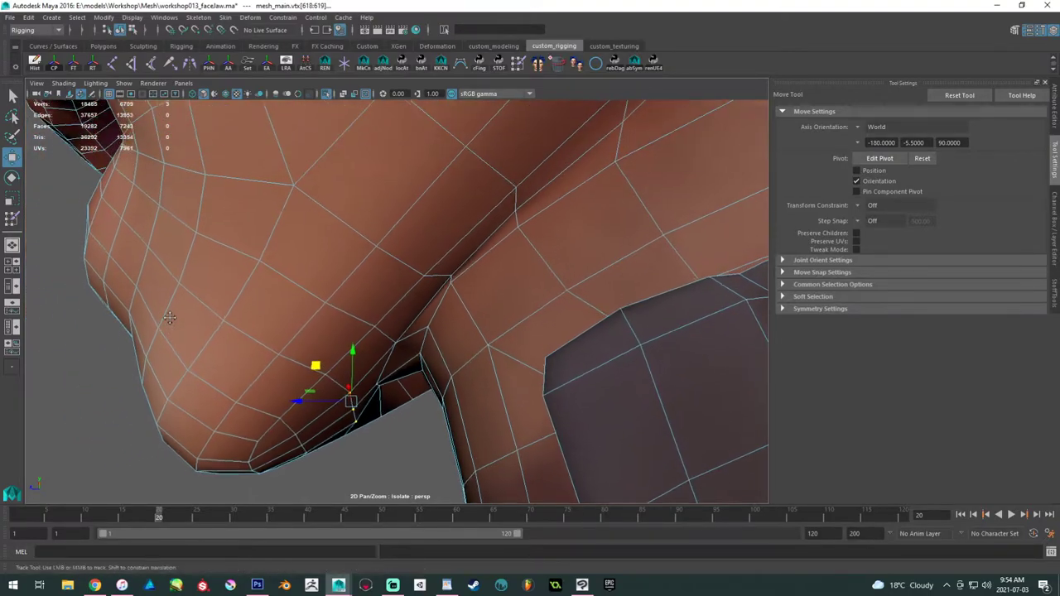
left_click(214, 200, "shift")
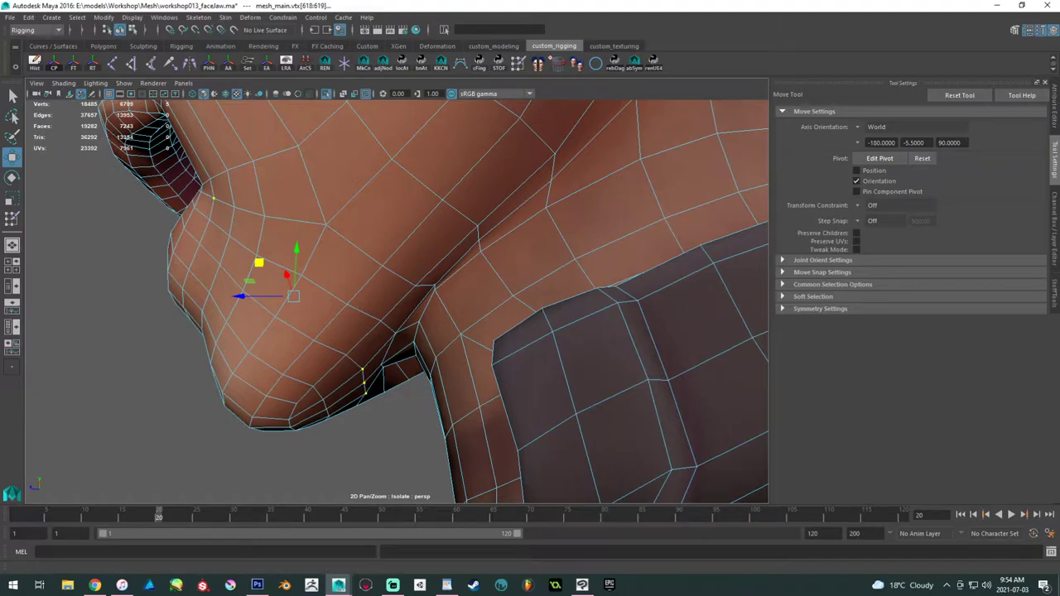
key("ctrl+z")
middle_click_drag(262, 224, 242, 328, "alt")
left_click(215, 200, "shift")
key("ctrl+e")
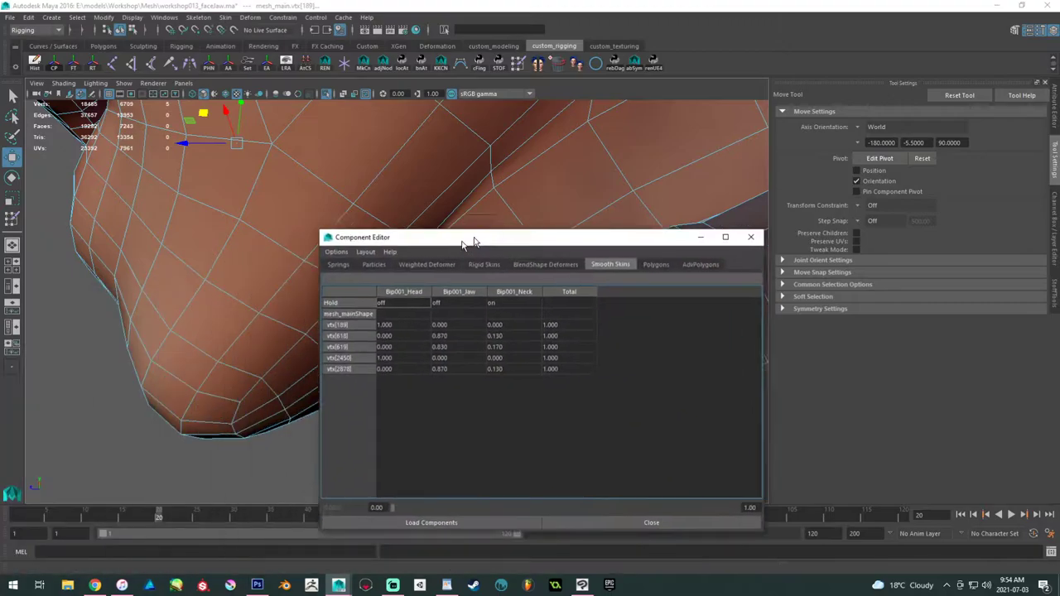
- Set the Bip001_Head weight of vertices 618, 619 and 2878 under the chin to 0.1
left_click_drag(450, 249, 717, 143)
middle_click_drag(275, 305, 232, 305, "alt")
left_click_drag(653, 241, 645, 252)
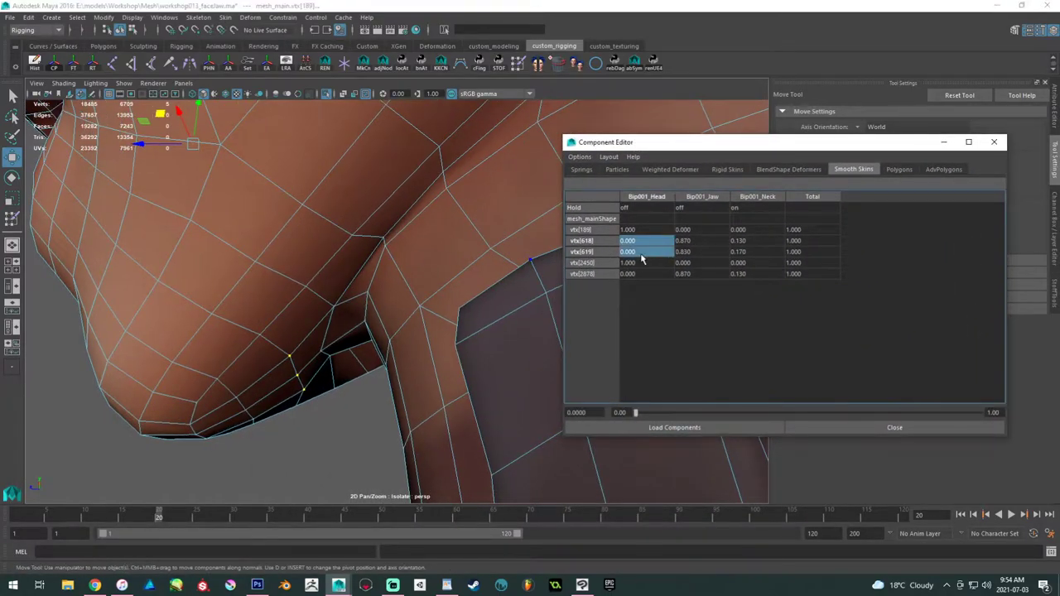
left_click(633, 273, "ctrl")
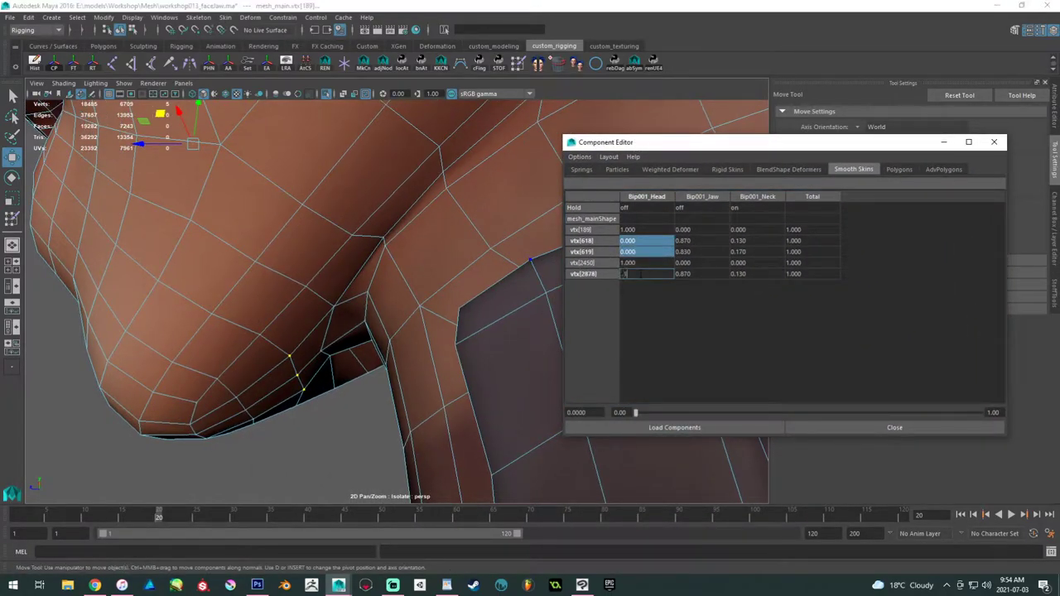
type(".1")
key("Return")
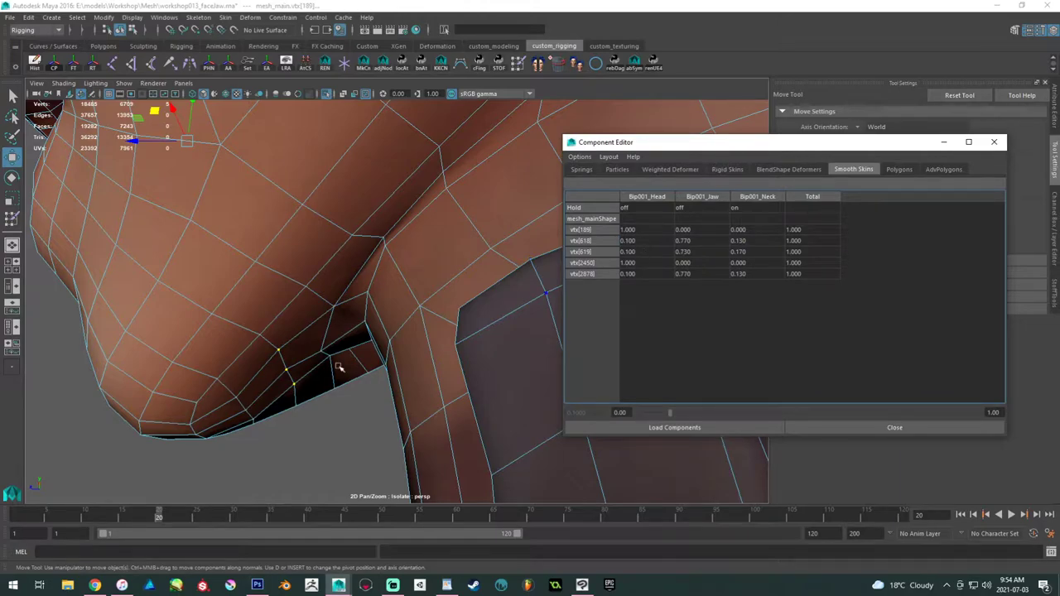
- Set the Bip001_Head weight of vertices 618, 619 and 2878 under the chin to 0.05
middle_click_drag(334, 361, 308, 358, "alt")
left_click_drag(631, 241, 643, 251)
left_click(631, 273, "ctrl")
type(".05")
key("Return")
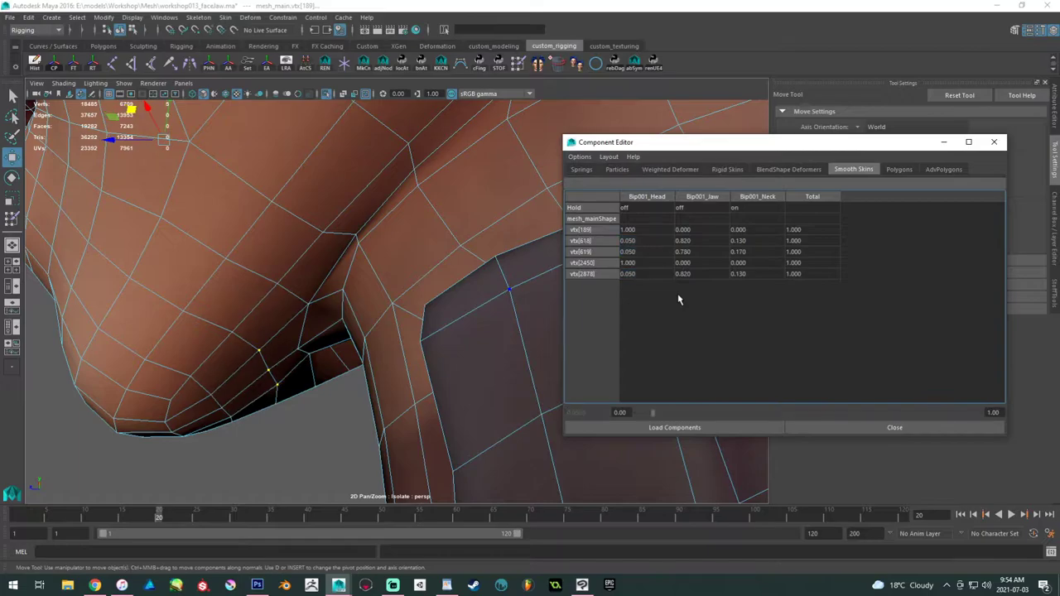
- Play and scrub the jaw animation to frame 22, and inspect the chin, jawline and cheek deformation from several angles
left_click_drag(248, 364, 151, 400, "alt")
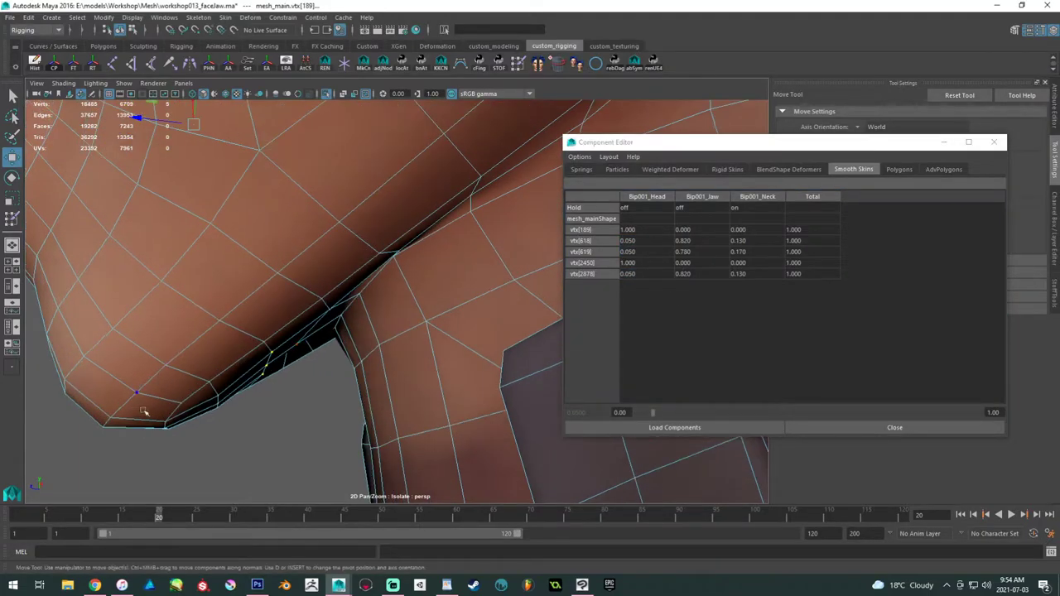
key("alt+v")
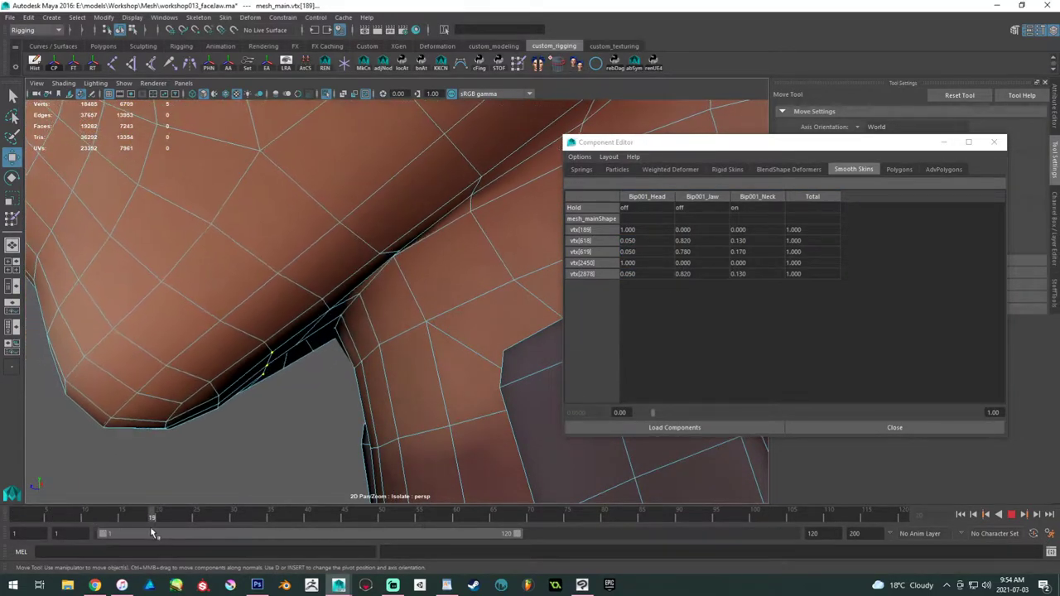
left_click_drag(176, 534, 173, 536)
left_click_drag(221, 420, 233, 440, "alt")
right_click_drag(233, 440, 142, 371, "alt")
middle_click_drag(250, 355, 237, 426, "alt")
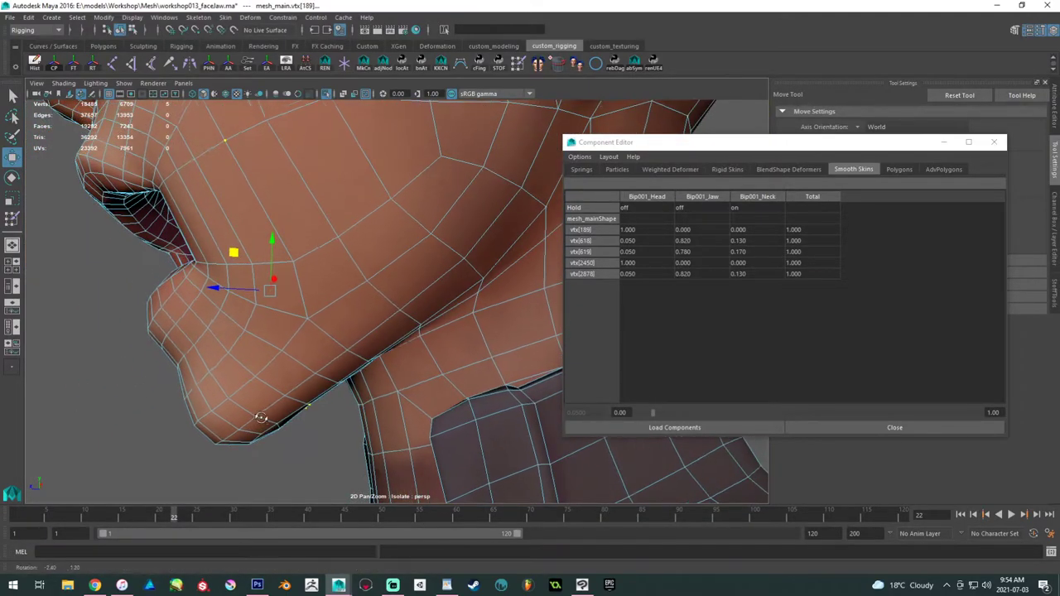
right_click_drag(260, 419, 220, 328, "alt")
left_click_drag(220, 328, 279, 366, "alt")
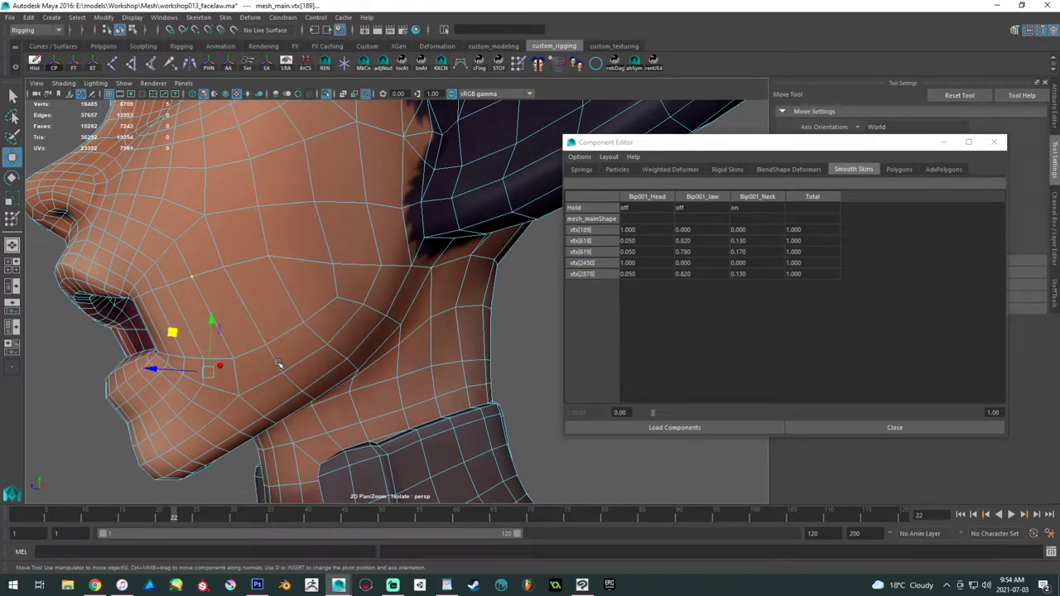
left_click_drag(333, 360, 253, 306, "alt")
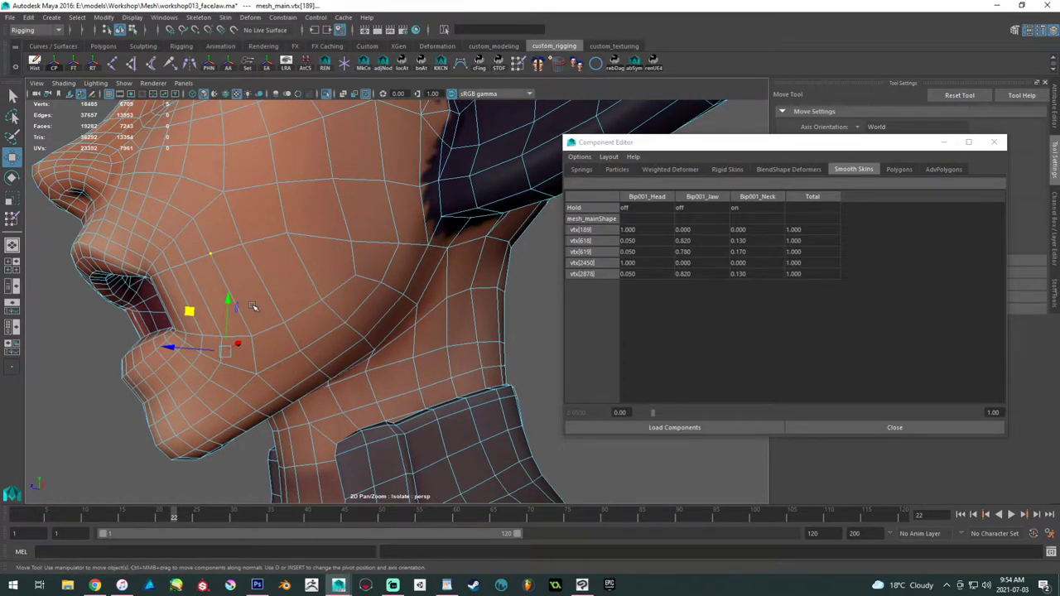
left_click_drag(224, 292, 293, 293, "alt")
left_click_drag(429, 250, 408, 243, "alt")
- Return to object mode on mesh_main and display the Bip001_Jaw influence with the Paint Skin Weights tool
right_click_drag(404, 222, 476, 178)
left_click(406, 223)
left_click_drag(452, 208, 432, 216, "alt")
left_click_drag(713, 147, 1059, 148)
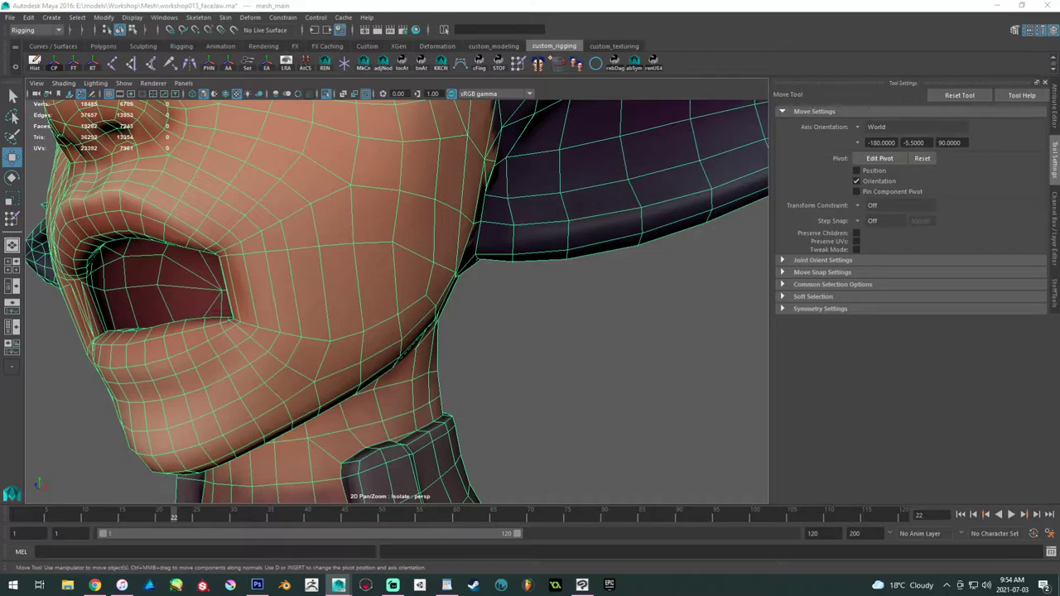
middle_click_drag(277, 313, 317, 317, "alt")
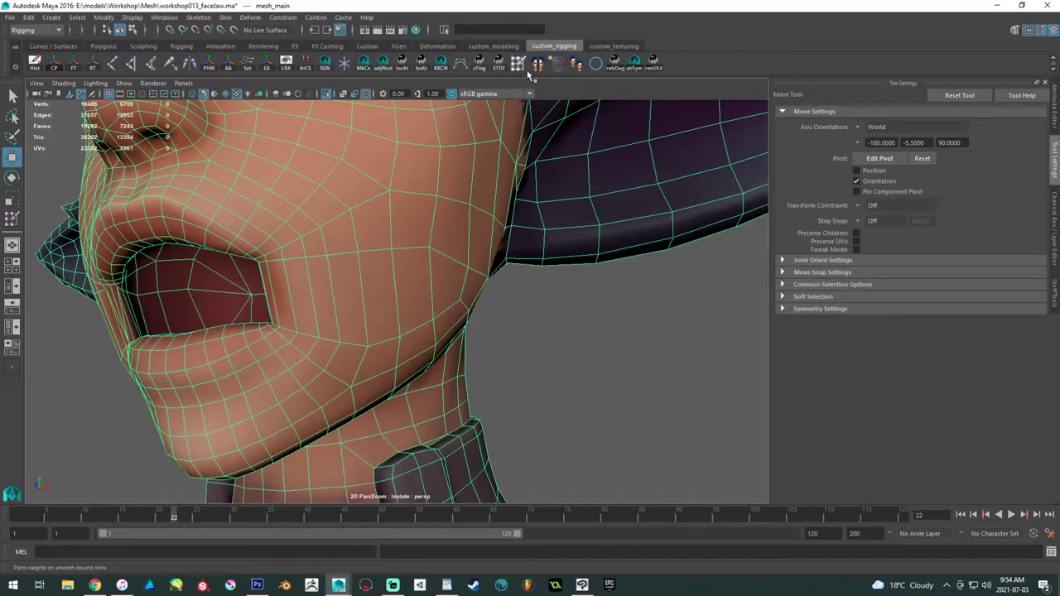
left_click(522, 68)
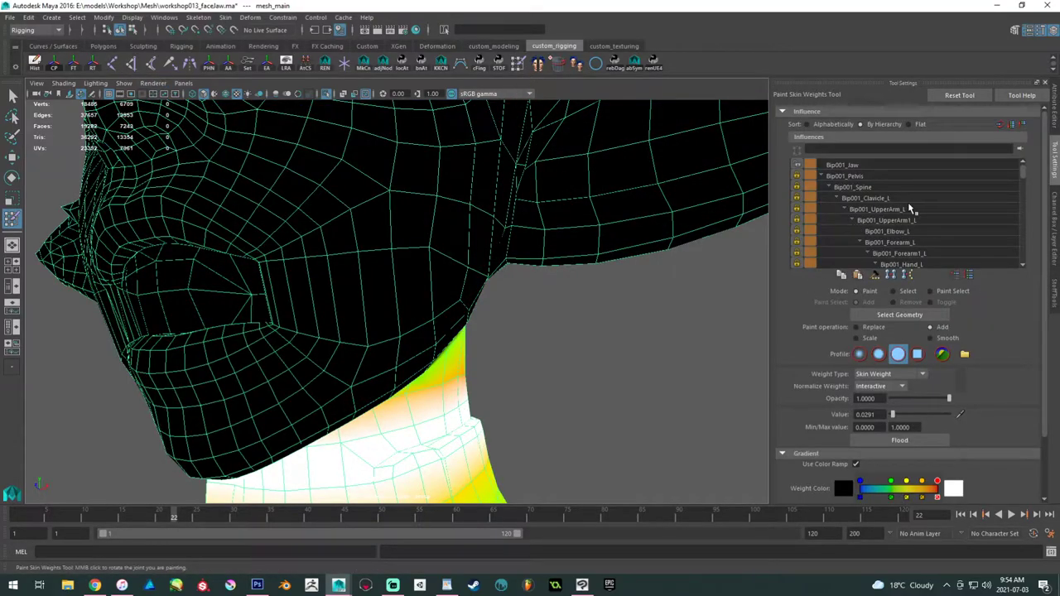
left_click(842, 164)
- Examine the Bip001_Jaw weights across the cheek and mouth corner at frame 1 and with the jaw open at frame 18
left_click_drag(686, 184, 482, 205, "alt")
middle_click_drag(488, 235, 452, 284, "alt")
mouse_move(452, 284)
left_mouse_down("alt")
mouse_move(421, 284)
mouse_move(450, 276)
mouse_move(462, 302)
mouse_move(367, 272)
mouse_move(439, 289)
mouse_move(386, 289)
mouse_move(91, 483)
left_mouse_up("alt")
left_click_drag(68, 518, 7, 515)
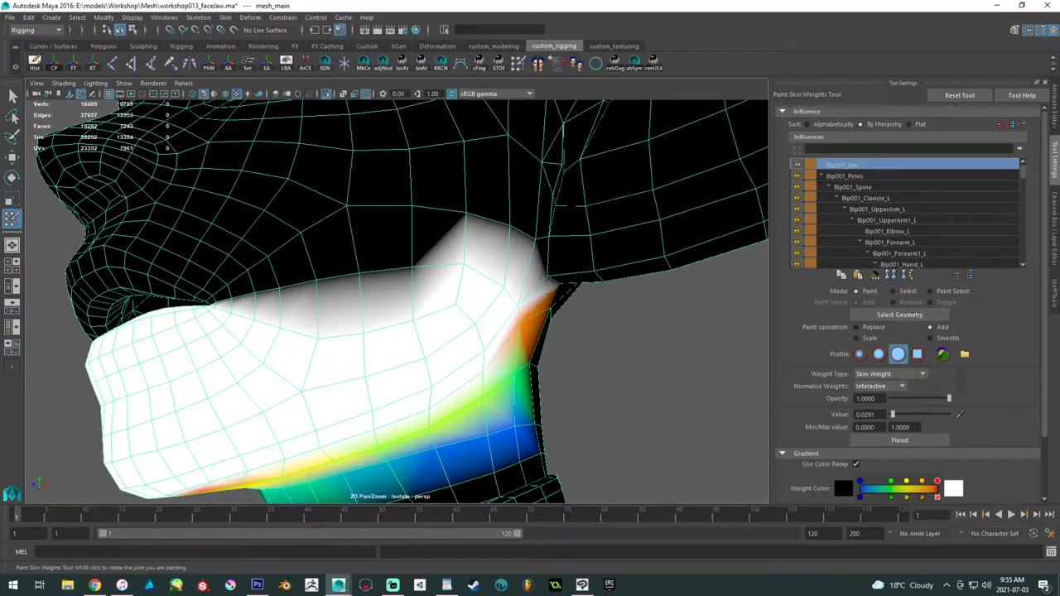
mouse_move(349, 277)
left_mouse_down("alt")
mouse_move(350, 306)
mouse_move(406, 303)
mouse_move(414, 314)
left_mouse_up("alt")
middle_click_drag(390, 198, 413, 260, "alt")
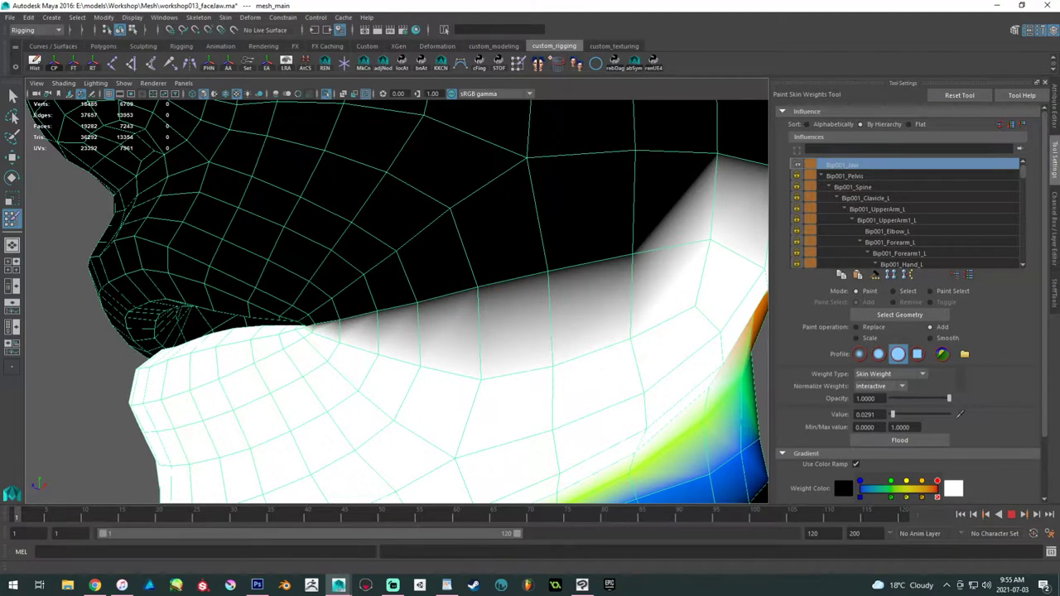
left_click_drag(56, 522, 144, 518)
left_click_drag(302, 254, 539, 251, "alt")
middle_click_drag(539, 251, 406, 284, "alt")
left_click_drag(407, 283, 310, 285, "alt")
right_click_drag(310, 286, 378, 288, "alt")
scroll(377, 287, "up", 2)
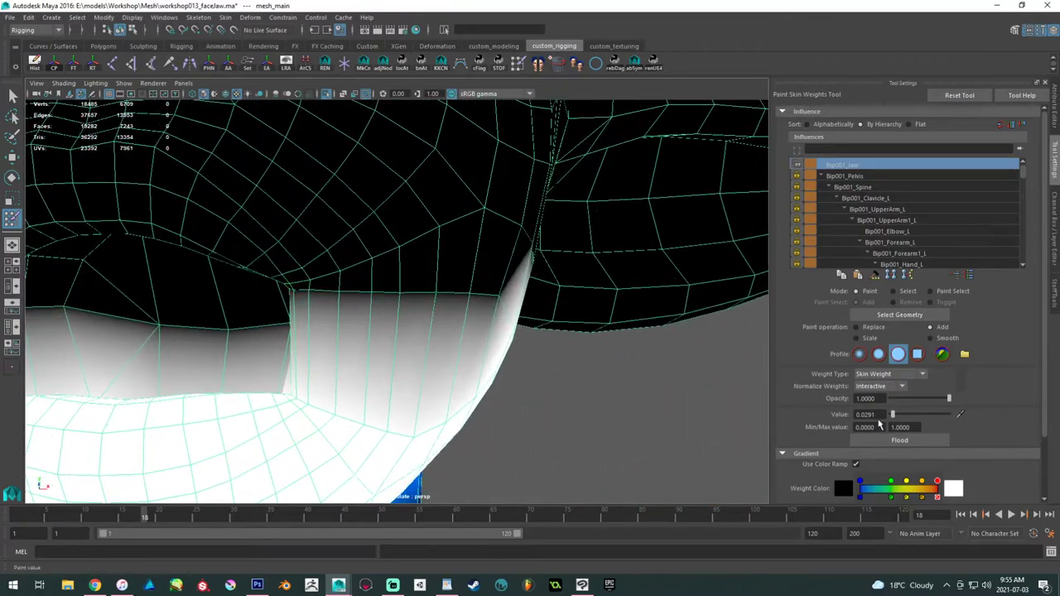
- Paint Bip001_Jaw weights at 0.5 in Replace mode on the cheek beside the mouth corner
left_click_drag(875, 414, 773, 403)
type(".5")
key("Return")
scroll(421, 327, "up", 2)
left_click_drag(421, 256, 329, 270)
left_click_drag(328, 270, 385, 293, "alt")
left_click_drag(334, 260, 290, 259)
- Continue the Bip001_Jaw strokes around the mouth corner and replace the weights of its lower vertex row with 1.0
left_click_drag(356, 270, 451, 304, "alt")
left_click_drag(530, 300, 511, 260)
left_click_drag(539, 320, 525, 287, "alt")
mouse_move(525, 287)
right_mouse_down("alt")
mouse_move(611, 351)
mouse_move(536, 298)
right_mouse_up("alt")
mouse_move(537, 298)
left_mouse_down("alt")
mouse_move(544, 319)
mouse_move(558, 289)
mouse_move(563, 298)
left_mouse_up("alt")
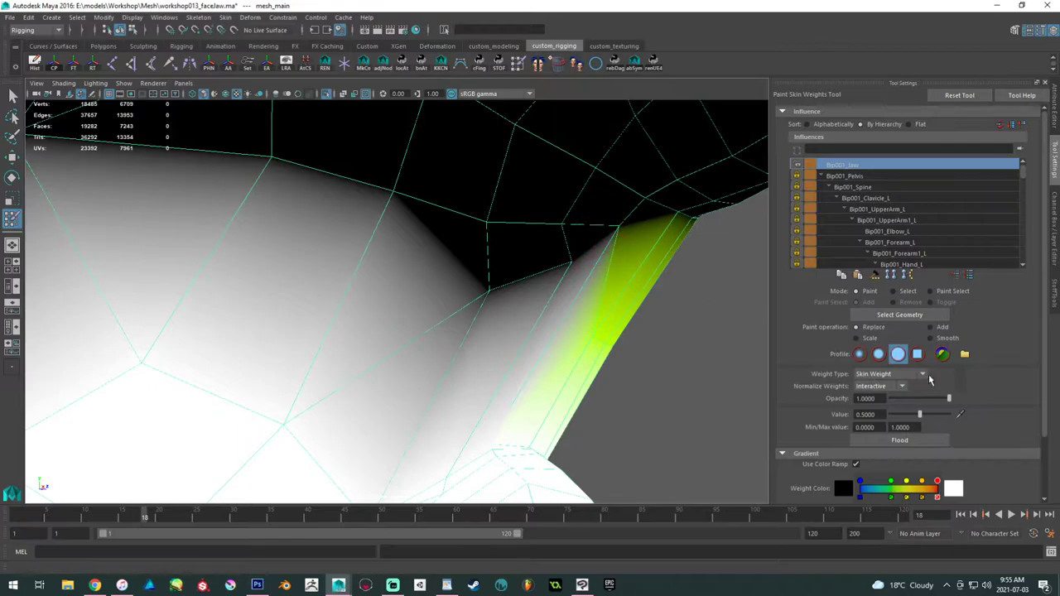
left_click_drag(500, 271, 570, 259)
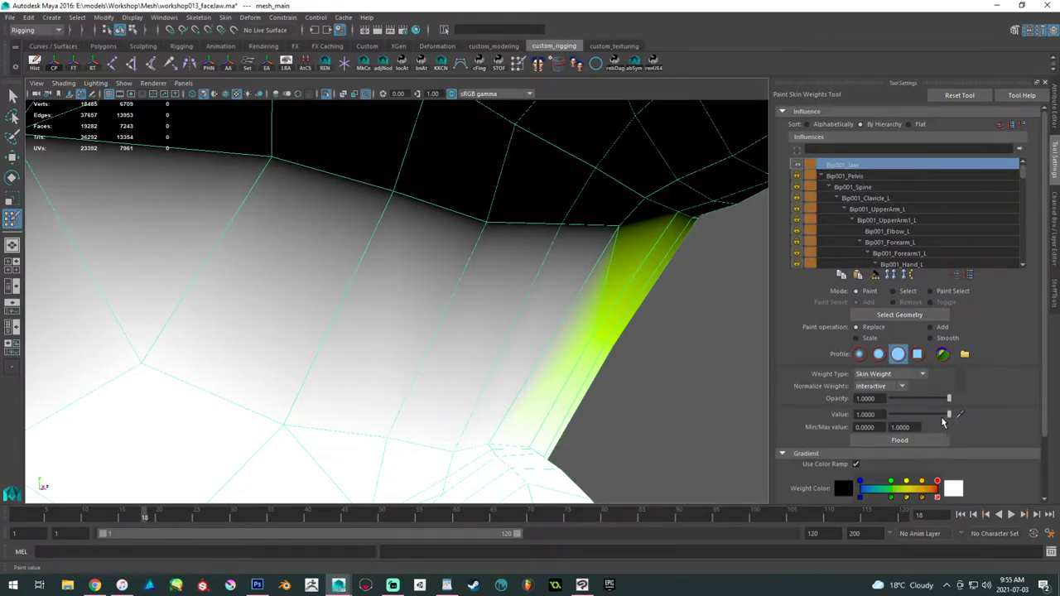
- Replace the Bip001_Jaw weights with 0.5 along the vertex row from the mouth corner across the cheek
left_click_drag(873, 414, 746, 398)
type(".5")
key("Return")
mouse_move(615, 230)
left_mouse_down()
mouse_move(446, 229)
mouse_move(282, 160)
mouse_move(231, 198)
mouse_move(342, 254)
mouse_move(282, 282)
left_mouse_up()
right_click_drag(303, 279, 264, 220, "alt")
middle_click_drag(264, 221, 338, 258, "alt")
right_click_drag(338, 258, 356, 265, "alt")
left_click_drag(471, 292, 402, 265, "alt")
left_click_drag(510, 268, 516, 273)
mouse_move(286, 263)
left_mouse_down("alt")
mouse_move(419, 252)
mouse_move(426, 269)
mouse_move(530, 346)
left_mouse_up("alt")
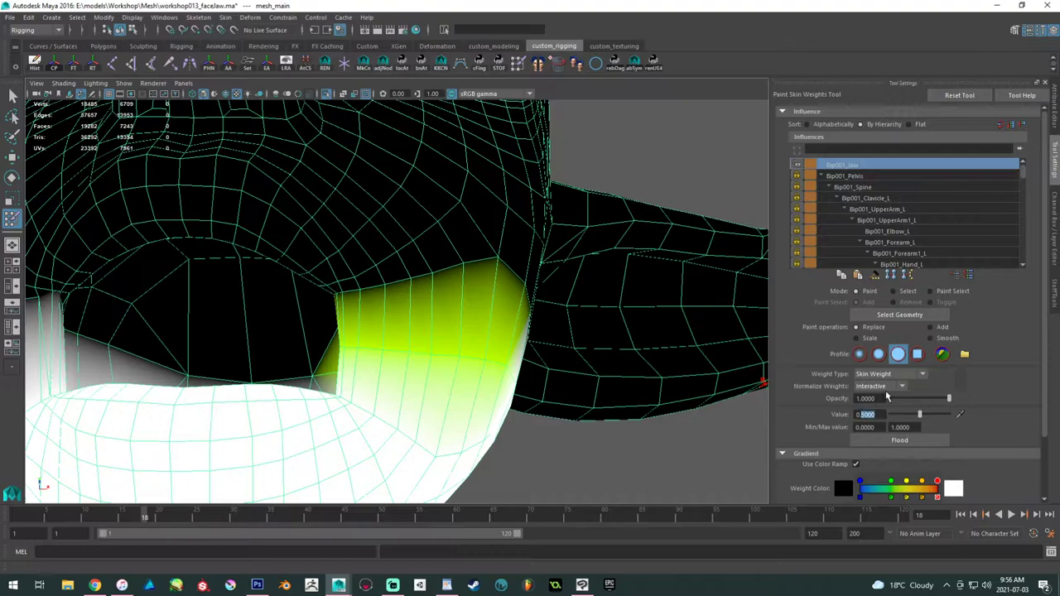
- Set the paint value to 0.45 and replace the Bip001_Jaw weights along the cheek vertex row above the mouth corner
type("0.45")
key("Return")
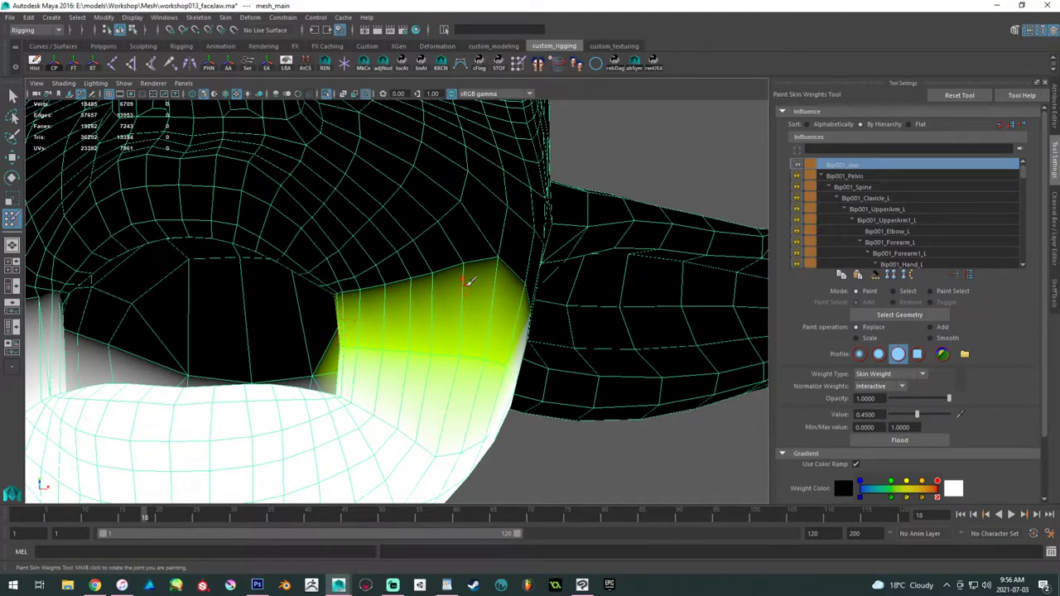
left_click_drag(466, 284, 476, 301, "alt")
right_click_drag(476, 302, 510, 269, "alt")
mouse_move(511, 232)
left_mouse_down()
mouse_move(389, 269)
mouse_move(343, 298)
mouse_move(456, 298)
mouse_move(483, 310)
mouse_move(476, 292)
mouse_move(384, 290)
left_mouse_up()
mouse_move(384, 289)
left_mouse_down("alt")
mouse_move(453, 303)
mouse_move(394, 268)
mouse_move(248, 238)
left_mouse_up("alt")
scroll(339, 256, "down", 3)
mouse_move(339, 256)
left_mouse_down("alt")
mouse_move(371, 257)
mouse_move(350, 243)
mouse_move(388, 241)
mouse_move(366, 244)
mouse_move(498, 284)
left_mouse_up("alt")
scroll(356, 267, "down", 3)
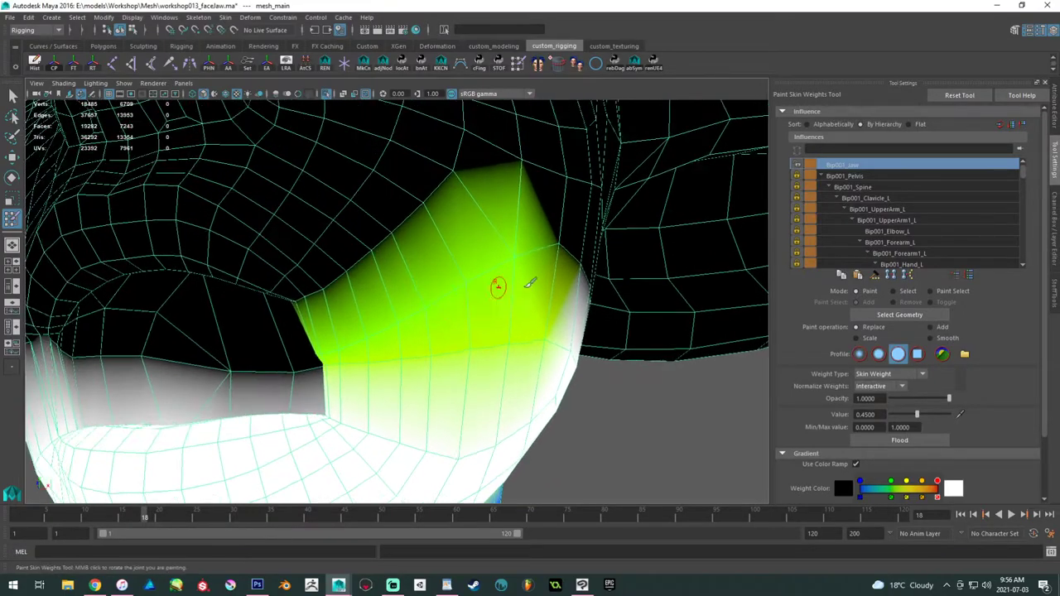
- Collapse both clavicle branches and paint Bip001_Head weights at 0.45 along the lower cheek vertex row beneath the mouth corner
left_click(835, 199)
left_click(837, 210)
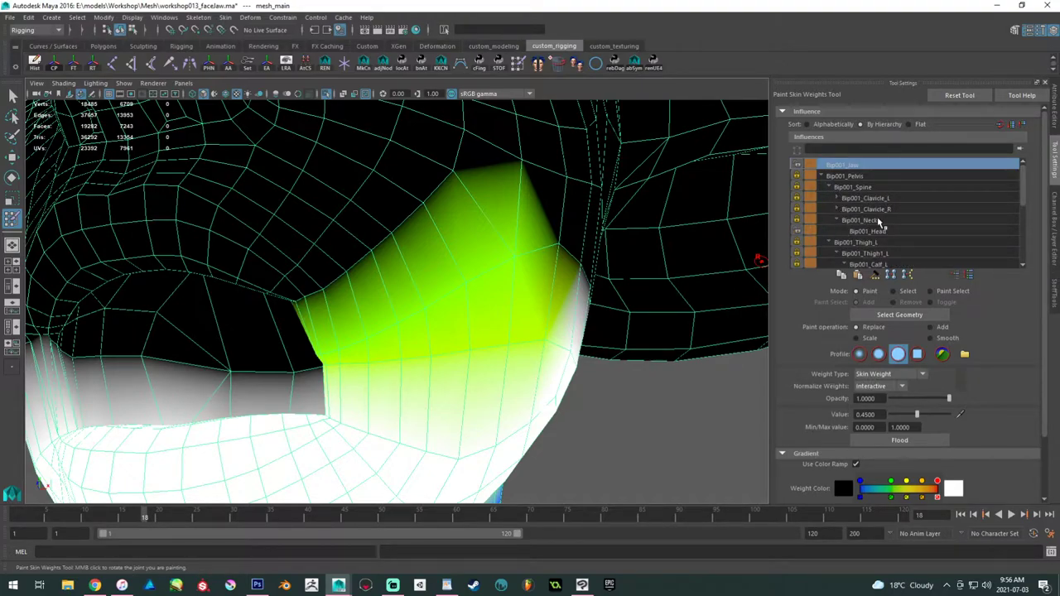
left_click(879, 231)
mouse_move(337, 308)
left_mouse_down("alt")
mouse_move(372, 317)
mouse_move(356, 246)
mouse_move(265, 243)
mouse_move(430, 298)
mouse_move(405, 325)
mouse_move(325, 340)
mouse_move(339, 348)
mouse_move(220, 317)
mouse_move(351, 337)
left_mouse_up("alt")
left_click_drag(366, 381, 298, 329, "alt")
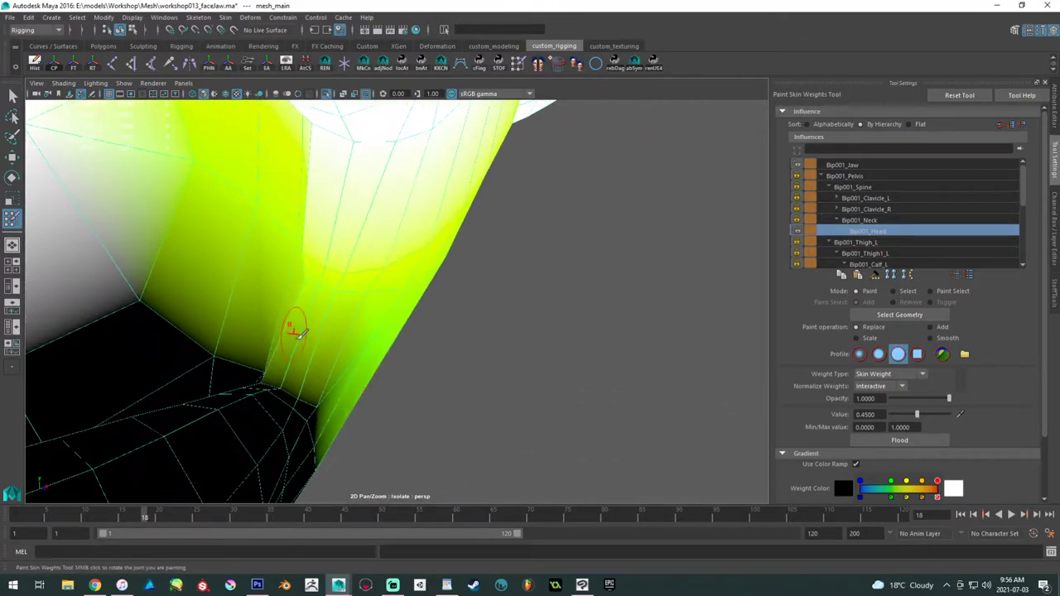
mouse_move(321, 387)
left_mouse_down("alt")
mouse_move(307, 374)
mouse_move(333, 372)
left_mouse_up("alt")
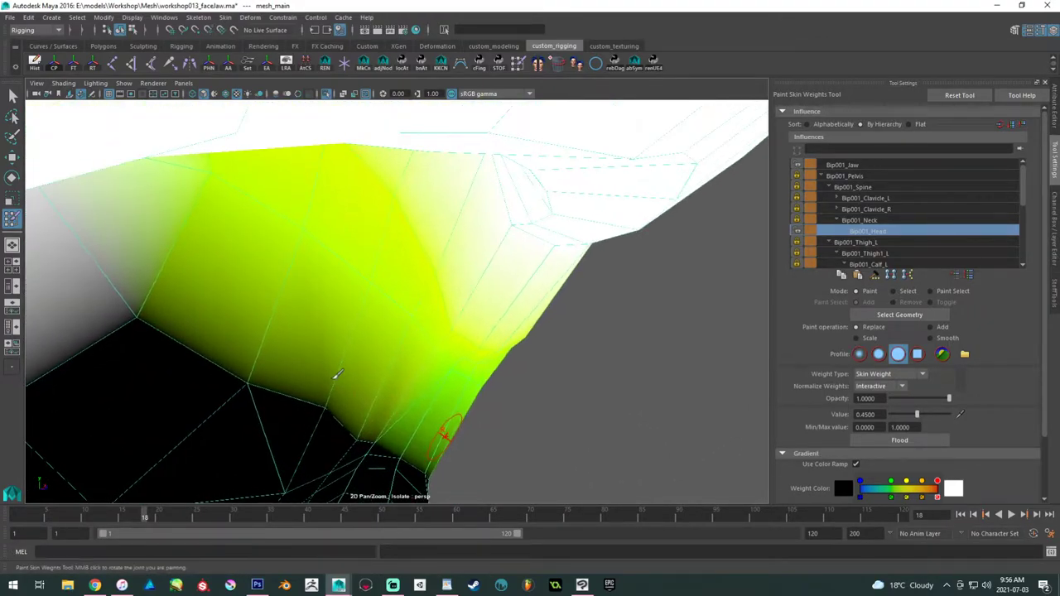
mouse_move(376, 414)
left_mouse_down()
mouse_move(364, 422)
mouse_move(301, 373)
mouse_move(255, 365)
left_mouse_up()
left_click(144, 310)
- Examine the Bip001_Head weights around the mouth corner, lower cheek and jawline
left_click_drag(338, 298, 256, 251, "alt")
middle_click_drag(341, 246, 356, 296, "alt")
left_click_drag(356, 295, 306, 286, "alt")
middle_click_drag(306, 286, 431, 314, "alt")
left_click_drag(431, 315, 366, 301, "alt")
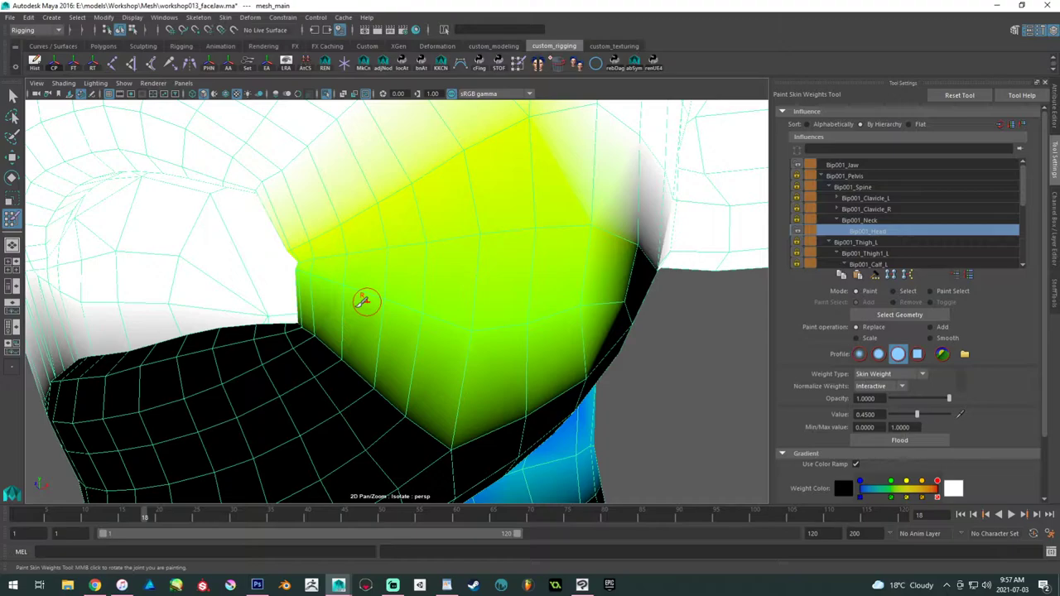
mouse_move(364, 300)
left_mouse_down("alt")
mouse_move(440, 289)
mouse_move(478, 328)
mouse_move(439, 324)
mouse_move(377, 263)
mouse_move(412, 270)
mouse_move(412, 244)
left_mouse_up("alt")
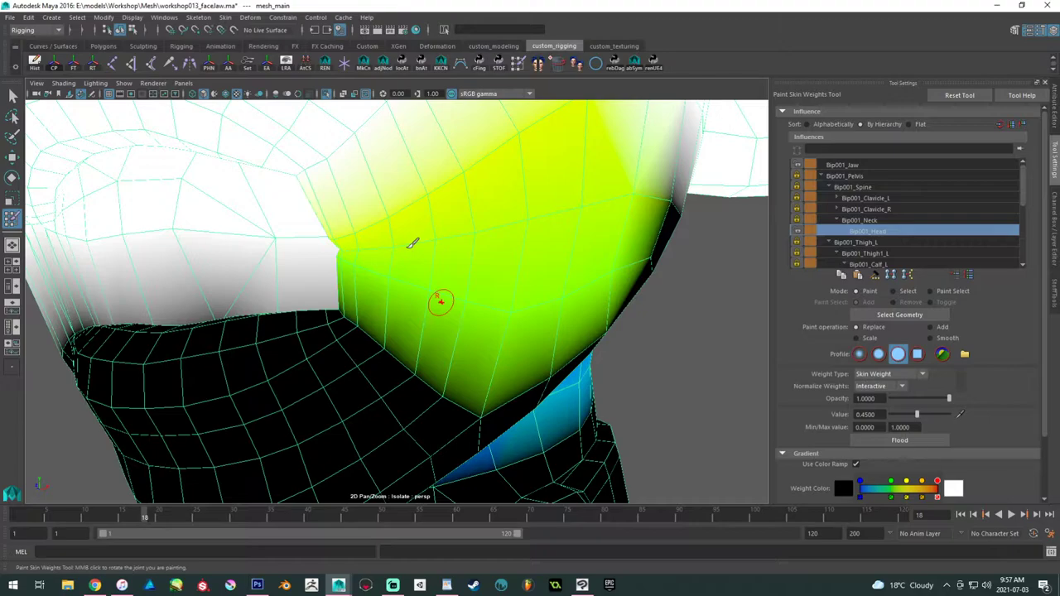
left_click_drag(412, 242, 424, 265, "alt")
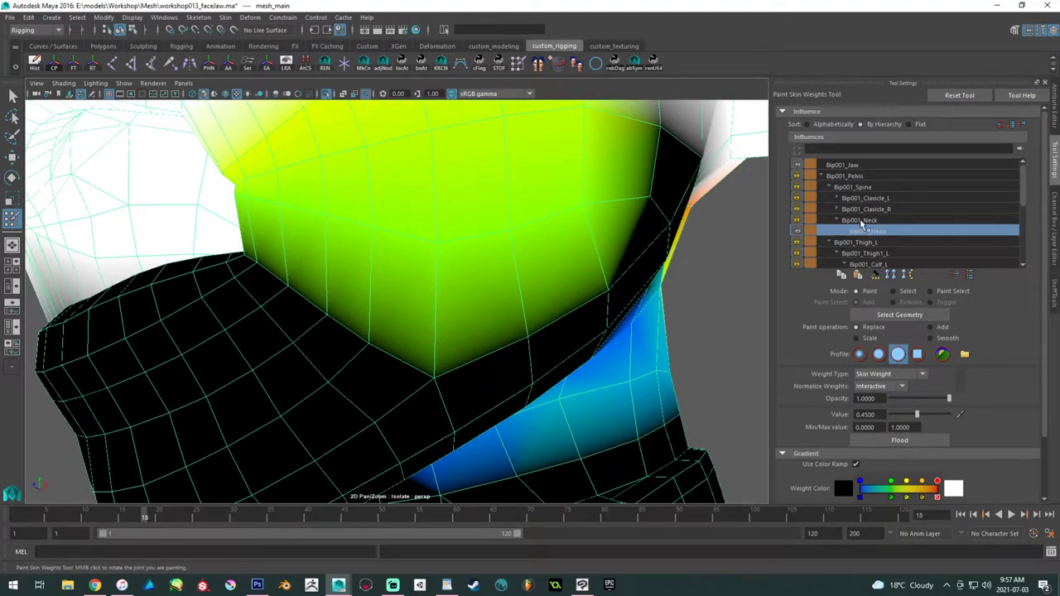
- Try replacing the Bip001_Jaw weights with 0.4 on the cheek vertices beside the upper lip
left_click(870, 165)
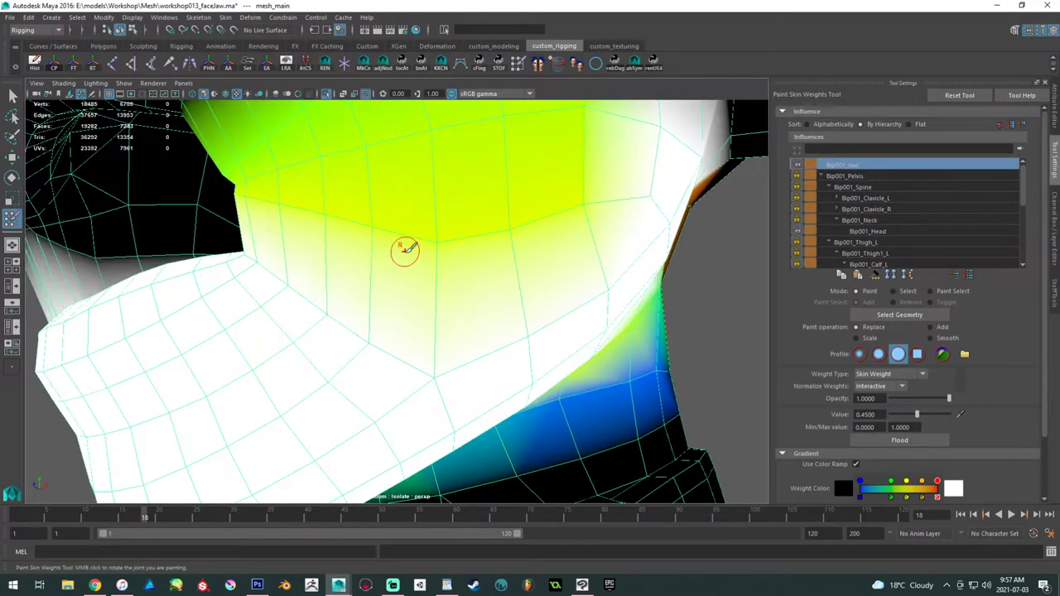
left_click_drag(405, 250, 420, 246, "alt")
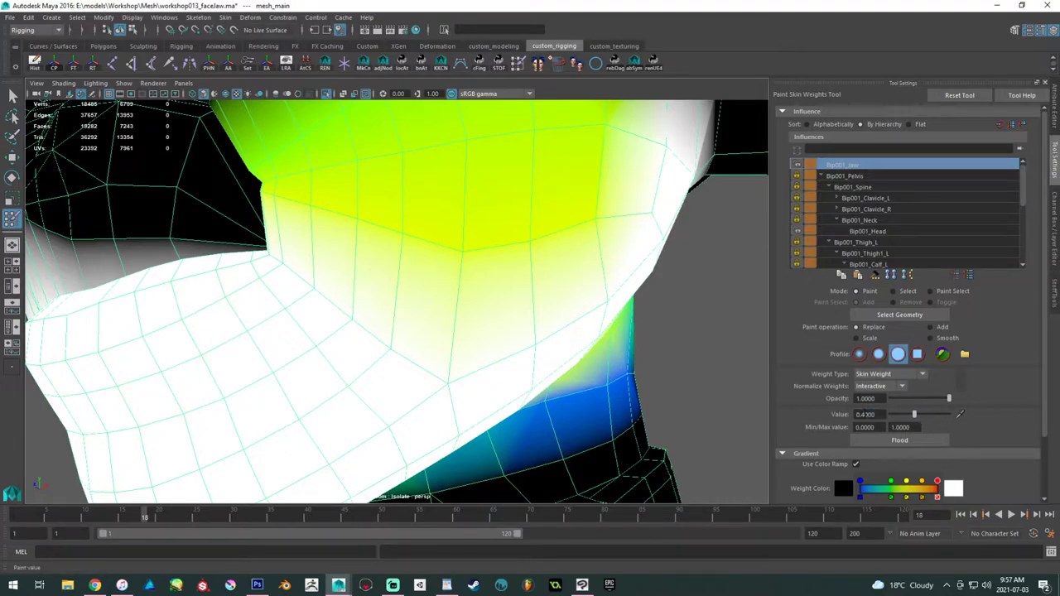
mouse_move(646, 313)
left_mouse_down("alt")
mouse_move(289, 315)
mouse_move(350, 303)
mouse_move(319, 331)
mouse_move(461, 271)
mouse_move(450, 258)
mouse_move(398, 302)
mouse_move(429, 321)
mouse_move(419, 320)
left_mouse_up("alt")
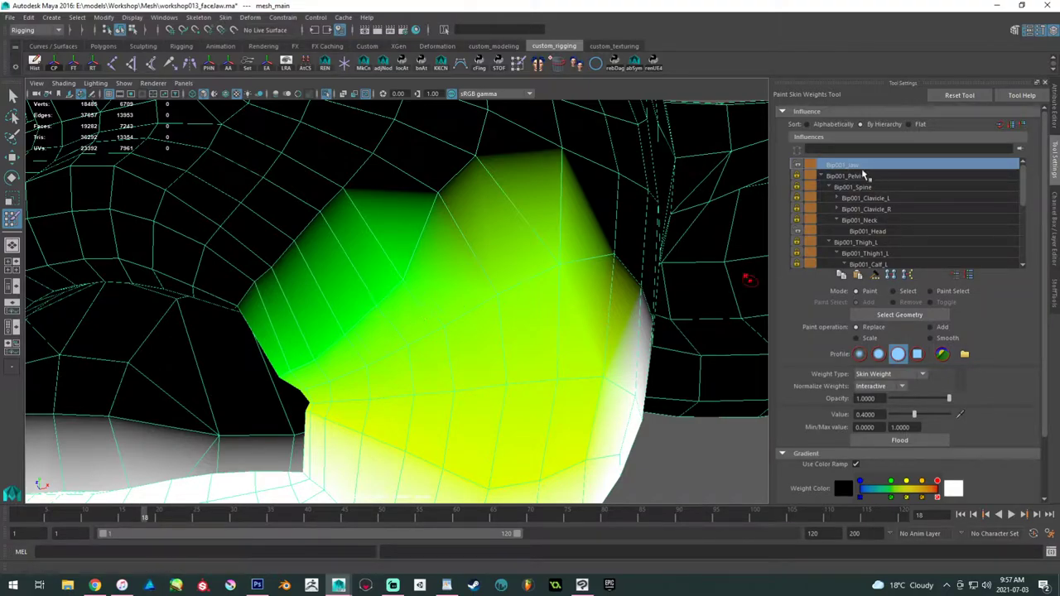
- Set the paint value to 1.0 and restore full Bip001_Head weights on the cheek vertices above the mouth corner
left_click(870, 232)
left_click_drag(933, 418, 948, 416)
left_click_drag(345, 326, 408, 326, "alt")
mouse_move(462, 272)
left_mouse_down()
mouse_move(466, 319)
mouse_move(452, 322)
mouse_move(492, 309)
mouse_move(481, 274)
left_mouse_up()
left_click_drag(552, 280, 454, 284, "alt")
scroll(344, 278, "down", 3)
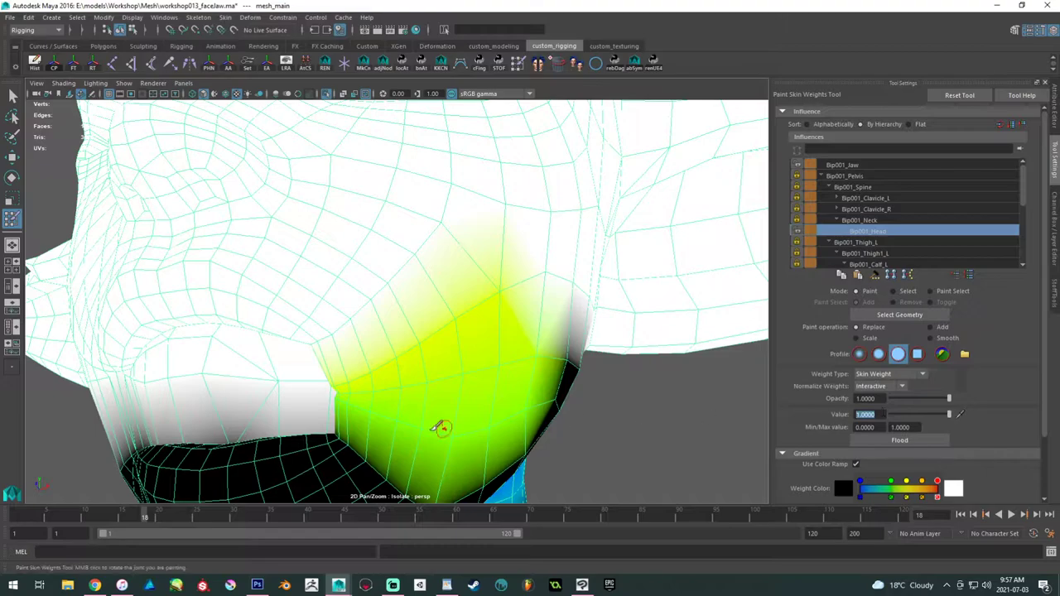
- Set the paint value to 0.4 and replace the Bip001_Jaw weights along the next cheek row above the mouth corner
middle_click_drag(332, 397, 365, 351, "alt")
right_click_drag(365, 351, 455, 416, "alt")
mouse_move(530, 251)
left_mouse_down("alt")
mouse_move(452, 293)
mouse_move(471, 286)
mouse_move(367, 274)
mouse_move(753, 351)
left_mouse_up("alt")
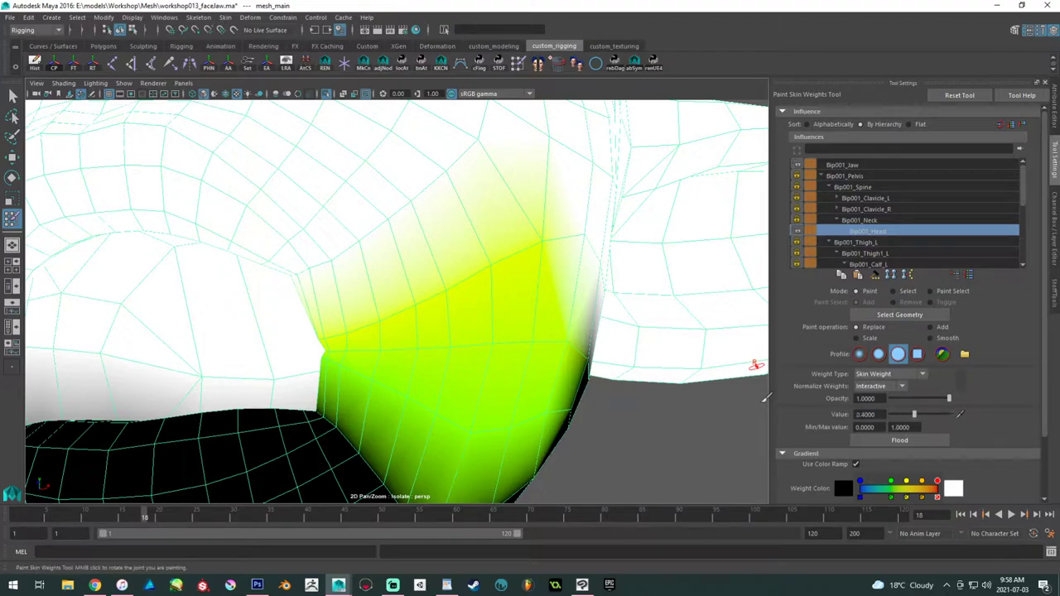
left_click(844, 166)
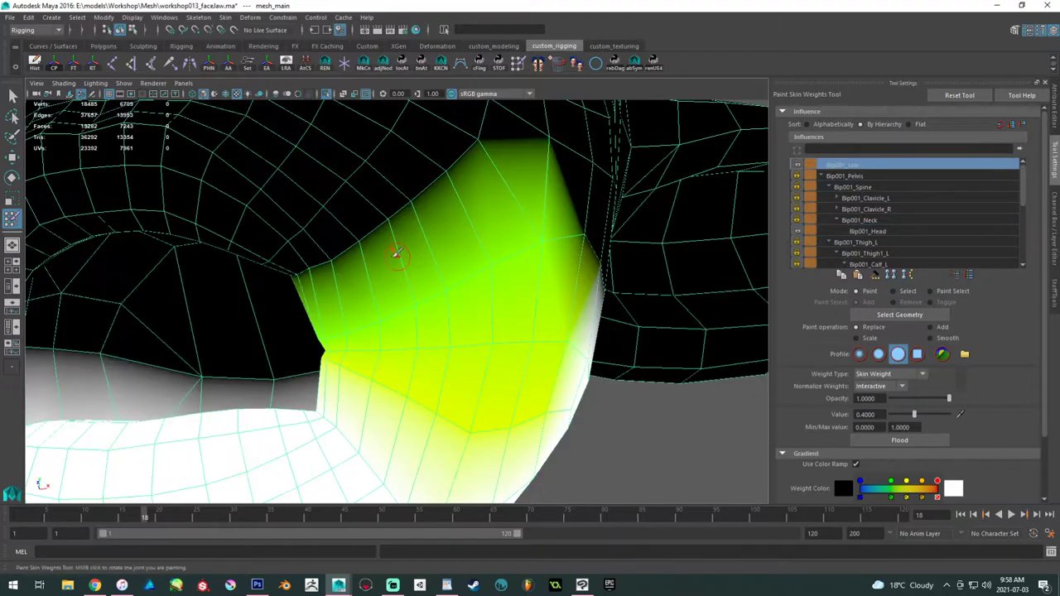
mouse_move(351, 242)
left_mouse_down()
mouse_move(315, 272)
mouse_move(454, 175)
mouse_move(486, 168)
mouse_move(494, 180)
mouse_move(589, 194)
left_mouse_up()
right_click_drag(589, 194, 589, 284, "alt")
mouse_move(566, 284)
left_mouse_down()
mouse_move(525, 265)
mouse_move(562, 273)
mouse_move(558, 243)
mouse_move(451, 130)
mouse_move(340, 144)
mouse_move(325, 198)
mouse_move(409, 253)
mouse_move(449, 230)
mouse_move(450, 255)
left_mouse_up()
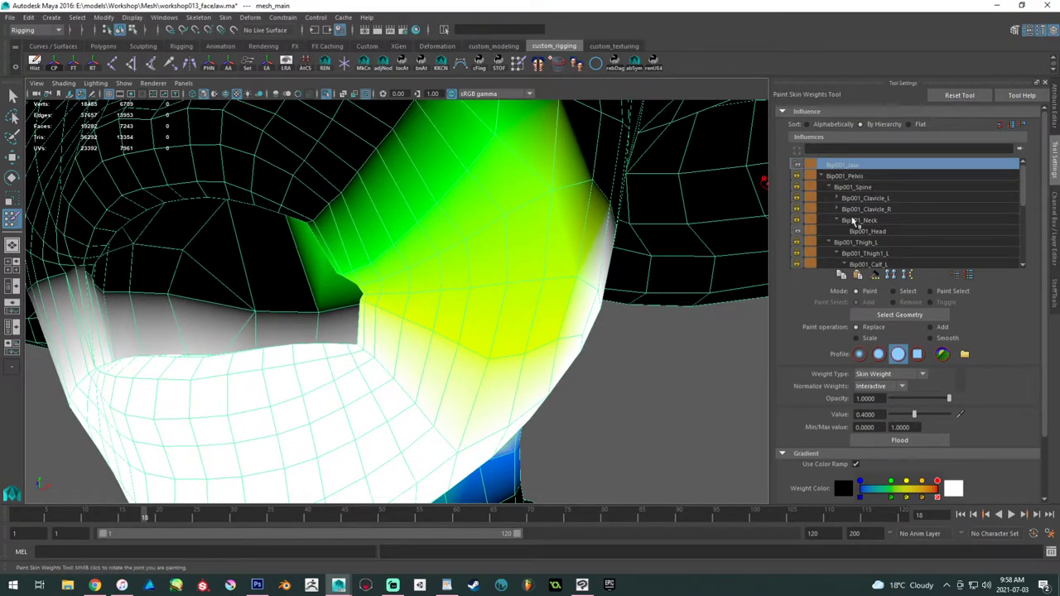
- Paint Bip001_Head weights at 0.4 along the vertex row from below the mouth corner down the lower cheek
left_click(866, 231)
mouse_move(513, 323)
left_mouse_down("alt")
mouse_move(503, 253)
mouse_move(367, 324)
mouse_move(380, 309)
mouse_move(447, 387)
mouse_move(563, 408)
mouse_move(538, 397)
mouse_move(513, 414)
mouse_move(541, 408)
mouse_move(387, 448)
left_mouse_up("alt")
left_click_drag(475, 373, 375, 289, "alt")
middle_click_drag(375, 289, 491, 292, "alt")
mouse_move(493, 295)
left_mouse_down("alt")
mouse_move(383, 250)
mouse_move(419, 235)
left_mouse_up("alt")
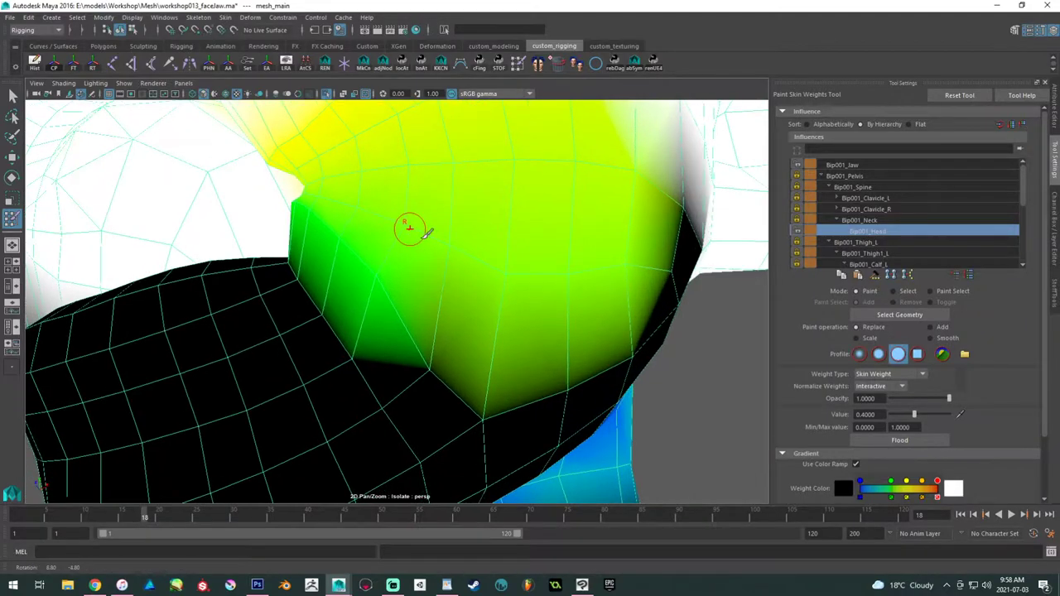
left_click_drag(435, 359, 461, 384)
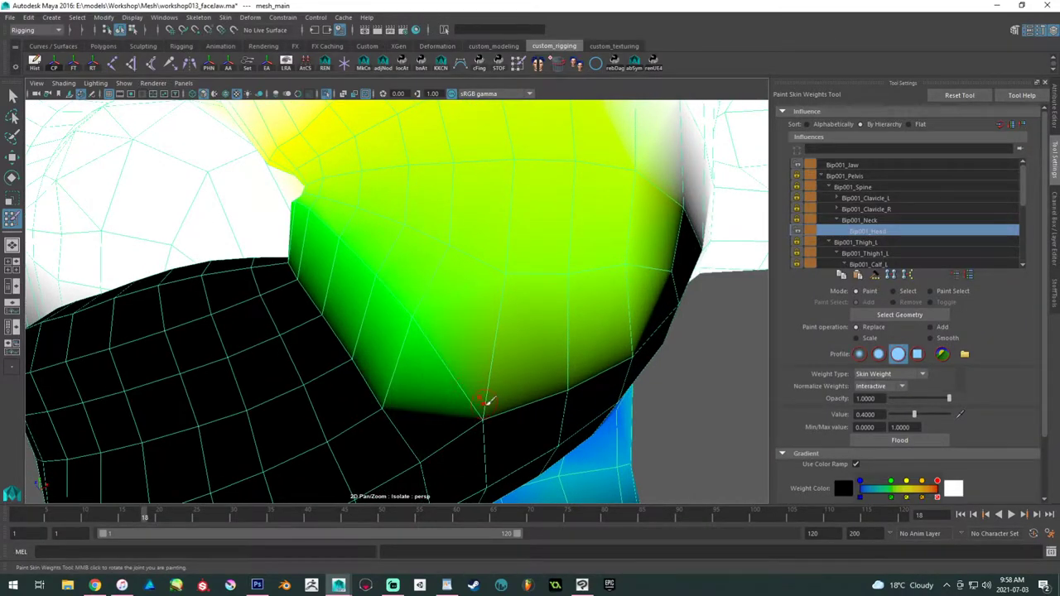
- Set the paint value to 0.3 and replace the Bip001_Jaw weights along the next vertex row from the upper lip across the cheek
left_click(842, 165)
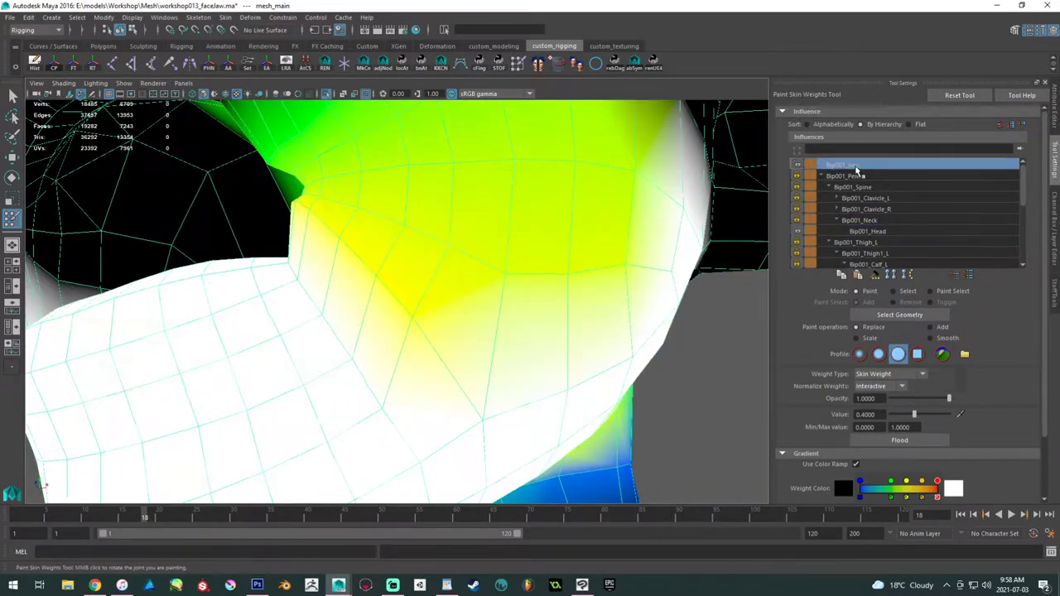
left_click_drag(418, 273, 390, 277, "alt")
right_click_drag(390, 277, 428, 308, "alt")
left_click_drag(428, 307, 421, 350, "alt")
middle_click_drag(420, 349, 420, 361, "alt")
mouse_move(419, 361)
left_mouse_down("alt")
mouse_move(372, 348)
mouse_move(485, 331)
mouse_move(365, 327)
mouse_move(431, 323)
left_mouse_up("alt")
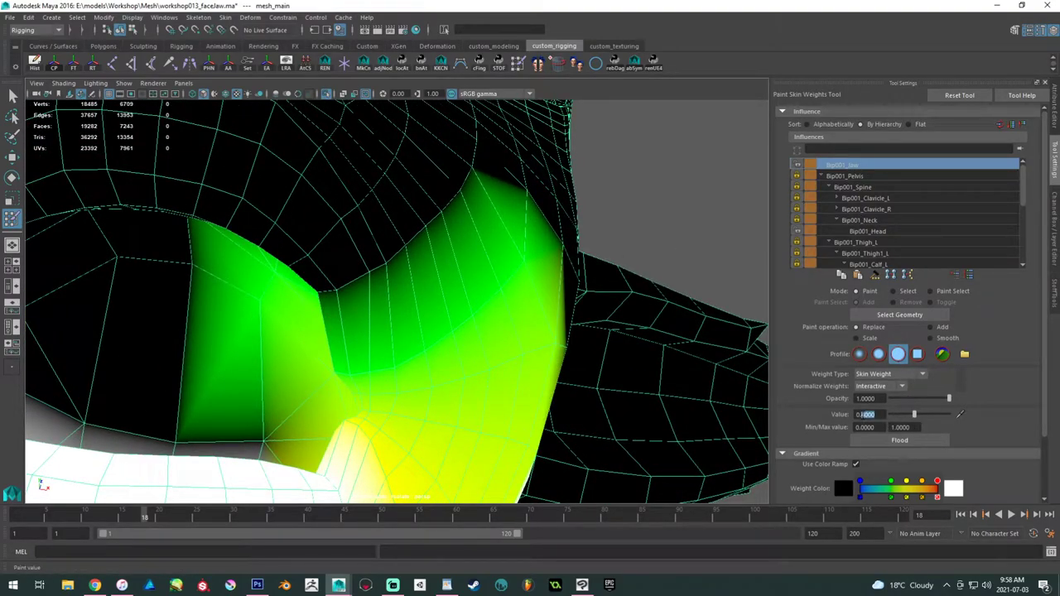
left_click_drag(463, 347, 314, 335, "alt")
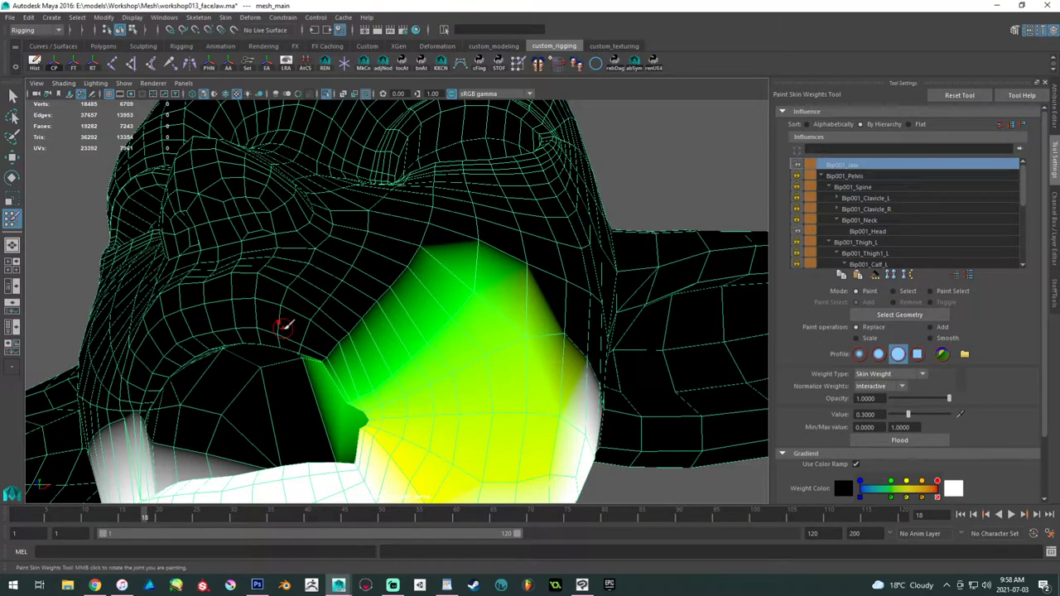
mouse_move(290, 324)
left_mouse_down("alt")
mouse_move(438, 284)
mouse_move(410, 251)
mouse_move(404, 273)
mouse_move(310, 364)
left_mouse_up("alt")
left_click_drag(310, 365, 438, 370, "alt")
mouse_move(390, 344)
left_mouse_down()
mouse_move(378, 307)
mouse_move(323, 309)
mouse_move(377, 310)
mouse_move(331, 300)
mouse_move(364, 302)
left_mouse_up()
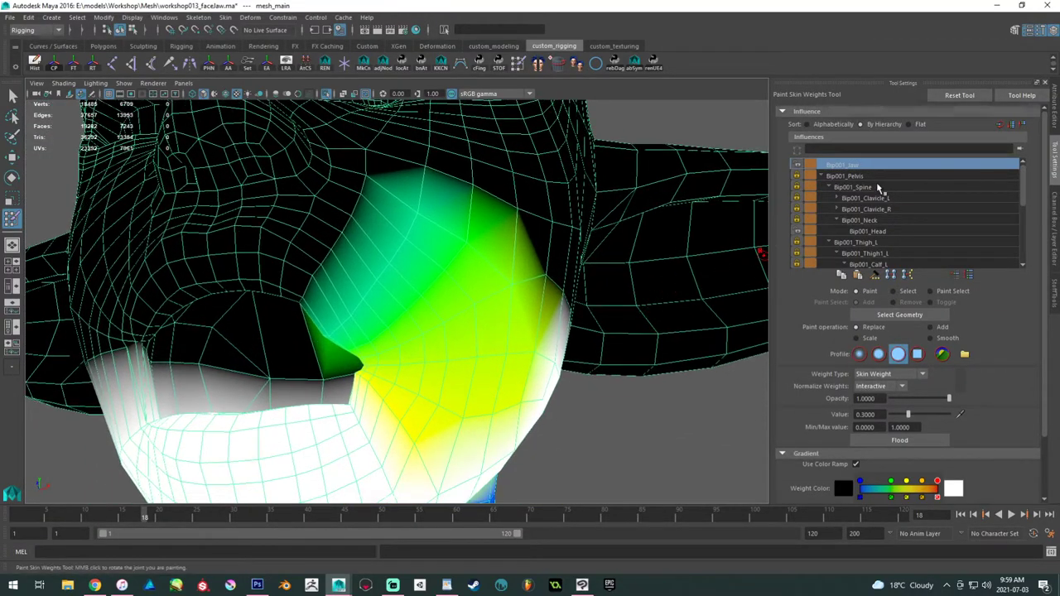
- Paint Bip001_Head weights at 0.3 on the next vertex row beside the lower lip, below the mouth corner
left_click(864, 232)
middle_click_drag(442, 385, 440, 270, "alt")
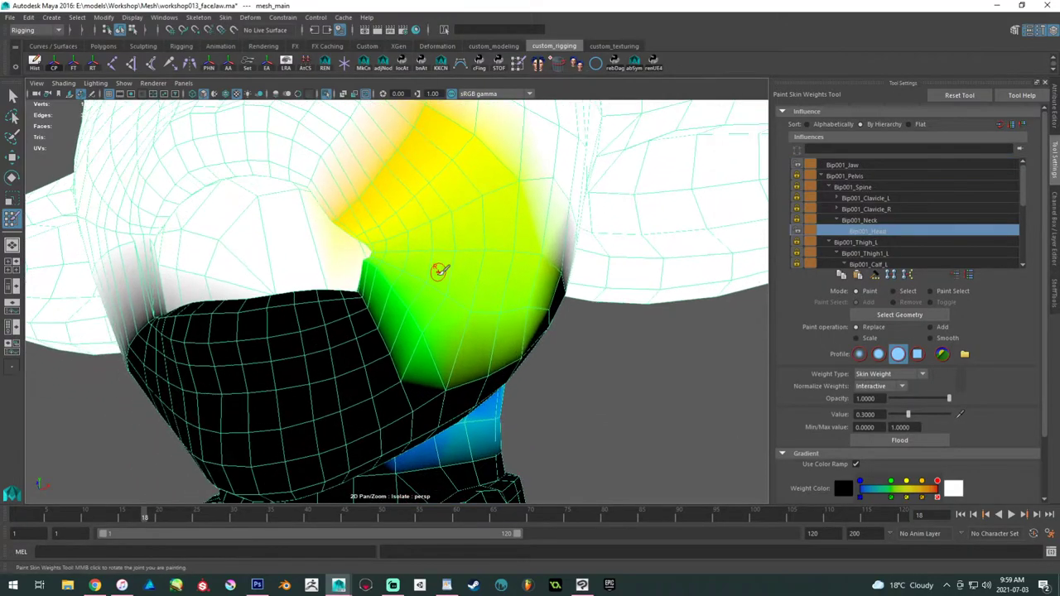
right_click_drag(439, 270, 436, 369, "alt")
left_click_drag(395, 352, 405, 375, "alt")
right_click_drag(406, 375, 423, 395, "alt")
mouse_move(422, 395)
left_mouse_down("alt")
mouse_move(458, 379)
mouse_move(485, 397)
mouse_move(513, 450)
mouse_move(374, 386)
mouse_move(442, 369)
mouse_move(569, 419)
left_mouse_up("alt")
mouse_move(369, 343)
left_mouse_down("alt")
mouse_move(320, 327)
mouse_move(372, 409)
left_mouse_up("alt")
left_click_drag(245, 318, 331, 361, "alt")
mouse_move(373, 396)
left_mouse_down()
mouse_move(379, 417)
mouse_move(403, 314)
left_mouse_up()
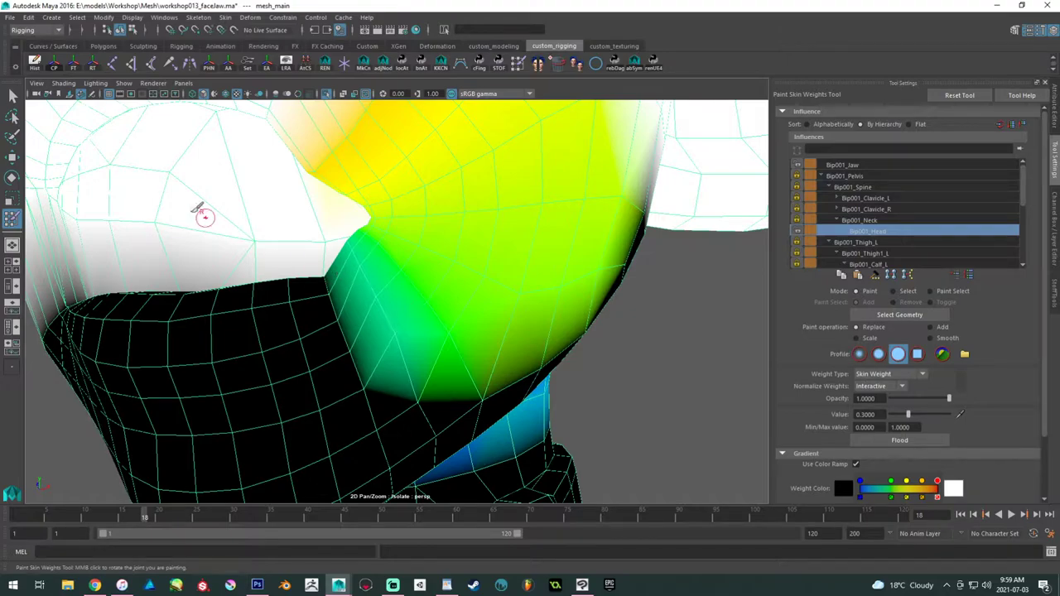
middle_click_drag(449, 284, 459, 285, "alt")
left_click_drag(459, 285, 471, 306, "alt")
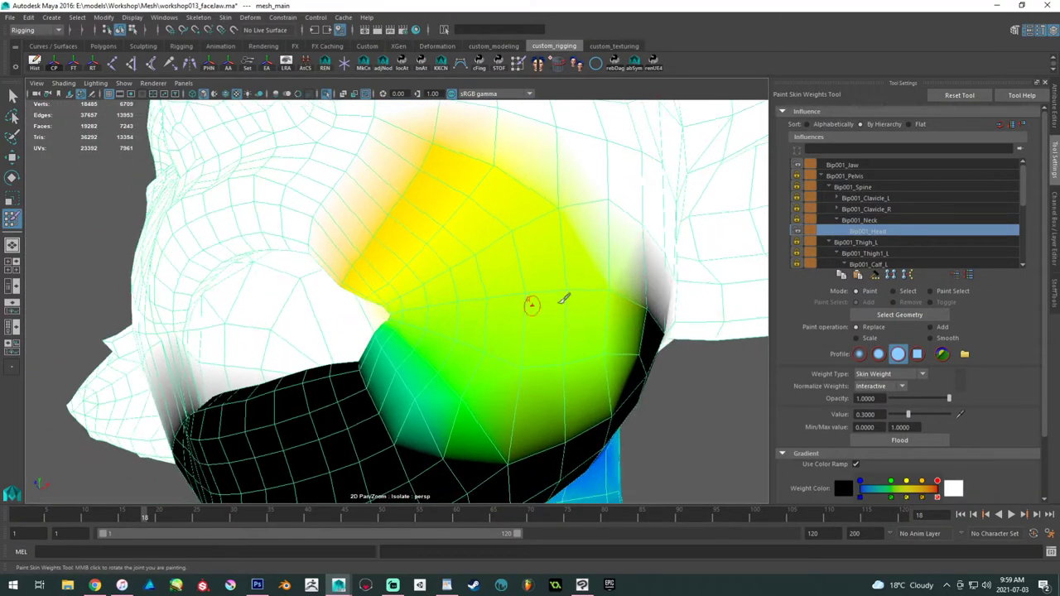
- Set the paint value to 0.2 and replace the Bip001_Jaw weights on the next row inward beside the upper lip
left_click(861, 165)
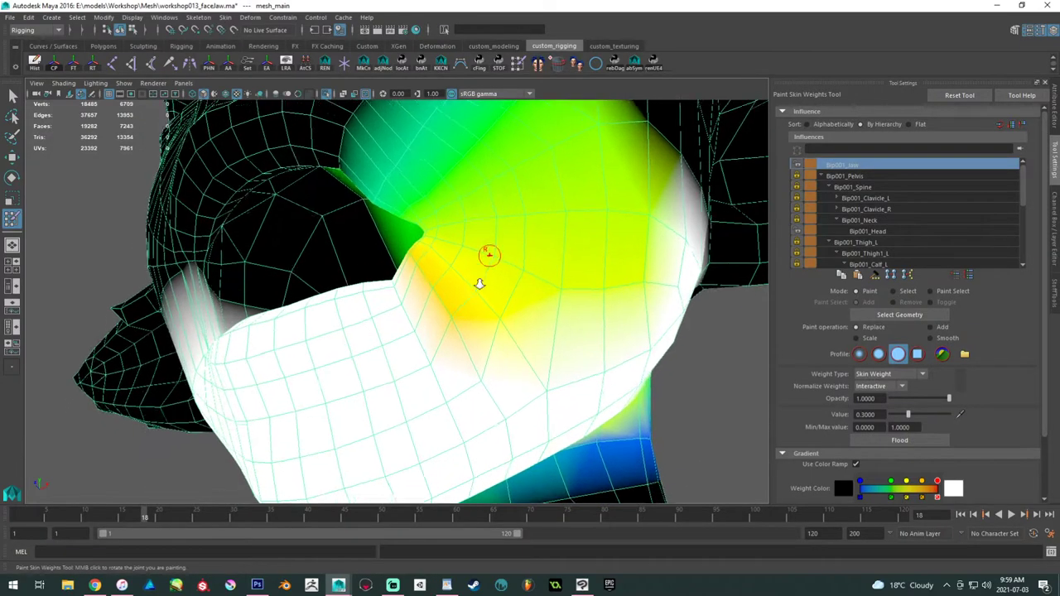
mouse_move(480, 284)
left_mouse_down("alt")
mouse_move(511, 317)
mouse_move(530, 310)
left_mouse_up("alt")
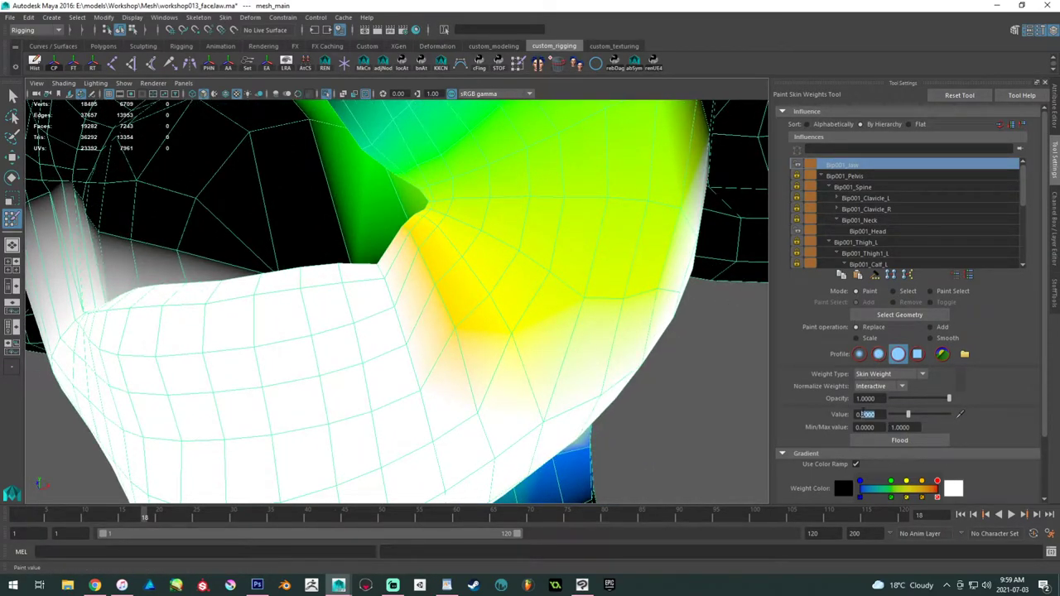
middle_click_drag(497, 212, 452, 407, "alt")
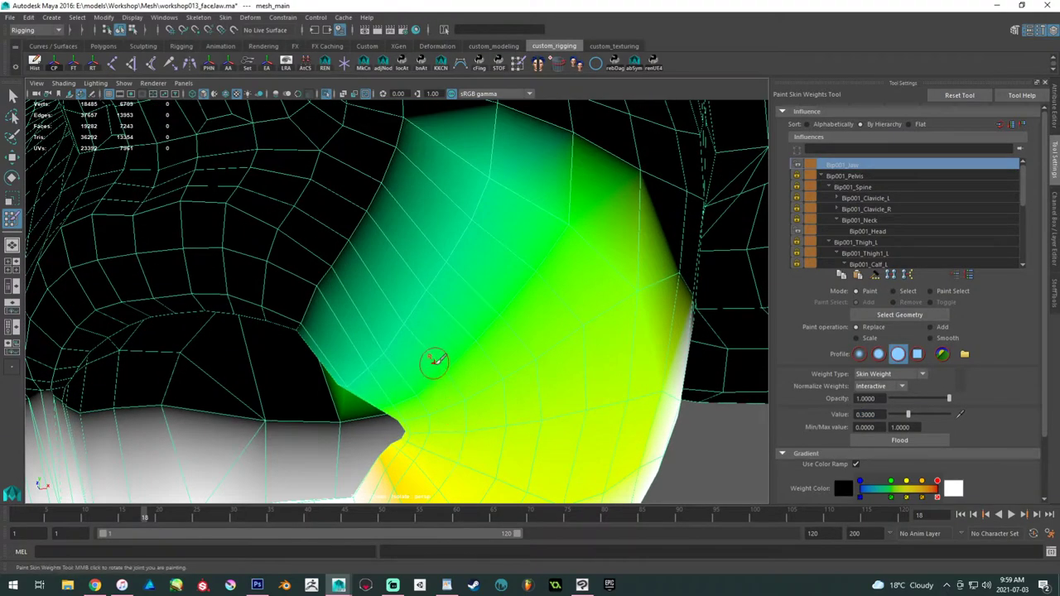
middle_click_drag(434, 361, 435, 348, "alt")
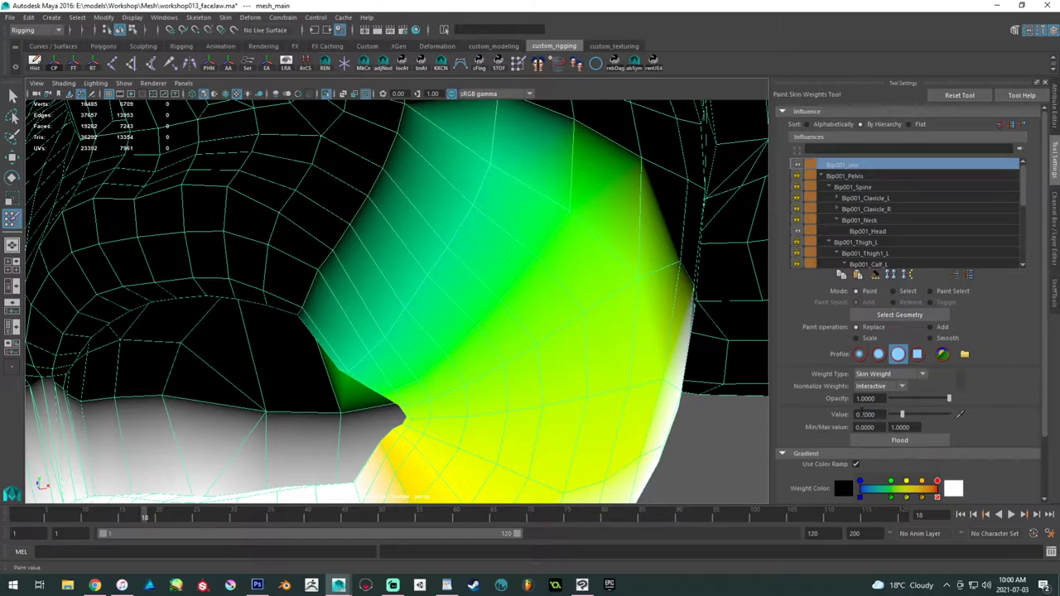
mouse_move(237, 177)
left_mouse_down("alt")
mouse_move(333, 272)
mouse_move(374, 277)
mouse_move(445, 250)
mouse_move(414, 334)
mouse_move(395, 321)
mouse_move(393, 357)
mouse_move(422, 359)
mouse_move(386, 360)
mouse_move(386, 381)
mouse_move(462, 280)
mouse_move(428, 303)
mouse_move(445, 270)
left_mouse_up("alt")
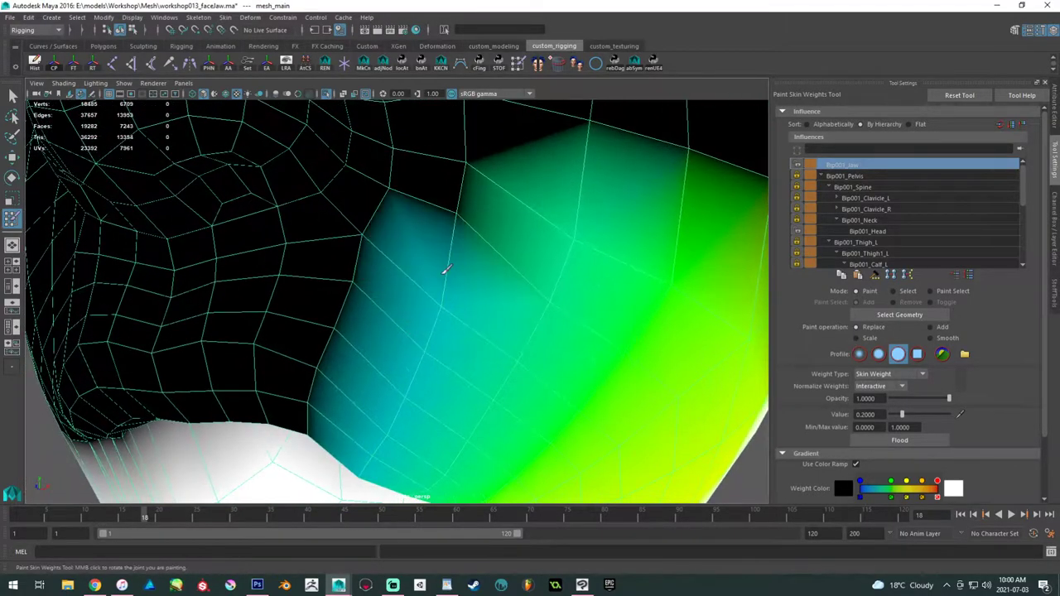
right_click_drag(445, 271, 278, 279, "alt")
mouse_move(412, 338)
left_mouse_down("alt")
mouse_move(395, 254)
mouse_move(381, 299)
mouse_move(396, 289)
mouse_move(385, 289)
mouse_move(430, 354)
mouse_move(391, 249)
mouse_move(428, 279)
mouse_move(476, 294)
mouse_move(407, 274)
mouse_move(456, 290)
mouse_move(428, 295)
mouse_move(468, 239)
mouse_move(345, 243)
mouse_move(236, 294)
left_mouse_up("alt")
- Paint Bip001_Head weights at 0.2 on the next row inward beside the lower lip
left_click(865, 232)
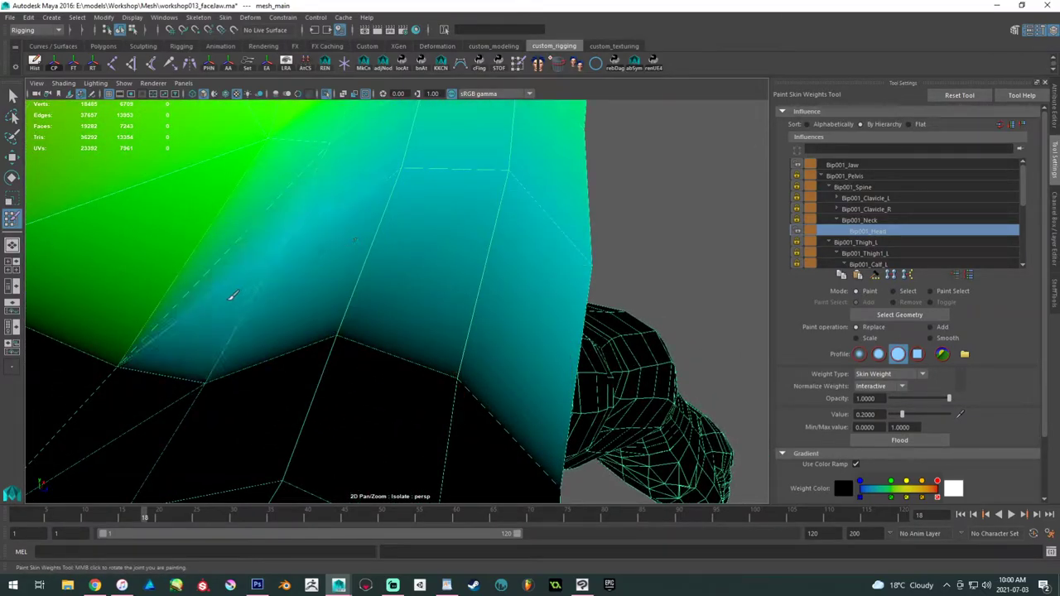
left_click_drag(120, 349, 384, 279, "alt")
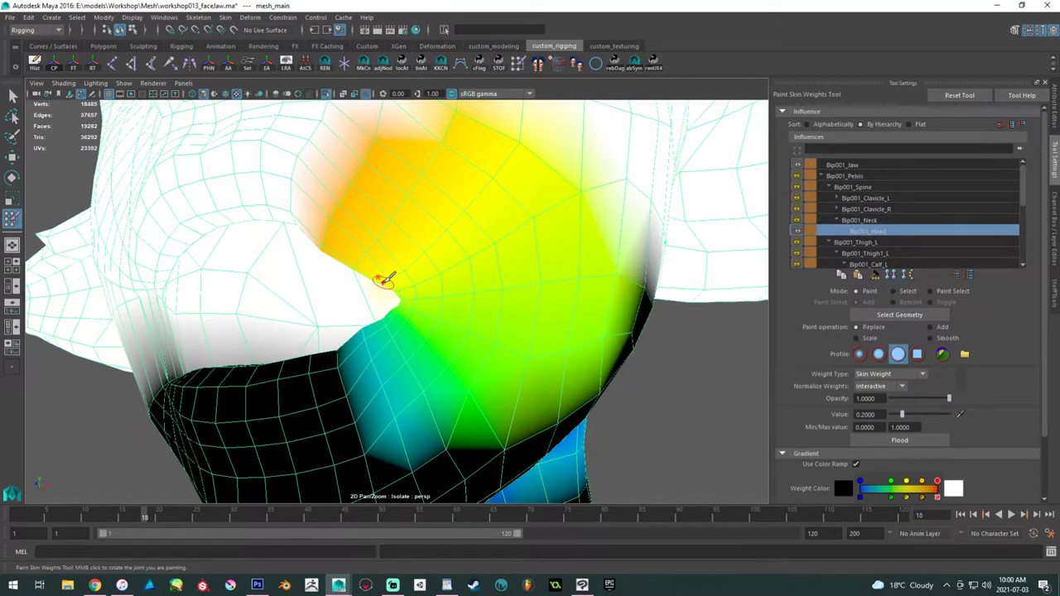
right_click_drag(384, 280, 496, 213, "alt")
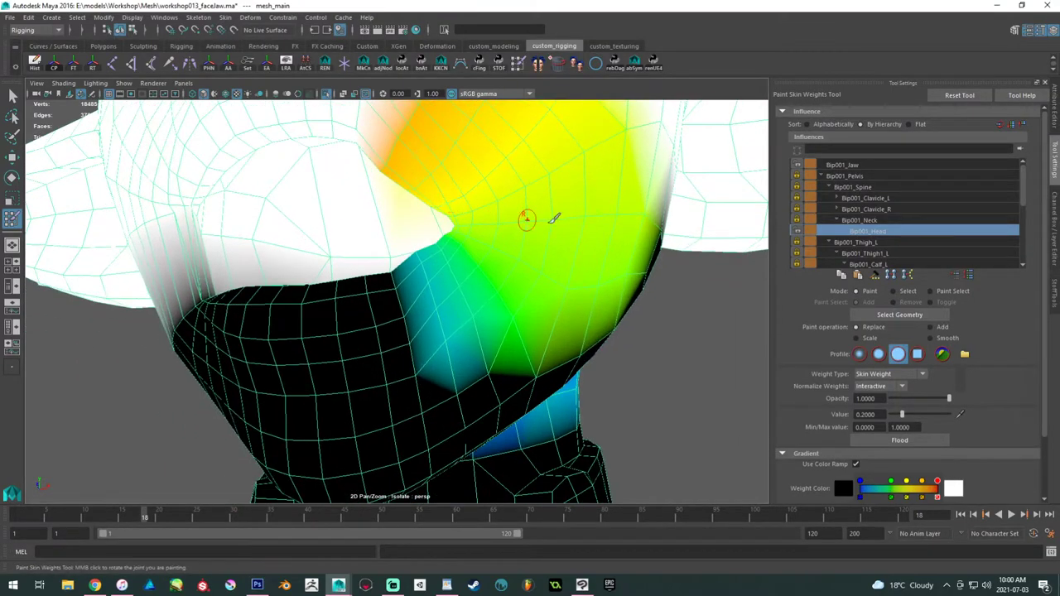
mouse_move(473, 201)
left_mouse_down("alt")
mouse_move(437, 273)
mouse_move(401, 234)
mouse_move(449, 249)
mouse_move(449, 296)
left_mouse_up("alt")
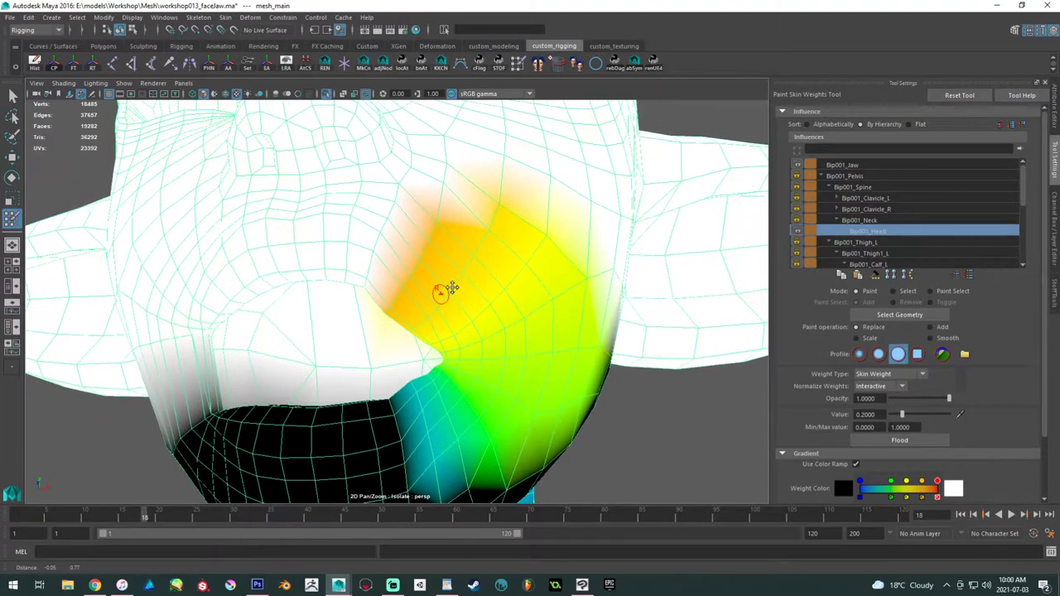
- Set the paint value to 0.1 and replace the Bip001_Jaw weights on the next vertex row inward beside the upper lip
left_click(869, 165)
left_click_drag(451, 261, 449, 284, "alt")
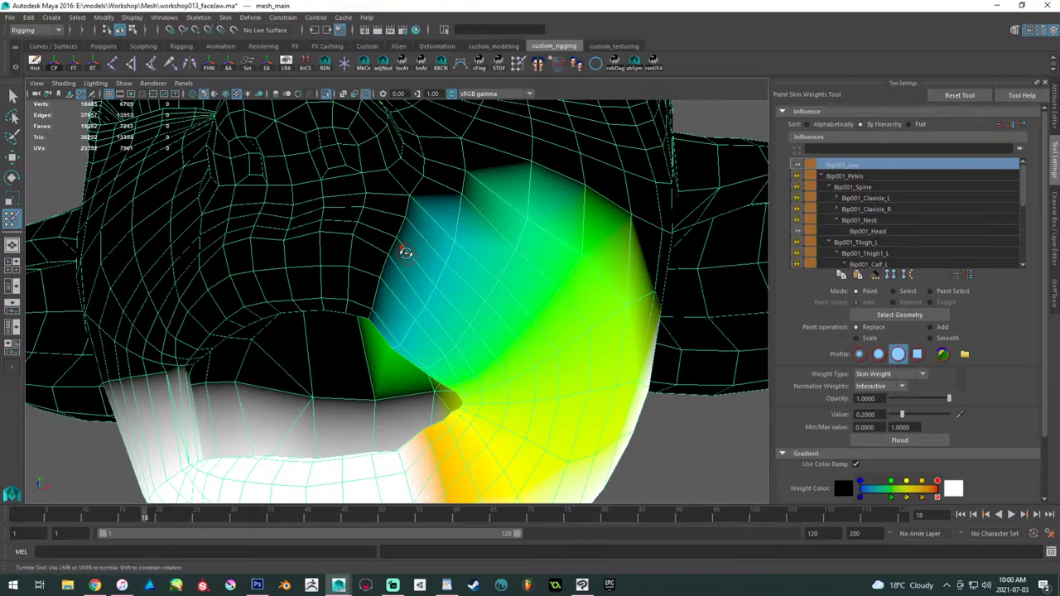
left_click_drag(404, 252, 408, 251, "alt")
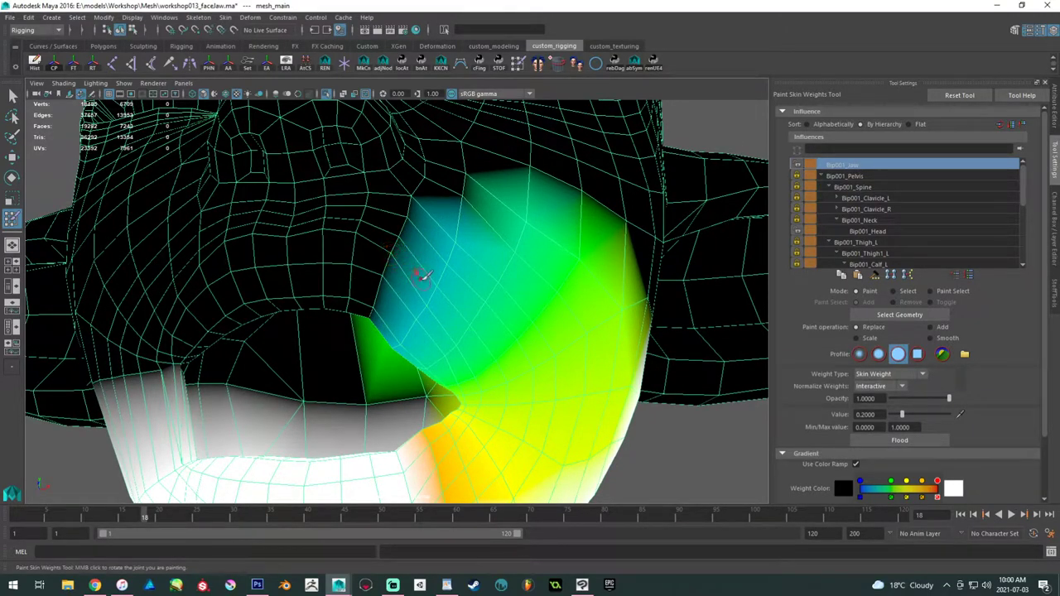
key("w")
mouse_move(462, 265)
right_mouse_down()
mouse_move(439, 273)
mouse_move(505, 255)
right_mouse_up()
left_click(432, 284)
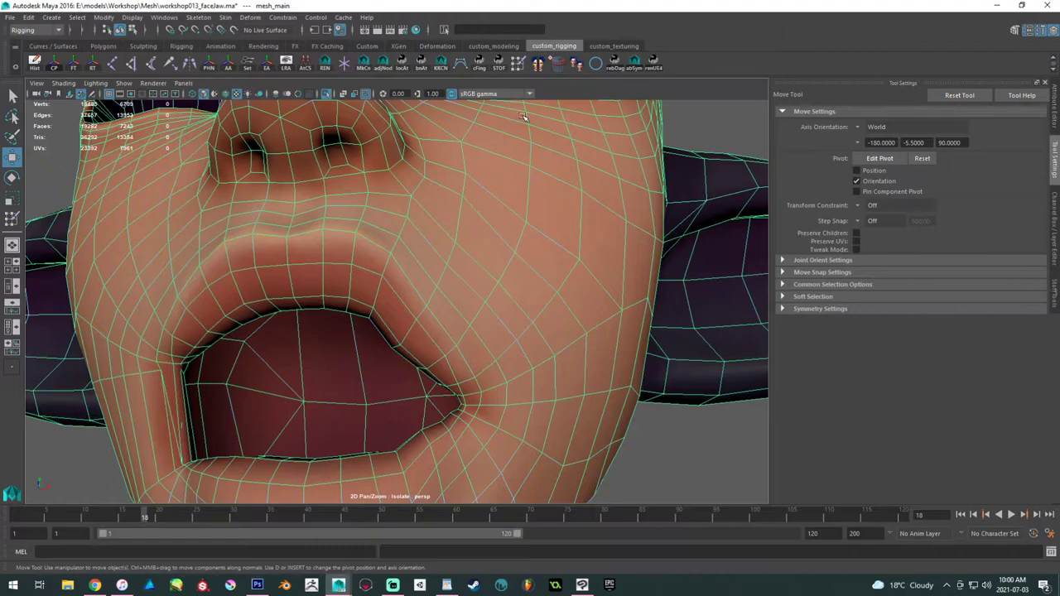
left_click(517, 65)
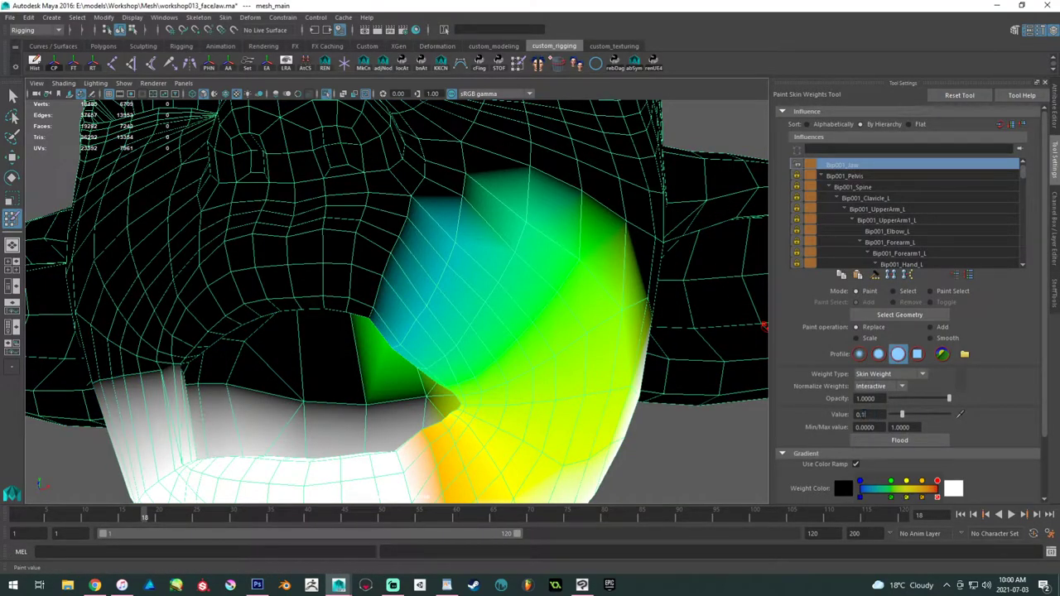
mouse_move(446, 346)
left_mouse_down("alt")
mouse_move(475, 320)
mouse_move(461, 213)
mouse_move(441, 212)
mouse_move(437, 249)
mouse_move(451, 352)
mouse_move(486, 300)
mouse_move(516, 289)
mouse_move(357, 310)
mouse_move(421, 331)
mouse_move(461, 325)
mouse_move(346, 295)
mouse_move(406, 314)
mouse_move(405, 301)
mouse_move(425, 301)
mouse_move(443, 313)
mouse_move(402, 298)
left_mouse_up("alt")
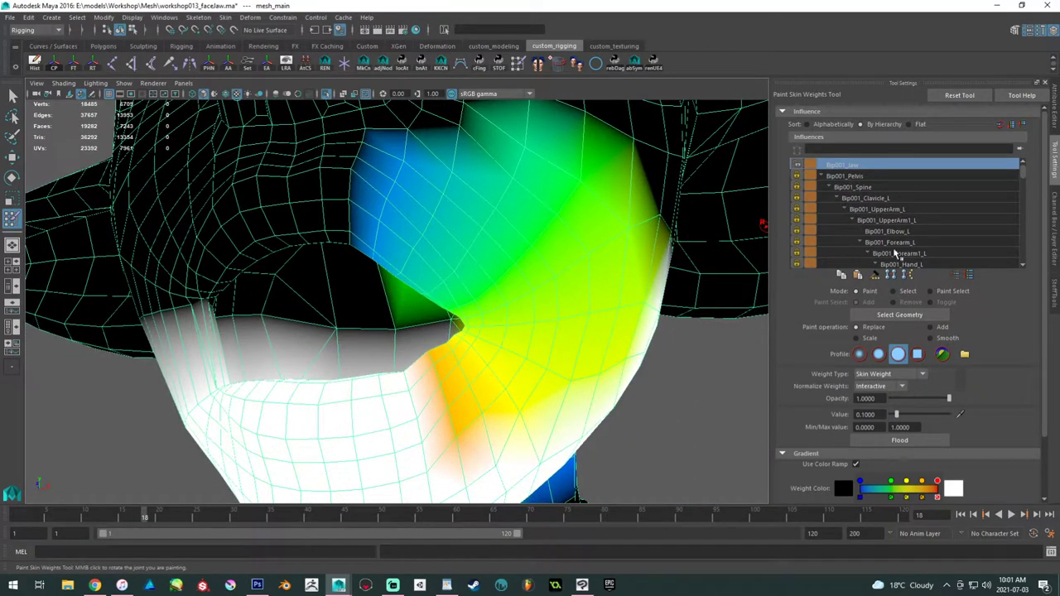
- Collapse the clavicle hierarchies in the influence list and paint Bip001_Head weights at 0.1 on the next row inward beside the lower lip
left_click(837, 198)
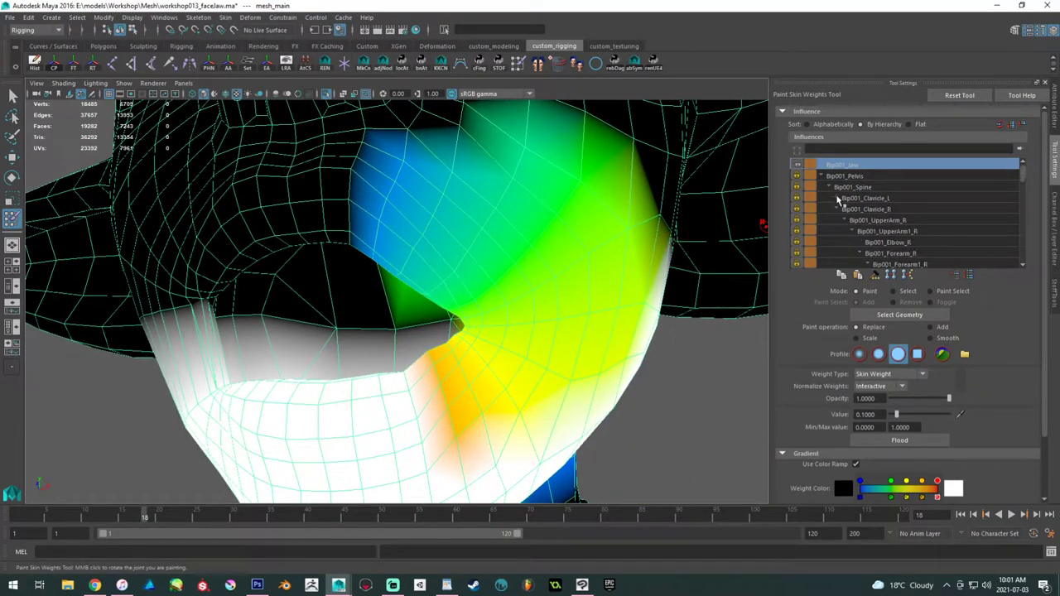
left_click(836, 209)
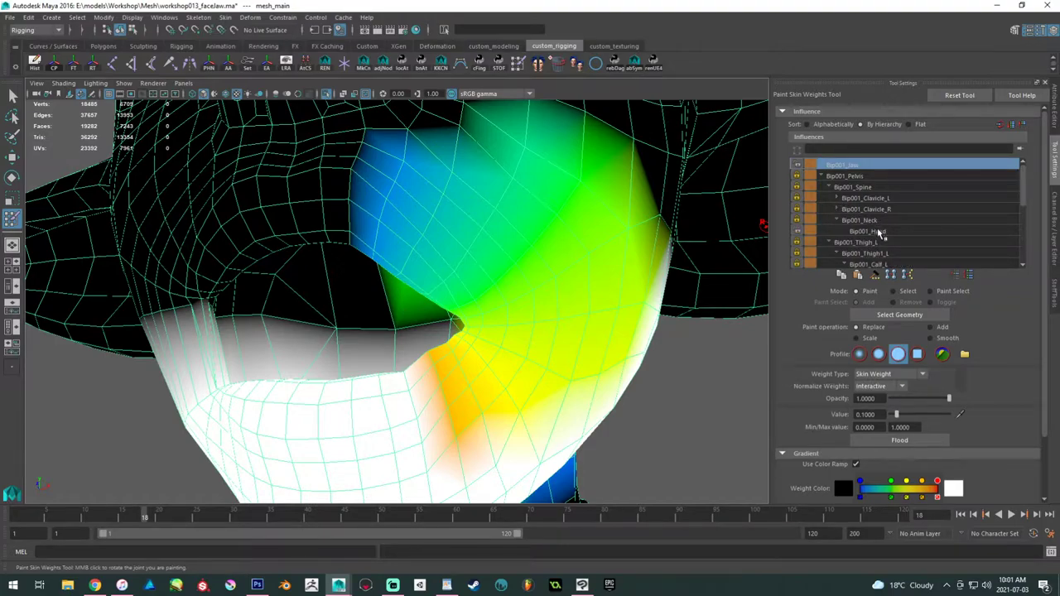
left_click(879, 232)
left_click_drag(512, 333, 527, 300, "alt")
left_click(464, 376)
mouse_move(466, 354)
left_mouse_down()
mouse_move(438, 269)
mouse_move(487, 315)
left_mouse_up()
right_click_drag(486, 315, 543, 355, "alt")
mouse_move(501, 284)
left_mouse_down("alt")
mouse_move(553, 303)
mouse_move(622, 295)
left_mouse_up("alt")
middle_click_drag(346, 214, 452, 263, "alt")
mouse_move(457, 191)
left_mouse_down()
mouse_move(399, 202)
mouse_move(332, 280)
mouse_move(284, 256)
left_mouse_up()
right_click_drag(612, 249, 492, 269, "alt")
left_click_drag(490, 270, 364, 258, "alt")
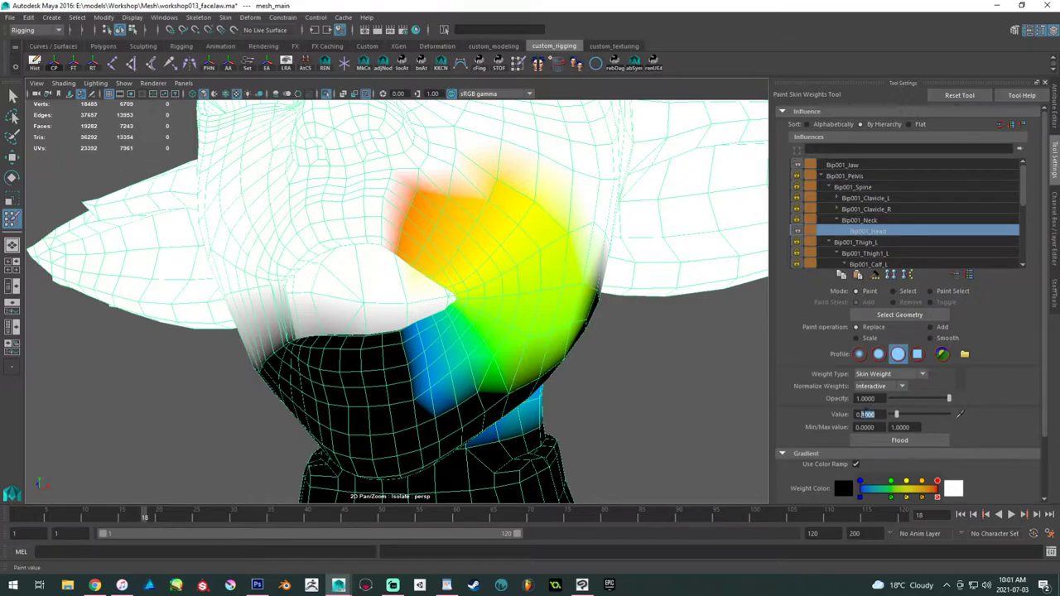
- Set the paint value to 0.05 and replace the Bip001_Head weights on the next row inward across the lower lip
type("8")
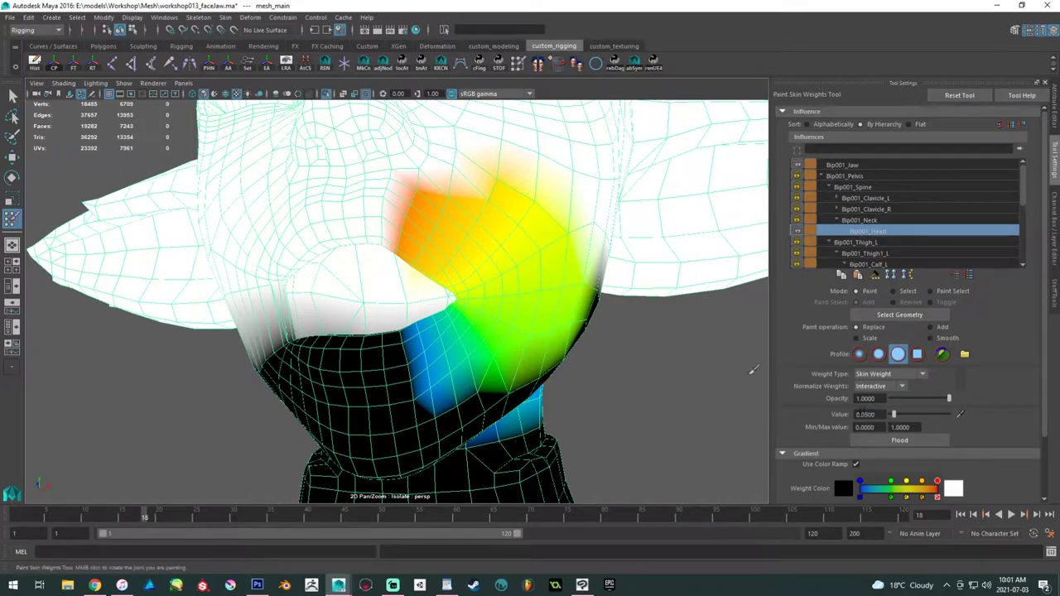
left_click_drag(377, 343, 406, 359, "alt")
right_click_drag(407, 360, 486, 400, "alt")
left_click_drag(481, 434, 478, 374)
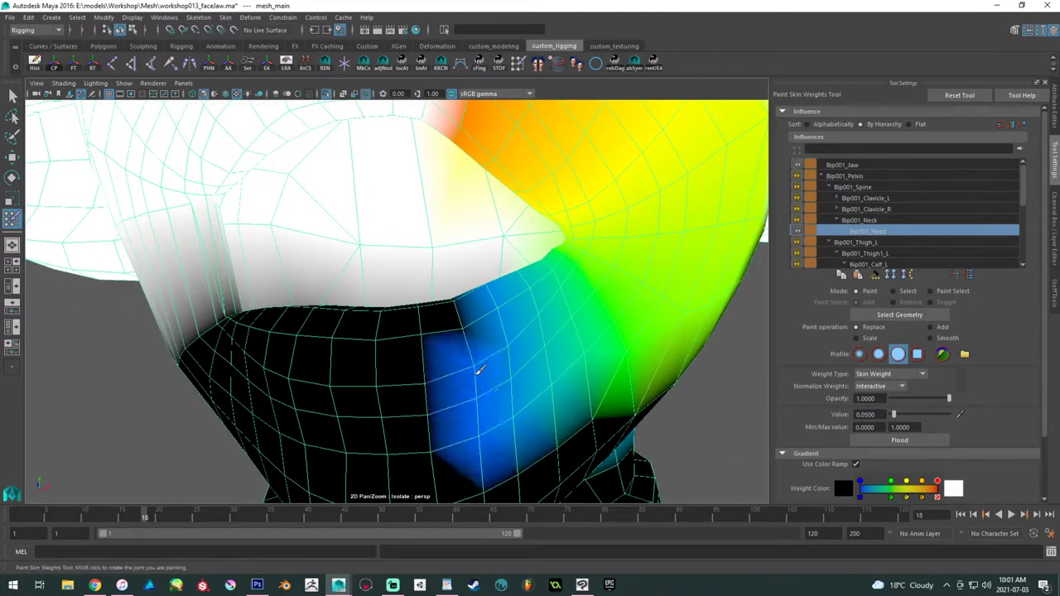
mouse_move(463, 303)
right_mouse_down("alt")
mouse_move(516, 405)
mouse_move(619, 444)
mouse_move(542, 306)
right_mouse_up("alt")
mouse_move(517, 228)
left_mouse_down()
mouse_move(573, 317)
mouse_move(577, 388)
left_mouse_up()
mouse_move(577, 388)
right_mouse_down("alt")
mouse_move(503, 284)
mouse_move(456, 323)
mouse_move(579, 289)
right_mouse_up("alt")
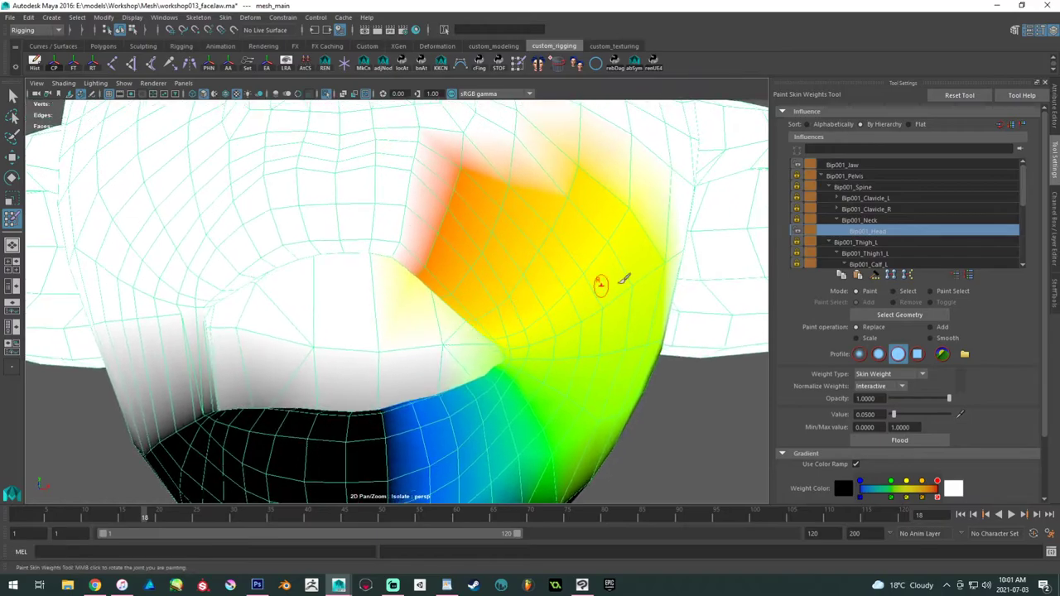
- Paint Bip001_Jaw weights at 0.05 on the next row inward across the upper lip, including its underside
left_click(880, 164)
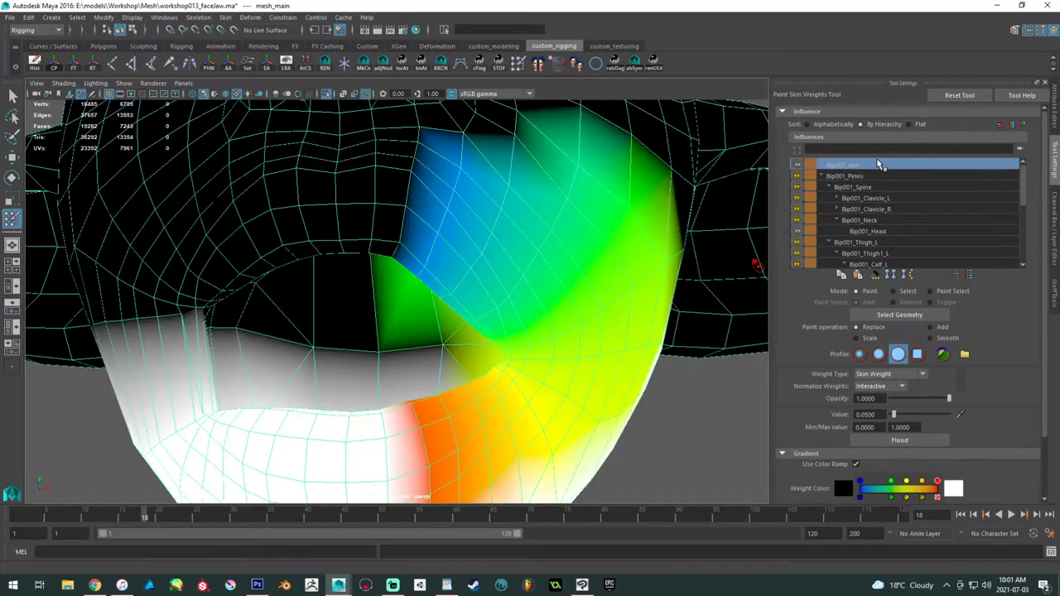
left_click_drag(484, 286, 461, 171, "alt")
right_click_drag(461, 171, 523, 350, "alt")
left_click_drag(522, 350, 524, 309, "alt")
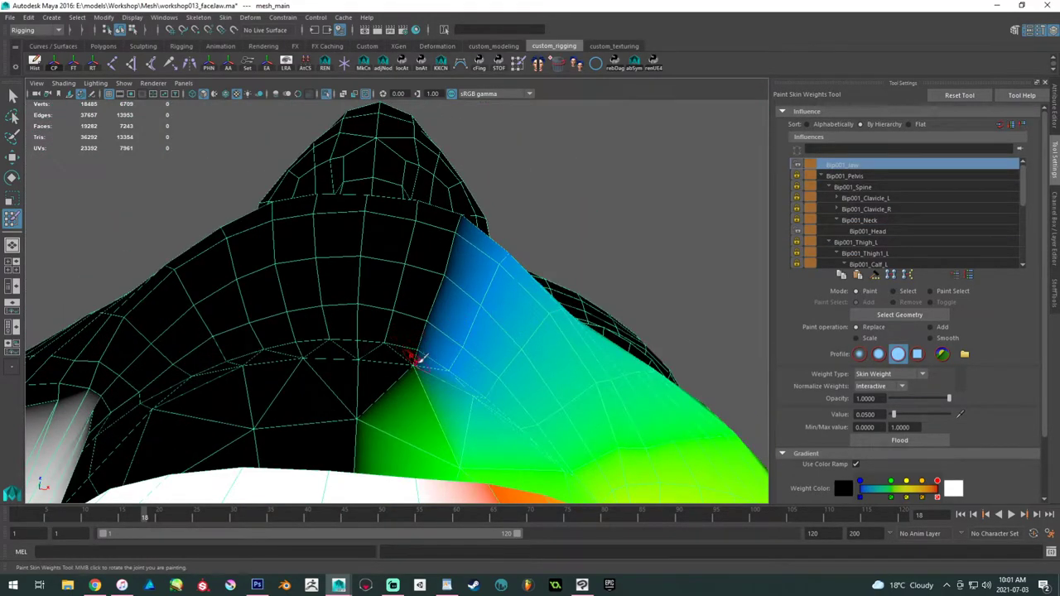
left_click_drag(419, 354, 419, 329)
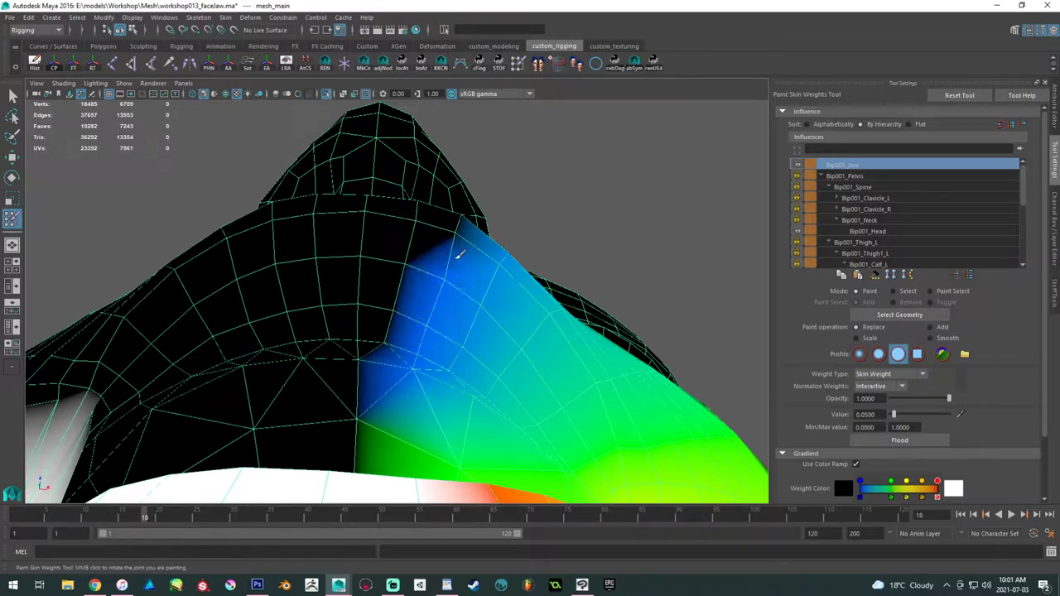
left_click_drag(461, 228, 413, 303, "alt")
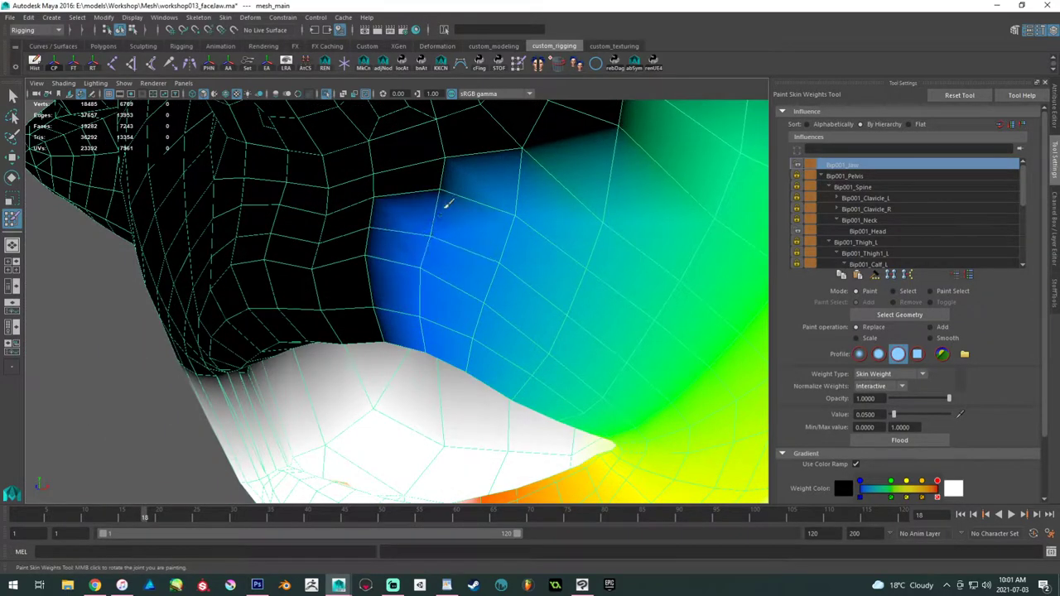
right_click_drag(601, 224, 412, 205, "alt")
mouse_move(412, 205)
left_mouse_down("alt")
mouse_move(431, 201)
mouse_move(472, 232)
mouse_move(389, 222)
mouse_move(445, 224)
mouse_move(452, 252)
mouse_move(424, 241)
left_mouse_up("alt")
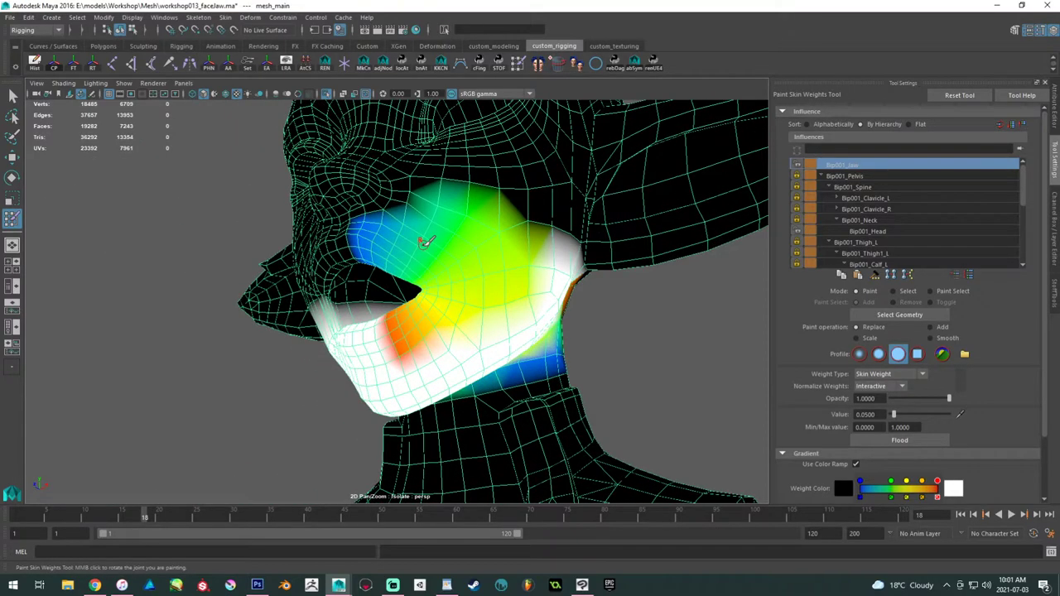
- Select the vertex row running from inside the mouth corner down onto the cheek and show its smooth skin weights in the Component Editor
right_click_drag(425, 241, 455, 362, "alt")
left_click_drag(454, 362, 472, 366, "alt")
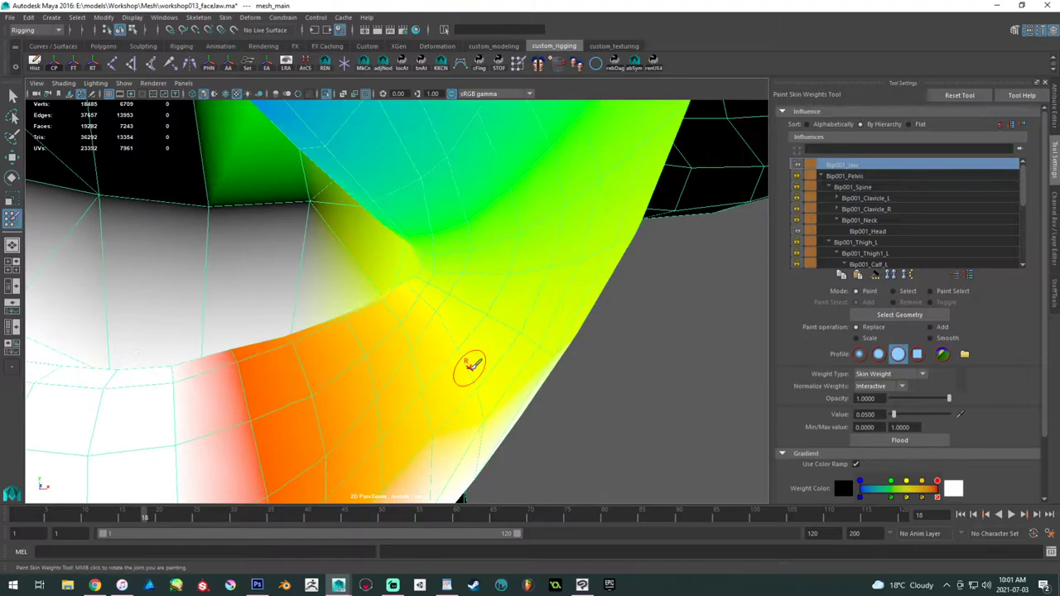
key("w")
left_click(676, 386)
mouse_move(645, 379)
right_mouse_down("alt")
mouse_move(388, 310)
mouse_move(520, 370)
right_mouse_up("alt")
left_click(475, 309)
left_click_drag(475, 310, 634, 320, "alt")
right_click_drag(367, 325, 342, 315)
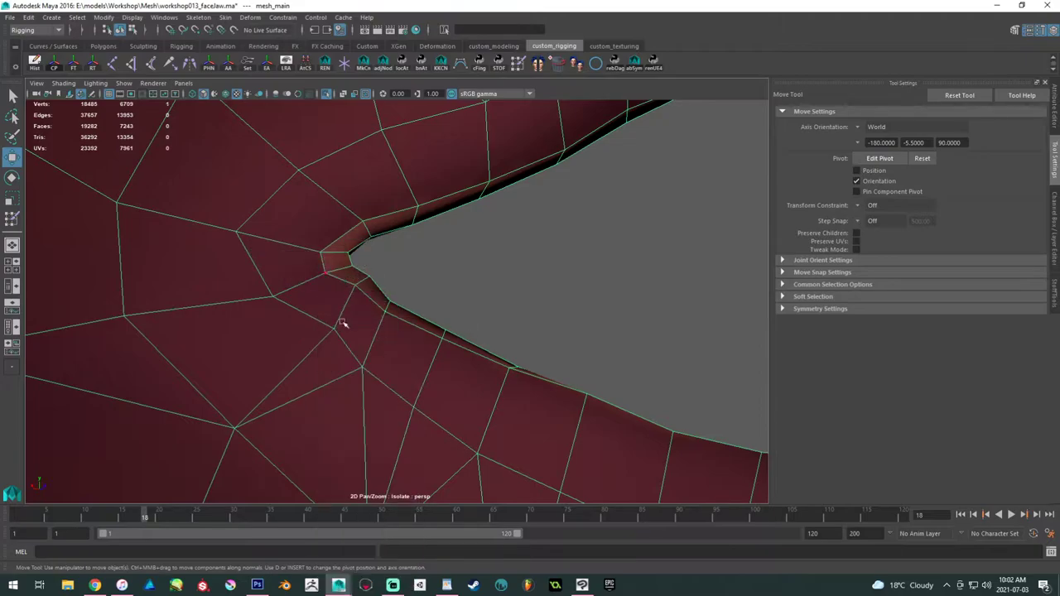
left_click(335, 329)
left_click_drag(401, 331, 242, 319, "alt")
double_click(451, 318, "shift")
left_click(492, 358, "shift")
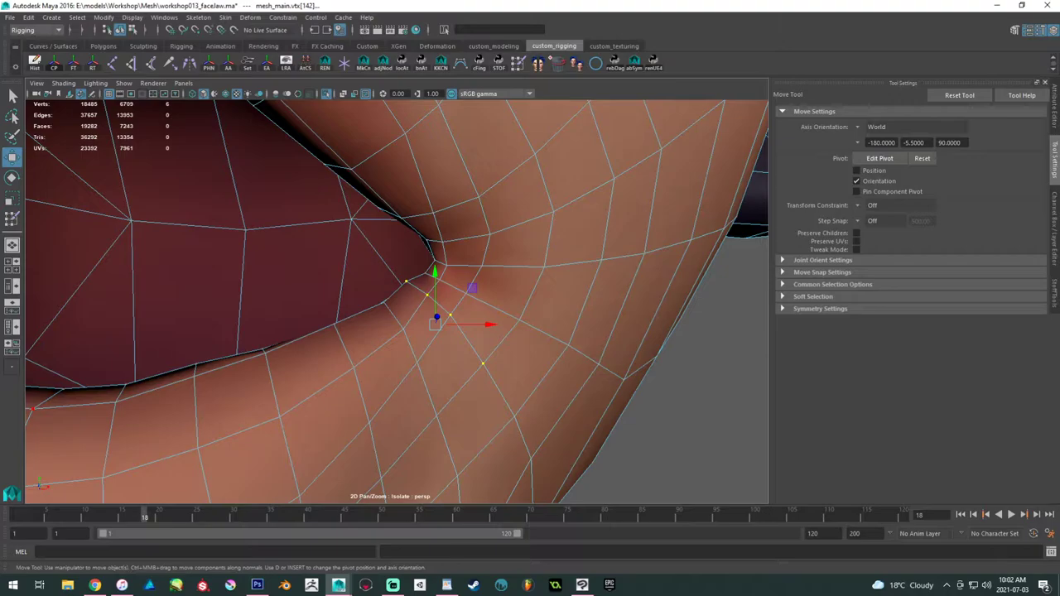
left_click_drag(627, 234, 688, 200)
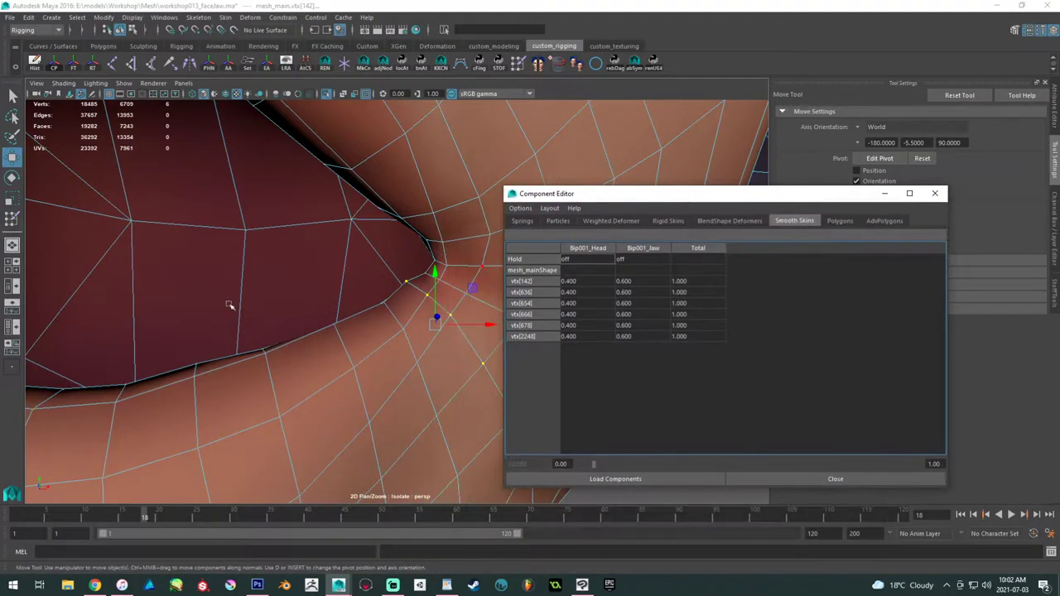
left_click_drag(243, 303, 180, 298, "alt")
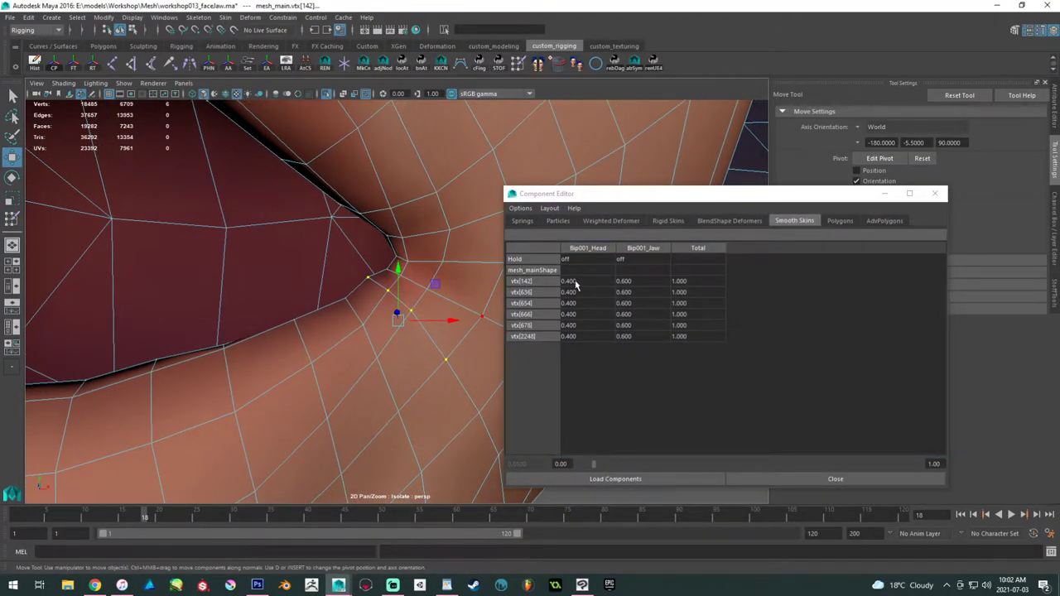
- Try a Bip001_Jaw weight of 0.65 on all the selected mouth-corner vertices
left_click_drag(636, 286, 637, 336)
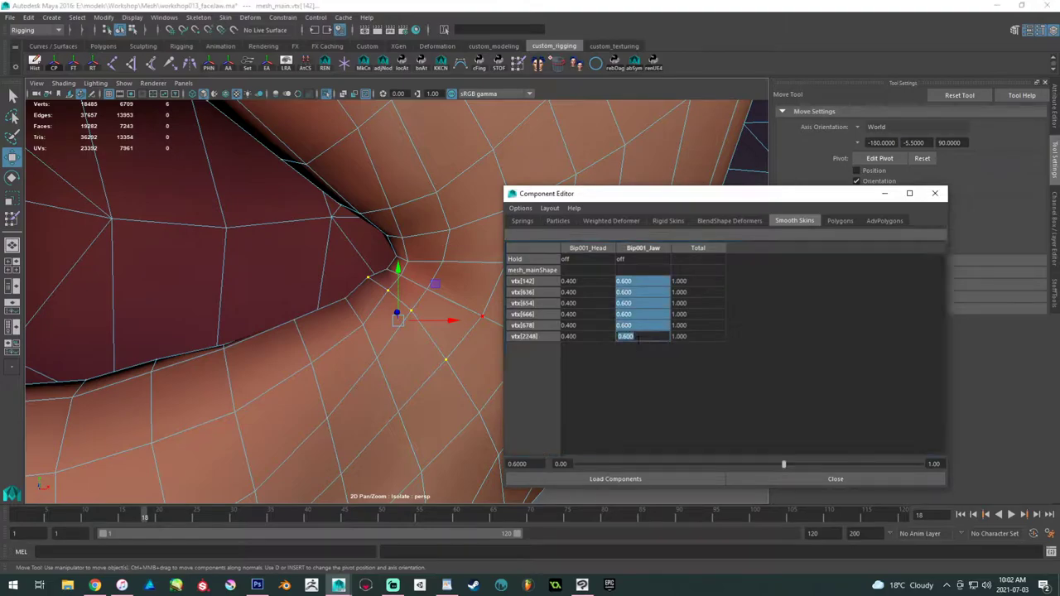
key("BackSpace")
type(".65")
key("Return")
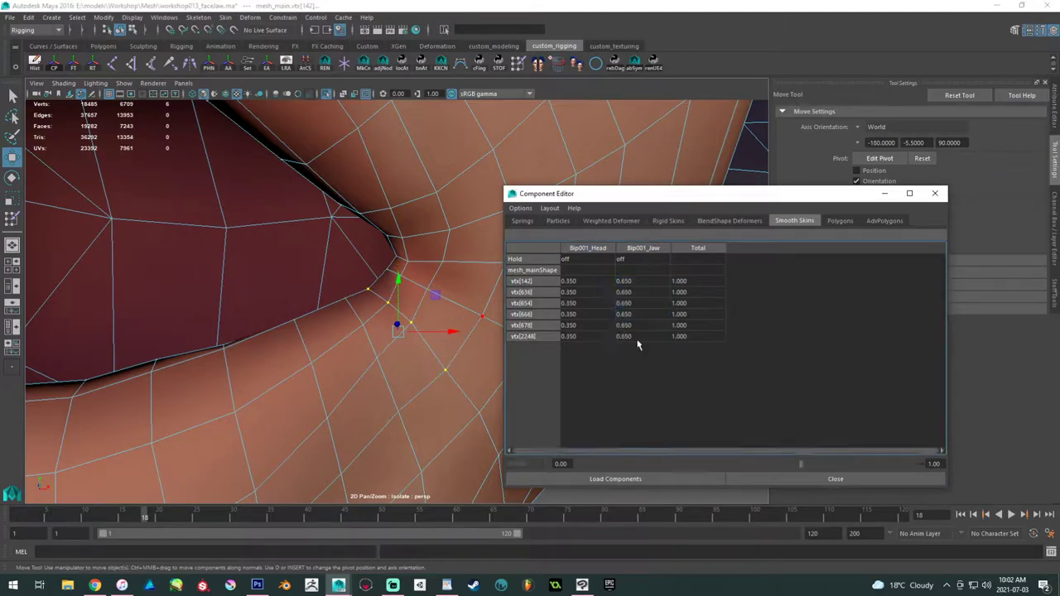
- Try Bip001_Head weights of 0.34 and 0.36 on the selected mouth-corner vertices
left_click_drag(600, 286, 593, 337)
key("BackSpace")
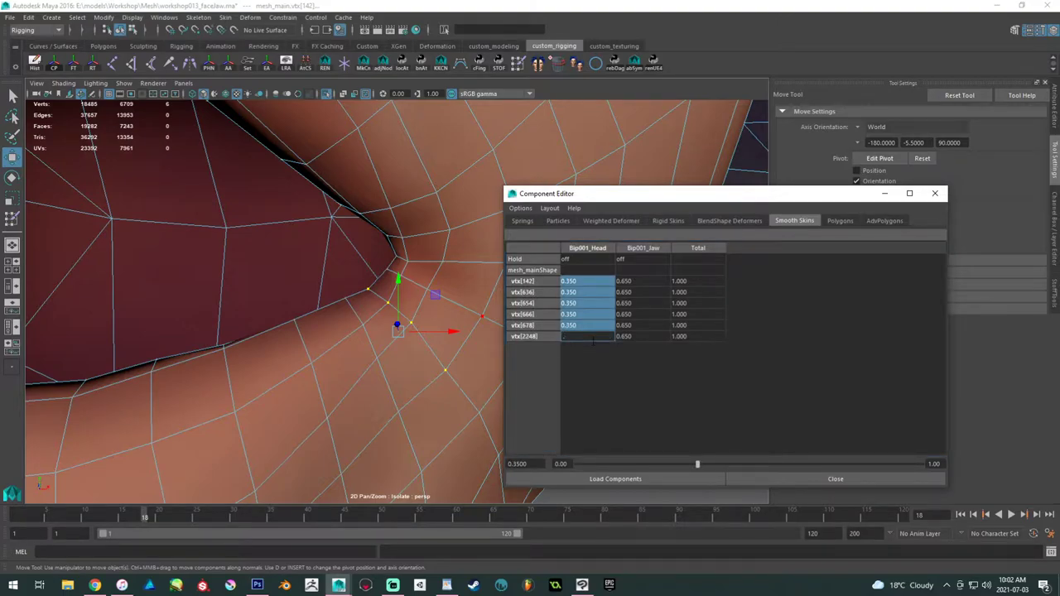
type(".34")
key("Return")
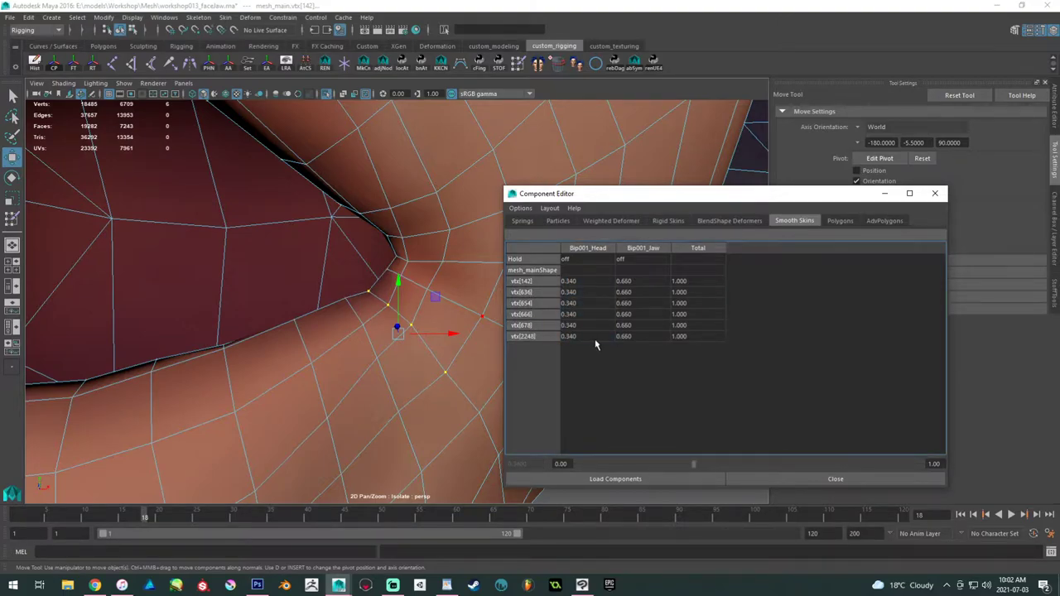
left_click_drag(571, 286, 588, 337)
key("BackSpace")
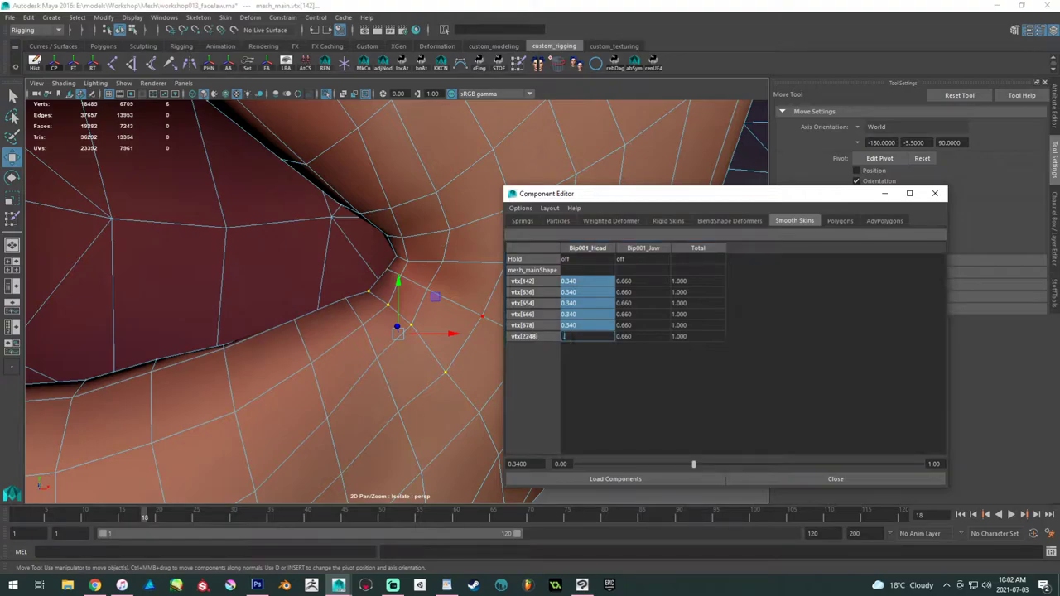
type(".36")
key("Return")
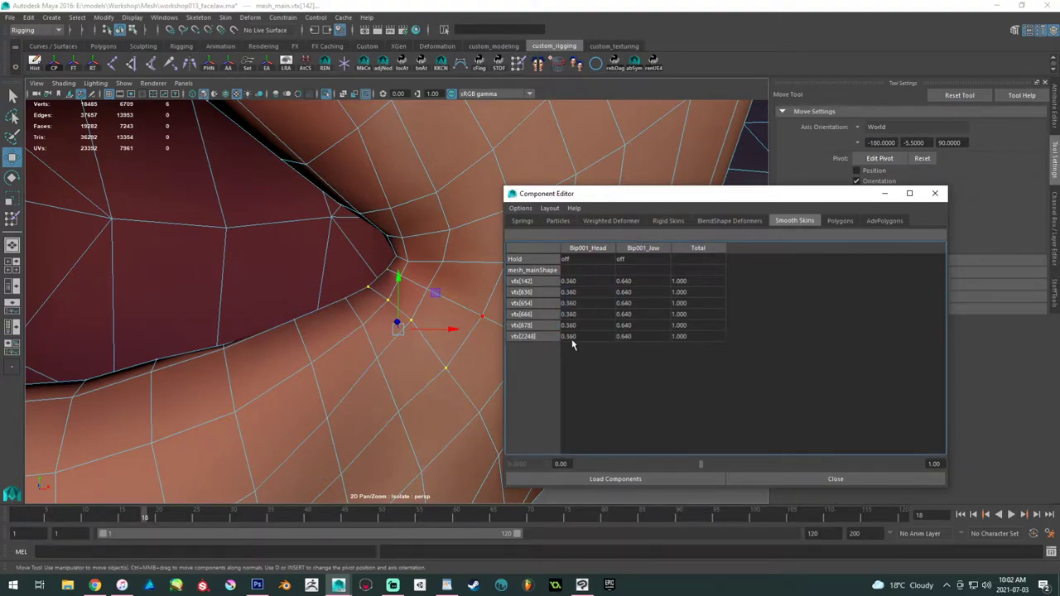
- Set the Bip001_Head weight of all the selected mouth-corner vertices to 0.37 and check the lip shape
left_click_drag(571, 281, 571, 336)
key("BackSpace")
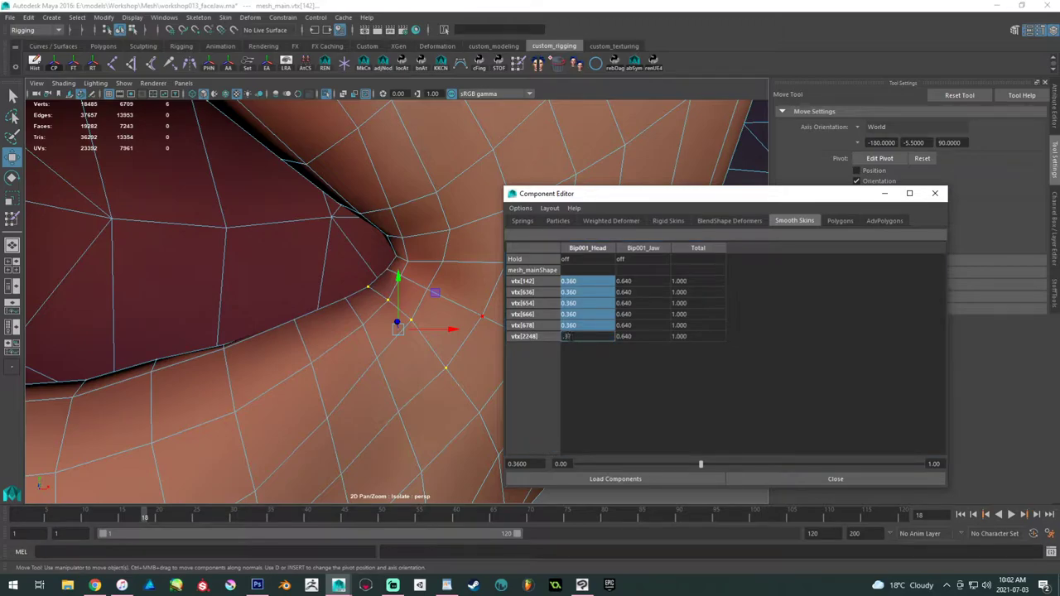
type(".37")
key("Return")
left_click_drag(309, 321, 358, 297, "alt")
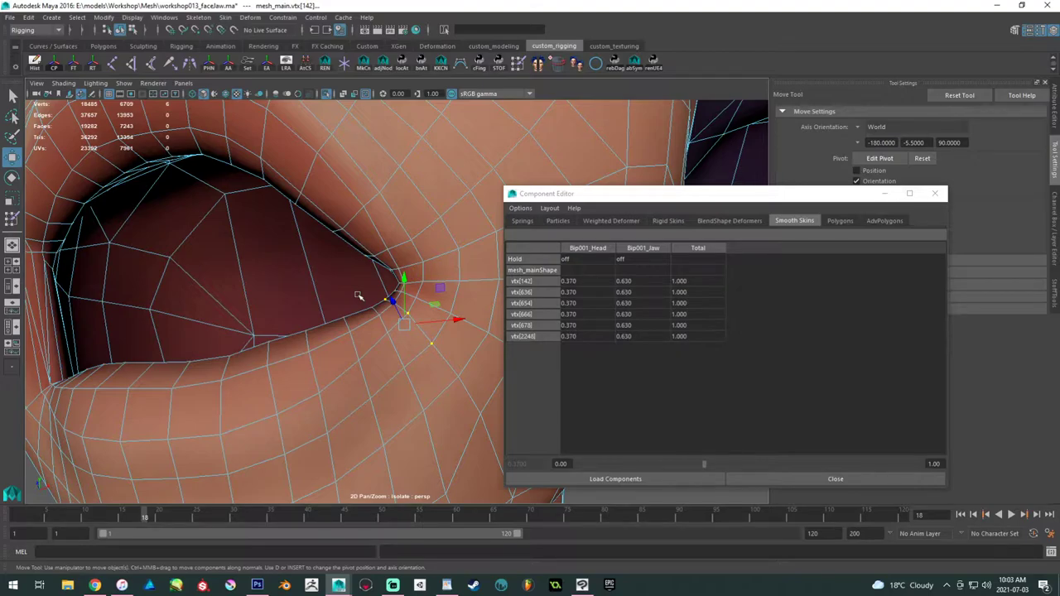
scroll(335, 312, "down", 3)
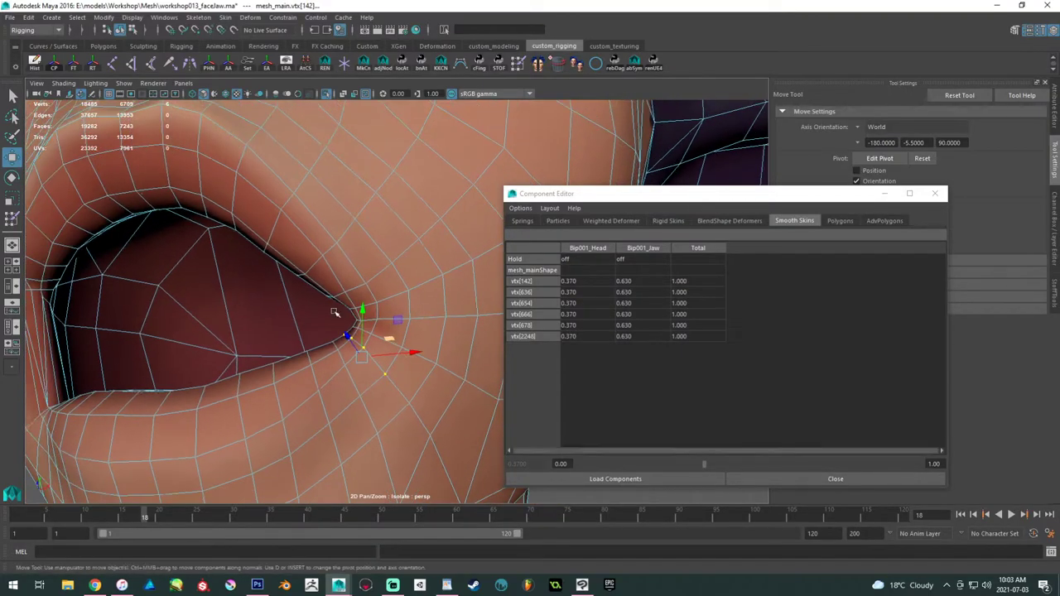
middle_click_drag(334, 313, 328, 357, "alt")
scroll(323, 348, "down", 2)
mouse_move(302, 286)
left_mouse_down("alt")
mouse_move(279, 278)
mouse_move(309, 270)
mouse_move(294, 272)
left_mouse_up("alt")
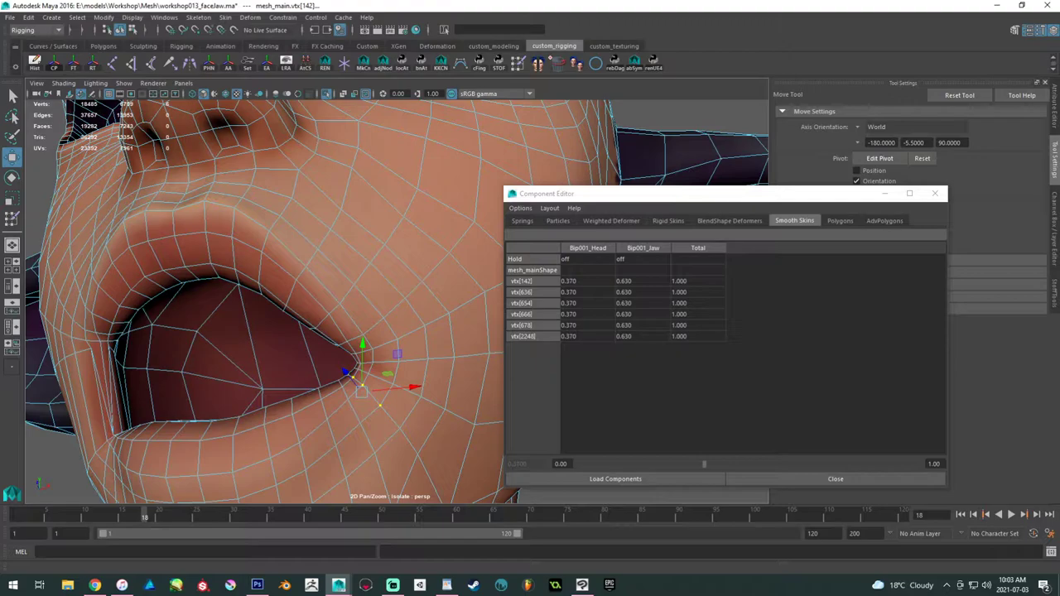
middle_click_drag(395, 330, 370, 298, "alt")
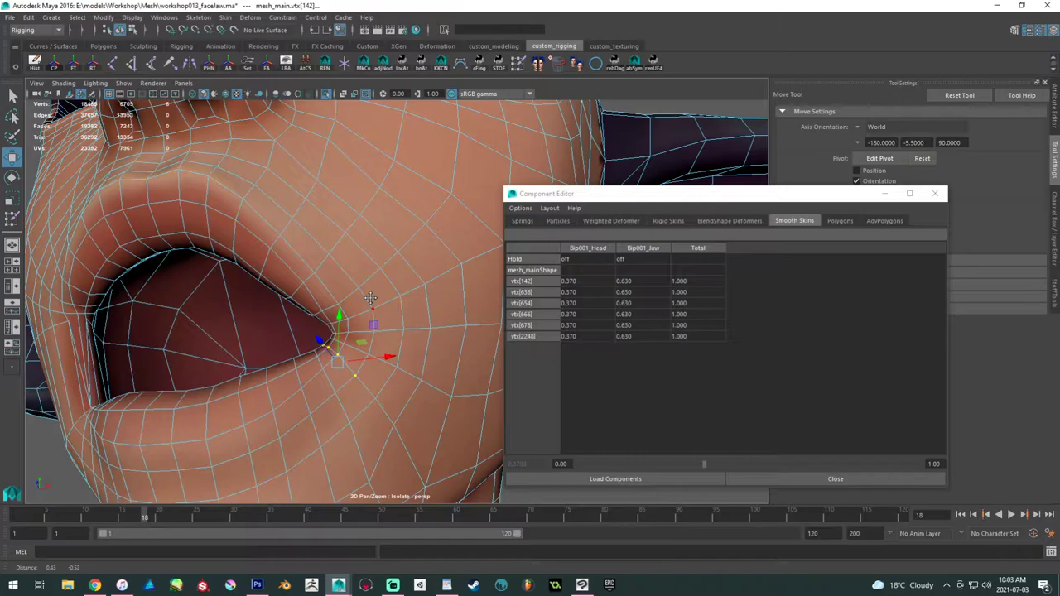
- Select the single cheek vertex vtx[186] below the mouth corner and set its Bip001_Head weight to 0.45
left_click_drag(372, 299, 320, 330, "alt")
middle_click_drag(322, 330, 236, 254, "alt")
right_click_drag(236, 255, 313, 317, "alt")
left_click(324, 324)
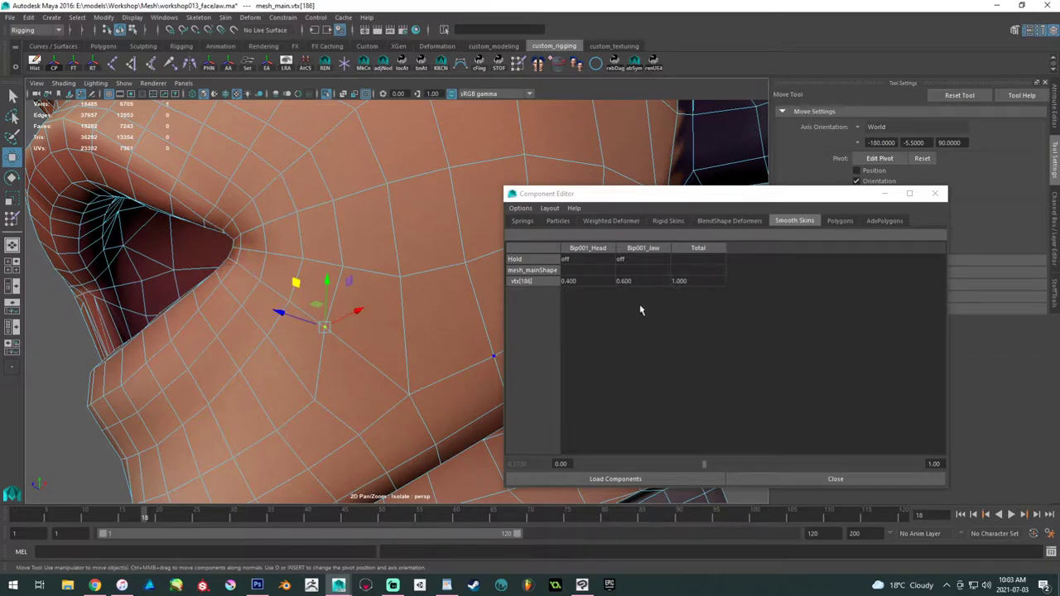
left_click(577, 280)
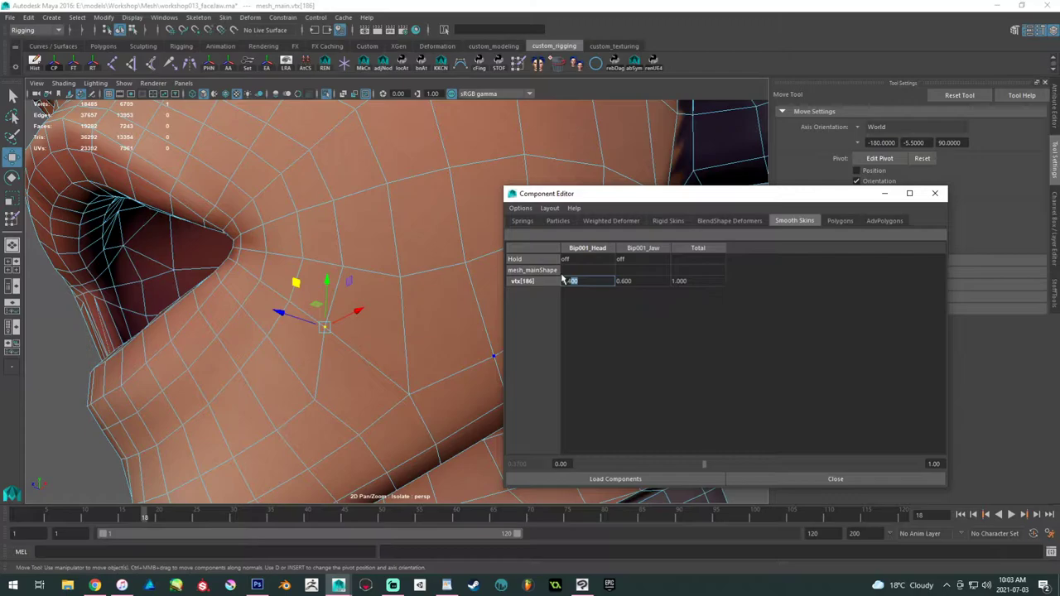
type("0.45")
key("Return")
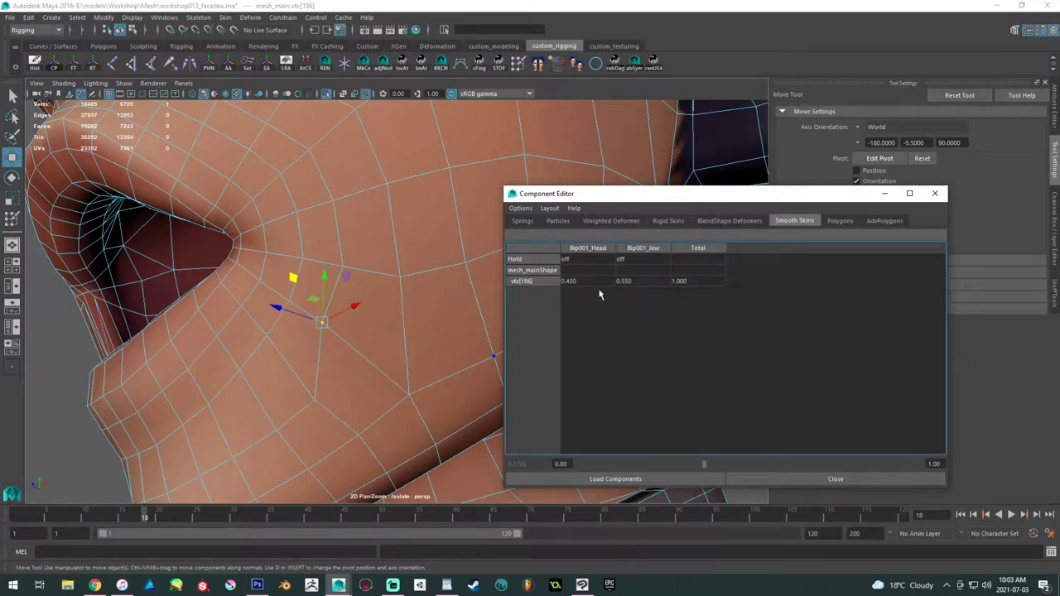
- Set the Bip001_Head weight of cheek vertex vtx[186] to 0.3
left_click(577, 282)
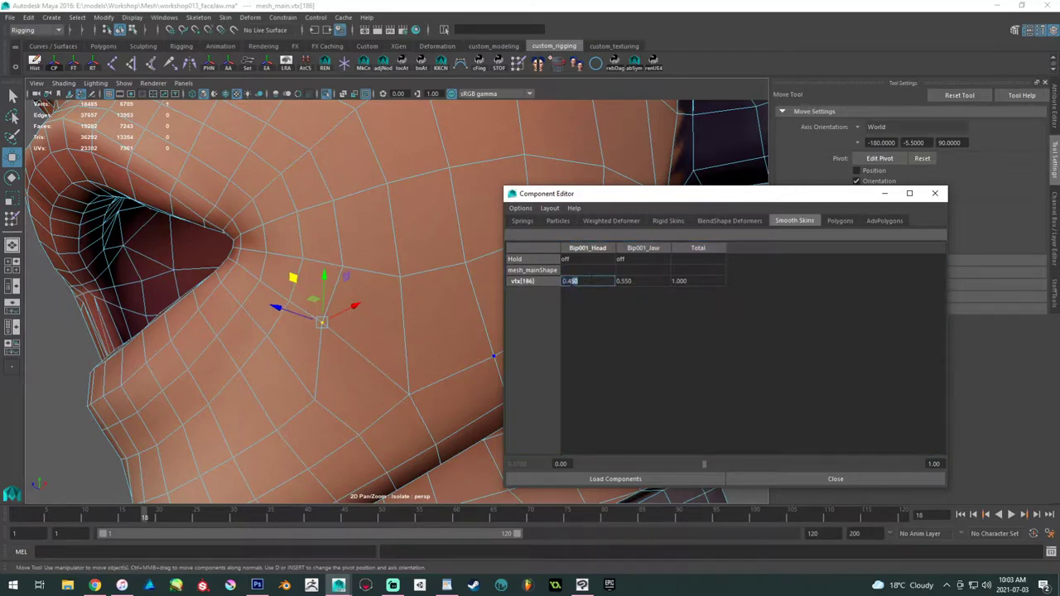
type("0.3")
key("Return")
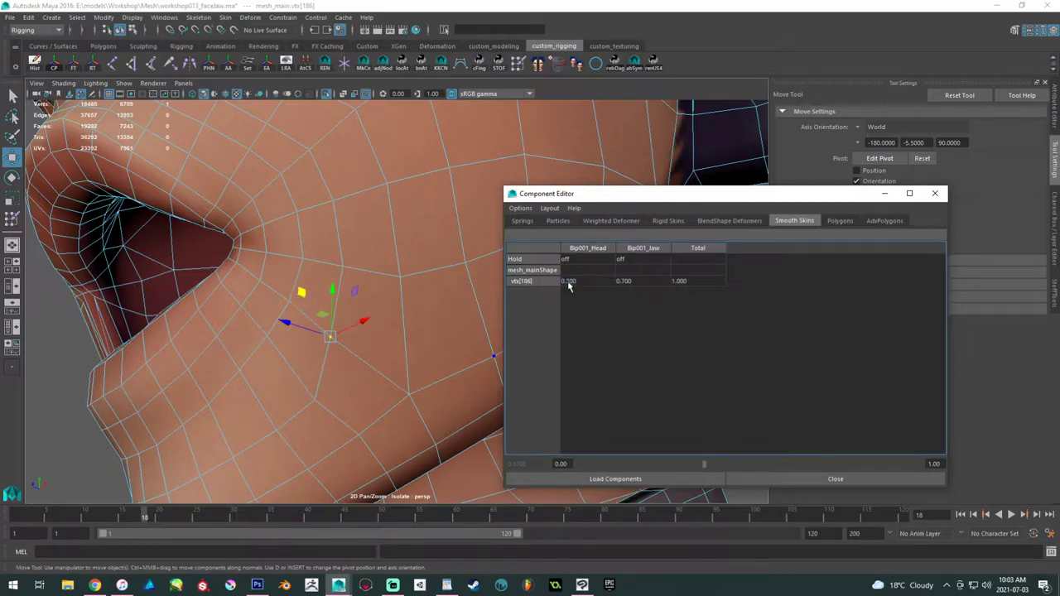
- Select the neighbouring cheek vertices below vtx[186] and set the Bip001_Head weight of vtx[185] and vtx[2446] to 0.1
right_click_drag(355, 332, 329, 358, "alt")
left_click_drag(329, 359, 351, 376)
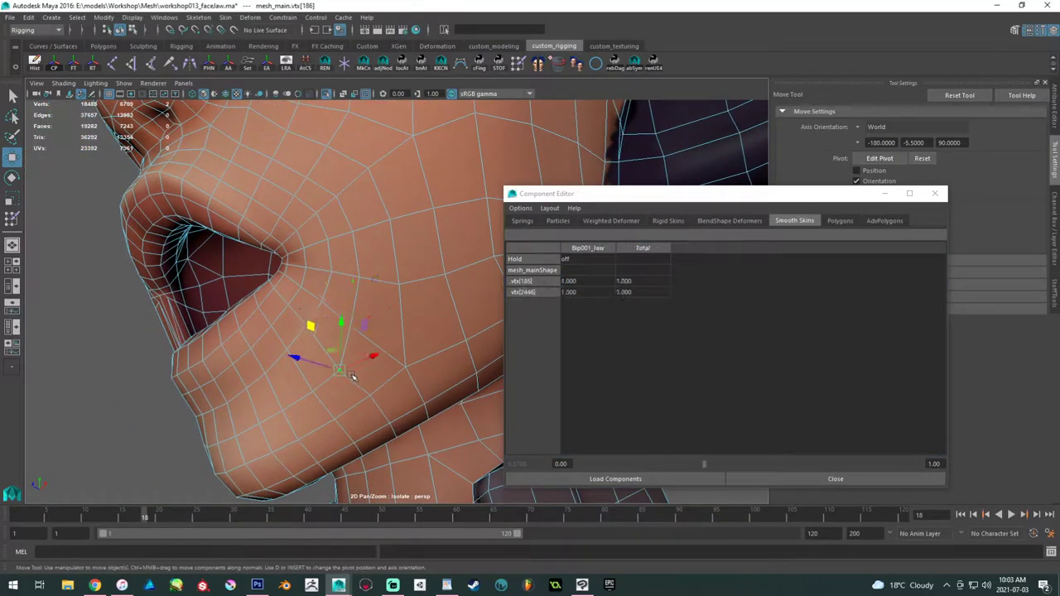
left_click(352, 326, "shift")
left_click(582, 303)
left_click(584, 280, "ctrl")
type("0.1")
key("Return")
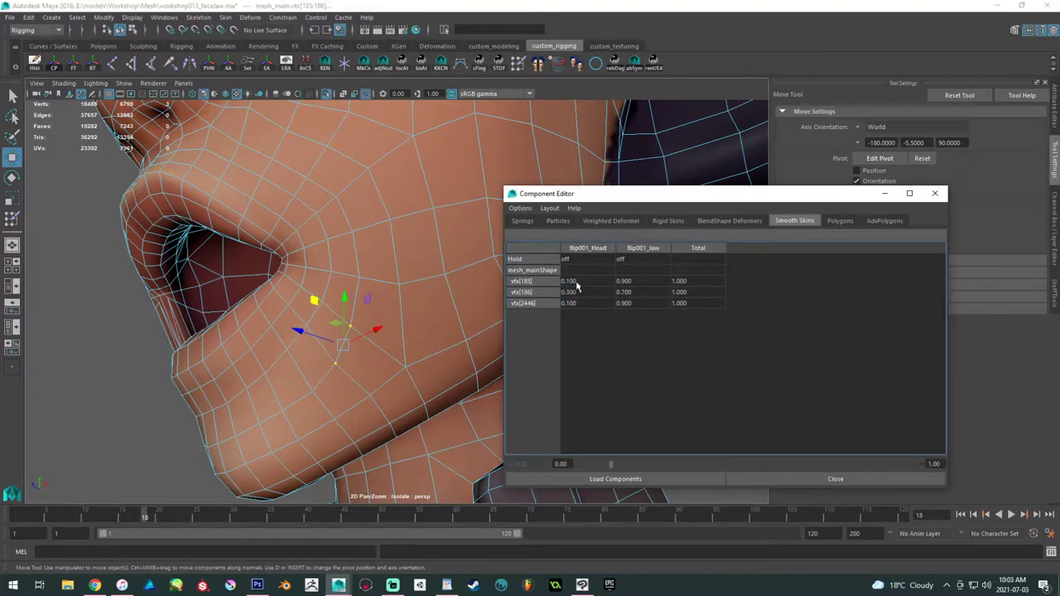
- Close the weight table, return mesh_main to object mode and turn off the isolated view to show the whole character
left_click_drag(321, 276, 300, 226, "alt")
right_click_drag(320, 201, 364, 187)
left_click(343, 198)
left_click_drag(343, 199, 422, 215, "alt")
left_click_drag(729, 201, 0, 246)
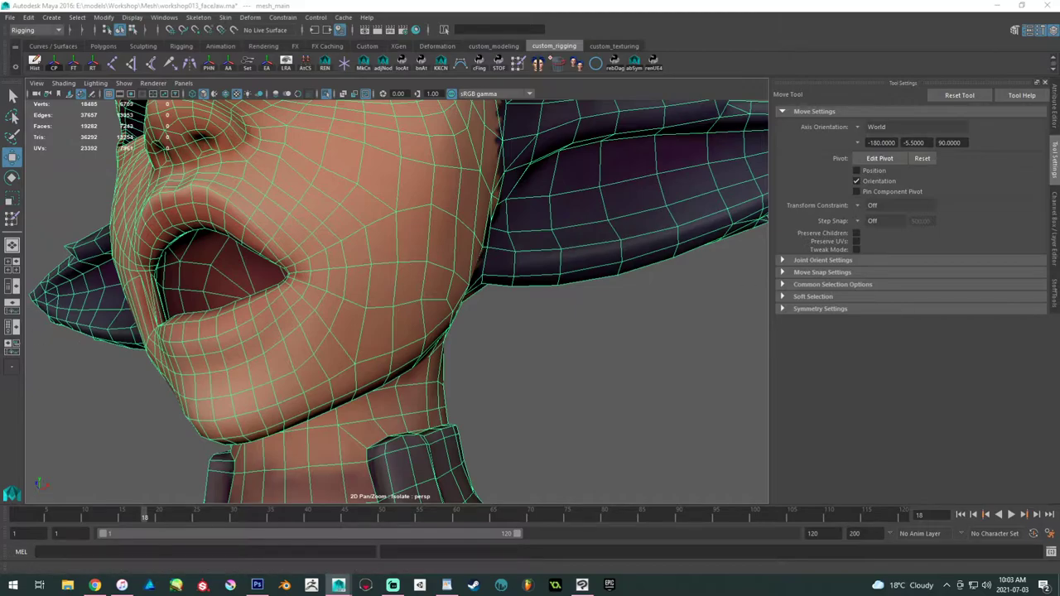
left_click_drag(364, 246, 531, 136, "alt")
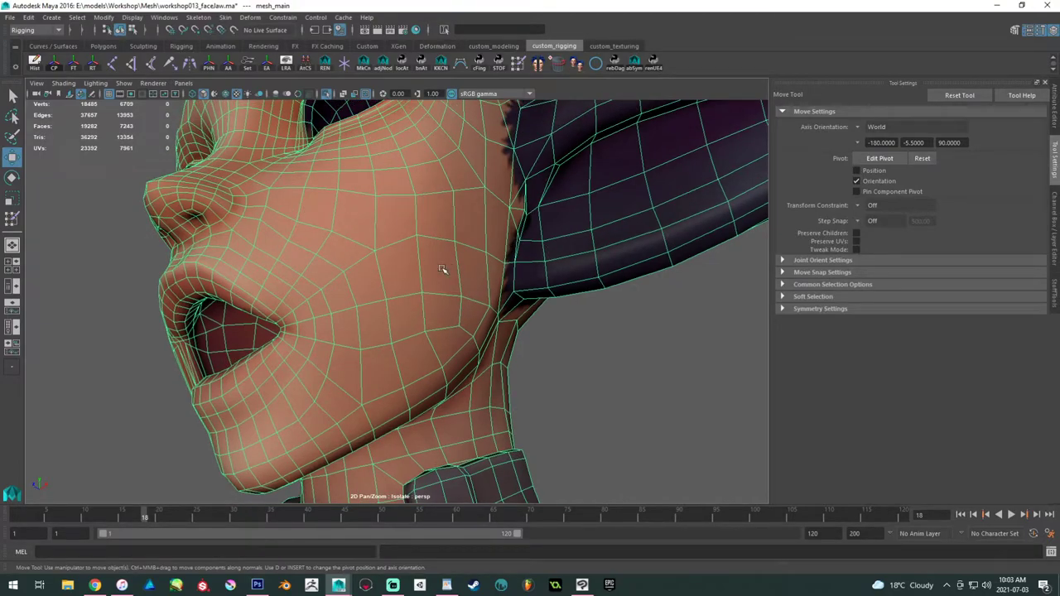
left_click(326, 93)
- Scrub the jaw animation back to frame 1 and examine the mouth corner and cheek deformation
right_click_drag(436, 246, 304, 248, "alt")
left_click_drag(304, 247, 338, 270, "alt")
right_click_drag(338, 270, 274, 309, "alt")
left_click_drag(265, 304, 172, 437, "alt")
left_click_drag(56, 516, 173, 513)
left_click_drag(48, 517, 15, 515)
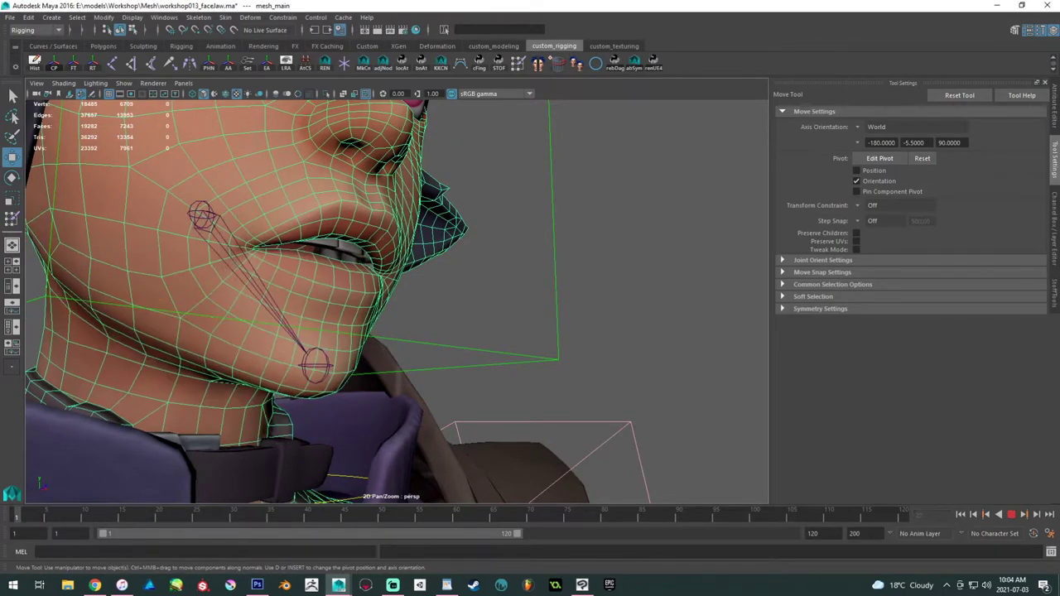
- Select the lower teeth and tongue meshes together with the Bip001_Jaw joint and bind them to it with Bind Skin
right_click_drag(343, 281, 571, 451, "alt")
left_click_drag(461, 343, 438, 331, "alt")
left_click(362, 383)
left_click(219, 445, "shift")
right_click_drag(366, 381, 285, 333, "alt")
right_click_drag(282, 219, 372, 269, "alt")
left_click(227, 19)
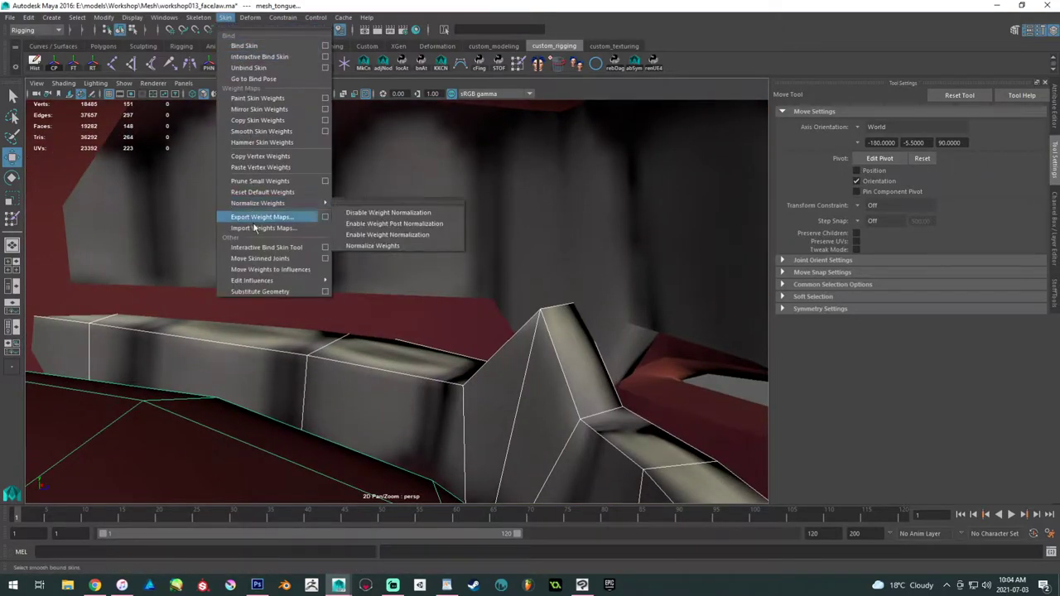
left_click(260, 121)
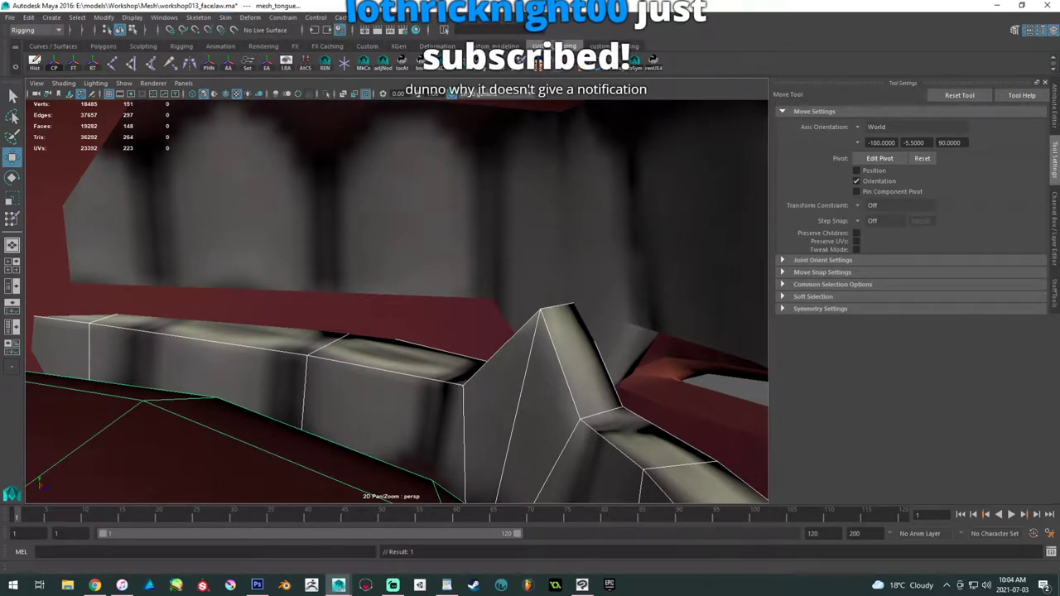
key("alt+Tab")
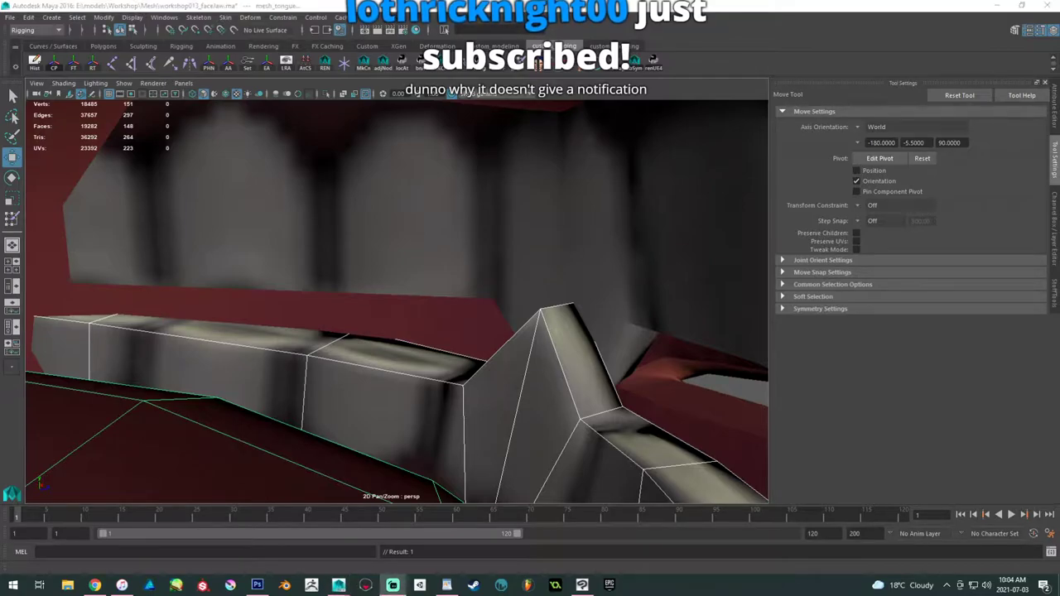
right_click_drag(378, 309, 210, 227, "alt")
left_click_drag(210, 227, 384, 209, "alt")
scroll(384, 210, "up", 3)
left_click(314, 266)
left_click(226, 17)
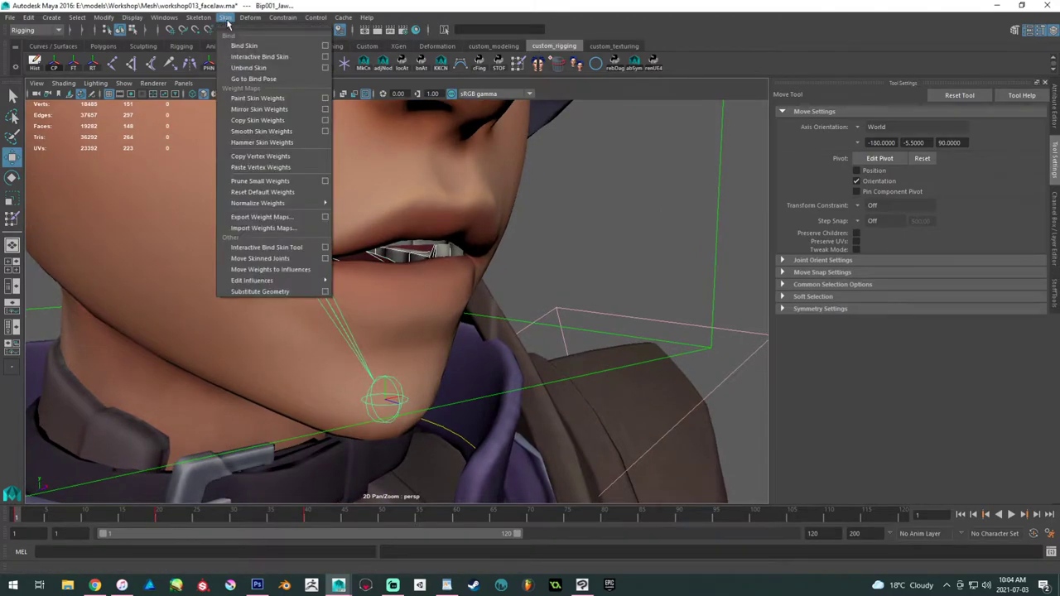
left_click(240, 47)
- Clear the selection and play through the jaw animation to frame 17, checking how the lower teeth and tongue follow the jaw
left_click(610, 220)
left_click_drag(610, 220, 144, 381, "alt")
left_click_drag(31, 511, 177, 530)
scroll(219, 327, "down", 3)
left_click_drag(224, 316, 273, 303, "alt")
right_click_drag(273, 303, 324, 450, "alt")
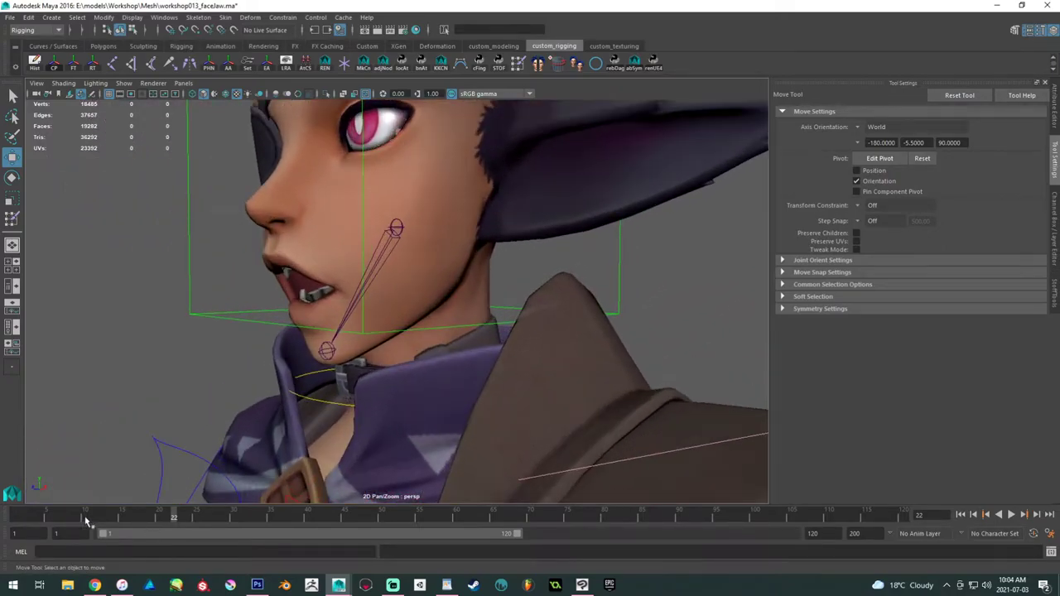
key("alt+v")
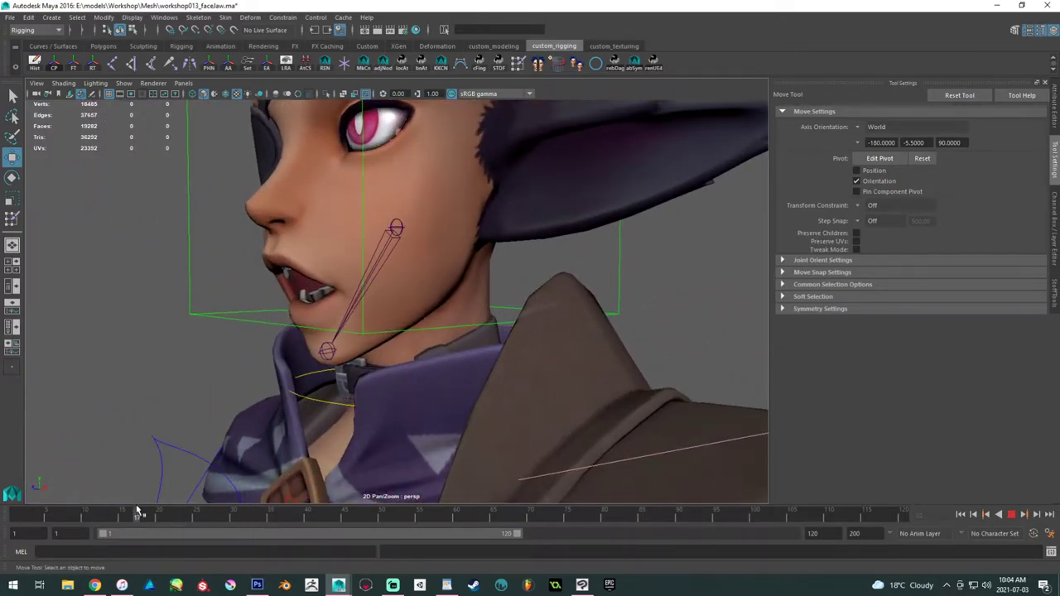
left_click(138, 511)
- Examine the open mouth from several angles, replay the animation and stop at frame 24
right_click_drag(422, 312, 358, 286, "alt")
mouse_move(358, 285)
left_mouse_down("alt")
mouse_move(480, 272)
mouse_move(356, 286)
left_mouse_up("alt")
right_click_drag(356, 287, 385, 304, "alt")
left_click_drag(385, 304, 274, 241, "alt")
right_click_drag(274, 241, 384, 332, "alt")
left_click_drag(383, 332, 270, 412, "alt")
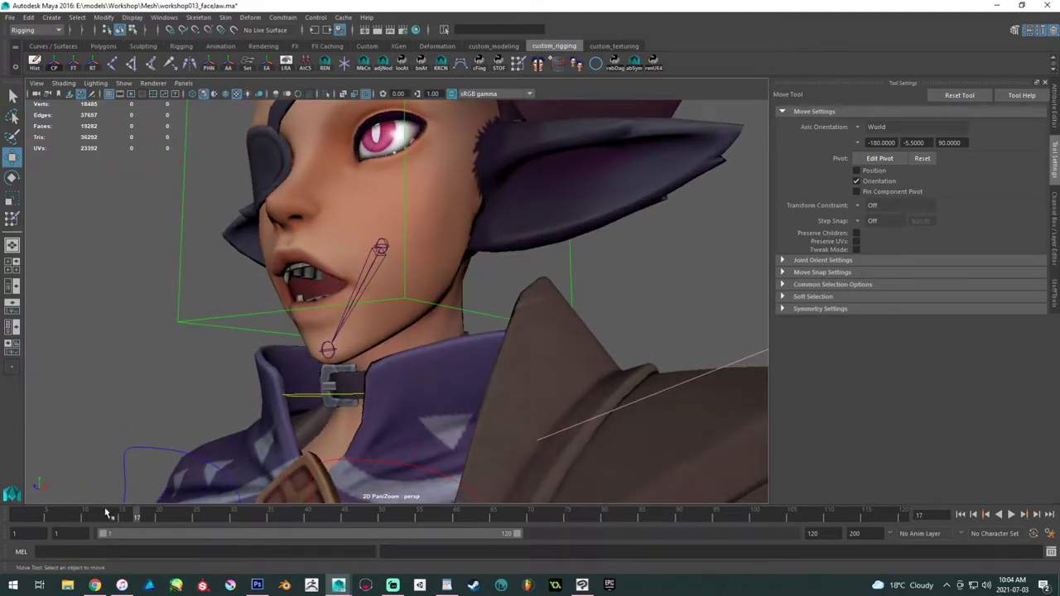
key("alt+v")
left_click(188, 517)
- Start Paint Skin Weights on mesh_main, set the operation to Smooth and smooth the Bip001_Jaw weights across the upper cheek towards the ear
left_click(449, 241)
left_click_drag(449, 240, 377, 265, "alt")
right_click_drag(376, 265, 590, 340, "alt")
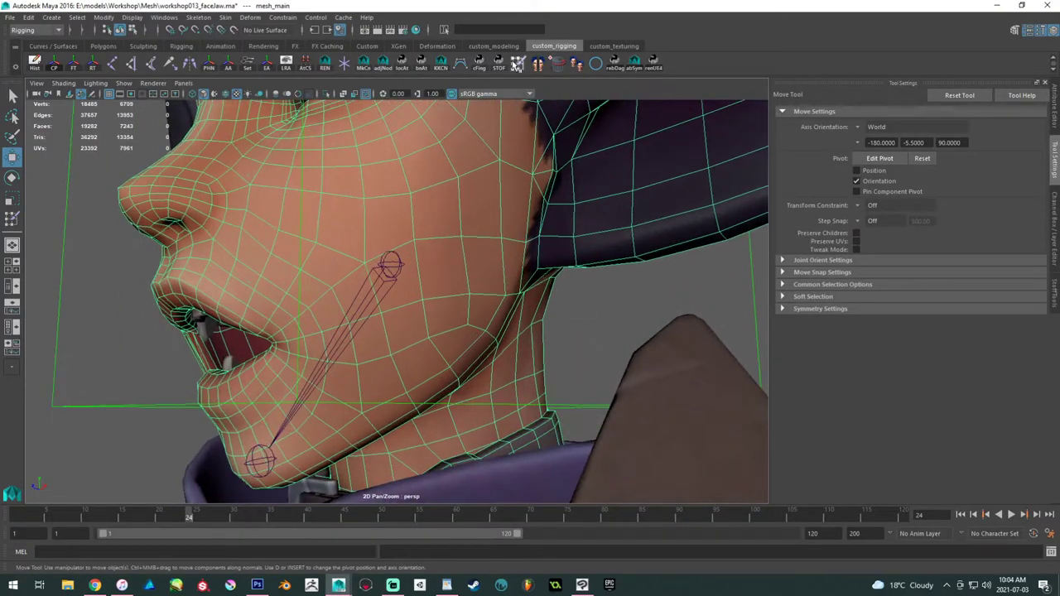
left_click(516, 65)
right_click_drag(471, 224, 390, 222, "alt")
middle_click_drag(391, 222, 389, 263, "alt")
right_click_drag(389, 264, 402, 265, "alt")
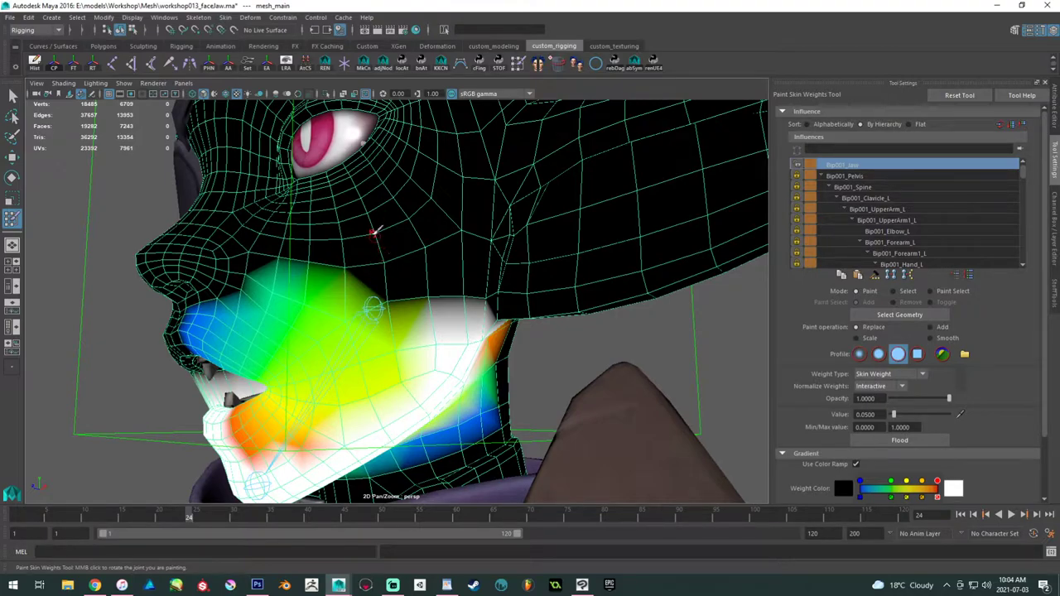
key("b")
left_click_drag(359, 280, 369, 279)
left_click(934, 338)
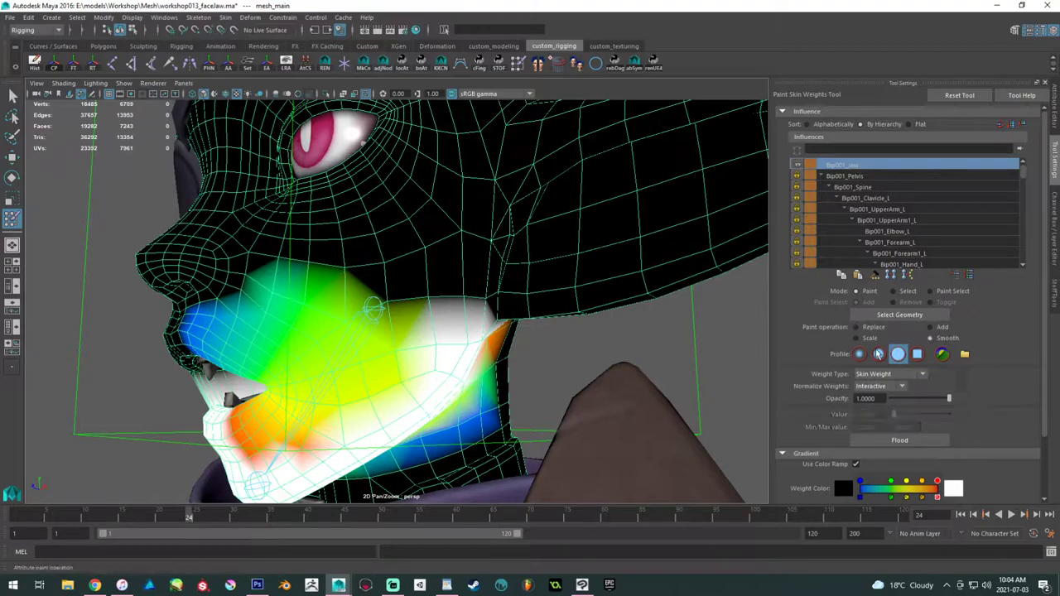
mouse_move(439, 319)
left_mouse_down("shift")
mouse_move(396, 297)
mouse_move(478, 293)
mouse_move(387, 297)
mouse_move(480, 298)
mouse_move(455, 293)
left_mouse_up("shift")
mouse_move(385, 300)
left_mouse_down("alt")
mouse_move(383, 288)
mouse_move(407, 298)
mouse_move(404, 308)
left_mouse_up("alt")
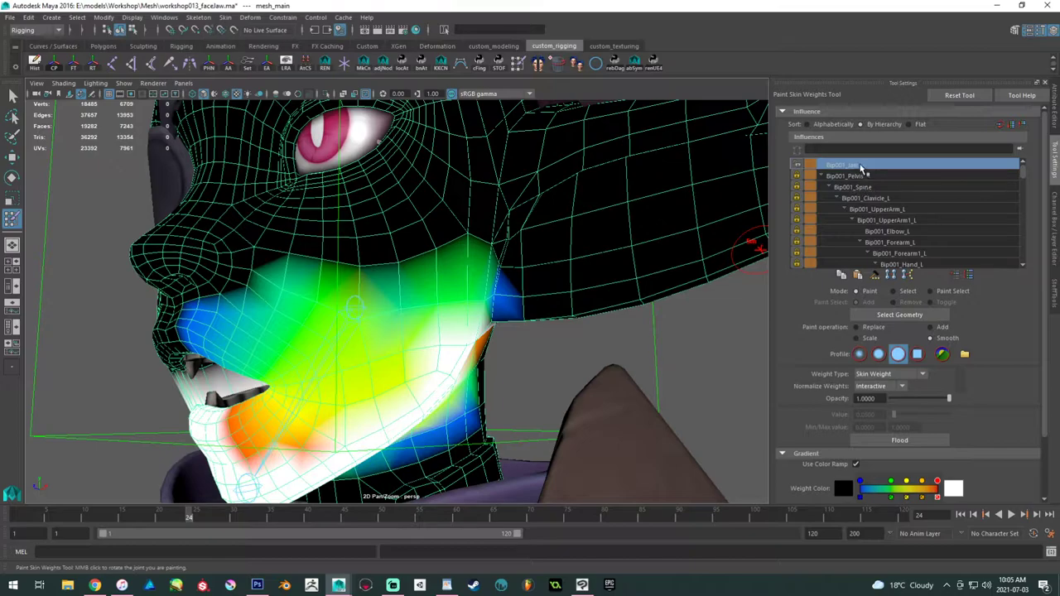
- Collapse the clavicle hierarchies, choose the Bip001_Head influence and smooth its weights along the rear jawline below the ear
left_click(837, 198)
left_click(836, 209)
left_click(870, 231)
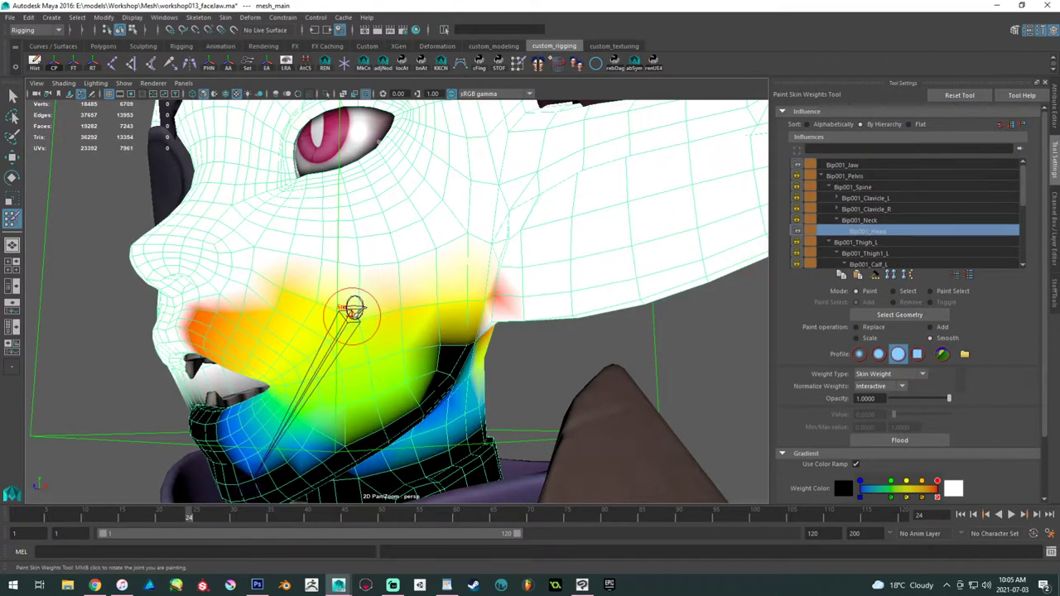
left_click_drag(351, 316, 418, 300, "alt")
middle_click_drag(419, 300, 440, 276, "alt")
scroll(437, 283, "up", 1)
mouse_move(436, 285)
left_mouse_down()
mouse_move(520, 313)
mouse_move(447, 319)
mouse_move(439, 339)
mouse_move(497, 356)
mouse_move(426, 311)
mouse_move(404, 279)
left_mouse_up()
- Play through the jaw animation, stop at frame 16 and smooth the Bip001_Head weights on the cheek beside the nose
left_click(17, 517)
key("alt+v")
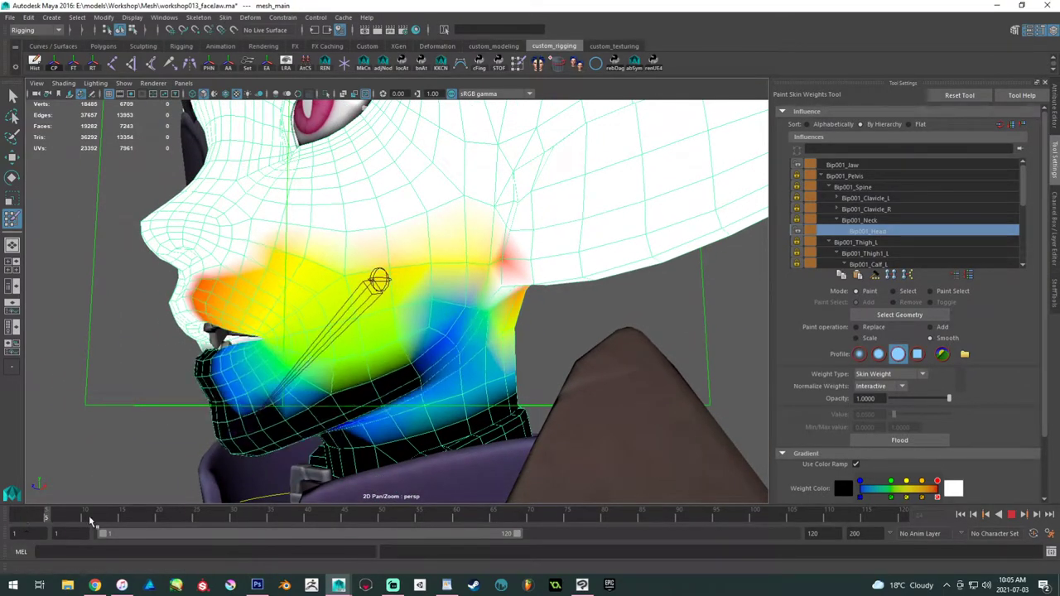
left_click_drag(188, 532, 130, 519)
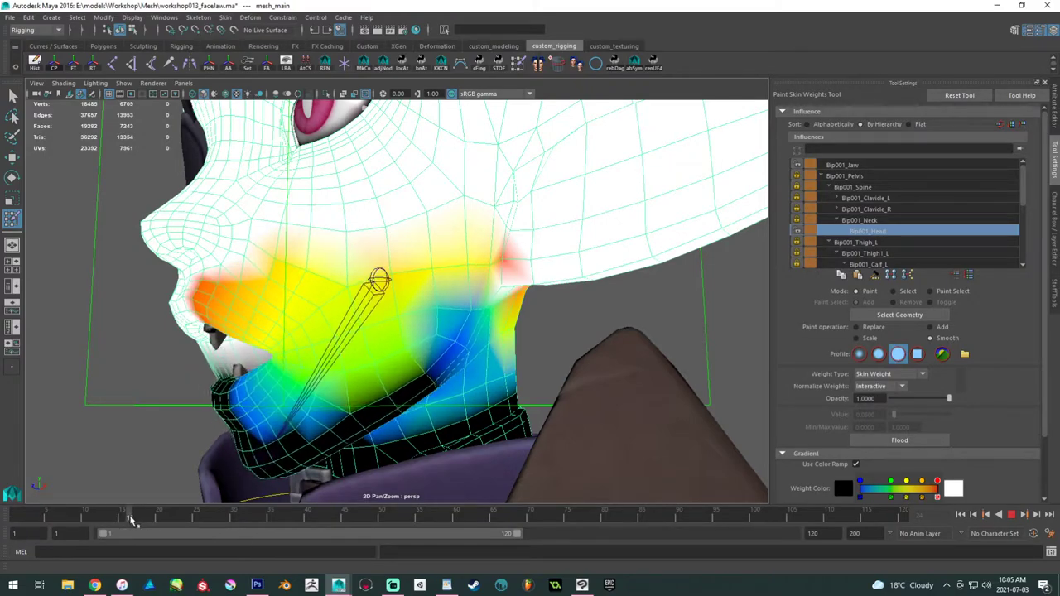
scroll(268, 314, "up", 5)
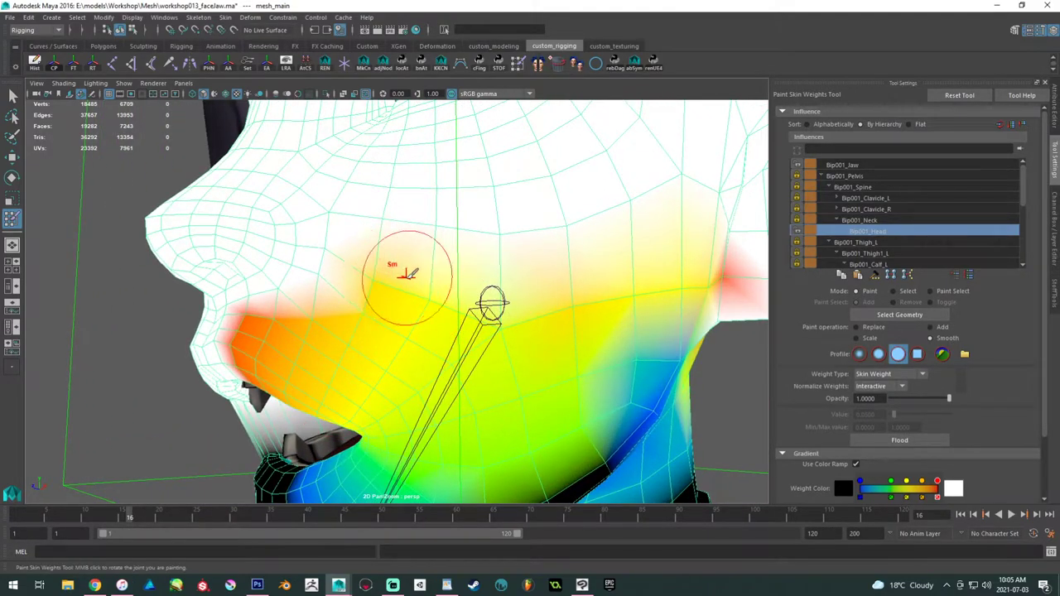
left_click_drag(404, 274, 377, 283)
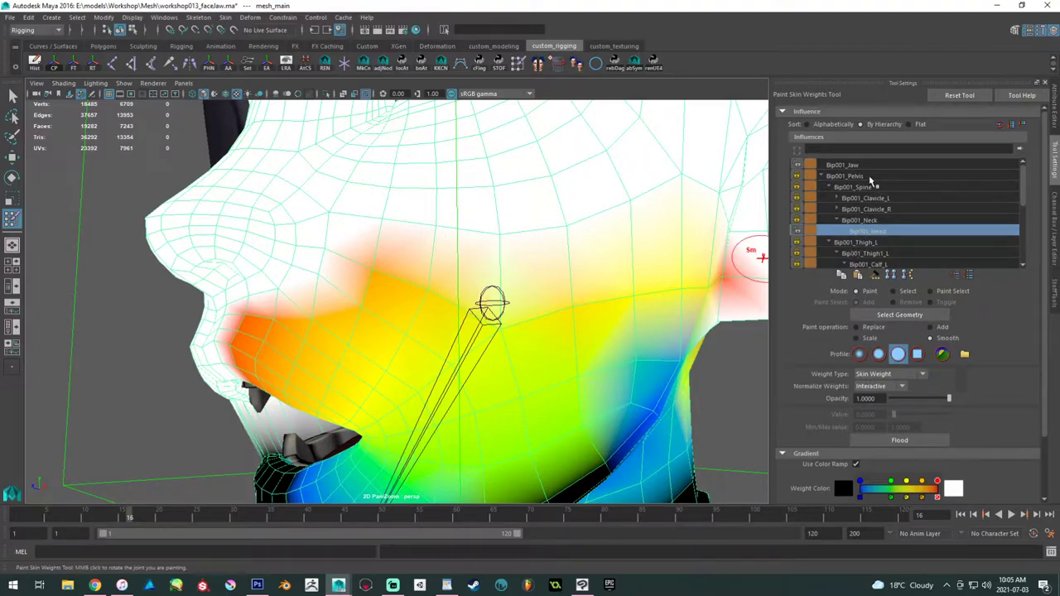
- Switch to the Bip001_Jaw influence and smooth its weights on the upper cheek beside the nose
left_click(857, 165)
left_click_drag(336, 249, 320, 275)
left_click_drag(400, 266, 515, 247, "alt")
mouse_move(367, 258)
left_mouse_down()
mouse_move(466, 274)
mouse_move(602, 217)
mouse_move(489, 260)
mouse_move(391, 265)
left_mouse_up()
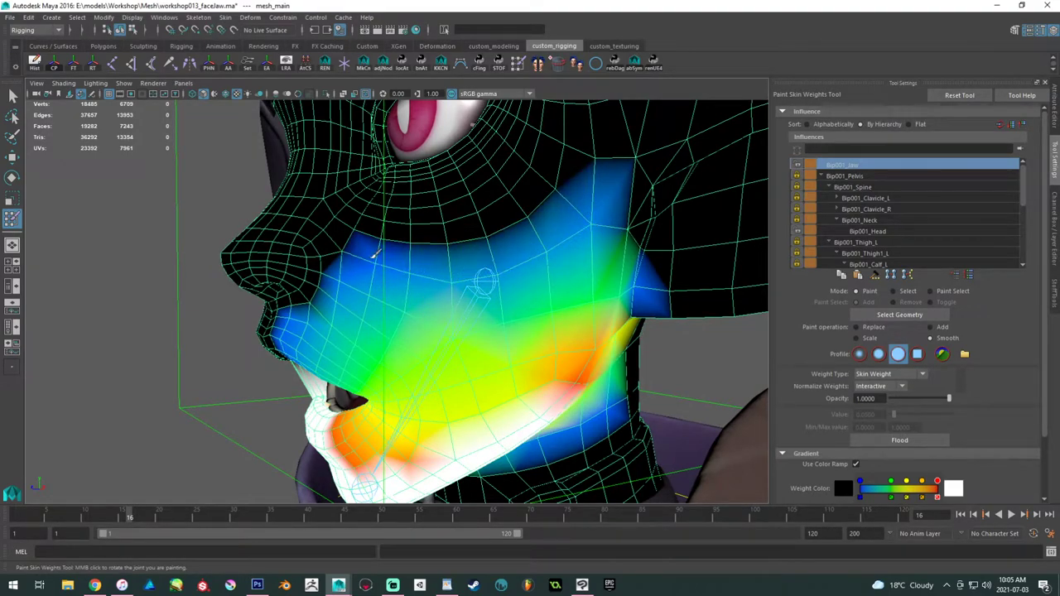
- Choose the Bip001_Head influence, set the operation to Add with value 0.05 and add head weight at the ear base
left_click_drag(570, 244, 444, 188, "alt")
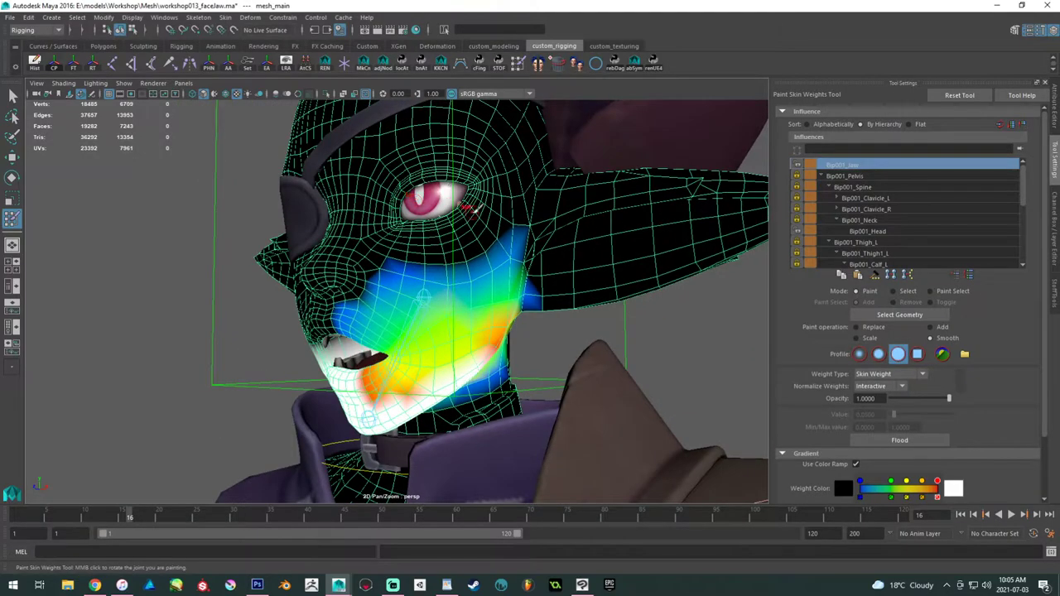
left_click_drag(609, 252, 519, 251, "alt")
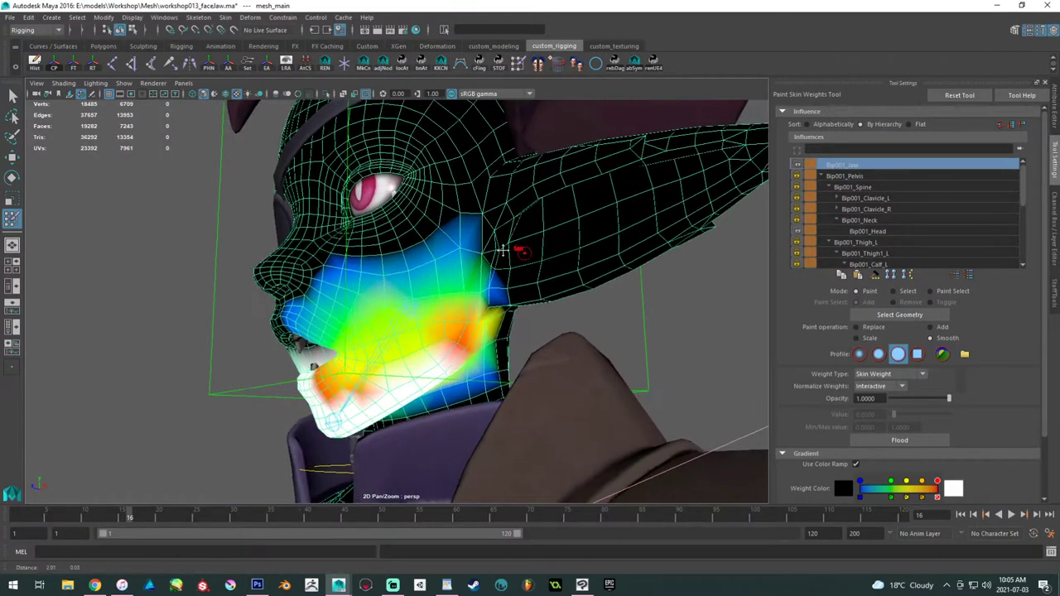
right_click_drag(519, 251, 750, 260, "alt")
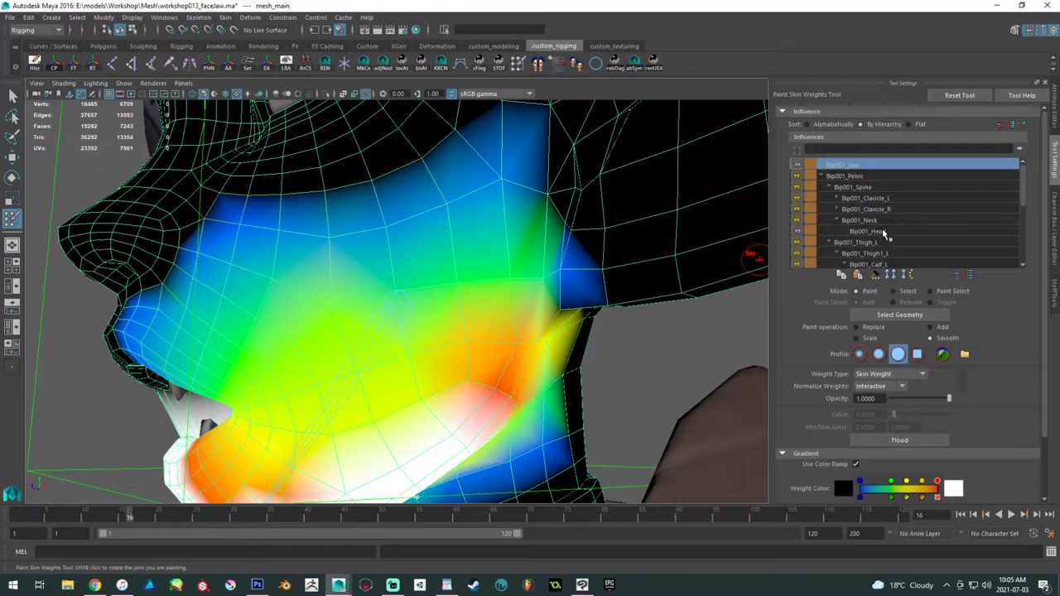
left_click(883, 232)
left_click_drag(592, 261, 543, 265, "alt")
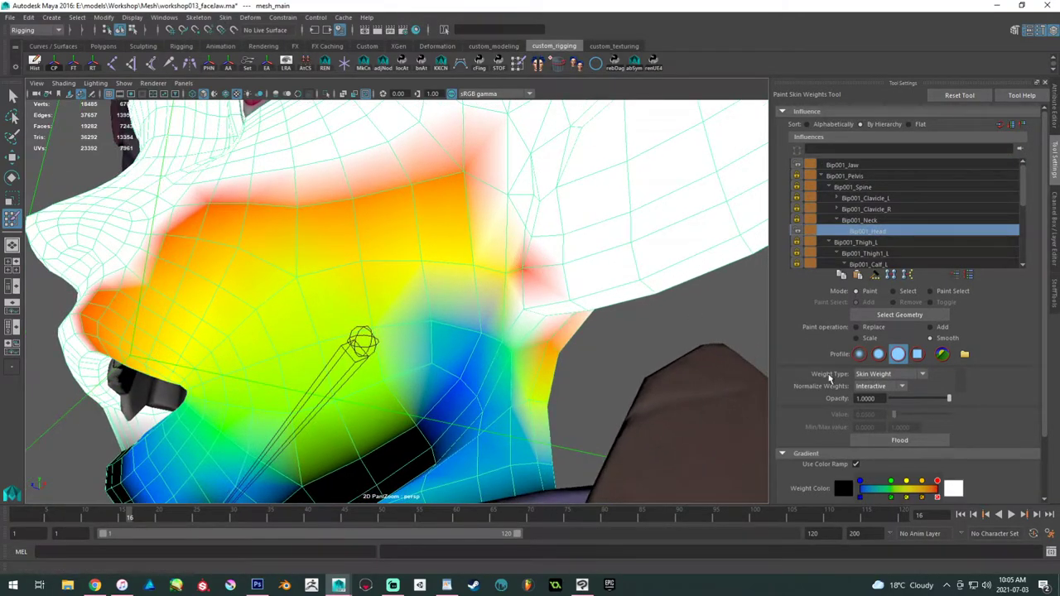
left_click(928, 327)
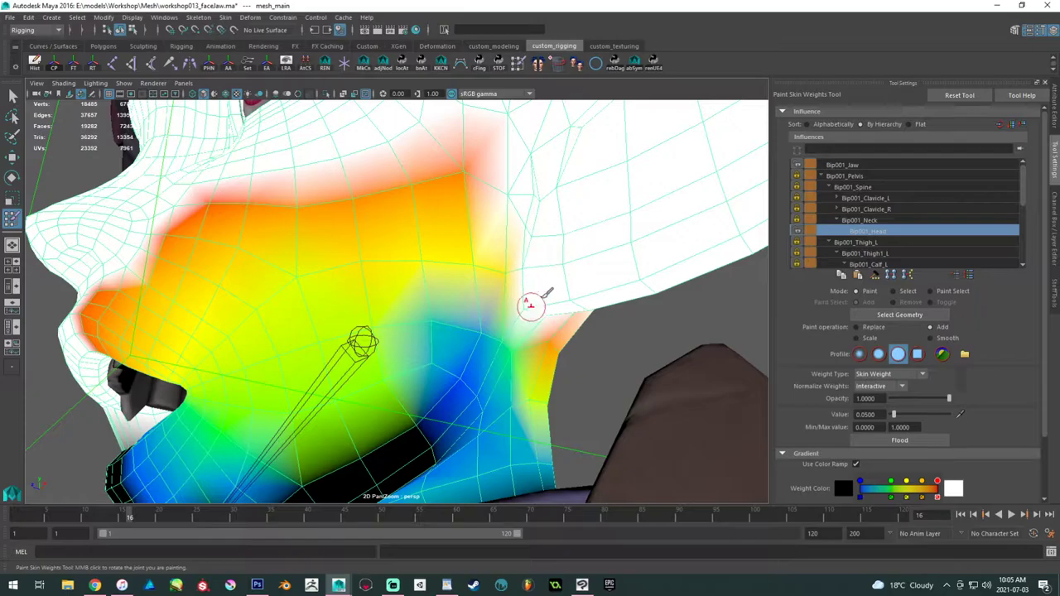
- Inspect the Bip001_Pelvis and Bip001_Jaw weight maps, leave weight painting and clear the selection
left_click(856, 176)
key("f")
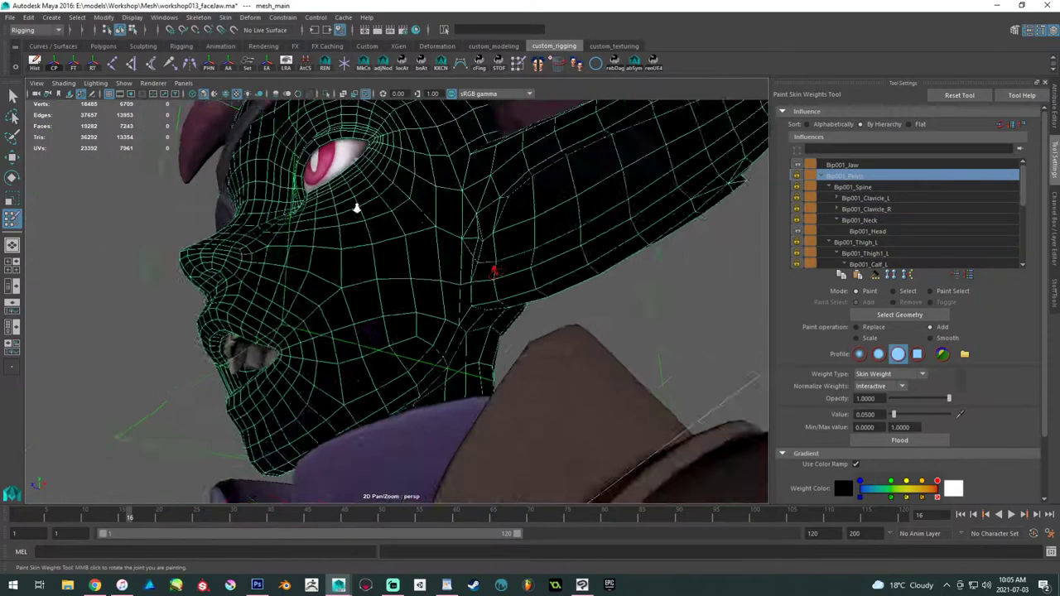
left_click(877, 166)
scroll(498, 227, "down", 3)
mouse_move(499, 227)
left_mouse_down("alt")
mouse_move(546, 232)
mouse_move(333, 230)
mouse_move(477, 303)
left_mouse_up("alt")
key("w")
left_click(659, 298)
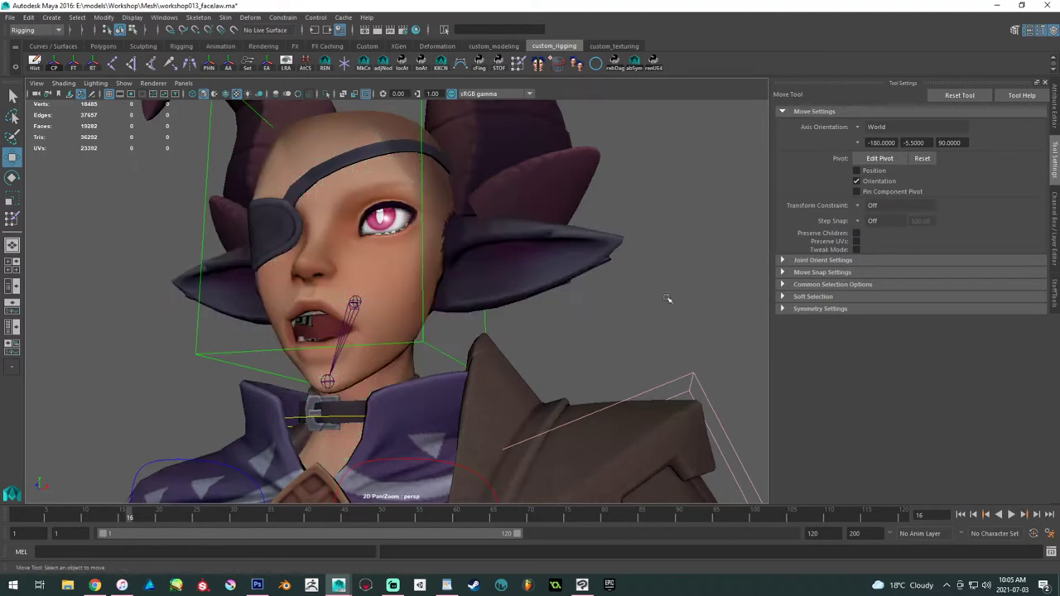
- Replay and scrub the jaw animation to examine the smoothed cheek, and stop the playback
left_click_drag(593, 317, 514, 347, "alt")
key("alt+v")
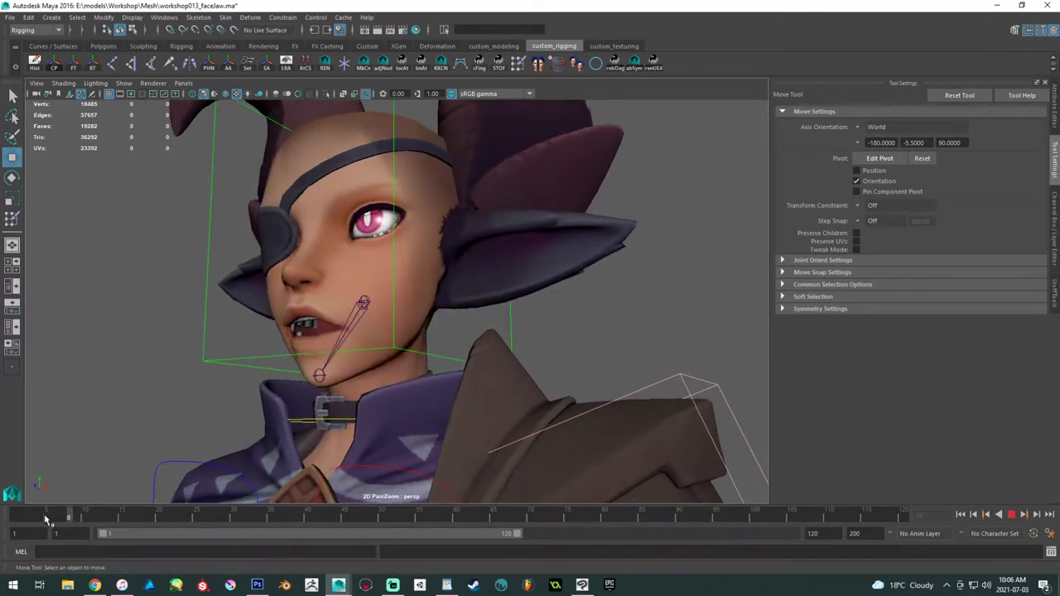
left_click_drag(271, 513, 152, 508)
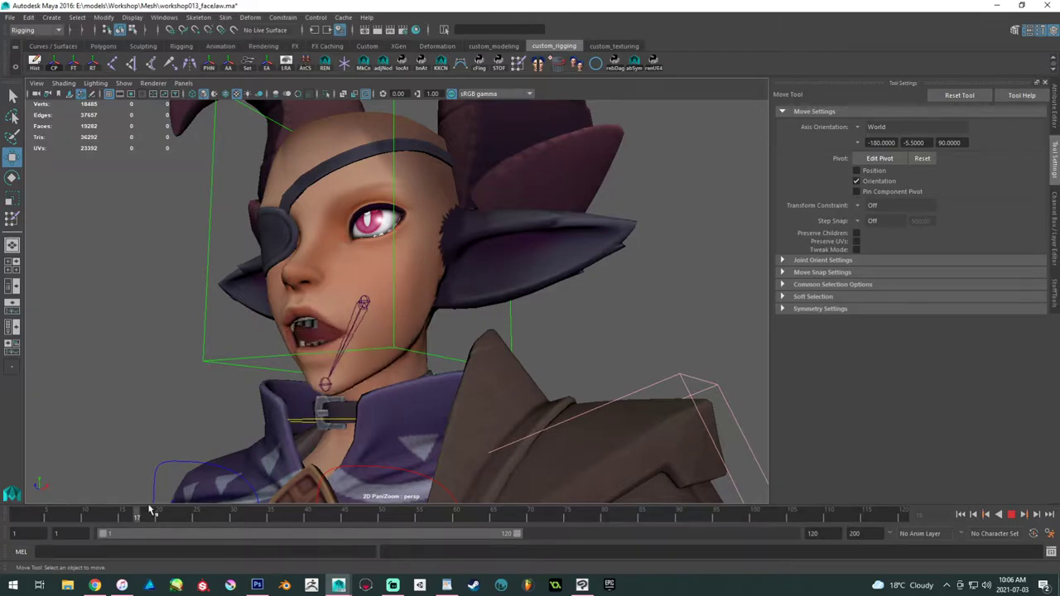
key("Escape")
- Rotate the Bip001_Jaw joint in several directions to test the mouth and cheek deformation, undoing each rotation
left_click(344, 331)
left_click_drag(348, 336, 390, 354, "alt")
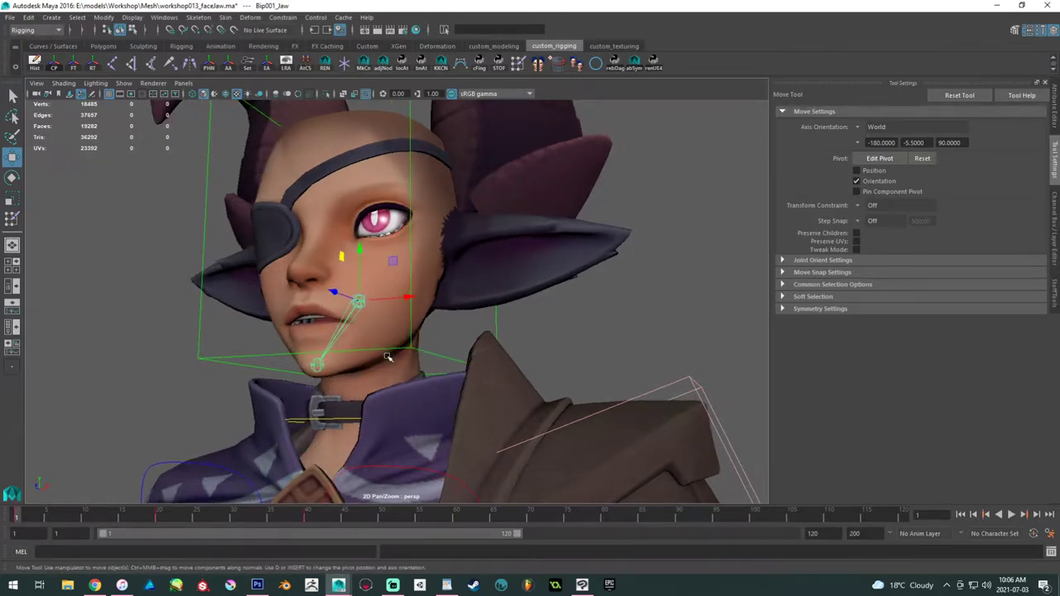
key("e")
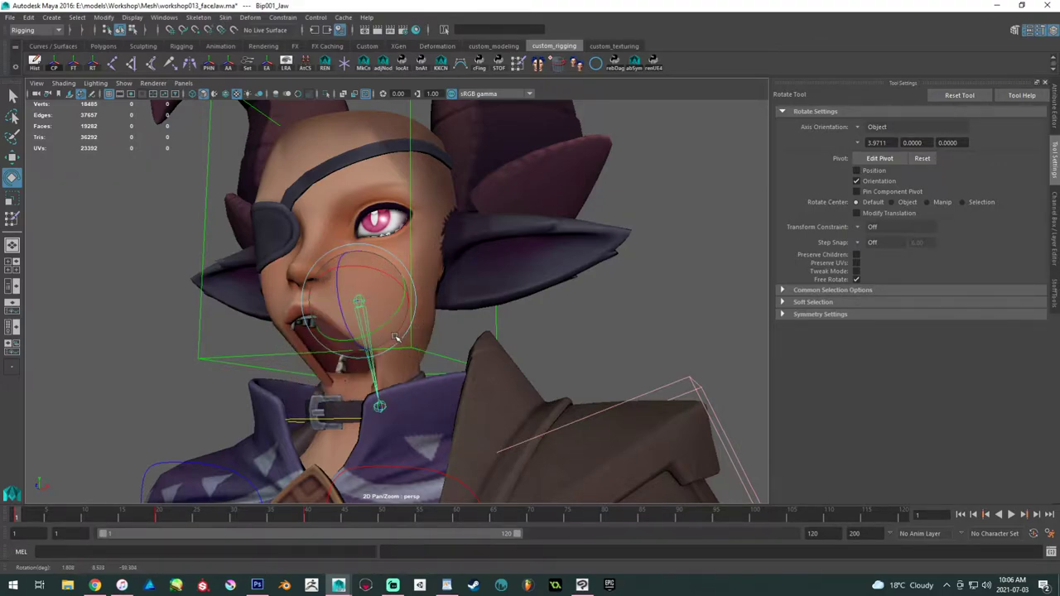
left_click_drag(380, 335, 424, 331, "alt")
key("ctrl+z")
left_click_drag(359, 315, 331, 325, "alt")
key("ctrl+z")
left_click_drag(332, 325, 338, 334)
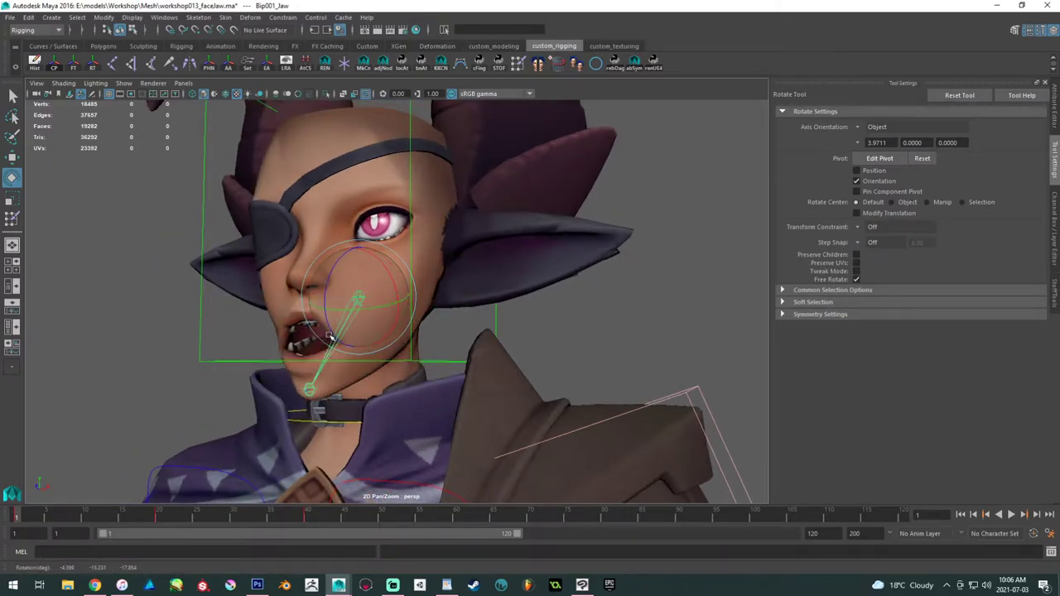
mouse_move(328, 331)
left_mouse_down("alt")
mouse_move(313, 331)
mouse_move(377, 329)
mouse_move(334, 324)
left_mouse_up("alt")
key("ctrl+z")
left_click_drag(334, 324, 307, 315)
key("ctrl+z")
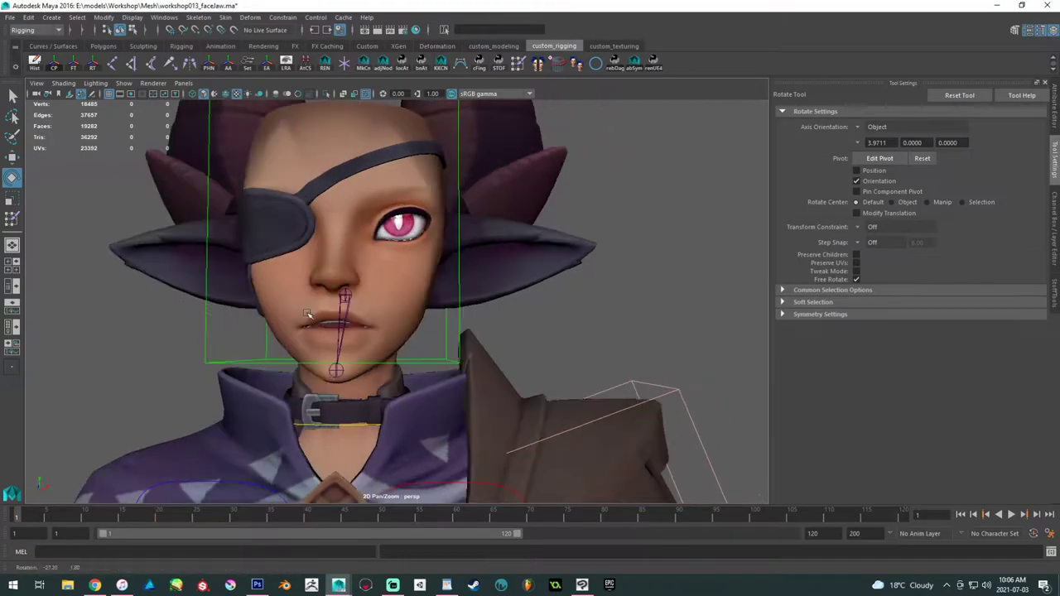
- Select the face and ear vertices of mesh_main in component mode
right_click_drag(307, 315, 417, 340, "alt")
left_click(242, 292)
left_click_drag(242, 292, 672, 399, "alt")
key("F8")
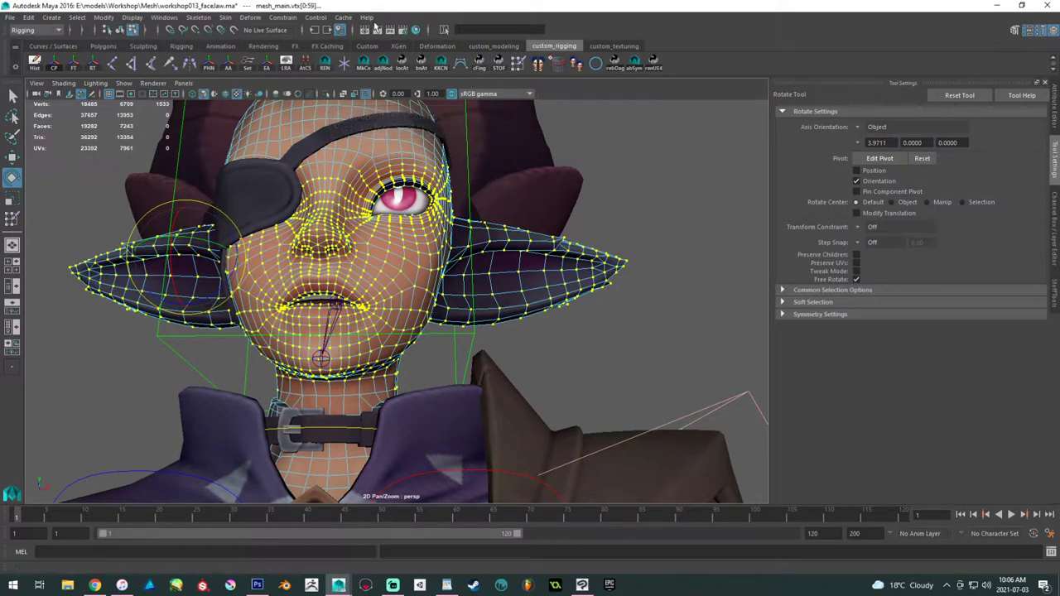
- Mirror the skin weights across YZ, positive to negative, with influence association 1 Label and association 2 Closest joint
left_click(225, 18)
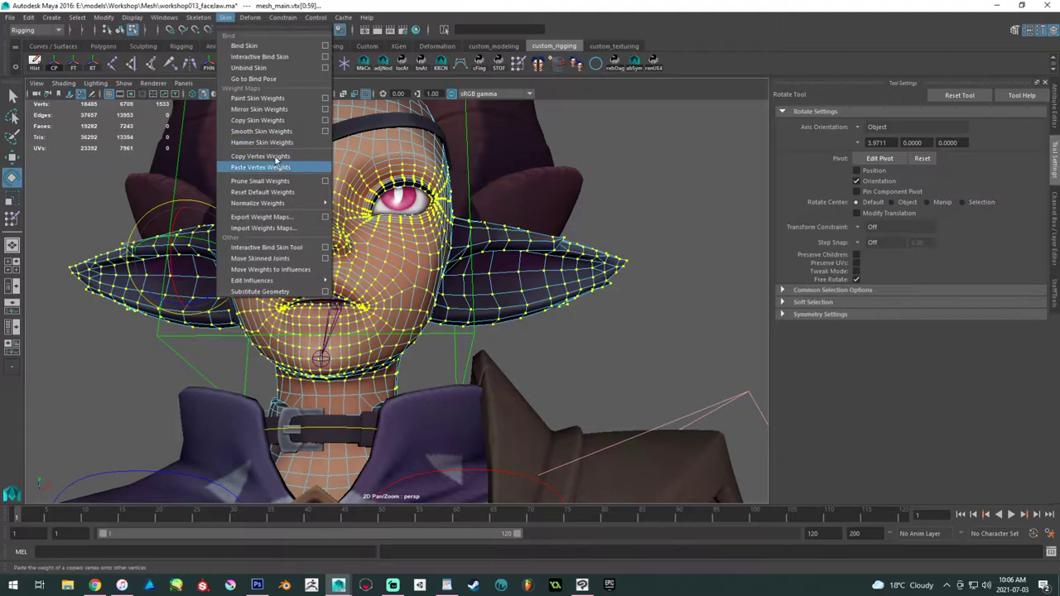
left_click(326, 109)
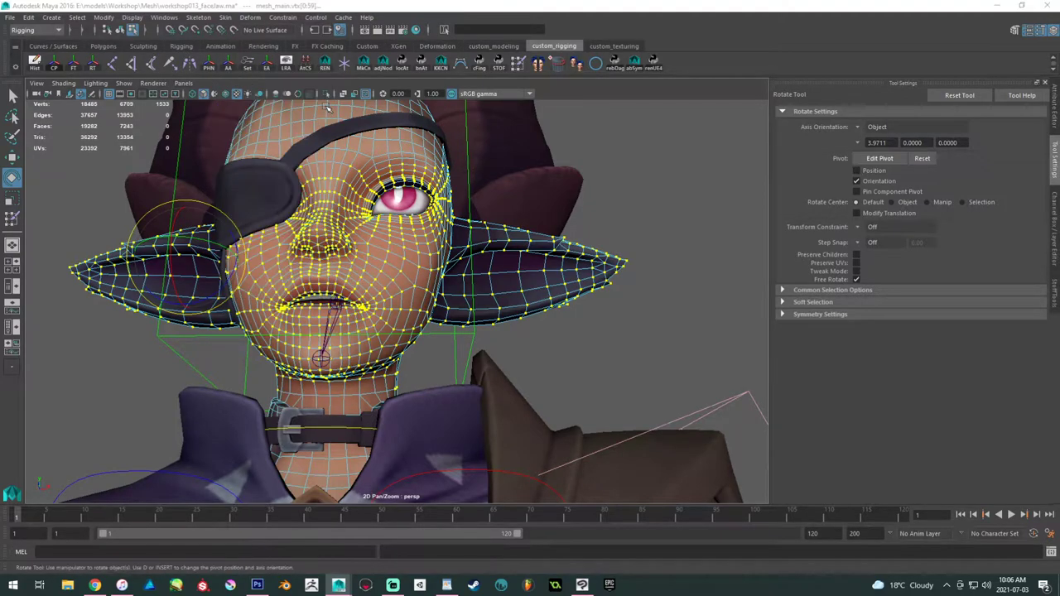
left_click_drag(29, 233, 841, 196)
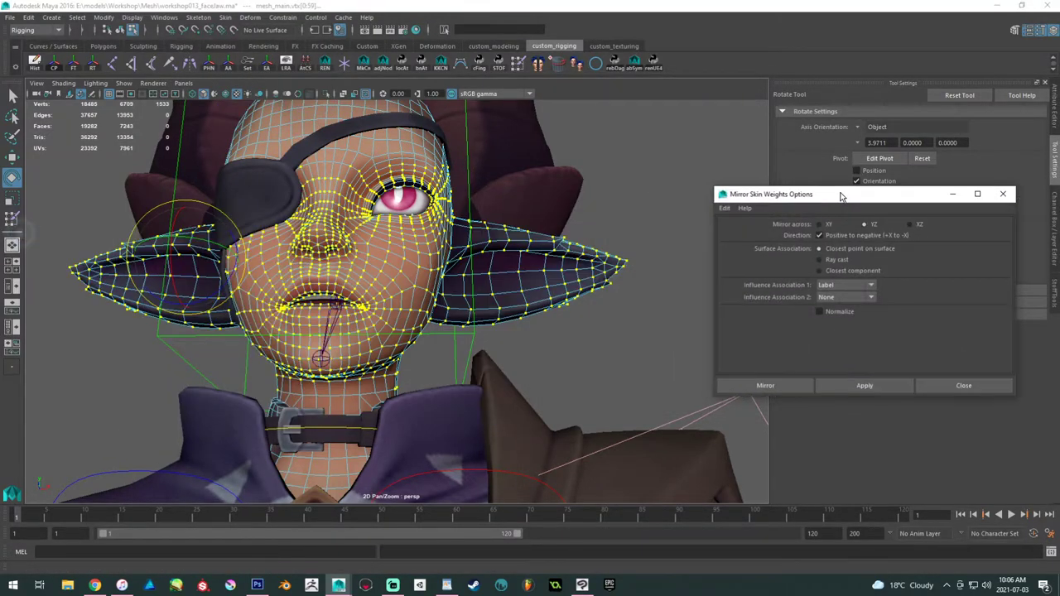
left_click(832, 286)
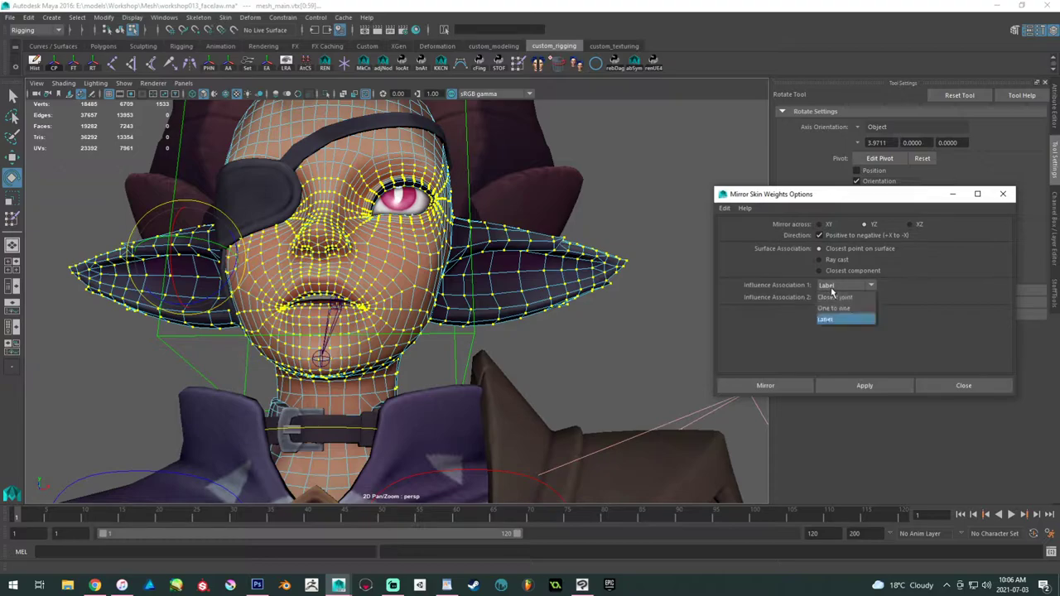
left_click(835, 286)
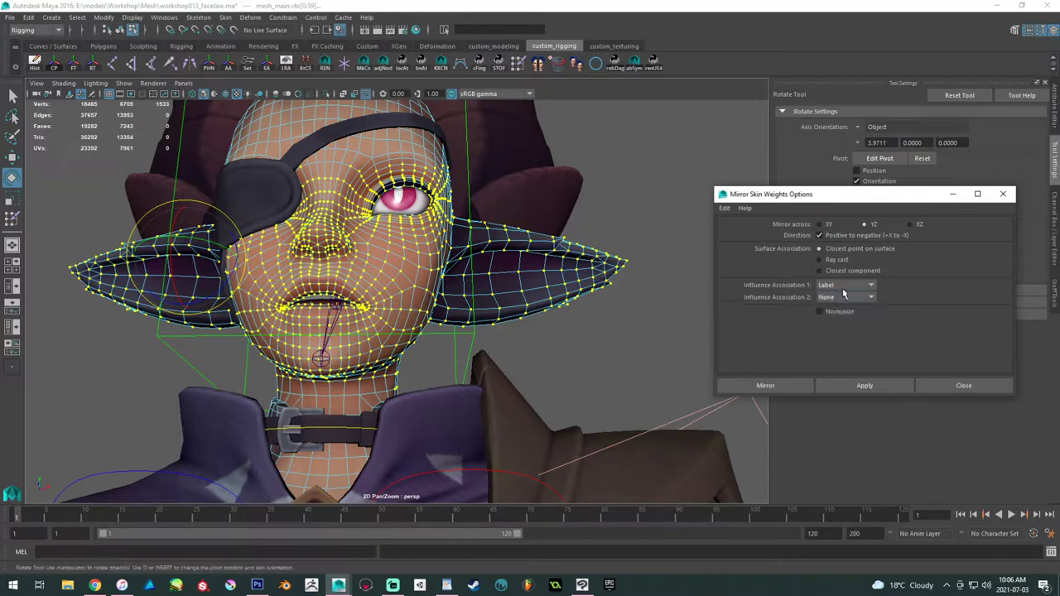
left_click(841, 298)
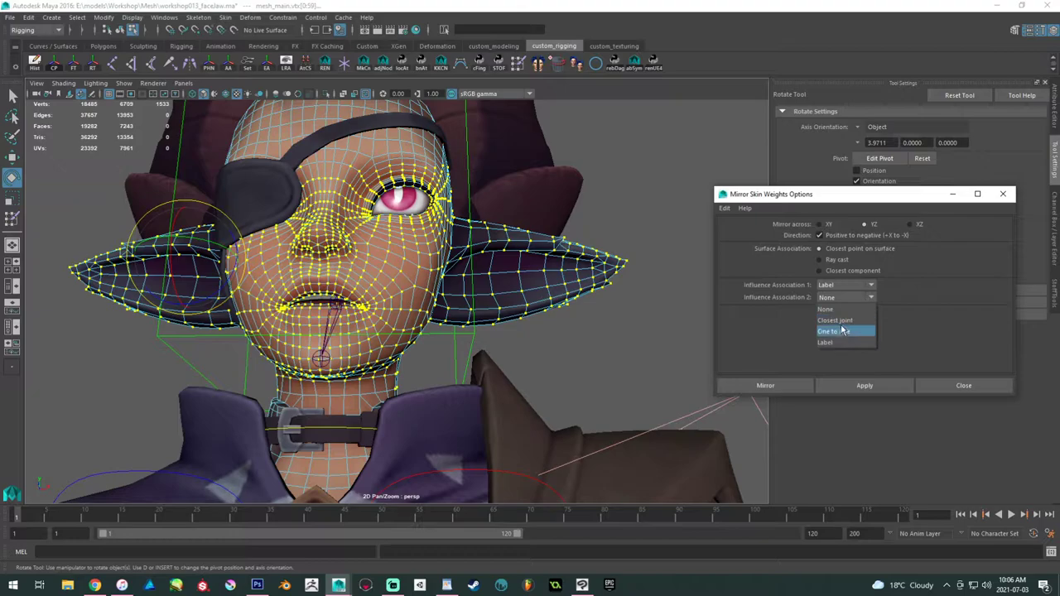
left_click(840, 324)
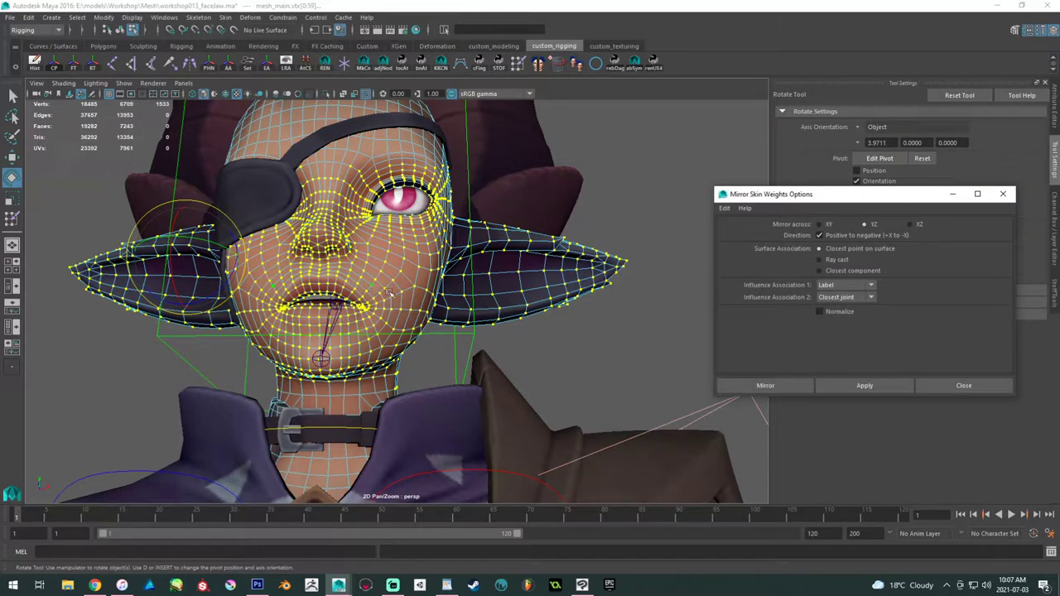
left_click(810, 387)
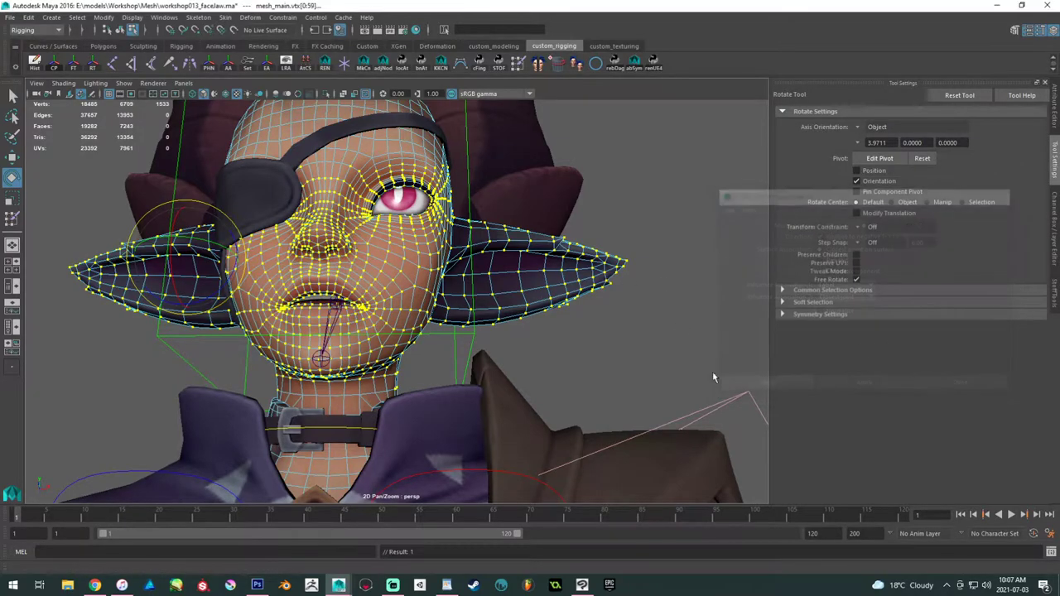
- Return to object mode, rotate the Bip001_Jaw joint to open the mouth and examine the mouth interior
right_click_drag(367, 254, 422, 237)
left_click(341, 318)
mouse_move(342, 322)
left_mouse_down("alt")
mouse_move(378, 336)
mouse_move(329, 341)
mouse_move(367, 340)
mouse_move(349, 344)
mouse_move(336, 325)
mouse_move(332, 334)
left_mouse_up("alt")
key("ctrl+z")
left_click_drag(332, 334, 272, 300, "alt")
middle_click_drag(272, 301, 397, 282, "alt")
right_click_drag(398, 281, 563, 331, "alt")
left_click_drag(563, 331, 492, 331, "alt")
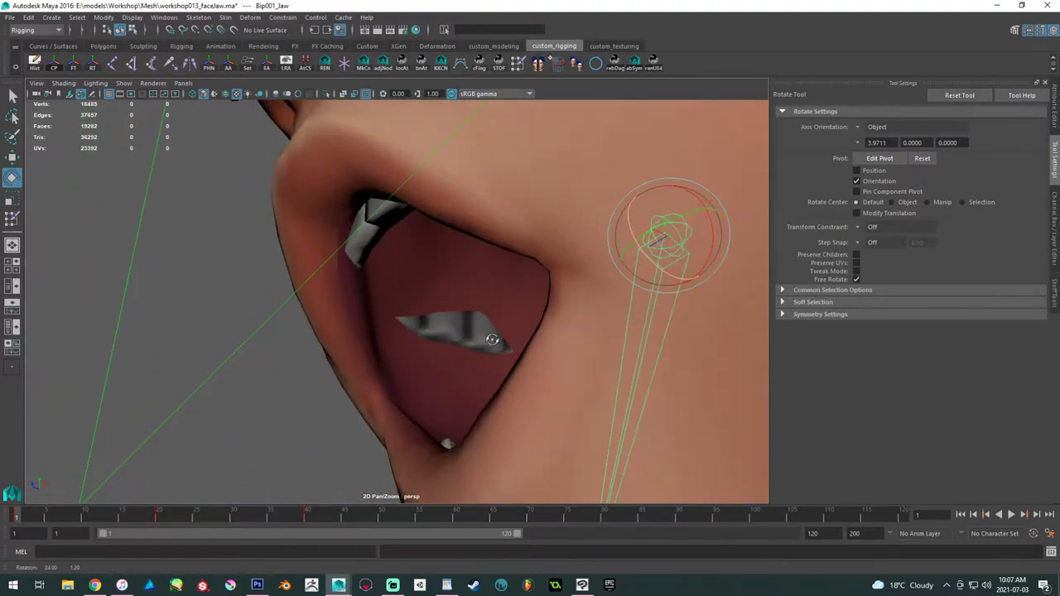
left_click_drag(394, 289, 560, 303, "alt")
- Start painting skin weights on mesh_main, collapse the clavicle branches and choose the Bip001_Head influence
left_click(542, 308)
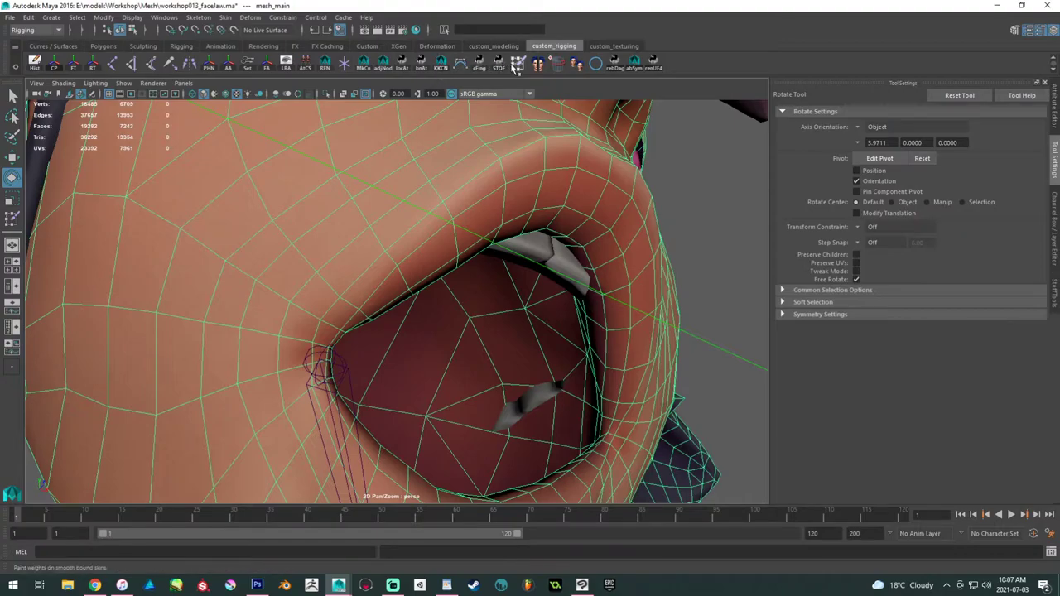
left_click(518, 64)
mouse_move(497, 371)
left_mouse_down("alt")
mouse_move(457, 348)
mouse_move(422, 353)
left_mouse_up("alt")
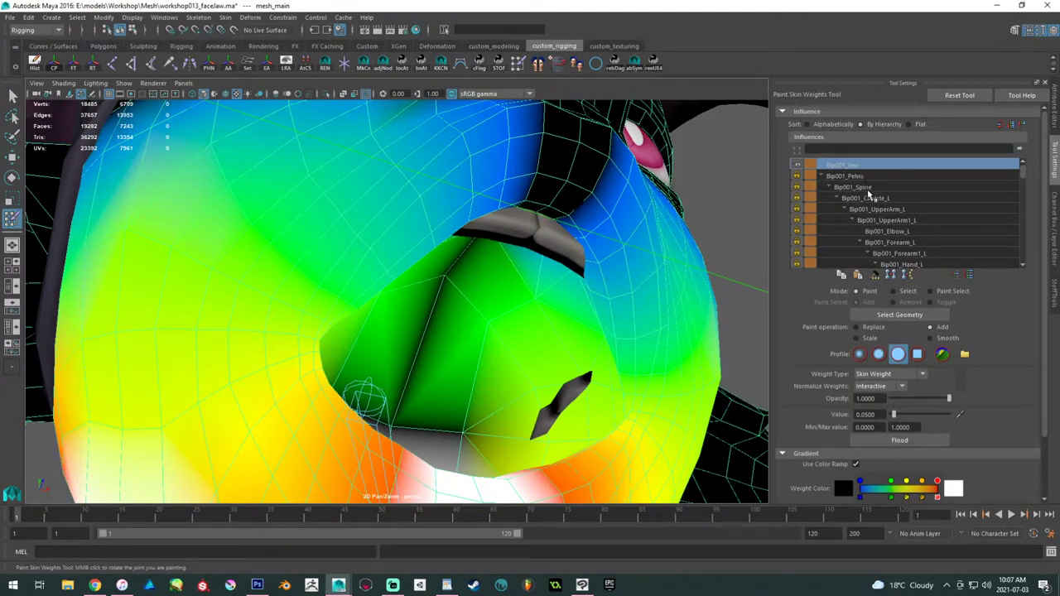
left_click(839, 199)
left_click(837, 209)
left_click(879, 231)
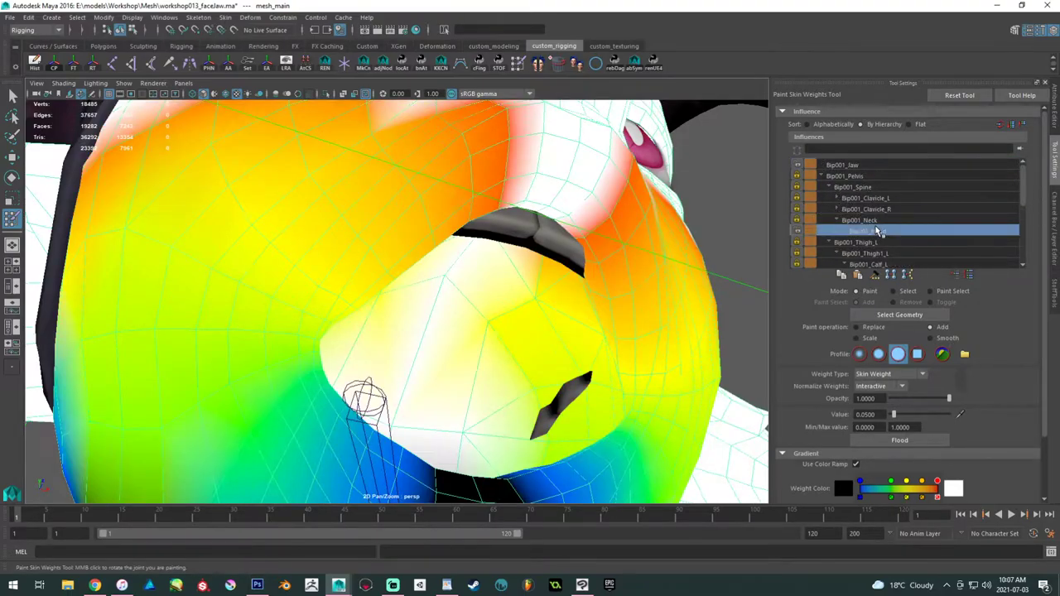
- Set the Add value to 1.0 and paint head weight on the upper inner wall of the mouth
left_click_drag(563, 352, 572, 355, "alt")
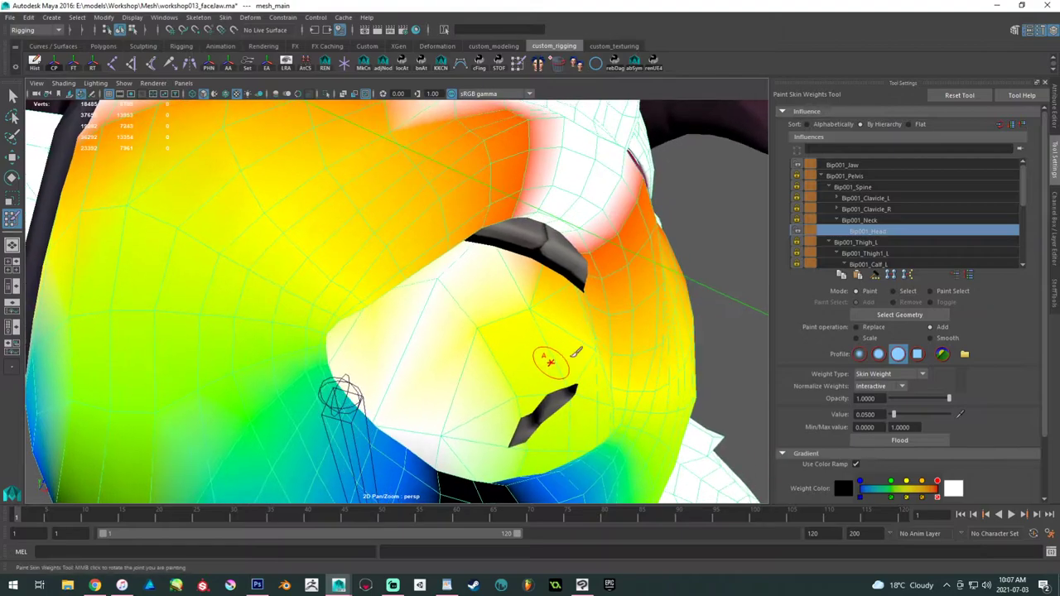
left_click_drag(893, 414, 994, 414)
left_click_drag(578, 387, 515, 398)
mouse_move(538, 333)
left_mouse_down()
mouse_move(364, 343)
mouse_move(377, 265)
mouse_move(461, 278)
mouse_move(543, 267)
mouse_move(497, 284)
mouse_move(390, 291)
mouse_move(456, 300)
mouse_move(410, 297)
mouse_move(395, 272)
mouse_move(442, 320)
mouse_move(428, 320)
mouse_move(296, 265)
mouse_move(385, 277)
left_mouse_up()
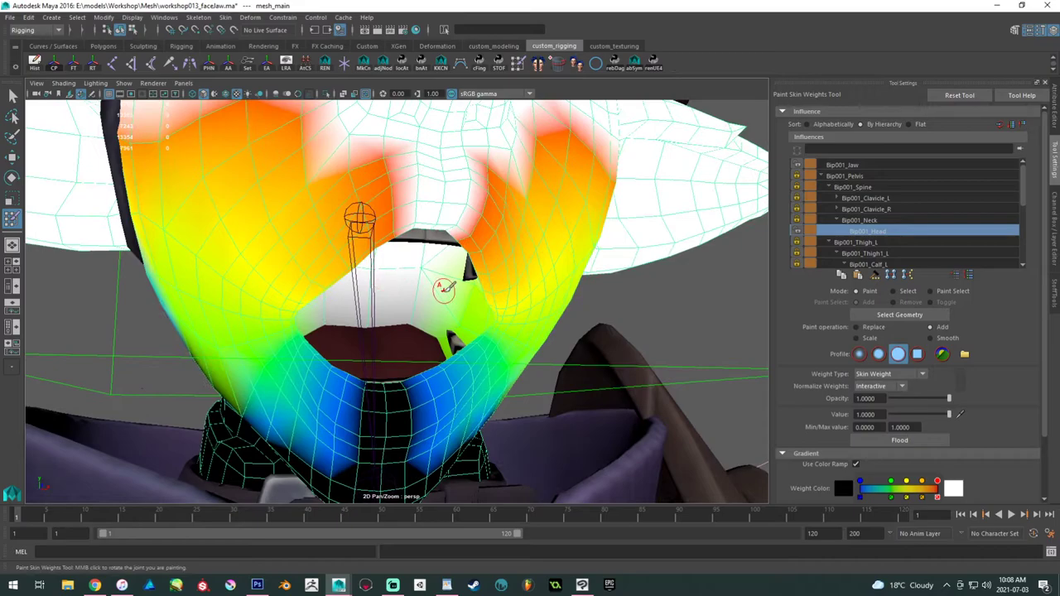
- Leave weight painting, clear the selection and briefly play the jaw animation to reset the jaw pose
key("w")
left_click(626, 308)
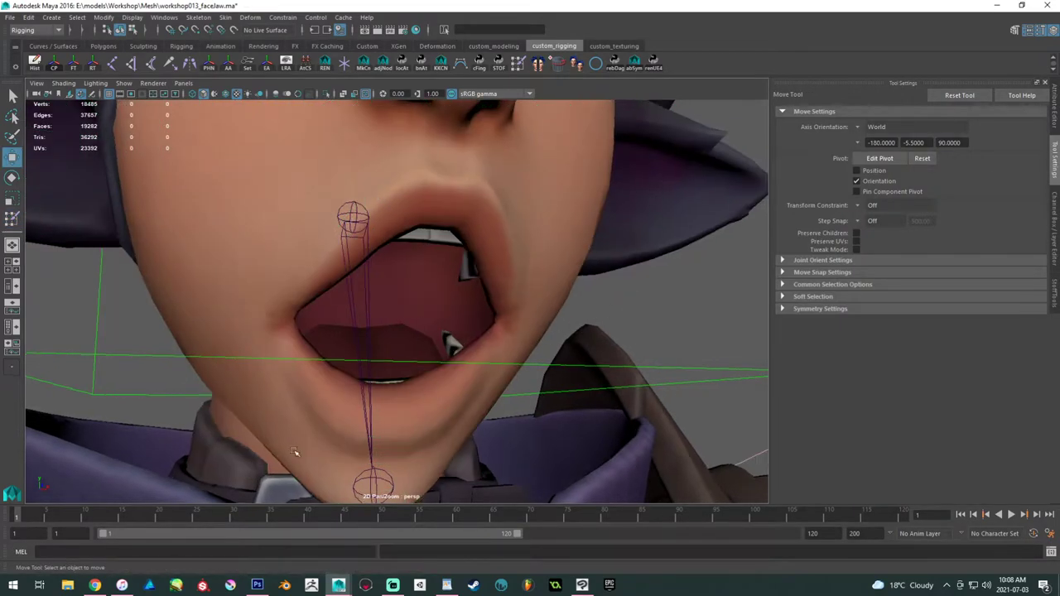
key("alt+v")
key("alt+v")
left_click_drag(356, 356, 407, 364, "alt")
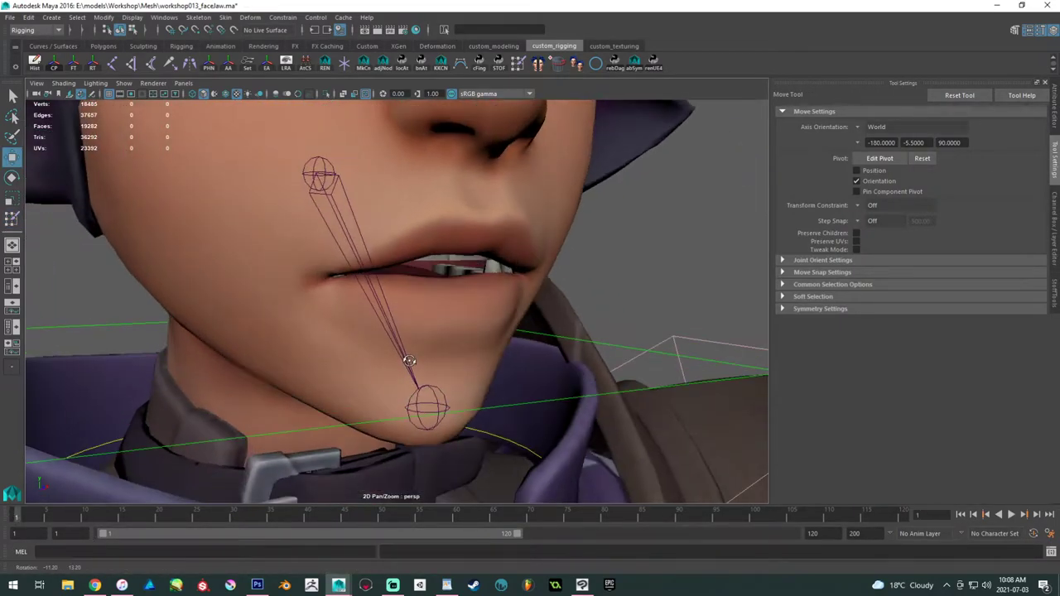
- Examine the teeth from inside the mouth and select mesh_main there
right_click_drag(406, 364, 738, 409, "alt")
middle_click_drag(515, 240, 513, 353, "alt")
right_click_drag(514, 353, 614, 306, "alt")
left_click_drag(614, 306, 738, 309, "alt")
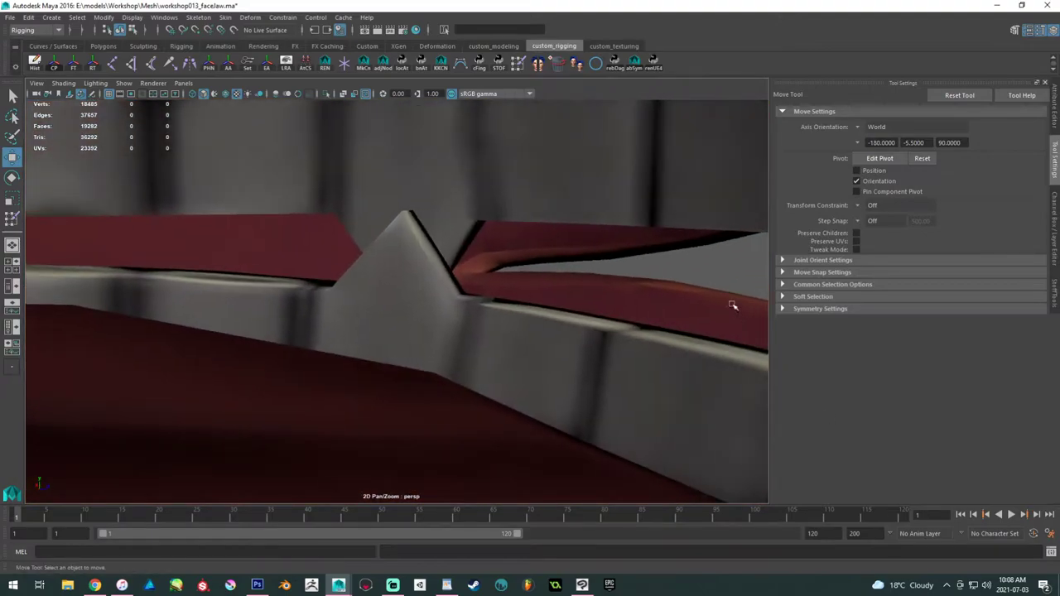
middle_click_drag(737, 310, 632, 469, "alt")
left_click_drag(452, 323, 484, 277, "alt")
left_click(441, 185)
left_click_drag(441, 185, 388, 214, "alt")
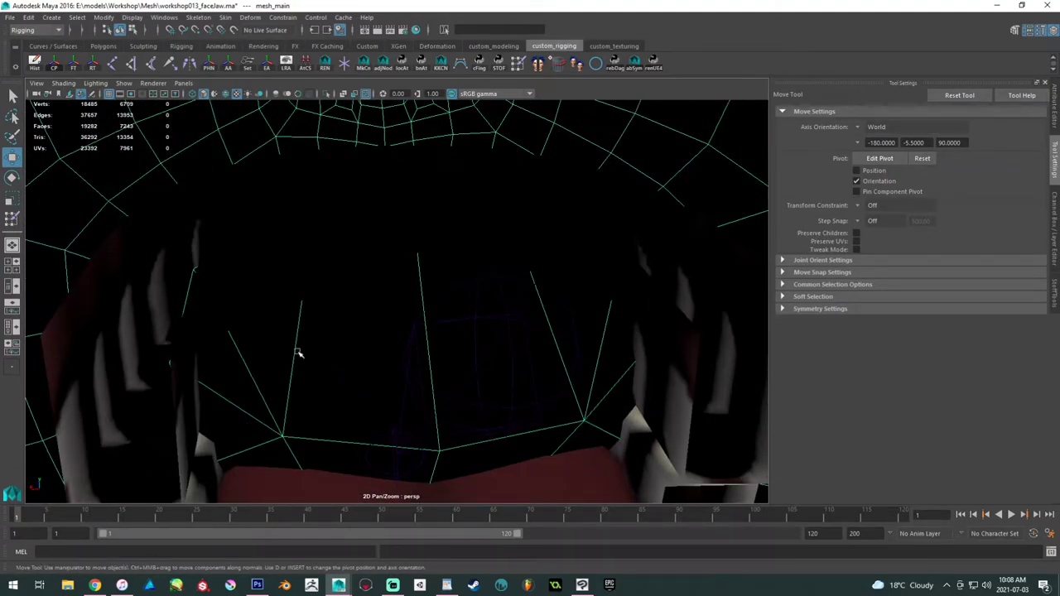
- Switch mesh_main to component selection and select a face inside the upper mouth cavity
right_click_drag(294, 351, 293, 296)
mouse_move(385, 260)
left_mouse_down("alt")
mouse_move(419, 251)
mouse_move(407, 259)
left_mouse_up("alt")
left_click_drag(323, 284, 324, 213, "alt")
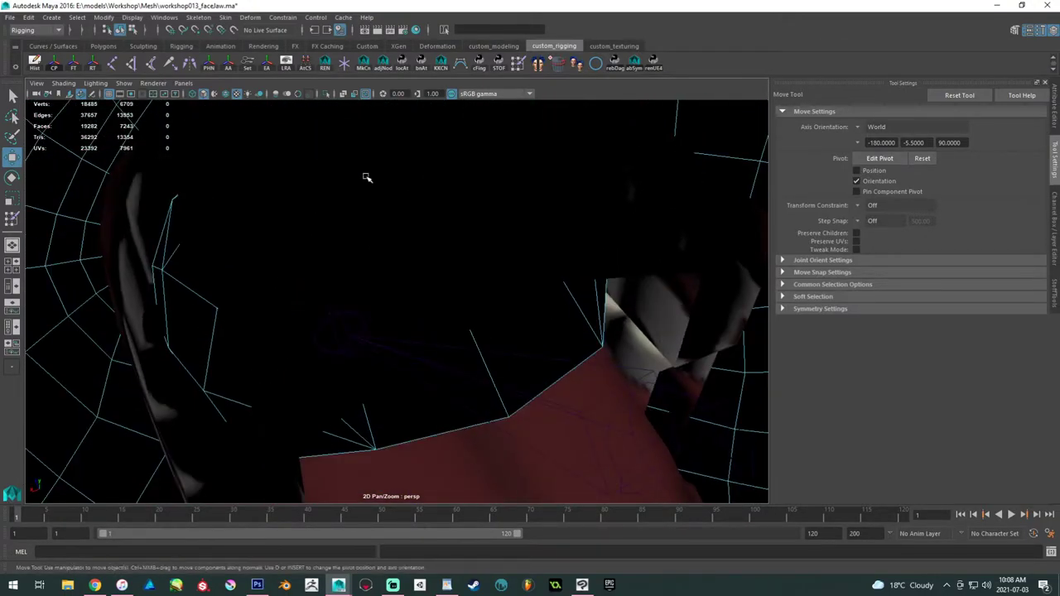
left_click(365, 173)
left_click_drag(365, 173, 331, 142, "alt")
middle_click_drag(348, 181, 351, 232, "alt")
left_click_drag(351, 232, 397, 301, "alt")
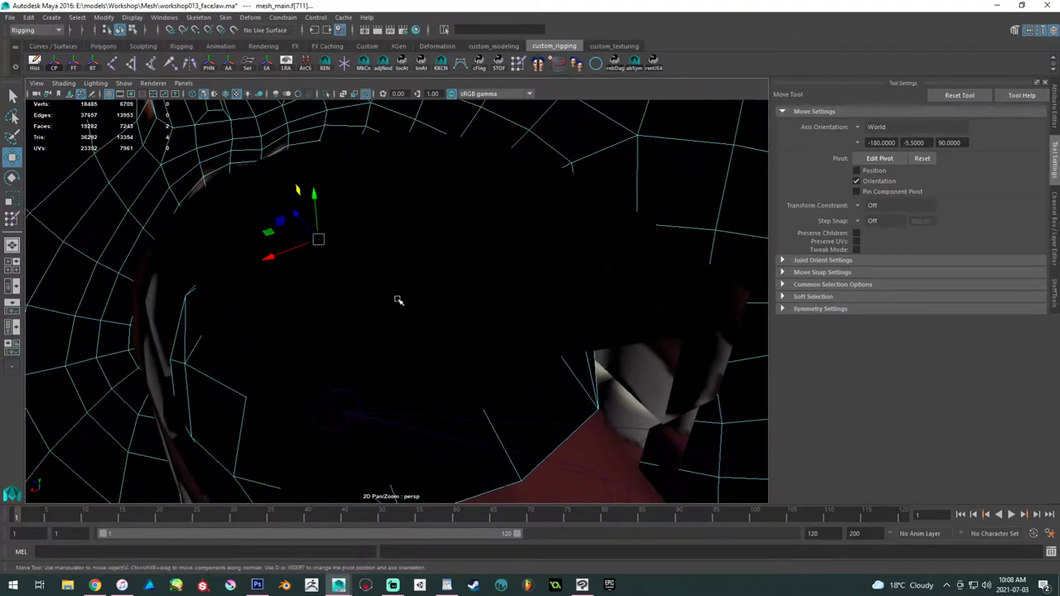
left_click_drag(345, 240, 488, 240, "alt")
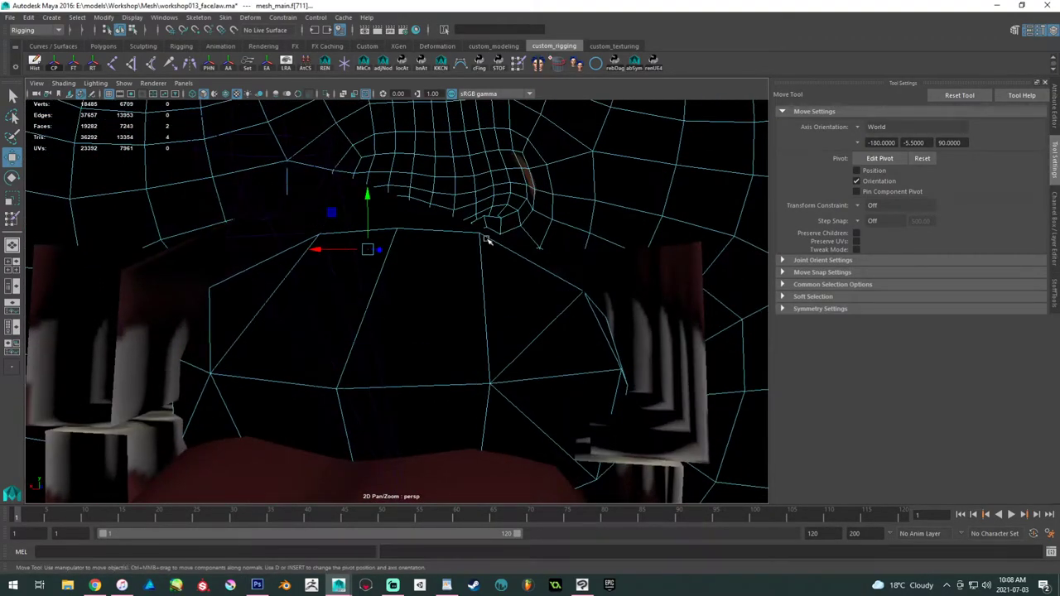
- Set the Move tool's symmetry to Object X
left_click(782, 310)
left_click(865, 322)
left_click(883, 338)
left_click_drag(457, 286, 406, 265, "alt")
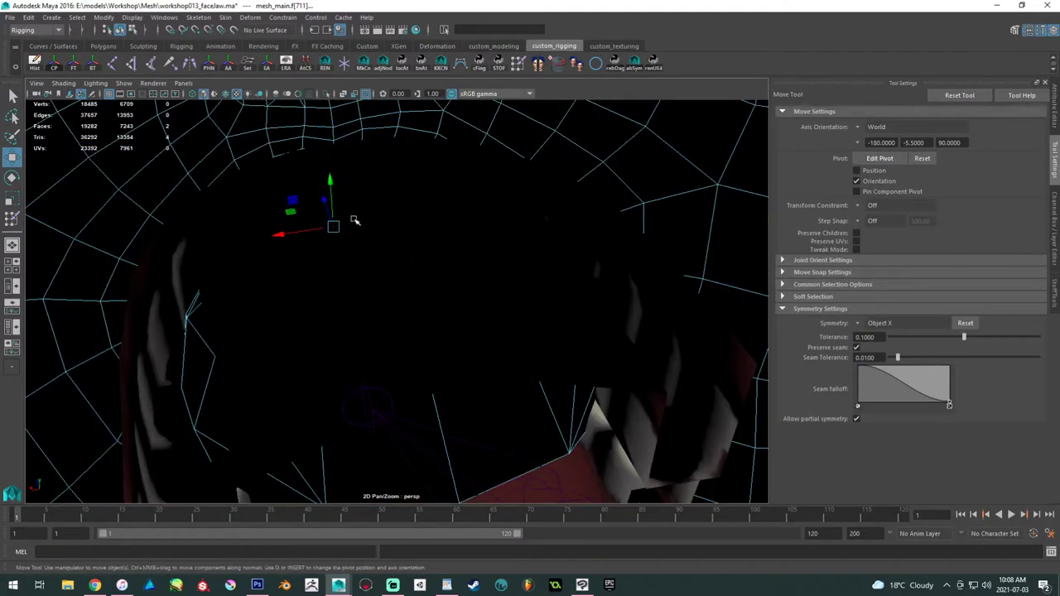
- Select edges along the roof of the mouth cavity and move them upward symmetrically
left_click_drag(393, 215, 359, 163, "alt")
left_click_drag(364, 160, 455, 204, "alt")
middle_click_drag(469, 262, 510, 314, "alt")
scroll(489, 298, "up", 5)
left_click_drag(451, 273, 492, 259, "alt")
left_click(431, 216)
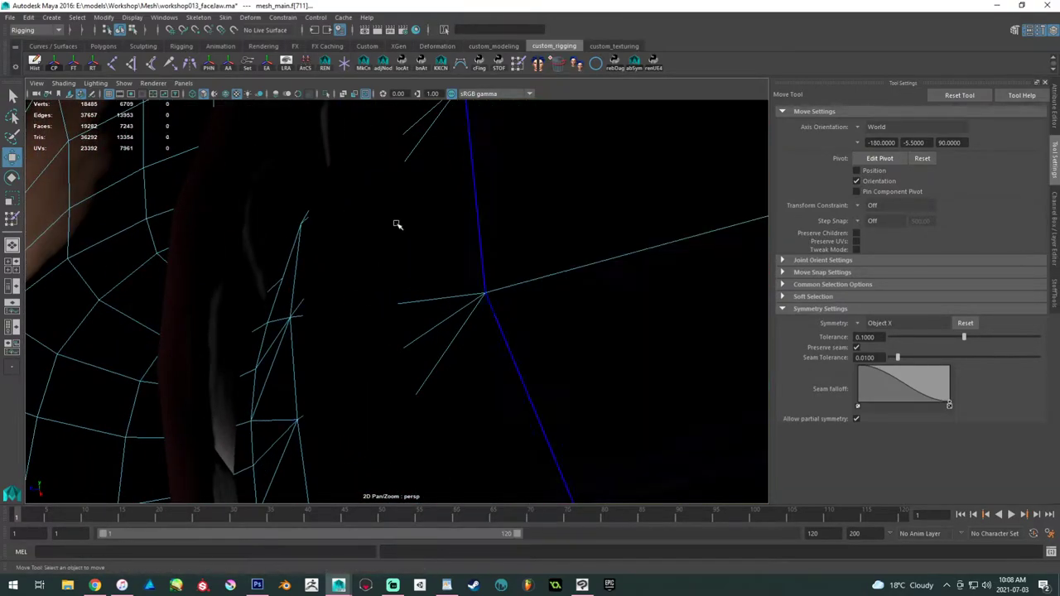
left_click_drag(323, 437, 276, 279, "alt")
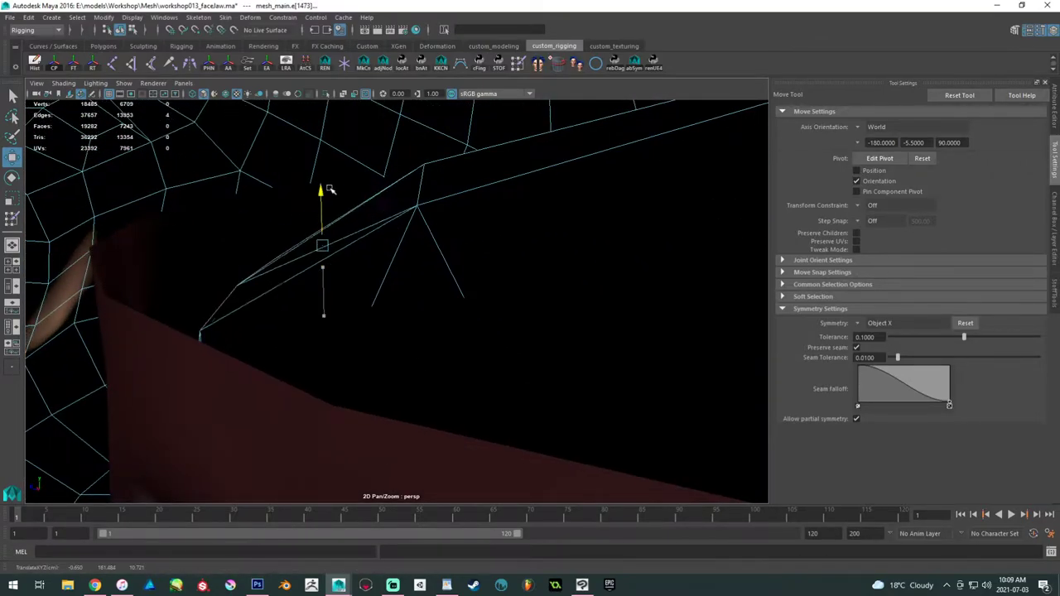
left_click_drag(400, 186, 325, 207, "alt")
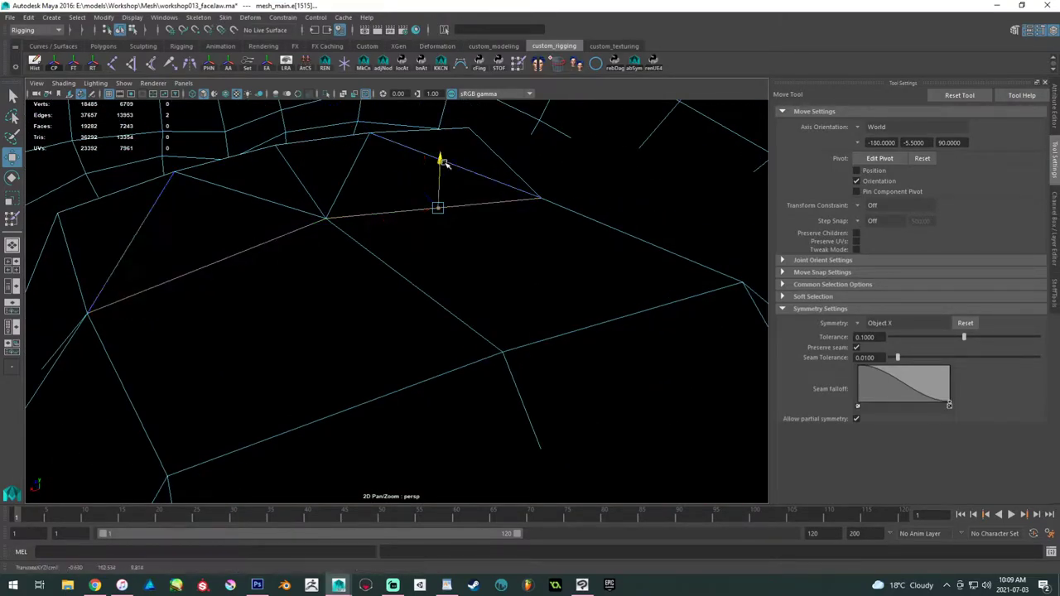
left_click_drag(444, 152, 450, 130)
left_click_drag(452, 134, 434, 269, "alt")
- Switch mesh_main to vertex selection and reposition a mirrored vertex pair at the side of the mouth cavity
right_click_drag(402, 317, 331, 250)
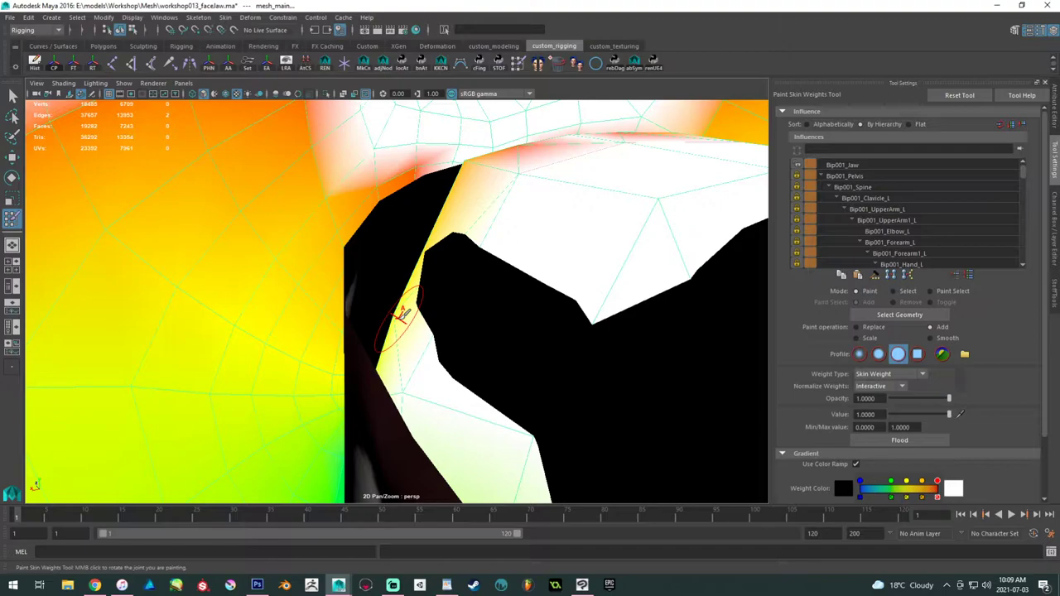
key("w")
right_click(397, 319)
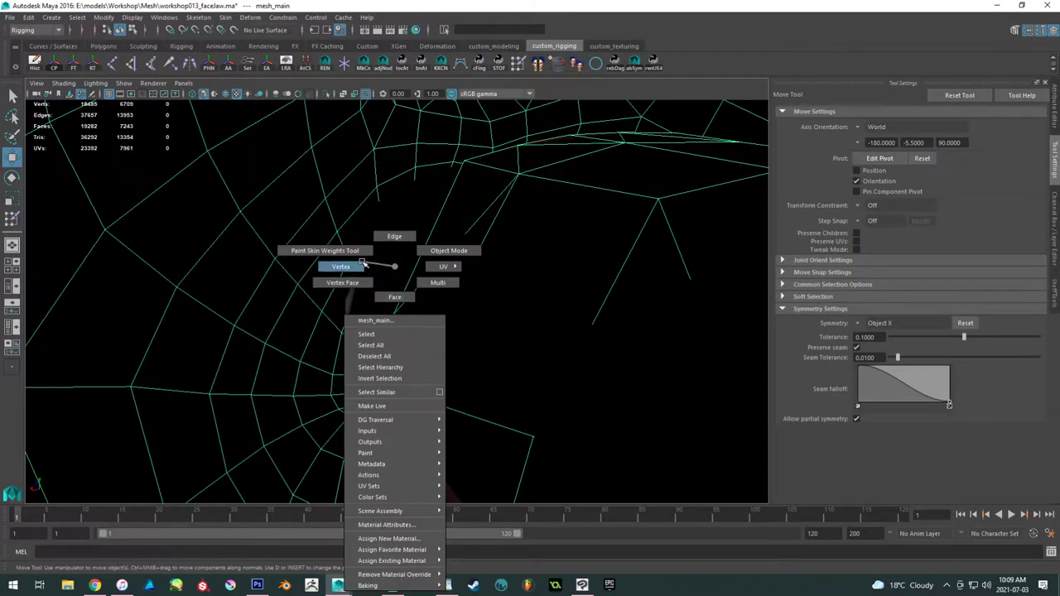
right_click_drag(362, 263, 352, 264)
left_click(405, 325)
left_click_drag(404, 326, 398, 288, "alt")
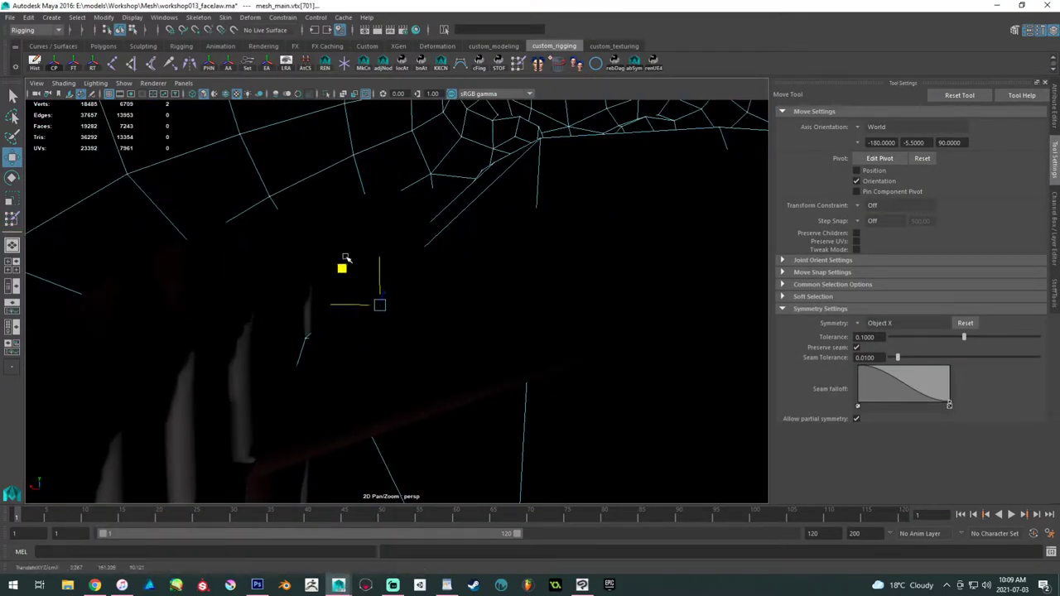
- Move further mirrored vertices at the upper side of the mouth cavity outward and upward
left_click_drag(346, 130, 393, 363, "alt")
left_click(466, 438)
left_click_drag(467, 437, 295, 288, "alt")
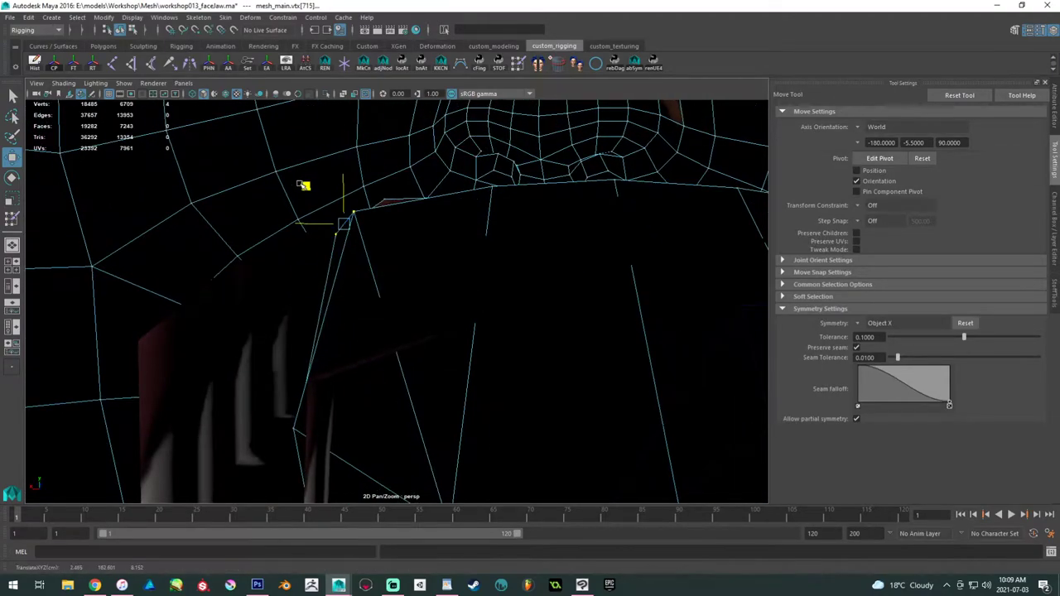
left_click_drag(298, 195, 356, 249, "alt")
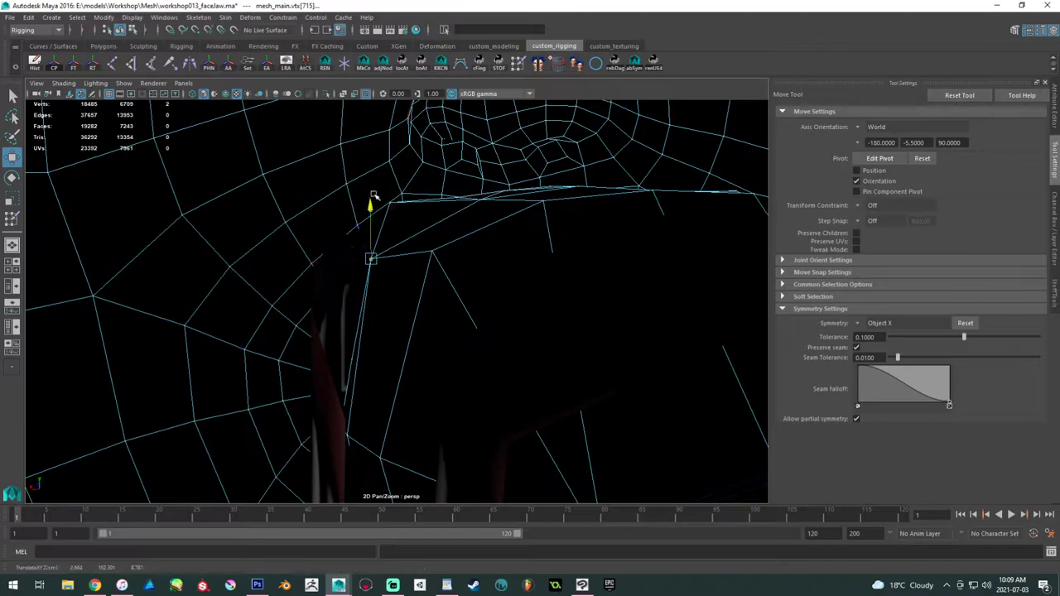
- Move the mirrored vertex pair at the back corner of the mouth cavity outward
left_click_drag(383, 170, 424, 197, "alt")
left_click_drag(365, 354, 348, 381, "alt")
right_click_drag(365, 397, 381, 408, "alt")
left_click_drag(474, 309, 381, 322, "alt")
scroll(387, 286, "up", 2)
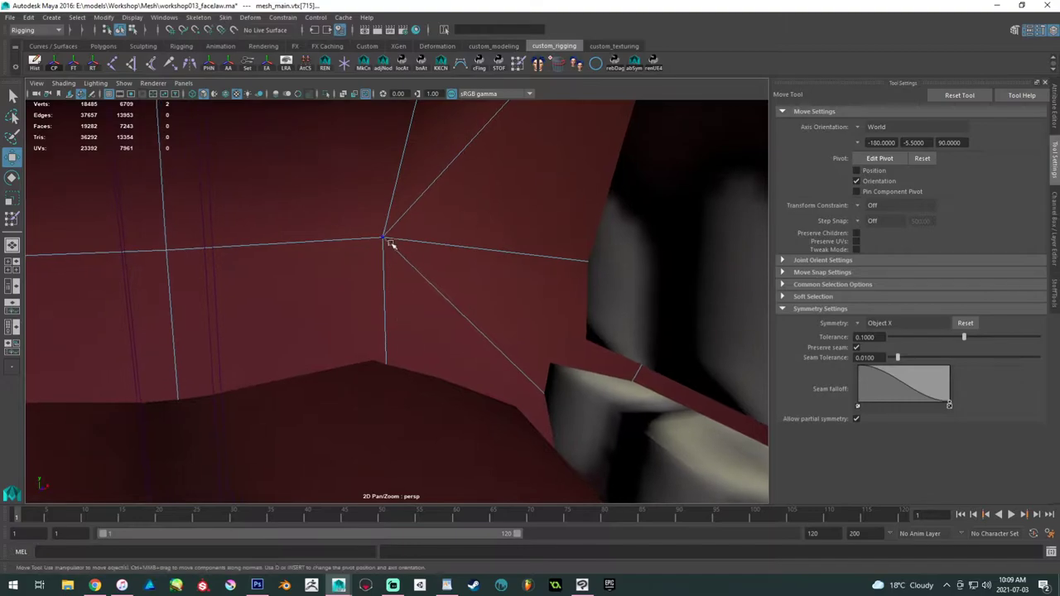
left_click_drag(432, 236, 551, 221)
- Move two more mirrored vertex pairs beside the upper teeth outward so the cavity wall clears the teeth
left_click_drag(497, 278, 468, 285, "alt")
middle_click_drag(468, 286, 454, 269, "alt")
left_click_drag(455, 270, 336, 262, "alt")
left_click_drag(211, 189, 285, 296, "alt")
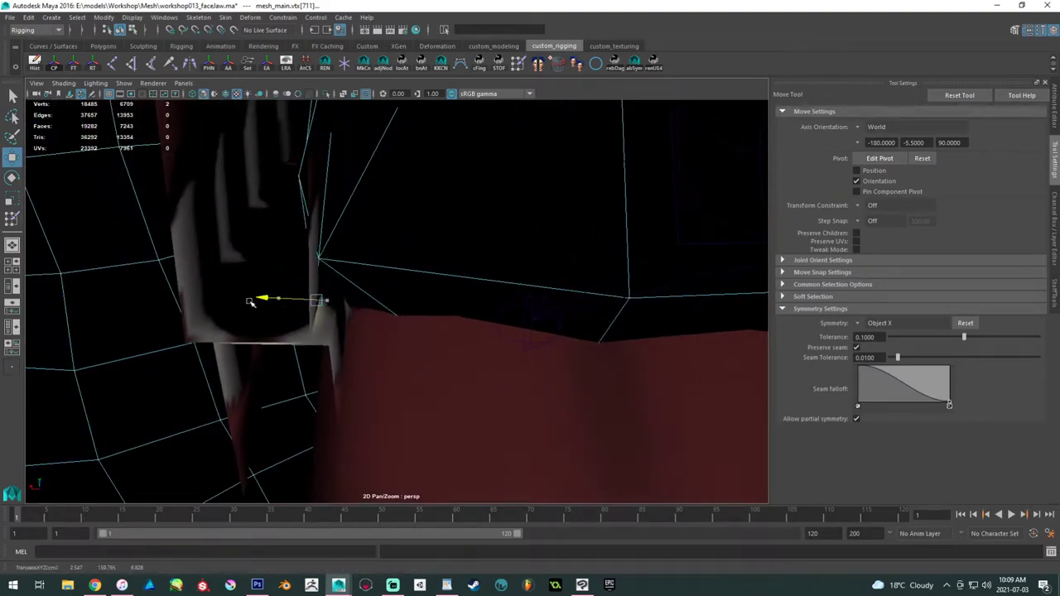
left_click_drag(222, 305, 322, 257, "alt")
left_click_drag(345, 223, 291, 282, "alt")
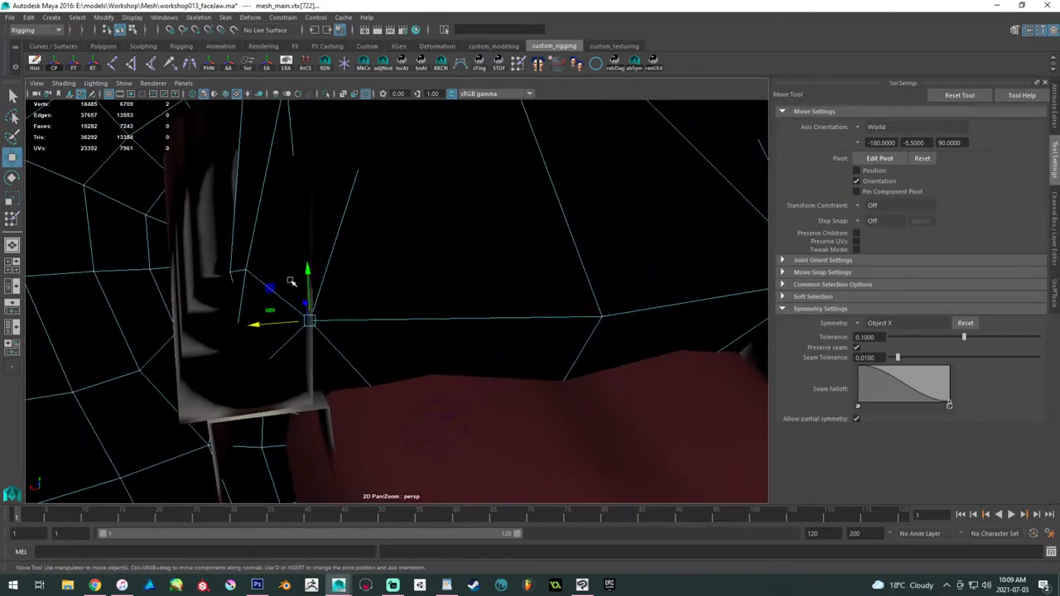
left_click_drag(192, 254, 194, 256)
- Switch mesh_main to face selection and reposition the mirrored faces along the back wall of the mouth cavity
left_click_drag(331, 319, 434, 332, "alt")
right_click_drag(380, 266, 365, 323)
left_click(303, 348)
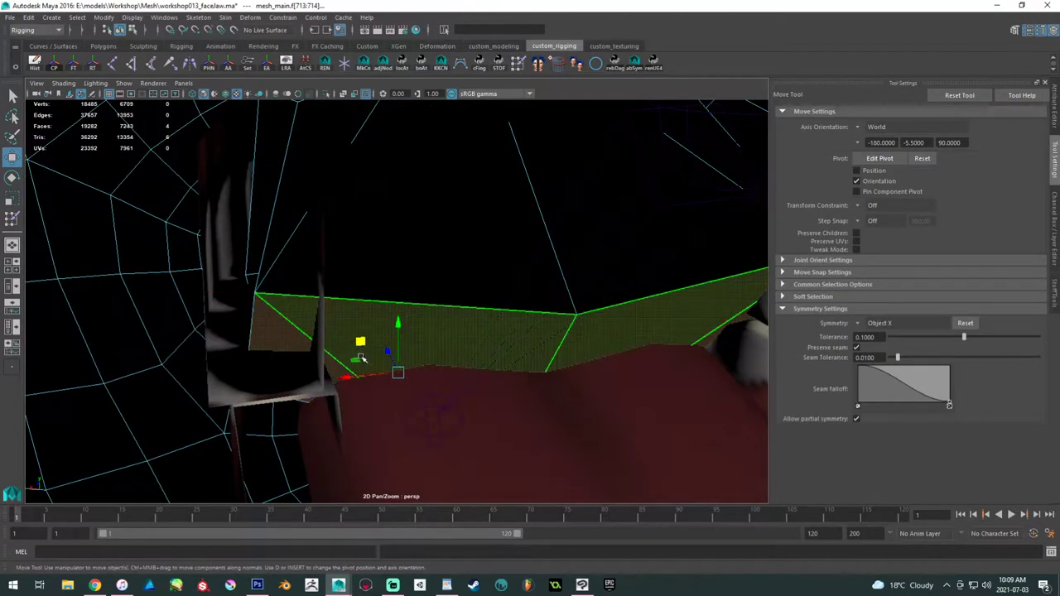
left_click_drag(388, 352, 456, 490)
- Switch to edge selection and move the mirrored edges low at the back of the mouth cavity downward
left_click_drag(455, 480, 338, 361, "alt")
middle_click_drag(338, 361, 335, 310, "alt")
left_click_drag(334, 309, 355, 356, "alt")
right_click_drag(355, 357, 593, 376, "alt")
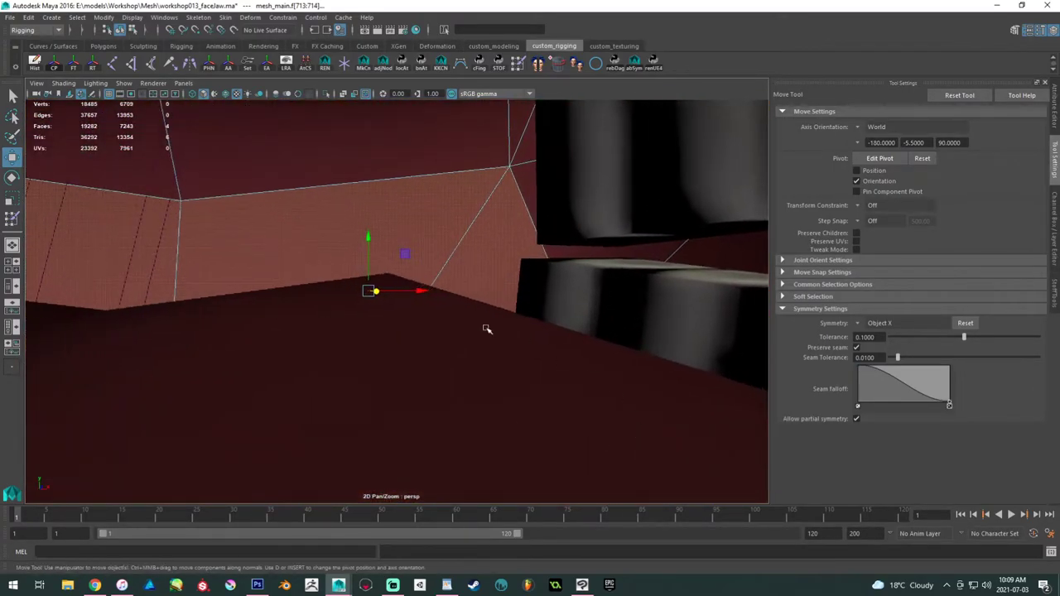
right_click_drag(487, 329, 569, 408, "alt")
left_click_drag(568, 407, 534, 247, "alt")
right_click_drag(320, 265, 321, 234)
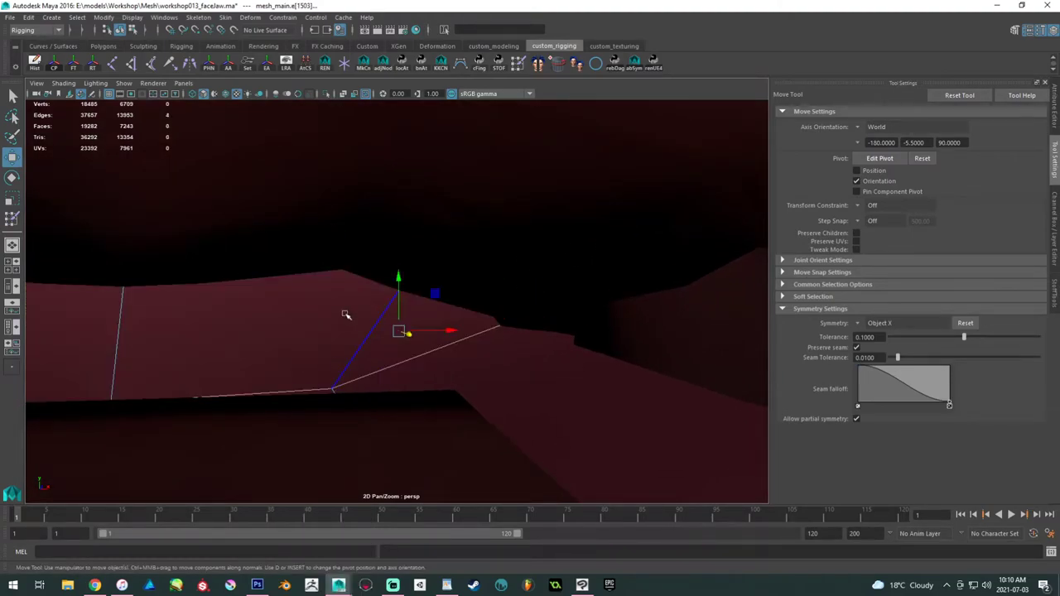
left_click_drag(399, 281, 408, 427)
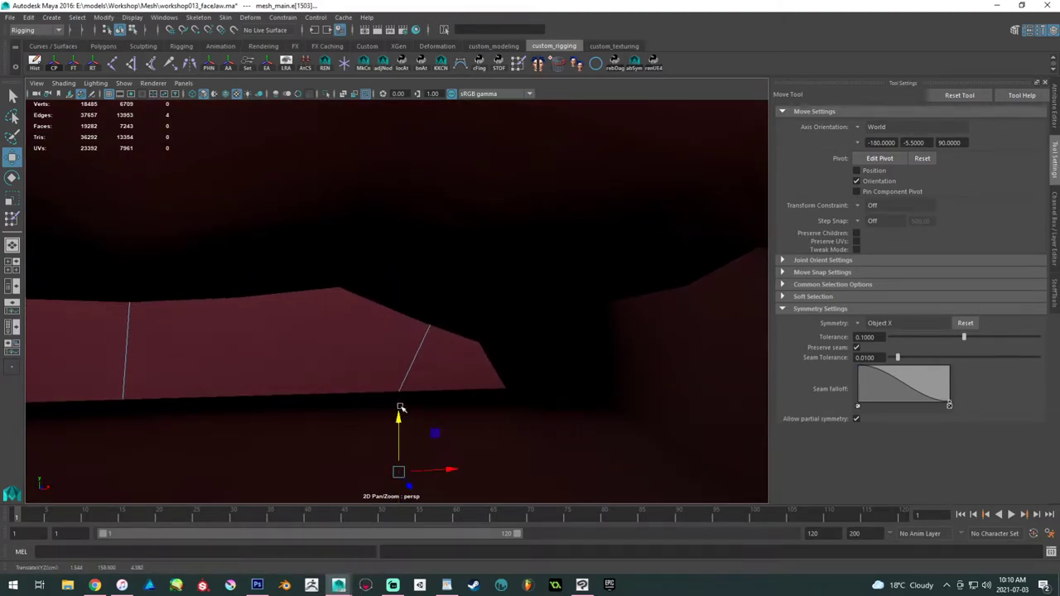
- Reposition the mirrored edges along the upper side of the mouth cavity so the wall sits outside the teeth
scroll(441, 384, "down", 3)
left_click_drag(442, 383, 390, 229, "alt")
scroll(390, 229, "down", 3)
scroll(388, 225, "up", 3)
left_click_drag(567, 337, 255, 235, "alt")
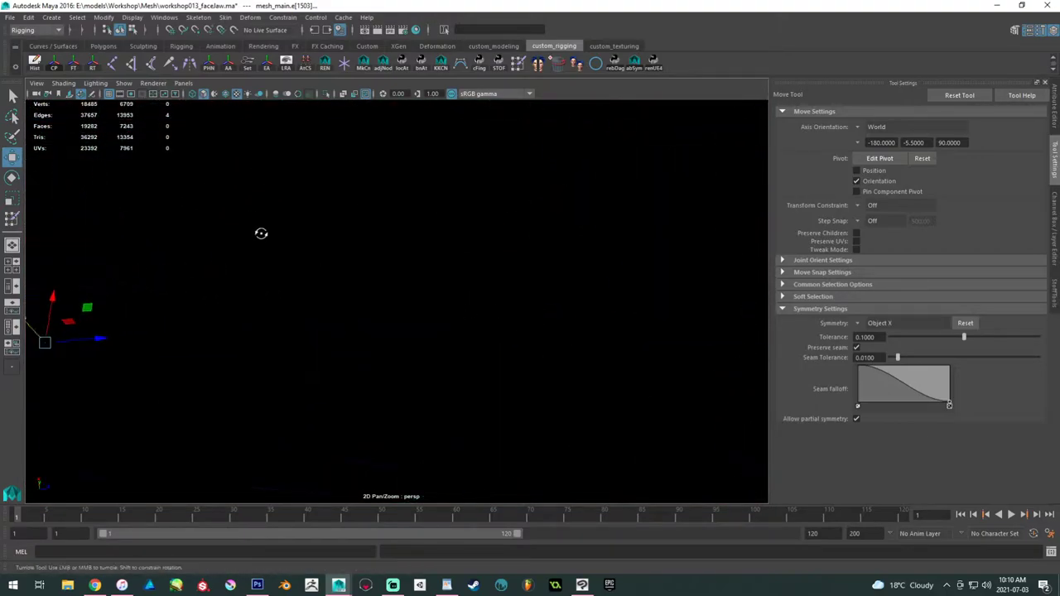
scroll(296, 279, "down", 3)
left_click_drag(295, 279, 381, 332, "alt")
middle_click_drag(381, 331, 428, 362, "alt")
left_click_drag(360, 238, 504, 407, "alt")
scroll(401, 260, "up", 4)
scroll(381, 273, "up", 4)
middle_click_drag(504, 407, 550, 478, "alt")
middle_click_drag(464, 309, 505, 357, "alt")
left_click_drag(476, 286, 374, 348, "alt")
middle_click_drag(374, 348, 304, 406, "alt")
left_click_drag(304, 407, 550, 355, "alt")
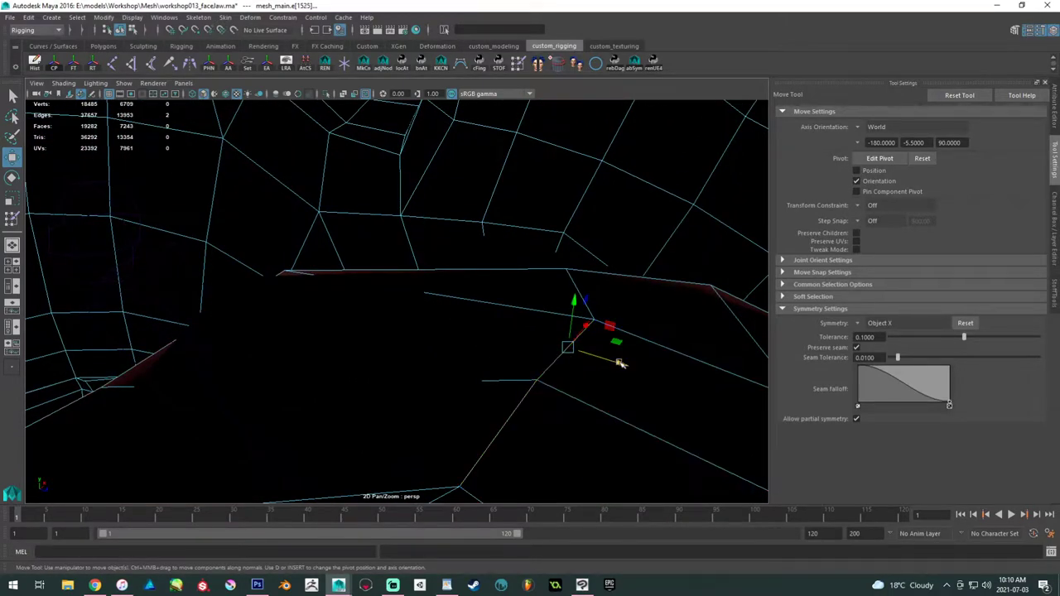
left_click_drag(495, 335, 515, 265)
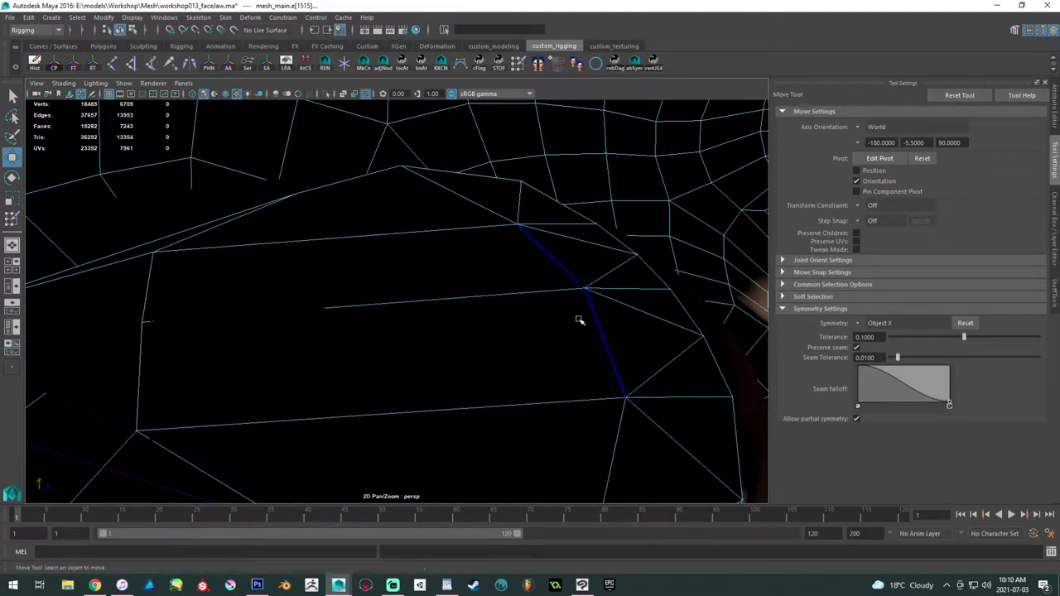
left_click_drag(581, 321, 538, 305, "alt")
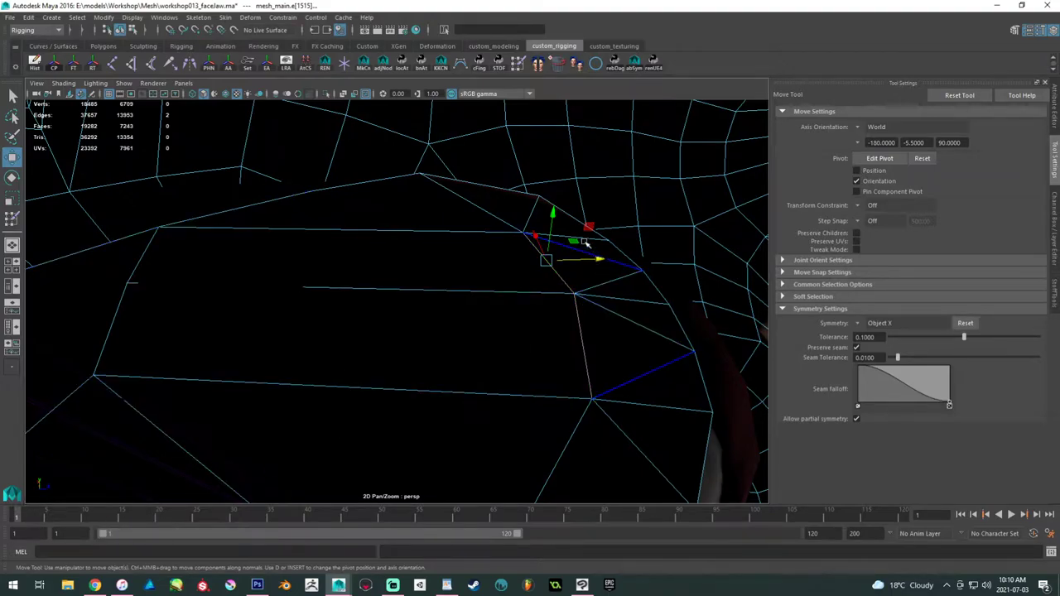
left_click_drag(587, 226, 525, 155)
- Switch to vertex selection and reposition several mirrored vertex pairs along the side wall of the mouth cavity
left_click_drag(398, 197, 339, 203, "alt")
middle_click_drag(340, 203, 382, 286, "alt")
mouse_move(365, 228)
right_mouse_down()
mouse_move(254, 216)
mouse_move(312, 228)
right_mouse_up()
left_click(348, 227)
left_click_drag(392, 277, 402, 320, "alt")
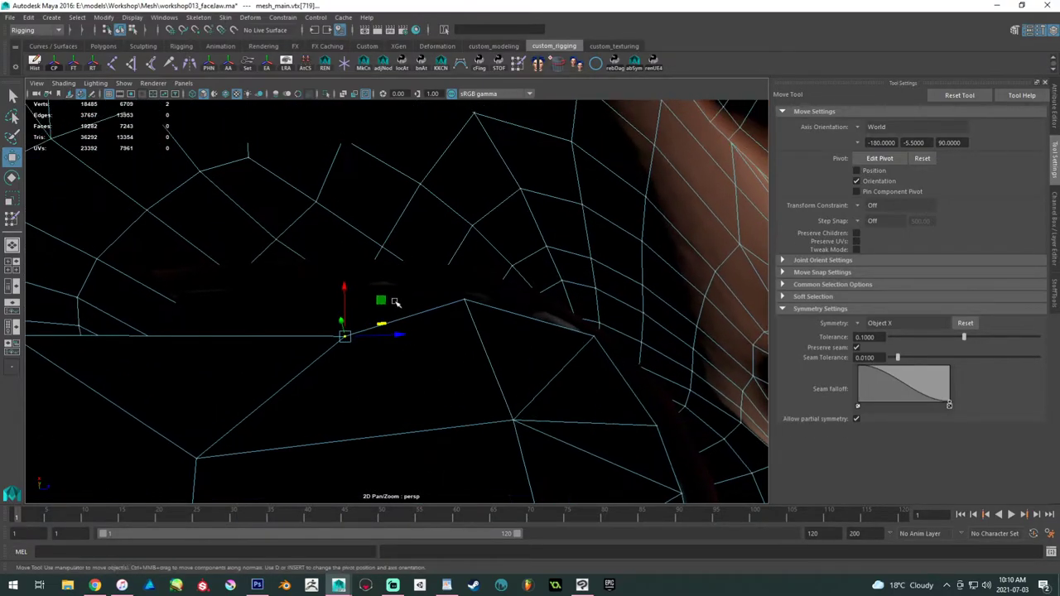
left_click_drag(314, 298, 503, 336, "alt")
left_click(479, 317)
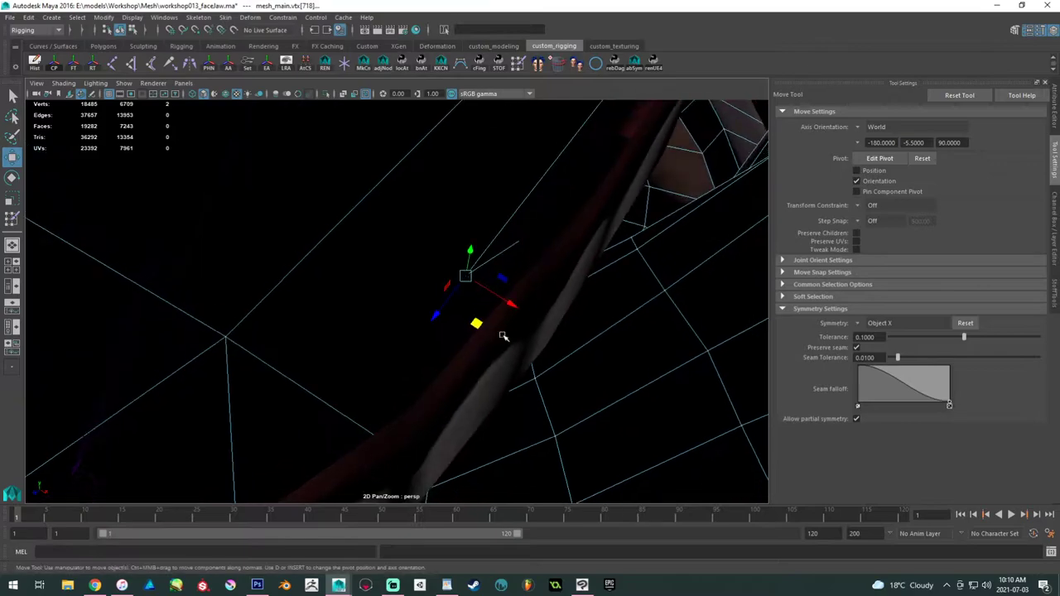
left_click_drag(653, 354, 553, 313, "alt")
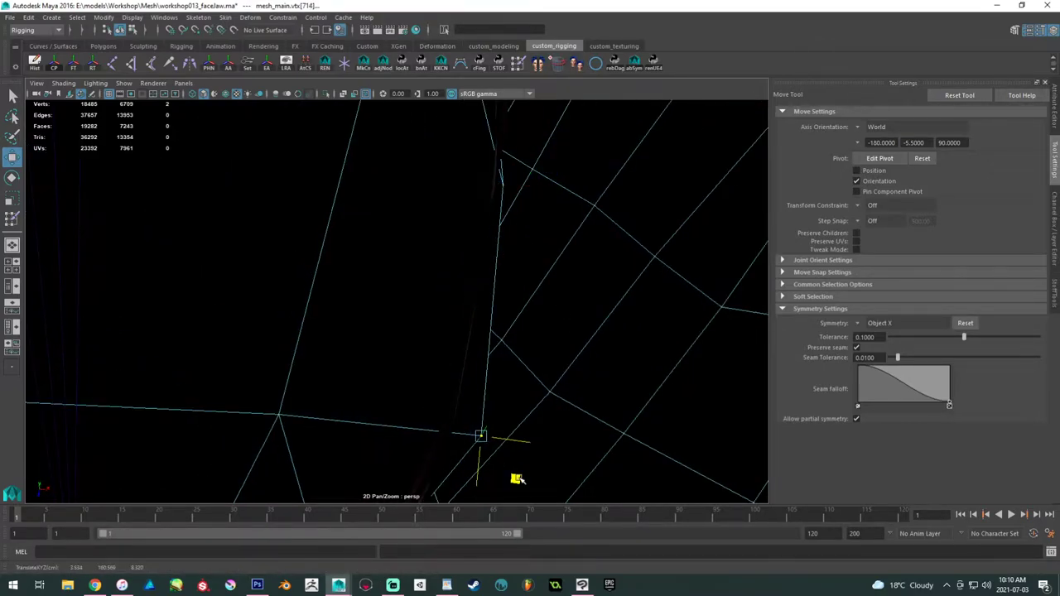
- Leave component selection and check the mouth from several angles while scrubbing the jaw animation
left_click_drag(467, 304, 485, 331, "alt")
middle_click_drag(485, 331, 401, 254, "alt")
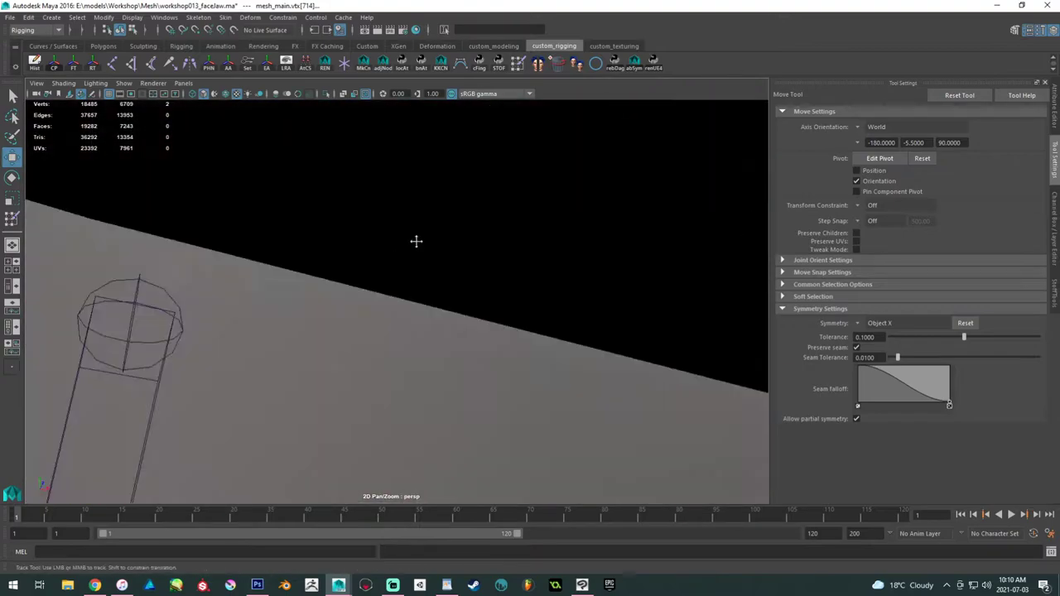
left_click_drag(380, 344, 415, 399, "alt")
left_click_drag(516, 171, 466, 298, "alt")
right_click_drag(540, 213, 541, 213)
scroll(541, 213, "down", 15)
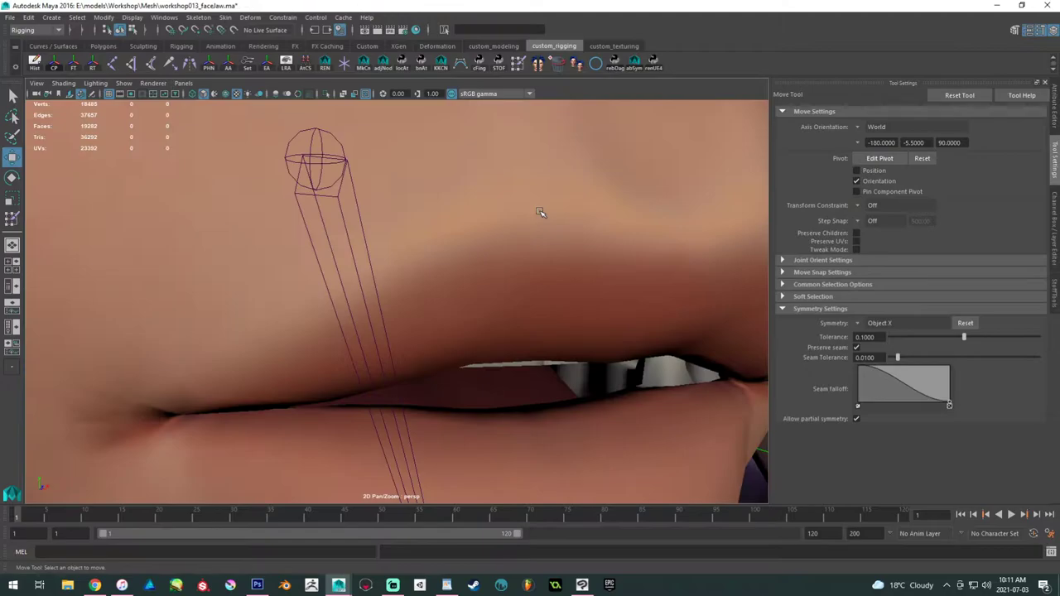
left_click_drag(542, 229, 494, 241, "alt")
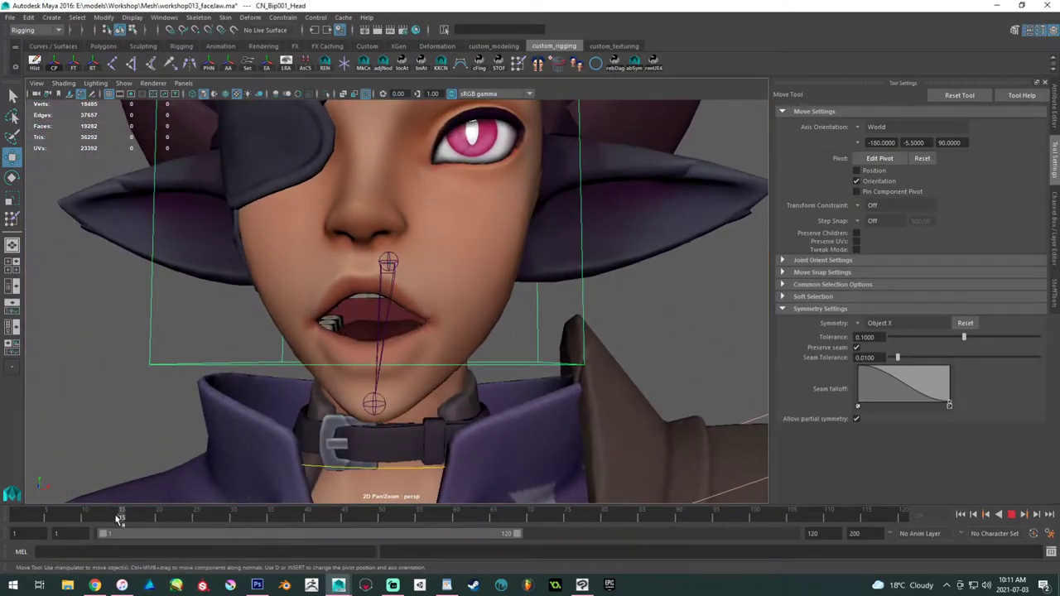
left_click_drag(311, 374, 284, 333, "alt")
left_click_drag(364, 313, 239, 282, "alt")
right_click_drag(239, 282, 234, 285, "alt")
left_click_drag(234, 285, 269, 296, "alt")
right_click_drag(268, 296, 335, 325, "alt")
key("ctrl+z")
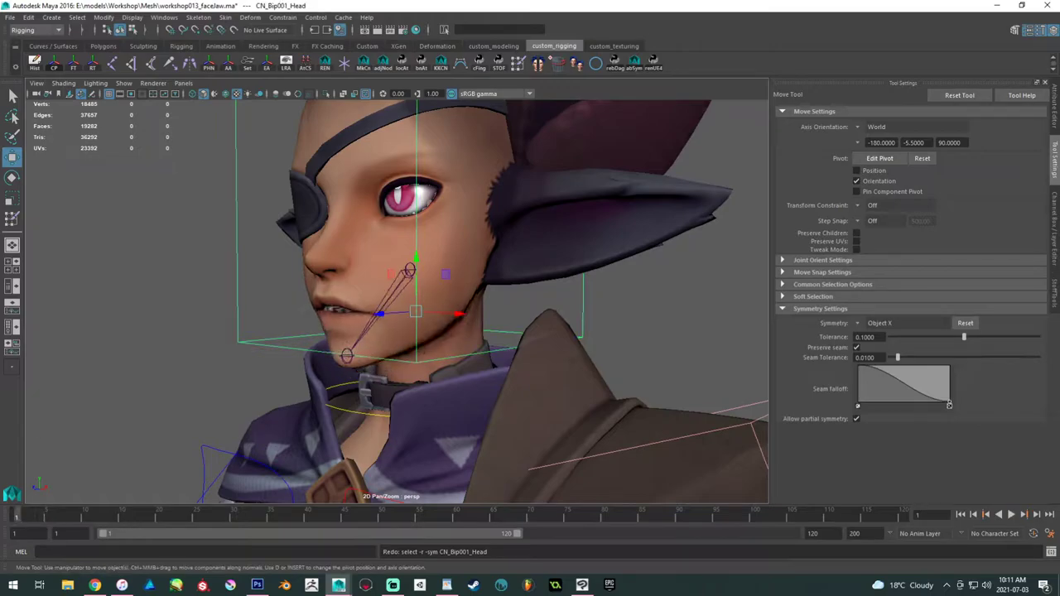
- Move the centre vertex at the back of the mouth cavity upward and return mesh_main to object mode
left_click_drag(339, 327, 450, 372, "alt")
right_click_drag(450, 372, 645, 397, "alt")
right_click_drag(435, 317, 783, 457, "alt")
right_click_drag(381, 232, 449, 245, "alt")
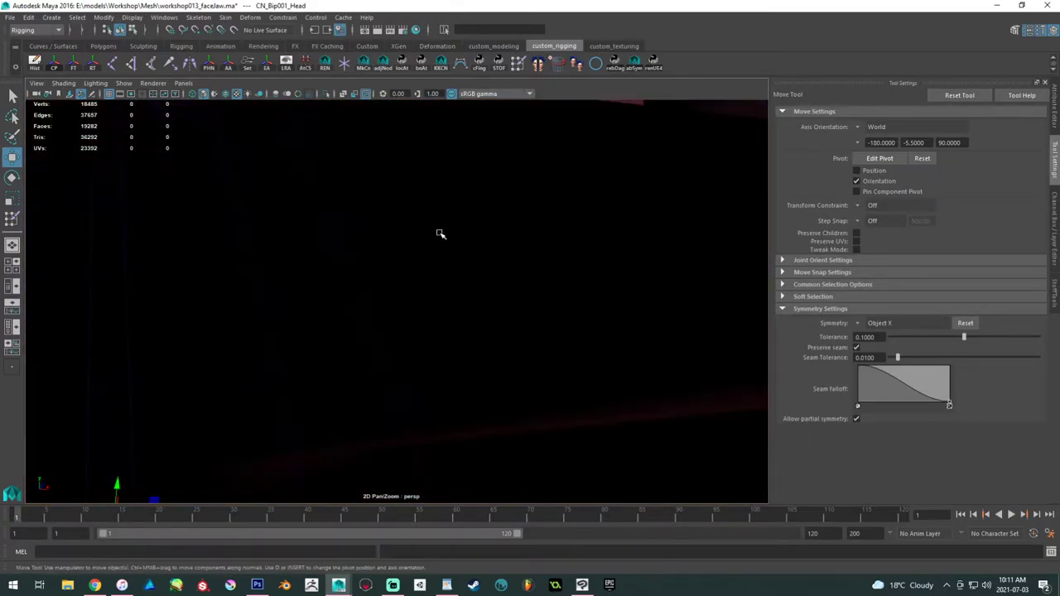
middle_click_drag(448, 245, 421, 395, "alt")
middle_click_drag(419, 254, 453, 333, "alt")
right_click_drag(454, 333, 433, 331, "alt")
left_click_drag(433, 331, 500, 306, "alt")
right_click(624, 261)
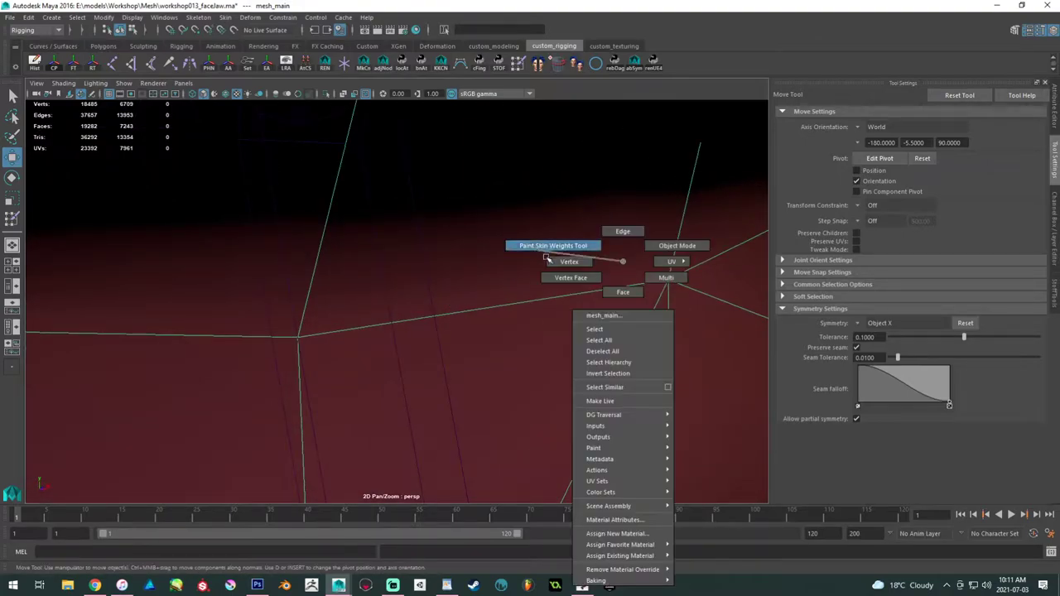
right_click_drag(544, 255, 518, 287)
left_click_drag(301, 278, 308, 143)
right_click_drag(568, 255, 622, 225)
left_click(624, 220)
- Scrub the timeline through the jaw opening to check how the mouth deforms
scroll(624, 221, "down", 6)
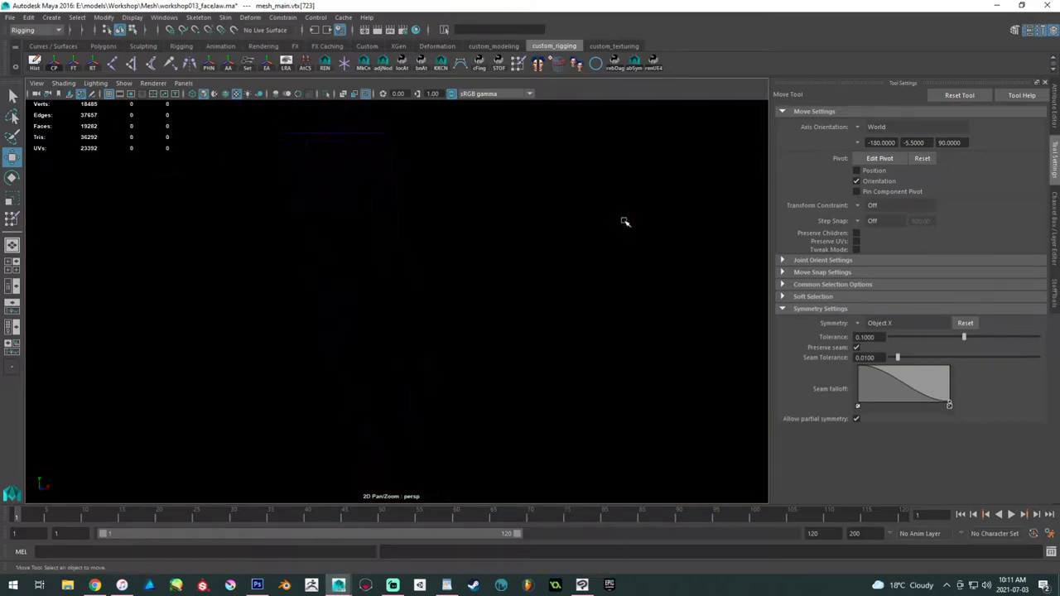
left_click_drag(617, 224, 487, 218, "alt")
middle_click_drag(247, 331, 268, 275, "alt")
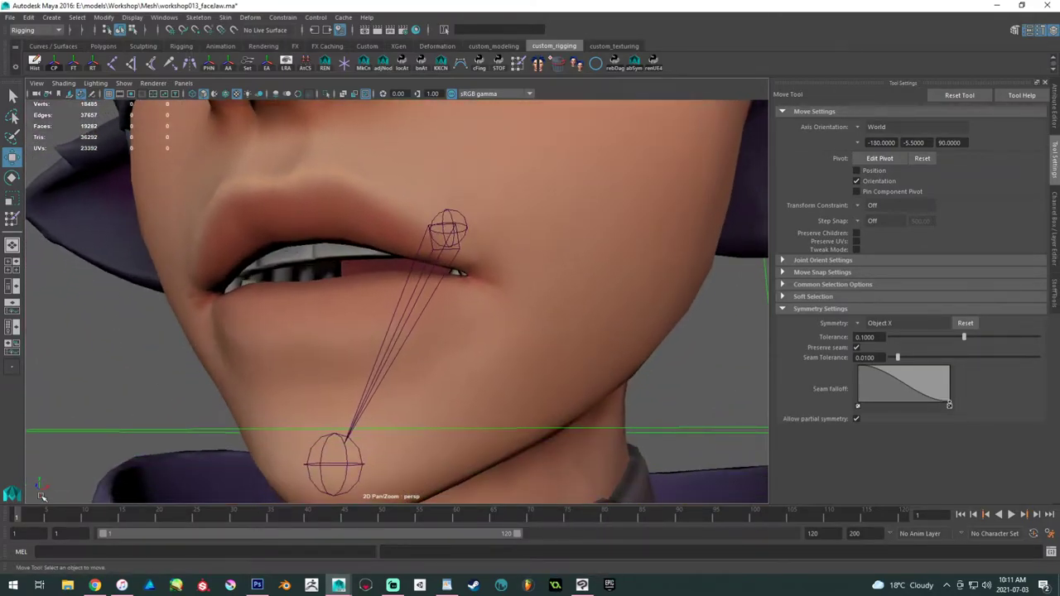
left_click_drag(31, 518, 227, 515)
left_click_drag(310, 364, 454, 215, "alt")
left_click_drag(48, 515, 18, 515)
- Return mesh_teethUpper to object mode and switch mesh_main to vertex selection around the roof of the mouth cavity
left_click_drag(331, 286, 342, 338, "alt")
right_click_drag(343, 339, 516, 436, "alt")
left_click_drag(516, 435, 505, 390, "alt")
middle_click_drag(505, 390, 463, 502, "alt")
left_click_drag(490, 351, 152, 342, "alt")
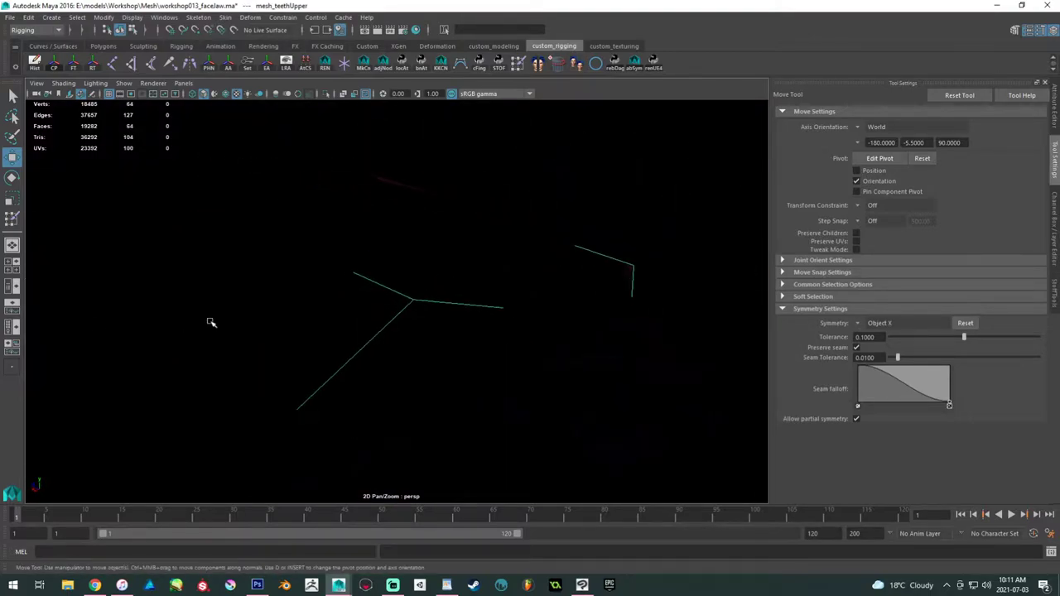
right_click(423, 301)
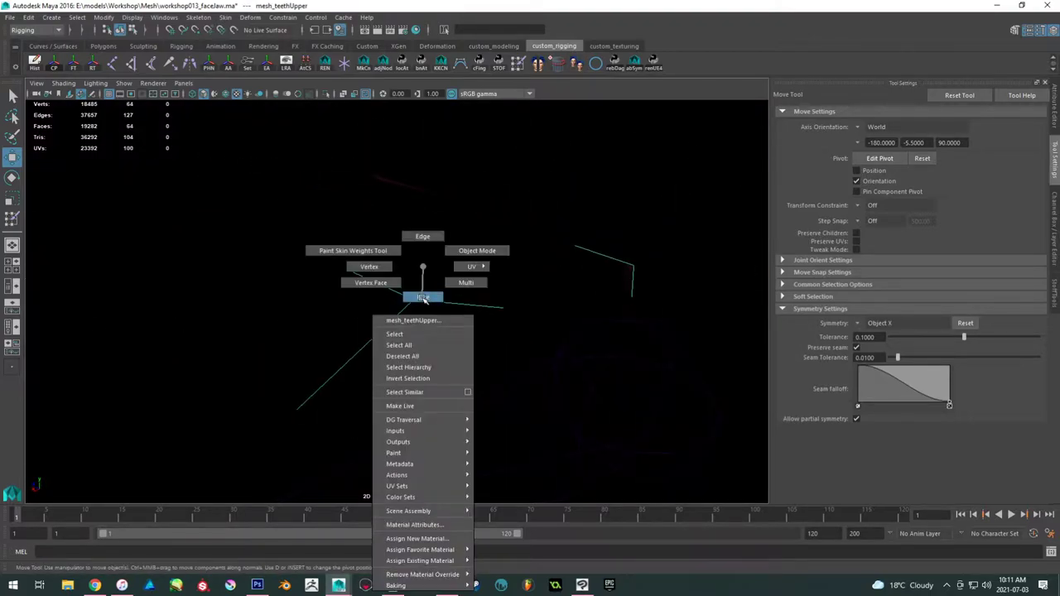
left_click(462, 250)
right_click(323, 387)
left_click(273, 267)
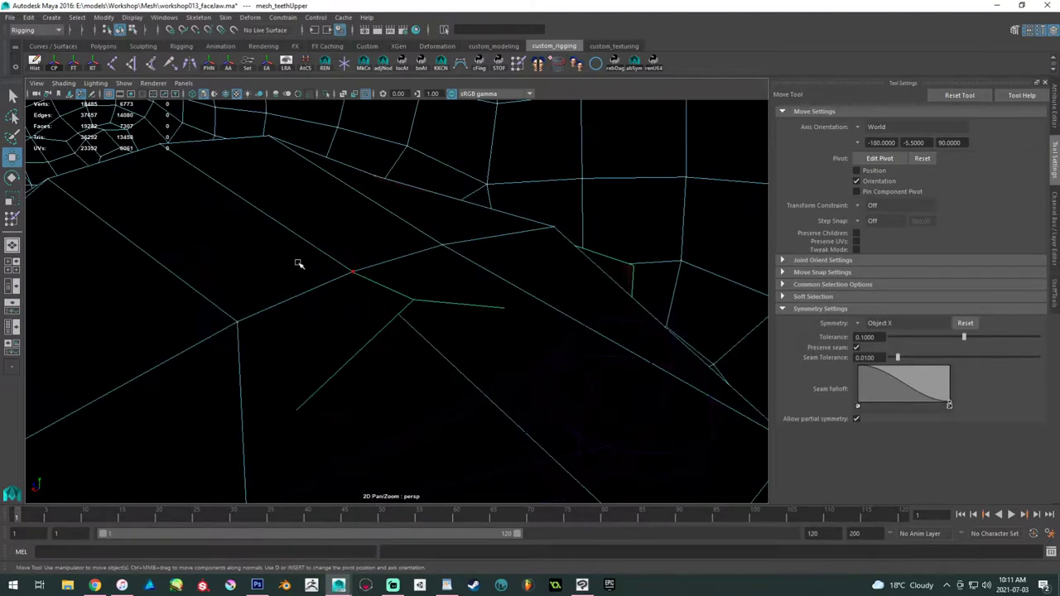
left_click_drag(322, 303, 390, 309, "alt")
right_click_drag(390, 309, 272, 272, "alt")
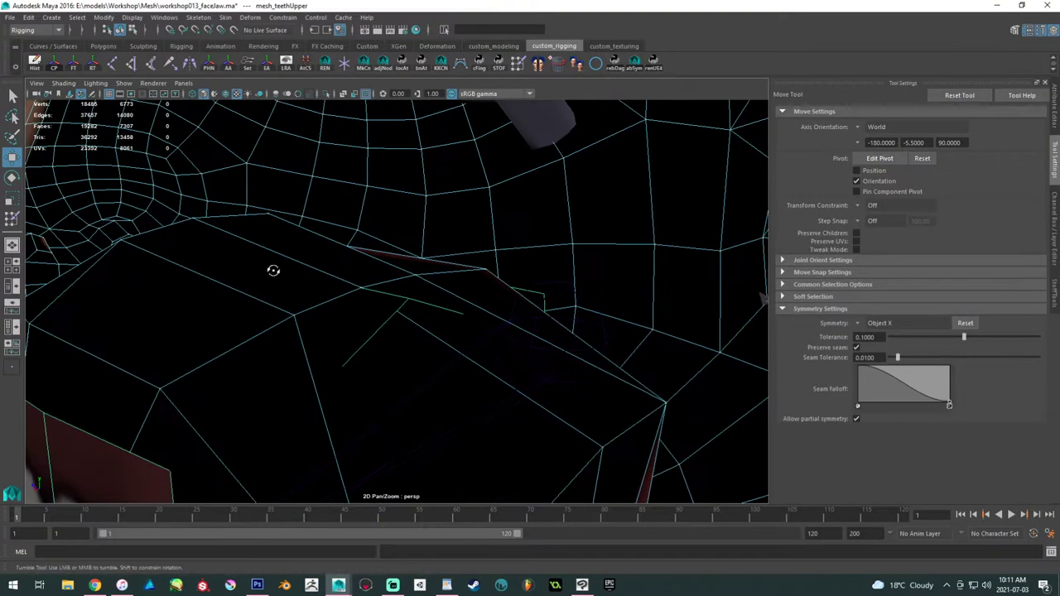
left_click_drag(272, 272, 299, 270, "alt")
middle_click_drag(299, 270, 310, 238, "alt")
scroll(311, 237, "down", 3)
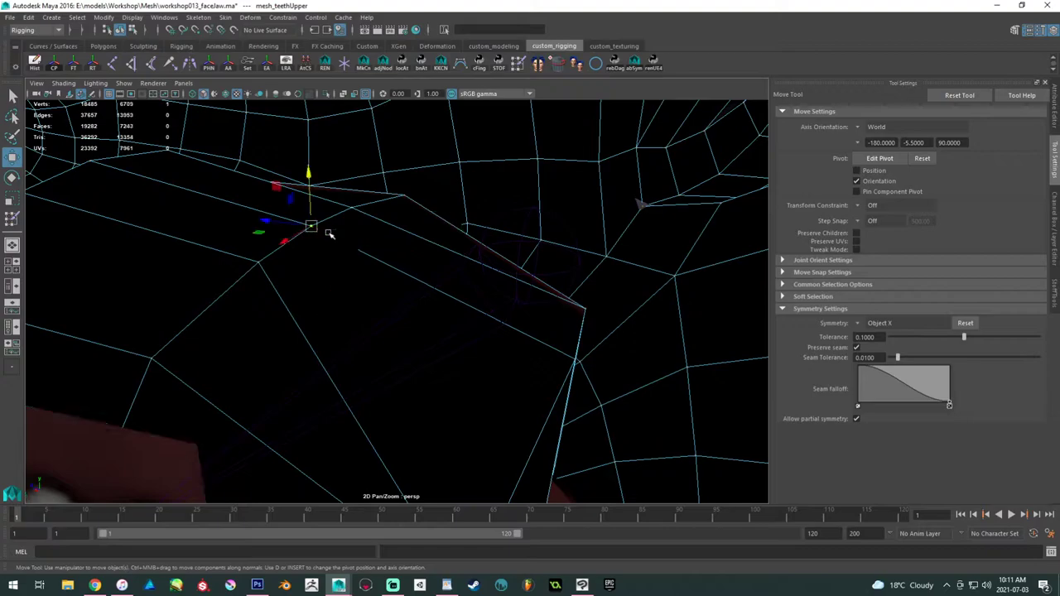
- Move the row of vertices on the mouth cavity's roof in the YZ plane and return mesh_main to object mode
left_click_drag(325, 233, 359, 206, "alt")
mouse_move(359, 206)
middle_mouse_down("alt")
mouse_move(339, 170)
mouse_move(358, 204)
middle_mouse_up("alt")
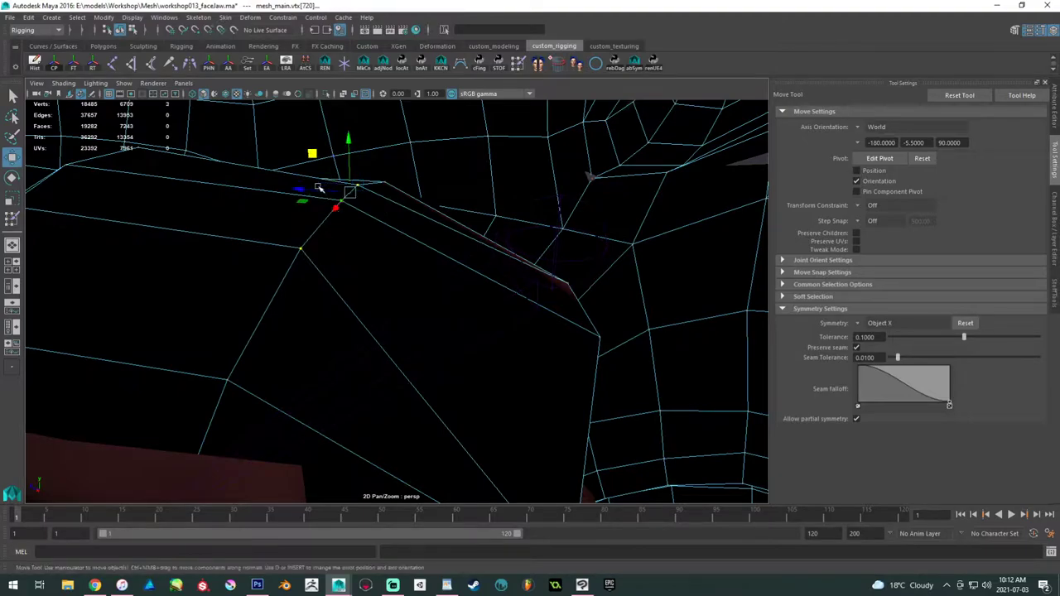
middle_click_drag(312, 156, 337, 143)
left_click_drag(269, 197, 291, 253, "alt")
middle_click_drag(291, 254, 322, 269, "alt")
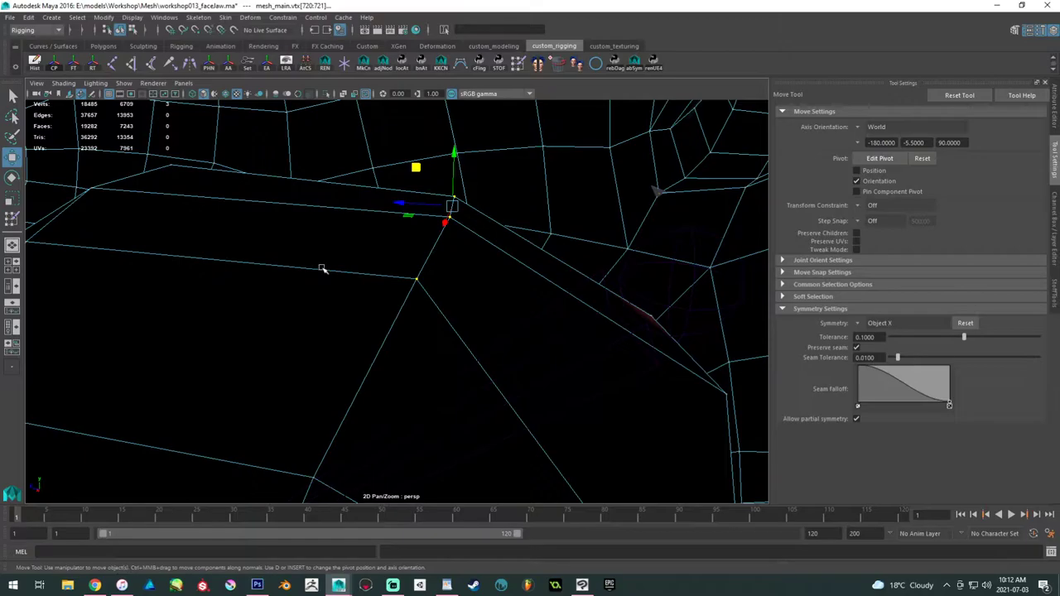
right_click_drag(423, 270, 233, 197)
left_click(471, 242)
- Examine the reshaped mouth interior and the face from the front and inside
left_click_drag(312, 199, 430, 228, "alt")
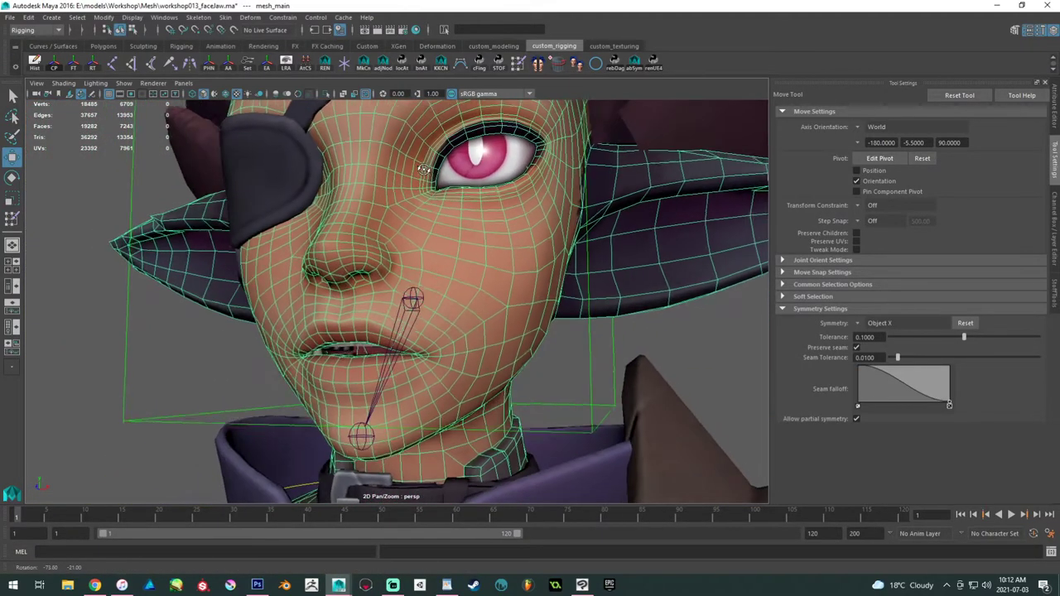
scroll(450, 332, "up", 4)
middle_click_drag(449, 331, 504, 270, "alt")
scroll(476, 298, "up", 4)
left_click_drag(364, 298, 527, 298, "alt")
scroll(566, 368, "up", 5)
scroll(528, 298, "down", 5)
left_click_drag(384, 229, 380, 287, "alt")
right_click_drag(381, 287, 440, 320, "alt")
scroll(441, 321, "down", 6)
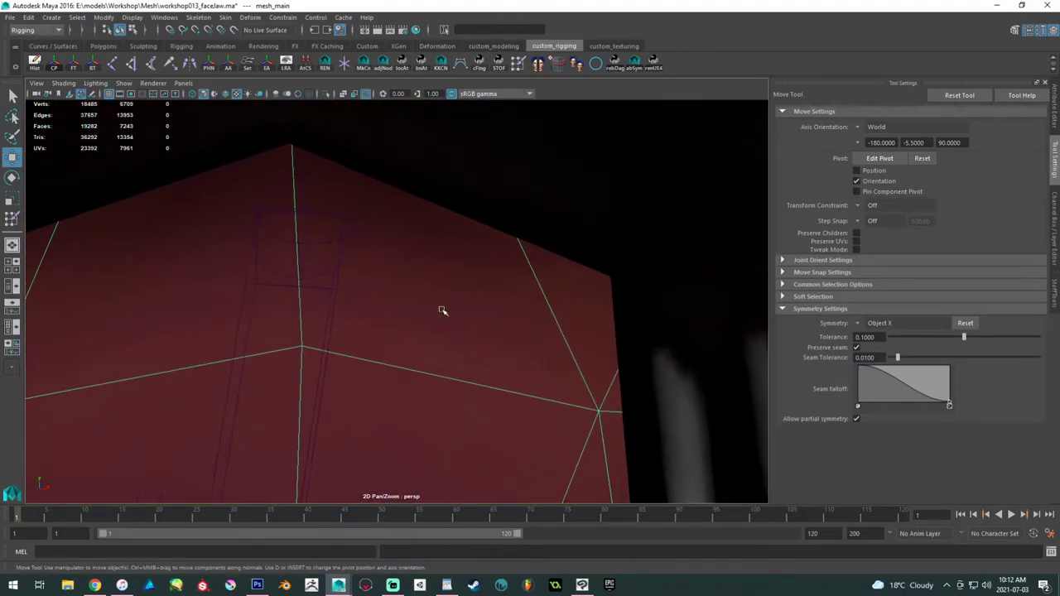
left_click_drag(413, 176, 489, 158, "alt")
right_click_drag(489, 159, 177, 147, "alt")
scroll(177, 147, "down", 5)
left_click_drag(177, 147, 144, 152, "alt")
right_click_drag(145, 153, 59, 207, "alt")
left_click_drag(58, 206, 119, 319, "alt")
- Deselect the mesh, scrub to frame 22 and examine the opened mouth from around the face
left_click(135, 388)
left_click_drag(44, 515, 174, 515)
left_click_drag(309, 381, 334, 378, "alt")
right_click_drag(334, 378, 269, 335, "alt")
left_click_drag(269, 336, 276, 327, "alt")
left_click_drag(311, 269, 327, 289, "alt")
right_click_drag(327, 289, 277, 263, "alt")
left_click_drag(277, 263, 306, 273, "alt")
right_click_drag(331, 282, 469, 350, "alt")
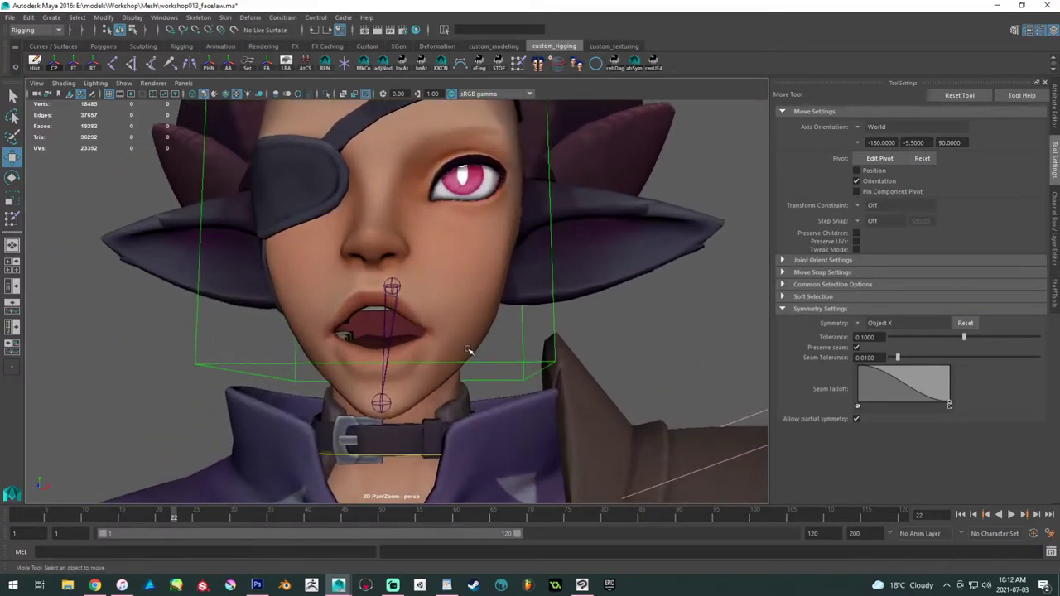
- Try rotating the Bip001_Jaw joint to open the mouth wider at frame 22, and undo the rotation
left_click(383, 346)
key("e")
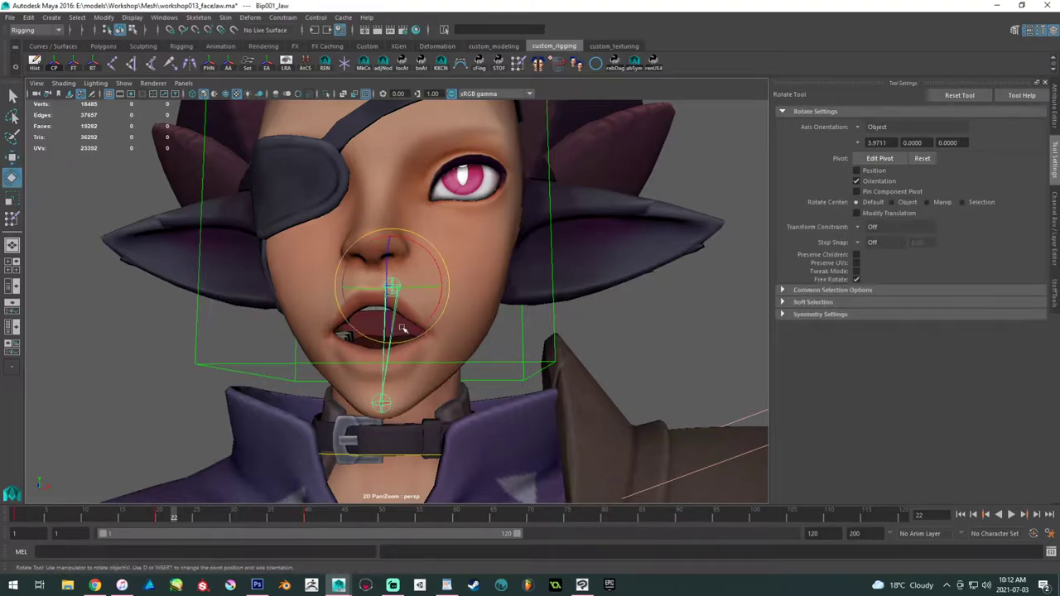
left_click_drag(397, 331, 416, 321)
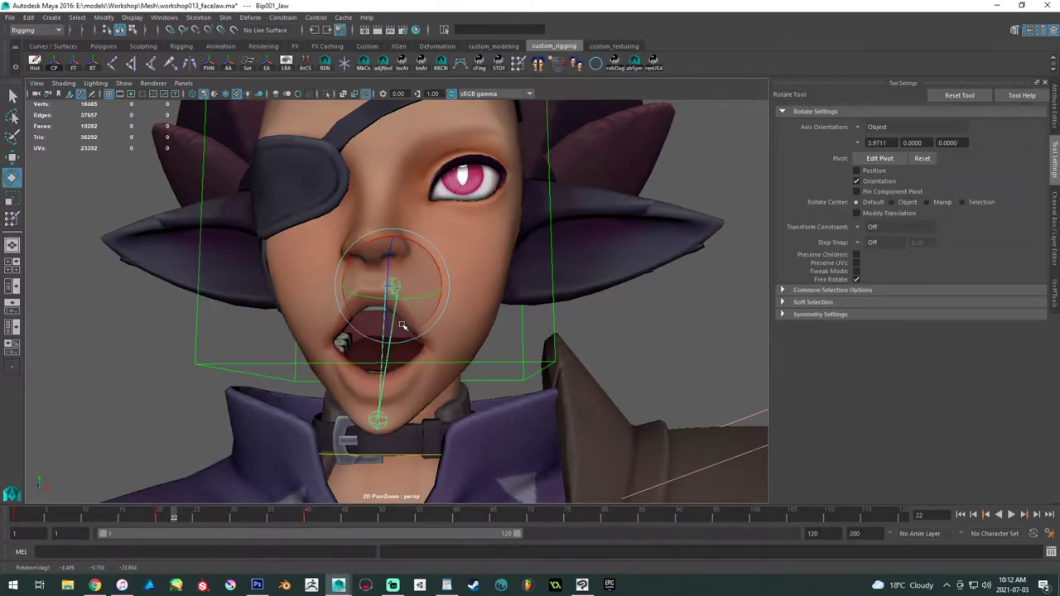
right_click_drag(445, 337, 357, 290, "alt")
mouse_move(358, 289)
left_mouse_down("alt")
mouse_move(488, 286)
mouse_move(351, 293)
left_mouse_up("alt")
key("ctrl+z")
left_click(190, 304)
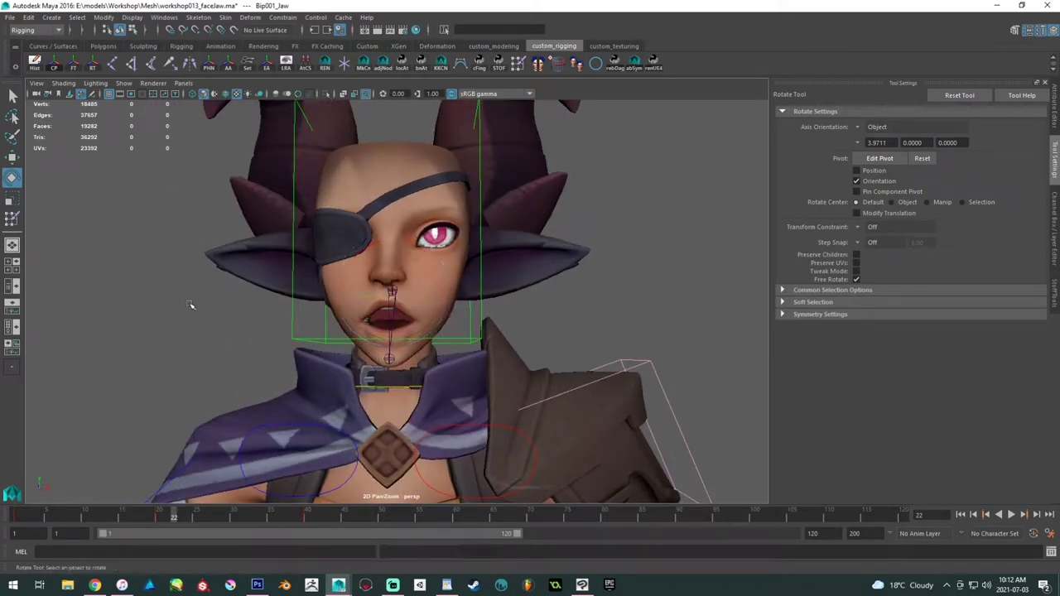
- Play the jaw animation, scrub to frame 25 and examine the lips and teeth from several angles
mouse_move(205, 303)
left_mouse_down("alt")
mouse_move(147, 309)
mouse_move(184, 319)
left_mouse_up("alt")
left_click(33, 515)
key("alt+v")
left_click_drag(158, 502, 196, 509)
left_click_drag(343, 387, 503, 402, "alt")
middle_click_drag(503, 402, 377, 407, "alt")
right_click_drag(376, 408, 650, 444, "alt")
middle_click_drag(419, 340, 579, 352, "alt")
right_click_drag(550, 389, 634, 418, "alt")
left_click_drag(585, 377, 363, 356, "alt")
right_click_drag(363, 356, 218, 275, "alt")
left_click_drag(219, 275, 385, 276, "alt")
right_click_drag(385, 276, 220, 284, "alt")
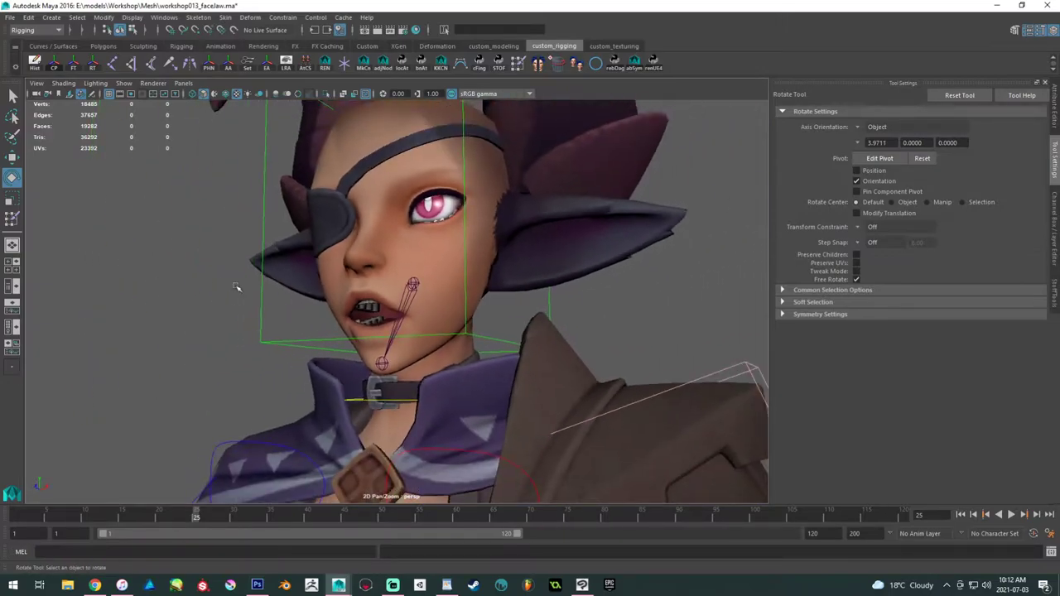
left_click_drag(220, 284, 388, 287, "alt")
left_click_drag(558, 314, 387, 318, "alt")
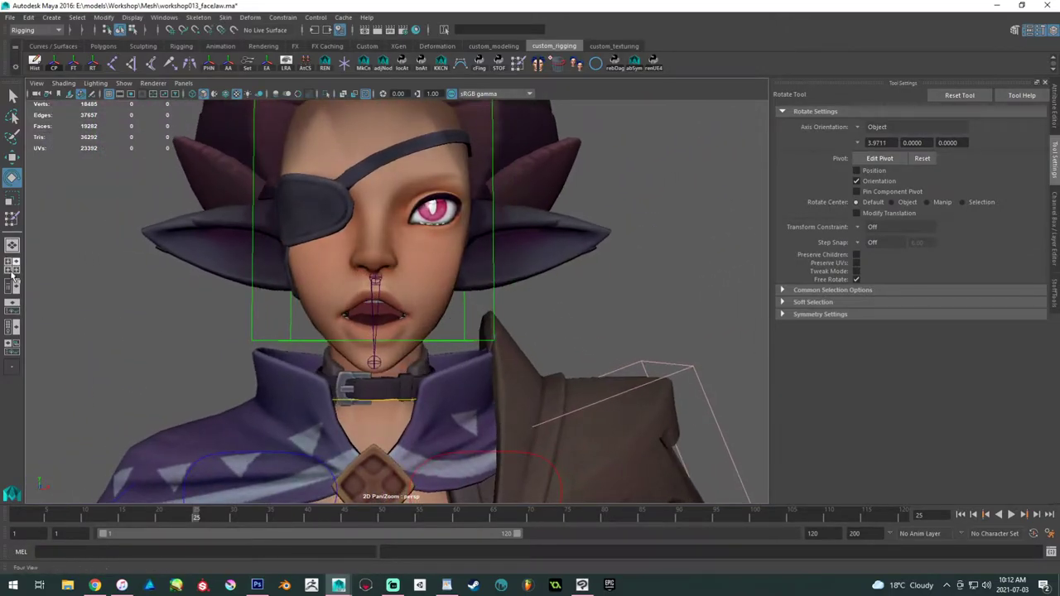
- Show the Outliner beside the perspective view
left_click(13, 273)
left_click(13, 286)
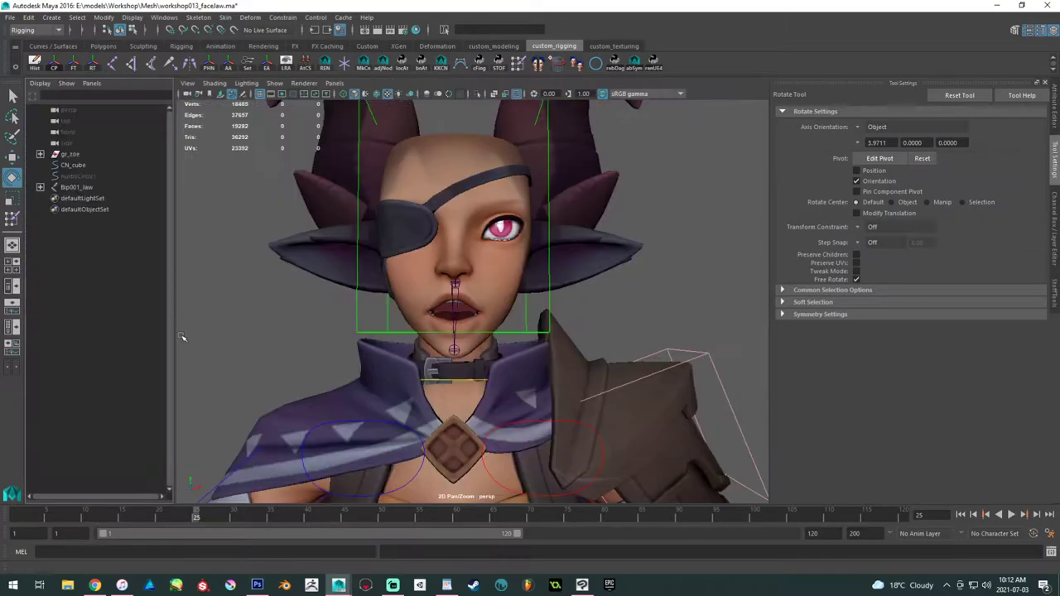
scroll(215, 341, "down", 4)
- Return the timeline to frame 1 and save the scene
left_click_drag(215, 340, 224, 364, "alt")
left_click_drag(54, 512, 8, 517)
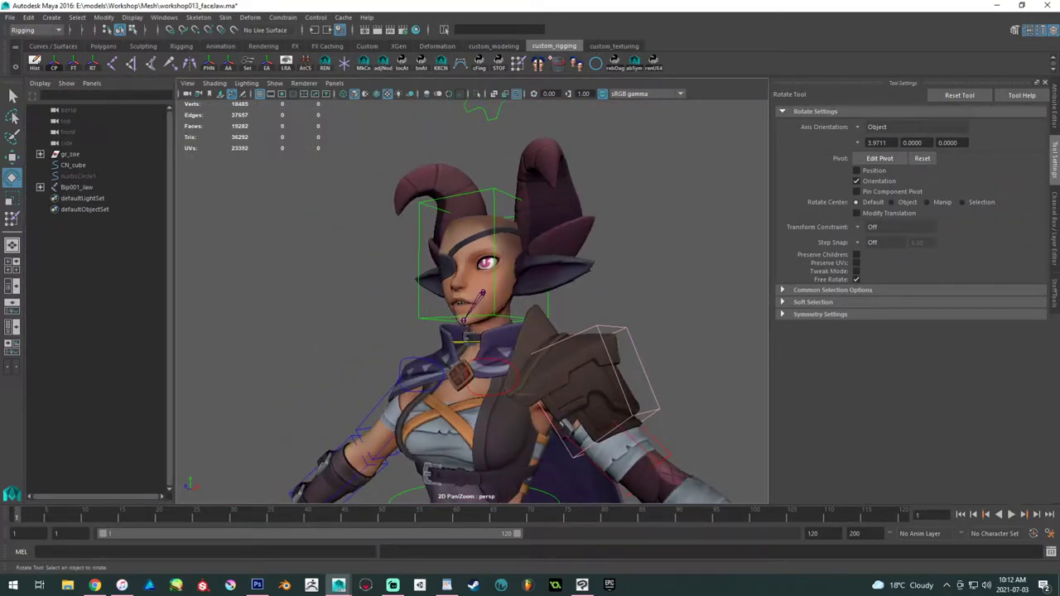
key("ctrl+s")
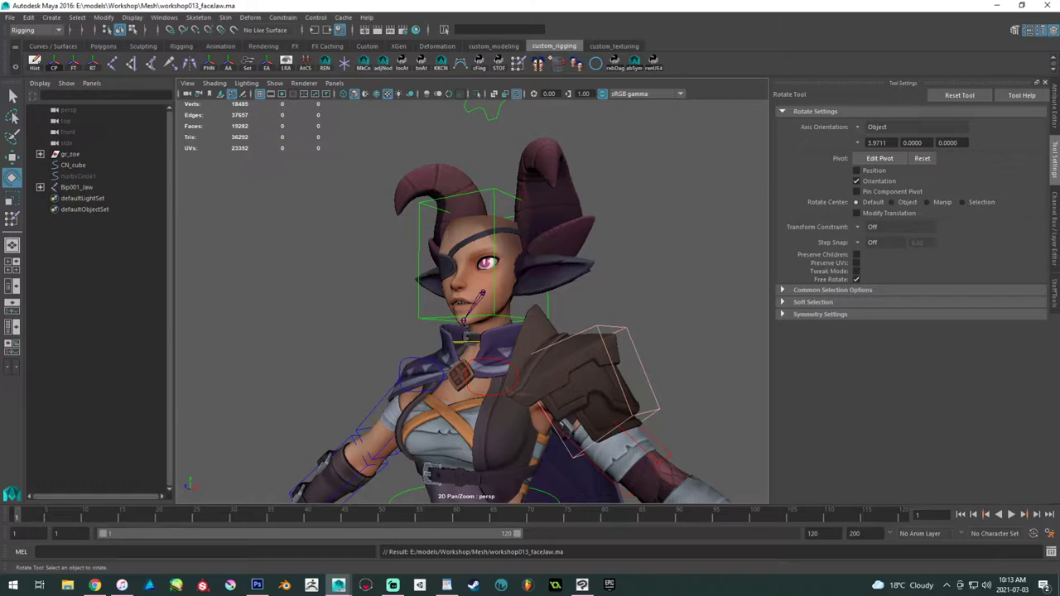
- Save the jaw scene, and save a new version named workshop014_jawSub.ma
mouse_move(367, 270)
left_mouse_down("alt")
mouse_move(358, 274)
mouse_move(373, 279)
left_mouse_up("alt")
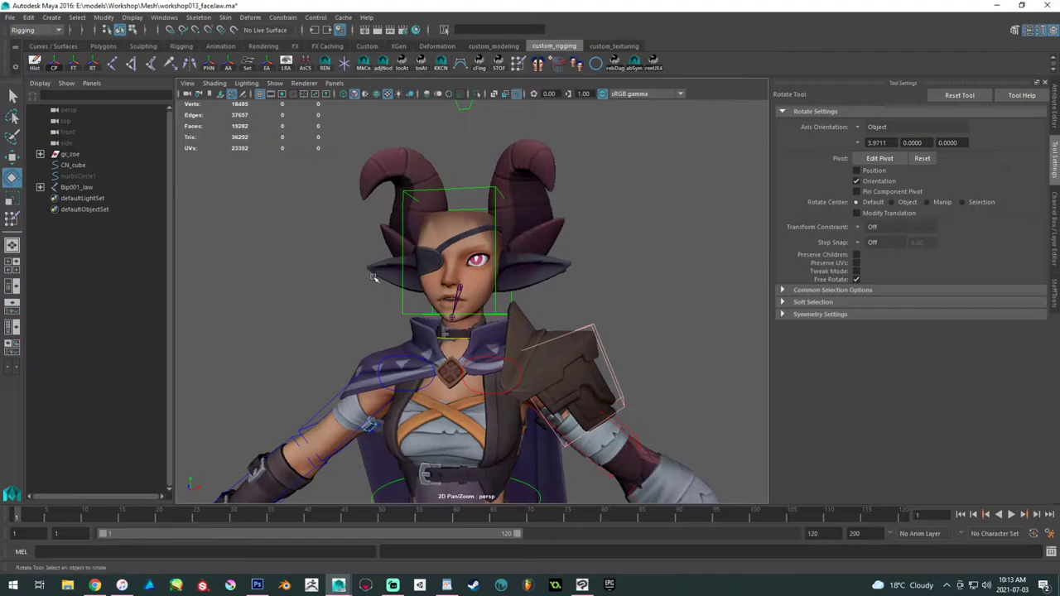
right_click_drag(373, 278, 431, 347, "alt")
left_click_drag(430, 347, 390, 331, "alt")
key("ctrl+s")
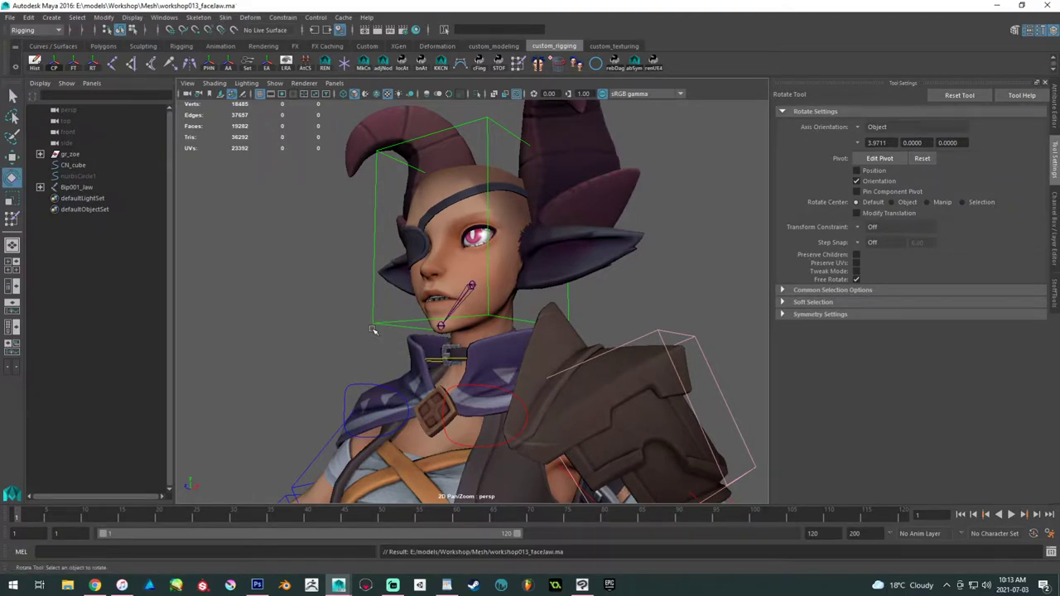
key("ctrl+shift+s")
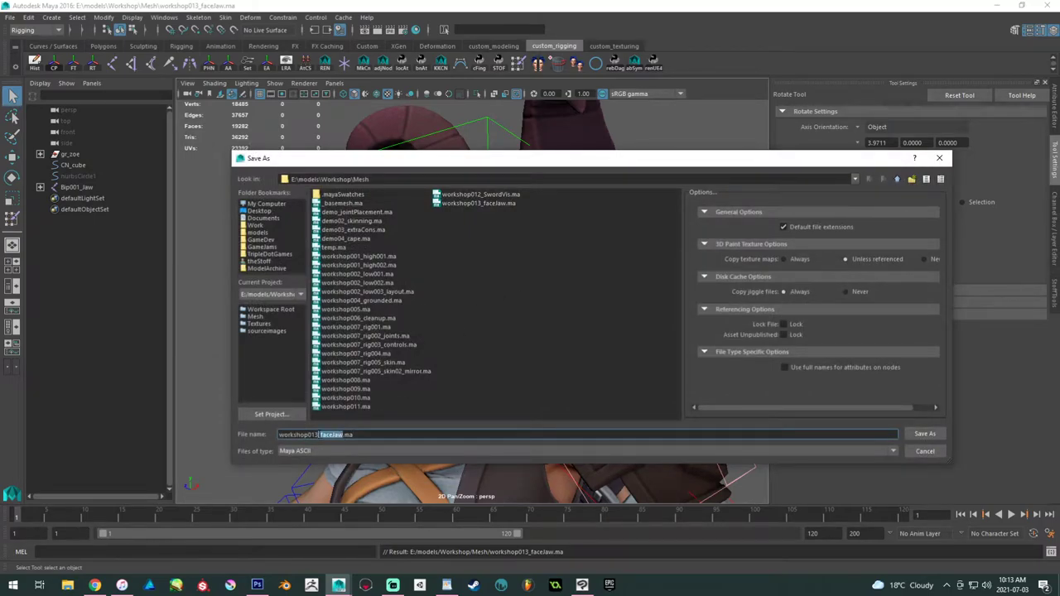
type("4")
key("Return")
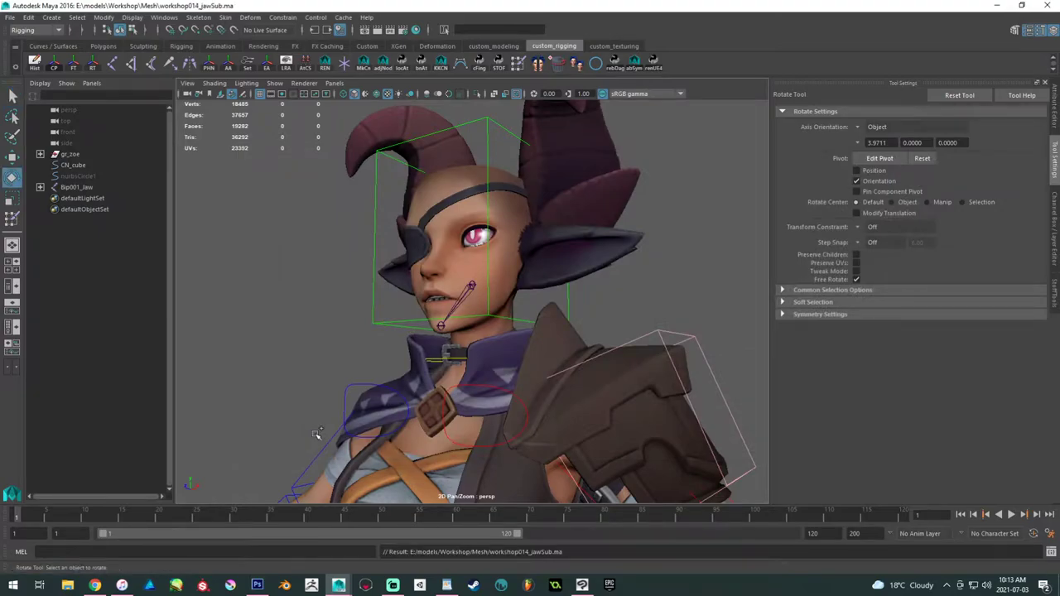
- Show the mesh wireframe over the shaded character with the mouth and jaw area framed
right_click_drag(416, 185, 511, 341, "alt")
middle_click_drag(511, 340, 523, 380, "alt")
left_click_drag(523, 380, 488, 318, "alt")
left_click_drag(442, 251, 499, 277, "alt")
right_click_drag(499, 277, 536, 321, "alt")
middle_click_drag(537, 321, 501, 301, "alt")
left_click_drag(501, 301, 461, 278, "alt")
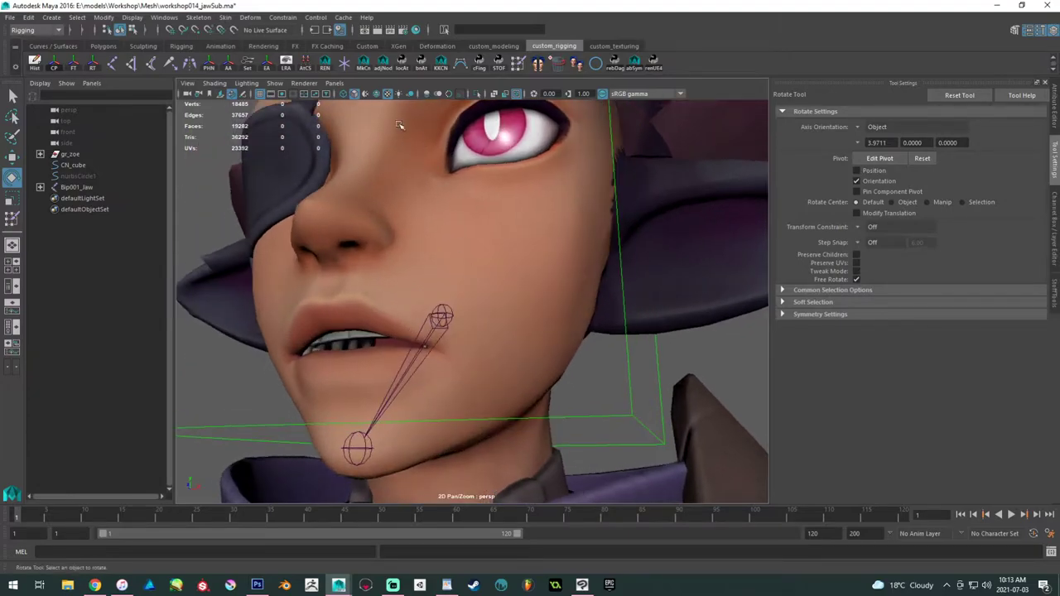
left_click(375, 95)
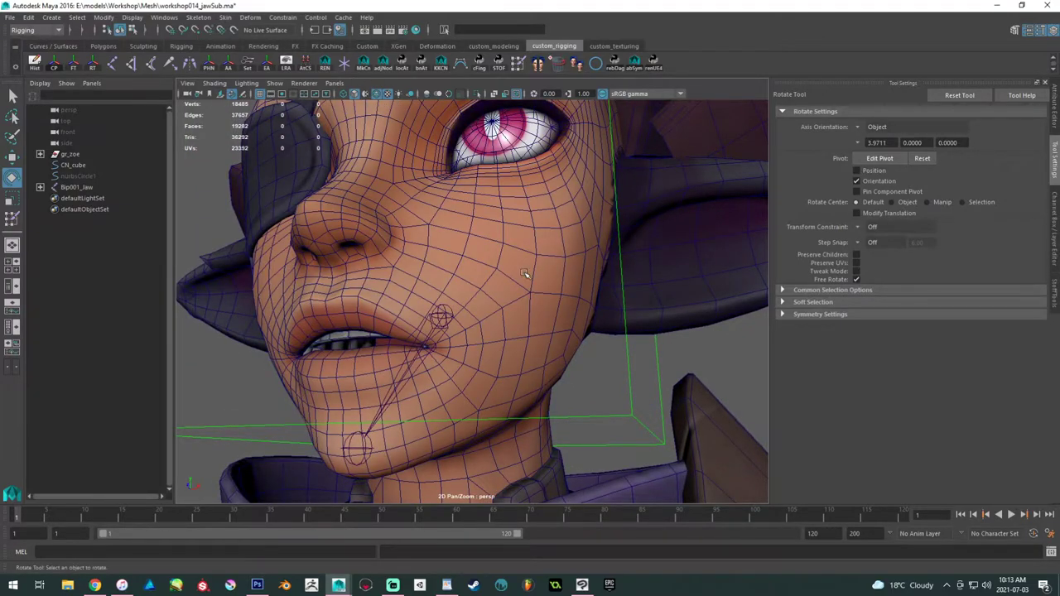
- Create a single standalone joint in the empty space beside the character's feet
scroll(524, 273, "down", 9)
scroll(429, 152, "down", 5)
left_click(113, 62)
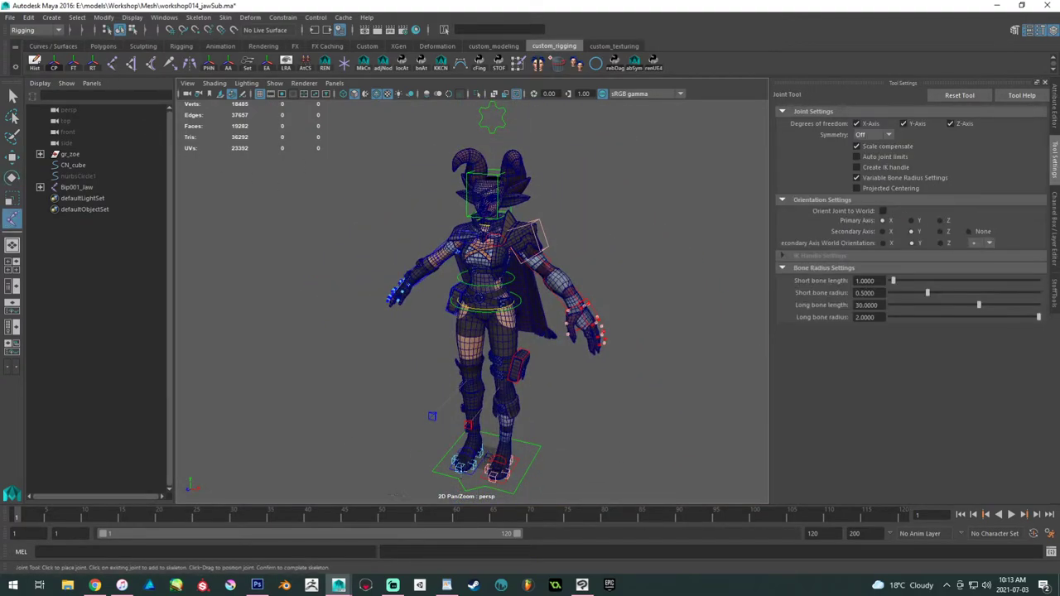
left_click(420, 461)
key("e")
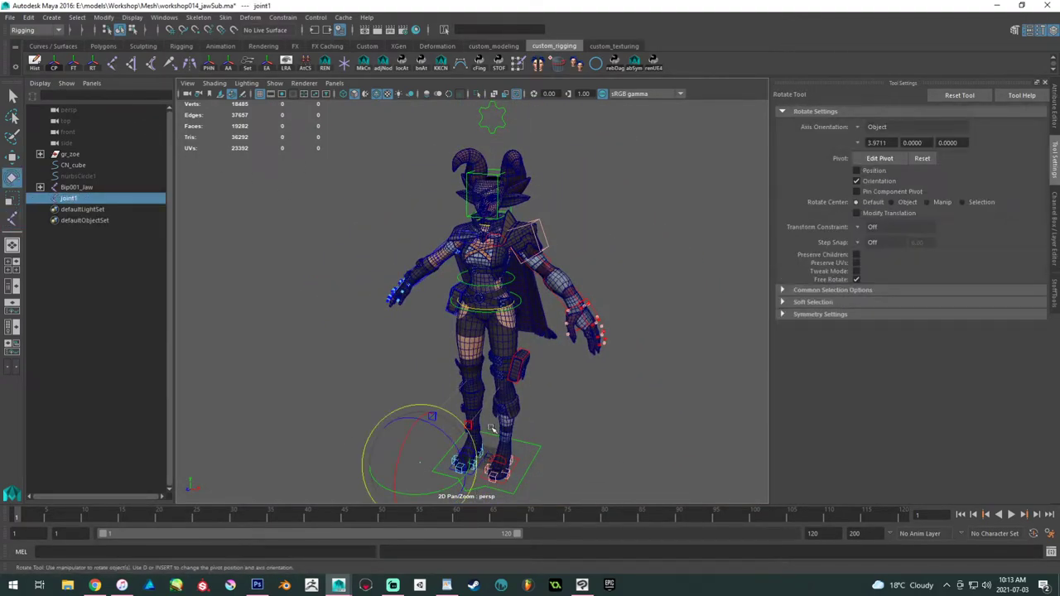
- Move the new joint onto the face and snap it to the vertex at the corner of the mouth
key("w")
scroll(555, 324, "up", 12)
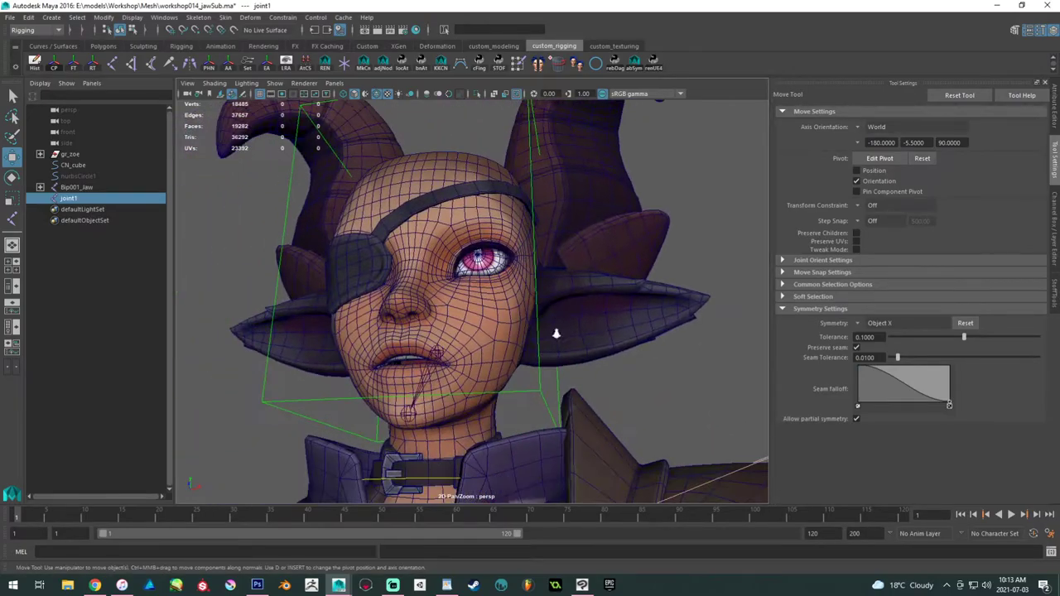
scroll(555, 325, "up", 5)
key("v")
middle_click(435, 384)
scroll(397, 328, "down", 5)
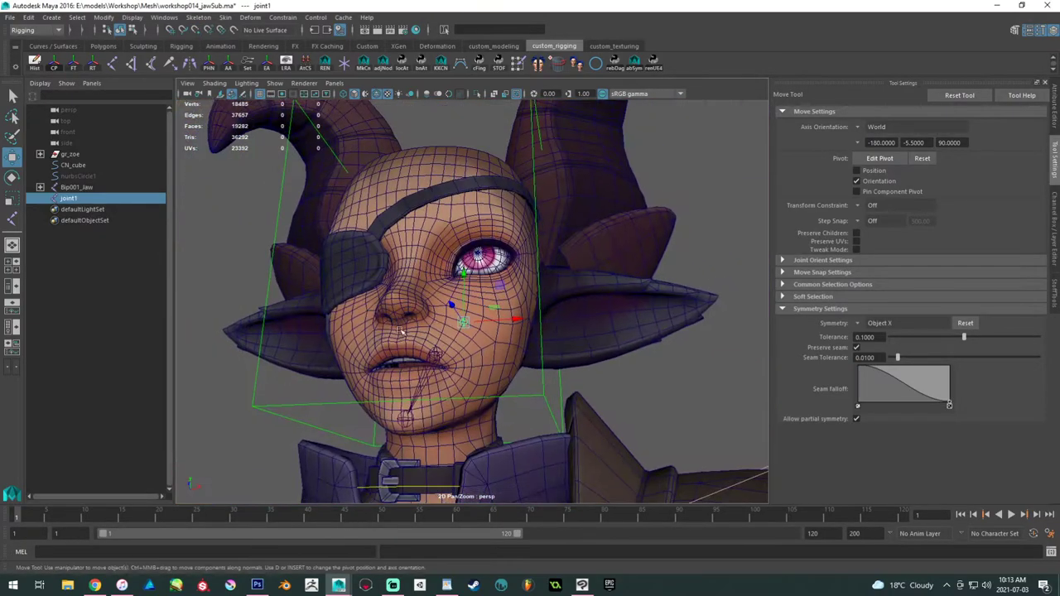
scroll(398, 329, "up", 8)
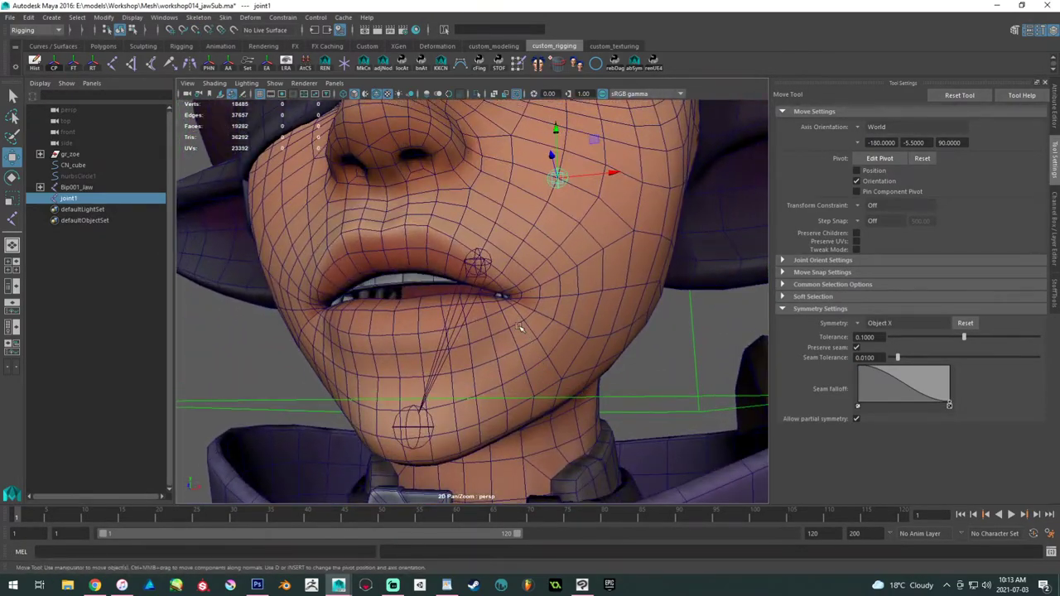
scroll(520, 329, "up", 6)
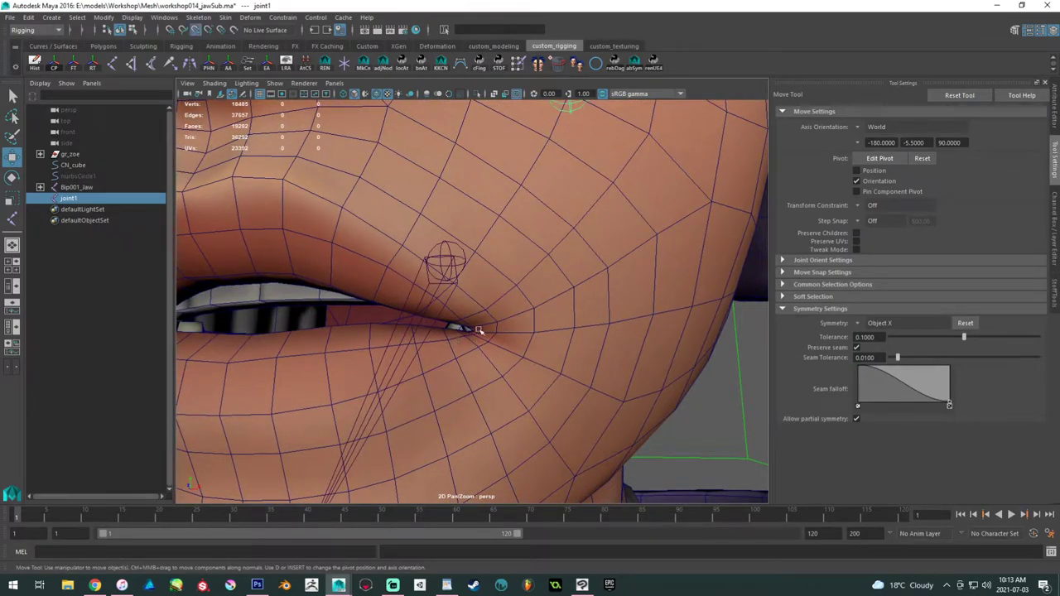
middle_click(479, 333)
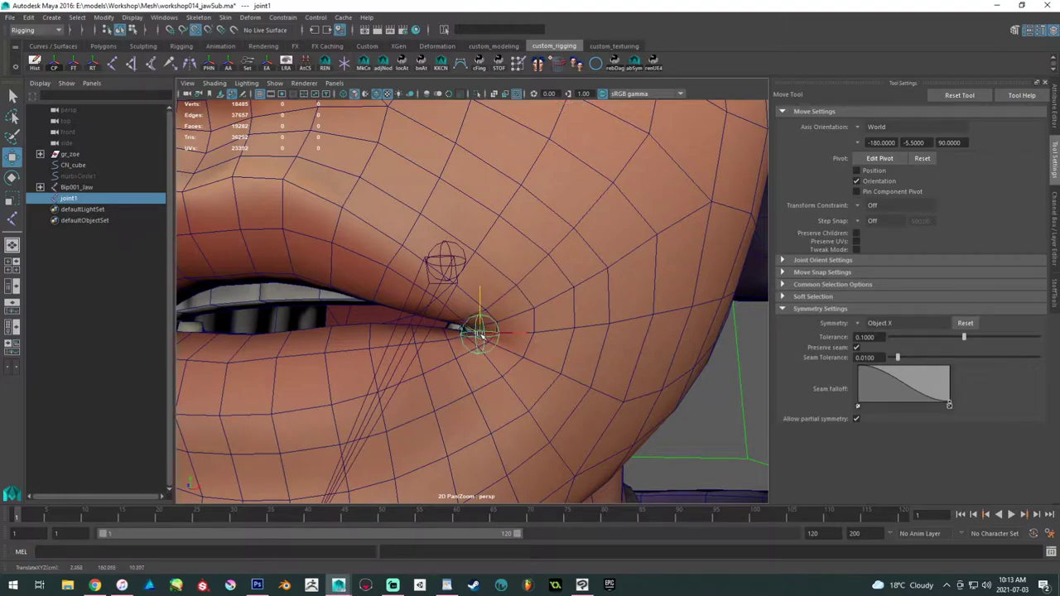
- Examine the mouth-corner joint's placement from several angles and compare it with the Bip001_Jaw joint
key("f")
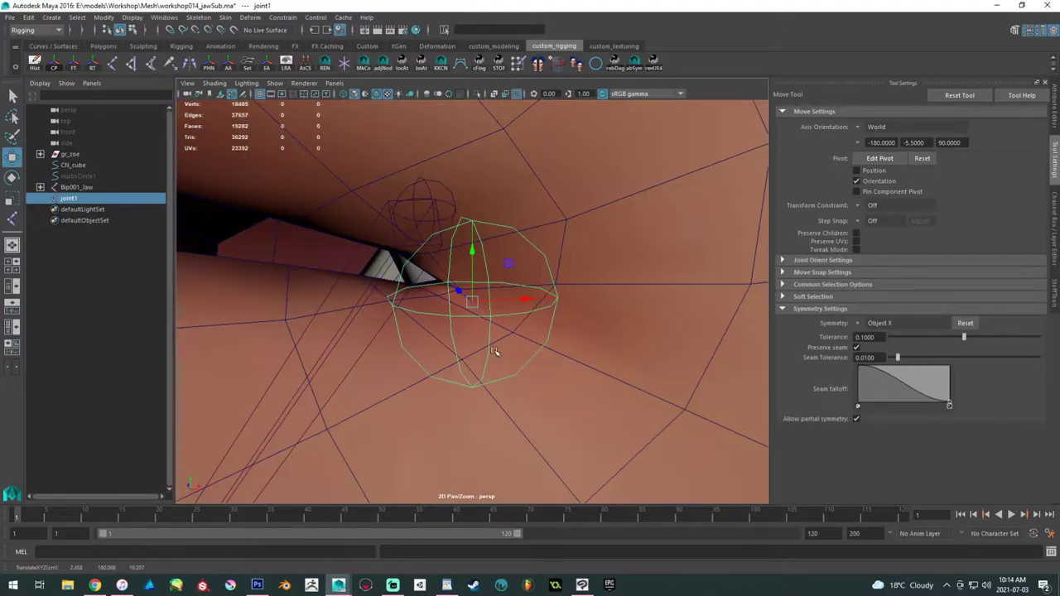
middle_click_drag(469, 335, 468, 365, "alt")
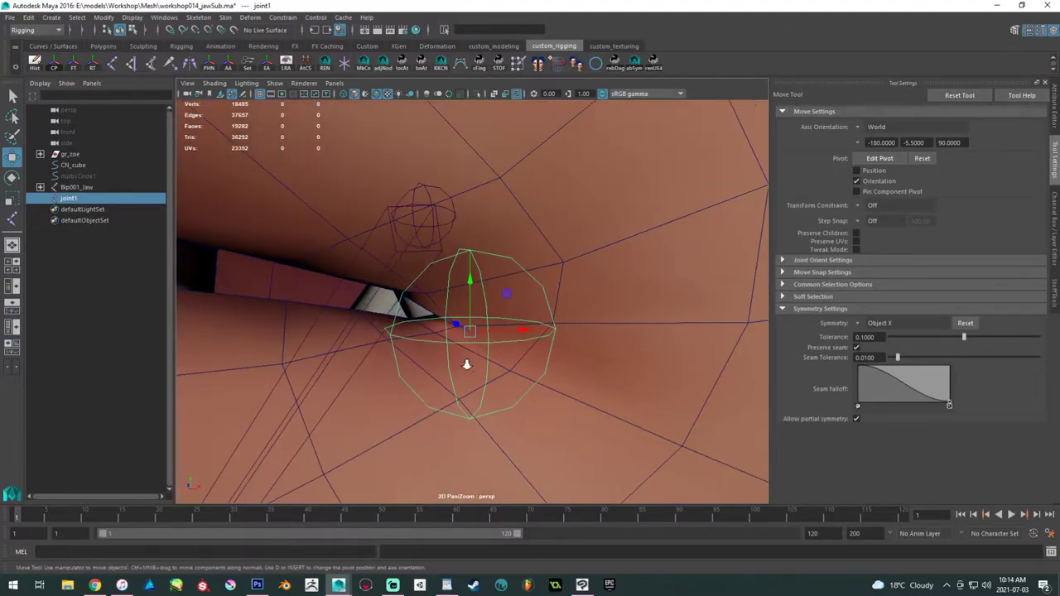
right_click_drag(470, 365, 500, 395, "alt")
left_click_drag(473, 367, 502, 395, "alt")
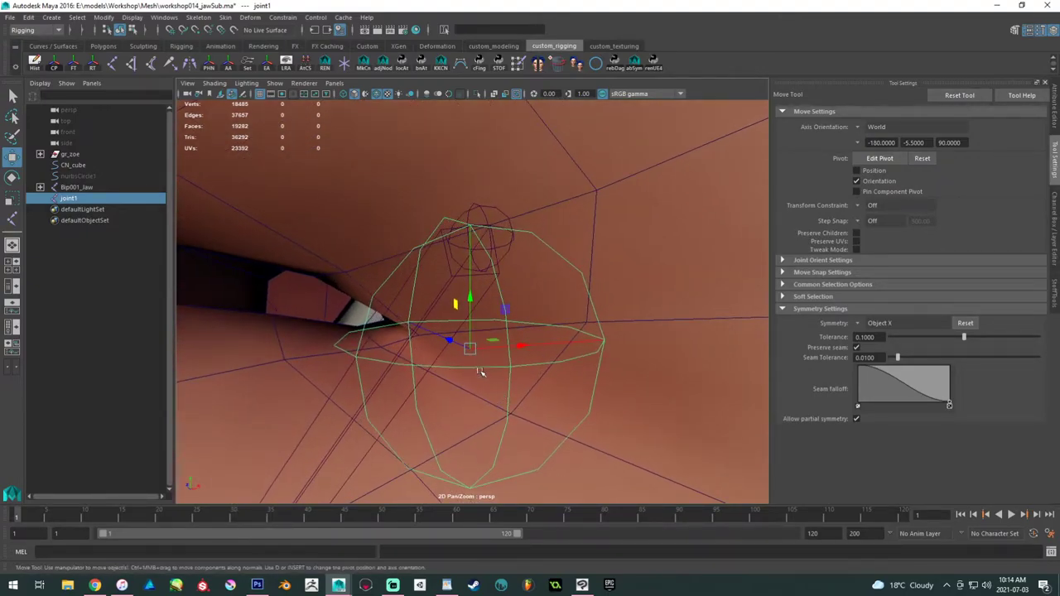
right_click_drag(536, 368, 457, 340, "alt")
mouse_move(457, 341)
left_mouse_down("alt")
mouse_move(458, 362)
mouse_move(442, 326)
left_mouse_up("alt")
right_click_drag(584, 344, 91, 246, "alt")
left_click_drag(263, 289, 430, 342, "alt")
scroll(431, 342, "up", 2)
left_click(449, 335)
scroll(454, 333, "up", 1)
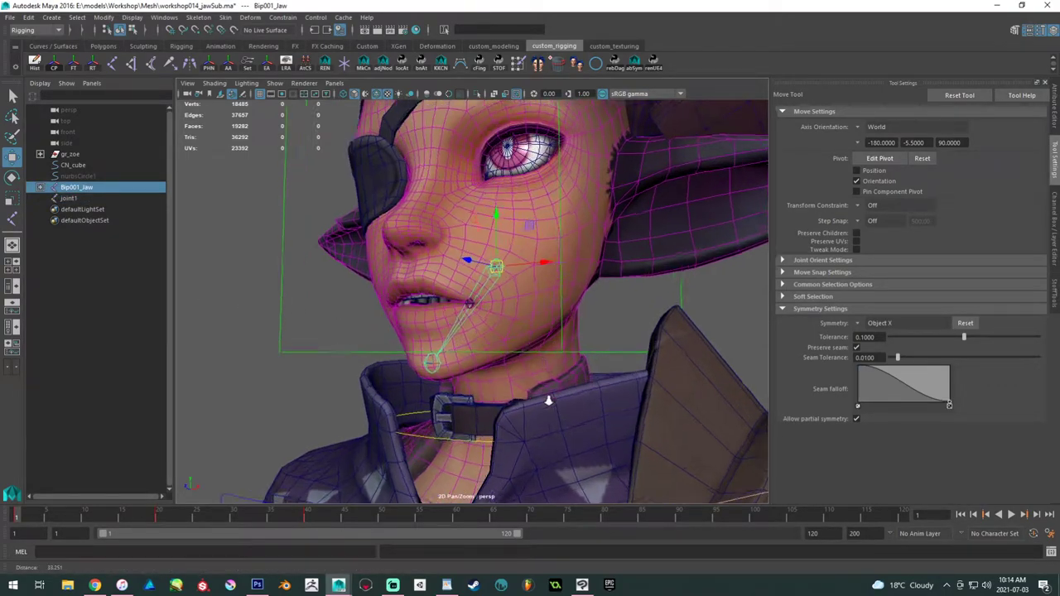
scroll(429, 325, "up", 5)
left_click(460, 310)
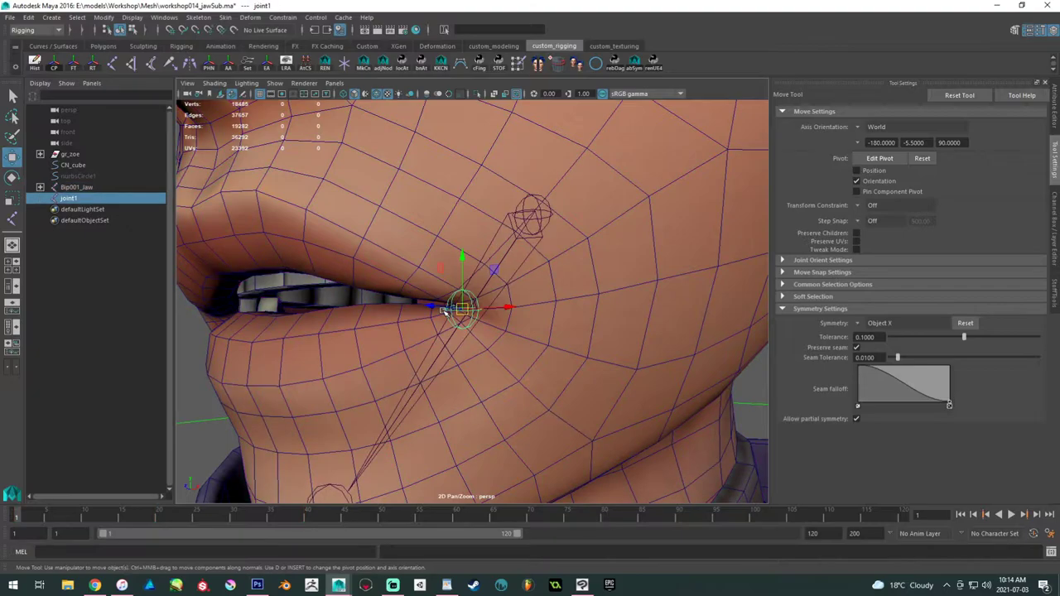
- Duplicate the mouth-corner joint and snap the copy onto the upper lip just beside the corner
scroll(505, 336, "up", 5)
left_click_drag(512, 341, 338, 339, "alt")
right_click_drag(338, 339, 459, 402, "alt")
left_click_drag(458, 402, 533, 358, "alt")
right_click_drag(533, 358, 447, 337, "alt")
left_click_drag(447, 337, 399, 325, "alt")
right_click_drag(399, 325, 488, 363, "alt")
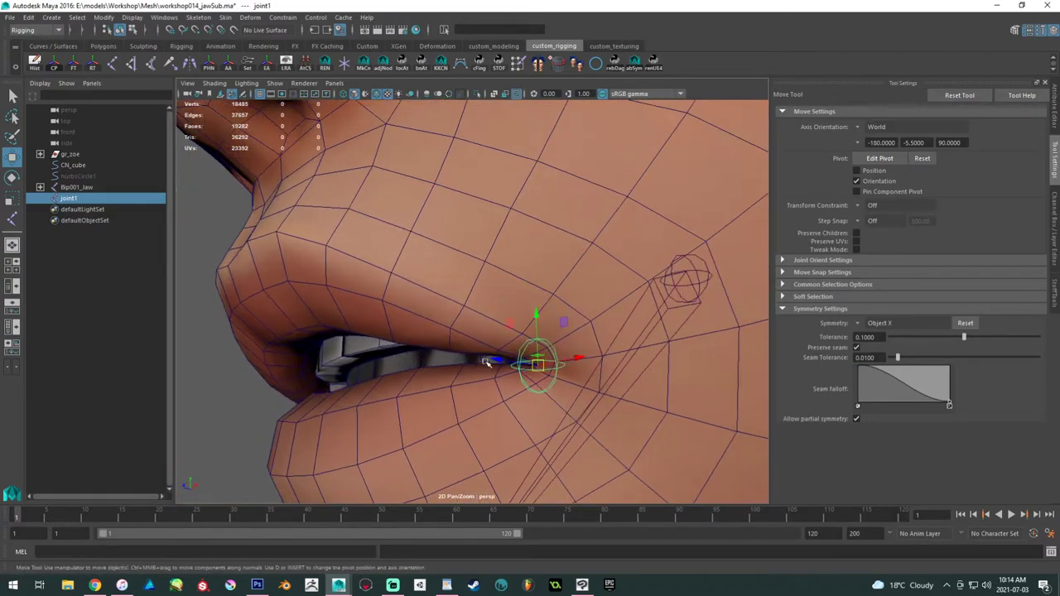
left_click_drag(488, 362, 488, 343, "alt")
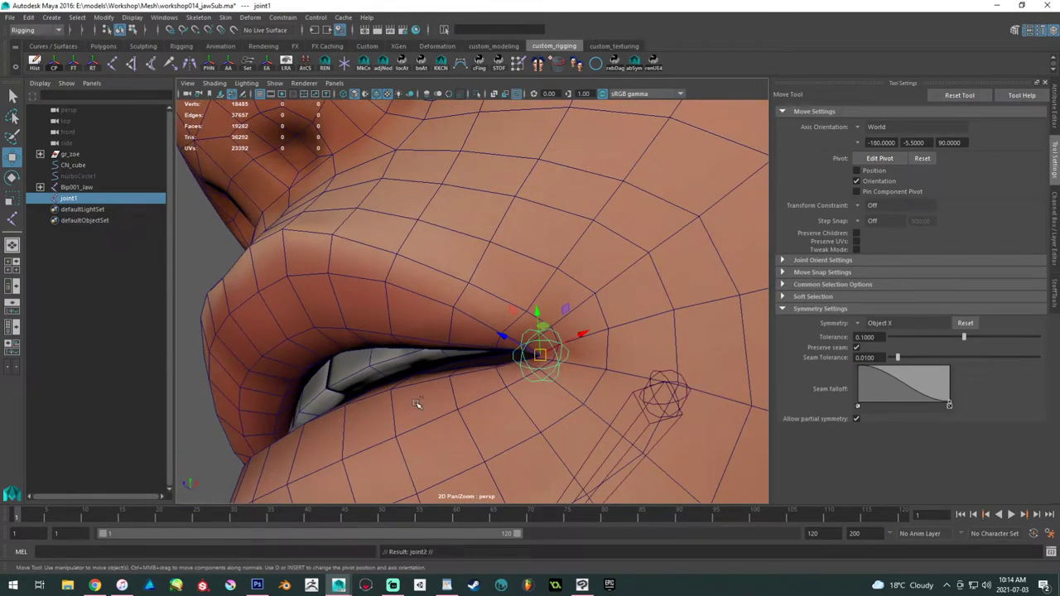
key("ctrl+d")
key("v")
middle_click_drag(443, 307, 452, 307)
left_click_drag(360, 299, 414, 286, "alt")
right_click_drag(414, 286, 330, 275, "alt")
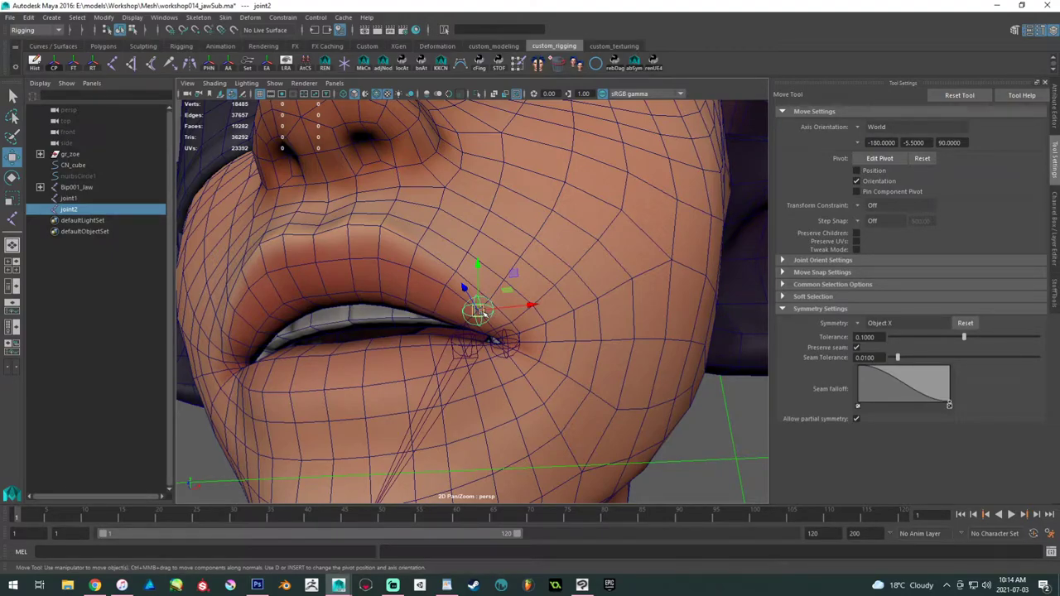
- Duplicate the upper-lip joint twice more, spacing the copies along the upper lip toward its centre
key("ctrl+d")
middle_click_drag(482, 313, 417, 276)
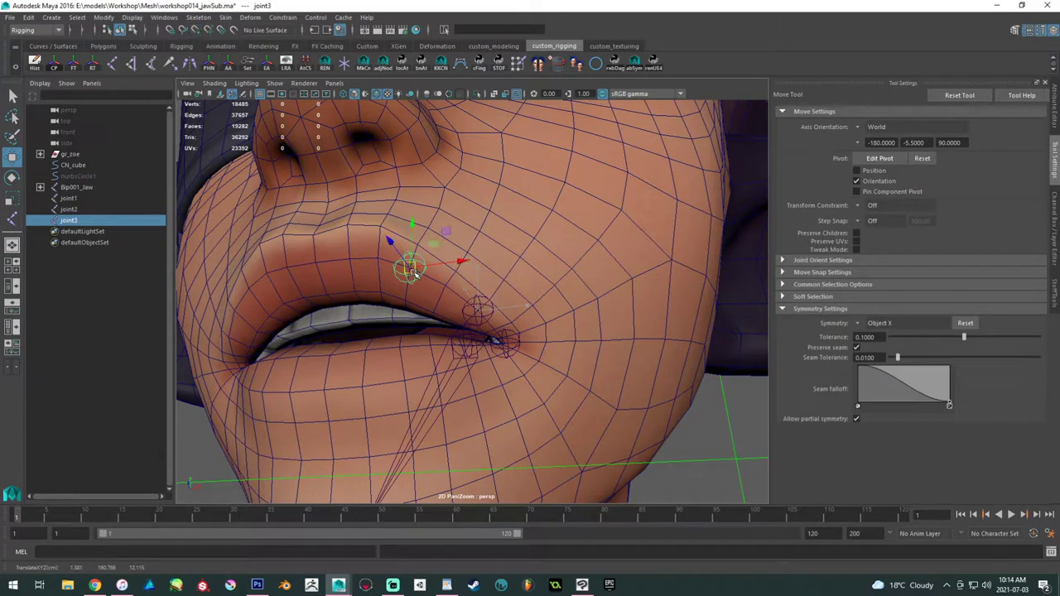
key("ctrl+d")
left_click_drag(411, 271, 315, 262)
right_click_drag(508, 308, 430, 307, "alt")
left_click_drag(497, 310, 423, 298, "alt")
right_click_drag(455, 339, 513, 350, "alt")
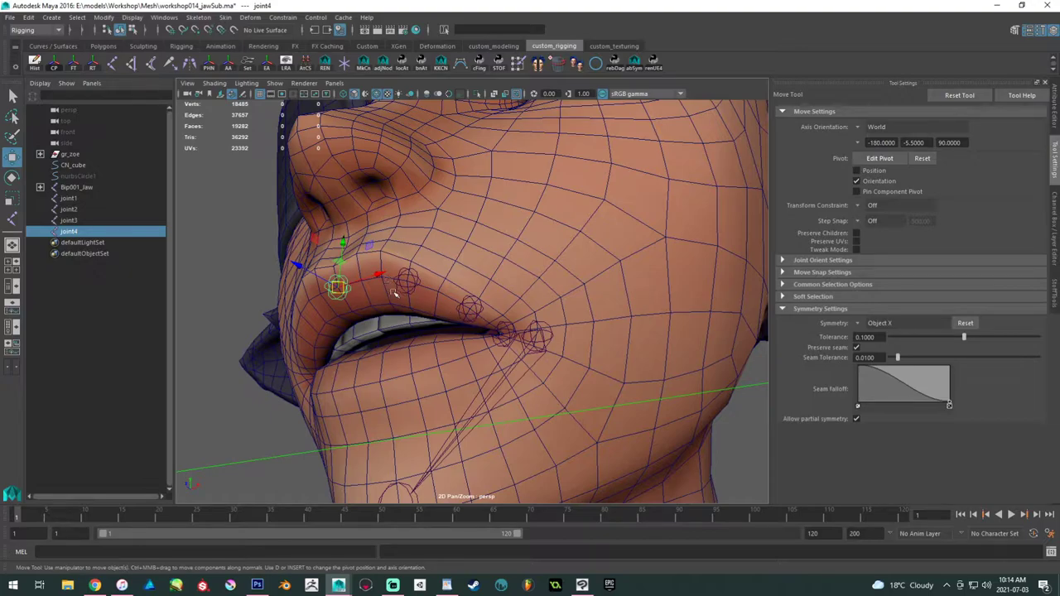
- Delete the upper-lip joint nearest the mouth corner
left_click(514, 332)
left_click(405, 311)
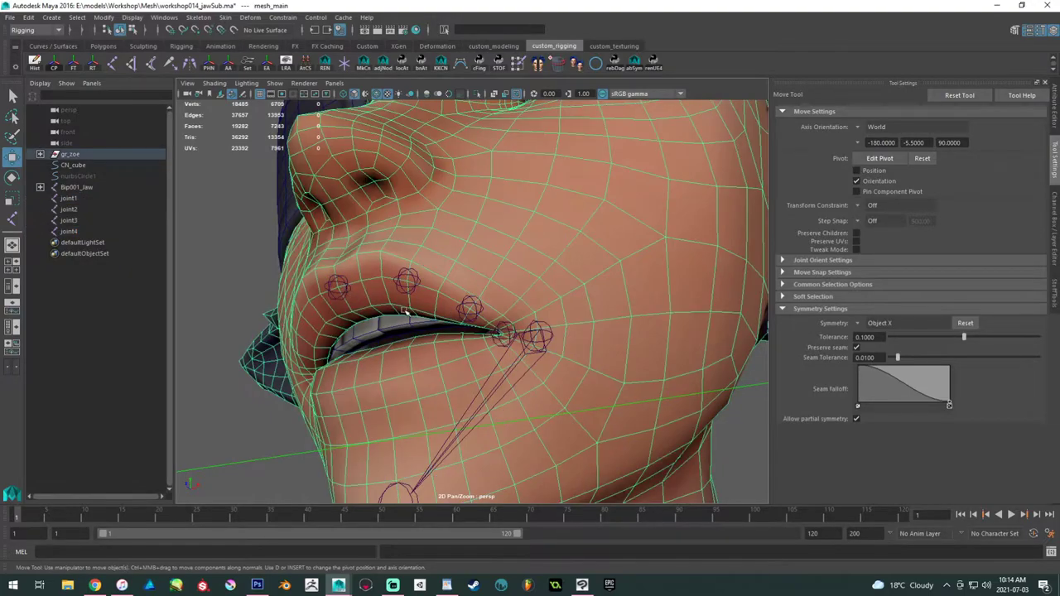
left_click(339, 286)
left_click(407, 282)
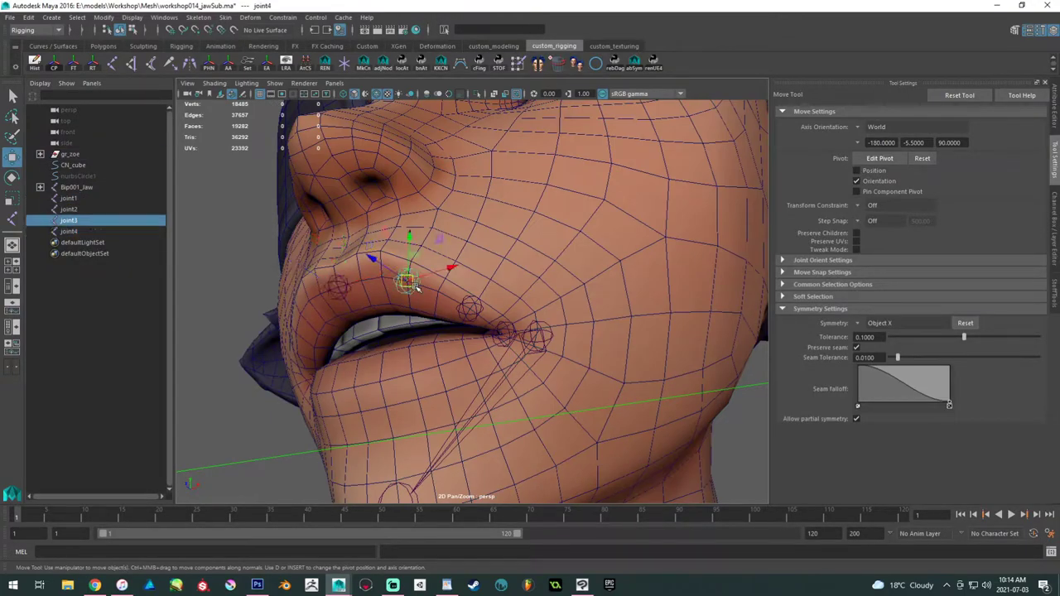
left_click(469, 308)
key("Delete")
- Reposition the outer remaining upper-lip joint closer to the mouth corner, keeping it on the lip surface
left_click(414, 283)
left_click_drag(408, 282, 439, 295)
left_click_drag(483, 328, 441, 306, "alt")
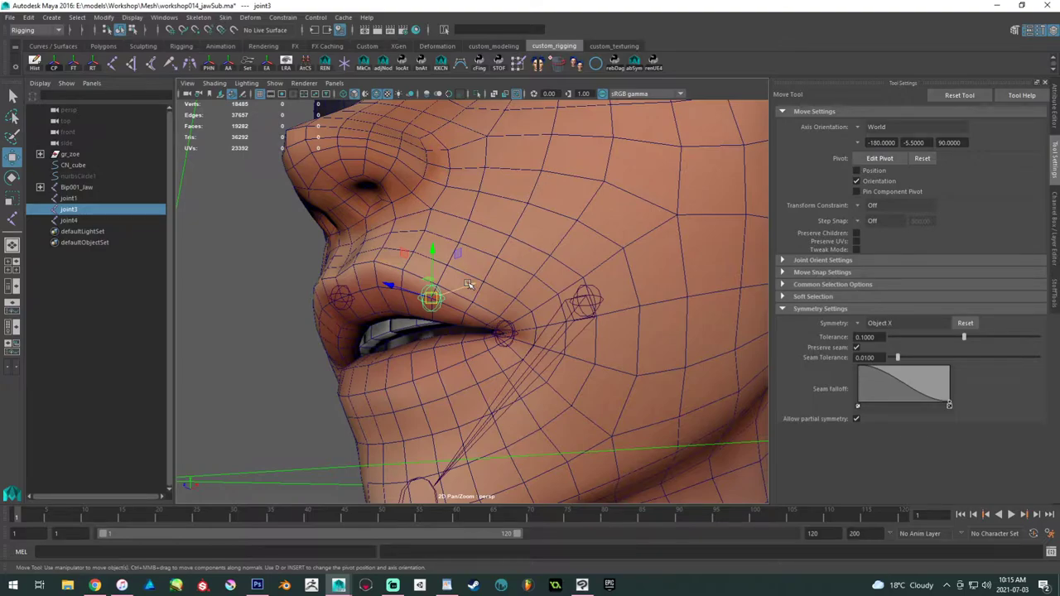
left_click_drag(403, 310, 435, 307, "alt")
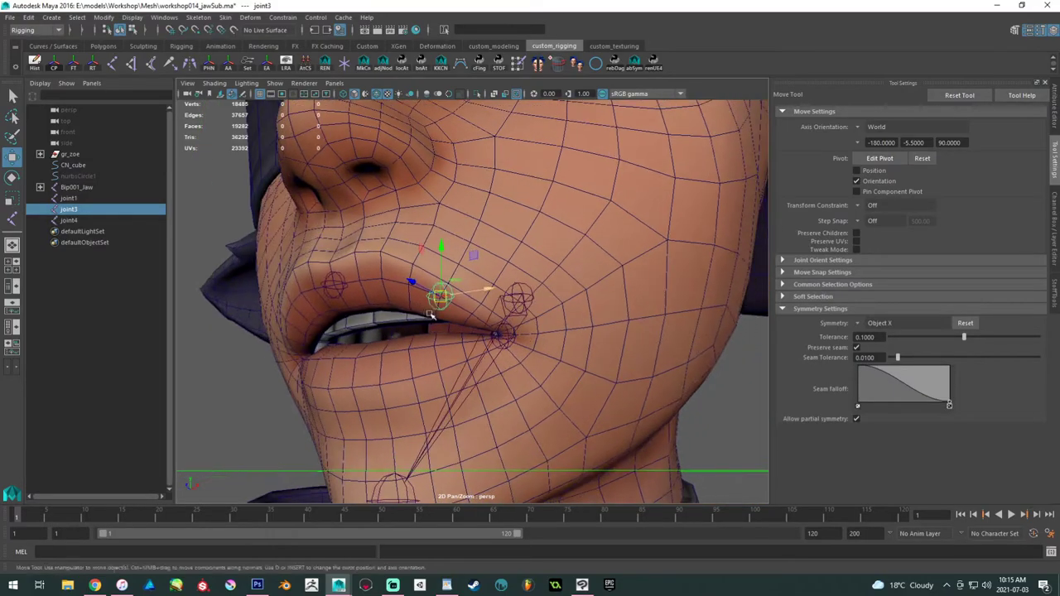
right_click_drag(436, 306, 253, 286, "alt")
left_click_drag(415, 320, 384, 348, "alt")
right_click_drag(384, 347, 449, 401, "alt")
mouse_move(449, 341)
left_mouse_down("alt")
mouse_move(440, 333)
mouse_move(448, 348)
left_mouse_up("alt")
scroll(447, 347, "up", 4)
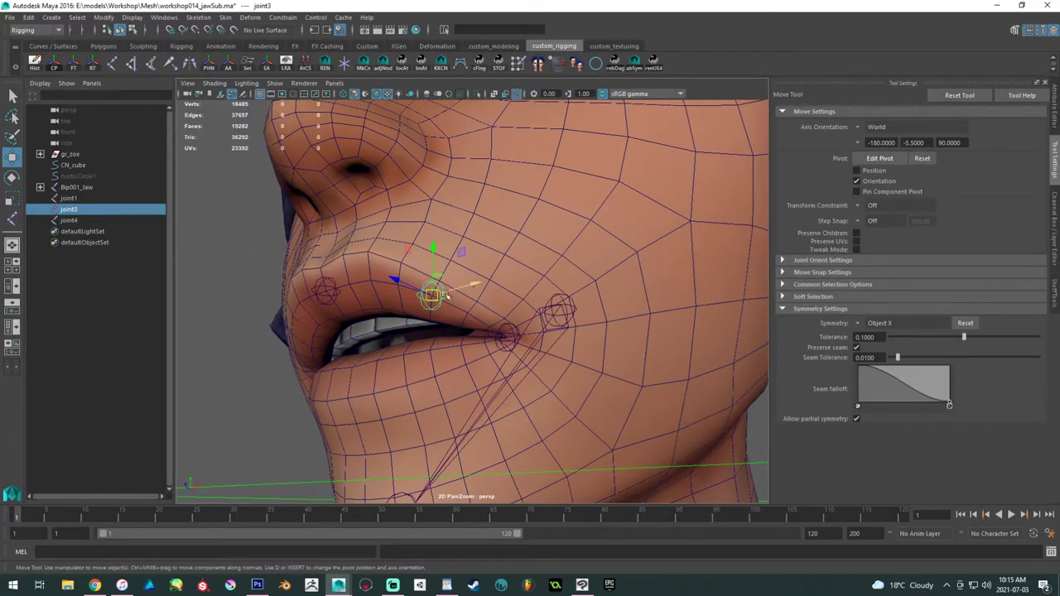
left_click_drag(422, 292, 451, 293)
left_click_drag(451, 294, 433, 308, "alt")
middle_click_drag(433, 307, 415, 296, "alt")
left_click_drag(415, 295, 407, 287, "alt")
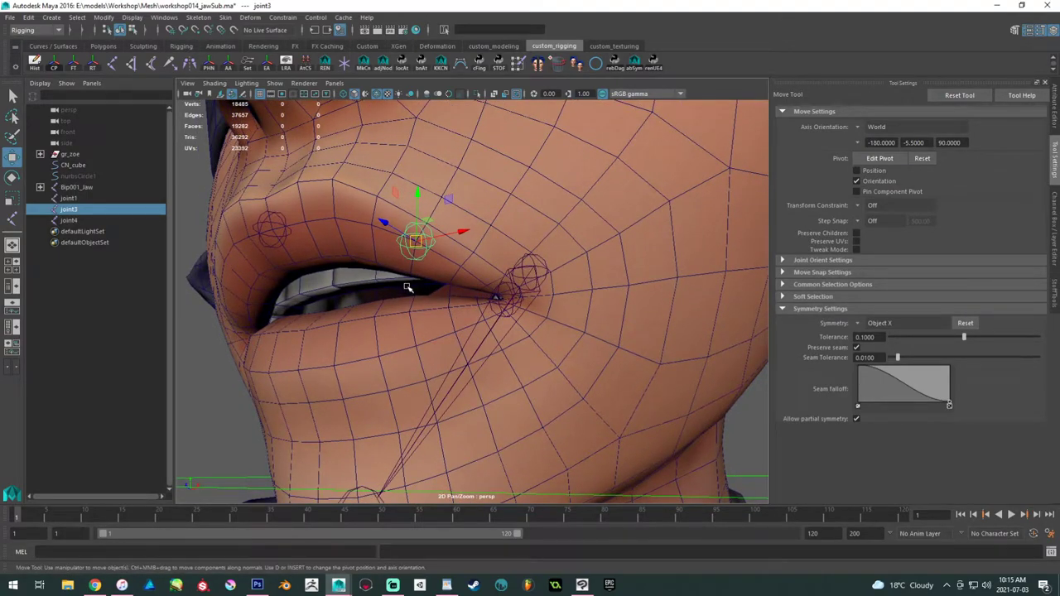
- Duplicate the upper-lip joint to make two lower-lip joints, placing one on the lower lip near its centre
left_click_drag(407, 286, 321, 255, "alt")
key("ctrl+d")
key("ctrl+d")
key("ctrl+z")
middle_click(299, 334)
right_click_drag(321, 248, 353, 238, "alt")
middle_click_drag(320, 243, 372, 250, "alt")
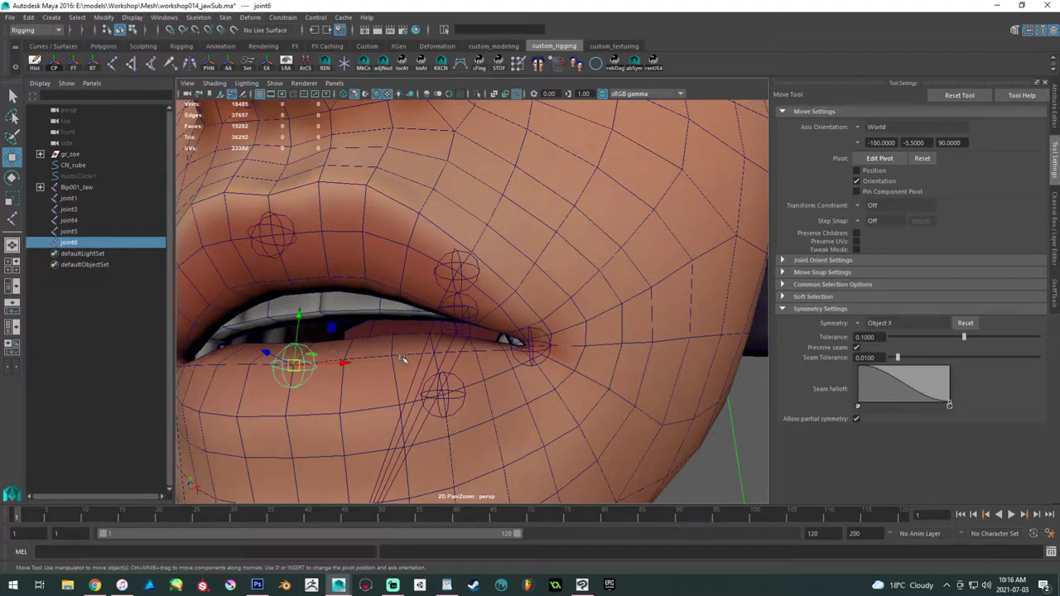
- Move the outer lower-lip joint up onto the lip edge, closer to the mouth corner
left_click(452, 390)
left_click_drag(448, 390, 477, 354)
left_click_drag(497, 376, 472, 397, "alt")
right_click_drag(472, 398, 518, 414, "alt")
left_click_drag(519, 414, 449, 302, "alt")
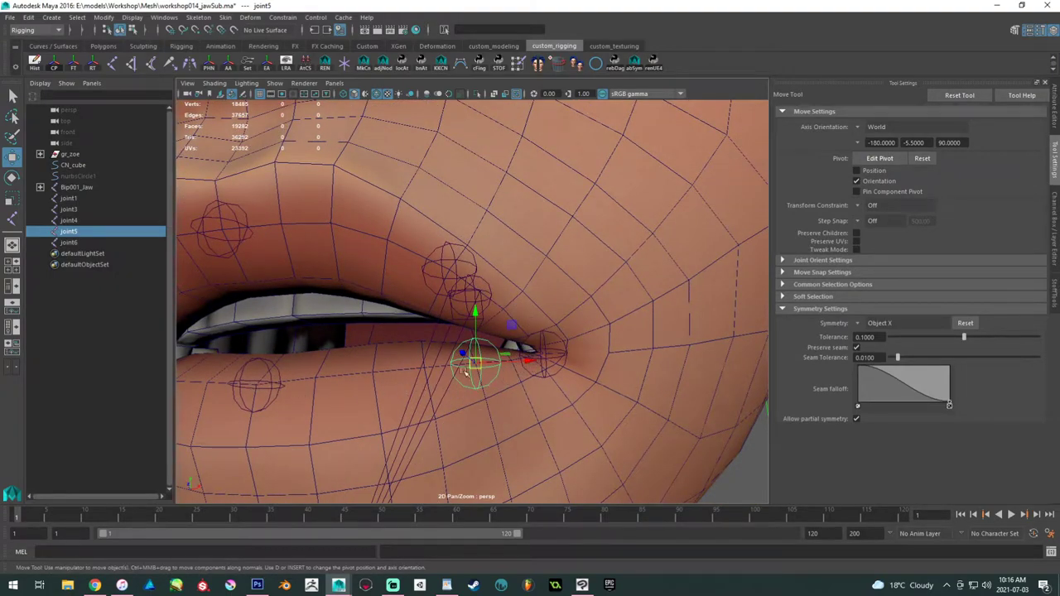
- Select the mouth-corner joint and examine its placement relative to the surrounding lip joints
scroll(516, 312, "up", 3)
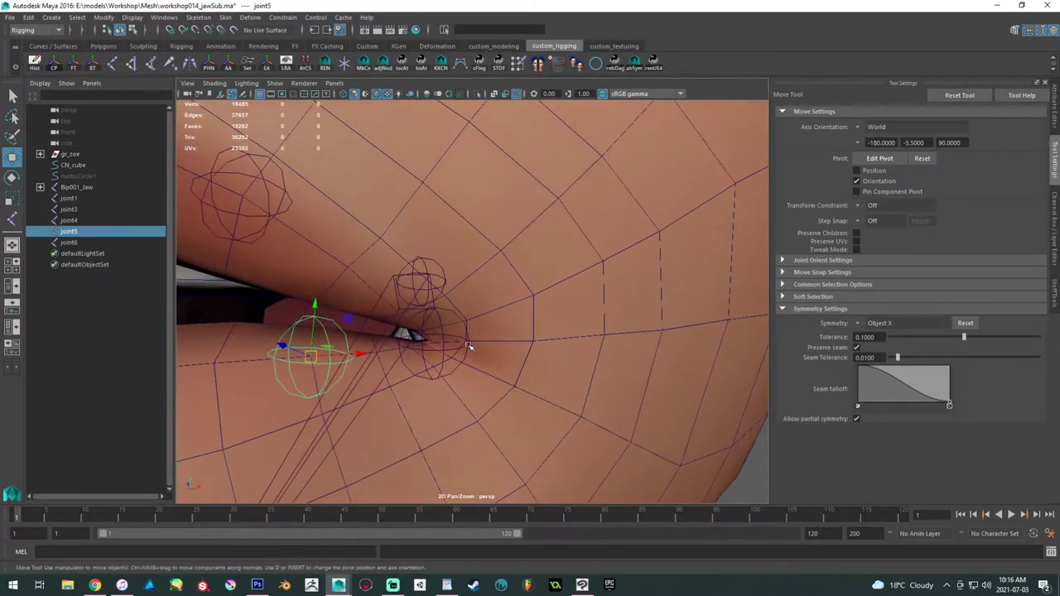
left_click(472, 348)
left_click_drag(472, 349, 423, 361, "alt")
left_click(465, 349)
right_click_drag(418, 359, 336, 346, "alt")
left_click_drag(336, 346, 273, 332, "alt")
right_click_drag(273, 331, 252, 325, "alt")
middle_click_drag(252, 324, 343, 326, "alt")
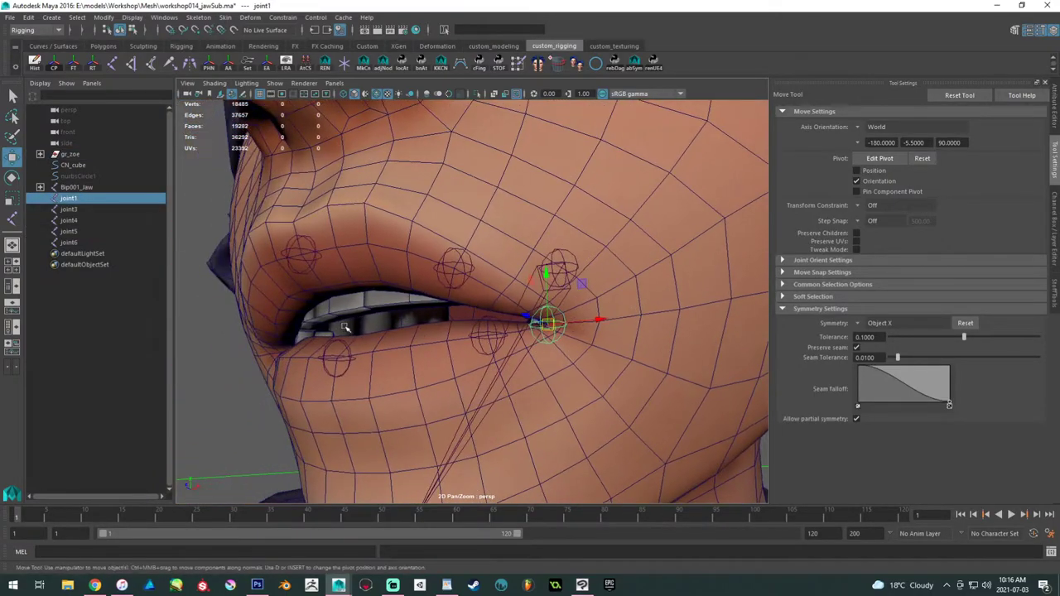
- Select the mouth-corner, upper-lip and lower-lip joints together and examine their placement around the mouth
left_click(303, 254)
left_click(453, 267, "shift")
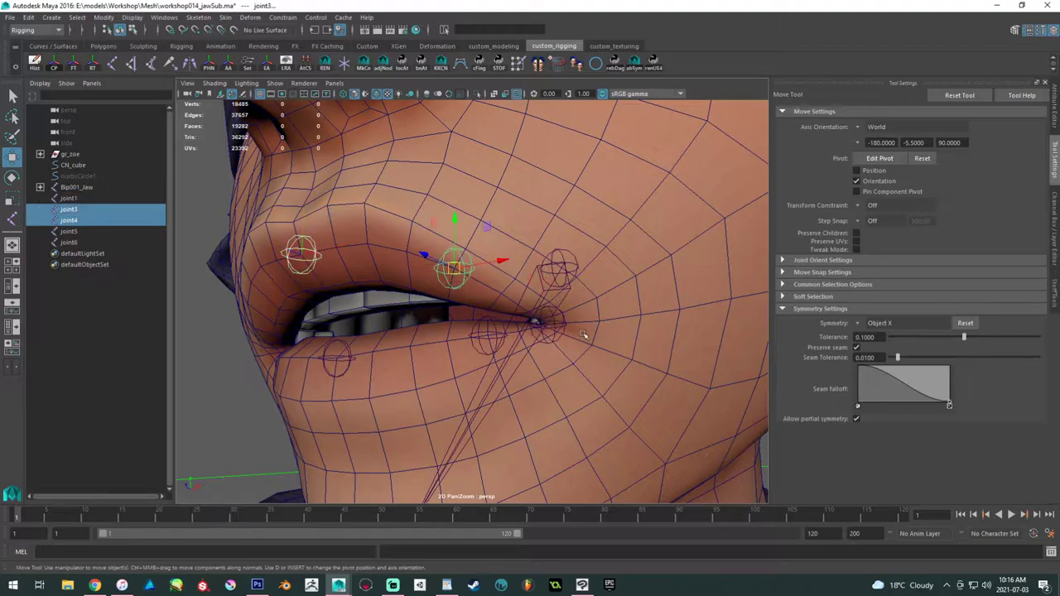
left_click(556, 327, "shift")
left_click(480, 338, "shift")
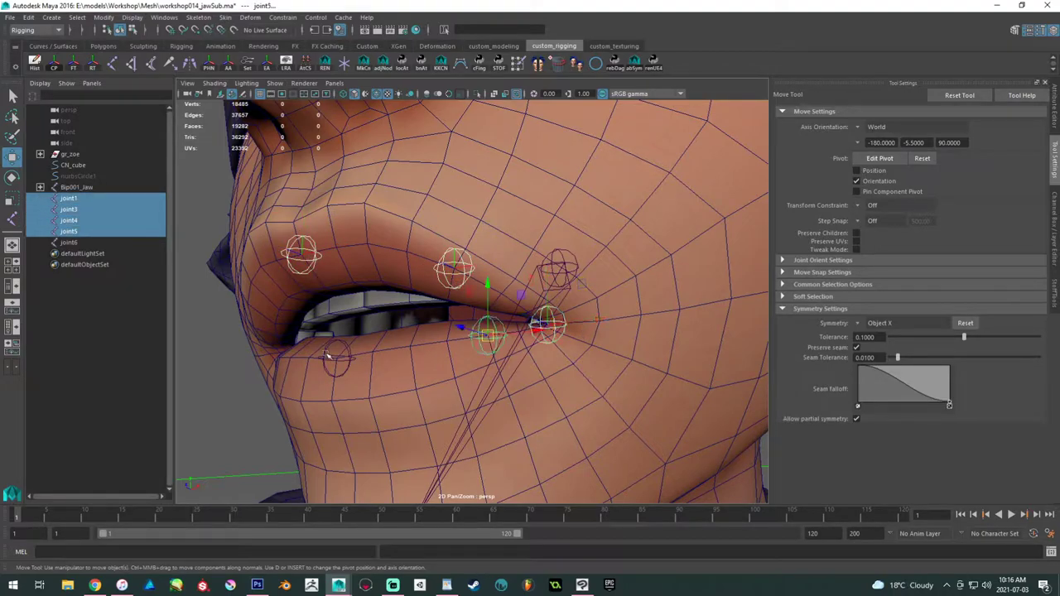
left_click(331, 358, "shift")
left_click_drag(331, 357, 416, 238, "alt")
left_click(660, 422)
right_click_drag(657, 409, 579, 393, "alt")
left_click_drag(580, 394, 468, 371, "alt")
- Duplicate the centre upper-lip joint twice, snapping the copies to mesh vertices below the inner eye and on the outer cheekbone
left_click(370, 265)
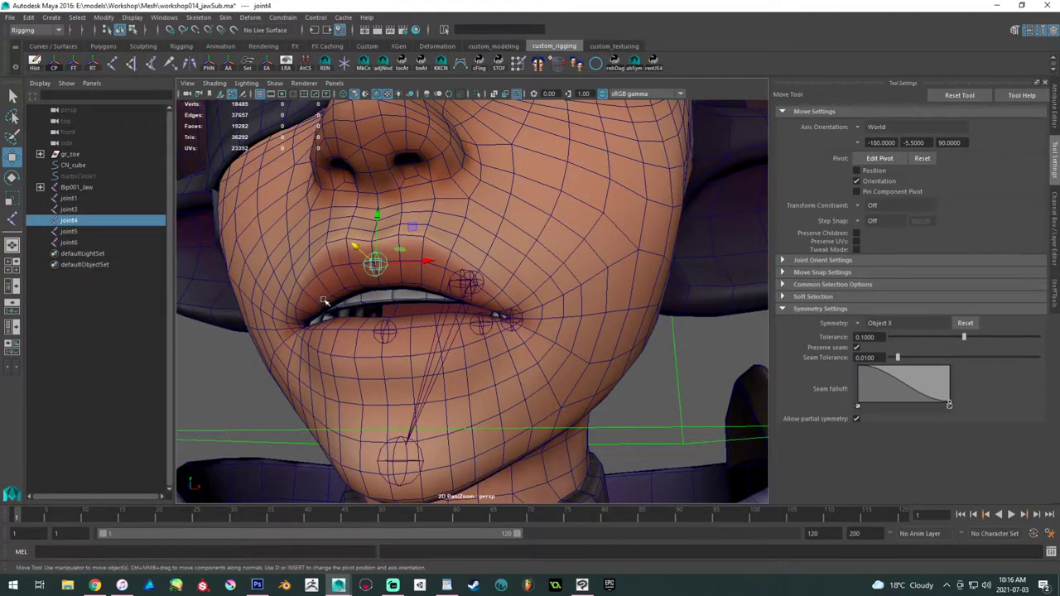
left_click_drag(367, 257, 341, 341, "alt")
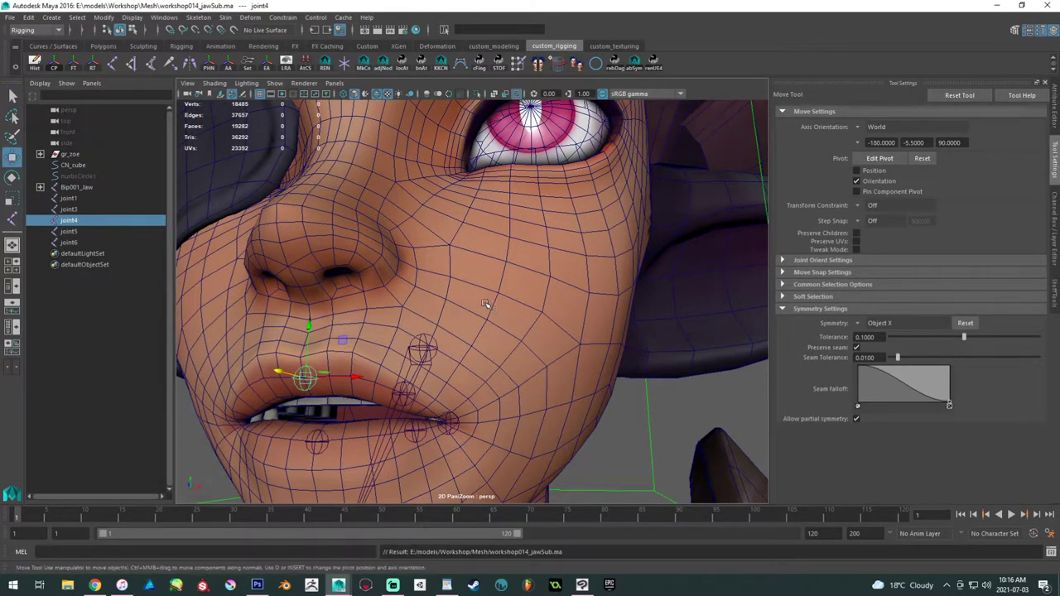
left_click_drag(488, 303, 461, 307, "alt")
key("ctrl+d")
key("v")
left_click_drag(324, 383, 536, 263)
key("ctrl+d")
left_click_drag(552, 301, 495, 324, "alt")
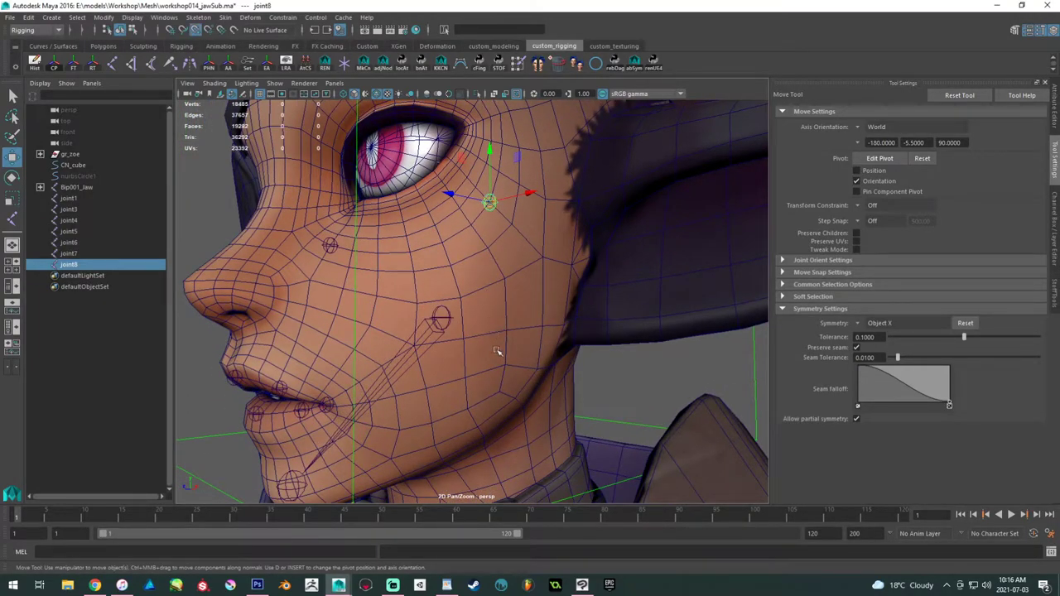
- Duplicate the outer cheekbone joint onto the rear cheek near the jaw, and shift the cheekbone joint slightly down and forward
key("ctrl+d")
left_click_drag(490, 202, 501, 377)
left_click(489, 201)
left_click_drag(490, 201, 479, 222)
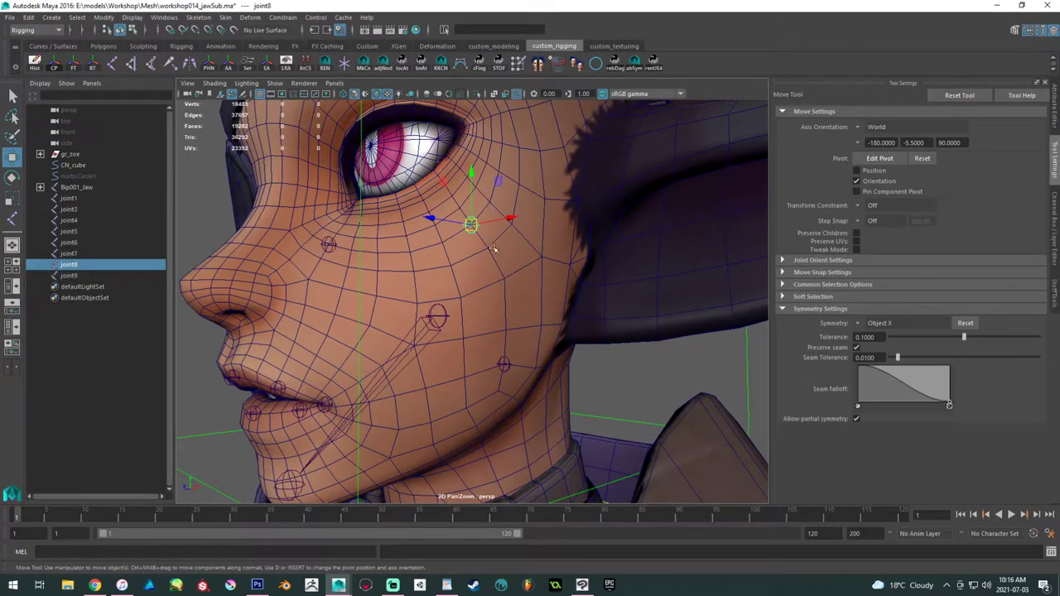
- Duplicate the outer cheekbone joint and snap the copy to a cheek vertex just behind the mouth corner
left_click_drag(472, 343, 498, 261, "alt")
key("ctrl+d")
key("v")
left_click_drag(531, 200, 453, 353)
middle_click_drag(453, 351, 453, 351)
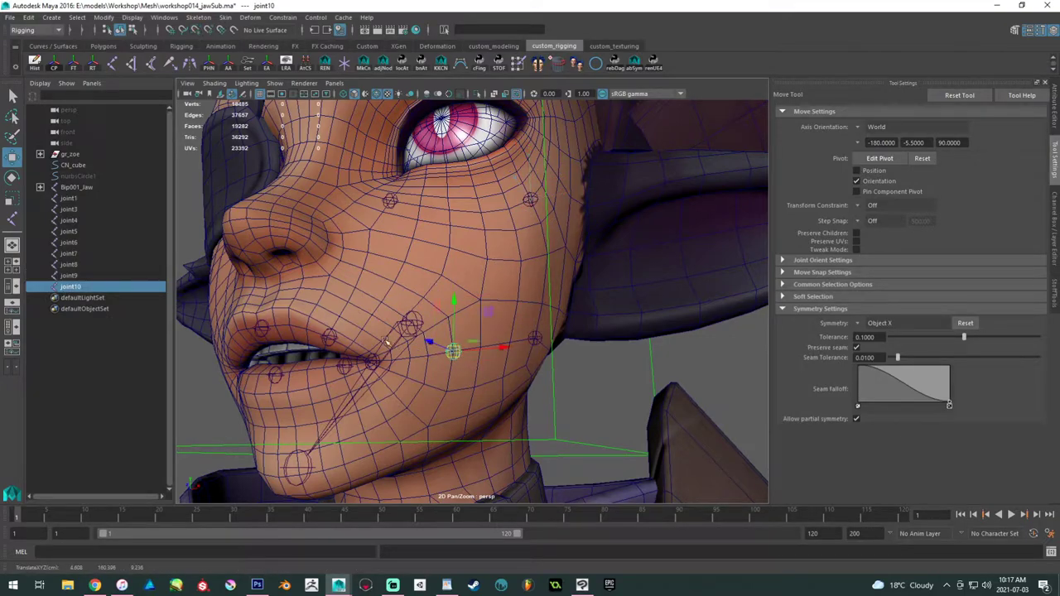
- Duplicate the joint behind the mouth corner to add joints beside the nostril and on the lower jawline
key("ctrl+d")
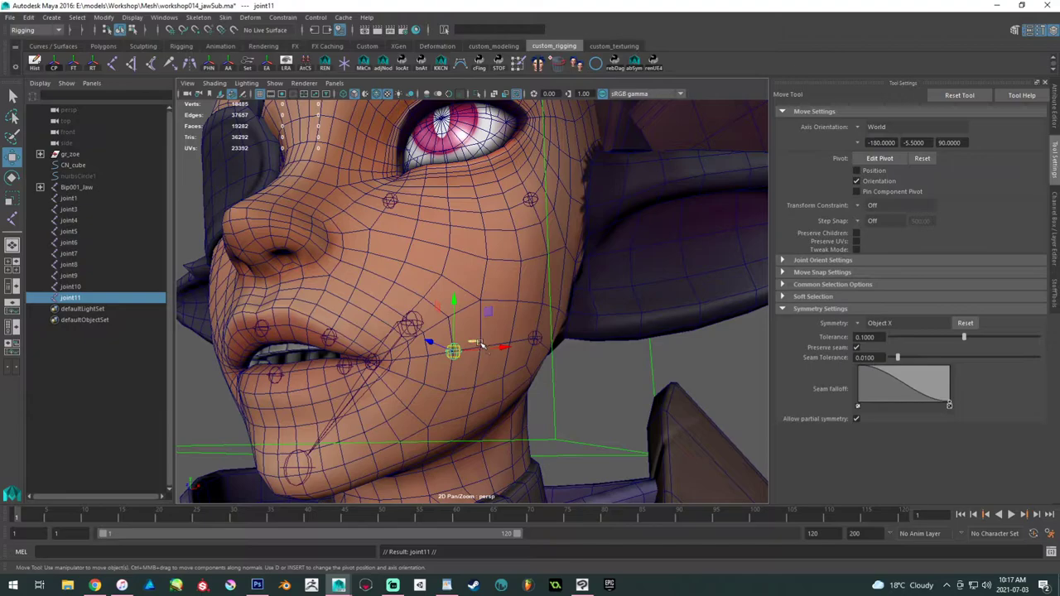
left_click_drag(479, 342, 399, 261)
middle_click_drag(399, 261, 453, 207, "alt")
left_click_drag(452, 207, 410, 249, "alt")
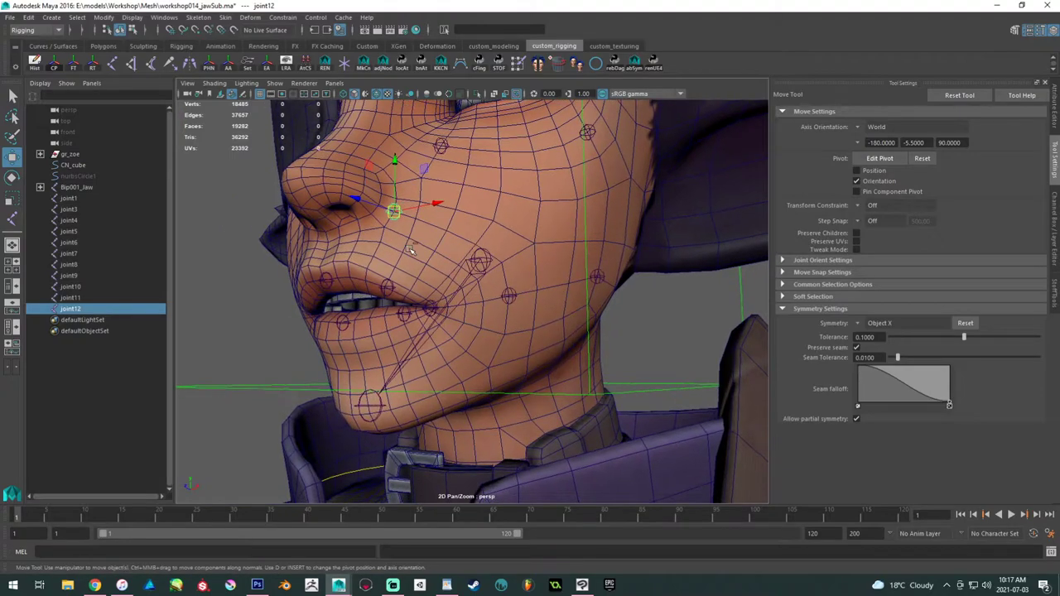
key("ctrl+d")
left_click_drag(394, 211, 461, 384)
- Examine the distribution of the lip, cheek, nostril and jawline joints across the face from several angles
right_click_drag(472, 378, 412, 340, "alt")
left_click_drag(411, 339, 434, 318, "alt")
right_click_drag(434, 318, 393, 299, "alt")
left_click_drag(393, 300, 397, 346, "alt")
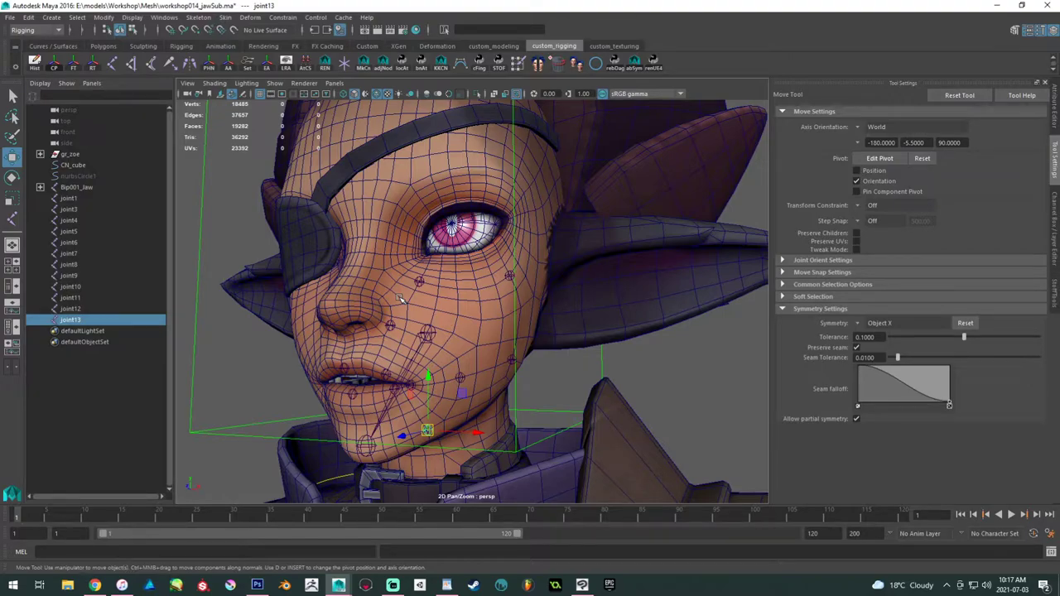
left_click_drag(394, 300, 372, 331, "alt")
middle_click_drag(372, 331, 389, 290, "alt")
scroll(389, 289, "up", 2)
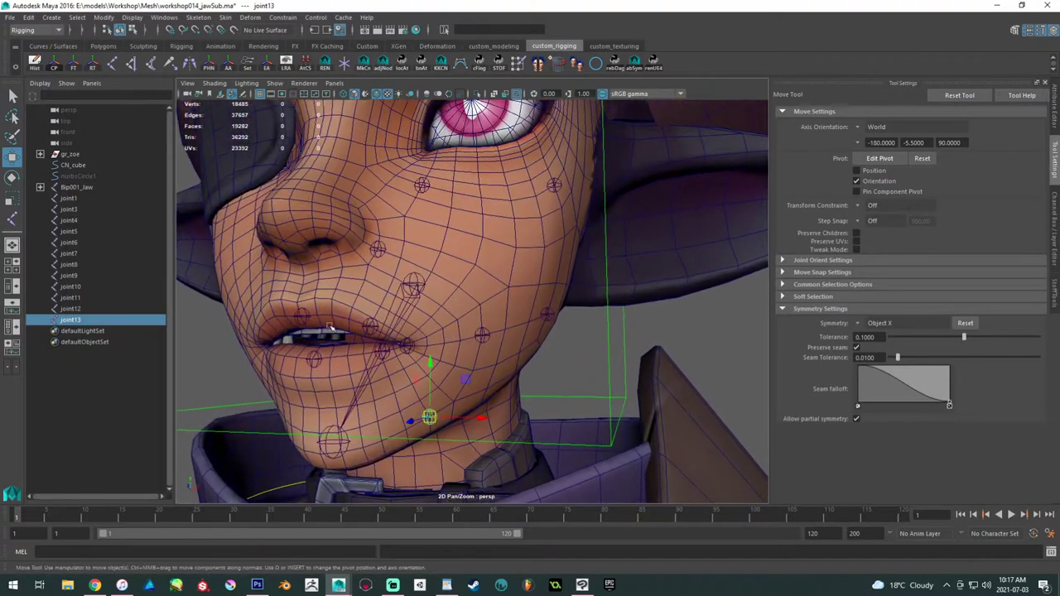
left_click(306, 315)
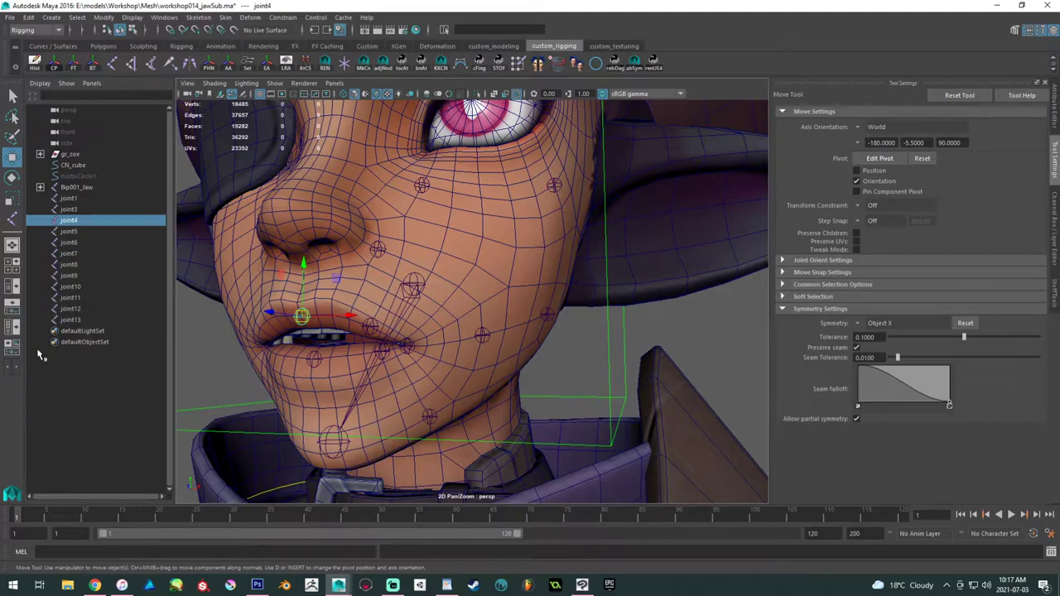
left_click_drag(199, 356, 335, 352, "alt")
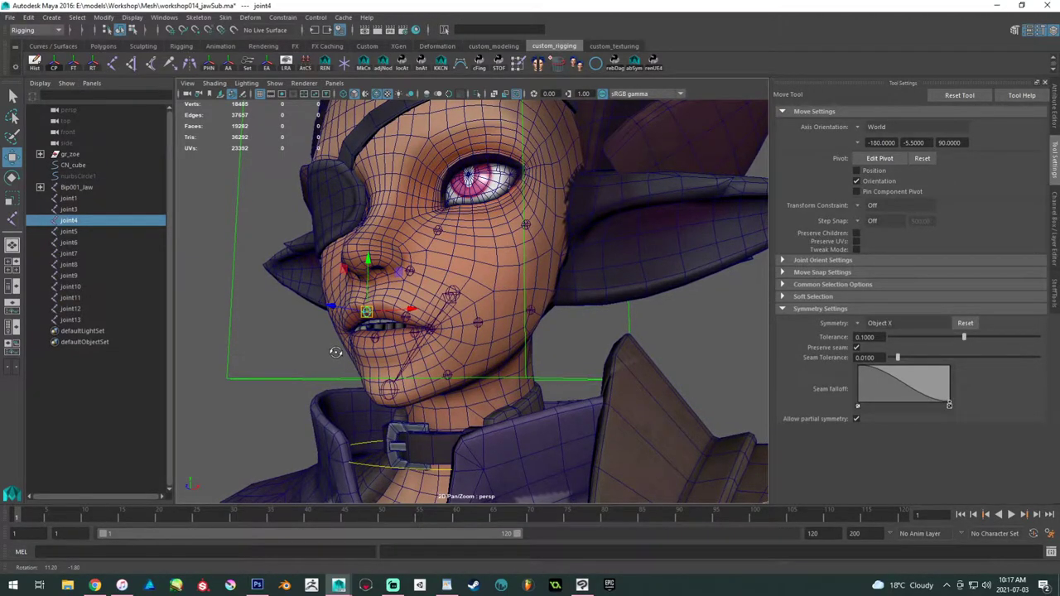
right_click_drag(337, 355, 427, 401, "alt")
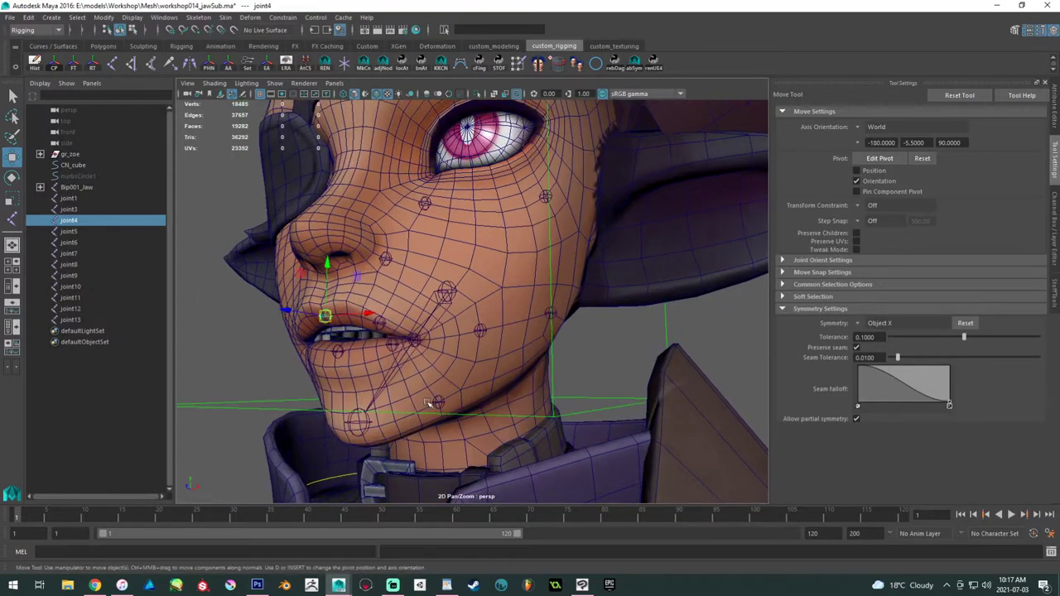
- Rename joint1 at the mouth corner as Bip001_LipCorner_L
left_click(81, 197)
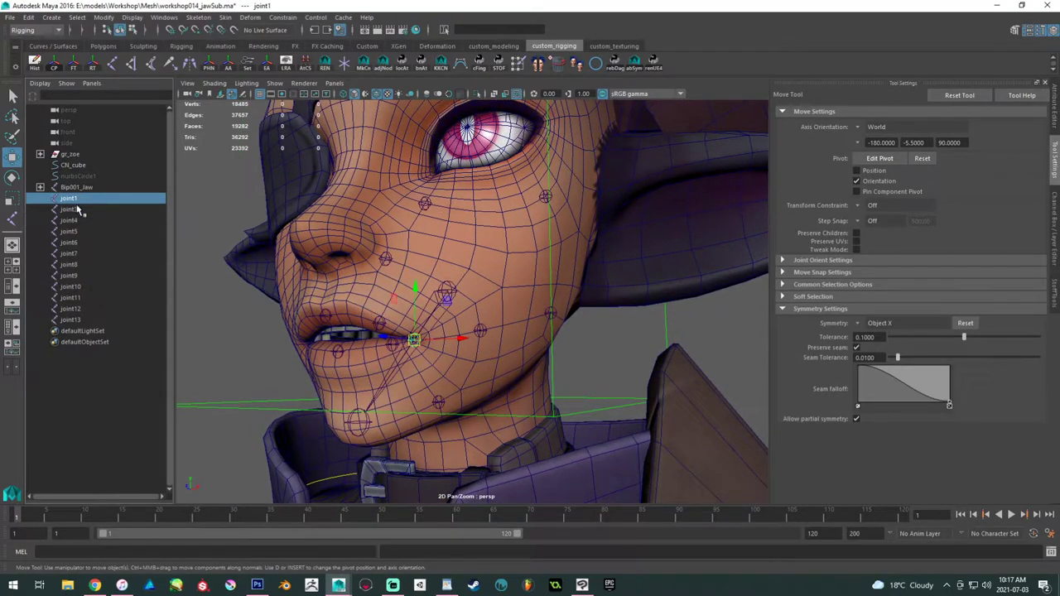
double_click(74, 200)
type("Bip001_LipCorner_L")
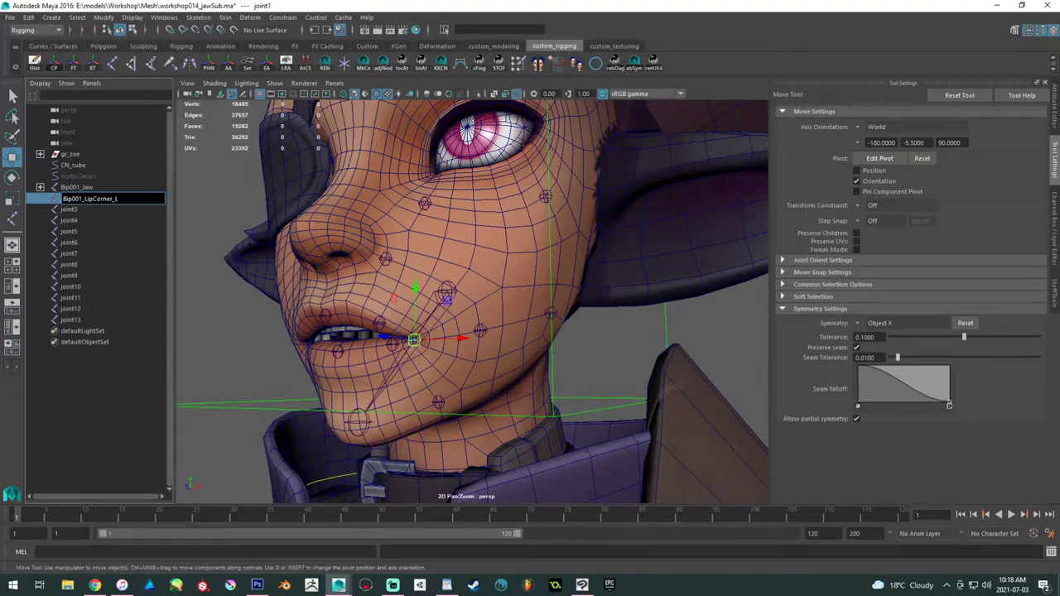
key("Return")
- Rename joint3 on the outer upper lip as Bip001_LipUpper_L and copy that name for reuse
left_click(70, 209)
double_click(69, 209)
type("Bip001_LipCorner_L")
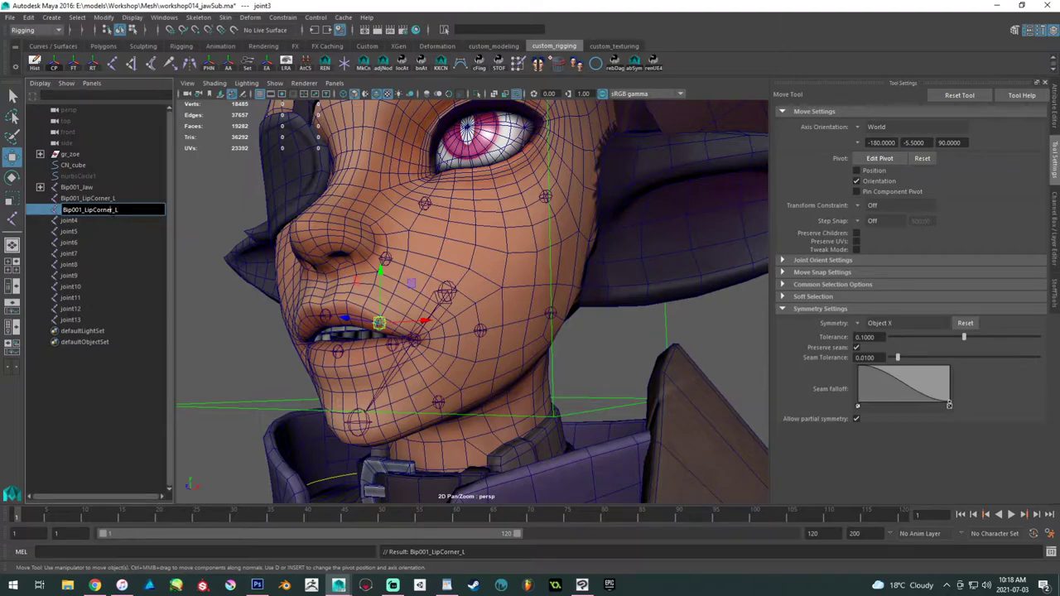
left_click_drag(112, 210, 94, 210)
key("BackSpace")
key("ctrl+a")
key("ctrl+c")
- Rename joint4 at the upper-lip centre as joint4Bip001_LipUpper_C, reusing the copied name with a C suffix
left_click(90, 222)
double_click(90, 221)
key("ctrl+v")
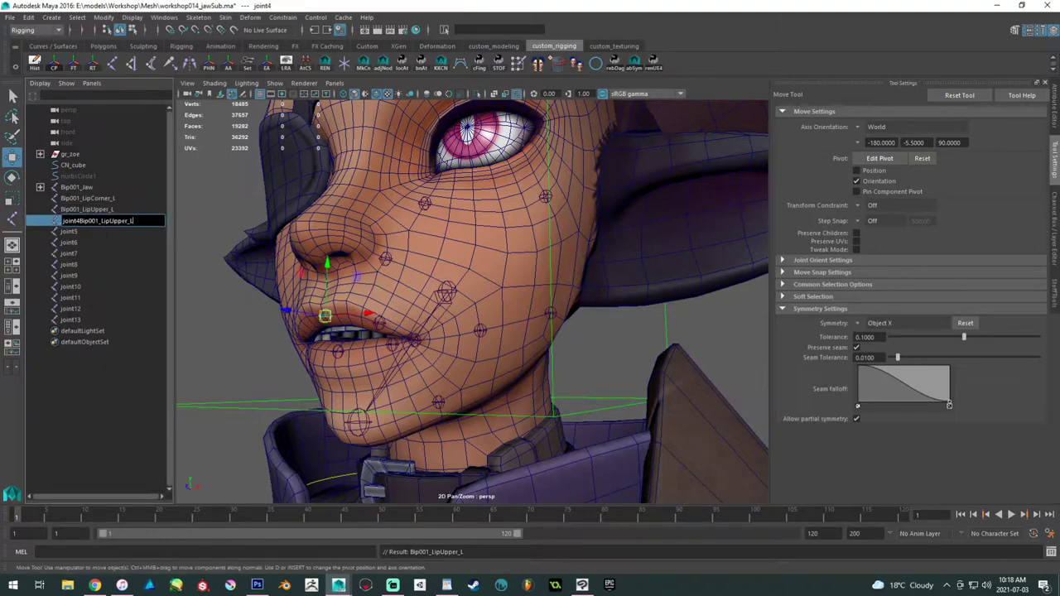
type("C")
key("Return")
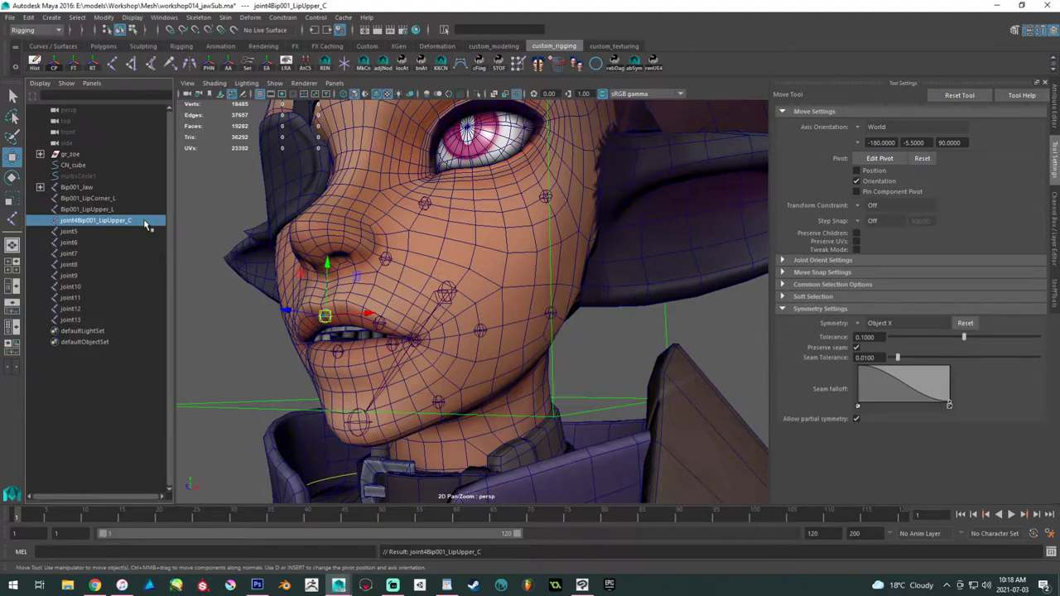
- Rename joint5 on the outer lower lip as Bip001_LipLower_L
left_click(110, 231)
double_click(110, 231)
key("ctrl+v")
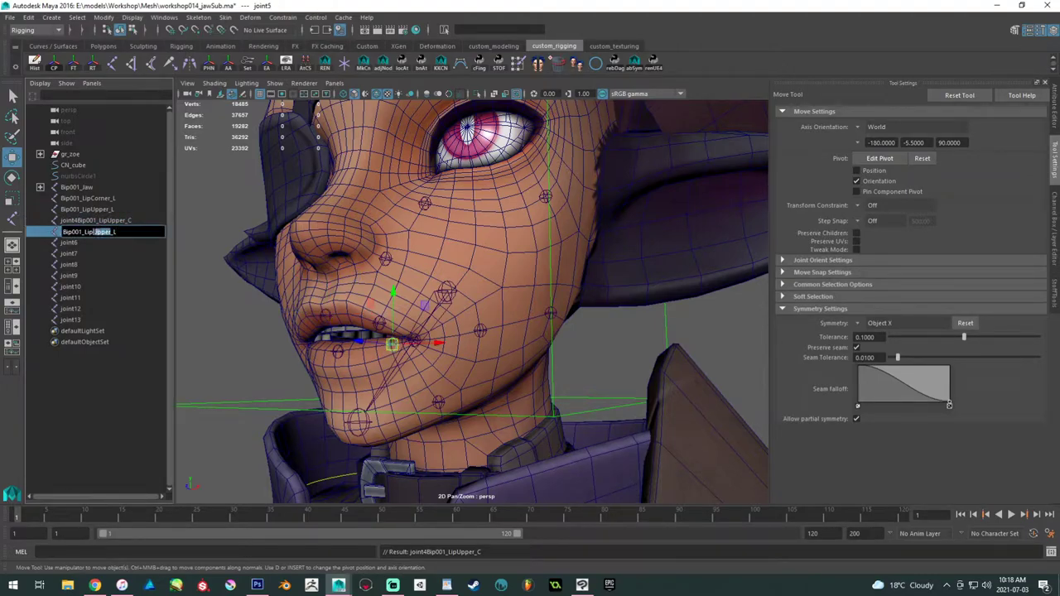
type("Lower")
key("Return")
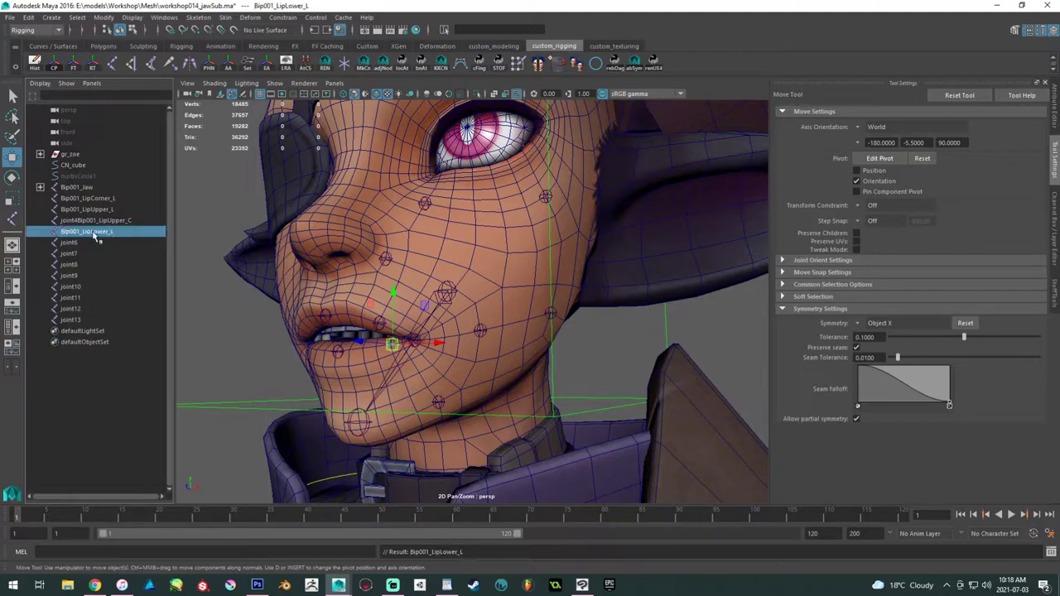
- Rename joint6 at the lower-lip centre as Bip001_LipLower_C
left_click(79, 243)
double_click(71, 242)
key("ctrl+v")
key("Return")
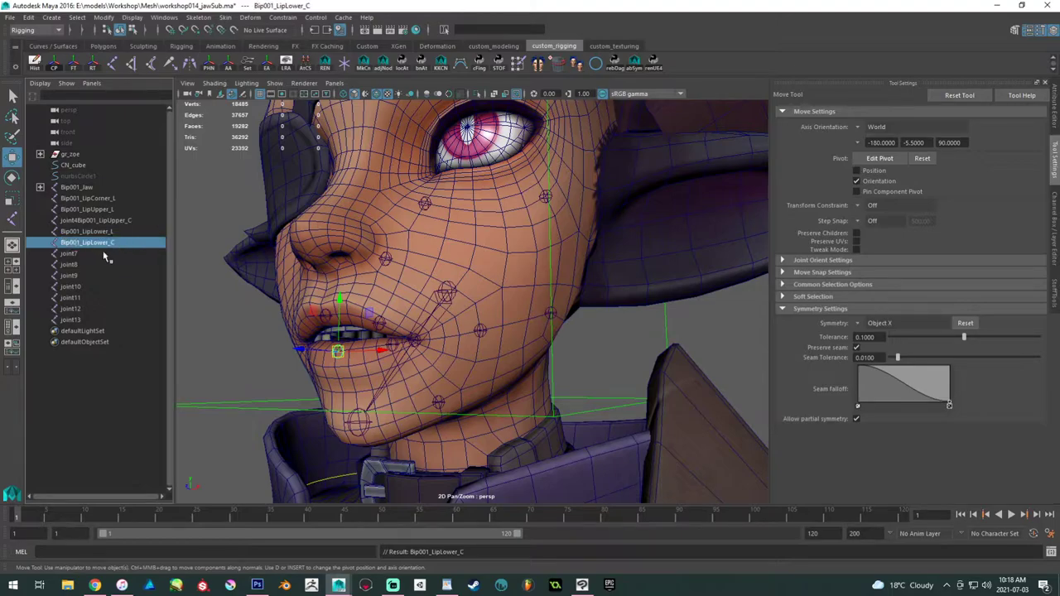
- Rename joint7 below the inner eye as Bip001_Cheek_L and copy that name for reuse
left_click(94, 256)
left_click_drag(310, 303, 321, 307, "alt")
middle_click_drag(321, 308, 285, 359, "alt")
double_click(85, 256)
key("ctrl+v")
left_click_drag(112, 254, 85, 255)
type("Cheek")
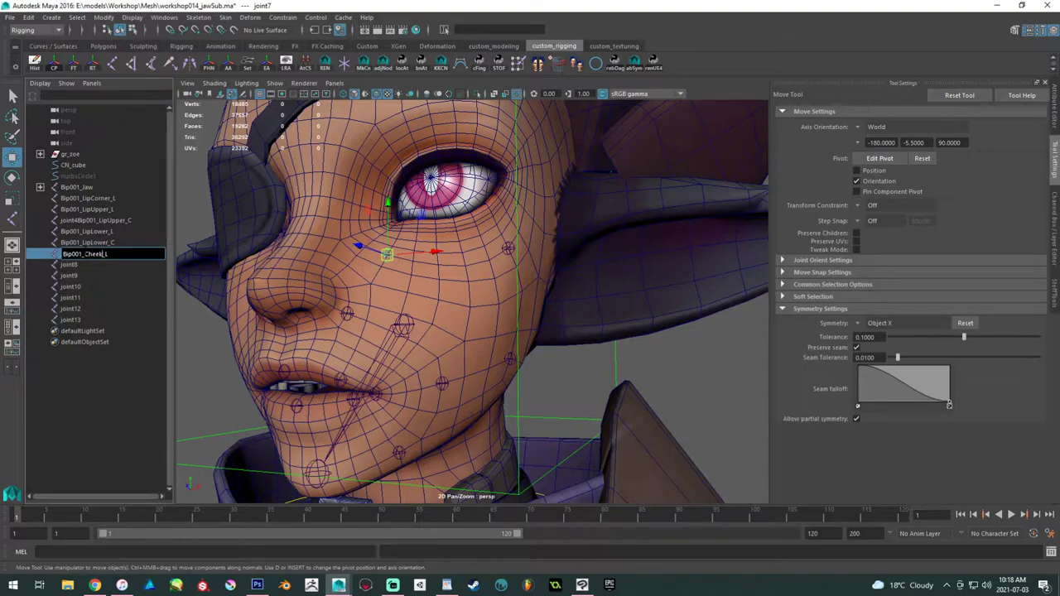
key("ctrl+a")
key("ctrl+c")
- Rename joint8 on the outer cheekbone as Bip001_Cheek1_L and joint9 on the rear cheek as Bip001_Cheek2_L
left_click(100, 265)
double_click(99, 265)
key("ctrl+v")
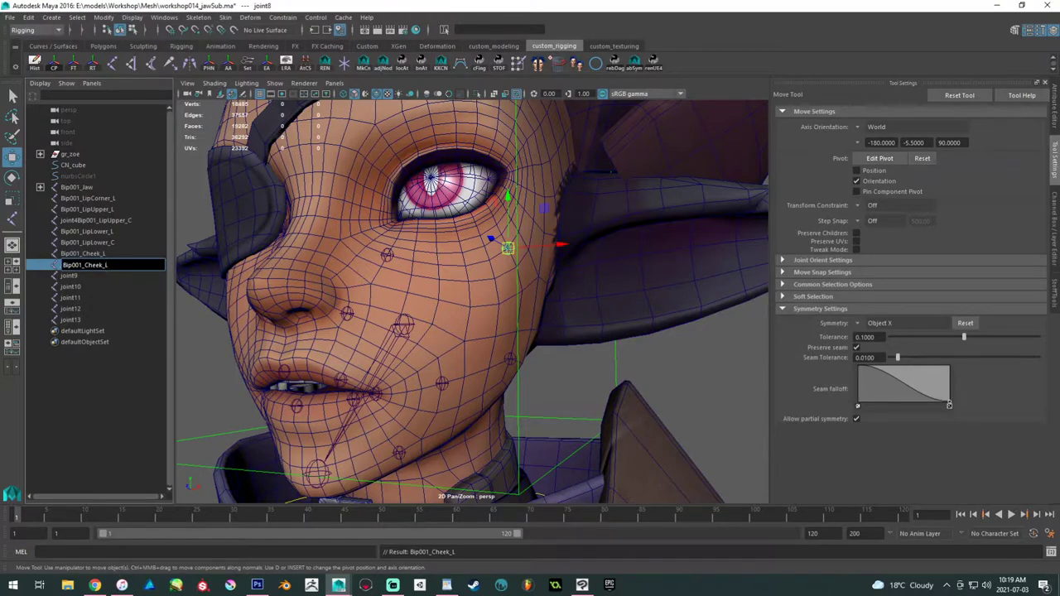
left_click(101, 278)
double_click(101, 278)
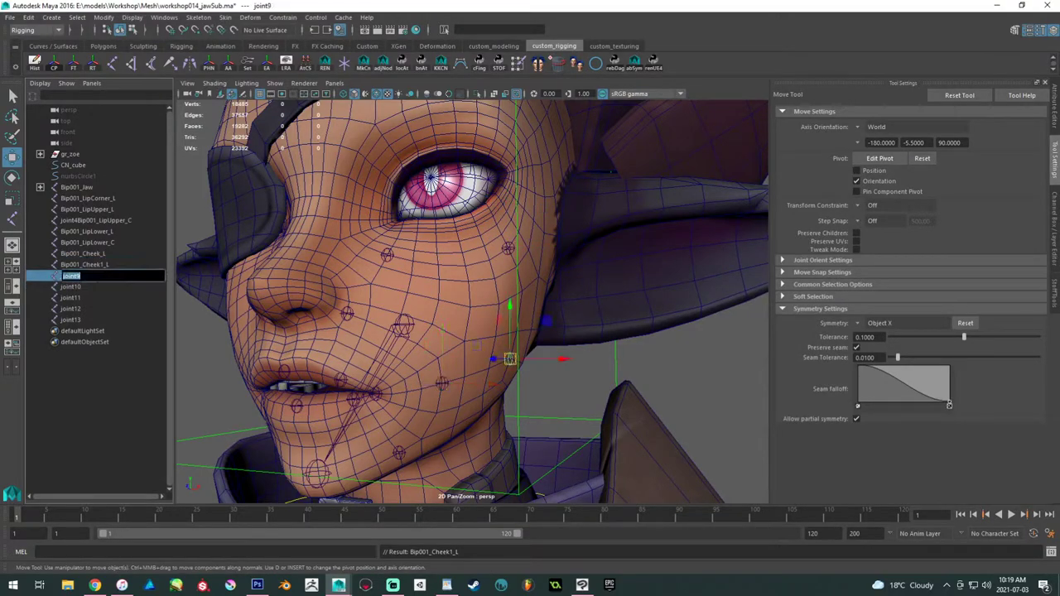
key("ctrl+v")
type("2")
- Rename joint10 behind the mouth corner as Bip001_Smile1_L
left_click(91, 288)
double_click(91, 287)
key("ctrl+v")
left_click_drag(104, 287, 85, 287)
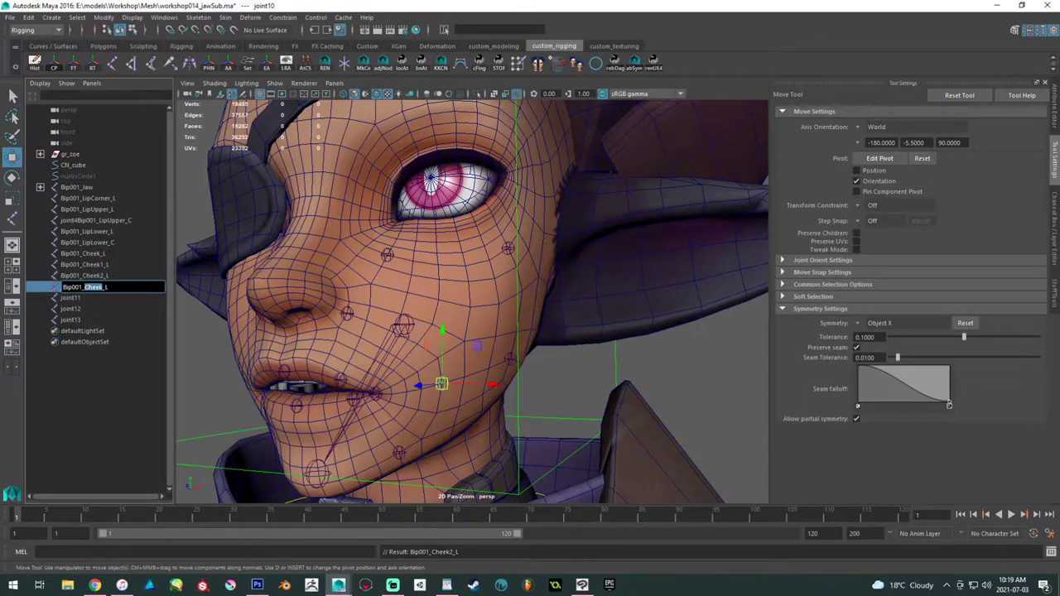
type("Smile1")
key("Return")
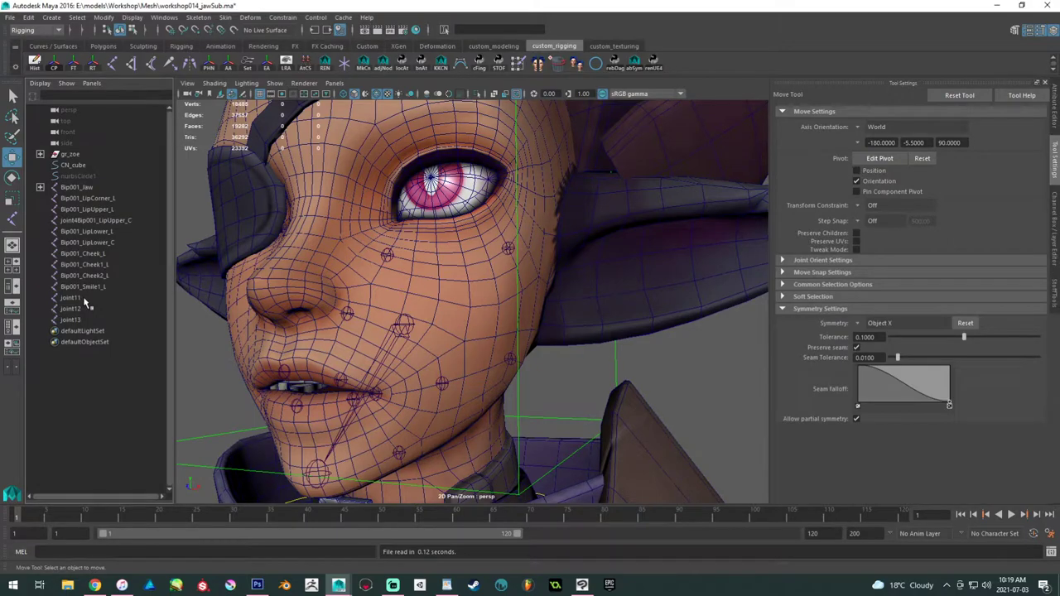
- Check the locations of the unnamed joint11, joint12 and joint13 on the face, and save the scene
left_click(83, 298)
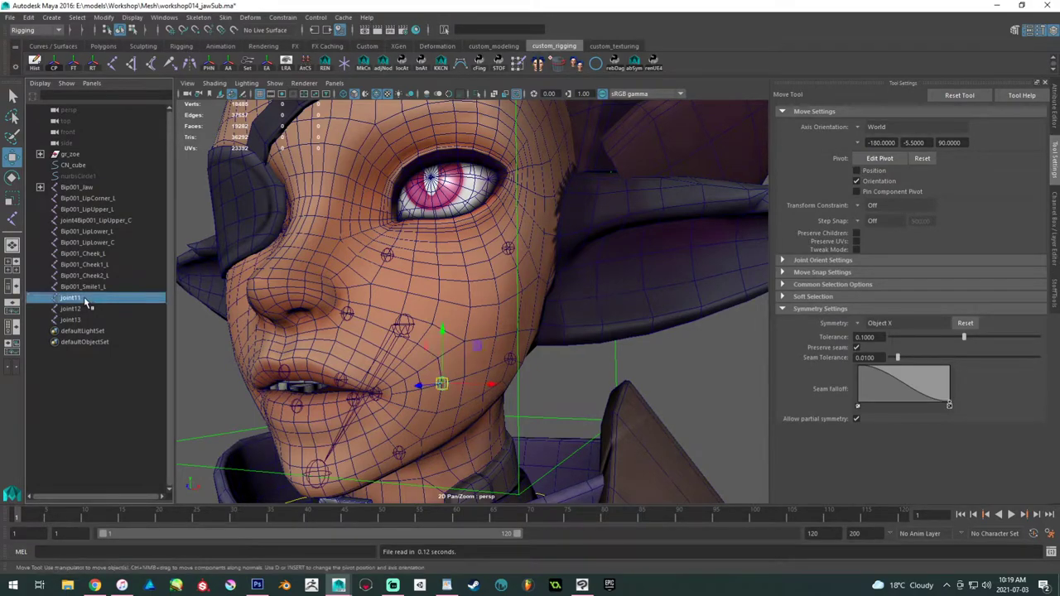
left_click(78, 320)
left_click(78, 309)
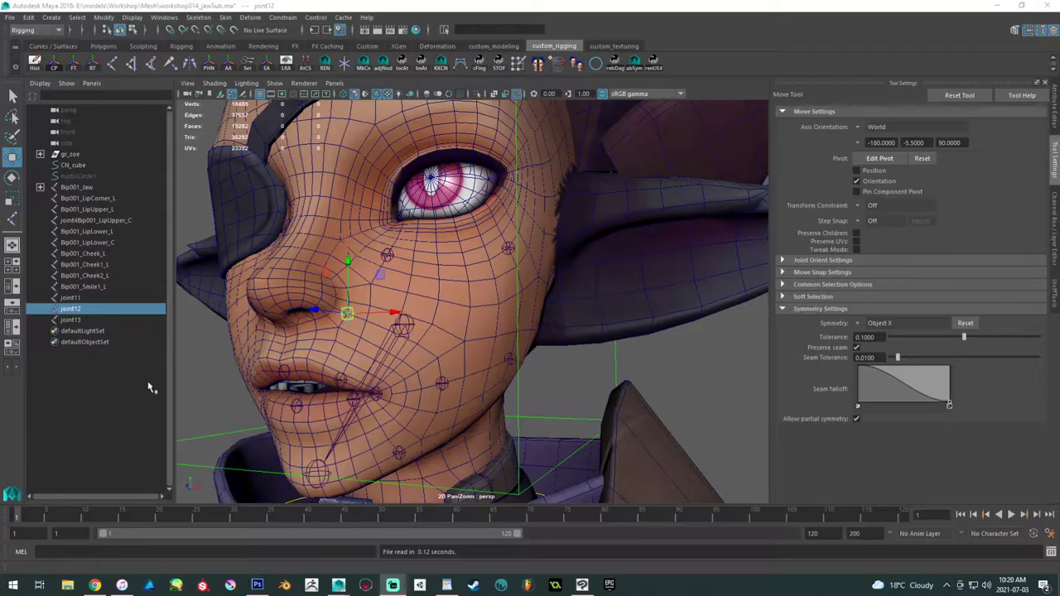
left_click(203, 368)
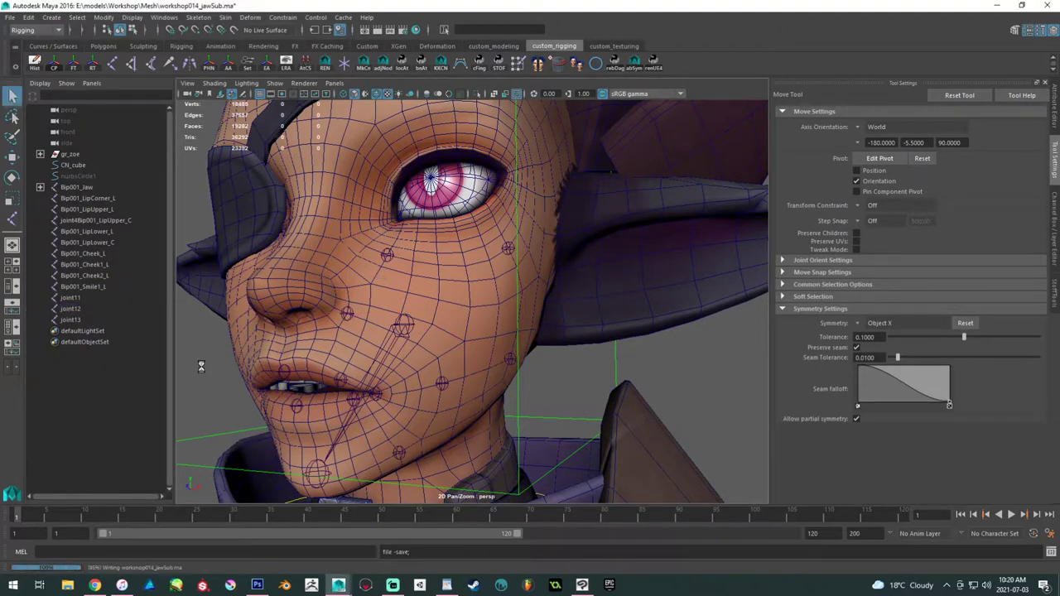
key("ctrl+s")
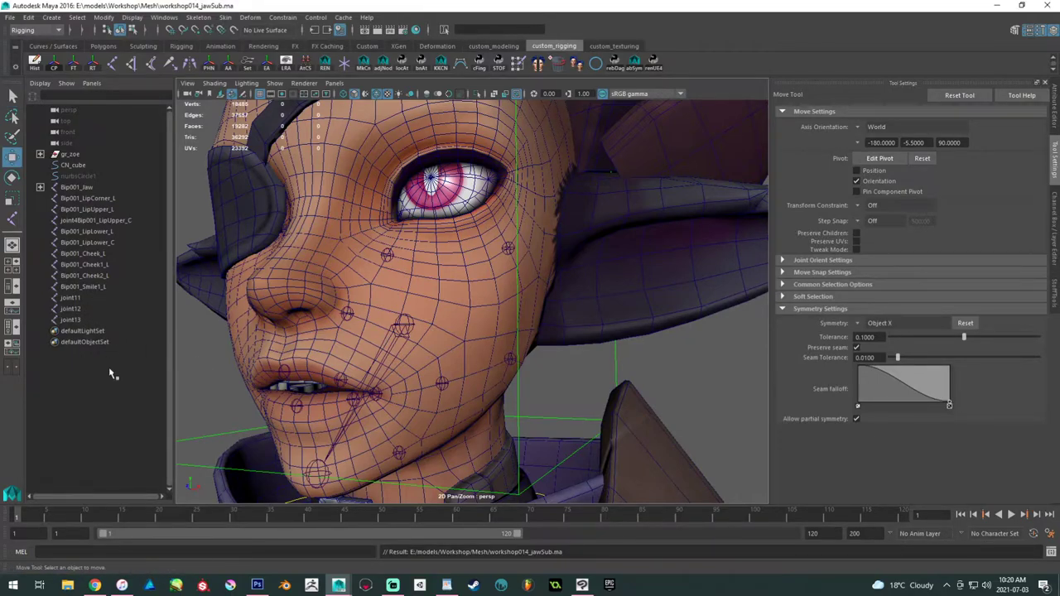
- Give joint11 the copied name Bip001_Smile1_L, and compare its location with that of the existing smile joint
left_click(73, 298)
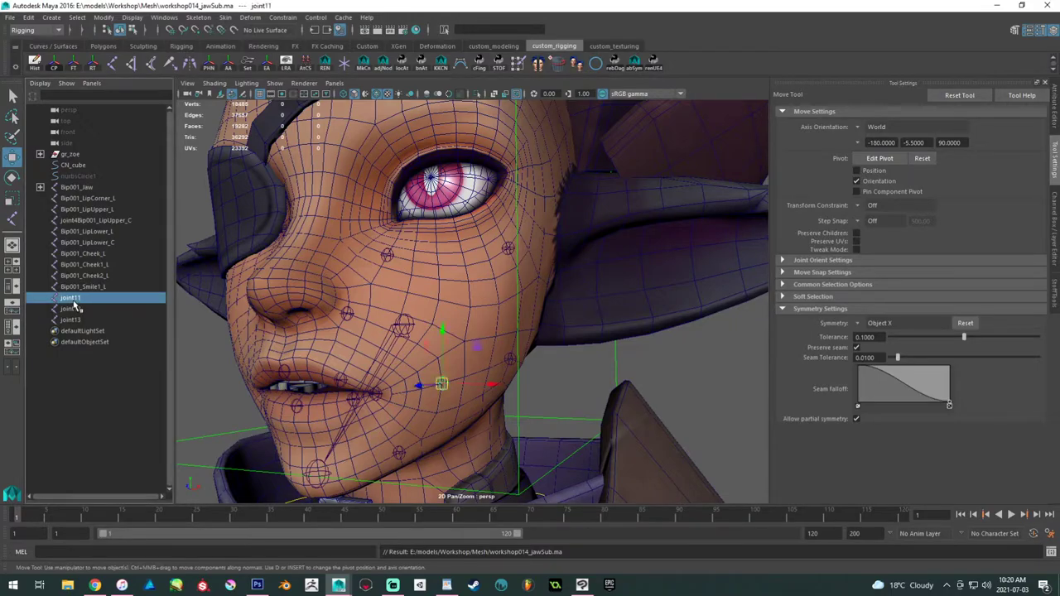
double_click(73, 298)
key("ctrl+v")
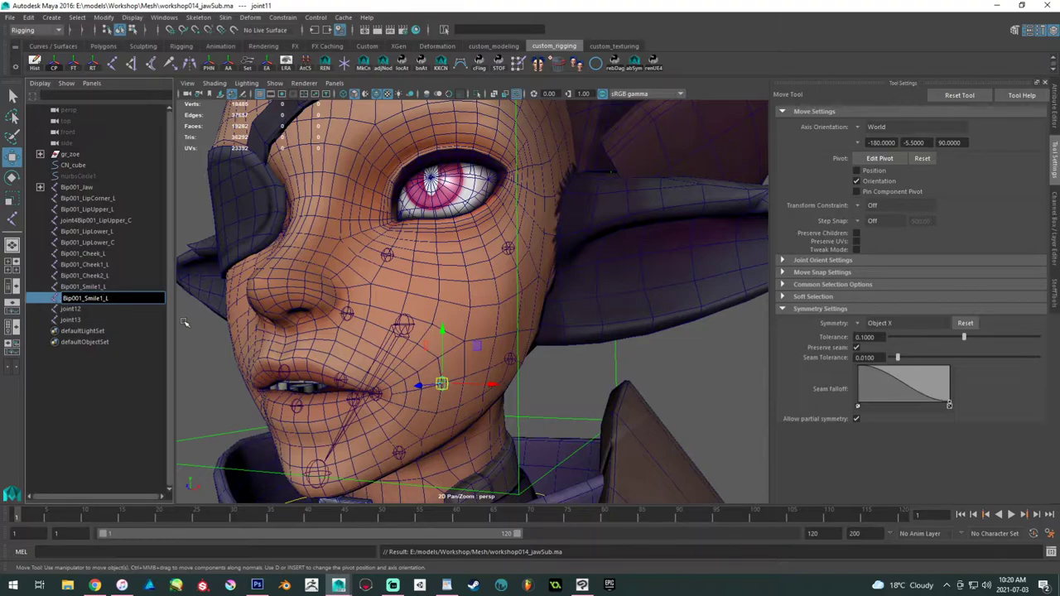
left_click(112, 289)
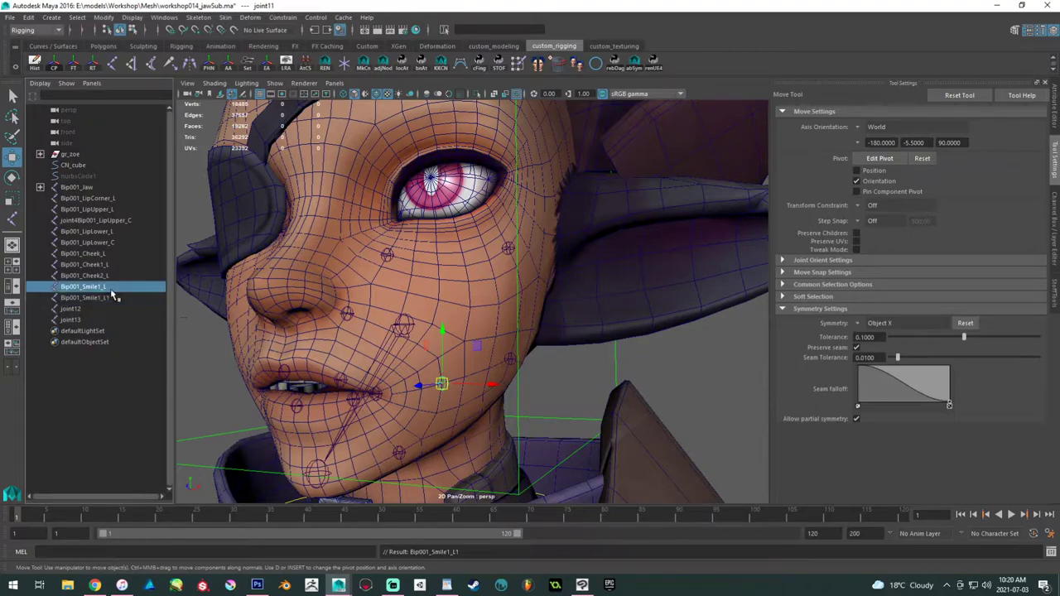
left_click(114, 298)
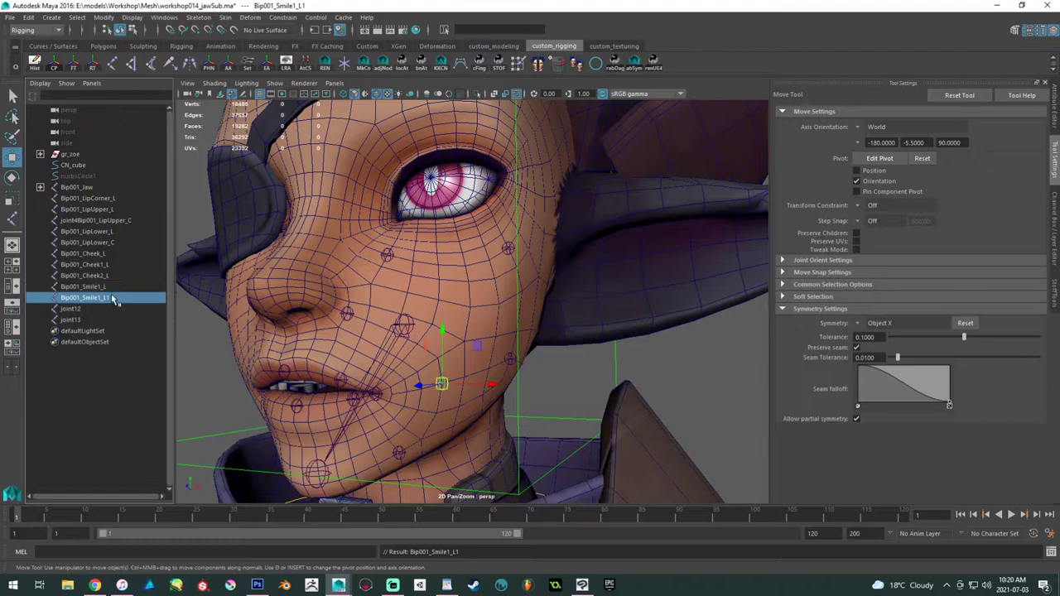
- Compare Bip001_Smile1_L with its duplicate Bip001_Smile1_L1 behind the mouth corner, and delete the duplicate joint
left_click(113, 289)
left_click(113, 299)
left_click(110, 286)
left_click(105, 300)
left_click(106, 290)
left_click(106, 299)
key("Delete")
- Rename joint12 beside the nostril as Bip001_Smile_L, reusing the copied name of the existing smile joint
left_click(97, 288)
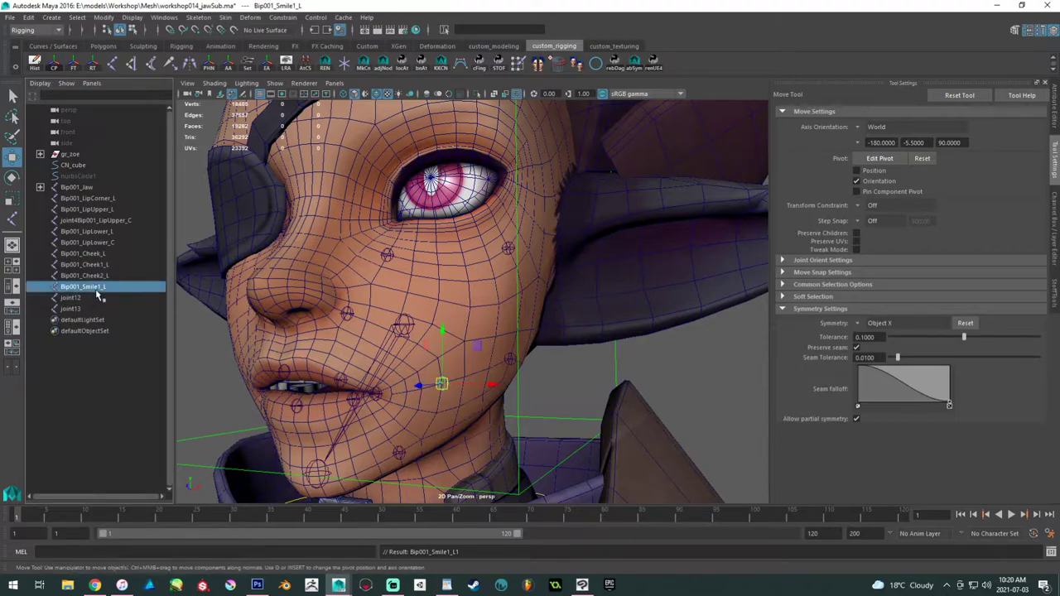
double_click(103, 287)
key("ctrl+c")
double_click(100, 299)
key("ctrl+v")
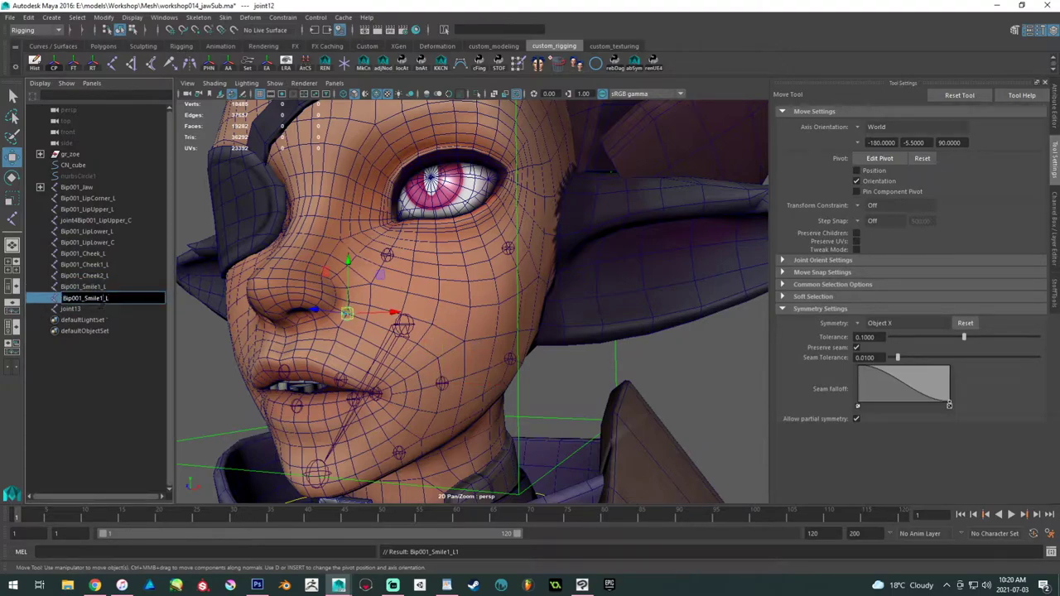
key("BackSpace")
key("Return")
- Rename joint13 on the lower jaw as Bip001_Frown_L
left_click(64, 311)
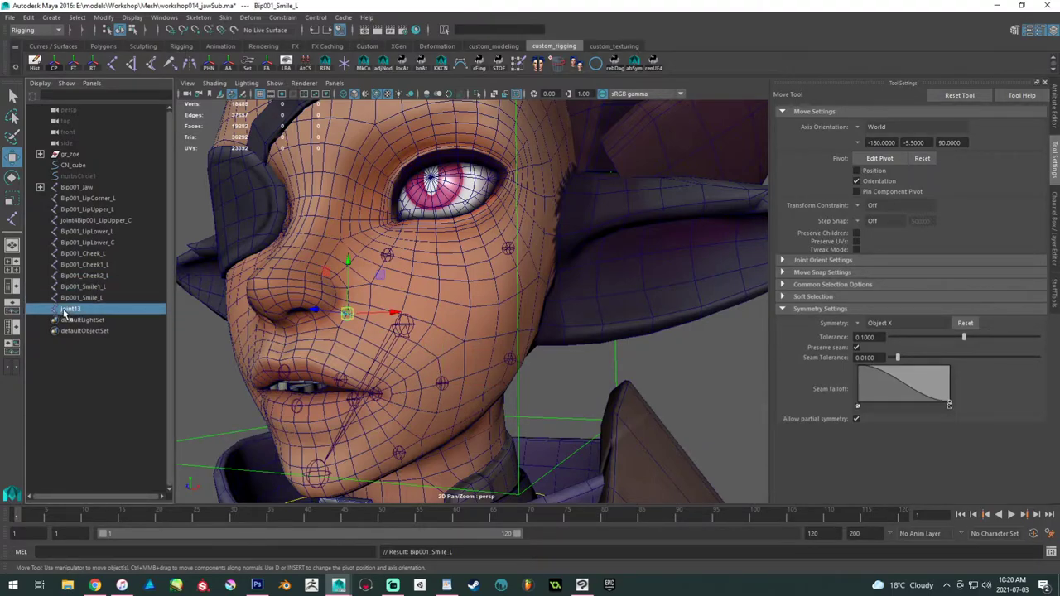
double_click(75, 309)
key("ctrl+v")
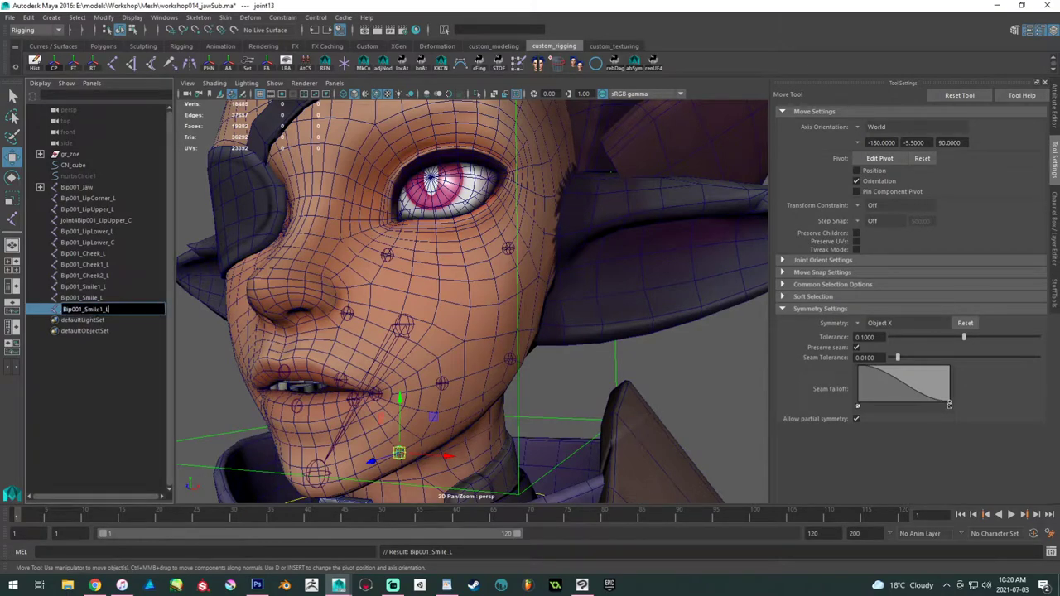
left_click_drag(104, 309, 84, 309)
type("Frown")
key("Return")
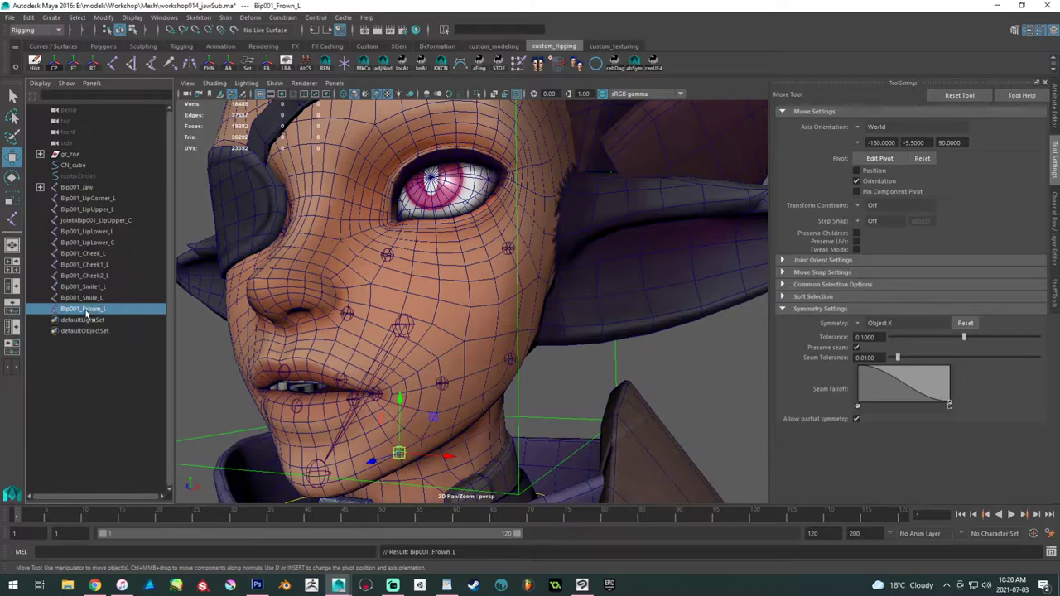
- Examine the face joints from several angles and inspect the CN_cube control curve between the character's feet
right_click_drag(209, 279, 232, 218, "alt")
left_click_drag(232, 218, 341, 281, "alt")
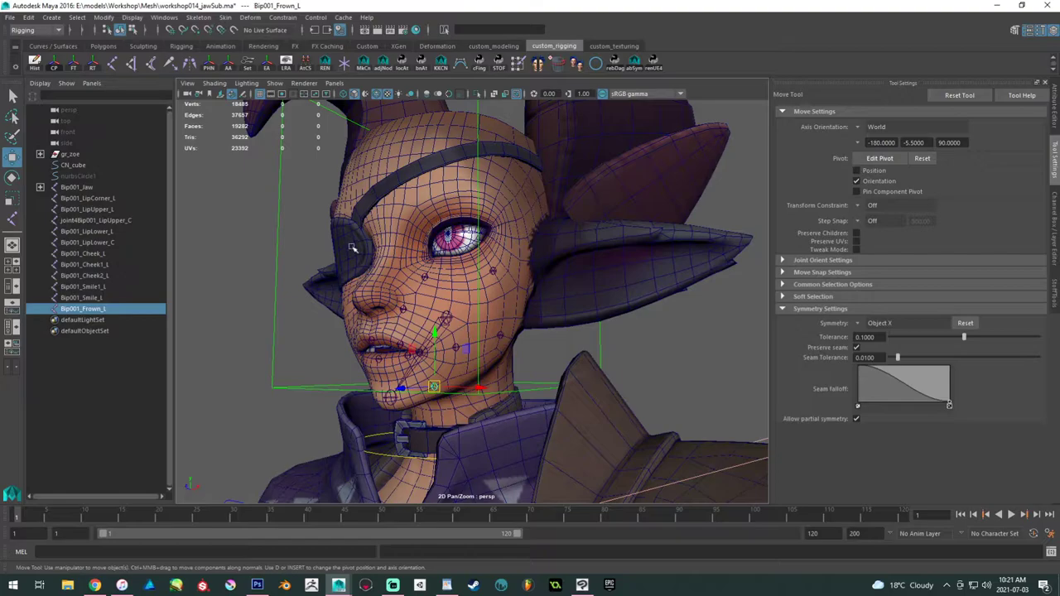
left_click_drag(376, 292, 468, 296, "alt")
right_click_drag(467, 296, 364, 274, "alt")
middle_click_drag(495, 447, 481, 160, "alt")
middle_click_drag(430, 426, 421, 309, "alt")
right_click_drag(420, 310, 527, 409, "alt")
left_click_drag(526, 408, 461, 419, "alt")
left_click(460, 418)
right_click_drag(481, 406, 381, 296, "alt")
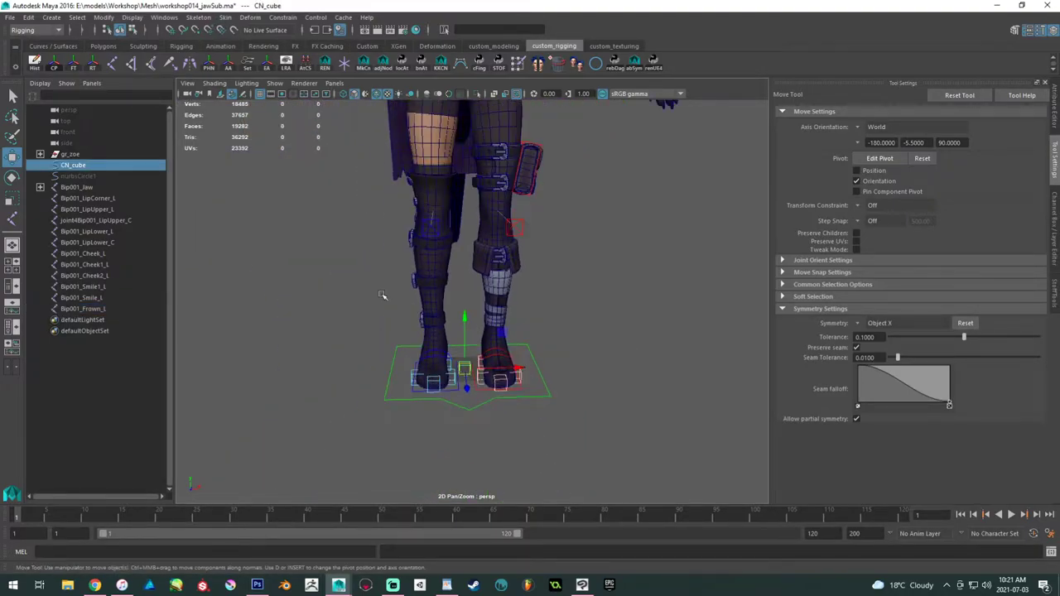
middle_click_drag(393, 287, 403, 379, "alt")
left_click_drag(403, 379, 317, 364, "alt")
right_click_drag(360, 356, 354, 289, "alt")
left_click_drag(354, 290, 361, 296, "alt")
middle_click_drag(361, 295, 349, 364, "alt")
left_click_drag(349, 364, 397, 367, "alt")
right_click_drag(403, 368, 662, 457, "alt")
middle_click_drag(571, 352, 574, 460, "alt")
right_click_drag(575, 459, 478, 365, "alt")
middle_click_drag(476, 439, 433, 220, "alt")
left_click_drag(432, 220, 419, 336, "alt")
- Duplicate the CN_cube control curve and put the copy in its own group
left_click(82, 169)
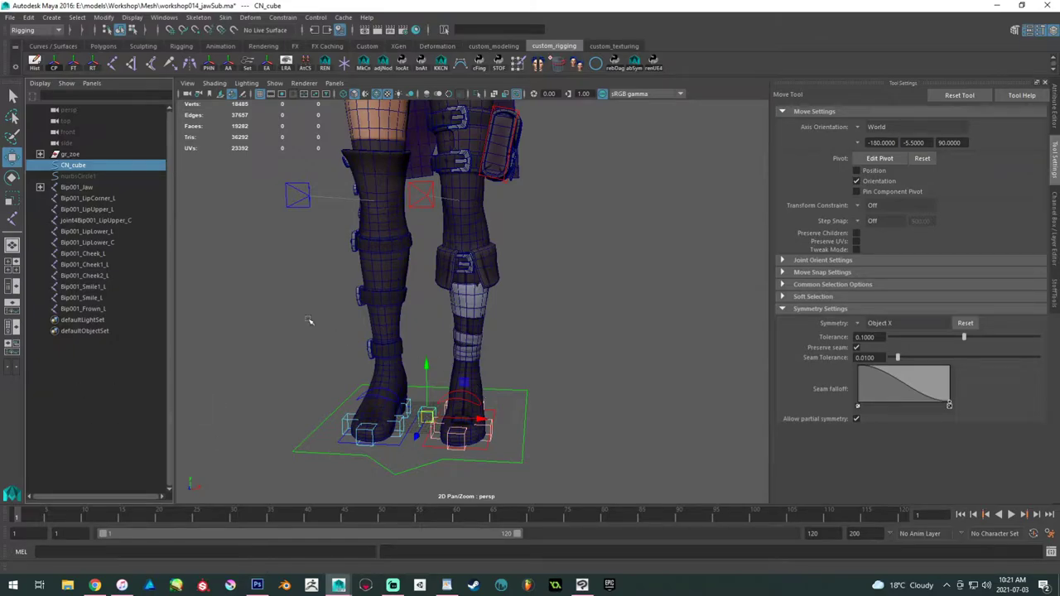
key("ctrl+g")
key("ctrl+z")
key("ctrl+g")
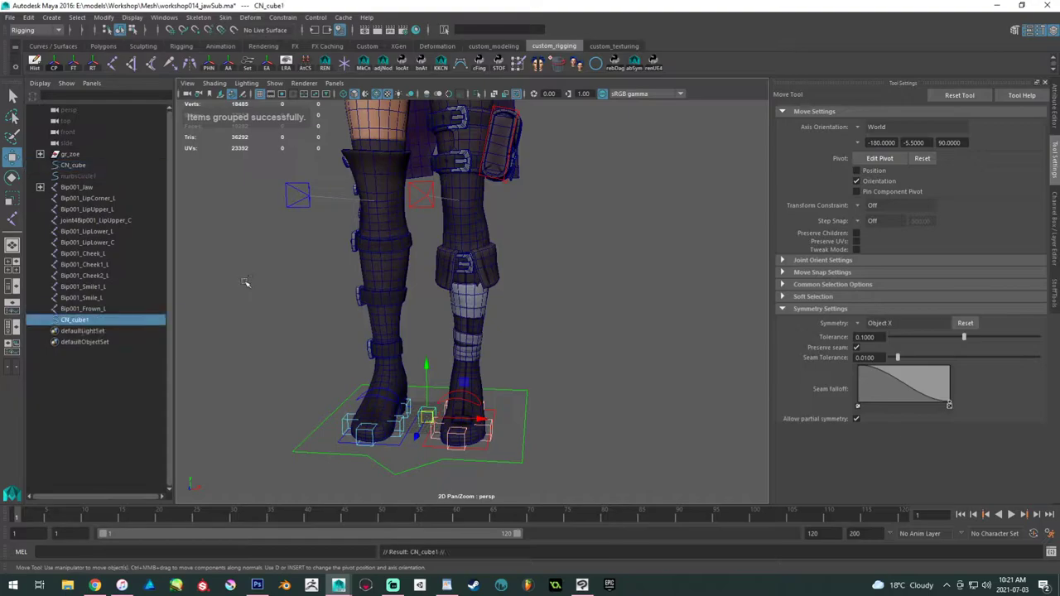
key("f")
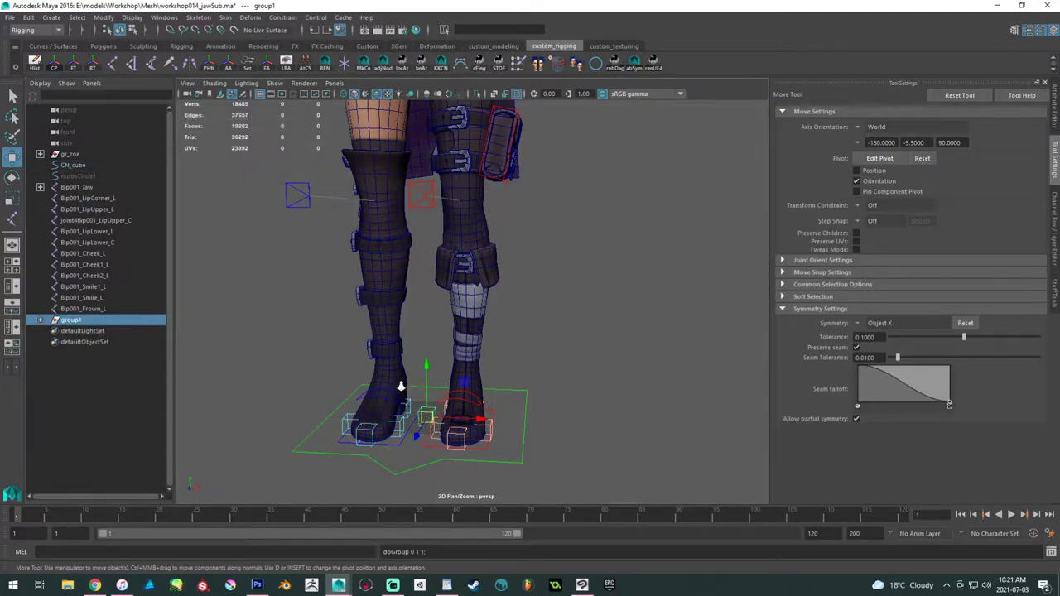
- Align group1 containing the copied cube control to the center upper-lip joint joint4Bip001_LipUpper_C
middle_click_drag(386, 199, 460, 317, "alt")
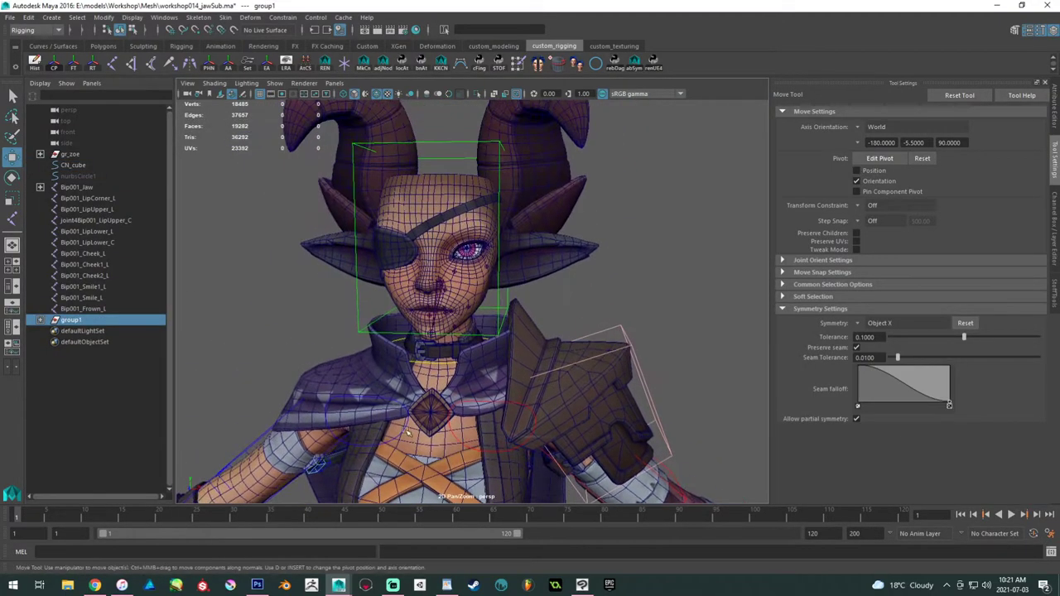
scroll(455, 312, "up", 9)
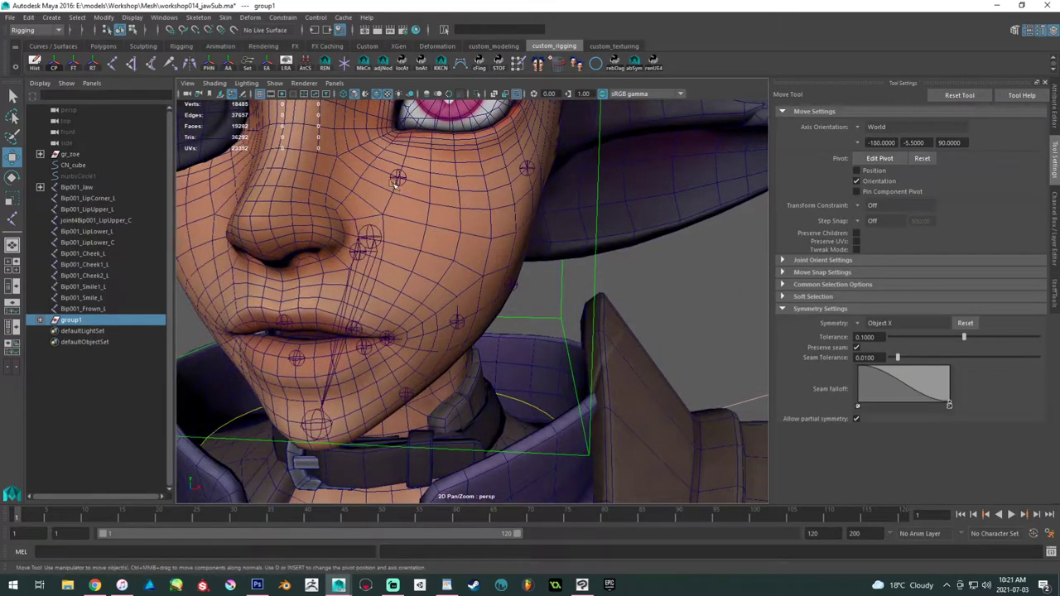
left_click(287, 322)
left_click_drag(316, 287, 340, 306, "alt")
scroll(340, 307, "up", 8)
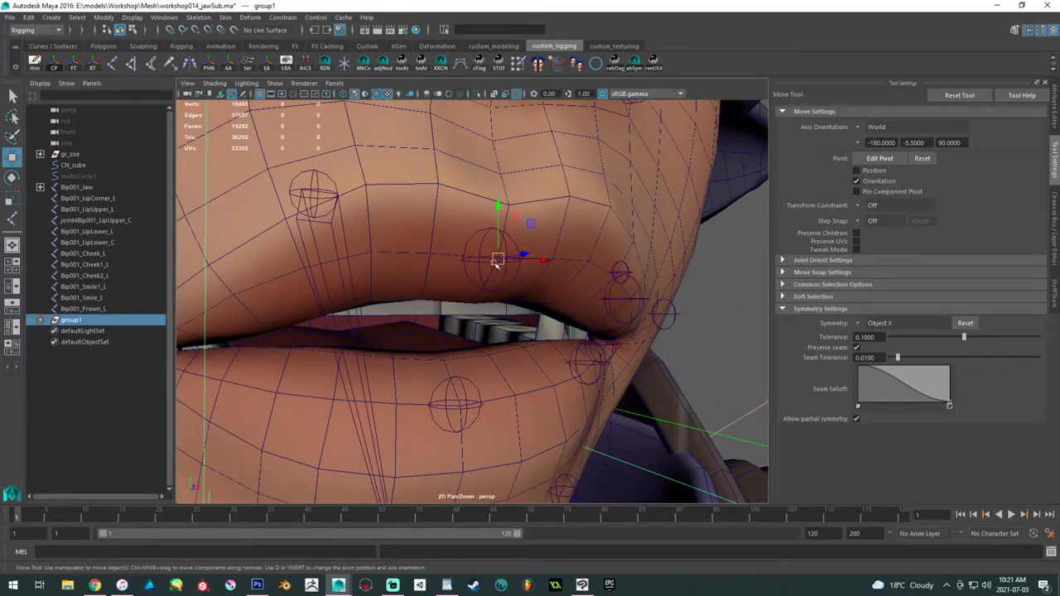
left_click(479, 262)
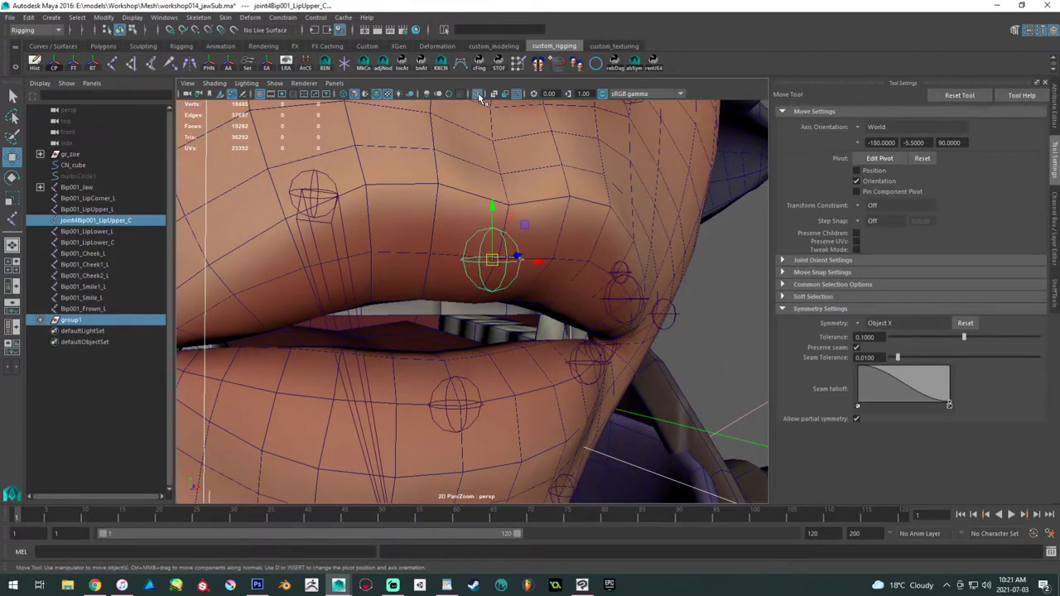
- Isolate the grouped cube control with the center upper-lip joint, check their alignment, and show the whole scene again
left_click(478, 93)
left_click(70, 319)
right_click_drag(494, 265, 455, 244, "alt")
left_click_drag(455, 243, 431, 253, "alt")
right_click_drag(431, 253, 456, 261, "alt")
middle_click_drag(424, 296, 484, 322, "alt")
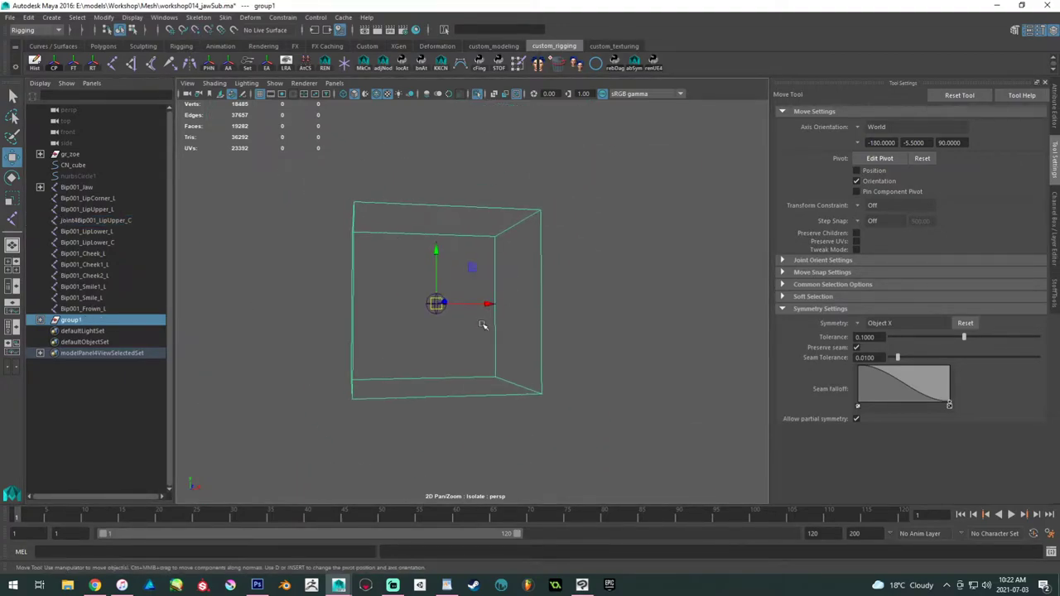
left_click(478, 93)
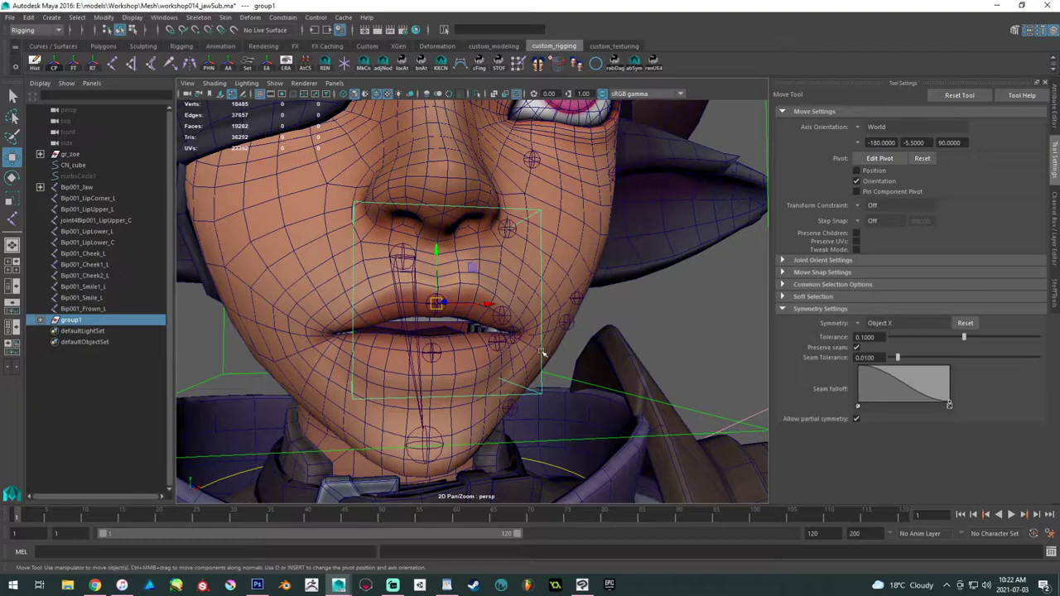
- Switch CN_cube1 to component editing and turn symmetry off for the Scale tool
left_click(541, 354)
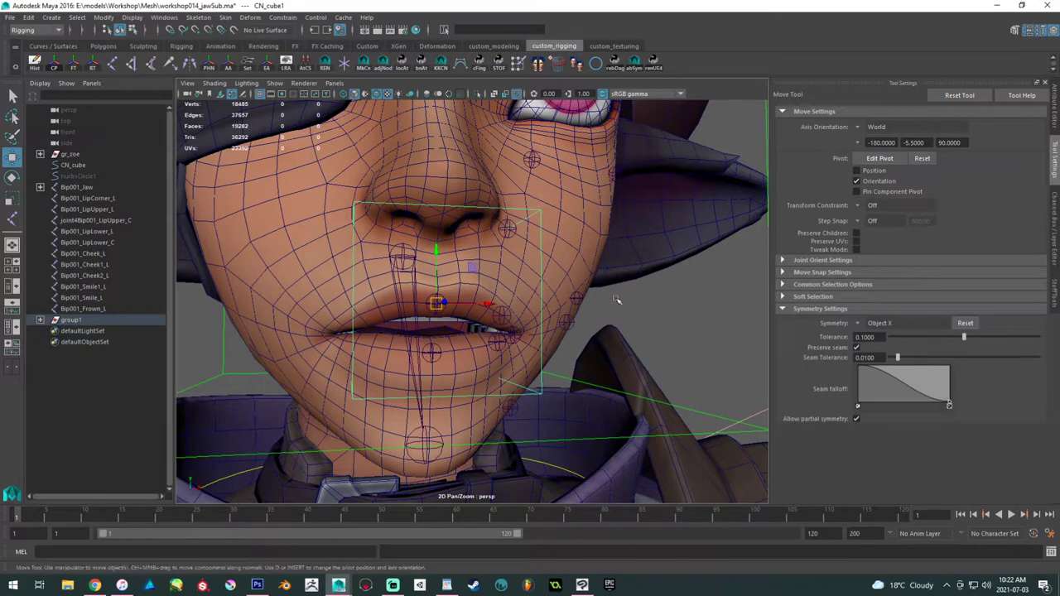
key("F8")
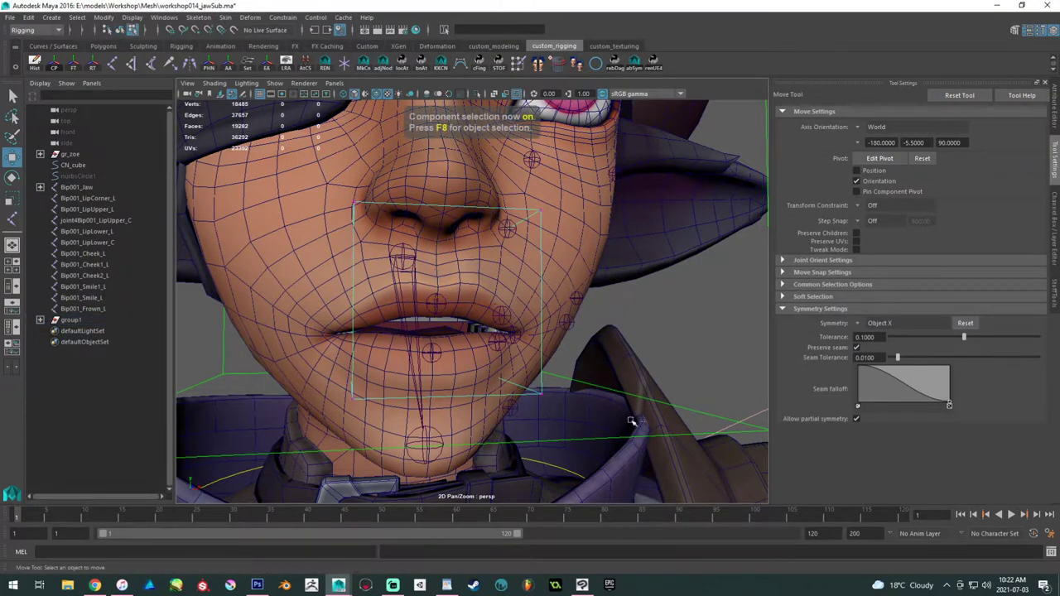
left_click_drag(290, 216, 433, 312)
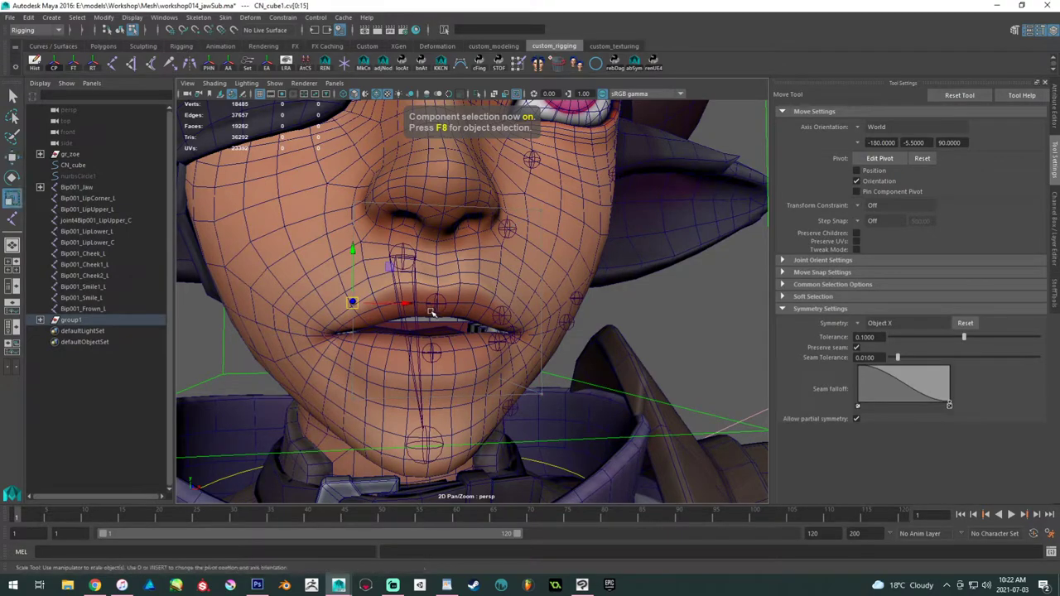
key("r")
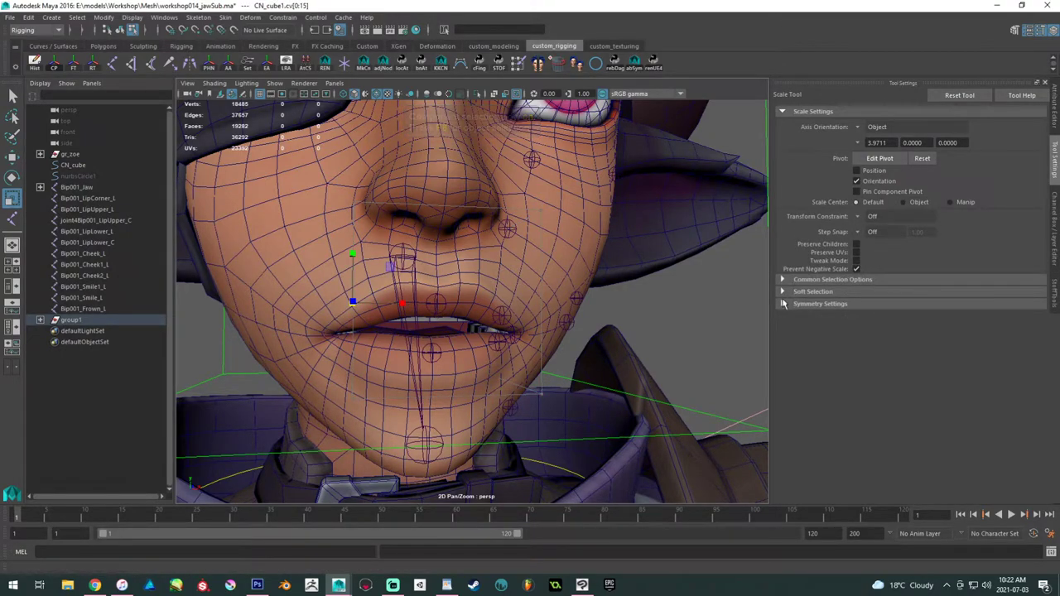
left_click(783, 304)
left_click(865, 318)
left_click(869, 328)
- Scale all control points of CN_cube1 down uniformly so the cube fits closely around the center upper-lip joint
left_click_drag(578, 441, 199, 133)
left_click_drag(437, 304, 326, 312)
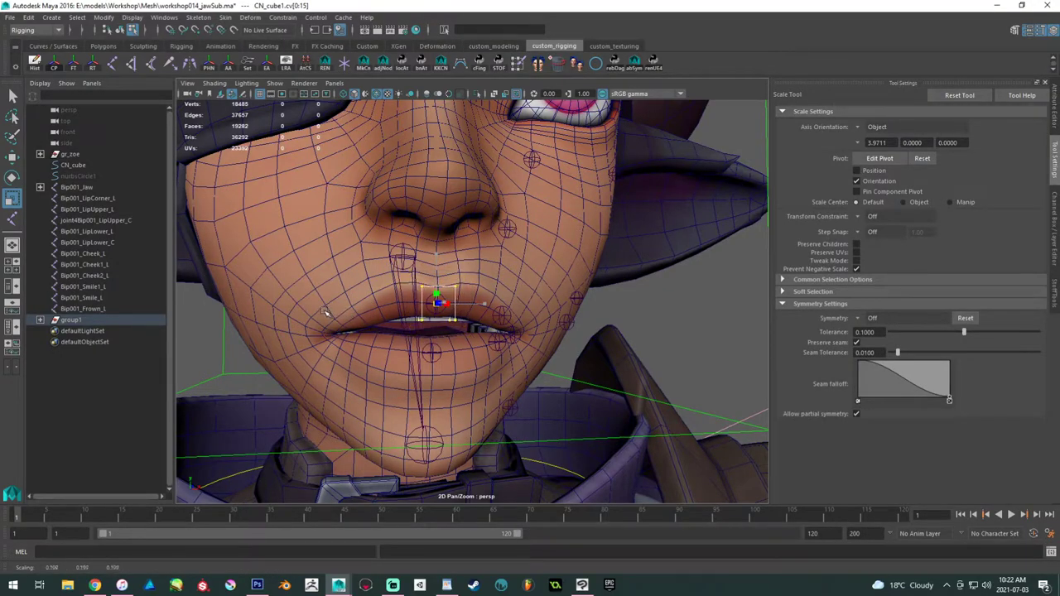
right_click_drag(326, 312, 345, 239, "alt")
left_click_drag(346, 240, 304, 267, "alt")
right_click_drag(304, 266, 490, 367, "alt")
middle_click_drag(241, 322, 350, 306, "alt")
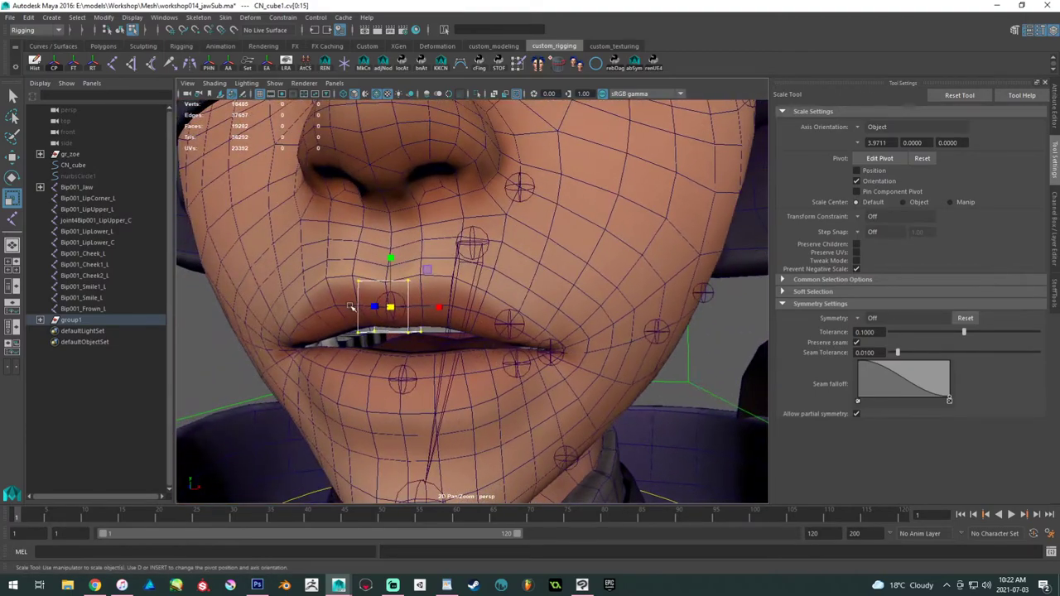
left_click_drag(390, 307, 387, 308)
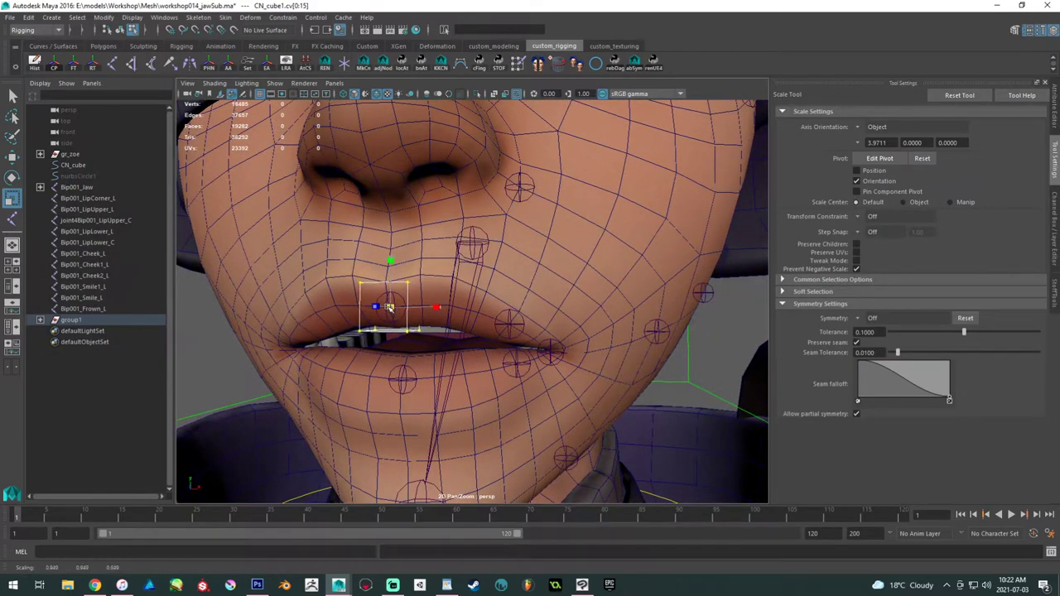
- Duplicate group1 with its cube control, hide the copy, and return the original CN_cube1 to object mode
left_click(69, 321)
left_click(40, 321)
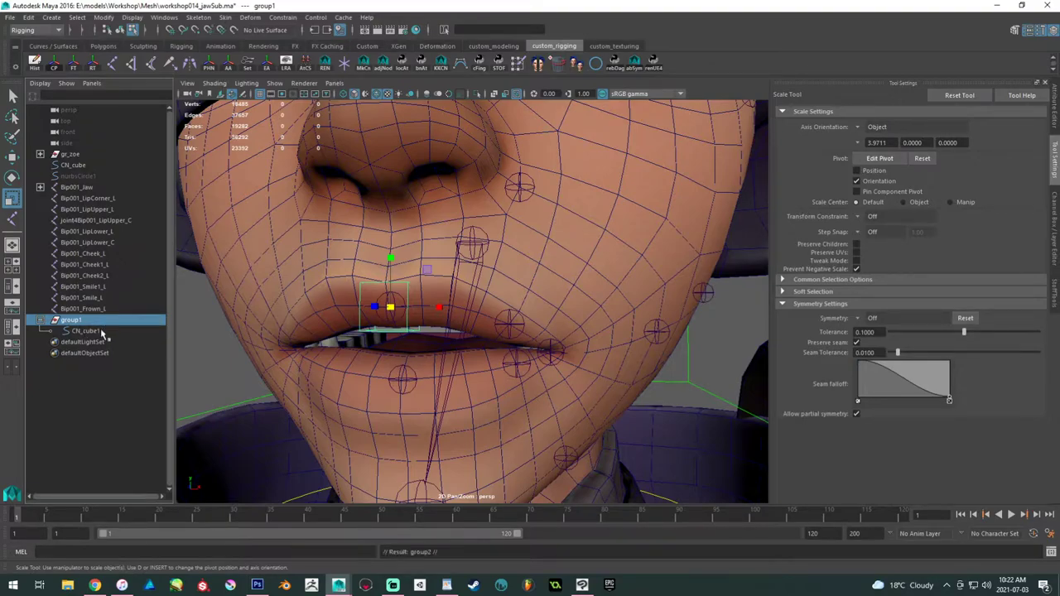
key("ctrl+d")
key("ctrl+h")
left_click(157, 324)
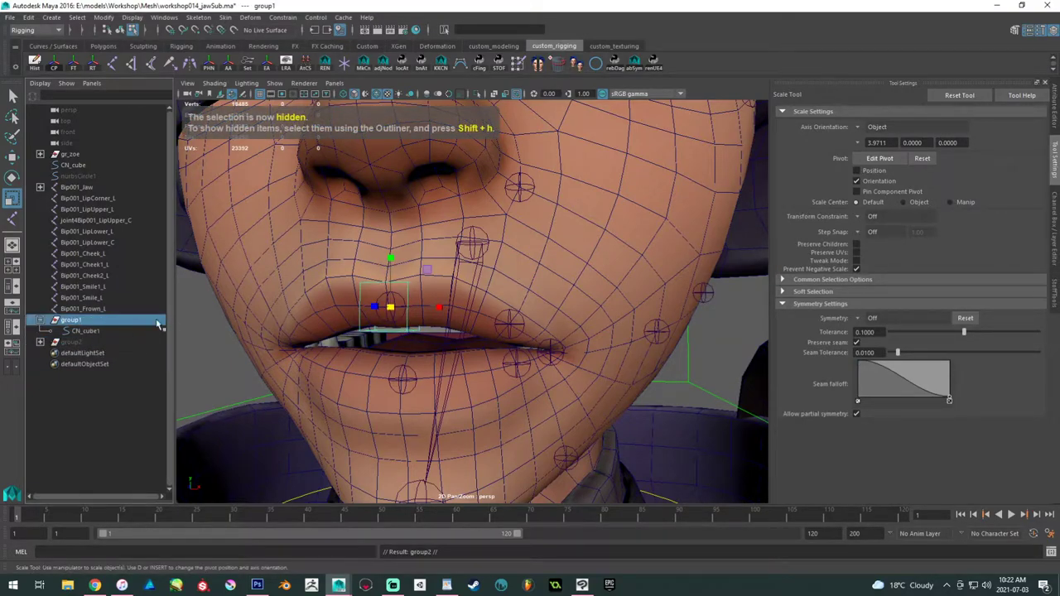
left_click(98, 331)
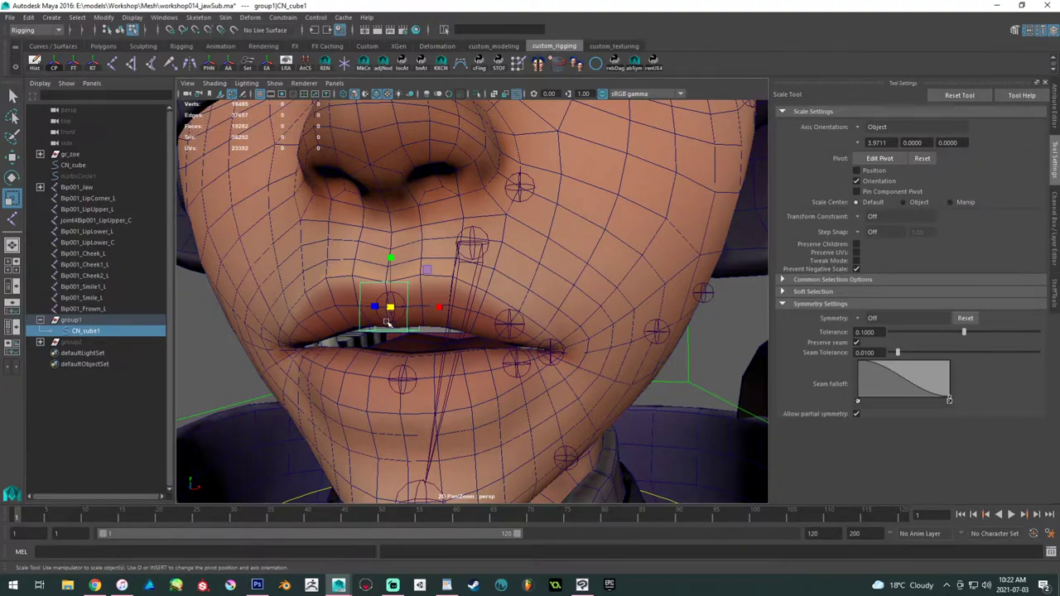
right_click(327, 308)
left_click(380, 250)
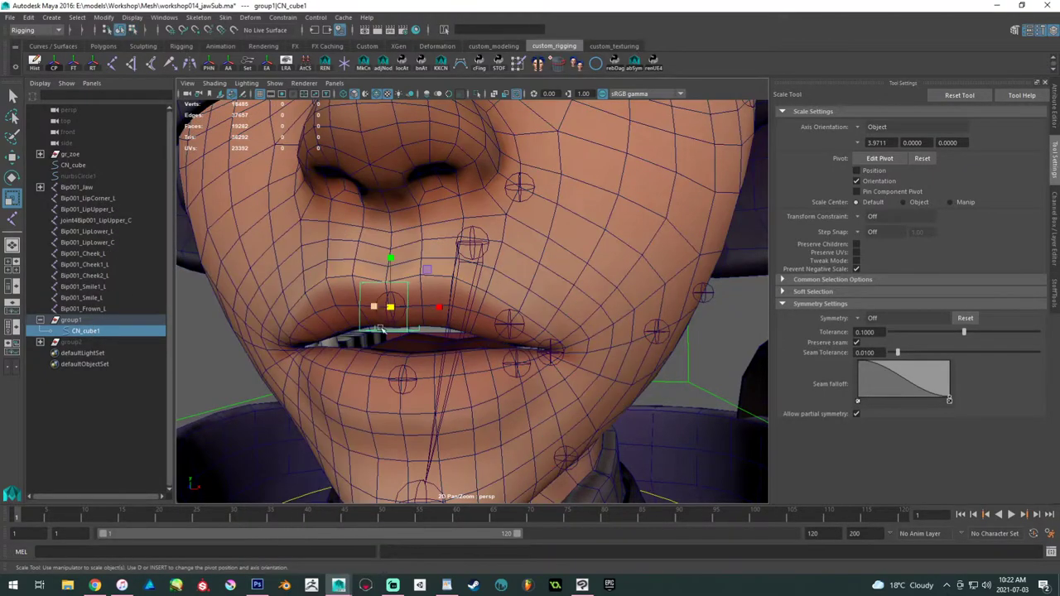
- Rename joint4Bip001_LipUpper_C as Bip001_LipUpper_C by removing the stray prefix
left_click(83, 220)
double_click(74, 221)
left_click_drag(81, 221, 61, 221)
key("BackSpace")
key("ctrl+a")
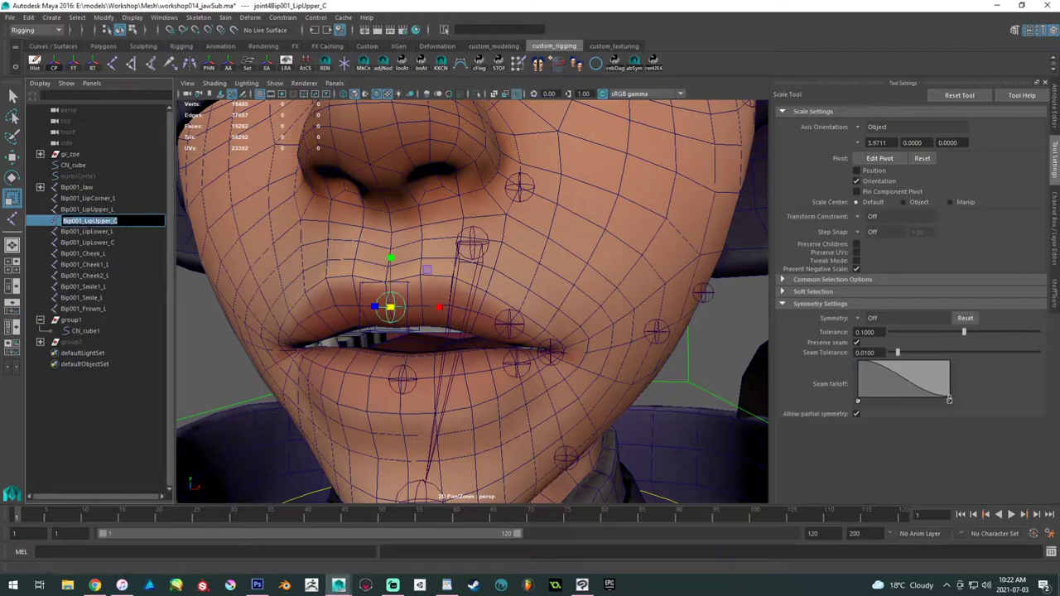
- Rename the CN_cube1 control as CN_Bip001_LipUpper_C, based on the upper-lip joint's name
key("ctrl+c")
double_click(85, 330)
key("ctrl+v")
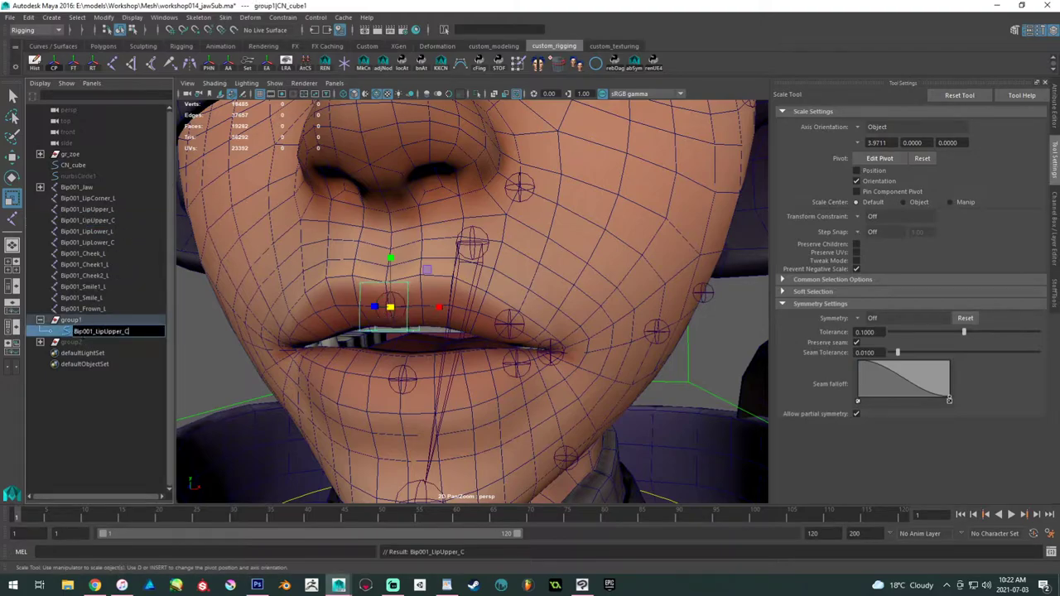
type("CN_")
key("ctrl+a")
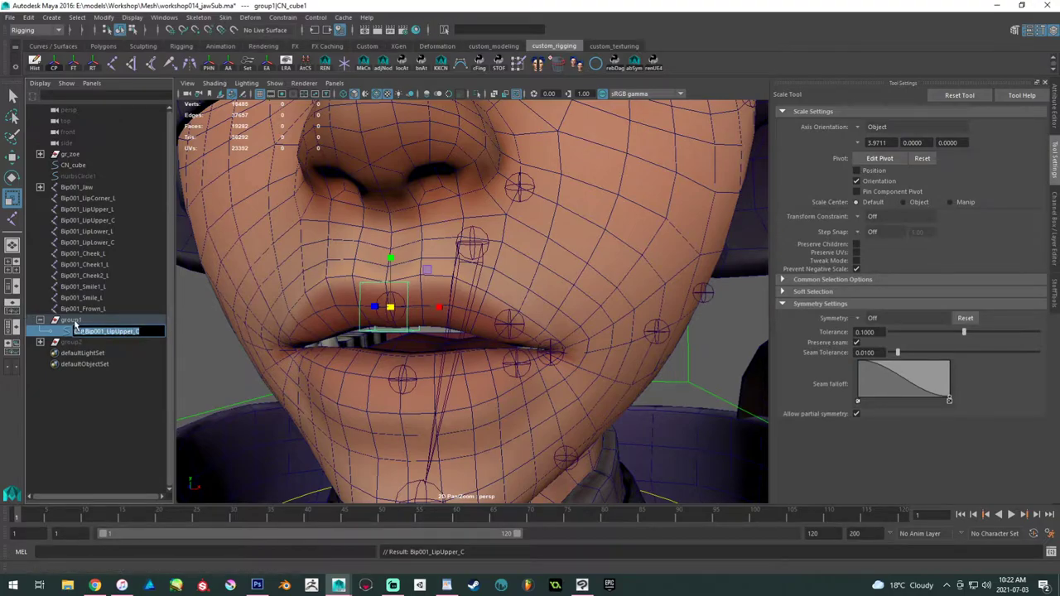
- Rename group1, the parent of the upper-lip control, as adj_CN_Bip001_LipUpper_C
double_click(79, 321)
type("g")
type("dj_")
key("ctrl+v")
key("Return")
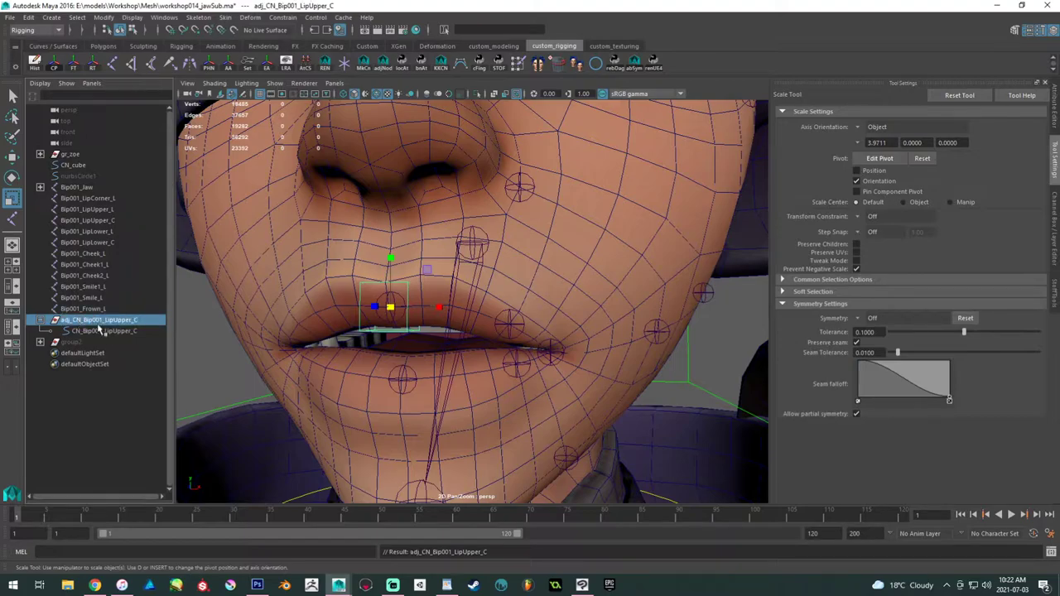
- Group the CN_Bip001_LipUpper_C control inside its parent and name the new inner group adj_CN_Bip001_LipUpper_C
left_click(101, 331)
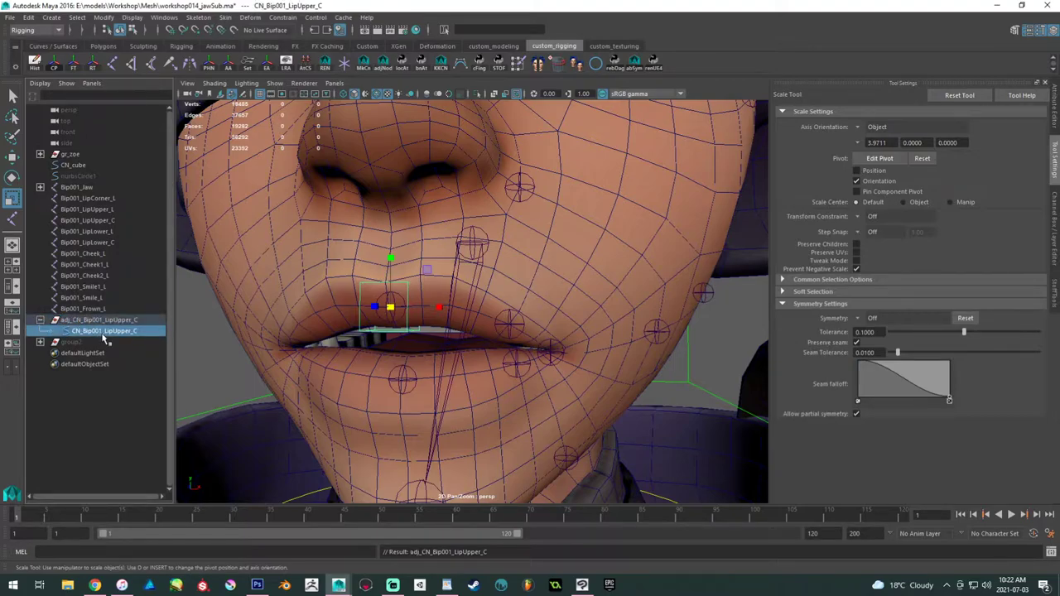
key("ctrl+g")
left_click(52, 331)
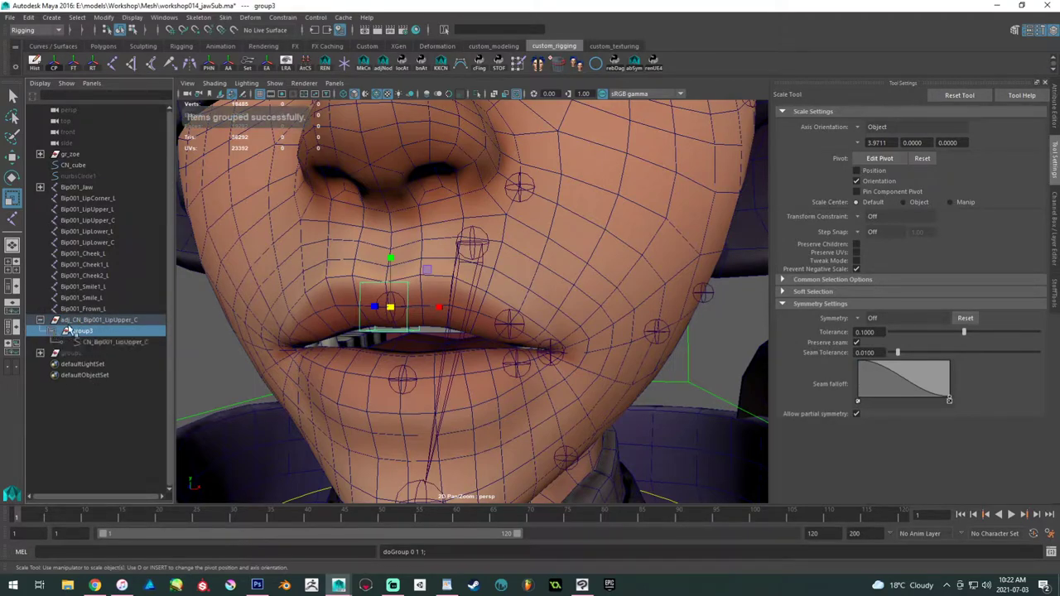
left_click(79, 321)
left_click(86, 332)
double_click(86, 332)
key("ctrl+v")
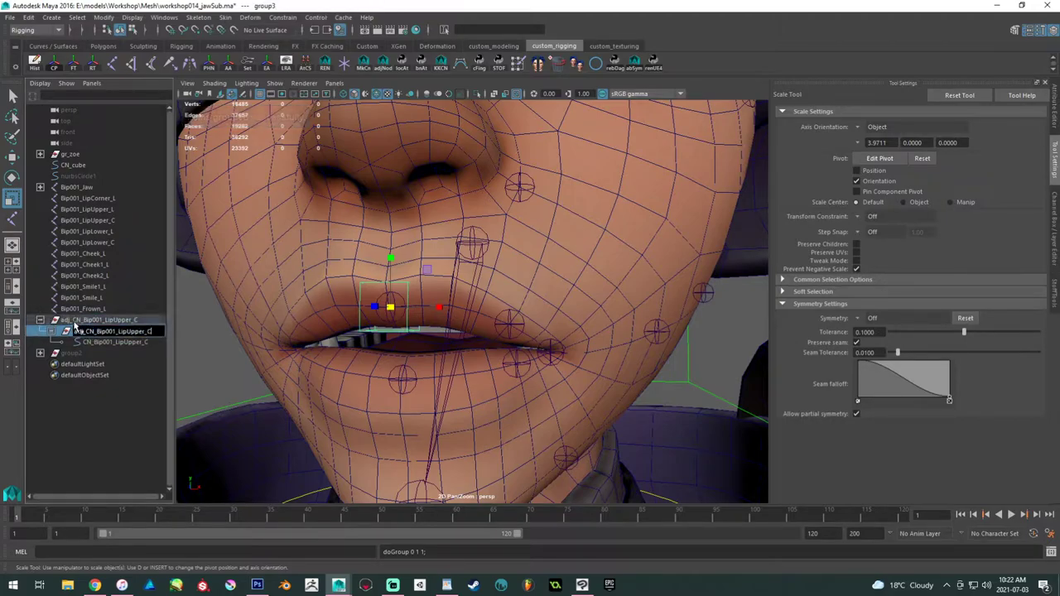
- Rename the outermost group of the upper-lip control as offset_CN_Bip001_LipUpper_C
double_click(72, 320)
left_click(72, 320)
type("offset")
key("Return")
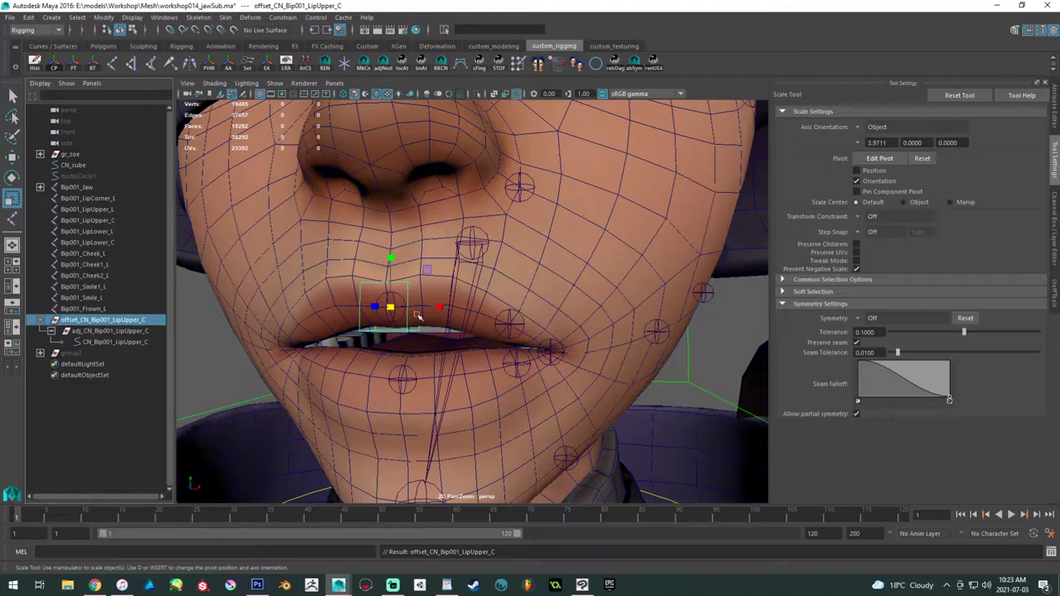
- Examine the placement of the upper-lip control's offset group on the face from several angles
right_click_drag(391, 309, 318, 274, "alt")
left_click_drag(317, 274, 389, 308, "alt")
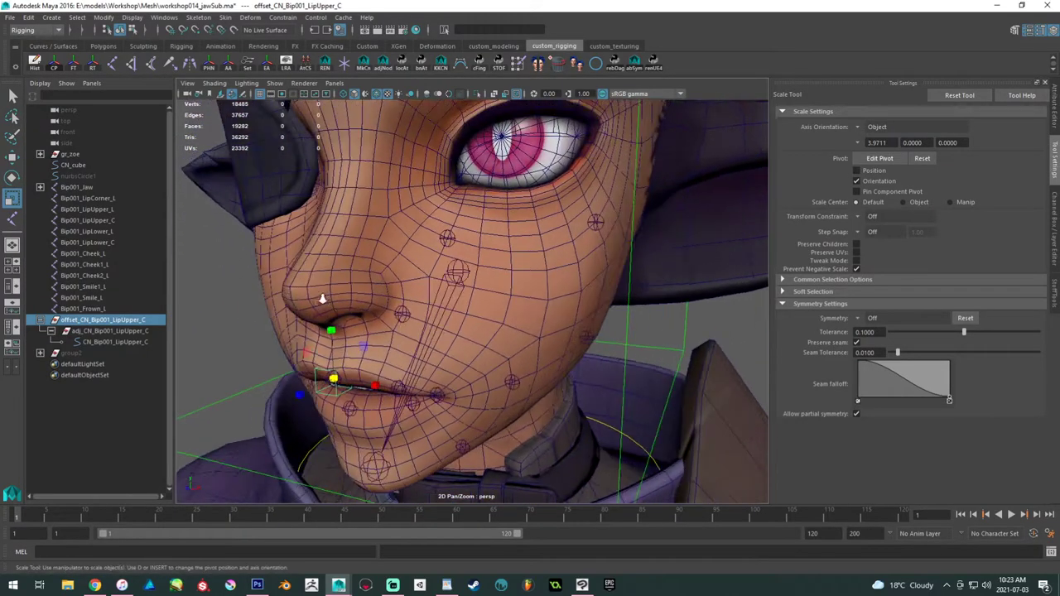
right_click_drag(389, 308, 343, 309, "alt")
middle_click_drag(344, 309, 414, 259, "alt")
scroll(414, 260, "up", 3)
key("w")
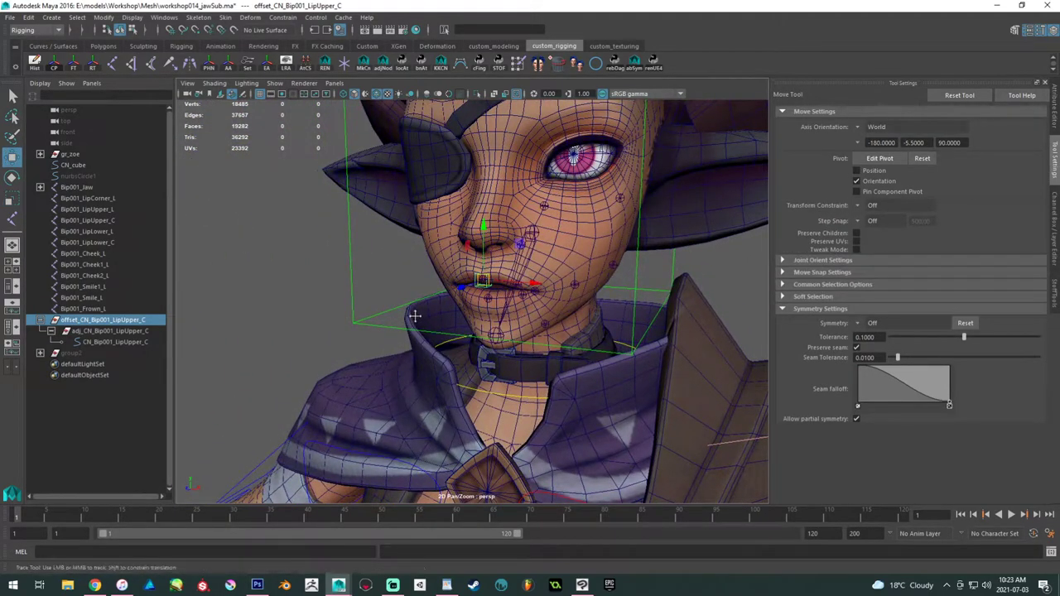
left_click_drag(416, 312, 394, 348, "alt")
right_click_drag(392, 348, 430, 372, "alt")
middle_click_drag(365, 315, 371, 309, "alt")
right_click_drag(371, 309, 408, 369, "alt")
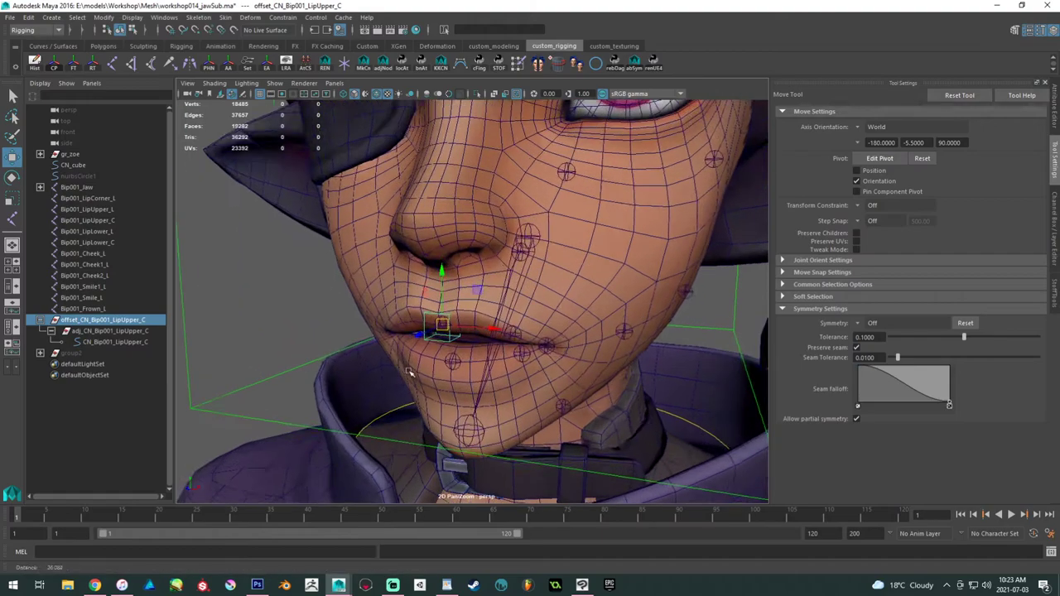
- Select the CN_Bip001_LipUpper_C control and look over its channels and the channel editing commands
left_click(292, 309)
left_click(451, 337)
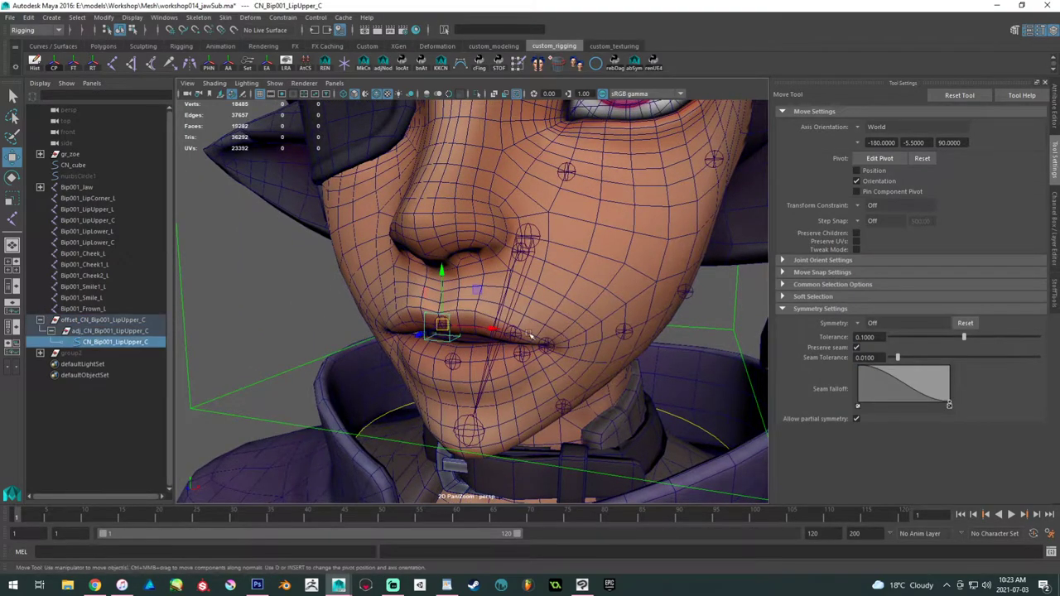
left_click_drag(508, 330, 529, 329, "alt")
right_click_drag(529, 329, 542, 339, "alt")
middle_click_drag(543, 339, 530, 337, "alt")
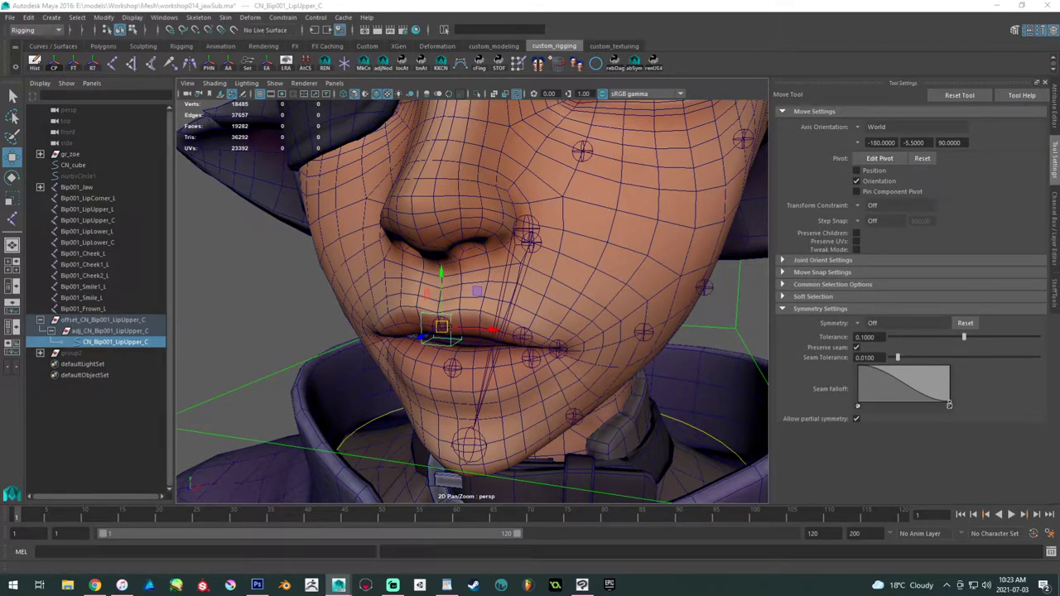
left_click(1053, 249)
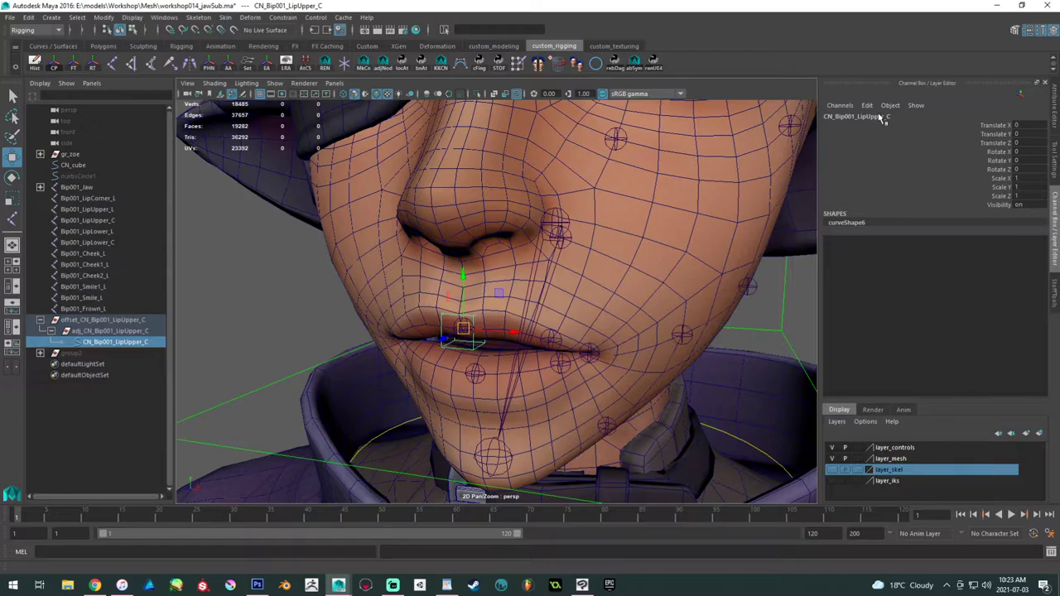
left_click(867, 106)
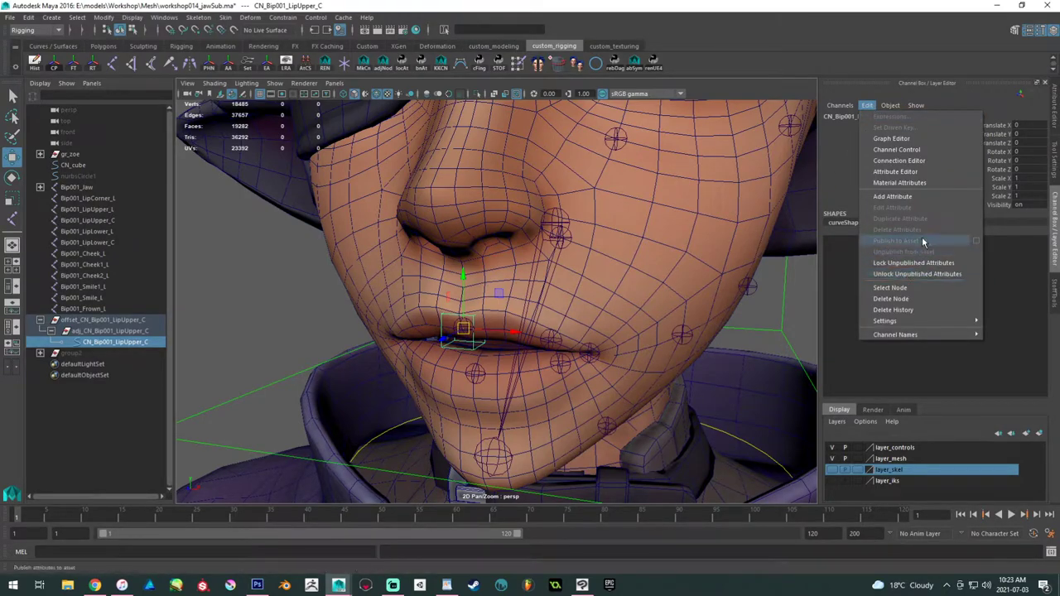
- Undock the Channel Box / Layer Editor and close its floating window
left_click_drag(923, 80, 995, 89)
left_click_drag(920, 91, 879, 151)
left_click_drag(985, 140, 1011, 135)
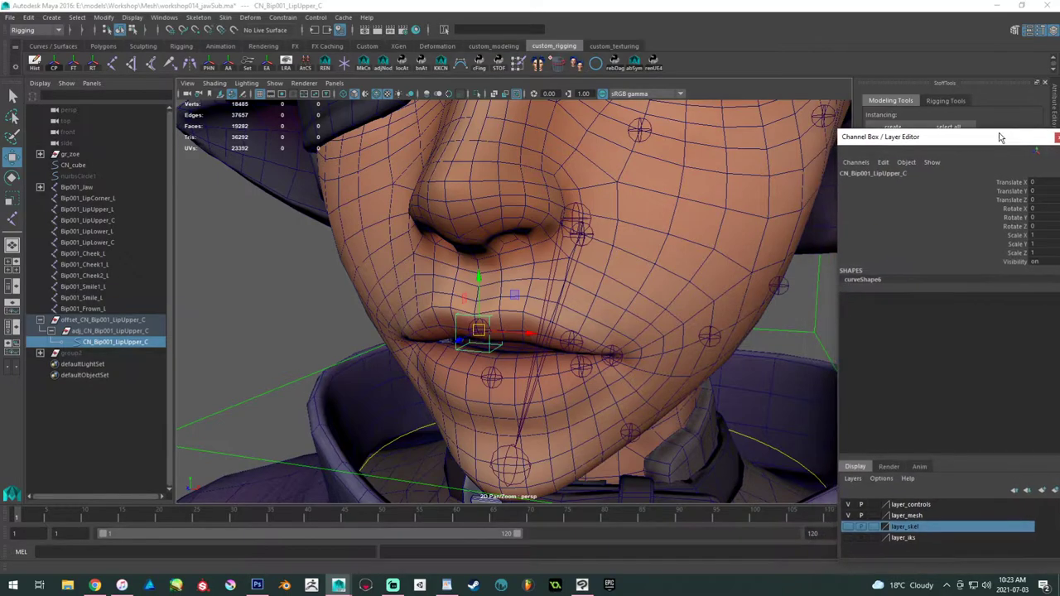
left_click_drag(853, 95, 712, 94)
left_click_drag(880, 137, 804, 110)
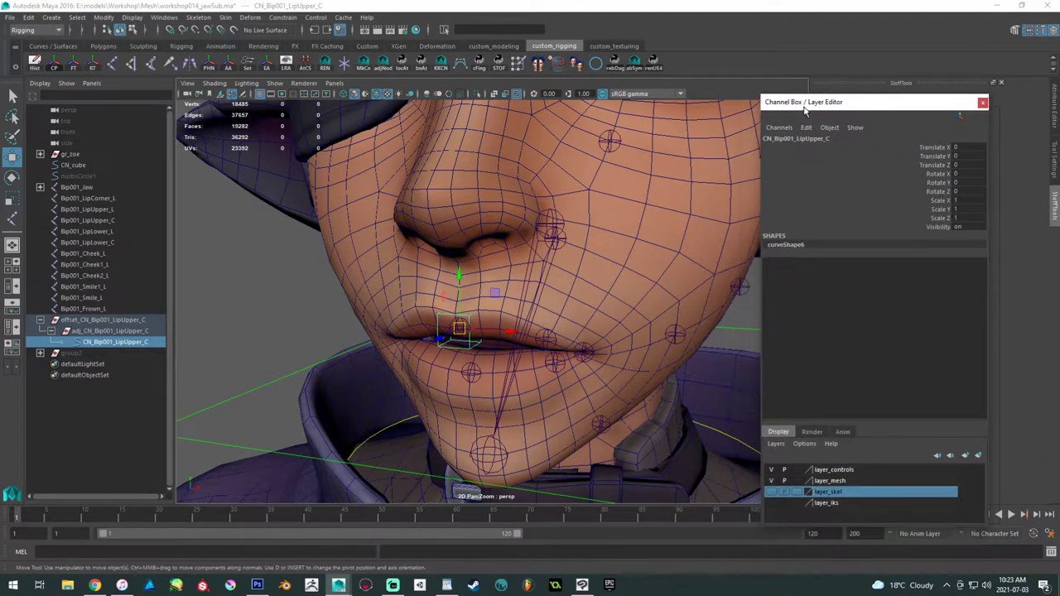
left_click(982, 102)
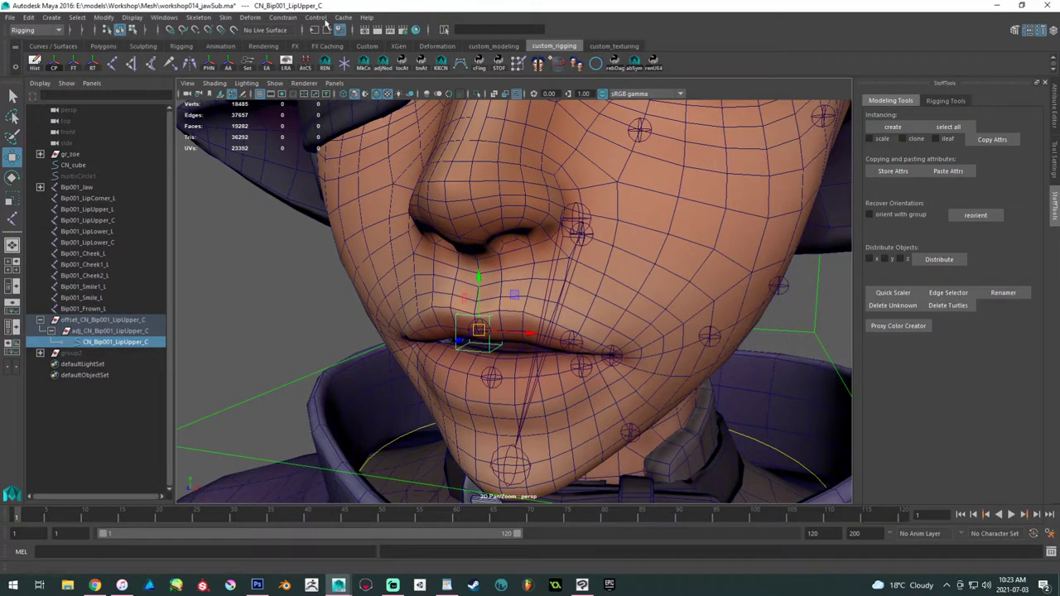
- Bring back the docked Modeling Toolkit and Channel Box / Layer Editor, and narrow the dock beside the viewport
left_click(164, 20)
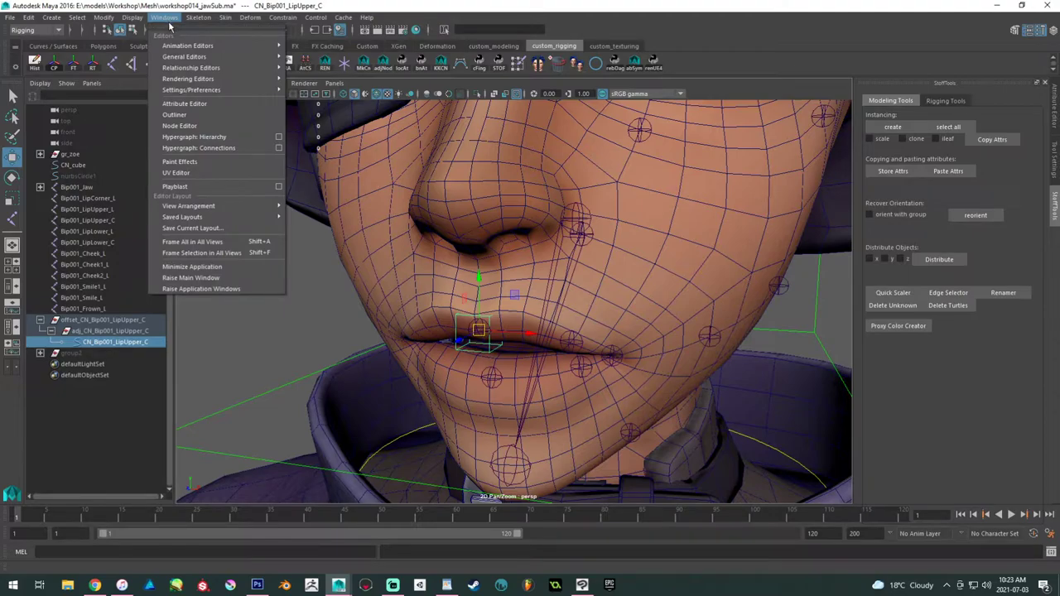
mouse_move(188, 54)
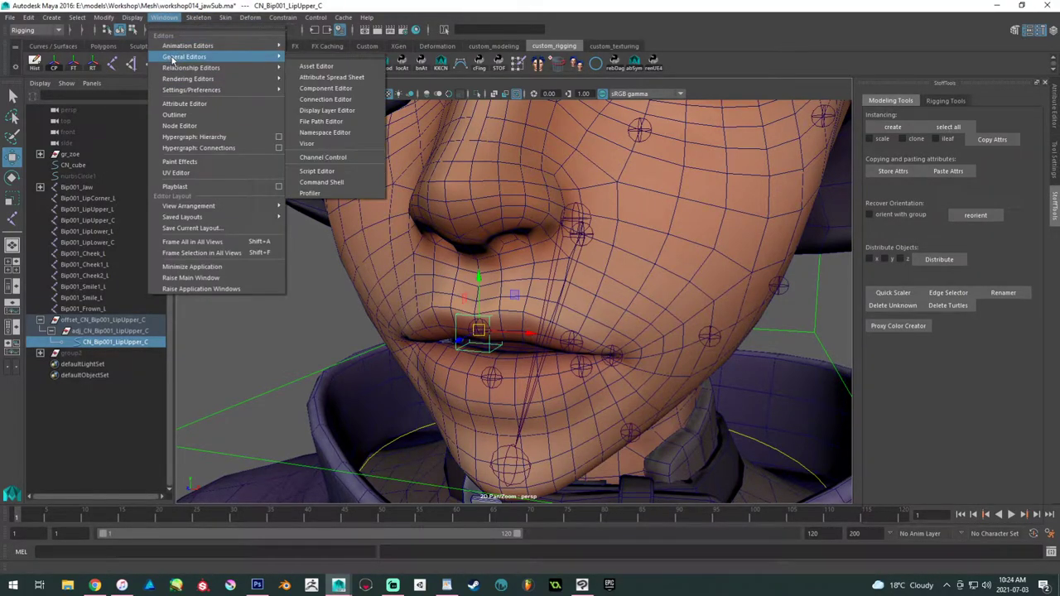
left_click(1011, 37)
left_click(1014, 33)
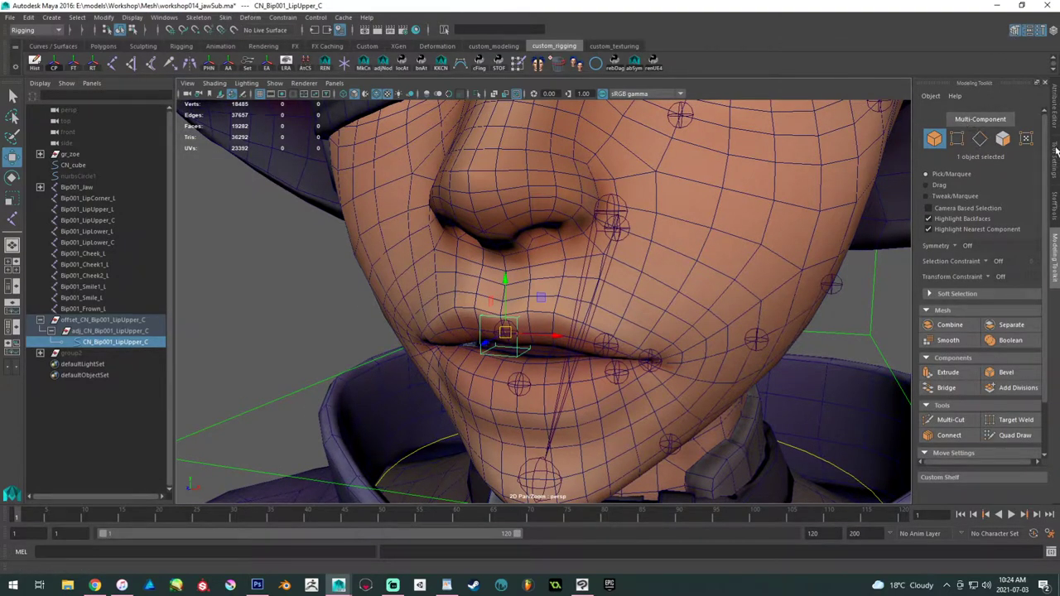
left_click(1052, 32)
left_click_drag(864, 101, 971, 164)
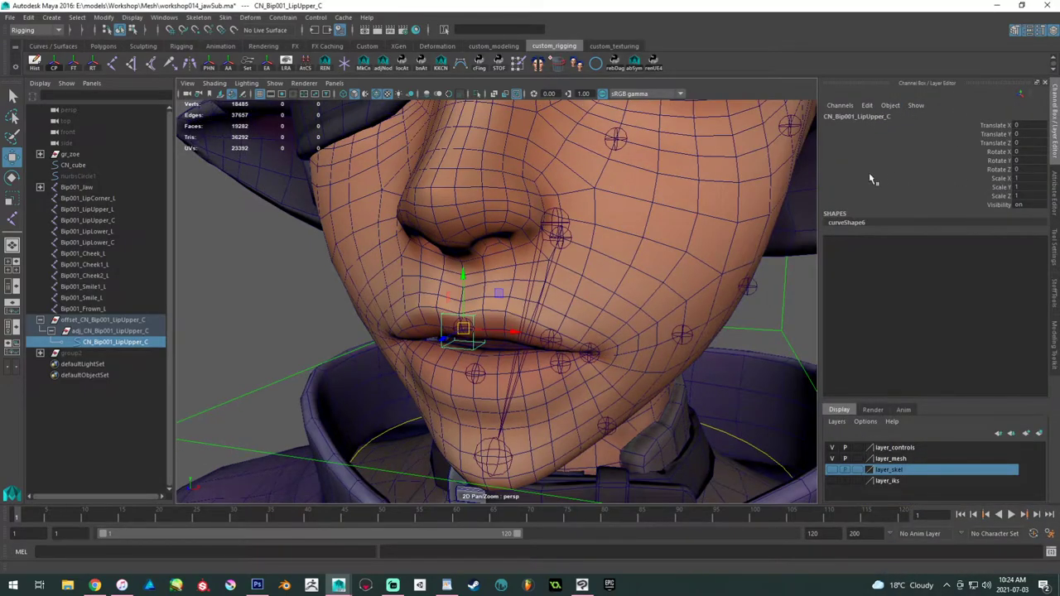
left_click_drag(822, 151, 856, 156)
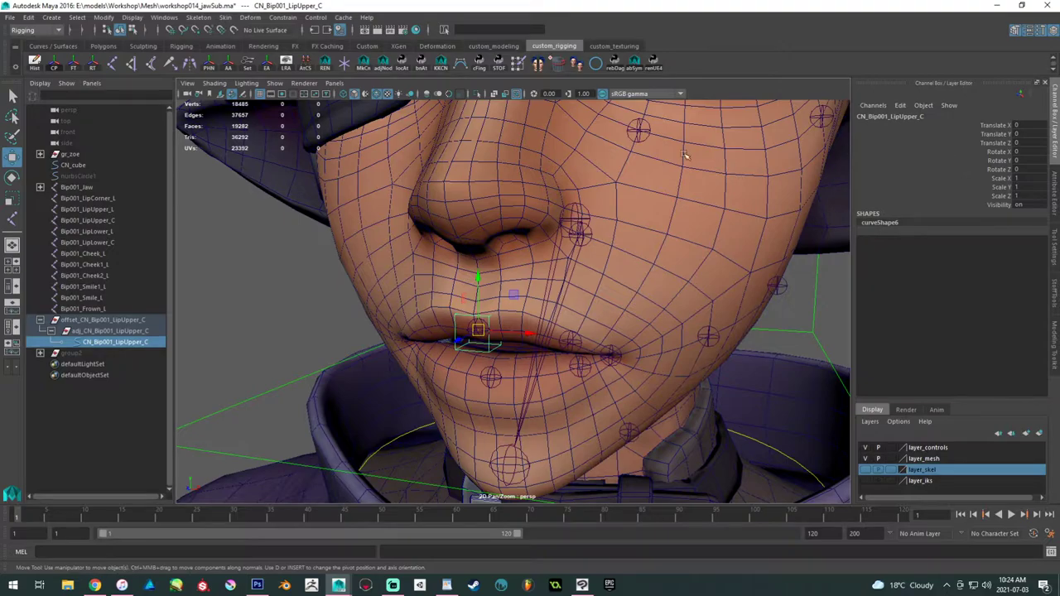
- Look through the Modeling Toolkit and the custom rigging tools with the upper-lip control selected
right_click_drag(621, 269, 565, 230, "alt")
middle_click_drag(565, 229, 470, 294, "alt")
right_click_drag(470, 294, 482, 250, "alt")
left_click_drag(481, 250, 566, 213, "alt")
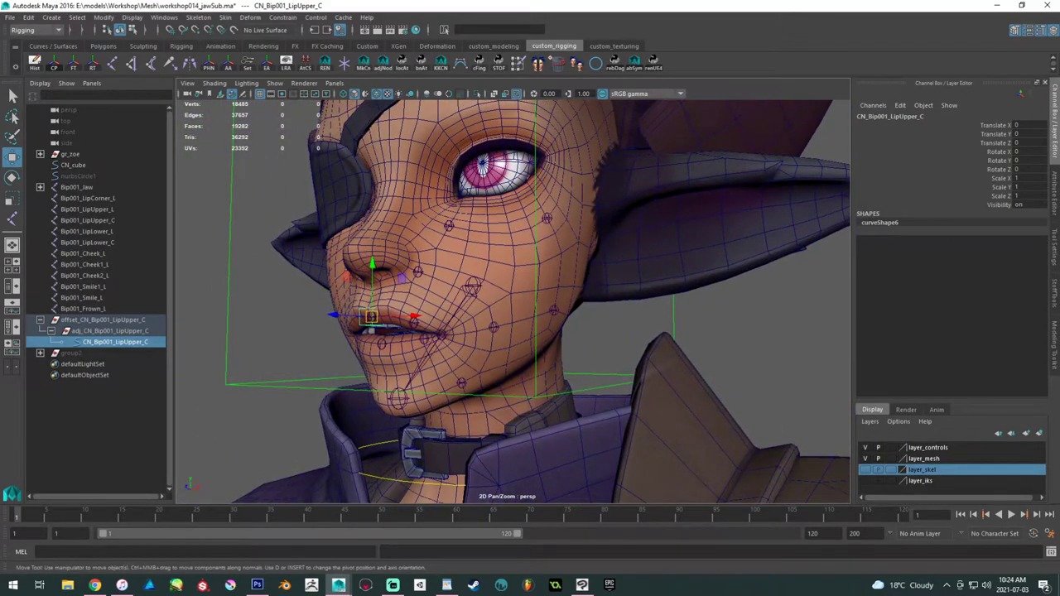
left_click(1054, 344)
scroll(1004, 355, "down", 2)
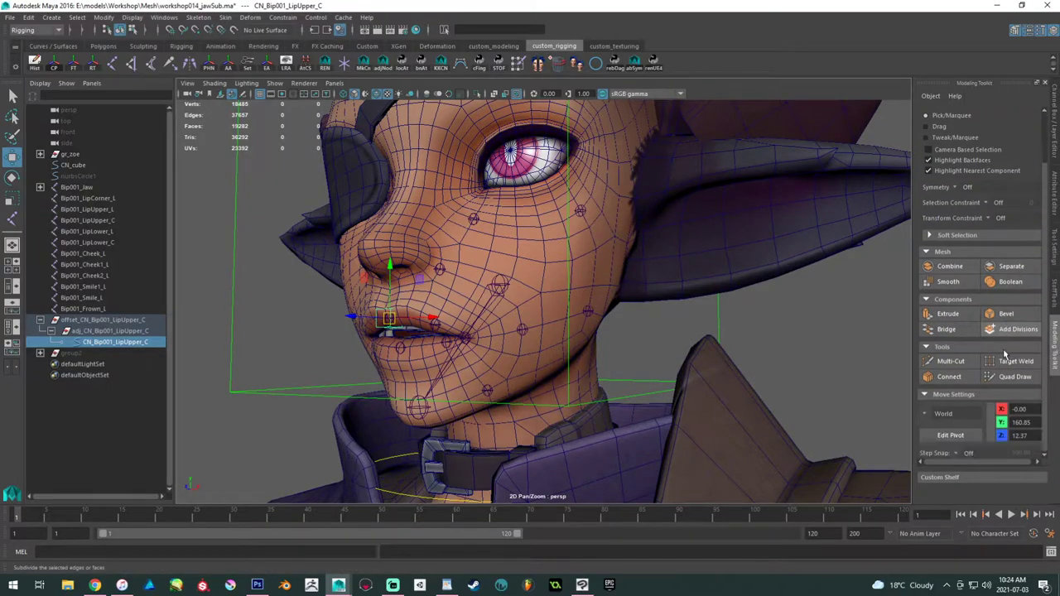
left_click(1055, 304)
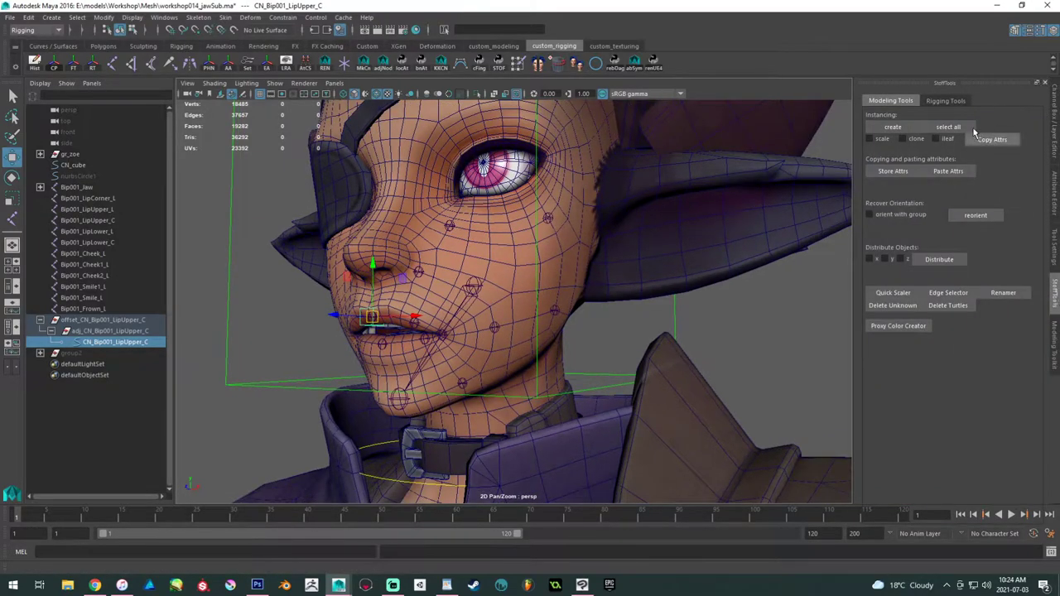
left_click(950, 101)
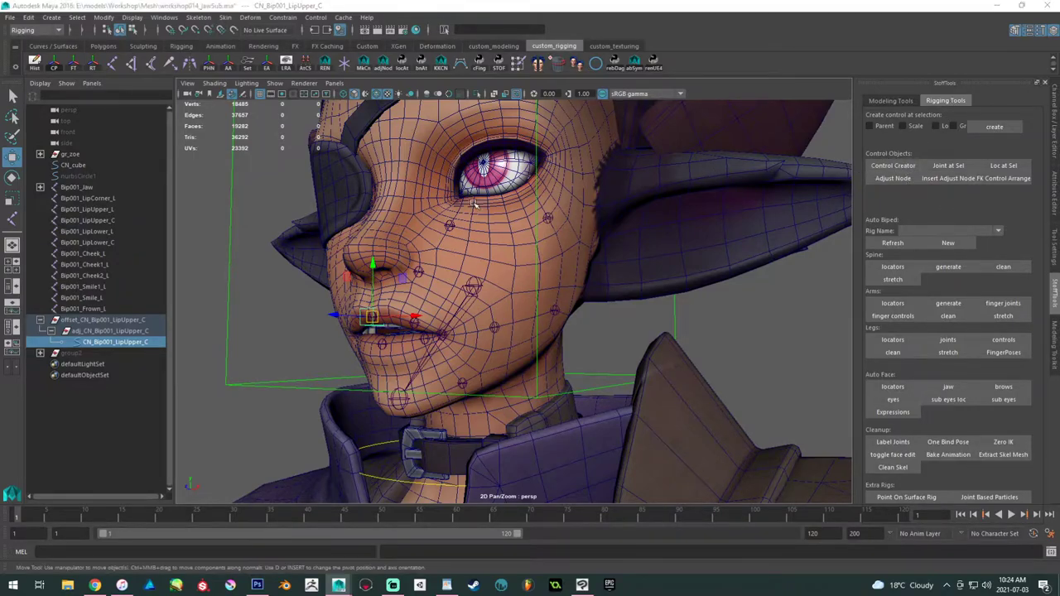
- Enable drawing overrides on the upper-lip control's curve shape and set its index color to bright green
left_click(1055, 197)
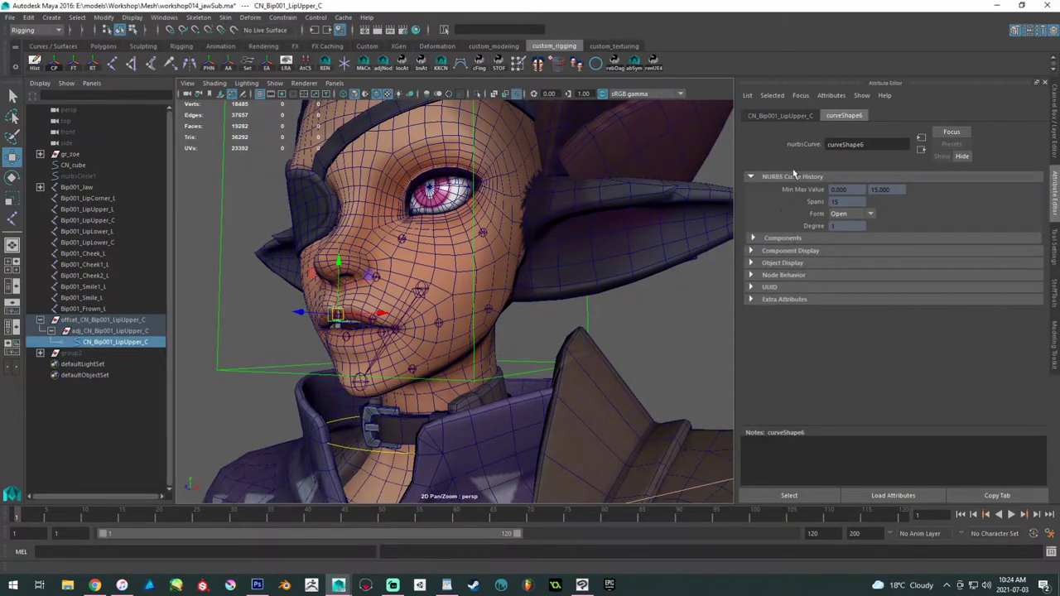
left_click(778, 116)
left_click(845, 117)
left_click(749, 251)
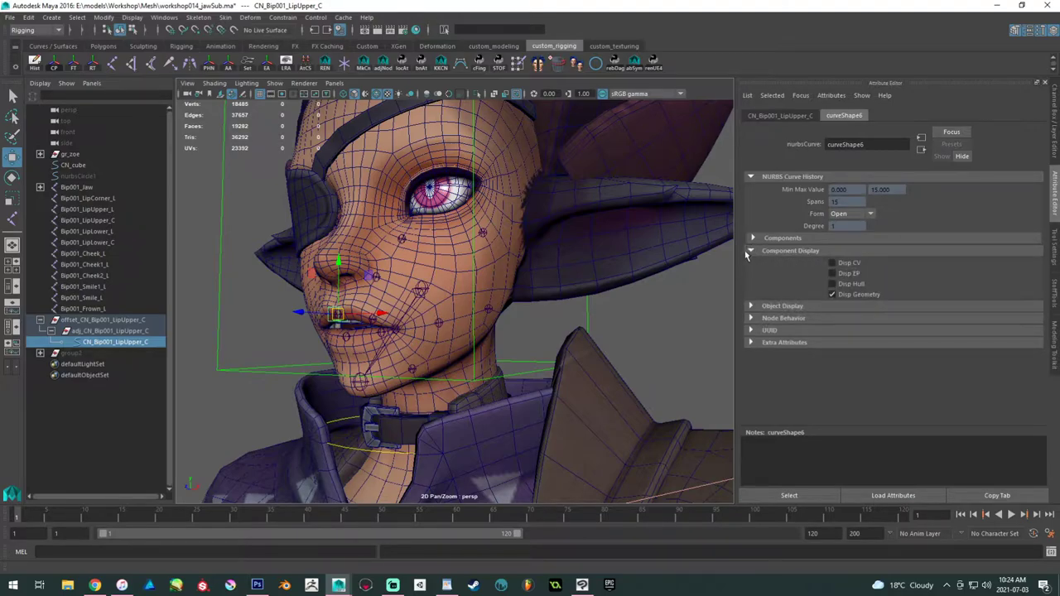
left_click(749, 251)
left_click(750, 262)
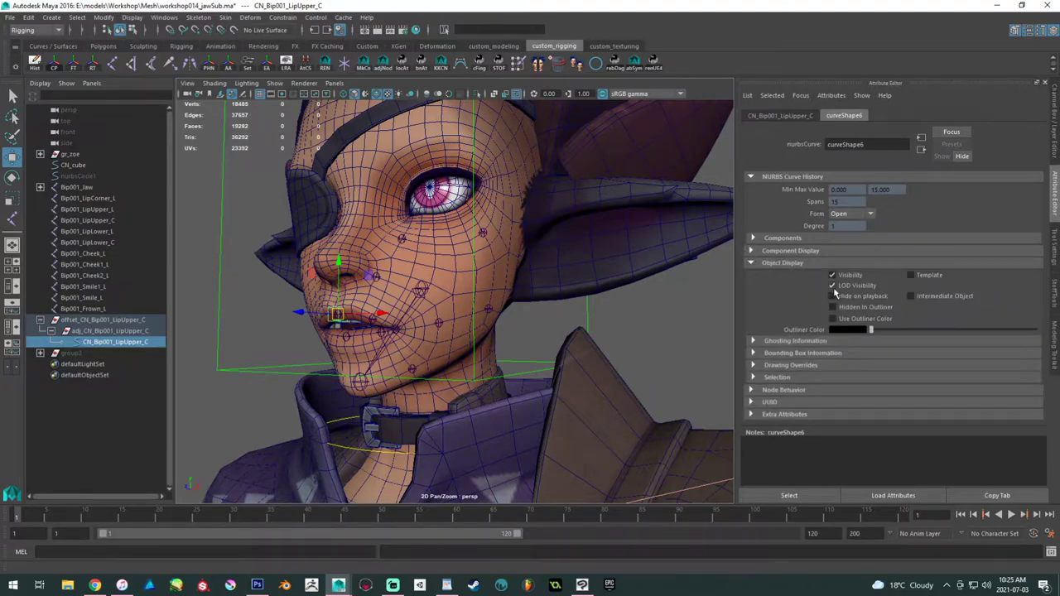
left_click(752, 366)
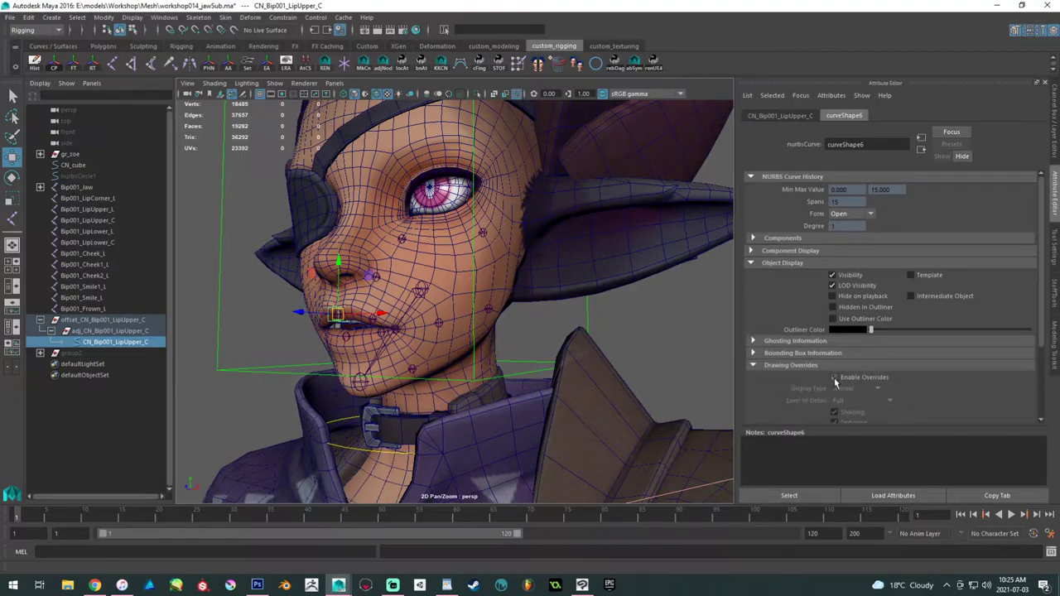
scroll(851, 386, "down", 2)
left_click_drag(872, 371, 940, 375)
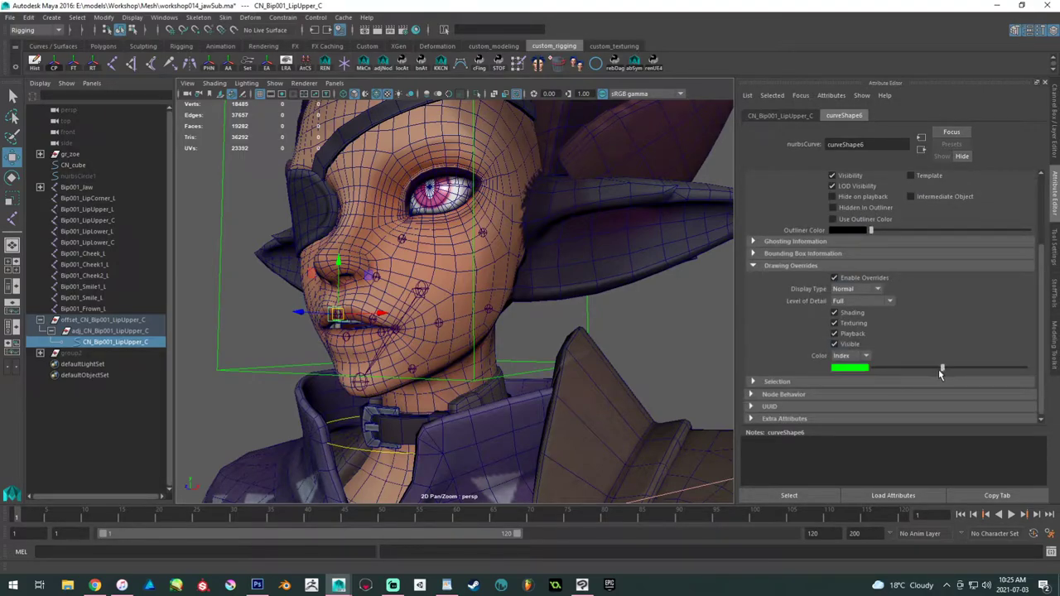
- Examine the recolored upper-lip control and its offset group against the lips from the front and side
left_click(656, 343)
left_click_drag(546, 326, 608, 320, "alt")
right_click_drag(505, 318, 572, 307, "alt")
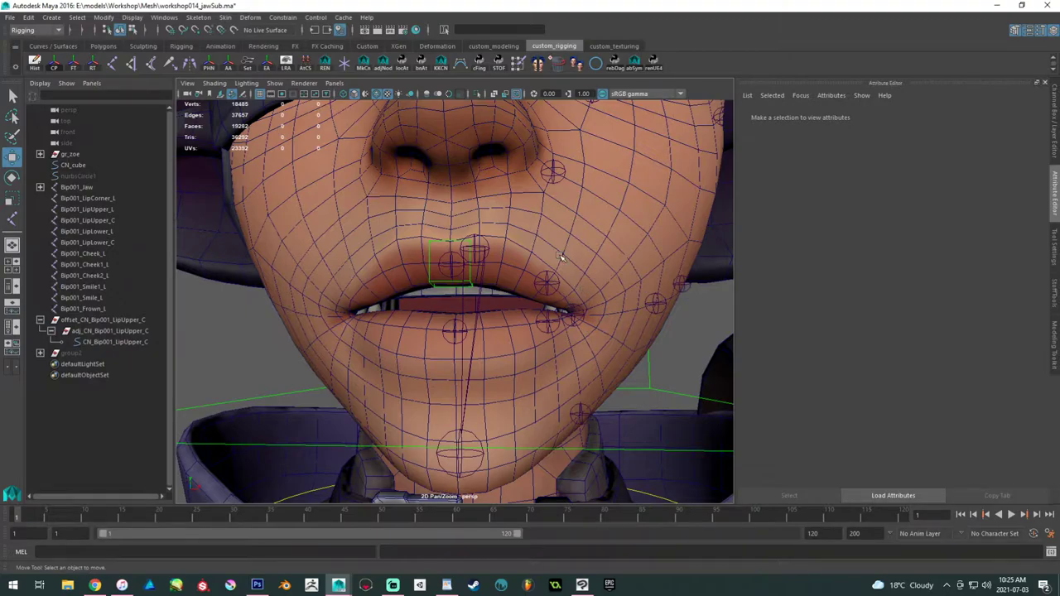
left_click_drag(550, 258, 539, 255, "alt")
left_click(424, 282)
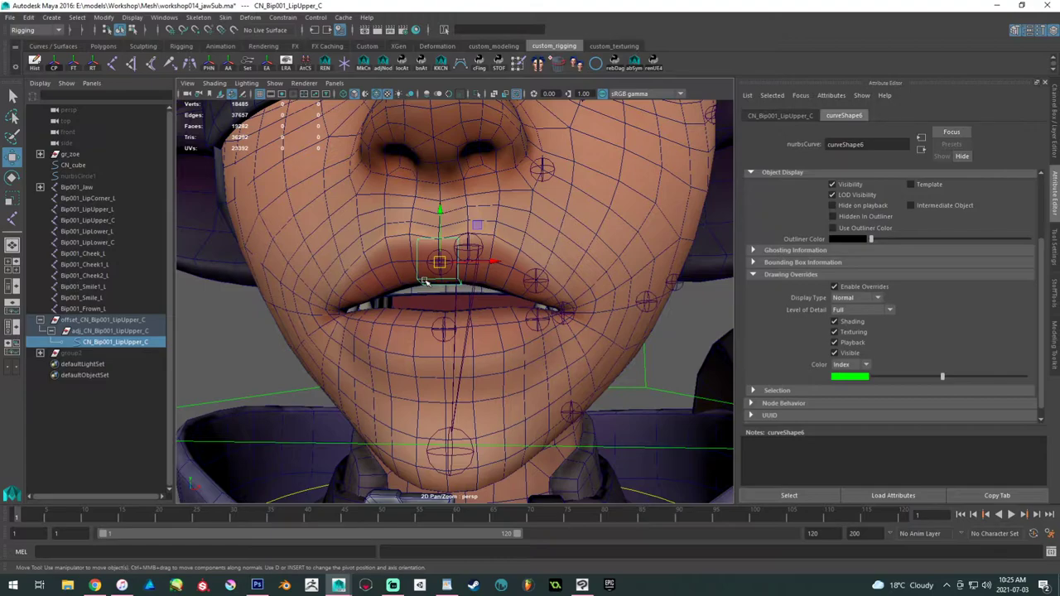
left_click_drag(431, 281, 399, 292, "alt")
left_click(127, 320)
mouse_move(333, 278)
left_mouse_down("alt")
mouse_move(304, 298)
mouse_move(320, 268)
left_mouse_up("alt")
scroll(290, 294, "down", 4)
scroll(313, 280, "up", 3)
middle_click_drag(305, 291, 352, 272, "alt")
right_click_drag(352, 272, 240, 278, "alt")
left_click_drag(323, 298, 297, 371, "alt")
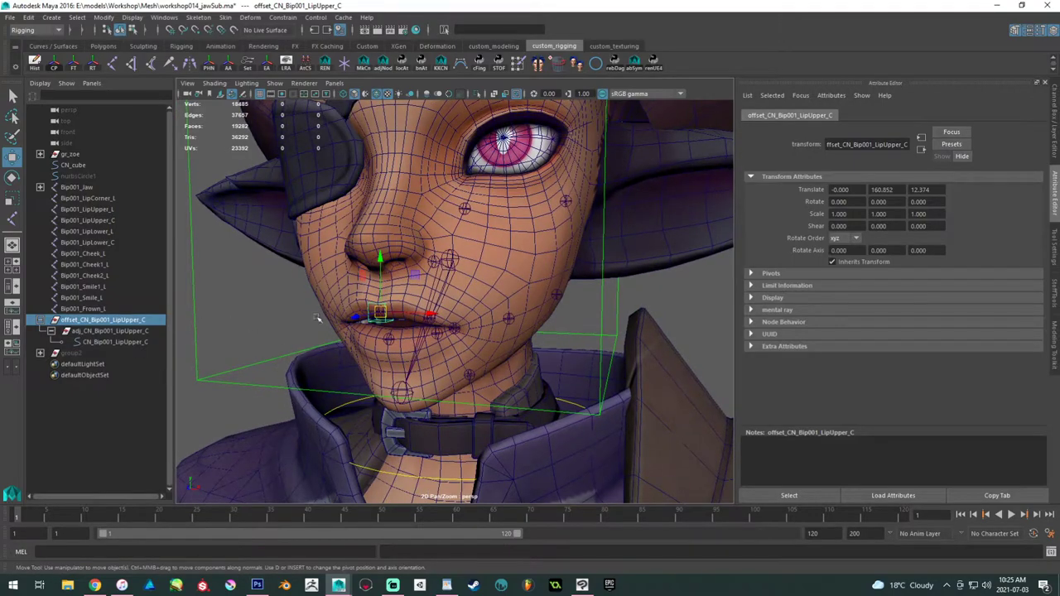
- Parent-constrain the Bip001_LipUpper_C joint to the CN_Bip001_LipUpper_C control
left_click(107, 342)
right_click_drag(289, 314, 332, 347, "alt")
left_click(272, 319, "shift")
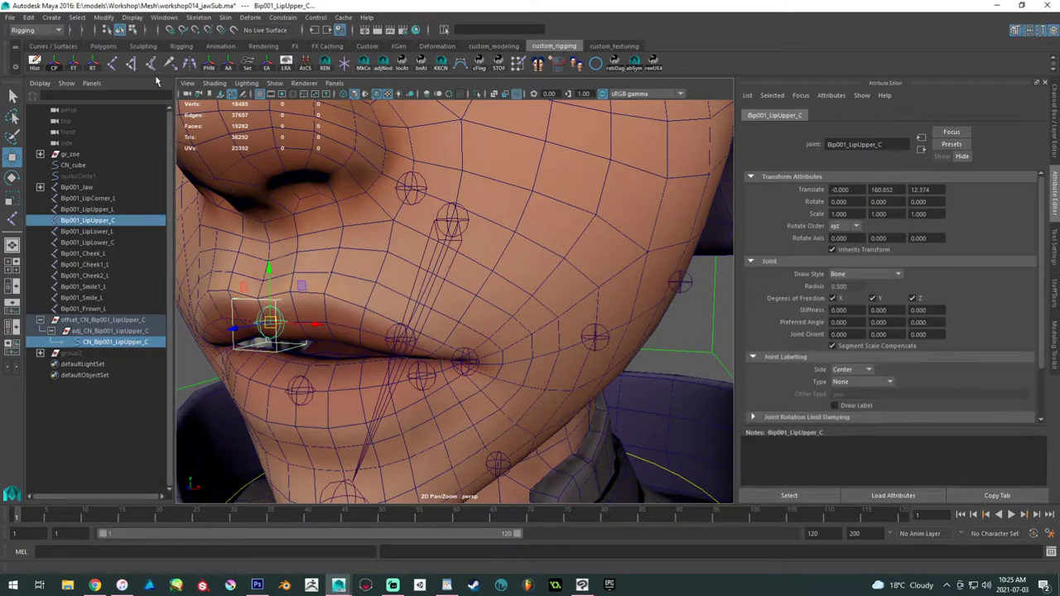
left_click(286, 19)
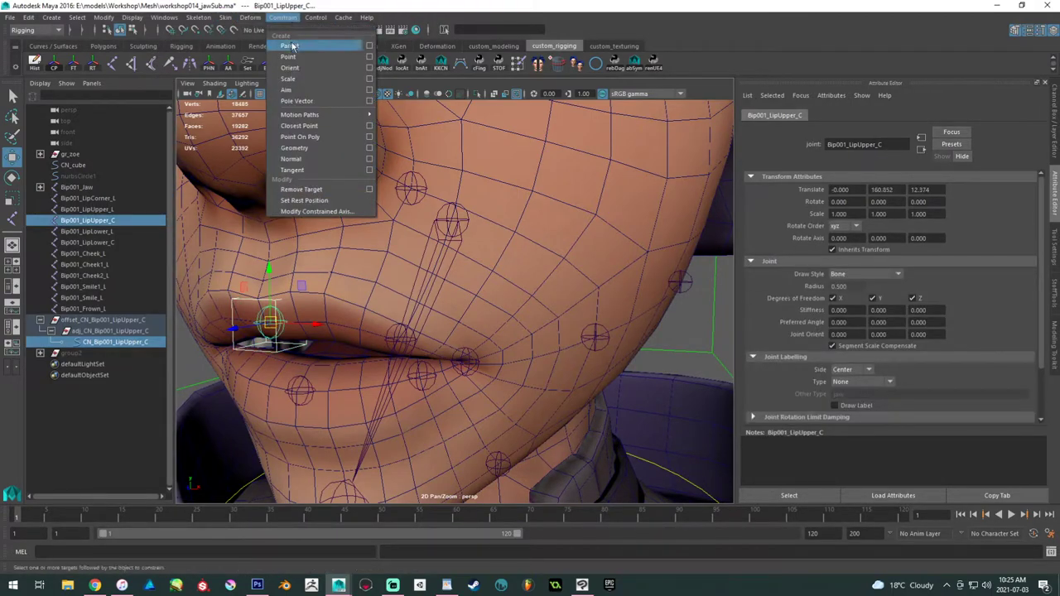
left_click(292, 46)
right_click_drag(375, 270, 255, 277, "alt")
left_click(254, 277)
left_click_drag(254, 278, 303, 300, "alt")
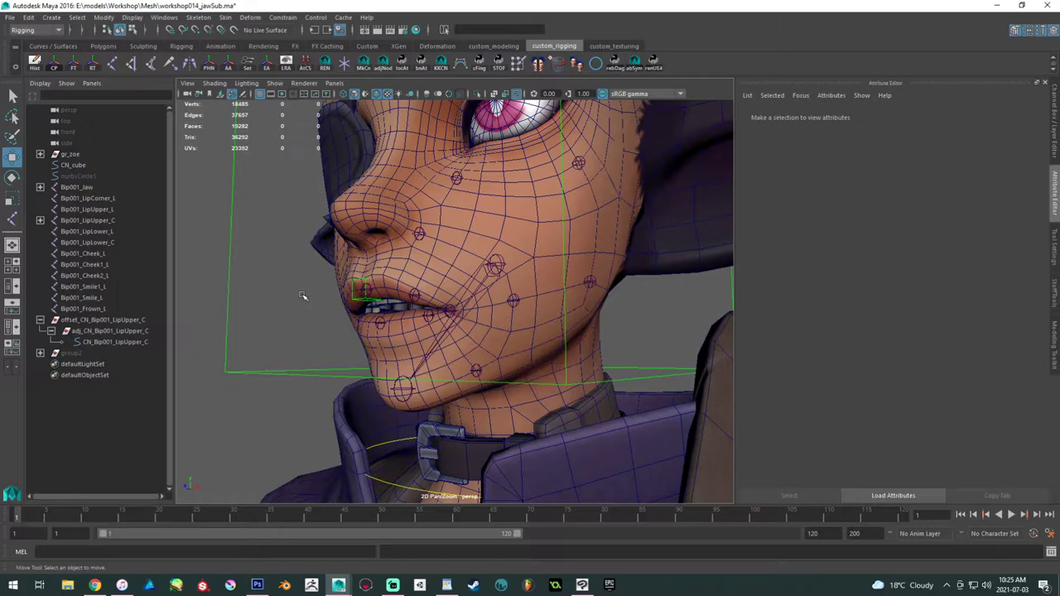
- Move the CN_Bip001_LipUpper_C control slightly to test the constraint, and undo the move
left_click(357, 299)
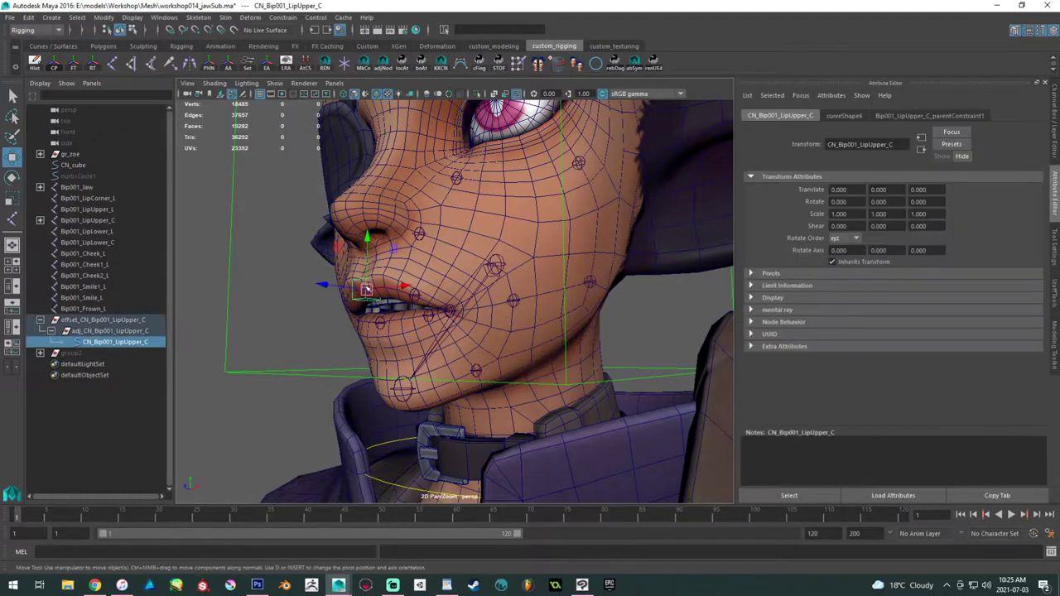
left_click_drag(363, 285, 369, 283)
key("ctrl+z")
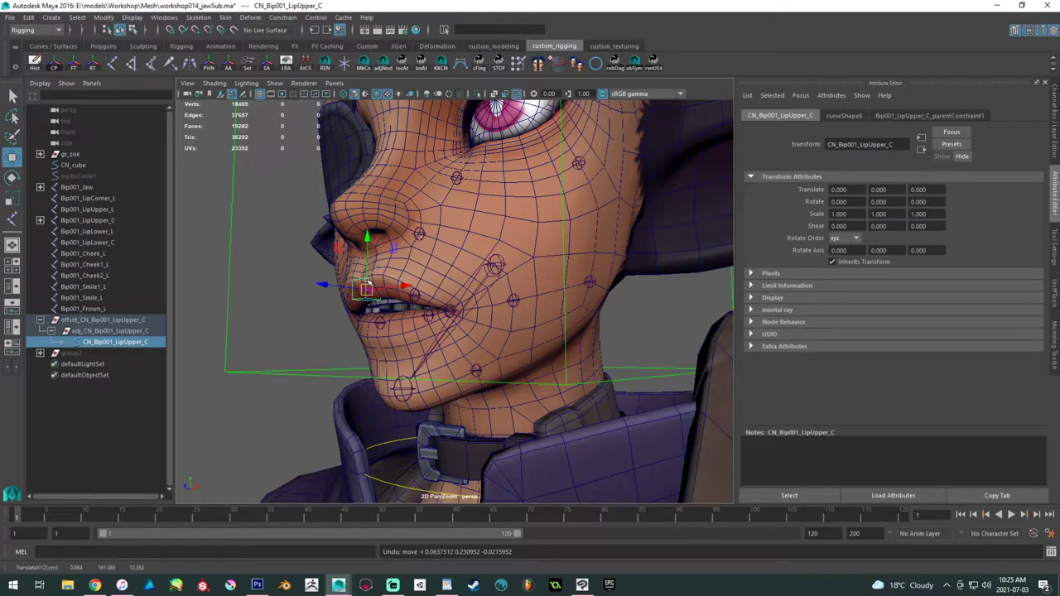
key("alt")
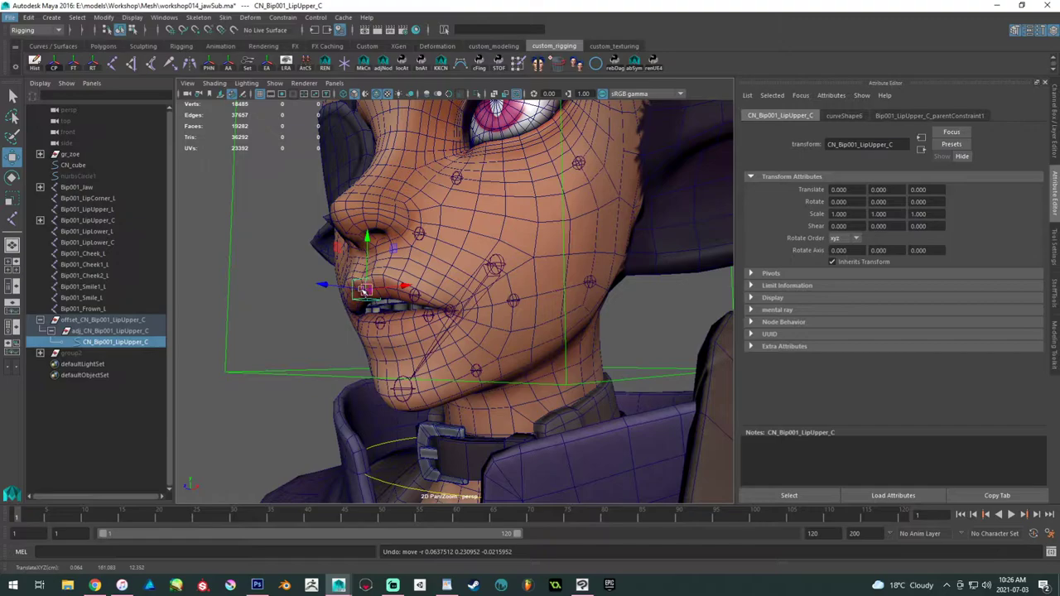
left_click_drag(285, 269, 450, 279, "alt")
right_click_drag(450, 279, 409, 330, "alt")
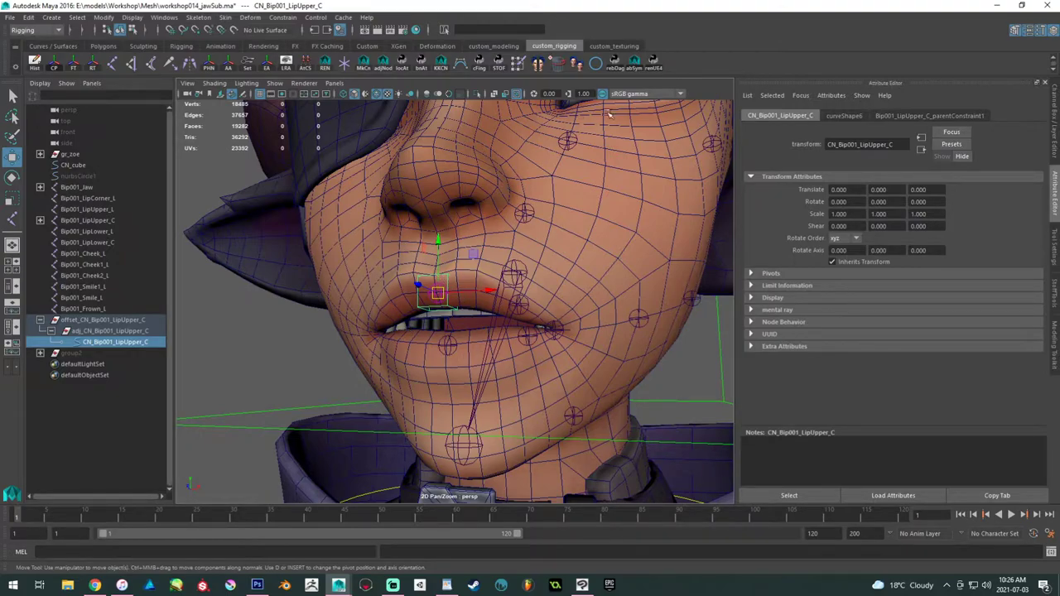
mouse_move(405, 214)
left_mouse_down("alt")
mouse_move(388, 216)
mouse_move(414, 199)
left_mouse_up("alt")
right_click_drag(414, 198, 384, 253, "alt")
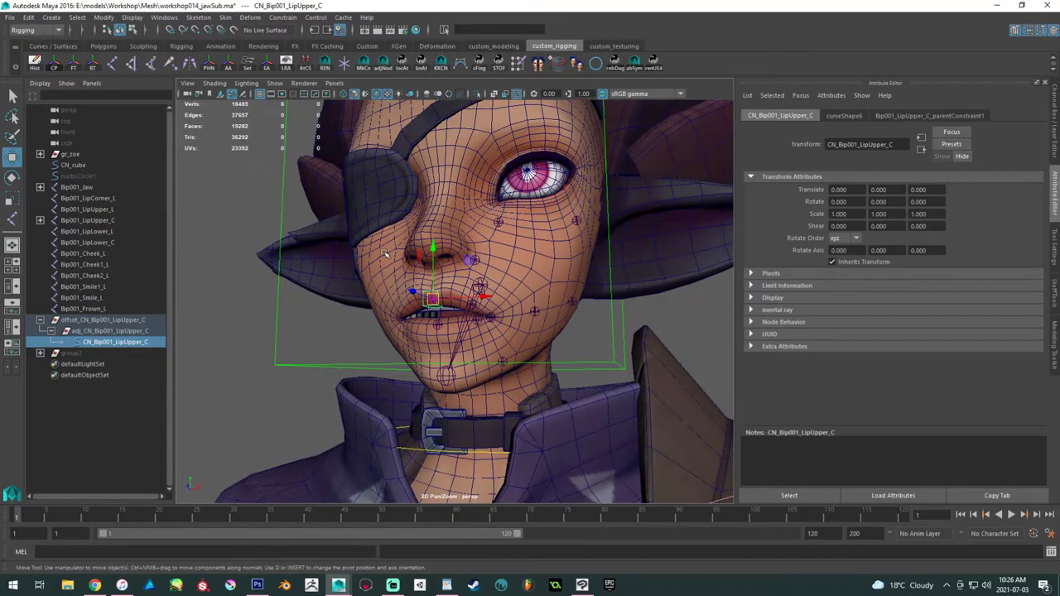
- Create a locator on the grid for the upper-lip control
left_click_drag(388, 267, 373, 286, "alt")
right_click_drag(373, 286, 264, 243, "alt")
right_click_drag(513, 281, 428, 330, "alt")
middle_click_drag(427, 330, 439, 170, "alt")
left_click_drag(439, 170, 414, 182, "alt")
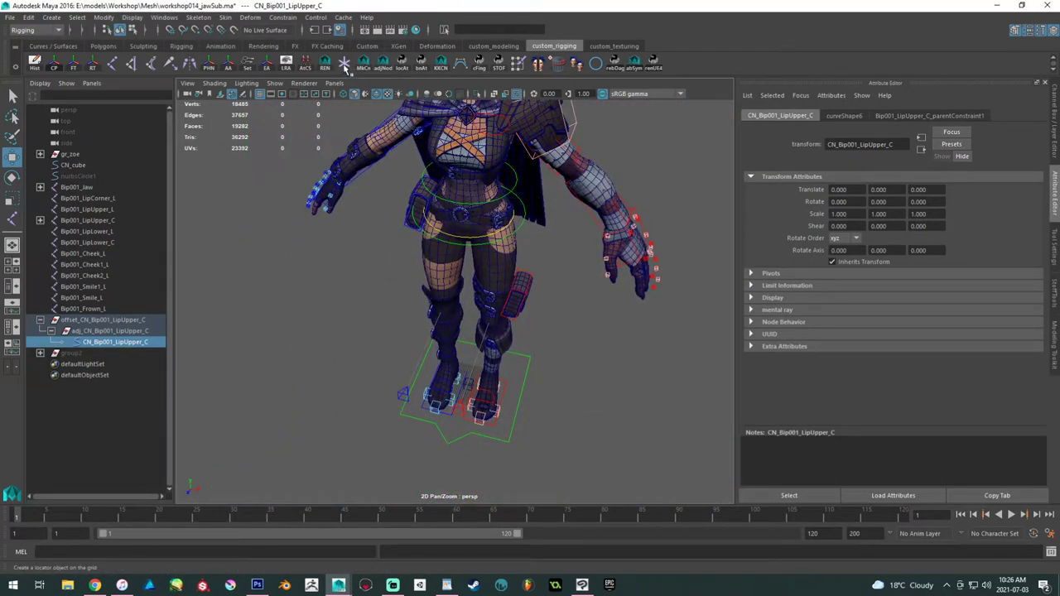
left_click(346, 68)
key("w")
mouse_move(391, 375)
left_mouse_down("alt")
mouse_move(367, 357)
mouse_move(386, 371)
left_mouse_up("alt")
scroll(386, 371, "up", 10)
left_click_drag(490, 434, 453, 418, "alt")
- Parent the new locator under the offset_CN_Bip001_LipUpper_C group and set its Translate Y and Z to 0
left_click(141, 321, "ctrl")
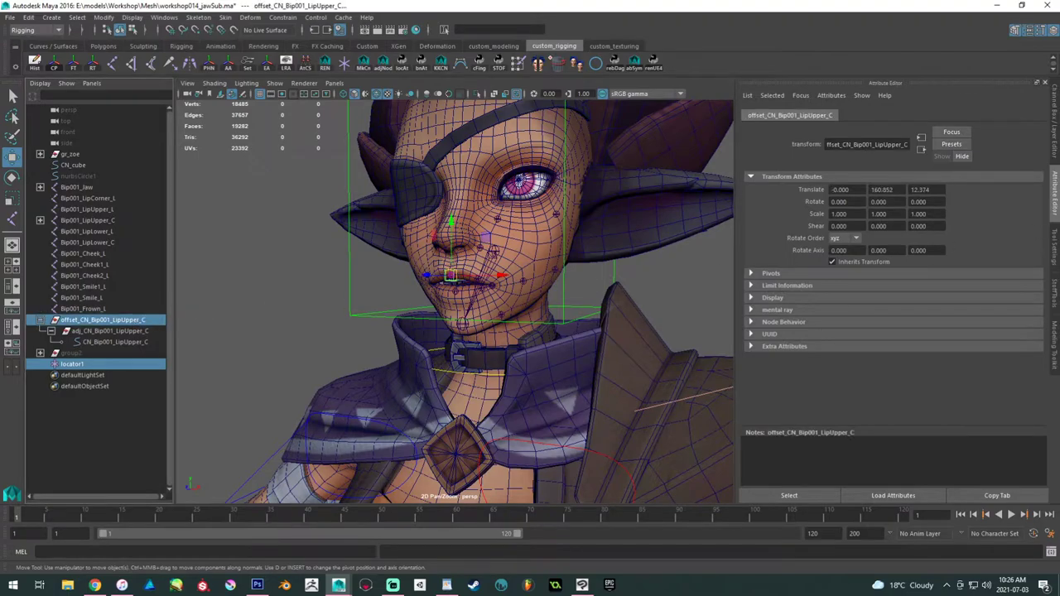
left_click(1054, 338)
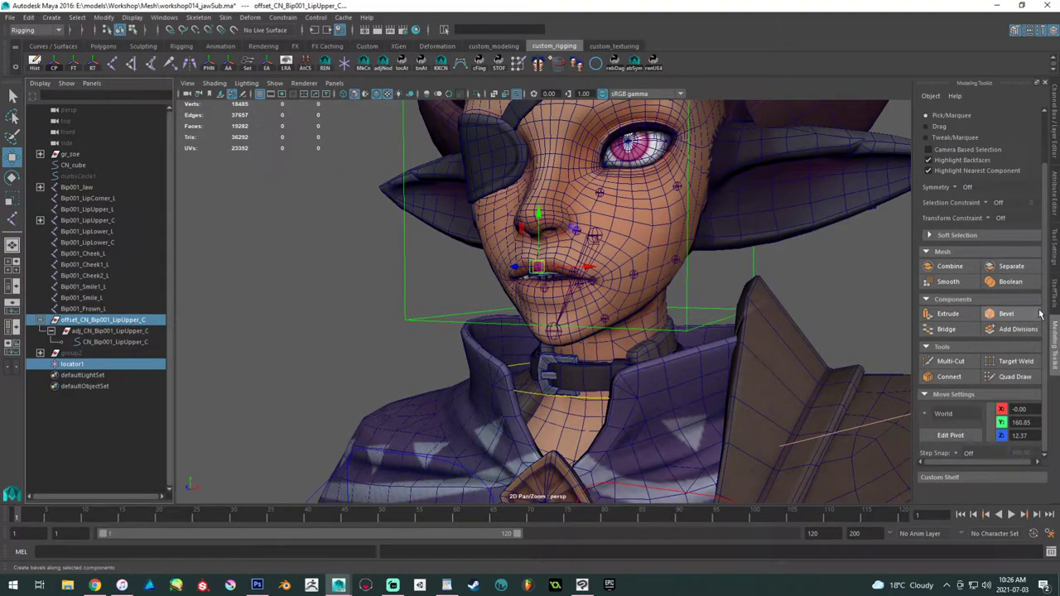
left_click(1054, 124)
left_click_drag(1025, 134, 1031, 151)
middle_click_drag(255, 244, 274, 241, "alt")
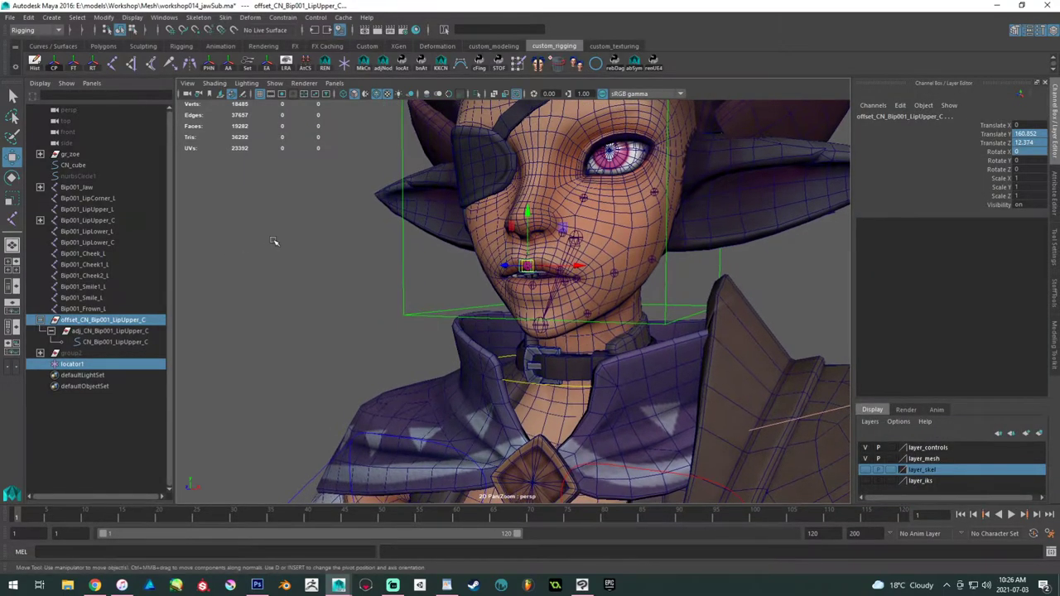
key("p")
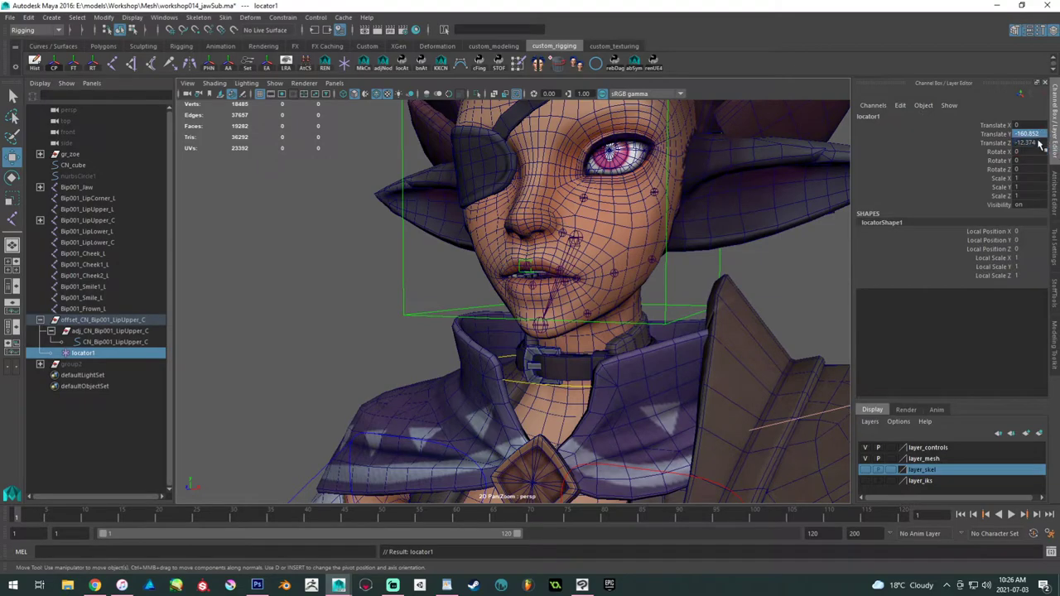
type("0")
key("Return")
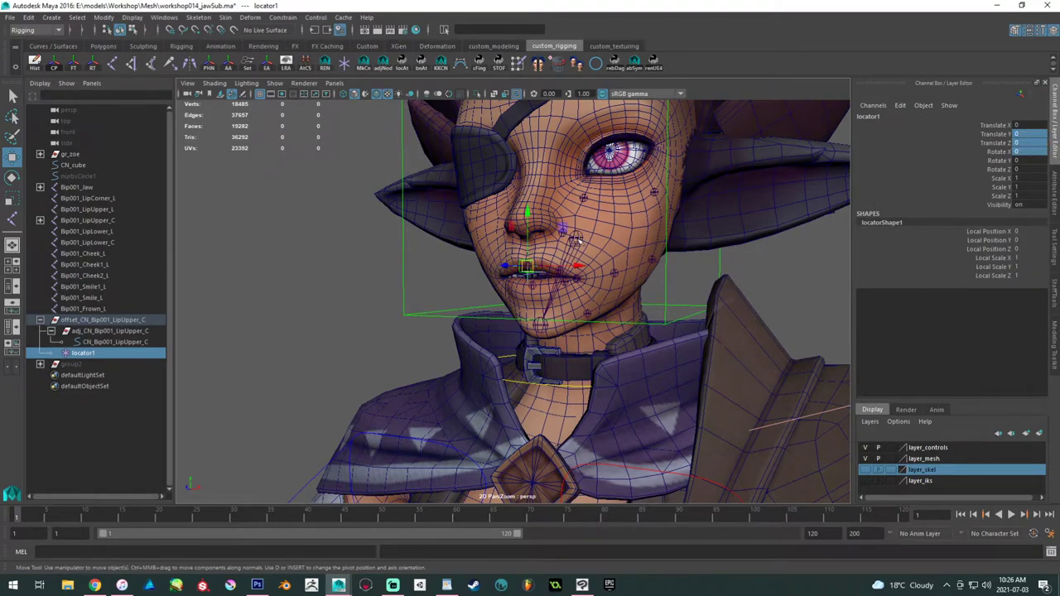
- Unparent the locator from the upper-lip offset group so it sits at the scene's top level
key("f")
middle_click_drag(593, 329, 593, 371, "alt")
middle_click_drag(76, 352, 83, 354)
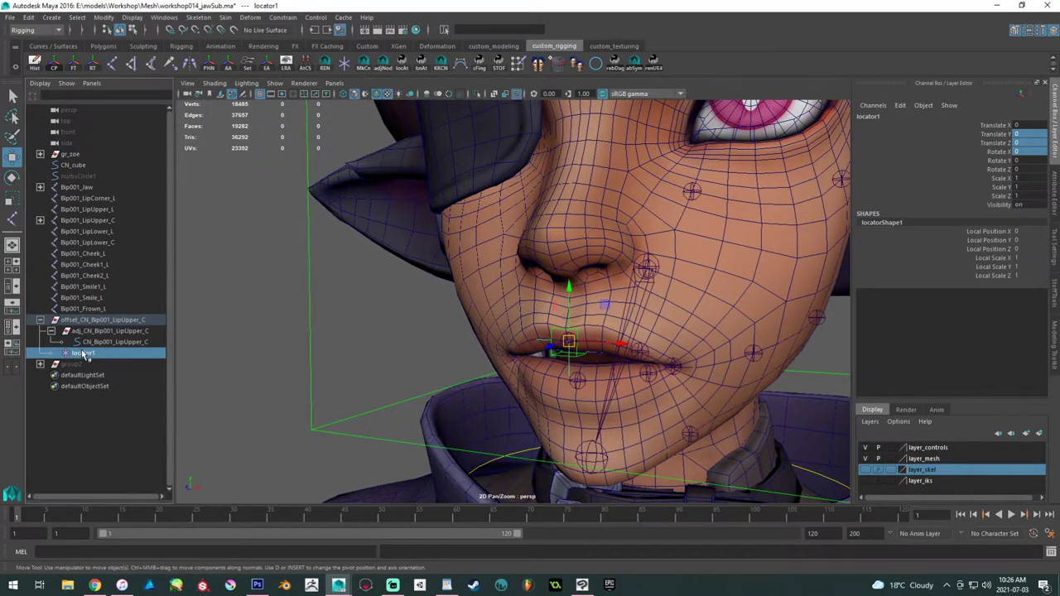
key("shift+p")
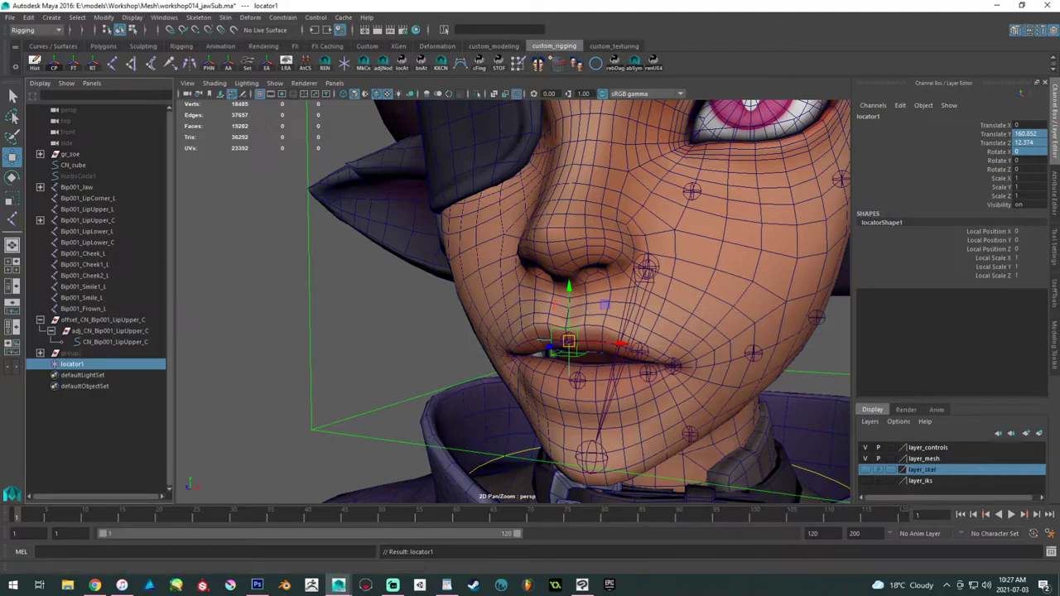
key("alt+Tab")
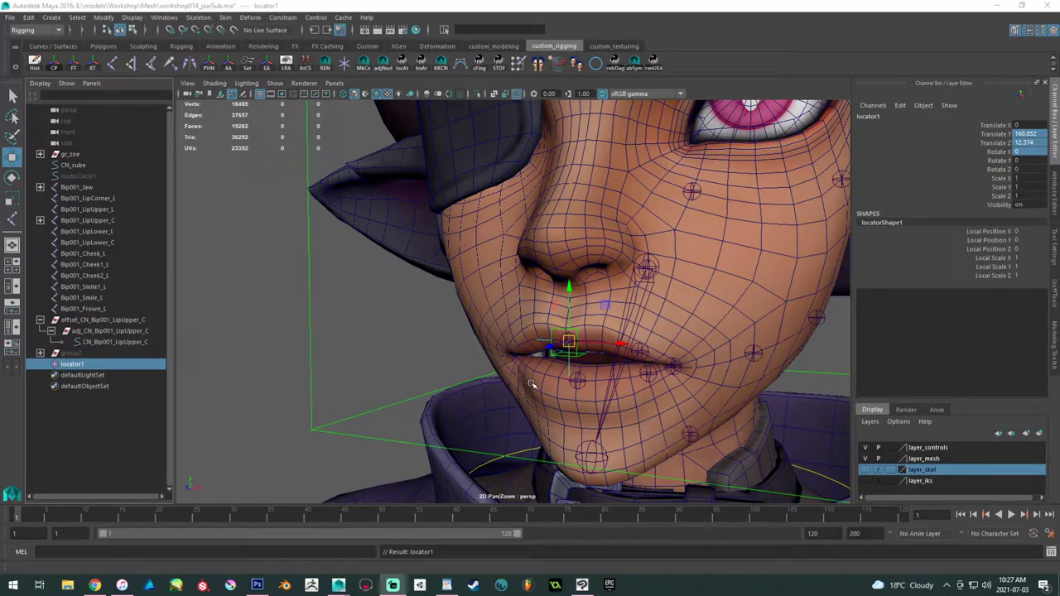
right_click_drag(543, 392, 650, 220, "alt")
middle_click_drag(650, 220, 579, 313, "alt")
right_click_drag(579, 313, 617, 251, "alt")
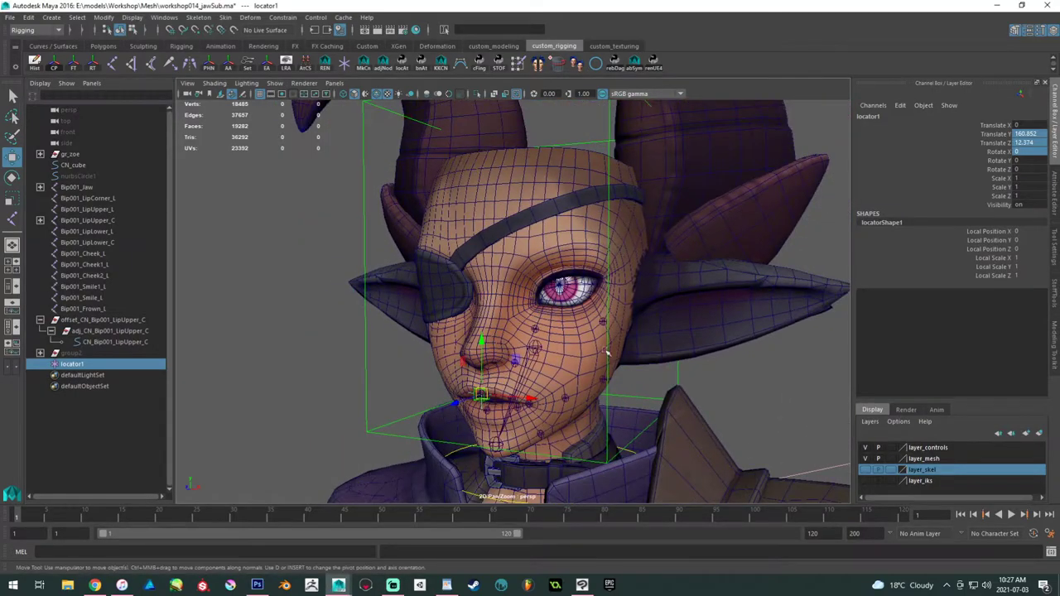
middle_click_drag(543, 354, 568, 283, "alt")
right_click_drag(568, 283, 589, 349, "alt")
middle_click_drag(589, 349, 574, 324, "alt")
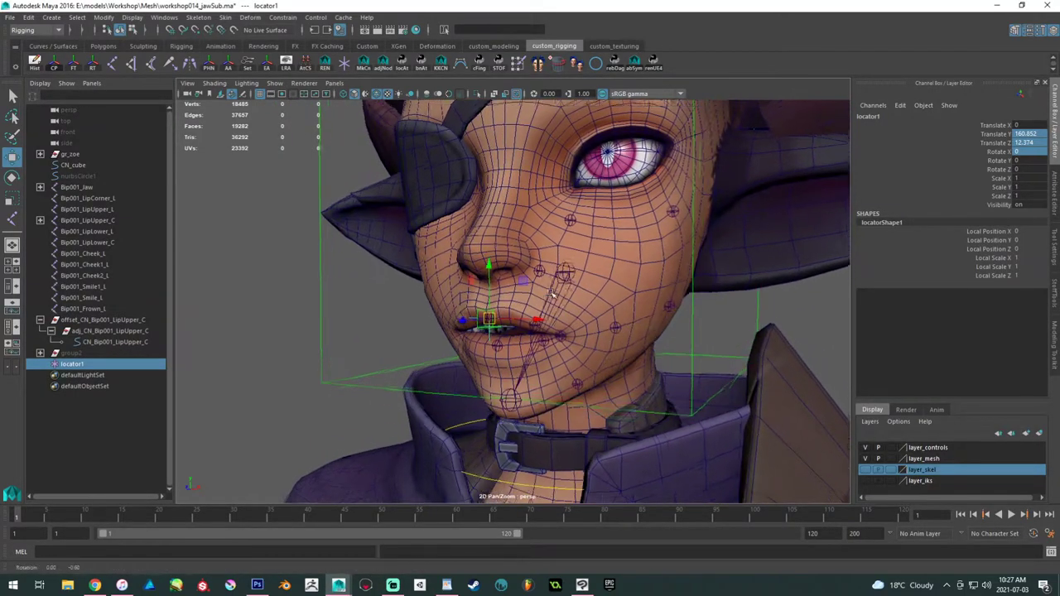
right_click_drag(574, 324, 569, 341, "alt")
left_click_drag(568, 329, 547, 332, "alt")
- Rename the locator as loc_Bip001_LipUpper_C_head, basing it on the upper-lip control's name
double_click(124, 364)
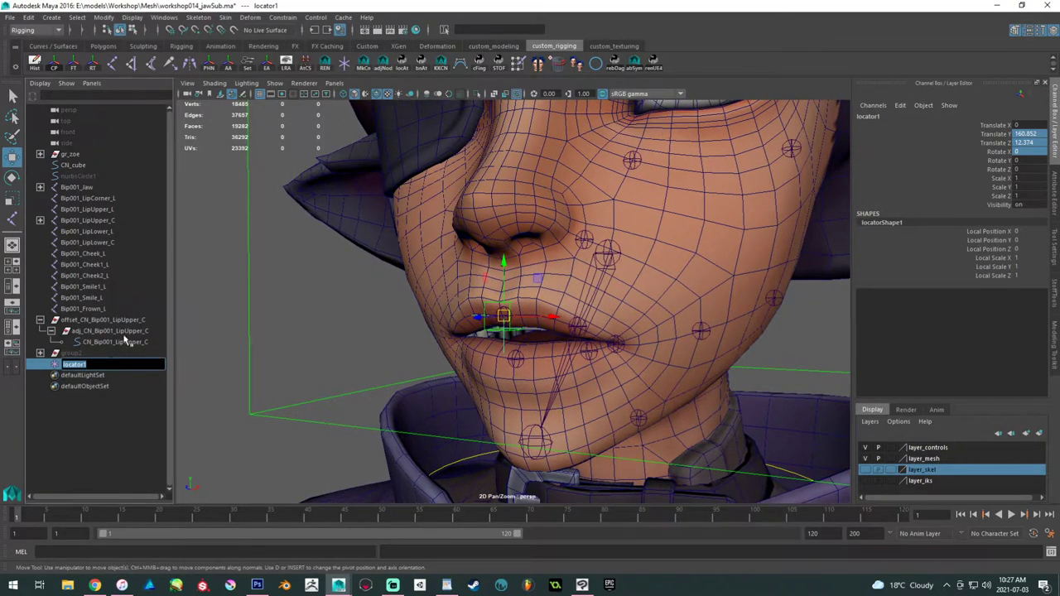
double_click(115, 341)
key("ctrl+c")
double_click(99, 365)
key("ctrl+v")
key("Delete")
key("Delete")
key("Delete")
type("loc")
key("Return")
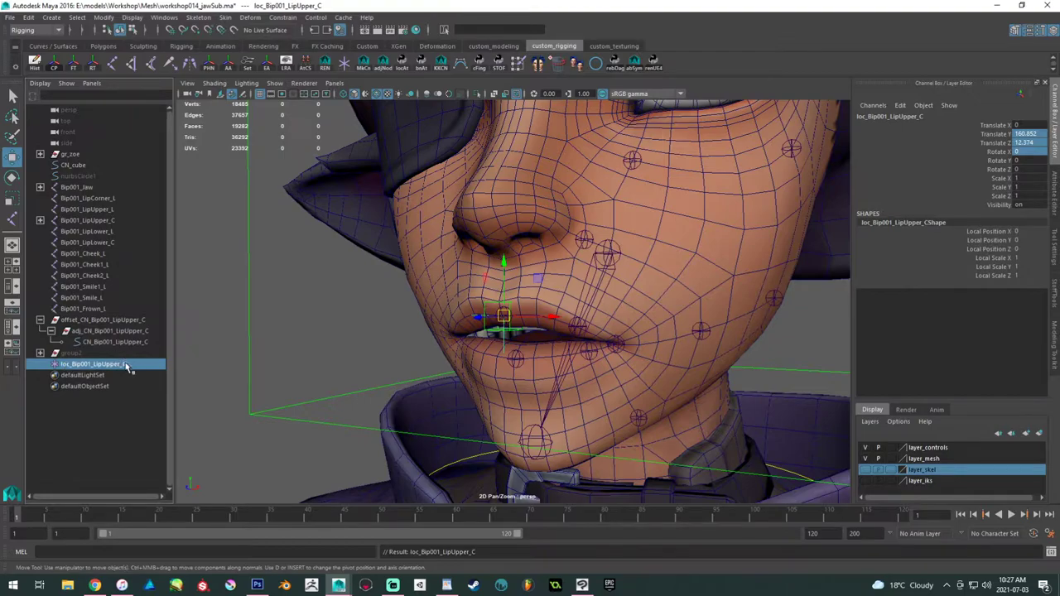
double_click(116, 365)
type("_head")
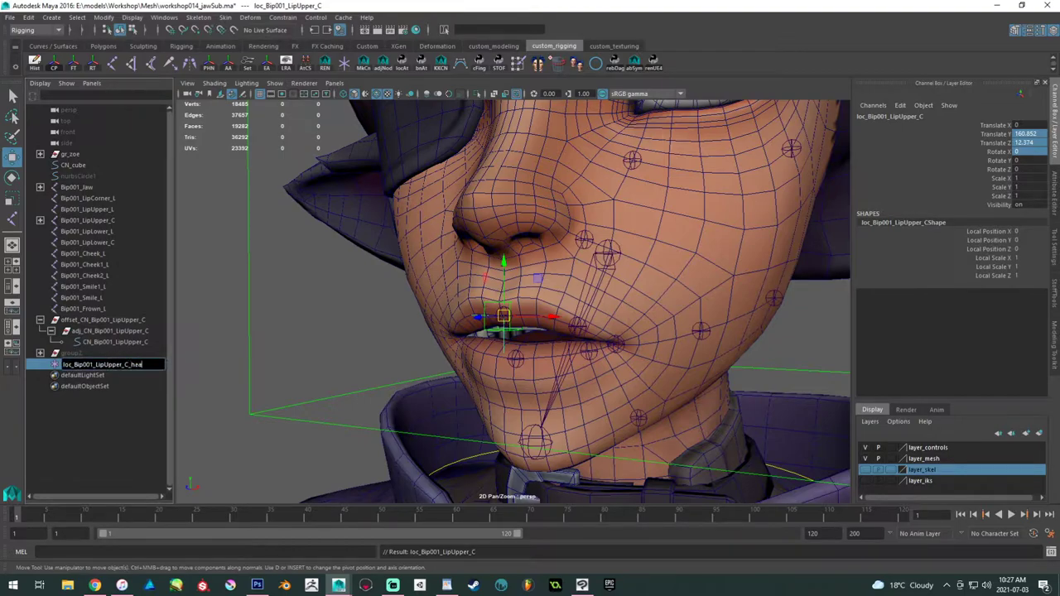
key("Return")
- Duplicate the head locator and name the copy loc_Bip001_LipUpper_C_jaw
key("ctrl+d")
double_click(148, 375)
left_click_drag(150, 376, 132, 376)
type("jaw")
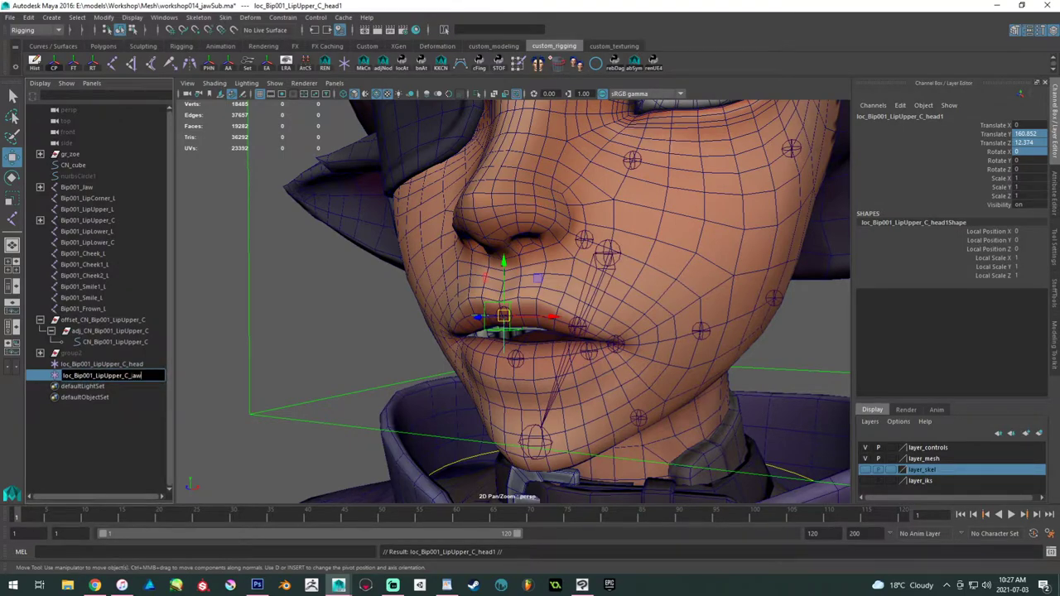
key("Return")
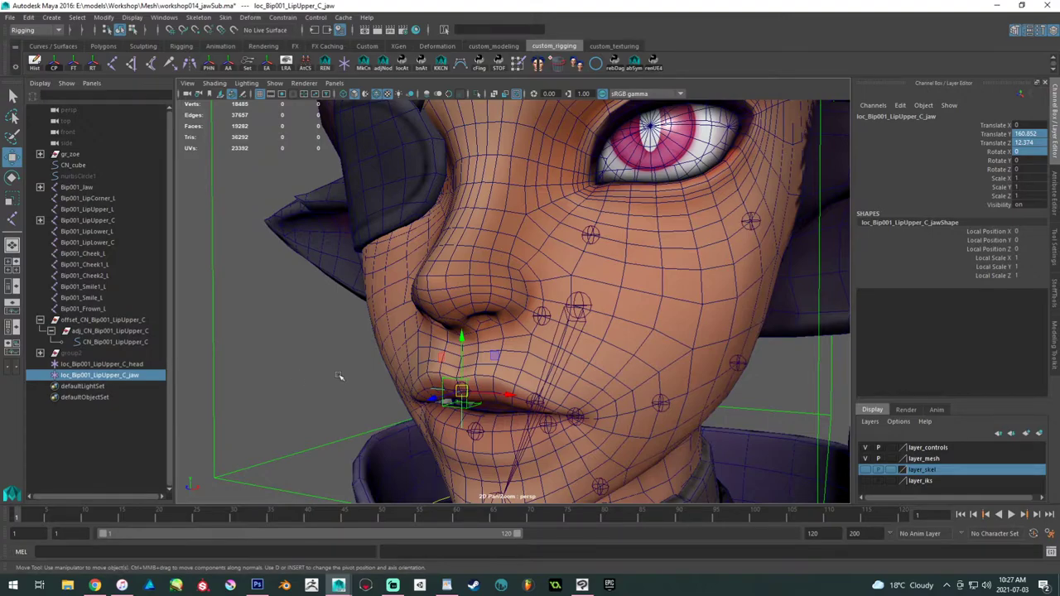
- Unparent the cube curve from the hidden group2 and delete the emptied group
left_click_drag(338, 377, 376, 382, "alt")
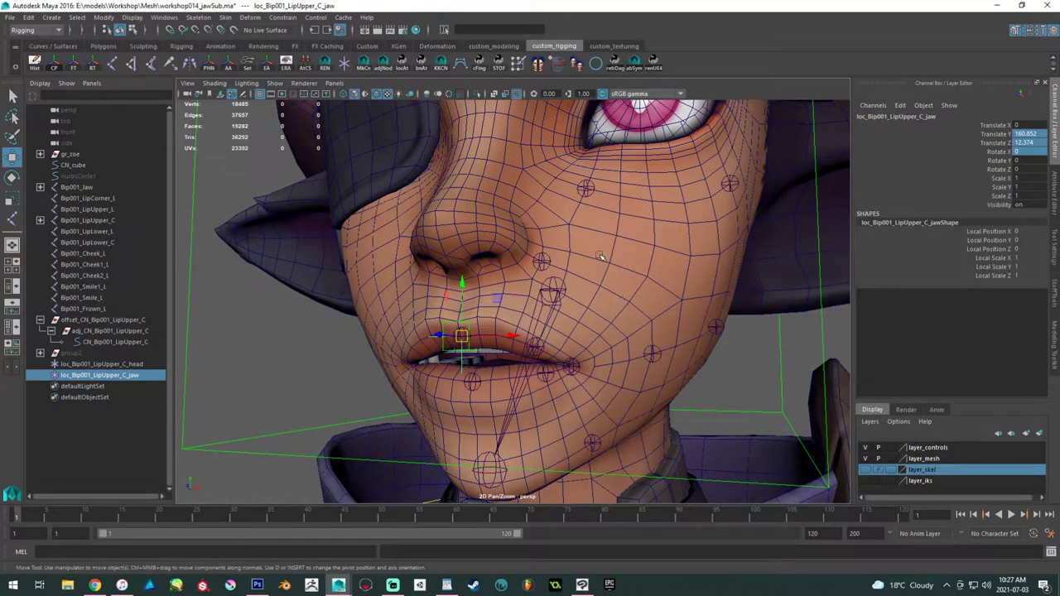
left_click(40, 352)
left_click(92, 364)
key("shift+p")
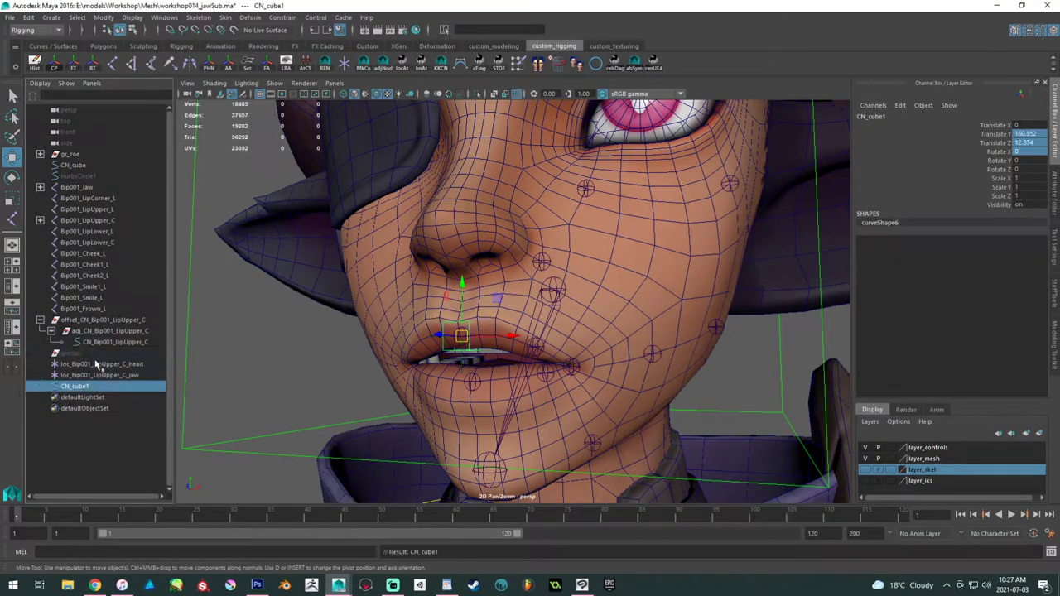
left_click(99, 363)
left_click(106, 356)
key("Delete")
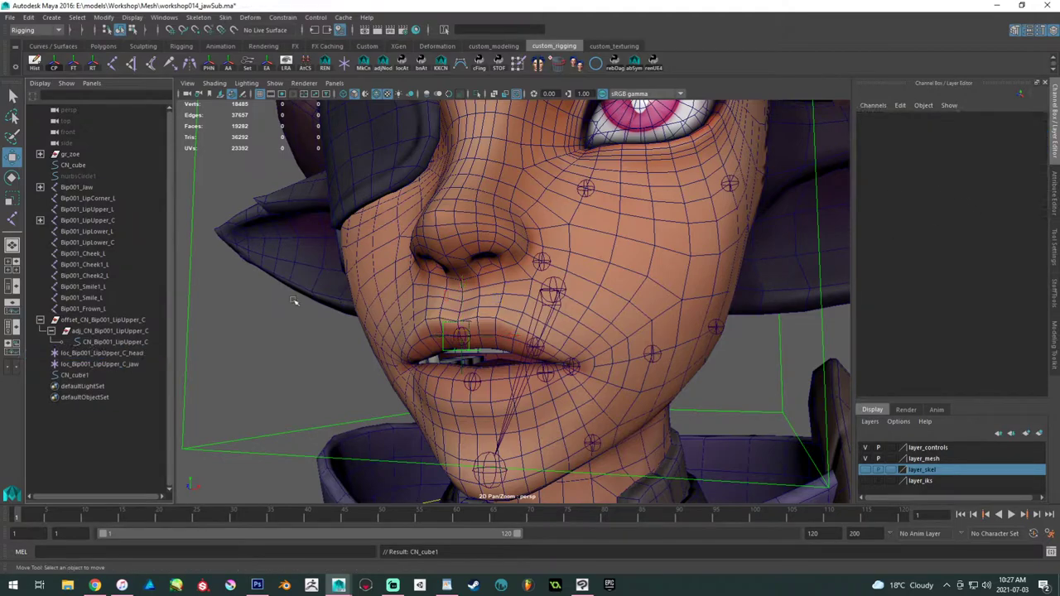
- Set the Translate X, Y and Z of CN_cube1 to 0
left_click(80, 376)
left_click_drag(1035, 125, 1041, 144)
type("0")
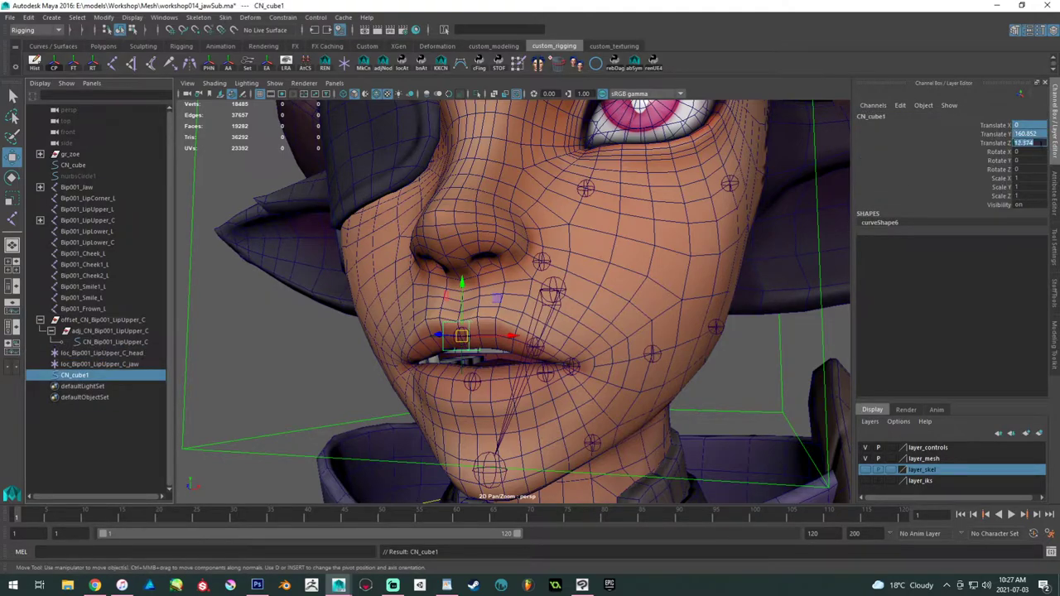
key("Return")
left_click(256, 395)
left_click_drag(356, 325, 321, 316, "alt")
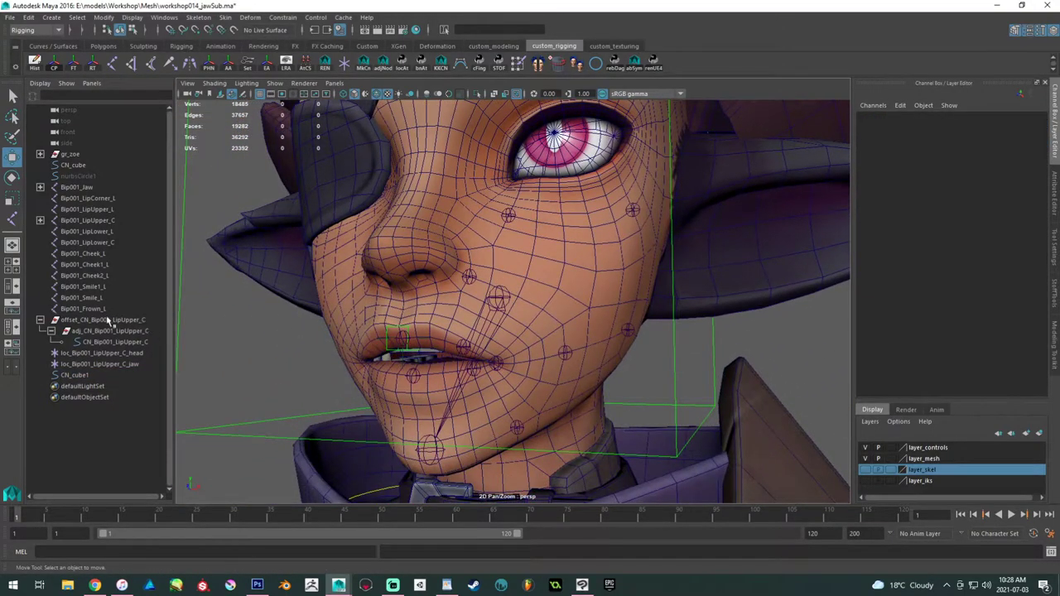
- Create parent-constrained controls from CN_cube1 for all lip, cheek, smile and frown joints except Bip001_LipUpper_C
left_click(39, 319)
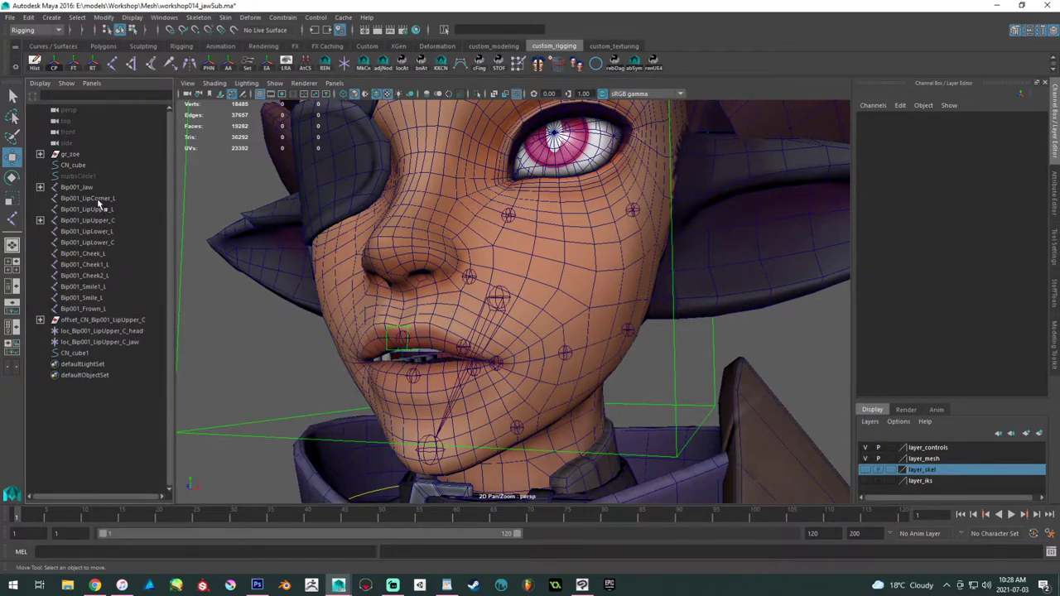
left_click(93, 198)
left_click(93, 209, "shift")
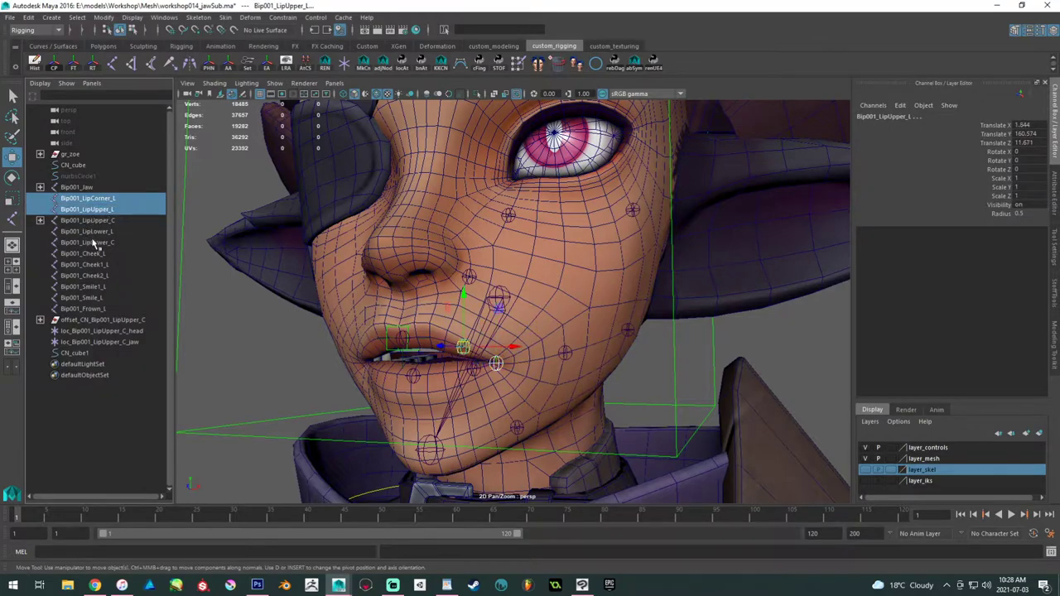
left_click(40, 221)
left_click(40, 221)
left_click(100, 233, "ctrl")
left_click(101, 244, "ctrl")
left_click(100, 255, "ctrl")
left_click(97, 264, "ctrl")
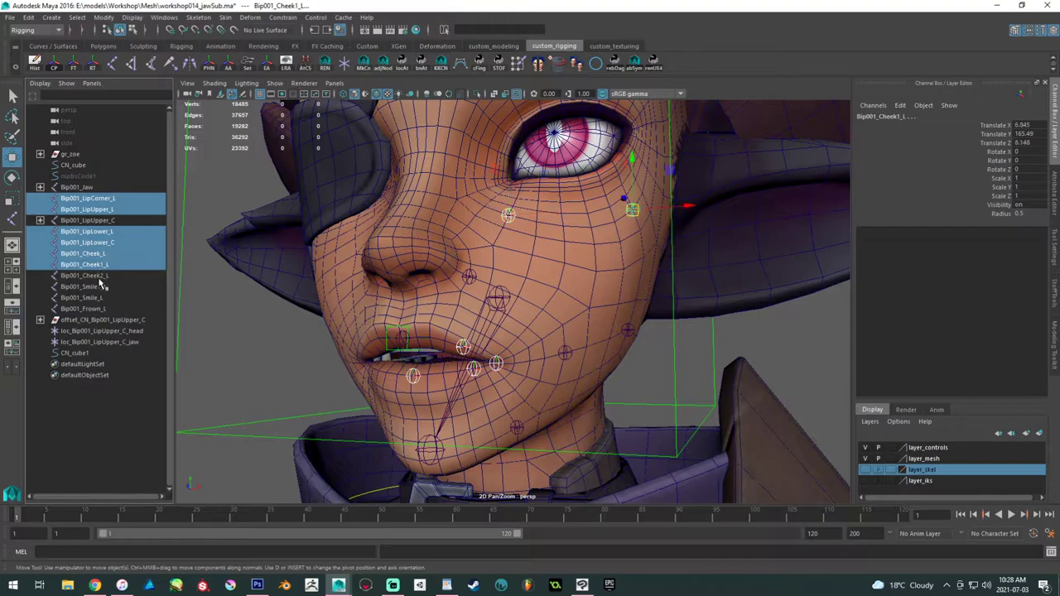
left_click(99, 275, "ctrl")
left_click(99, 287, "ctrl")
left_click(100, 298, "ctrl")
left_click(100, 308, "ctrl")
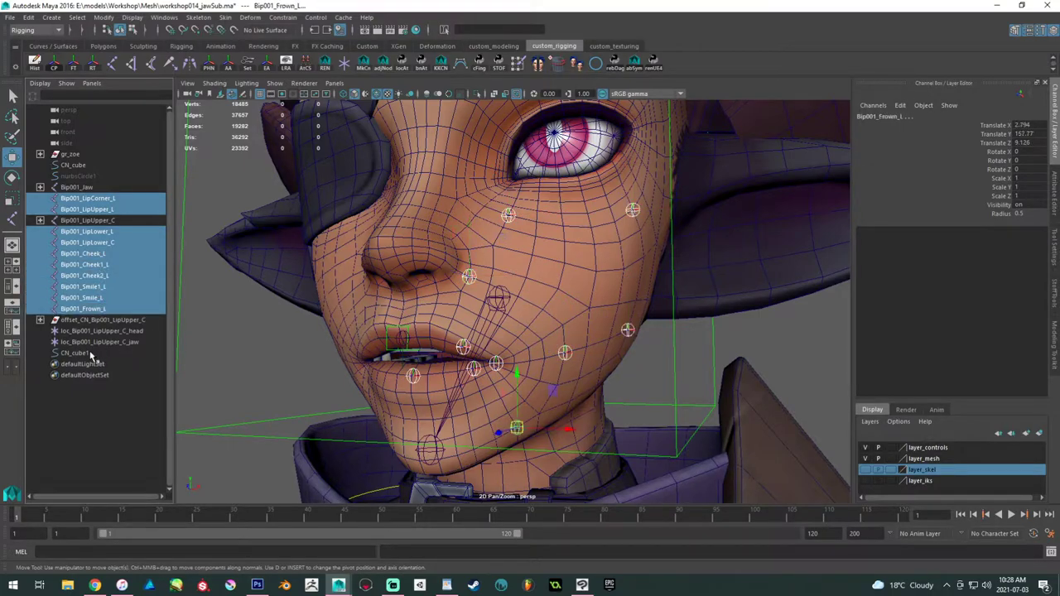
left_click(92, 354, "ctrl")
left_click(1046, 296)
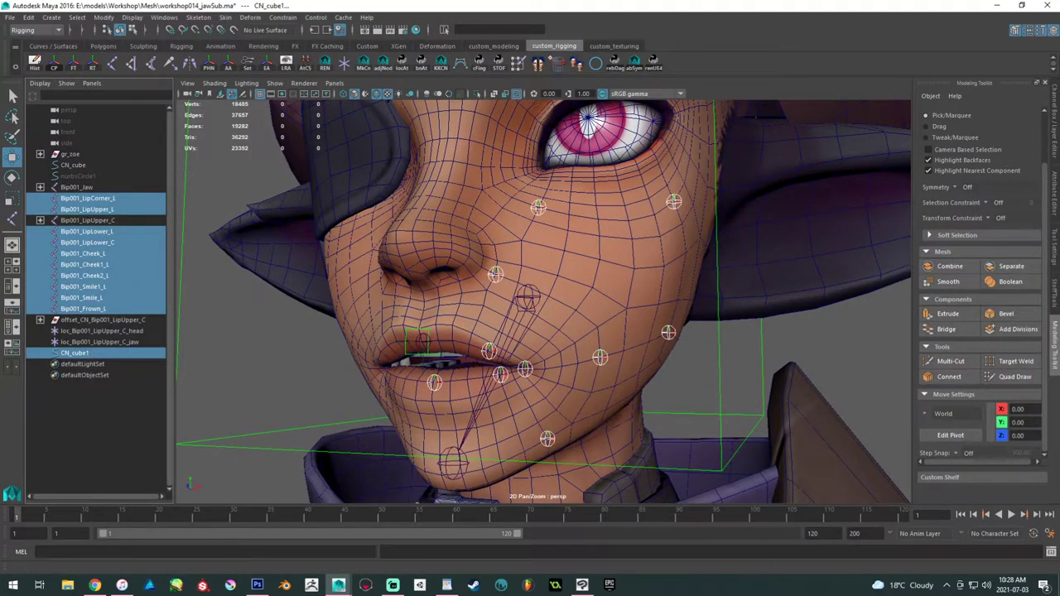
left_click(1054, 294)
left_click(869, 126)
left_click(993, 127)
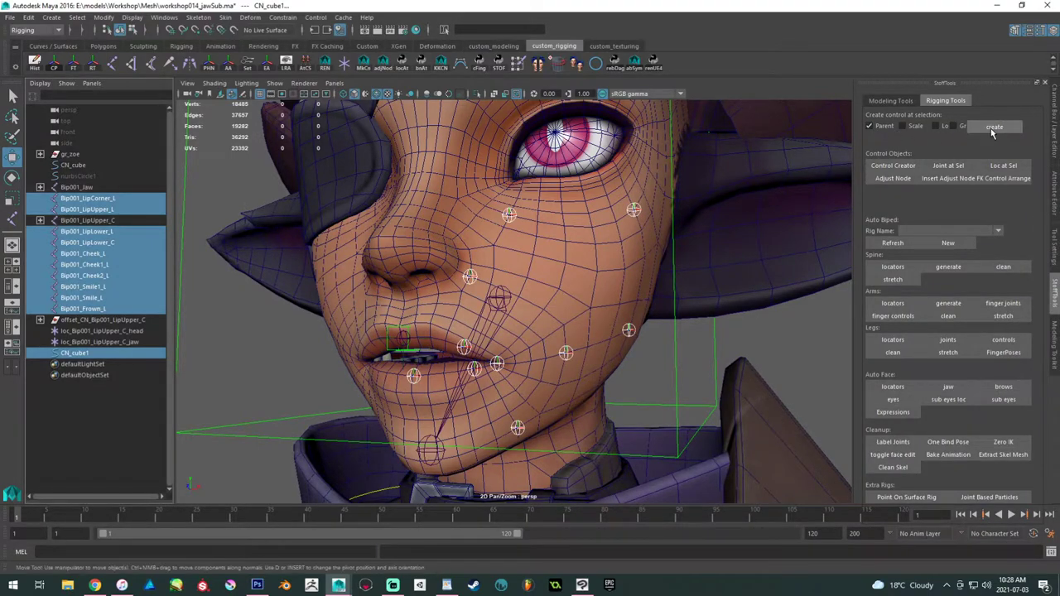
left_click(219, 366)
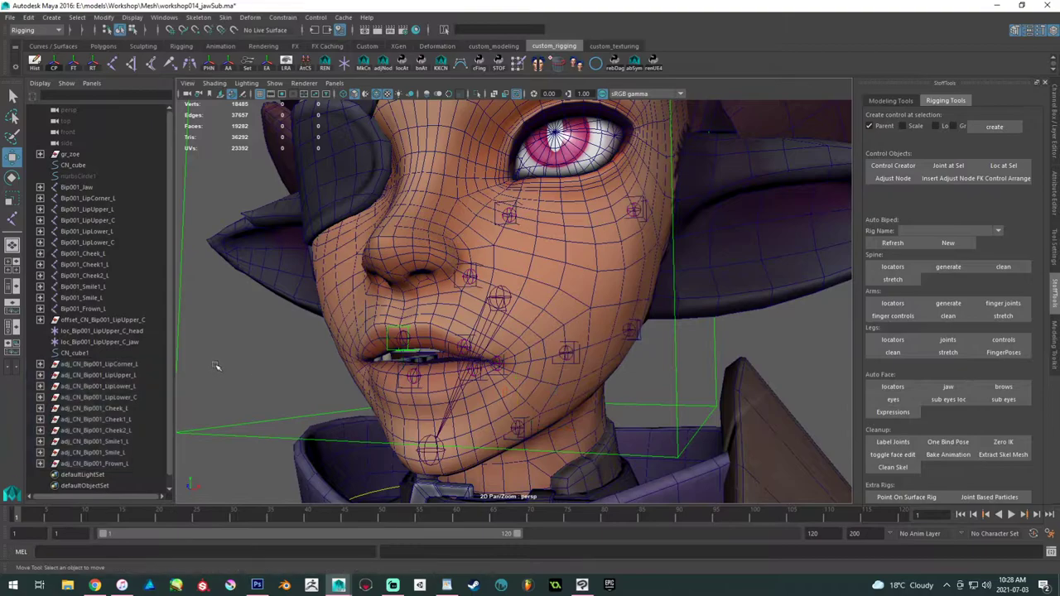
- Create a locator at each new control inside the adj_CN_Bip001 groups, from LipCorner_L through Frown_L
middle_click_drag(216, 351, 235, 314, "alt")
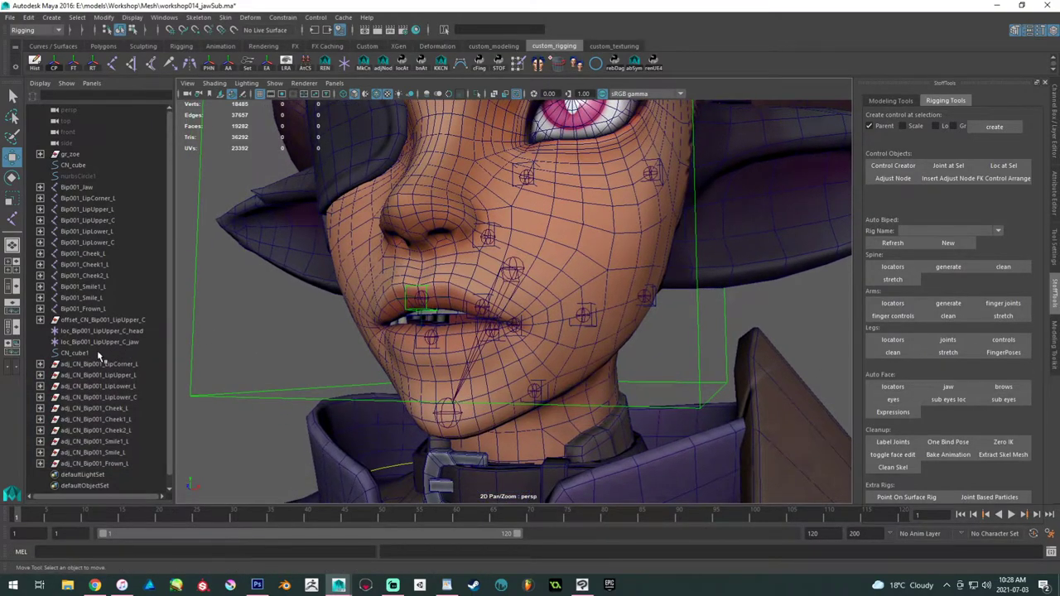
left_click_drag(87, 364, 91, 464)
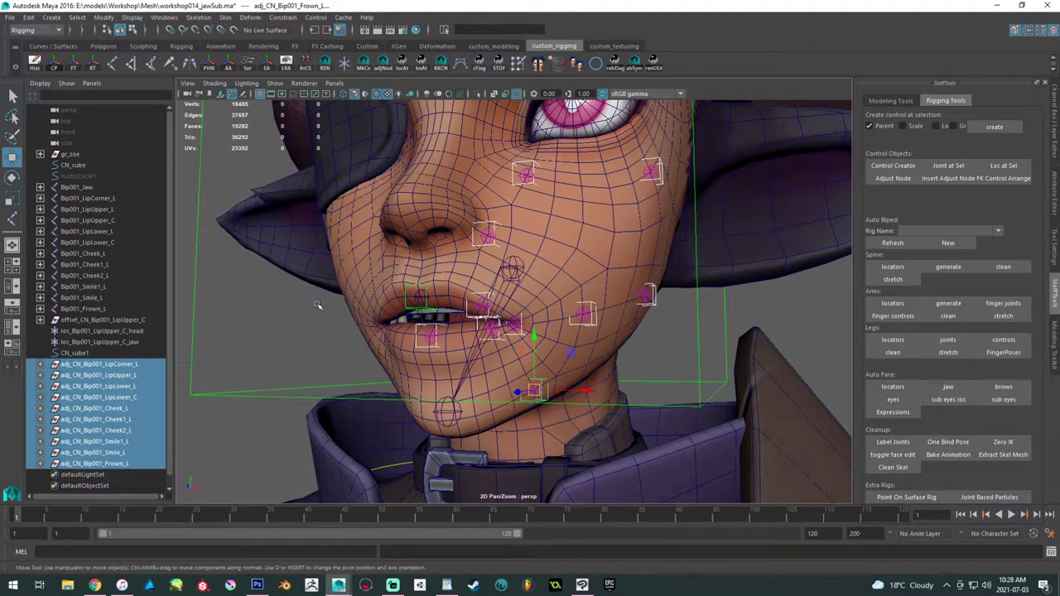
key("Down")
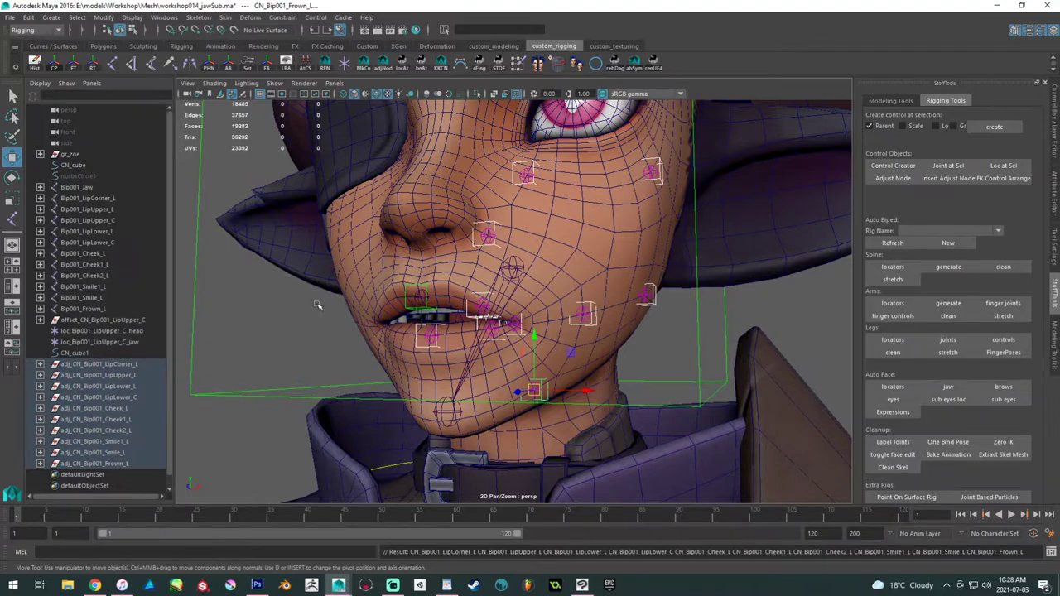
left_click(41, 365)
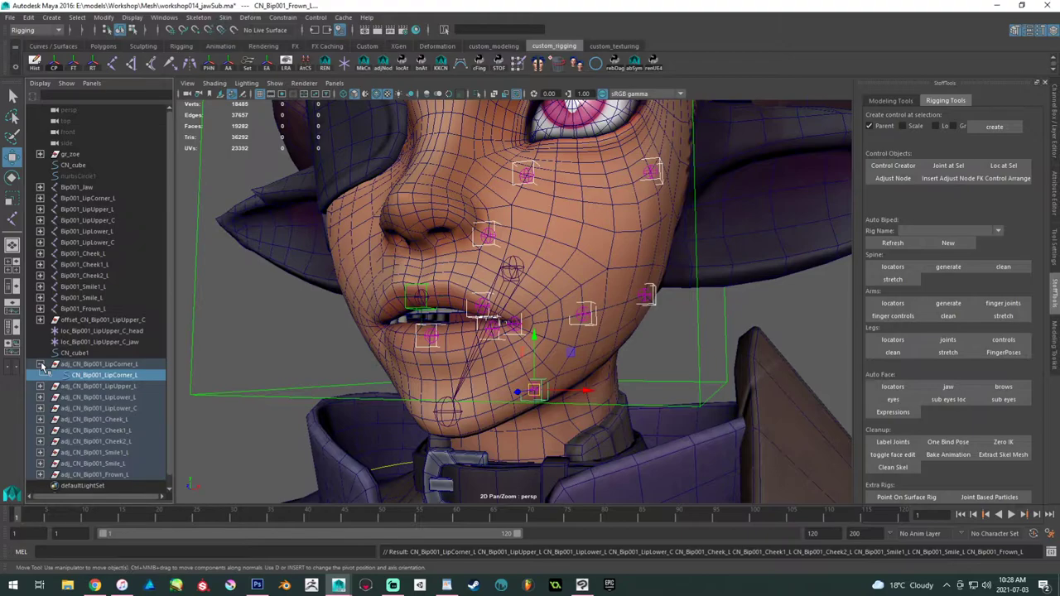
left_click(43, 365)
left_click_drag(275, 352, 346, 358, "alt")
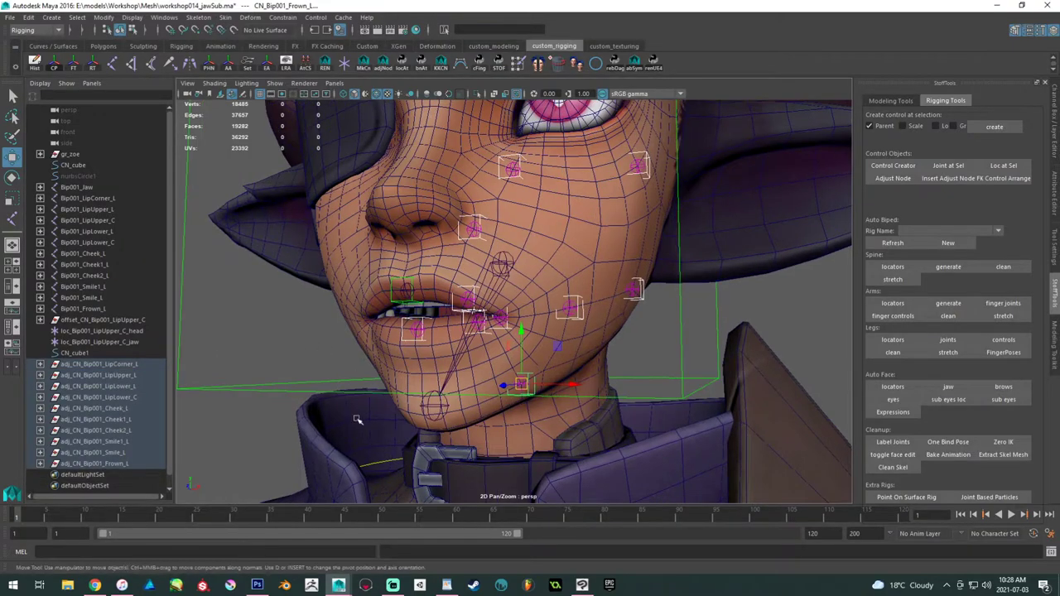
left_click(1020, 167)
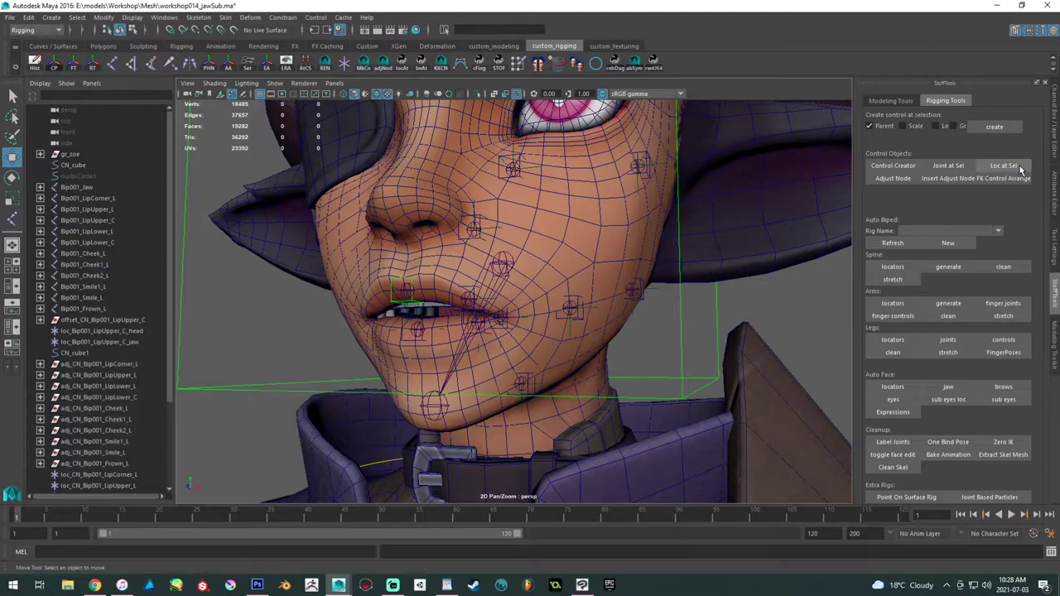
scroll(130, 396, "down", 3)
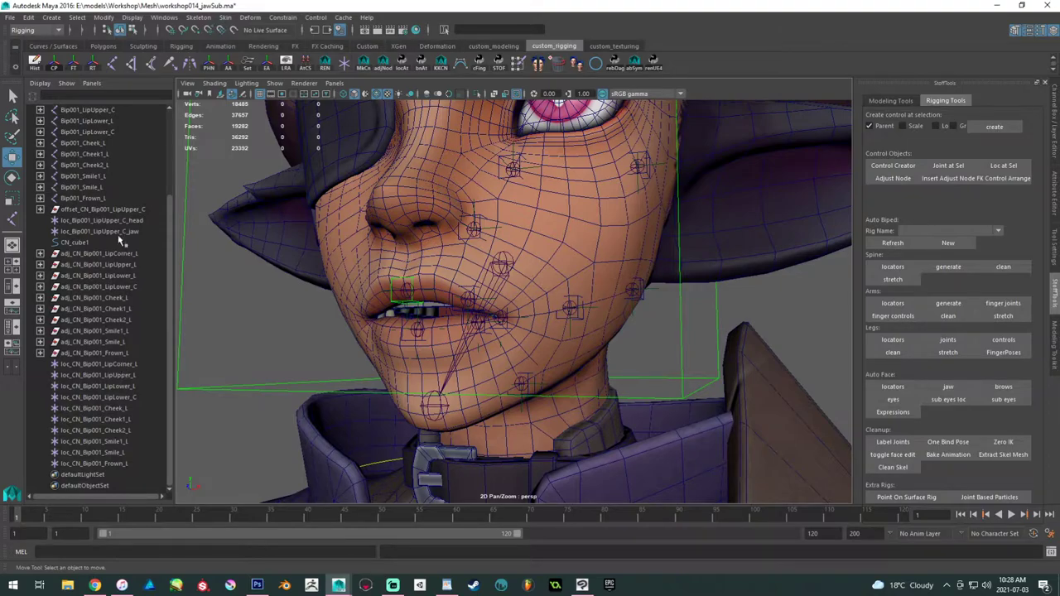
- Insert "CN_" after "loc_" in the names of the LipUpper_C head and jaw locators
double_click(97, 364)
left_click(85, 365)
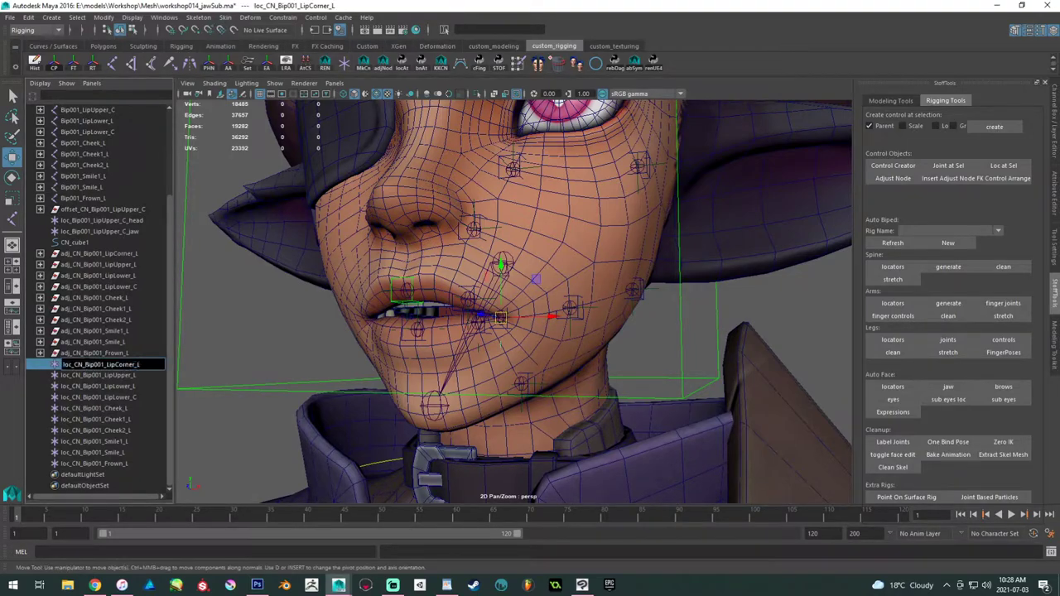
left_click(83, 220)
double_click(79, 221)
type("CN_")
left_click(76, 232)
double_click(77, 232)
type("CN_")
- Add the suffix "_head" to the ten control locators from loc_CN_Bip001_LipCorner_L through loc_CN_Bip001_Frown_L with the Renamer
left_click(120, 398)
left_click_drag(119, 364, 105, 472)
left_click_drag(114, 366, 118, 468)
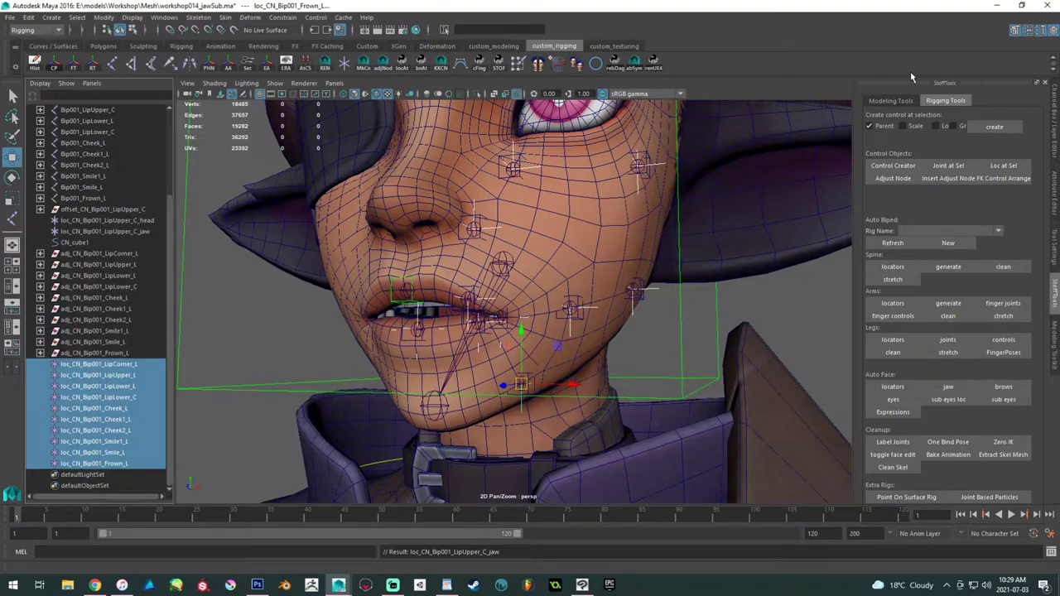
left_click(884, 101)
left_click(998, 295)
left_click_drag(738, 266, 0, 250)
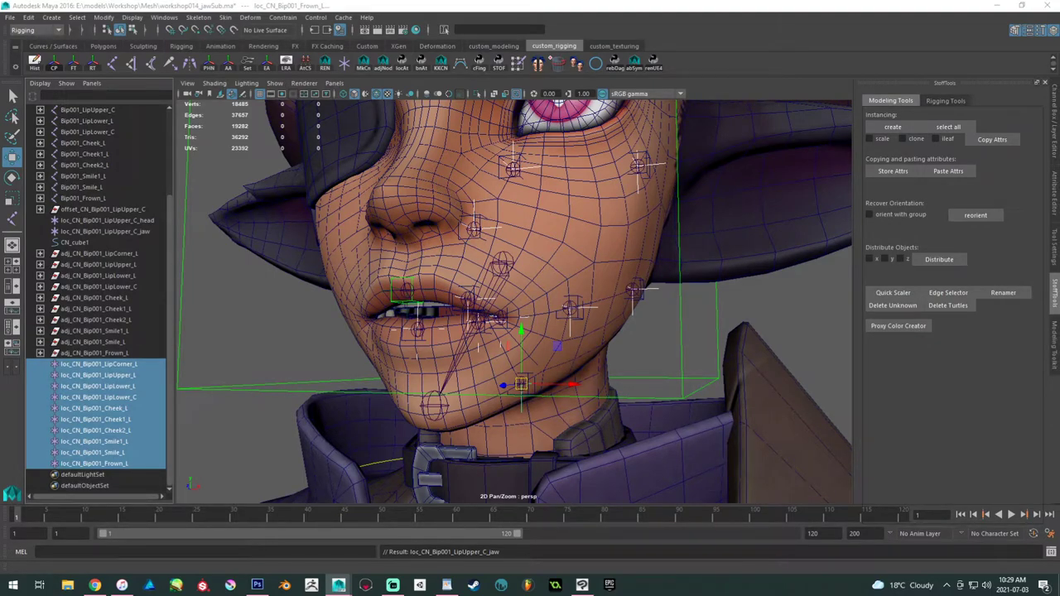
left_click_drag(0, 298, 745, 209)
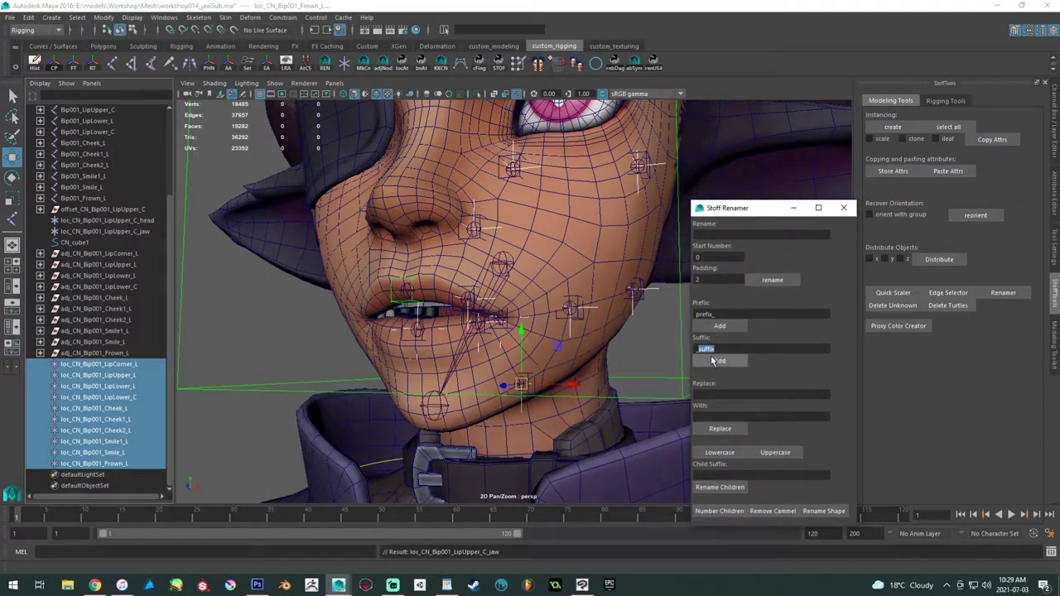
type("_hea")
left_click(736, 362)
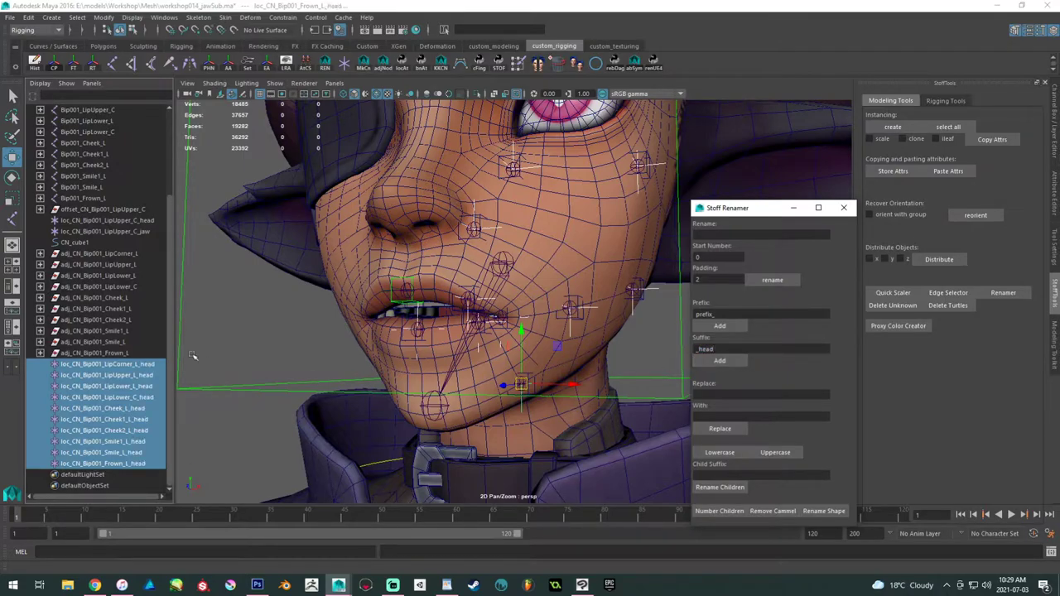
- Duplicate the ten head locators and replace "head1" with "jaw" in the copies' names
middle_click_drag(197, 370, 216, 330, "alt")
key("ctrl+d")
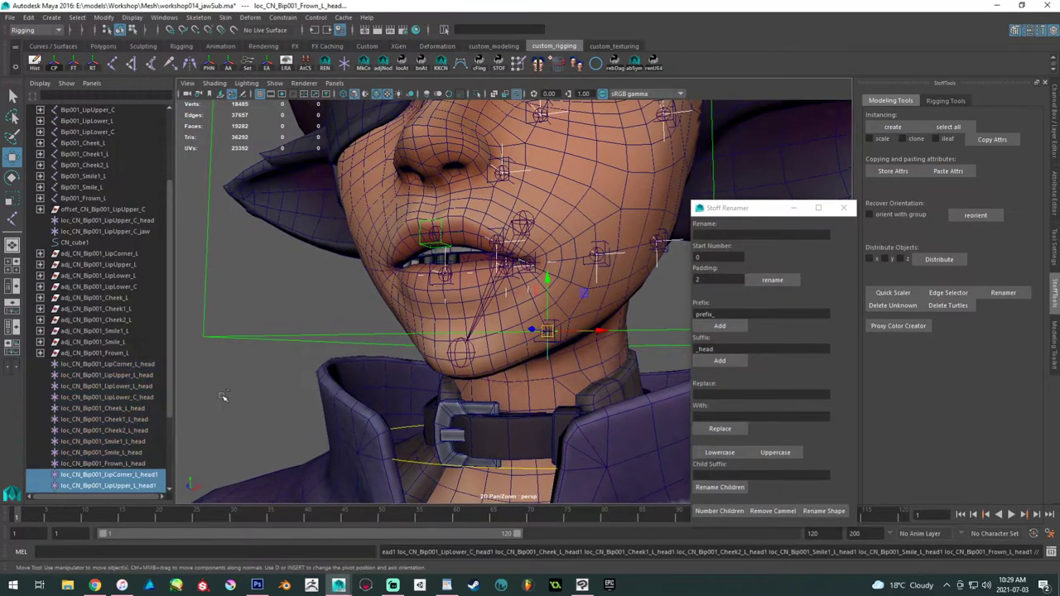
scroll(157, 418, "down", 3)
left_click(713, 349)
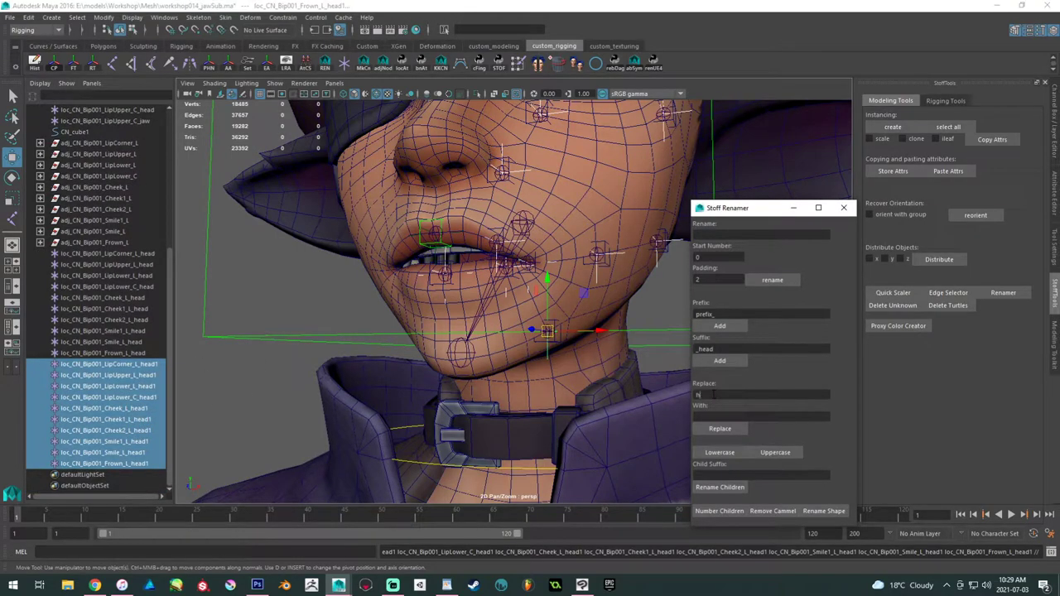
left_click(716, 415)
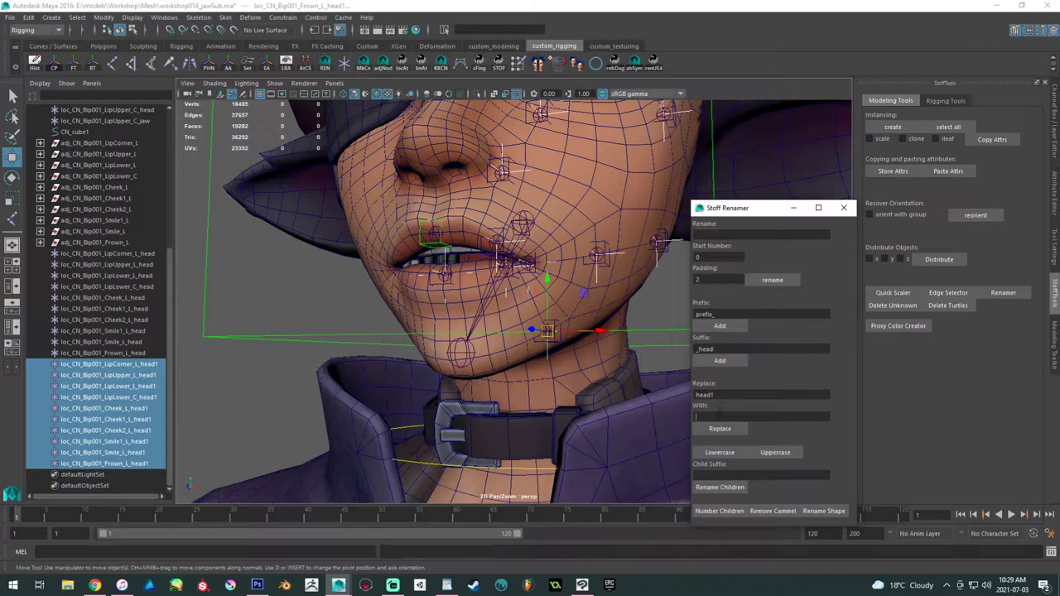
type("jaw")
left_click(719, 428)
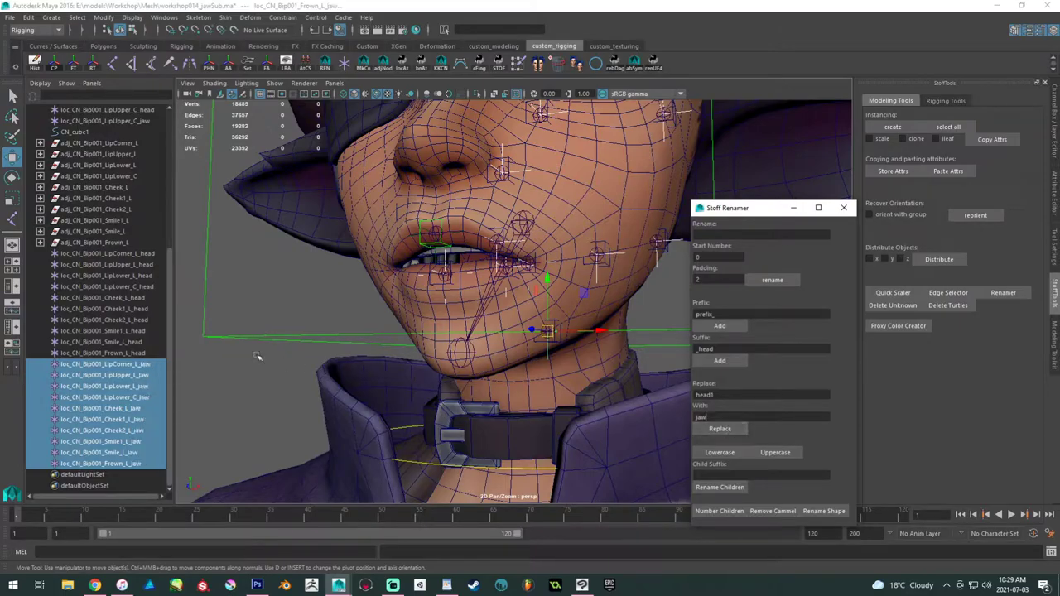
middle_click_drag(349, 312, 351, 323, "alt")
right_click_drag(351, 323, 334, 289, "alt")
left_click_drag(333, 289, 387, 243, "alt")
left_click_drag(430, 276, 435, 292, "alt")
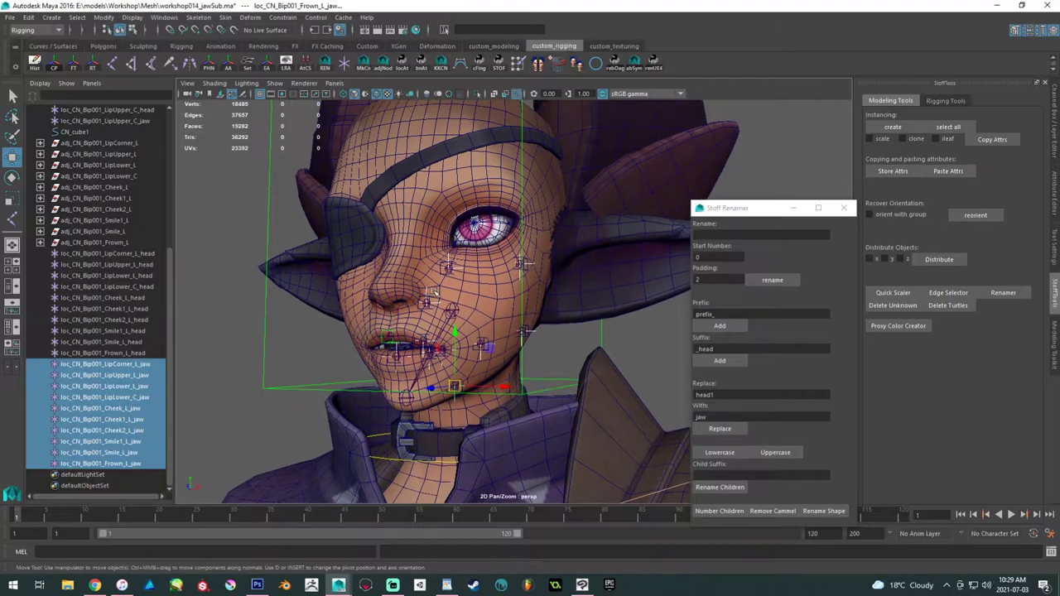
left_click(293, 348)
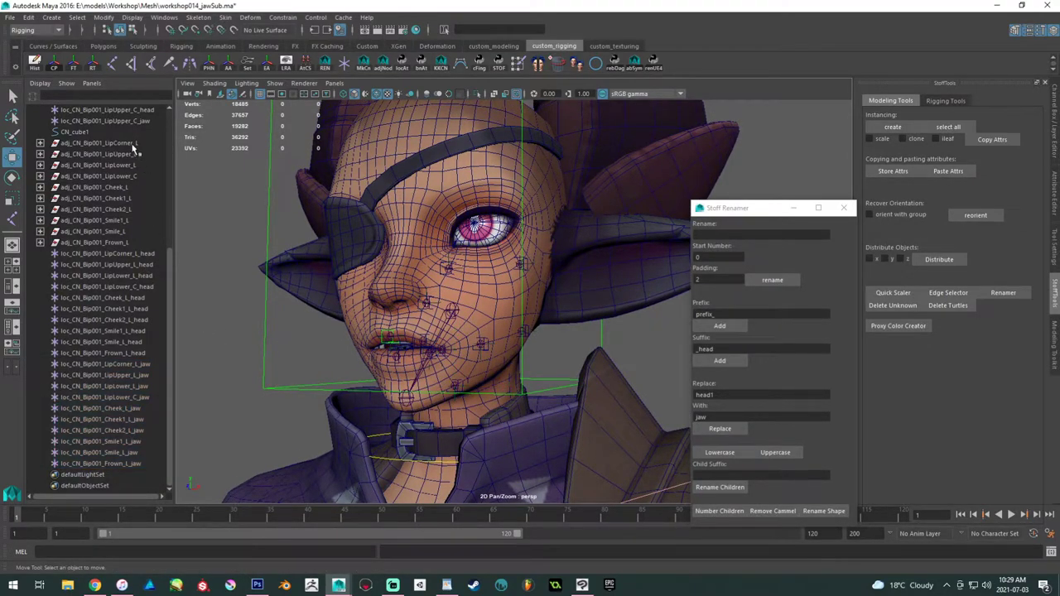
scroll(114, 180, "up", 5)
scroll(106, 261, "down", 2)
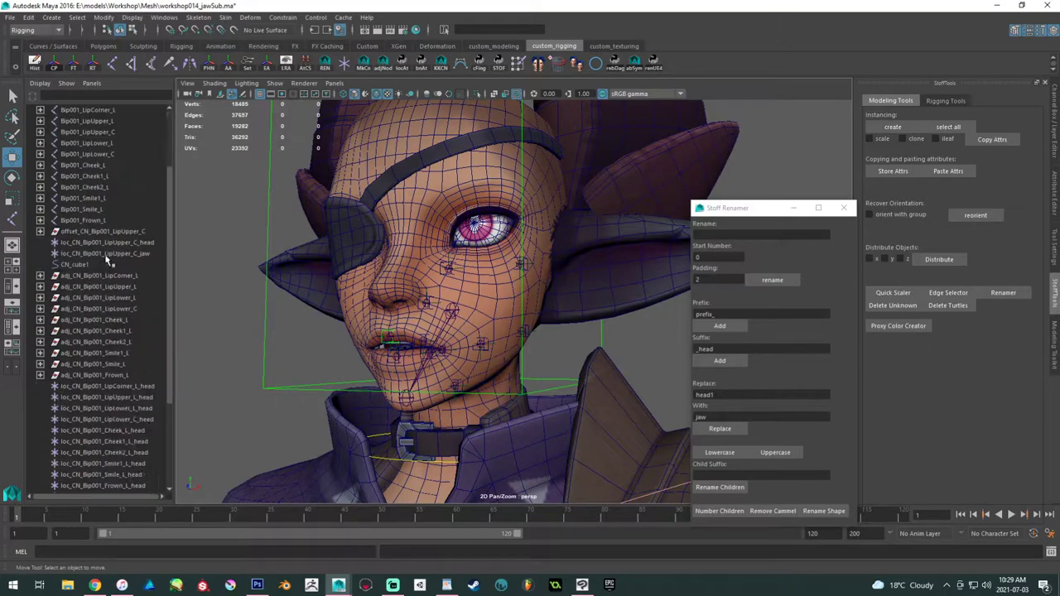
left_click_drag(445, 302, 416, 293, "alt")
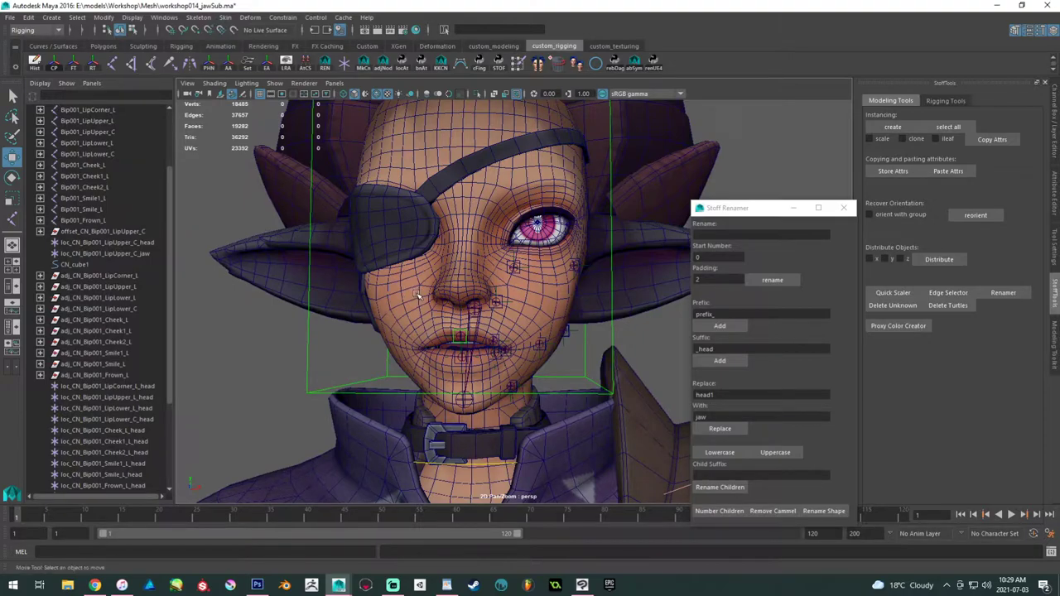
scroll(194, 267, "up", 5)
scroll(332, 278, "down", 3)
left_click_drag(431, 290, 451, 281, "alt")
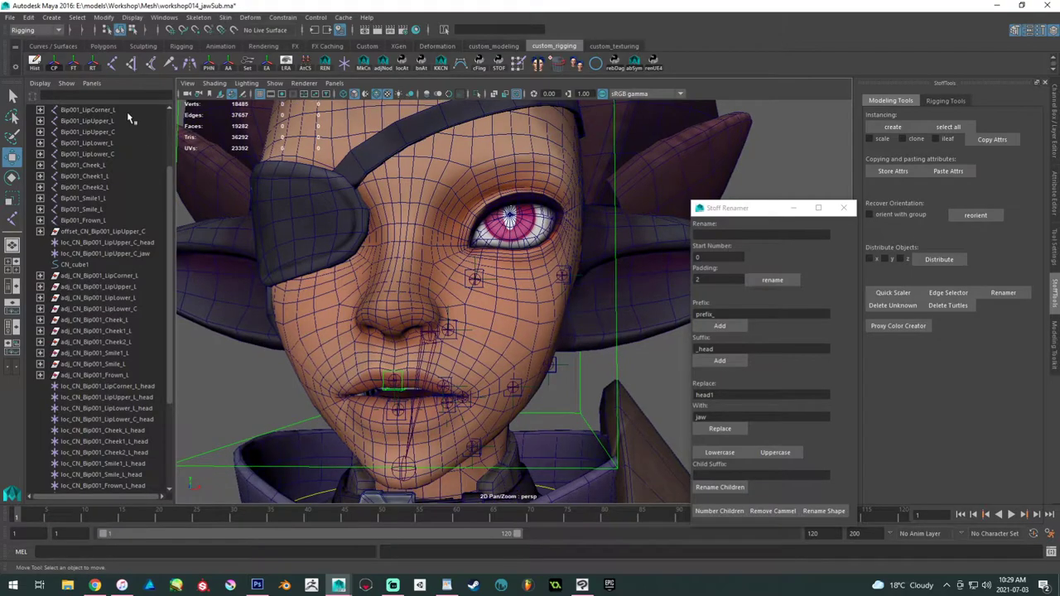
scroll(133, 165, "up", 3)
left_click(116, 199)
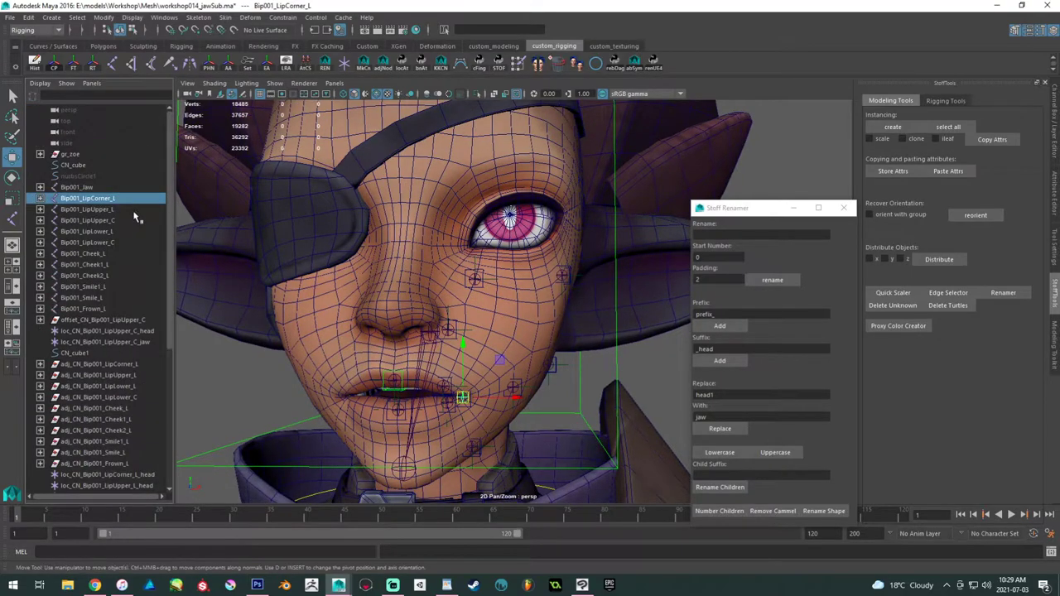
left_click(128, 209, "ctrl")
left_click(124, 231, "ctrl")
left_click(121, 253, "ctrl")
left_click(116, 265, "ctrl")
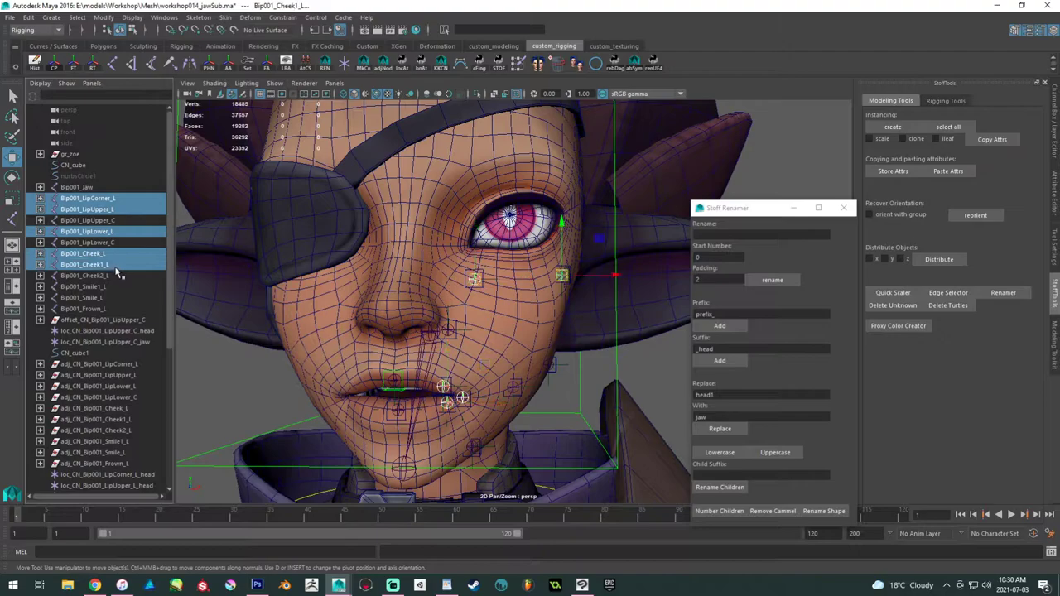
left_click(117, 202)
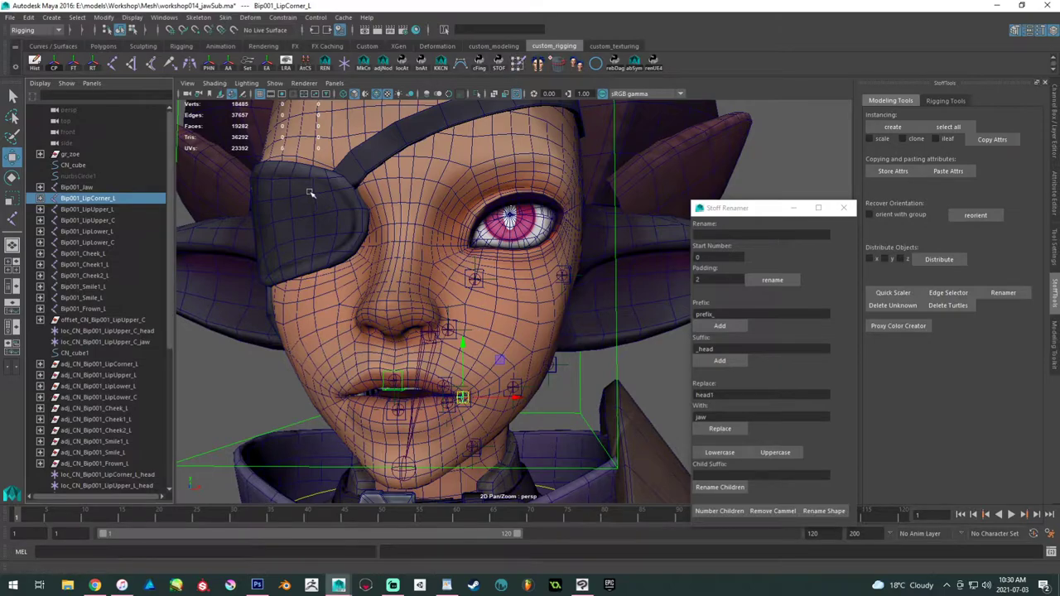
scroll(435, 308, "up", 2)
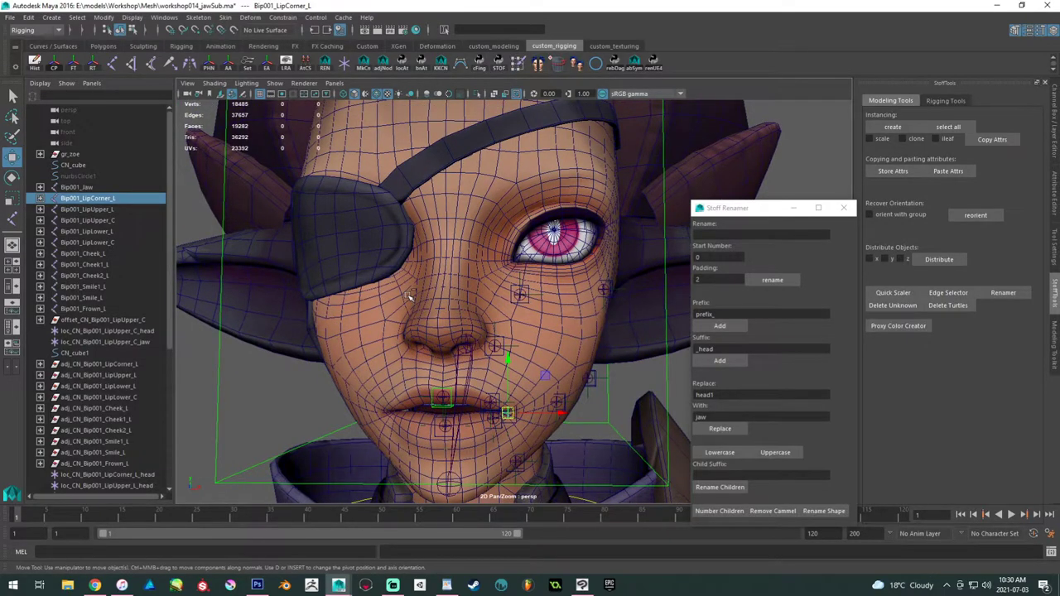
key("ctrl+d")
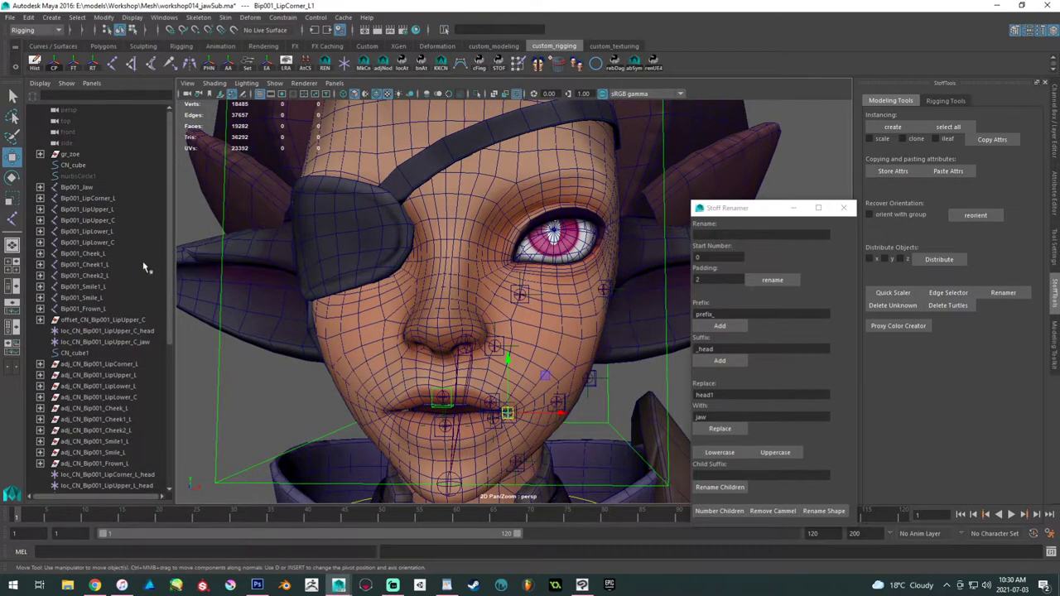
middle_click_drag(429, 265, 423, 254, "alt")
key("ctrl+z")
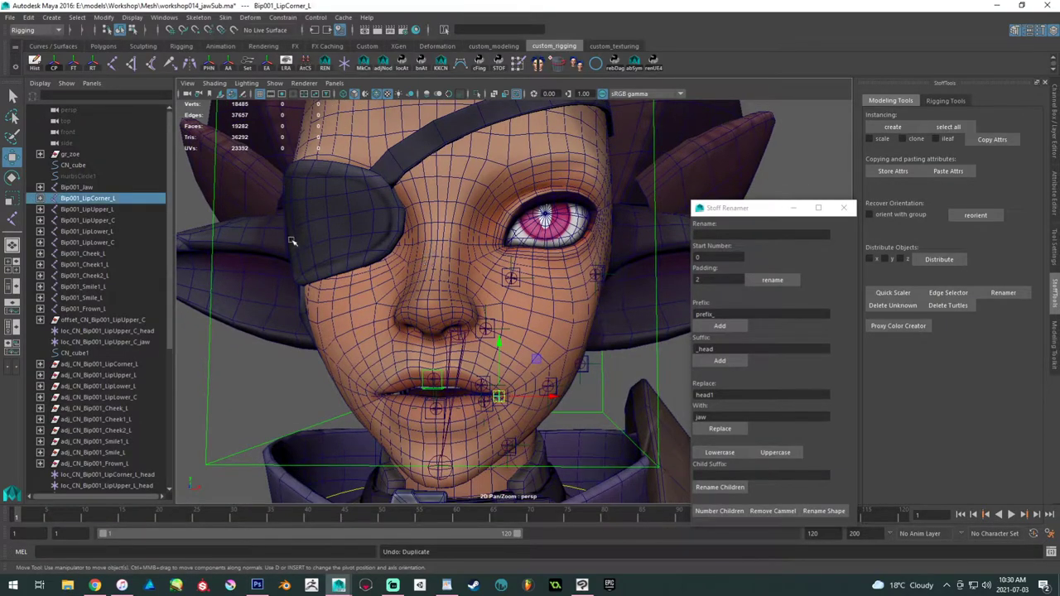
- Duplicate all the left-side lip, cheek, smile and frown joints, leaving out LipUpper_C and LipLower_C
left_click(132, 209, "ctrl")
left_click(133, 231, "ctrl")
left_click(120, 254, "ctrl")
left_click(118, 264, "ctrl")
left_click(116, 275, "ctrl")
left_click(116, 286, "ctrl")
left_click(115, 298, "ctrl")
left_click(113, 308, "ctrl")
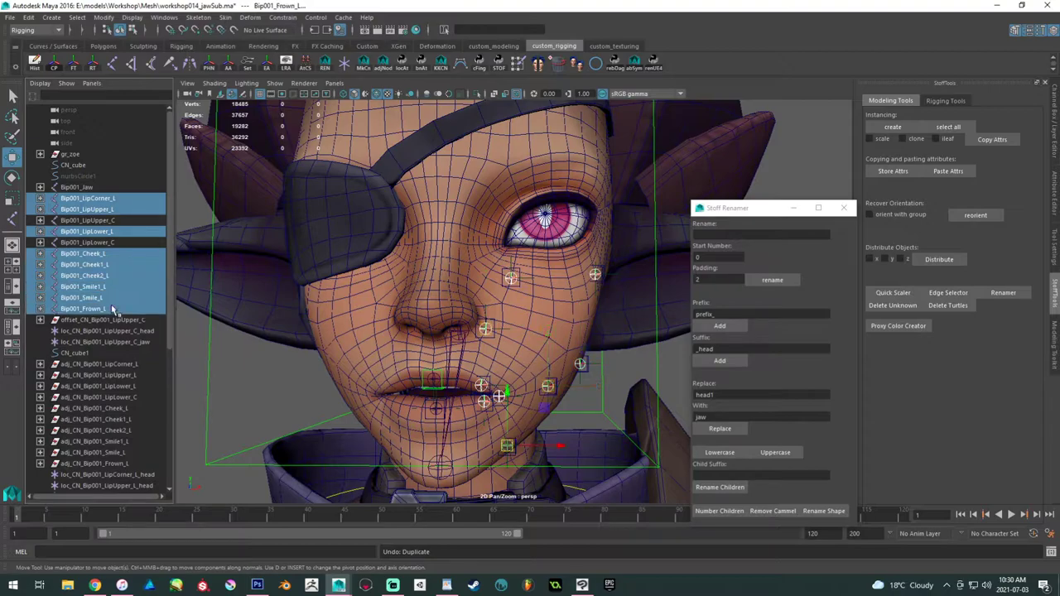
middle_click_drag(303, 330, 294, 324, "alt")
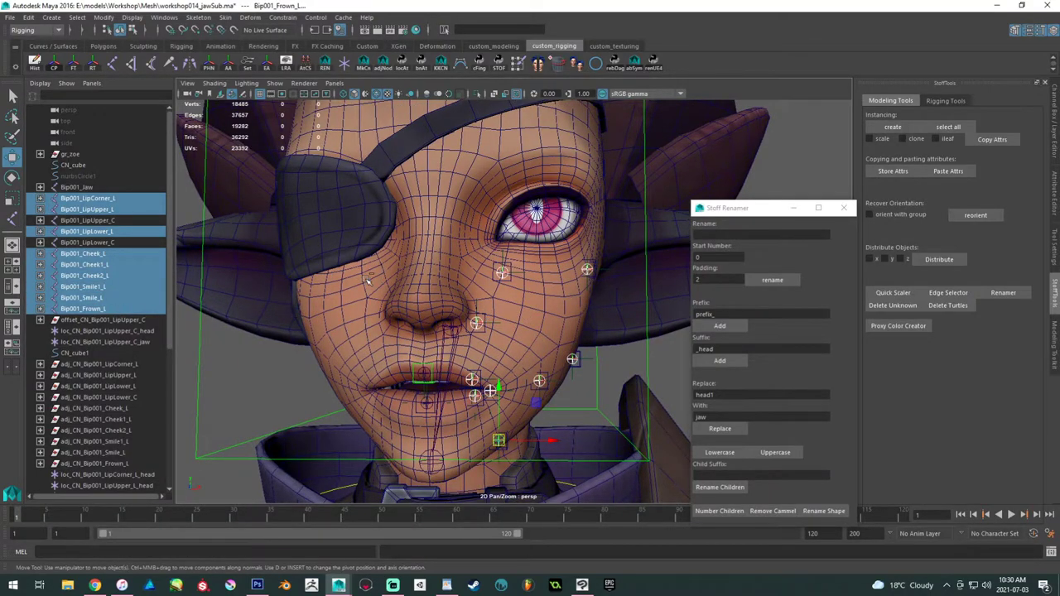
middle_click_drag(369, 285, 371, 305, "alt")
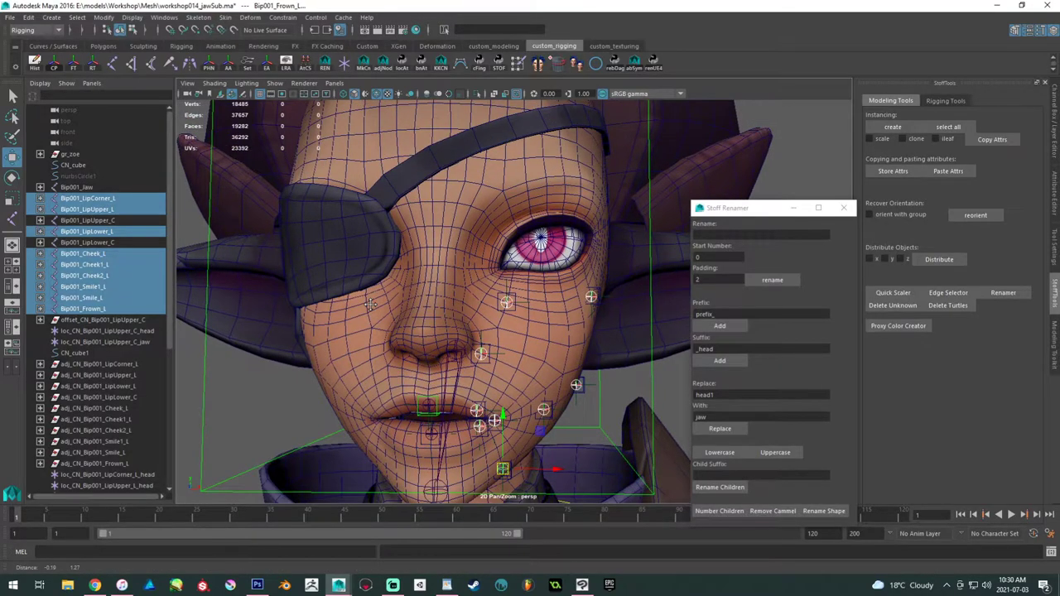
key("ctrl+d")
scroll(125, 346, "down", 10)
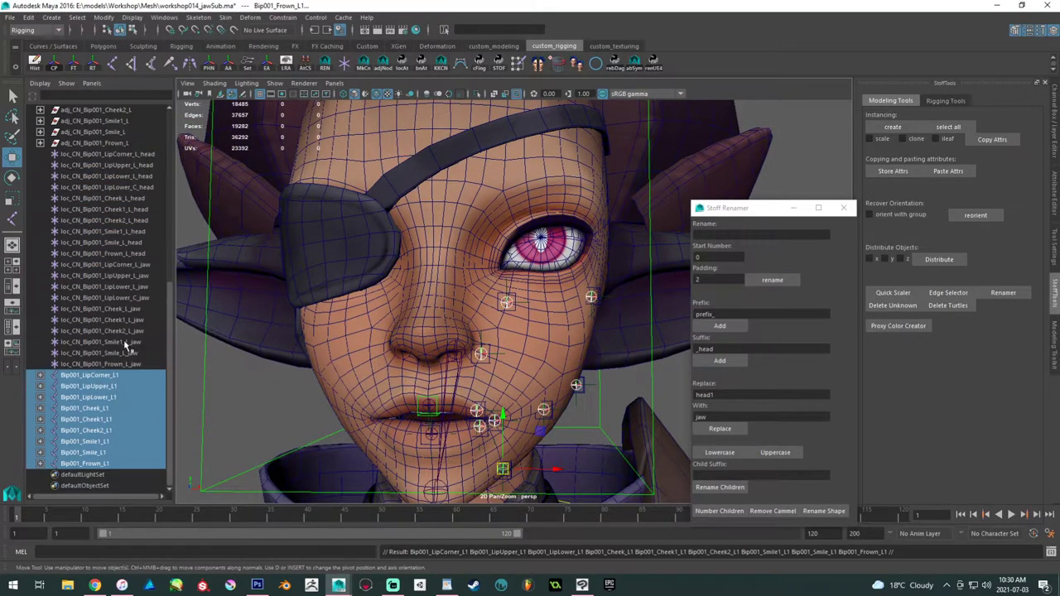
- Delete the child constraints under the nine duplicated joints, from Bip001_LipCorner_L1 through Bip001_Frown_L1, and reselect the joints
left_click(124, 375)
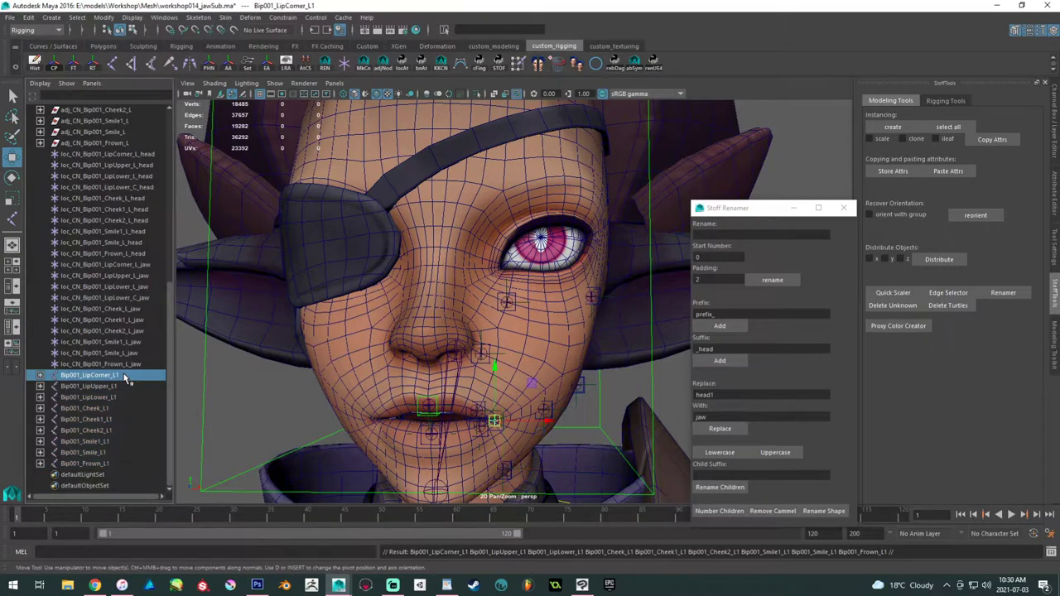
left_click(135, 461, "shift")
middle_click_drag(264, 410, 285, 408, "alt")
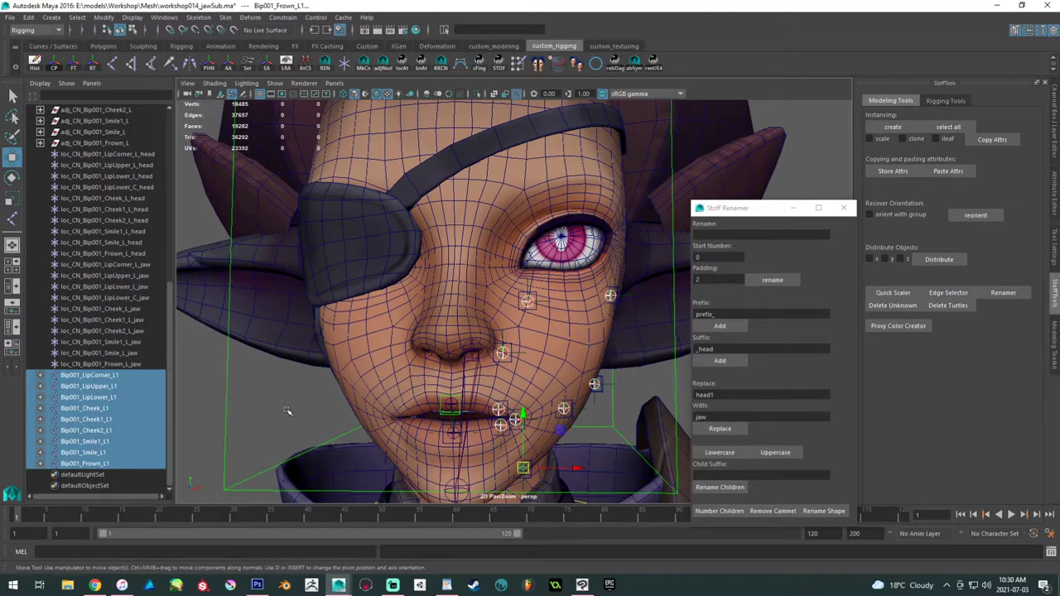
key("Down")
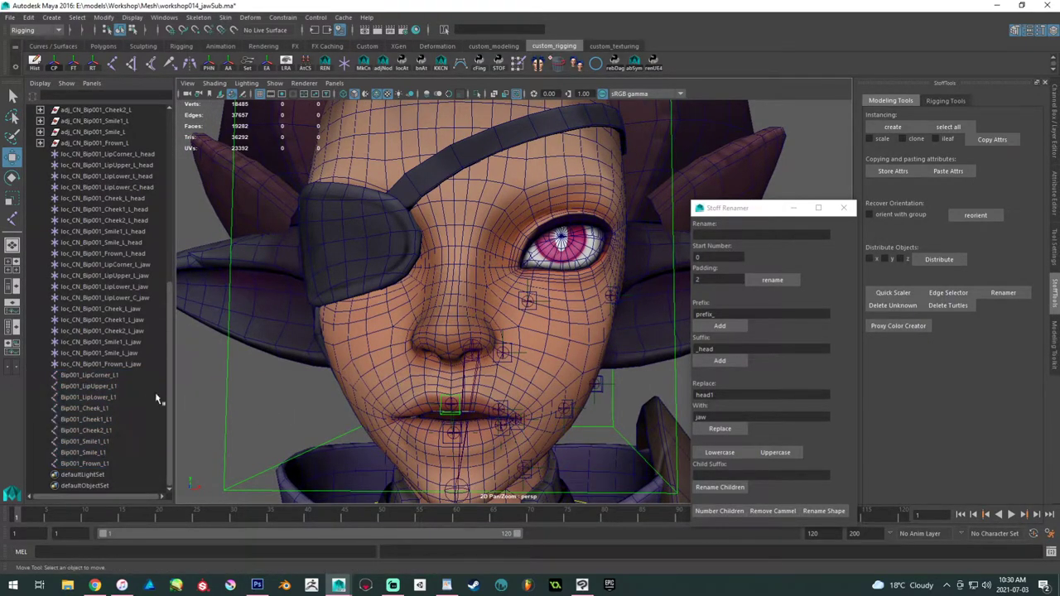
left_click_drag(116, 375, 112, 464)
mouse_move(356, 389)
left_mouse_down("alt")
mouse_move(364, 381)
mouse_move(352, 373)
mouse_move(355, 397)
left_mouse_up("alt")
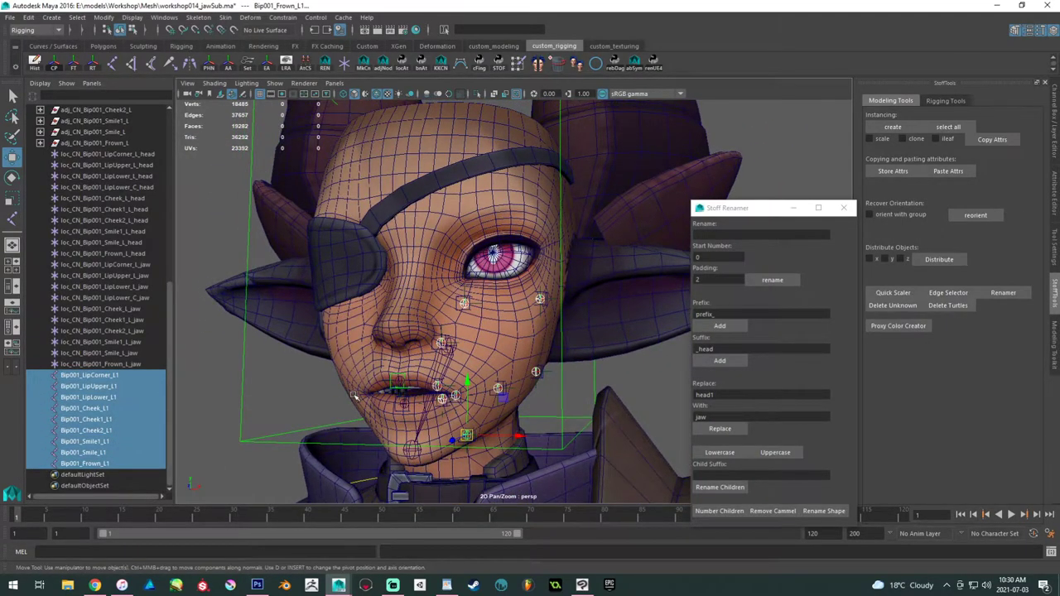
- Close the Renamer and set the Translate X of Bip001_LipCorner_L1 to -2.502
left_click(844, 208)
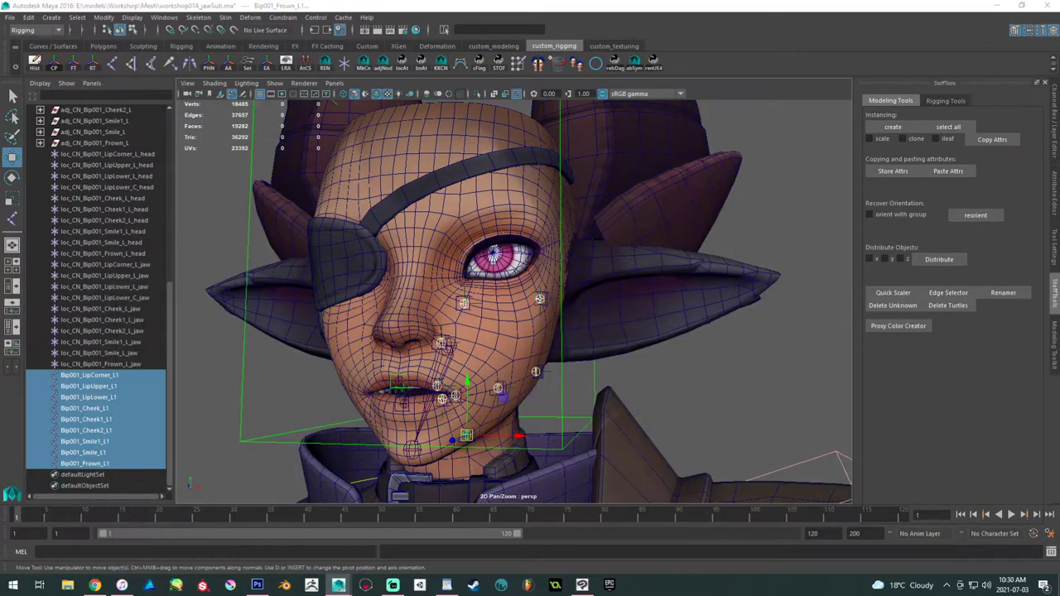
left_click(106, 377)
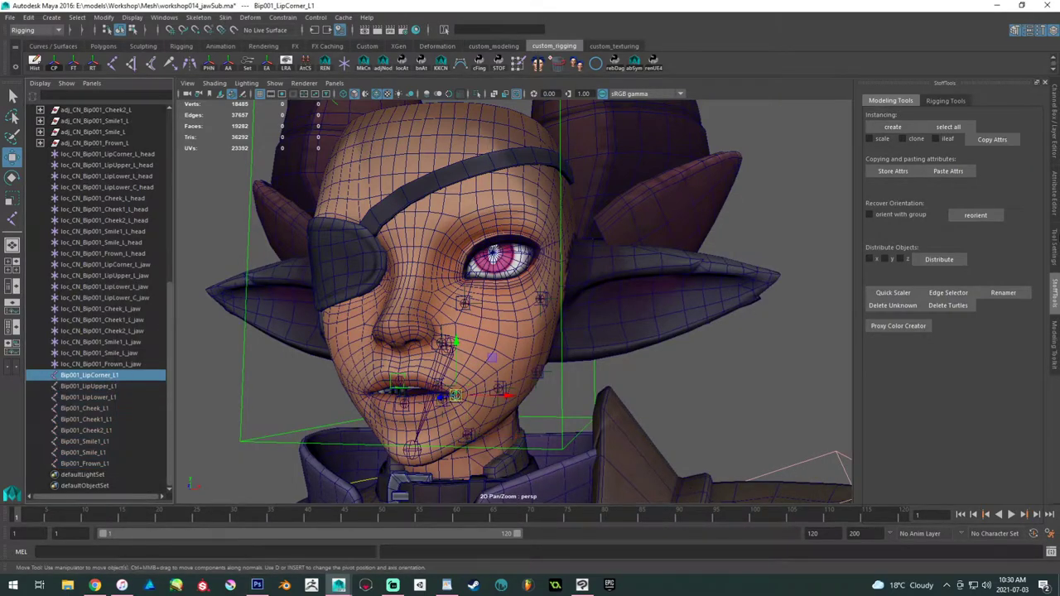
left_click(1054, 197)
left_click(1054, 140)
double_click(1023, 125)
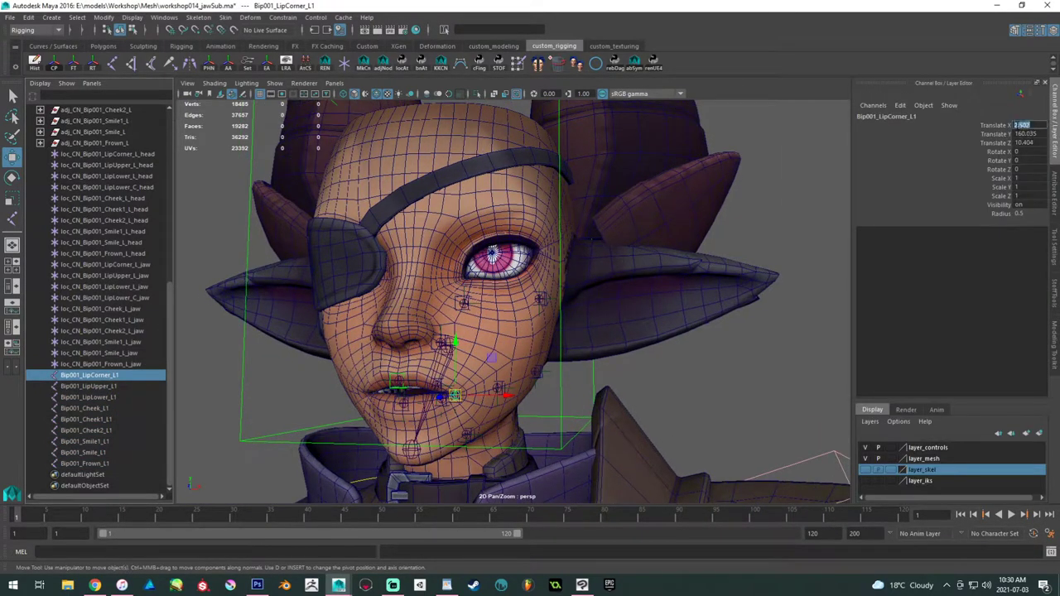
- Set the Translate X of Bip001_LipUpper_L1 to -1.844 and of Bip001_LipLower_L1 to -1.909
left_click(92, 386)
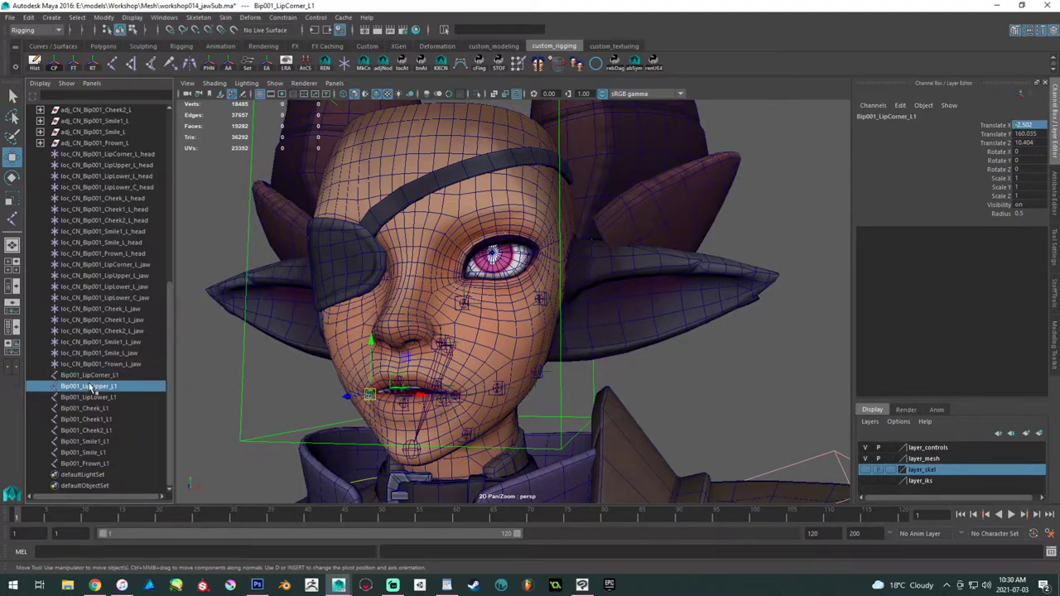
double_click(1020, 125)
type("-1.844")
key("Return")
left_click(90, 397)
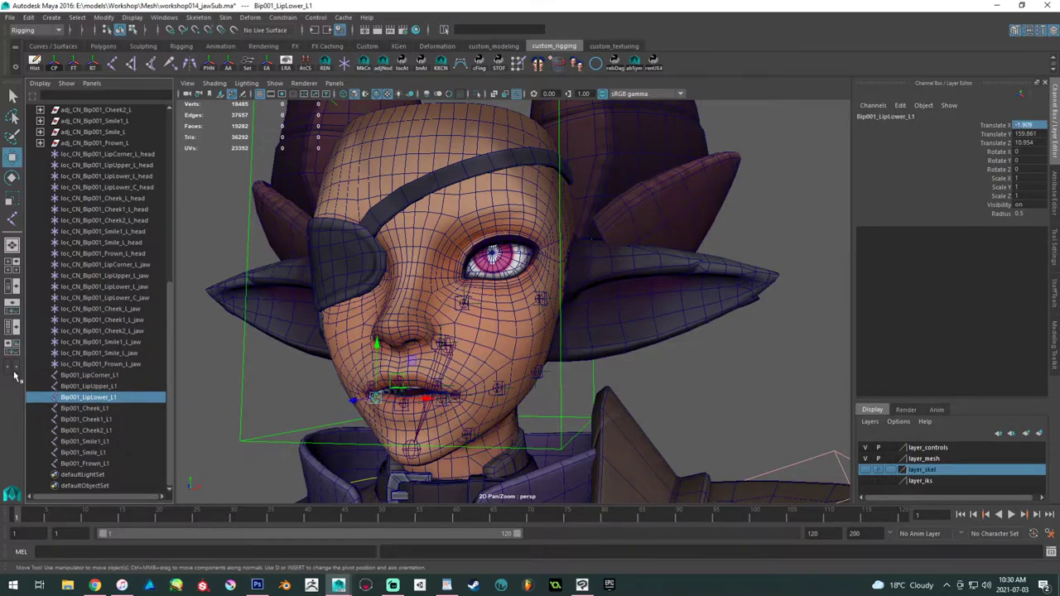
- Negate the Translate X of Bip001_Cheek_L1, Bip001_Cheek1_L1 and Bip001_Cheek2_L1 to mirror the three cheek joints across the face
left_click(83, 408)
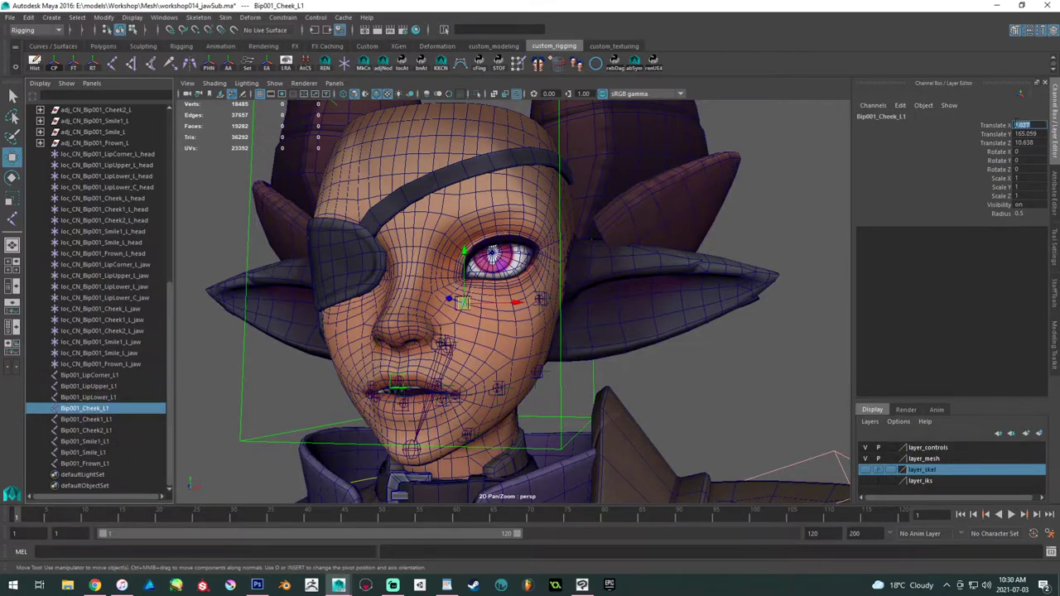
key("Return")
left_click(86, 418)
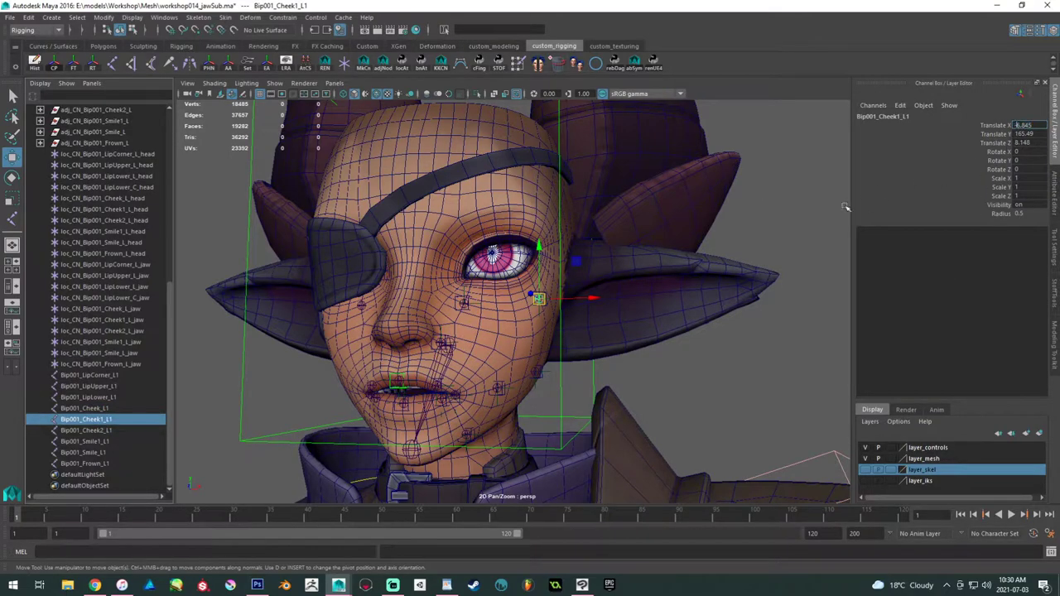
left_click(86, 430)
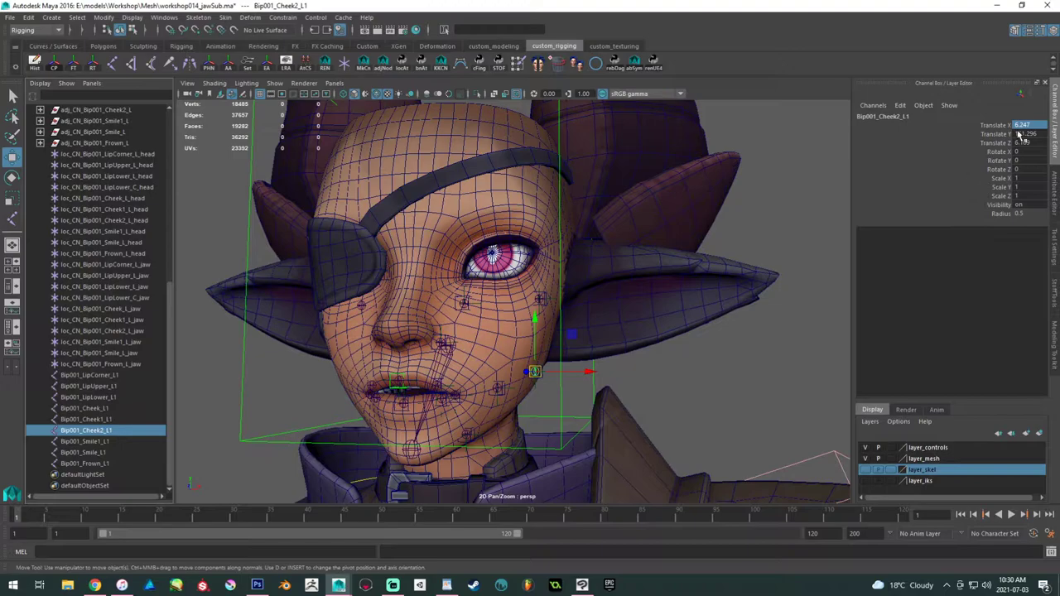
- Set the Translate X of Bip001_Smile1_L1 to -4.608, of Bip001_Smile_L1 to -2.015 and of Bip001_Frown_L1 to -2.794
left_click(83, 441)
left_click(1015, 125)
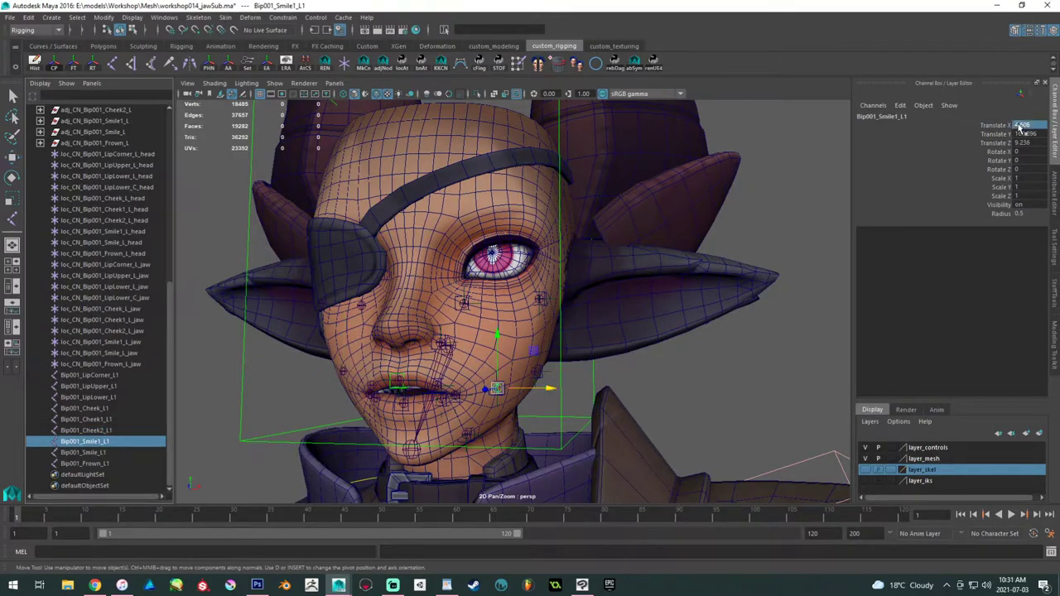
left_click(83, 452)
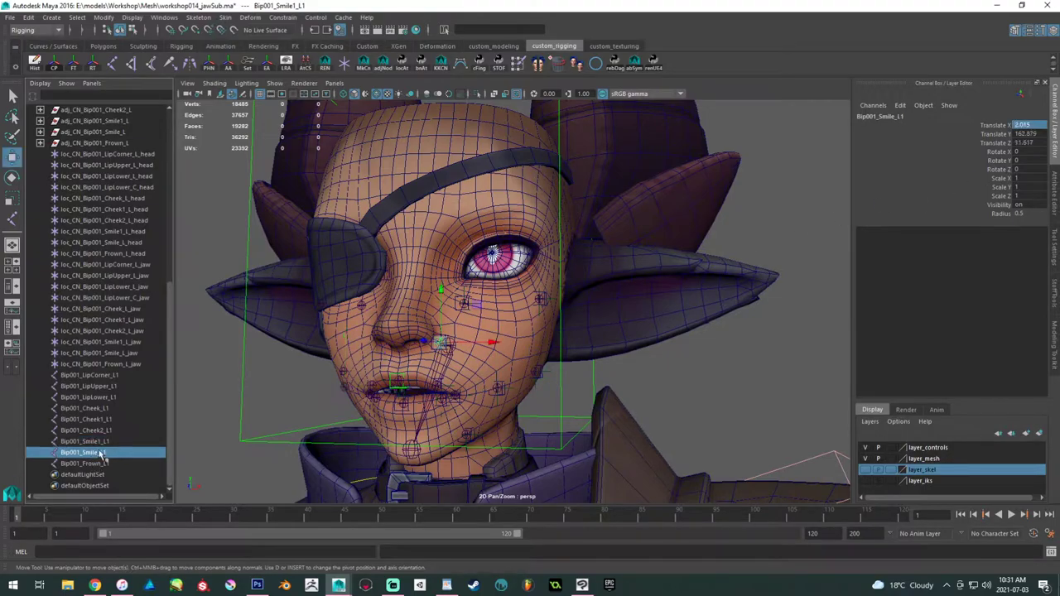
left_click(1015, 125)
type("-")
key("Return")
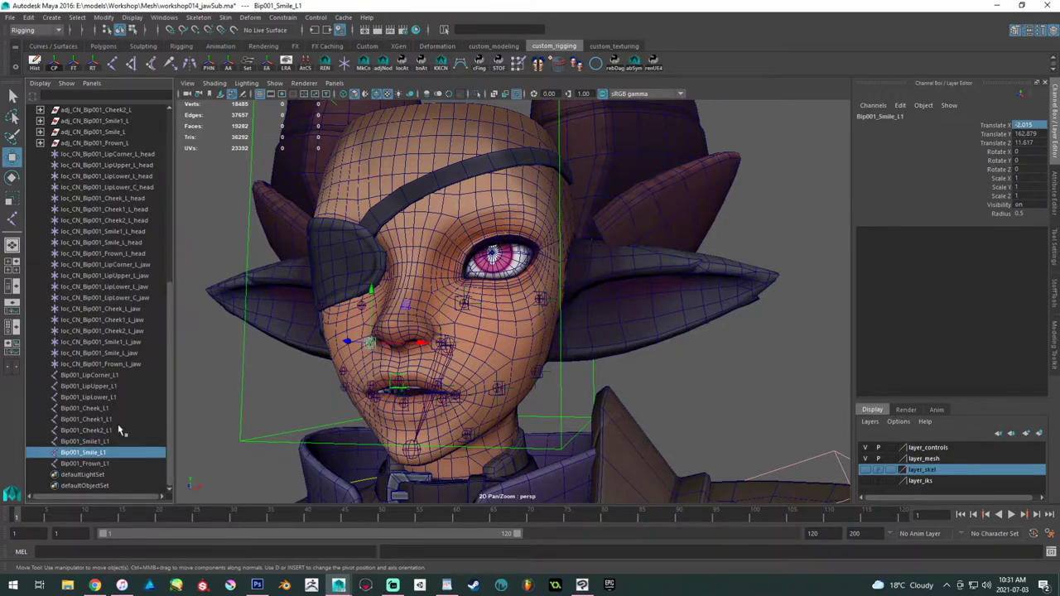
left_click(83, 462)
left_click(1015, 125)
type("-")
key("Return")
left_click(687, 409)
mouse_move(447, 321)
left_mouse_down("alt")
mouse_move(522, 333)
mouse_move(430, 319)
left_mouse_up("alt")
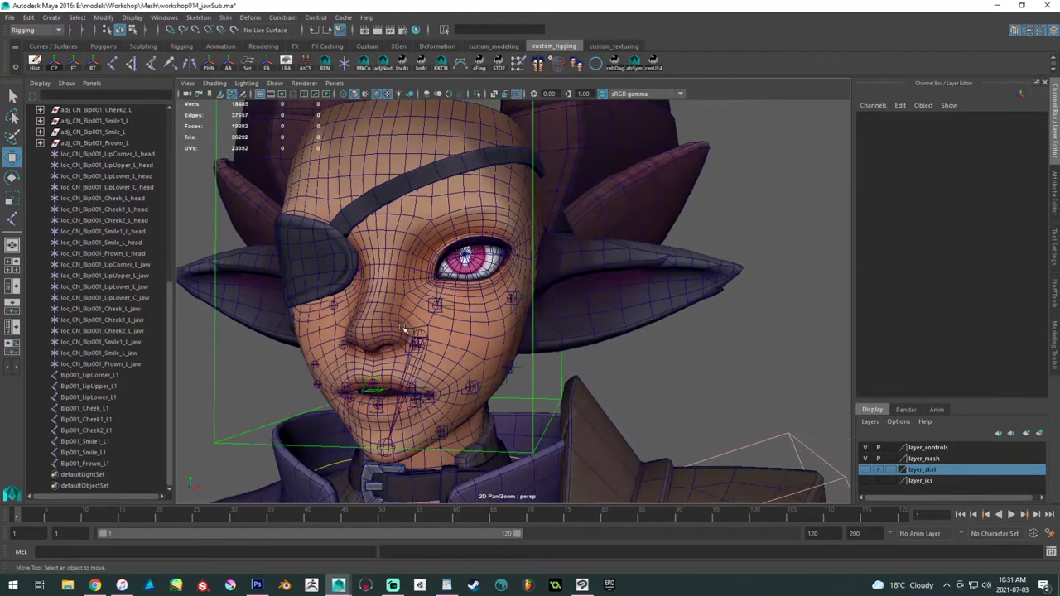
- Rename the nine mirrored joints from Bip001_LipCorner_L1 through Bip001_Frown_L1, replacing the L1 suffix with R
left_click_drag(138, 379, 104, 463)
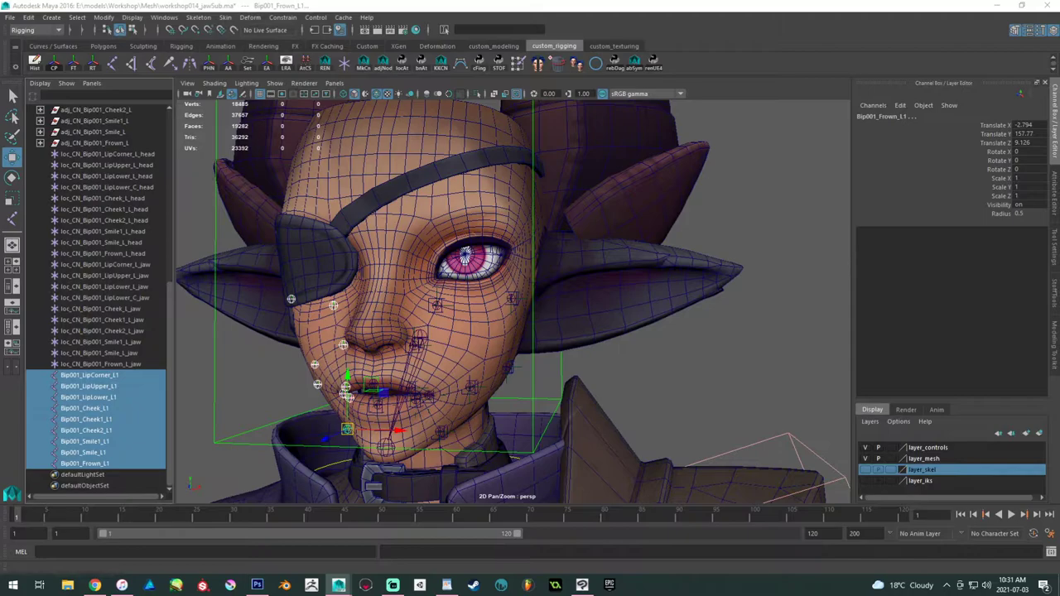
left_click(123, 376)
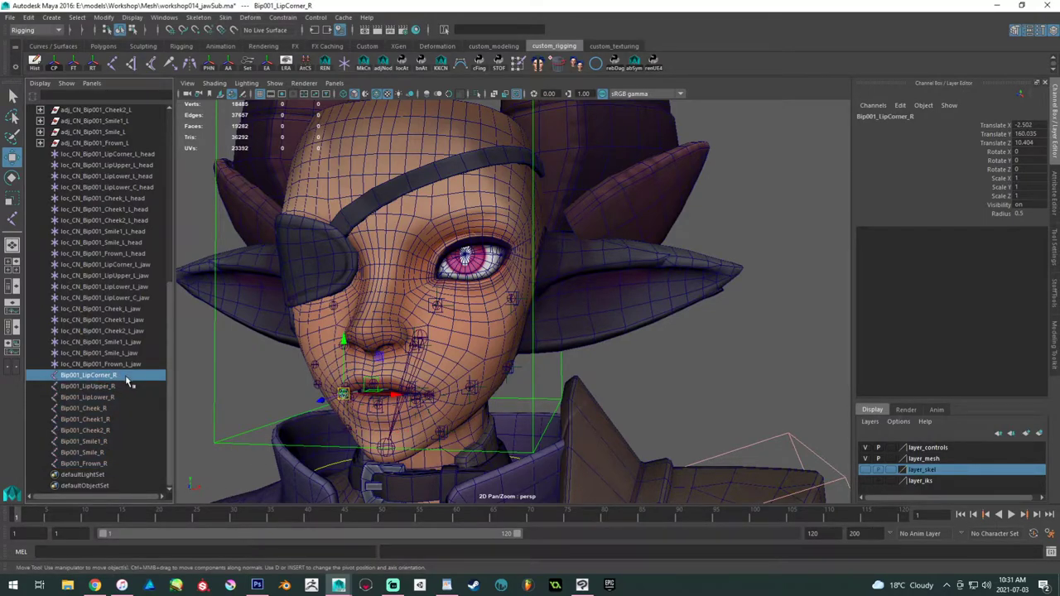
left_click(117, 383)
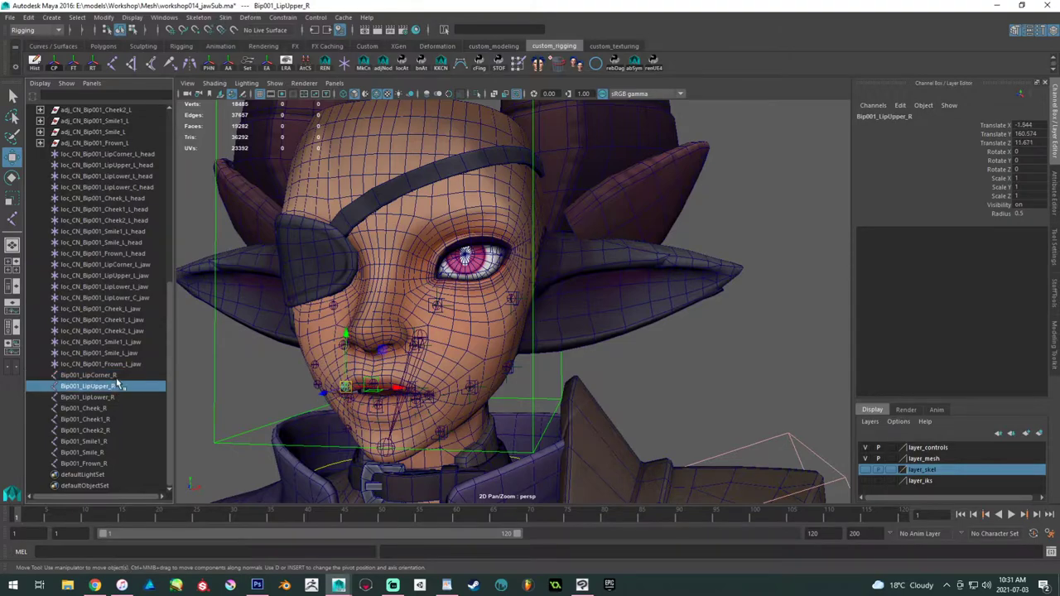
left_click(116, 378)
left_click(115, 388)
left_click(117, 409)
left_click(119, 441)
scroll(98, 277, "up", 2)
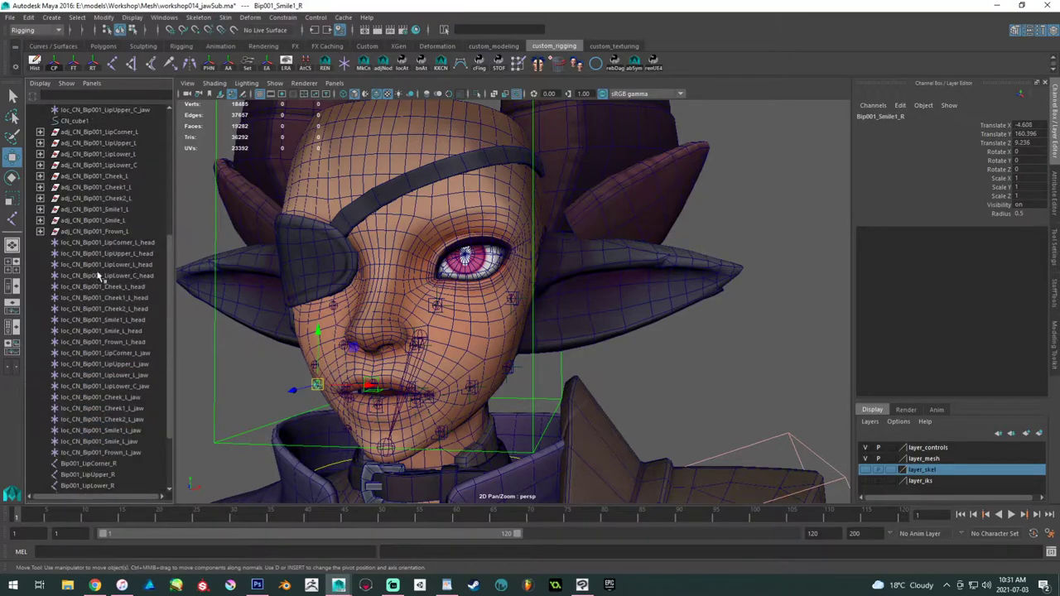
scroll(113, 261, "down", 3)
left_click_drag(109, 157, 86, 369)
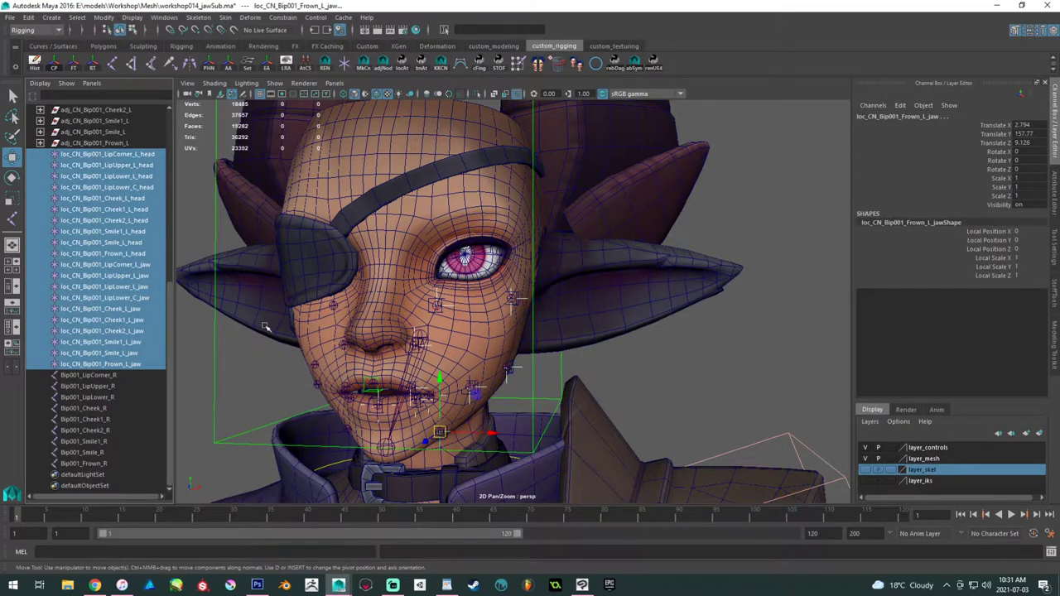
scroll(115, 197, "up", 3)
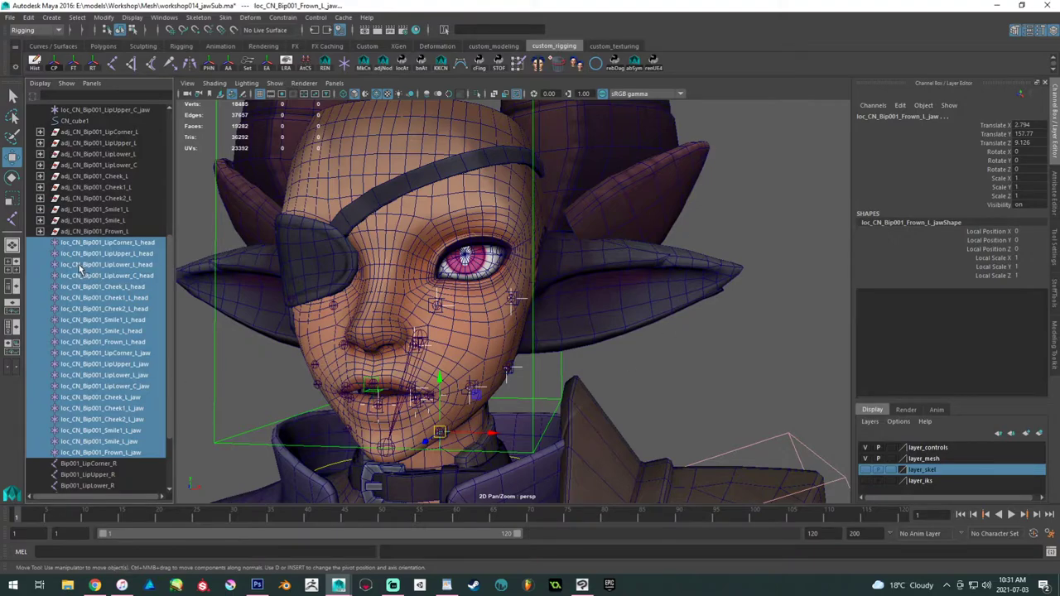
scroll(83, 270, "down", 3)
left_click(76, 155)
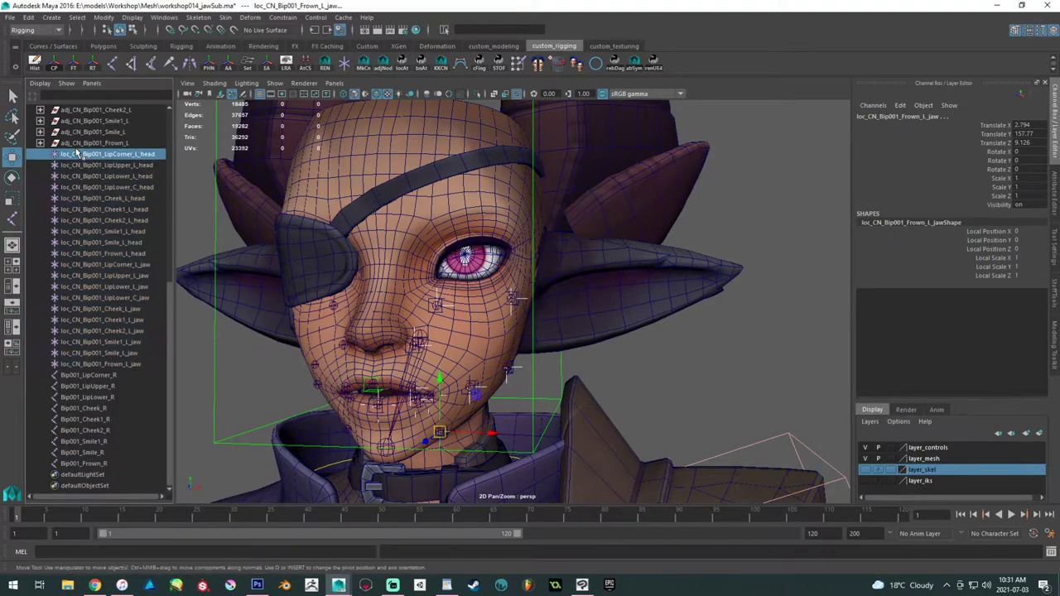
left_click(114, 364, "shift")
key("f")
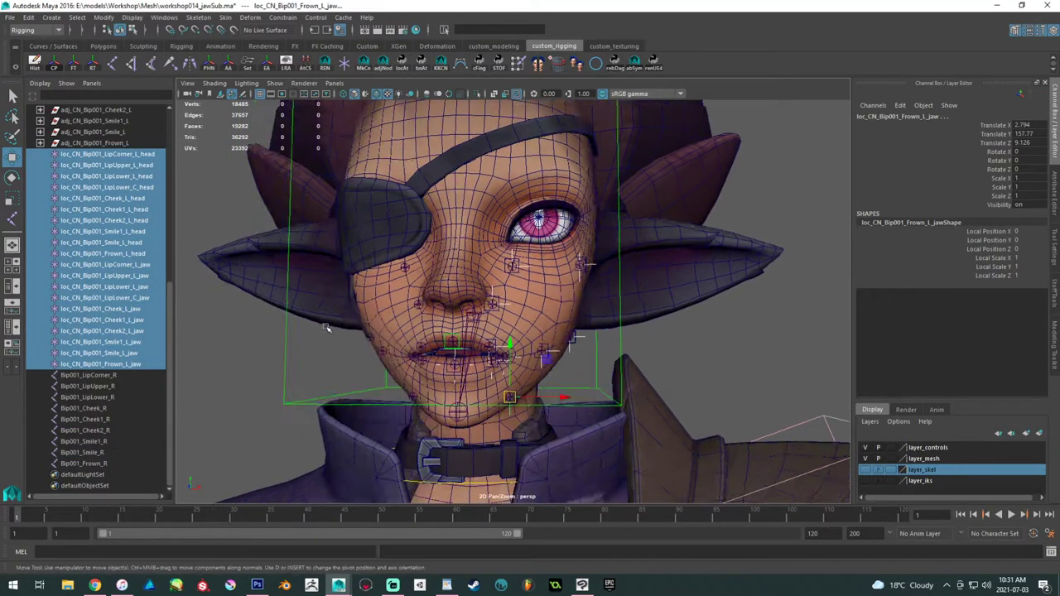
- Create parent-constrained controls at the nine right-side joints, Bip001_LipCorner_R through Bip001_Frown_R, using CN_cube1 as the control shape
left_click_drag(110, 378, 91, 463)
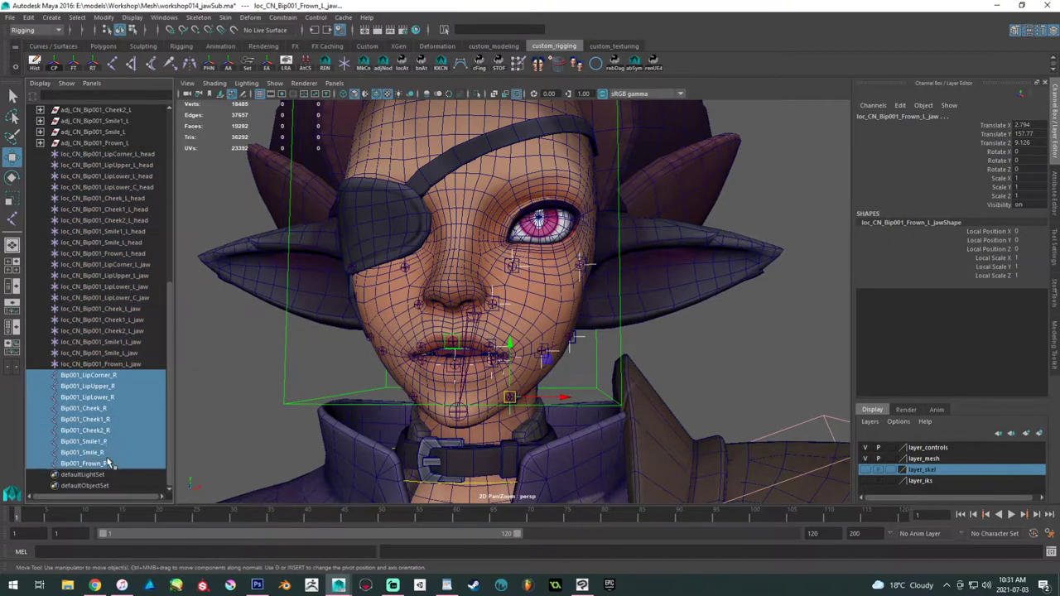
scroll(132, 331, "up", 5)
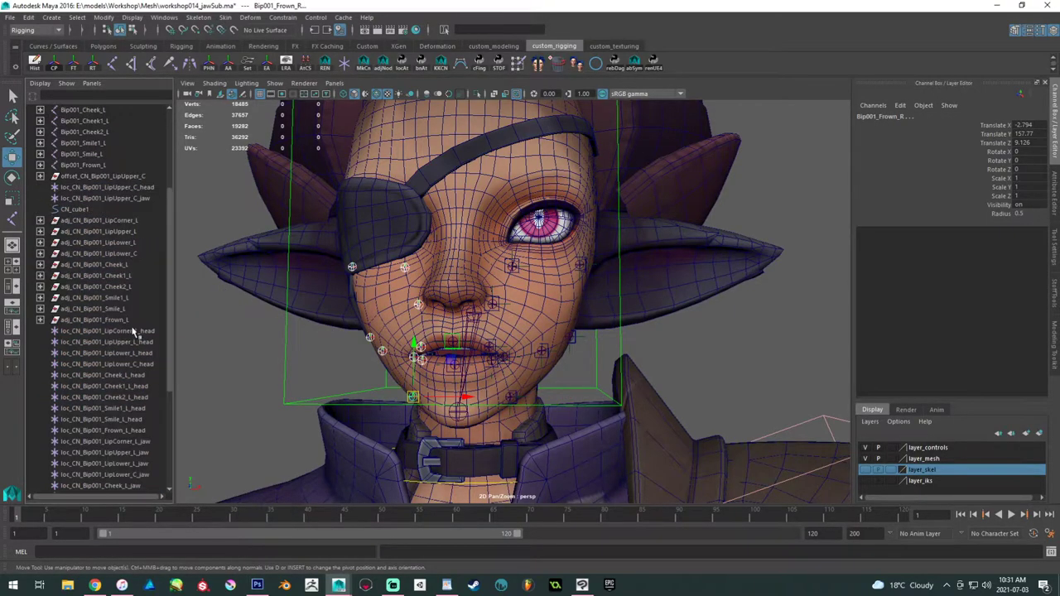
left_click(99, 211)
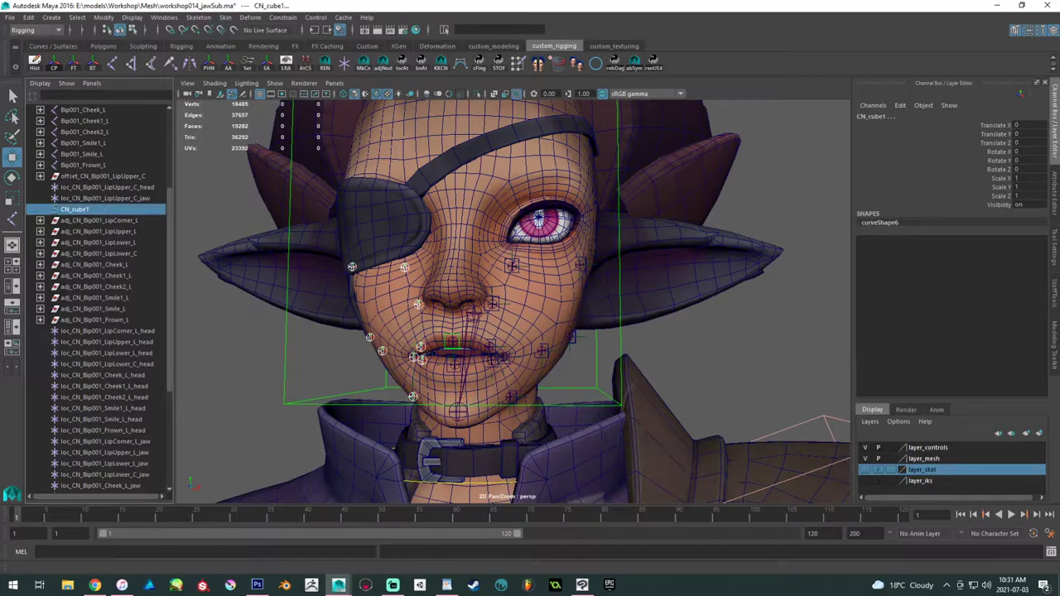
left_click(1054, 344)
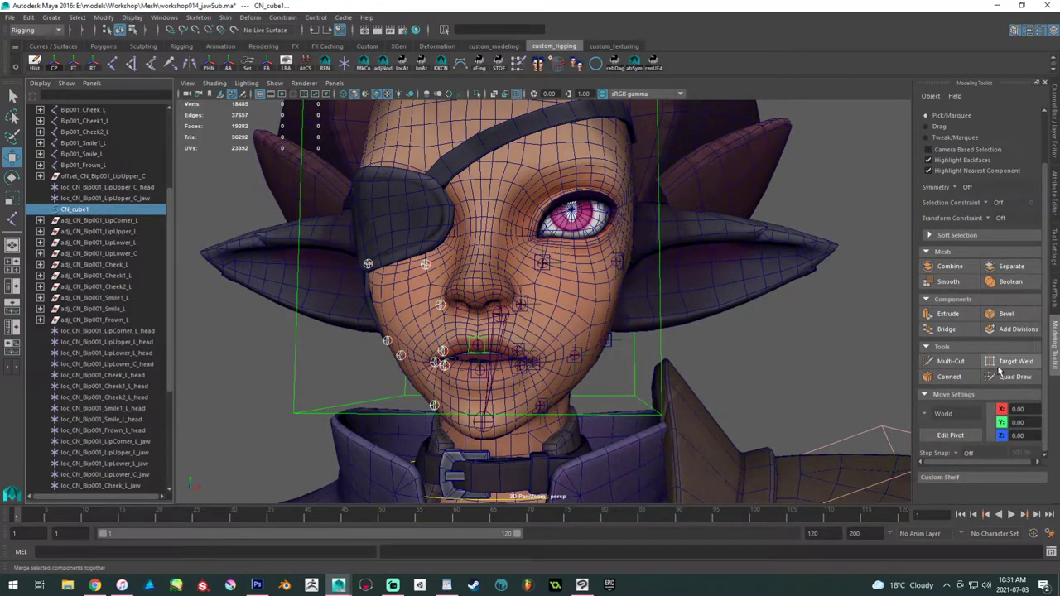
left_click(1052, 307)
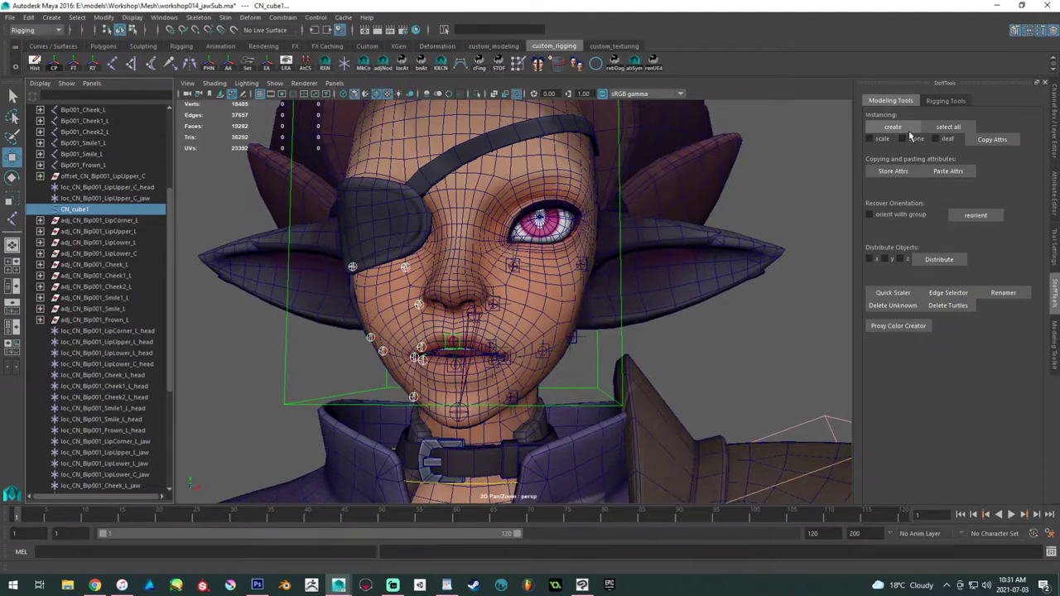
left_click(945, 102)
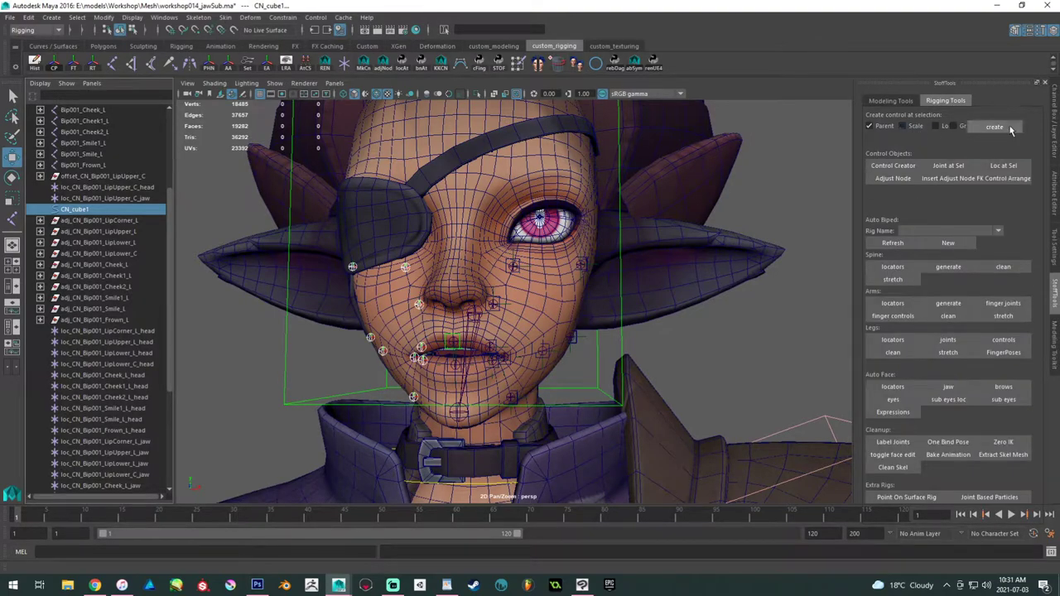
left_click(1008, 129)
- Save the scene and create a locator at each of the nine CN controls under the right-side adj groups
scroll(158, 373, "down", 8)
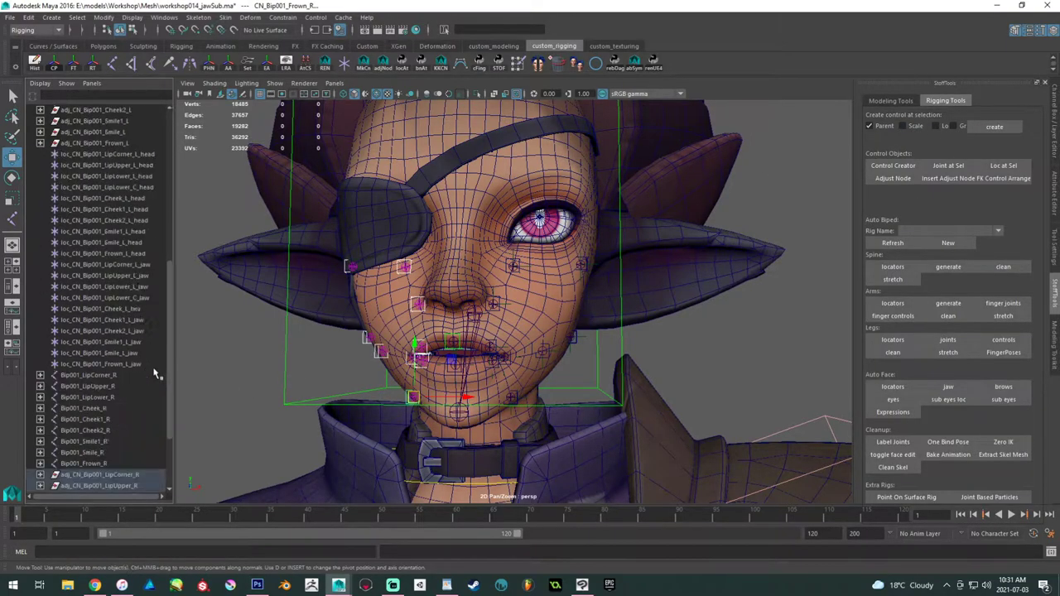
left_click_drag(114, 385, 122, 476)
middle_click_drag(266, 442, 281, 441, "alt")
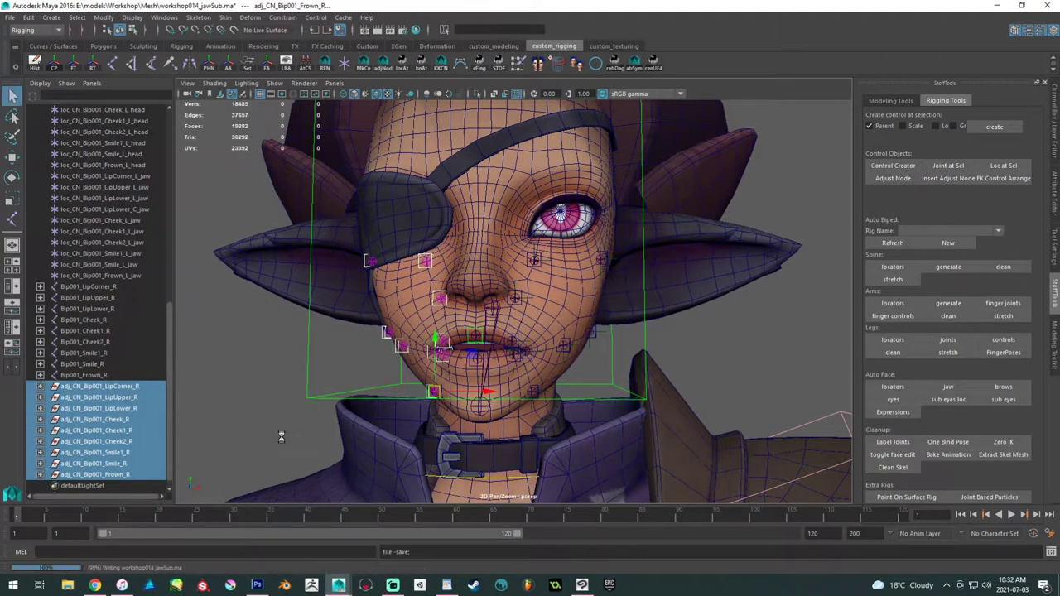
key("Down")
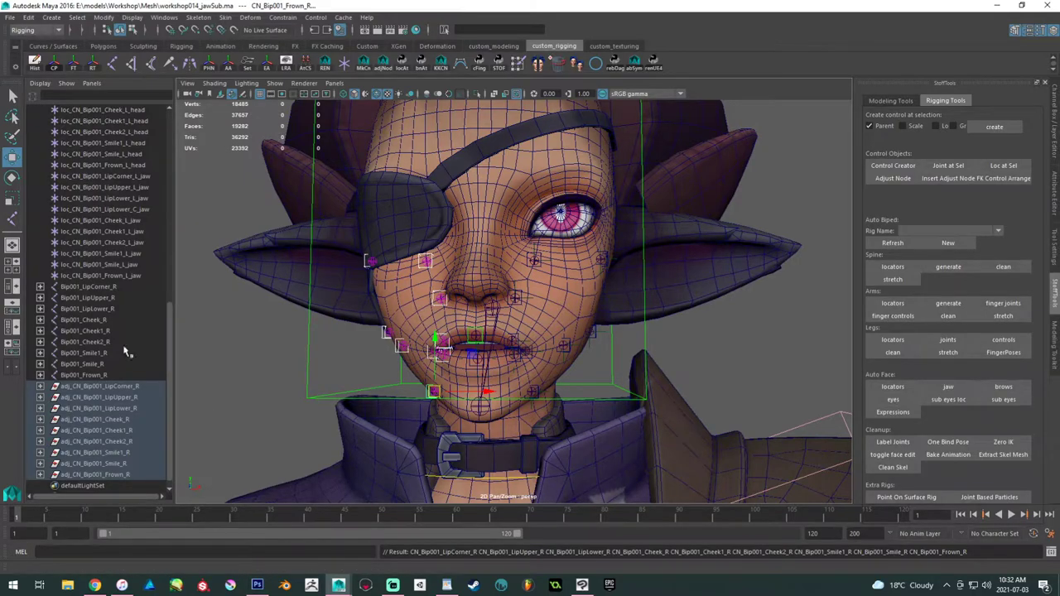
left_click(1002, 165)
- Add the suffix _head to the nine new right-side locators, and duplicate them as a second set ending in _jaw
scroll(76, 411, "down", 3)
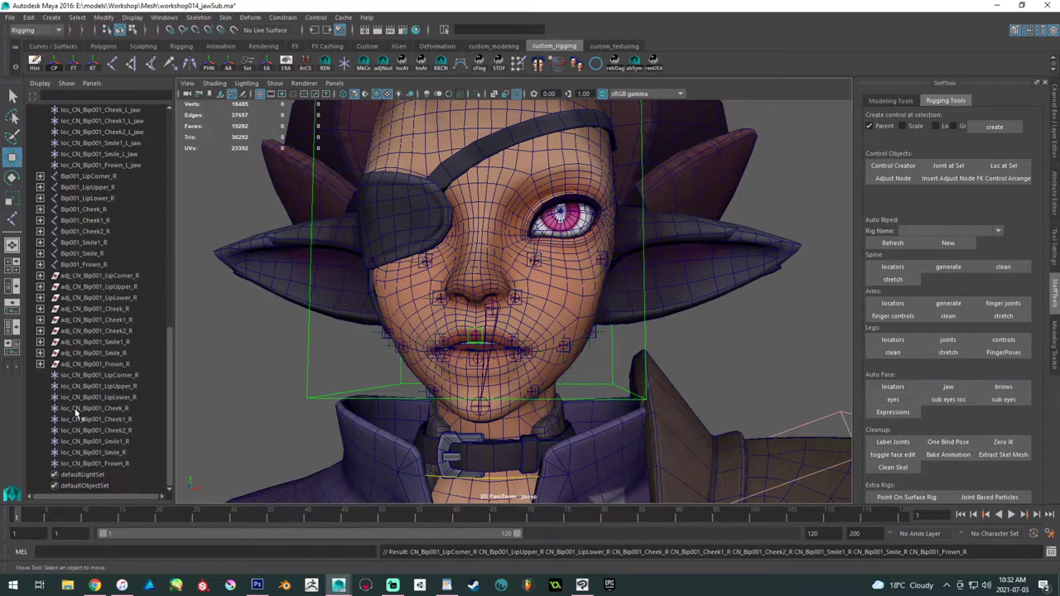
left_click_drag(124, 376, 116, 464)
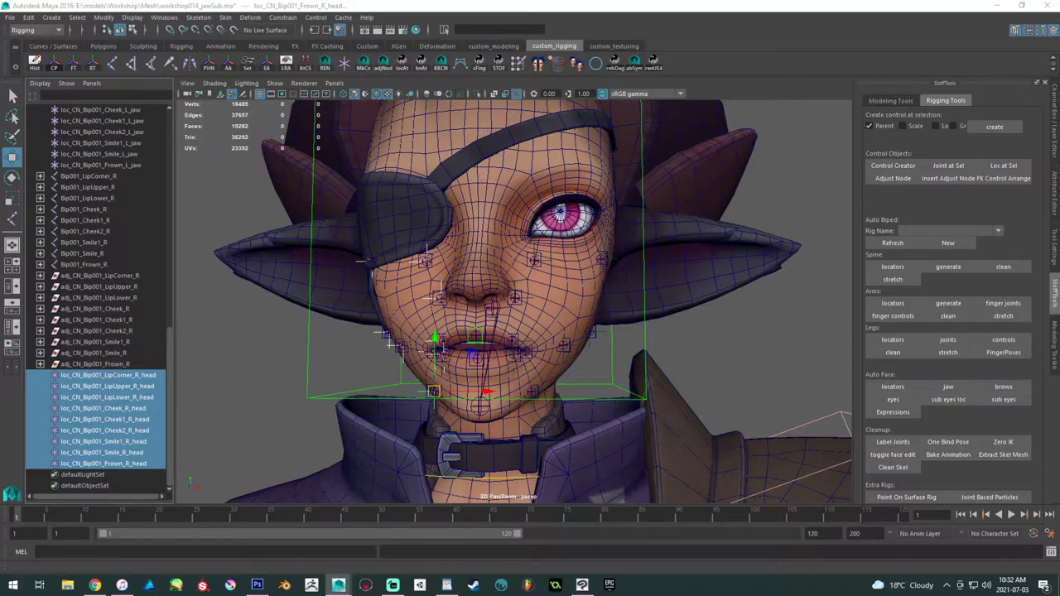
middle_click_drag(283, 410, 300, 403, "alt")
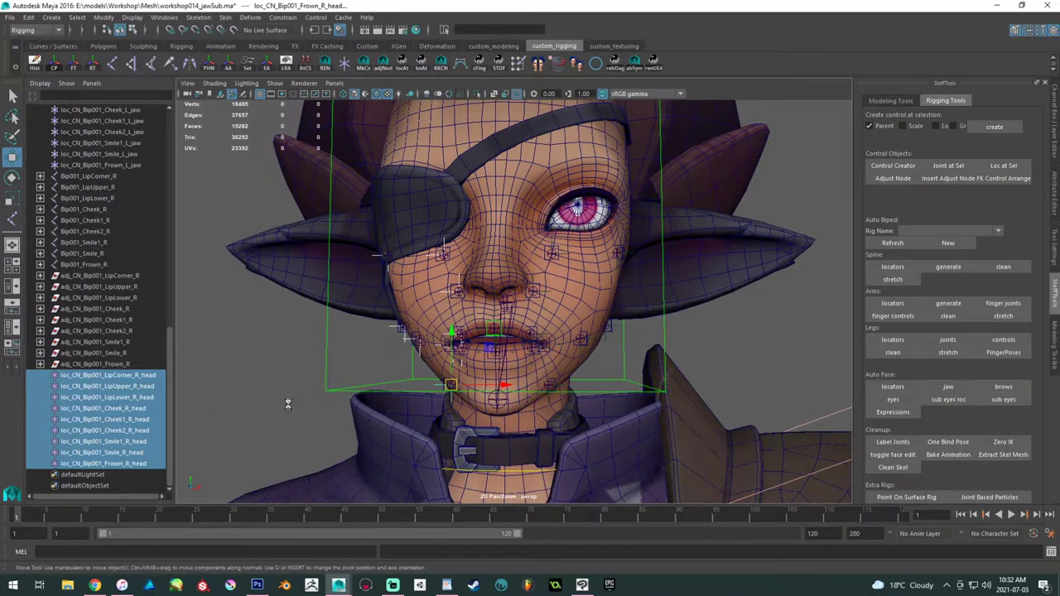
key("ctrl+d")
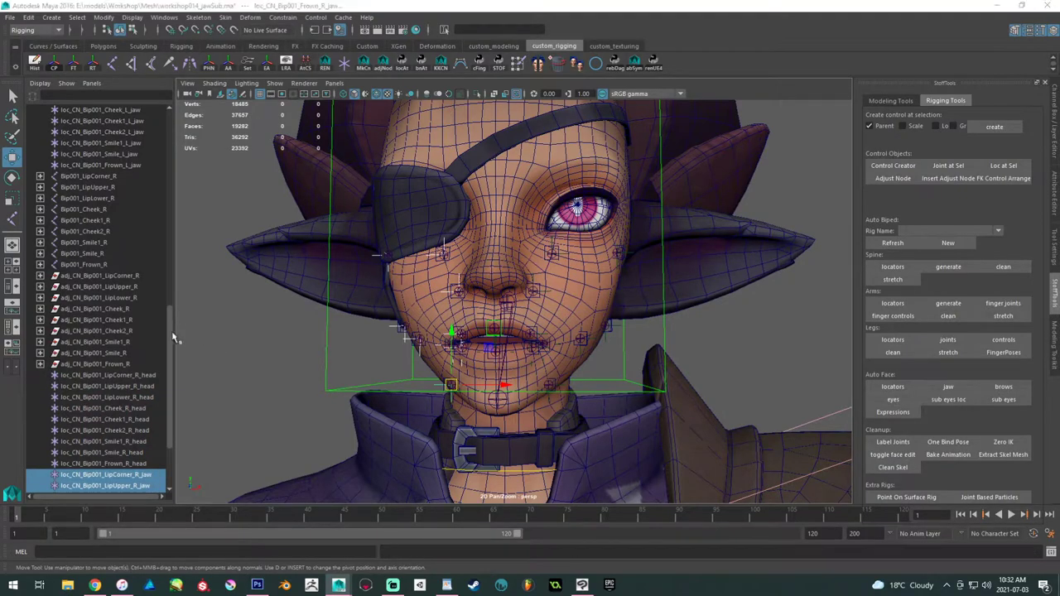
- Isolate the adj control groups of both face sides, including LipLower_C, in the viewport
left_click(135, 276)
left_click_drag(304, 305, 309, 318, "alt")
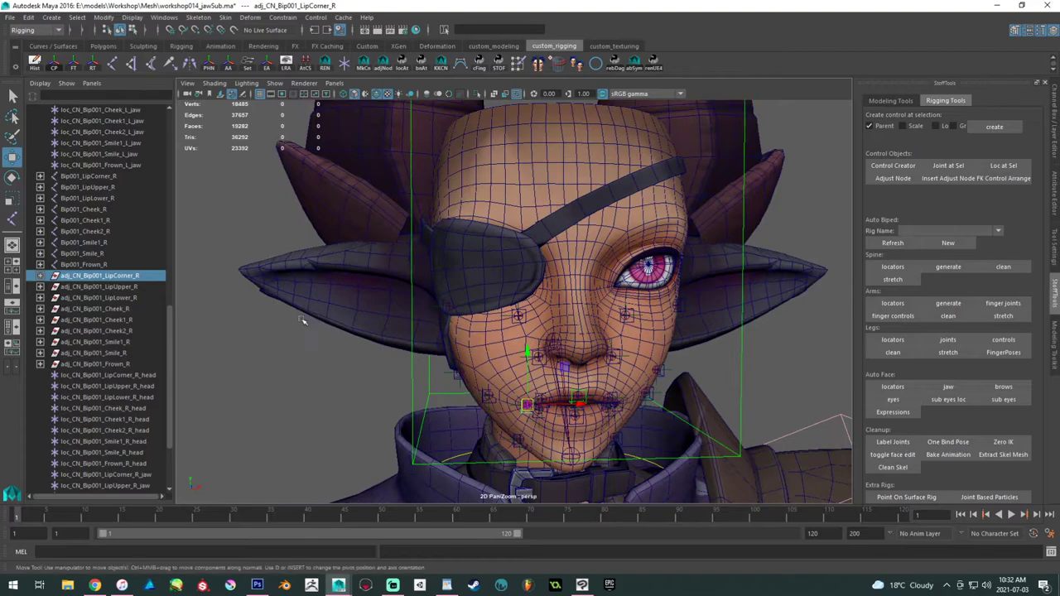
middle_click_drag(310, 318, 208, 367, "alt")
left_click(130, 364, "shift")
scroll(151, 263, "up", 10)
scroll(151, 264, "down", 3)
scroll(151, 264, "up", 2)
scroll(122, 220, "up", 2)
left_click_drag(107, 286, 111, 384)
scroll(116, 365, "down", 10)
left_click_drag(118, 275, 121, 366)
scroll(493, 369, "down", 3)
left_click_drag(493, 368, 460, 389, "alt")
left_click(477, 93)
left_click_drag(447, 234, 459, 229, "alt")
- Lock and hide the Scale X, Y, Z and Visibility channels on all the isolated cube controls, and clear the selection
left_click_drag(357, 226, 776, 502)
left_click(1056, 357)
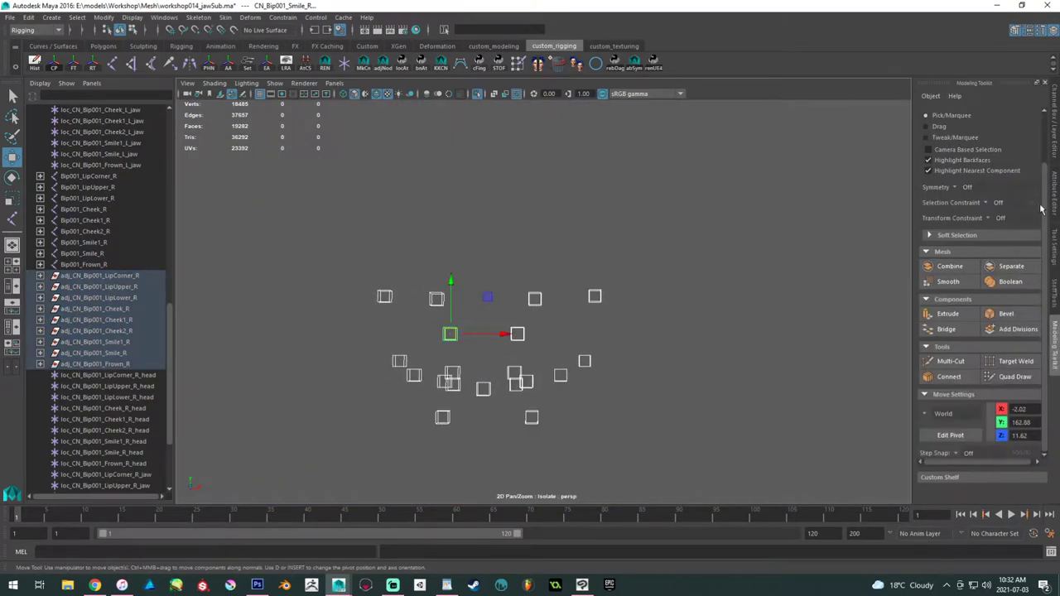
left_click(1055, 116)
left_click_drag(1005, 178, 1000, 212)
right_click(1005, 201)
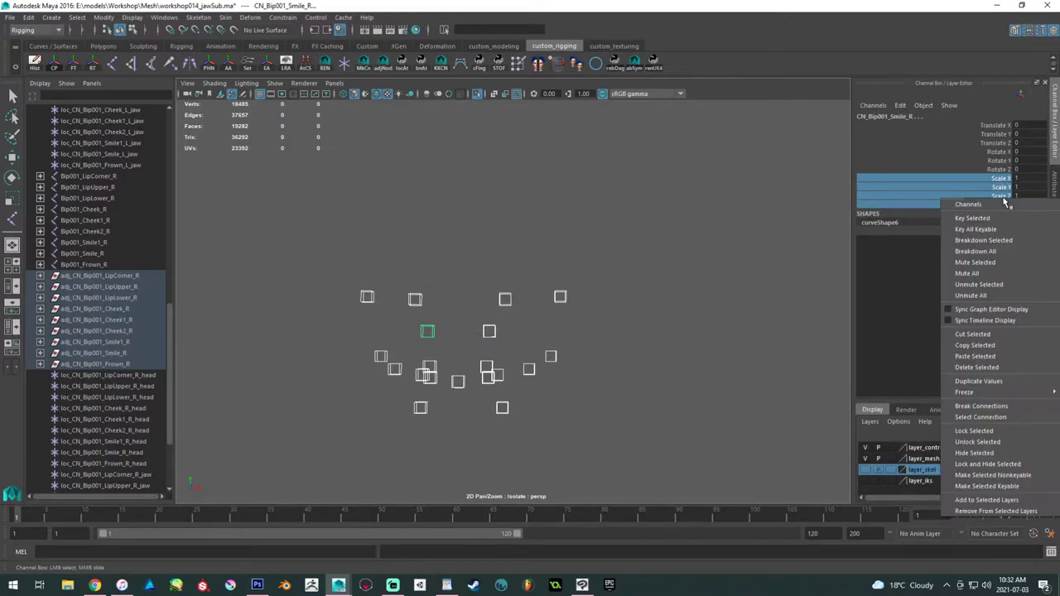
left_click(985, 464)
middle_click_drag(591, 249, 592, 223, "alt")
right_click_drag(591, 223, 590, 279, "alt")
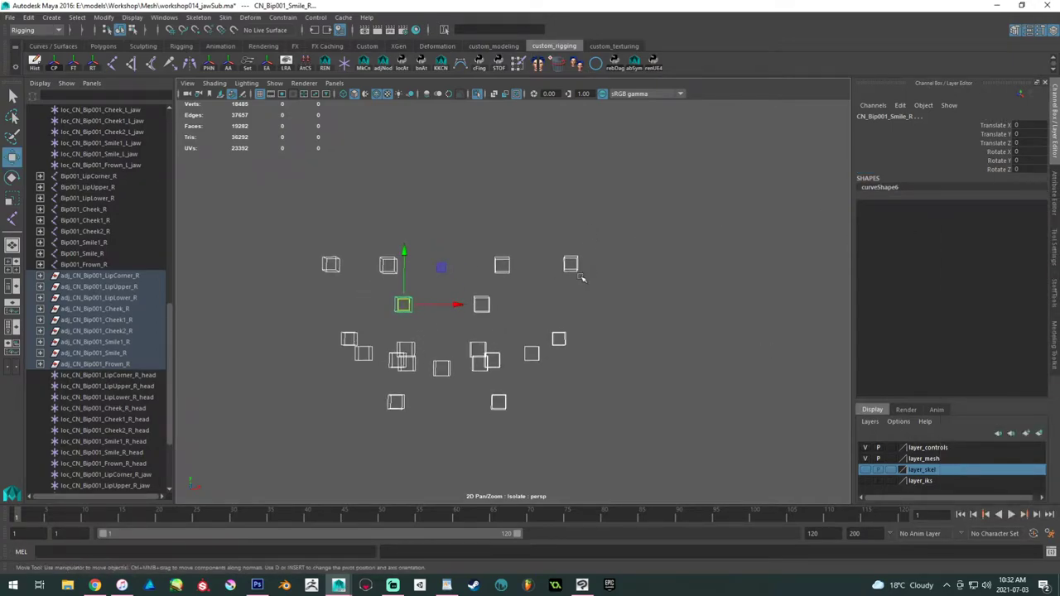
left_click(292, 243)
left_click_drag(293, 246, 303, 245, "alt")
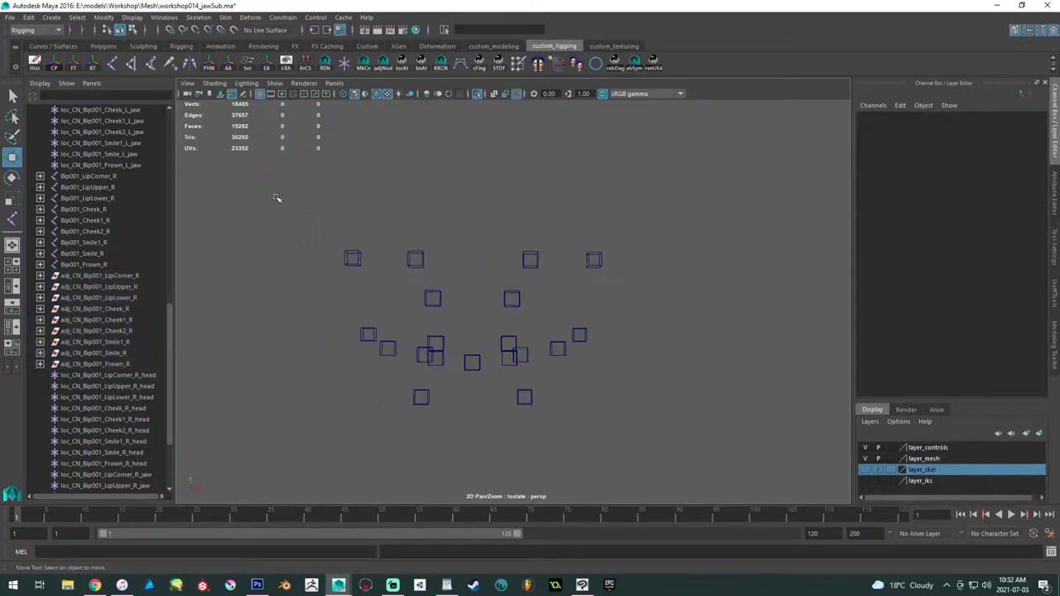
- Add the offset_CN_Bip001_LipUpper_C group to the isolated objects in the viewport, and clear the selection
scroll(157, 225, "up", 10)
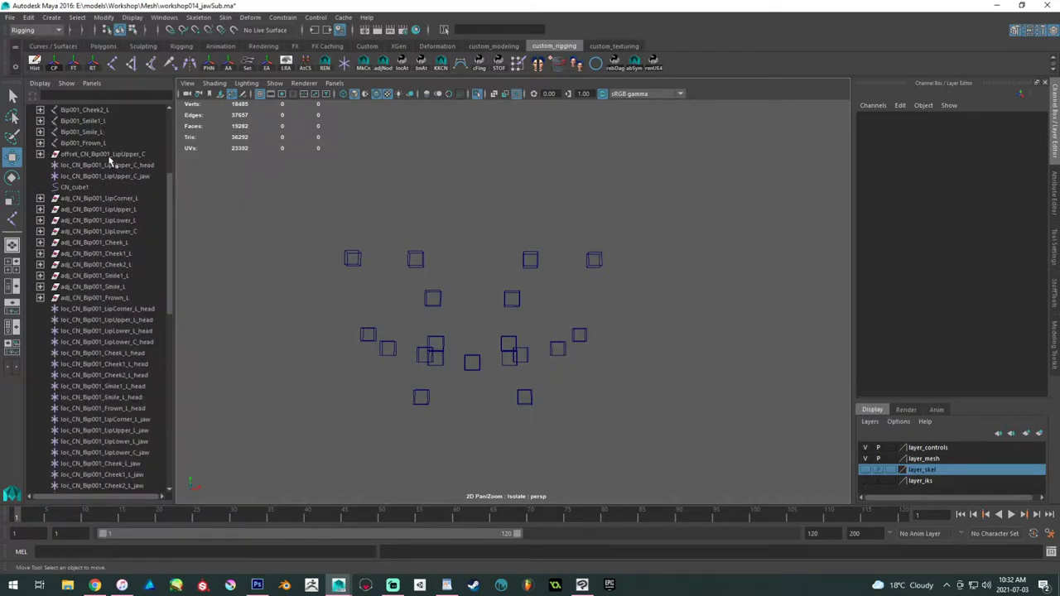
left_click(109, 155)
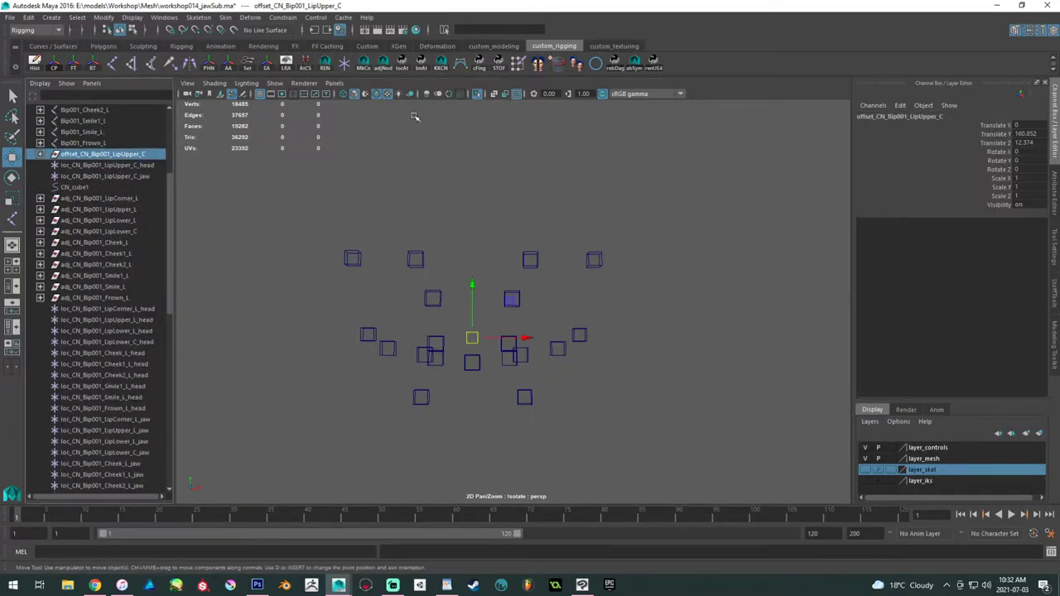
left_click(274, 84)
mouse_move(298, 105)
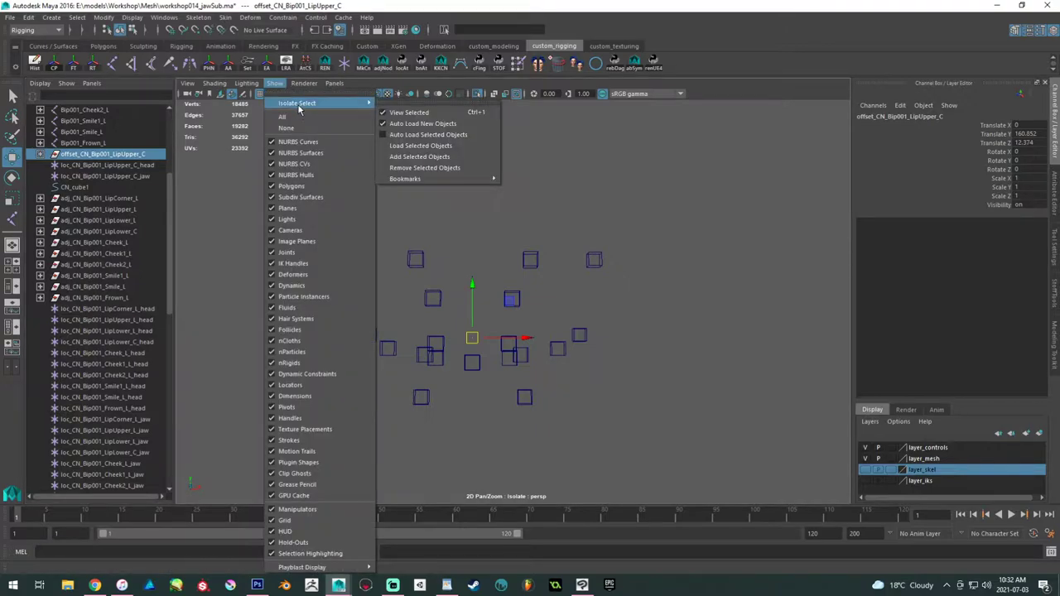
left_click(408, 164)
left_click(485, 221)
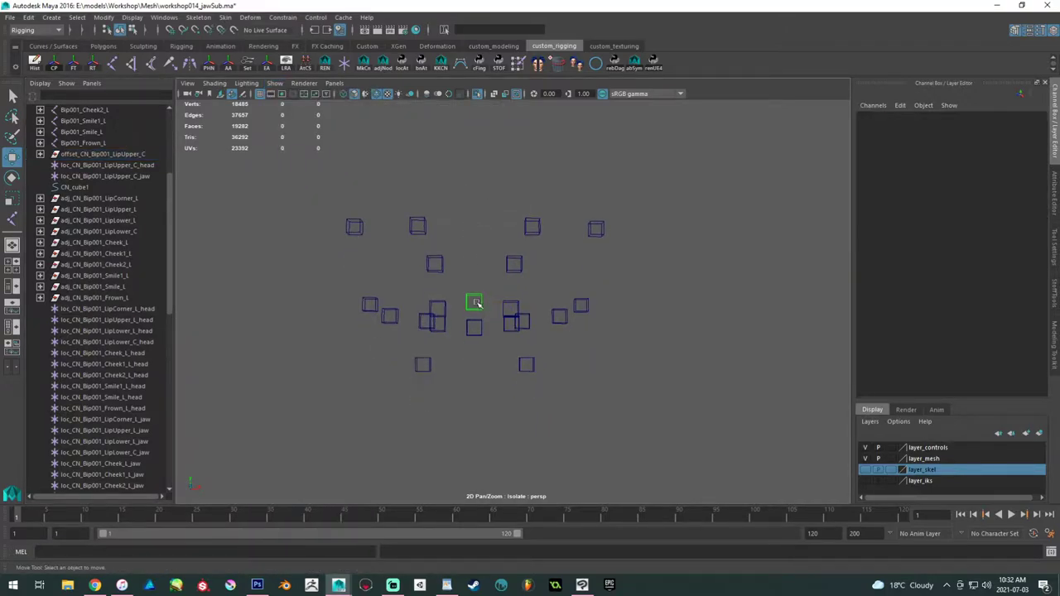
- Lock and hide the Scale X, Y, Z and Visibility channels on the upper centre lip control
left_click(474, 300)
left_click_drag(1019, 180, 1004, 205)
right_click(1004, 205)
left_click(983, 468)
left_click(622, 389)
- Colour the character's left-side cube controls red, the right-side ones blue and the LipLower_C control green
scroll(82, 192, "up", 3)
scroll(83, 198, "down", 3)
left_click_drag(302, 175, 460, 447)
left_click_drag(666, 421, 504, 169)
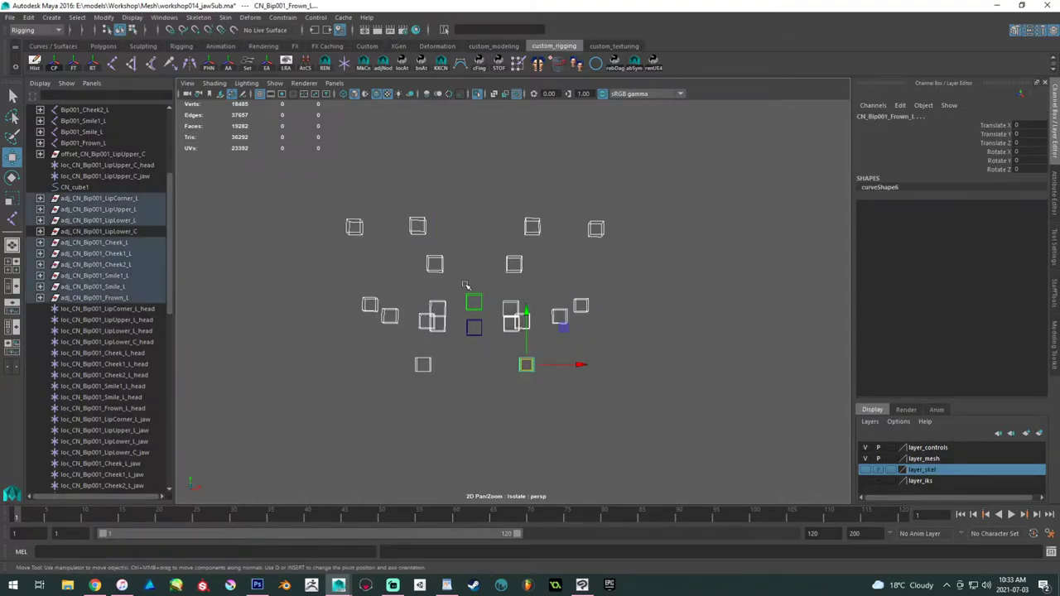
left_click_drag(665, 461, 504, 175)
left_click_drag(323, 171, 444, 402)
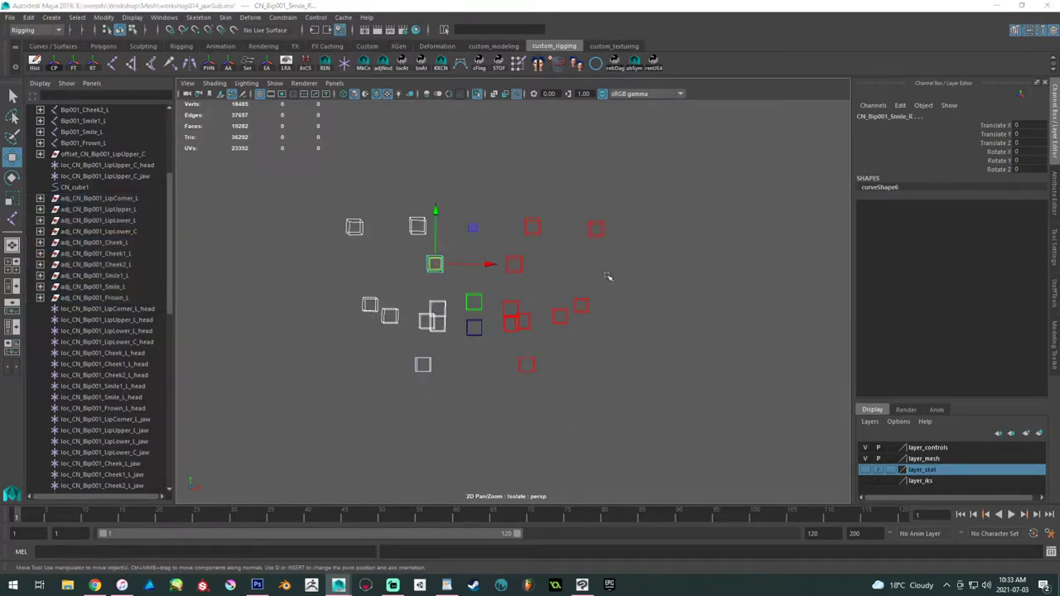
left_click(474, 327)
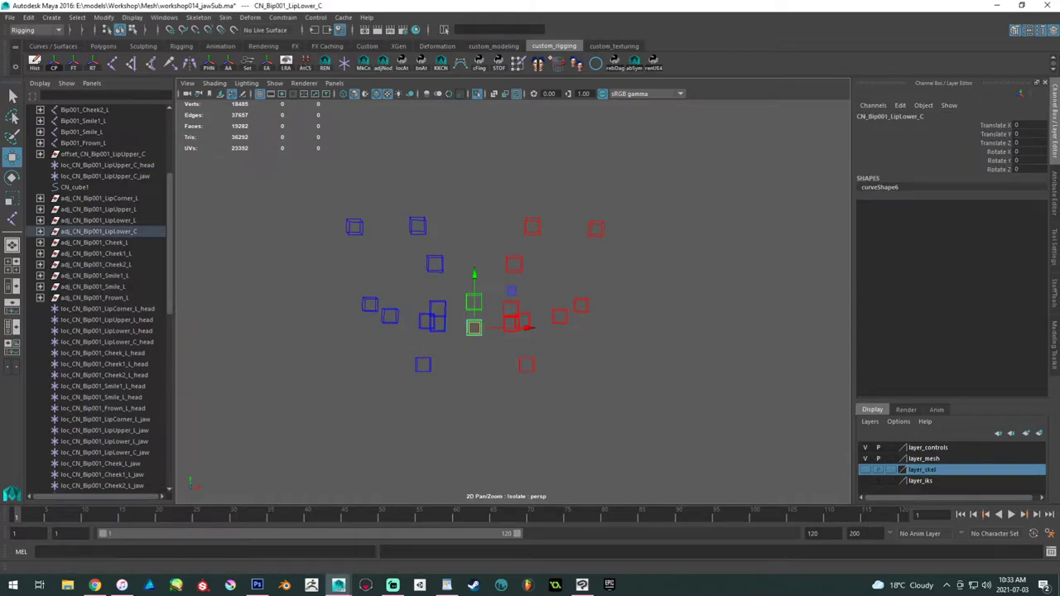
left_click(522, 395)
- Turn off the viewport isolation and select the Bip001_Jaw joint to inspect it on the face
left_click_drag(536, 387, 501, 397, "alt")
right_click_drag(501, 398, 493, 362, "alt")
middle_click_drag(492, 362, 519, 365, "alt")
left_click(479, 95)
scroll(446, 184, "down", 4)
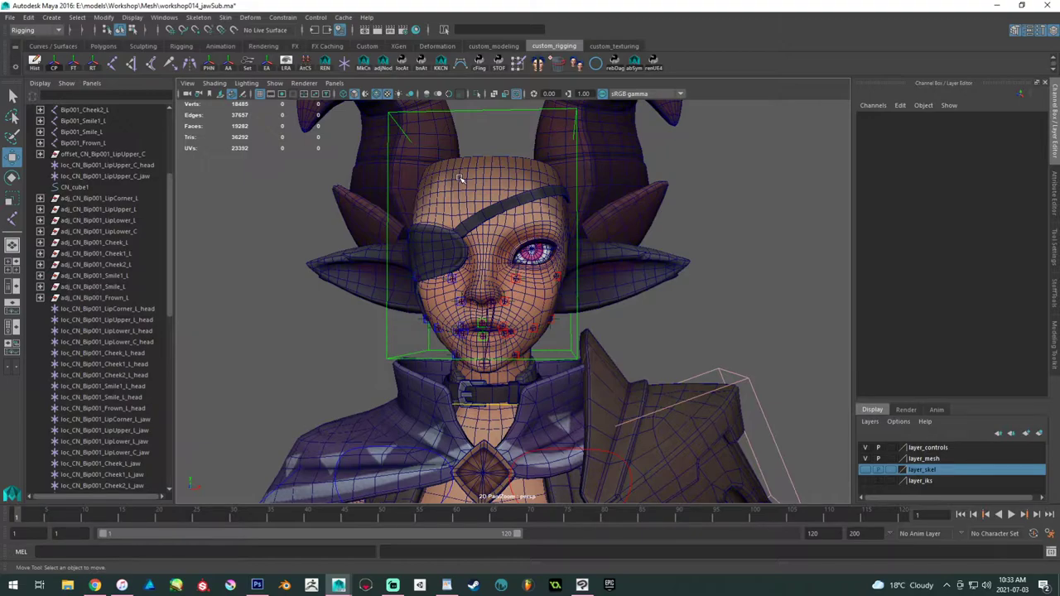
scroll(91, 297, "up", 5)
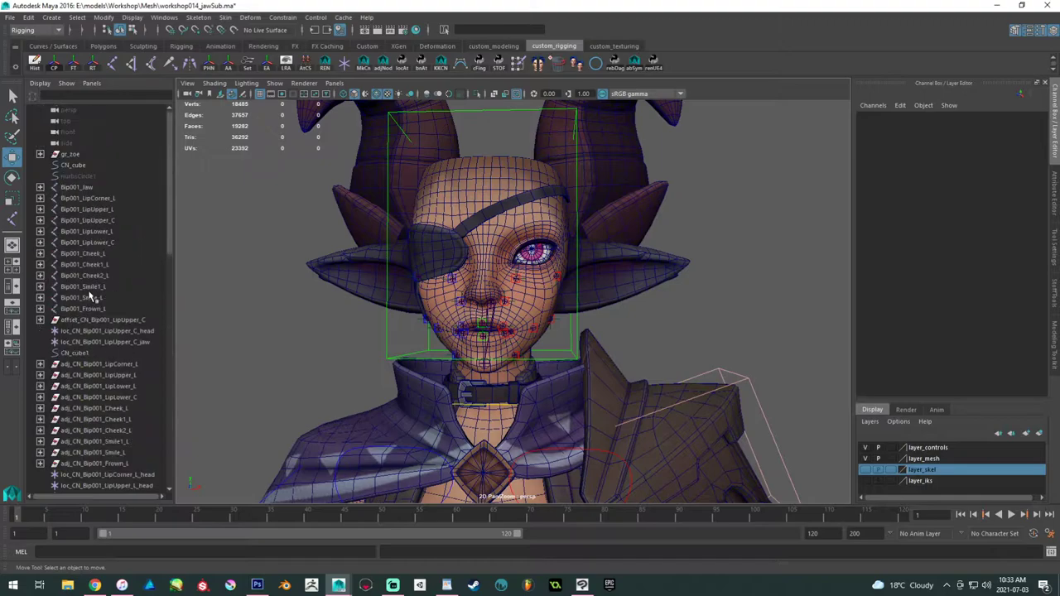
right_click_drag(397, 318, 484, 343, "alt")
left_click_drag(484, 344, 412, 356, "alt")
right_click_drag(413, 356, 442, 379, "alt")
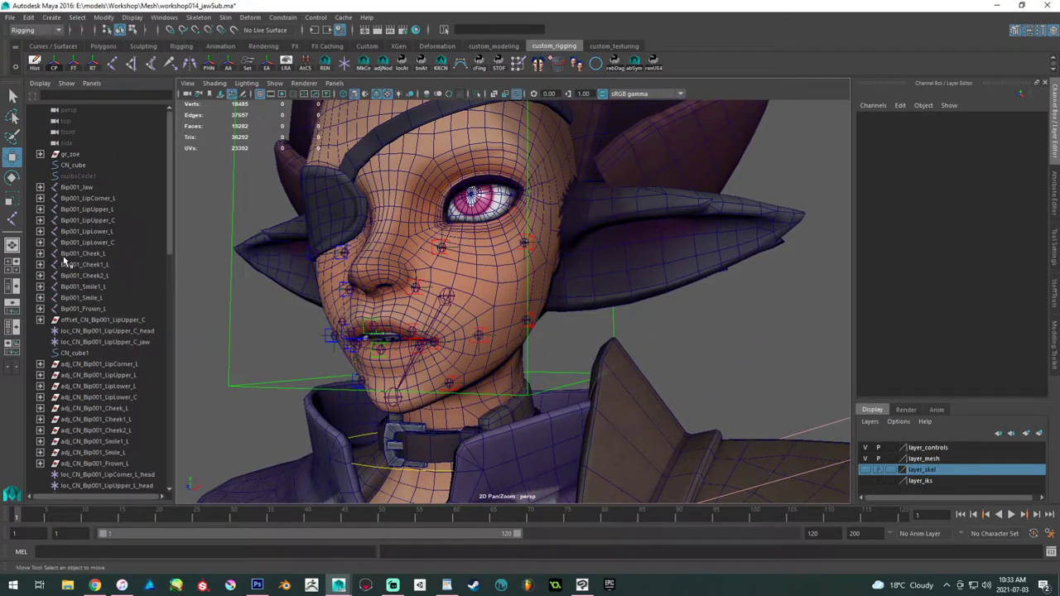
left_click(77, 187)
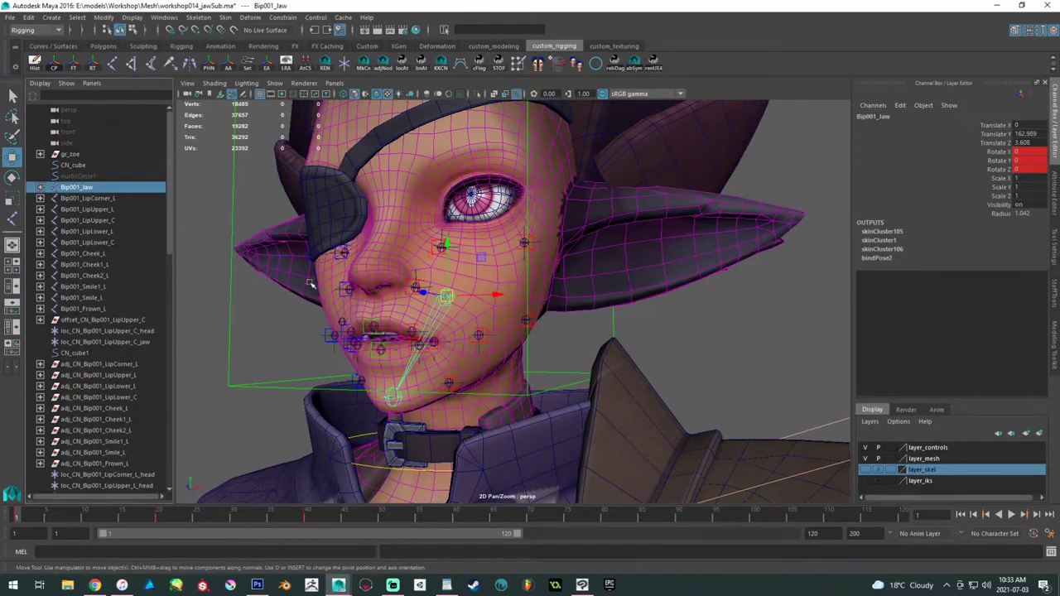
right_click_drag(318, 278, 318, 293, "alt")
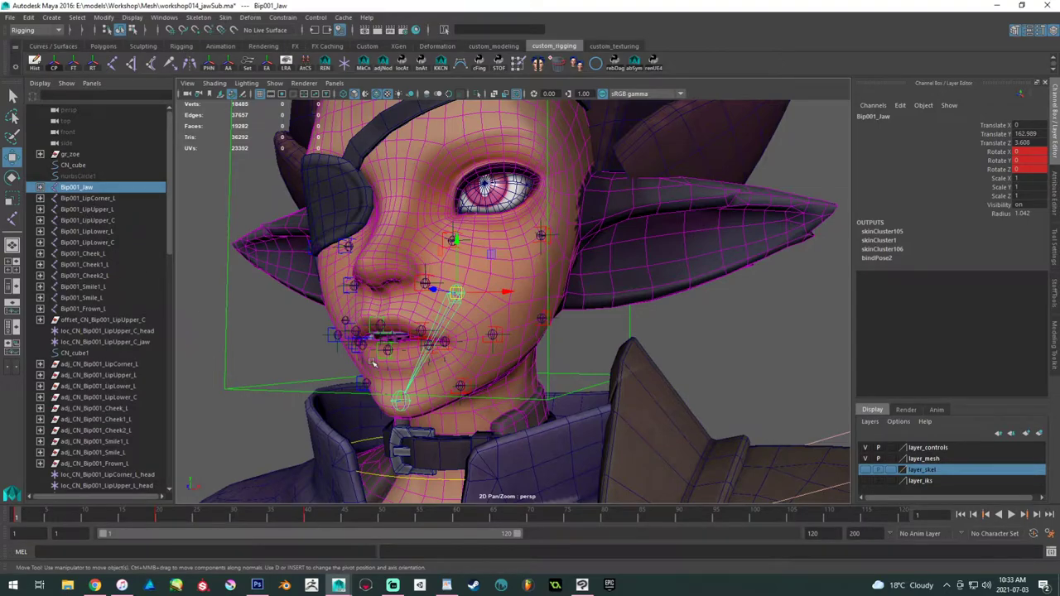
- Add an offset adjust node above every adj_CN_Bip001 control group of both face sides, including LipLower_C
left_click_drag(96, 365, 88, 460)
scroll(92, 447, "down", 10)
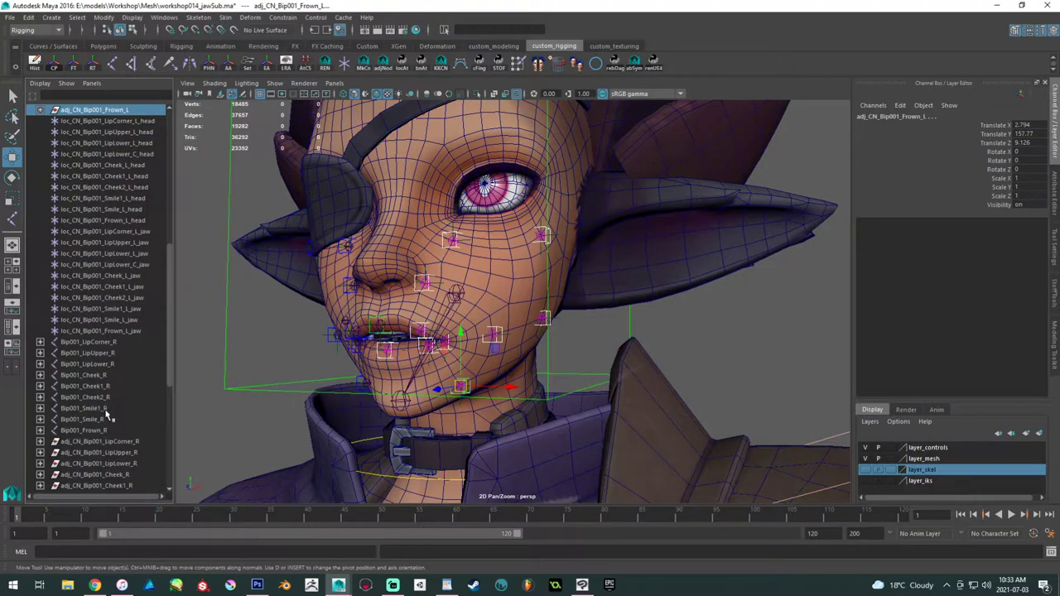
scroll(114, 434, "down", 5)
left_click_drag(104, 265, 106, 358)
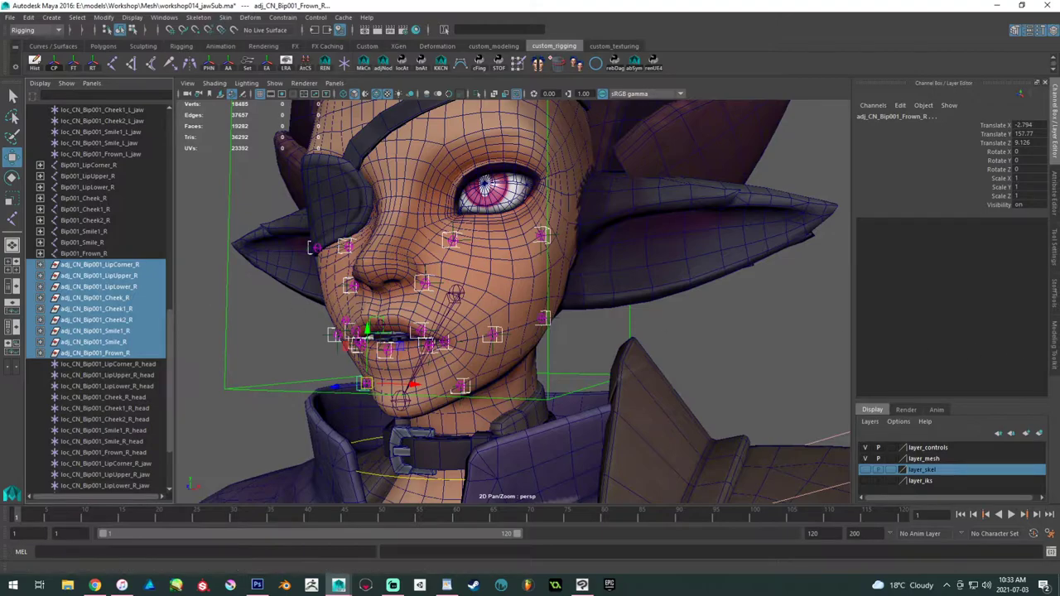
left_click(1050, 356)
left_click(1054, 259)
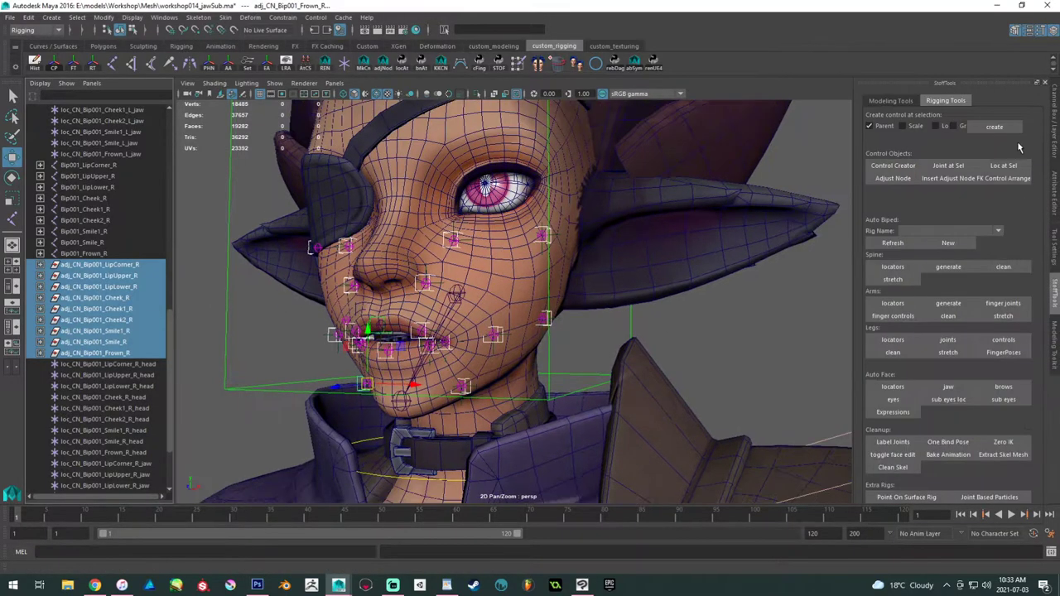
left_click(892, 178)
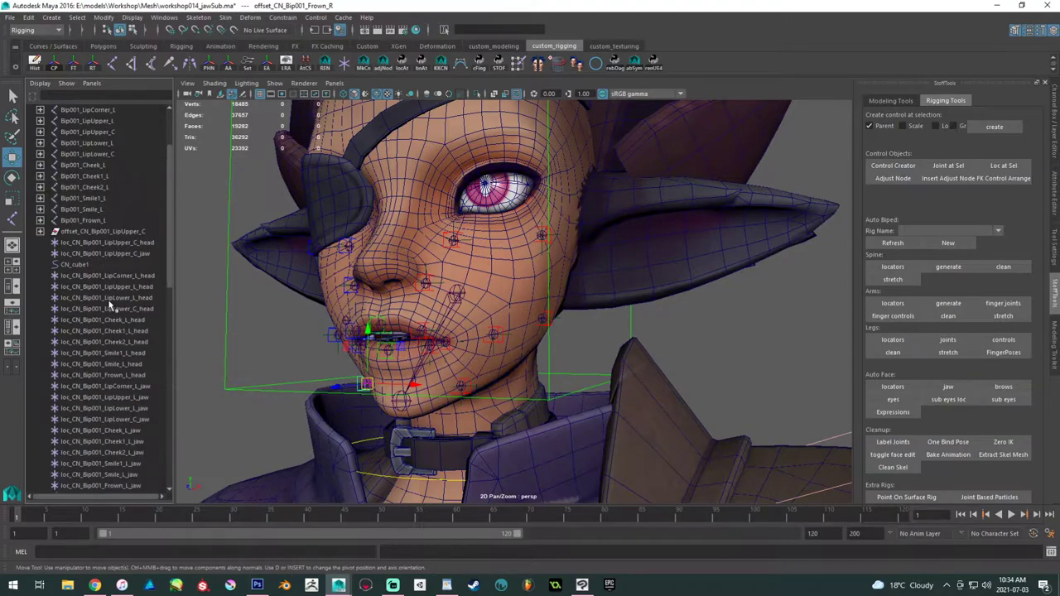
scroll(108, 306, "up", 3)
left_click_drag(104, 198, 96, 308)
scroll(97, 308, "down", 8)
scroll(97, 308, "down", 3)
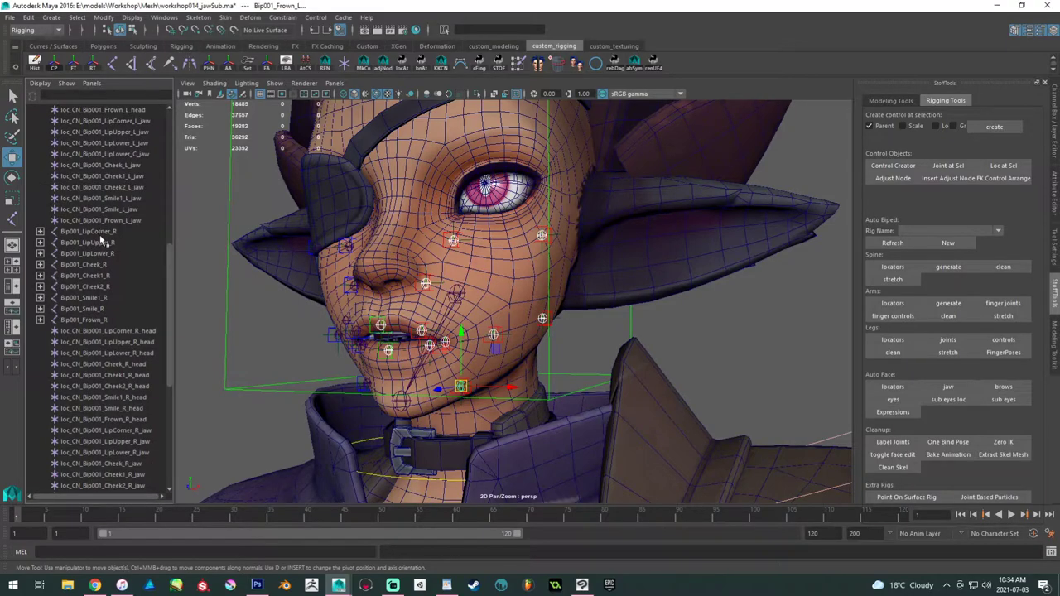
- Delete the Bip001_Jaw joint's animation keys across the first 40 frames of the timeline, and clear the selection
scroll(101, 240, "up", 8)
left_click(103, 277)
left_click_drag(238, 296, 388, 363, "alt")
left_click(382, 367)
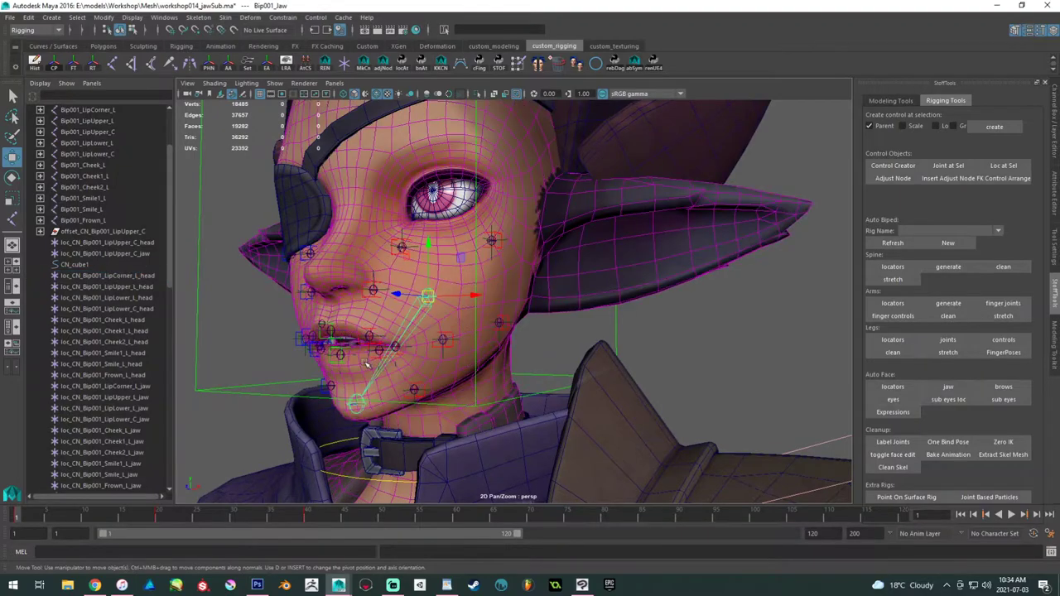
left_click_drag(290, 377, 347, 408, "alt")
right_click_drag(348, 408, 336, 463, "alt")
left_click_drag(311, 519, 15, 519, "shift")
right_click(118, 517)
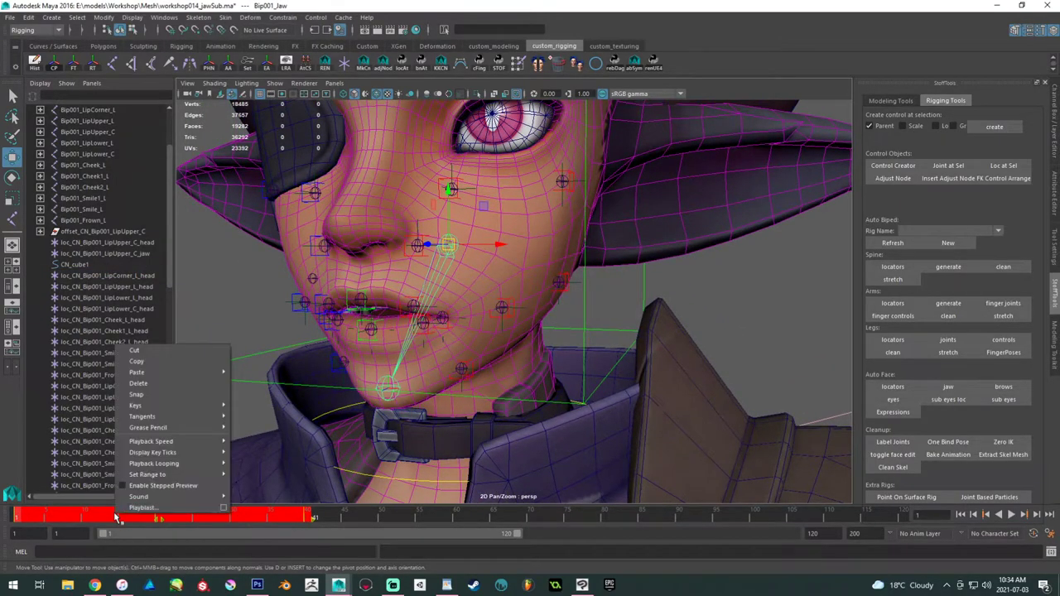
left_click(133, 387)
left_click(238, 283)
- Inspect the leftover CN_cube and CN_cube1 curves at the origin between the character's feet
scroll(397, 343, "down", 8)
left_click_drag(429, 351, 386, 367, "alt")
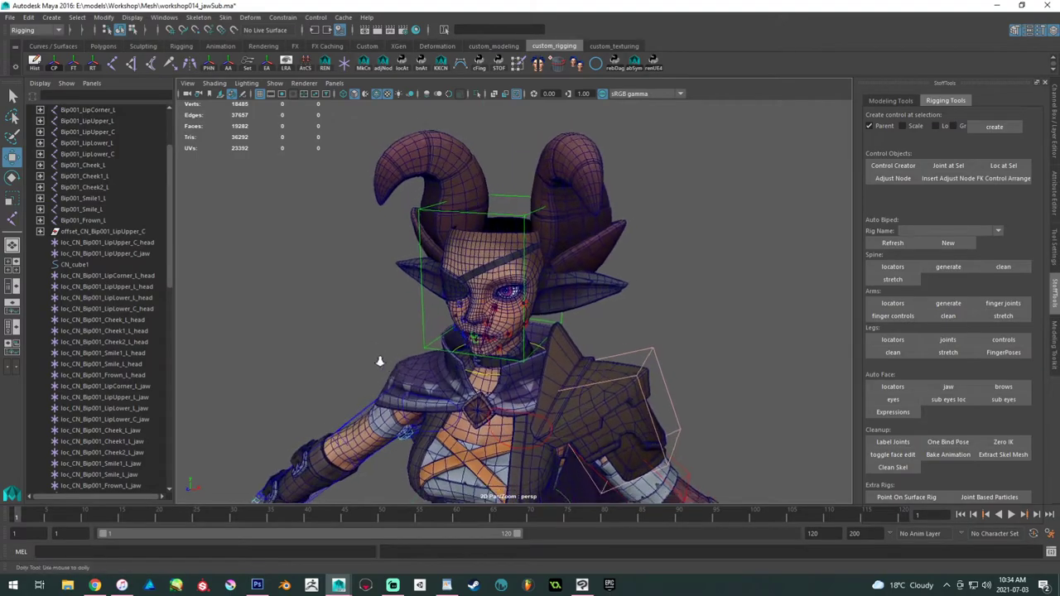
middle_click_drag(386, 366, 366, 169, "alt")
left_click_drag(367, 170, 424, 274, "alt")
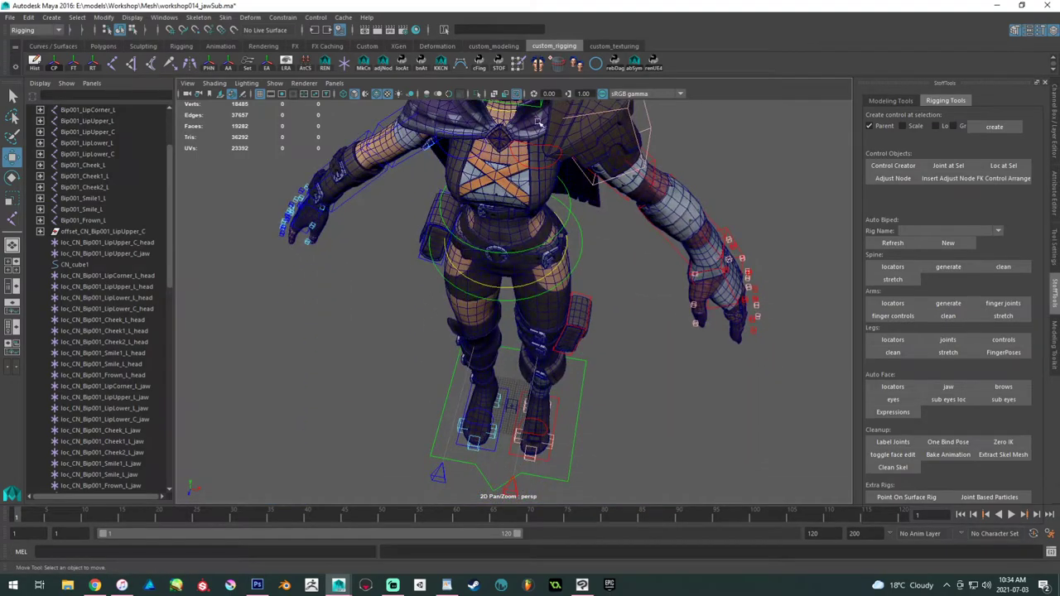
middle_click_drag(530, 356, 520, 224, "alt")
right_click_drag(520, 223, 859, 496, "alt")
right_click_drag(623, 344, 674, 403, "alt")
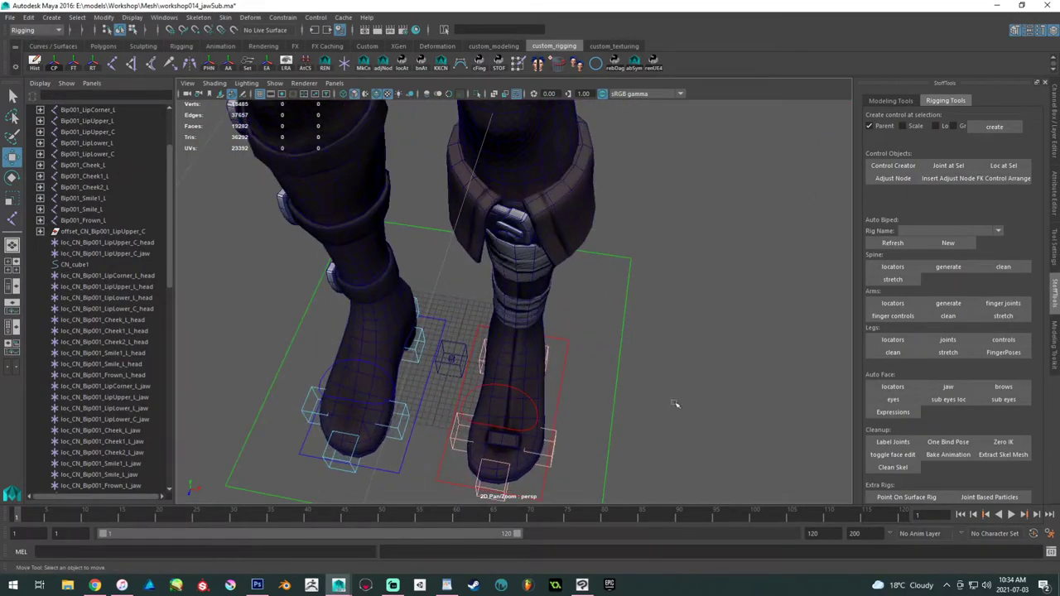
left_click(451, 359)
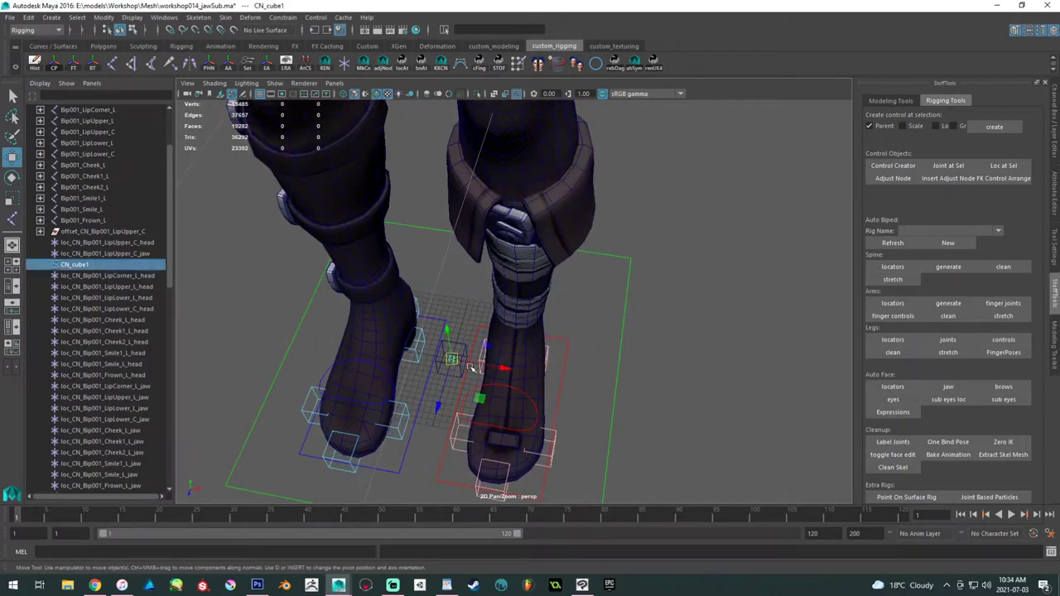
left_click(585, 342)
right_click_drag(583, 349, 532, 174, "alt")
scroll(99, 238, "up", 3)
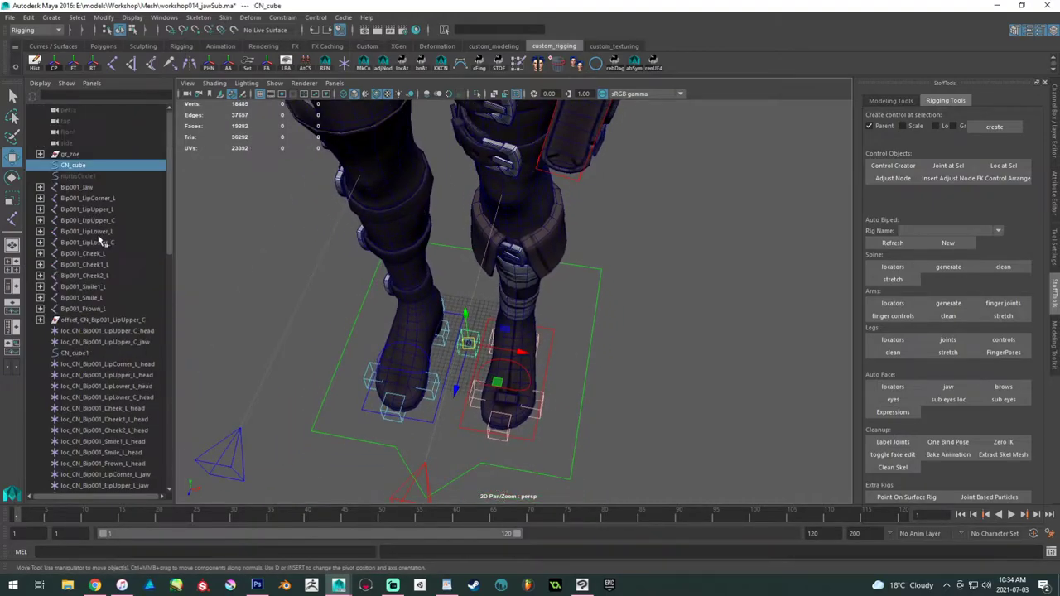
- Unhide the nurbsCircle1 curve and display its channel values
left_click(87, 176)
key("shift+h")
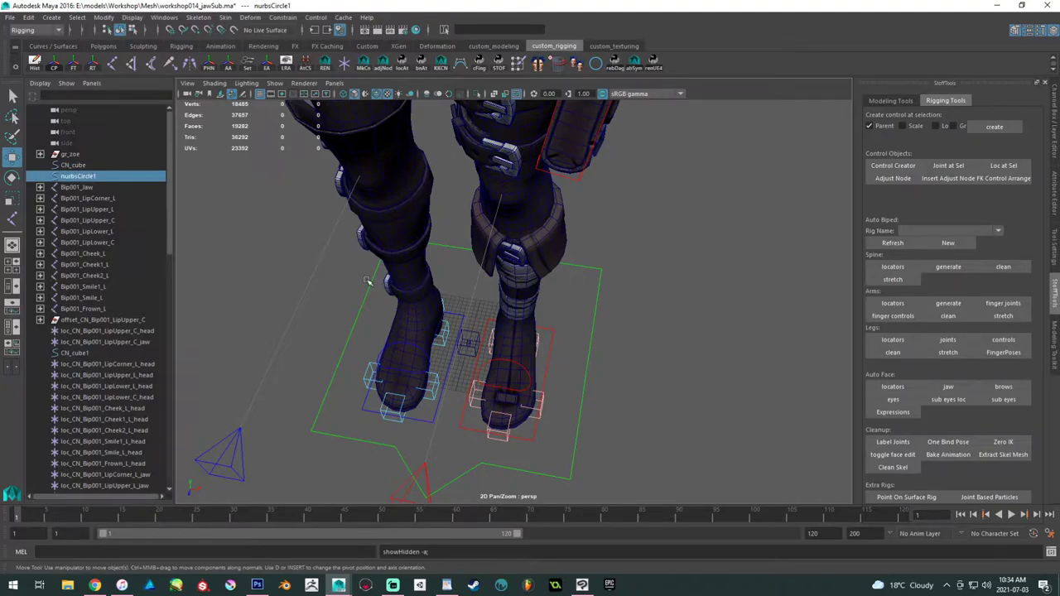
scroll(554, 355, "down", 3)
left_click_drag(554, 354, 505, 314, "alt")
scroll(501, 300, "down", 6)
middle_click_drag(498, 290, 499, 360, "alt")
left_click_drag(499, 361, 492, 365, "alt")
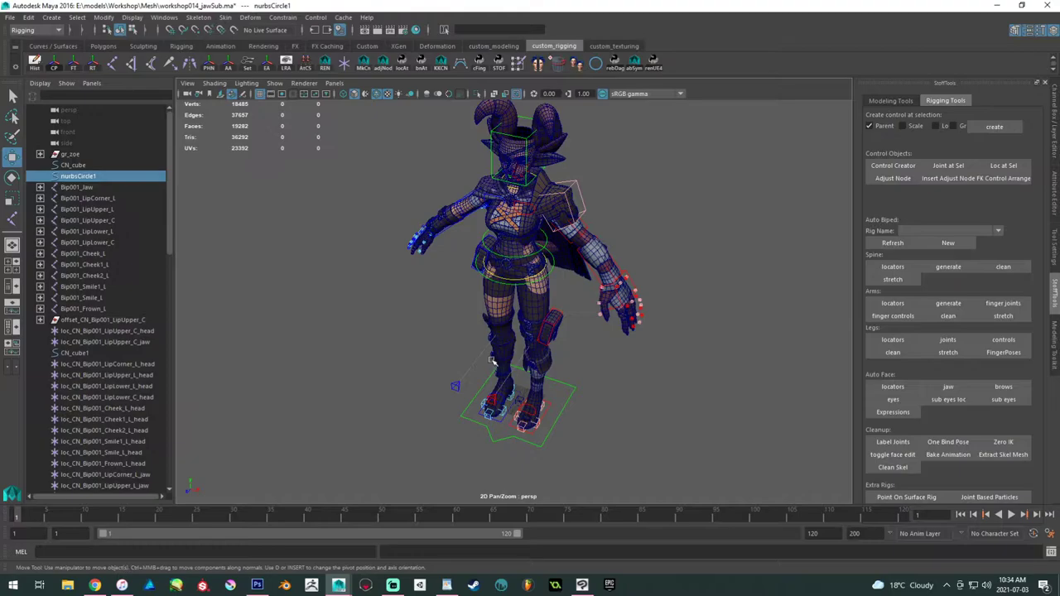
scroll(492, 361, "down", 3)
left_click_drag(507, 366, 521, 340, "alt")
scroll(522, 339, "up", 3)
left_click(1055, 199)
left_click(1056, 120)
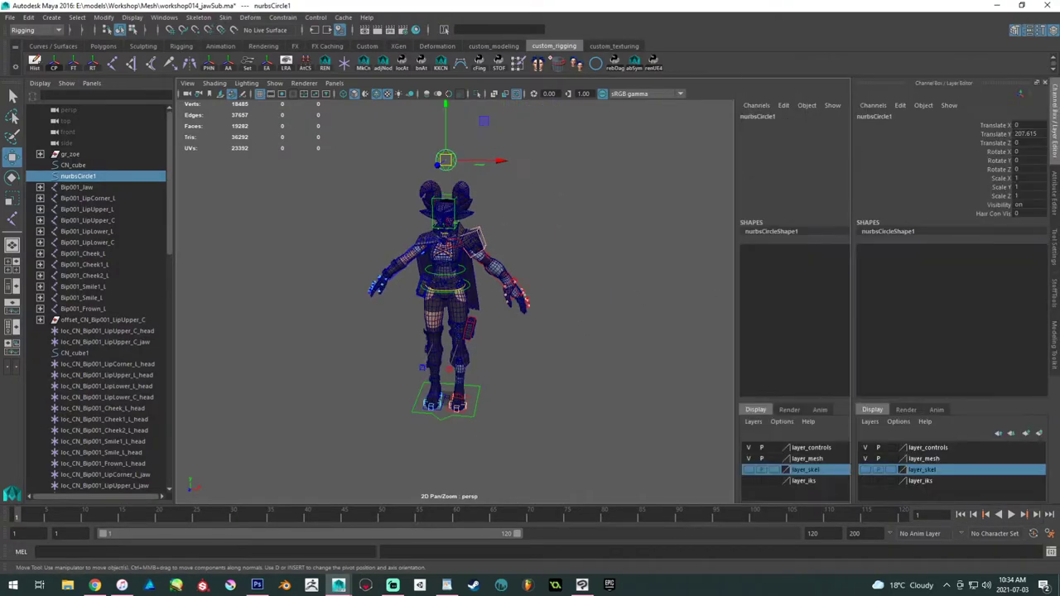
- Examine the nurbsCircle1 curve above the character's head and delete it
middle_click_drag(552, 242, 582, 283, "alt")
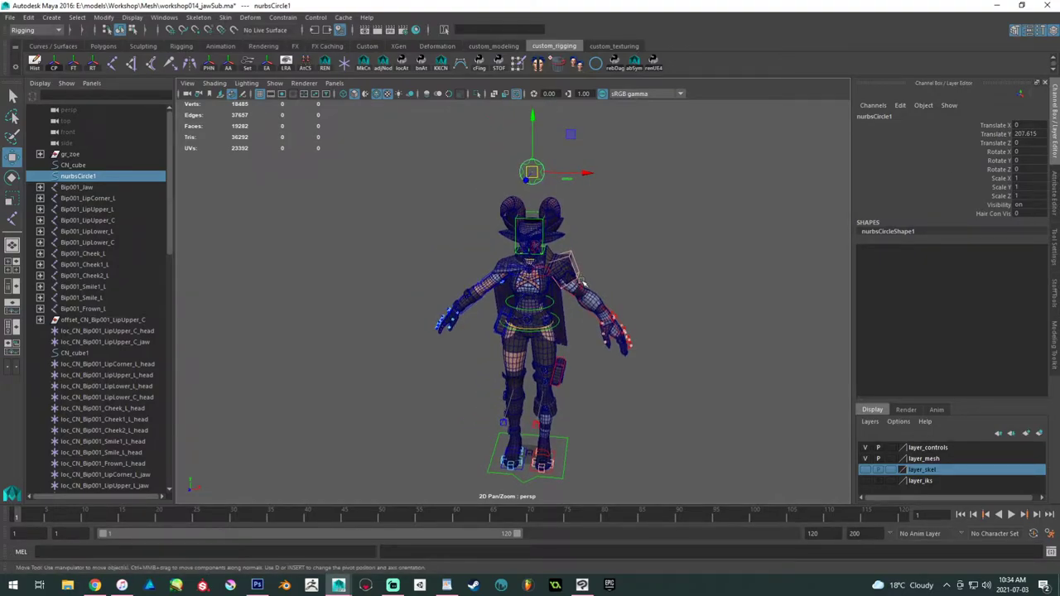
middle_click_drag(536, 231, 497, 312, "alt")
right_click_drag(498, 312, 634, 351, "alt")
left_click_drag(619, 313, 690, 310, "alt")
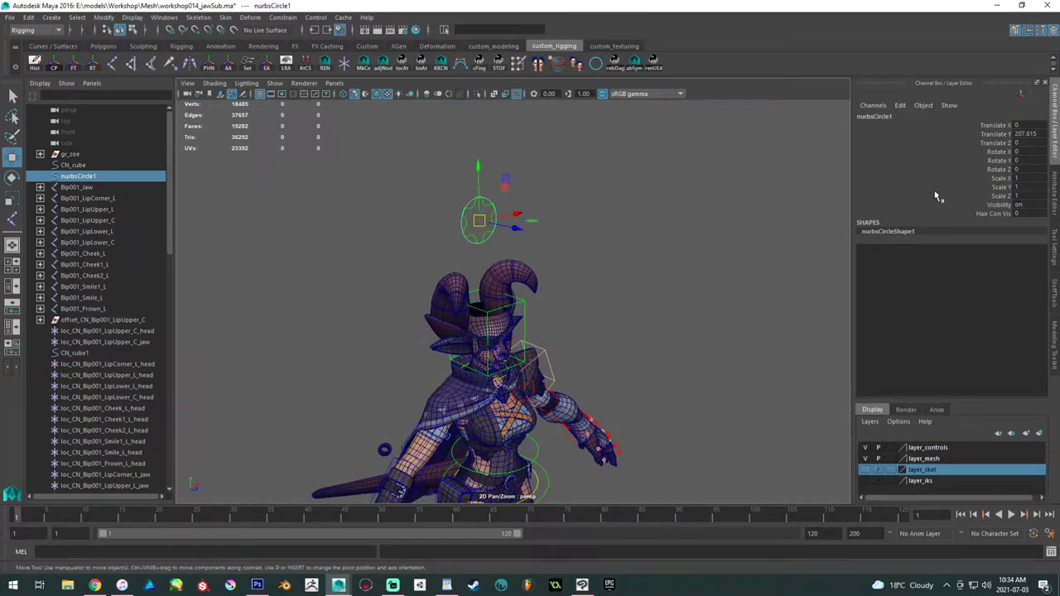
double_click(1021, 187)
middle_click_drag(498, 221, 504, 204, "alt")
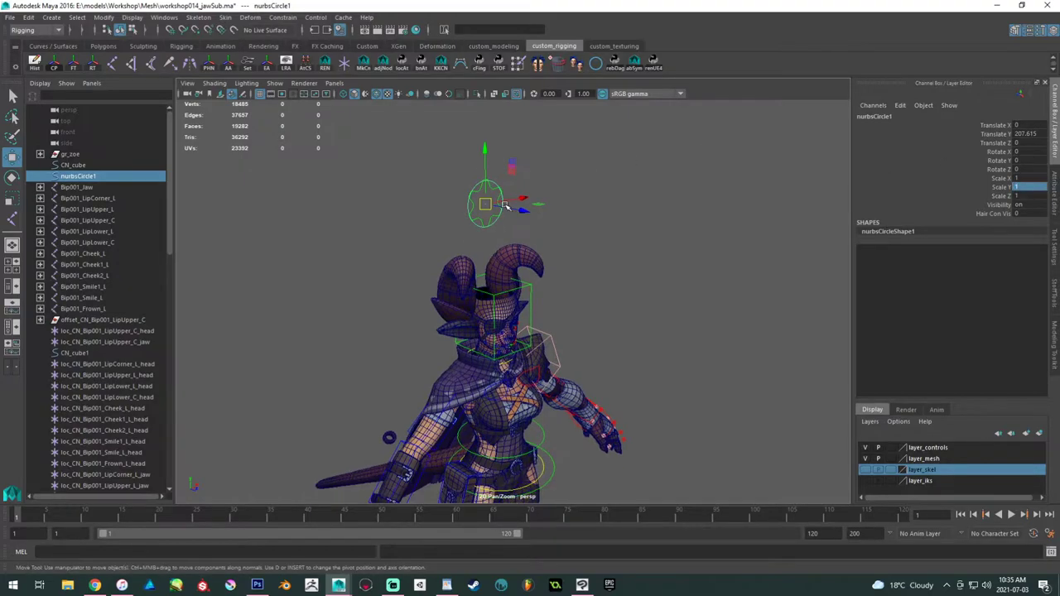
key("Delete")
- Create a new NURBS circle at the origin and set its Rotate Z to 90
right_click_drag(608, 178, 435, 173, "alt")
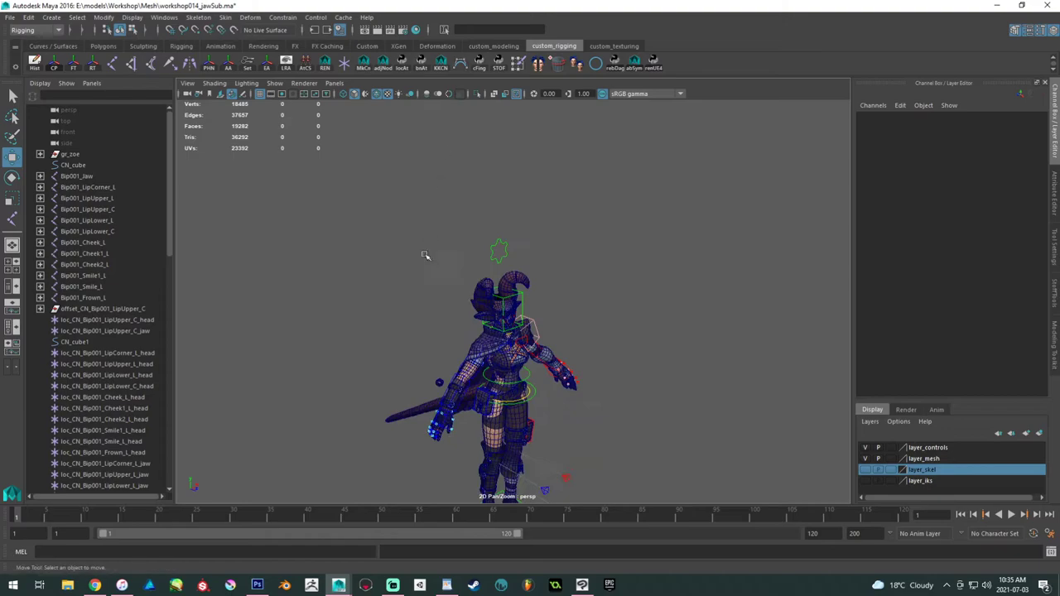
right_click_drag(428, 236, 631, 105, "alt")
left_click(595, 63)
right_click_drag(479, 408, 632, 414, "alt")
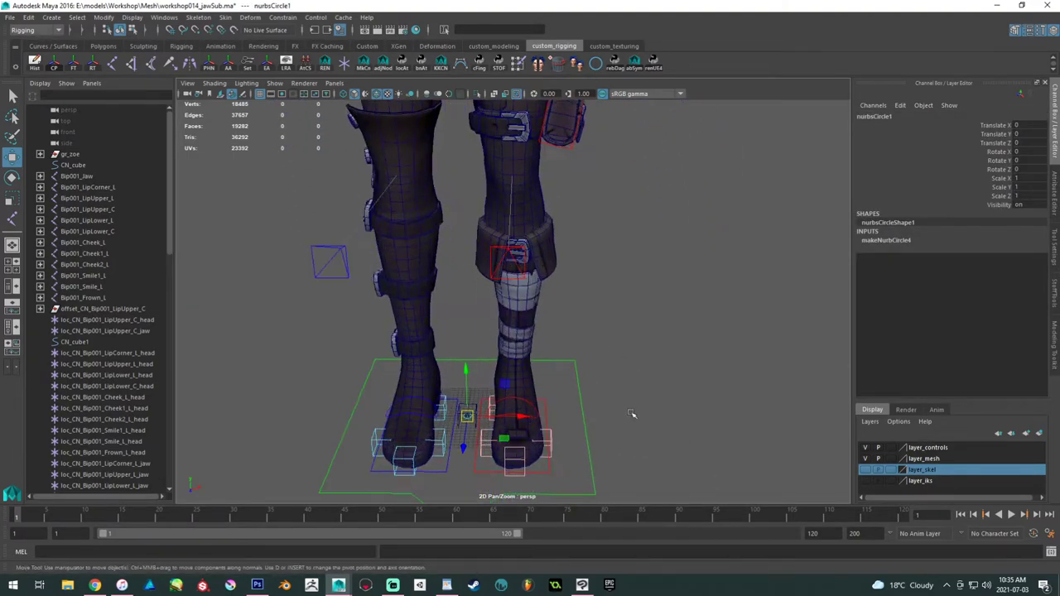
key("e")
left_click_drag(520, 391, 542, 484)
double_click(1027, 170)
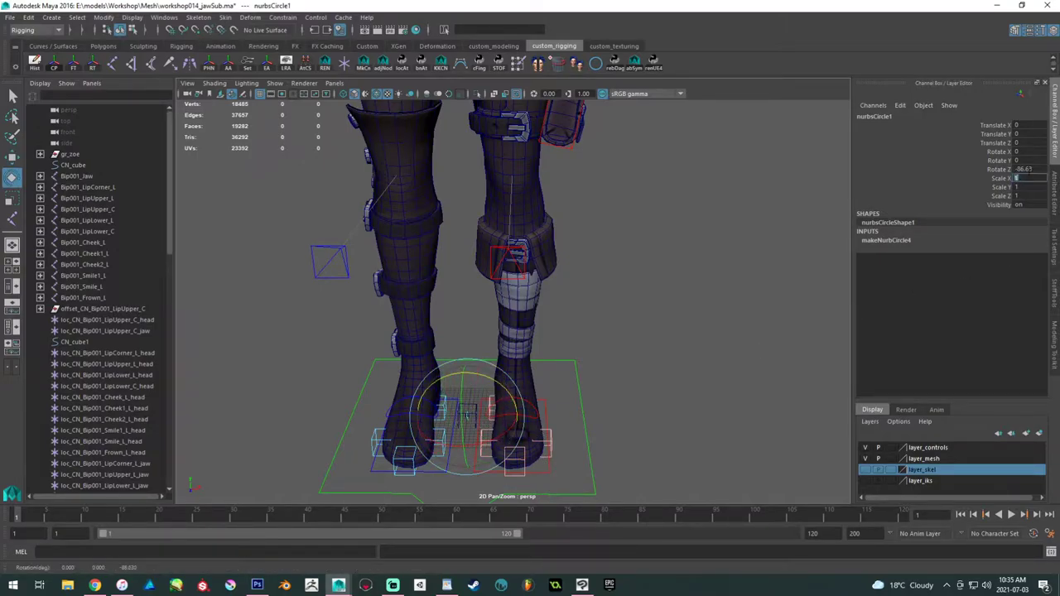
type("90")
key("Return")
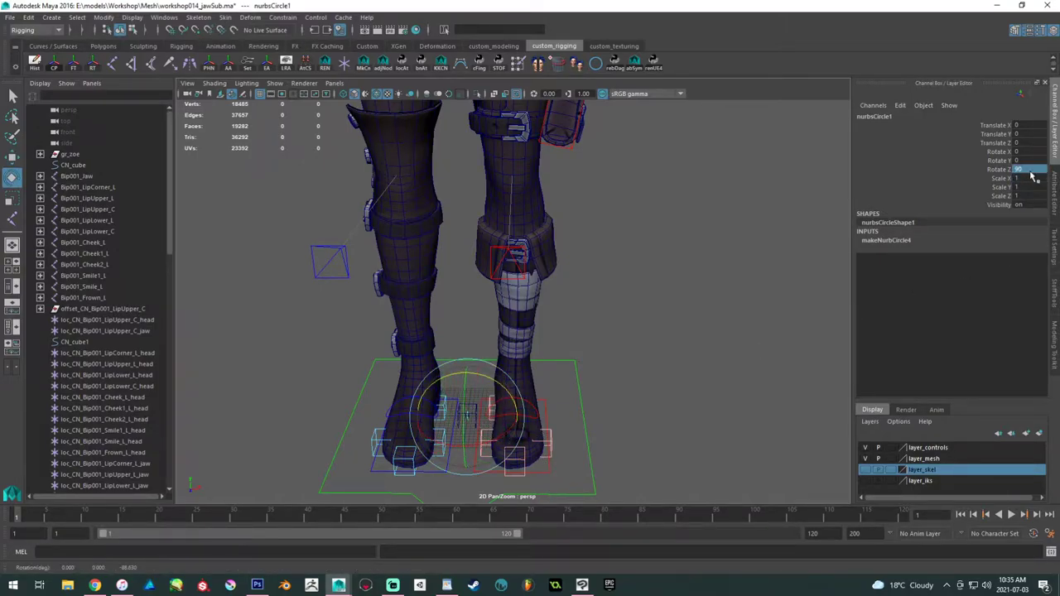
left_click_drag(728, 242, 509, 253, "alt")
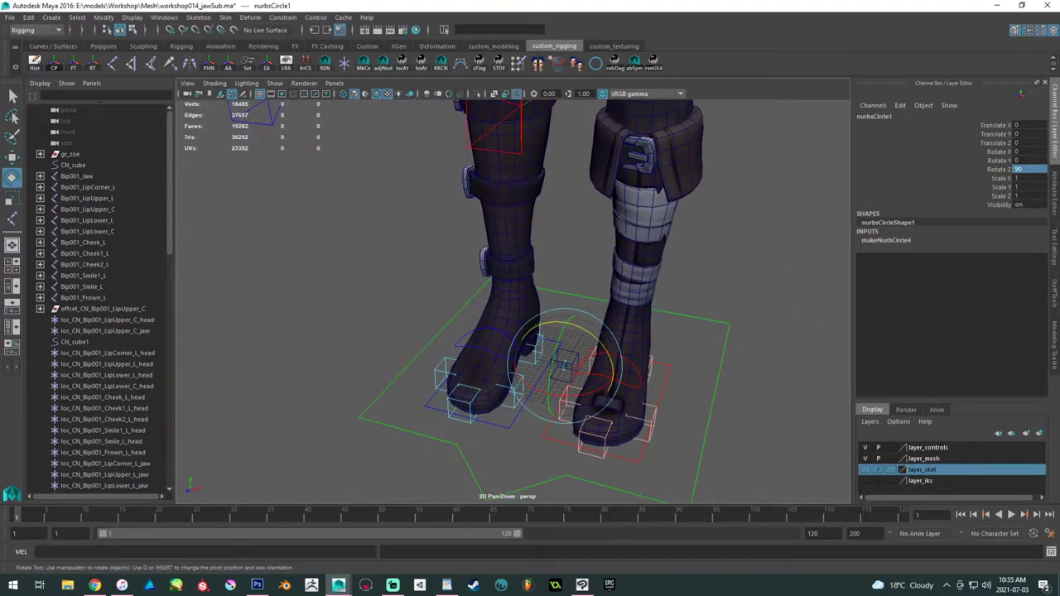
- Freeze the transformations of the rotated nurbsCircle1 and delete its construction history
left_click(75, 65)
right_click_drag(480, 238, 304, 170, "alt")
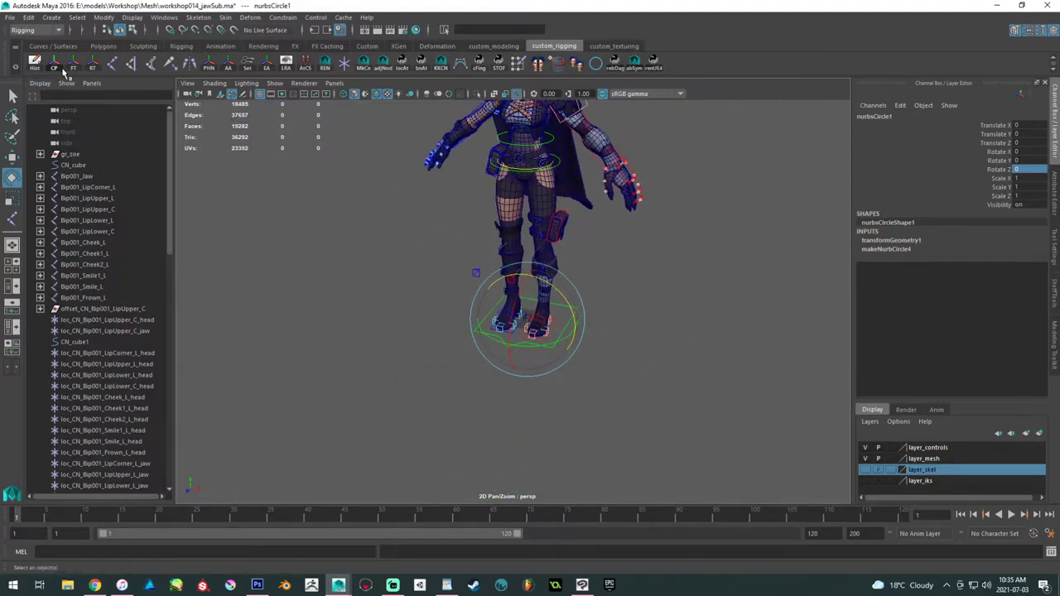
left_click(34, 66)
- Parent nurbsCircle1 under the Bip001_Jaw joint and set all its translate and rotate values to 0
middle_click_drag(487, 225, 491, 316, "alt")
key("w")
middle_click_drag(591, 271, 602, 383, "alt")
right_click_drag(466, 303, 579, 330, "alt")
middle_click_drag(580, 330, 516, 318, "alt")
scroll(517, 316, "up", 5)
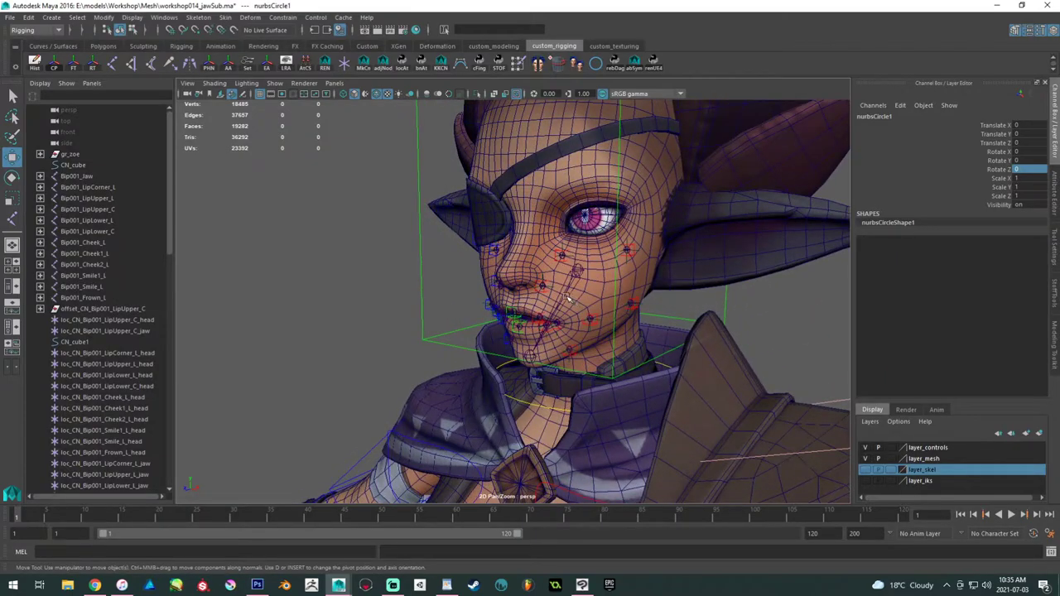
left_click(566, 295, "shift")
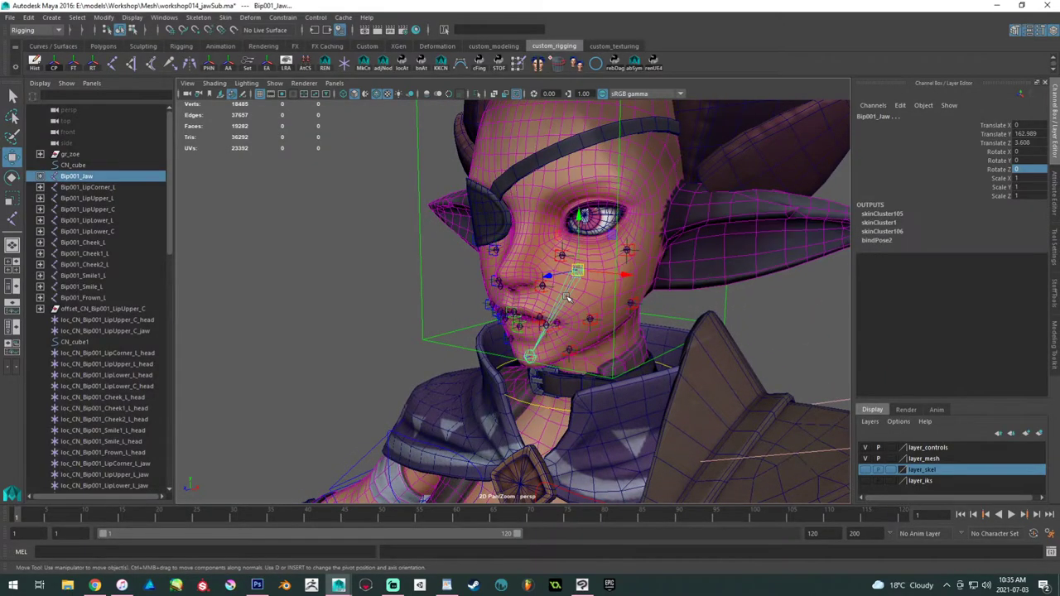
key("p")
left_click_drag(1029, 171, 1016, 125)
type("0")
key("Return")
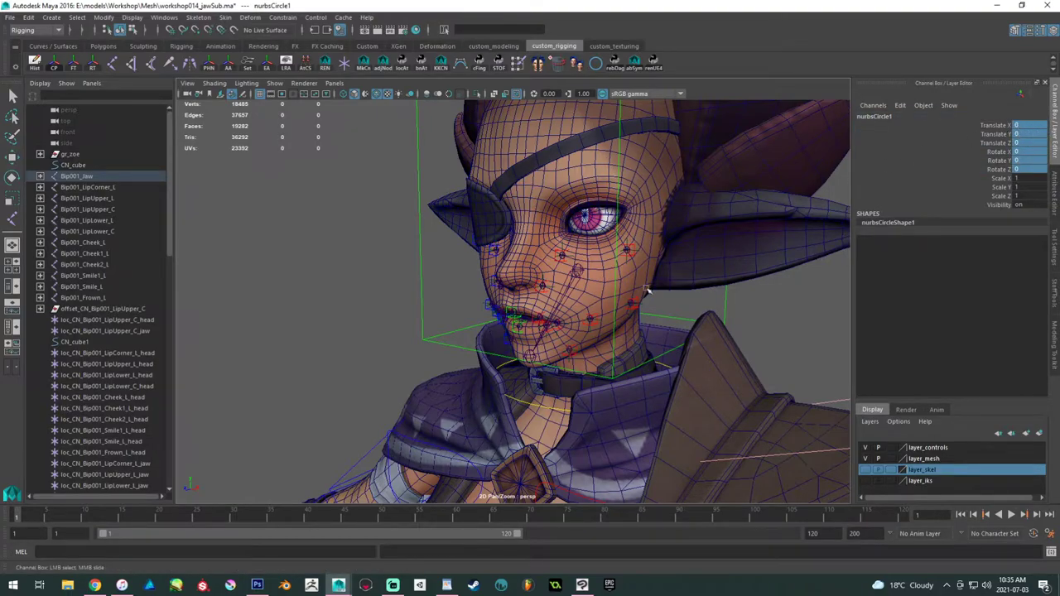
- Isolate nurbsCircle1 in the viewport and rotate it around Z to about 67.24
left_click_drag(650, 283, 530, 281, "alt")
left_click_drag(521, 241, 524, 154, "alt")
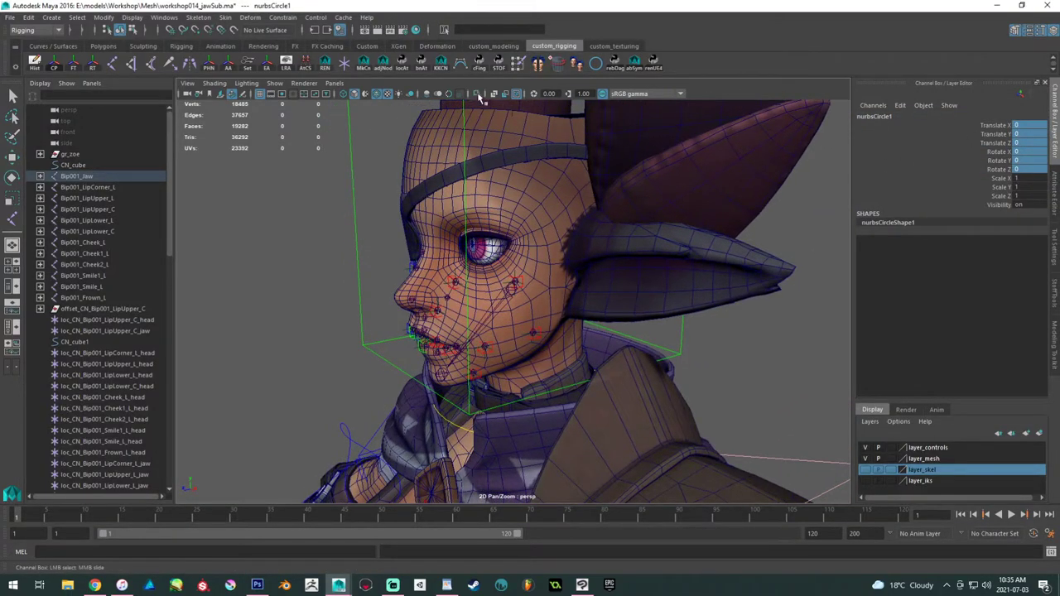
left_click(477, 93)
left_click(478, 94)
left_click_drag(626, 285, 555, 262, "alt")
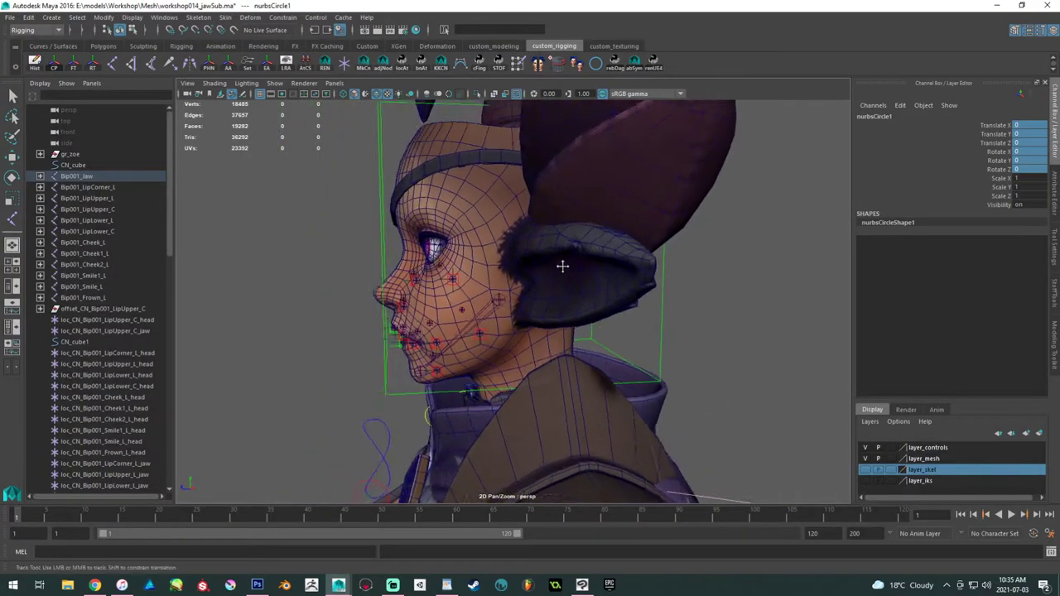
right_click_drag(556, 263, 595, 313, "alt")
middle_click_drag(595, 314, 611, 284, "alt")
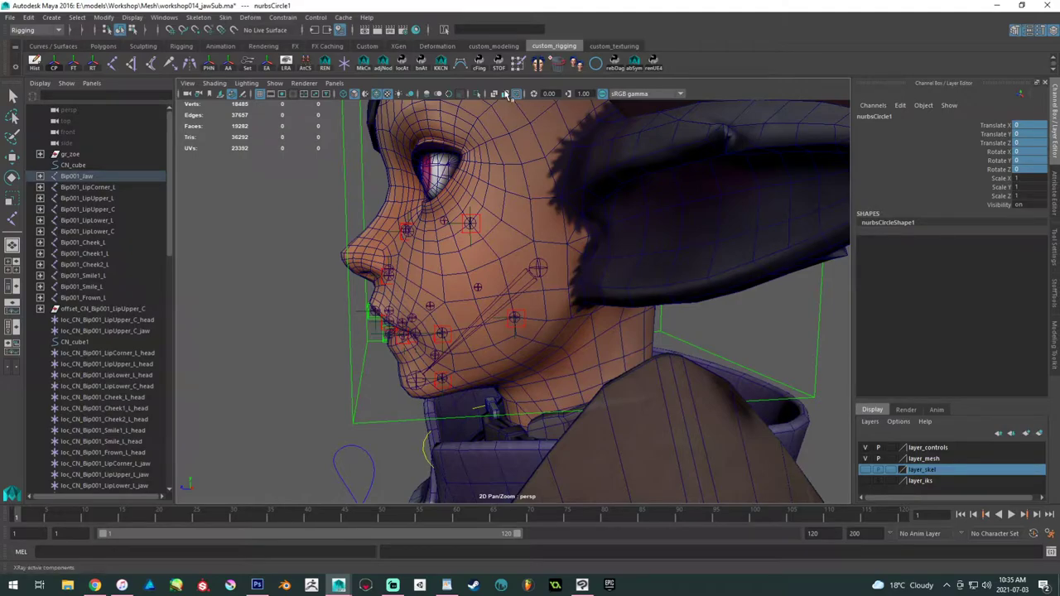
left_click(478, 94)
right_click_drag(538, 249, 579, 234)
key("w")
key("e")
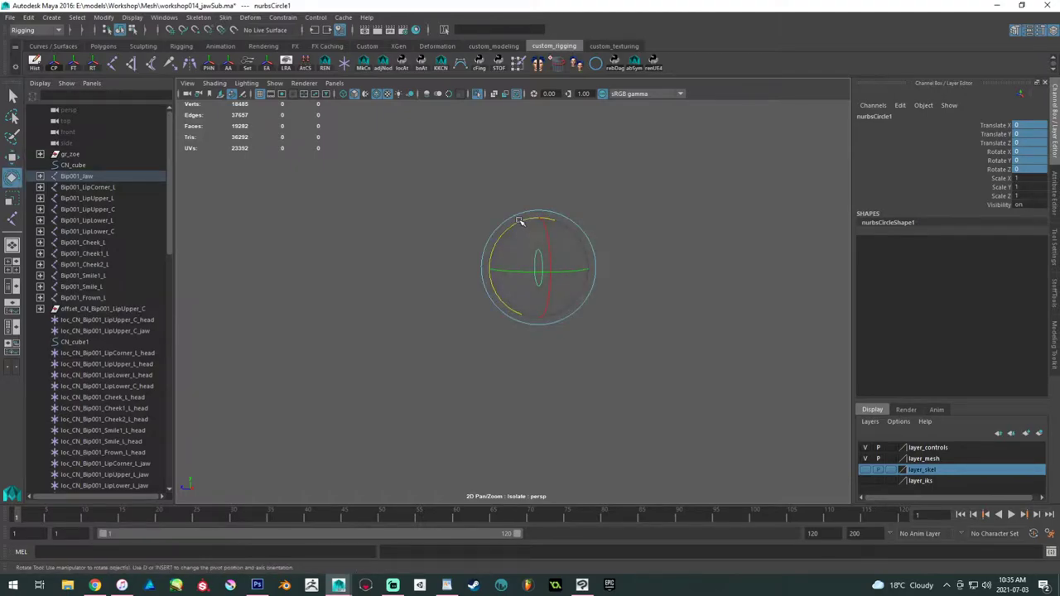
left_click_drag(520, 220, 583, 236)
- Select all control vertices of nurbsCircle1, scale them up uniformly to several times their size, and end the isolated view
right_click_drag(598, 218, 534, 218)
left_click_drag(433, 225, 670, 309)
key("r")
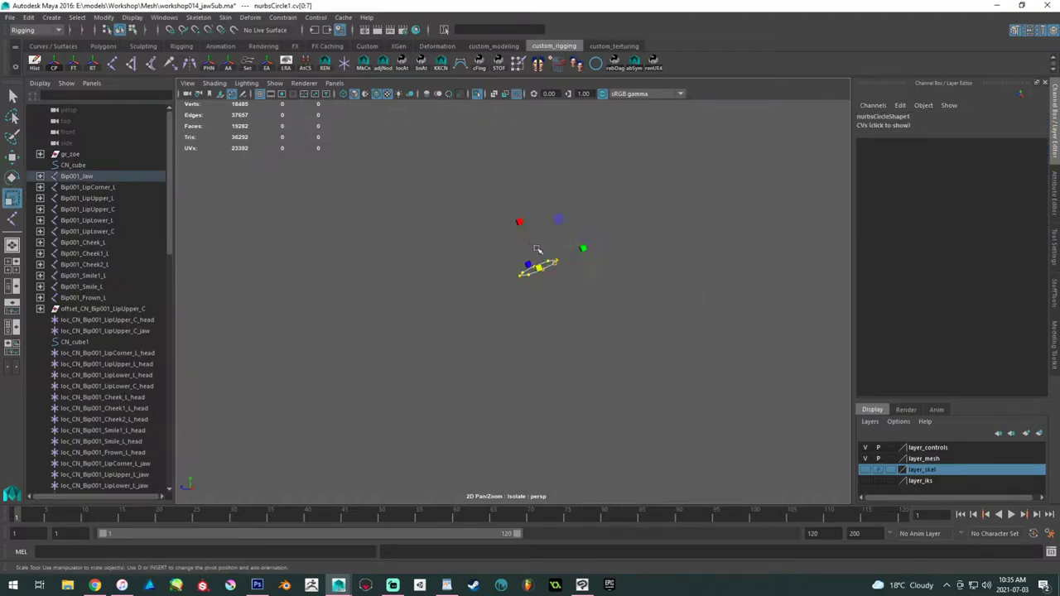
left_click_drag(545, 271, 718, 272)
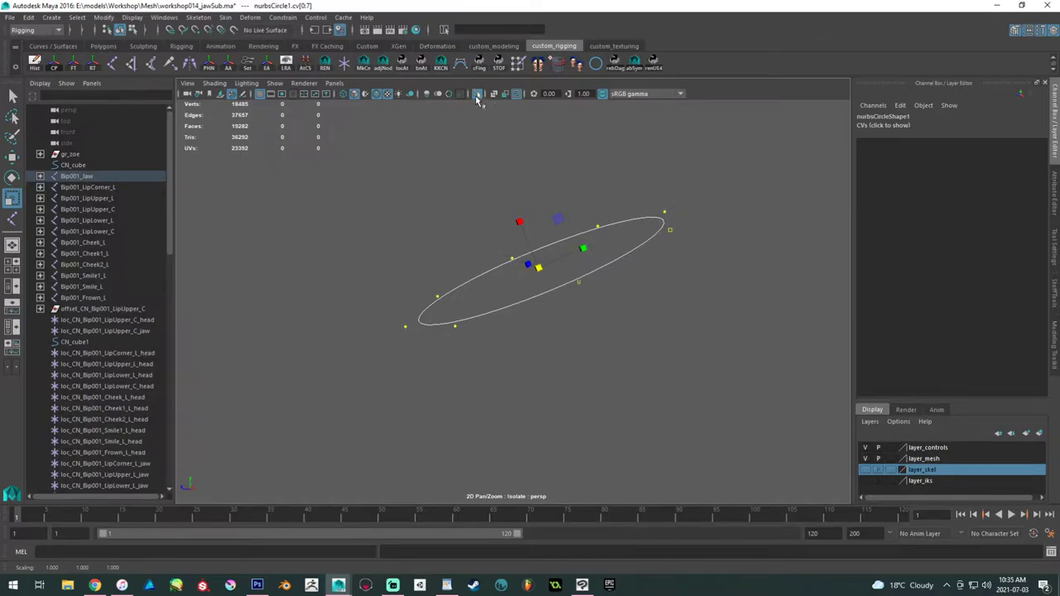
left_click(478, 94)
- Move all the circle's control vertices forward along the jaw, checking their placement from below the head
left_click_drag(476, 148, 543, 212, "alt")
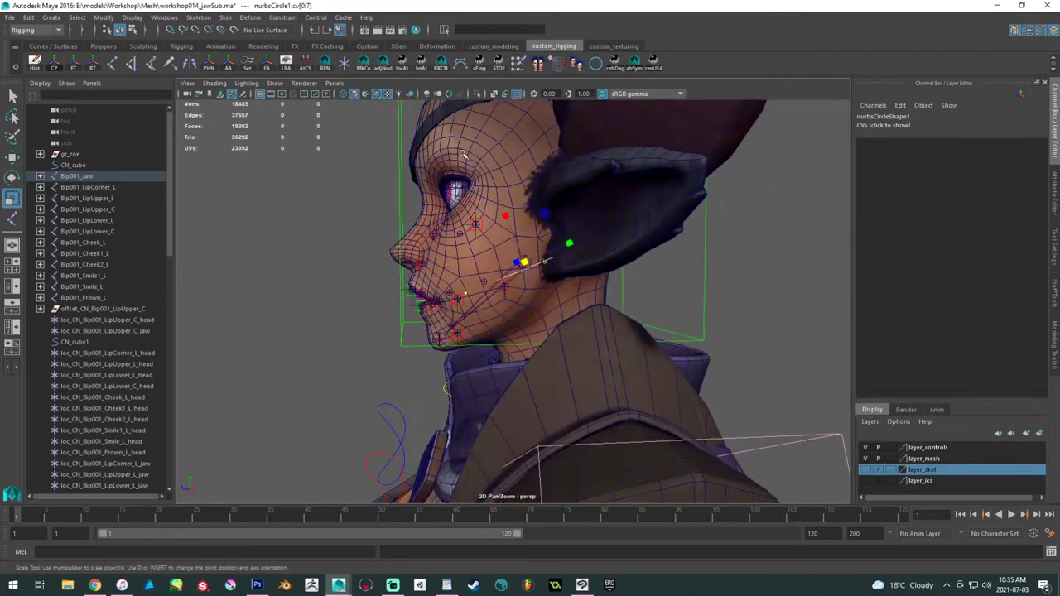
key("w")
left_click_drag(225, 217, 186, 202)
mouse_move(566, 248)
left_mouse_down("alt")
mouse_move(556, 247)
mouse_move(569, 247)
left_mouse_up("alt")
middle_click_drag(570, 249, 451, 240, "alt")
right_click_drag(451, 240, 563, 307, "alt")
left_click_drag(563, 307, 568, 352, "alt")
right_click_drag(397, 290, 450, 299, "alt")
middle_click_drag(450, 300, 654, 339, "alt")
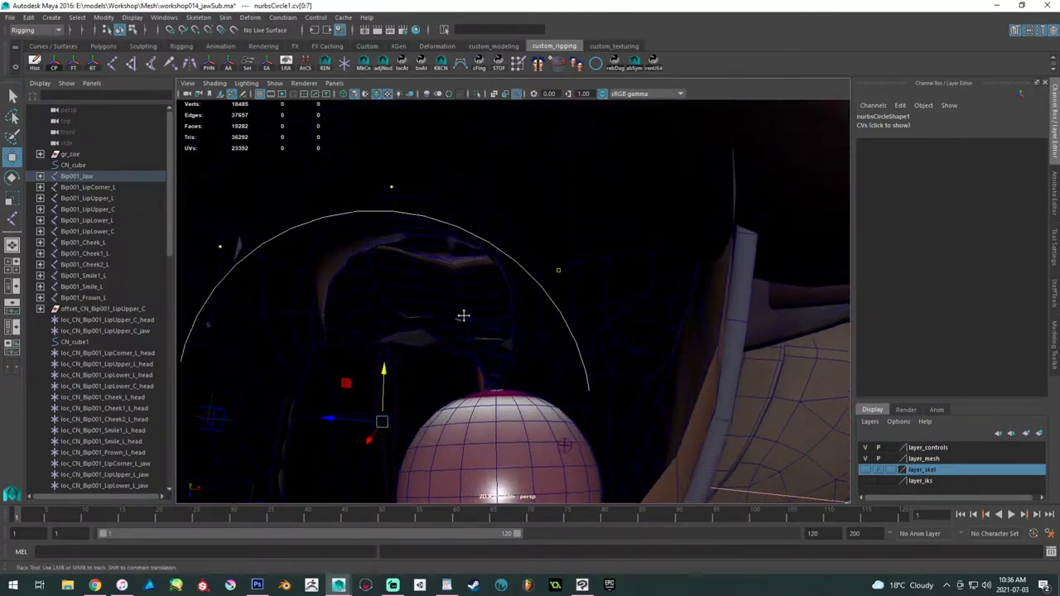
- Return nurbsCircle1 to object selection and rotate it around Z to about 44.3 so it tilts down along the jaw
left_click_drag(556, 187, 618, 323)
left_click_drag(589, 157, 547, 389)
right_click_drag(547, 389, 392, 279, "alt")
left_click_drag(393, 279, 433, 244, "alt")
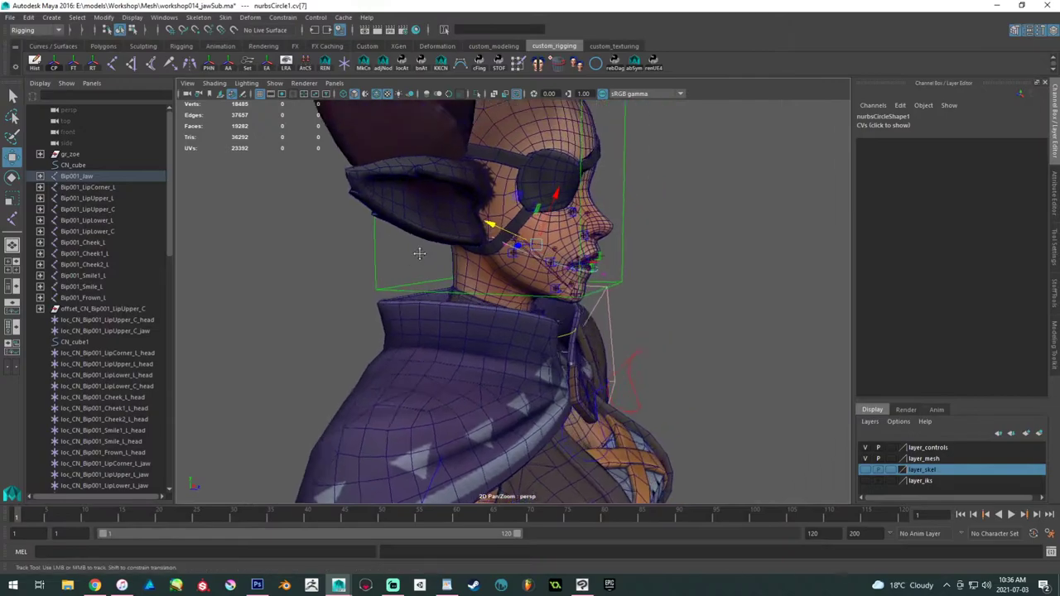
right_click_drag(433, 243, 637, 263, "alt")
middle_click_drag(637, 263, 572, 330, "alt")
key("F8")
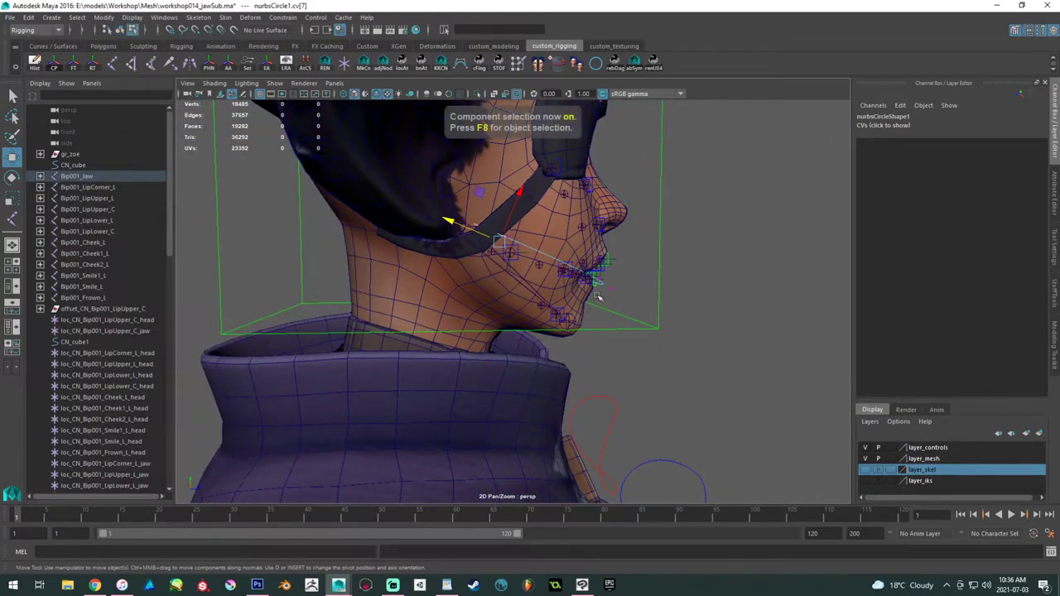
key("F8")
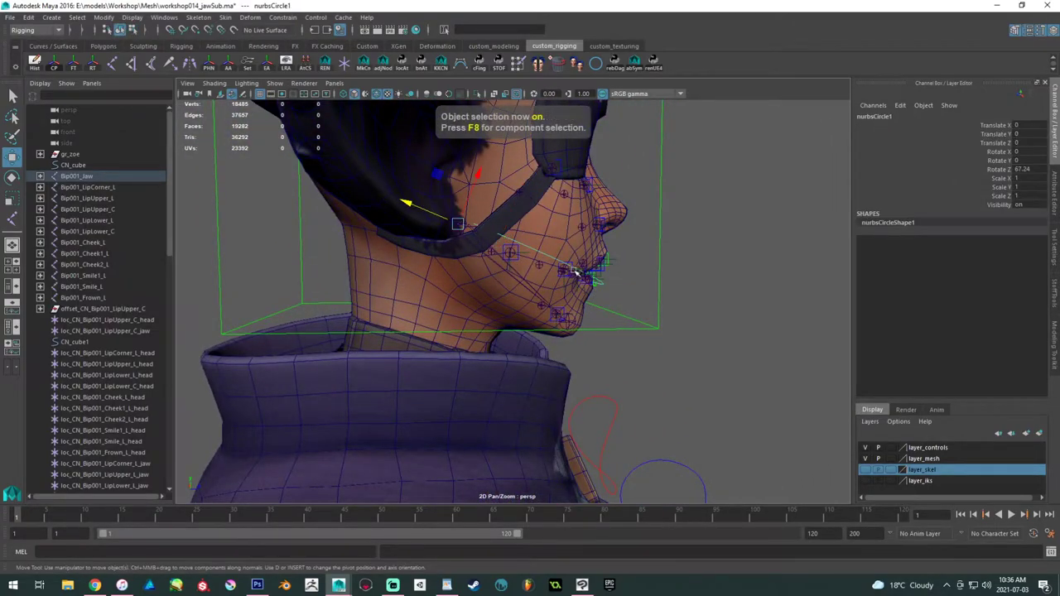
key("e")
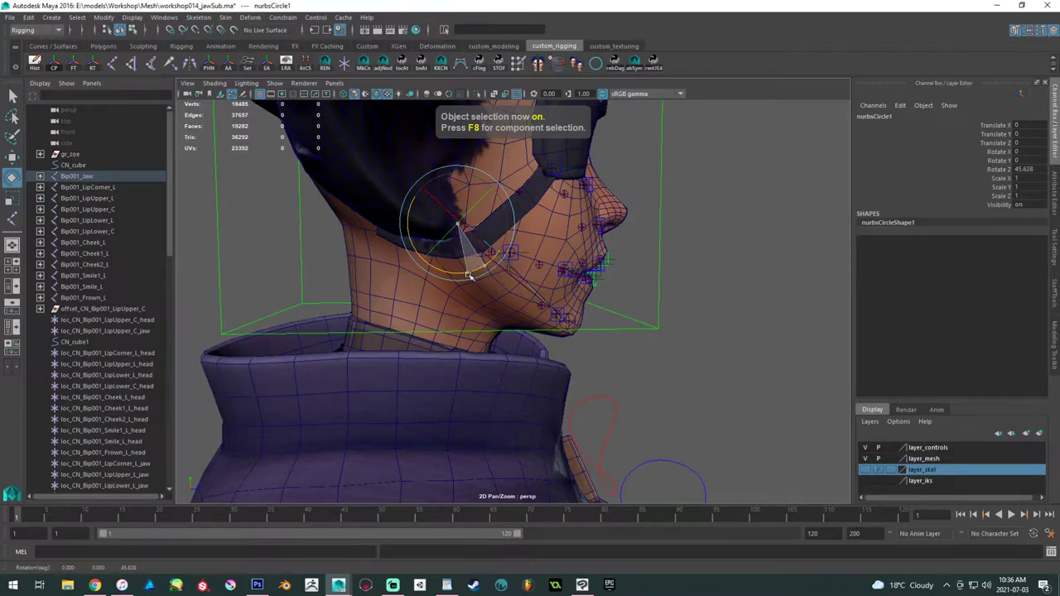
left_click_drag(469, 265, 442, 270, "alt")
- Stretch nurbsCircle1 slightly along its Y axis and freeze its transformations
key("r")
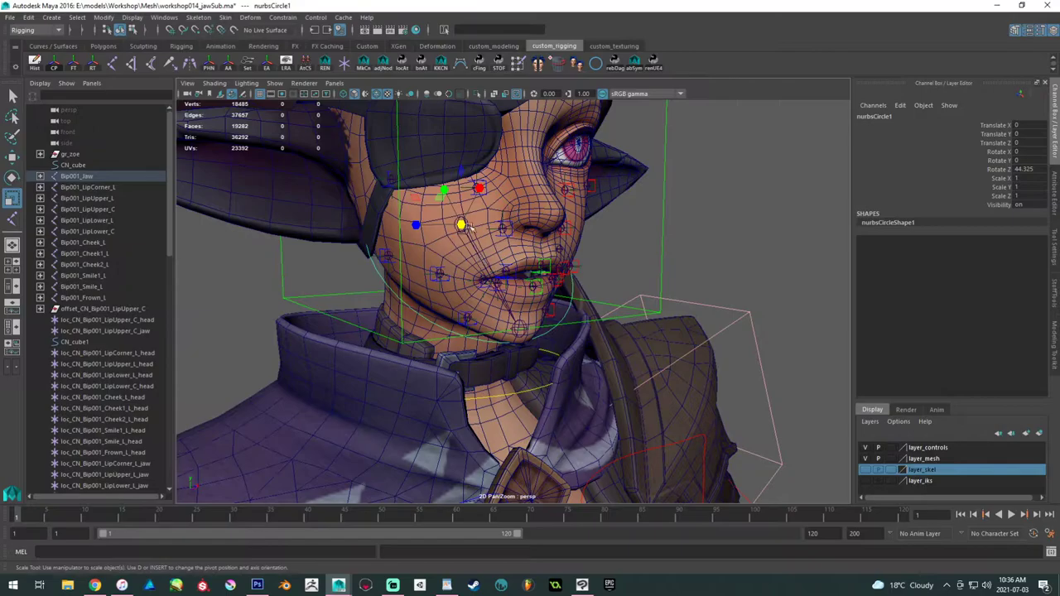
left_click_drag(445, 190, 442, 183)
left_click_drag(495, 222, 482, 241, "alt")
left_click(75, 66)
left_click_drag(300, 235, 492, 232, "alt")
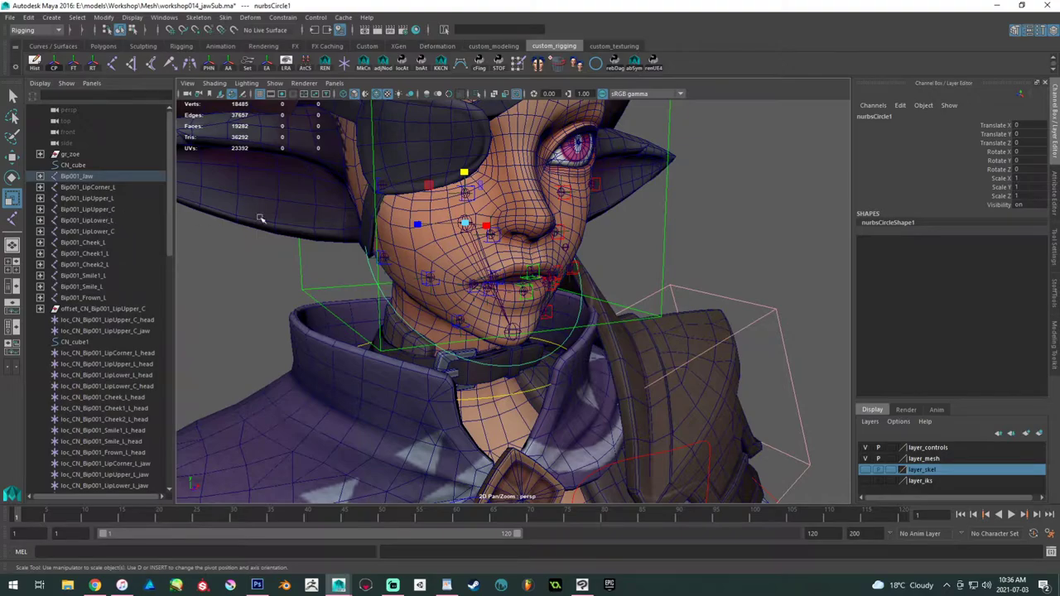
- Nest the jaw circle inside two groups and unparent the outer group from the Bip001_Jaw joint
key("shift+p")
left_click(76, 175)
left_click_drag(284, 277, 315, 274, "alt")
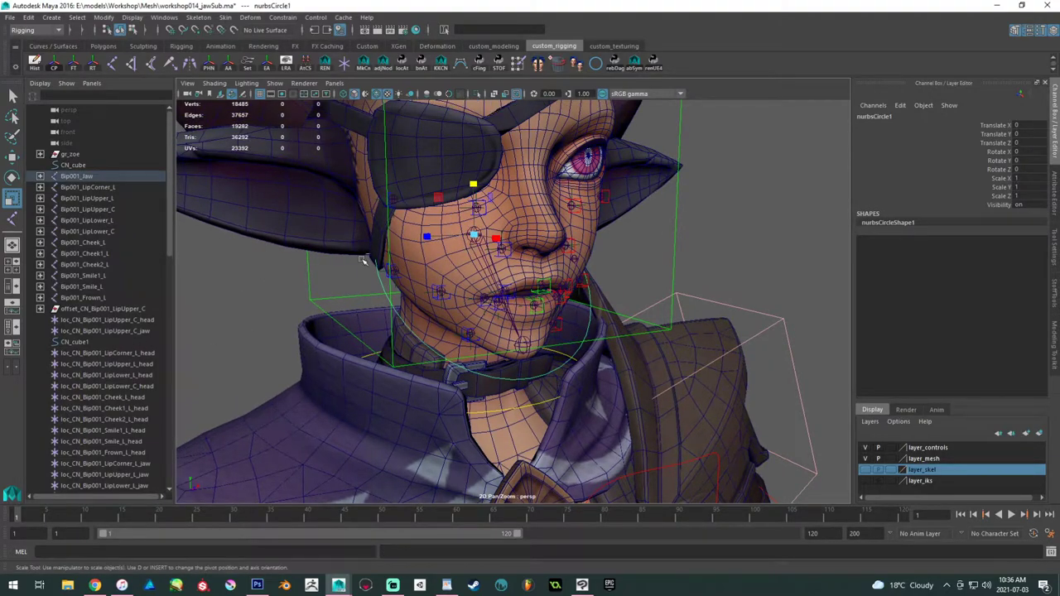
key("ctrl+g")
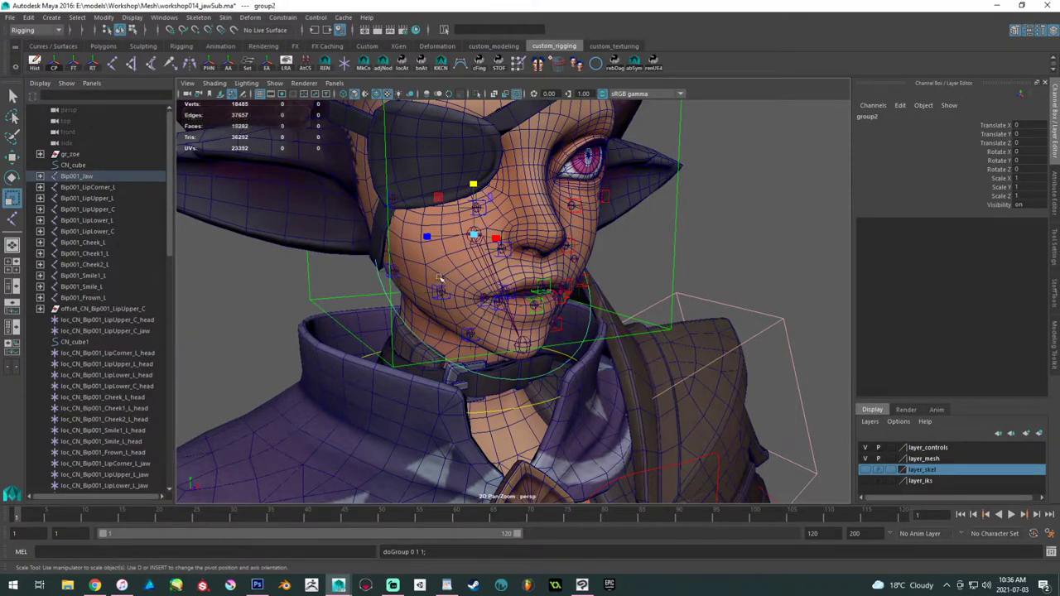
key("shift+p")
scroll(124, 236, "down", 15)
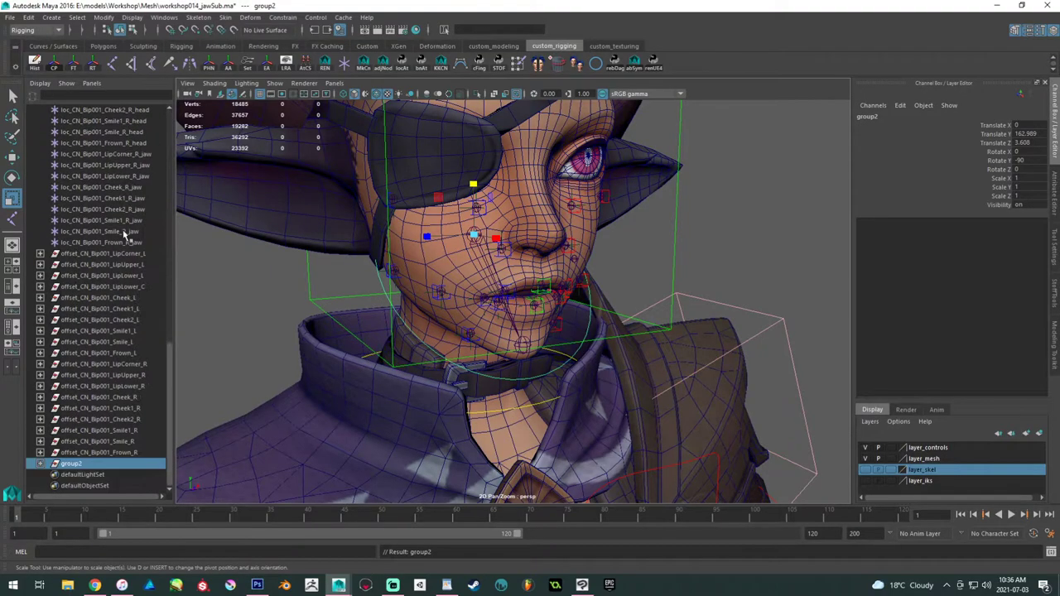
- Expand the two nested groups and rename the circle curve CN_Bip001_Jaw
left_click(40, 463)
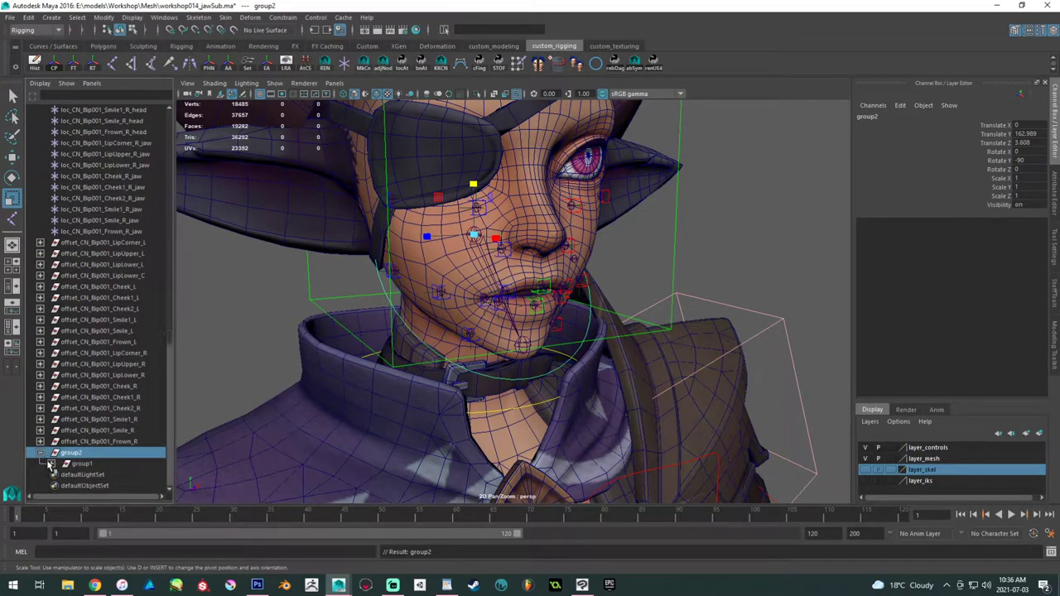
left_click(52, 452)
double_click(99, 463)
type("c")
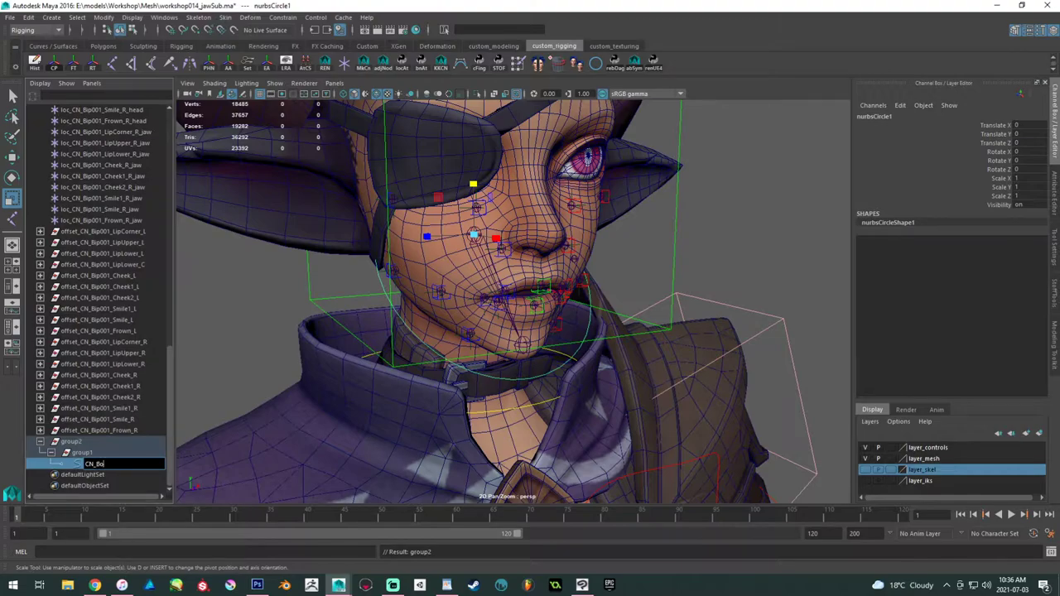
type("N_Bip001_Jaw")
key("Return")
- Rename the inner group above the jaw control adj_CN_Bip001_Jaw
double_click(114, 465)
key("ctrl+c")
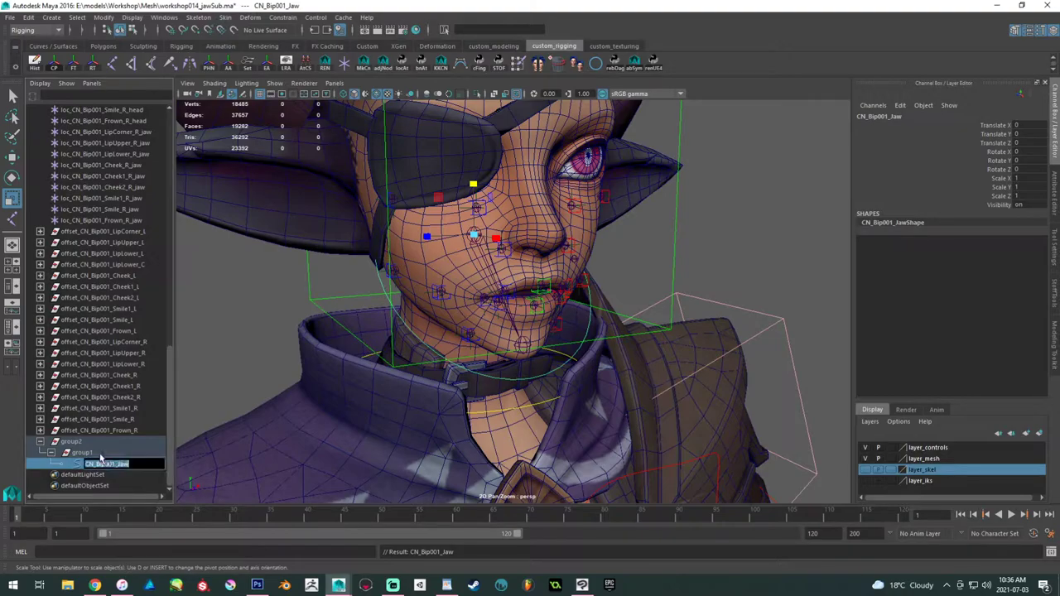
double_click(100, 454)
key("ctrl+v")
type("adj_")
key("Return")
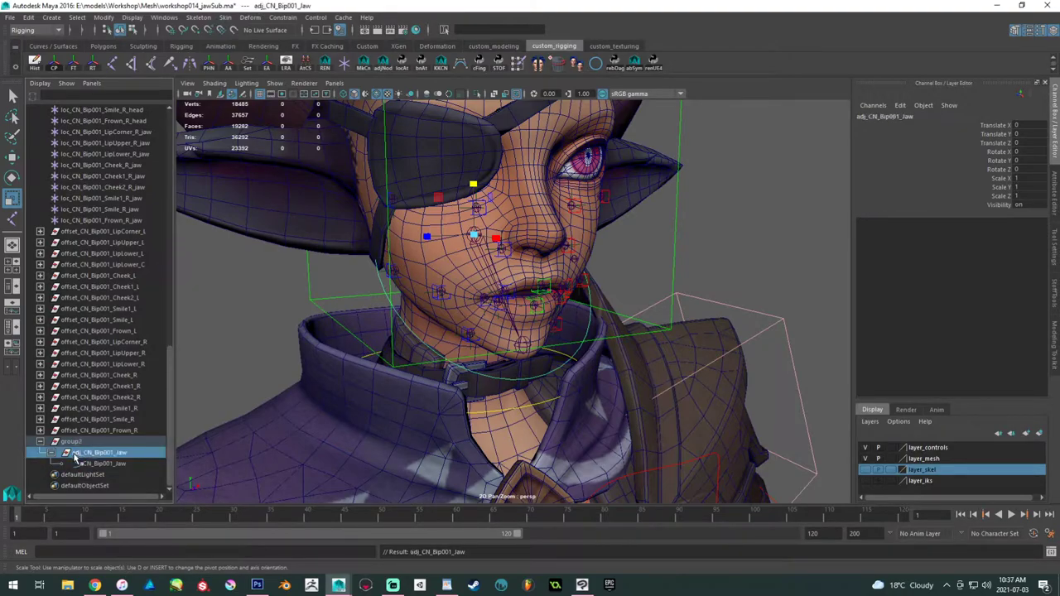
- Rename the outer group of the jaw control offset_CN_Bip001_Jaw and collapse its hierarchy
double_click(76, 453)
key("ctrl+c")
double_click(76, 443)
key("ctrl+v")
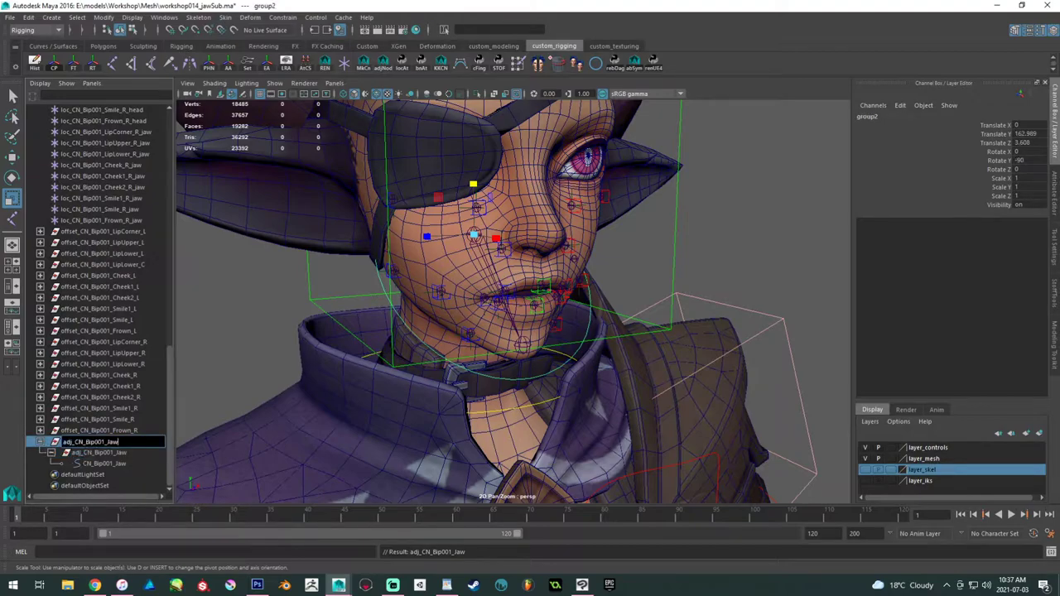
type("offset")
key("Return")
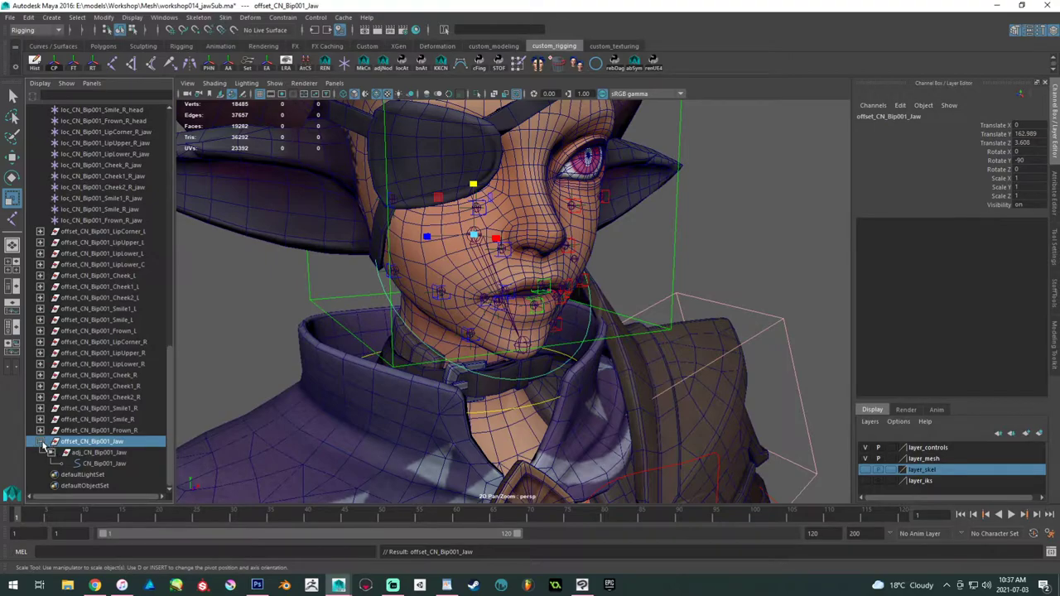
left_click(40, 442)
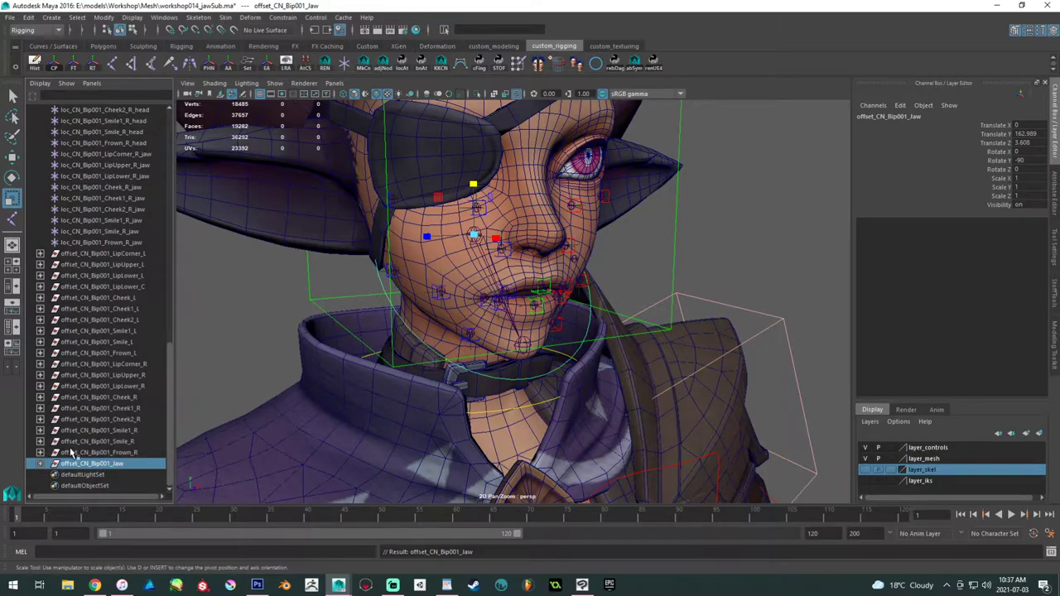
scroll(96, 314, "up", 8)
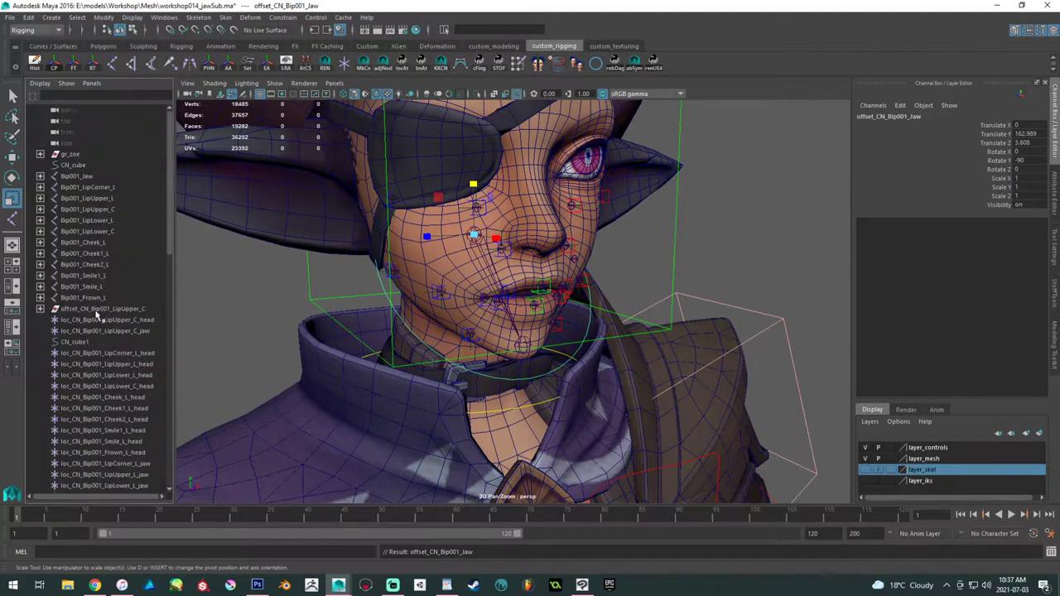
scroll(57, 317, "down", 10)
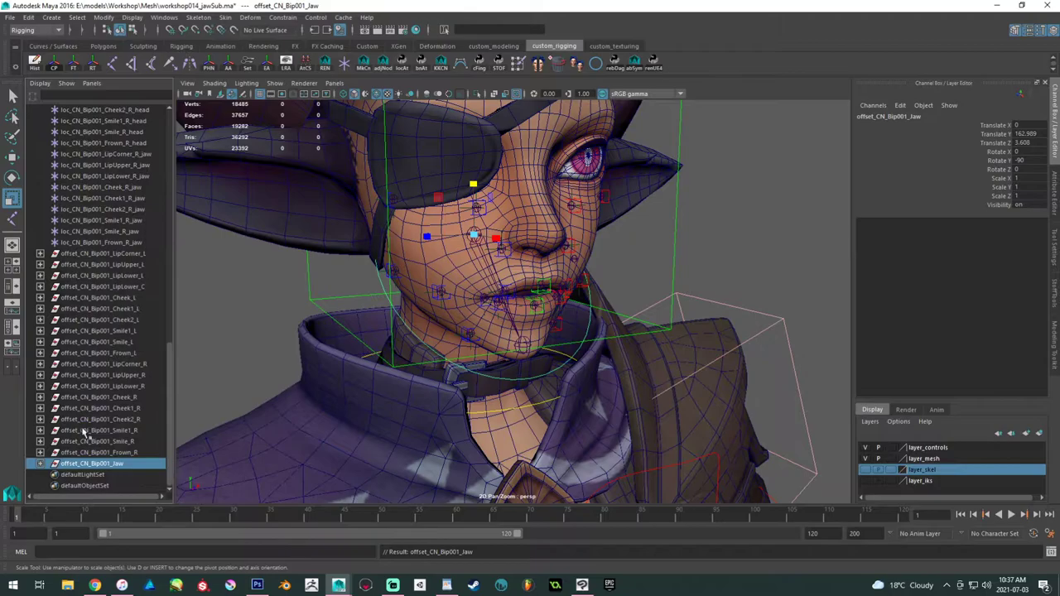
key("f")
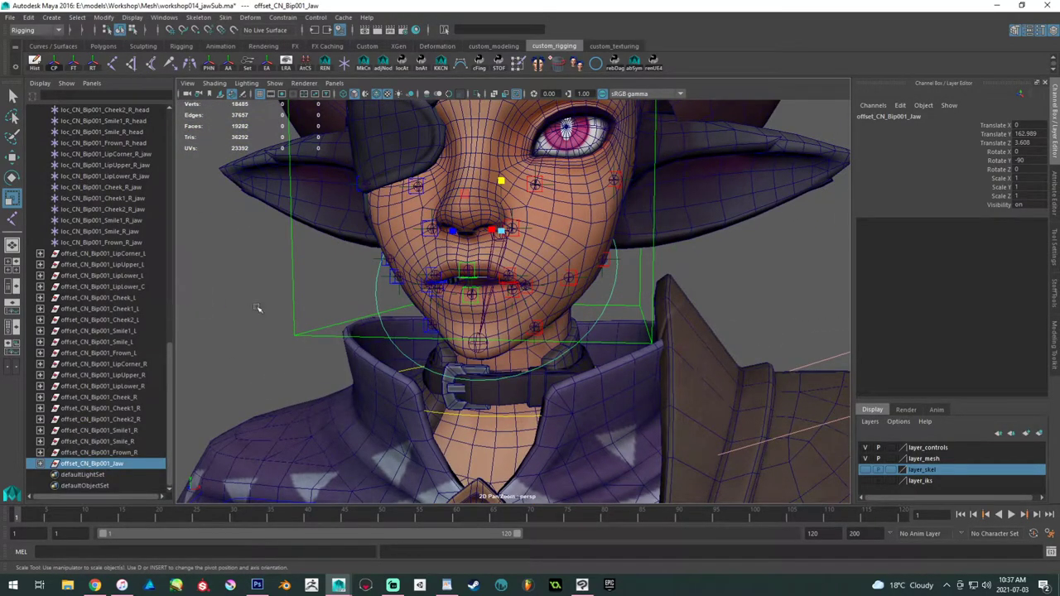
scroll(129, 313, "up", 5)
scroll(128, 313, "up", 8)
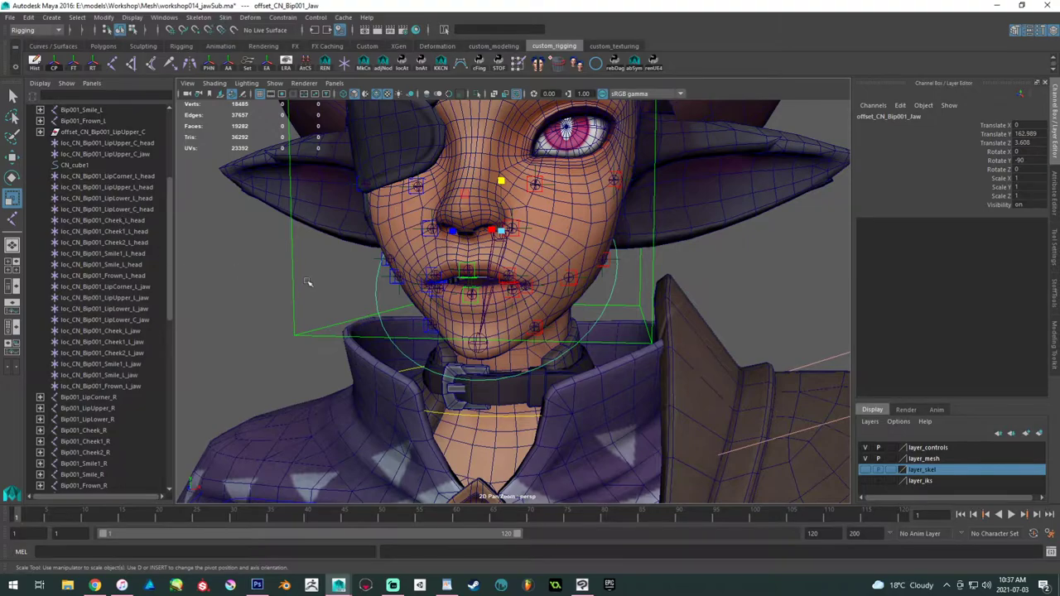
left_click_drag(397, 263, 447, 343, "alt")
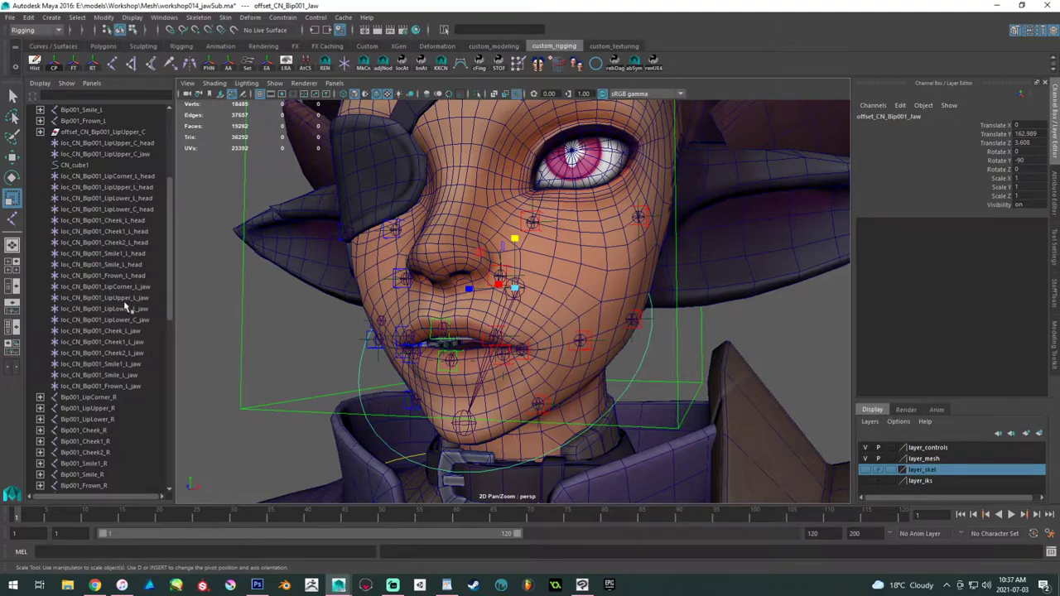
- Select the head and jaw locators of the left lip corner, loc_CN_Bip001_LipCorner_L_head and loc_CN_Bip001_LipCorner_L_jaw
left_click(122, 176)
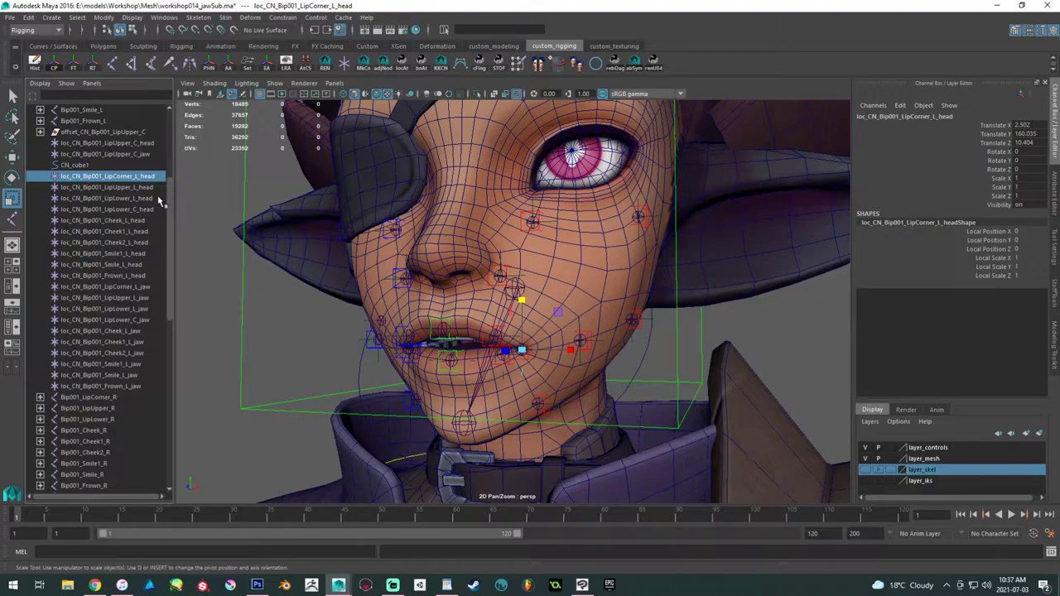
left_click(153, 287, "ctrl")
scroll(388, 326, "up", 2)
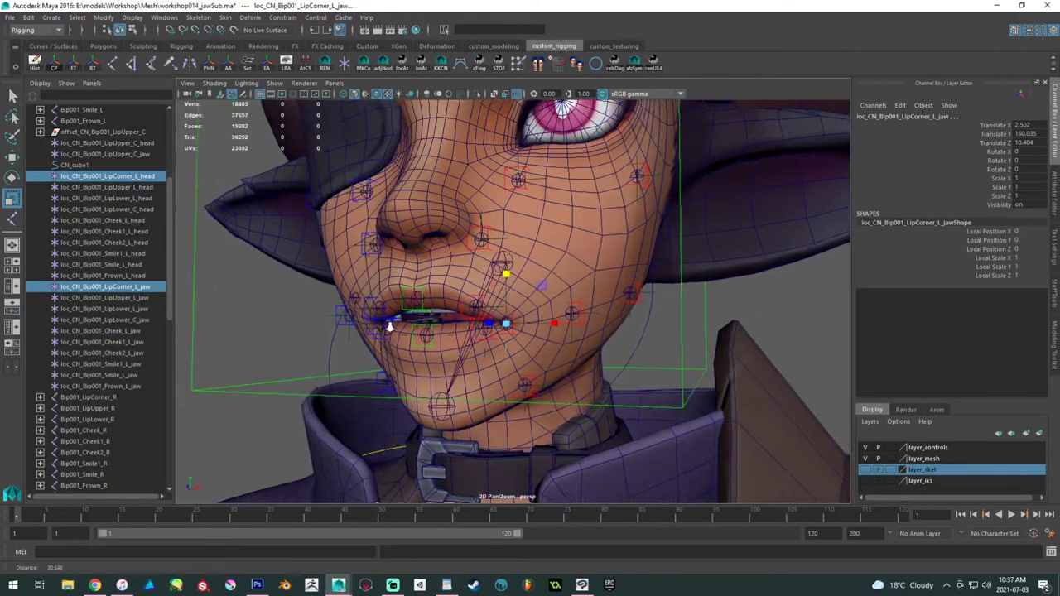
scroll(514, 364, "up", 3)
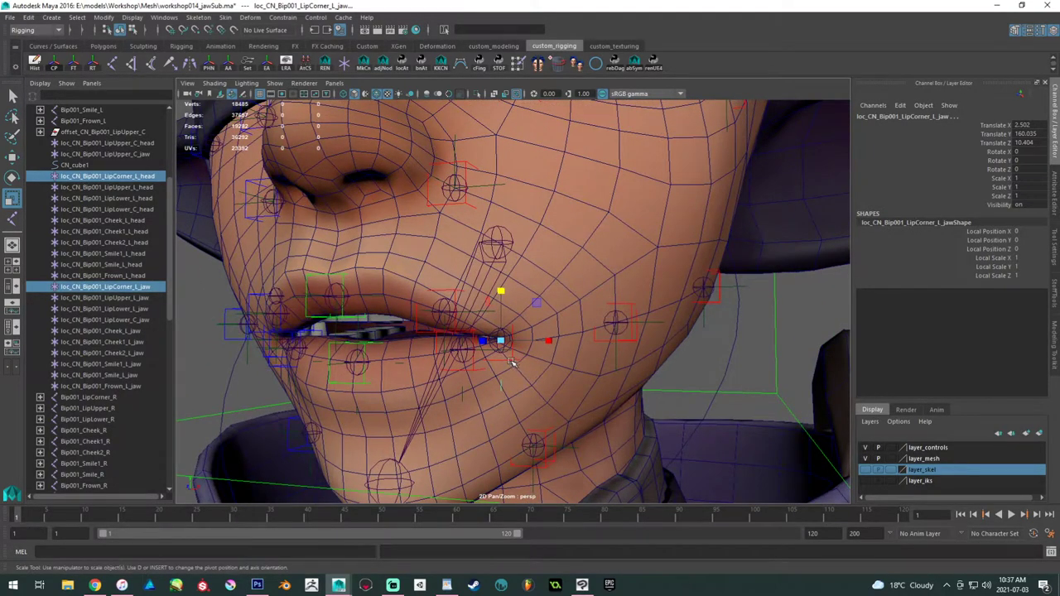
left_click(512, 364)
scroll(93, 357, "down", 5)
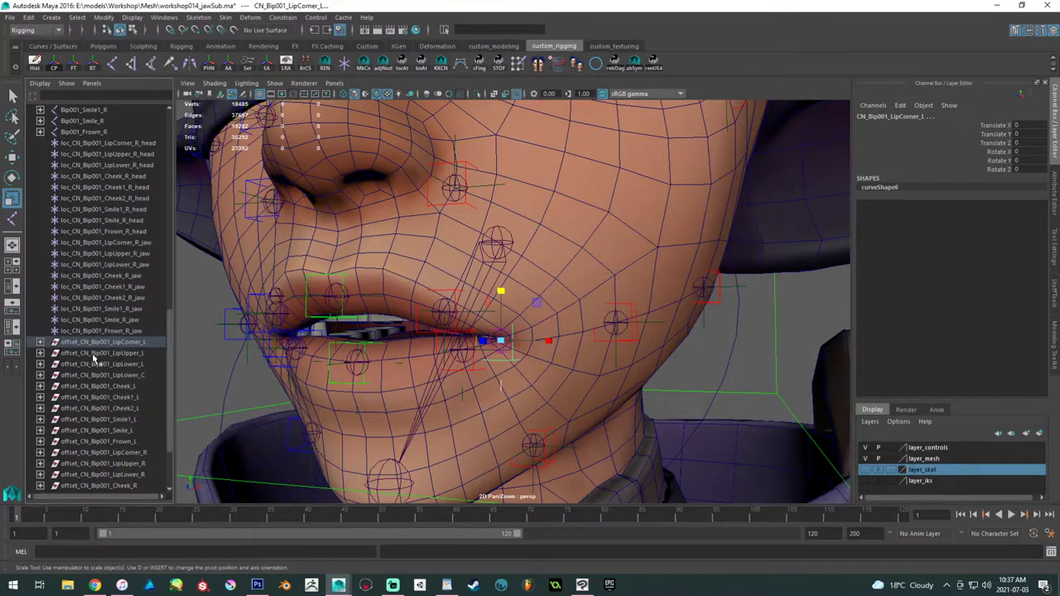
key("ctrl+z")
middle_click_drag(177, 356, 182, 354, "alt")
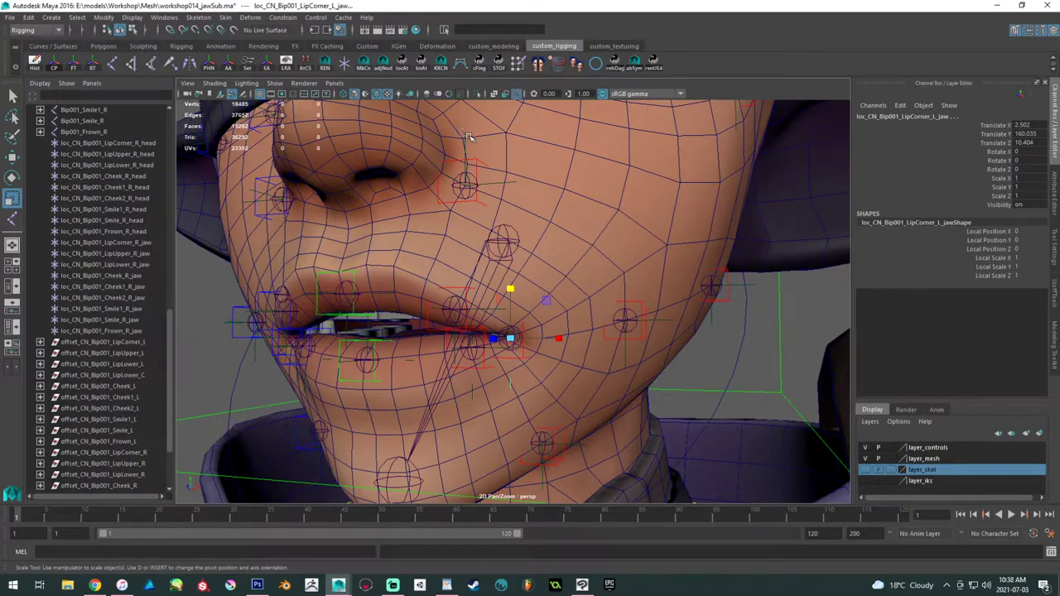
left_click(464, 184)
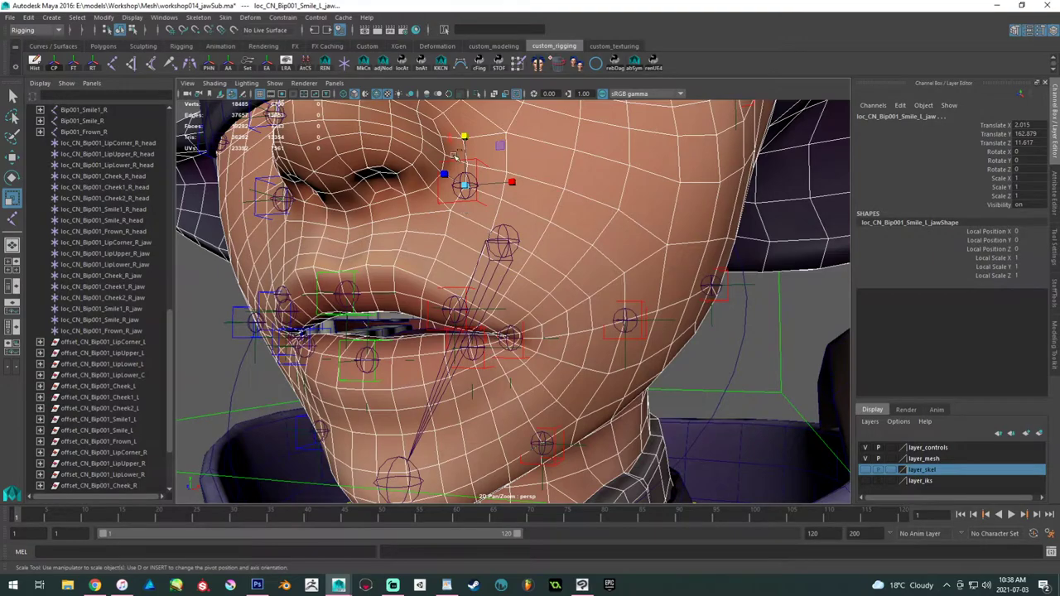
key("ctrl+z")
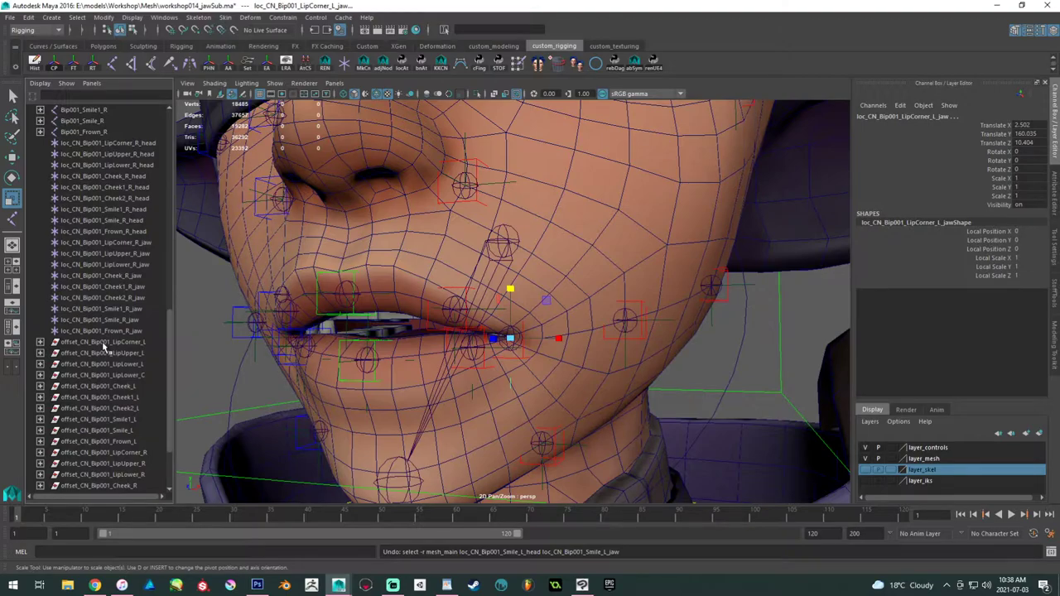
scroll(91, 331, "up", 10)
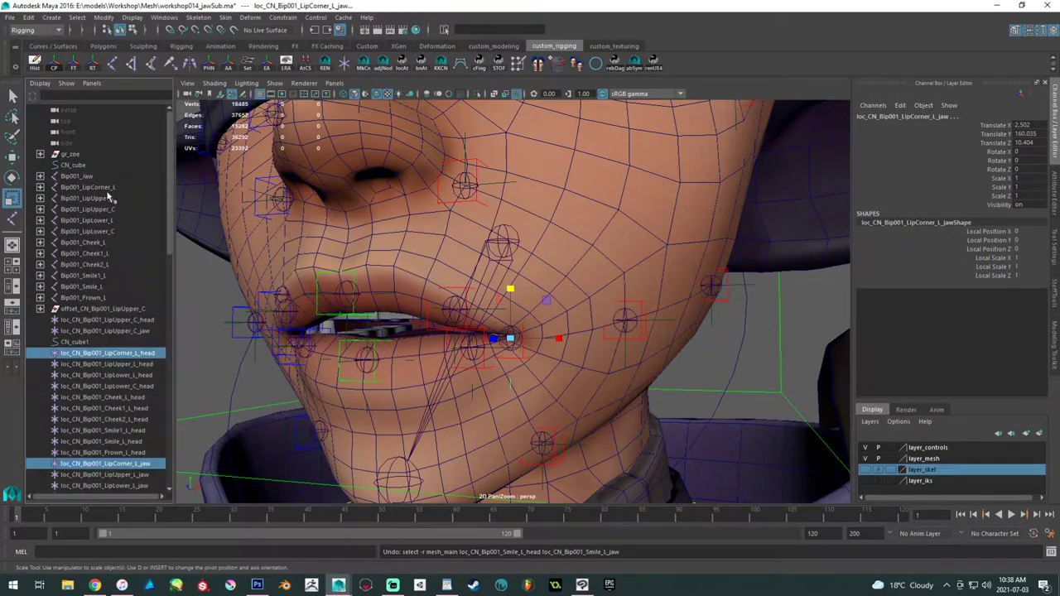
- Hide layer_mesh so only the controls, locators and joints around the mouth are shown
left_click(865, 458)
middle_click_drag(579, 326, 584, 358, "alt")
left_click_drag(560, 314, 528, 290, "alt")
middle_click_drag(530, 331, 532, 232, "alt")
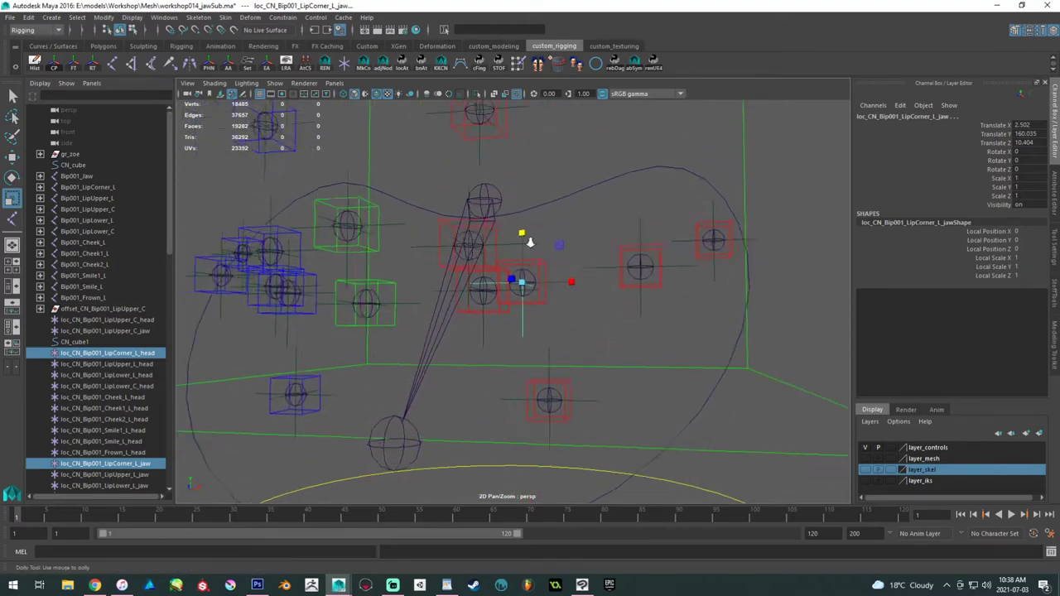
scroll(530, 233, "up", 2)
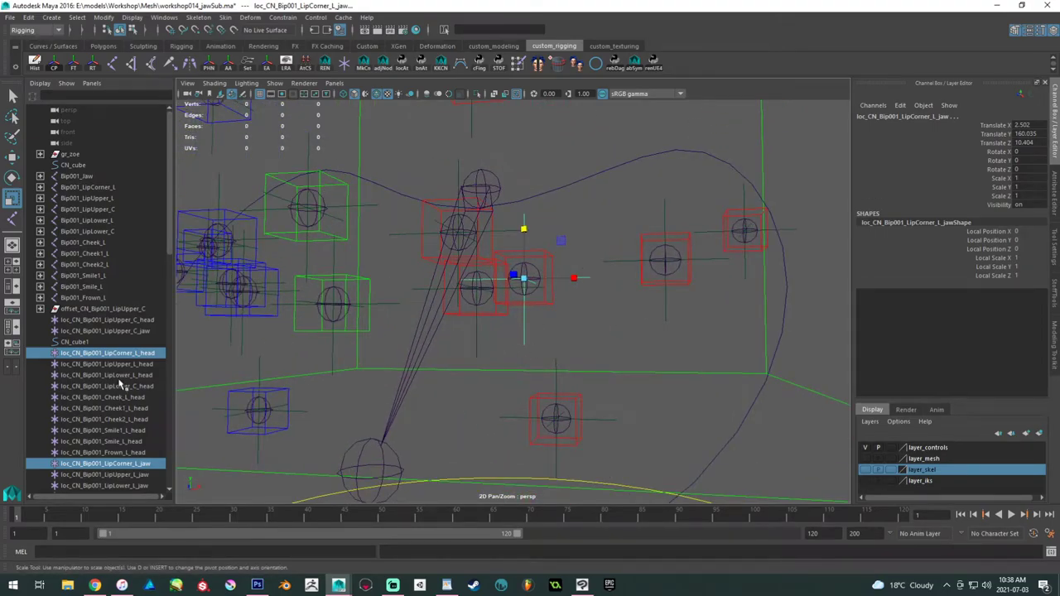
- Add offset_CN_Bip001_LipCorner_L to the selected locators and parent-constrain it to both of them
scroll(118, 382, "down", 10)
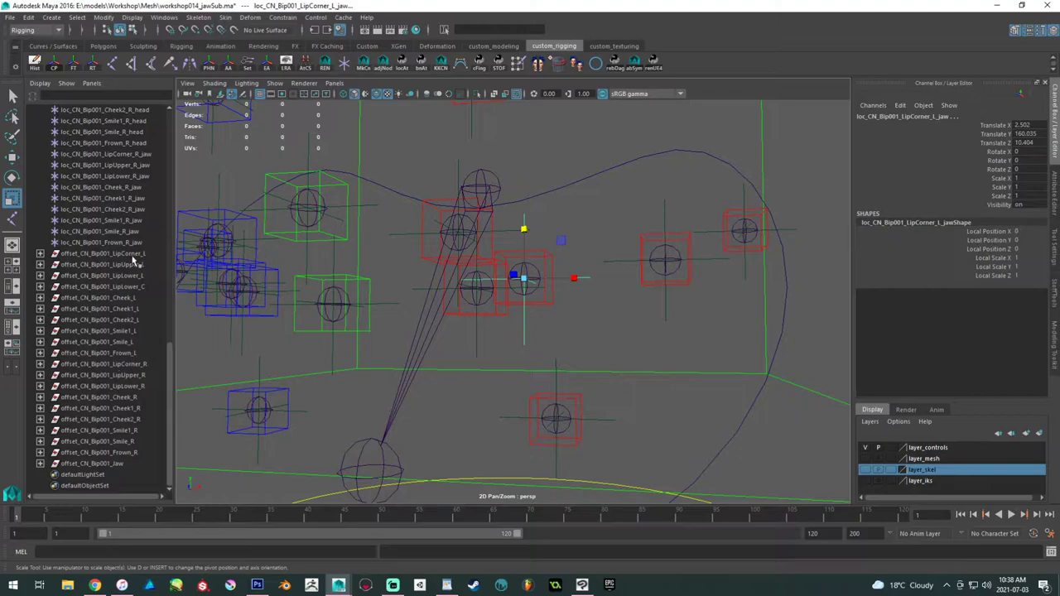
left_click(133, 253)
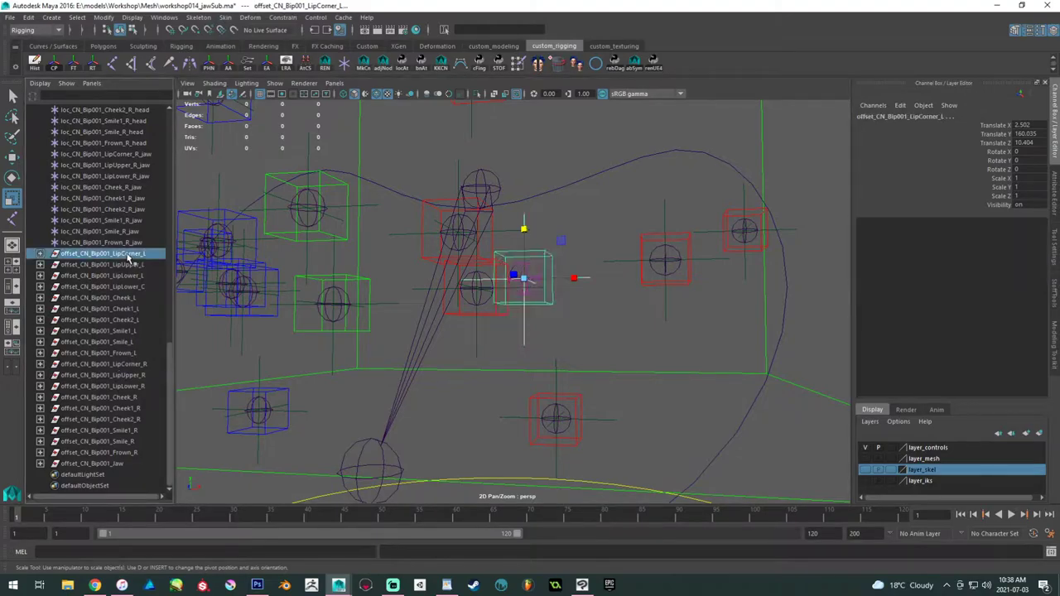
left_click(282, 17)
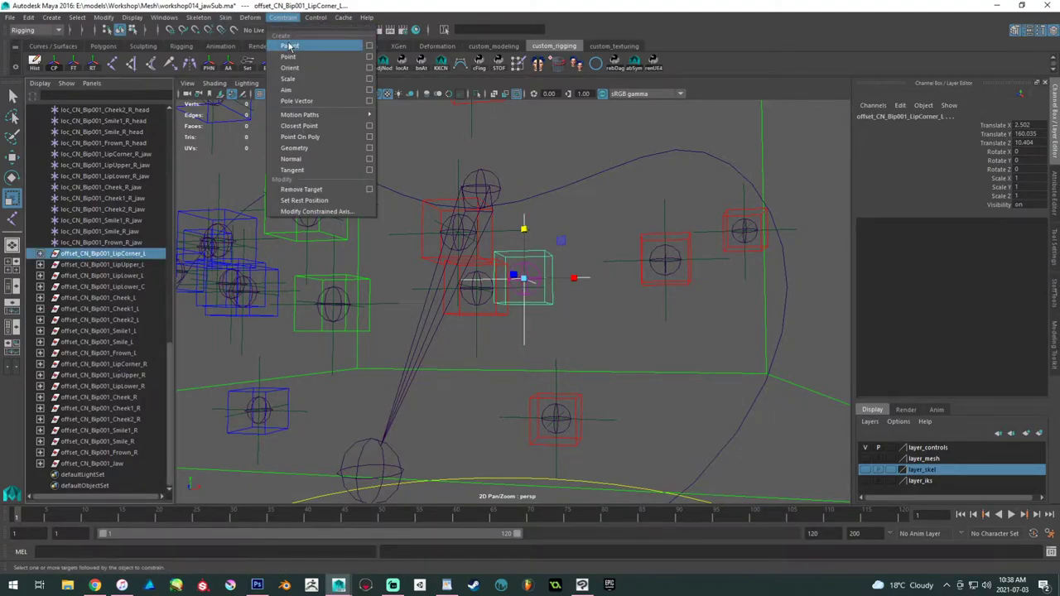
left_click(289, 46)
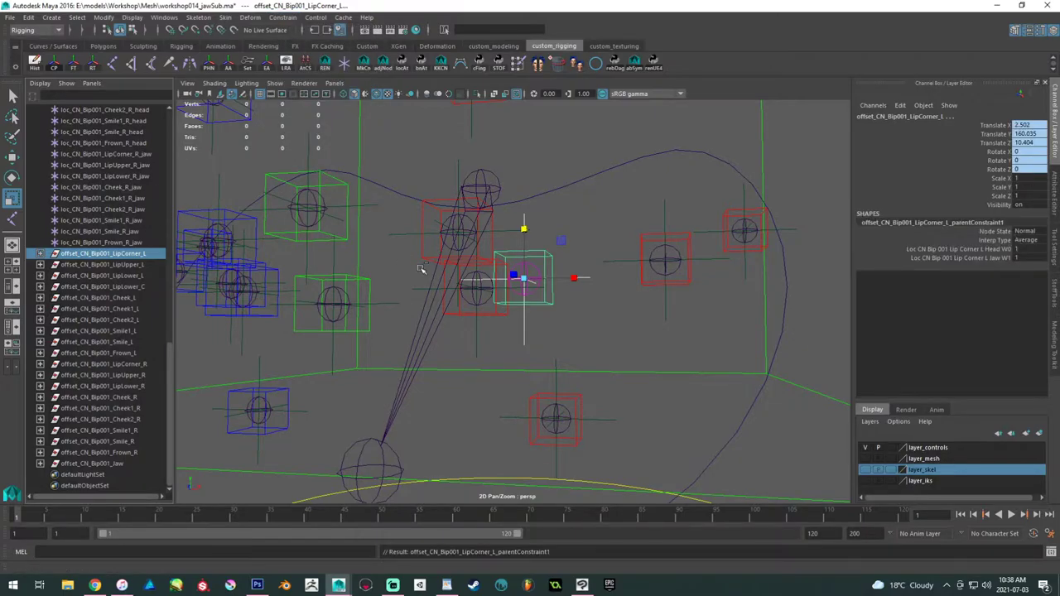
- Parent-constrain offset_CN_Bip001_LipUpper_L to the head and jaw locators of the left upper lip
left_click_drag(545, 274, 603, 296, "alt")
left_click_drag(604, 237, 604, 267, "alt")
left_click(138, 268, "ctrl")
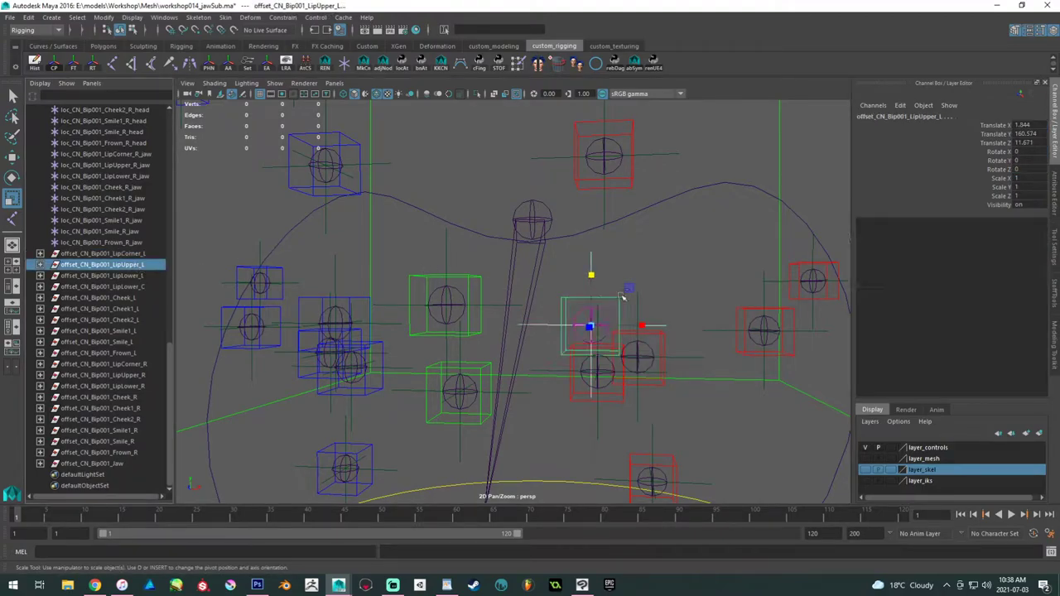
key("g")
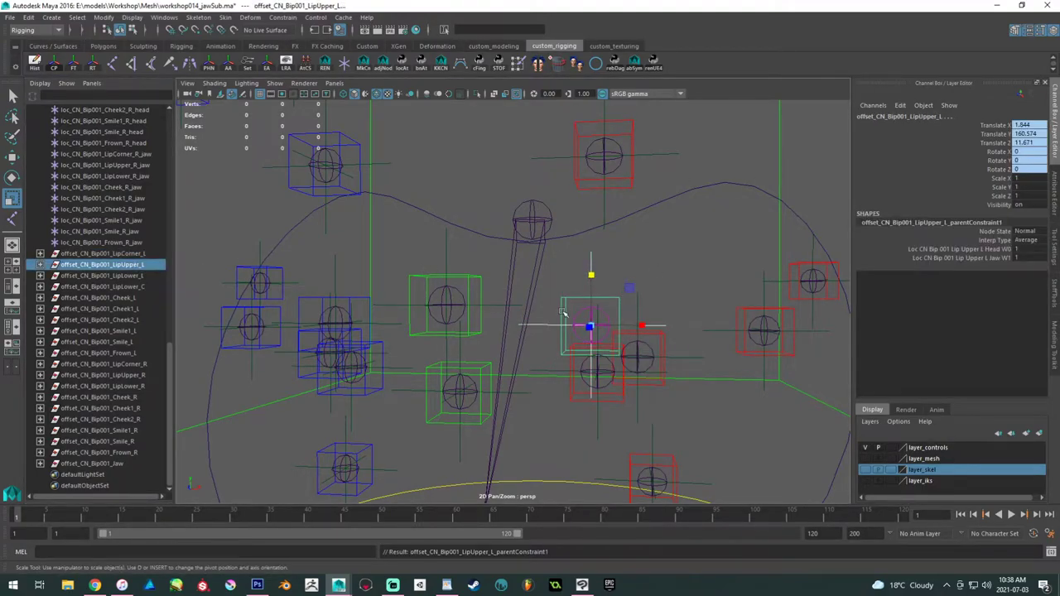
- Parent-constrain offset_CN_Bip001_LipLower_L to the head and jaw locators of the left lower lip
middle_click_drag(563, 313, 542, 254, "alt")
right_click_drag(542, 254, 561, 340, "alt")
middle_click_drag(561, 340, 534, 319, "alt")
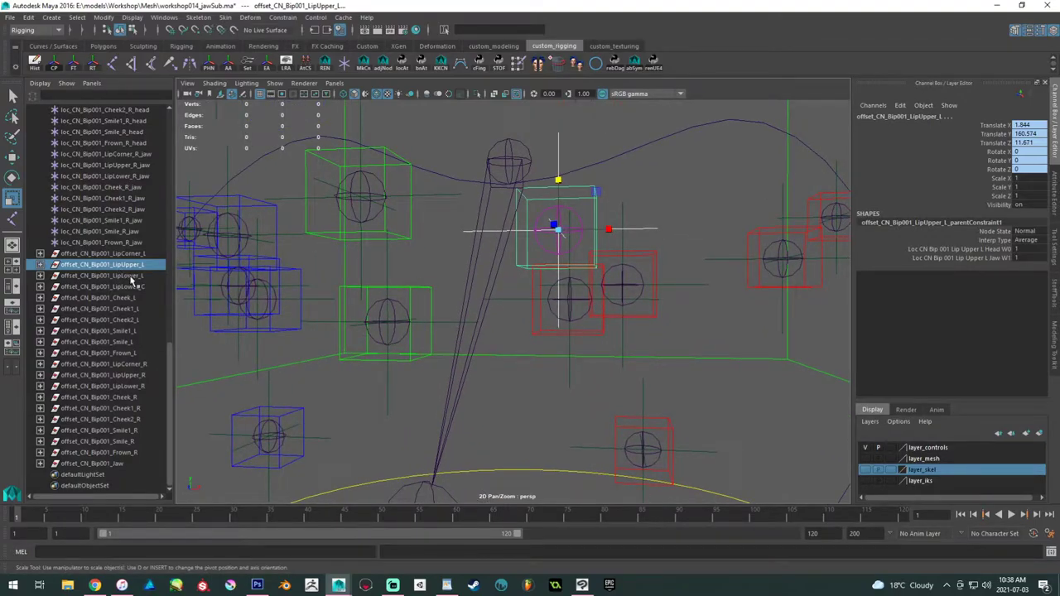
left_click_drag(544, 381, 588, 401)
left_click(149, 278, "ctrl")
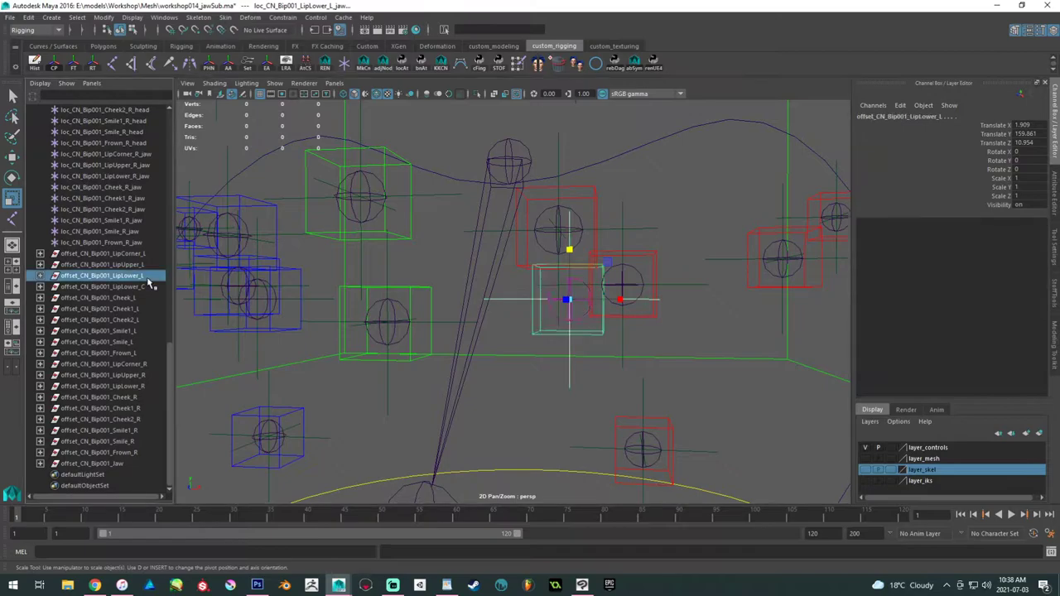
key("g")
- Parent-constrain offset_CN_Bip001_LipLower_C to the head and jaw locators of the centre lower lip
middle_click_drag(474, 355, 502, 369, "alt")
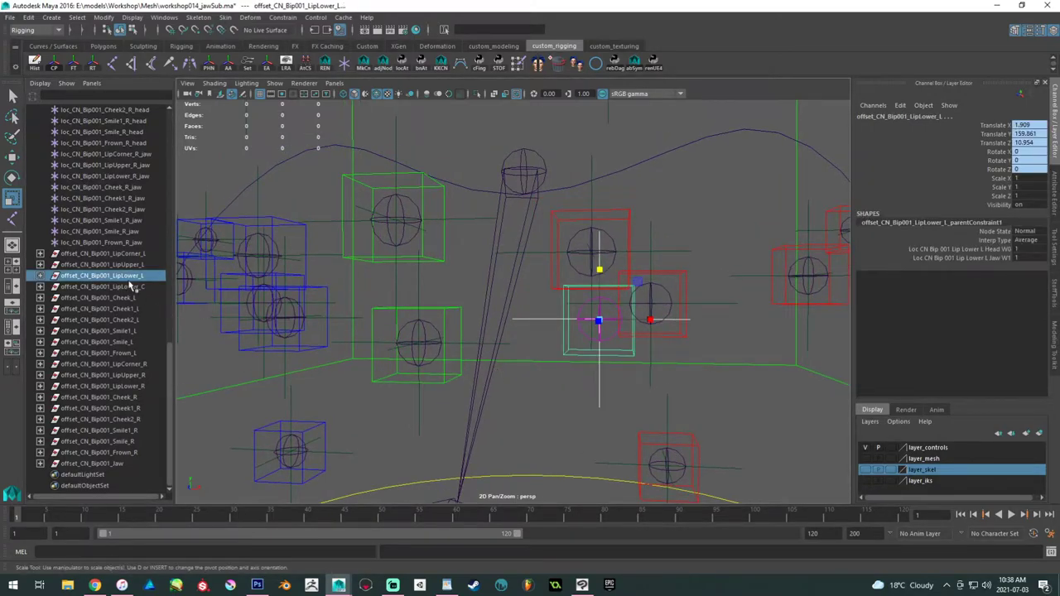
left_click_drag(387, 417, 425, 449)
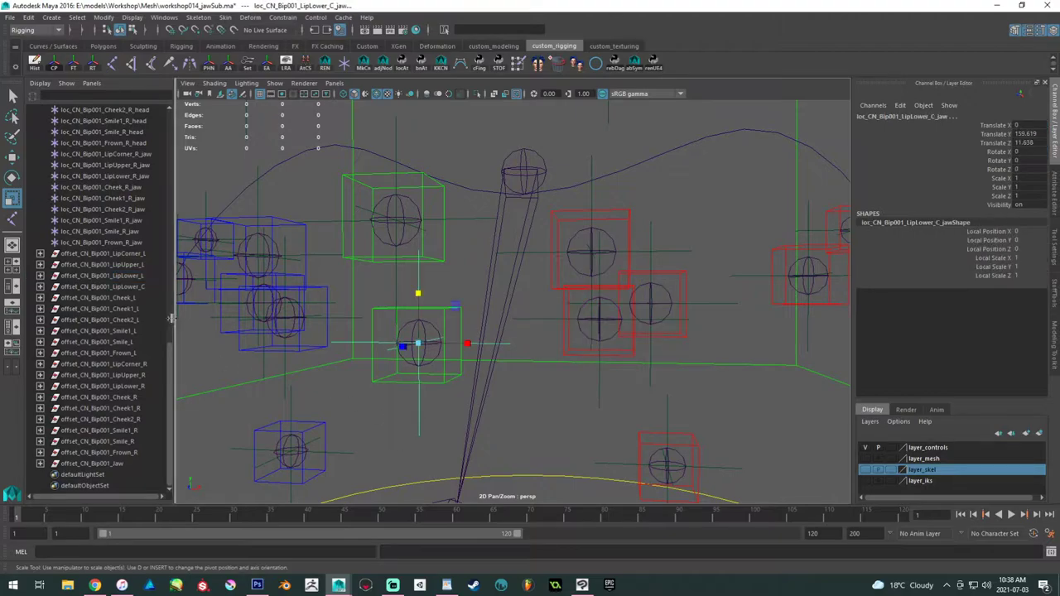
left_click(124, 286, "ctrl")
key("g")
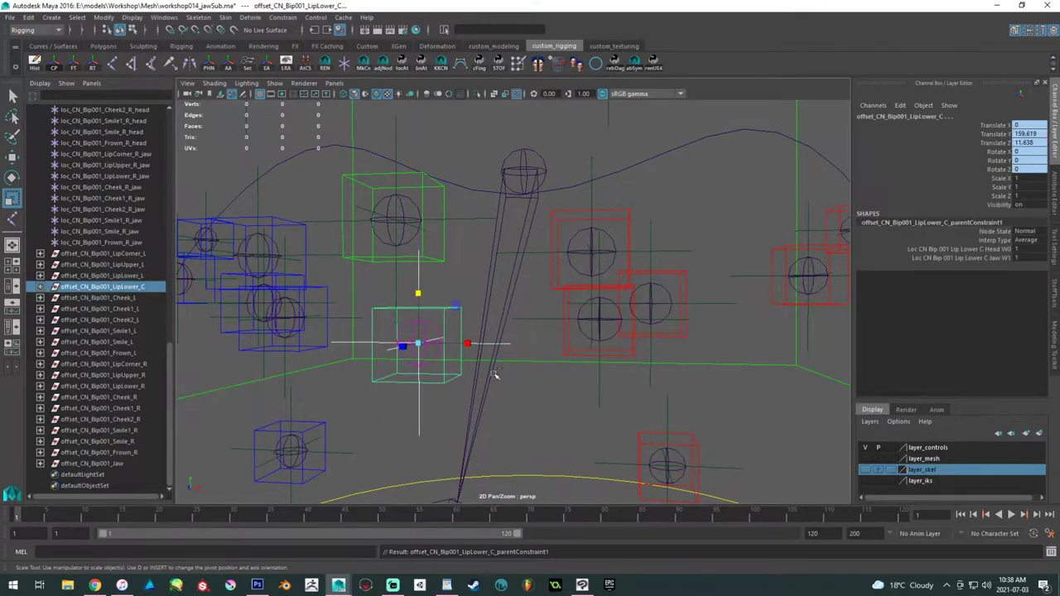
- Parent-constrain offset_CN_Bip001_Cheek_L to its head and jaw cheek locators
middle_click_drag(496, 374, 449, 347, "alt")
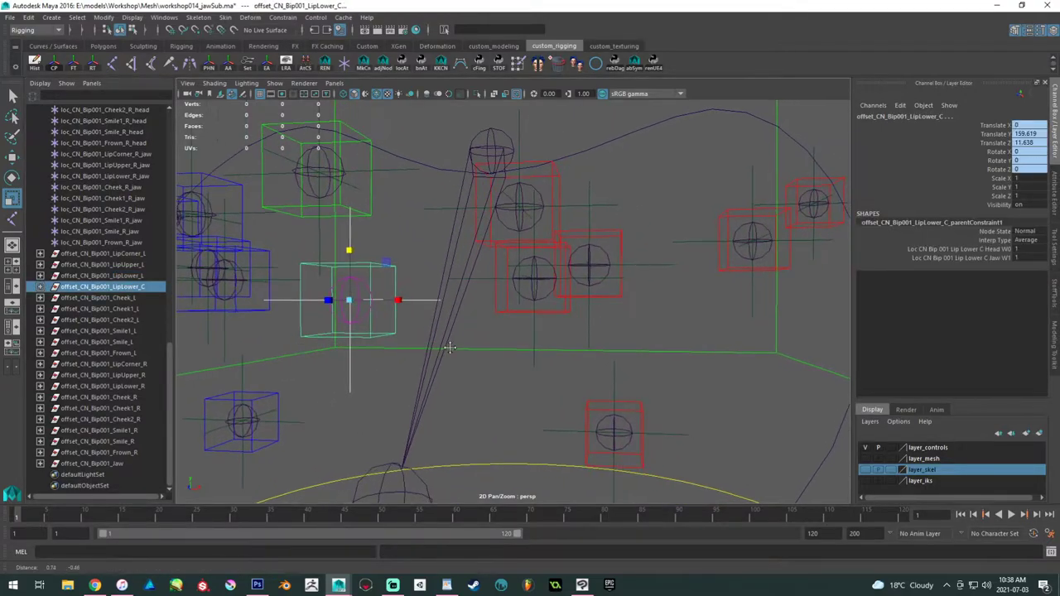
left_click(128, 298)
left_click_drag(397, 331, 508, 337, "alt")
middle_click_drag(508, 338, 504, 362, "alt")
left_click_drag(533, 334, 563, 351)
left_click(103, 298, "ctrl")
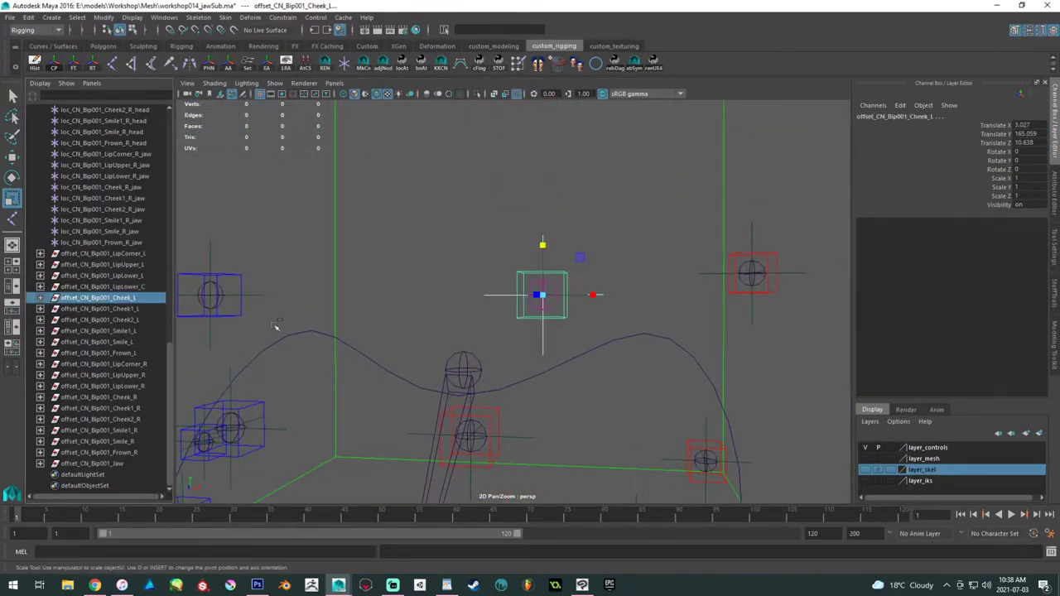
key("g")
- Parent-constrain offset_CN_Bip001_Cheek1_L to its head and jaw locators
middle_click_drag(583, 326, 387, 297, "alt")
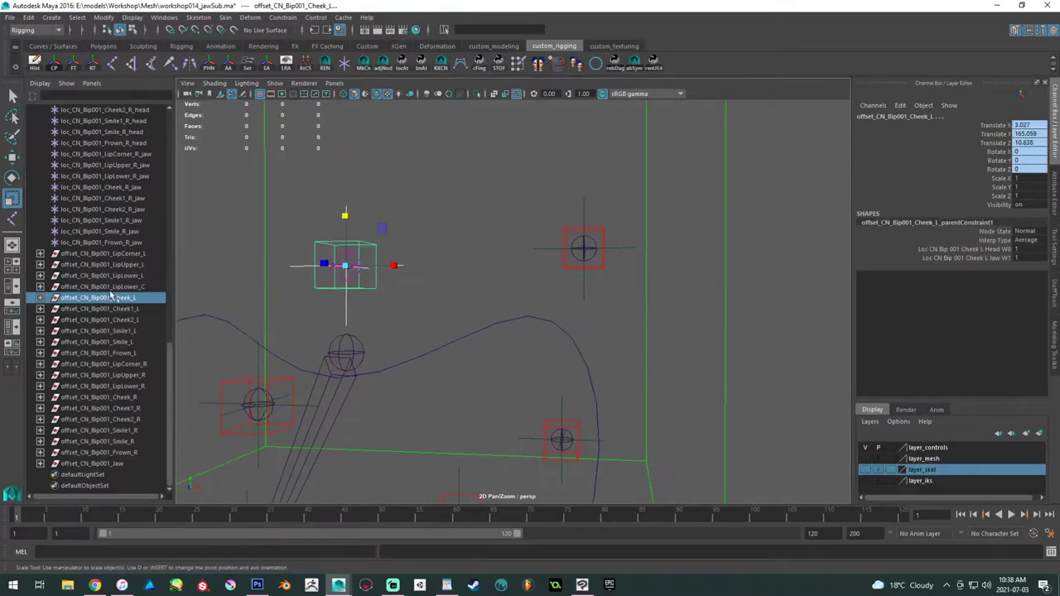
left_click_drag(550, 290, 605, 308)
left_click(133, 310, "ctrl")
key("g")
- Parent-constrain offset_CN_Bip001_Cheek2_L to its head and jaw locators
left_click_drag(606, 393, 517, 359, "alt")
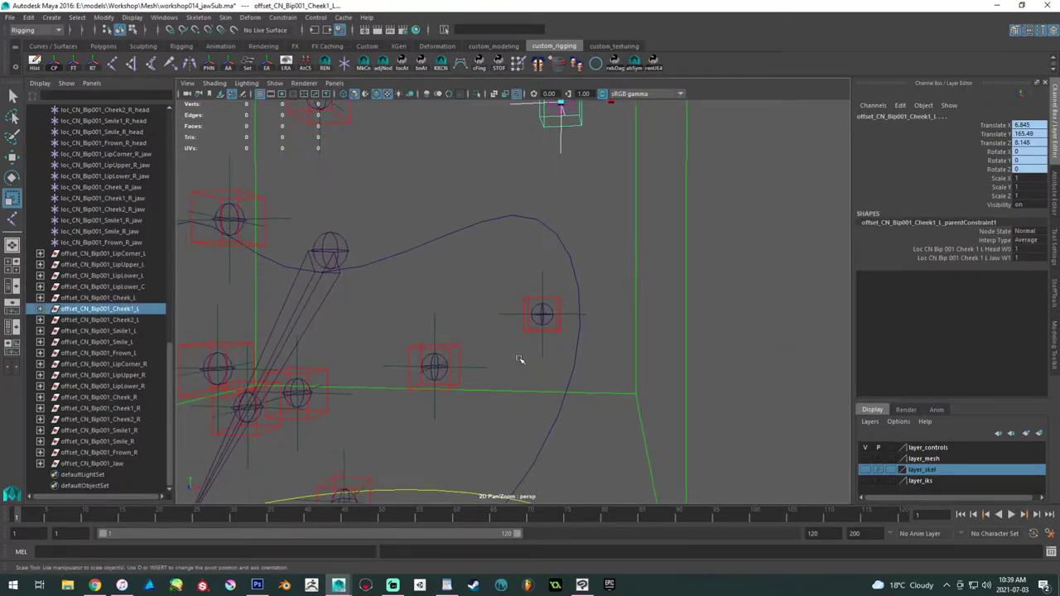
left_click(541, 315)
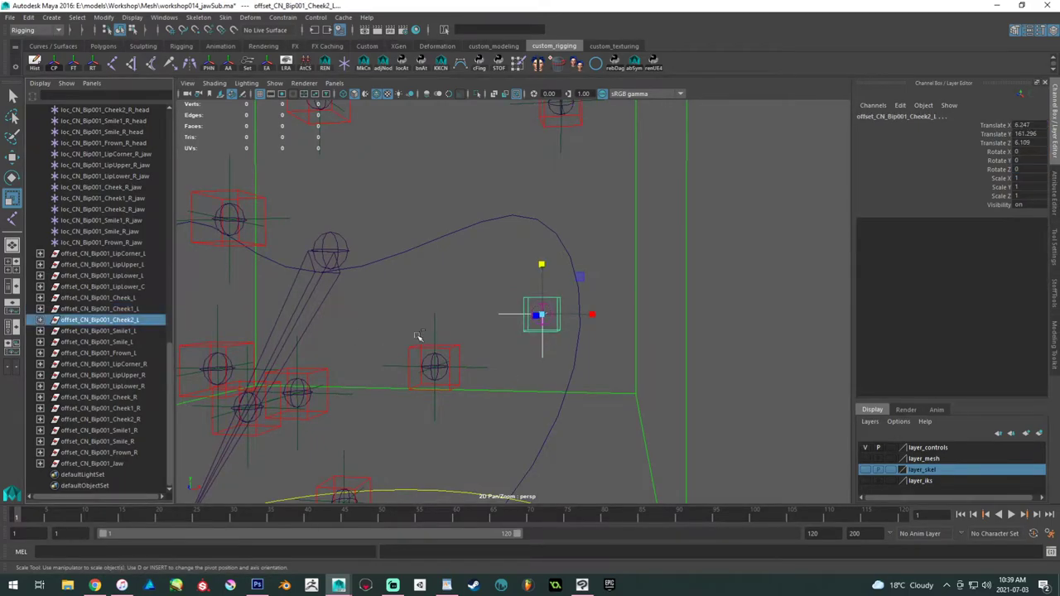
left_click_drag(566, 395, 581, 364, "alt")
- Parent-constrain offset_CN_Bip001_Smile1_L to its head and jaw locators
left_click(155, 332)
left_click_drag(415, 353, 428, 332, "alt")
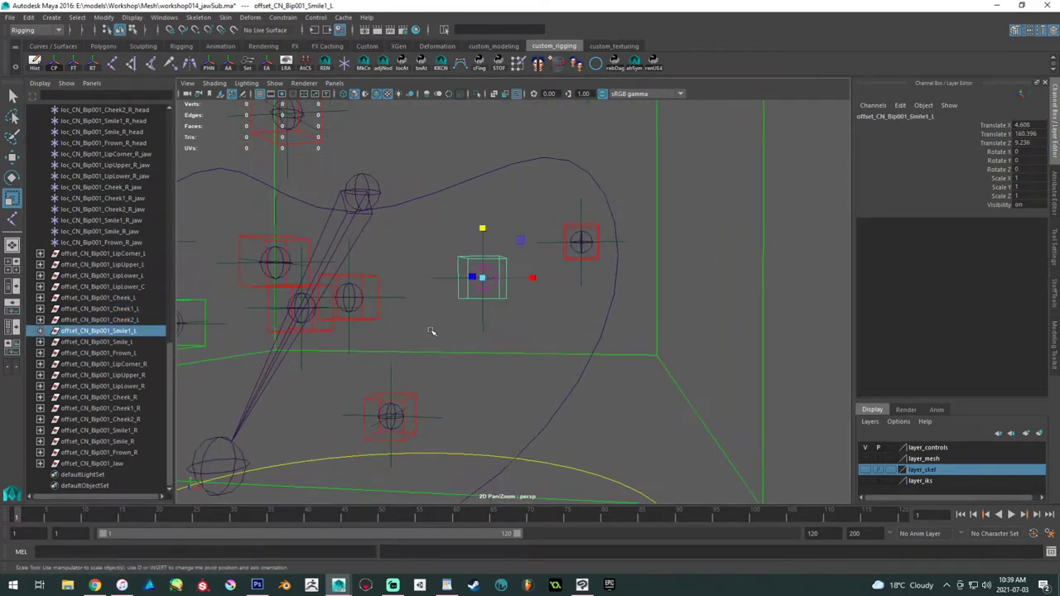
left_click_drag(513, 343, 466, 317)
left_click(121, 333, "ctrl")
key("g")
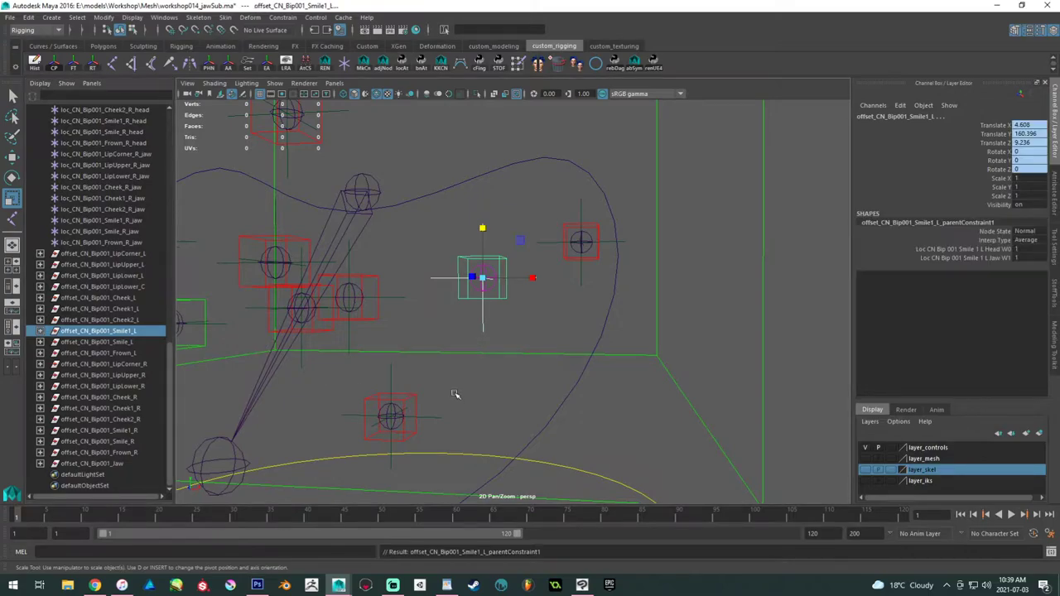
- Parent-constrain offset_CN_Bip001_Smile_L to its head and jaw locators
left_click_drag(456, 393, 428, 356, "alt")
left_click(124, 341)
left_click_drag(356, 389, 427, 273, "alt")
left_click_drag(441, 232, 466, 240)
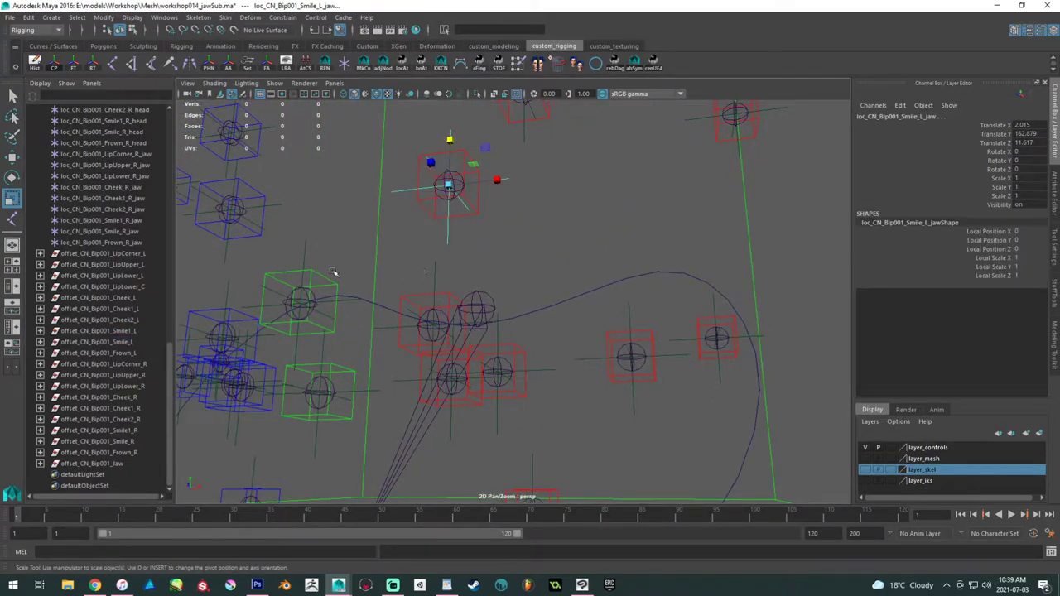
left_click(154, 341)
- Parent-constrain offset_CN_Bip001_Frown_L to its head and jaw locators
left_click_drag(551, 372, 397, 317, "alt")
left_click(107, 345)
left_click_drag(331, 378, 513, 361, "alt")
left_click(133, 355, "ctrl")
key("g")
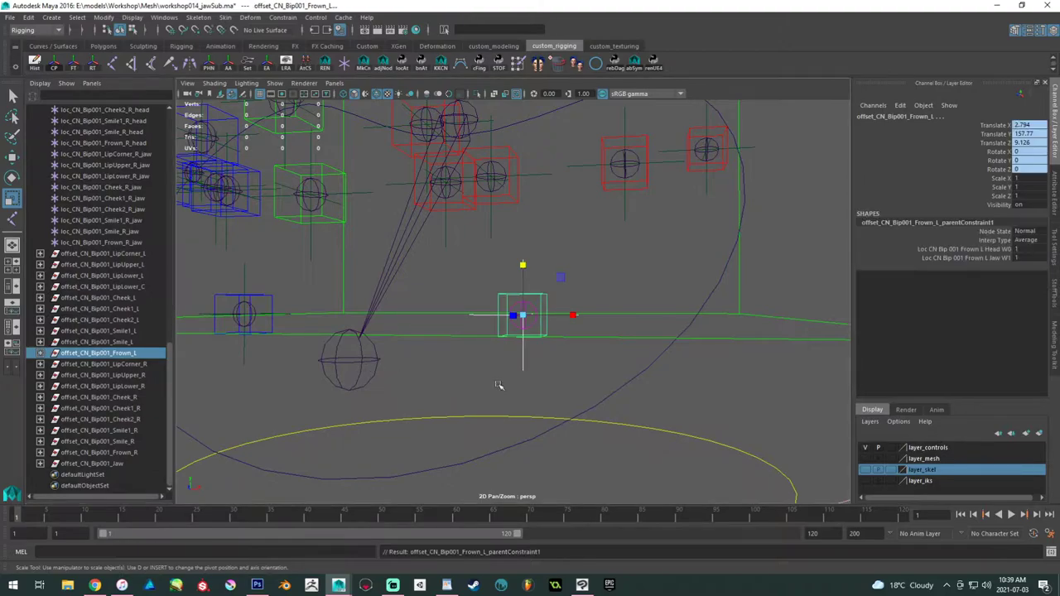
- Parent-constrain offset_CN_Bip001_LipCorner_R to its head and jaw locators
middle_click_drag(447, 325, 625, 420, "alt")
left_click_drag(625, 420, 571, 389, "alt")
left_click(143, 364)
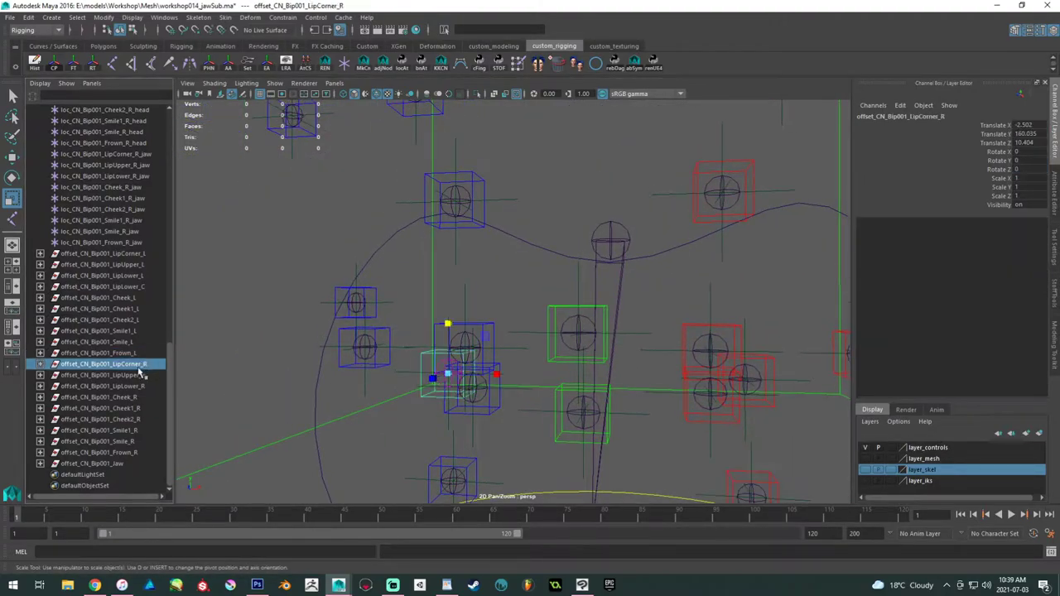
left_click_drag(356, 377, 308, 371, "alt")
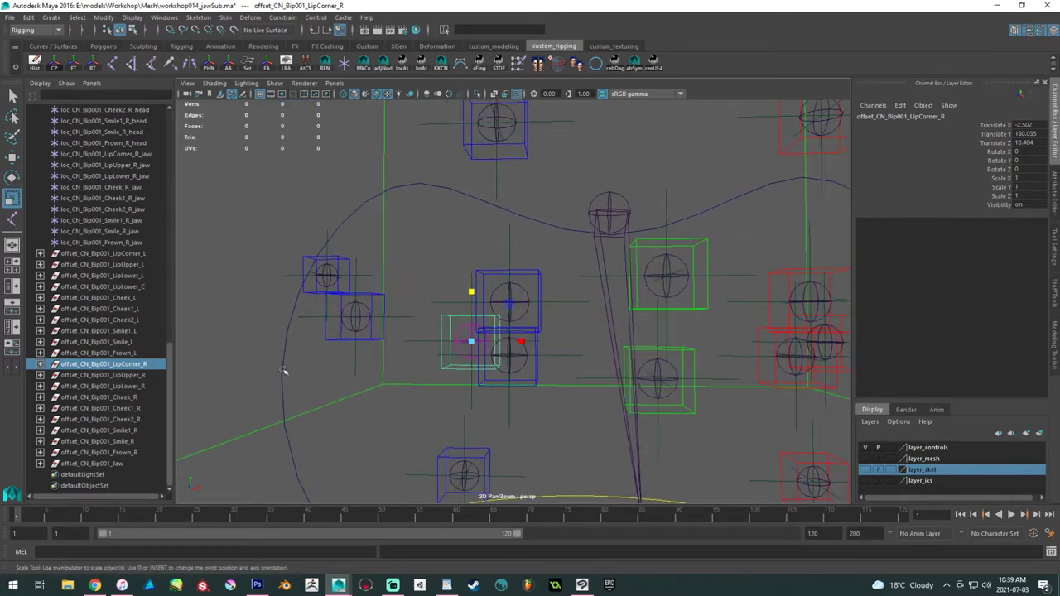
right_click_drag(483, 389, 498, 389, "alt")
left_click_drag(453, 398, 477, 415)
left_click(141, 364, "ctrl")
key("g")
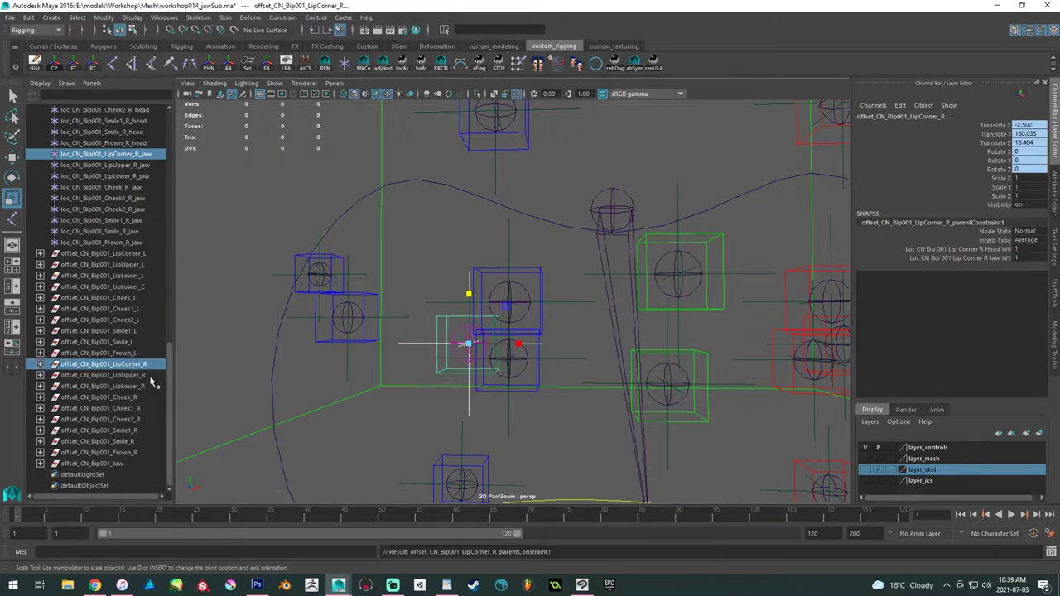
- Parent-constrain offset_CN_Bip001_LipUpper_R to its head and jaw locators
left_click(496, 279)
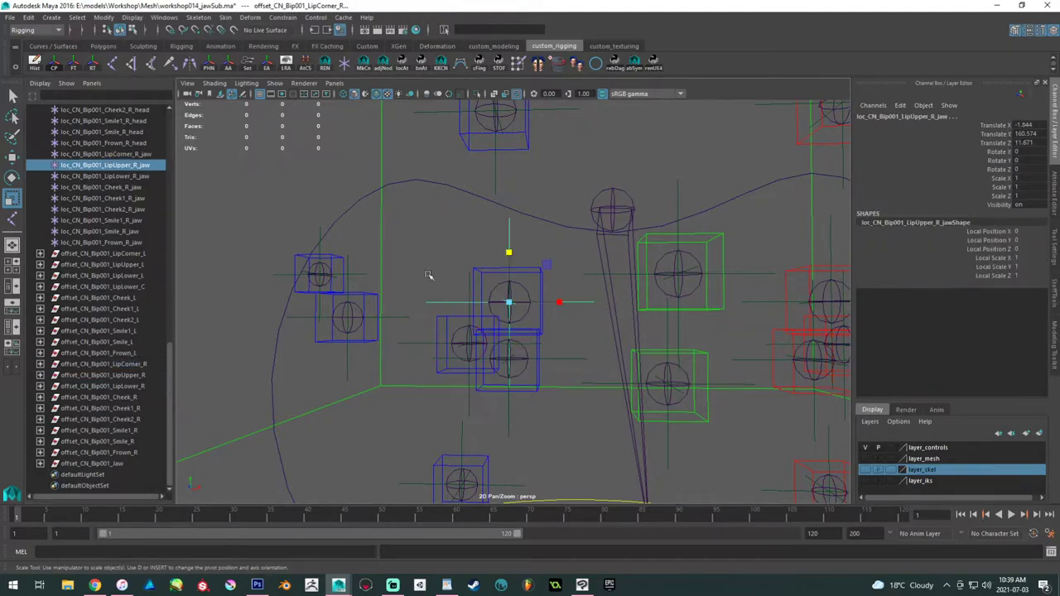
left_click(142, 375, "ctrl")
key("p")
- Parent-constrain offset_CN_Bip001_LipLower_R to its head and jaw locators
left_click(508, 420)
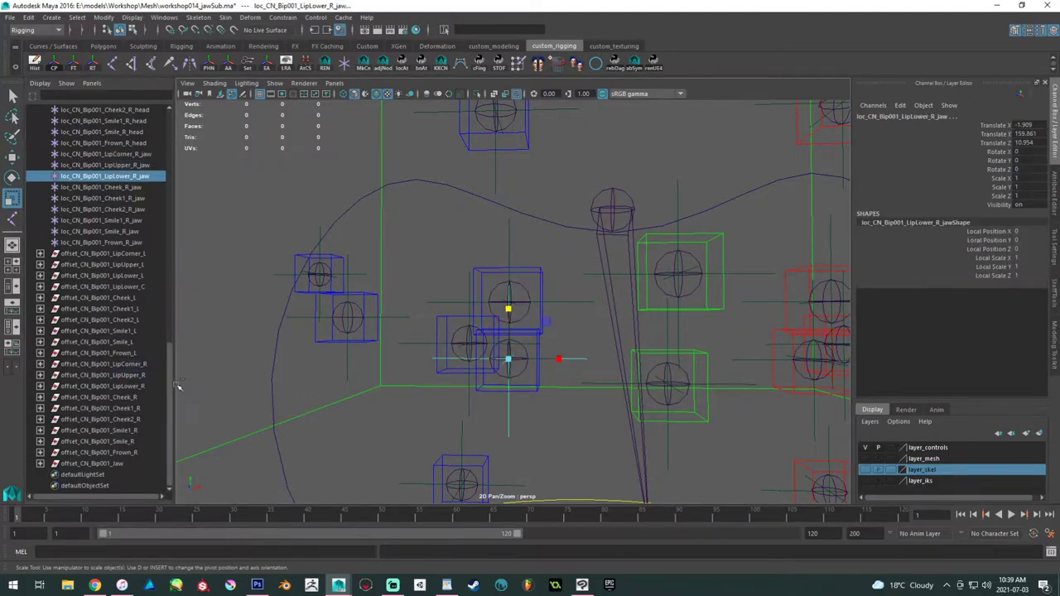
scroll(141, 356, "up", 5)
scroll(141, 339, "down", 5)
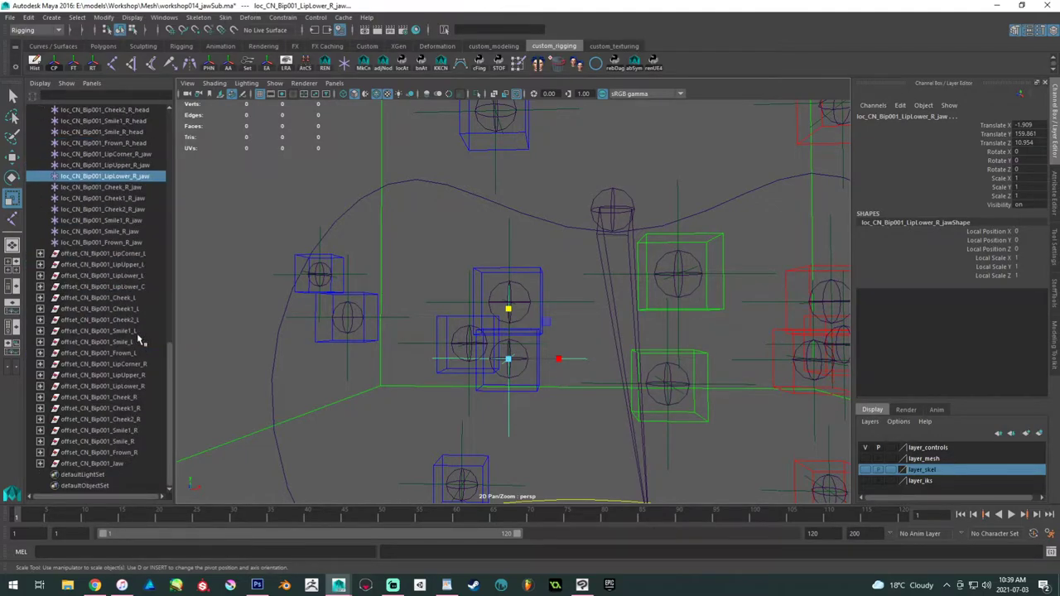
left_click(138, 386, "ctrl")
key("g")
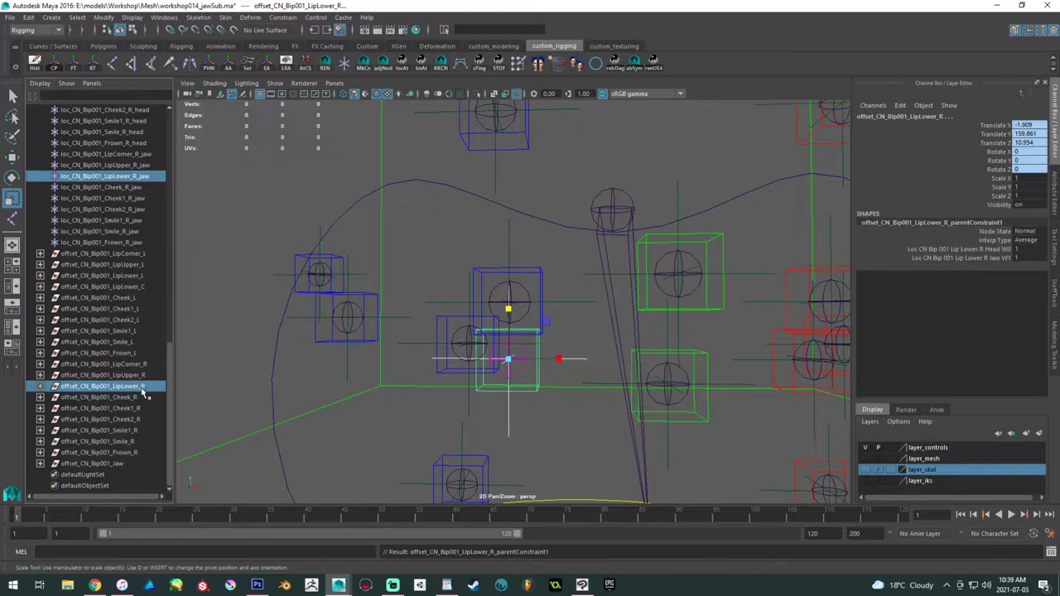
- Parent-constrain offset_CN_Bip001_Cheek_R to its head and jaw locators
middle_click_drag(461, 436, 475, 433, "alt")
middle_click_drag(436, 237, 481, 364, "alt")
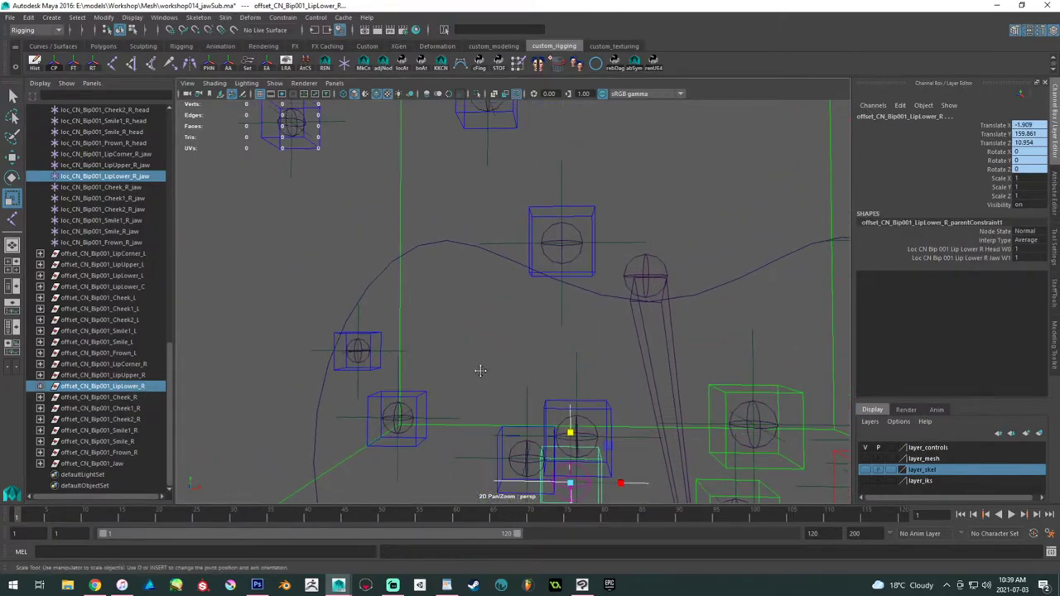
middle_click_drag(531, 219, 483, 348, "alt")
left_click(442, 205)
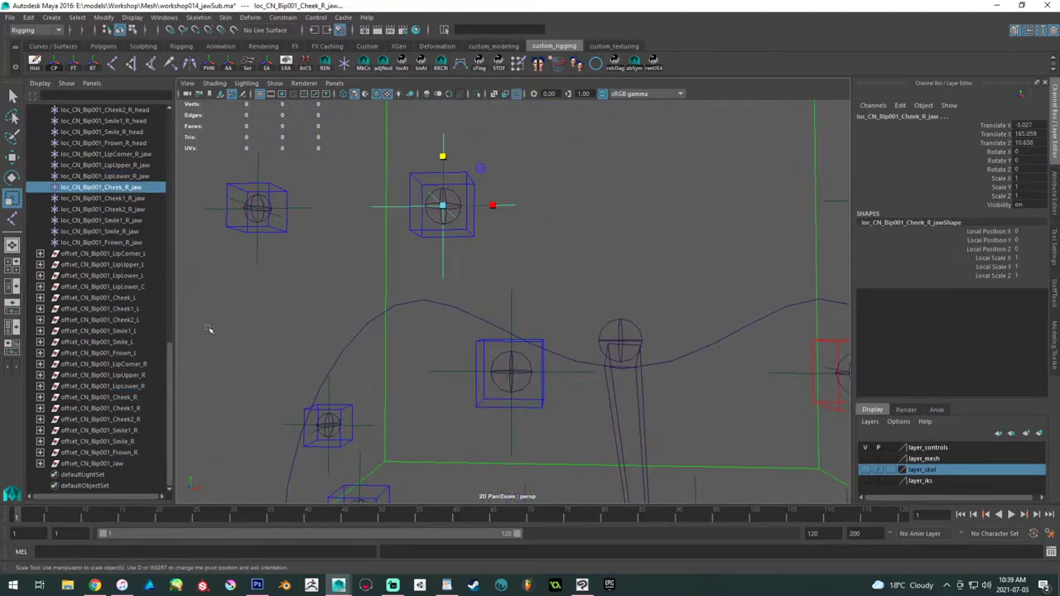
left_click(132, 398, "ctrl")
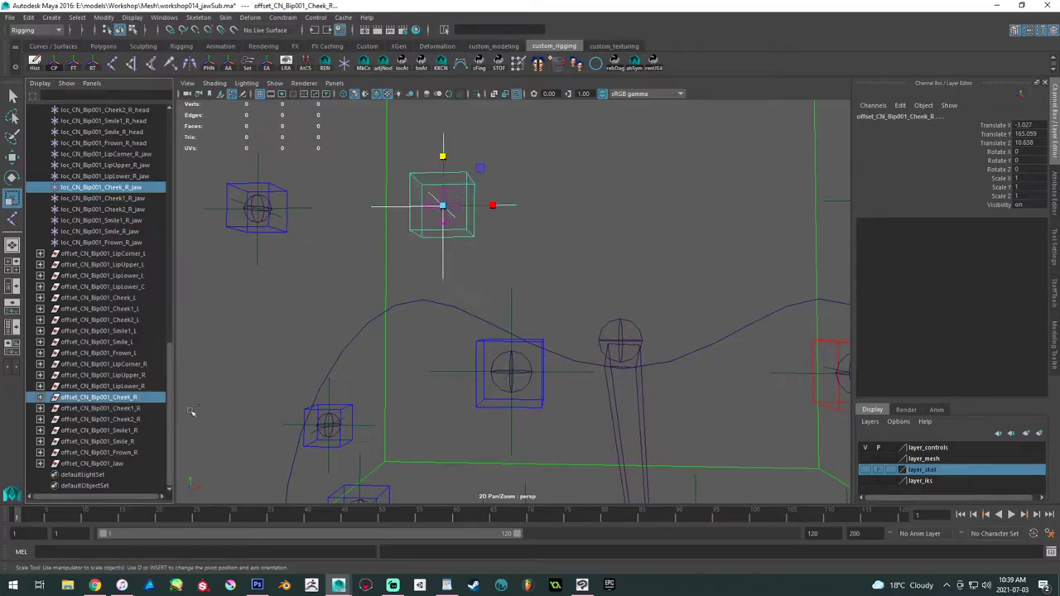
key("g")
- Parent-constrain offset_CN_Bip001_Cheek1_R to its head and jaw locators
left_click_drag(326, 375, 287, 367, "alt")
left_click(288, 202)
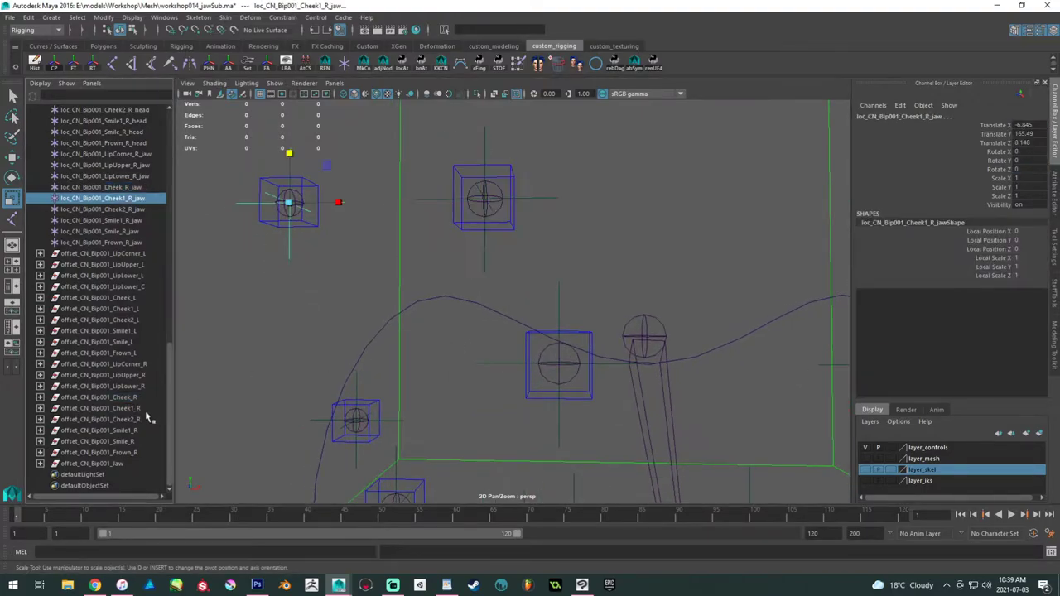
left_click(149, 408, "ctrl")
key("g")
- Parent-constrain offset_CN_Bip001_Cheek2_R to its head and jaw locators
middle_click_drag(346, 407, 361, 332, "alt")
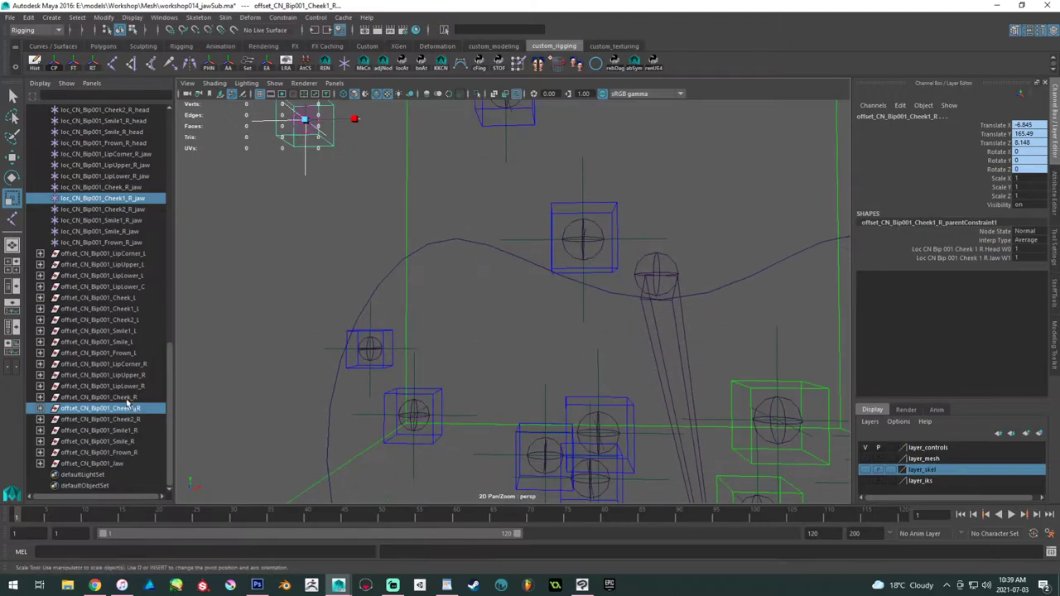
left_click(369, 393)
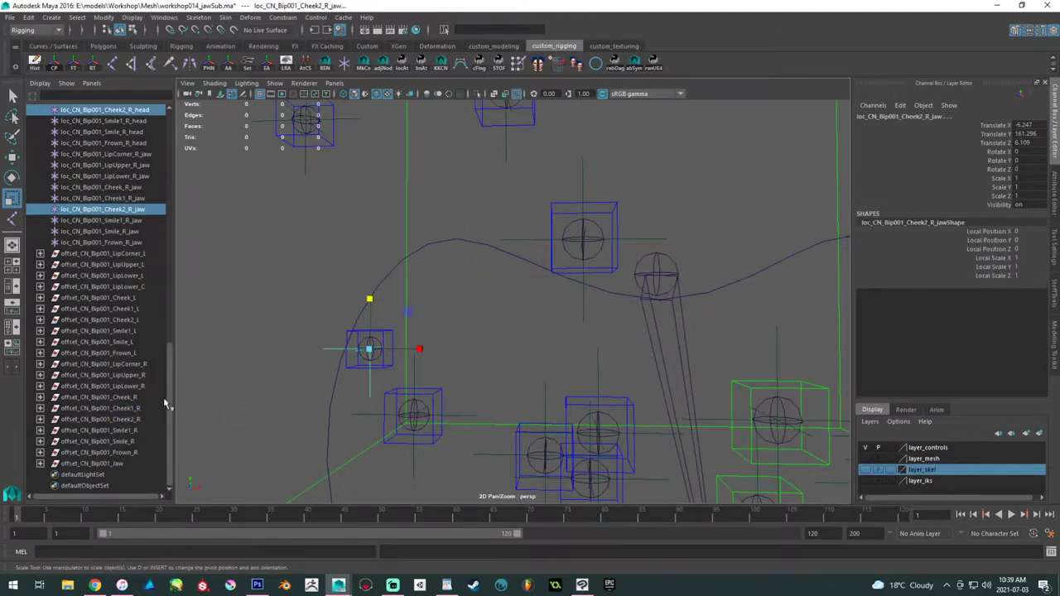
left_click(136, 419, "ctrl")
key("g")
- Parent-constrain offset_CN_Bip001_Smile1_R to its head and jaw locators
left_click_drag(348, 439, 279, 387, "alt")
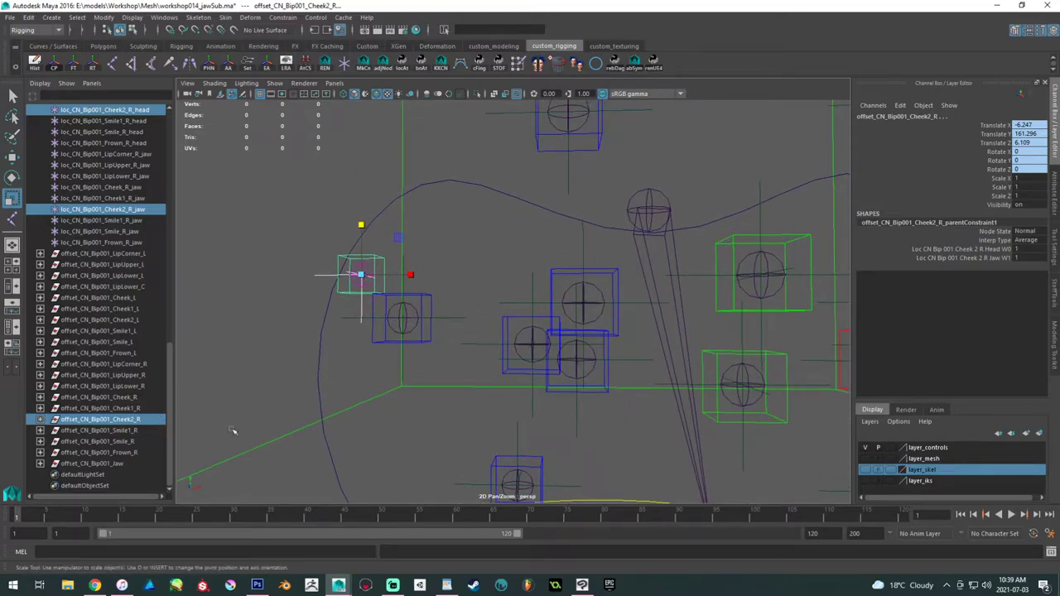
left_click_drag(447, 303, 479, 340)
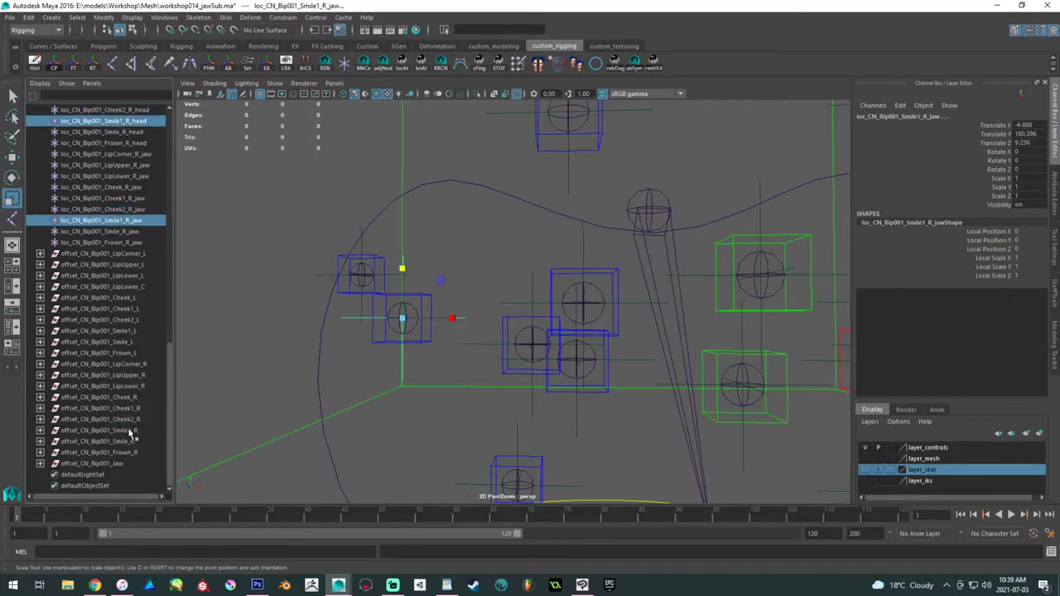
left_click(130, 432, "ctrl")
key("shift+p")
- Parent-constrain offset_CN_Bip001_Smile_R to its head and jaw locators
left_click(98, 441)
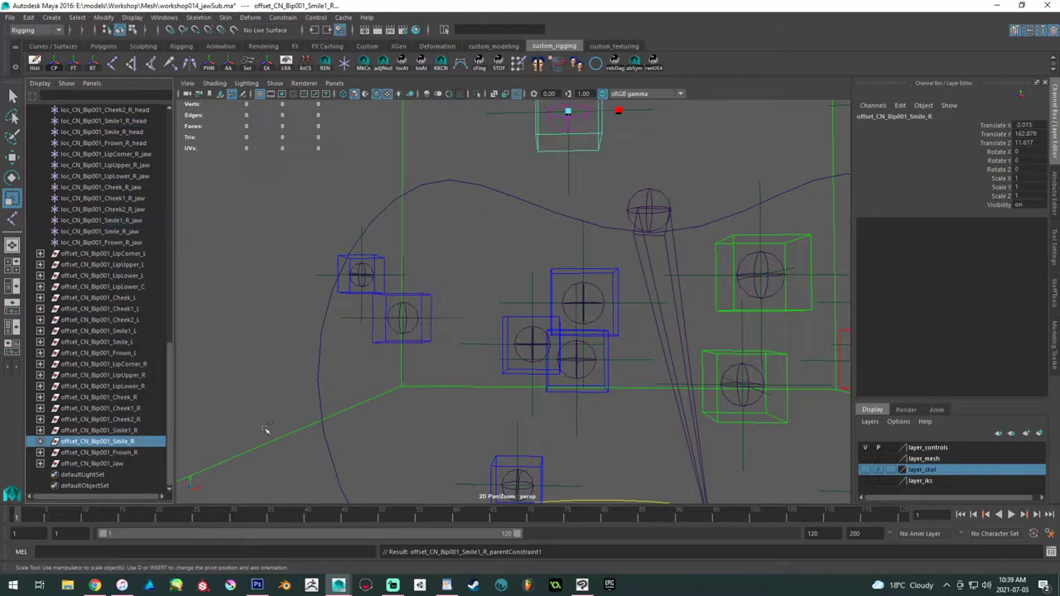
key("f")
left_click_drag(533, 326, 499, 294)
left_click(129, 443, "ctrl")
key("g")
- Parent-constrain offset_CN_Bip001_Frown_R to its head and jaw locators
middle_click_drag(480, 443, 480, 278, "alt")
left_click_drag(473, 433, 498, 446)
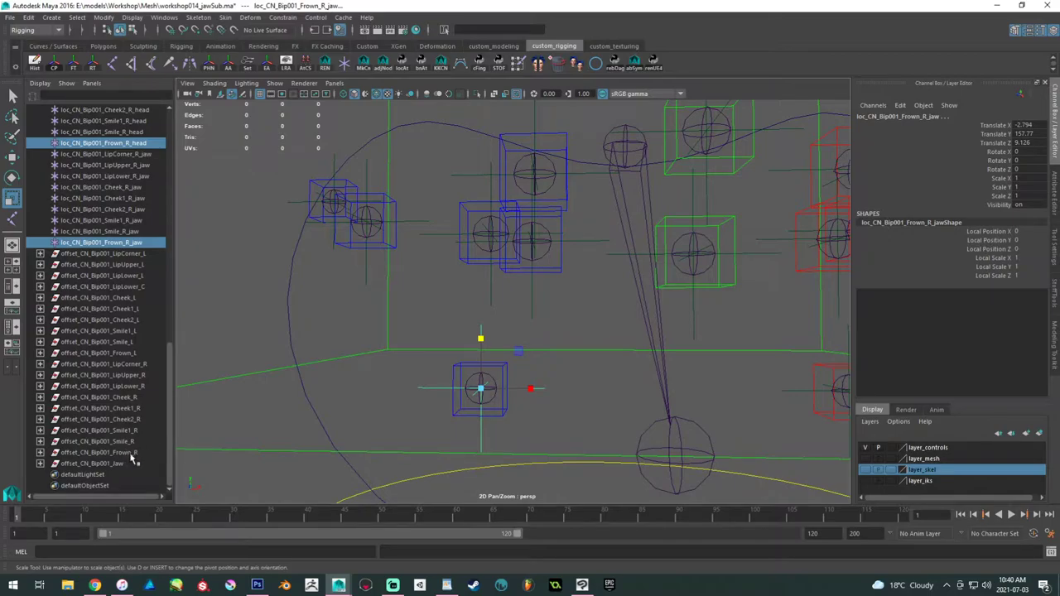
left_click(131, 452, "ctrl")
key("shift+p")
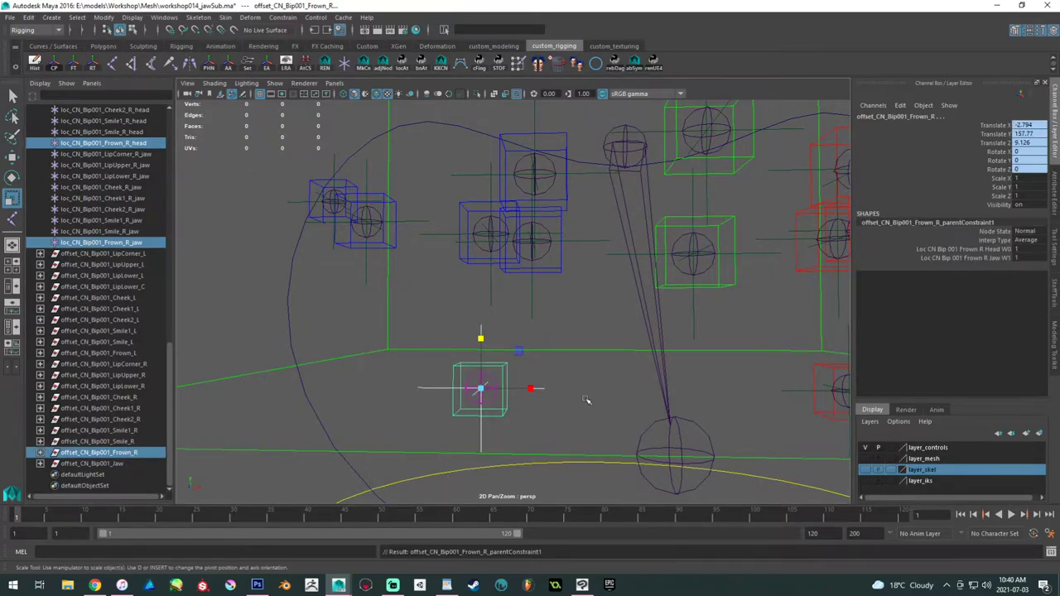
key("f")
left_click(389, 307)
right_click_drag(386, 280, 359, 239, "alt")
middle_click_drag(360, 239, 364, 271, "alt")
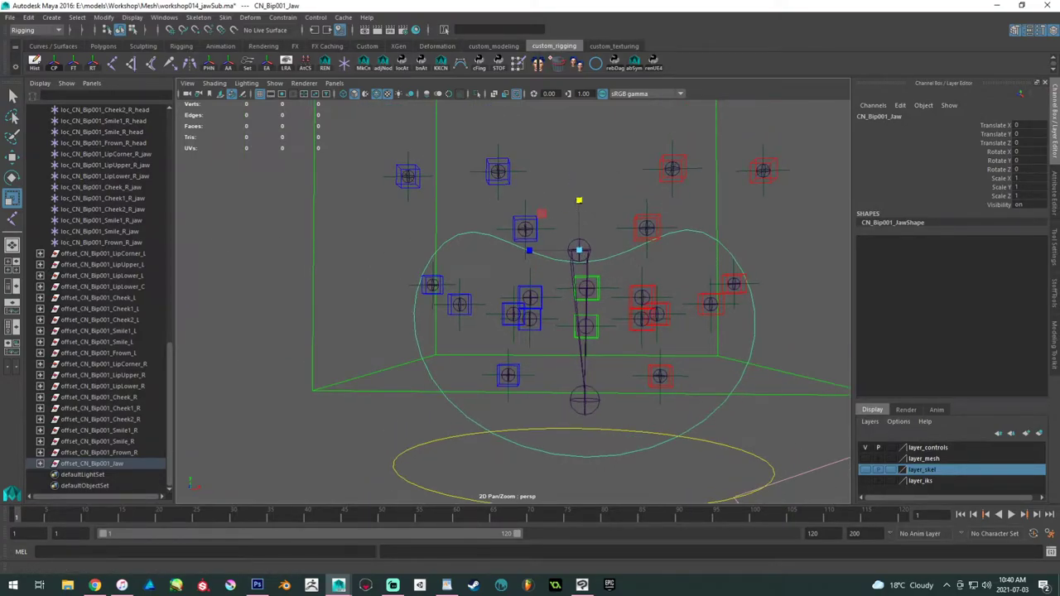
left_click(410, 220)
left_click_drag(406, 226, 276, 289, "alt")
- Group all center, left and right loc_CN_Bip001 head locators as gr_headLocs and hide the group
scroll(99, 319, "up", 5)
scroll(100, 319, "up", 3)
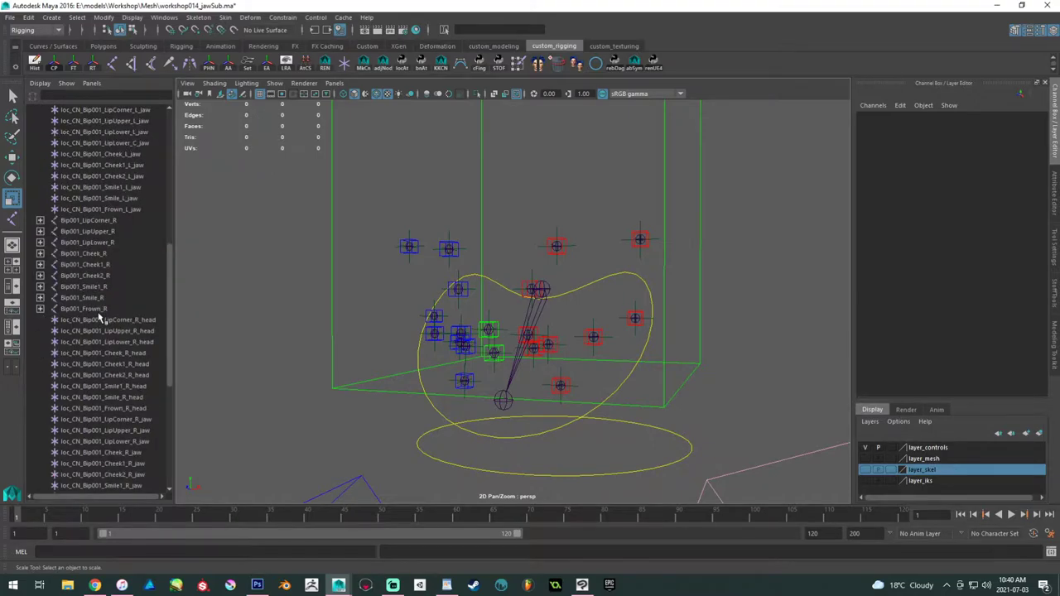
scroll(99, 319, "up", 8)
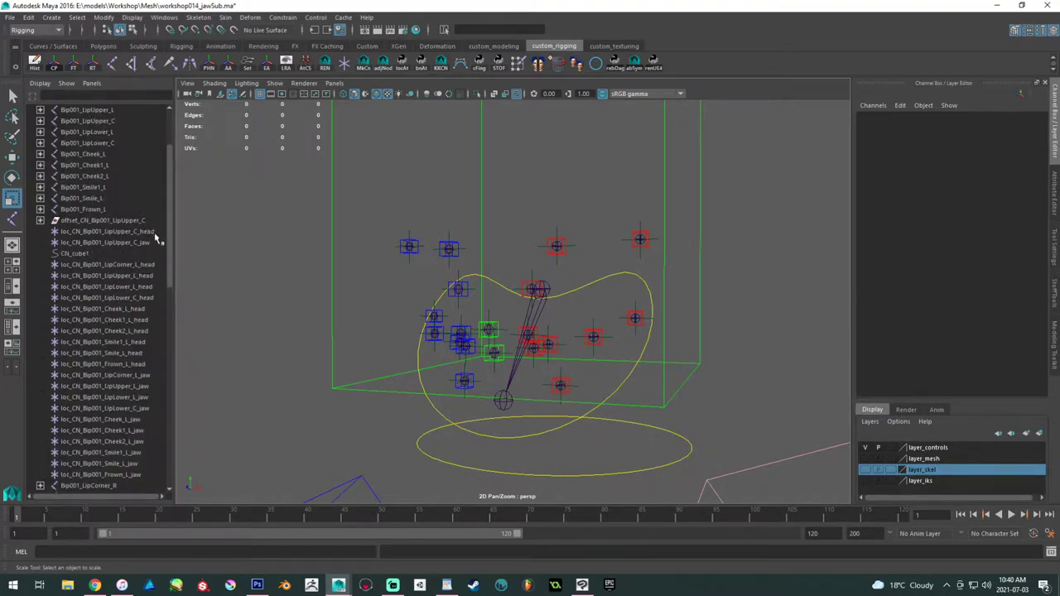
left_click(124, 231)
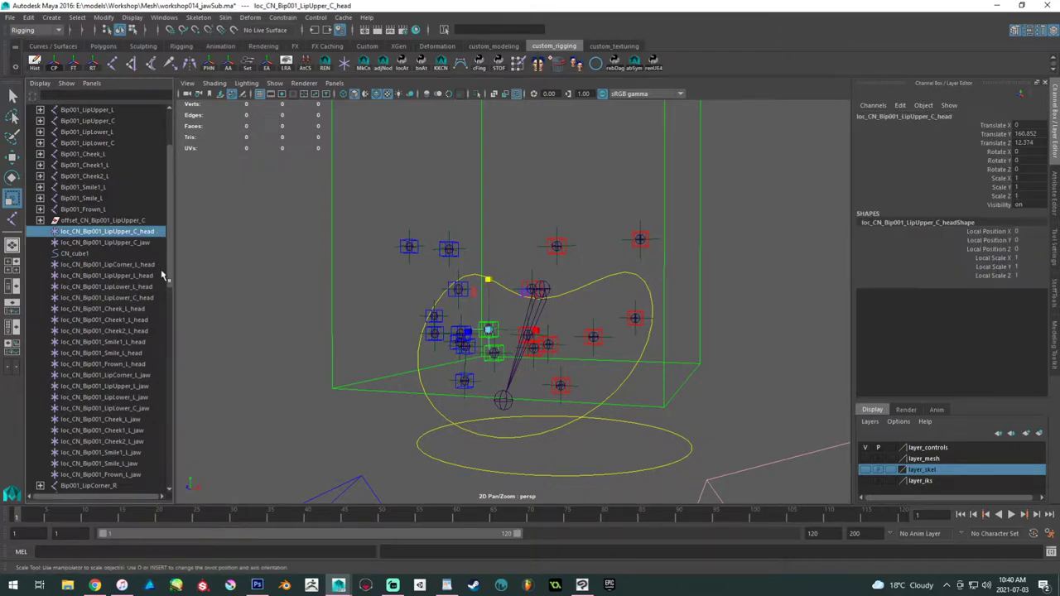
left_click(151, 264, "ctrl")
left_click(151, 275, "ctrl")
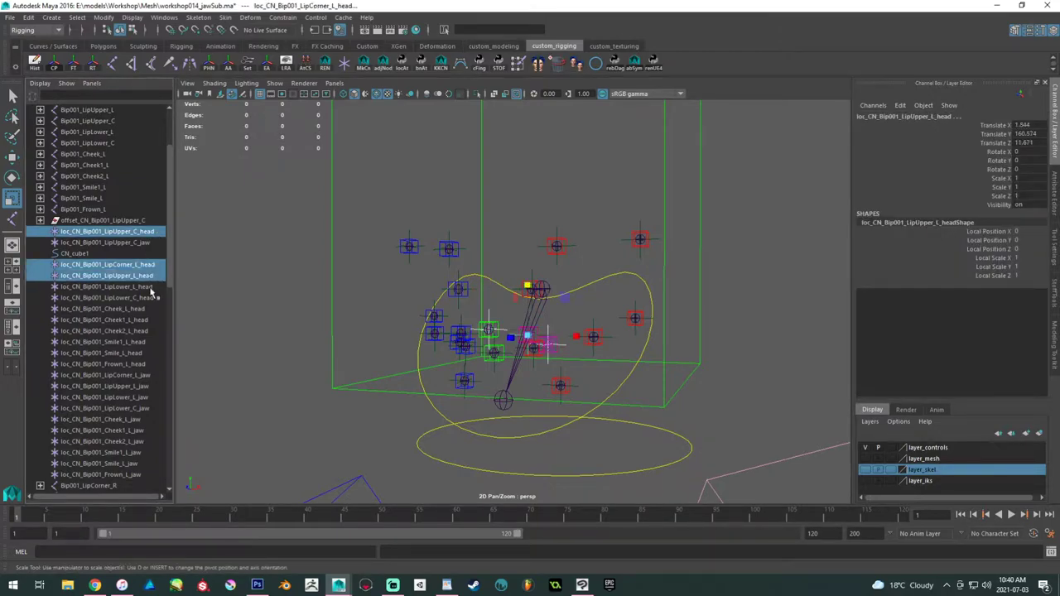
left_click(151, 286, "ctrl")
left_click(150, 297, "ctrl")
left_click(148, 308, "ctrl")
left_click(148, 321, "ctrl")
left_click(148, 331, "ctrl")
left_click(146, 342, "ctrl")
left_click(142, 354, "ctrl")
left_click(141, 365, "ctrl")
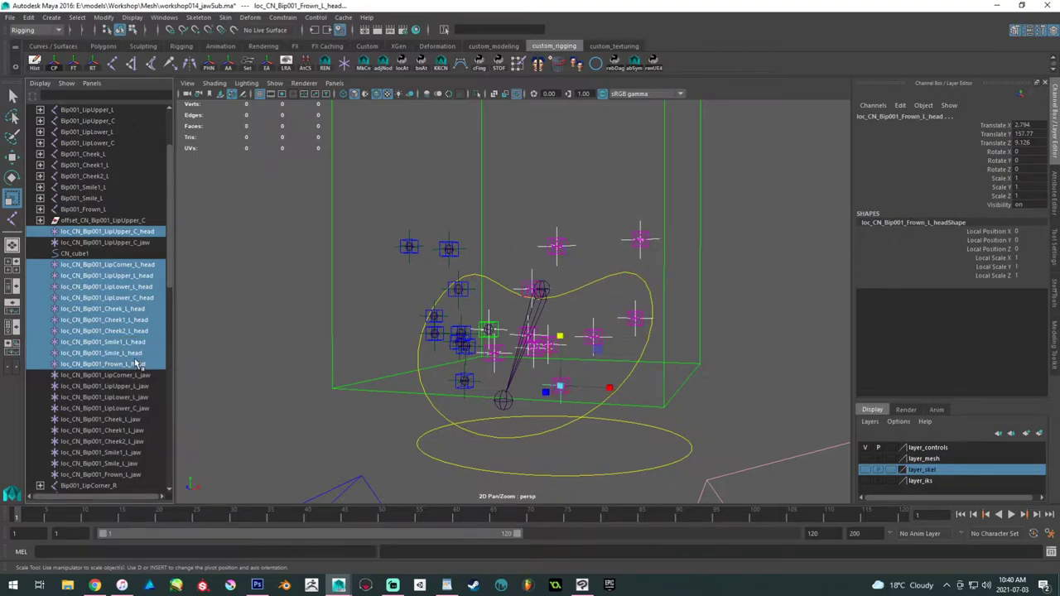
scroll(137, 364, "down", 3)
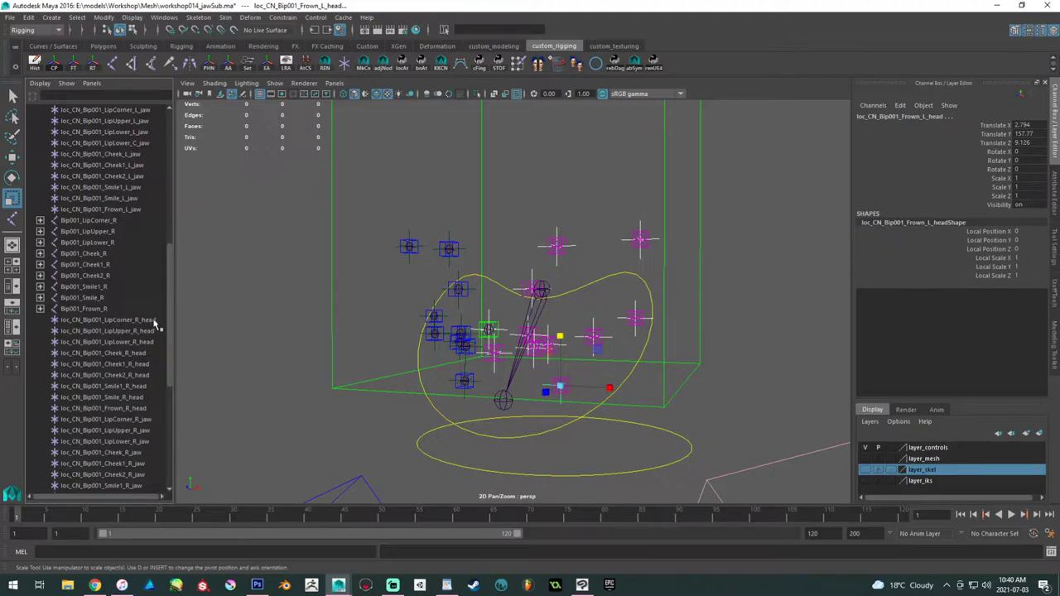
left_click(153, 320, "ctrl")
left_click(150, 332, "ctrl")
left_click(148, 342, "ctrl")
left_click(144, 353, "ctrl")
left_click(143, 364, "ctrl")
left_click(145, 375, "ctrl")
left_click(146, 385, "ctrl")
left_click(149, 397, "ctrl")
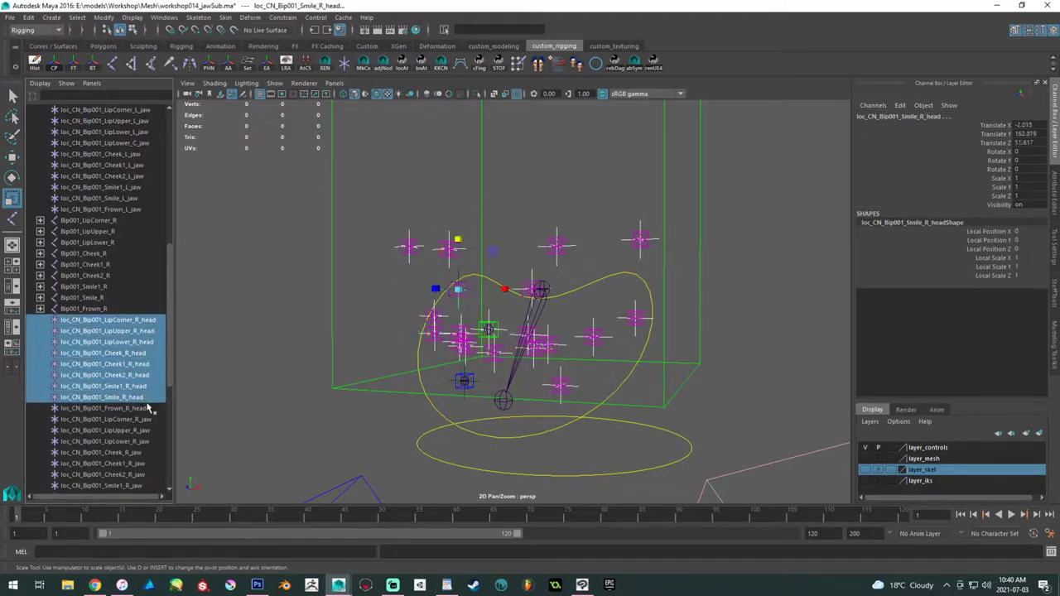
left_click(148, 408, "ctrl")
scroll(152, 396, "down", 2)
scroll(153, 396, "down", 1)
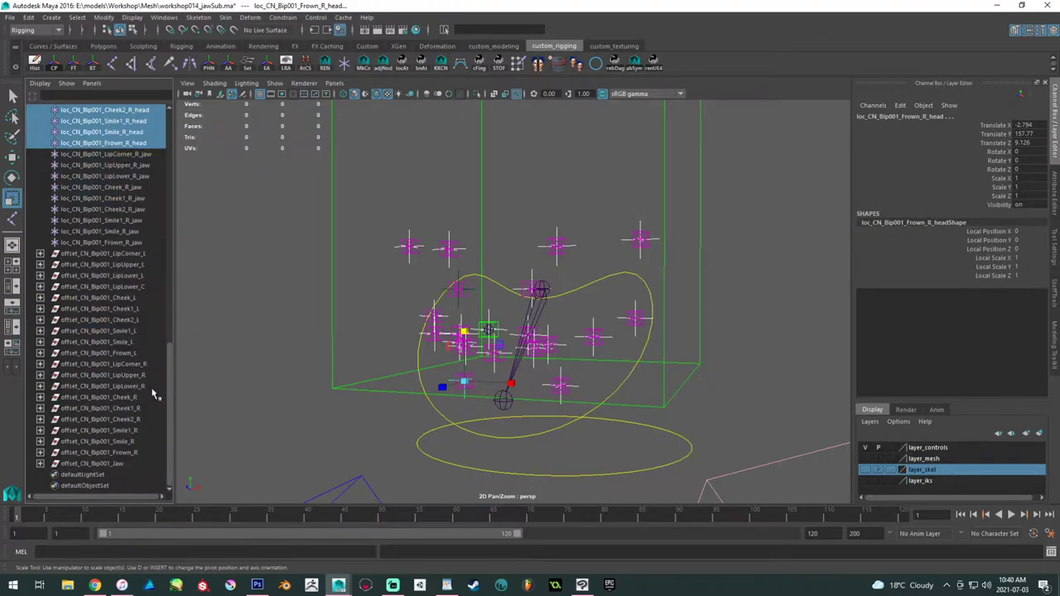
key("ctrl+g")
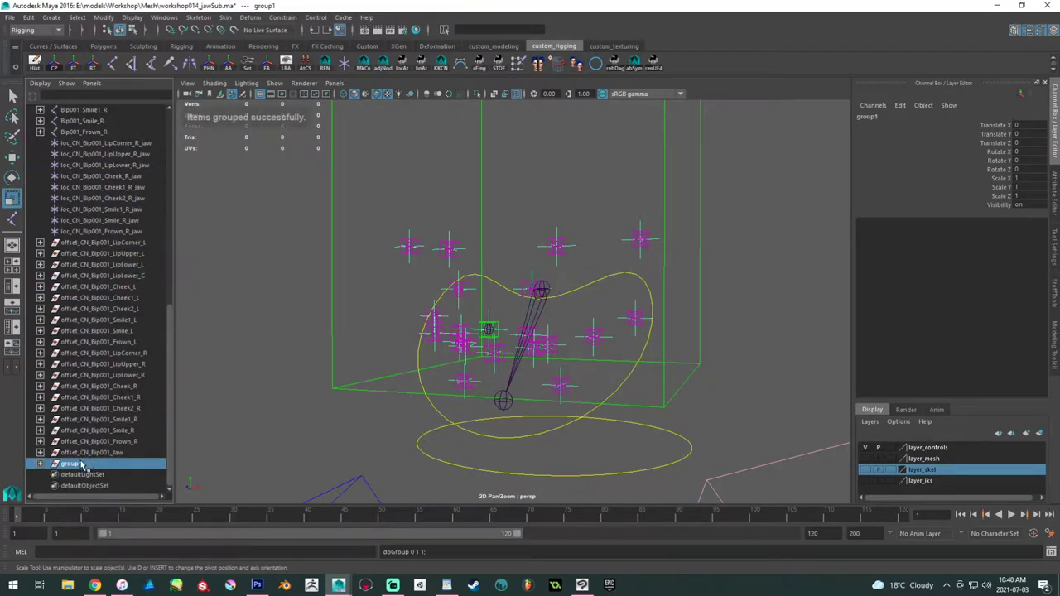
double_click(81, 465)
type("gr_headLo")
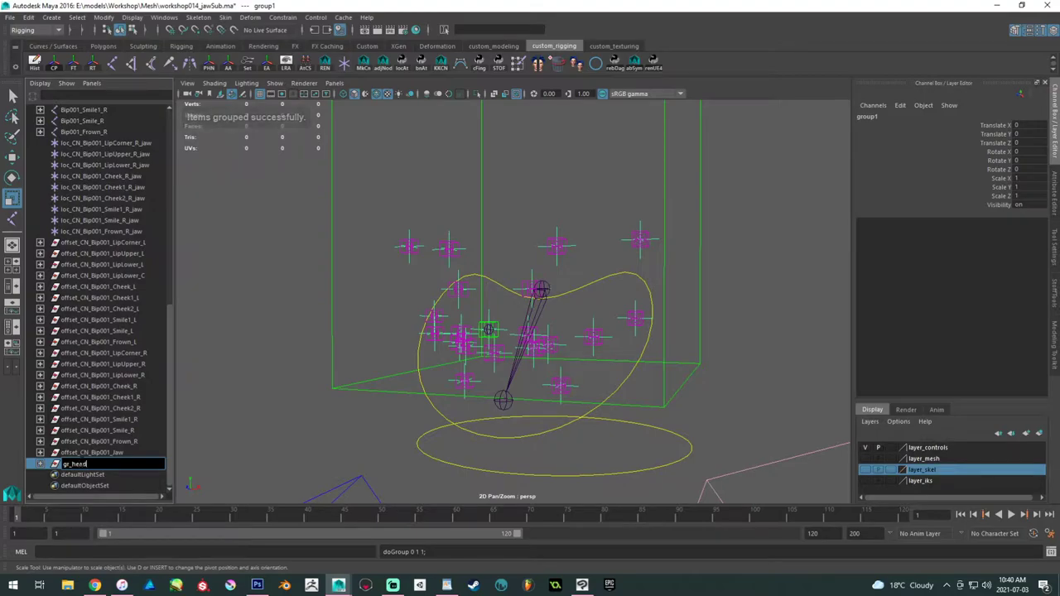
type("cs")
key("Return")
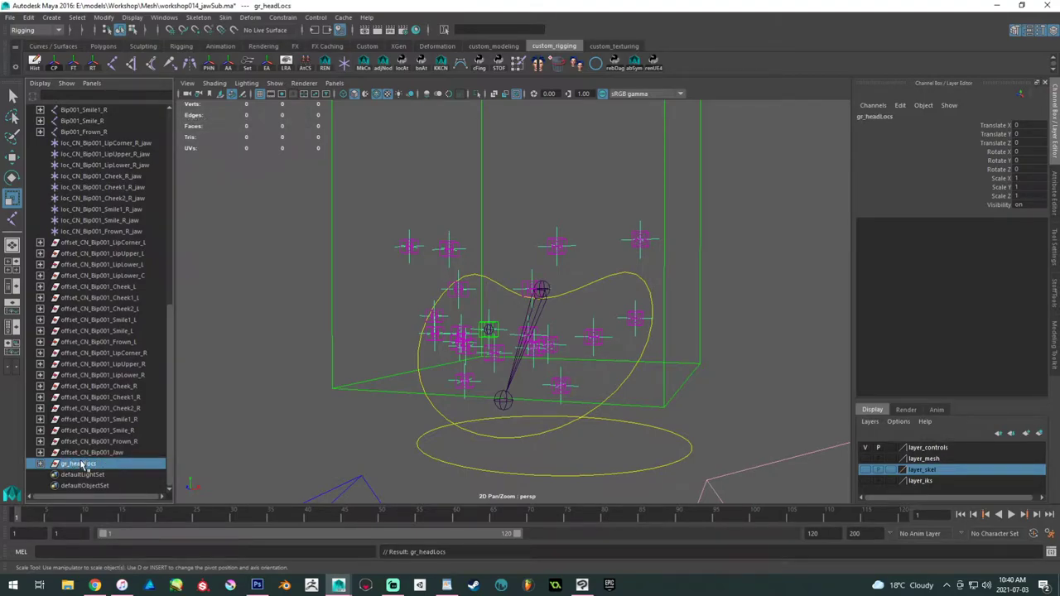
key("ctrl+h")
- Group all center, left and right loc_CN_Bip001 jaw locators under a new group named gr_jawLocs
scroll(130, 236, "up", 3)
scroll(130, 235, "up", 4)
left_click(122, 178)
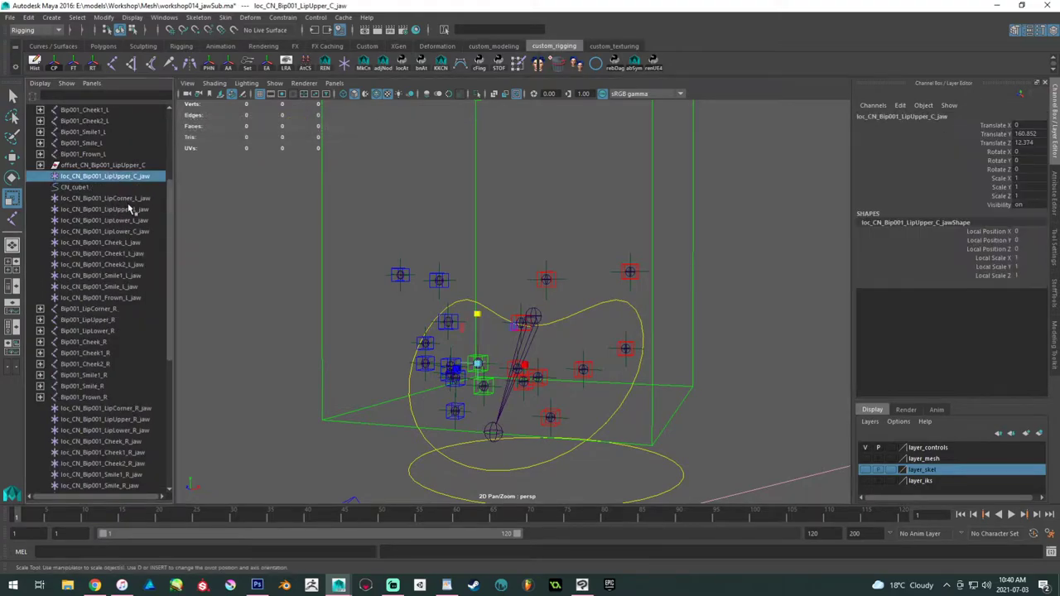
left_click(133, 199, "ctrl")
left_click(133, 209, "ctrl")
left_click(134, 220, "ctrl")
left_click(134, 232, "ctrl")
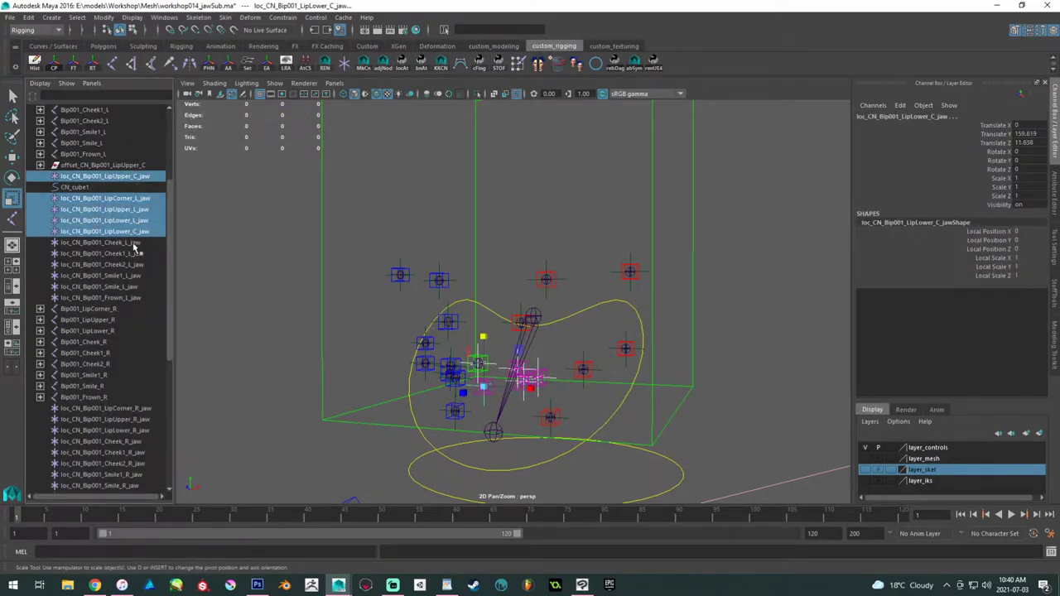
left_click(134, 242, "ctrl")
left_click(134, 253, "ctrl")
left_click(135, 264, "ctrl")
left_click(135, 275, "ctrl")
left_click(135, 287, "ctrl")
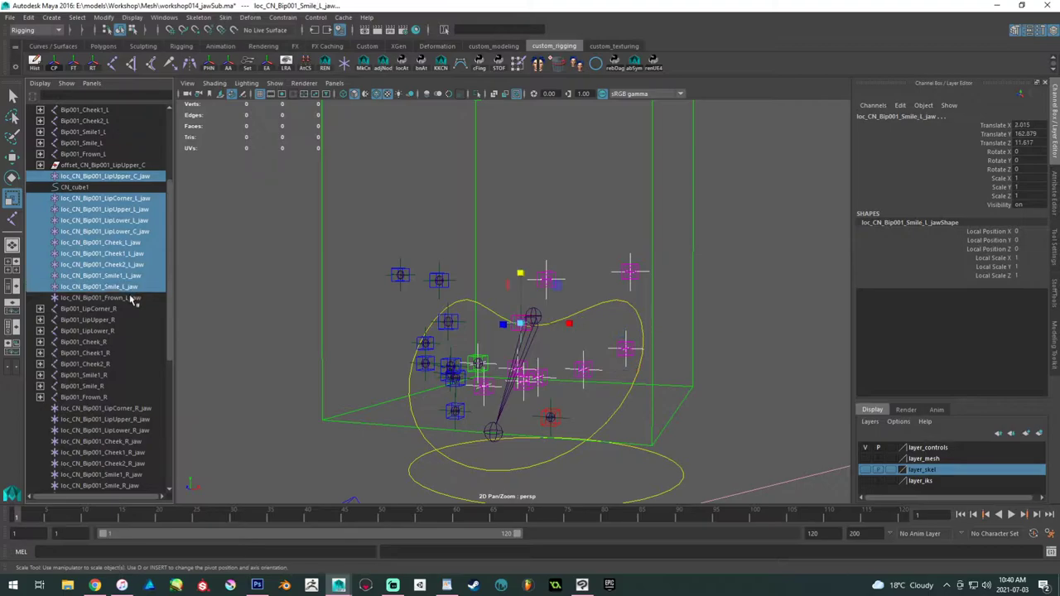
left_click(132, 298, "ctrl")
left_click(135, 409, "ctrl")
left_click(137, 420, "ctrl")
left_click(138, 430, "ctrl")
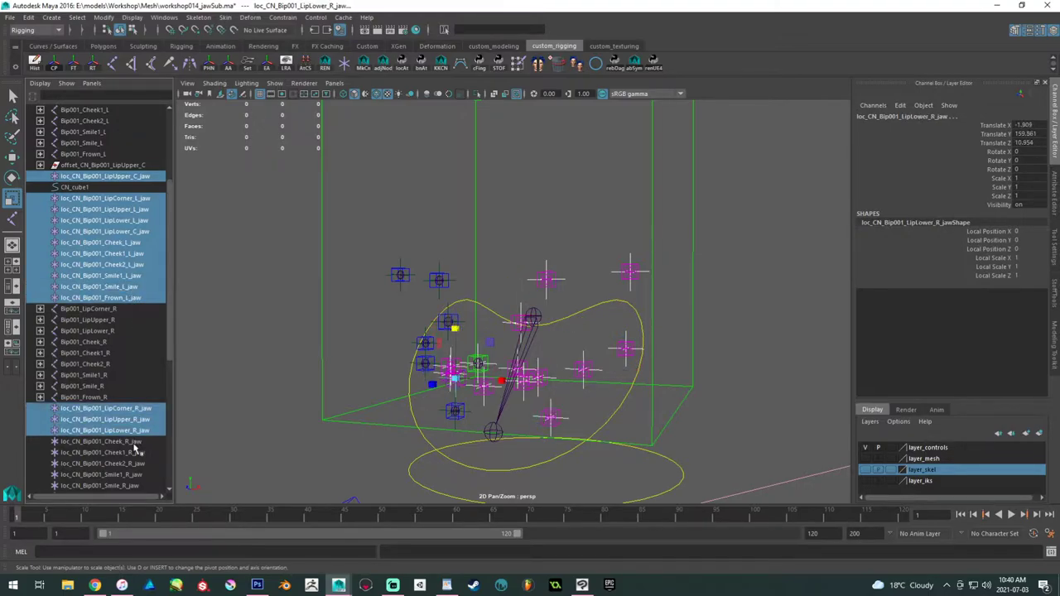
left_click(135, 441, "ctrl")
left_click(135, 452, "ctrl")
left_click(135, 464, "ctrl")
left_click(135, 474, "ctrl")
scroll(136, 476, "down", 3)
left_click(135, 397, "ctrl")
left_click(135, 408, "ctrl")
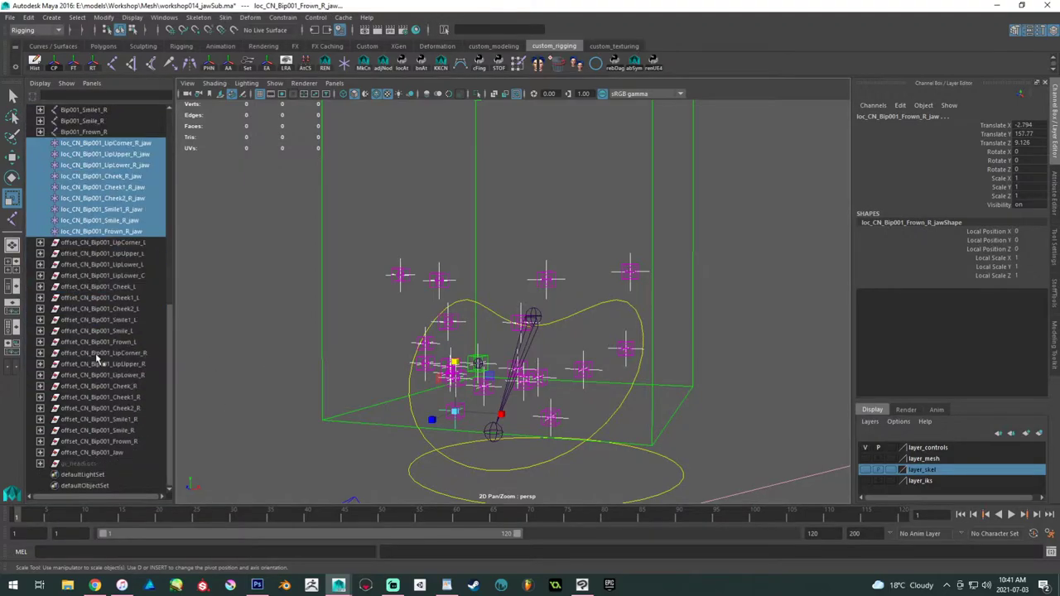
middle_click_drag(245, 361, 255, 322, "alt")
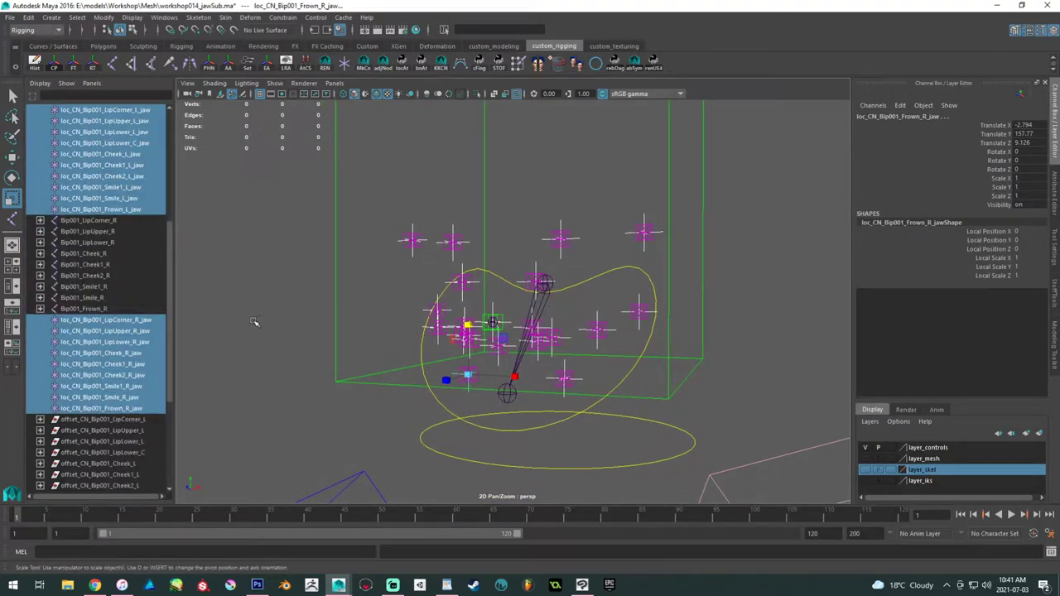
key("ctrl+g")
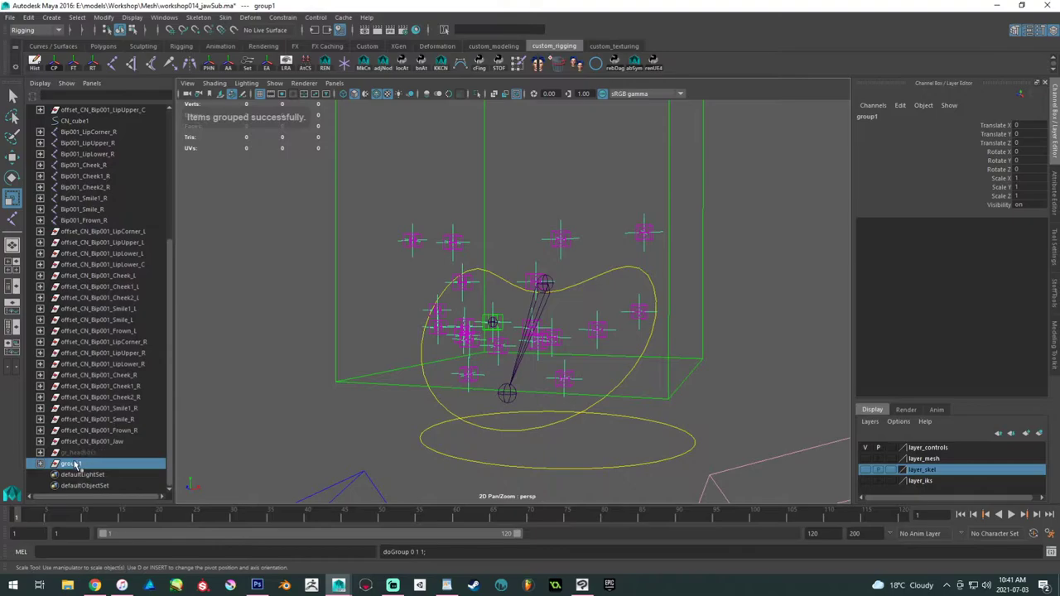
double_click(74, 463)
type("gr_j")
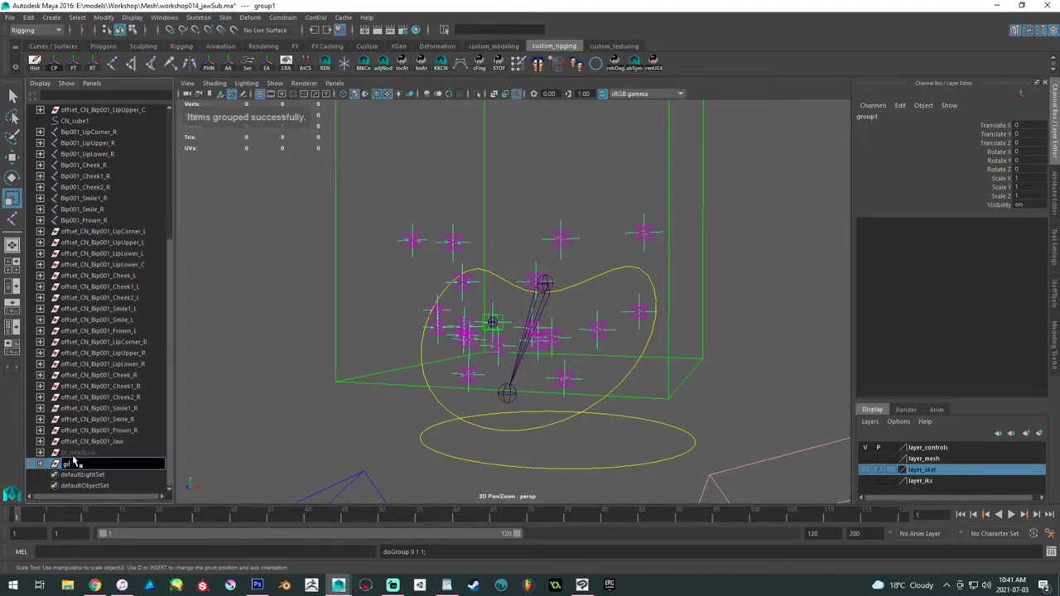
type("awLo")
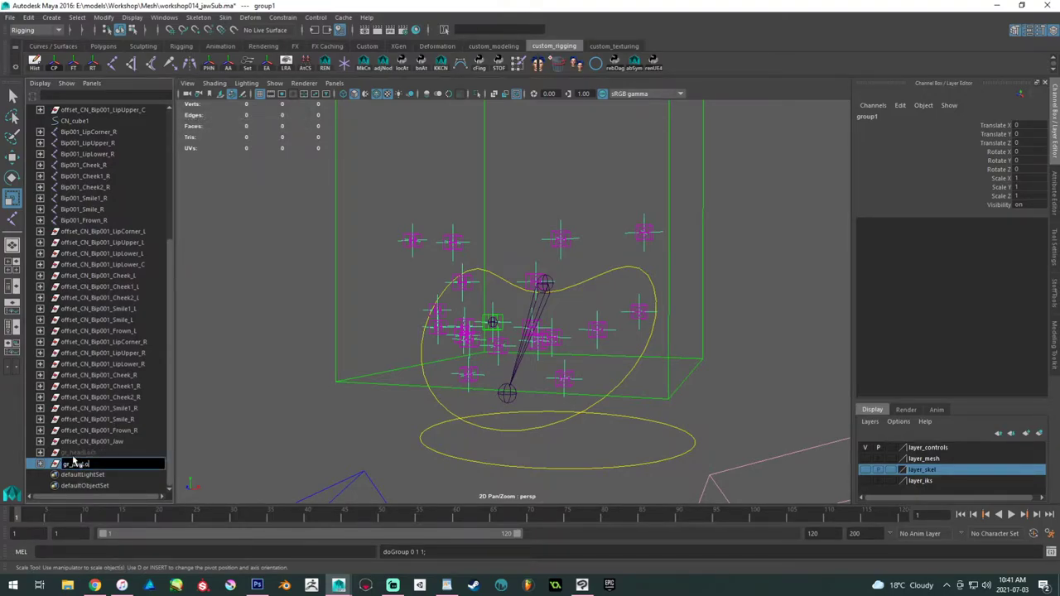
type("cs")
key("Return")
- Hide the gr_jawLocs group and save the scene
left_click_drag(249, 412, 273, 406, "alt")
key("ctrl+h")
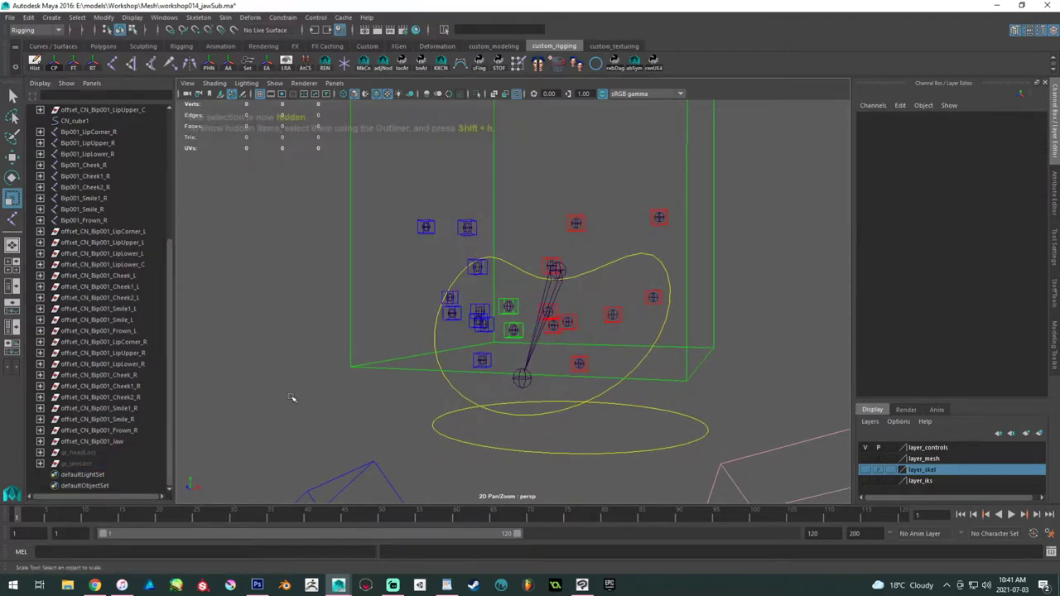
key("ctrl+s")
key("q")
- Parent the gr_headLocs group under the CN_Bip001_Head control
left_click(99, 453)
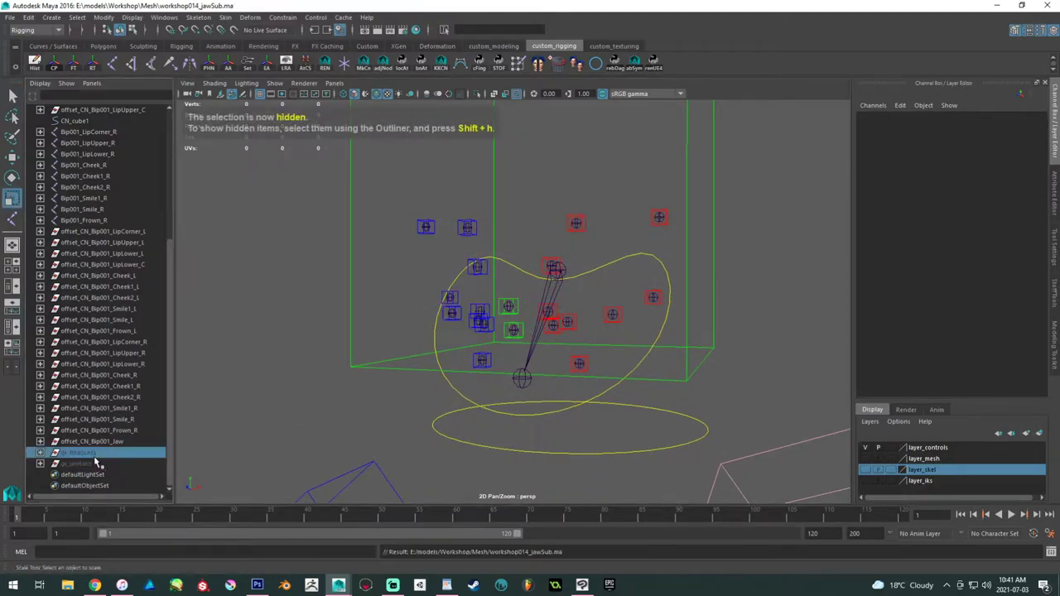
key("r")
middle_click_drag(296, 400, 312, 404, "alt")
left_click(377, 317)
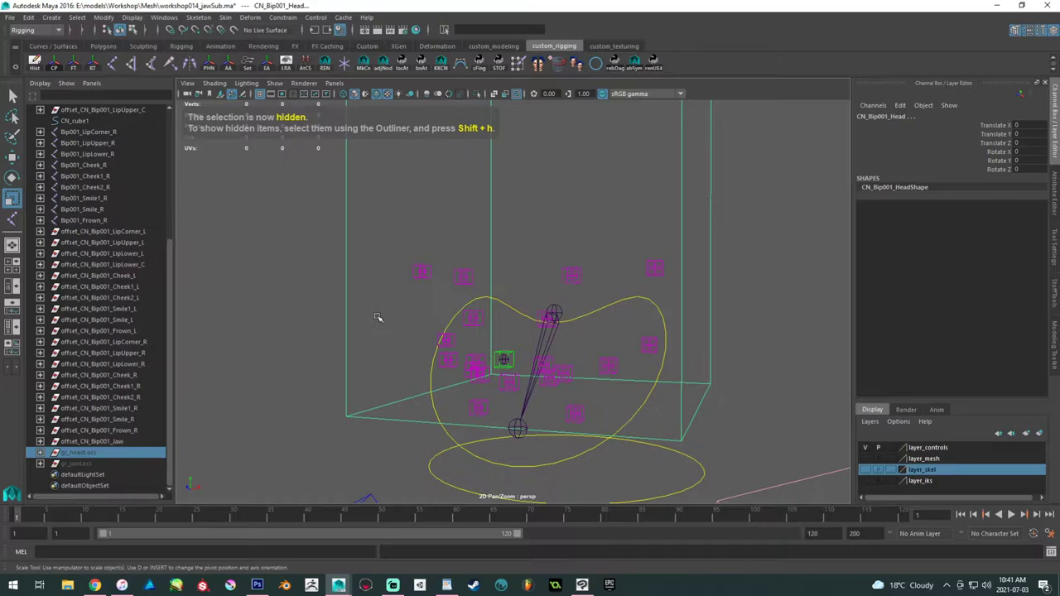
key("Up")
- Parent the gr_jawLocs group under the CN_Bip001_Jaw control
left_click(115, 465)
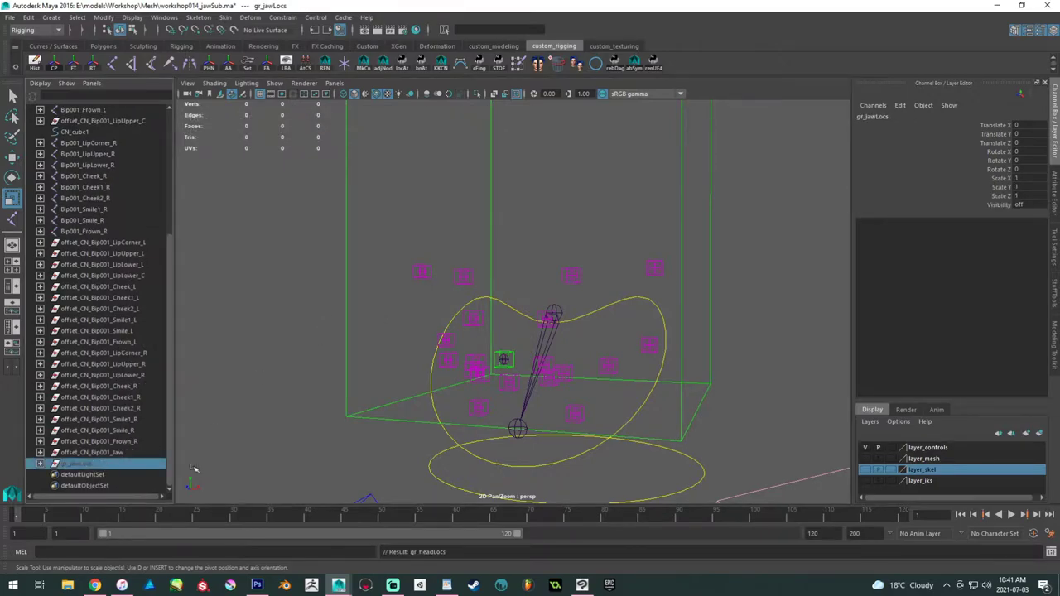
left_click(433, 369)
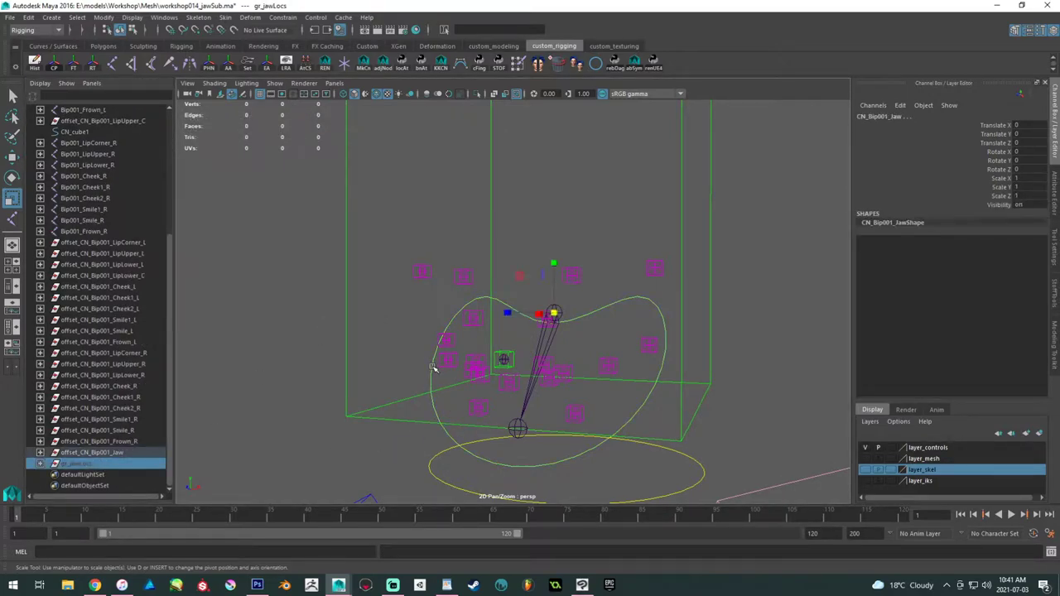
- Parent the gr_jawLocs group under the CN_Bip001_Jaw control and clear the selection
key("Up")
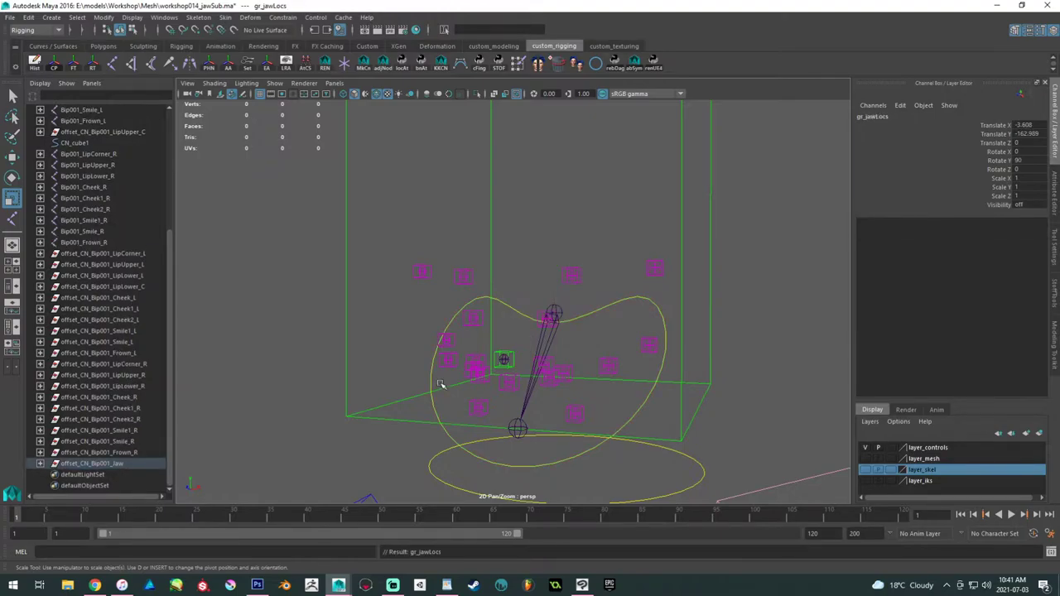
left_click(348, 291)
- Test-rotate the CN_Bip001_Jaw control and undo the rotation
left_click_drag(351, 294, 482, 427, "alt")
left_click(406, 412)
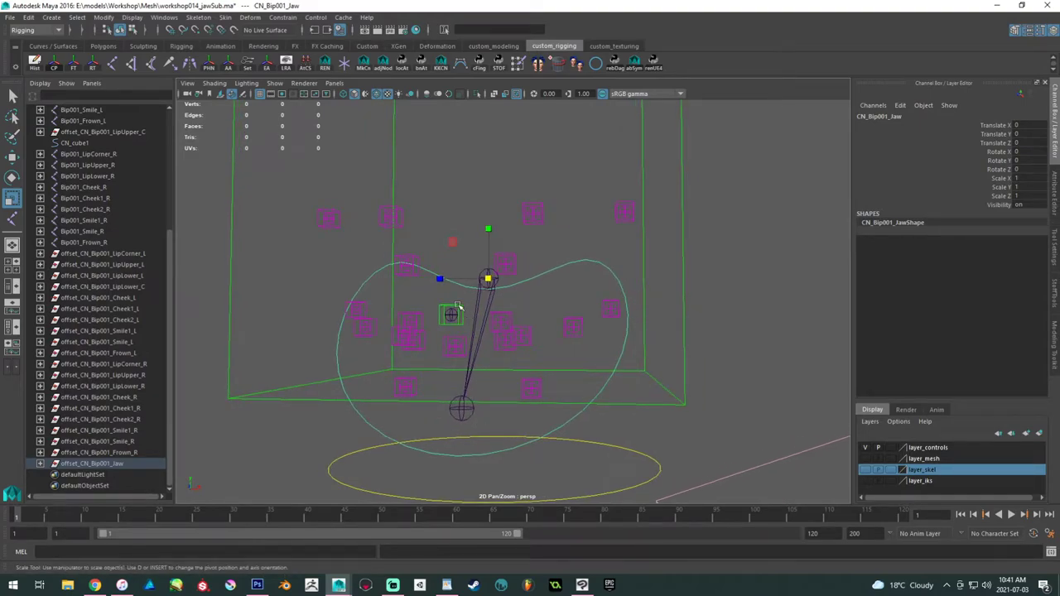
key("e")
mouse_move(478, 308)
left_mouse_down()
mouse_move(485, 297)
mouse_move(483, 313)
mouse_move(473, 303)
left_mouse_up()
right_click_drag(406, 298, 448, 362, "alt")
key("ctrl+z")
- Reorder offset_CN_Bip001_LipUpper_C in the outliner so it sits directly above offset_CN_Bip001_LipCorner_L
scroll(132, 268, "up", 5)
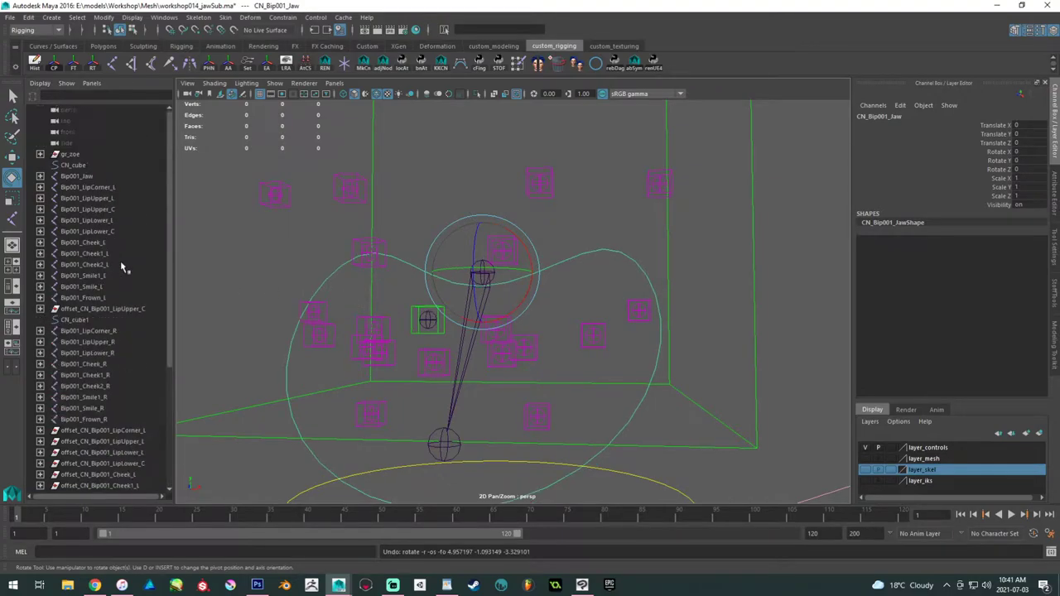
left_click(99, 308)
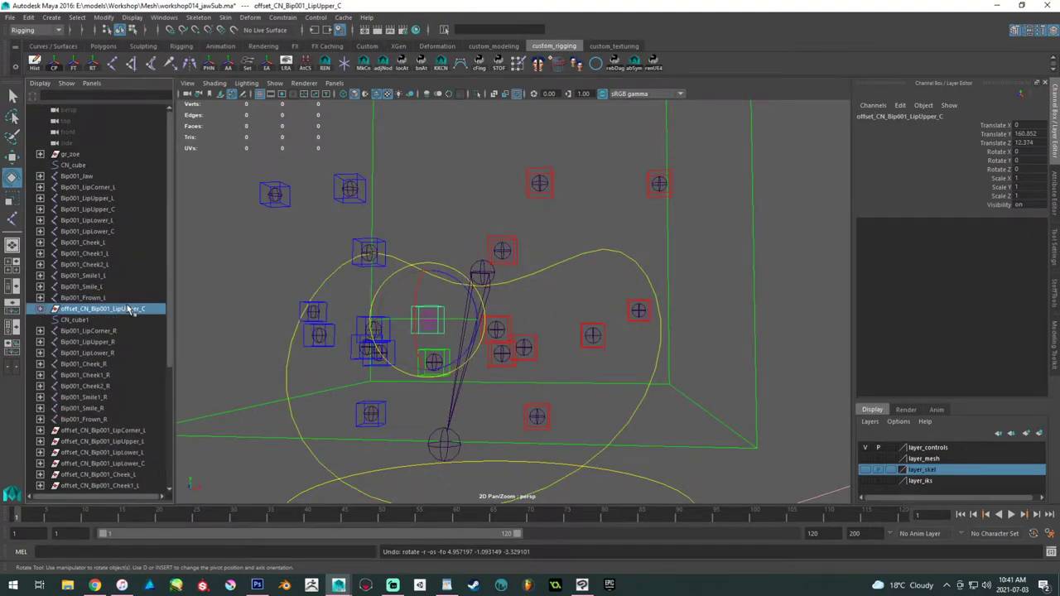
middle_click_drag(128, 309, 116, 426)
- Try rotating the jaw control again to check how the lip controls follow, and undo the rotations
mouse_move(290, 362)
left_mouse_down("alt")
mouse_move(305, 338)
mouse_move(289, 355)
left_mouse_up("alt")
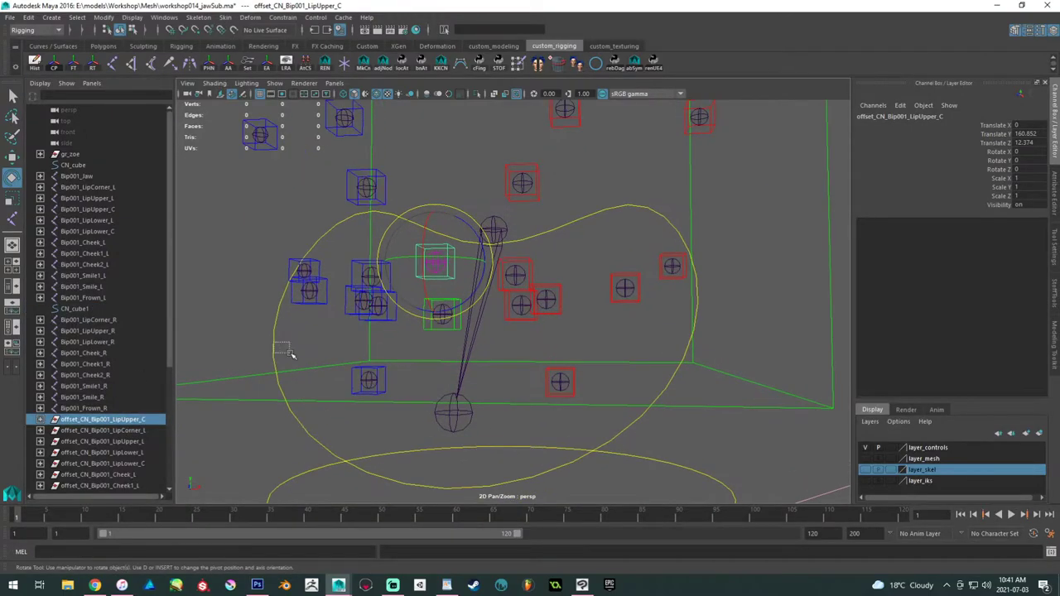
left_click(479, 276)
mouse_move(478, 275)
left_mouse_down()
mouse_move(492, 277)
mouse_move(473, 267)
mouse_move(479, 278)
left_mouse_up()
key("ctrl+z")
key("ctrl+z")
key("ctrl+z")
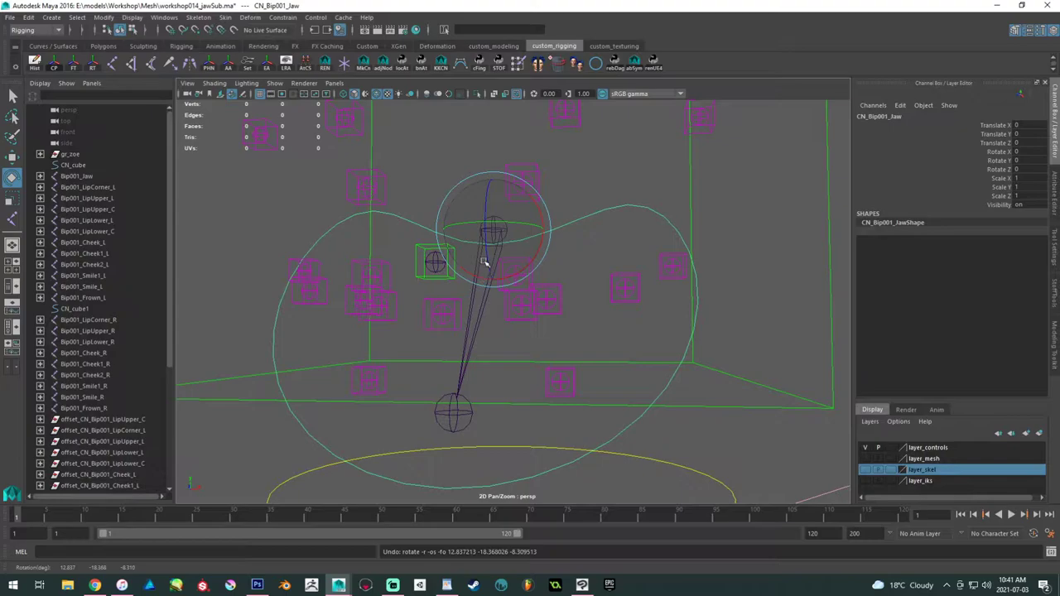
- Make layer_mesh visible to show the character's face around the jaw rig
left_click_drag(451, 267, 456, 223, "alt")
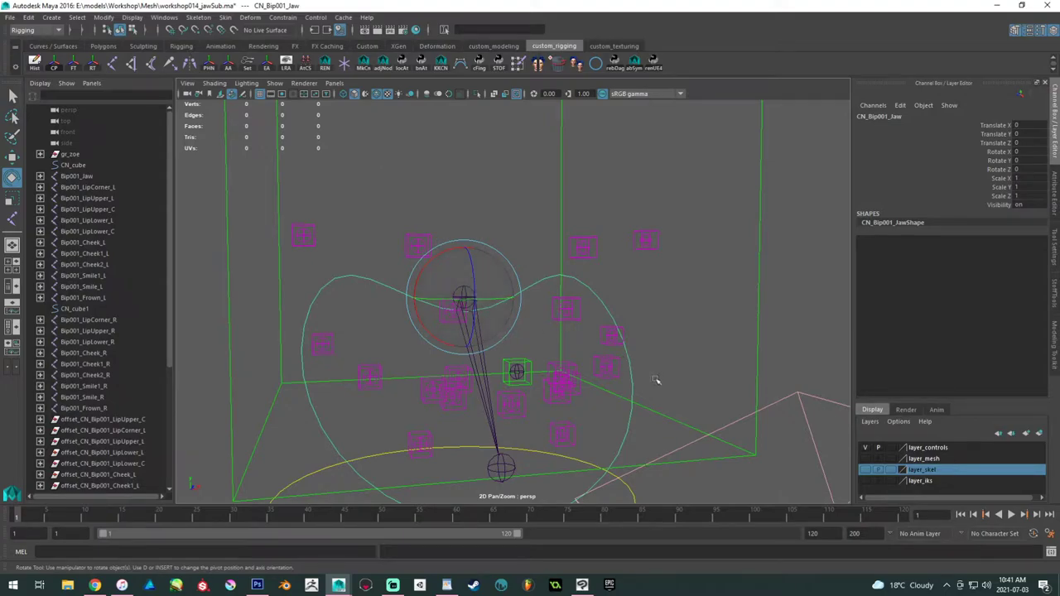
middle_click_drag(657, 380, 626, 357, "alt")
left_click(865, 460)
left_click_drag(538, 358, 529, 334, "alt")
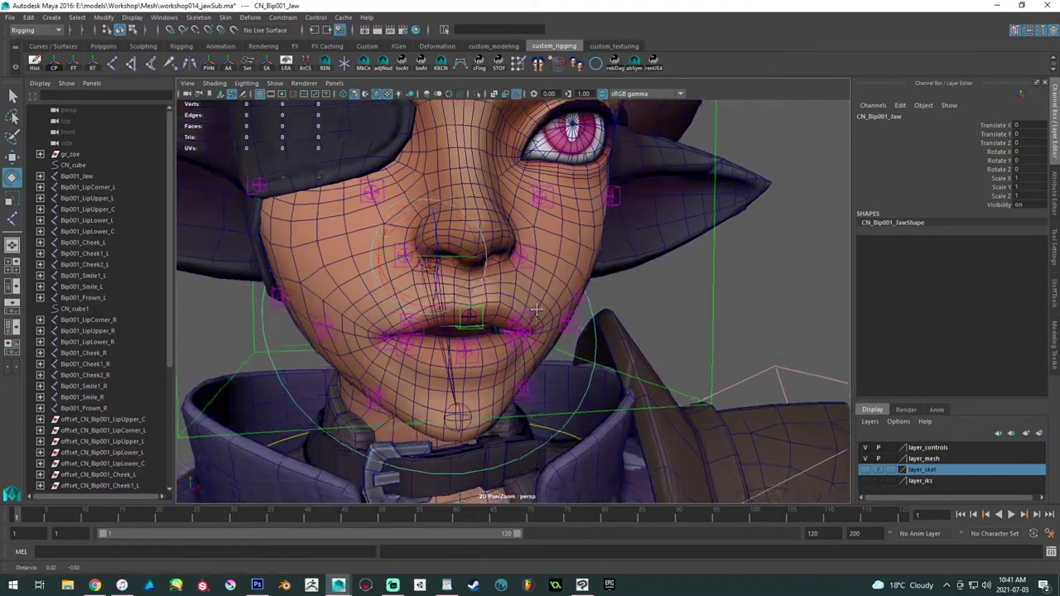
- Test-rotate the jaw control with the face mesh shown and undo the rotation
right_click_drag(497, 323, 515, 327, "alt")
mouse_move(515, 327)
left_mouse_down("alt")
mouse_move(542, 327)
mouse_move(511, 319)
left_mouse_up("alt")
middle_click_drag(467, 284, 477, 329, "alt")
left_click_drag(478, 326, 475, 305)
key("ctrl+z")
- Parent-constrain the Bip001_Jaw joint to the CN_Bip001_Jaw control
mouse_move(480, 360)
left_mouse_down("alt")
mouse_move(486, 342)
mouse_move(473, 348)
left_mouse_up("alt")
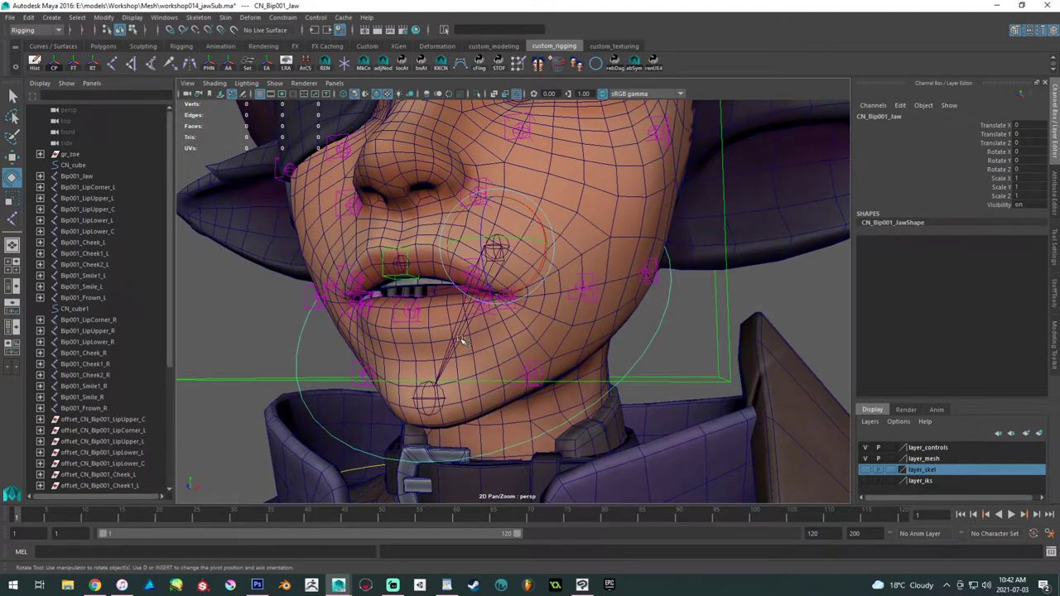
left_click(462, 341)
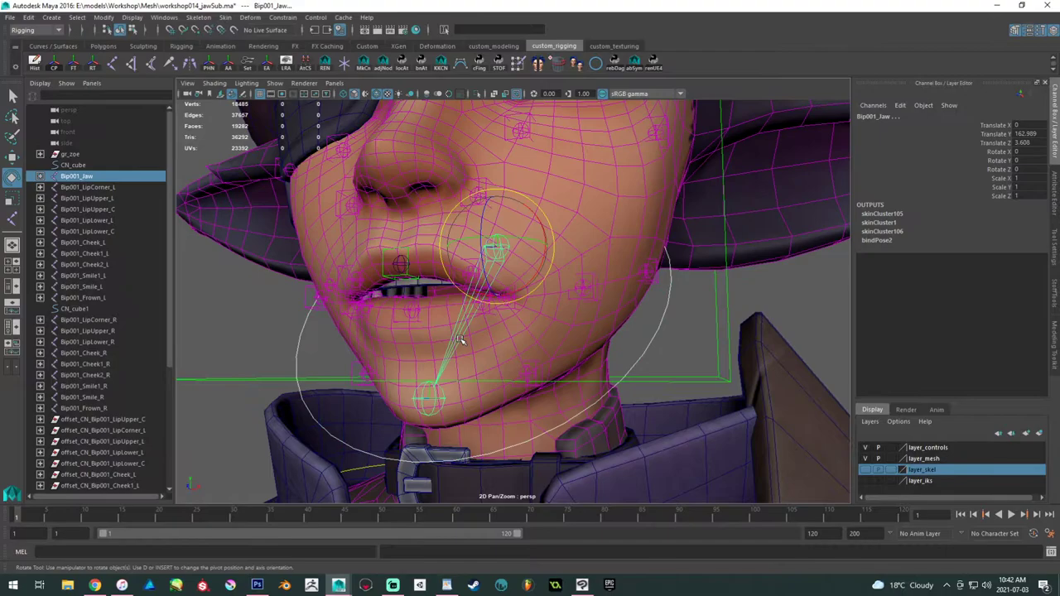
left_click(282, 18)
left_click(283, 43)
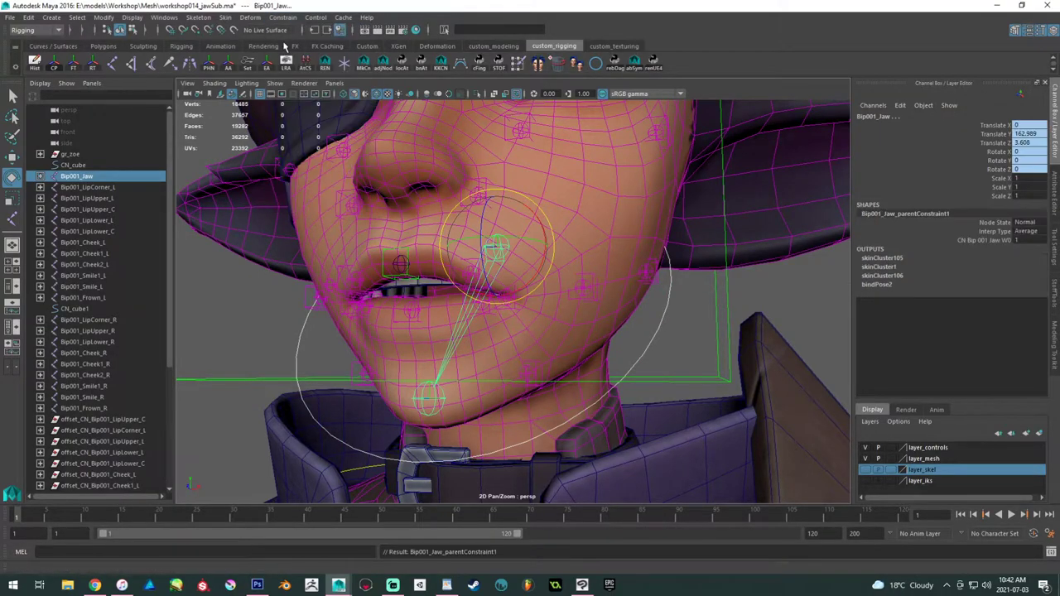
- Rotate the CN_Bip001_Jaw control to open the mouth, to about -22.3 degrees on Z
left_click(303, 329)
left_click_drag(495, 274, 519, 293)
left_click_drag(495, 271, 487, 271)
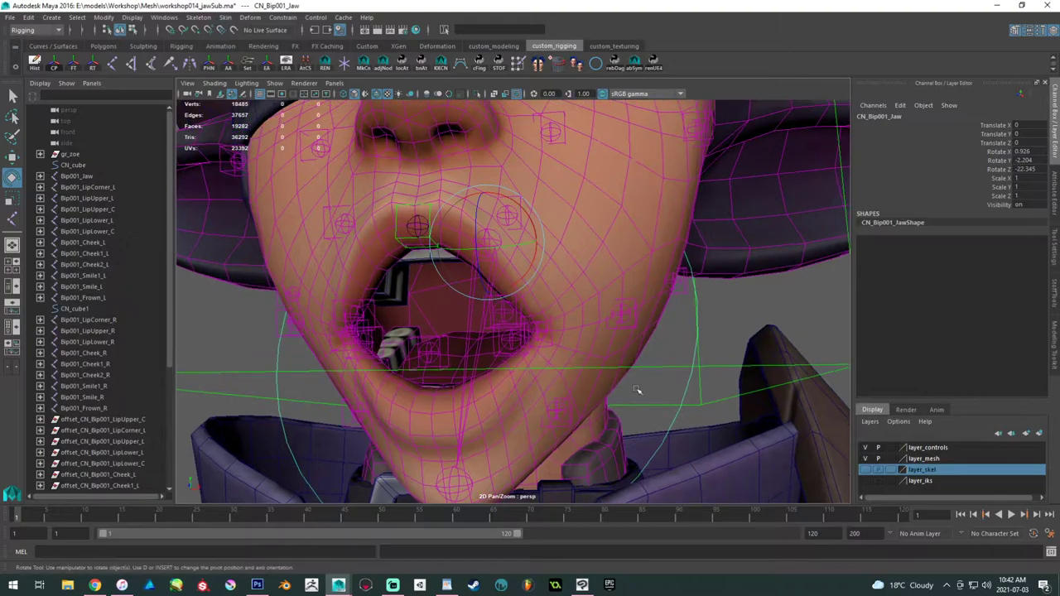
- Try a Jaw W1 weight of 0 on the parent constraint of offset_CN_Bip001_LipUpper_R, and set it to 0.2
left_click(671, 351)
left_click_drag(672, 351, 519, 288, "alt")
left_click(515, 286)
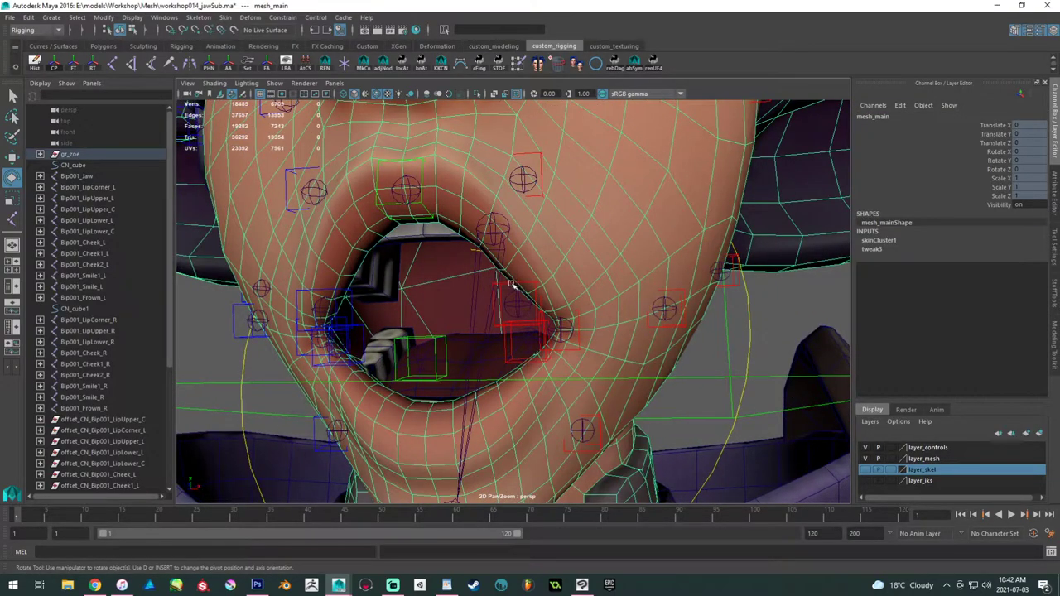
left_click(505, 282)
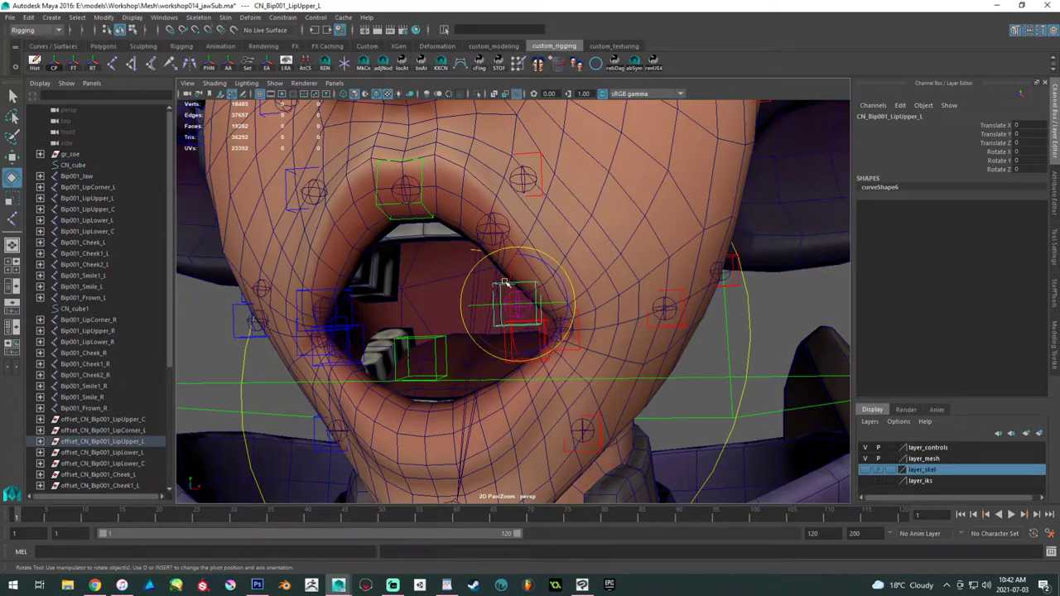
left_click(354, 304)
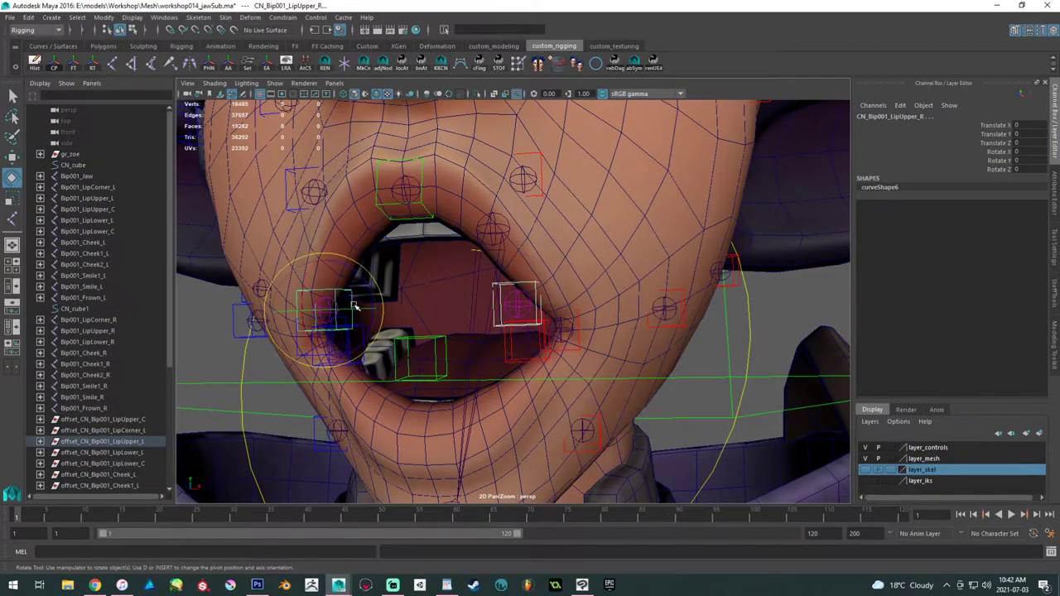
key("Up")
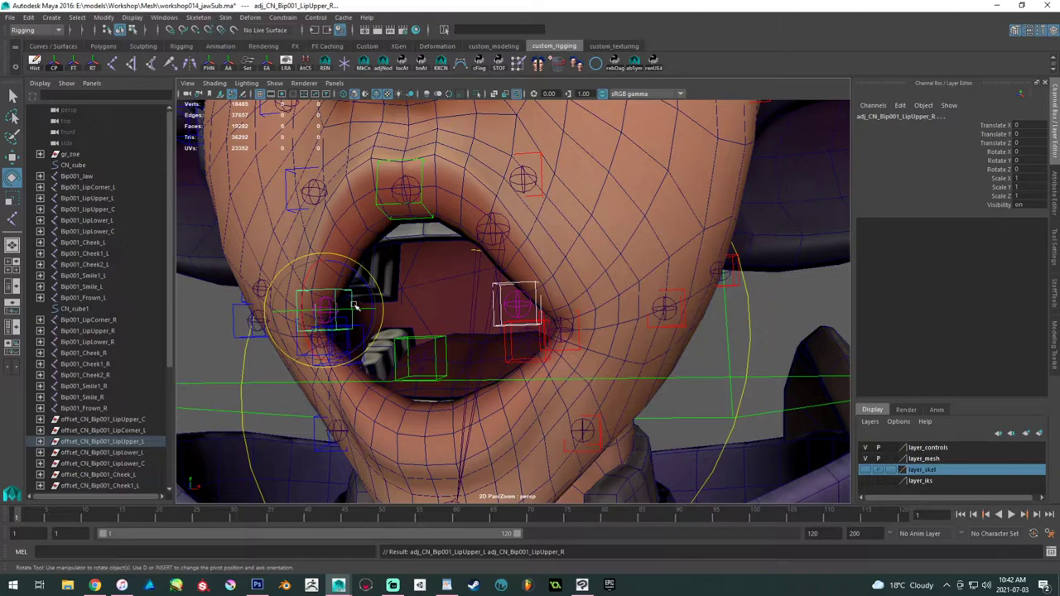
key("Up")
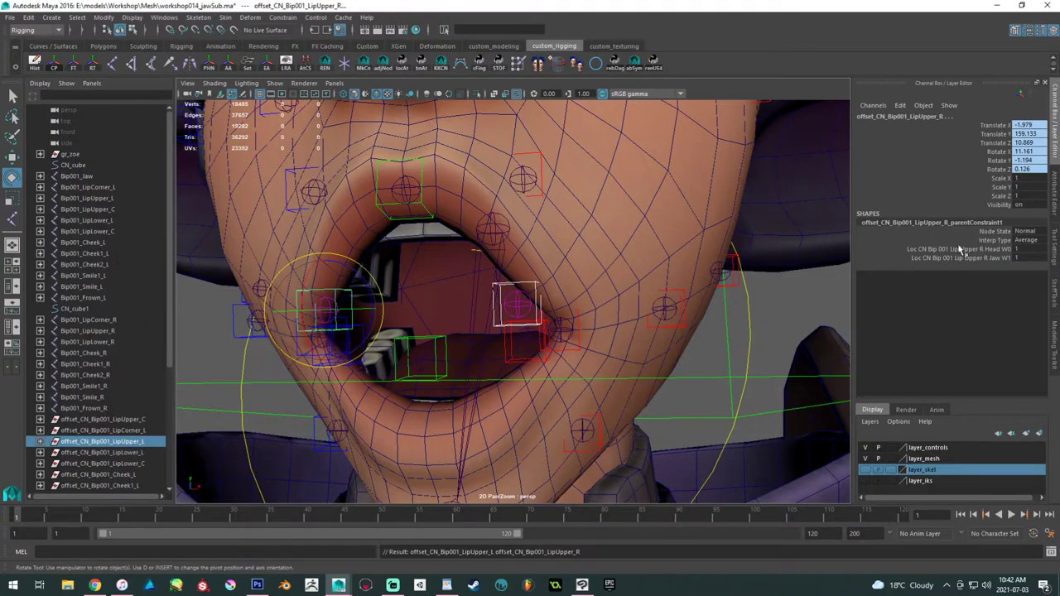
double_click(1015, 257)
type("0")
key("Return")
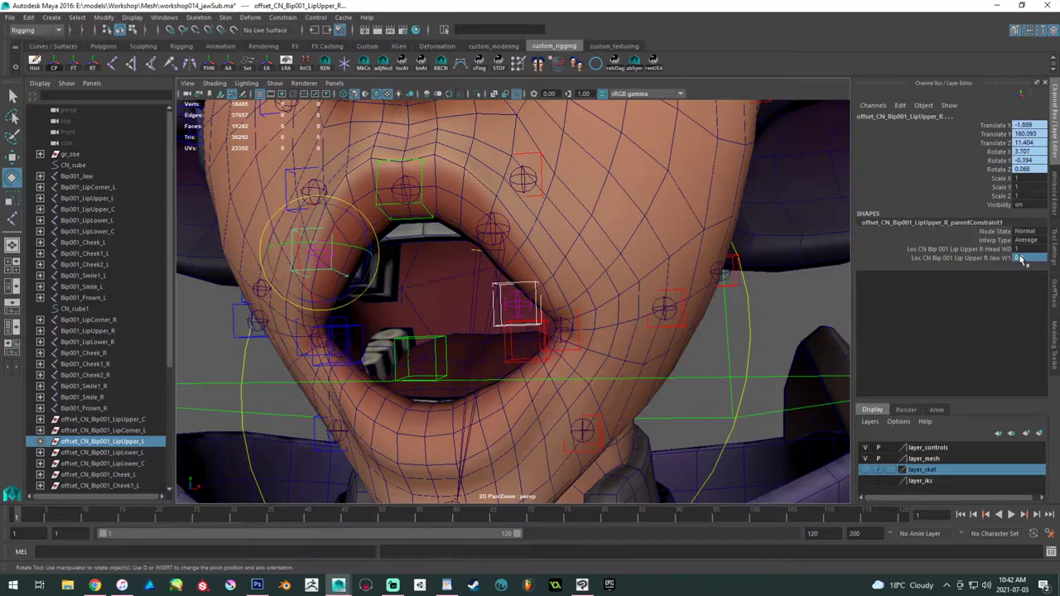
type("0.2")
- Examine the right upper lip up close, then move to frame 2 and inspect the whole face
left_click_drag(489, 313, 527, 362, "alt")
scroll(527, 361, "up", 3)
left_click_drag(375, 381, 437, 405, "alt")
scroll(437, 405, "up", 3)
key("alt+v")
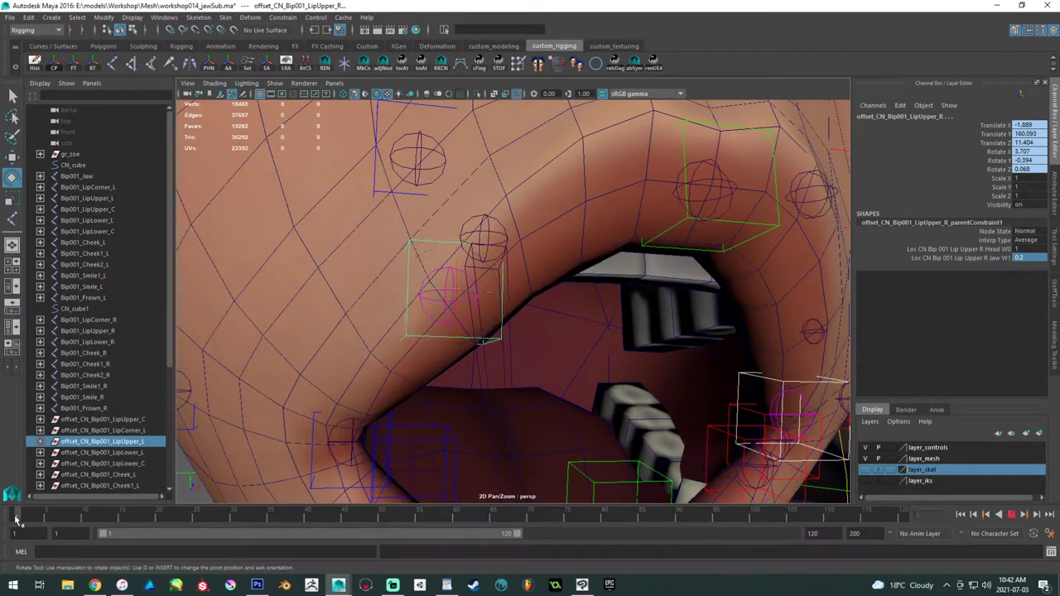
left_click(25, 520)
right_click_drag(347, 331, 50, 311, "alt")
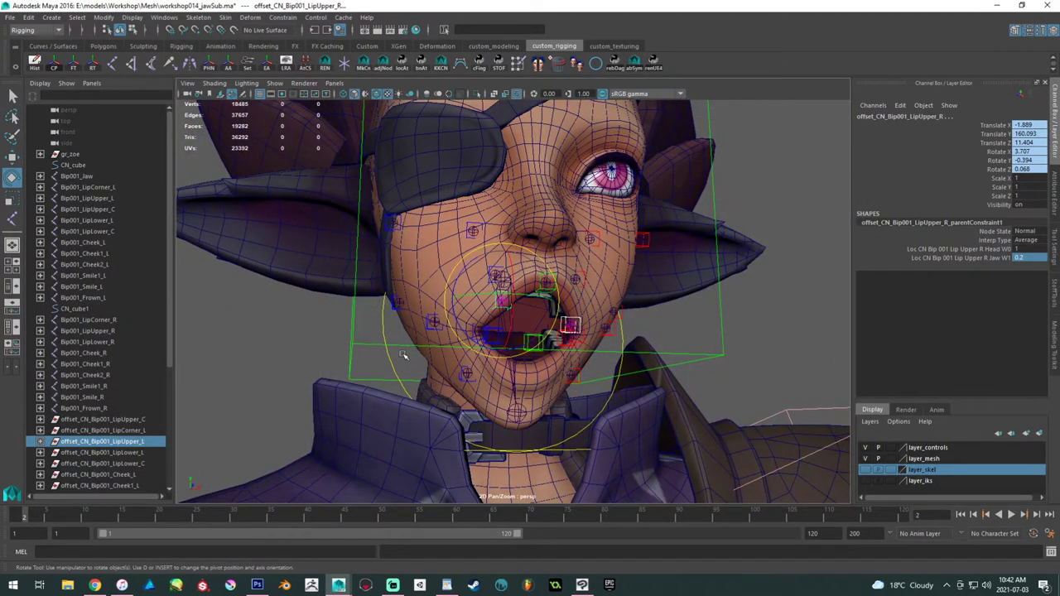
- Reset the CN_Bip001_Jaw control's X, Y and Z rotation to 0 and key it at frame 1
left_click(613, 392)
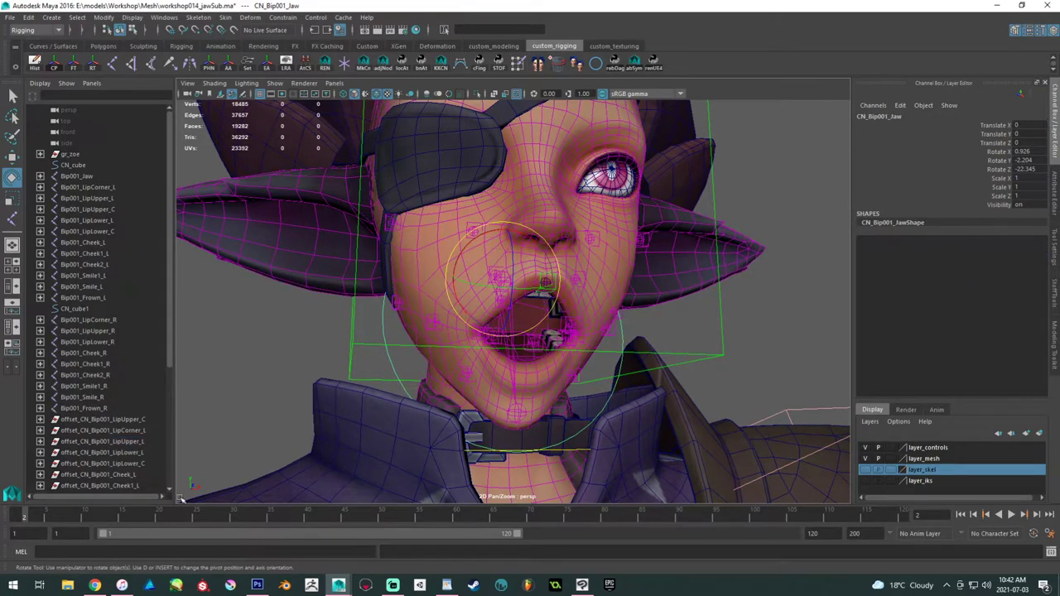
left_click_drag(1024, 152, 1026, 169)
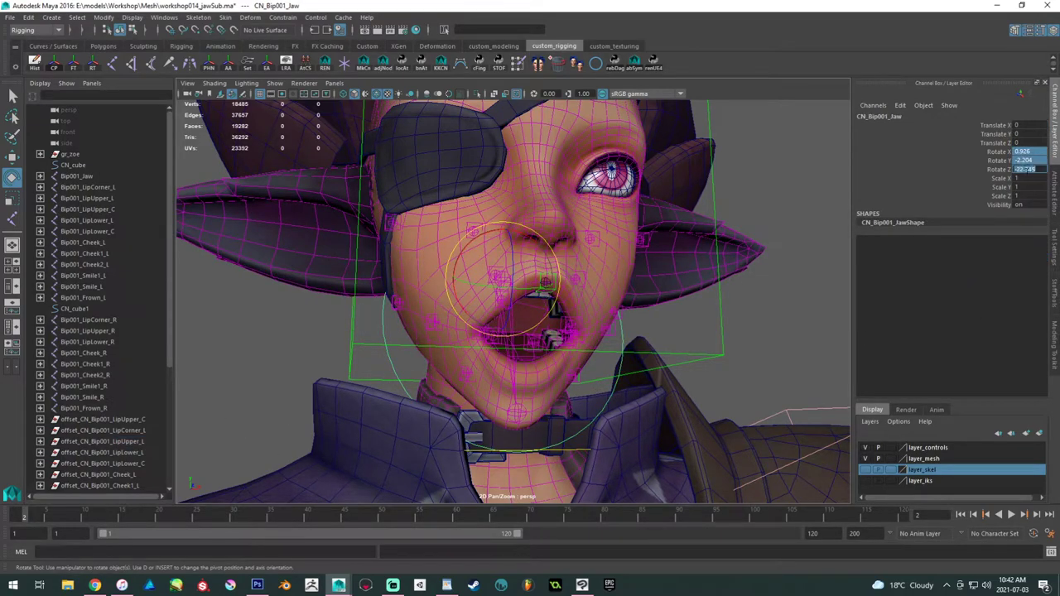
type("0")
key("Return")
middle_click_drag(530, 331, 513, 334, "alt")
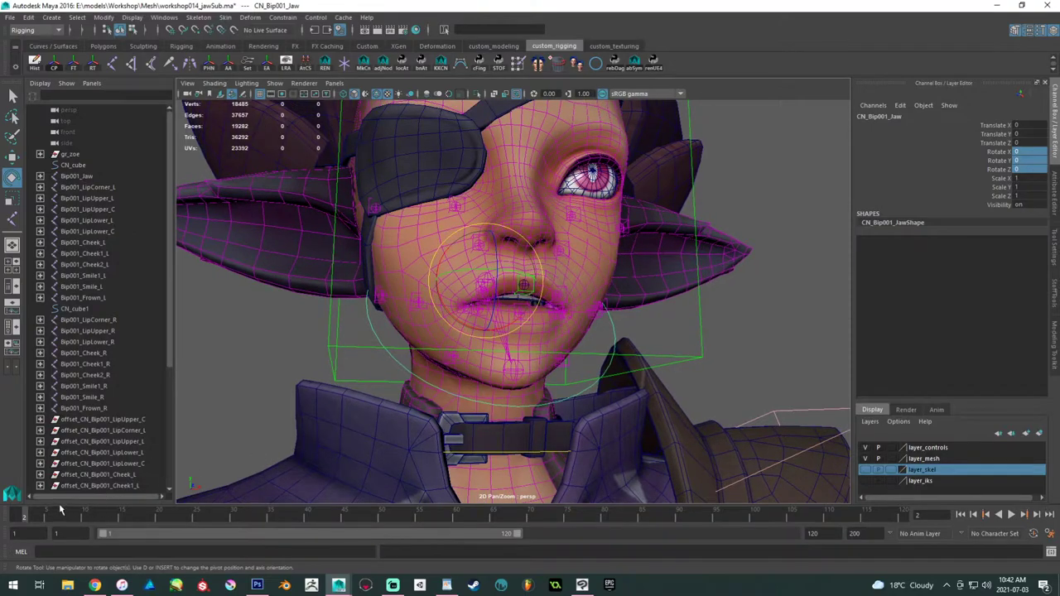
left_click(15, 513)
- At frame 20, rotate the jaw control open to about -23.15 degrees on Z only and key it
left_click(157, 520)
mouse_move(477, 303)
left_mouse_down()
mouse_move(491, 316)
mouse_move(457, 273)
left_mouse_up()
key("ctrl+z")
key("ctrl+z")
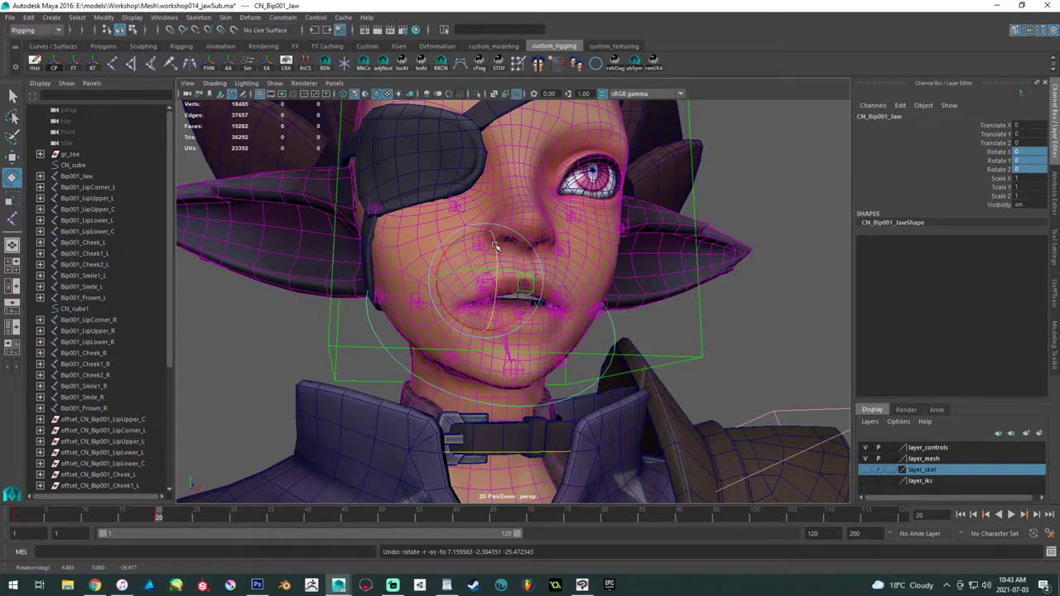
left_click_drag(494, 245, 492, 263)
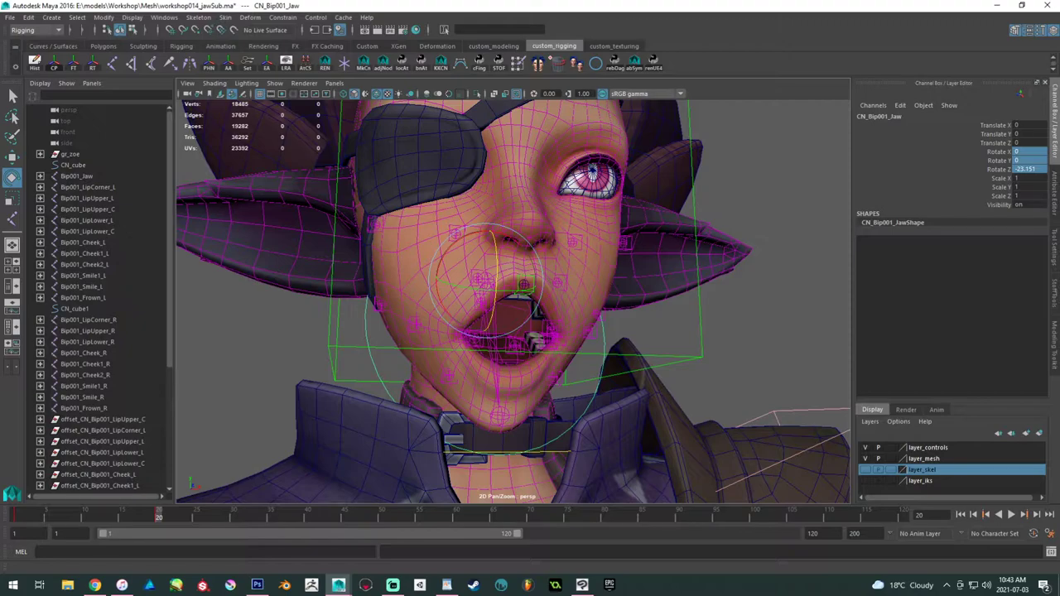
key("alt+Tab")
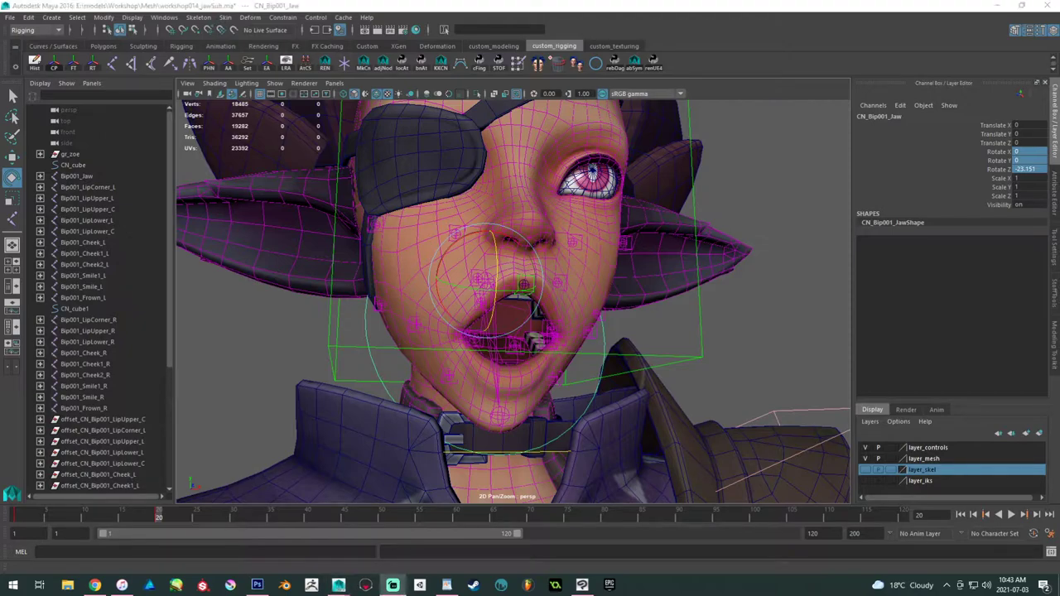
- Scrub the jaw animation to frame 15 and examine the right side of the open mouth
right_click_drag(406, 263, 412, 307, "alt")
left_click_drag(411, 307, 408, 342, "alt")
left_click_drag(82, 519, 122, 514)
left_click_drag(375, 393, 474, 392, "alt")
right_click_drag(473, 392, 578, 427, "alt")
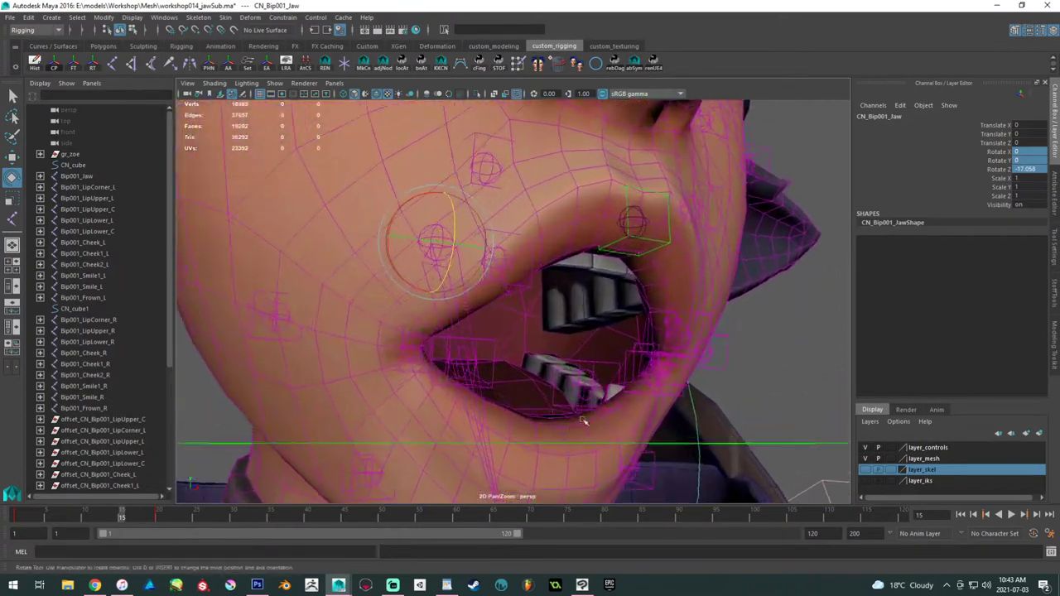
right_click_drag(579, 354, 581, 325, "alt")
- Select the CN_Bip001_LipUpper_R control and run through the jaw-opening animation to examine the lip deformation
left_click(527, 283)
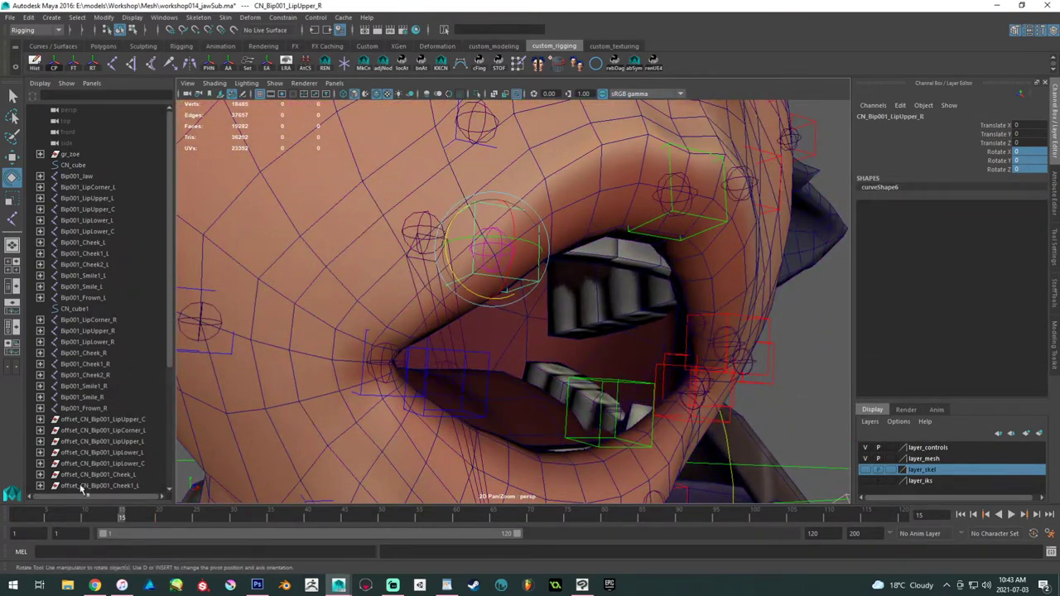
left_click(8, 518)
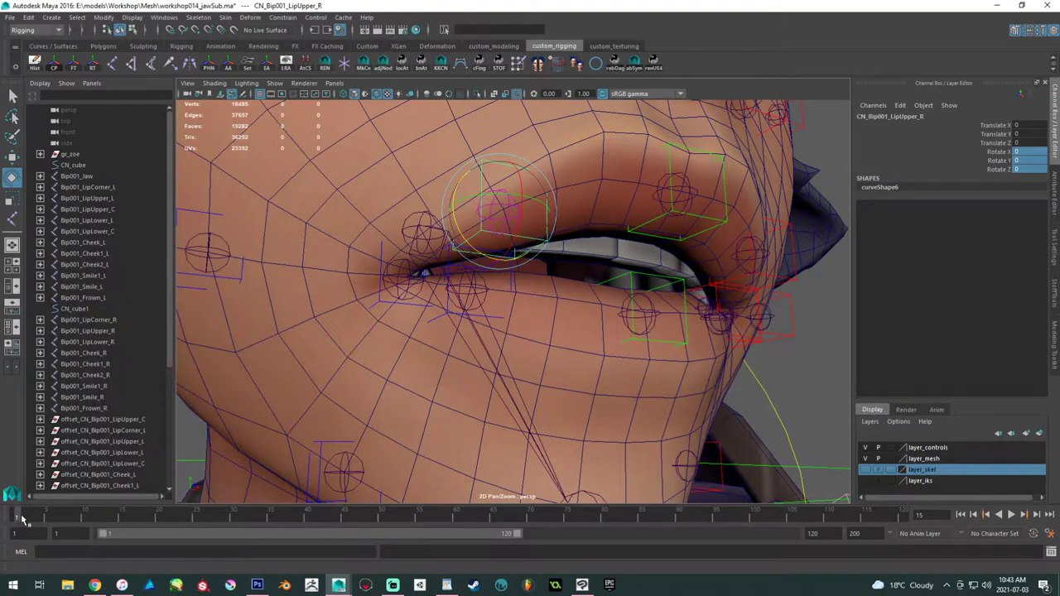
key("alt+v")
key("alt+v")
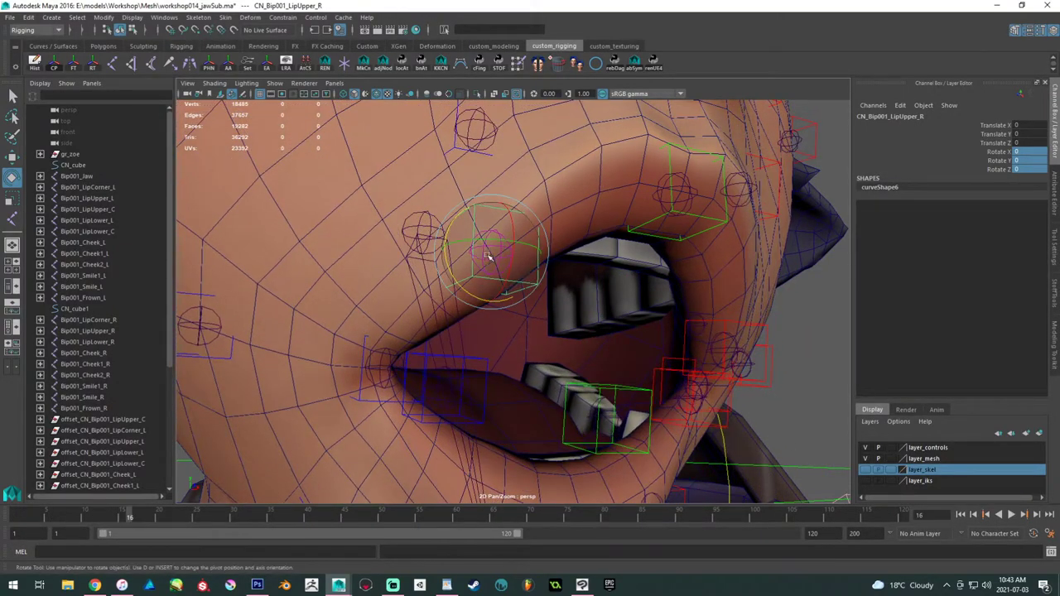
mouse_move(45, 514)
left_mouse_down()
mouse_move(26, 513)
mouse_move(123, 511)
left_mouse_up()
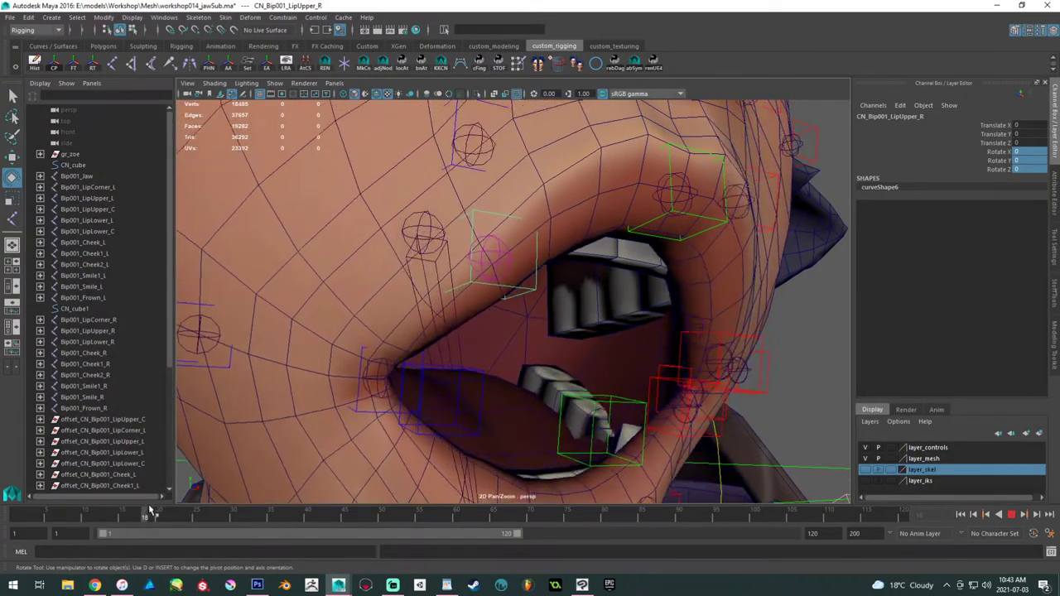
key("alt+v")
- Set the Jaw W1 weight on the parent constraint of offset_CN_Bip001_LipUpper_R to 0.25 and check it in playback
key("Up")
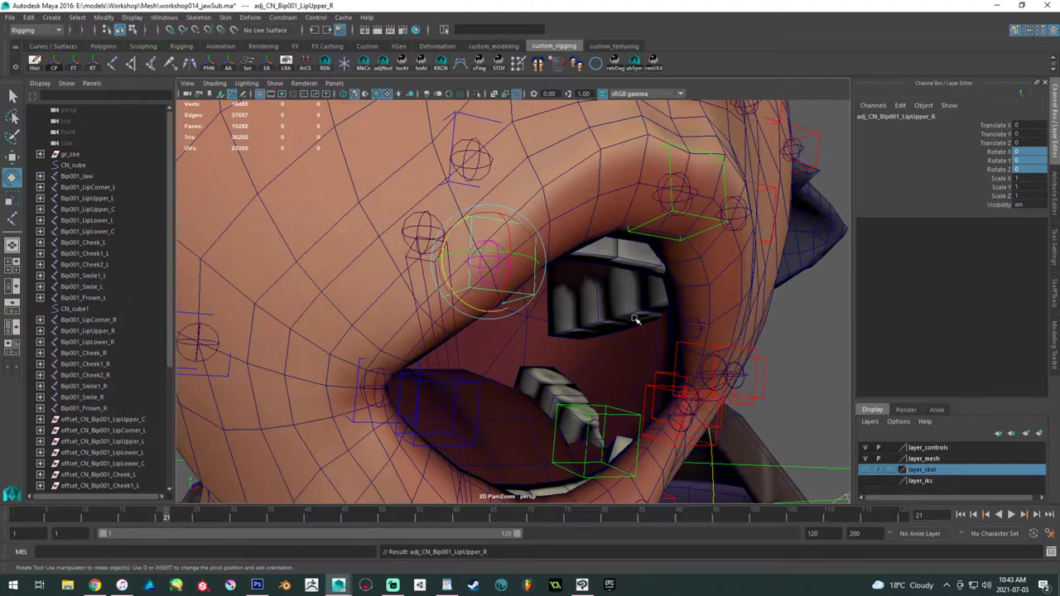
double_click(1018, 257)
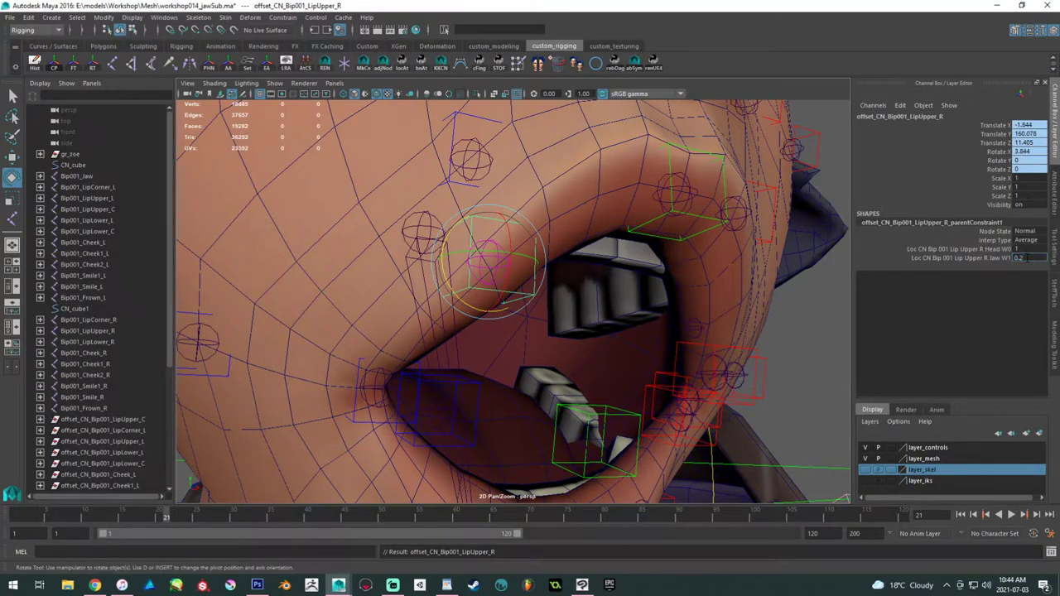
key("Return")
left_click_drag(543, 303, 493, 341, "alt")
key("alt+v")
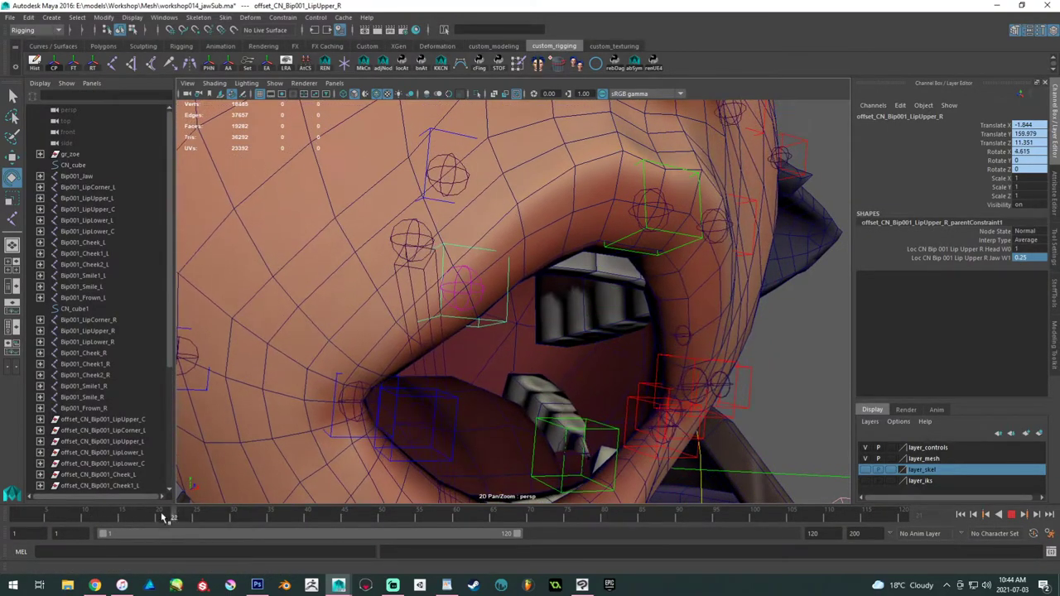
key("alt+v")
- Set the Jaw W1 weight on the parent constraint of offset_CN_Bip001_LipUpper_L to 0.25
left_click_drag(481, 390, 485, 350, "alt")
left_click(497, 348)
key("Up")
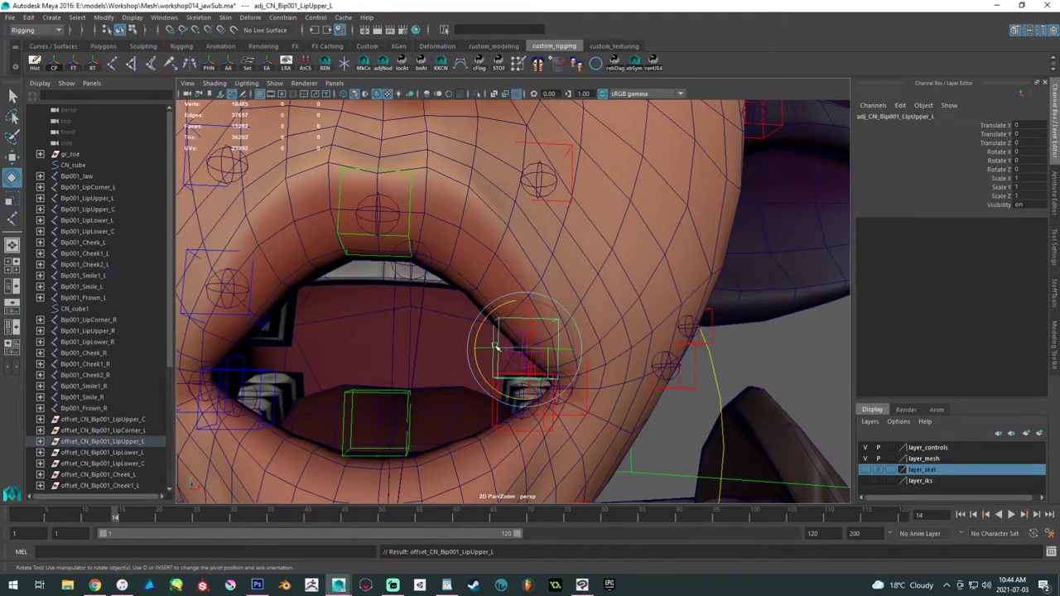
double_click(1030, 257)
type("0.25")
key("Return")
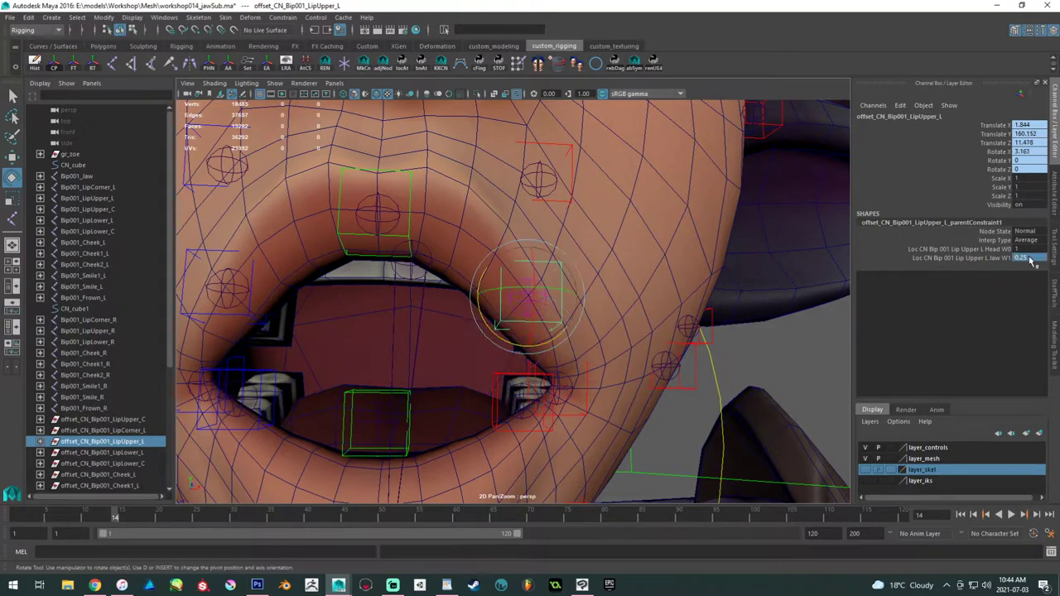
- Set the Head W0 weight on the parent constraint of offset_CN_Bip001_LipLower_C to 0
right_click_drag(633, 332, 489, 294, "alt")
left_click_drag(489, 293, 480, 320, "alt")
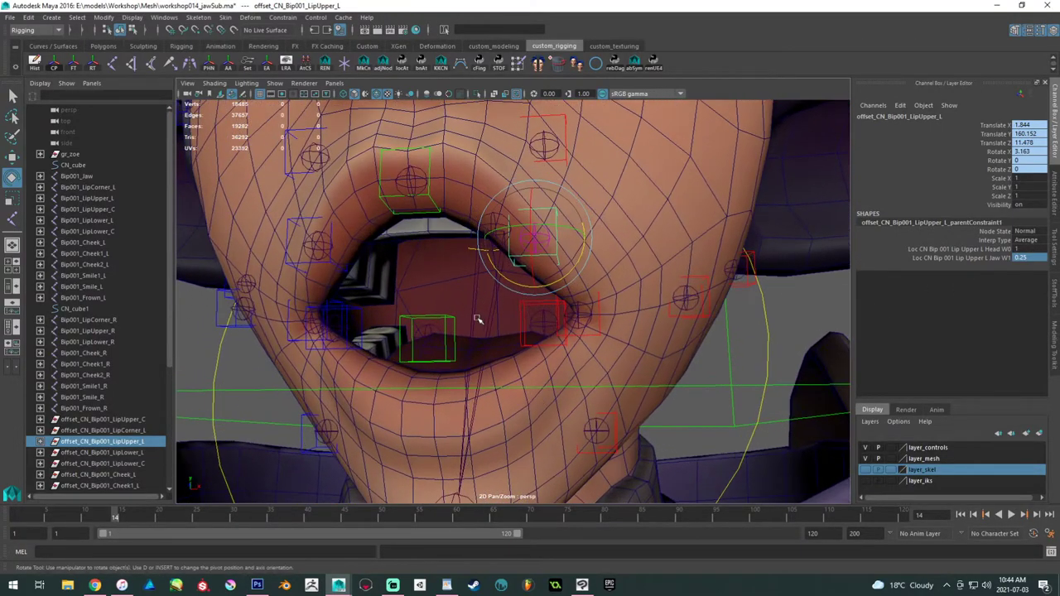
left_click(441, 315)
key("Up")
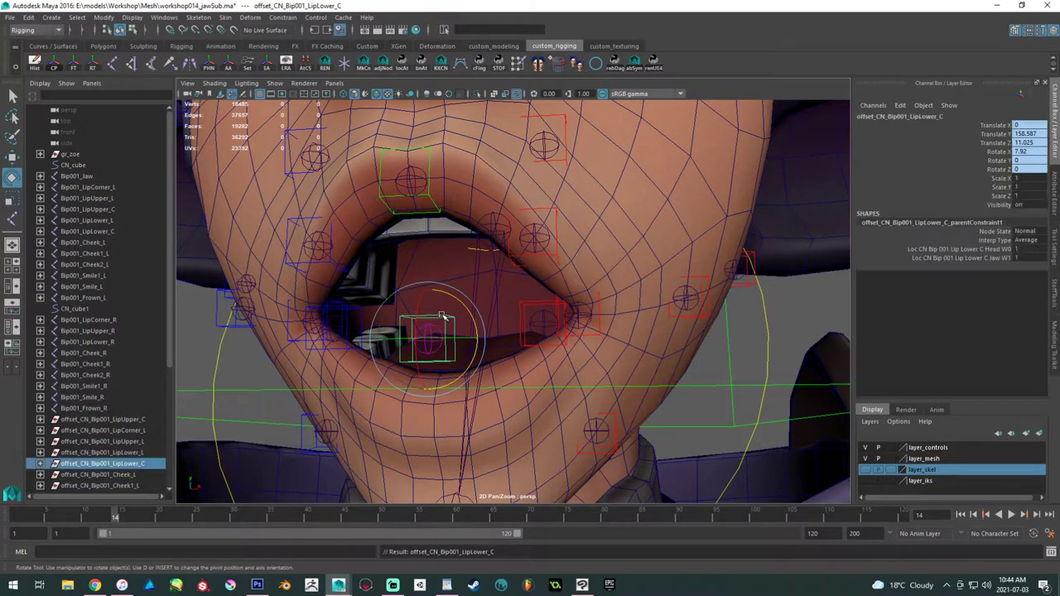
right_click_drag(445, 316, 538, 312, "alt")
double_click(1017, 249)
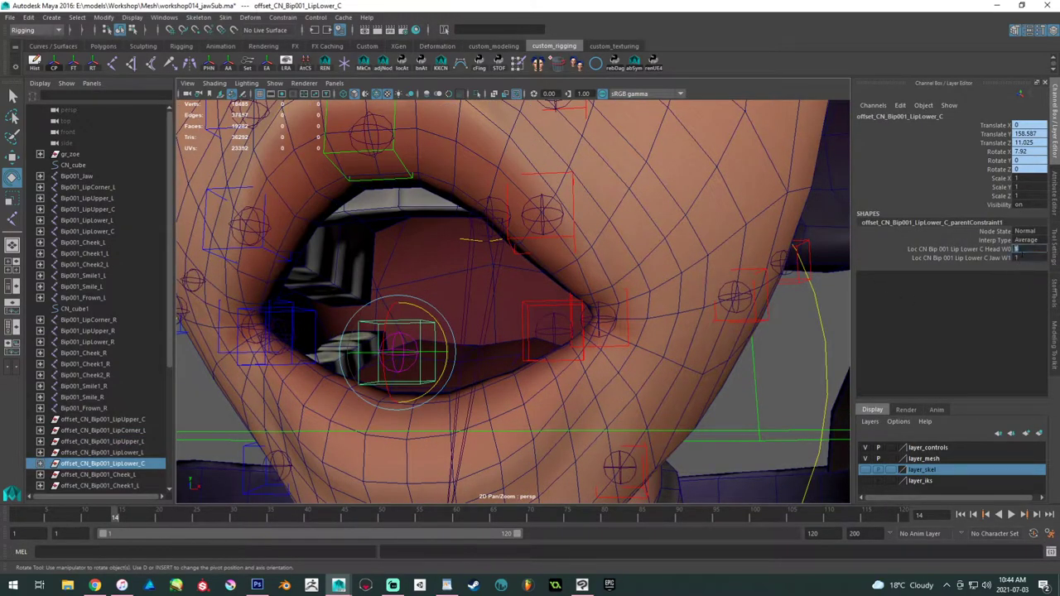
type("0")
key("Return")
- Set the Head W0 weight on the parent constraint of offset_CN_Bip001_LipLower_L to 0.35 and check it in playback
left_click_drag(452, 268, 468, 248, "alt")
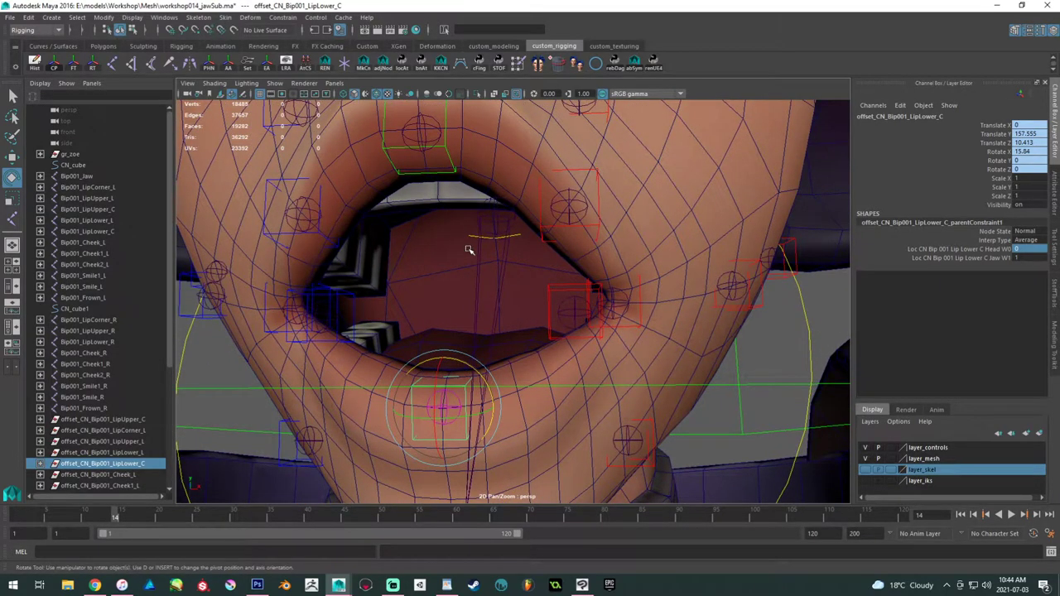
left_click(561, 286)
left_click_drag(350, 287, 370, 290, "alt")
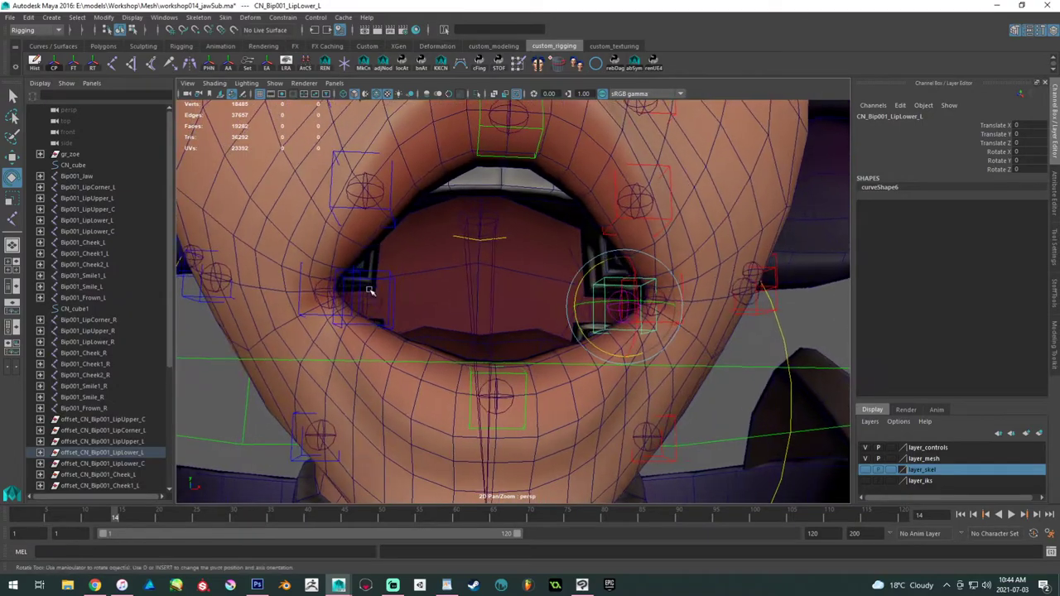
left_click(389, 281)
left_click(612, 281)
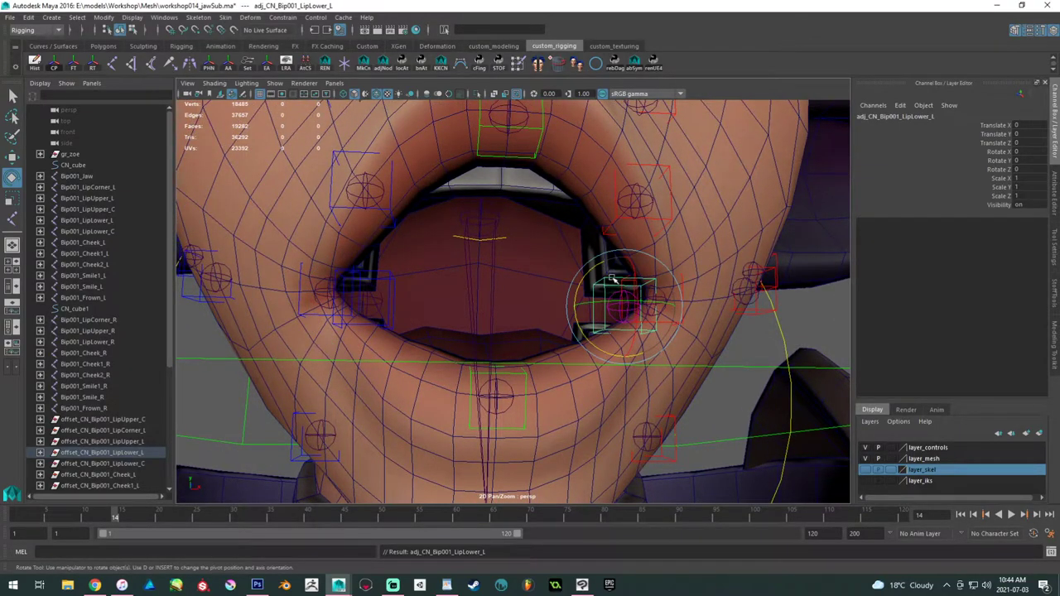
key("Up")
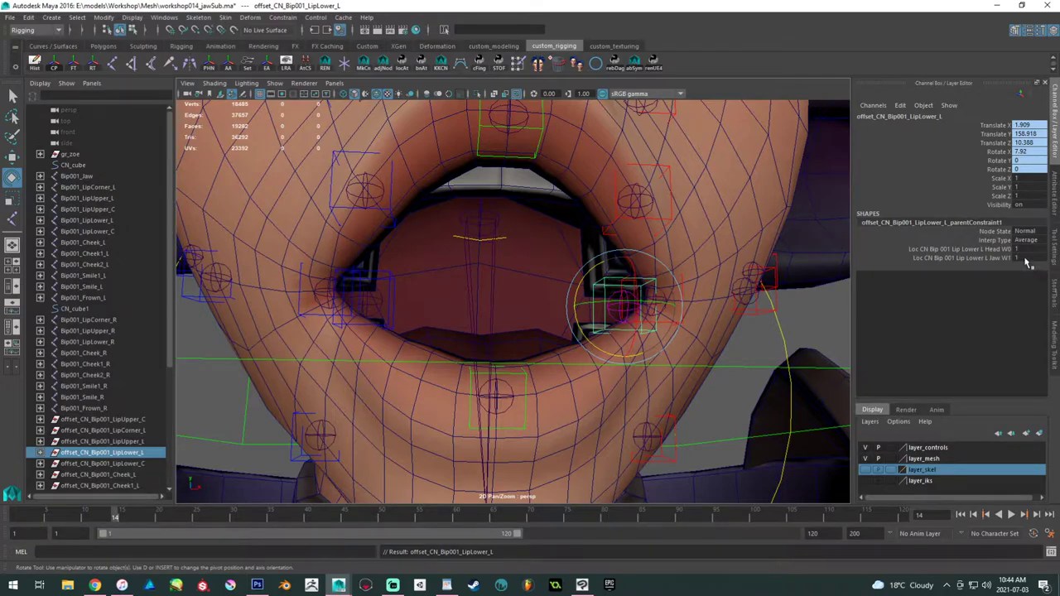
double_click(1016, 249)
type("0.5")
key("Return")
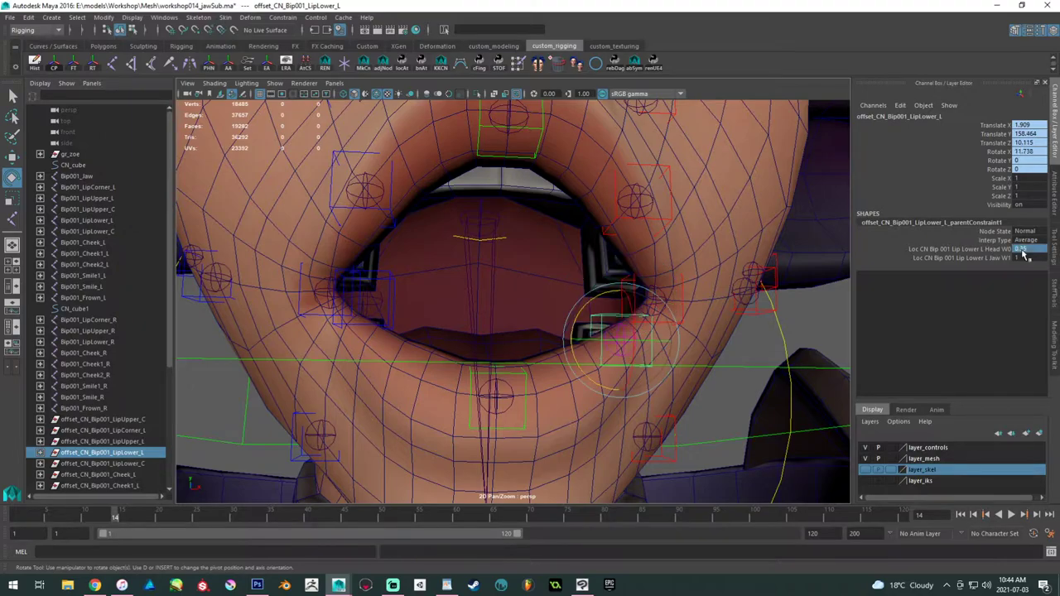
left_click_drag(671, 304, 645, 307, "alt")
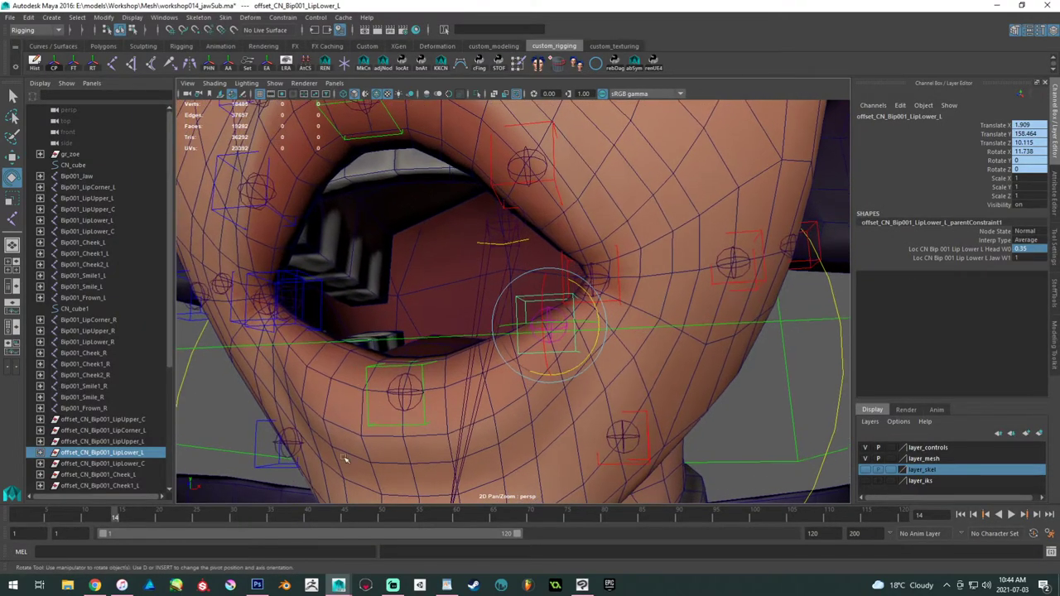
left_click_drag(114, 513, 30, 520)
key("alt+v")
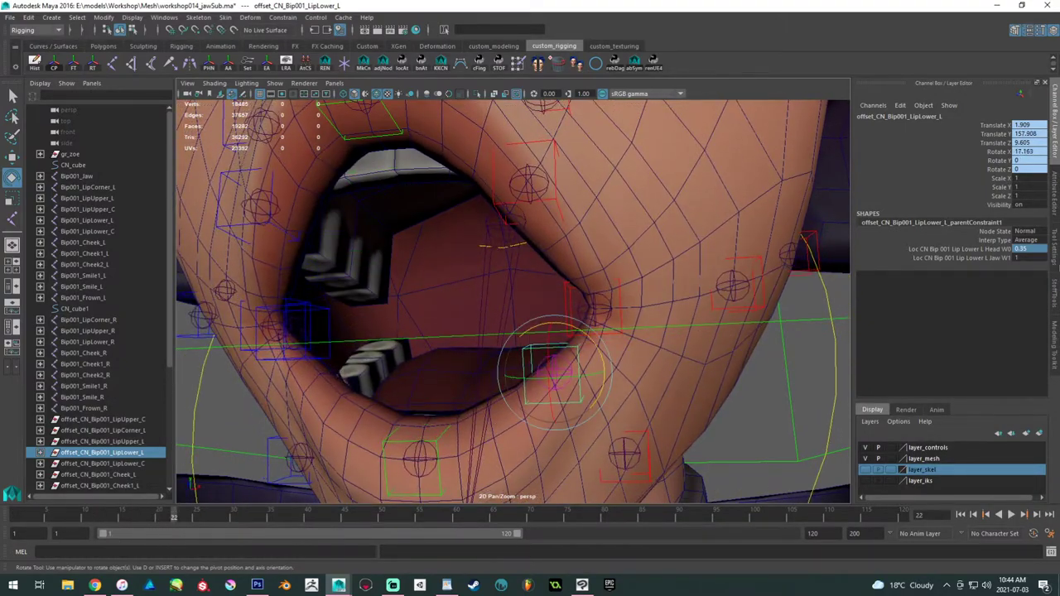
- Set the Head W0 weight of offset_CN_Bip001_LipLower_L to 0.25 and run through the jaw animation to check it
double_click(1020, 248)
type("0.25")
key("Return")
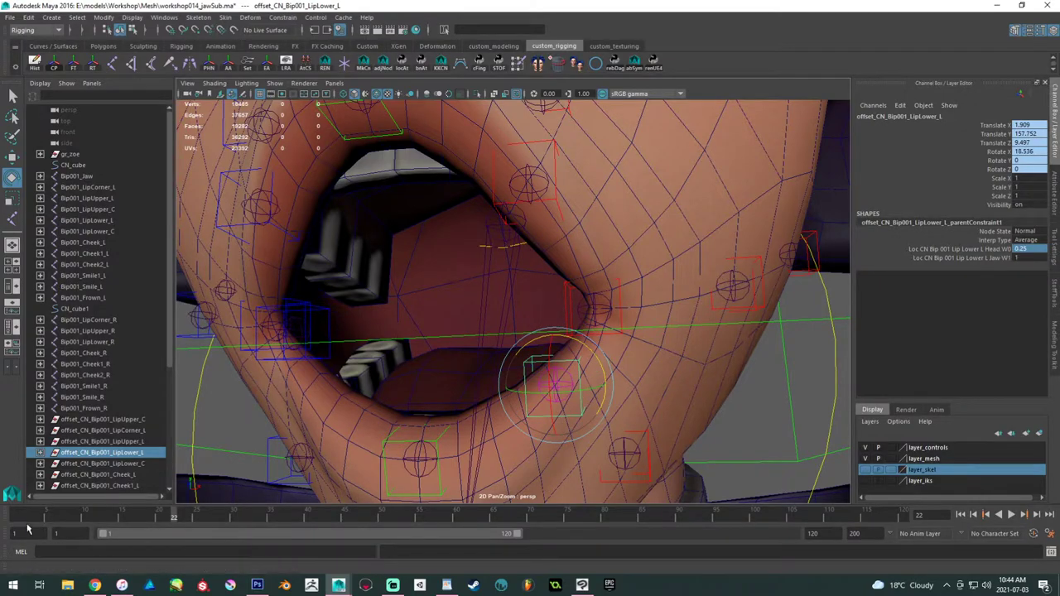
left_click(7, 517)
key("alt+v")
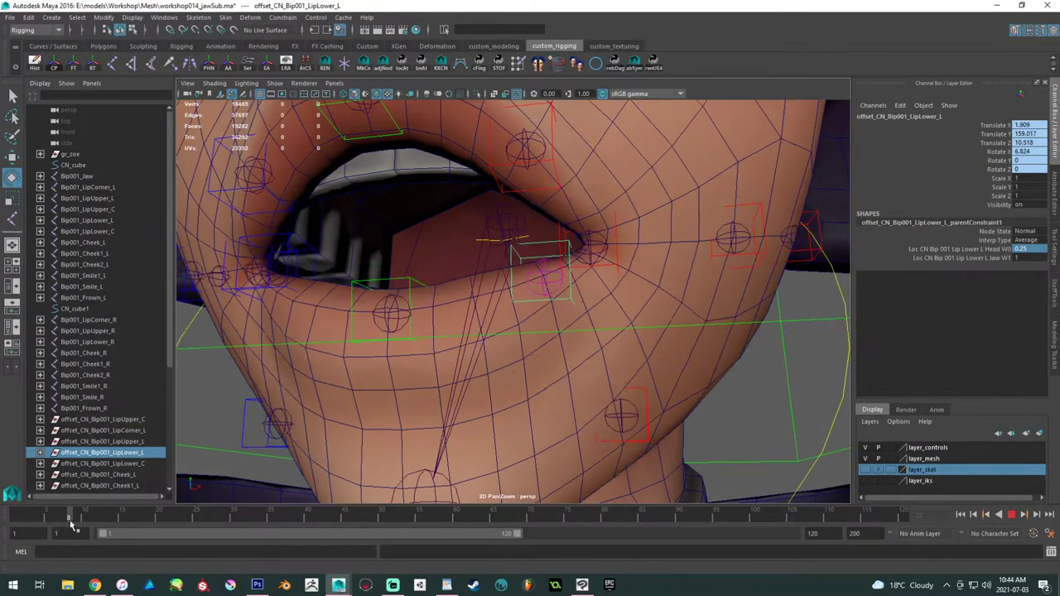
left_click_drag(152, 530, 191, 520)
- Set the Head W0 weight on the parent constraint of offset_CN_Bip001_LipLower_R to 0.25
left_click_drag(280, 362, 373, 346, "alt")
left_click(386, 333)
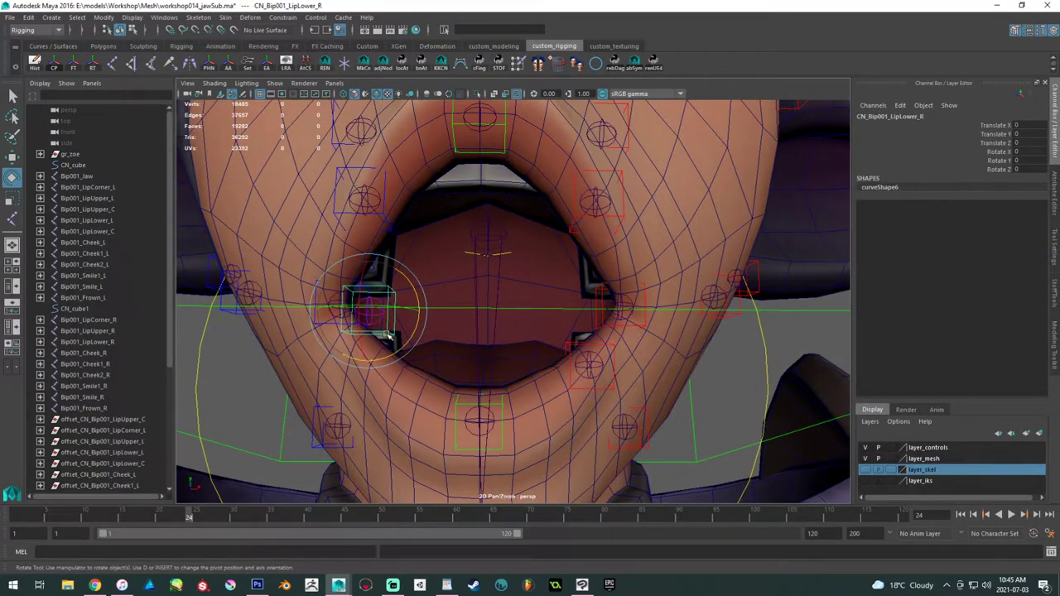
key("Up")
key("Up")
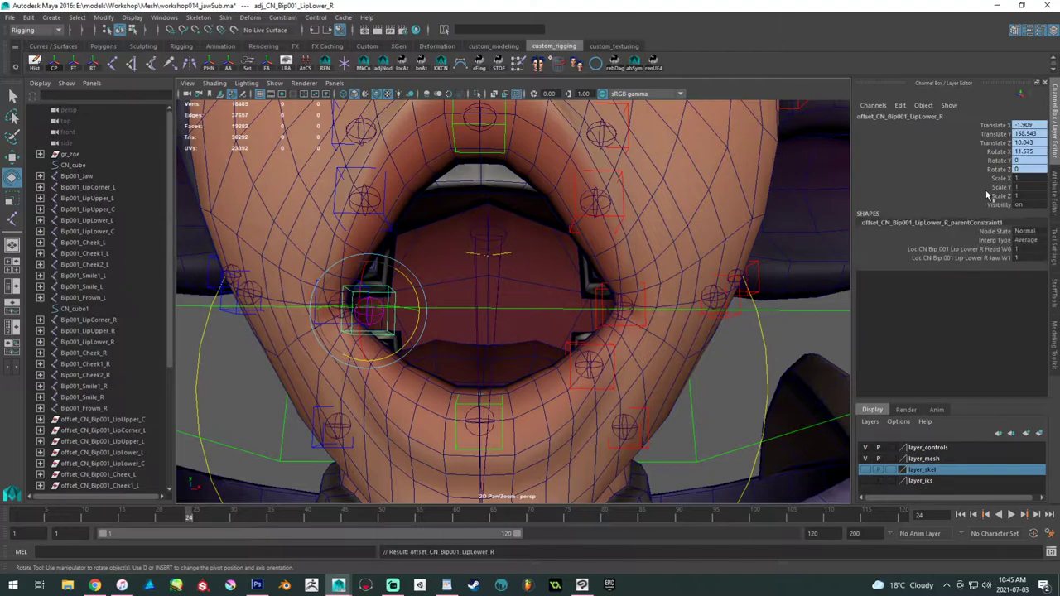
double_click(1017, 248)
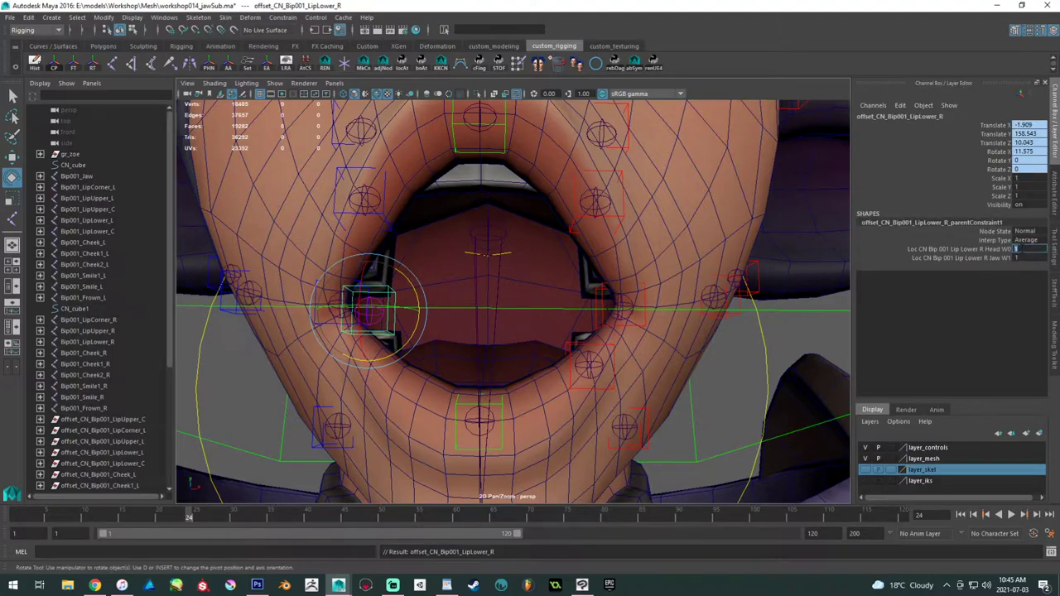
type("0.25")
key("Return")
- Select the CN_Bip001_Smile1_L control and run through the jaw animation to examine the cheek deformation
left_click_drag(496, 211, 589, 283, "alt")
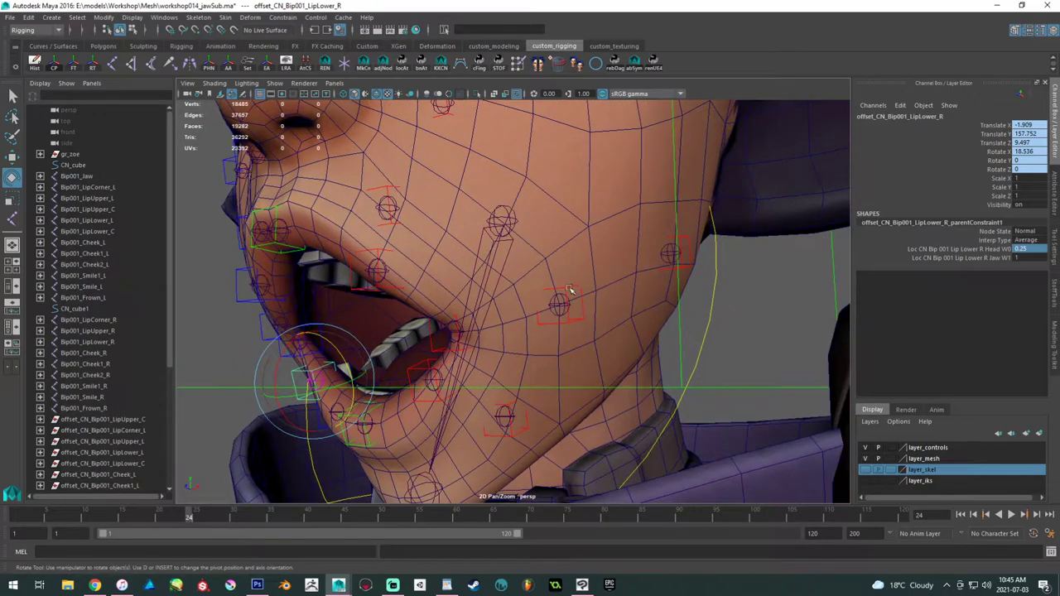
left_click(569, 290)
left_click_drag(104, 510, 136, 507)
left_click_drag(381, 372, 582, 309, "alt")
middle_click_drag(692, 213, 609, 367, "alt")
left_click_drag(167, 516, 150, 515)
key("alt+v")
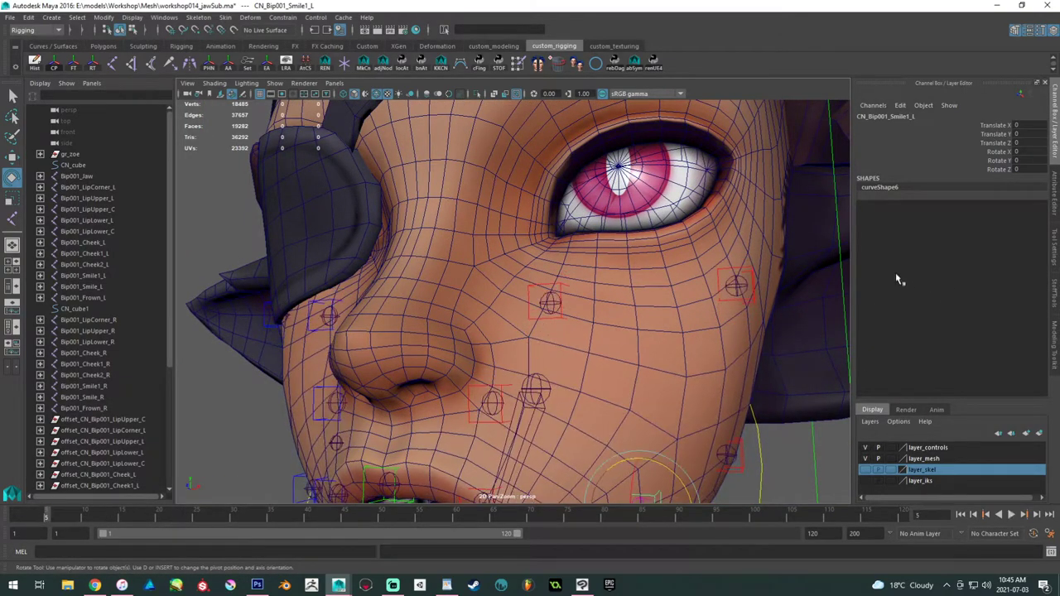
- Set the Jaw W1 weight on the parent constraint of offset_CN_Bip001_Cheek1_L to 0
left_click(737, 286)
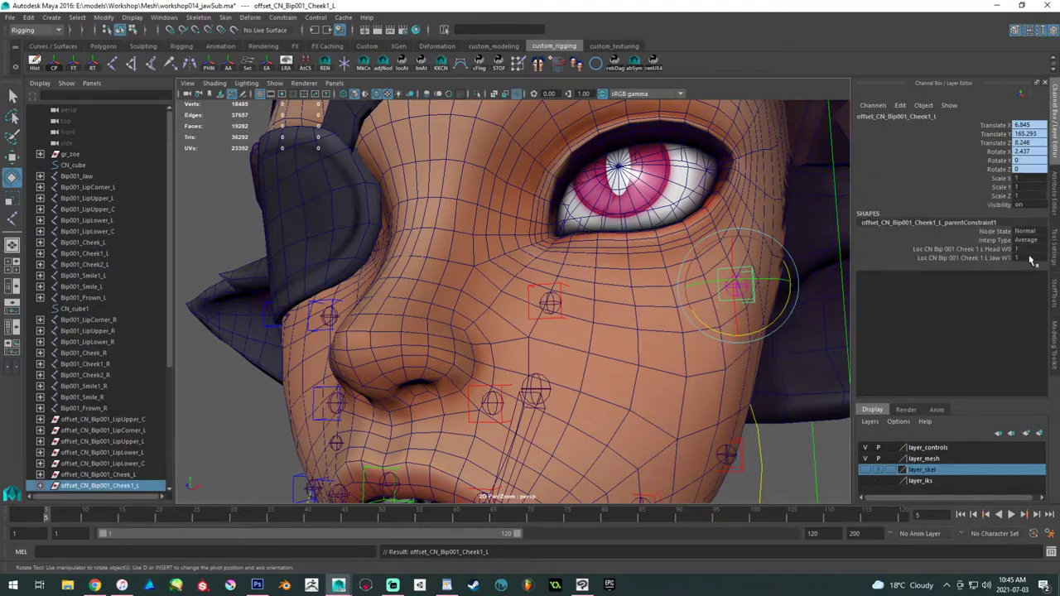
double_click(1017, 257)
type("0")
key("Return")
- On the parent constraint of offset_CN_Bip001_Cheek_L, set the Jaw W1 weight to 0 and keep Head W0 at 1
left_click(556, 288)
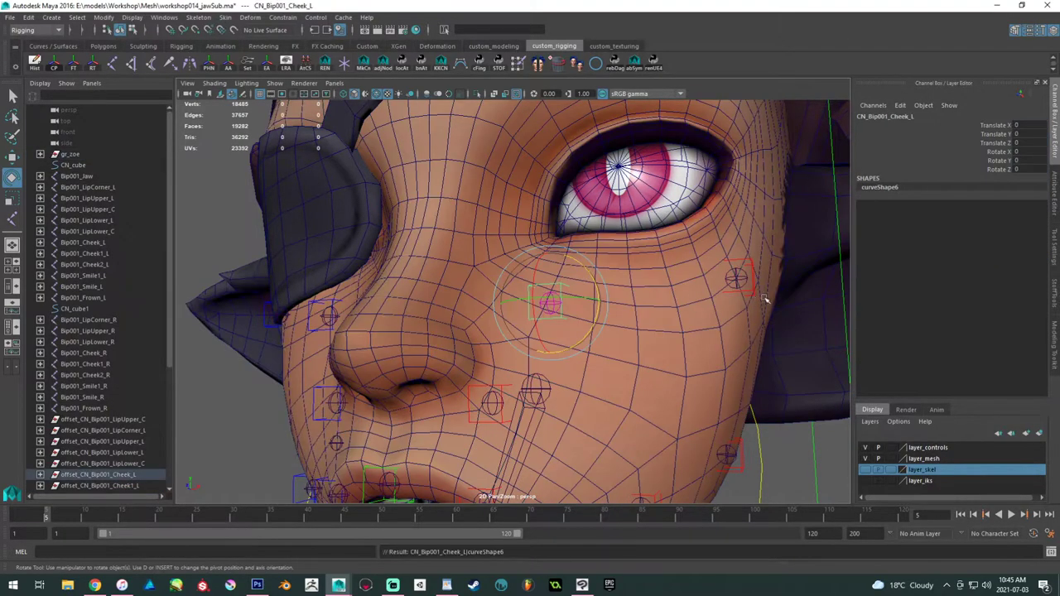
key("Up")
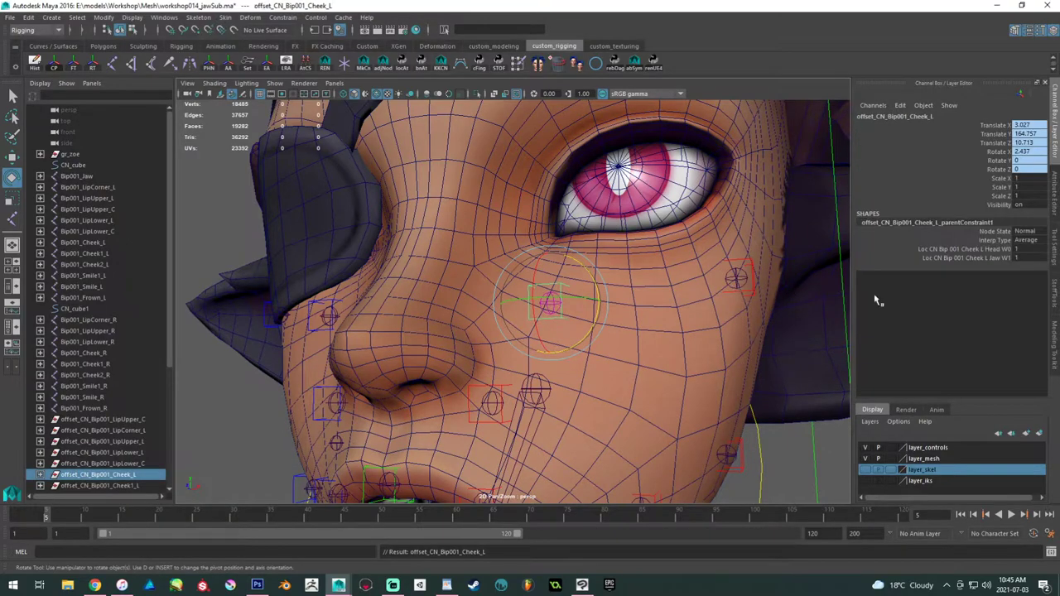
type("0")
key("Return")
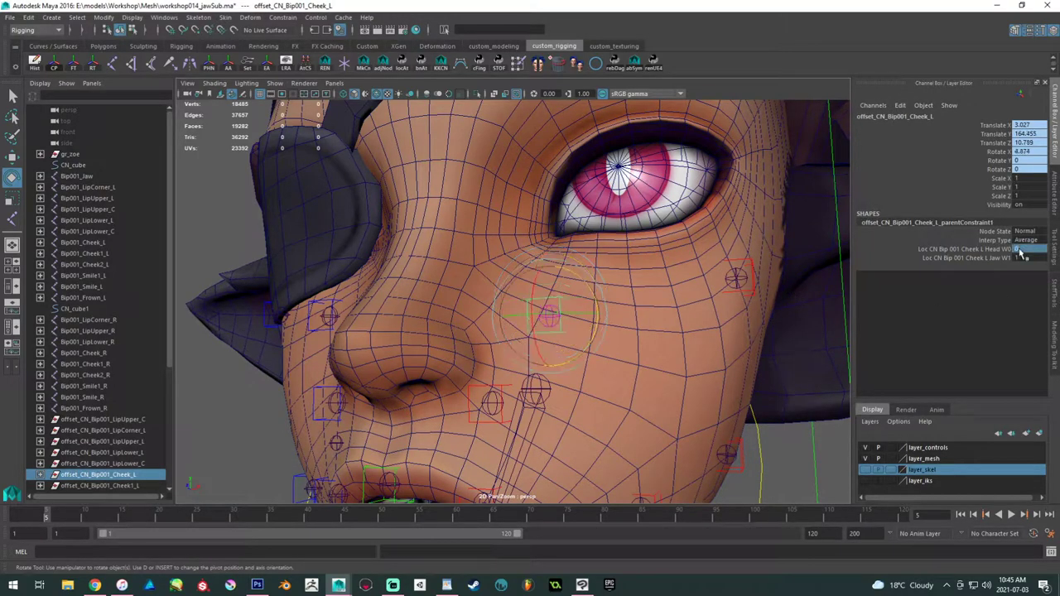
left_click(1024, 257)
double_click(1025, 259)
type("1")
key("Return")
key("Return")
- Set the Jaw W1 weight on the parent constraint of offset_CN_Bip001_Cheek_R to 0
left_click_drag(331, 277, 392, 273, "alt")
left_click(366, 282)
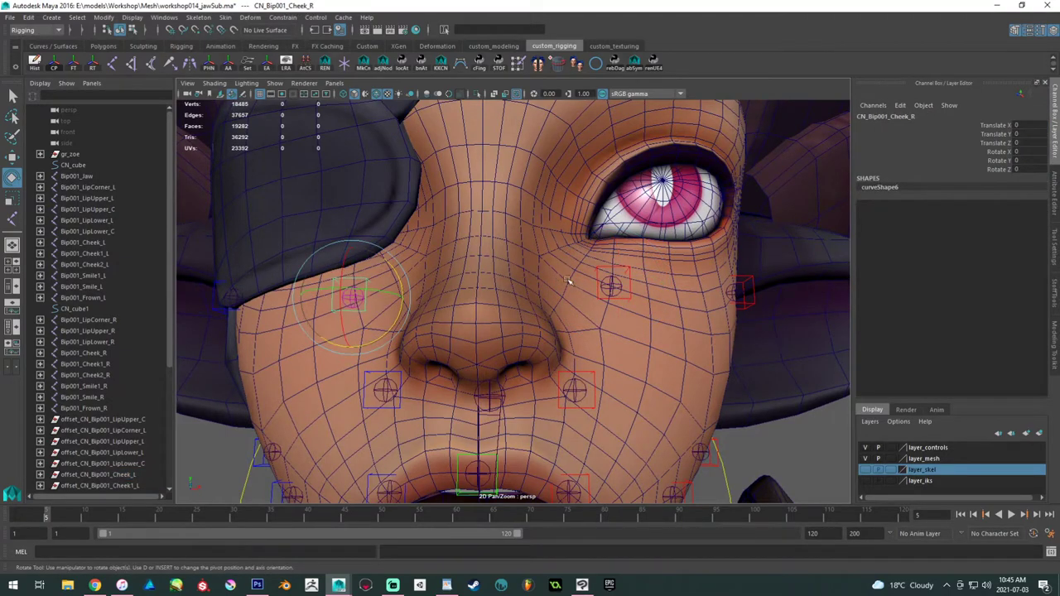
key("Up")
key("Down")
key("Down")
key("Up")
key("Up")
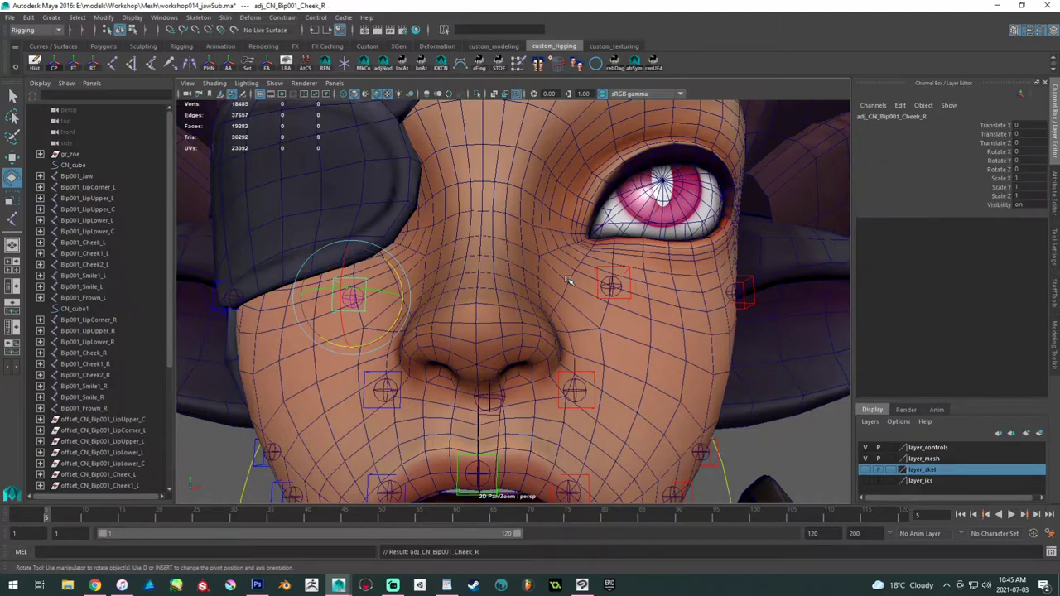
key("Up")
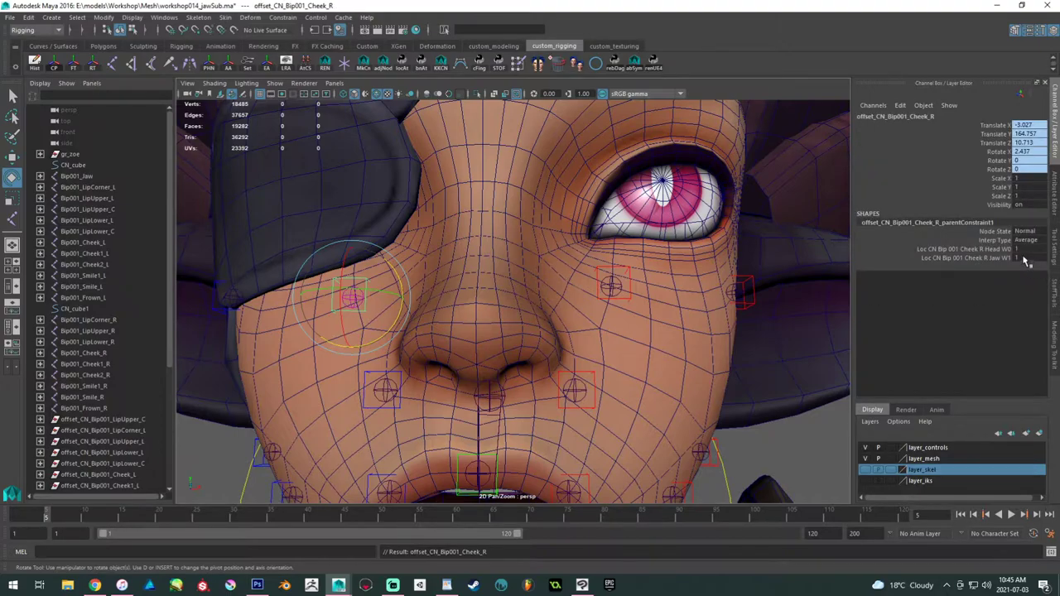
double_click(1018, 257)
type("0")
key("Return")
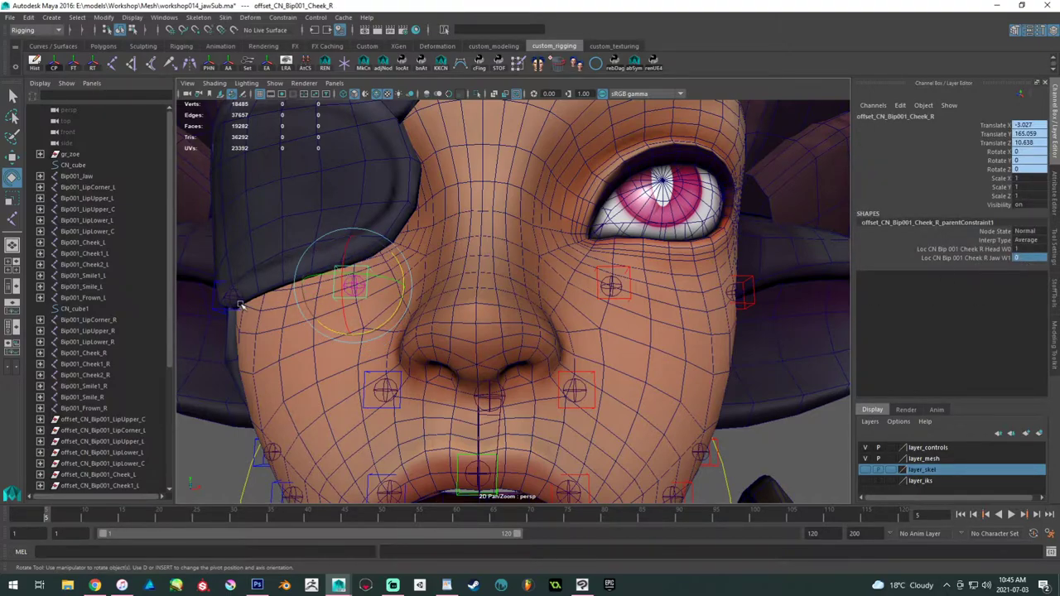
- Set the Jaw W1 weight on the parent constraint of offset_CN_Bip001_Cheek1_R to 0
left_click(219, 307)
key("Up")
left_click(1024, 258)
type("0")
key("Return")
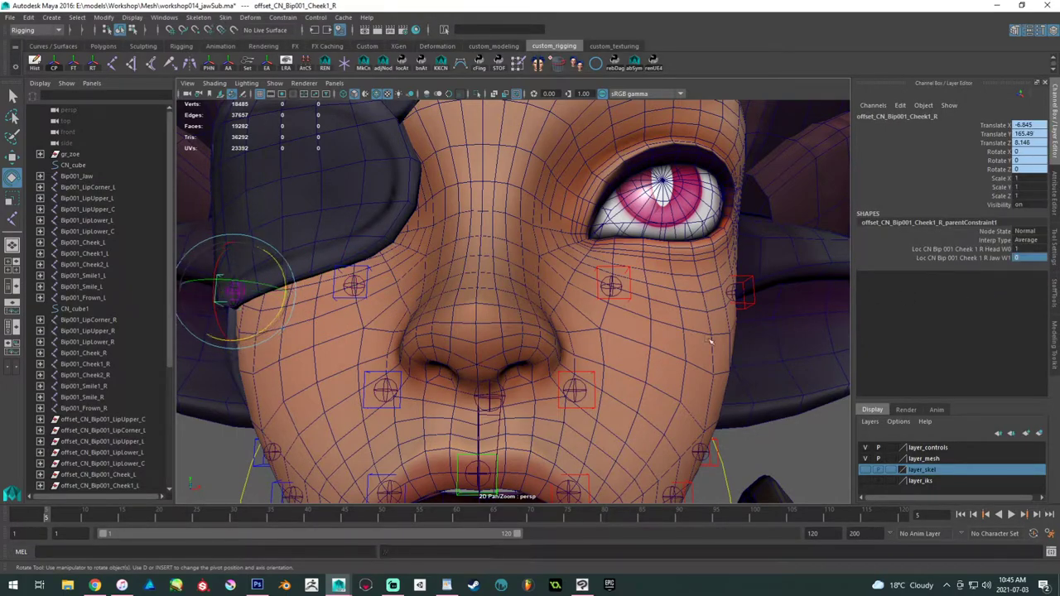
- Play the jaw animation to frame 12 and set the Head W0 weight of offset_CN_Bip001_Frown_L to 0
left_click_drag(696, 393, 537, 310, "alt")
middle_click_drag(537, 310, 551, 282, "alt")
right_click_drag(550, 281, 579, 372, "alt")
left_click_drag(47, 516, 7, 519)
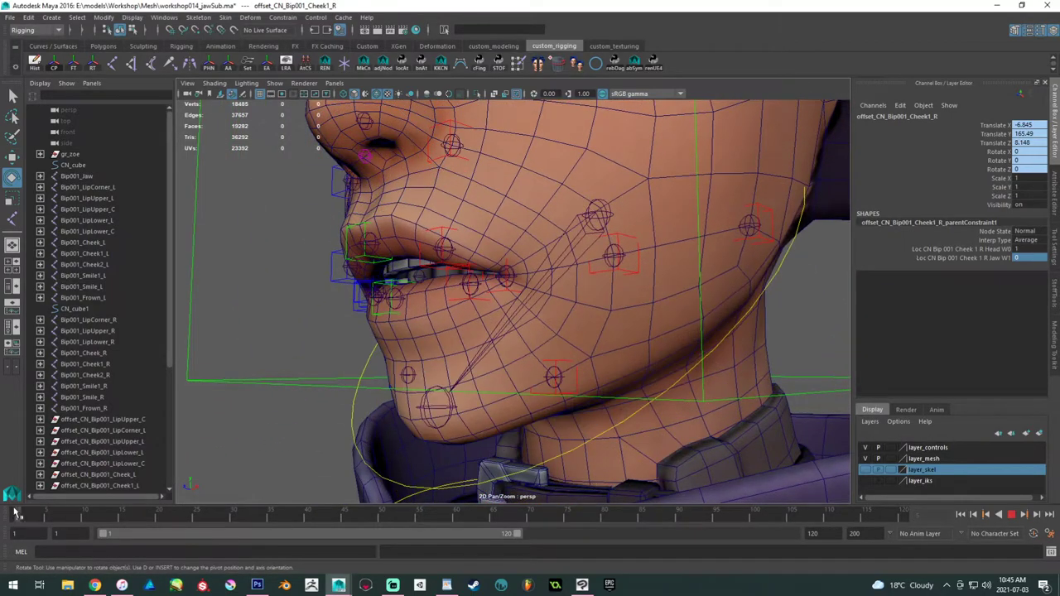
key("alt+v")
left_click(563, 419)
left_click_drag(563, 420, 575, 413, "alt")
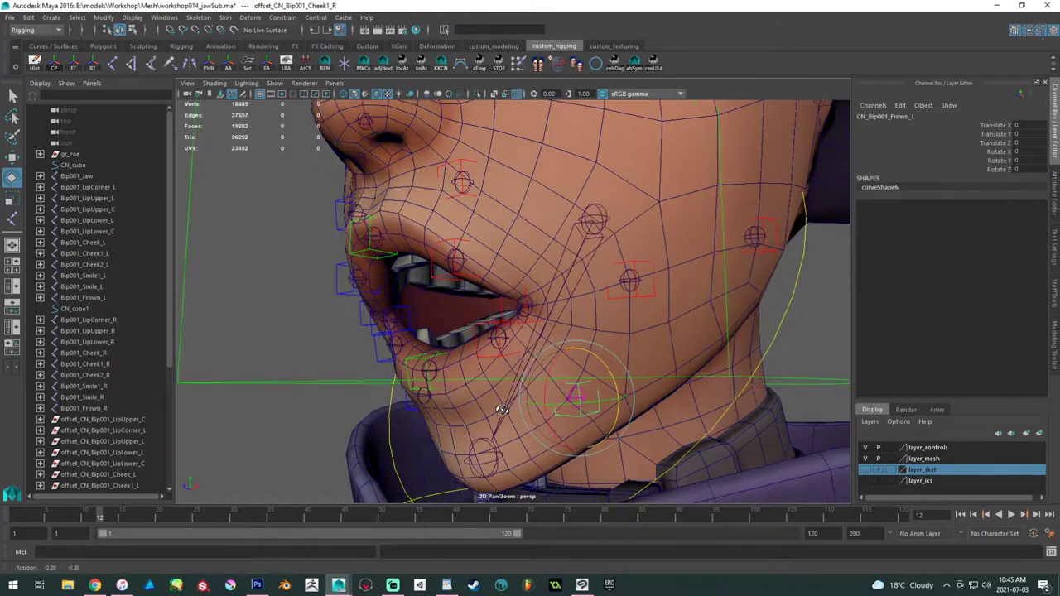
key("Up")
key("Up")
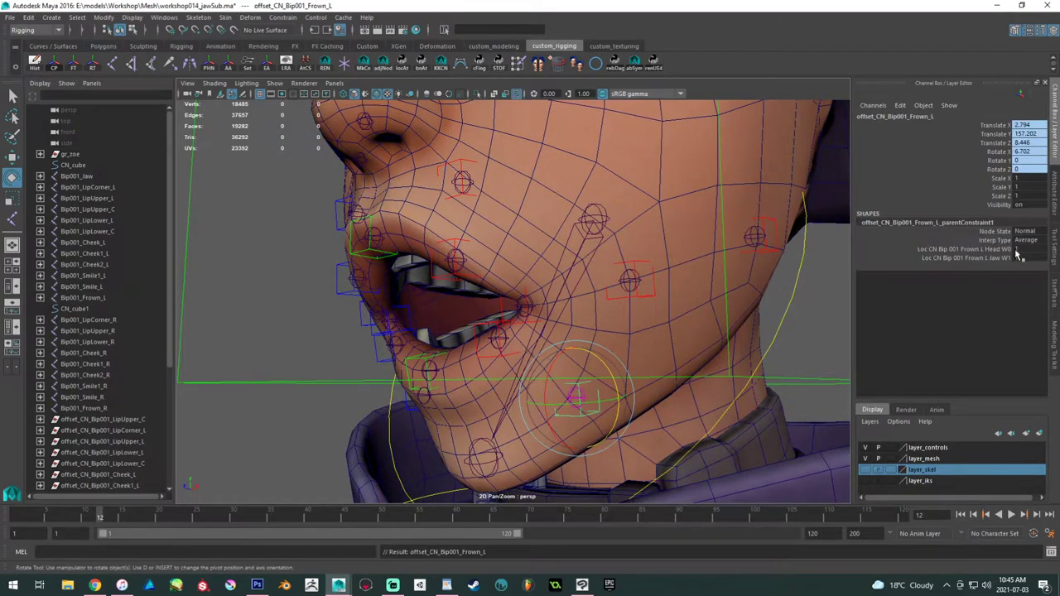
left_click(1019, 251)
type("0")
key("Return")
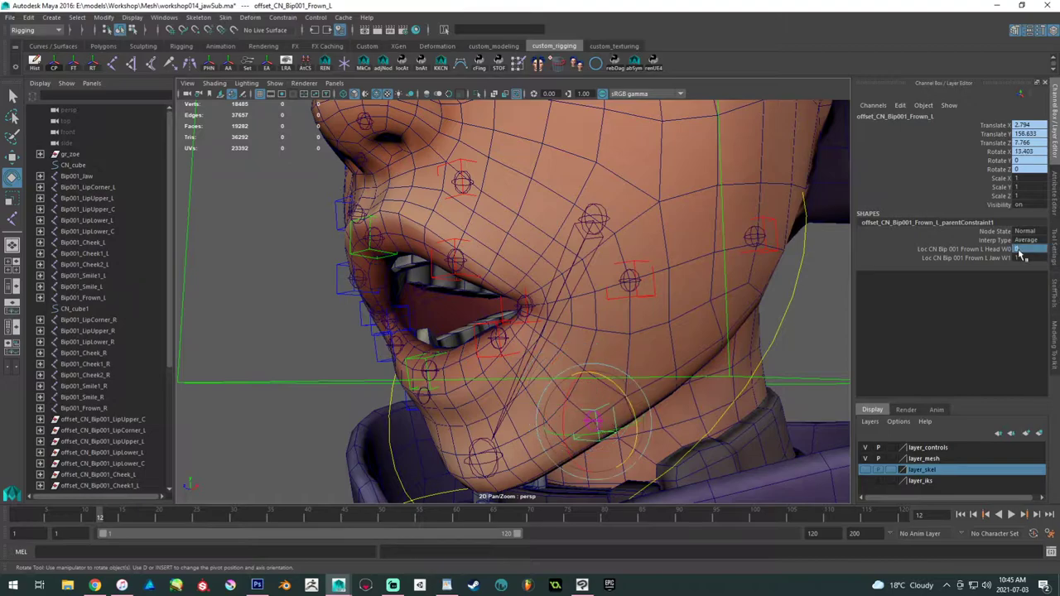
- Match the Head W0 weight on the parent constraint of offset_CN_Bip001_Frown_R to the 0 used on Frown_L
left_click_drag(787, 339, 432, 335, "alt")
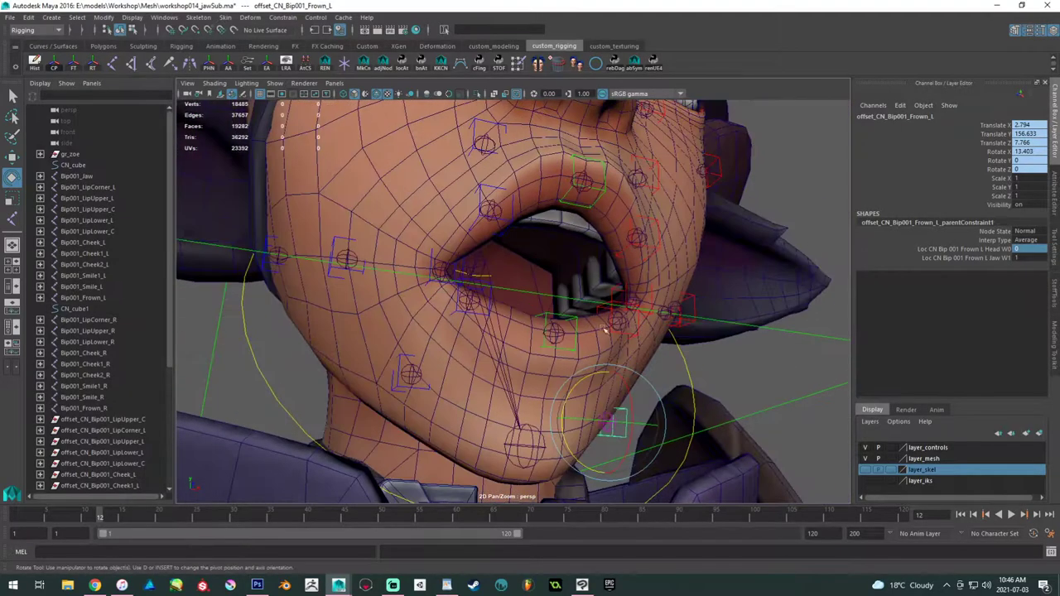
left_click(404, 357)
key("Up")
double_click(1020, 258)
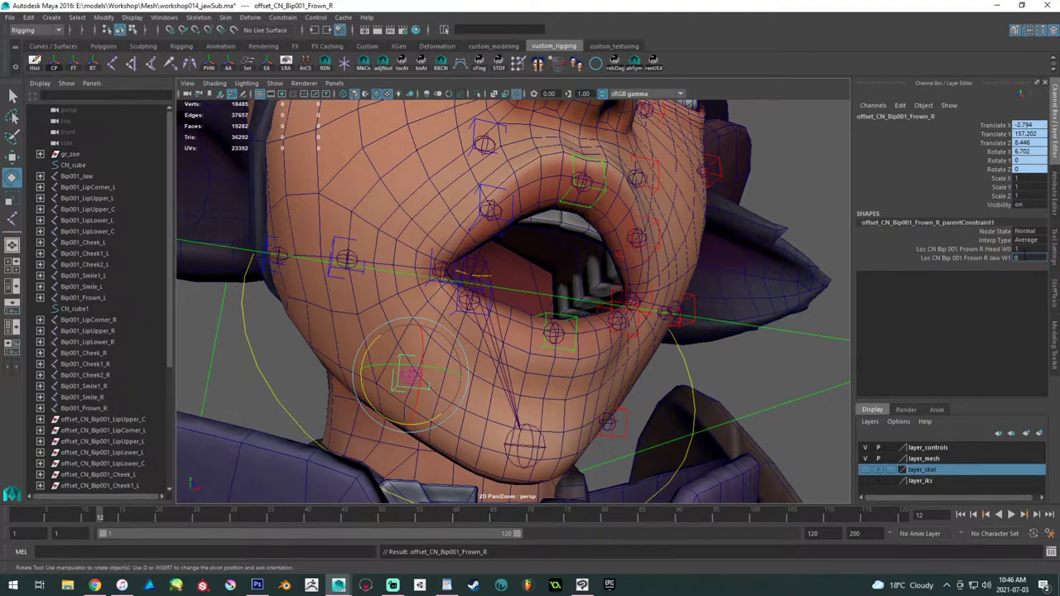
left_click_drag(1028, 249, 975, 242)
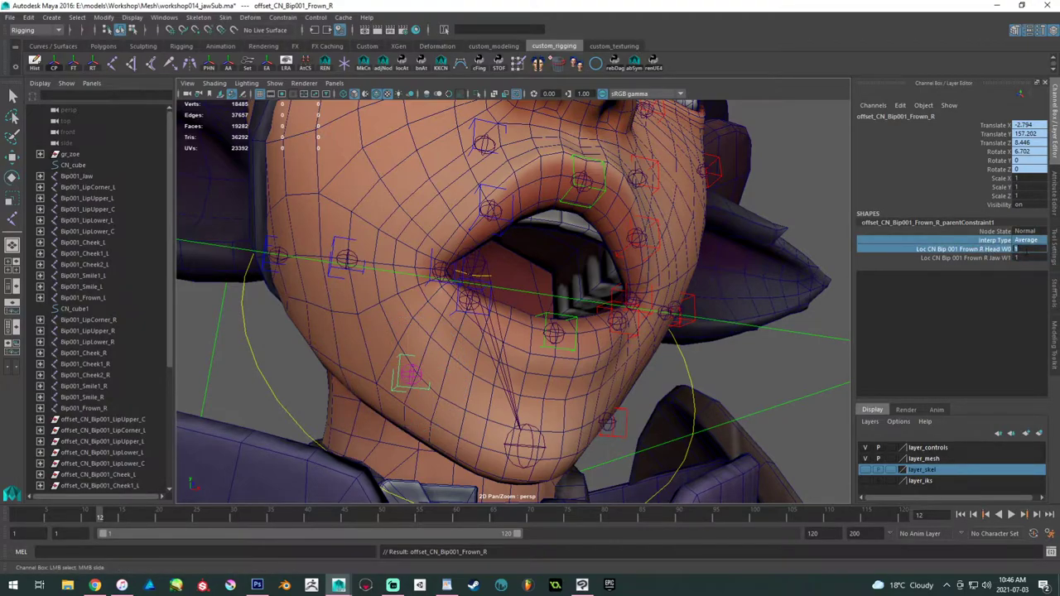
left_click(409, 383)
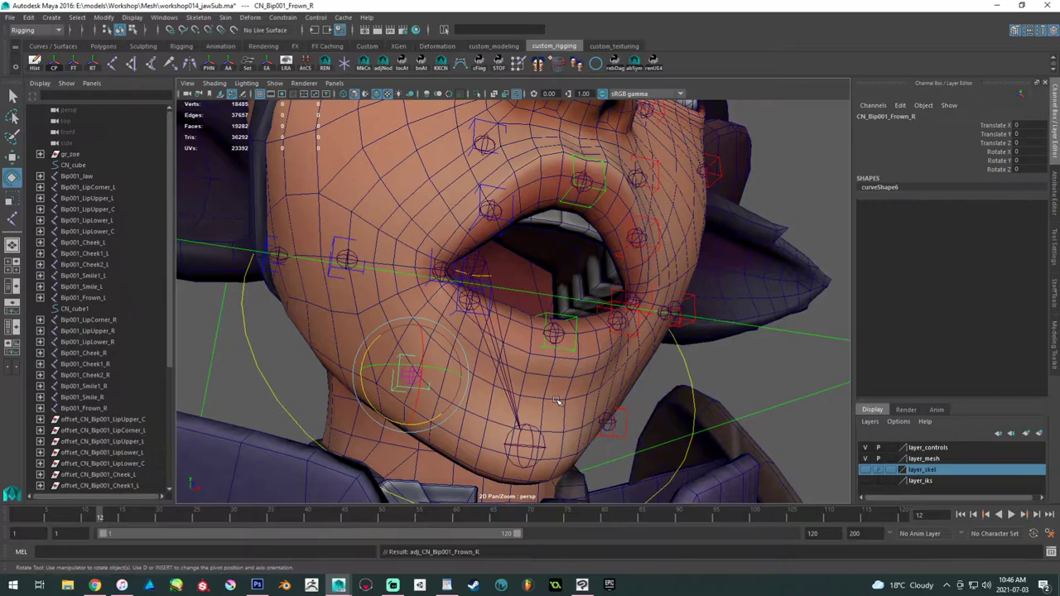
key("Up")
left_click(1017, 248)
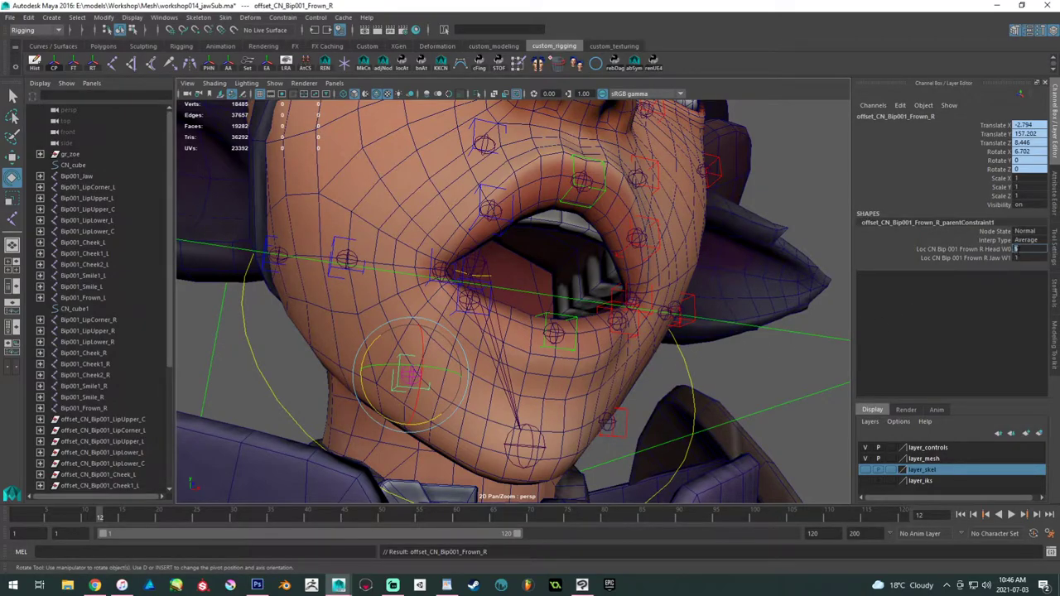
key("Return")
- Select offset_CN_Bip001_Cheek2_L and examine the cheek area around the jaw joint's pivot
left_click_drag(563, 381, 524, 308, "alt")
left_click_drag(701, 257, 670, 265, "alt")
right_click_drag(670, 265, 629, 352, "alt")
left_click_drag(630, 353, 601, 331, "alt")
left_click(586, 301)
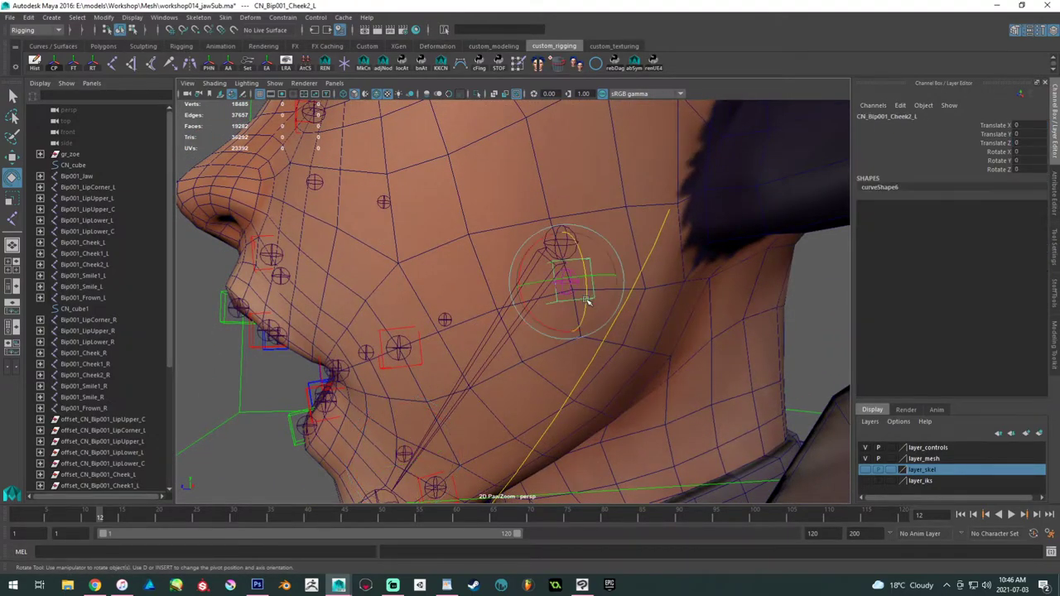
key("Up")
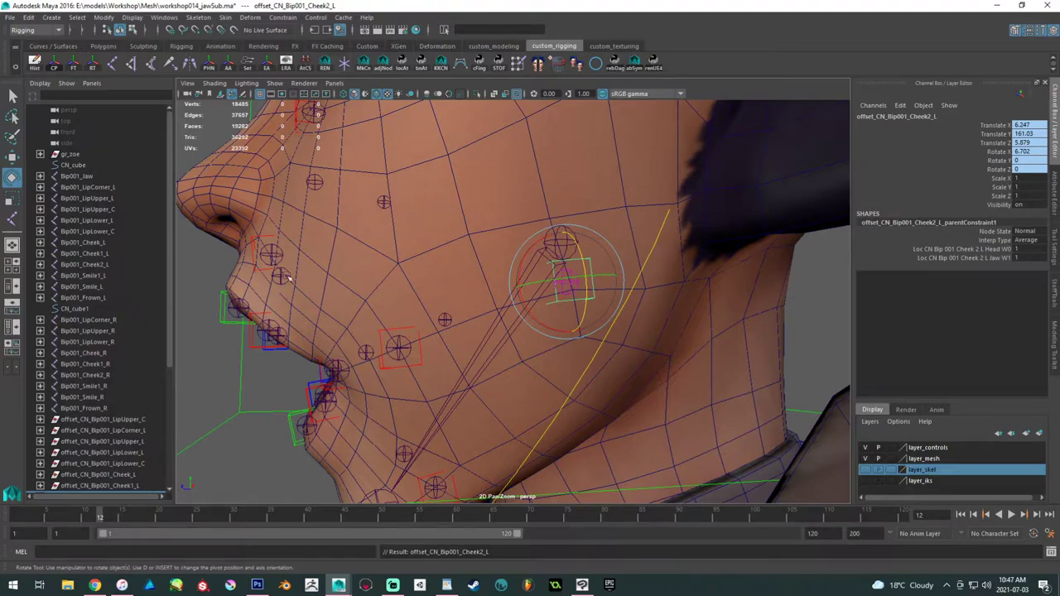
left_click_drag(614, 233, 437, 280, "alt")
key("Up")
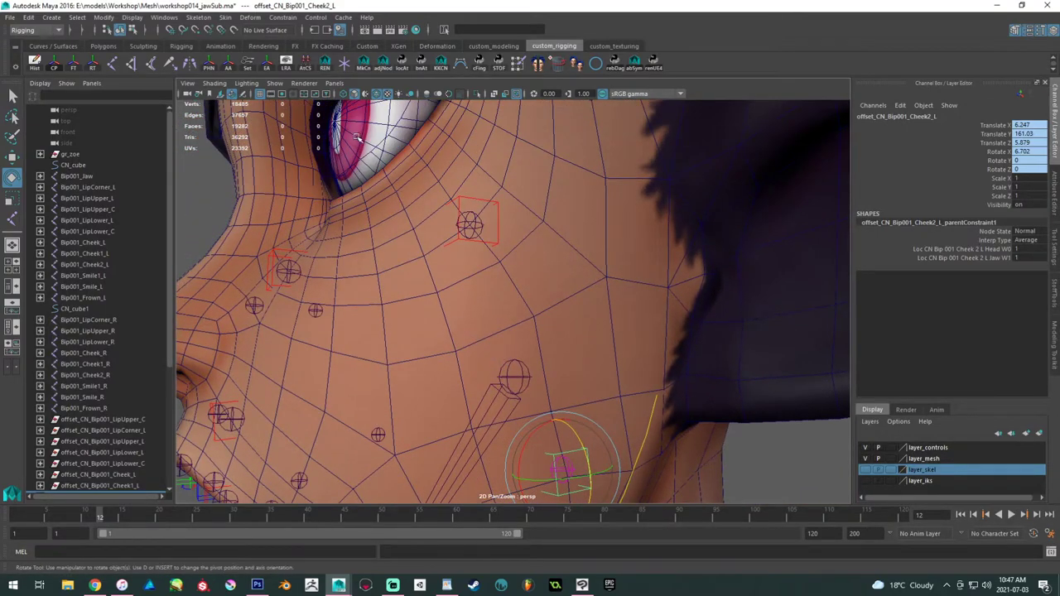
left_click_drag(447, 352, 438, 309, "alt")
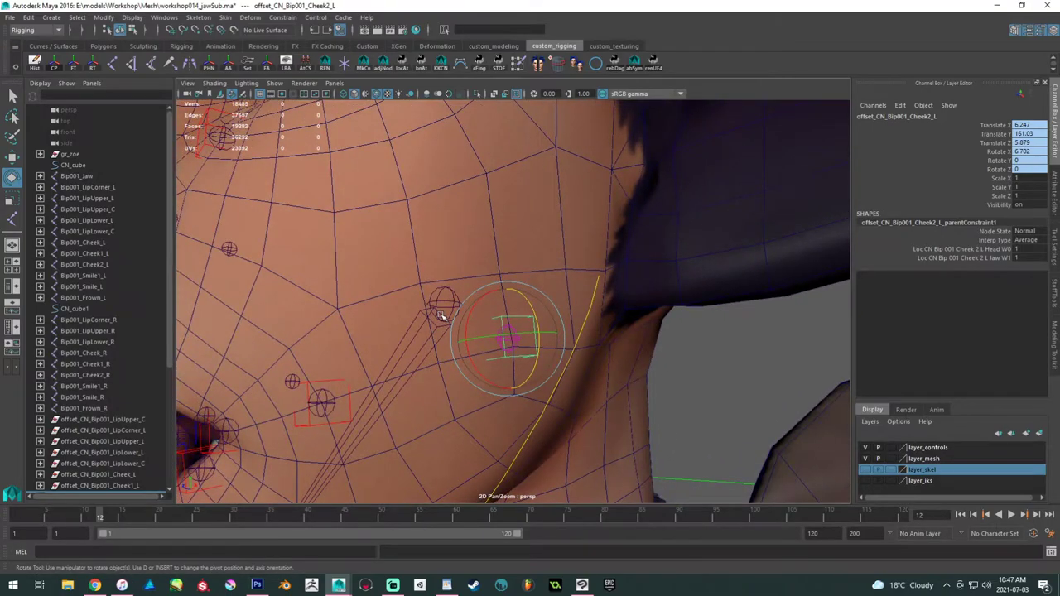
scroll(93, 319, "down", 5)
left_click(94, 319)
left_click_drag(322, 348, 365, 336, "alt")
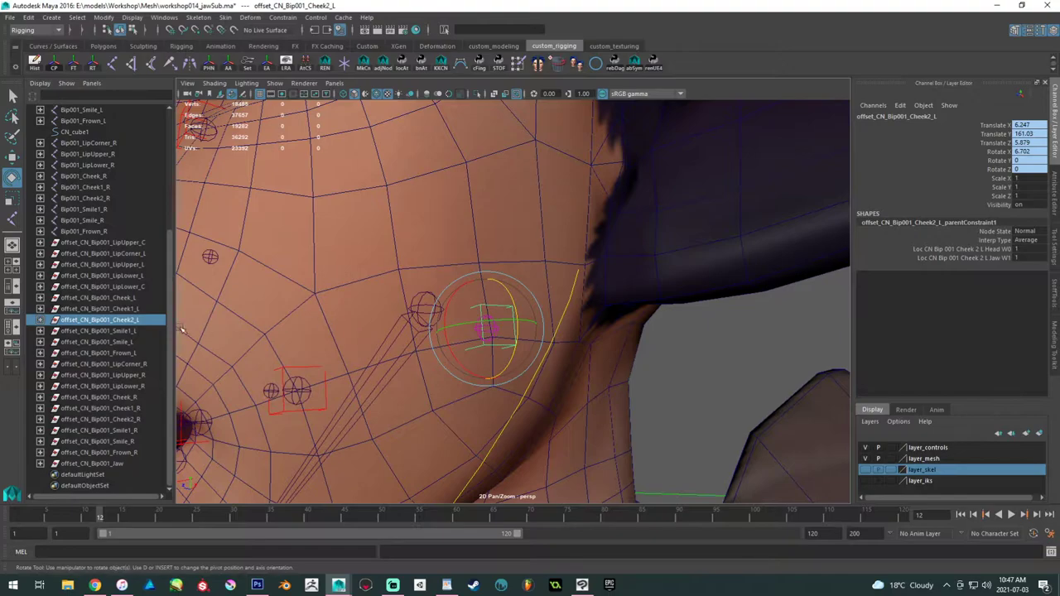
left_click_drag(521, 302, 512, 303, "alt")
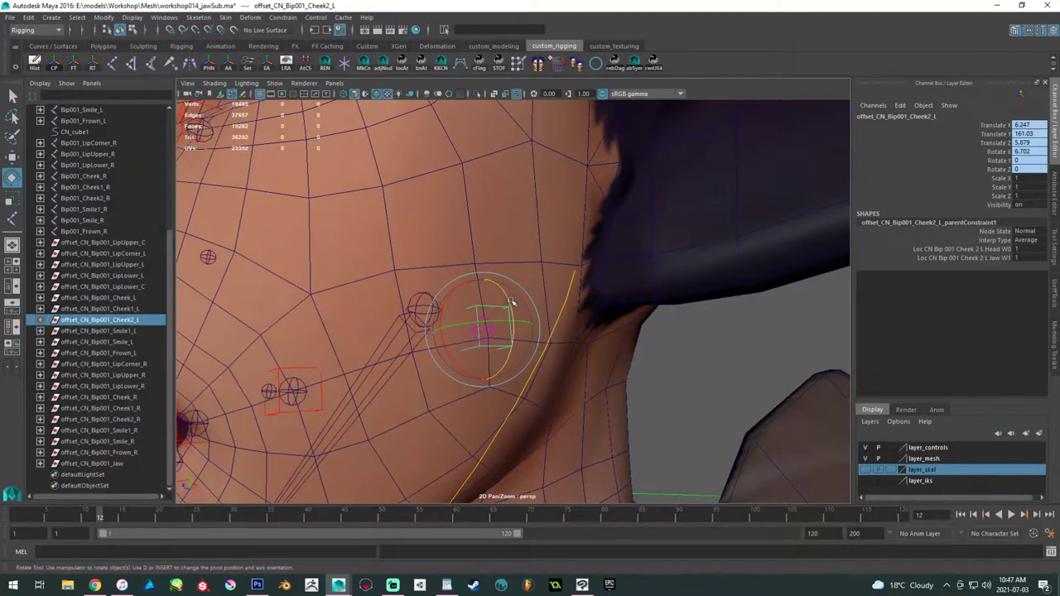
- Try Head W0 weights of 0.9, 0.8 and 0.6 on the parent constraint of offset_CN_Bip001_Cheek2_L
key("Up")
double_click(1019, 248)
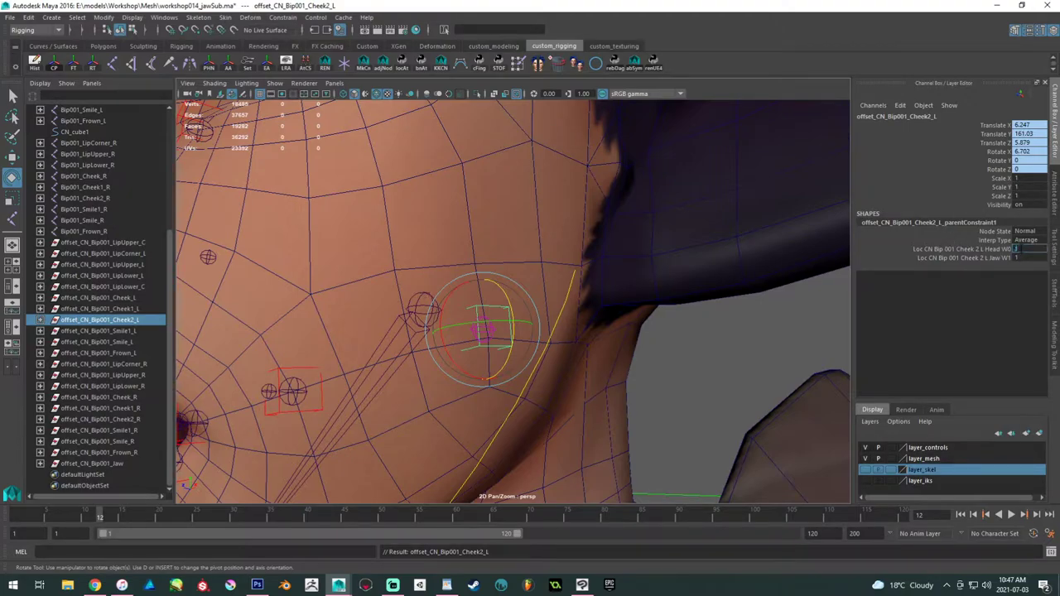
type("0.5")
key("Return")
double_click(1019, 250)
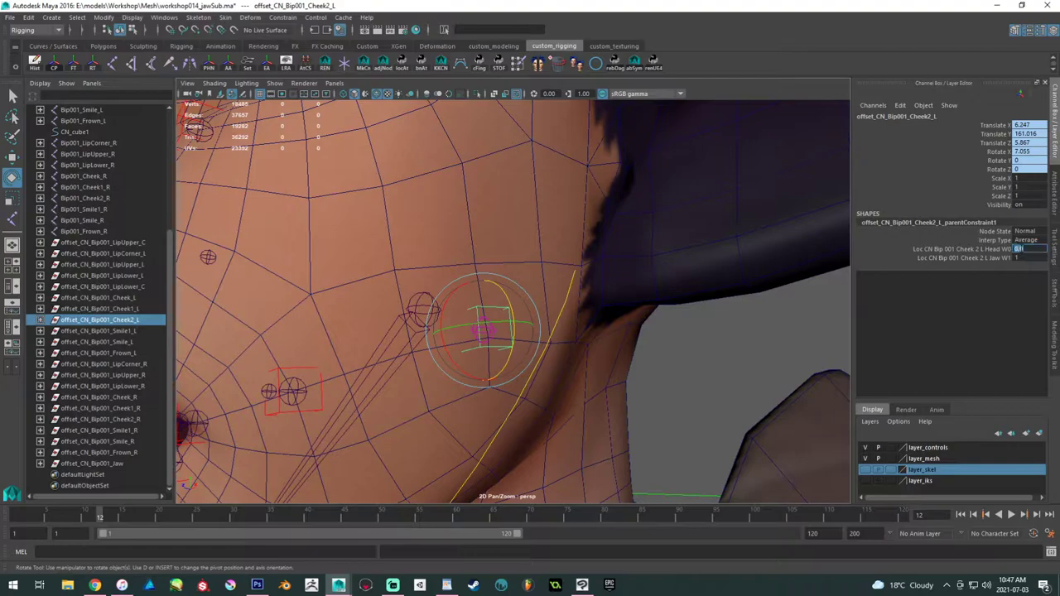
type("0.5")
key("Return")
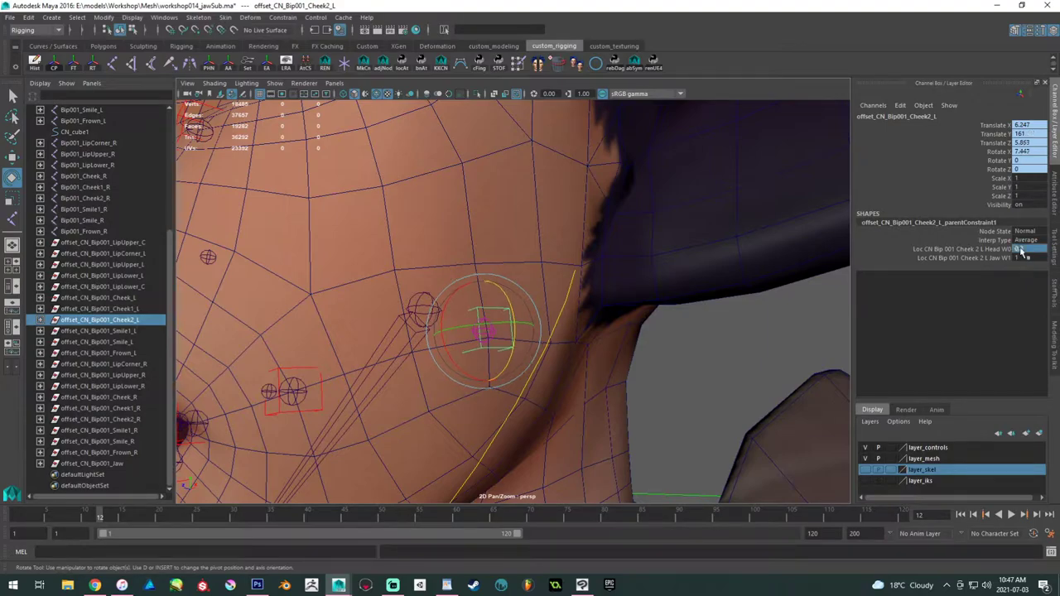
double_click(1020, 249)
type("0.6")
key("Return")
- Lower the Head W0 weight of offset_CN_Bip001_Cheek2_L to 0.4 and then to 0.2
double_click(1020, 250)
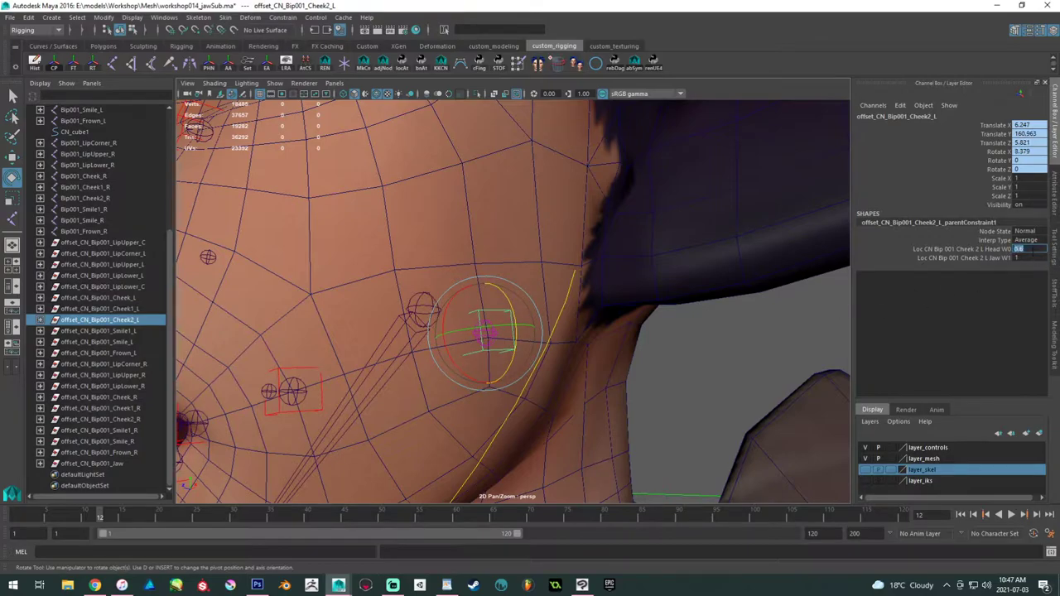
type("0.4")
key("Return")
double_click(1031, 251)
type("0.2")
key("Return")
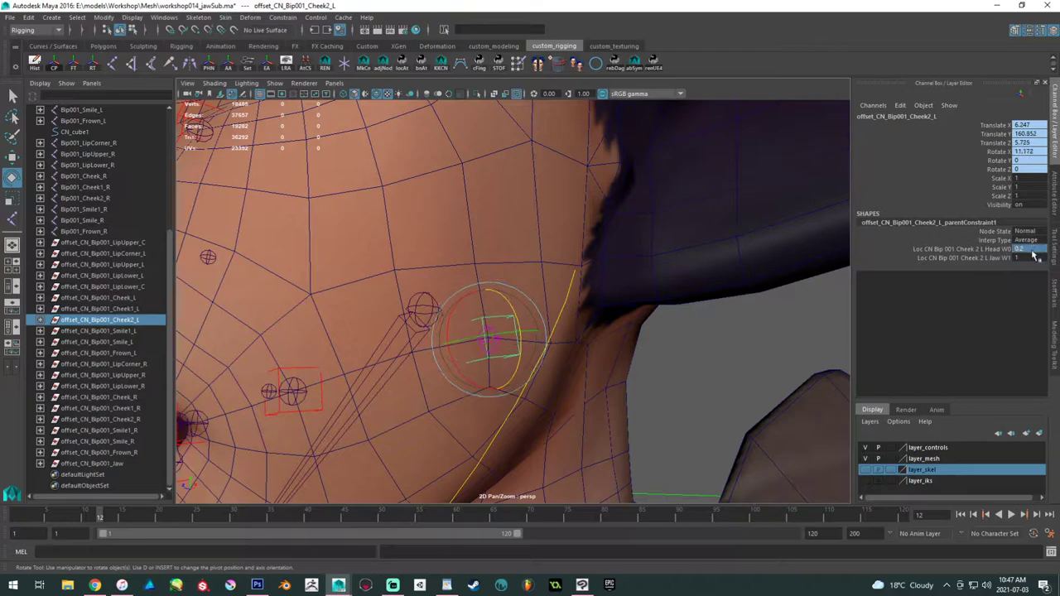
- Play the jaw animation, set the Head W0 weight of offset_CN_Bip001_Cheek2_L to 0.25, and replay it
left_click_drag(531, 198, 509, 260, "alt")
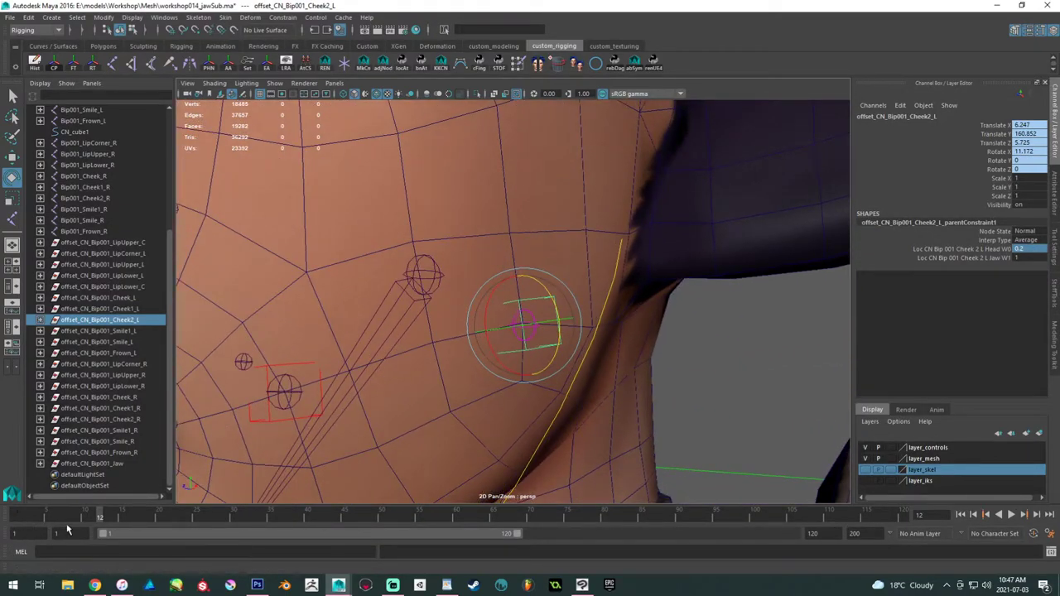
key("alt+v")
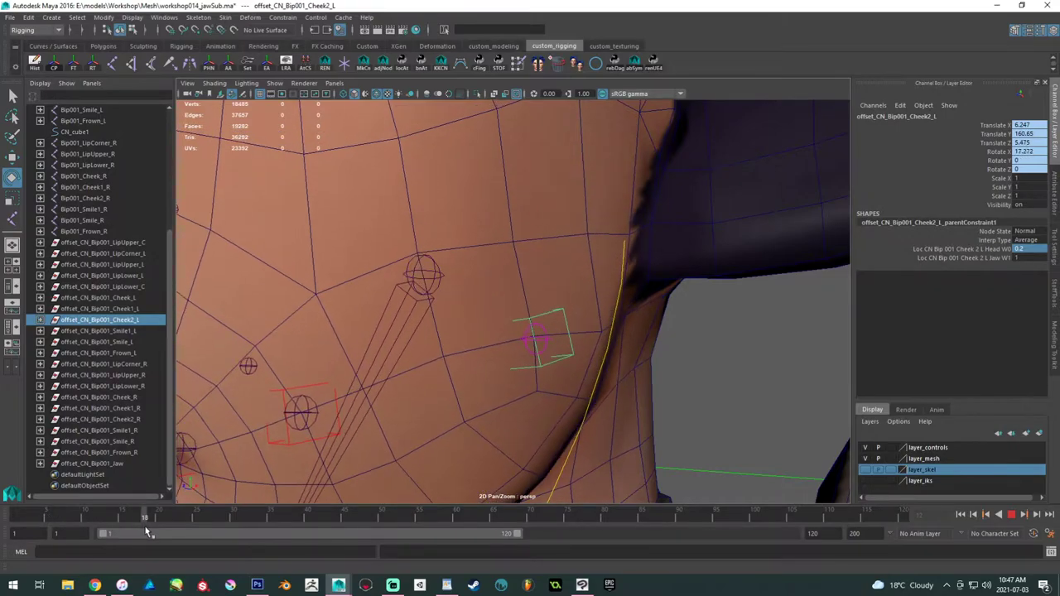
key("alt+v")
double_click(1018, 250)
key("Return")
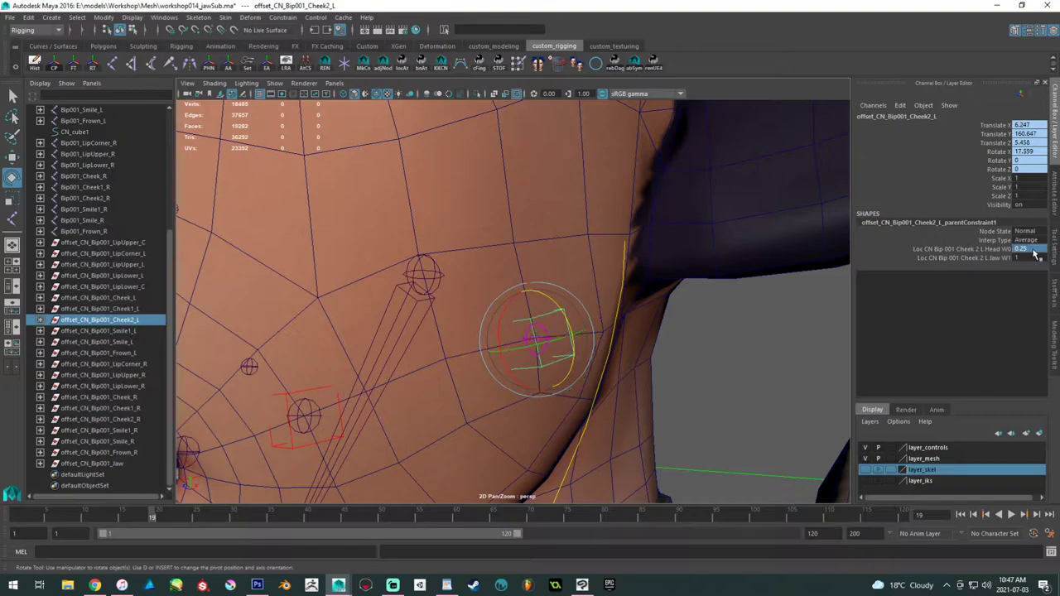
key("alt+v")
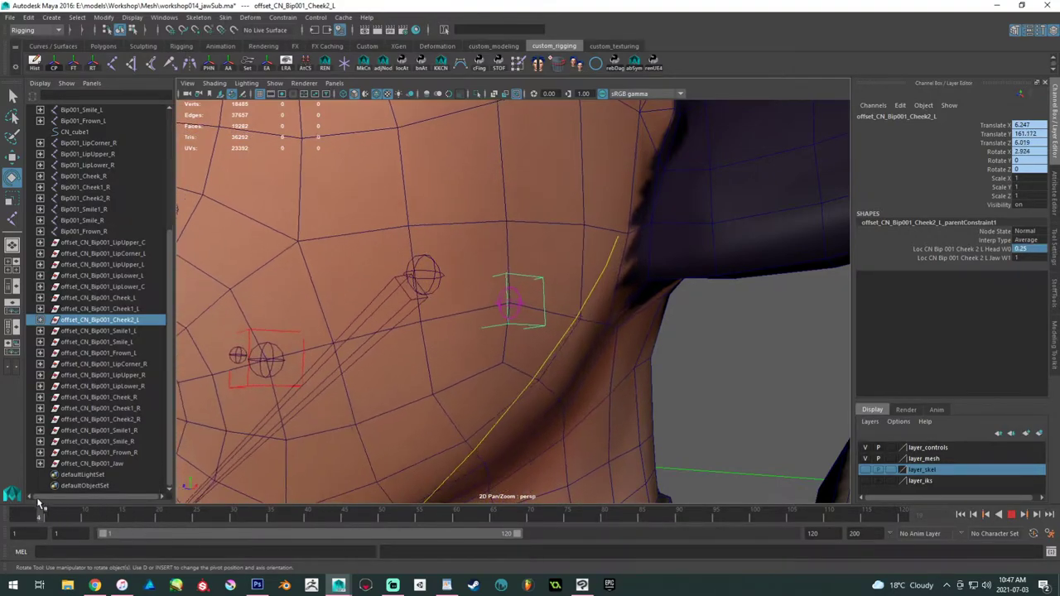
key("alt+v")
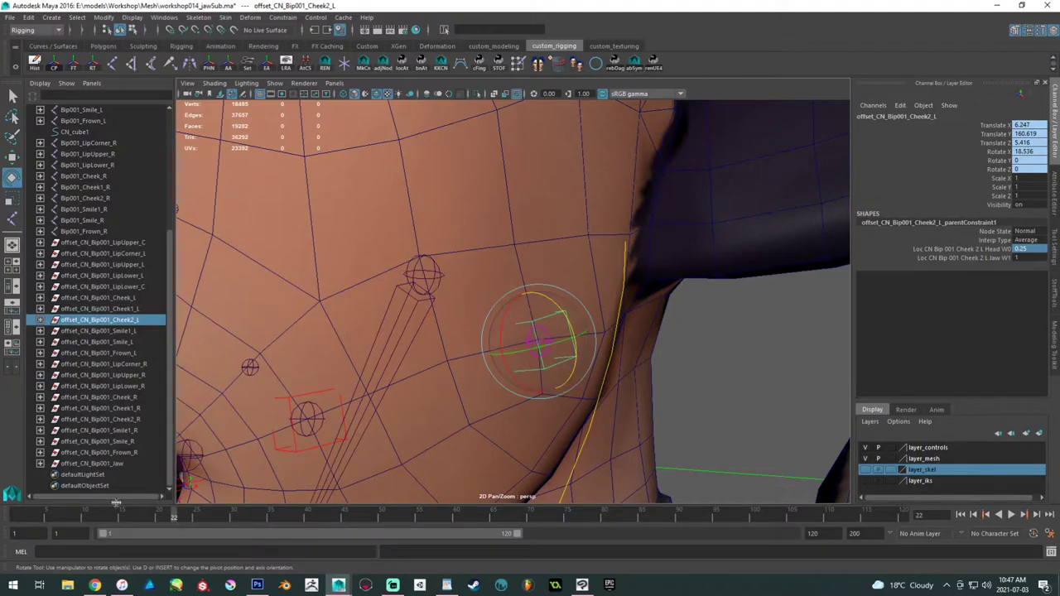
- Set the Head W0 weight of offset_CN_Bip001_Cheek2_L to 0.4 and scrub the jaw animation to frame 27
left_click_drag(55, 514, 145, 509)
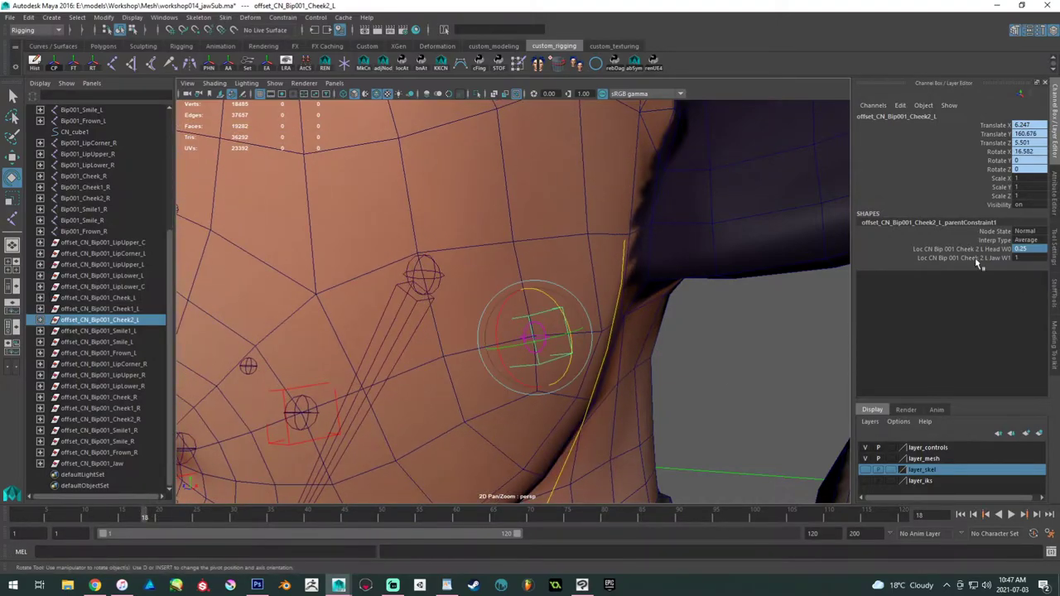
left_click(1025, 249)
key("Return")
left_click(1023, 250)
type("0.4")
key("Return")
left_click_drag(116, 522, 210, 526)
- Set the Head W0 weight on the parent constraint of offset_CN_Bip001_Cheek2_R to 0.4
right_click_drag(551, 360, 364, 356, "alt")
left_click_drag(365, 356, 469, 355, "alt")
right_click_drag(468, 355, 511, 394, "alt")
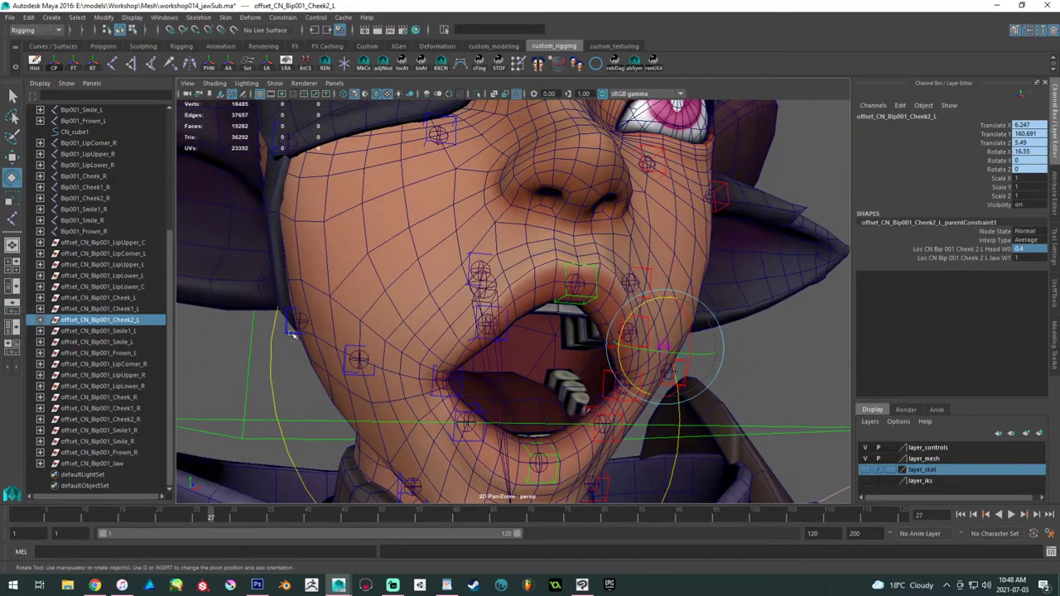
left_click(292, 330)
key("Up")
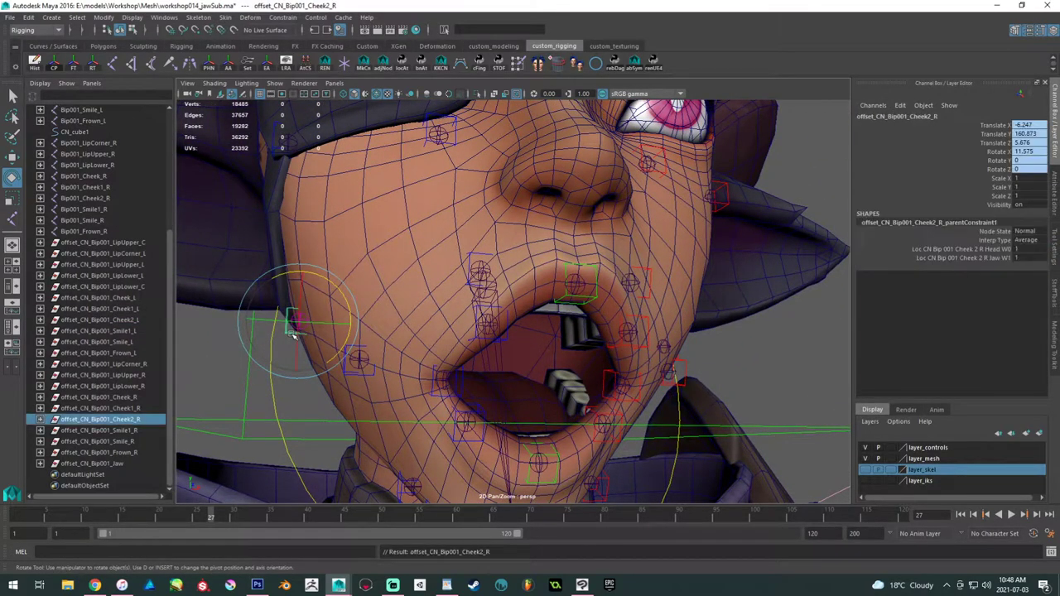
type(".4")
key("Return")
- Scrub the jaw animation to frame 17 and set the Jaw W1 weight of offset_CN_Bip001_Smile_L to 0
right_click_drag(497, 286, 364, 294, "alt")
left_click_drag(365, 294, 272, 339, "alt")
left_click(250, 382)
left_click_drag(18, 522, 138, 514)
right_click_drag(496, 356, 779, 368, "alt")
left_click(504, 286)
left_click_drag(524, 283, 478, 308, "alt")
key("Up")
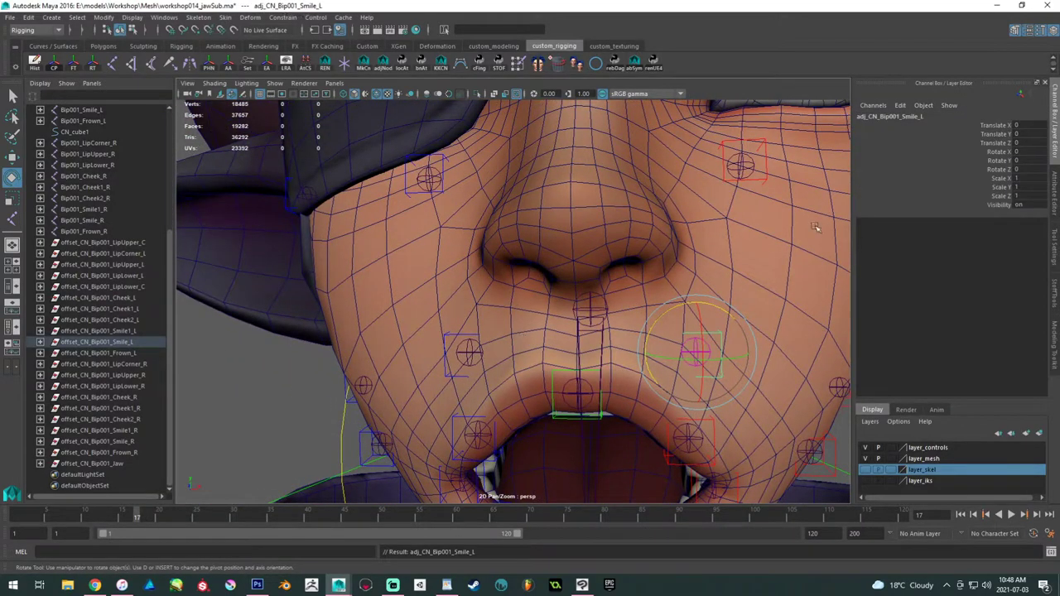
key("Up")
double_click(1020, 258)
type("0")
key("Return")
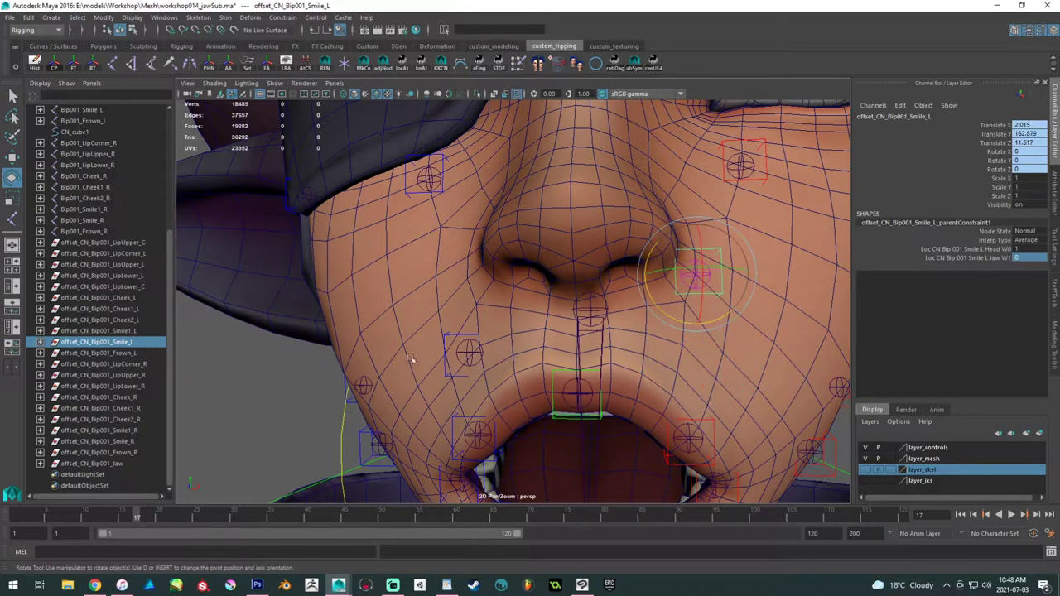
- Play the jaw opening, set the Jaw W1 weight of offset_CN_Bip001_Smile_L to 0.05, and replay it
key("alt+v")
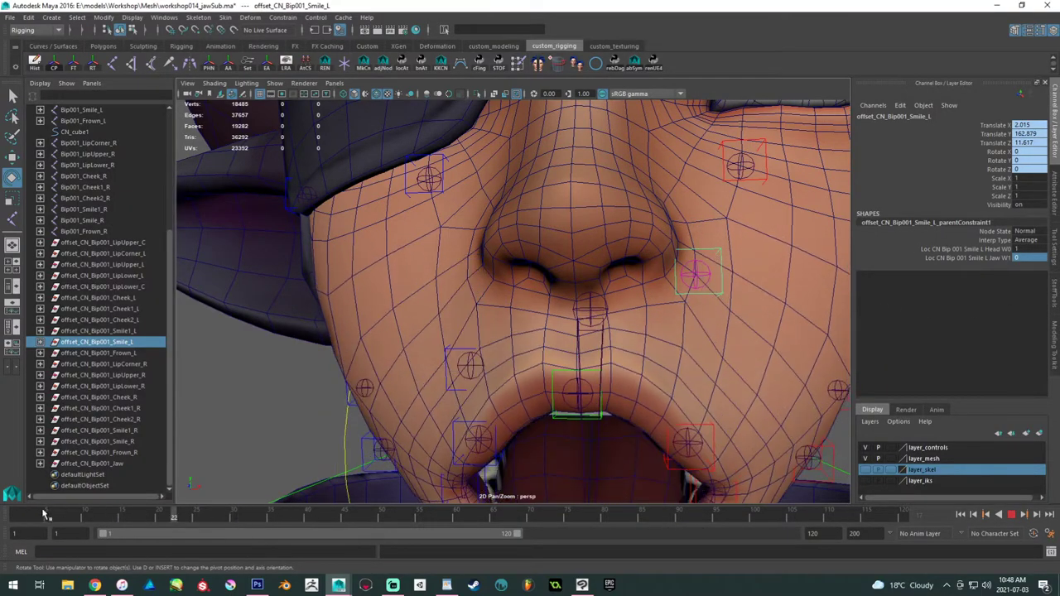
left_click(32, 513)
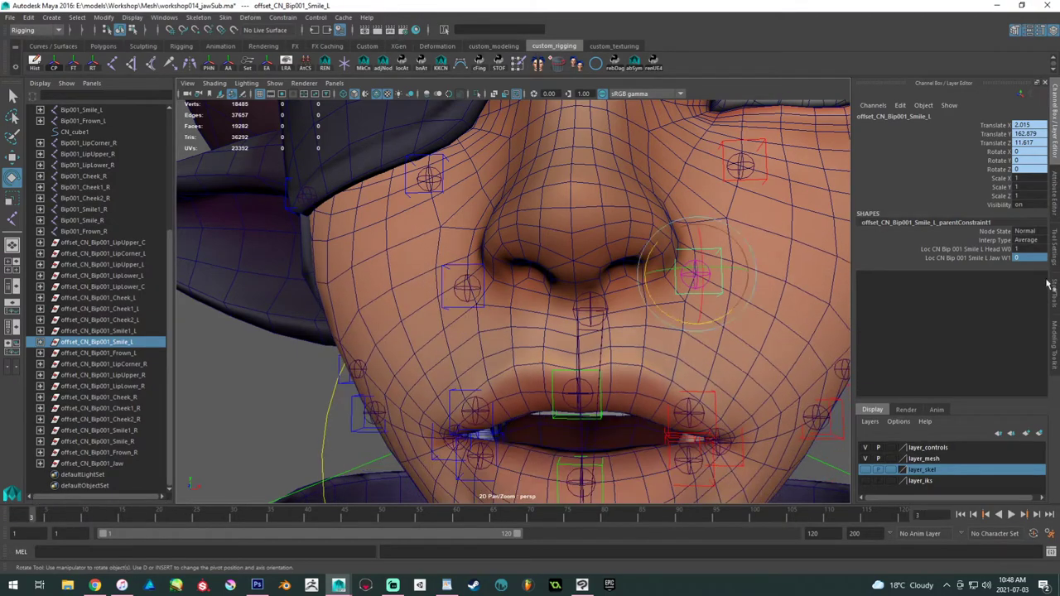
left_click(1026, 259)
type(".05")
key("Return")
key("alt+v")
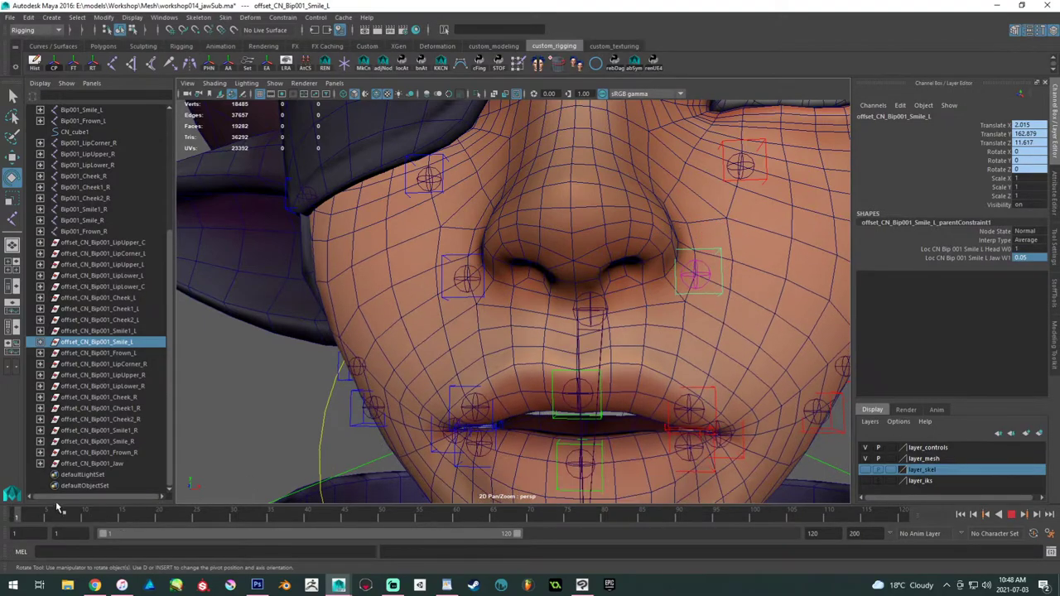
key("alt+v")
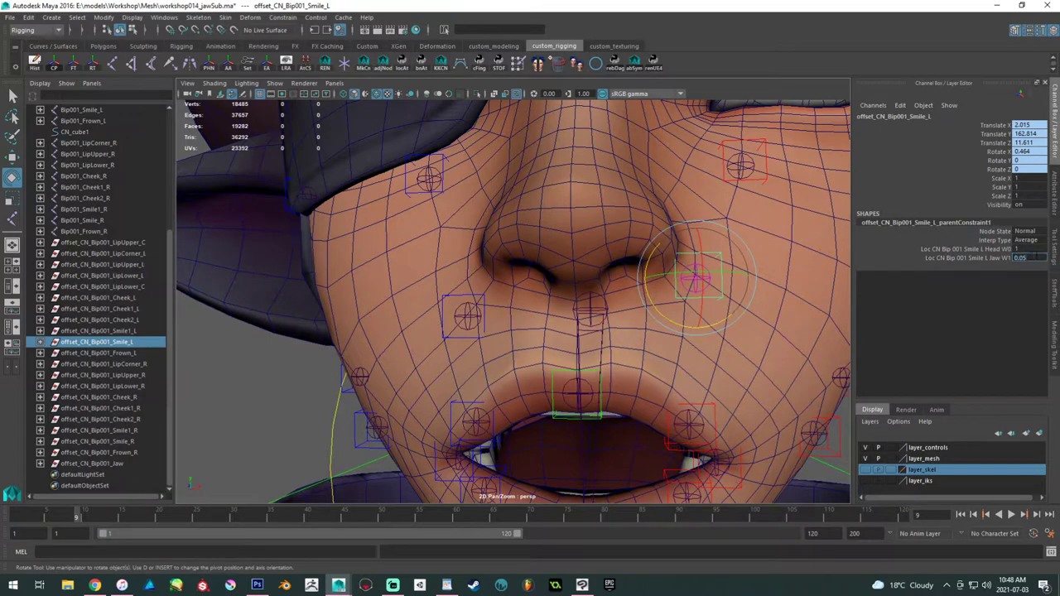
- Reduce the Jaw W1 weight of offset_CN_Bip001_Smile_L to 0.01 and replay the jaw animation from the start
type(".01")
key("Return")
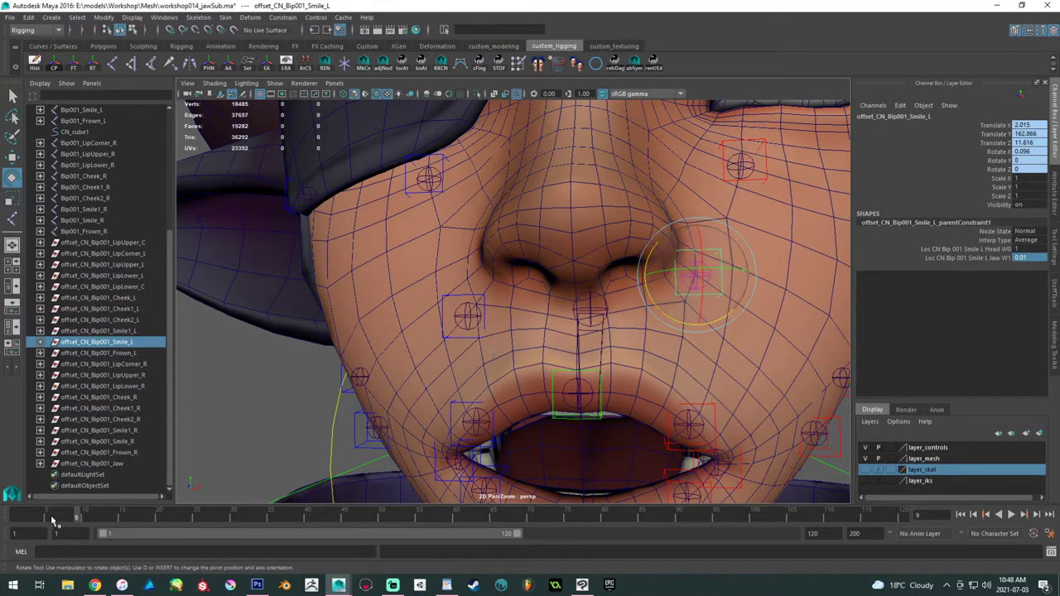
left_click_drag(52, 520, 17, 519)
key("alt+v")
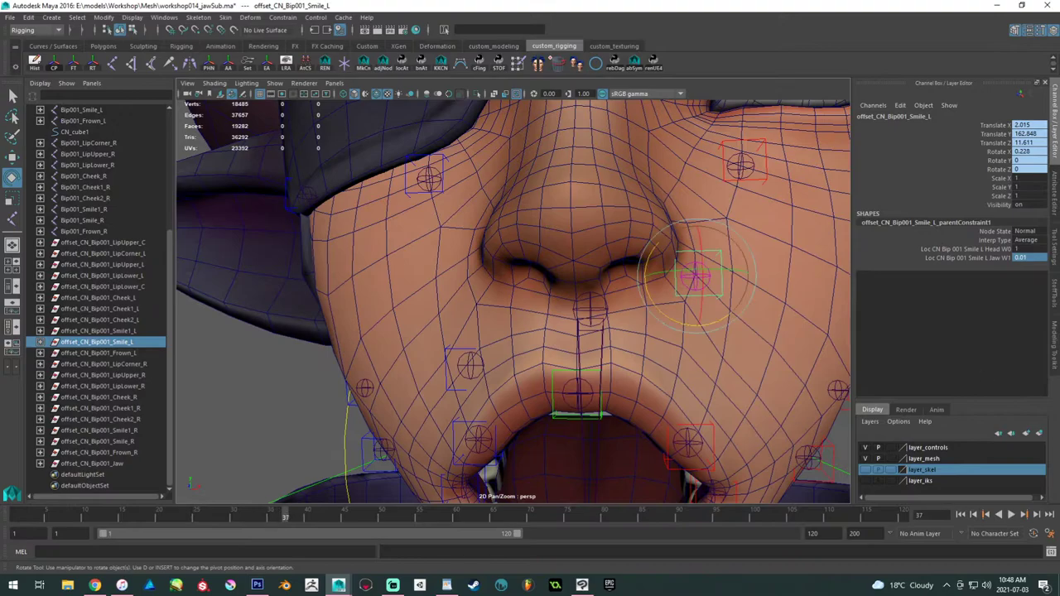
- Set the Jaw W1 weight of offset_CN_Bip001_Smile_L to 0.02 and play the jaw animation to check it
left_click(1039, 258)
type("0.02")
key("Return")
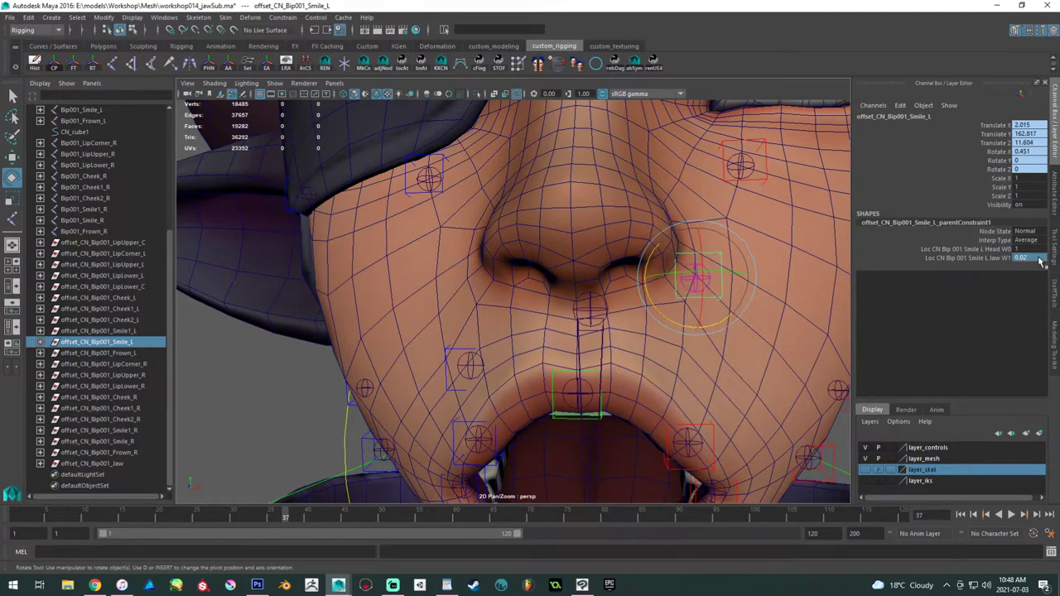
key("alt+v")
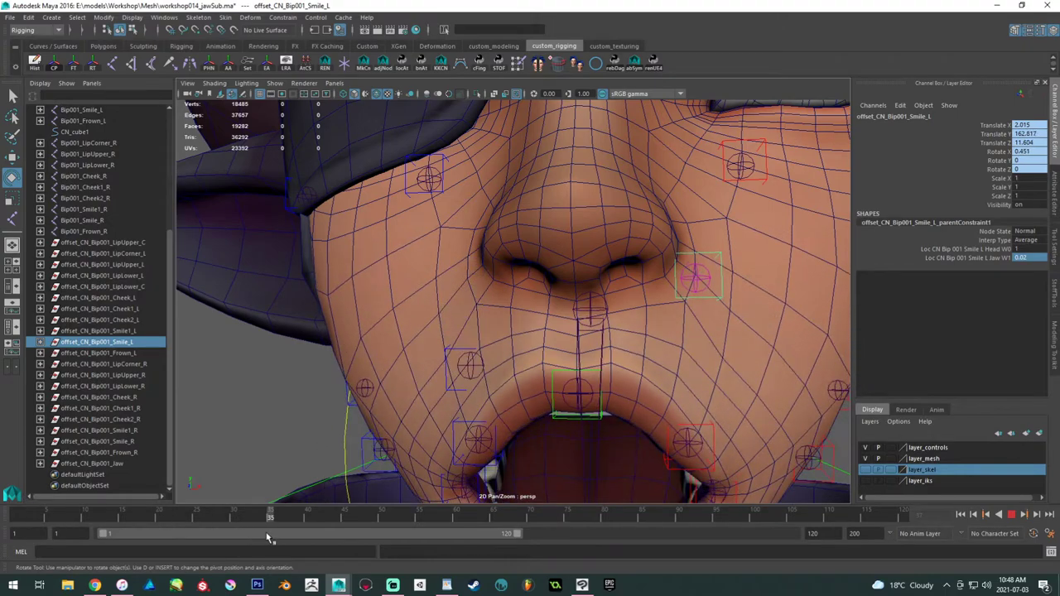
key("alt+v")
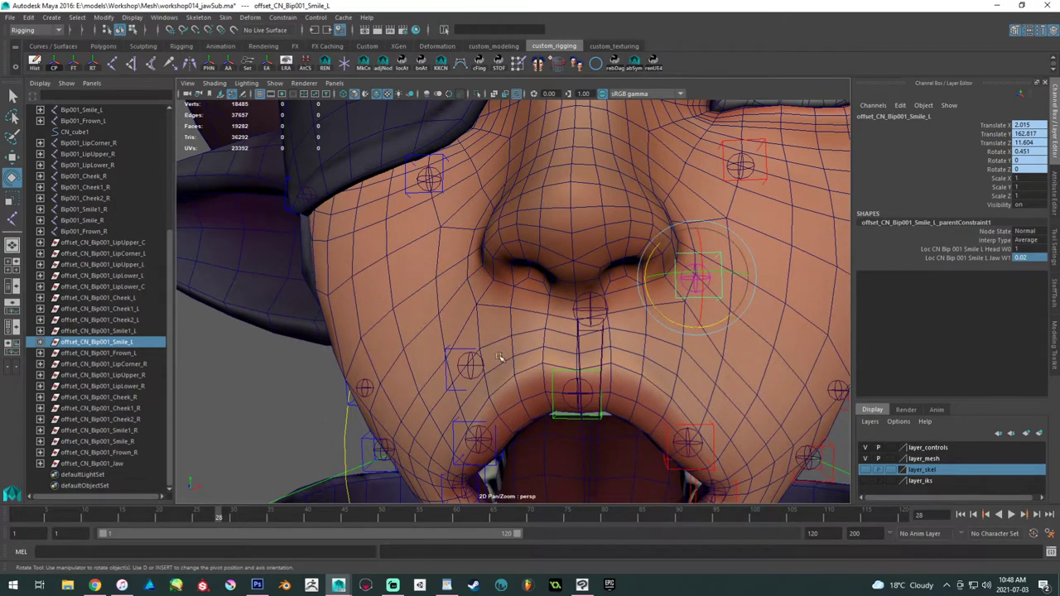
- Set the Jaw W1 weight of offset_CN_Bip001_Smile_R to 0.02, replay the jaw animation from the start, and deselect the control
key("Down")
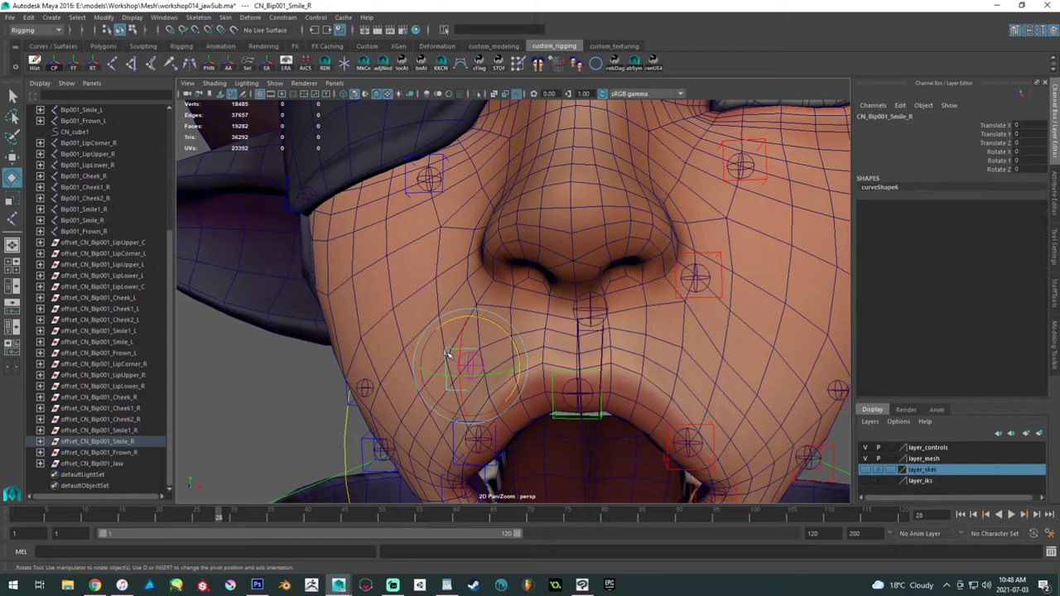
key("Up")
double_click(1017, 257)
type("0.02")
key("Return")
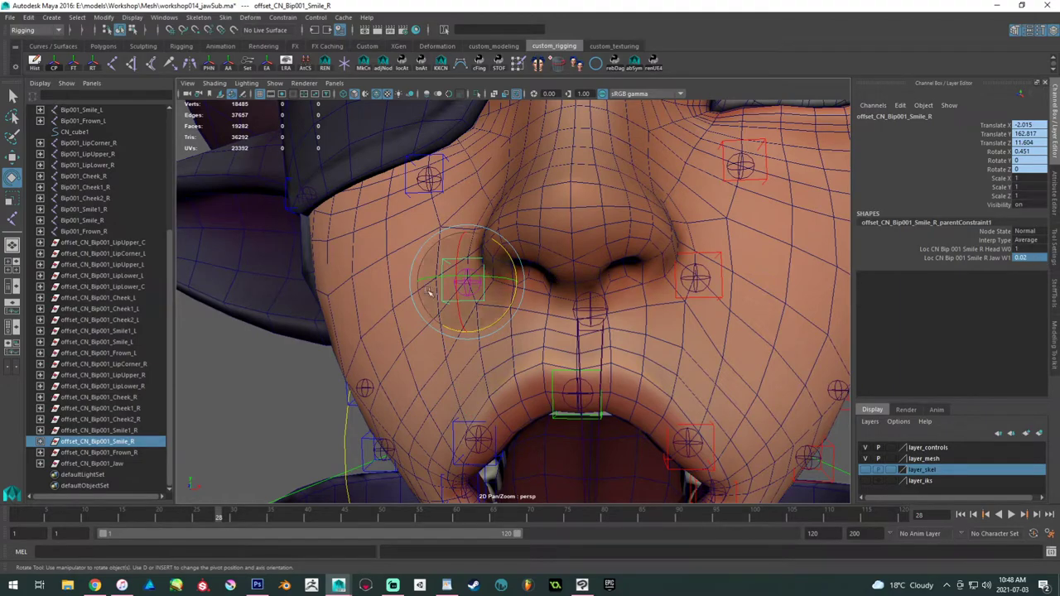
left_click_drag(87, 519, 15, 518)
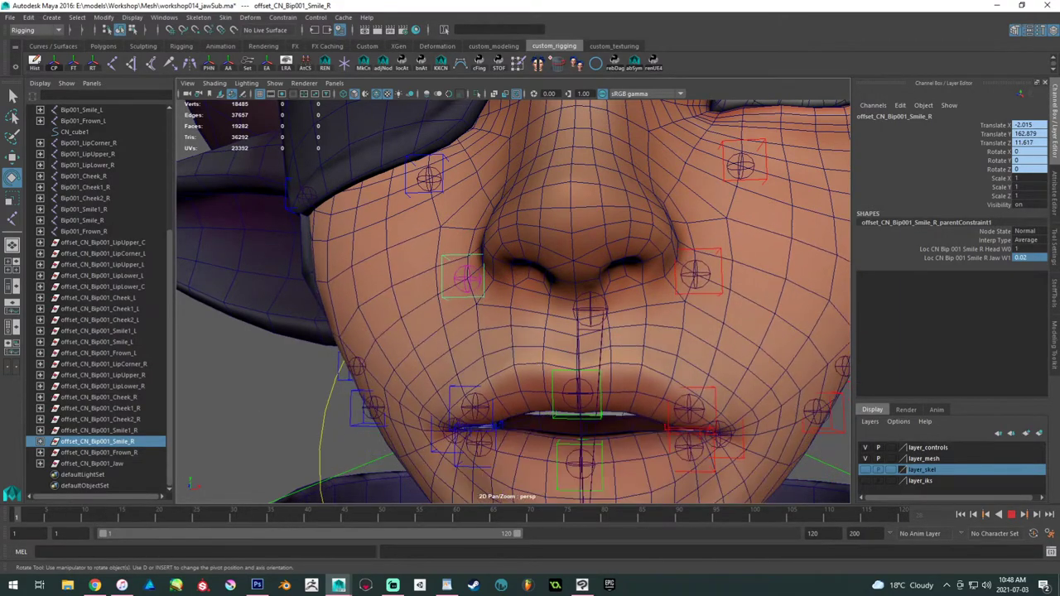
left_click(275, 420)
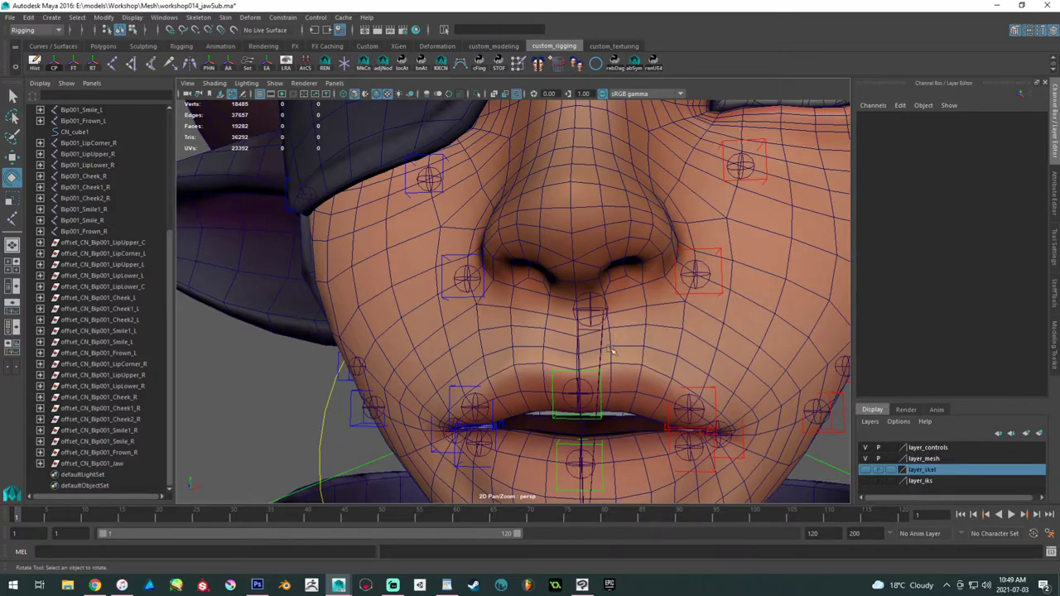
- Scrub to frame 20, examine the open mouth and cheeks from several angles, and play the jaw opening again
right_click_drag(624, 268, 543, 228, "alt")
left_click_drag(602, 256, 542, 252, "alt")
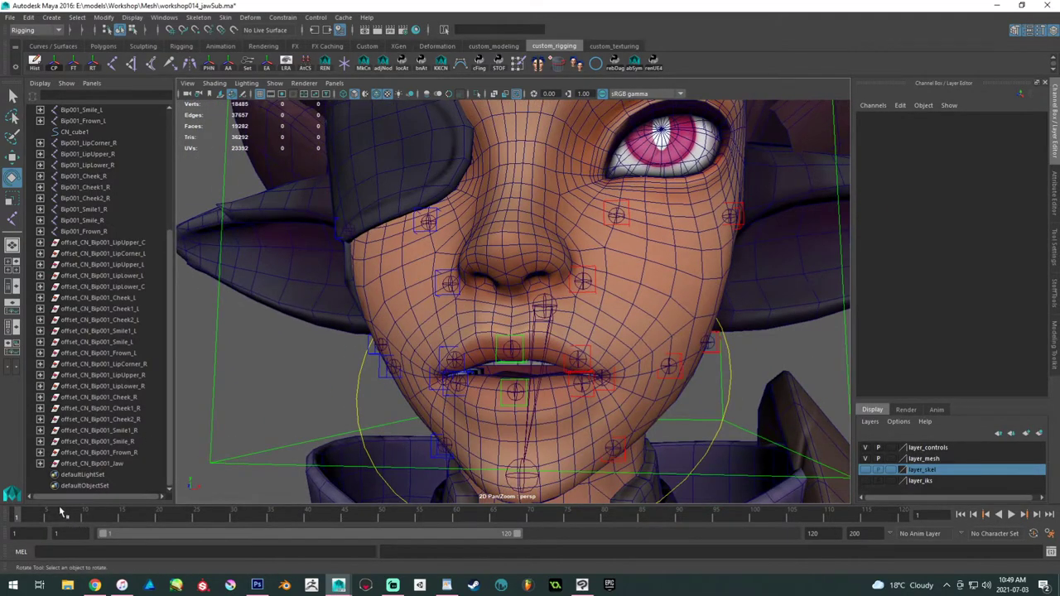
left_click_drag(66, 511, 158, 514)
right_click_drag(422, 329, 356, 310, "alt")
mouse_move(355, 310)
left_mouse_down("alt")
mouse_move(372, 313)
mouse_move(336, 317)
mouse_move(363, 312)
left_mouse_up("alt")
middle_click_drag(473, 301, 451, 282, "alt")
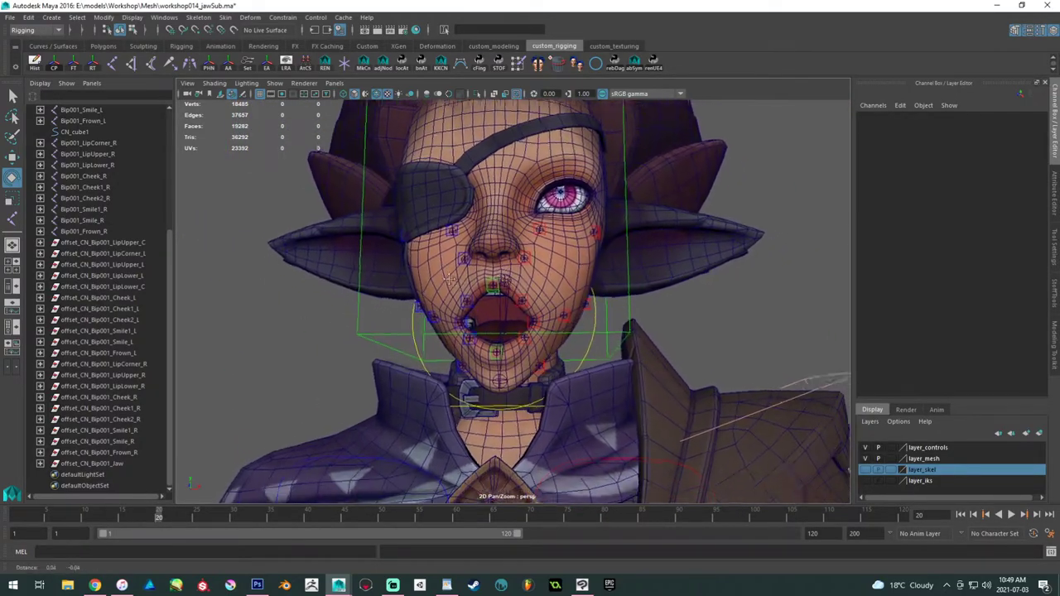
right_click_drag(451, 281, 597, 372, "alt")
left_click_drag(597, 373, 564, 351, "alt")
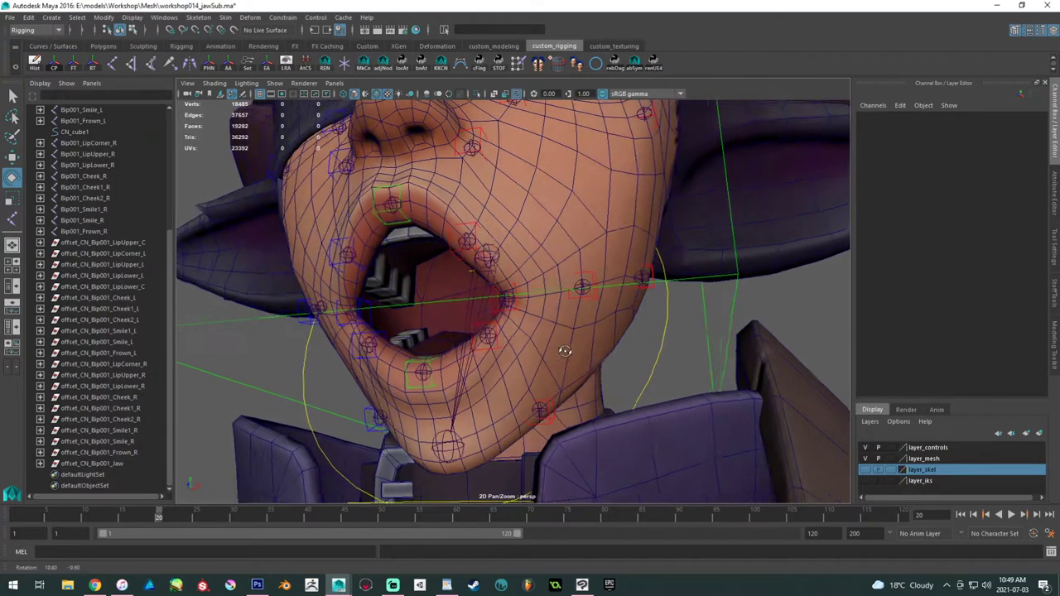
right_click_drag(563, 351, 501, 319, "alt")
left_click_drag(502, 320, 523, 327, "alt")
right_click_drag(522, 327, 461, 318, "alt")
middle_click_drag(461, 318, 460, 337, "alt")
left_click_drag(460, 337, 500, 348, "alt")
right_click_drag(500, 348, 470, 338, "alt")
left_click_drag(470, 338, 476, 340, "alt")
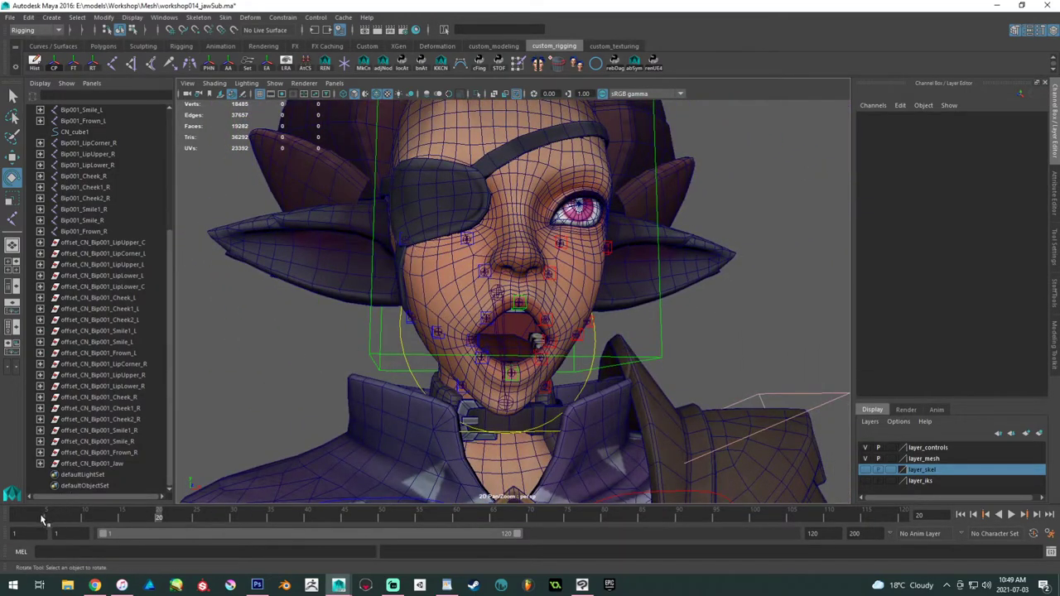
key("alt+v")
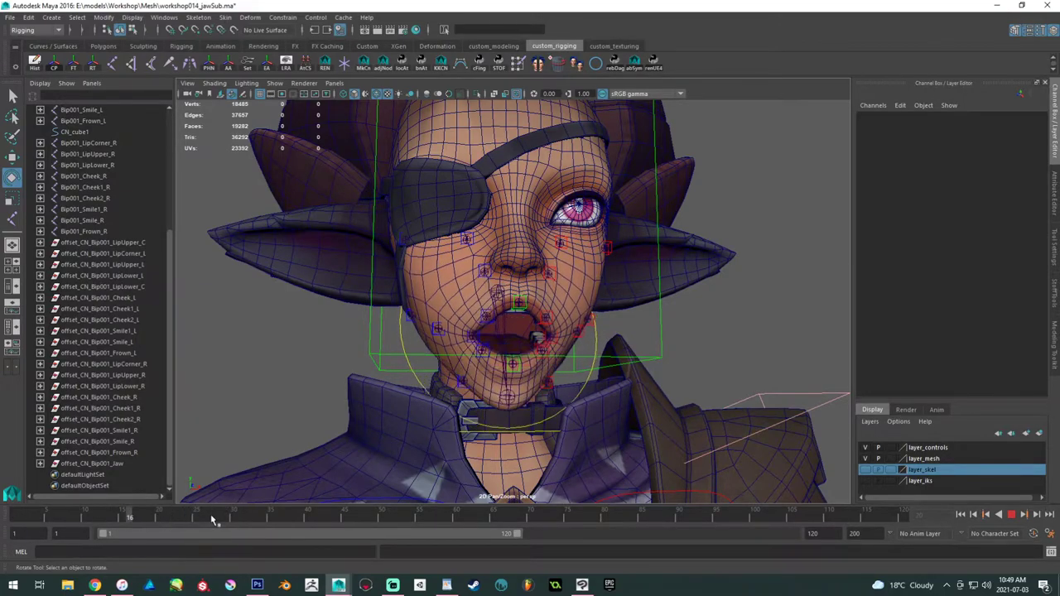
key("alt+v")
- Save the current scene workshop014_jawSub.ma after checking the face from the side
left_click_drag(572, 329, 313, 348, "alt")
key("q")
key("ctrl+s")
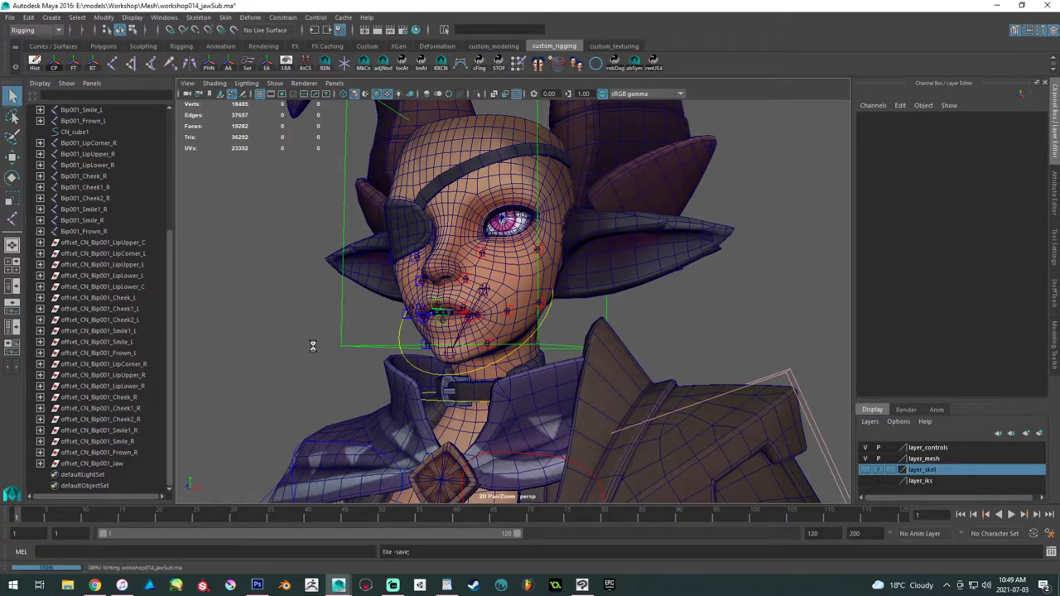
key("e")
left_click_drag(360, 336, 156, 300, "alt")
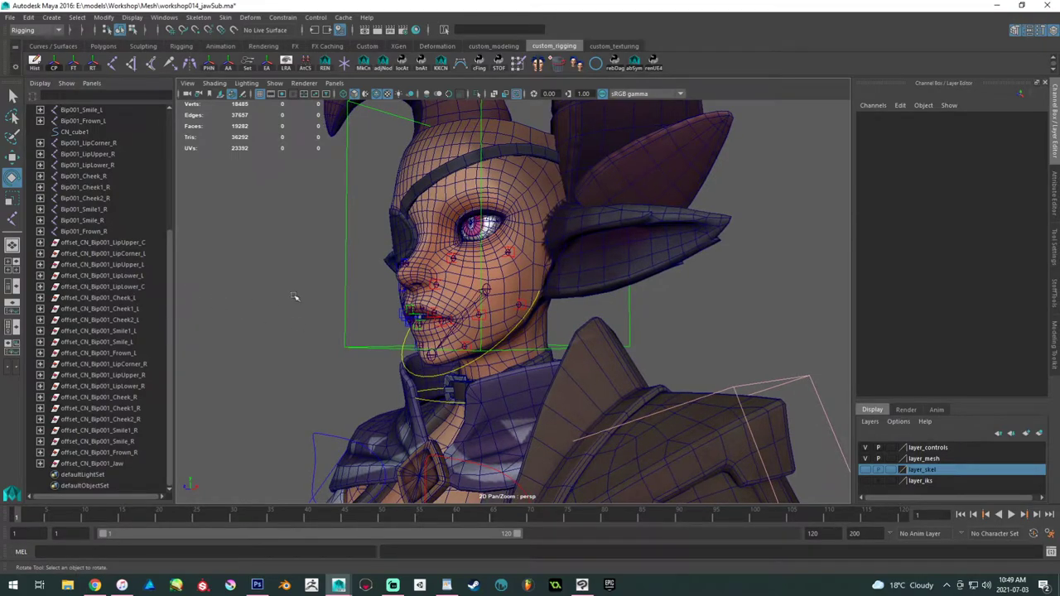
left_click_drag(275, 295, 356, 291, "alt")
key("q")
key("ctrl+s")
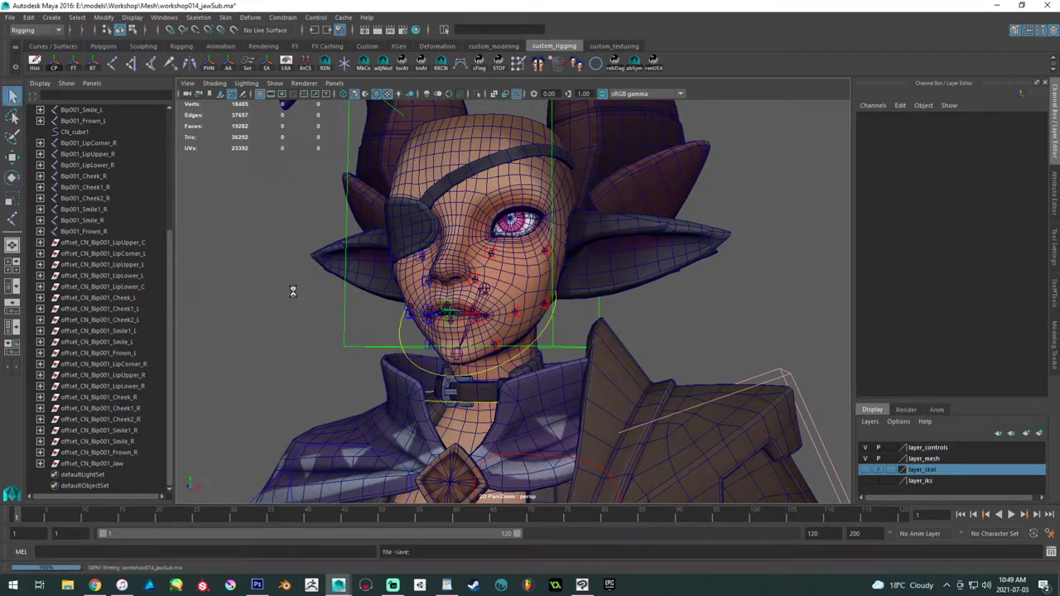
key("e")
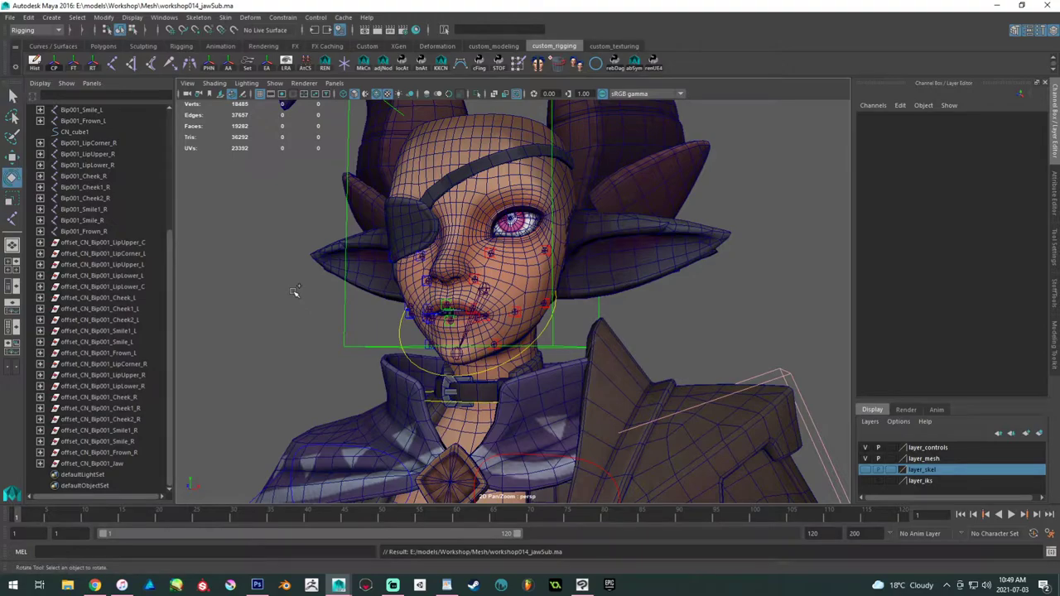
- Save the scene as a new version named workshop014_jawSub02.ma
key("q")
key("ctrl+shift+s")
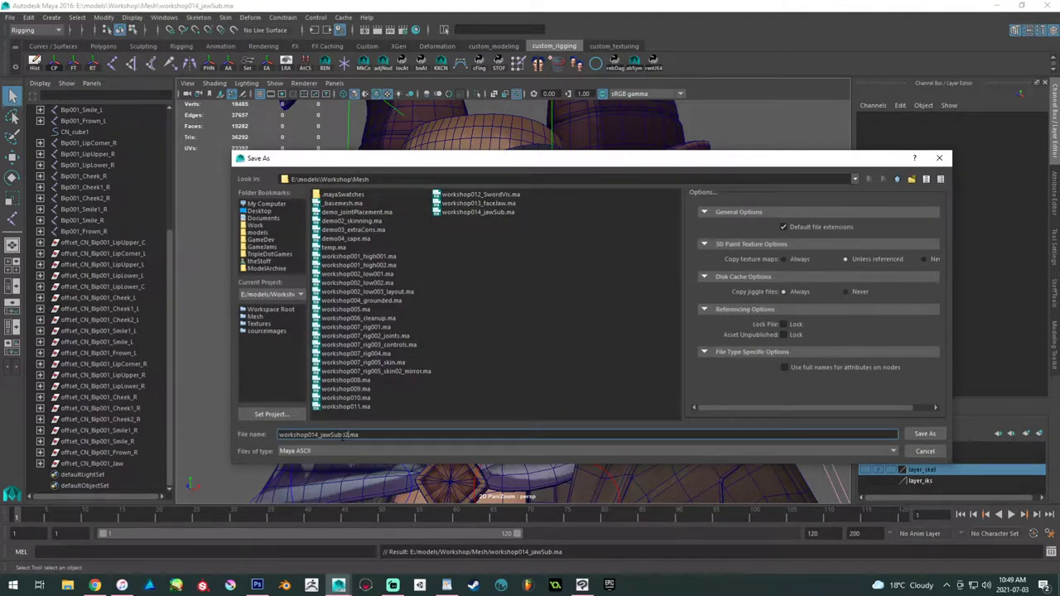
key("Return")
key("e")
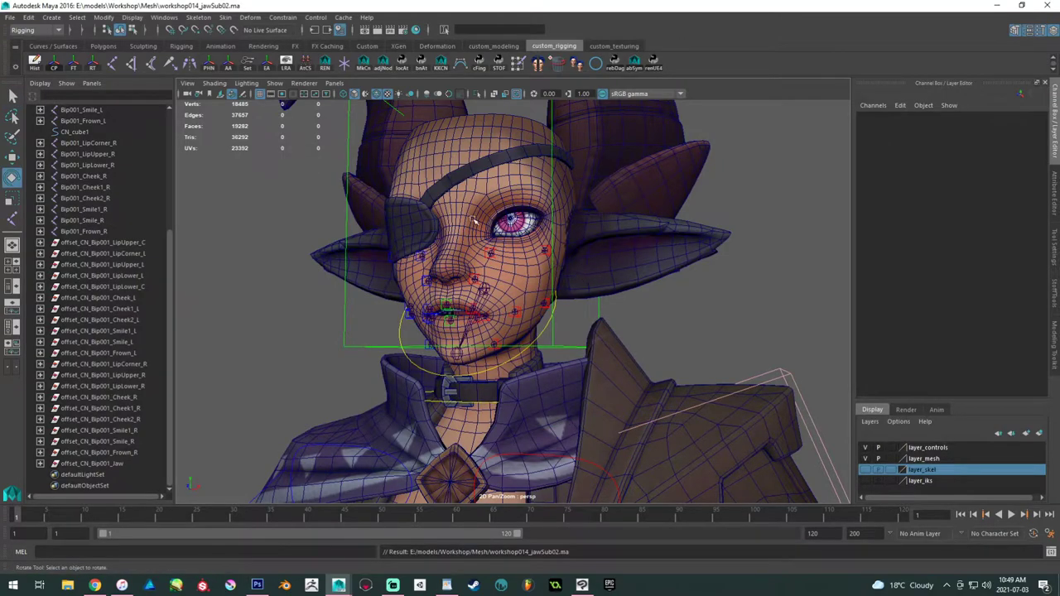
right_click_drag(385, 276, 419, 301, "alt")
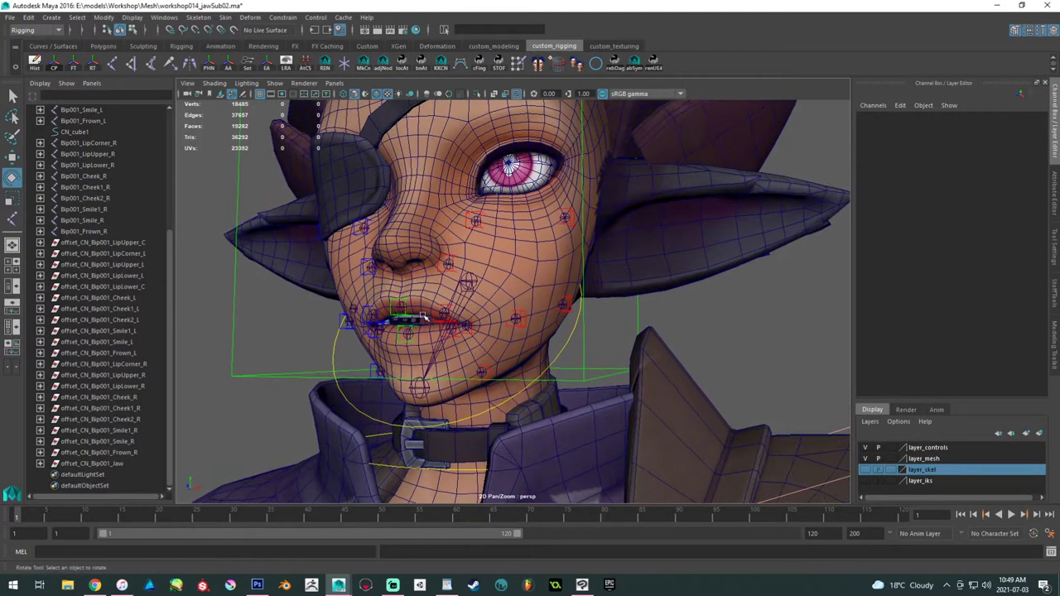
middle_click_drag(420, 300, 437, 369, "alt")
scroll(114, 240, "up", 5)
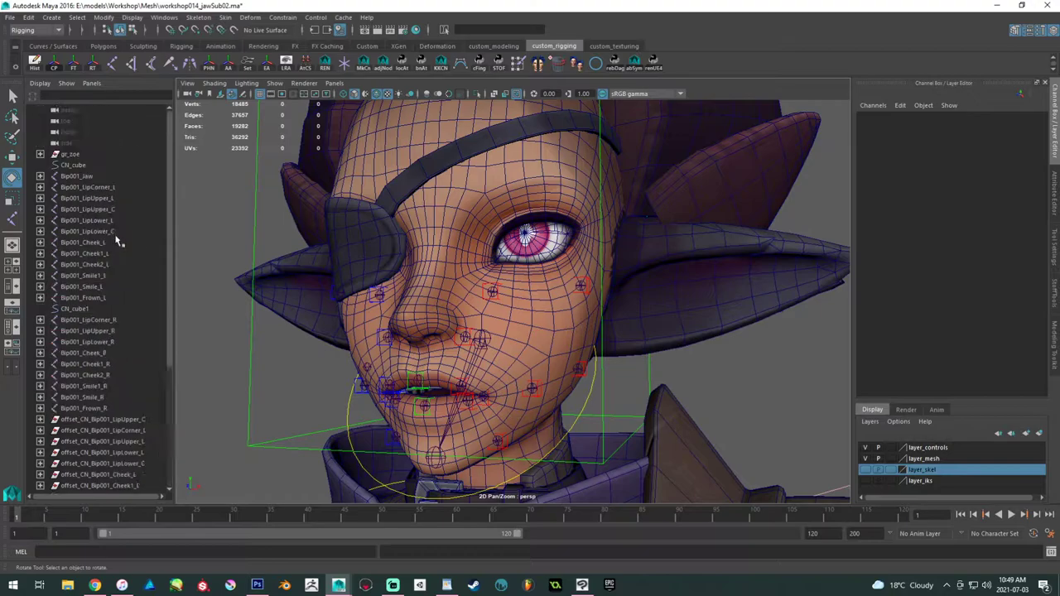
left_click_drag(101, 189, 97, 298)
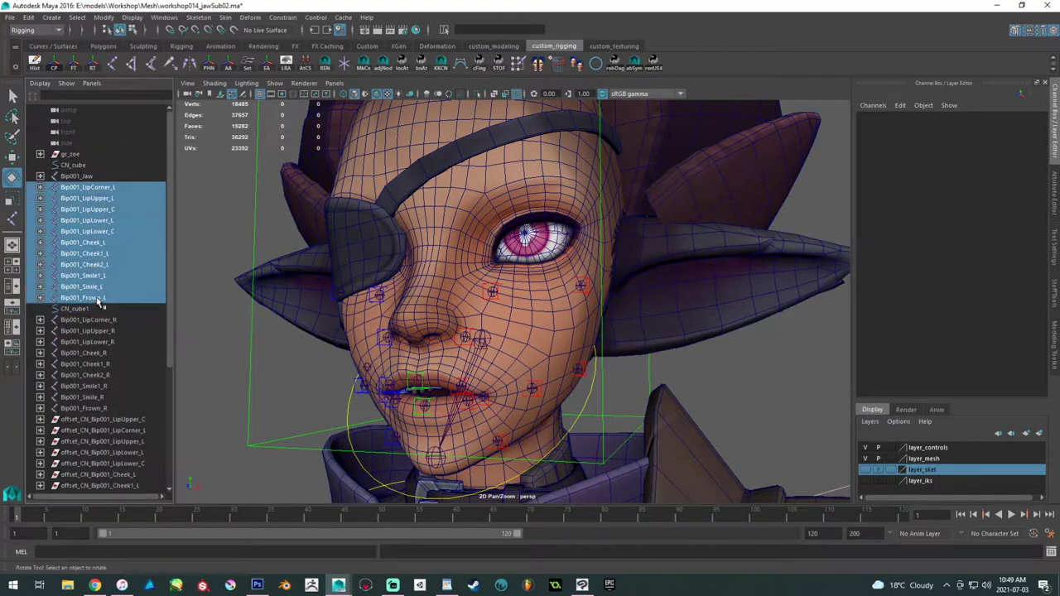
left_click_drag(101, 188, 105, 300)
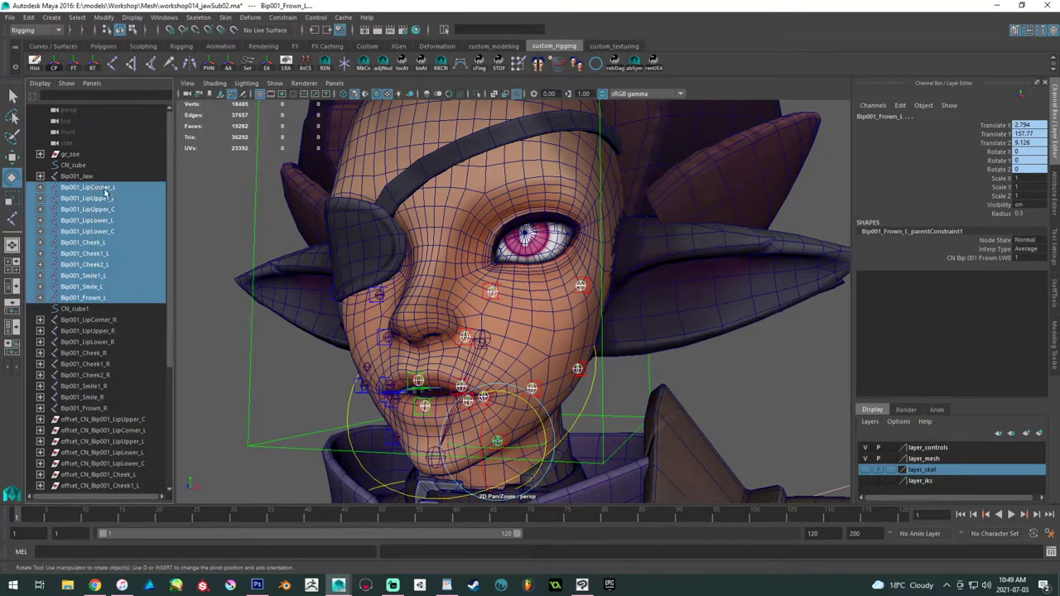
left_click(103, 196)
left_click_drag(108, 176, 143, 299)
scroll(142, 298, "down", 1)
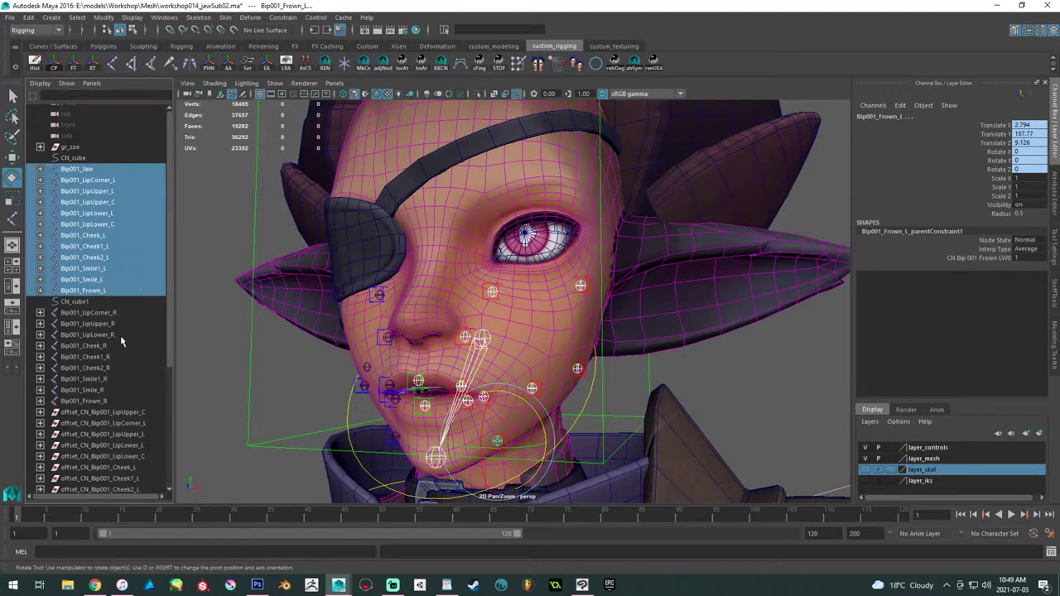
left_click_drag(116, 316, 106, 403)
- Select all lip, cheek, smile and frown joints from Bip001_LipCorner_L to Bip001_Frown_R, excluding Bip001_Jaw and CN_cube1
left_click_drag(99, 170, 97, 289)
left_click(102, 314, "ctrl")
left_click(103, 325, "ctrl")
left_click_drag(103, 335, 99, 404, "ctrl")
left_click_drag(374, 297, 428, 289, "alt")
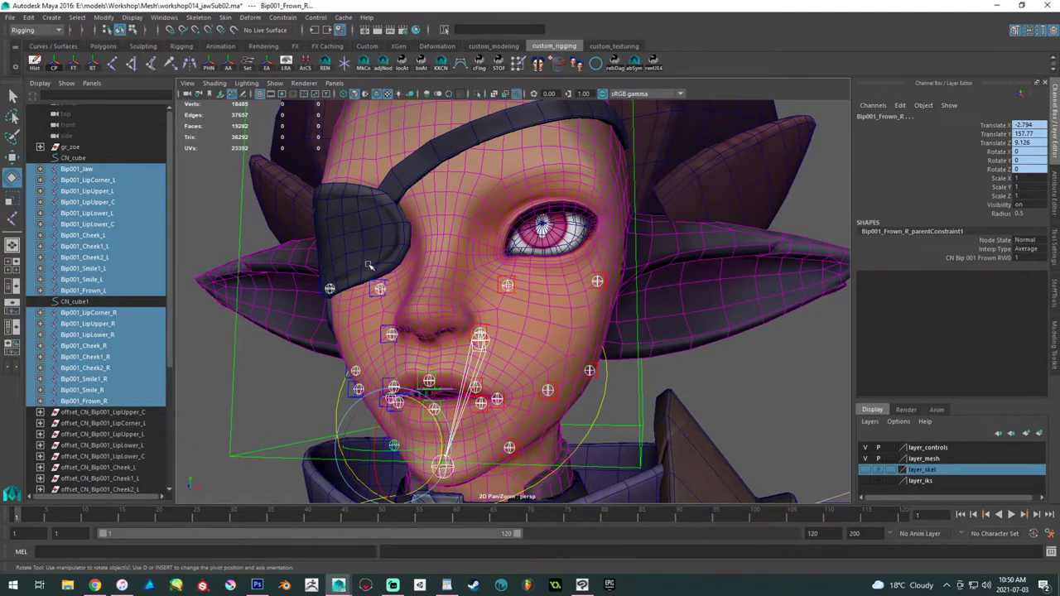
left_click(120, 171, "ctrl")
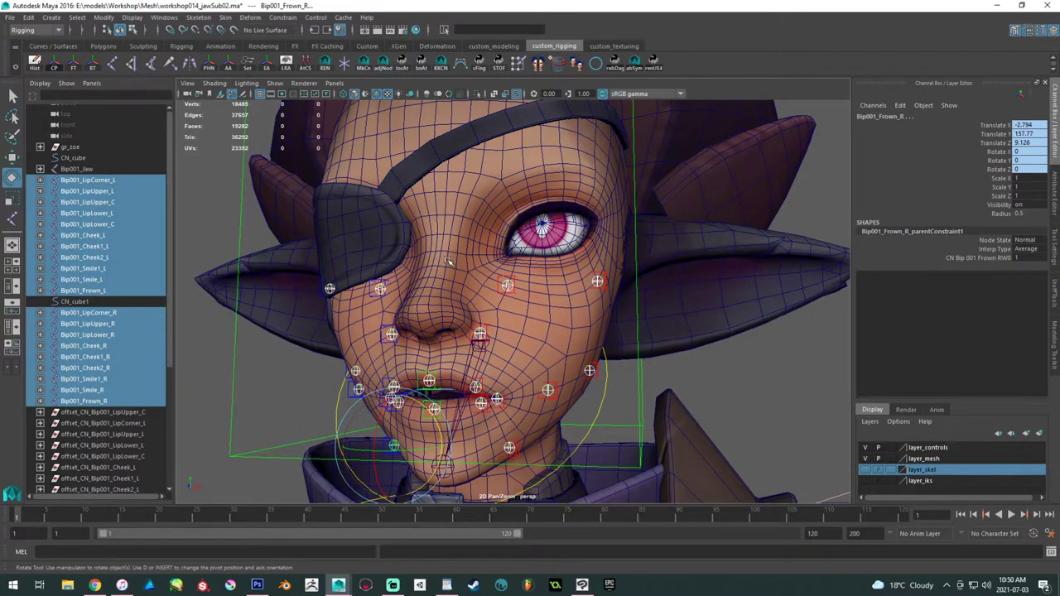
- Include mesh_main in the selection, add the selected face joints as skin influences with Add Influence, and clear the selection
left_click(448, 261, "shift")
left_click(226, 17)
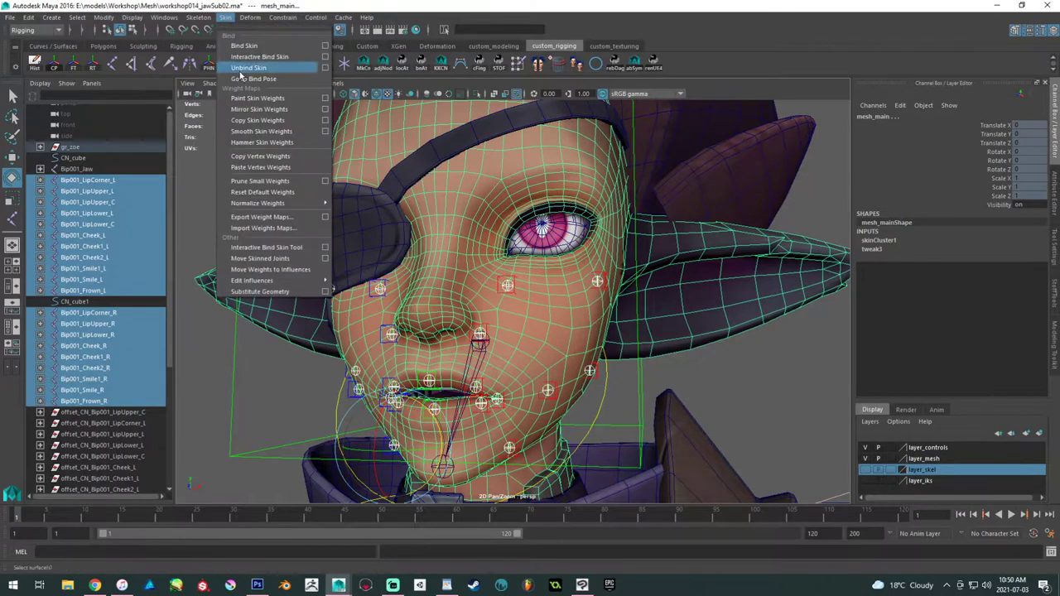
mouse_move(257, 280)
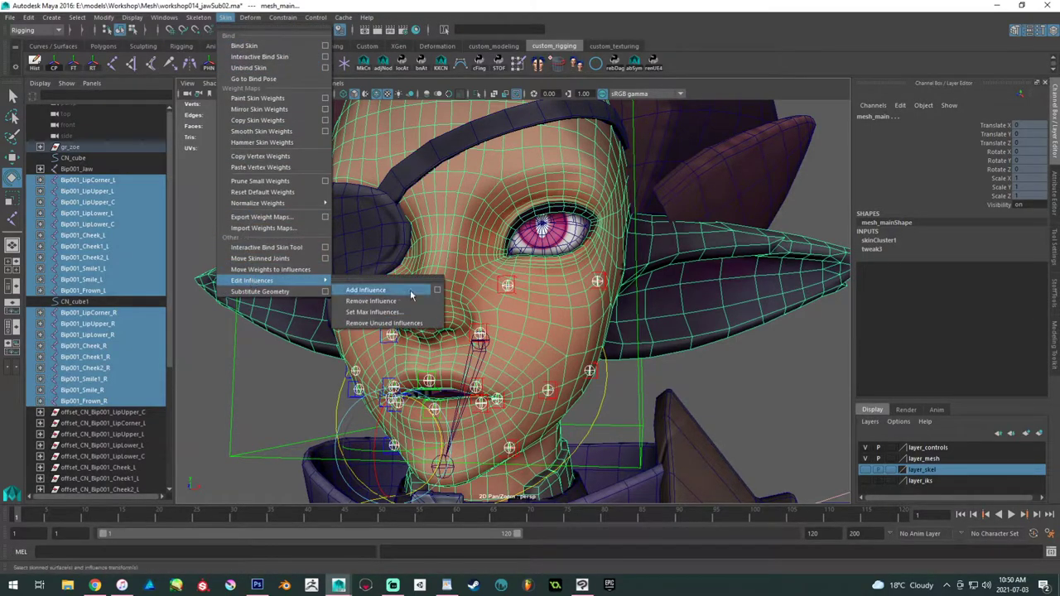
left_click(409, 286)
right_click_drag(538, 356, 608, 384, "alt")
middle_click_drag(608, 384, 591, 343, "alt")
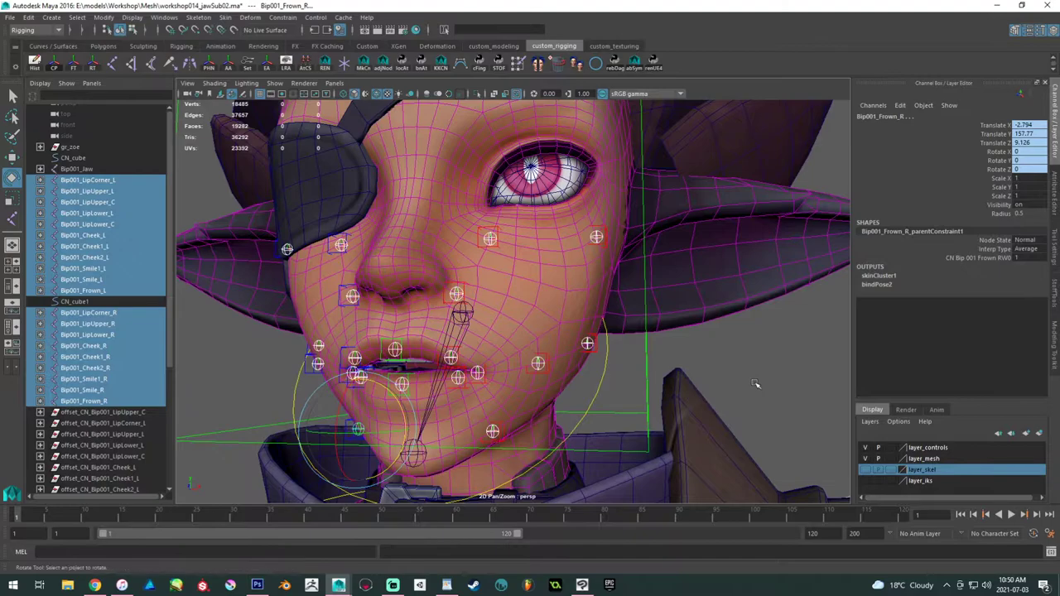
left_click(756, 384)
- Play the jaw animation and stop it at frame 48 with the mouth open
middle_click_drag(539, 309, 538, 294, "alt")
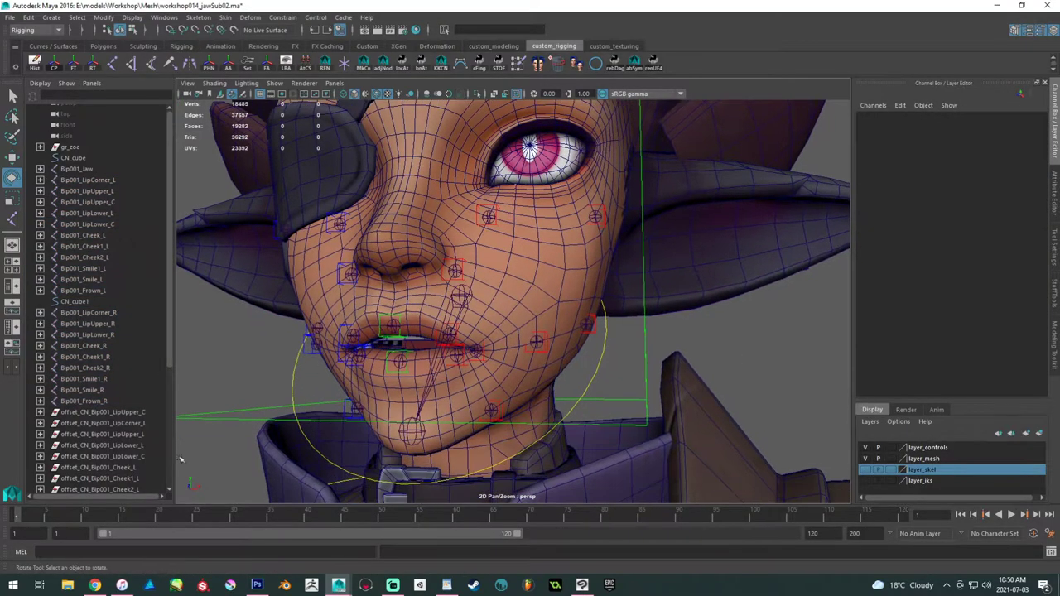
left_click_drag(39, 518, 364, 529)
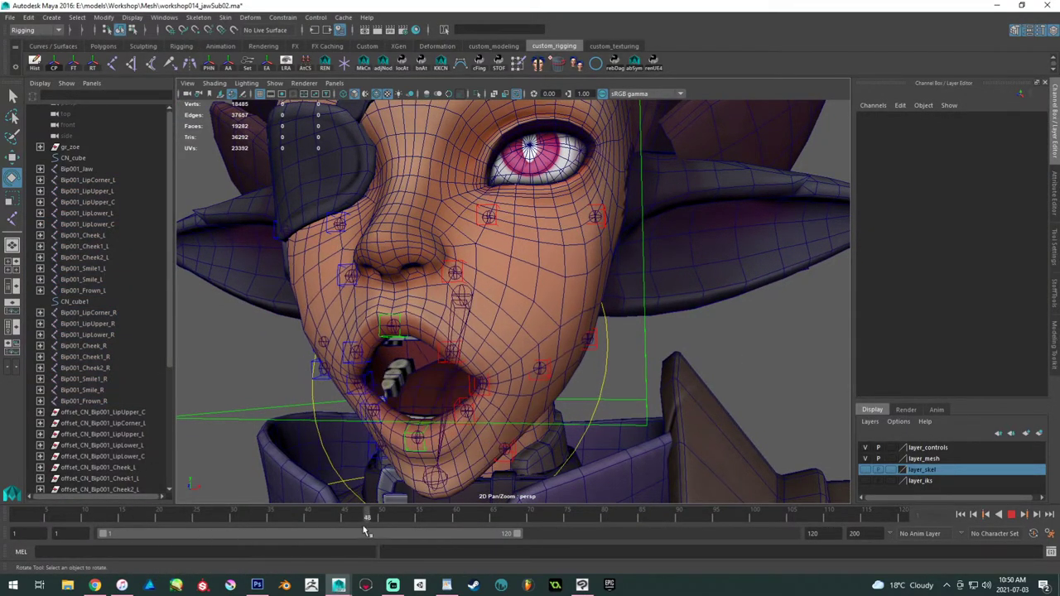
right_click_drag(510, 313, 534, 321, "alt")
left_click_drag(534, 321, 563, 324, "alt")
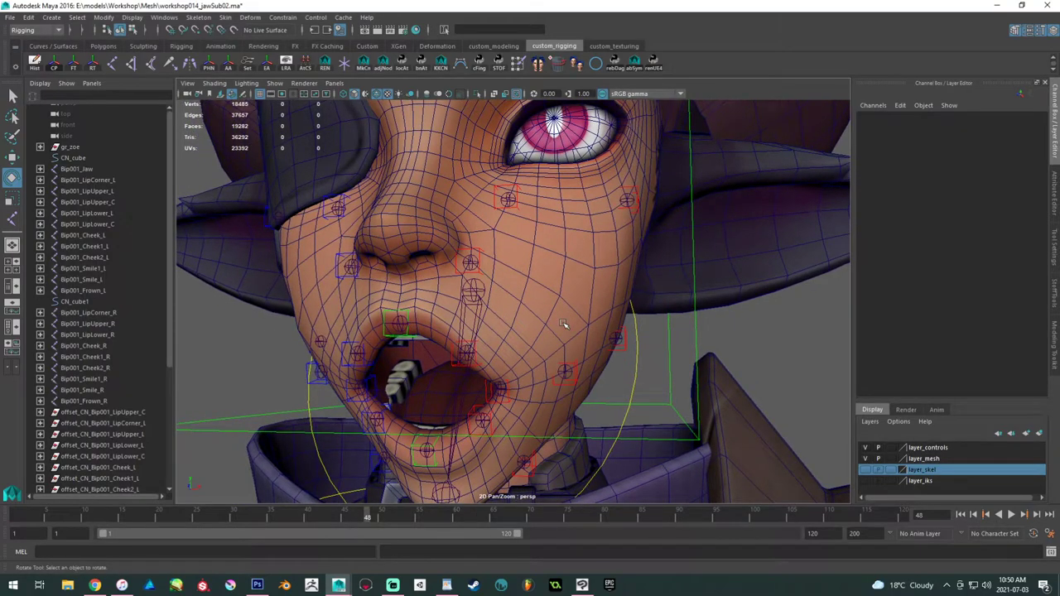
- Select the head mesh mesh_main and activate the Paint Skin Weights tool on it
left_click(513, 277)
left_click_drag(594, 298, 456, 303, "alt")
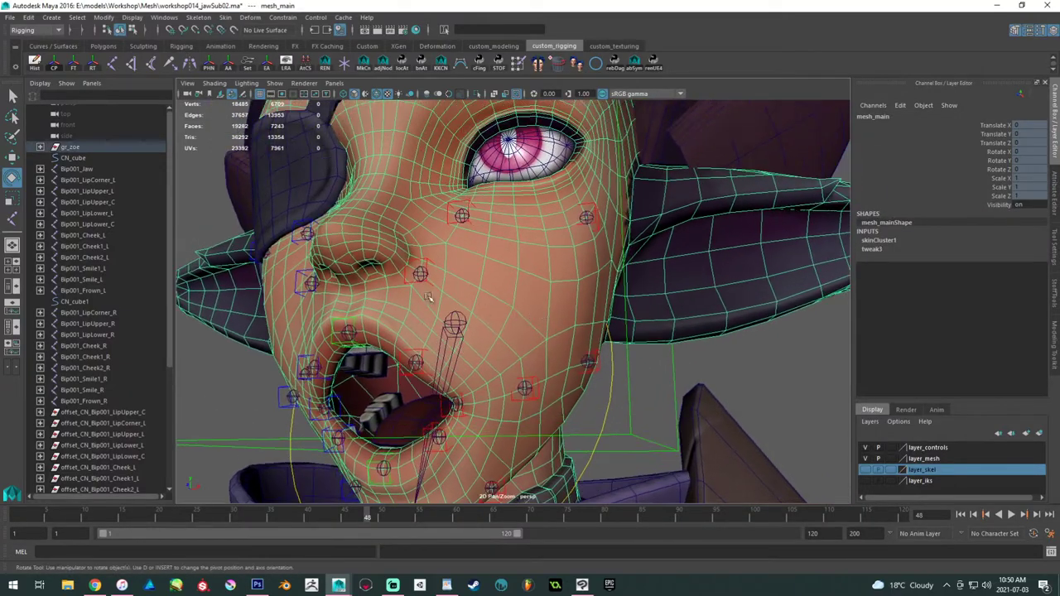
left_click(517, 68)
left_click_drag(497, 239, 452, 277, "alt")
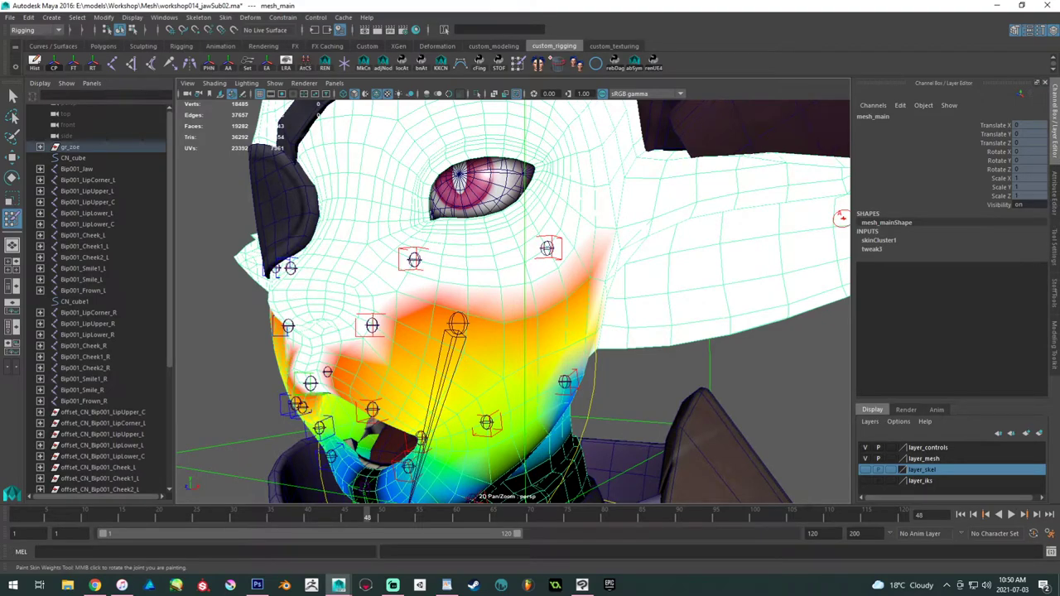
- Display the Bip001_Cheek1_L influence in the tool settings, examine the cheek area around its joint, and switch to the Move tool
left_click(1056, 242)
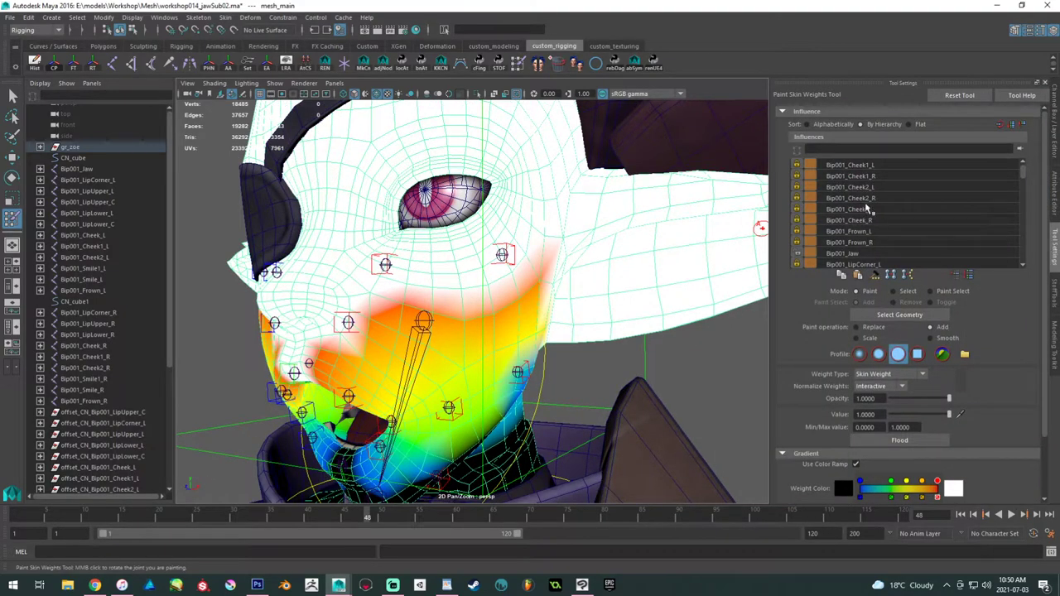
left_click(863, 168)
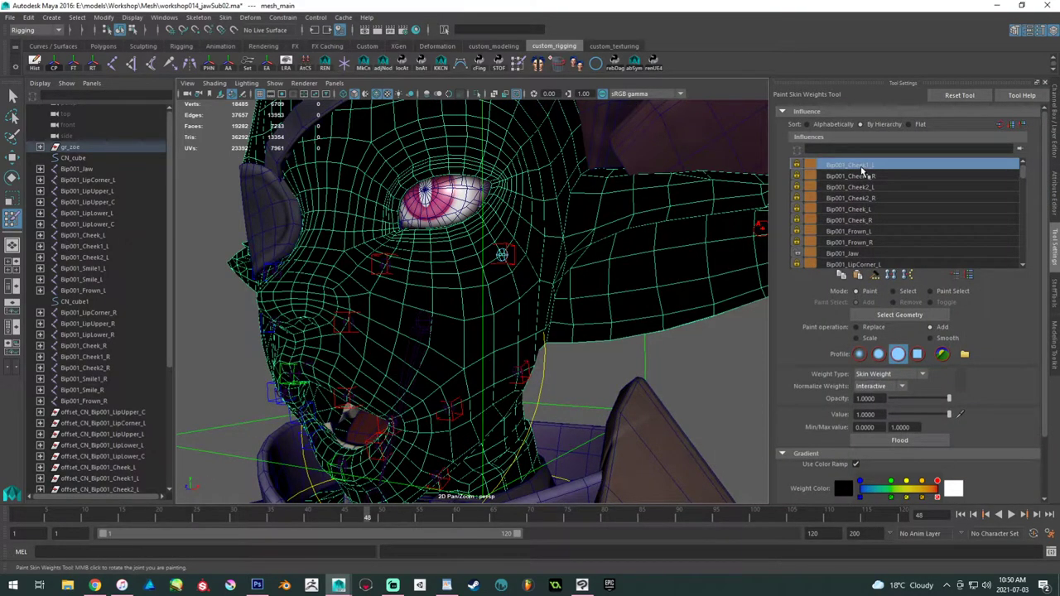
mouse_move(389, 274)
left_mouse_down("alt")
mouse_move(392, 263)
mouse_move(395, 286)
mouse_move(421, 279)
mouse_move(396, 277)
left_mouse_up("alt")
middle_click_drag(396, 277, 412, 287, "alt")
right_click_drag(411, 286, 483, 287, "alt")
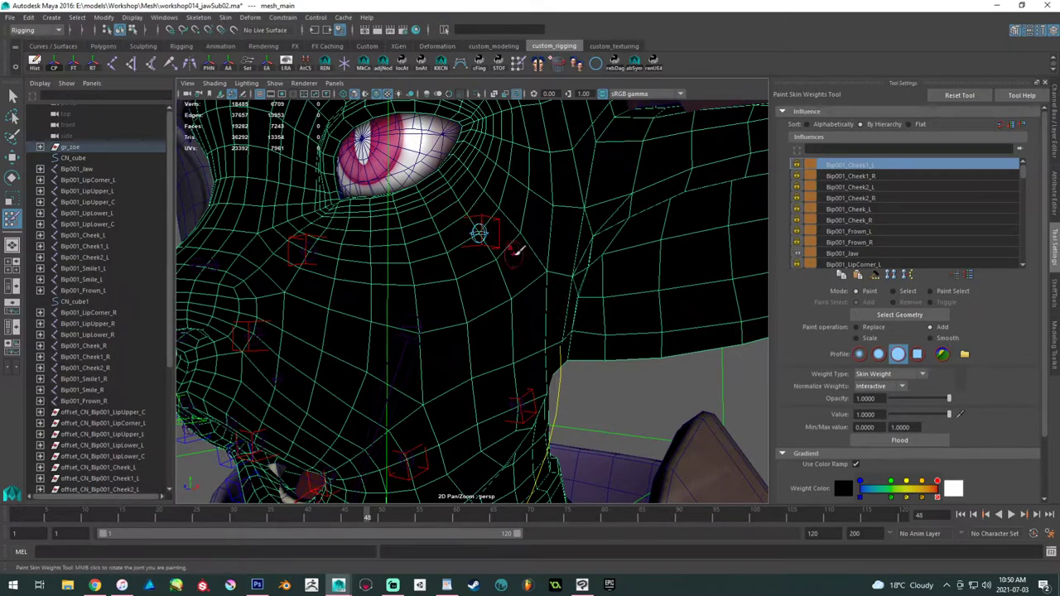
mouse_move(471, 217)
left_mouse_down("alt")
mouse_move(455, 265)
mouse_move(449, 250)
mouse_move(480, 239)
left_mouse_up("alt")
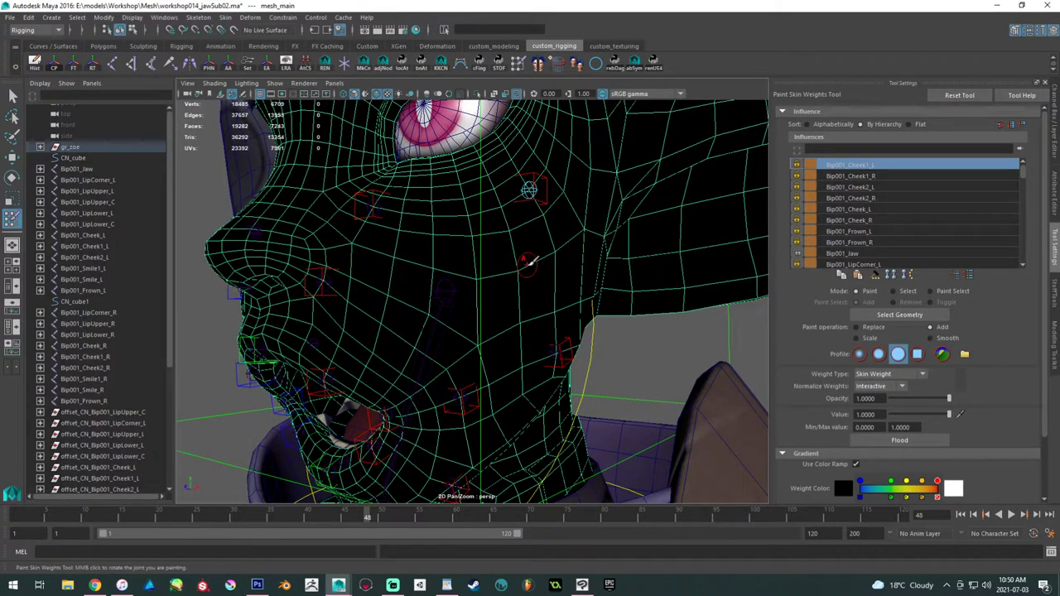
key("w")
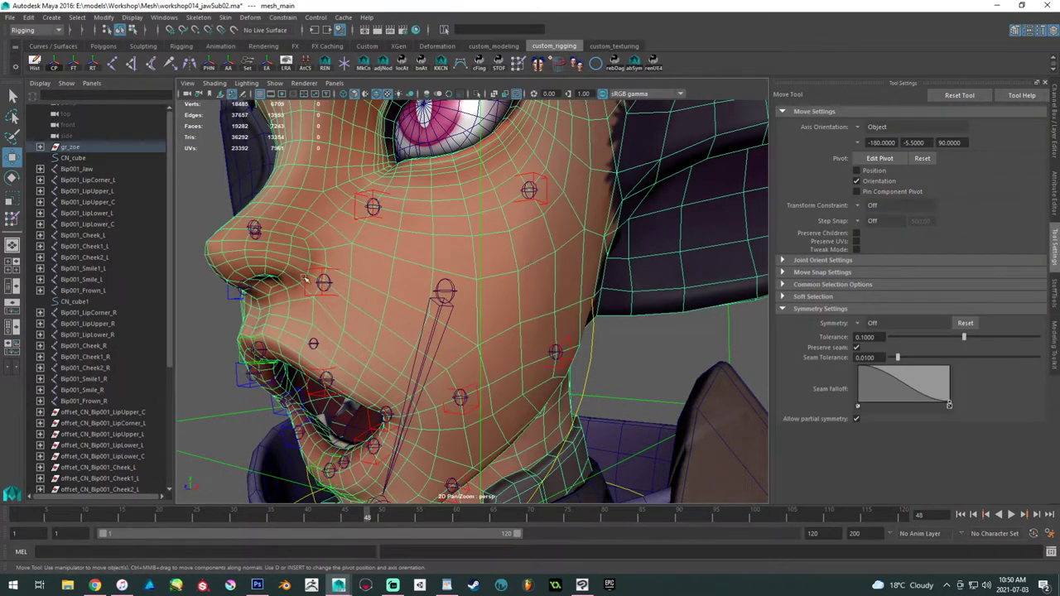
- Duplicate the head mesh mesh_main and place the copy in its own separate group
key("ctrl+d")
key("shift+p")
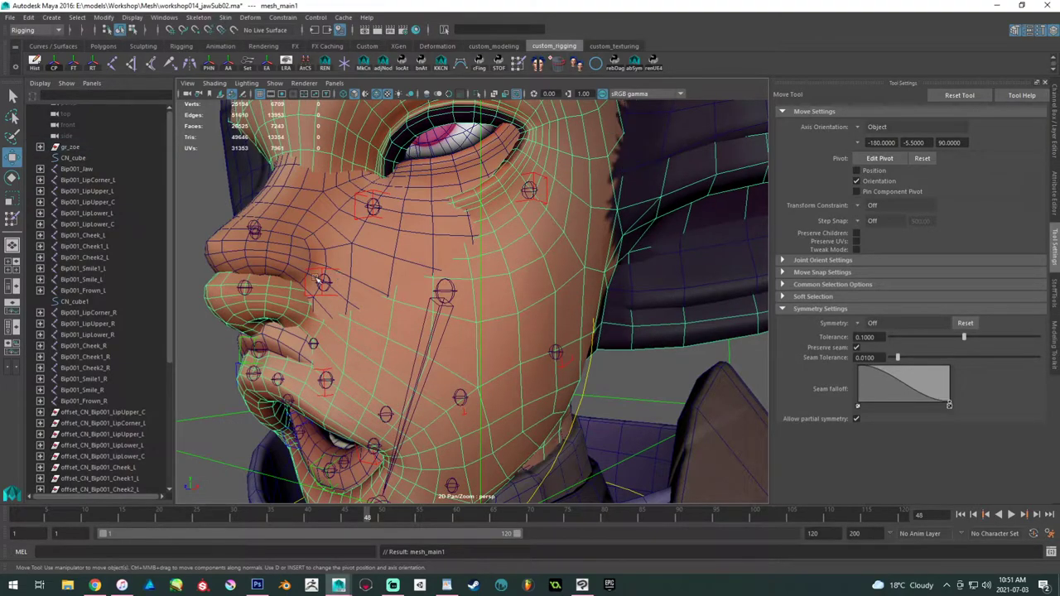
key("ctrl+z")
key("ctrl+g")
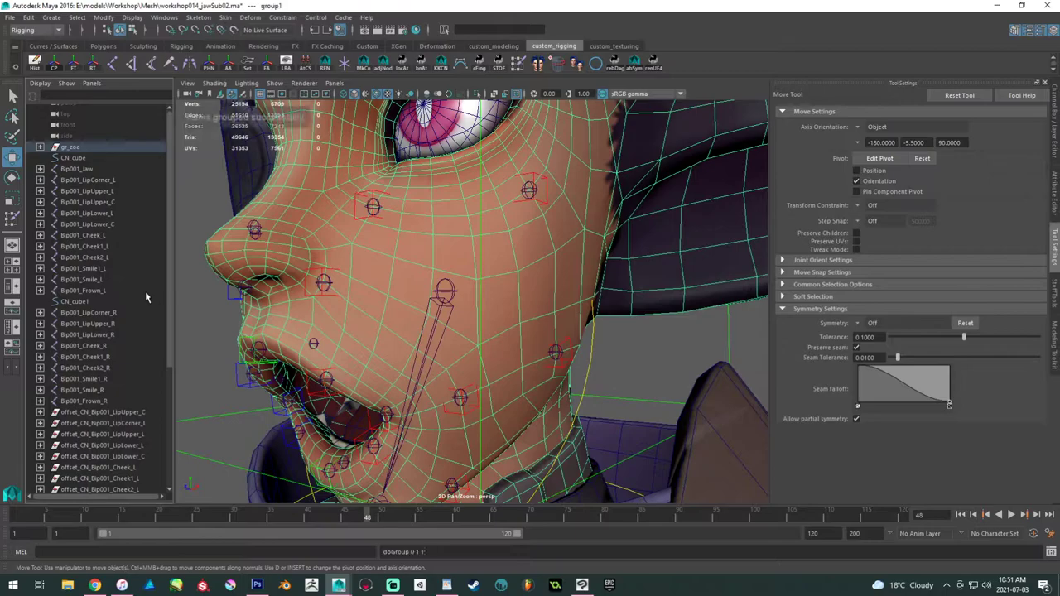
scroll(154, 335, "down", 5)
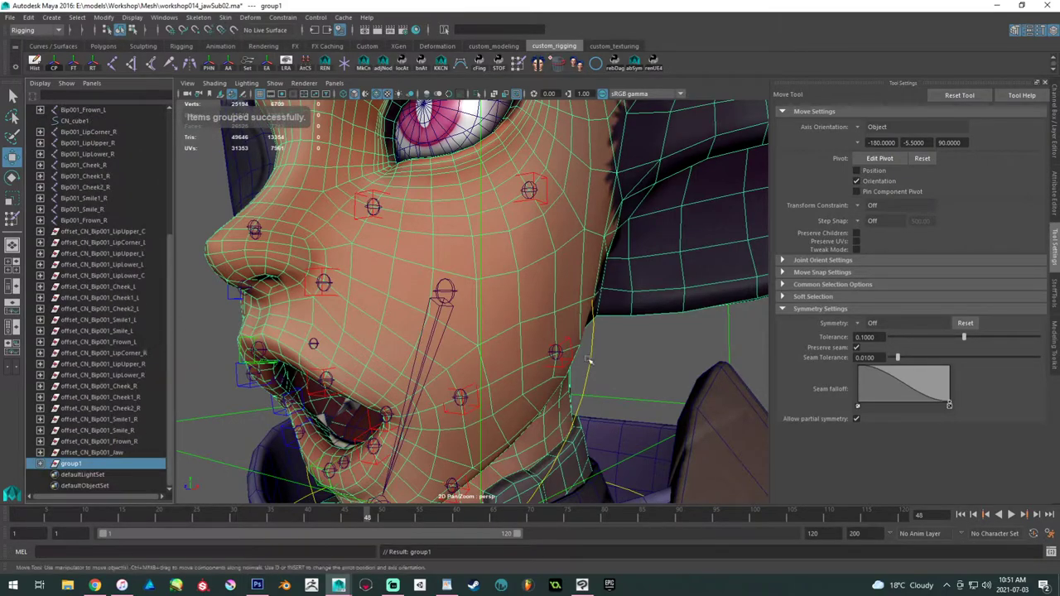
- Assign the group holding the duplicate head to a new display layer, set that layer to Template, and clear the selection
key("ctrl+a")
key("ctrl+a")
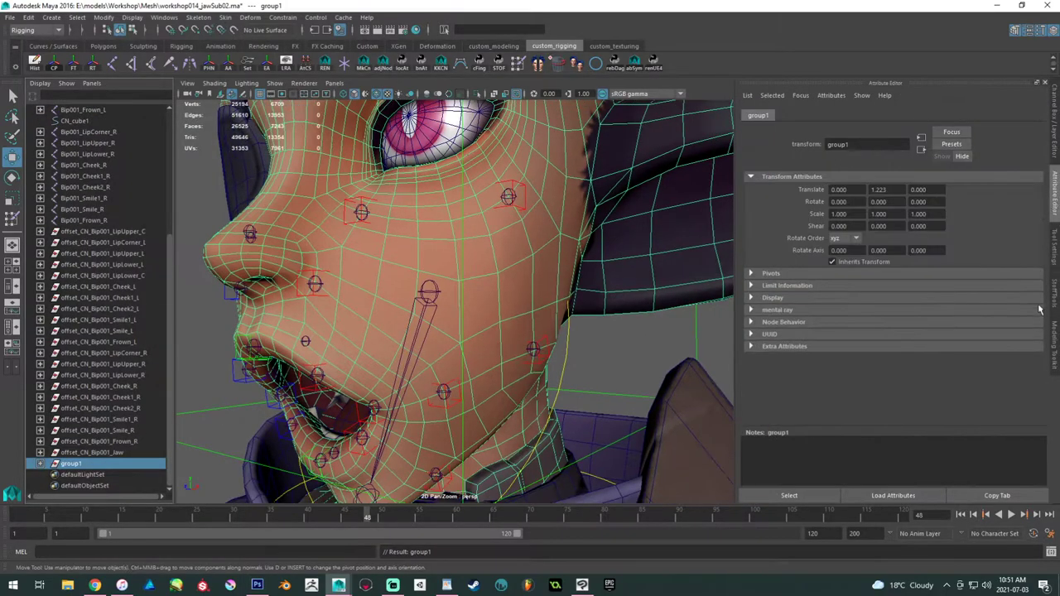
left_click(1039, 432)
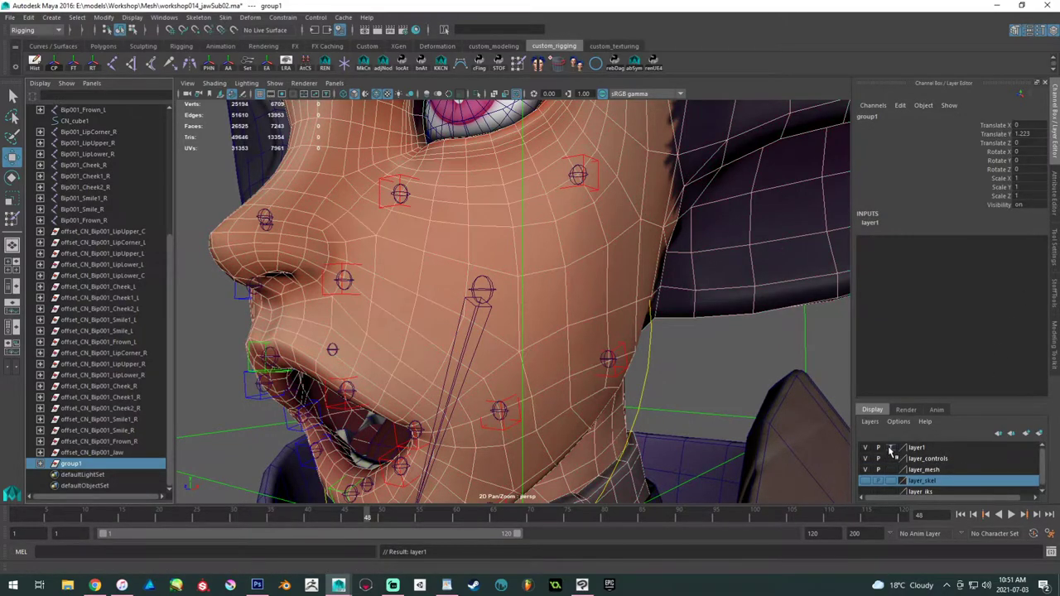
left_click(673, 339)
- Select the original head mesh mesh_main and activate the Paint Skin Weights tool on it
left_click_drag(581, 308, 636, 300, "alt")
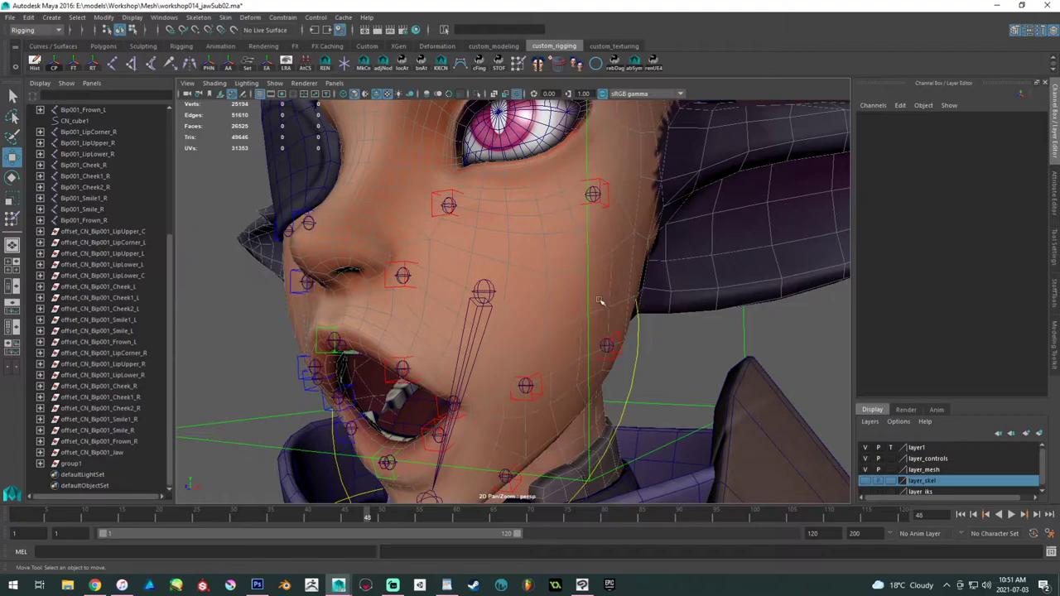
right_click_drag(541, 263, 563, 284, "alt")
left_click(531, 296)
middle_click_drag(548, 317, 522, 362, "alt")
right_click_drag(522, 363, 566, 329, "alt")
left_click_drag(565, 329, 557, 331, "alt")
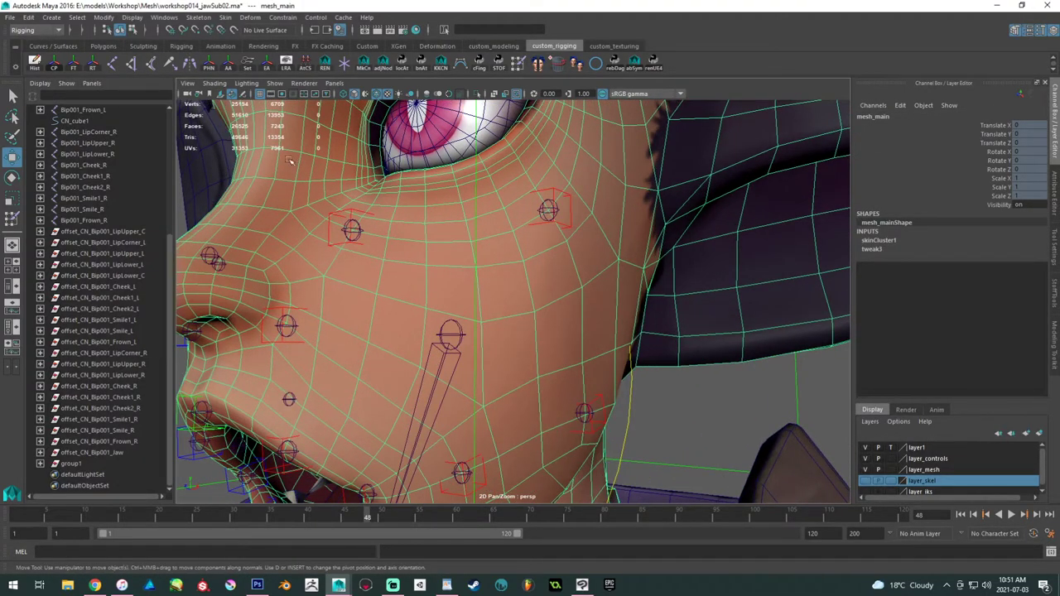
left_click(538, 64)
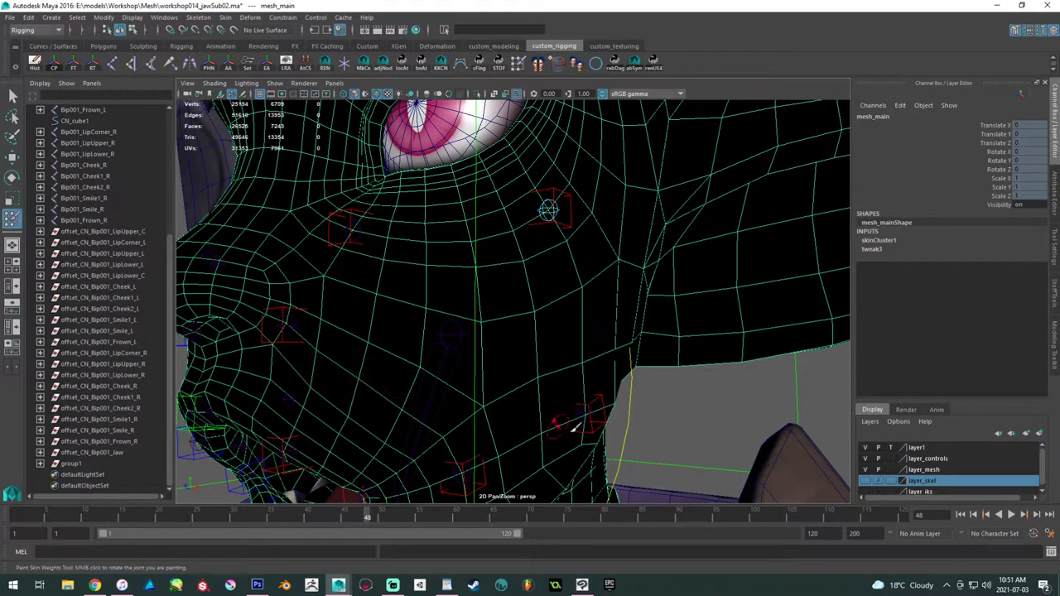
left_click_drag(438, 421, 439, 356, "alt")
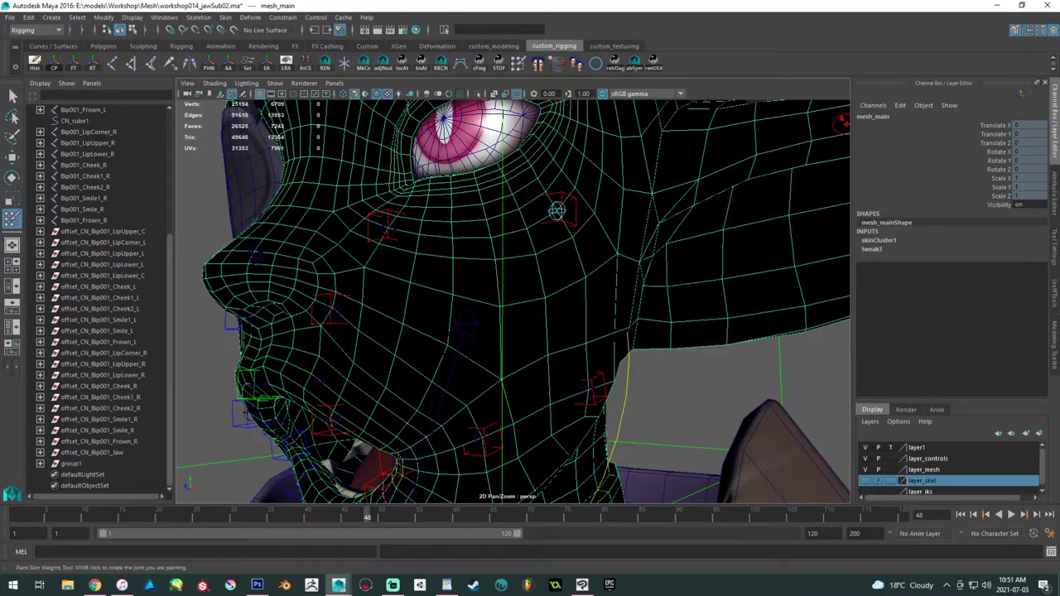
- Unlock the skin weights of the left and right Cheek1, Cheek2, Cheek and Frown influences in the tool settings
left_click(1054, 246)
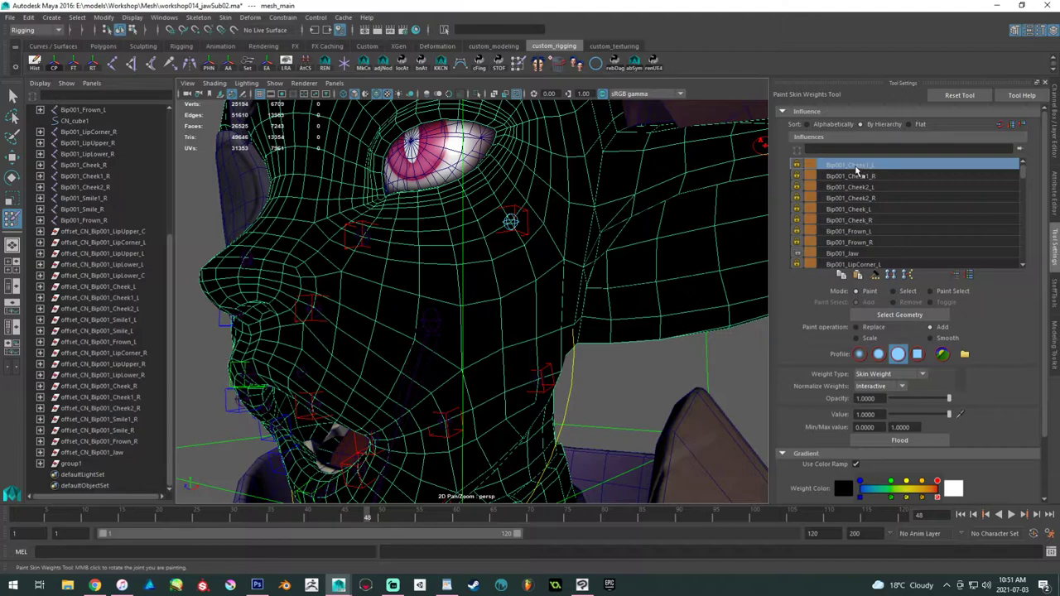
left_click(796, 165)
left_click_drag(530, 180, 466, 204, "alt")
middle_click_drag(467, 205, 460, 227, "alt")
scroll(468, 203, "up", 1)
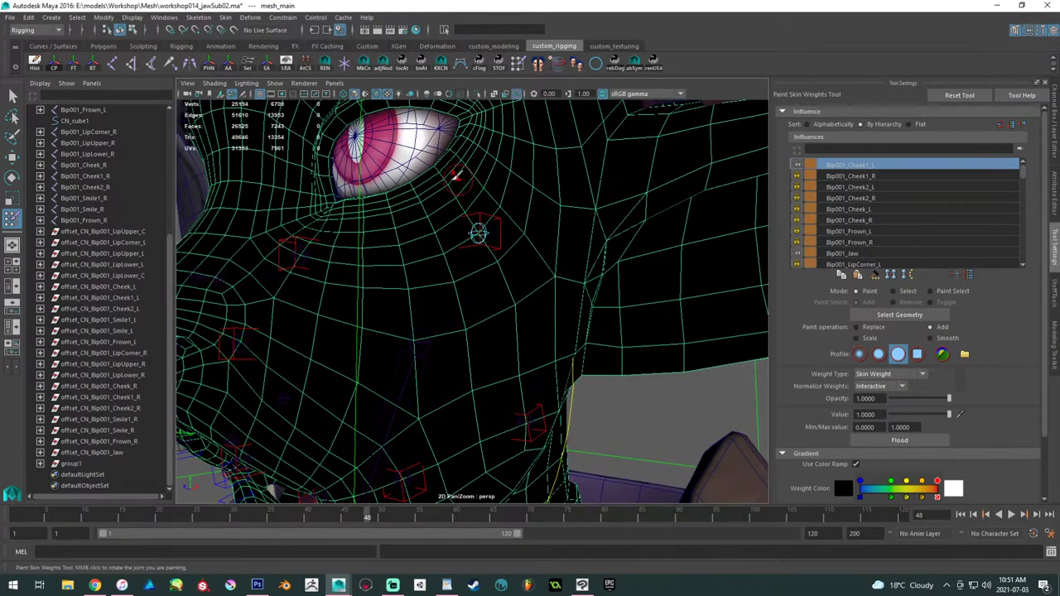
left_click(796, 176)
left_click(796, 187)
left_click(797, 198)
left_click(796, 209)
left_click(797, 231)
left_click(796, 242)
scroll(796, 244, "down", 2)
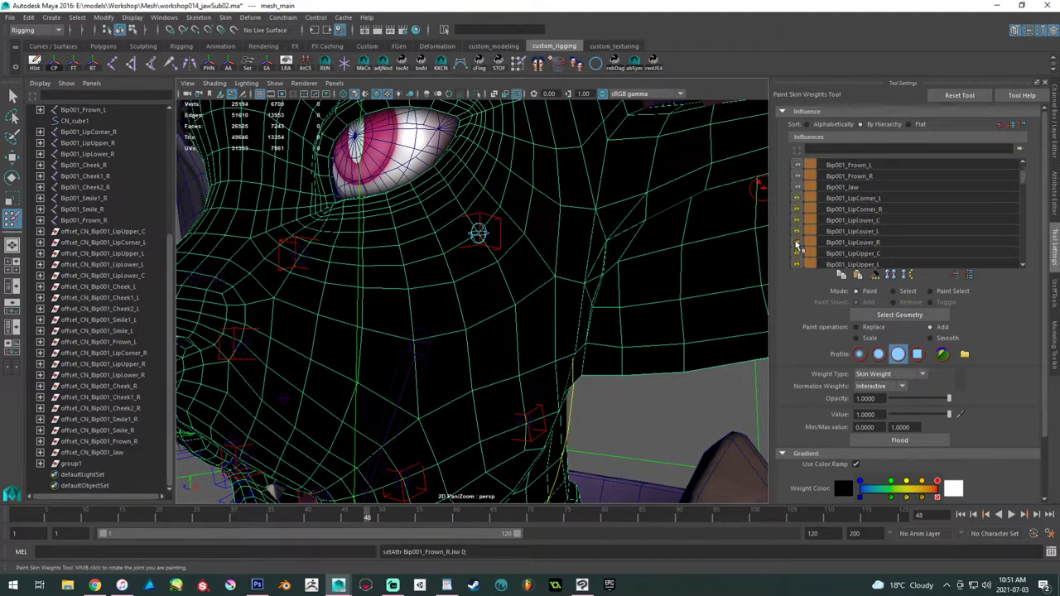
- Unlock the weights of all lip and smile influences together, from Bip001_LipCorner_L through Bip001_Smile_R
scroll(880, 178, "down", 1)
scroll(882, 207, "down", 3)
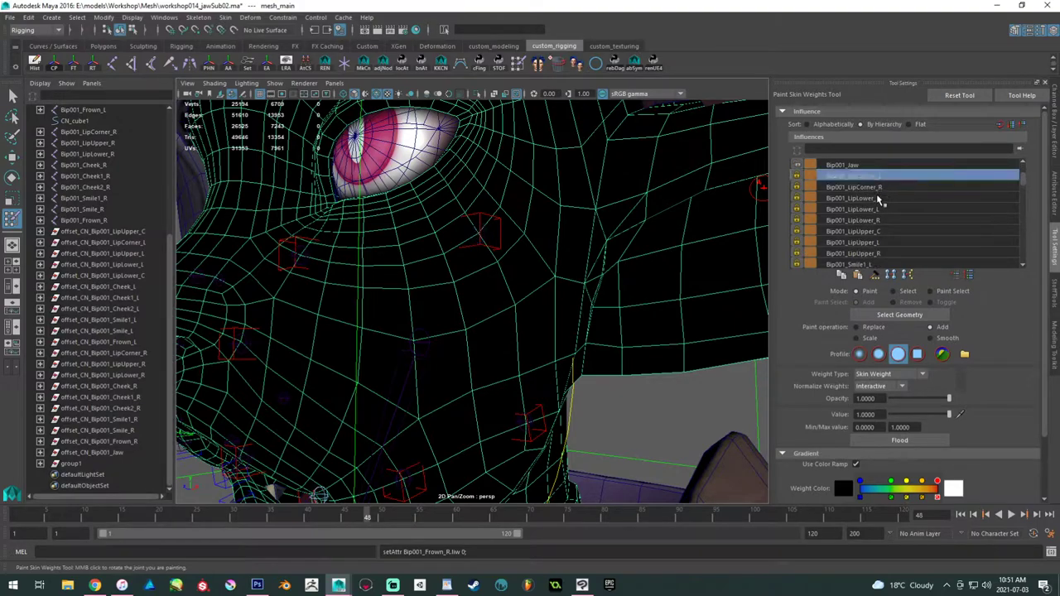
left_click(797, 208)
scroll(892, 207, "up", 5)
scroll(891, 207, "up", 1)
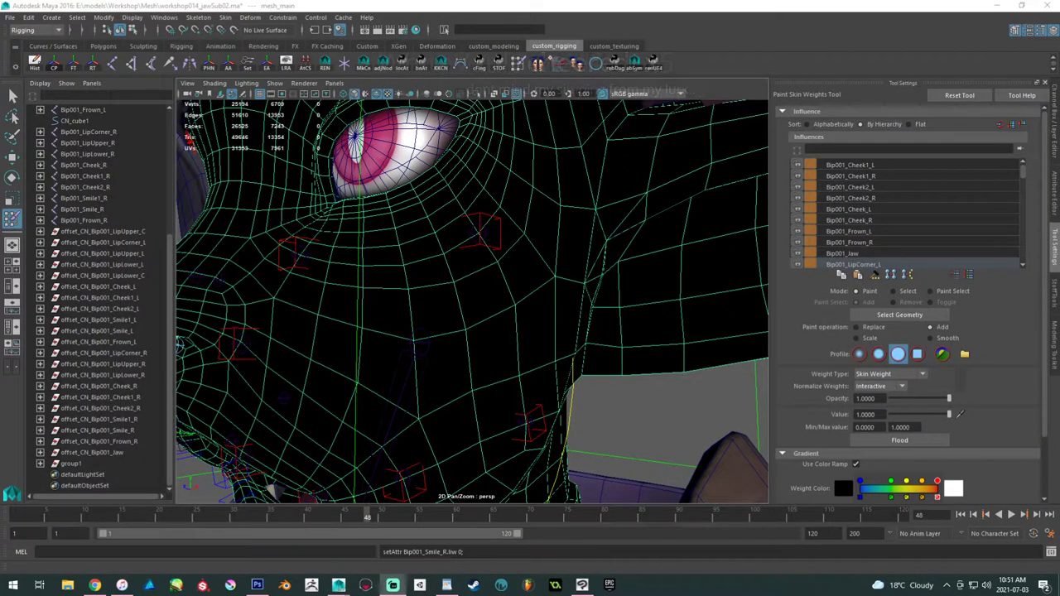
- Examine the left cheek topology around the joint below the outer corner of the eye
middle_click_drag(494, 215, 511, 198, "alt")
right_click_drag(514, 208, 542, 236, "alt")
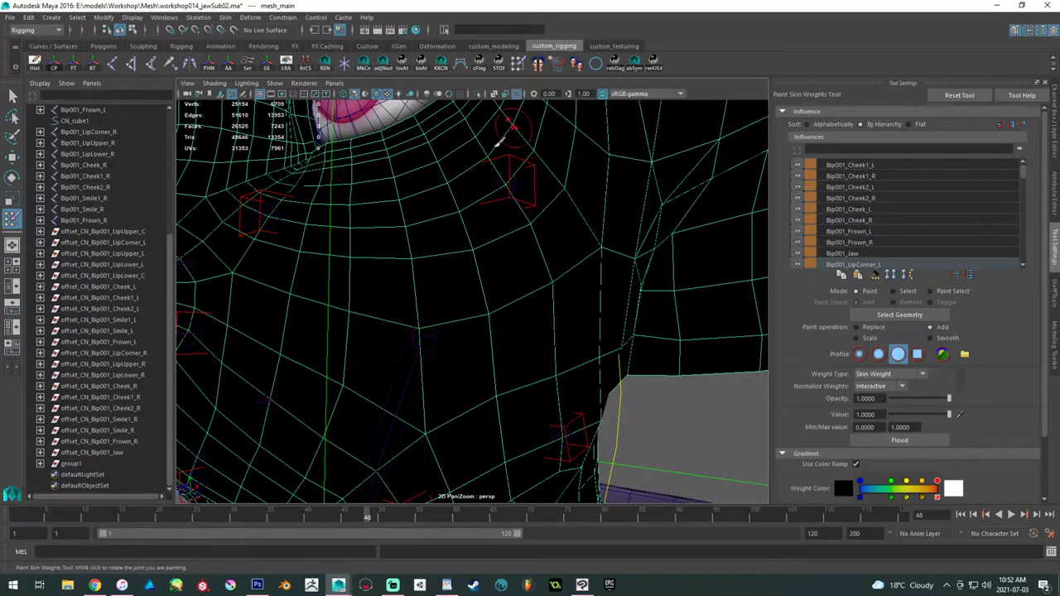
key("alt+Tab")
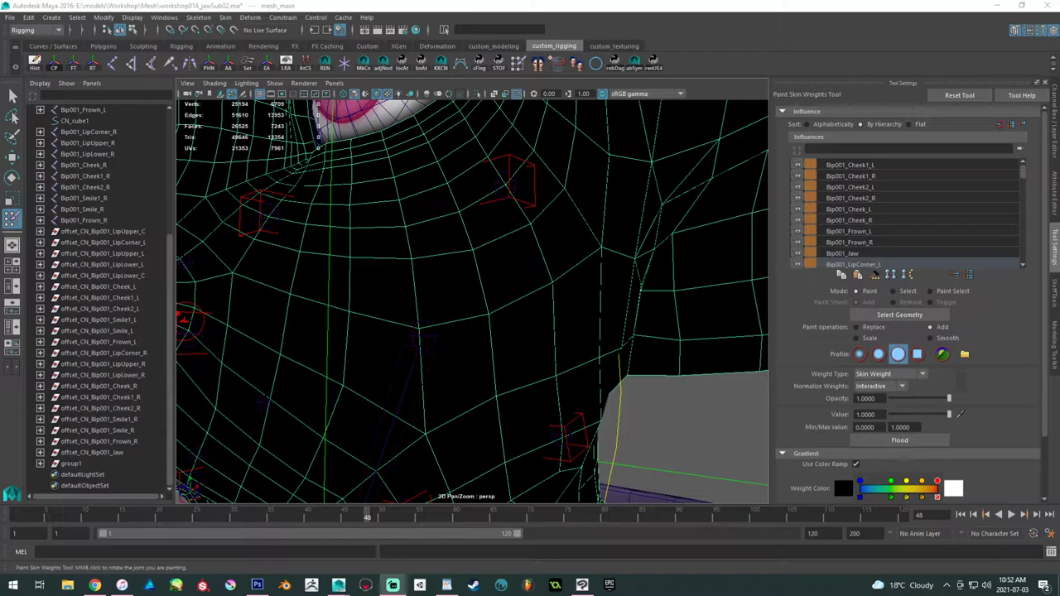
scroll(493, 273, "up", 5)
right_click_drag(490, 306, 461, 298, "alt")
mouse_move(461, 298)
left_mouse_down("alt")
mouse_move(447, 289)
mouse_move(457, 289)
left_mouse_up("alt")
middle_click_drag(457, 289, 396, 279, "alt")
mouse_move(426, 284)
left_mouse_down("alt")
mouse_move(405, 281)
mouse_move(437, 297)
left_mouse_up("alt")
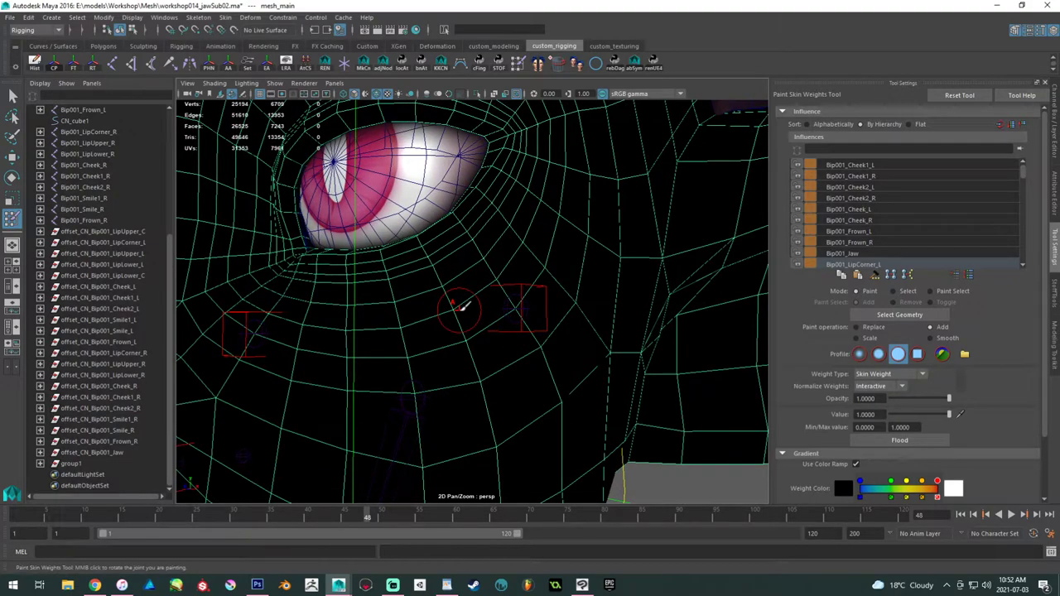
left_click_drag(463, 298, 470, 276, "alt")
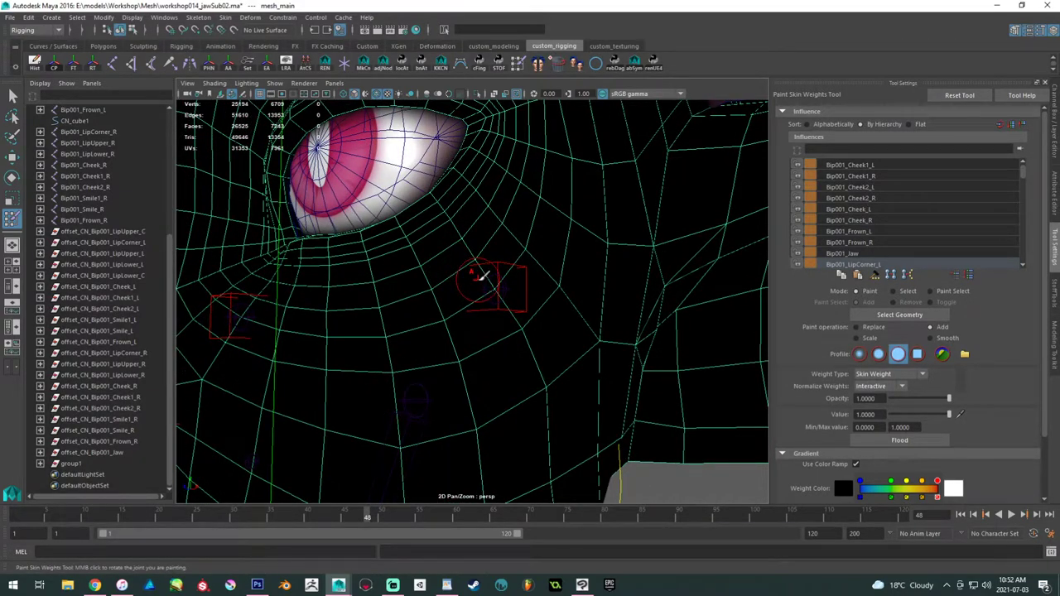
left_click_drag(480, 278, 442, 303, "alt")
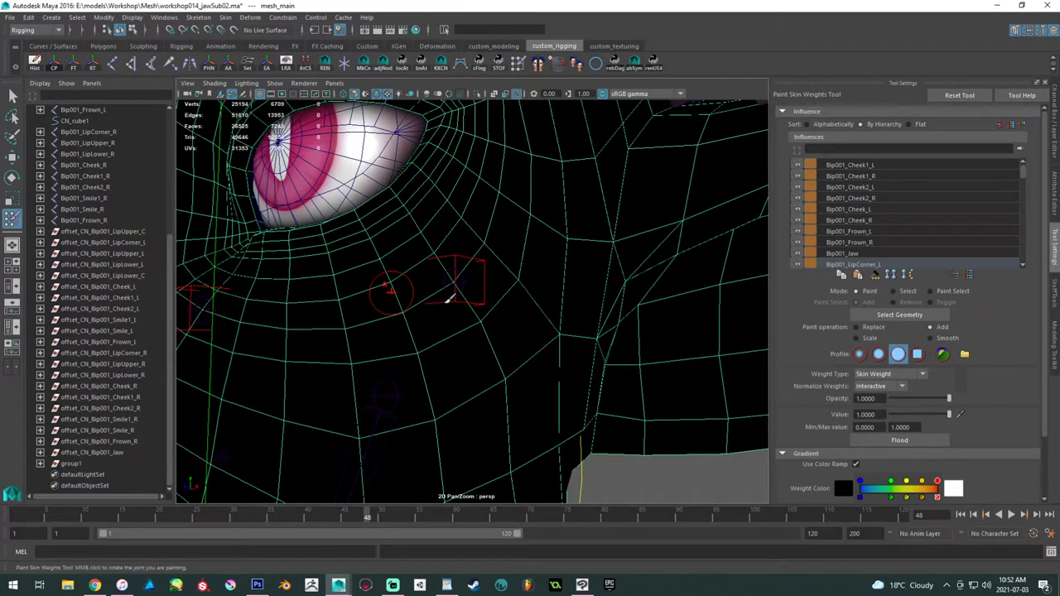
left_click_drag(447, 298, 440, 240, "alt")
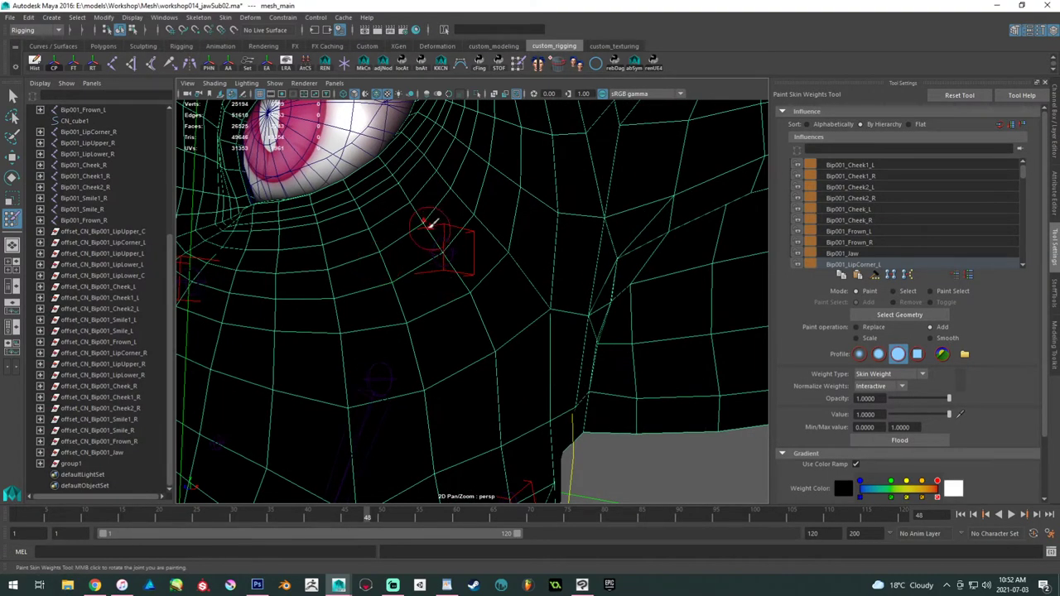
- Try to paint weights at value 1 over the left cheek below the outer eye corner with the lip and smile influences selected
left_click(442, 251)
mouse_move(476, 282)
left_mouse_down("alt")
mouse_move(463, 314)
mouse_move(478, 298)
mouse_move(456, 322)
mouse_move(472, 308)
mouse_move(507, 308)
left_mouse_up("alt")
left_click(476, 299)
left_click(454, 334)
mouse_move(448, 279)
left_mouse_down("alt")
mouse_move(461, 317)
mouse_move(455, 300)
mouse_move(421, 316)
mouse_move(442, 367)
mouse_move(523, 279)
mouse_move(475, 277)
mouse_move(470, 312)
mouse_move(539, 307)
mouse_move(472, 323)
left_mouse_up("alt")
mouse_move(467, 225)
left_mouse_down("alt")
mouse_move(458, 273)
mouse_move(411, 277)
mouse_move(435, 323)
left_mouse_up("alt")
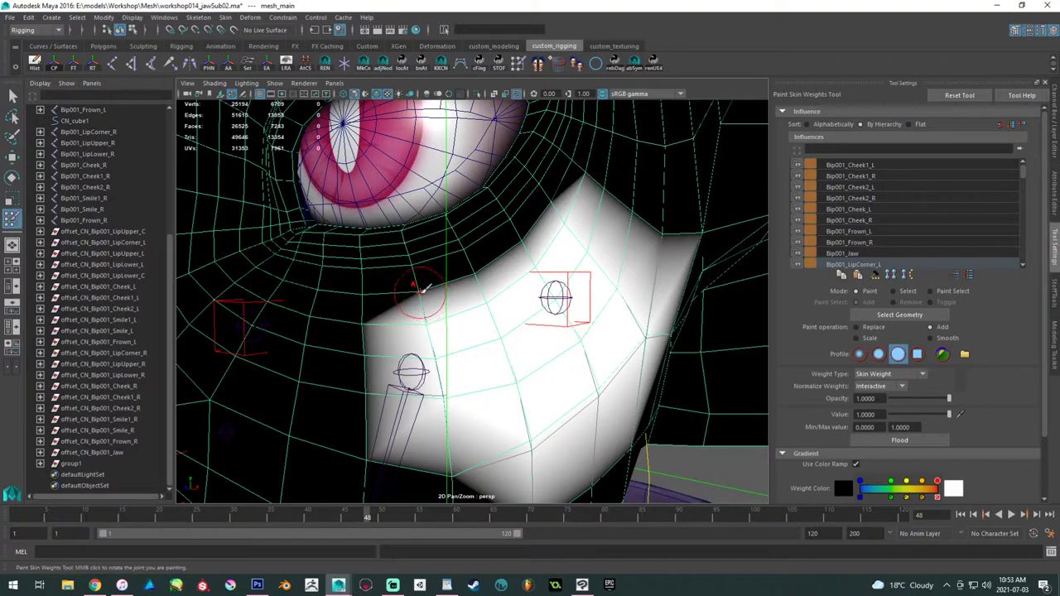
left_click_drag(447, 282, 560, 200)
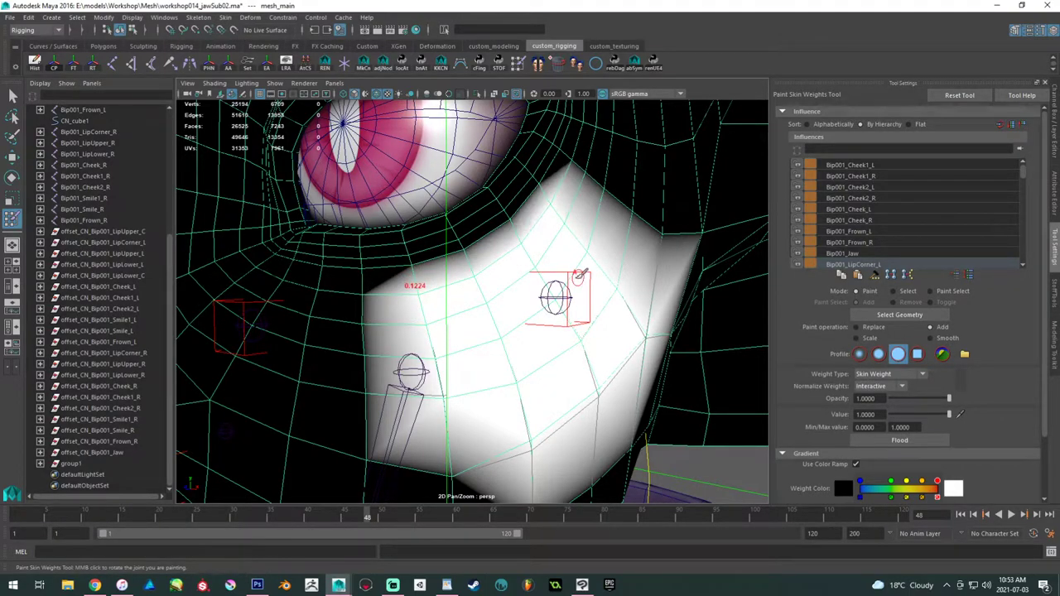
left_click_drag(435, 302, 445, 302)
- Select the Bip001_Cheek1_L influence and paint its weights at value 1 over the left cheek below the outer eye corner
scroll(843, 252, "down", 1)
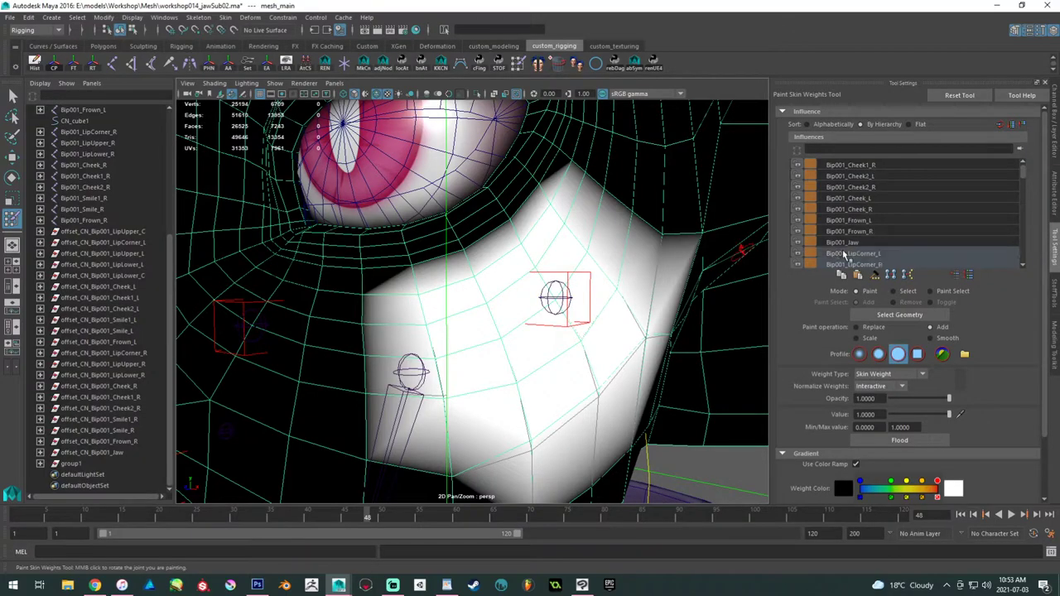
scroll(842, 255, "down", 2)
scroll(530, 288, "down", 5)
left_click_drag(519, 291, 401, 287, "alt")
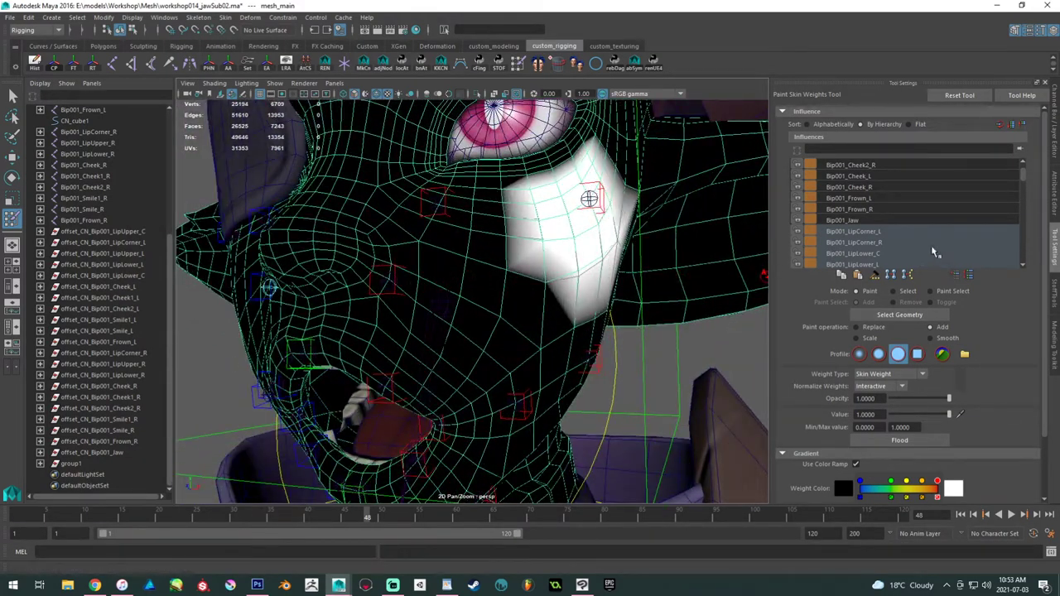
scroll(932, 249, "up", 3)
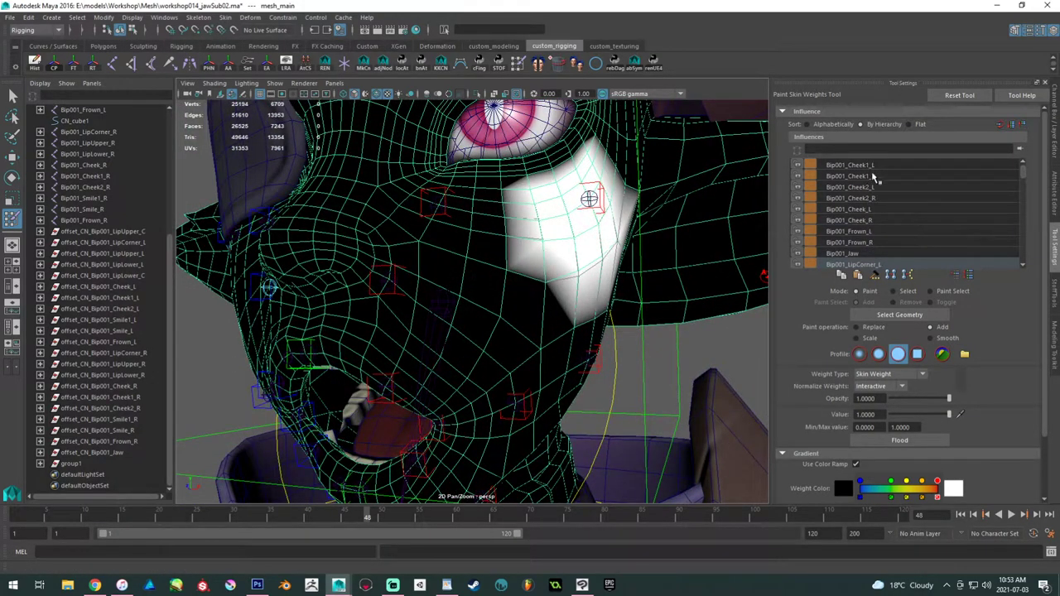
left_click(861, 165)
left_click_drag(613, 238, 575, 265, "alt")
right_click_drag(575, 265, 582, 291, "alt")
mouse_move(521, 180)
left_mouse_down()
mouse_move(579, 273)
mouse_move(584, 249)
left_mouse_up()
mouse_move(511, 202)
left_mouse_down()
mouse_move(503, 212)
mouse_move(553, 305)
left_mouse_up()
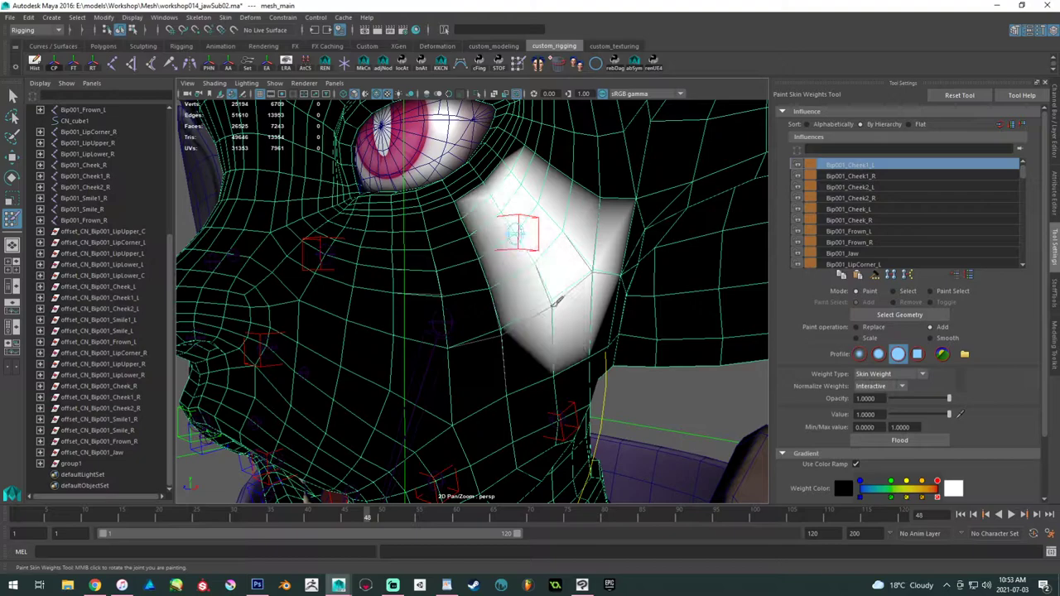
left_click_drag(460, 224, 501, 327)
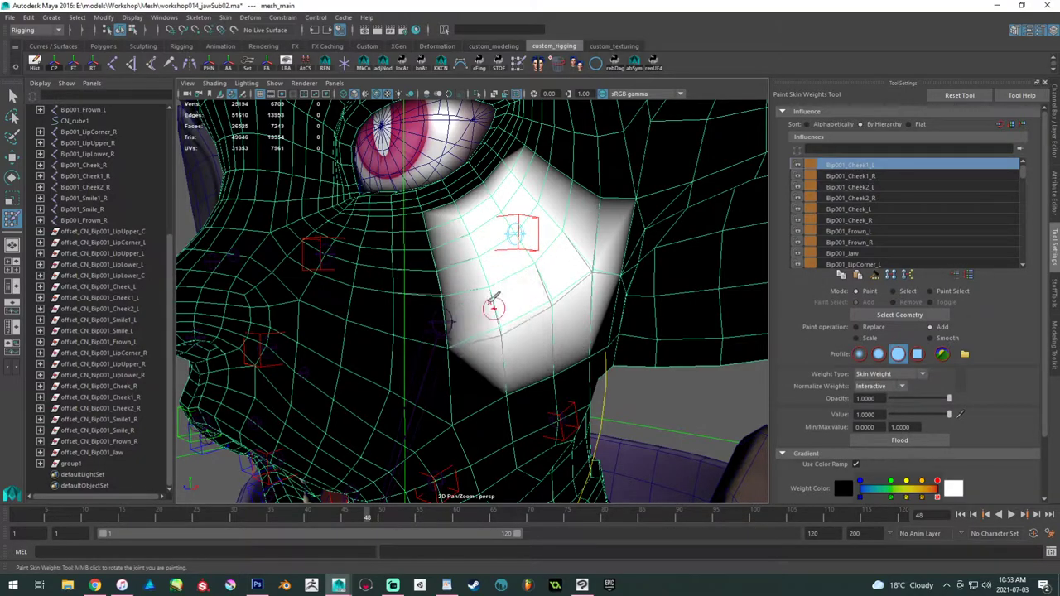
left_click_drag(476, 281, 488, 286, "alt")
left_click_drag(439, 242, 456, 293)
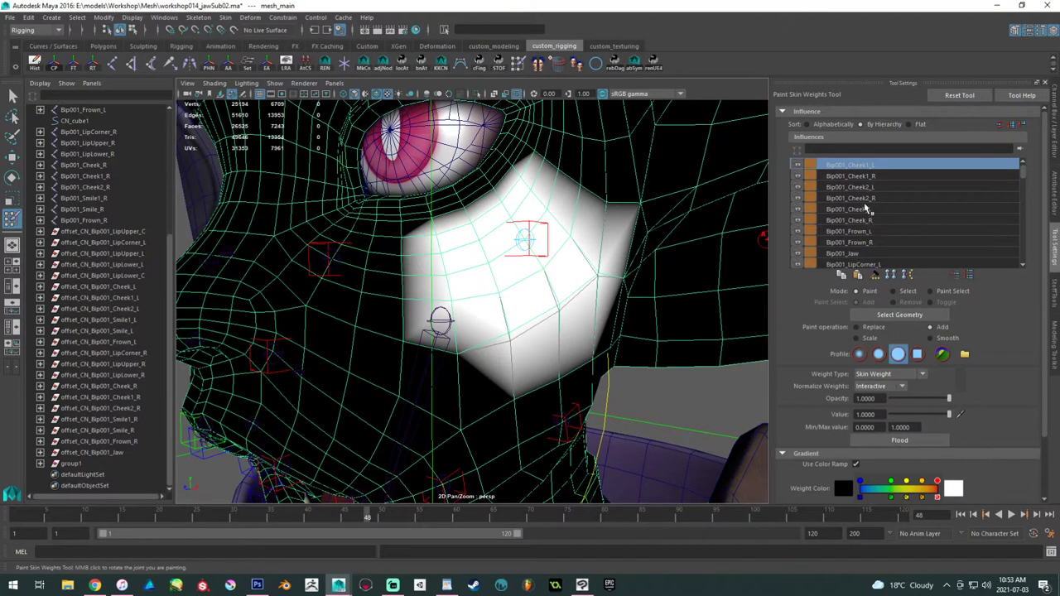
- Display the smile and lip influences one after another to check the head mesh for stray weights
scroll(882, 213, "down", 1)
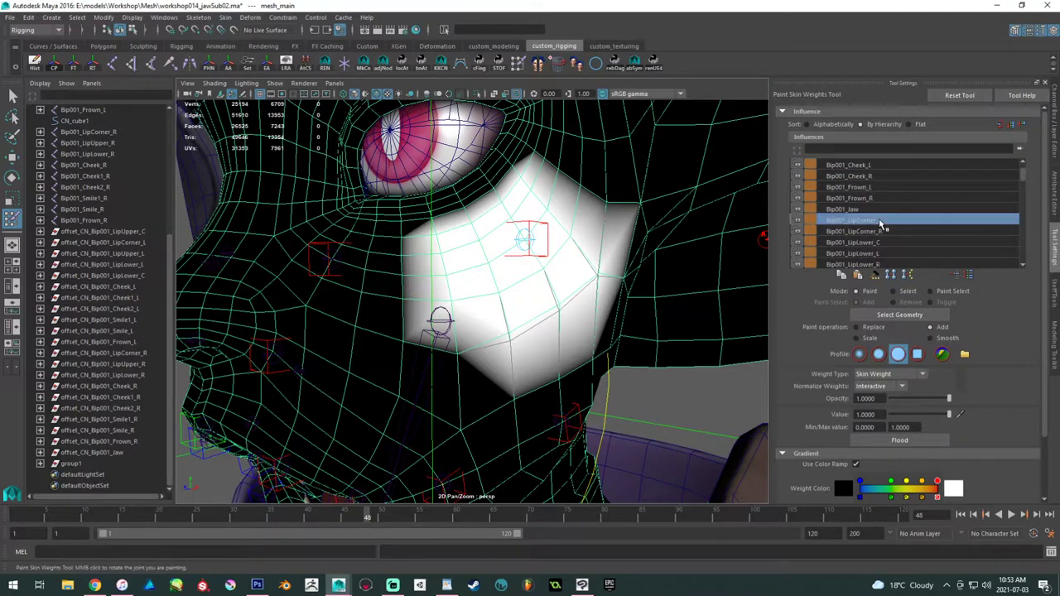
left_click(880, 220)
scroll(877, 237, "down", 3)
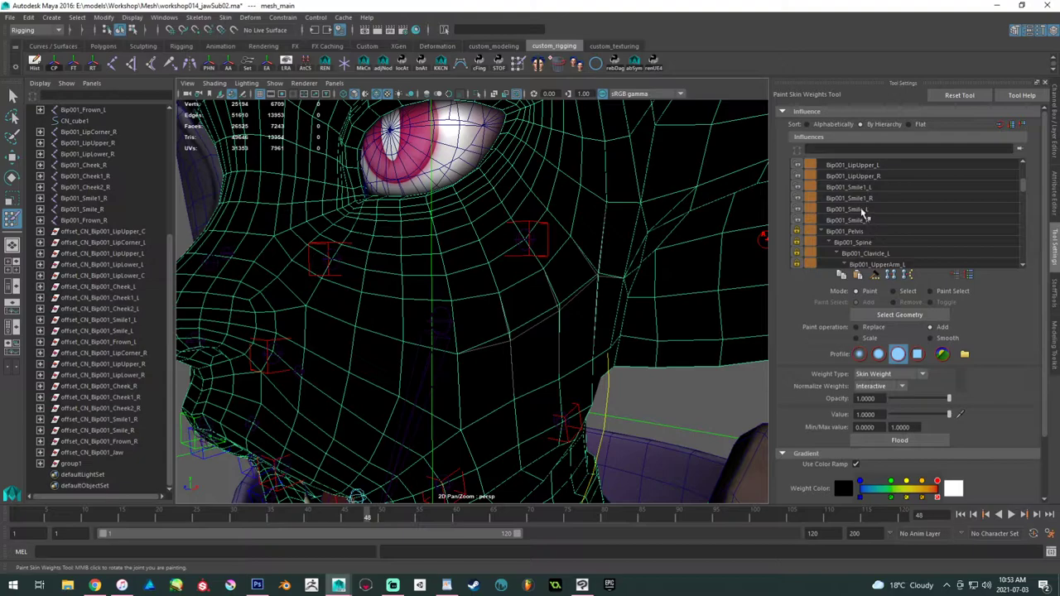
left_click(871, 221)
left_click(864, 208)
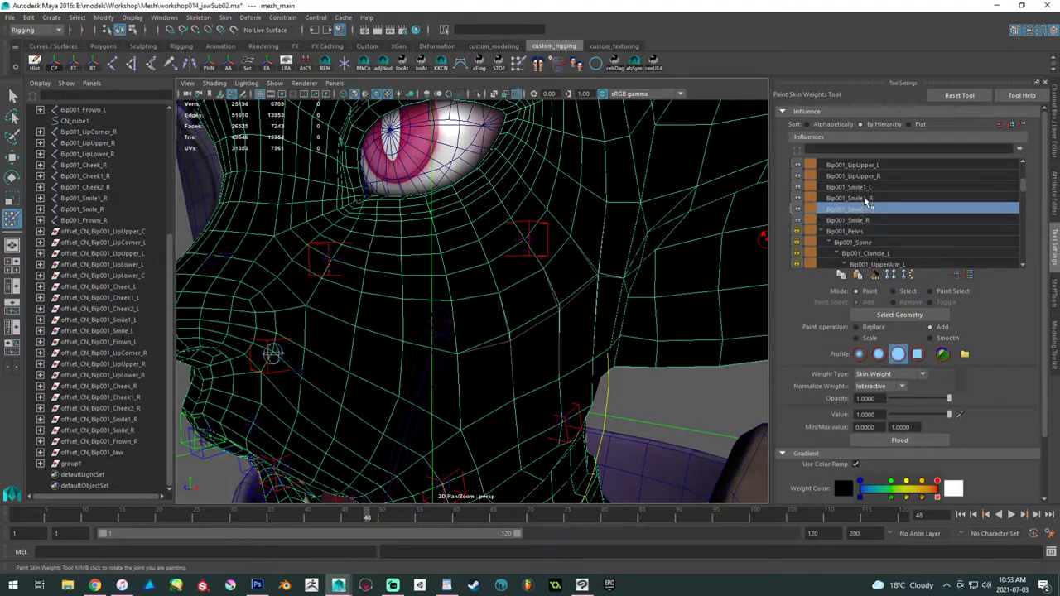
left_click(865, 198)
left_click(866, 189)
scroll(867, 188, "up", 1)
left_click(872, 190)
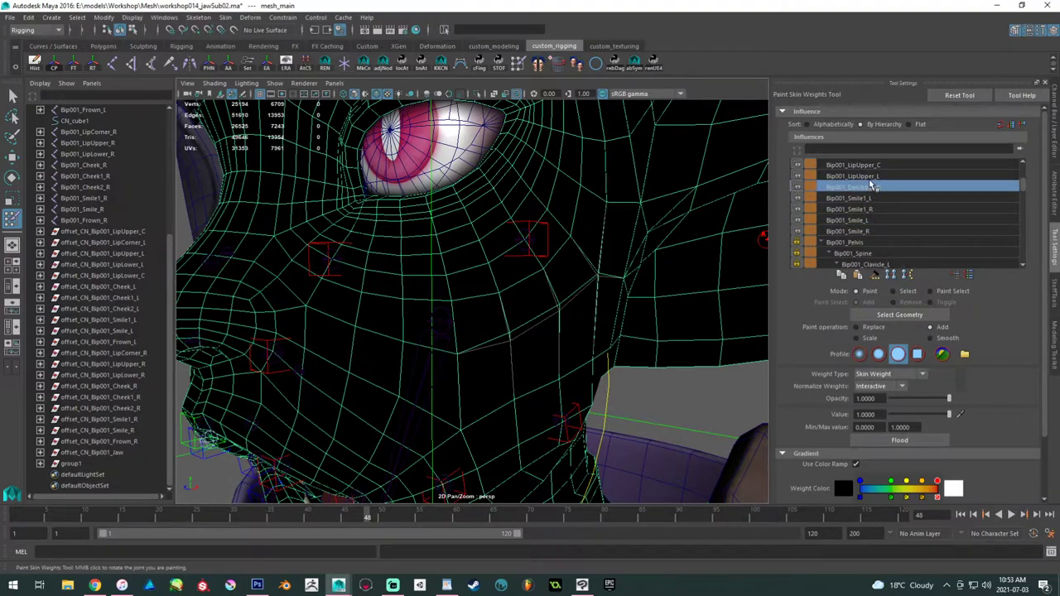
scroll(872, 183, "up", 2)
left_click(876, 195)
left_click(876, 187)
left_click(876, 178)
scroll(876, 180, "up", 3)
left_click(880, 199)
left_click(879, 188)
scroll(881, 187, "up", 4)
- Check the weights of the lip corner, jaw, frown and cheek influences in turn, ending on Bip001_Cheek1_L
left_click(887, 219)
left_click(880, 209)
left_click(875, 198)
left_click(869, 187)
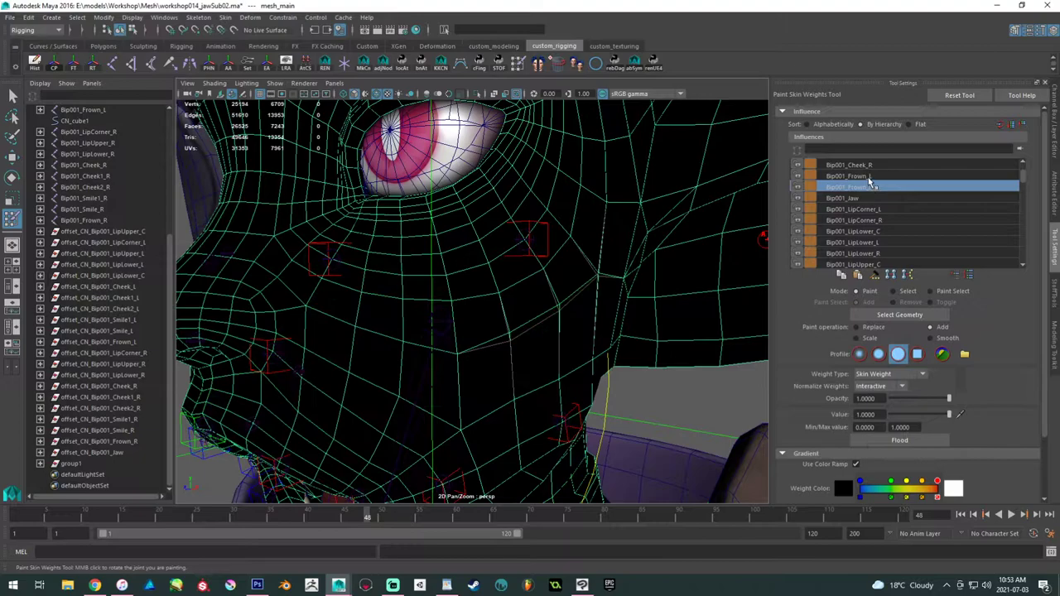
left_click(870, 177)
left_click(871, 165)
scroll(878, 174, "up", 5)
left_click(871, 208)
left_click(872, 198)
left_click(874, 188)
left_click(875, 175)
left_click(877, 164)
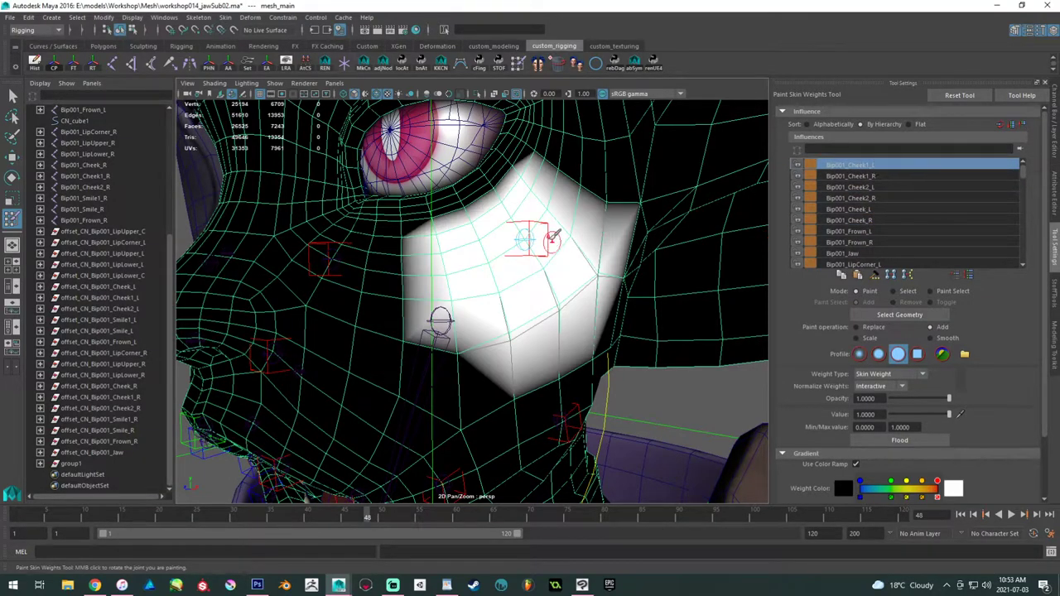
- Select the Bip001_Cheek_L influence and paint its weights at value 1 across the cheek directly below the left eye
left_click_drag(552, 243, 641, 233, "alt")
mouse_move(487, 246)
left_mouse_down("alt")
mouse_move(418, 237)
mouse_move(460, 257)
left_mouse_up("alt")
left_click(860, 212)
mouse_move(432, 290)
left_mouse_down()
mouse_move(403, 331)
mouse_move(464, 300)
mouse_move(472, 322)
mouse_move(489, 301)
mouse_move(496, 366)
left_mouse_up()
mouse_move(526, 306)
left_mouse_down()
mouse_move(544, 335)
mouse_move(527, 354)
left_mouse_up()
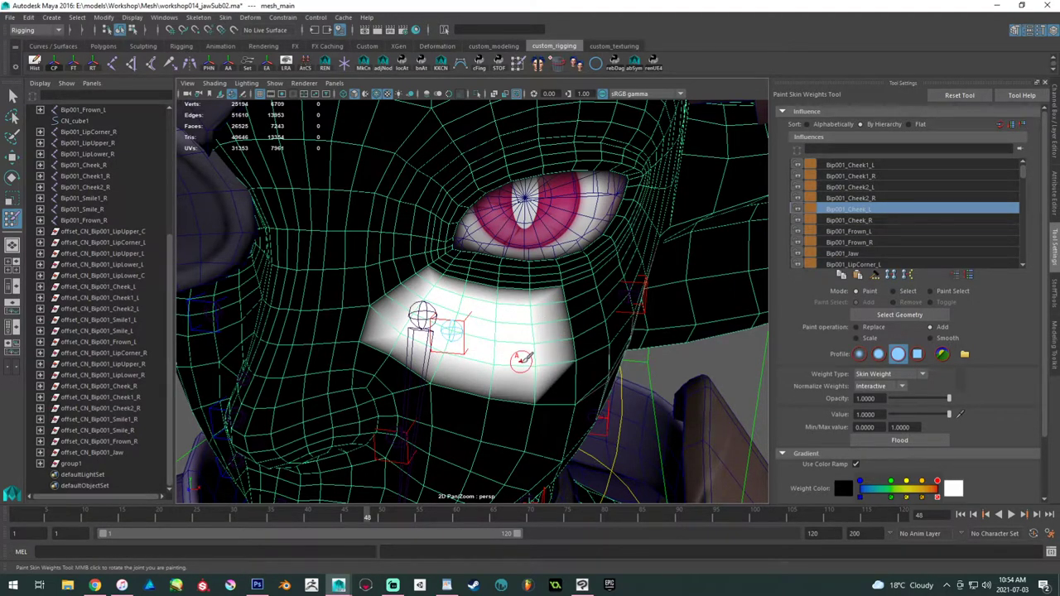
- Display the Bip001_Cheek1_L weights, collapse the left and right clavicle branches, and select the Bip001_Head influence
mouse_move(544, 302)
left_mouse_down("alt")
mouse_move(511, 303)
mouse_move(539, 293)
left_mouse_up("alt")
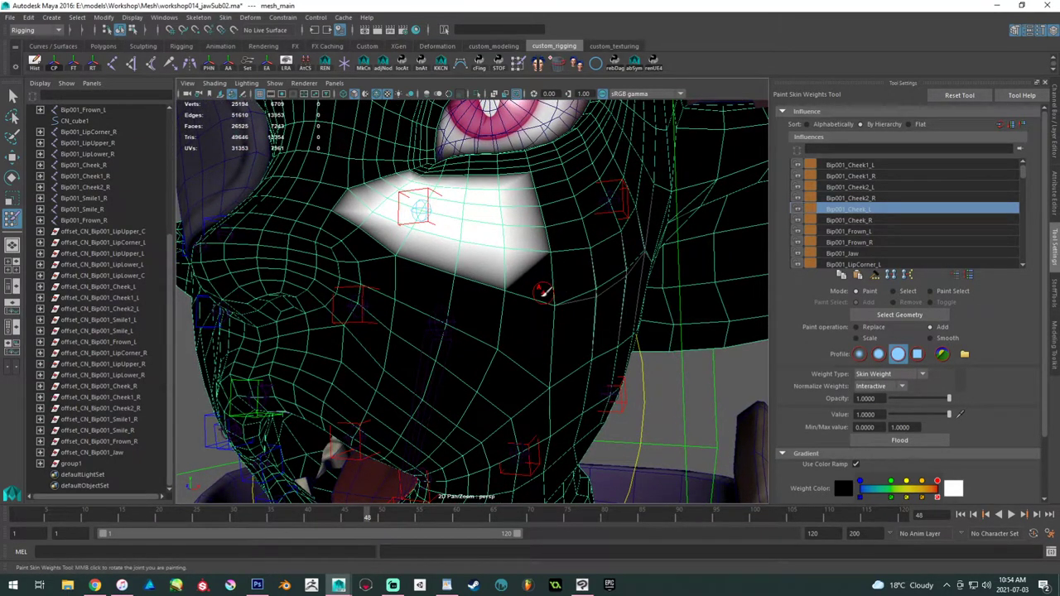
key("alt")
left_click(862, 166)
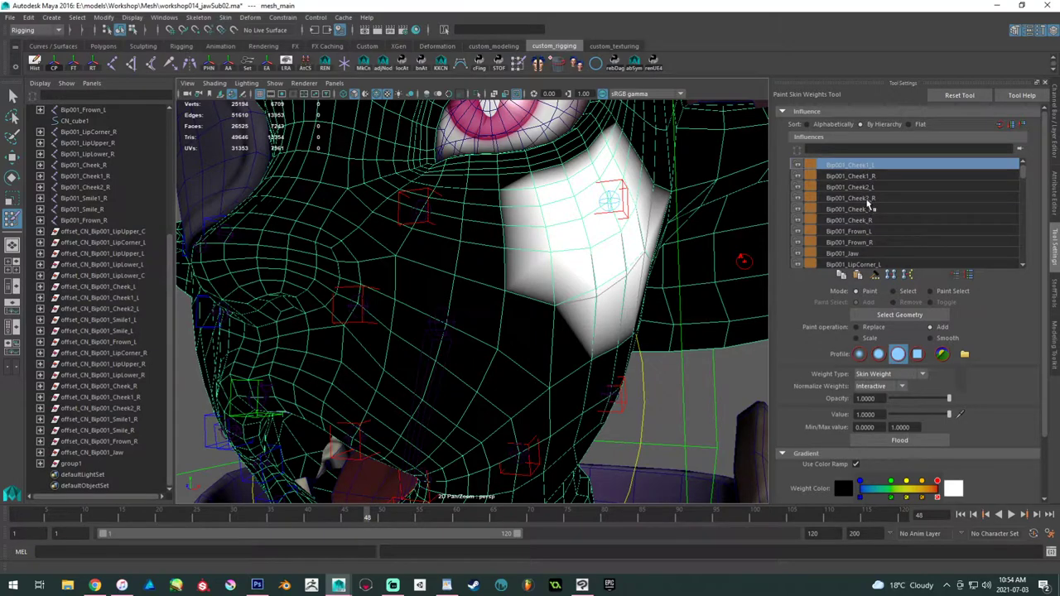
scroll(882, 247, "down", 5)
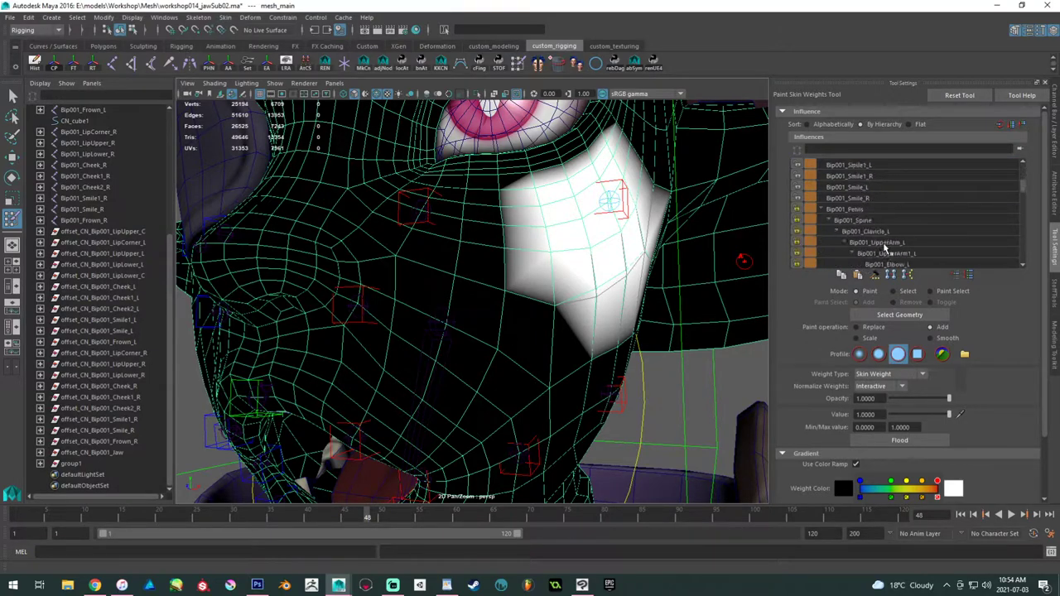
left_click(838, 232)
left_click(839, 243)
scroll(853, 245, "down", 2)
left_click(871, 242)
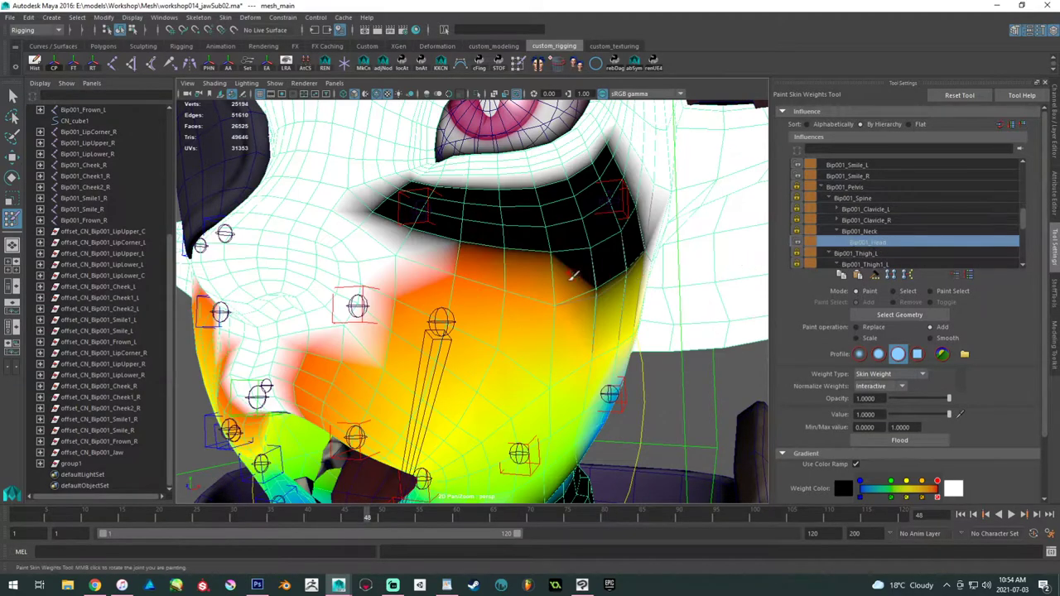
- Examine the Bip001_Head weights across the left cheek, mouth and jaw from several angles
left_click_drag(577, 278, 505, 273, "alt")
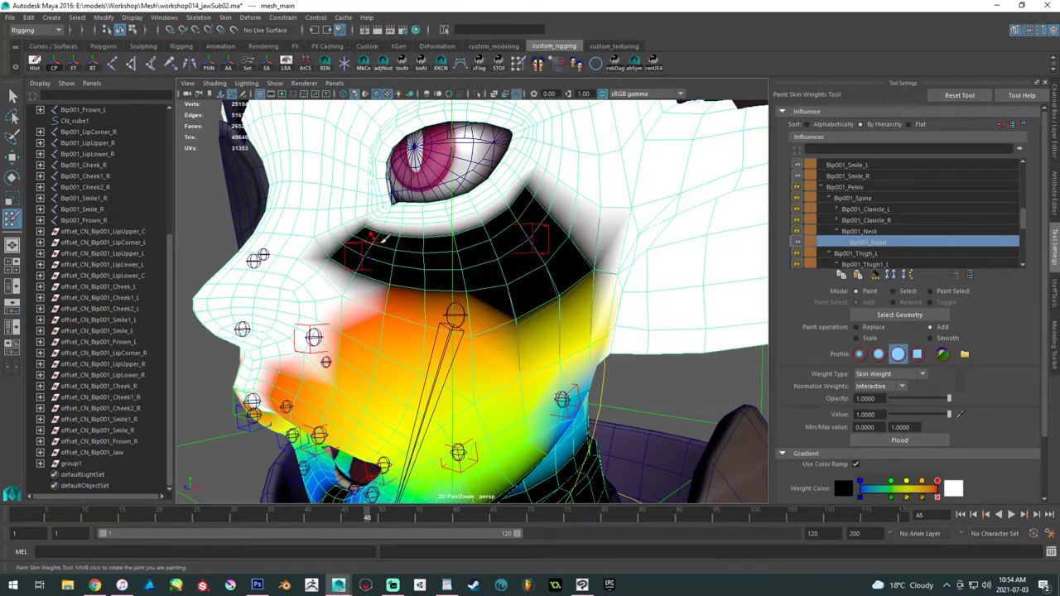
left_click_drag(377, 237, 344, 244, "alt")
right_click_drag(470, 370, 403, 275, "alt")
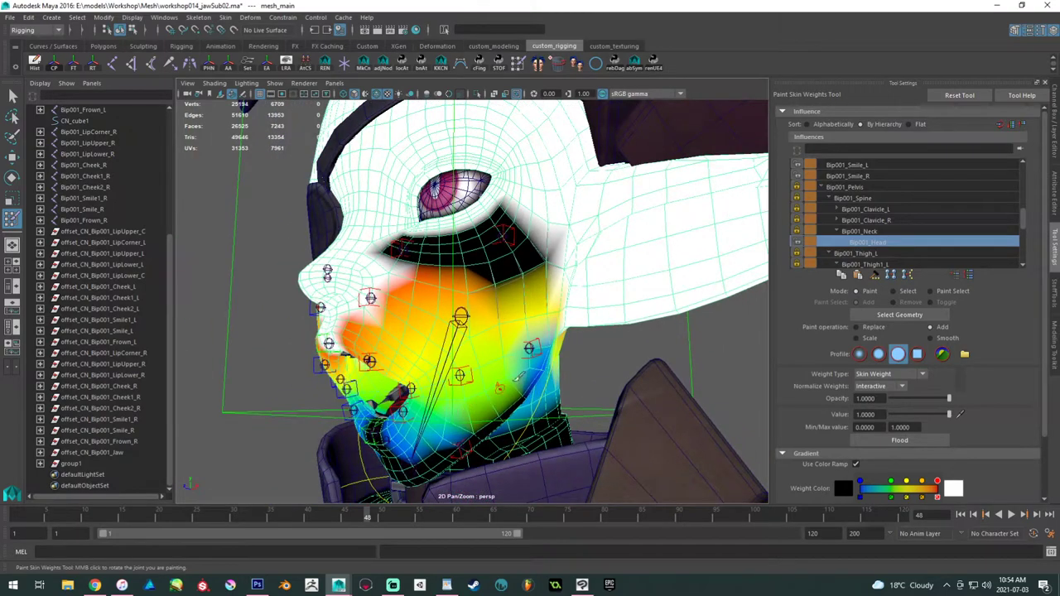
mouse_move(507, 385)
left_mouse_down("alt")
mouse_move(477, 377)
mouse_move(504, 386)
left_mouse_up("alt")
middle_click_drag(459, 356, 475, 349, "alt")
right_click_drag(475, 349, 506, 389, "alt")
left_click_drag(502, 384, 476, 378, "alt")
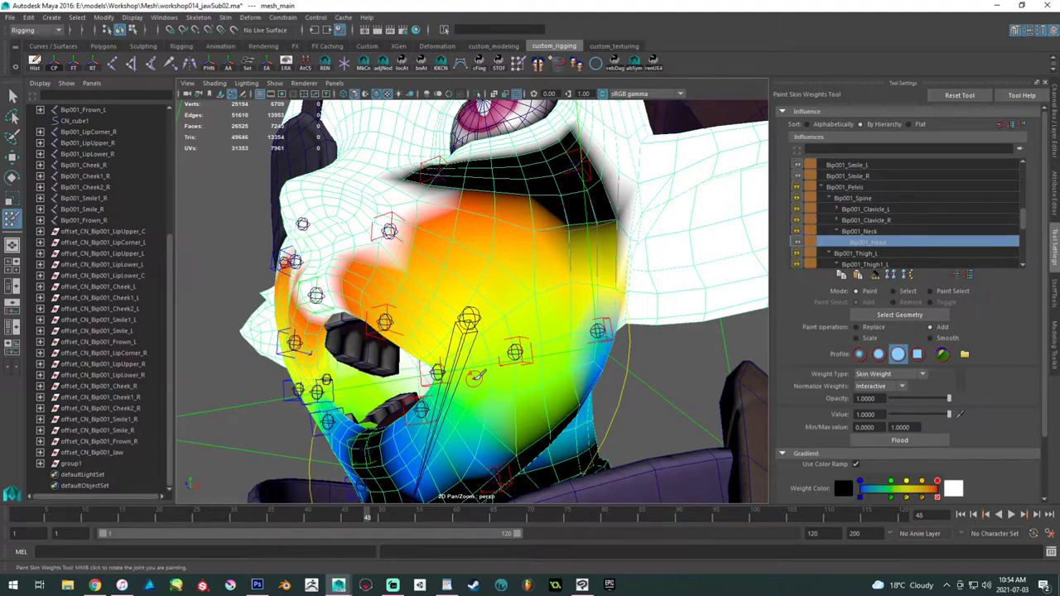
mouse_move(531, 264)
left_mouse_down("alt")
mouse_move(472, 320)
mouse_move(492, 305)
left_mouse_up("alt")
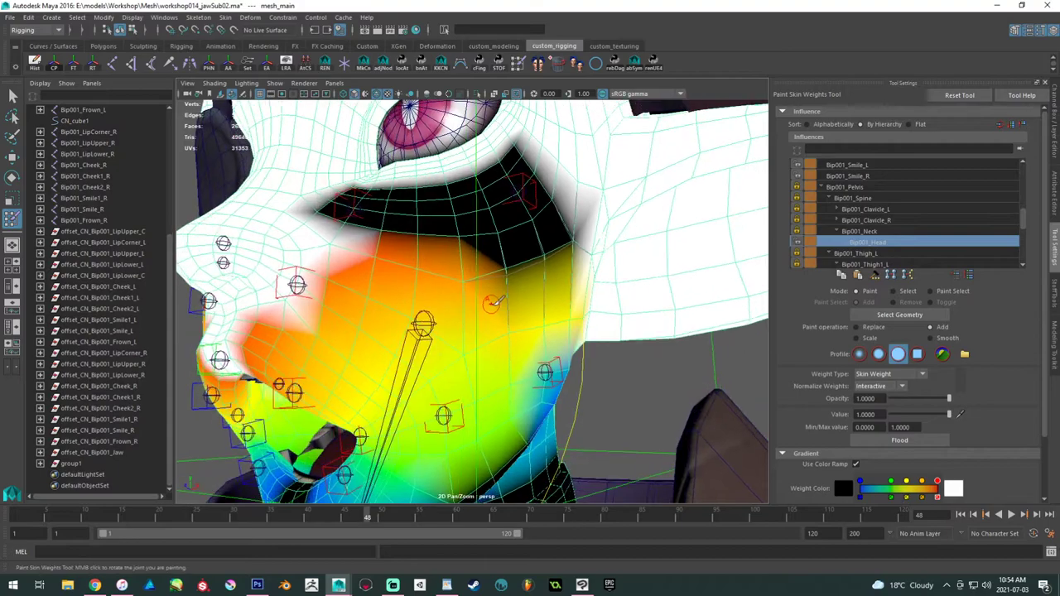
scroll(903, 215, "up", 5)
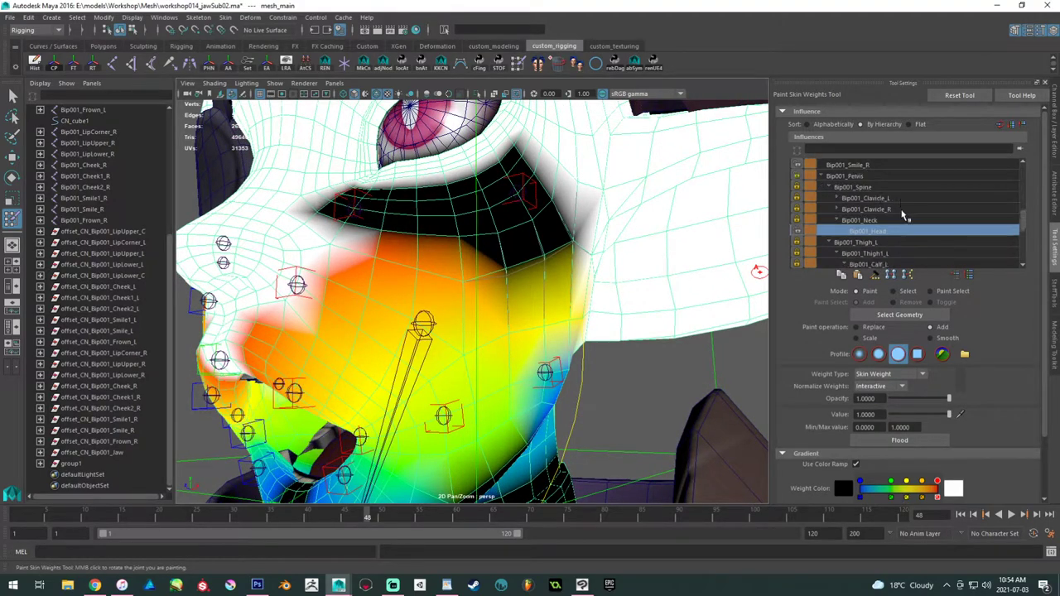
left_click_drag(344, 365, 388, 261, "alt")
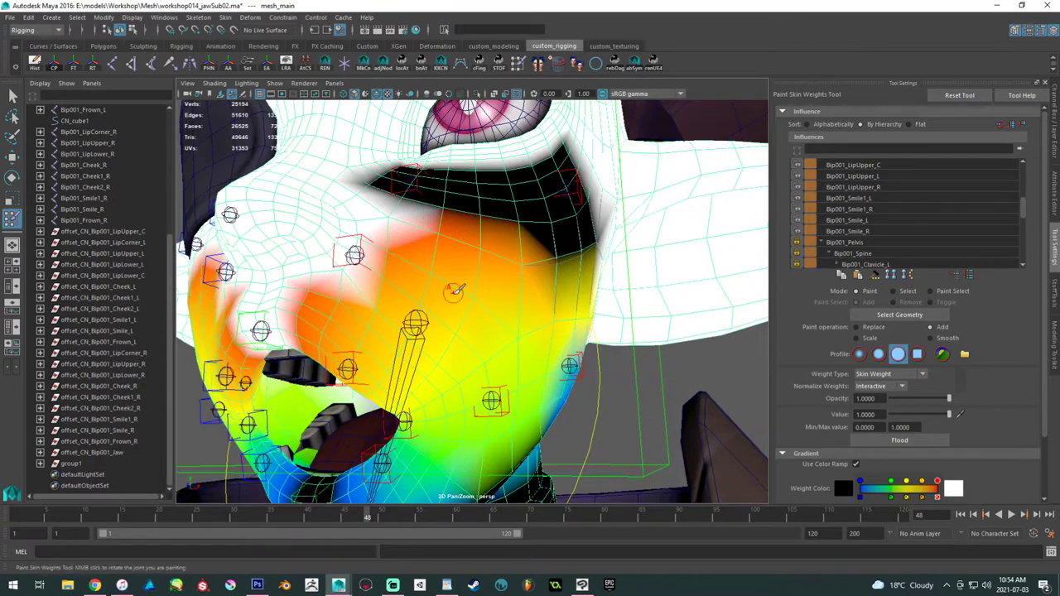
left_click_drag(455, 294, 424, 307, "alt")
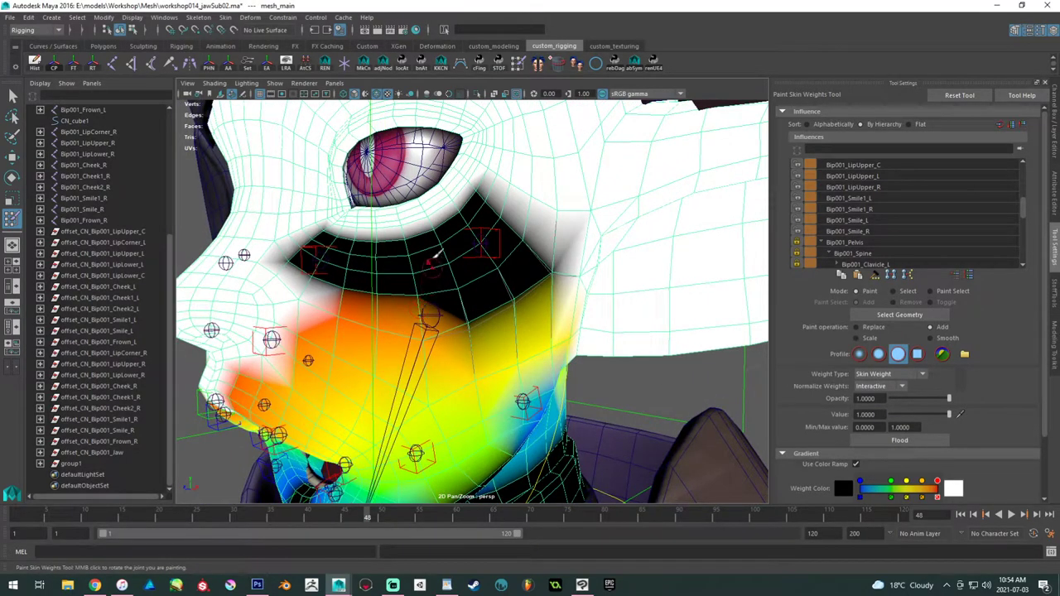
left_click_drag(457, 261, 487, 233, "alt")
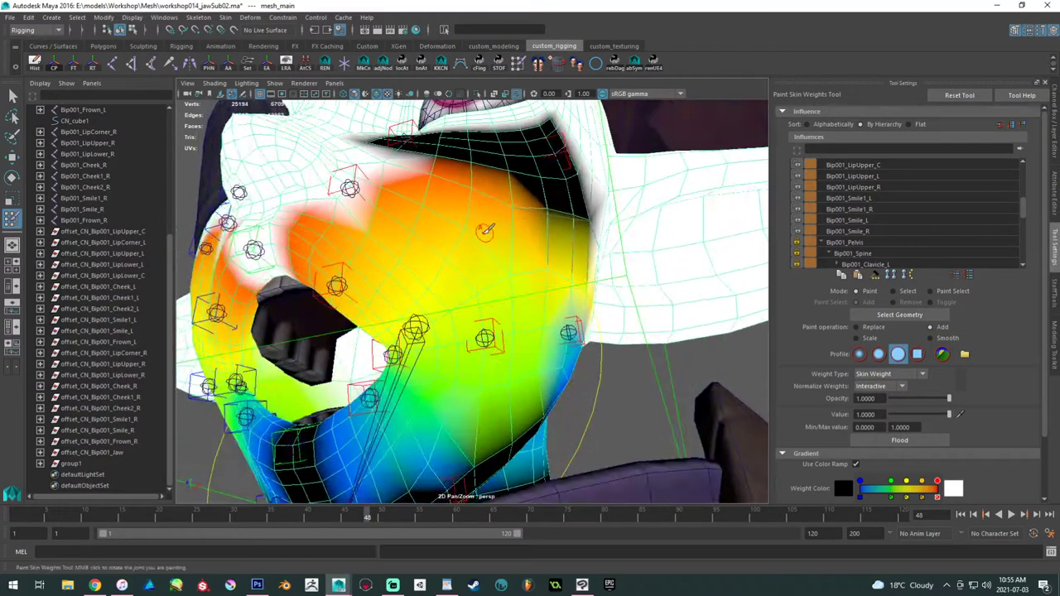
left_click_drag(317, 260, 397, 250, "alt")
left_click_drag(474, 200, 438, 247, "alt")
left_click_drag(335, 271, 407, 235, "alt")
scroll(905, 212, "up", 3)
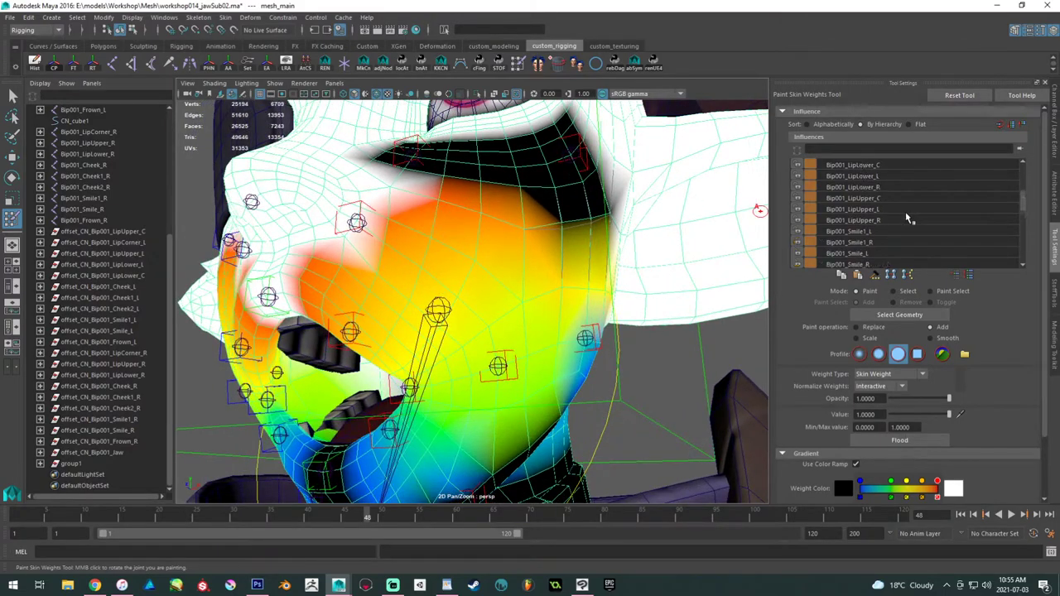
- Select the Bip001_LipCorner_L influence and paint its weights at value 1 around the left mouth corner, including the inside of the mouth
left_click(890, 209)
left_click_drag(530, 248, 565, 338, "alt")
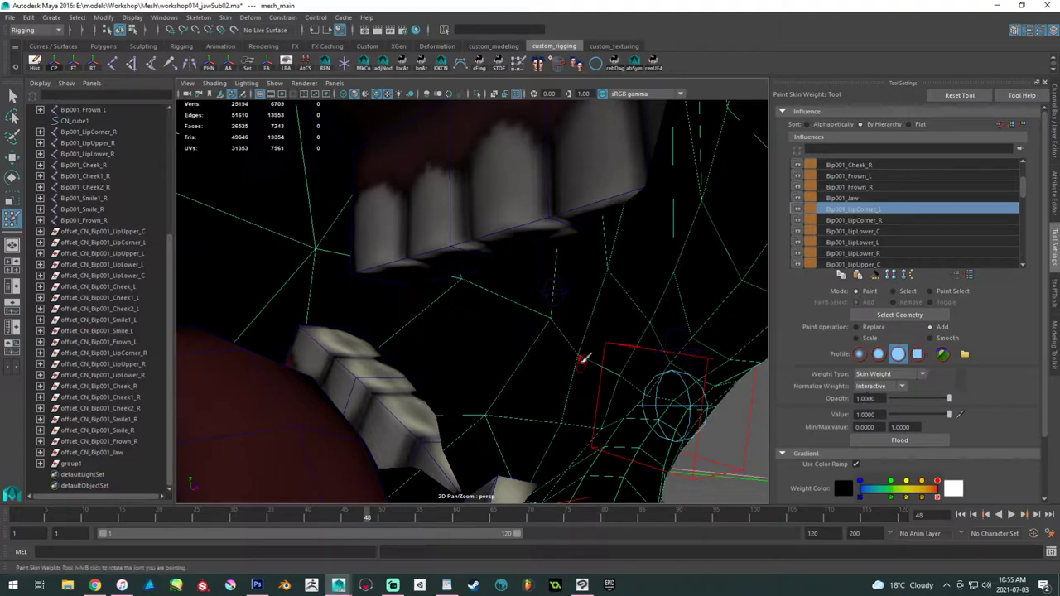
left_click(593, 358)
mouse_move(591, 362)
left_mouse_down()
mouse_move(667, 401)
mouse_move(464, 307)
mouse_move(492, 307)
mouse_move(452, 305)
left_mouse_up()
left_click(230, 281)
left_click(295, 278)
left_click_drag(298, 277, 486, 292, "alt")
mouse_move(562, 308)
left_mouse_down()
mouse_move(495, 217)
mouse_move(501, 252)
mouse_move(493, 240)
left_mouse_up()
left_click_drag(543, 331, 515, 318, "alt")
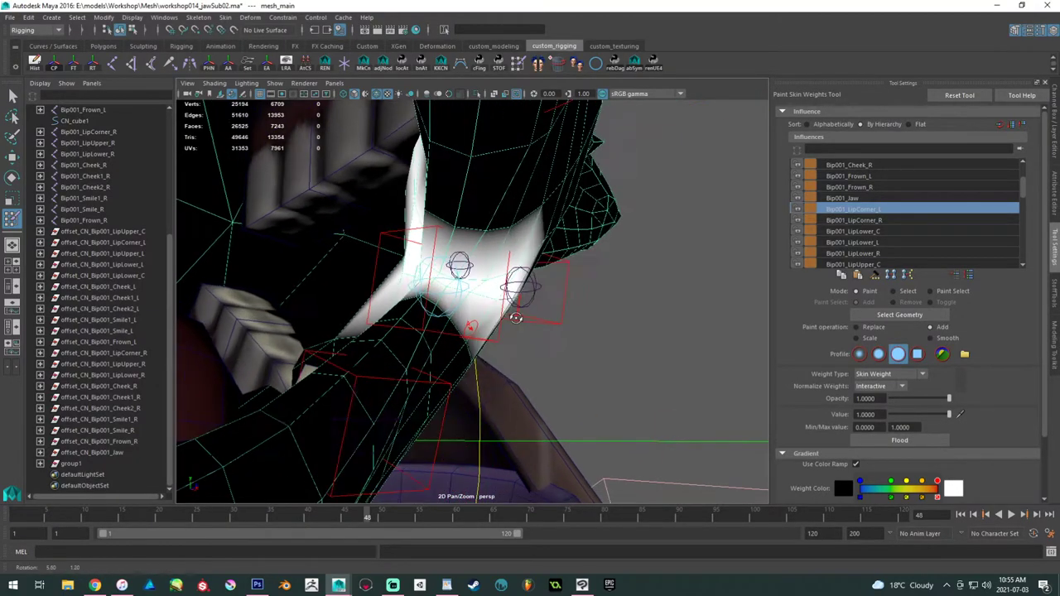
right_click_drag(518, 313, 525, 325, "alt")
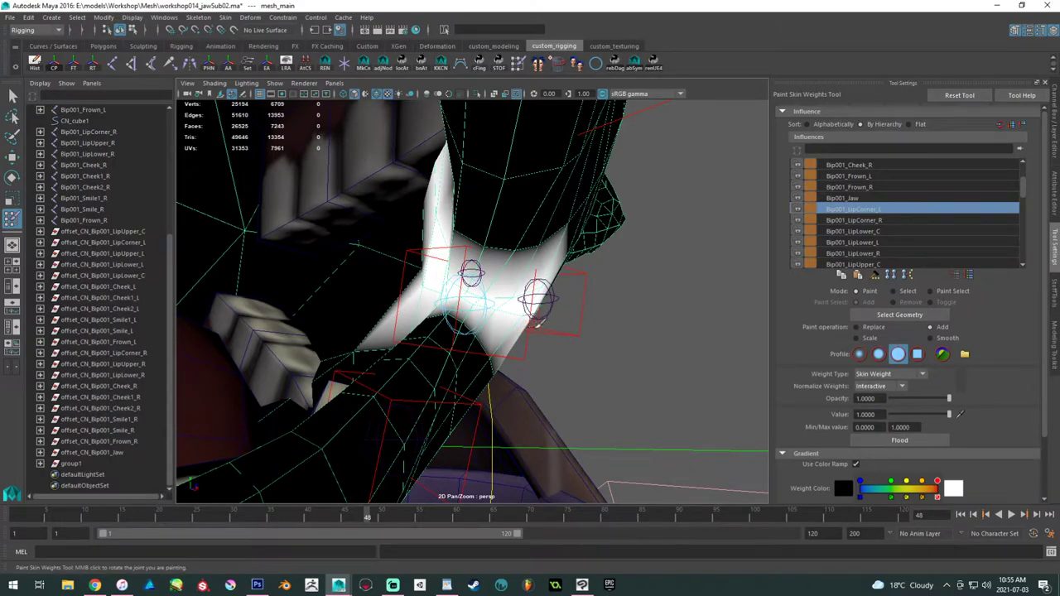
- Extend the Bip001_LipCorner_L weights at value 1 outward over the cheek beside the left mouth corner
left_click_drag(514, 334, 433, 306, "alt")
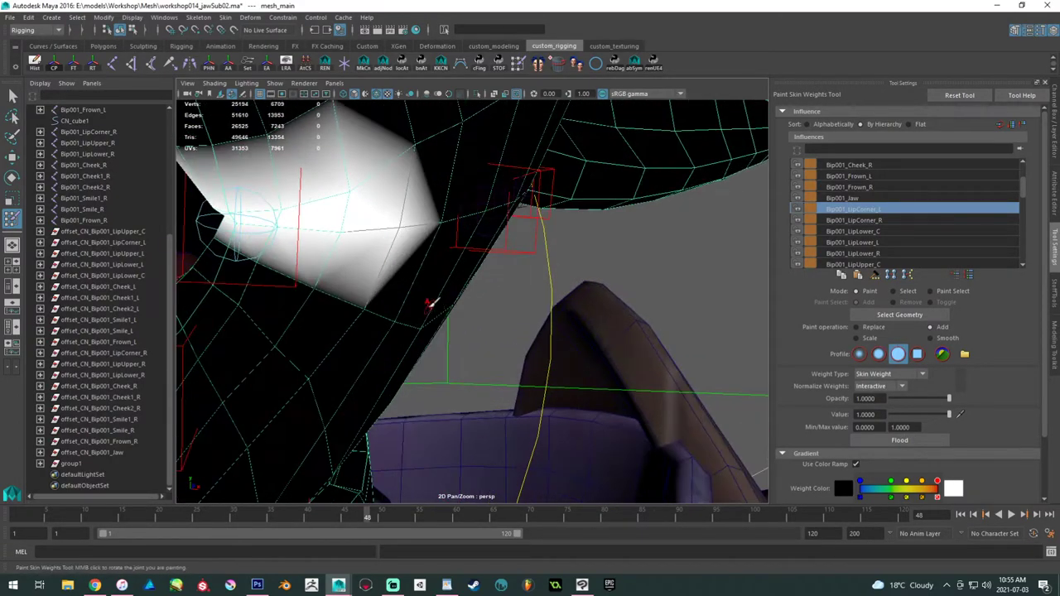
left_click(321, 288)
left_click(276, 259)
mouse_move(281, 260)
left_mouse_down("alt")
mouse_move(554, 291)
mouse_move(433, 324)
mouse_move(332, 276)
mouse_move(591, 307)
mouse_move(350, 284)
left_mouse_up("alt")
middle_click_drag(351, 284, 464, 309, "alt")
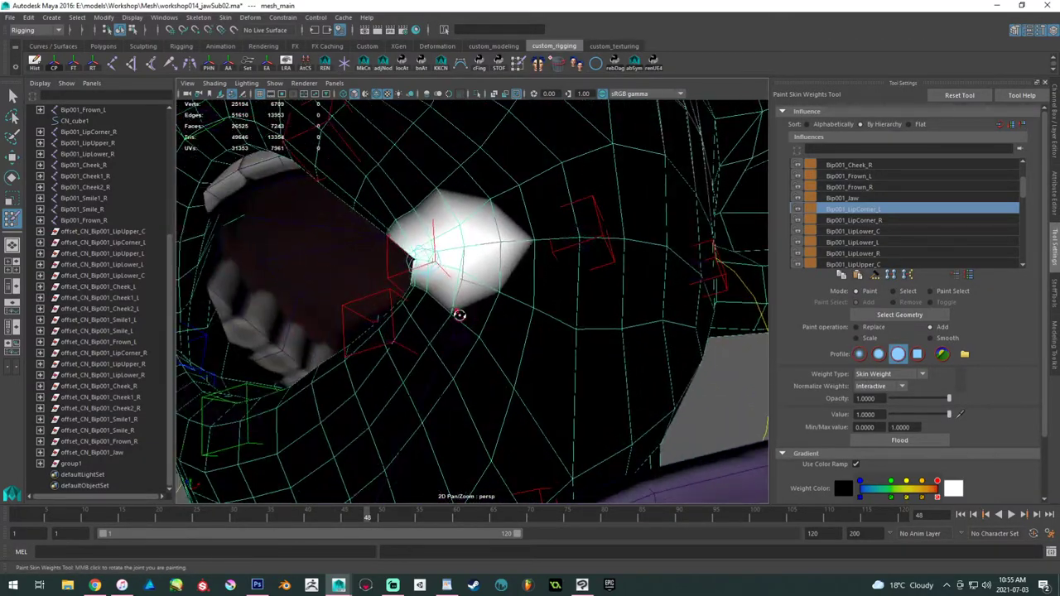
right_click_drag(464, 309, 387, 305, "alt")
mouse_move(387, 305)
left_mouse_down("alt")
mouse_move(412, 317)
mouse_move(403, 306)
left_mouse_up("alt")
right_click_drag(402, 306, 490, 320, "alt")
left_click_drag(490, 319, 508, 319, "alt")
left_click_drag(560, 361, 574, 296)
right_click_drag(575, 298, 395, 273, "alt")
left_click_drag(395, 272, 490, 278, "alt")
right_click_drag(490, 278, 530, 289, "alt")
mouse_move(497, 286)
left_mouse_down("alt")
mouse_move(406, 257)
mouse_move(452, 264)
left_mouse_up("alt")
scroll(460, 263, "up", 5)
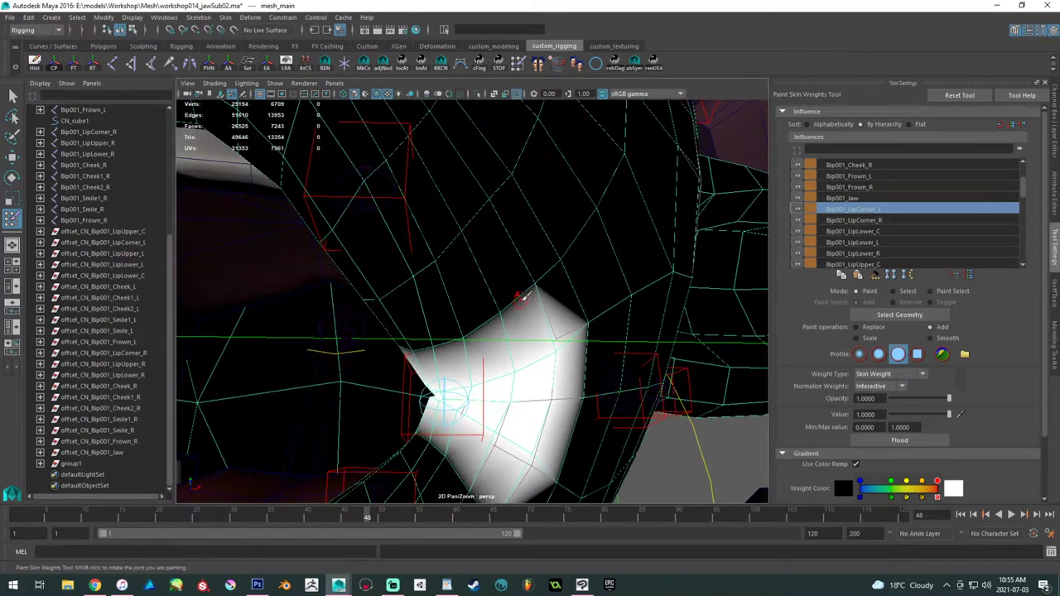
left_click_drag(494, 291, 406, 263, "alt")
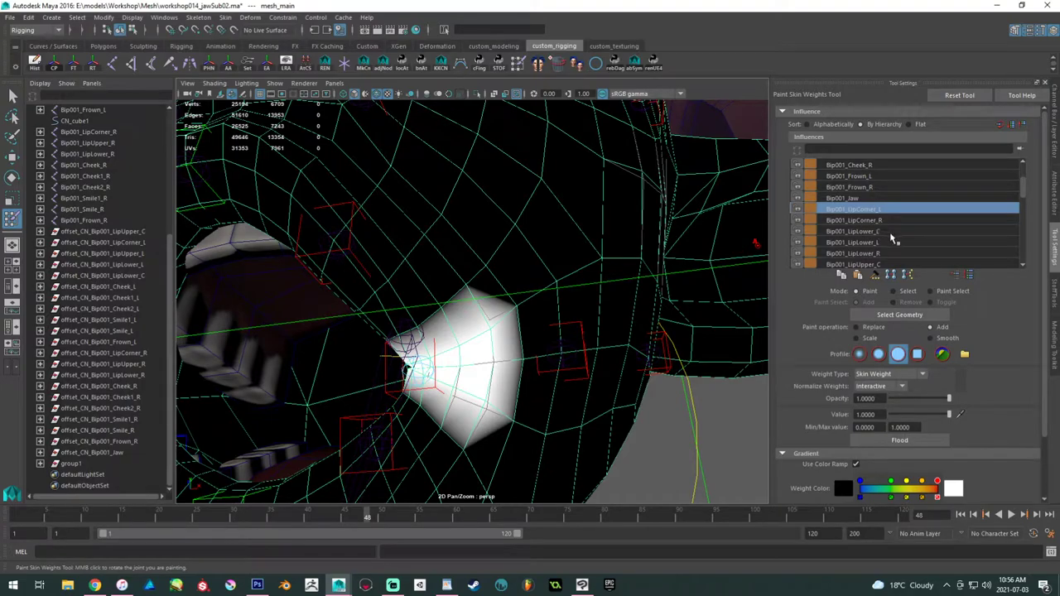
- Select the Bip001_LipUpper_L influence and paint its weights at value 1 along the left upper lip towards the mouth corner
scroll(885, 245, "down", 2)
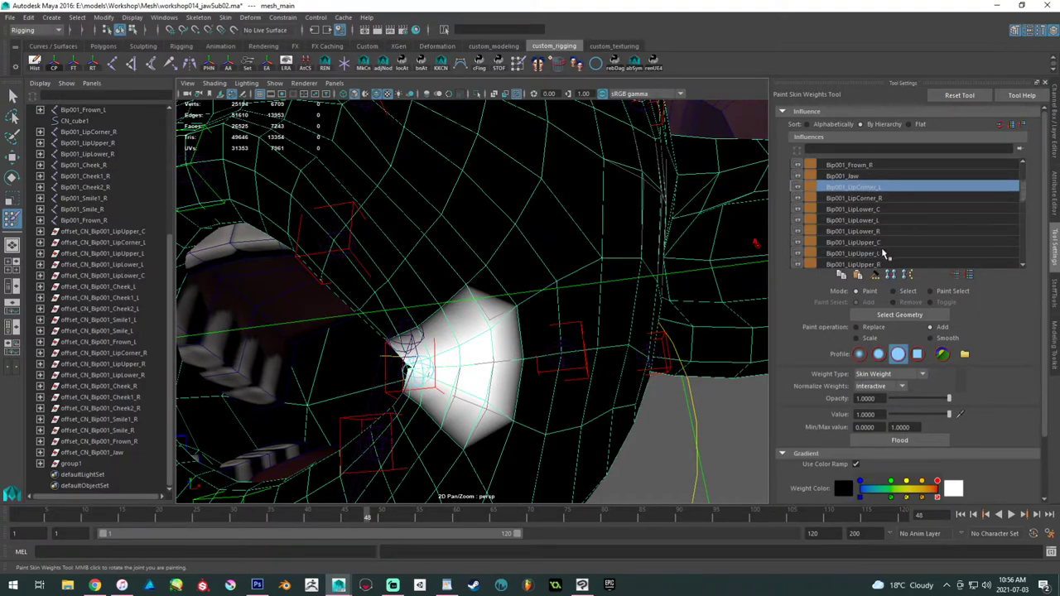
left_click(884, 254)
mouse_move(579, 257)
left_mouse_down("alt")
mouse_move(463, 255)
mouse_move(480, 239)
mouse_move(451, 242)
mouse_move(467, 203)
mouse_move(453, 225)
mouse_move(672, 275)
mouse_move(623, 290)
mouse_move(631, 327)
mouse_move(658, 322)
mouse_move(590, 302)
mouse_move(617, 348)
mouse_move(517, 325)
left_mouse_up("alt")
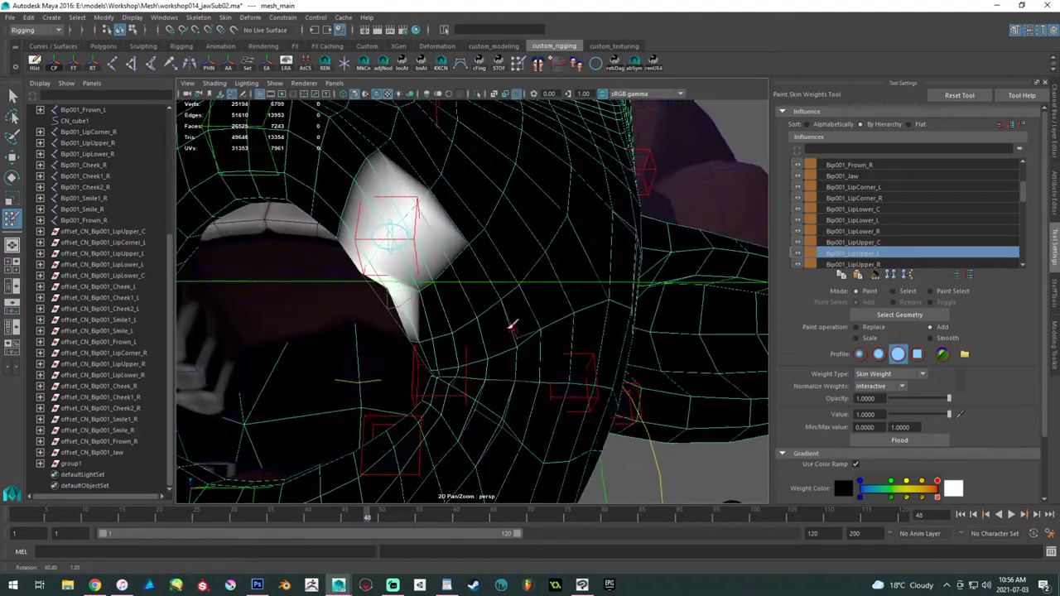
mouse_move(422, 281)
left_mouse_down()
mouse_move(460, 252)
mouse_move(434, 272)
mouse_move(505, 293)
mouse_move(520, 316)
mouse_move(500, 318)
left_mouse_up()
mouse_move(501, 318)
left_mouse_down("alt")
mouse_move(517, 308)
mouse_move(543, 335)
mouse_move(575, 343)
mouse_move(404, 340)
mouse_move(428, 339)
mouse_move(408, 295)
mouse_move(414, 315)
mouse_move(432, 321)
mouse_move(474, 313)
mouse_move(460, 295)
mouse_move(502, 328)
mouse_move(618, 307)
left_mouse_up("alt")
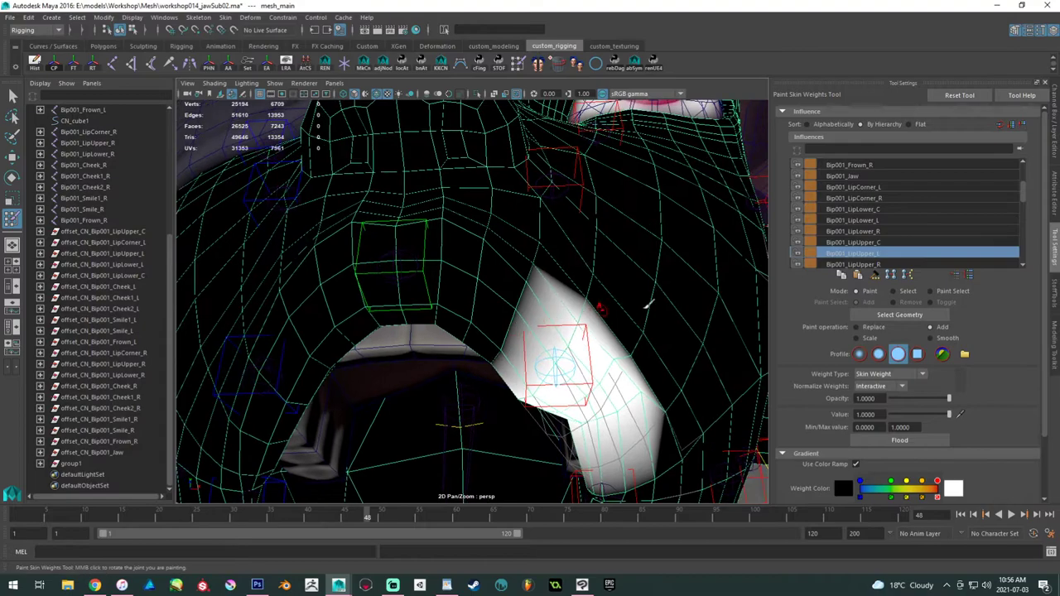
- Select the Bip001_LipUpper_C influence and paint its weights at value 1 over the center of the upper lip and its adjoining left side
left_click(870, 243)
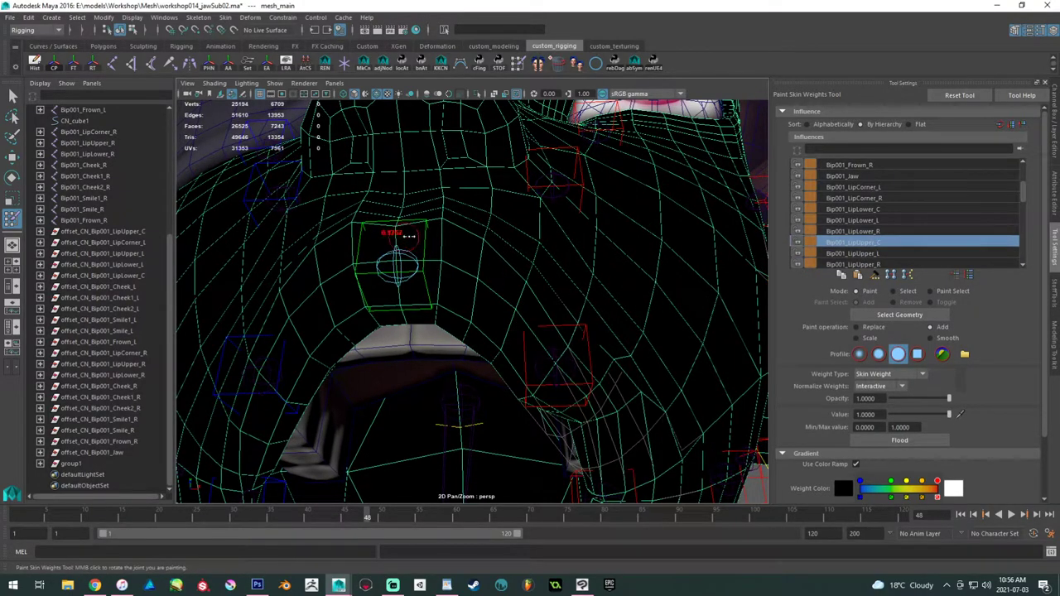
mouse_move(407, 238)
left_mouse_down("alt")
mouse_move(409, 220)
mouse_move(423, 300)
left_mouse_up("alt")
mouse_move(423, 300)
left_mouse_down("alt")
mouse_move(426, 215)
mouse_move(430, 241)
left_mouse_up("alt")
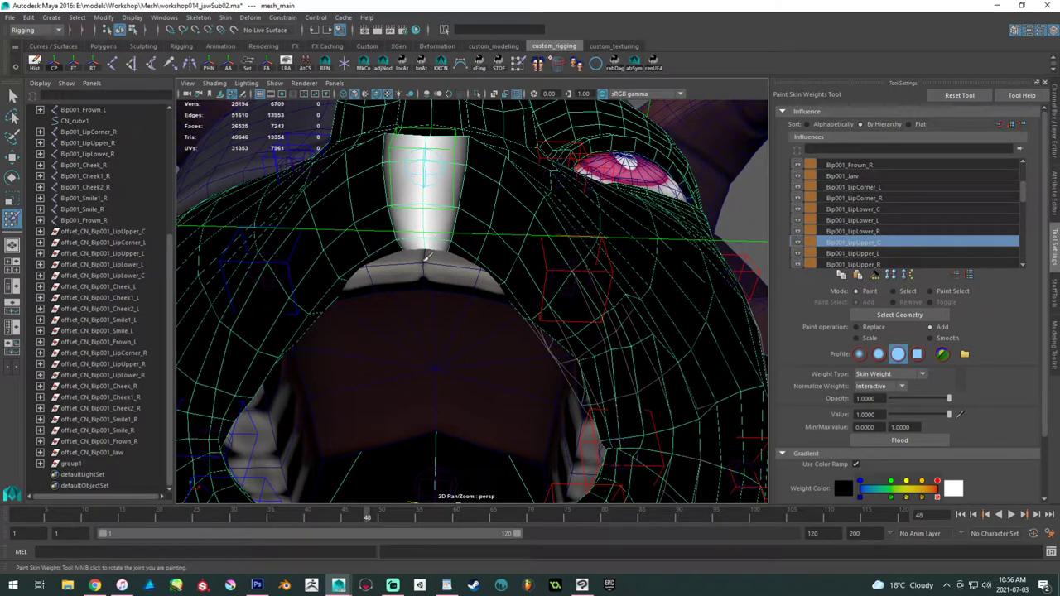
left_click_drag(478, 154, 450, 255)
mouse_move(458, 248)
left_mouse_down()
mouse_move(443, 332)
mouse_move(473, 246)
mouse_move(526, 217)
left_mouse_up()
mouse_move(537, 177)
left_mouse_down("alt")
mouse_move(501, 265)
mouse_move(473, 276)
mouse_move(445, 360)
mouse_move(404, 320)
mouse_move(373, 323)
mouse_move(419, 333)
mouse_move(478, 314)
mouse_move(397, 301)
left_mouse_up("alt")
scroll(401, 304, "down", 5)
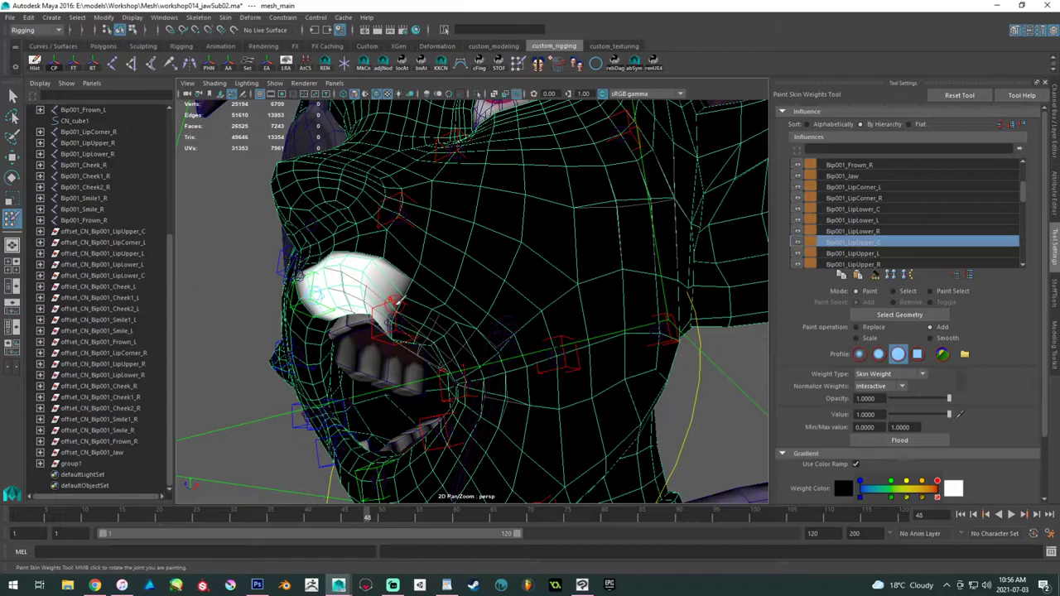
- Select the Bip001_LipLower_L influence and paint its weights at value 1 from the left lower lip down towards the chin
left_click_drag(406, 303, 445, 296, "alt")
middle_click_drag(444, 296, 449, 236, "alt")
right_click_drag(450, 236, 483, 353, "alt")
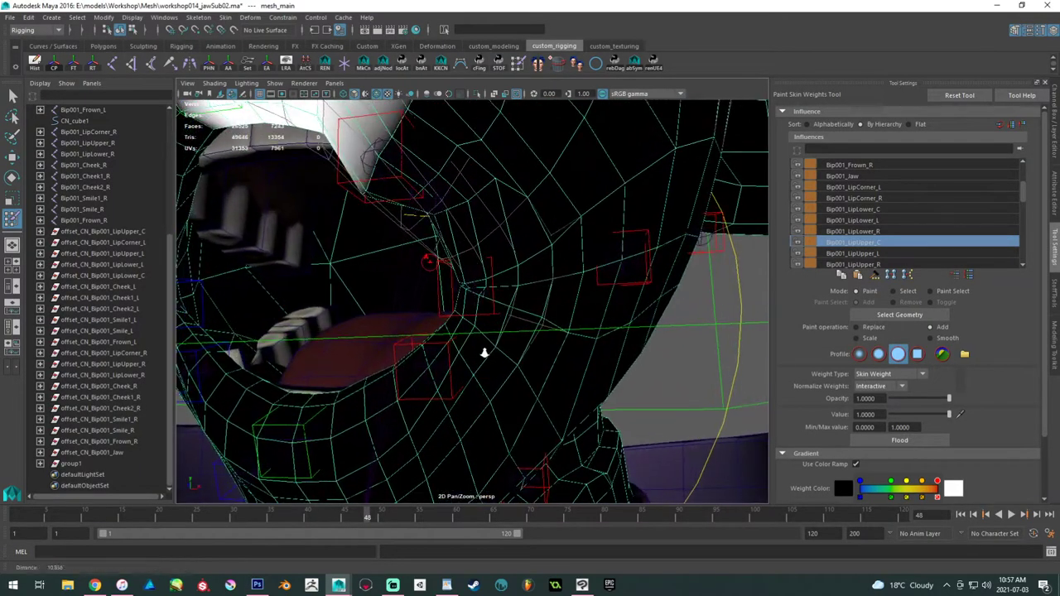
middle_click_drag(483, 353, 470, 309, "alt")
scroll(888, 262, "down", 1)
left_click(881, 247)
left_click_drag(570, 320, 580, 336, "alt")
scroll(898, 223, "up", 1)
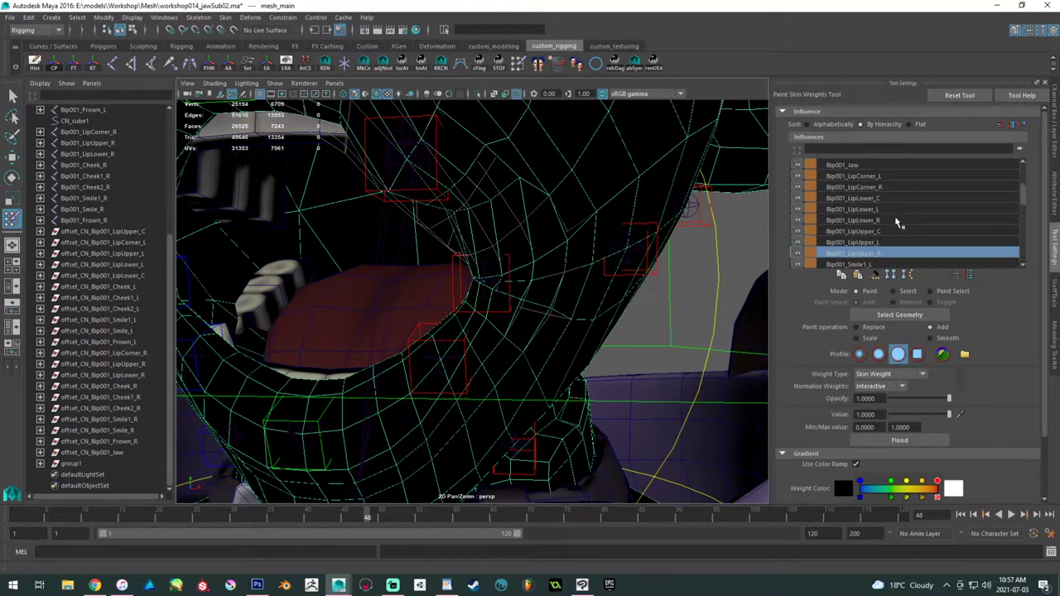
left_click(883, 210)
mouse_move(440, 359)
left_mouse_down("alt")
mouse_move(389, 307)
mouse_move(405, 291)
mouse_move(433, 301)
mouse_move(467, 335)
left_mouse_up("alt")
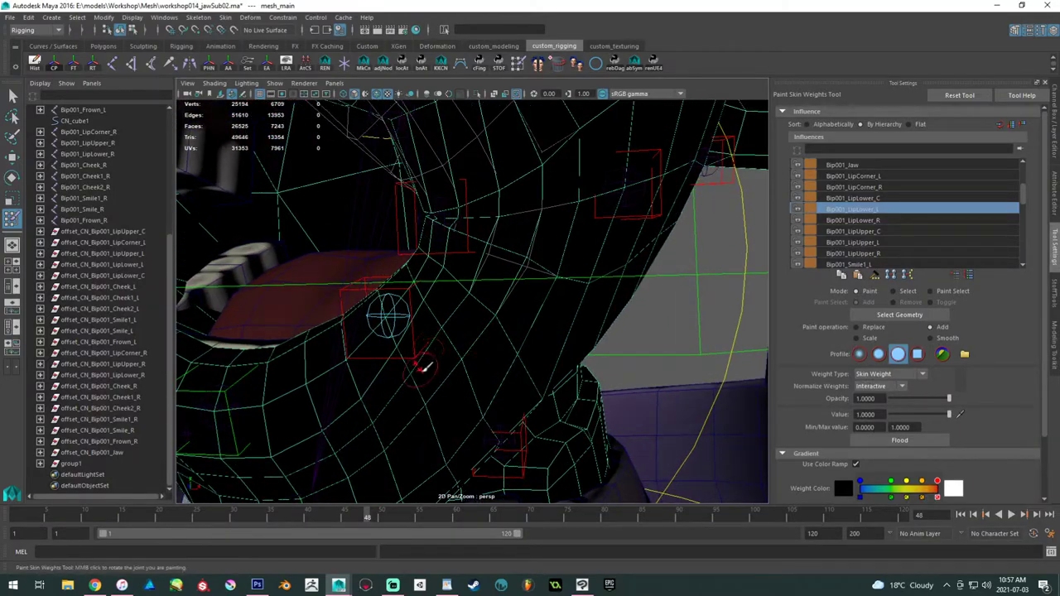
mouse_move(416, 374)
left_mouse_down()
mouse_move(386, 309)
mouse_move(447, 338)
mouse_move(533, 411)
mouse_move(544, 414)
mouse_move(513, 360)
mouse_move(557, 373)
mouse_move(407, 269)
mouse_move(389, 273)
left_mouse_up()
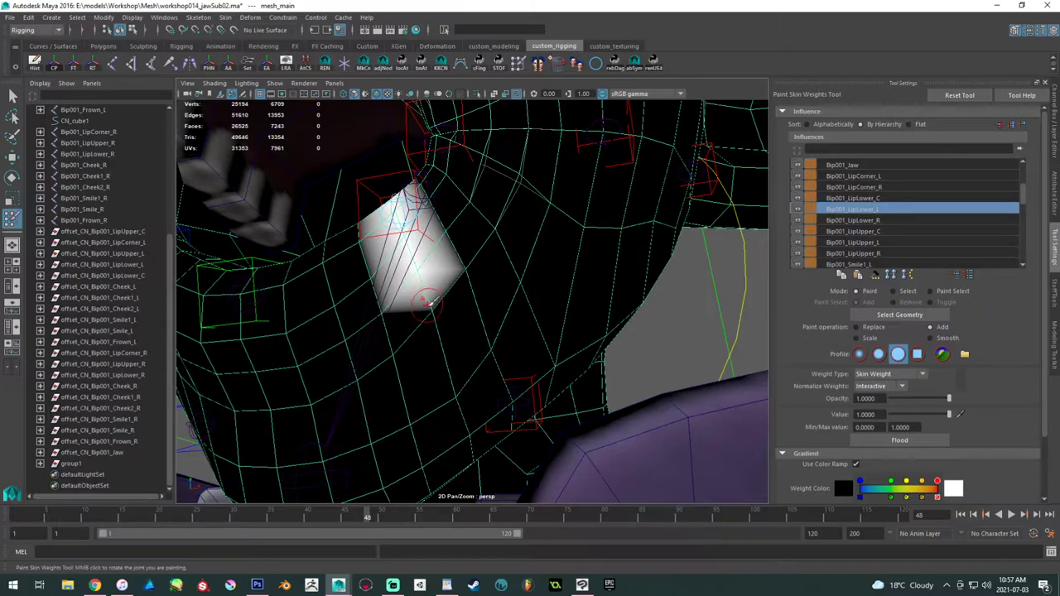
mouse_move(480, 242)
left_mouse_down("alt")
mouse_move(488, 235)
mouse_move(496, 291)
mouse_move(483, 333)
left_mouse_up("alt")
left_click(442, 401)
left_click(475, 349)
left_click(448, 303)
- Extend the Bip001_LipLower_L weights at value 1 up to the left mouth corner and outward onto the lower cheek
left_click_drag(450, 387, 547, 376, "alt")
right_click_drag(546, 377, 591, 379, "alt")
left_click_drag(588, 380, 631, 398, "alt")
left_click(543, 388)
left_click(470, 437)
left_click(605, 351)
mouse_move(601, 349)
left_mouse_down("alt")
mouse_move(563, 347)
mouse_move(523, 307)
mouse_move(591, 352)
mouse_move(496, 290)
mouse_move(520, 315)
mouse_move(516, 353)
left_mouse_up("alt")
left_click(577, 329)
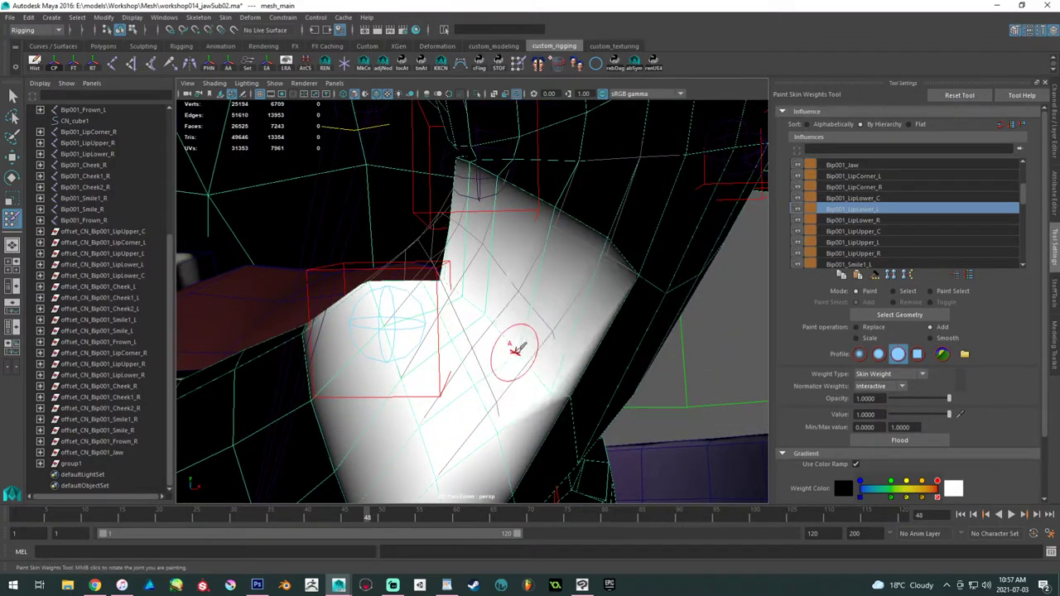
- Examine the painted Bip001_LipLower_L weights and the mesh around the left mouth corner from several angles
right_click_drag(517, 352, 473, 310, "alt")
mouse_move(473, 310)
left_mouse_down("alt")
mouse_move(435, 307)
mouse_move(430, 281)
mouse_move(464, 298)
left_mouse_up("alt")
right_click_drag(464, 298, 418, 284, "alt")
left_click_drag(418, 284, 367, 374, "alt")
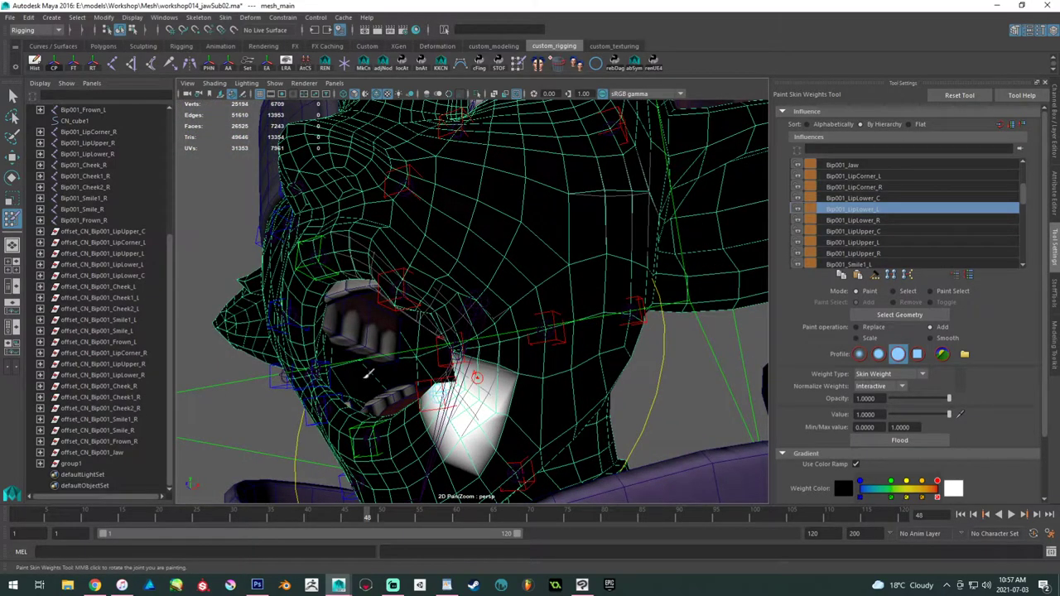
left_click_drag(352, 306, 509, 253, "alt")
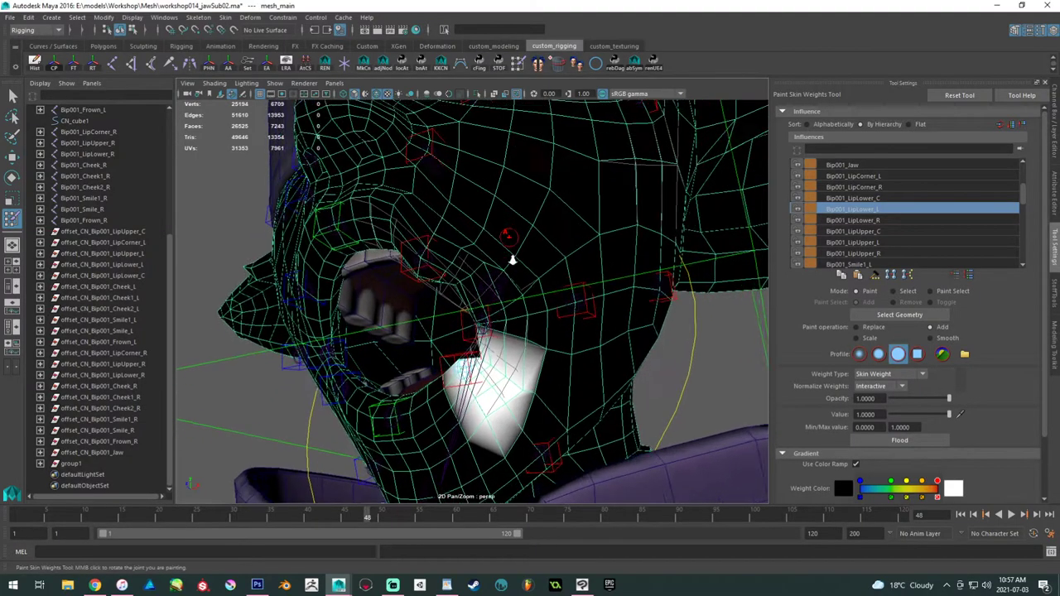
right_click_drag(535, 182, 575, 320, "alt")
left_click_drag(574, 320, 505, 313, "alt")
middle_click_drag(488, 394, 500, 249, "alt")
middle_click_drag(487, 307, 476, 343, "alt")
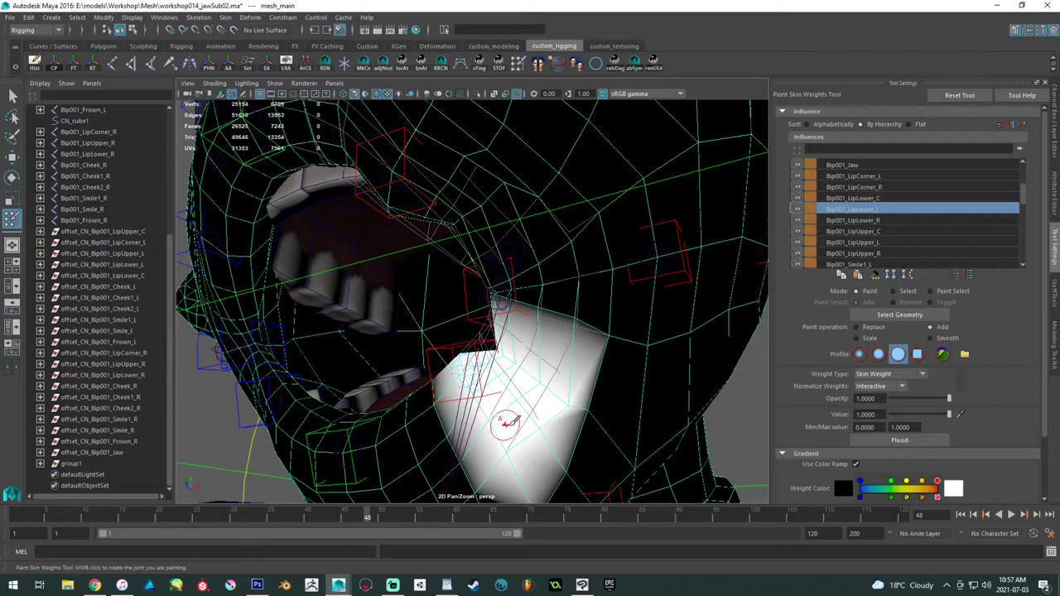
left_click_drag(502, 209, 535, 278, "alt")
right_click_drag(535, 278, 472, 205, "alt")
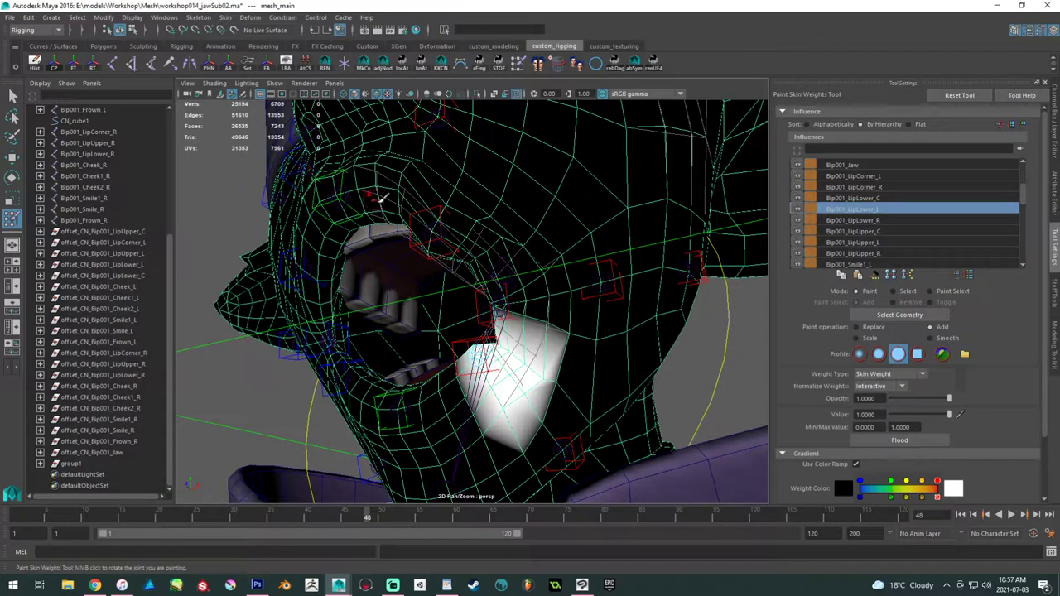
- Select the Bip001_LipLower_C influence and paint its weights at value 1 over the center of the lower lip and its adjoining left side
left_click_drag(452, 234, 459, 256, "alt")
right_click_drag(458, 256, 511, 365, "alt")
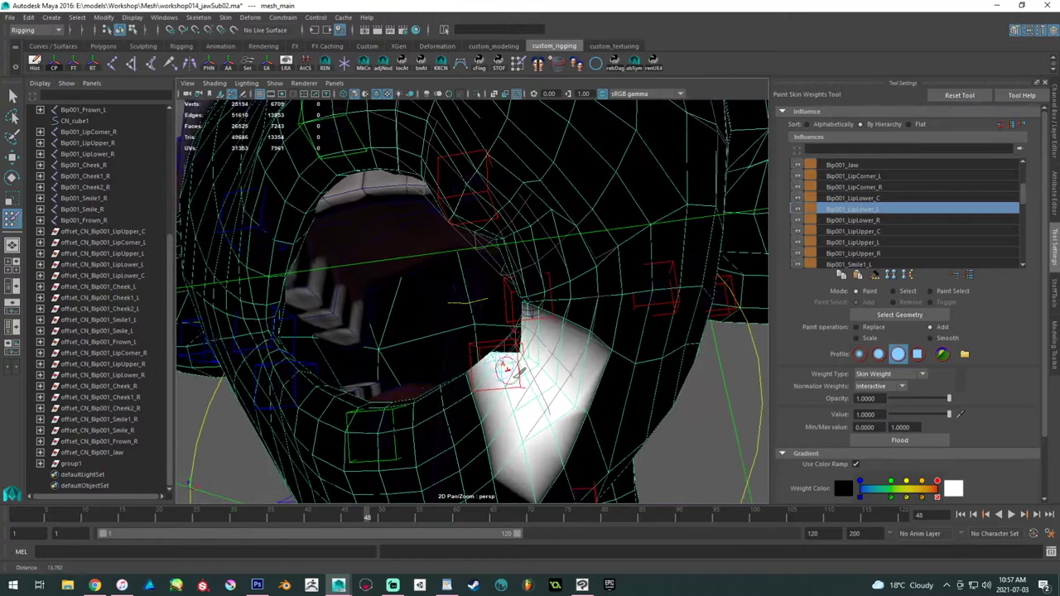
left_click_drag(504, 366, 367, 348, "alt")
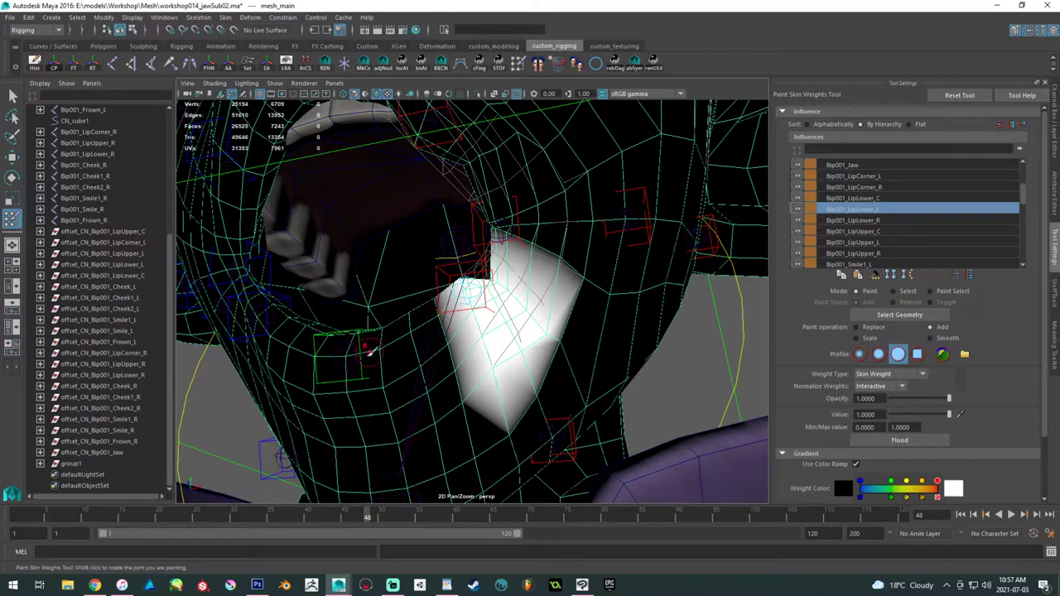
left_click_drag(474, 358, 742, 274, "alt")
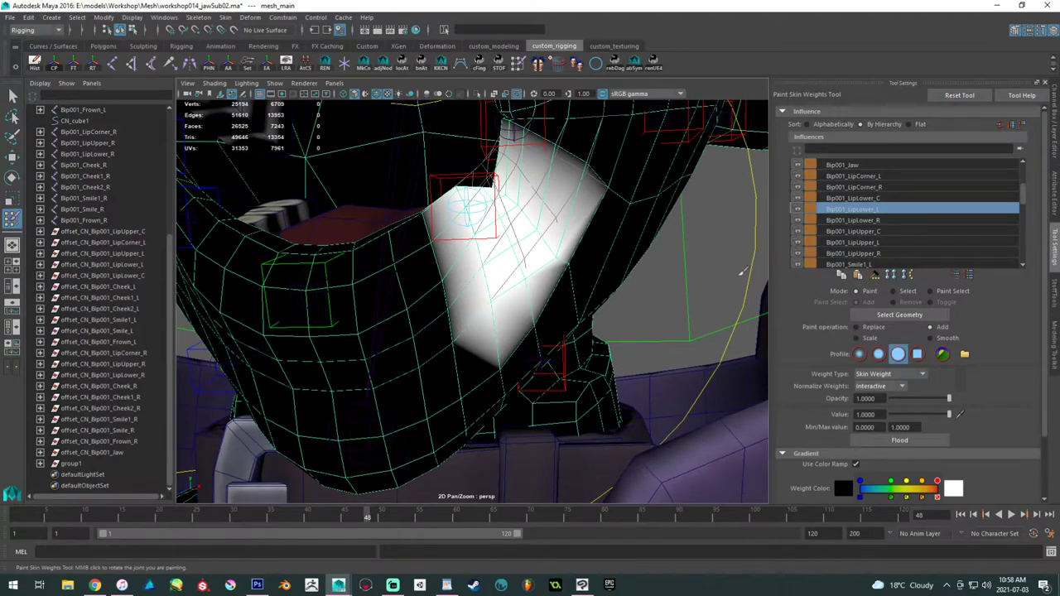
left_click(876, 199)
mouse_move(311, 348)
left_mouse_down("alt")
mouse_move(363, 356)
mouse_move(360, 249)
mouse_move(353, 336)
mouse_move(464, 310)
left_mouse_up("alt")
middle_click_drag(463, 310, 525, 329, "alt")
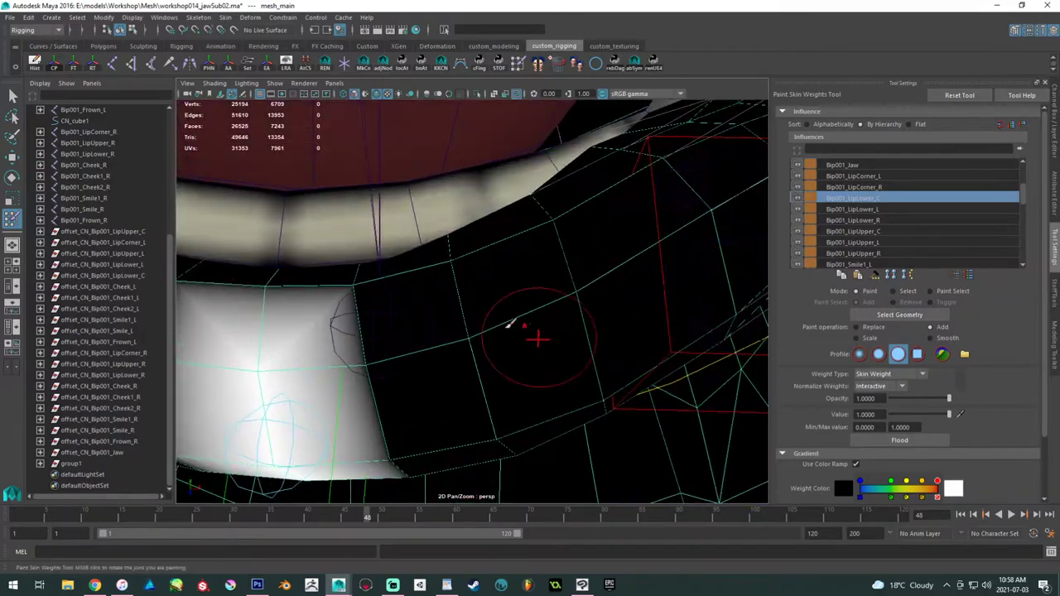
left_click_drag(524, 329, 289, 359, "alt")
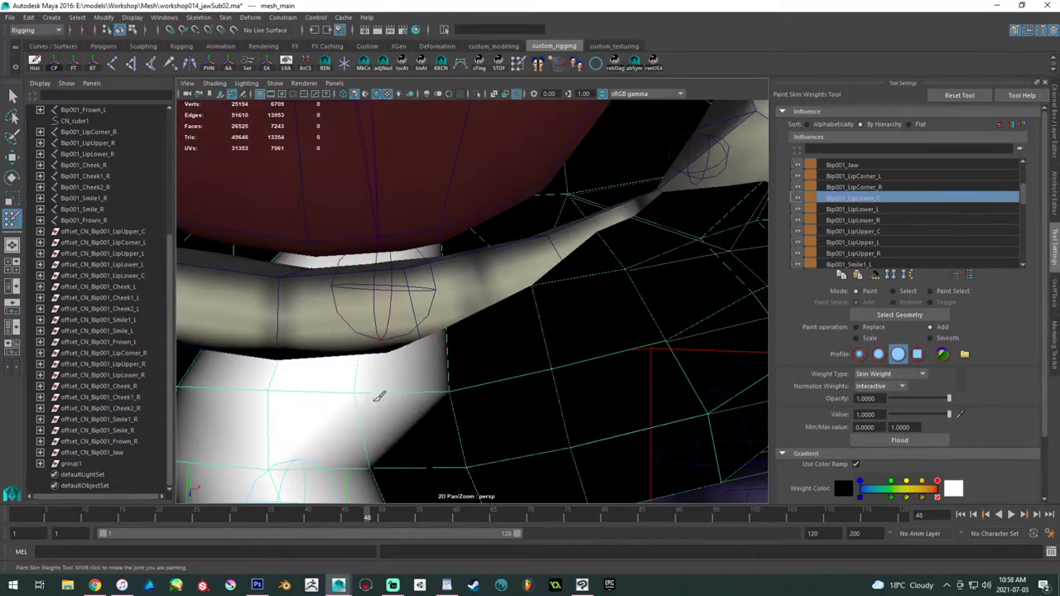
left_click_drag(378, 392, 386, 316, "alt")
right_click_drag(386, 317, 305, 302, "alt")
left_click_drag(304, 301, 369, 295, "alt")
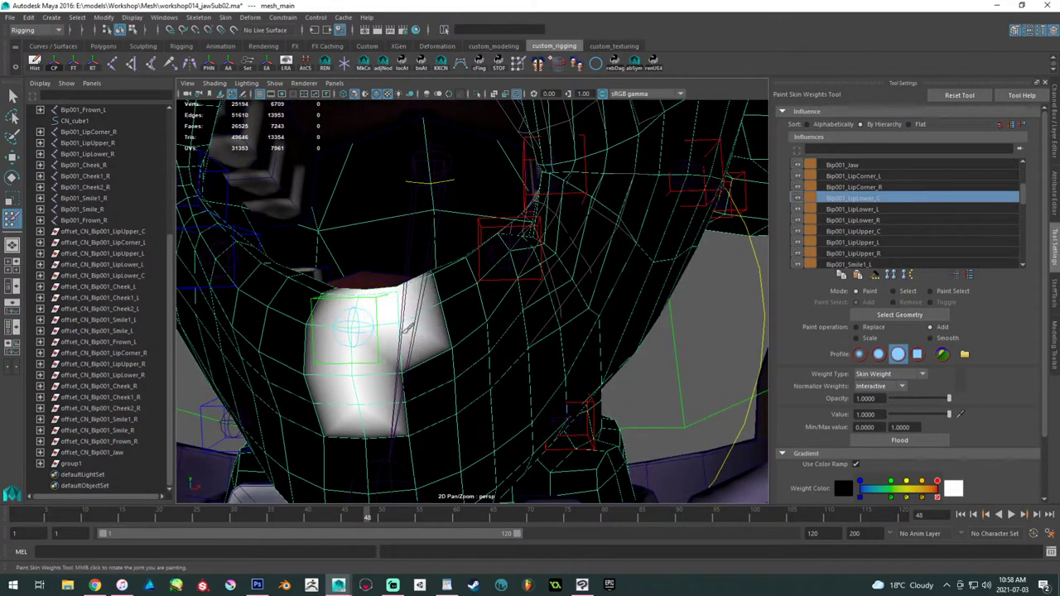
- Extend the Bip001_LipLower_C weights at value 1 along the left lower lip towards the mouth corner, including the inner lip surface
left_click_drag(413, 393, 456, 382, "alt")
mouse_move(437, 308)
left_mouse_down("alt")
mouse_move(453, 375)
mouse_move(521, 370)
mouse_move(476, 323)
mouse_move(487, 333)
mouse_move(433, 300)
mouse_move(381, 339)
mouse_move(527, 378)
mouse_move(577, 408)
mouse_move(513, 382)
left_mouse_up("alt")
scroll(445, 353, "up", 5)
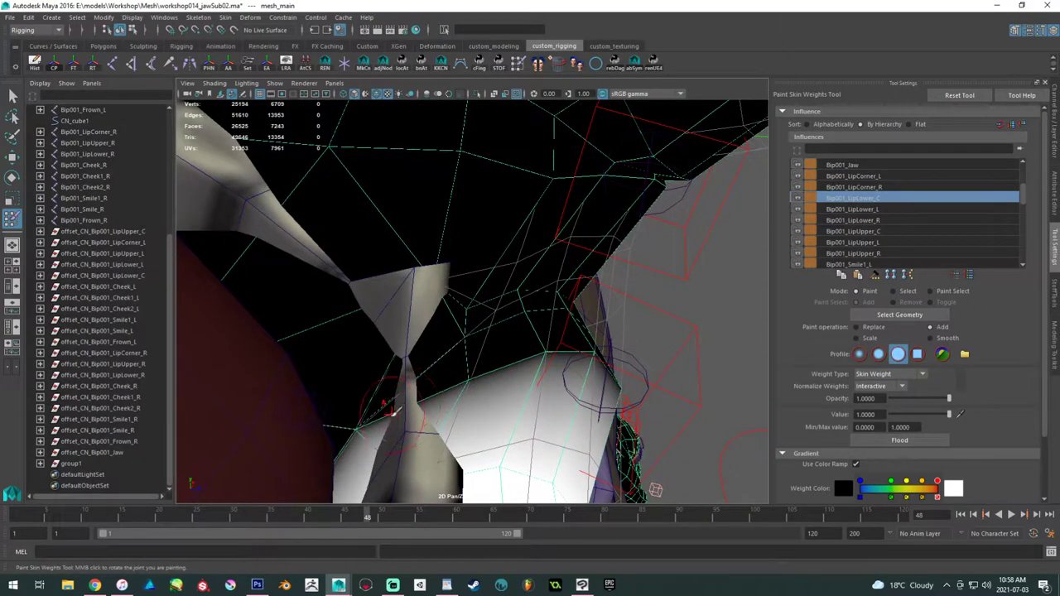
left_click_drag(428, 414, 434, 370, "alt")
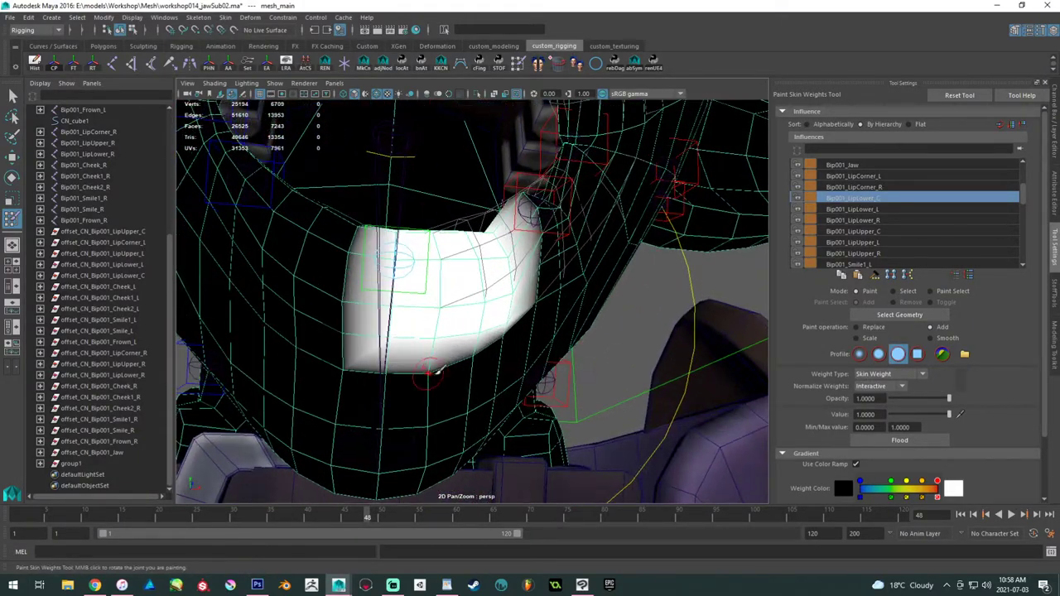
- Leave weight painting with the Move tool and examine the shaded face's deformation around the lower lip, left mouth corner and jaw
key("w")
mouse_move(434, 374)
right_mouse_down("alt")
mouse_move(373, 356)
mouse_move(461, 354)
right_mouse_up("alt")
left_click_drag(461, 354, 604, 330, "alt")
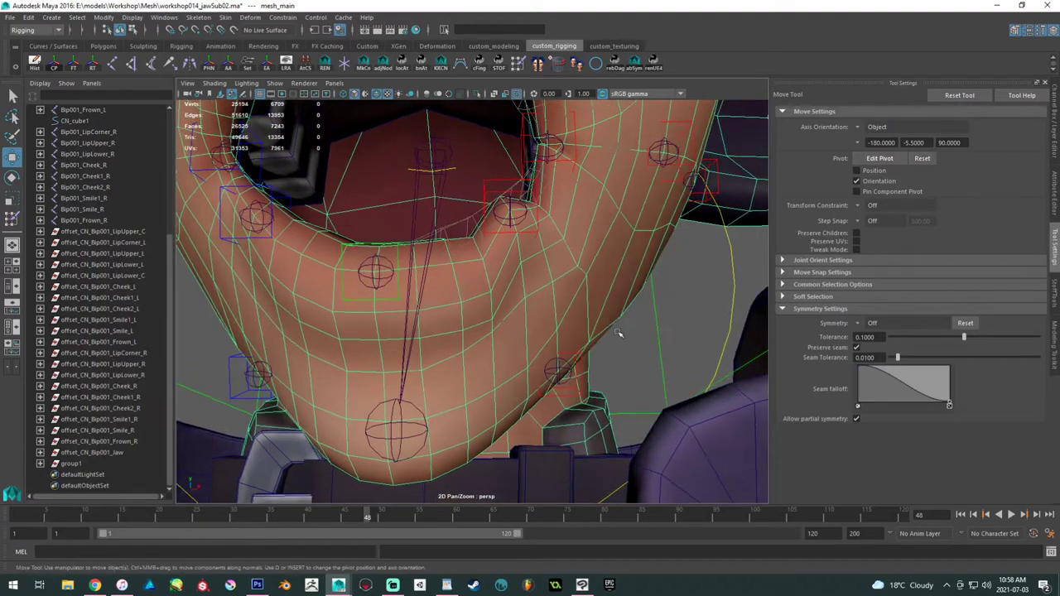
left_click_drag(409, 350, 377, 335, "alt")
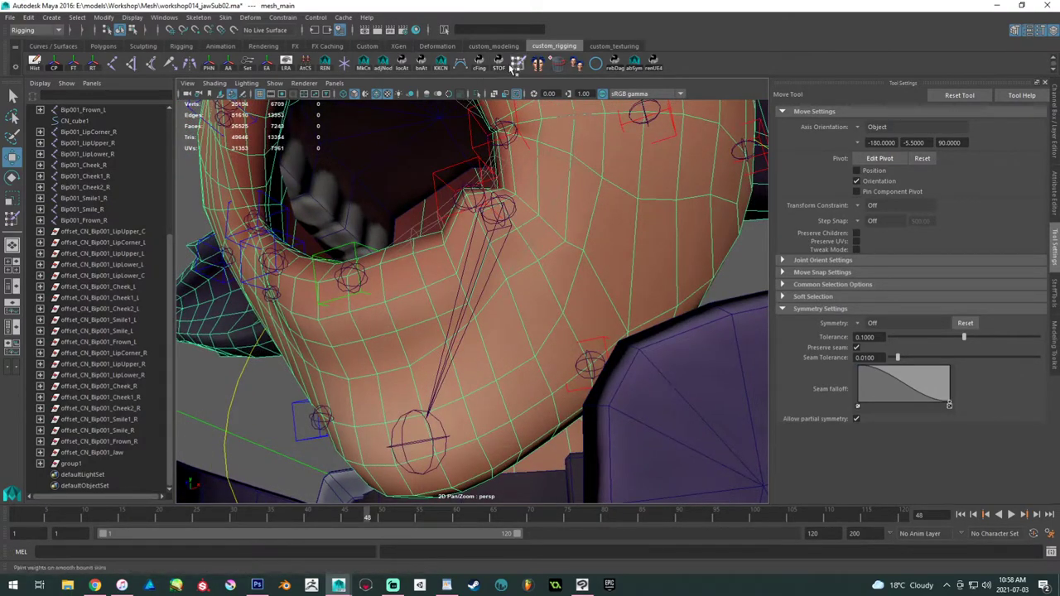
left_click(511, 64)
right_click_drag(414, 292, 331, 269, "alt")
left_click_drag(331, 269, 464, 310, "alt")
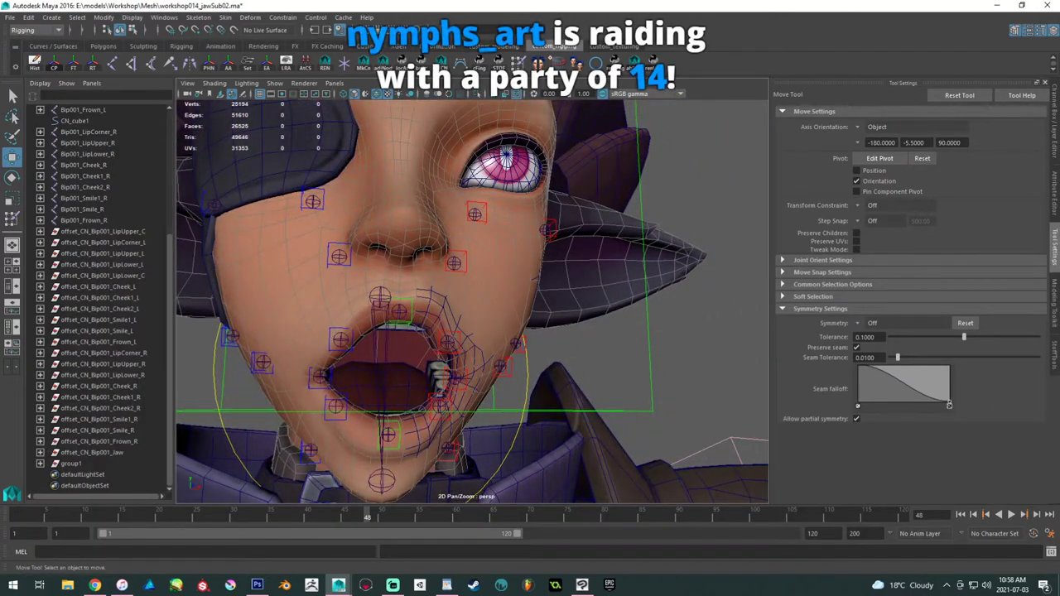
key("alt+Tab")
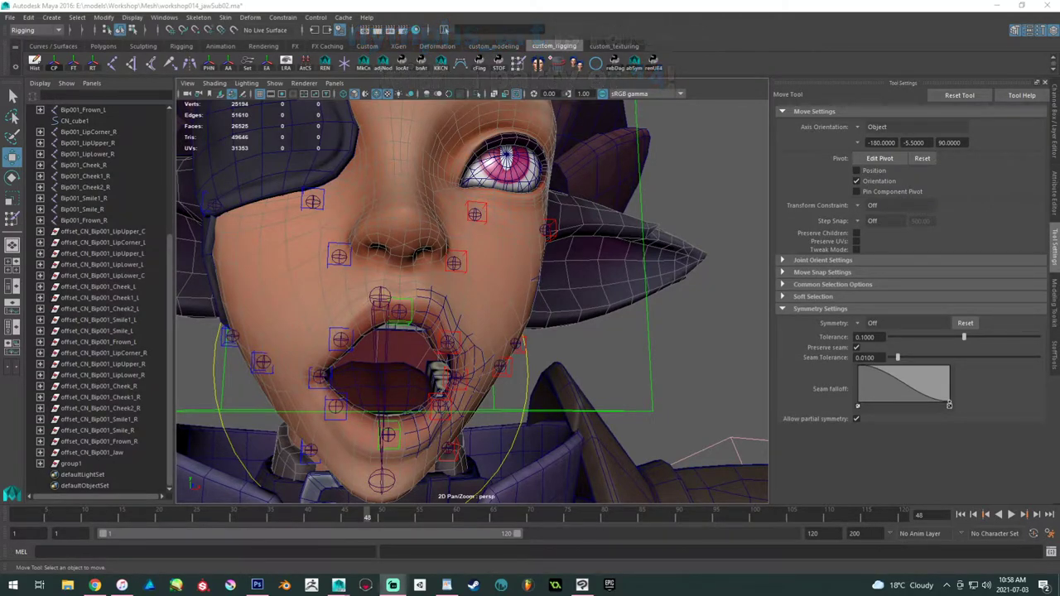
- Select mesh_main, resume Paint Skin Weights, collapse the clavicle branches and display the Bip001_Head influence's weights around the mouth
left_click_drag(385, 361, 399, 326, "alt")
right_click_drag(399, 326, 408, 321, "alt")
left_click_drag(412, 299, 433, 330, "alt")
left_click(431, 214)
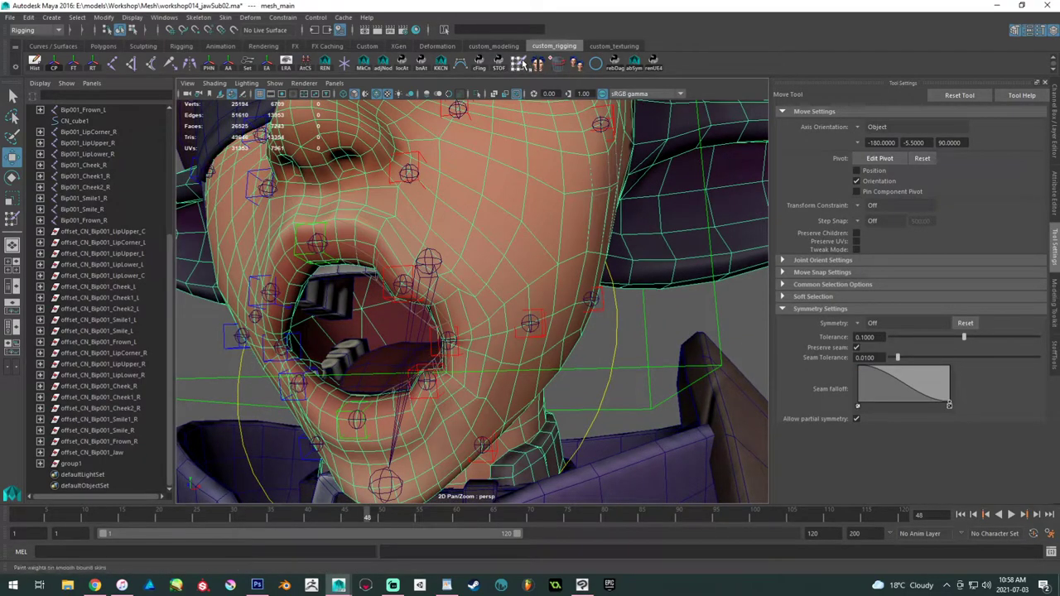
left_click(521, 64)
mouse_move(1022, 177)
left_mouse_down()
mouse_move(1033, 236)
mouse_move(1031, 188)
left_mouse_up()
scroll(827, 239, "down", 3)
left_click(844, 237)
left_click(837, 248)
left_click(837, 226)
left_click(882, 260)
left_click_drag(485, 260, 483, 251, "alt")
mouse_move(458, 356)
left_mouse_down("alt")
mouse_move(409, 354)
mouse_move(452, 330)
mouse_move(463, 289)
left_mouse_up("alt")
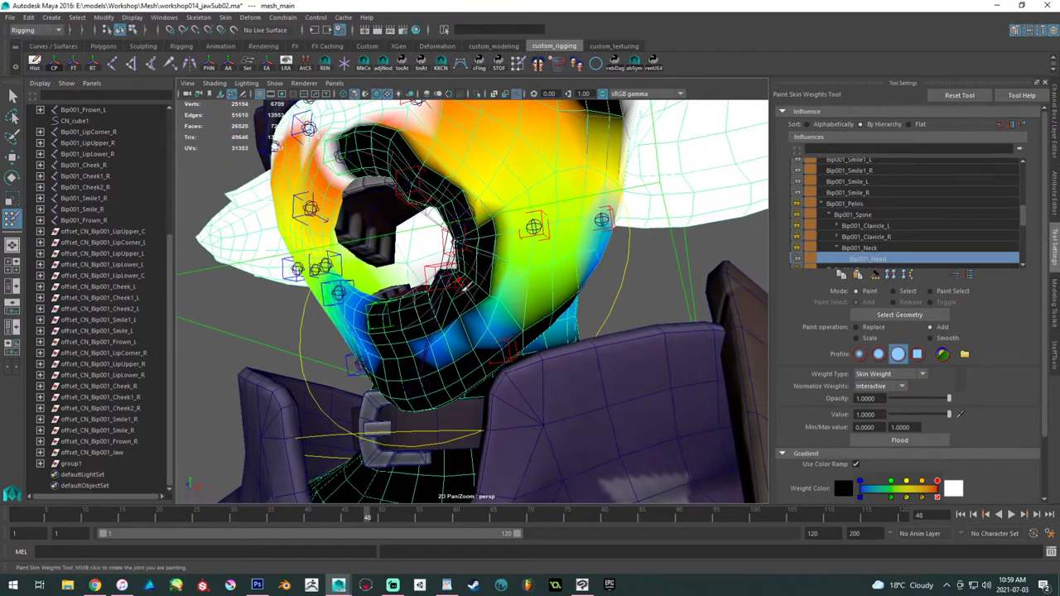
- Select the Bip001_Jaw influence, examine its weights around the mouth and left cheek, and save the scene
scroll(880, 248, "down", 1)
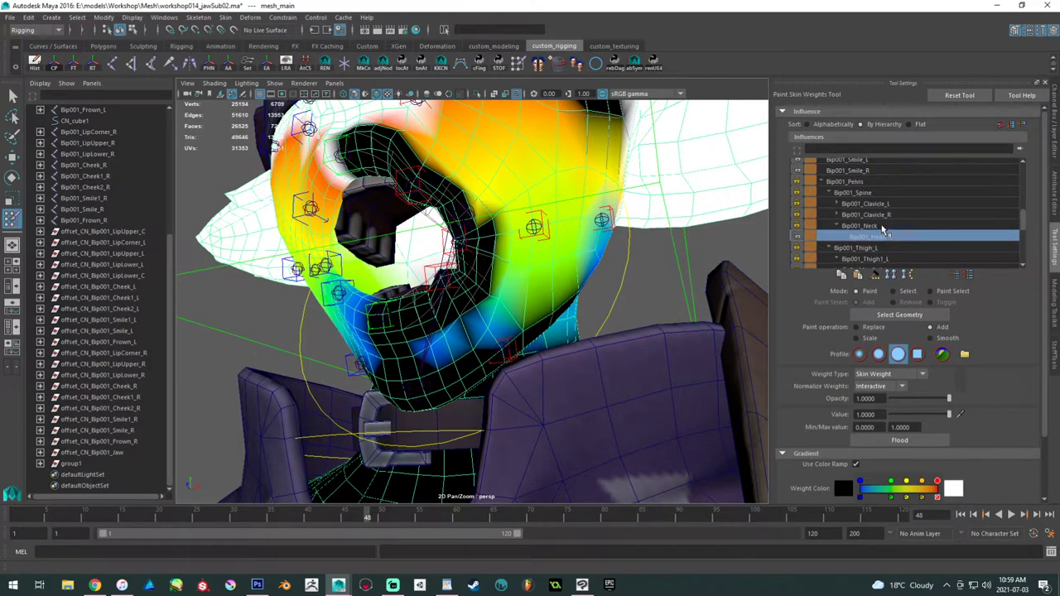
scroll(880, 207, "up", 6)
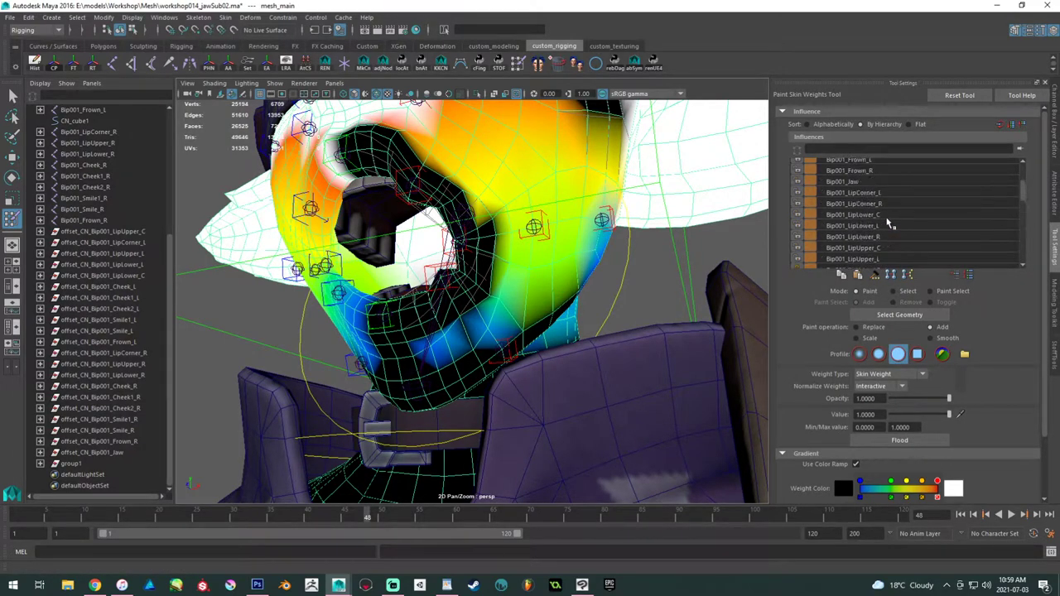
left_click(866, 225)
left_click_drag(496, 273, 528, 259, "alt")
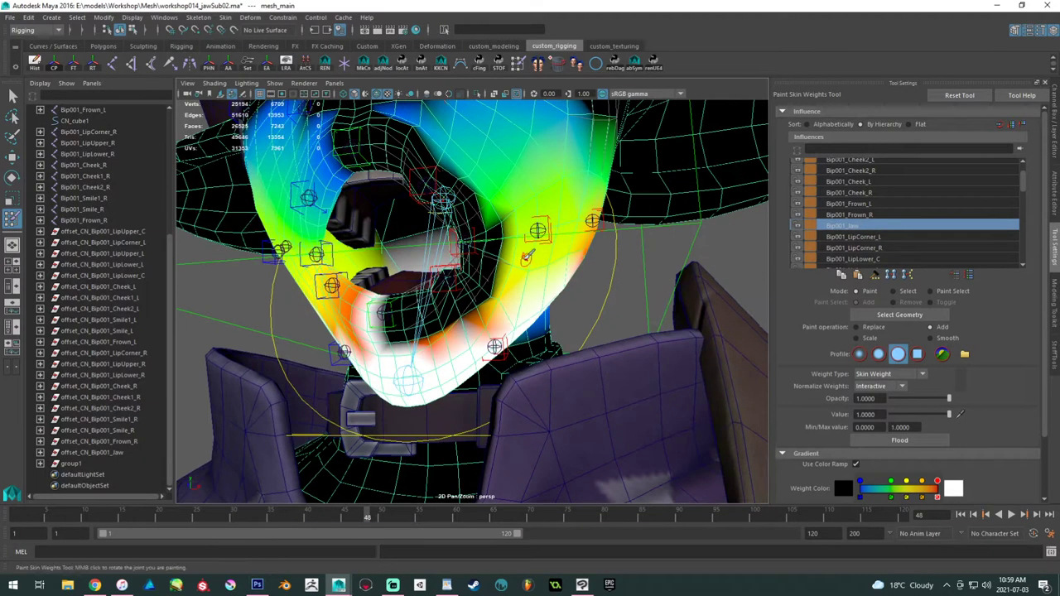
mouse_move(392, 277)
left_mouse_down("alt")
mouse_move(424, 267)
mouse_move(427, 277)
left_mouse_up("alt")
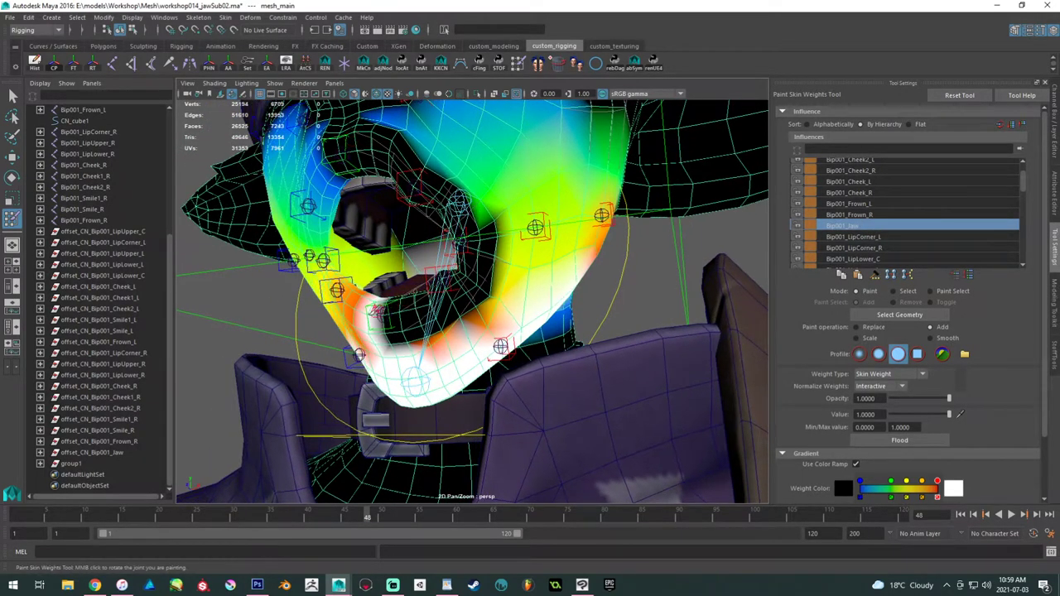
left_click_drag(376, 139, 443, 143, "alt")
left_click_drag(412, 334, 414, 331, "alt")
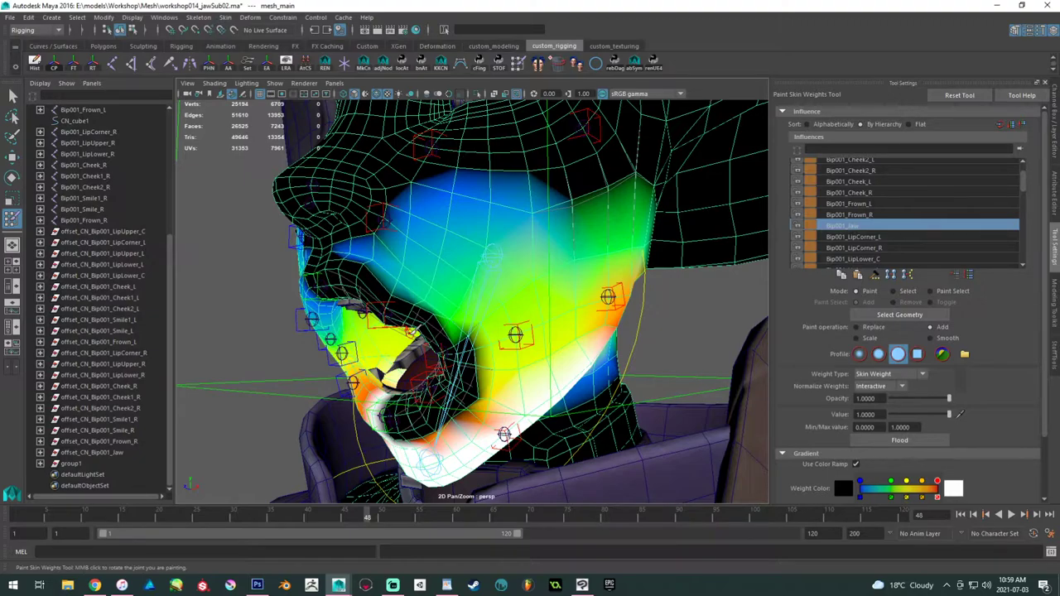
mouse_move(295, 344)
left_mouse_down("alt")
mouse_move(403, 281)
mouse_move(558, 303)
mouse_move(545, 293)
left_mouse_up("alt")
key("ctrl+s")
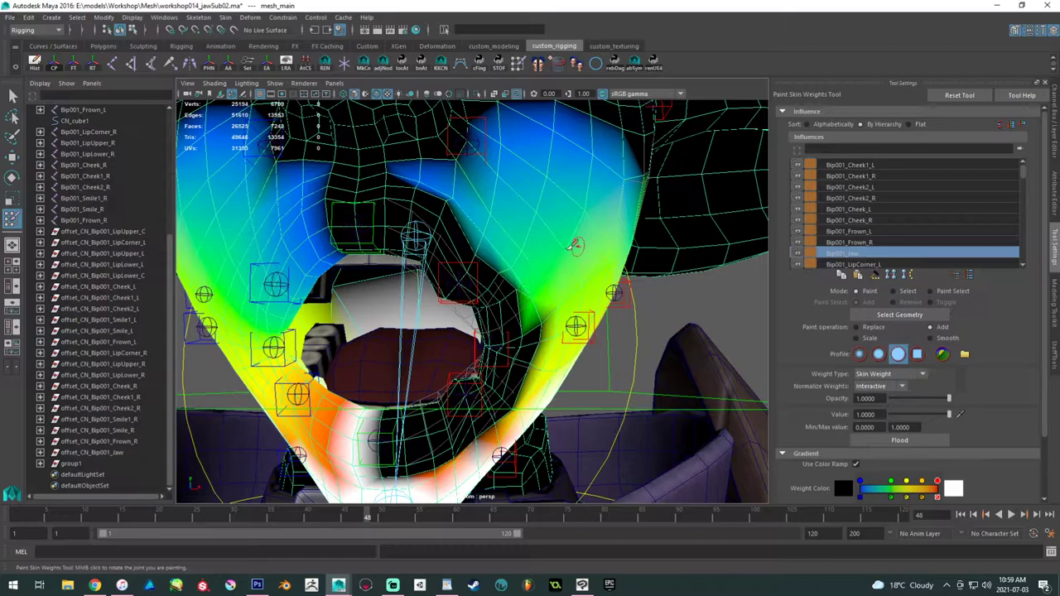
- Examine how the Bip001_Jaw weights spread across the left cheek and meet the lip area at the left mouth corner
mouse_move(504, 229)
left_mouse_down("alt")
mouse_move(469, 227)
mouse_move(483, 213)
mouse_move(452, 221)
mouse_move(472, 237)
mouse_move(442, 236)
mouse_move(453, 295)
mouse_move(442, 289)
left_mouse_up("alt")
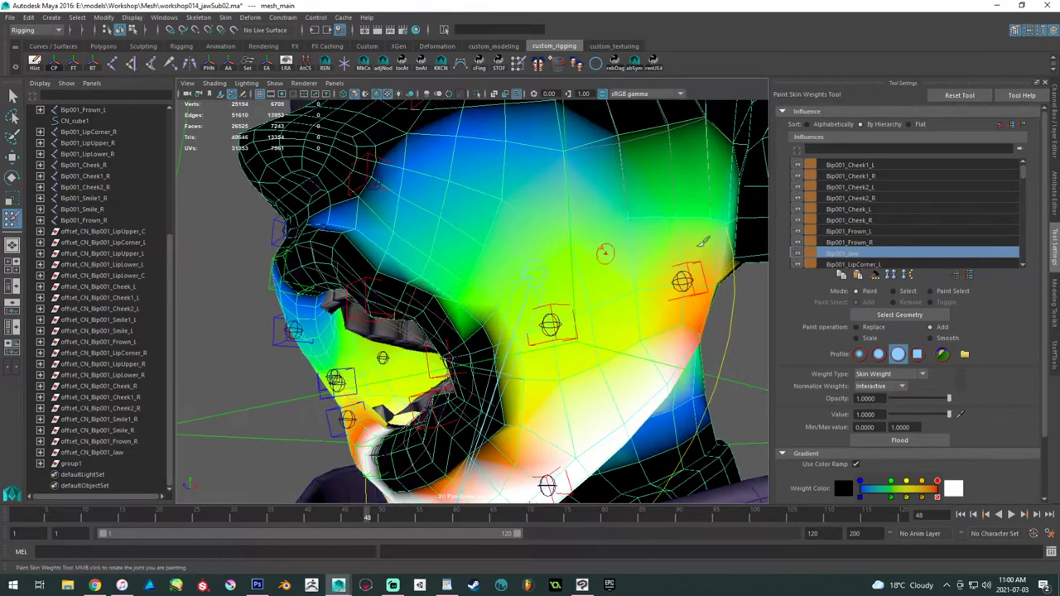
mouse_move(559, 259)
left_mouse_down("alt")
mouse_move(529, 236)
mouse_move(528, 275)
mouse_move(447, 289)
mouse_move(464, 252)
mouse_move(536, 190)
mouse_move(548, 210)
mouse_move(536, 287)
left_mouse_up("alt")
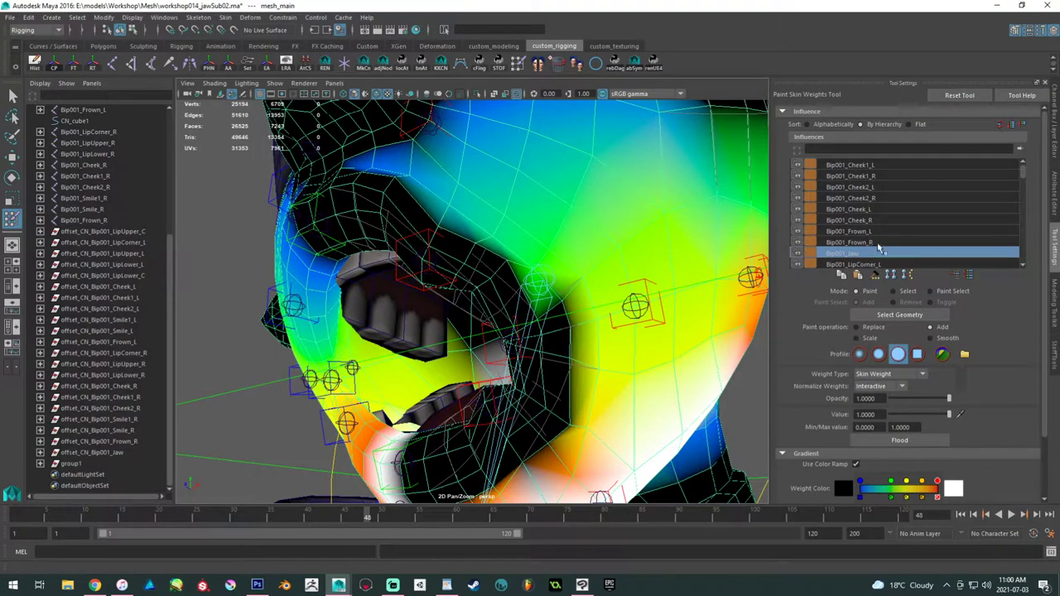
scroll(879, 246, "down", 3)
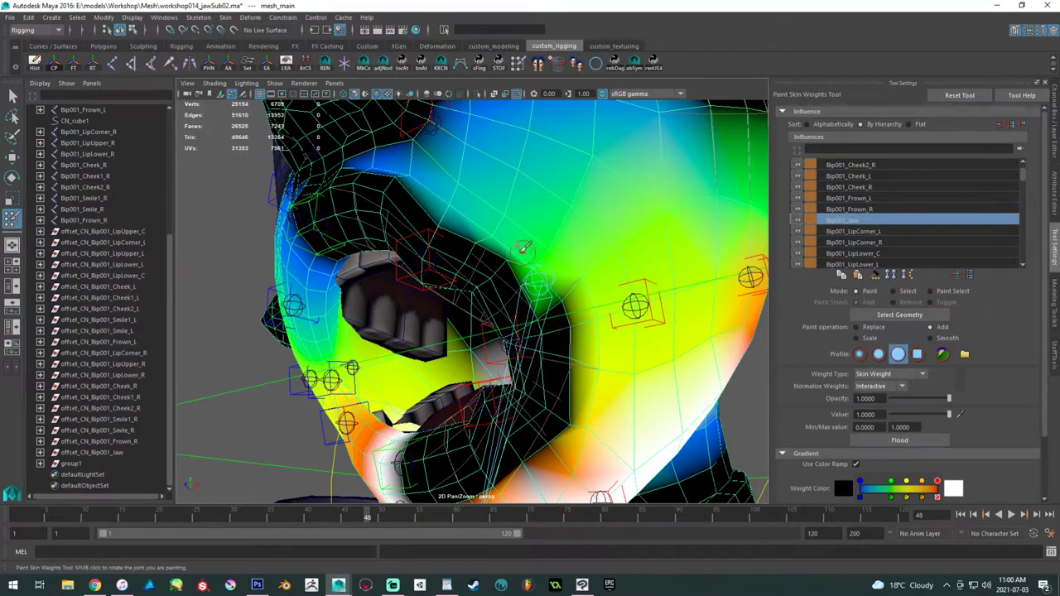
left_click_drag(466, 496, 502, 416, "alt")
middle_click_drag(547, 296, 514, 417, "alt")
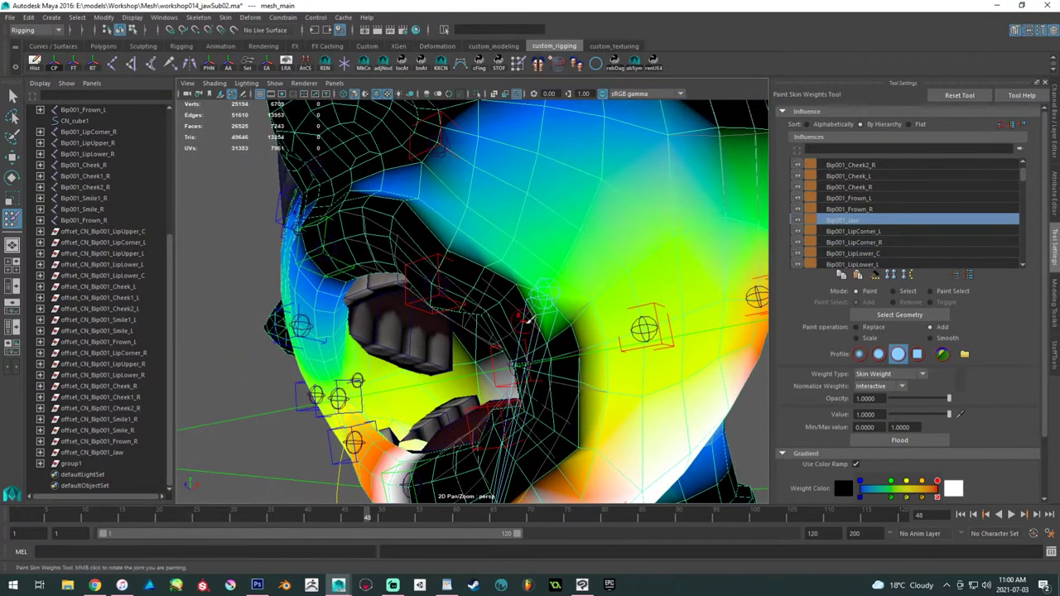
- Check the Bip001_LipCorner_L weights, and touch up the Bip001_LipUpper_L weights at value 1 along the left upper lip
left_click(876, 232)
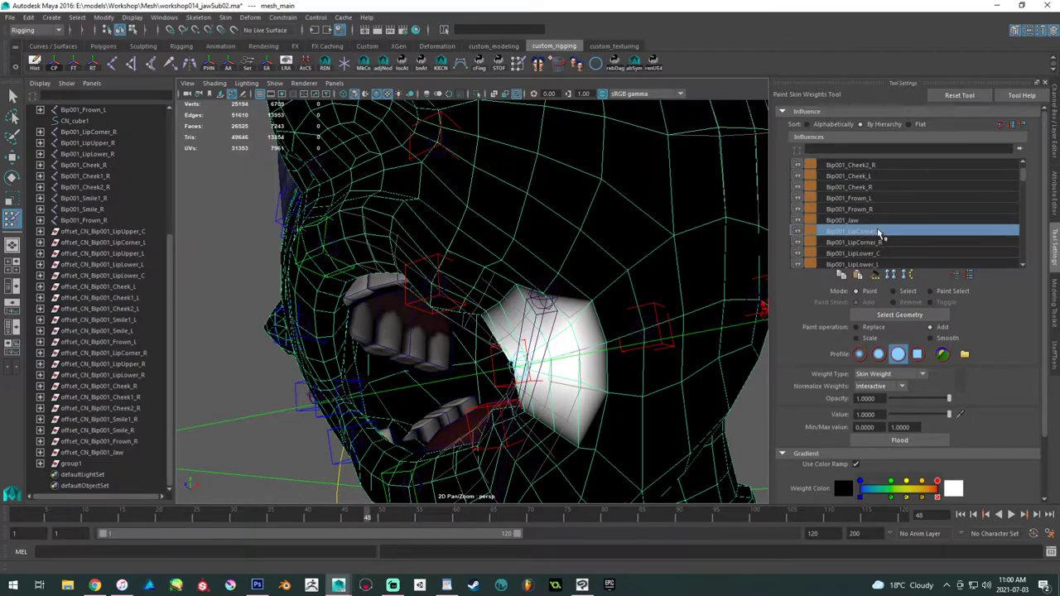
scroll(880, 234, "down", 1)
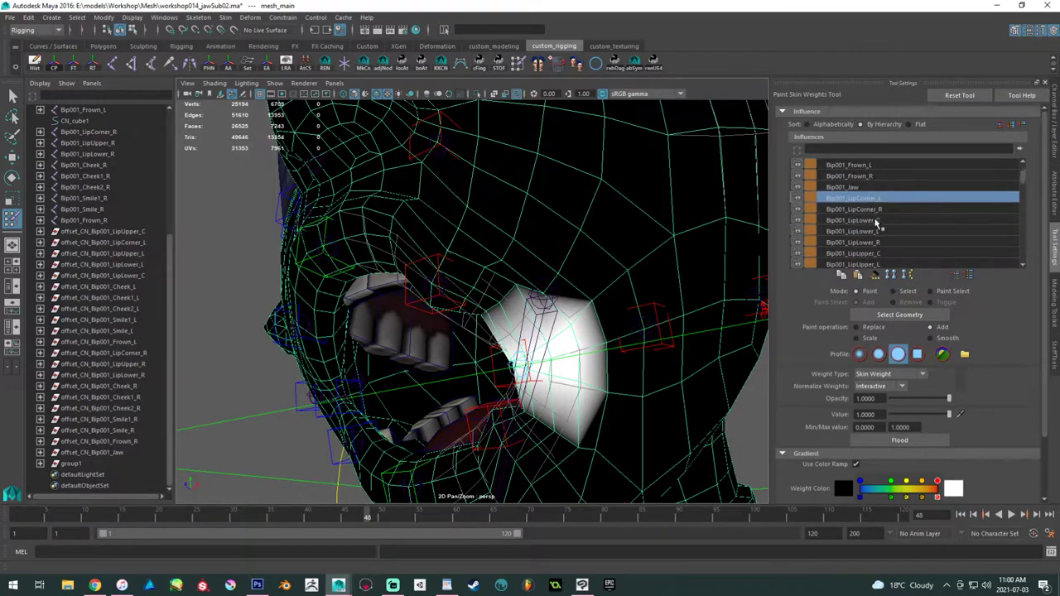
left_click(875, 264)
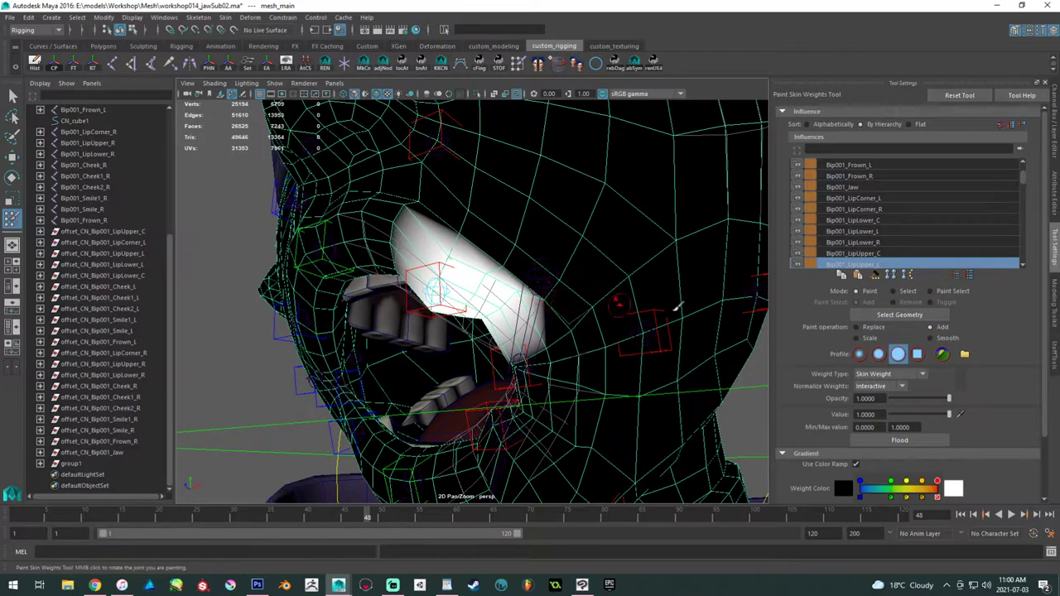
left_click_drag(547, 292, 456, 251)
left_click_drag(548, 260, 577, 260, "alt")
- Select the Bip001_LipUpper_C influence and touch up its weights at value 1 above the left side of the upper lip
left_click(883, 255)
mouse_move(404, 245)
left_mouse_down("alt")
mouse_move(421, 251)
mouse_move(450, 233)
mouse_move(414, 186)
mouse_move(345, 187)
mouse_move(346, 199)
mouse_move(414, 217)
mouse_move(380, 203)
left_mouse_up("alt")
left_click(457, 207)
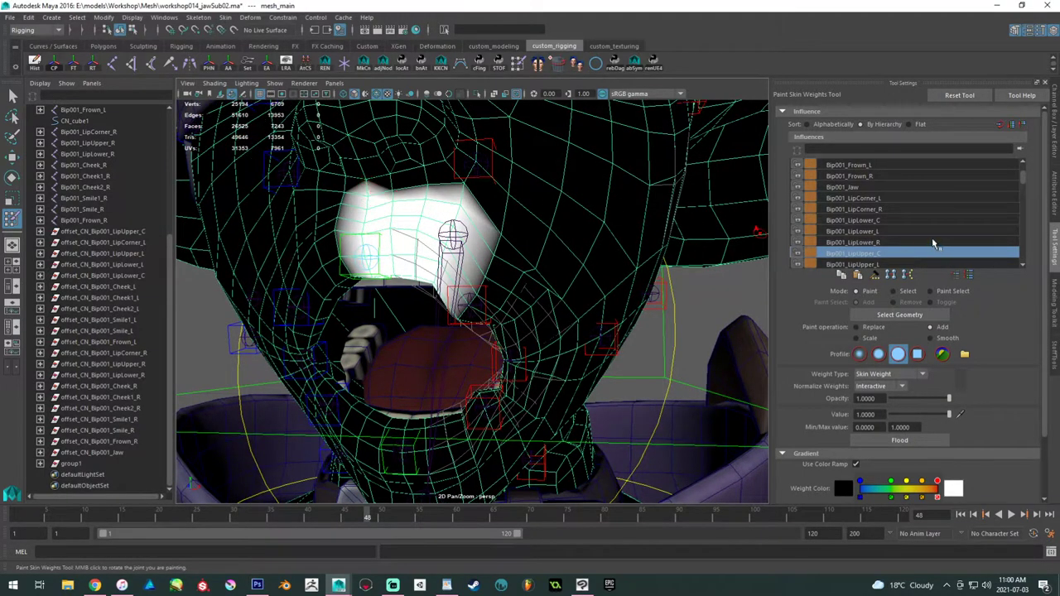
- Collapse the left upper arm branch, select the Bip001_Head influence and examine its weights around the upper lip, lower lip and chin
scroll(865, 199, "up", 2)
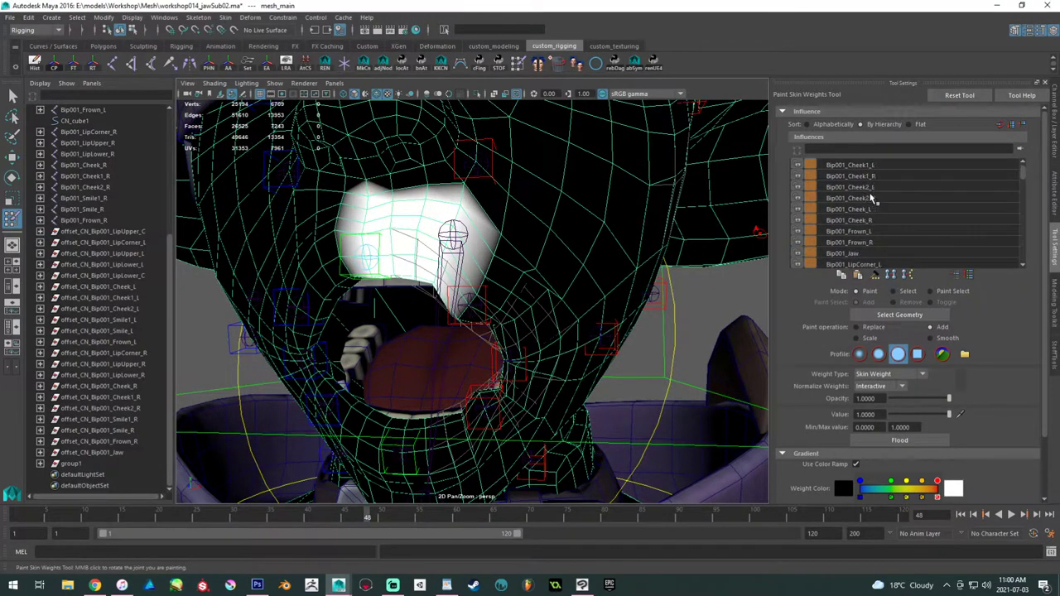
scroll(878, 200, "down", 4)
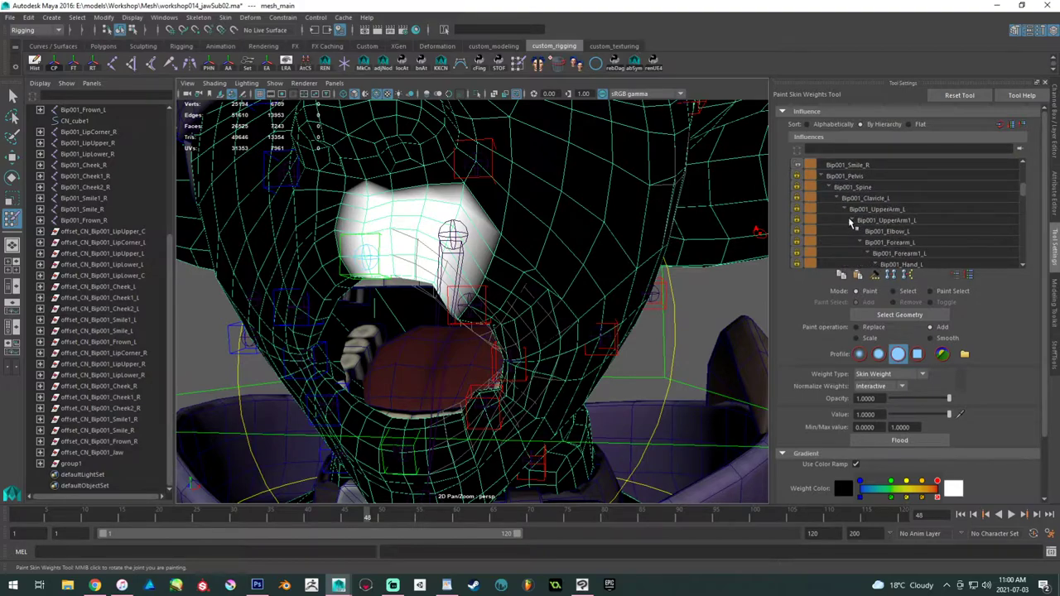
left_click(844, 209)
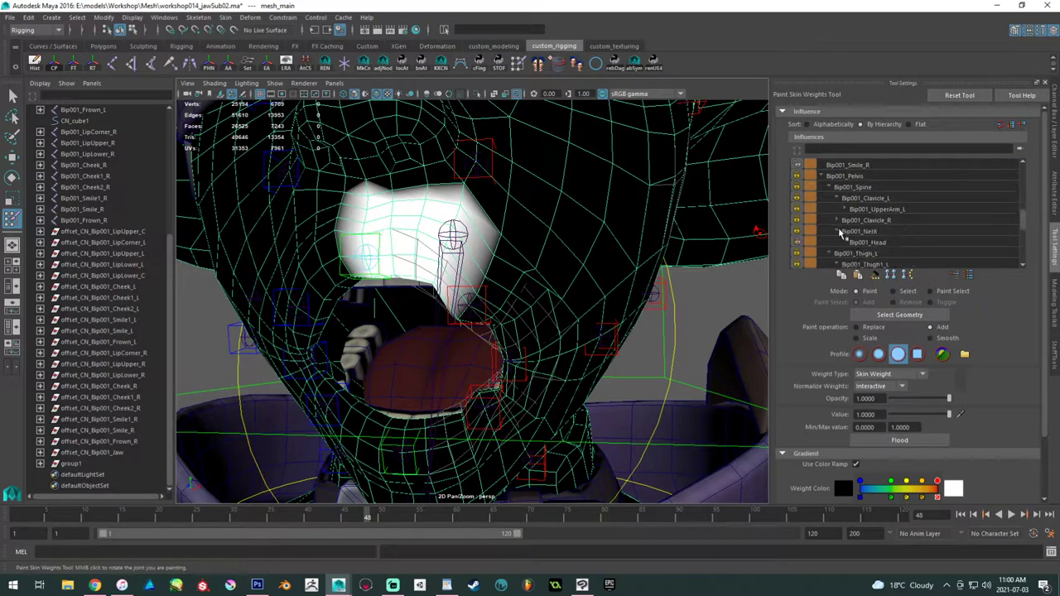
left_click(866, 241)
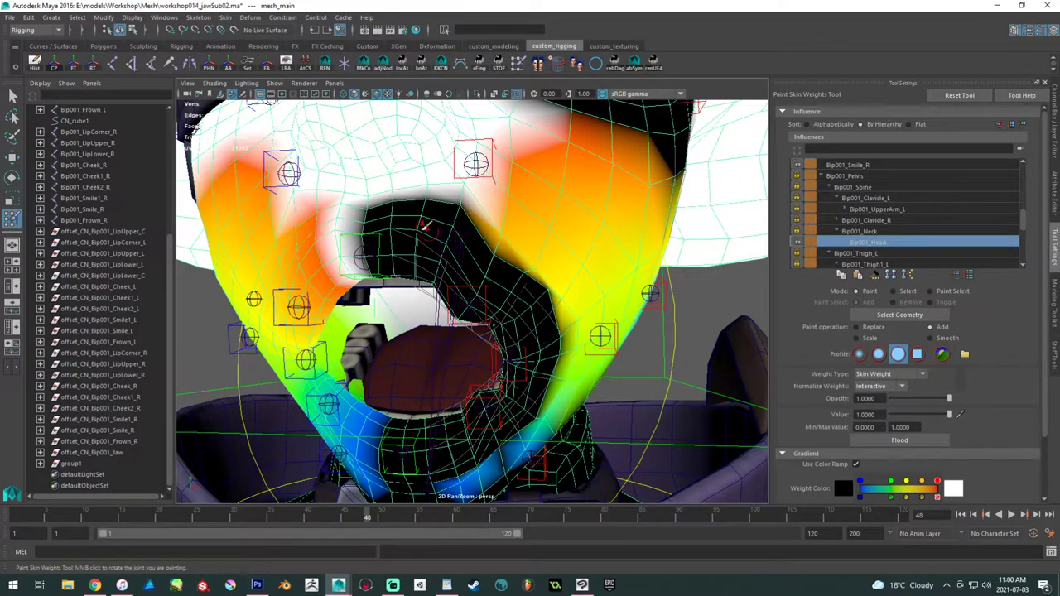
middle_click_drag(426, 225, 502, 193, "alt")
left_click_drag(502, 194, 438, 208, "alt")
right_click_drag(438, 208, 458, 225, "alt")
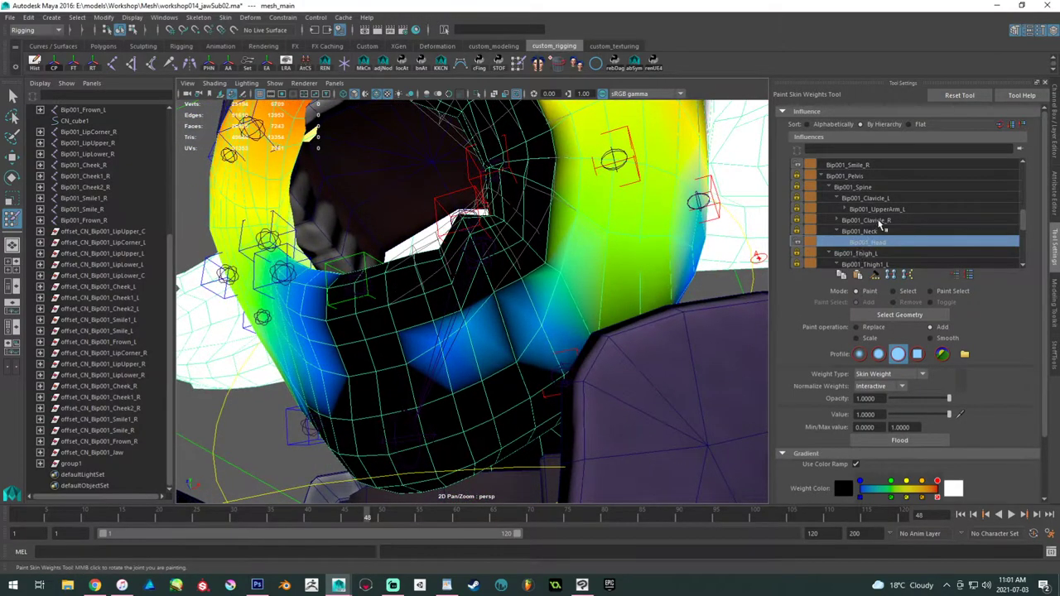
- Select the Bip001_LipLower_C influence, examine its weights over the lower lip and chin, and compare them with the shaded open mouth
scroll(881, 225, "down", 1)
scroll(906, 211, "up", 5)
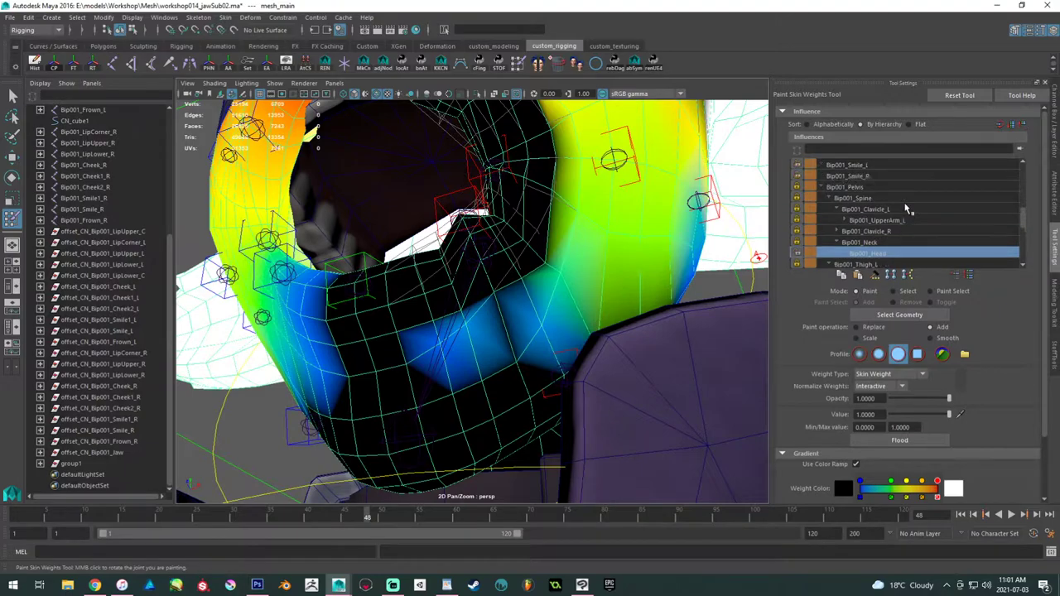
scroll(898, 211, "up", 2)
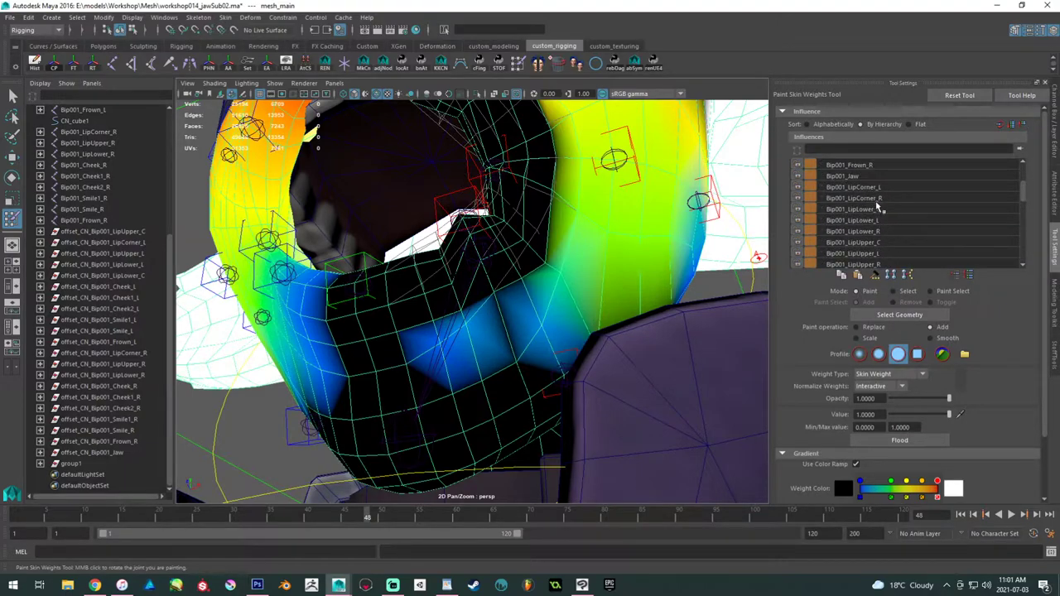
left_click(877, 208)
mouse_move(454, 334)
left_mouse_down()
mouse_move(412, 375)
mouse_move(370, 367)
mouse_move(419, 332)
mouse_move(396, 314)
left_mouse_up()
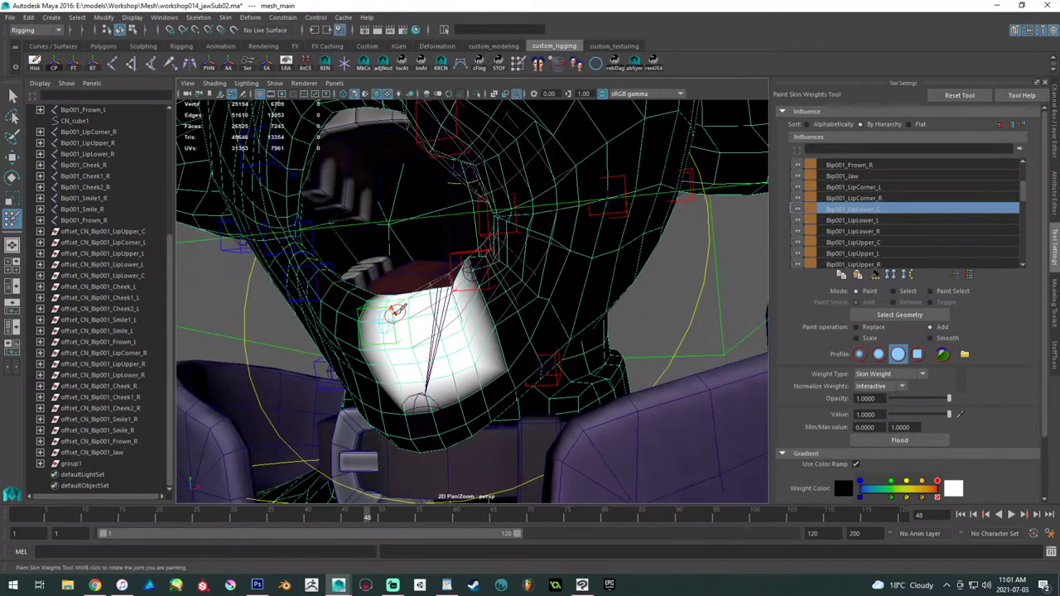
key("w")
mouse_move(462, 295)
left_mouse_down("alt")
mouse_move(504, 279)
mouse_move(527, 286)
left_mouse_up("alt")
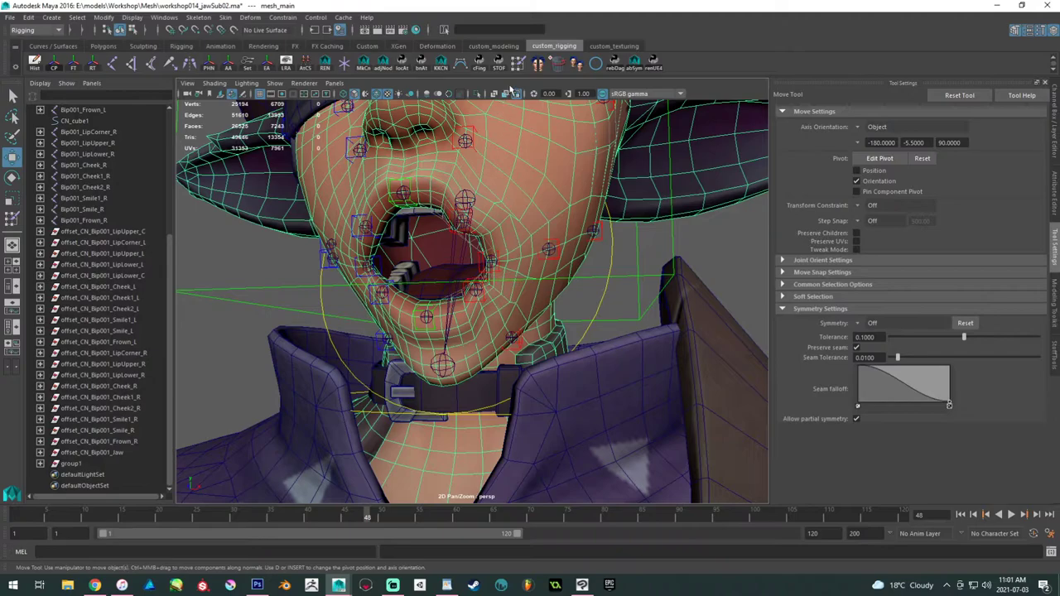
- Resume painting skin weights, select the Bip001_Jaw influence and examine its weights over the chin, cheeks and lower lip
left_click(519, 63)
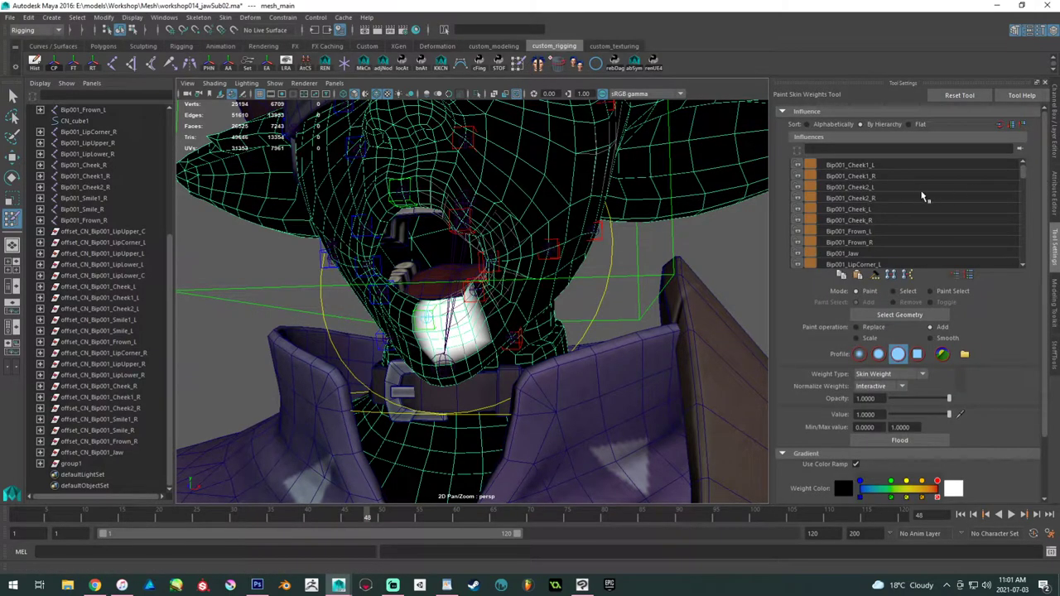
scroll(919, 207, "down", 2)
left_click(893, 231)
left_click_drag(462, 245, 431, 342, "alt")
left_click_drag(491, 292, 537, 296, "alt")
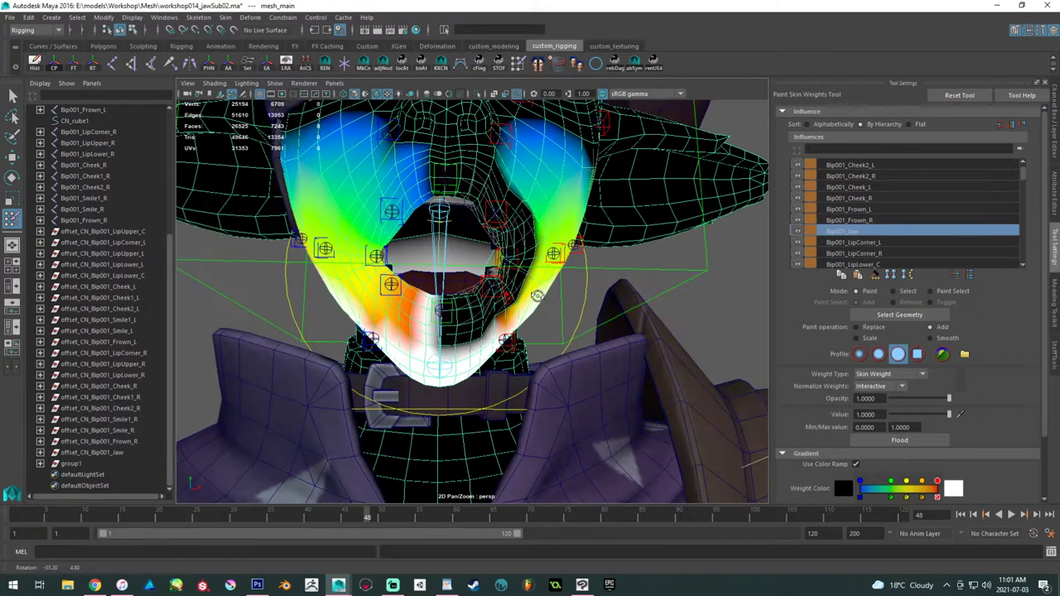
left_click_drag(533, 192, 499, 184, "alt")
right_click_drag(499, 183, 563, 262, "alt")
mouse_move(563, 263)
left_mouse_down("alt")
mouse_move(506, 250)
mouse_move(543, 258)
mouse_move(523, 265)
mouse_move(547, 302)
left_mouse_up("alt")
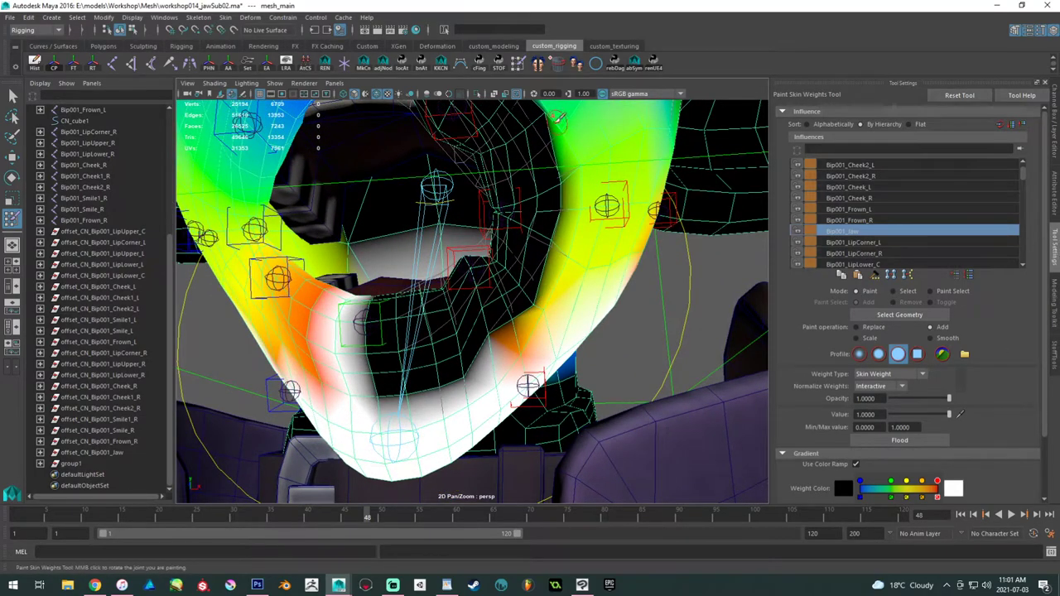
- Hide the joints in the viewport and inspect the Bip001_Jaw weights around the left mouth corner
left_click(275, 83)
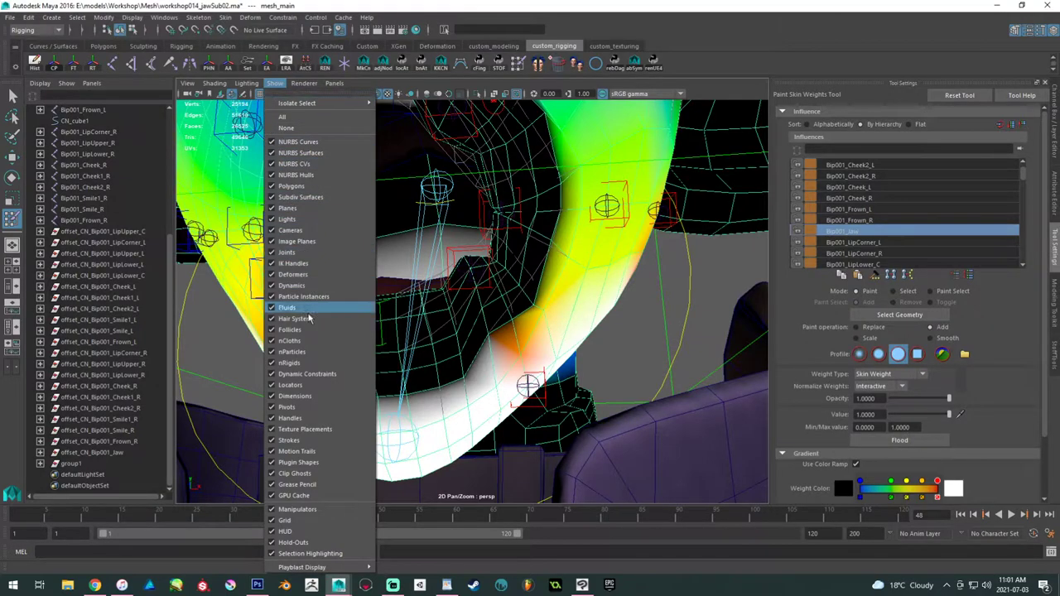
left_click(283, 253)
left_click_drag(530, 314, 500, 307, "alt")
right_click_drag(426, 208, 250, 197, "alt")
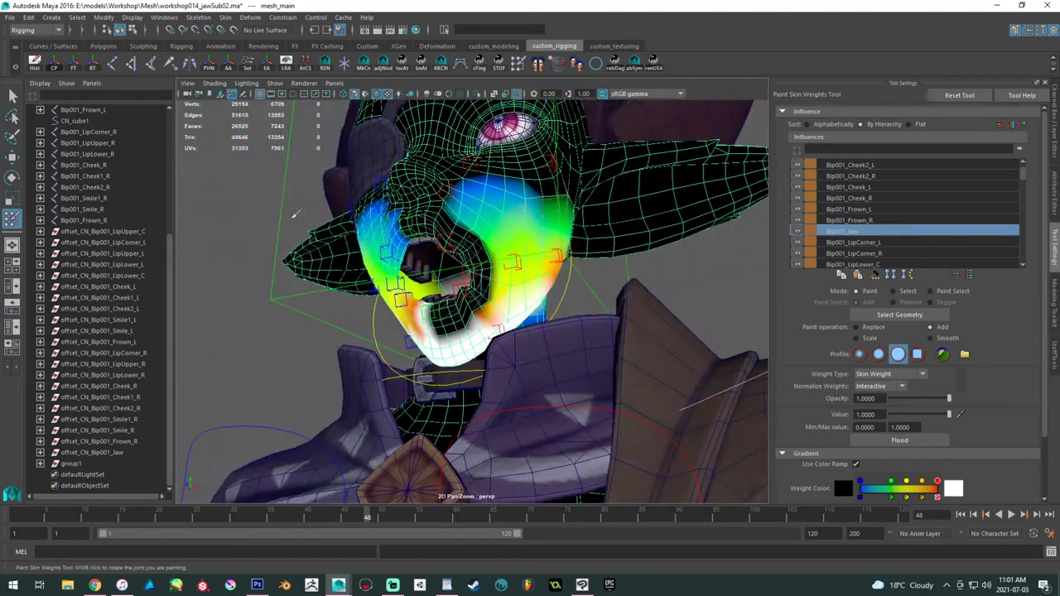
right_click_drag(457, 262, 617, 373, "alt")
mouse_move(464, 287)
middle_mouse_down("alt")
mouse_move(462, 336)
mouse_move(464, 309)
middle_mouse_up("alt")
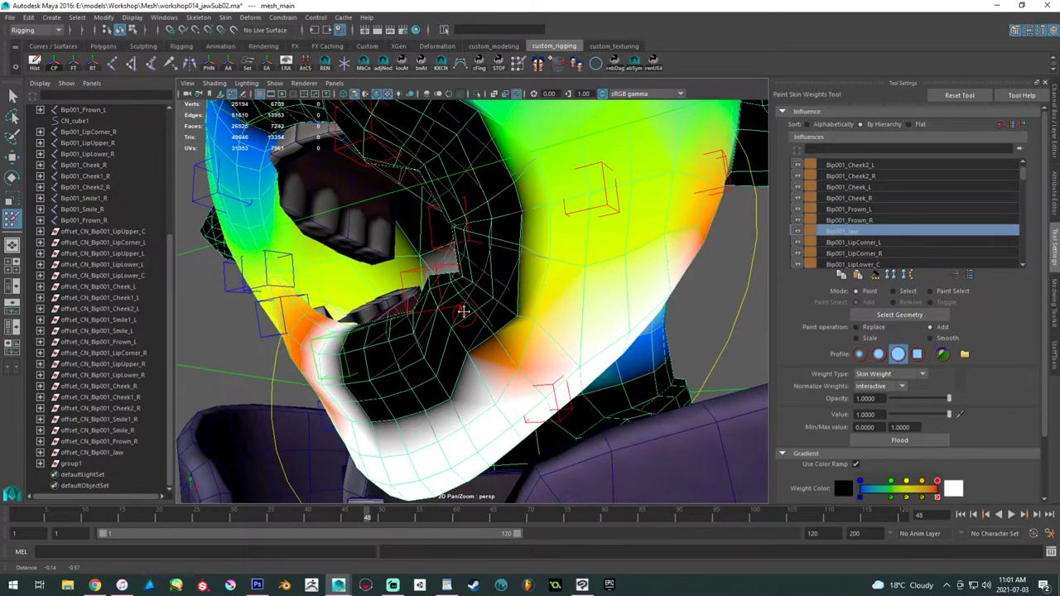
- Compare the shaded mesh deformation beside the left mouth corner with the Bip001_Jaw weights there
key("w")
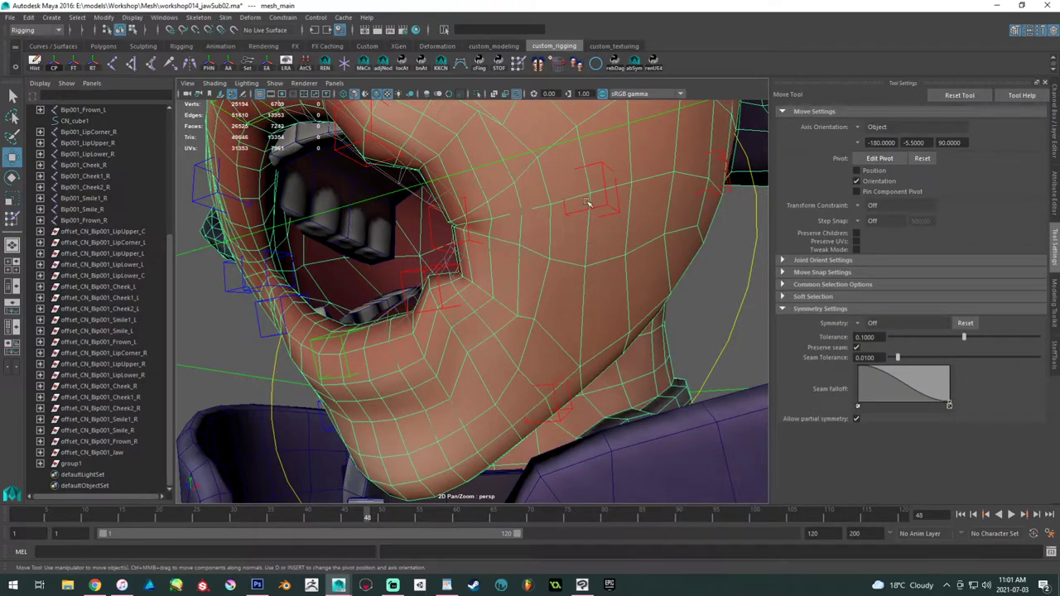
scroll(554, 261, "up", 2)
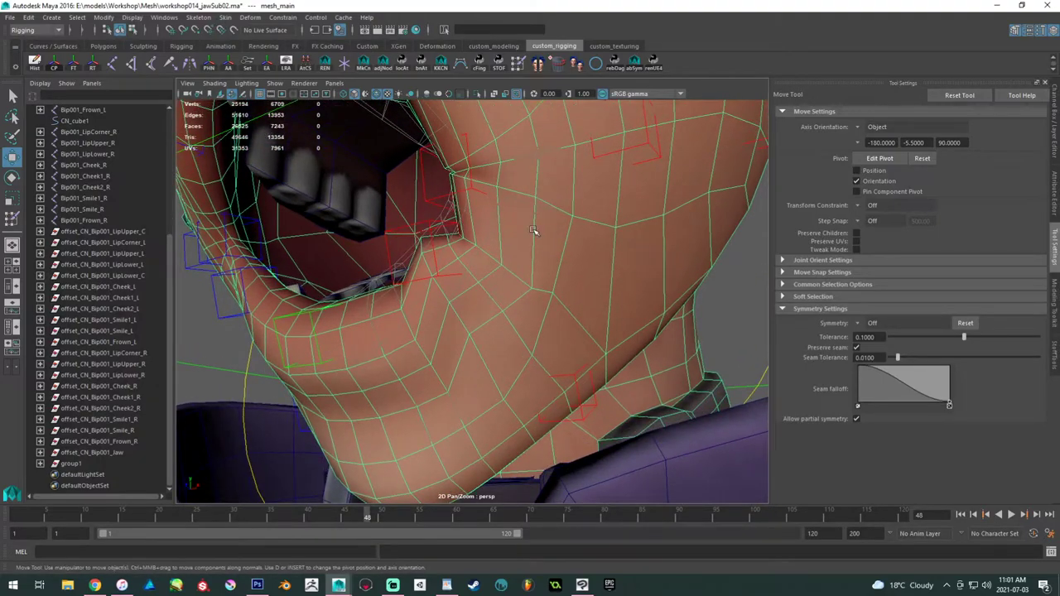
left_click(517, 65)
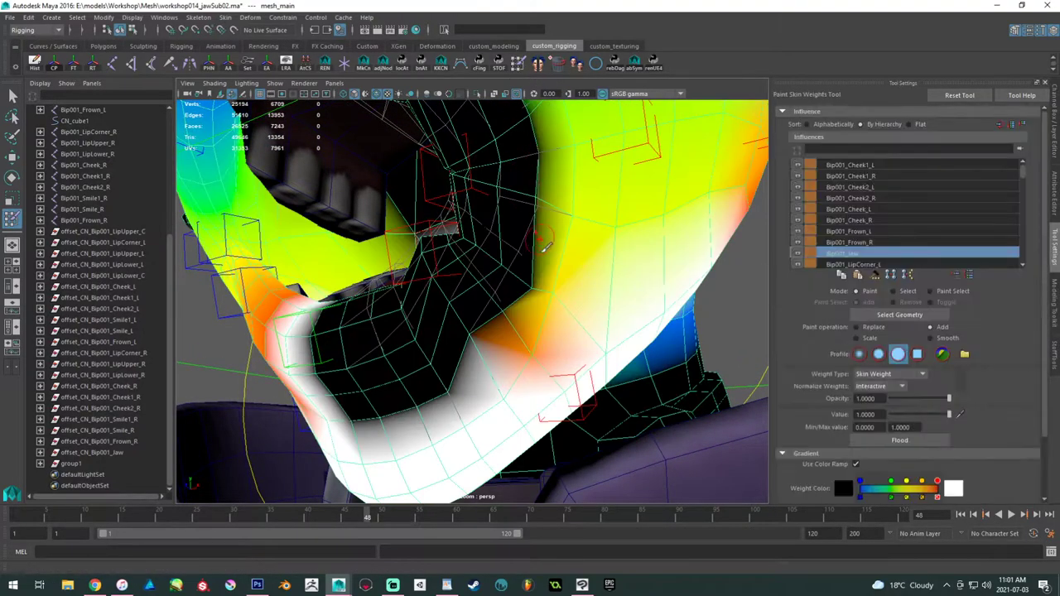
scroll(540, 256, "up", 3)
left_click_drag(540, 256, 491, 318, "alt")
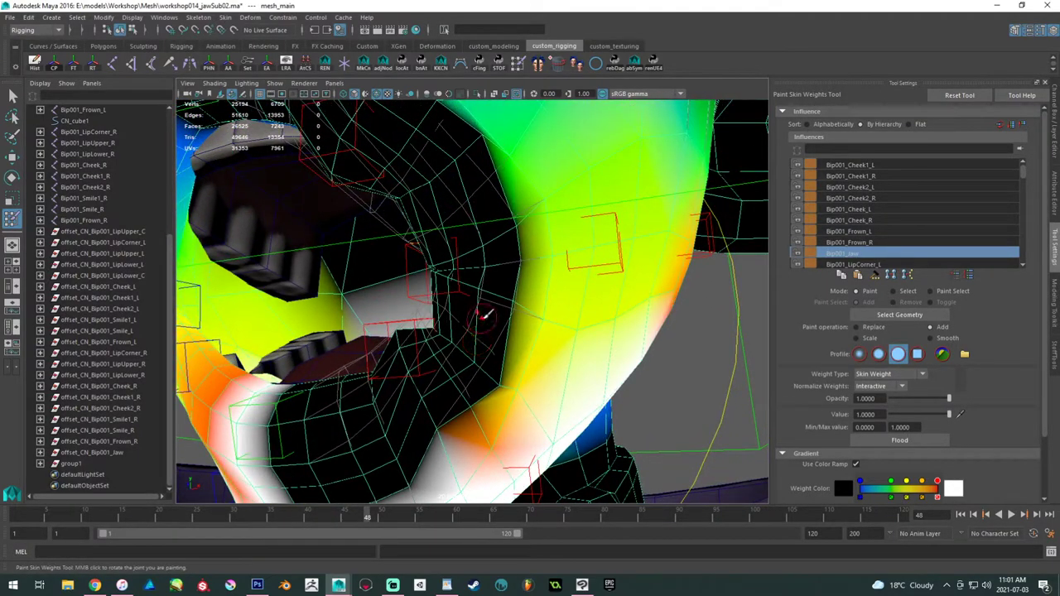
middle_click_drag(483, 317, 467, 254, "alt")
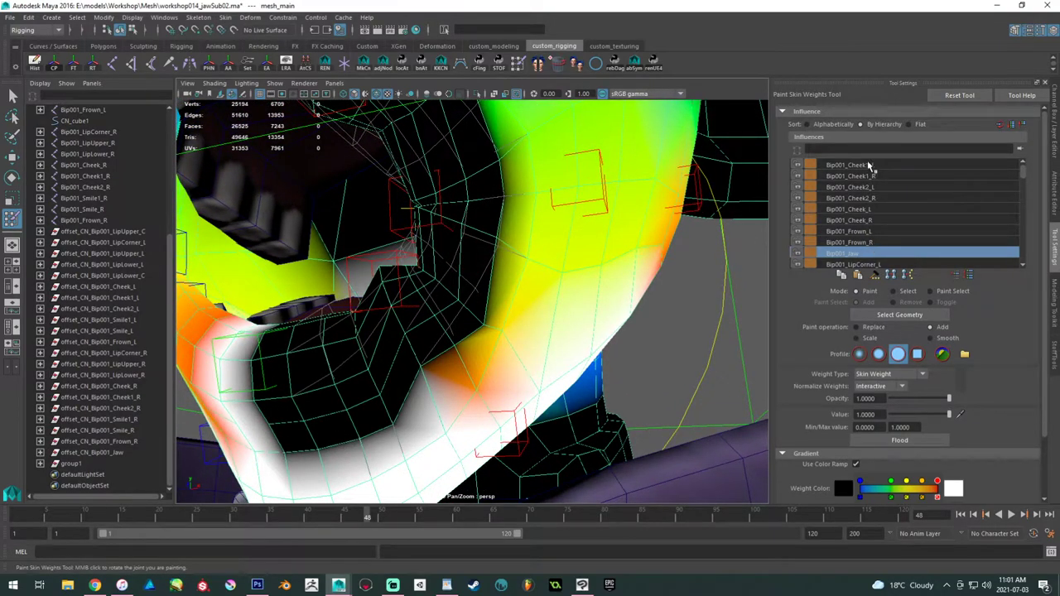
- Select the Bip001_LipCorner_L influence and examine where its weights end below the left mouth corner
scroll(870, 170, "down", 2)
left_click(878, 199)
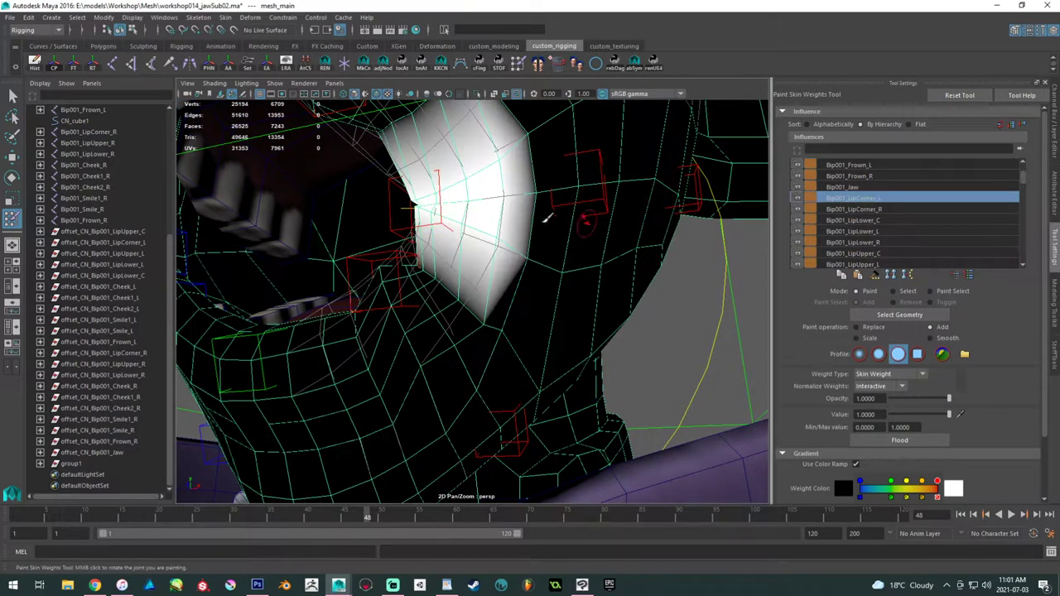
left_click_drag(508, 220, 524, 229, "alt")
right_click_drag(524, 228, 573, 294, "alt")
mouse_move(524, 297)
left_mouse_down("alt")
mouse_move(450, 265)
mouse_move(438, 207)
left_mouse_up("alt")
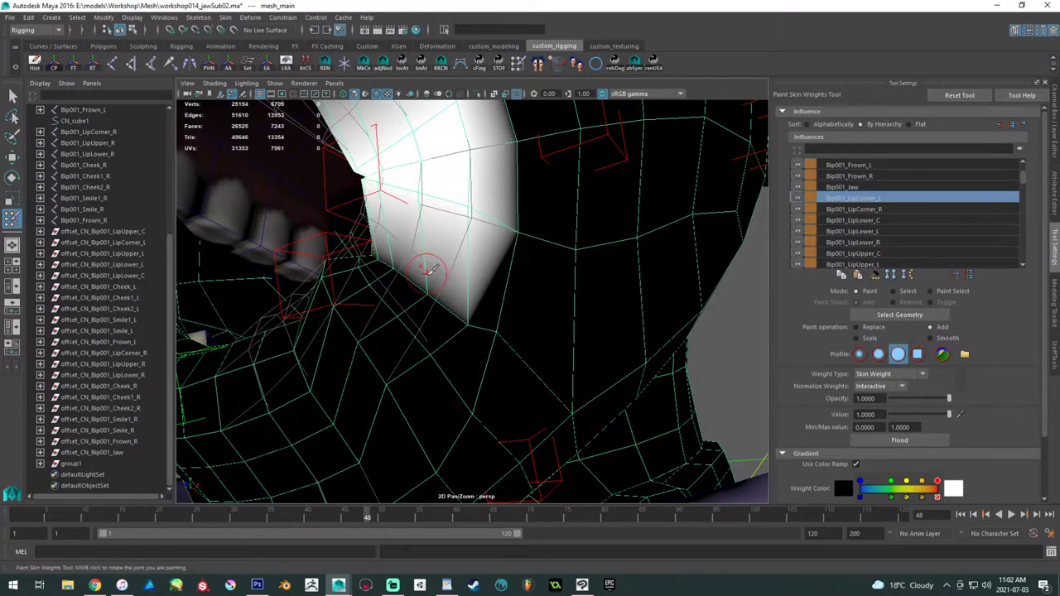
left_click_drag(423, 265, 442, 257, "alt")
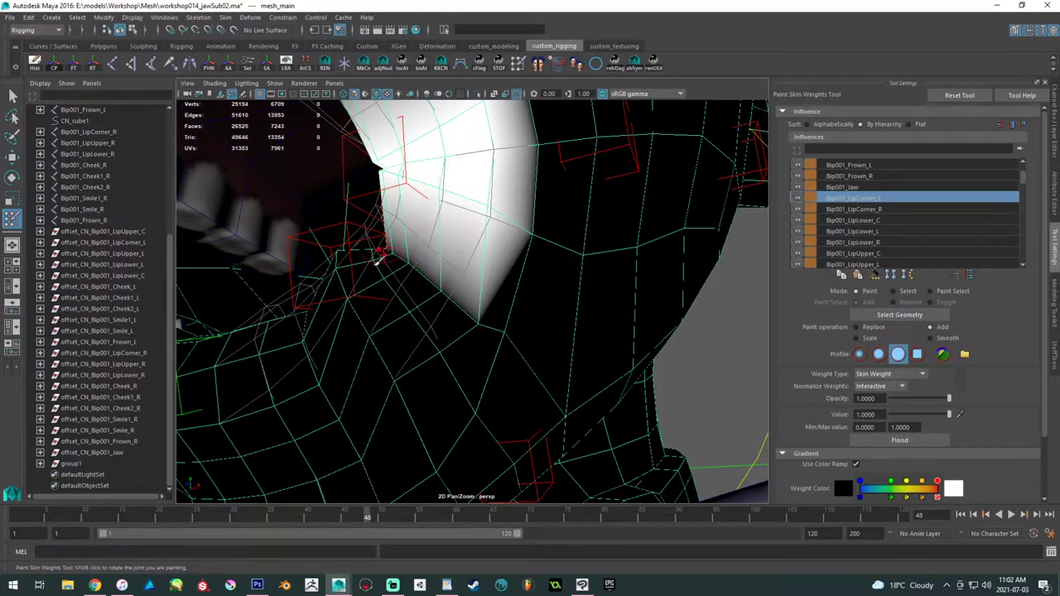
left_click_drag(397, 216, 425, 241, "alt")
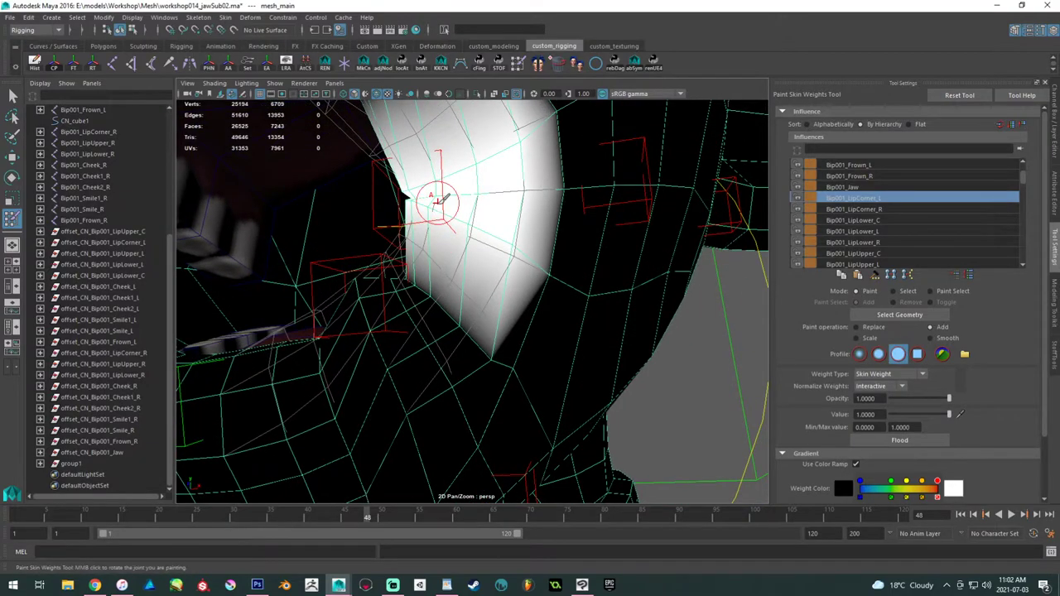
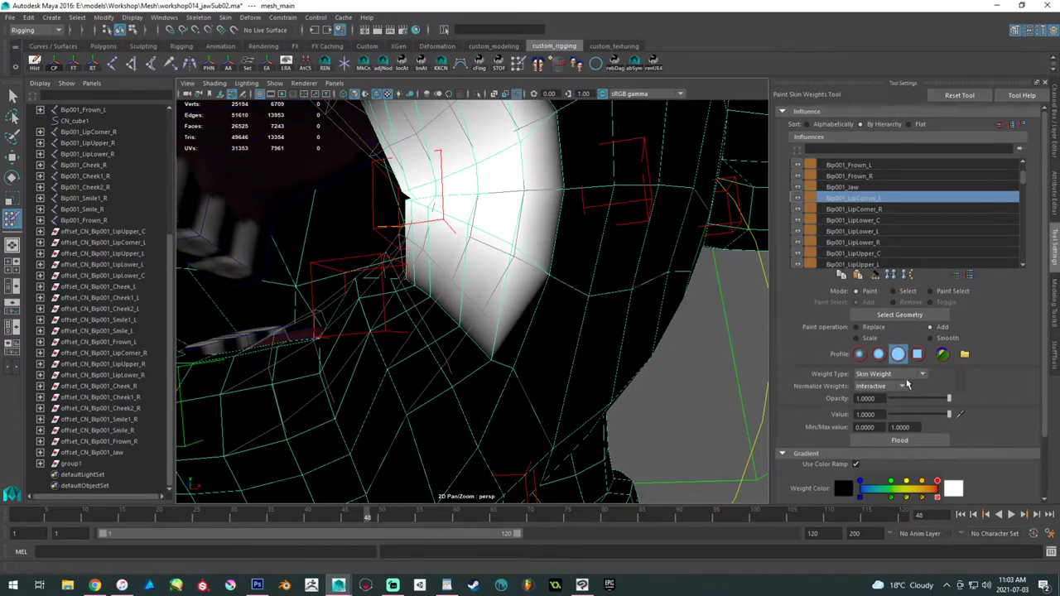
- Replace the Bip001_LipCorner_L weights with value 0.5 along the lower edge of the left mouth corner, including the inner lip
left_click(863, 330)
left_click_drag(879, 414, 789, 413)
type("0.5")
key("Return")
left_click_drag(464, 279, 476, 284, "alt")
right_click_drag(471, 280, 483, 303, "alt")
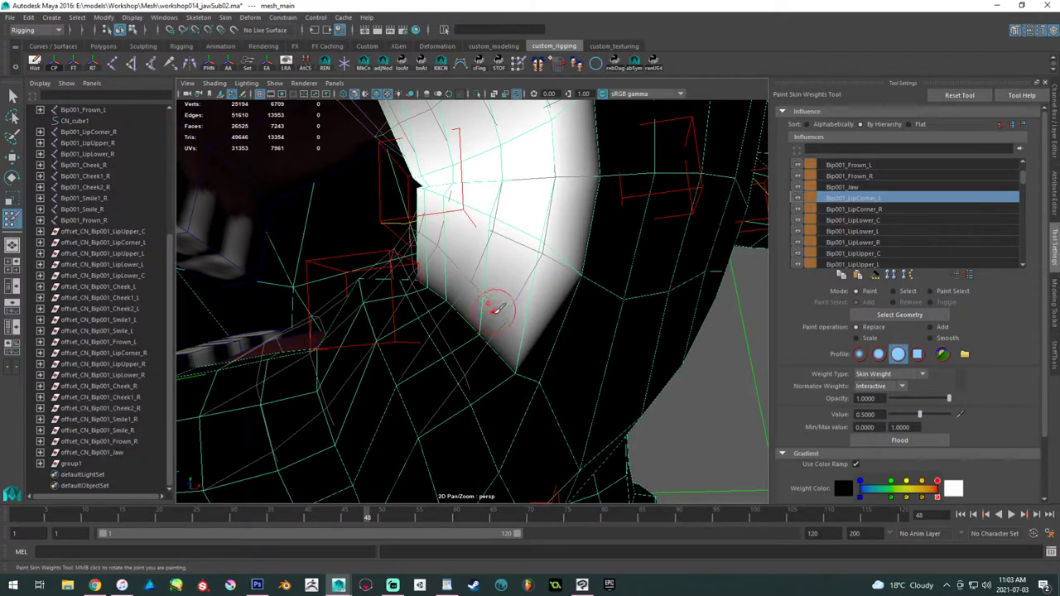
mouse_move(509, 367)
left_mouse_down()
mouse_move(491, 328)
mouse_move(598, 331)
mouse_move(604, 364)
left_mouse_up()
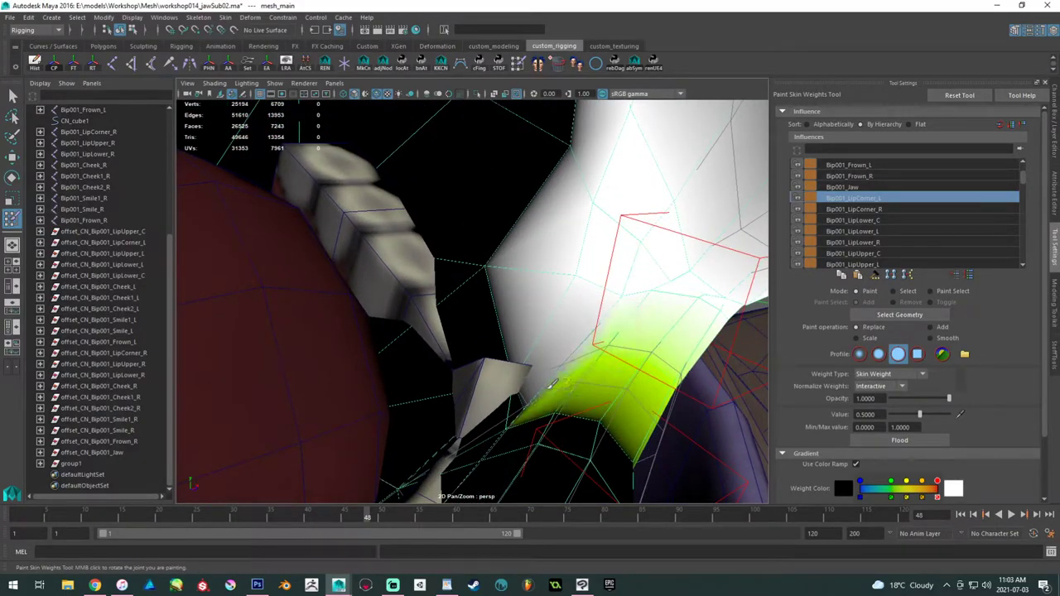
mouse_move(591, 374)
left_mouse_down("alt")
mouse_move(422, 290)
mouse_move(426, 265)
mouse_move(431, 296)
mouse_move(445, 258)
mouse_move(489, 303)
left_mouse_up("alt")
- Replace the Bip001_LipCorner_L weights with value 0.2 on the next vertex row down toward the left lower lip
double_click(866, 414)
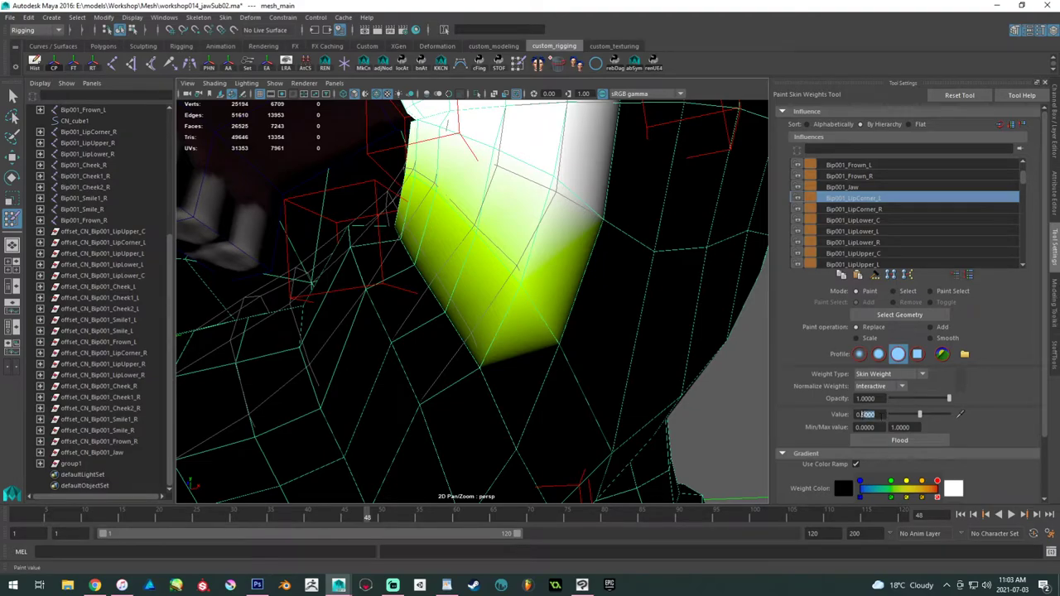
type("0.2")
key("Return")
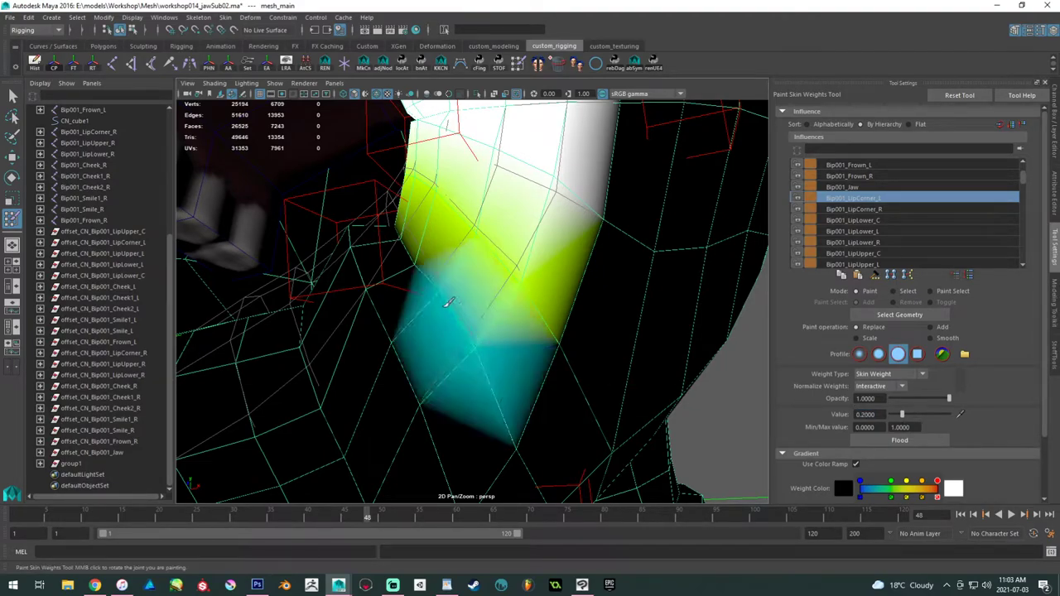
left_click_drag(414, 241, 473, 279, "alt")
right_click_drag(472, 280, 596, 383, "alt")
mouse_move(611, 399)
left_mouse_down()
mouse_move(570, 379)
mouse_move(539, 383)
mouse_move(451, 352)
mouse_move(472, 331)
mouse_move(485, 386)
mouse_move(507, 396)
mouse_move(496, 342)
mouse_move(458, 344)
mouse_move(504, 307)
mouse_move(519, 323)
mouse_move(617, 340)
mouse_move(597, 345)
mouse_move(492, 312)
mouse_move(530, 327)
mouse_move(503, 322)
mouse_move(519, 315)
left_mouse_up()
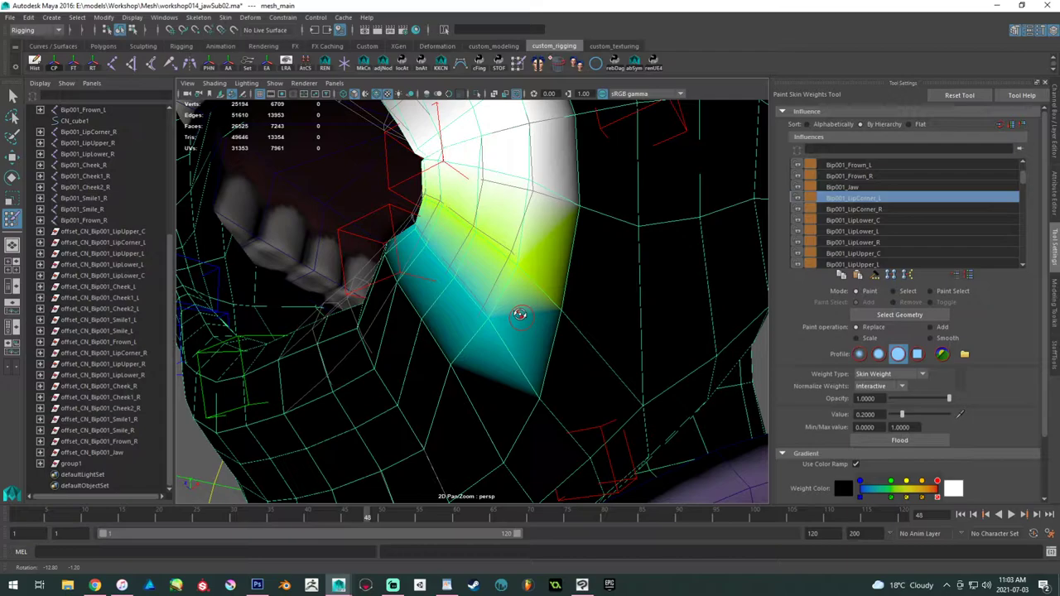
left_click_drag(519, 315, 498, 247, "alt")
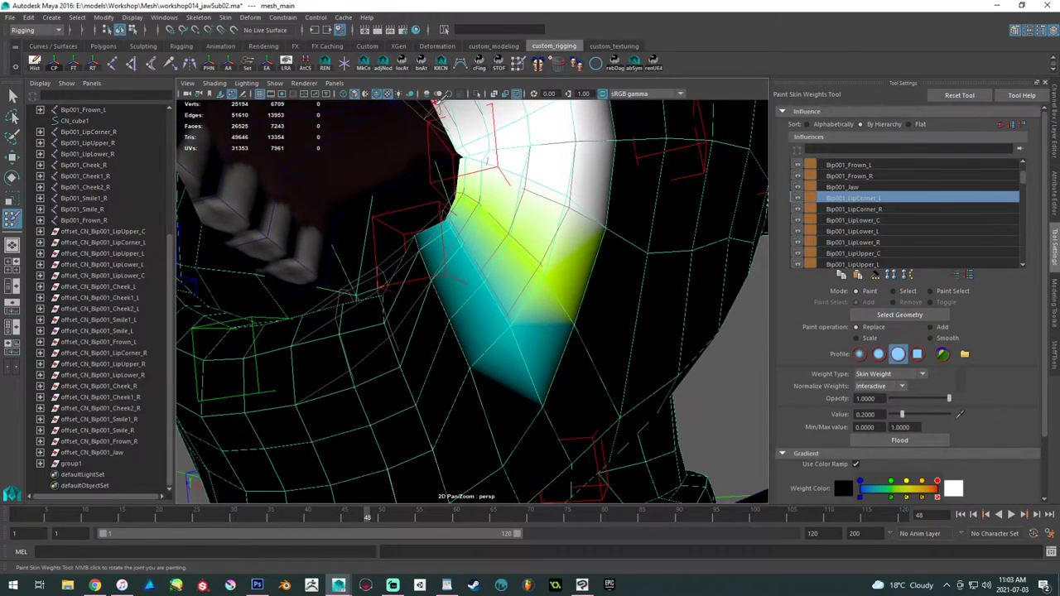
left_click_drag(454, 205, 447, 242, "alt")
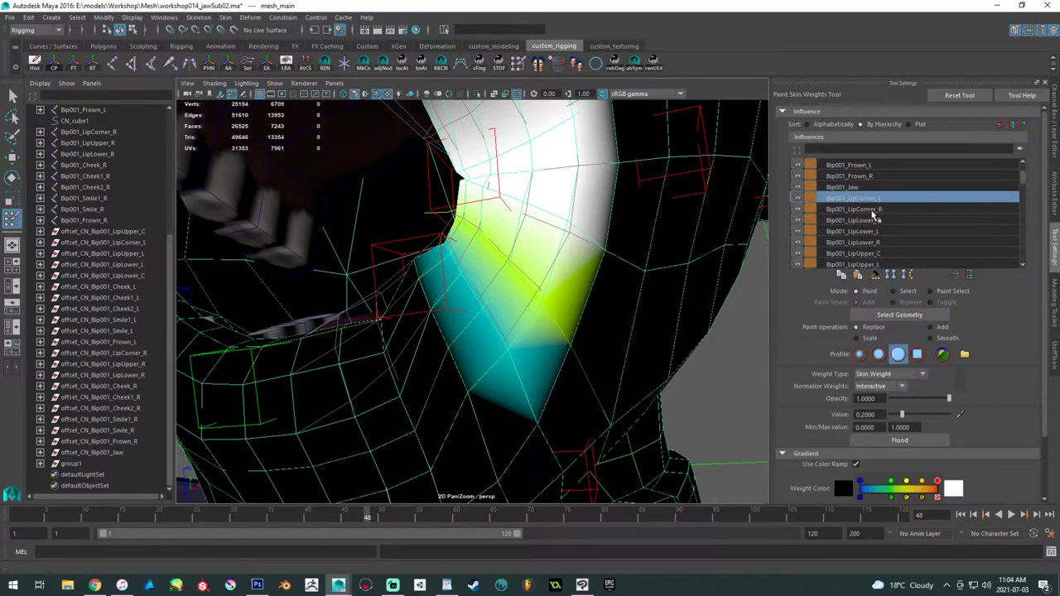
- Select the Bip001_LipLower_L influence and replace its weights with value 0.2 along the vertex row at the left mouth corner
left_click(882, 231)
left_click_drag(553, 225, 563, 240, "alt")
right_click_drag(563, 239, 581, 240, "alt")
mouse_move(642, 234)
left_mouse_down()
mouse_move(570, 198)
mouse_move(571, 183)
mouse_move(567, 249)
mouse_move(593, 205)
mouse_move(579, 237)
mouse_move(549, 246)
mouse_move(580, 294)
mouse_move(557, 277)
mouse_move(569, 291)
mouse_move(477, 242)
mouse_move(373, 208)
mouse_move(462, 180)
mouse_move(418, 168)
left_mouse_up()
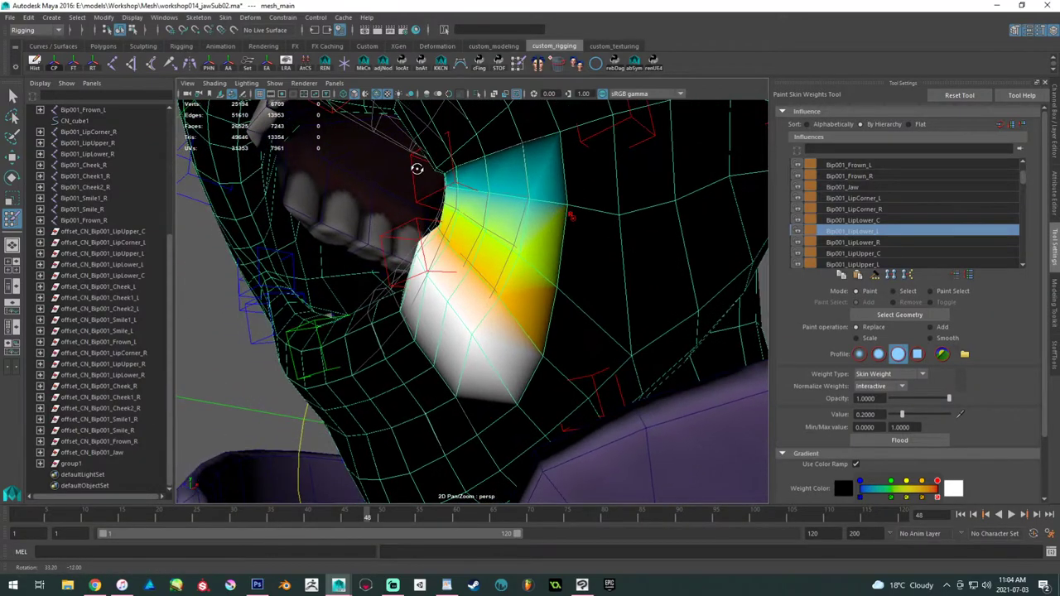
right_click_drag(417, 168, 478, 279, "alt")
mouse_move(389, 201)
left_mouse_down("alt")
mouse_move(414, 237)
mouse_move(471, 243)
mouse_move(435, 270)
mouse_move(471, 260)
mouse_move(475, 249)
mouse_move(314, 224)
mouse_move(332, 238)
mouse_move(320, 235)
left_mouse_up("alt")
mouse_move(321, 235)
right_mouse_down("alt")
mouse_move(449, 301)
mouse_move(414, 291)
mouse_move(472, 303)
right_mouse_up("alt")
- Leave weight painting, select the left and right lower-lip controls, and go up to their offset groups with the channels shown
key("w")
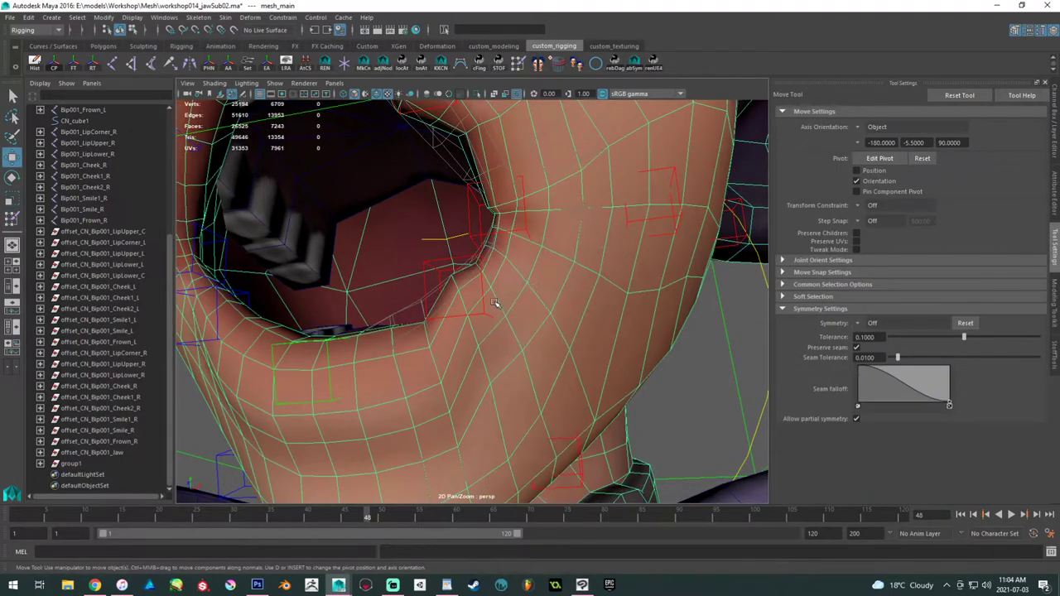
left_click(486, 310)
left_click_drag(486, 309, 335, 335, "alt")
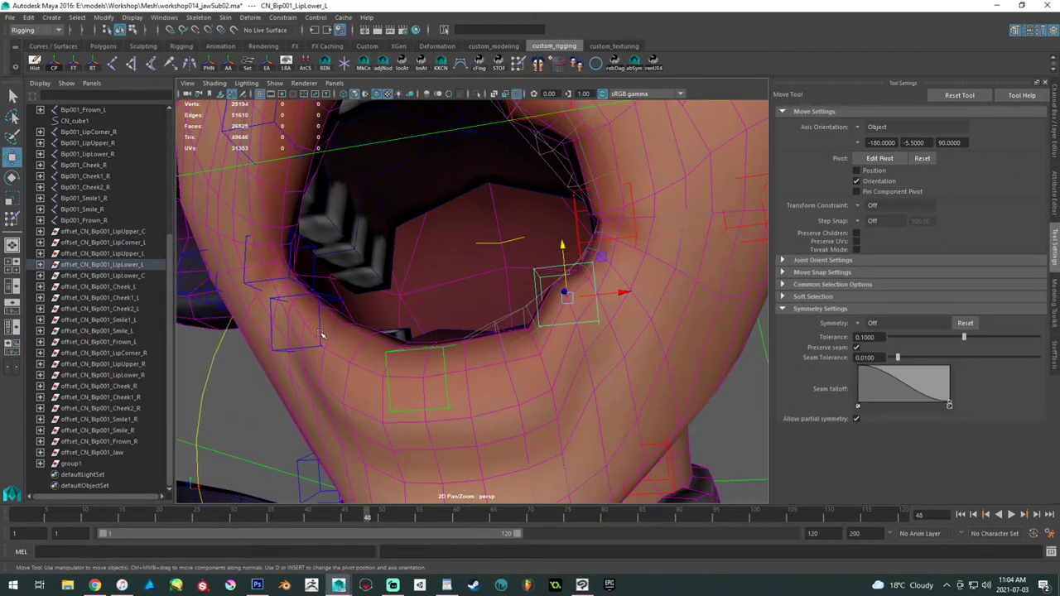
left_click(320, 333, "shift")
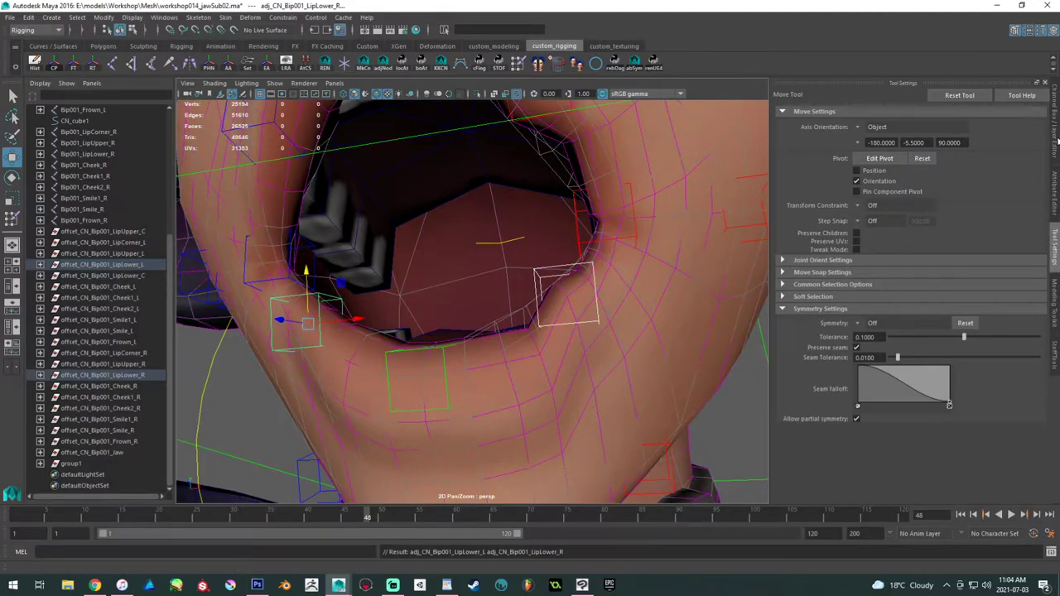
left_click(1054, 124)
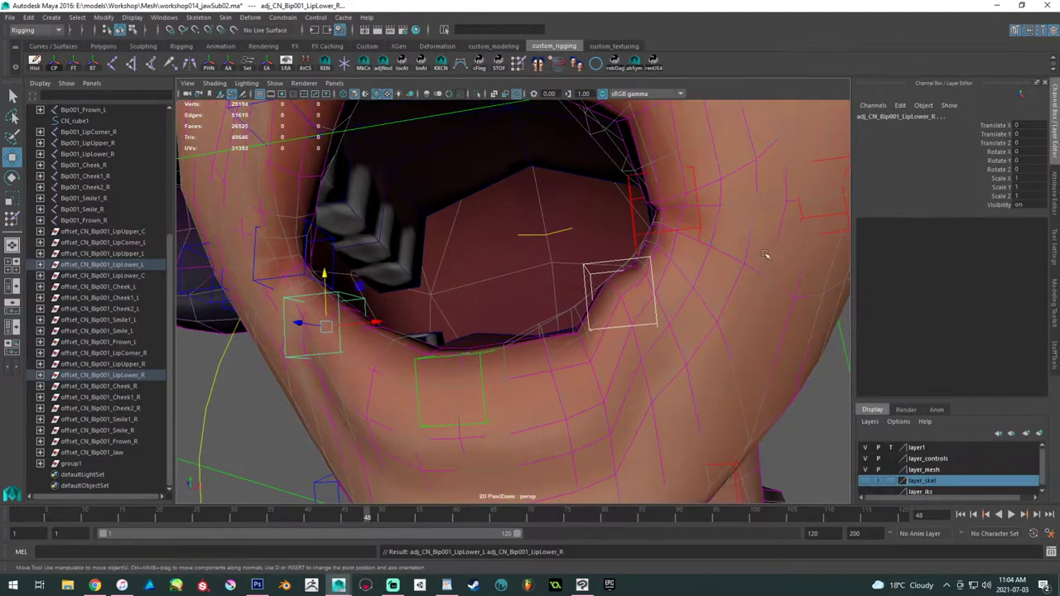
key("Up")
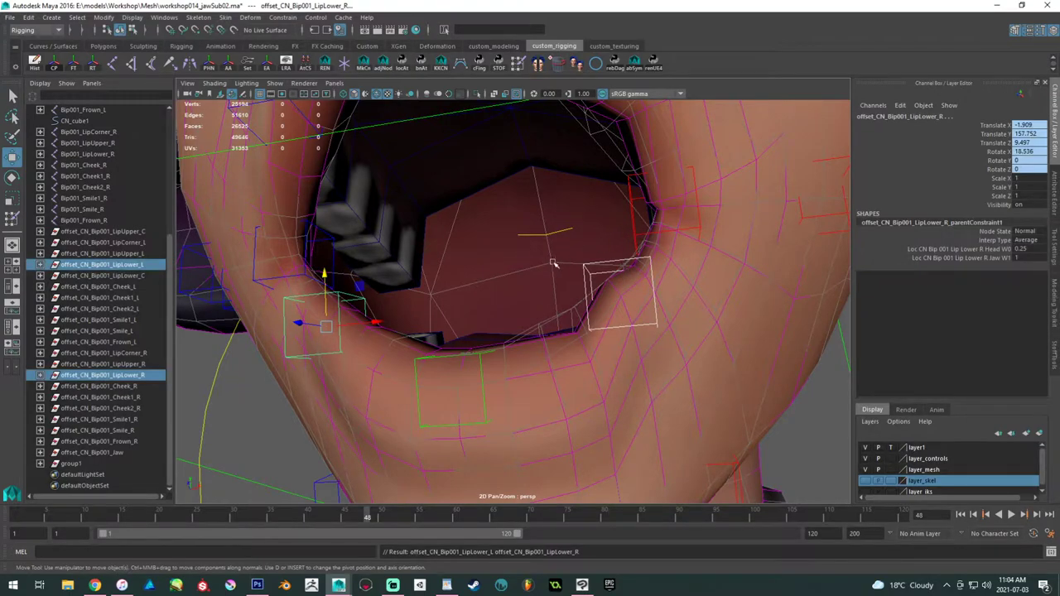
- Select only offset_CN_Bip001_LipLower_L and set its parent constraint's Head W0 weight to 0.2
left_click(622, 260)
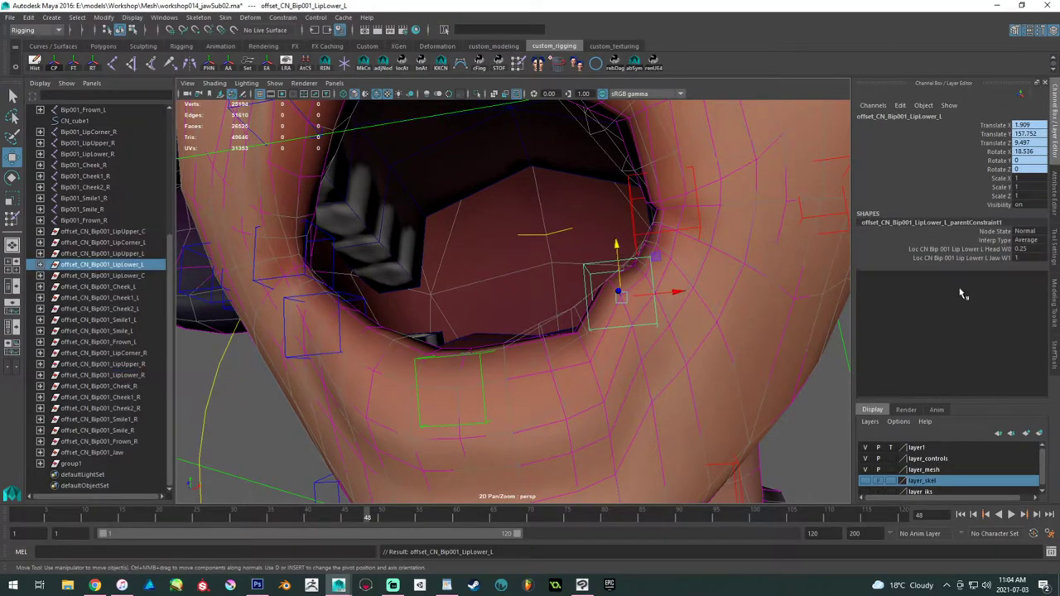
double_click(1024, 250)
type("0.2")
key("Return")
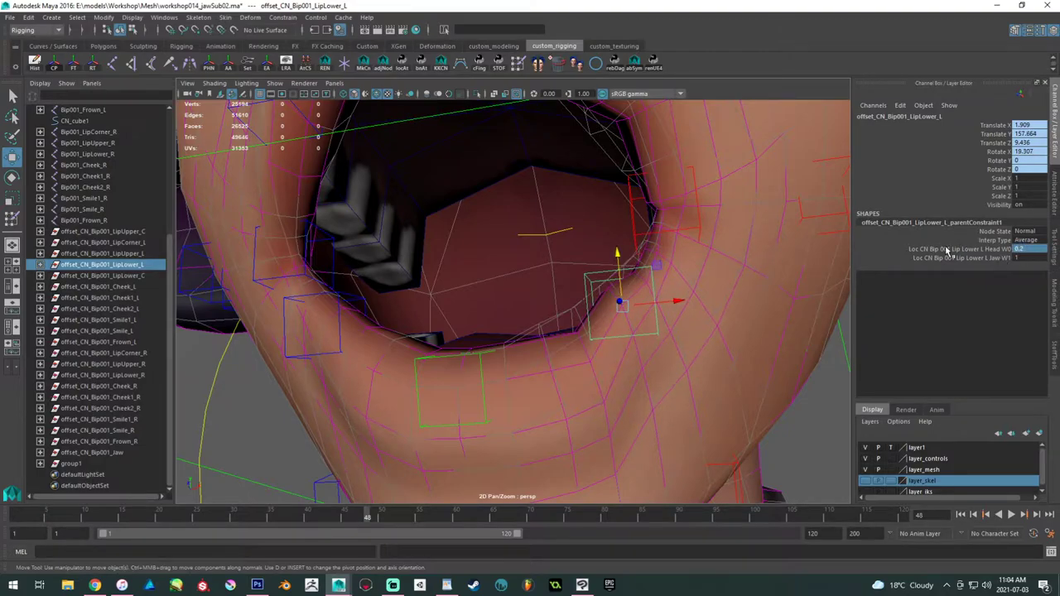
- Select offset_CN_Bip001_LipLower_R and set its parent constraint's Head W0 weight to 0.2
left_click_drag(607, 351, 577, 346, "alt")
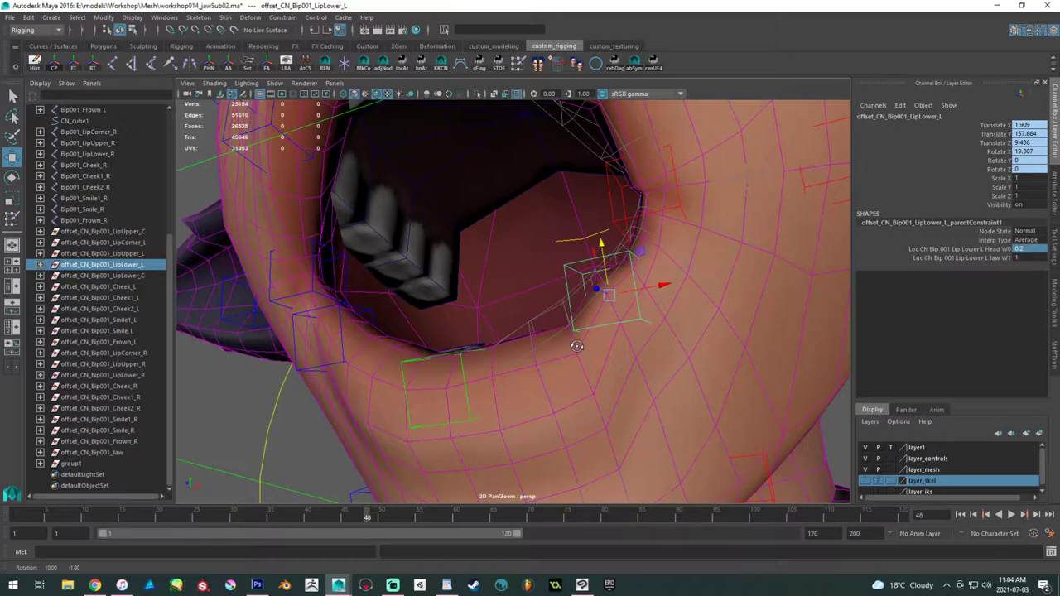
left_click(342, 331)
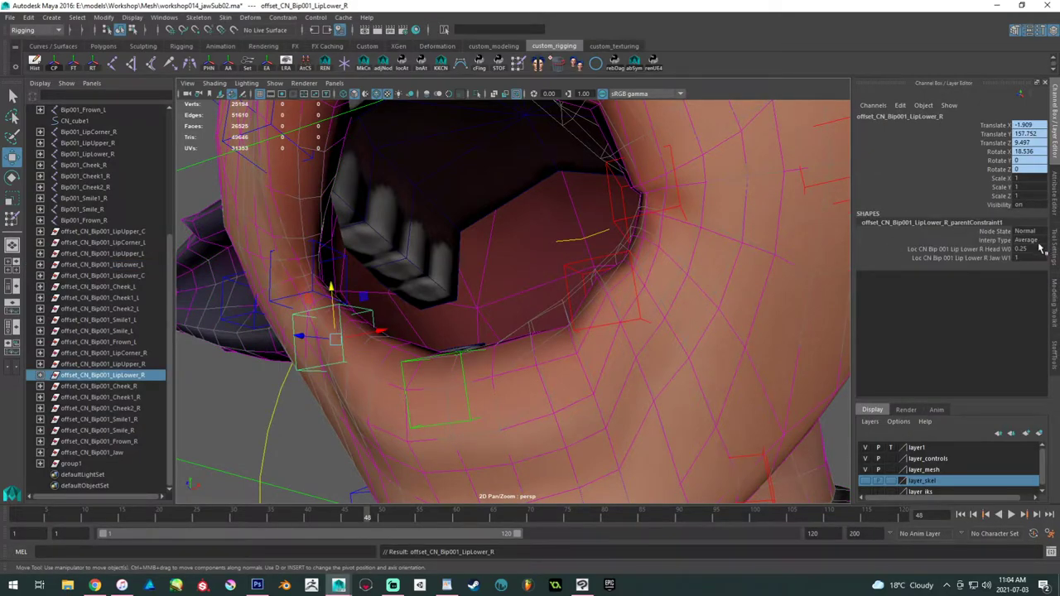
double_click(1030, 250)
type(".2")
key("Return")
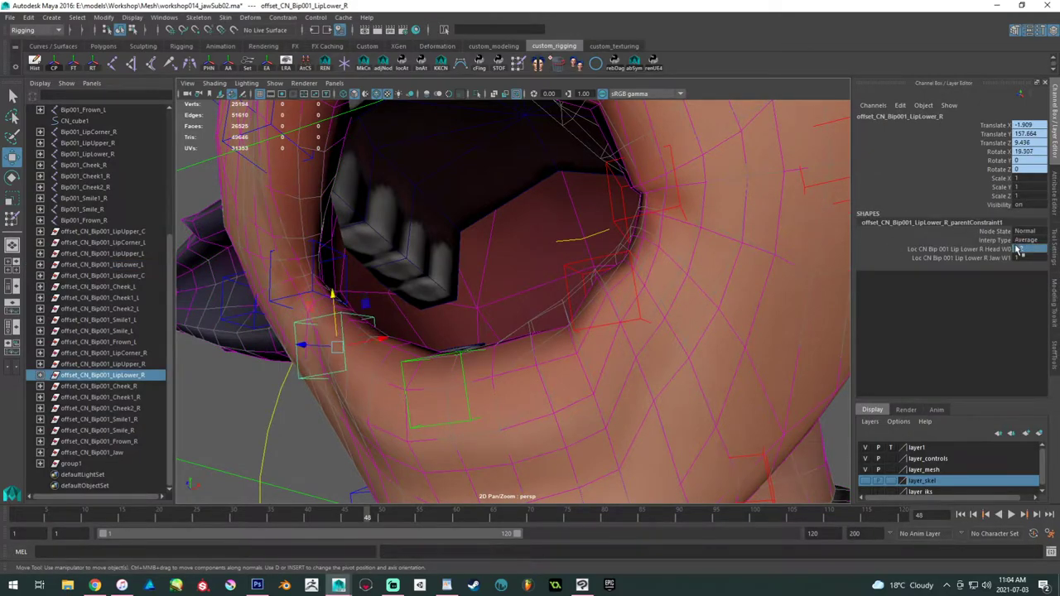
key("alt+Tab")
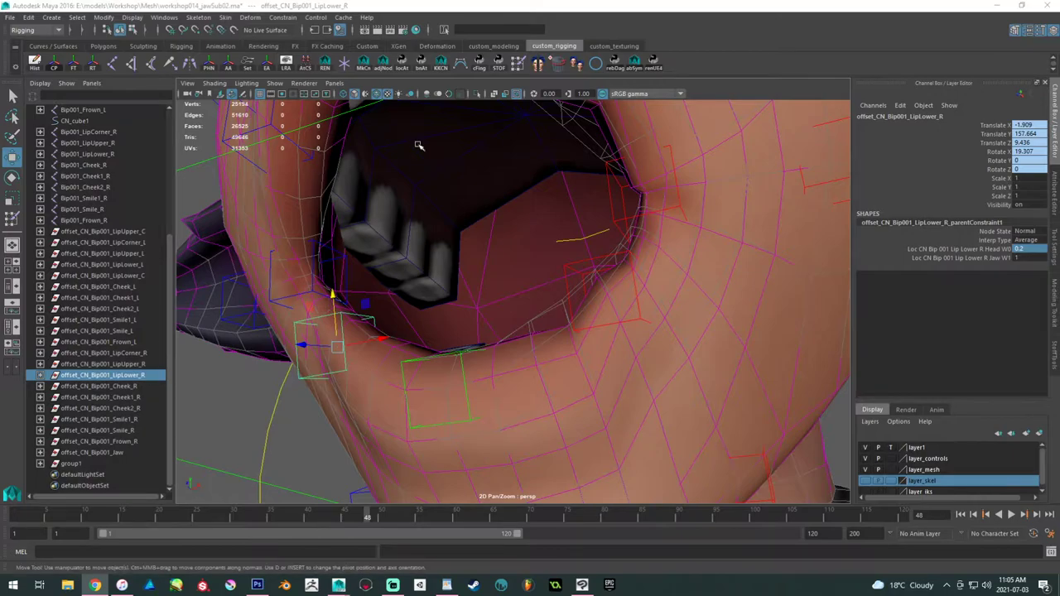
left_click(349, 7)
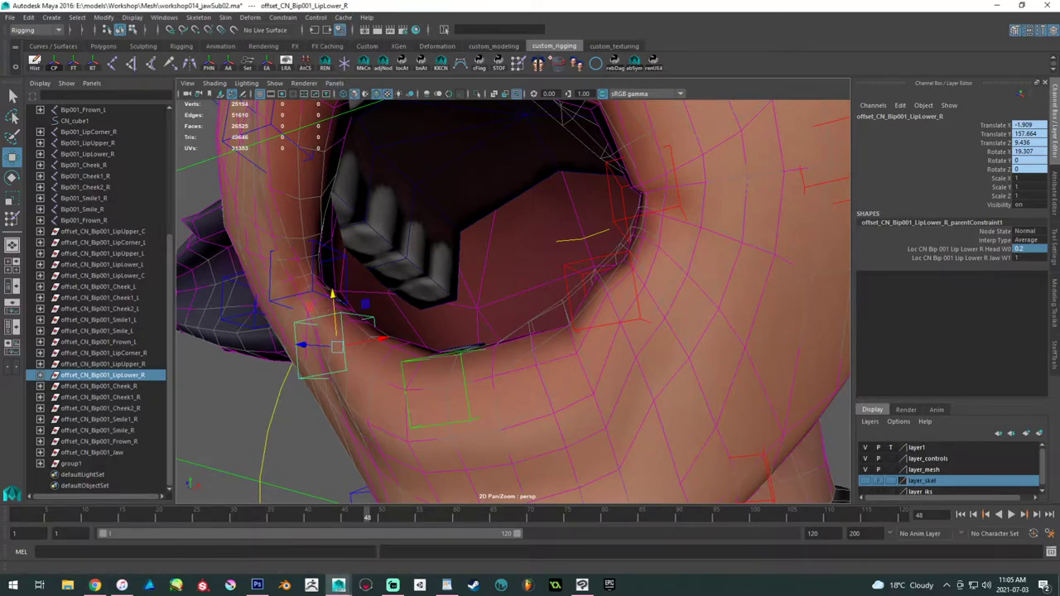
- Select mesh_main and resume painting its skin weights with the Paint Skin Weights tool settings shown
left_click_drag(494, 272, 388, 286, "alt")
middle_click_drag(388, 286, 402, 339, "alt")
left_click_drag(402, 339, 390, 315, "alt")
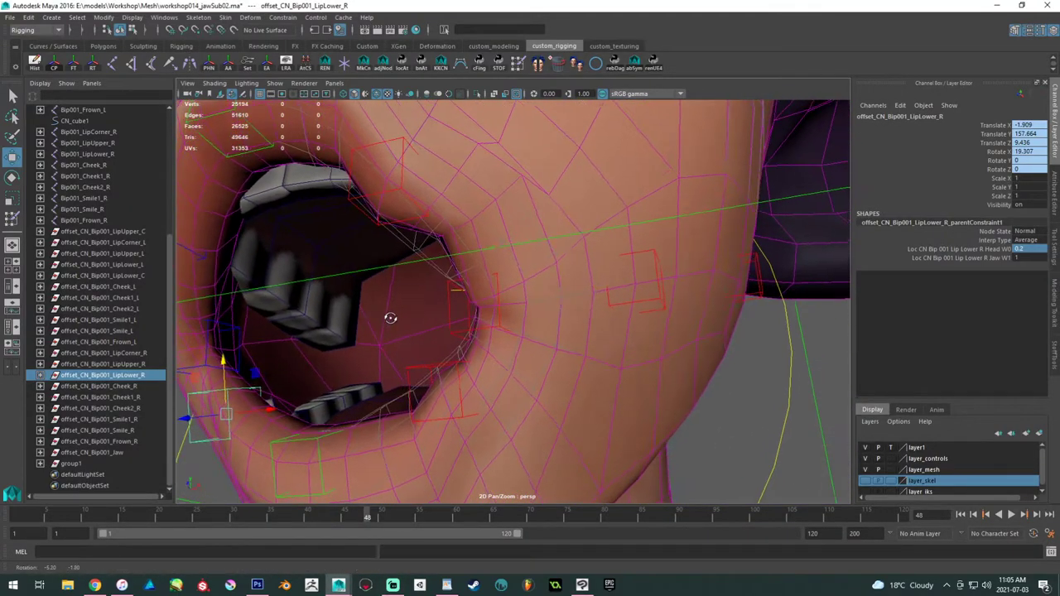
middle_click_drag(390, 314, 443, 225, "alt")
right_click_drag(443, 224, 557, 328, "alt")
left_click(556, 329)
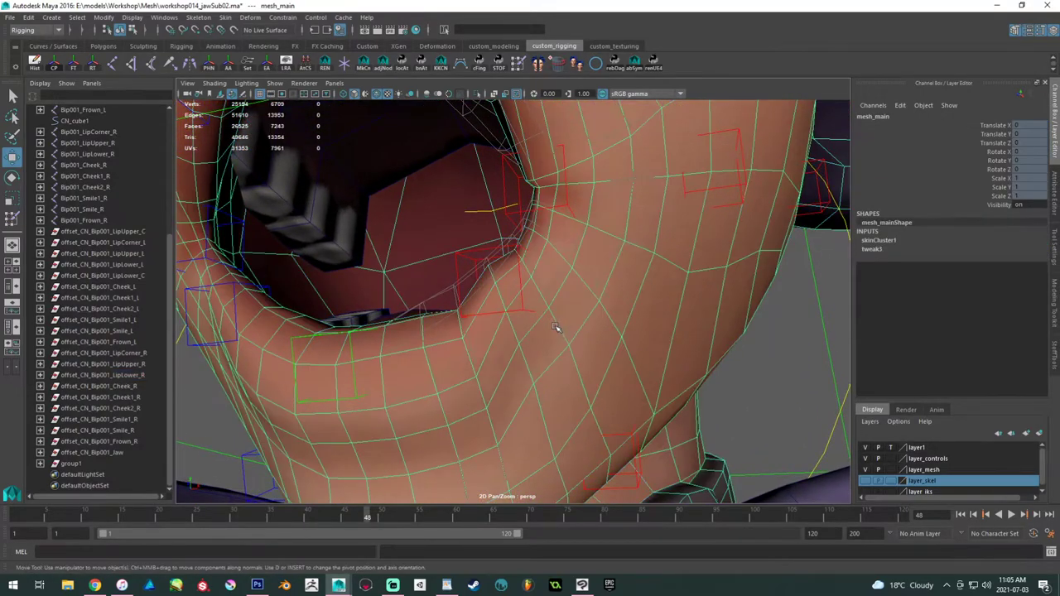
left_click(518, 67)
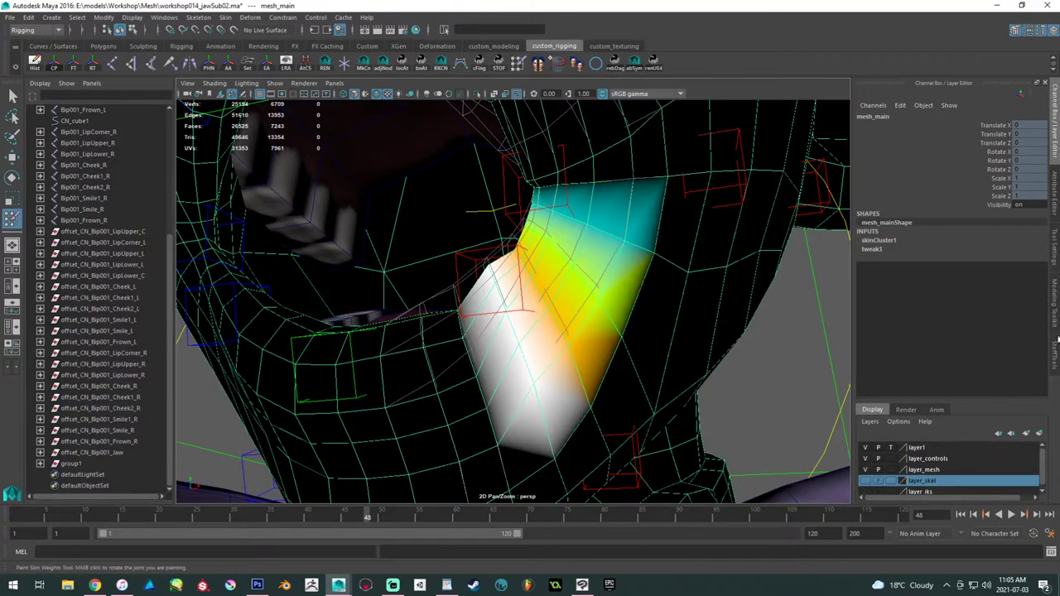
middle_click_drag(537, 305, 585, 260, "alt")
right_click_drag(584, 260, 579, 320, "alt")
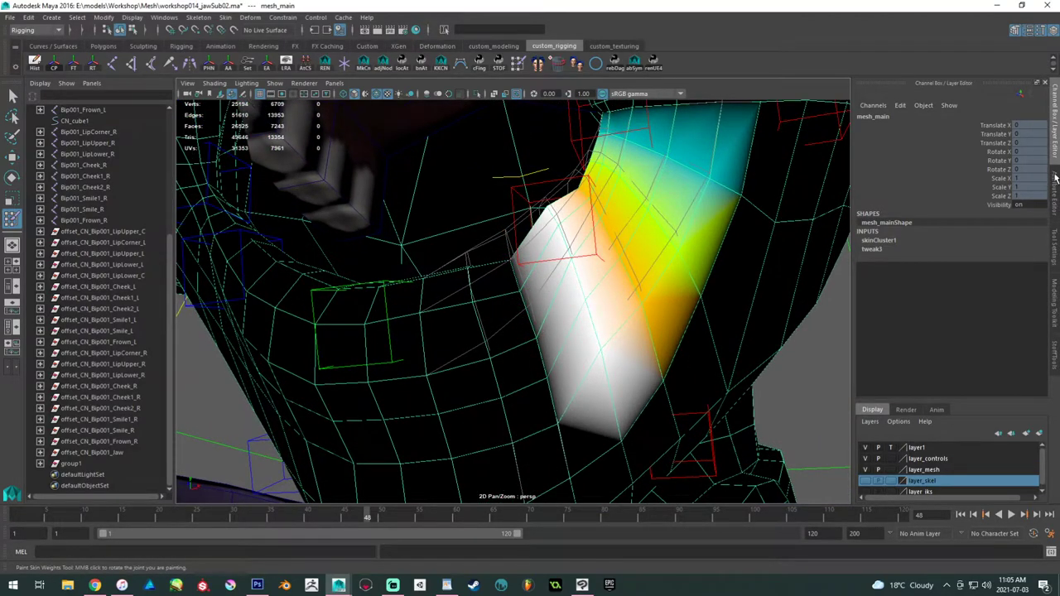
left_click(1053, 250)
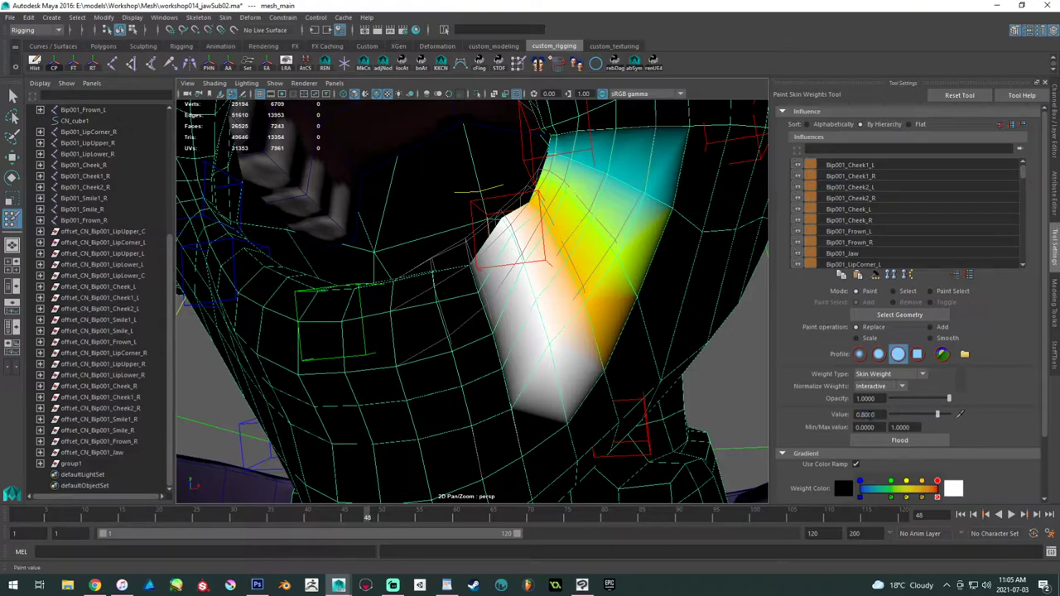
- Replace the Bip001_LipLower_L weights with value 0.8 on the vertex column beside the fully weighted area, toward the lip centre
left_click_drag(475, 348, 497, 353, "alt")
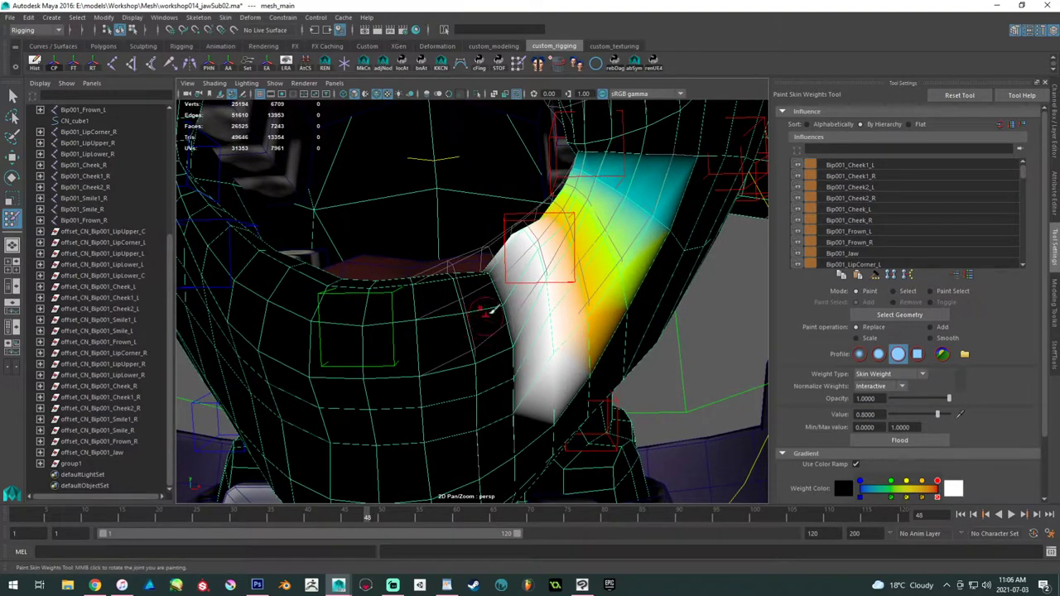
mouse_move(488, 281)
left_mouse_down()
mouse_move(505, 296)
mouse_move(516, 404)
left_mouse_up()
left_click_drag(497, 353, 608, 442, "alt")
right_click_drag(607, 442, 632, 423, "alt")
mouse_move(632, 423)
left_mouse_down("alt")
mouse_move(571, 350)
mouse_move(499, 314)
mouse_move(535, 317)
mouse_move(530, 330)
left_mouse_up("alt")
right_click_drag(530, 329, 494, 335, "alt")
left_click_drag(495, 336, 472, 284, "alt")
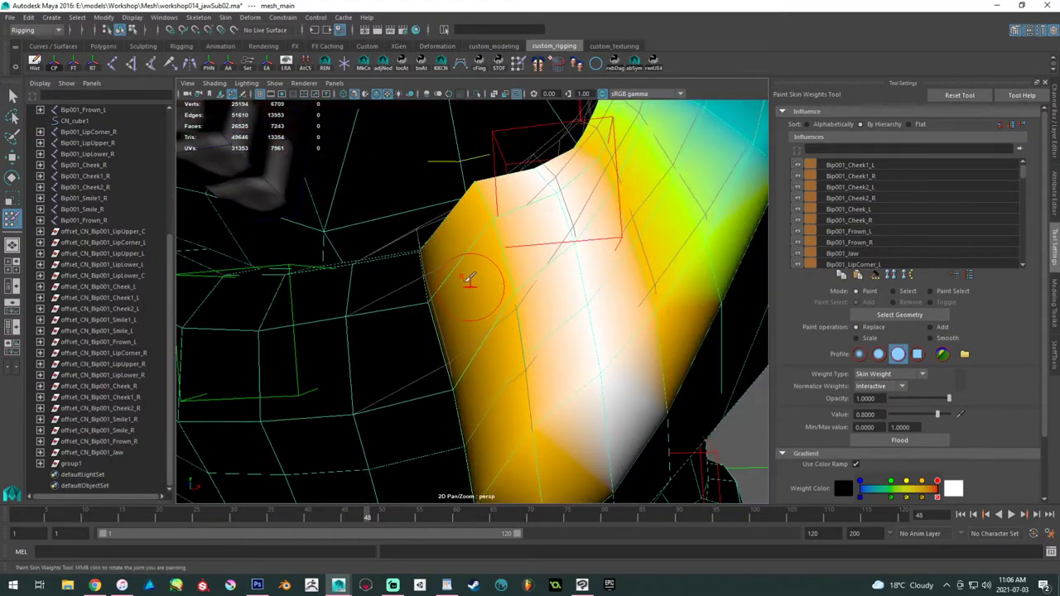
right_click_drag(471, 283, 452, 293, "alt")
left_click_drag(452, 293, 407, 277, "alt")
right_click_drag(407, 277, 408, 286, "alt")
left_click_drag(479, 301, 481, 304, "alt")
left_click_drag(499, 262, 472, 262, "alt")
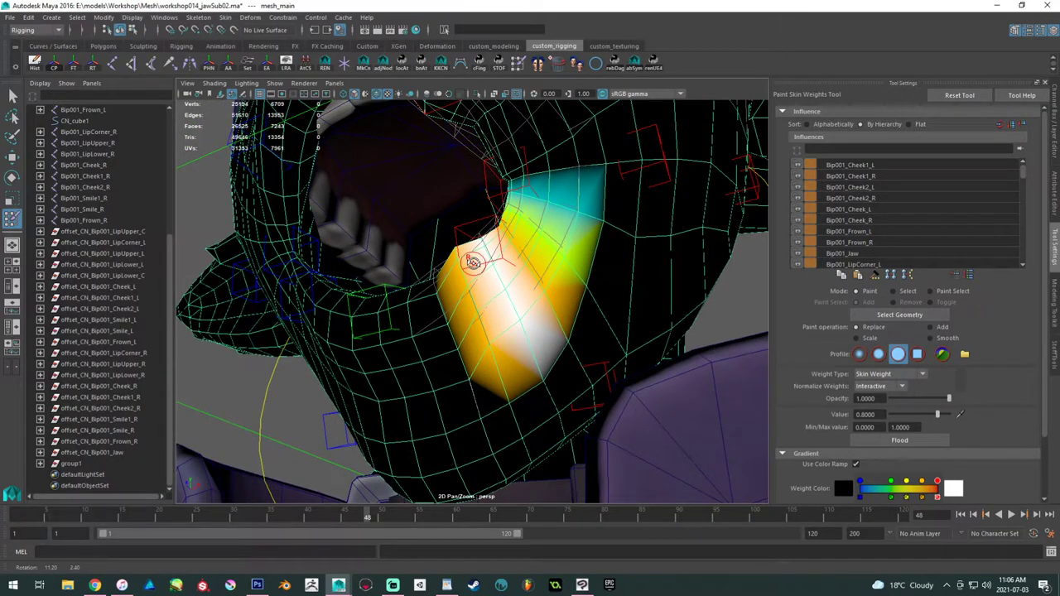
left_click_drag(472, 263, 502, 322, "alt")
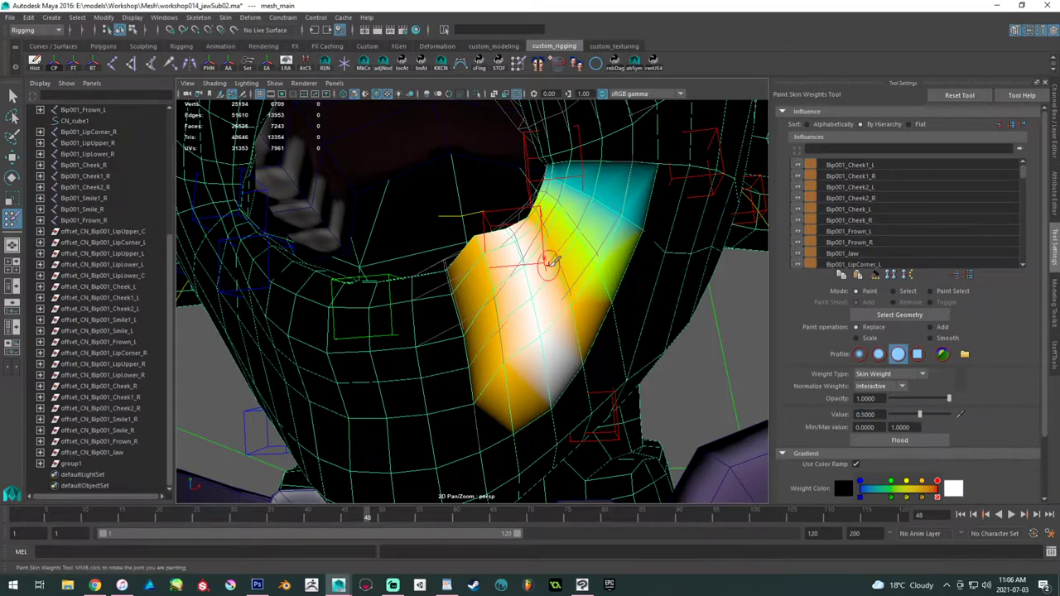
- Replace the Bip001_LipLower_L weights with value 0.5 on the next vertex column toward the lip centre
left_click_drag(502, 291, 519, 307, "alt")
mouse_move(470, 400)
left_mouse_down()
mouse_move(481, 353)
mouse_move(469, 272)
left_mouse_up()
right_click_drag(472, 315, 566, 389, "alt")
mouse_move(566, 389)
left_mouse_down("alt")
mouse_move(507, 419)
mouse_move(505, 439)
mouse_move(483, 430)
left_mouse_up("alt")
mouse_move(454, 394)
left_mouse_down("alt")
mouse_move(425, 372)
mouse_move(414, 320)
mouse_move(450, 304)
left_mouse_up("alt")
right_click_drag(450, 305, 395, 286, "alt")
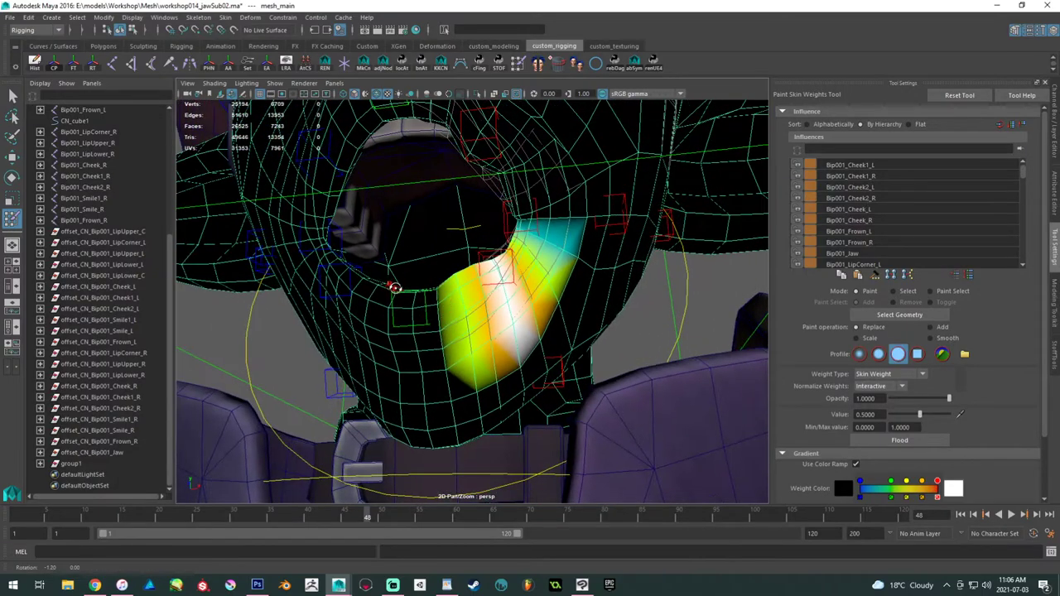
left_click_drag(395, 286, 395, 274, "alt")
right_click_drag(395, 281, 476, 299, "alt")
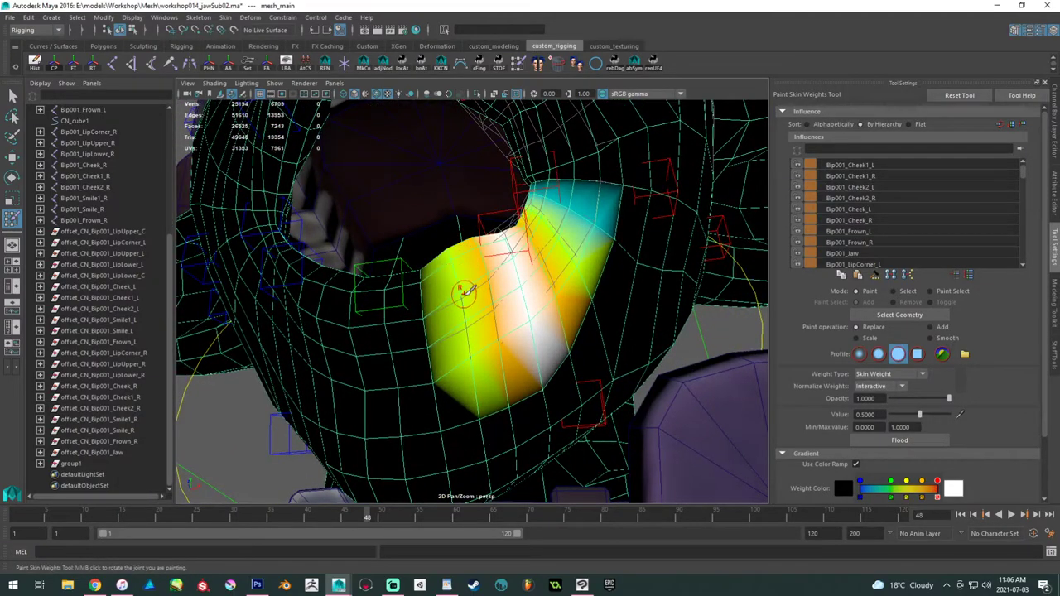
mouse_move(472, 300)
left_mouse_down("alt")
mouse_move(480, 323)
mouse_move(551, 367)
left_mouse_up("alt")
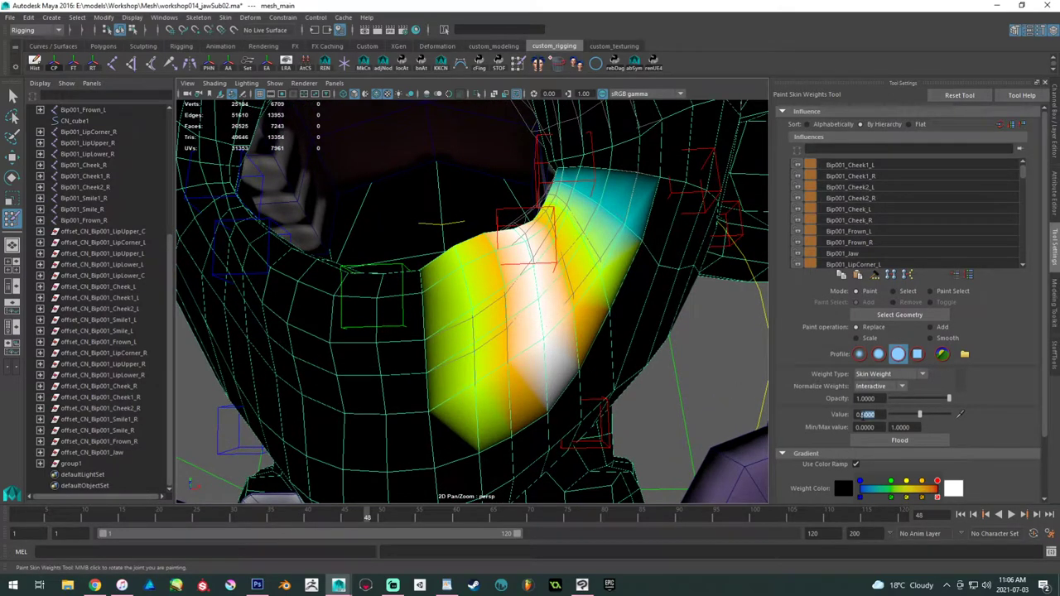
- Replace the Bip001_LipLower_L weights with value 0.2 on the vertex column next to the centre lower-lip control
left_click_drag(434, 405, 432, 295)
right_click_drag(433, 294, 497, 335, "alt")
mouse_move(497, 336)
left_mouse_down("alt")
mouse_move(424, 427)
mouse_move(482, 364)
mouse_move(445, 327)
mouse_move(486, 449)
left_mouse_up("alt")
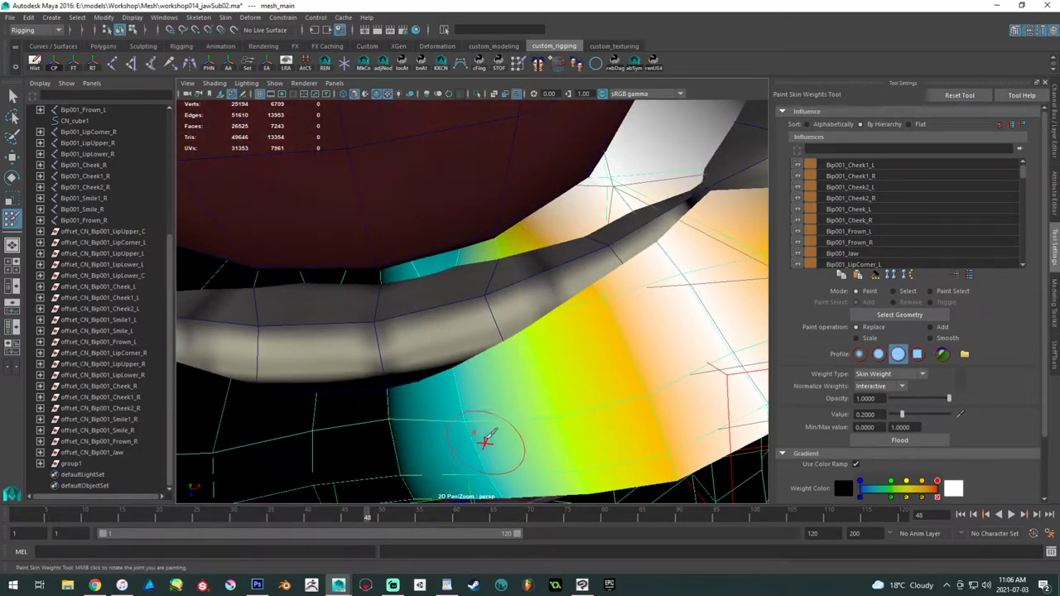
right_click_drag(485, 449, 260, 239, "alt")
left_click_drag(260, 239, 469, 277, "alt")
right_click_drag(468, 277, 369, 289, "alt")
left_click_drag(369, 290, 396, 334, "alt")
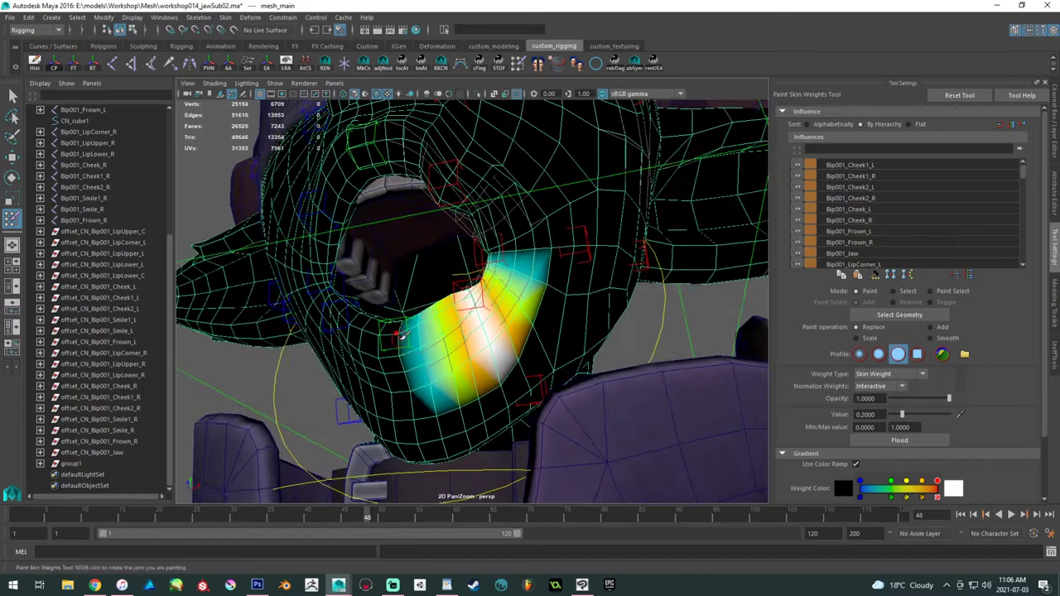
- Leave weight painting and test the lip deformation by moving CN_Bip001_LipLower_L, undoing the move
right_click_drag(396, 333, 482, 365, "alt")
key("w")
left_click_drag(438, 322, 485, 311, "alt")
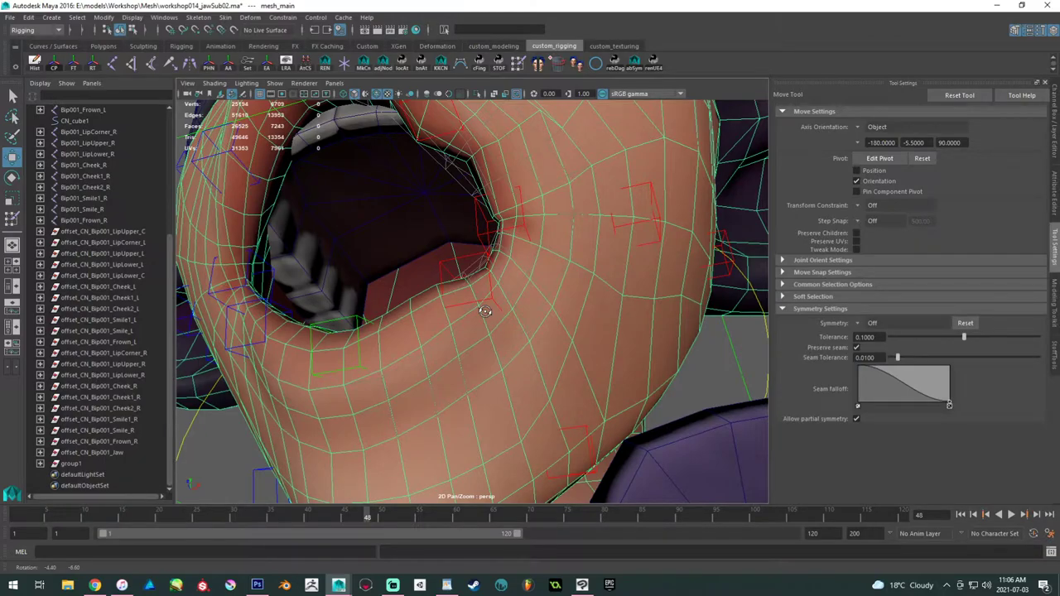
left_click(468, 280)
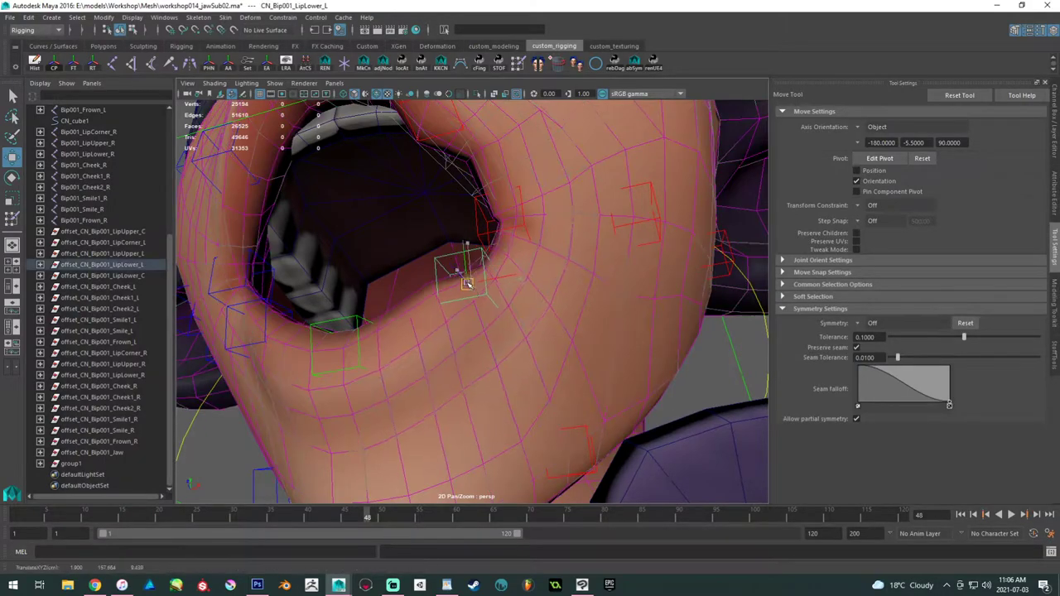
left_click_drag(442, 302, 446, 246)
key("ctrl+z")
- Test the centre of the lower lip by moving CN_Bip001_LipLower_C up, and undo the move
left_click_drag(403, 300, 420, 315, "alt")
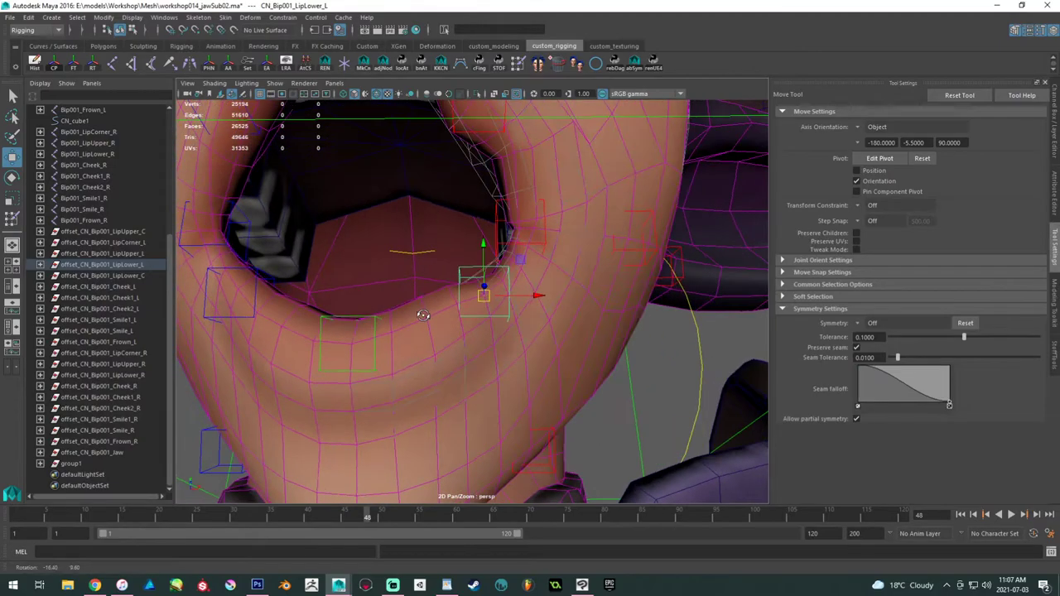
right_click_drag(421, 314, 321, 289, "alt")
left_click_drag(322, 289, 295, 301, "alt")
right_click_drag(295, 300, 463, 364, "alt")
left_click_drag(463, 364, 351, 331, "alt")
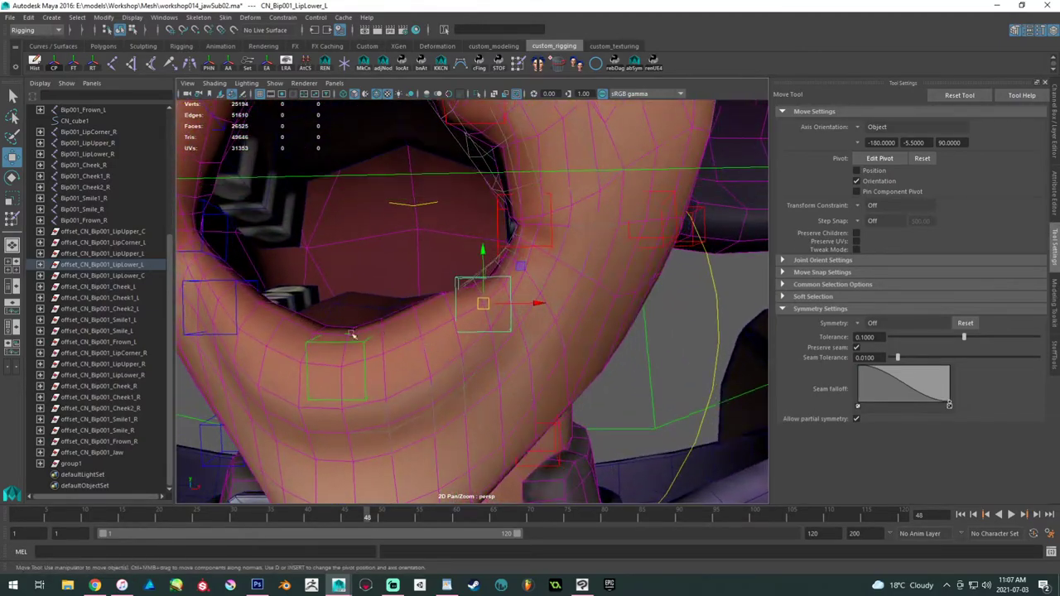
mouse_move(443, 338)
left_mouse_down("alt")
mouse_move(478, 288)
mouse_move(431, 334)
left_mouse_up("alt")
left_click(429, 296)
left_click(354, 338)
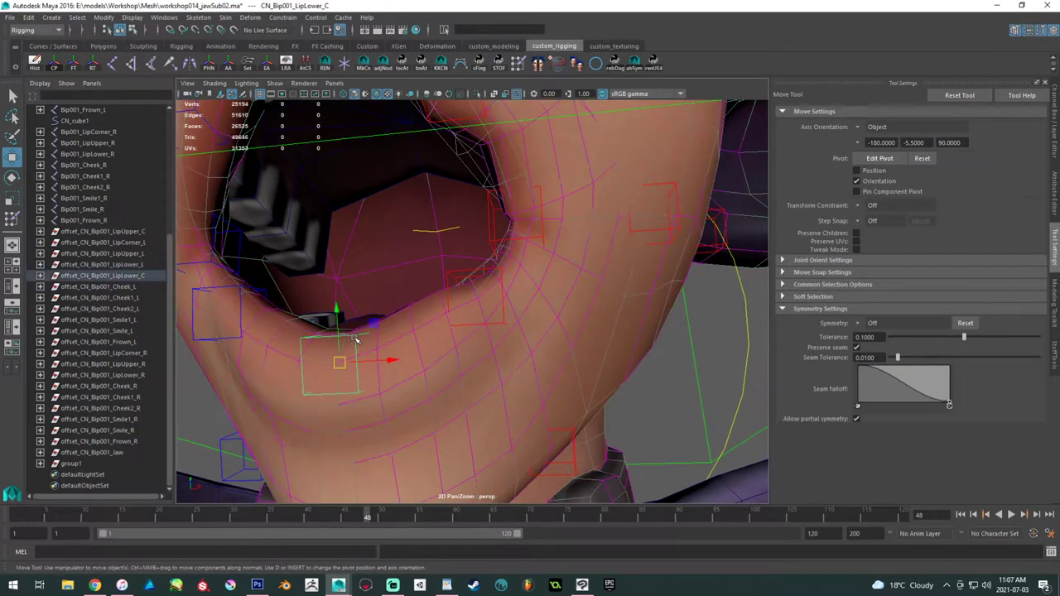
left_click_drag(339, 362, 319, 276)
key("ctrl+z")
middle_click_drag(397, 342, 428, 276, "alt")
right_click_drag(428, 276, 501, 363, "alt")
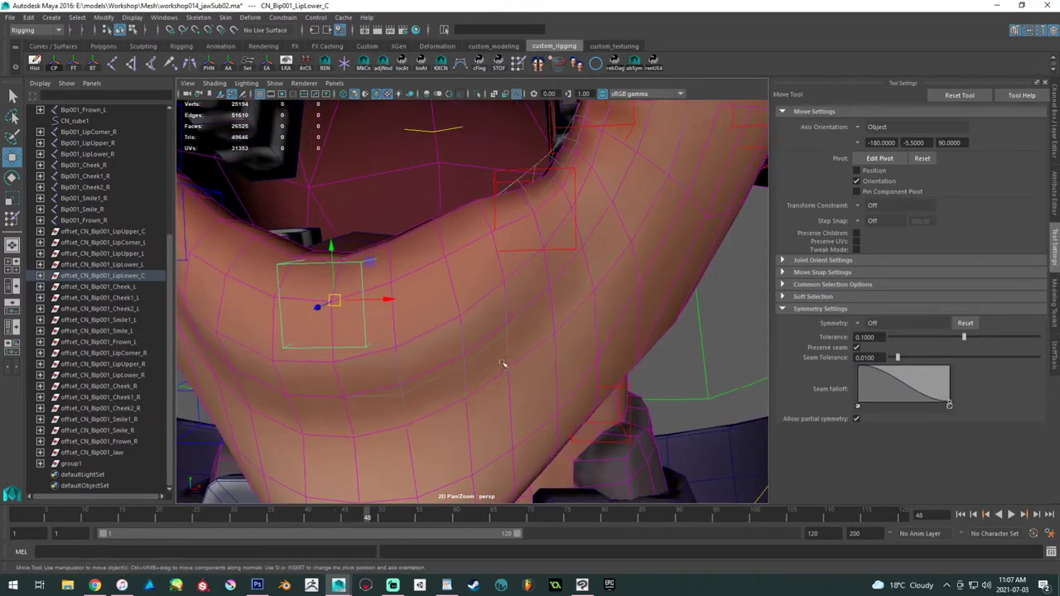
- Resume weight painting on mesh_main and examine the Bip001_Jaw and Bip001_LipLower_C weights around the left lower lip
left_click(460, 284)
left_click(521, 64)
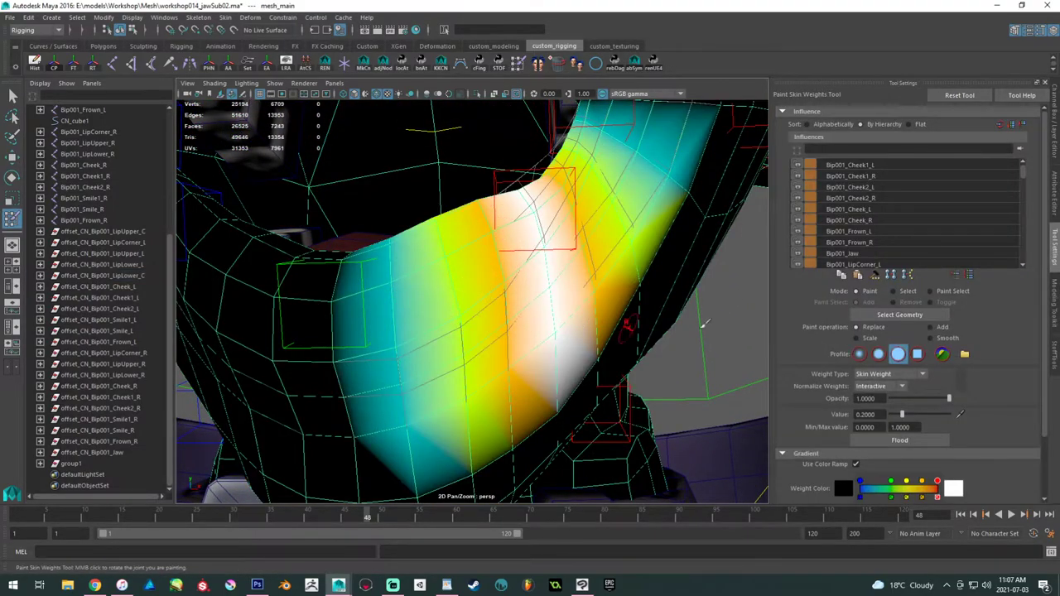
scroll(909, 214, "down", 1)
left_click(873, 241)
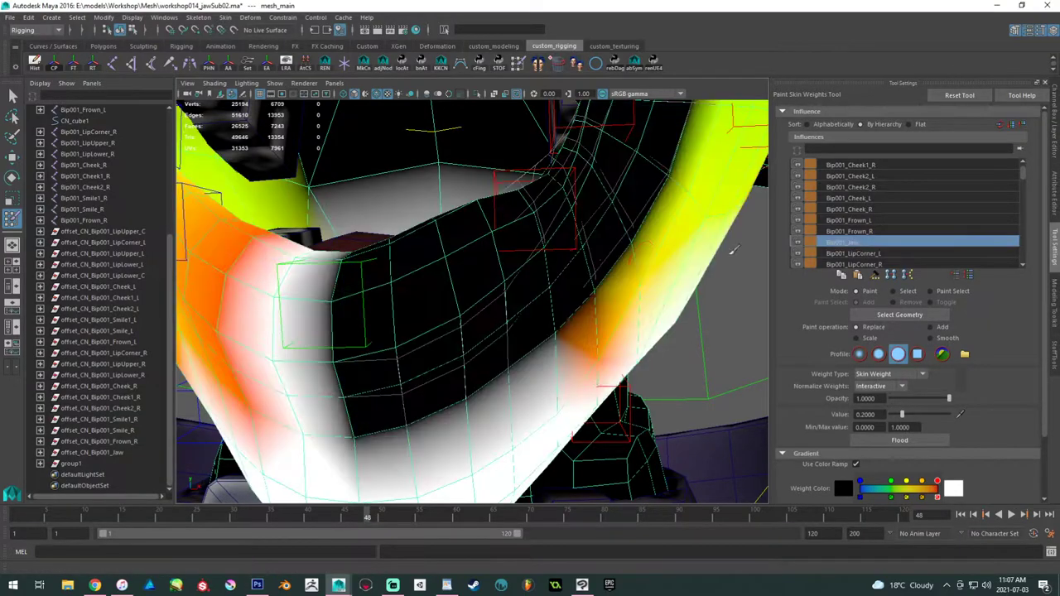
left_click_drag(447, 263, 455, 265, "alt")
scroll(909, 227, "down", 6)
left_click(874, 211)
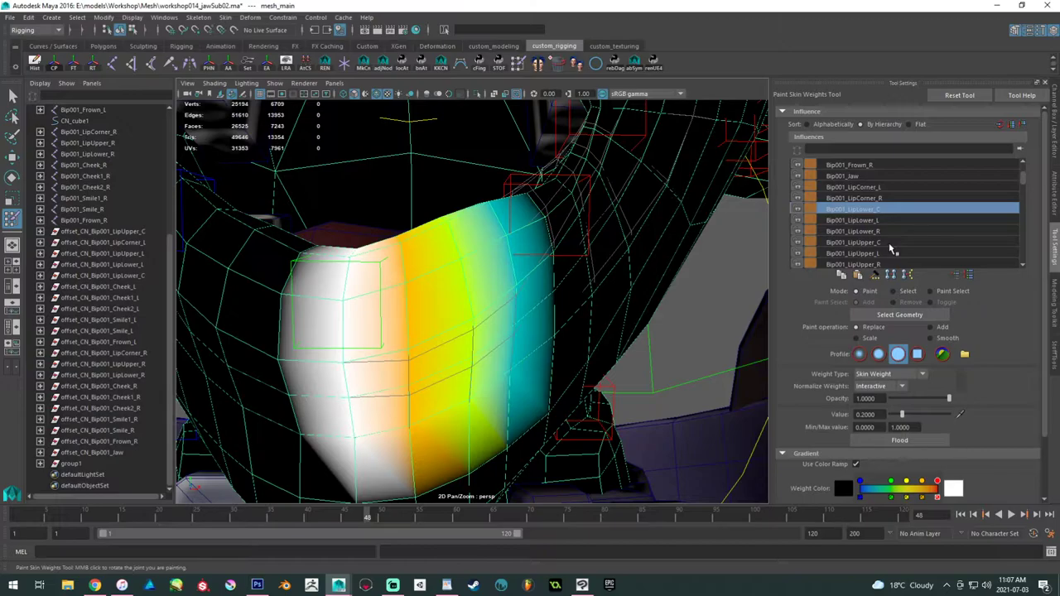
mouse_move(580, 247)
left_mouse_down("alt")
mouse_move(371, 237)
mouse_move(420, 236)
mouse_move(416, 284)
mouse_move(385, 289)
mouse_move(430, 248)
mouse_move(480, 229)
mouse_move(438, 184)
mouse_move(424, 283)
mouse_move(460, 288)
left_mouse_up("alt")
left_click_drag(461, 215, 435, 269, "alt")
right_click_drag(435, 269, 505, 378, "alt")
right_click_drag(476, 338, 520, 367, "alt")
mouse_move(519, 367)
left_mouse_down("alt")
mouse_move(533, 364)
mouse_move(519, 360)
mouse_move(524, 368)
left_mouse_up("alt")
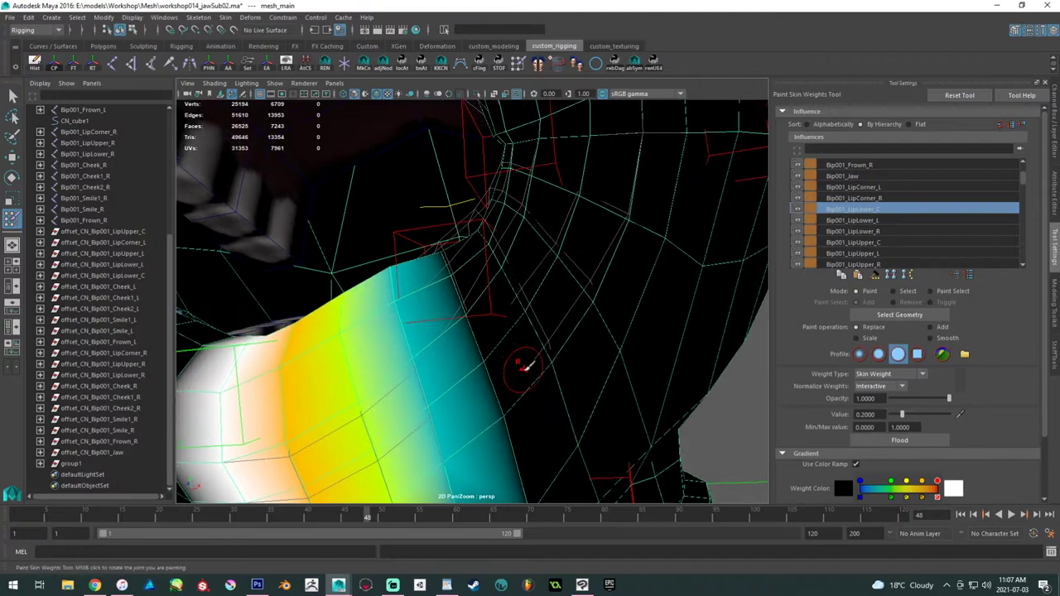
- Leave weight painting and test the left lower lip by rotating CN_Bip001_LipLower_L, undoing the rotation
key("w")
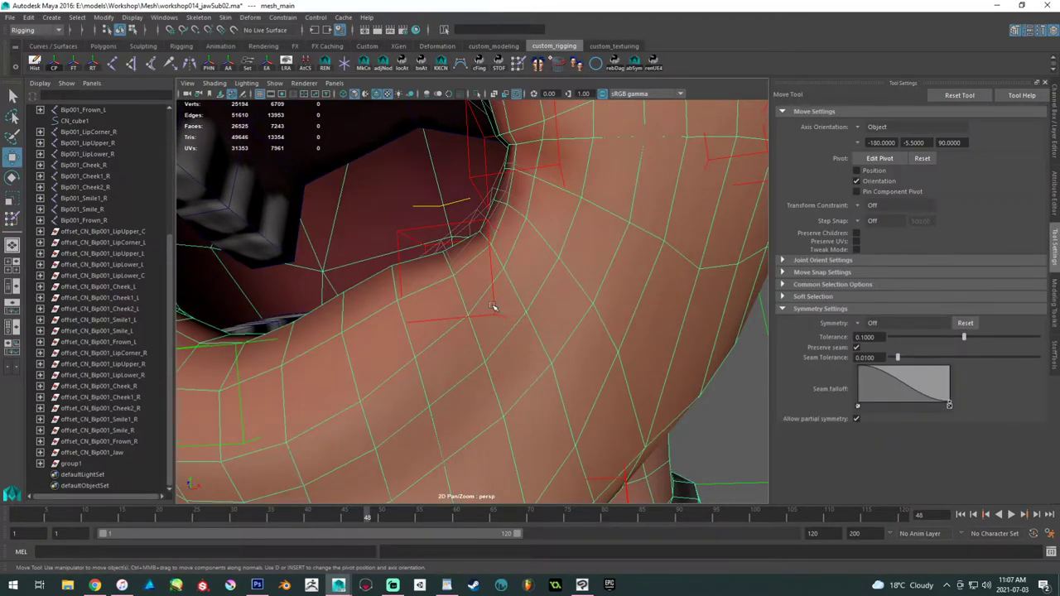
left_click(493, 298)
key("e")
left_click_drag(493, 285, 428, 260)
scroll(499, 250, "down", 5)
key("ctrl+z")
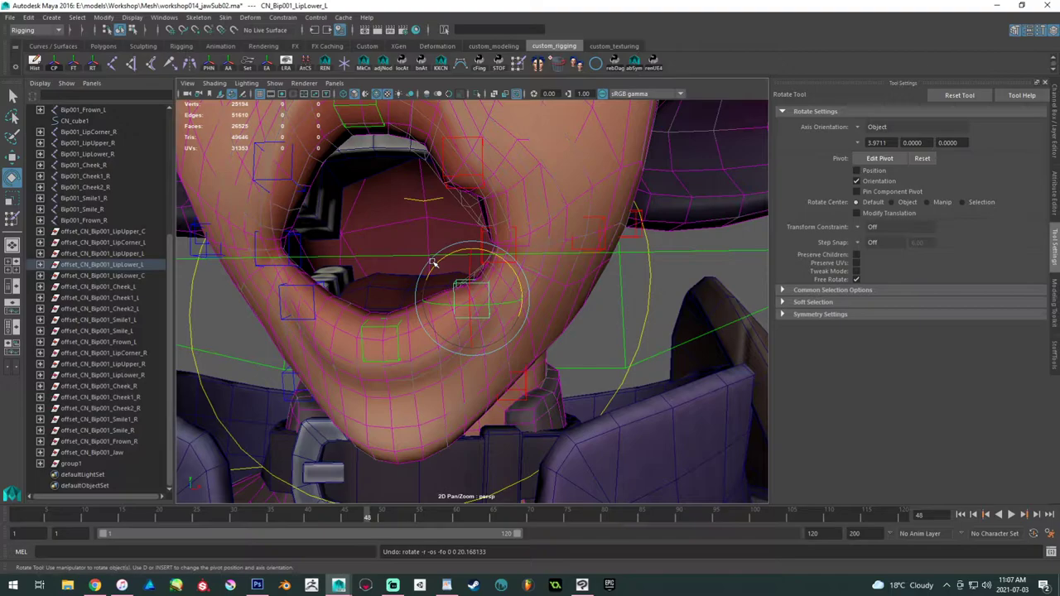
scroll(652, 365, "up", 4)
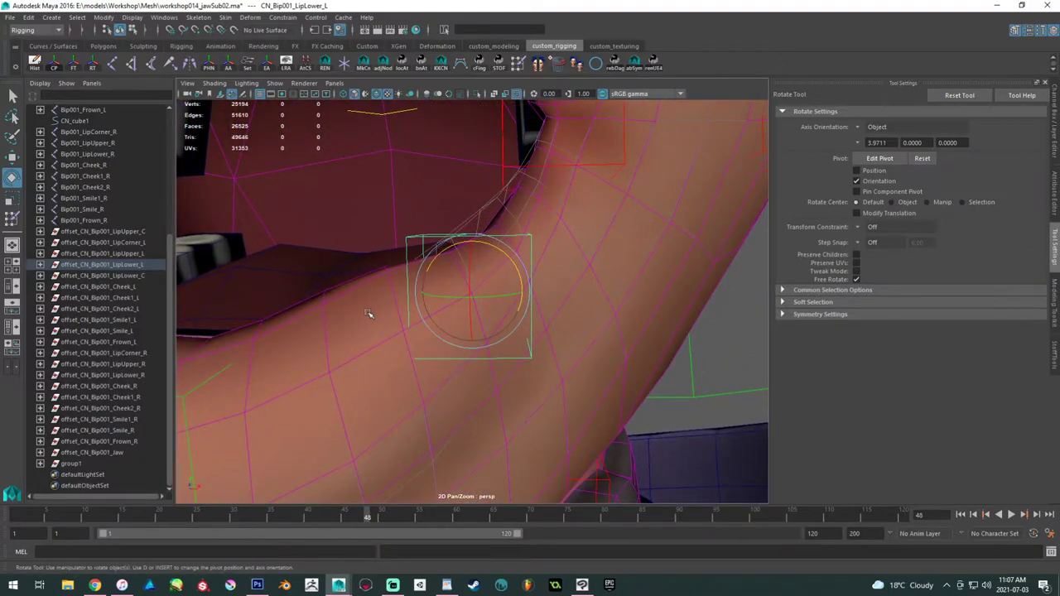
- Resume weight painting on mesh_main with Bip001_LipLower_C as the active influence
left_click(370, 313)
scroll(400, 279, "down", 3)
left_click_drag(400, 279, 383, 341, "alt")
scroll(419, 298, "up", 3)
left_click_drag(447, 310, 473, 308, "alt")
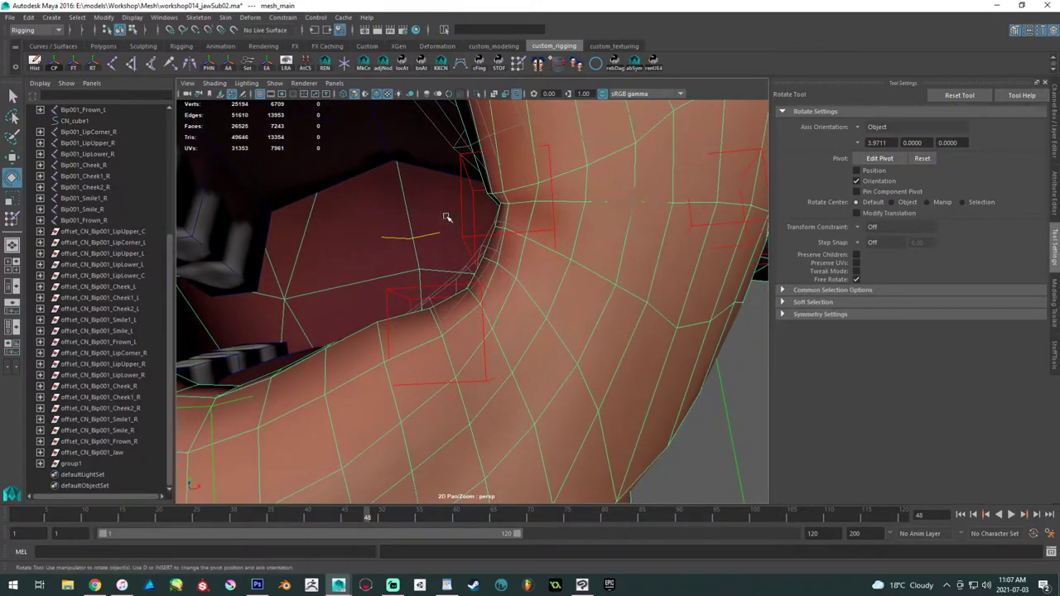
left_click(517, 67)
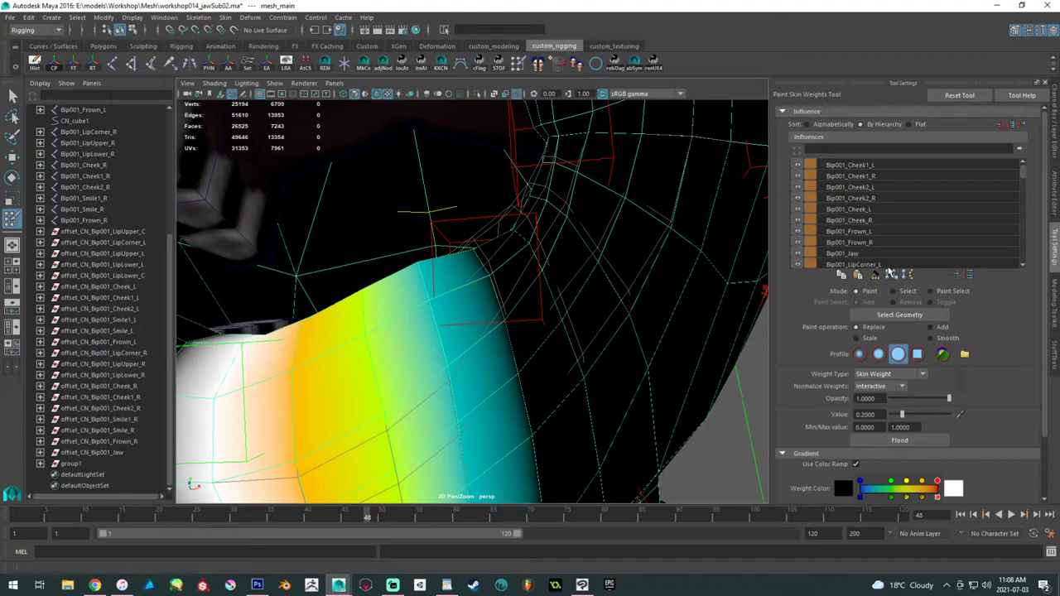
scroll(896, 187, "down", 1)
left_click_drag(361, 335, 480, 271, "alt")
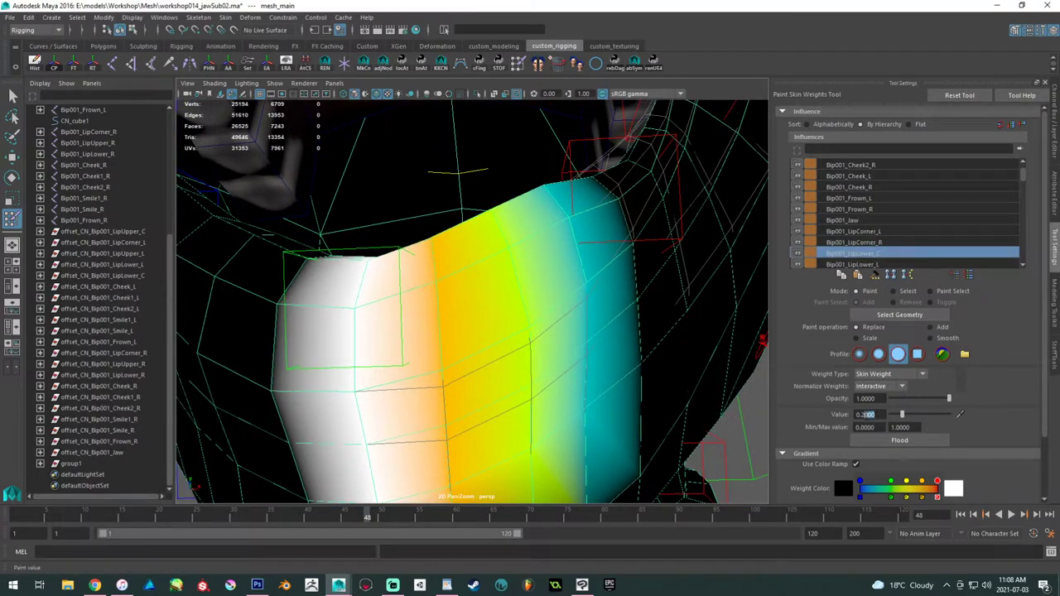
- Try a 0.4 replace weight for Bip001_LipLower_C on the vertex column just left of the lower lip's centre
type("4")
key("Return")
left_click_drag(496, 431, 522, 345, "alt")
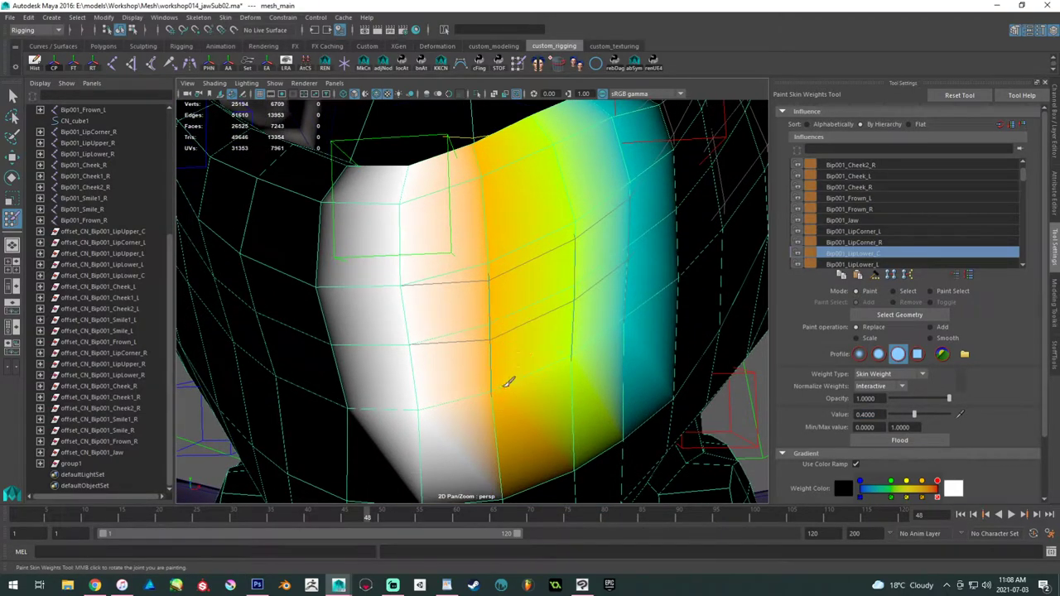
left_click_drag(507, 382, 492, 271)
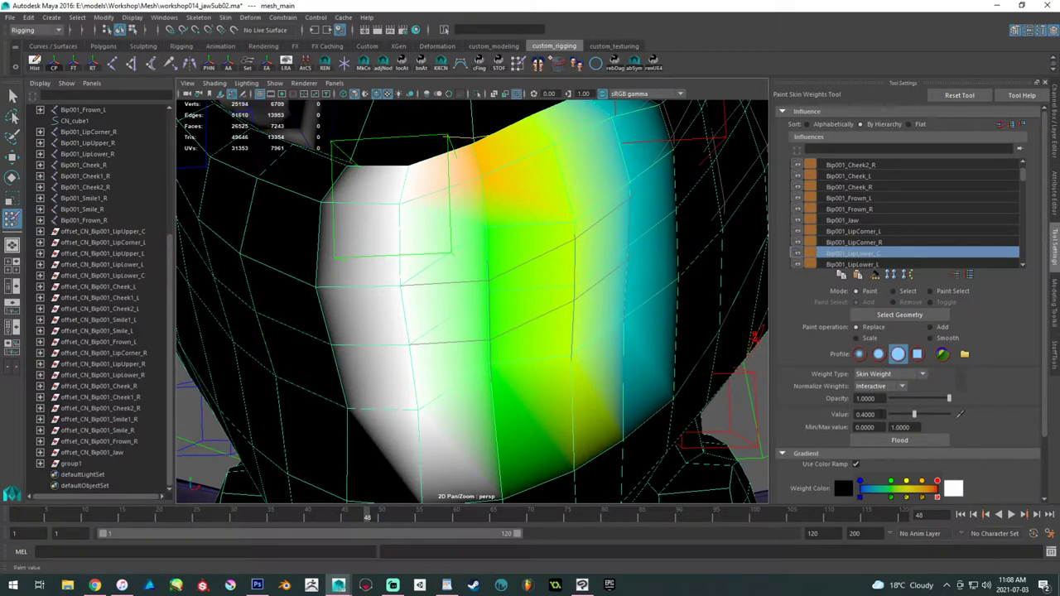
- Paint the vertex column next to the lower lip's centre with a Bip001_LipLower_C weight of 0.9
key("Return")
mouse_move(487, 437)
left_mouse_down()
mouse_move(494, 337)
mouse_move(483, 225)
mouse_move(481, 311)
left_mouse_up()
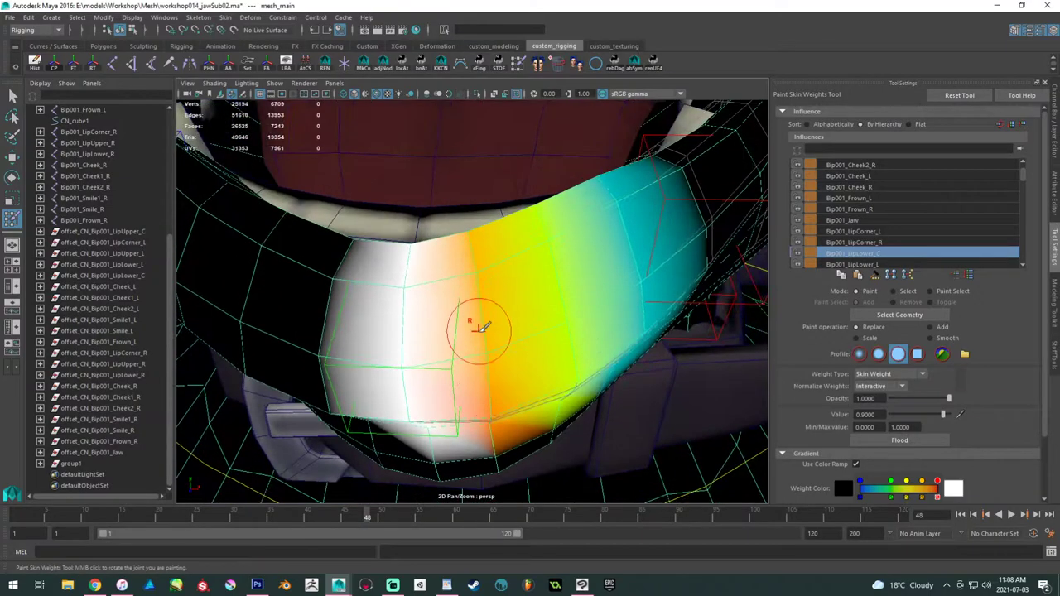
left_click_drag(469, 262, 475, 352, "alt")
scroll(485, 397, "up", 3)
mouse_move(475, 313)
left_mouse_down("alt")
mouse_move(450, 218)
mouse_move(428, 260)
mouse_move(500, 297)
left_mouse_up("alt")
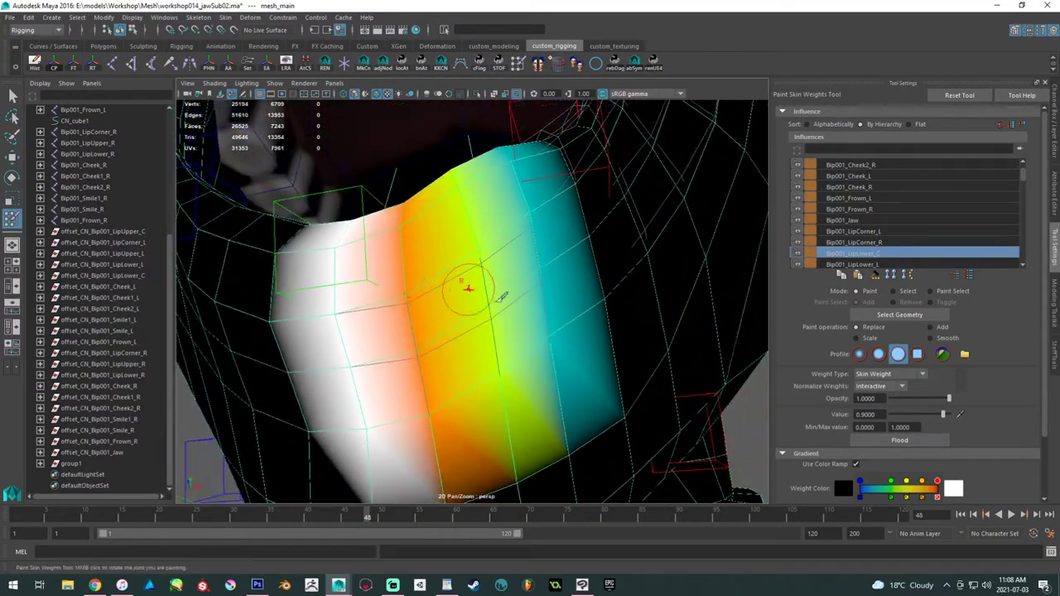
- Paint the next vertex column outward with a Bip001_LipLower_C weight of 0.6, and raise it to 0.7
double_click(871, 414)
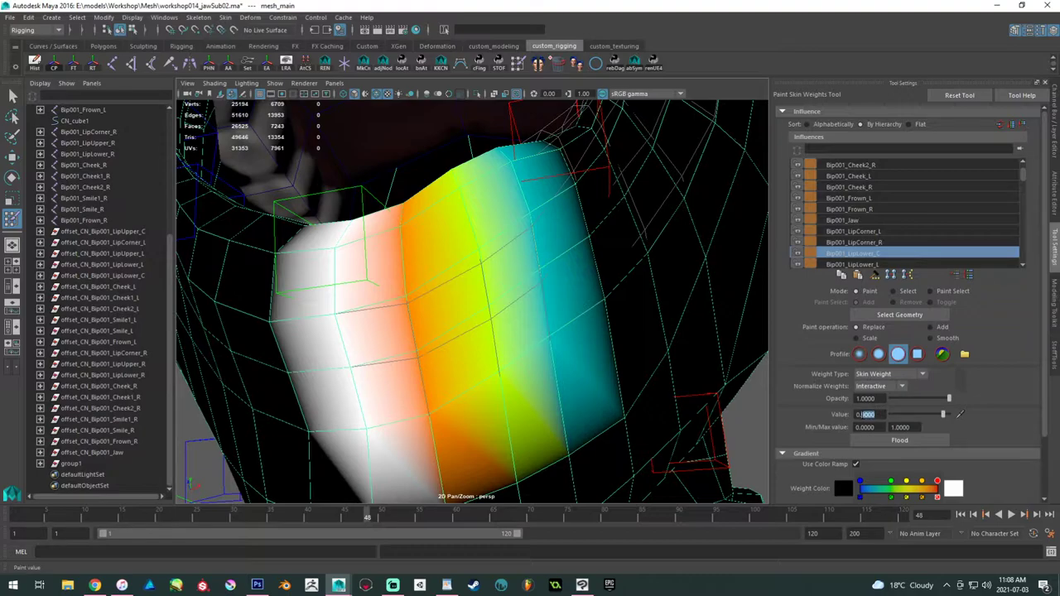
type("6")
left_click_drag(496, 371, 477, 207)
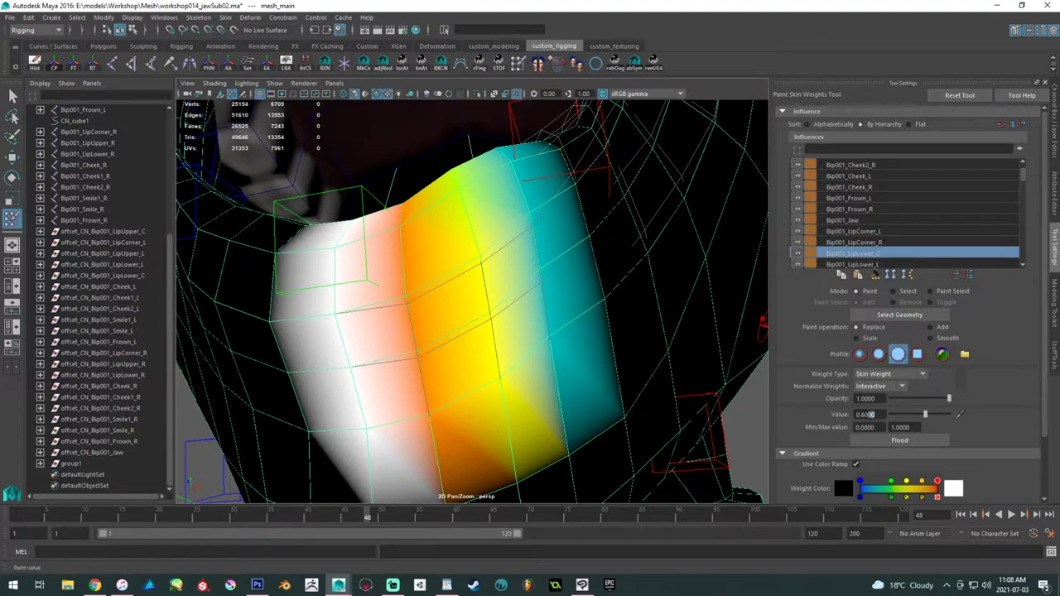
type("7")
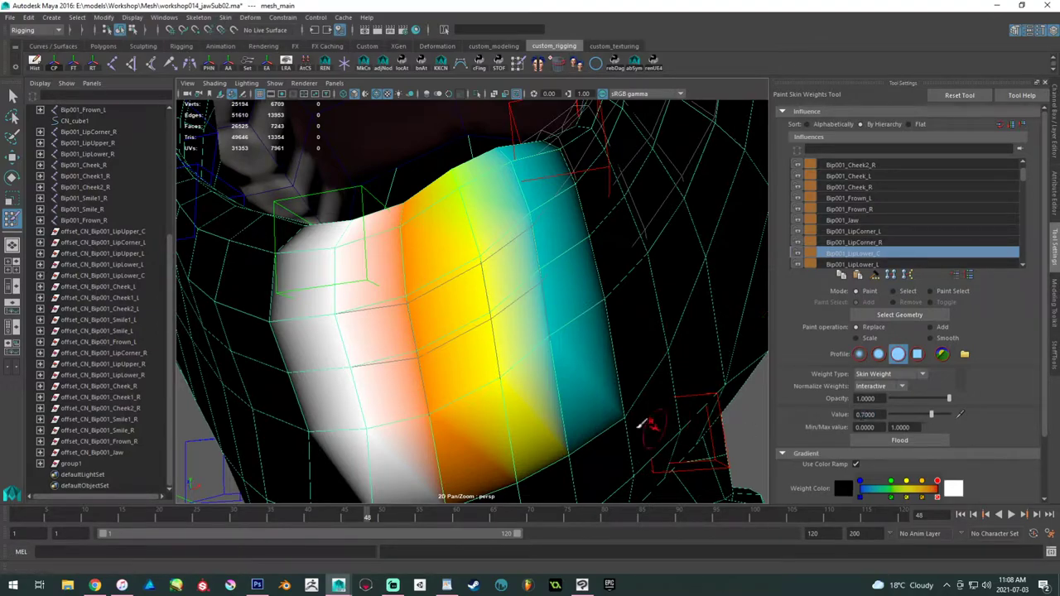
left_click_drag(516, 390, 488, 255)
- Examine the Bip001_LipLower_C weight falloff on the inside and outside of the lower lip
left_click_drag(477, 210, 482, 229, "alt")
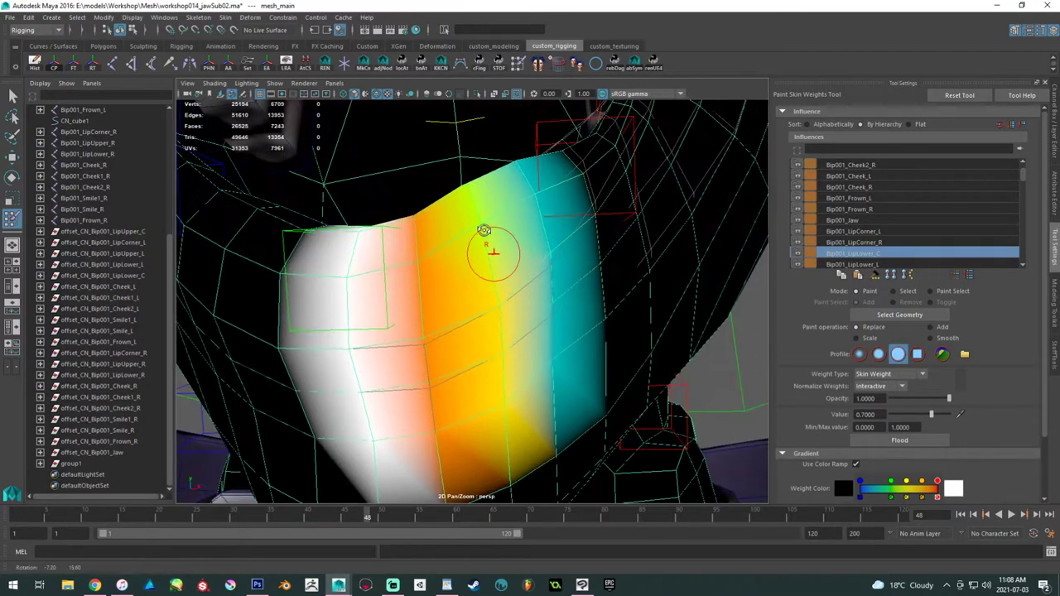
right_click_drag(483, 229, 571, 334, "alt")
left_click_drag(571, 334, 571, 390, "alt")
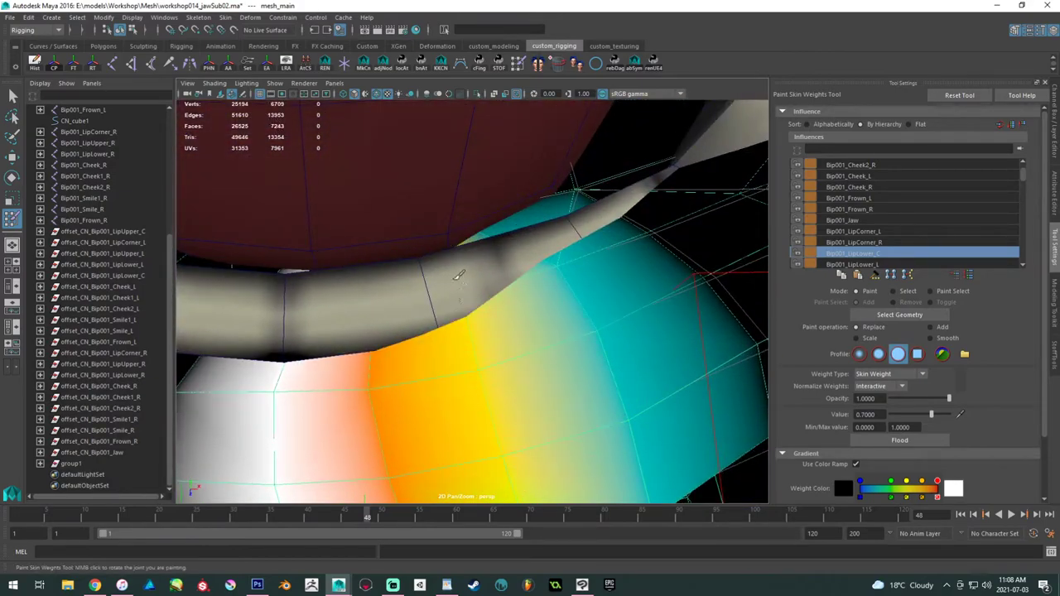
left_click_drag(473, 351, 472, 319, "alt")
left_click_drag(540, 434, 501, 326, "alt")
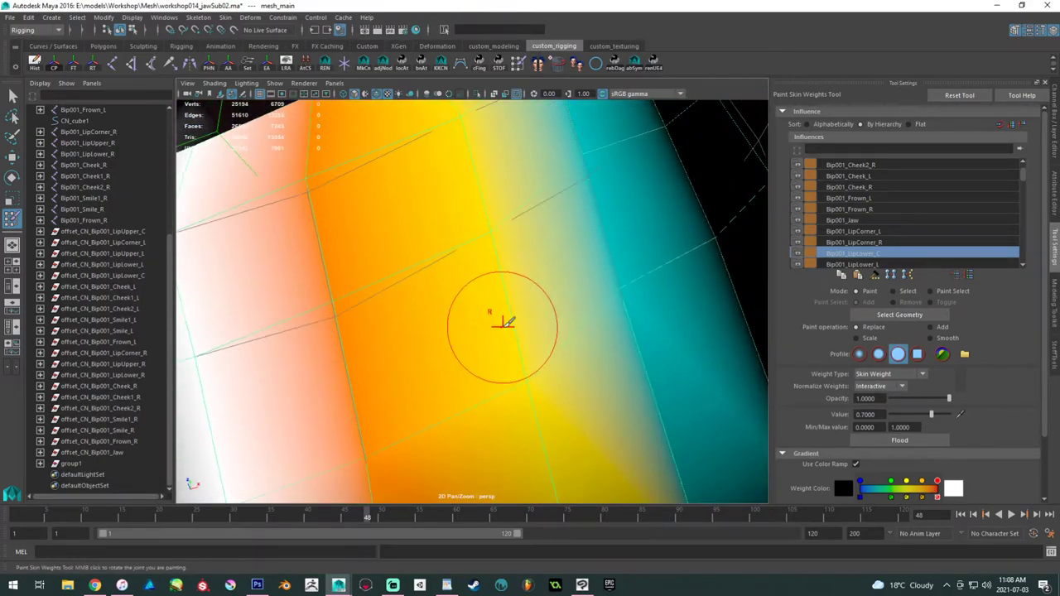
right_click_drag(502, 326, 461, 229, "alt")
right_click_drag(478, 279, 397, 239, "alt")
mouse_move(437, 267)
left_mouse_down("alt")
mouse_move(405, 331)
mouse_move(489, 338)
mouse_move(517, 356)
left_mouse_up("alt")
right_click_drag(517, 356, 537, 353, "alt")
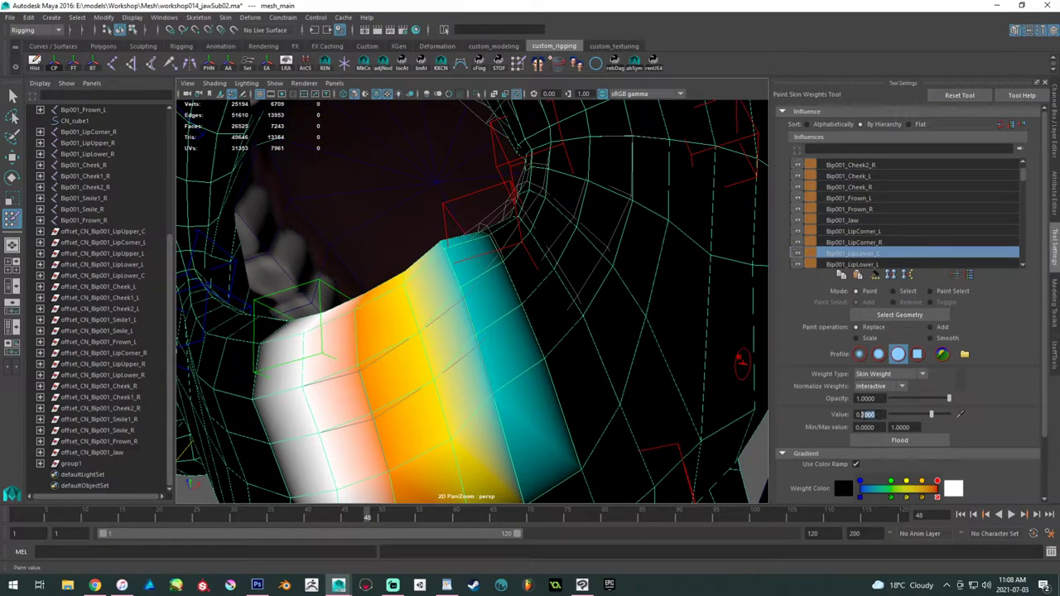
- Paint the outermost weighted column of Bip001_LipLower_C at 0.3, and raise it to 0.4
key("Return")
mouse_move(496, 410)
left_mouse_down()
mouse_move(493, 356)
mouse_move(469, 303)
left_mouse_up()
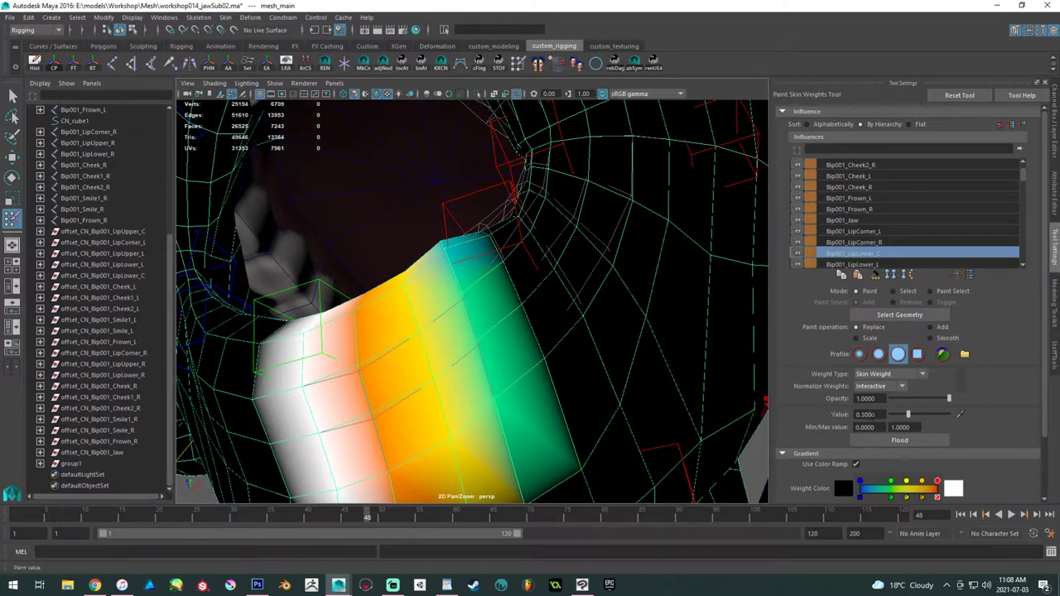
type("4")
key("Return")
mouse_move(515, 405)
left_mouse_down()
mouse_move(465, 308)
mouse_move(488, 331)
mouse_move(563, 350)
mouse_move(510, 378)
left_mouse_up()
mouse_move(530, 372)
left_mouse_down("alt")
mouse_move(520, 422)
mouse_move(432, 269)
mouse_move(439, 330)
mouse_move(411, 283)
mouse_move(466, 308)
mouse_move(310, 201)
mouse_move(390, 249)
mouse_move(425, 300)
mouse_move(489, 353)
mouse_move(489, 338)
mouse_move(449, 350)
mouse_move(476, 347)
left_mouse_up("alt")
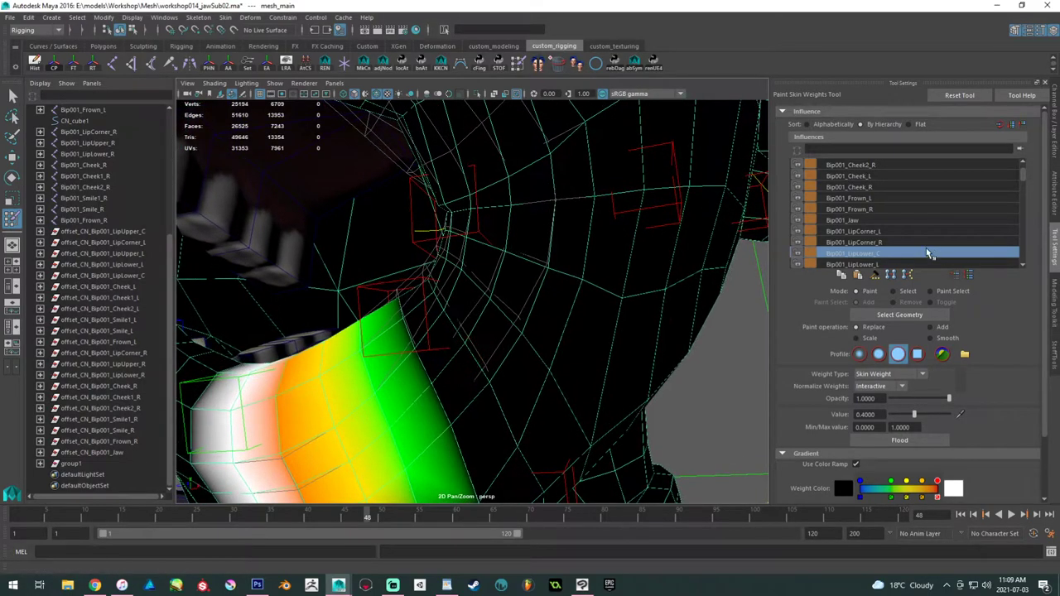
- Switch to the Bip001_LipCorner_L influence and examine its weights around the left mouth corner
left_click(885, 231)
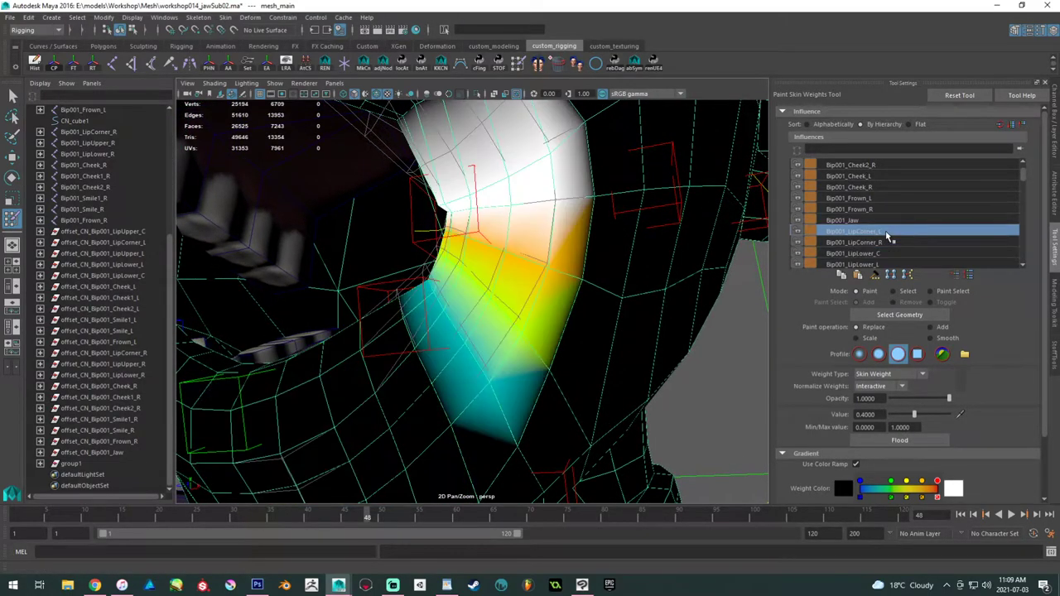
mouse_move(445, 258)
right_mouse_down("alt")
mouse_move(452, 279)
mouse_move(478, 287)
right_mouse_up("alt")
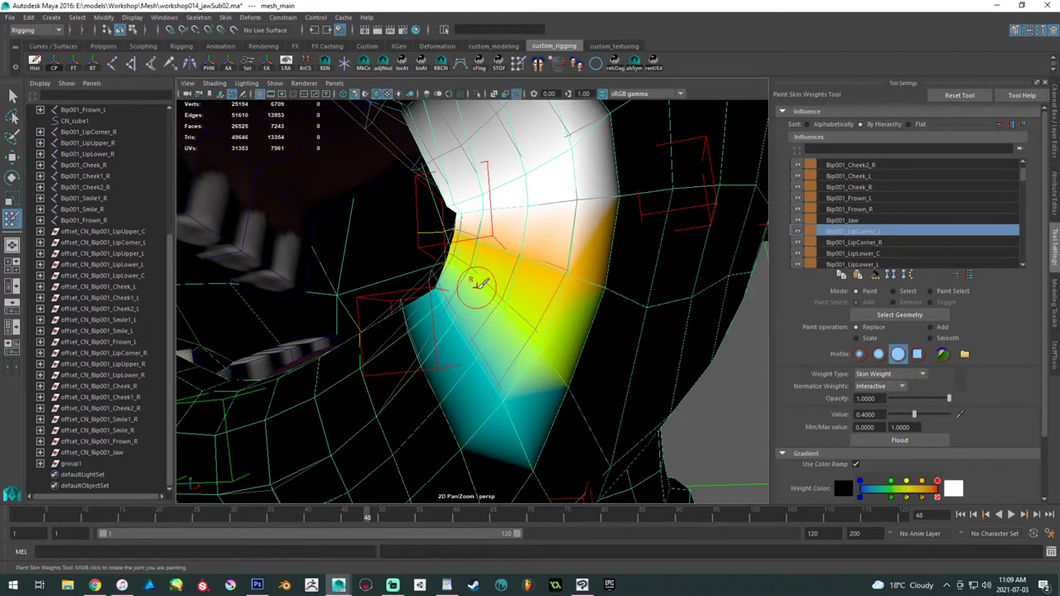
left_click_drag(478, 283, 377, 245, "alt")
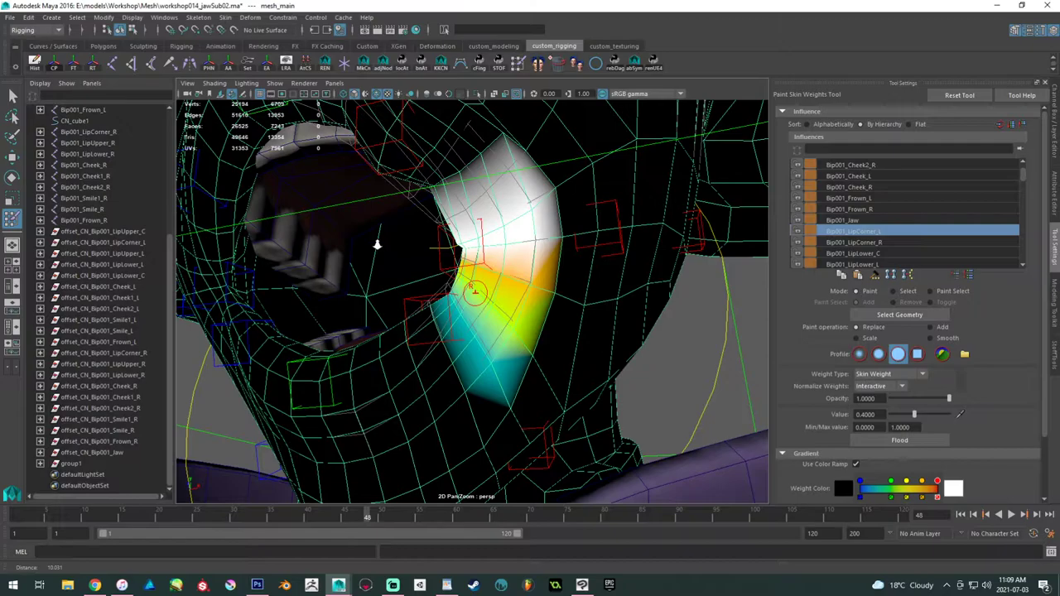
mouse_move(377, 245)
right_mouse_down("alt")
mouse_move(452, 354)
mouse_move(344, 280)
right_mouse_up("alt")
left_click_drag(344, 280, 384, 312, "alt")
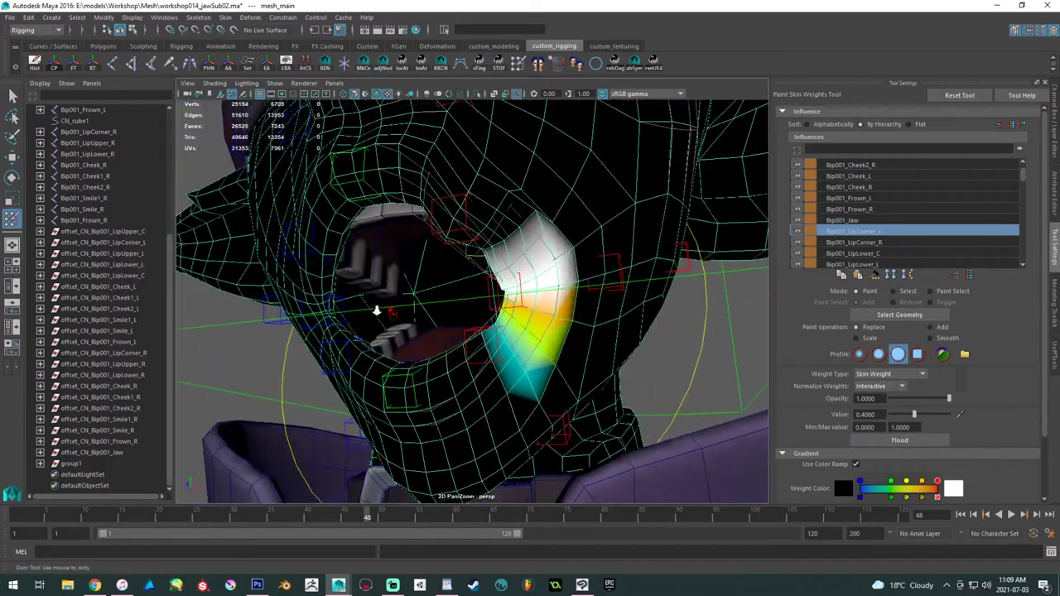
right_click_drag(384, 312, 366, 302, "alt")
left_click_drag(366, 302, 359, 303, "alt")
right_click_drag(359, 303, 502, 363, "alt")
middle_click_drag(502, 362, 467, 325, "alt")
right_click_drag(467, 324, 538, 348, "alt")
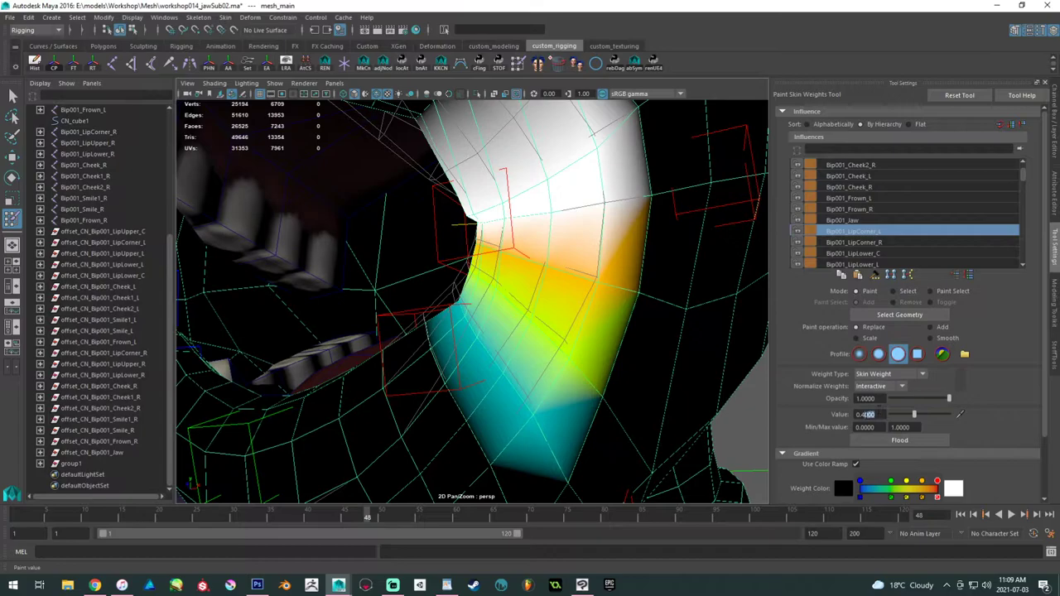
- Paint the lower end of the Bip001_LipCorner_L area at 0.3 and check the weights inside the lip
key("Return")
left_click_drag(536, 403, 523, 385)
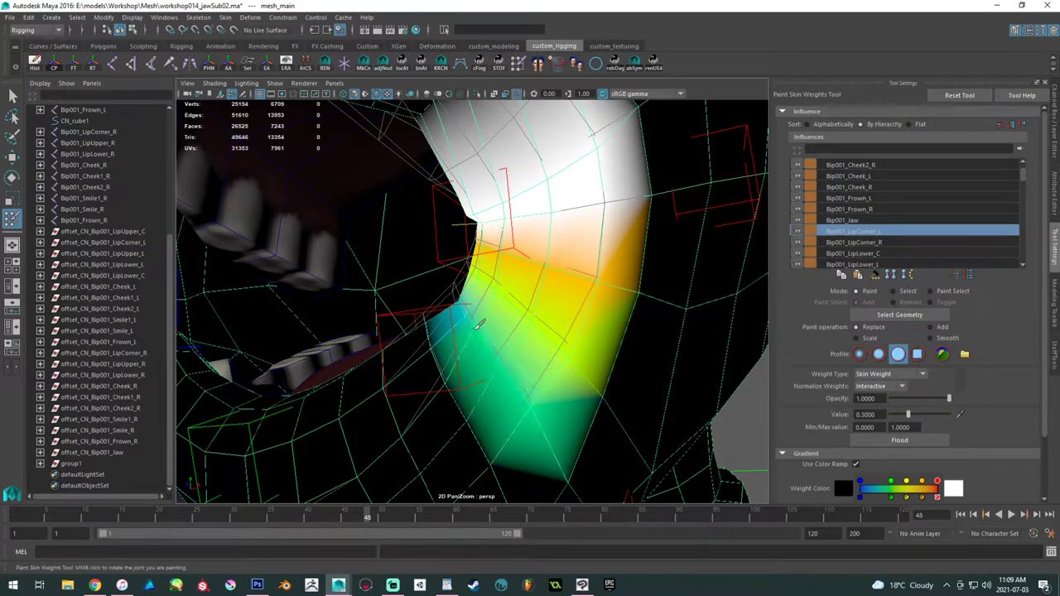
middle_click_drag(525, 328, 525, 331)
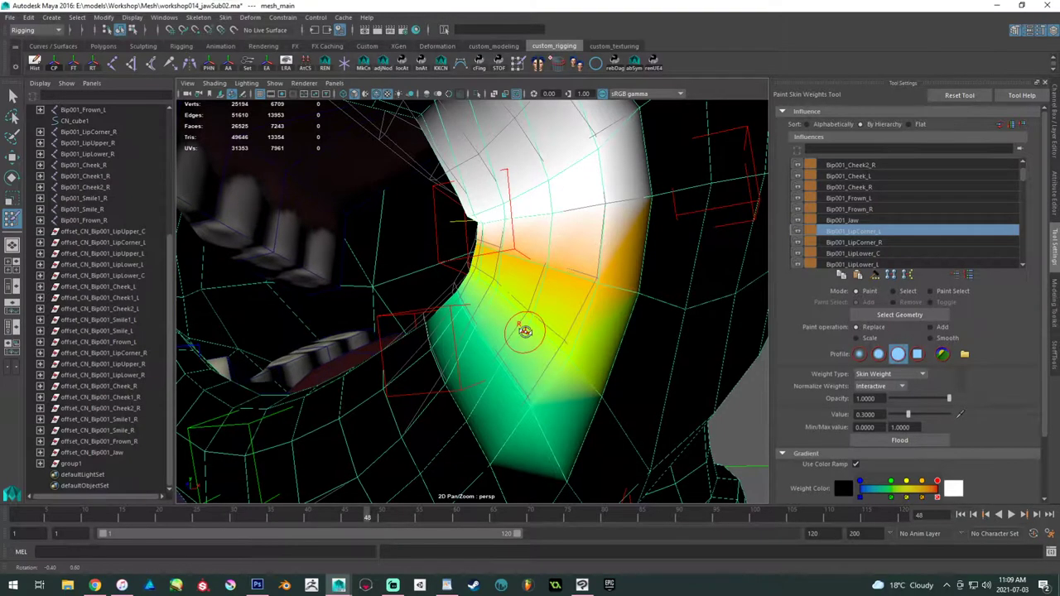
left_click_drag(525, 331, 591, 353, "alt")
scroll(502, 356, "up", 4)
left_click_drag(502, 355, 548, 371, "alt")
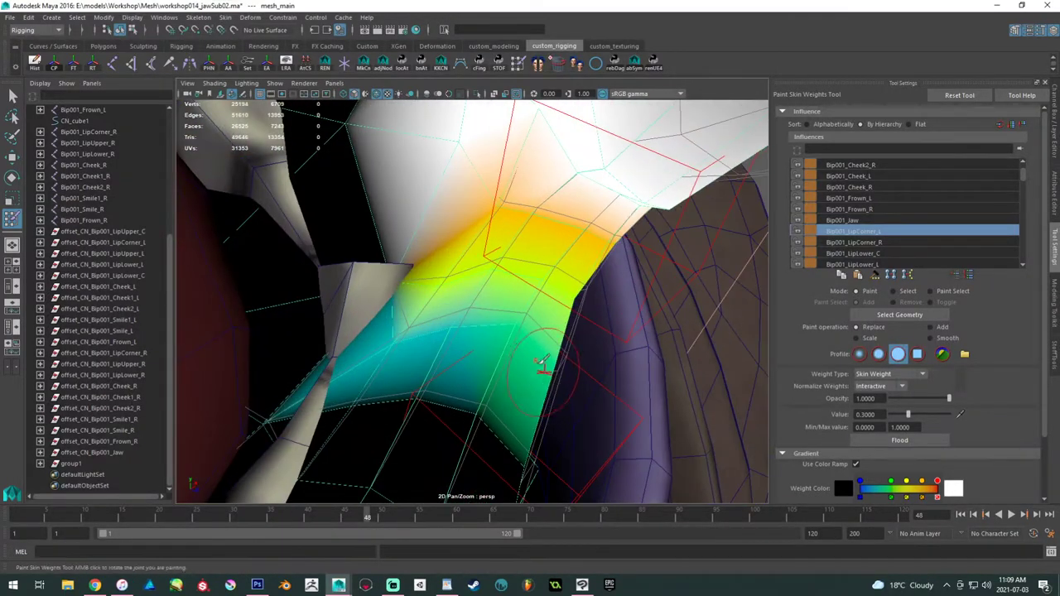
mouse_move(465, 325)
left_mouse_down("alt")
mouse_move(503, 307)
mouse_move(429, 252)
left_mouse_up("alt")
mouse_move(518, 285)
left_mouse_down("alt")
mouse_move(433, 274)
mouse_move(443, 273)
left_mouse_up("alt")
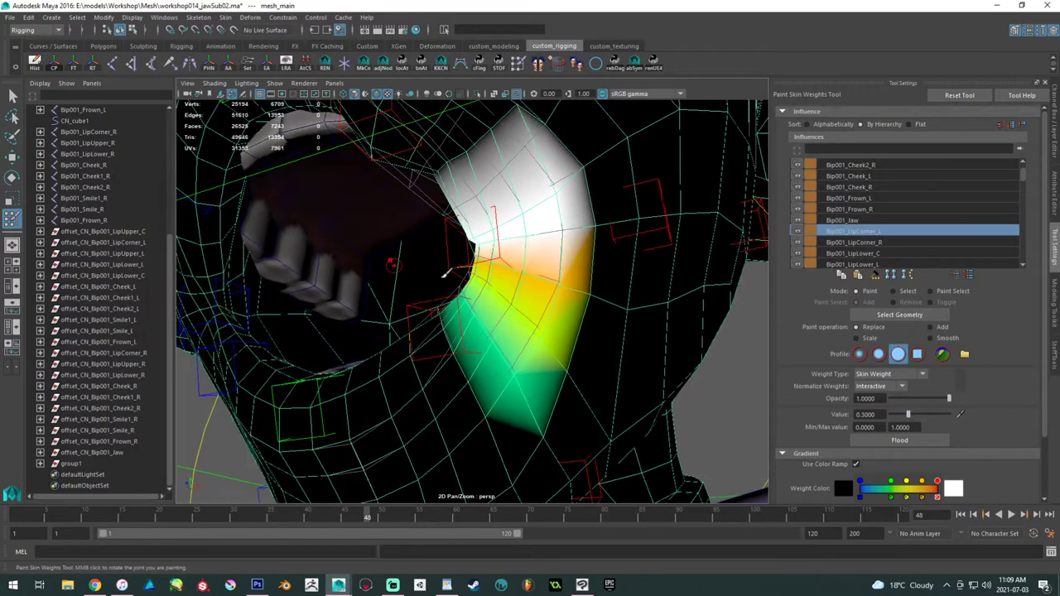
- Leave weight painting and test the left mouth corner by moving CN_Bip001_LipLower_L and CN_Bip001_LipCorner_L, undoing each move
key("w")
left_click(467, 353)
mouse_move(452, 335)
left_mouse_down()
mouse_move(420, 277)
mouse_move(408, 280)
mouse_move(485, 362)
left_mouse_up()
key("ctrl+z")
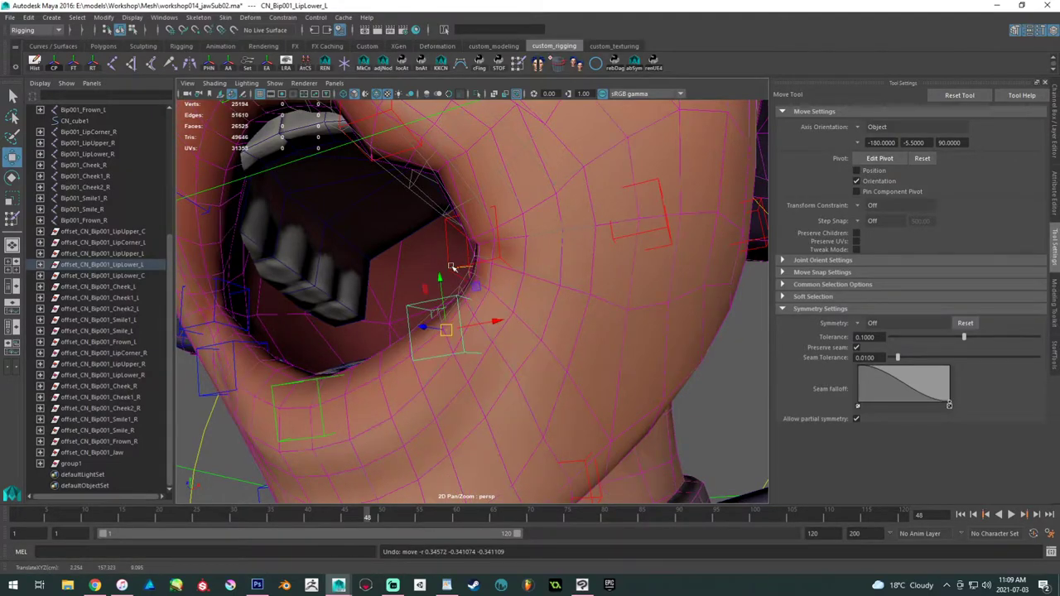
left_click(454, 272)
left_click_drag(472, 263, 426, 253)
key("ctrl+z")
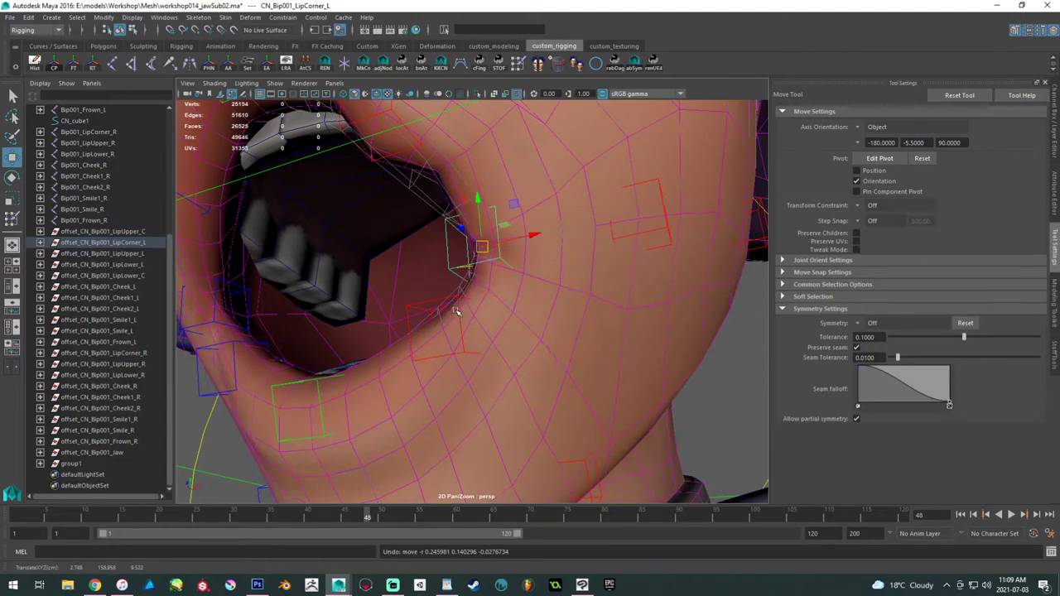
left_click(461, 312)
left_click_drag(461, 312, 451, 331)
key("ctrl+z")
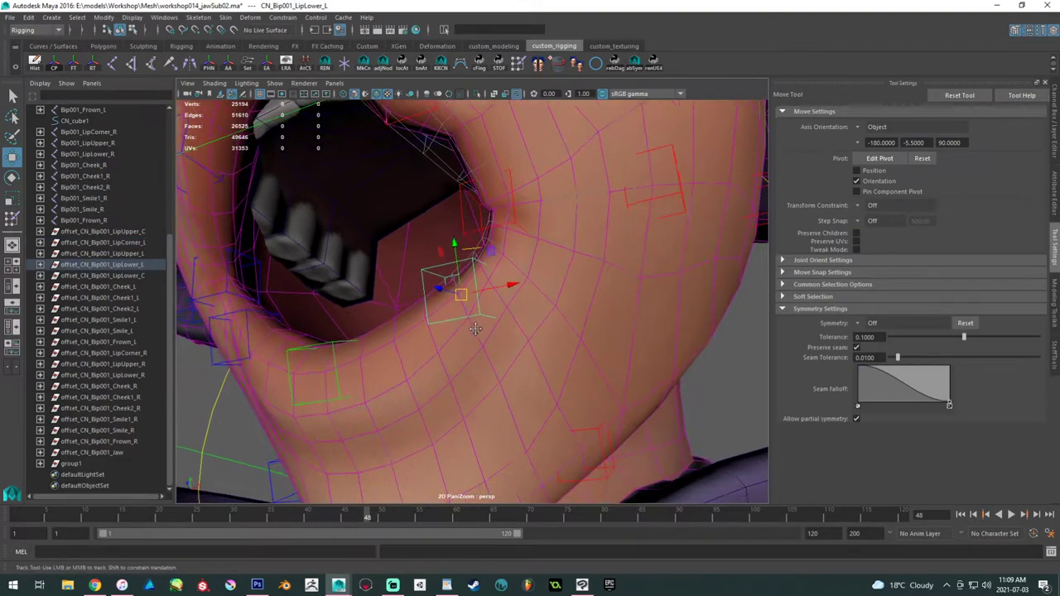
- Resume weight painting on mesh_main and paint Bip001_LipLower_L at 0.8 on the vertices below the left mouth corner
right_click_drag(451, 331, 509, 376, "alt")
left_click(492, 342)
mouse_move(492, 342)
left_mouse_down("alt")
mouse_move(477, 354)
mouse_move(480, 339)
left_mouse_up("alt")
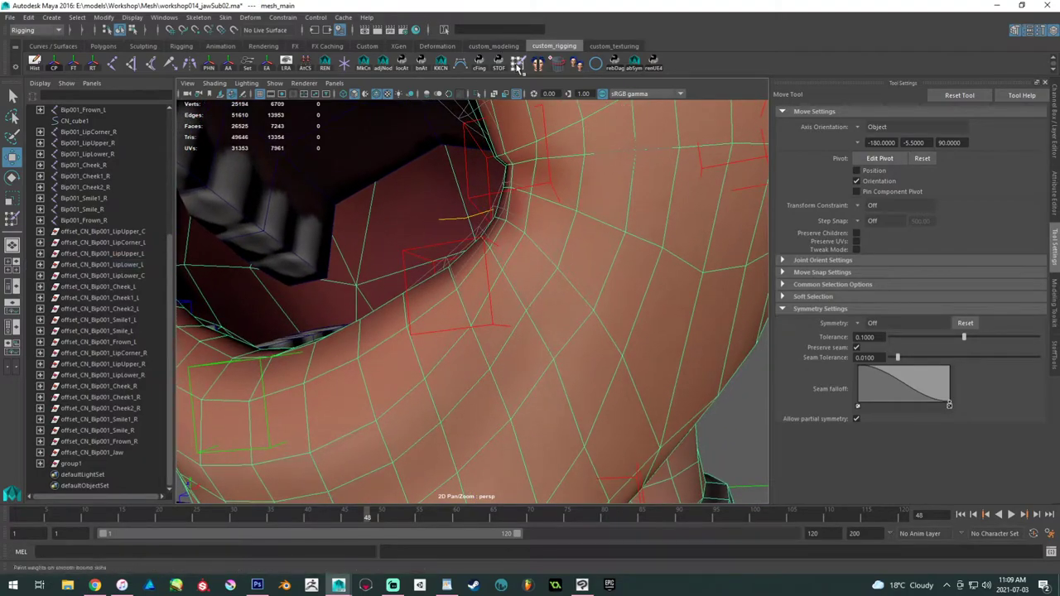
left_click(516, 67)
mouse_move(502, 243)
left_mouse_down("alt")
mouse_move(505, 262)
mouse_move(544, 284)
left_mouse_up("alt")
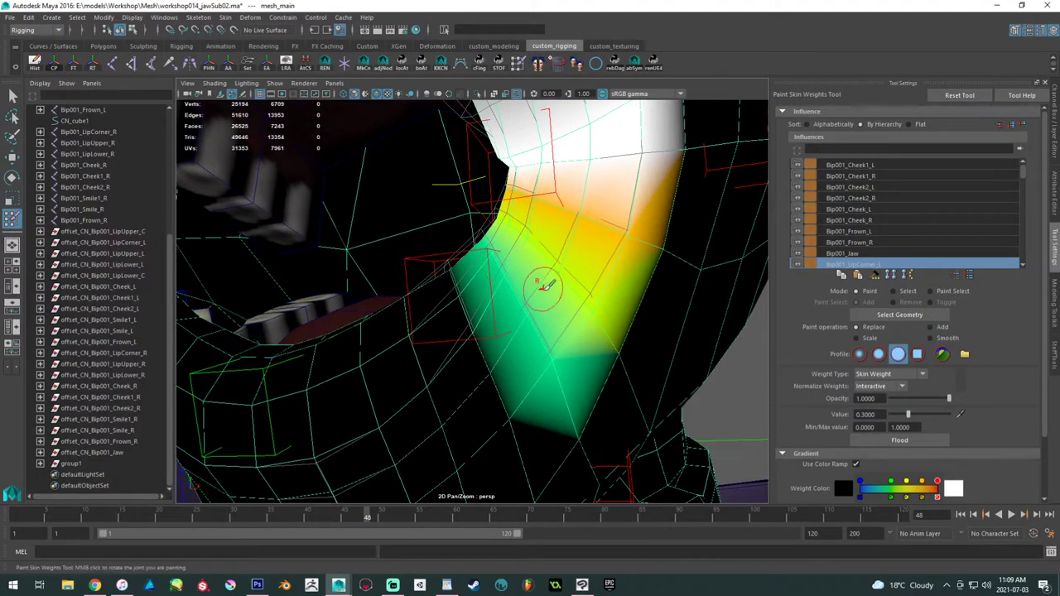
scroll(883, 255, "down", 4)
left_click(882, 253)
left_click_drag(465, 266, 481, 274, "alt")
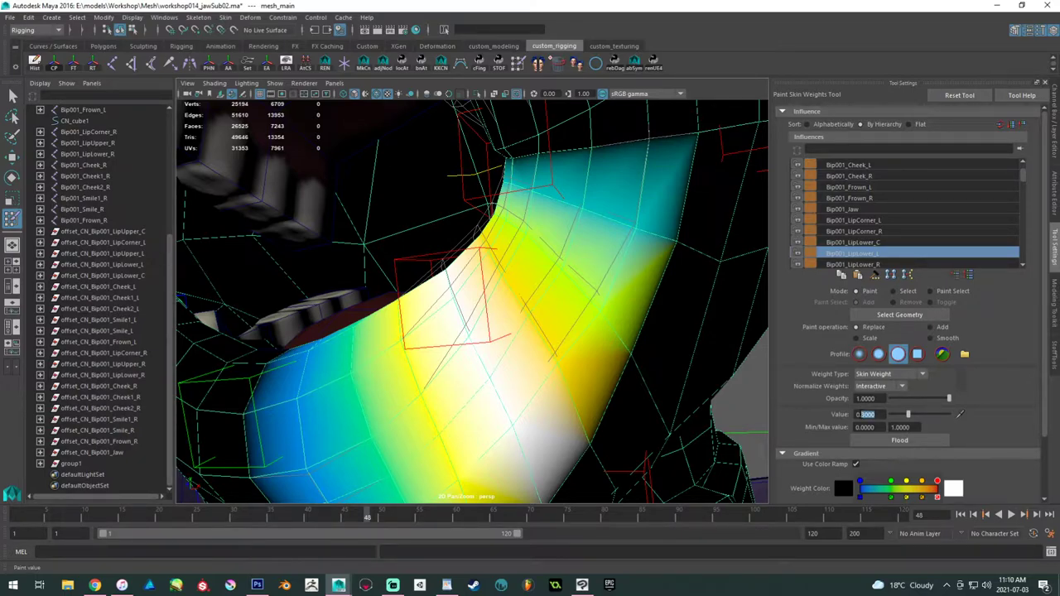
left_click_drag(549, 350, 539, 295)
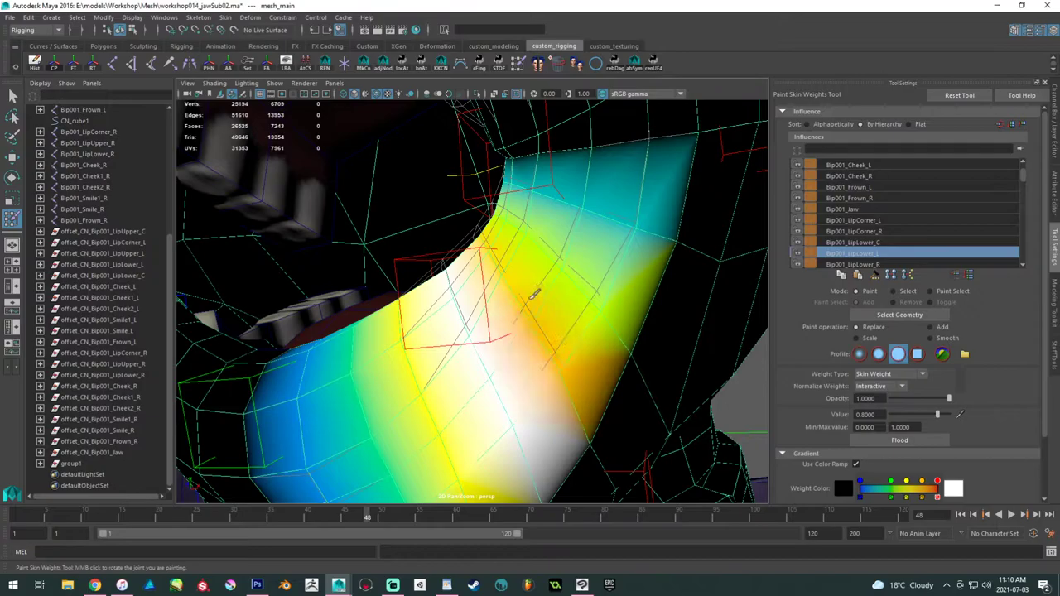
- Paint Bip001_LipLower_L at 0.6 on the row of vertices inside the lip below the left mouth corner
scroll(539, 301, "up", 10)
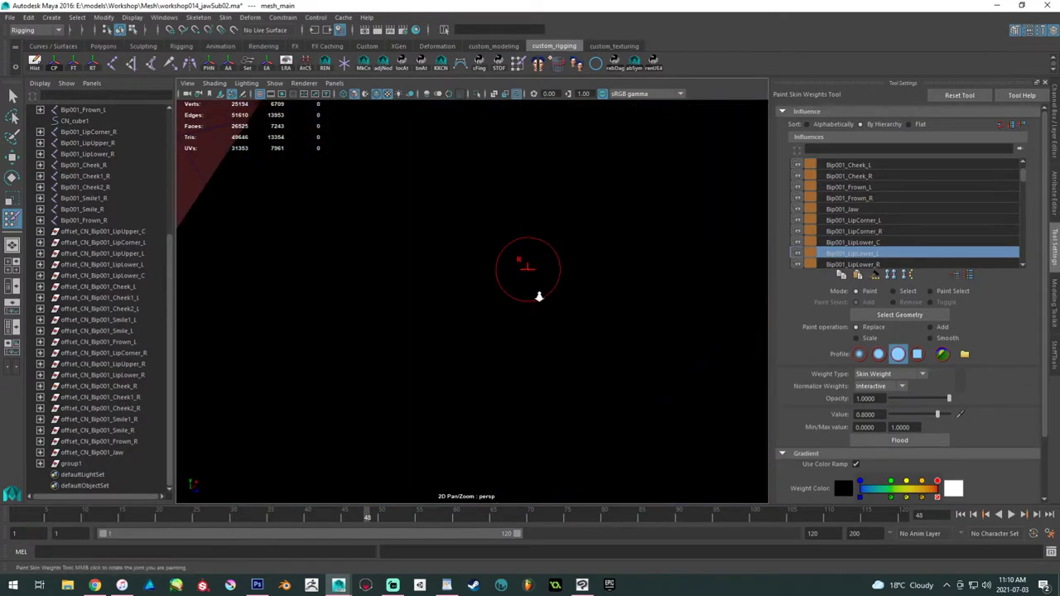
scroll(539, 297, "down", 2)
mouse_move(568, 237)
left_mouse_down()
mouse_move(526, 224)
mouse_move(459, 228)
mouse_move(475, 250)
mouse_move(497, 220)
mouse_move(511, 267)
mouse_move(638, 355)
mouse_move(651, 378)
mouse_move(582, 362)
mouse_move(549, 303)
mouse_move(629, 348)
left_mouse_up()
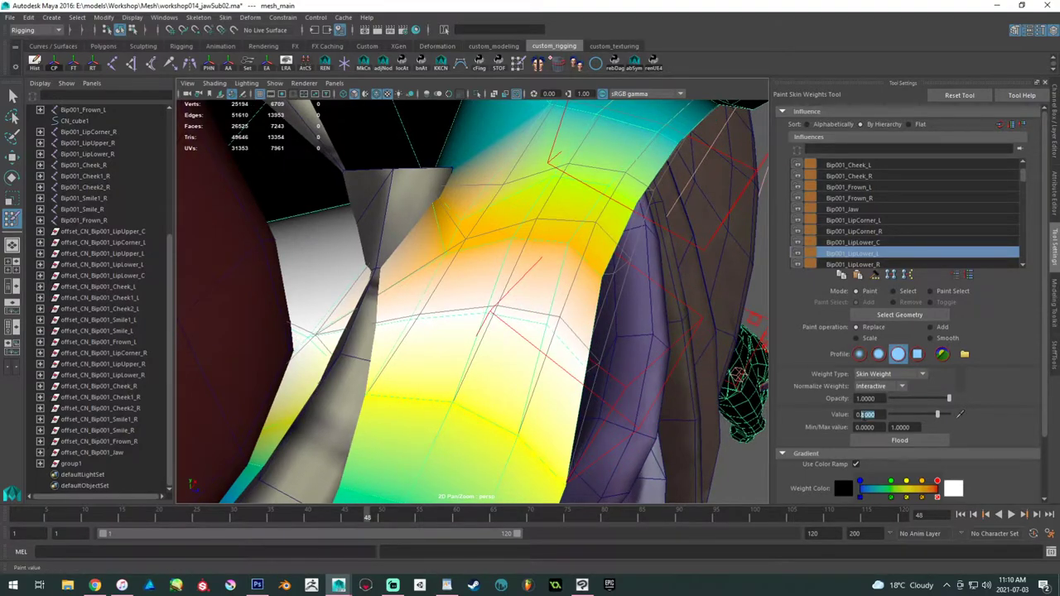
type("0.6")
key("Return")
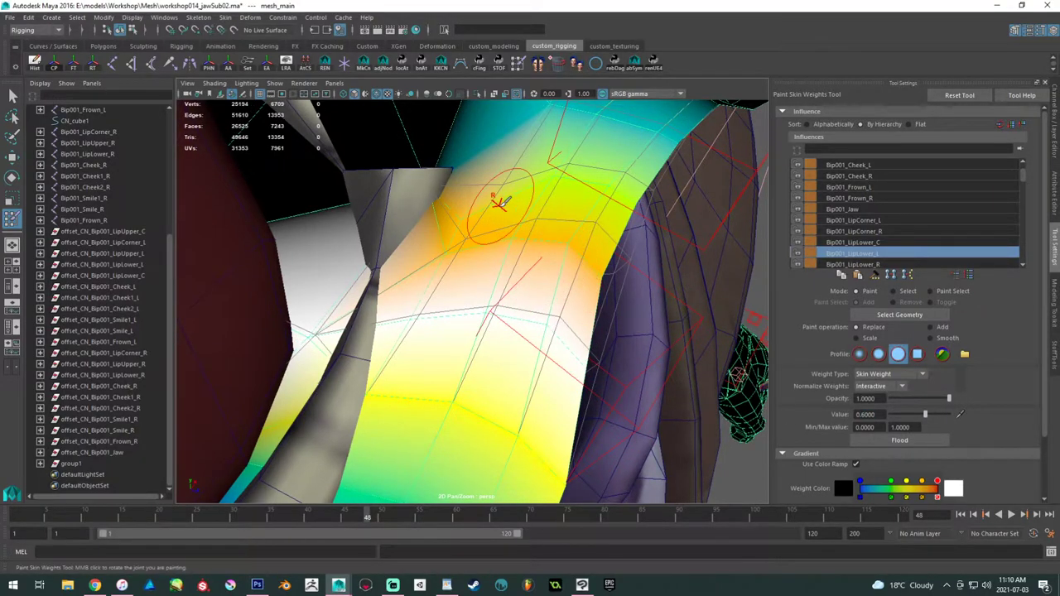
mouse_move(511, 198)
left_mouse_down()
mouse_move(577, 180)
mouse_move(558, 172)
left_mouse_up()
left_click(610, 194)
mouse_move(616, 200)
left_mouse_down("alt")
mouse_move(550, 170)
mouse_move(585, 166)
left_mouse_up("alt")
left_click_drag(627, 207, 615, 190, "alt")
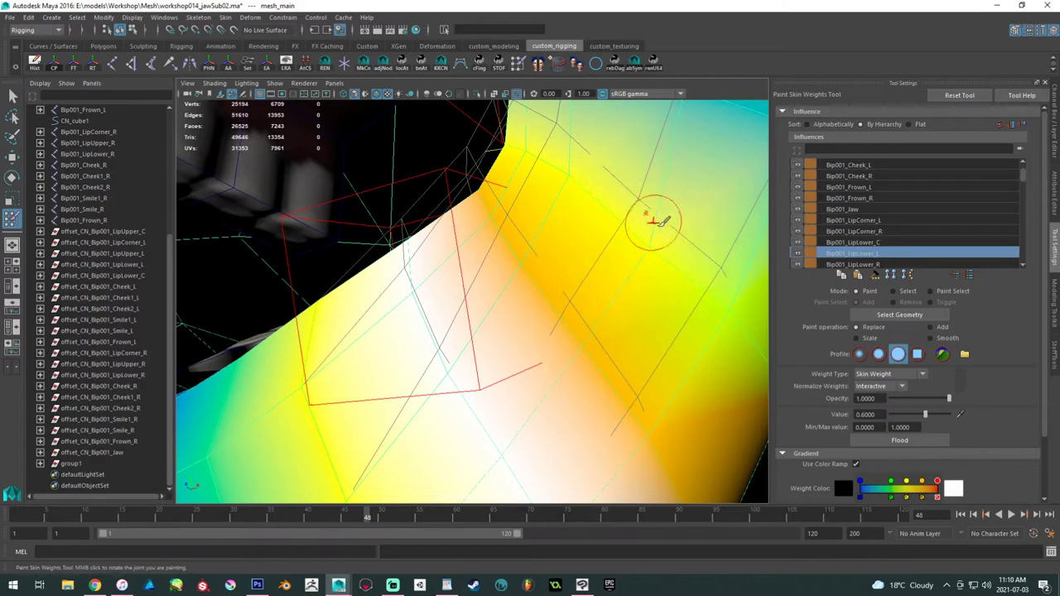
- Extend the 0.6 Bip001_LipLower_L weight onto the outer face below the left mouth corner and check the falloff
right_click_drag(653, 221, 493, 161, "alt")
left_click(596, 299)
left_click_drag(593, 297, 566, 266, "alt")
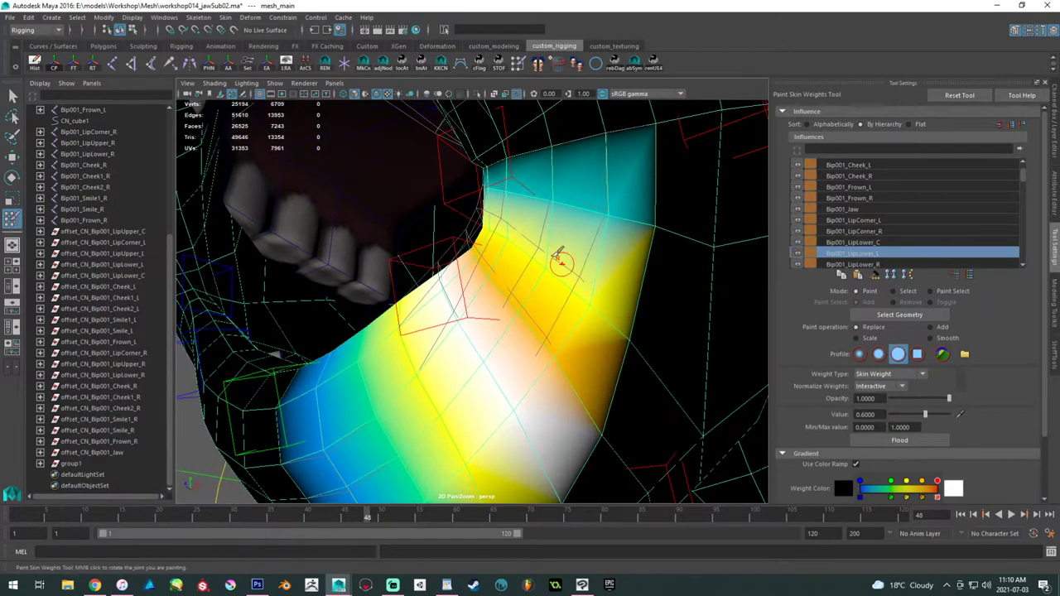
left_click_drag(463, 264, 474, 265, "alt")
mouse_move(473, 265)
right_mouse_down("alt")
mouse_move(504, 260)
mouse_move(508, 306)
mouse_move(532, 305)
mouse_move(384, 240)
mouse_move(370, 246)
right_mouse_up("alt")
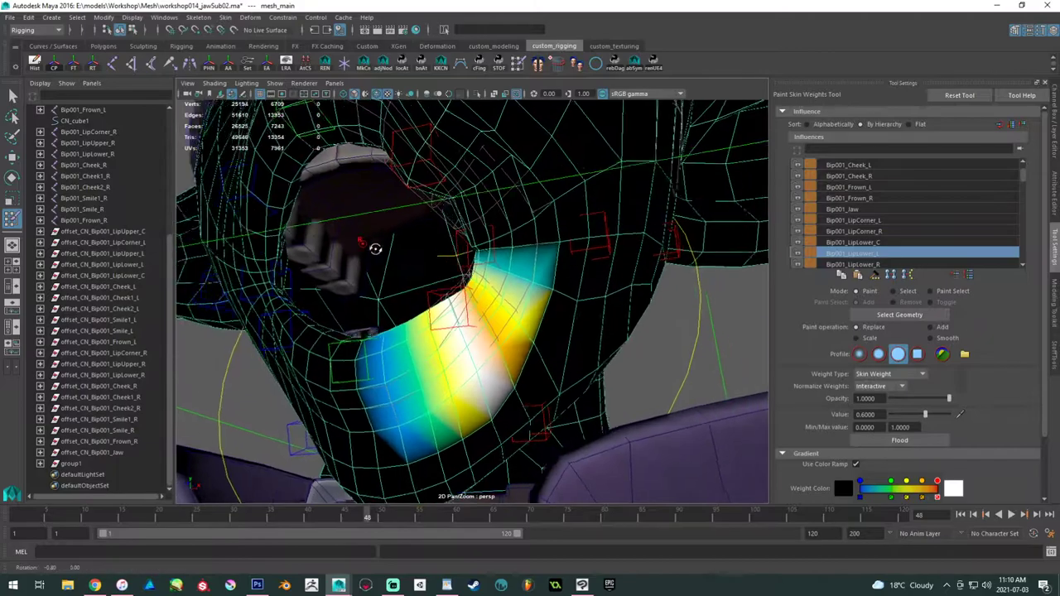
left_click_drag(341, 226, 382, 250, "alt")
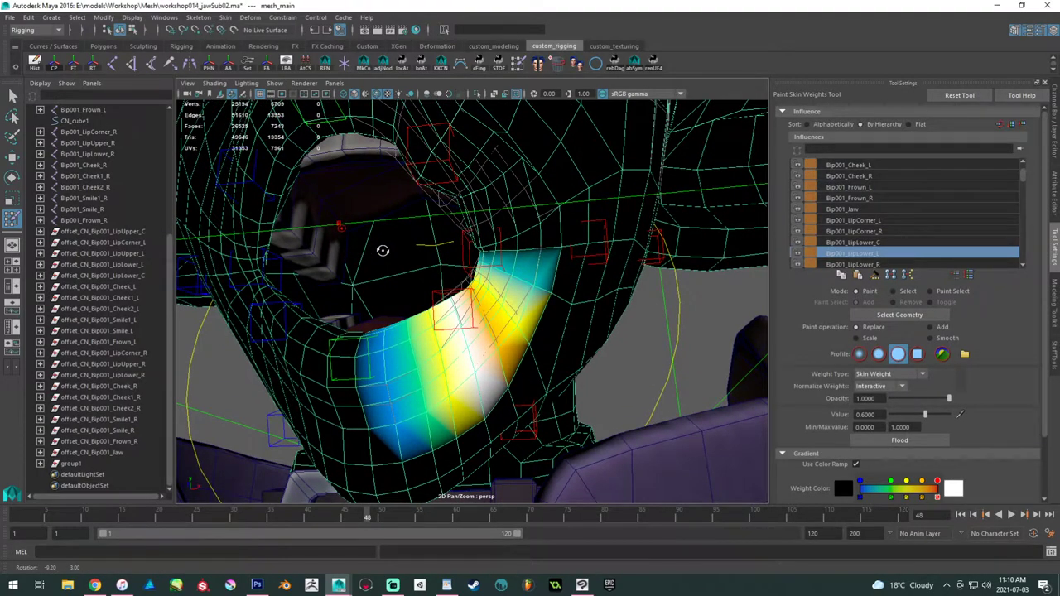
- Paint Bip001_LipLower_L at 0.5 on the outer vertices below the left mouth corner and inside the mouth
right_click_drag(382, 250, 572, 338, "alt")
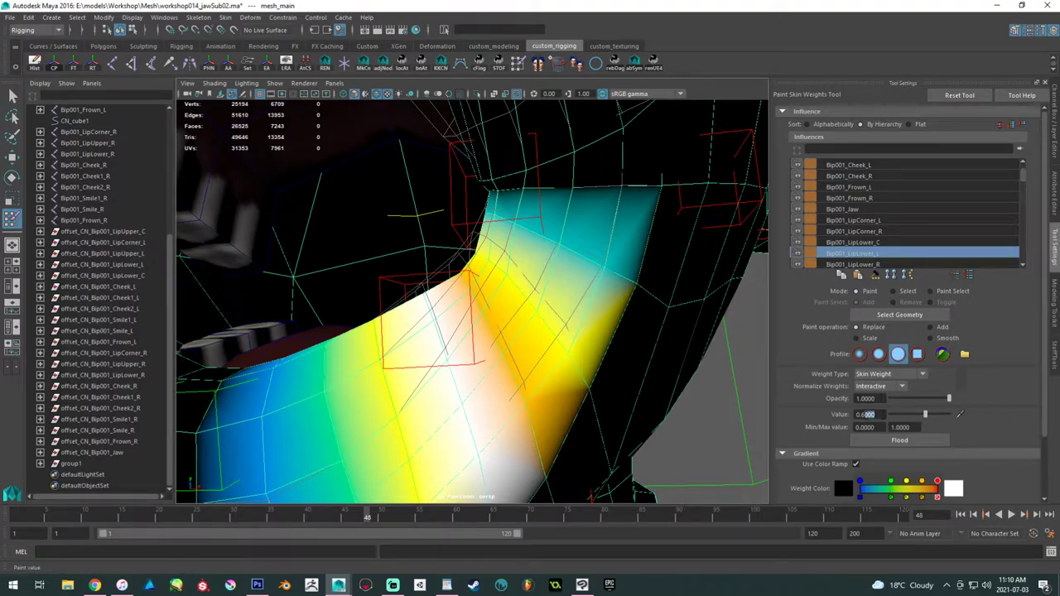
key("Return")
mouse_move(570, 356)
left_mouse_down()
mouse_move(501, 255)
mouse_move(572, 327)
mouse_move(568, 301)
mouse_move(515, 244)
mouse_move(459, 239)
left_mouse_up()
mouse_move(515, 259)
left_mouse_down("alt")
mouse_move(447, 218)
mouse_move(499, 213)
mouse_move(505, 201)
mouse_move(408, 207)
mouse_move(428, 239)
mouse_move(419, 236)
left_mouse_up("alt")
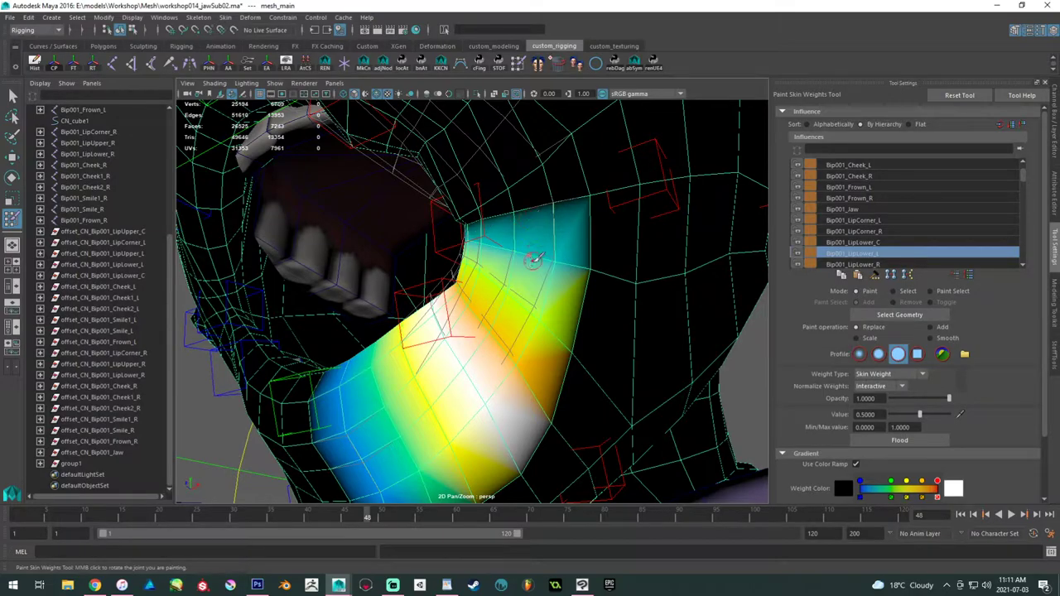
middle_click_drag(534, 258, 480, 310, "alt")
mouse_move(476, 287)
left_mouse_down("alt")
mouse_move(436, 312)
mouse_move(491, 331)
mouse_move(449, 280)
mouse_move(662, 412)
left_mouse_up("alt")
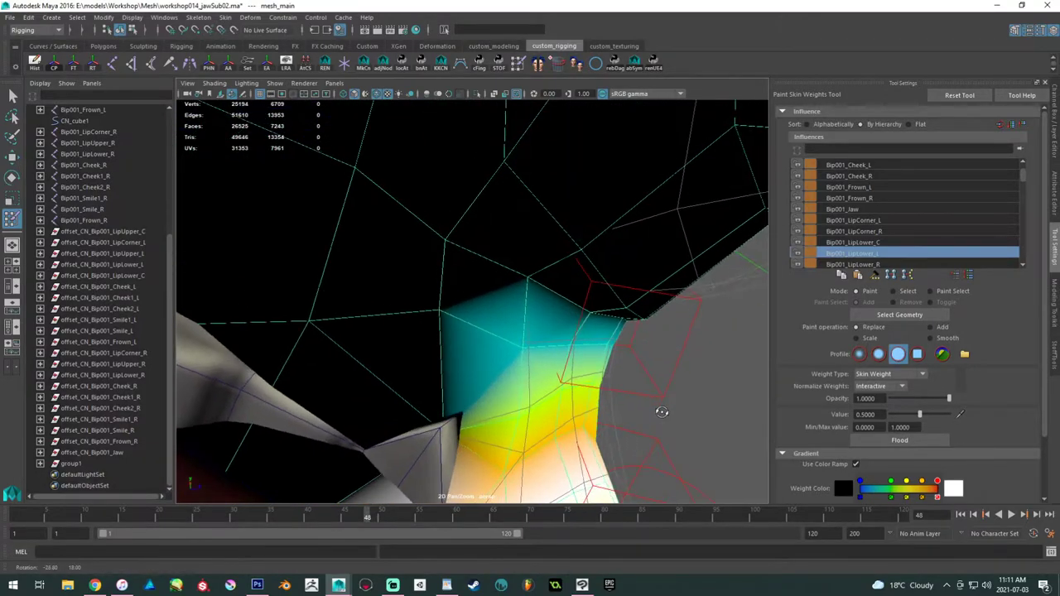
mouse_move(605, 390)
left_mouse_down("alt")
mouse_move(505, 316)
mouse_move(488, 319)
left_mouse_up("alt")
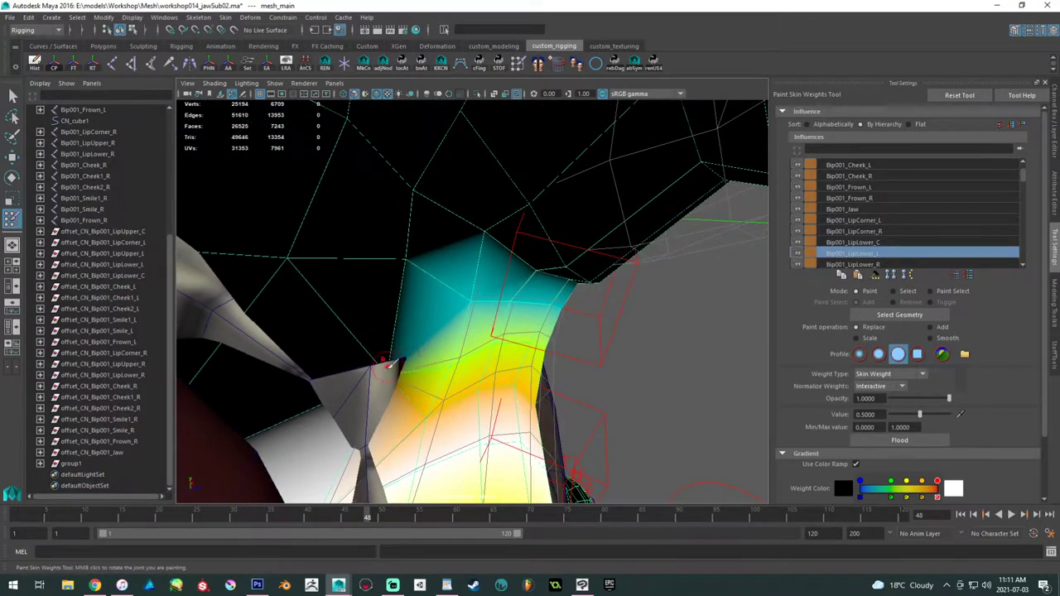
left_click(393, 362)
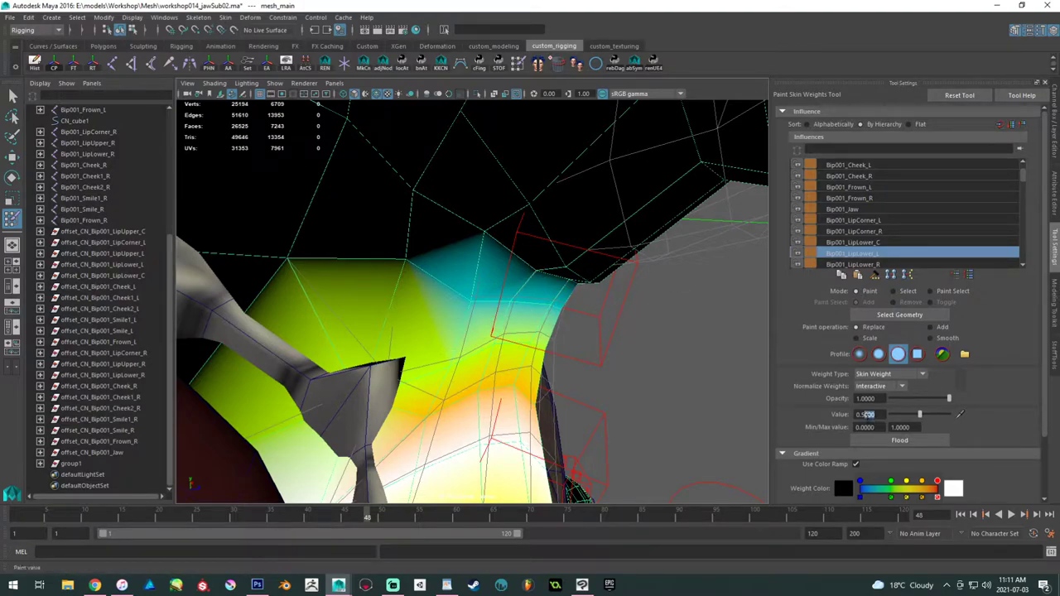
- Paint Bip001_LipLower_L at 0.2 on the upper vertices inside the mouth and check the overall weight gradient
type("0.2")
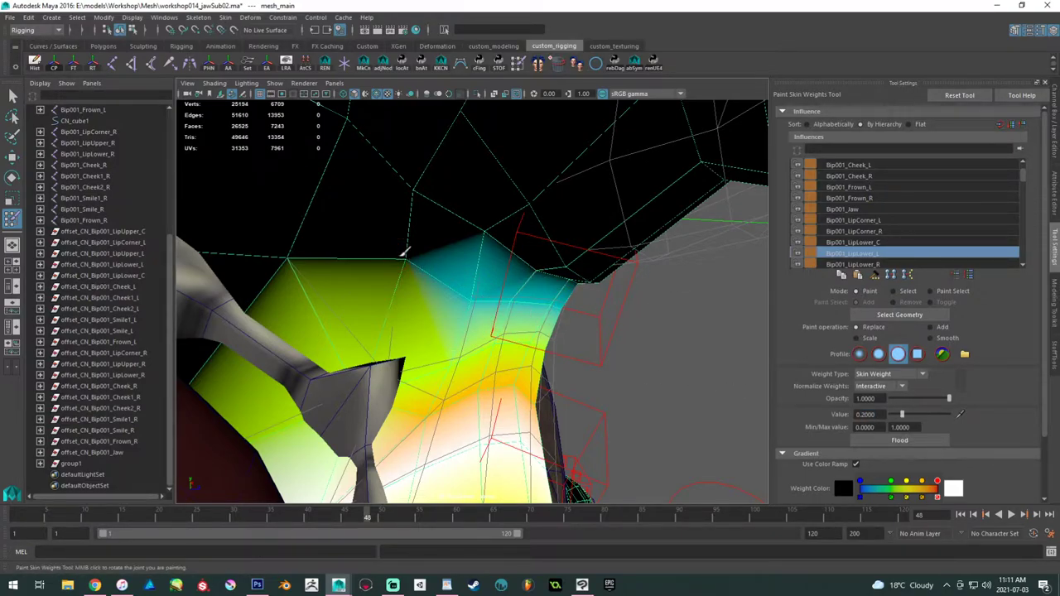
left_click(403, 253)
mouse_move(483, 268)
left_mouse_down("alt")
mouse_move(338, 240)
mouse_move(324, 226)
left_mouse_up("alt")
mouse_move(452, 257)
left_mouse_down("alt")
mouse_move(425, 246)
mouse_move(439, 273)
mouse_move(422, 293)
mouse_move(486, 308)
mouse_move(554, 346)
left_mouse_up("alt")
right_click_drag(553, 346, 472, 285, "alt")
mouse_move(471, 286)
left_mouse_down("alt")
mouse_move(532, 291)
mouse_move(475, 282)
mouse_move(535, 346)
left_mouse_up("alt")
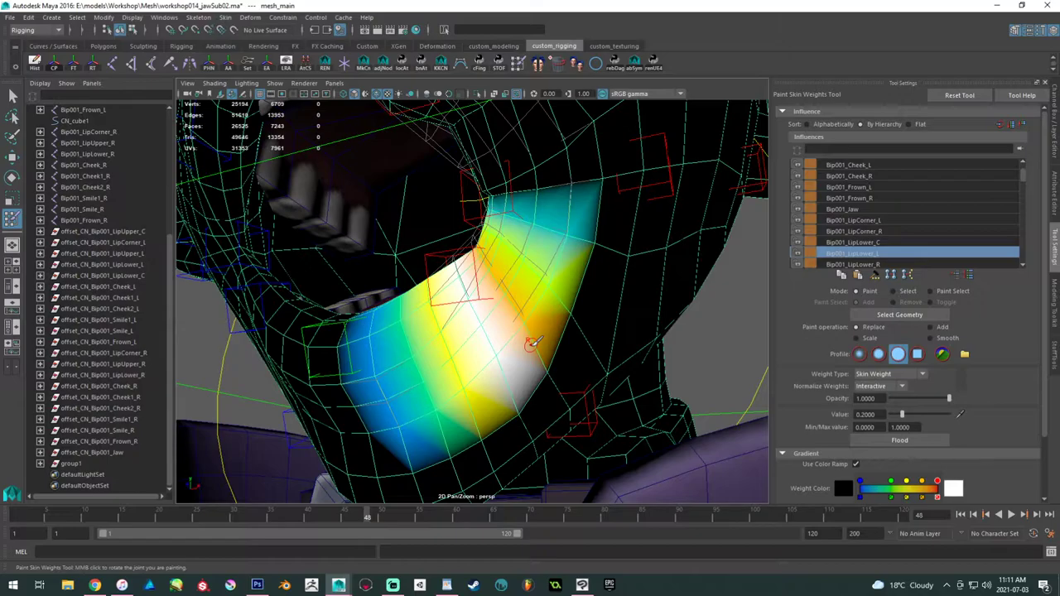
mouse_move(546, 303)
left_mouse_down("alt")
mouse_move(523, 329)
mouse_move(437, 286)
mouse_move(433, 333)
mouse_move(464, 314)
mouse_move(431, 338)
mouse_move(488, 370)
mouse_move(504, 338)
mouse_move(518, 362)
left_mouse_up("alt")
right_click_drag(525, 378, 545, 400, "alt")
- Leave weight painting and examine the shaded surface around the left mouth corner
key("w")
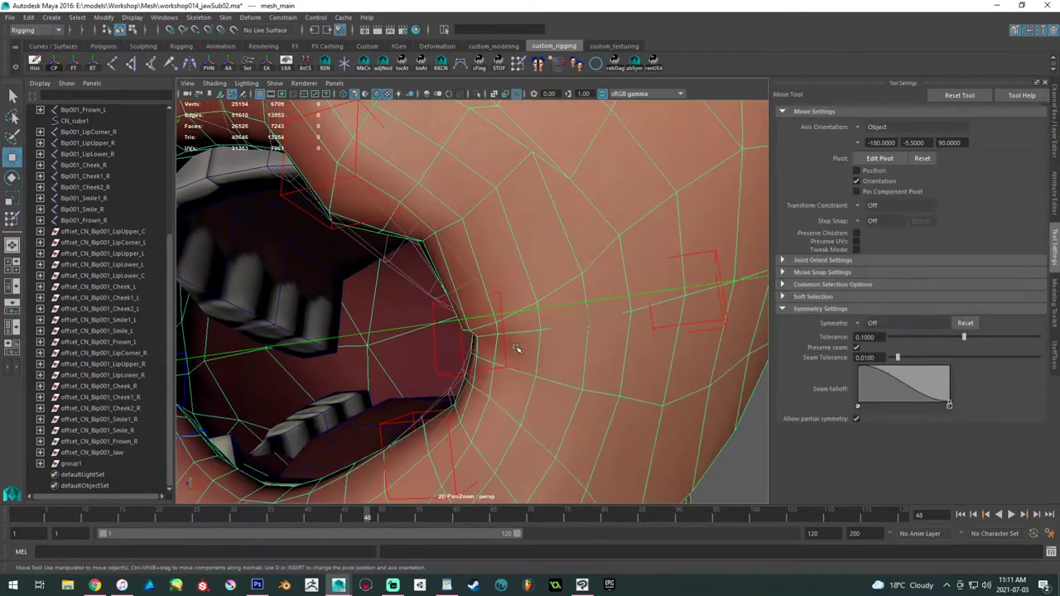
left_click(505, 367)
left_click_drag(487, 339, 509, 300)
left_click(510, 249)
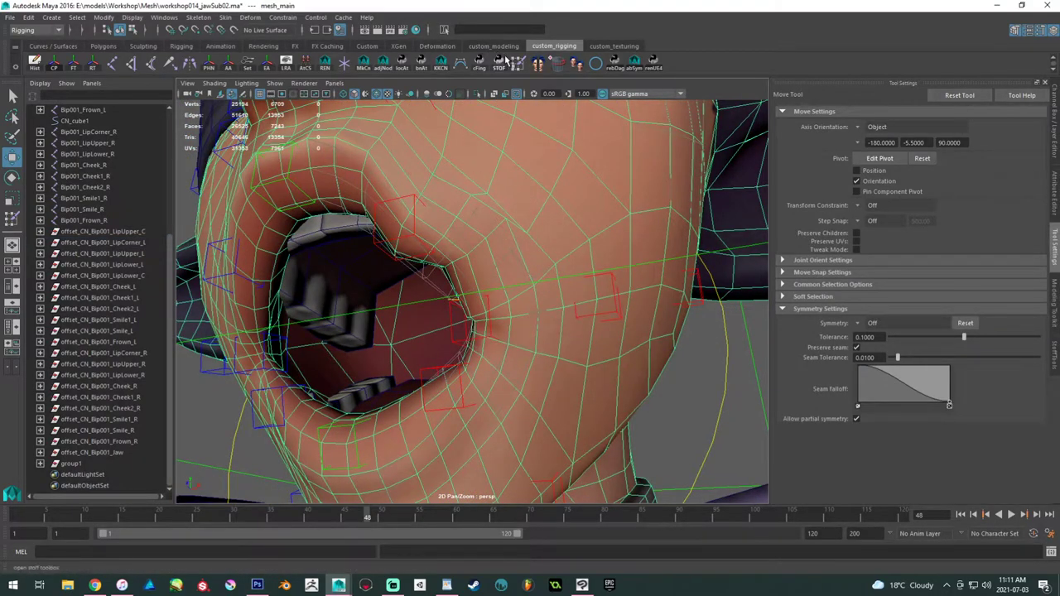
- Resume skin weight painting on mesh_main and bring back the paint tool settings
key("y")
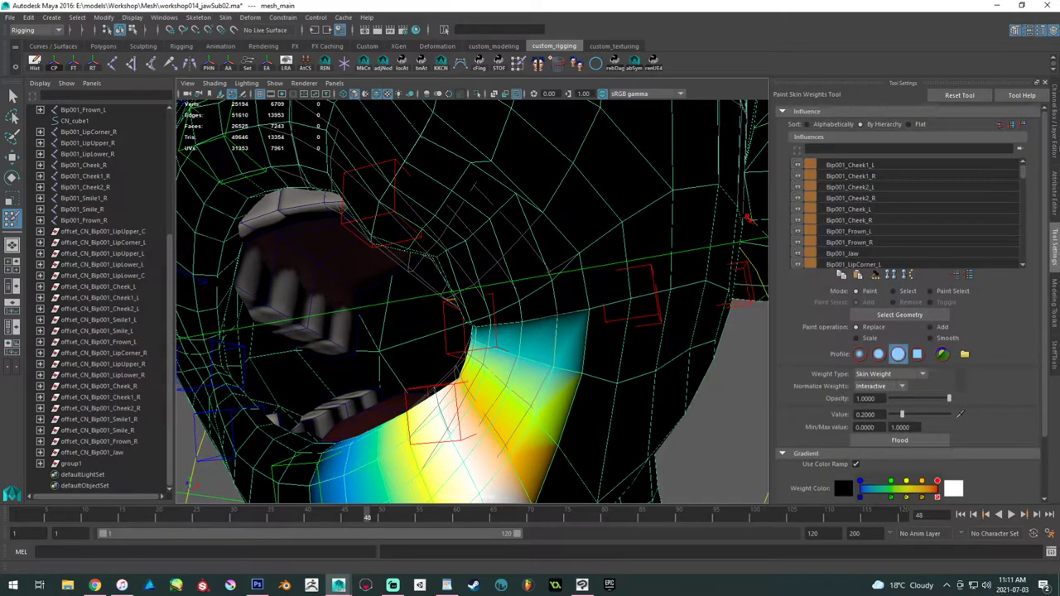
left_click(1054, 124)
left_click(1055, 193)
left_click(1057, 301)
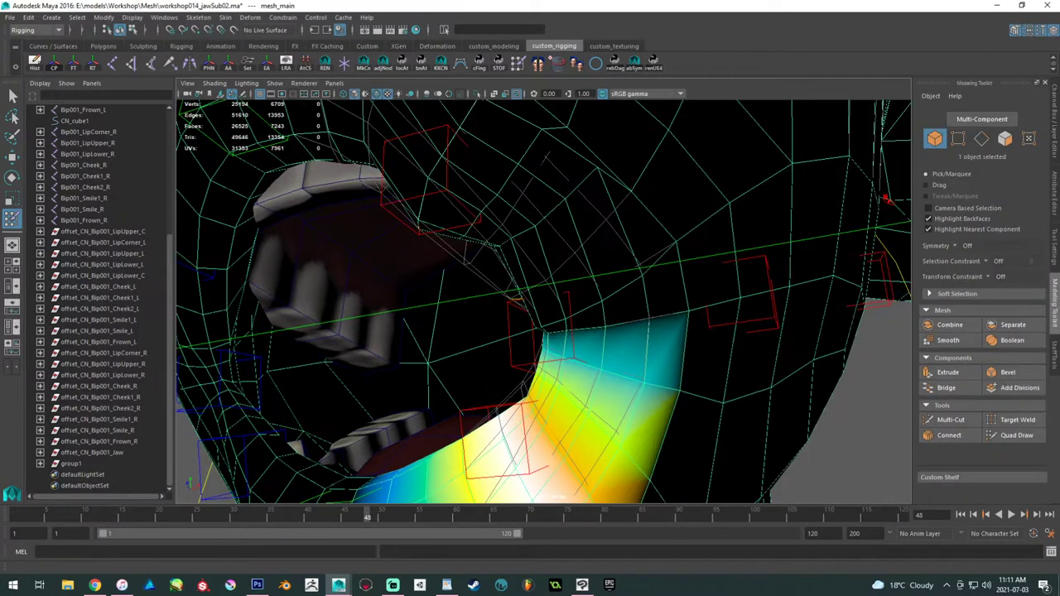
left_click(1056, 213)
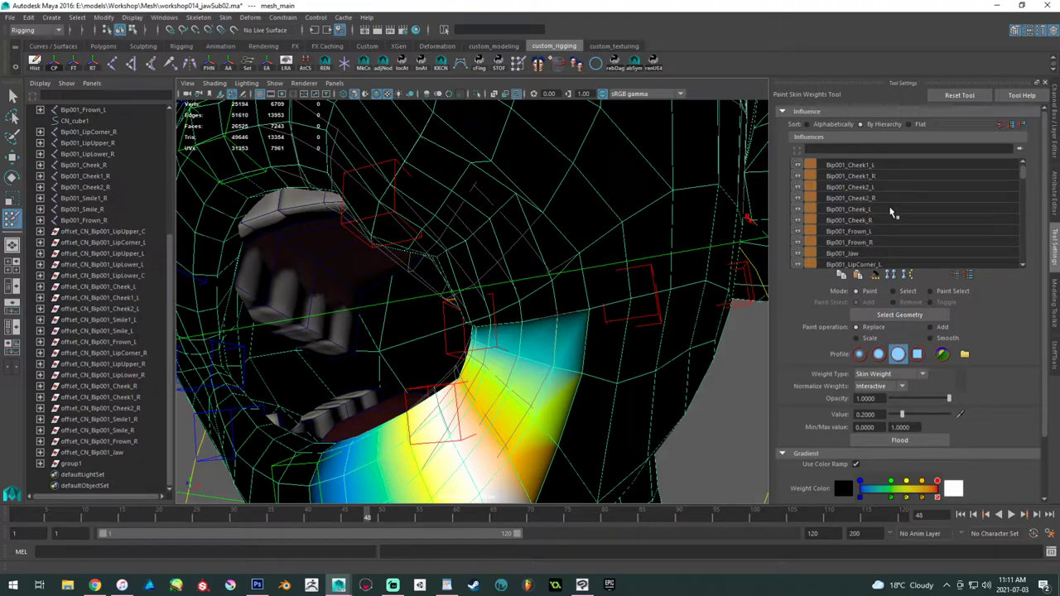
- Switch to the Bip001_LipUpper_L influence and paint 0.2 on the outer vertices along its lower edge near the left mouth corner
scroll(892, 213, "down", 1)
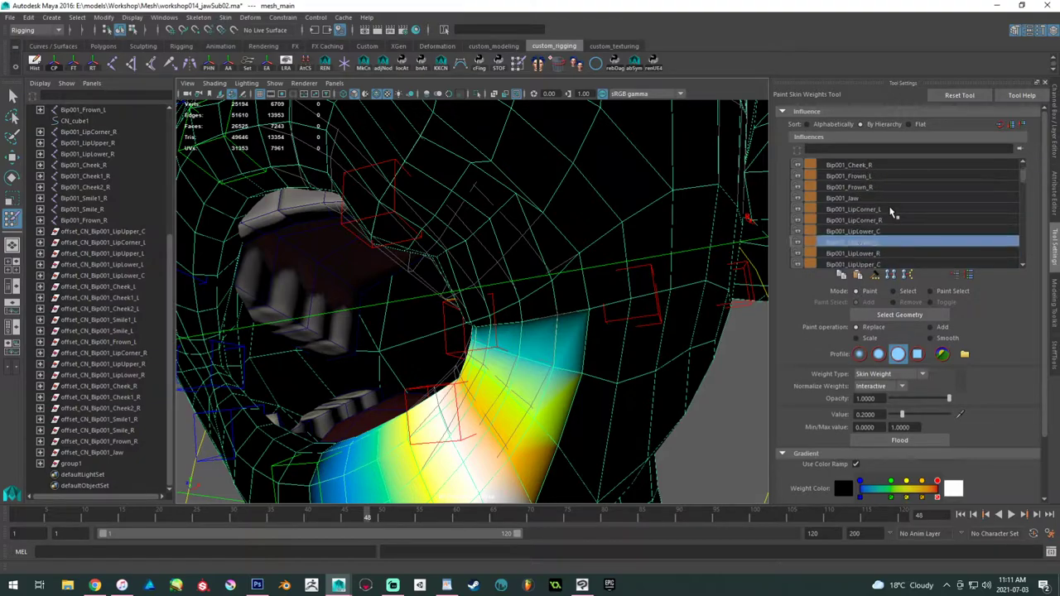
scroll(889, 219, "down", 2)
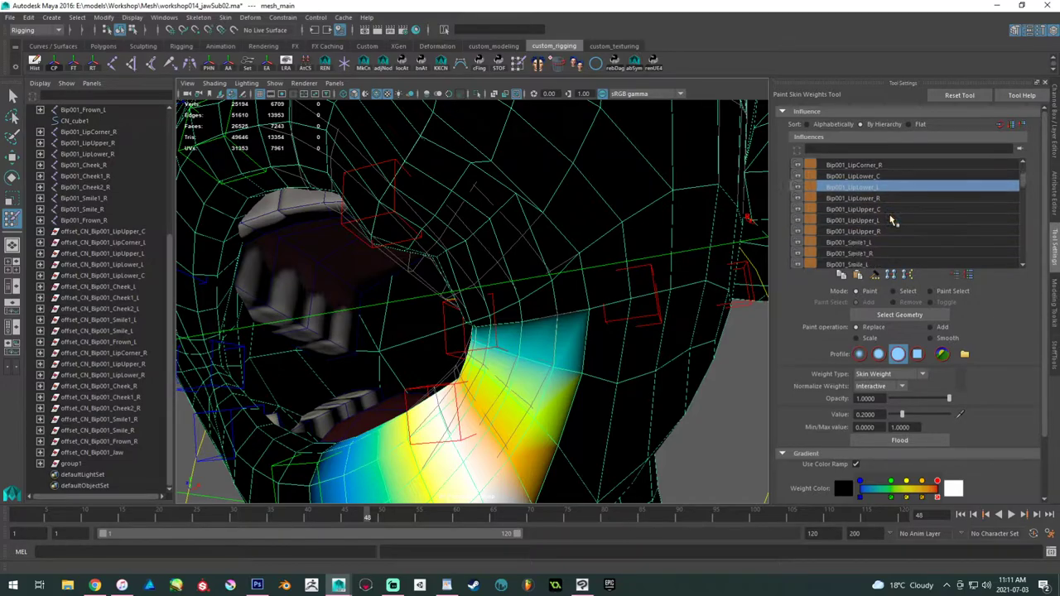
left_click(880, 221)
right_click_drag(502, 236, 532, 270, "alt")
middle_click_drag(532, 270, 549, 313, "alt")
right_click_drag(533, 309, 479, 284, "alt")
scroll(478, 283, "up", 4)
scroll(524, 352, "down", 3)
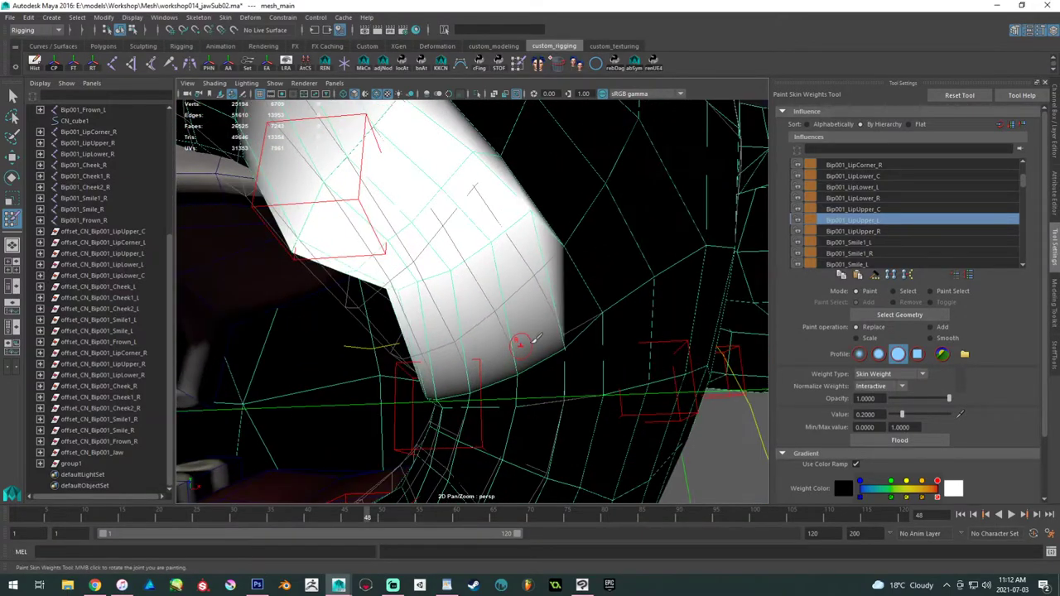
middle_click_drag(591, 341, 593, 288)
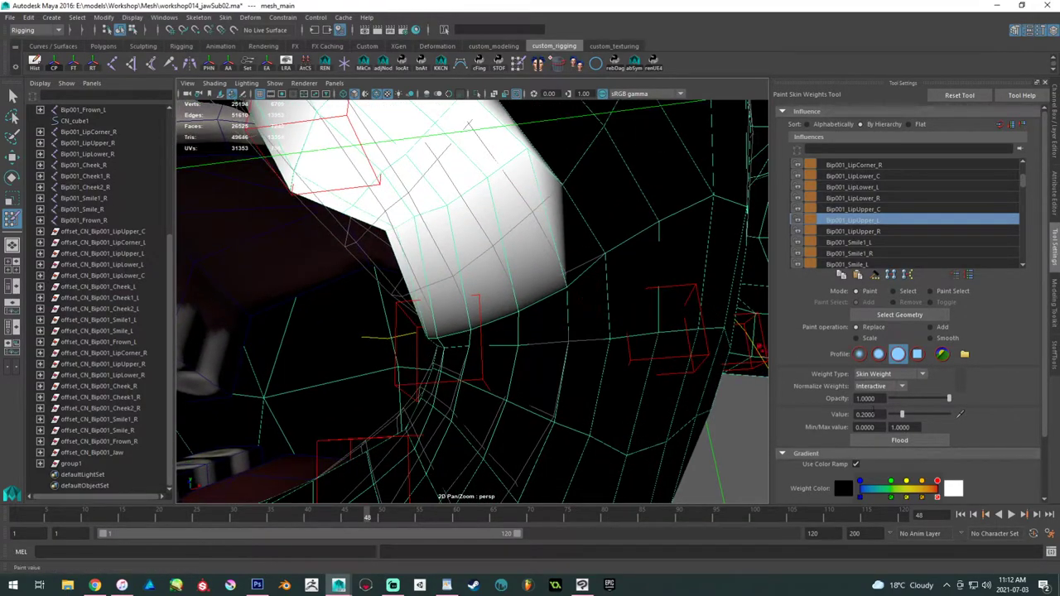
left_click(567, 286)
left_click(520, 311)
- Carry the 0.2 Bip001_LipUpper_L weight across the lip edge to the inside of the mouth and inspect the gradient
mouse_move(522, 310)
left_mouse_down("alt")
mouse_move(554, 309)
mouse_move(619, 338)
left_mouse_up("alt")
left_click(492, 327)
left_click_drag(498, 323, 542, 335, "alt")
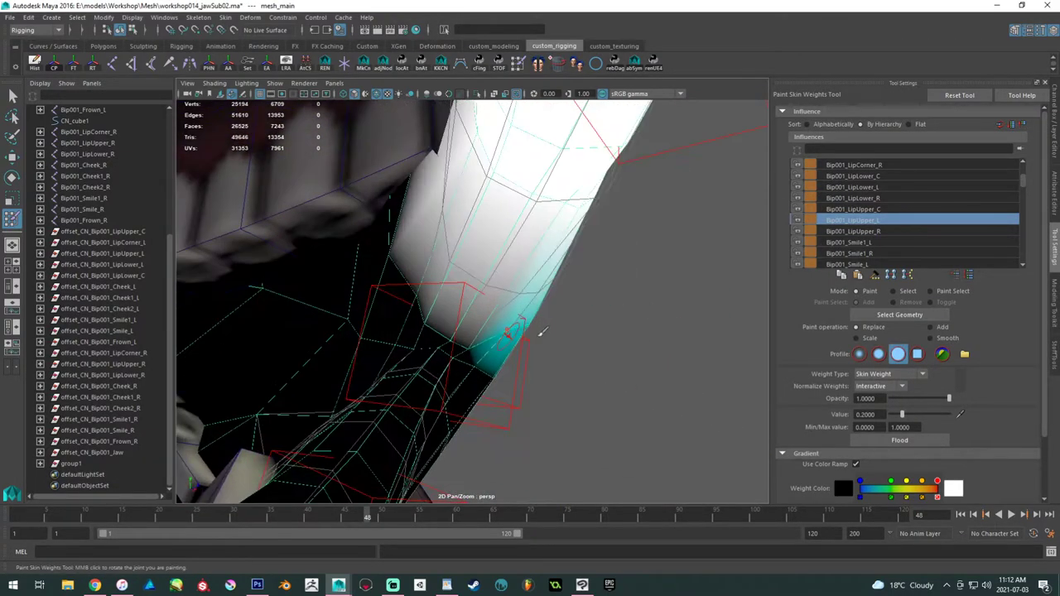
left_click(475, 333)
left_click(454, 323)
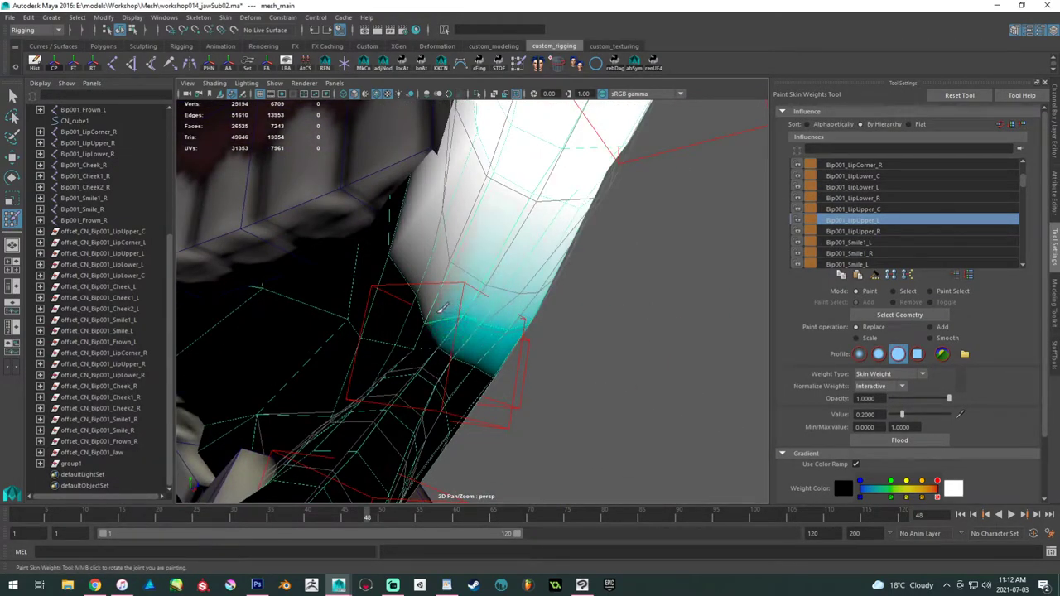
left_click(440, 306)
left_click_drag(441, 307, 473, 311, "alt")
left_click(420, 286)
right_click_drag(322, 246, 289, 240, "alt")
left_click_drag(433, 254, 364, 248, "alt")
right_click_drag(364, 248, 336, 239, "alt")
left_click_drag(336, 238, 524, 289, "alt")
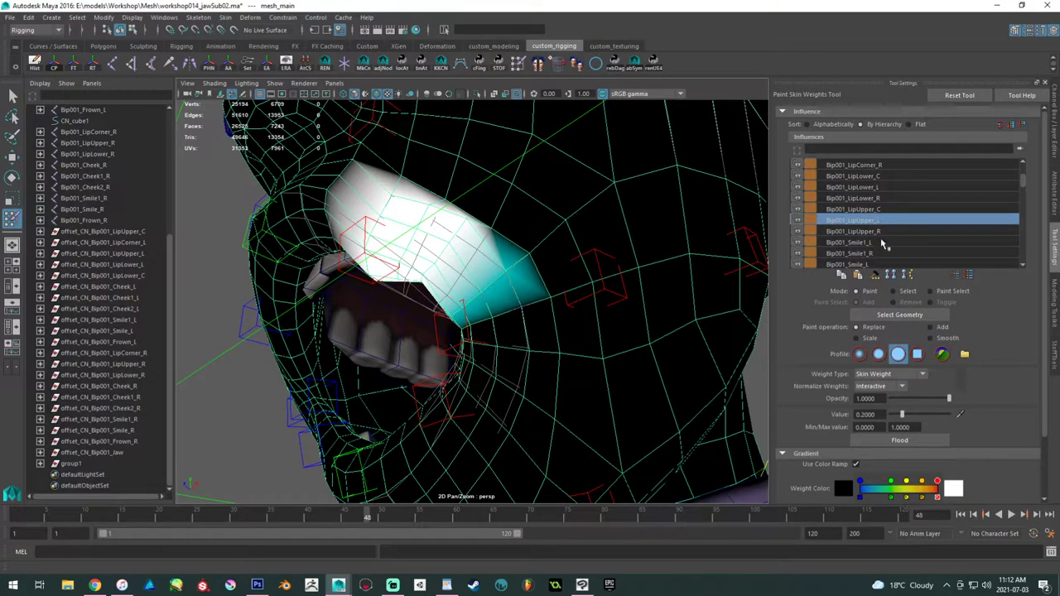
- Switch to the Bip001_LipCorner_L influence and paint 0.5 on the outer vertices at its upper end
scroll(868, 199, "up", 1)
left_click(861, 176)
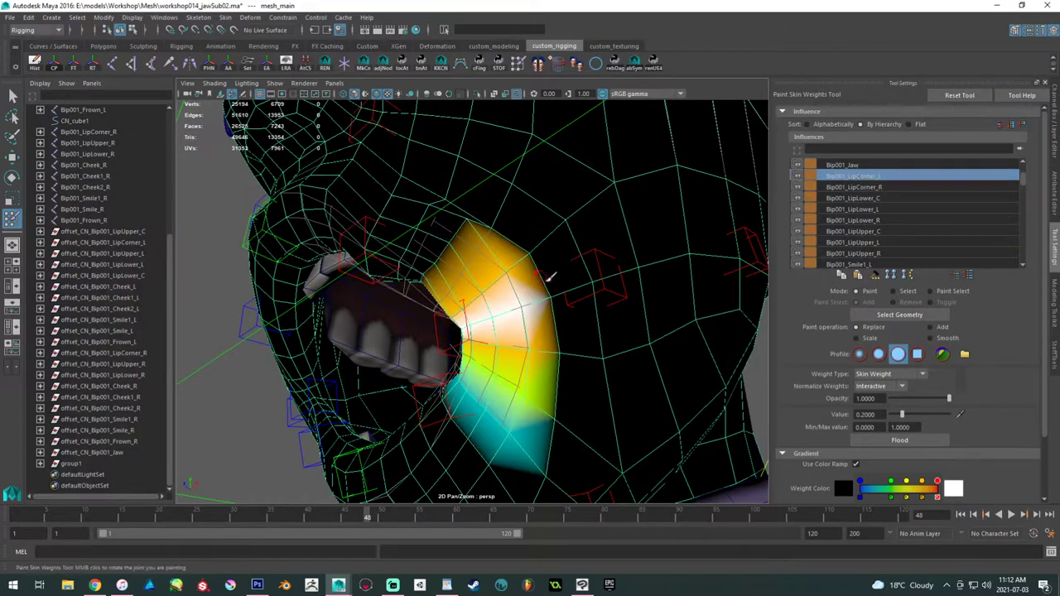
scroll(571, 316, "up", 2)
left_click_drag(878, 416, 862, 415)
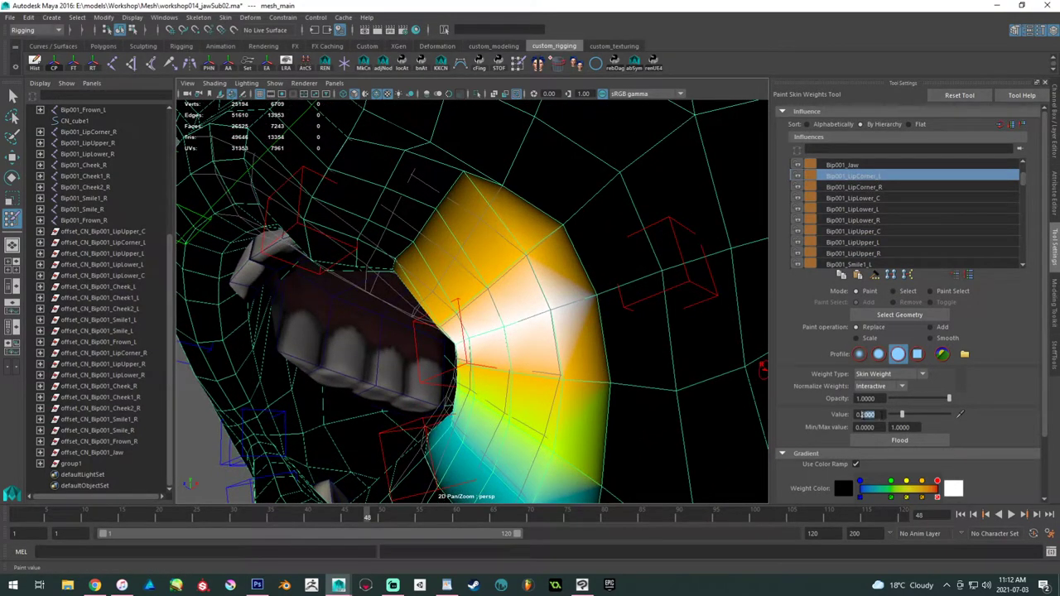
type("5")
key("Return")
left_click_drag(506, 346, 542, 311, "alt")
left_click_drag(485, 179, 481, 235)
left_click(456, 205)
left_click(482, 177)
mouse_move(478, 187)
left_mouse_down("alt")
mouse_move(531, 197)
mouse_move(605, 236)
left_mouse_up("alt")
left_click(494, 225)
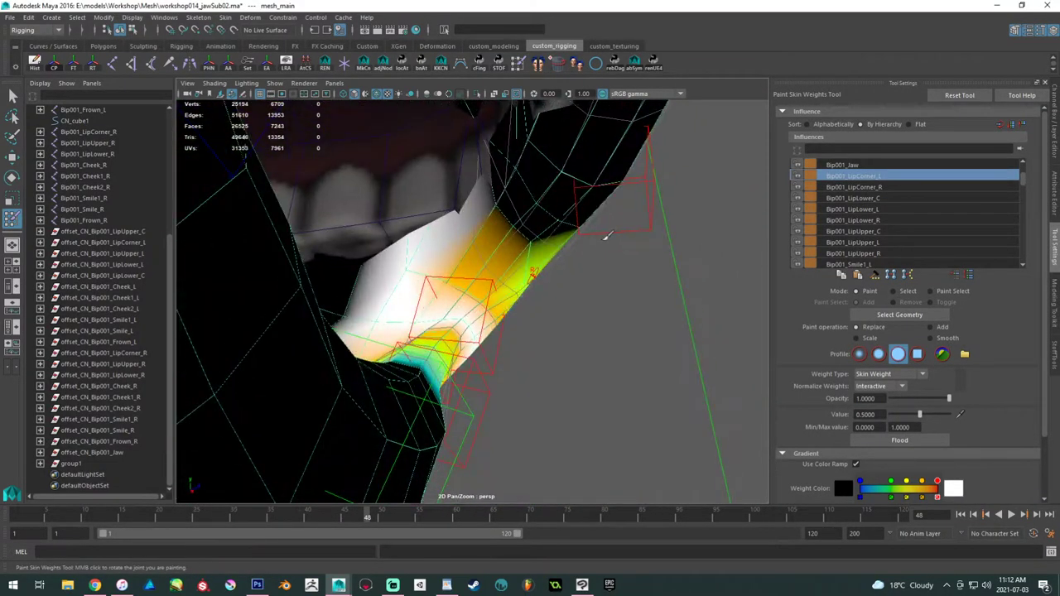
- Continue the 0.5 Bip001_LipCorner_L weight onto the inner lip vertices above the left mouth corner
right_click_drag(605, 236, 652, 273, "alt")
mouse_move(537, 224)
left_mouse_down()
mouse_move(534, 193)
mouse_move(504, 182)
mouse_move(534, 243)
left_mouse_up()
left_click(503, 172)
right_click_drag(535, 244, 589, 184, "alt")
middle_click_drag(589, 185, 553, 273, "alt")
mouse_move(553, 273)
left_mouse_down("alt")
mouse_move(534, 253)
mouse_move(582, 223)
mouse_move(611, 230)
mouse_move(539, 265)
mouse_move(515, 316)
mouse_move(488, 331)
mouse_move(359, 213)
mouse_move(316, 217)
mouse_move(464, 331)
mouse_move(485, 303)
mouse_move(538, 318)
left_mouse_up("alt")
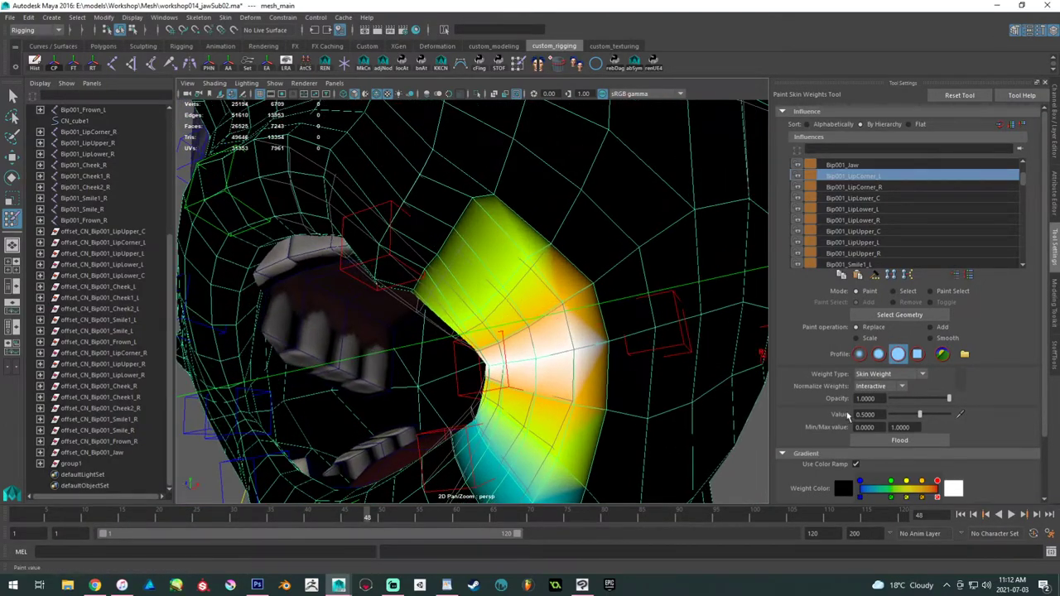
- Paint Bip001_LipCorner_L at 0.2 on the next row of upper-lip vertices beyond its upper end
double_click(868, 414)
type("2")
key("Return")
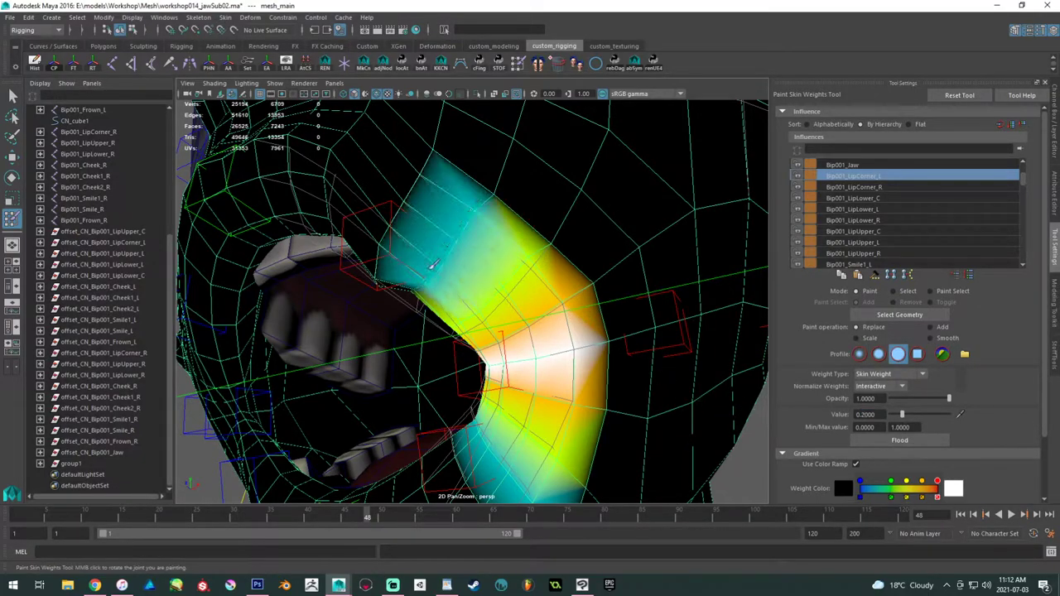
mouse_move(456, 279)
left_mouse_down("alt")
mouse_move(574, 270)
mouse_move(472, 248)
mouse_move(465, 228)
mouse_move(478, 224)
left_mouse_up("alt")
mouse_move(398, 197)
left_mouse_down("alt")
mouse_move(482, 293)
mouse_move(529, 244)
mouse_move(552, 253)
mouse_move(582, 313)
mouse_move(555, 307)
mouse_move(508, 244)
mouse_move(532, 296)
mouse_move(492, 260)
mouse_move(449, 256)
mouse_move(497, 243)
mouse_move(482, 329)
mouse_move(495, 286)
mouse_move(514, 299)
mouse_move(540, 291)
left_mouse_up("alt")
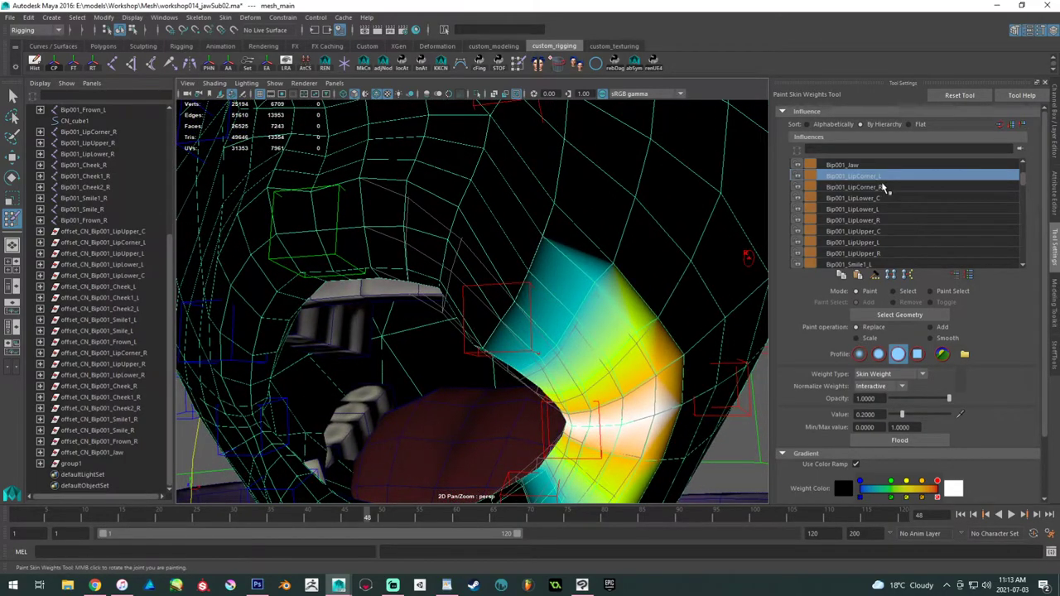
- Compare the Bip001_LipLower_L, Bip001_LipLower_C and Bip001_LipCorner_L weights, and switch to the Bip001_LipUpper_L influence
left_click_drag(484, 234, 490, 234, "alt")
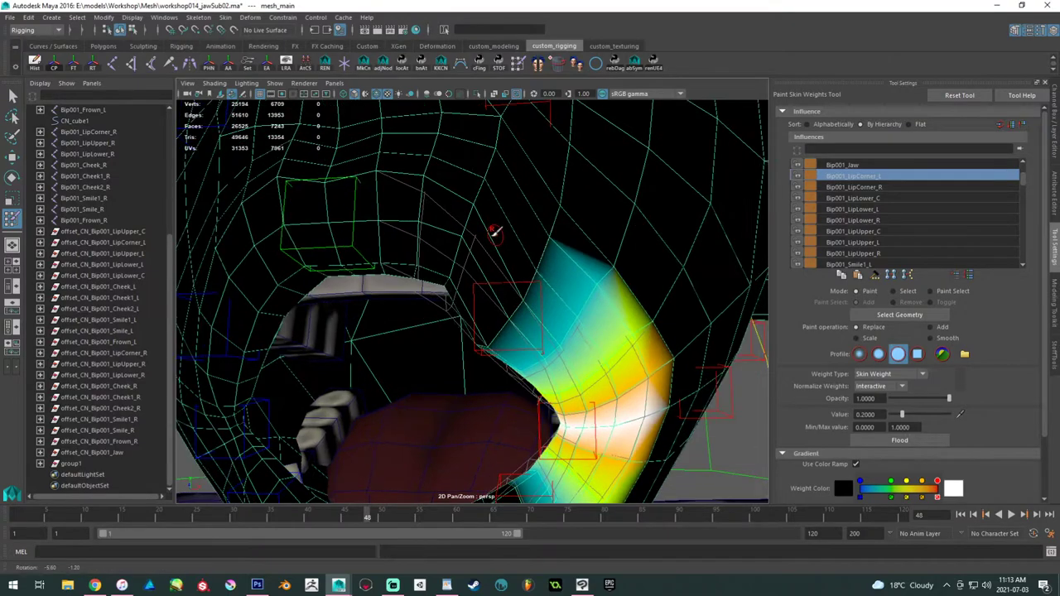
left_click(883, 210)
left_click(882, 198)
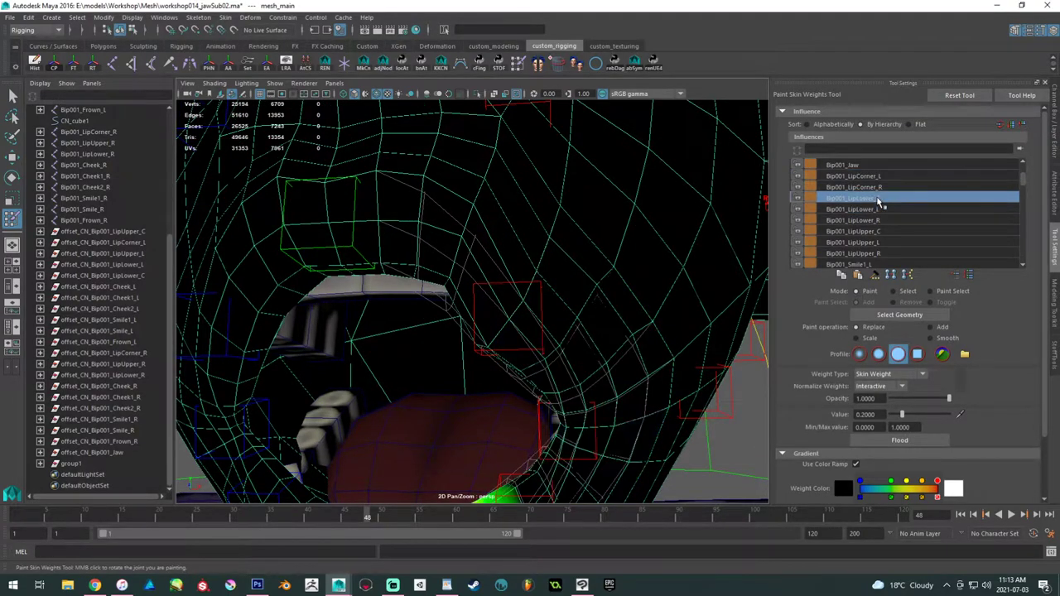
left_click(882, 176)
left_click(883, 242)
scroll(544, 242, "up", 2)
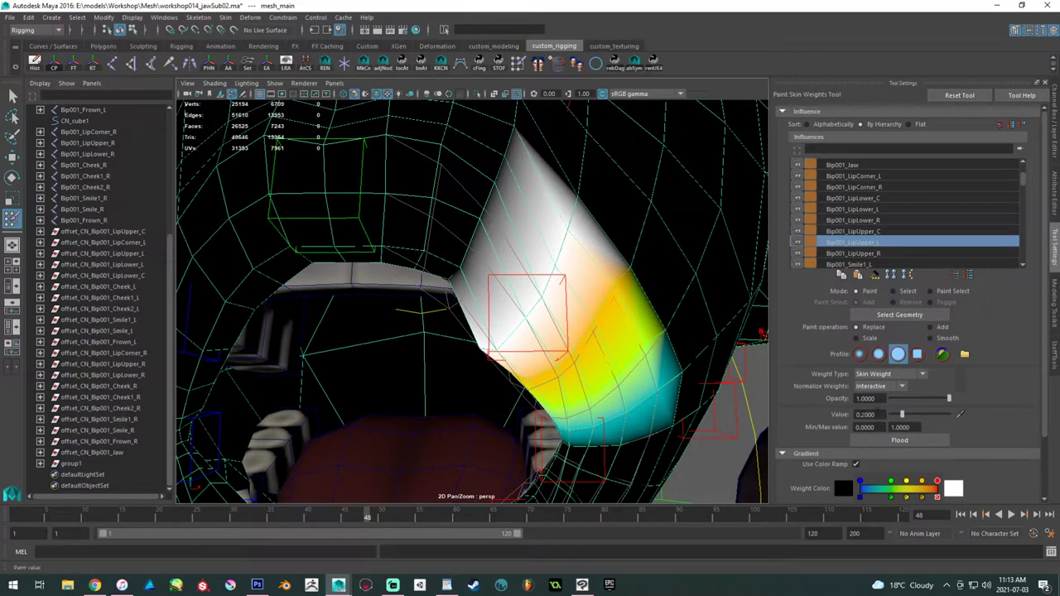
- Paint Bip001_LipUpper_L at 0.6 on the row of vertices at the upper end of its weighted lip area
mouse_move(583, 290)
left_mouse_down("alt")
mouse_move(543, 279)
mouse_move(534, 256)
mouse_move(488, 263)
left_mouse_up("alt")
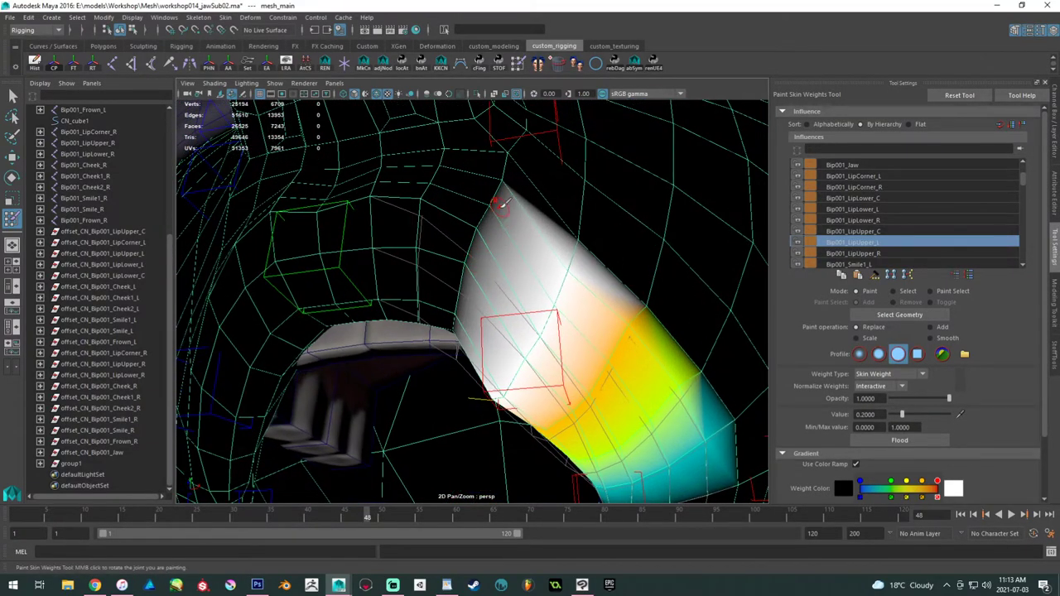
mouse_move(505, 182)
left_mouse_down()
mouse_move(472, 271)
mouse_move(602, 286)
left_mouse_up()
left_click_drag(532, 329, 498, 324)
mouse_move(498, 325)
left_mouse_down("alt")
mouse_move(553, 327)
mouse_move(554, 361)
mouse_move(463, 318)
mouse_move(463, 302)
mouse_move(452, 328)
mouse_move(445, 300)
mouse_move(418, 298)
mouse_move(429, 299)
left_mouse_up("alt")
double_click(865, 413)
type("8")
key("Return")
double_click(866, 414)
type("6")
key("Return")
right_click_drag(452, 282, 527, 269, "alt")
mouse_move(493, 176)
left_mouse_down()
mouse_move(449, 336)
mouse_move(537, 317)
mouse_move(571, 325)
mouse_move(479, 331)
mouse_move(512, 325)
mouse_move(450, 307)
left_mouse_up()
left_click_drag(500, 230, 580, 268, "alt")
- Paint Bip001_LipUpper_L at 0.3 on the next row of upper-lip vertices towards the lip's centre
double_click(874, 413)
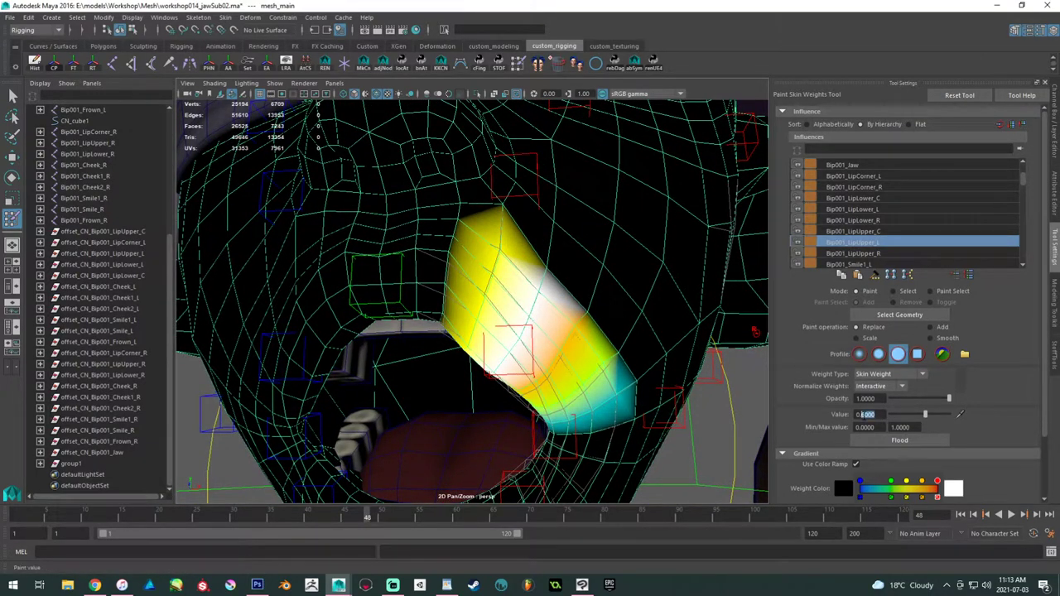
type("0.3")
key("Return")
right_click_drag(486, 269, 532, 296, "alt")
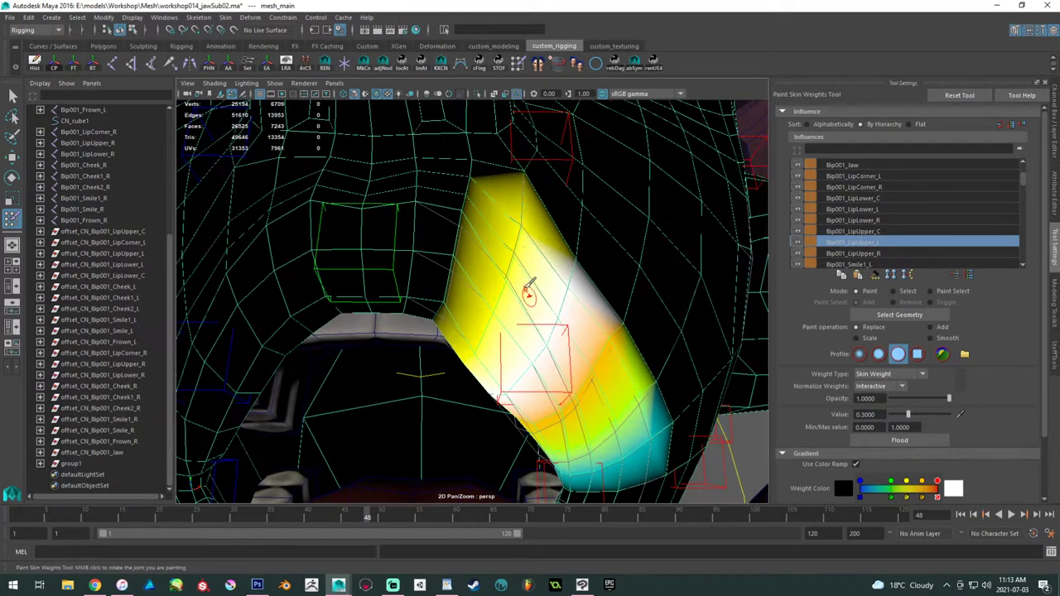
left_click_drag(532, 296, 468, 214, "alt")
left_click_drag(452, 179, 431, 319)
left_click_drag(439, 313, 553, 299, "alt")
left_click(484, 275)
mouse_move(487, 274)
left_mouse_down("alt")
mouse_move(543, 288)
mouse_move(497, 316)
mouse_move(517, 332)
mouse_move(505, 331)
mouse_move(656, 362)
left_mouse_up("alt")
- Extend Bip001_LipUpper_L faintly onto the vertices around the upper lip's centre line, using paint values of 0.05 and 0.1
left_click_drag(878, 414, 861, 414)
type("0")
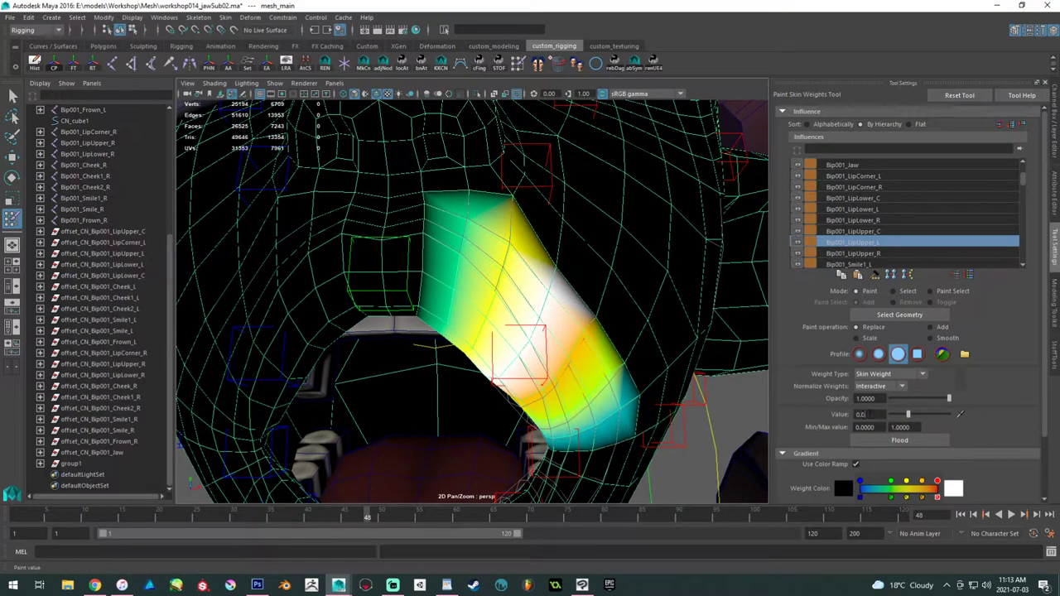
type("5")
mouse_move(429, 251)
left_mouse_down()
mouse_move(421, 309)
mouse_move(517, 266)
mouse_move(467, 284)
left_mouse_up()
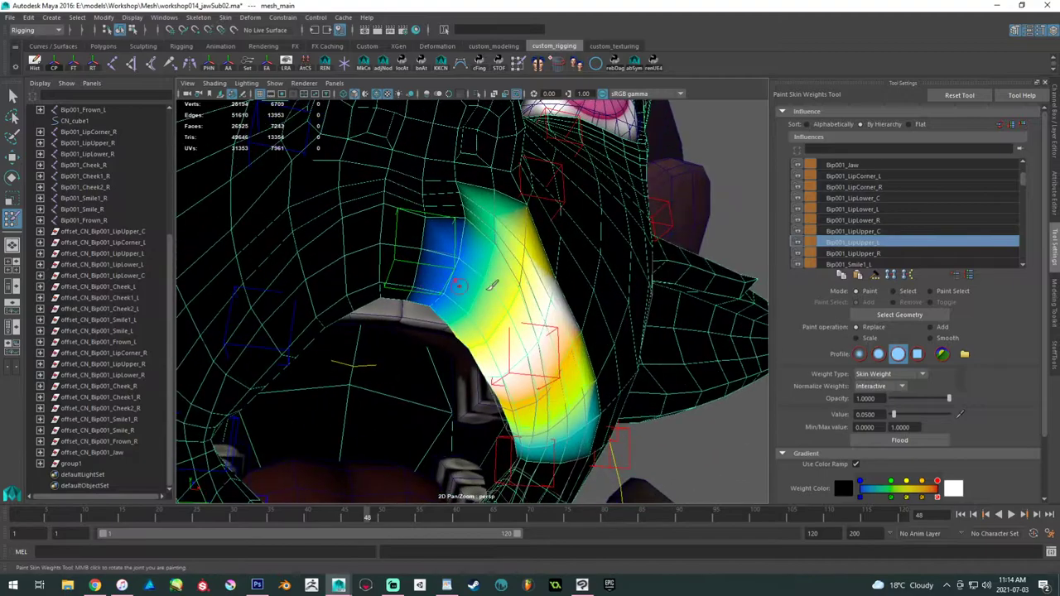
left_click_drag(878, 415, 862, 415)
type("1")
key("Return")
left_click_drag(466, 194, 441, 290)
mouse_move(452, 306)
left_mouse_down("alt")
mouse_move(467, 290)
mouse_move(558, 259)
left_mouse_up("alt")
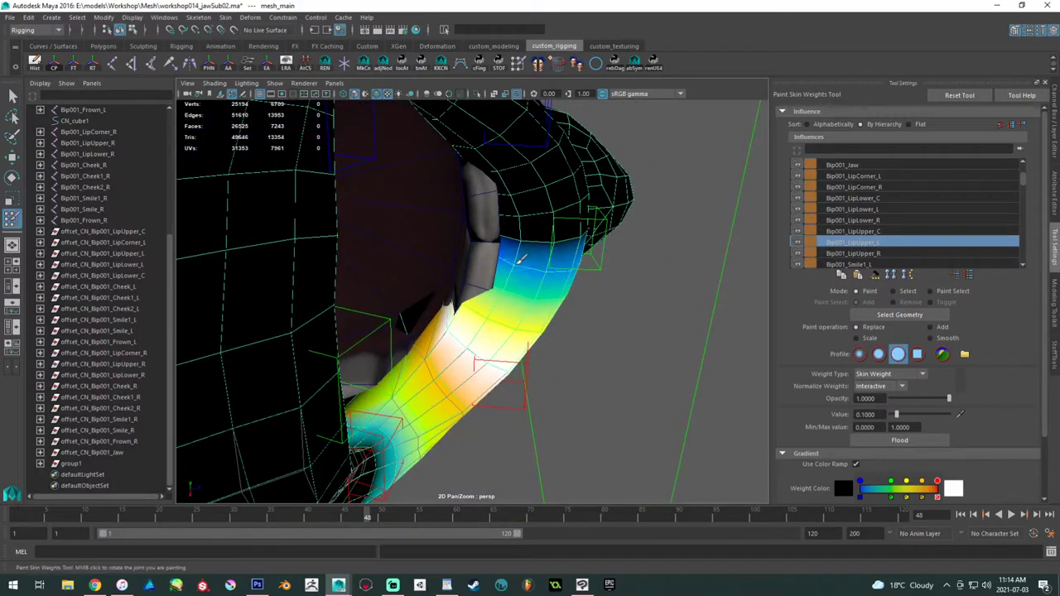
- Leave weight painting for the Move tool, hide the display layer layer1, and inspect the open mouth from the side
mouse_move(487, 245)
left_mouse_down("alt")
mouse_move(505, 273)
mouse_move(431, 266)
mouse_move(536, 285)
mouse_move(513, 298)
mouse_move(547, 339)
mouse_move(637, 323)
mouse_move(495, 196)
mouse_move(202, 380)
left_mouse_up("alt")
key("w")
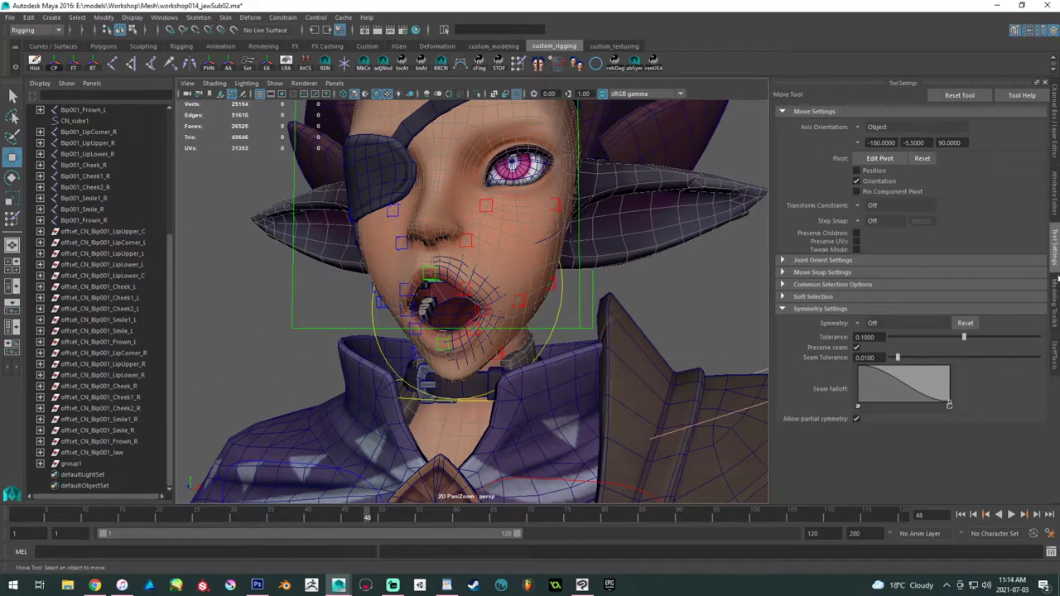
left_click(1054, 131)
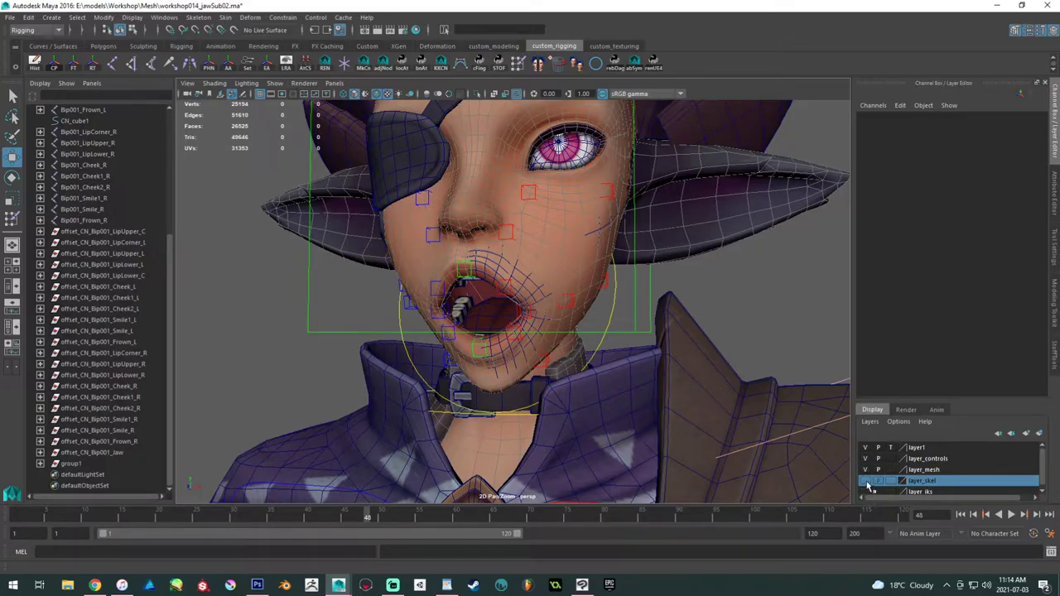
left_click(866, 448)
left_click_drag(671, 319, 620, 301, "alt")
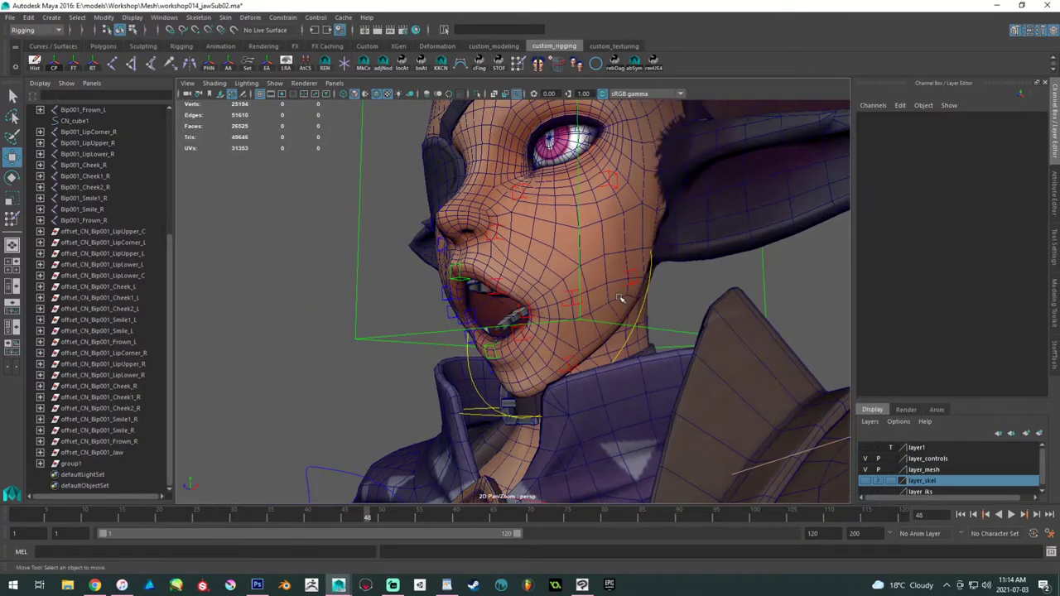
- Play back the jaw animation to check the mouth deformation from a three-quarter view, stopping at frame 23
right_click_drag(620, 300, 636, 331, "alt")
left_click_drag(636, 331, 540, 346, "alt")
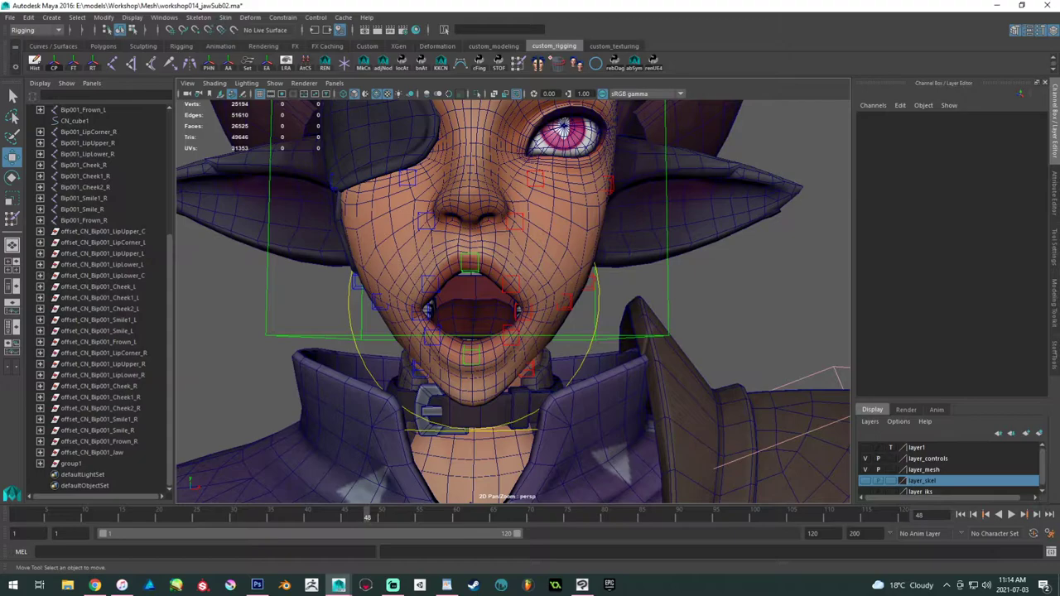
key("alt+Tab")
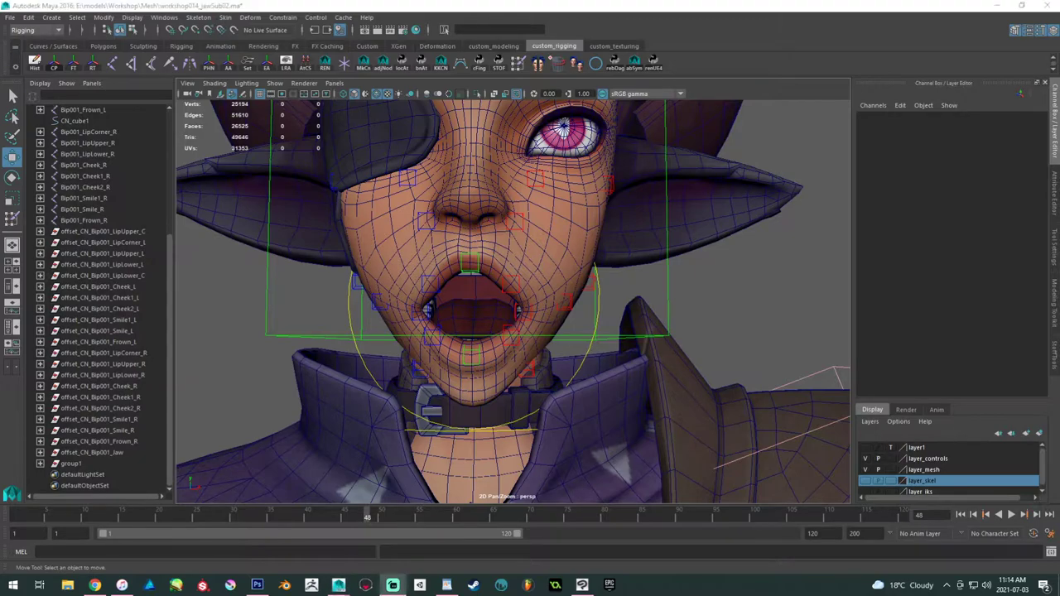
left_click_drag(699, 242, 633, 252, "alt")
right_click_drag(633, 253, 658, 312, "alt")
left_click(15, 519)
key("alt+v")
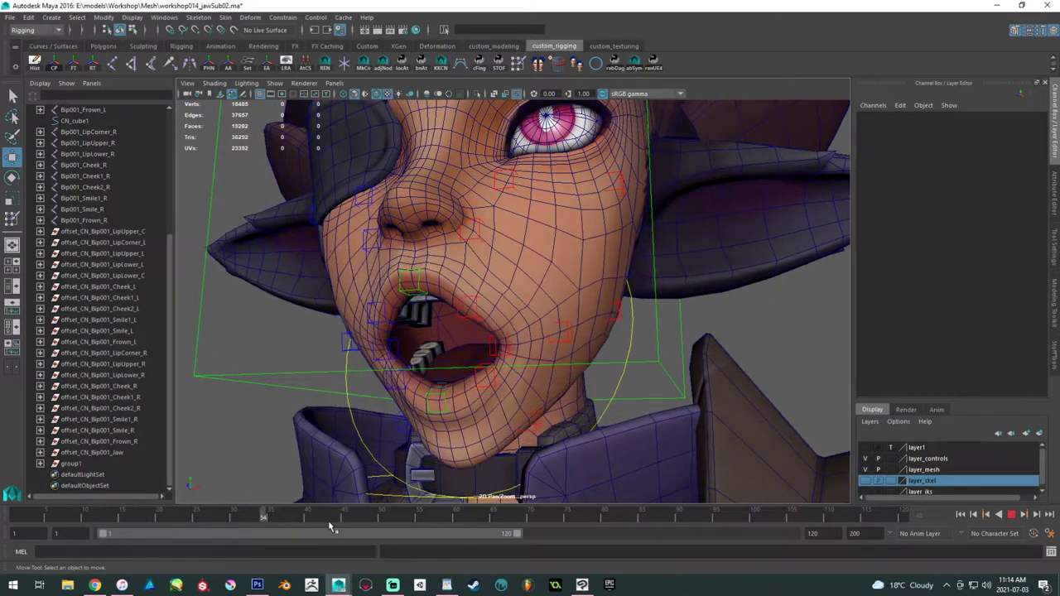
key("alt+v")
- Try moving the left upper-lip, lip-corner and lower-lip controls, undoing each test move
left_click(469, 316)
left_click(462, 320)
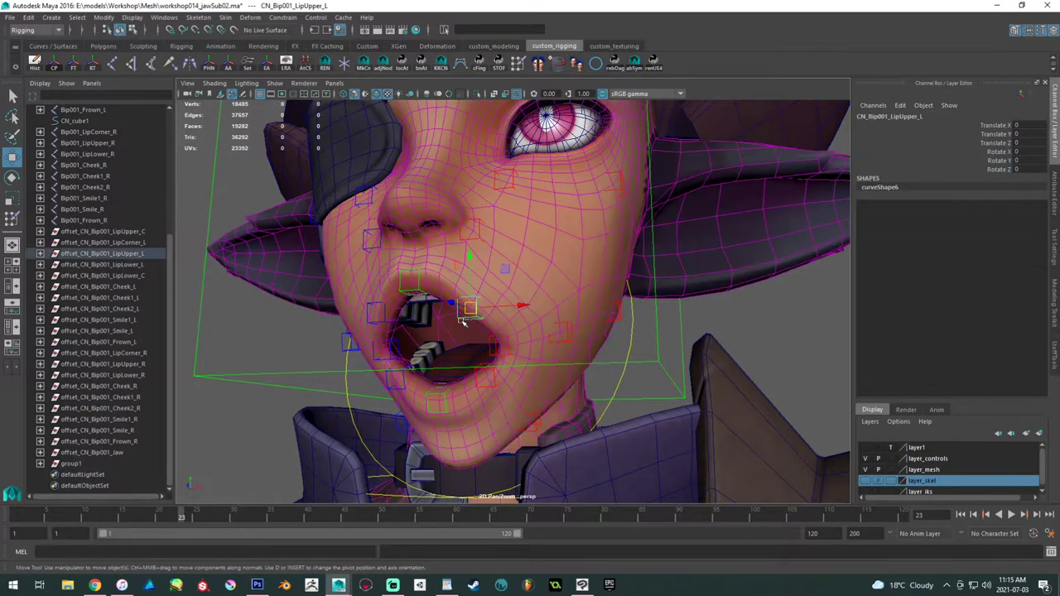
left_click_drag(469, 311, 454, 291)
key("ctrl+z")
key("ctrl+z")
left_click(497, 344)
left_click_drag(499, 348, 481, 368)
key("ctrl+z")
left_click(491, 385)
key("ctrl+z")
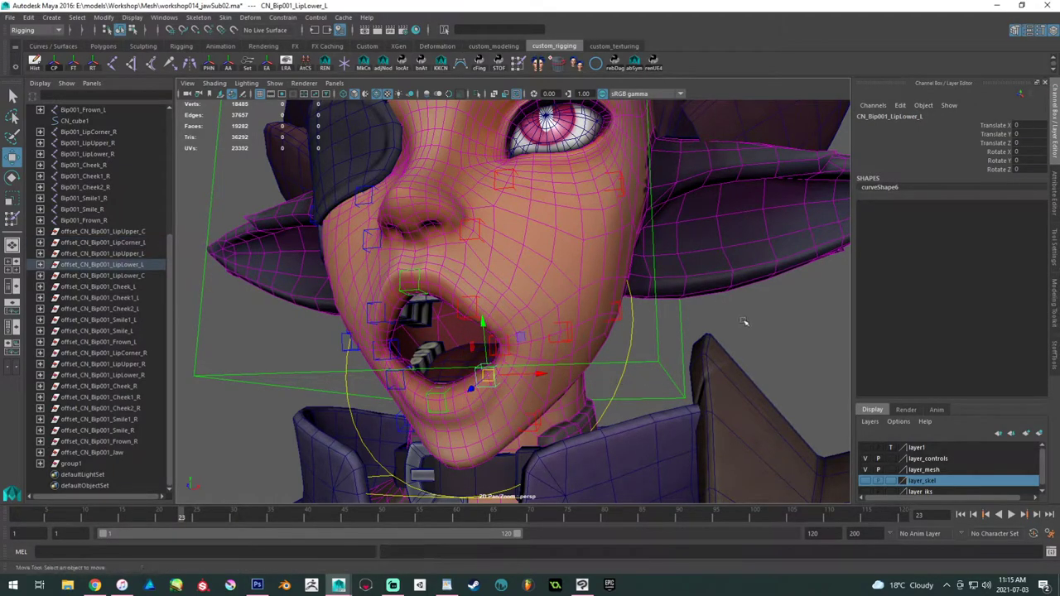
- Deselect the lip control and save the scene
left_click(746, 323)
left_click_drag(760, 346, 737, 337, "alt")
key("ctrl+s")
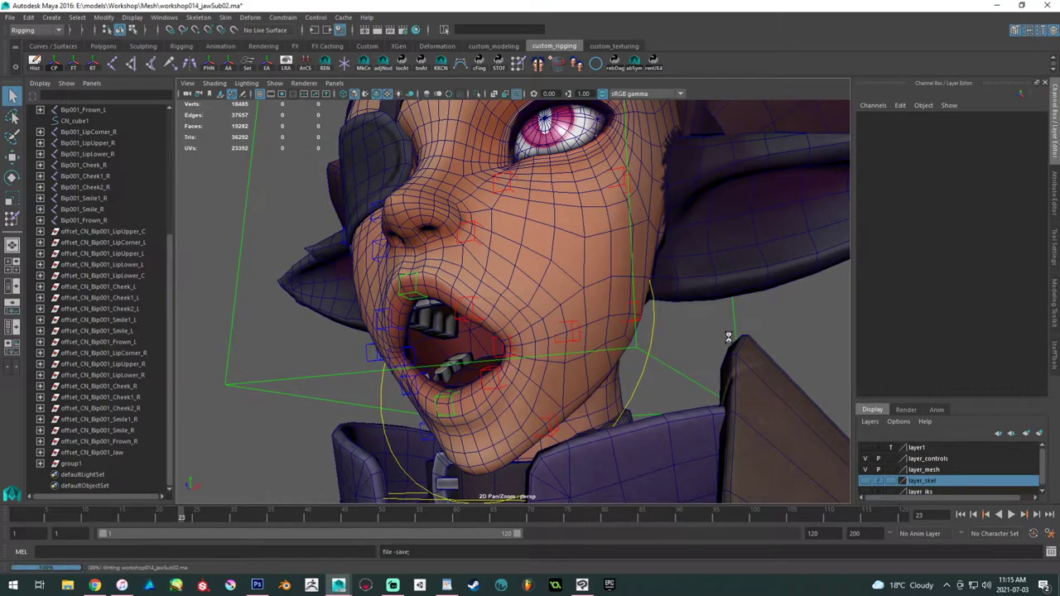
key("w")
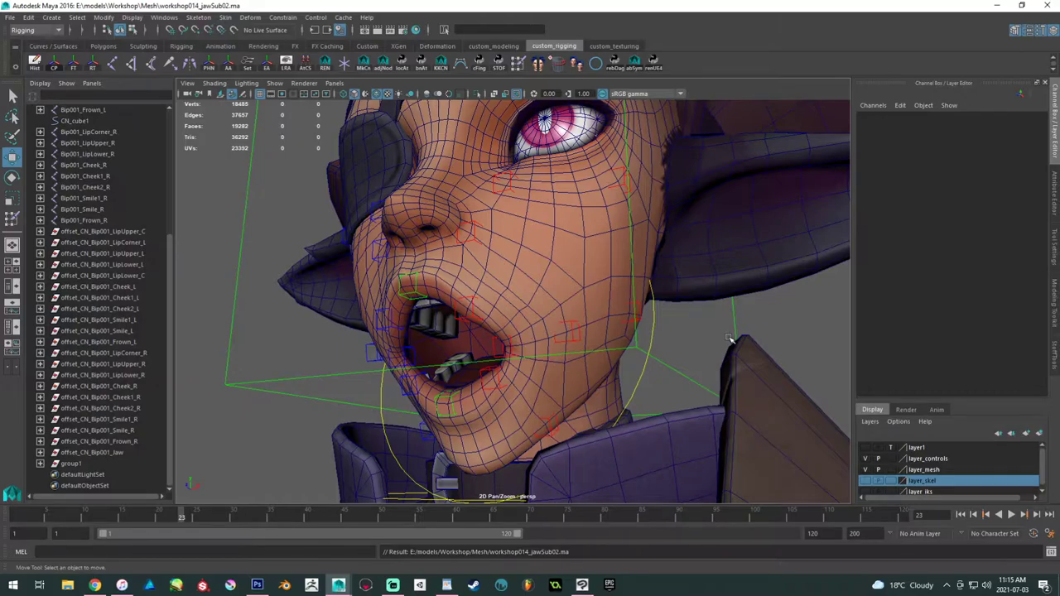
- Test the left Smile1 and upper-lip controls from close up and undo the moves
left_click_drag(578, 211, 515, 314, "alt")
left_click(562, 322)
key("ctrl+z")
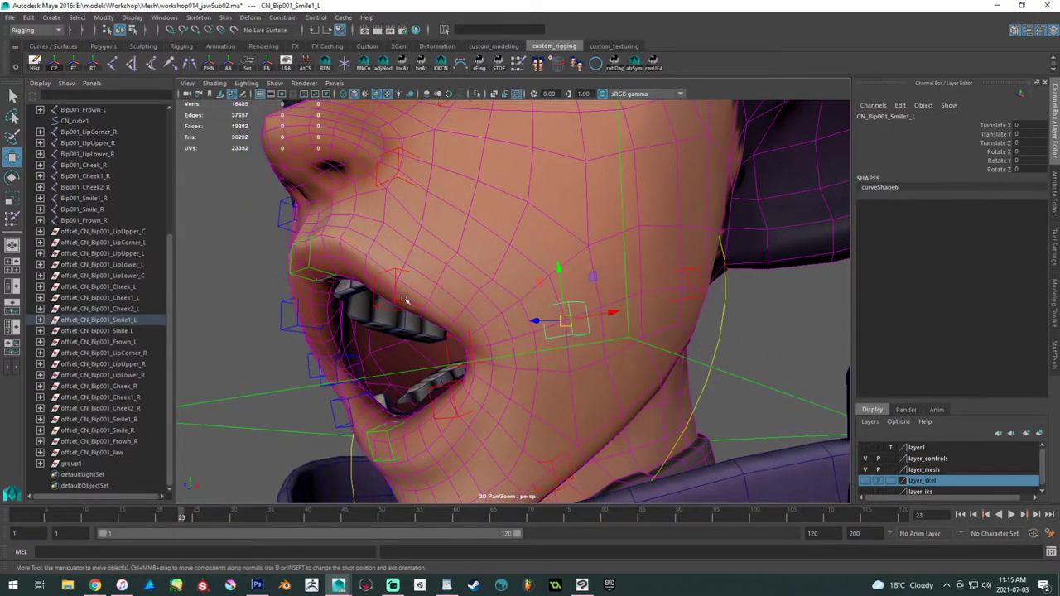
left_click(397, 299)
left_click_drag(395, 291, 381, 251)
key("ctrl+z")
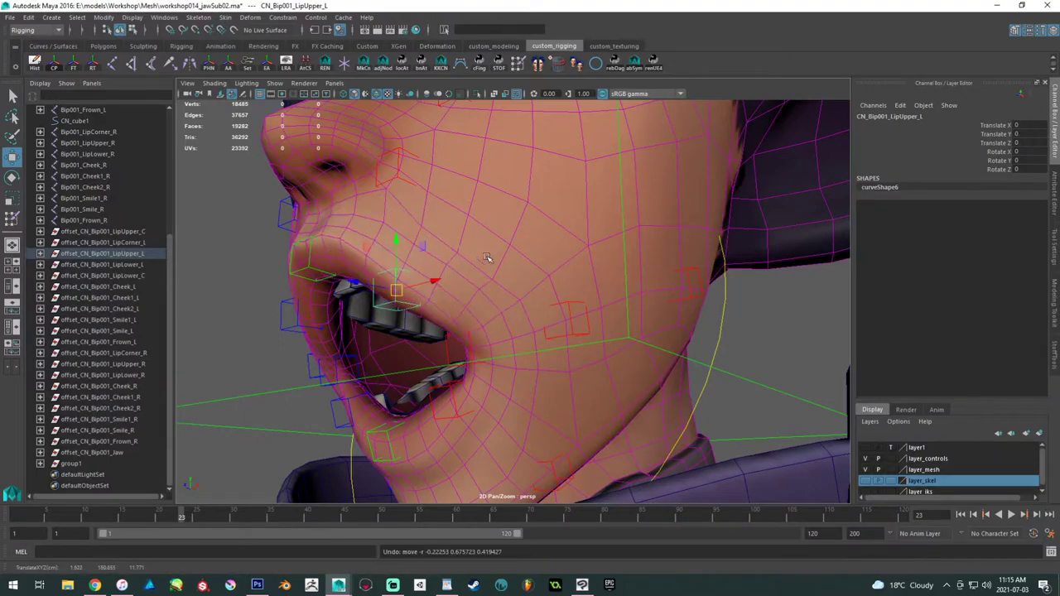
- Start the Paint Skin Weights tool on mesh_main and adjust the brush size over the upper lip
left_click(534, 245)
left_click_drag(535, 245, 531, 190, "alt")
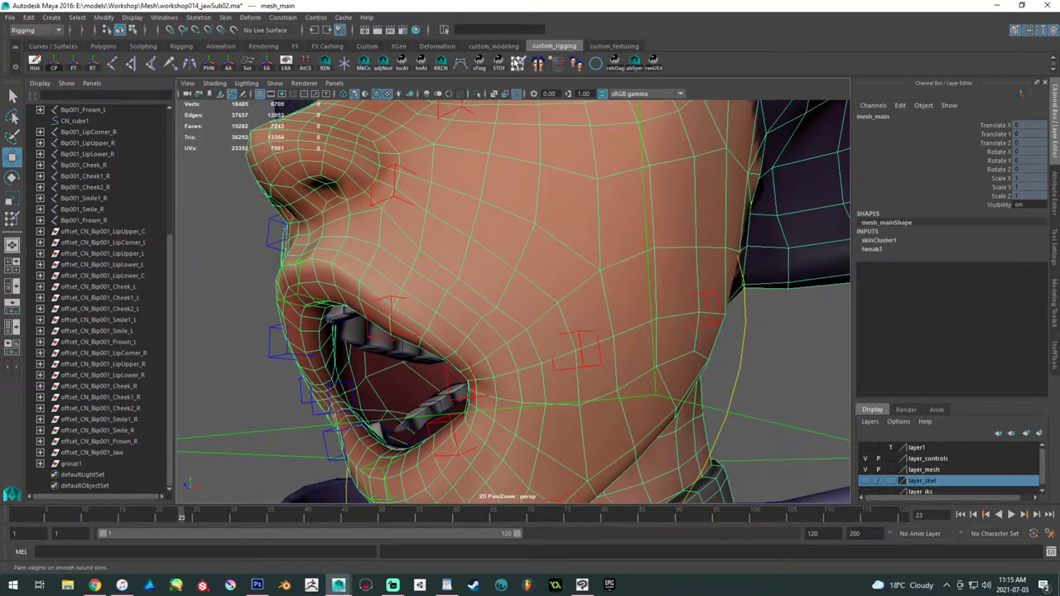
left_click(517, 64)
left_click_drag(534, 240, 472, 244, "alt")
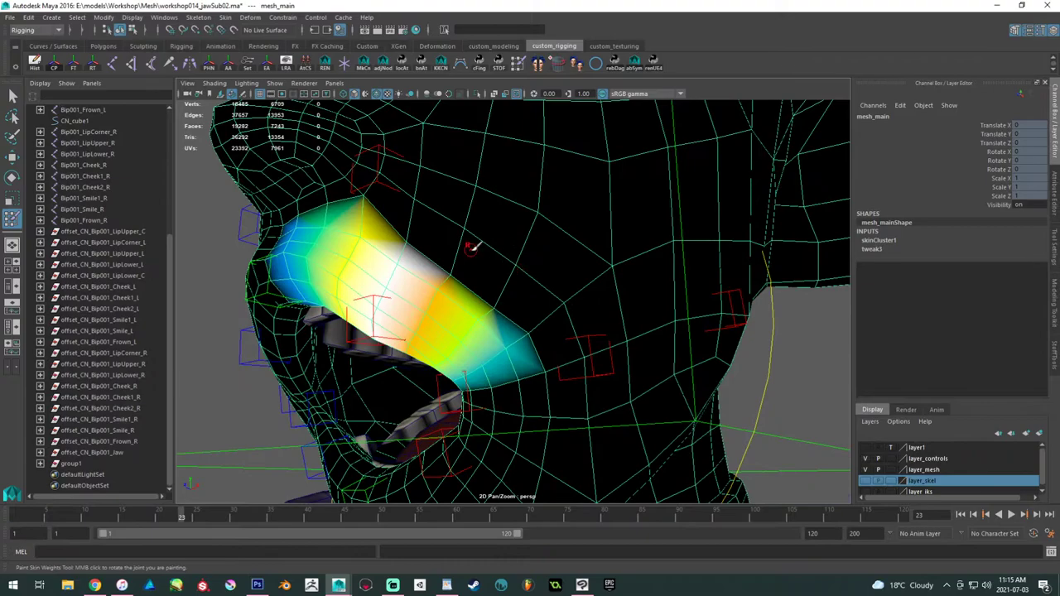
scroll(365, 269, "up", 1)
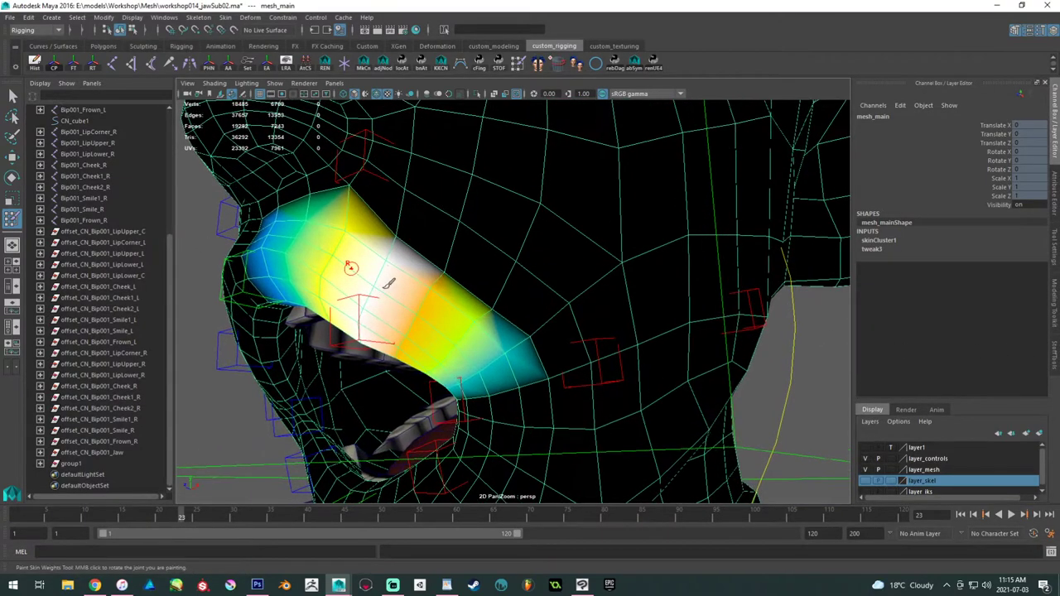
key("b")
left_click_drag(398, 274, 402, 272)
- Save the scene and open the Paint Skin Weights tool settings
left_click(1055, 290)
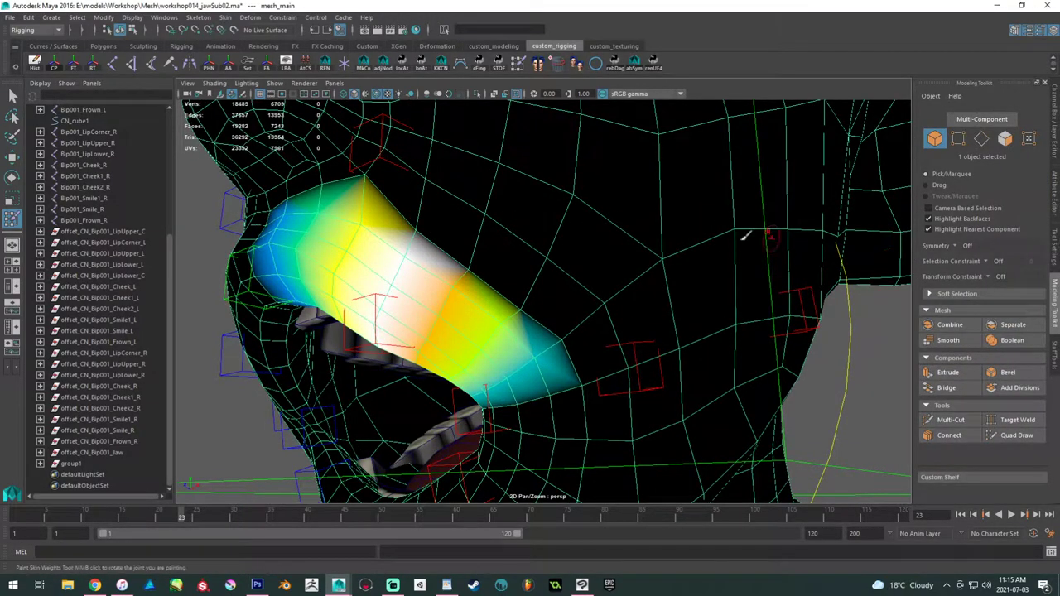
right_click_drag(584, 245, 555, 226, "alt")
middle_click_drag(555, 226, 549, 272, "alt")
left_click_drag(538, 267, 489, 258, "alt")
middle_click_drag(577, 321, 588, 248, "alt")
right_click_drag(589, 248, 586, 241, "alt")
left_click_drag(601, 306, 591, 254, "alt")
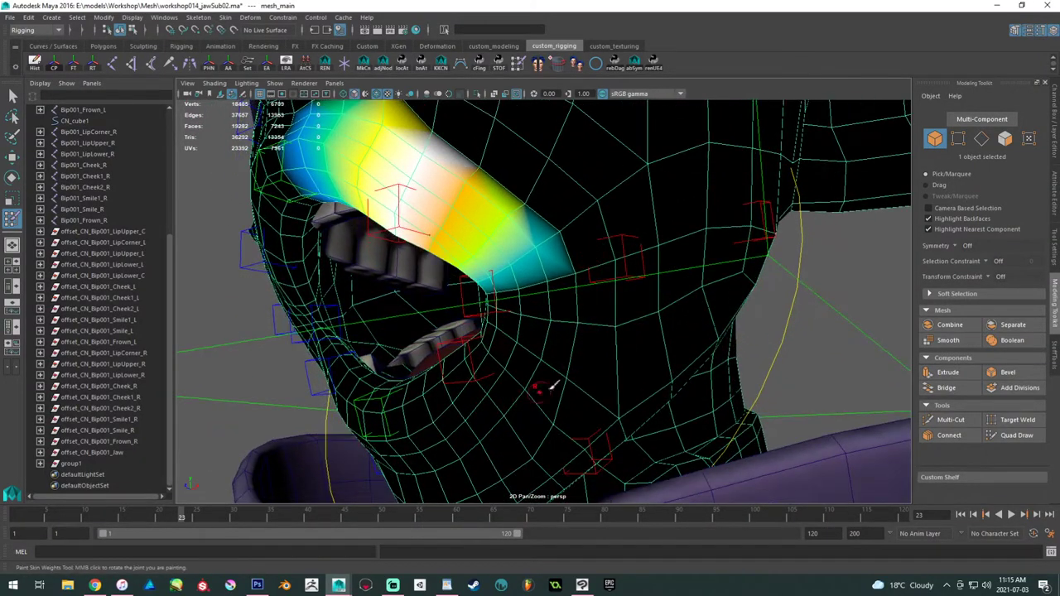
left_click_drag(568, 374, 521, 357, "alt")
key("ctrl+a")
key("ctrl+s")
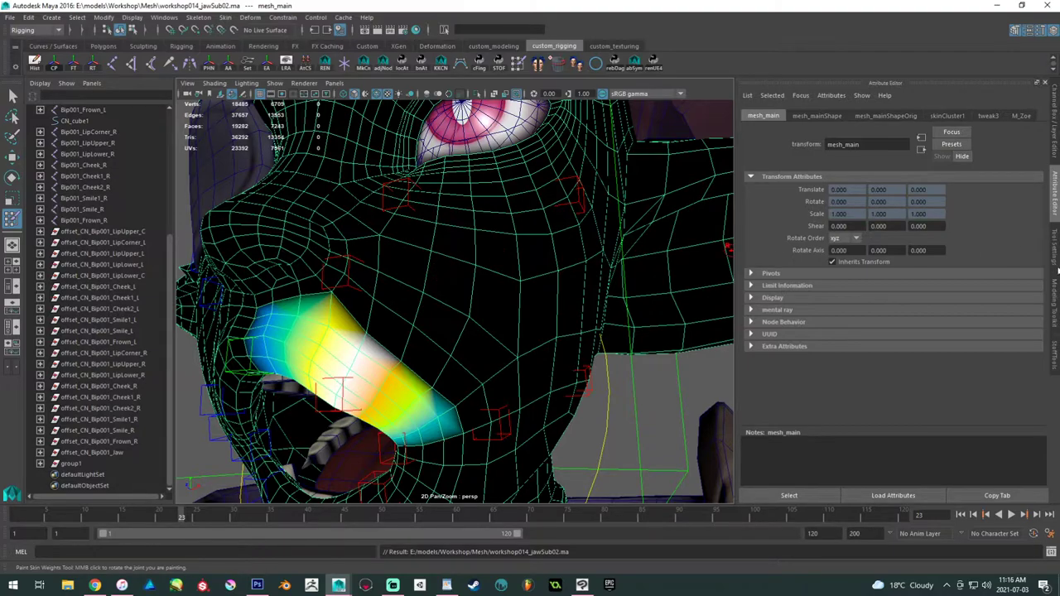
left_click(1054, 248)
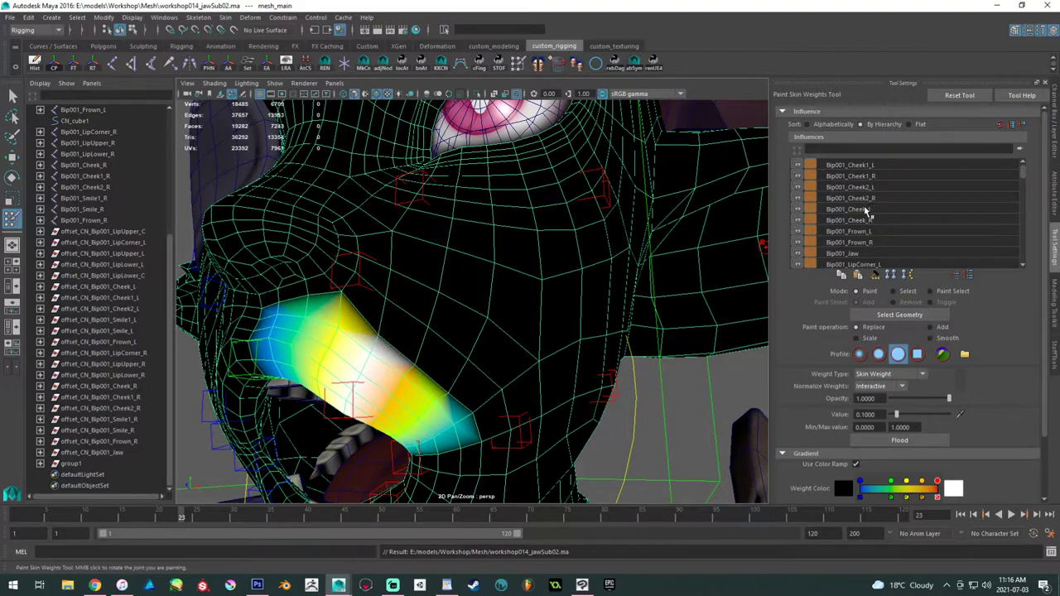
- Choose Bip001_Smile_L as the influence and set the paint operation to Add with a value of 1
scroll(874, 211, "down", 4)
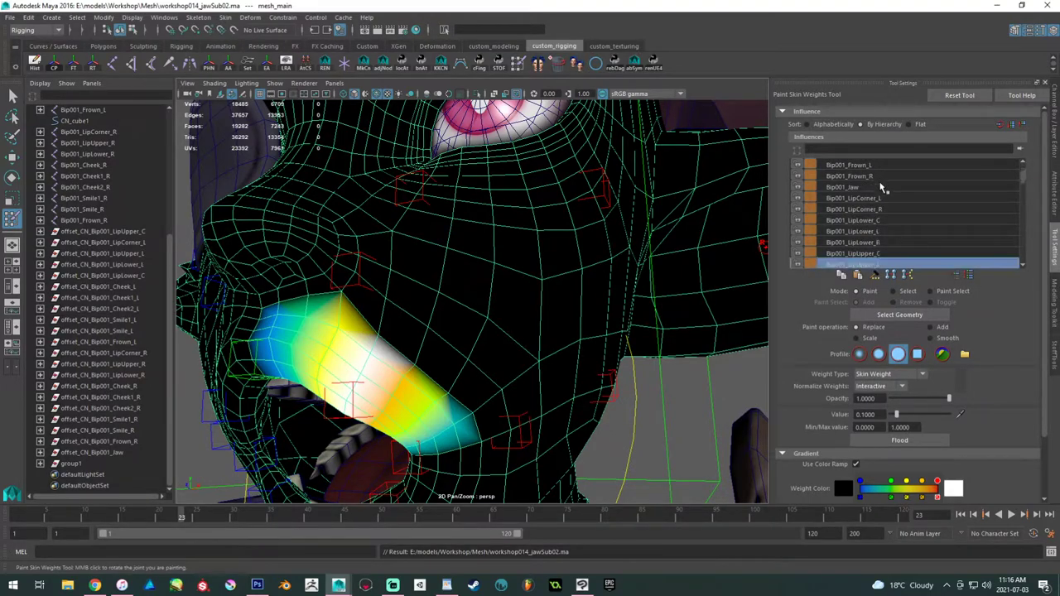
left_click(875, 221)
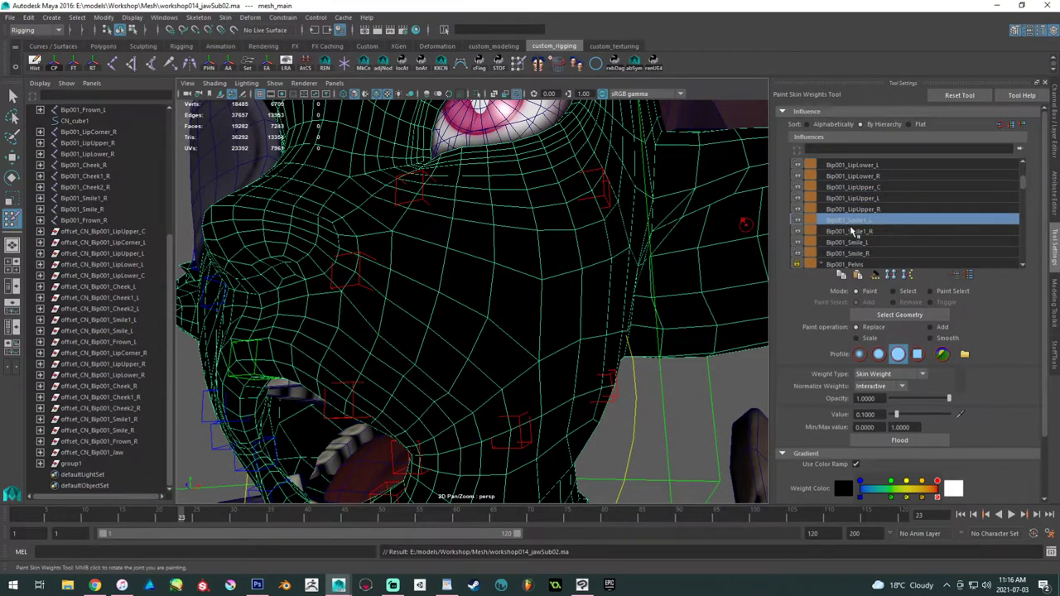
left_click(868, 242)
scroll(510, 249, "up", 2)
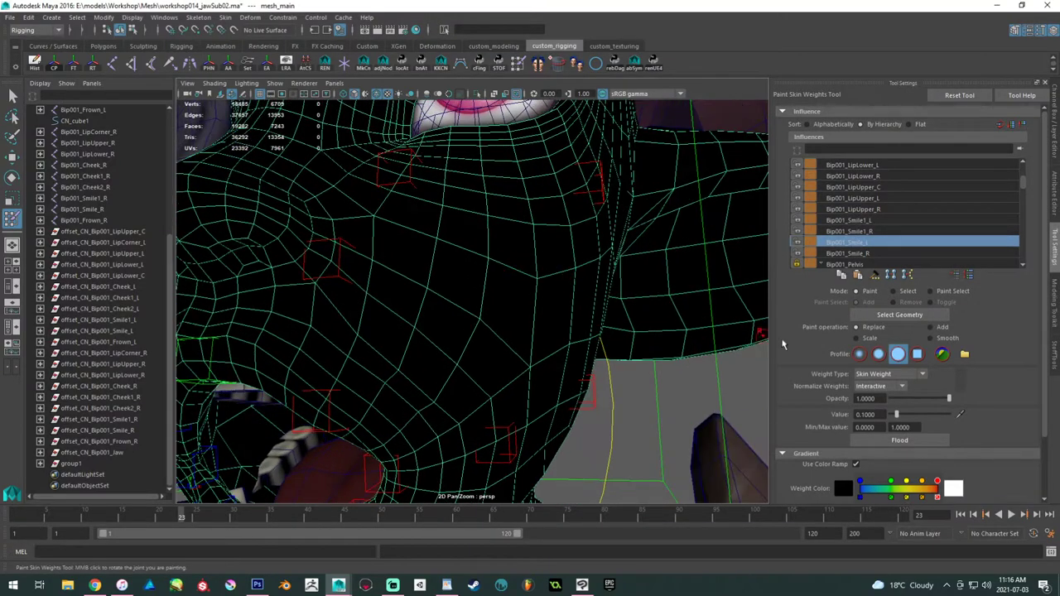
scroll(470, 283, "up", 1)
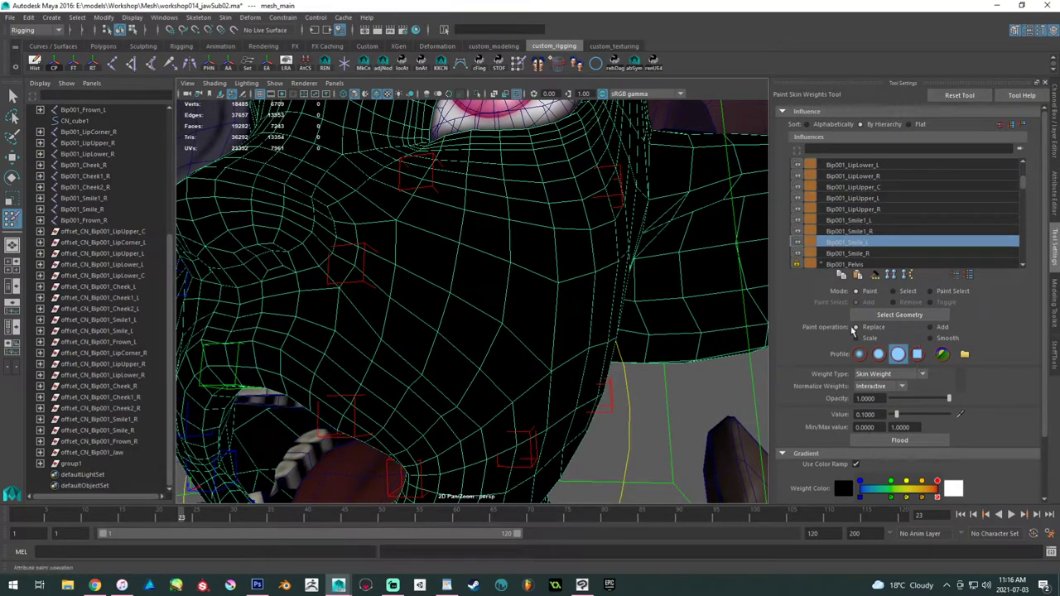
left_click(932, 328)
left_click_drag(895, 414, 952, 414)
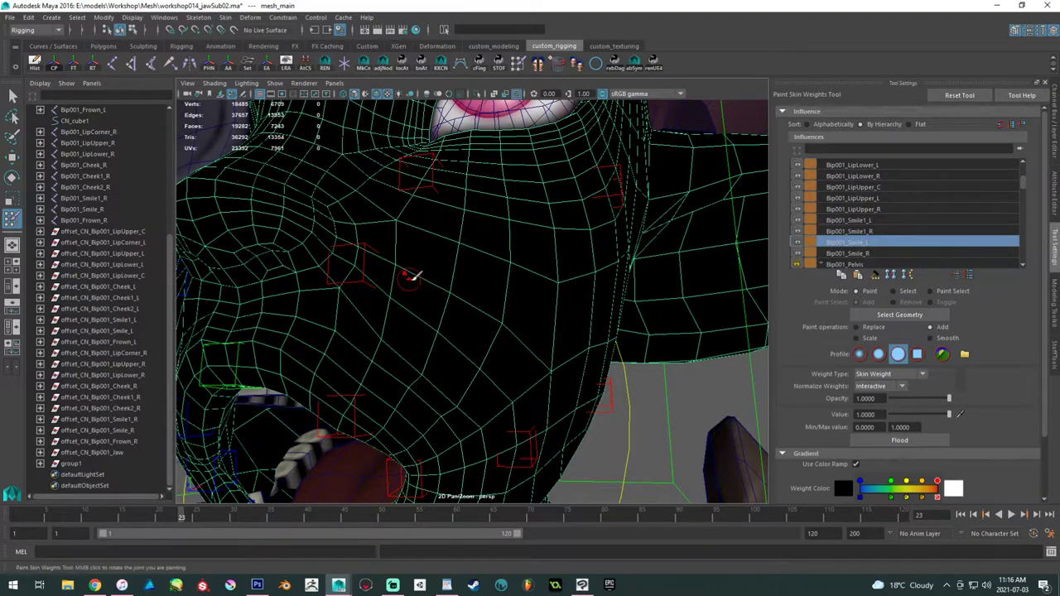
- Paint full Bip001_Smile_L weight across the left cheek from beside the nostril outward
scroll(398, 257, "up", 2)
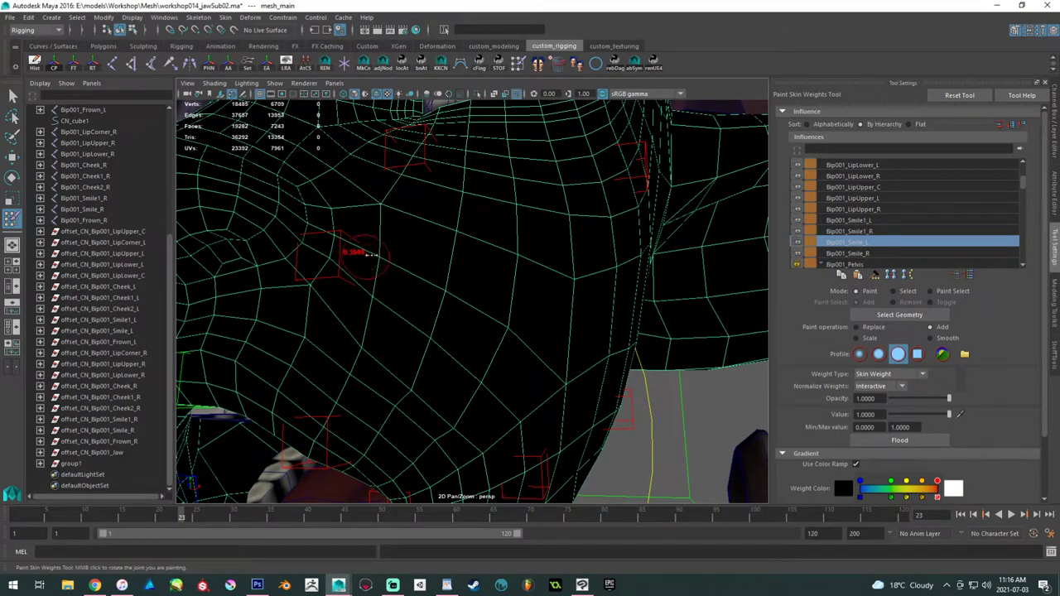
mouse_move(348, 238)
left_mouse_down()
mouse_move(333, 277)
mouse_move(382, 255)
mouse_move(372, 331)
left_mouse_up()
left_click_drag(458, 290, 429, 379)
middle_click_drag(488, 362, 443, 327, "alt")
mouse_move(443, 326)
left_mouse_down("alt")
mouse_move(448, 305)
mouse_move(469, 347)
mouse_move(442, 392)
left_mouse_up("alt")
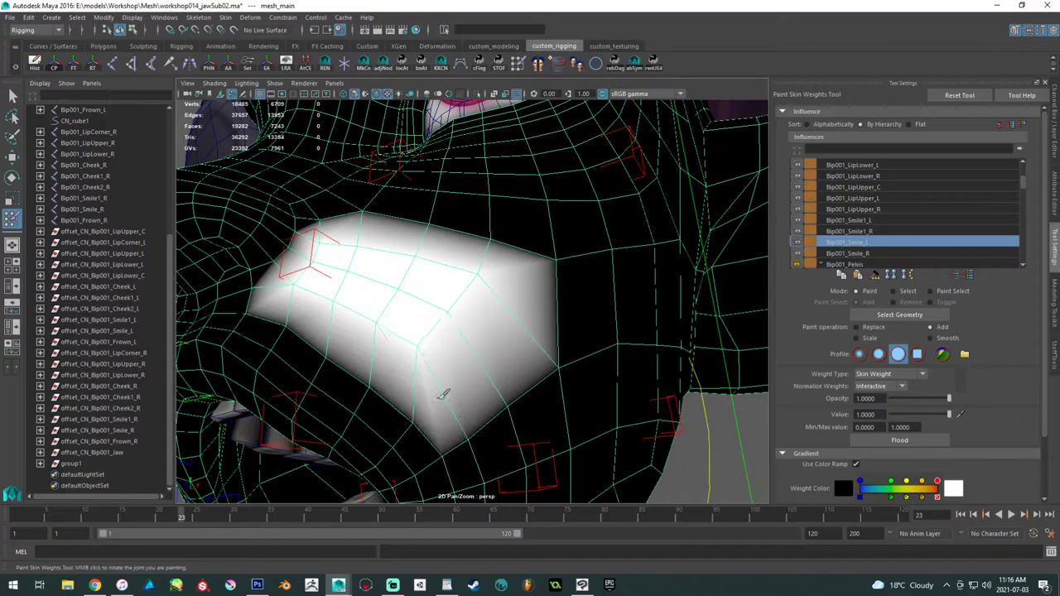
middle_click_drag(499, 371, 448, 335, "alt")
scroll(447, 334, "down", 2)
scroll(433, 323, "up", 1)
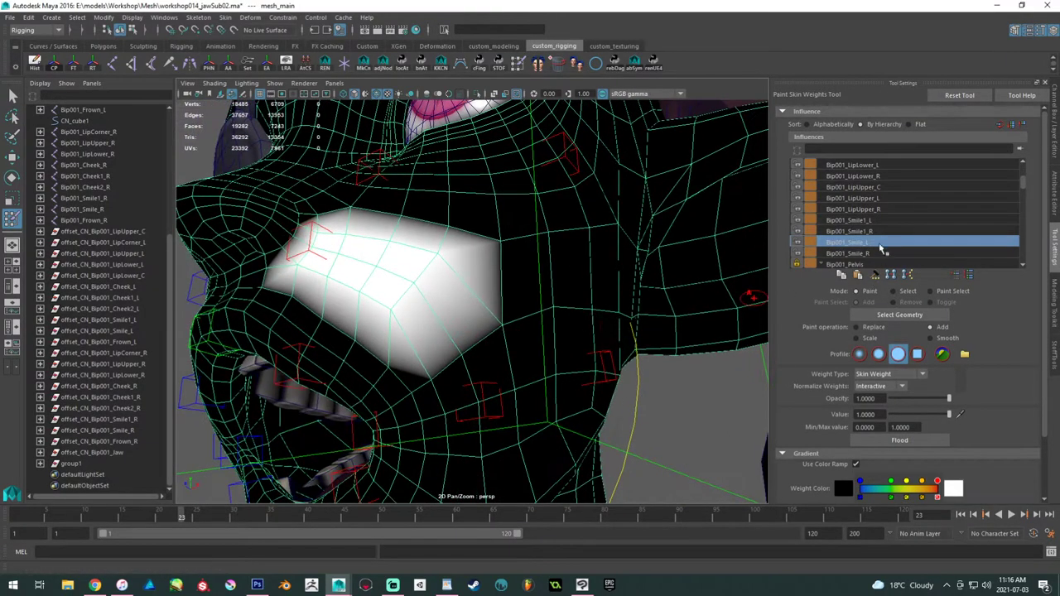
- Paint full Bip001_Smile1_L weight in a vertical band on the left cheek around its control
left_click(874, 222)
left_click_drag(612, 313, 603, 269, "alt")
mouse_move(442, 306)
left_mouse_down()
mouse_move(464, 267)
mouse_move(503, 263)
left_mouse_up()
left_click_drag(449, 344, 511, 335)
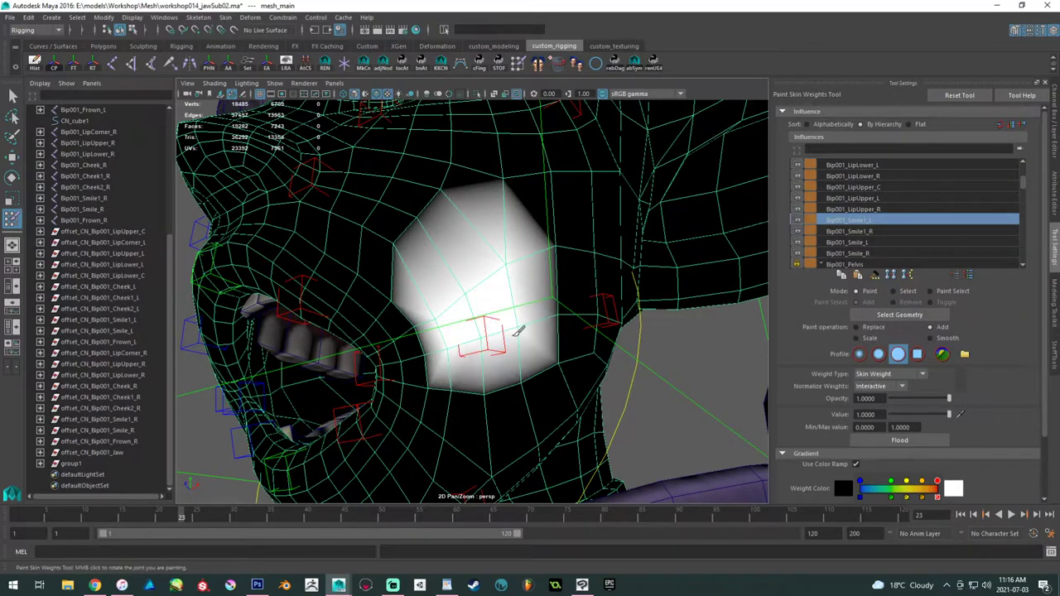
mouse_move(454, 388)
left_mouse_down()
mouse_move(526, 377)
mouse_move(580, 319)
mouse_move(566, 367)
mouse_move(577, 348)
left_mouse_up()
scroll(580, 319, "down", 3)
scroll(572, 347, "up", 2)
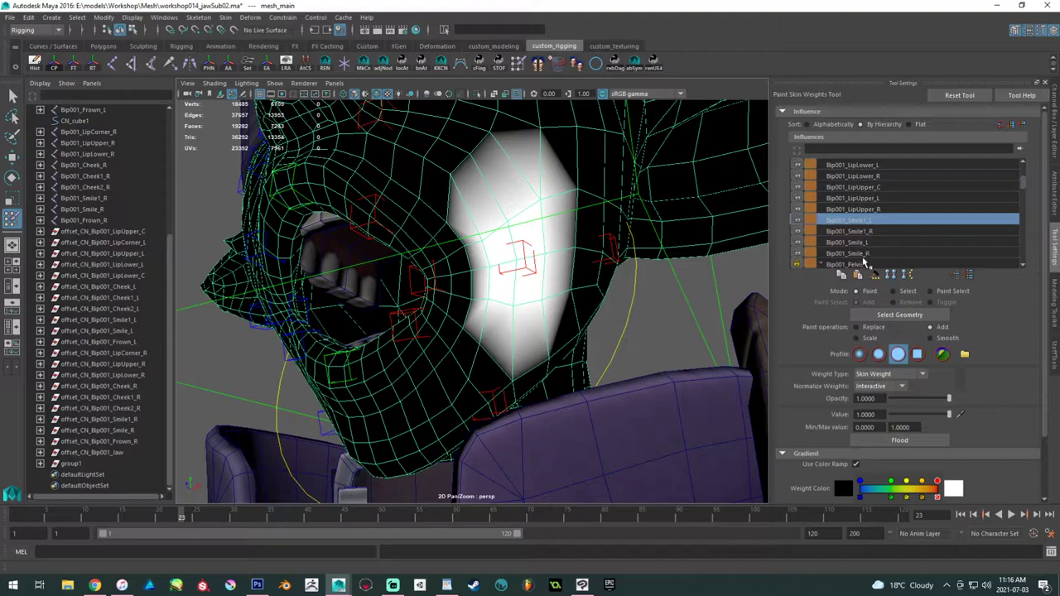
- Paint full Bip001_Frown_L weight on the left lower cheek near the jawline
scroll(863, 262, "up", 3)
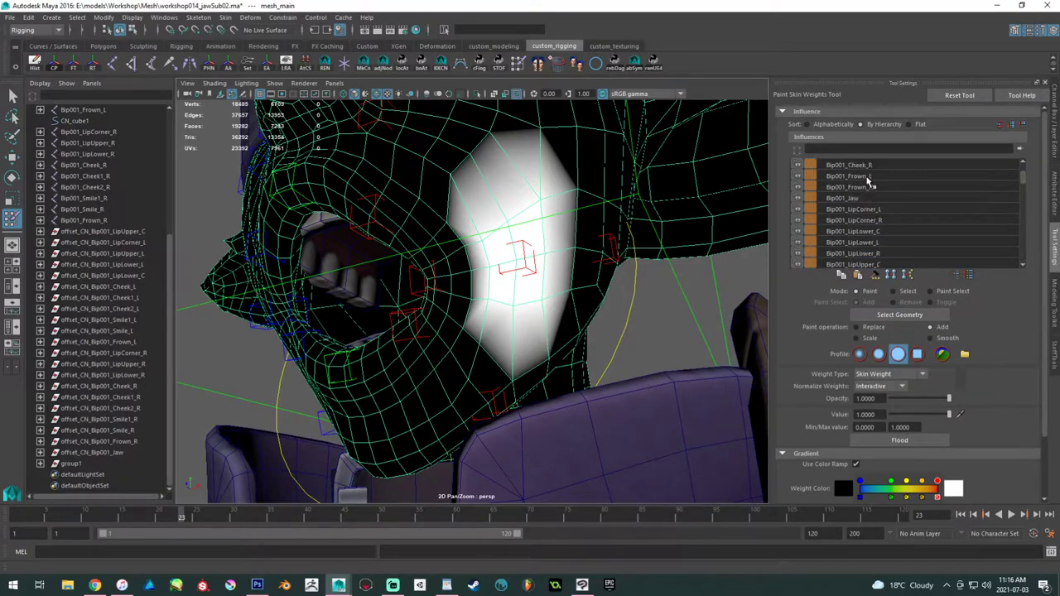
left_click(867, 178)
mouse_move(510, 350)
left_mouse_down("alt")
mouse_move(558, 293)
mouse_move(499, 348)
mouse_move(483, 313)
mouse_move(511, 323)
mouse_move(494, 300)
mouse_move(489, 331)
mouse_move(402, 279)
mouse_move(425, 286)
mouse_move(379, 303)
mouse_move(427, 351)
left_mouse_up("alt")
left_click(491, 357)
- Examine the Bip001_Jaw influence weights on the left side of the face
scroll(892, 210, "up", 2)
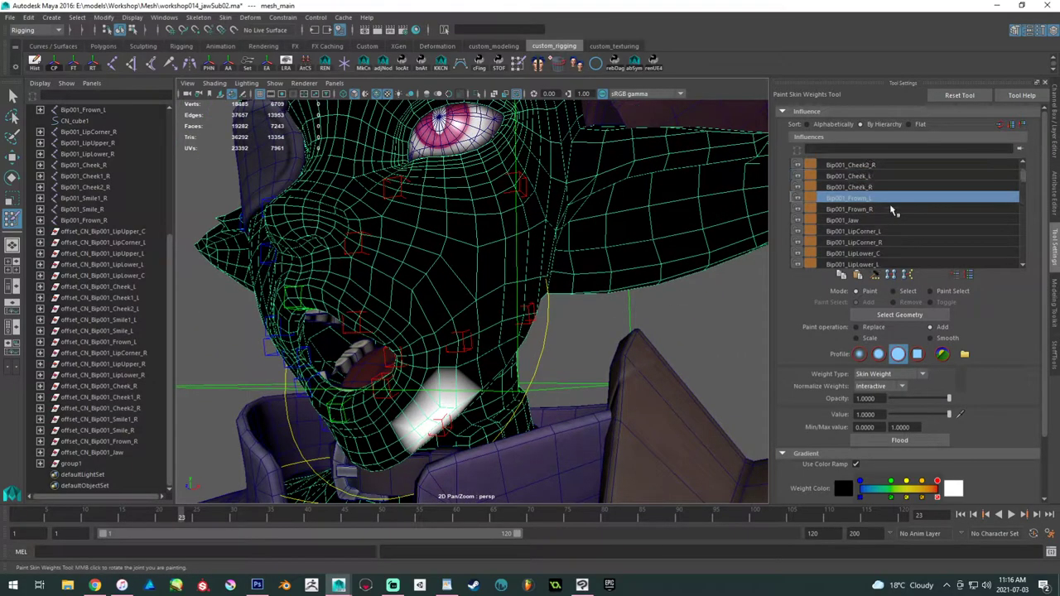
left_click(875, 220)
left_click_drag(513, 273, 442, 312, "alt")
left_click_drag(483, 272, 427, 267, "alt")
middle_click_drag(575, 318, 506, 288, "alt")
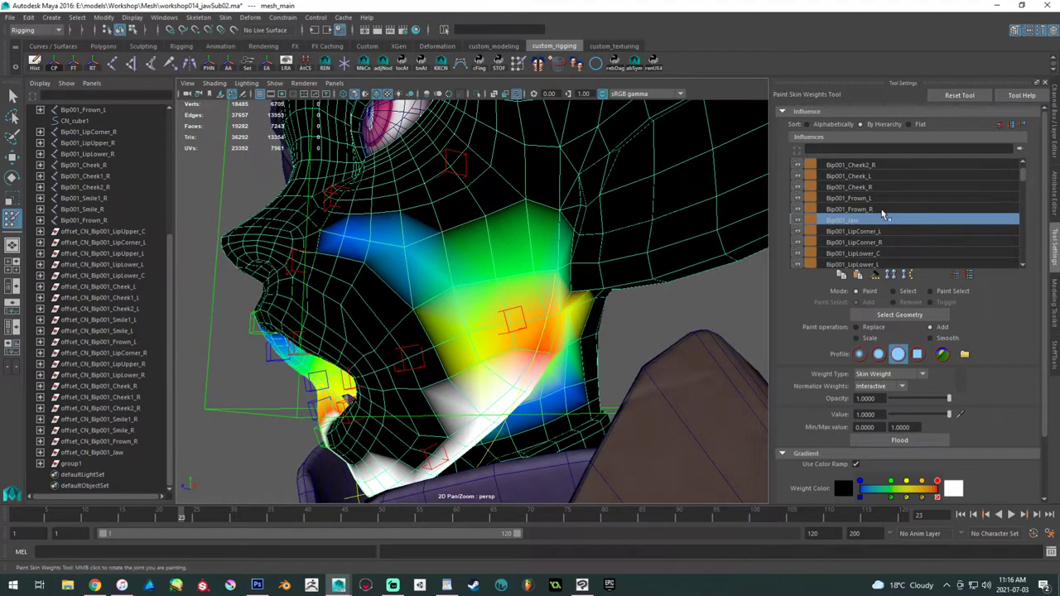
scroll(883, 214, "down", 4)
scroll(884, 220, "up", 5)
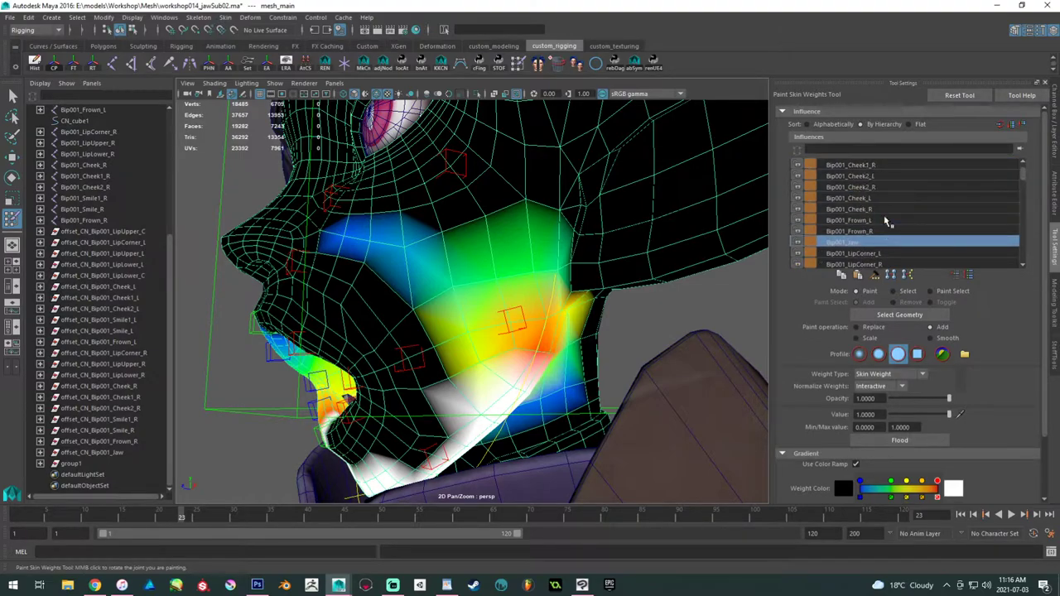
- Paint full Bip001_Cheek2_L weight on the rear left cheek in front of the jaw corner
left_click(871, 177)
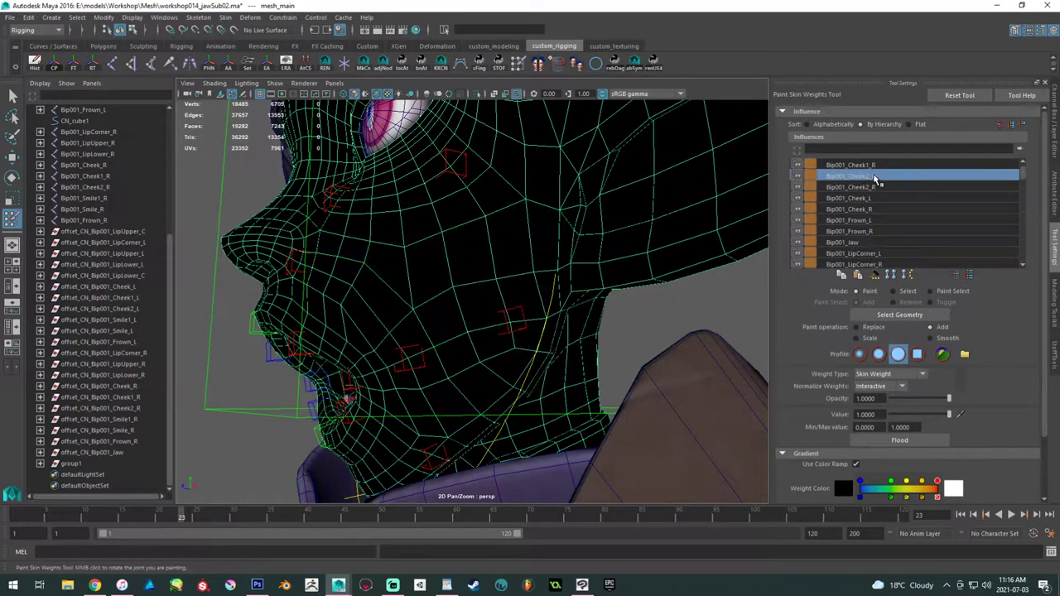
mouse_move(512, 317)
left_mouse_down()
mouse_move(489, 354)
mouse_move(512, 342)
mouse_move(512, 308)
left_mouse_up()
left_click_drag(503, 281, 476, 315)
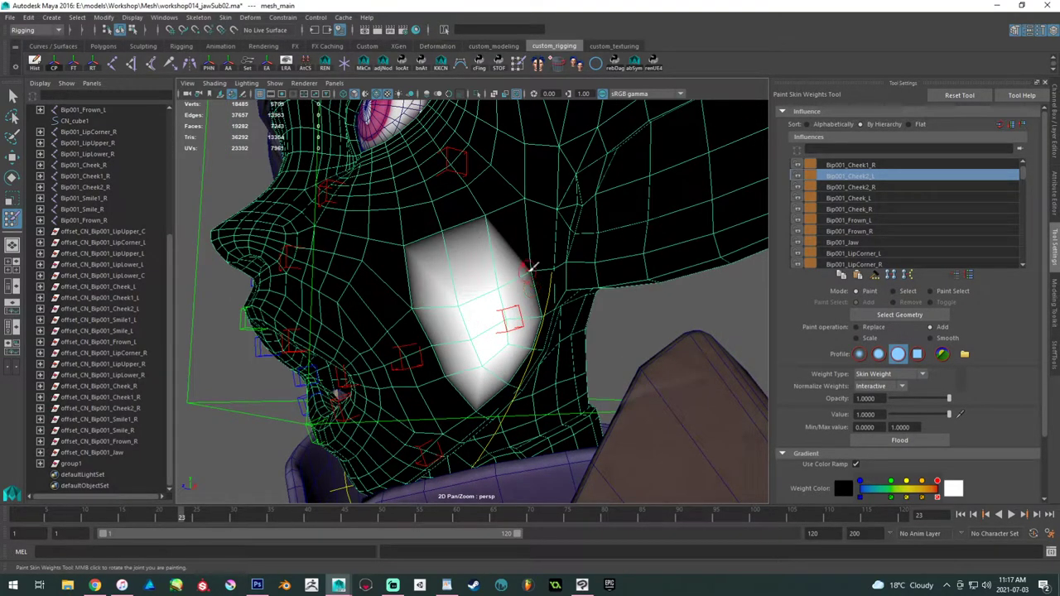
left_click_drag(530, 270, 531, 283)
left_click_drag(433, 293, 371, 229, "alt")
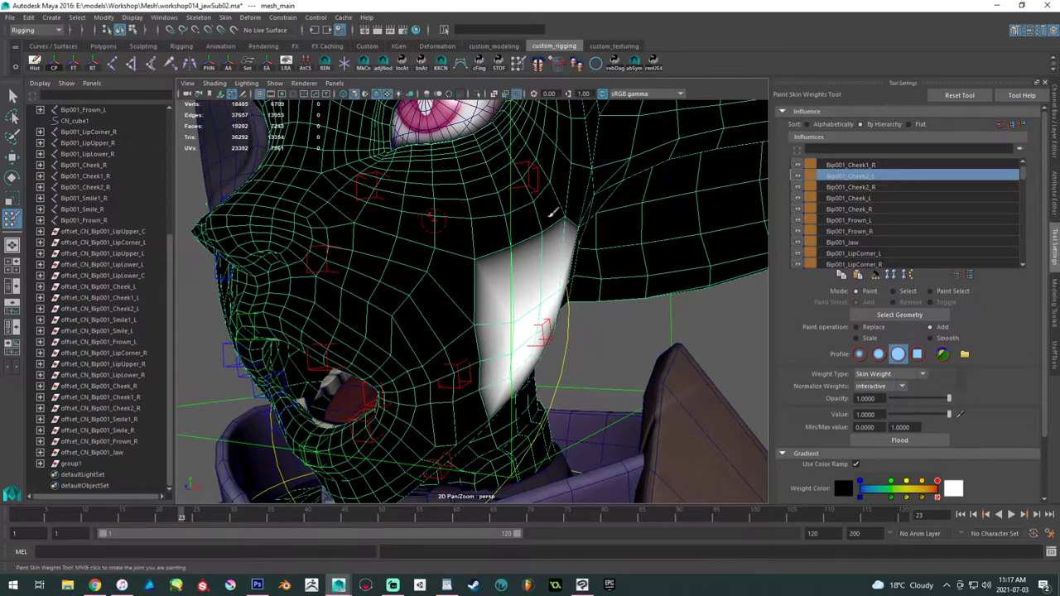
- Paint full Bip001_Cheek_L weight on the left cheek below the eye, extending it downward and toward the nose
scroll(891, 166, "up", 1)
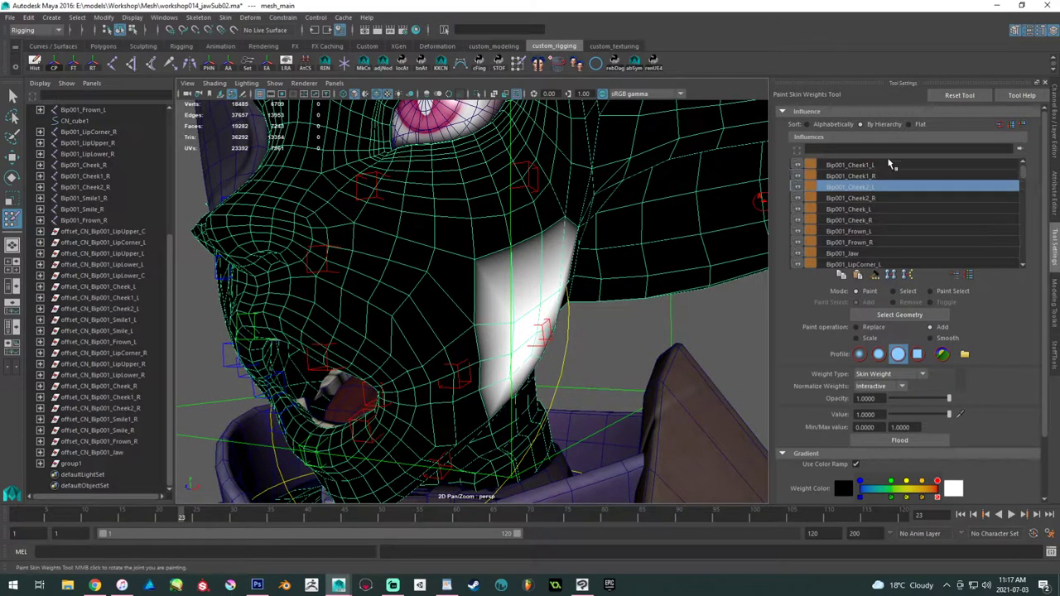
left_click(853, 208)
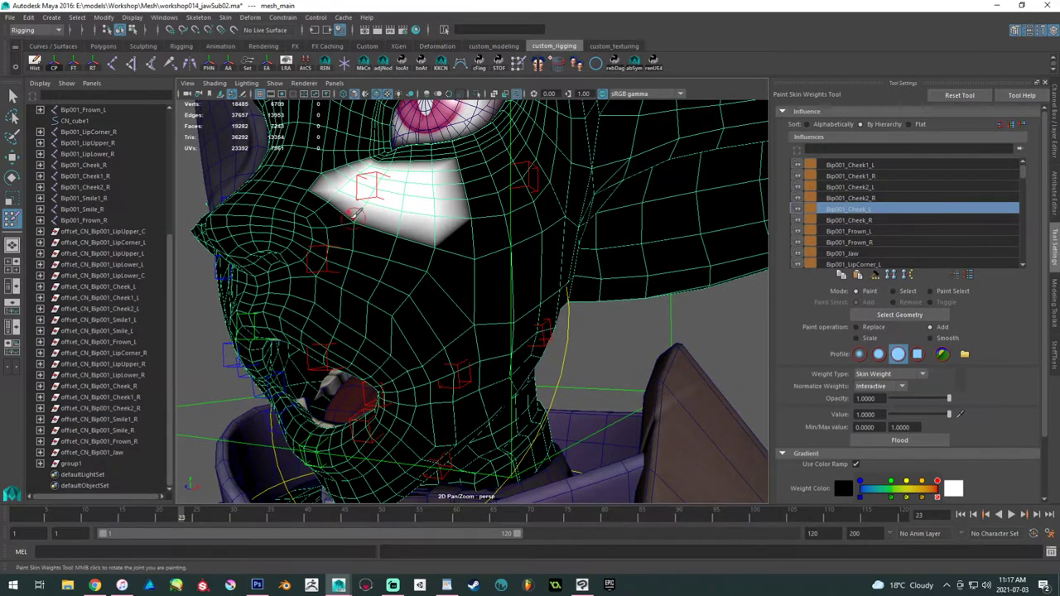
mouse_move(345, 207)
left_mouse_down()
mouse_move(425, 236)
mouse_move(331, 203)
left_mouse_up()
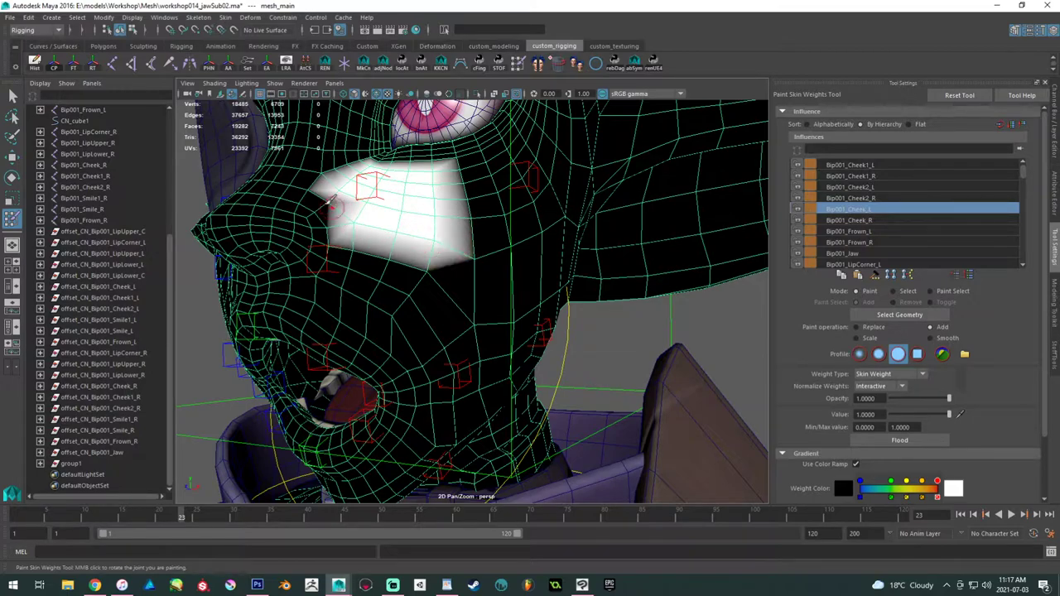
left_click(335, 205)
left_click_drag(404, 222, 432, 227, "alt")
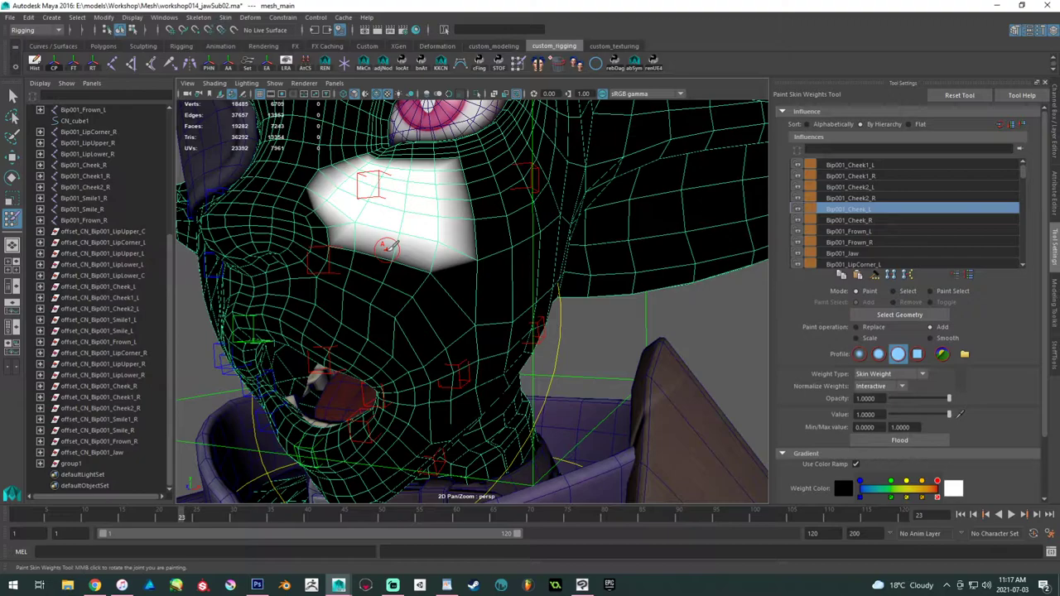
left_click_drag(483, 234, 503, 240, "alt")
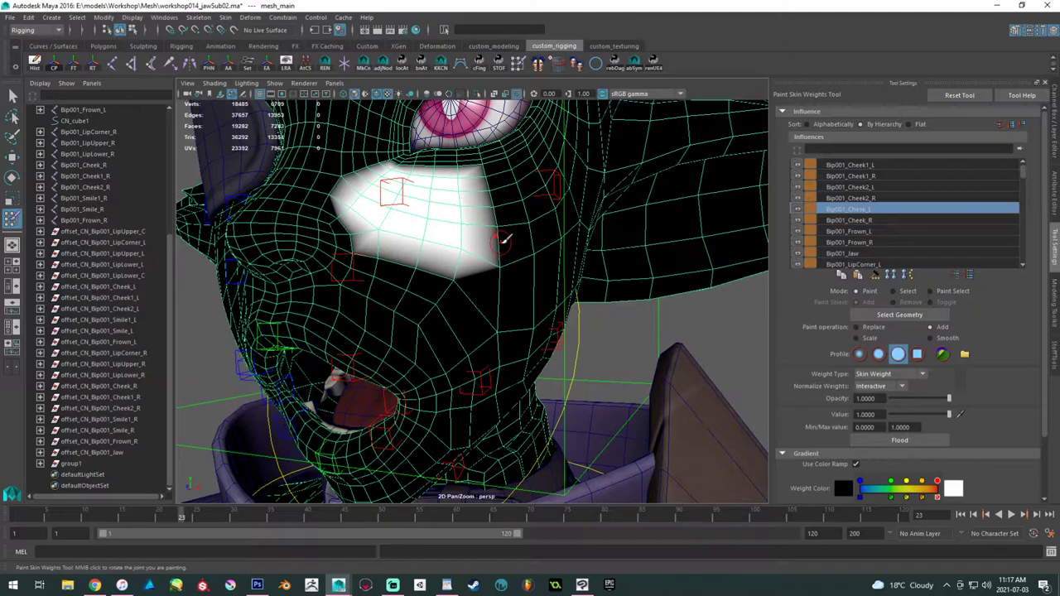
- Test-move the left Cheek and Cheek1 controls under the eye to check the skin deformation, undoing each move
mouse_move(503, 240)
left_mouse_down("alt")
mouse_move(414, 224)
mouse_move(457, 238)
mouse_move(426, 221)
mouse_move(427, 238)
mouse_move(431, 178)
mouse_move(393, 159)
mouse_move(423, 179)
left_mouse_up("alt")
key("w")
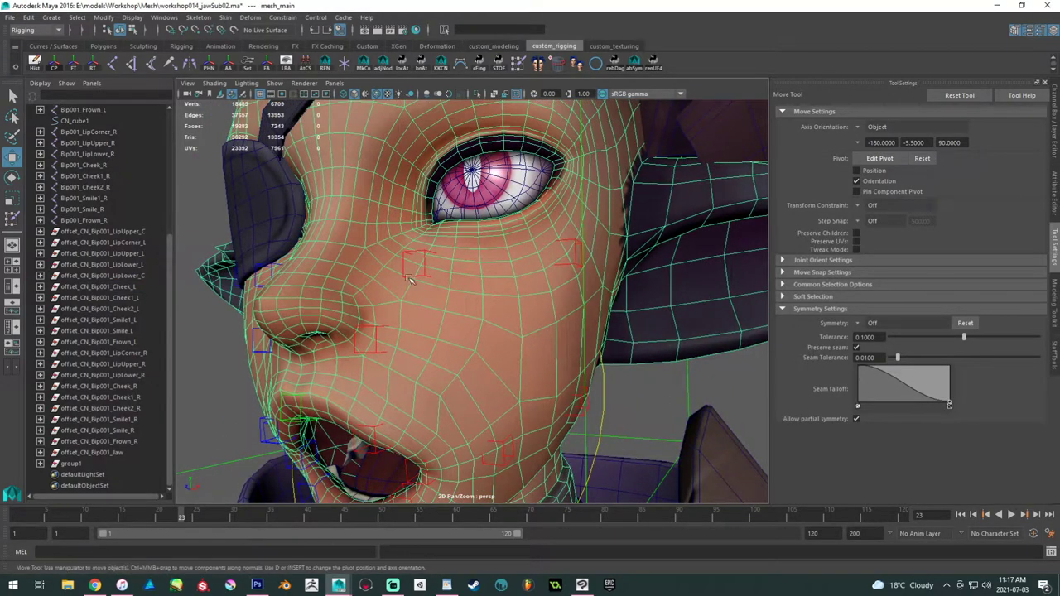
left_click(408, 275)
middle_click_drag(414, 298, 385, 270)
key("ctrl+z")
left_click(576, 264)
mouse_move(589, 290)
middle_mouse_down()
mouse_move(603, 290)
mouse_move(583, 280)
middle_mouse_up()
middle_click_drag(611, 343, 576, 284, "alt")
key("ctrl+z")
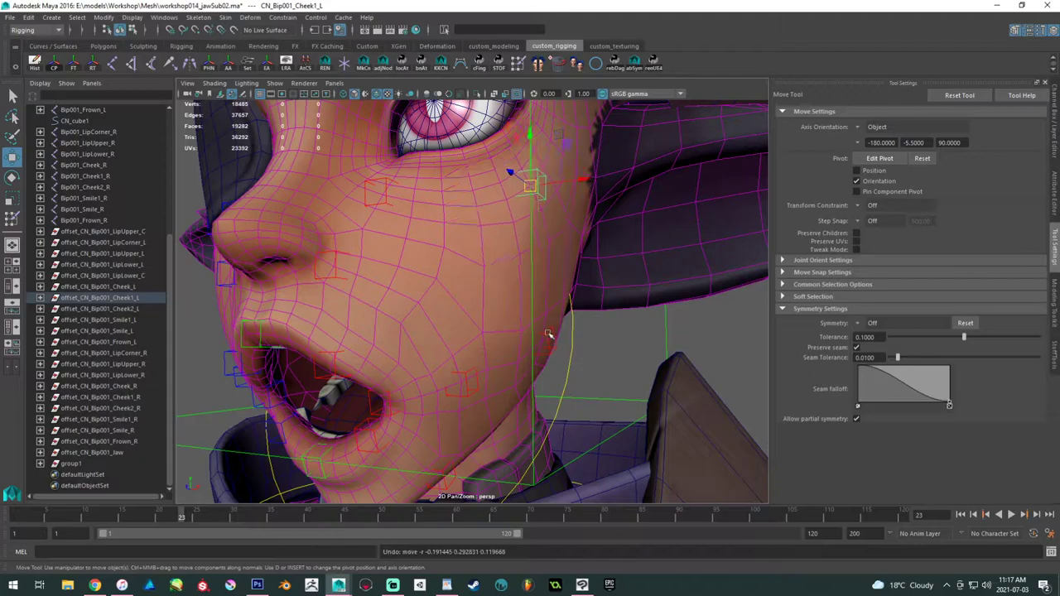
- Test-move the left Cheek2 and Smile1 controls on the rear and middle cheek, undoing each move
left_click(549, 335)
middle_click_drag(543, 343, 520, 369)
key("ctrl+z")
left_click(465, 379)
key("ctrl+z")
middle_click_drag(475, 306, 554, 311, "alt")
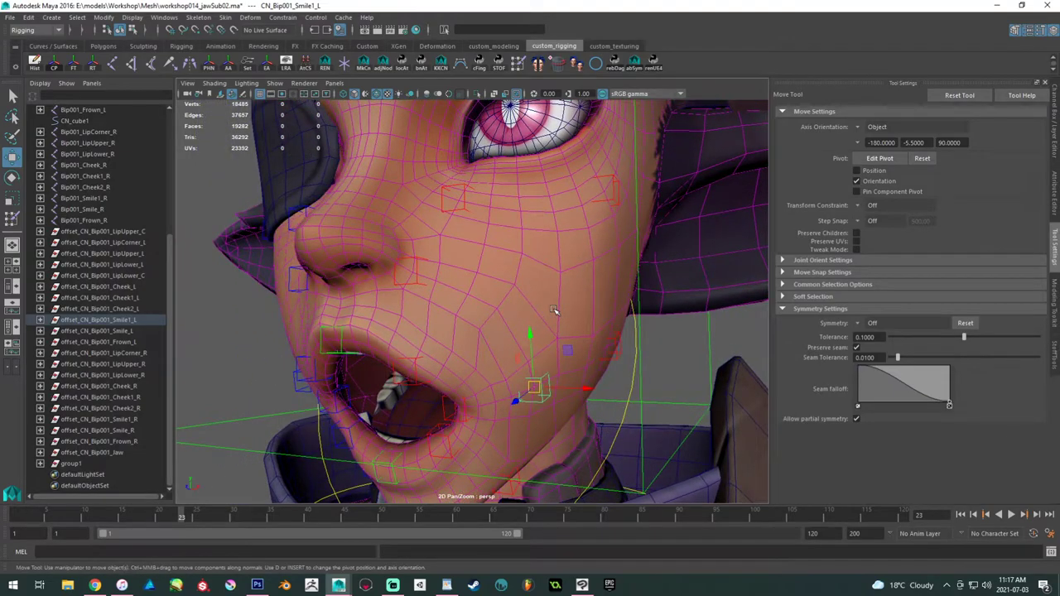
- Test-move the left Smile control beside the nose and the left Frown control near the jawline, undoing each move
left_click(418, 283)
mouse_move(418, 283)
middle_mouse_down()
mouse_move(441, 254)
mouse_move(438, 283)
mouse_move(419, 275)
middle_mouse_up()
key("ctrl+z")
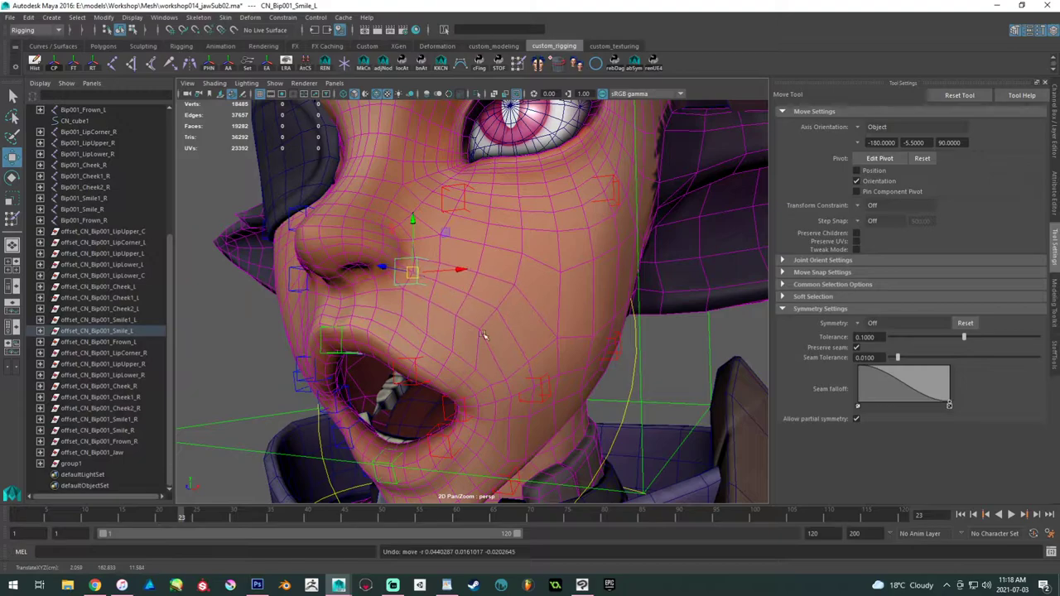
middle_click_drag(487, 403, 511, 328, "alt")
left_click_drag(512, 329, 565, 368, "alt")
left_click(543, 346)
key("ctrl+z")
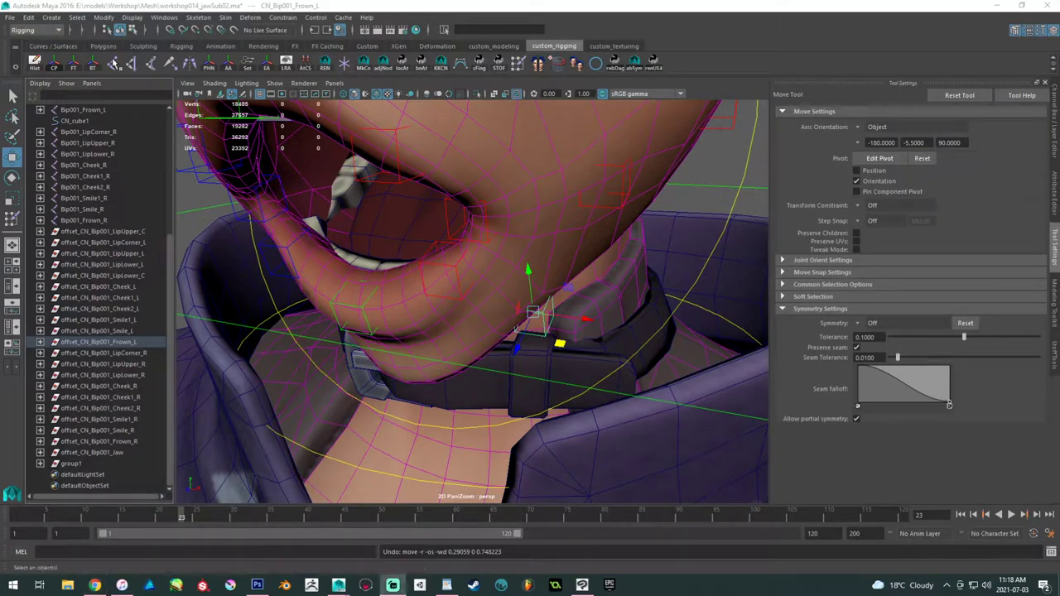
- Inspect the lower face around the left Frown control, then test-move that control again and undo the move
middle_click_drag(526, 239, 520, 241, "alt")
left_click_drag(520, 242, 513, 213, "alt")
middle_click_drag(513, 212, 400, 219, "alt")
mouse_move(400, 218)
left_mouse_down("alt")
mouse_move(389, 260)
mouse_move(407, 262)
mouse_move(346, 210)
mouse_move(411, 235)
left_mouse_up("alt")
middle_click_drag(411, 235, 412, 238, "alt")
left_click_drag(410, 236, 432, 324, "alt")
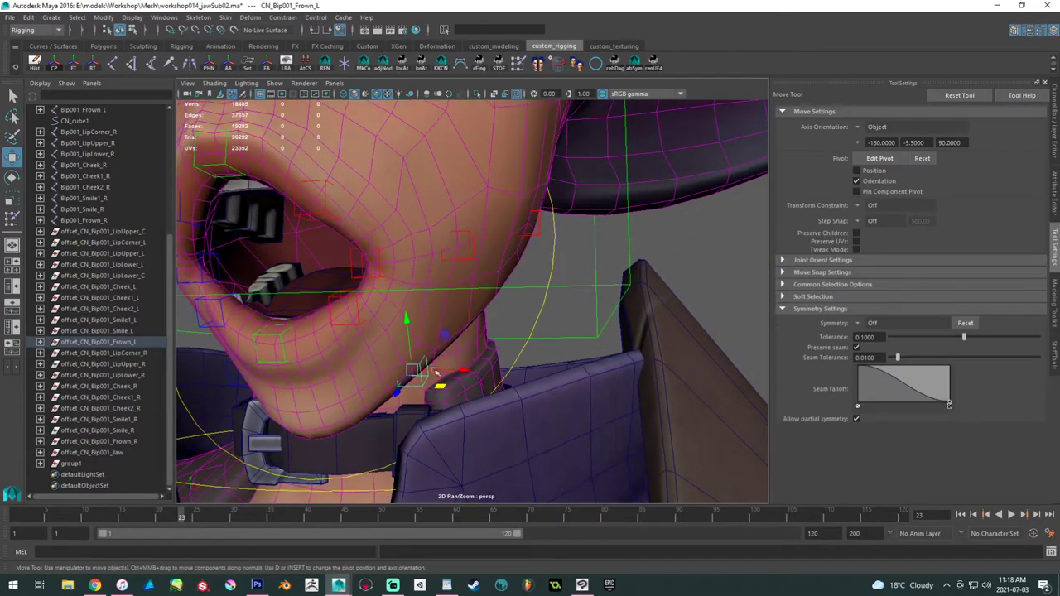
left_click_drag(416, 372, 439, 357)
key("ctrl+z")
- Set the current time to frame 34, select the head mesh and resume painting its skin weights
left_click_drag(432, 293, 394, 299, "alt")
left_click_drag(2, 513, 264, 514)
left_click(386, 295)
left_click_drag(441, 343, 354, 273, "alt")
left_click(517, 70)
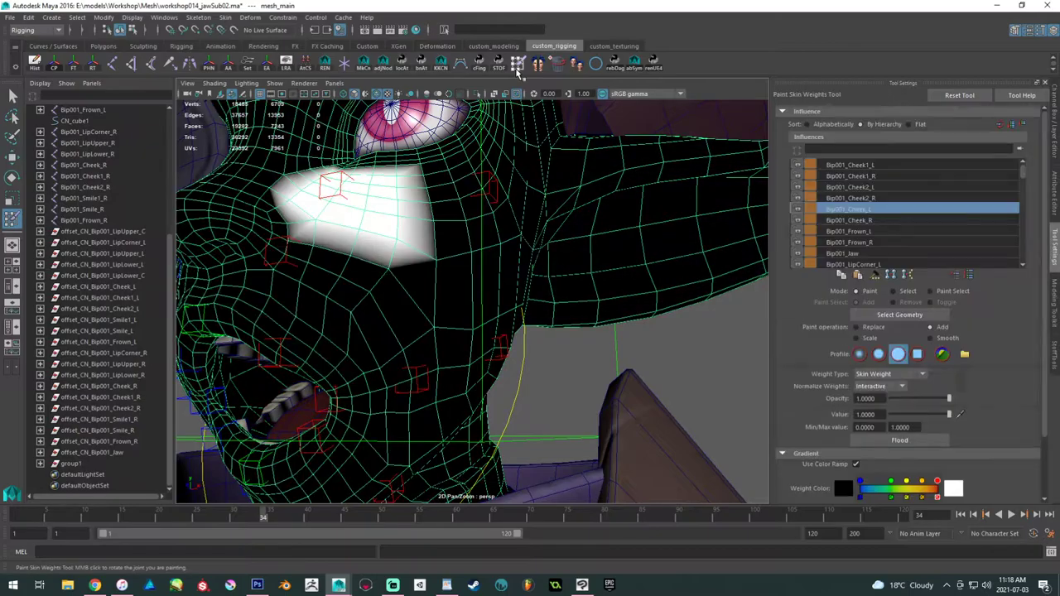
- Examine the Bip001_Cheek_L weight area and the surrounding left cheek topology from several angles
left_click_drag(375, 220, 378, 290, "alt")
scroll(377, 288, "up", 5)
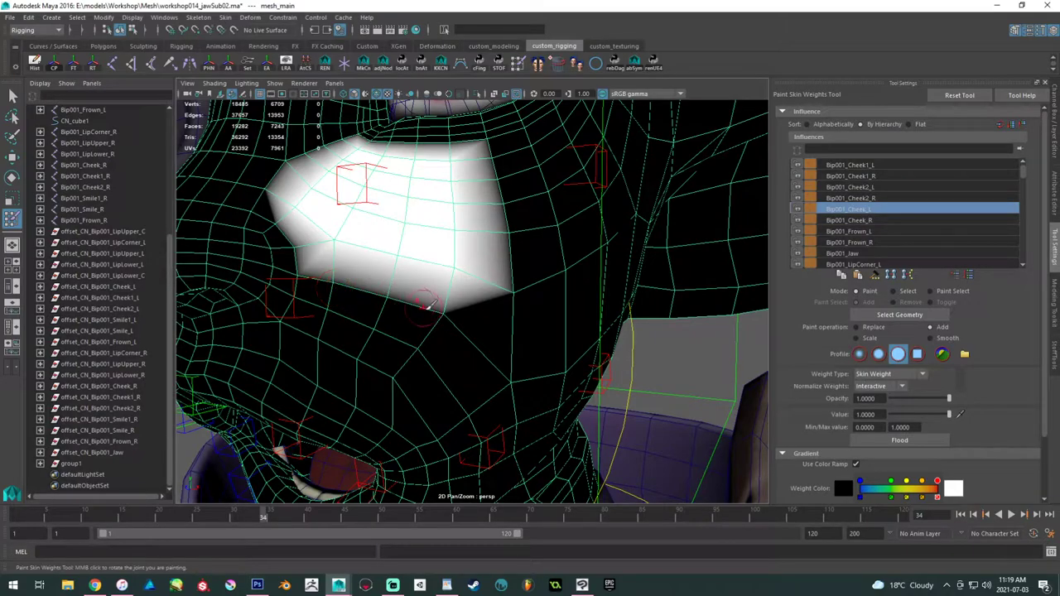
right_click_drag(429, 305, 406, 256, "alt")
left_click_drag(405, 256, 366, 244, "alt")
middle_click_drag(492, 319, 509, 288, "alt")
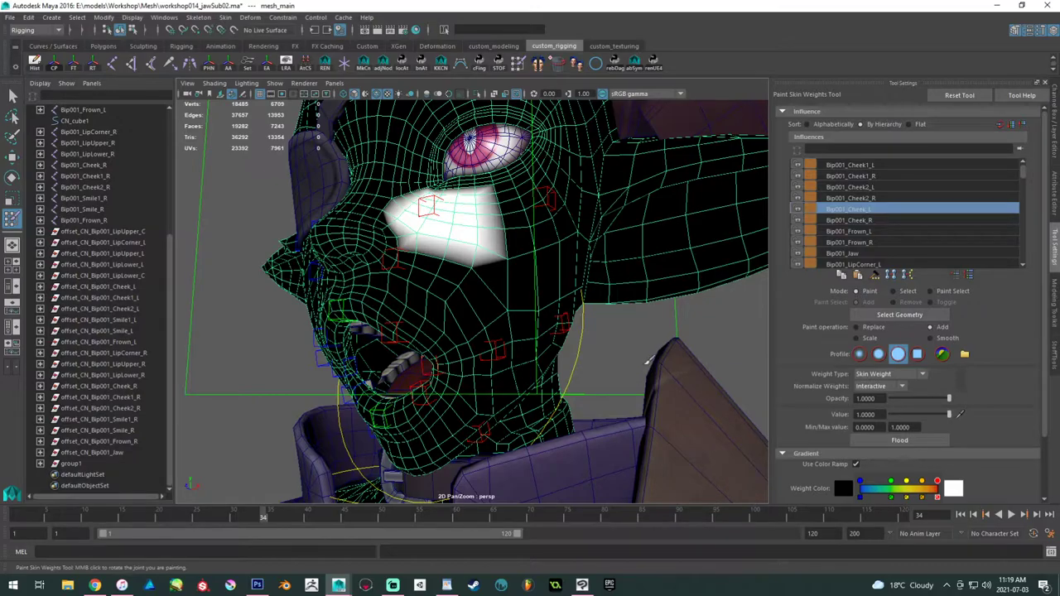
left_click_drag(495, 281, 498, 273, "alt")
mouse_move(497, 273)
right_mouse_down("alt")
mouse_move(522, 379)
mouse_move(505, 368)
right_mouse_up("alt")
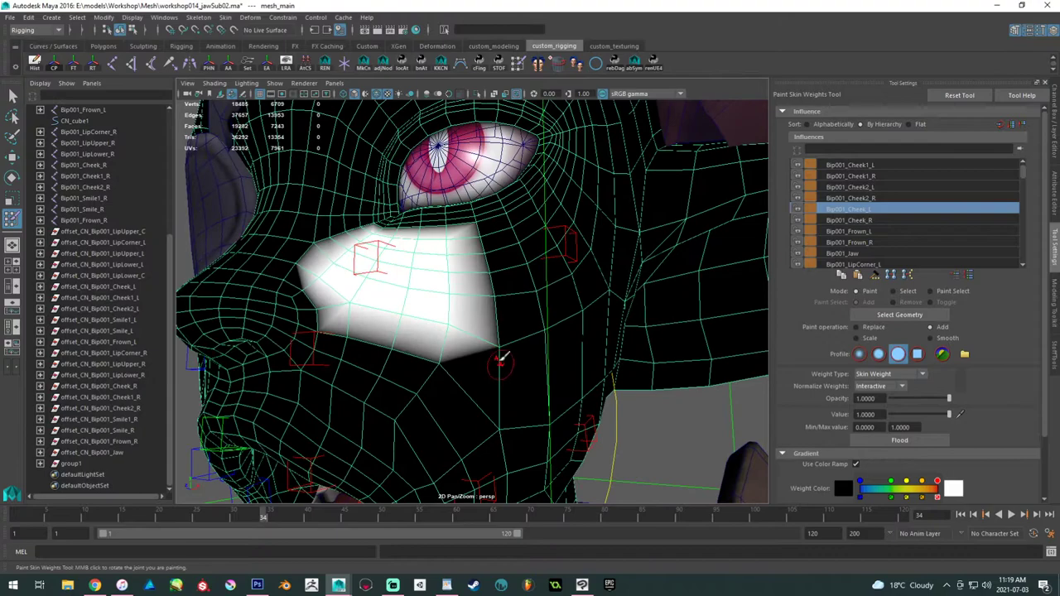
left_click_drag(504, 359, 472, 333, "alt")
scroll(464, 339, "up", 2)
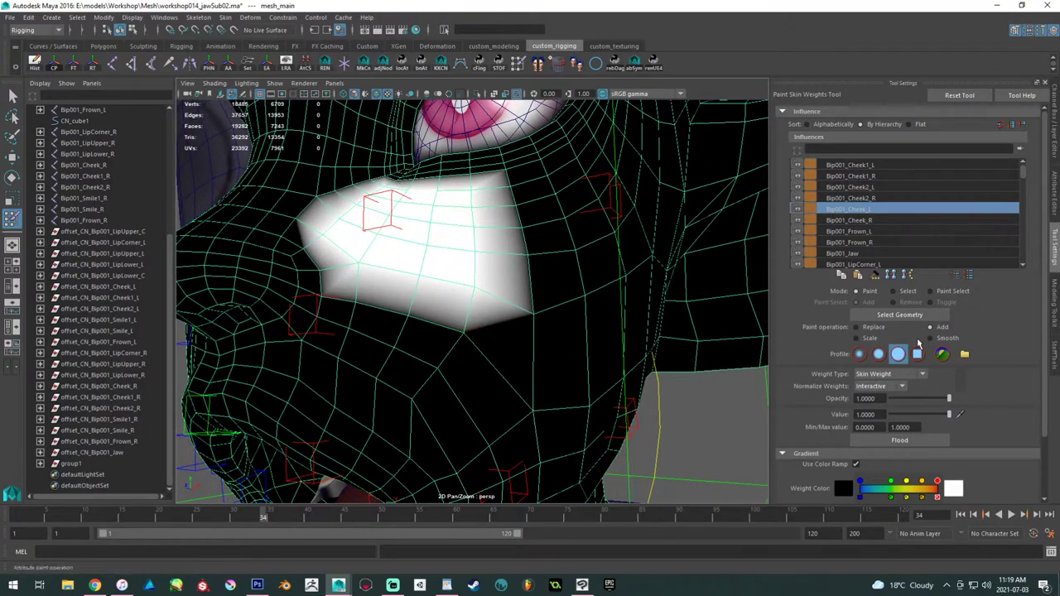
- Smooth the Bip001_Cheek_L weights along the lower and rear edges of the painted cheek area
left_click(931, 338)
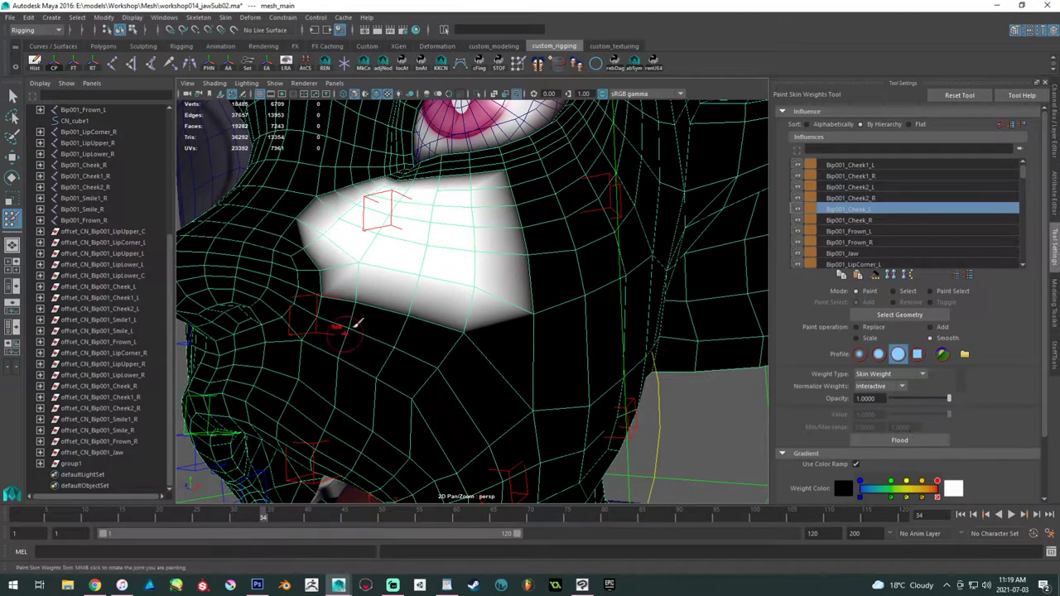
mouse_move(361, 293)
left_mouse_down()
mouse_move(464, 328)
mouse_move(438, 350)
mouse_move(448, 352)
left_mouse_up()
scroll(460, 317, "down", 1)
mouse_move(448, 352)
middle_mouse_down("alt")
mouse_move(428, 348)
mouse_move(431, 289)
mouse_move(436, 390)
mouse_move(447, 372)
middle_mouse_up("alt")
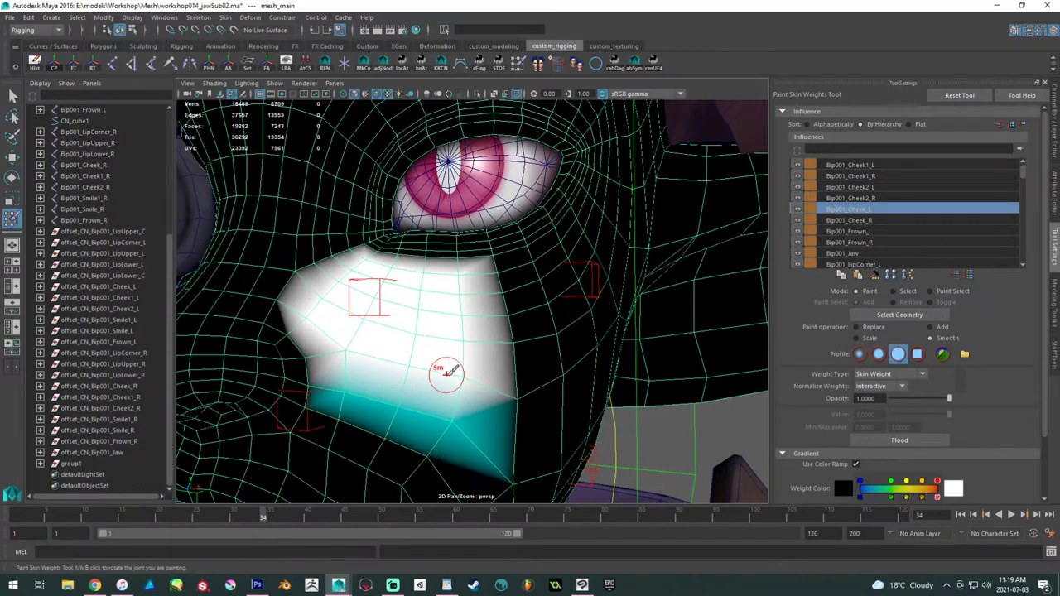
left_click_drag(447, 373, 433, 381, "alt")
mouse_move(433, 381)
middle_mouse_down("alt")
mouse_move(485, 359)
mouse_move(419, 283)
middle_mouse_up("alt")
left_click_drag(441, 308, 469, 341, "alt")
mouse_move(469, 341)
middle_mouse_down("alt")
mouse_move(397, 307)
mouse_move(406, 365)
middle_mouse_up("alt")
left_click_drag(432, 227, 453, 356)
right_click_drag(463, 329, 428, 303, "alt")
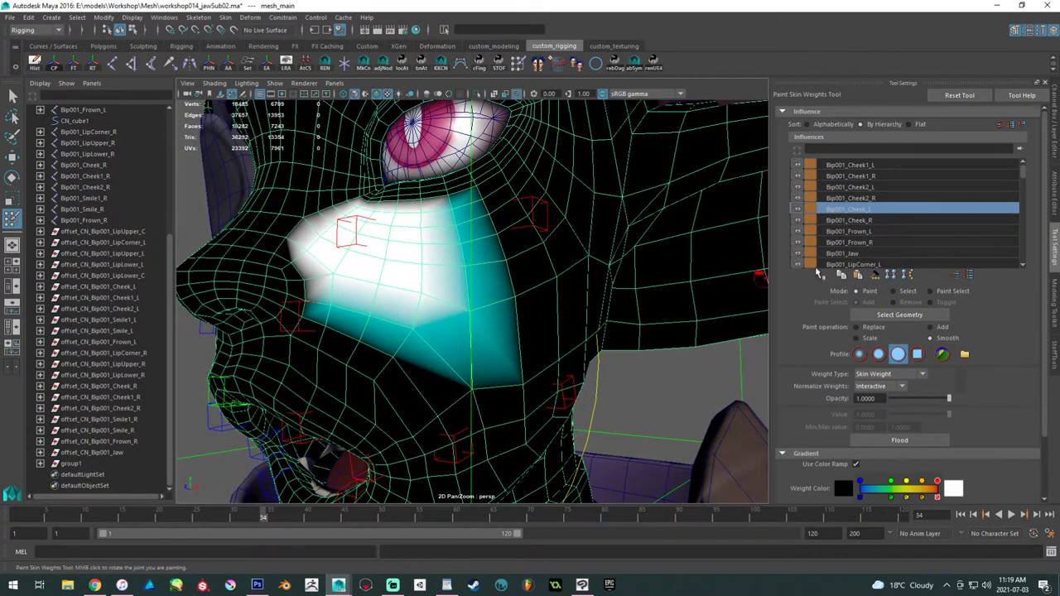
- Remove the stray Bip001_Jaw influence from vertex 237 on the left cheek by setting its Bip001_Cheek_L weight to 1 in the Component Editor
left_click(873, 252)
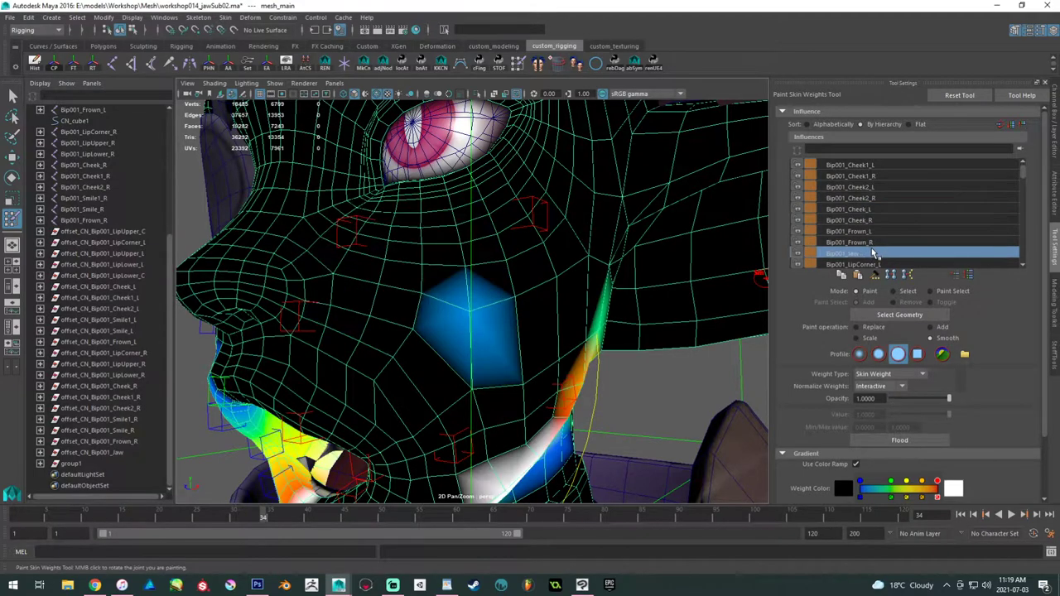
right_click_drag(503, 297, 526, 318, "alt")
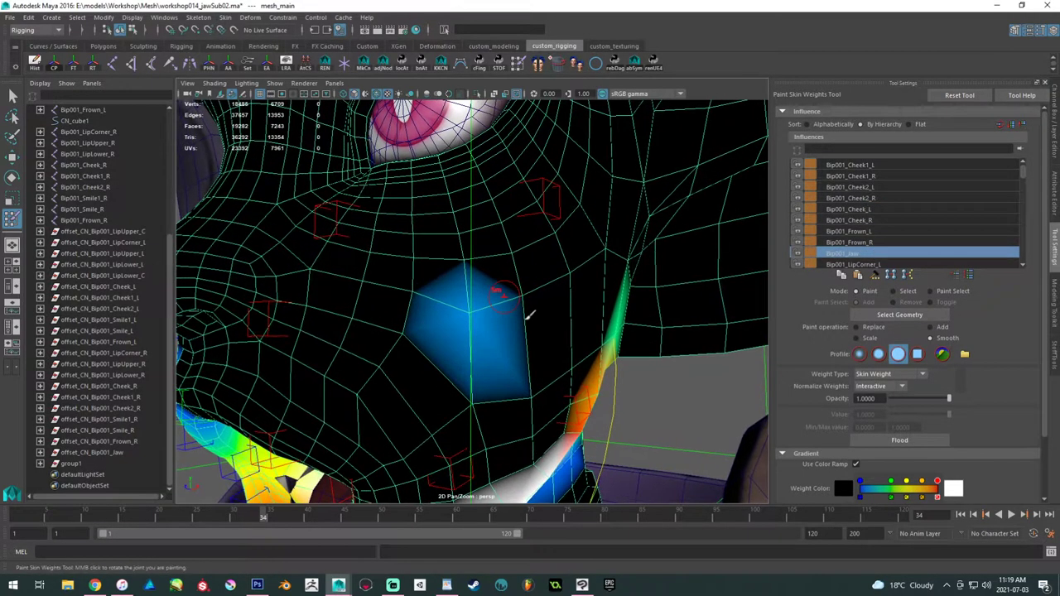
key("w")
right_click(485, 304)
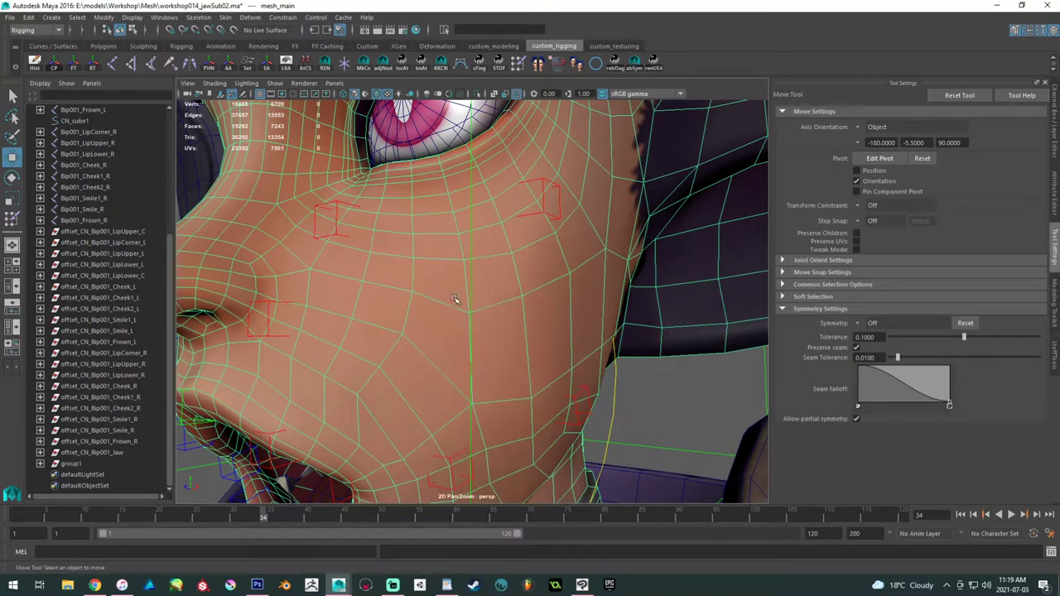
left_click(463, 314)
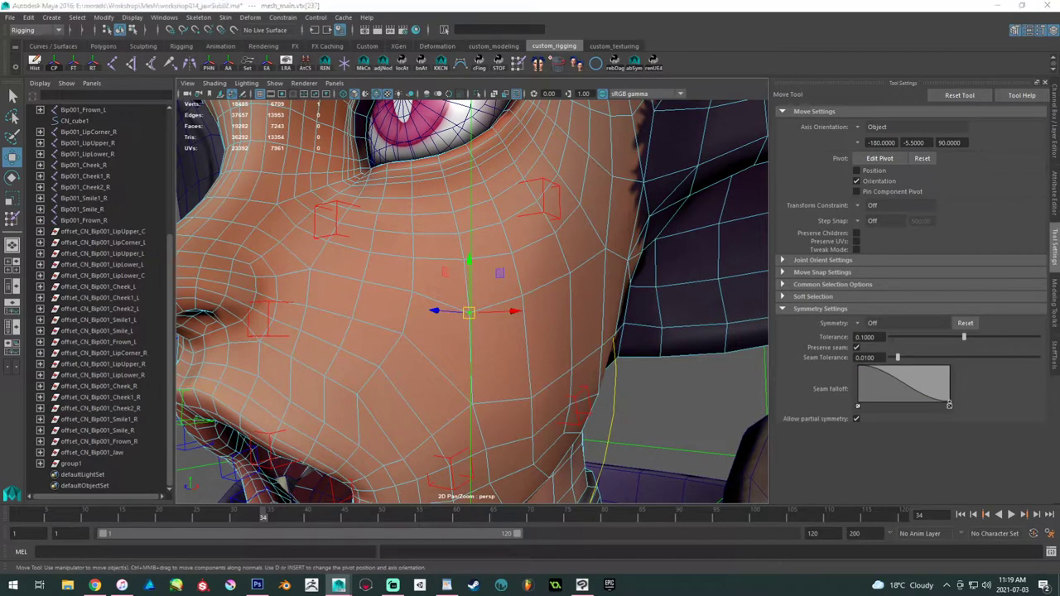
left_click_drag(424, 150, 528, 143)
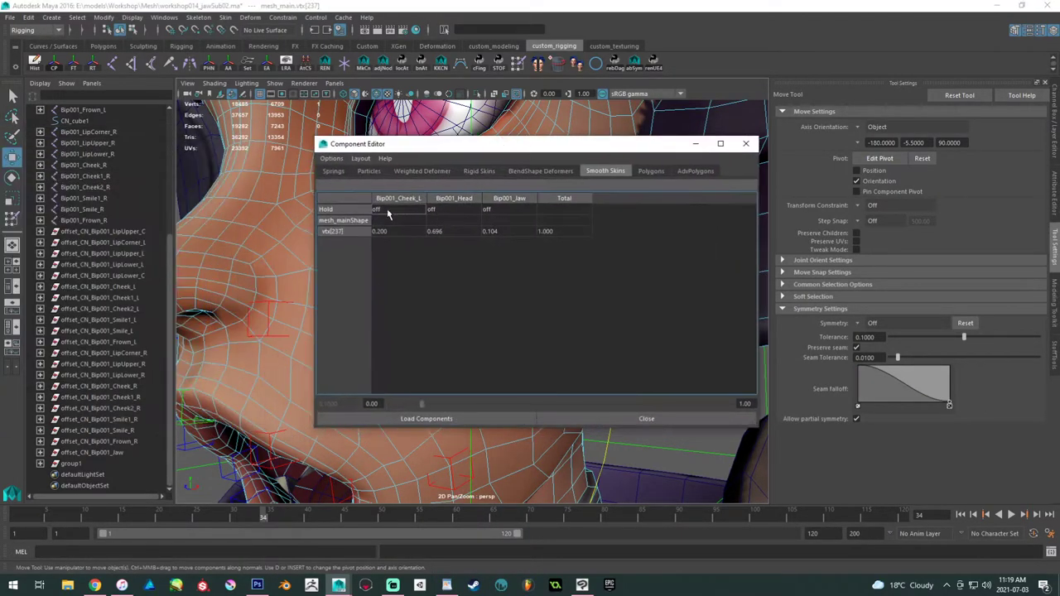
left_click(383, 232)
key("Return")
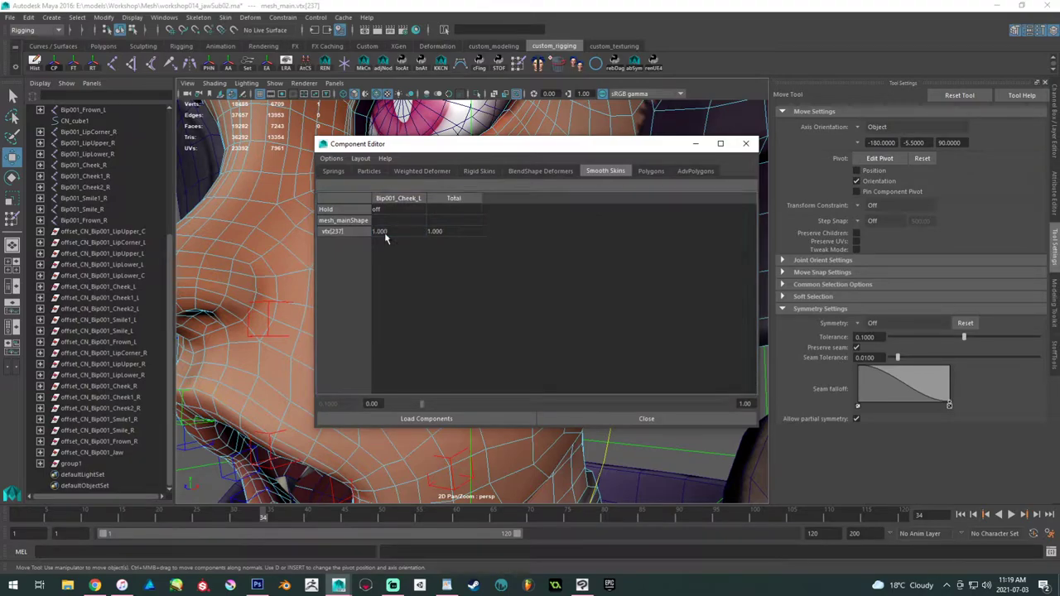
left_click_drag(637, 148, 0, 162)
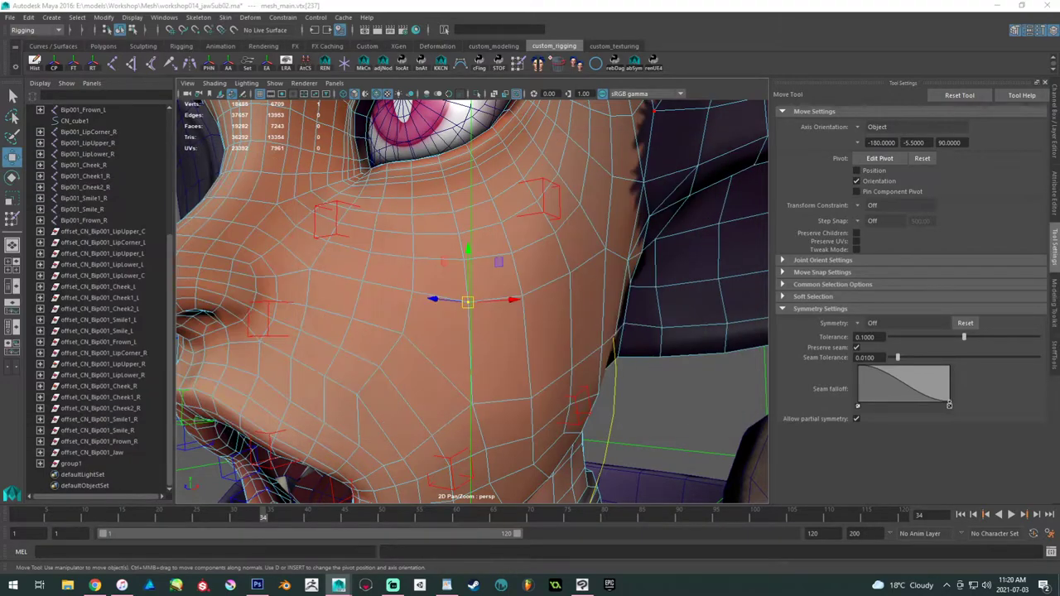
- Reselect the whole head mesh for weight painting and smooth the Bip001_Cheek1_L weights along their front lower edge
left_click_drag(616, 302, 594, 294, "alt")
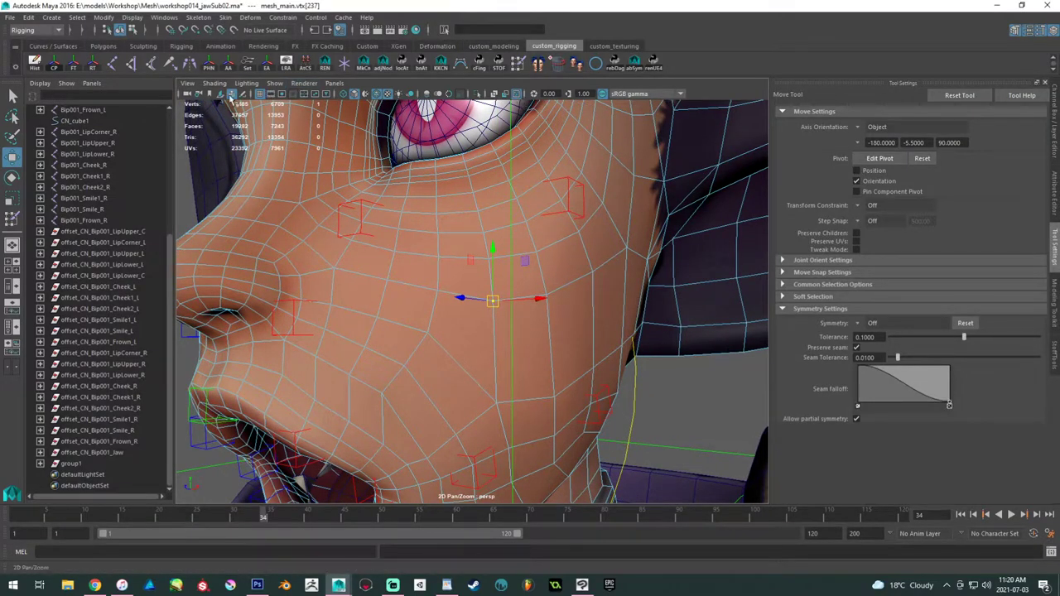
left_click(517, 63)
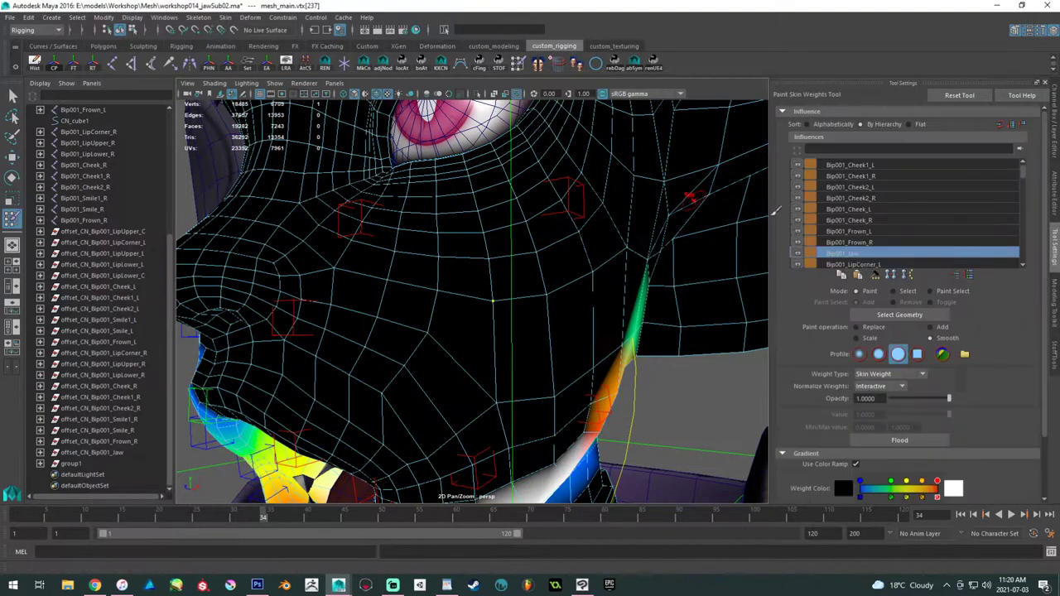
key("w")
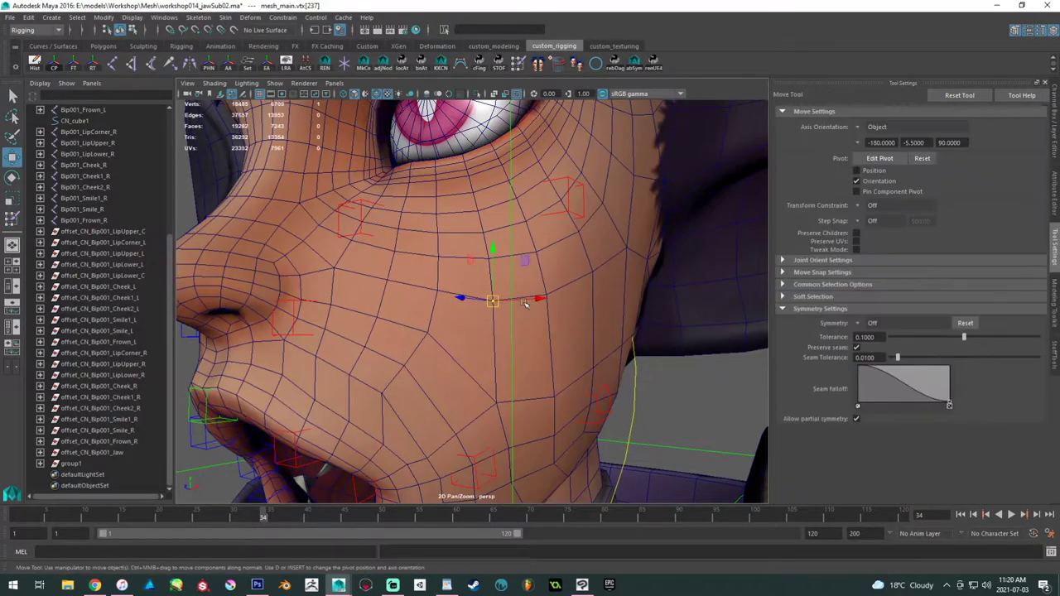
left_click(696, 414)
left_click(596, 290)
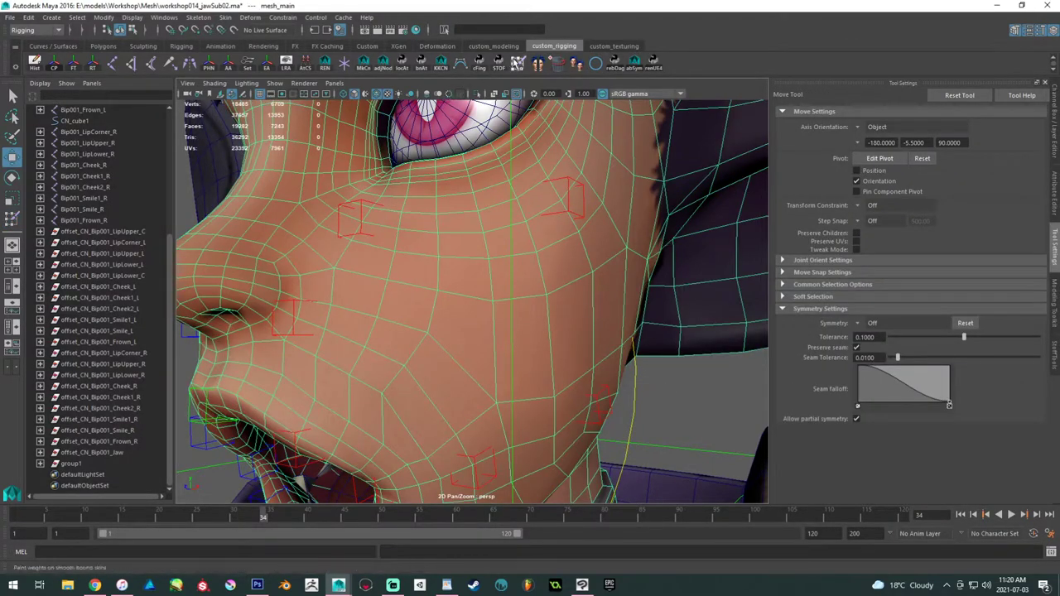
left_click(517, 62)
left_click(836, 166)
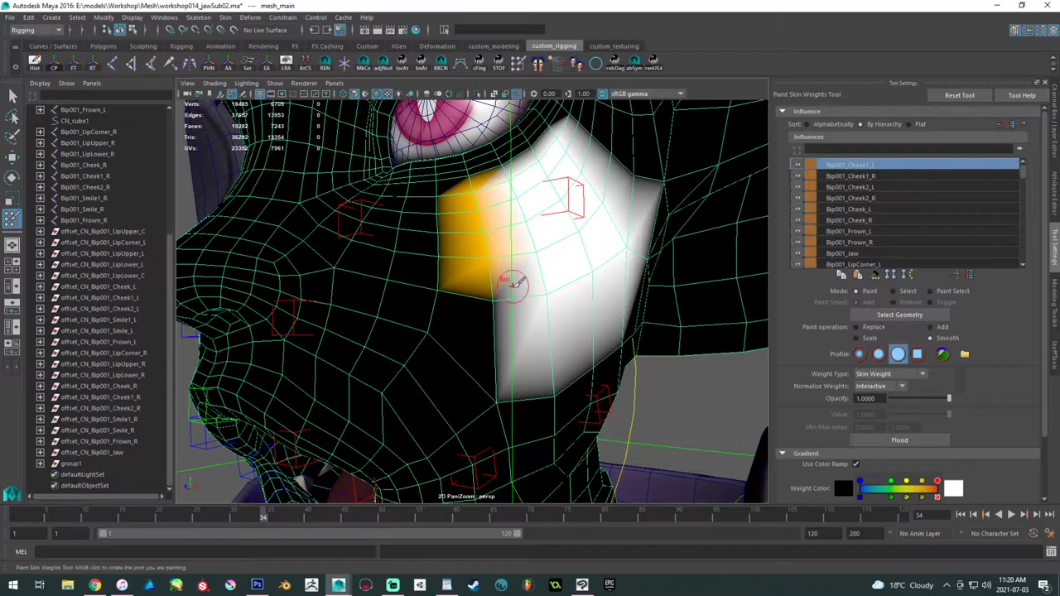
mouse_move(490, 293)
left_mouse_down()
mouse_move(500, 292)
mouse_move(497, 331)
mouse_move(450, 284)
mouse_move(430, 290)
left_mouse_up()
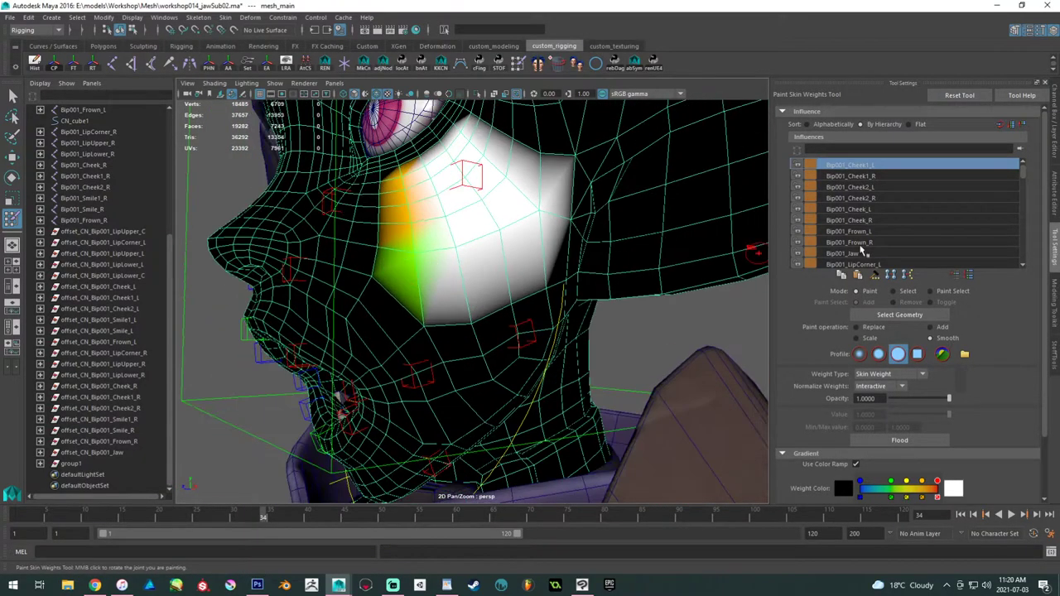
- Smooth the Bip001_Cheek2_L weights around the borders of the rear left cheek area
left_click(876, 188)
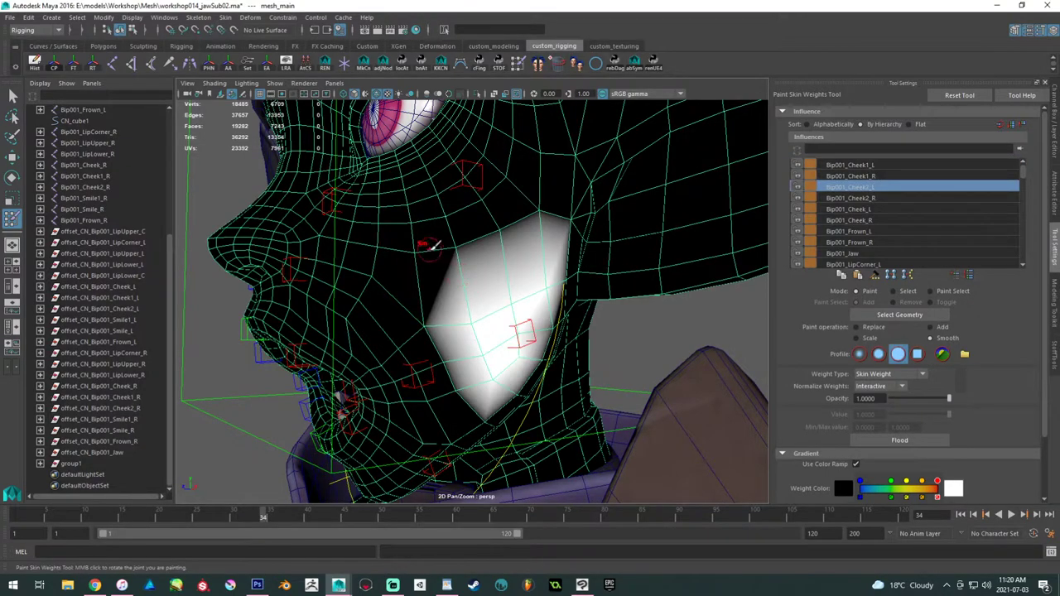
mouse_move(453, 247)
left_mouse_down()
mouse_move(529, 213)
mouse_move(455, 262)
left_mouse_up()
middle_click_drag(414, 301, 421, 260, "alt")
right_click_drag(421, 260, 428, 293, "alt")
mouse_move(430, 299)
left_mouse_down()
mouse_move(456, 323)
mouse_move(450, 330)
mouse_move(427, 283)
left_mouse_up()
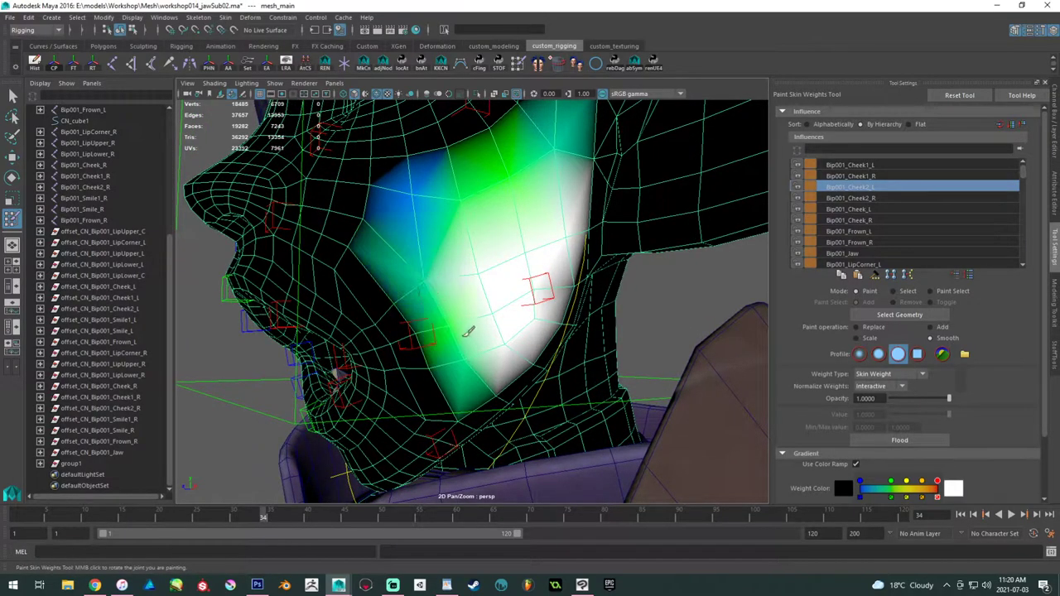
left_click_drag(462, 333, 466, 271, "alt")
middle_click_drag(464, 257, 460, 308, "alt")
mouse_move(458, 306)
left_mouse_down("alt")
mouse_move(440, 279)
mouse_move(425, 301)
left_mouse_up("alt")
mouse_move(528, 234)
left_mouse_down()
mouse_move(456, 364)
mouse_move(485, 289)
mouse_move(524, 254)
left_mouse_up()
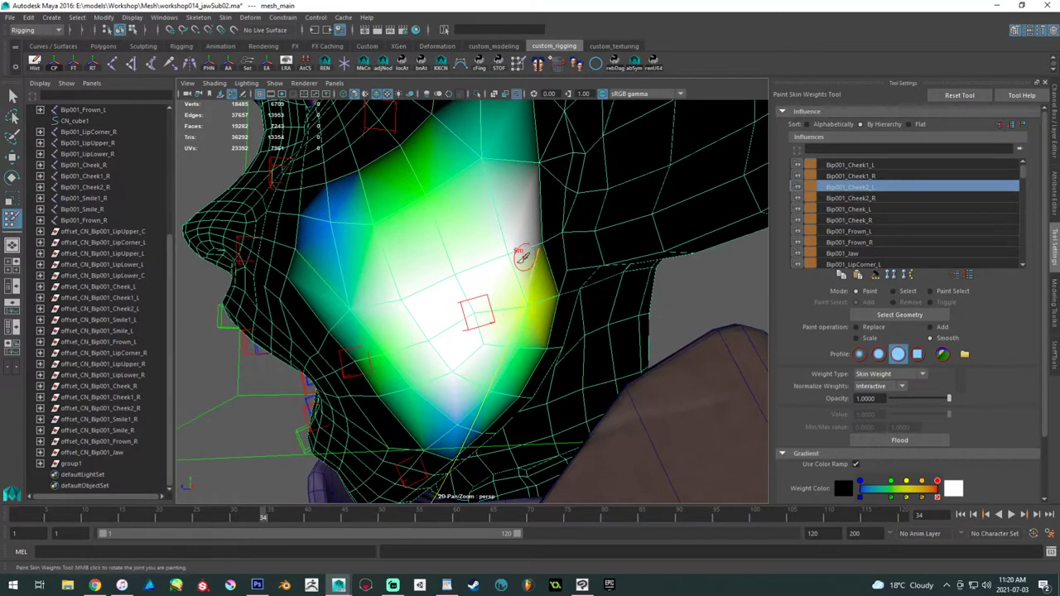
- Smooth the Bip001_Cheek2_L weights along the upper edge of the painted area, from mid cheek toward the ear
left_click_drag(466, 383, 457, 334, "alt")
scroll(442, 340, "down", 4)
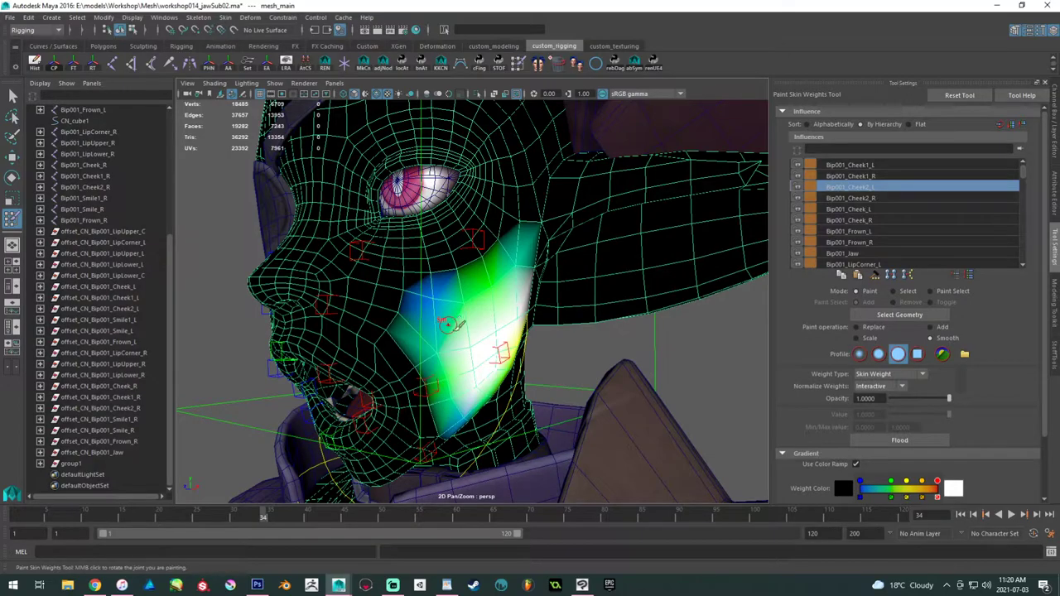
middle_click_drag(448, 324, 461, 303, "alt")
right_click_drag(461, 303, 461, 350, "alt")
mouse_move(461, 351)
left_mouse_down("alt")
mouse_move(473, 378)
mouse_move(459, 382)
mouse_move(495, 428)
left_mouse_up("alt")
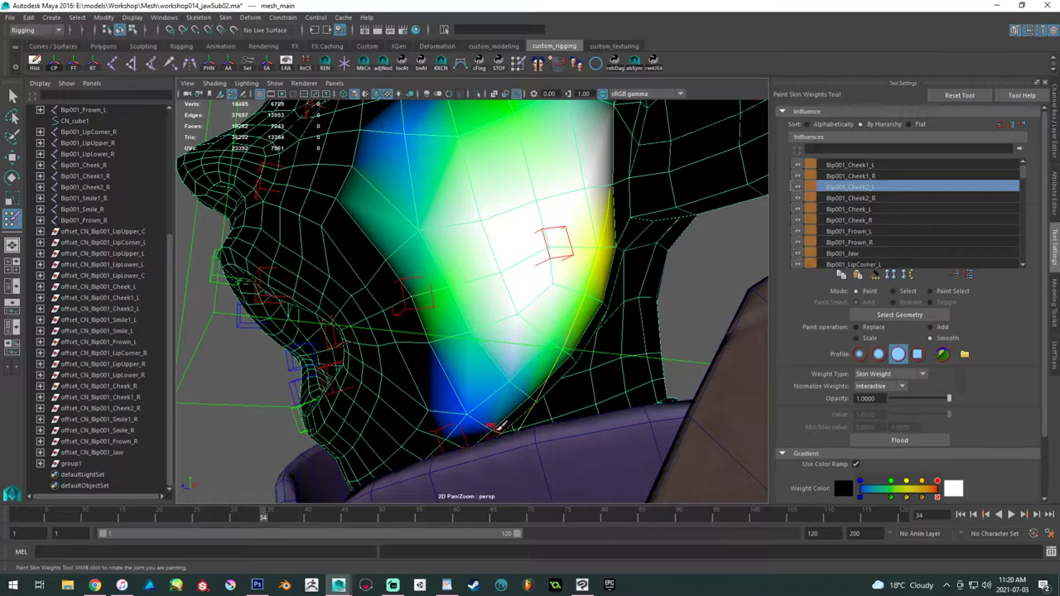
right_click_drag(495, 428, 506, 286, "alt")
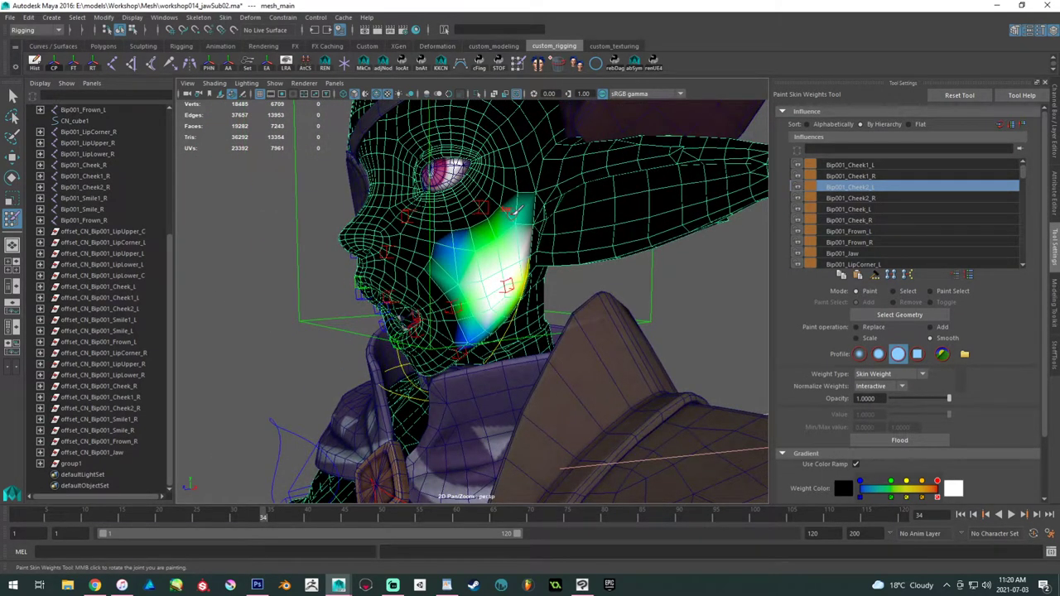
left_click_drag(438, 148, 439, 239, "alt")
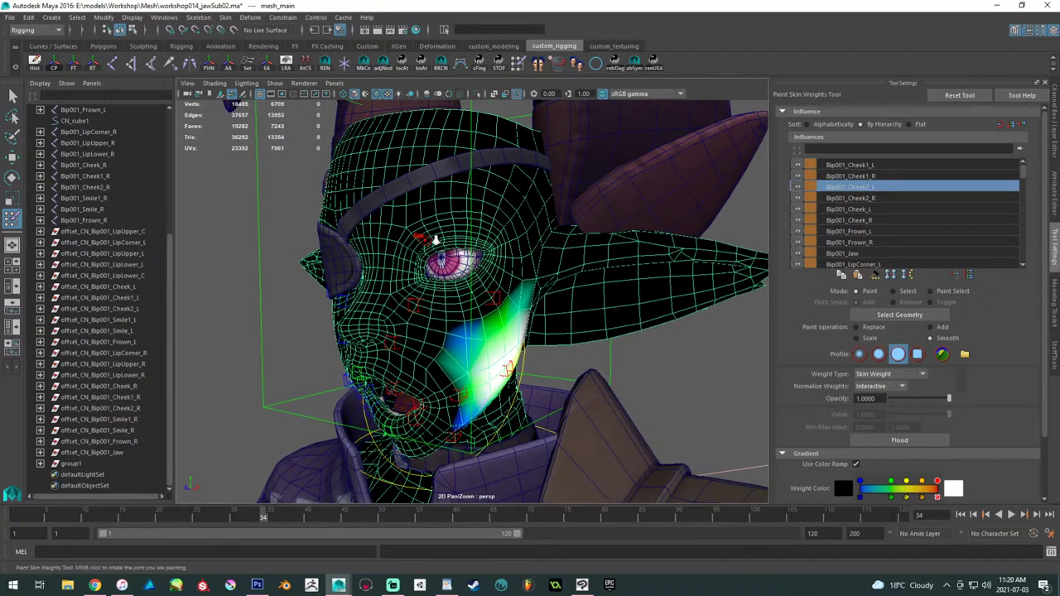
right_click_drag(439, 239, 469, 284, "alt")
left_click_drag(469, 284, 432, 280, "alt")
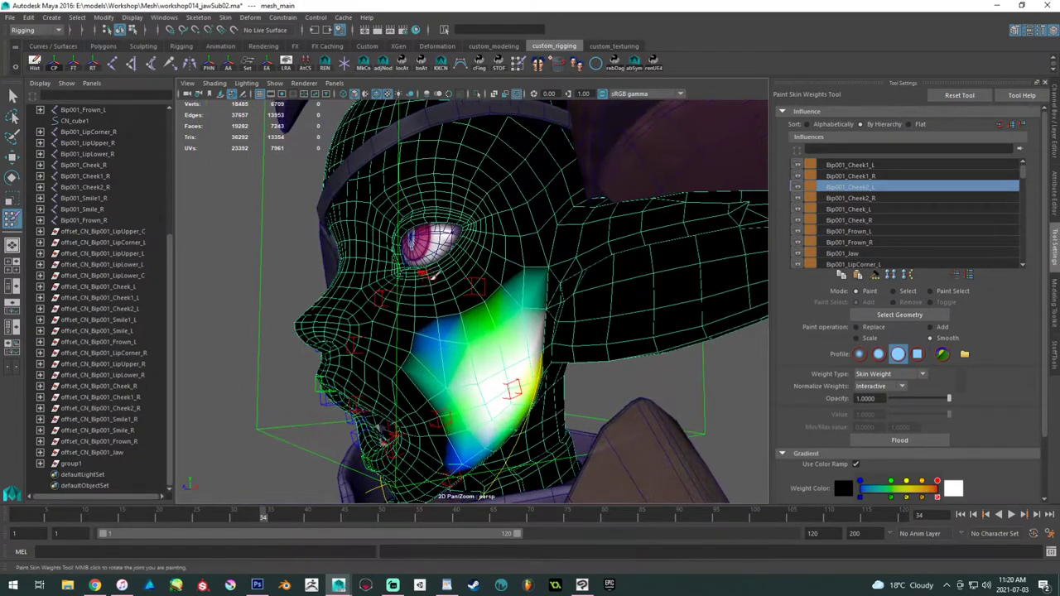
middle_click_drag(432, 280, 422, 249, "alt")
right_click_drag(422, 249, 452, 281, "alt")
left_click_drag(452, 282, 441, 283, "alt")
right_click_drag(442, 283, 449, 288, "alt")
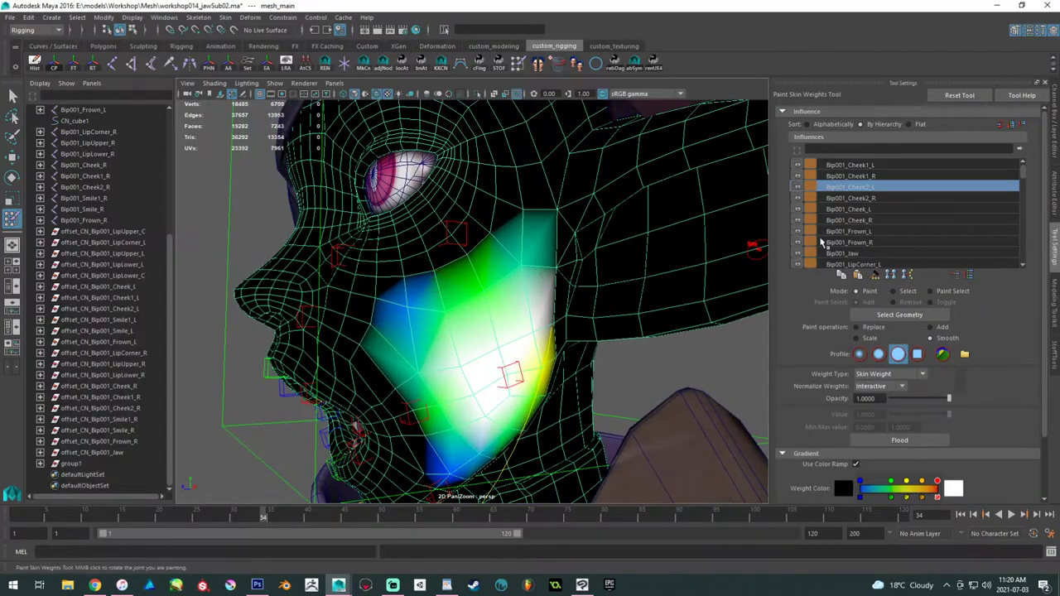
left_click_drag(415, 274, 480, 246)
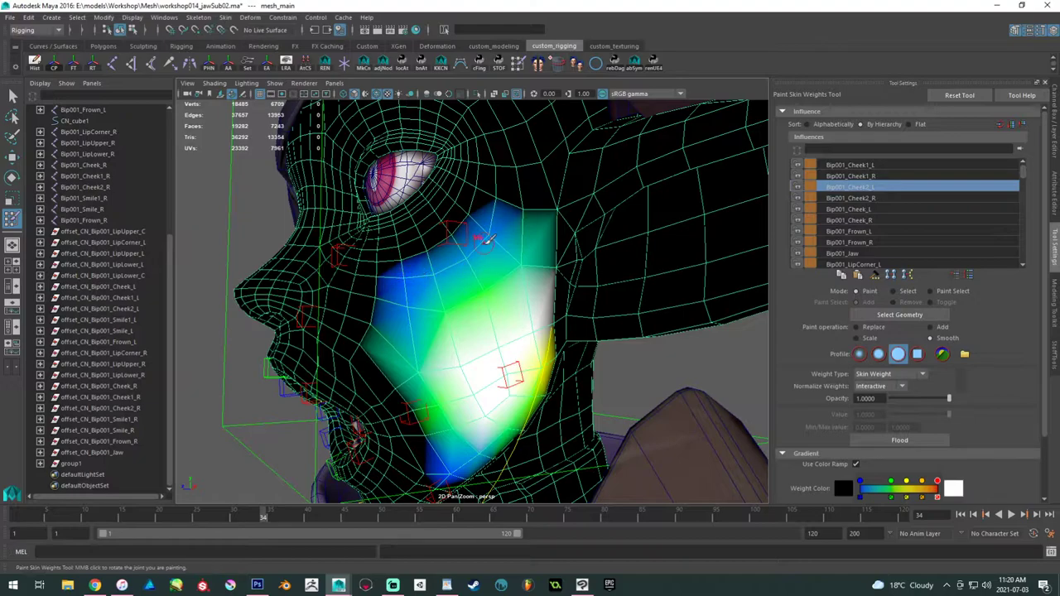
left_click_drag(458, 269, 488, 272, "alt")
- Smooth the Bip001_Cheek1_L weights along the upper rear edge near the outer eye corner and along the front edge
left_click(875, 176)
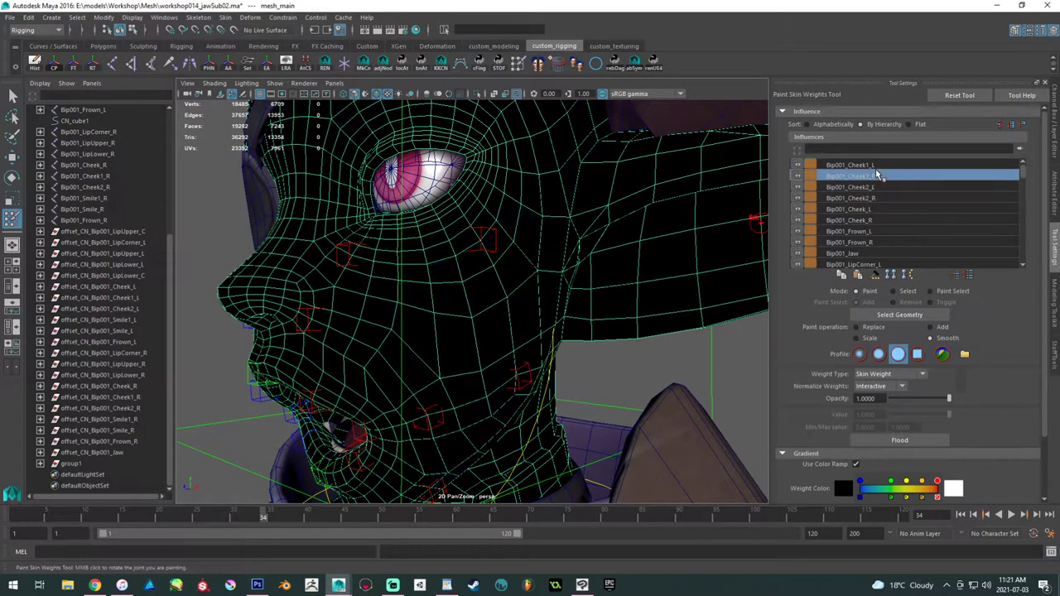
left_click(882, 166)
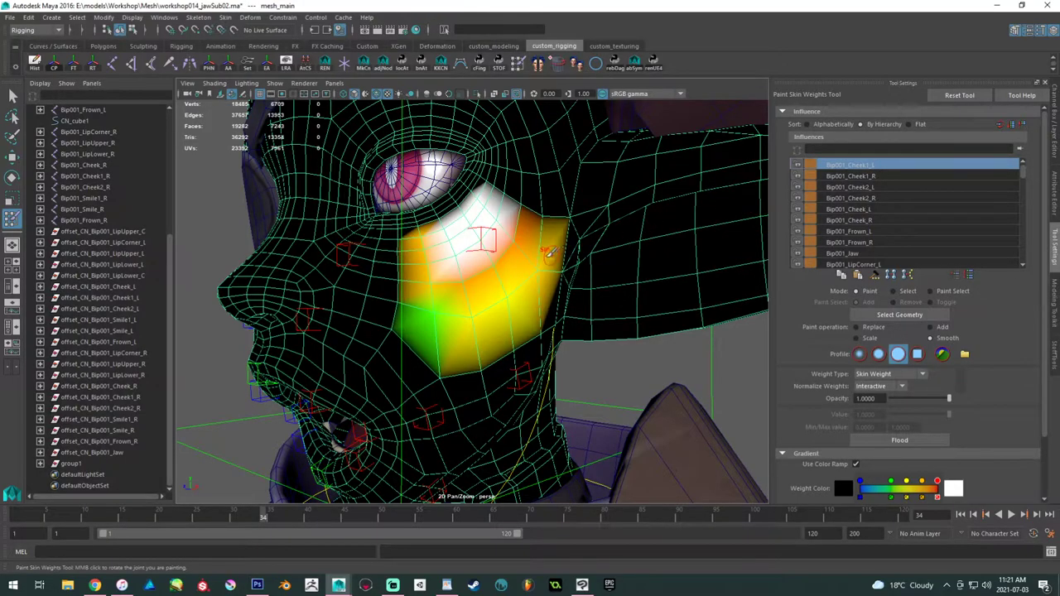
left_click_drag(550, 256, 517, 255, "alt")
right_click_drag(517, 254, 539, 285, "alt")
mouse_move(469, 216)
left_mouse_down()
mouse_move(521, 247)
mouse_move(480, 219)
mouse_move(488, 212)
left_mouse_up()
mouse_move(543, 244)
left_mouse_down()
mouse_move(563, 247)
mouse_move(565, 259)
left_mouse_up()
mouse_move(515, 235)
left_mouse_down()
mouse_move(544, 242)
mouse_move(570, 204)
left_mouse_up()
right_click_drag(570, 204, 568, 216, "alt")
mouse_move(462, 246)
left_mouse_down()
mouse_move(464, 290)
mouse_move(451, 252)
mouse_move(464, 333)
left_mouse_up()
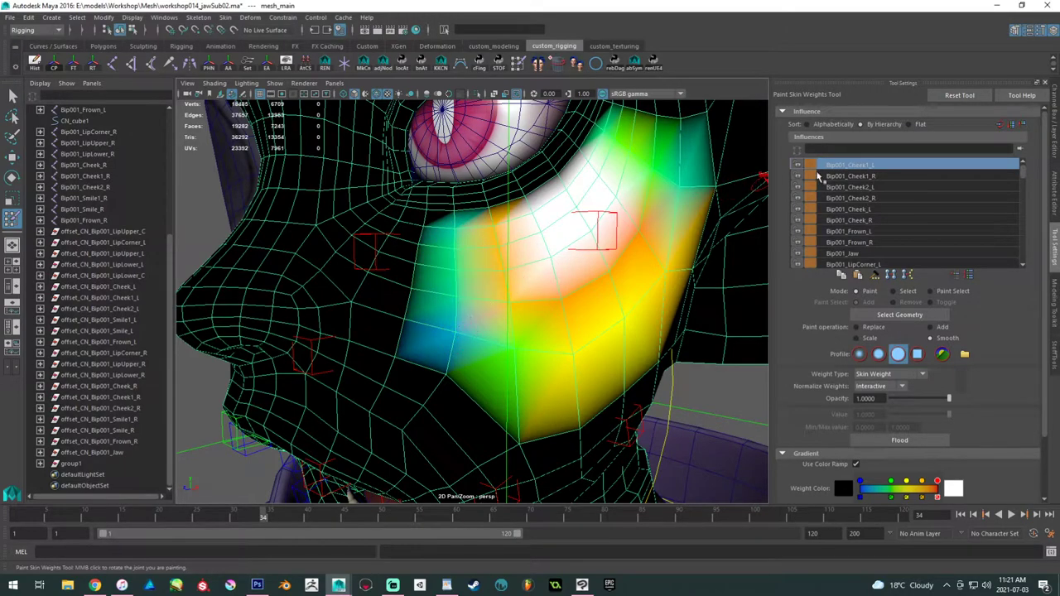
- Smooth the Bip001_Cheek_L weights along the rear edge of the painted area, blending them toward the outer cheek
left_click(880, 211)
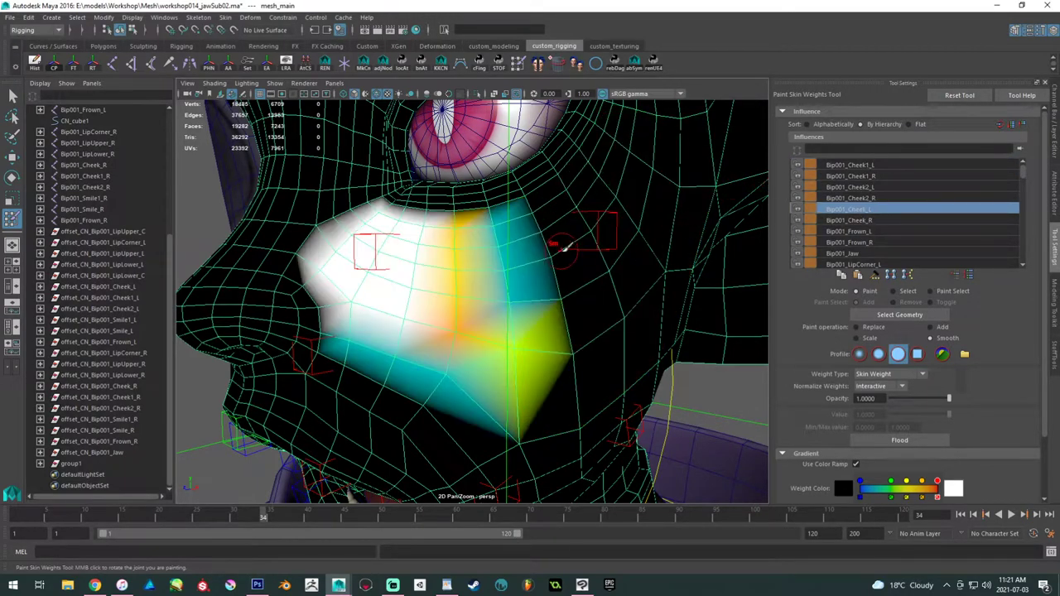
left_click_drag(542, 217, 576, 282)
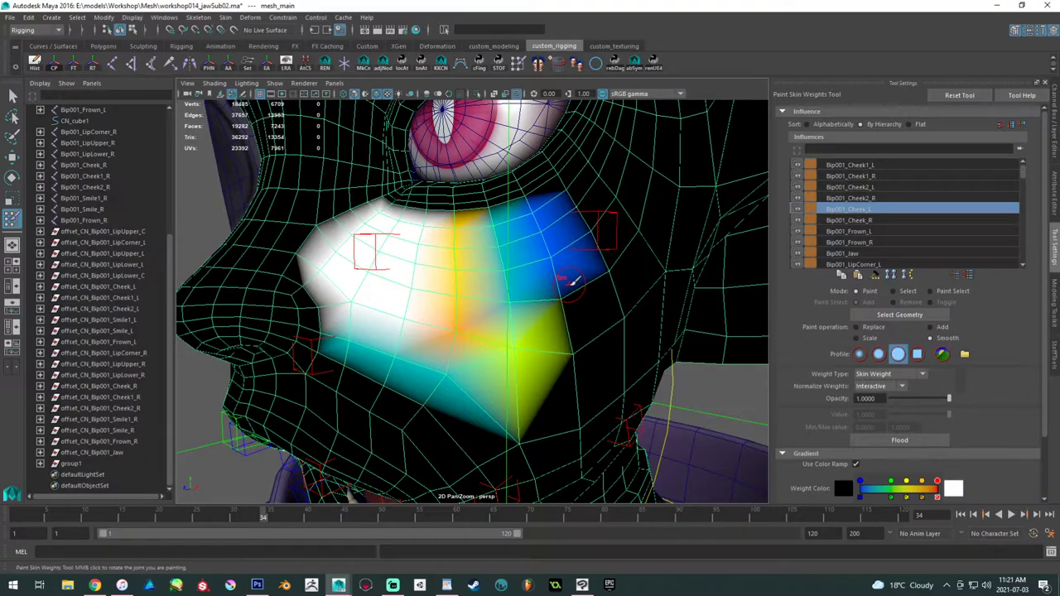
left_click_drag(569, 282, 575, 354)
left_click_drag(536, 245, 565, 348)
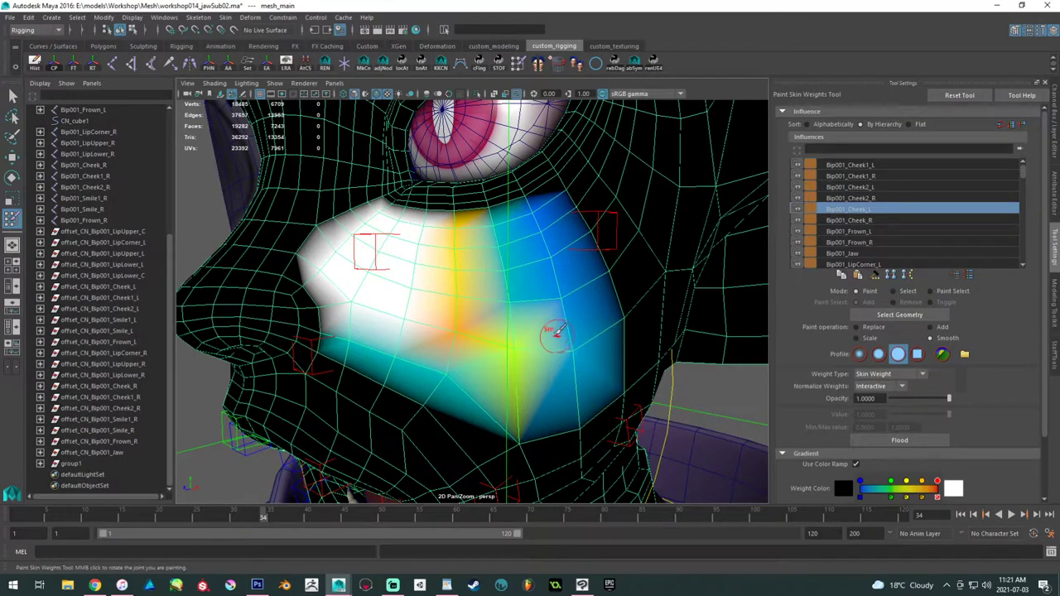
- Reduce the brush size and smooth the Bip001_Cheek_L weights along the upper front edge beside the nose
right_click_drag(559, 333, 518, 243, "alt")
middle_click_drag(519, 243, 518, 341, "alt")
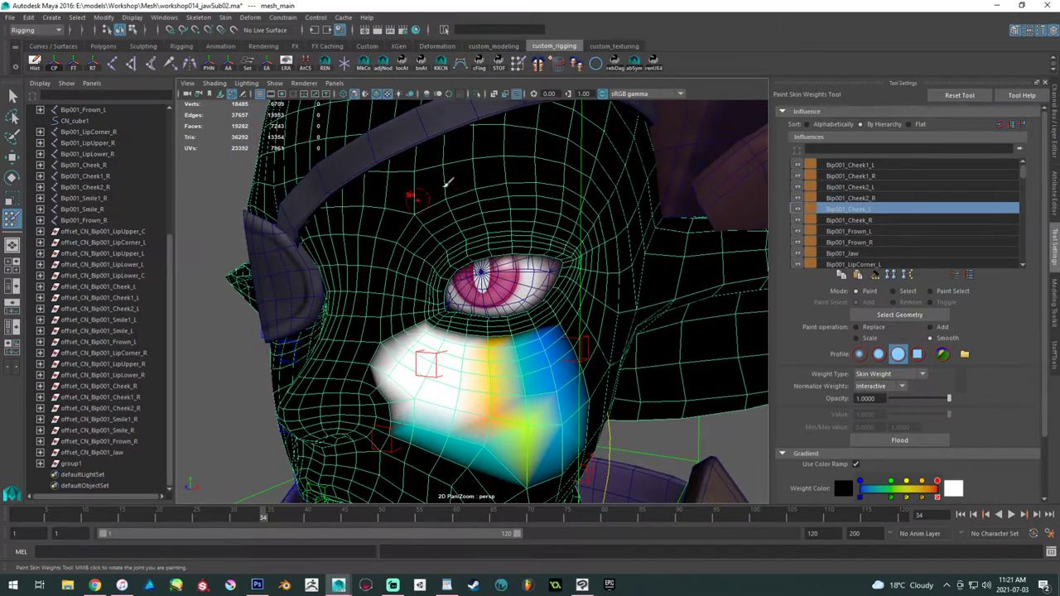
scroll(409, 301, "up", 6)
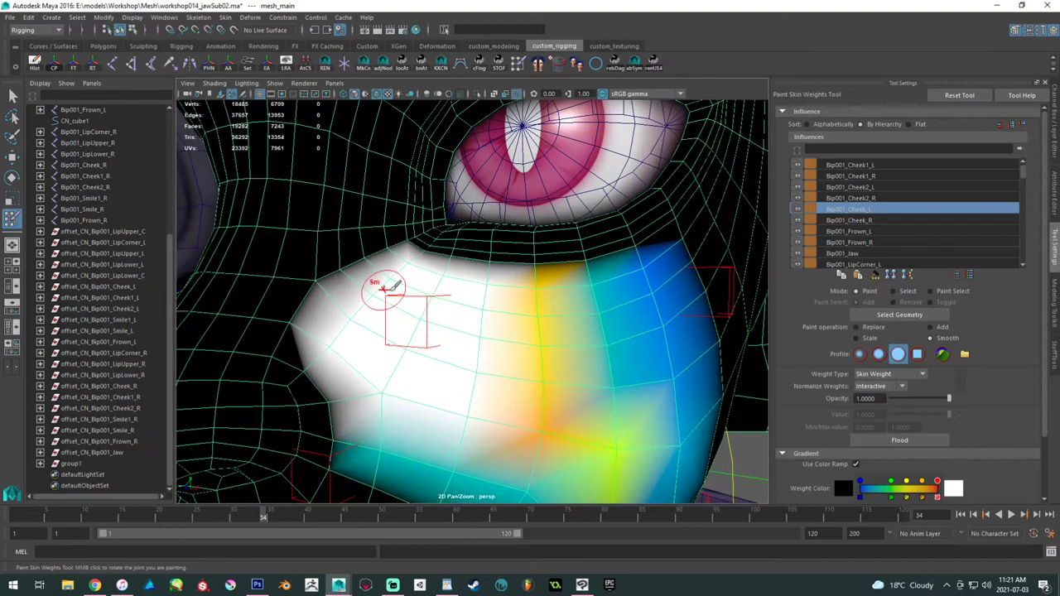
middle_click_drag(410, 301, 428, 306, "alt")
key("b")
left_click_drag(458, 300, 443, 299)
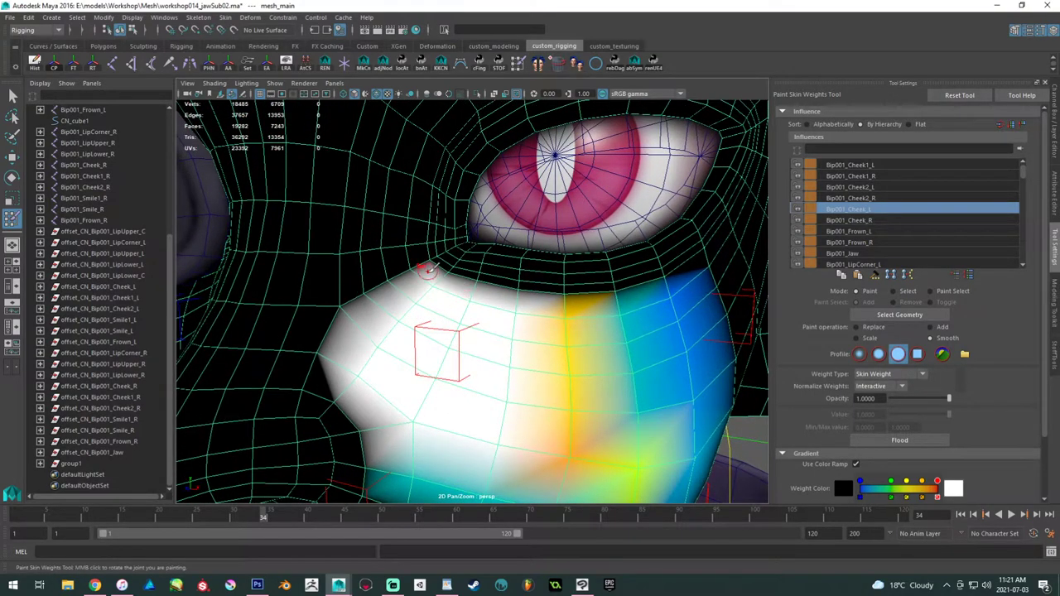
mouse_move(422, 263)
left_mouse_down()
mouse_move(340, 319)
mouse_move(319, 368)
left_mouse_up()
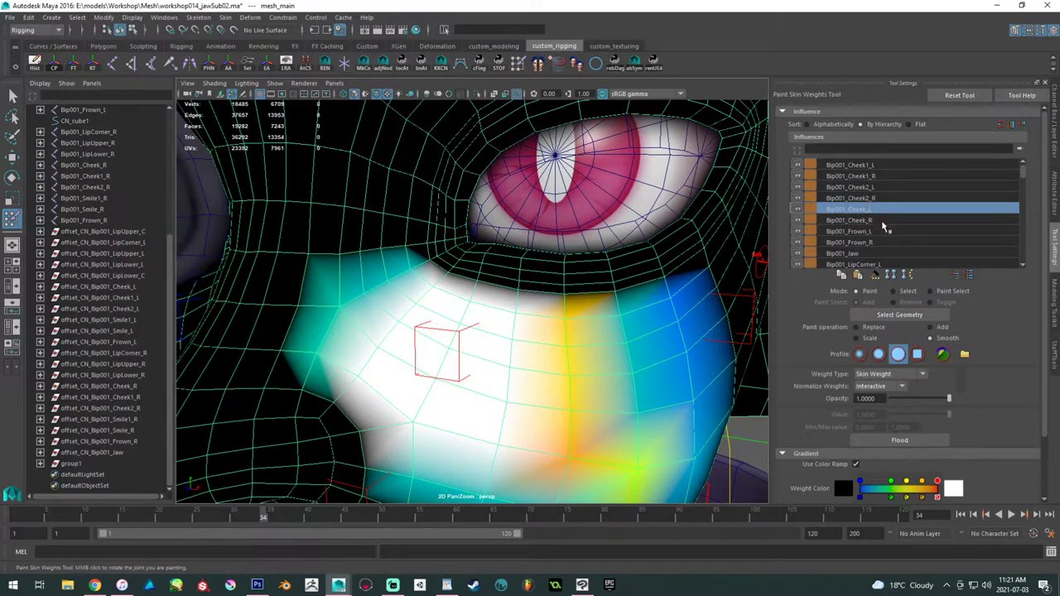
- Smooth the Bip001_Head weights from the side of the nose along the cheek border beneath the left eye
scroll(882, 198, "down", 2)
scroll(883, 197, "down", 2)
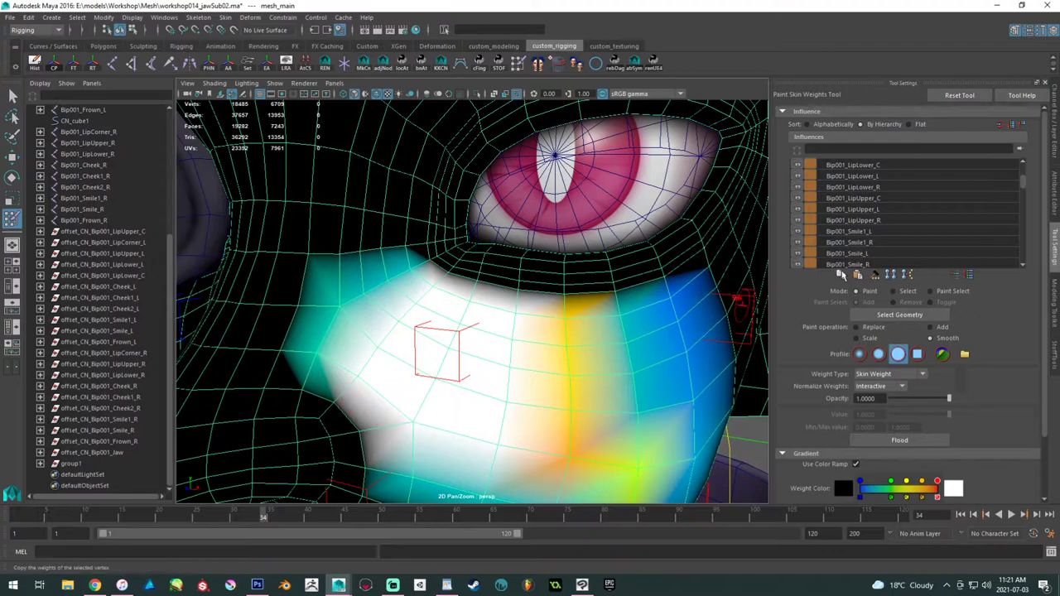
scroll(861, 224, "up", 4)
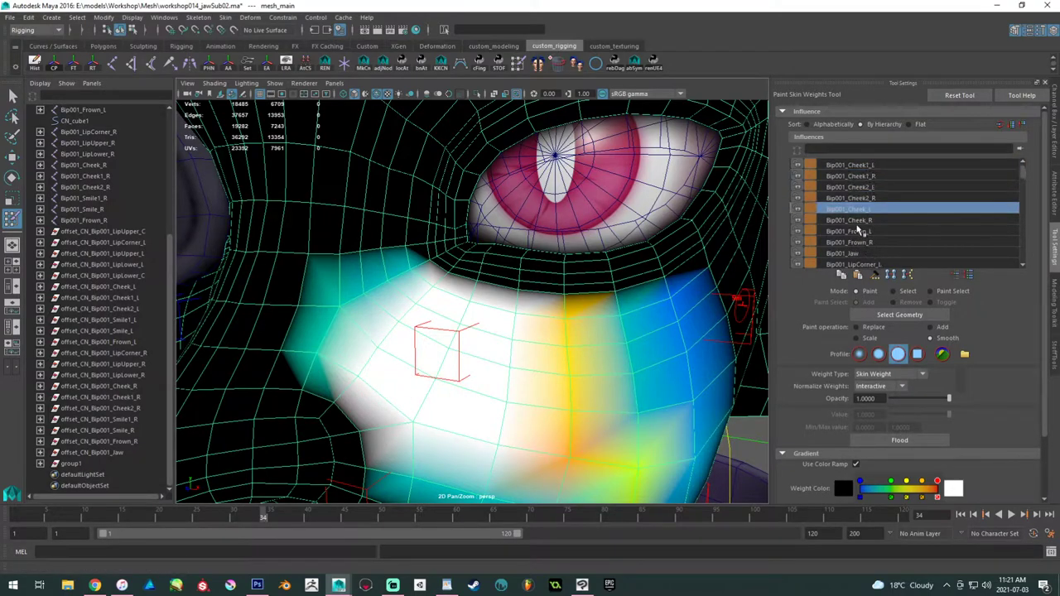
scroll(861, 228, "down", 4)
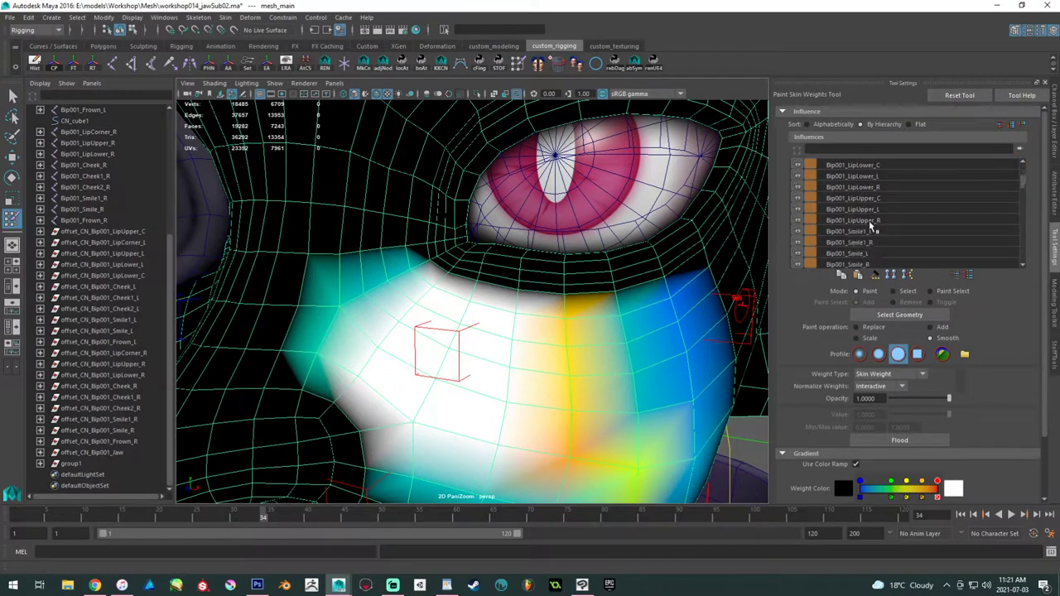
middle_click_drag(746, 283, 545, 288, "alt")
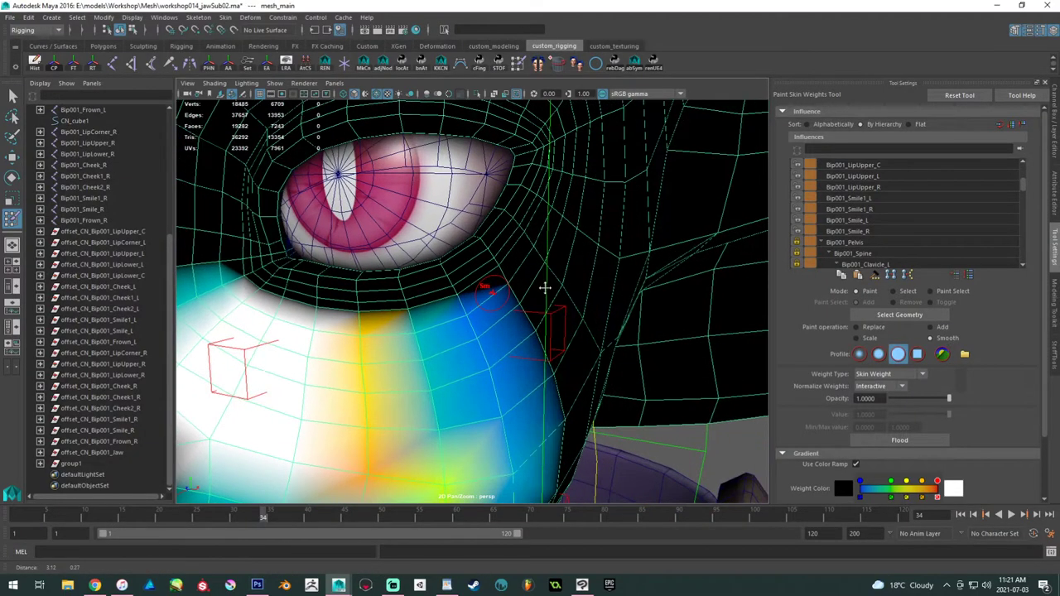
right_click_drag(547, 286, 407, 244, "alt")
left_click_drag(487, 253, 519, 260, "alt")
right_click_drag(518, 260, 596, 248, "alt")
scroll(905, 204, "up", 1)
scroll(908, 209, "up", 3)
left_click(908, 209)
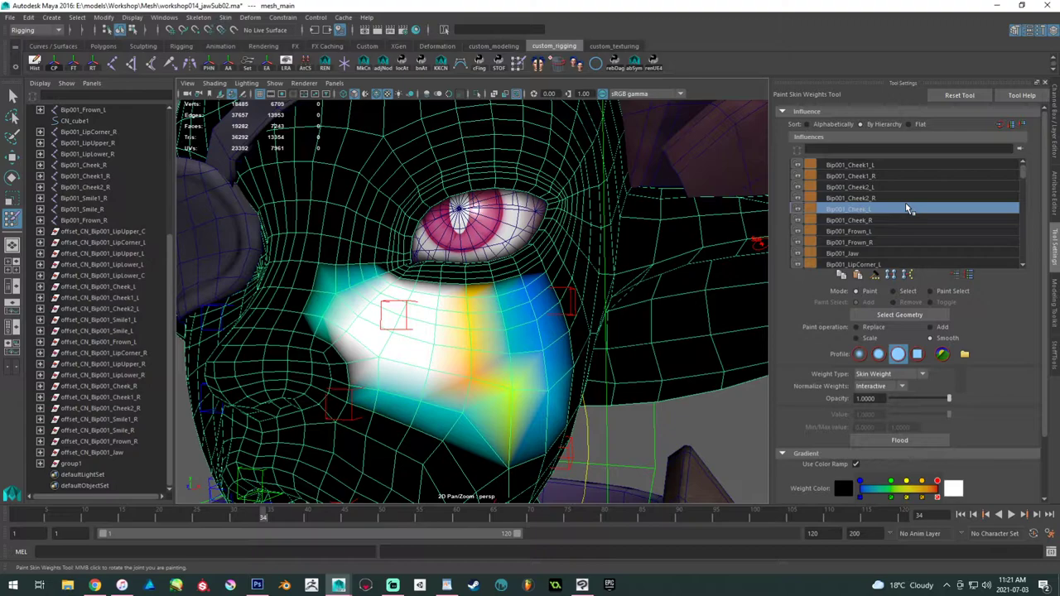
scroll(908, 208, "down", 4)
scroll(924, 208, "up", 3)
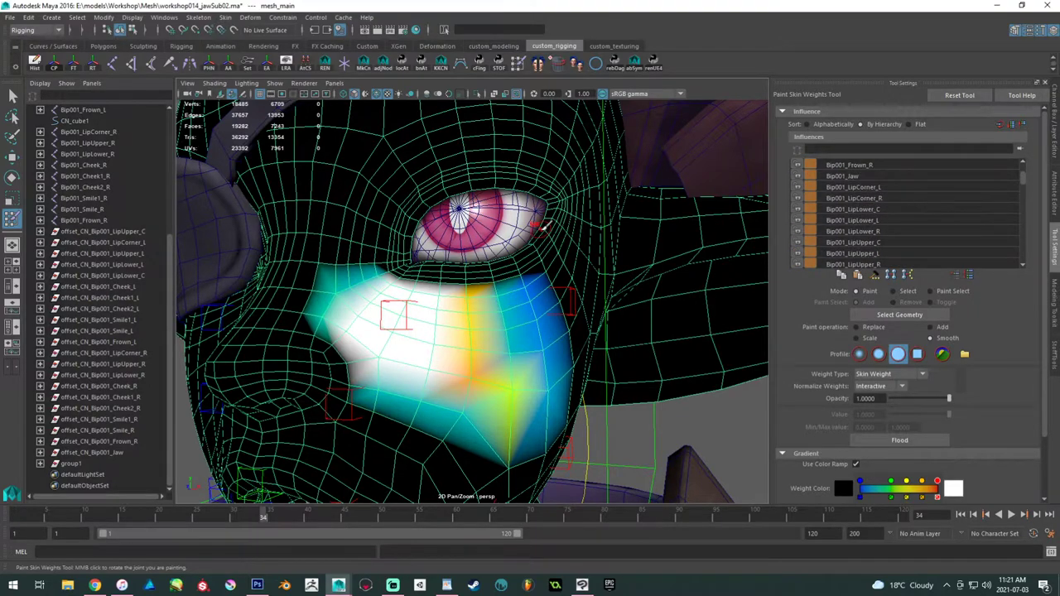
scroll(878, 220, "up", 3)
scroll(854, 219, "down", 4)
scroll(852, 217, "down", 3)
left_click(836, 210)
left_click(863, 243)
mouse_move(416, 267)
left_mouse_down("alt")
mouse_move(449, 303)
mouse_move(388, 325)
mouse_move(358, 399)
left_mouse_up("alt")
left_click_drag(393, 349, 356, 404)
mouse_move(426, 363)
left_mouse_down()
mouse_move(410, 364)
mouse_move(480, 374)
mouse_move(546, 368)
mouse_move(565, 352)
left_mouse_up()
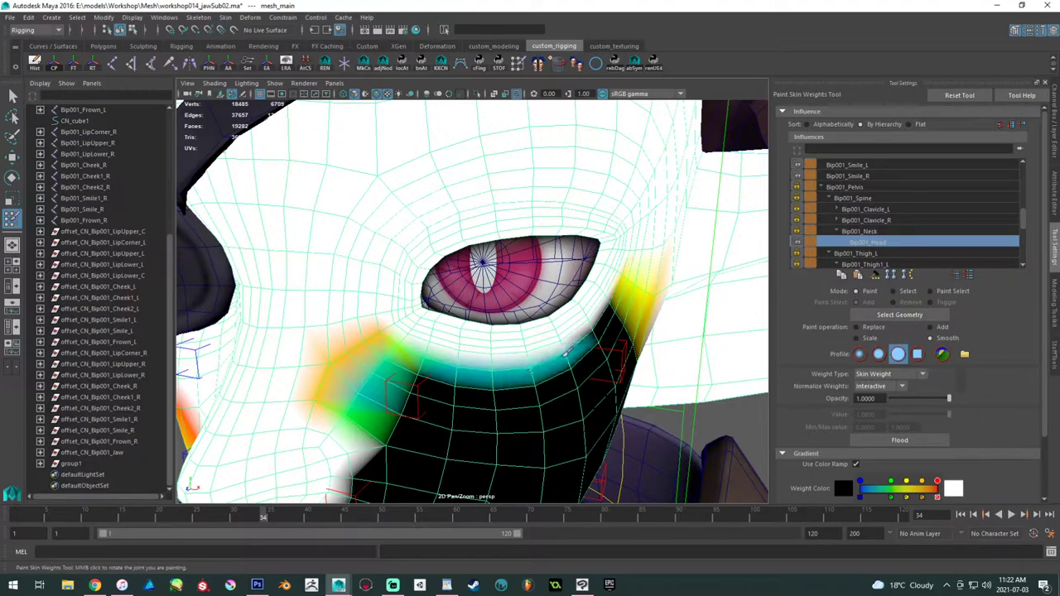
- Smooth the Bip001_Head weights under the lower eyelid and down the cheek from the outer corner of the left eye
mouse_move(604, 305)
left_mouse_down("alt")
mouse_move(566, 296)
mouse_move(594, 339)
left_mouse_up("alt")
left_click_drag(510, 323, 579, 383)
left_click_drag(613, 337, 621, 377)
right_click_drag(609, 363, 538, 337, "alt")
left_click_drag(538, 337, 573, 321, "alt")
middle_click_drag(573, 321, 584, 318, "alt")
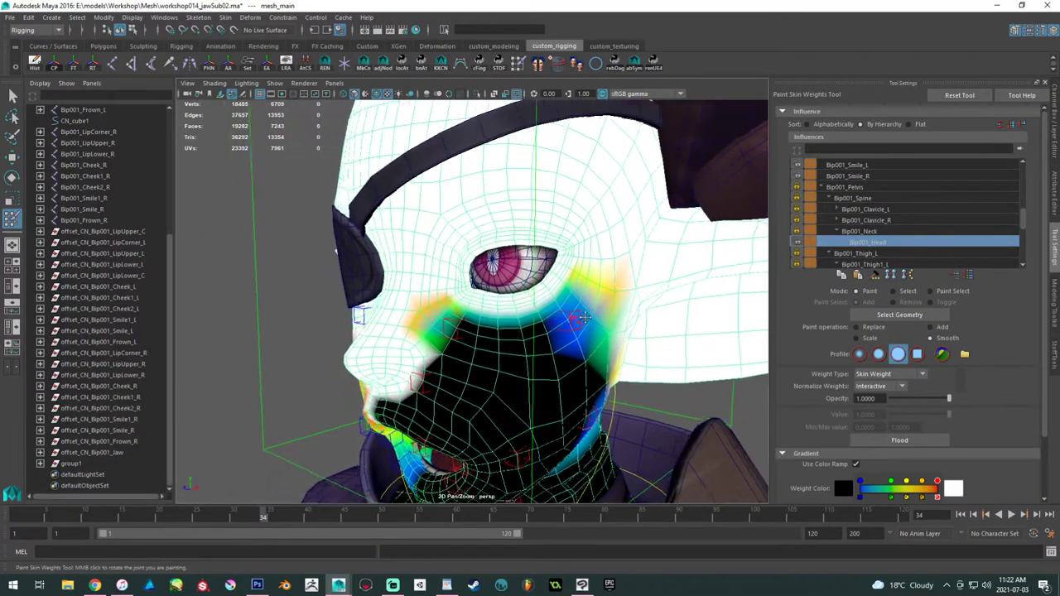
left_click_drag(583, 317, 524, 361, "alt")
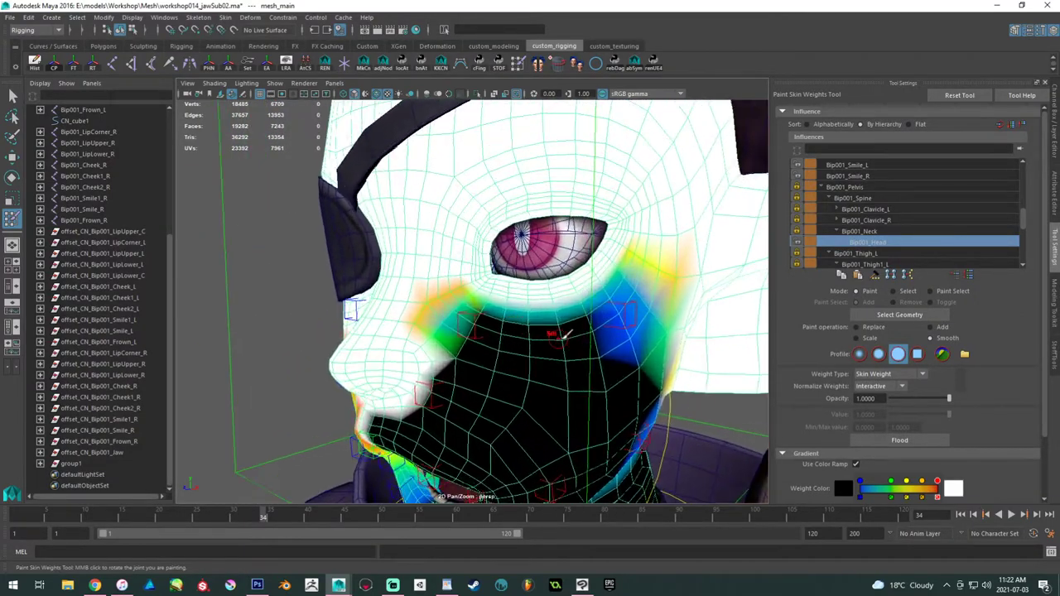
- Smooth the Bip001_Smile1_L weights along the upper front edge of the painted area, blending them toward the nose
scroll(524, 361, "up", 5)
middle_click_drag(505, 343, 493, 321, "alt")
mouse_move(563, 318)
right_mouse_down("alt")
mouse_move(525, 307)
mouse_move(582, 320)
right_mouse_up("alt")
left_click_drag(582, 319, 538, 308, "alt")
scroll(904, 196, "up", 1)
scroll(904, 196, "up", 1)
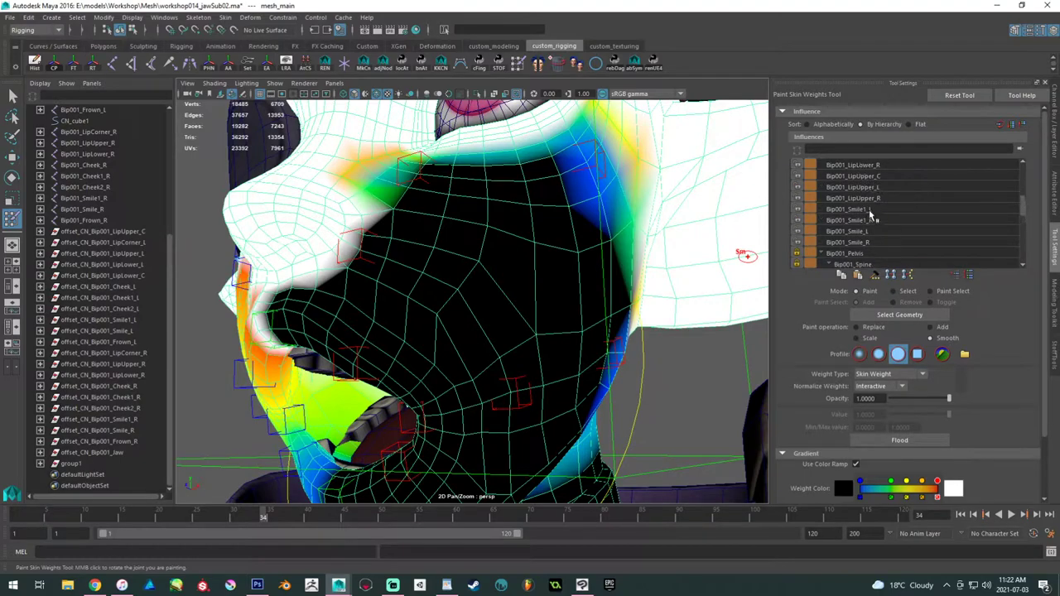
left_click(869, 209)
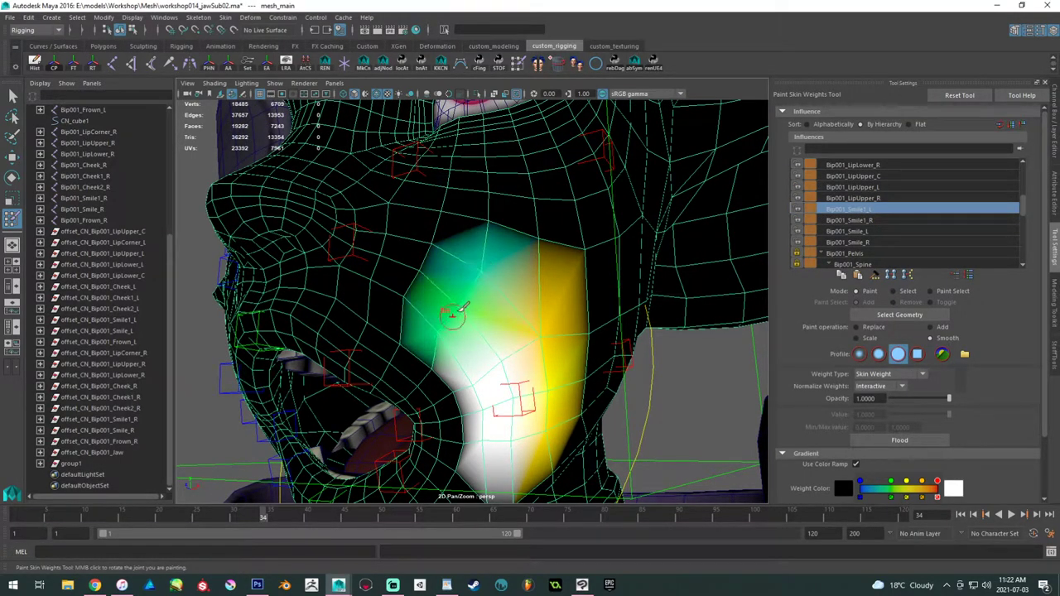
left_click_drag(447, 321, 437, 261, "alt")
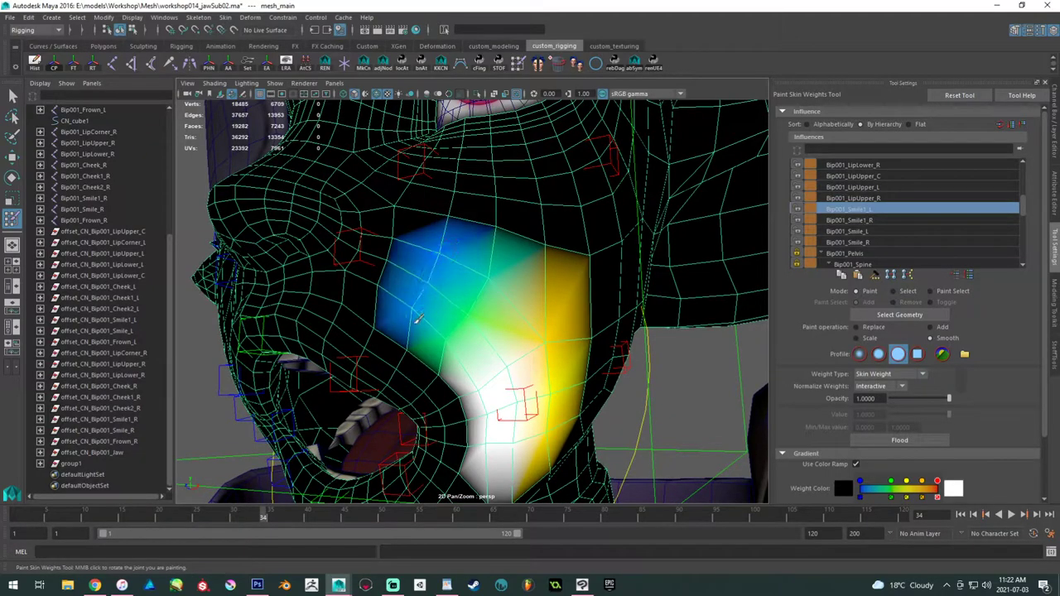
mouse_move(431, 311)
left_mouse_down("alt")
mouse_move(397, 253)
mouse_move(391, 260)
mouse_move(461, 304)
mouse_move(433, 303)
mouse_move(480, 307)
mouse_move(473, 293)
mouse_move(438, 308)
left_mouse_up("alt")
scroll(438, 308, "down", 6)
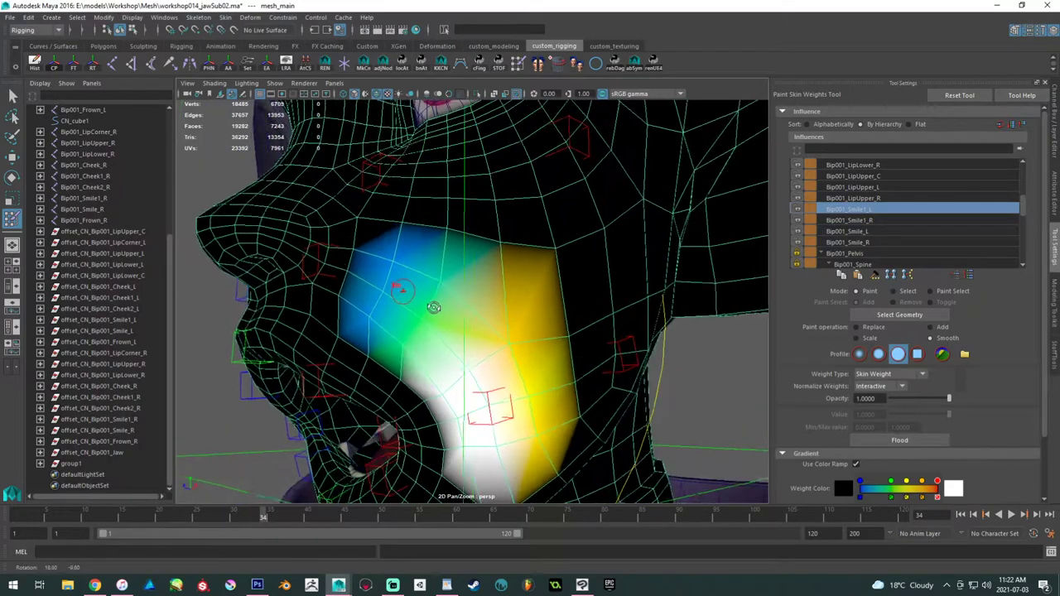
scroll(443, 278, "up", 5)
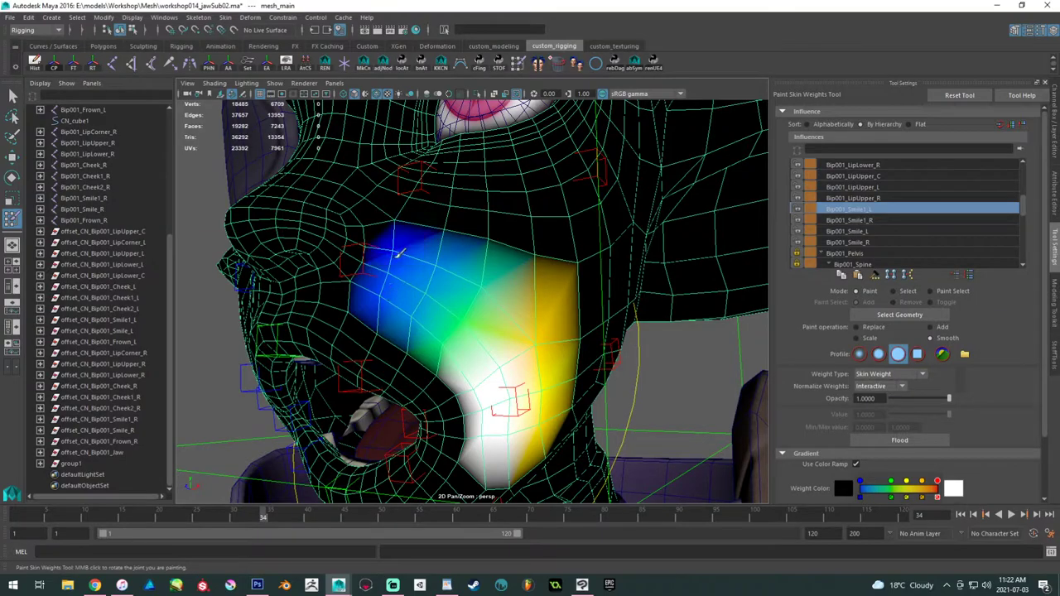
- Try smoothing the Bip001_Smile1_L weights along the front edge behind the left mouth corner, and undo the stroke
left_click_drag(412, 295, 443, 262, "alt")
scroll(444, 260, "up", 3)
middle_click_drag(445, 260, 440, 217, "alt")
left_click_drag(431, 250, 442, 324)
middle_click_drag(439, 253, 443, 295, "alt")
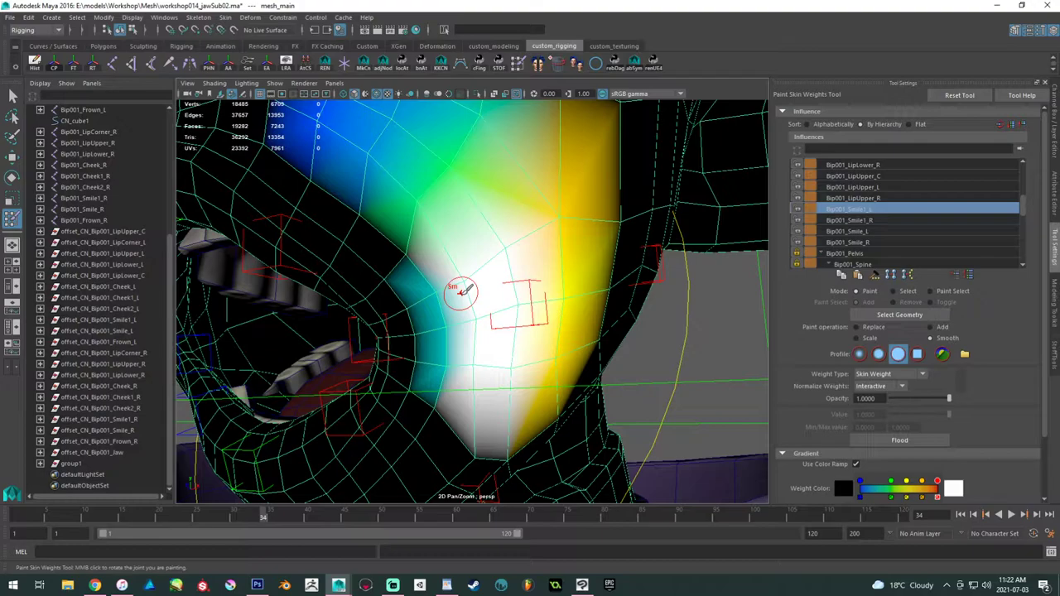
key("ctrl+z")
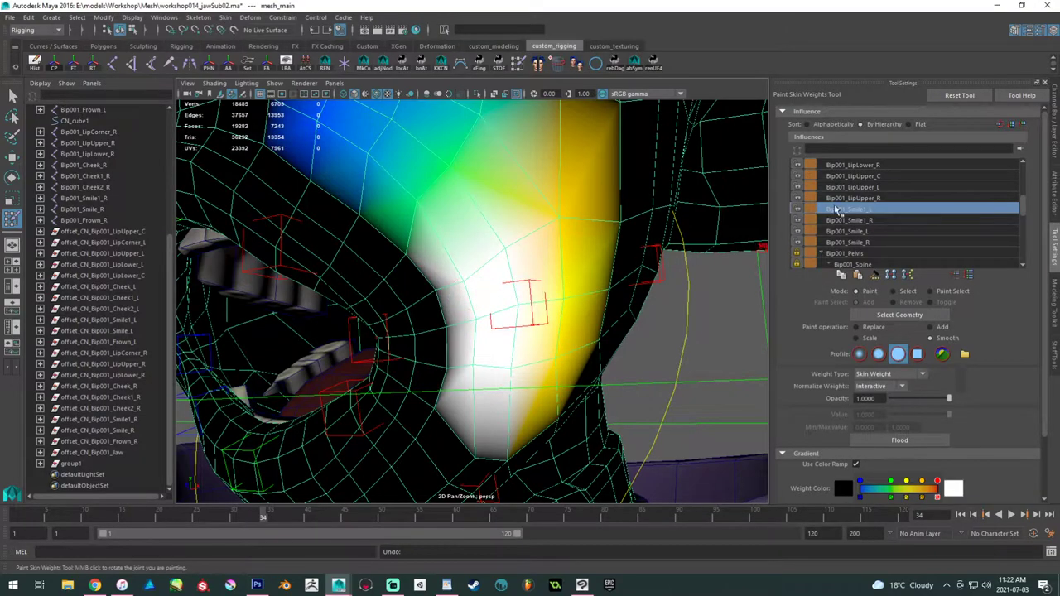
- Smooth the Bip001_LipCorner_L weights along the outer edge of the painted area, from below the left mouth corner up across the cheek
scroll(898, 202, "up", 1)
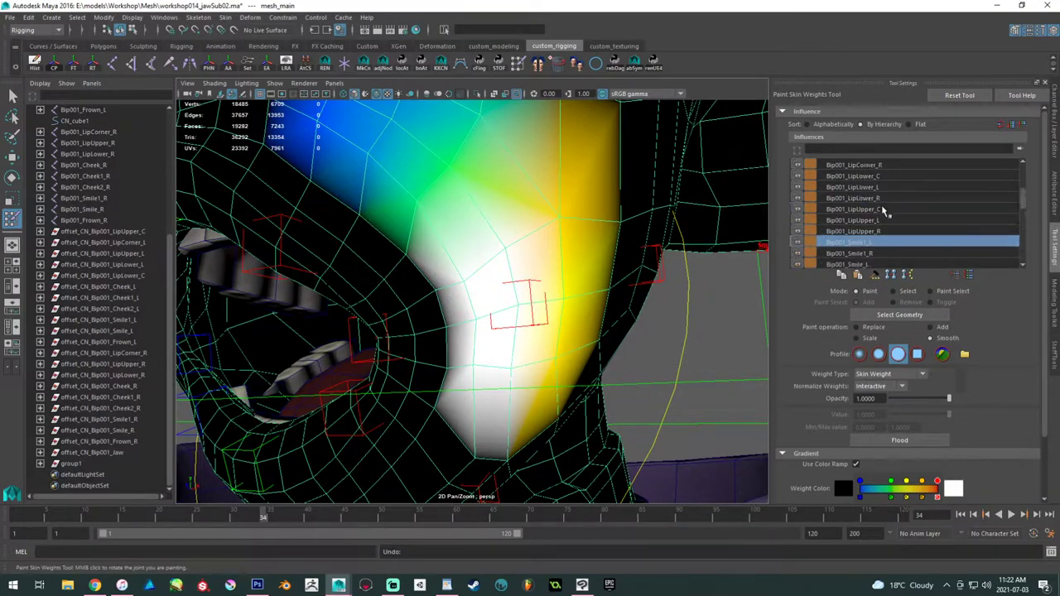
scroll(884, 217, "up", 2)
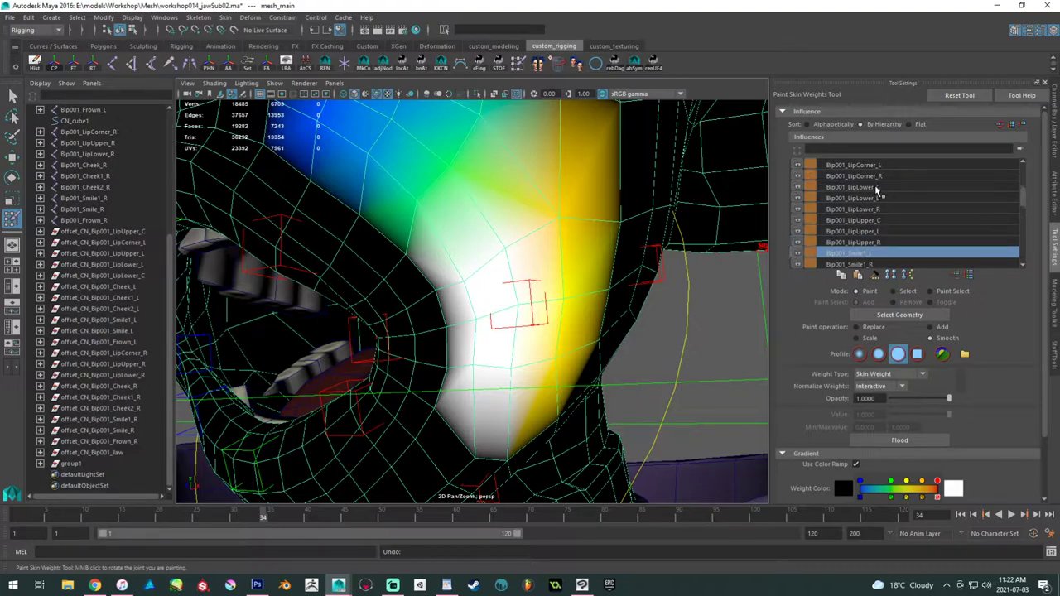
left_click(882, 176)
mouse_move(495, 280)
left_mouse_down()
mouse_move(478, 357)
mouse_move(436, 426)
left_mouse_up()
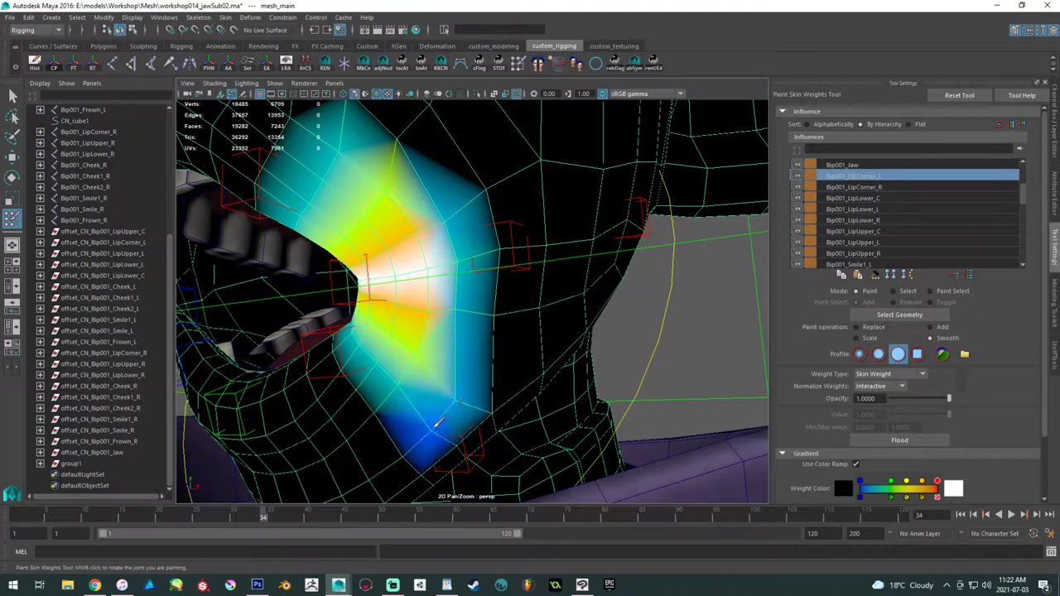
mouse_move(481, 312)
left_mouse_down()
mouse_move(455, 393)
mouse_move(482, 386)
mouse_move(402, 265)
left_mouse_up()
mouse_move(326, 214)
left_mouse_down()
mouse_move(306, 207)
mouse_move(395, 274)
left_mouse_up()
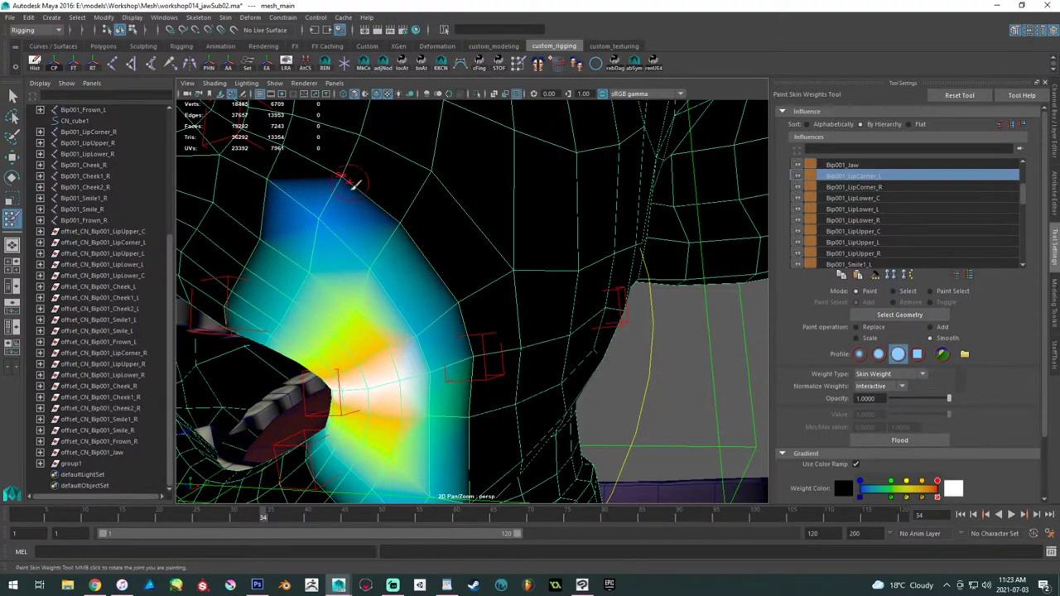
mouse_move(362, 226)
left_mouse_down("alt")
mouse_move(376, 211)
mouse_move(422, 227)
mouse_move(473, 320)
mouse_move(478, 383)
left_mouse_up("alt")
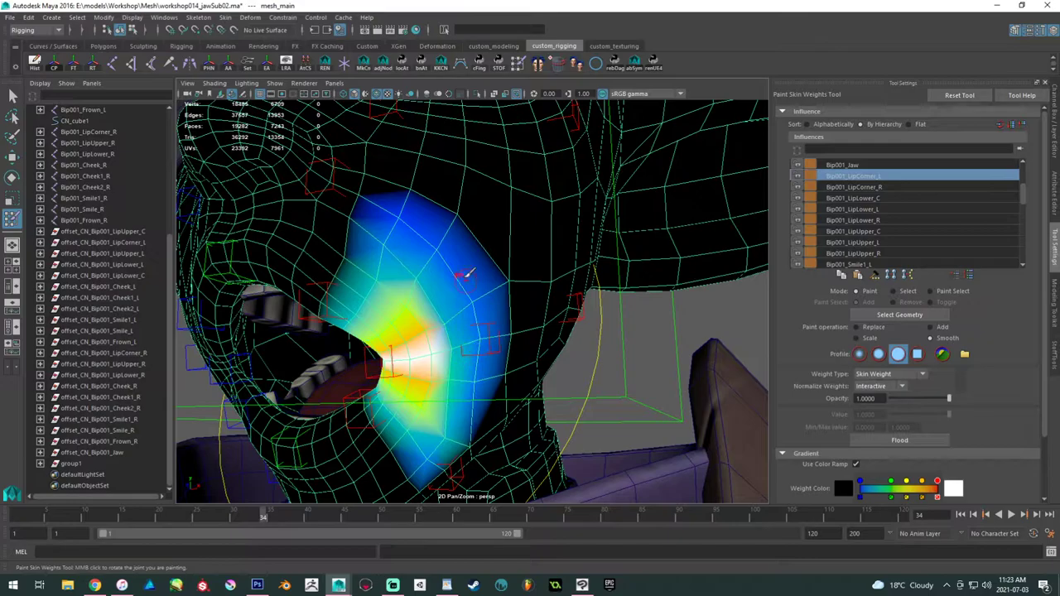
mouse_move(410, 208)
right_mouse_down("alt")
mouse_move(480, 268)
mouse_move(560, 286)
right_mouse_up("alt")
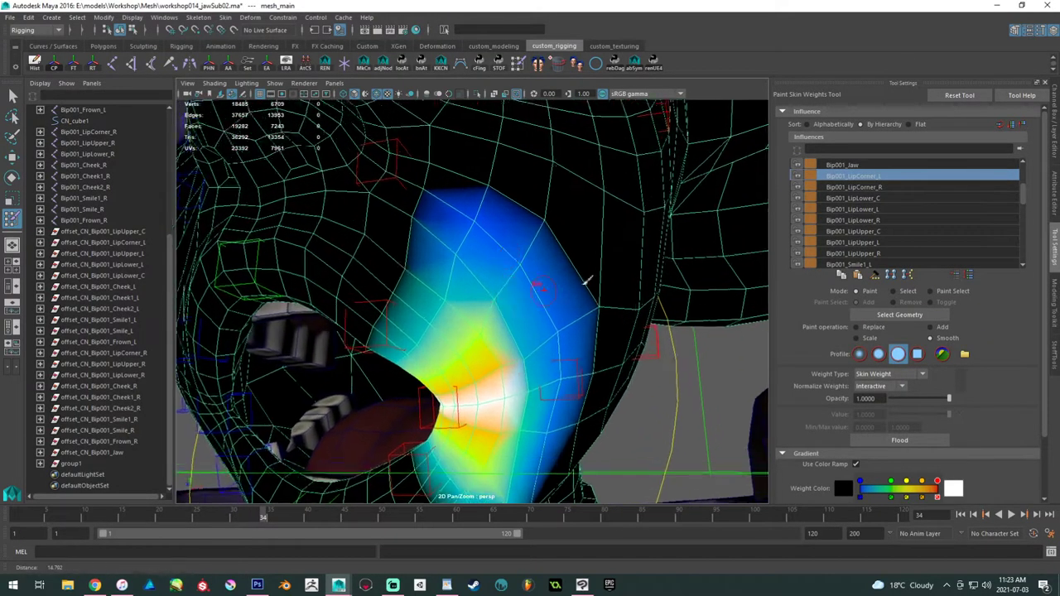
- Smooth the Bip001_LipUpper_L weights along the outer cheek edge, from behind the left mouth corner up toward the nose
left_click(882, 241)
middle_click_drag(501, 255, 518, 295, "alt")
left_click_drag(477, 297, 543, 396)
left_click_drag(503, 330, 547, 390)
left_click_drag(473, 273, 345, 232)
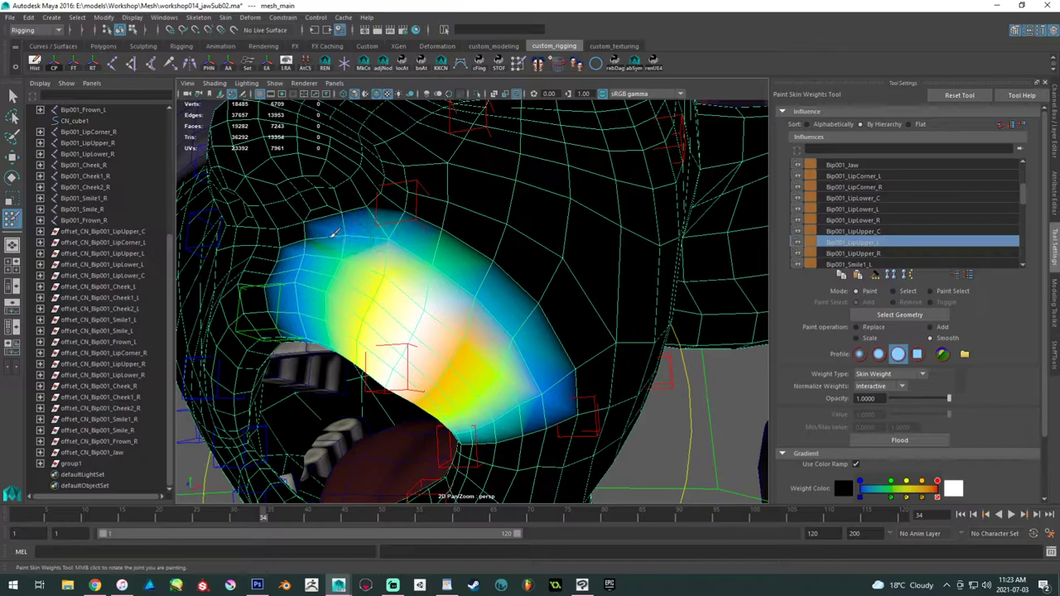
- Smooth the Bip001_LipUpper_L weights beside the left nostril and along the upper border of the painted area
middle_click_drag(322, 232, 446, 278, "alt")
right_click_drag(447, 280, 469, 280, "alt")
left_click_drag(466, 278, 430, 271)
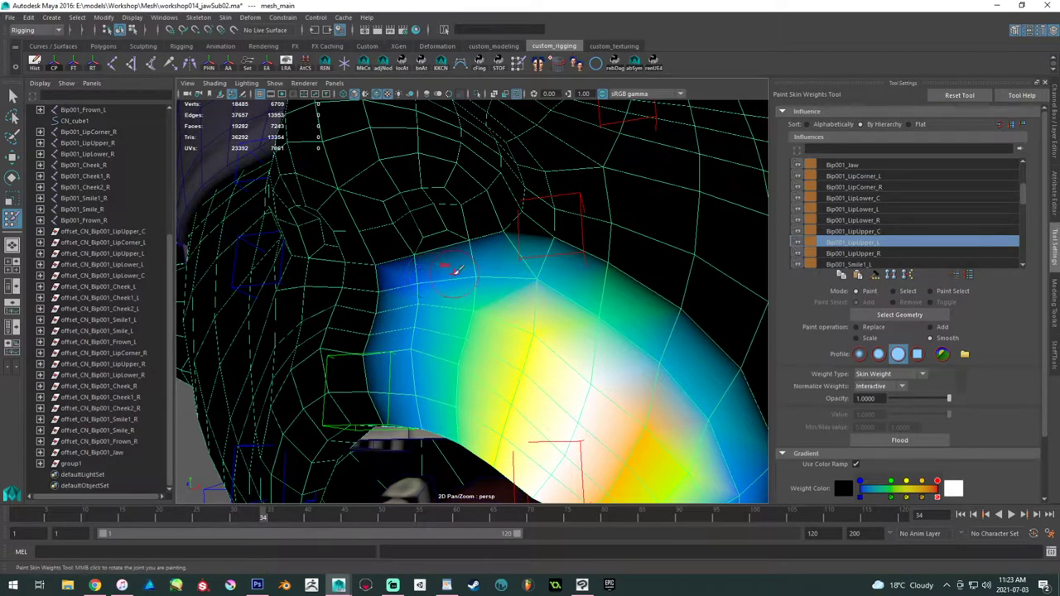
left_click_drag(611, 331, 532, 290, "alt")
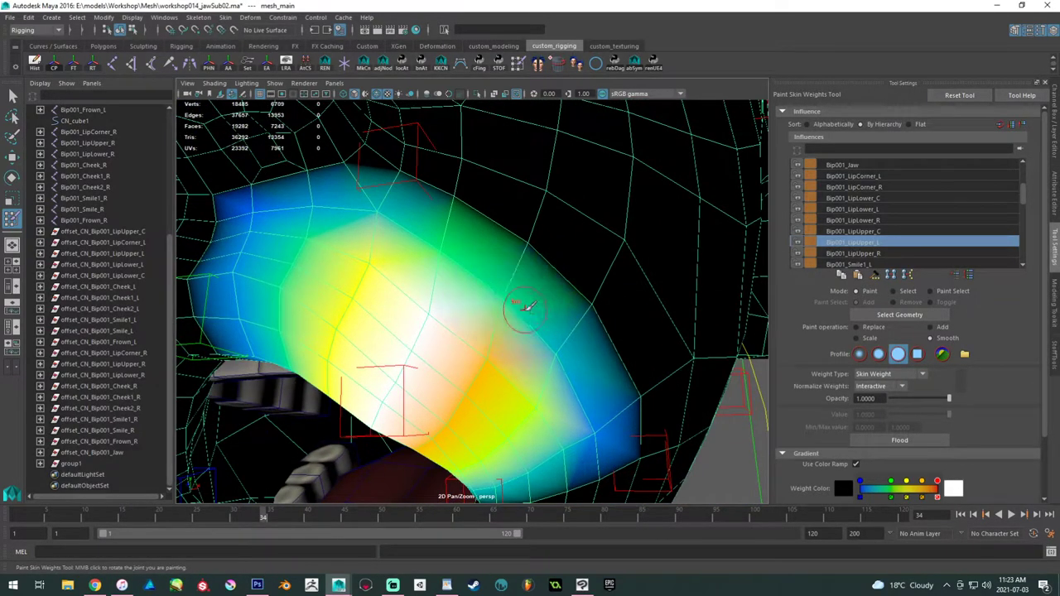
mouse_move(577, 380)
left_mouse_down("alt")
mouse_move(525, 291)
mouse_move(535, 291)
mouse_move(533, 239)
mouse_move(523, 240)
left_mouse_up("alt")
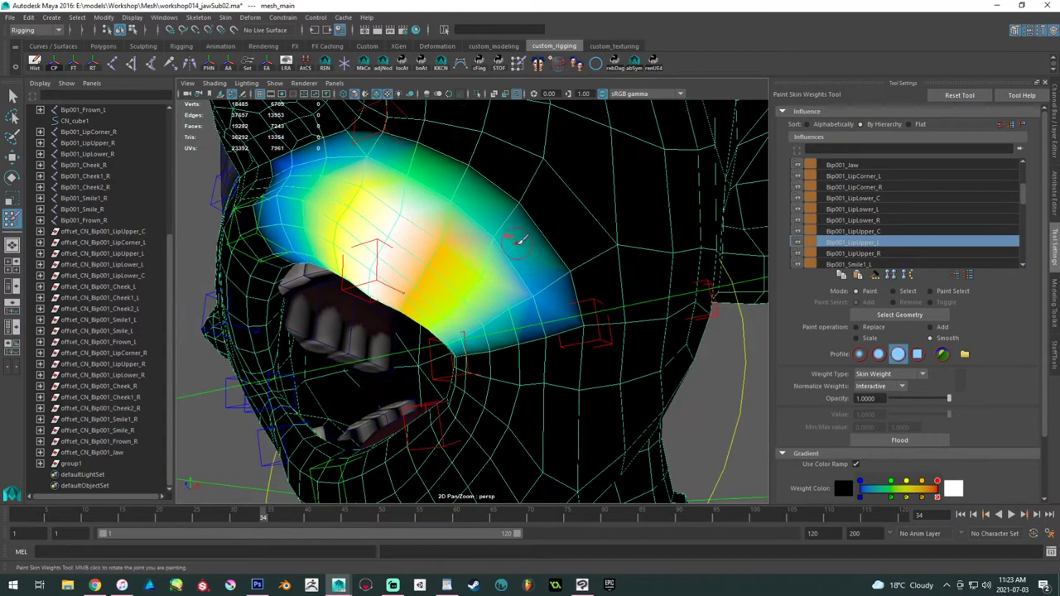
- Smooth the Bip001_LipLower_L weights along the rear edge of the painted area, behind and below the left mouth corner
scroll(902, 228, "down", 3)
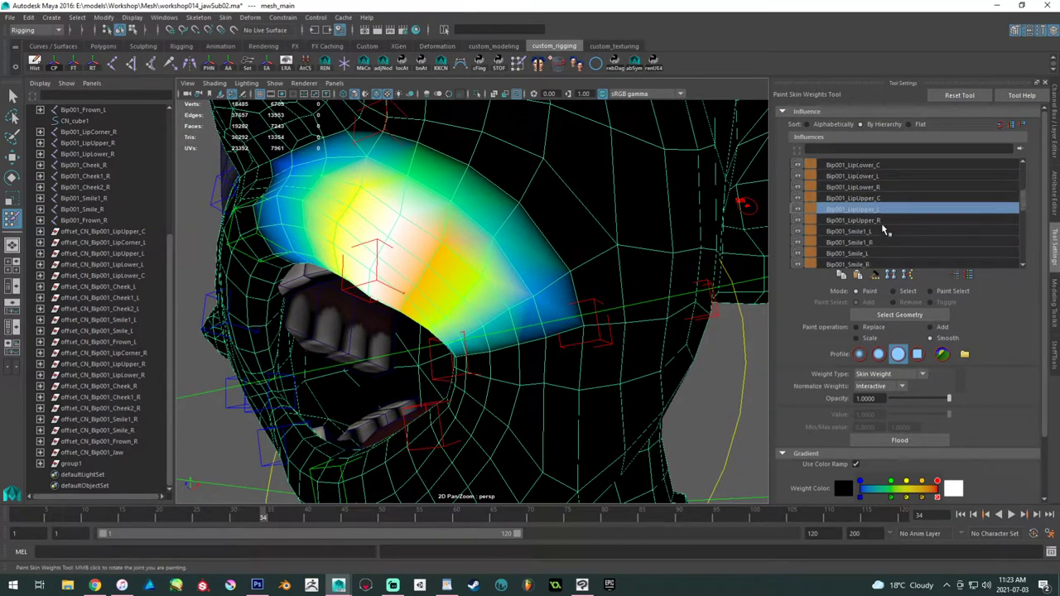
scroll(884, 223, "up", 2)
left_click(869, 208)
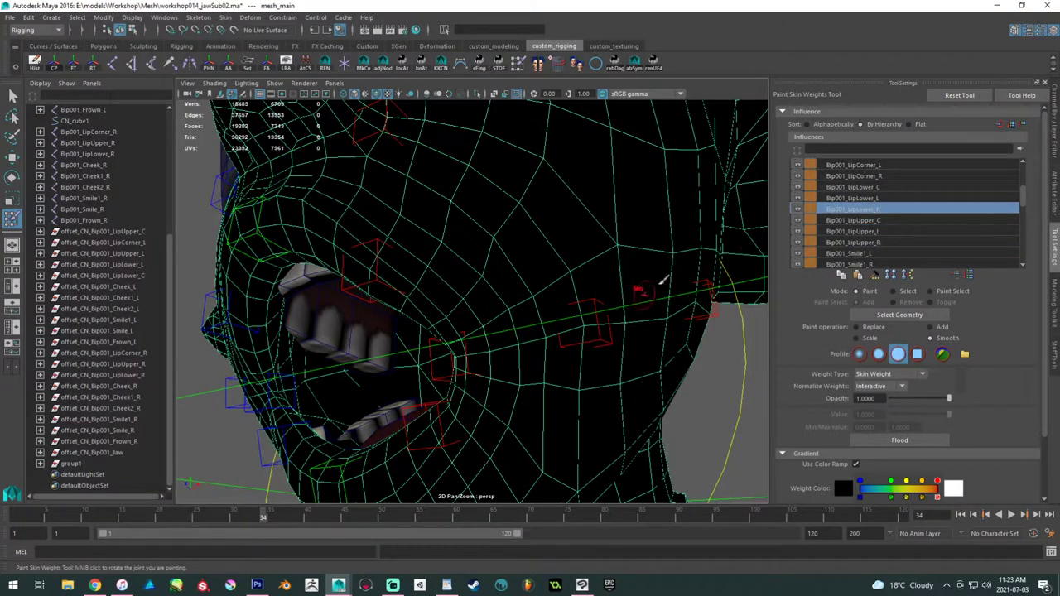
left_click(880, 198)
mouse_move(560, 340)
left_mouse_down("alt")
mouse_move(572, 283)
mouse_move(577, 302)
mouse_move(523, 406)
mouse_move(435, 456)
left_mouse_up("alt")
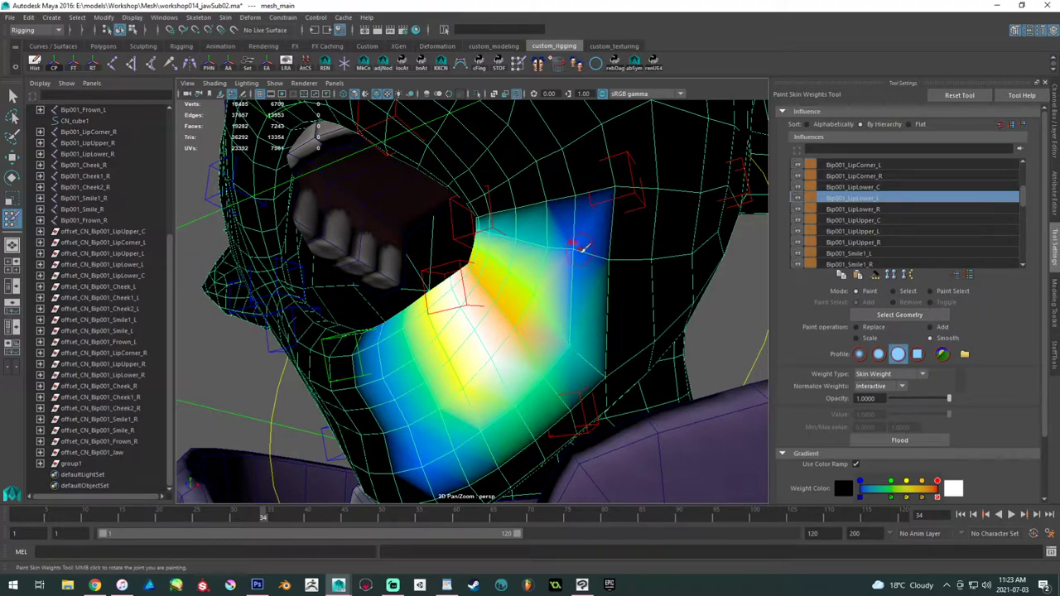
left_click_drag(582, 244, 588, 277)
left_click_drag(563, 317, 585, 281, "alt")
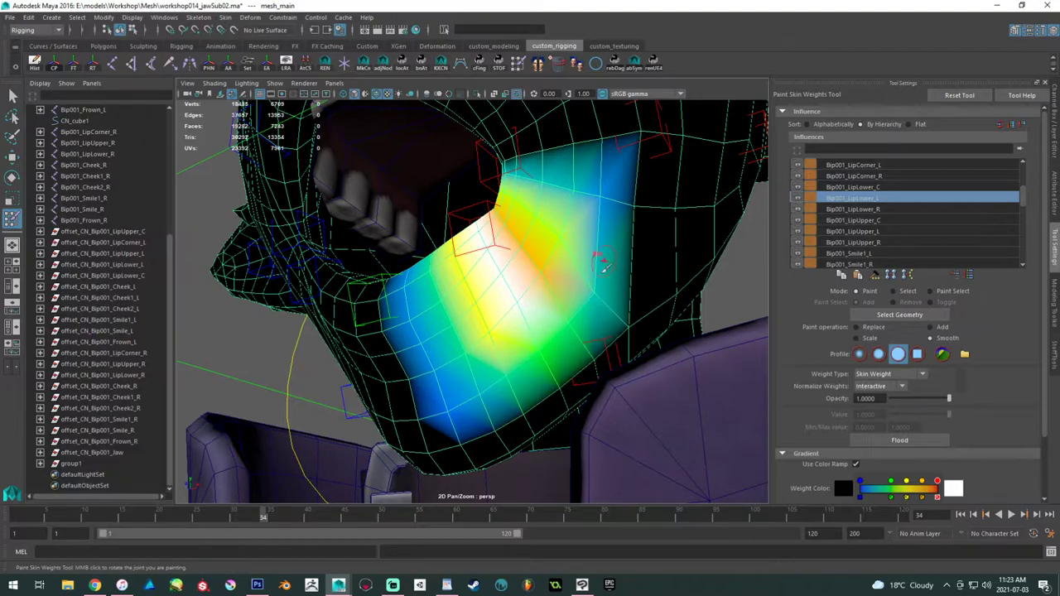
- Smooth the Bip001_LipLower_C weights across the chin and along the lower outer edge toward the left jaw
left_click(886, 221)
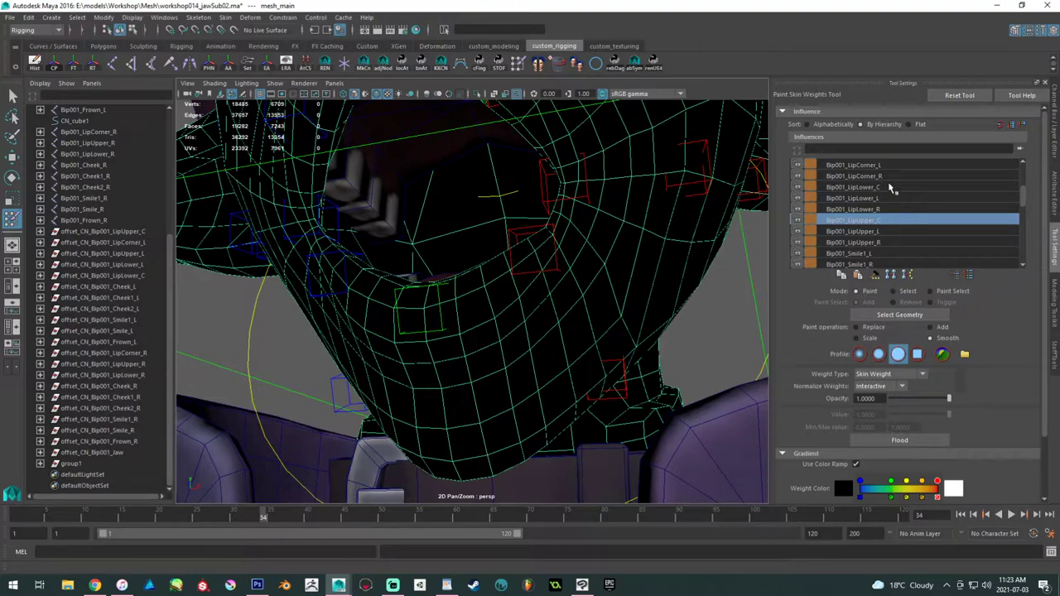
left_click(891, 187)
left_click_drag(525, 335, 529, 308, "alt")
mouse_move(456, 385)
left_mouse_down()
mouse_move(583, 313)
mouse_move(546, 347)
mouse_move(464, 374)
left_mouse_up()
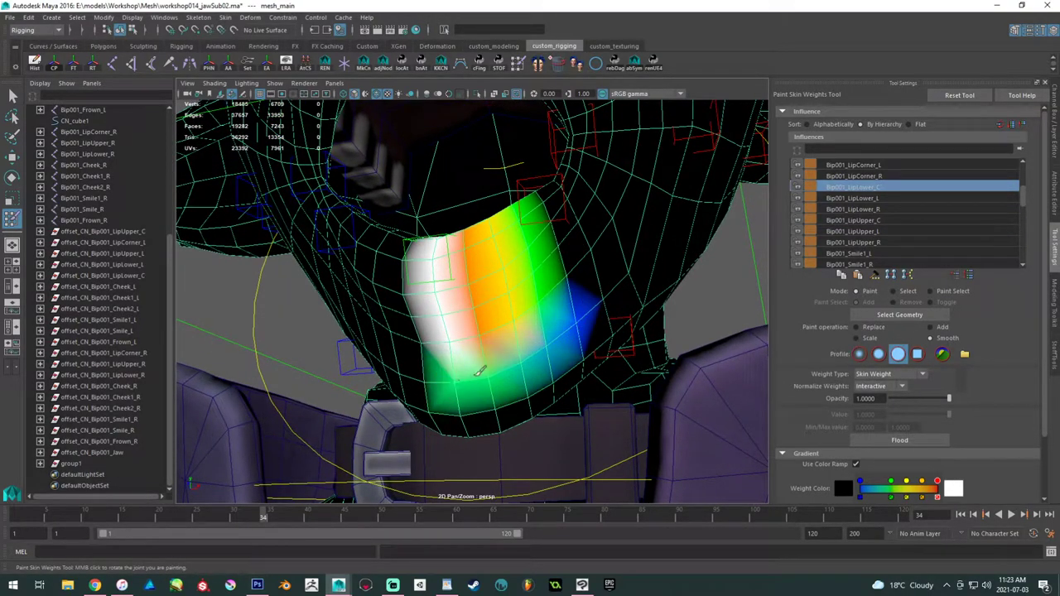
mouse_move(554, 333)
left_mouse_down()
mouse_move(452, 385)
mouse_move(497, 351)
mouse_move(509, 365)
left_mouse_up()
- Set the Bip001_LipLower_C weight of the stray vertex on the left side of the chin to 0 in the Component Editor
key("w")
right_click_drag(591, 317, 568, 308)
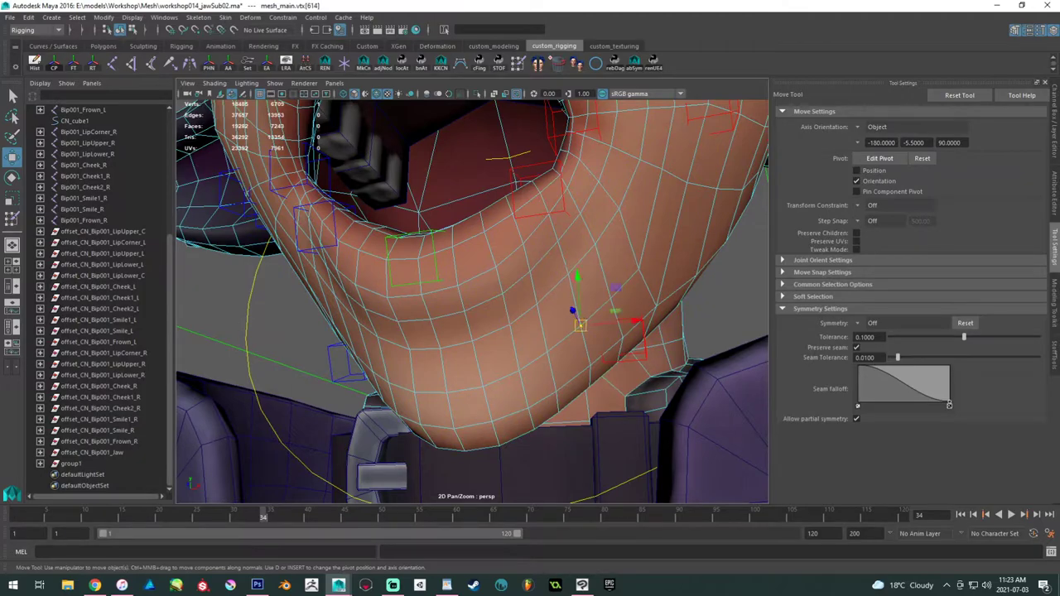
key("ctrl+shift+c")
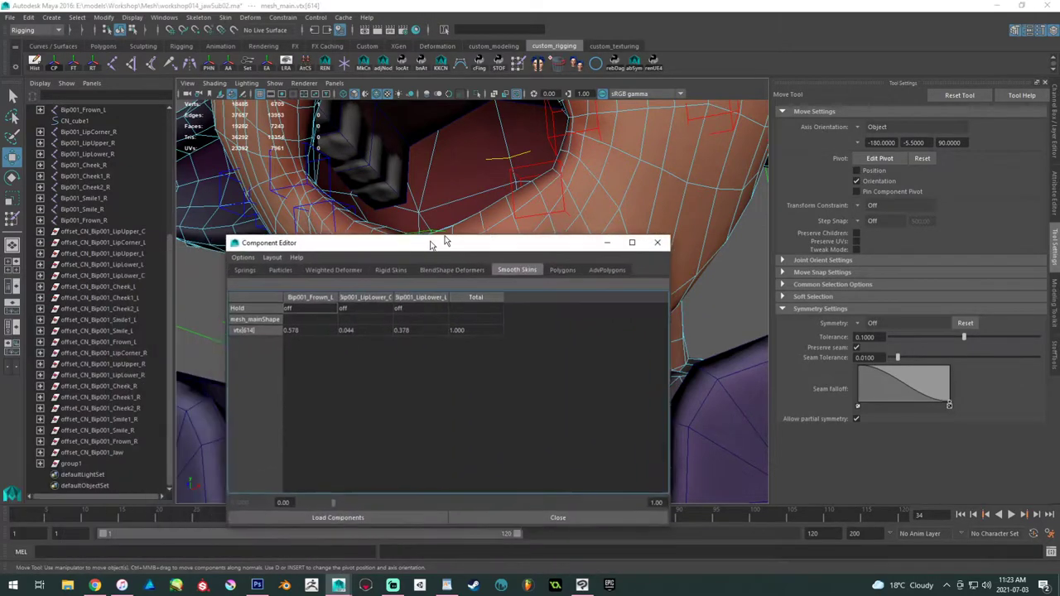
left_click_drag(423, 243, 789, 149)
left_click(717, 238)
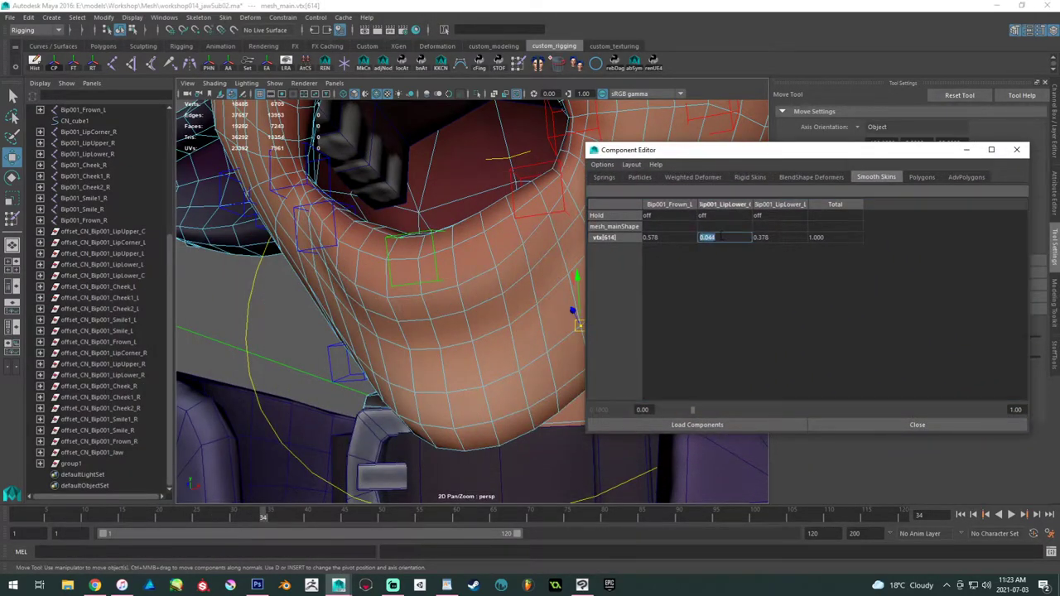
type("0")
key("Return")
left_click_drag(771, 154, 651, 180)
key("alt+F4")
- Return from vertex to object selection and reselect the head mesh
right_click_drag(526, 262, 536, 255)
left_click(580, 246)
left_click_drag(575, 310, 499, 317, "alt")
left_click(499, 317)
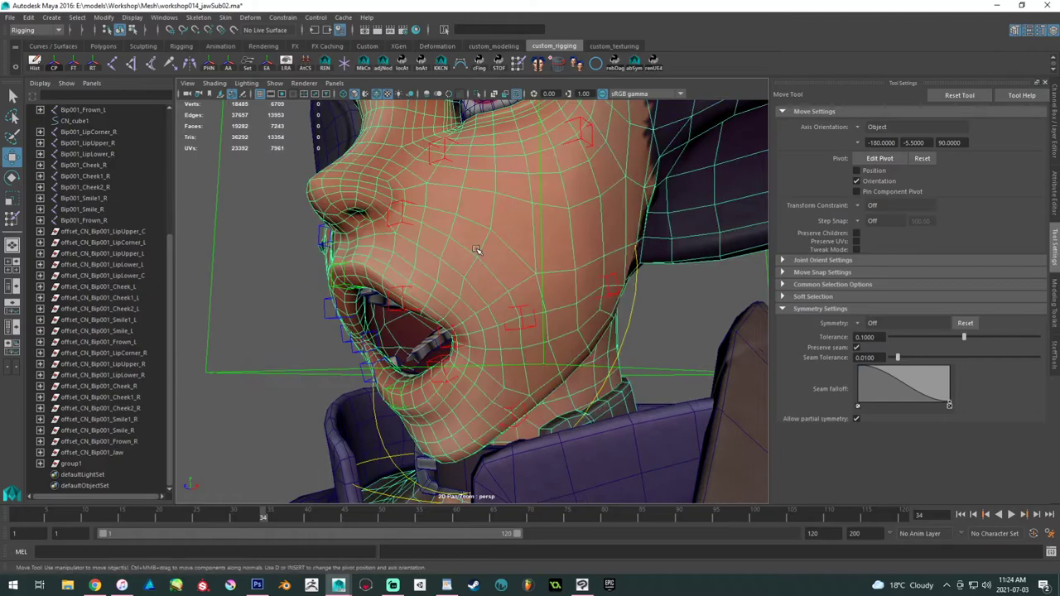
- Resume painting skin weights and smooth the Bip001_Cheek_L weights along the front edge beside the nose and down the cheek
left_click(521, 64)
left_click_drag(480, 133, 505, 278, "alt")
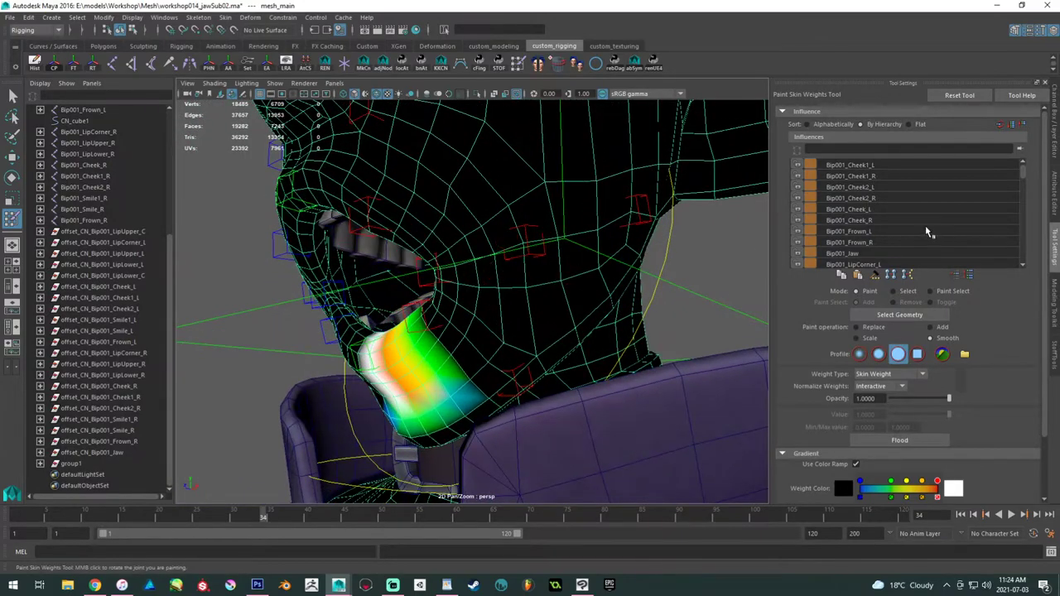
left_click(870, 209)
mouse_move(555, 156)
left_mouse_down("alt")
mouse_move(491, 386)
mouse_move(546, 380)
mouse_move(574, 362)
left_mouse_up("alt")
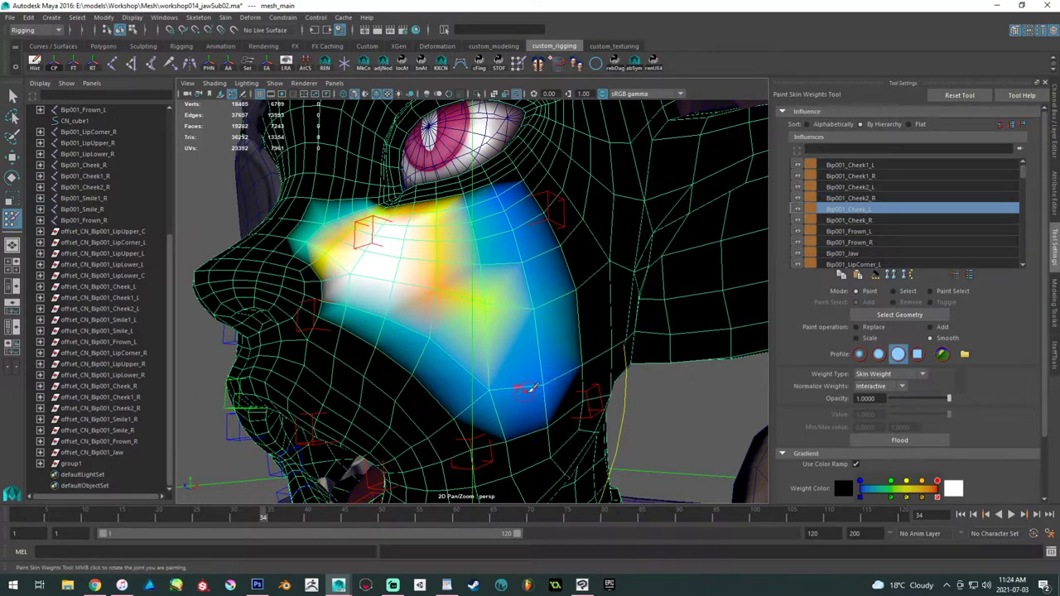
mouse_move(488, 364)
left_mouse_down("alt")
mouse_move(467, 364)
mouse_move(491, 360)
left_mouse_up("alt")
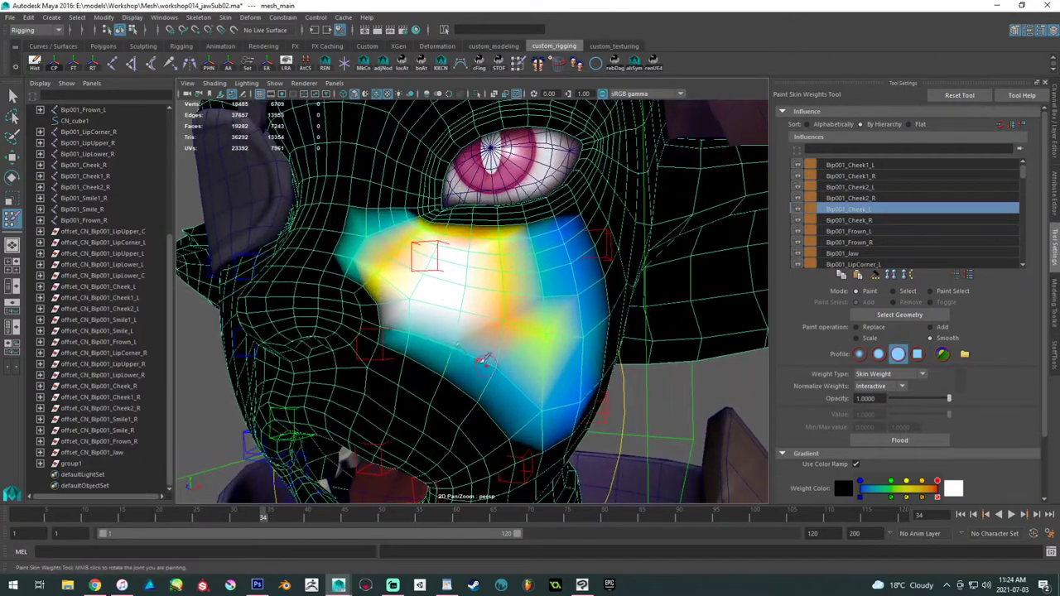
mouse_move(374, 283)
left_mouse_down()
mouse_move(378, 308)
mouse_move(371, 289)
mouse_move(376, 307)
mouse_move(452, 286)
mouse_move(440, 312)
mouse_move(525, 370)
left_mouse_up()
scroll(419, 301, "up", 3)
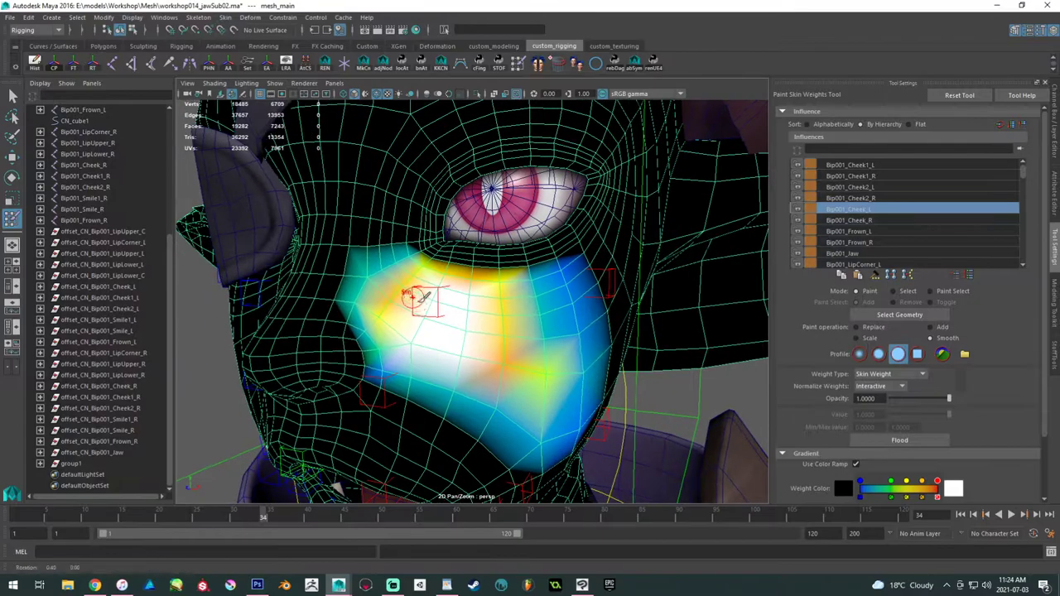
left_click_drag(310, 321, 323, 324)
right_click_drag(450, 332, 366, 280, "alt")
mouse_move(366, 280)
left_mouse_down("alt")
mouse_move(390, 284)
mouse_move(364, 280)
left_mouse_up("alt")
- Examine the left cheek's shaded surface and its Bip001_Cheek_L weights from several angles
key("w")
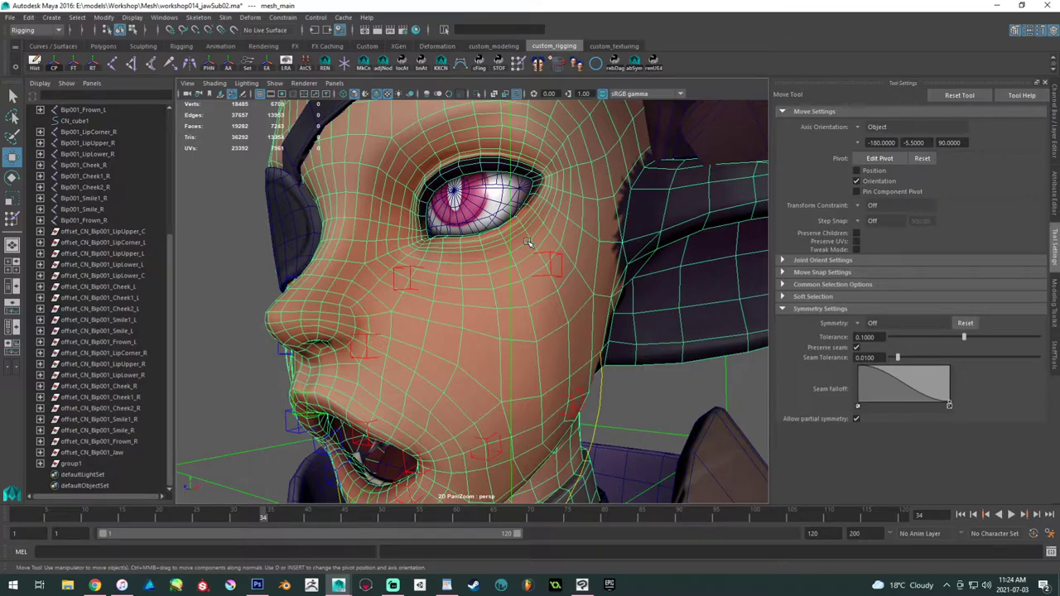
left_click(518, 65)
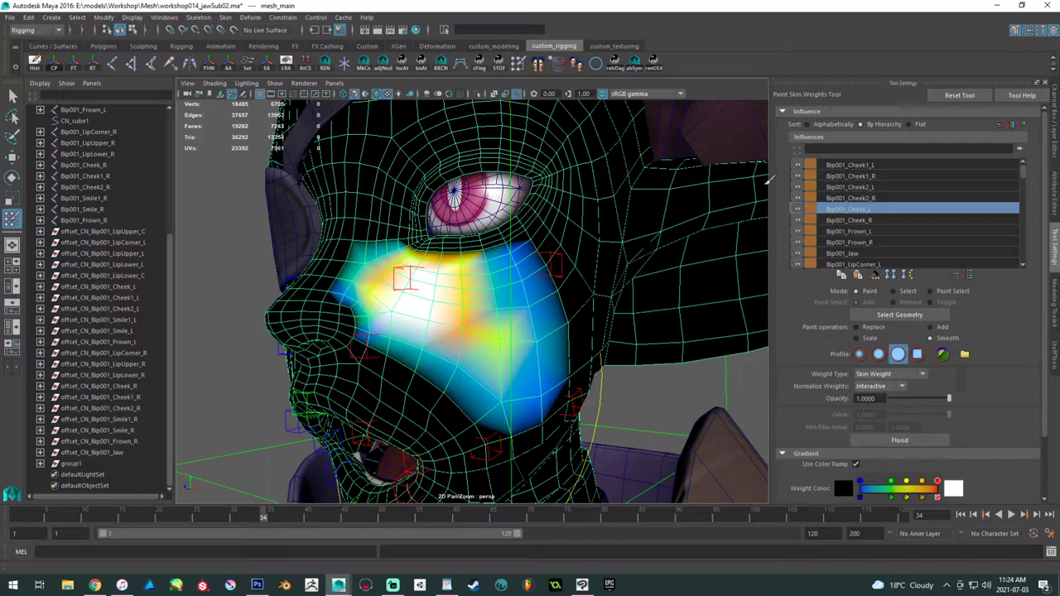
right_click_drag(613, 249, 538, 242, "alt")
left_click_drag(538, 241, 489, 240, "alt")
right_click_drag(489, 240, 515, 244, "alt")
middle_click_drag(515, 245, 509, 218, "alt")
left_click_drag(509, 218, 553, 217, "alt")
right_click_drag(553, 217, 561, 264, "alt")
left_click_drag(561, 264, 523, 260, "alt")
right_click_drag(523, 260, 536, 270, "alt")
left_click_drag(536, 269, 493, 296, "alt")
right_click_drag(498, 283, 530, 280, "alt")
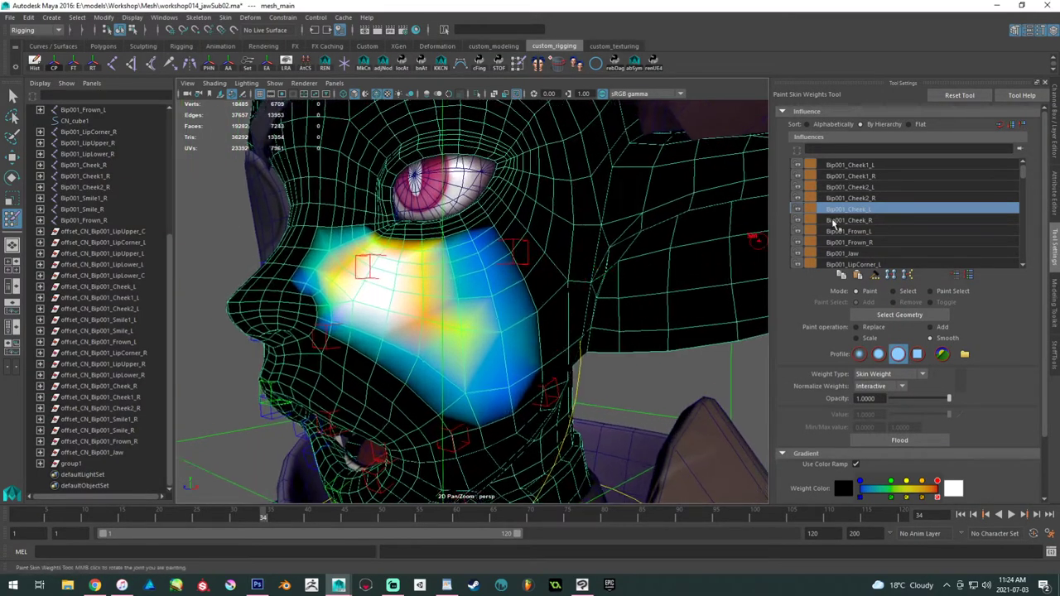
- Smooth the Bip001_Cheek2_L weights along the front edge of the painted area in the middle of the left cheek
left_click(873, 175)
left_click(882, 187)
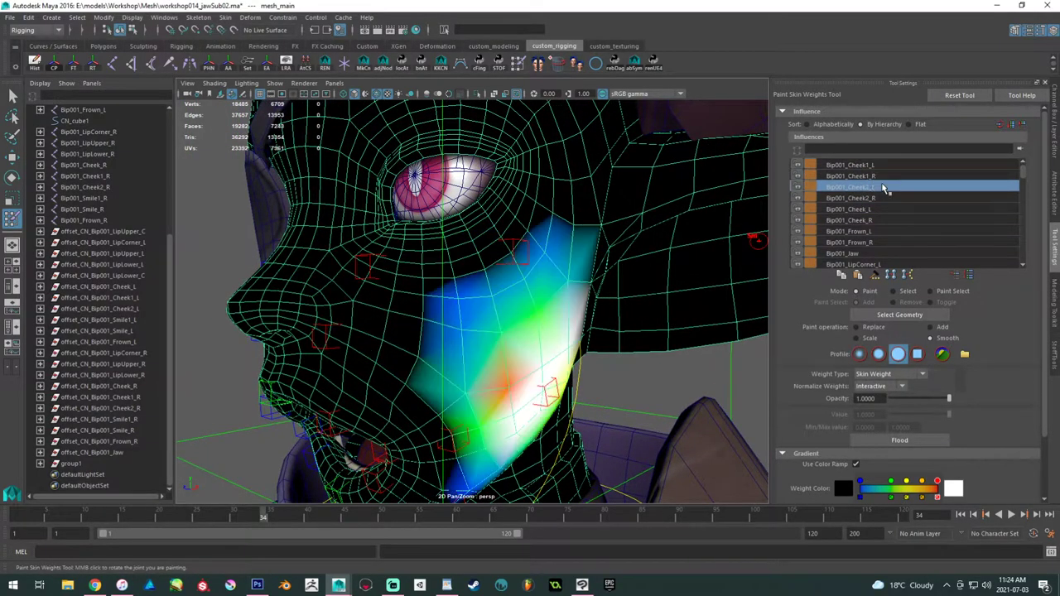
left_click_drag(562, 253, 528, 255, "alt")
right_click_drag(522, 254, 535, 253, "alt")
middle_click_drag(535, 253, 497, 200, "alt")
mouse_move(496, 200)
left_mouse_down("alt")
mouse_move(458, 205)
mouse_move(492, 199)
mouse_move(462, 260)
mouse_move(438, 257)
mouse_move(453, 230)
left_mouse_up("alt")
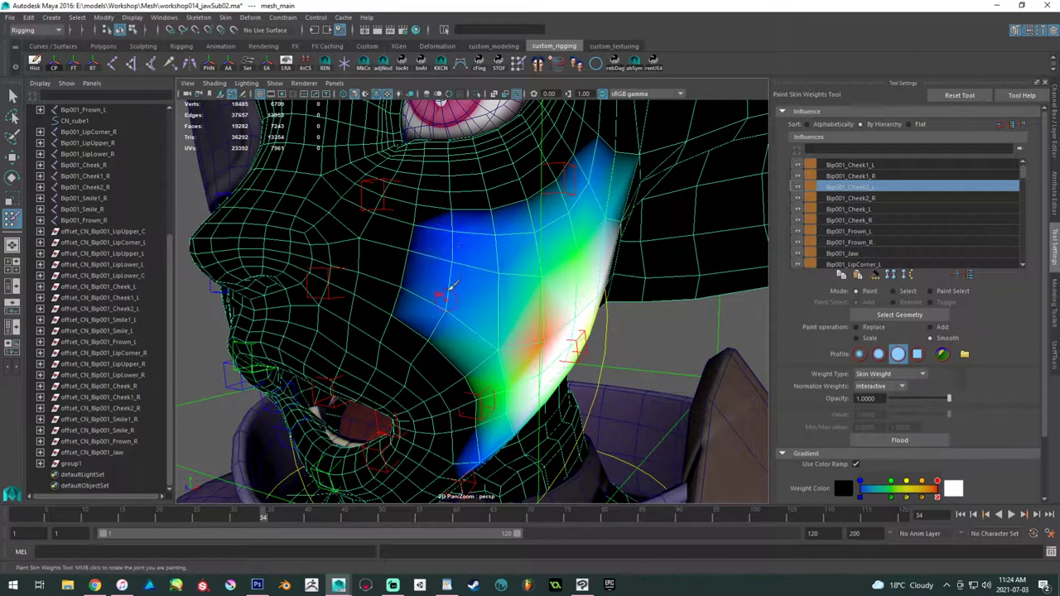
mouse_move(455, 307)
left_mouse_down("alt")
mouse_move(463, 308)
mouse_move(419, 227)
mouse_move(480, 224)
mouse_move(348, 241)
mouse_move(248, 285)
mouse_move(340, 280)
left_mouse_up("alt")
key("w")
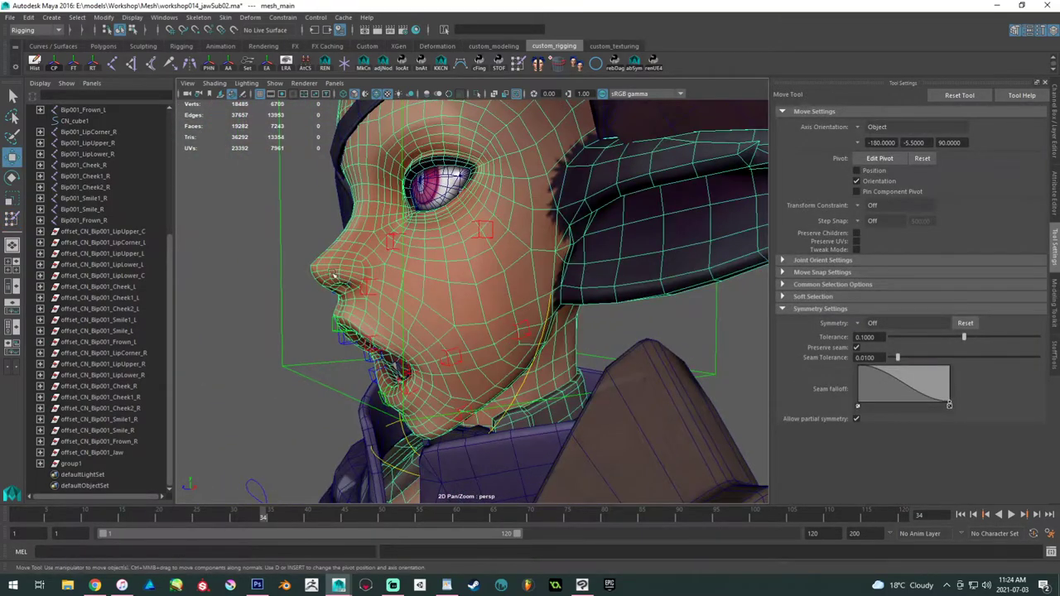
- Set the Jaw W1 weight of the parent constraint on the left upper lip control's offset group to 0.2
left_click_drag(246, 276, 286, 294)
left_click_drag(285, 295, 347, 258, "alt")
right_click_drag(346, 258, 516, 331, "alt")
left_click_drag(516, 331, 455, 288, "alt")
left_click(434, 291)
left_click_drag(464, 238, 489, 326)
key("f")
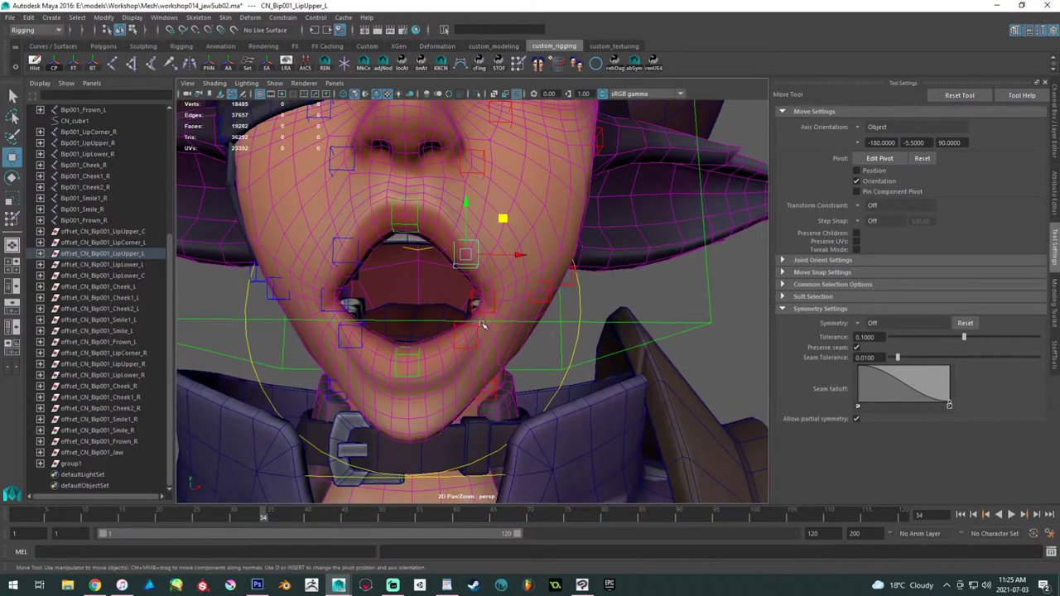
left_click(1055, 122)
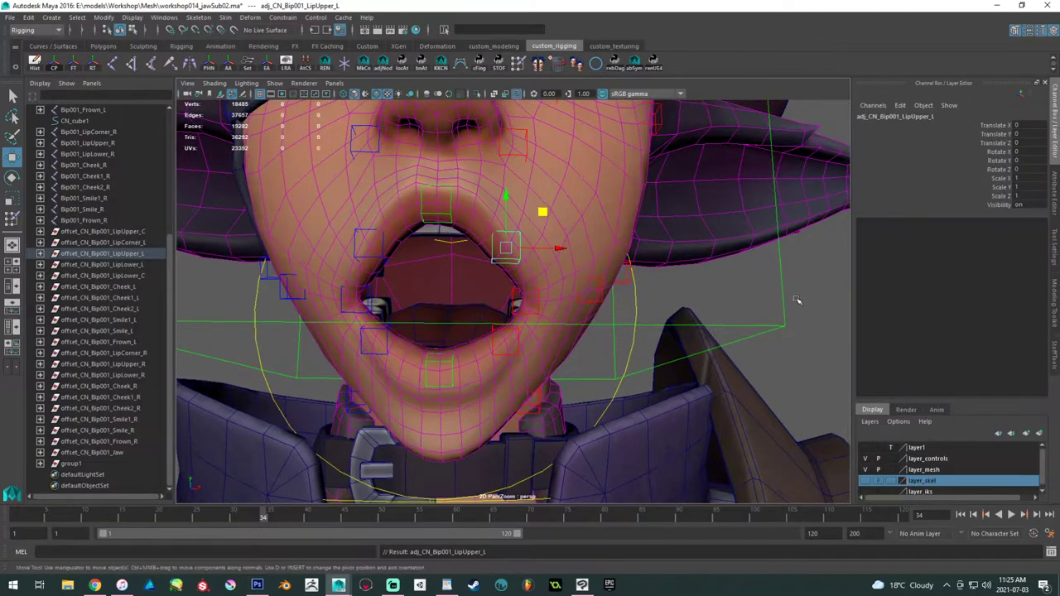
left_click_drag(633, 303, 607, 304, "alt")
key("Up")
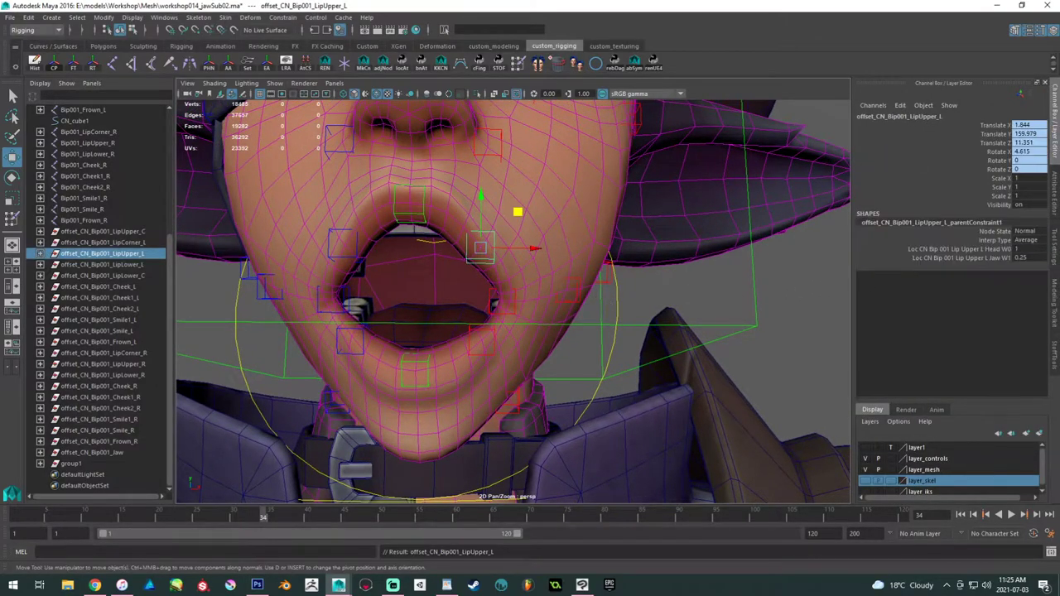
type("0.2")
key("Return")
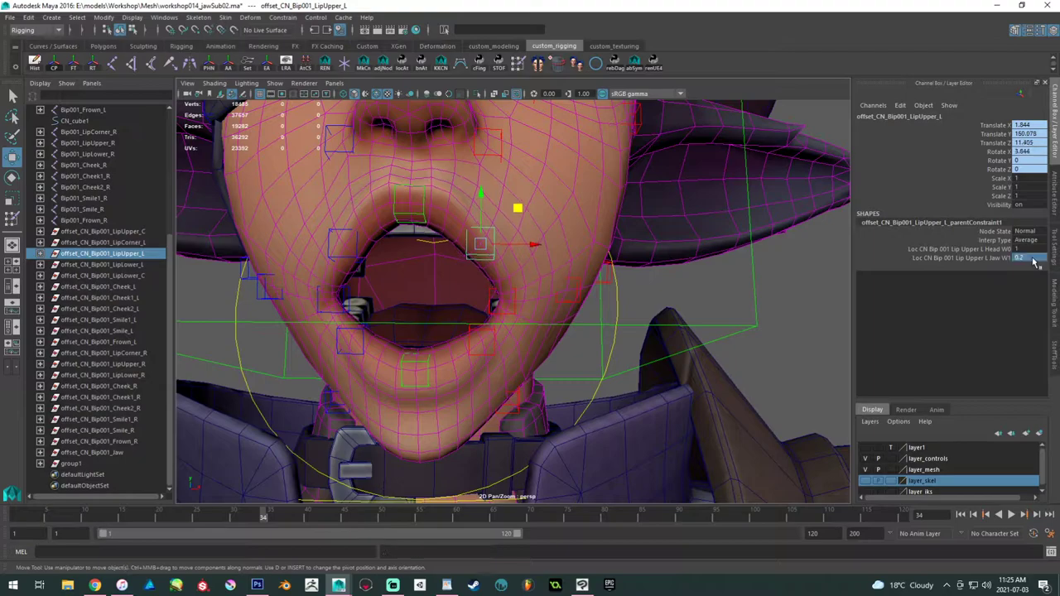
left_click(360, 258)
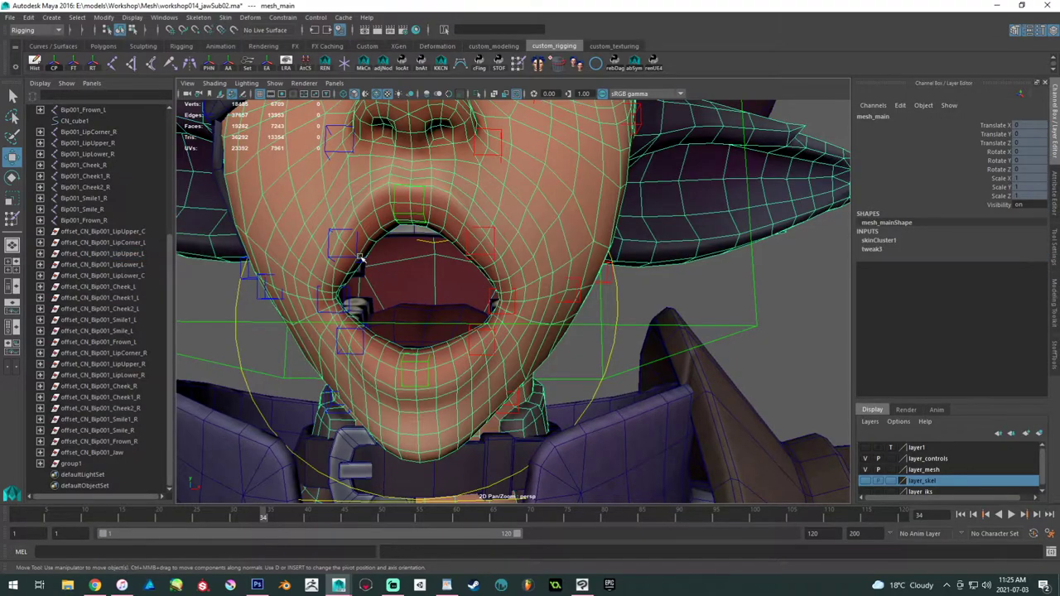
- Set the Jaw W1 weight of the parent constraint on the right upper lip control's offset group to 0.2
left_click(353, 257)
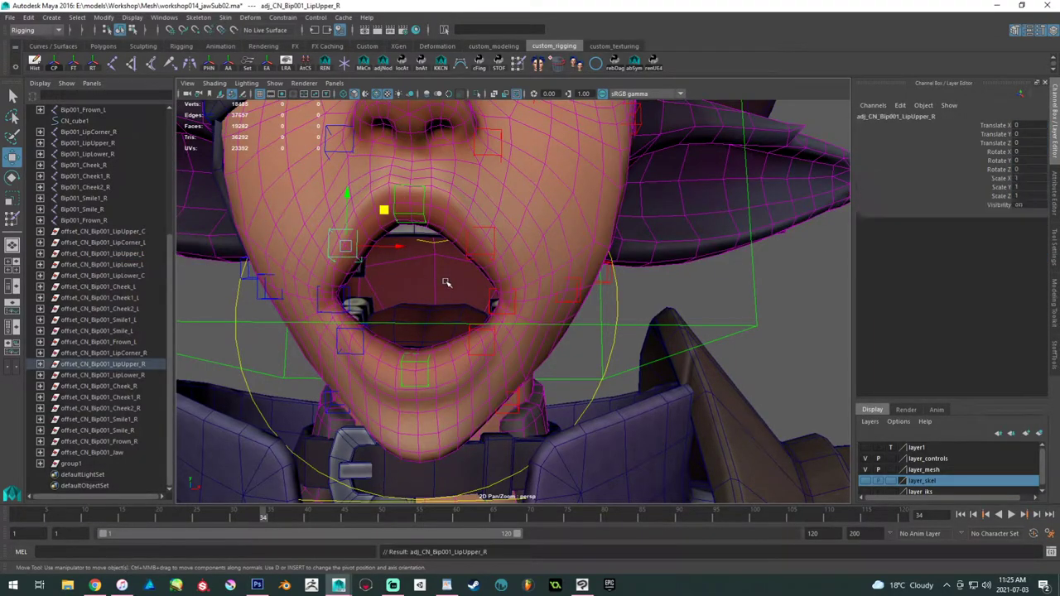
key("Up")
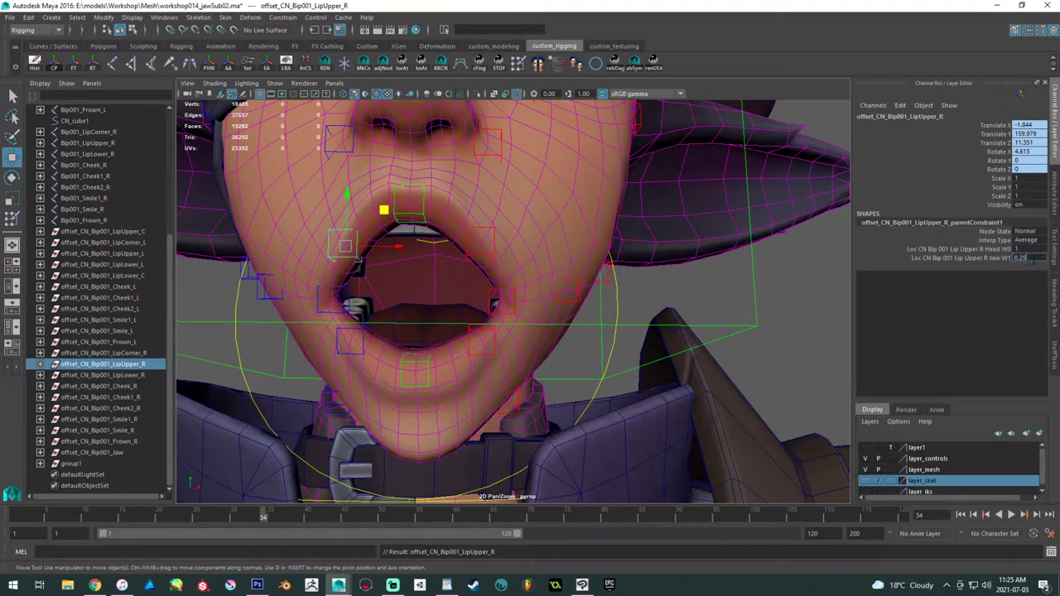
key("BackSpace")
key("Return")
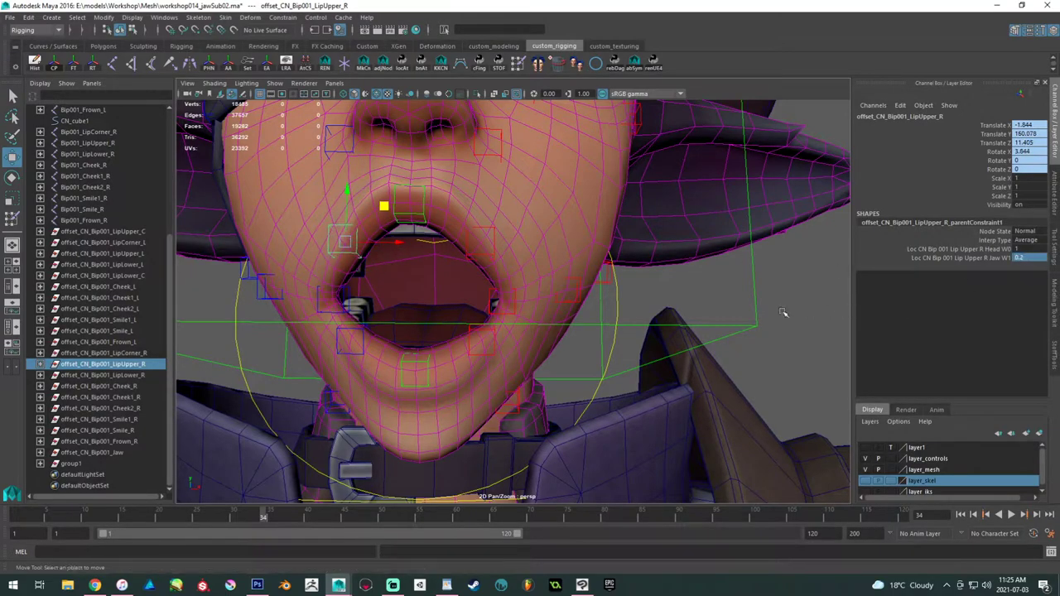
left_click(784, 312)
- Test the left cheek deformation by moving the CN_Bip001_Smile1_L control beside the mouth corner, and undo the test moves
scroll(770, 322, "down", 6)
left_click_drag(768, 323, 721, 326, "alt")
scroll(737, 348, "up", 2)
left_click_drag(751, 371, 710, 366, "alt")
left_click_drag(650, 363, 508, 326, "alt")
right_click_drag(509, 325, 608, 373, "alt")
left_click_drag(607, 373, 591, 356, "alt")
left_click(552, 344)
left_click(550, 352)
right_click_drag(591, 356, 582, 367, "alt")
left_click_drag(582, 367, 595, 388, "alt")
left_click_drag(566, 371, 462, 331, "alt")
key("ctrl+z")
key("ctrl+z")
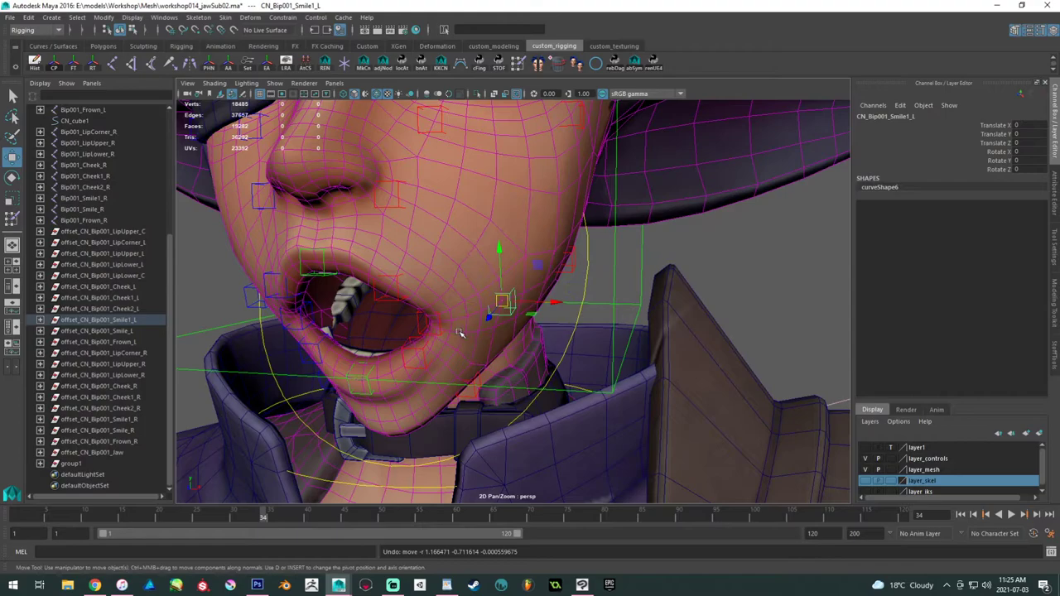
- Save the scene file workshop014_jawSub02.ma
key("q")
key("ctrl+s")
key("w")
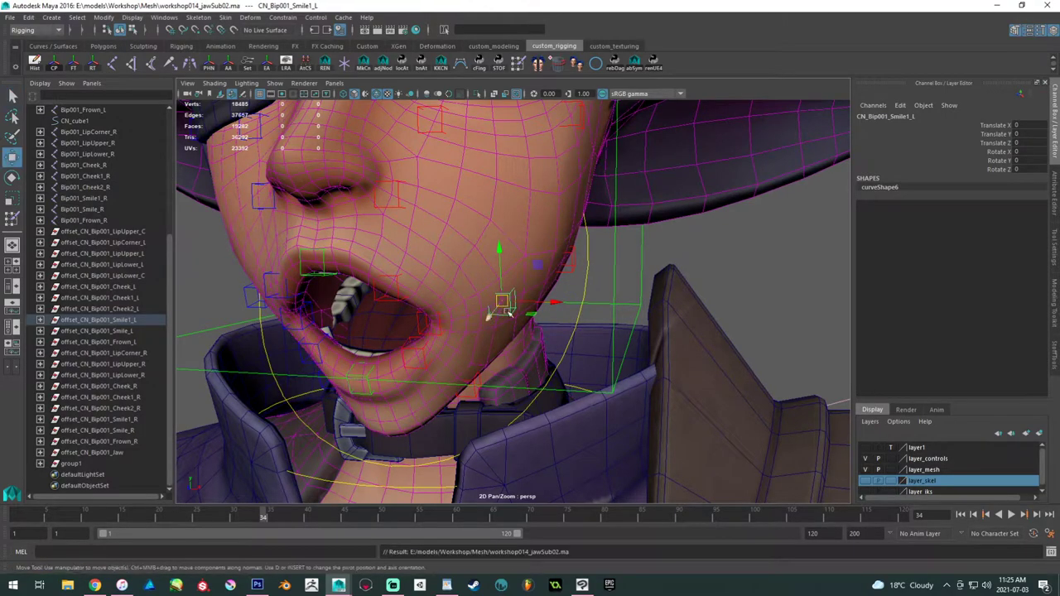
- Start painting skin weights on the face mesh and choose the Bip001_Smile1_L influence
left_click(513, 277)
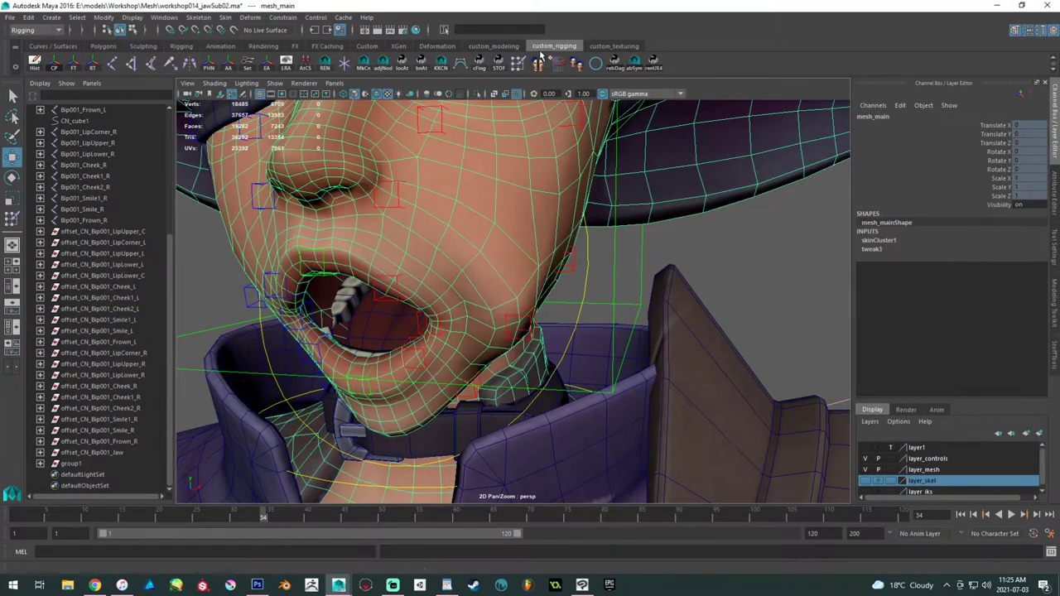
left_click(517, 66)
mouse_move(455, 244)
left_mouse_down("alt")
mouse_move(473, 267)
mouse_move(439, 256)
mouse_move(470, 281)
left_mouse_up("alt")
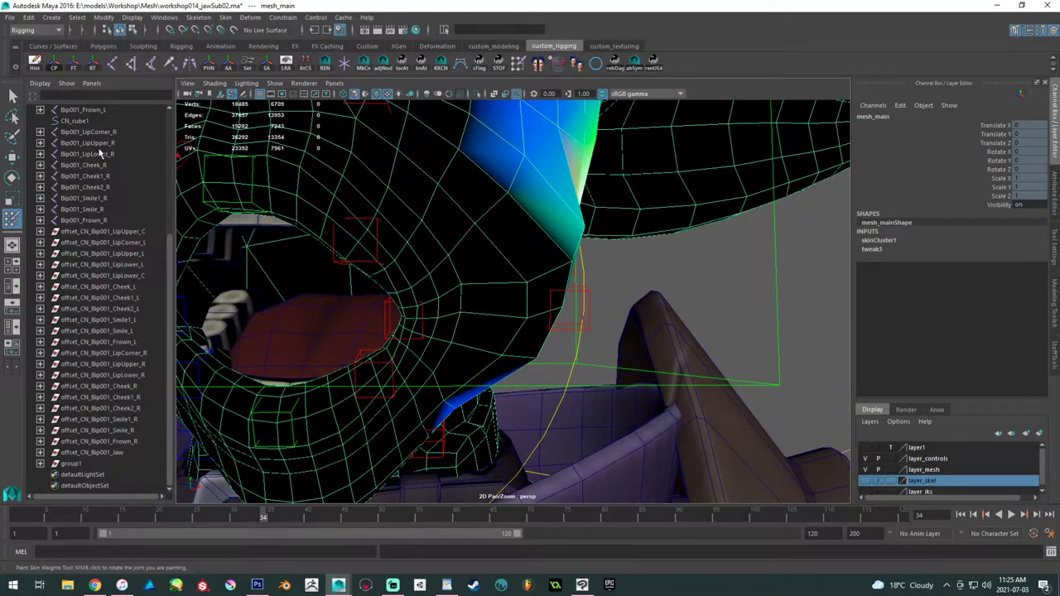
left_click(1054, 248)
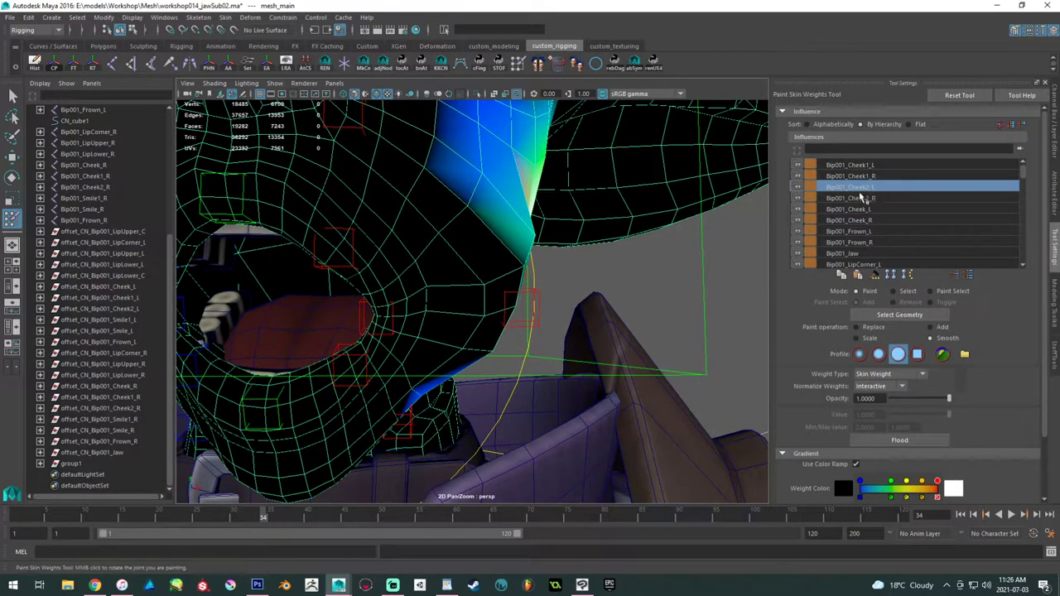
scroll(883, 224, "down", 4)
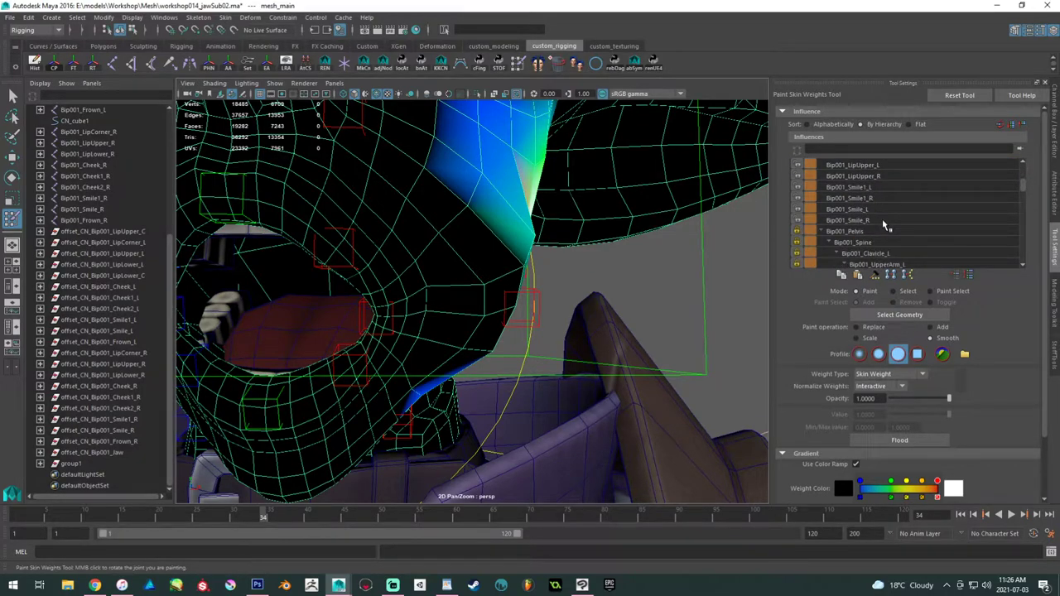
scroll(879, 217, "up", 4)
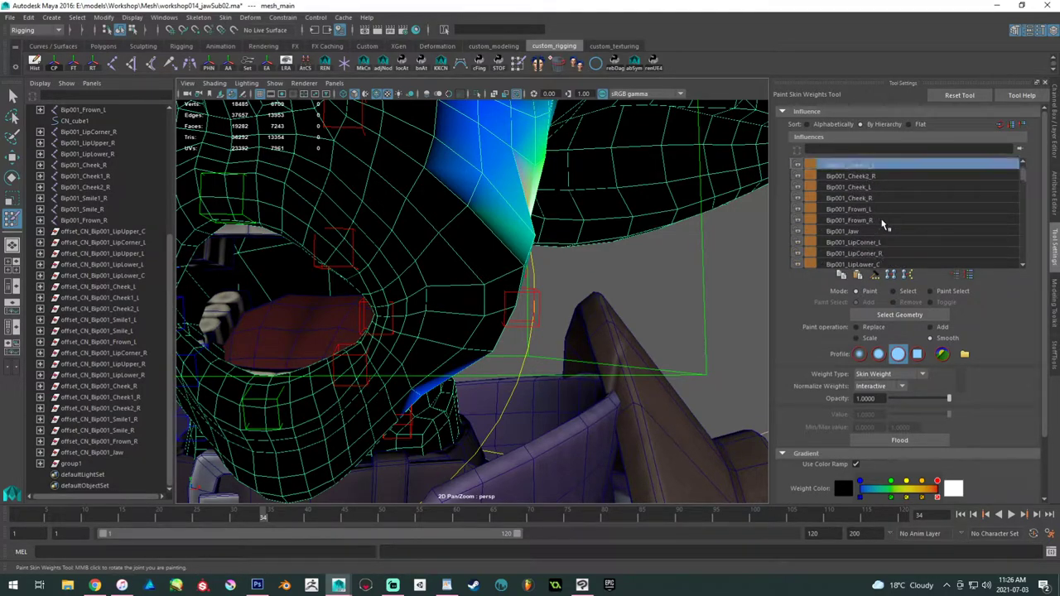
left_click(867, 188)
scroll(878, 203, "down", 3)
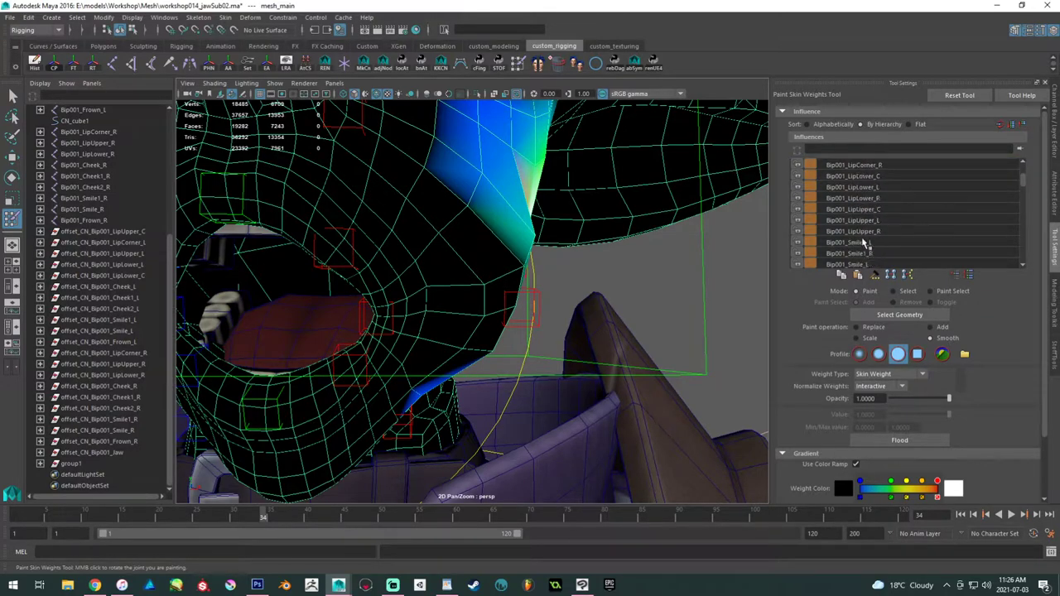
left_click(863, 243)
left_click_drag(612, 250, 501, 256, "alt")
right_click_drag(502, 256, 511, 277, "alt")
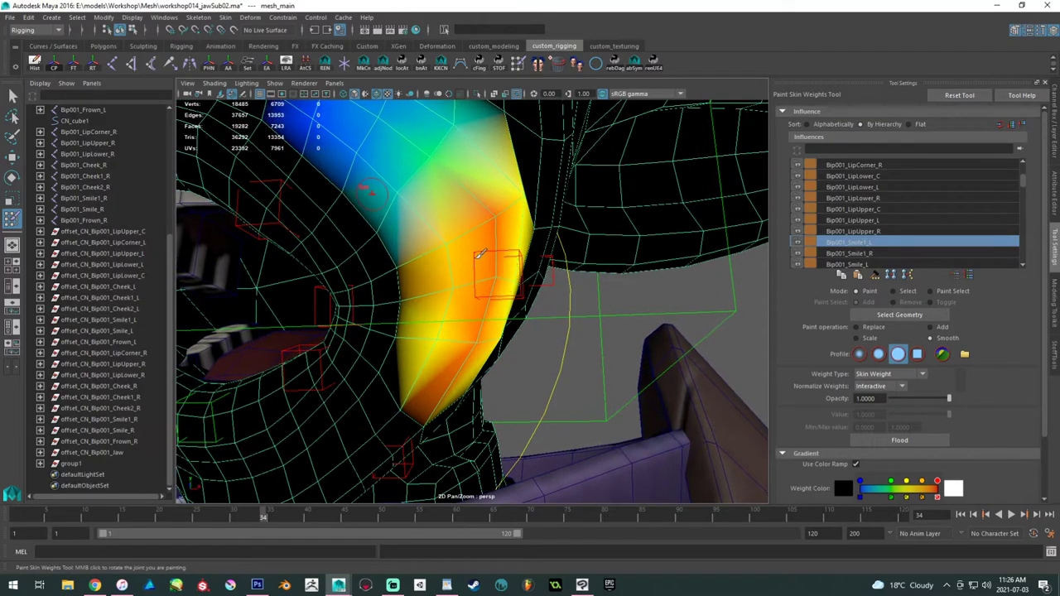
left_click_drag(455, 240, 560, 247, "alt")
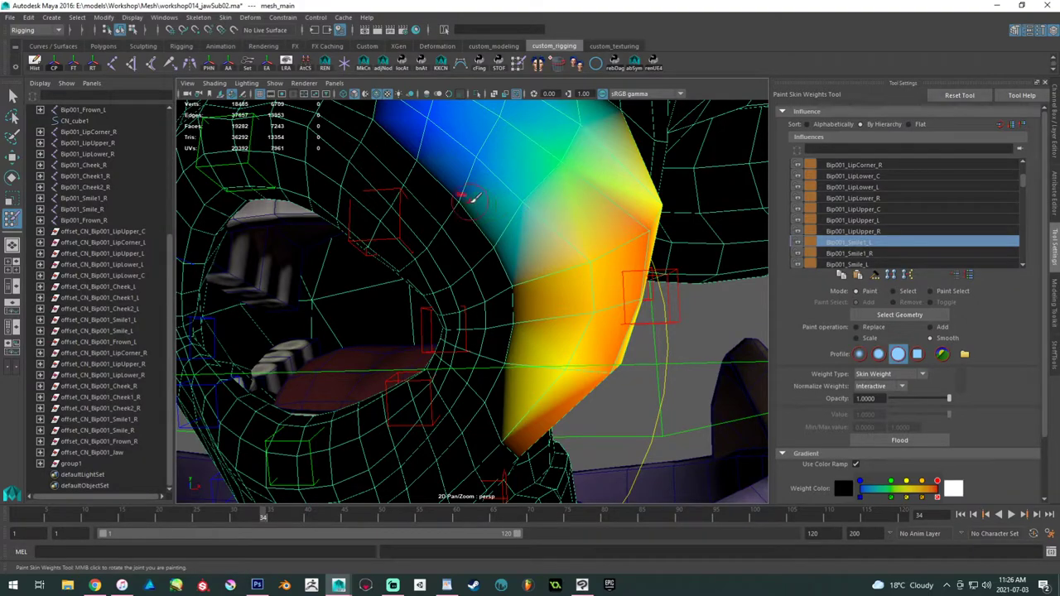
- Smooth the Bip001_Smile1_L weights along the front edge beside the mouth and up across the left cheek
mouse_move(426, 146)
left_mouse_down()
mouse_move(487, 211)
mouse_move(515, 290)
mouse_move(513, 364)
mouse_move(498, 344)
mouse_move(497, 308)
left_mouse_up()
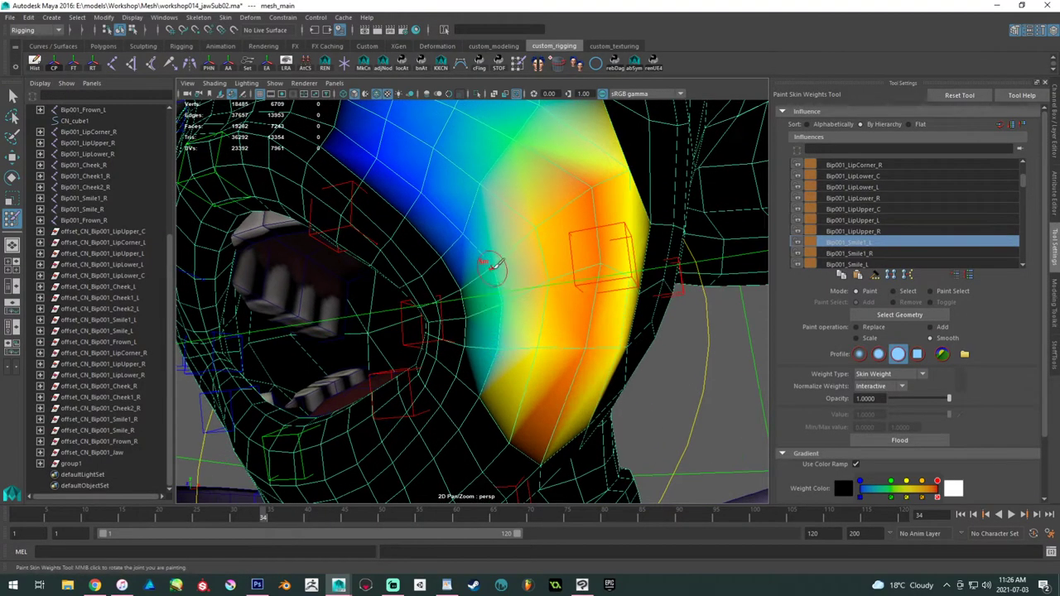
left_click_drag(488, 250, 539, 324, "alt")
left_click_drag(499, 291, 493, 278, "alt")
mouse_move(590, 238)
left_mouse_down()
mouse_move(617, 257)
mouse_move(637, 333)
left_mouse_up()
left_click_drag(607, 296, 632, 314, "alt")
mouse_move(592, 228)
left_mouse_down("alt")
mouse_move(584, 236)
mouse_move(610, 243)
mouse_move(561, 243)
mouse_move(542, 261)
mouse_move(620, 232)
mouse_move(608, 269)
left_mouse_up("alt")
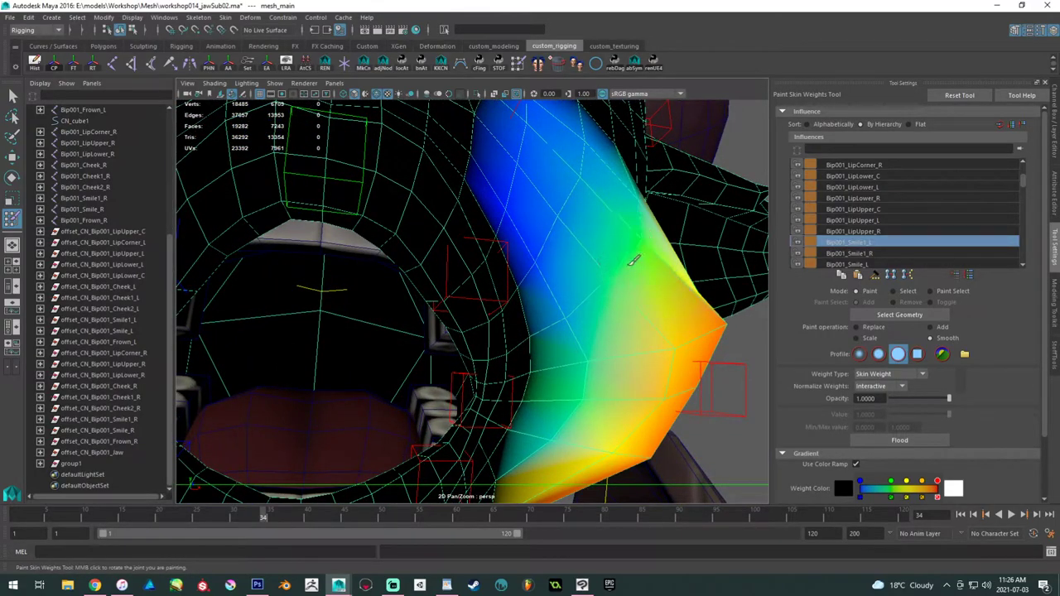
mouse_move(584, 309)
left_mouse_down("alt")
mouse_move(620, 291)
mouse_move(558, 346)
mouse_move(601, 285)
mouse_move(554, 279)
left_mouse_up("alt")
left_click_drag(520, 346, 582, 323, "alt")
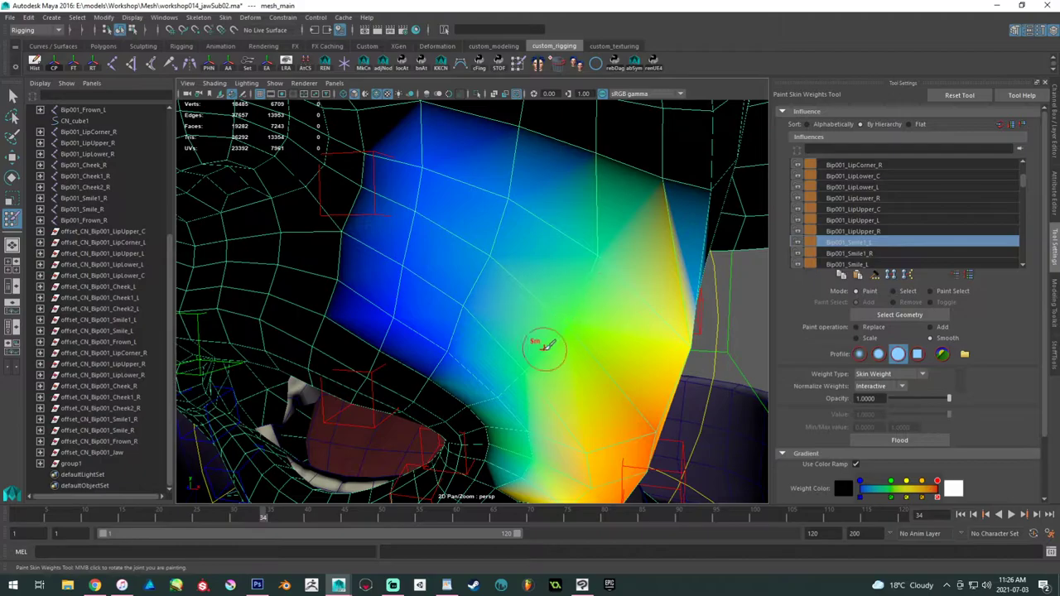
mouse_move(542, 365)
left_mouse_down("alt")
mouse_move(610, 286)
mouse_move(565, 303)
left_mouse_up("alt")
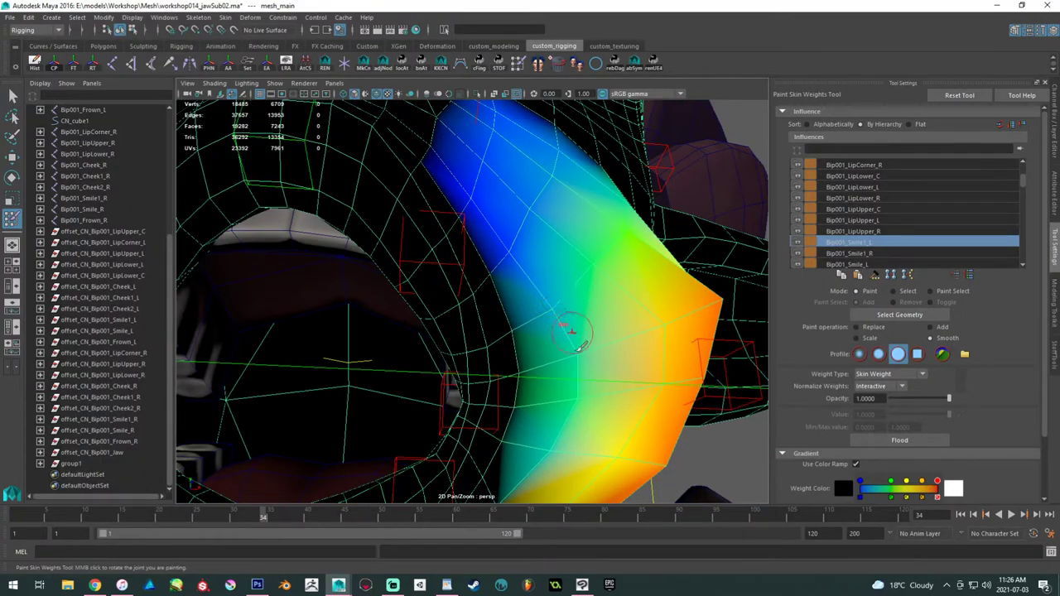
- Smooth the lower edge of the Bip001_Smile1_L weights where the left cheek meets the jawline
mouse_move(585, 401)
left_mouse_down("alt")
mouse_move(615, 378)
mouse_move(618, 356)
mouse_move(568, 372)
mouse_move(458, 327)
mouse_move(497, 347)
mouse_move(530, 331)
mouse_move(489, 339)
mouse_move(454, 329)
mouse_move(469, 349)
left_mouse_up("alt")
left_click_drag(509, 396, 479, 372, "alt")
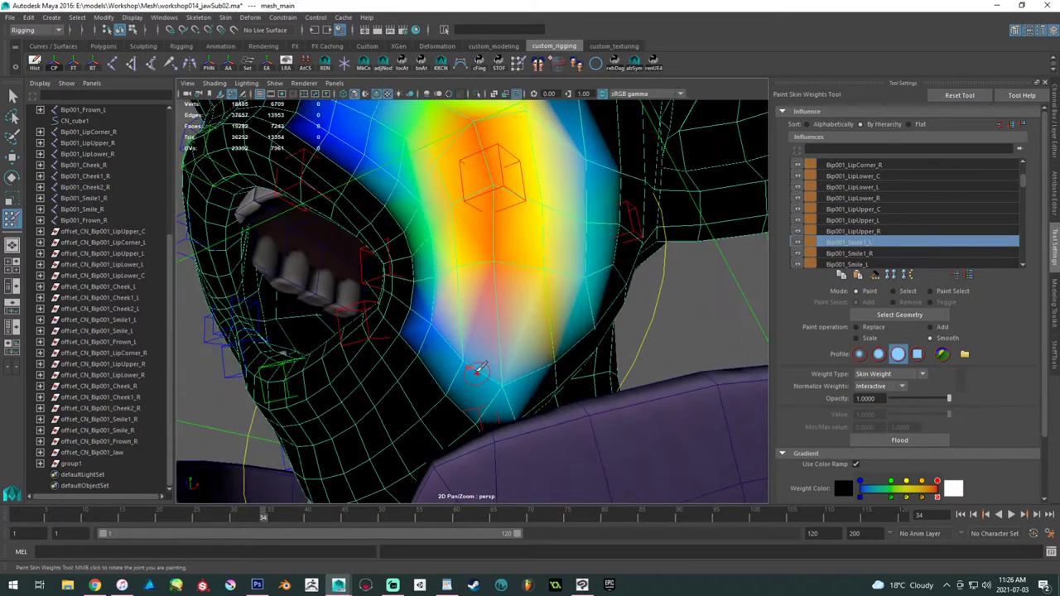
mouse_move(441, 319)
left_mouse_down()
mouse_move(501, 377)
mouse_move(479, 336)
left_mouse_up()
mouse_move(496, 383)
left_mouse_down("alt")
mouse_move(516, 301)
mouse_move(506, 345)
mouse_move(385, 351)
mouse_move(509, 339)
left_mouse_up("alt")
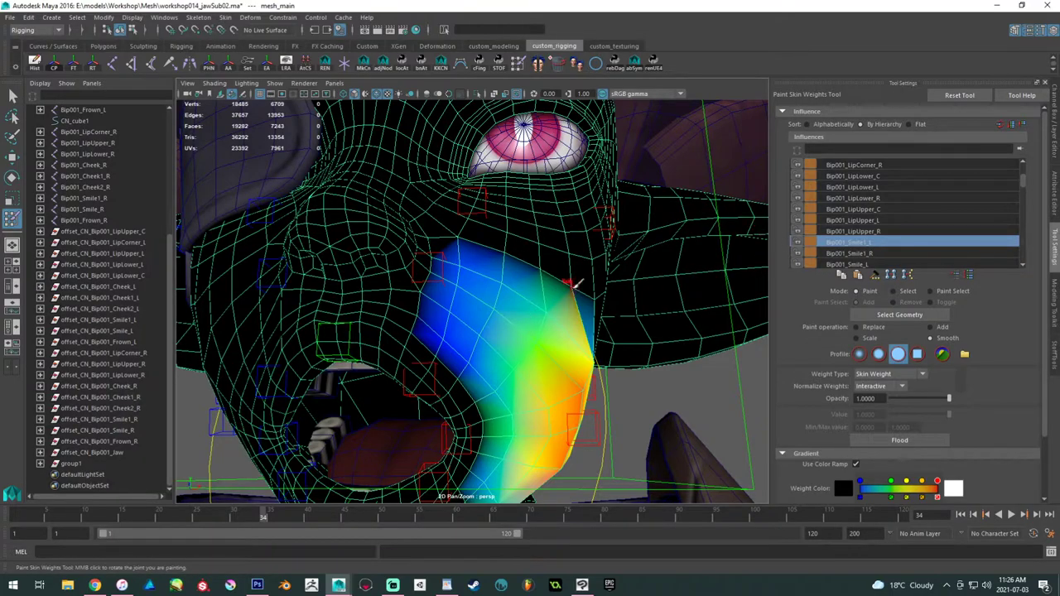
left_click_drag(574, 286, 538, 243, "alt")
- Choose the Bip001_Smile_L influence and smooth its weights along the lower edge above the mouth and at the back of the cheek
scroll(900, 221, "down", 1)
left_click(877, 255)
mouse_move(633, 284)
left_mouse_down("alt")
mouse_move(554, 298)
mouse_move(553, 315)
mouse_move(510, 354)
mouse_move(472, 370)
mouse_move(537, 314)
left_mouse_up("alt")
middle_click_drag(538, 314, 552, 350, "alt")
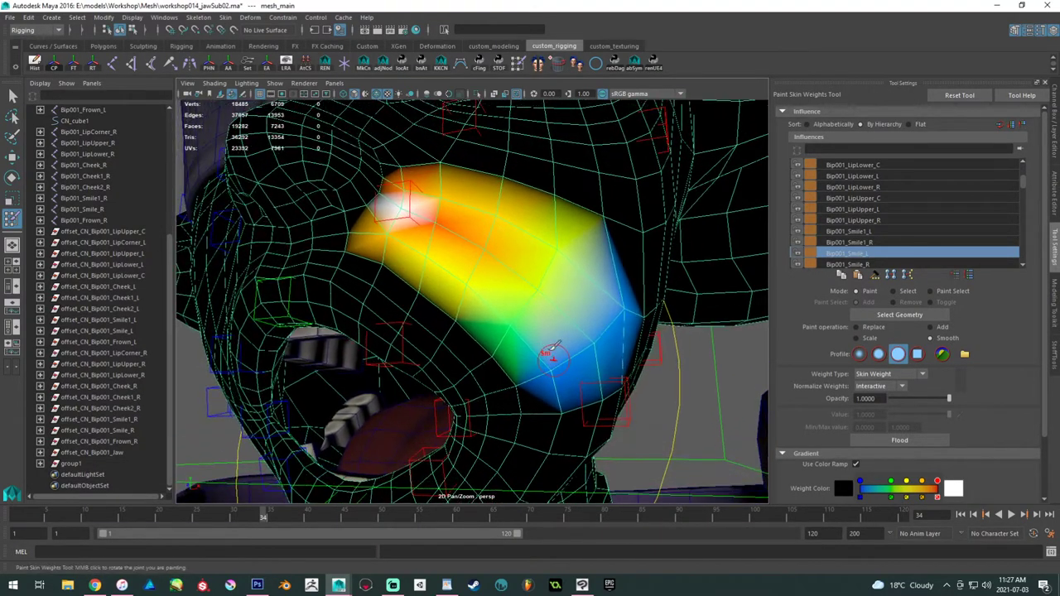
mouse_move(553, 346)
left_mouse_down("alt")
mouse_move(582, 363)
mouse_move(547, 364)
mouse_move(501, 335)
mouse_move(456, 278)
mouse_move(425, 260)
left_mouse_up("alt")
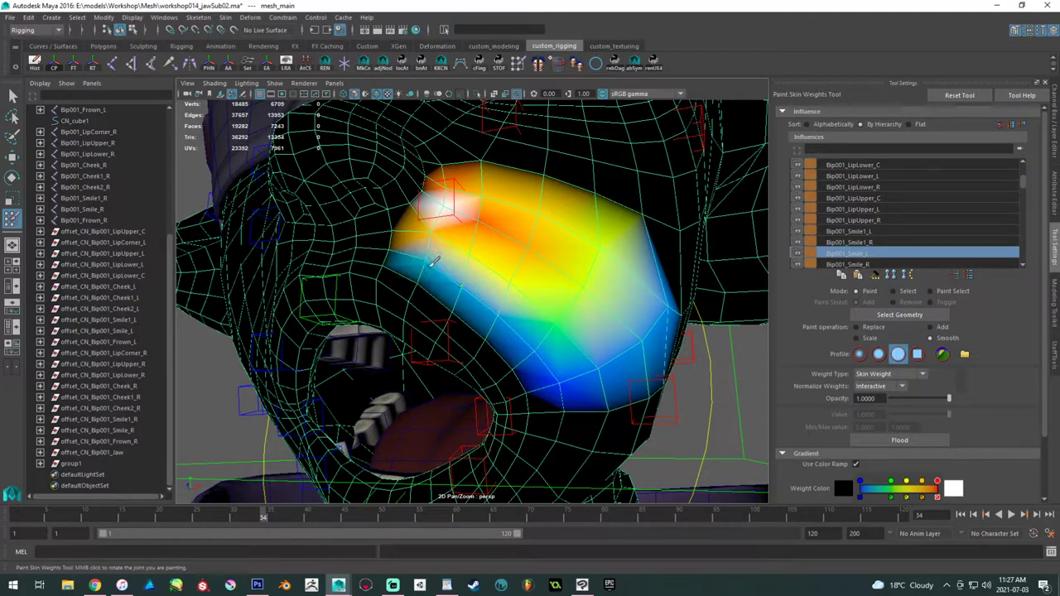
mouse_move(560, 358)
left_mouse_down()
mouse_move(563, 374)
mouse_move(504, 333)
left_mouse_up()
left_click(528, 333)
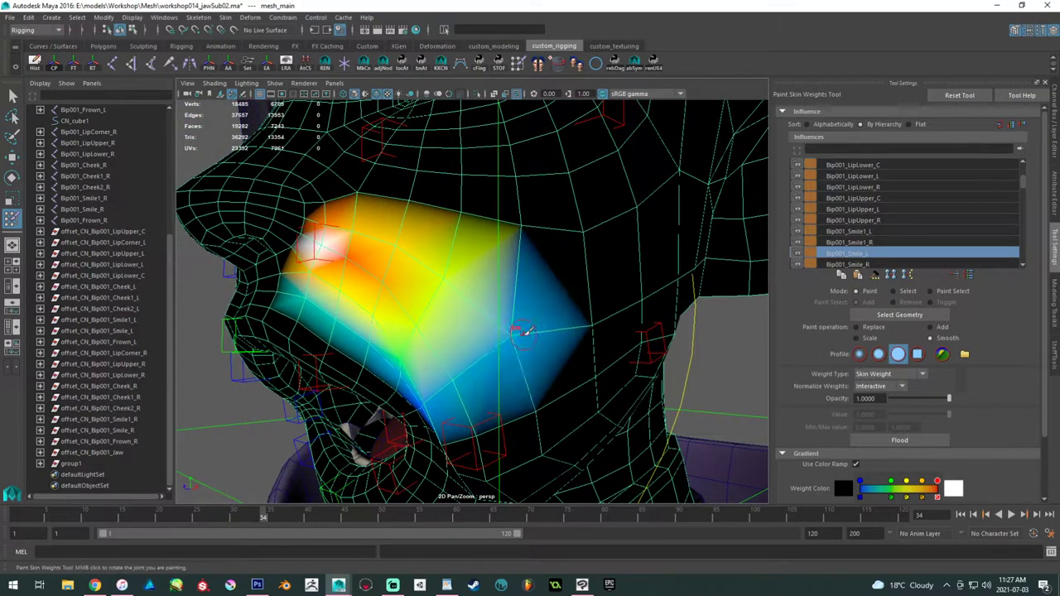
- Smooth the front end of the Bip001_Smile_L weights beside the nose towards the upper lip
right_click_drag(557, 318, 450, 291, "alt")
left_click_drag(449, 290, 486, 259, "alt")
right_click_drag(486, 259, 484, 273, "alt")
mouse_move(485, 266)
left_mouse_down("alt")
mouse_move(505, 302)
mouse_move(445, 317)
mouse_move(504, 303)
mouse_move(379, 324)
mouse_move(568, 330)
mouse_move(323, 269)
mouse_move(331, 284)
left_mouse_up("alt")
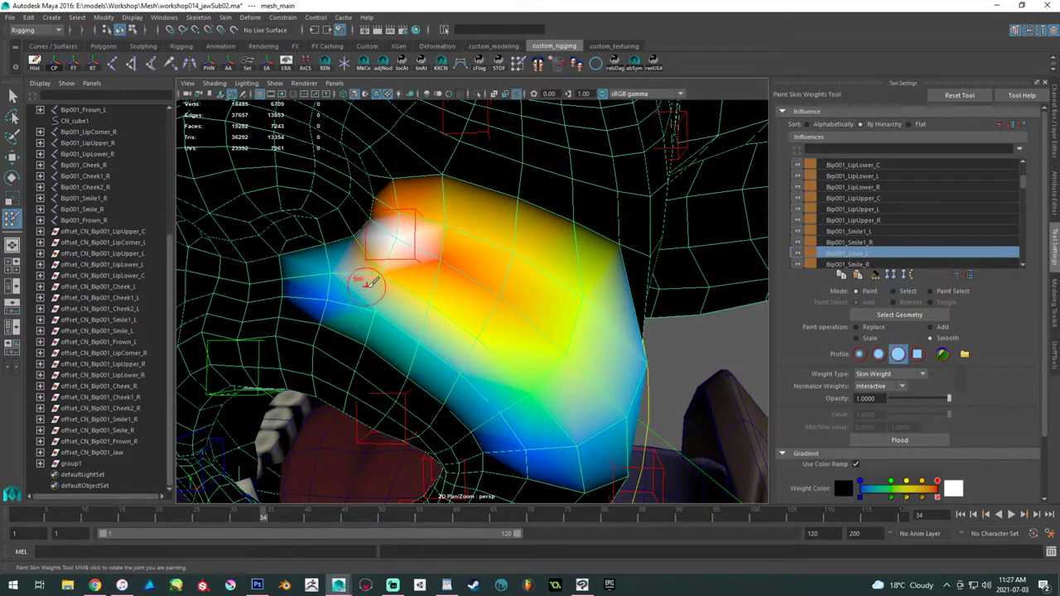
mouse_move(368, 282)
left_mouse_down("alt")
mouse_move(442, 298)
mouse_move(431, 289)
mouse_move(476, 288)
mouse_move(397, 261)
left_mouse_up("alt")
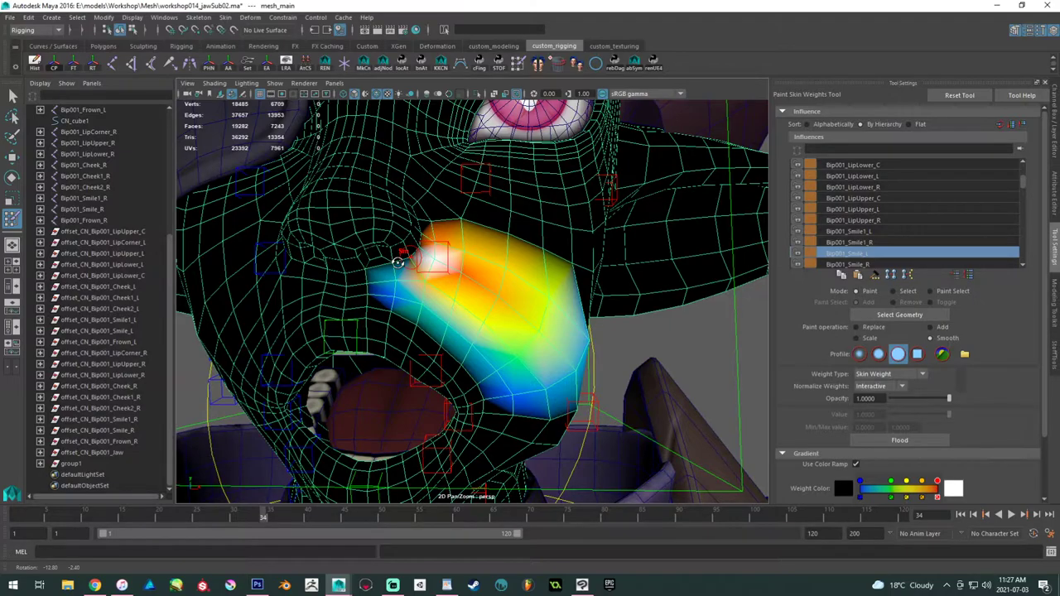
- Smooth the upper edge of the Bip001_Smile_L weights across the cheek below the left eye
mouse_move(398, 262)
left_mouse_down("alt")
mouse_move(414, 257)
mouse_move(394, 262)
mouse_move(390, 234)
mouse_move(499, 279)
mouse_move(548, 322)
mouse_move(520, 325)
mouse_move(476, 265)
mouse_move(506, 263)
mouse_move(474, 206)
mouse_move(558, 225)
mouse_move(421, 234)
mouse_move(445, 241)
mouse_move(466, 274)
mouse_move(466, 322)
mouse_move(523, 327)
left_mouse_up("alt")
left_click_drag(466, 256, 587, 286)
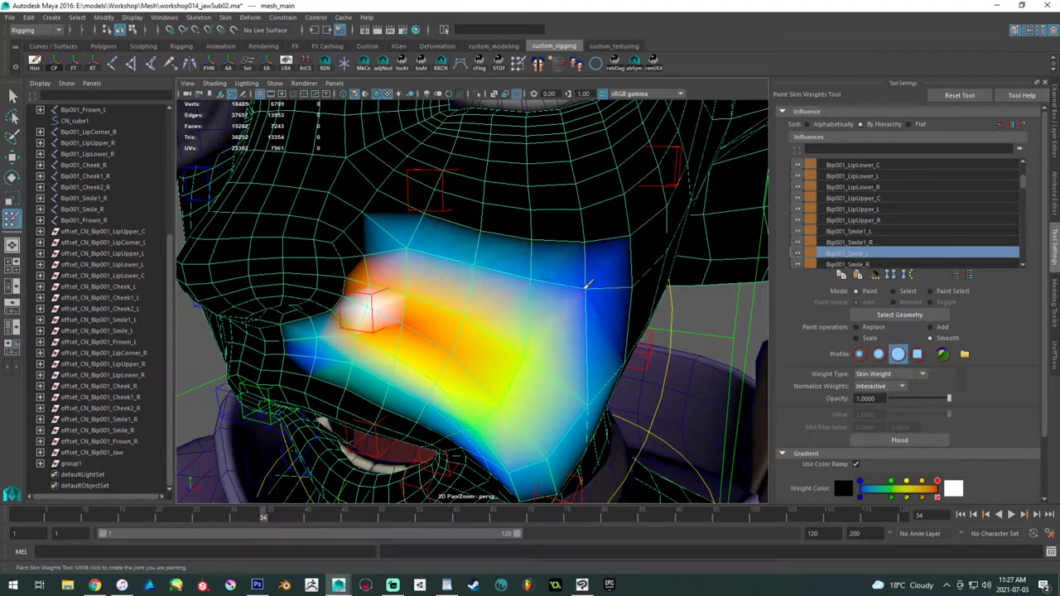
left_click_drag(490, 276, 500, 280, "alt")
left_click_drag(437, 250, 609, 291)
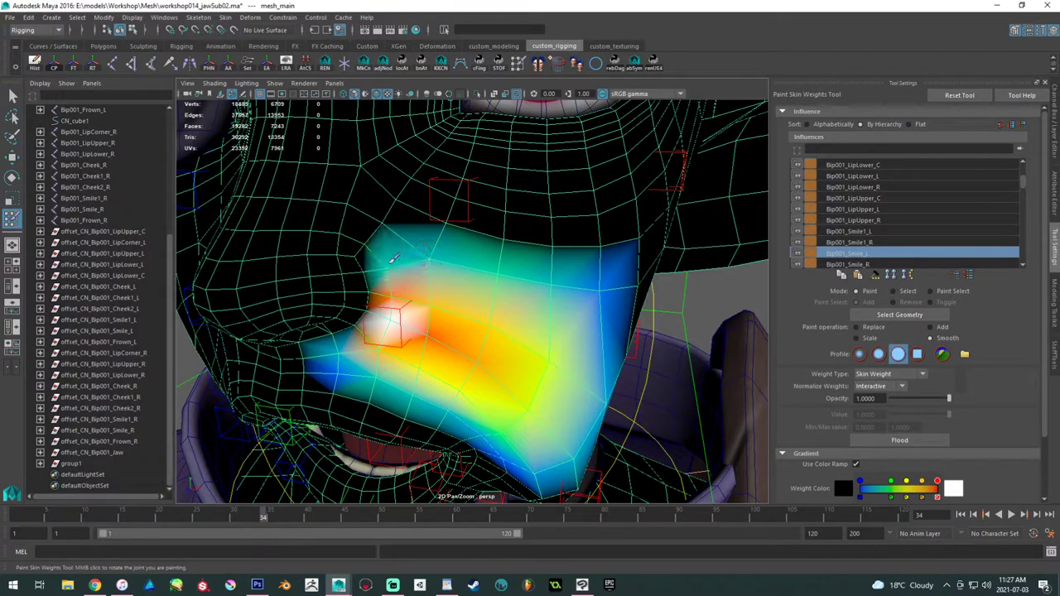
mouse_move(603, 290)
left_mouse_down("alt")
mouse_move(355, 232)
mouse_move(465, 246)
mouse_move(461, 225)
mouse_move(454, 260)
mouse_move(510, 259)
left_mouse_up("alt")
- Reset the CN_Bip001_Smile1_L control's Translate X, Y and Z to 0
key("w")
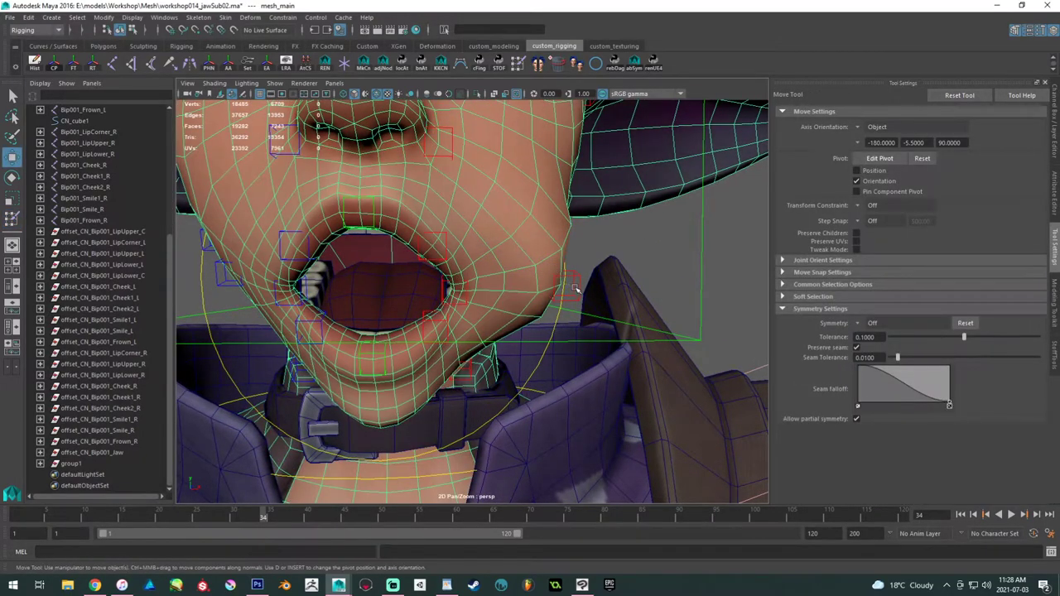
left_click(577, 289)
key("ctrl+a")
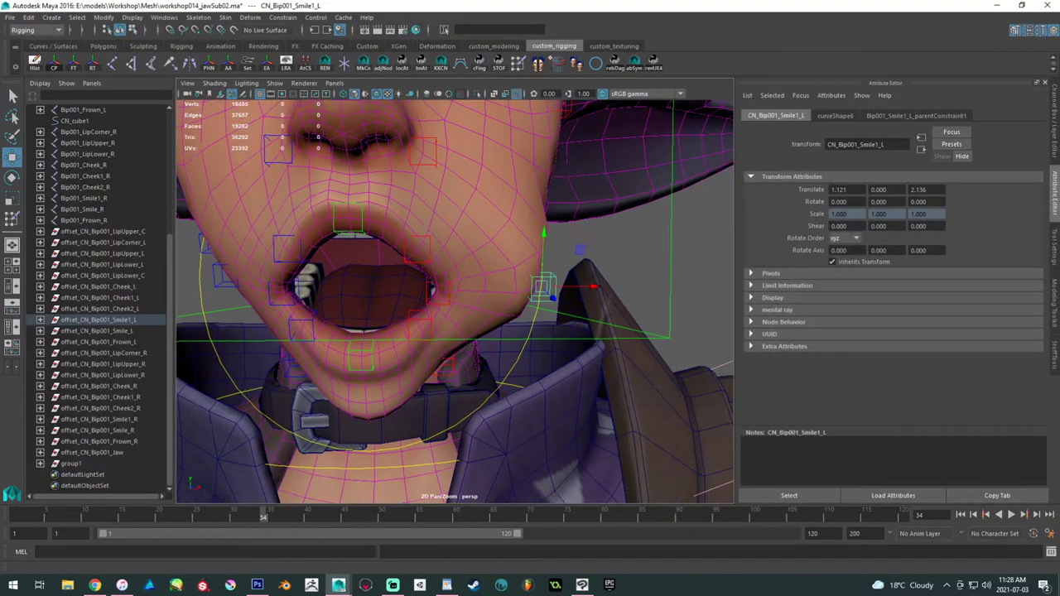
left_click(1055, 296)
left_click(1055, 124)
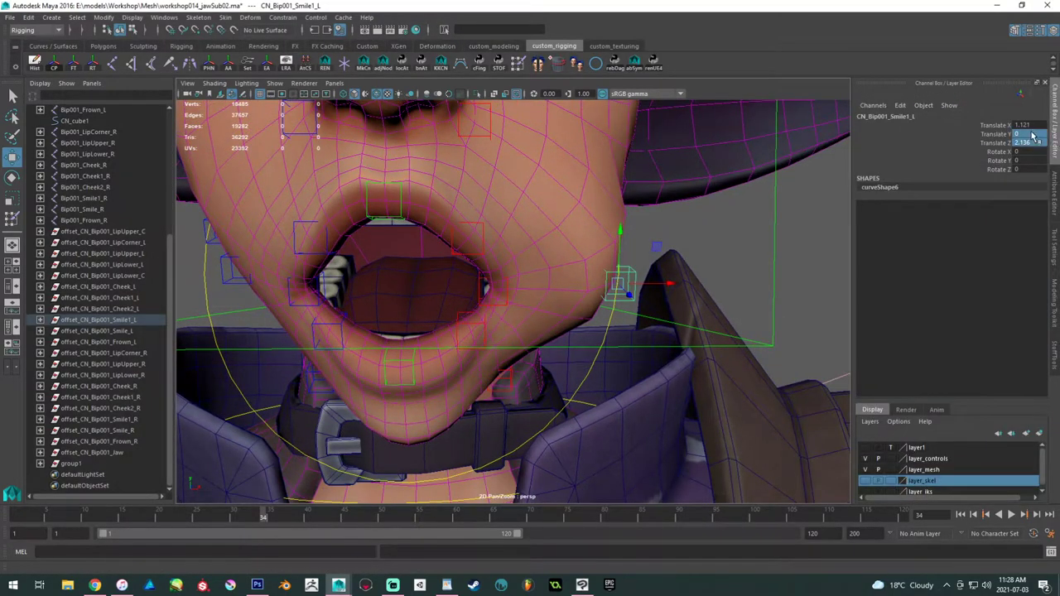
type("0")
key("Return")
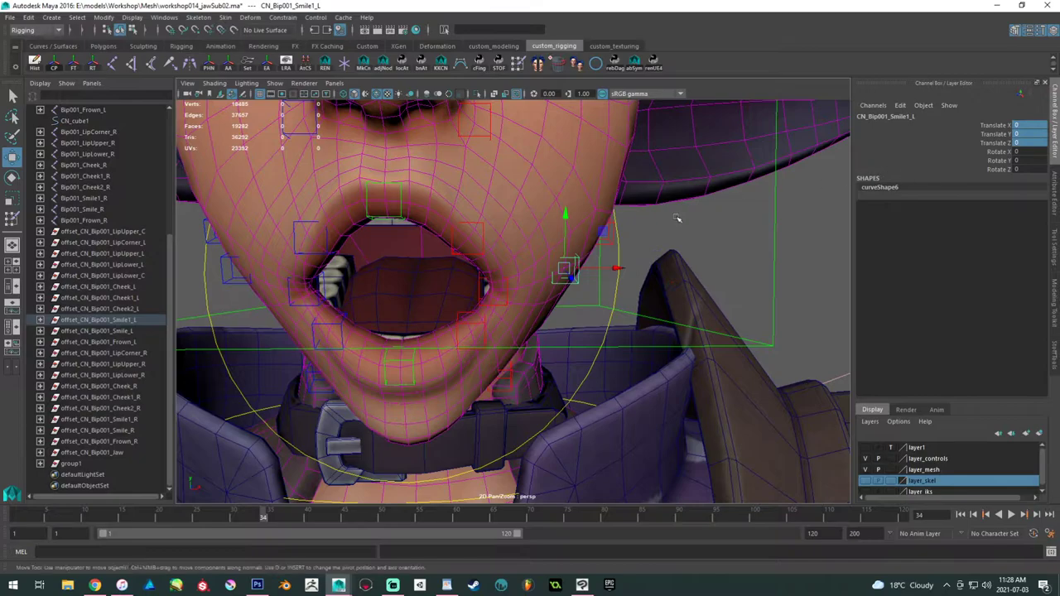
- Move the CN_Bip001_Frown_L control out from the left jaw to about 1.169 in X and 1.471 in Z
left_click_drag(502, 248, 522, 254, "alt")
right_click_drag(522, 253, 510, 240, "alt")
left_click_drag(510, 240, 515, 305, "alt")
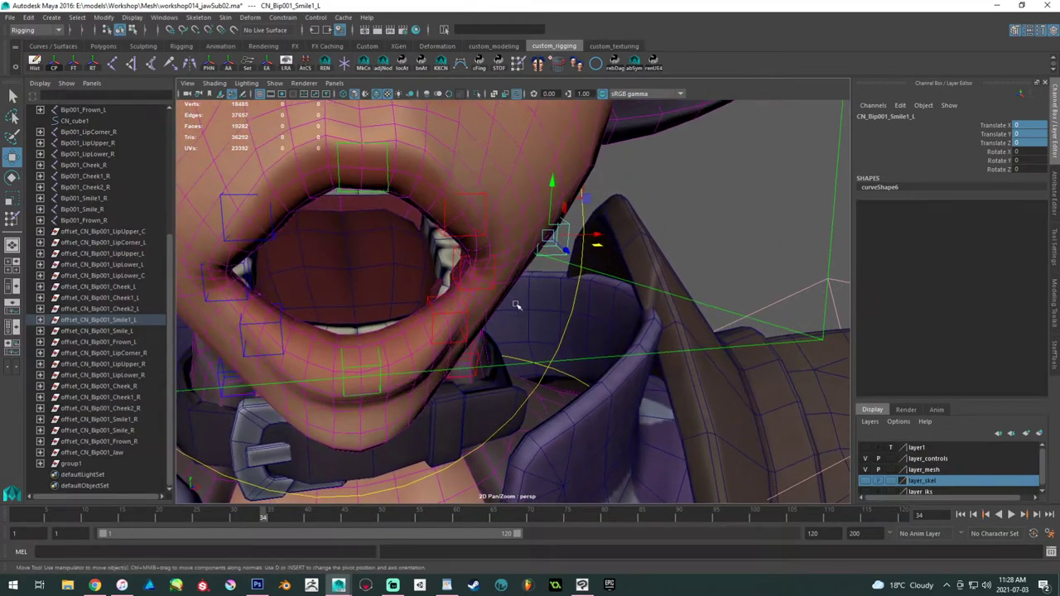
left_click(478, 355)
left_click(475, 356)
left_click_drag(504, 379, 557, 411)
left_click_drag(557, 411, 539, 394, "alt")
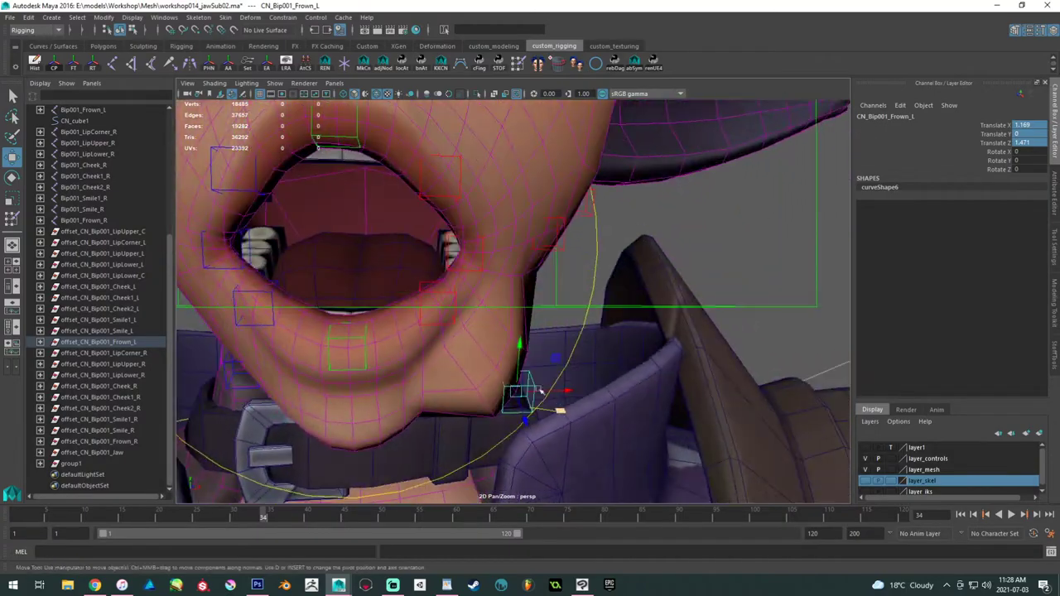
- Smooth the Bip001_Frown_L skin weights of mesh_main upward from the left jaw towards the cheek and mouth corner
left_click(493, 316)
left_click_drag(493, 316, 493, 294, "alt")
scroll(493, 293, "up", 1)
left_click(519, 66)
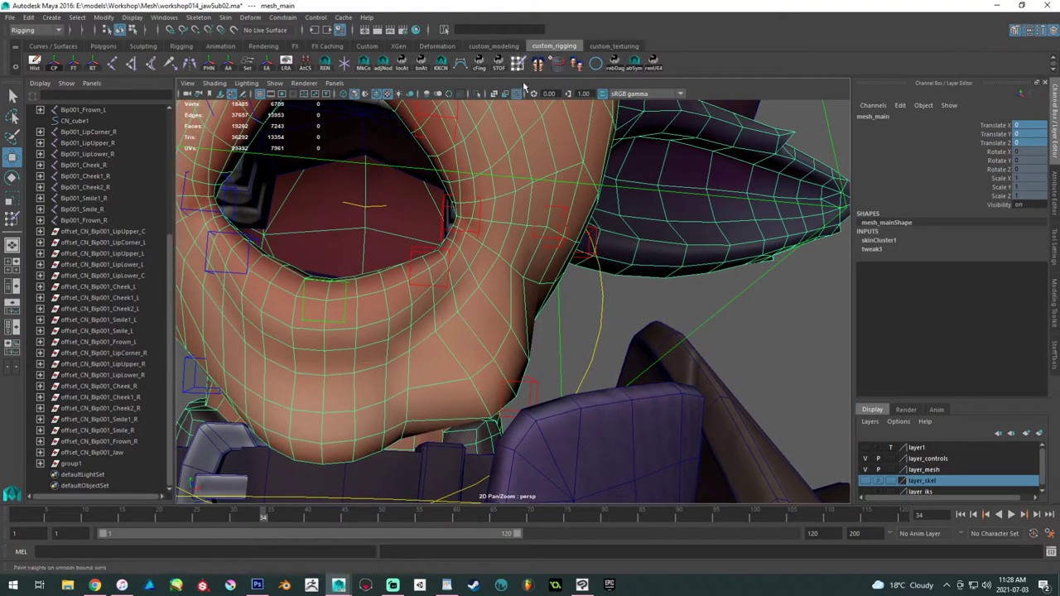
left_click(1057, 258)
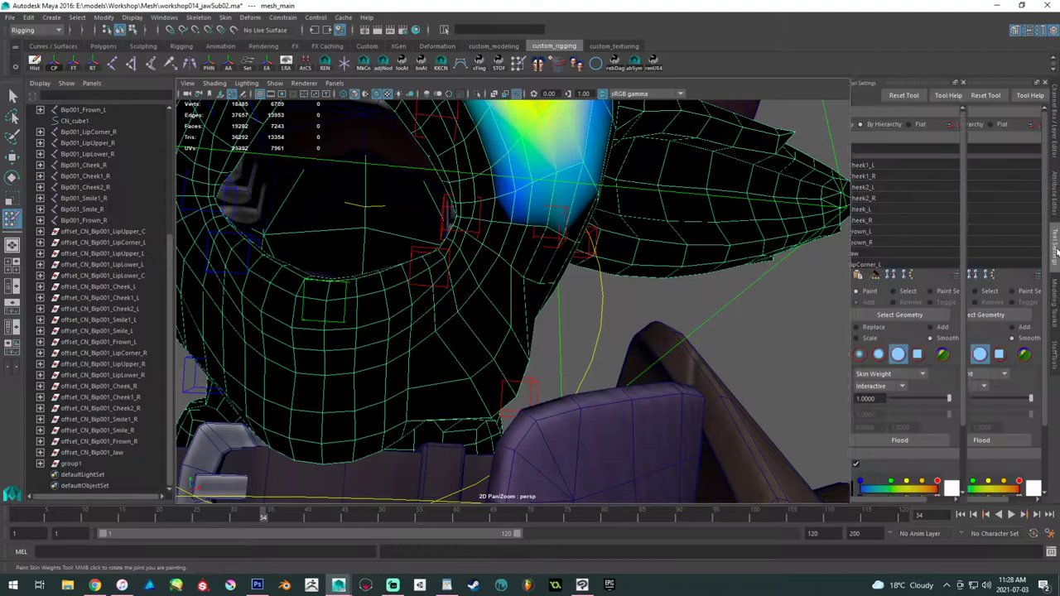
left_click(868, 222)
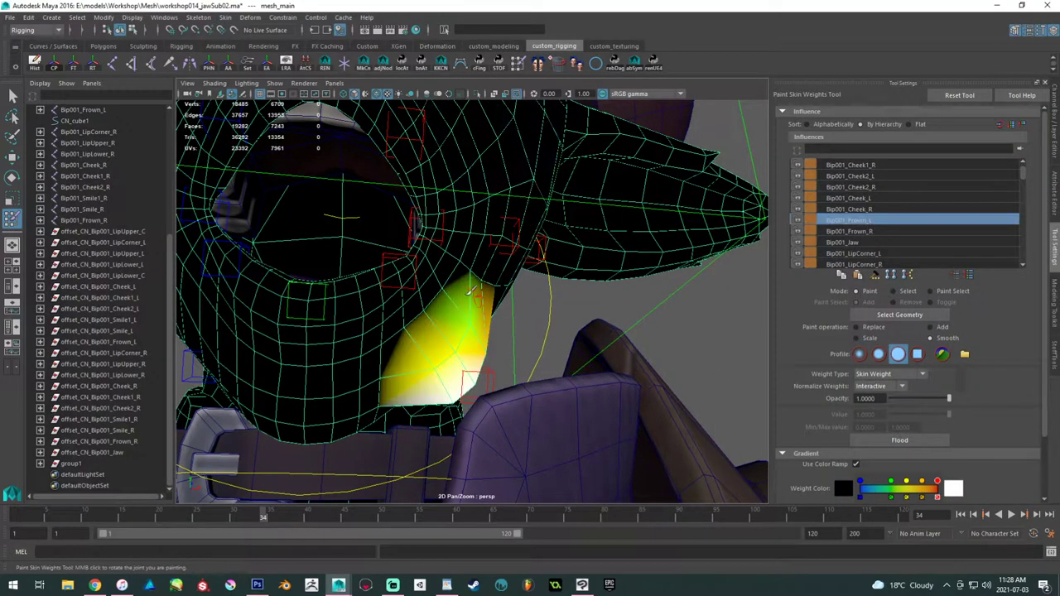
left_click_drag(500, 324, 463, 311, "alt")
mouse_move(443, 263)
left_mouse_down()
mouse_move(442, 246)
mouse_move(370, 310)
left_mouse_up()
mouse_move(433, 264)
left_mouse_down()
mouse_move(419, 303)
mouse_move(443, 292)
mouse_move(455, 327)
left_mouse_up()
mouse_move(428, 225)
left_mouse_down()
mouse_move(482, 237)
mouse_move(431, 238)
left_mouse_up()
left_click_drag(494, 246, 502, 157, "alt")
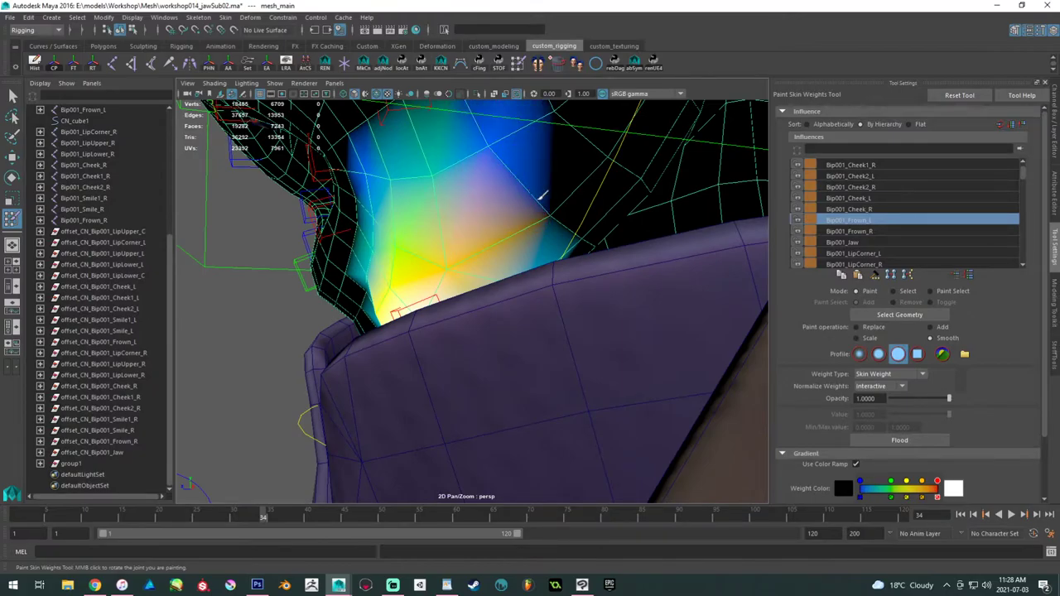
- Smooth the Bip001_Frown_L weights along the underside of the left jaw and forward towards the chin
left_click_drag(539, 193, 465, 215, "alt")
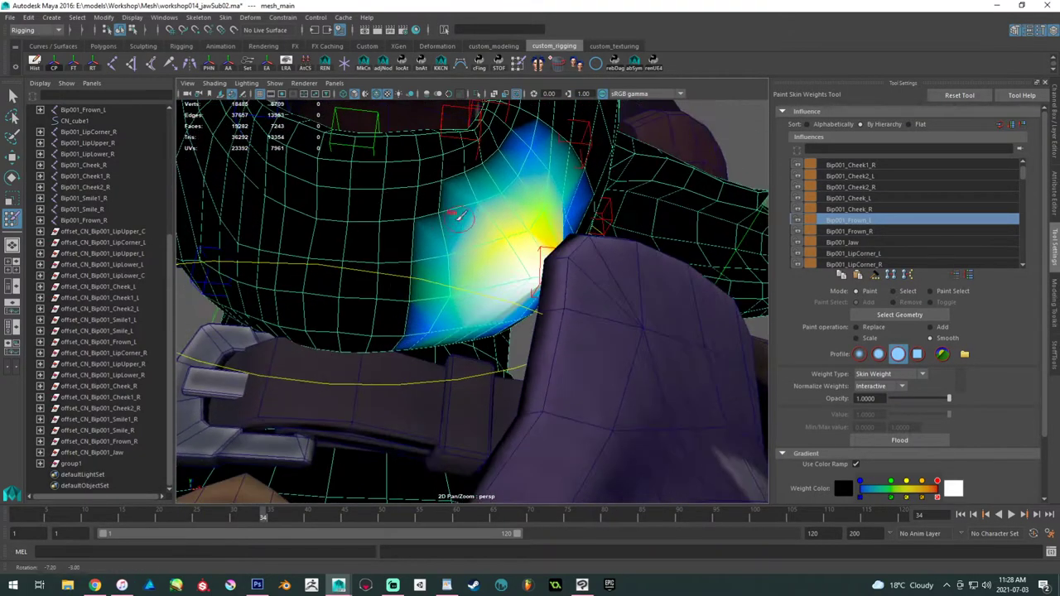
mouse_move(448, 294)
left_mouse_down("alt")
mouse_move(464, 245)
mouse_move(410, 267)
left_mouse_up("alt")
left_click_drag(411, 324, 476, 248, "alt")
left_click_drag(405, 358, 443, 292, "alt")
mouse_move(449, 294)
left_mouse_down("alt")
mouse_move(416, 289)
mouse_move(538, 279)
mouse_move(624, 251)
mouse_move(604, 237)
mouse_move(558, 298)
mouse_move(484, 339)
left_mouse_up("alt")
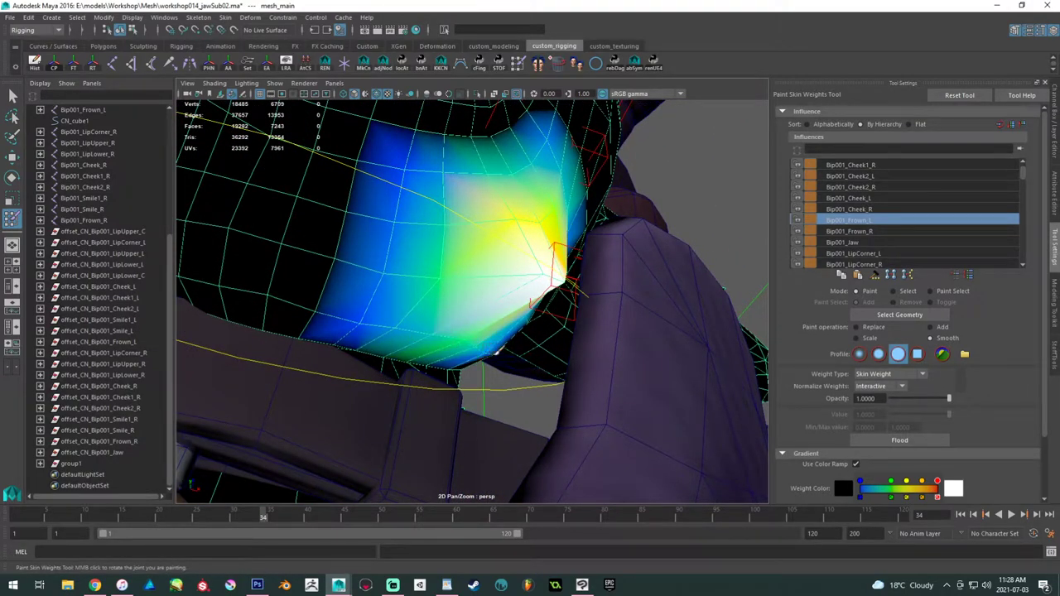
mouse_move(385, 303)
left_mouse_down("alt")
mouse_move(373, 323)
mouse_move(456, 305)
mouse_move(445, 315)
left_mouse_up("alt")
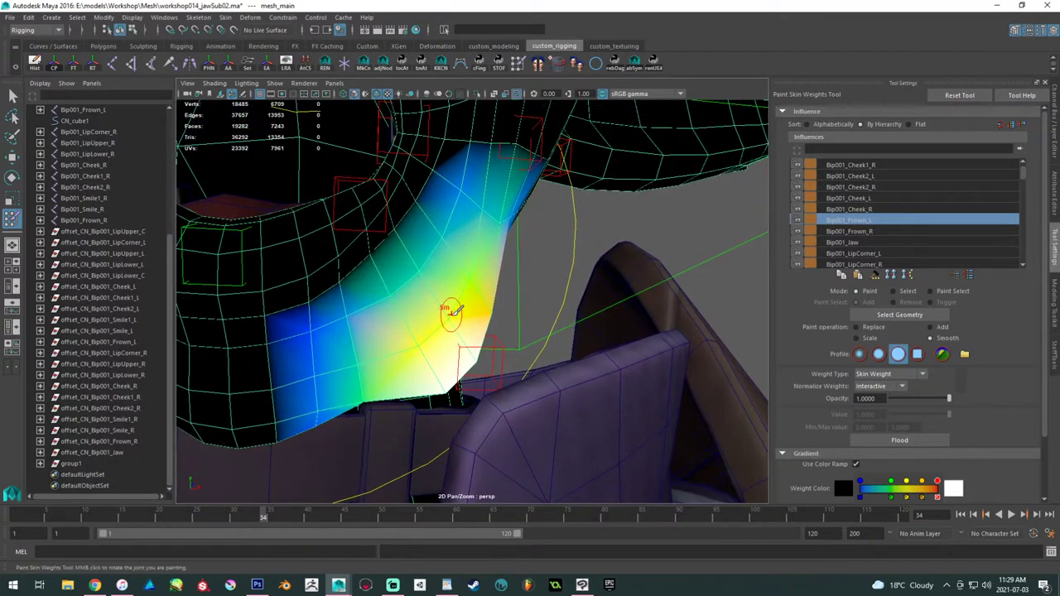
- Reset the CN_Bip001_Frown_L control's Translate X, Y and Z to 0
key("w")
left_click(478, 348)
right_click_drag(478, 348, 420, 317, "alt")
left_click_drag(421, 317, 451, 364, "alt")
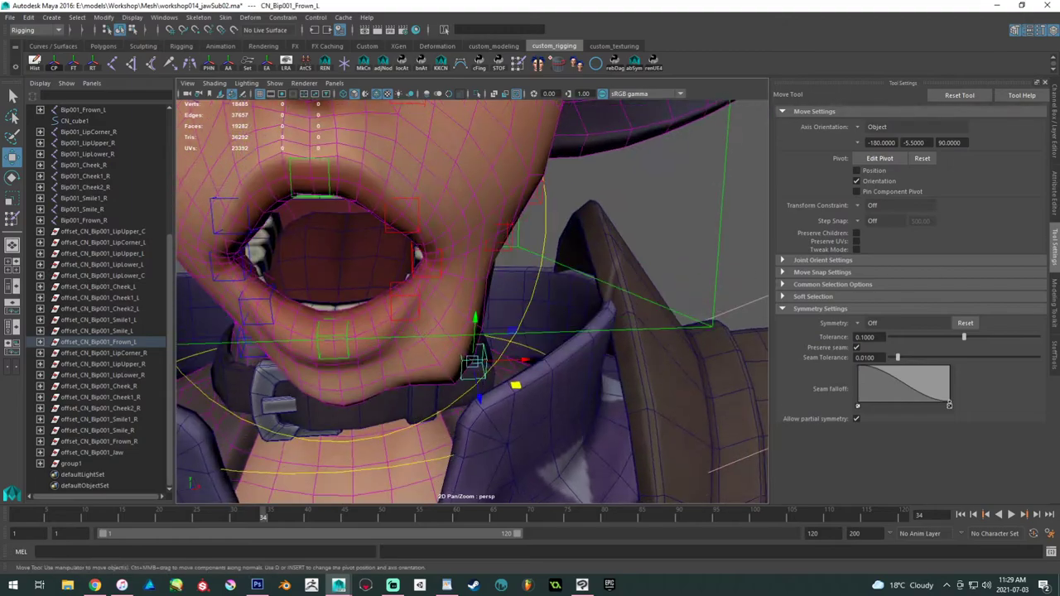
key("ctrl+a")
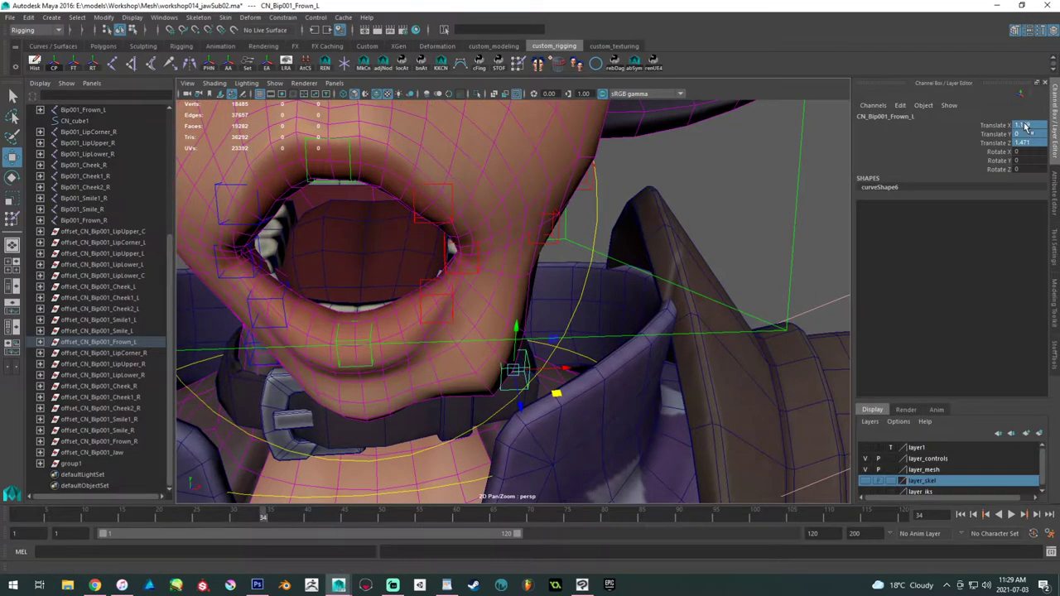
type("0")
key("Return")
left_click_drag(480, 265, 530, 348, "alt")
key("ctrl+z")
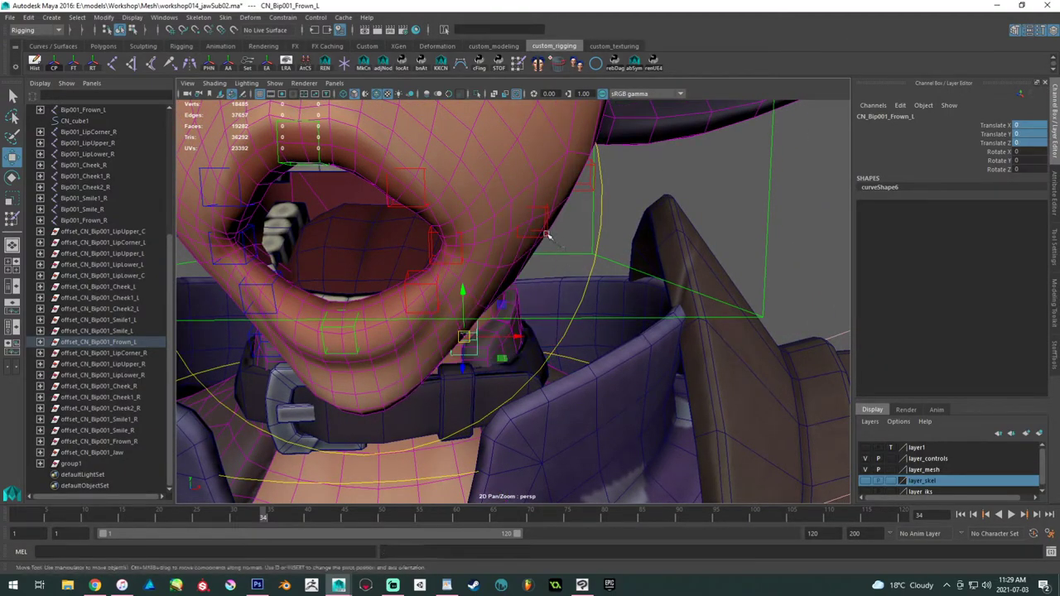
- Move the CN_Bip001_Cheek2_L control out from the left cheek to about 1.161 in X, -0.987 in Y and 0.135 in Z
left_click(547, 233)
left_click_drag(534, 220, 536, 187)
middle_click_drag(537, 188, 509, 314, "alt")
left_click_drag(509, 315, 548, 235, "alt")
- Smooth the Bip001_Cheek2_L weights of mesh_main along the rear edge of the left cheek below the ear
left_click(542, 265)
left_click(542, 149)
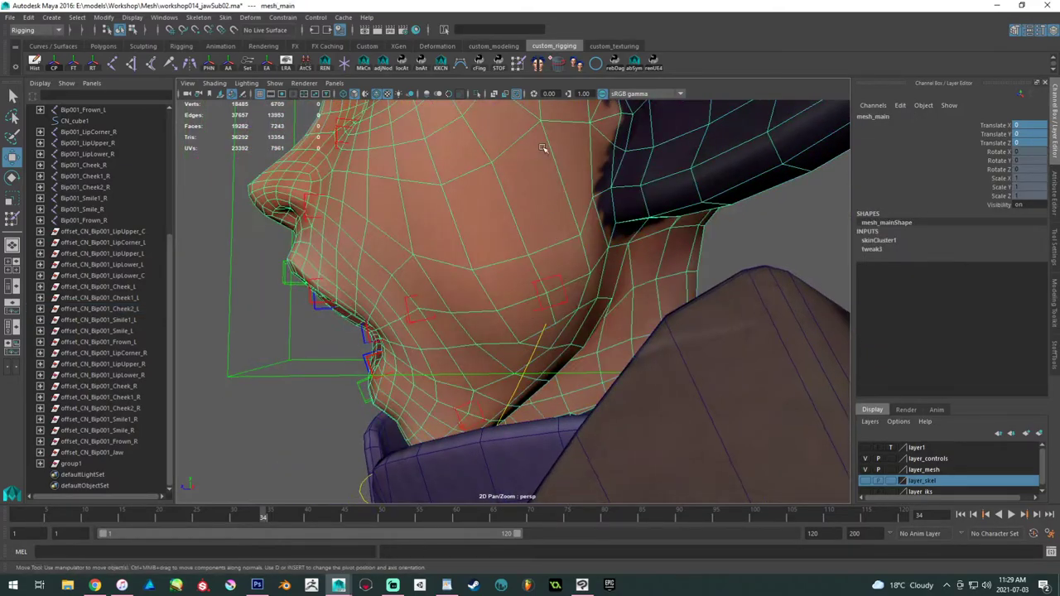
left_click(519, 70)
left_click(1054, 249)
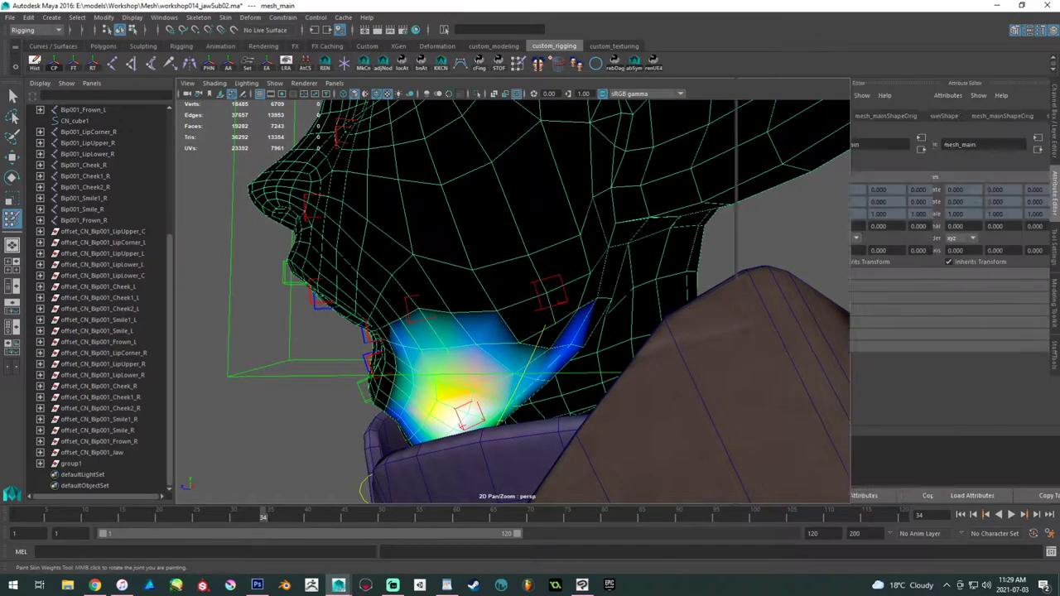
left_click(876, 188)
mouse_move(546, 267)
left_mouse_down("alt")
mouse_move(535, 270)
mouse_move(571, 241)
left_mouse_up("alt")
left_click_drag(548, 192, 563, 224)
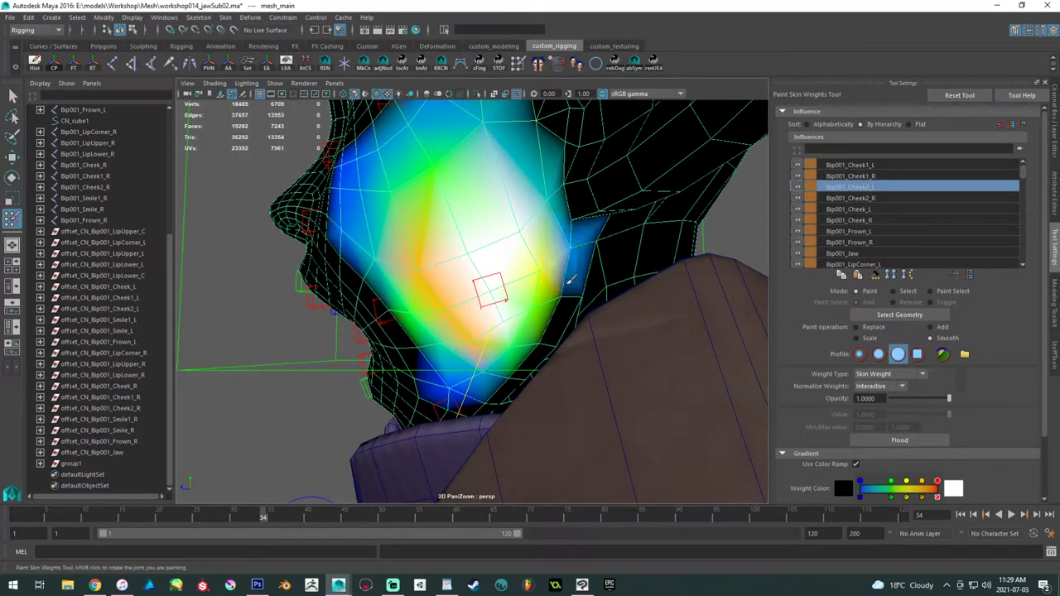
mouse_move(514, 378)
left_mouse_down("alt")
mouse_move(527, 354)
mouse_move(499, 173)
mouse_move(500, 279)
left_mouse_up("alt")
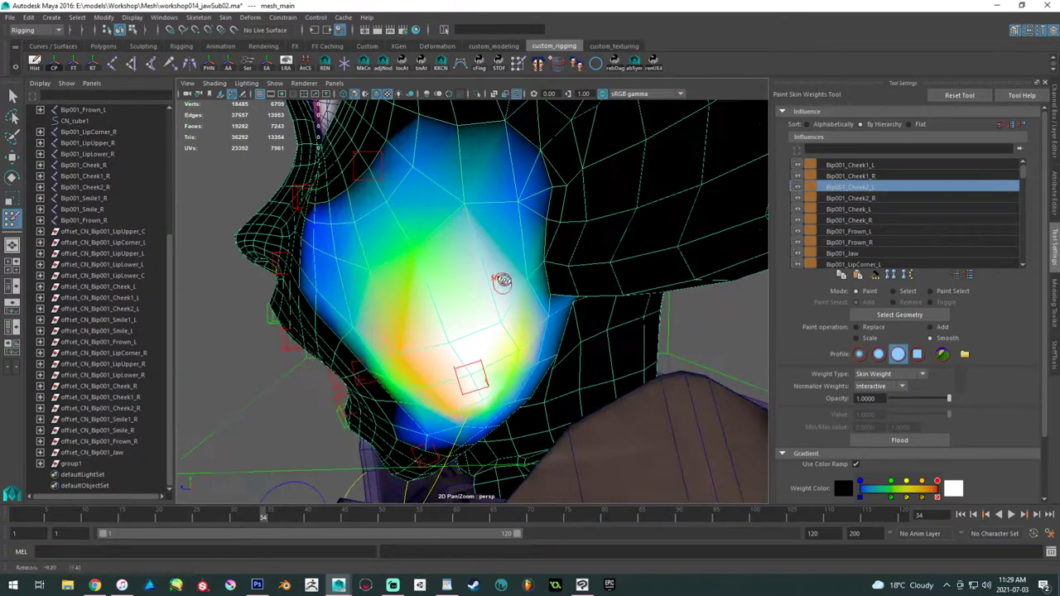
mouse_move(411, 237)
left_mouse_down("alt")
mouse_move(513, 238)
mouse_move(521, 209)
mouse_move(511, 207)
left_mouse_up("alt")
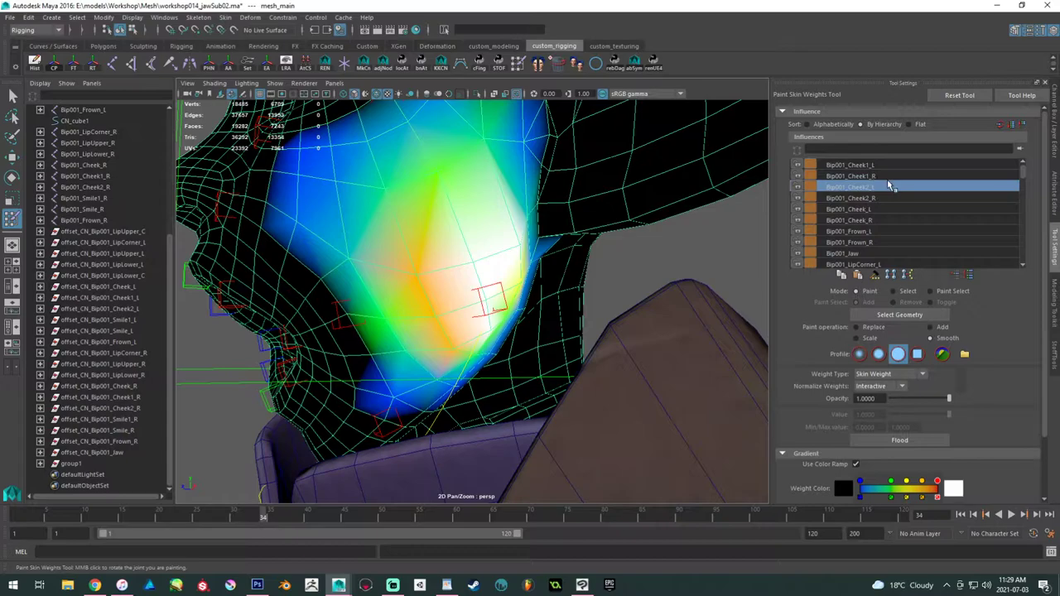
- Smooth the Bip001_Jaw weights along the left jawline below the cheek
left_click(866, 252)
left_click_drag(483, 282, 485, 256, "alt")
mouse_move(487, 320)
left_mouse_down()
mouse_move(446, 351)
mouse_move(469, 279)
mouse_move(499, 309)
mouse_move(537, 273)
mouse_move(461, 303)
mouse_move(491, 309)
mouse_move(512, 341)
left_mouse_up()
- Reset the CN_Bip001_Cheek2_L control's Translate X, Y and Z to 0
key("w")
left_click(526, 340)
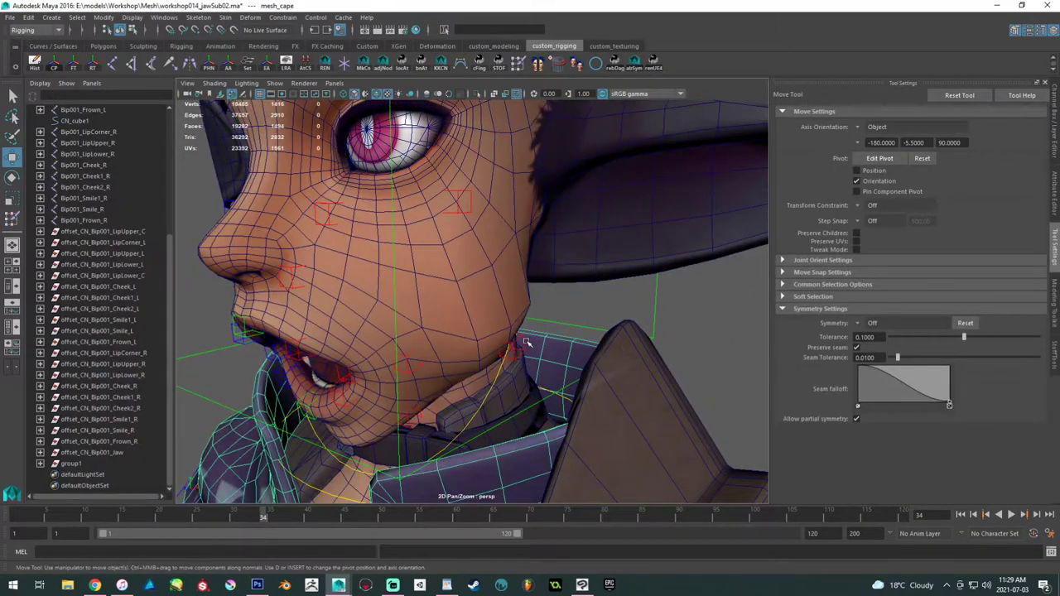
left_click(524, 340)
left_click(1056, 137)
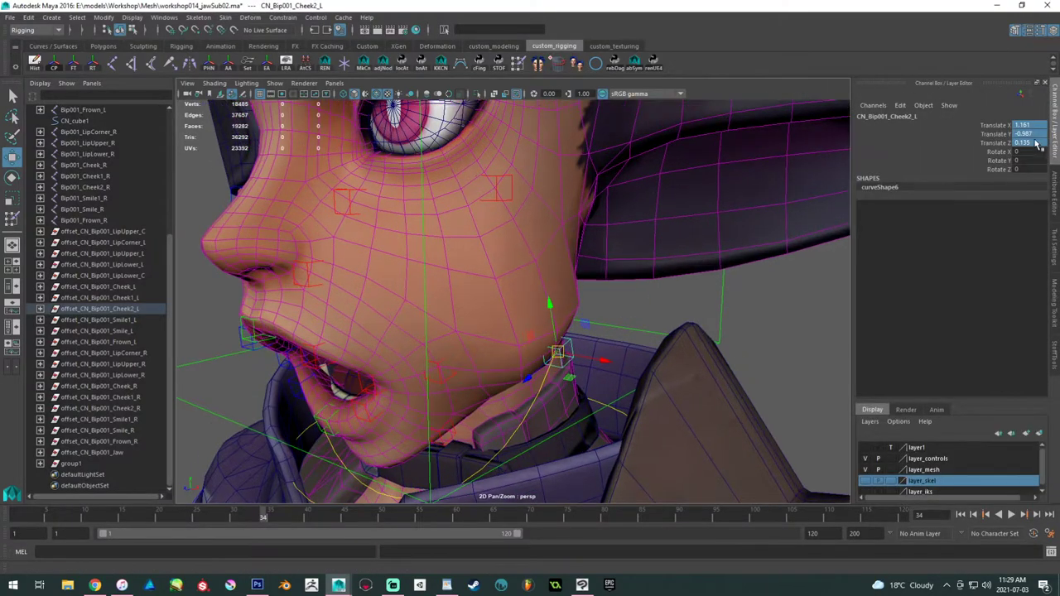
type("0")
key("Return")
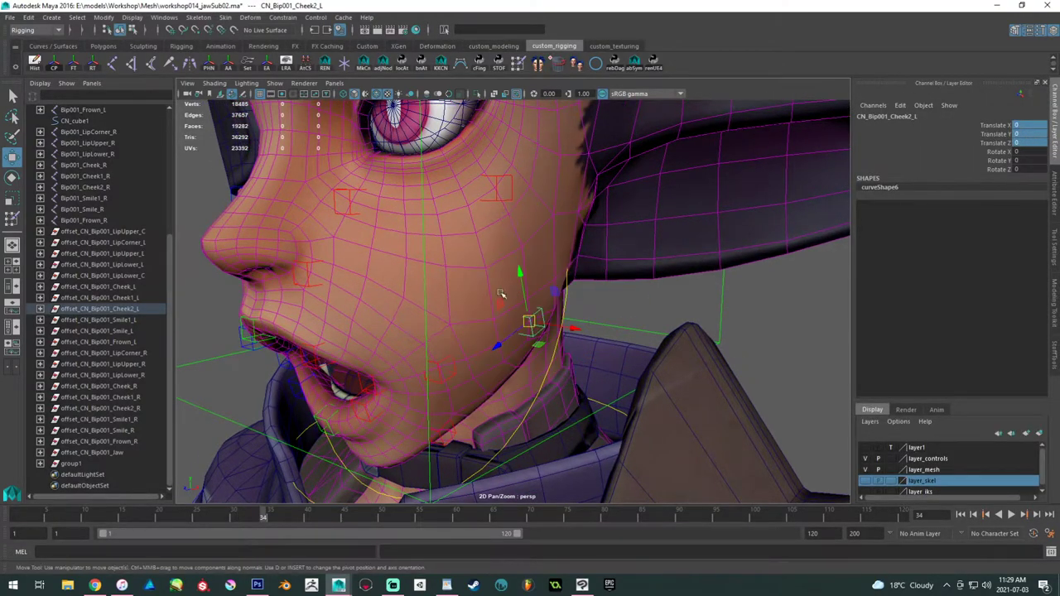
- Try moving the CN_Bip001_Cheek1_L control out to about 0.434 in X, 0.199 in Y and 1.134 in Z to test the upper cheek
left_click(508, 201)
left_click_drag(508, 201, 539, 343, "alt")
middle_click_drag(539, 343, 576, 322, "alt")
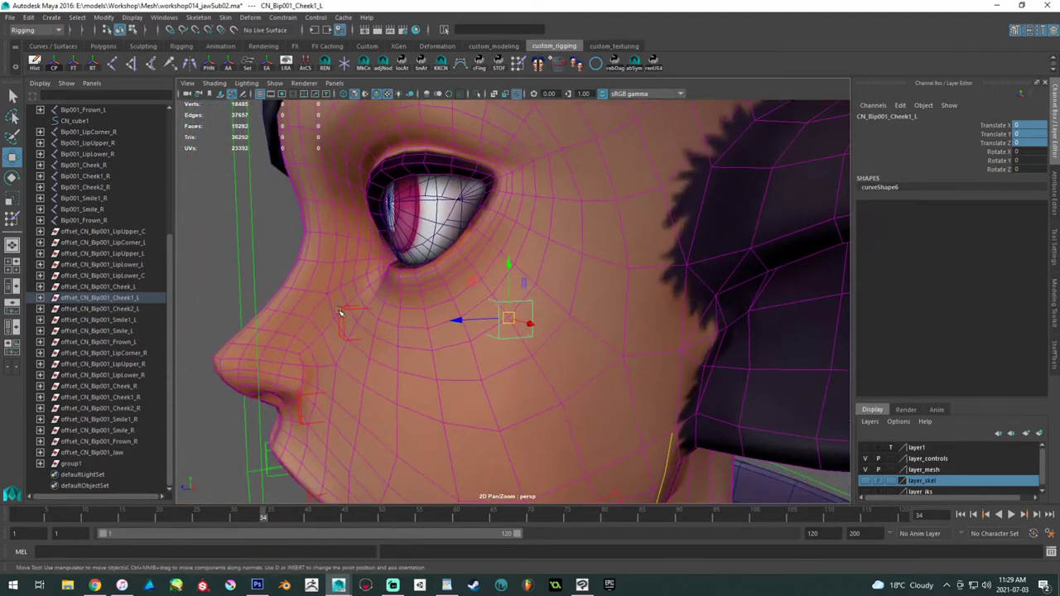
left_click(352, 321, "shift")
left_click_drag(364, 329, 669, 333, "alt")
key("ctrl+z")
left_click(564, 290)
left_click(572, 299)
left_click_drag(669, 333, 518, 308, "alt")
key("ctrl+z")
left_click_drag(441, 304, 360, 289, "alt")
left_click_drag(360, 288, 536, 282, "alt")
left_click_drag(619, 297, 596, 311, "alt")
key("ctrl+z")
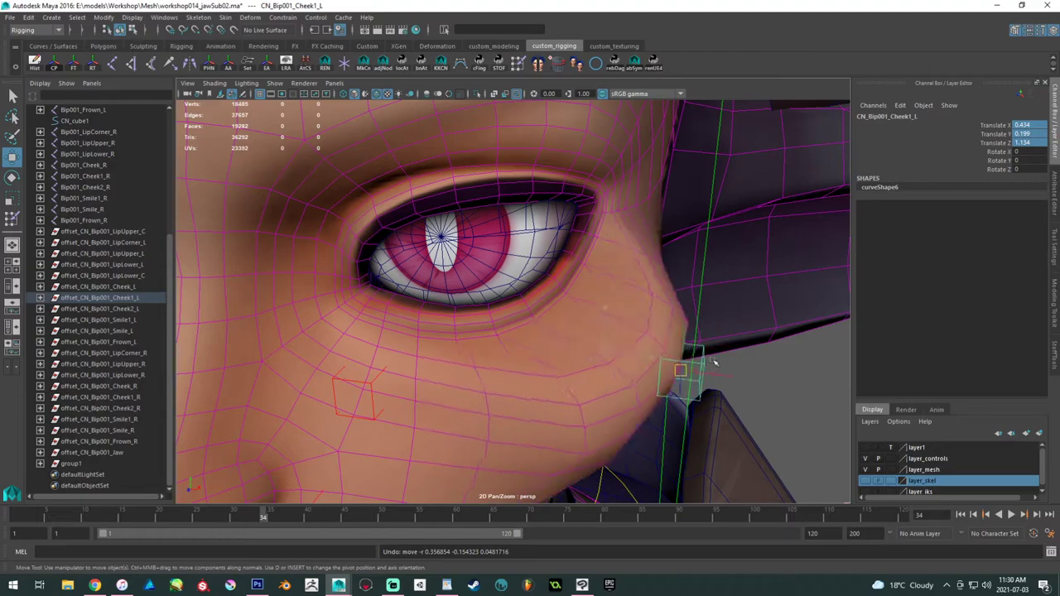
- Reset the CN_Bip001_Cheek1_L control's Translate X, Y and Z to 0
left_click_drag(620, 343, 458, 309, "alt")
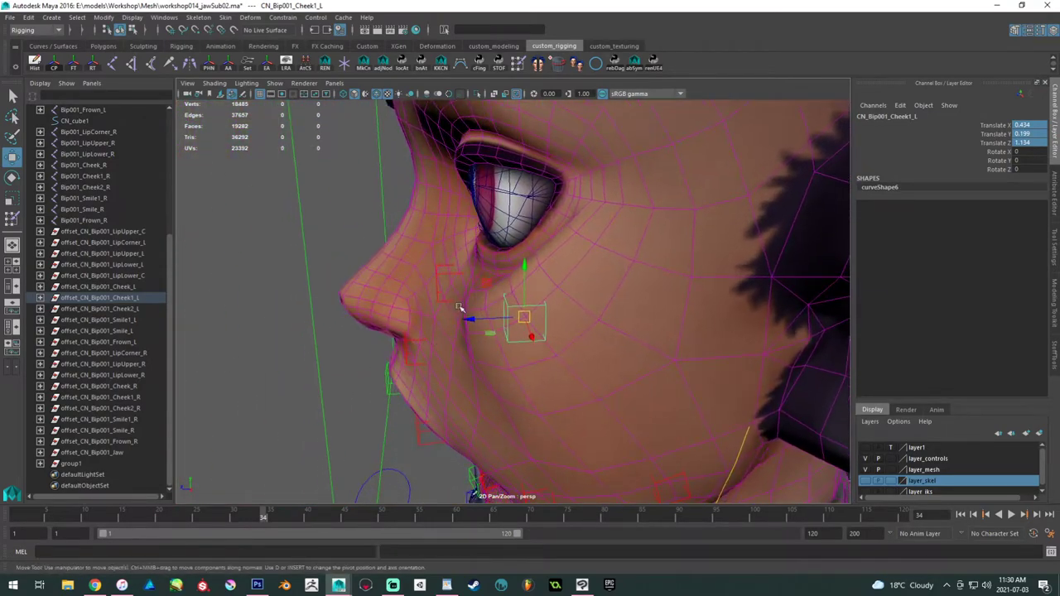
type("0")
key("Return")
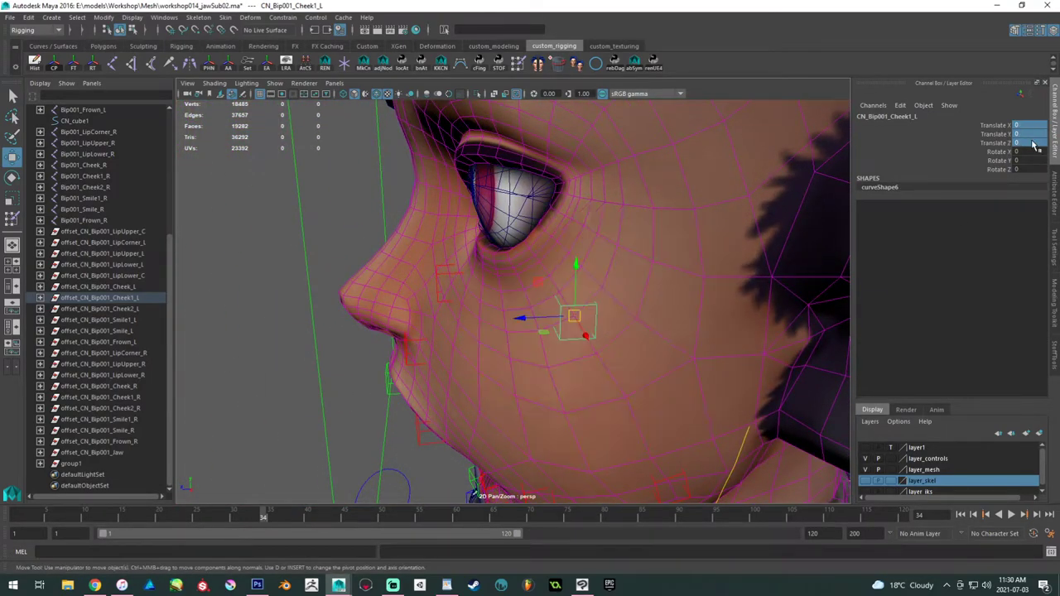
- Try moving the cheek control beside the nose together with CN_Bip001_Cheek1_L
left_click(456, 283, "shift")
left_click_drag(458, 285, 463, 270, "alt")
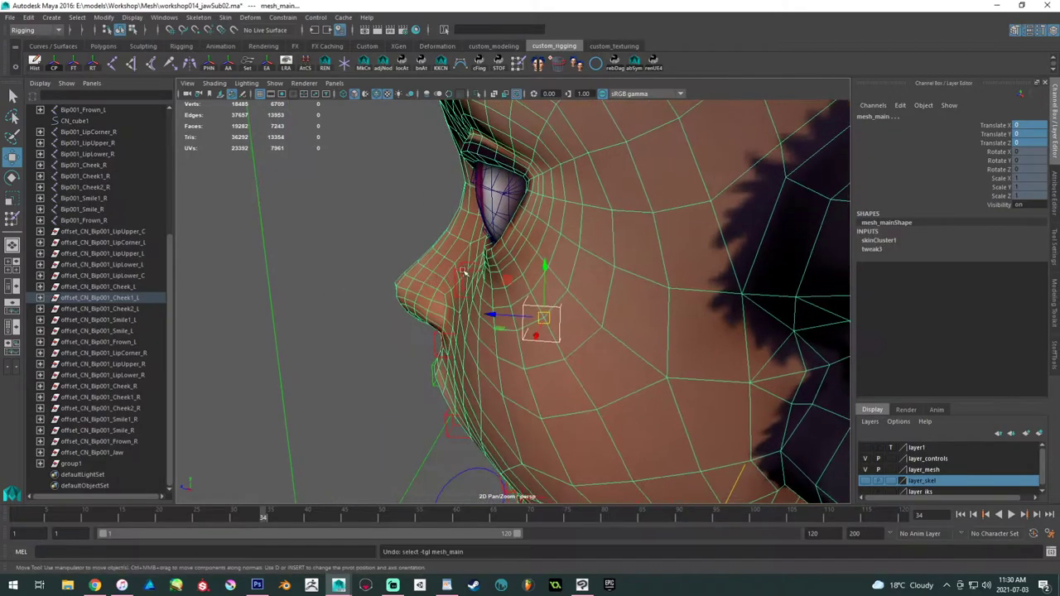
key("ctrl+z")
left_click(463, 270, "shift")
middle_click_drag(441, 243, 416, 229)
left_click_drag(430, 232, 607, 236, "alt")
key("ctrl+z")
- Try moving the CN_Bip001_Cheek1_L control outward from the face, and undo the move
left_click(631, 283)
left_click_drag(599, 290, 630, 300, "alt")
middle_click_drag(629, 298, 667, 287)
left_click_drag(666, 286, 654, 283)
left_click_drag(589, 253, 636, 245, "alt")
right_click_drag(636, 245, 521, 241, "alt")
key("ctrl+z")
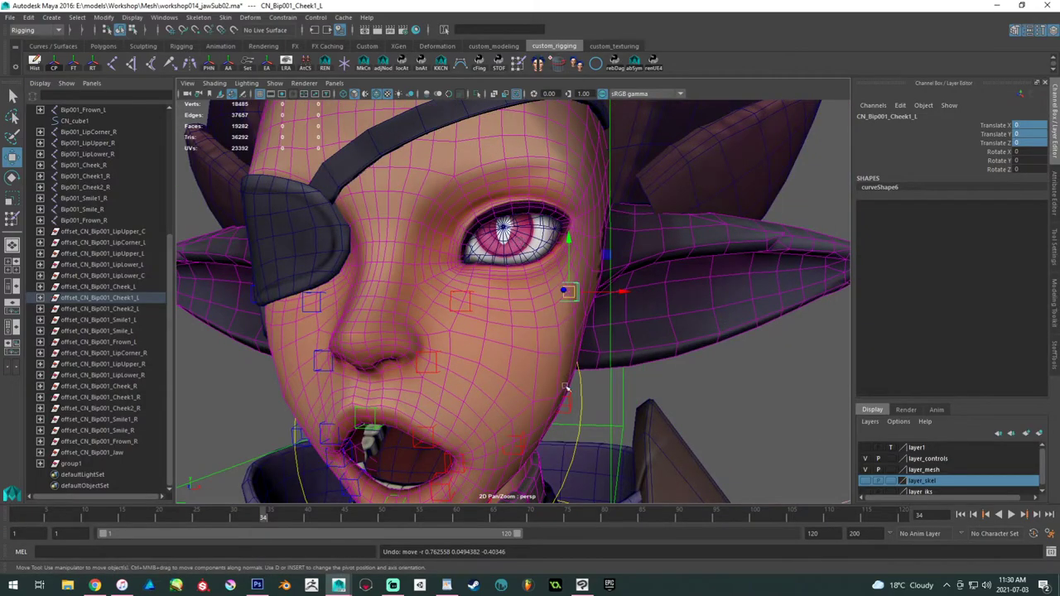
- Try moving the CN_Bip001_Cheek2_L control away from the rear of the left jaw, and undo the moves
left_click(567, 401)
left_click_drag(563, 401, 585, 407)
middle_click_drag(585, 464, 572, 372, "alt")
right_click_drag(571, 373, 605, 395, "alt")
left_click_drag(605, 395, 511, 375, "alt")
left_click(511, 367)
right_click_drag(510, 374, 414, 352, "alt")
left_click_drag(414, 352, 284, 290, "alt")
key("ctrl+z")
key("ctrl+z")
key("ctrl+z")
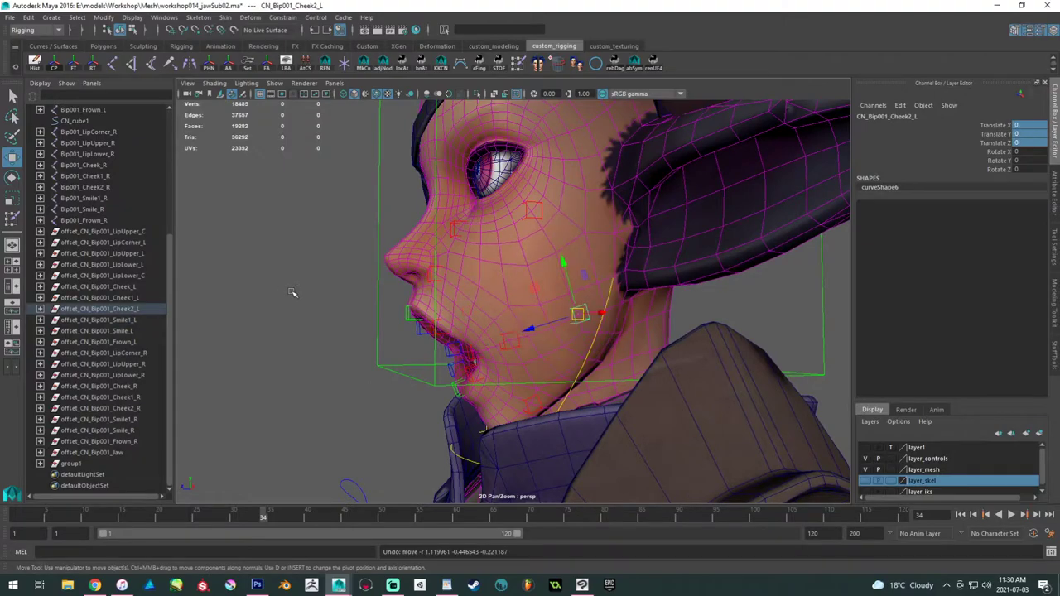
left_click_drag(430, 292, 501, 305, "alt")
key("ctrl+z")
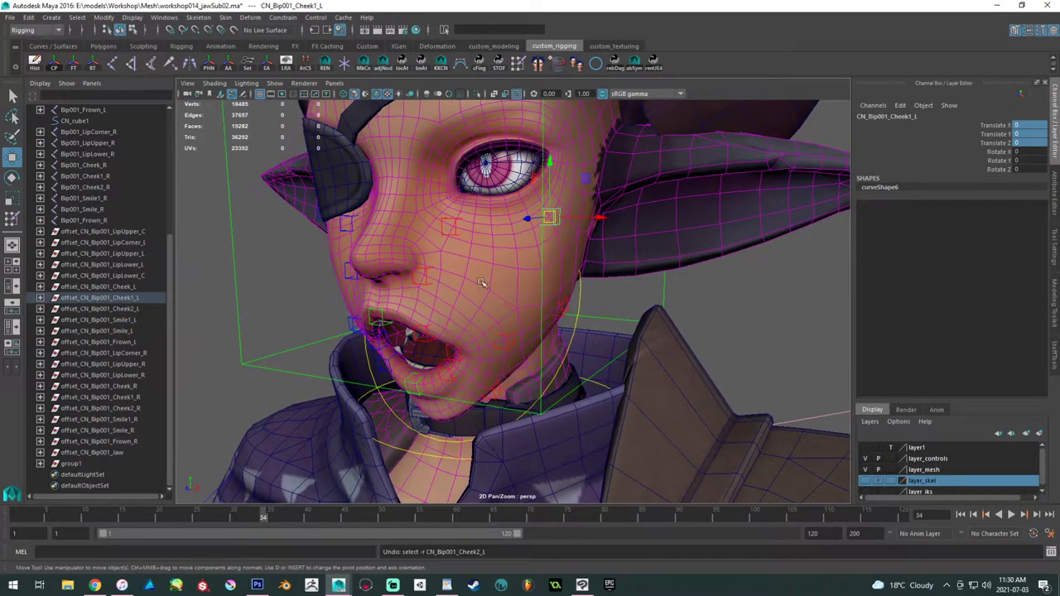
- Clear the selection and examine the left cheek's surface between the nose, ear and jaw
left_click(543, 285)
left_click(642, 308)
left_click_drag(554, 273, 523, 255, "alt")
right_click_drag(523, 255, 534, 287, "alt")
left_click_drag(533, 287, 511, 284, "alt")
right_click_drag(506, 254, 569, 335, "alt")
left_click_drag(526, 224, 523, 242, "alt")
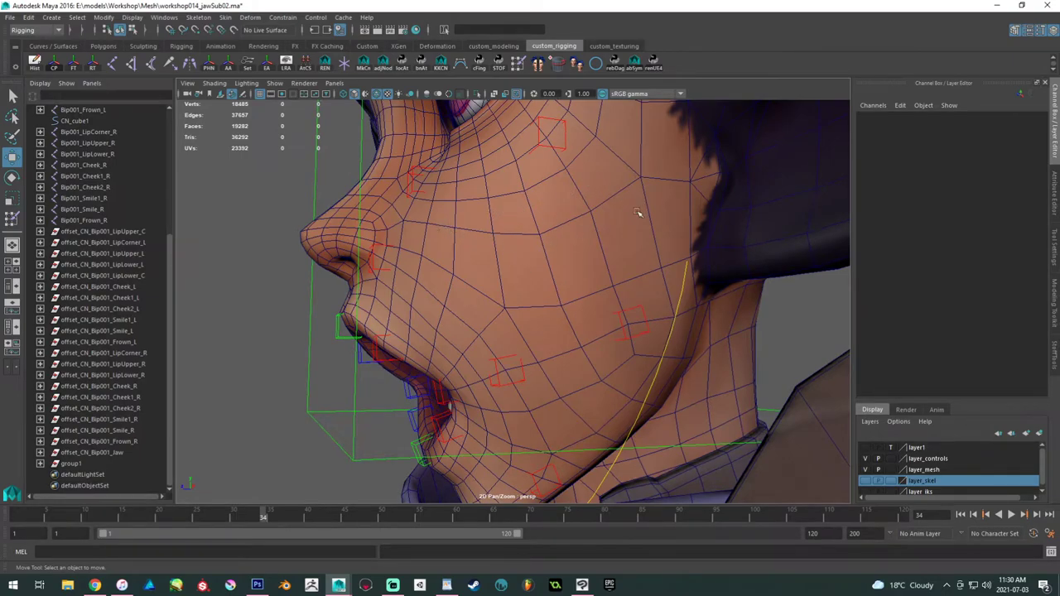
- Scrub and play the jaw animation with mesh_main selected, and stop at frame 16
left_click(510, 254)
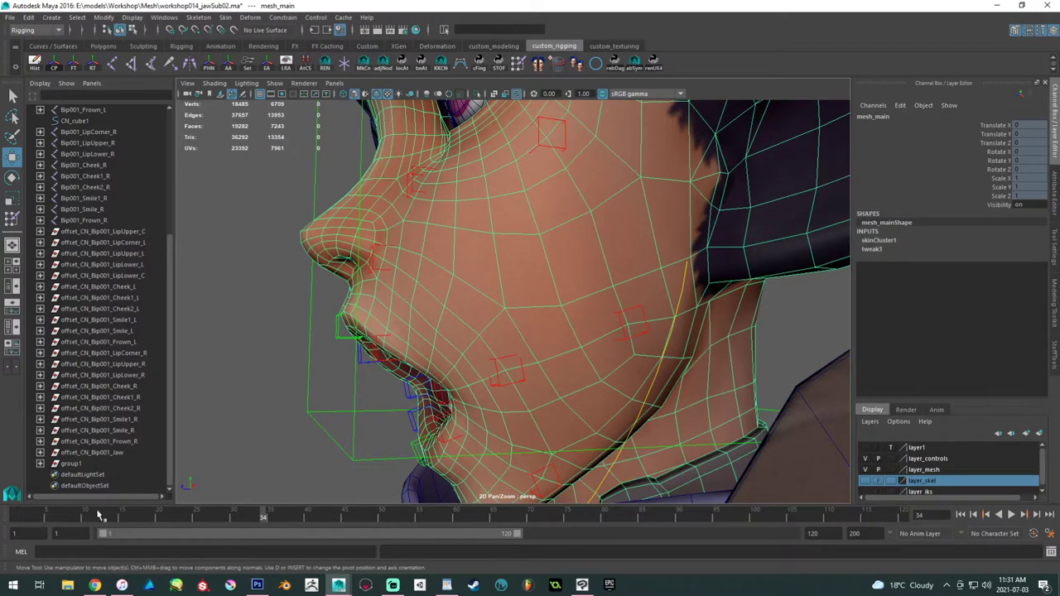
key("alt+v")
left_click_drag(102, 515, 168, 518)
right_click_drag(614, 308, 649, 326, "alt")
key("alt+v")
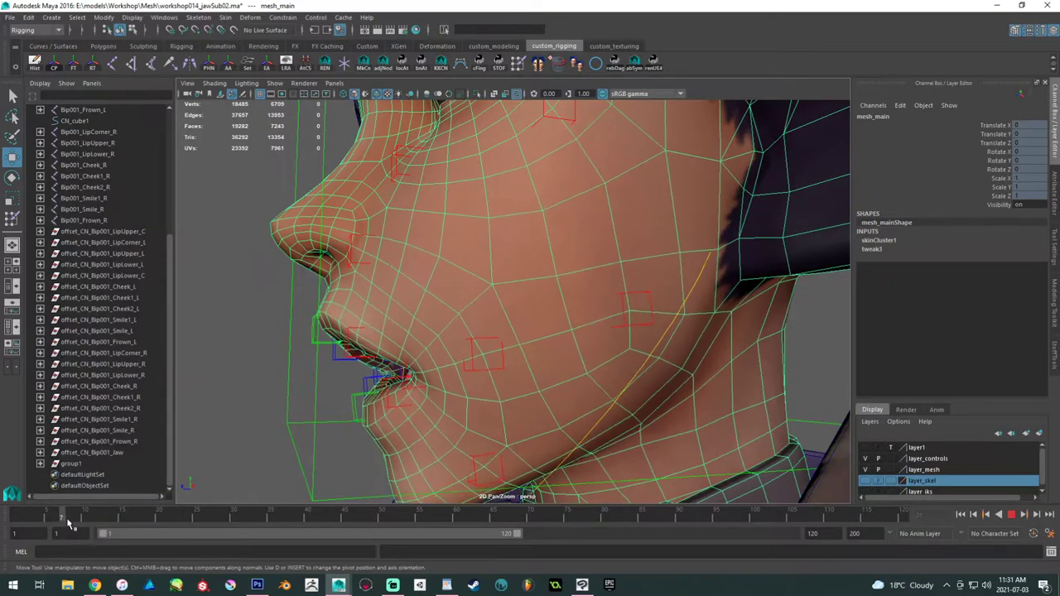
key("alt+v")
middle_click_drag(658, 253, 625, 320, "alt")
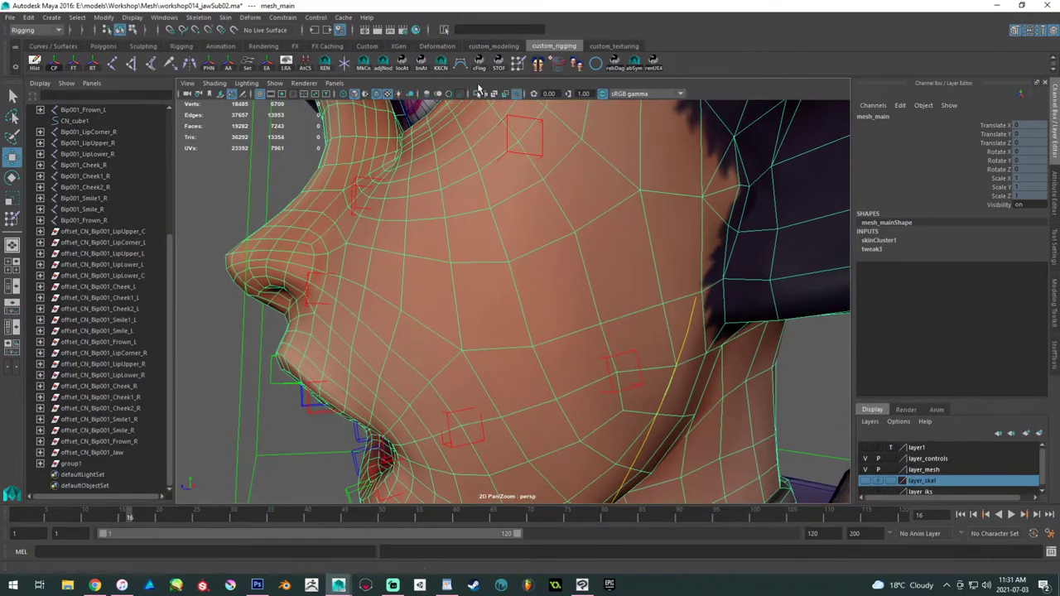
- Display mesh_main's skin weights with the Paint Skin Weights tool and examine the Bip001_Cheek2_L influence across the left cheek
left_click(515, 67)
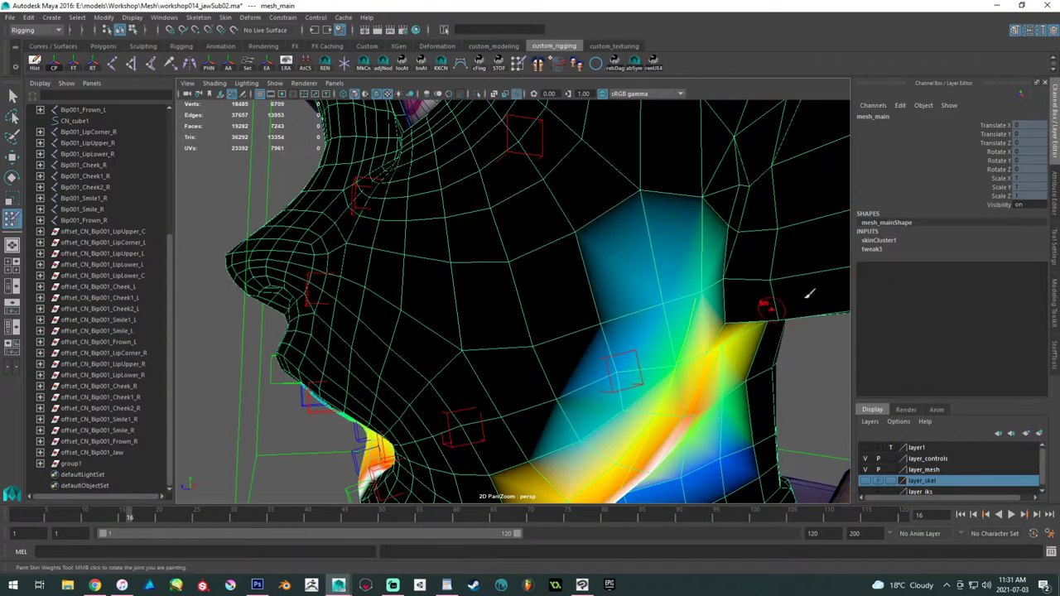
left_click(1054, 197)
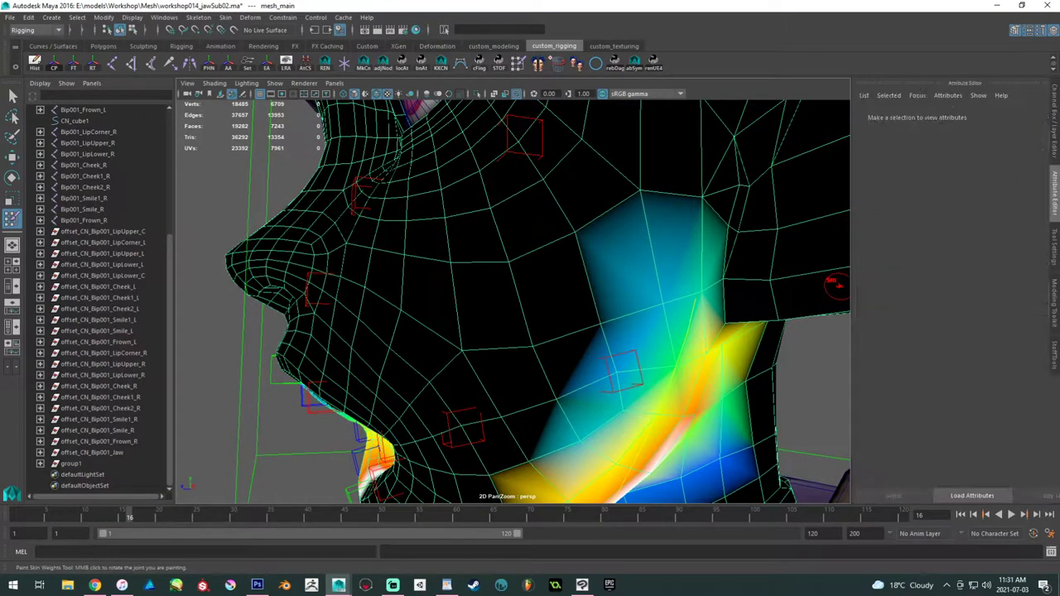
left_click(1054, 247)
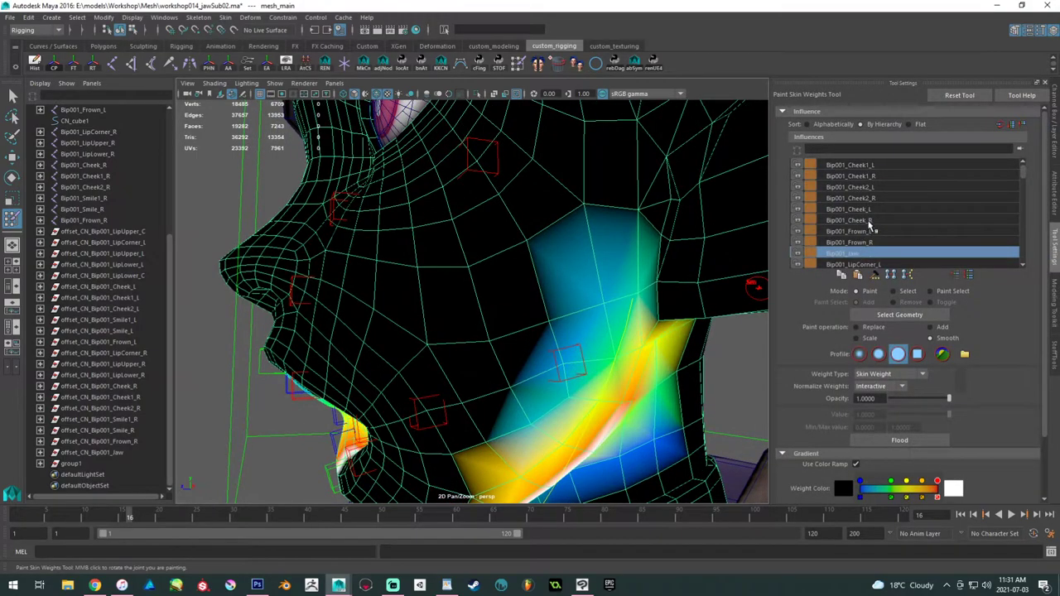
left_click(877, 204)
left_click(880, 187)
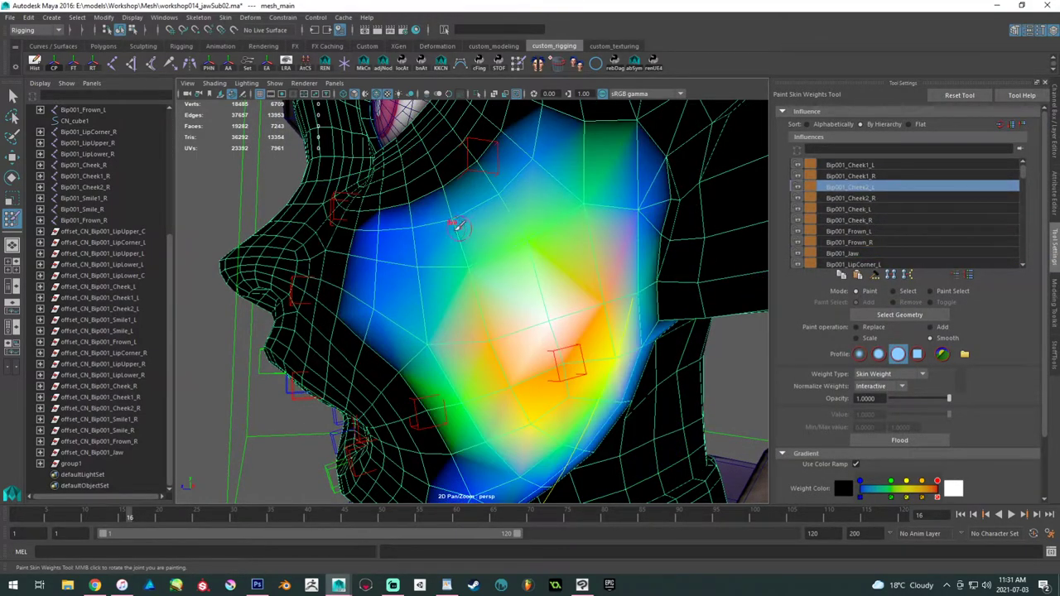
left_click_drag(465, 225, 462, 234, "alt")
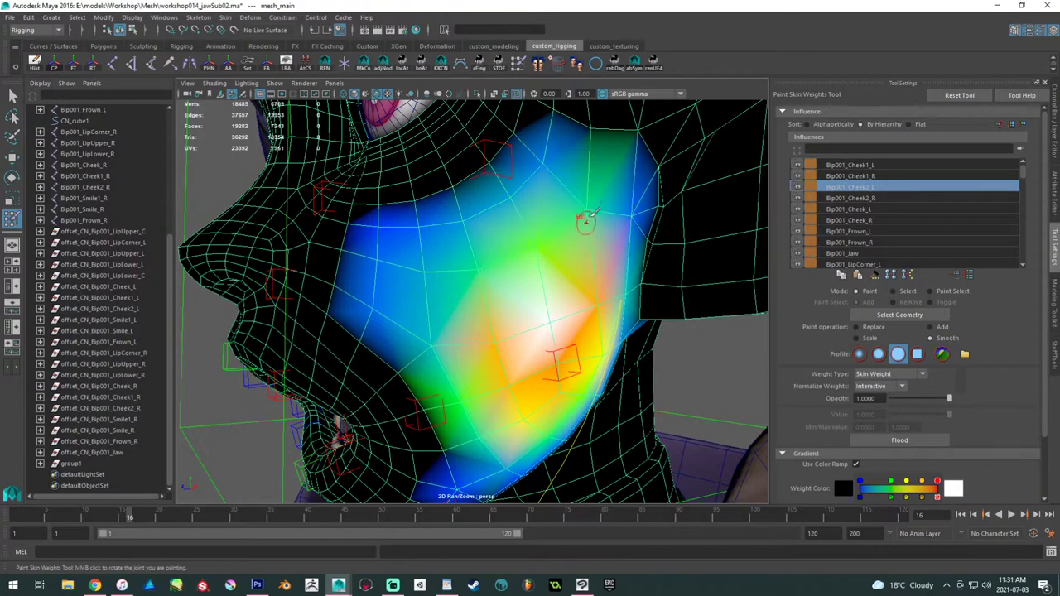
mouse_move(608, 221)
left_mouse_down("alt")
mouse_move(621, 249)
mouse_move(581, 235)
left_mouse_up("alt")
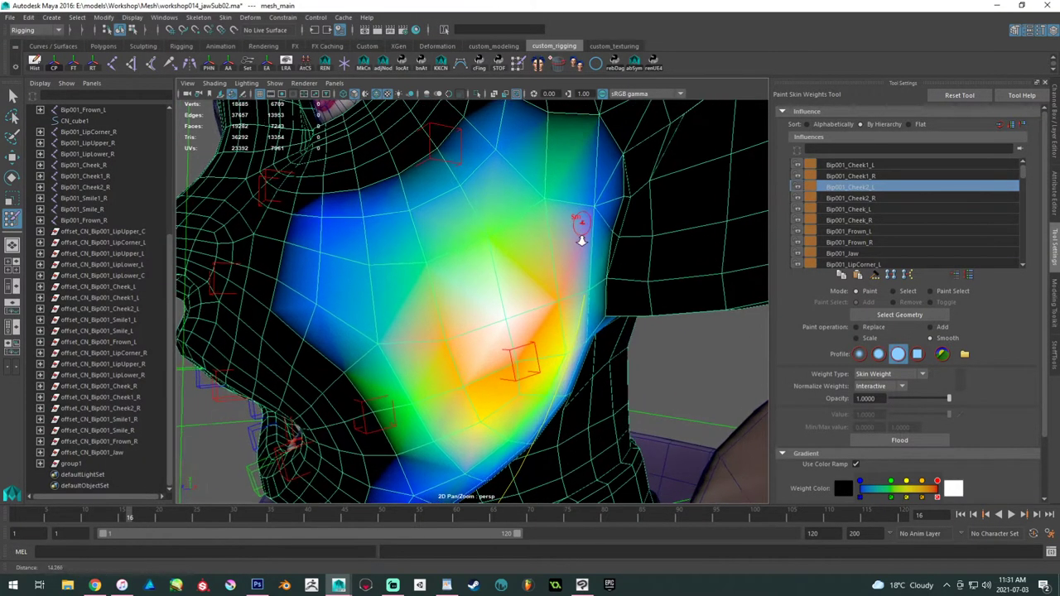
- Smooth the Bip001_Cheek1_L skin weights at the rear of the left cheek, just below the ear
left_click(868, 166)
mouse_move(575, 290)
left_mouse_down()
mouse_move(419, 330)
mouse_move(552, 289)
left_mouse_up()
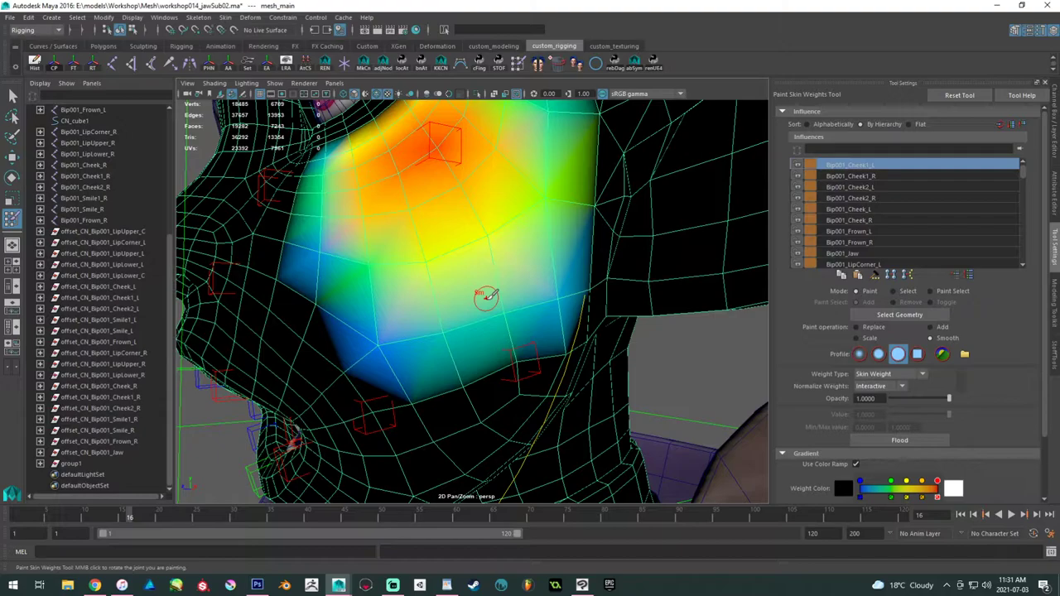
right_click_drag(505, 279, 483, 187, "alt")
left_click_drag(497, 211, 524, 233, "alt")
key("w")
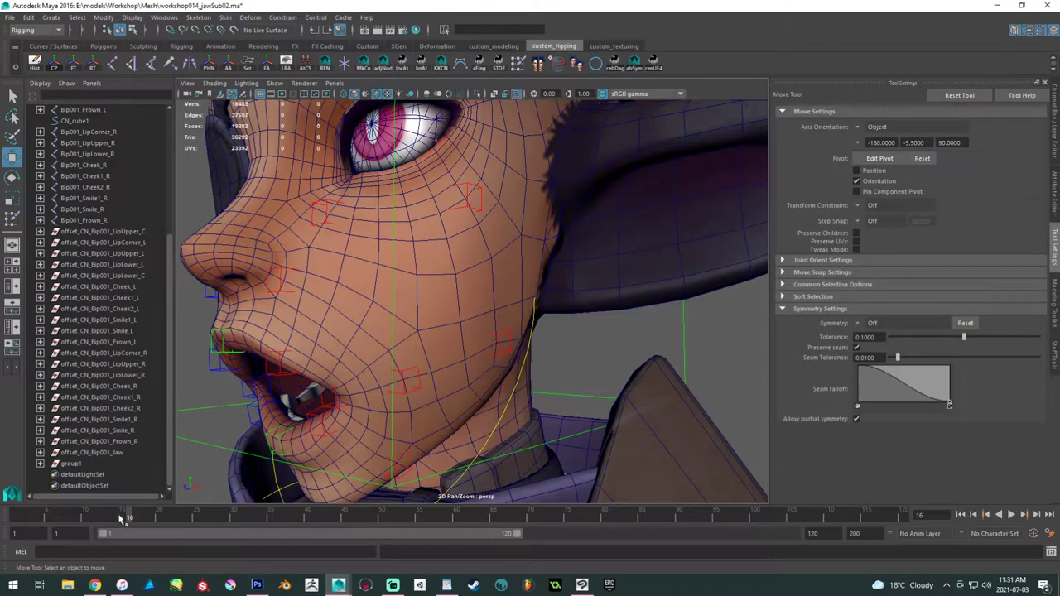
- Play the jaw animation to check the left cheek's deformation, and stop playback
key("alt+v")
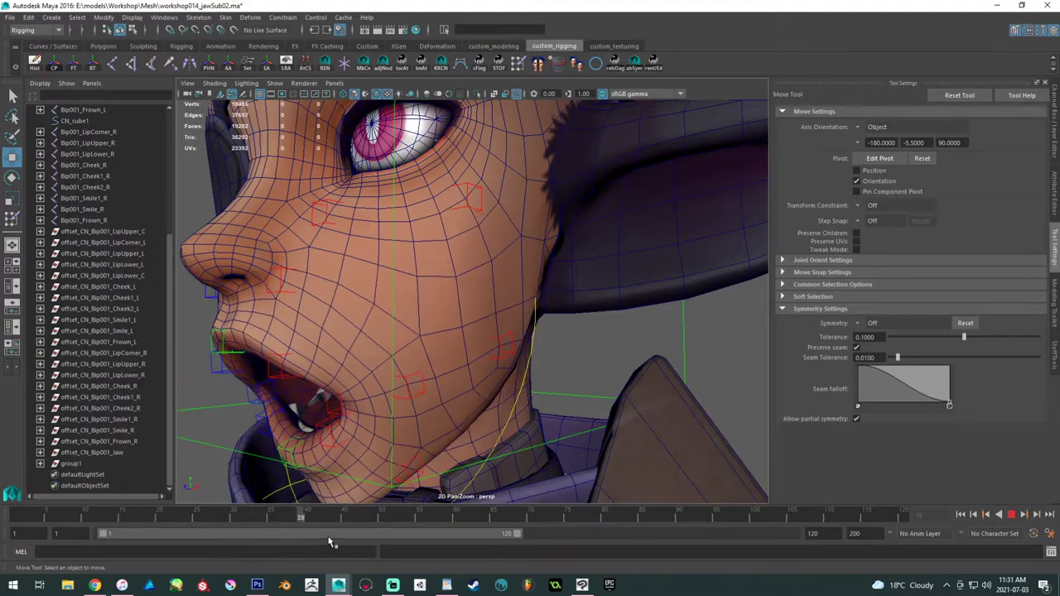
key("Escape")
right_click_drag(373, 364, 332, 265, "alt")
left_click_drag(331, 265, 439, 312, "alt")
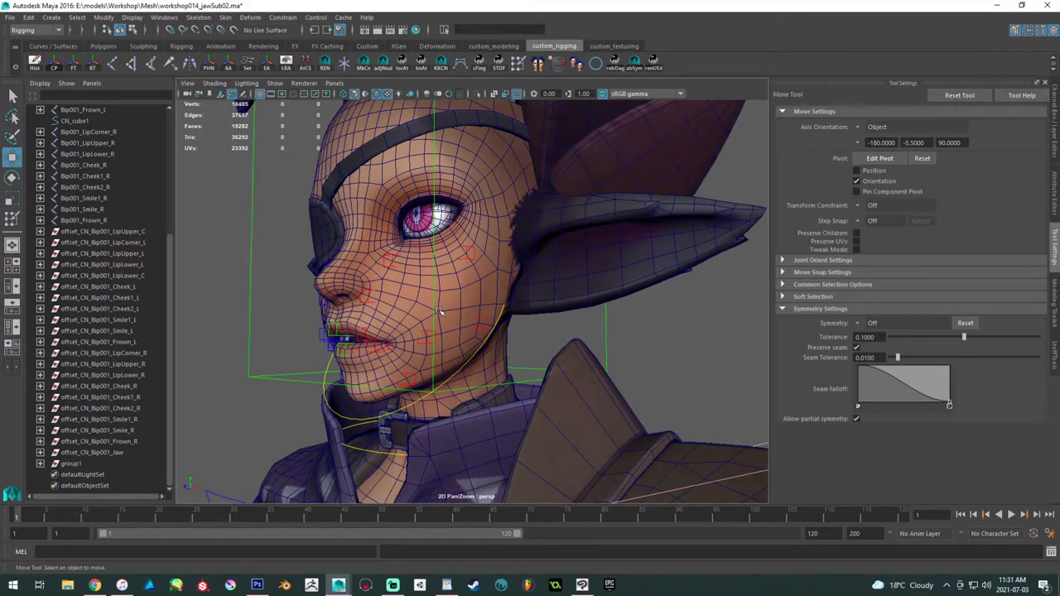
left_click(376, 302)
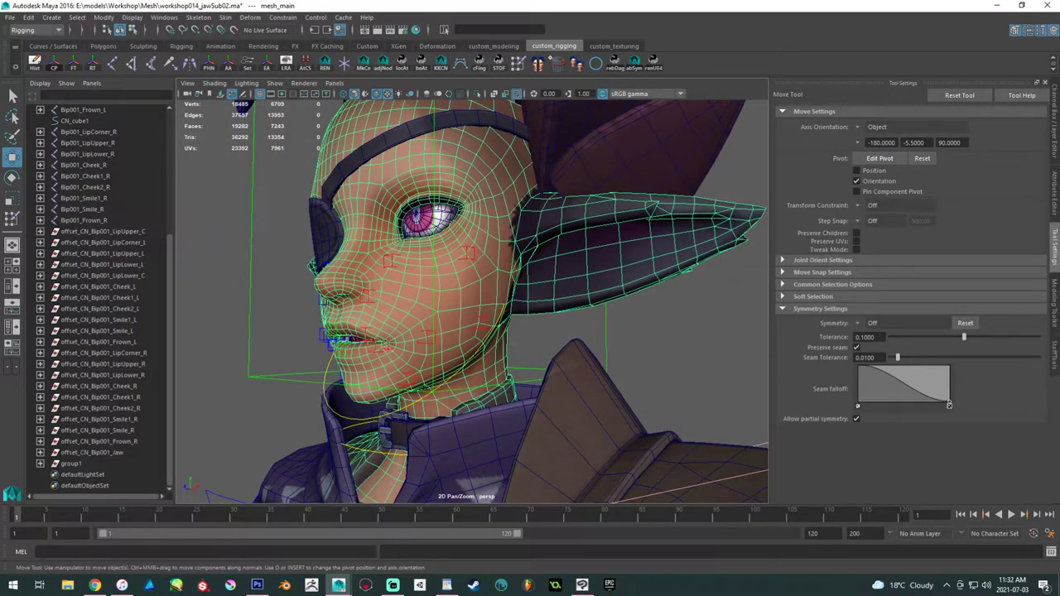
left_click(1054, 308)
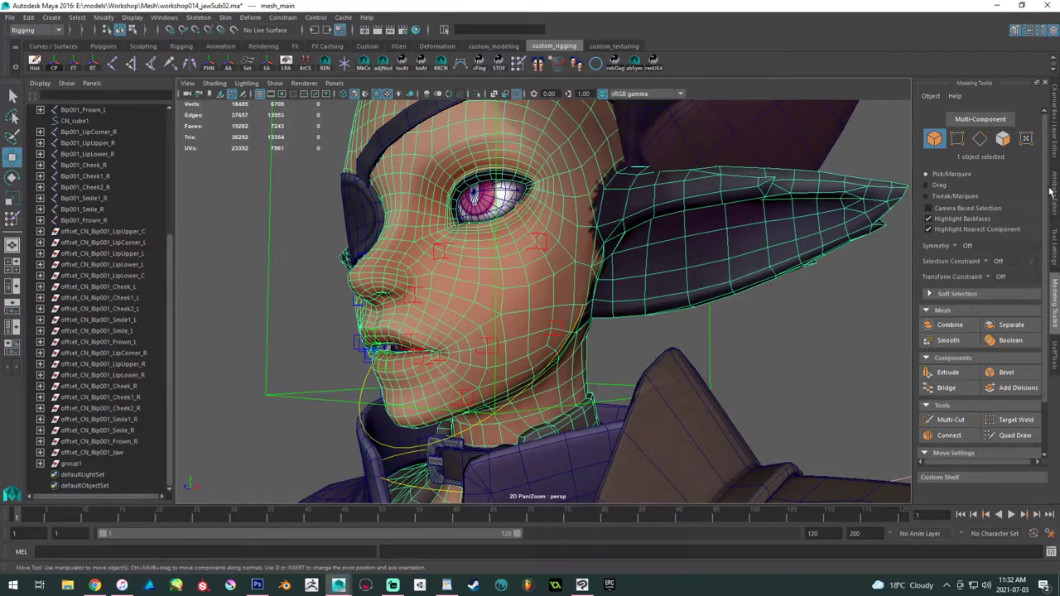
left_click(1051, 151)
left_click(1055, 286)
- Inspect the attributes of the CN_Bip001_Cheek1_L control and its parent constraint
left_click(549, 247)
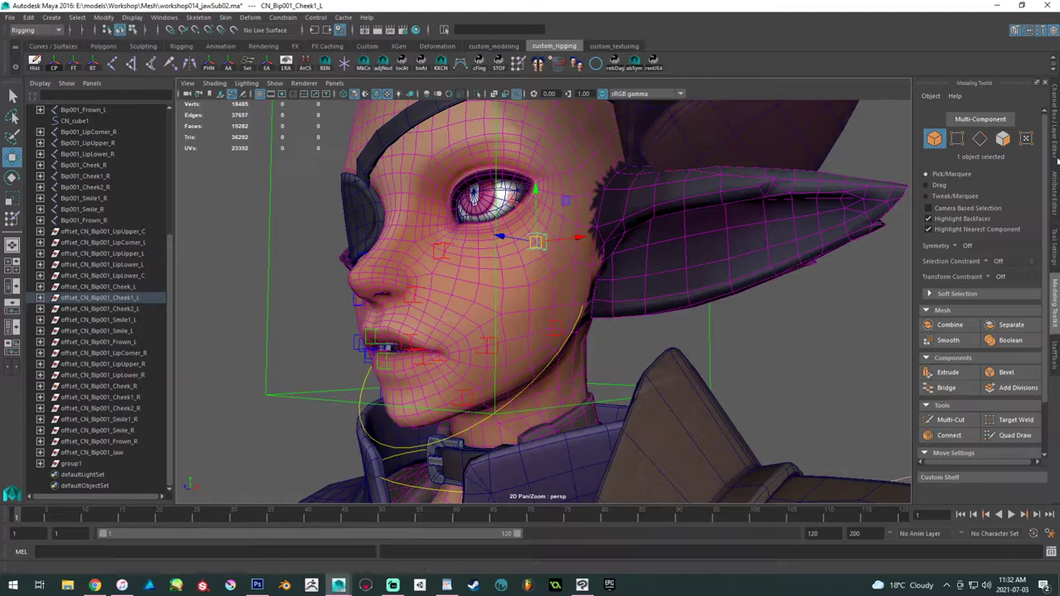
left_click(1054, 151)
left_click(1054, 192)
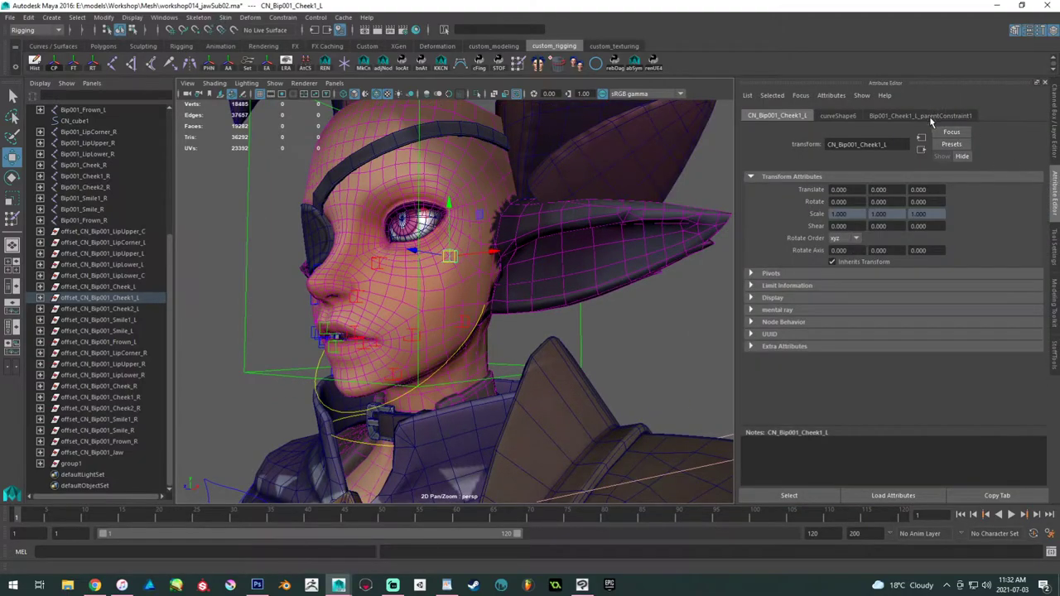
left_click(930, 118)
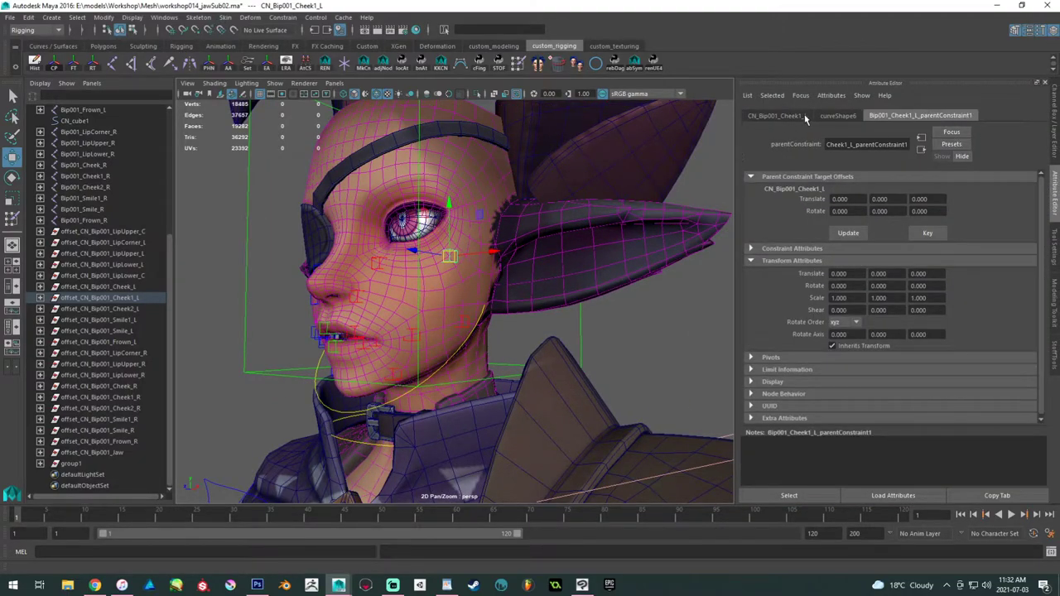
left_click(1056, 142)
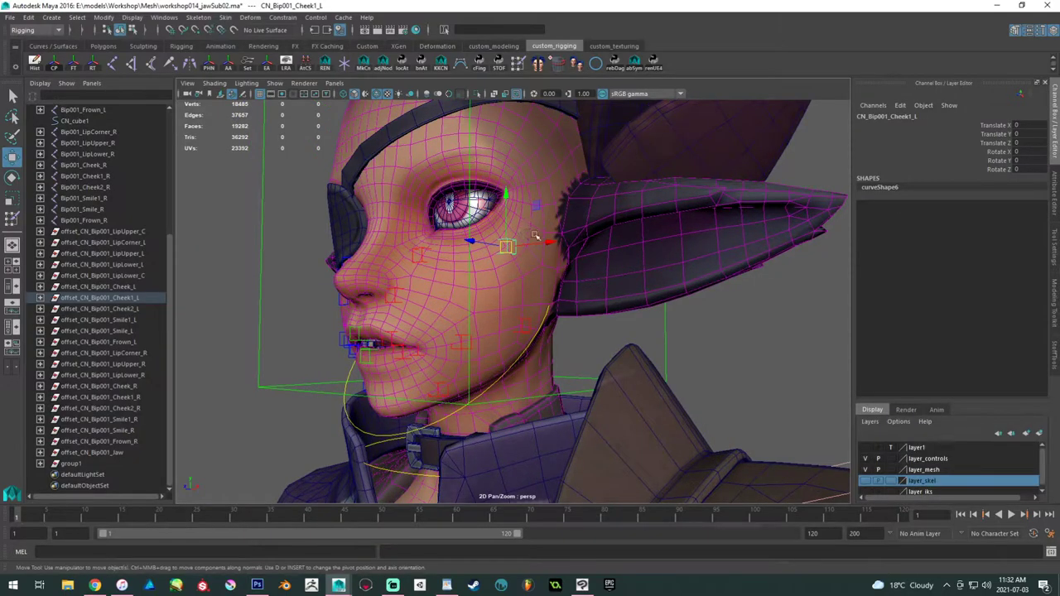
- Try moving the CN_Bip001_Cheek1_L control below the outer eye corner, undo the move and clear the selection
right_click_drag(527, 234, 575, 276, "alt")
left_click_drag(575, 277, 567, 320, "alt")
left_click_drag(530, 261, 590, 260)
key("ctrl+z")
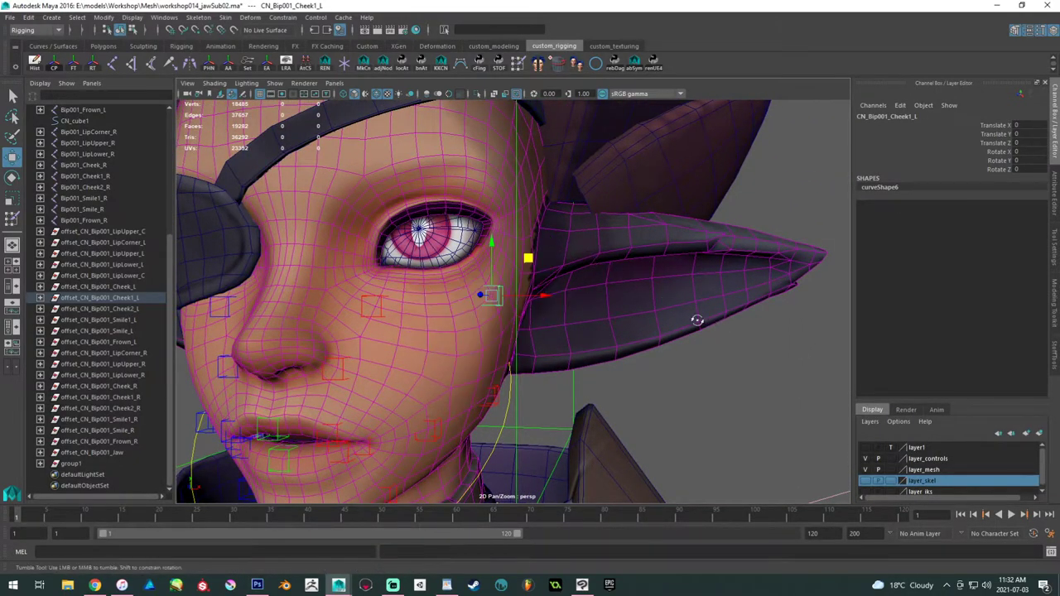
left_click_drag(702, 319, 654, 308, "alt")
right_click_drag(654, 308, 591, 293, "alt")
left_click(764, 369)
- Try rotating the CN_Bip001_Jaw control about -30° around Z to test the mouth, undo it and clear the selection
right_click_drag(764, 369, 557, 254, "alt")
mouse_move(556, 254)
left_mouse_down("alt")
mouse_move(607, 260)
mouse_move(573, 263)
left_mouse_up("alt")
right_click_drag(573, 263, 639, 334, "alt")
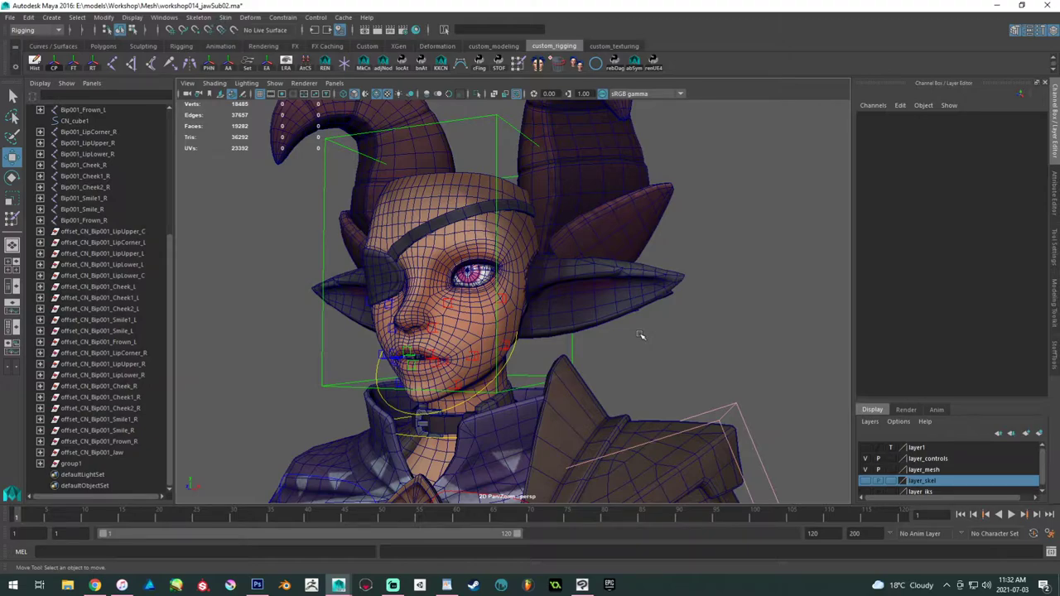
middle_click_drag(639, 335, 680, 292, "alt")
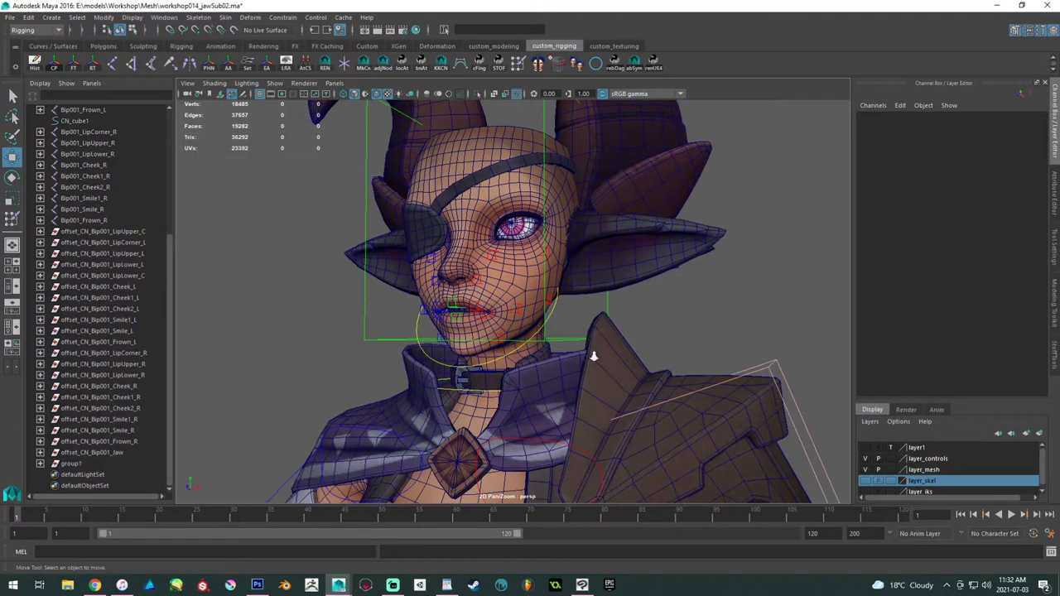
right_click_drag(588, 343, 653, 404, "alt")
left_click_drag(353, 340, 375, 341)
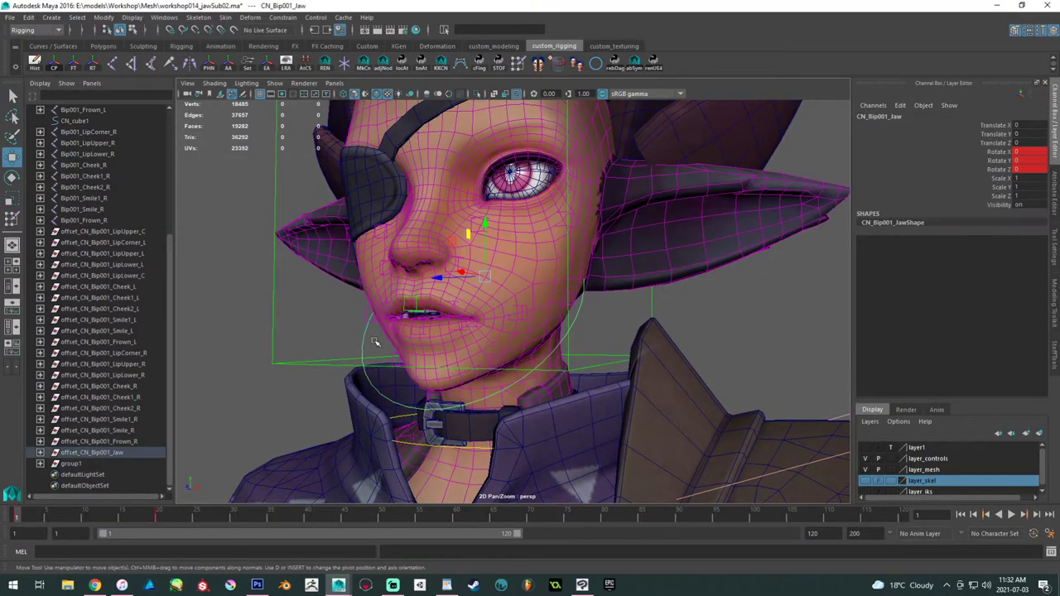
key("e")
left_click_drag(454, 308, 497, 309)
key("ctrl+z")
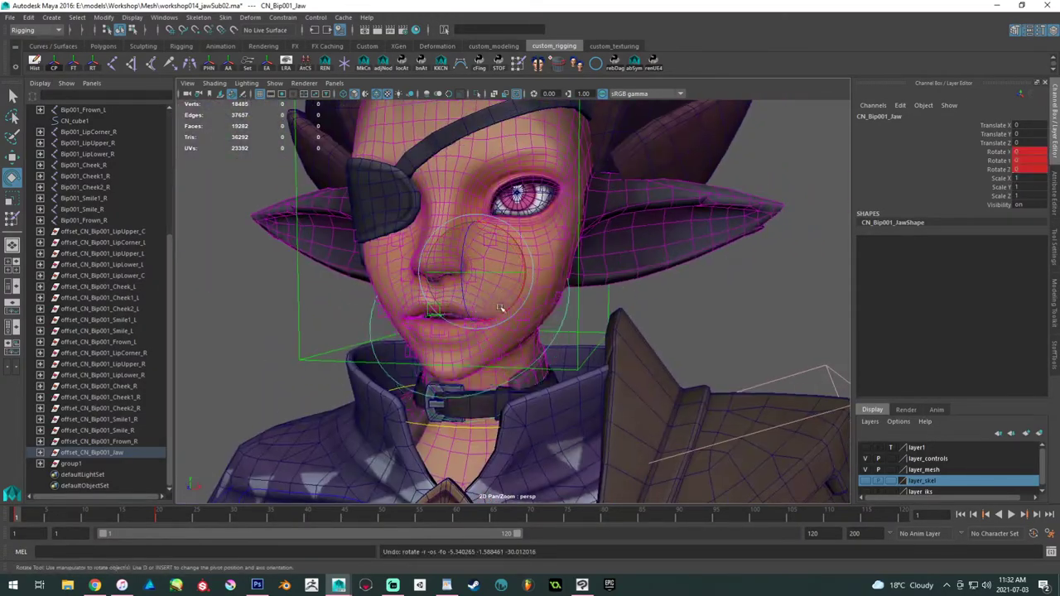
left_click(660, 307)
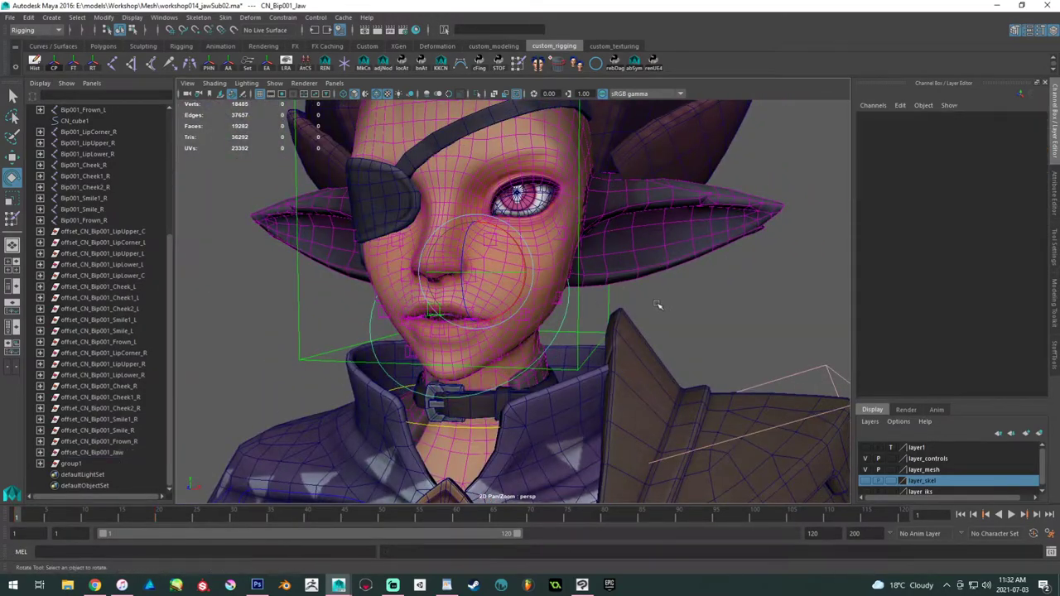
- Test the CN_Bip001_Jaw control with another rotation of about -29° around Z, undo it and deselect the control
left_click(473, 391)
left_click_drag(495, 321, 553, 299)
key("ctrl+z")
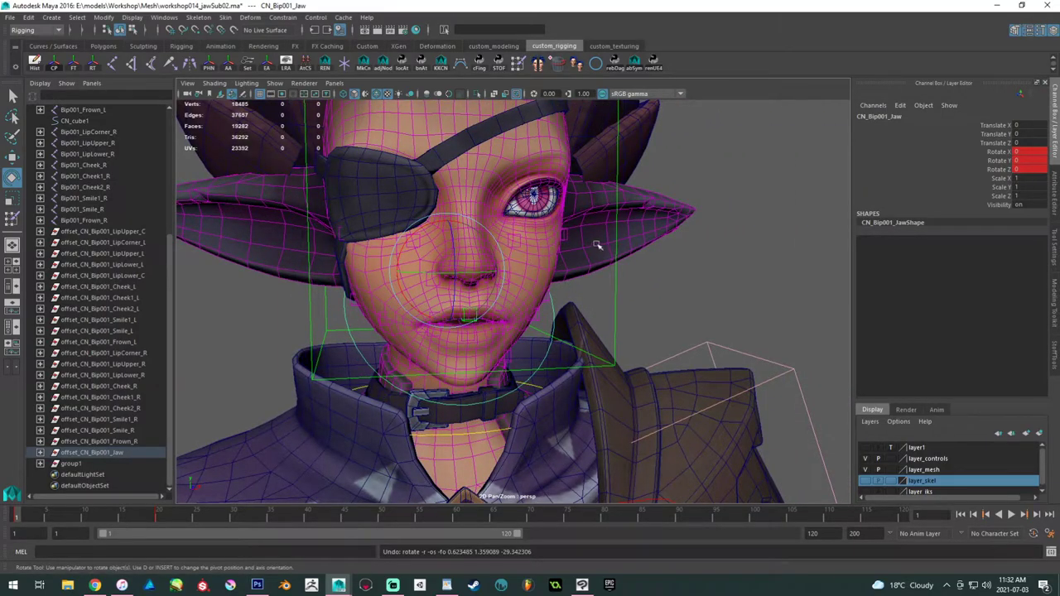
left_click_drag(697, 273, 639, 335, "alt")
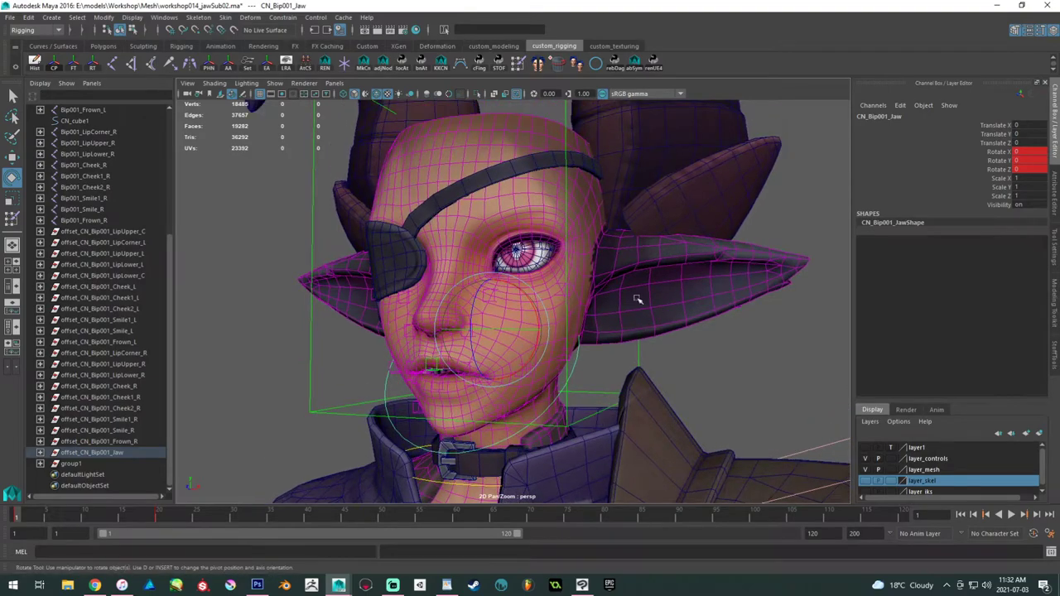
left_click(229, 377)
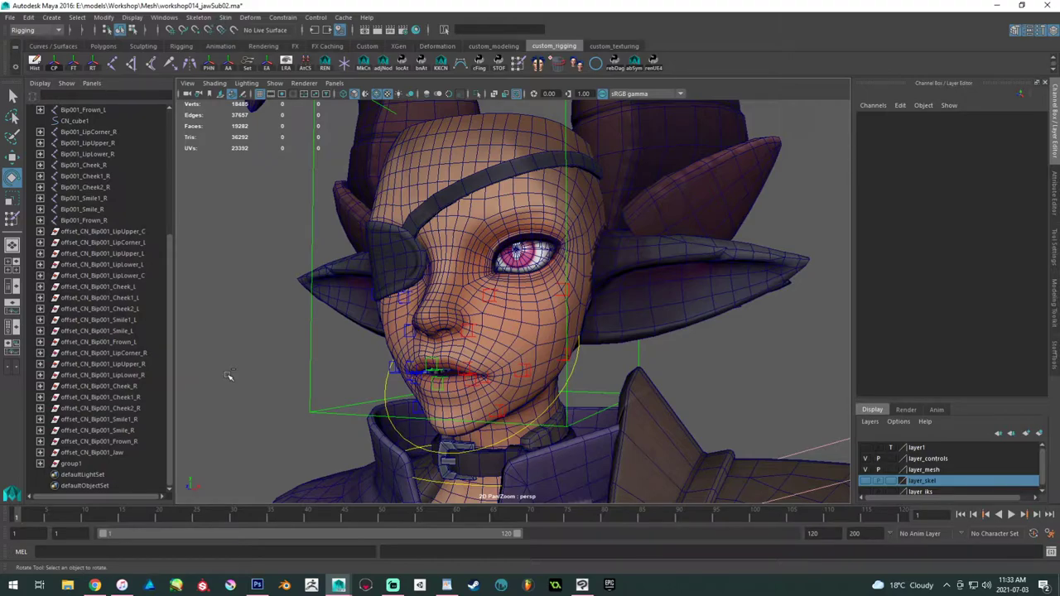
- Save the workshop014_jawSub02.ma scene
left_click_drag(427, 380, 418, 381, "alt")
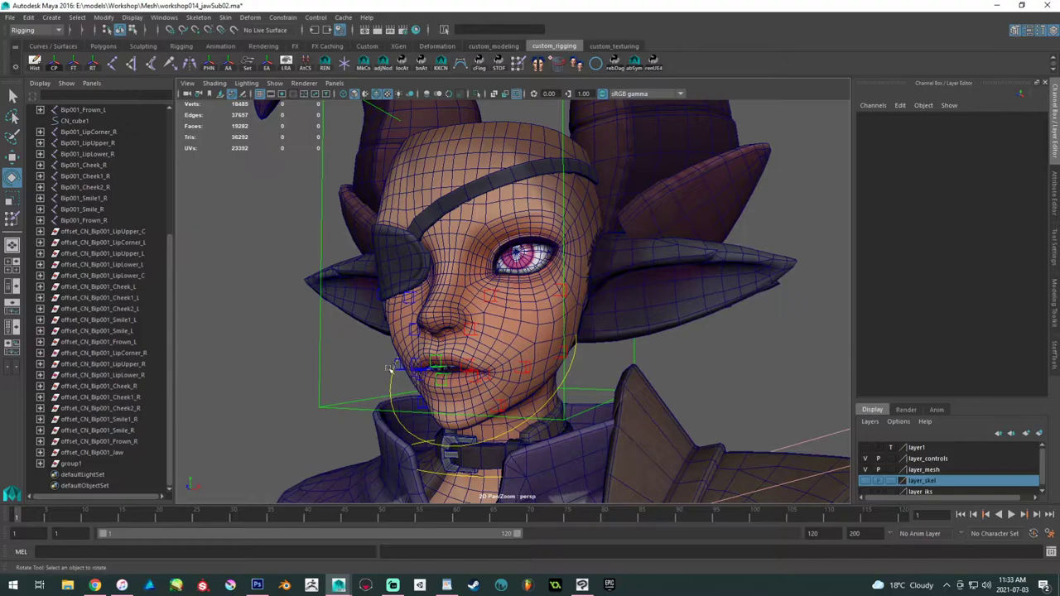
key("q")
key("ctrl+s")
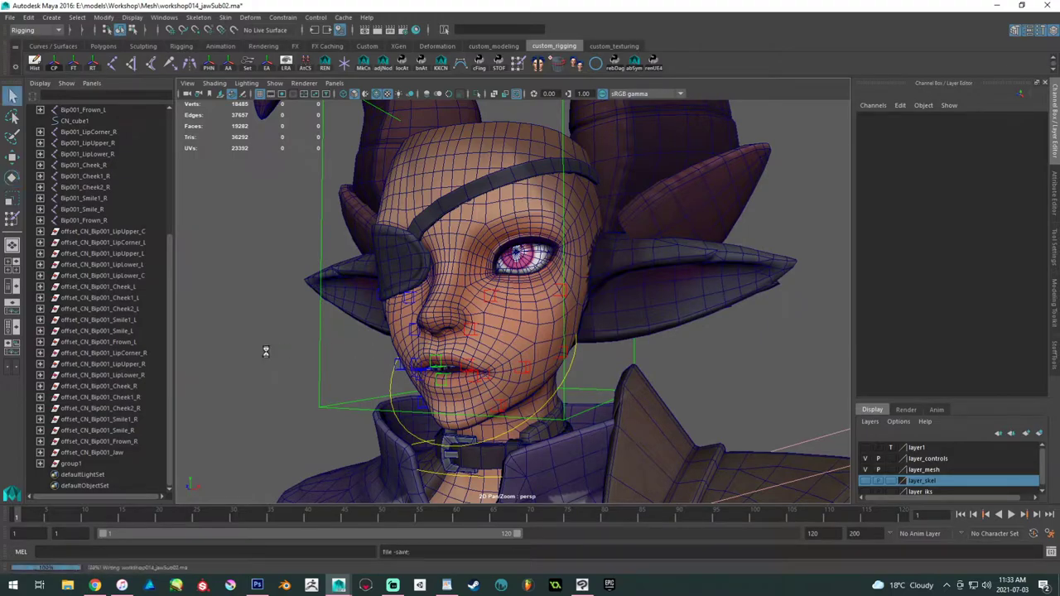
key("e")
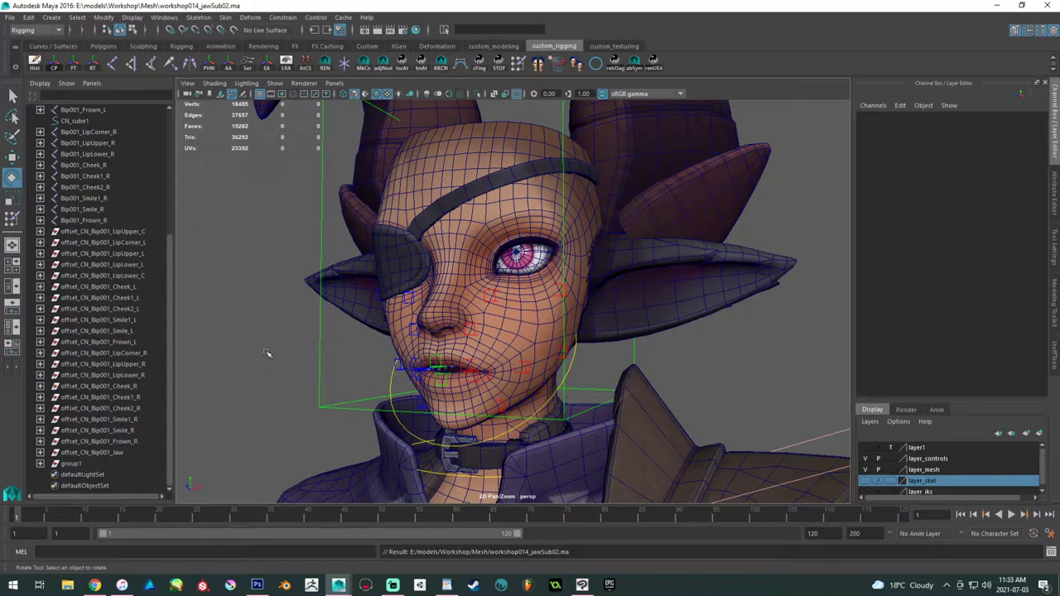
- Switch to WordPad, write the note "BRB" in the blank document, and return to Maya
left_click(446, 584)
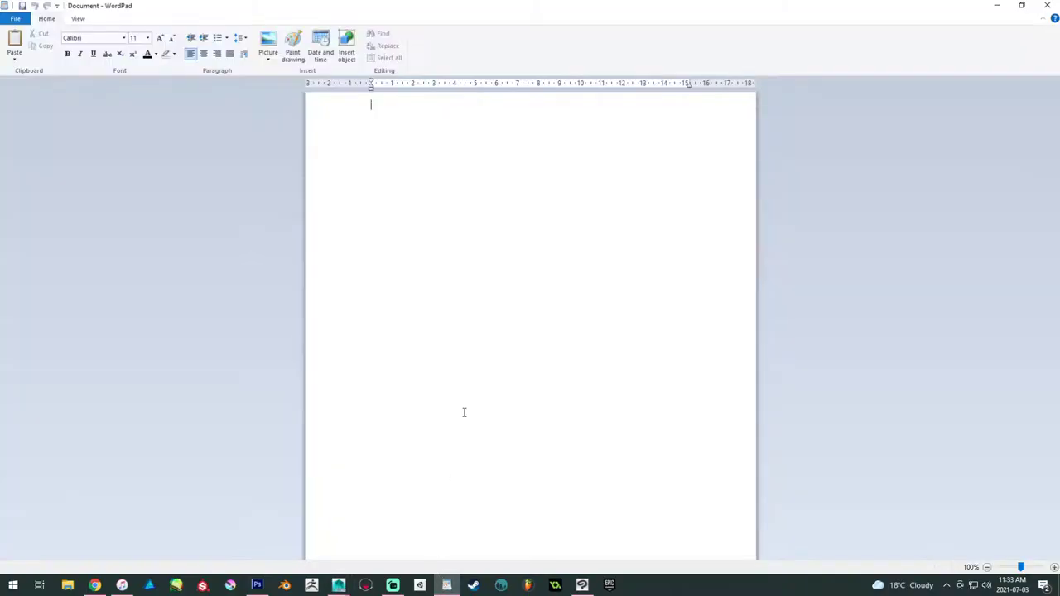
type("BRB")
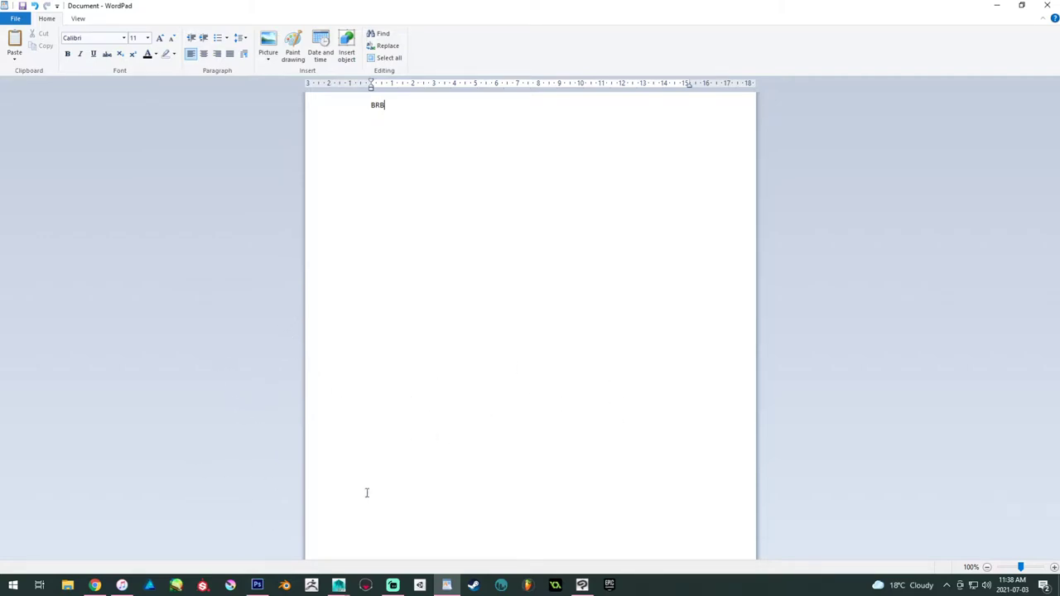
mouse_move(339, 585)
left_click(305, 533)
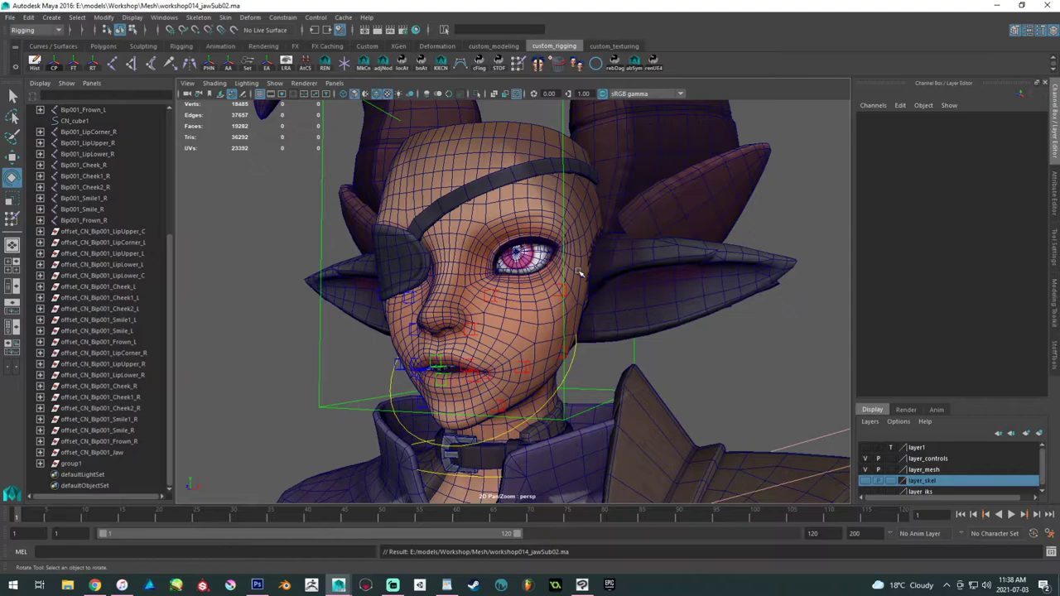
- Save the jaw scene again under its current name
right_click_drag(694, 292, 409, 213, "alt")
right_click_drag(585, 262, 597, 291, "alt")
scroll(596, 289, "up", 1)
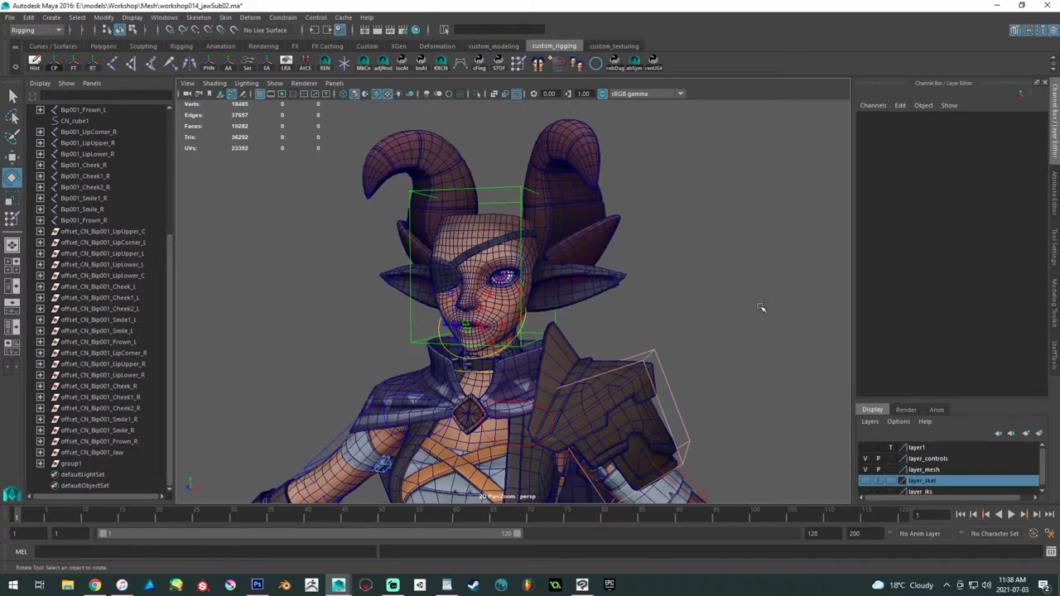
key("q")
key("ctrl+s")
key("e")
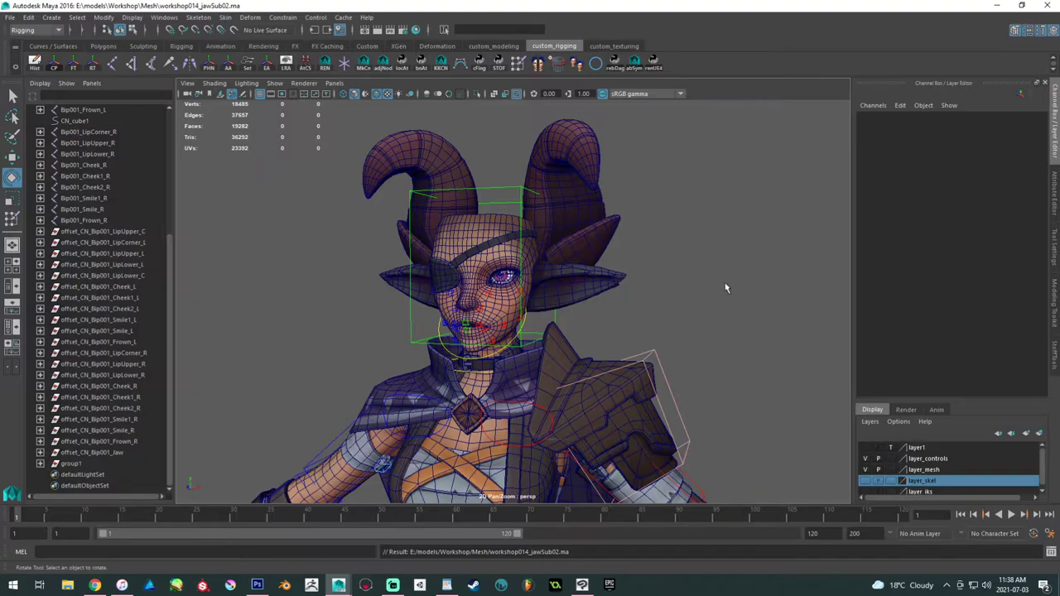
- Save the scene as a new file named workshop015_aye2.ma in the Mesh folder
key("q")
key("ctrl+shift+s")
left_click_drag(347, 434, 316, 435)
type("5")
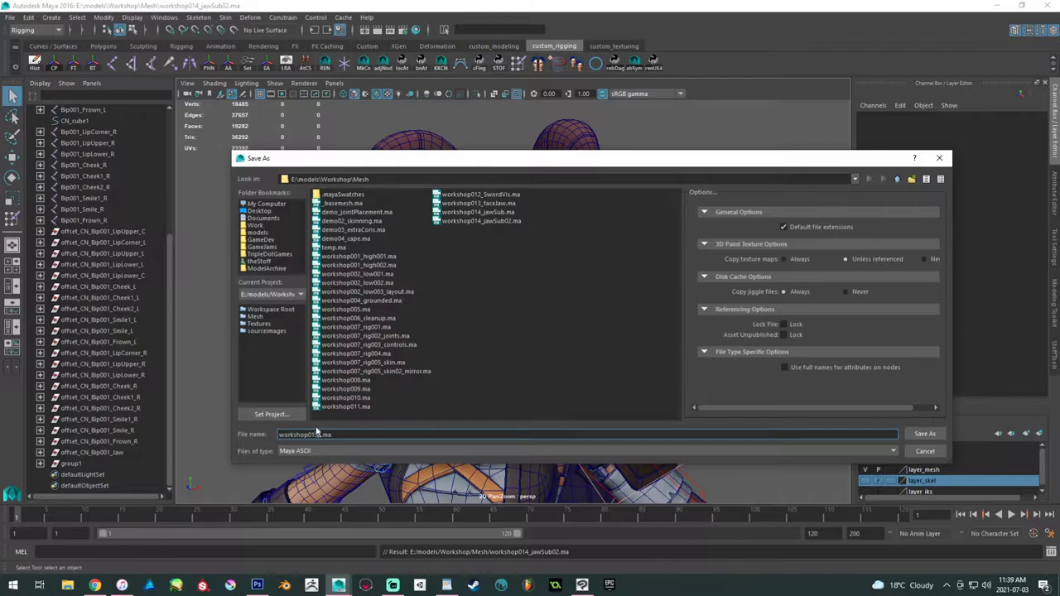
key("Return")
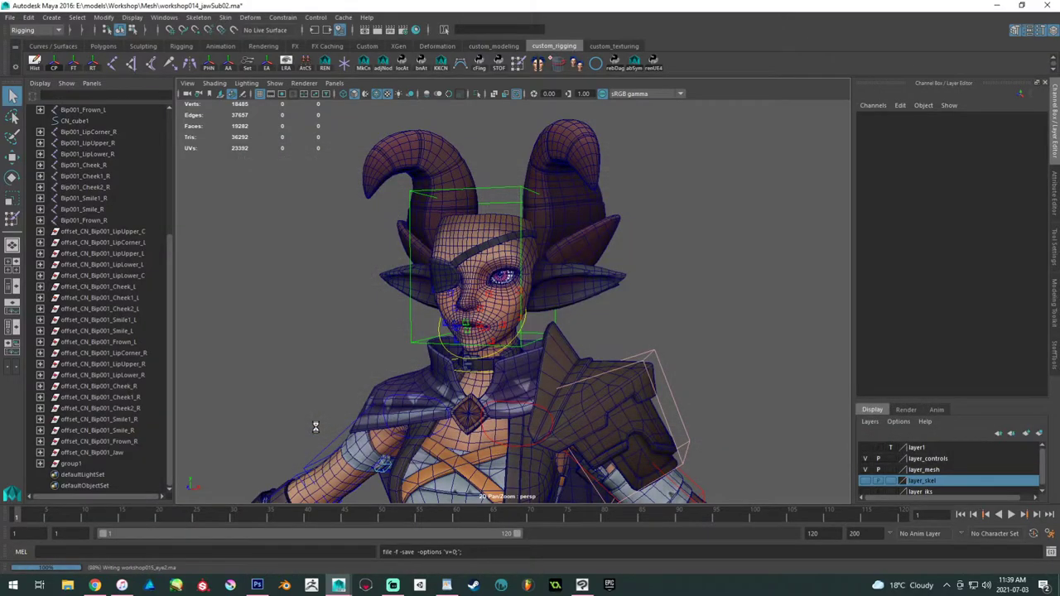
- Examine the head mesh's vertices around the face and ears
key("e")
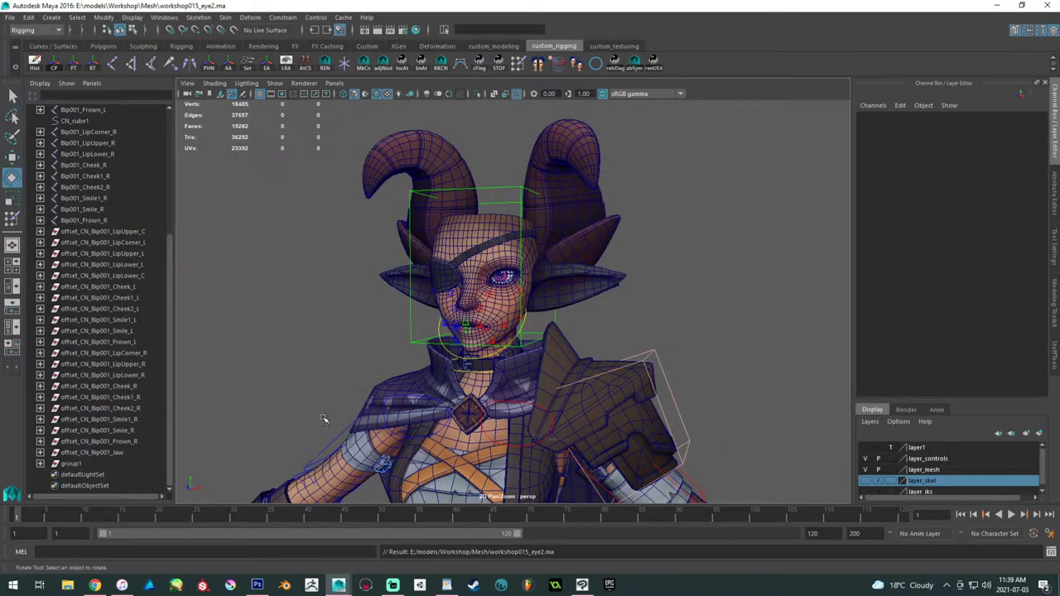
right_click_drag(324, 303, 389, 357, "alt")
left_click_drag(389, 358, 537, 329, "alt")
left_click(481, 333)
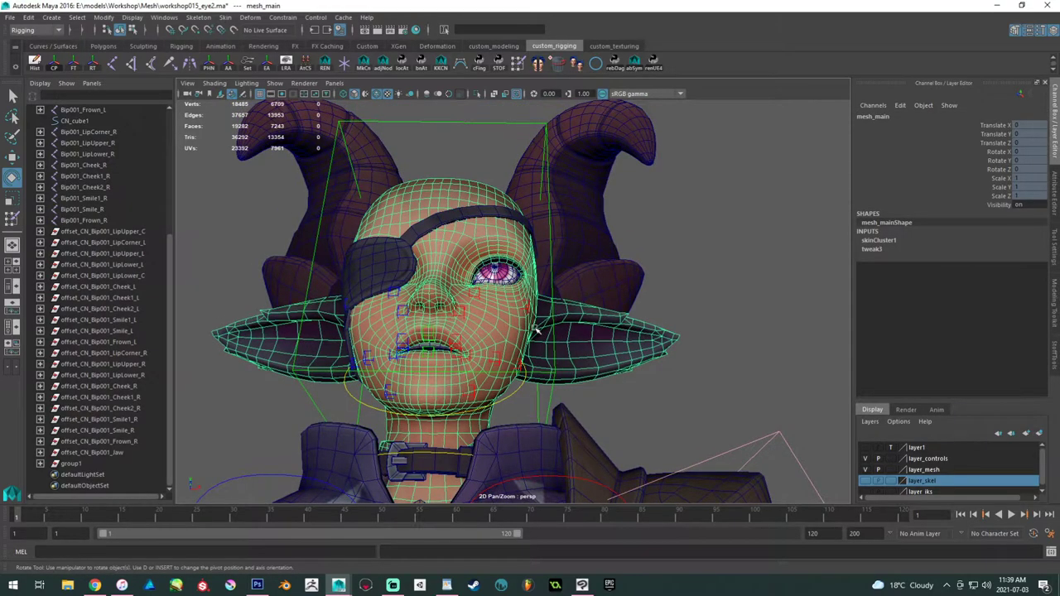
key("F8")
left_click_drag(255, 178, 747, 427, "alt")
left_click_drag(658, 361, 644, 378, "alt")
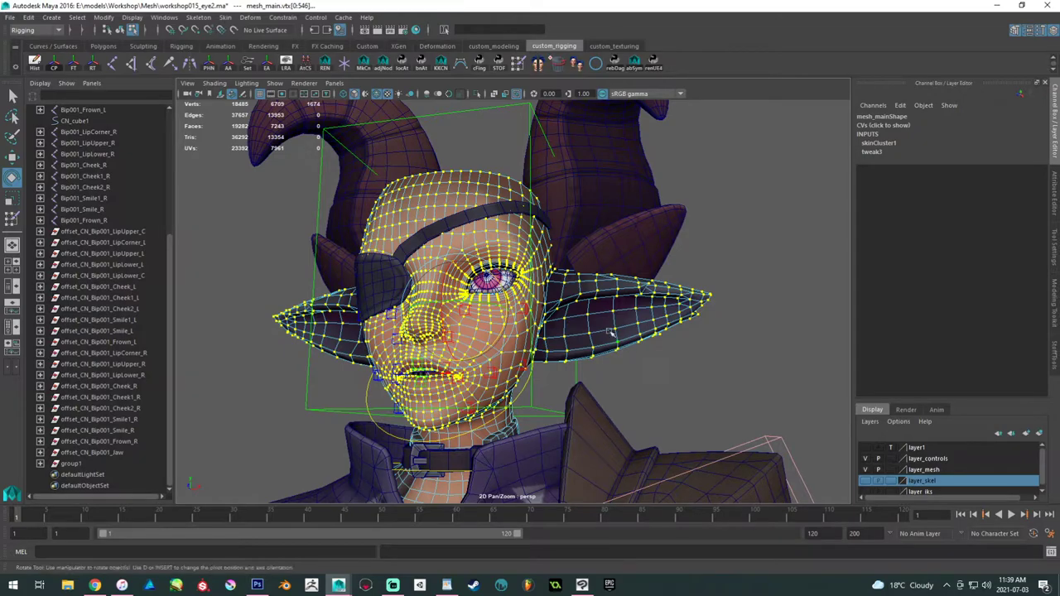
right_click_drag(610, 325, 740, 240)
left_click_drag(728, 249, 741, 256, "alt")
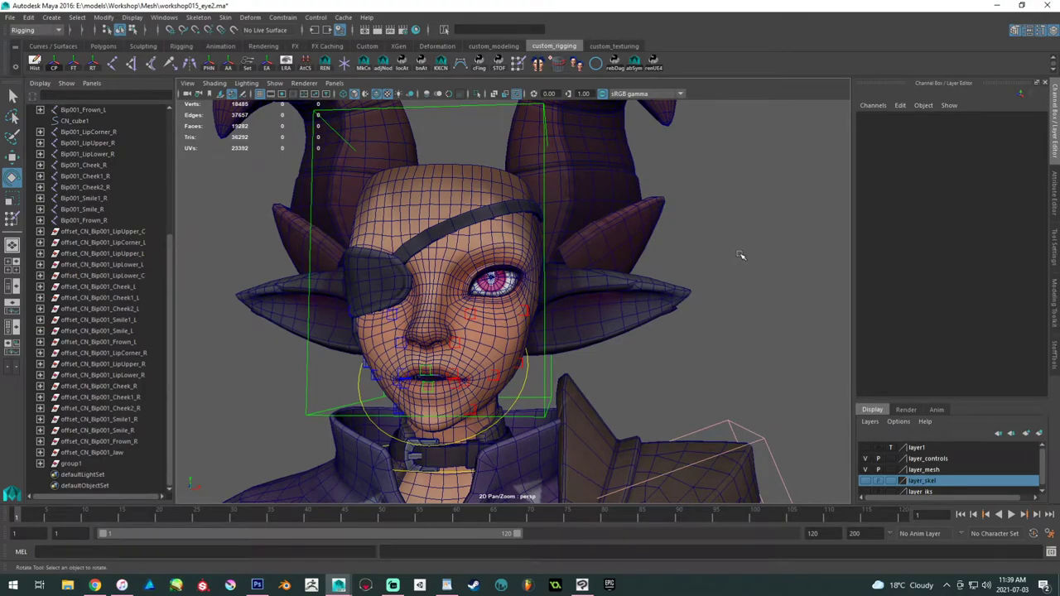
- Save the scene as a new file named workshop015_sync.ma in the Mesh folder
key("q")
key("ctrl+shift+s")
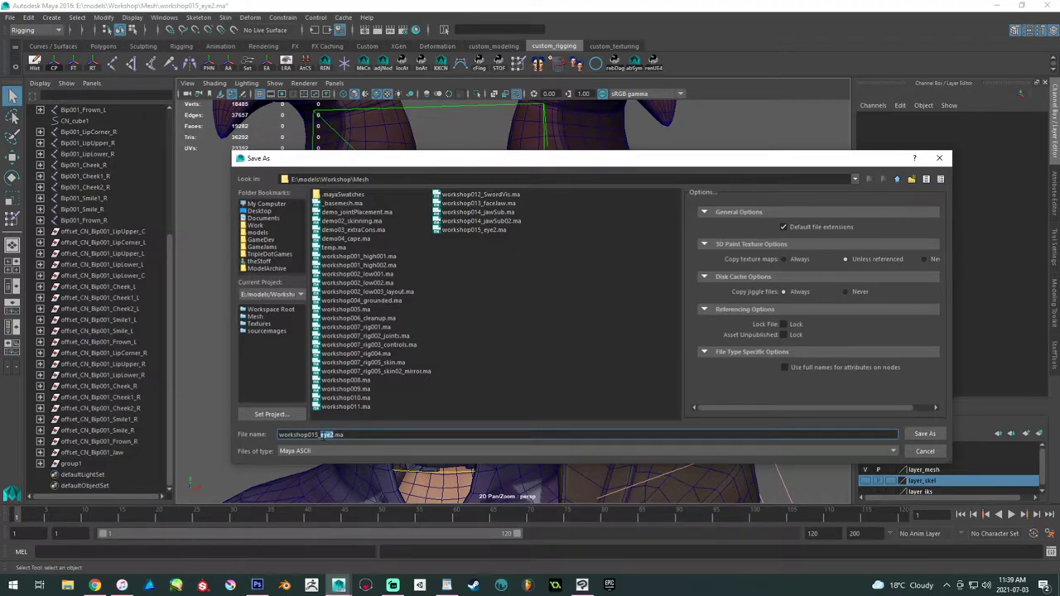
type("l")
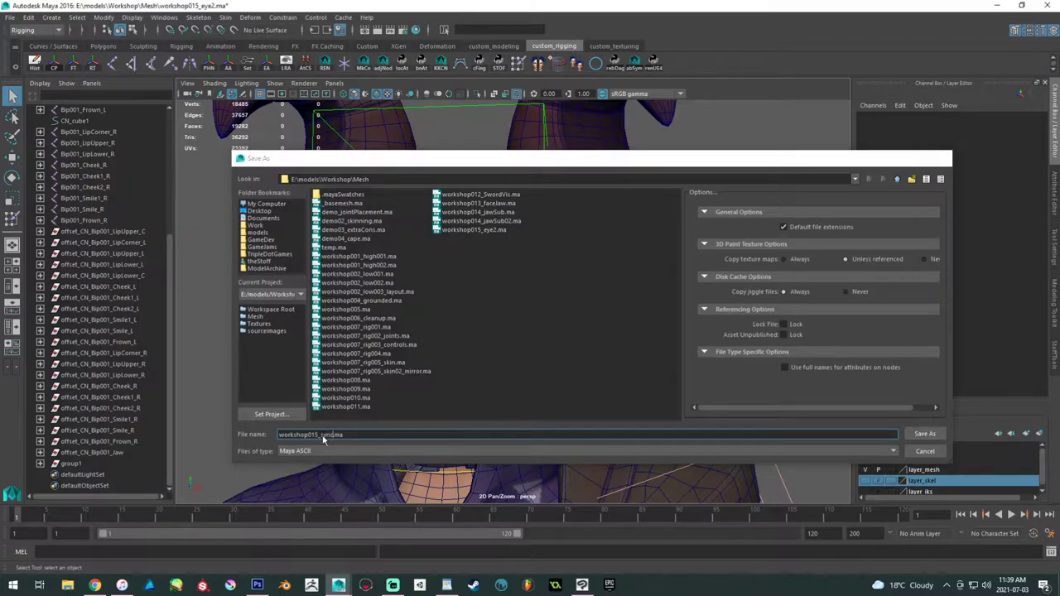
key("Return")
key("e")
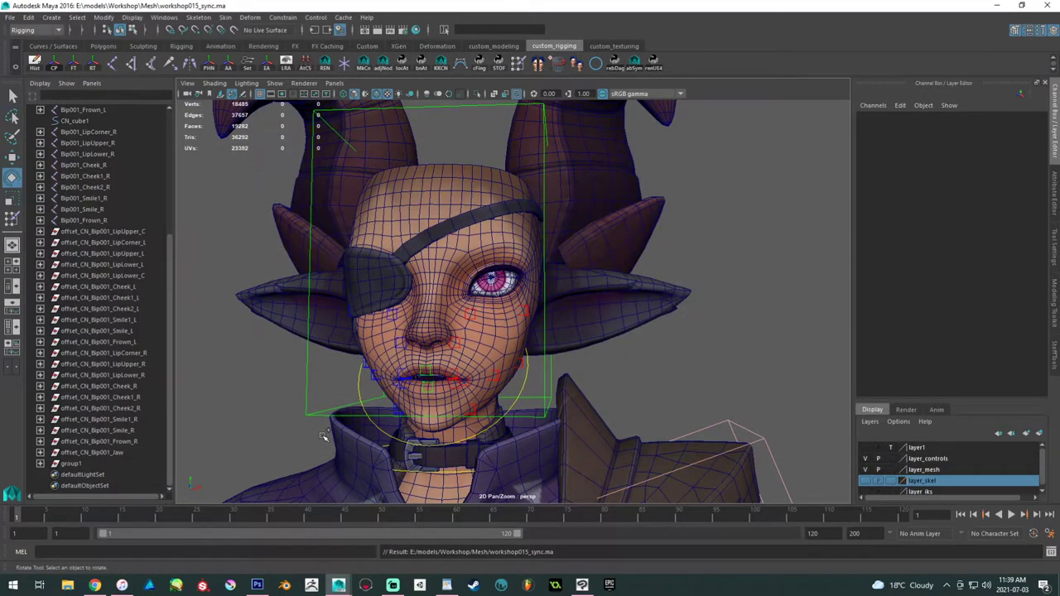
- Examine the mouth controls and the whole character rig from the front
middle_click_drag(546, 343, 532, 269, "alt")
left_click_drag(524, 294, 511, 298, "alt")
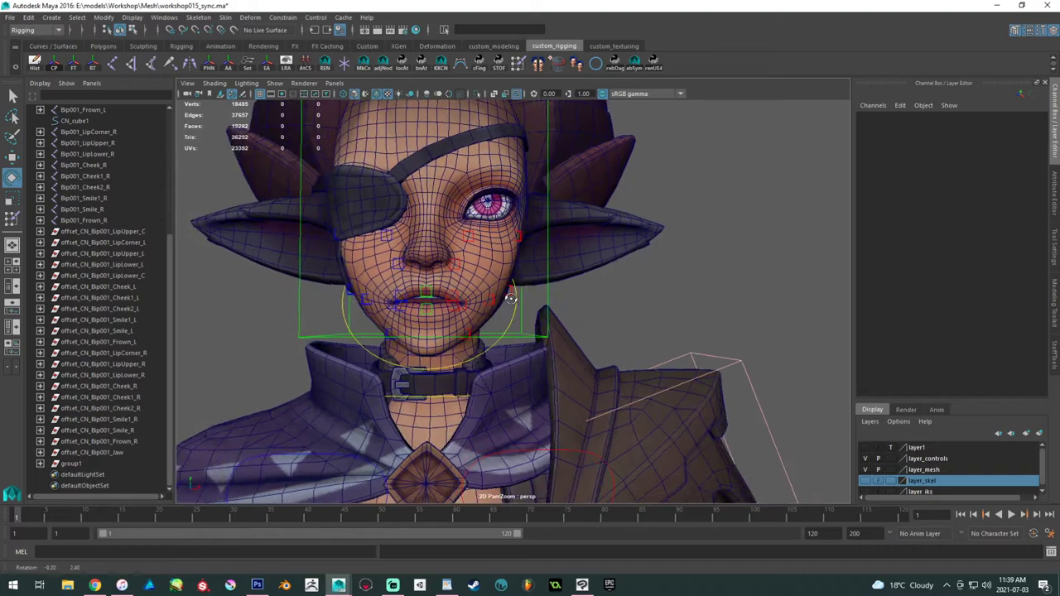
left_click(425, 293)
left_click(686, 309)
right_click_drag(686, 309, 503, 326, "alt")
middle_click_drag(504, 326, 475, 220, "alt")
right_click_drag(475, 221, 261, 195, "alt")
middle_click_drag(524, 367, 497, 296, "alt")
left_click_drag(497, 296, 509, 260, "alt")
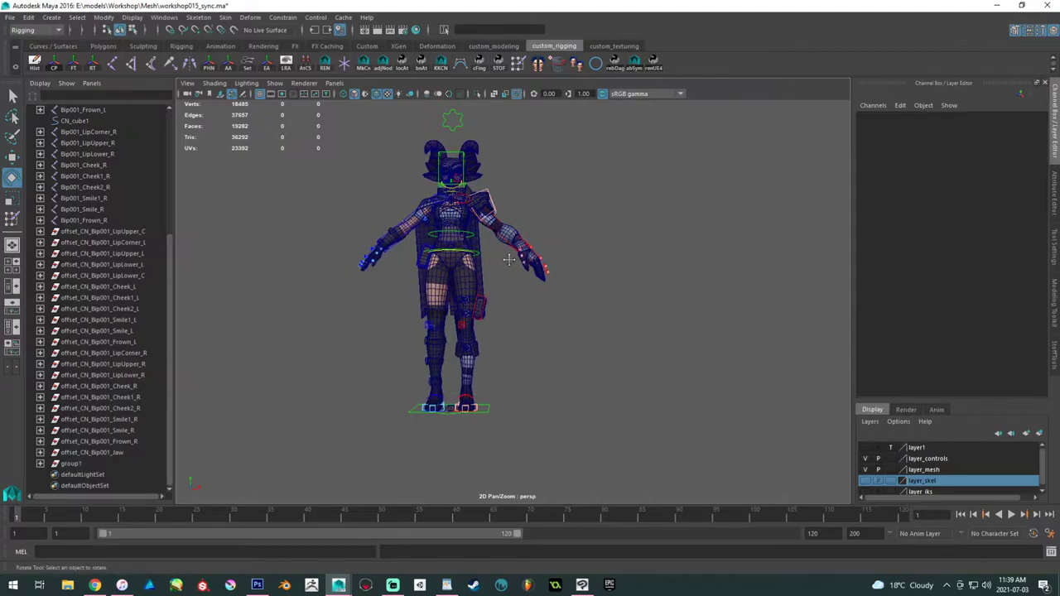
- Switch to a four-view layout and hide the CN_cube1 control curve between the character's feet
left_click(14, 268)
right_click_drag(332, 442, 263, 425, "alt")
middle_click_drag(270, 493, 281, 330, "alt")
right_click_drag(281, 329, 365, 495, "alt")
scroll(365, 495, "up", 1)
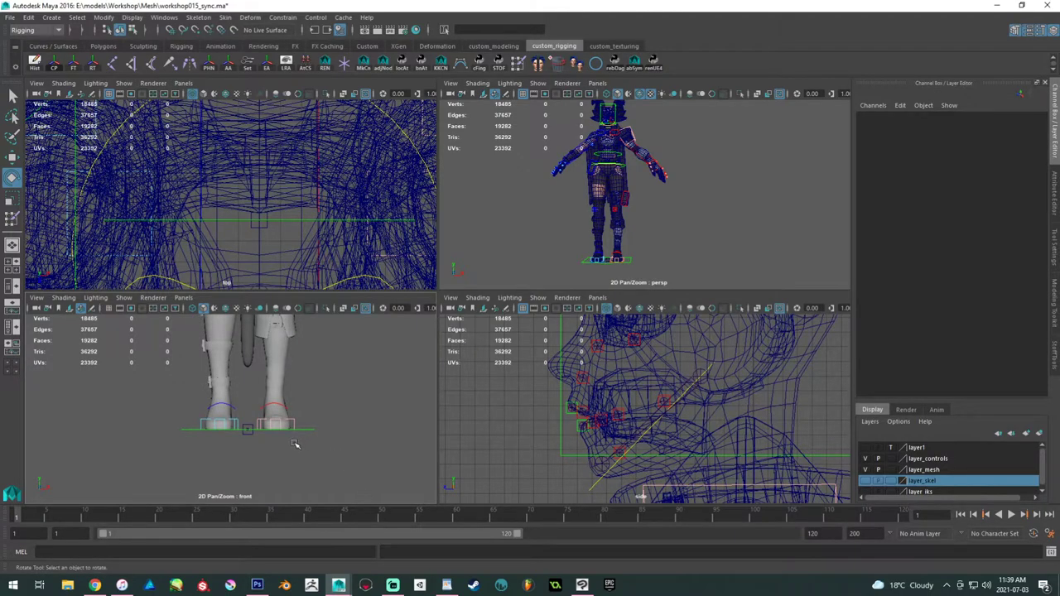
scroll(253, 438, "up", 4)
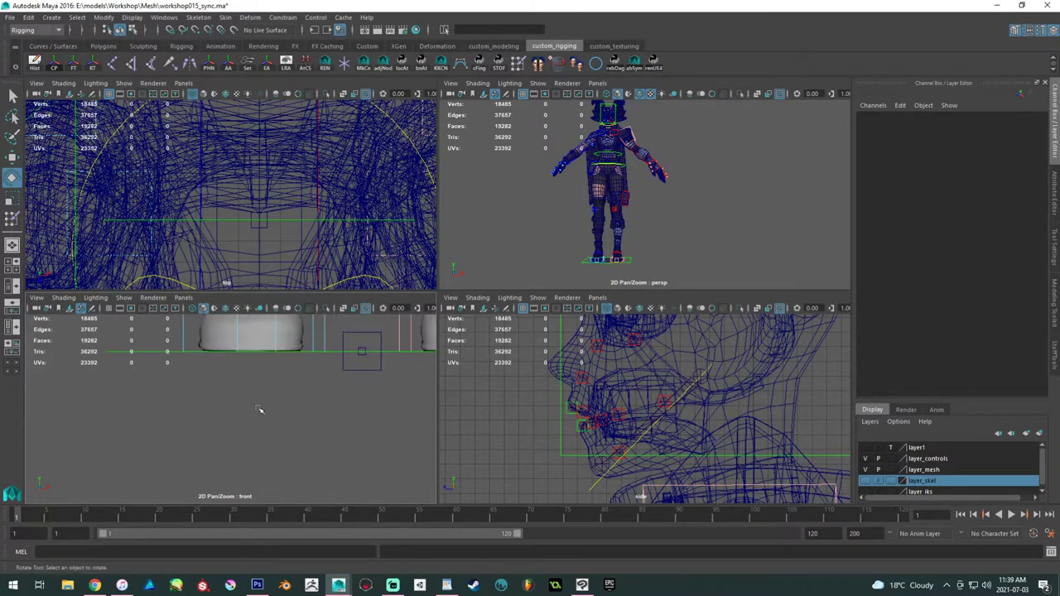
middle_click_drag(303, 414, 251, 473, "alt")
scroll(251, 473, "up", 3)
left_click_drag(334, 394, 373, 412)
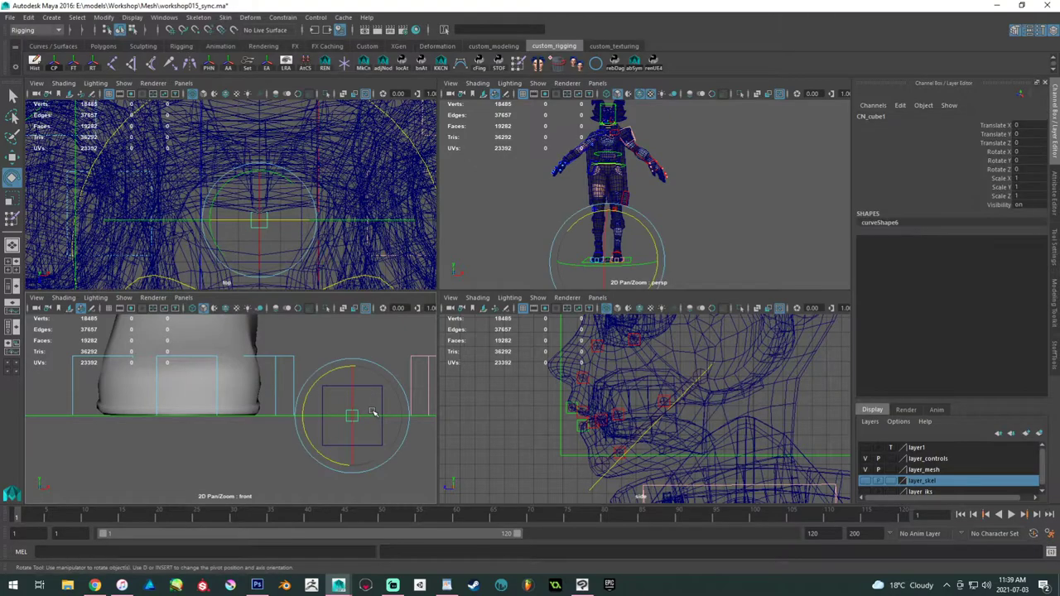
left_click_drag(315, 339, 391, 414)
key("ctrl+h")
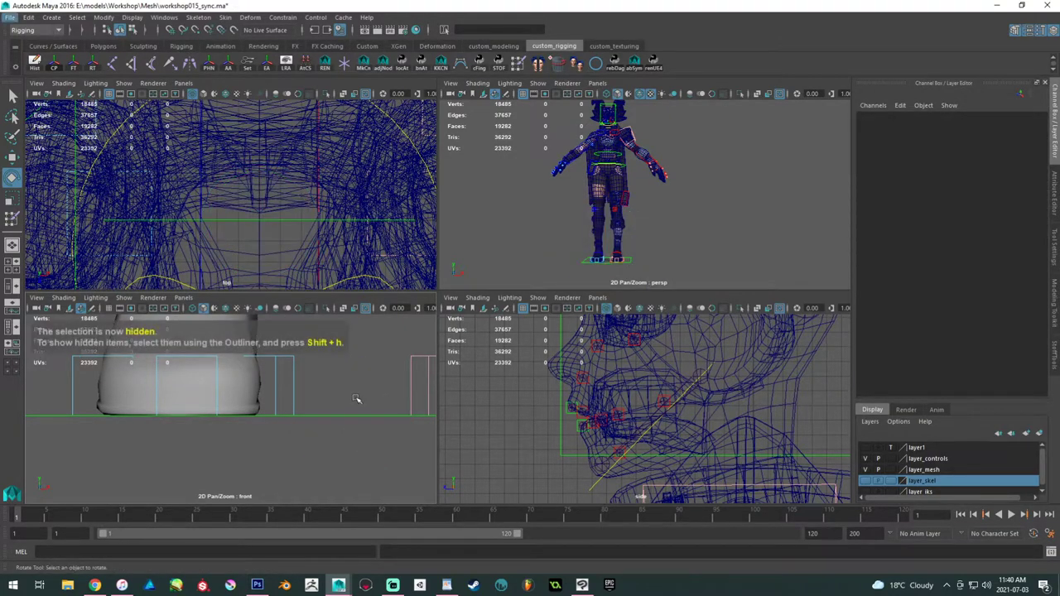
- Draw a closed square CV curve centred on the origin in the front view, snapping its corners to the grid
middle_click_drag(354, 395, 324, 393, "alt")
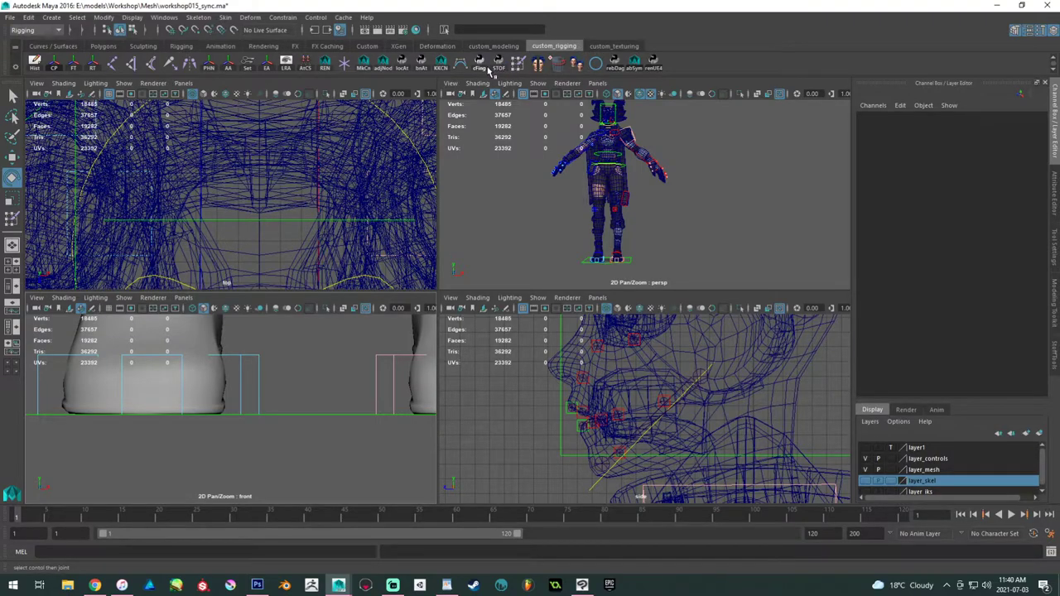
left_click(462, 67)
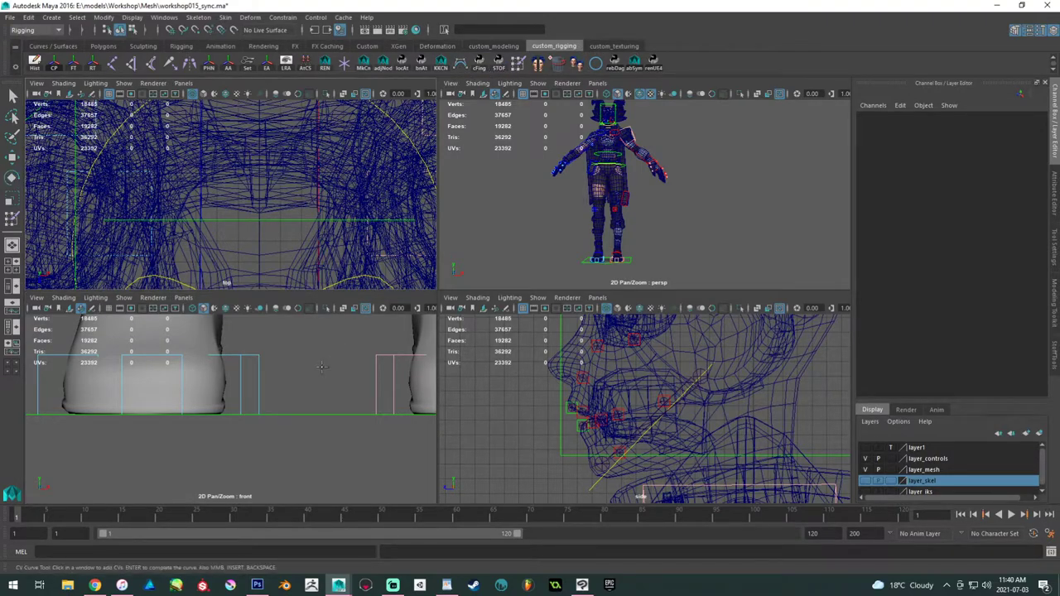
middle_click_drag(315, 370, 303, 366, "alt")
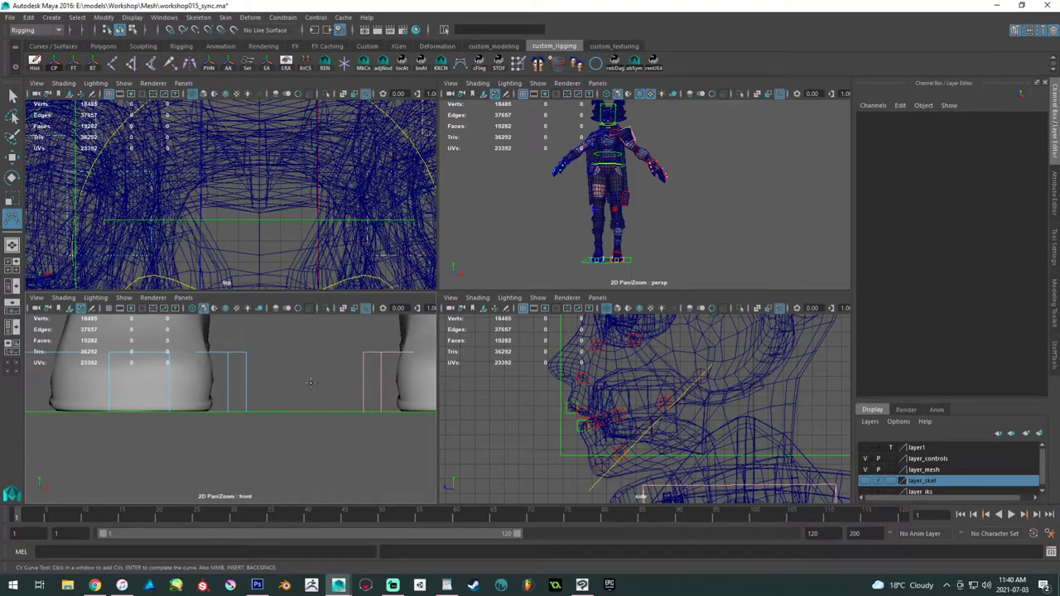
right_click_drag(234, 375, 276, 375, "alt")
key("v")
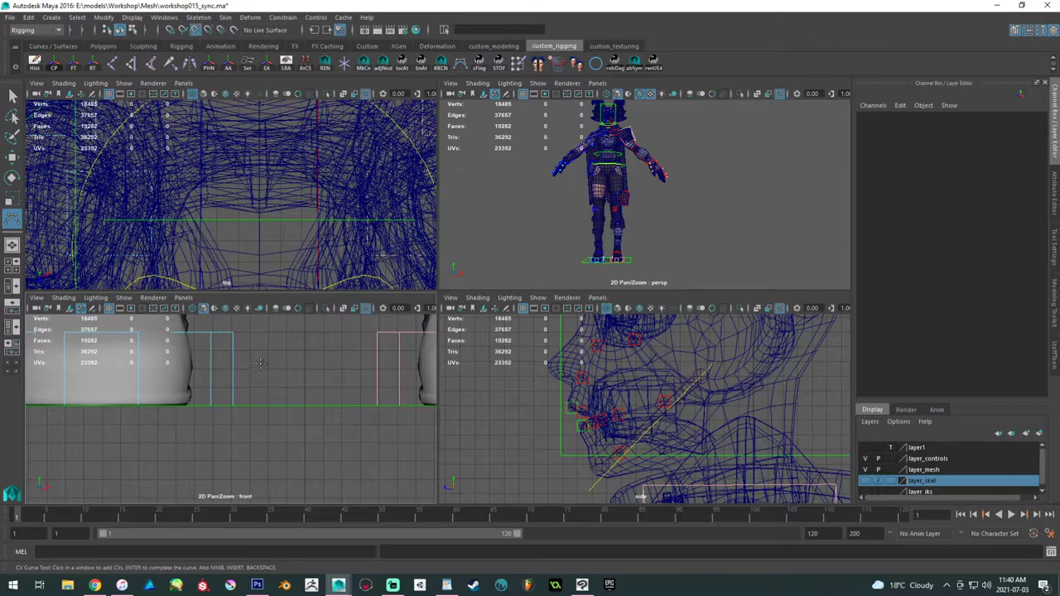
key("ctrl+z")
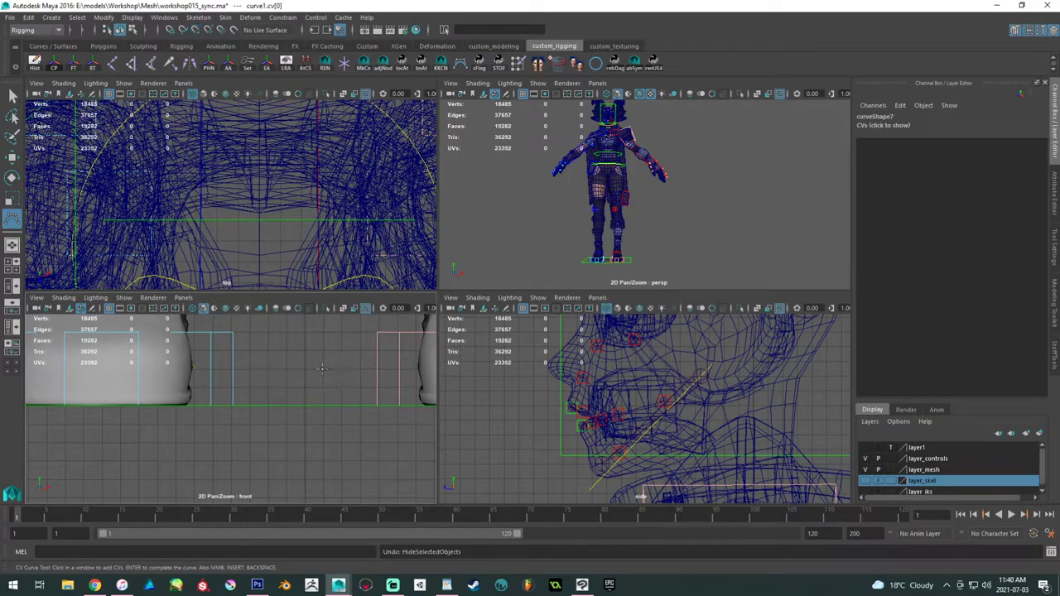
key("x")
left_click(284, 386)
left_click(323, 387)
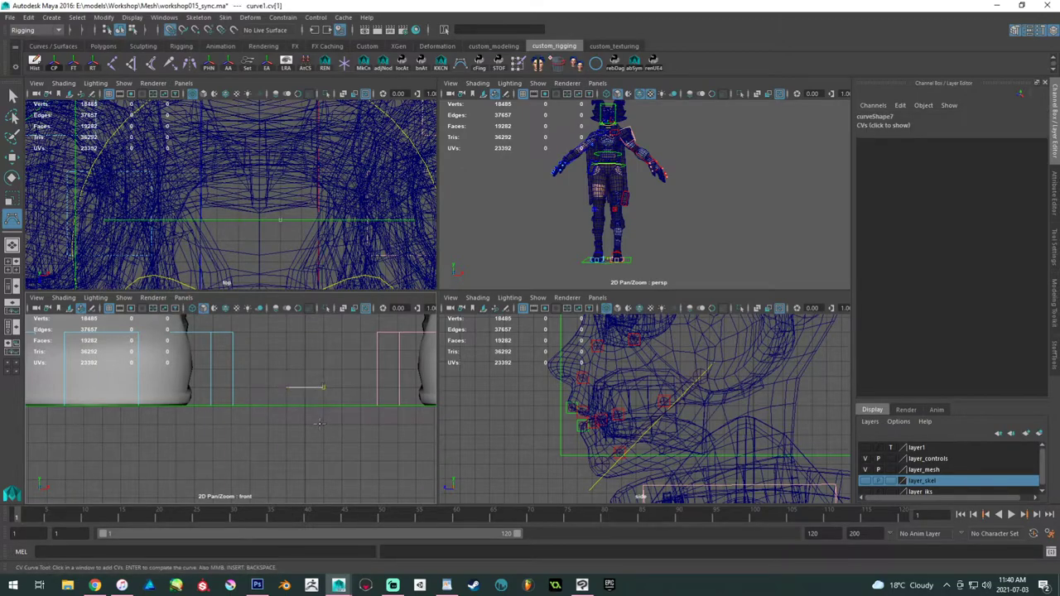
left_click(322, 424)
left_click(287, 425)
key("e")
middle_click_drag(351, 365, 331, 372, "alt")
- Create a NURBS circle at the origin inside the square and set its Rotate X to 90
left_click(595, 64)
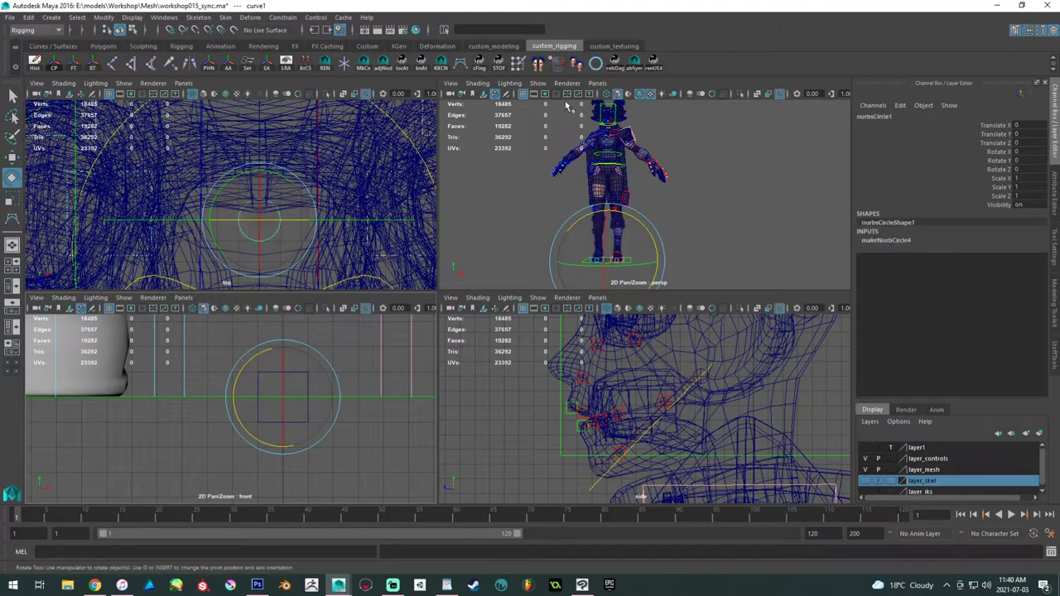
key("w")
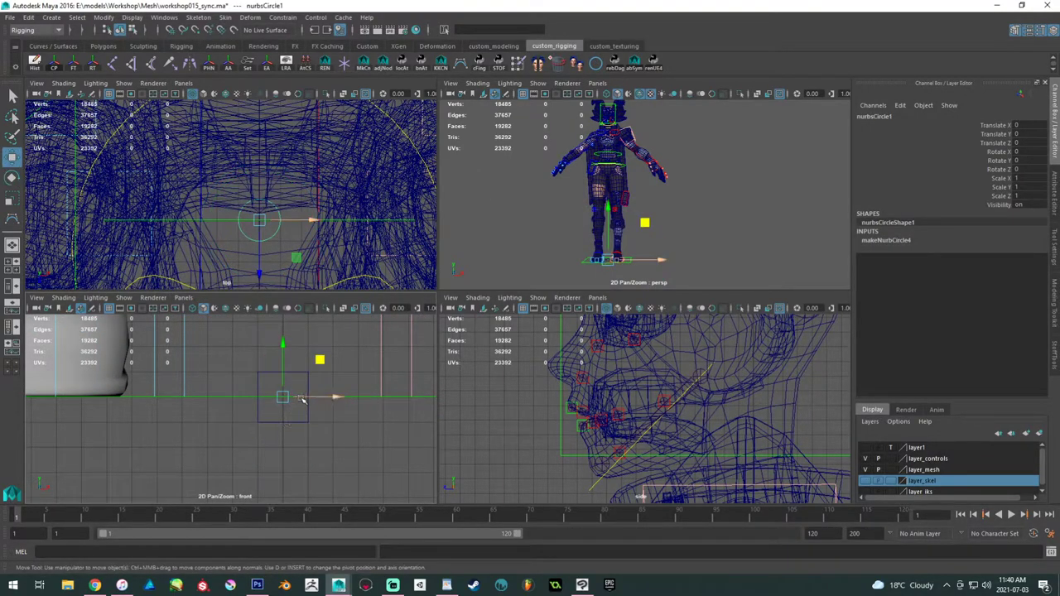
scroll(302, 400, "up", 2)
key("e")
left_click_drag(292, 397, 293, 365)
left_click(1025, 152)
type("90")
key("Return")
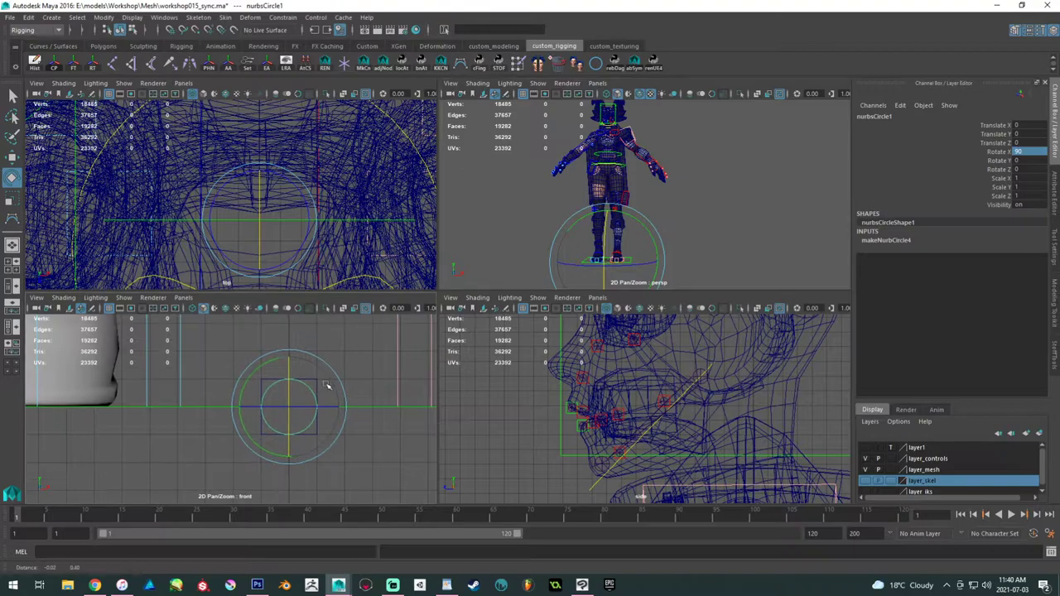
- Shrink the circle uniformly by setting its Scale X, Y and Z to 0.4
key("r")
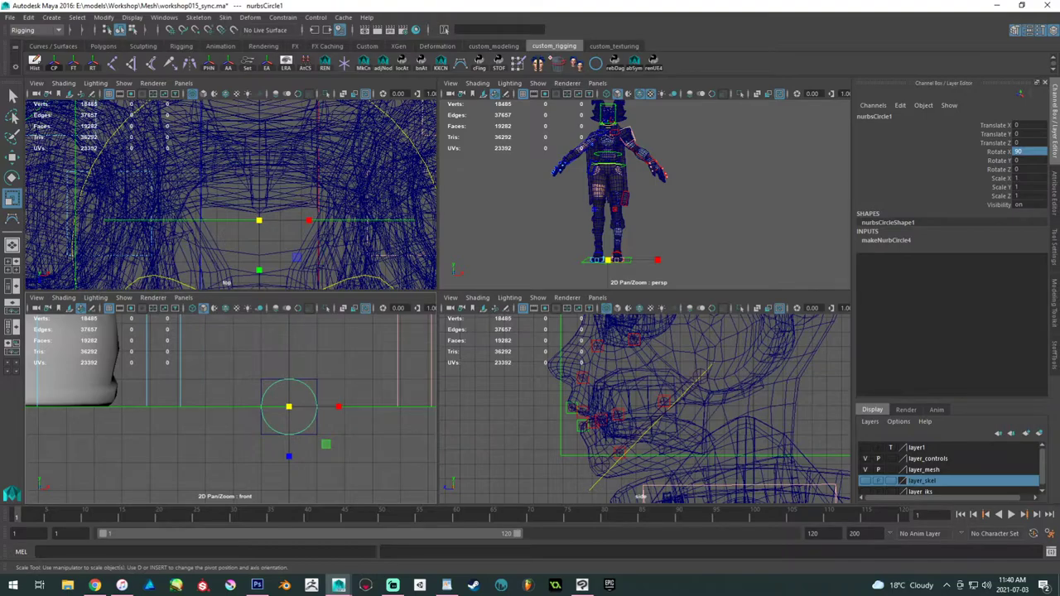
scroll(290, 407, "up", 2)
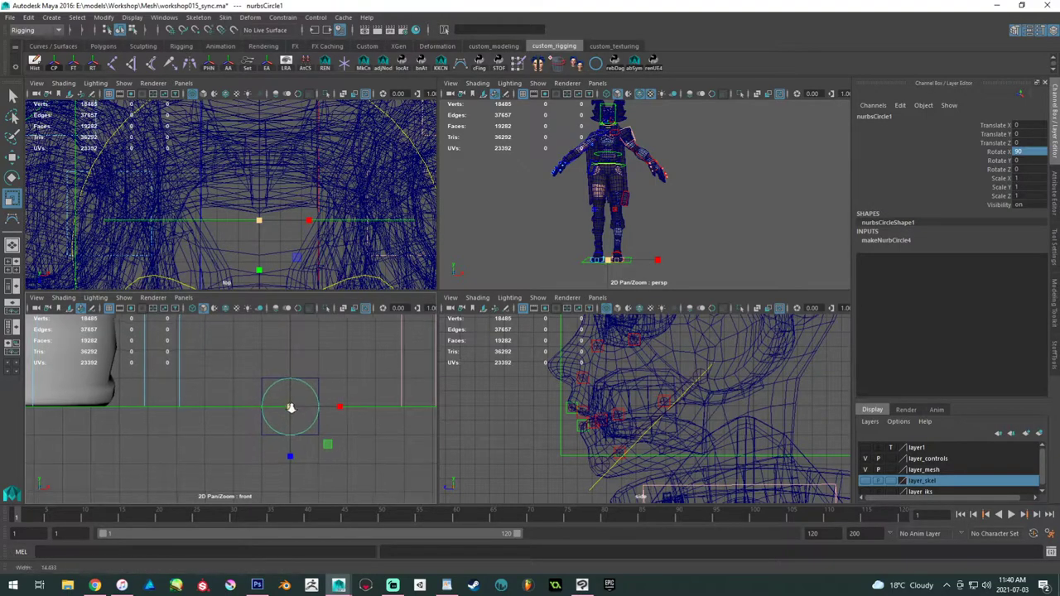
left_click_drag(297, 409, 265, 412)
left_click_drag(1025, 178, 1025, 196)
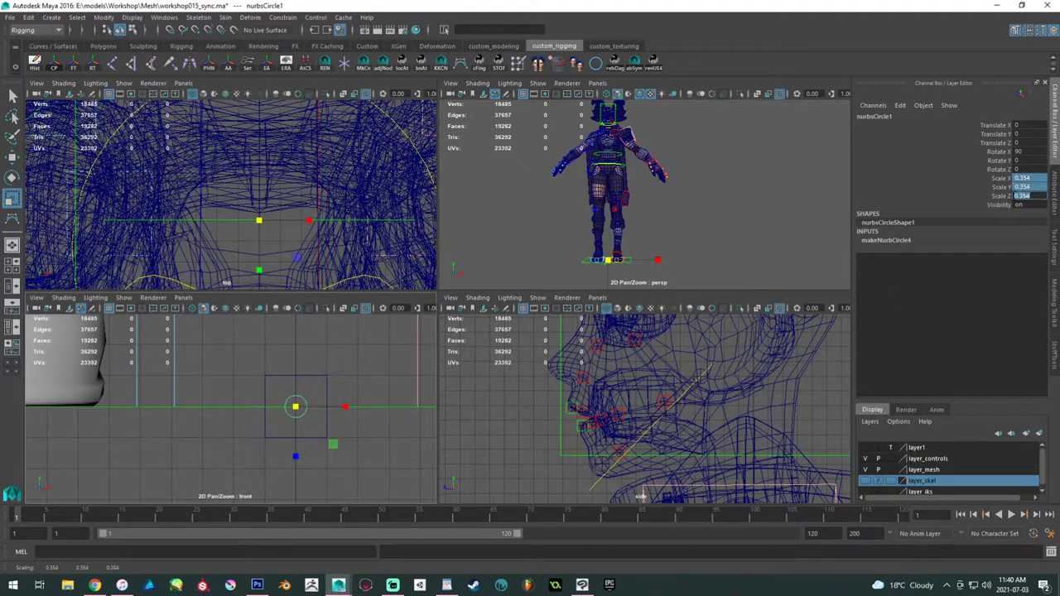
type("0.2")
key("Return")
left_click_drag(1034, 177, 1023, 201)
type("0.4")
key("Return")
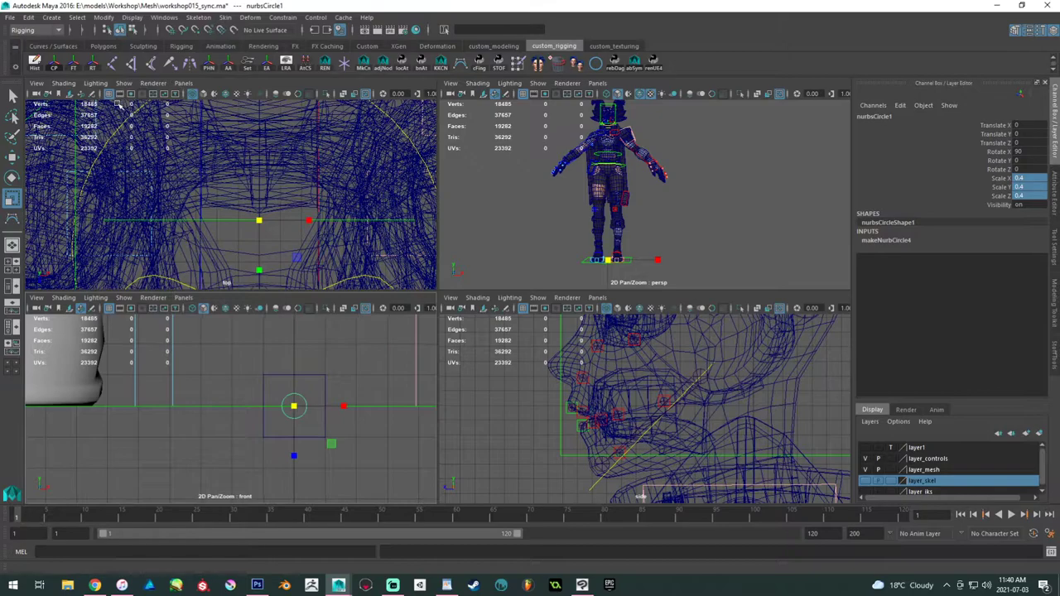
- Freeze the circle's transformations
left_click(73, 65)
scroll(327, 401, "up", 2)
key("w")
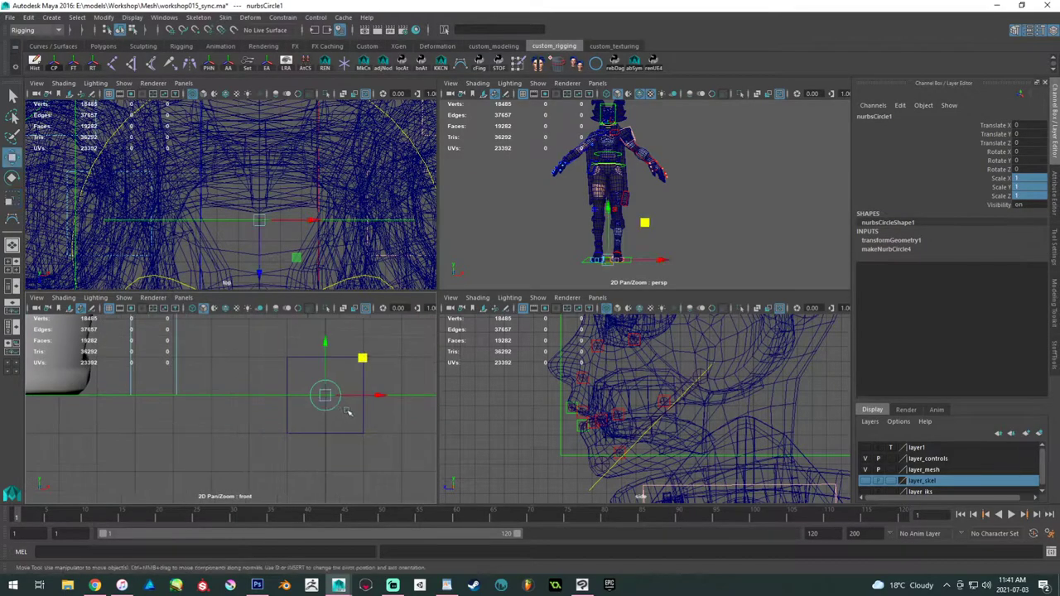
middle_click_drag(346, 412, 303, 421, "alt")
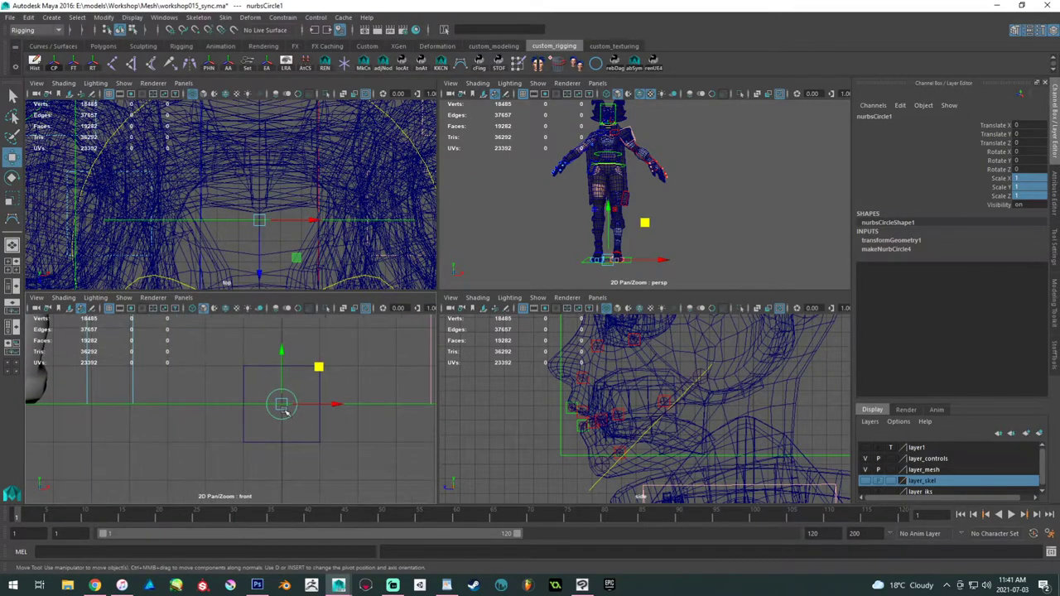
- Return to the single perspective view with the Outliner and rename the circle as CN_Bip001_Sync
left_click(12, 283)
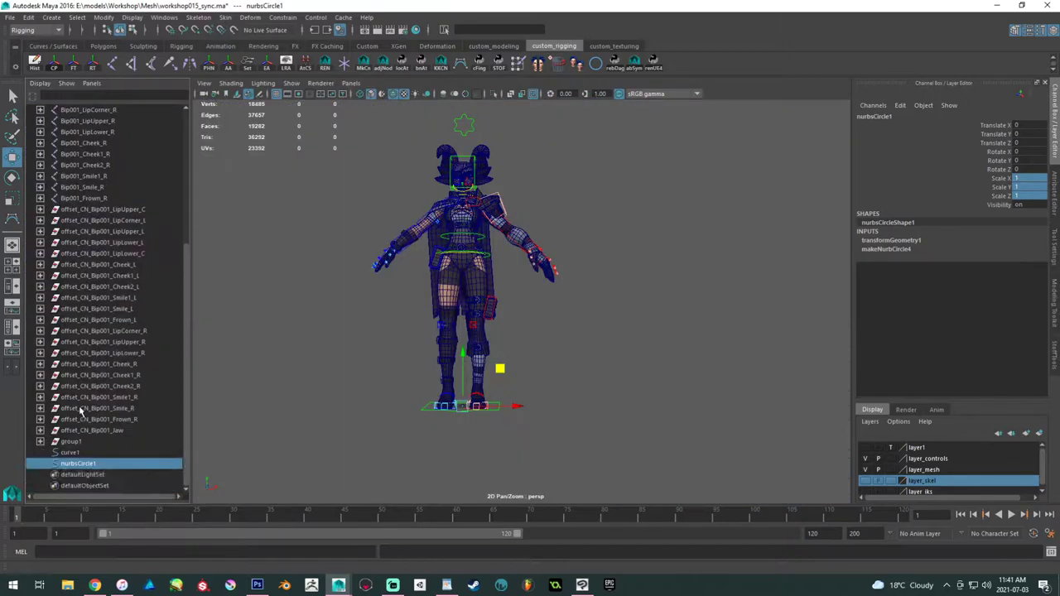
double_click(81, 463)
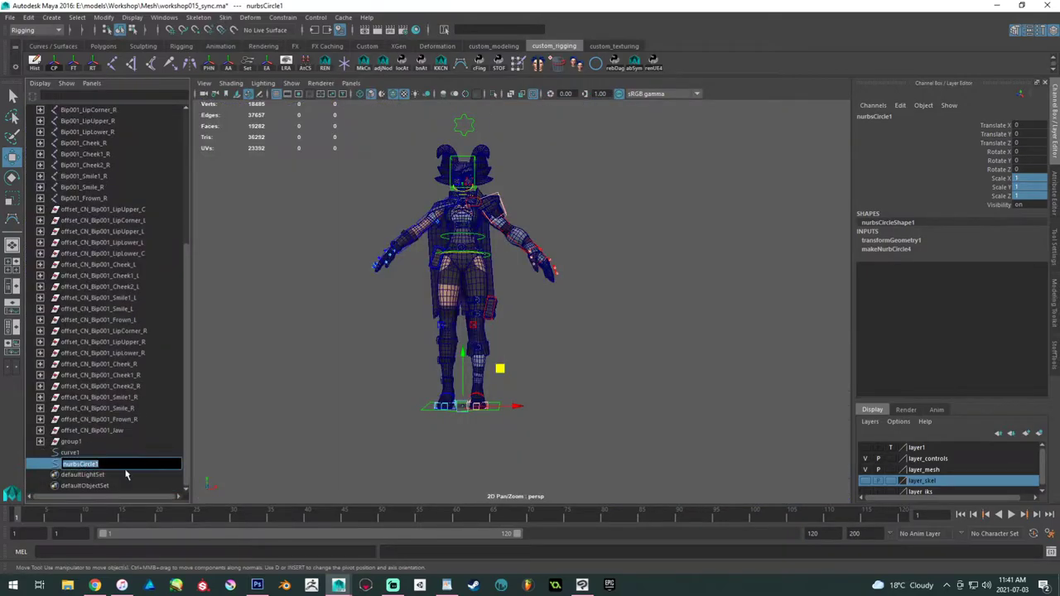
type("CN")
key("Return")
- Rename the square curve as CN_Bip001_SyncFrame
left_click(93, 453)
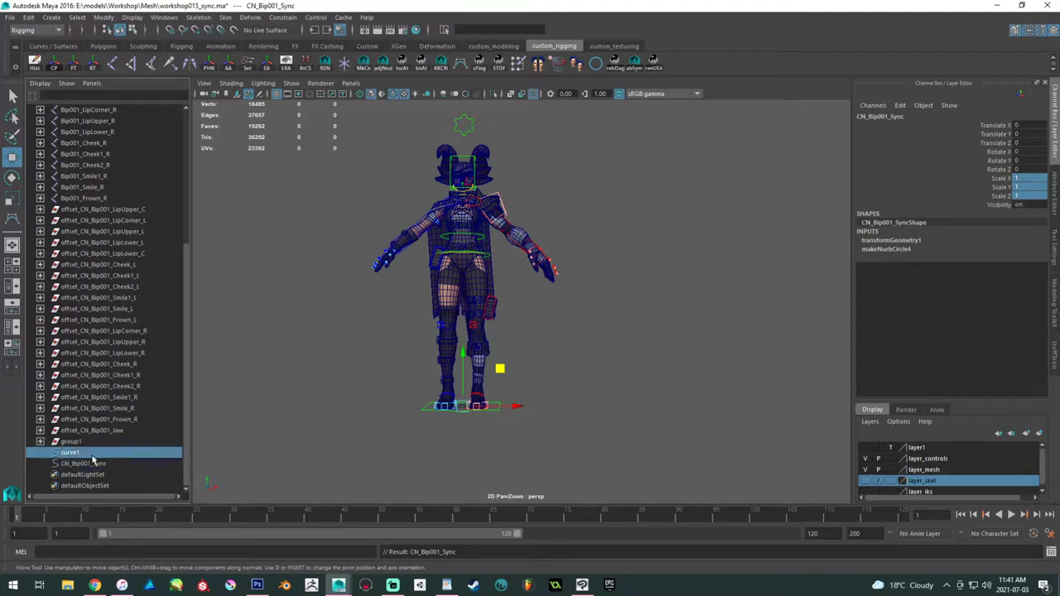
double_click(93, 454)
type("CN_Bip001_Sync")
type("Frame")
key("Return")
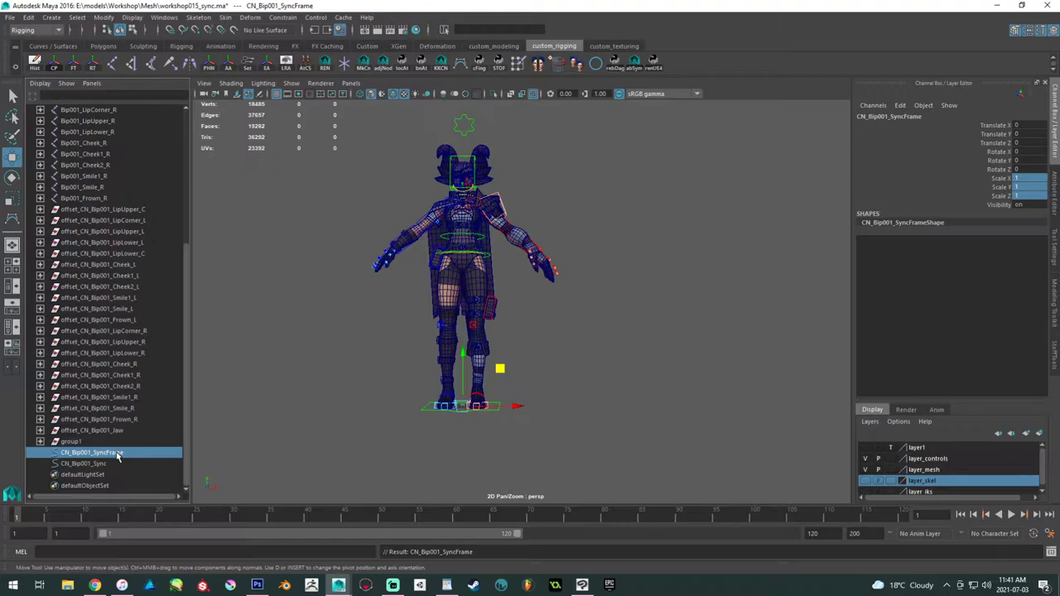
- Group CN_Bip001_SyncFrame and CN_Bip001_Sync together
left_click(105, 464, "ctrl")
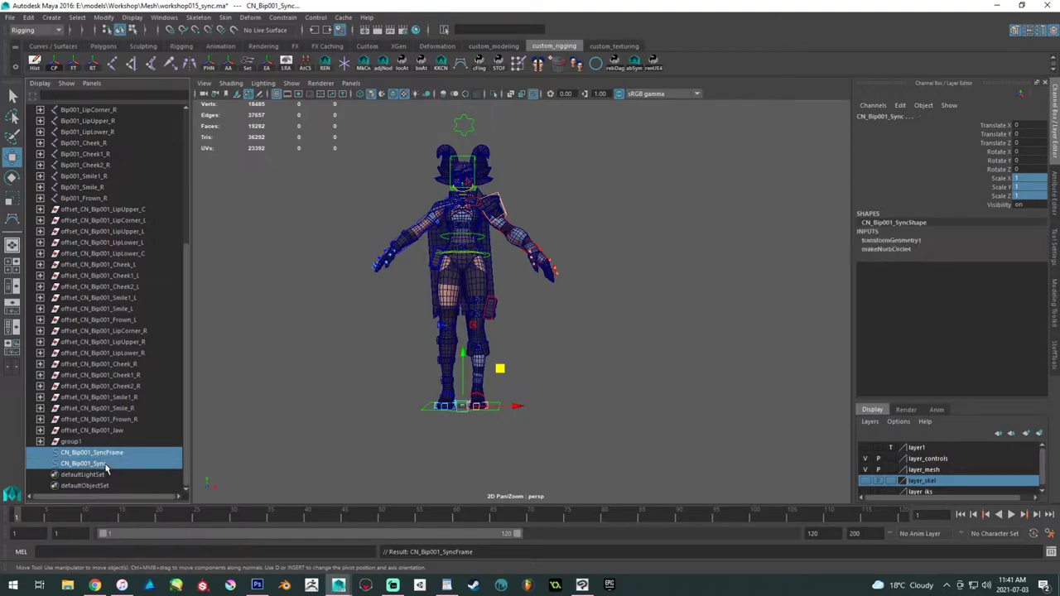
key("ctrl+g")
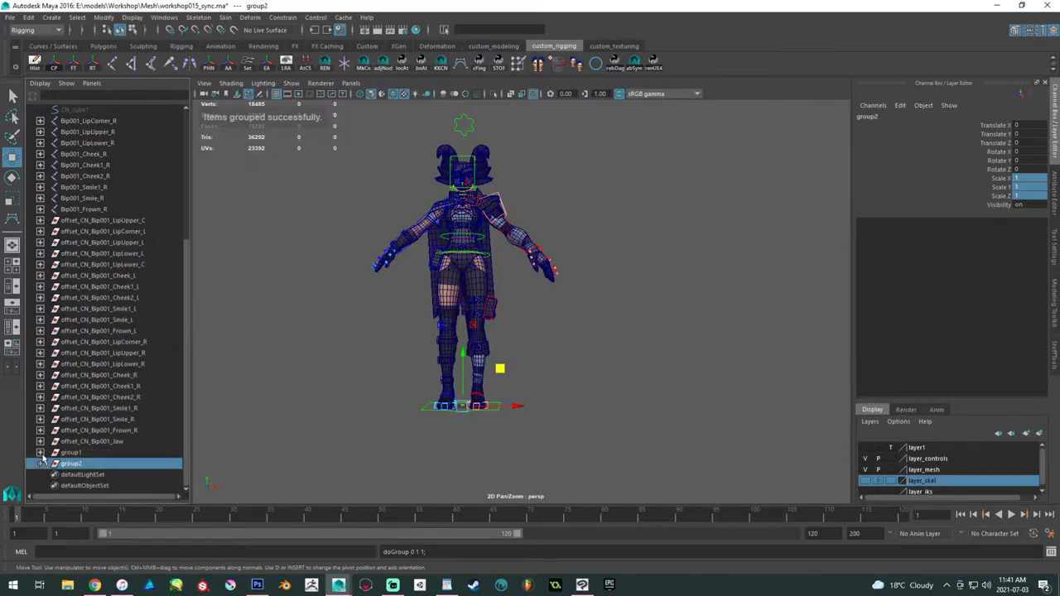
left_click(40, 453)
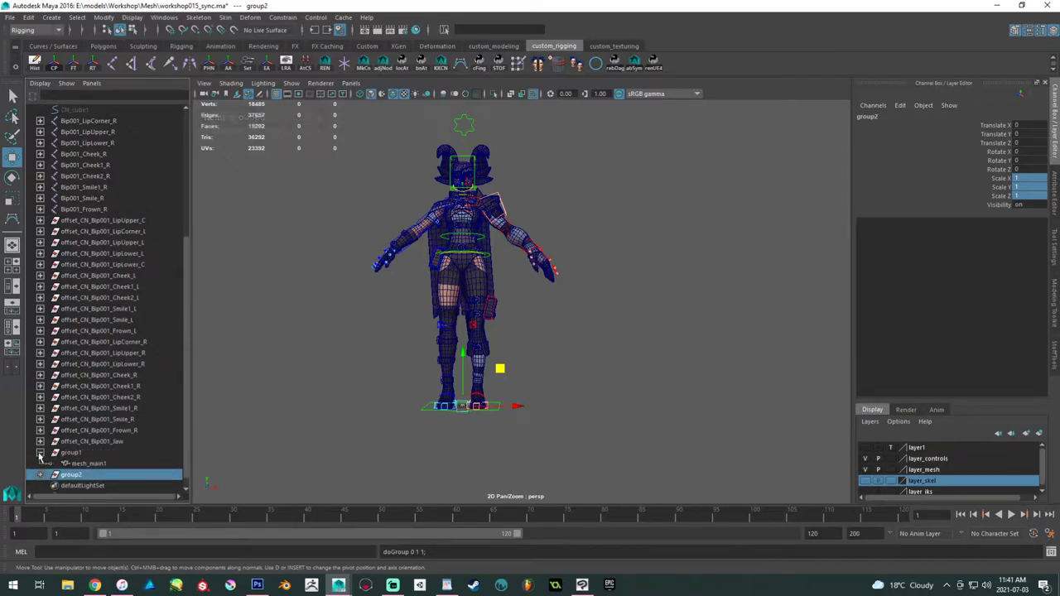
- Rename the new parent group of the sync frame and circle as adj_CN_Bip001_Sync
left_click(40, 453)
left_click(41, 464)
scroll(56, 471, "down", 1)
left_click(98, 463)
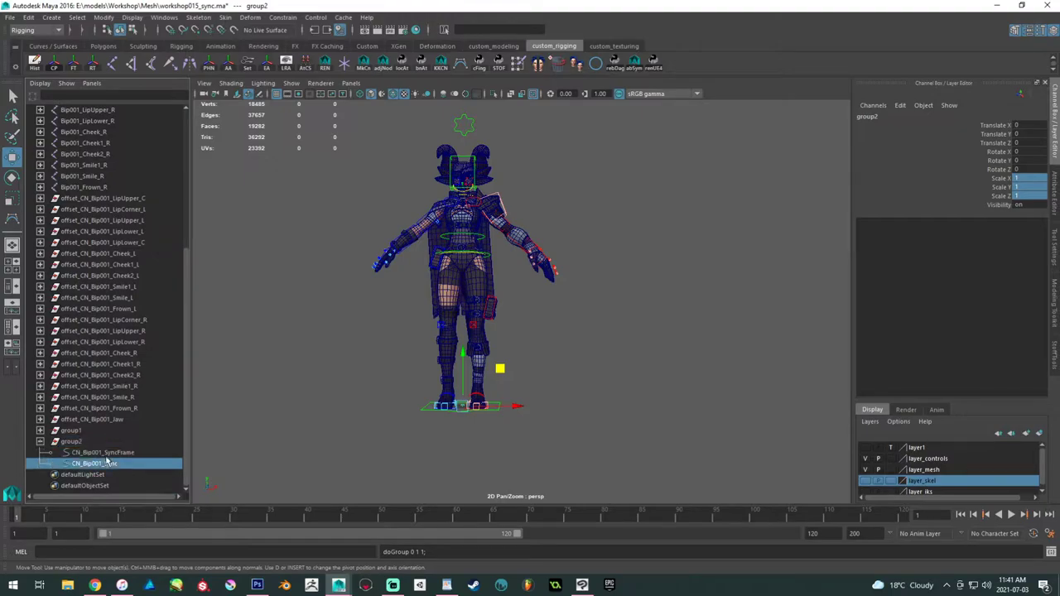
double_click(102, 464)
key("ctrl+c")
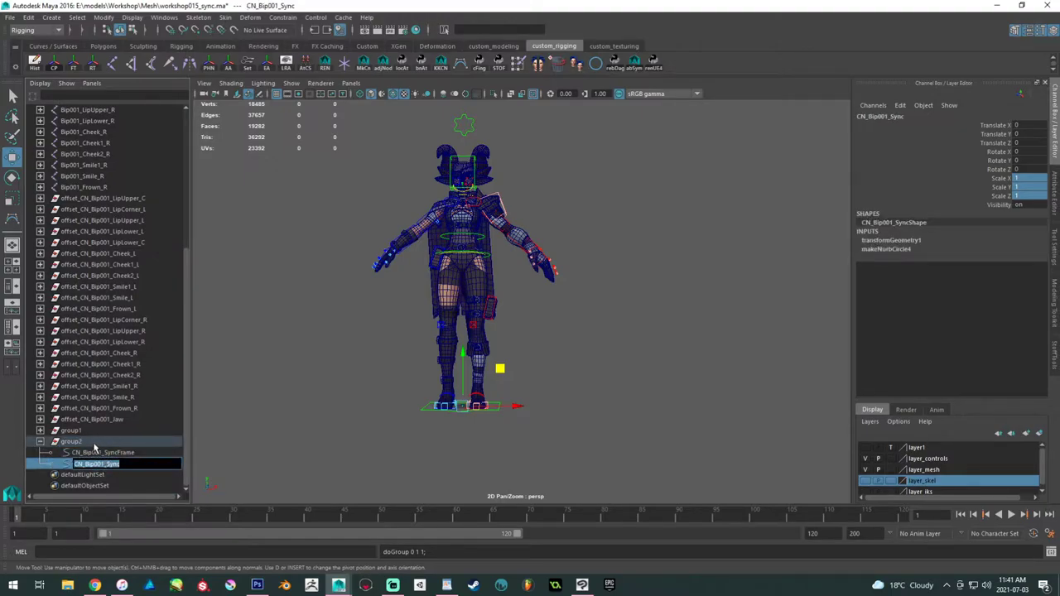
left_click(94, 443)
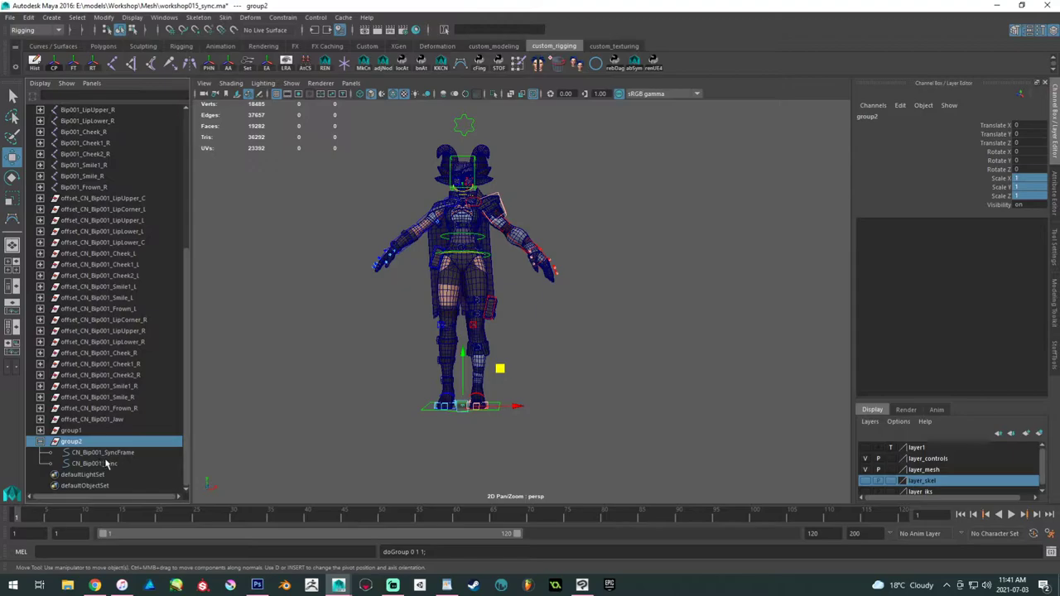
left_click(124, 455)
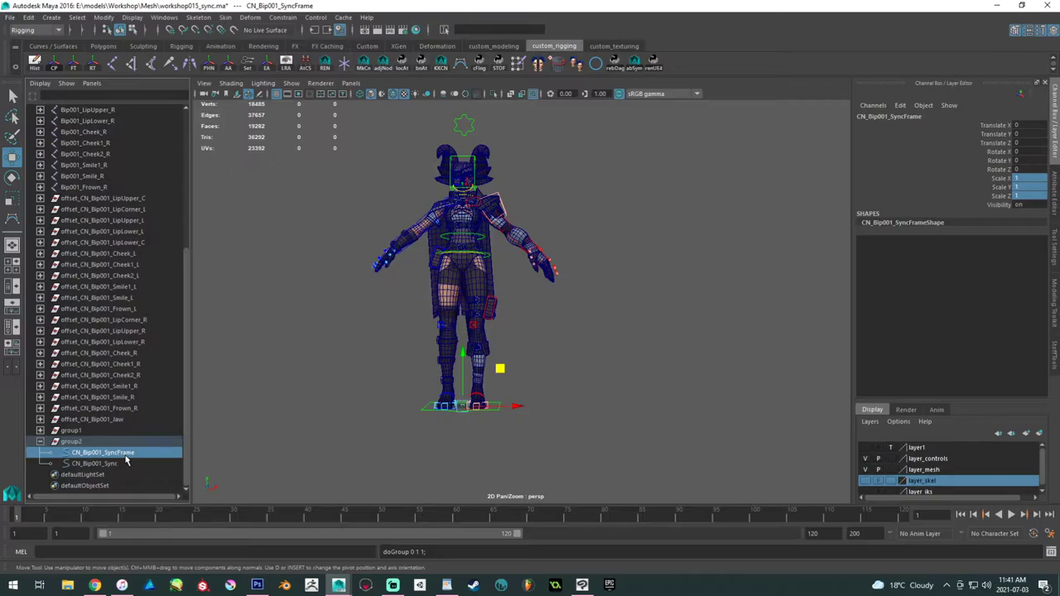
double_click(73, 441)
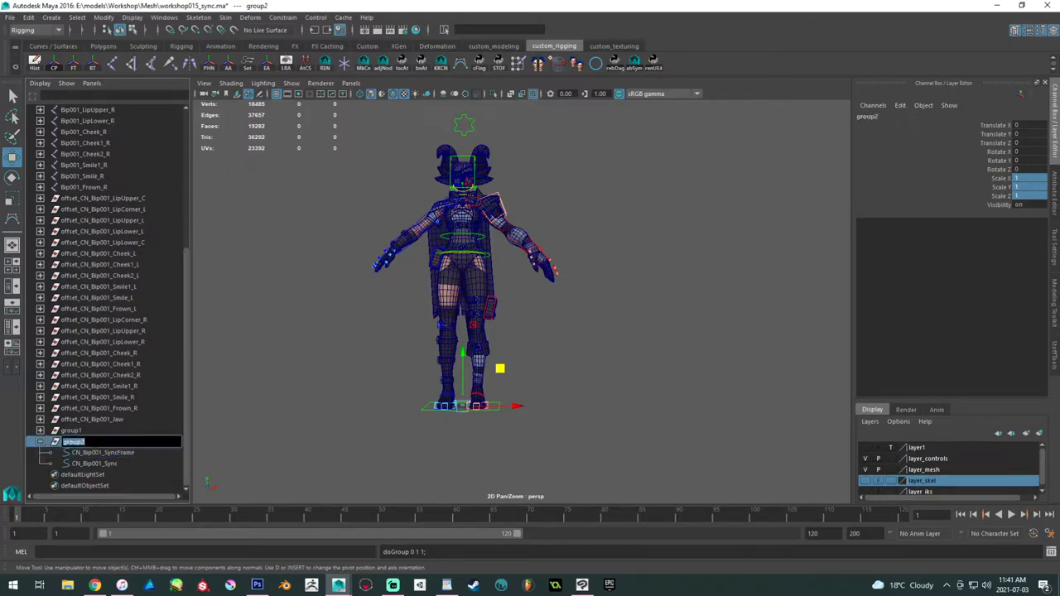
key("ctrl+v")
type("adj_")
key("Return")
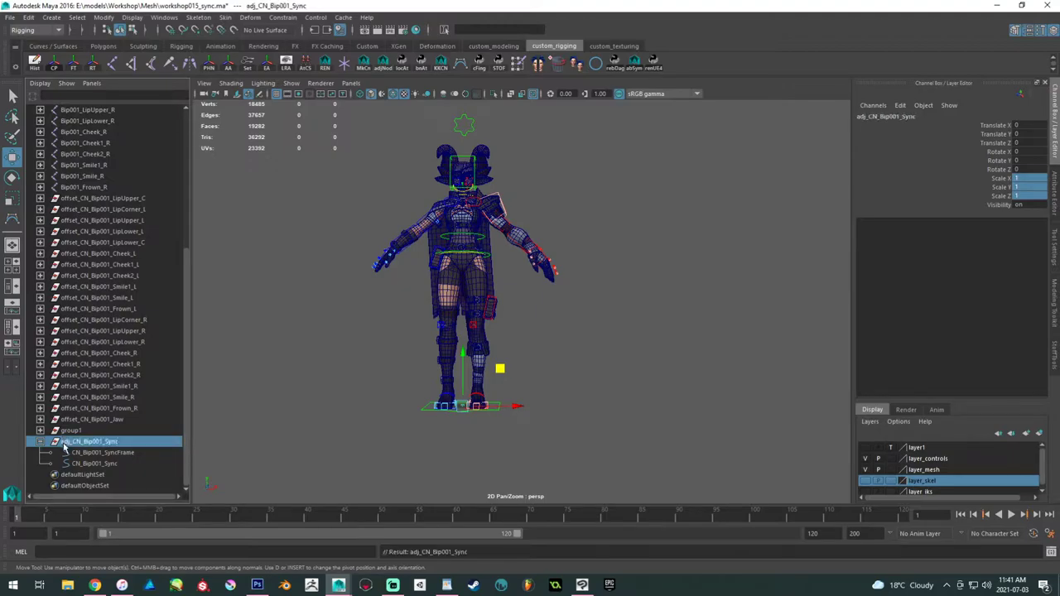
- Move the adj_CN_Bip001_Sync group beside the character's head, to about X 28.8 and Y 170.7
middle_click_drag(472, 401, 466, 411, "alt")
left_click(143, 441)
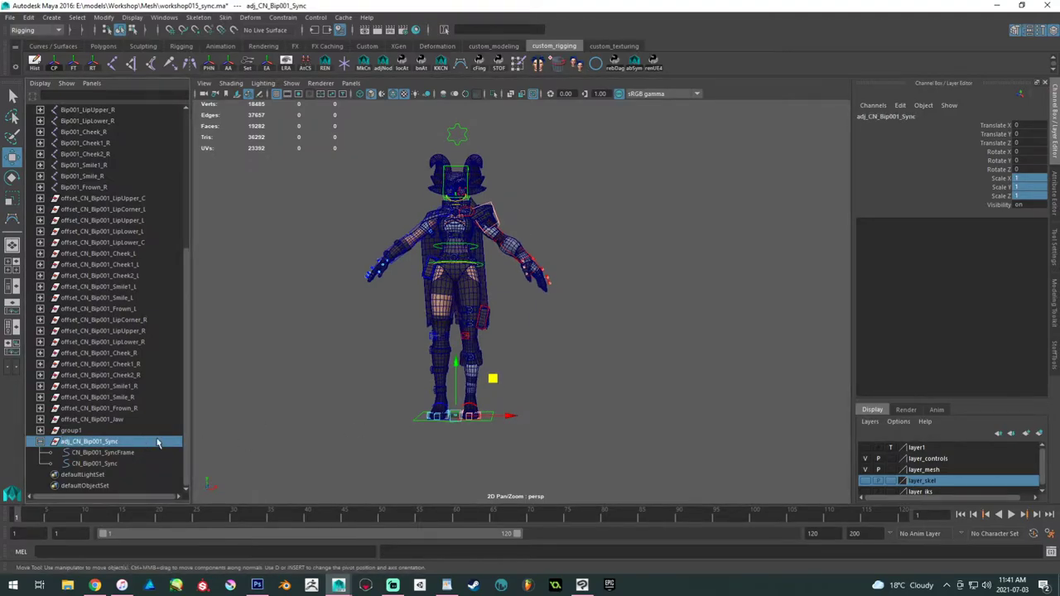
left_click_drag(494, 380, 535, 149)
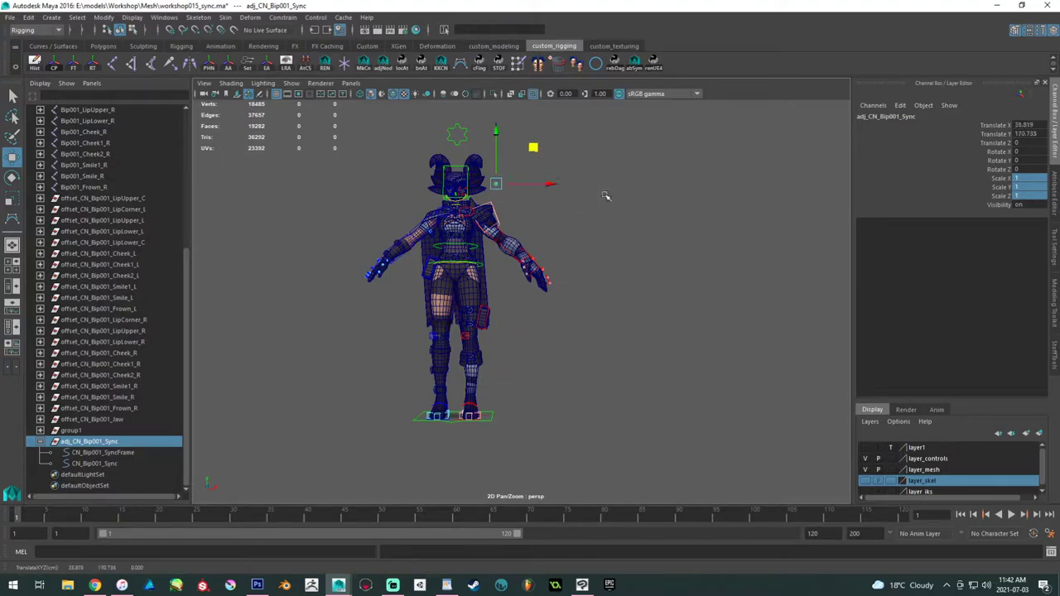
left_click(603, 197)
- Scale the adj_CN_Bip001_Sync group up uniformly to about 6.86
middle_click_drag(583, 217, 601, 289, "alt")
right_click_drag(601, 288, 696, 422, "alt")
middle_click_drag(539, 306, 584, 378, "alt")
right_click_drag(585, 378, 726, 485, "alt")
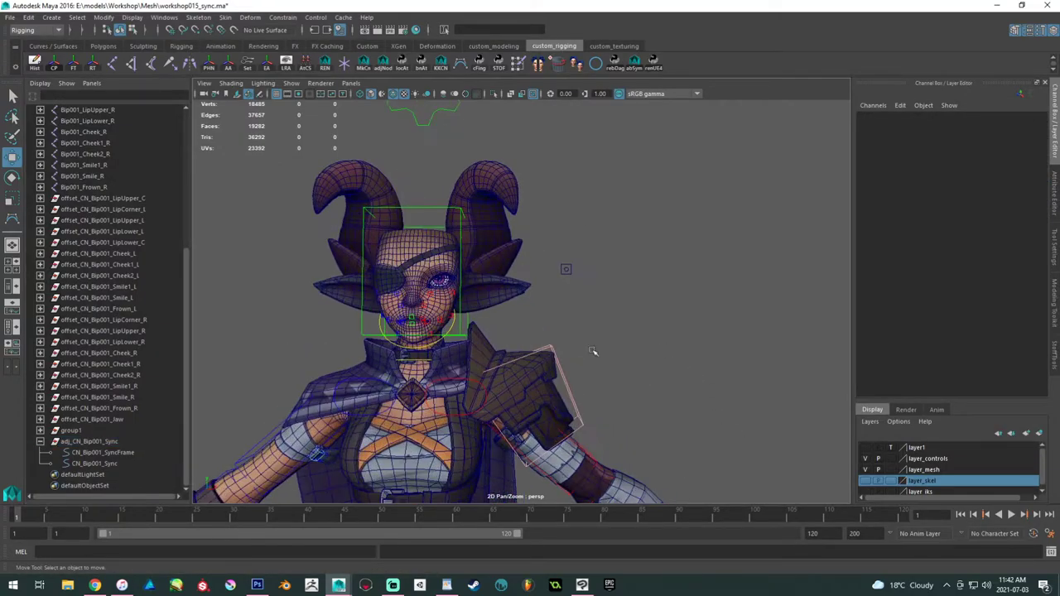
left_click(100, 444)
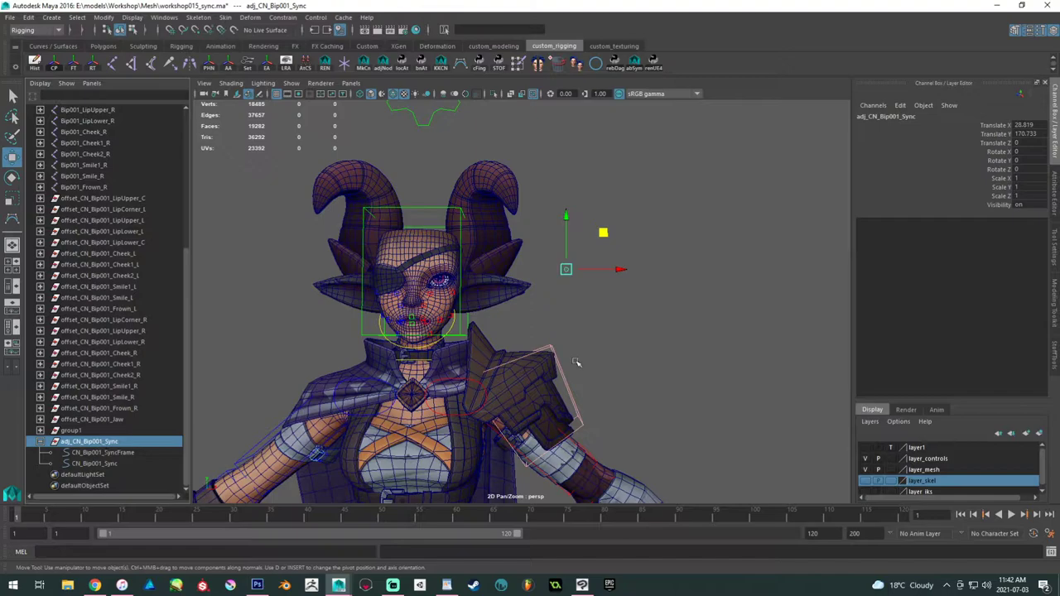
key("r")
left_click_drag(567, 268, 611, 269)
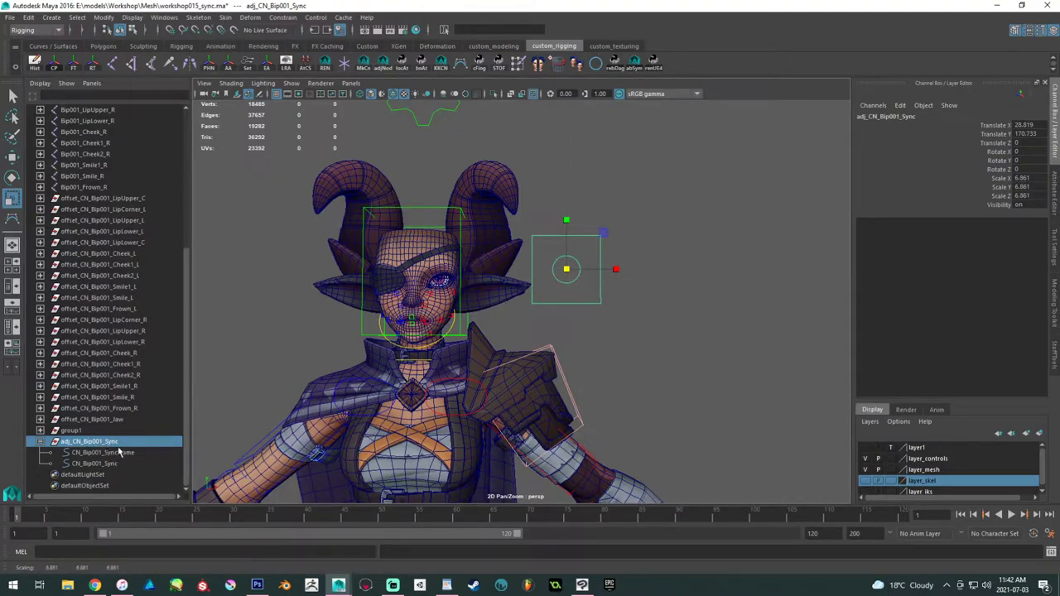
- Try moving the CN_Bip001_Sync circle sideways to the frame's edge, and undo the move
left_click(88, 463)
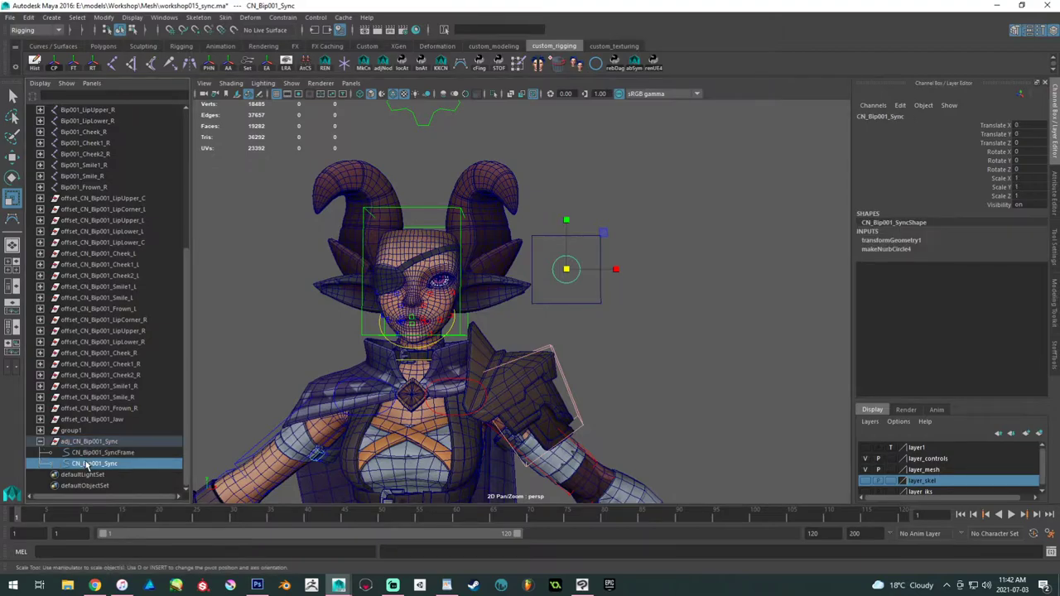
key("w")
left_click_drag(663, 274, 651, 292)
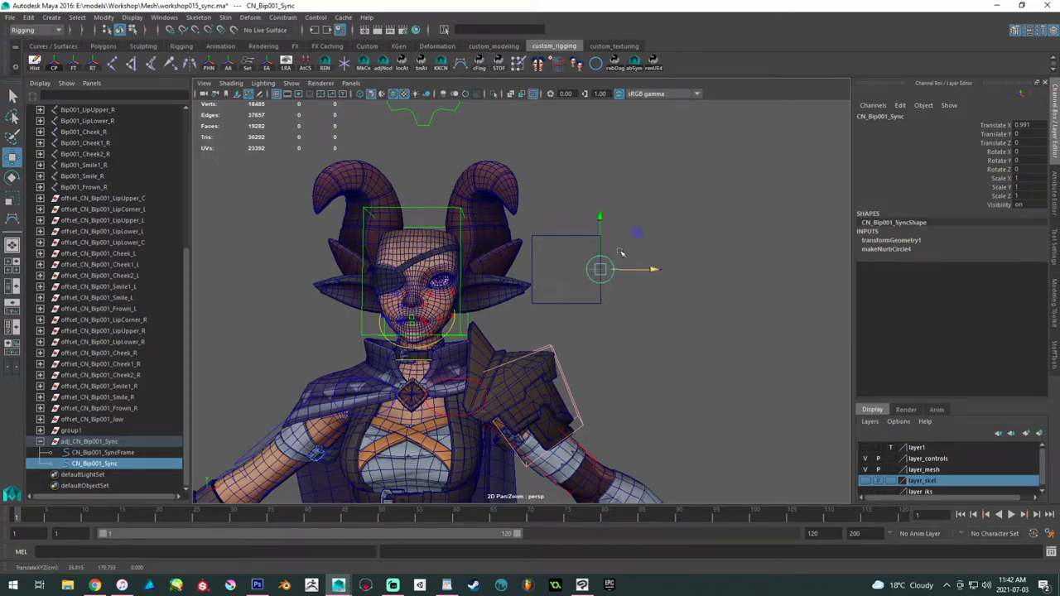
key("ctrl+z")
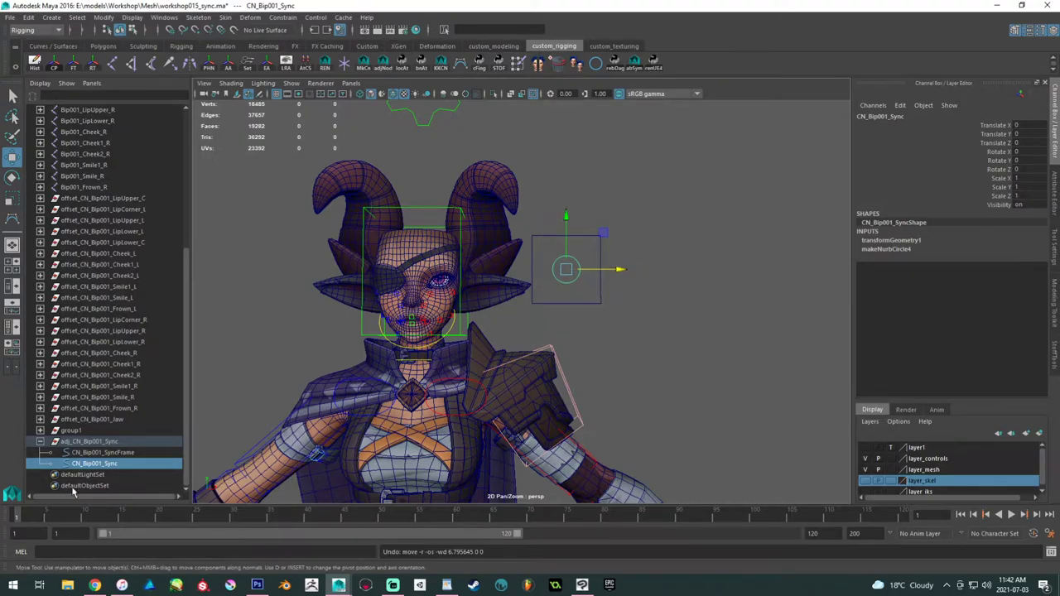
- Try to delete the transformGeometry1 input node from the CN_Bip001_Sync circle
key("r")
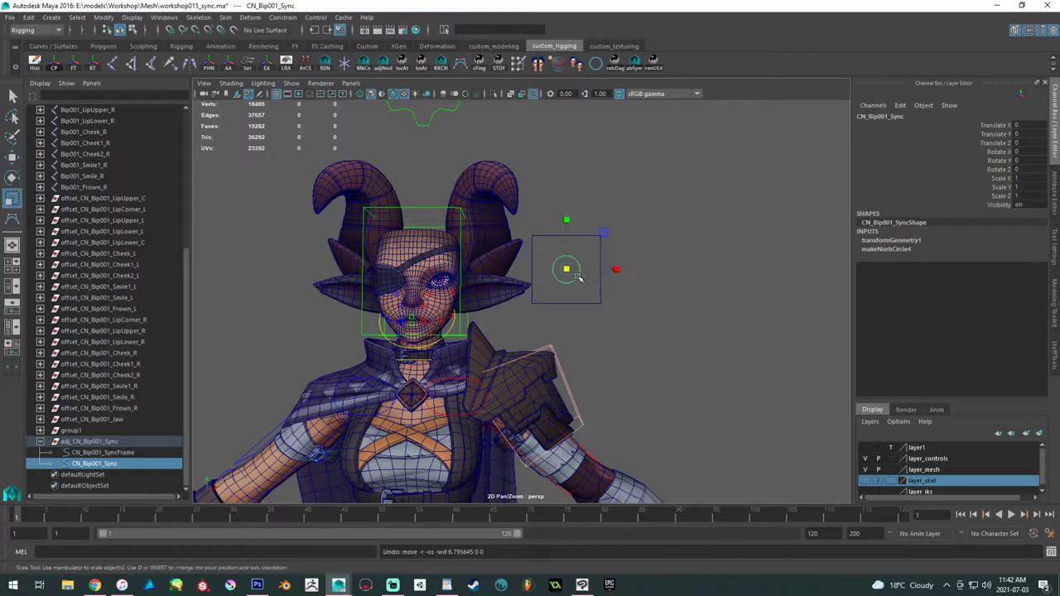
double_click(887, 241)
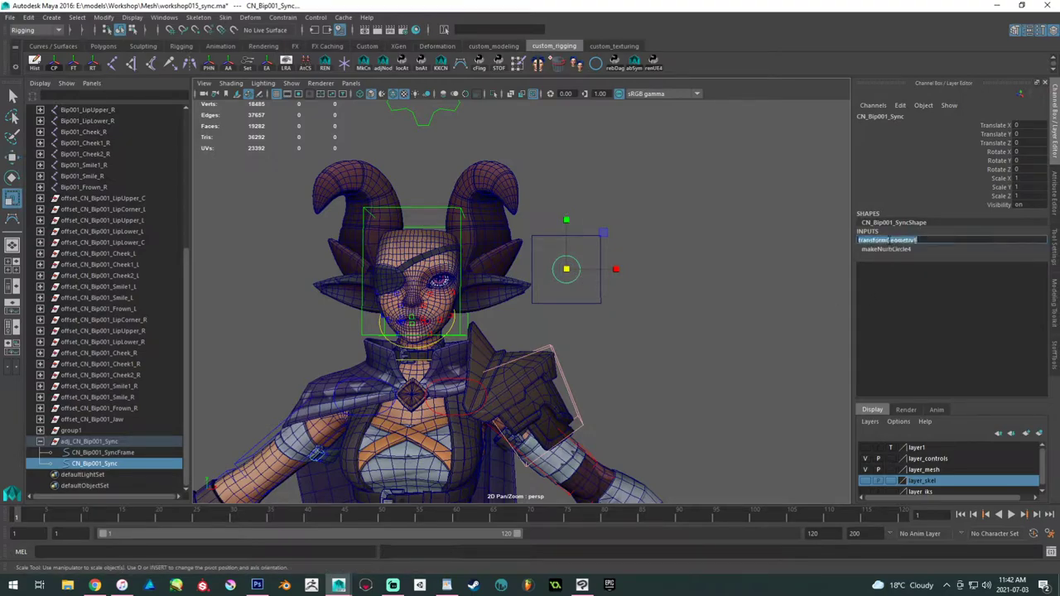
left_click(563, 267)
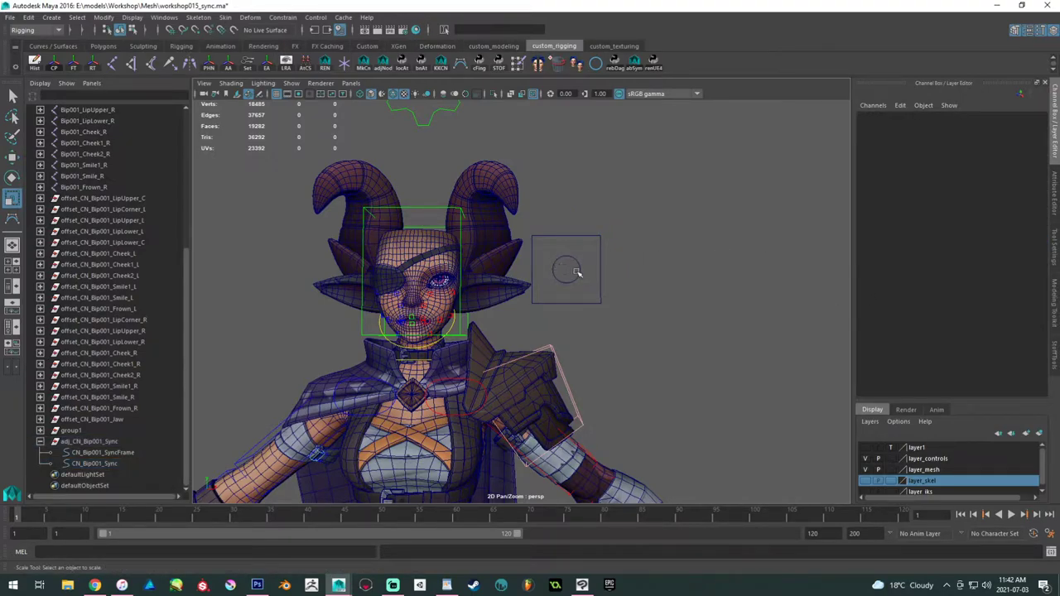
left_click(581, 272)
double_click(870, 240)
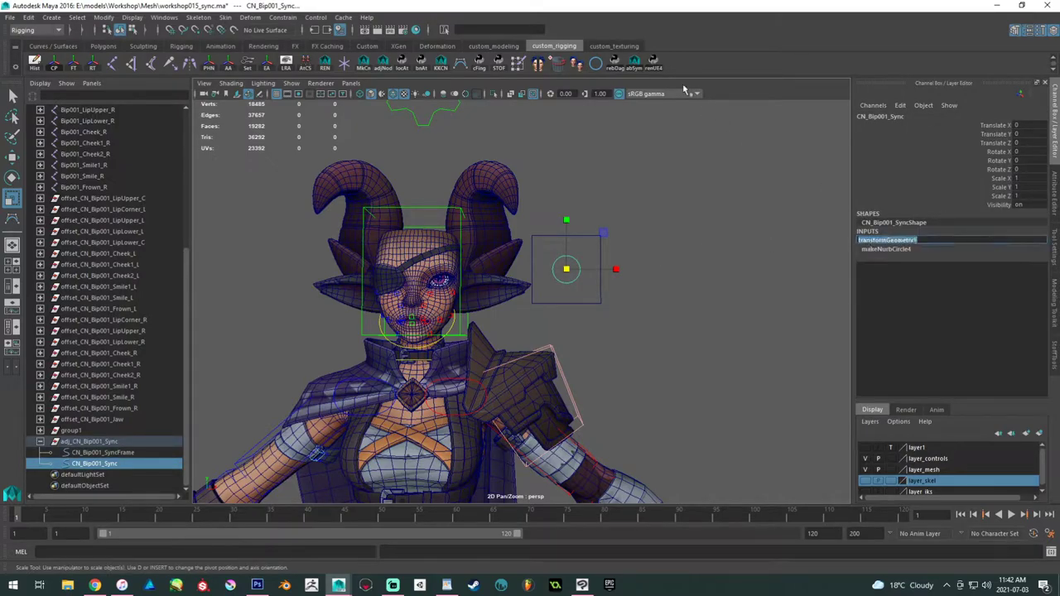
left_click(526, 28)
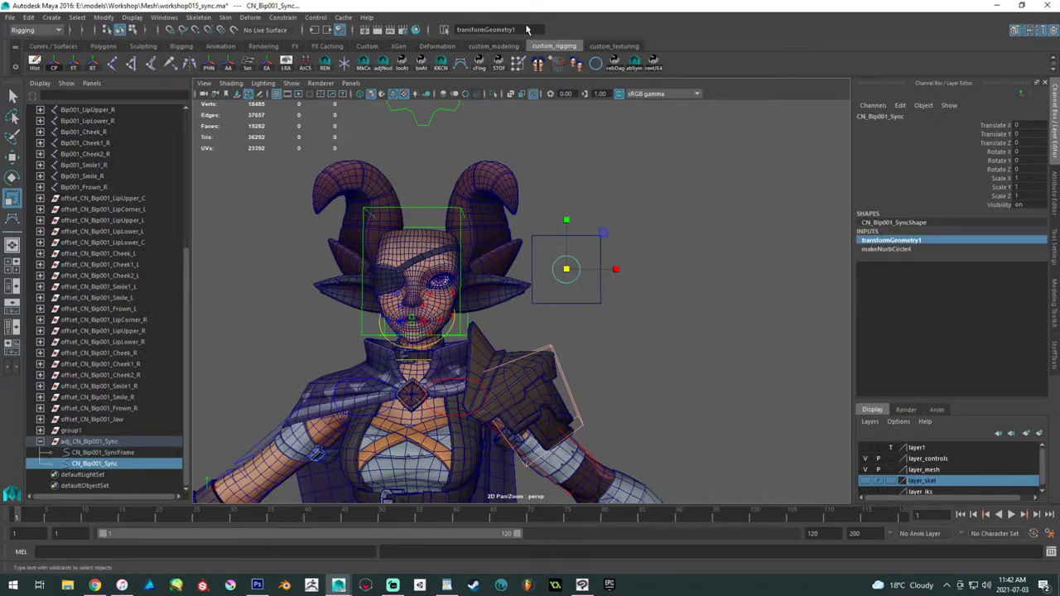
key("Return")
key("Delete")
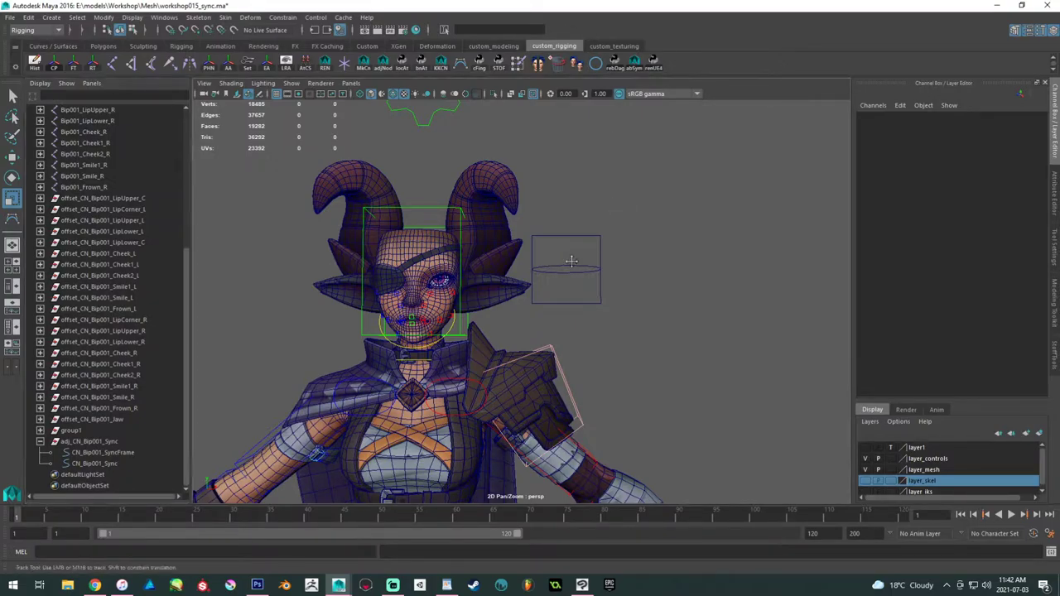
- Scale the CN_Bip001_Sync circle down uniformly to about 0.64 and freeze its transformations
left_click(573, 263)
left_click_drag(570, 265, 537, 250)
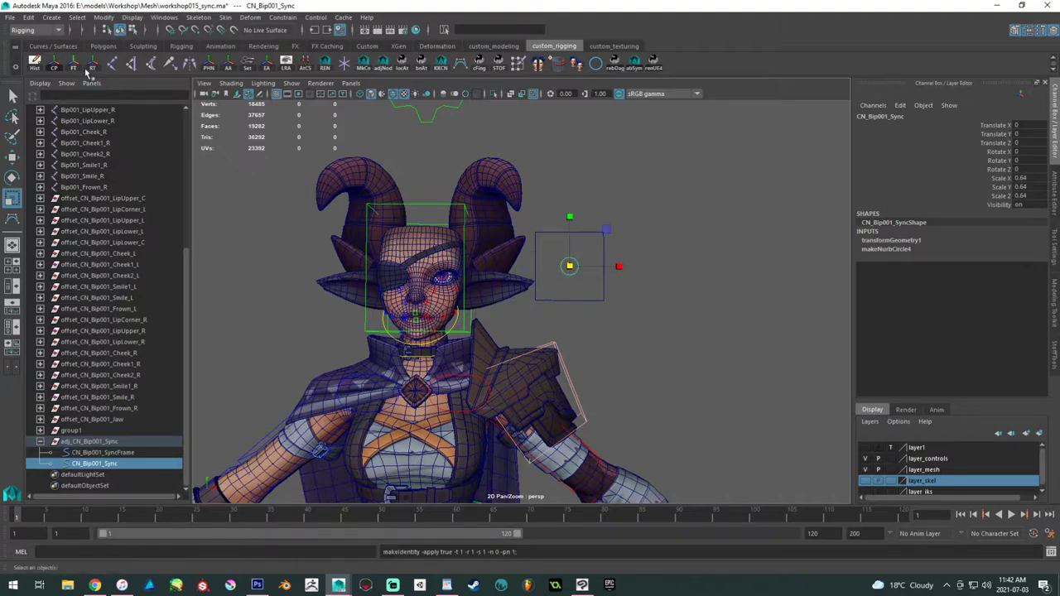
left_click(75, 64)
left_click(693, 296)
- Set the adj_CN_Bip001_Sync group's X, Y and Z scale to 4
right_click_drag(694, 295, 588, 290, "alt")
middle_click_drag(601, 291, 596, 327, "alt")
right_click_drag(597, 329, 630, 347, "alt")
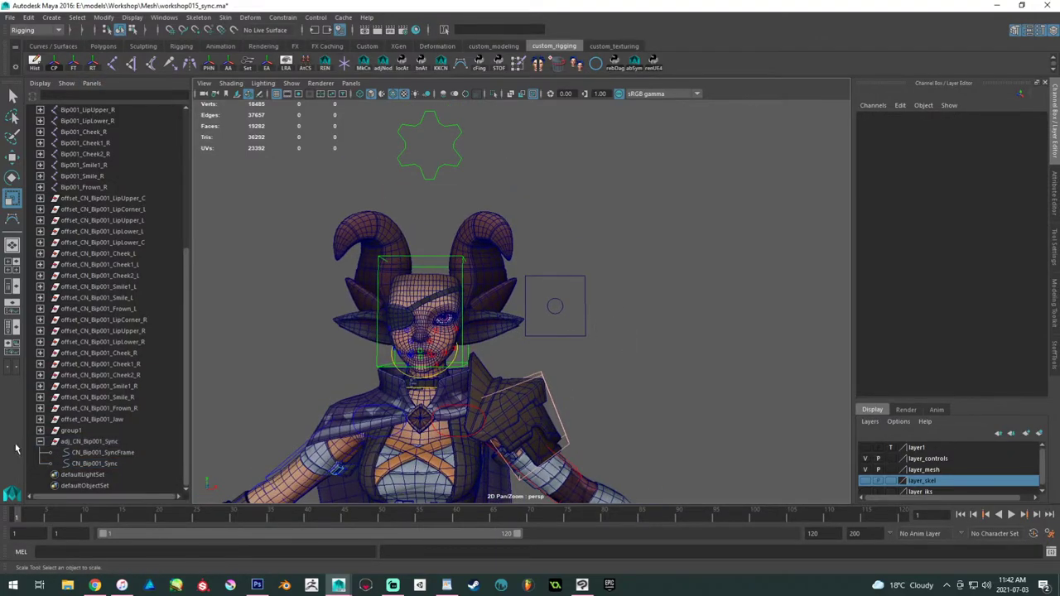
left_click(87, 441)
left_click_drag(1025, 178, 1031, 195)
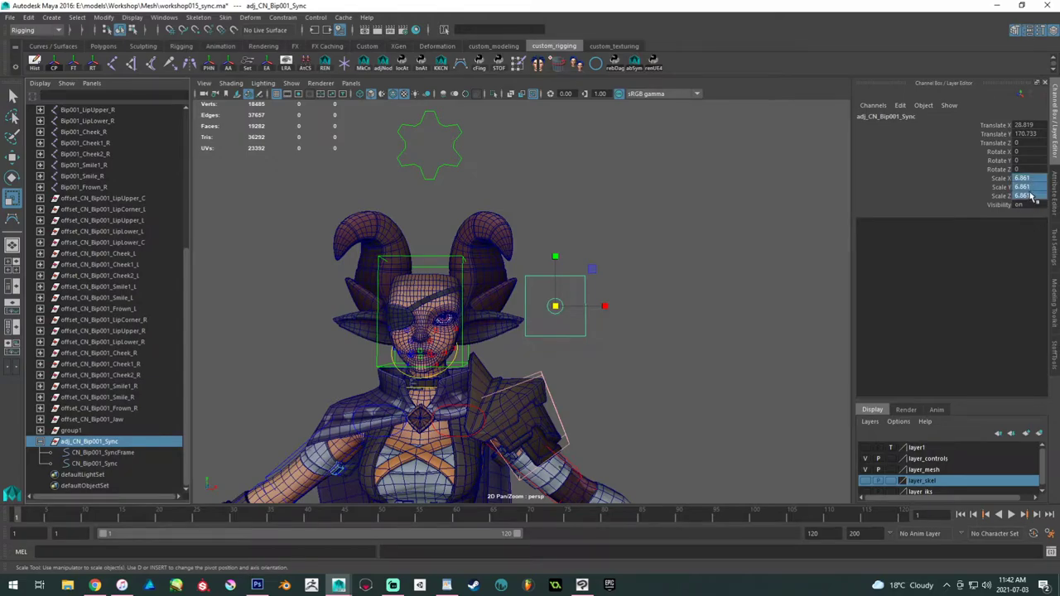
type("4")
key("Return")
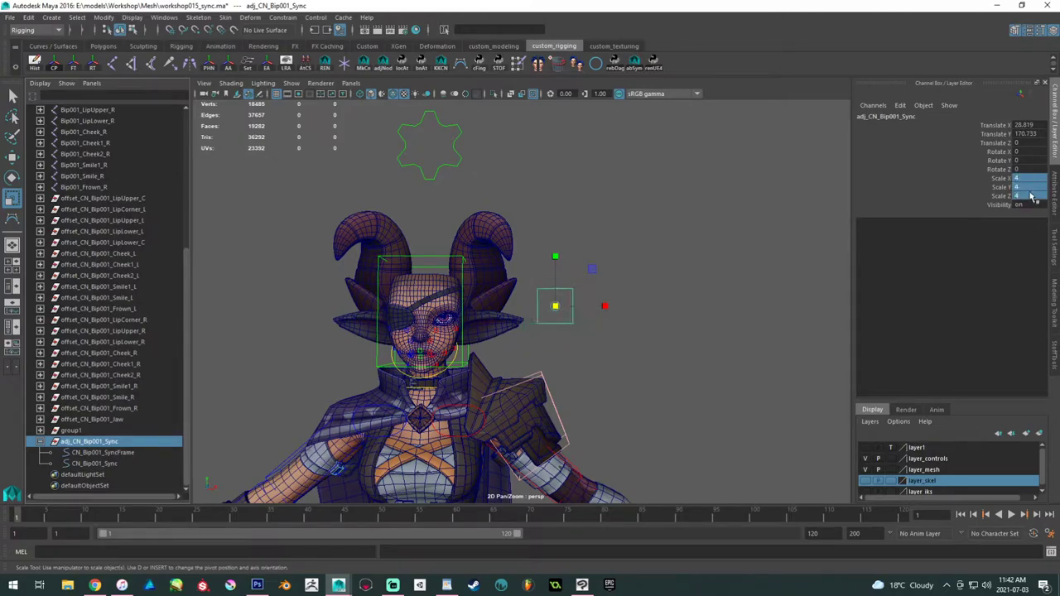
left_click(724, 292)
- Try moving the resized sync circle freely out of its frame, and undo the move
scroll(621, 282, "up", 4)
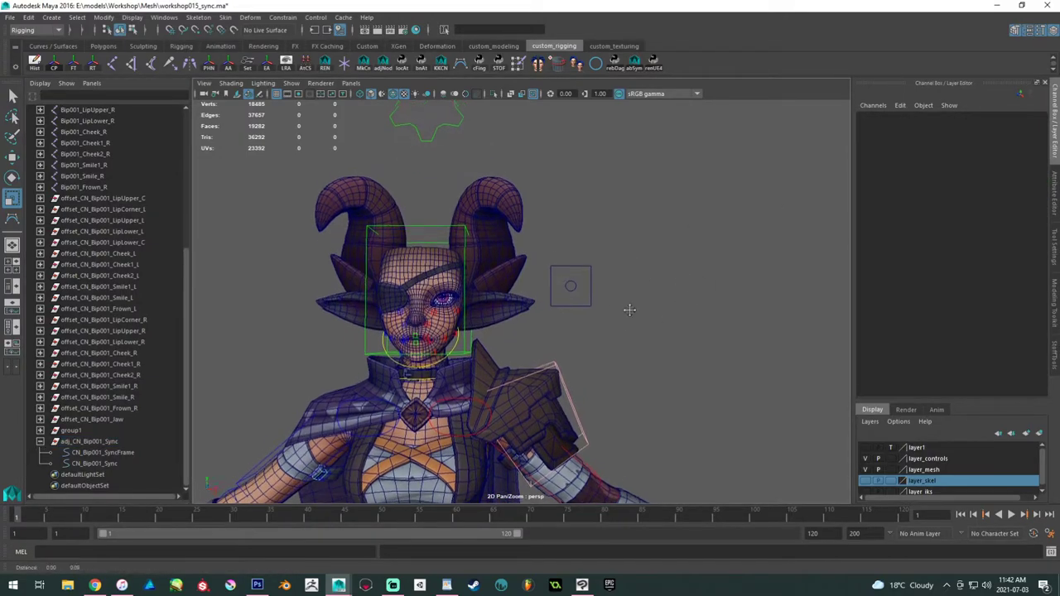
left_click(584, 294)
key("w")
left_click_drag(671, 265, 656, 243)
key("ctrl+z")
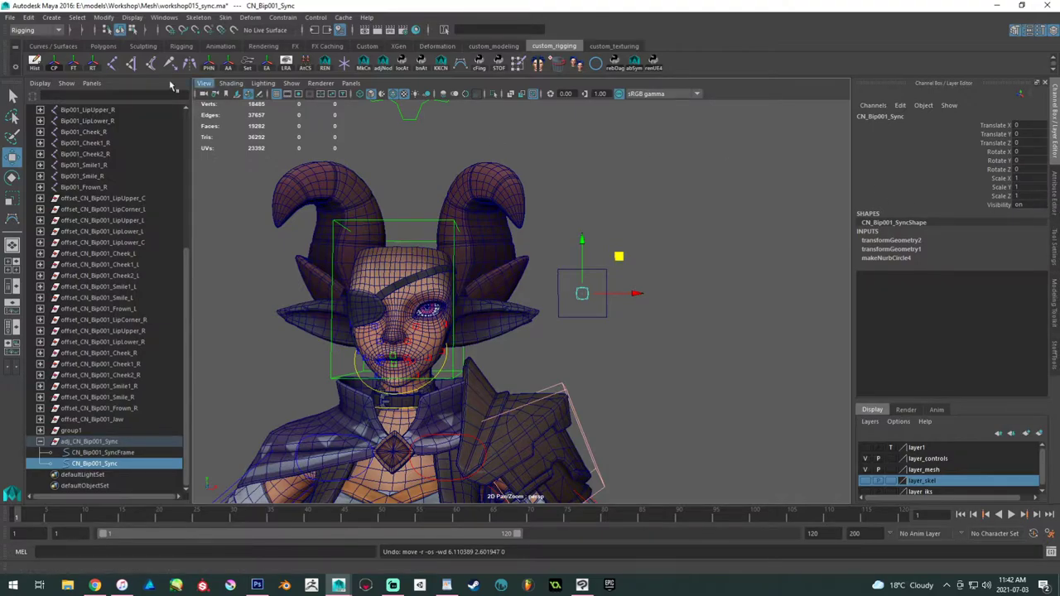
- Delete the construction history of the CN_Bip001_Sync circle
left_click(46, 65)
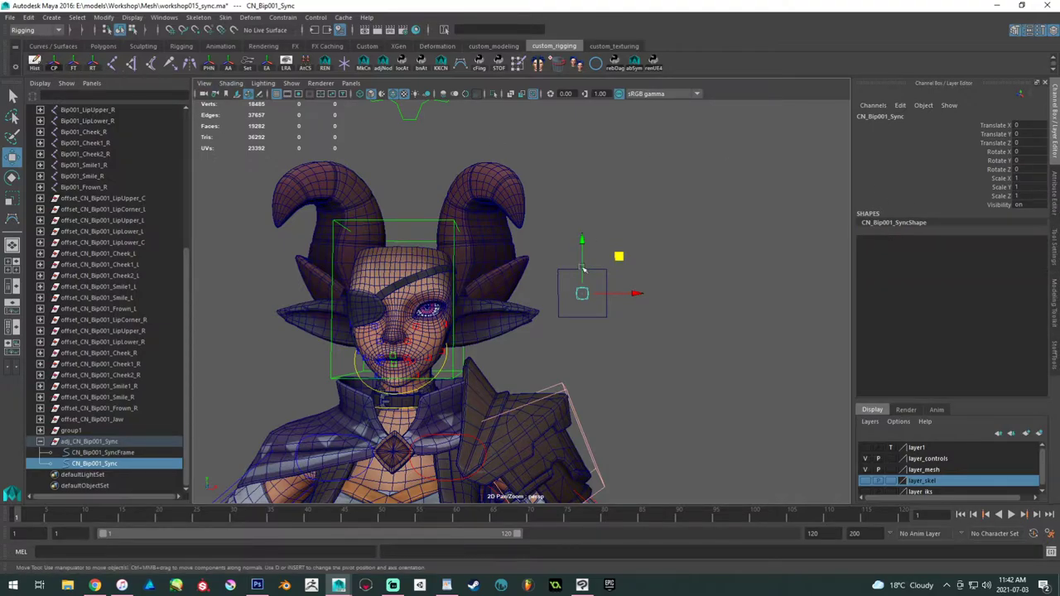
left_click(565, 269, "shift")
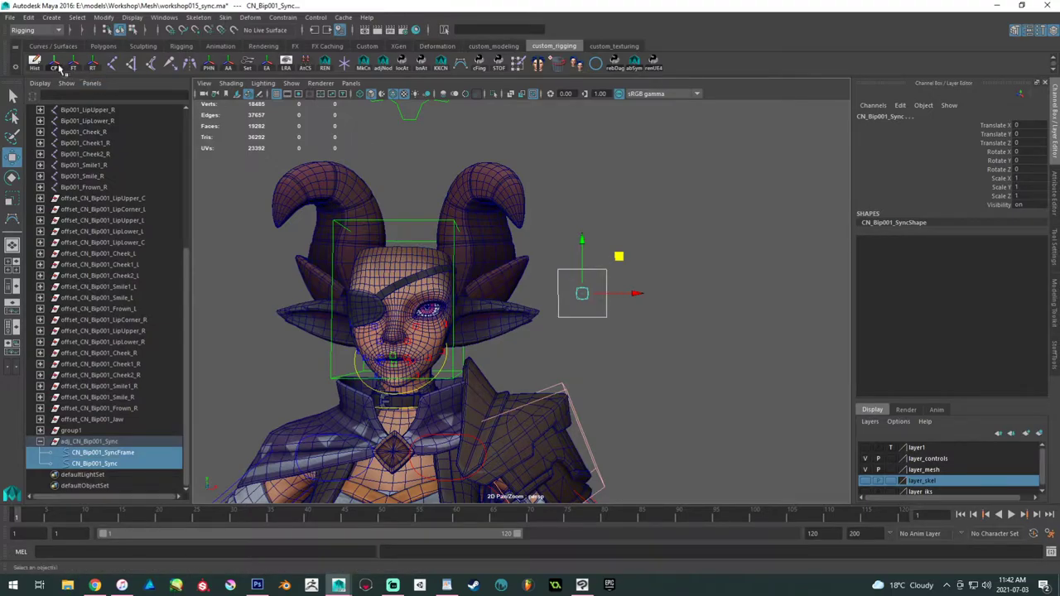
left_click(671, 280)
left_click(582, 293)
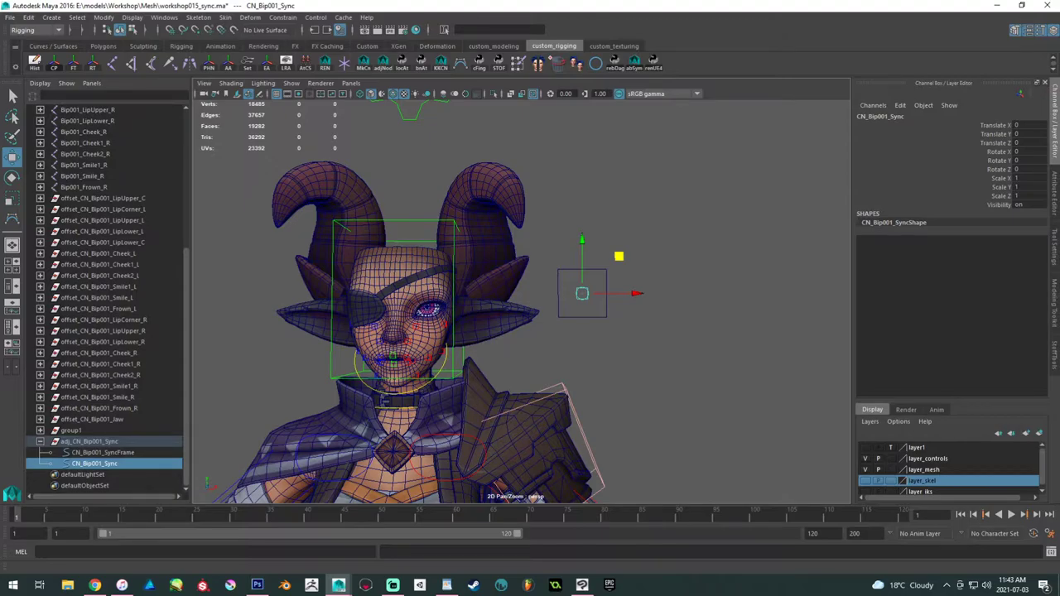
- Turn on template display for the CN_Bip001_SyncFrame square so it cannot be selected in the viewport
left_click(569, 320)
left_click_drag(570, 314, 582, 334)
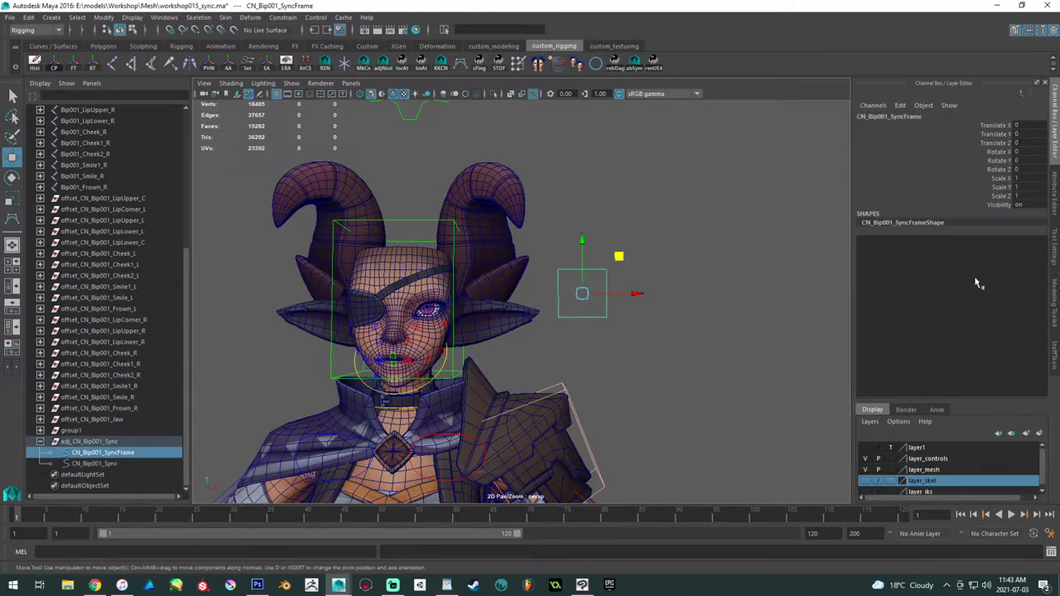
left_click(1054, 352)
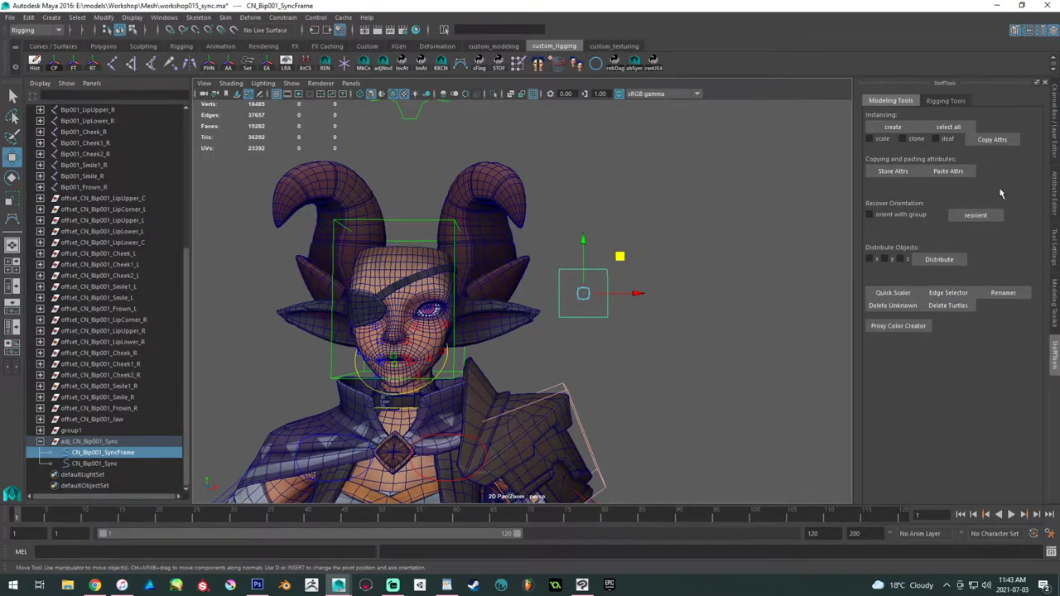
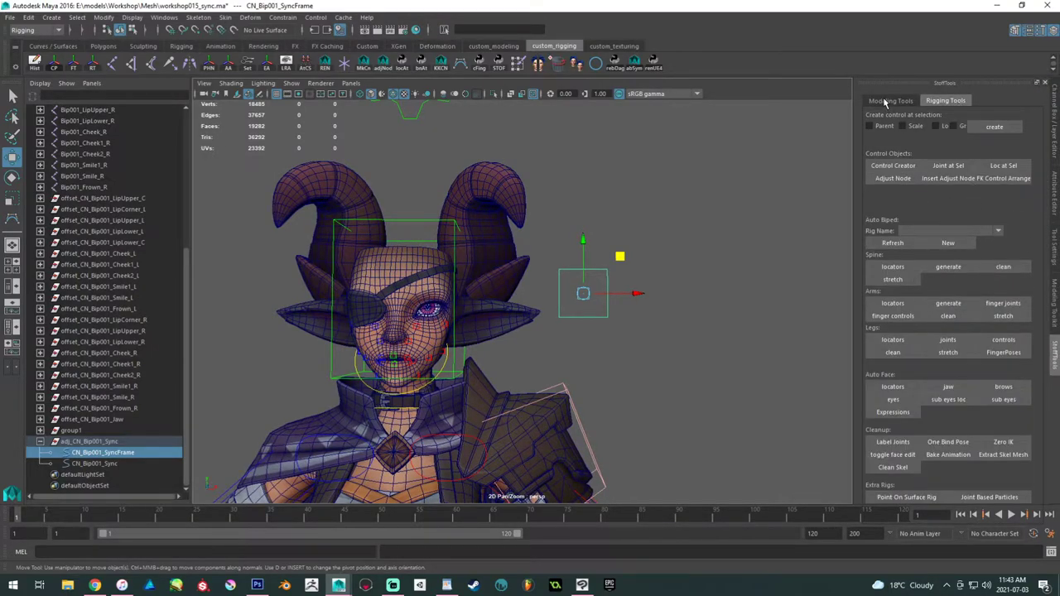
left_click(1054, 141)
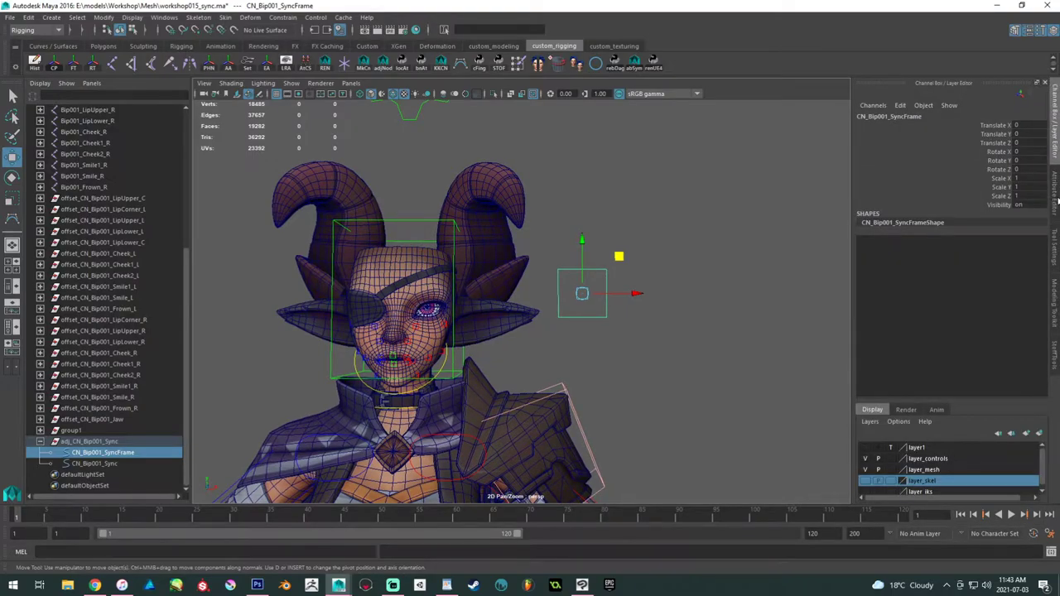
left_click(1055, 199)
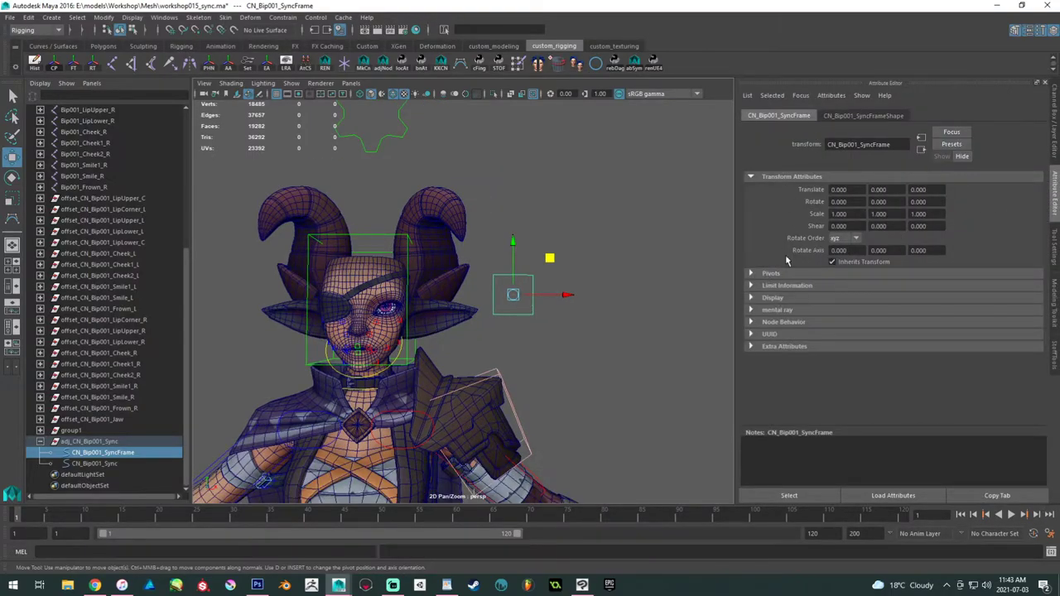
left_click(750, 298)
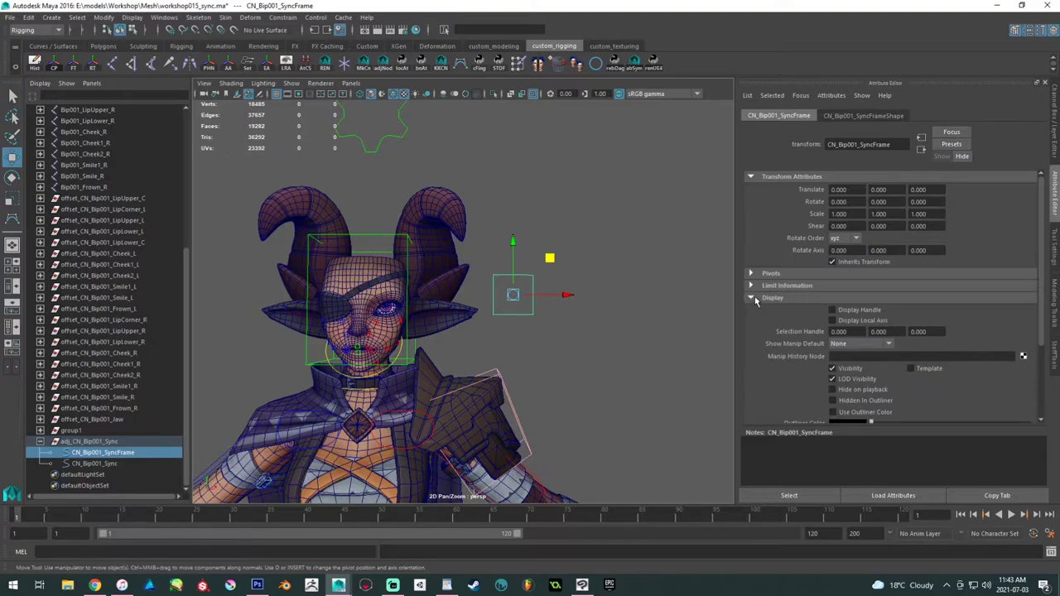
scroll(758, 296, "down", 2)
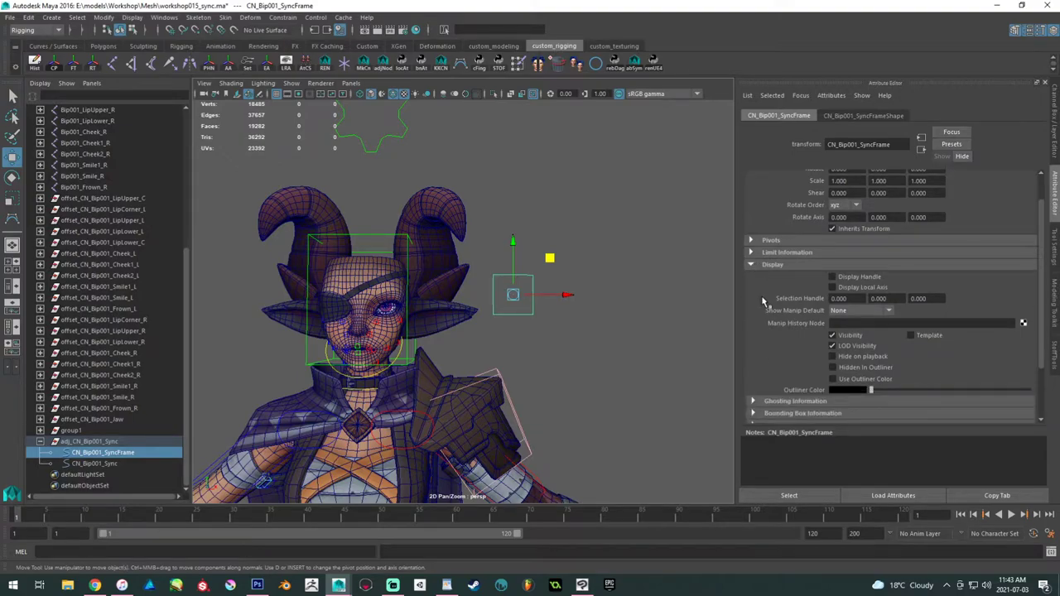
left_click(912, 334)
left_click(531, 306)
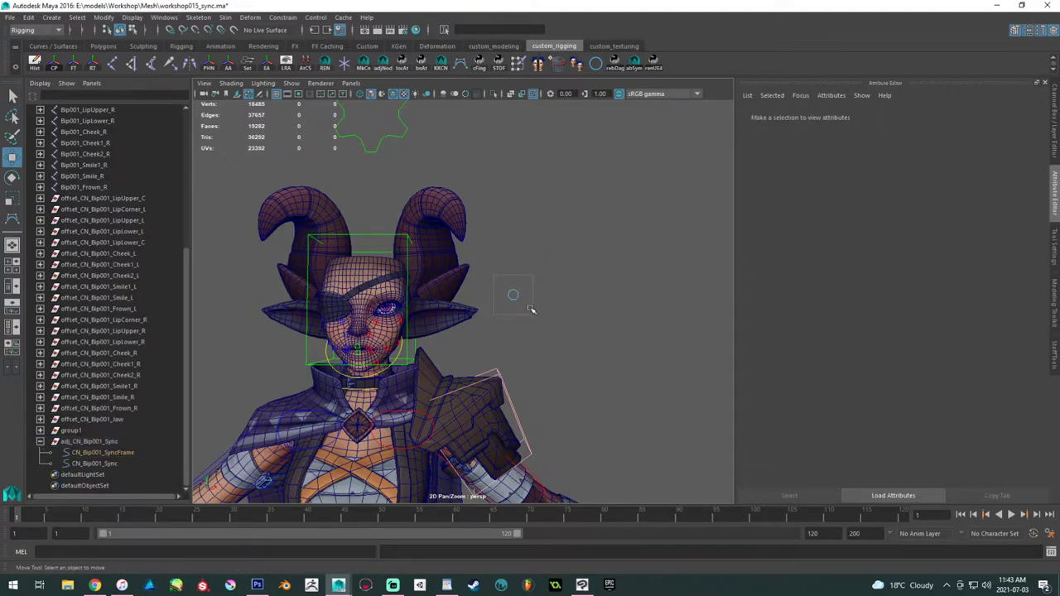
- Try selecting and moving the sync circle inside its templated frame, and undo the moves
left_click_drag(501, 254, 565, 334)
left_click_drag(513, 272, 570, 324)
key("ctrl+z")
left_click_drag(515, 295, 510, 317)
key("ctrl+z")
left_click(577, 331)
scroll(563, 328, "down", 3)
scroll(534, 294, "up", 5)
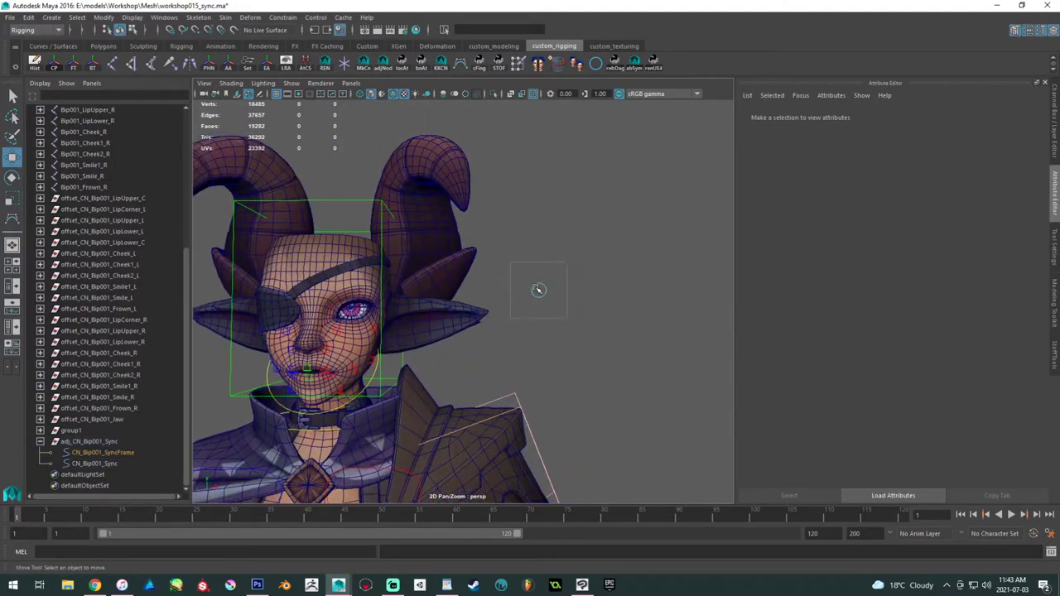
- Enable the minimum and maximum translate limits of CN_Bip001_Sync on X and Y, from -1.00 to 1.00
left_click(538, 290)
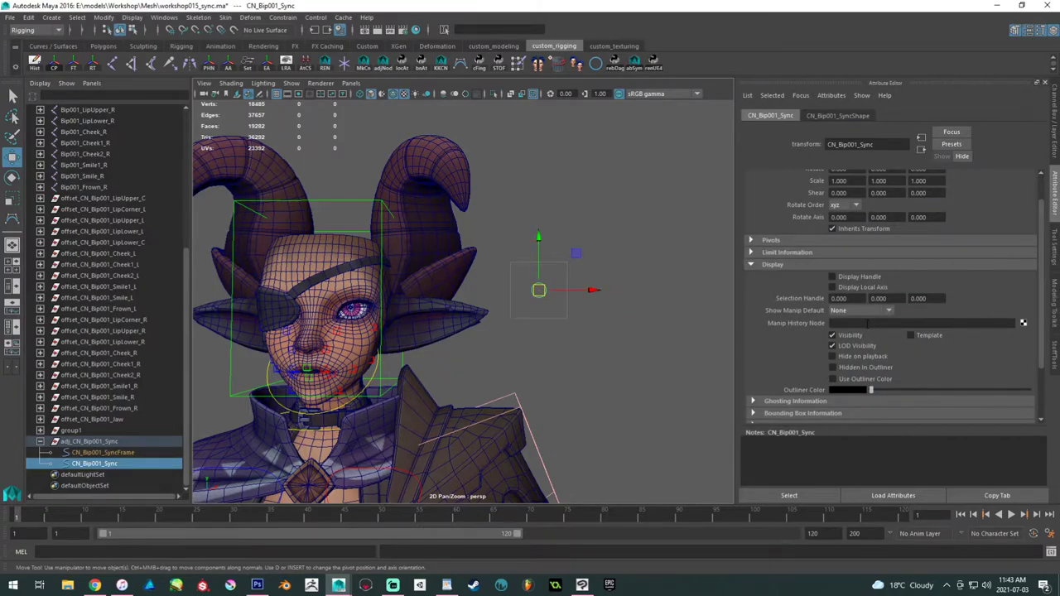
scroll(890, 298, "down", 2)
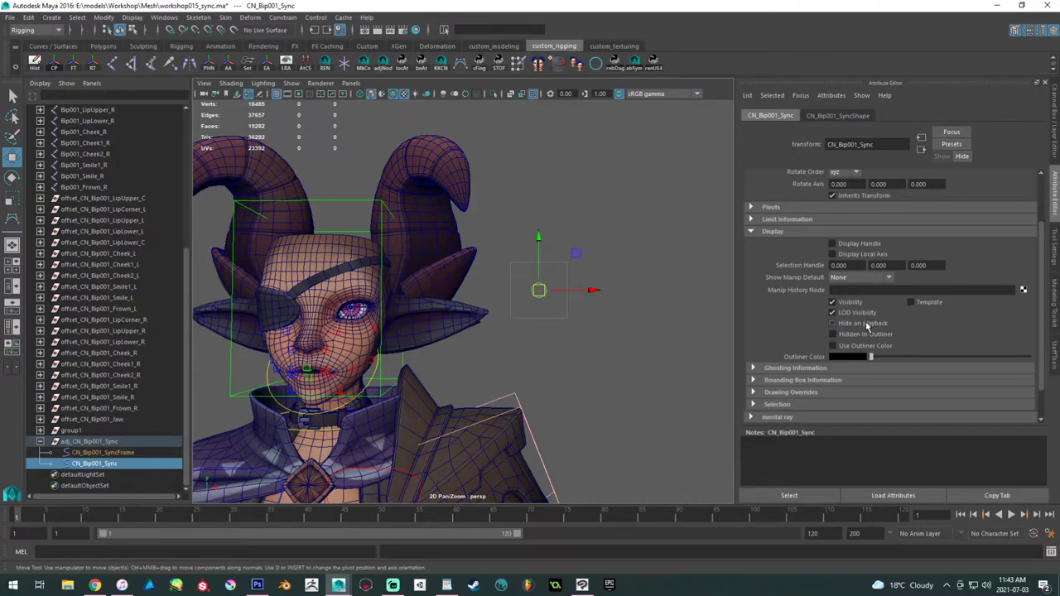
scroll(866, 326, "up", 4)
scroll(867, 326, "down", 6)
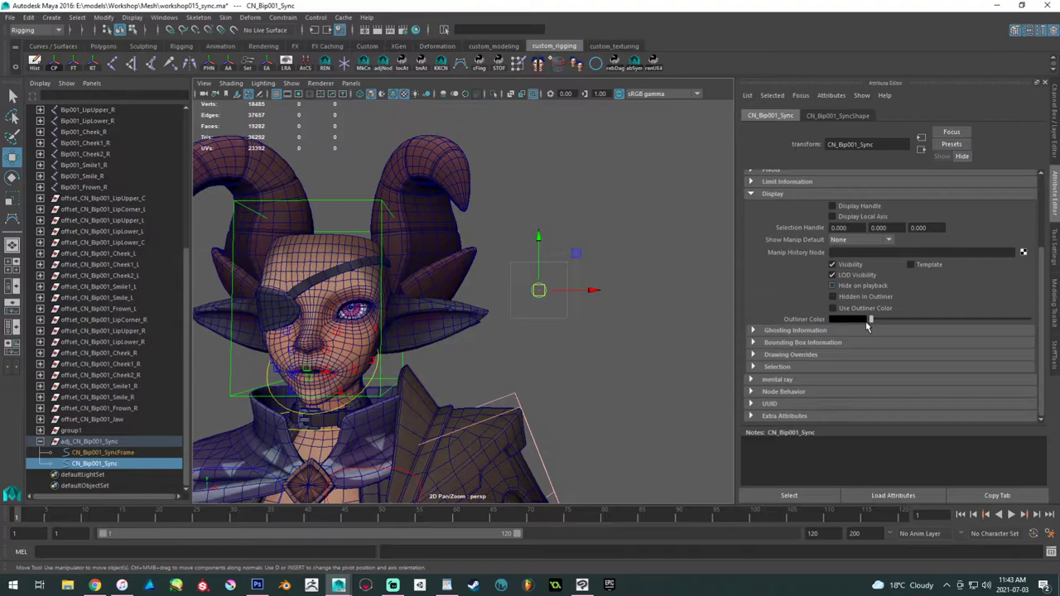
scroll(867, 326, "up", 6)
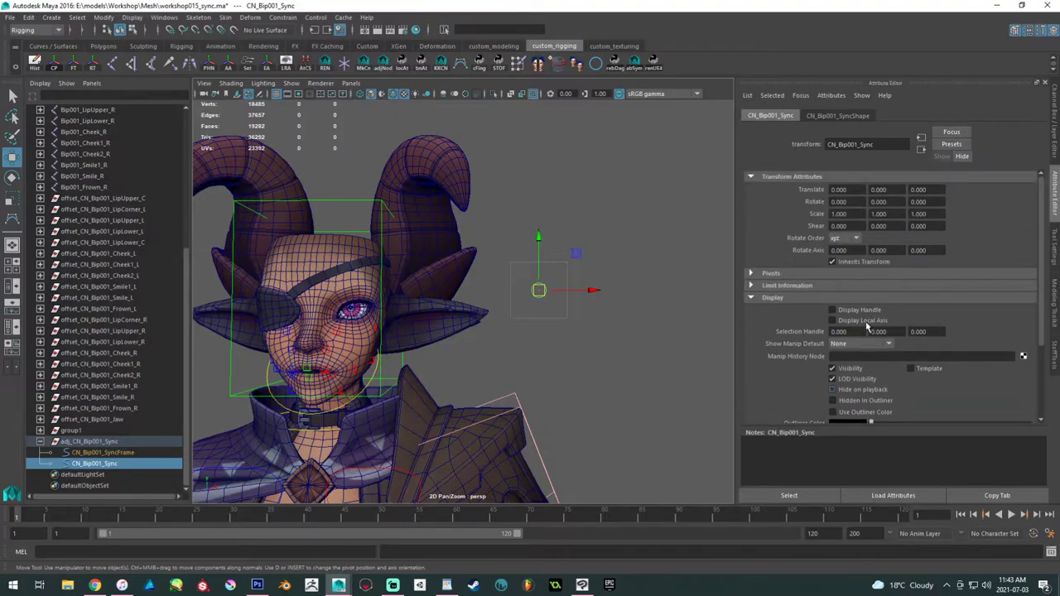
left_click(751, 285)
scroll(840, 310, "down", 2)
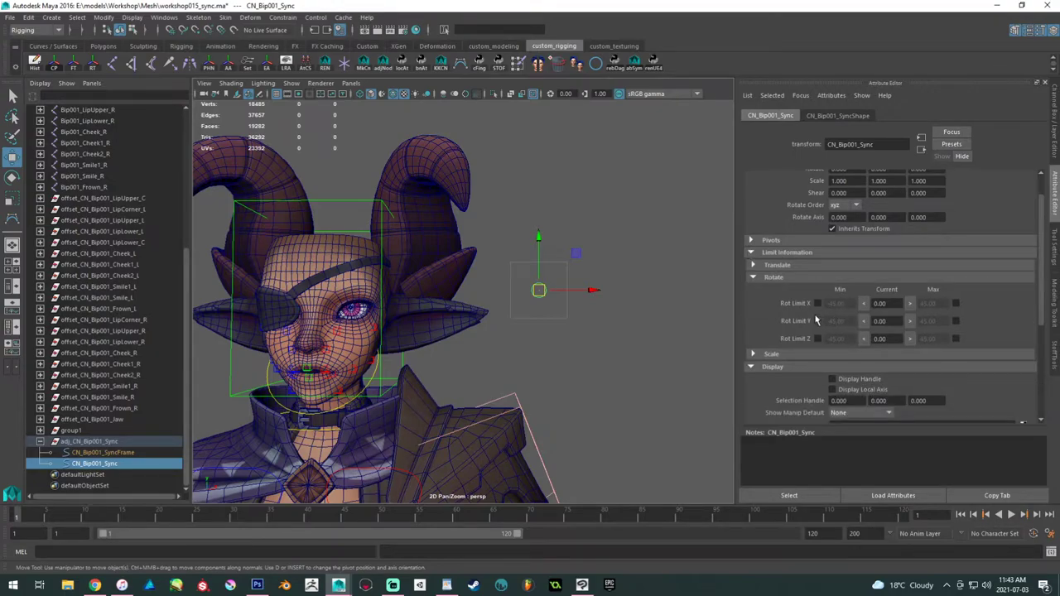
left_click(753, 279)
left_click(753, 265)
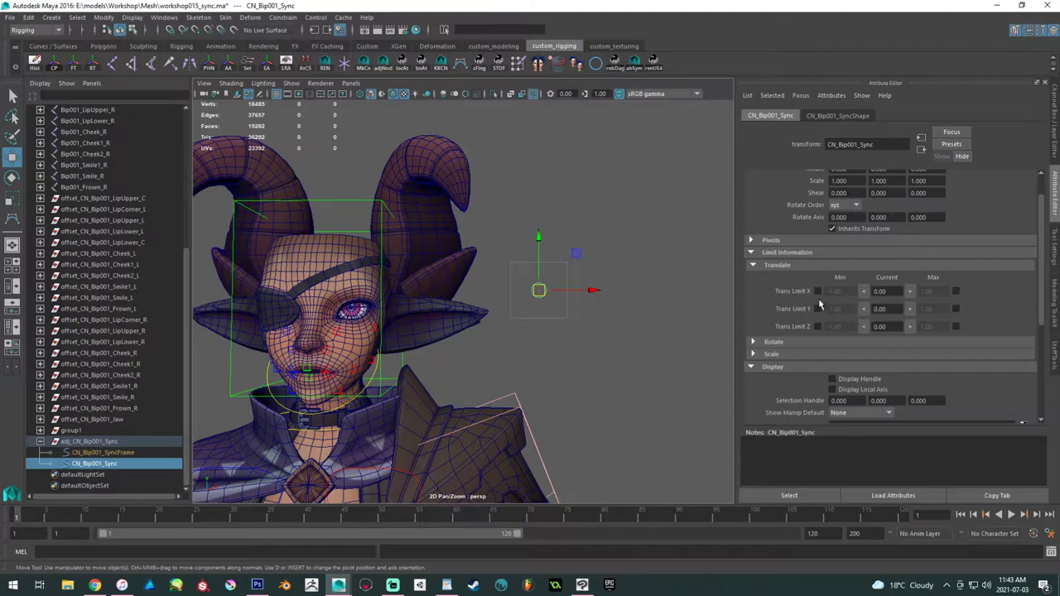
left_click(817, 291)
left_click(818, 309)
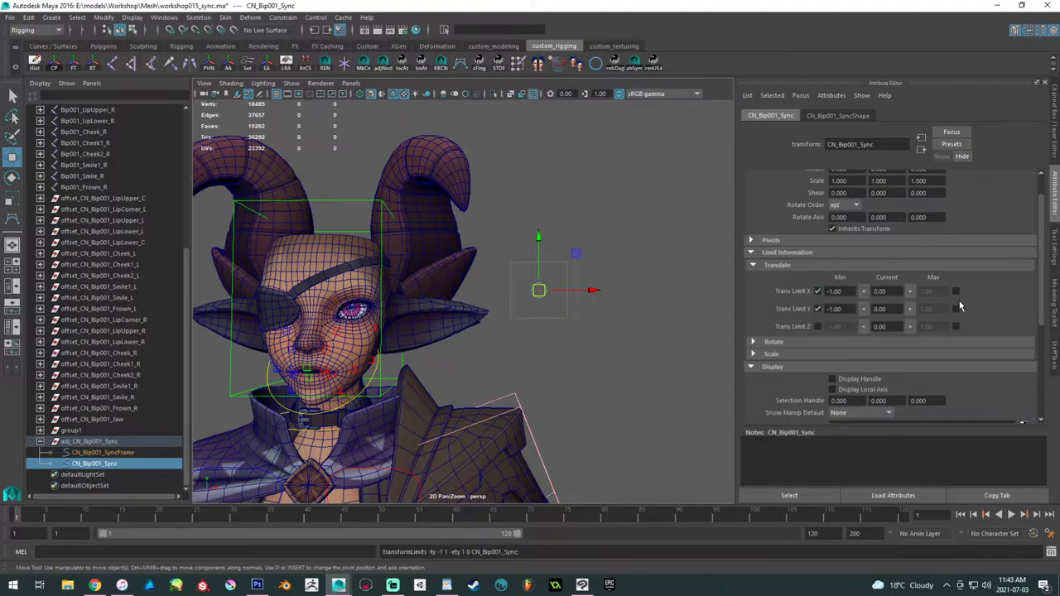
left_click(956, 292)
left_click(955, 309)
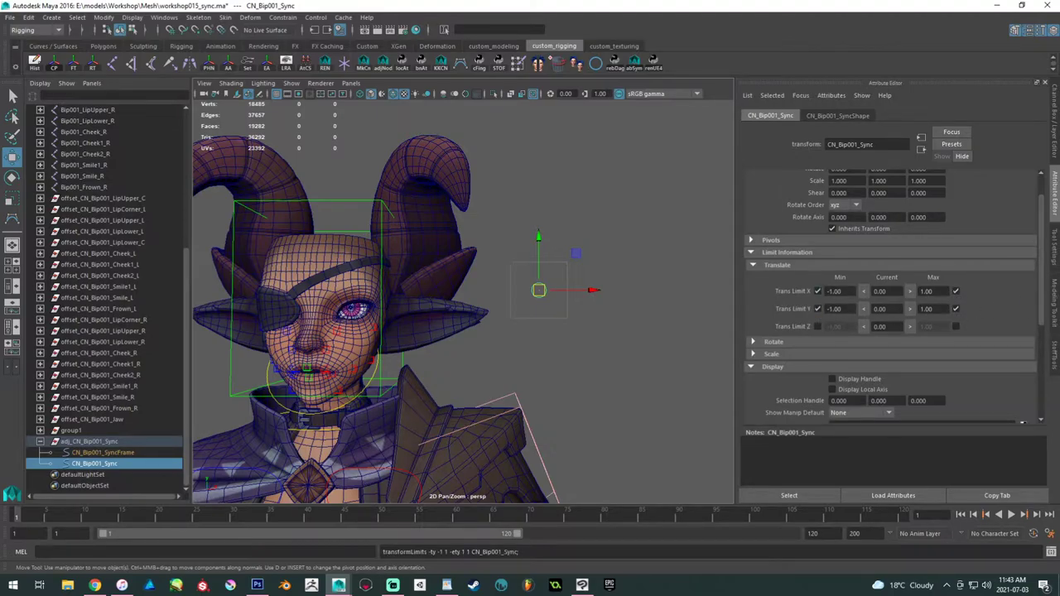
- Lock and hide the Translate Z, rotate, scale and visibility channels of CN_Bip001_Sync
left_click(1055, 285)
left_click(1054, 115)
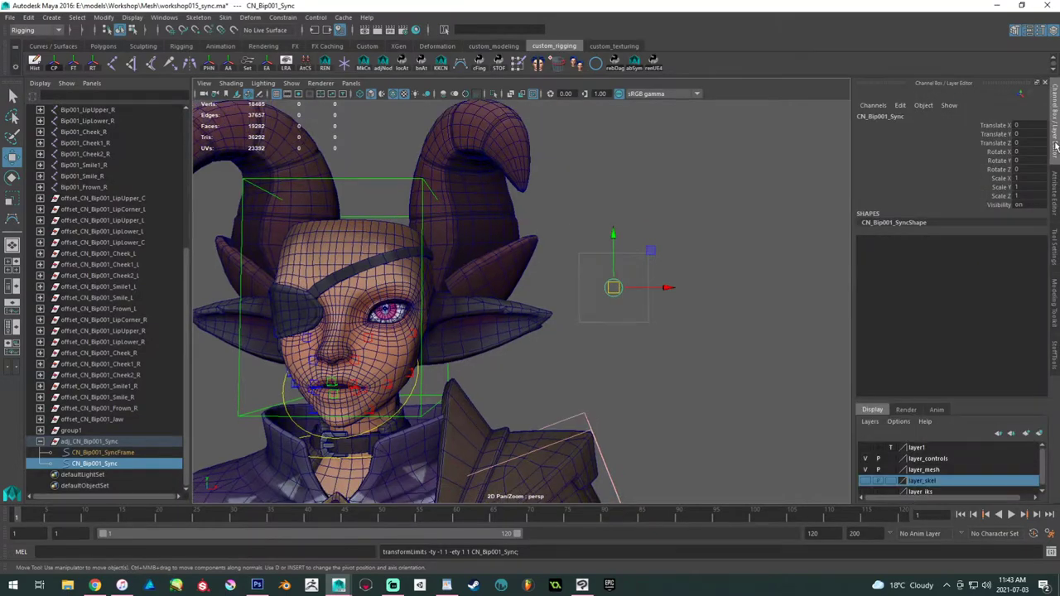
left_click_drag(1001, 153, 1000, 205)
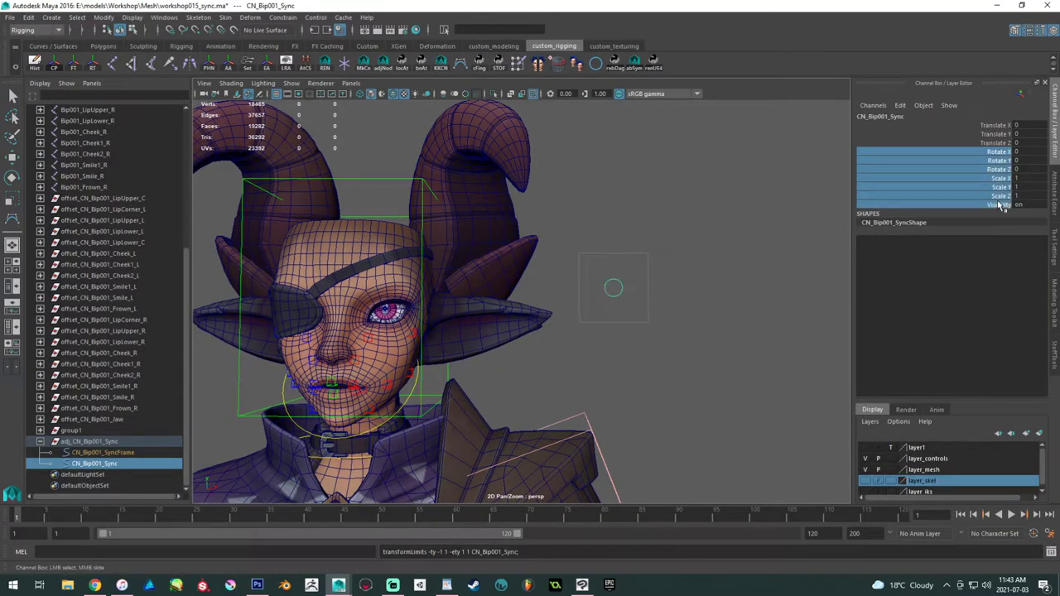
left_click(1000, 145, "ctrl")
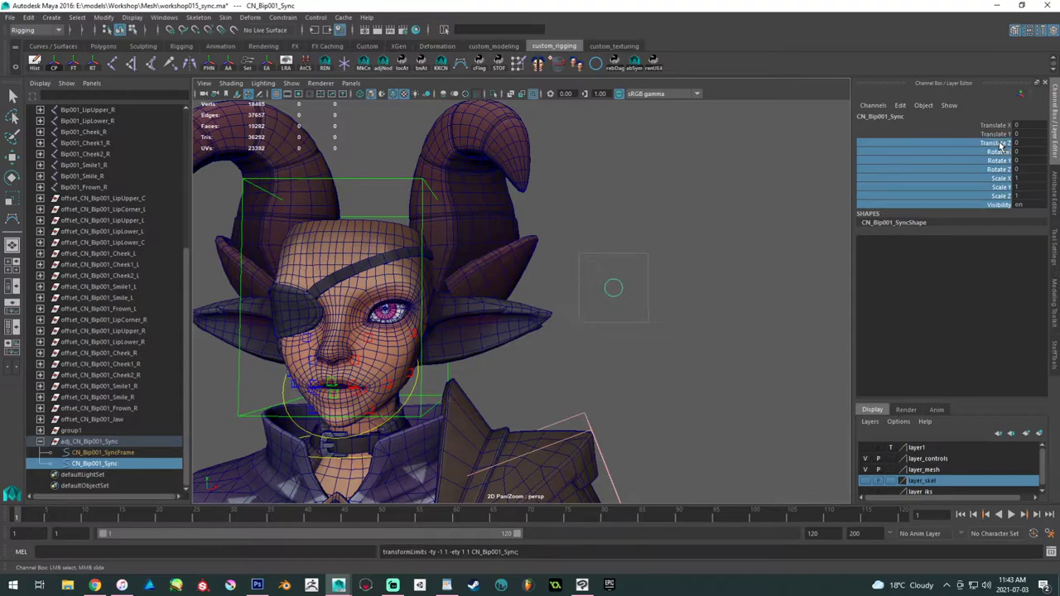
right_click(1000, 144)
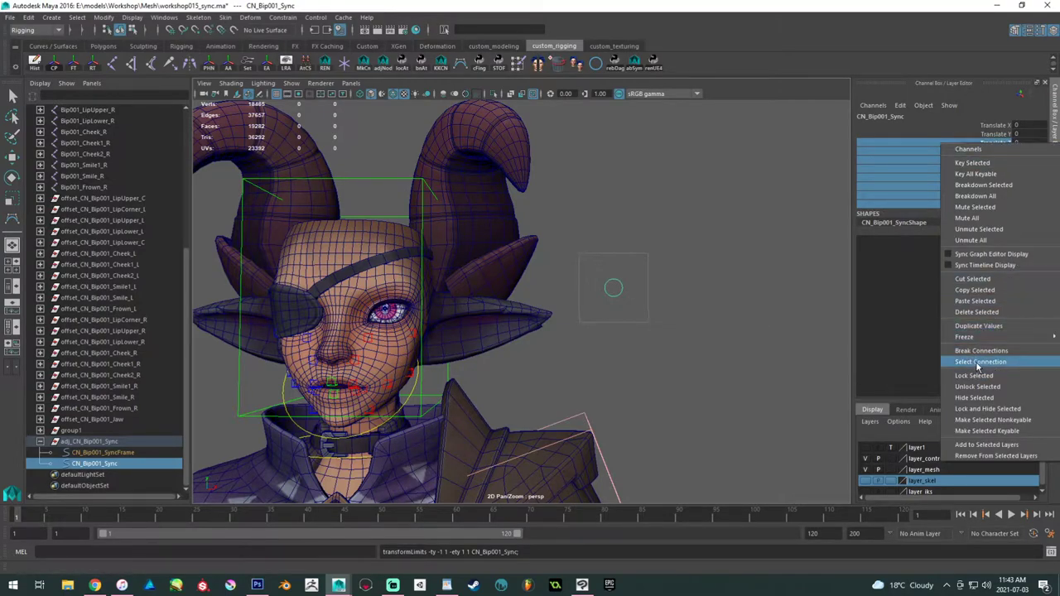
left_click(975, 410)
- Test moving the sync circle within its frame limits from several angles, and undo the moves
key("w")
left_click(663, 305)
left_click_drag(617, 264, 646, 263)
left_click_drag(744, 299, 634, 295, "alt")
left_click_drag(481, 163, 489, 168)
left_click_drag(619, 271, 523, 286, "alt")
left_click_drag(582, 312, 585, 310, "alt")
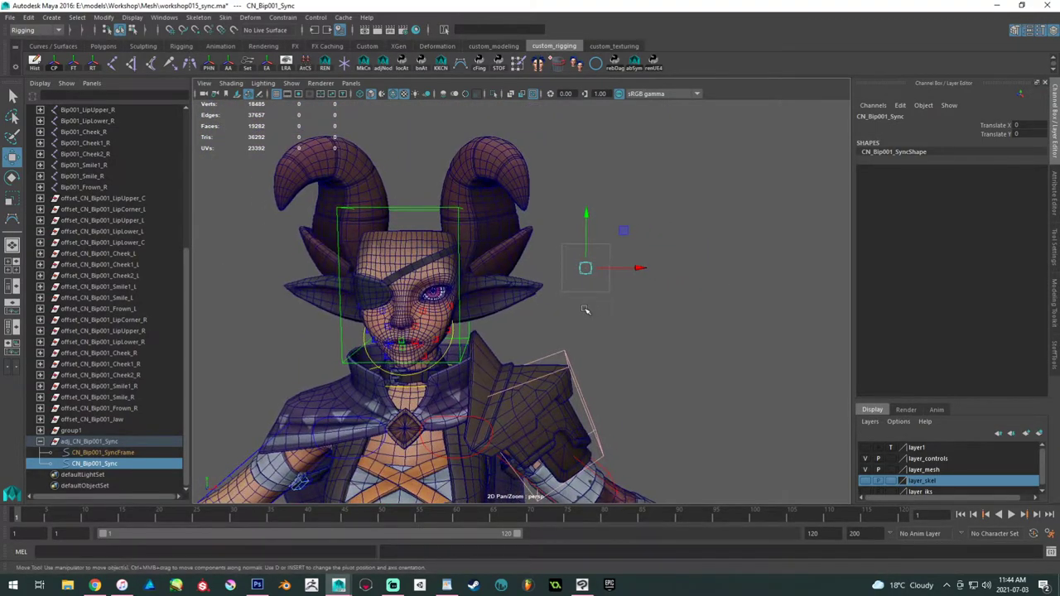
middle_click_drag(580, 309, 607, 279, "alt")
left_click(683, 324)
left_click_drag(610, 318, 639, 309, "alt")
middle_click_drag(596, 293, 604, 309, "alt")
left_click(559, 276)
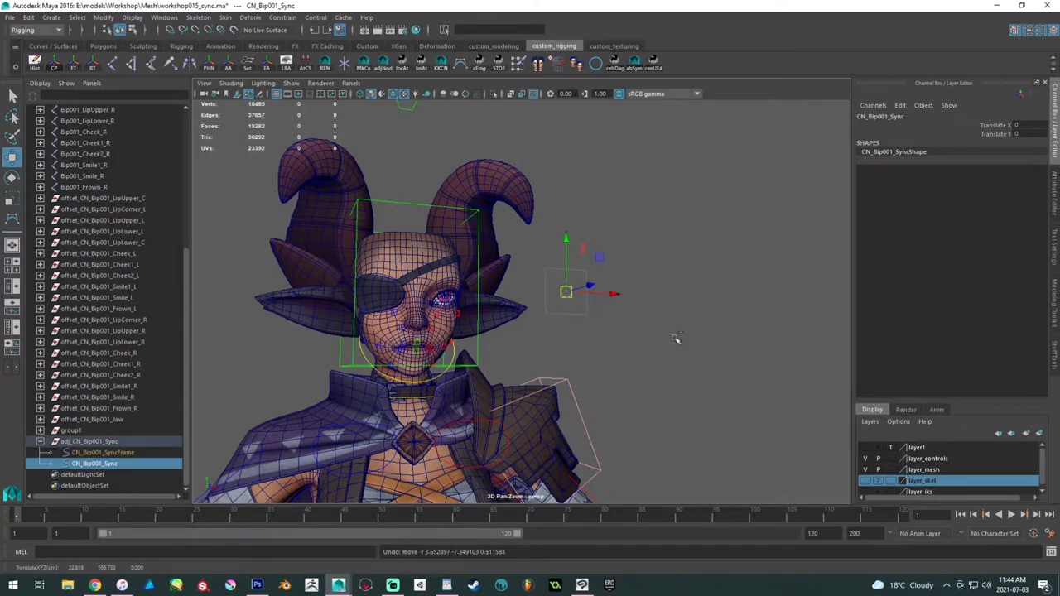
- Deselect the sync circle and save the scene
left_click_drag(646, 344, 629, 357, "alt")
left_click(642, 330)
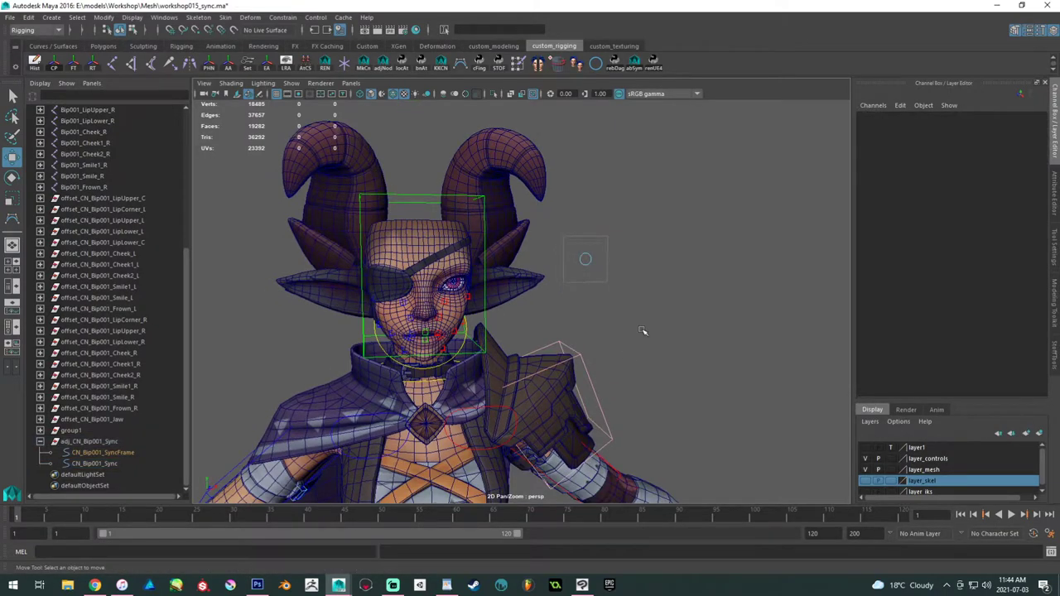
key("ctrl+s")
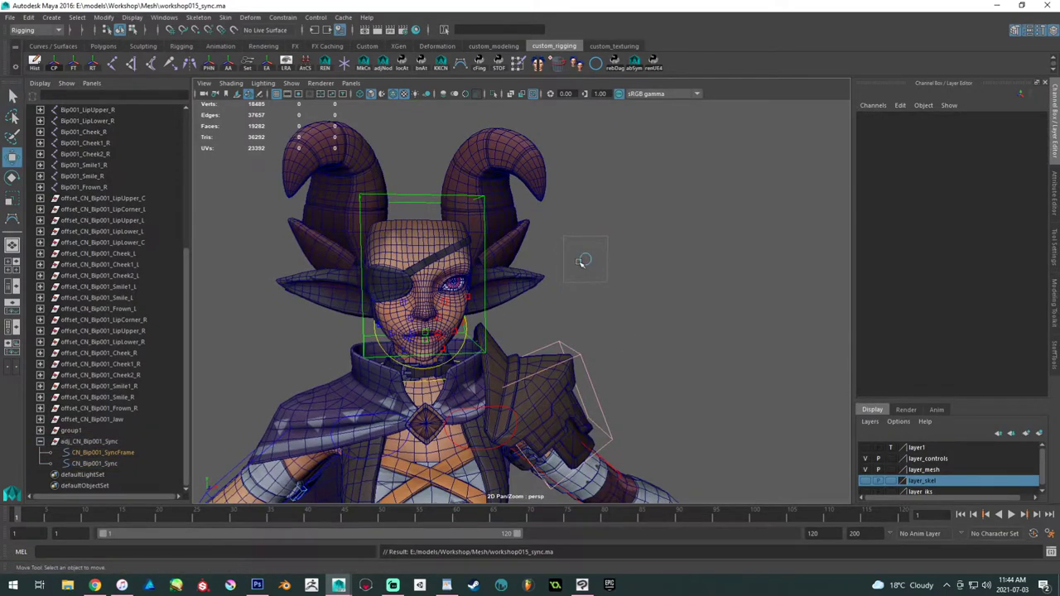
- Expand the jaw control's hierarchy and examine the channels of CN_Bip001_Jaw and its adj and offset groups
right_click_drag(581, 264, 660, 306, "alt")
left_click_drag(660, 305, 705, 273, "alt")
right_click_drag(705, 273, 683, 323, "alt")
left_click(643, 243)
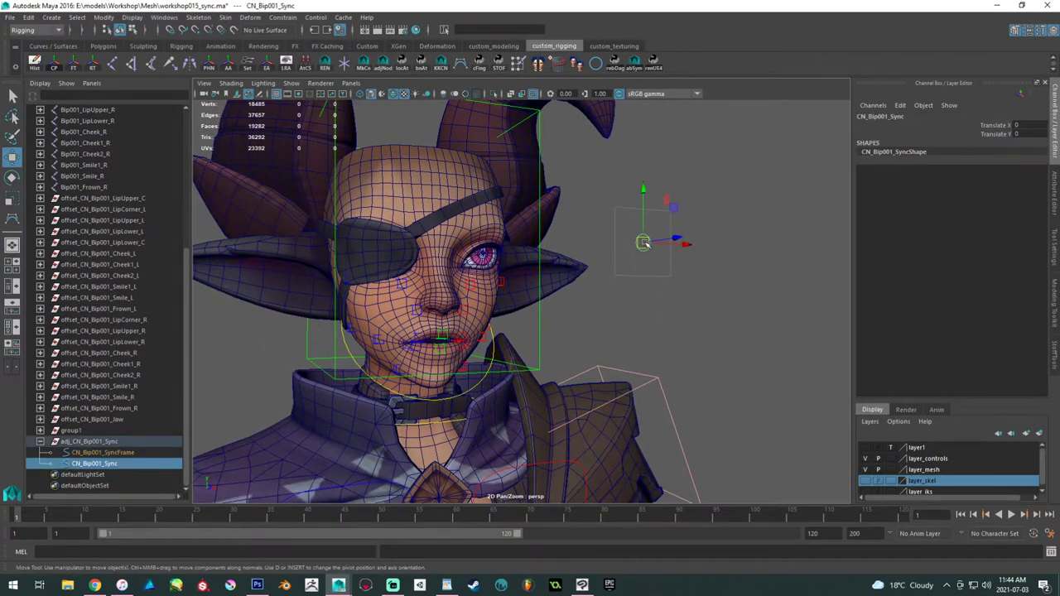
left_click(456, 400)
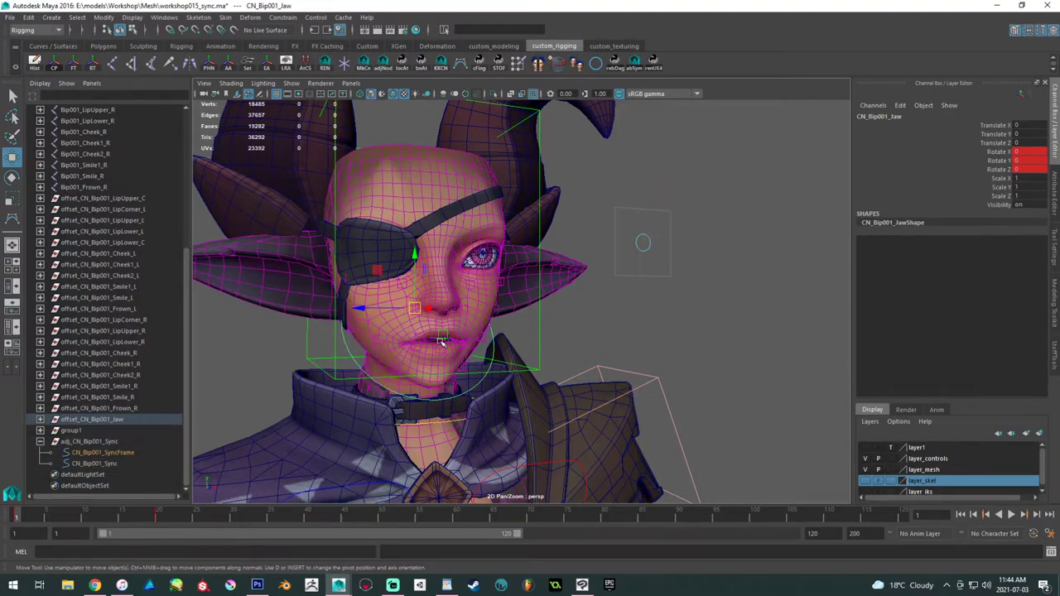
left_click(39, 419)
left_click(51, 430)
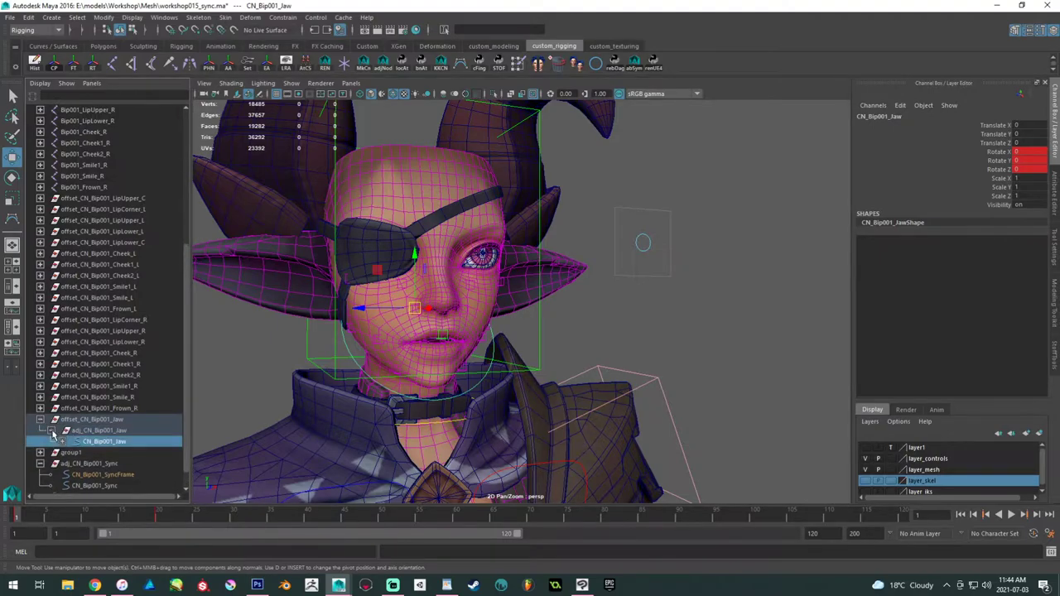
left_click(98, 431)
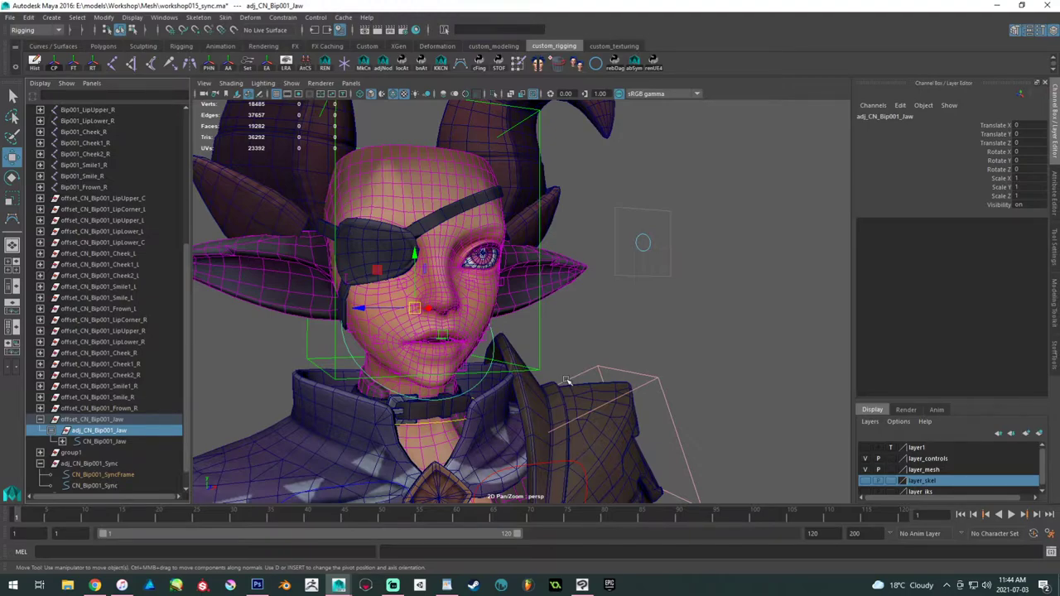
left_click(98, 419)
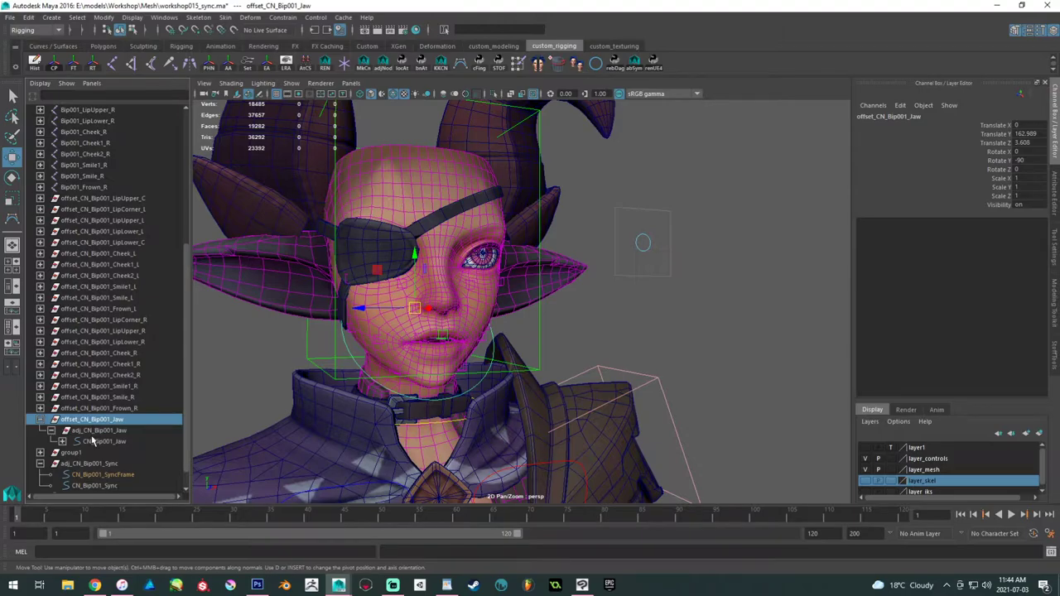
left_click(93, 441)
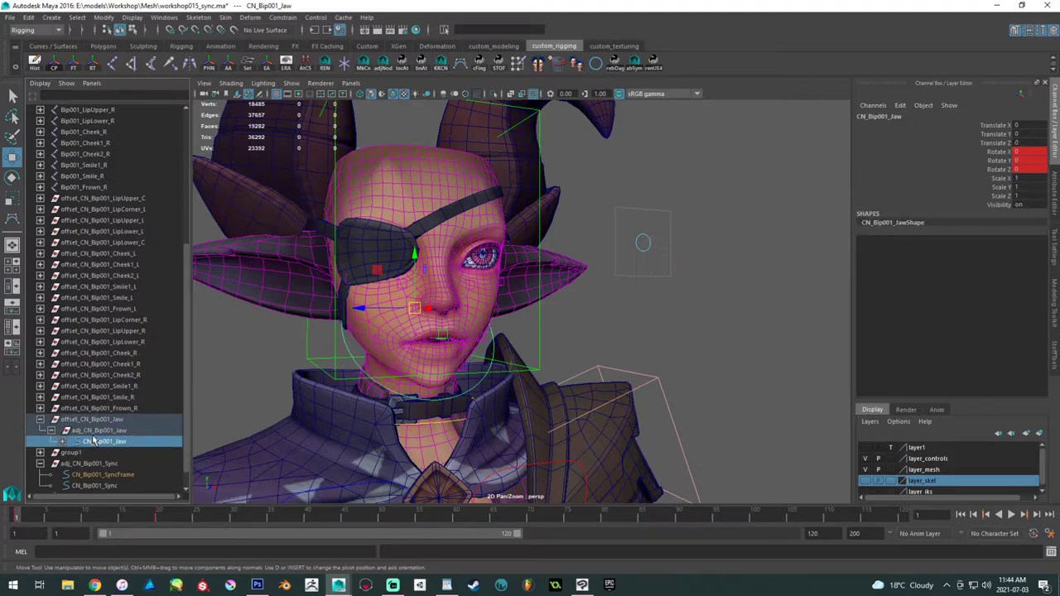
- Rename the jaw control's outermost group, offset_CN_Bip001_Jaw, as anchor_CN_Bip001_Jaw
double_click(93, 420)
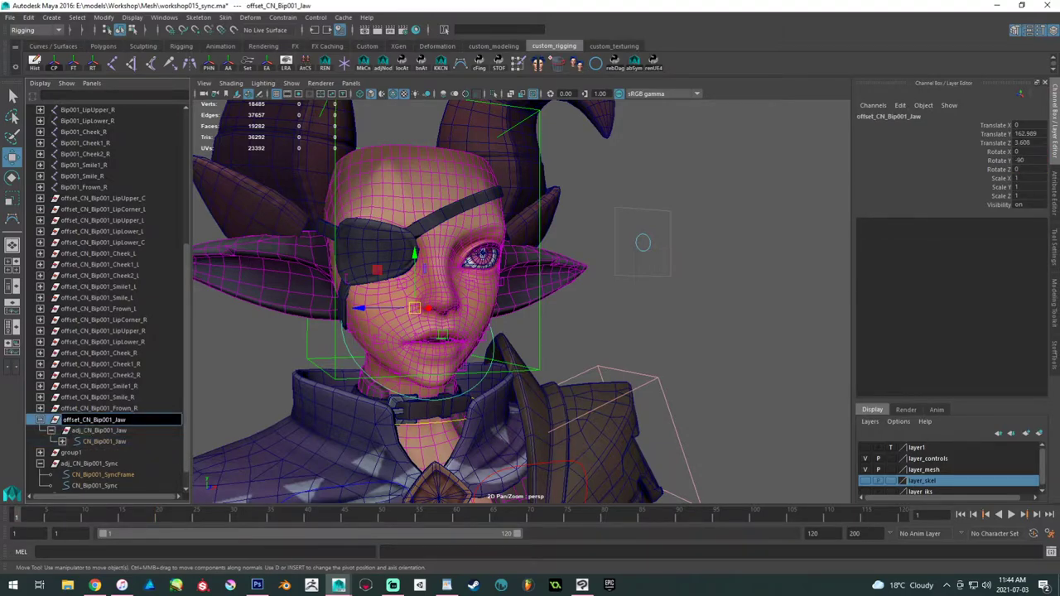
type("anchor")
key("Return")
- Group adj_CN_Bip001_Jaw inside the anchor group and name the new parent group offset_CN_Bip001_Jaw
left_click(100, 432)
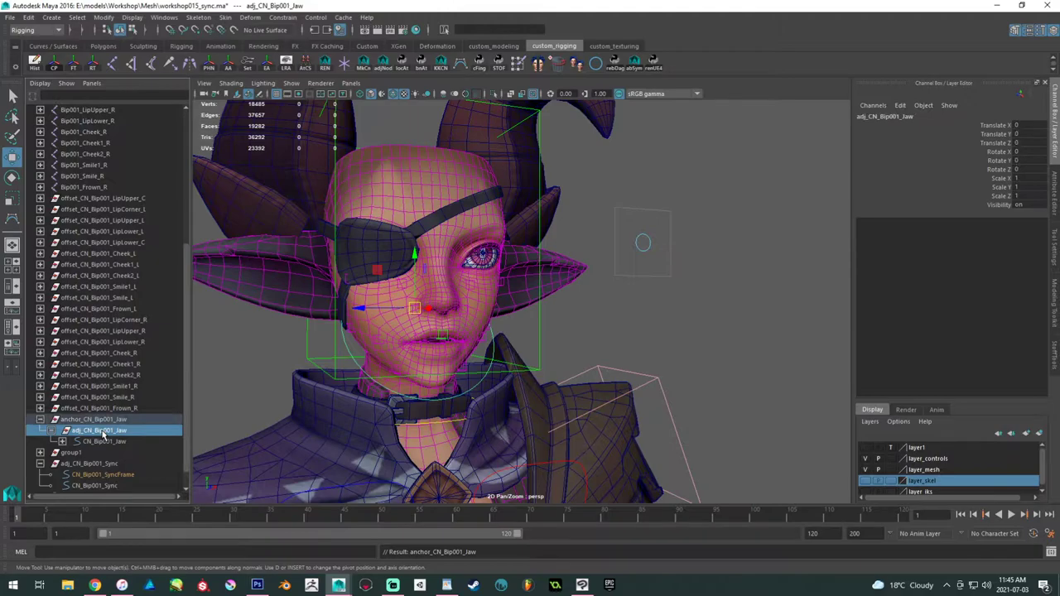
key("ctrl+g")
left_click(52, 432)
double_click(103, 442)
key("ctrl+c")
double_click(95, 432)
key("ctrl+v")
key("Return")
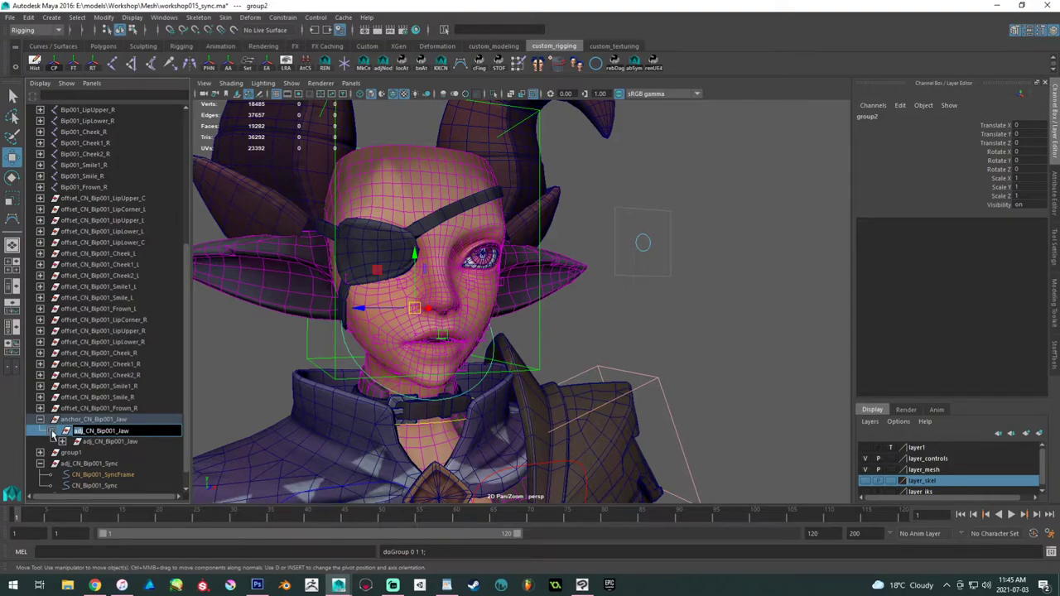
type("offset_")
key("Return")
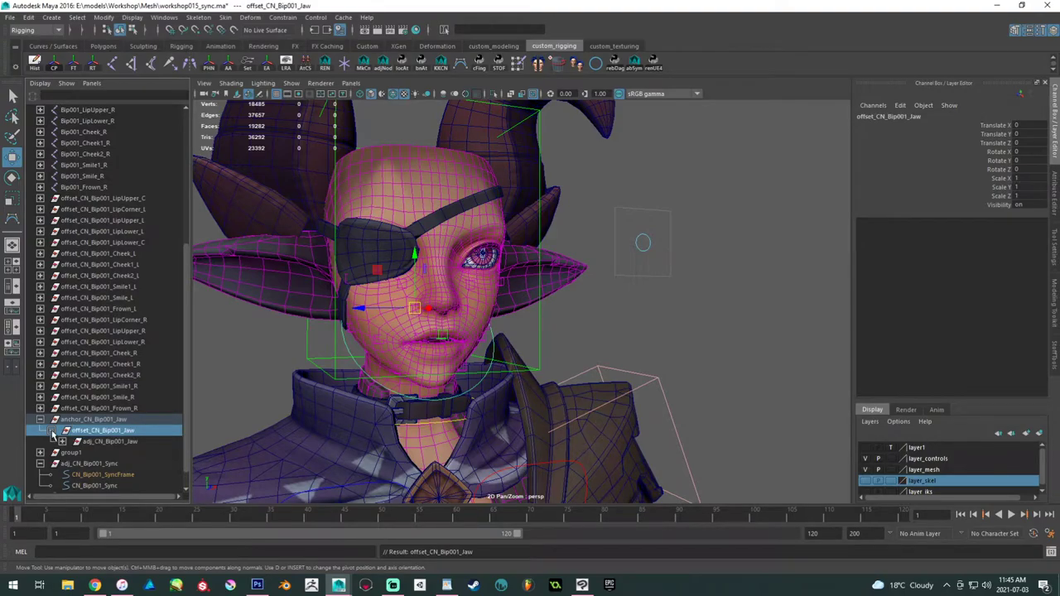
- Rotate the adj_CN_Bip001_Jaw group to close the mouth, setting its Rotate Z to 4, and clear the selection
left_click(62, 442)
left_click(110, 443)
middle_click_drag(409, 397, 431, 398, "alt")
key("e")
left_click_drag(447, 323, 530, 355)
right_click_drag(530, 356, 577, 384, "alt")
middle_click_drag(577, 385, 606, 373, "alt")
left_click(1032, 169)
right_click_drag(579, 319, 666, 465, "alt")
middle_click_drag(662, 352, 728, 310, "alt")
right_click_drag(580, 319, 610, 376, "alt")
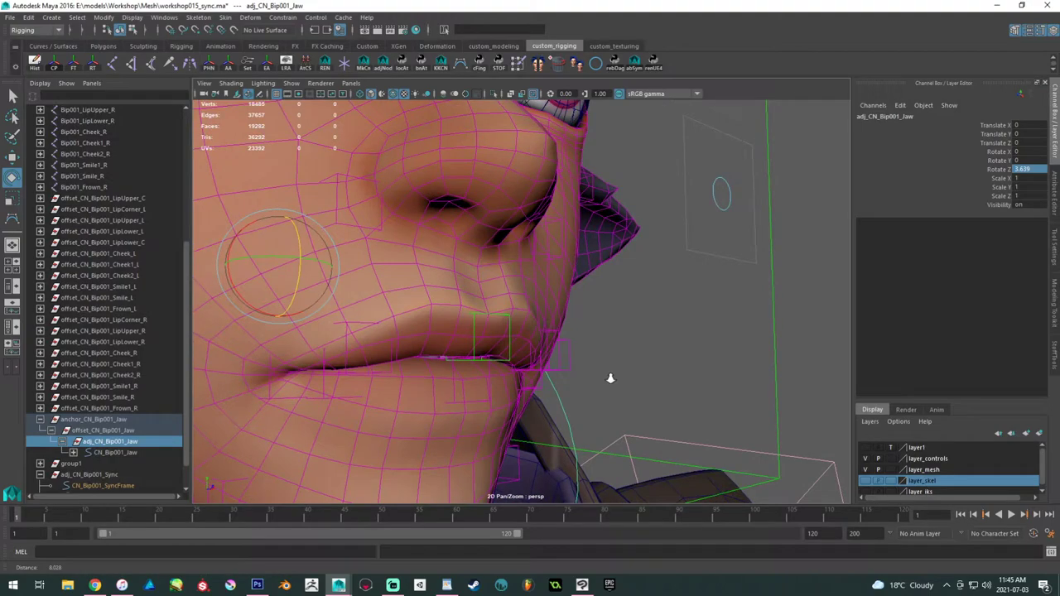
double_click(1026, 169)
type("4")
key("Return")
left_click(729, 312)
scroll(730, 290, "down", 8)
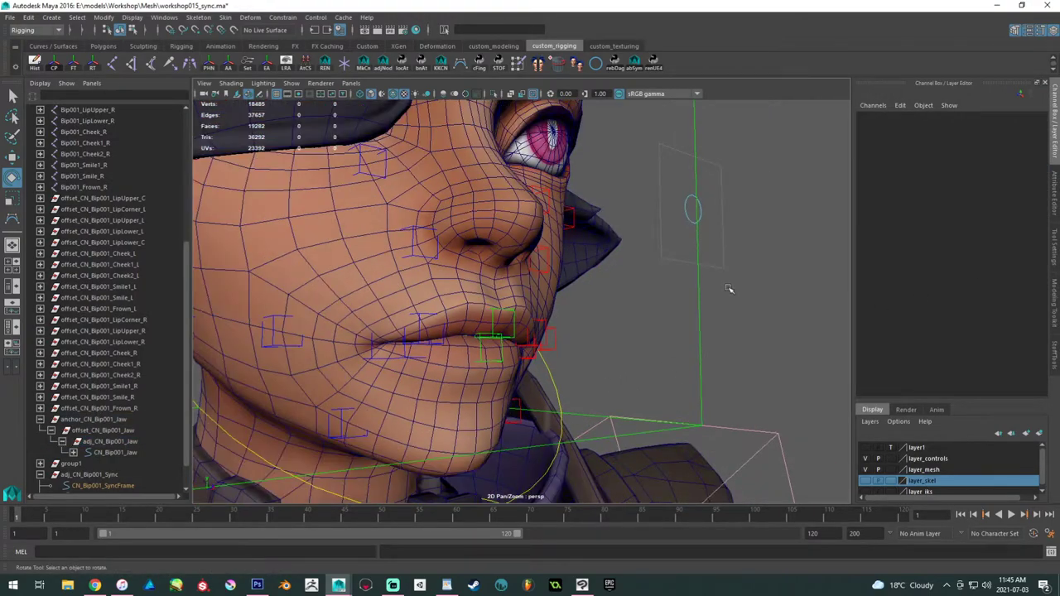
- Select the CN_Bip001_Sync circle inside the square frame and save the scene
left_click_drag(722, 293, 611, 297, "alt")
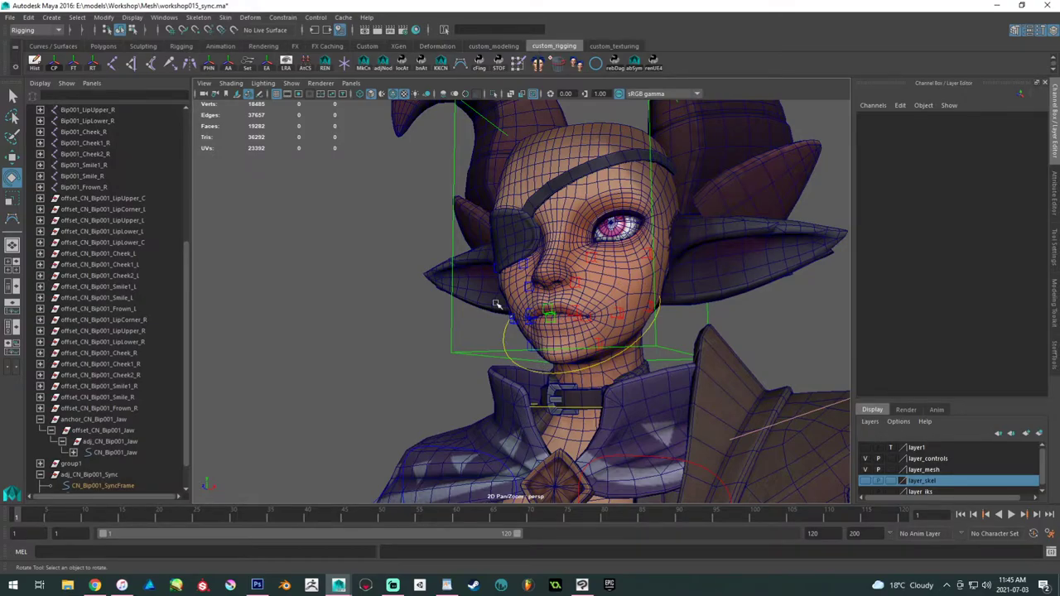
left_click_drag(592, 304, 607, 352, "alt")
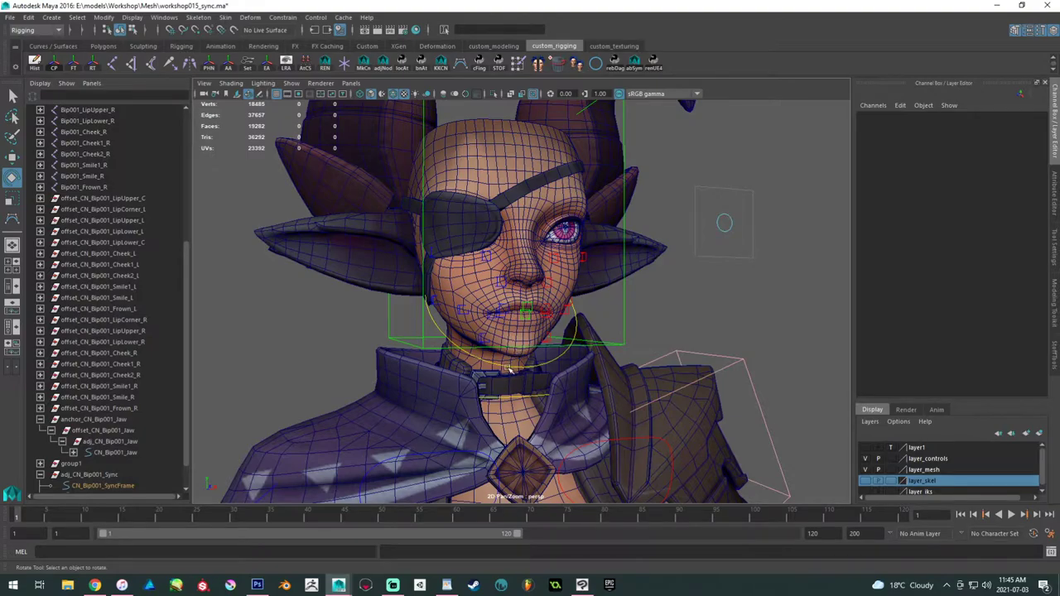
middle_click_drag(543, 334, 488, 348, "alt")
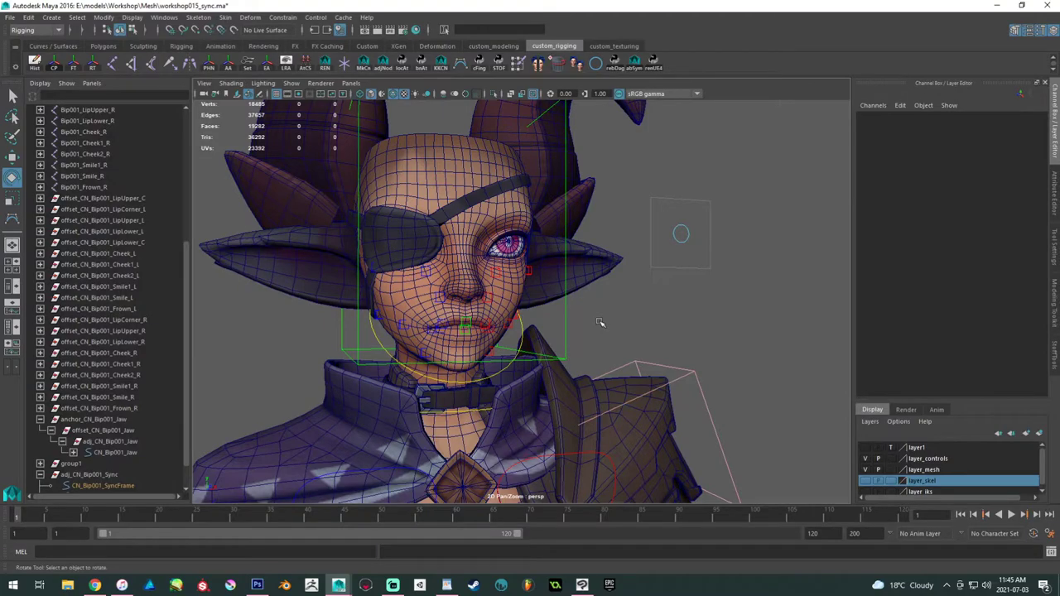
middle_click_drag(600, 322, 558, 343, "alt")
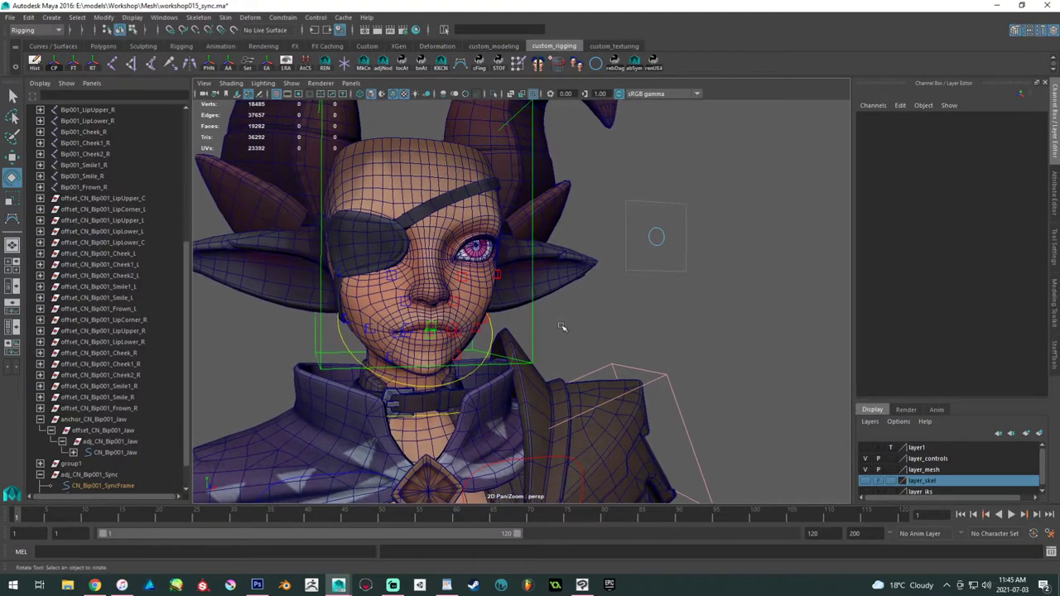
left_click(672, 255)
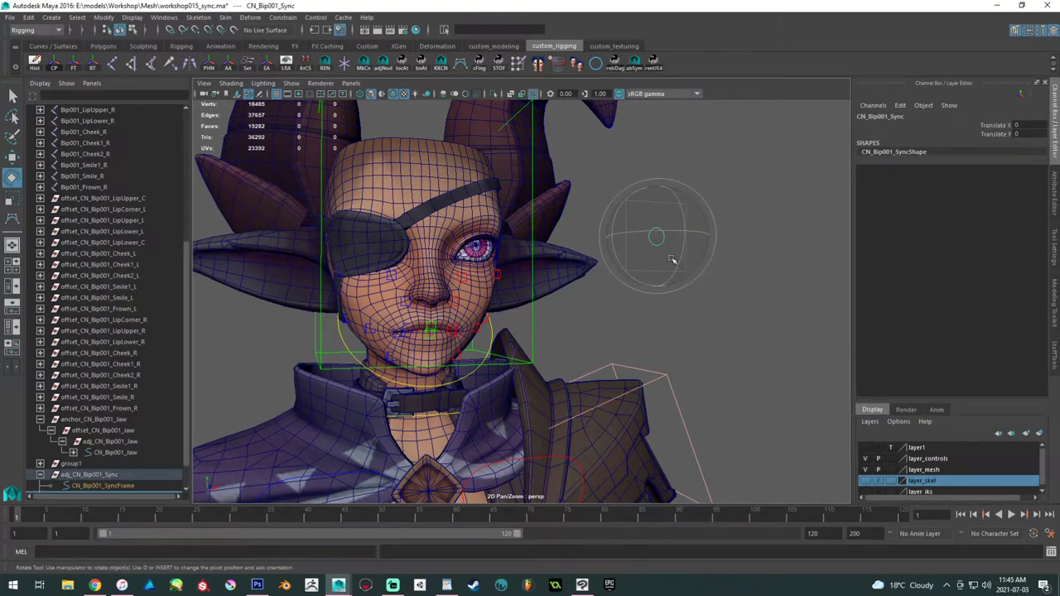
key("q")
key("ctrl+s")
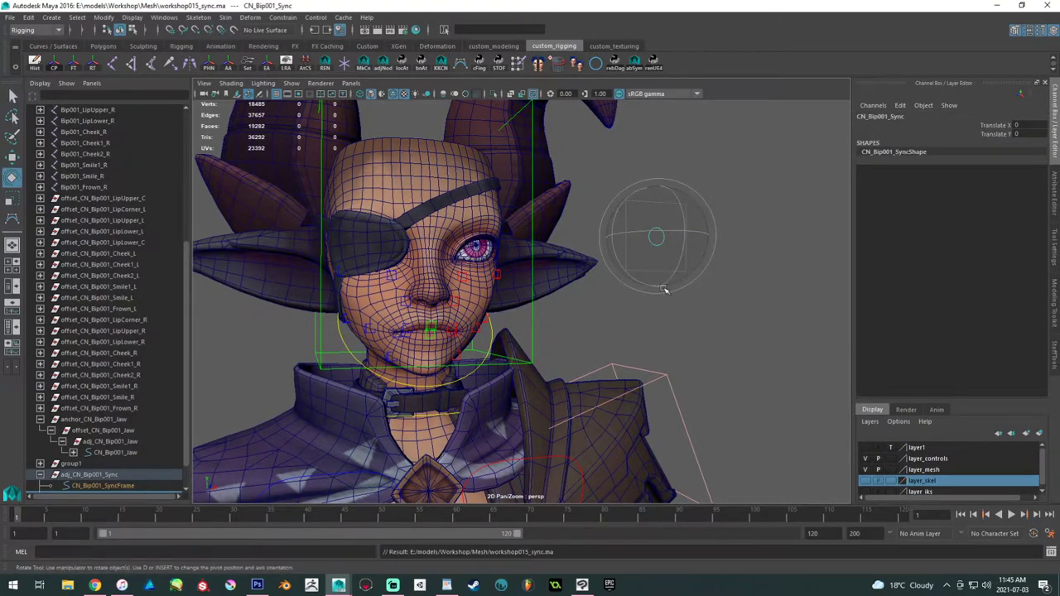
- Try moving the sync circle up to Translate Y 1 with the Move tool, and undo the move
key("e")
left_click(665, 283)
key("w")
left_click(667, 240)
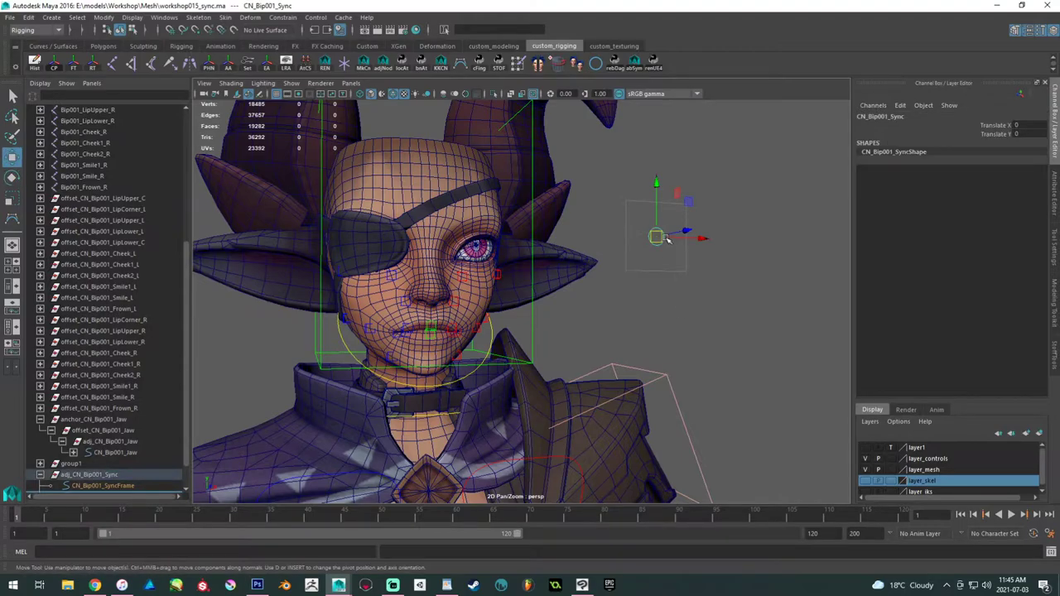
left_click_drag(658, 189, 654, 172)
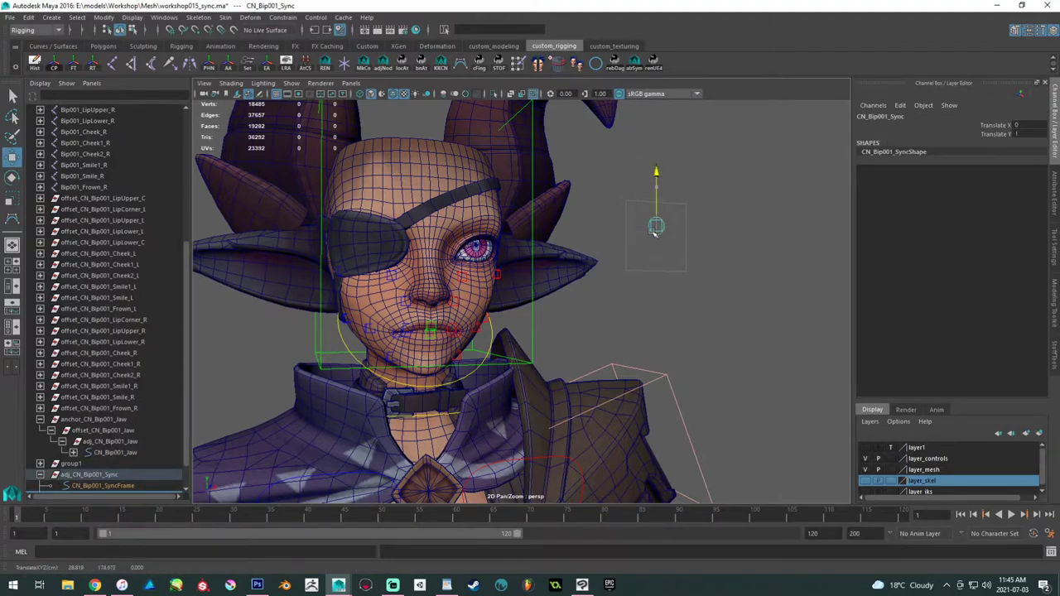
key("ctrl+z")
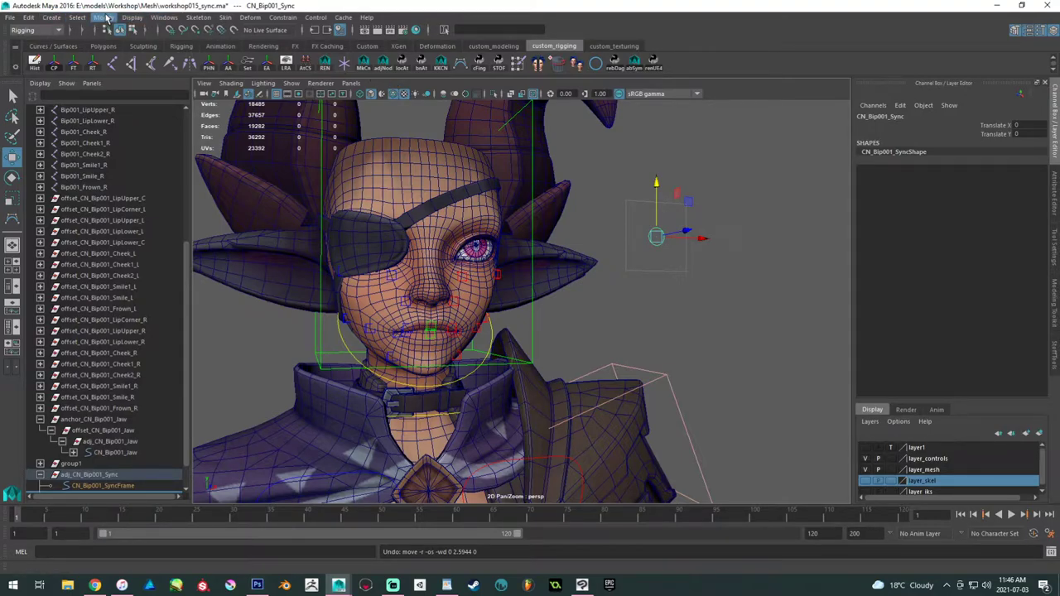
left_click(163, 17)
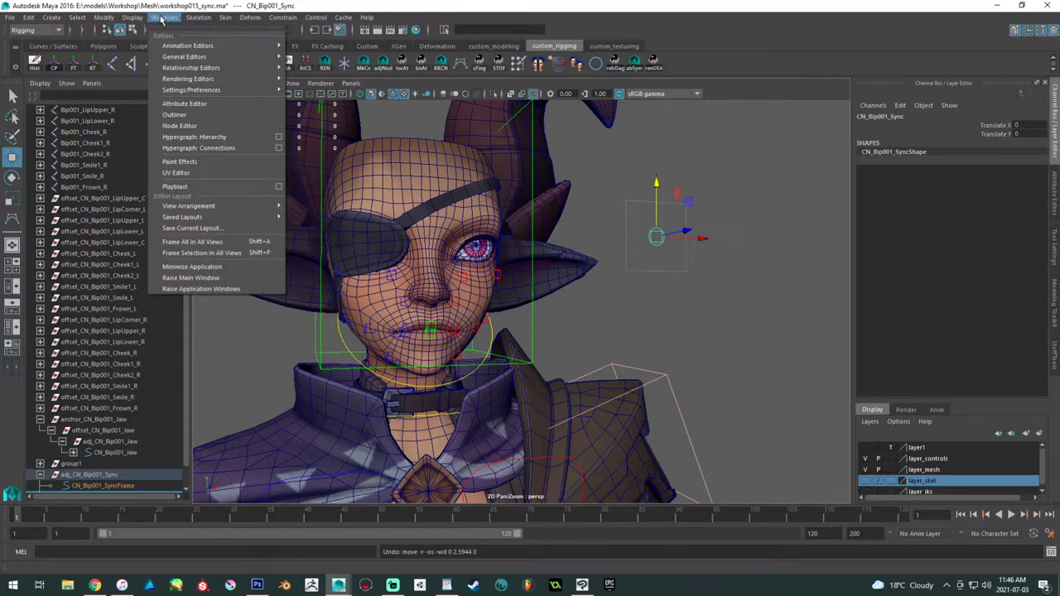
left_click(162, 18)
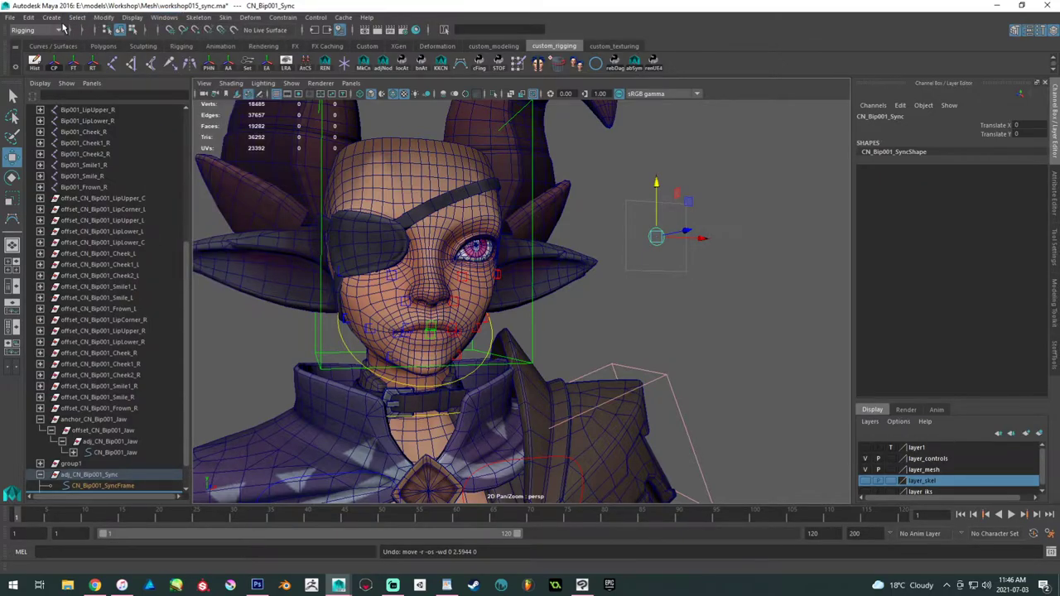
left_click(30, 17)
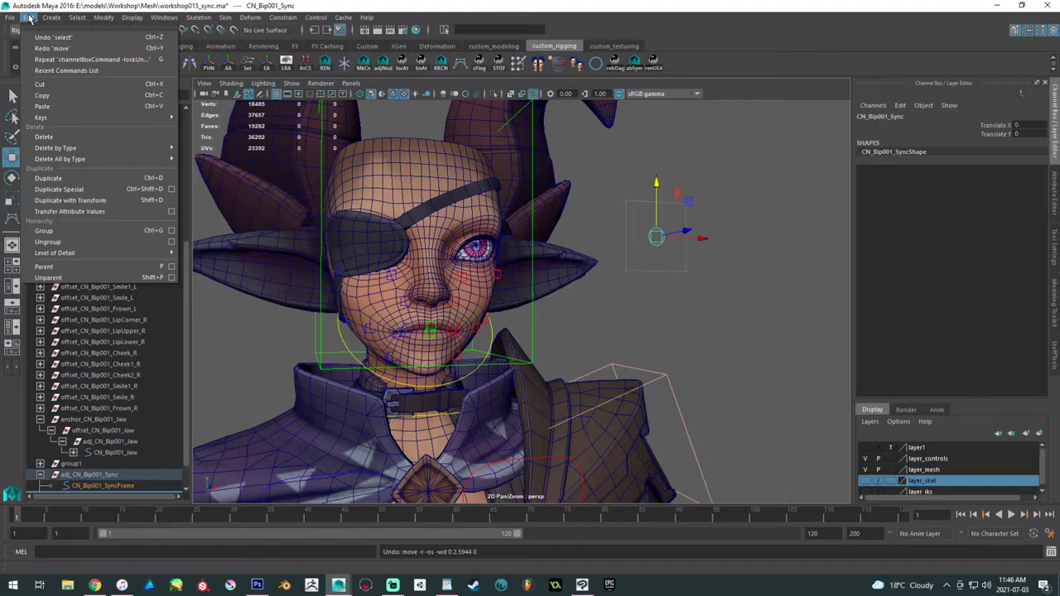
left_click(189, 17)
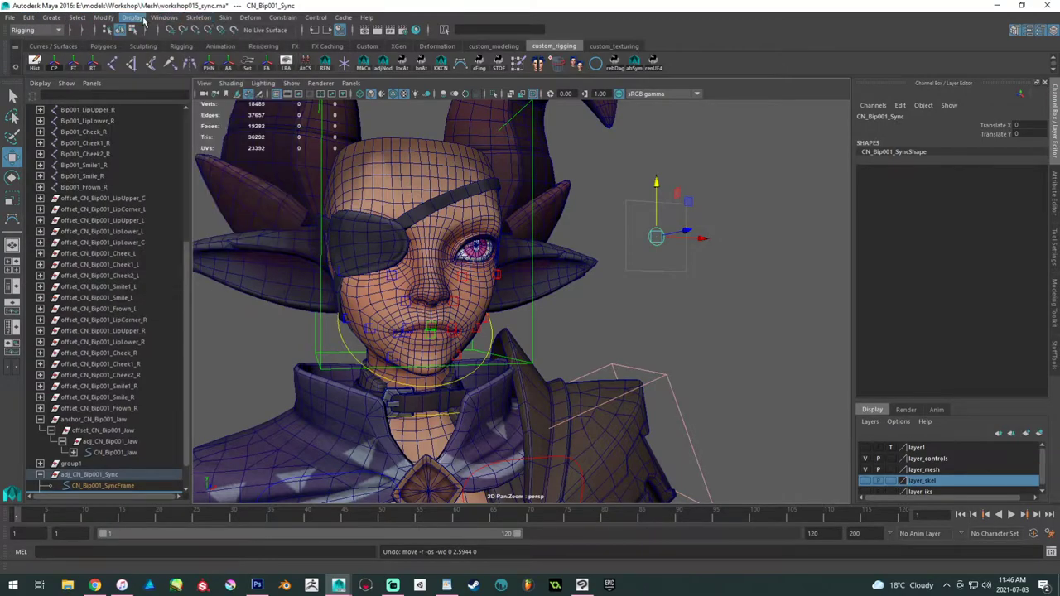
left_click(106, 18)
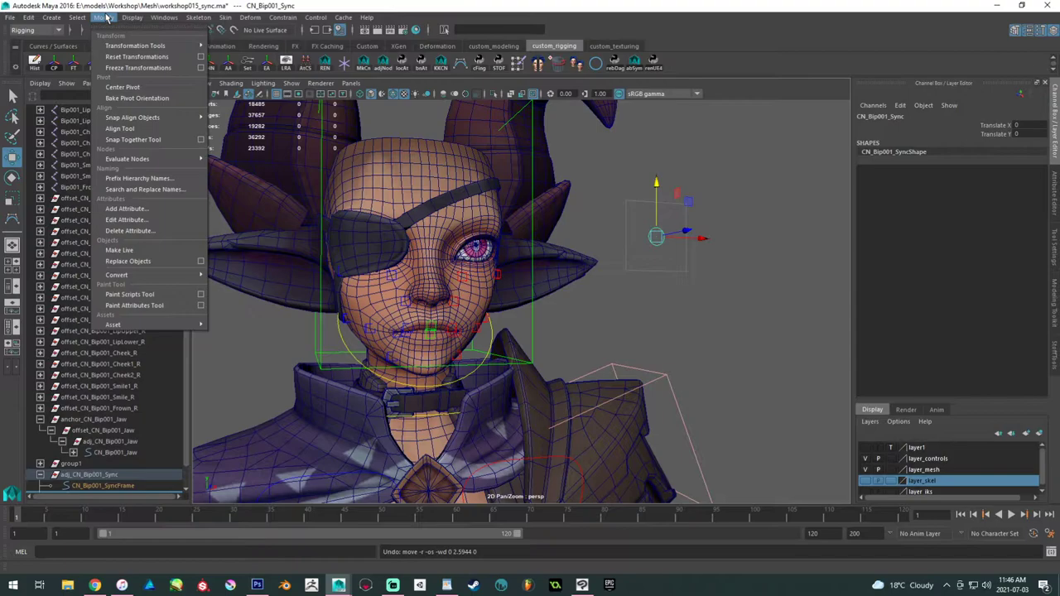
mouse_move(130, 23)
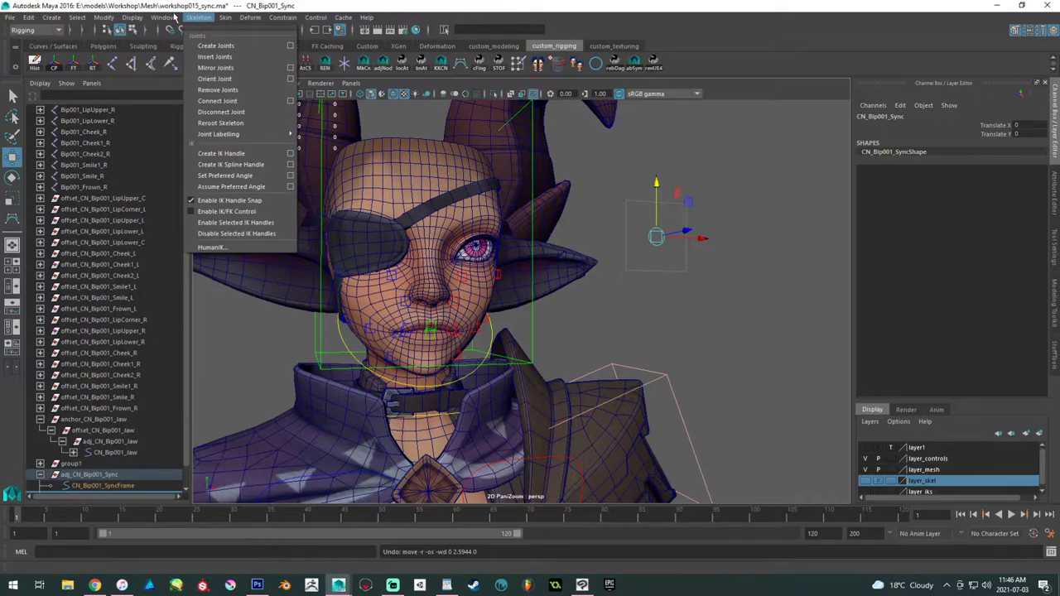
mouse_move(75, 18)
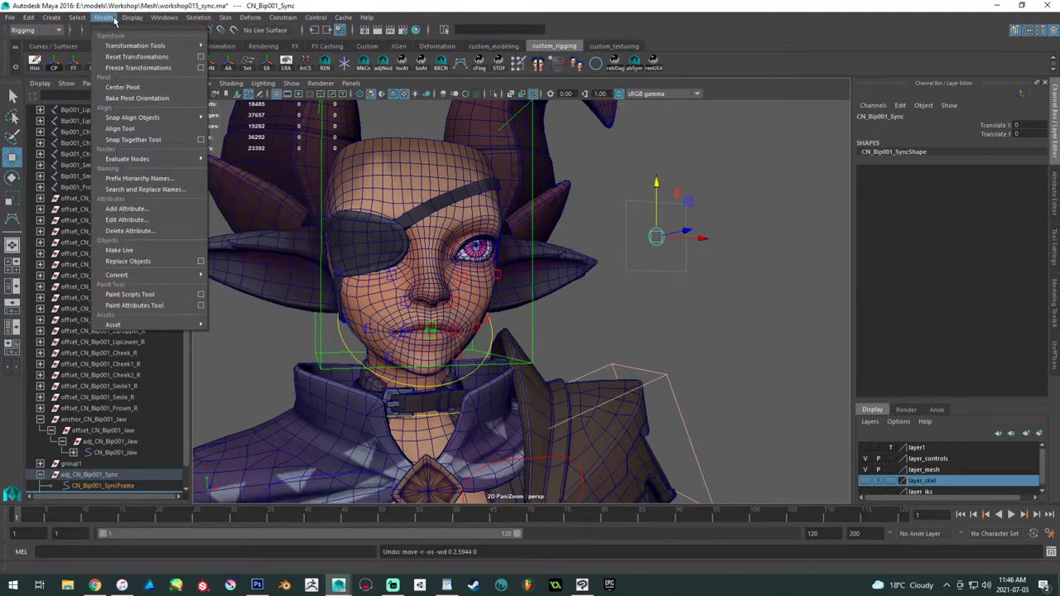
- Switch to the Animation command set, open the Set Driven Key window, and load CN_Bip001_Sync as the driver
left_click(41, 30)
left_click(33, 63)
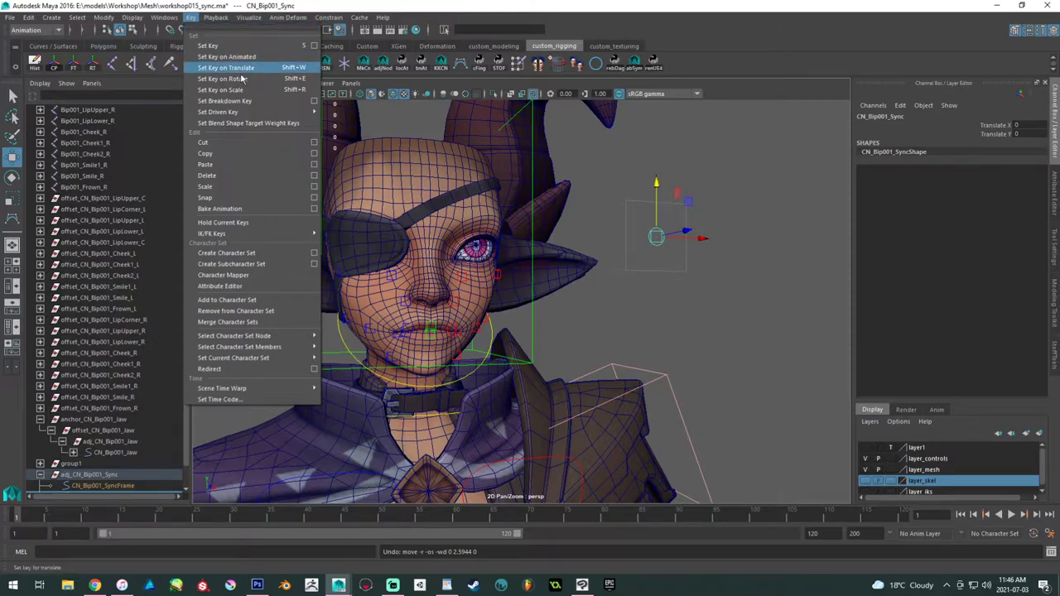
mouse_move(220, 111)
left_click(336, 123)
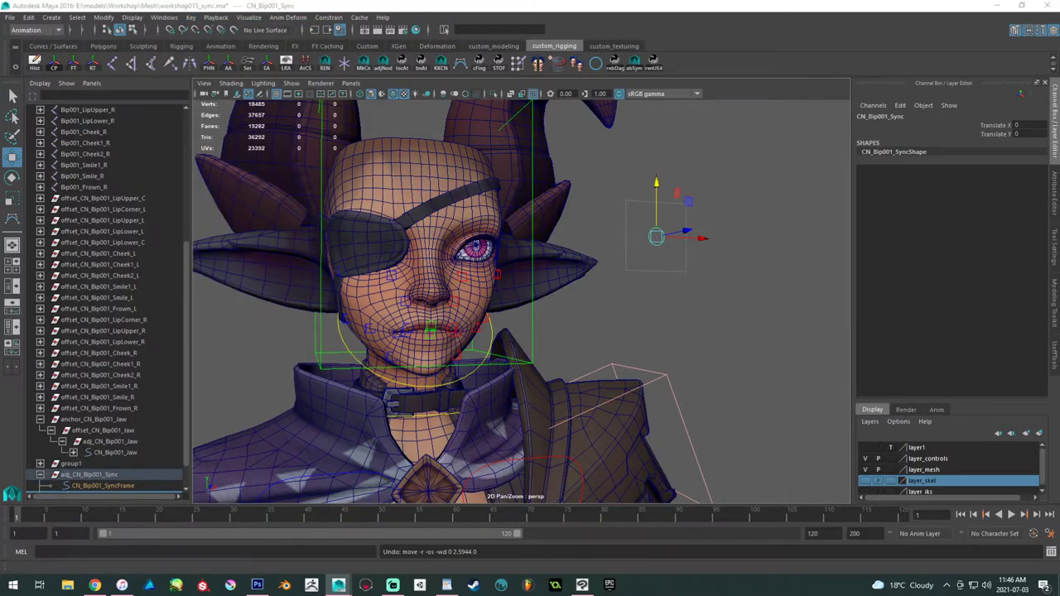
left_click_drag(670, 190, 394, 82)
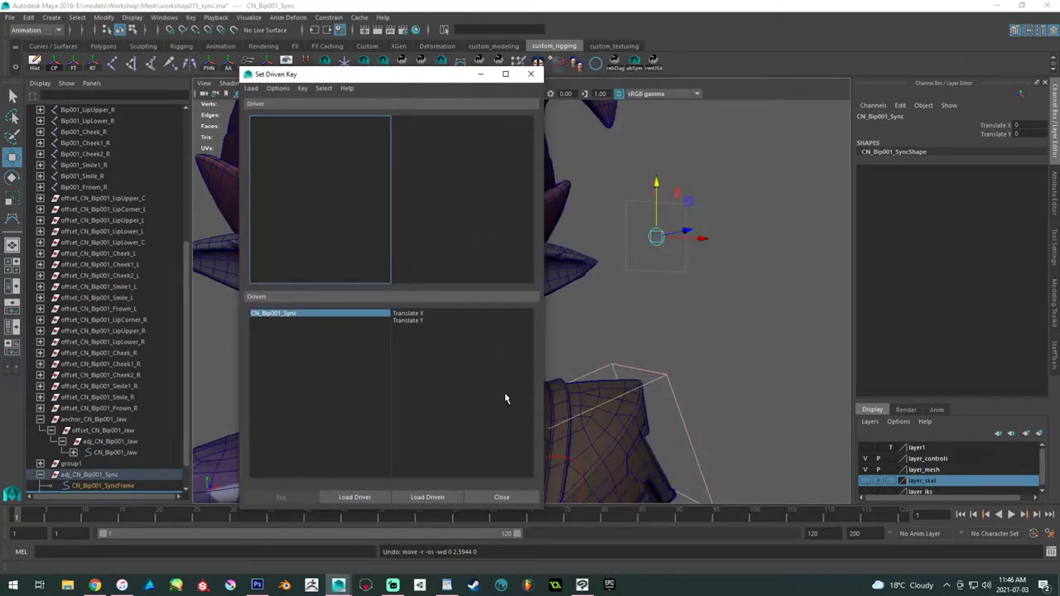
left_click(354, 497)
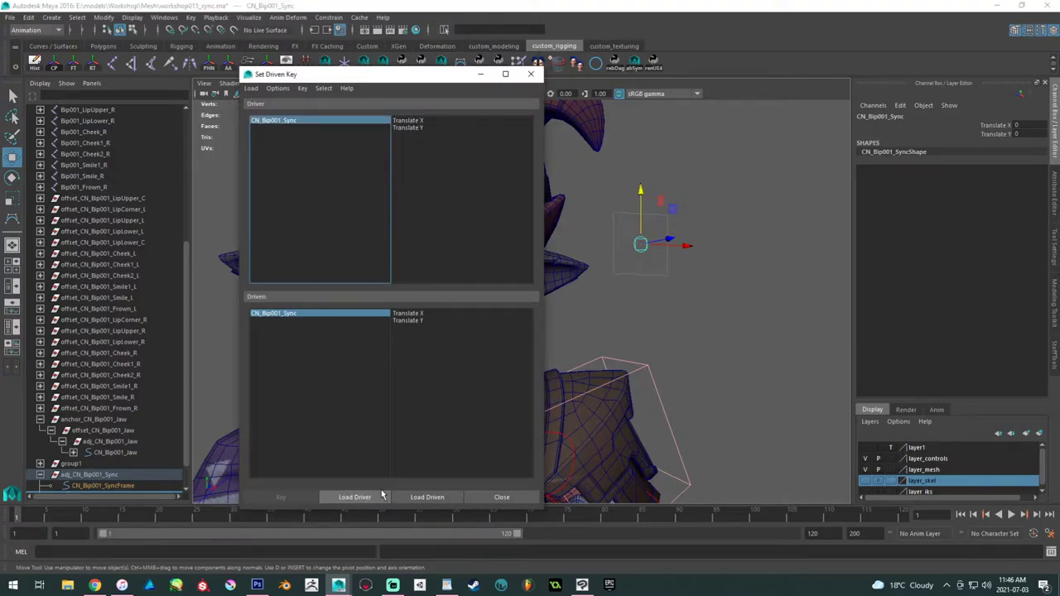
left_click_drag(386, 75, 764, 102)
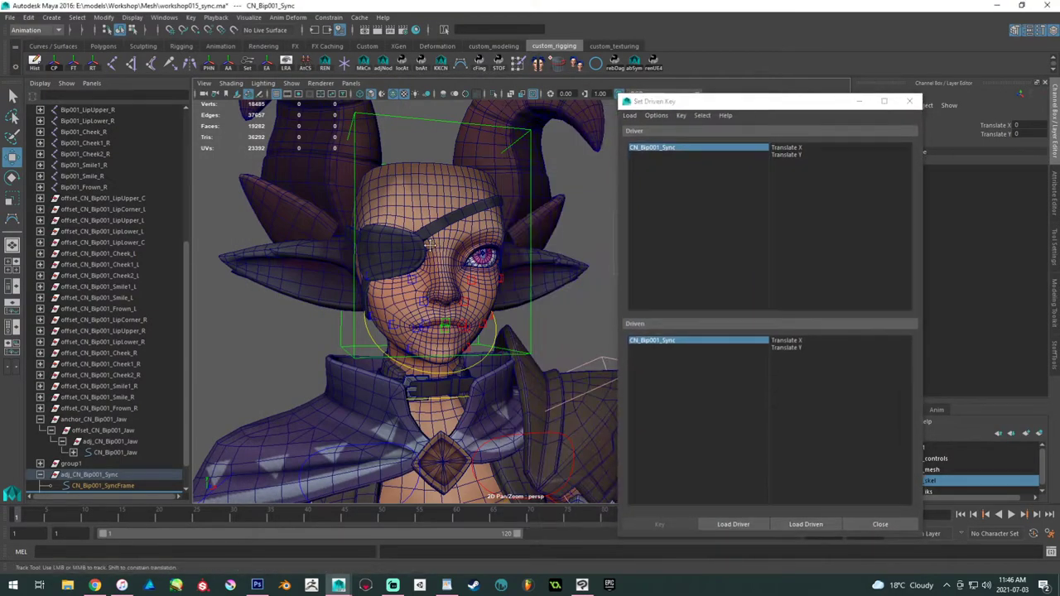
- Transfer the jaw-closing rotation between groups by setting Rotate Z to 4 on offset_CN_Bip001_Jaw and to 0 on adj_CN_Bip001_Jaw
left_click(484, 331)
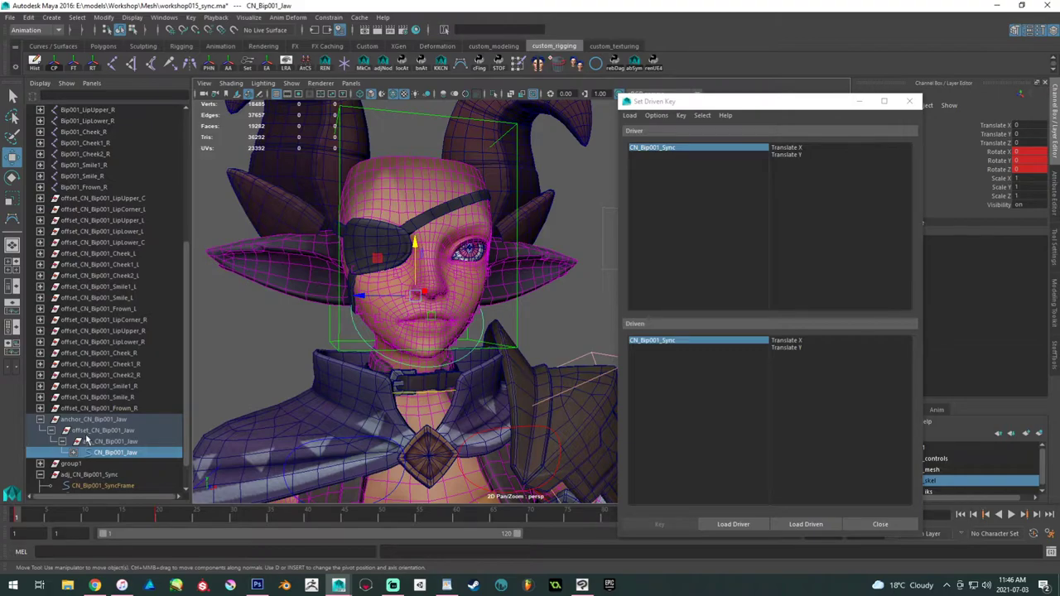
left_click(93, 441)
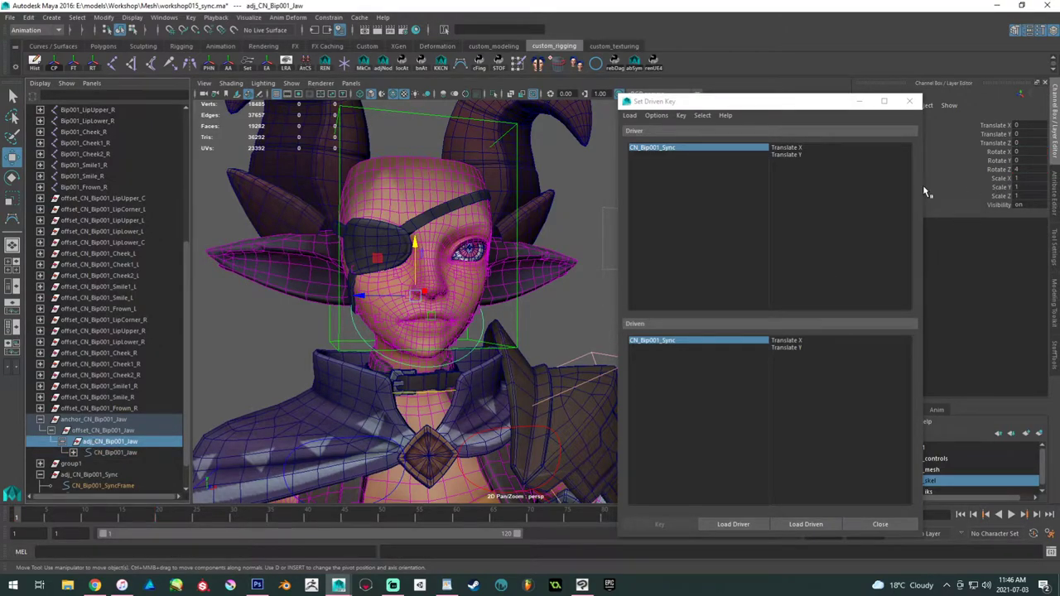
left_click(91, 430)
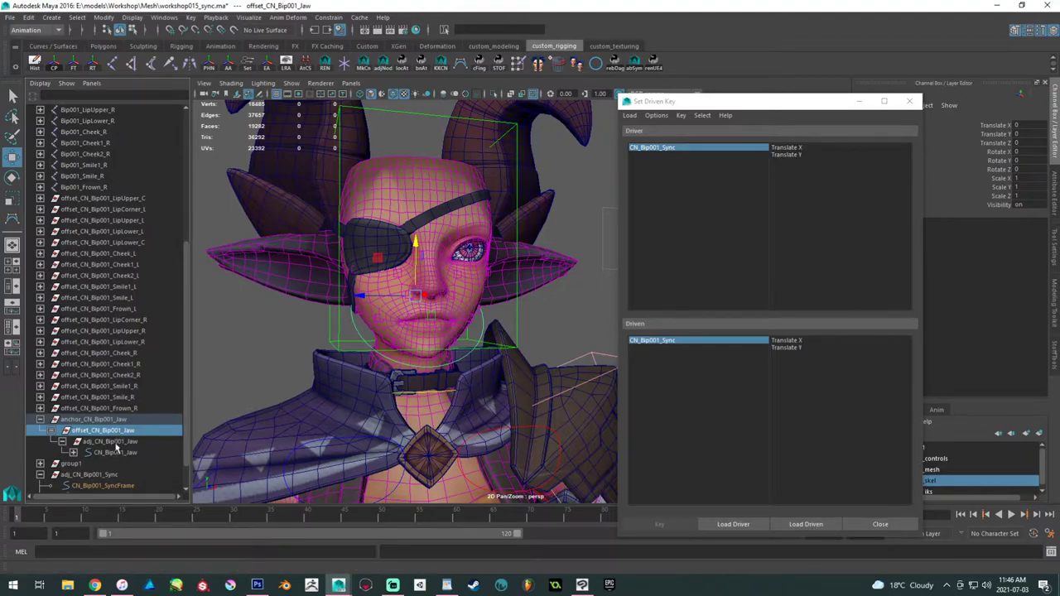
left_click(116, 441)
left_click(101, 430)
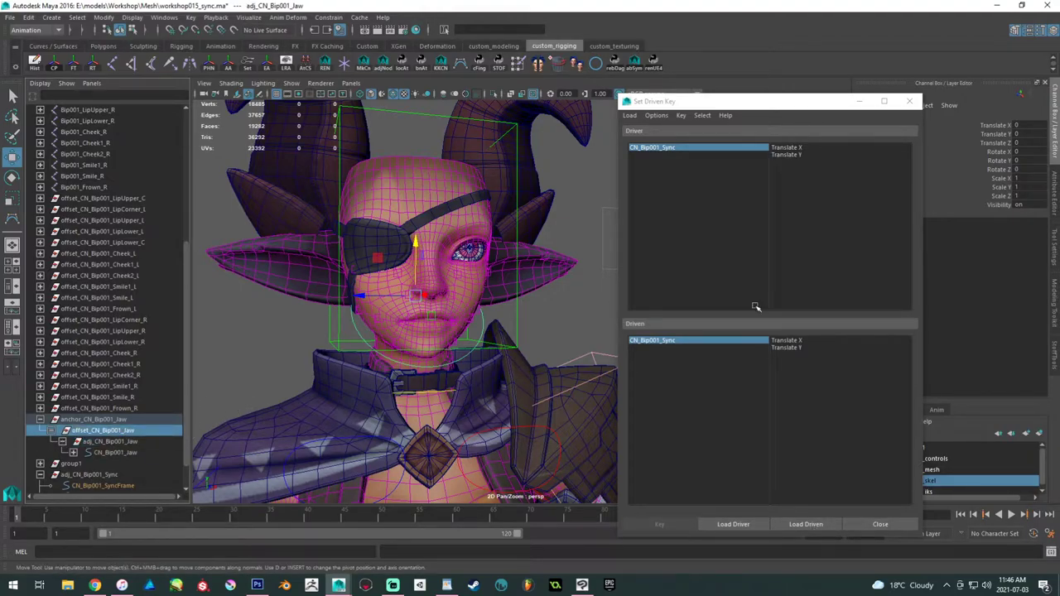
left_click(1019, 170)
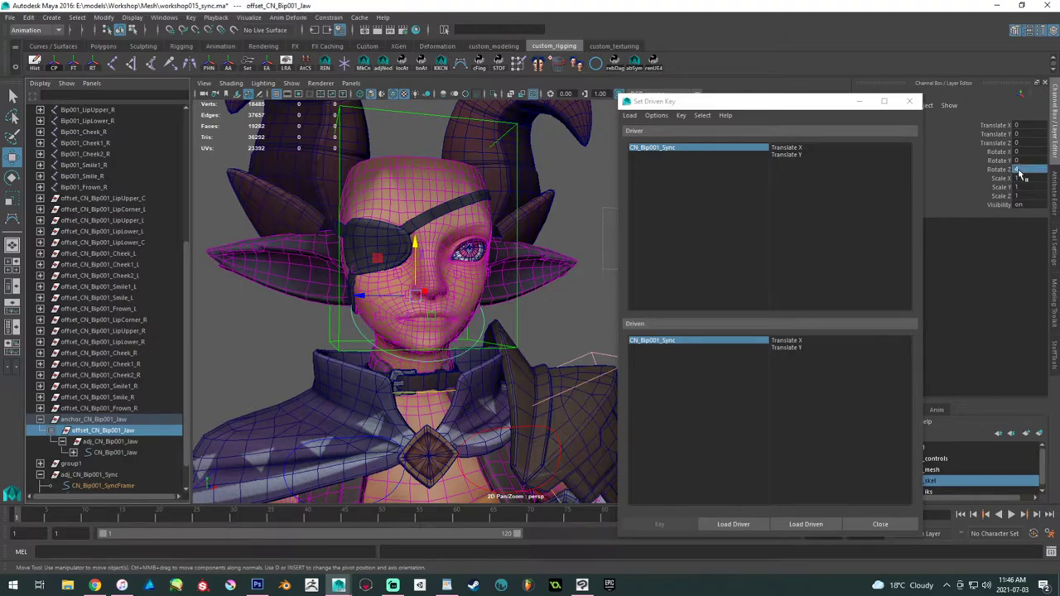
left_click(120, 441)
left_click(1017, 170)
type("0")
key("Return")
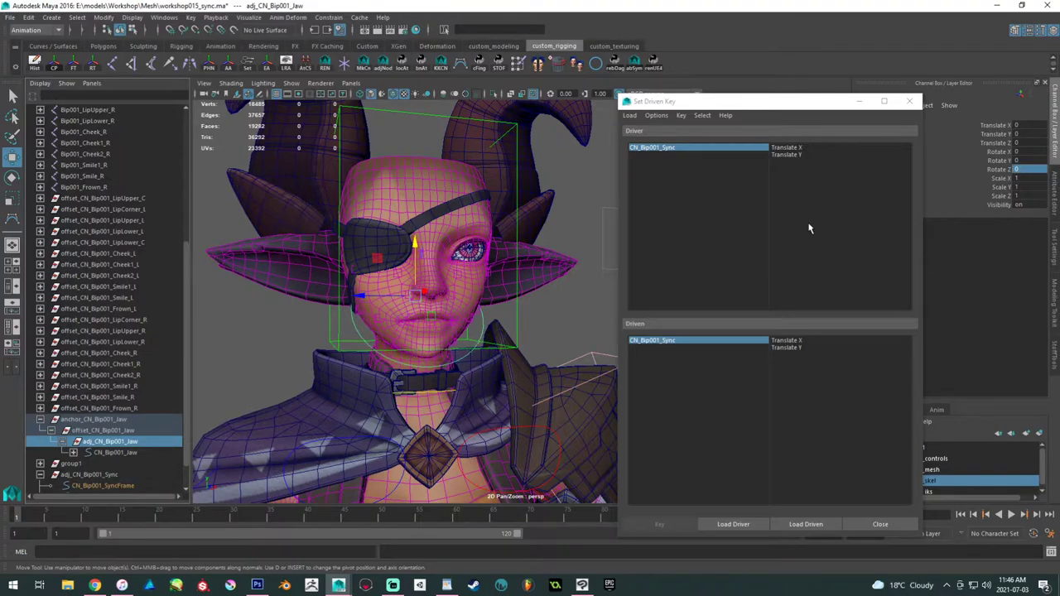
- Load adj_CN_Bip001_Jaw as the driven object and key its Rotate Z against the Translate Y of CN_Bip001_Sync at the neutral pose
middle_click_drag(522, 274, 497, 274, "alt")
right_click_drag(497, 274, 499, 301, "alt")
middle_click_drag(499, 301, 505, 303, "alt")
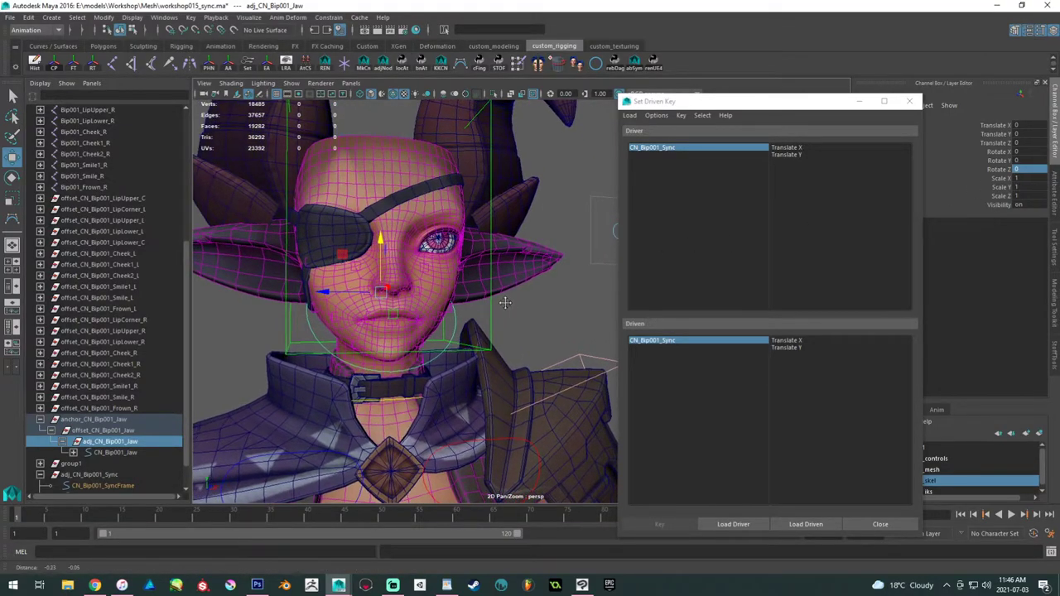
left_click(799, 523)
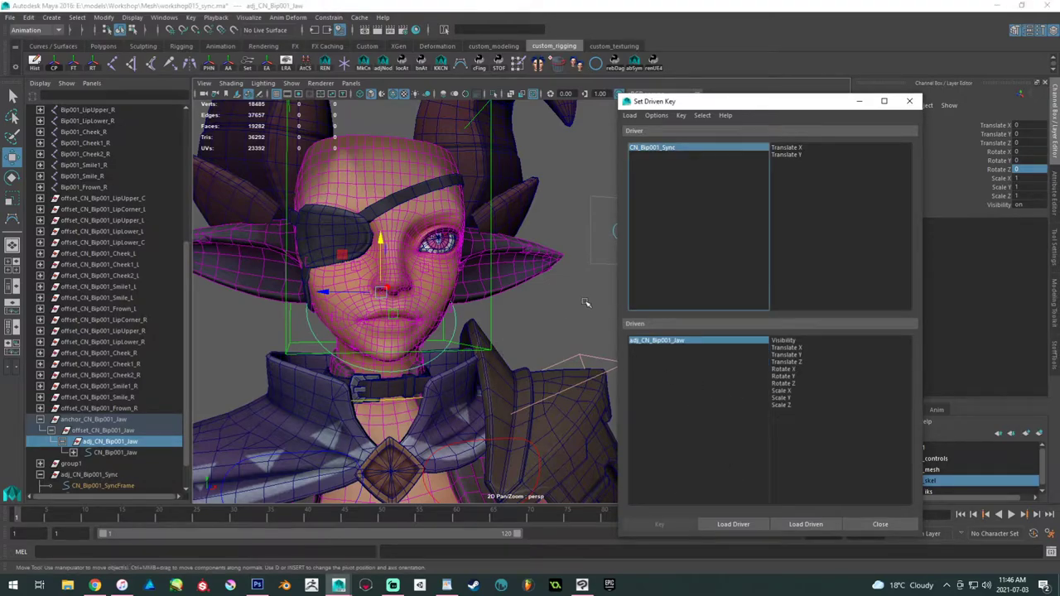
left_click_drag(481, 270, 487, 272, "alt")
left_click_drag(436, 296, 473, 307, "alt")
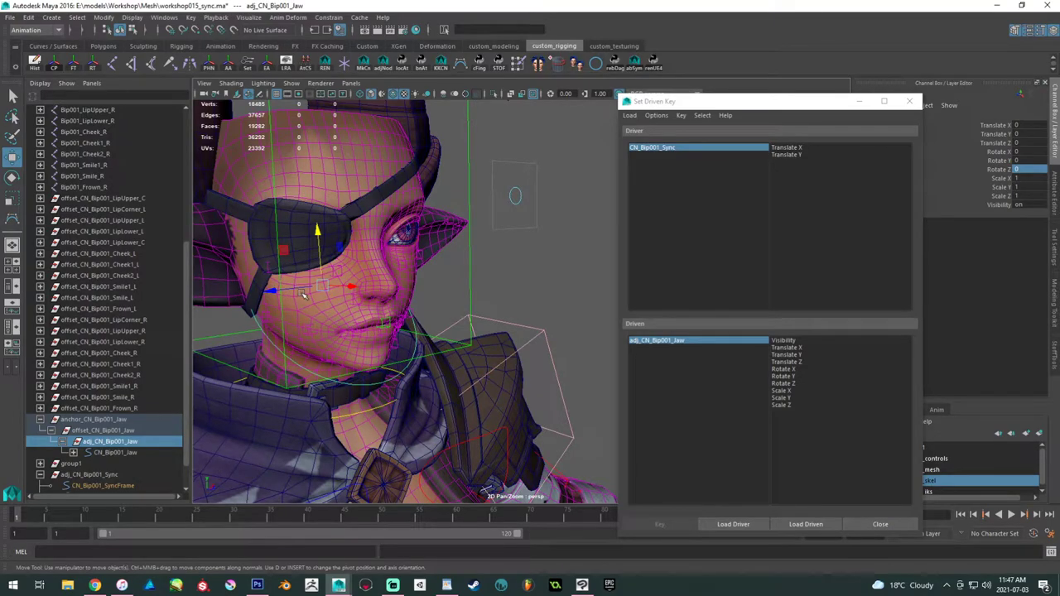
left_click(783, 383)
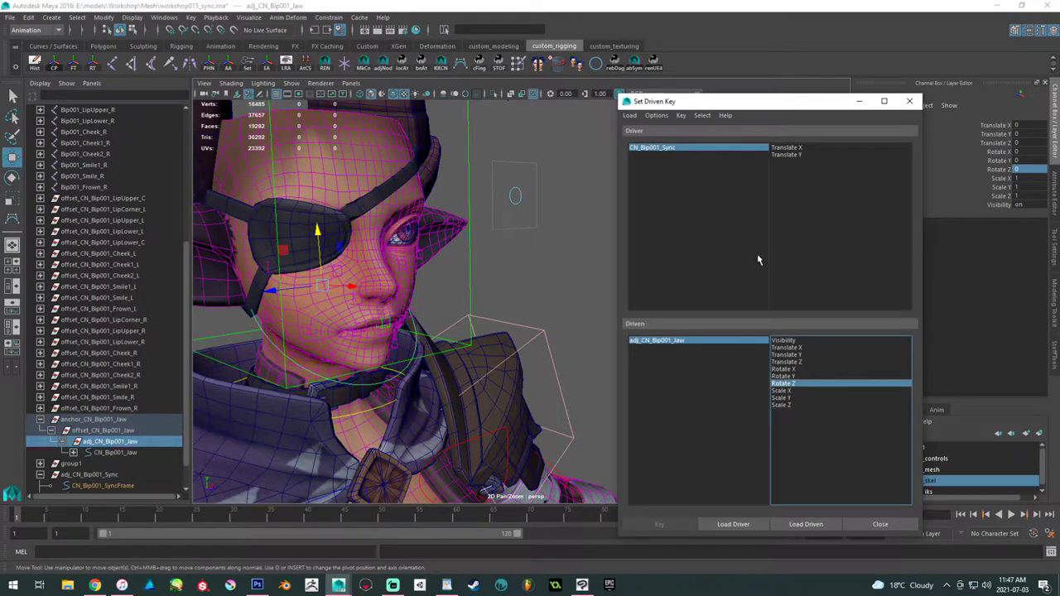
left_click(786, 155)
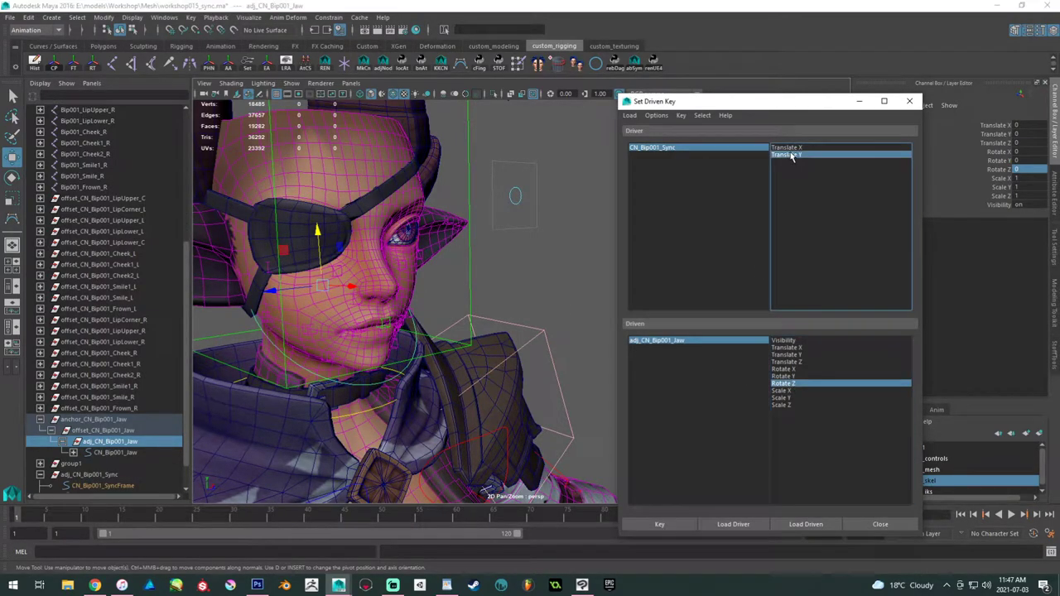
left_click(655, 524)
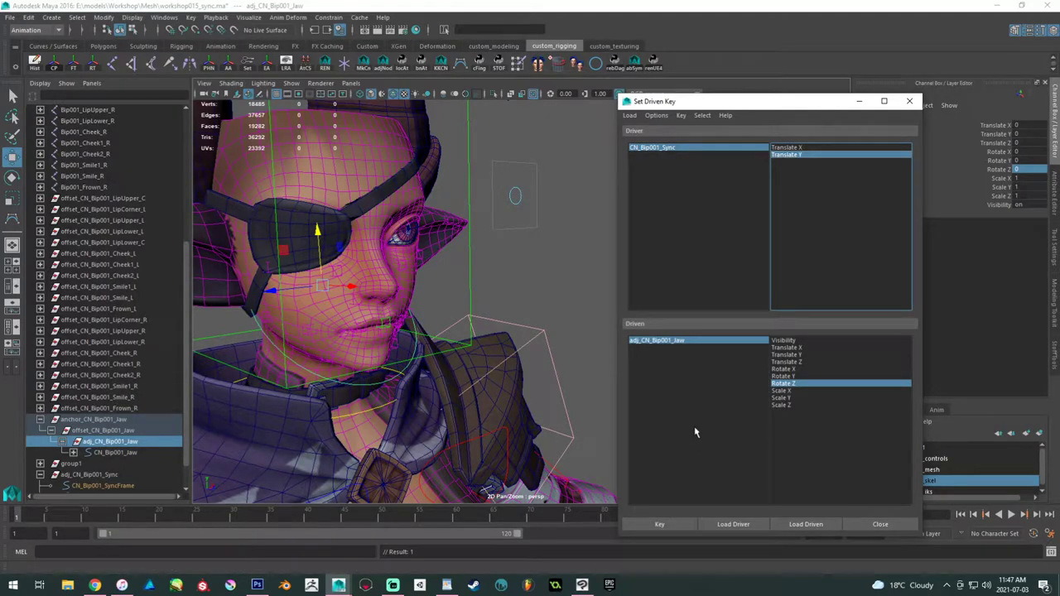
- Try rotating adj_CN_Bip001_Jaw open about Z with the Rotate tool, and undo the rotation
left_click_drag(503, 323, 406, 275, "alt")
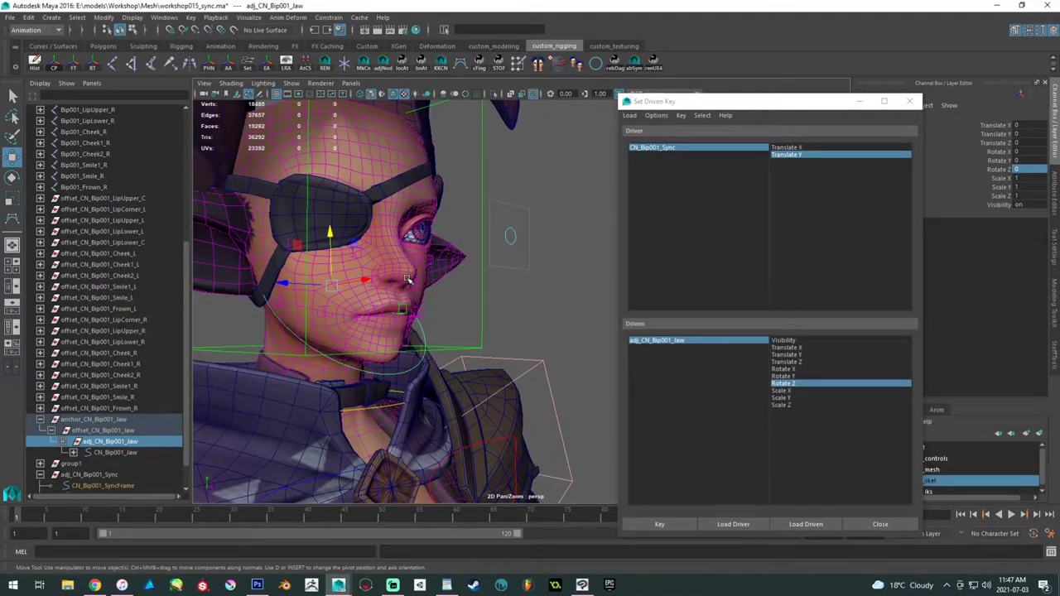
key("e")
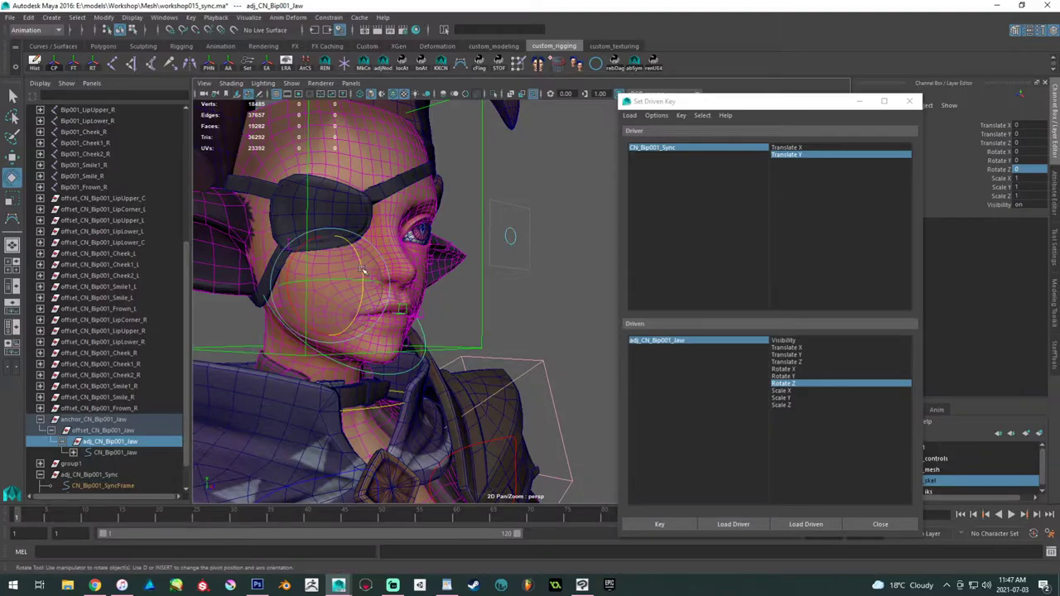
left_click_drag(357, 255, 358, 273)
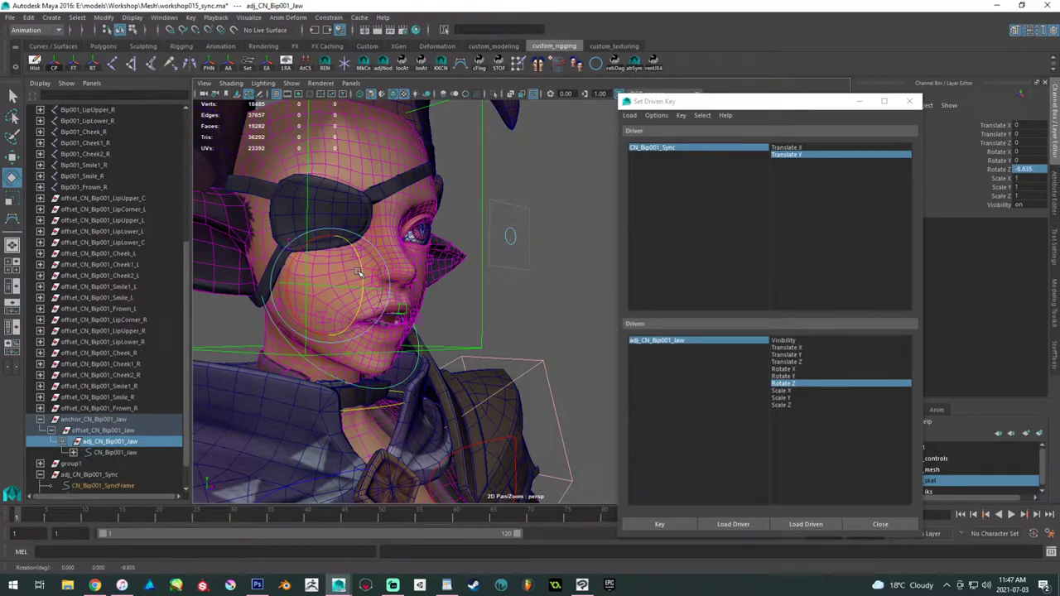
key("ctrl+z")
- Move the CN_Bip001_Sync circle down to the frame's lower limit at Translate Y -1
left_click(508, 237)
key("w")
left_click_drag(513, 200, 501, 297)
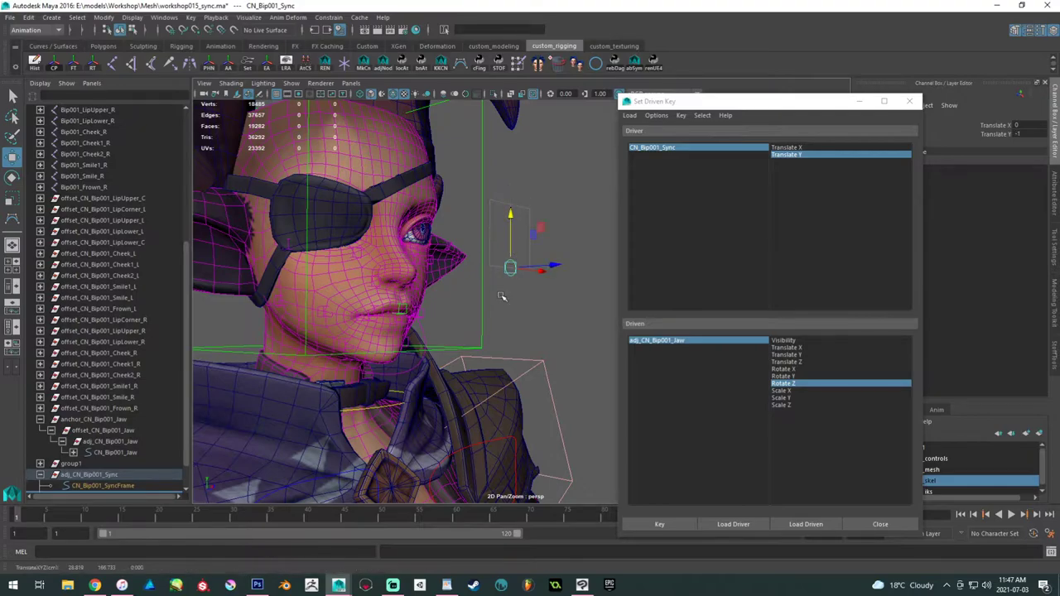
- Rotate adj_CN_Bip001_Jaw to open the mouth, trying Rotate Z at -15 and settling on -20
left_click(423, 332)
left_click(108, 431)
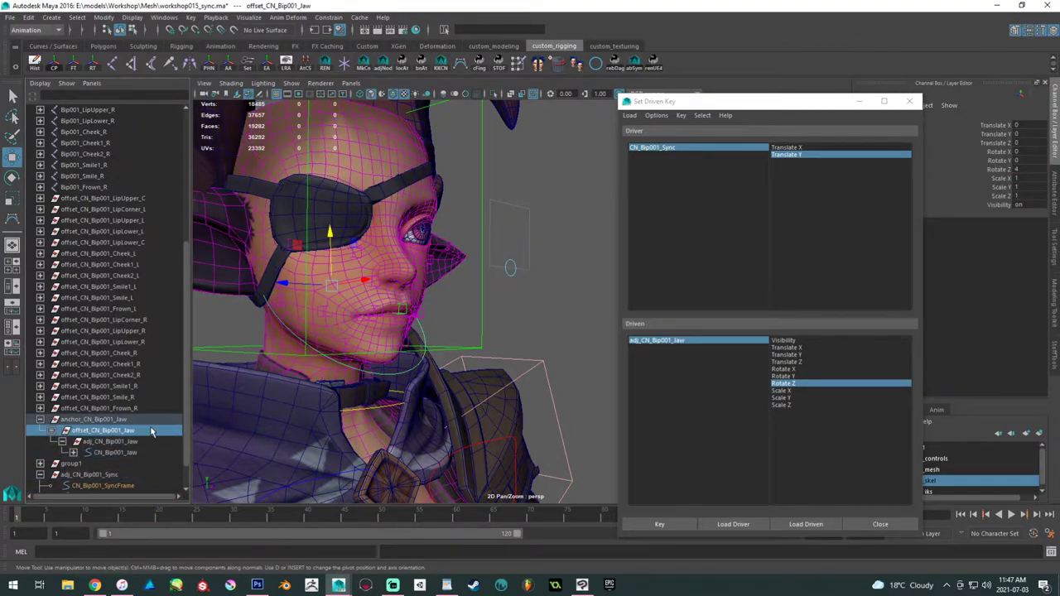
left_click(149, 441)
key("e")
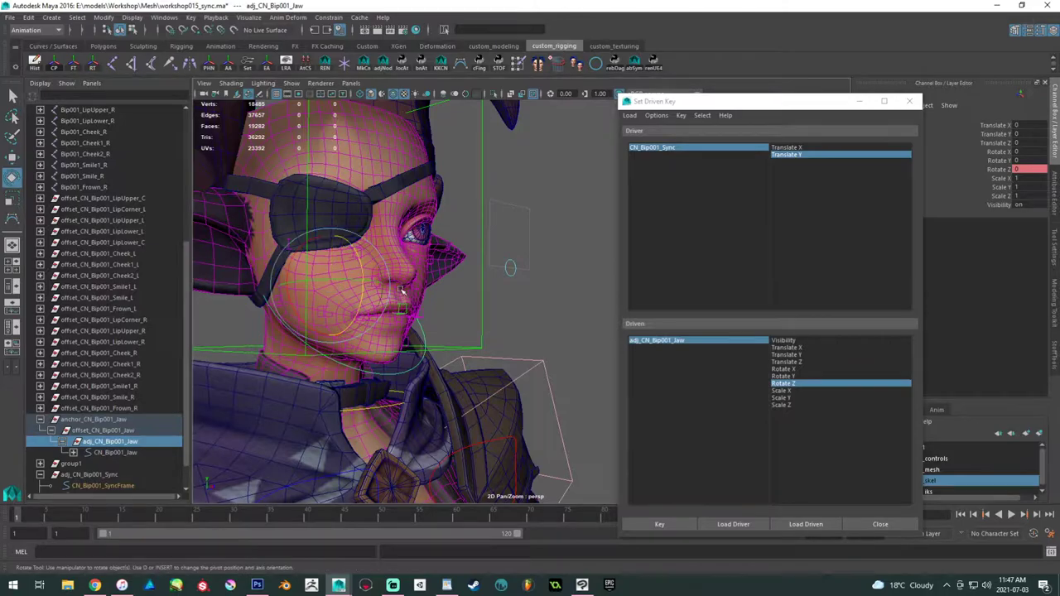
left_click_drag(362, 297, 358, 304)
double_click(1031, 169)
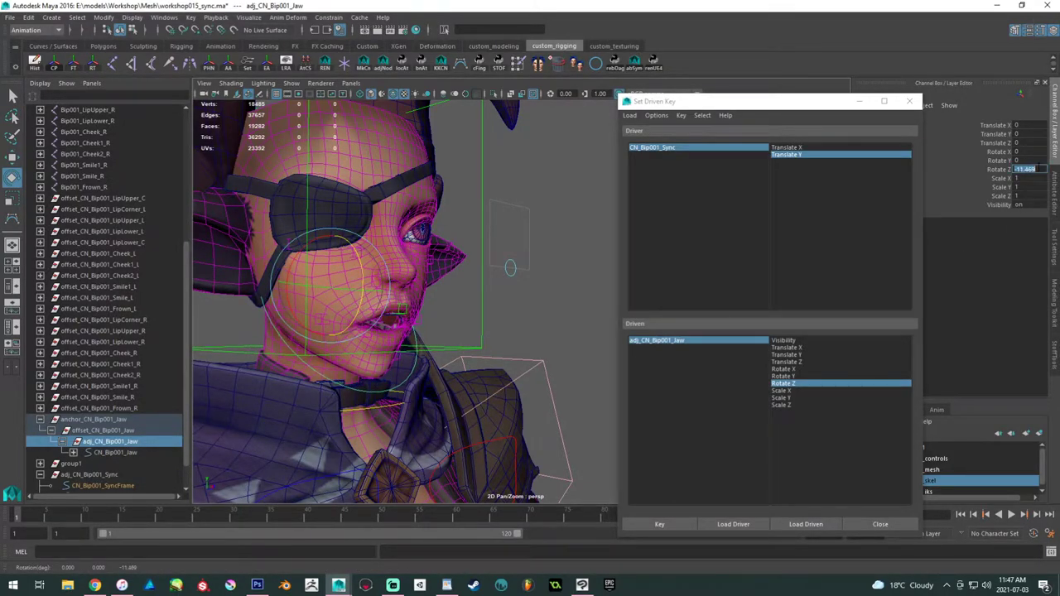
type("-15")
key("Return")
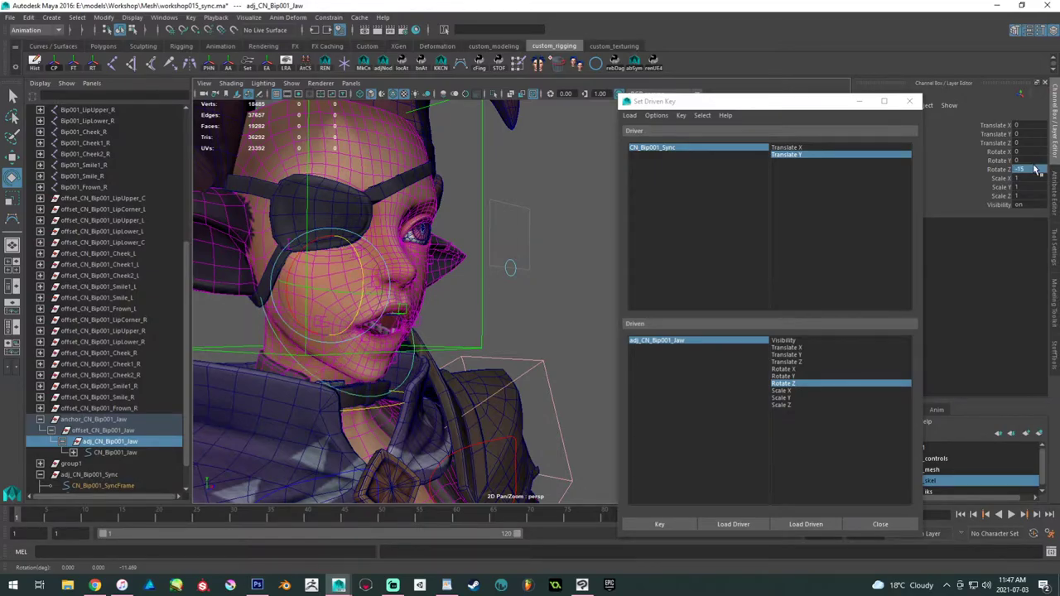
left_click_drag(323, 273, 549, 284, "alt")
left_click(1019, 168)
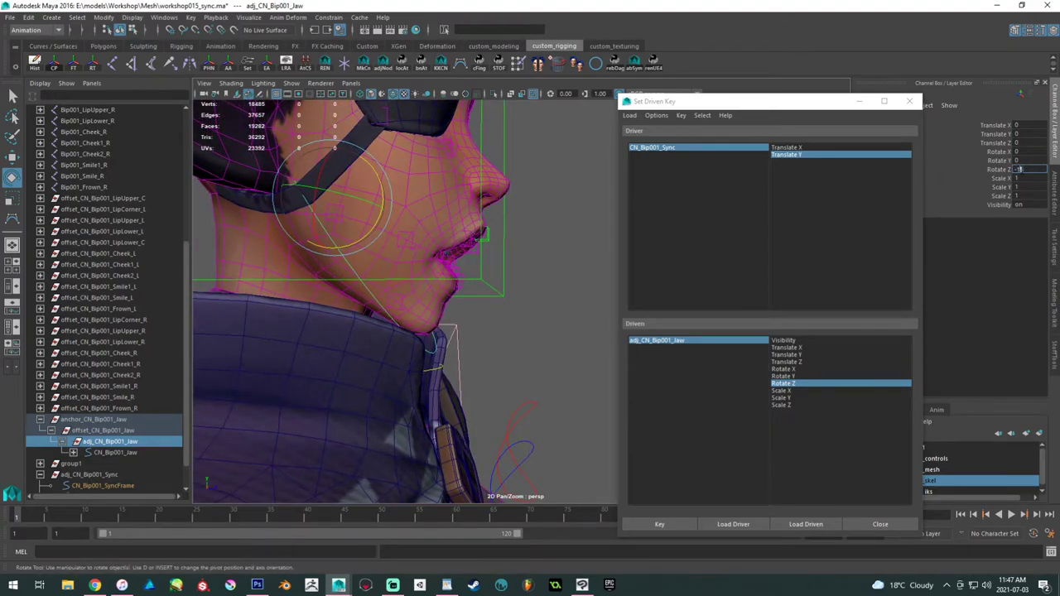
type("-20")
key("Return")
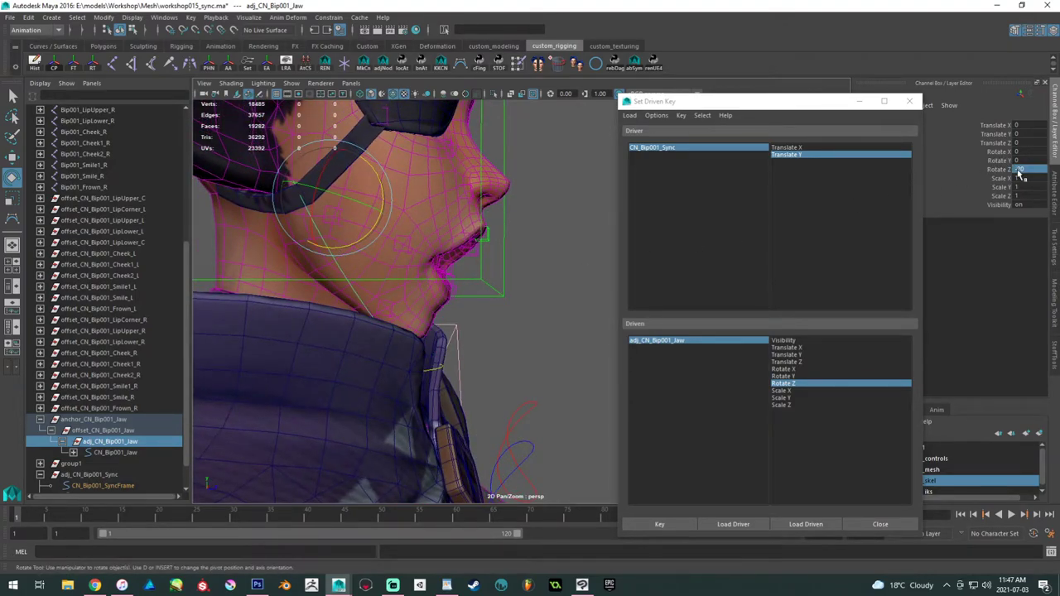
- Examine the opened mouth's shape from the side and close up from the front
left_click_drag(590, 288, 405, 258, "alt")
right_click_drag(406, 259, 473, 279, "alt")
left_click_drag(472, 279, 530, 272, "alt")
middle_click_drag(530, 273, 535, 314, "alt")
left_click_drag(536, 314, 466, 329, "alt")
right_click_drag(466, 329, 515, 365, "alt")
middle_click_drag(516, 365, 530, 356, "alt")
right_click_drag(530, 356, 575, 395, "alt")
middle_click_drag(574, 395, 586, 396, "alt")
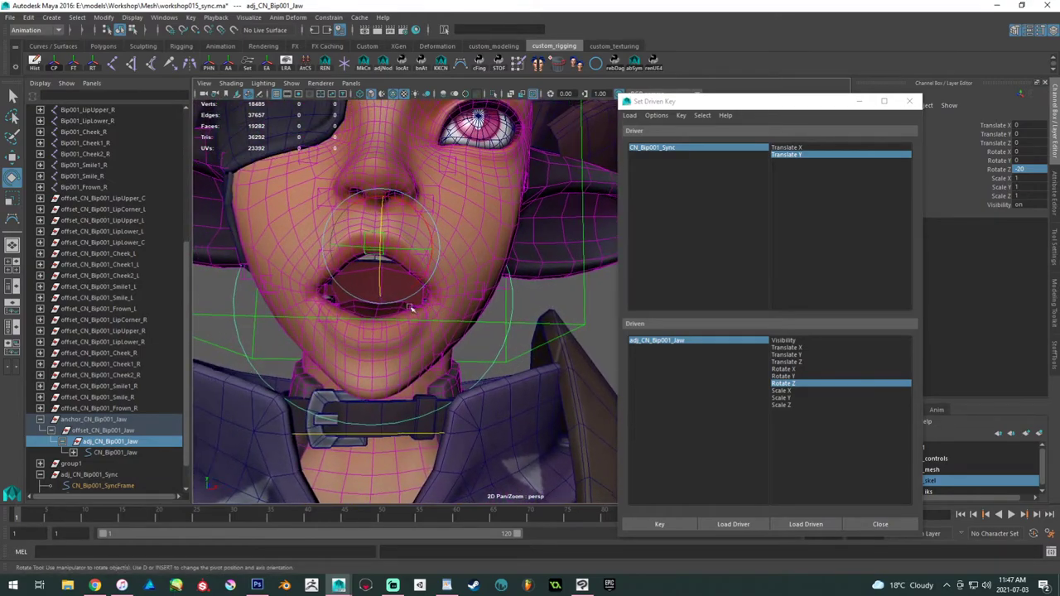
- Try moving the CN_Bip001_LipCorner_R control inward on the open mouth, and undo the move
left_click(326, 291)
key("w")
mouse_move(317, 289)
left_mouse_down()
mouse_move(338, 296)
mouse_move(322, 289)
left_mouse_up()
key("ctrl+z")
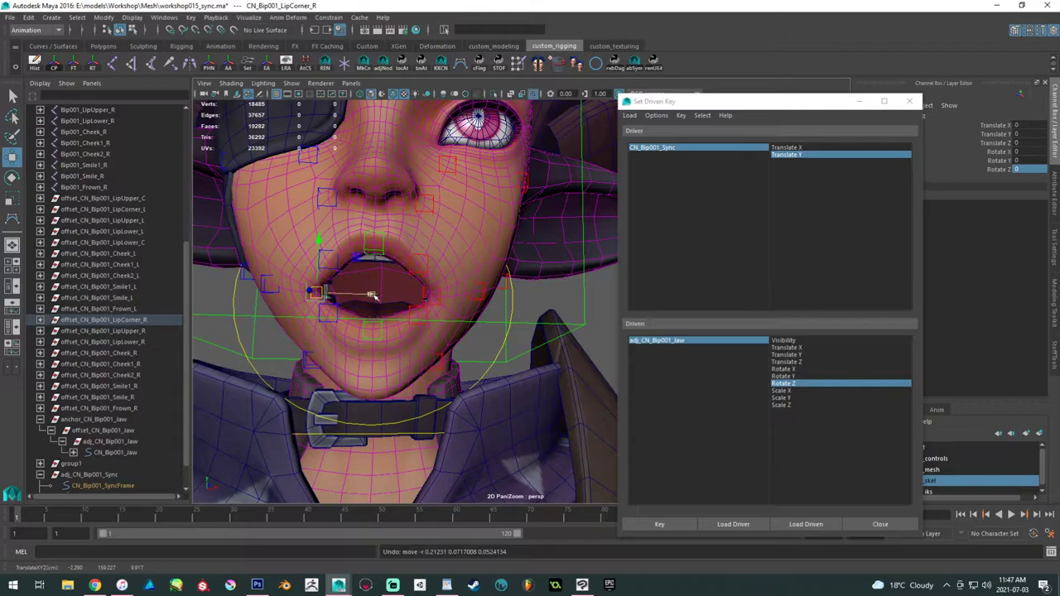
- Try moving the character's right-side lip and smile controls around the open mouth, and undo the moves
key("q")
left_click(333, 267)
key("w")
left_click_drag(332, 259, 332, 251)
key("ctrl+z")
key("ctrl+z")
key("ctrl+z")
key("ctrl+z")
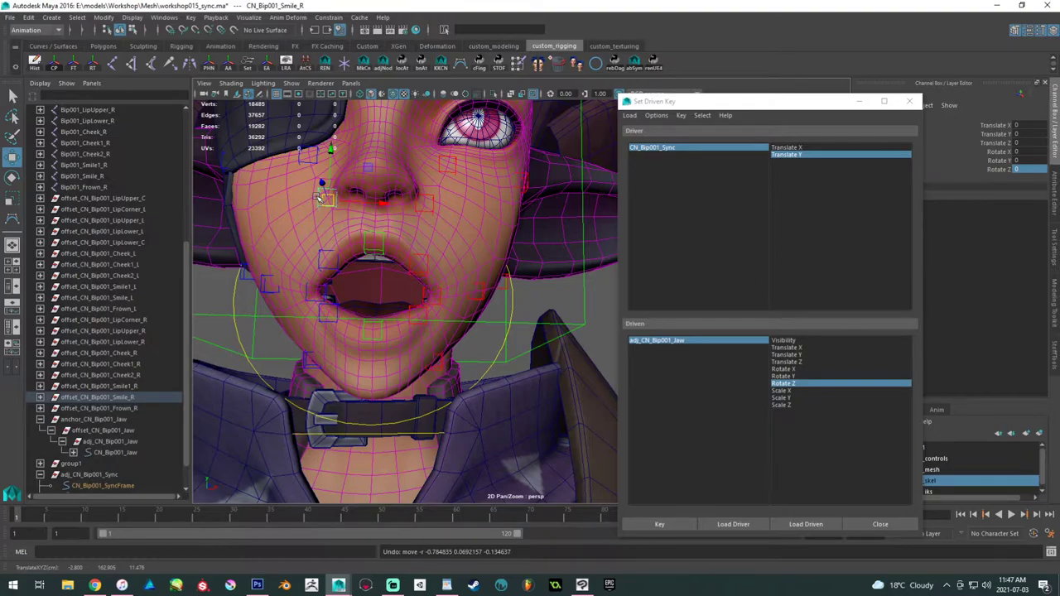
left_click_drag(372, 313, 362, 280, "alt")
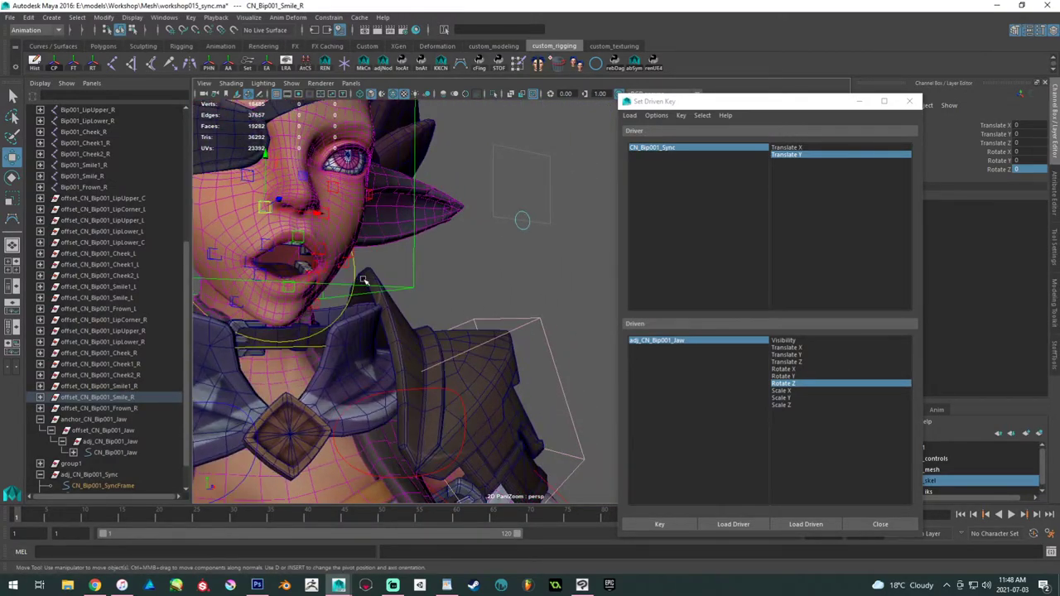
- Key Rotate Z of adj_CN_Bip001_Jaw at -20 as driven by Translate Y of CN_Bip001_Sync
middle_click_drag(363, 280, 410, 314, "alt")
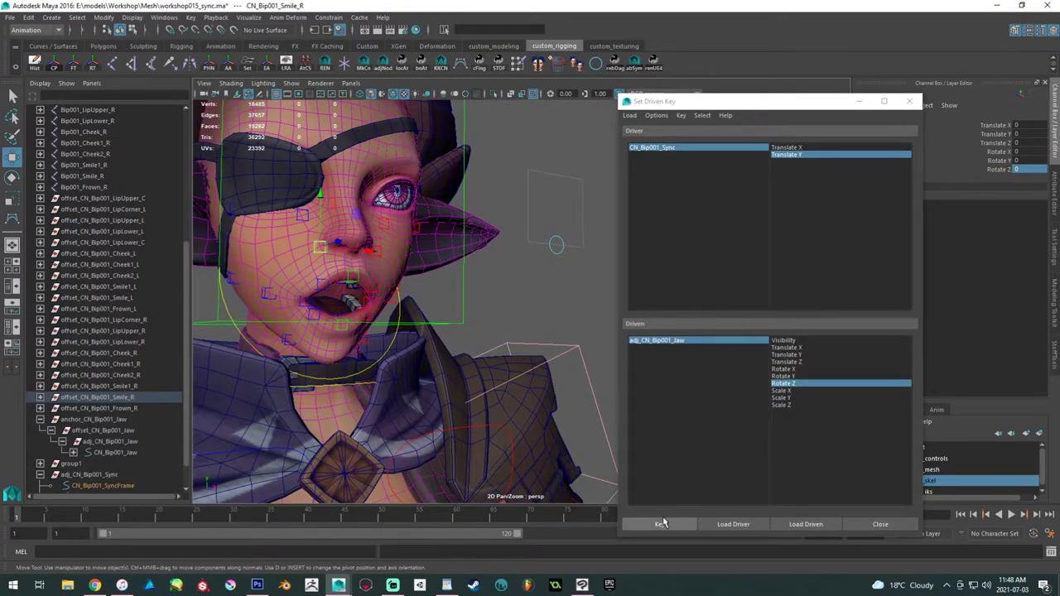
left_click(663, 523)
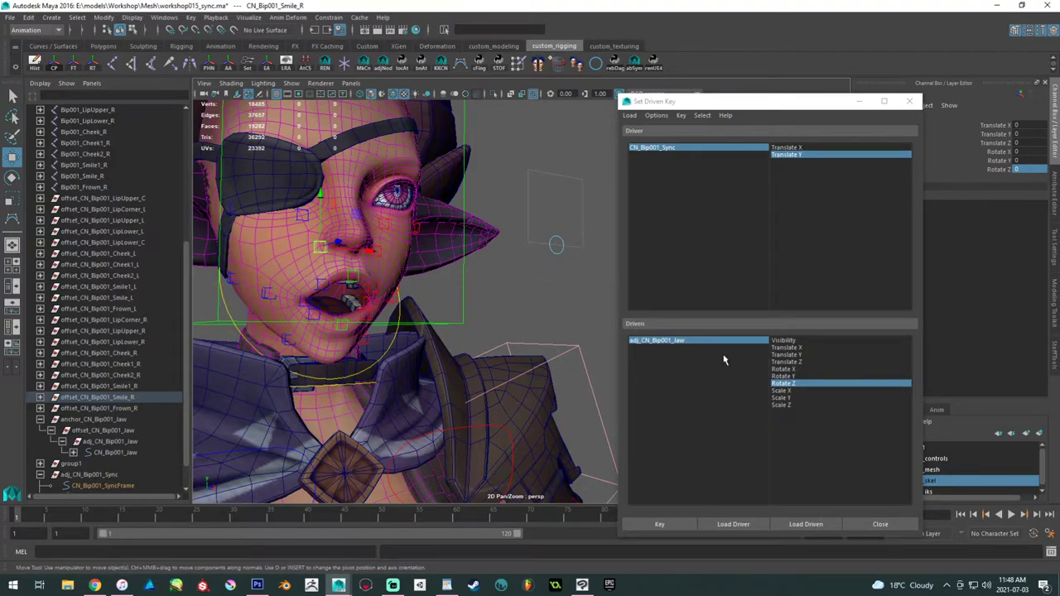
left_click(96, 441)
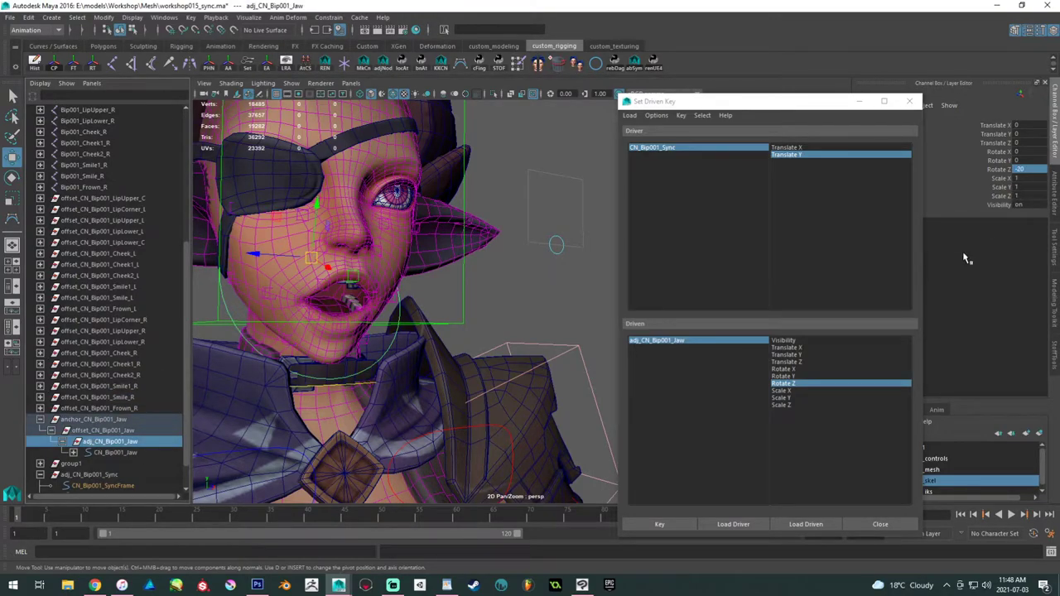
left_click(667, 530)
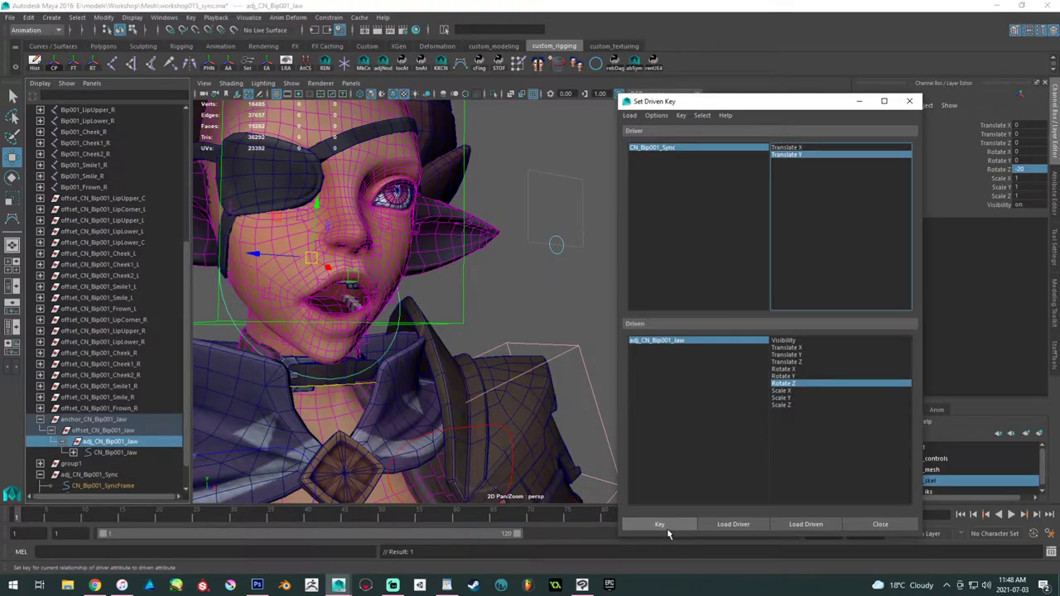
left_click(959, 154)
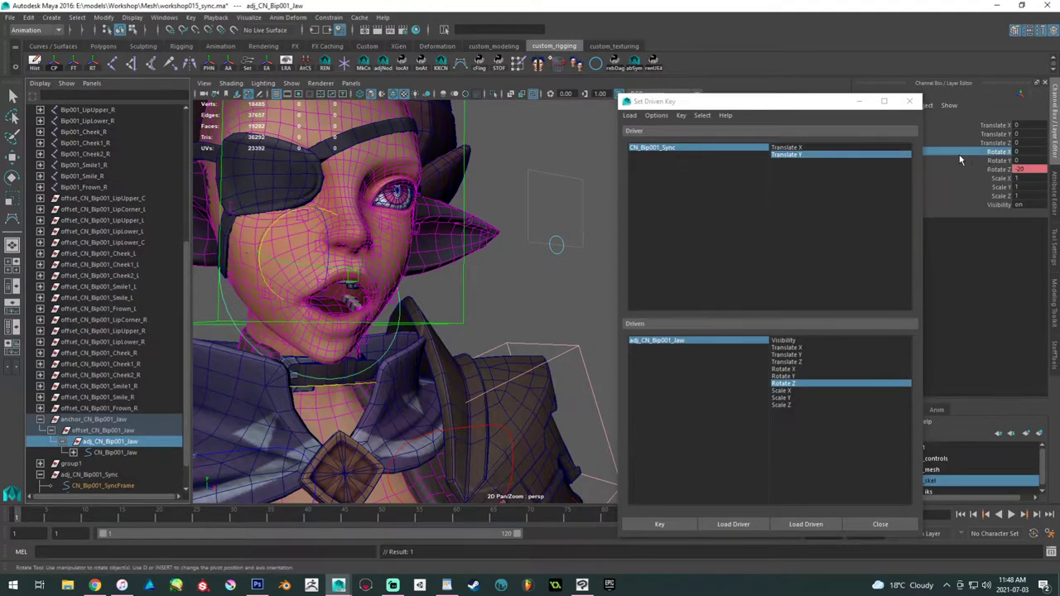
- Test the jaw opening by moving the CN_Bip001_Sync control, and reset its Translate Y to 0
left_click(556, 249)
key("w")
mouse_move(557, 247)
left_mouse_down()
mouse_move(571, 214)
mouse_move(562, 260)
left_mouse_up()
left_click_drag(543, 261, 502, 291, "alt")
double_click(1017, 133)
type("0")
key("Return")
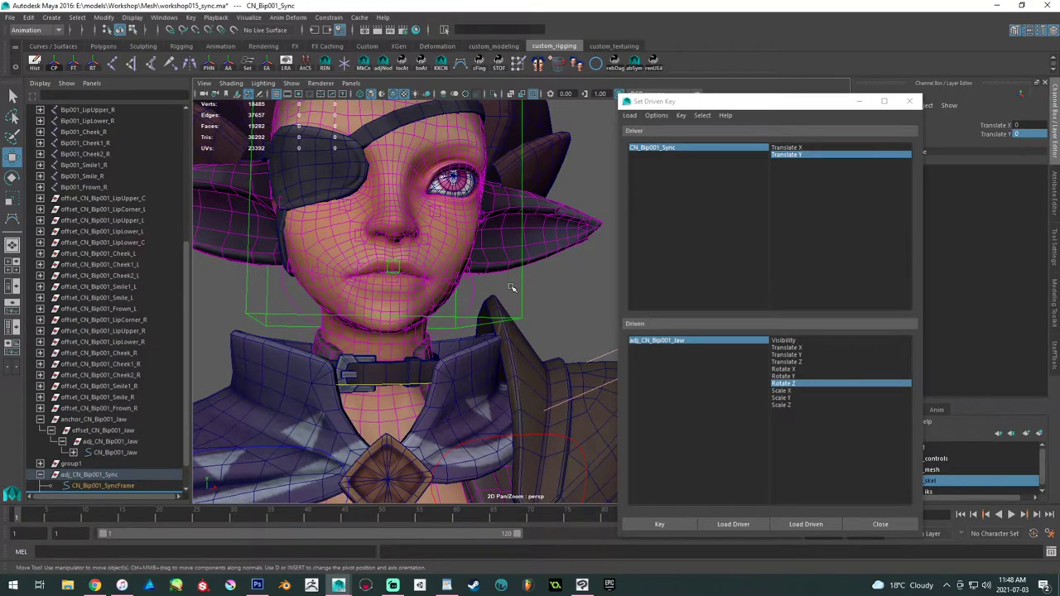
- Break the connections on the rotation channels of CN_Bip001_Jaw and set its Rotate Z to -4
left_click(124, 452)
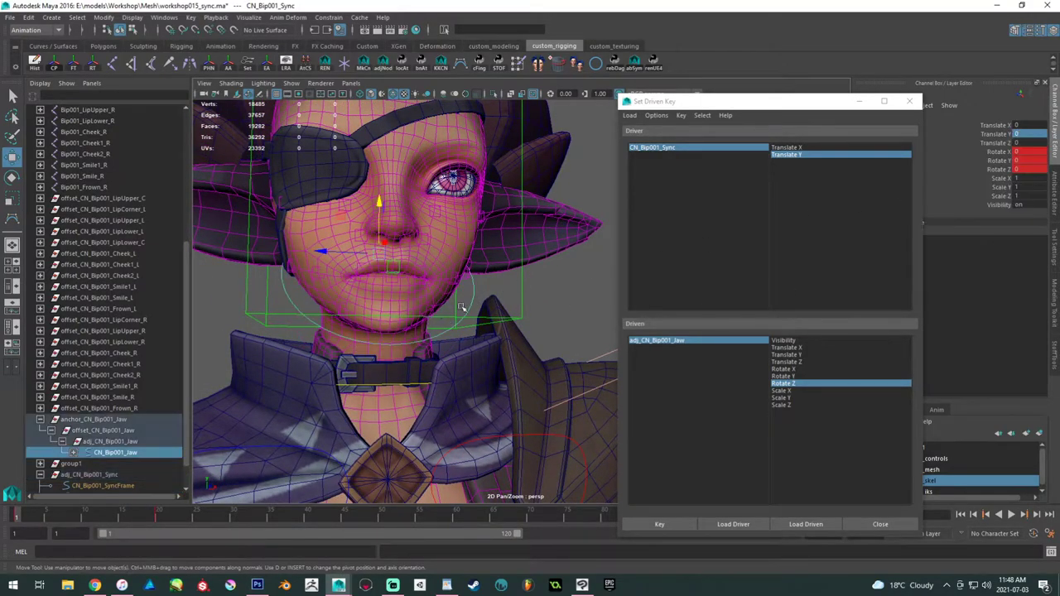
left_click(104, 430)
left_click(104, 453)
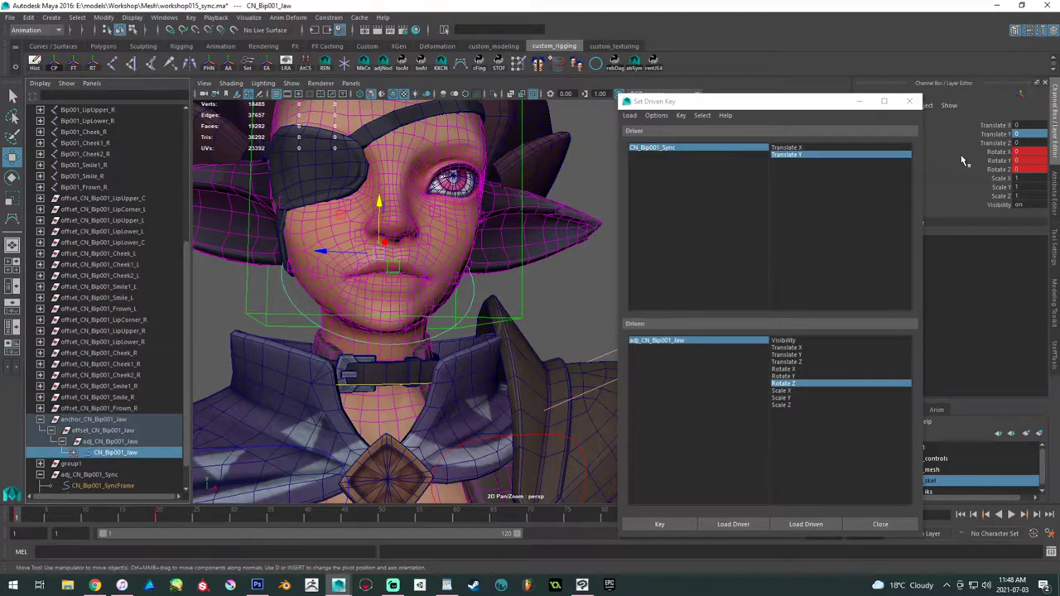
left_click_drag(994, 152, 994, 161)
right_click(994, 166)
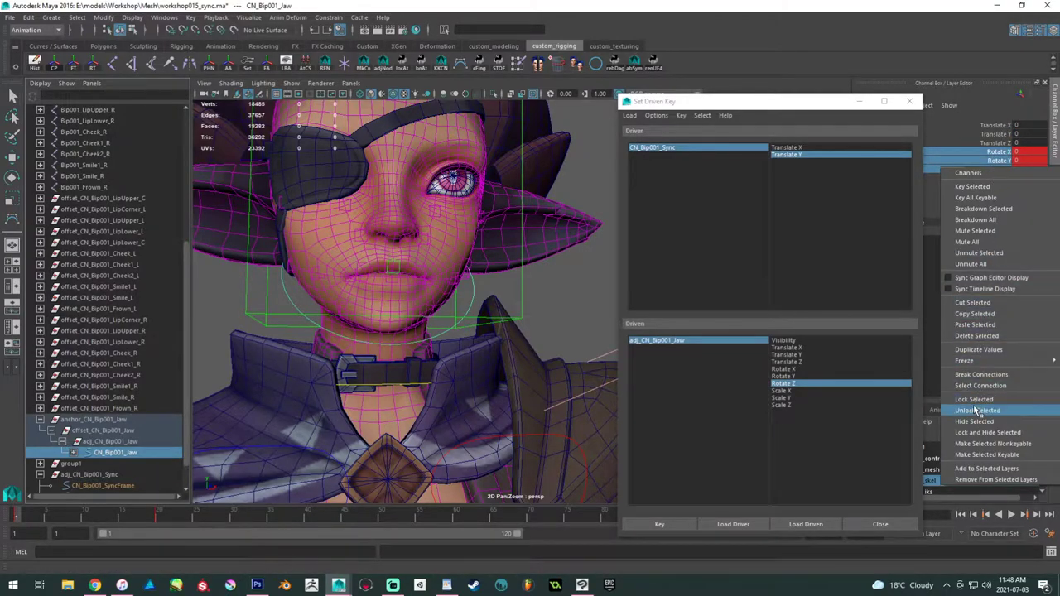
left_click(986, 376)
left_click(1017, 170)
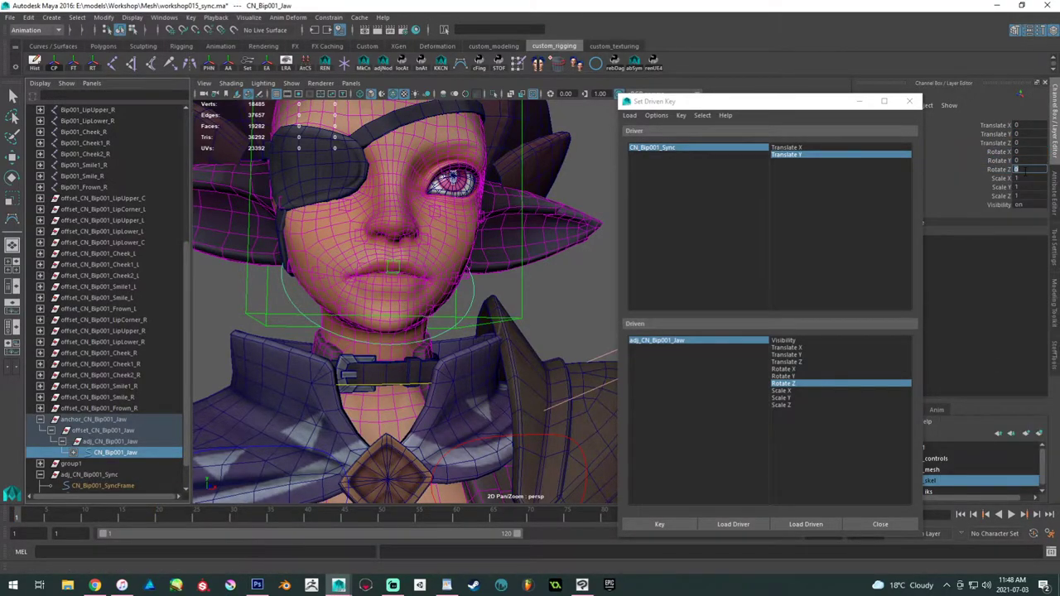
type("-4")
key("Return")
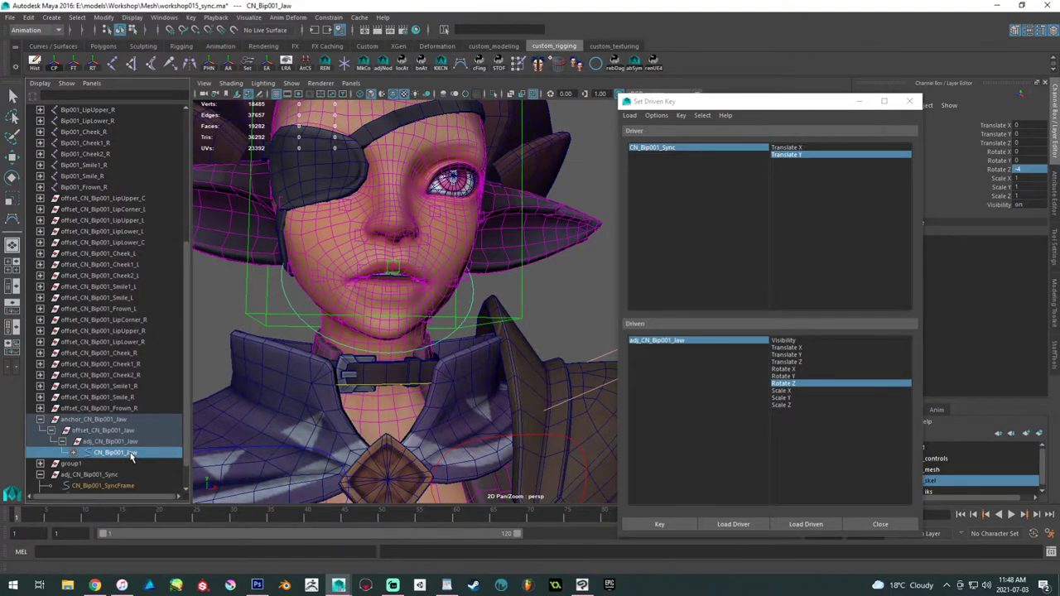
key("w")
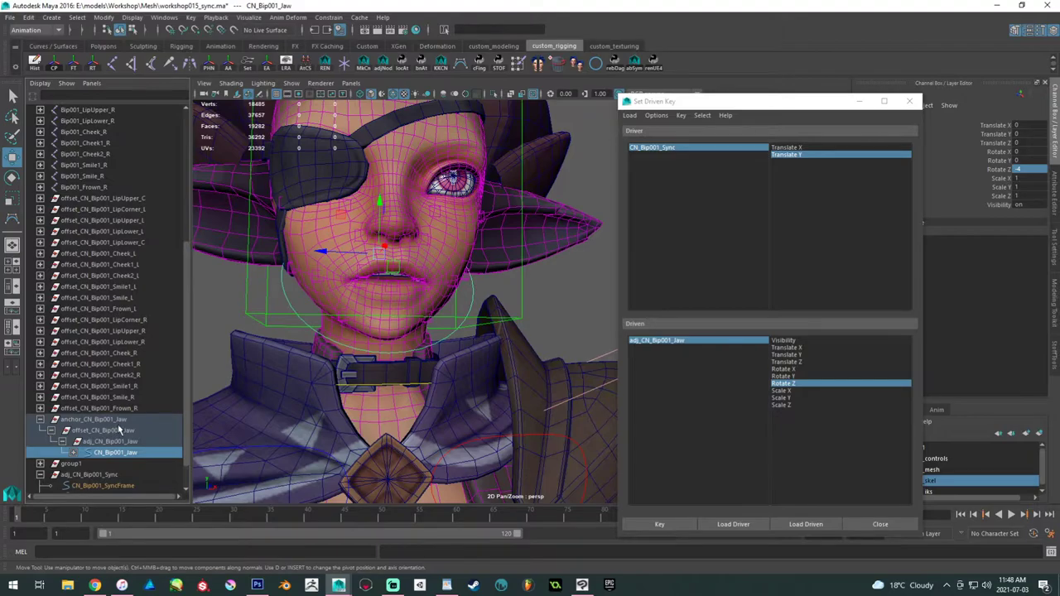
- Try a Rotate Z of 0 on CN_Bip001_Jaw and undo the change
double_click(1035, 170)
type("0")
key("Return")
key("ctrl+z")
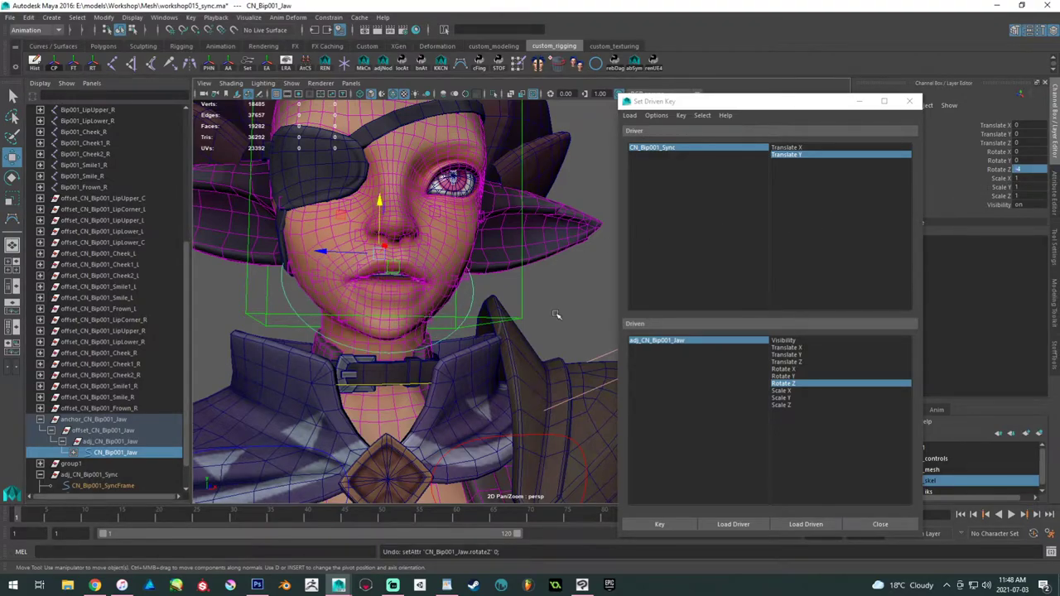
left_click(492, 316)
key("ctrl+z")
left_click_drag(454, 286, 439, 310, "alt")
right_click_drag(439, 309, 443, 325, "alt")
left_click(462, 275)
left_click_drag(462, 275, 537, 136, "alt")
key("F8")
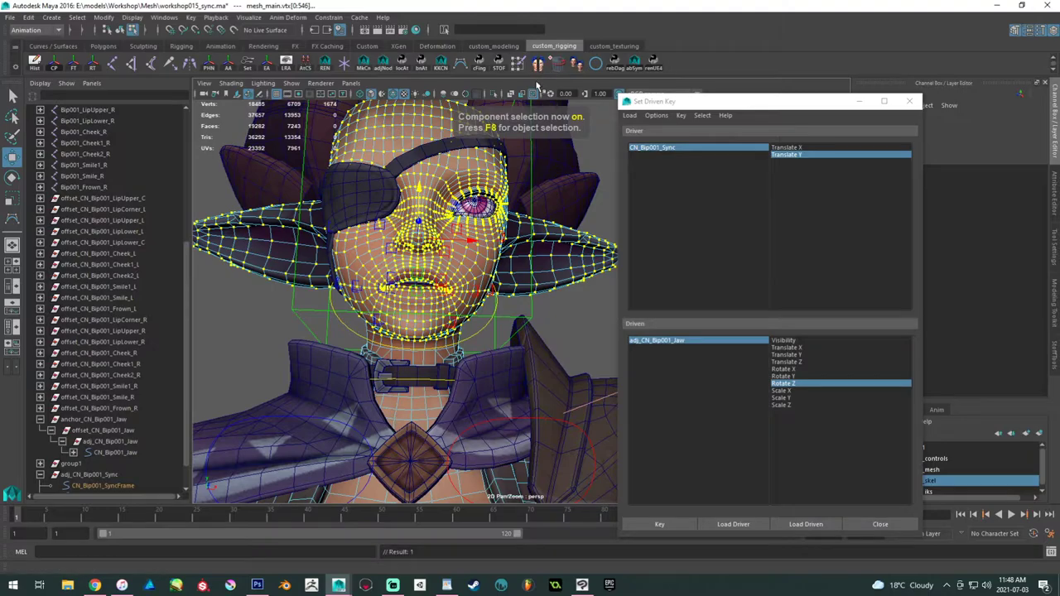
scroll(473, 242, "up", 4)
right_click_drag(474, 245, 519, 231)
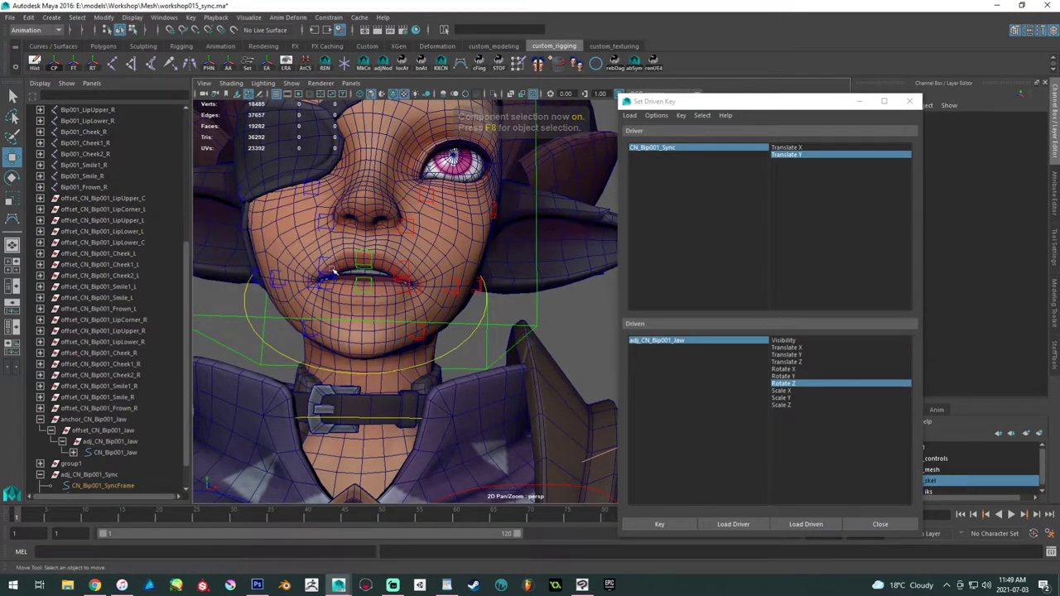
- Try moving the control at the character's right mouth corner and CN_Bip001_Smile_R, undoing each move
left_click(332, 265)
left_click_drag(327, 270, 375, 293)
key("ctrl+z")
left_click(329, 219)
left_click_drag(330, 217, 329, 204)
key("ctrl+z")
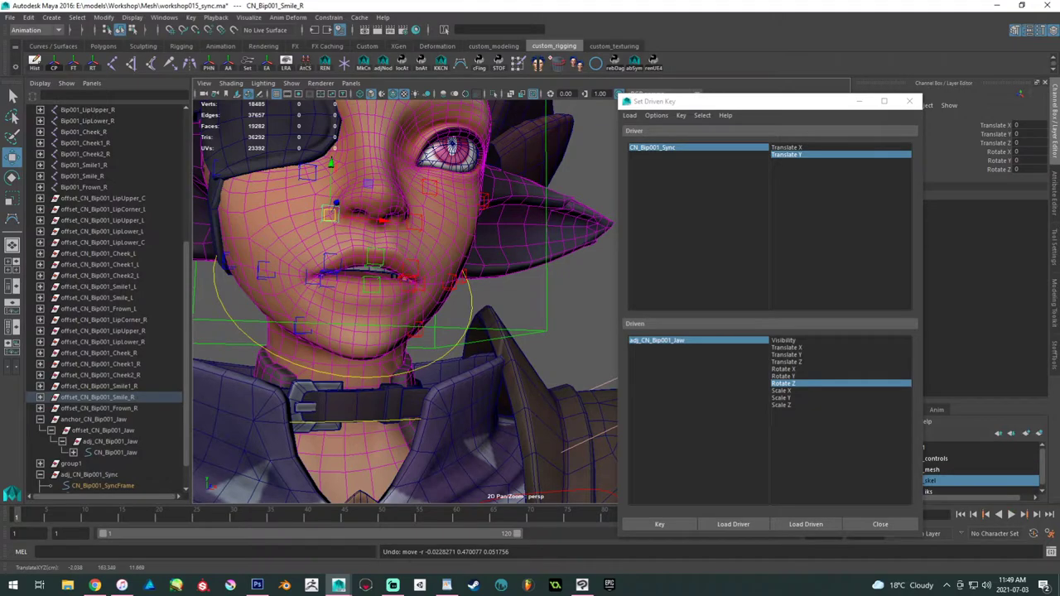
- Lower the CN_Bip001_Sync control to Translate Y -1 and turn off the wireframe overlay in the viewport
scroll(357, 305, "down", 2)
middle_click_drag(357, 305, 290, 326, "alt")
left_click_drag(650, 104, 784, 186)
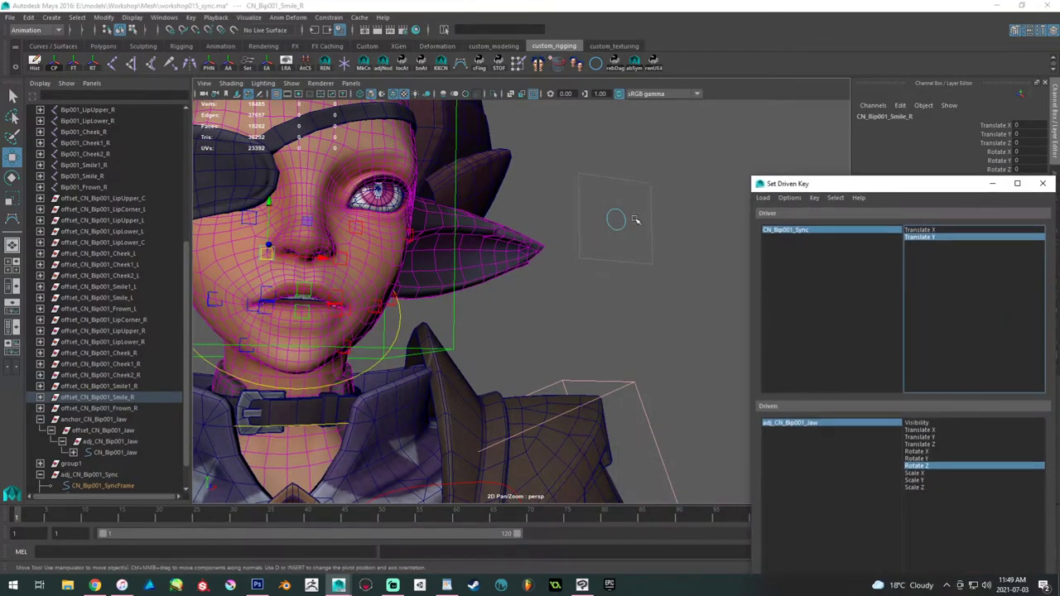
left_click(615, 218)
left_click_drag(615, 177, 595, 249)
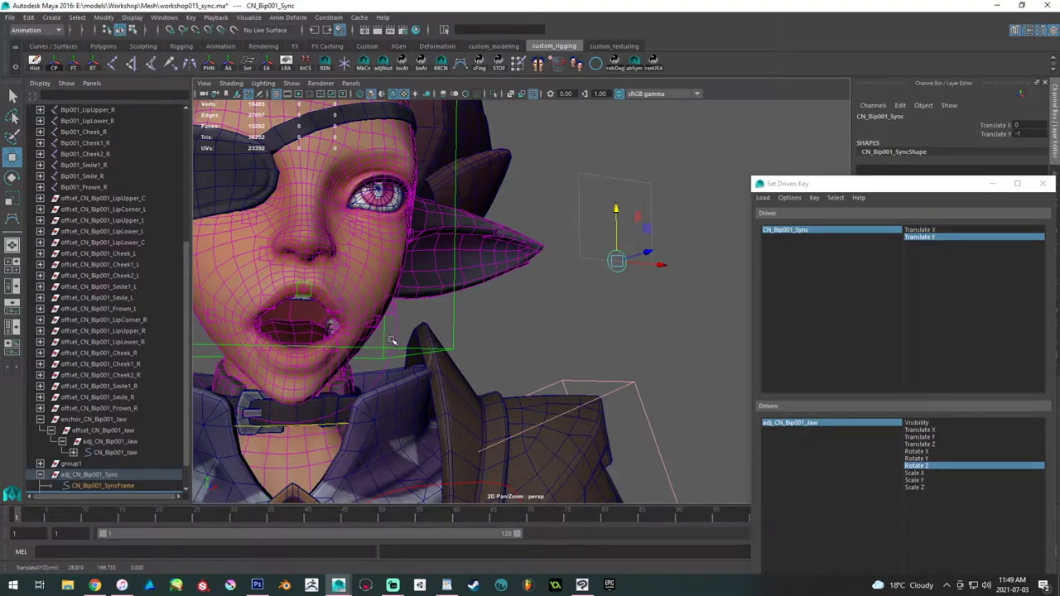
left_click(393, 94)
- Set Rotate Z of the CN_Bip001_Jaw control to 0
mouse_move(387, 219)
left_mouse_down("alt")
mouse_move(278, 234)
mouse_move(443, 309)
left_mouse_up("alt")
left_click(448, 321)
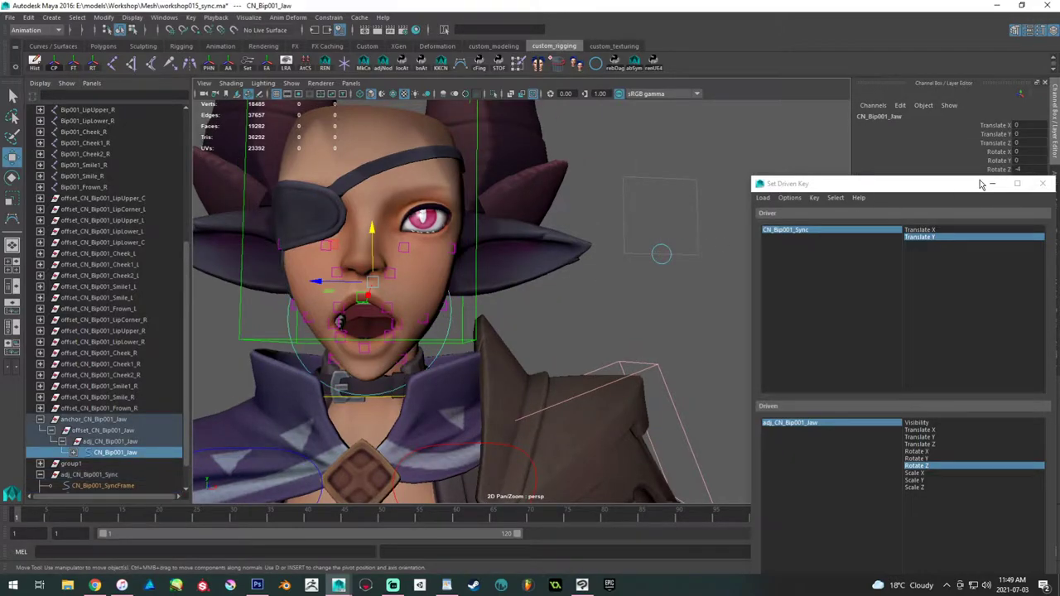
left_click_drag(974, 187, 877, 303)
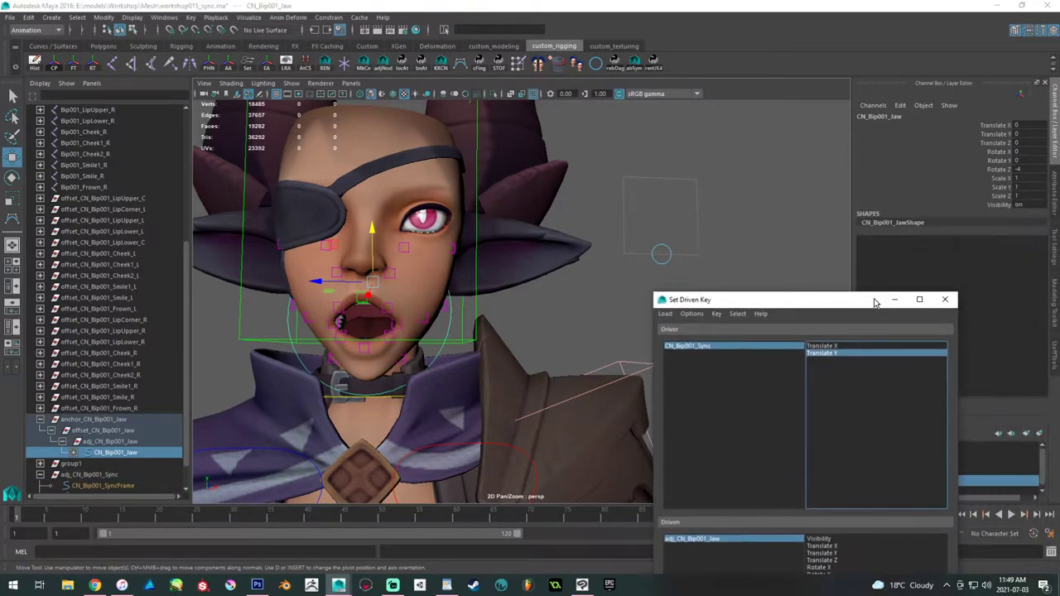
double_click(1016, 169)
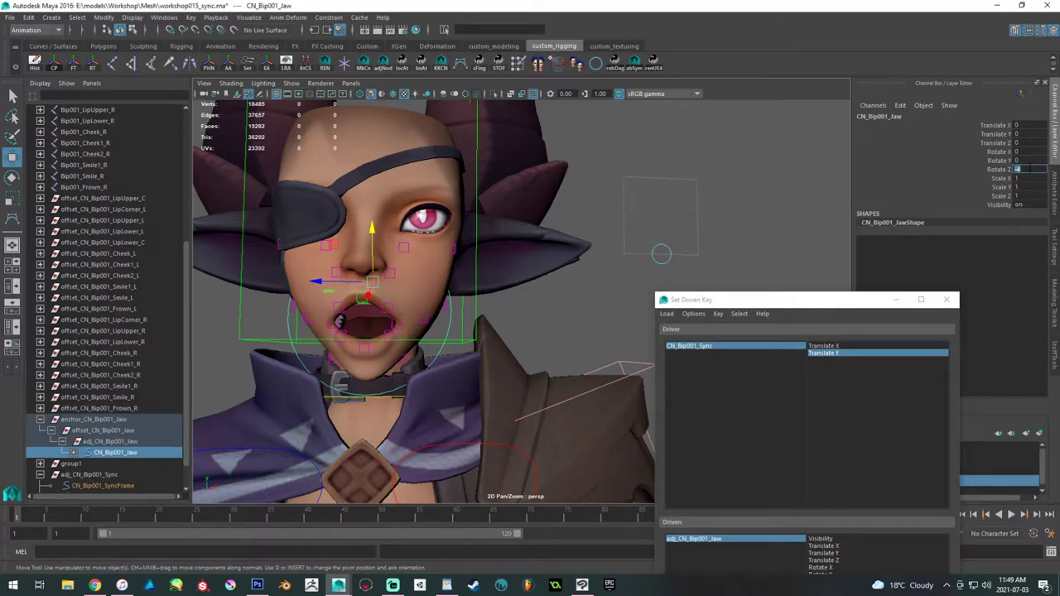
type("0")
key("Return")
- Raise the CN_Bip001_Sync control to Translate Y 1 at the upper edge of its frame
left_click(652, 251)
left_click_drag(664, 256, 668, 99)
key("ctrl+z")
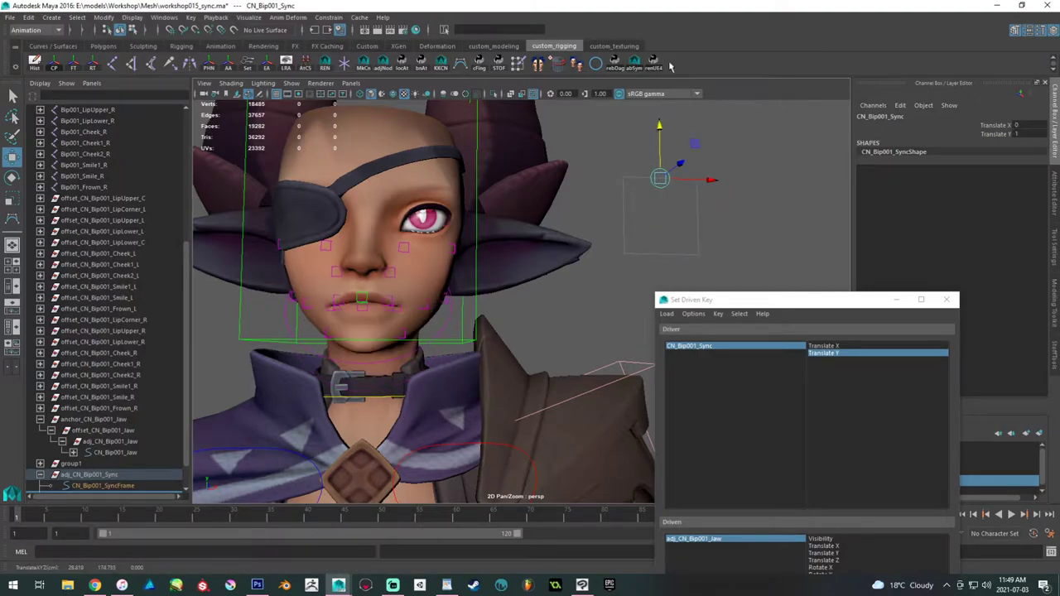
- Try rotating CN_Bip001_Jaw slightly about Z and undo the rotation
scroll(450, 348, "up", 3)
left_click(409, 338)
middle_click_drag(409, 338, 479, 329, "alt")
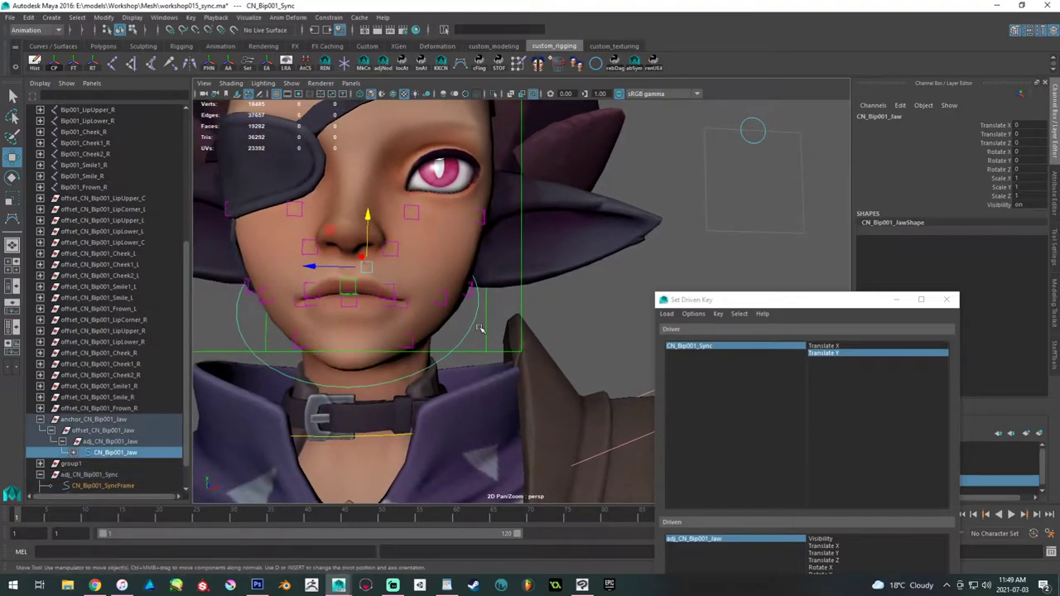
left_click_drag(362, 269, 333, 262, "alt")
key("e")
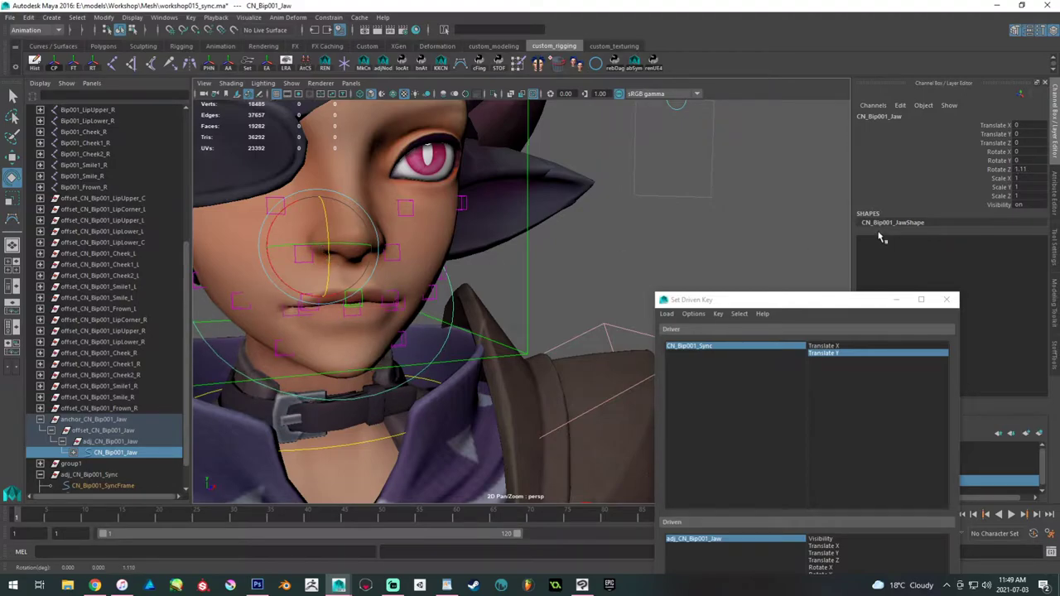
key("ctrl+z")
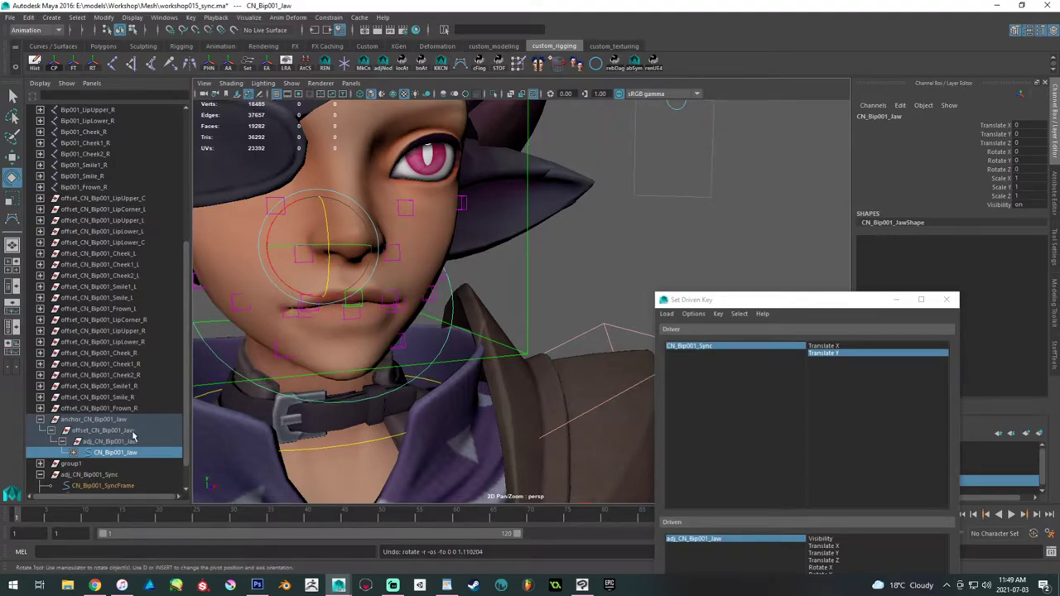
- Try Rotate Z values of 4 and 2 on adj_CN_Bip001_Jaw, settling on 1 for the closed mouth
left_click(132, 431)
double_click(1031, 169)
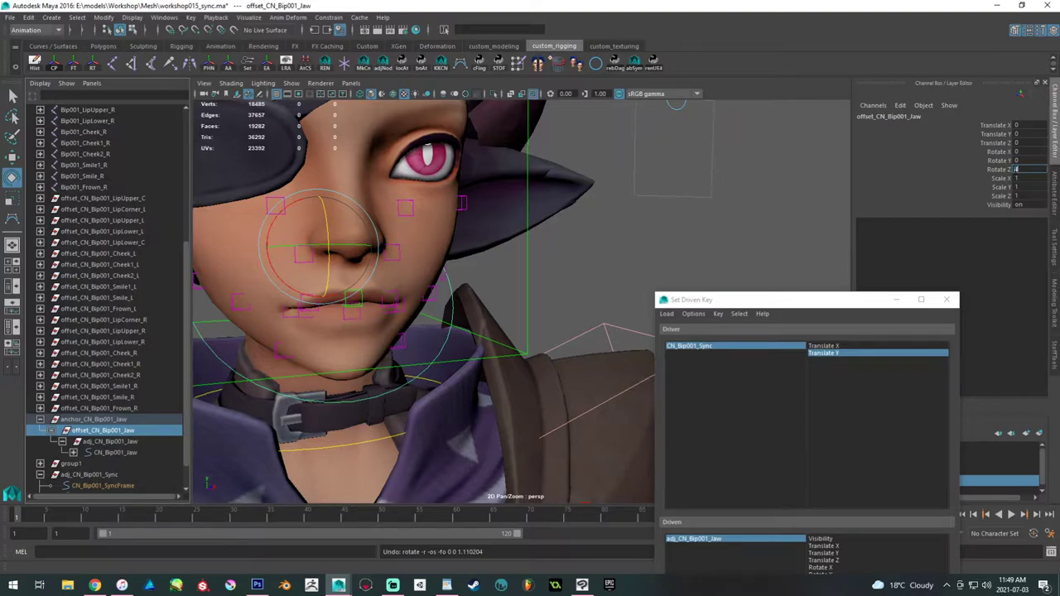
left_click(124, 442)
left_click(1023, 171)
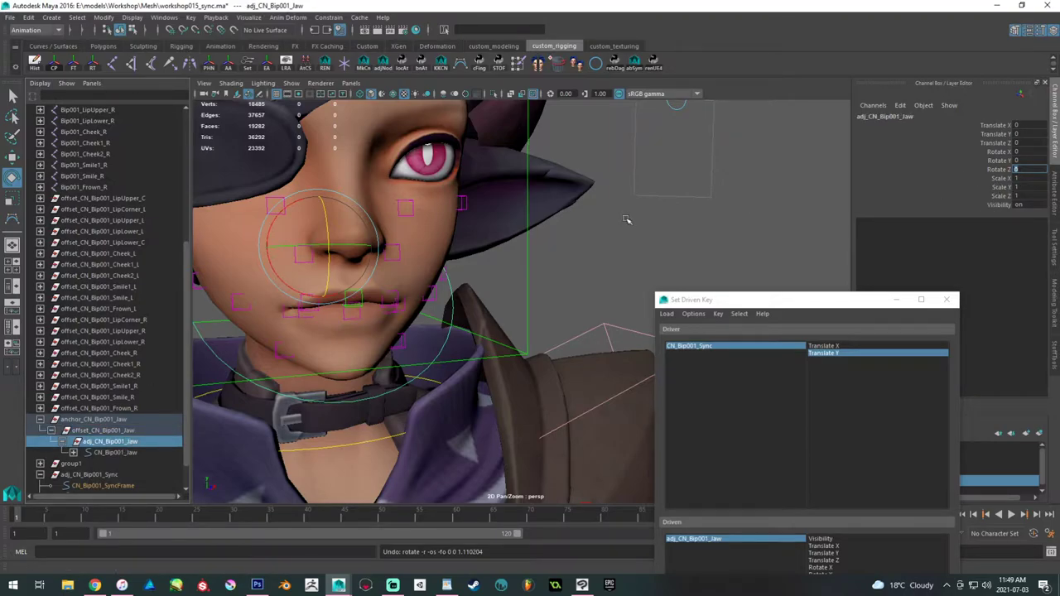
type("4")
key("Return")
left_click(1016, 170)
type("2")
key("Return")
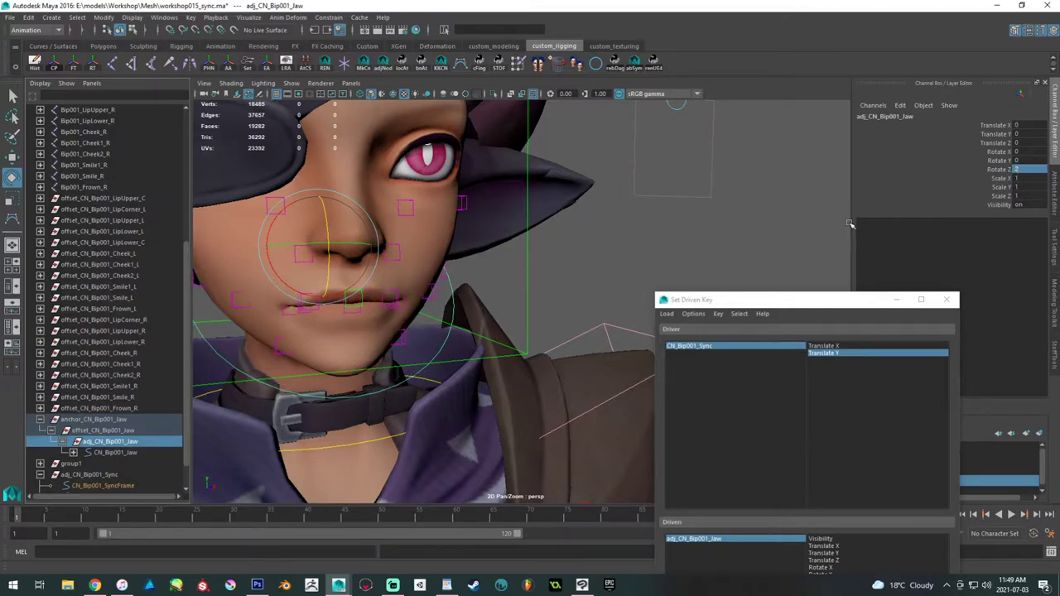
left_click(1017, 170)
type("1")
key("Return")
left_click_drag(794, 300, 774, 330)
left_click(741, 536)
- Test the CN_Bip001_Sync control's vertical movement on the jaw and reset its Translate Y to 0
right_click_drag(745, 169, 716, 159, "alt")
left_click_drag(716, 159, 659, 139, "alt")
left_click(723, 129)
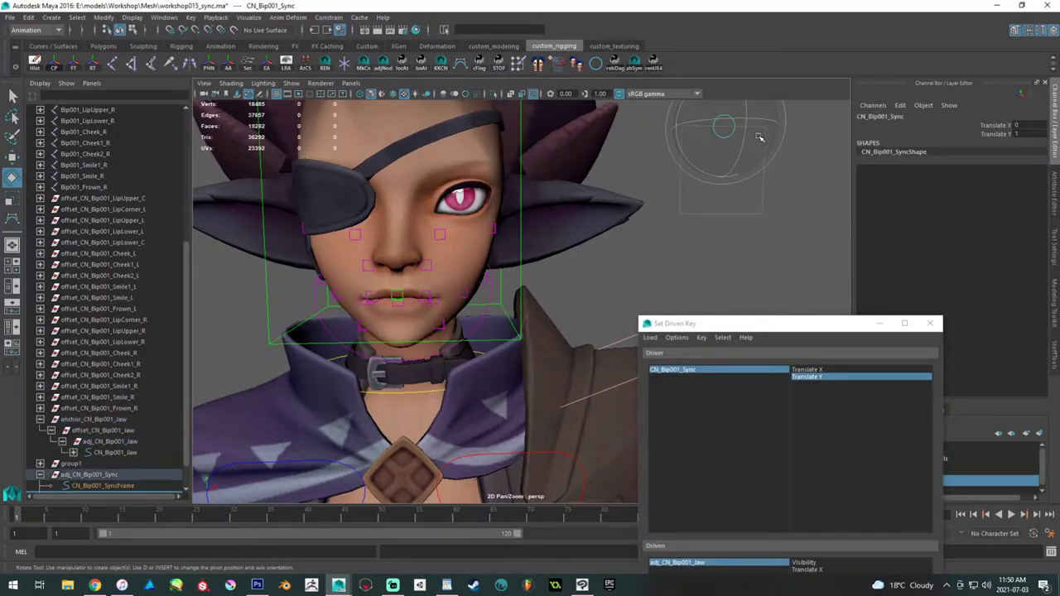
key("w")
mouse_move(727, 127)
left_mouse_down()
mouse_move(726, 180)
mouse_move(717, 113)
mouse_move(712, 185)
mouse_move(739, 139)
mouse_move(715, 225)
mouse_move(728, 132)
mouse_move(701, 295)
mouse_move(734, 119)
left_mouse_up()
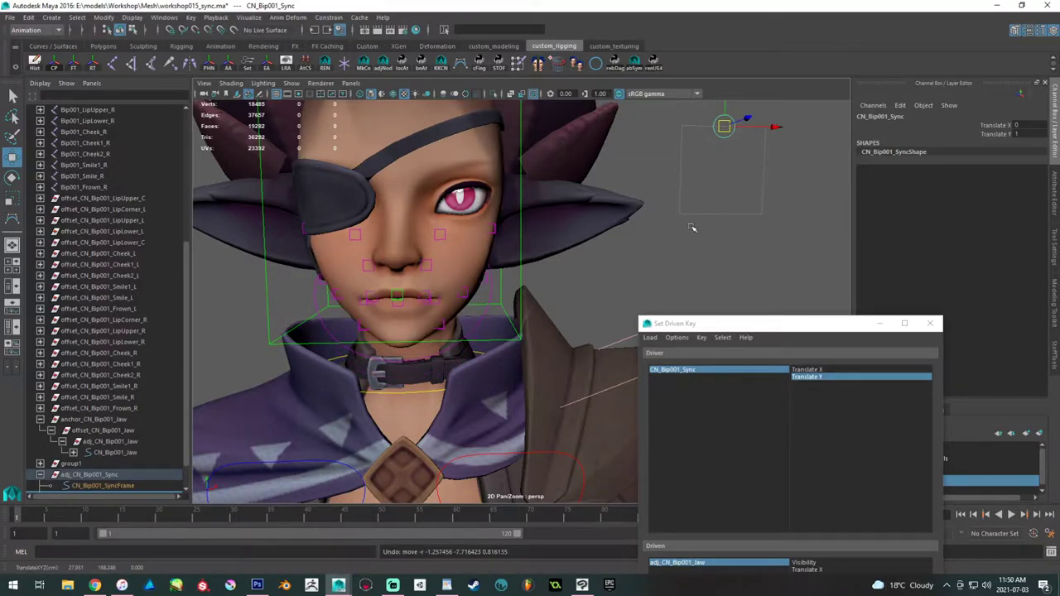
double_click(1017, 133)
type("0")
key("Return")
left_click_drag(762, 196, 750, 225, "alt")
right_click_drag(750, 224, 732, 222, "alt")
middle_click_drag(732, 222, 713, 208, "alt")
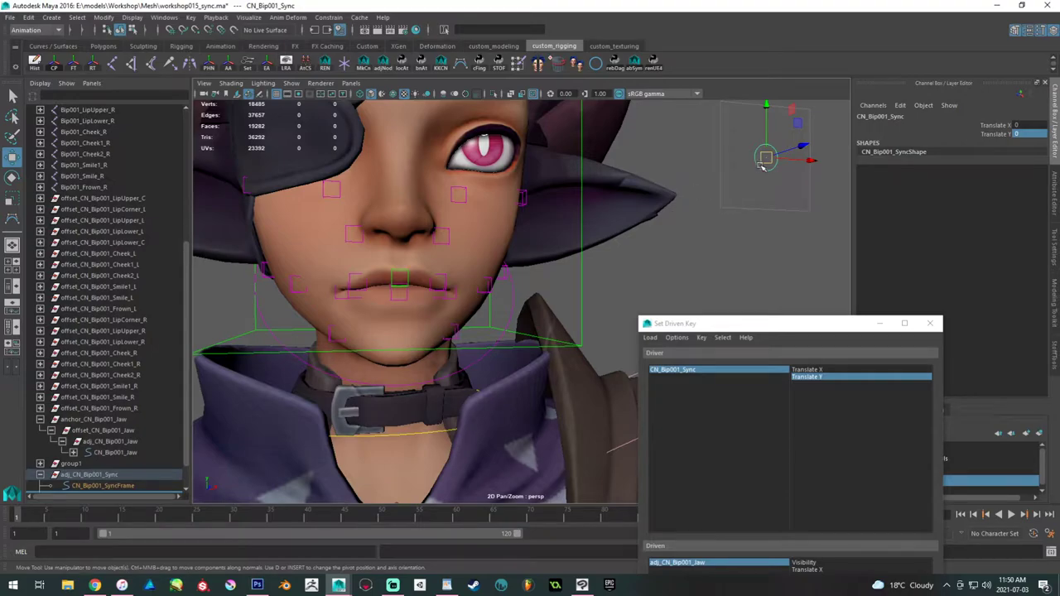
- Try moving the CN_Bip001_Sync control sideways to Translate X 1 and undo the move
middle_click_drag(830, 160, 785, 184, "alt")
left_click_drag(780, 177, 843, 179)
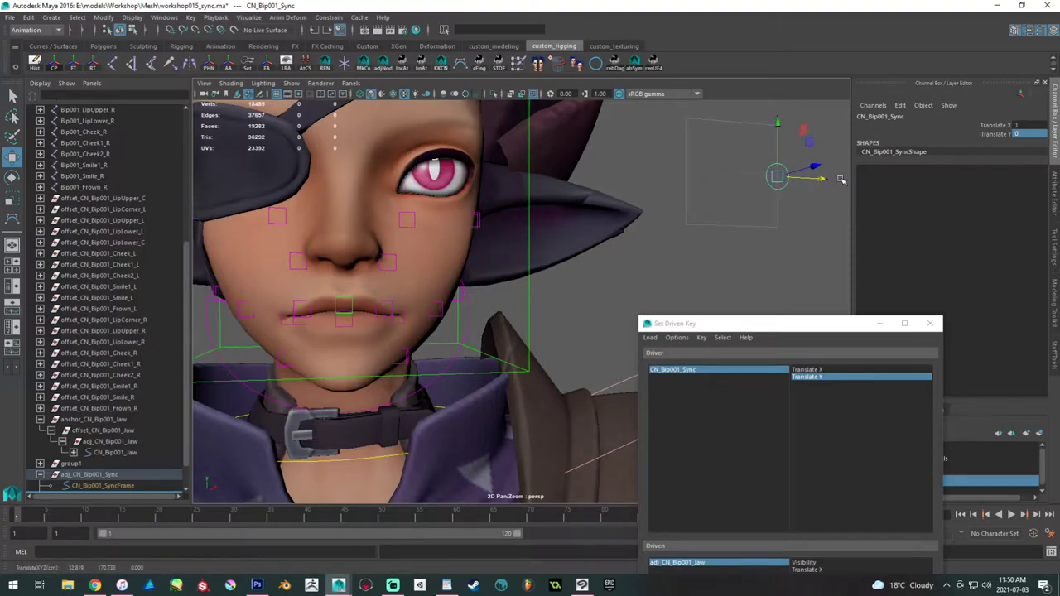
middle_click_drag(739, 202, 700, 204, "alt")
right_click_drag(700, 204, 635, 204, "alt")
middle_click_drag(634, 203, 719, 199, "alt")
key("ctrl+z")
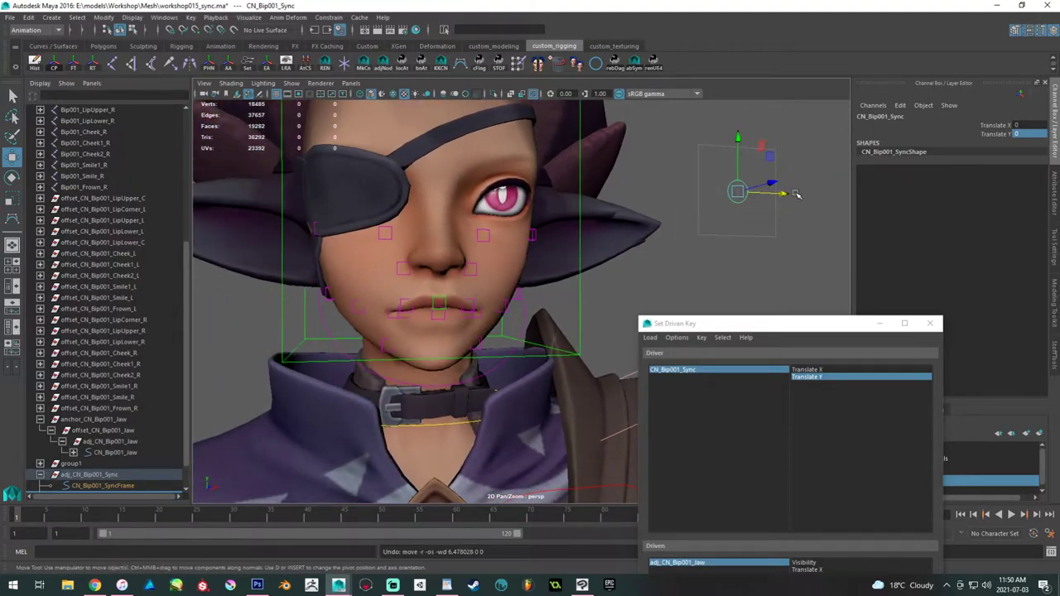
left_click(515, 339)
left_click(775, 201)
left_click_drag(757, 234, 525, 281, "alt")
left_click(523, 282)
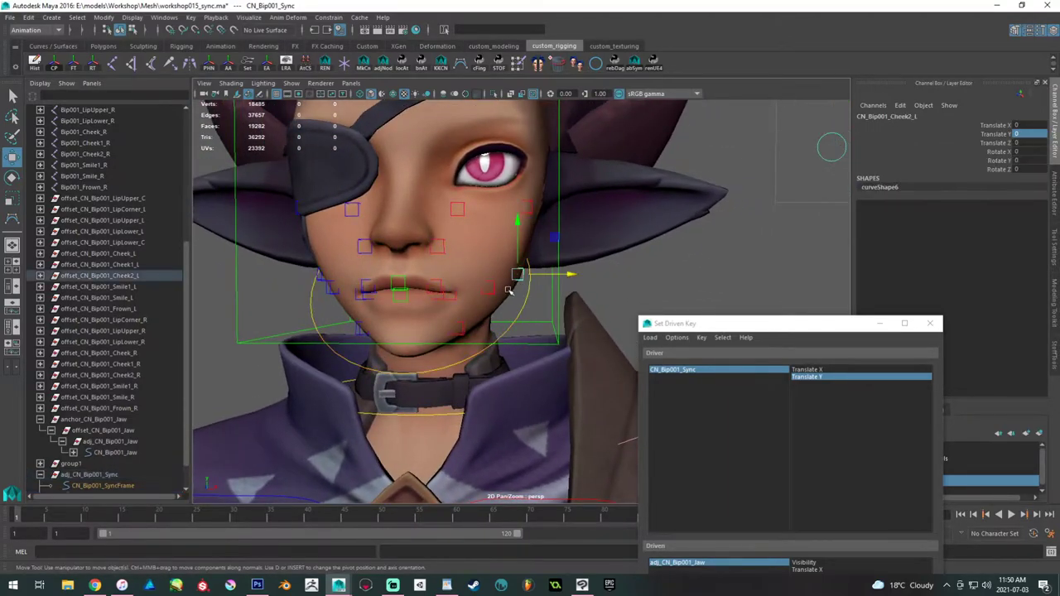
left_click(443, 291, "shift")
key("ctrl+z")
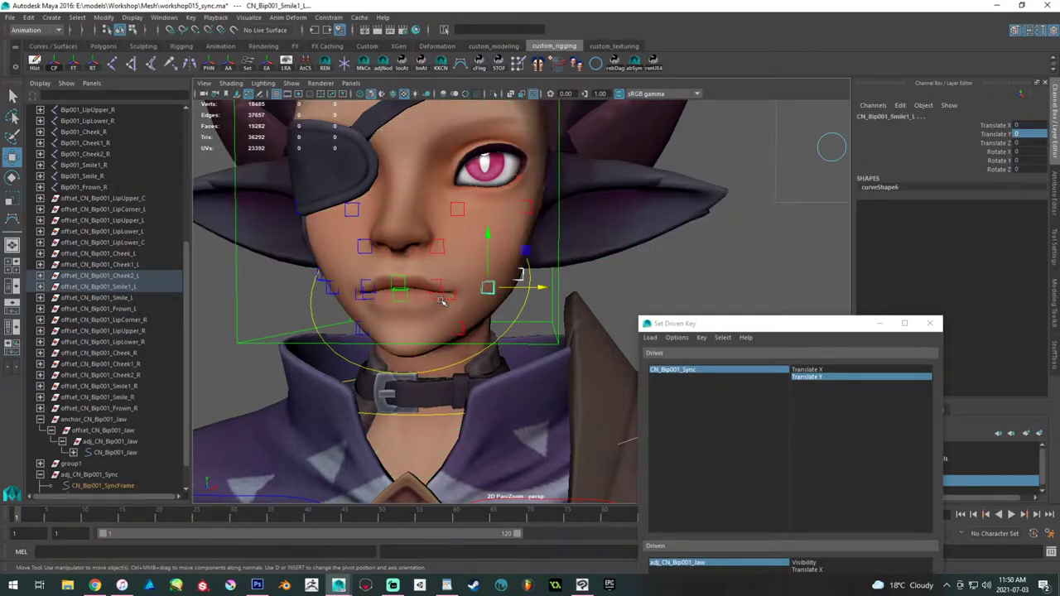
left_click(440, 293, "shift")
left_click(451, 300, "shift")
key("ctrl+z")
right_click_drag(452, 299, 527, 315, "alt")
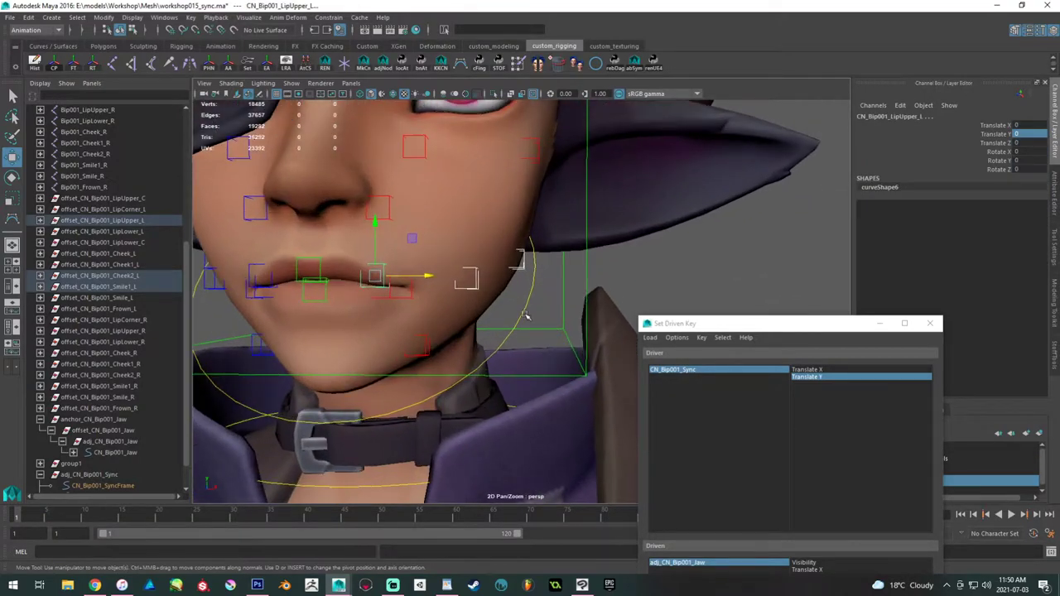
middle_click_drag(527, 315, 555, 356, "alt")
left_click(435, 345, "shift")
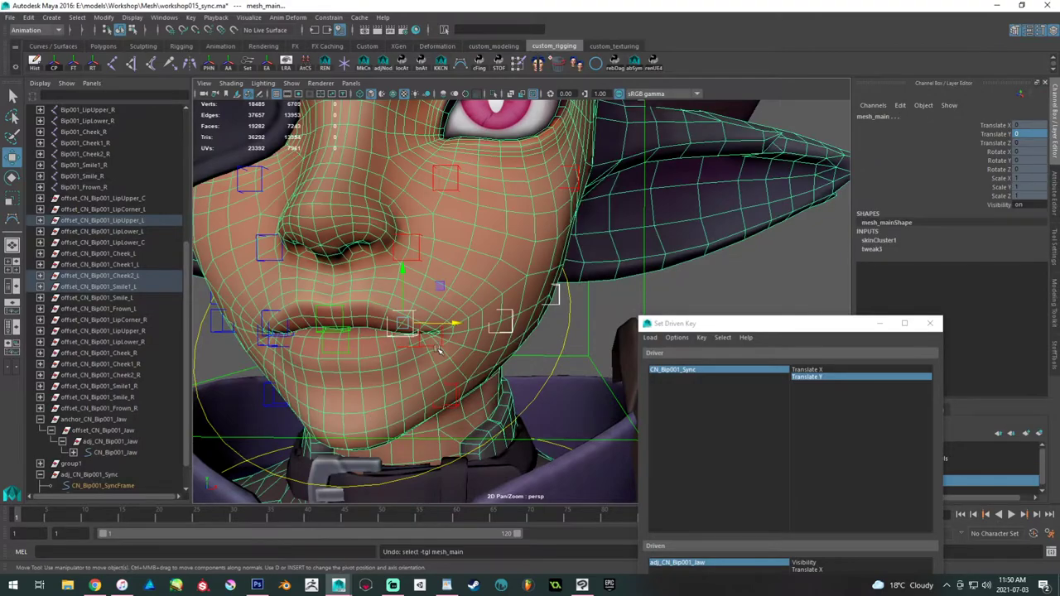
key("ctrl+z")
left_click(435, 346, "shift")
left_click(415, 345, "shift")
key("z")
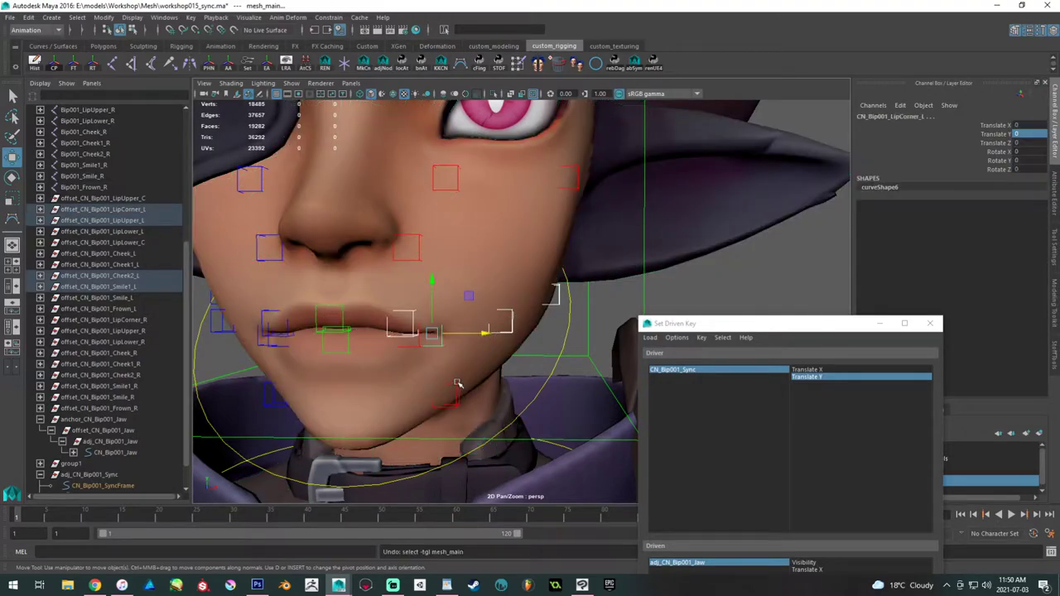
- Uncover the display layers and set layer_mesh to reference mode so the mesh cannot be selected
left_click_drag(779, 321, 673, 298)
left_click(890, 470)
left_click(890, 470)
left_click(665, 313)
- Select the left mouth controls Cheek2, Smile1, LipCorner, Frown, LipLower and LipUpper, plus the centre LipUpper and LipLower controls
right_click_drag(674, 298, 613, 295, "alt")
left_click(547, 300)
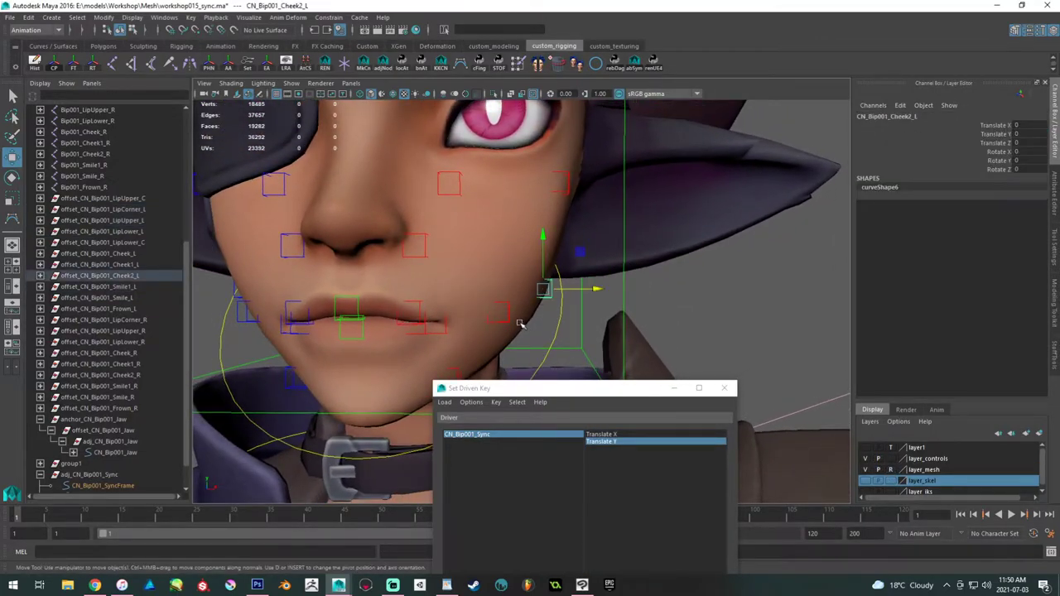
left_click(506, 321, "shift")
middle_click_drag(472, 331, 501, 291, "alt")
left_click(483, 288, "shift")
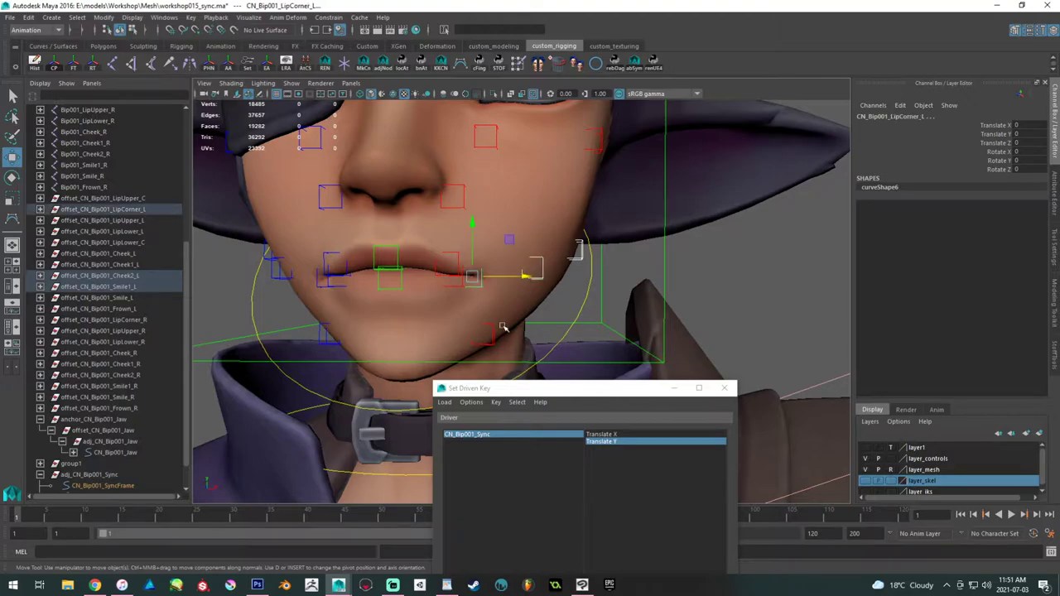
left_click(489, 334, "shift")
left_click(464, 285, "shift")
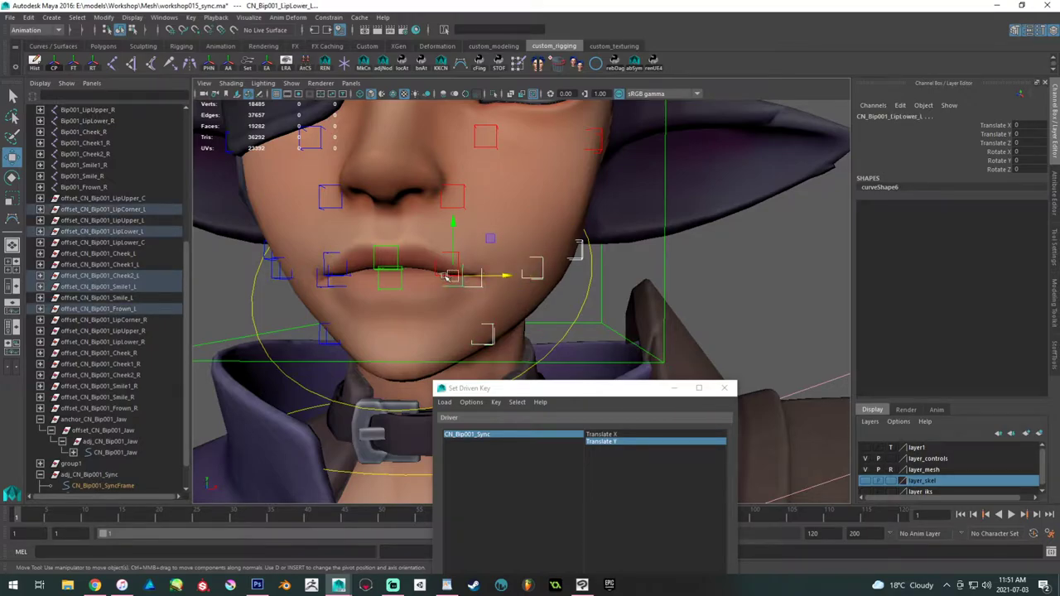
left_click(447, 276, "shift")
left_click(387, 270, "shift")
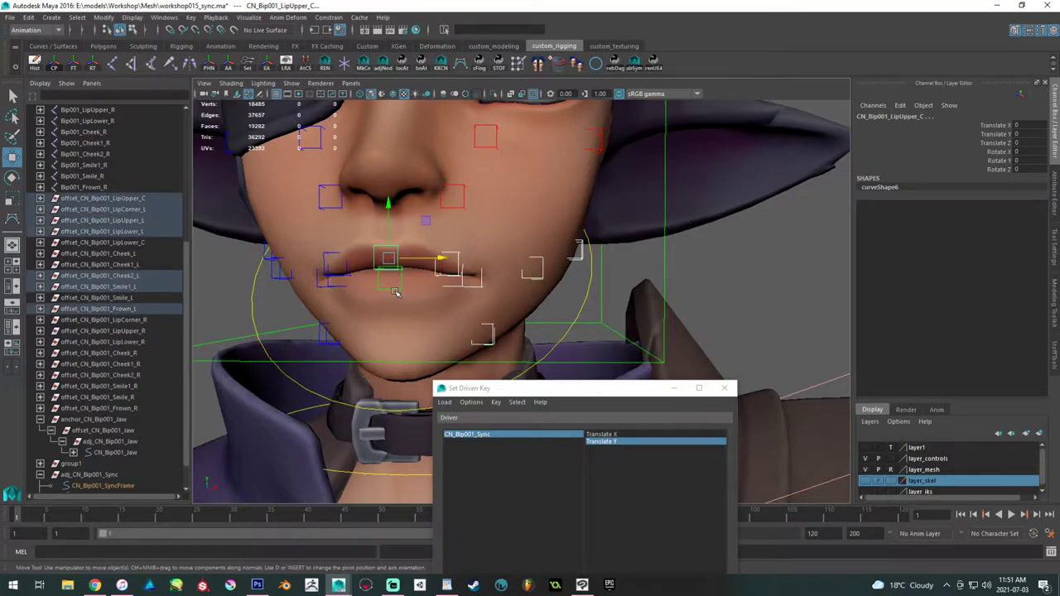
left_click(396, 288, "shift")
left_click_drag(397, 290, 521, 265, "alt")
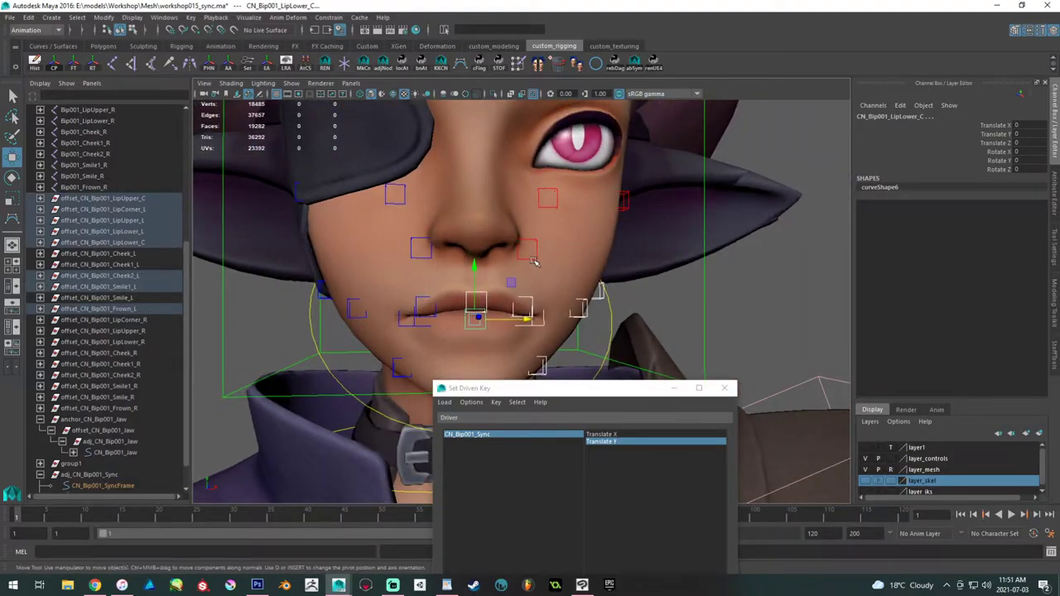
- Add Smile_L and the right-side Smile, LipUpper, LipLower, LipCorner, Smile1, Cheek2 and Frown controls to the selection
left_click(534, 262, "shift")
left_click(419, 251, "shift")
left_click(419, 304, "shift")
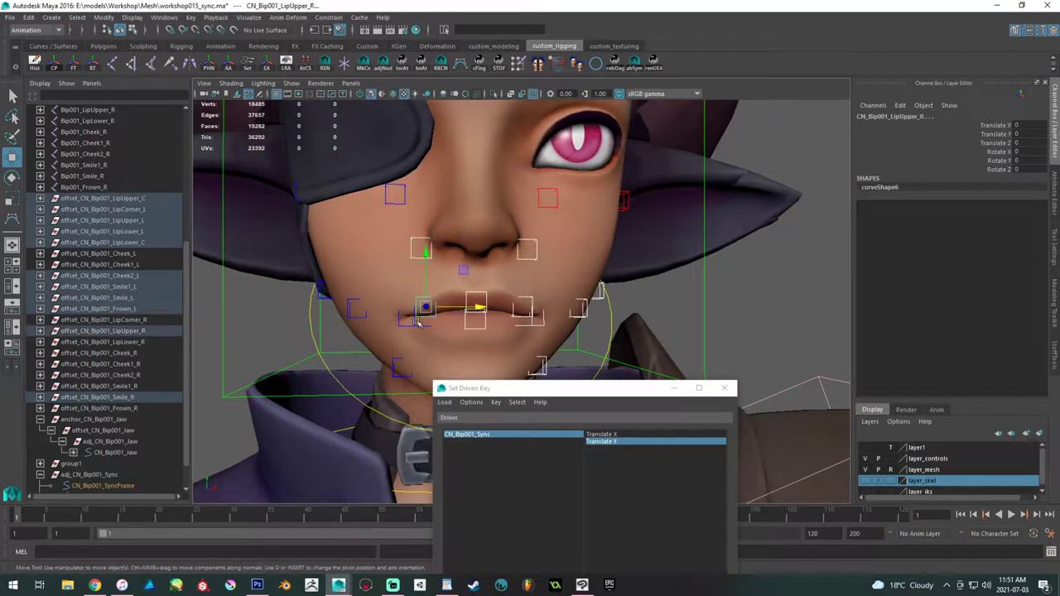
left_click(416, 323, "shift")
left_click(401, 321, "shift")
left_click(356, 312, "shift")
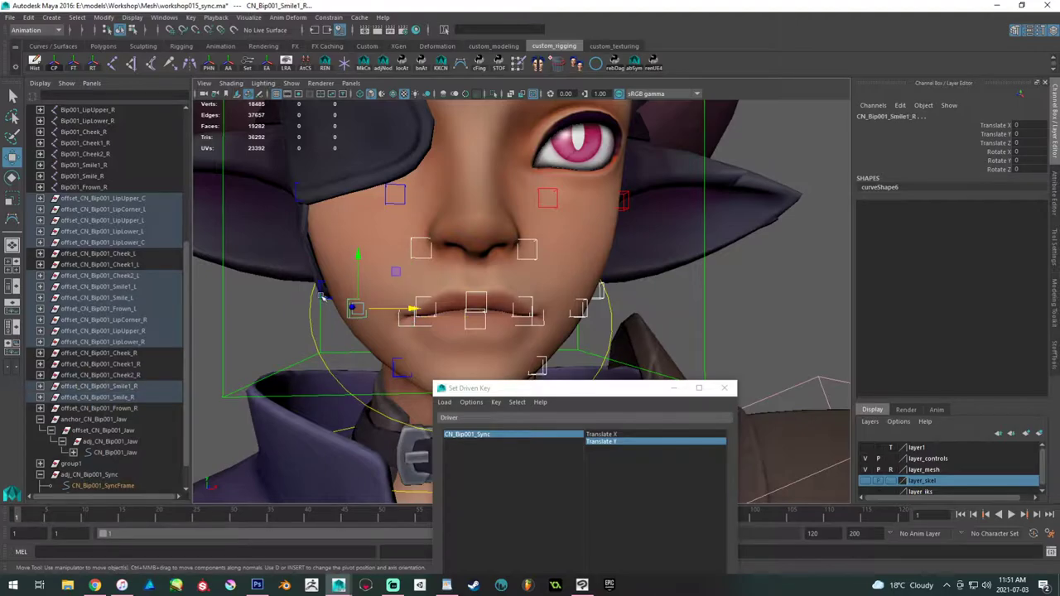
left_click(324, 290, "shift")
left_click(394, 367, "shift")
middle_click_drag(395, 367, 308, 315, "alt")
right_click_drag(307, 316, 292, 255, "alt")
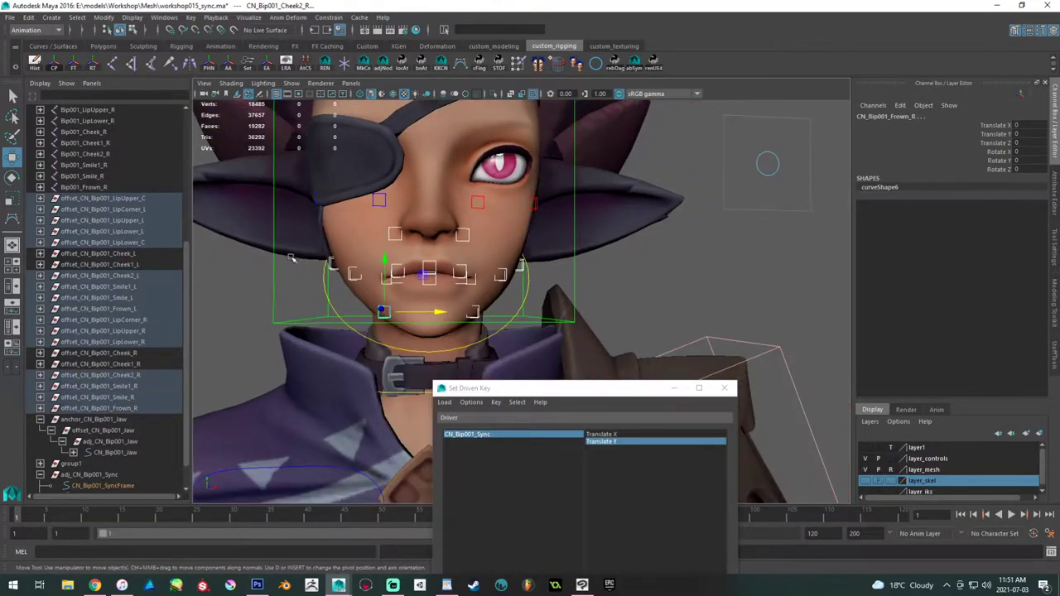
- Load the selected controls' parent adj groups as driven and key all their translate and rotate channels against CN_Bip001_Sync's Translate X
key("Up")
left_click_drag(557, 389, 778, 99)
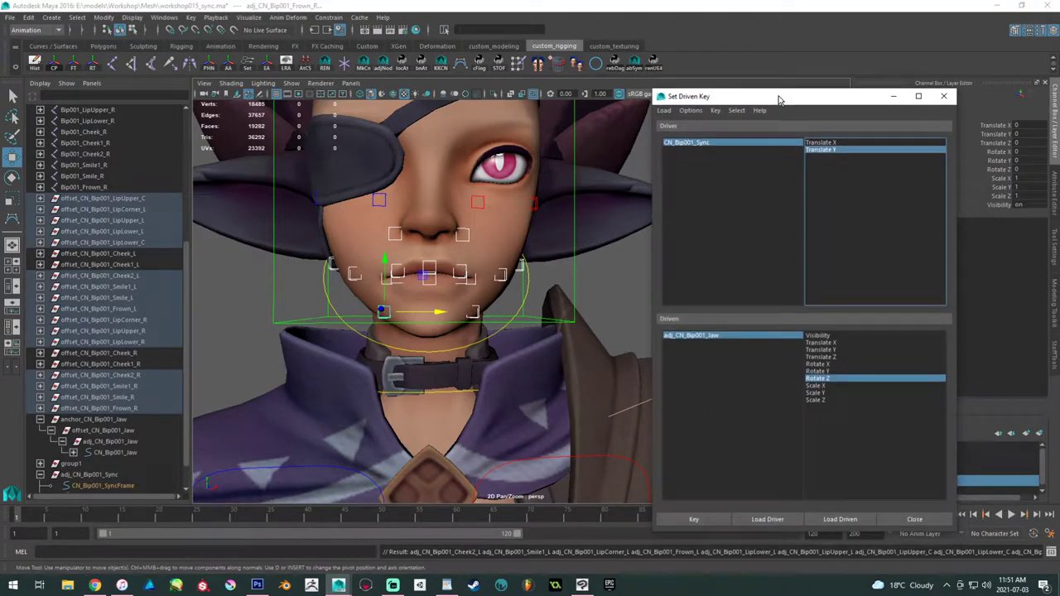
left_click(840, 519)
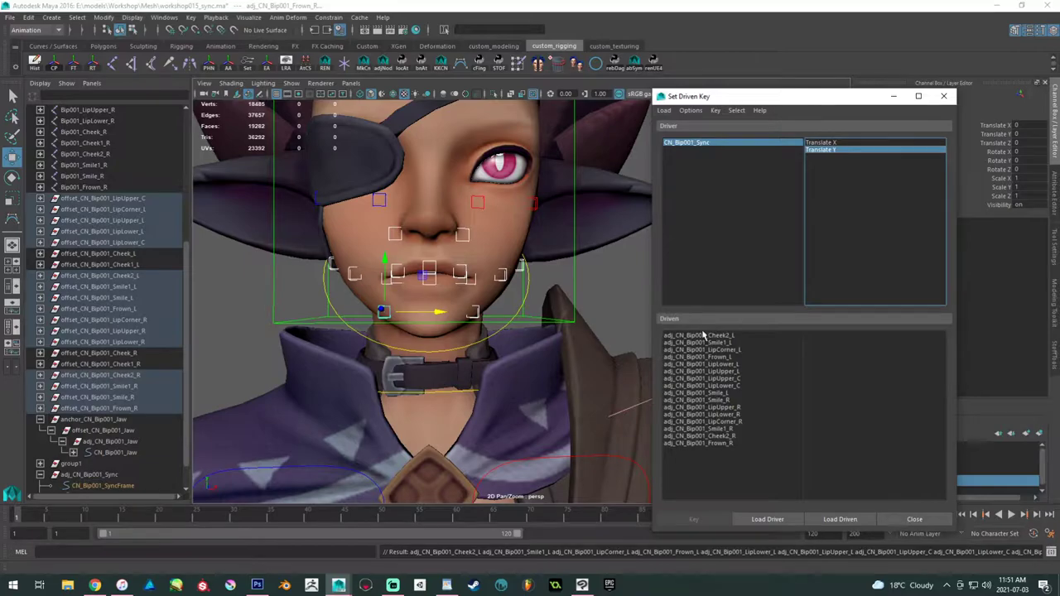
left_click_drag(719, 335, 713, 447)
left_click_drag(830, 346, 832, 378)
left_click(830, 144)
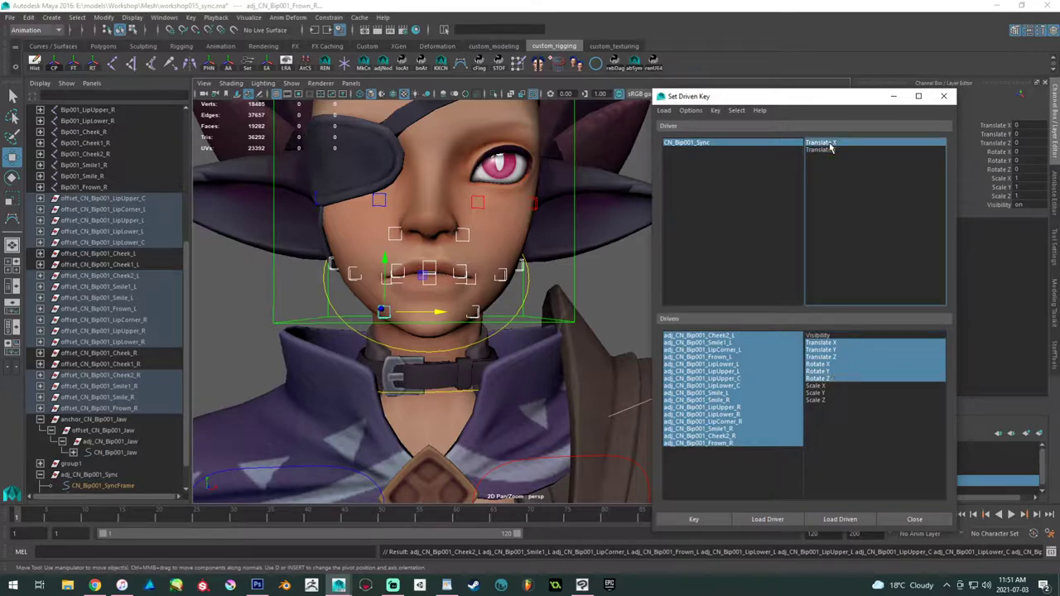
left_click(705, 522)
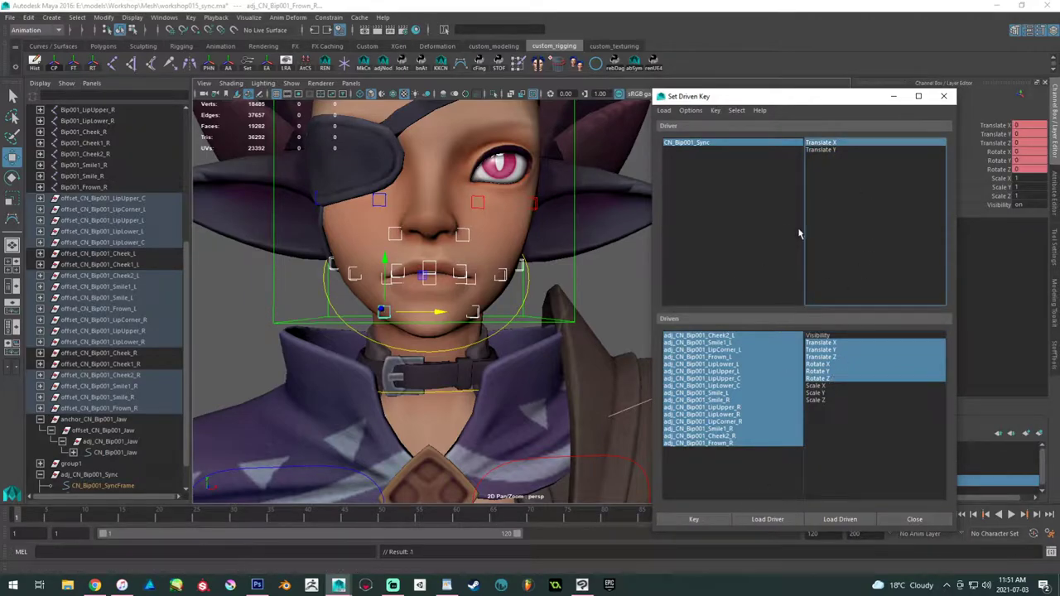
- Move the CN_Bip001_Sync control sideways to Translate X 1
left_click_drag(779, 100, 668, 372)
left_click_drag(747, 272, 700, 284, "alt")
middle_click_drag(699, 284, 622, 336, "alt")
left_click(725, 217)
left_click_drag(785, 202, 834, 202)
- Pull CN_Bip001_LipCorner_L outward and back to about Translate X 1.278, Z -0.775, and rotate it about 16.6 in Y
left_click_drag(602, 269, 509, 301, "alt")
middle_click_drag(508, 300, 571, 315, "alt")
right_click_drag(571, 315, 635, 335, "alt")
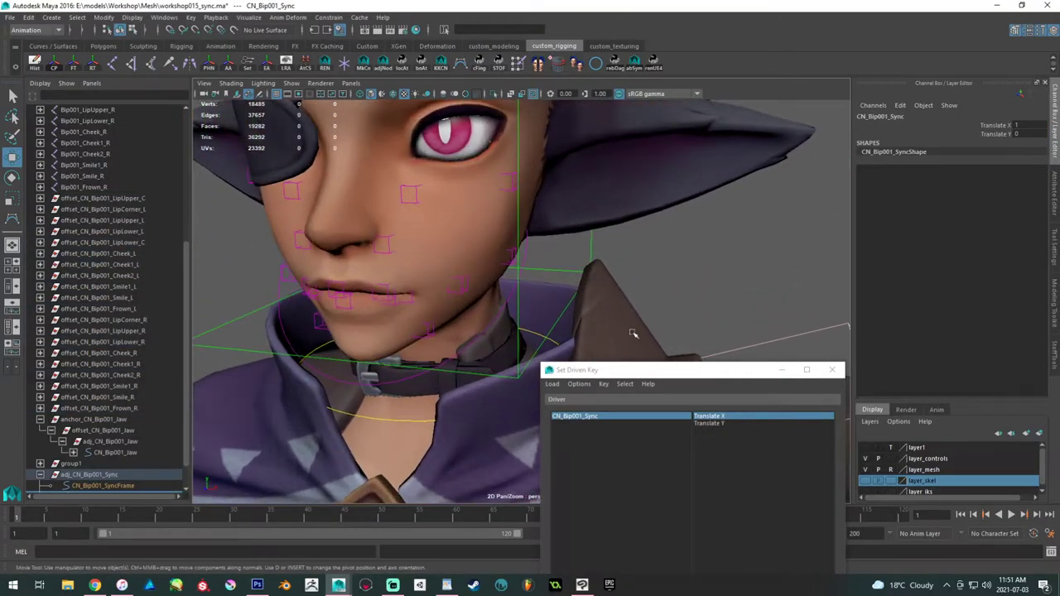
right_click_drag(412, 276, 458, 338, "alt")
left_click(380, 305)
key("e")
mouse_move(380, 305)
left_mouse_down("alt")
mouse_move(455, 356)
mouse_move(419, 379)
mouse_move(451, 347)
mouse_move(487, 351)
mouse_move(480, 335)
left_mouse_up("alt")
key("w")
key("e")
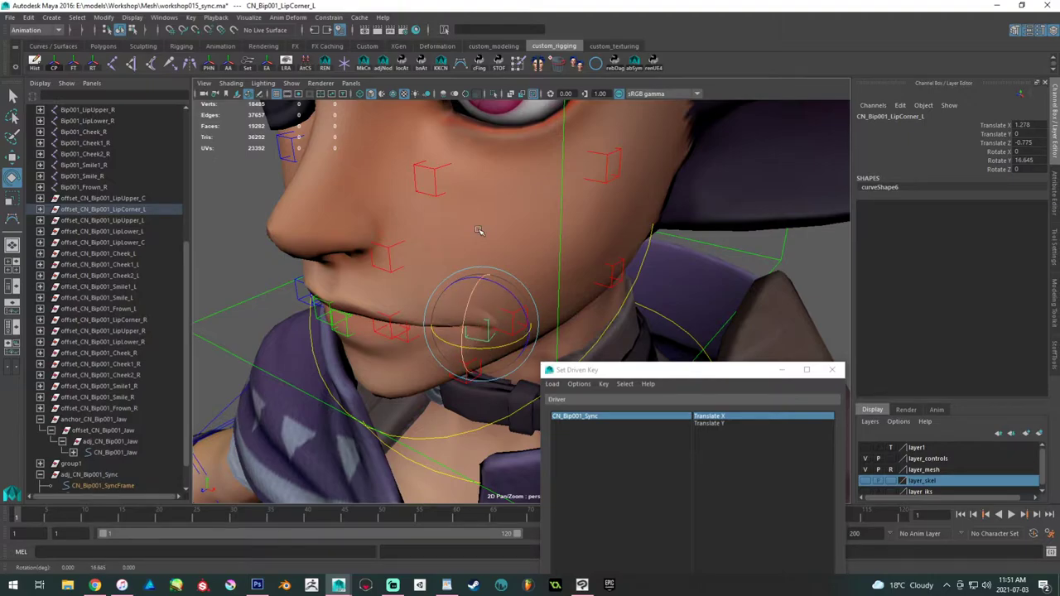
- Display wireframe on the shaded mesh and pose CN_Bip001_Smile1_L at about Translate X 0.557, Z -1.712, Rotate Y 13.2
left_click(394, 94)
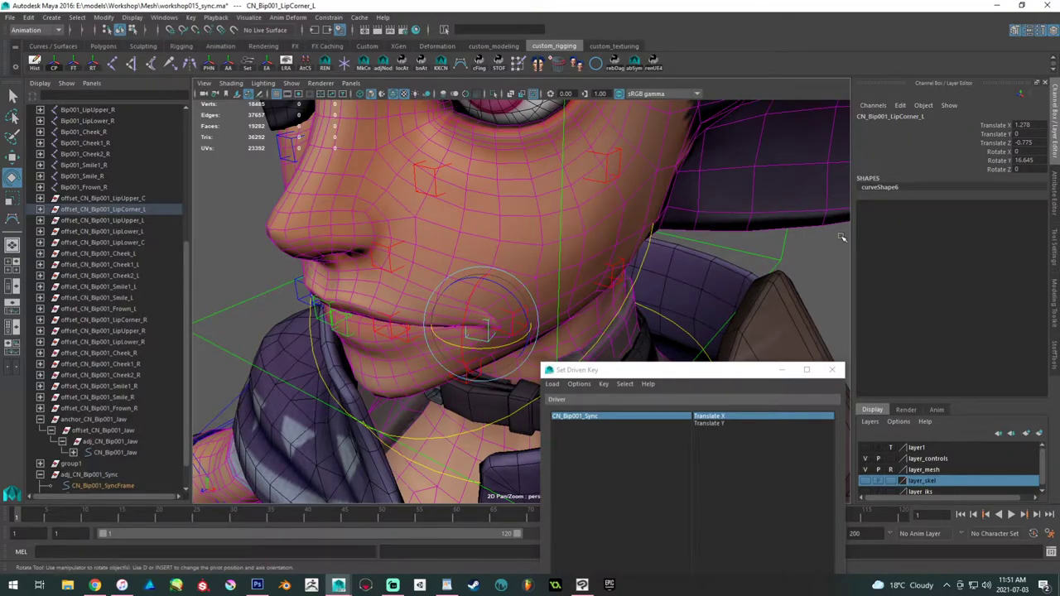
left_click(828, 263)
left_click(511, 315)
key("w")
left_click_drag(518, 344, 577, 328)
key("e")
key("w")
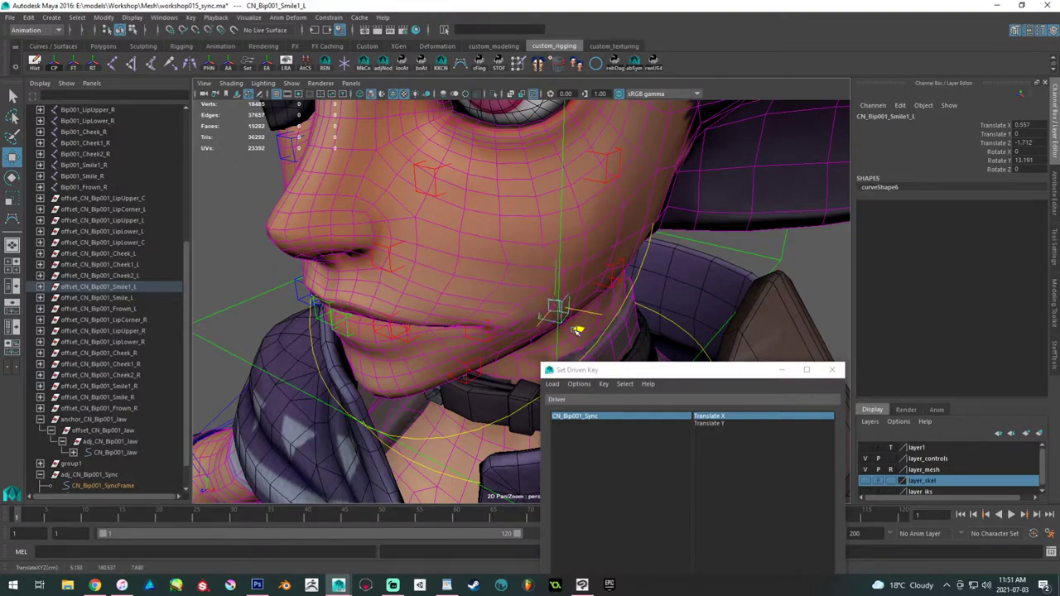
- Rotate CN_Bip001_LipCorner_L further to about 35.2 in Y
left_click(486, 339)
key("e")
left_click_drag(486, 338, 511, 346)
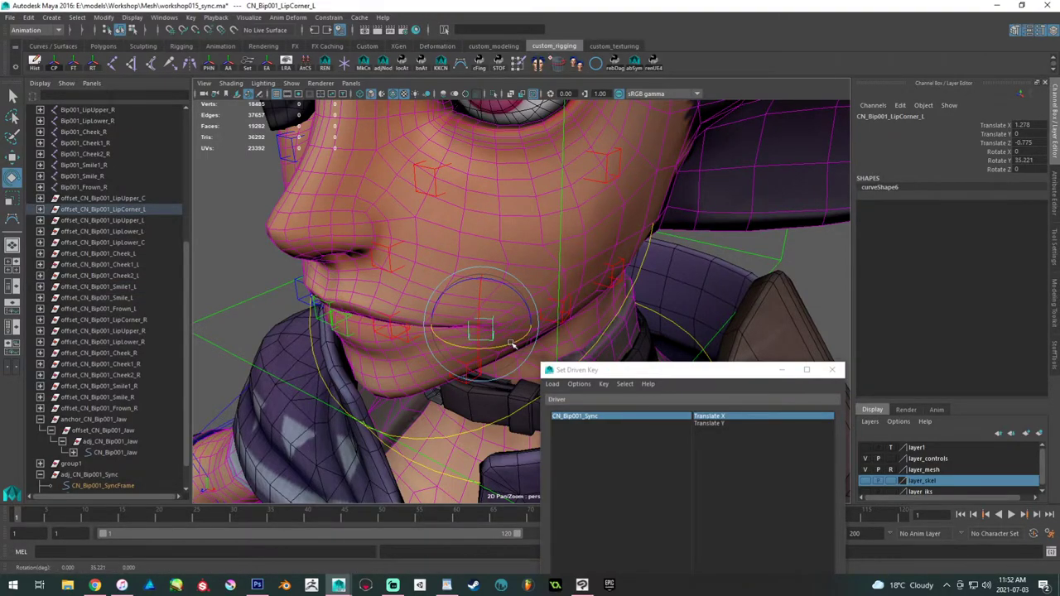
- Reposition the rear left cheek control near the jaw angle to follow the widened mouth
left_click_drag(568, 308, 537, 289, "alt")
middle_click_drag(537, 289, 352, 262, "alt")
left_click(497, 293)
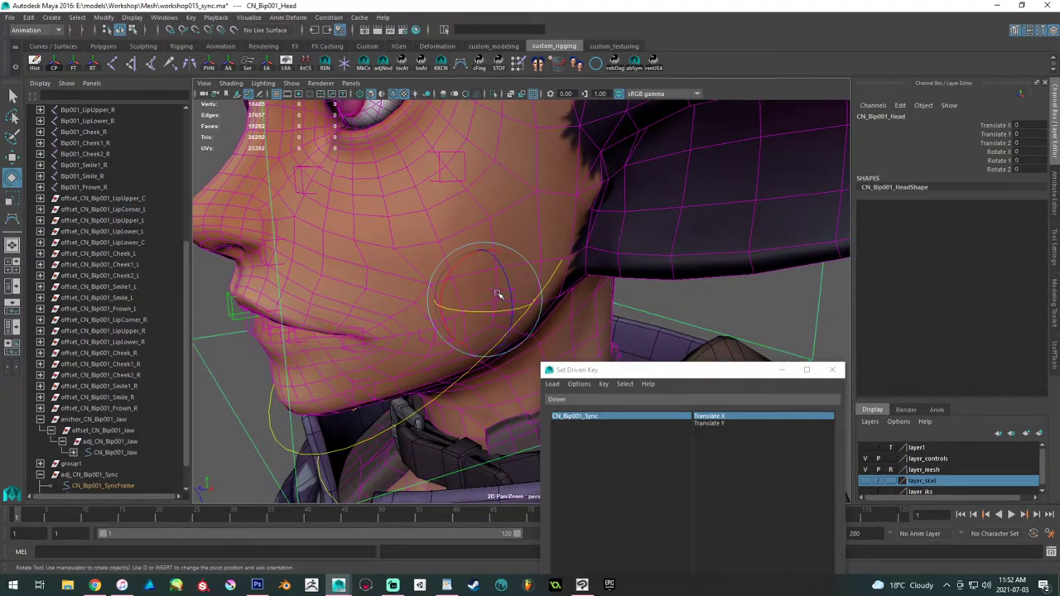
key("w")
left_click(491, 316)
left_click_drag(490, 315, 457, 390, "alt")
left_click_drag(499, 297, 529, 256)
key("e")
key("w")
- Refine CN_Bip001_LipCorner_L to about Translate X 1.421, Z -0.998 and Rotate Y 39.5
right_click_drag(529, 256, 464, 227, "alt")
middle_click_drag(464, 227, 527, 222, "alt")
left_click_drag(526, 221, 437, 217, "alt")
right_click_drag(437, 217, 543, 305, "alt")
left_click(540, 303)
left_click_drag(534, 306, 534, 356, "alt")
left_click_drag(563, 280, 555, 285)
key("e")
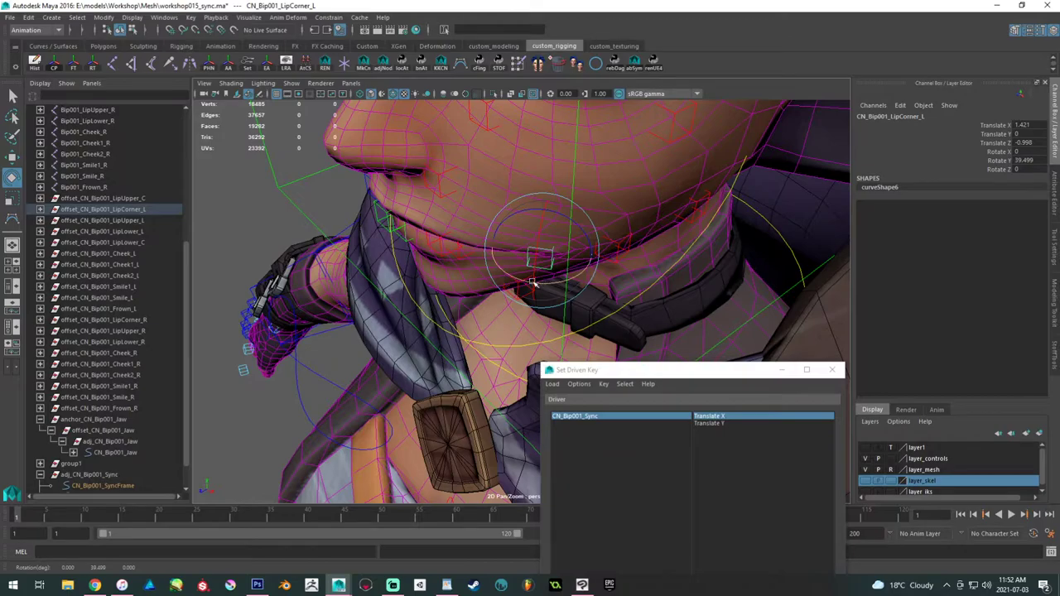
- Move LipUpper_L and LipLower_L outward together, with LipLower_L at about Translate X 1.136, Z -0.813, and rotate them about 12.1 in Y
left_click_drag(542, 284, 571, 331, "alt")
scroll(440, 328, "up", 3)
left_click(403, 267)
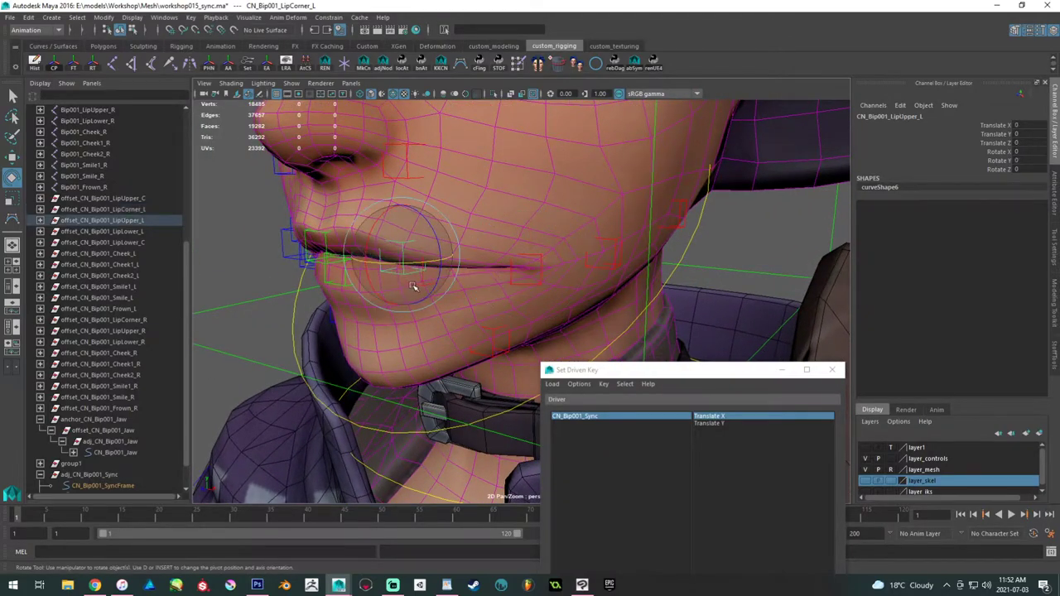
key("w")
left_click(424, 284, "shift")
left_click_drag(424, 284, 428, 311, "alt")
middle_click_drag(427, 311, 421, 338, "alt")
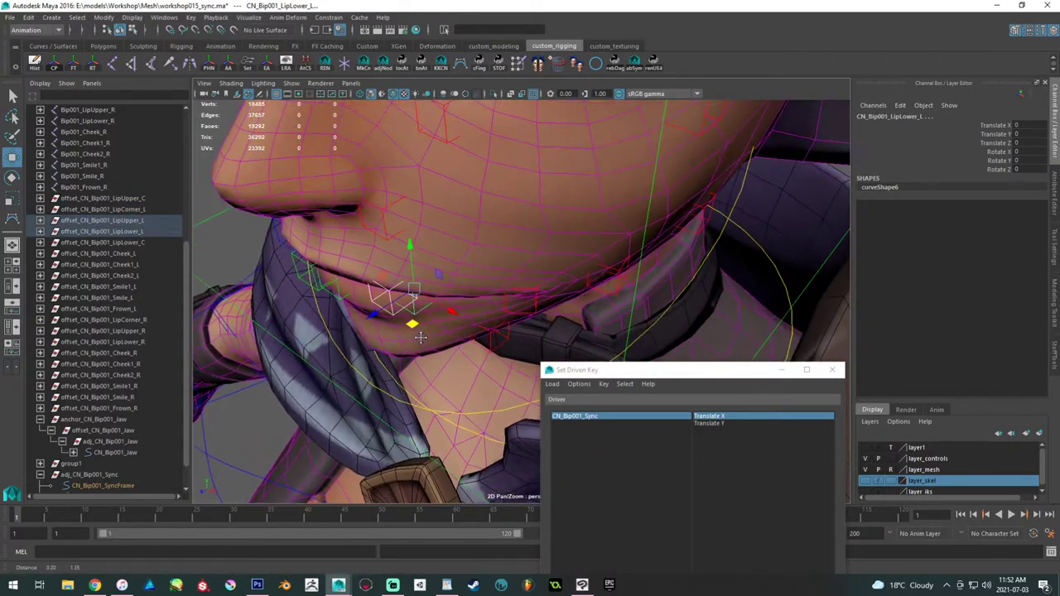
left_click_drag(413, 323, 469, 328)
key("e")
- Try rotating CN_Bip001_Smile_L about 9.7 in Y and undo the rotation
left_click(273, 406)
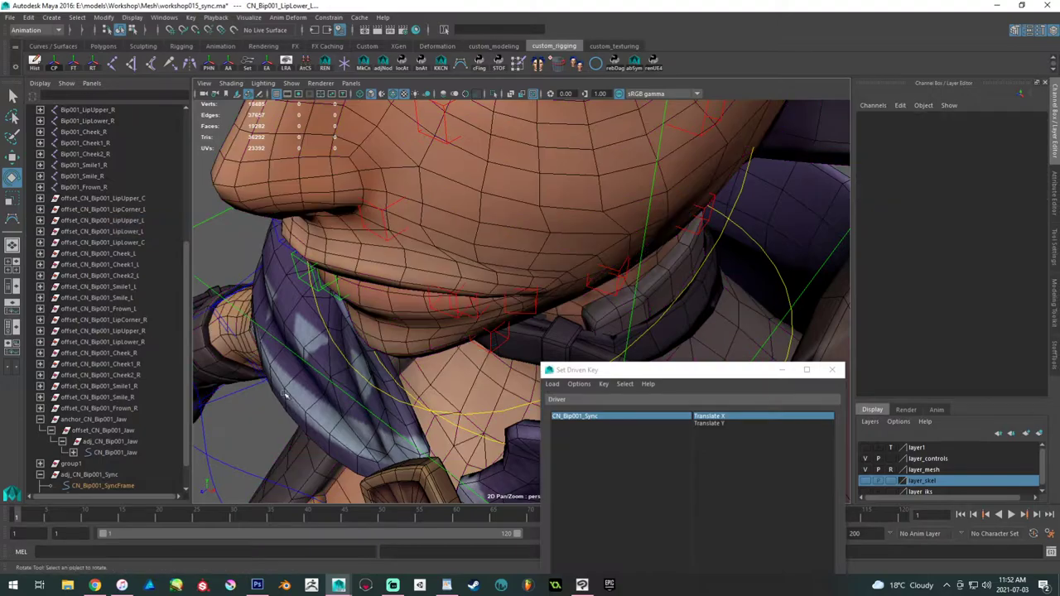
left_click(382, 235)
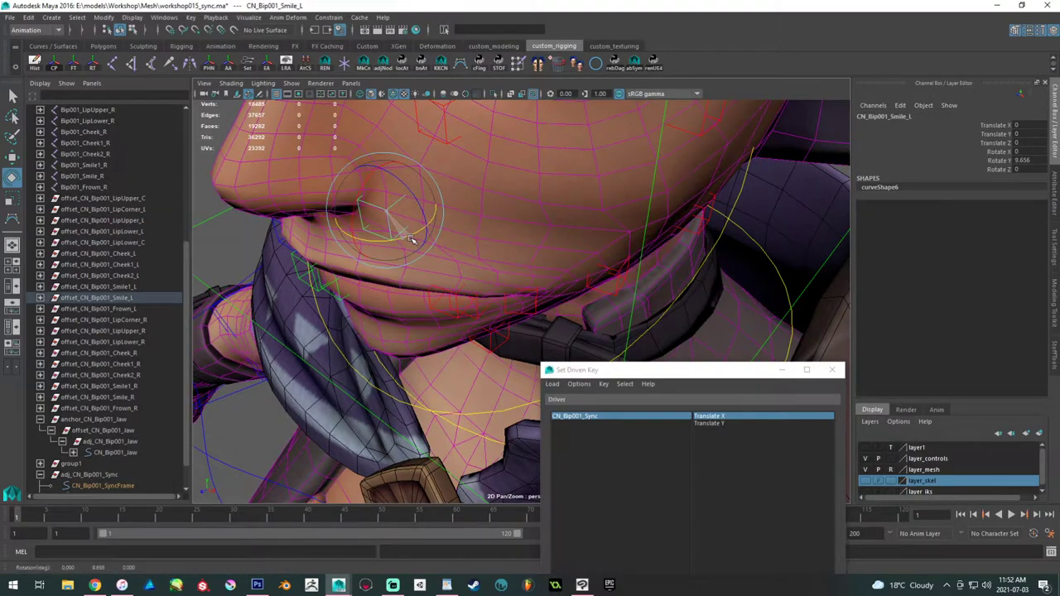
left_click(450, 292)
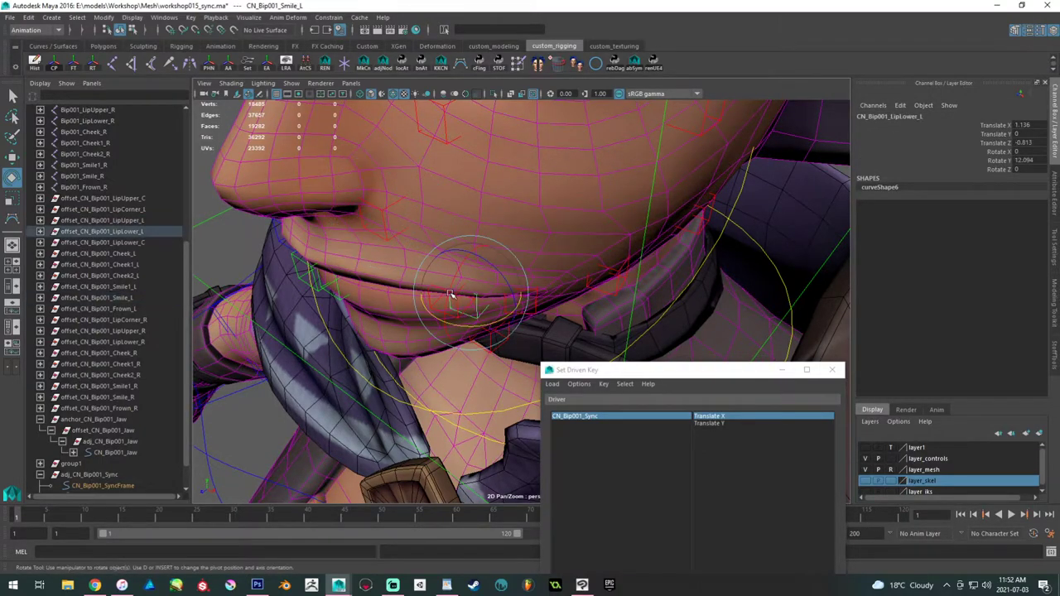
key("ctrl+z")
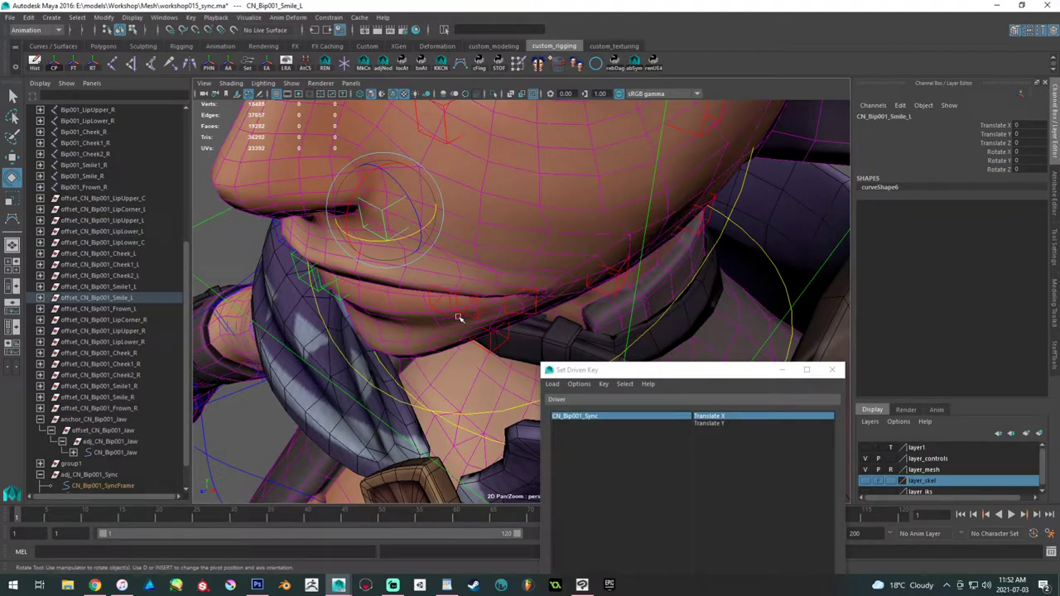
- Ease LipUpper_L and LipLower_L back inward, with LipLower_L at about Translate X 0.902, Z -0.313, Rotate Y 13.9
left_click(472, 317)
key("w")
left_click(458, 317, "shift")
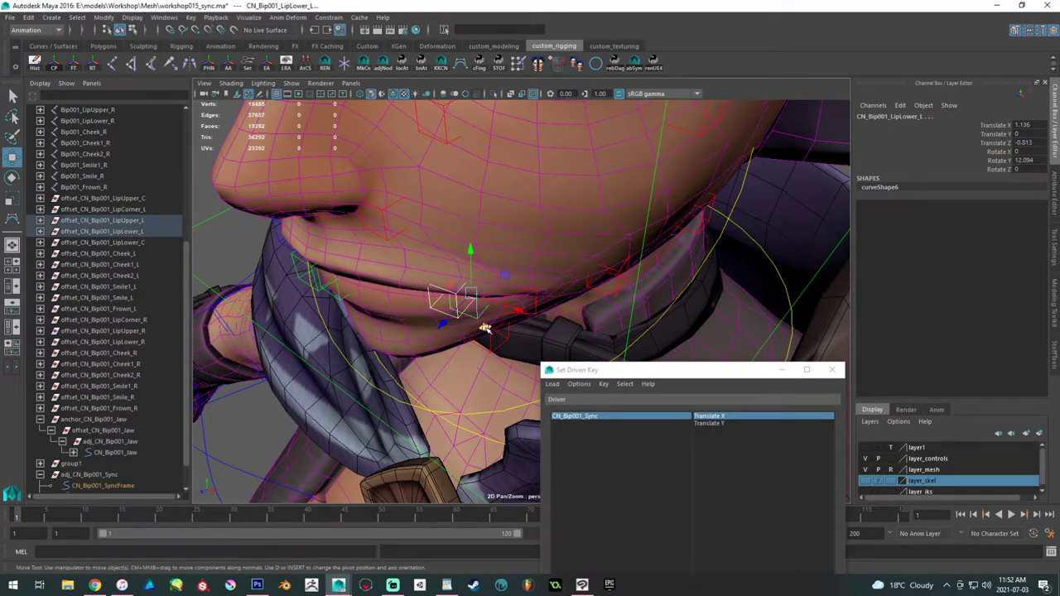
middle_click_drag(484, 328, 456, 333)
key("e")
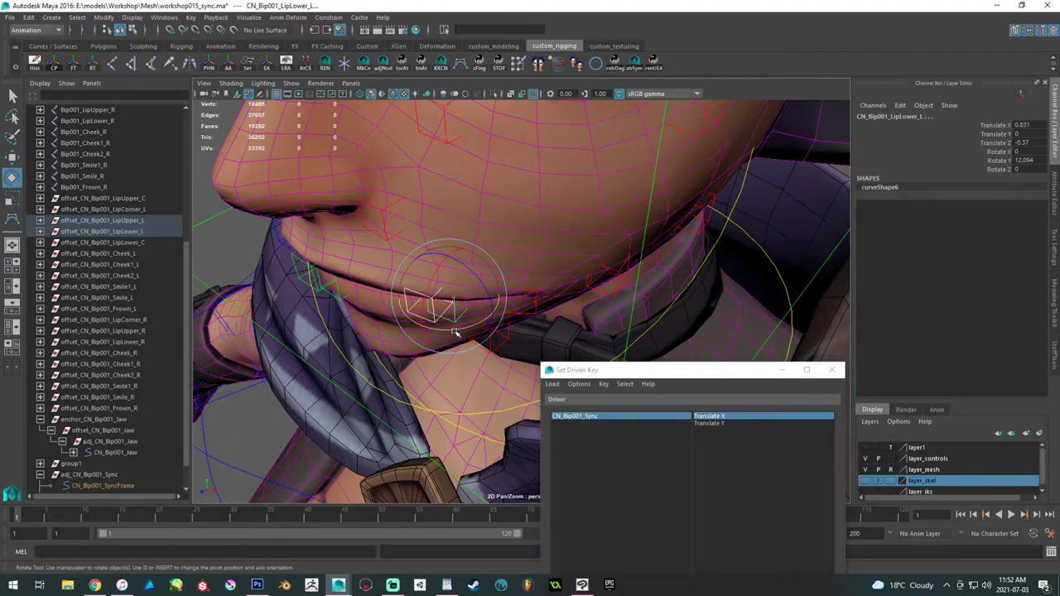
key("w")
middle_click_drag(462, 331, 464, 334)
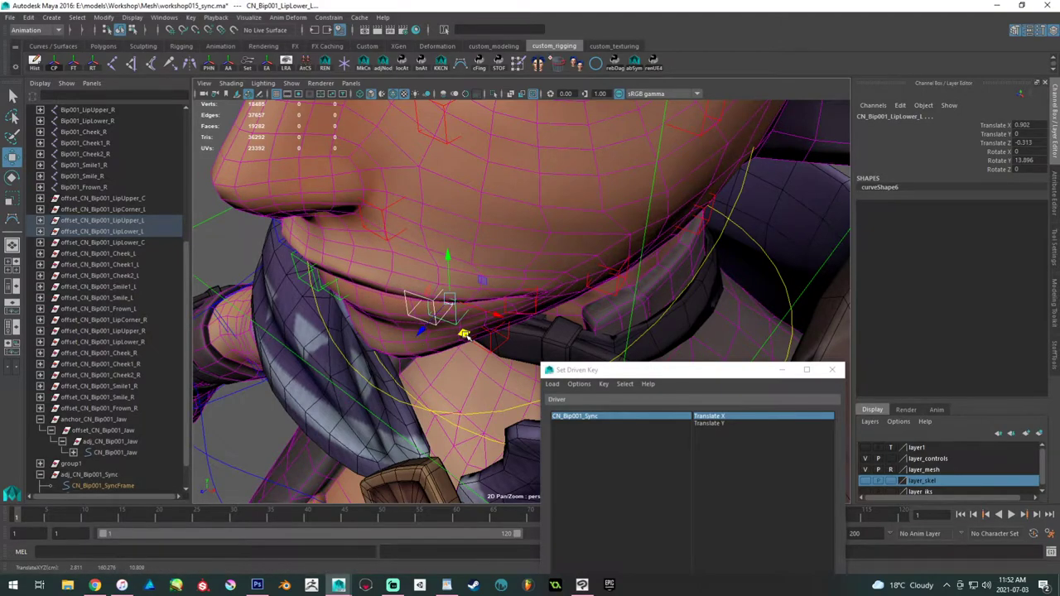
- Fine-tune CN_Bip001_LipCorner_L to about Translate X 1.465, Z -0.929, keeping it in line with the neighbouring smile control
left_click_drag(464, 331, 546, 325, "alt")
left_click(532, 310)
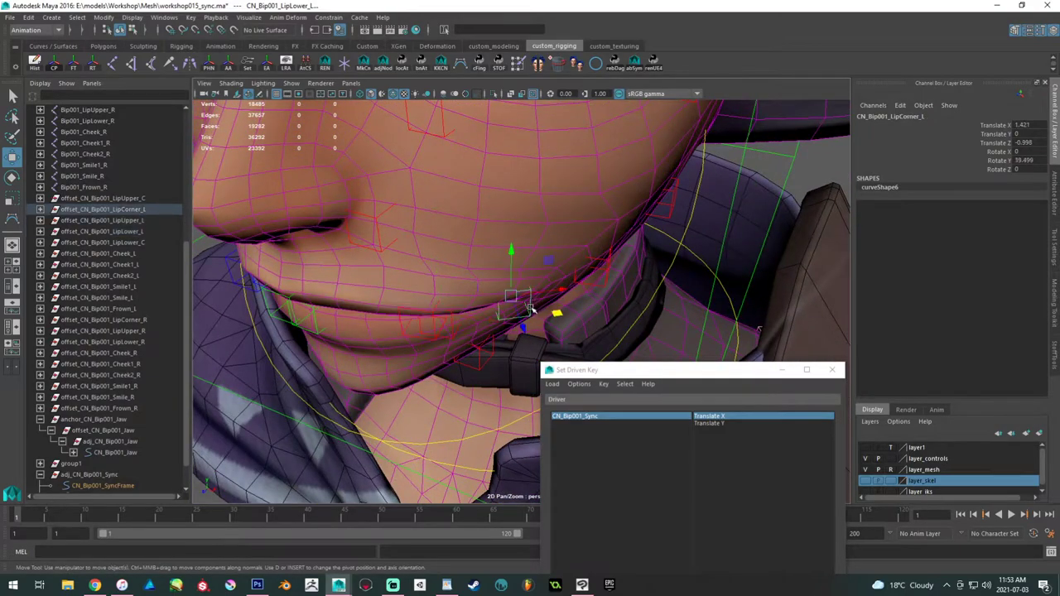
left_click(584, 283)
key("r")
left_click_drag(579, 286, 532, 304)
left_click(529, 304)
key("w")
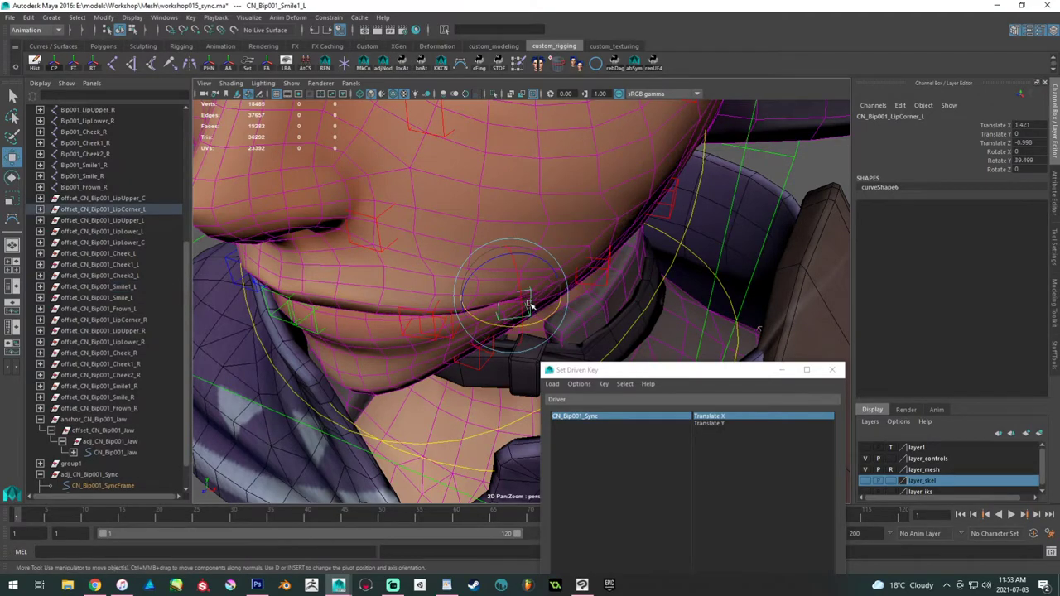
key("e")
left_click_drag(554, 319, 719, 252, "alt")
left_click(395, 296)
key("w")
key("e")
key("w")
left_click(719, 253)
- Rotate CN_Bip001_Smile_L beside the nose to about 6.7 in Z
left_click_drag(579, 244, 637, 215, "alt")
right_click_drag(636, 215, 519, 215, "alt")
middle_click_drag(518, 215, 546, 237, "alt")
left_click_drag(546, 237, 497, 250, "alt")
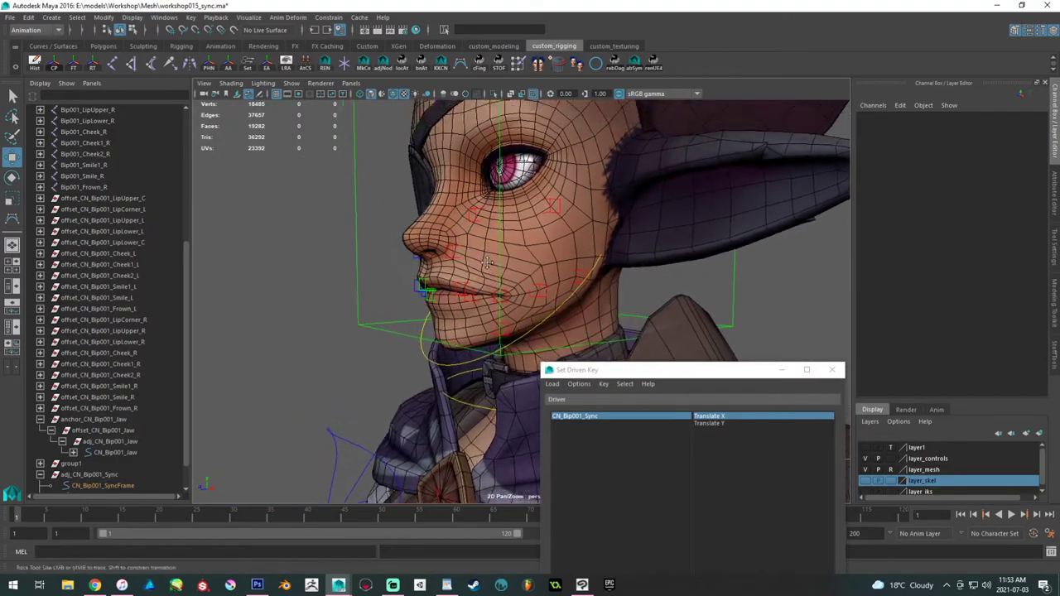
right_click_drag(497, 250, 573, 325, "alt")
left_click(423, 246)
key("e")
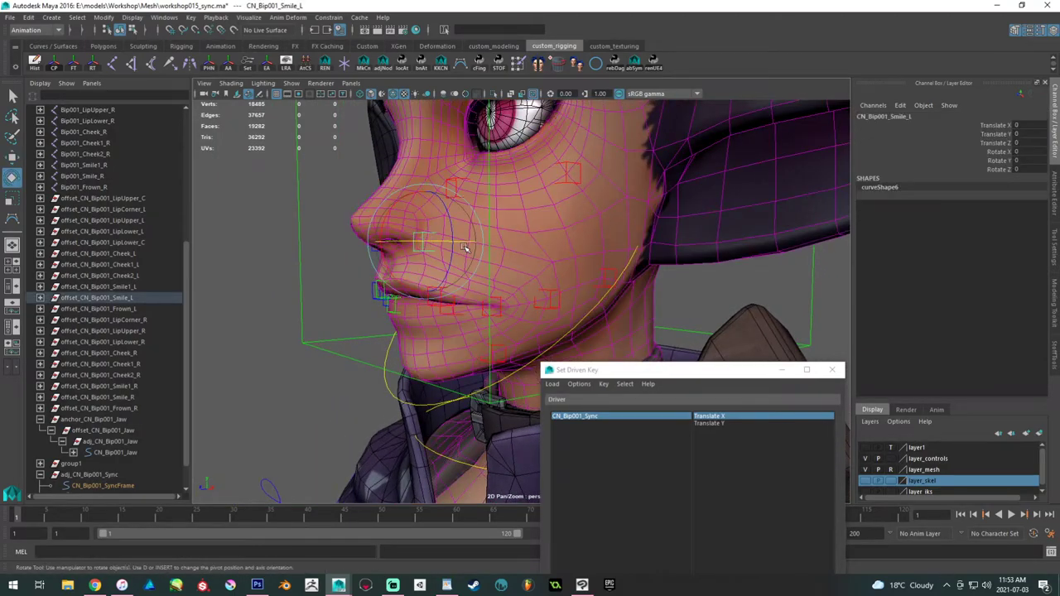
left_click_drag(454, 243, 506, 233)
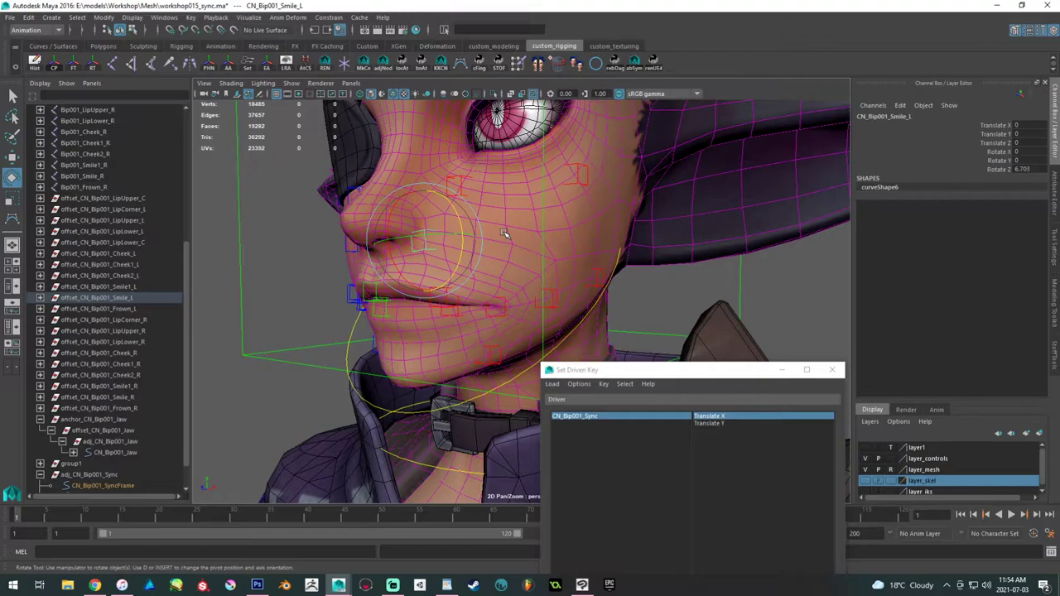
- Rotate CN_Bip001_Smile_L to about -6.9 in Y, checking the cheek from below and the front
left_click_drag(483, 238, 533, 306, "alt")
middle_click_drag(532, 306, 442, 272, "alt")
mouse_move(443, 272)
left_mouse_down("alt")
mouse_move(405, 296)
mouse_move(454, 322)
mouse_move(332, 282)
mouse_move(397, 286)
mouse_move(348, 279)
mouse_move(423, 248)
mouse_move(432, 267)
left_mouse_up("alt")
left_click(410, 305)
key("w")
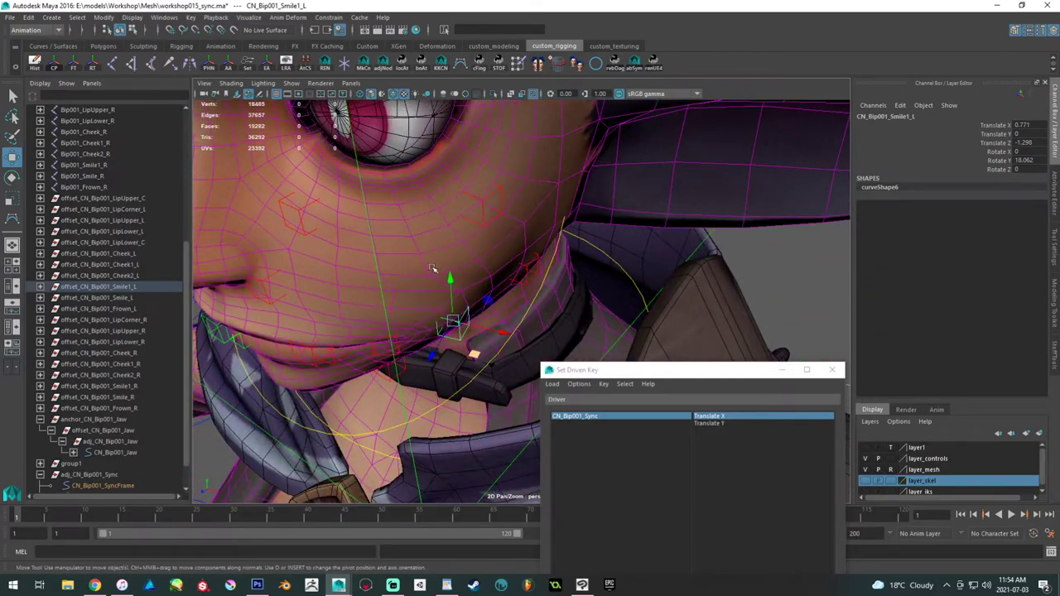
left_click(263, 291)
key("e")
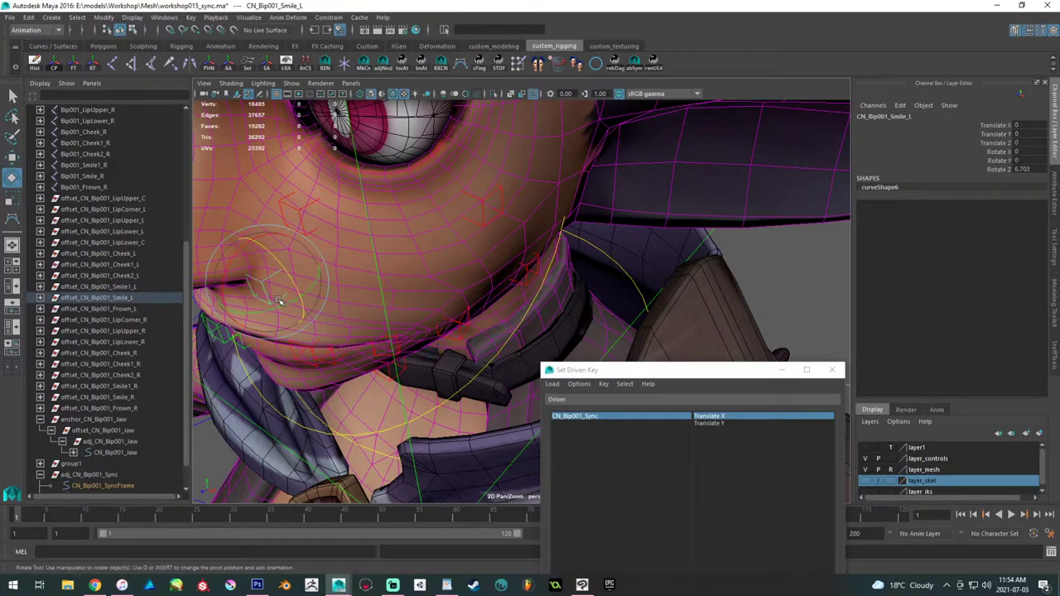
left_click_drag(346, 310, 383, 240, "alt")
right_click_drag(383, 240, 320, 232, "alt")
left_click(684, 342)
left_click_drag(679, 341, 453, 287, "alt")
left_click(441, 283)
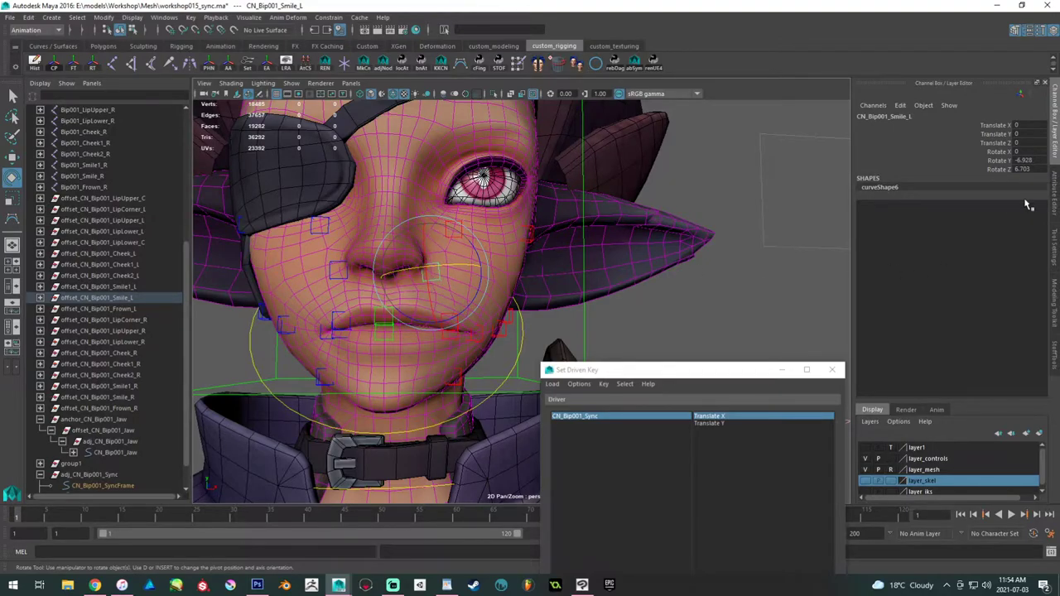
- Select the left Smile, LipUpper, LipLower, LipCorner and Frown controls together and open the Modeling Toolkit
left_click(336, 273, "shift")
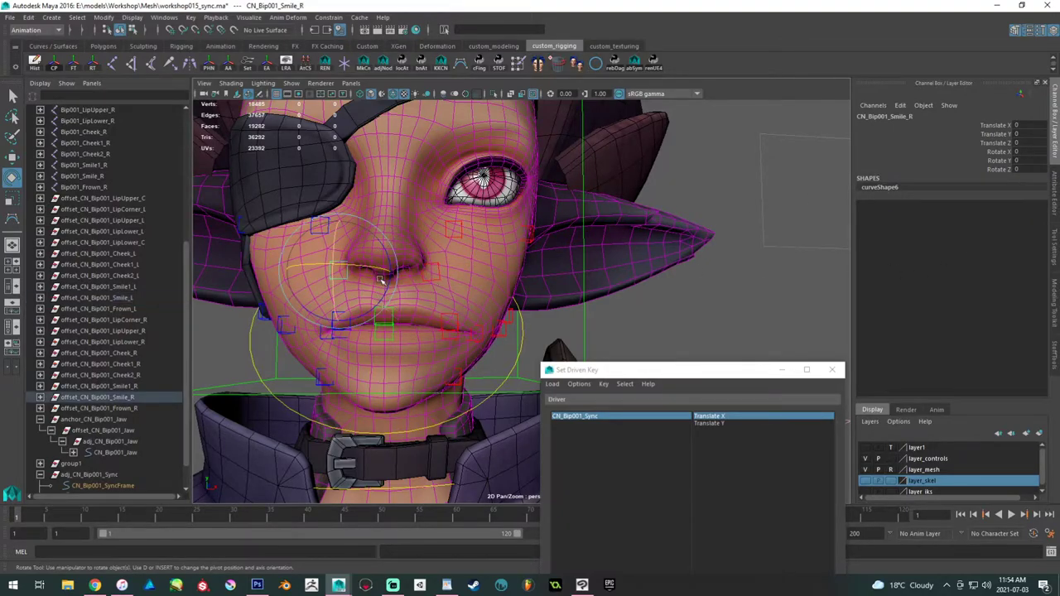
left_click_drag(594, 206, 553, 298, "alt")
left_click(707, 306)
right_click_drag(553, 298, 585, 323, "alt")
key("w")
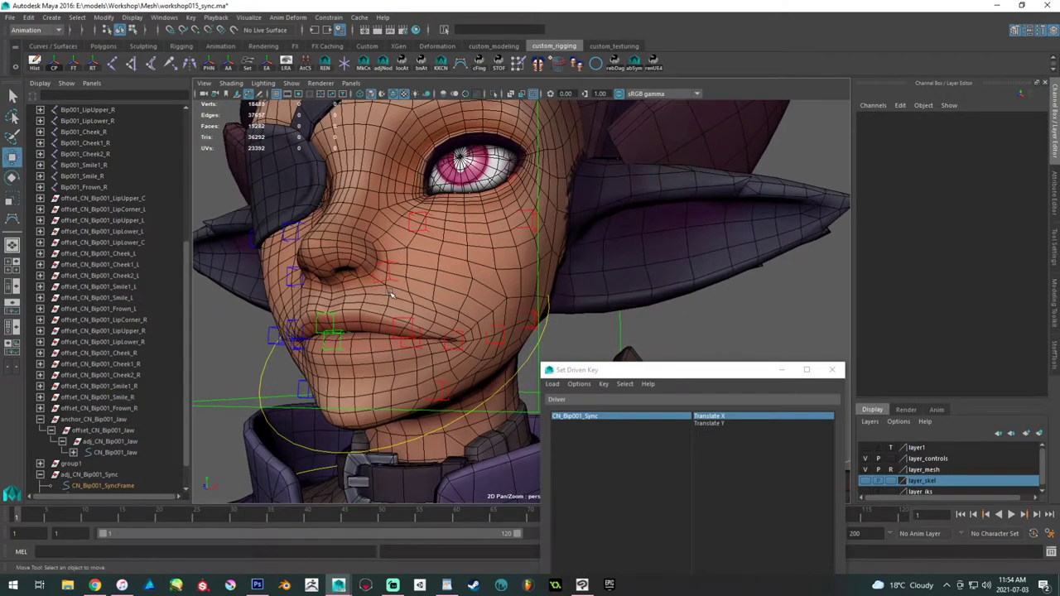
left_click(385, 273)
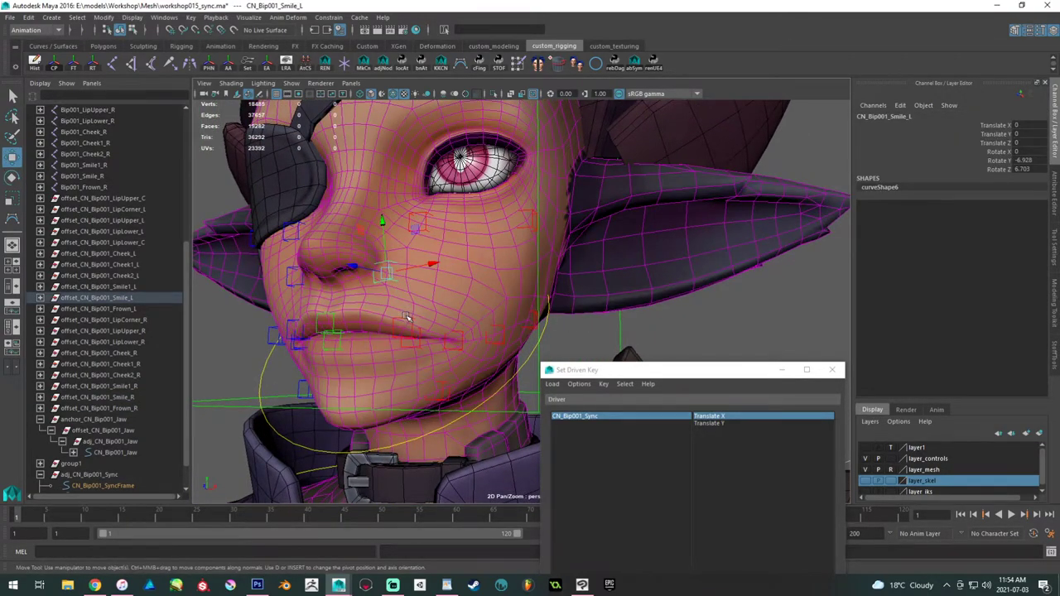
left_click(409, 320, "shift")
left_click(417, 346, "shift")
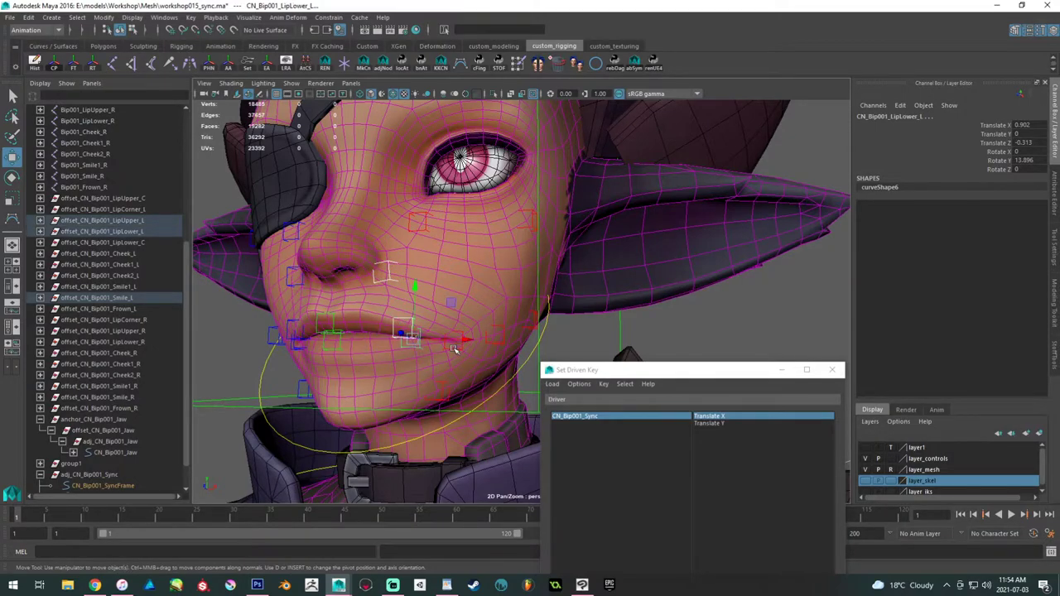
left_click(454, 345, "shift")
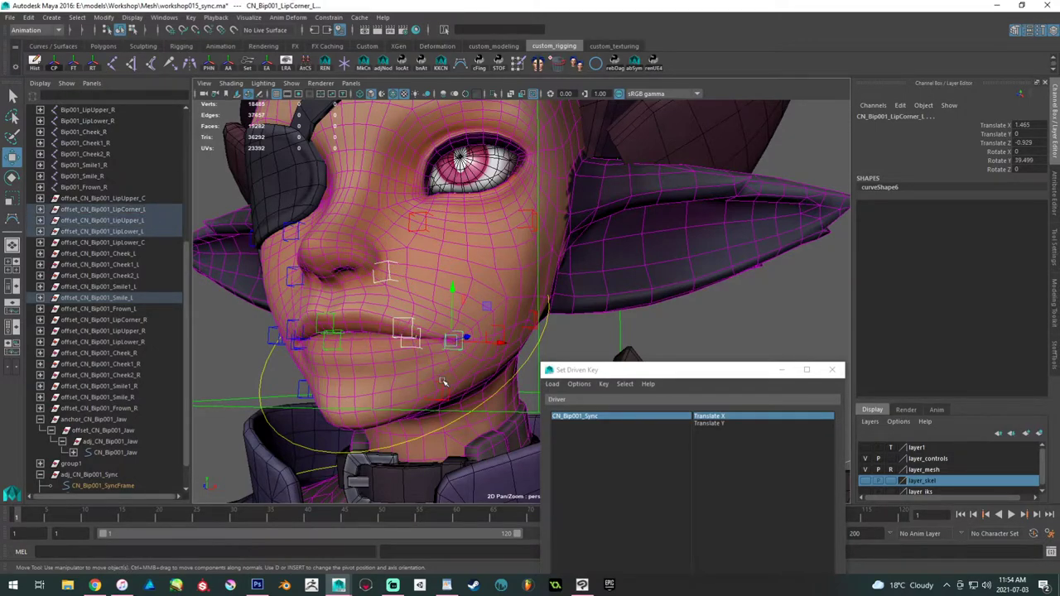
left_click(441, 385, "shift")
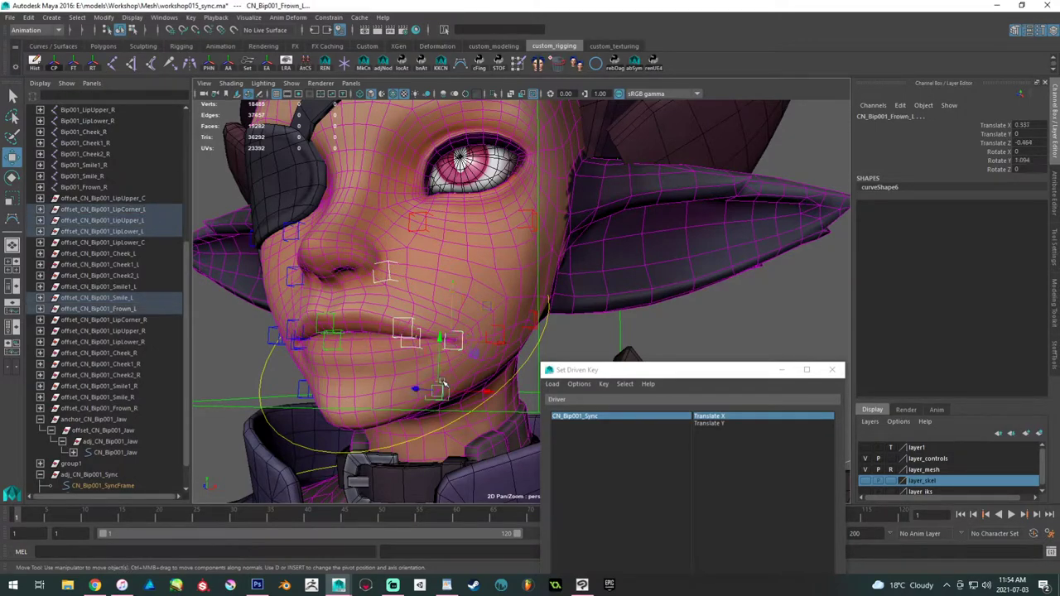
left_click(1053, 298)
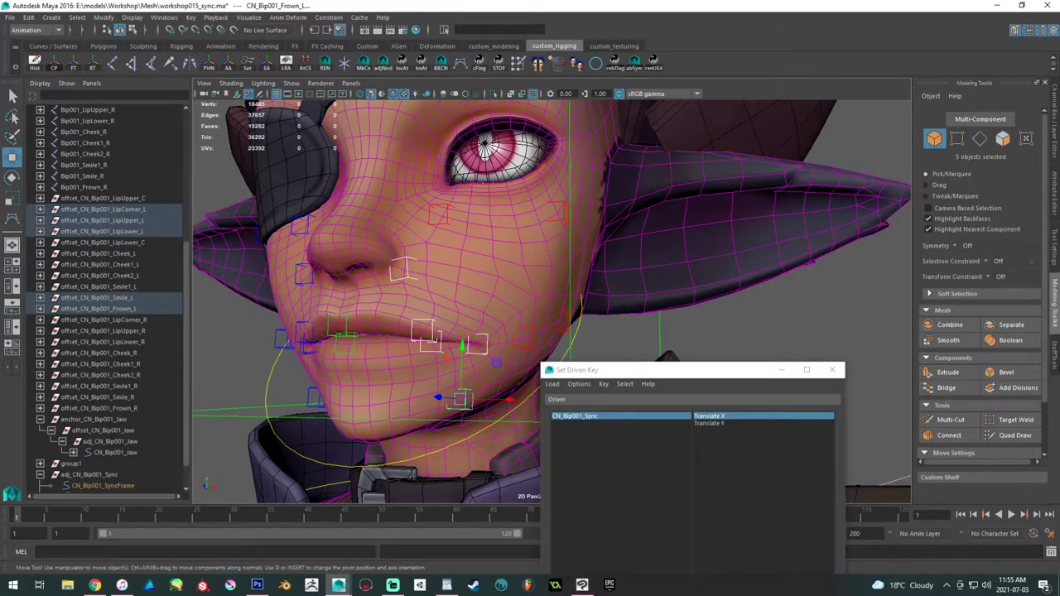
left_click_drag(399, 305, 473, 299, "alt")
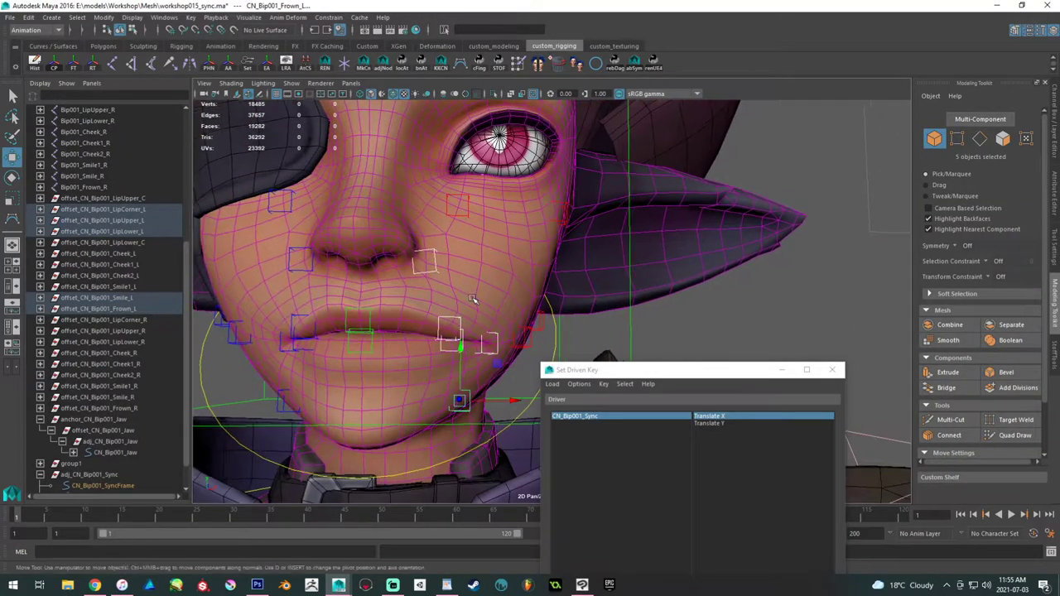
- Select CN_Bip001_Smile_R together with CN_Bip001_Smile_L and apply Rotate Y -6.928 and Rotate Z 6.703 to both
left_click(423, 273)
left_click(302, 269)
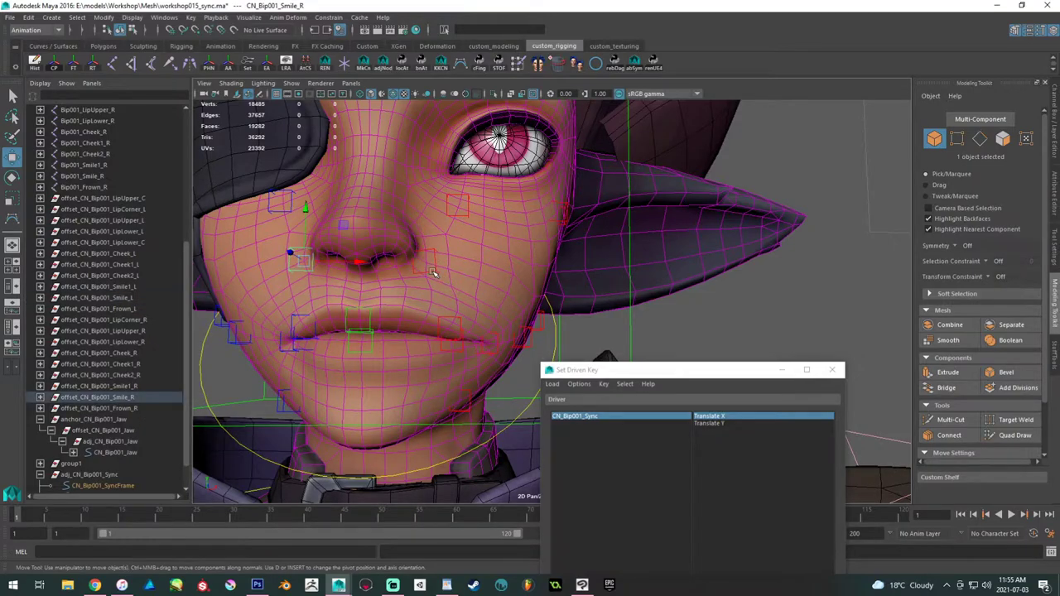
left_click(426, 265, "shift")
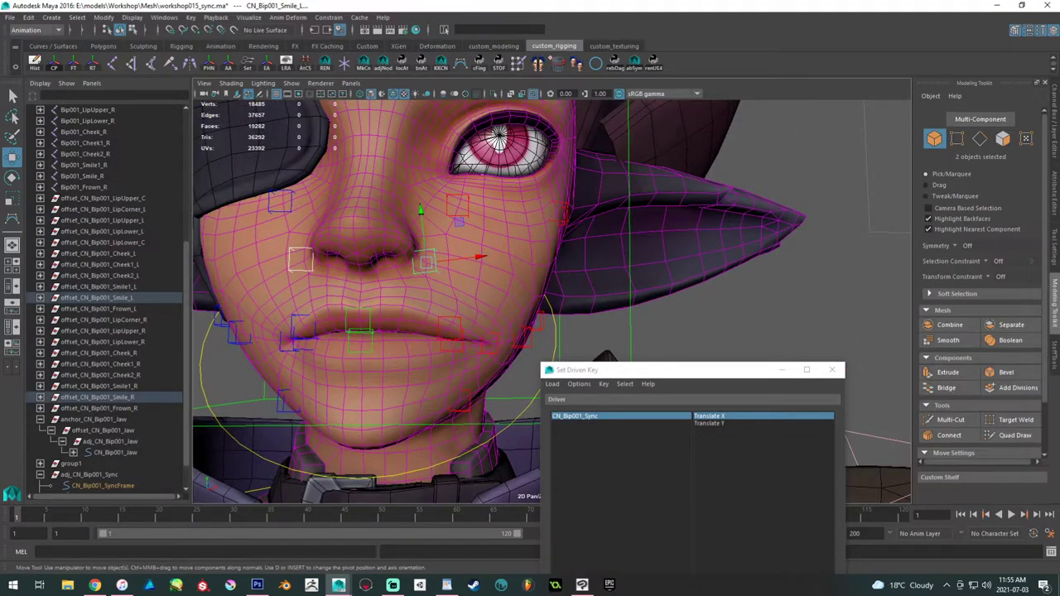
left_click(1054, 120)
left_click(1029, 161)
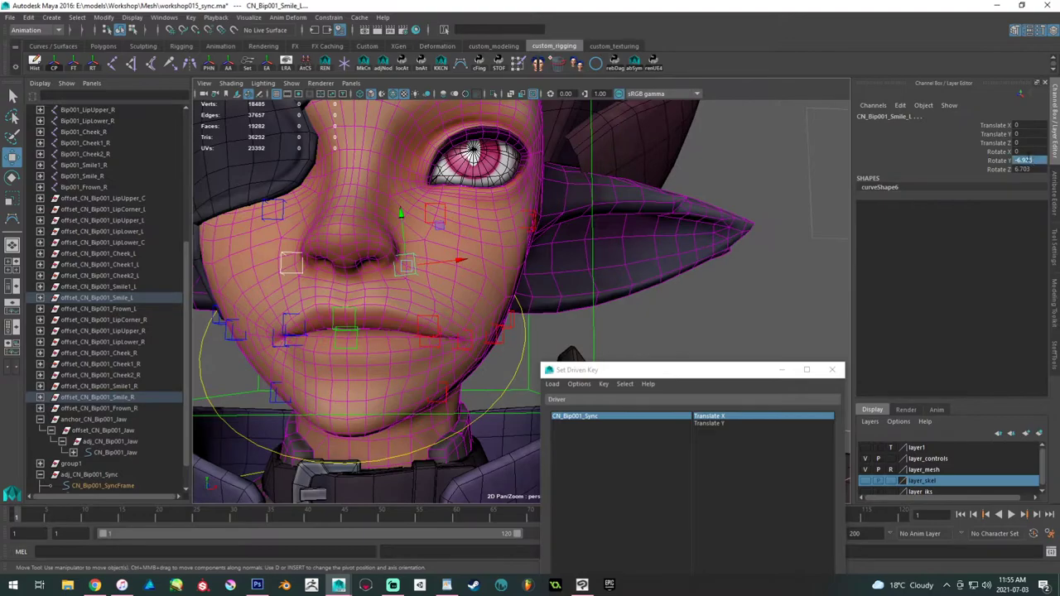
left_click(1033, 169)
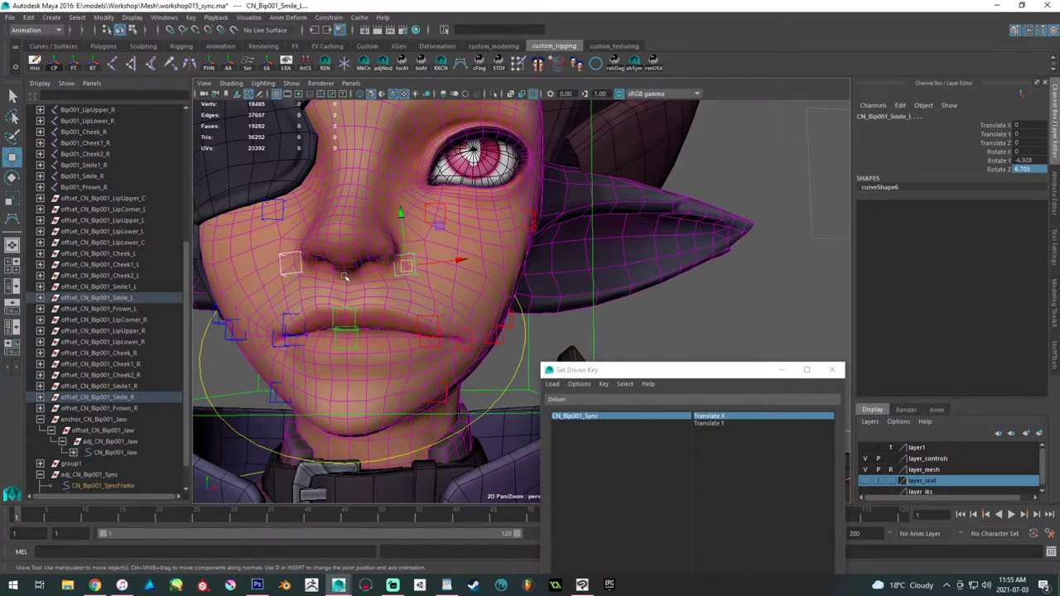
- Reverse the signs of CN_Bip001_Smile_R's Rotate Y and Rotate Z so it mirrors the left smile control
left_click(295, 271)
left_click_drag(333, 267, 342, 330, "alt")
key("e")
key("ctrl+z")
left_click(1023, 160)
type("-5.928")
key("BackSpace")
left_click(1022, 169)
left_click(1016, 170)
type("-")
key("Return")
- Copy Translate X 0.902, Translate Z -0.313 and Rotate Y 13.896 from CN_Bip001_LipUpper_L to CN_Bip001_LipUpper_R
left_click_drag(571, 274, 558, 221, "alt")
left_click_drag(522, 255, 491, 298, "alt")
middle_click_drag(490, 331, 485, 305, "alt")
left_click(466, 318)
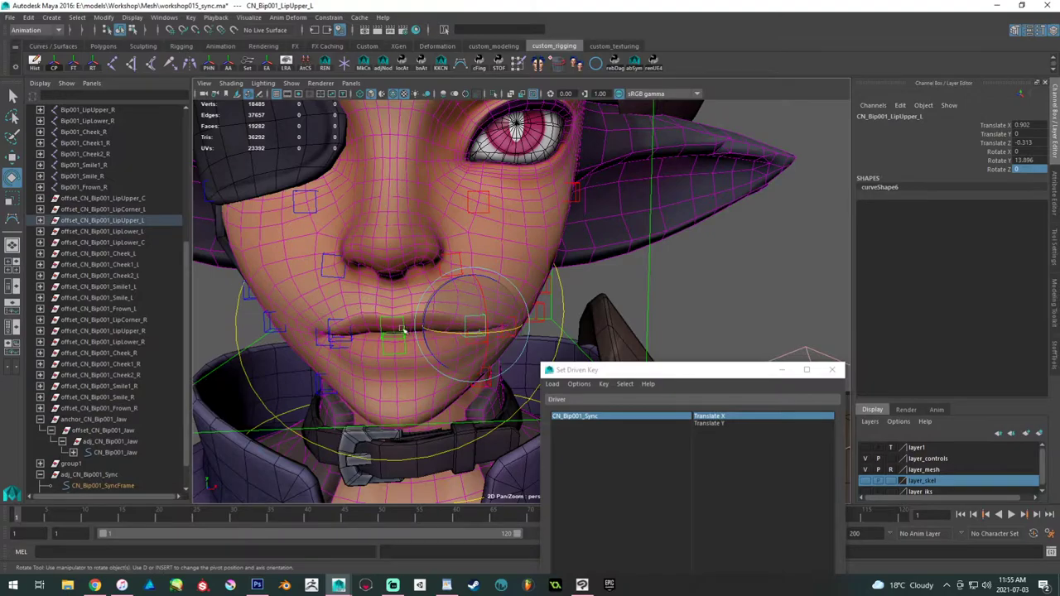
left_click(332, 322)
left_click(463, 325, "shift")
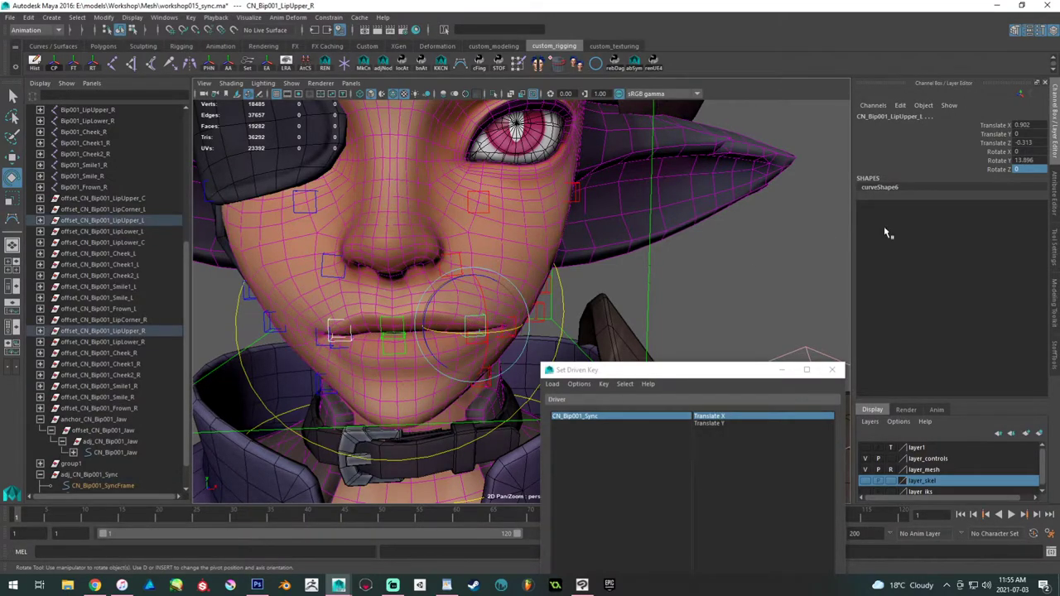
double_click(1039, 144)
key("Return")
left_click(1038, 127)
key("Return")
left_click(1025, 163)
key("Return")
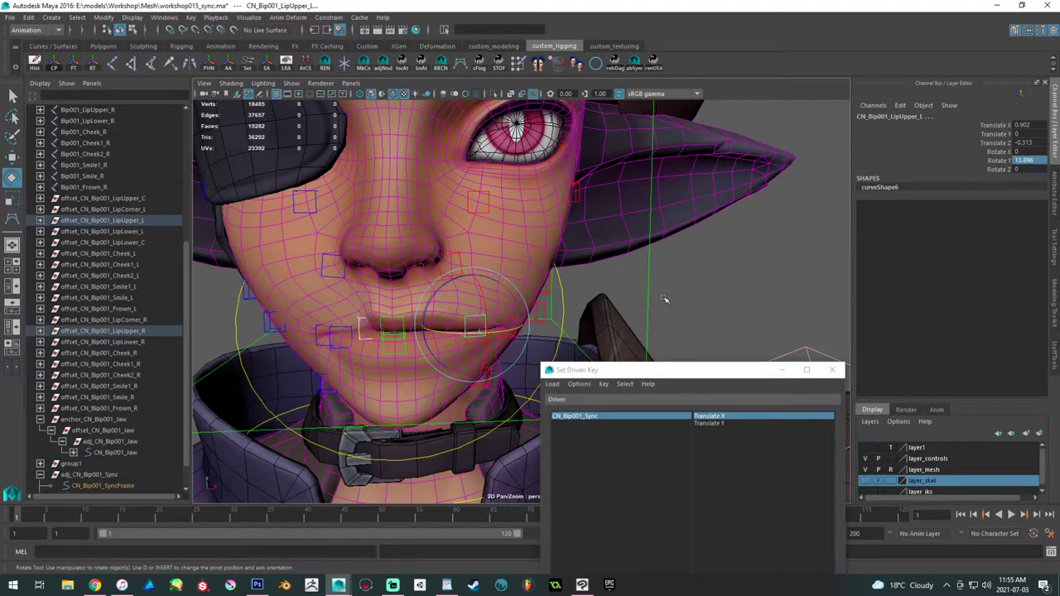
- Mirror CN_Bip001_LipUpper_R by setting its Translate X to -0.902 and Rotate Y to -13.896
left_click(655, 303)
left_click(356, 320)
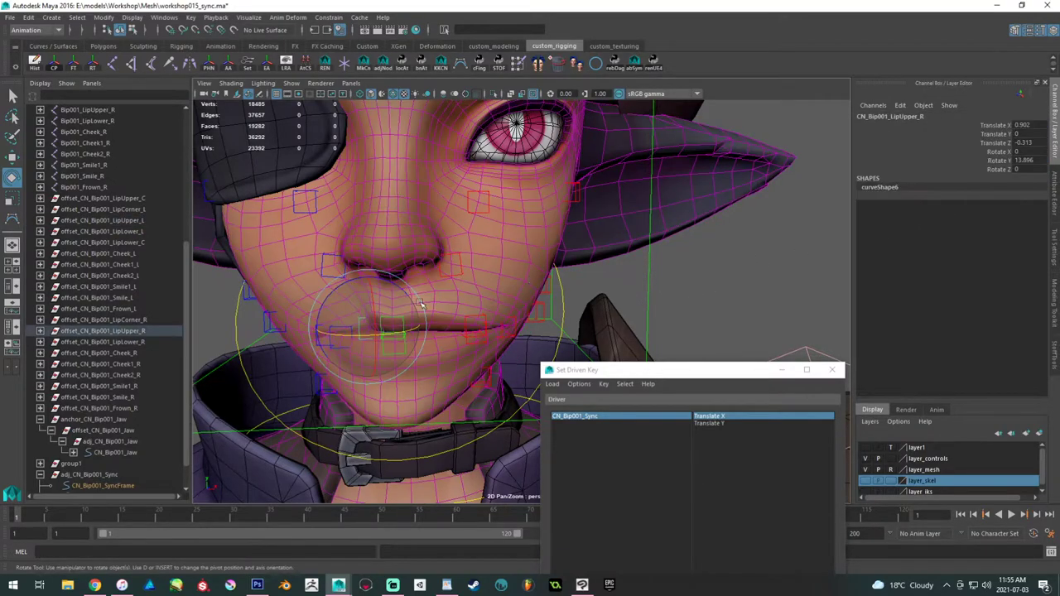
double_click(1026, 125)
type("-0.902")
key("Return")
left_click_drag(828, 197, 671, 206, "alt")
left_click(1022, 161)
double_click(1022, 161)
left_click(1014, 161)
type("-")
key("Return")
- Compare the transform values of the left and right lip corner controls and the left upper lip control
left_click_drag(534, 307, 558, 301, "alt")
left_click(641, 304)
left_click_drag(641, 304, 511, 308, "alt")
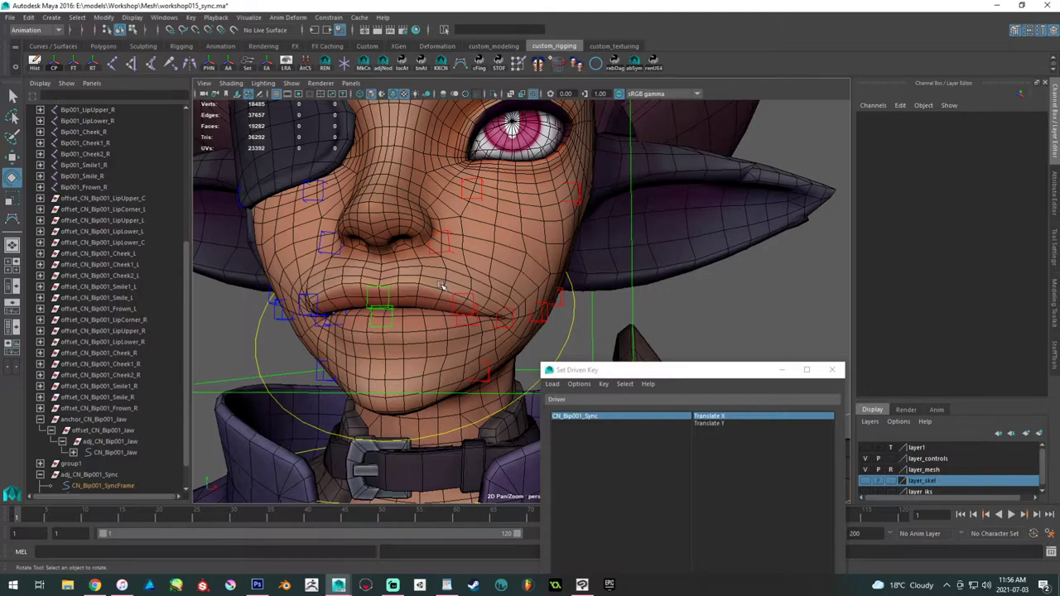
left_click_drag(416, 292, 329, 298, "alt")
left_click(346, 305)
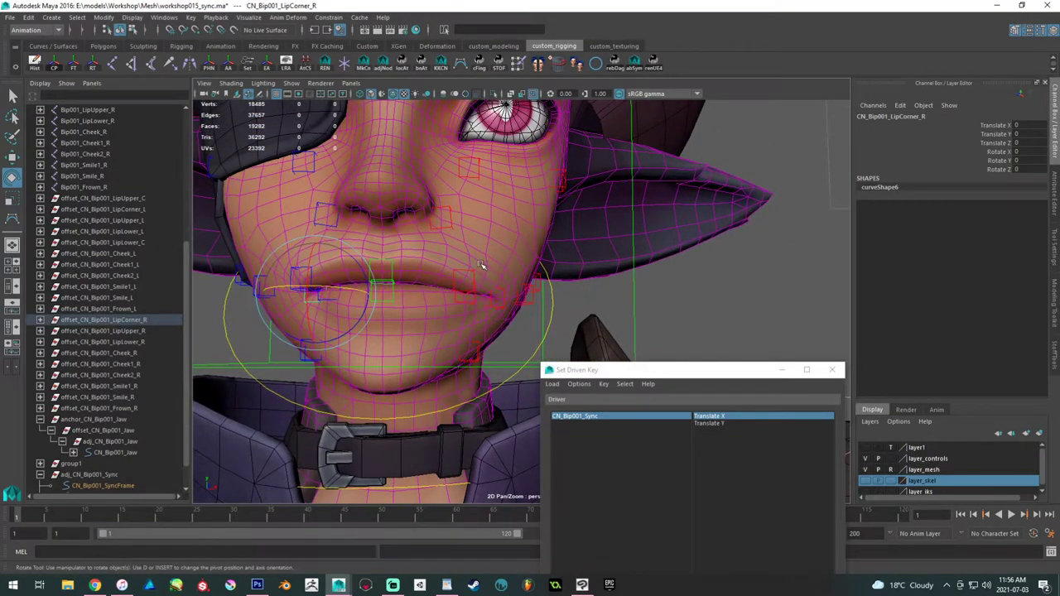
left_click_drag(481, 265, 457, 279, "alt")
left_click(460, 298)
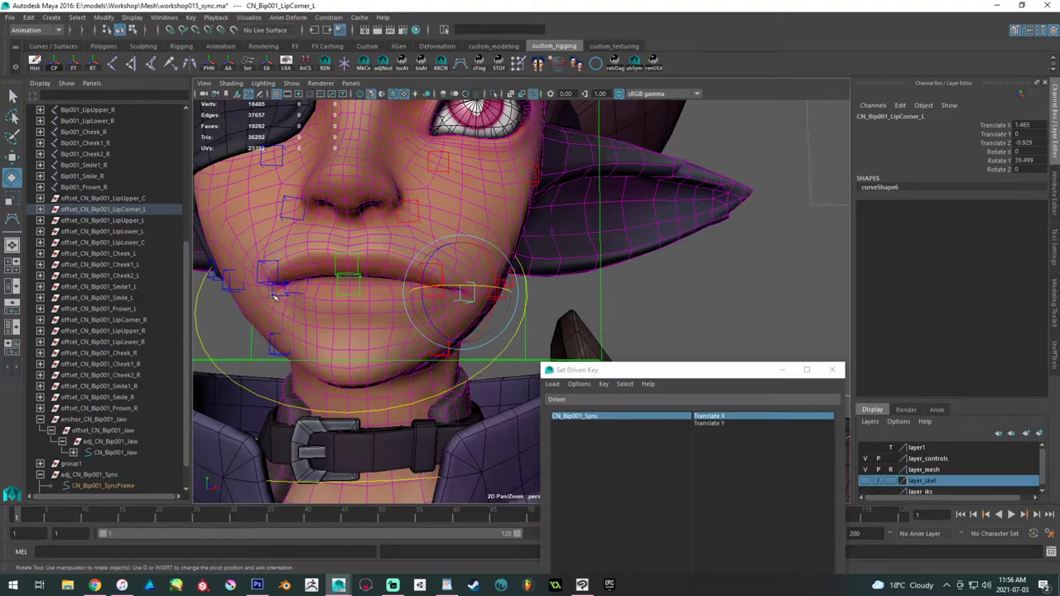
left_click(279, 288)
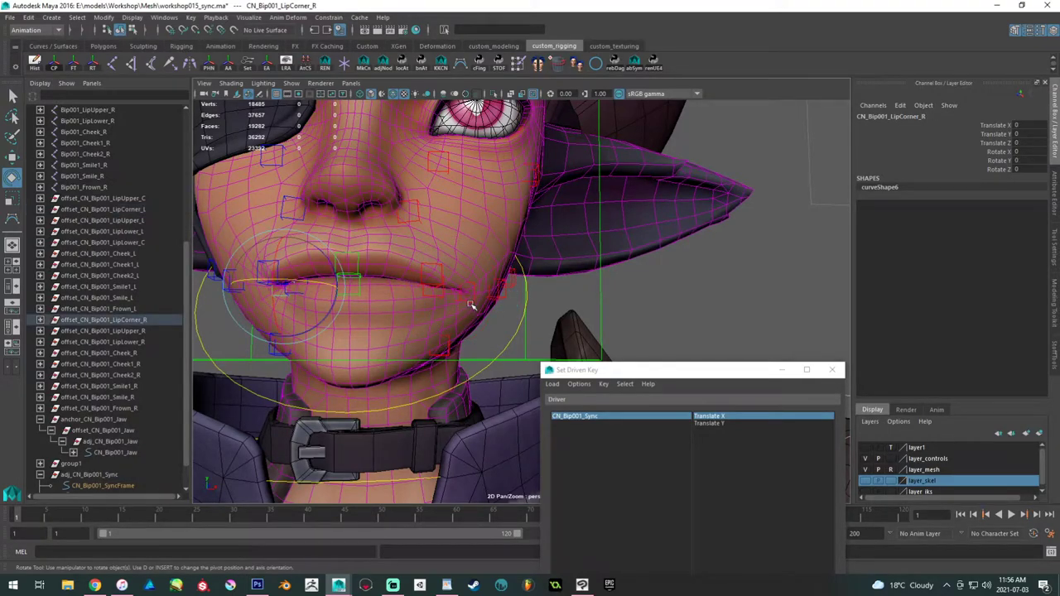
left_click(426, 272)
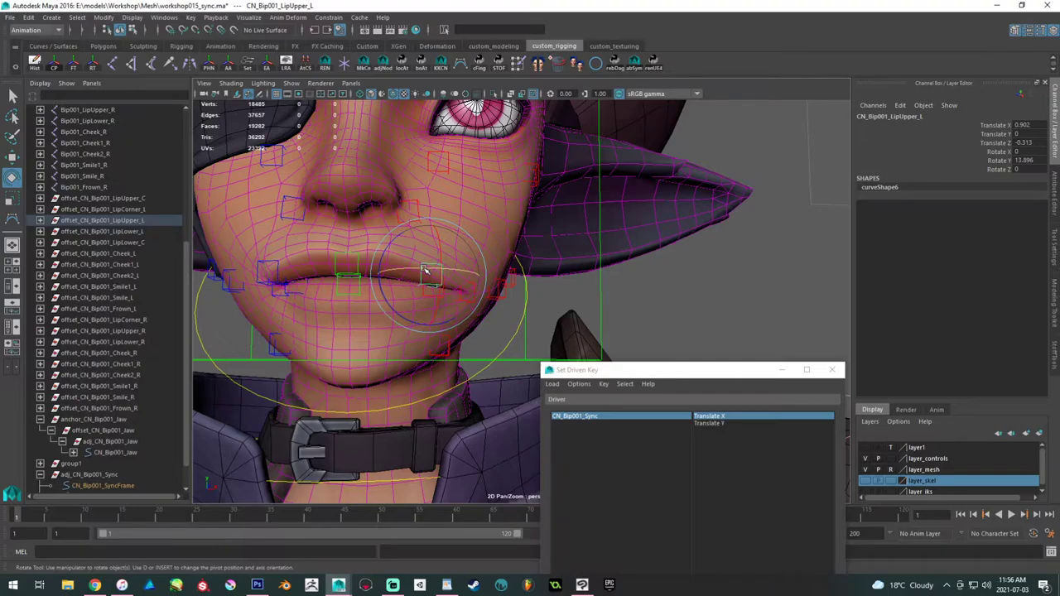
left_click_drag(342, 232, 366, 241, "alt")
middle_click_drag(366, 240, 361, 262, "alt")
- Examine the node hierarchy under offset_CN_Bip001_LipUpper_L and look closely at the lip controls
left_click(40, 220)
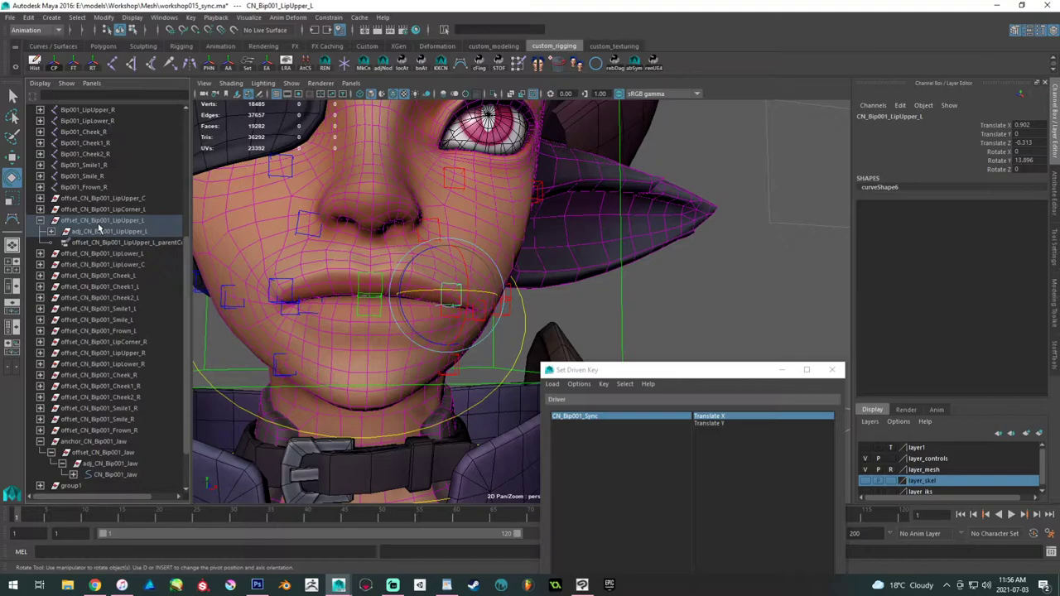
left_click(41, 221)
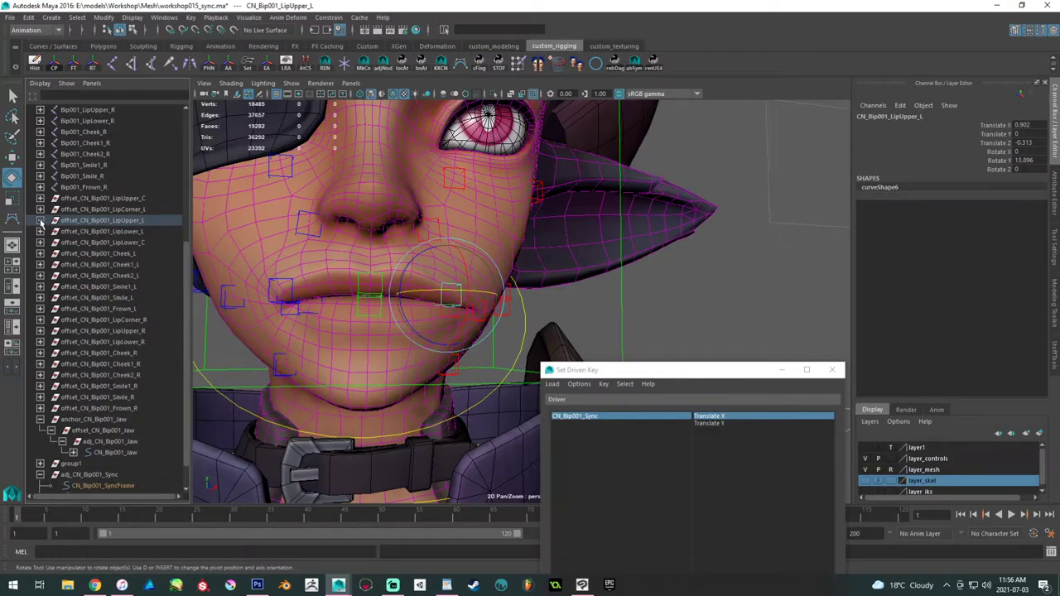
left_click(123, 202)
left_click_drag(463, 286, 407, 279, "alt")
scroll(405, 275, "up", 2)
left_click(401, 273)
left_click(401, 275)
scroll(399, 248, "down", 3)
- Examine the left and right mouth controls from several angles and check the tools for storing and pasting attributes
left_click_drag(397, 241, 439, 260, "alt")
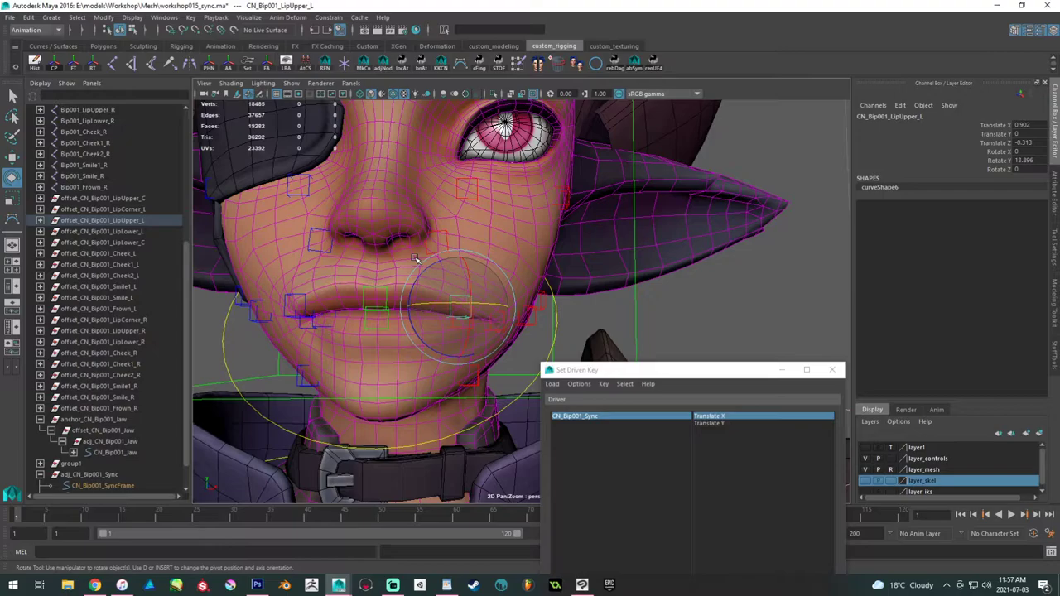
mouse_move(403, 267)
left_mouse_down("alt")
mouse_move(417, 268)
mouse_move(411, 256)
left_mouse_up("alt")
right_click_drag(411, 256, 426, 284, "alt")
mouse_move(425, 284)
left_mouse_down("alt")
mouse_move(405, 279)
mouse_move(420, 282)
left_mouse_up("alt")
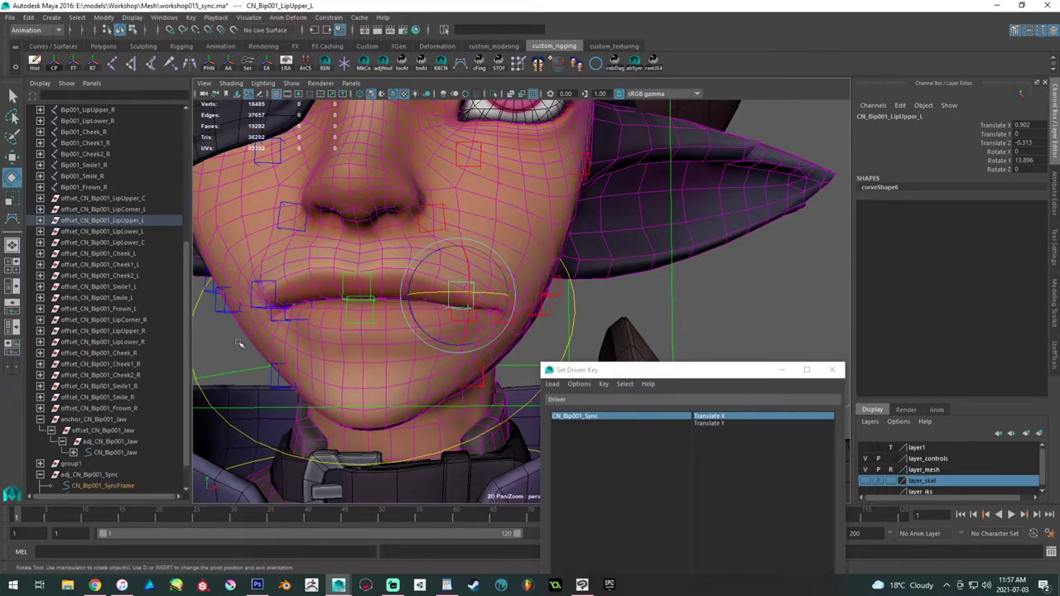
left_click_drag(741, 290, 638, 257, "alt")
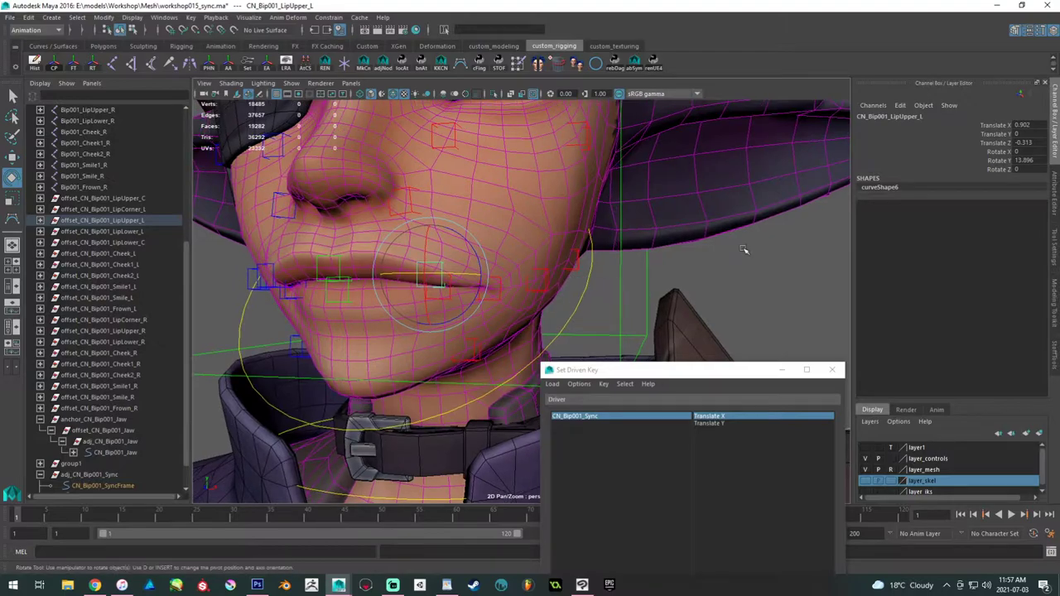
left_click(1055, 346)
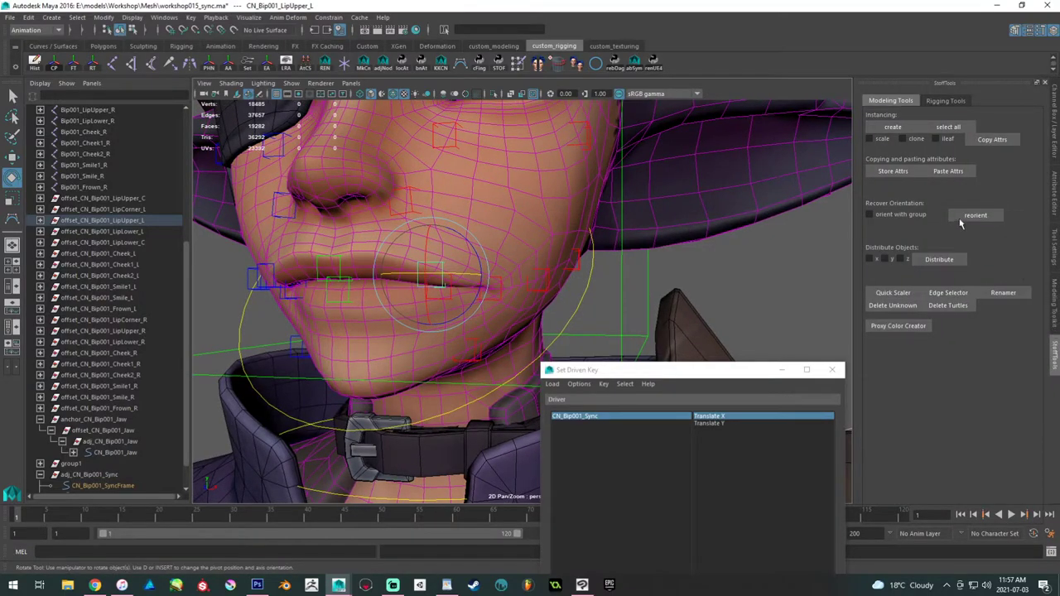
left_click(898, 172)
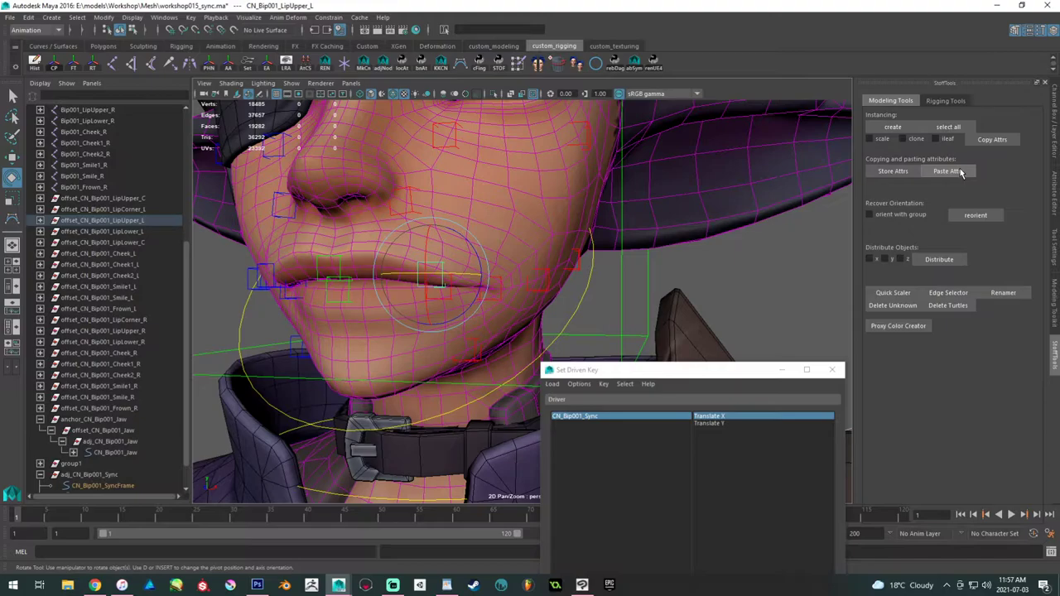
- Try to move the adj_CN_Bip001_LipCorner_R group outward from the mouth and undo the move
left_click_drag(662, 221, 433, 256, "alt")
scroll(428, 263, "up", 3)
left_click(332, 278)
left_click(335, 279)
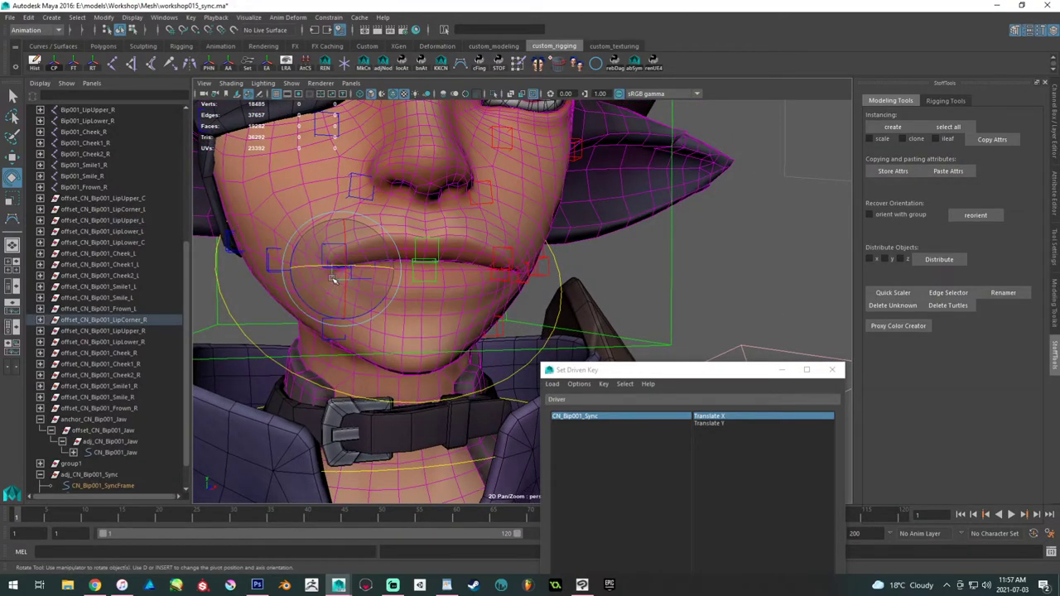
key("w")
left_click_drag(516, 289, 507, 287, "alt")
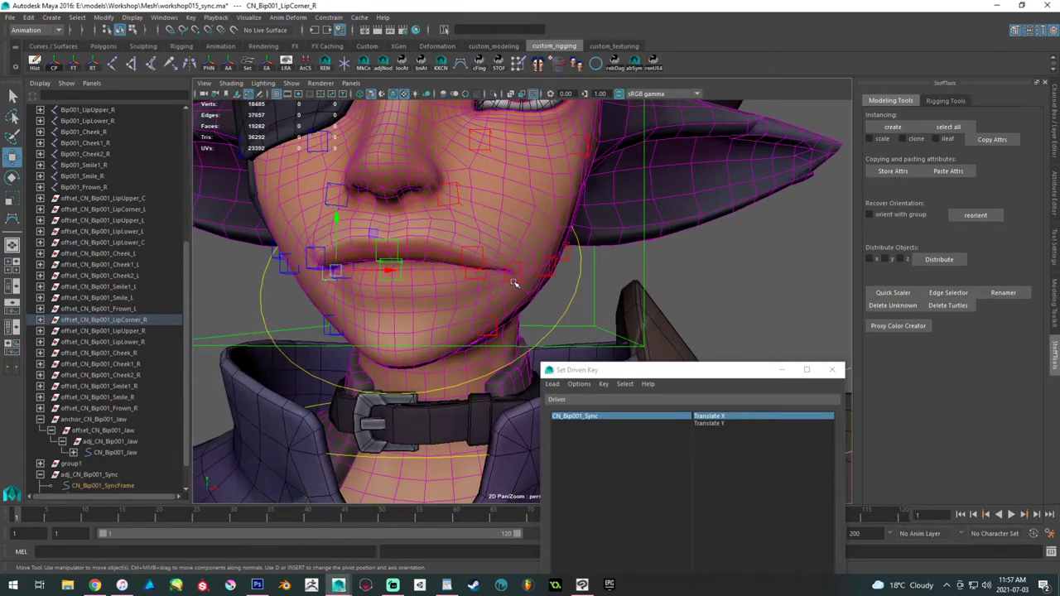
left_click(510, 276, "shift")
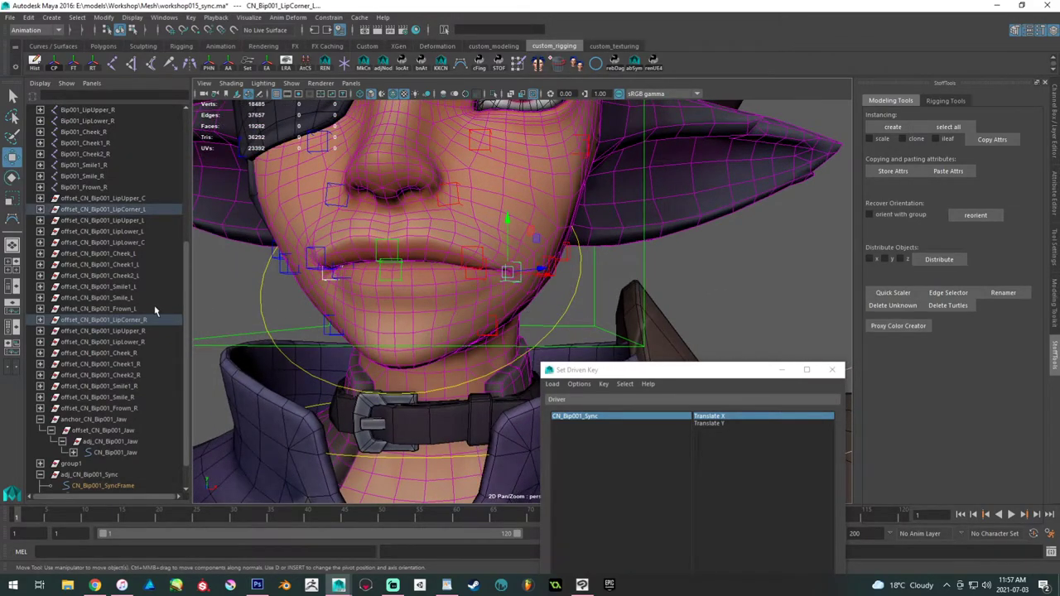
left_click(39, 320)
left_click(101, 330)
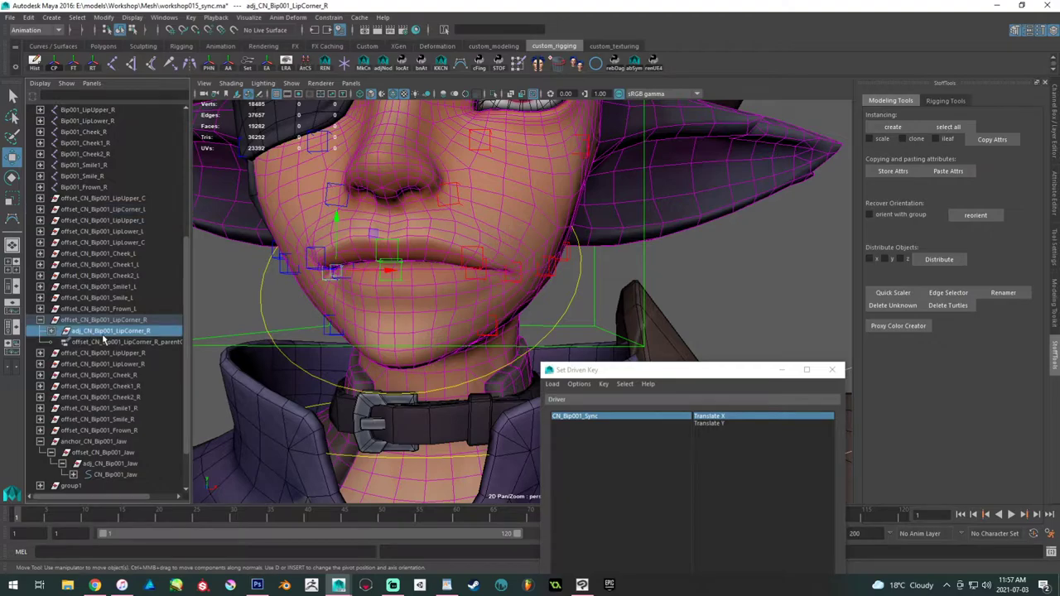
left_click_drag(337, 272, 319, 272)
left_click_drag(460, 283, 508, 286, "alt")
key("ctrl+z")
- Copy Translate X 1.465, Translate Z -0.929 and Rotate Y 39.499 from CN_Bip001_LipCorner_L to CN_Bip001_LipCorner_R
left_click(515, 281)
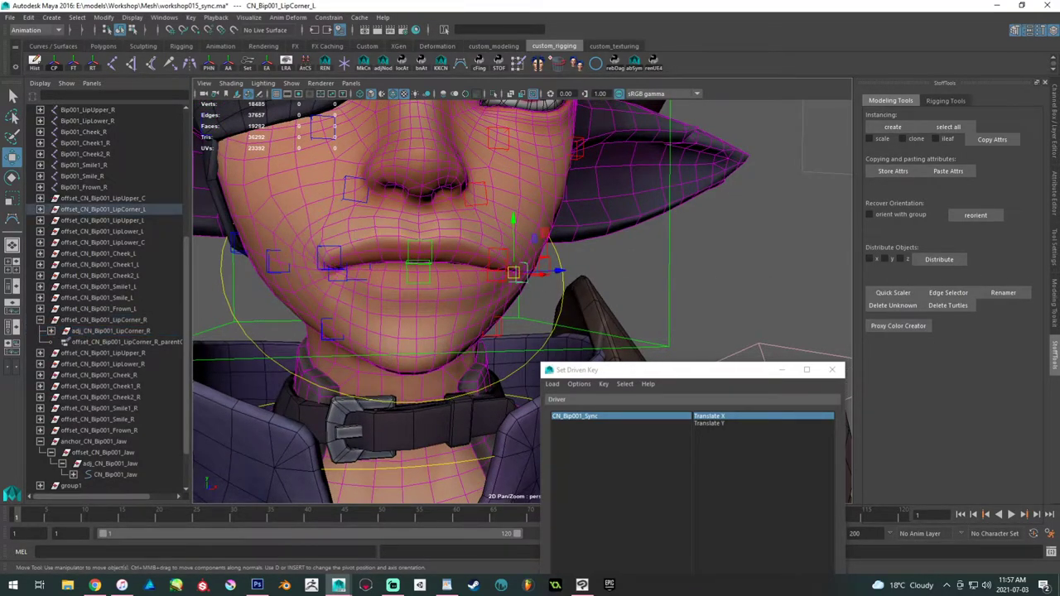
left_click(1054, 121)
mouse_move(594, 268)
left_mouse_down("alt")
mouse_move(584, 266)
mouse_move(605, 262)
mouse_move(593, 265)
left_mouse_up("alt")
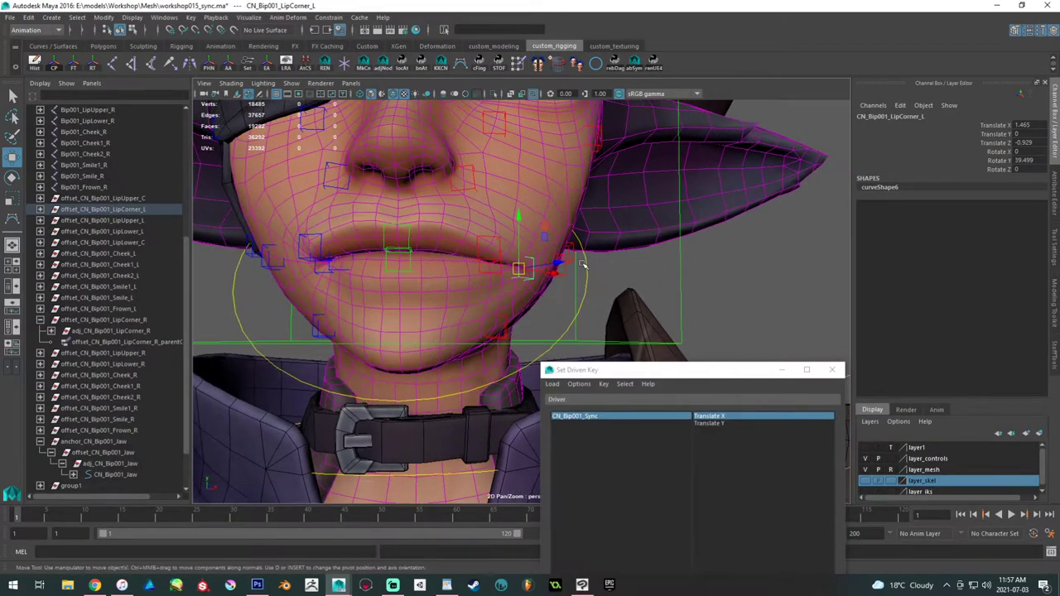
left_click(327, 268)
left_click(517, 276)
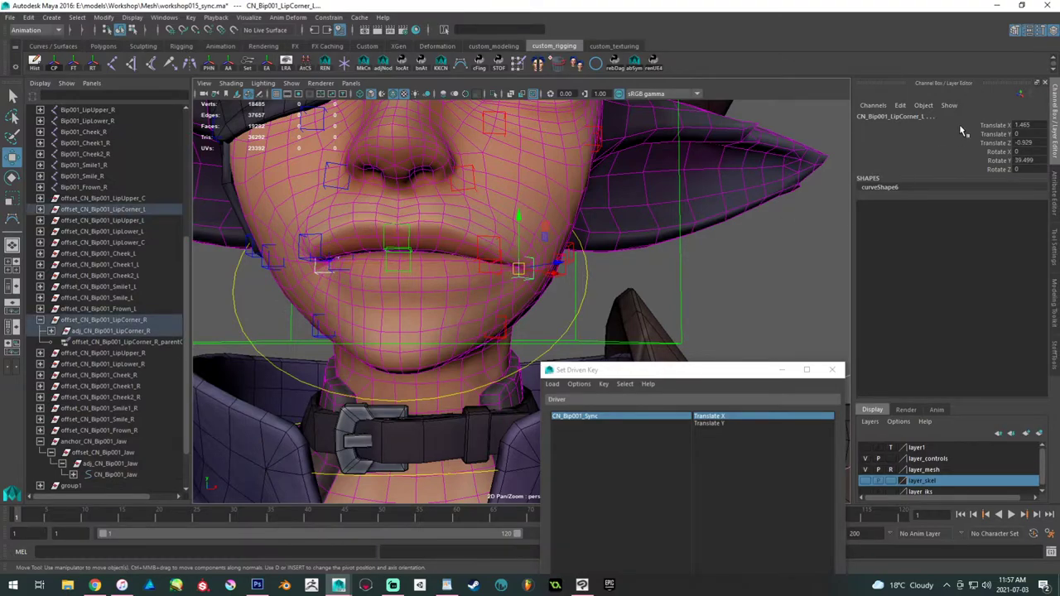
left_click(1027, 125)
key("Return")
left_click(1026, 144)
key("Return")
left_click(1027, 160)
key("Return")
left_click_drag(578, 261, 584, 261, "alt")
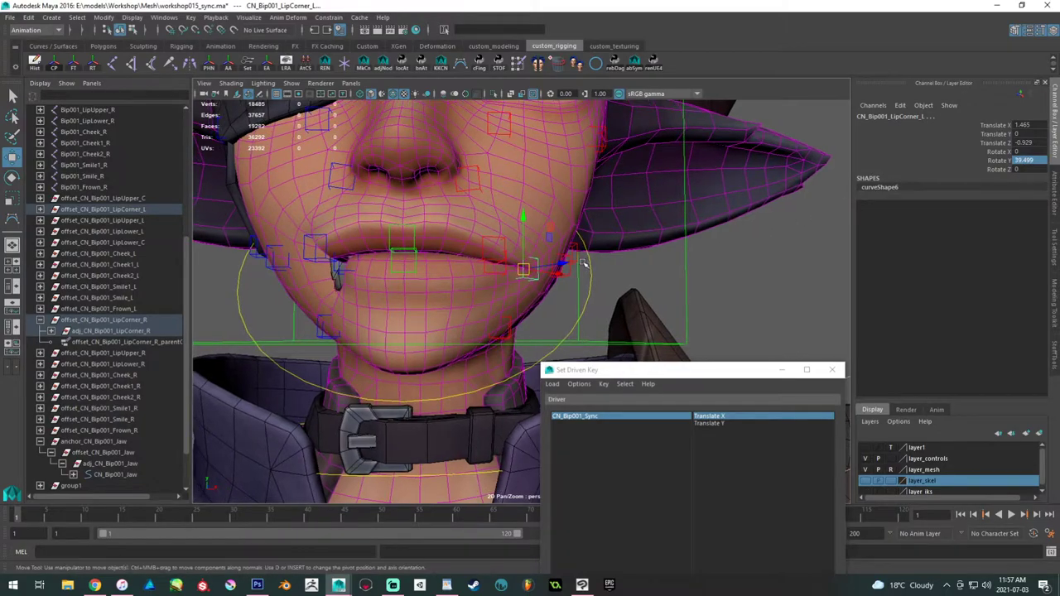
- Mirror CN_Bip001_LipCorner_R alone by setting its Translate X to -1.465 and Rotate Y to -39.499
left_click_drag(539, 294, 524, 251, "ctrl")
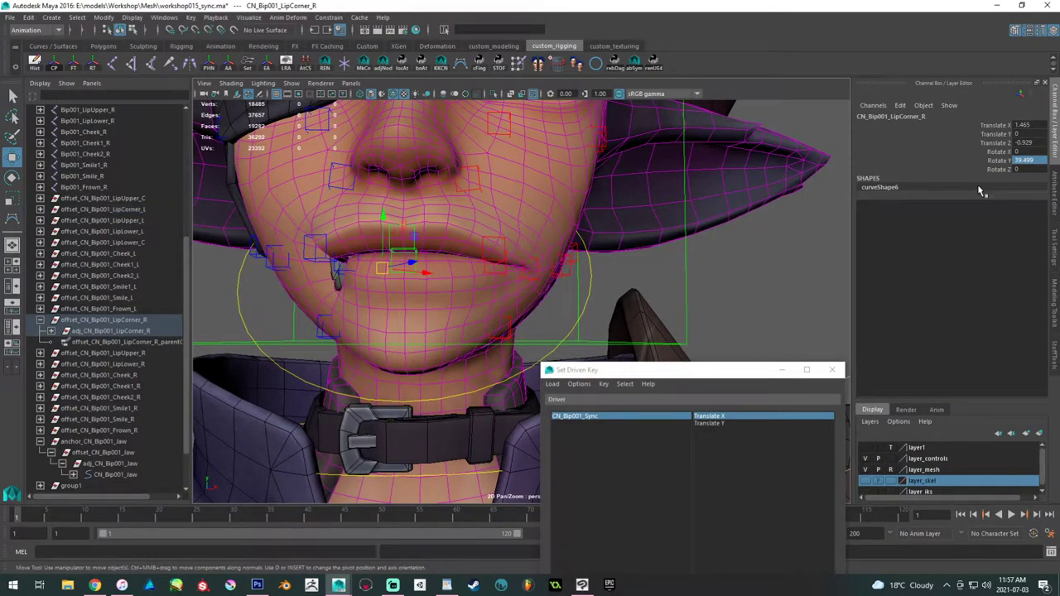
double_click(1020, 125)
type("-")
key("Return")
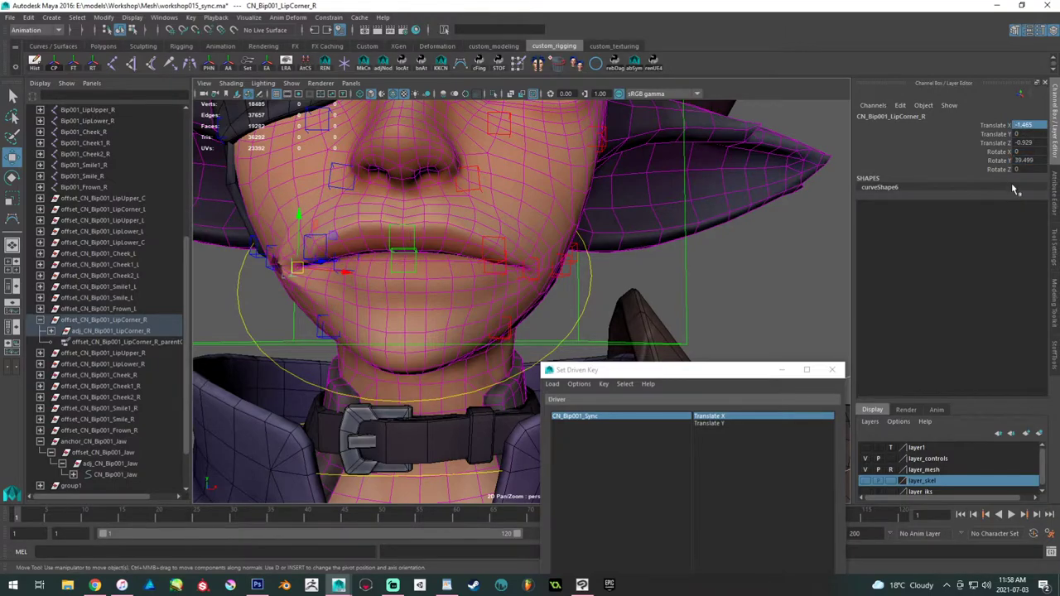
double_click(1017, 161)
type("-39.499")
key("Return")
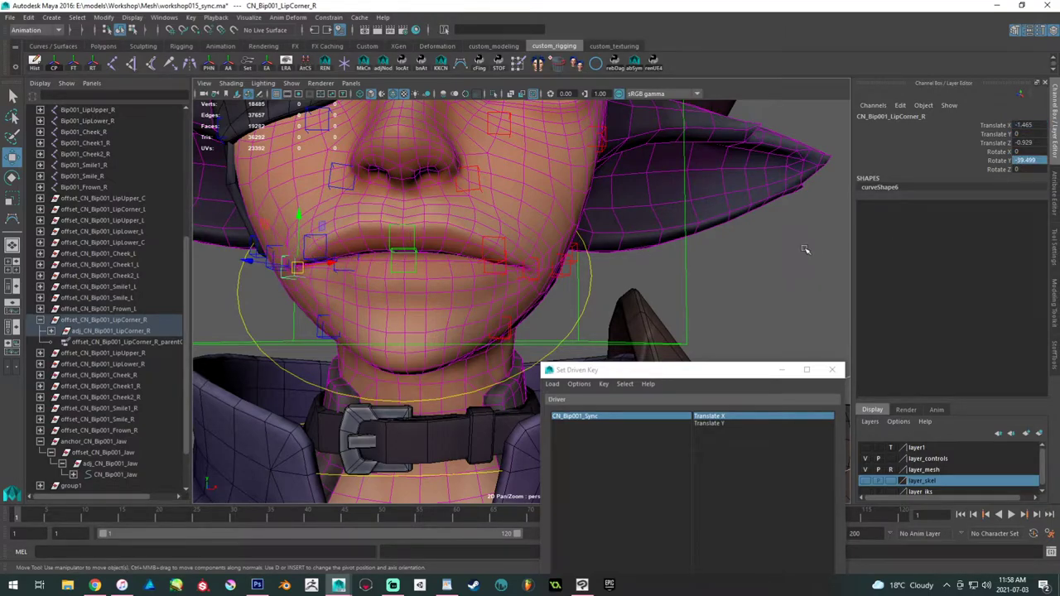
- Copy Translate X 0.902, Translate Z -0.313 and Rotate Y 13.896 from CN_Bip001_LipLower_L to CN_Bip001_LipLower_R
scroll(596, 273, "down", 1)
left_click(357, 270)
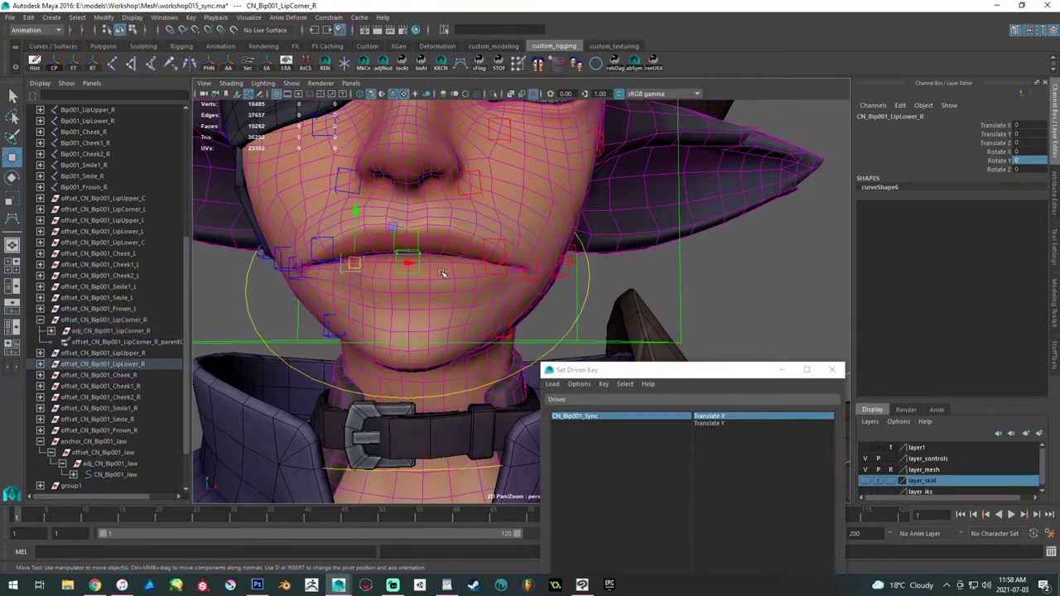
left_click(501, 273)
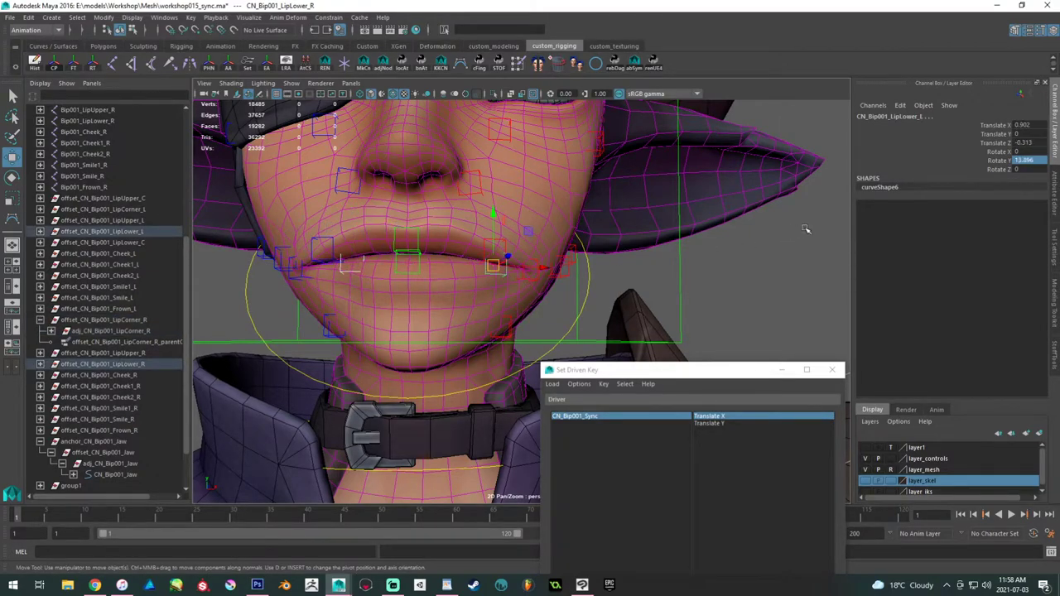
left_click(1022, 125)
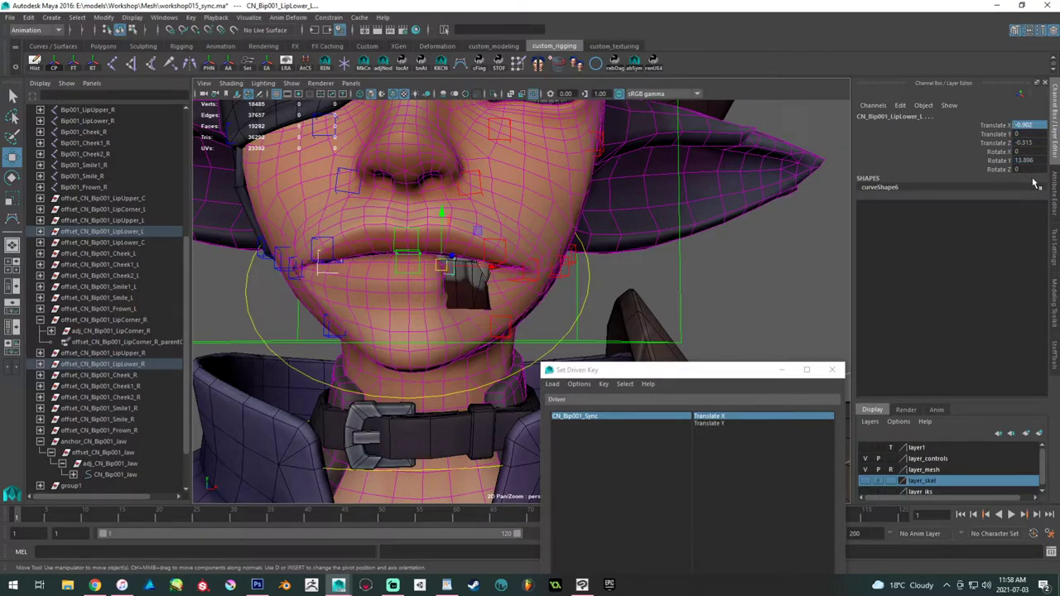
key("ctrl+z")
left_click_drag(570, 288, 477, 217, "ctrl")
- Mirror CN_Bip001_LipLower_R by setting its Translate X to -0.902 and Rotate Y to -13.896
left_click(1028, 125)
left_click(1015, 125)
type("-")
key("Return")
left_click(1025, 160)
left_click(1015, 161)
type("-")
key("Return")
left_click_drag(653, 253, 542, 288, "alt")
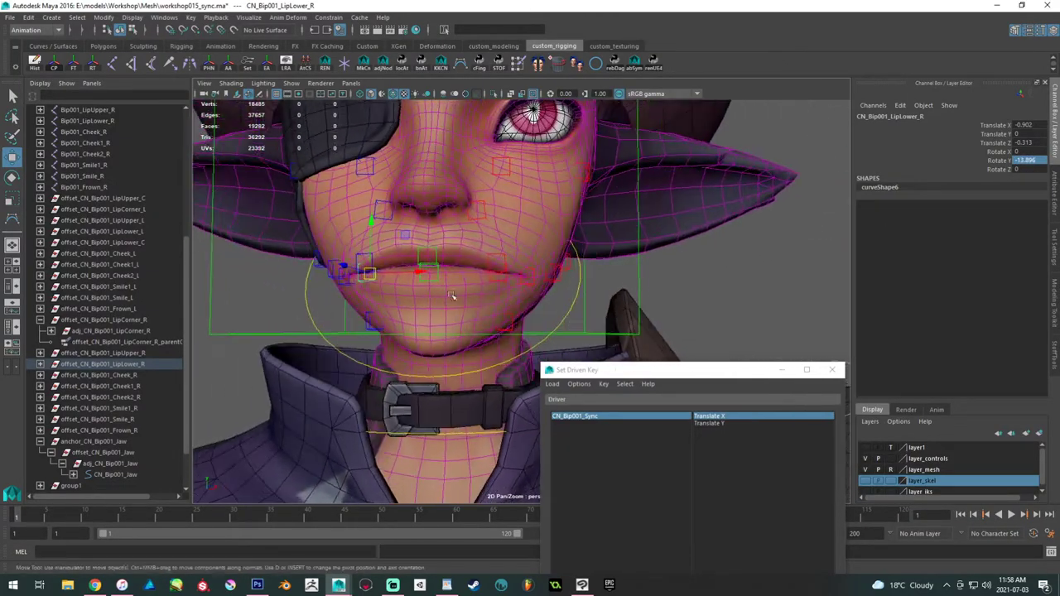
- Copy Translate X 0.771, Translate Z -1.298 and Rotate Y 18.062 from CN_Bip001_Smile1_L to CN_Bip001_Smile1_R
left_click(333, 267)
left_click(557, 281)
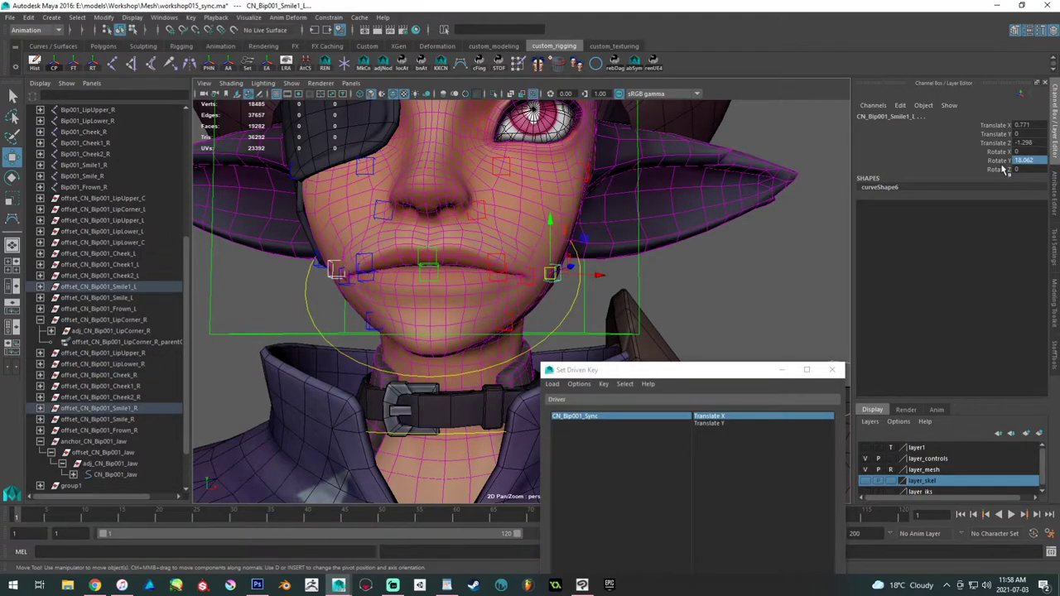
left_click(1023, 125)
key("Return")
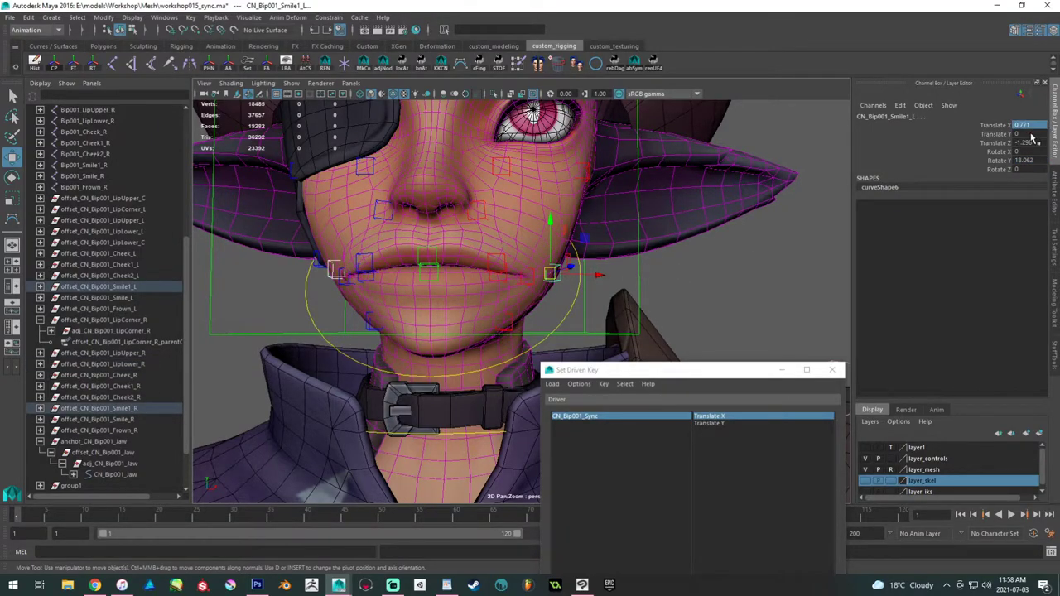
left_click(1029, 143)
key("Return")
left_click(1030, 159)
key("Return")
left_click_drag(611, 267, 569, 294, "alt")
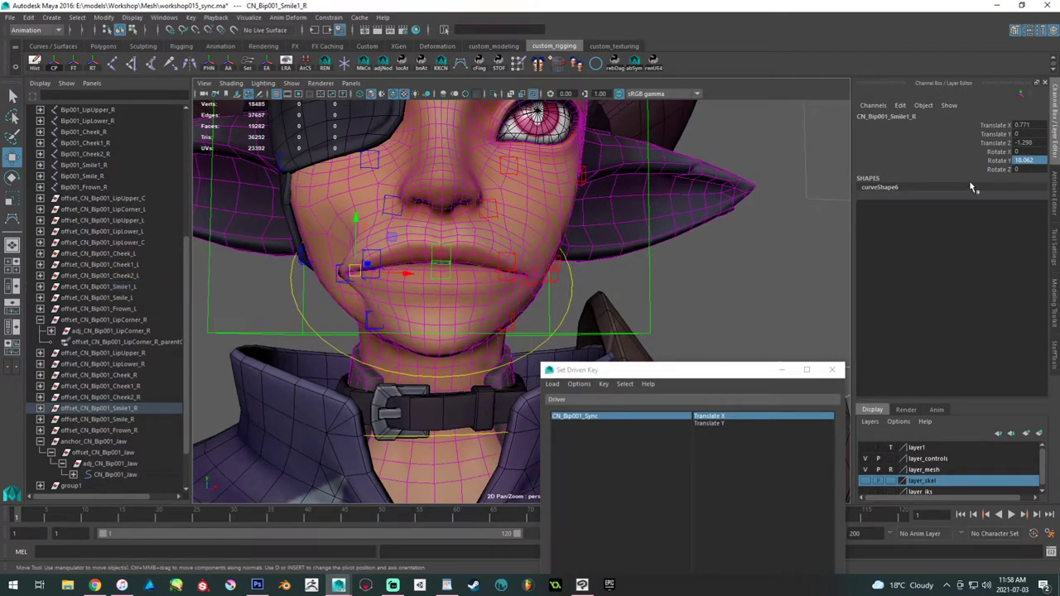
- Mirror CN_Bip001_Smile1_R by setting its Translate X to -0.771 and Rotate Y to -18.062
left_click(1020, 125)
type("-")
key("Return")
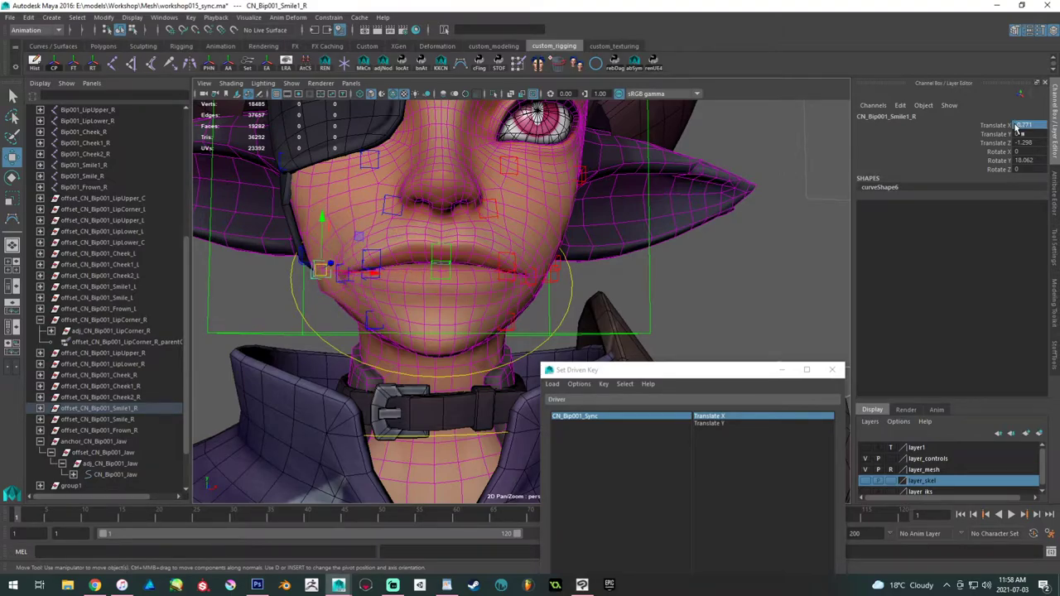
left_click_drag(679, 216, 615, 217, "alt")
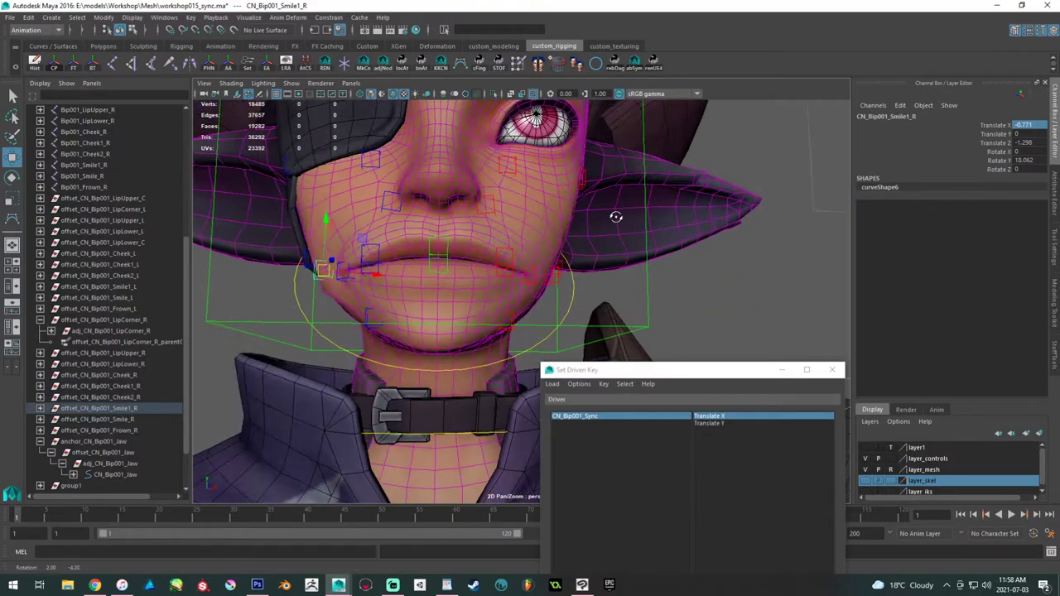
left_click(1023, 161)
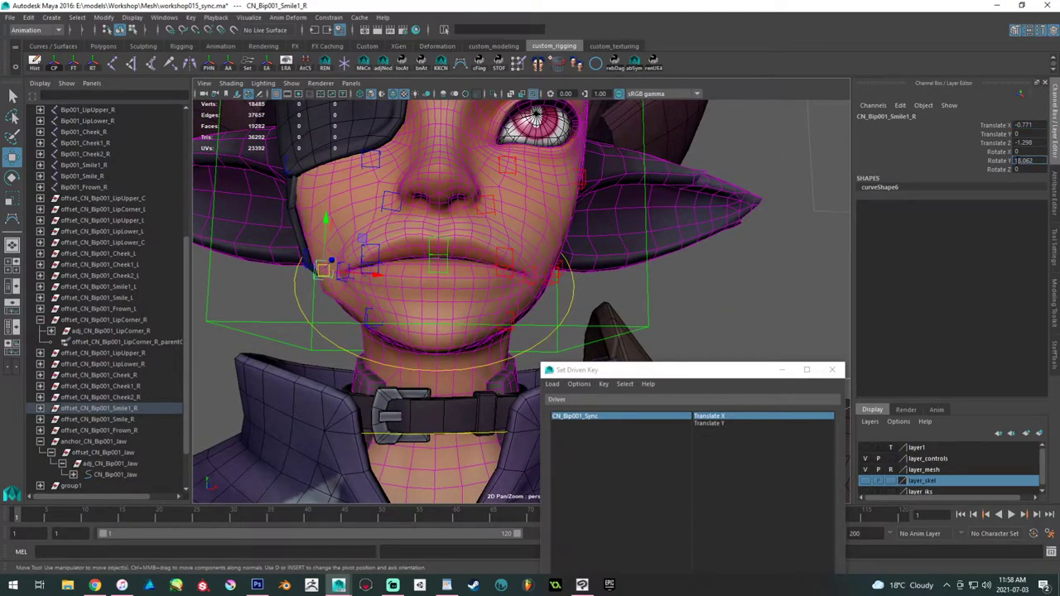
type("-")
key("Return")
left_click_drag(716, 238, 534, 316, "alt")
- Copy Translate X 0.337, Translate Z -0.464 and Rotate Y 1.094 from CN_Bip001_Frown_L to CN_Bip001_Frown_R
left_click(513, 321)
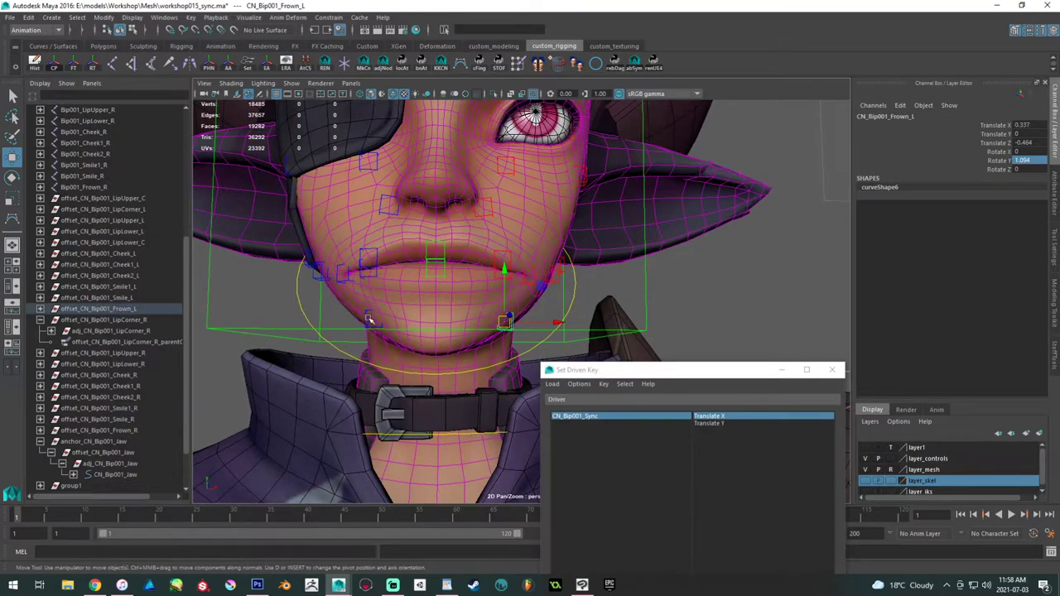
left_click(371, 321)
left_click(506, 321)
left_click(1035, 125)
key("Return")
left_click(1031, 142)
key("Return")
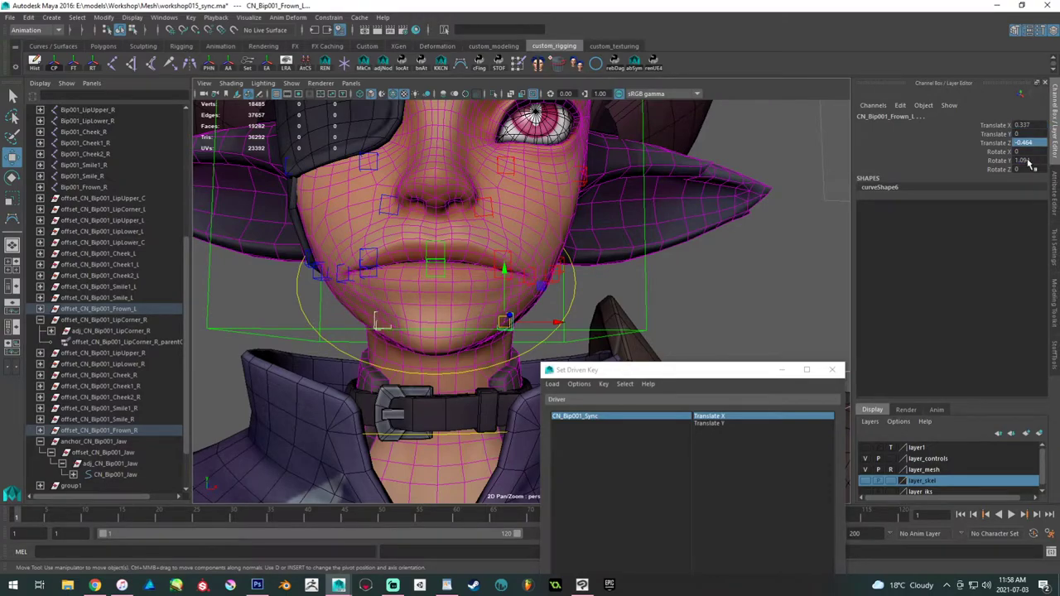
left_click(1028, 160)
left_click_drag(544, 342, 497, 293, "ctrl")
- Mirror CN_Bip001_Frown_R by setting its Translate X to -0.337 and Rotate Y to -1.094
left_click(1020, 125)
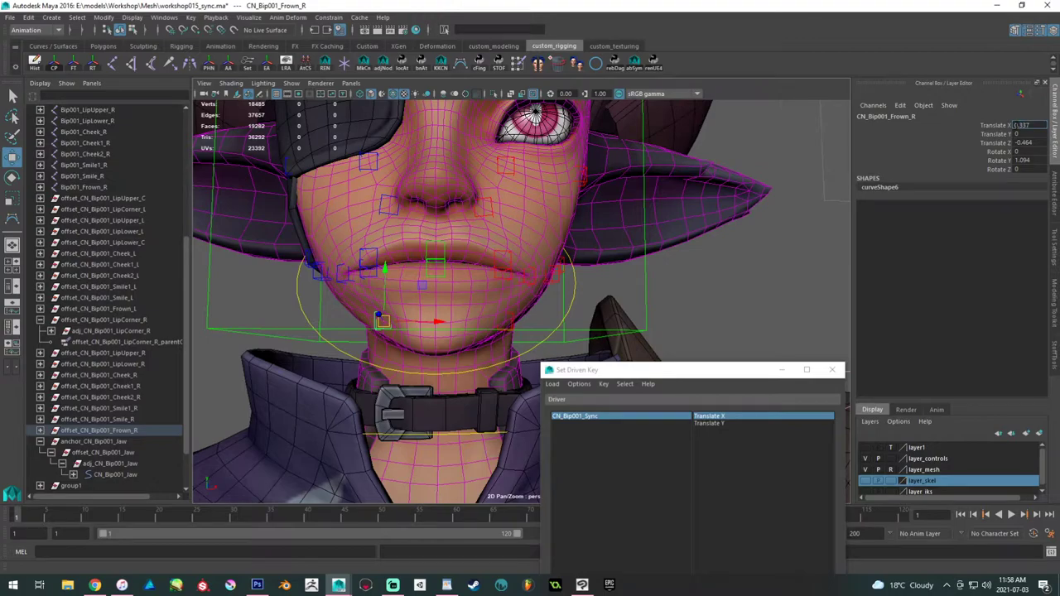
type("-")
key("Return")
left_click(1027, 160)
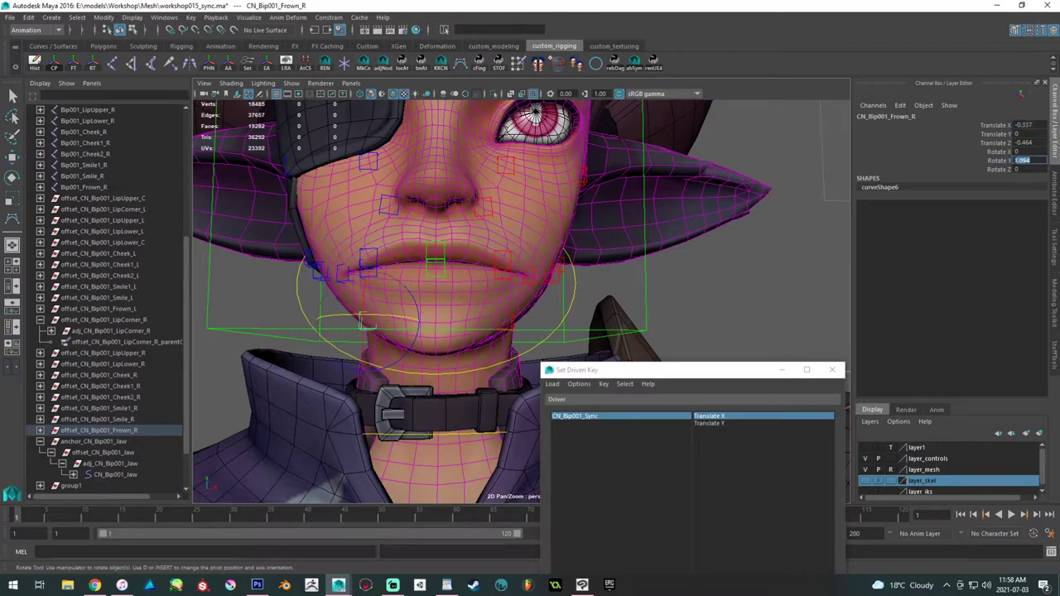
type("-")
key("Return")
left_click_drag(535, 286, 496, 232, "alt")
- Copy Translate X -0.121, Translate Z -0.805 and Rotate Y 6.595 from CN_Bip001_Cheek2_L to CN_Bip001_Cheek2_R
left_click(279, 230)
key("w")
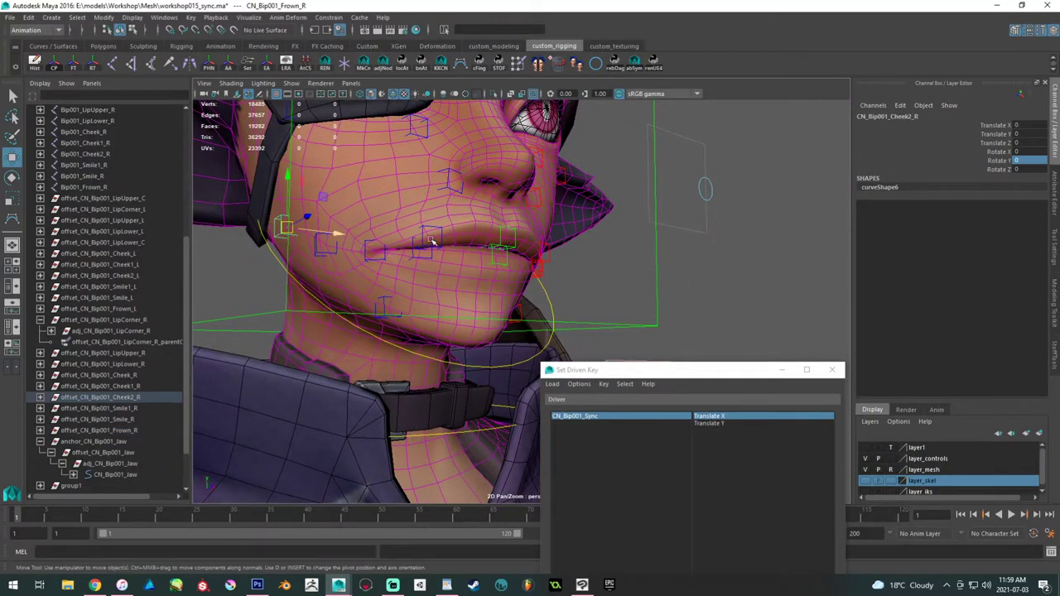
left_click_drag(562, 242, 431, 250, "alt")
left_click(606, 255)
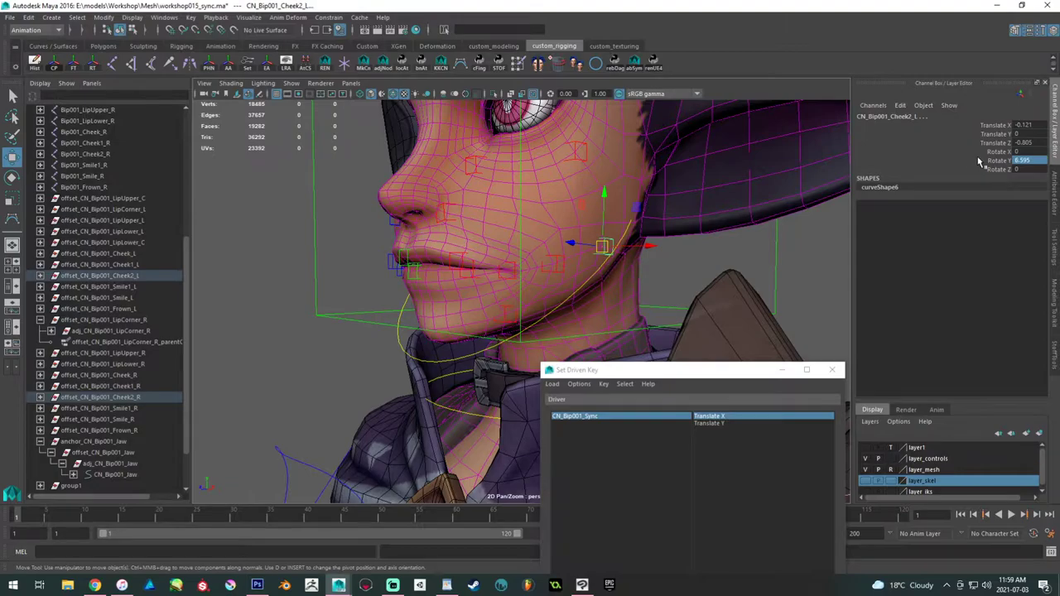
left_click(1024, 125)
left_click(1027, 144)
left_click(1031, 159)
left_click_drag(599, 228, 630, 225, "alt")
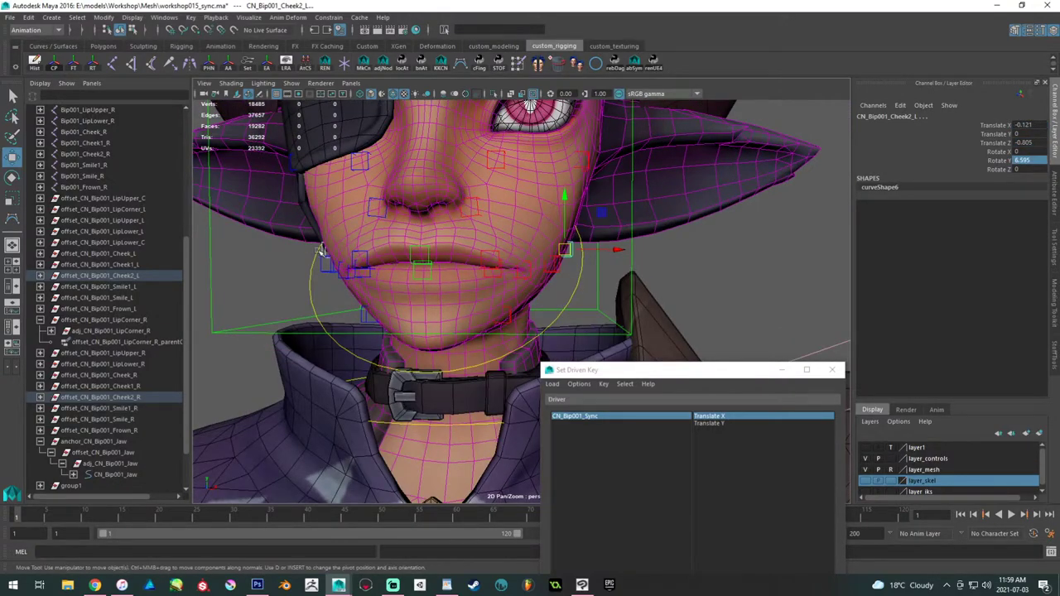
left_click_drag(322, 249, 340, 245, "alt")
- Mirror CN_Bip001_Cheek2_R's horizontal offset by setting its Translate X to 0.121
left_click(298, 246)
left_click(1022, 126)
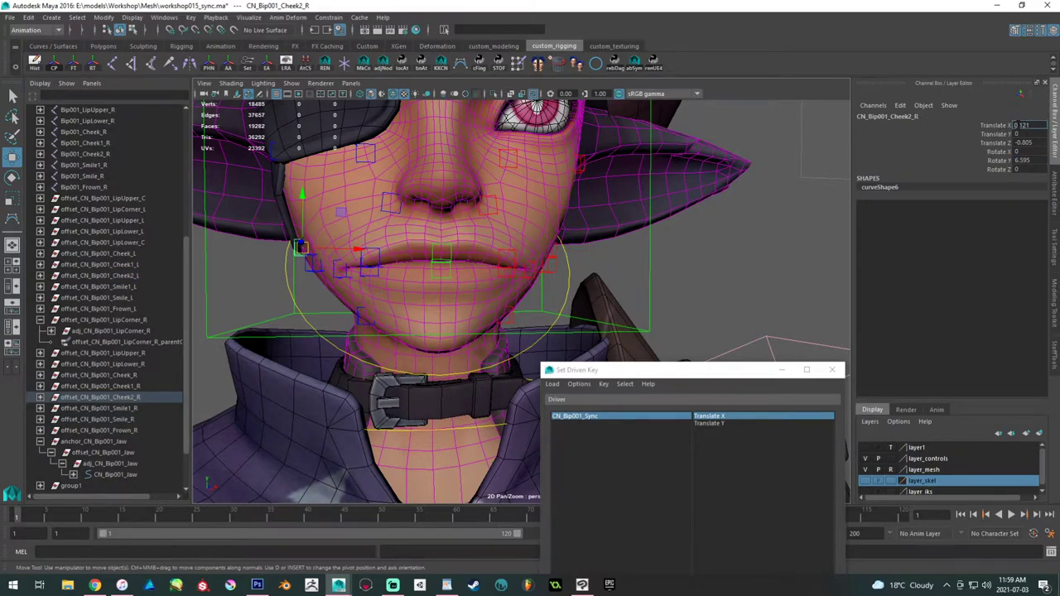
type("0.121")
key("Return")
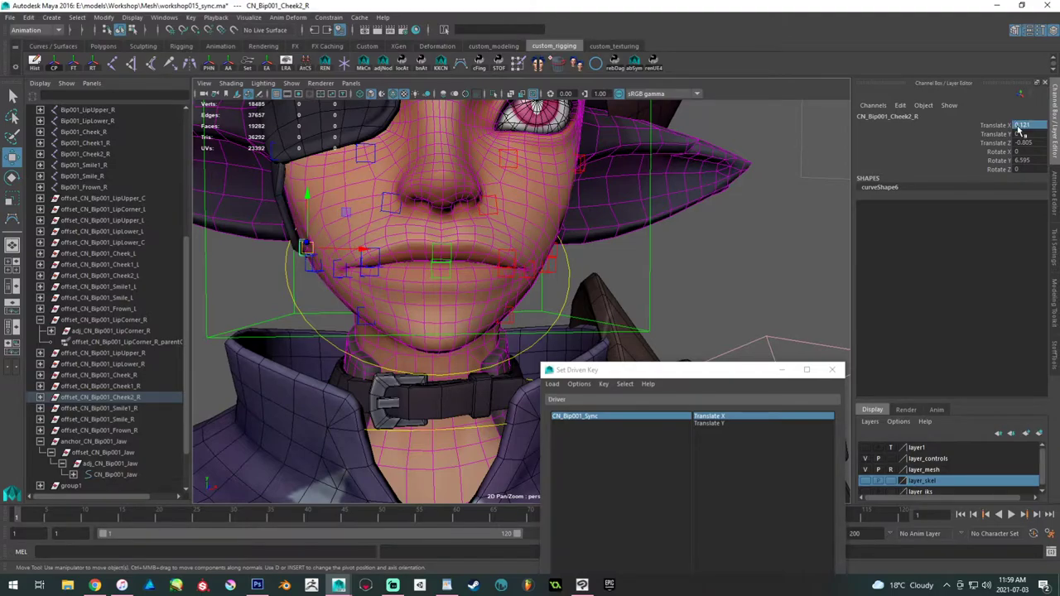
- Shift CN_Bip001_Cheek2_L along its X axis, giving Translate Z -0.84, and set its Translate X to 0
left_click_drag(621, 207, 609, 209, "alt")
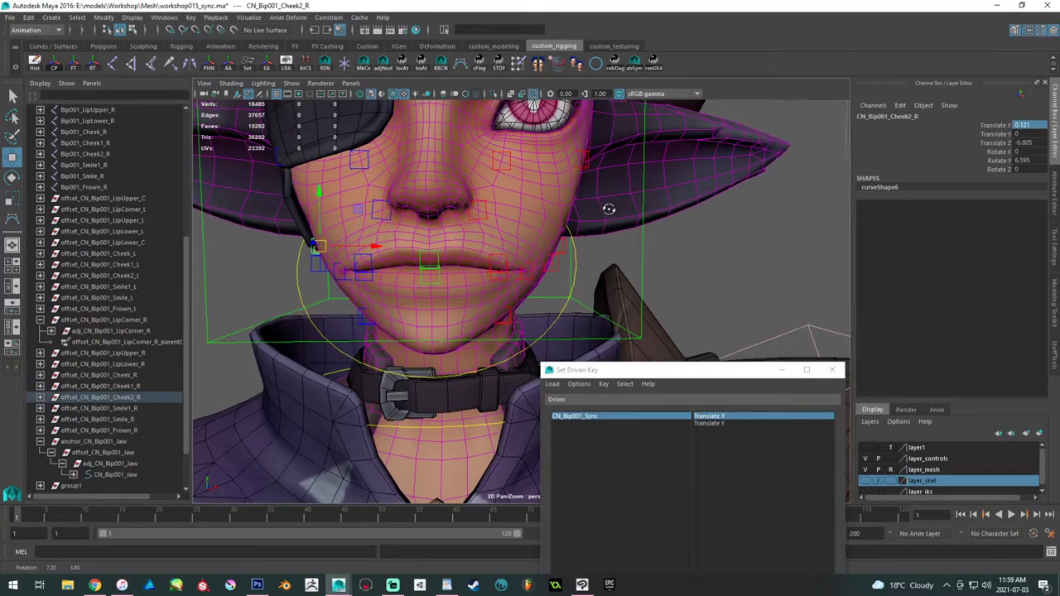
left_click(570, 246)
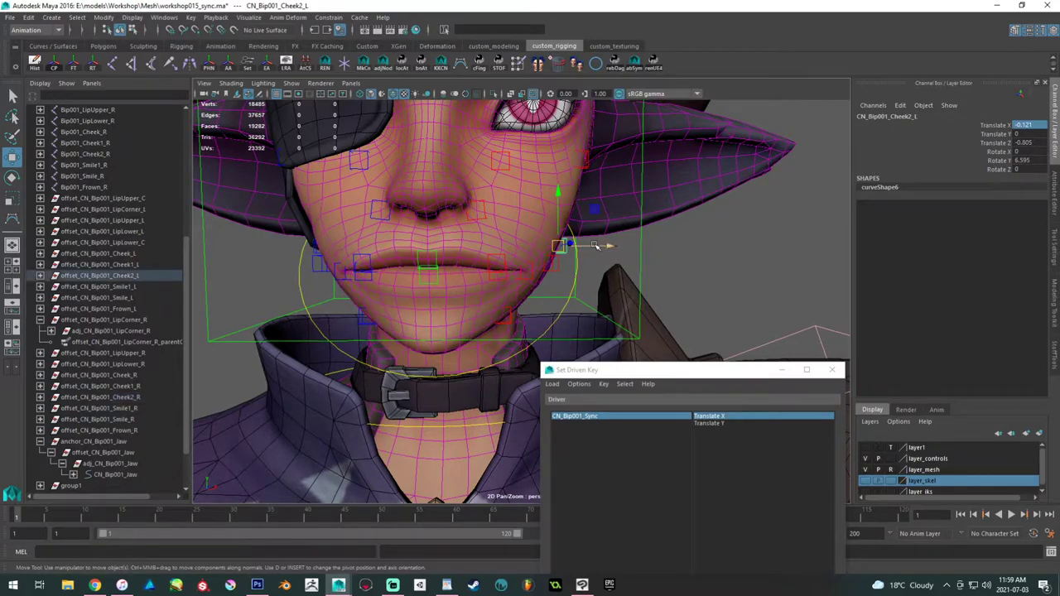
left_click_drag(596, 246, 603, 246)
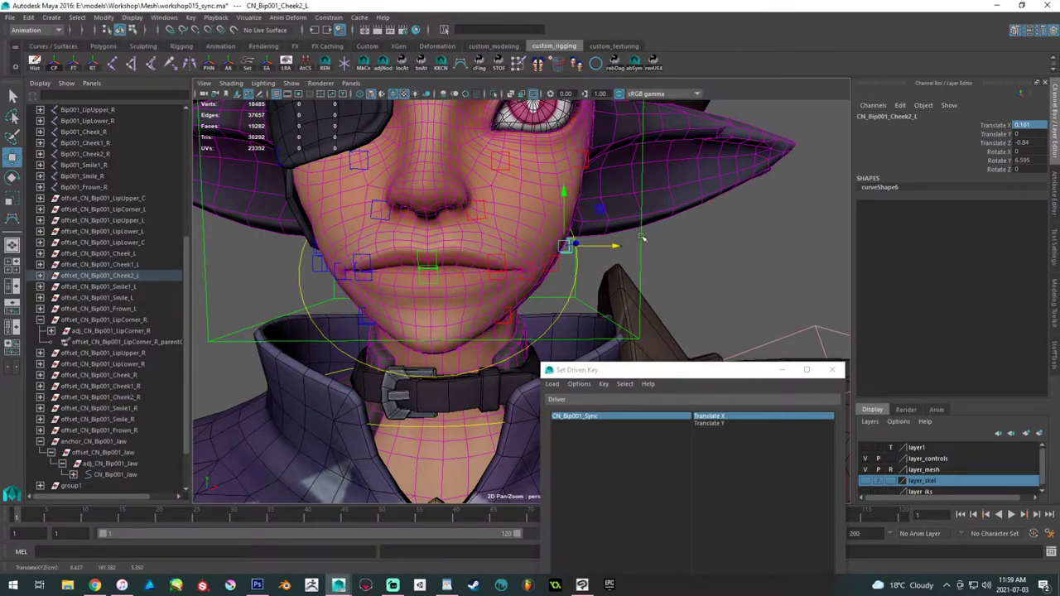
double_click(1033, 126)
type("0")
key("Return")
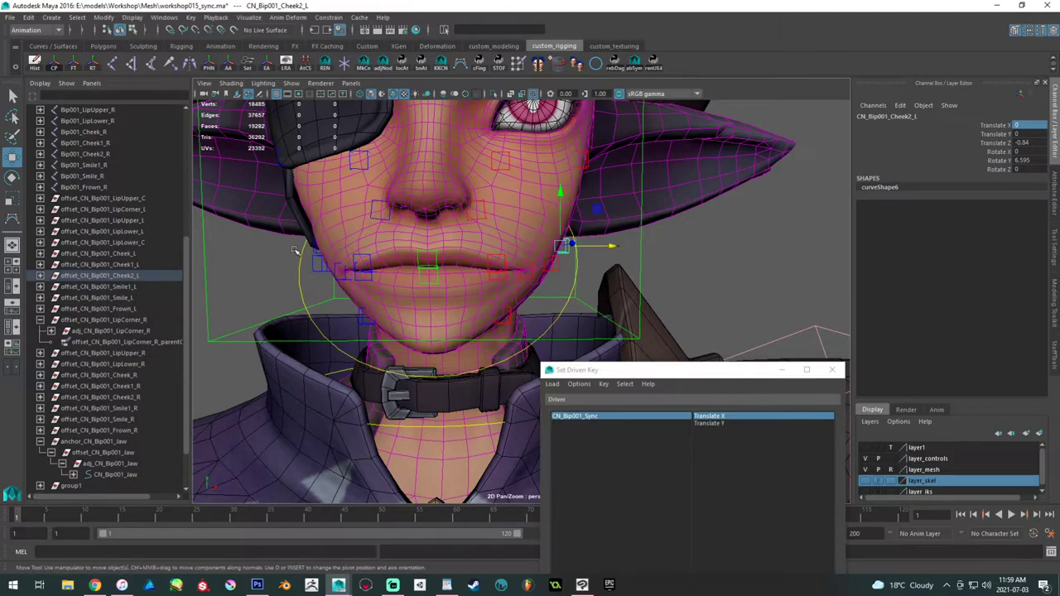
- Set CN_Bip001_Cheek2_R's Translate X to 0 and Rotate Y to -6.595
left_click(316, 247)
double_click(1031, 125)
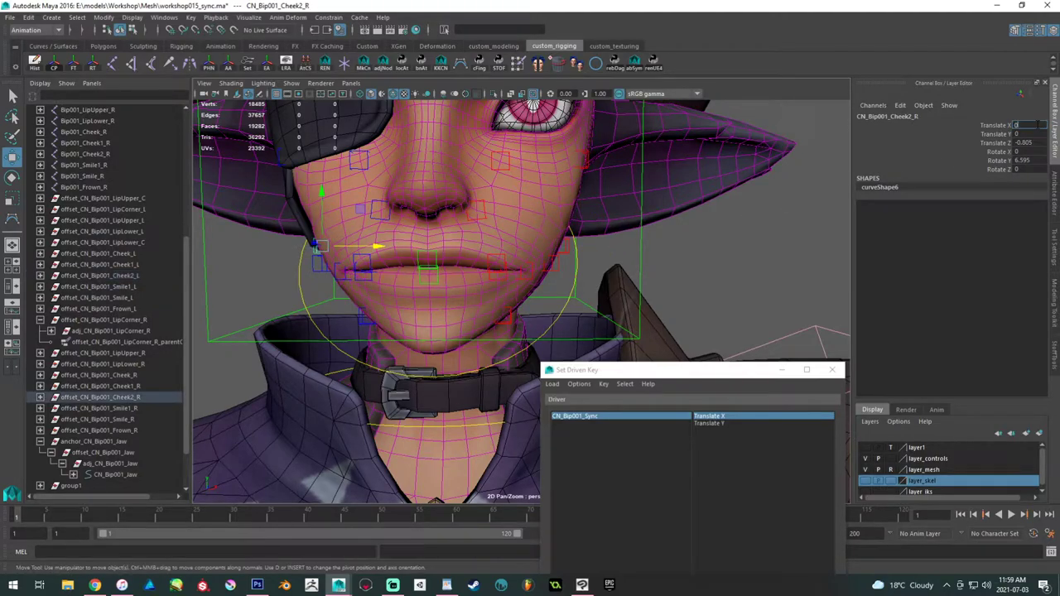
mouse_move(525, 204)
left_mouse_down("alt")
mouse_move(536, 203)
mouse_move(513, 206)
mouse_move(539, 212)
left_mouse_up("alt")
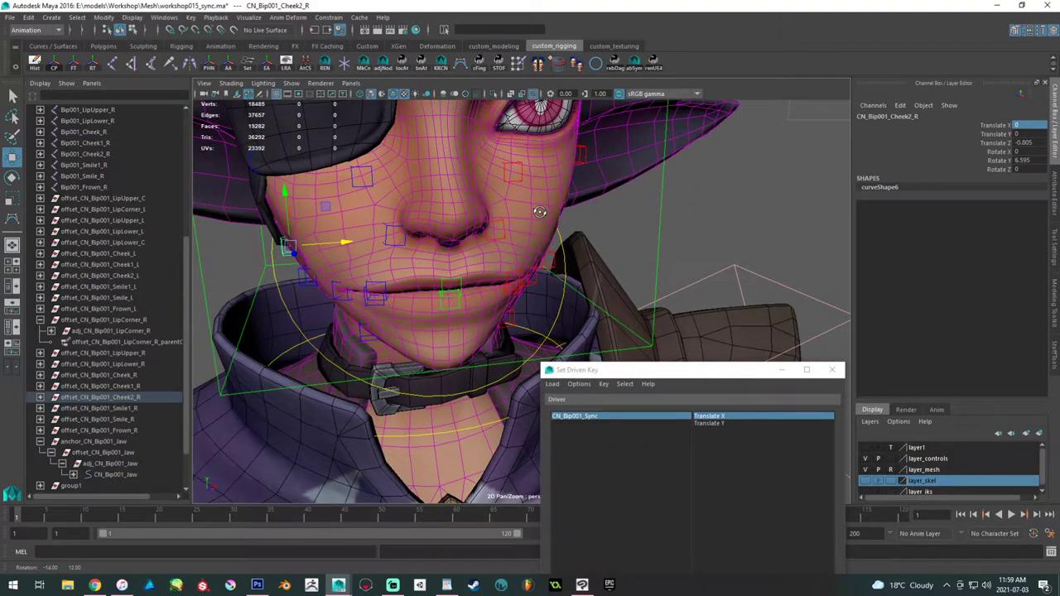
key("e")
double_click(1020, 161)
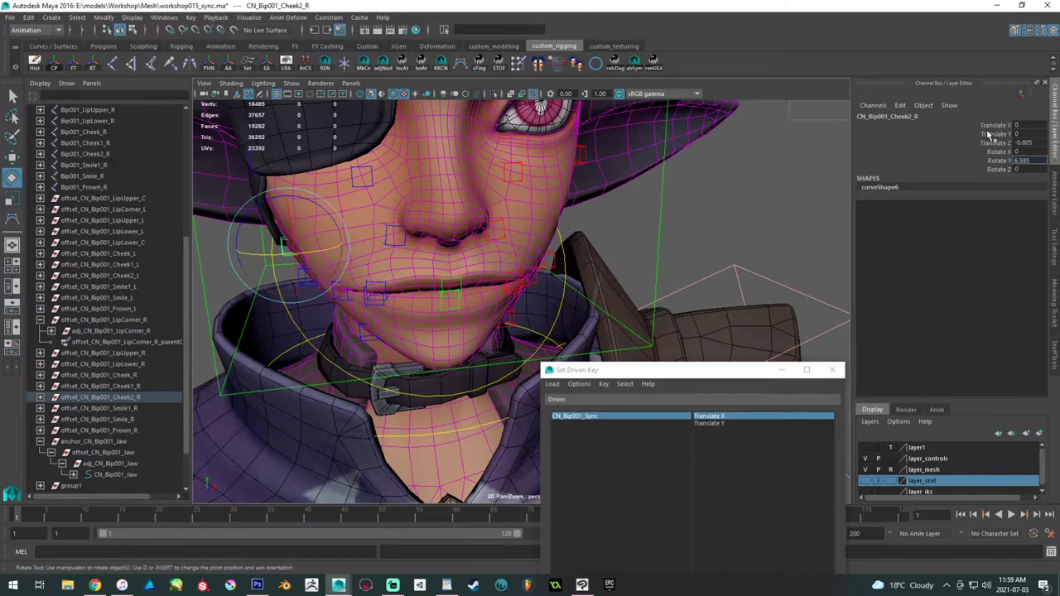
type("-6.595")
key("Return")
- Examine the mouth shape and the left cheek, smile and frown controls from the front, side and above
left_click_drag(702, 270, 534, 278, "alt")
left_click(585, 259)
left_click(724, 267)
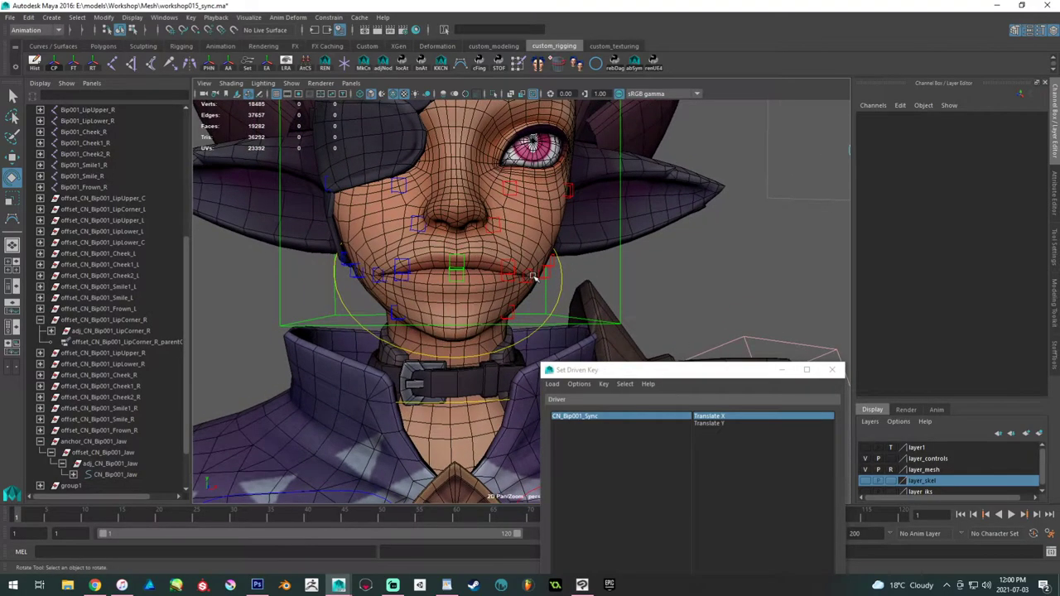
left_click_drag(472, 268, 529, 259, "alt")
key("w")
left_click(603, 246)
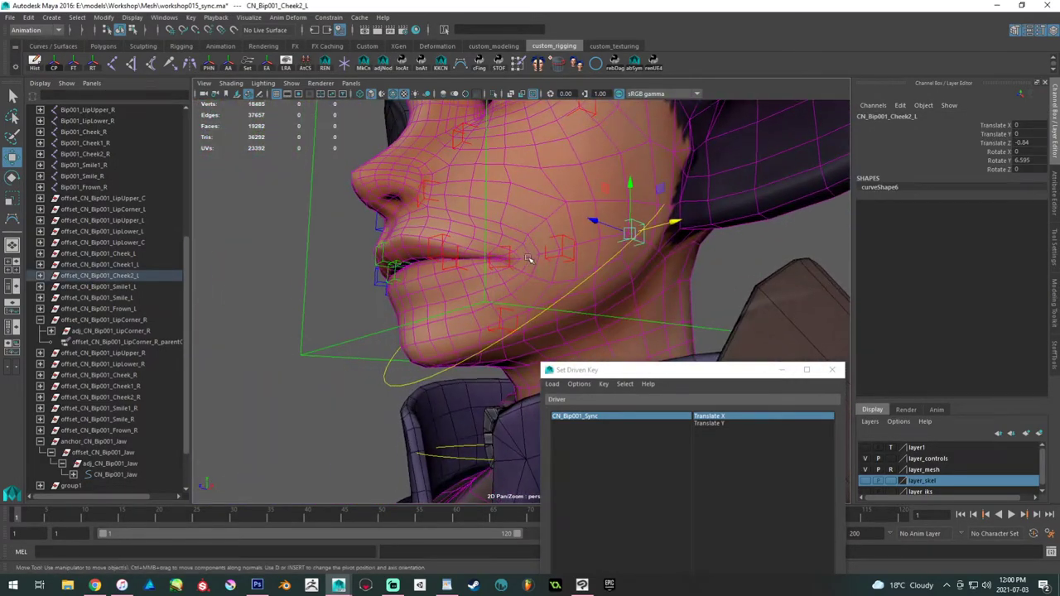
left_click(499, 322)
left_click_drag(503, 315, 490, 337, "alt")
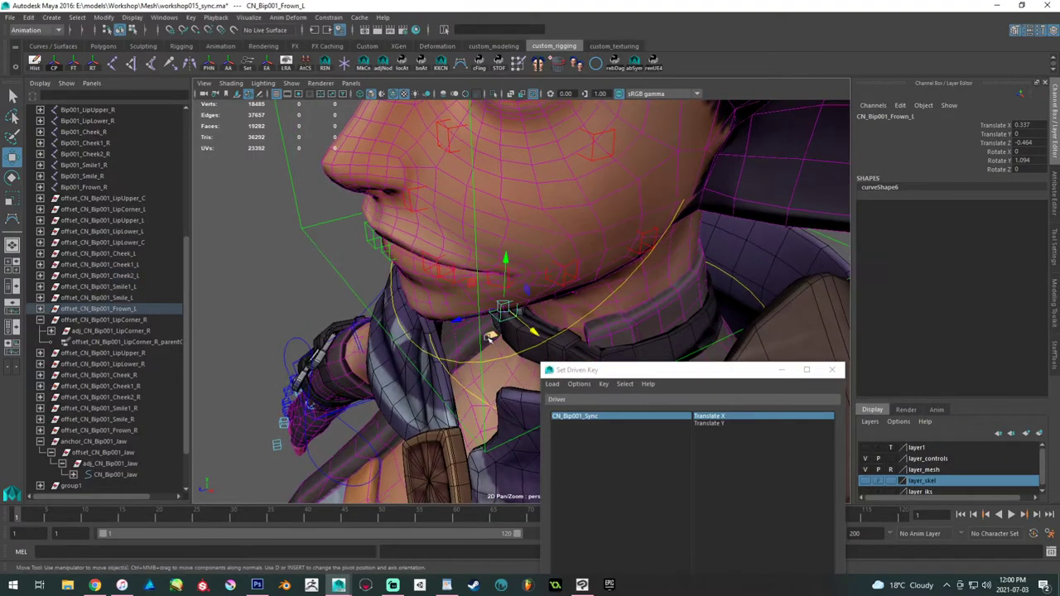
left_click(567, 291)
left_click_drag(568, 291, 568, 300, "alt")
left_click(563, 290)
left_click_drag(567, 300, 559, 255, "alt")
right_click_drag(560, 255, 621, 338, "alt")
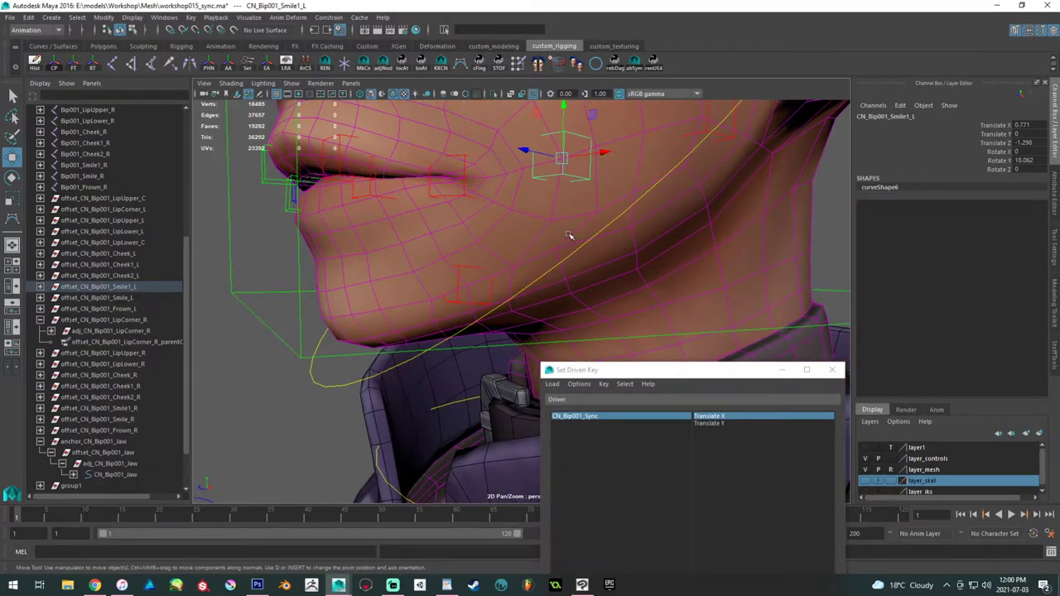
left_click(570, 237)
left_click_drag(561, 237, 497, 233, "alt")
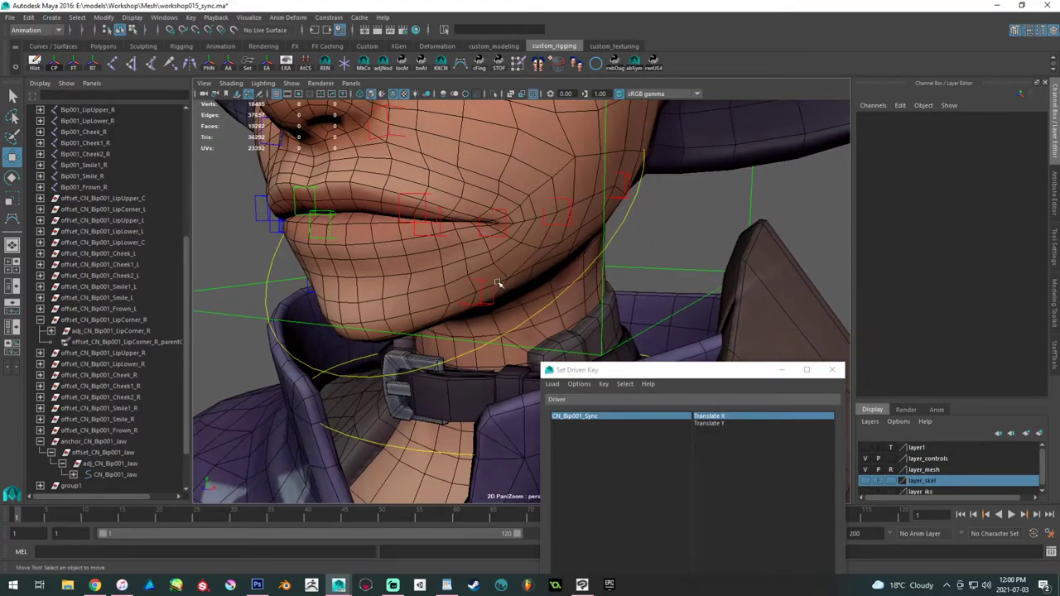
left_click_drag(497, 284, 472, 283, "alt")
left_click(476, 282)
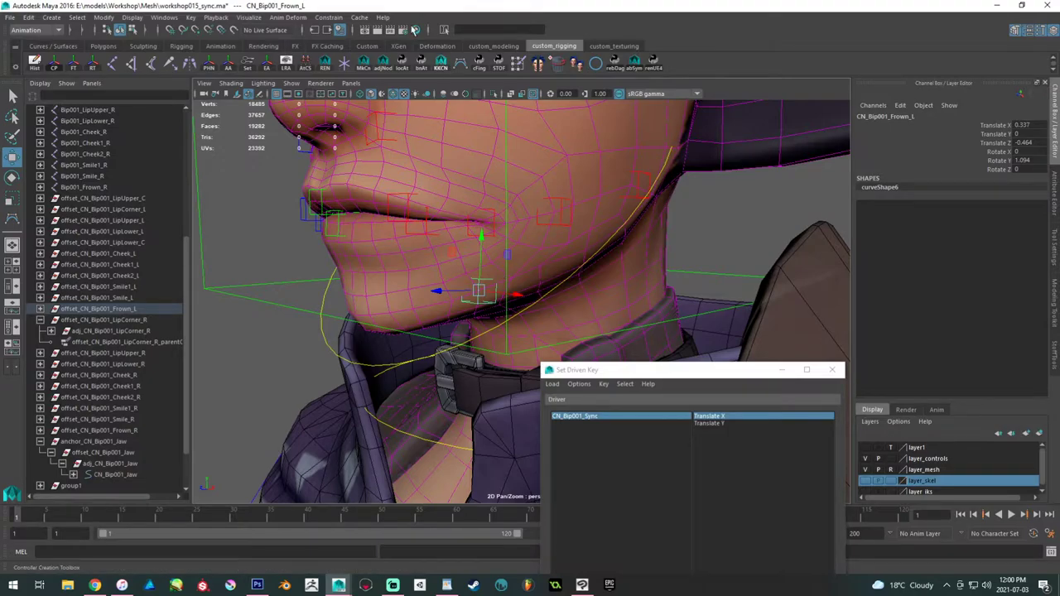
left_click(95, 585)
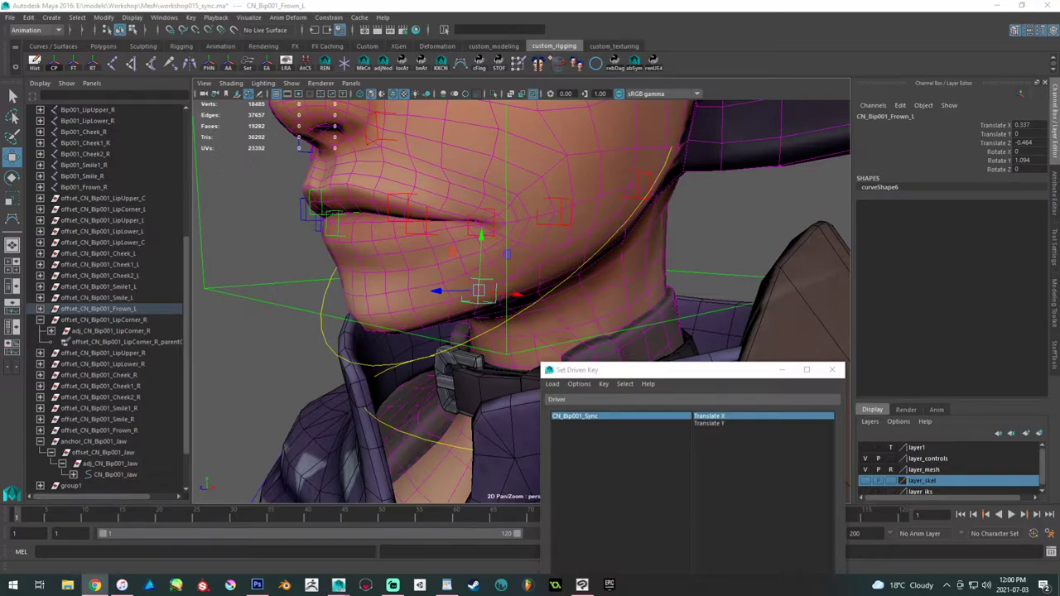
key("alt+Tab")
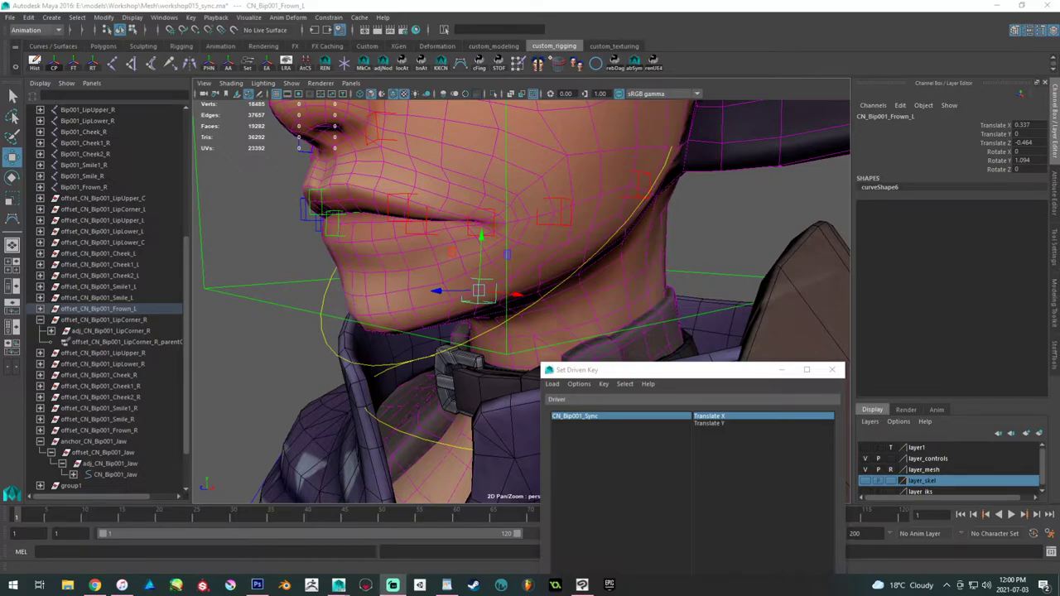
- Select the left-side Smile, LipUpper, LipLower, LipCorner, Smile1, Cheek2 and Frown controls together
left_click_drag(556, 195, 459, 214, "alt")
middle_click_drag(460, 213, 436, 249, "alt")
mouse_move(436, 249)
right_mouse_down("alt")
mouse_move(420, 197)
mouse_move(445, 235)
right_mouse_up("alt")
middle_click_drag(446, 234, 451, 219, "alt")
left_click_drag(450, 219, 486, 236, "alt")
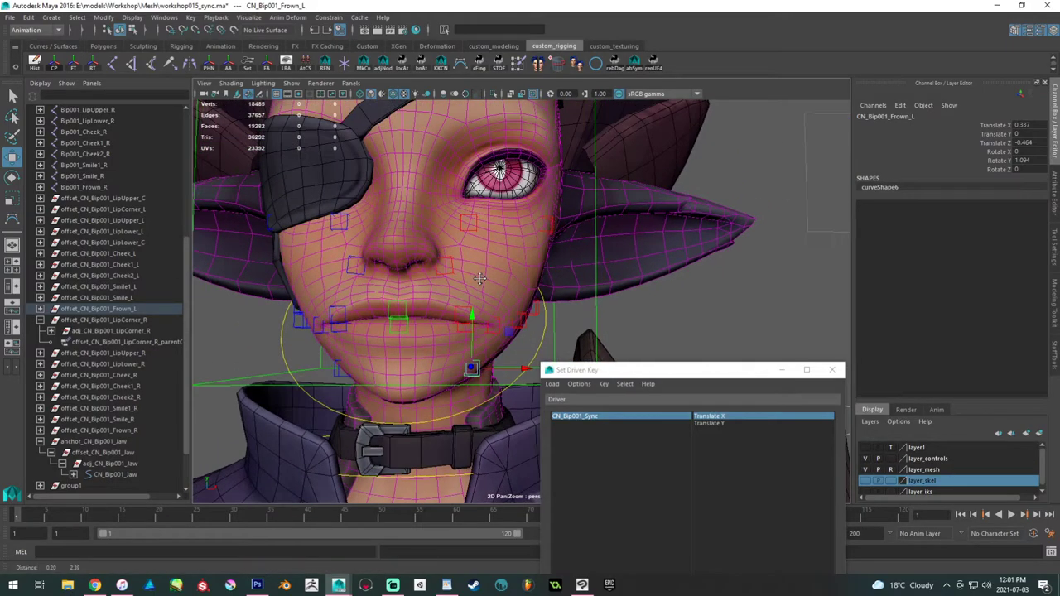
left_click(447, 261)
left_click_drag(467, 282, 440, 307, "alt")
left_click(439, 307, "shift")
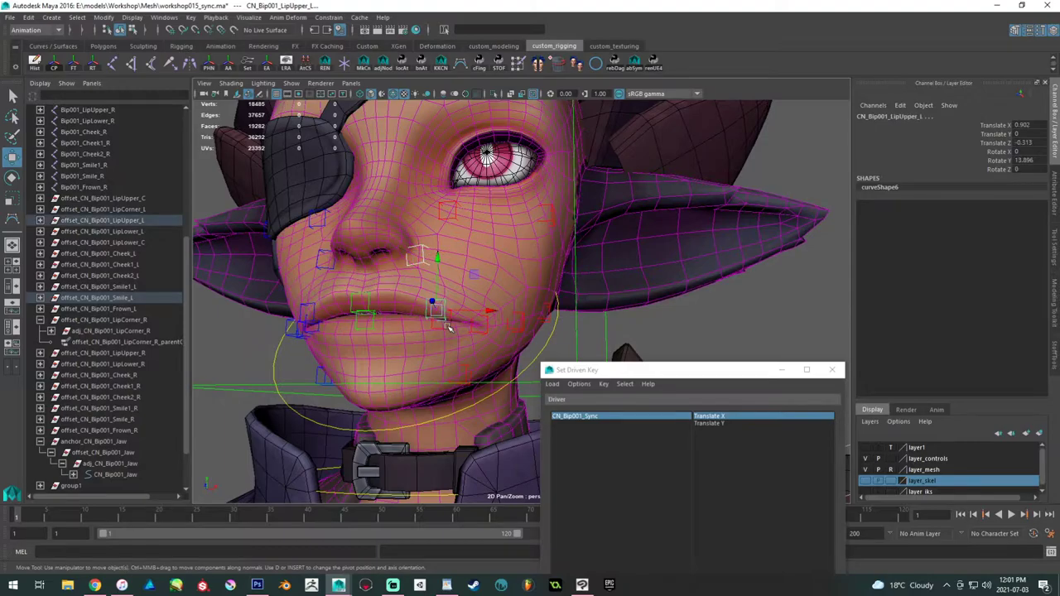
left_click(440, 319, "shift")
left_click(478, 325, "shift")
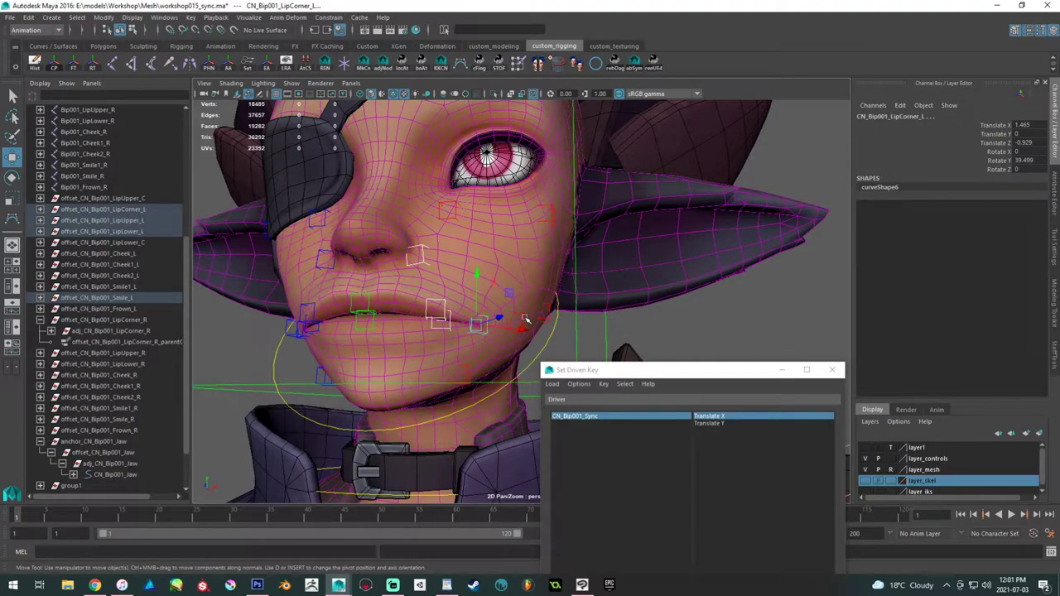
left_click(521, 322, "shift")
left_click(547, 319, "shift")
left_click(465, 372, "shift")
- Add the right-side Smile, LipUpper, LipLower, Frown, LipCorner, Smile1 and Cheek2 controls to the selection
left_click_drag(375, 351, 431, 313, "alt")
left_click(401, 263, "shift")
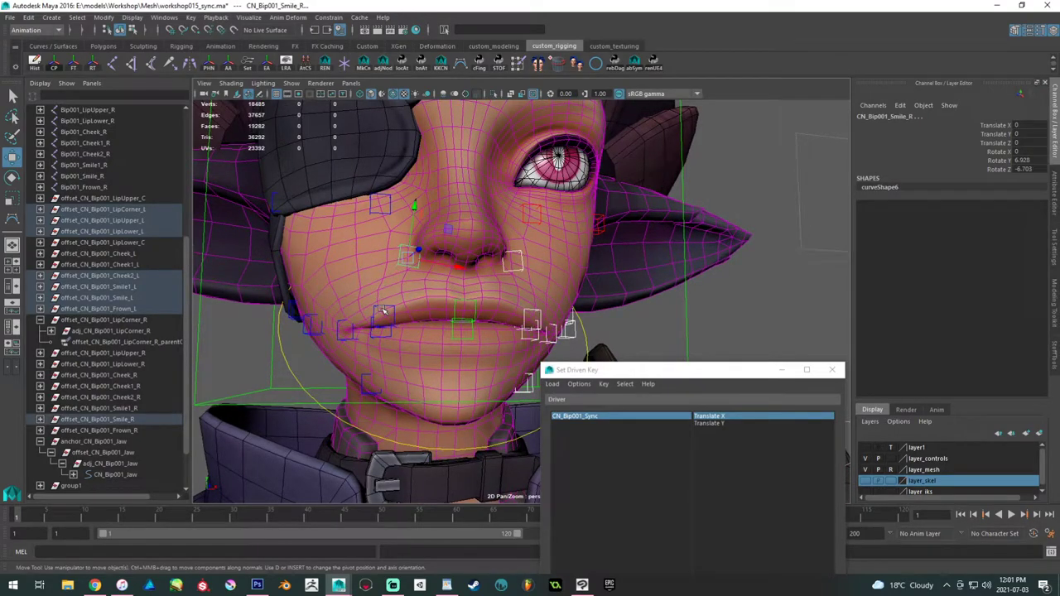
left_click(382, 312, "shift")
left_click(377, 336, "shift")
left_click(370, 380, "shift")
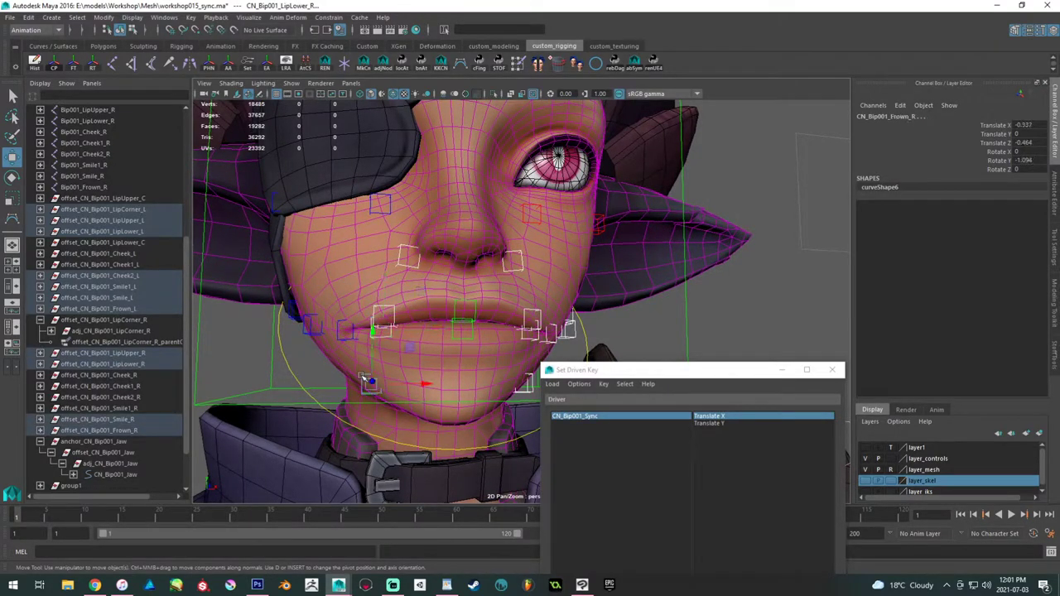
left_click(345, 333, "shift")
left_click(313, 326, "shift")
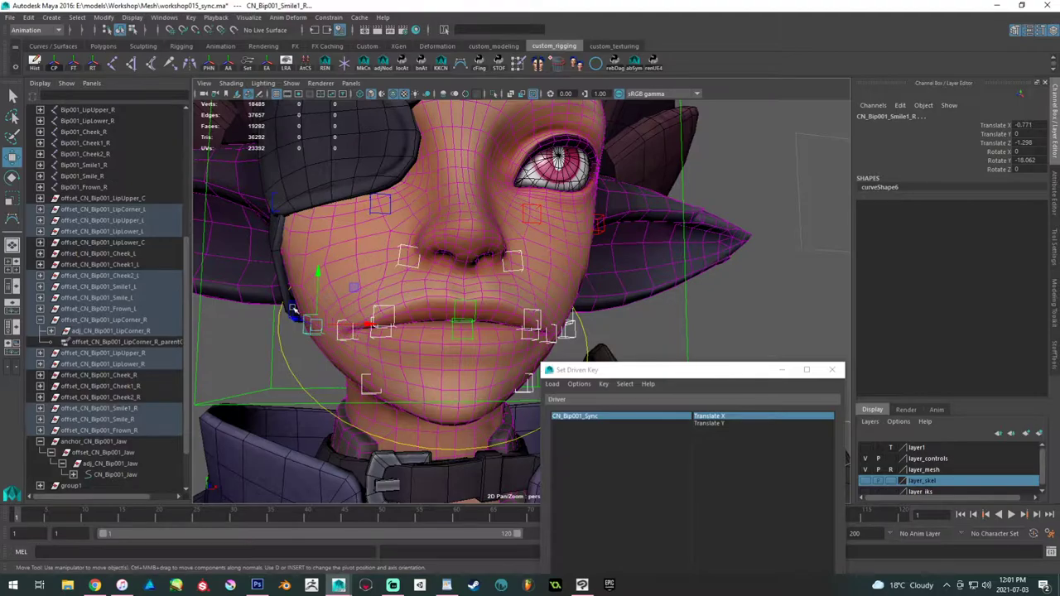
left_click(290, 308, "shift")
left_click_drag(290, 308, 461, 207, "alt")
- Store the attributes of the selected left and right mouth controls for pasting
left_click(1054, 302)
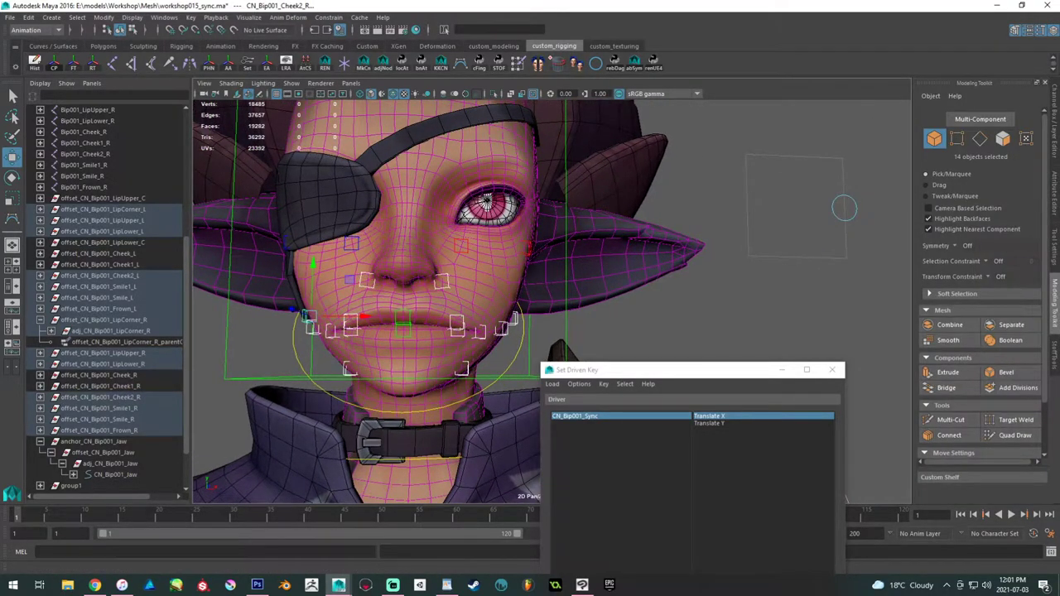
left_click(1054, 133)
left_click(1054, 247)
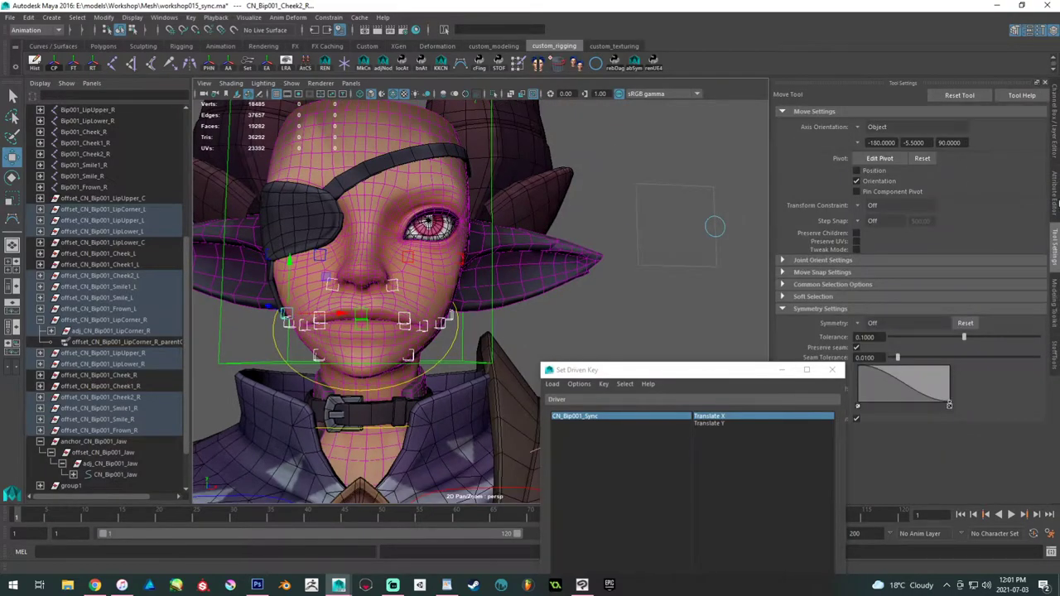
left_click(1053, 194)
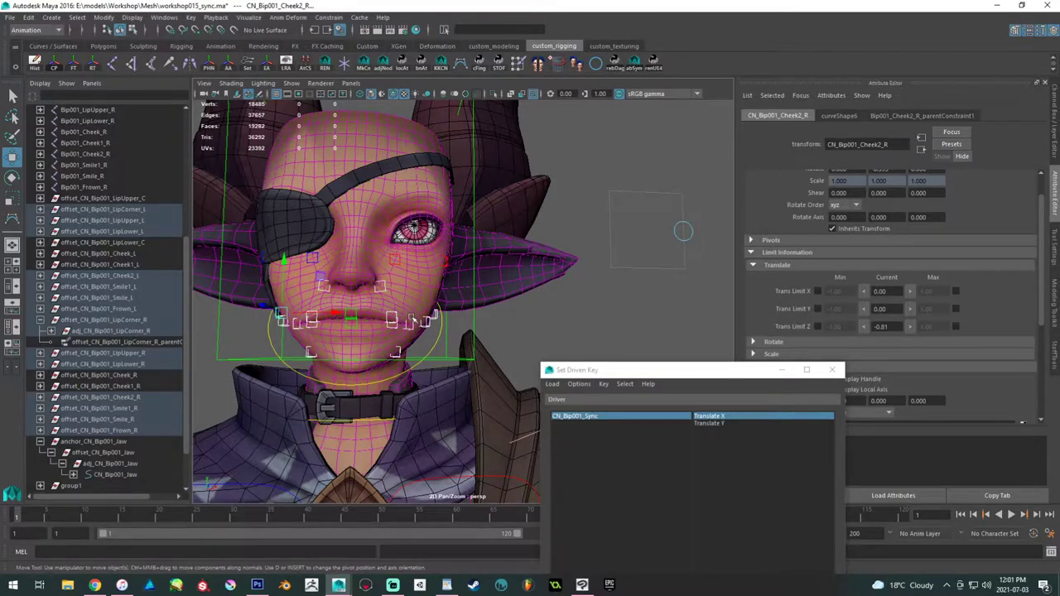
left_click(1053, 303)
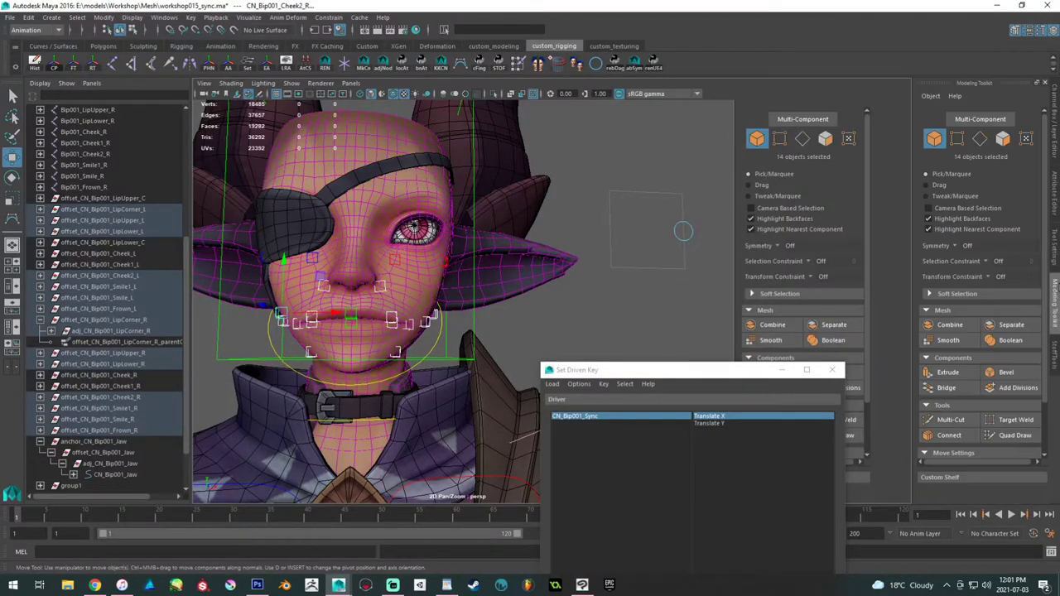
left_click(1054, 358)
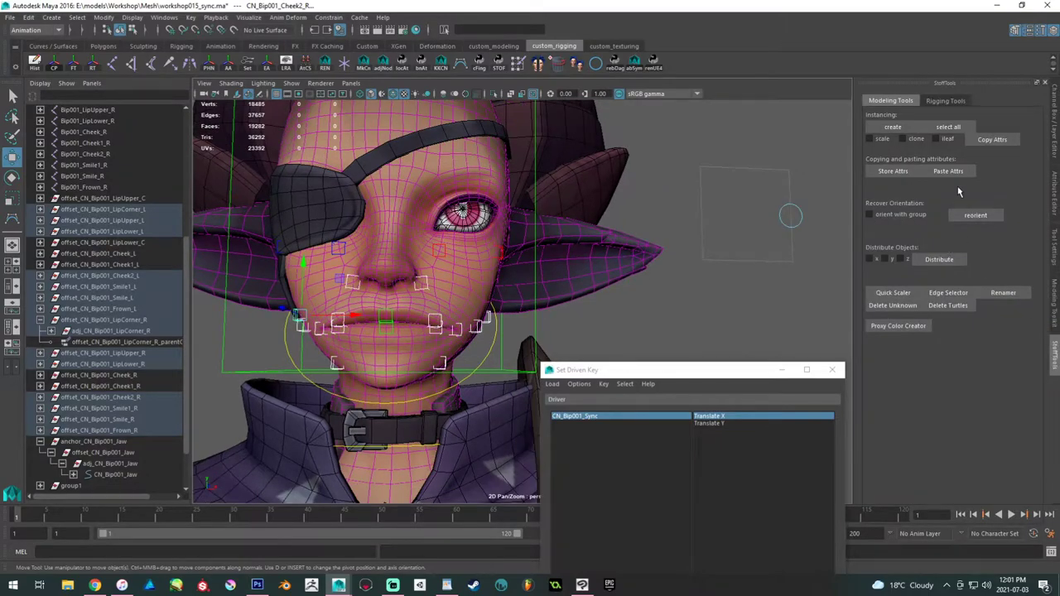
left_click(905, 174)
- Reset all Translate and Rotate channels of the selected mouth controls to 0
left_click(1053, 142)
left_click_drag(1023, 125, 1030, 172)
type("0")
key("Return")
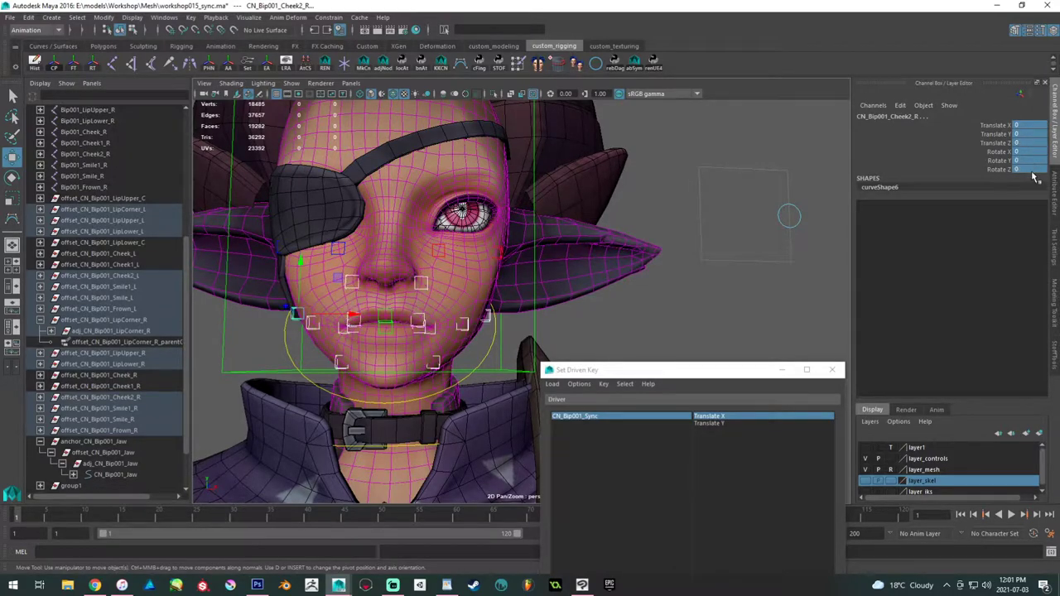
- Select the controls' parent adj groups and paste the stored attributes onto them
middle_click_drag(739, 233, 727, 244, "alt")
key("Up")
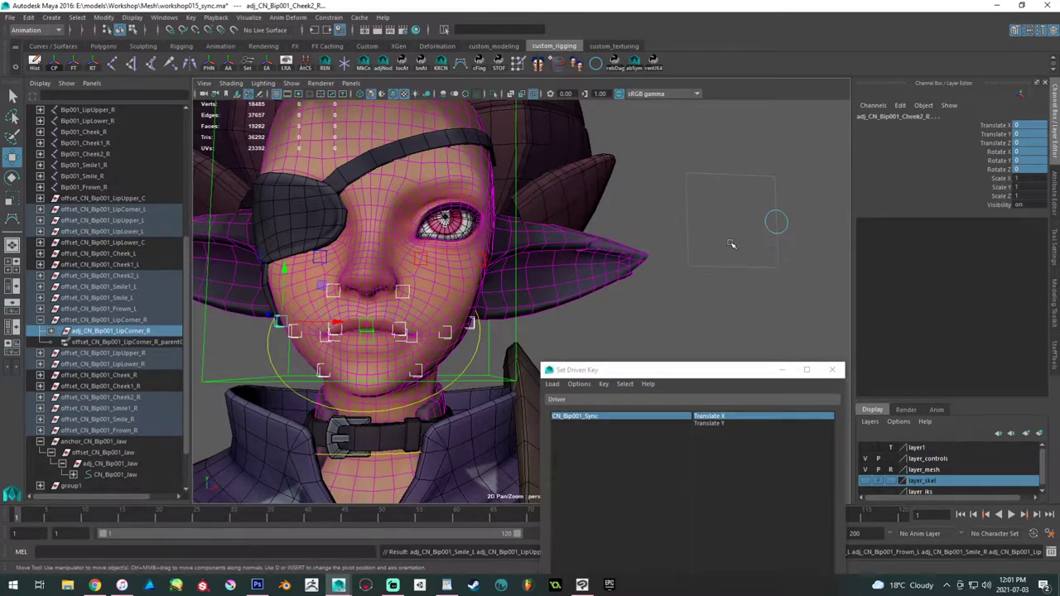
left_click(1053, 355)
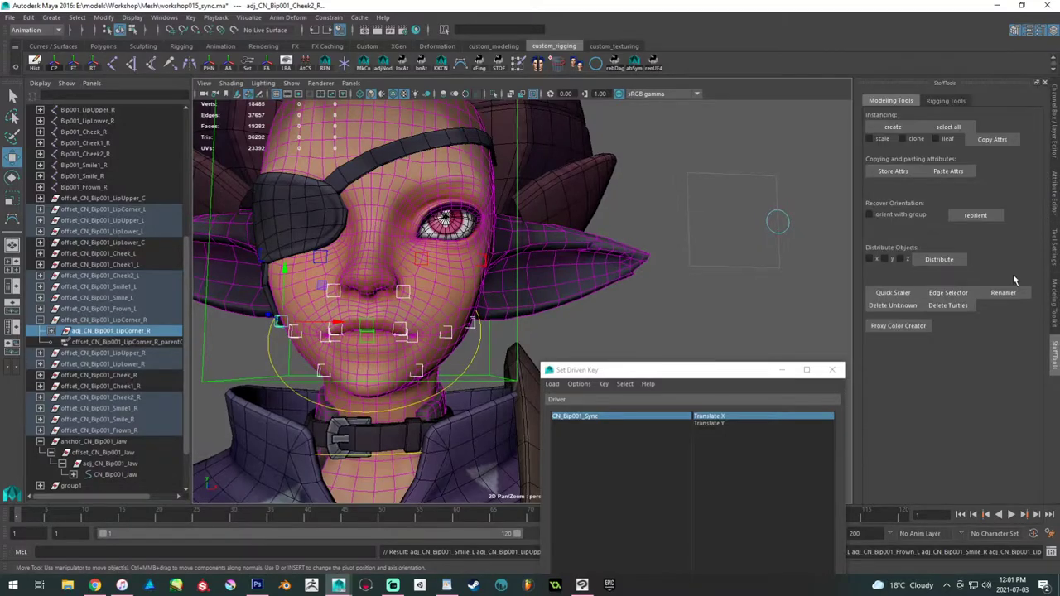
left_click(939, 172)
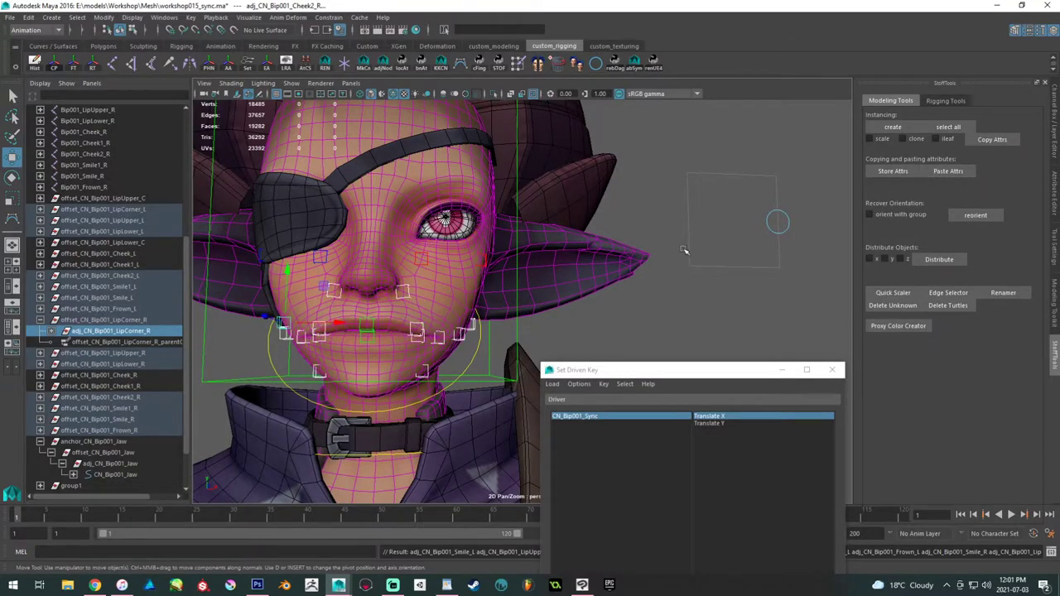
- Key the driven adj groups' Translate and Rotate channels to CN_Bip001_Sync's Translate X and save the scene
left_click_drag(686, 251, 651, 261, "alt")
left_click(727, 299)
left_click_drag(493, 274, 582, 248, "alt")
left_click_drag(675, 377, 765, 162)
right_click_drag(490, 197, 403, 206, "alt")
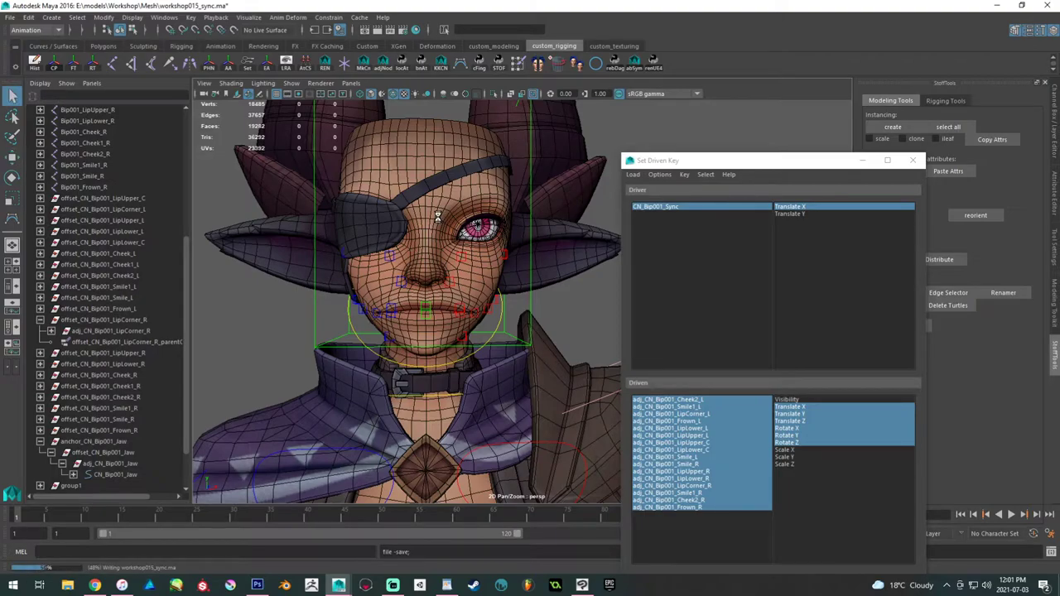
key("ctrl+s")
- Test the wide mouth driven key by moving CN_Bip001_Sync along X to the opposite edge of its square
left_click_drag(773, 155, 692, 338)
left_click(733, 218)
left_click_drag(770, 214, 691, 228)
key("ctrl+z")
key("ctrl+z")
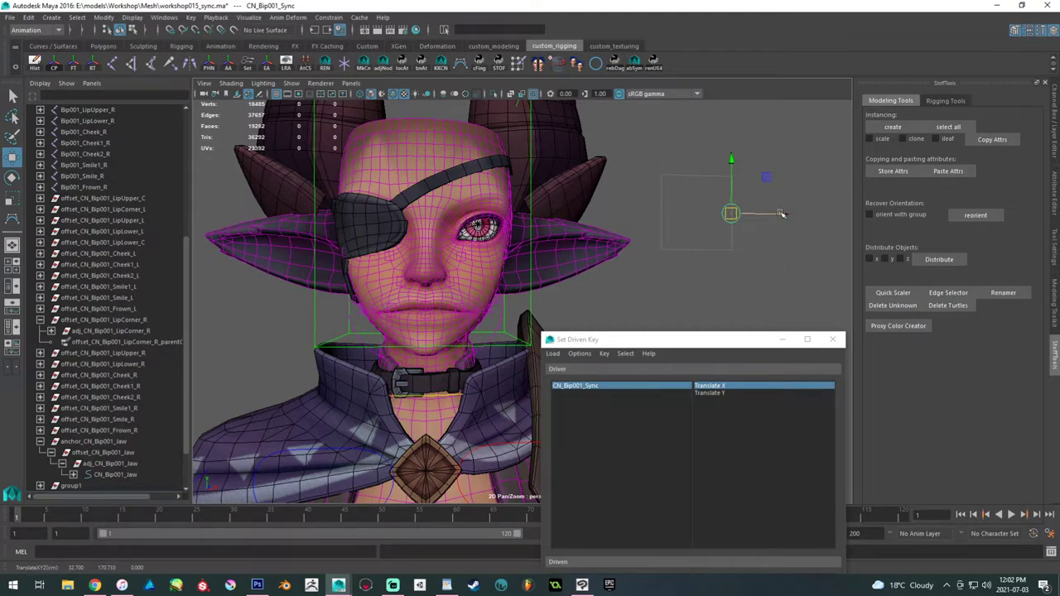
left_click_drag(787, 214, 714, 213)
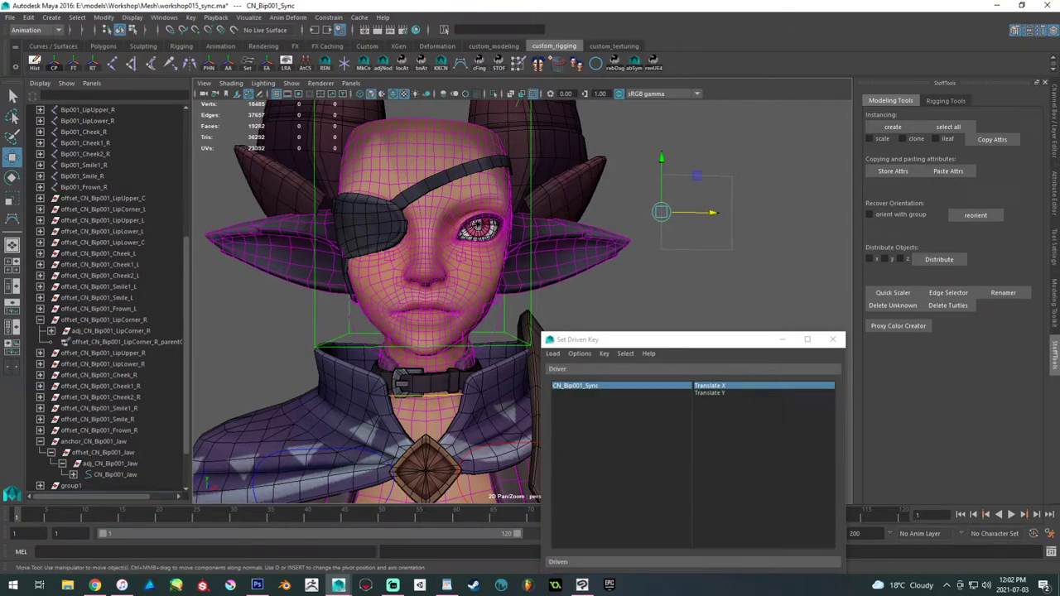
- Show the Channel Box and pull the left lip controls inward and forward, with LipCorner_L at Translate X about -0.734 and Z about 0.926
left_click(1054, 122)
left_click(1024, 120)
left_click(714, 277)
scroll(645, 298, "up", 5)
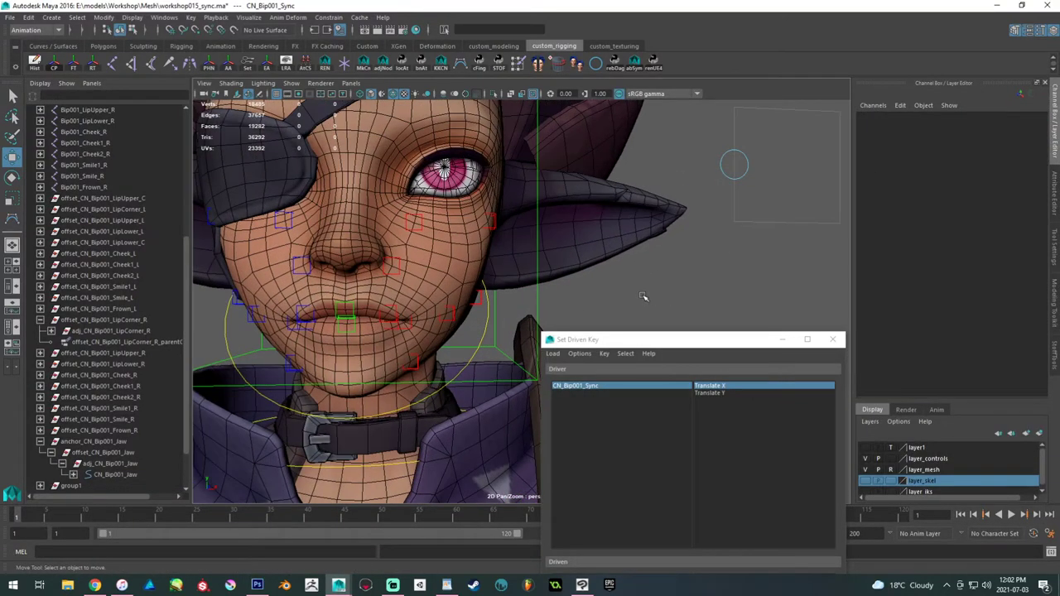
left_click_drag(645, 299, 544, 295, "alt")
scroll(544, 294, "up", 4)
left_click(395, 271)
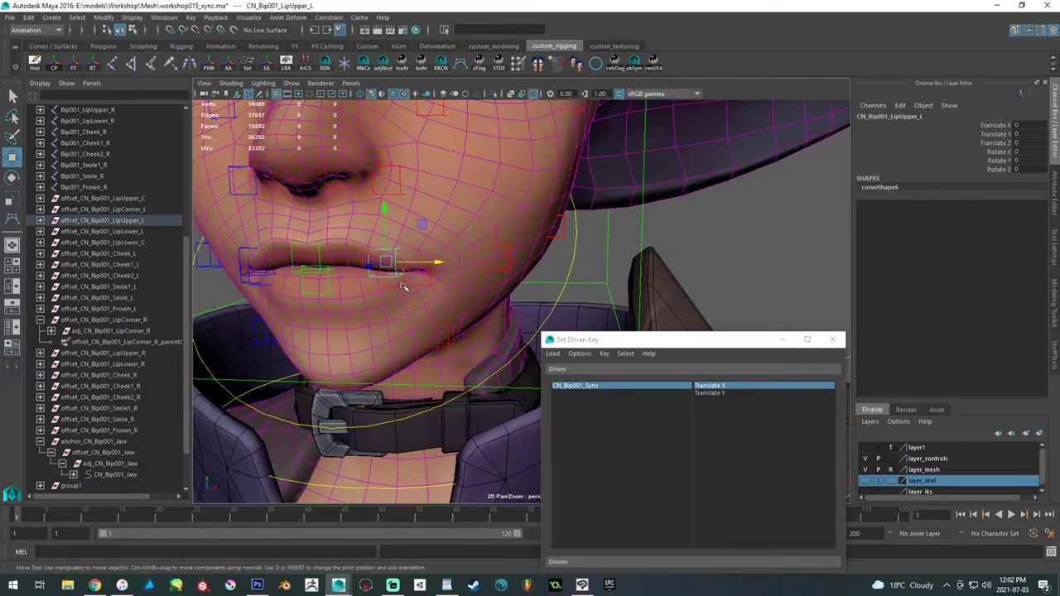
left_click(402, 287, "shift")
left_click_drag(400, 288, 427, 317, "alt")
left_click(430, 294)
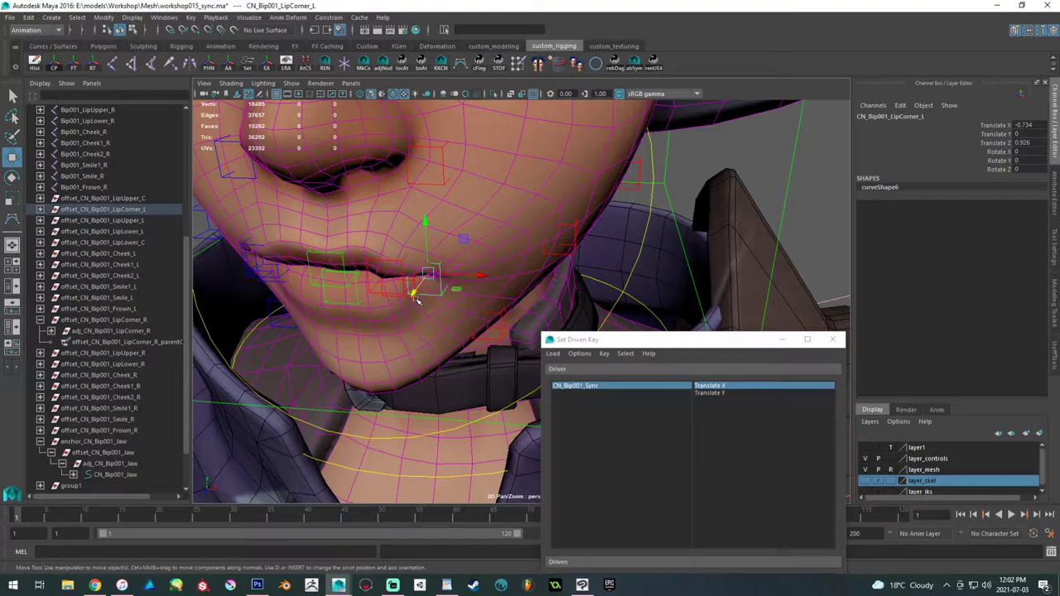
- Reposition CN_Bip001_LipUpper_L and CN_Bip001_LipLower_L together to shape the left half of the narrow mouth
left_click(417, 296)
left_click(390, 265, "shift")
key("ctrl+z")
left_click(390, 265, "shift")
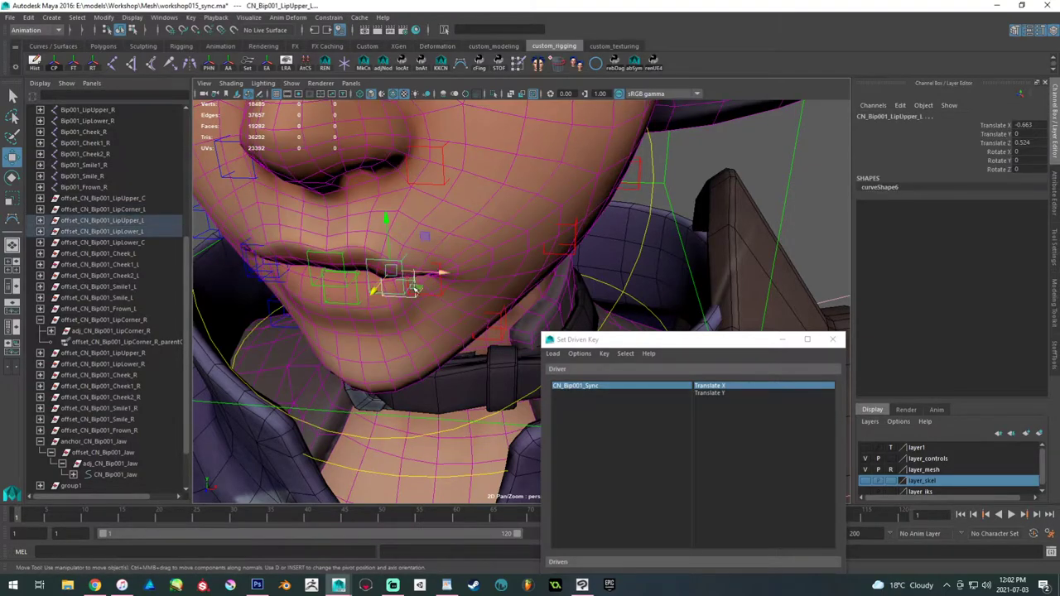
left_click_drag(417, 291, 458, 281)
key("e")
left_click_drag(745, 196, 592, 258, "alt")
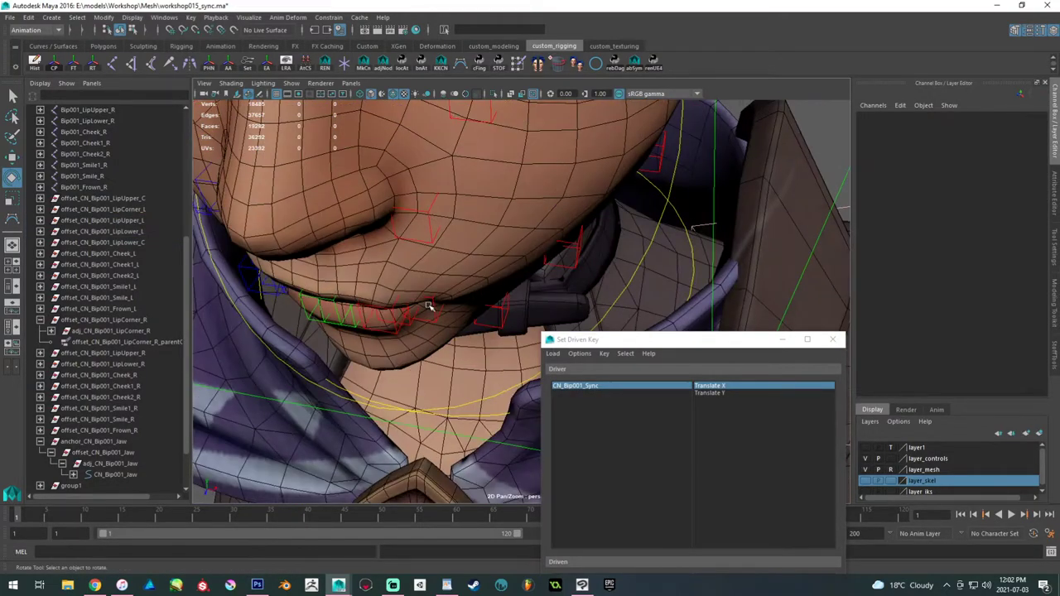
- Move CN_Bip001_LipCorner_L to Translate X about -0.789 and Z about 1.104, and fine-tune the neighbouring left lip control
left_click(433, 323)
key("w")
left_click_drag(439, 326, 442, 333)
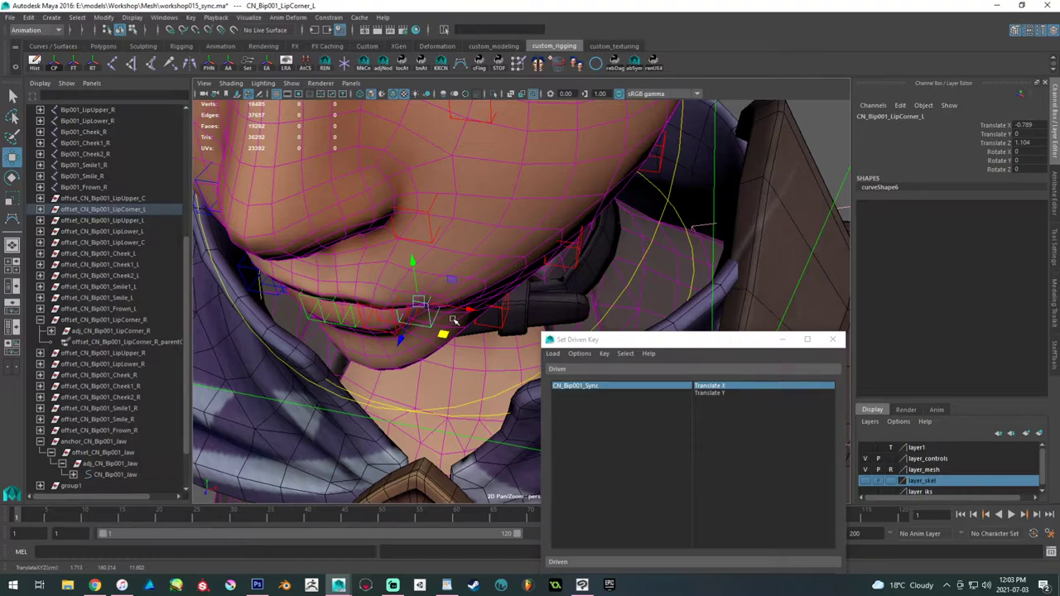
left_click_drag(453, 321, 392, 210, "alt")
right_click_drag(392, 210, 440, 350, "alt")
left_click(368, 322)
left_click_drag(368, 324, 401, 336, "alt")
right_click_drag(401, 336, 411, 347, "alt")
mouse_move(399, 335)
left_mouse_down()
mouse_move(397, 345)
mouse_move(401, 335)
left_mouse_up()
left_click_drag(400, 334, 307, 310, "alt")
- Pull CN_Bip001_Smile1_L to Translate X about -0.508 and Z about 0.762, and rotate it to Rotate Y about -7.767
left_click(452, 257)
left_click_drag(452, 257, 387, 273, "alt")
key("e")
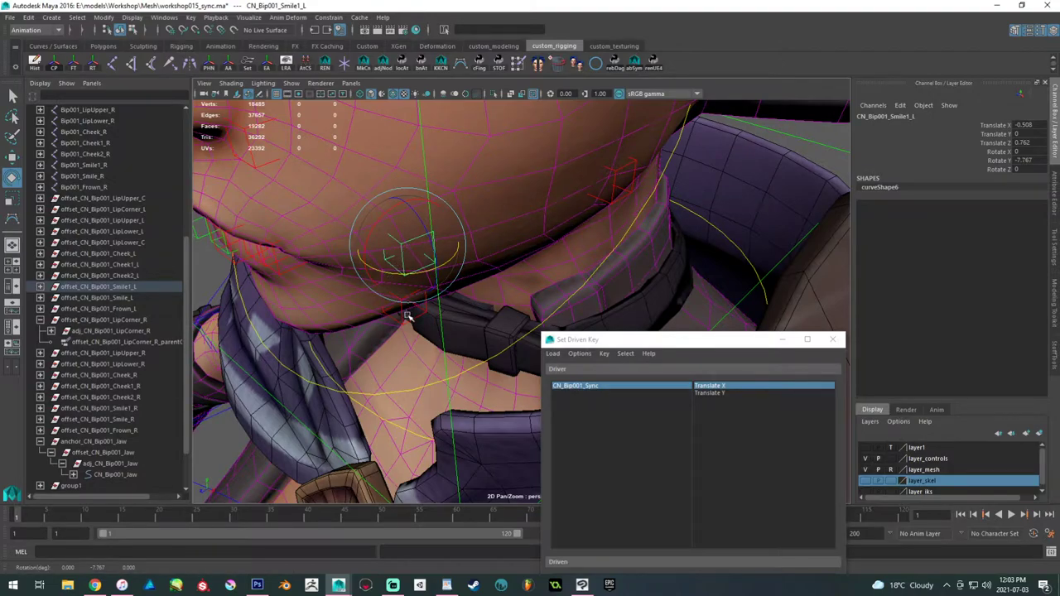
- Move CN_Bip001_Frown_L to Translate X about -0.15 and Z about 0.631, and rotate it to Rotate Y about -4.75
left_click(408, 314)
key("w")
middle_click_drag(397, 330, 369, 339)
key("e")
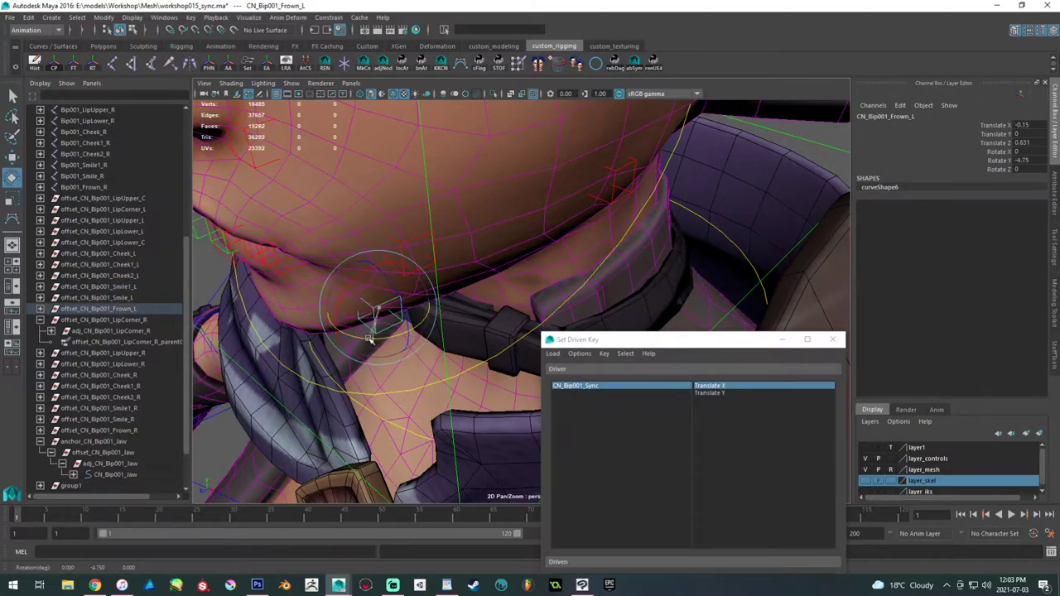
key("w")
- Adjust CN_Bip001_LipLower_L to Translate X about -0.621 and Z about 0.698
left_click_drag(382, 300, 432, 269, "alt")
right_click_drag(433, 269, 459, 336, "alt")
middle_click_drag(460, 336, 472, 301, "alt")
right_click_drag(422, 299, 453, 329, "alt")
left_click(406, 314)
mouse_move(405, 313)
left_mouse_down("alt")
mouse_move(418, 313)
mouse_move(404, 346)
mouse_move(387, 350)
mouse_move(428, 303)
mouse_move(367, 284)
mouse_move(414, 289)
mouse_move(394, 310)
left_mouse_up("alt")
mouse_move(394, 310)
right_mouse_down("alt")
mouse_move(408, 318)
mouse_move(407, 303)
right_mouse_up("alt")
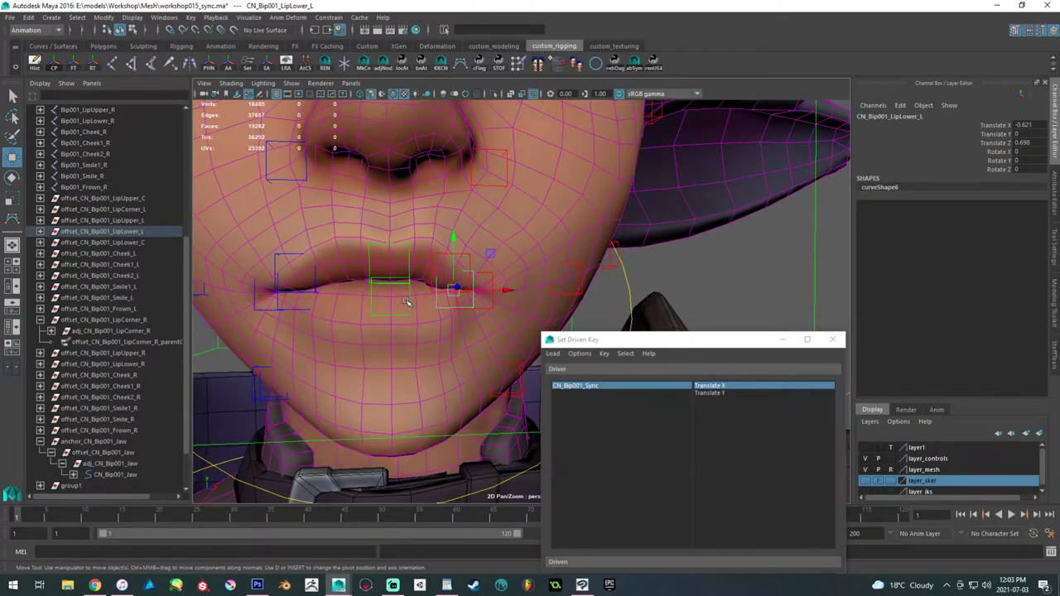
left_click_drag(441, 301, 468, 365, "alt")
- Rotate CN_Bip001_LipCorner_L to Rotate Y about 12.5, checking the lip corner from the side
left_click(451, 345)
key("e")
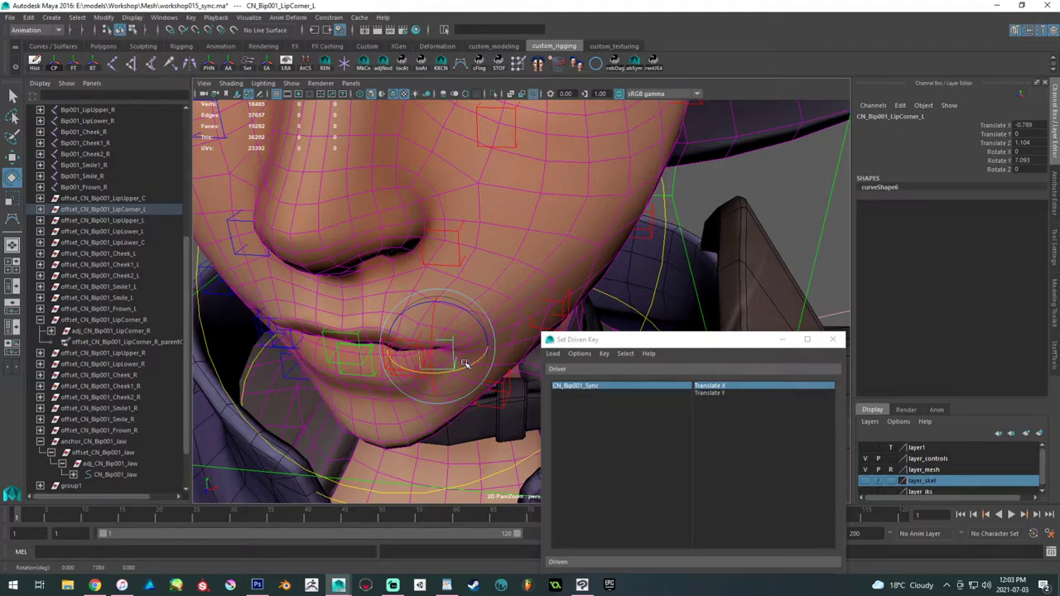
mouse_move(471, 362)
left_mouse_down("alt")
mouse_move(414, 348)
mouse_move(401, 317)
mouse_move(466, 328)
mouse_move(489, 279)
mouse_move(505, 279)
mouse_move(501, 303)
mouse_move(439, 313)
mouse_move(432, 320)
mouse_move(447, 335)
left_mouse_up("alt")
key("ctrl+z")
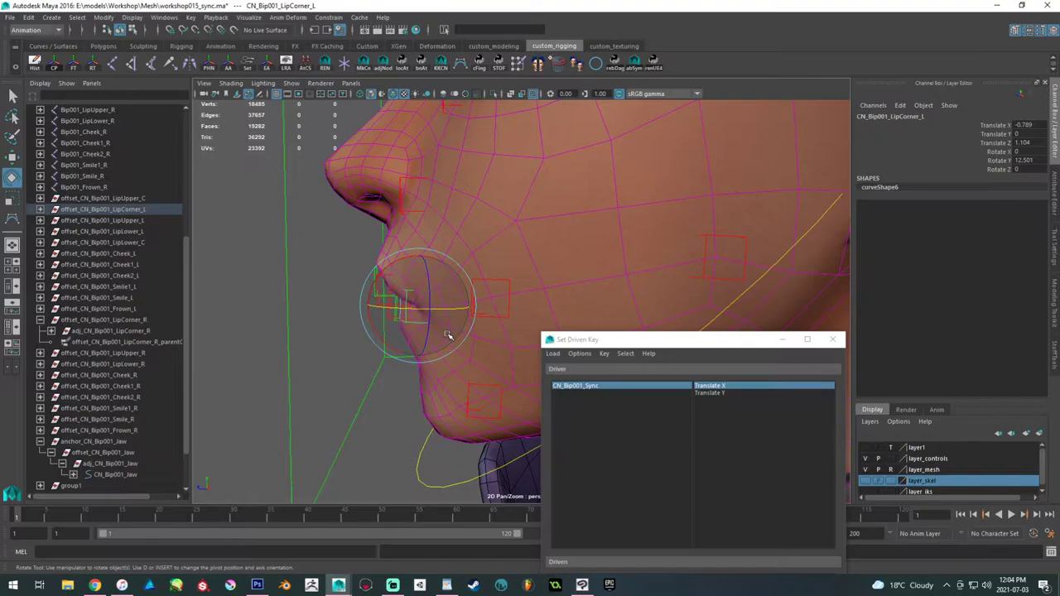
mouse_move(428, 296)
left_mouse_down("alt")
mouse_move(467, 298)
mouse_move(449, 270)
mouse_move(475, 293)
mouse_move(536, 304)
mouse_move(505, 313)
mouse_move(410, 302)
left_mouse_up("alt")
middle_click_drag(411, 302, 424, 293, "alt")
left_click_drag(423, 293, 445, 358, "alt")
- Move the left upper and lower lip controls together, bringing LipLower_L to Translate X about -0.713 and Z about 0.812
key("w")
left_click(459, 283)
left_click(460, 296, "shift")
left_click_drag(427, 400, 272, 391)
left_click_drag(290, 322, 248, 406, "alt")
left_click(122, 586)
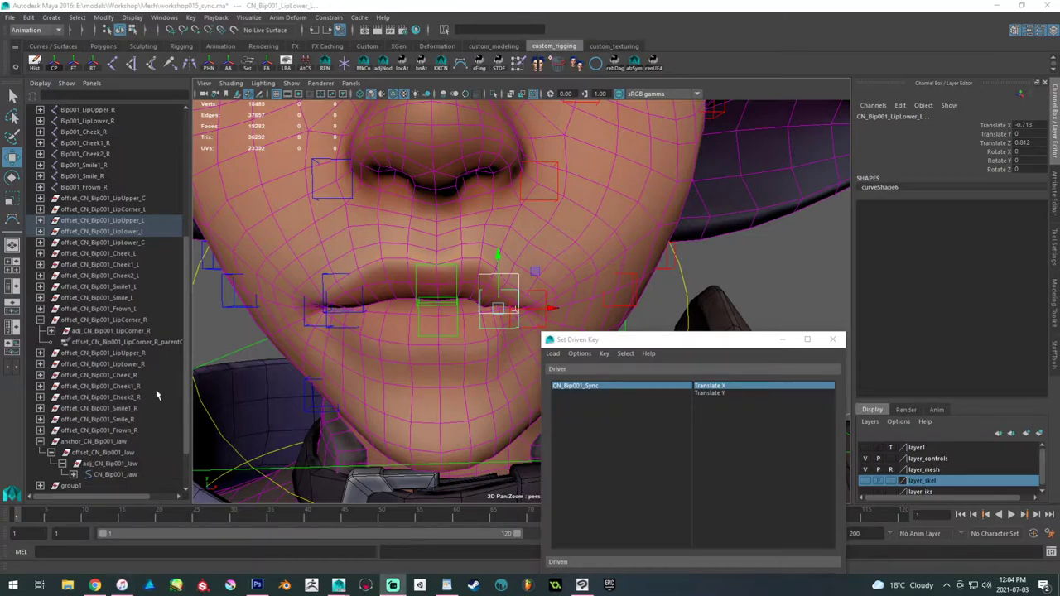
middle_click_drag(323, 311, 326, 309, "alt")
scroll(326, 309, "up", 1)
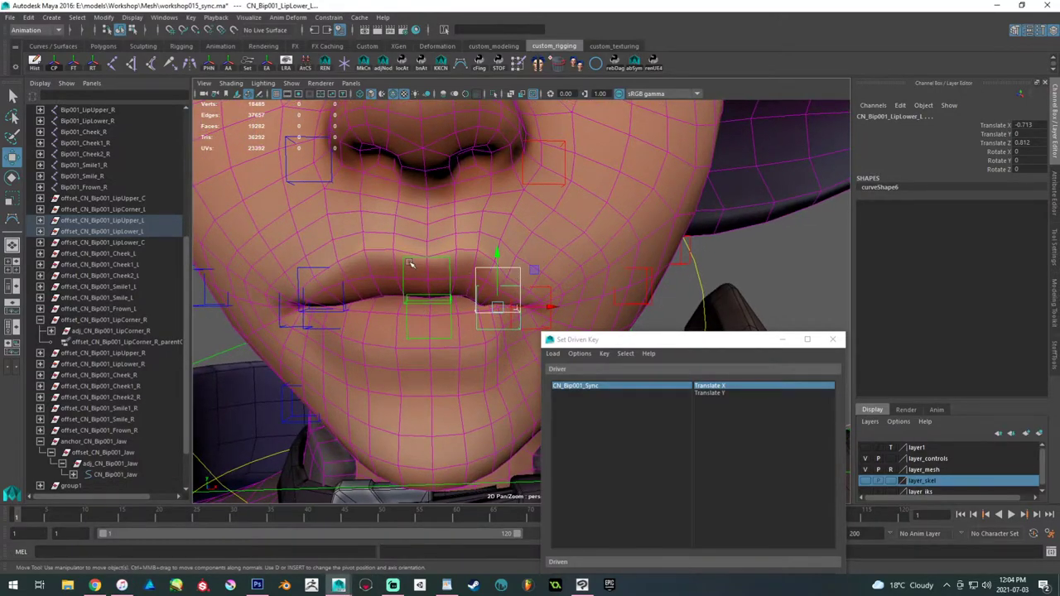
- Mirror the LipUpper_L pose onto CN_Bip001_LipUpper_R with Translate X 0.67 and Translate Z 0.497
left_click(326, 267)
left_click(478, 269)
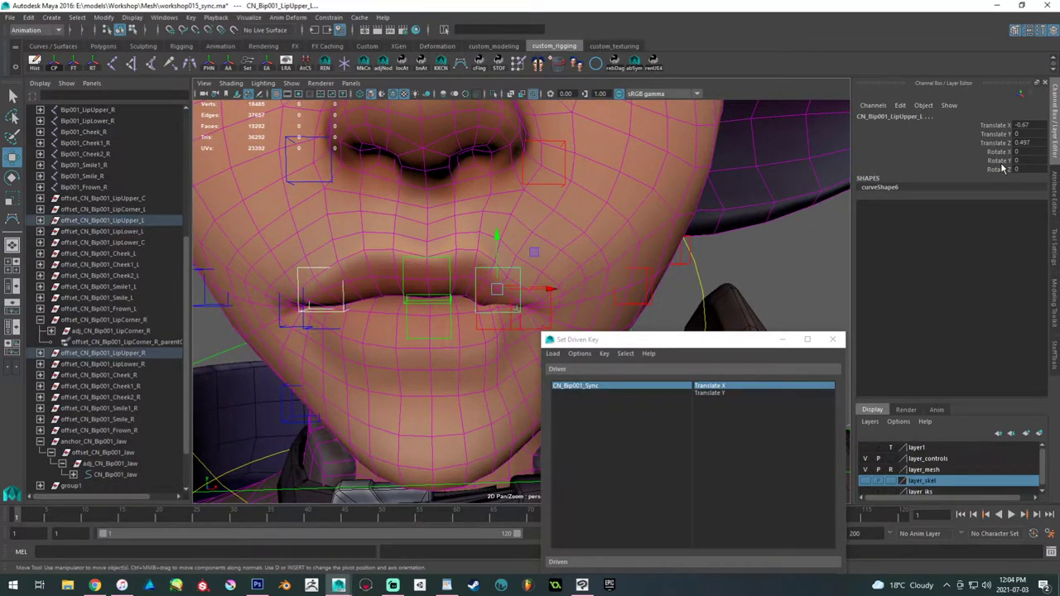
left_click(1040, 143)
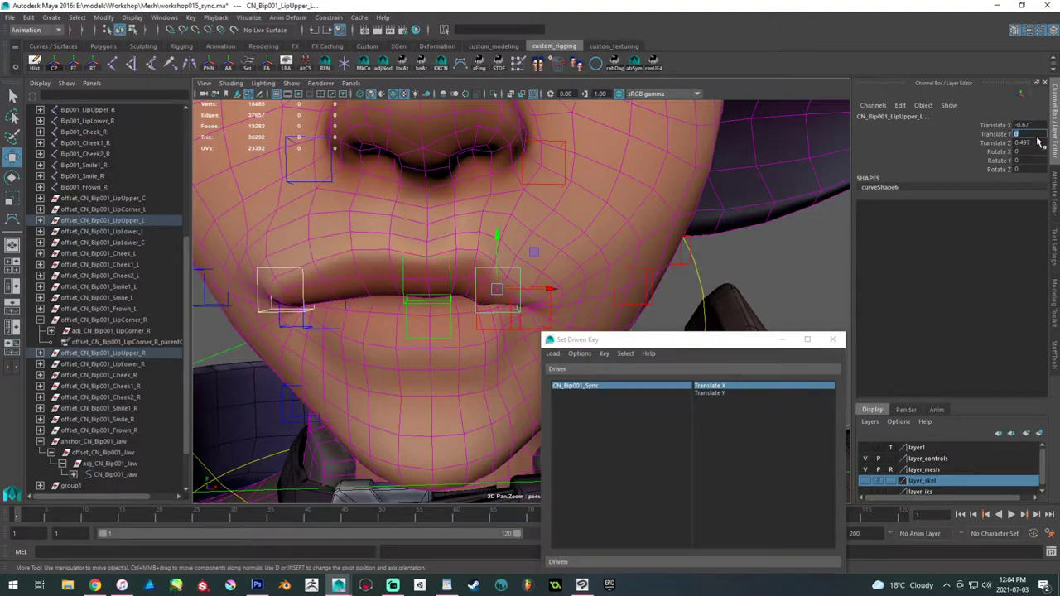
left_click(290, 273)
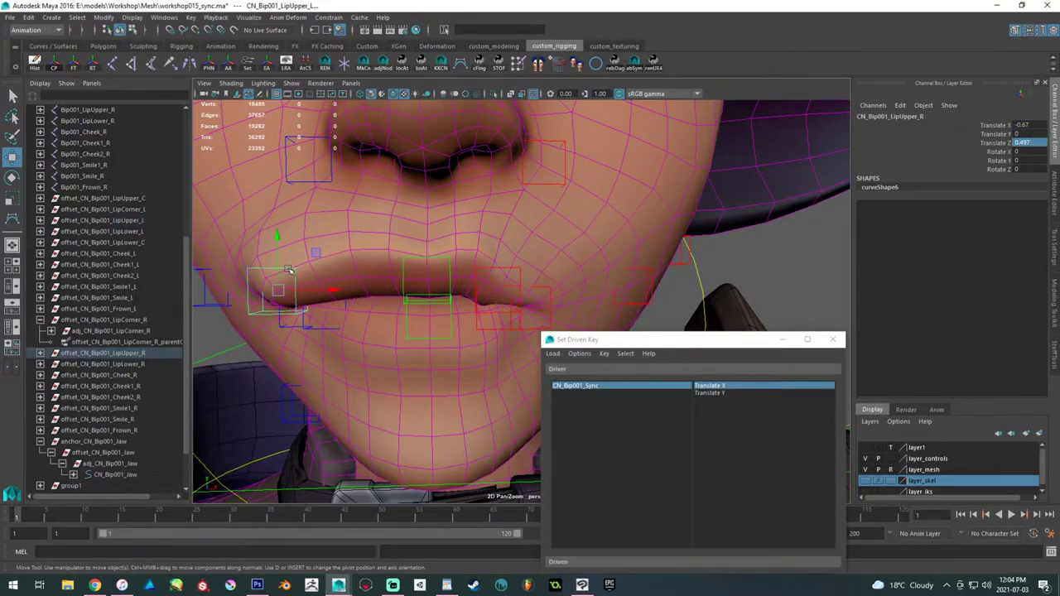
left_click(1022, 124)
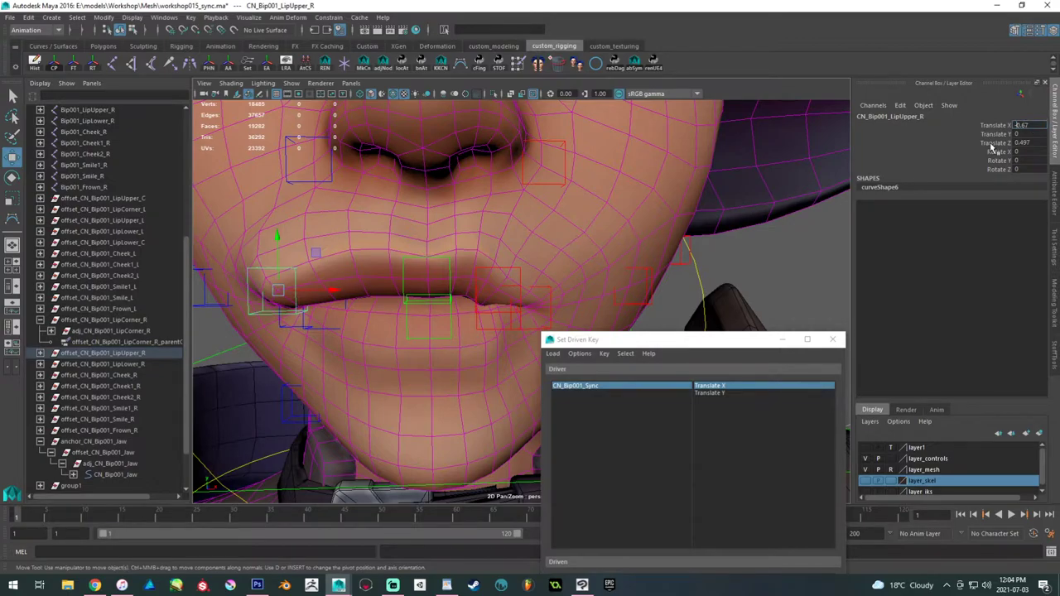
key("Delete")
key("Return")
left_click_drag(316, 321, 329, 323, "alt")
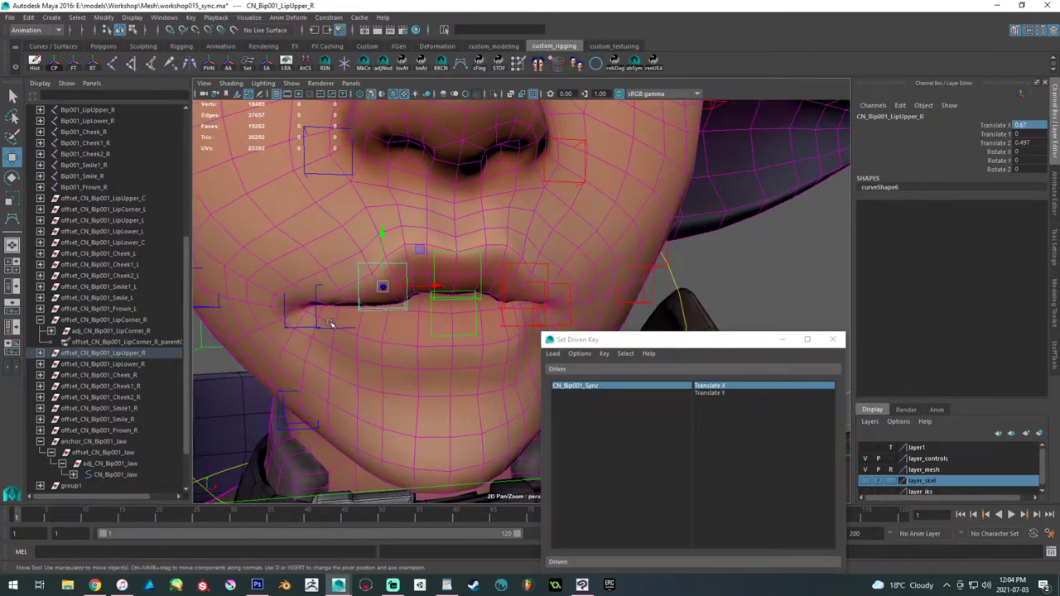
- Copy the Translate X -0.713 and Translate Z 0.812 values of LipLower_L onto CN_Bip001_LipLower_R
left_click(507, 328)
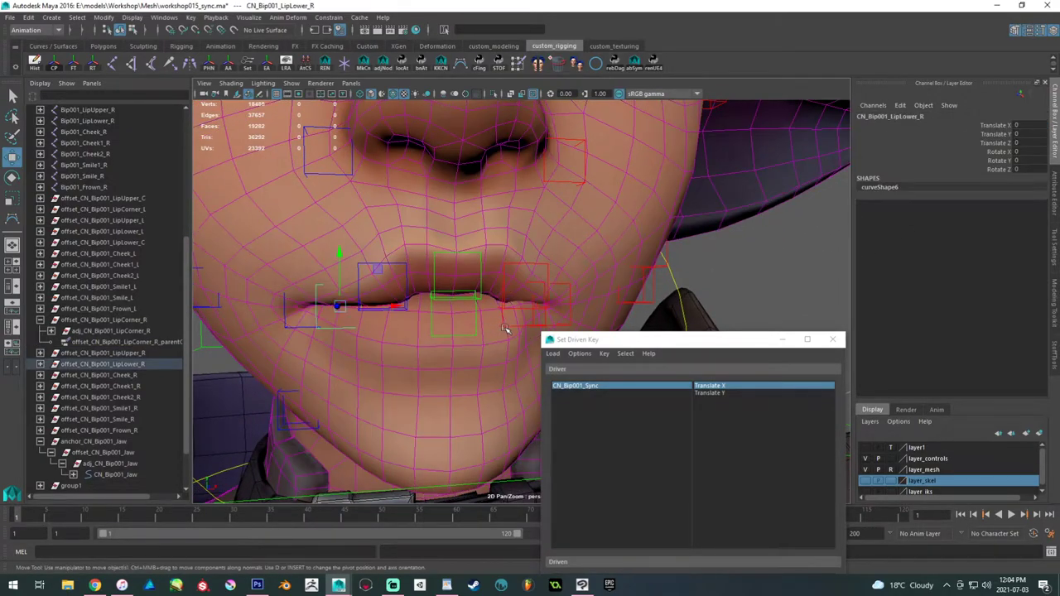
left_click(1025, 126)
key("Return")
left_click(1028, 144)
key("Return")
left_click_drag(448, 341, 323, 341, "alt")
left_click(263, 340)
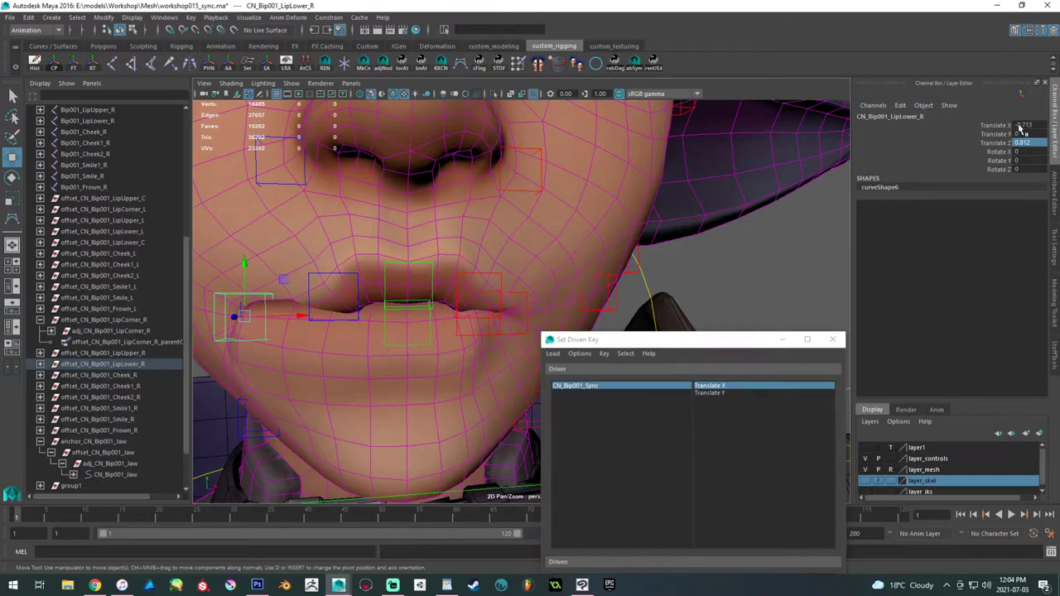
- Flip the sign of CN_Bip001_LipLower_R's Translate X, setting it to 0.713
left_click(1023, 125)
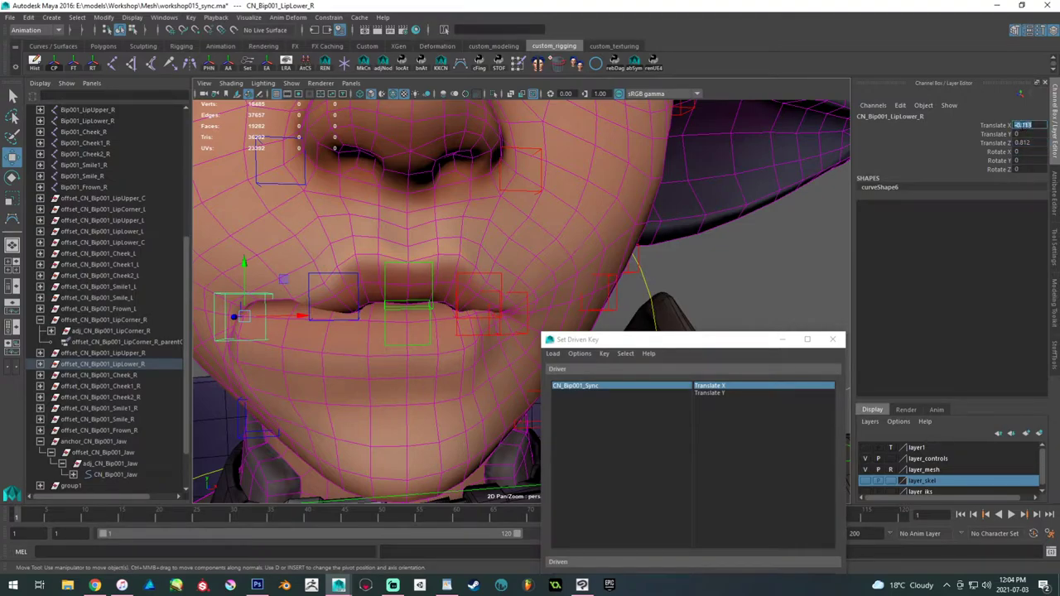
type("0")
key("Return")
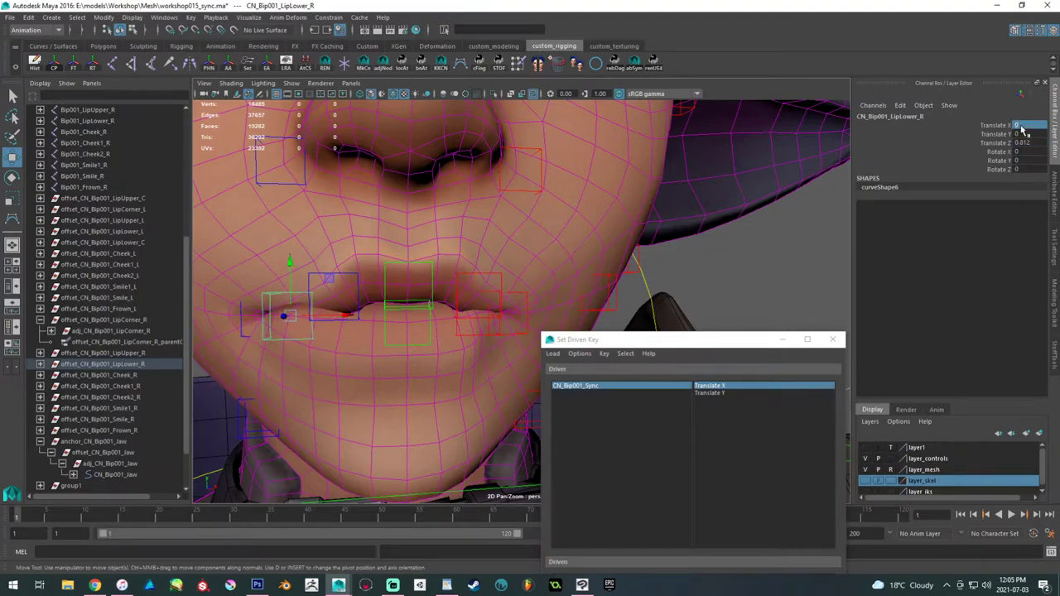
key("ctrl+z")
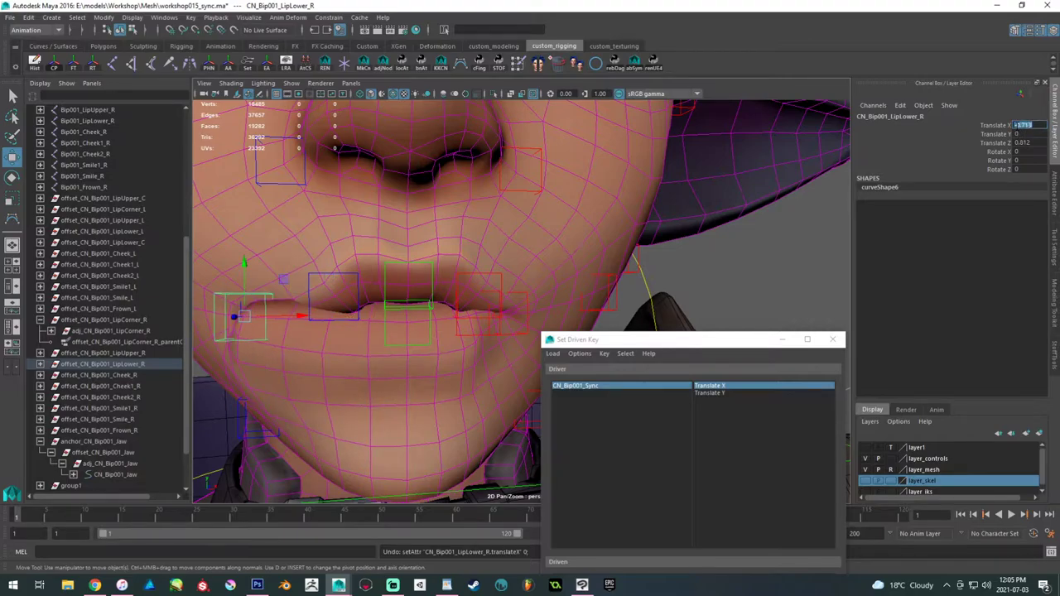
type("0.713")
key("Return")
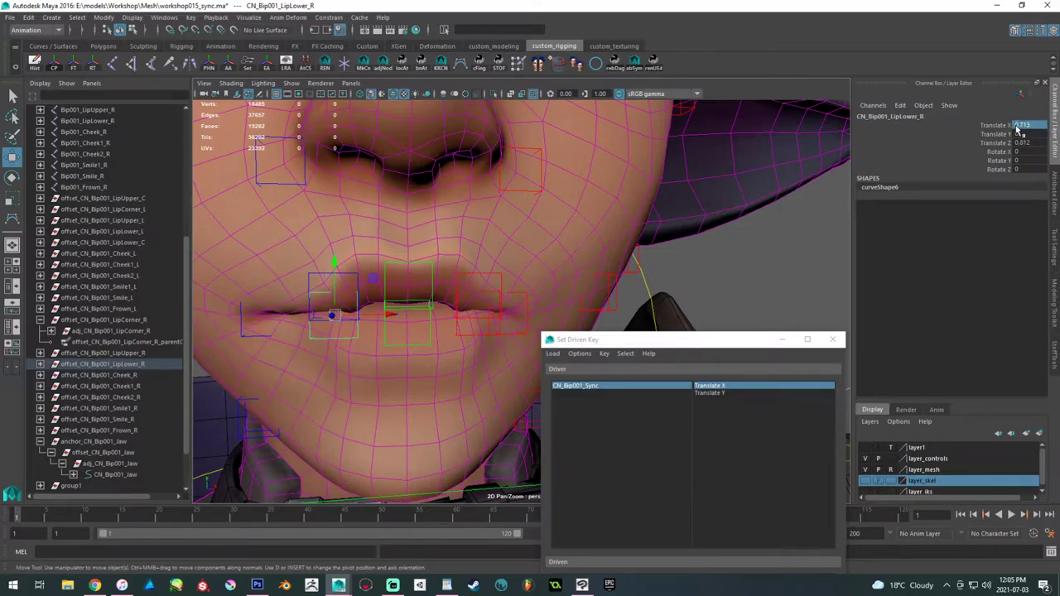
- Copy LipCorner_L's Translate X -0.789, Translate Z 1.104 and Rotate Y 12.501 onto CN_Bip001_LipCorner_R
left_click(241, 334)
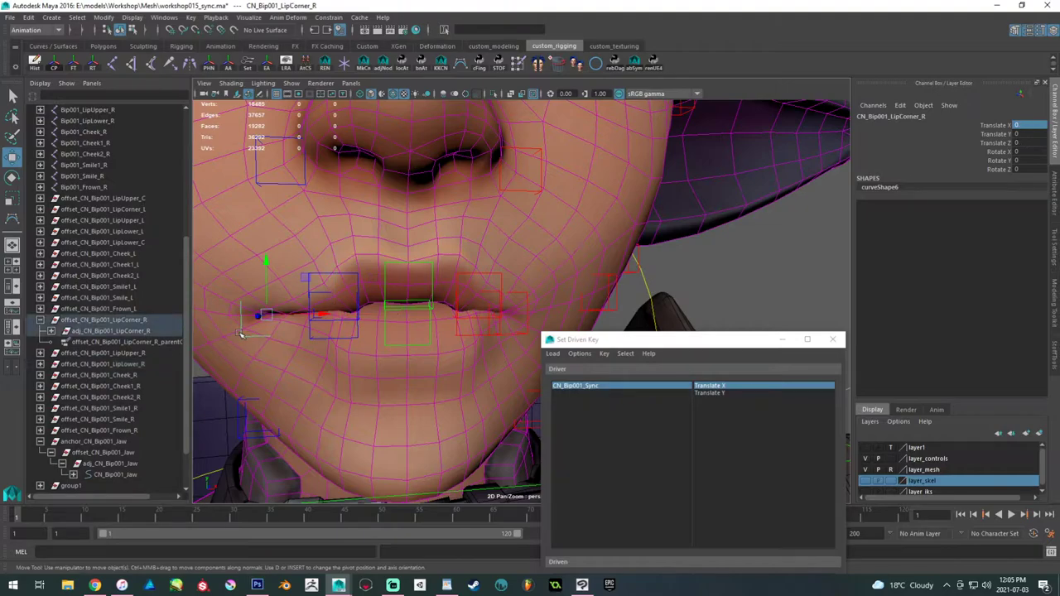
left_click(534, 332)
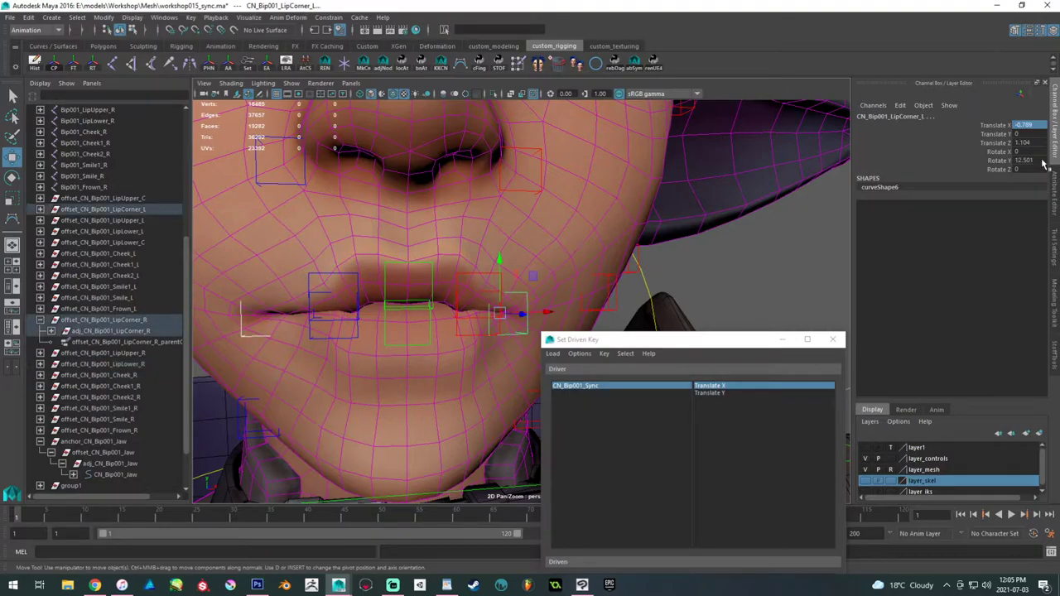
double_click(1024, 125)
key("Return")
key("Tab")
key("Tab")
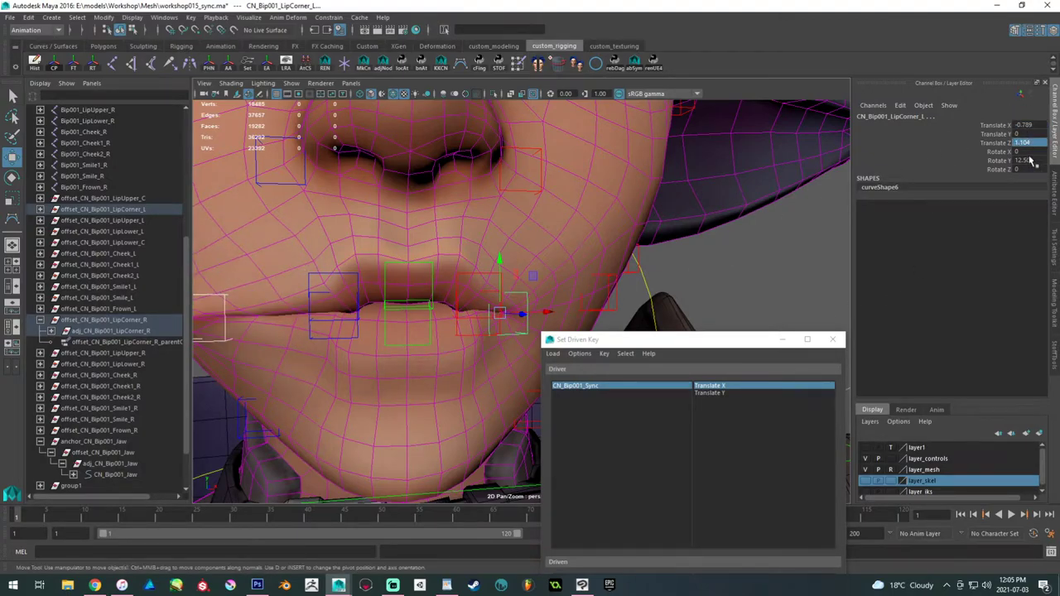
key("Tab")
key("Tab")
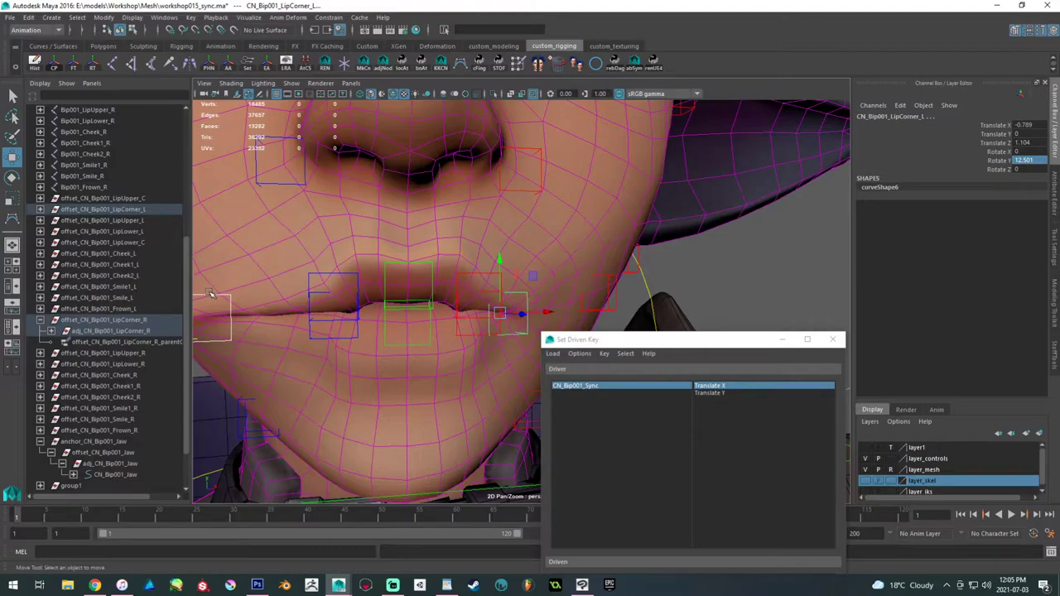
- Mirror CN_Bip001_LipCorner_R by setting its Translate X to 0.789 and its Rotate Y to -12.501
left_click(210, 299)
double_click(1023, 124)
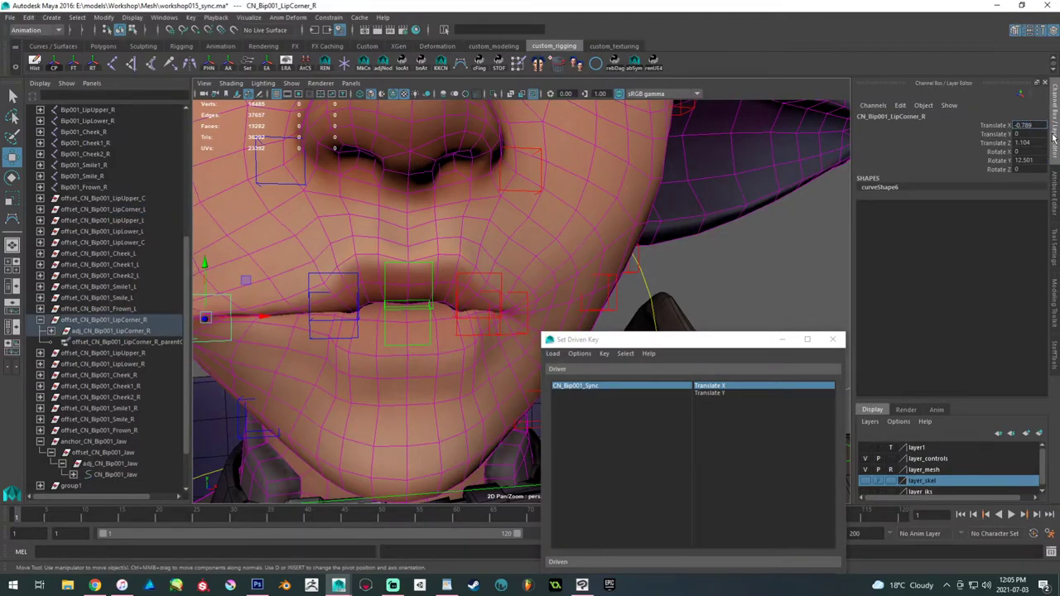
type("0.789")
key("Return")
double_click(1023, 159)
left_click(1015, 161)
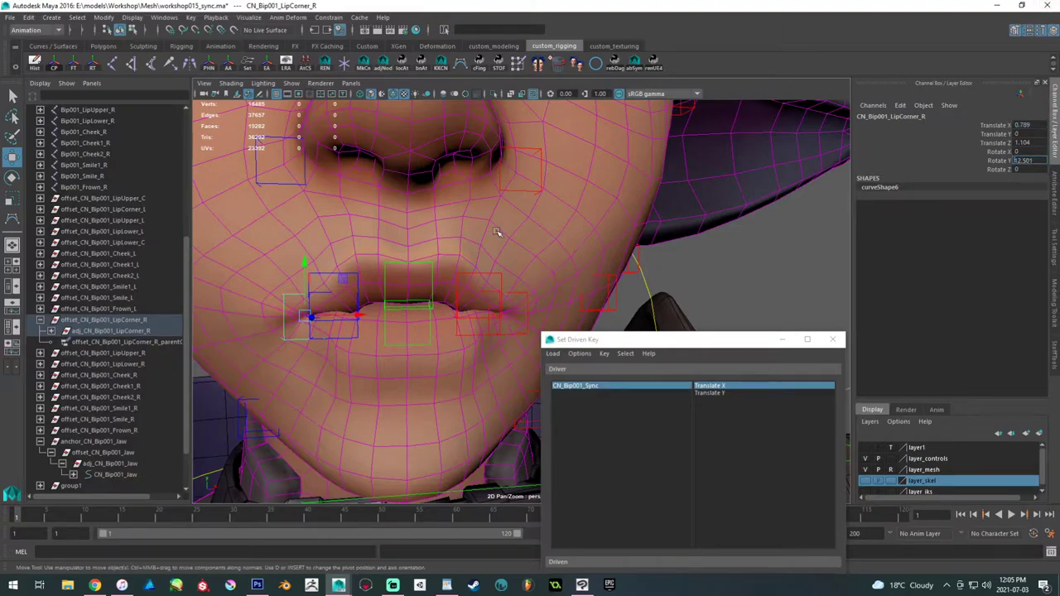
type("-")
key("Return")
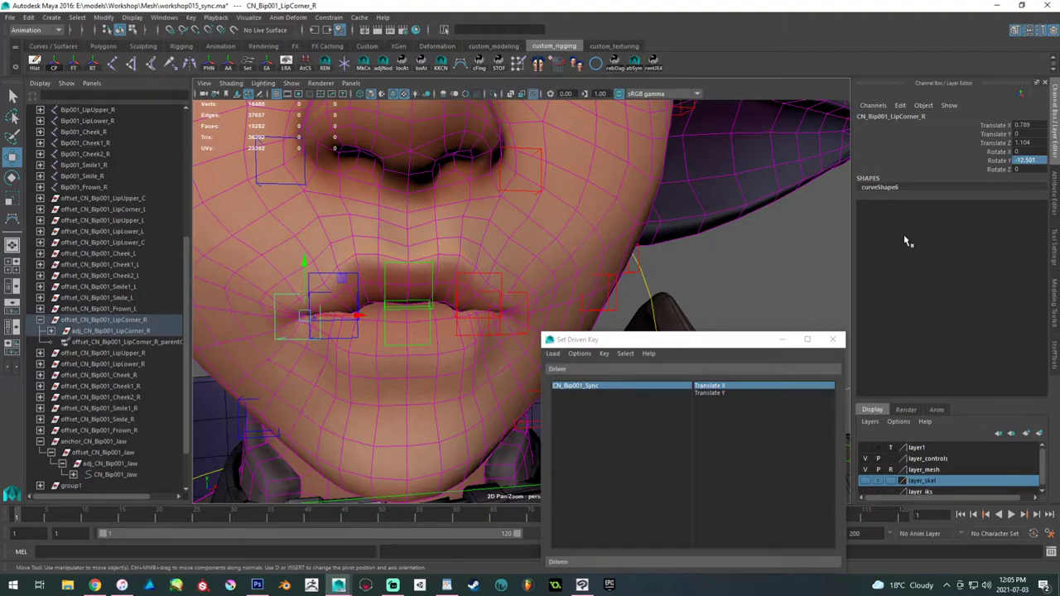
- Copy Smile1_L's Translate X -0.508, Translate Z 0.762 and Rotate Y -7.767 onto CN_Bip001_Smile1_R
right_click_drag(470, 340, 425, 308, "alt")
left_click_drag(425, 308, 461, 326, "alt")
left_click(312, 308)
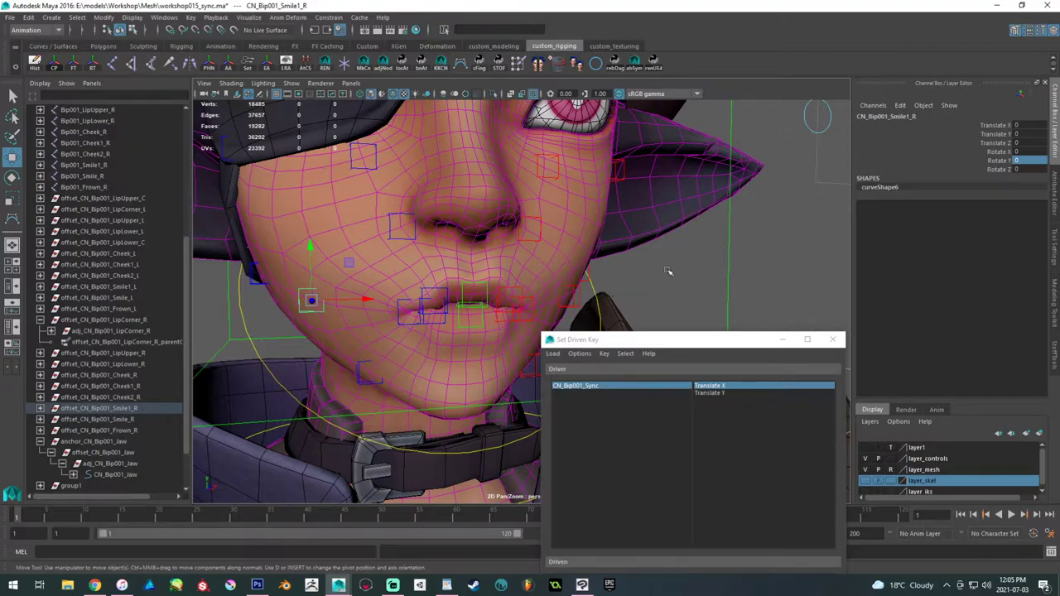
left_click(569, 296)
left_click(1026, 125)
left_click(1026, 142)
left_click(1026, 160)
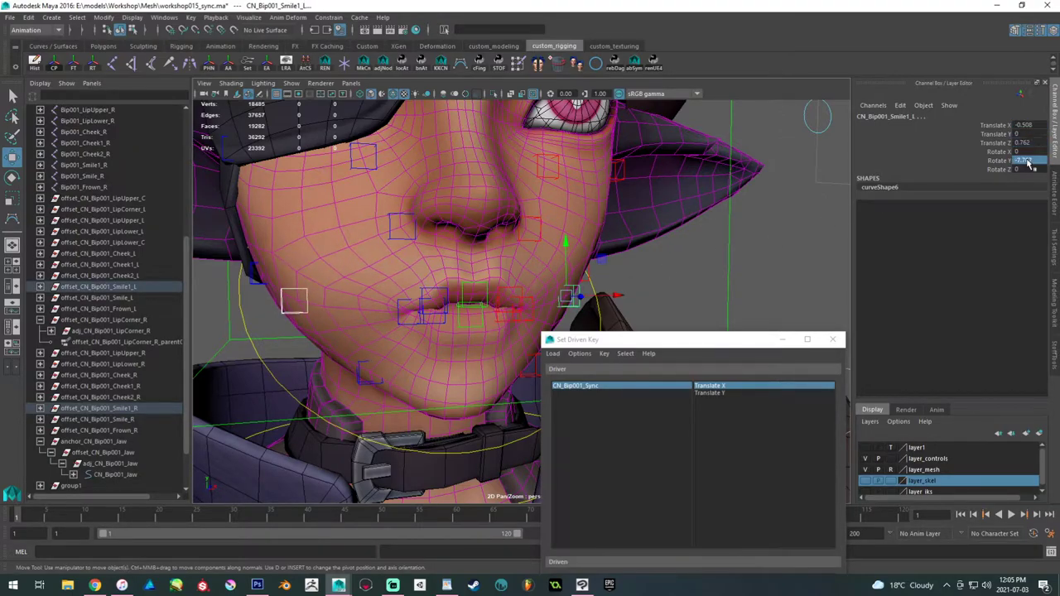
- Flip the sign of CN_Bip001_Smile1_R's Translate X, setting it to 0.508
left_click(303, 309)
double_click(1027, 125)
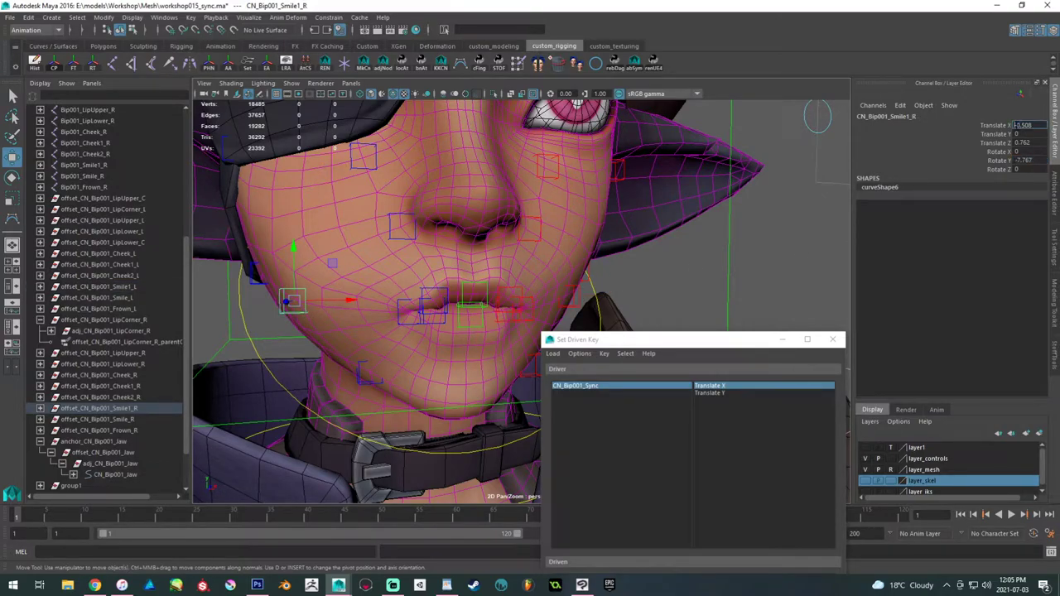
key("Return")
left_click(1015, 125)
key("BackSpace")
key("Return")
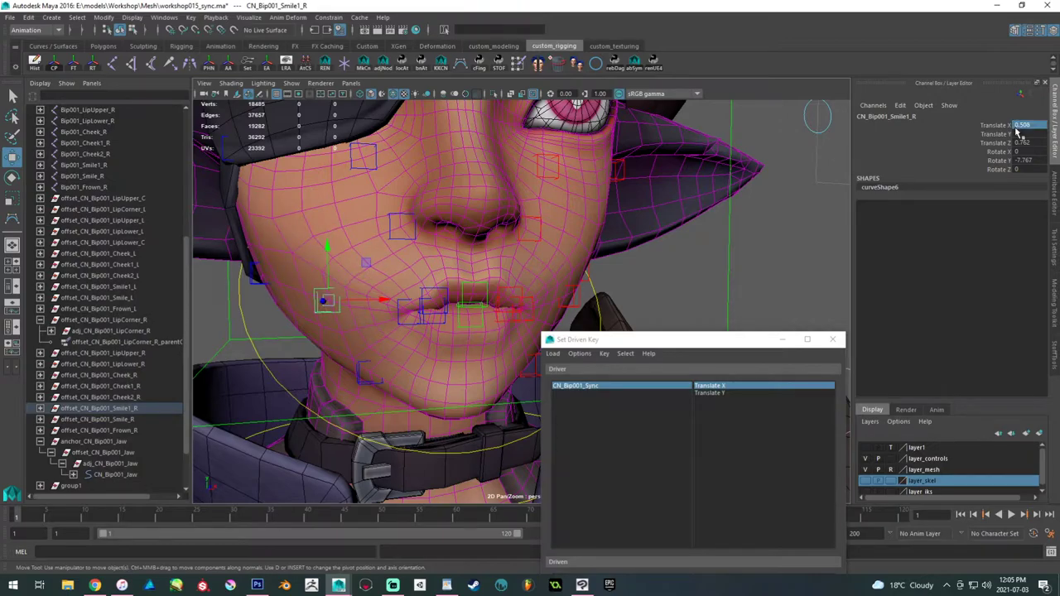
- Flip the sign of CN_Bip001_Smile1_R's Rotate Y, setting it to 7.767
left_click(1026, 160)
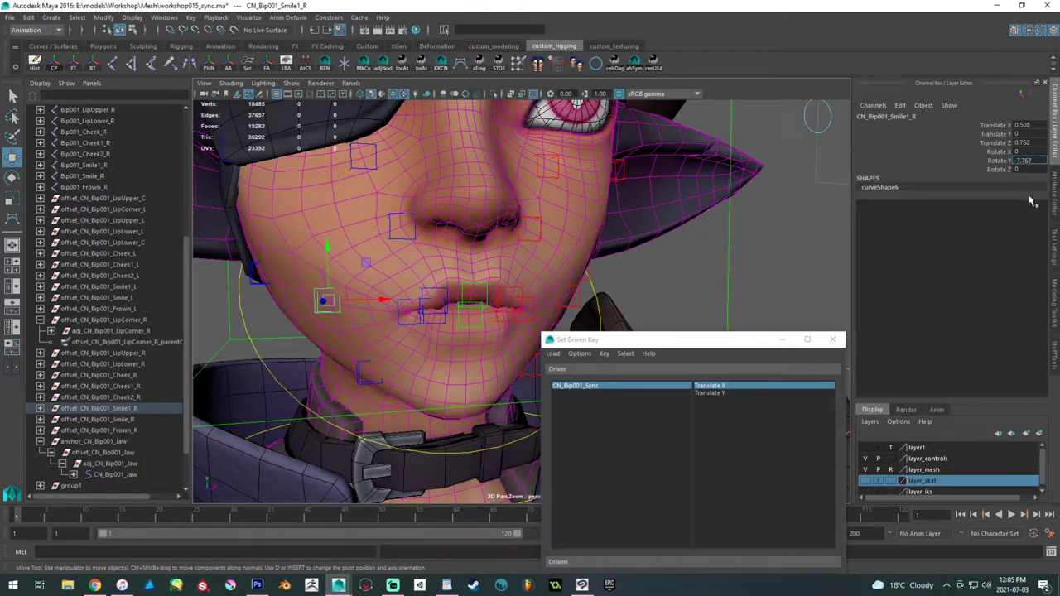
key("Return")
left_click_drag(351, 306, 456, 323, "alt")
middle_click_drag(456, 324, 378, 290, "alt")
left_click_drag(378, 289, 323, 302, "alt")
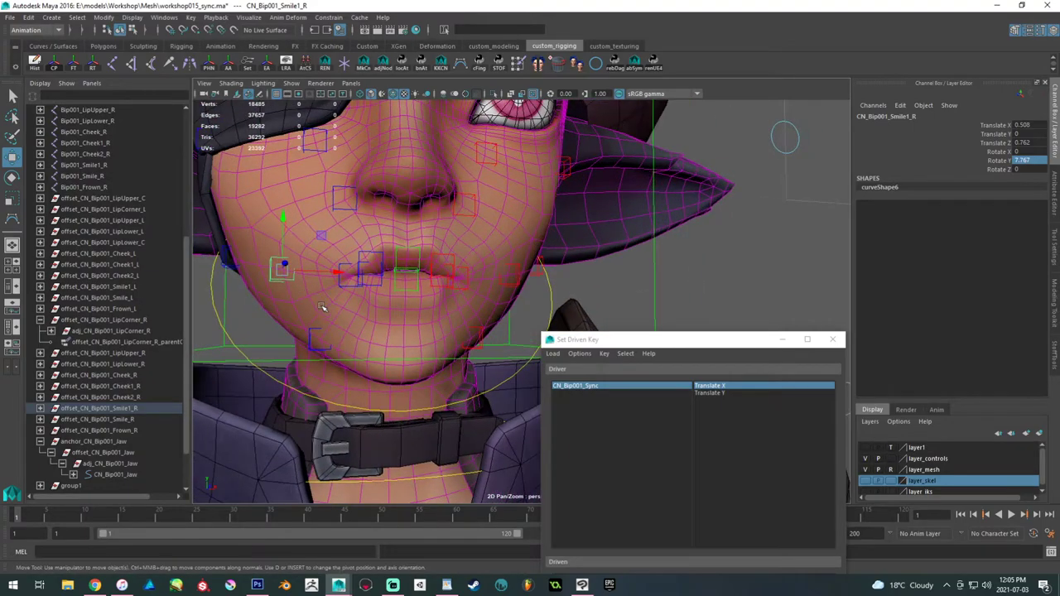
- Copy Frown_L's Translate X -0.15, Translate Z 0.631 and Rotate Y -4.75 onto CN_Bip001_Frown_R
left_click(308, 335)
left_click(473, 334, "shift")
left_click(1031, 143)
left_click(1030, 161)
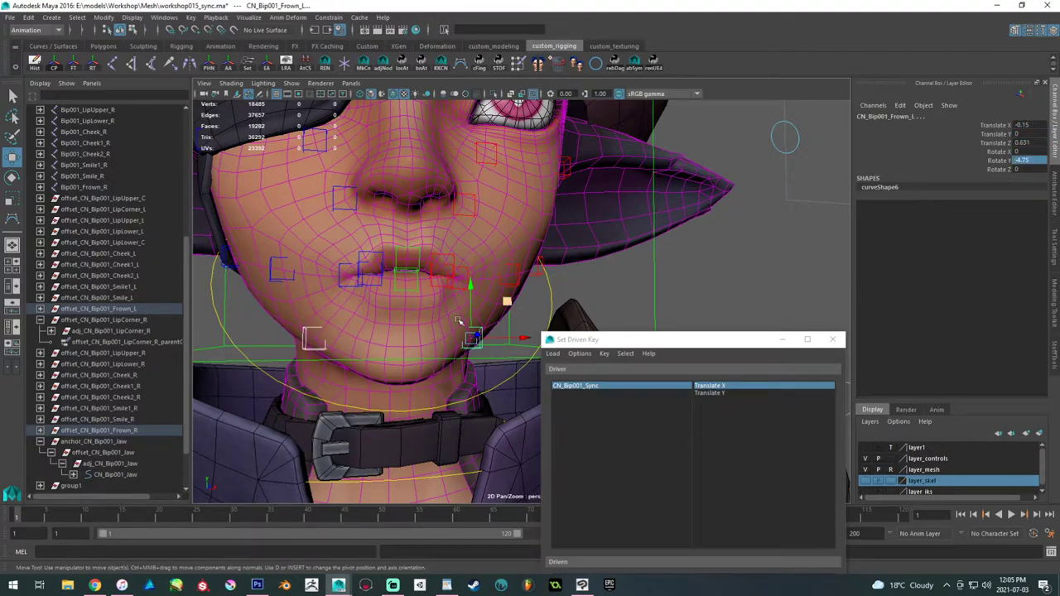
- Mirror CN_Bip001_Frown_R by setting its Translate X to 0.15 and its Rotate Y to 4.75
left_click(304, 345)
left_click(1026, 125)
left_click(1027, 125)
type("0.4")
key("Return")
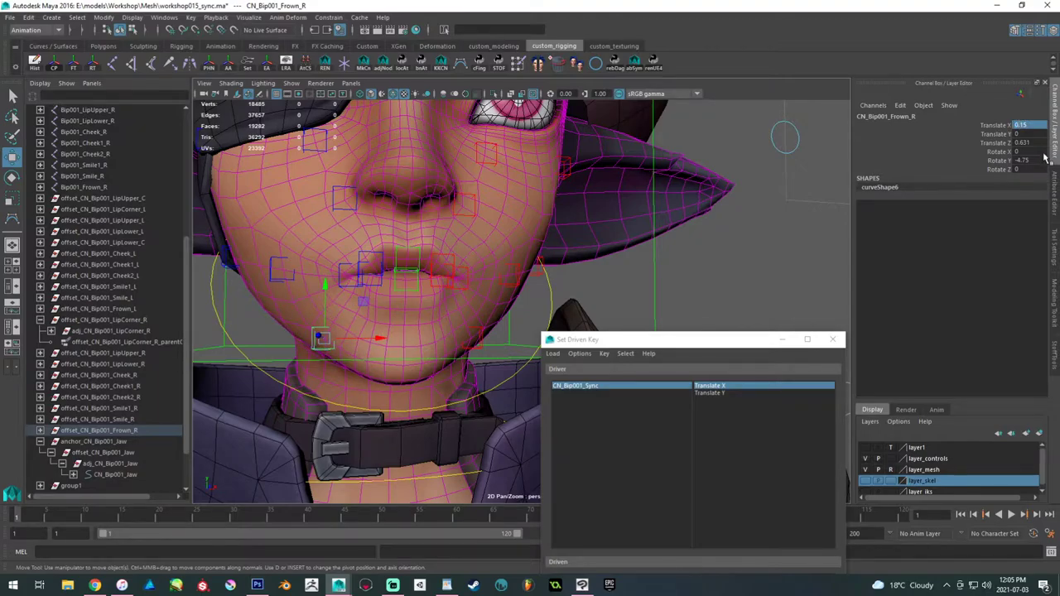
double_click(1025, 143)
double_click(1014, 161)
type("4.75")
key("Return")
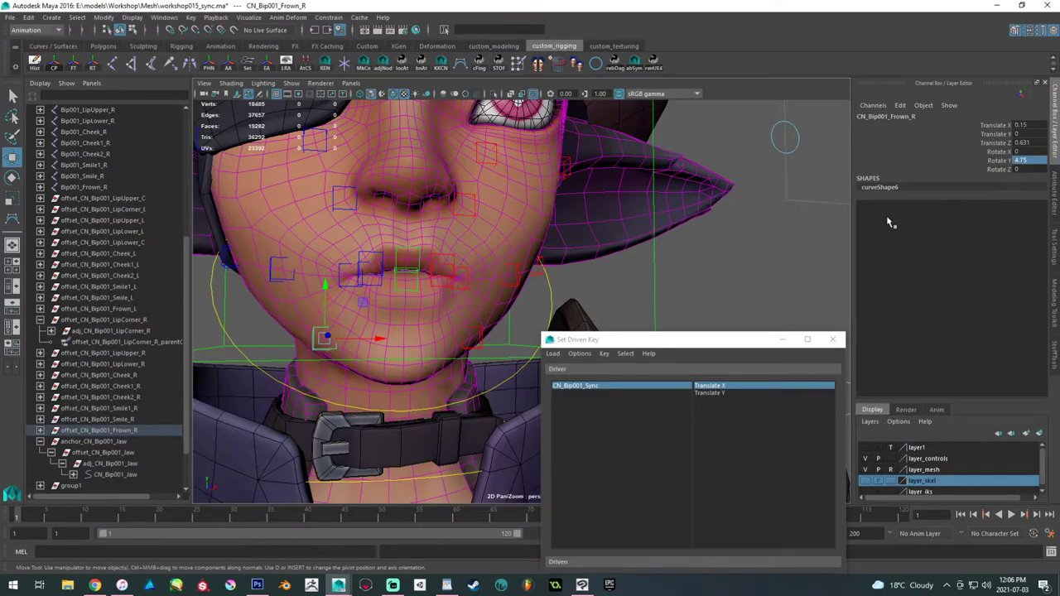
- Rotate the CN_Bip001_Jaw control open to about -19 on Rotate Z to inspect the lip shape
right_click_drag(729, 240, 496, 236, "alt")
left_click_drag(496, 236, 475, 269, "alt")
right_click_drag(475, 269, 709, 276, "alt")
left_click_drag(709, 275, 671, 253, "alt")
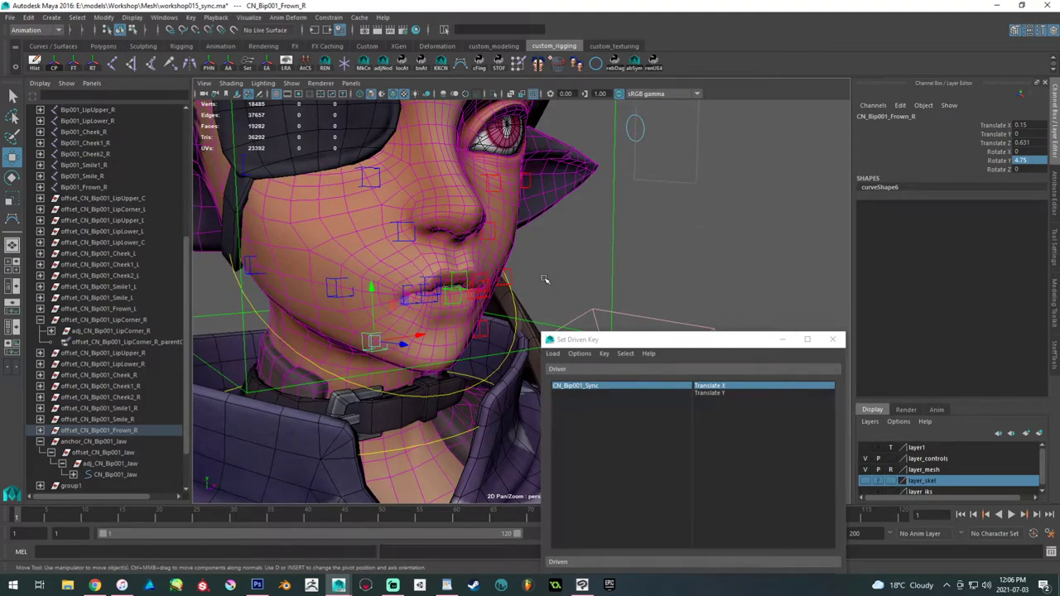
left_click(516, 301)
left_click(514, 300)
key("e")
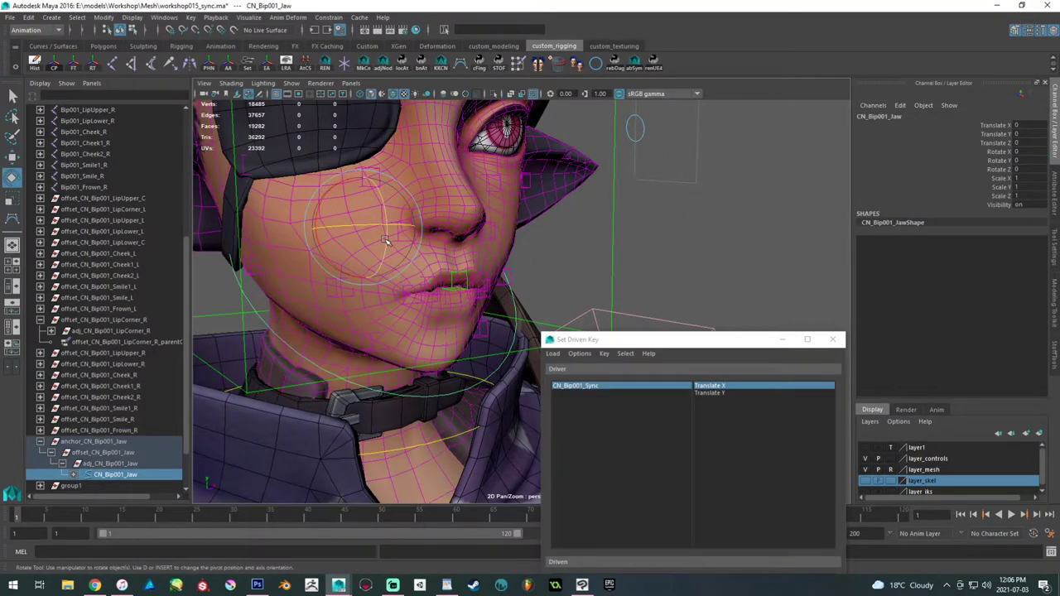
mouse_move(386, 246)
left_mouse_down()
mouse_move(392, 270)
mouse_move(365, 242)
left_mouse_up()
right_click_drag(365, 243, 505, 321, "alt")
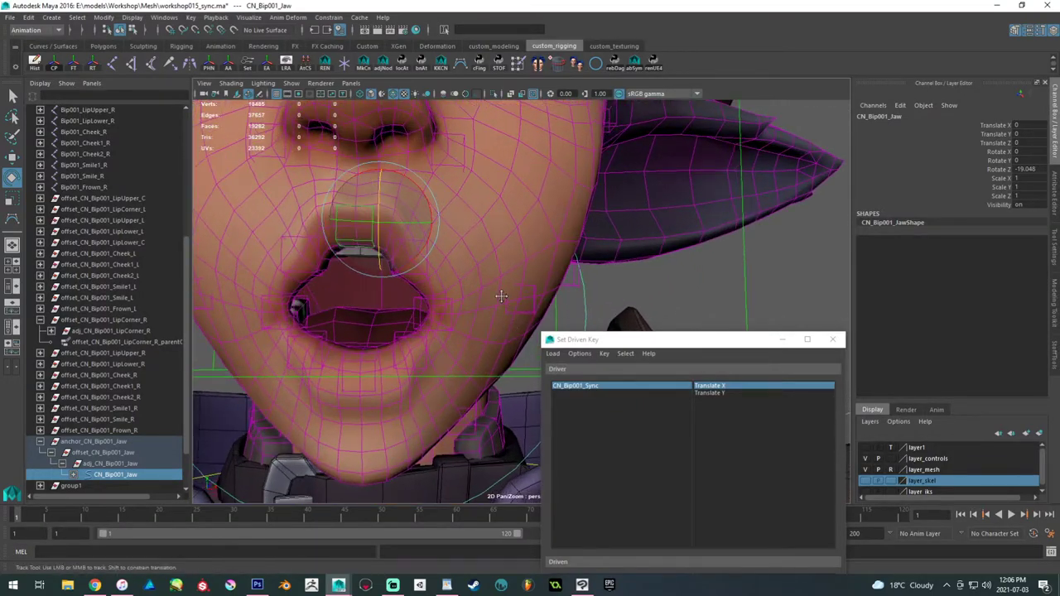
right_click_drag(404, 269, 440, 286, "alt")
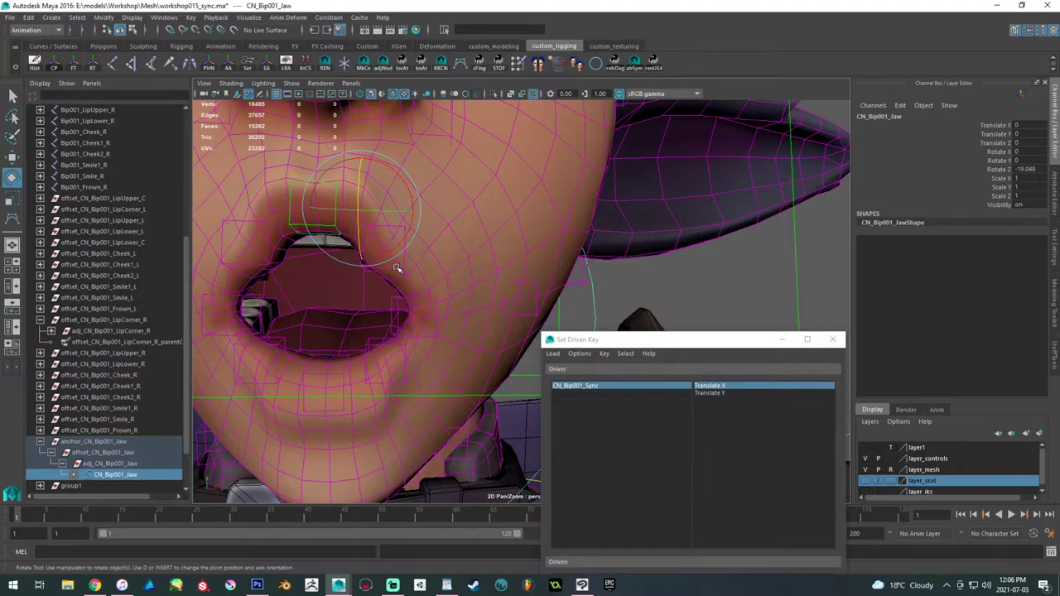
- Try several small moves and a rotation on CN_Bip001_LipUpper_L, undoing each one
left_click(397, 269)
key("w")
left_click_drag(441, 253, 447, 251)
key("ctrl+z")
left_click_drag(385, 199, 385, 182)
key("ctrl+z")
key("e")
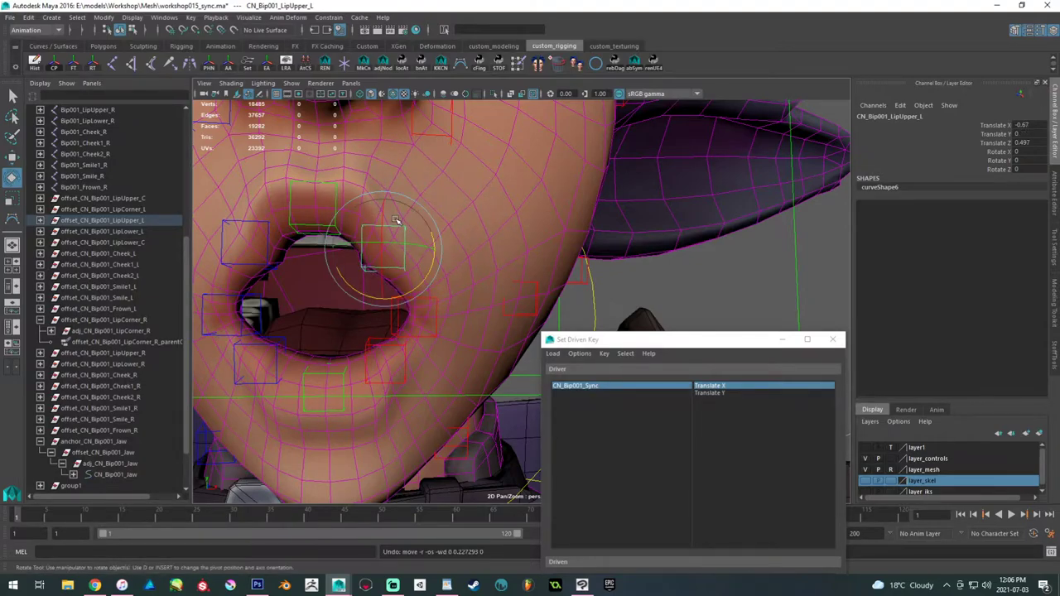
left_click_drag(437, 253, 431, 241)
key("ctrl+z")
key("w")
middle_click_drag(423, 227, 447, 216)
key("ctrl+z")
- Move CN_Bip001_LipUpper_L and LipLower_L outward to Translate X -0.481 and -0.524 to round the open mouth
left_click_drag(438, 249, 460, 250)
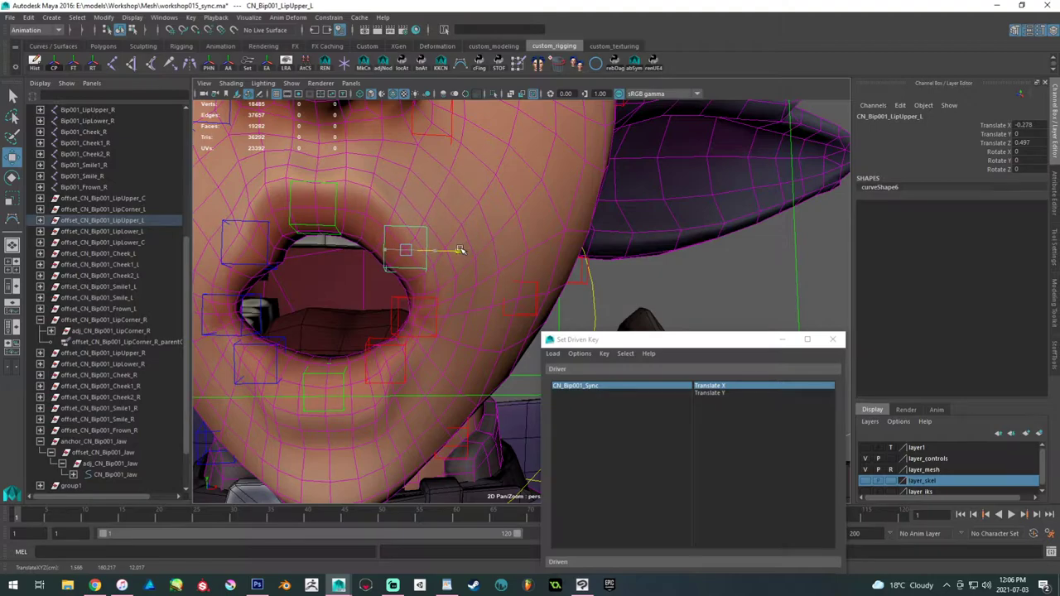
left_click(382, 352)
left_click_drag(437, 363, 447, 361)
right_click_drag(448, 347, 373, 246, "alt")
middle_click_drag(373, 246, 354, 268, "alt")
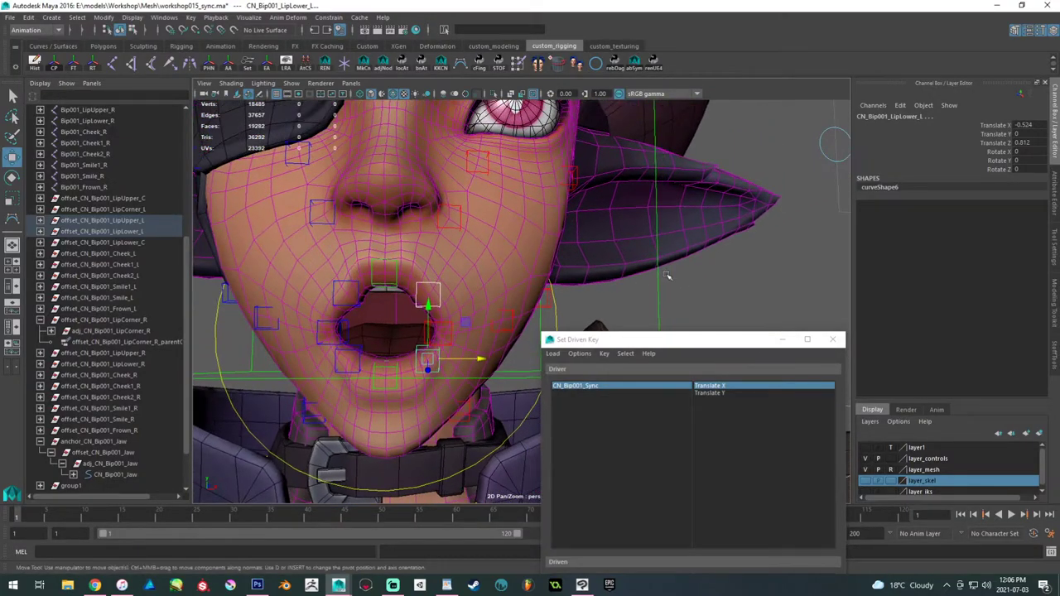
- Close the jaw by setting CN_Bip001_Jaw's Rotate Z to 0, and clear the selection
left_click(466, 468)
left_click(1030, 169)
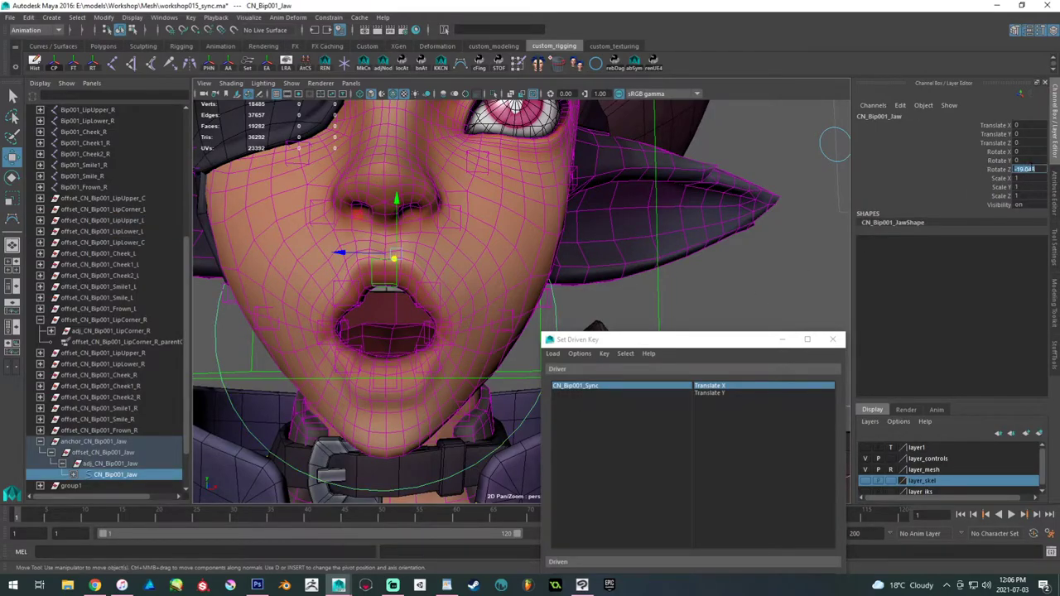
type("0")
key("Return")
left_click(804, 274)
- Copy LipUpper_L's Translate X of -0.481 onto CN_Bip001_LipUpper_R
left_click_drag(800, 275, 378, 299, "alt")
left_click(312, 267)
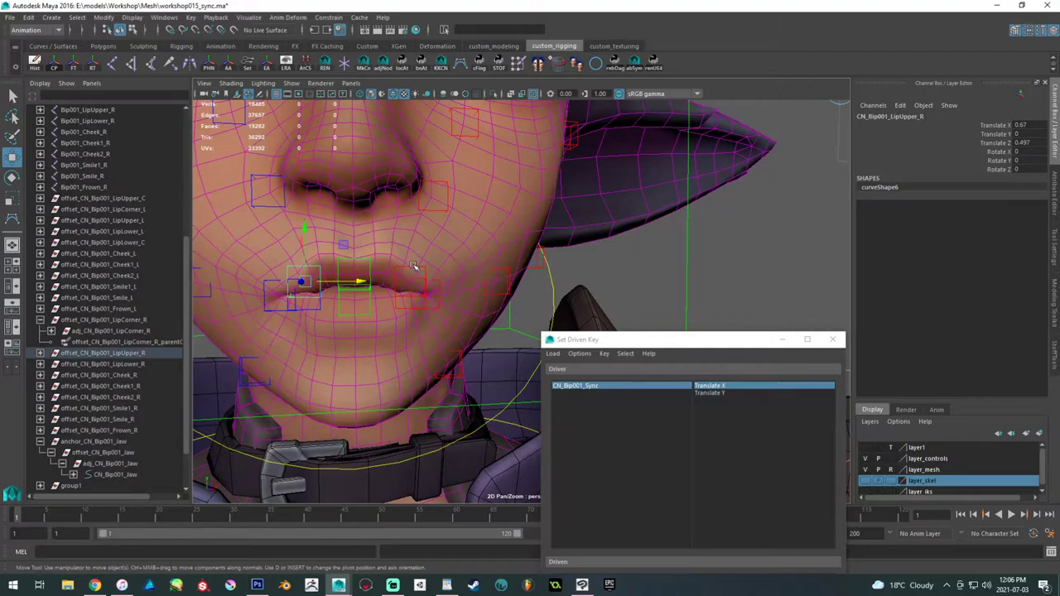
left_click(412, 266)
left_click(1025, 125)
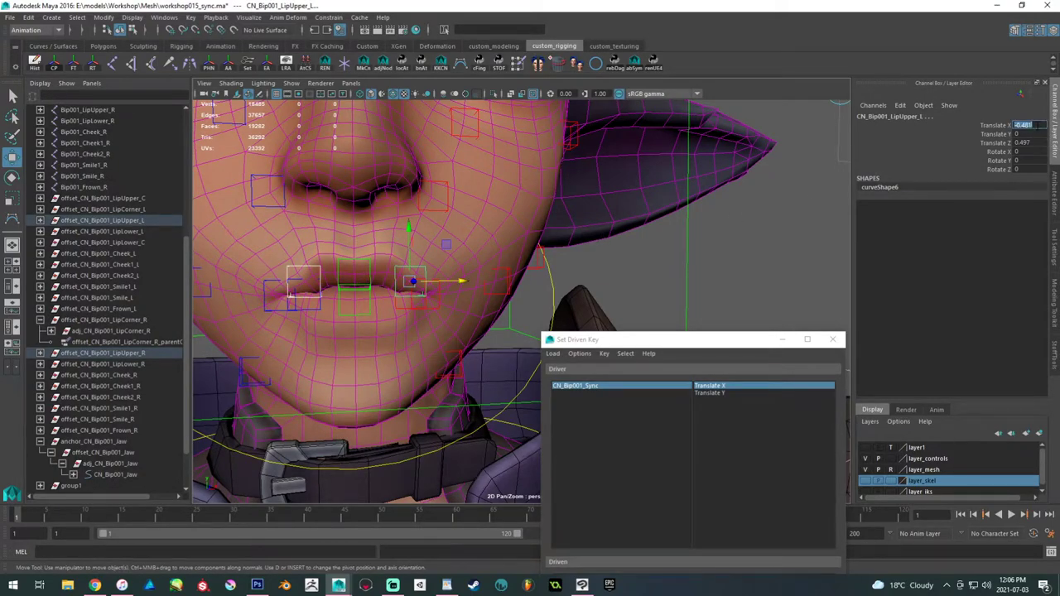
type("-0.481")
key("Return")
- Copy LipLower_L's Translate X of -0.524 onto CN_Bip001_LipLower_R
left_click(308, 283)
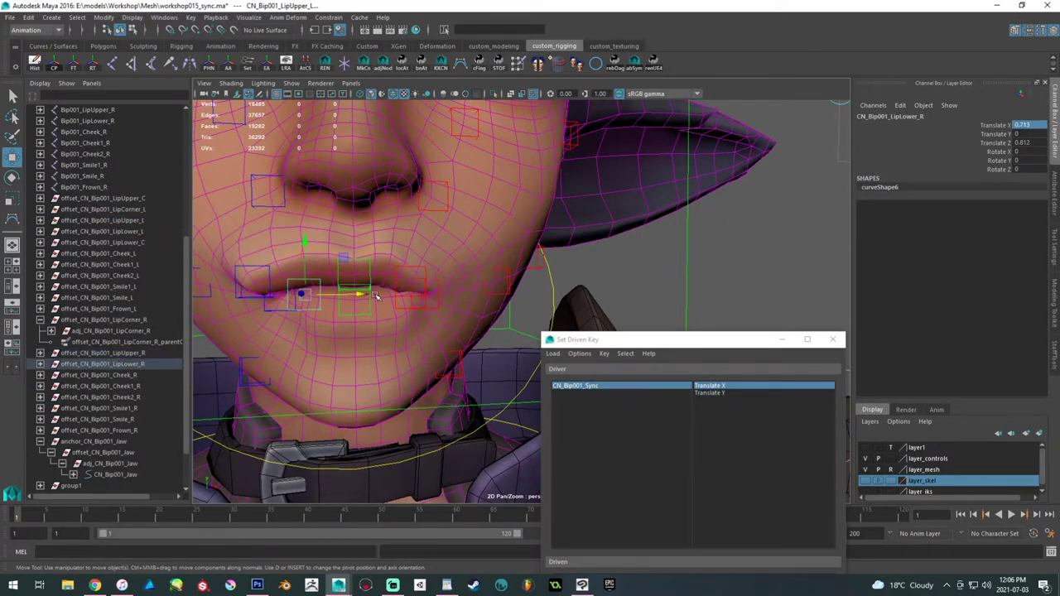
left_click(404, 297)
left_click(1027, 125)
type("-0.524")
key("Return")
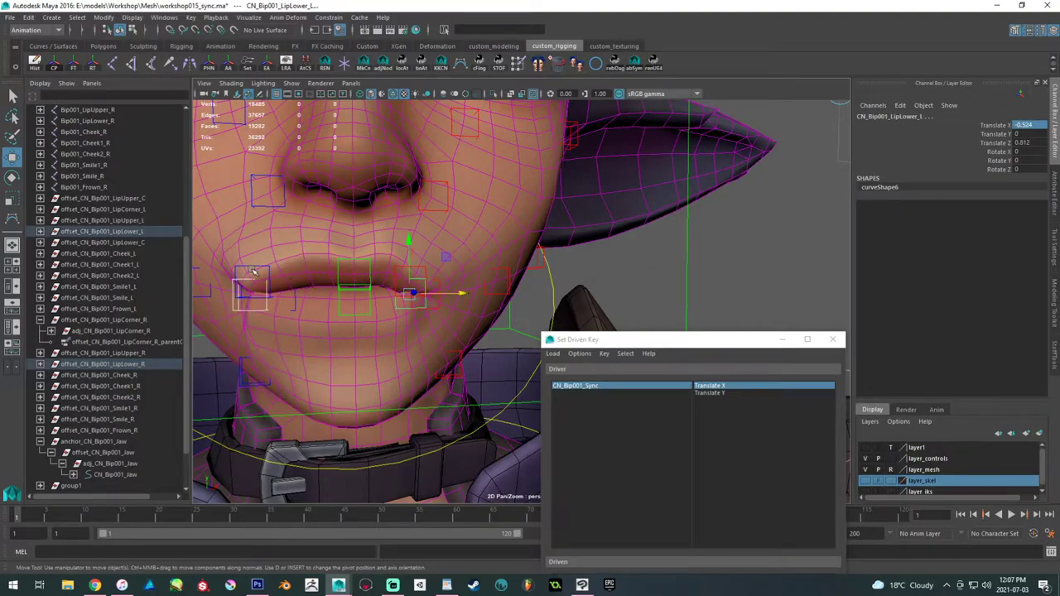
- Mirror the right lip controls by setting Translate X to 0.481 on CN_Bip001_LipUpper_R and 0.524 on CN_Bip001_LipLower_R
left_click(250, 280)
left_click(1024, 125)
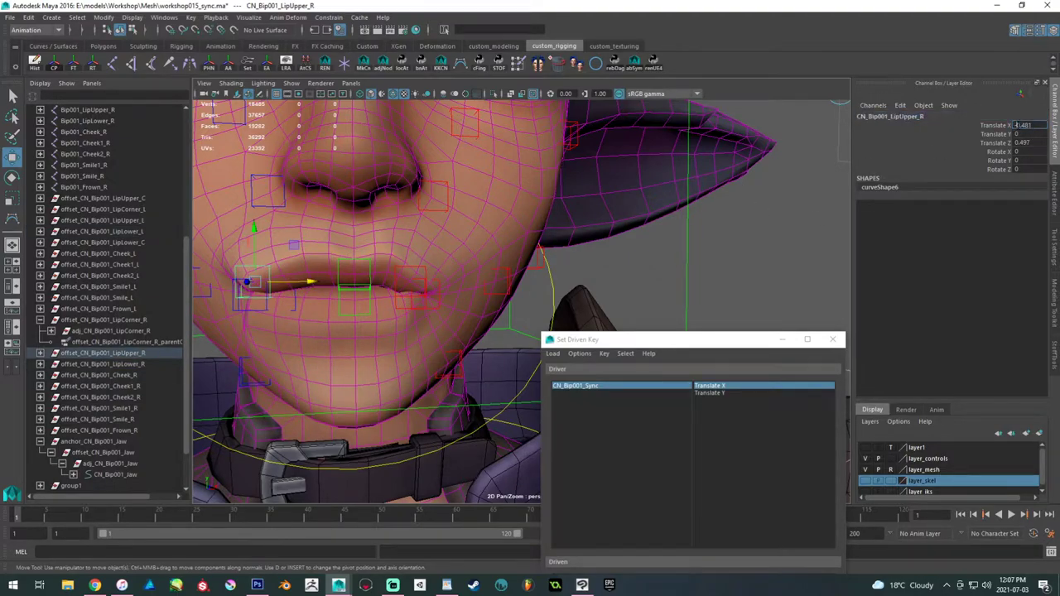
key("BackSpace")
key("Return")
left_click(240, 283)
left_click(1020, 125)
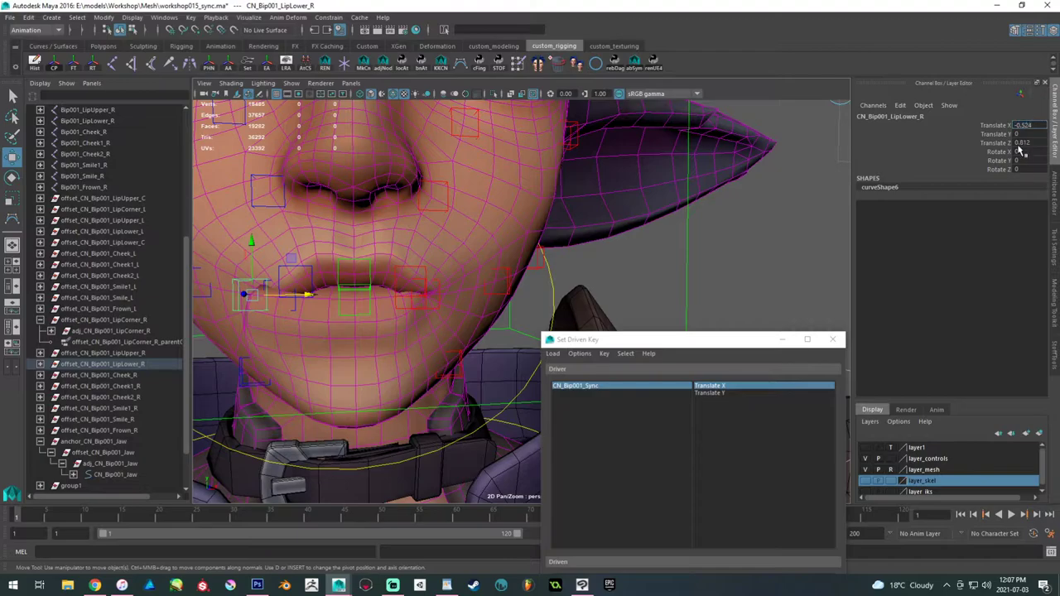
key("BackSpace")
key("Return")
left_click(741, 272)
- Test the mouth pose by rotating CN_Bip001_Jaw open to about -23.5 on Rotate Z, and undo the rotation
right_click_drag(734, 270, 518, 241, "alt")
left_click_drag(517, 240, 596, 242, "alt")
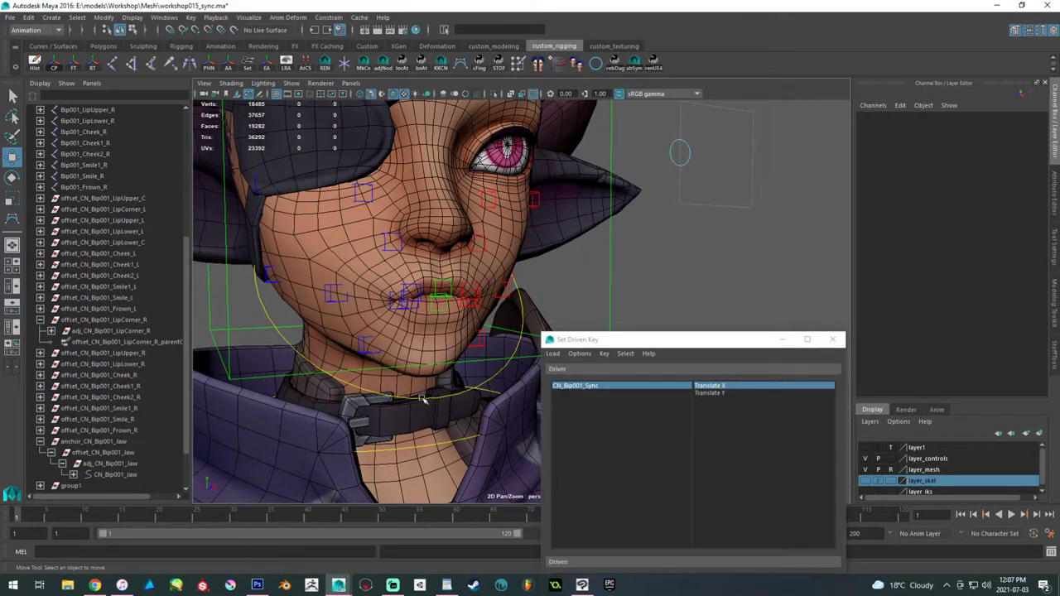
left_click(443, 325)
key("e")
mouse_move(401, 261)
left_mouse_down()
mouse_move(396, 281)
mouse_move(362, 274)
mouse_move(420, 257)
left_mouse_up()
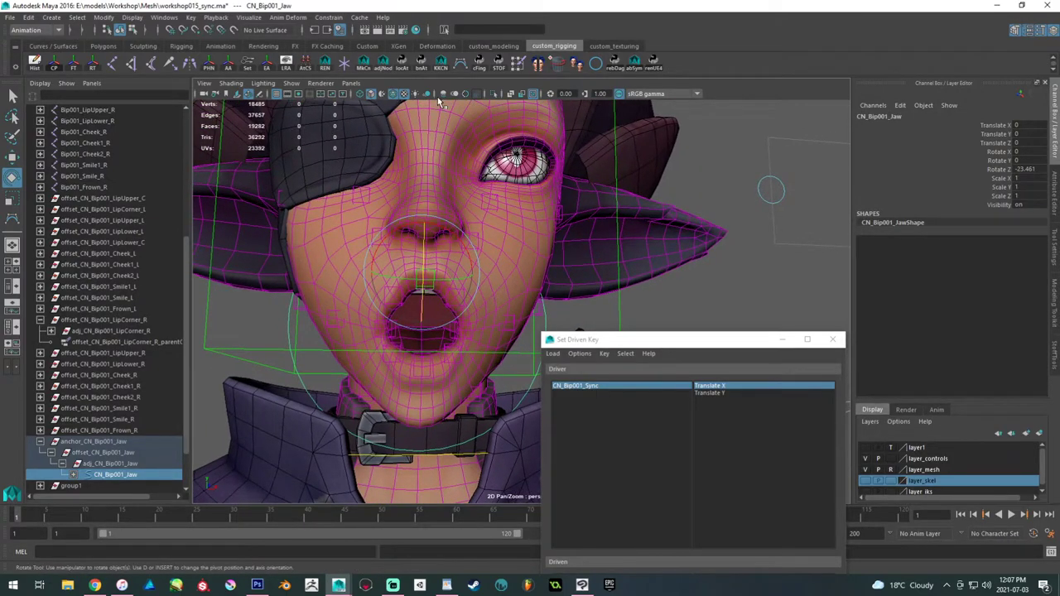
key("ctrl+z")
- Hide the wireframe overlay on the shaded model and test the jaw opening again, undoing the rotation
left_click(398, 94)
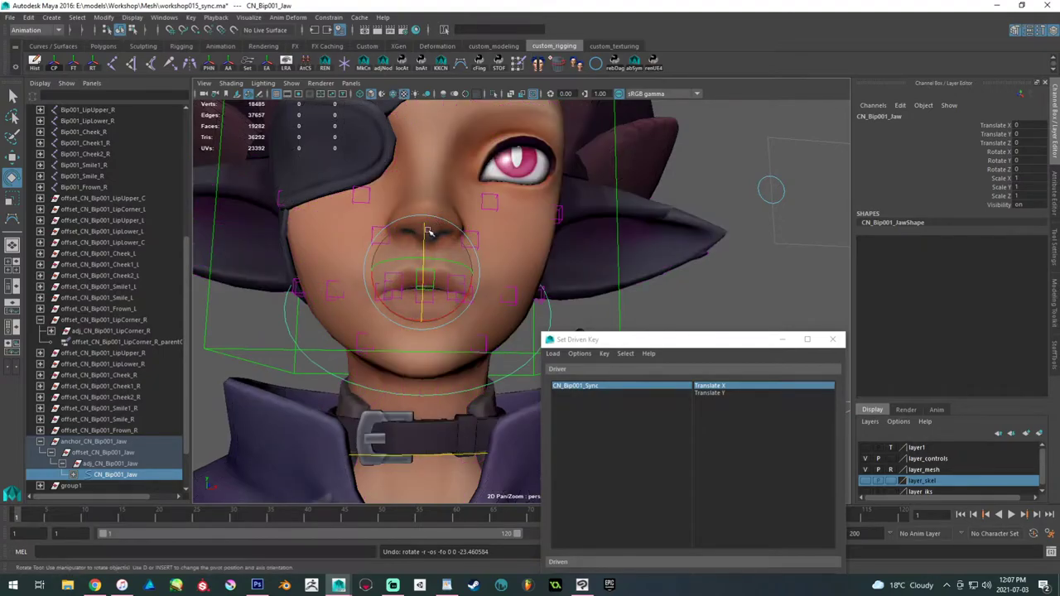
left_click_drag(425, 231, 383, 230)
right_click_drag(384, 230, 453, 300, "alt")
key("ctrl+z")
- Set a driven key and test it by moving CN_Bip001_Sync to about -0.59 in X and -0.42 in Y
left_click_drag(669, 344, 666, 386)
left_click(689, 525)
left_click(747, 190)
middle_click_drag(688, 274, 601, 321, "alt")
key("w")
left_click_drag(662, 242, 682, 265)
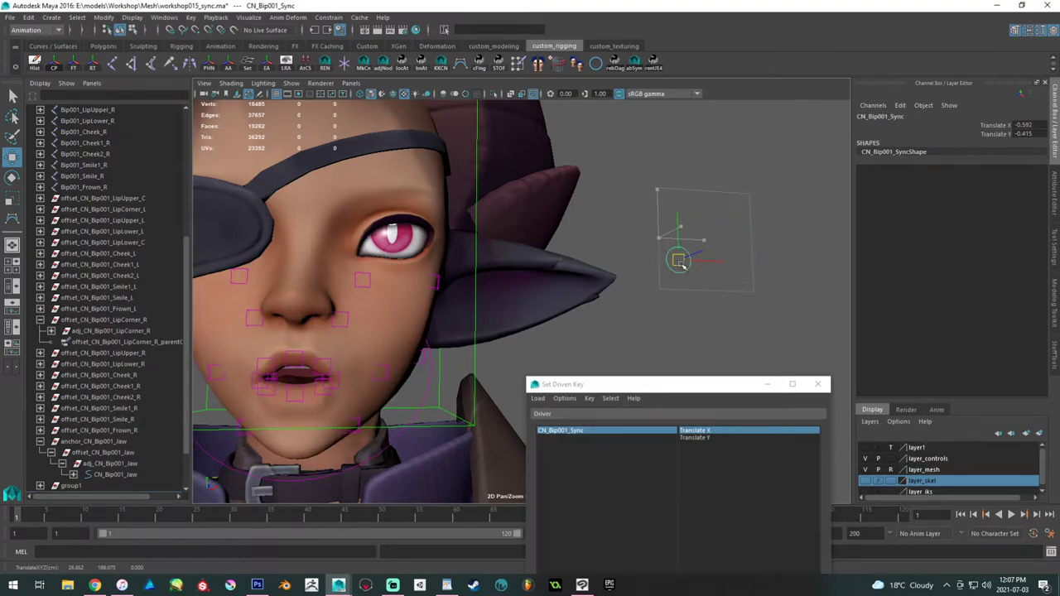
middle_click_drag(638, 284, 643, 286, "alt")
- Undo the CN_Bip001_Sync move, the driven key and the jaw selection, back to the CN_Bip001_LipLower_R Translate X edit
key("ctrl+z")
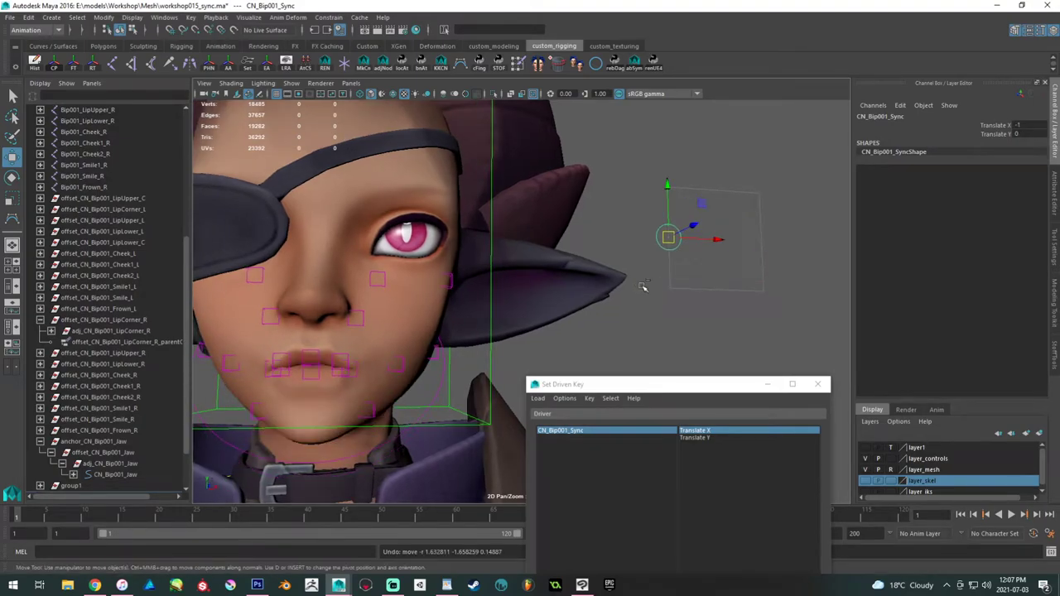
key("ctrl+z")
key("ctrl+z")
key("ctrl+z")
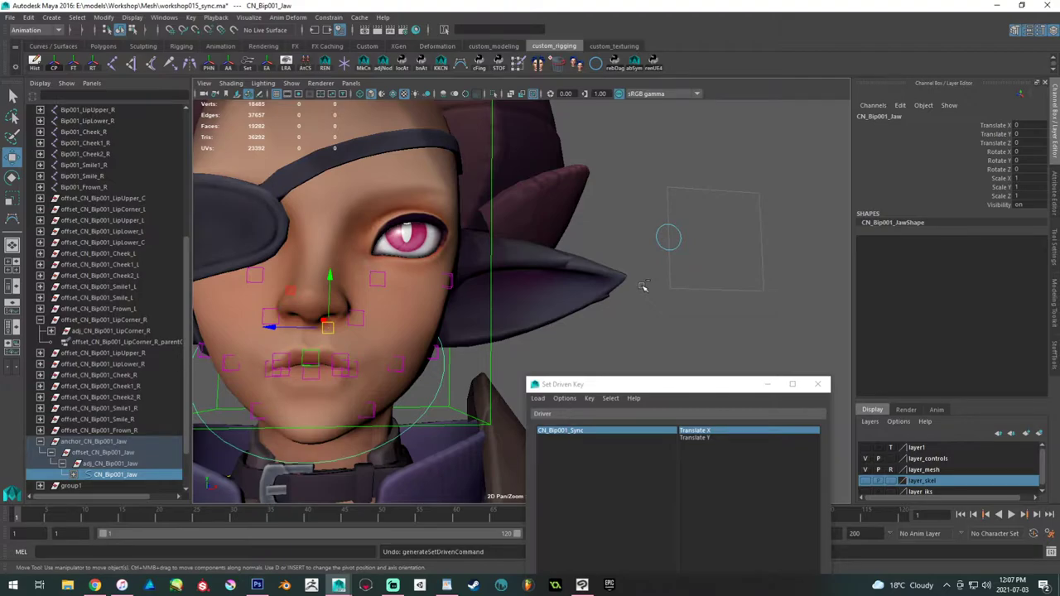
middle_click_drag(640, 285, 655, 222, "alt")
left_click_drag(602, 391, 680, 337)
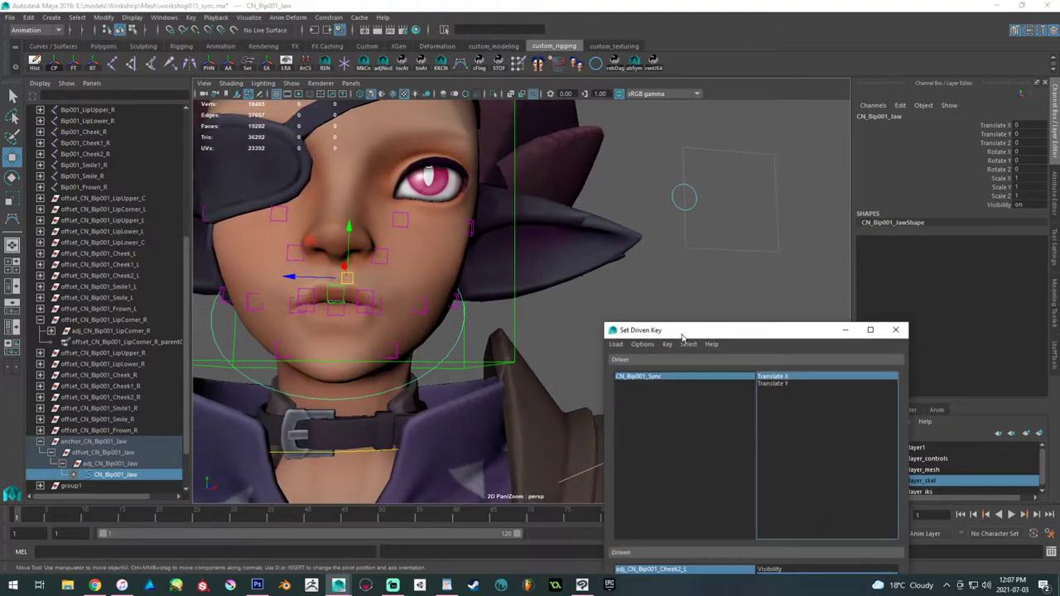
key("ctrl+z")
key("ctrl+z")
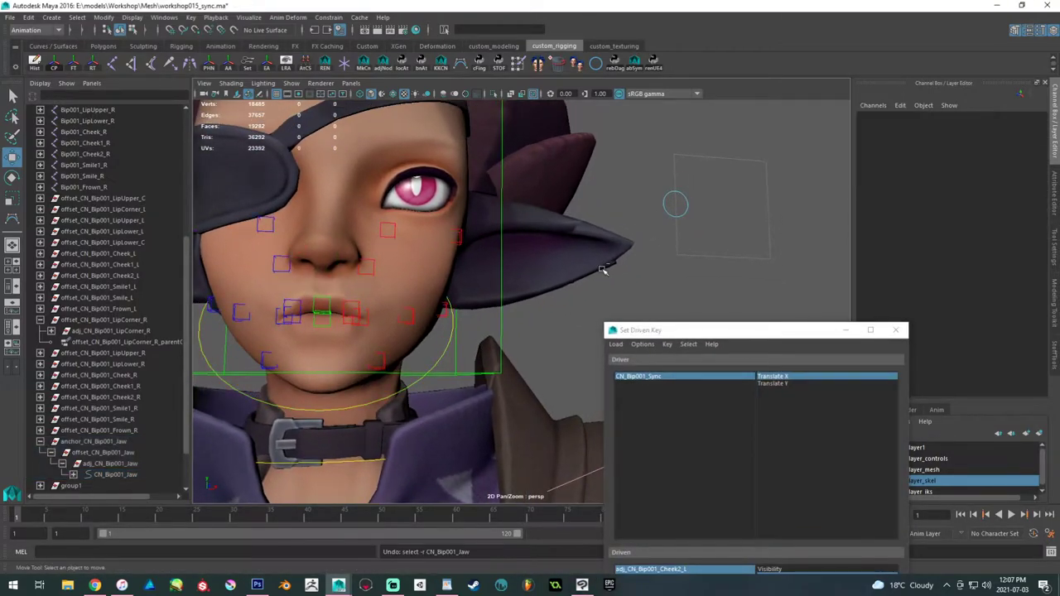
key("ctrl+z")
key("ctrl+z")
key("shift+z")
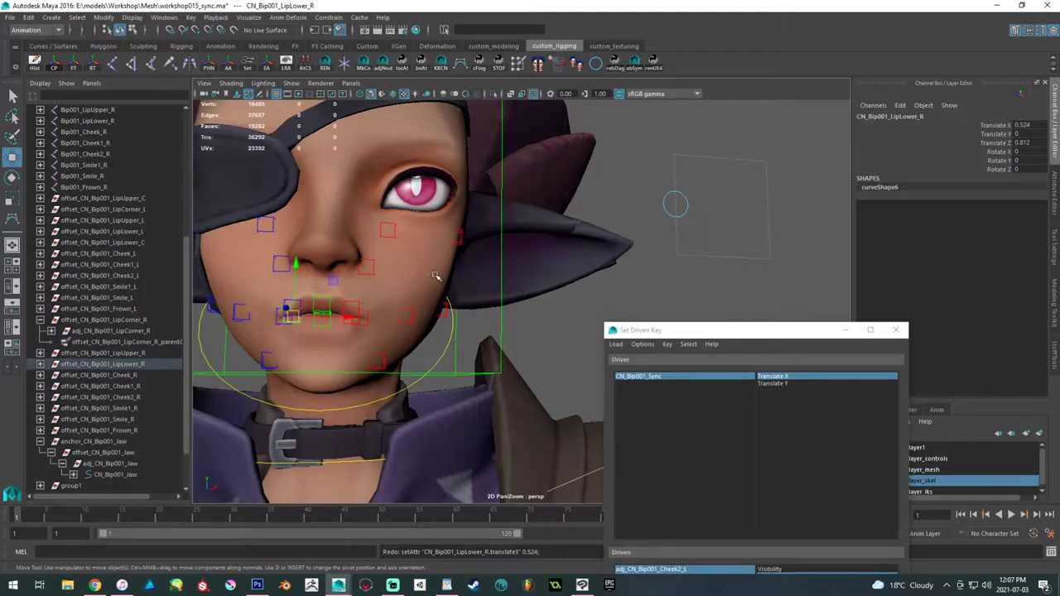
- Select the Smile1, lip corner, upper-lip and lower-lip controls of the _R side together
scroll(422, 300, "up", 3)
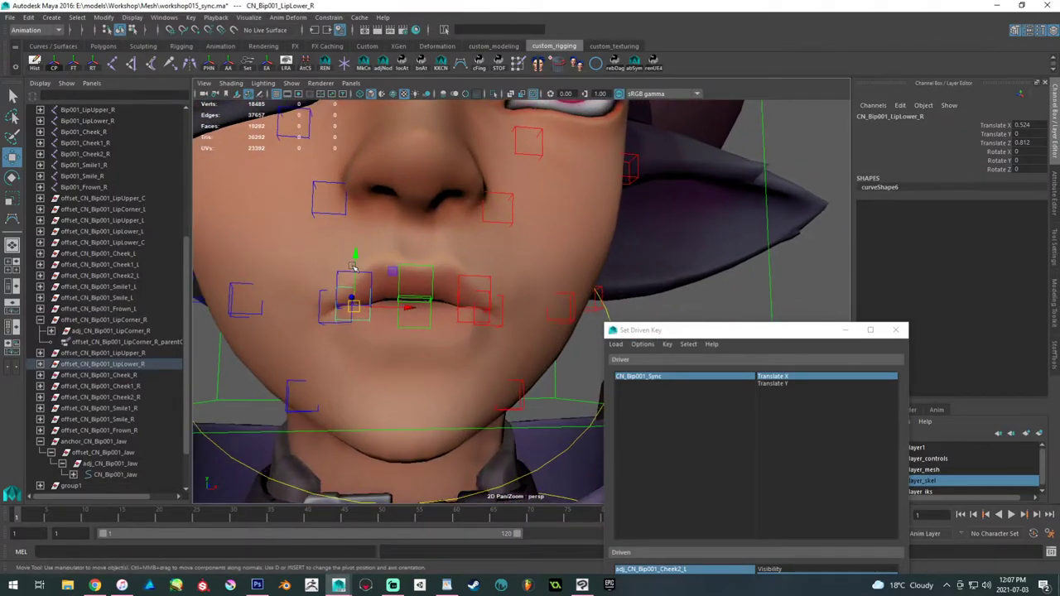
left_click(346, 275)
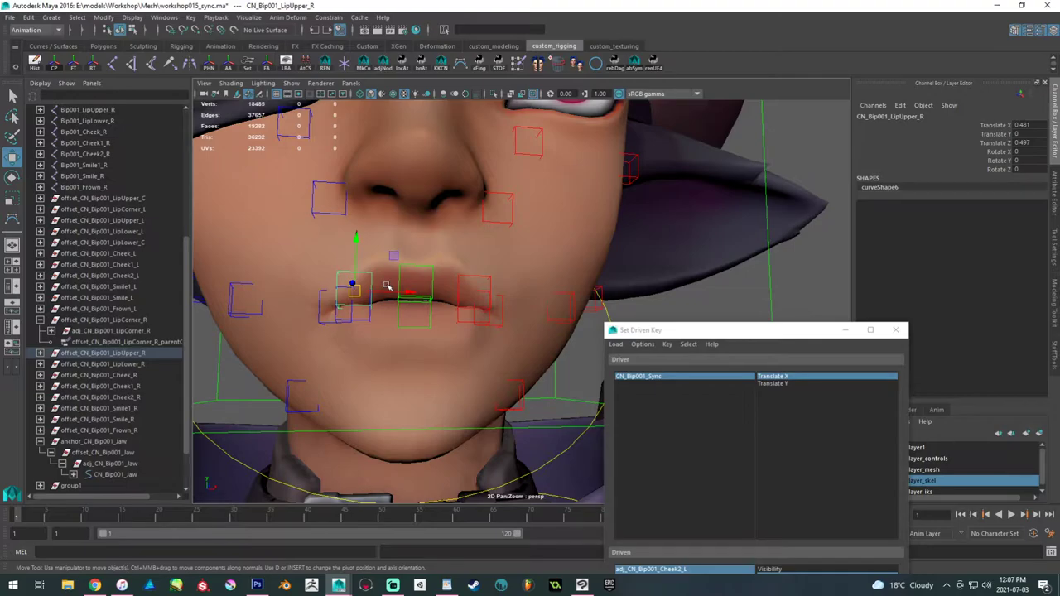
scroll(409, 284, "down", 3)
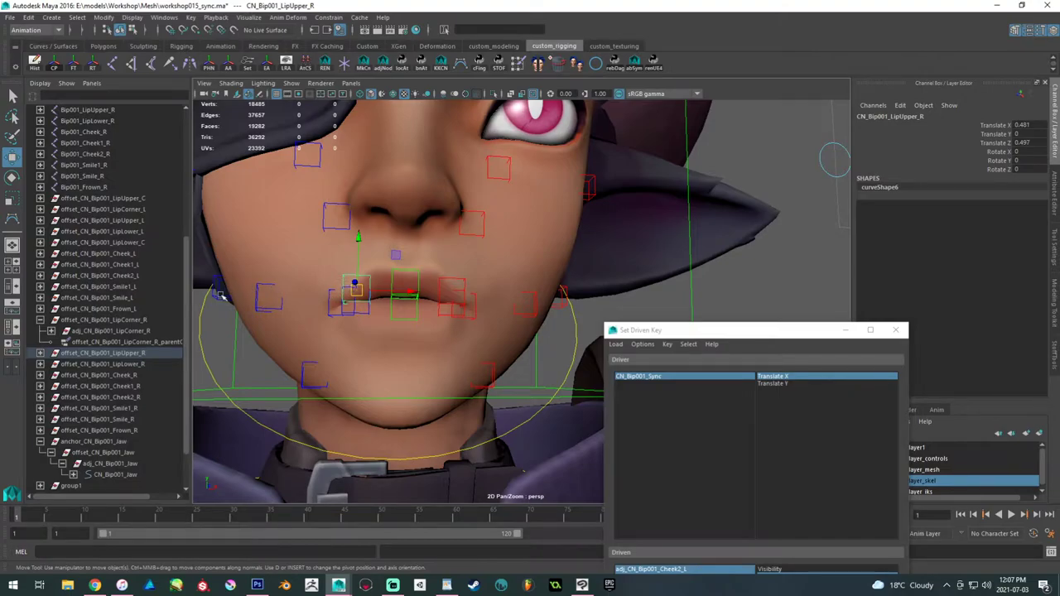
left_click(258, 305)
left_click(336, 303, "shift")
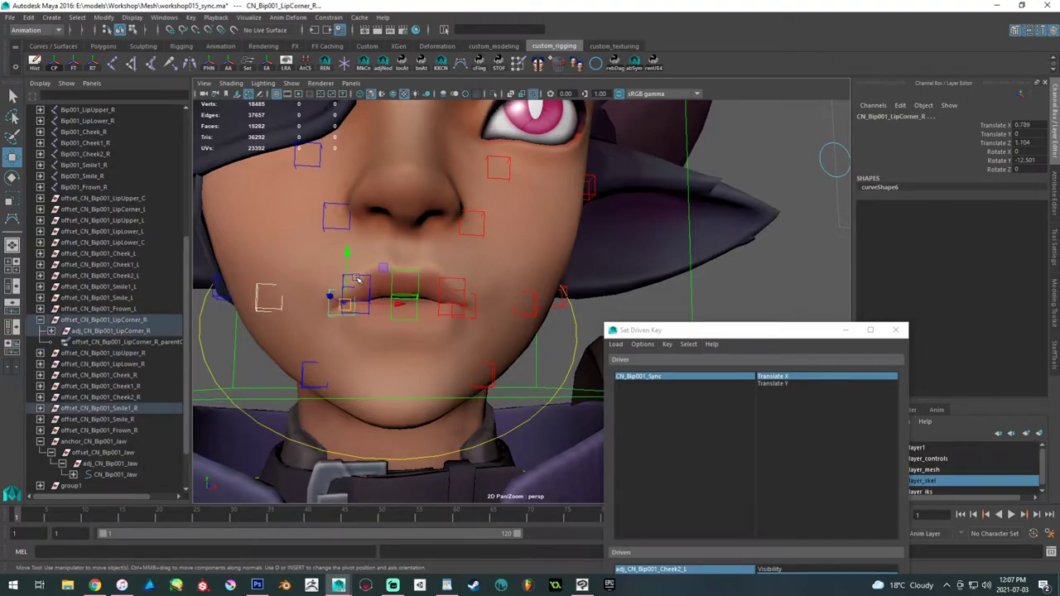
left_click(355, 275, "shift")
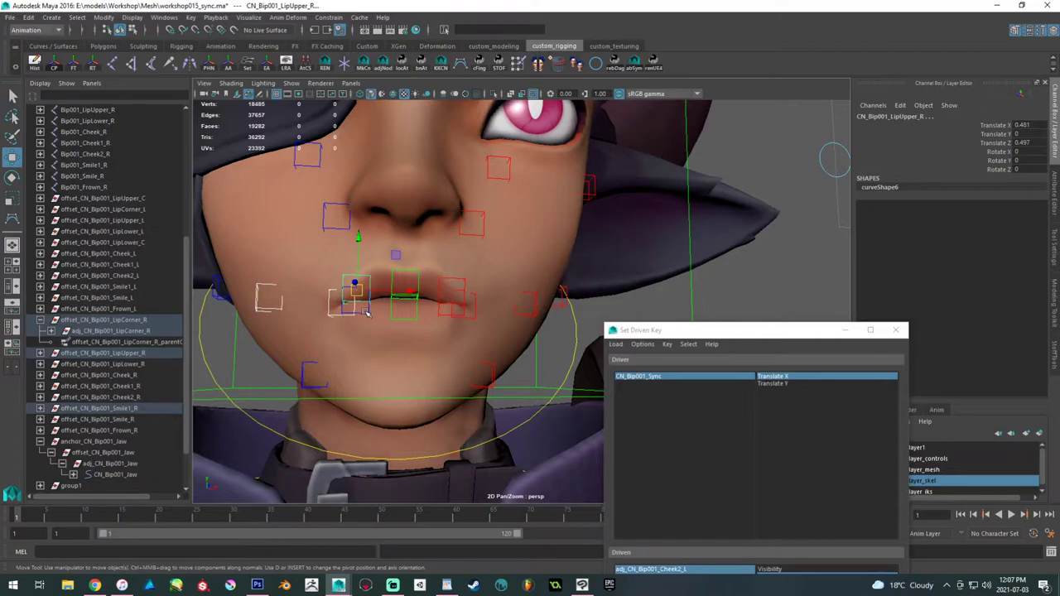
left_click(371, 312, "shift")
- Add the centre lip controls, the _L lip corner, upper-lip, lower-lip and Smile1 controls, and both Frown controls to the selection
left_click(407, 278, "shift")
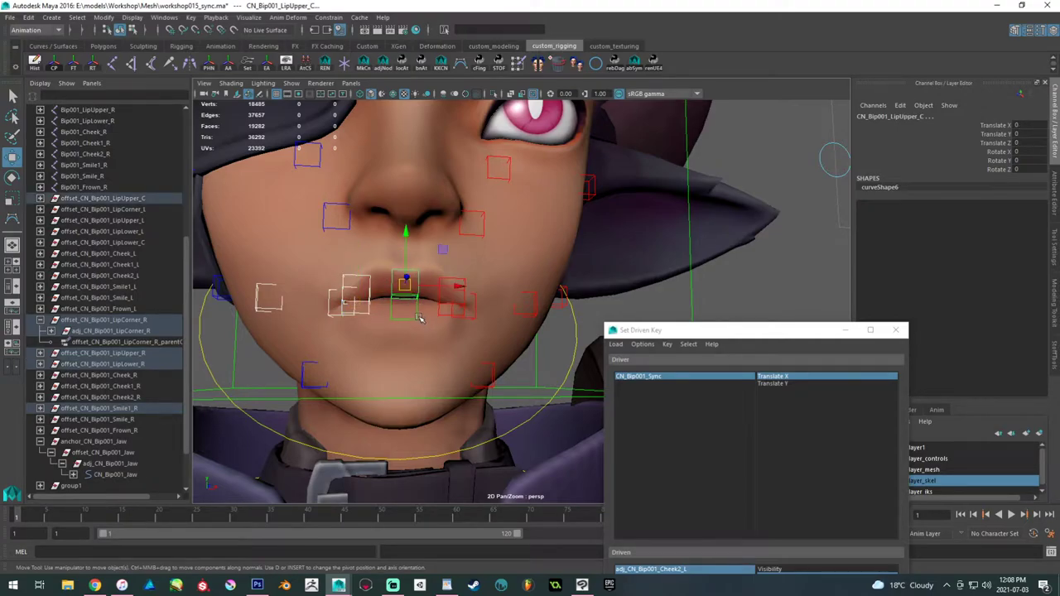
left_click(418, 318, "shift")
left_click(462, 279, "shift")
left_click(442, 315, "shift")
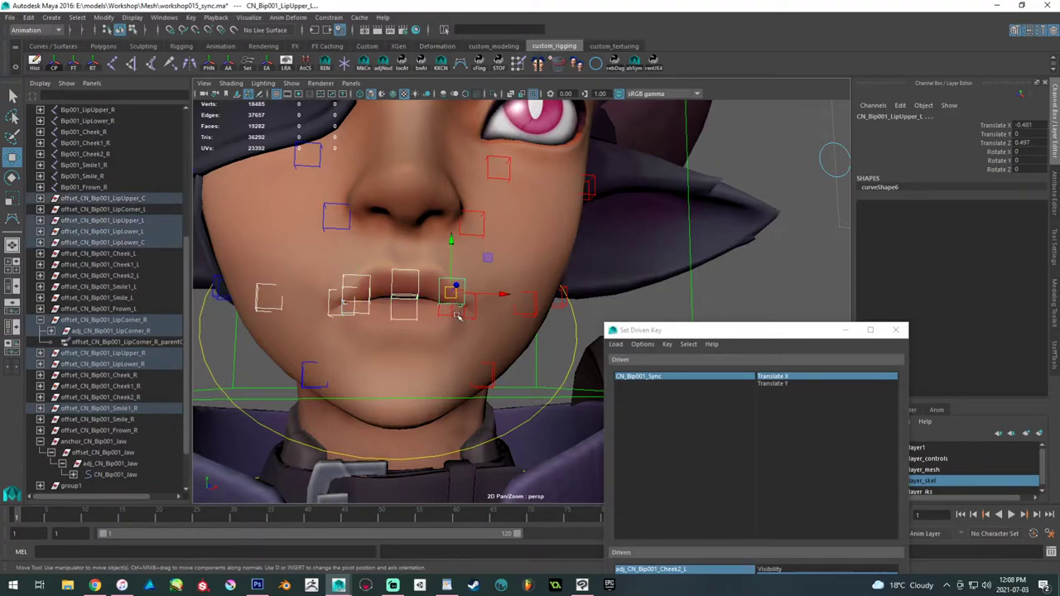
left_click(474, 313, "shift")
left_click(537, 308, "shift")
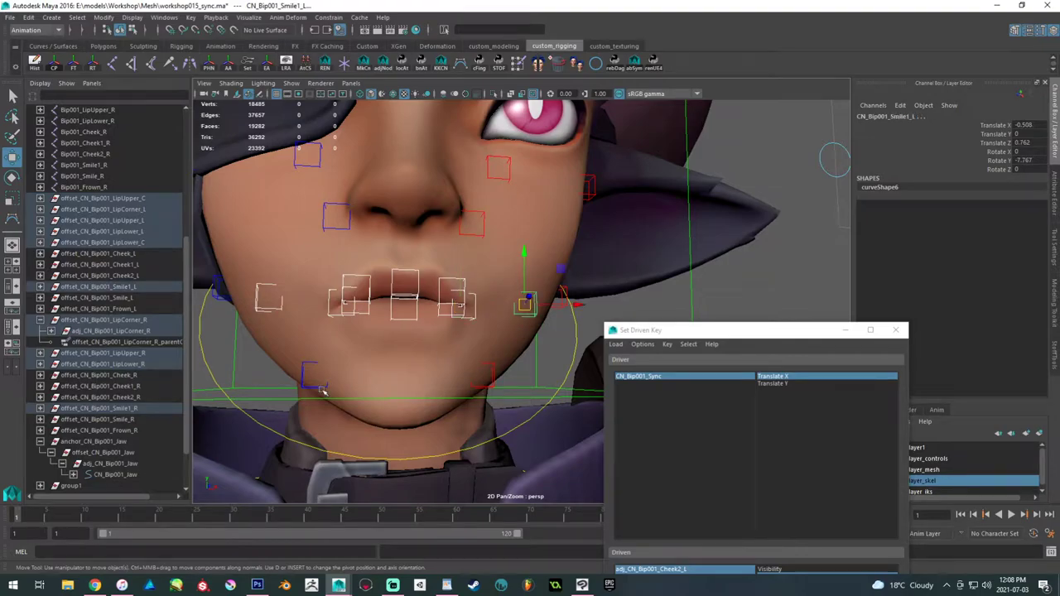
left_click(313, 382, "shift")
left_click(484, 378, "shift")
key("Up")
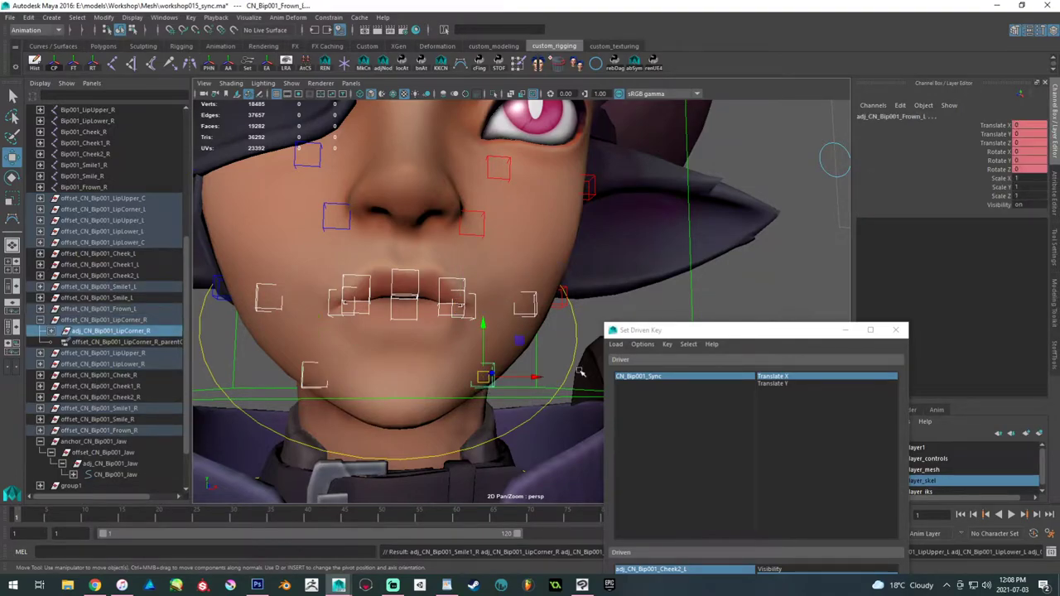
middle_click_drag(650, 250, 629, 249, "alt")
key("ctrl+z")
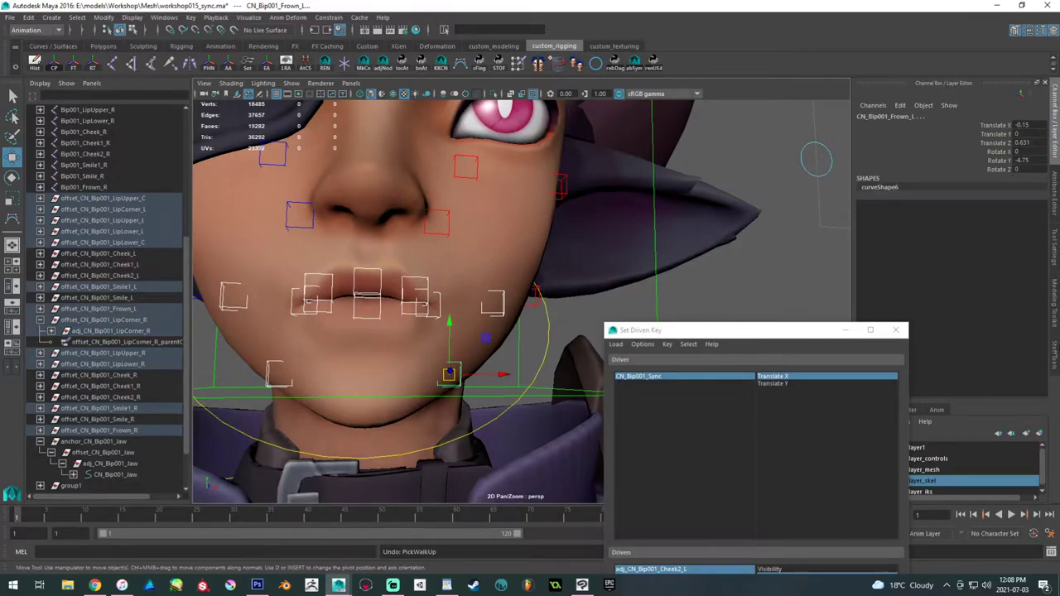
- Store the attributes of the selected mouth controls and set all their translate and rotate channels to 0
left_click(1054, 356)
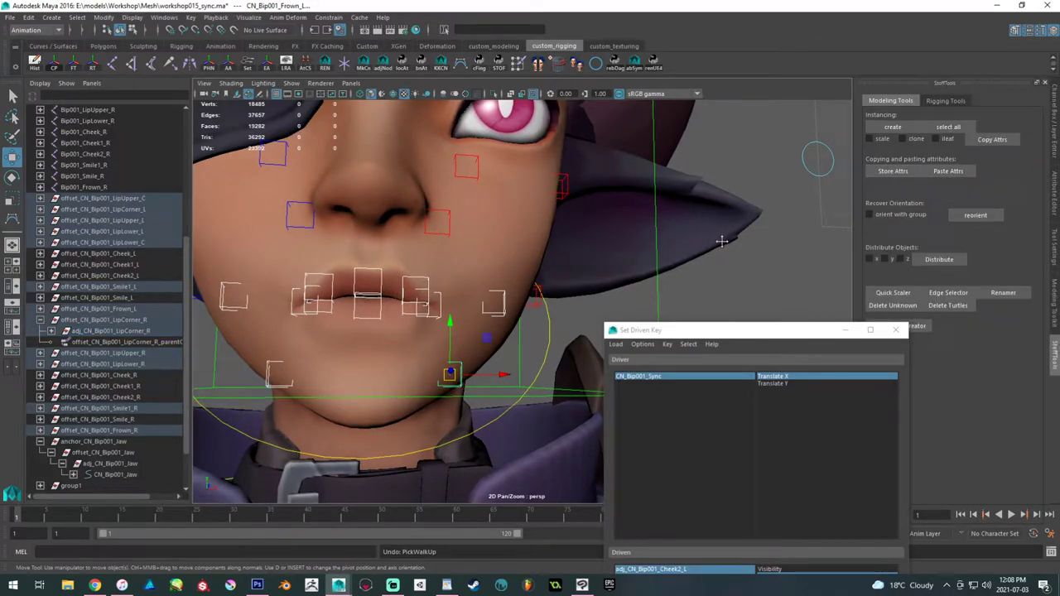
left_click_drag(721, 243, 739, 231, "alt")
left_click(1054, 126)
left_click_drag(1025, 126, 1029, 169)
type("0")
key("Return")
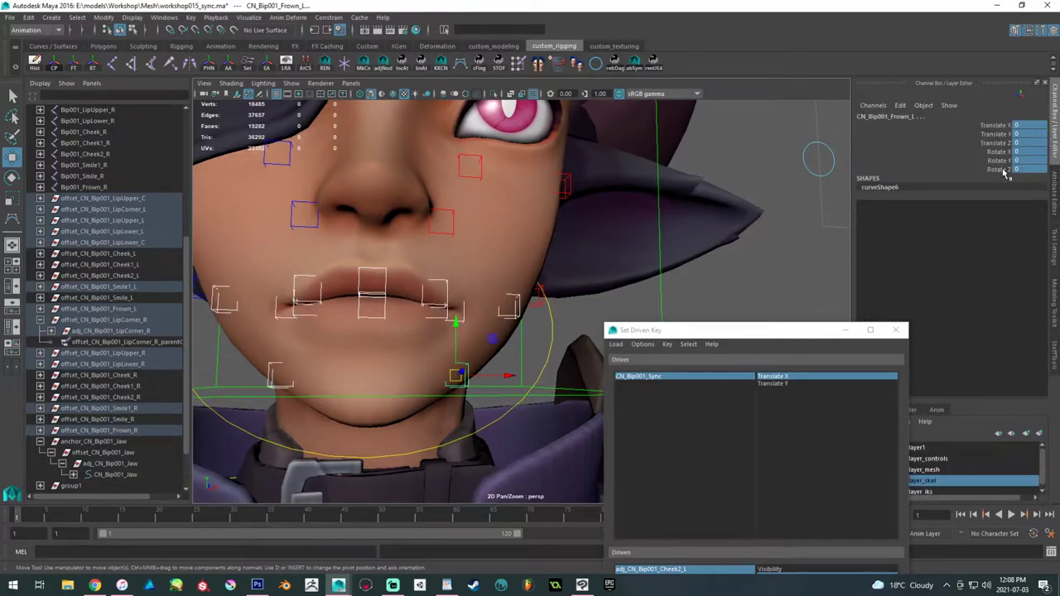
- Paste the stored attributes onto the parent adj groups of the mouth controls and set the driven key for CN_Bip001_Sync Translate X
middle_click_drag(668, 271, 693, 281, "alt")
key("Up")
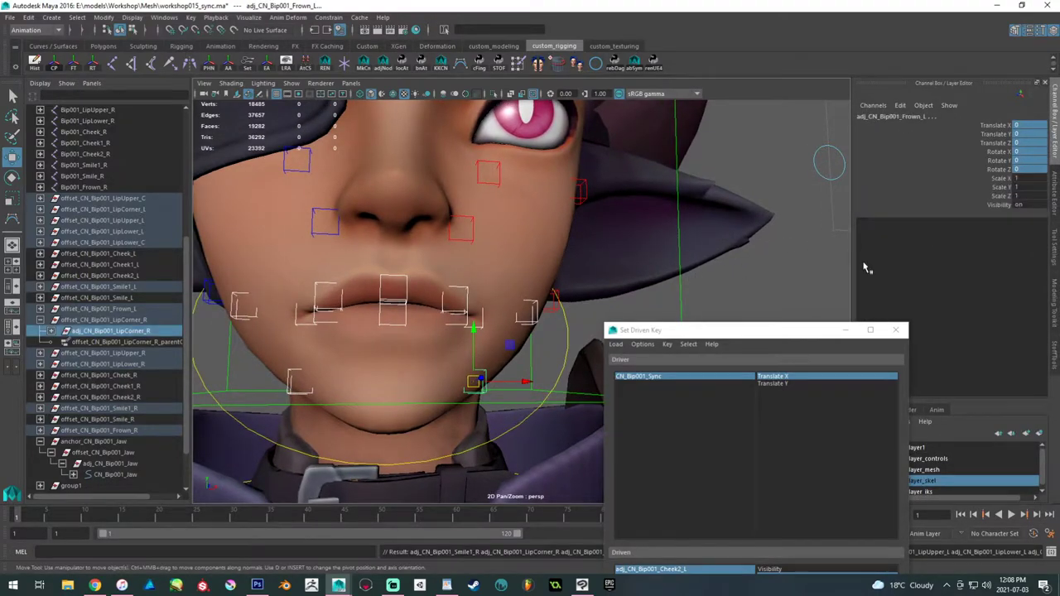
left_click(1054, 353)
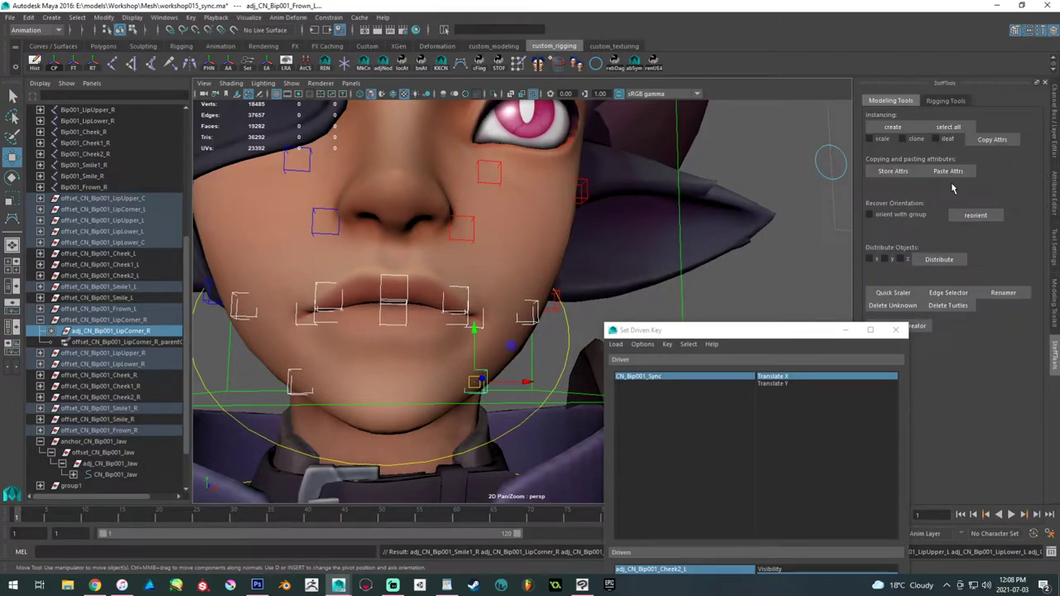
left_click(947, 171)
left_click(778, 299)
left_click_drag(753, 330, 723, 383)
left_click(718, 495)
- Select CN_Bip001_Sync and test the keyed mouth pose by moving it around its frame, undoing the last move
scroll(696, 175, "down", 5)
left_click(730, 201)
left_click_drag(733, 206, 771, 164)
left_click_drag(693, 228, 756, 260)
right_click_drag(757, 259, 522, 265, "alt")
key("ctrl+z")
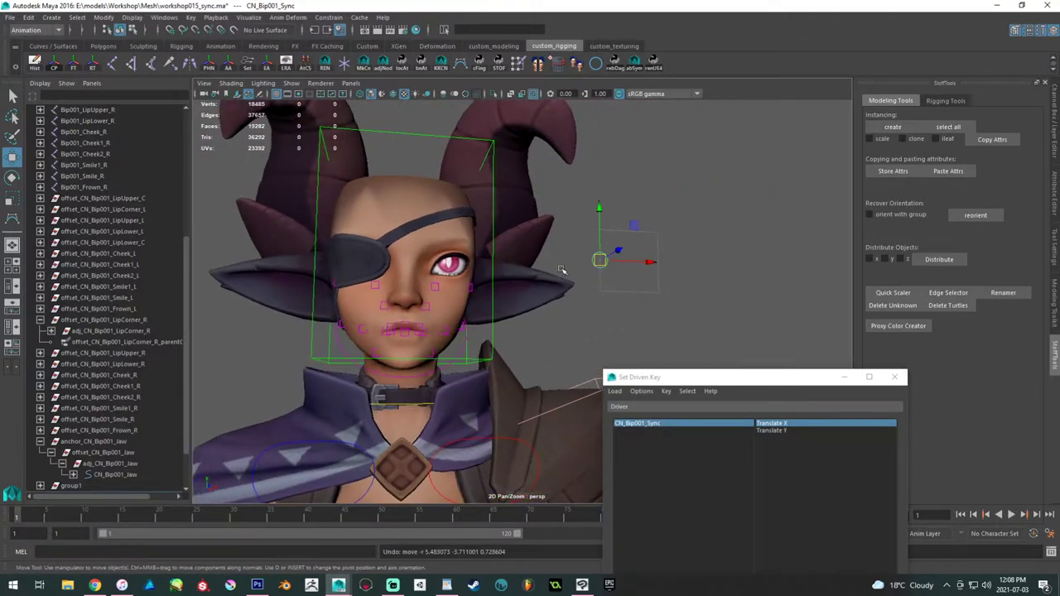
- Test more mouth shapes with CN_Bip001_Sync, undoing moves and finishing at about -0.353 in X and 0.548 in Y
left_click_drag(600, 261, 640, 292)
left_click_drag(654, 341, 625, 393)
key("ctrl+z")
key("ctrl+z")
key("ctrl+z")
key("ctrl+z")
key("ctrl+z")
key("ctrl+z")
left_click_drag(634, 226, 677, 339)
- Set CN_Bip001_Sync Translate X and Translate Y to 0 and clear the selection
left_click(1054, 131)
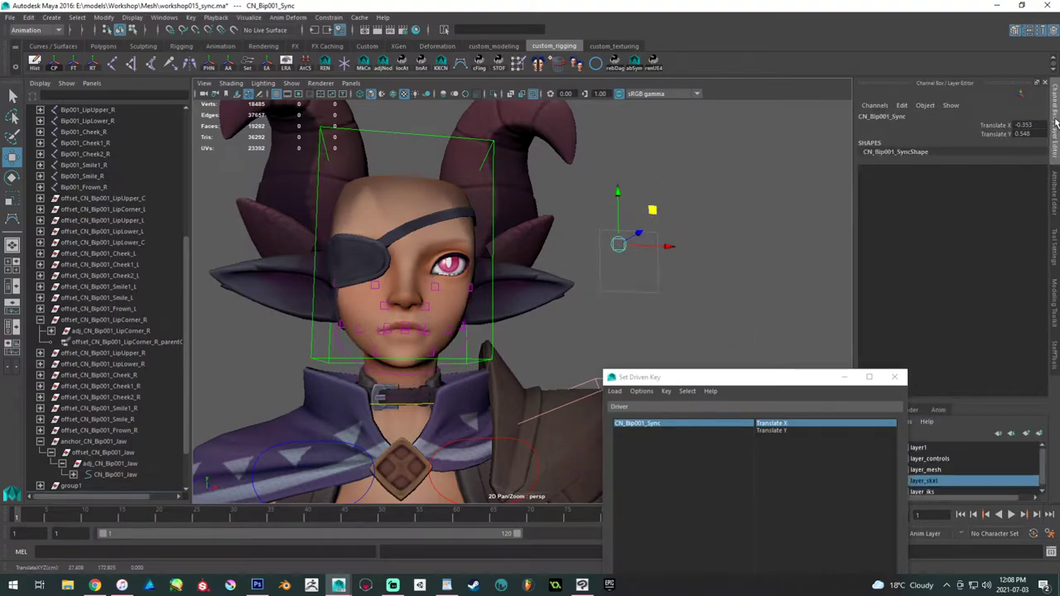
left_click_drag(1027, 125, 1028, 135)
type("0")
key("Return")
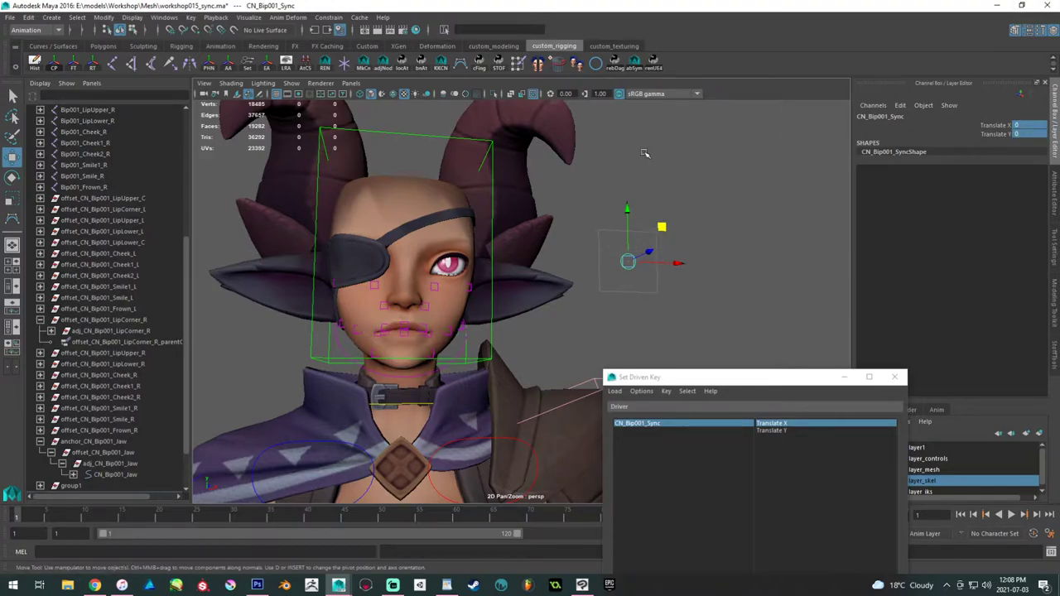
left_click(572, 135)
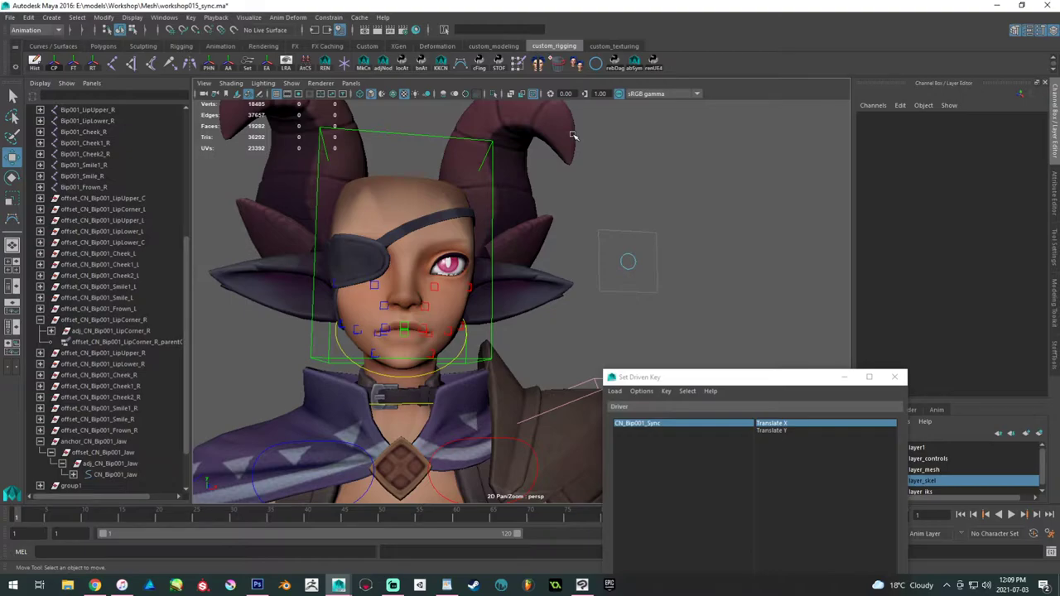
- Examine the neutral face, its controls and the head control from several angles and distances
left_click(94, 585)
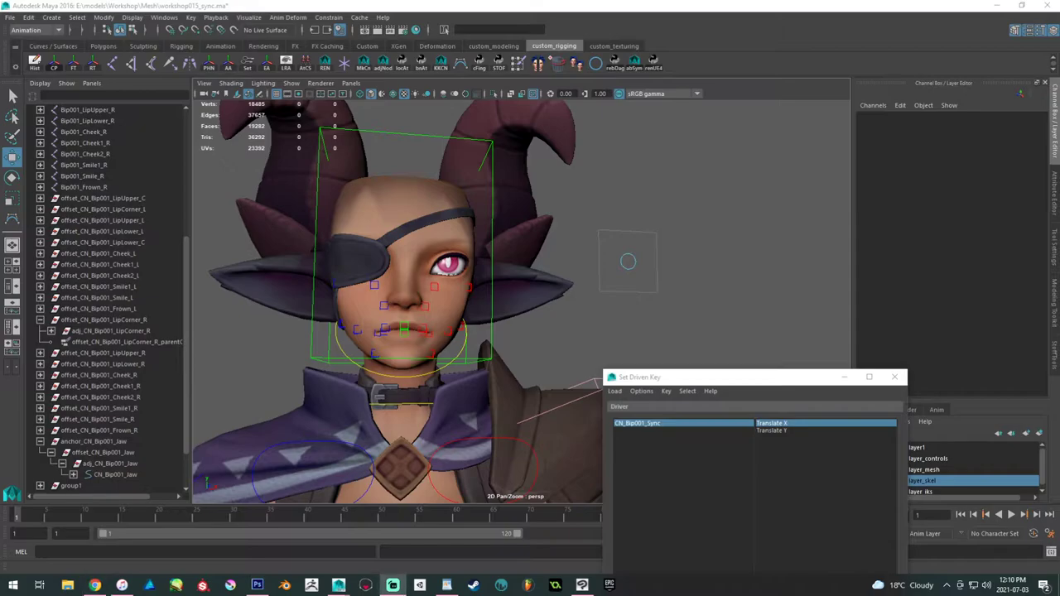
middle_click_drag(513, 305, 486, 282, "alt")
left_click_drag(487, 281, 503, 380, "alt")
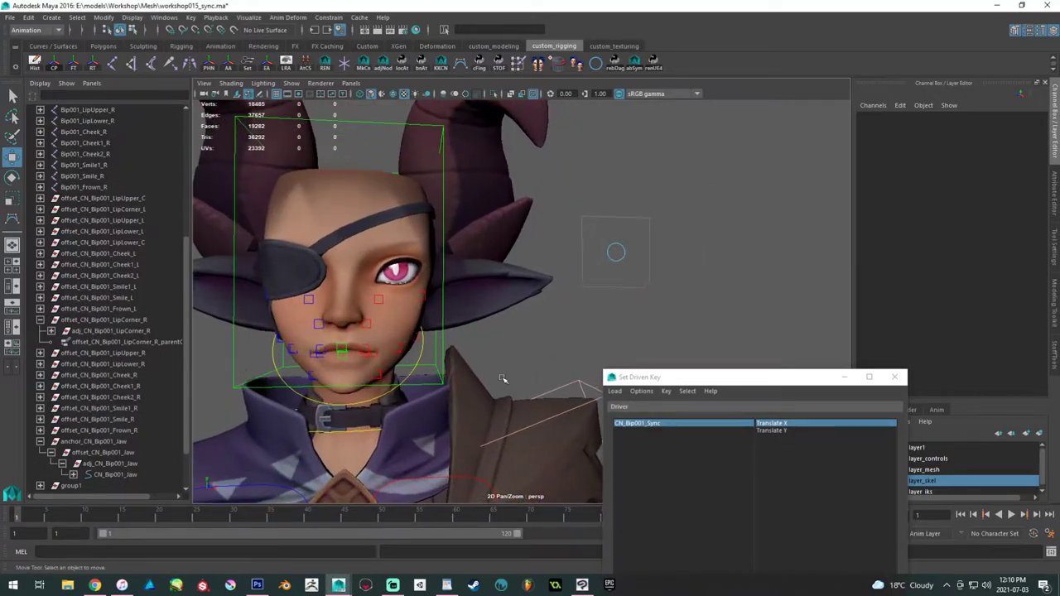
left_click(444, 338)
middle_click_drag(530, 348, 603, 314, "alt")
left_click_drag(603, 315, 560, 349, "alt")
key("e")
left_click_drag(434, 316, 465, 319, "alt")
left_click(558, 314)
right_click_drag(558, 314, 454, 291, "alt")
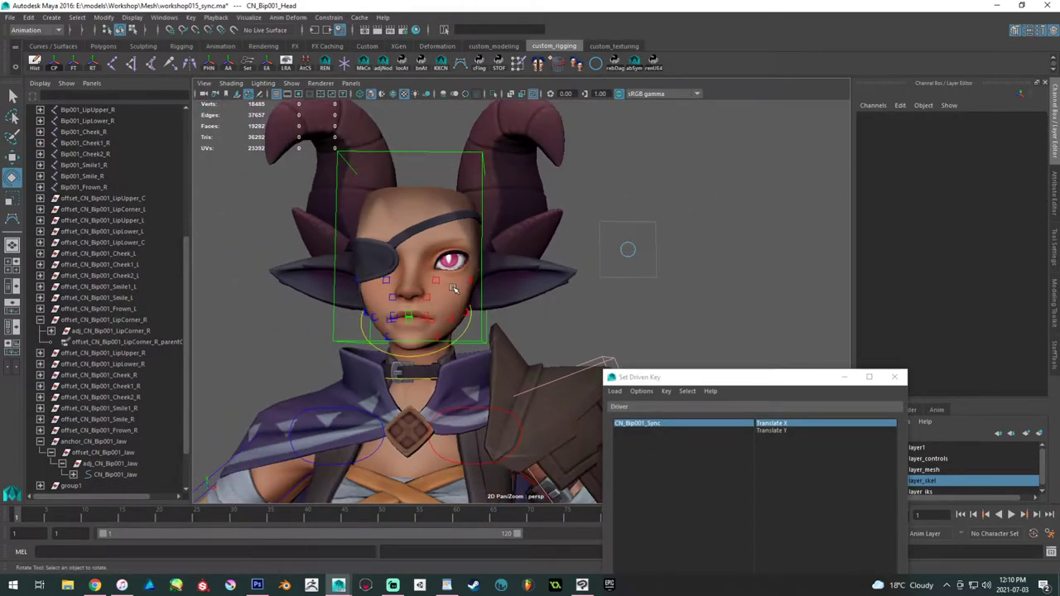
left_click_drag(455, 291, 477, 284, "alt")
middle_click_drag(478, 284, 528, 332, "alt")
right_click_drag(529, 331, 551, 365, "alt")
left_click_drag(511, 334, 538, 335)
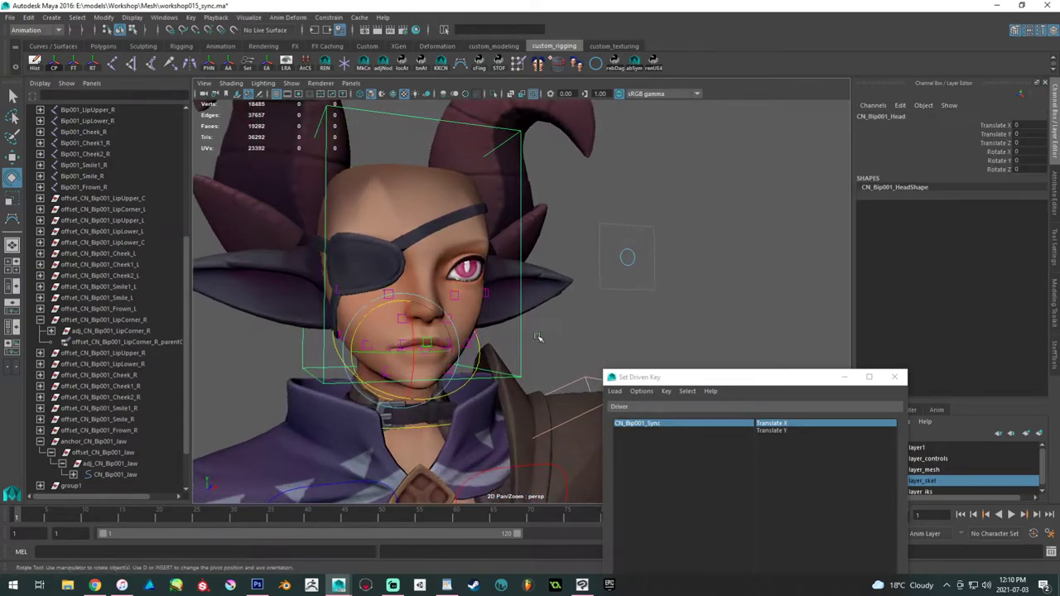
middle_click_drag(539, 336, 542, 303, "alt")
right_click_drag(510, 309, 549, 356, "alt")
left_click_drag(528, 340, 488, 338, "alt")
middle_click_drag(477, 336, 475, 312, "alt")
mouse_move(475, 312)
left_mouse_down("alt")
mouse_move(521, 319)
mouse_move(479, 317)
left_mouse_up("alt")
middle_click_drag(479, 317, 518, 308, "alt")
- Test the mouth again by moving CN_Bip001_Sync downward, and undo the move
middle_click_drag(669, 235, 608, 272, "alt")
left_click_drag(632, 191, 619, 319)
key("w")
key("ctrl+z")
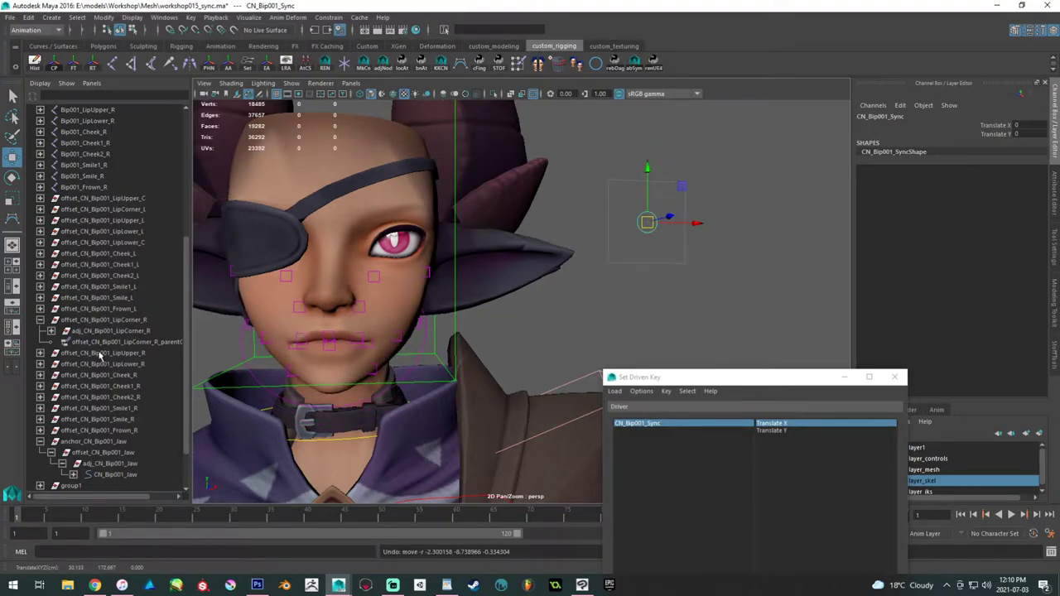
- Collapse the offset_CN_Bip001_LipCorner_R and anchor_CN_Bip001_Jaw hierarchies in the outliner, clear the selection and save the scene
scroll(89, 262, "up", 6)
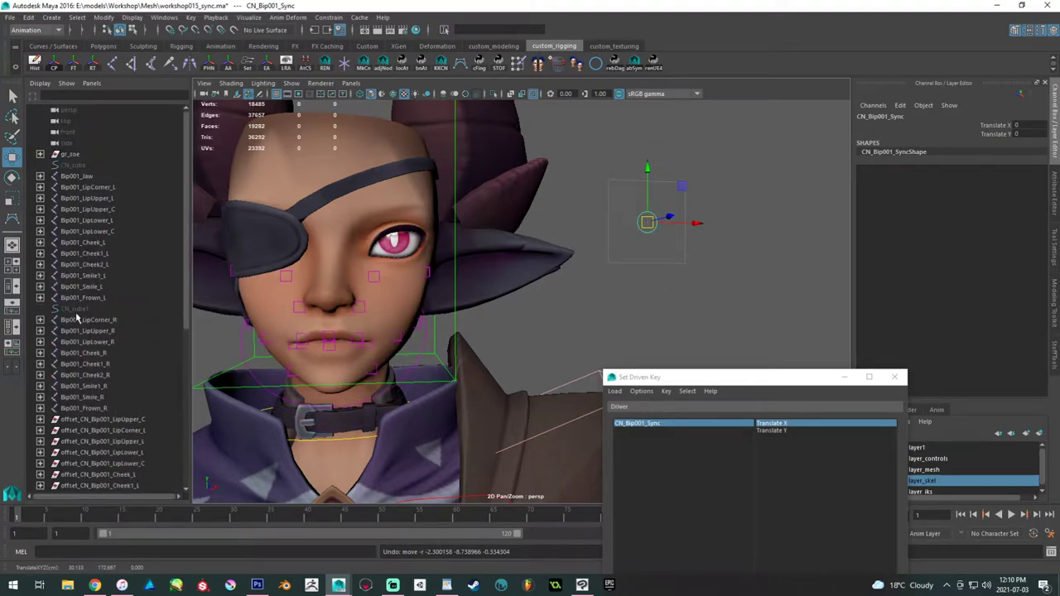
scroll(77, 317, "down", 5)
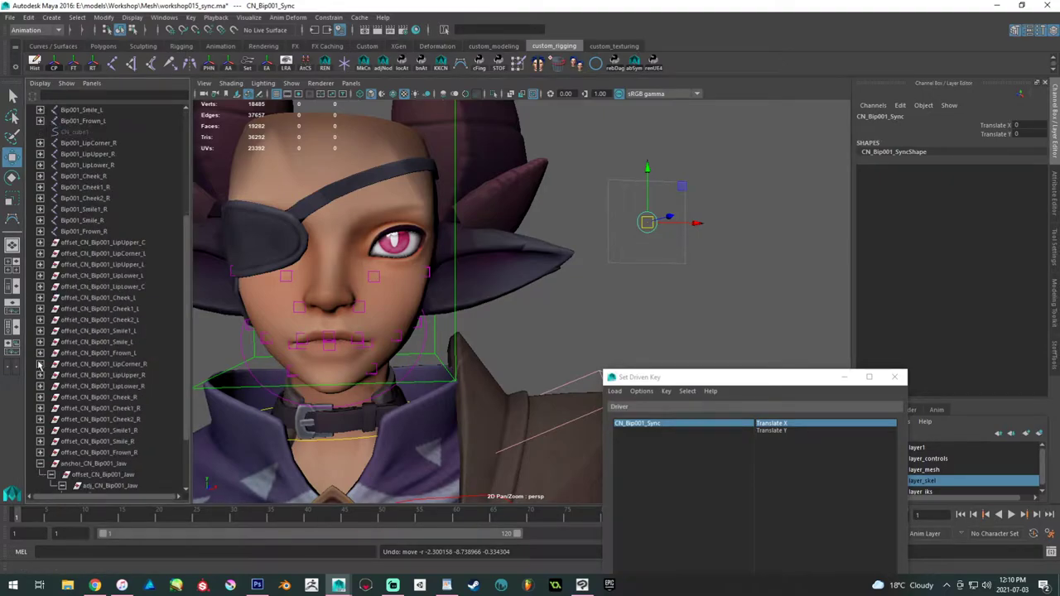
left_click(41, 464)
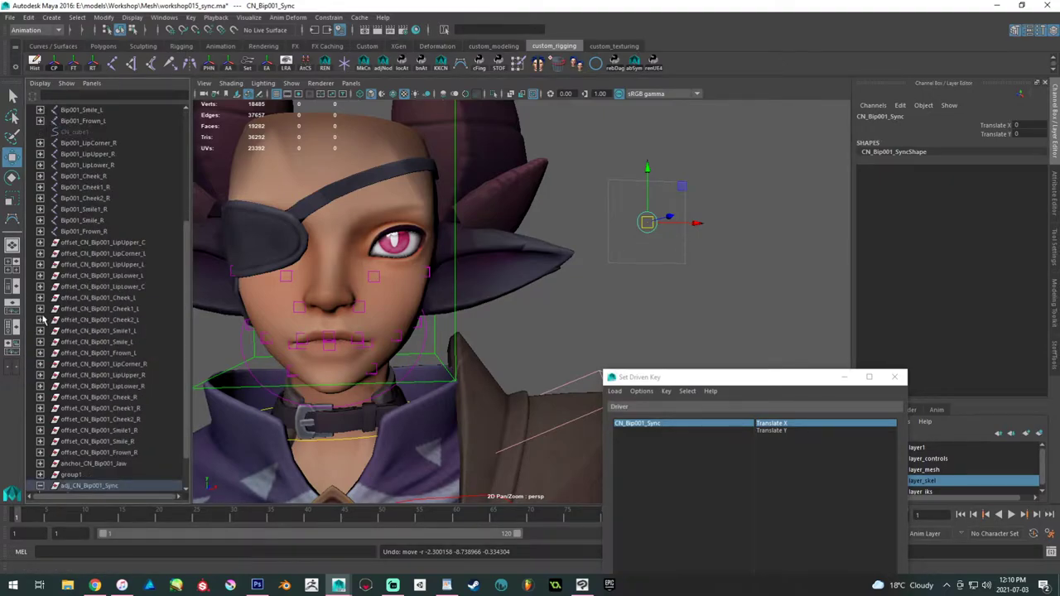
middle_click_drag(508, 326, 520, 323, "alt")
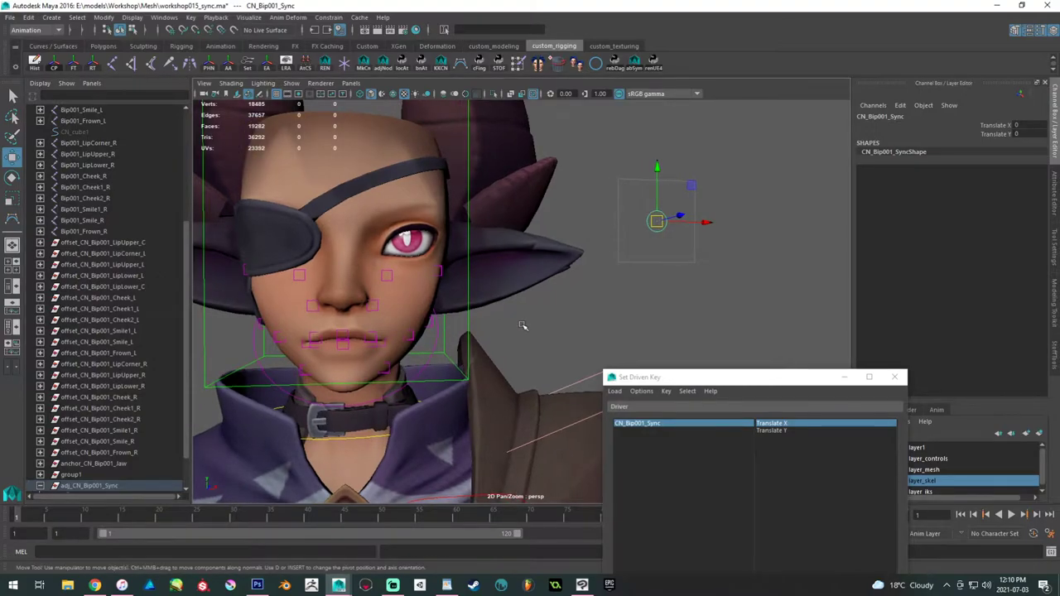
left_click(522, 324)
key("ctrl+s")
key("w")
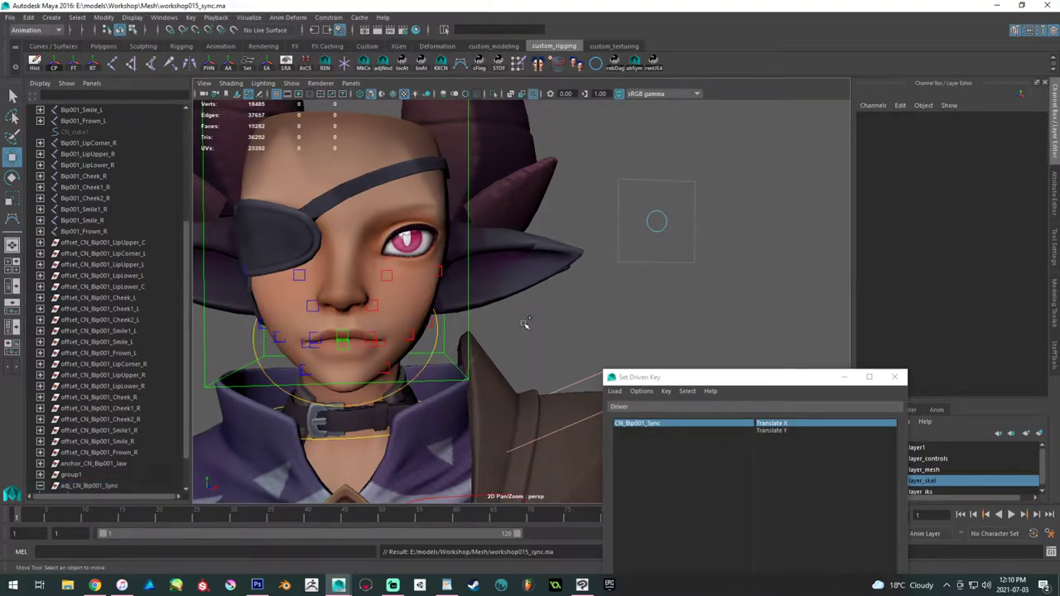
- Save the scene as a new file named workshop016_eye.ma
key("q")
key("ctrl+shift+s")
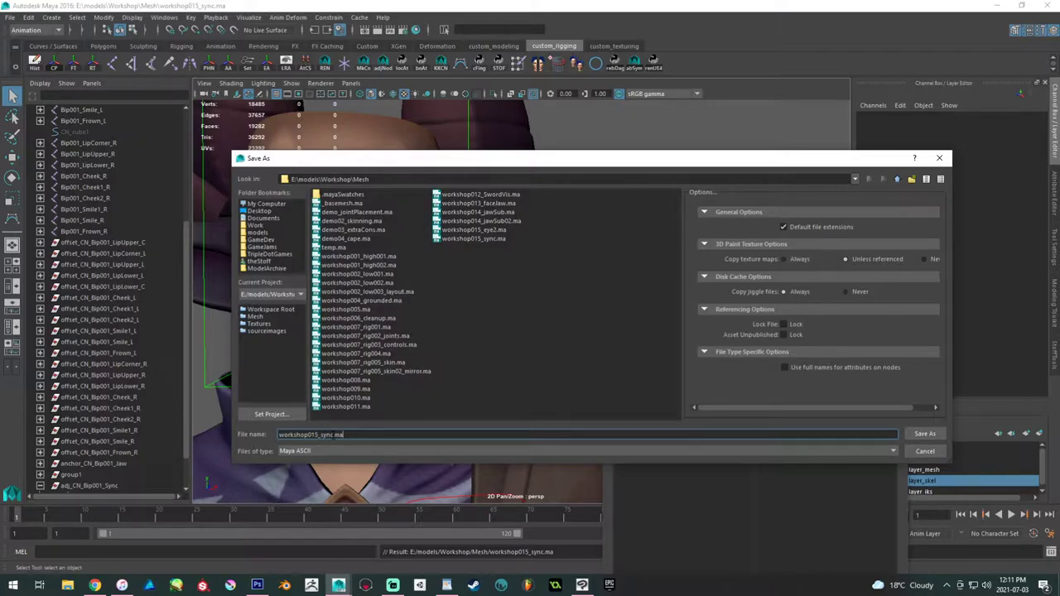
left_click_drag(334, 436, 316, 436)
key("BackSpace")
key("Return")
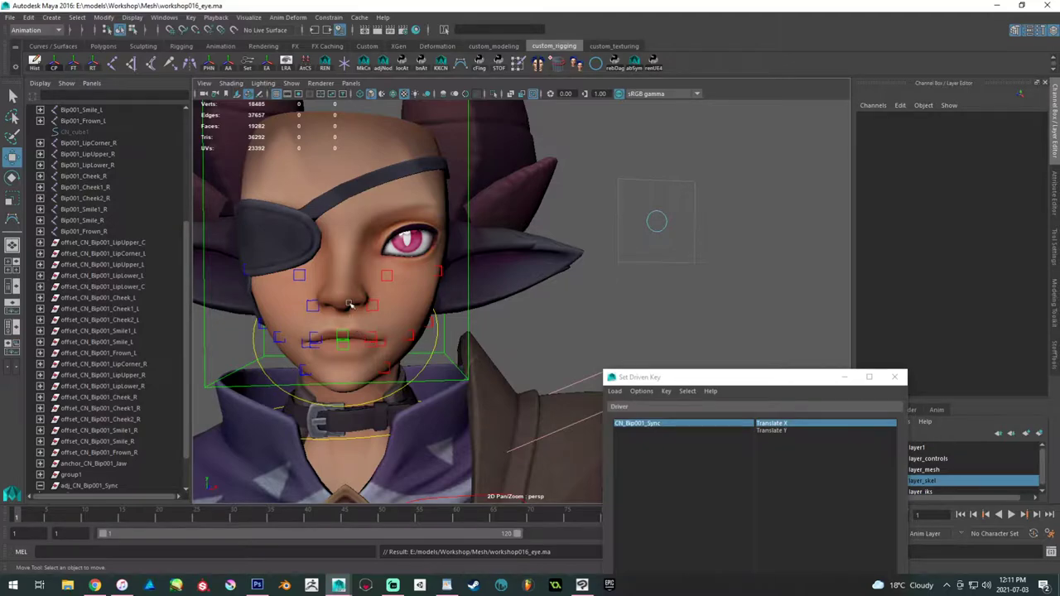
- Reorder CN_cube1 in the outliner so it sits directly below CN_cube, above the Bip001 face joints
left_click(429, 358)
left_click(397, 361)
scroll(87, 166, "up", 4)
left_click_drag(89, 135, 87, 259)
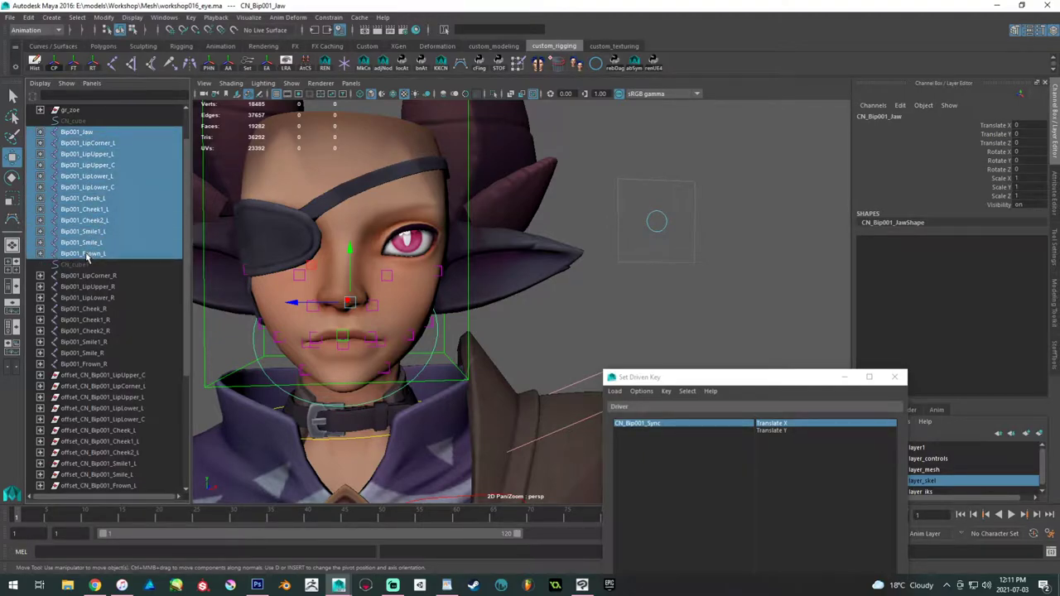
left_click_drag(86, 258, 87, 259)
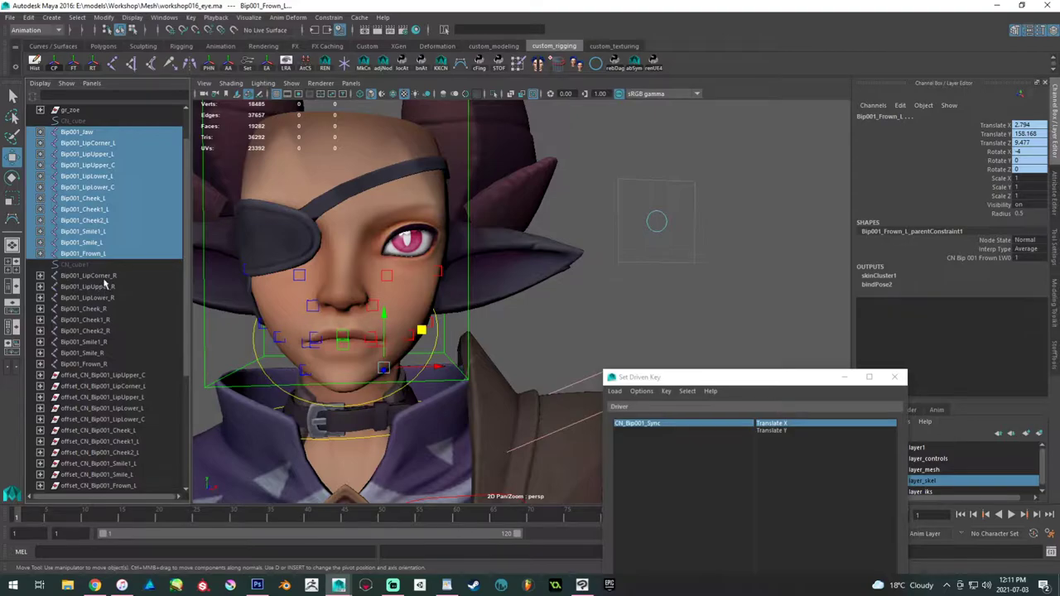
left_click(83, 264)
middle_click_drag(87, 265, 106, 130)
- Select all the face joints from Bip001_Jaw to Bip001_Frown_R and turn on joint display in the viewport
left_click(96, 143)
left_click_drag(97, 145, 112, 366)
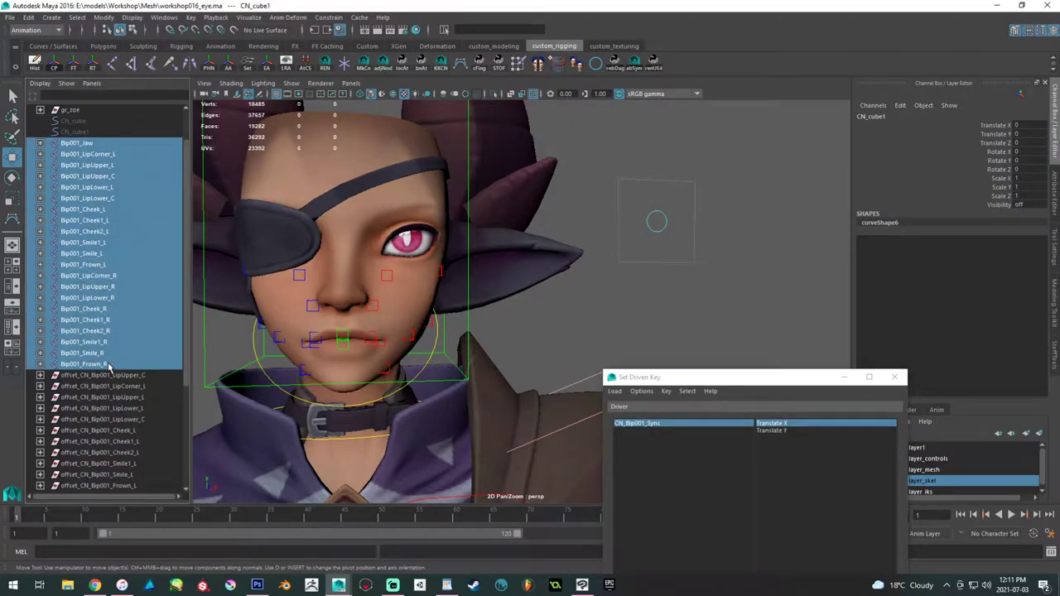
left_click(291, 82)
left_click(303, 251)
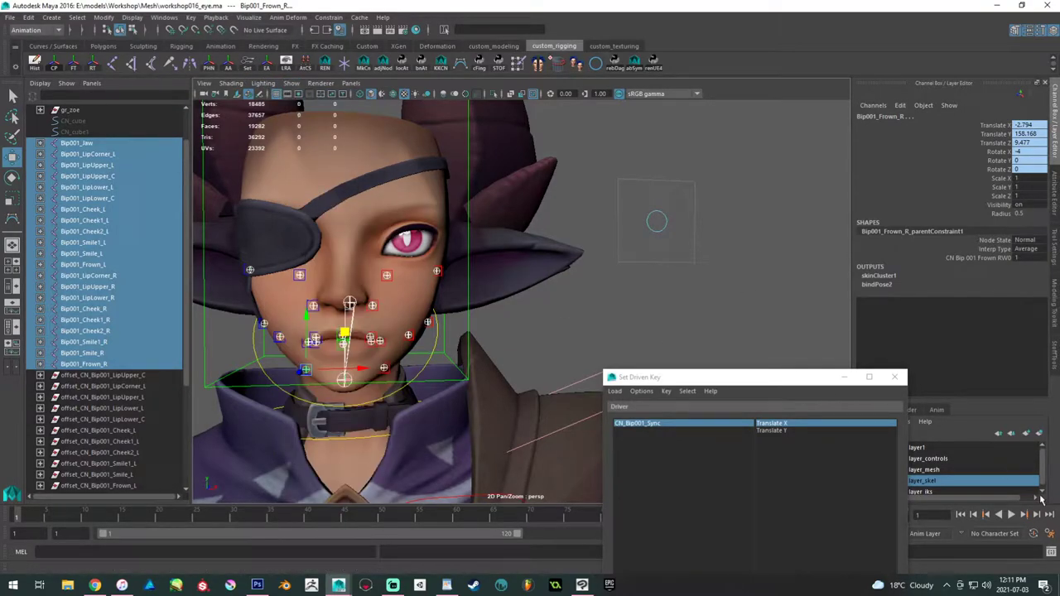
- Move the Set Driven Key window clear of the layer list and turn on the visibility of layer_skel
left_click_drag(717, 377, 515, 482)
scroll(969, 488, "down", 1)
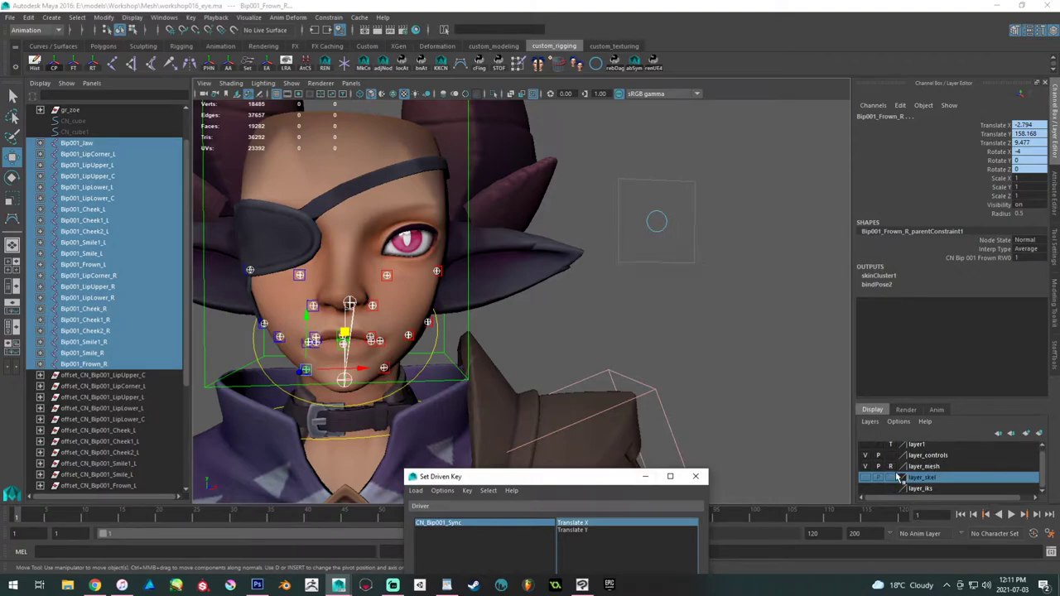
scroll(894, 473, "up", 1)
scroll(879, 463, "down", 1)
left_click(865, 480)
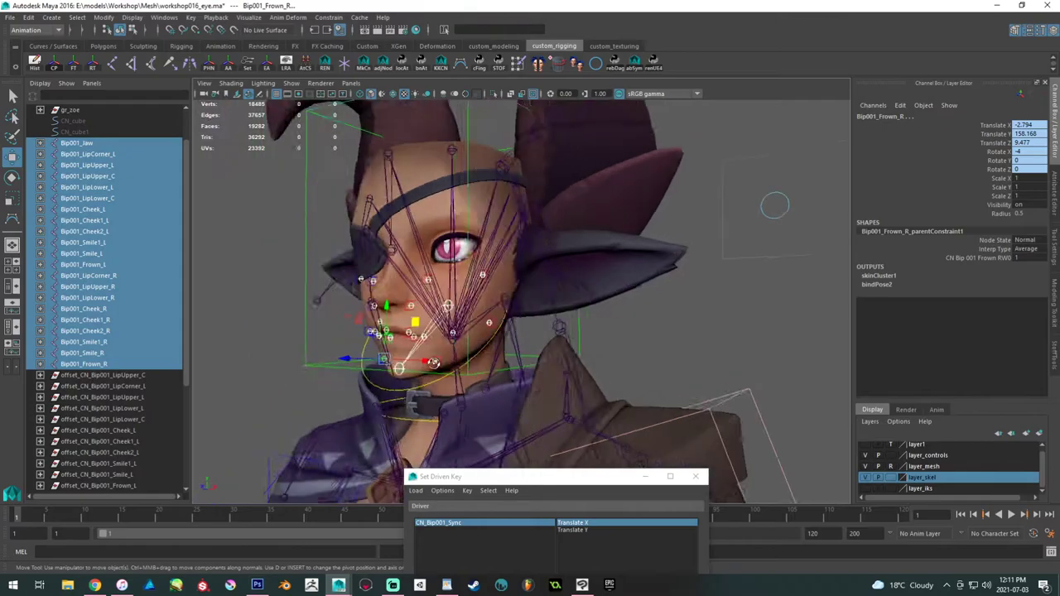
- Parent the selected face joints to the skeleton's head joint and clear the selection
left_click_drag(434, 363, 426, 361, "alt")
right_click_drag(426, 361, 459, 337, "alt")
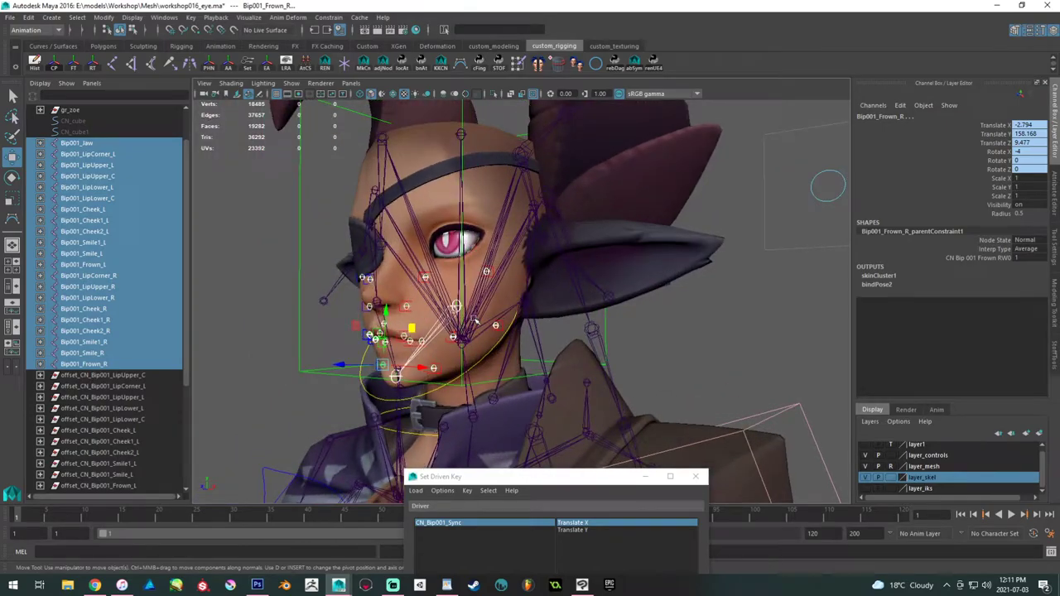
left_click(474, 320, "shift")
key("p")
left_click_drag(560, 331, 613, 313, "alt")
left_click(613, 296)
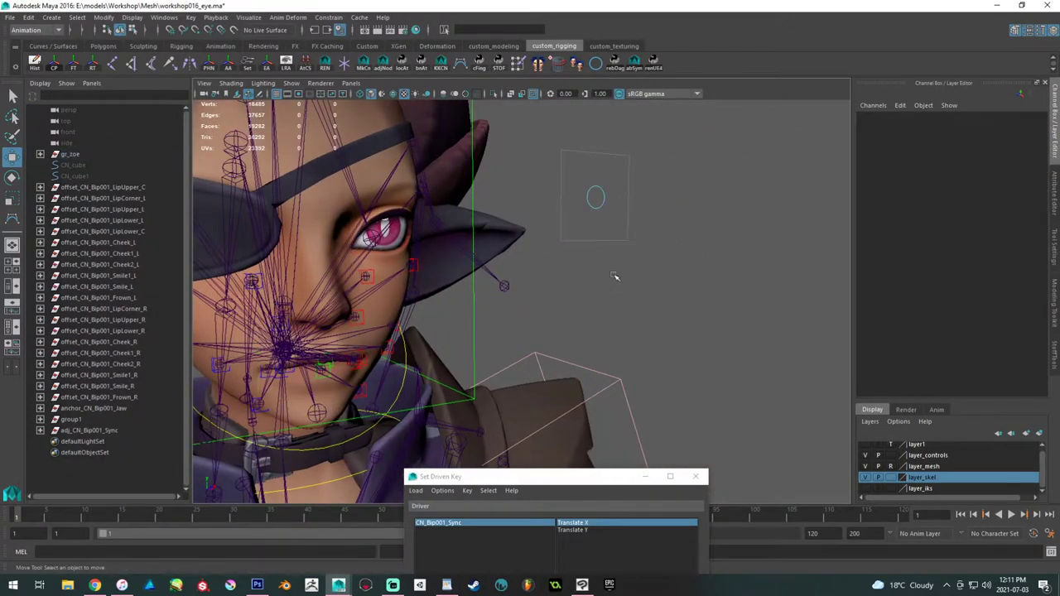
- Test the mouth poses by moving CN_Bip001_Sync inside its square frame, undoing each move
left_click(594, 196)
left_click_drag(594, 197, 518, 221)
key("ctrl+z")
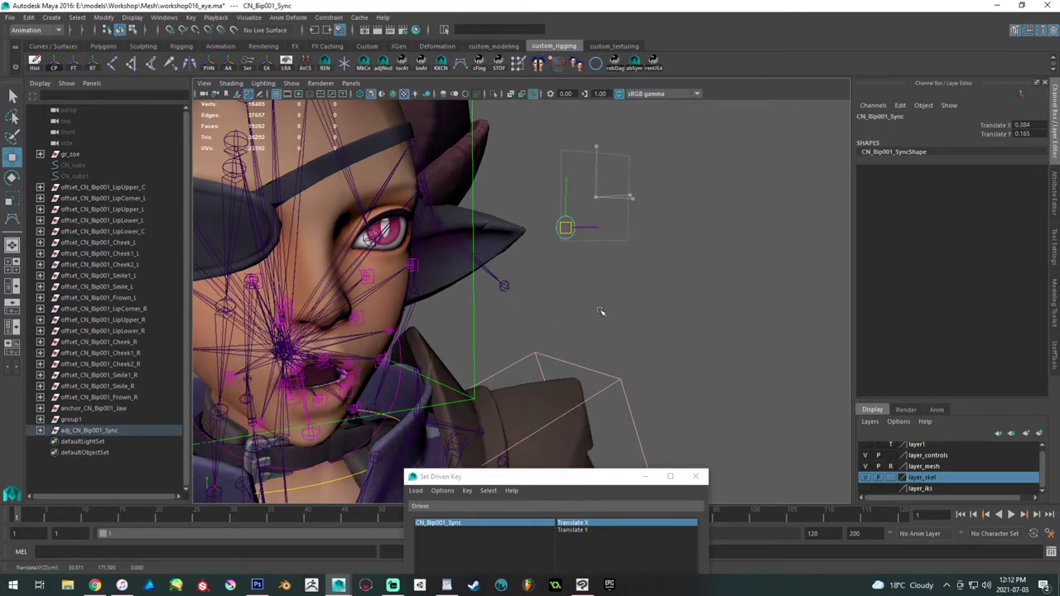
left_click_drag(480, 353, 386, 289, "alt")
right_click_drag(386, 289, 352, 285, "alt")
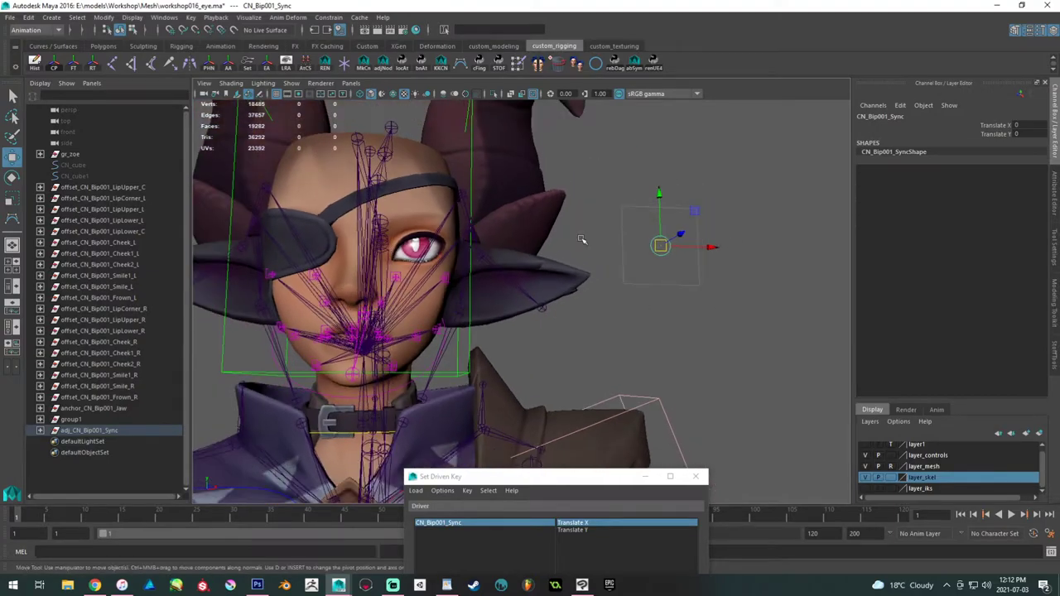
middle_click_drag(667, 280, 635, 270, "alt")
right_click_drag(635, 270, 548, 234, "alt")
left_click_drag(548, 234, 565, 241, "alt")
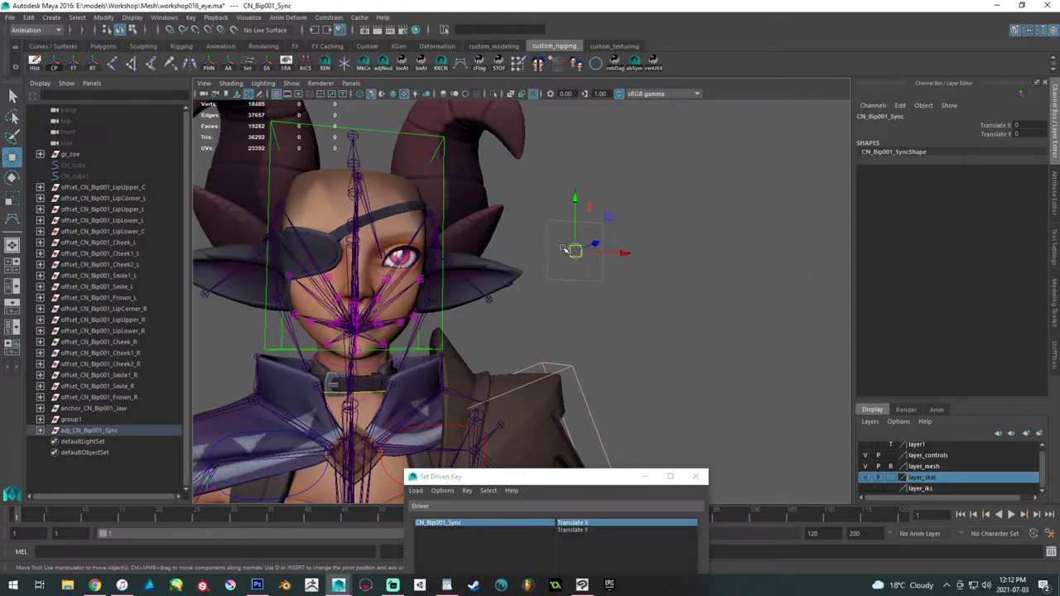
left_click_drag(565, 249, 576, 256)
key("ctrl+z")
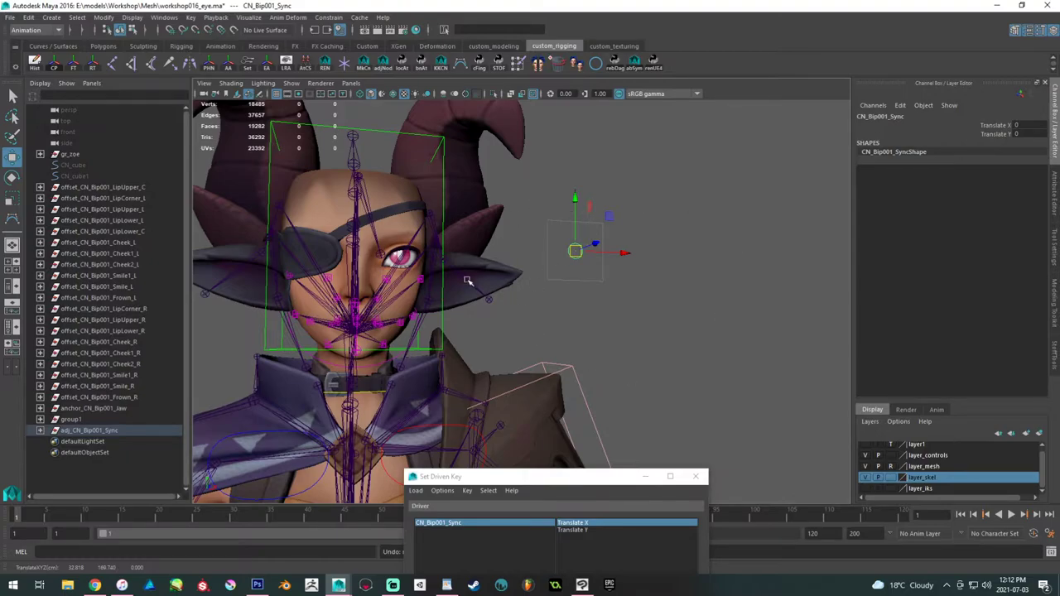
right_click_drag(577, 170, 594, 217, "alt")
left_click_drag(593, 217, 617, 244, "alt")
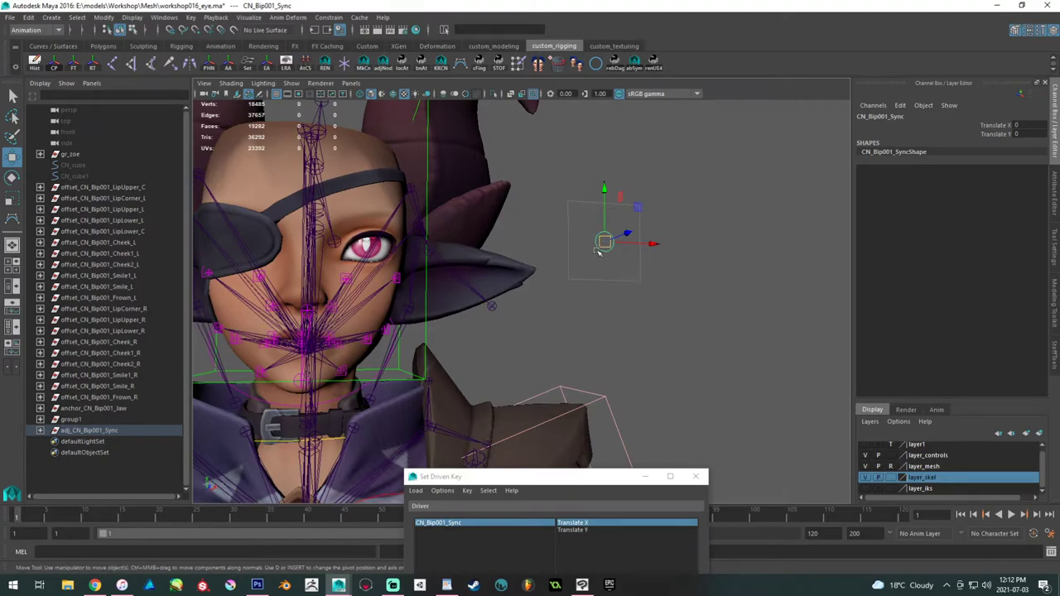
- Try rotating the adj_CN_Bip001_Sync frame about -46.8 degrees in Z into a diamond
left_click(72, 431)
key("e")
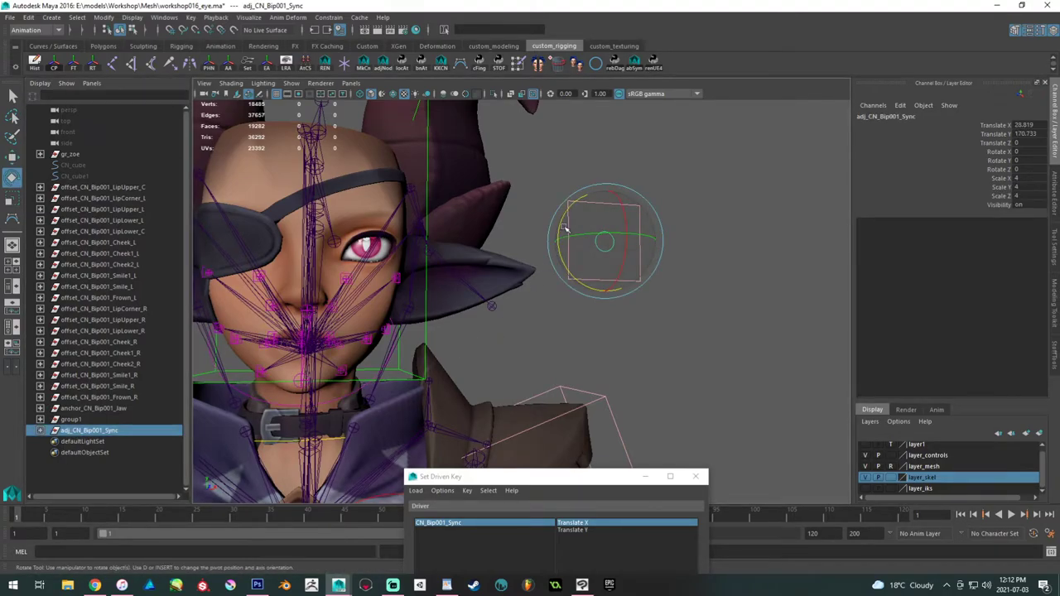
left_click_drag(562, 226, 584, 187)
key("w")
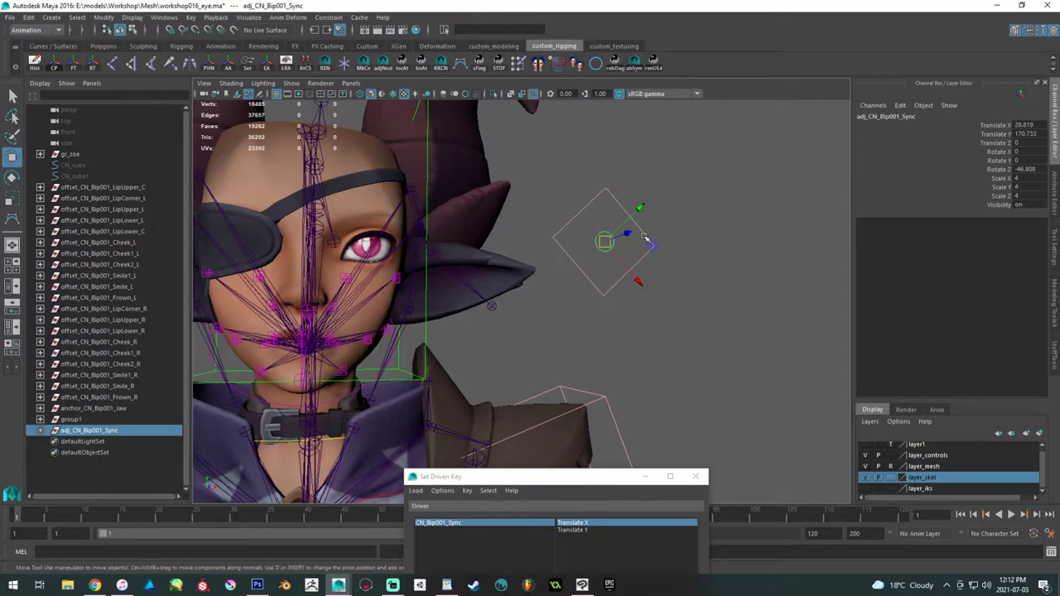
- Try out CN_Bip001_Sync inside the diamond frame by moving it toward several of its edges
left_click(603, 241)
left_click(593, 240)
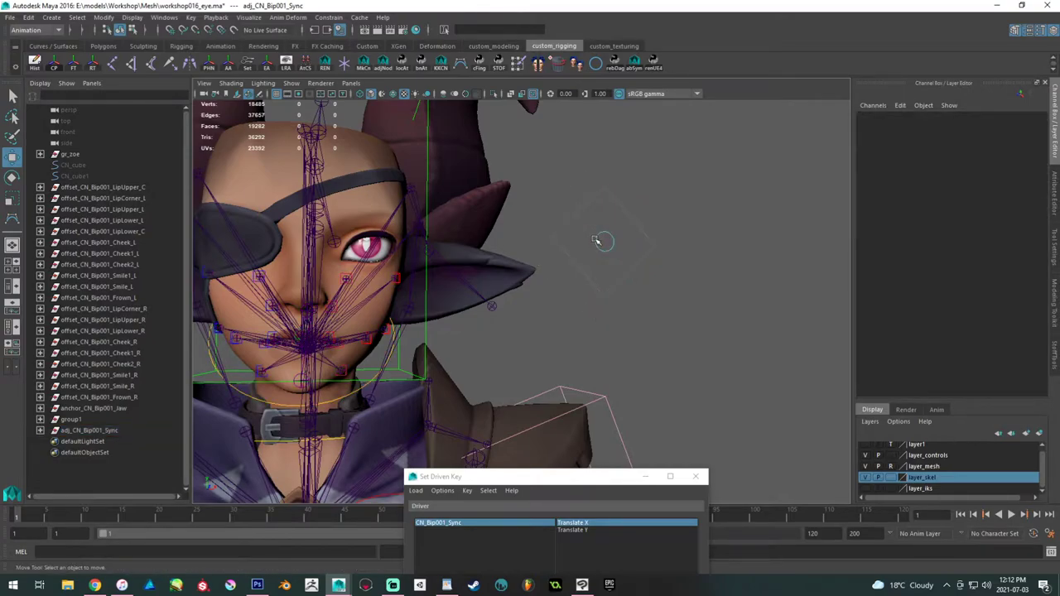
left_click(594, 240)
mouse_move(601, 237)
left_mouse_down()
mouse_move(611, 227)
mouse_move(568, 234)
mouse_move(613, 239)
mouse_move(582, 229)
mouse_move(580, 208)
mouse_move(577, 217)
mouse_move(626, 213)
mouse_move(587, 277)
mouse_move(575, 235)
mouse_move(593, 228)
left_mouse_up()
key("ctrl+z")
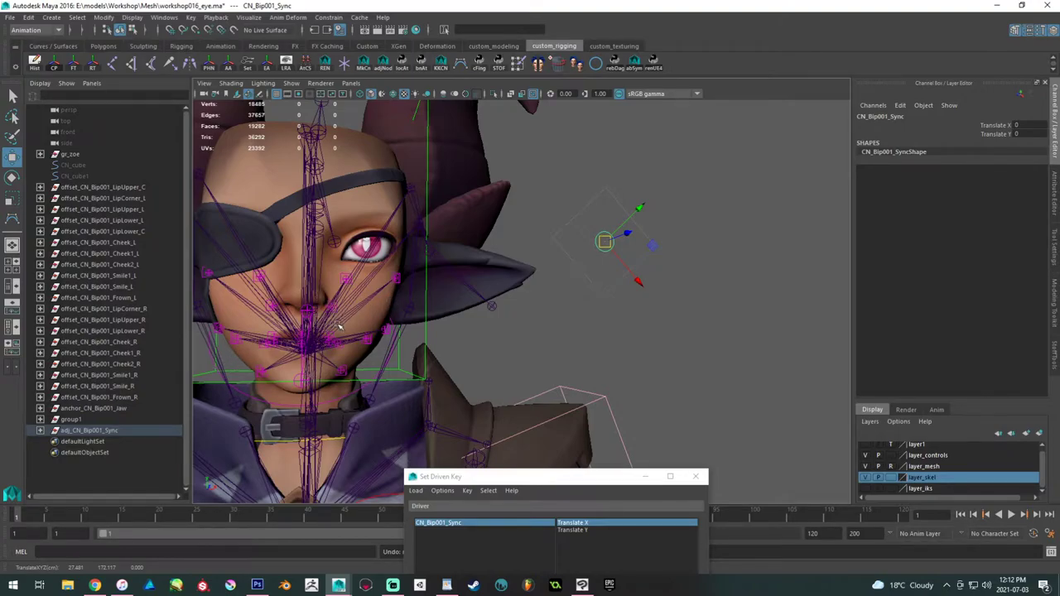
left_click_drag(605, 242, 660, 306)
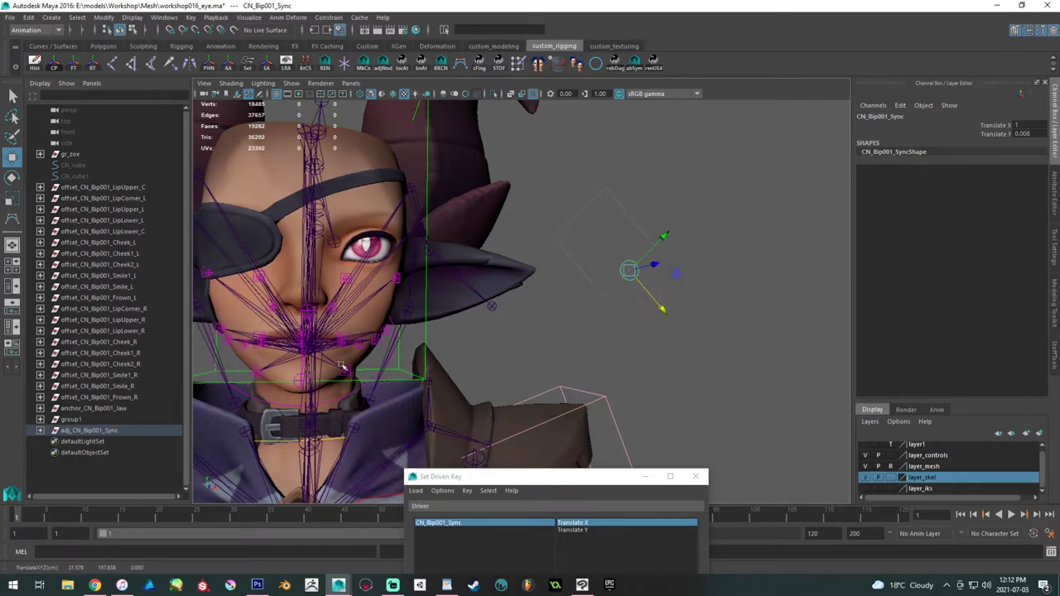
left_click_drag(625, 271, 520, 308)
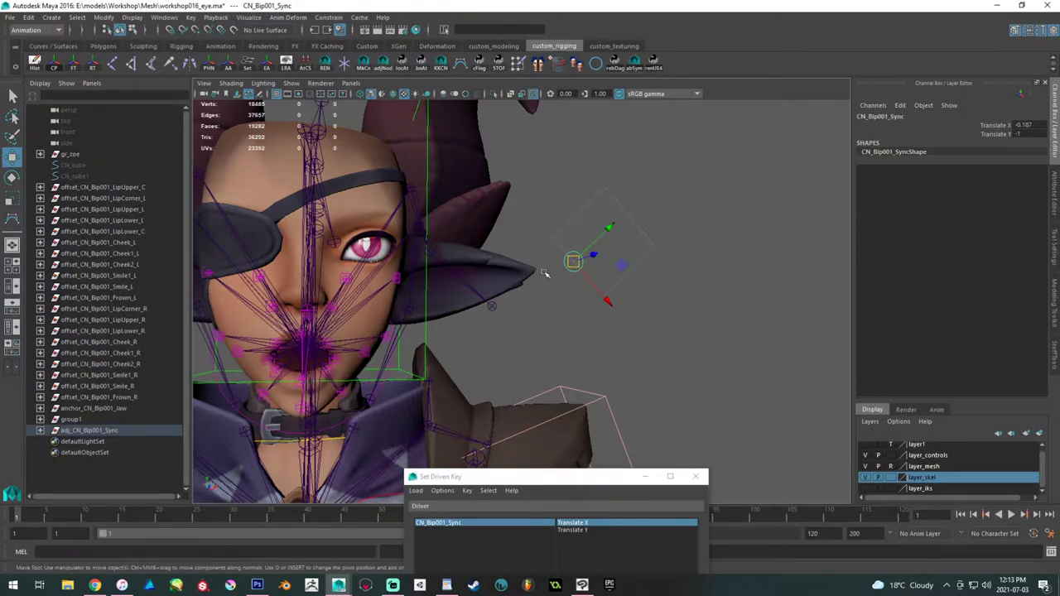
left_click_drag(572, 261, 626, 220)
- Undo the CN_Bip001_Sync moves and the rotation of its frame, and clear the selection
key("ctrl+z")
key("ctrl+z")
key("ctrl+z")
key("ctrl+z")
key("ctrl+z")
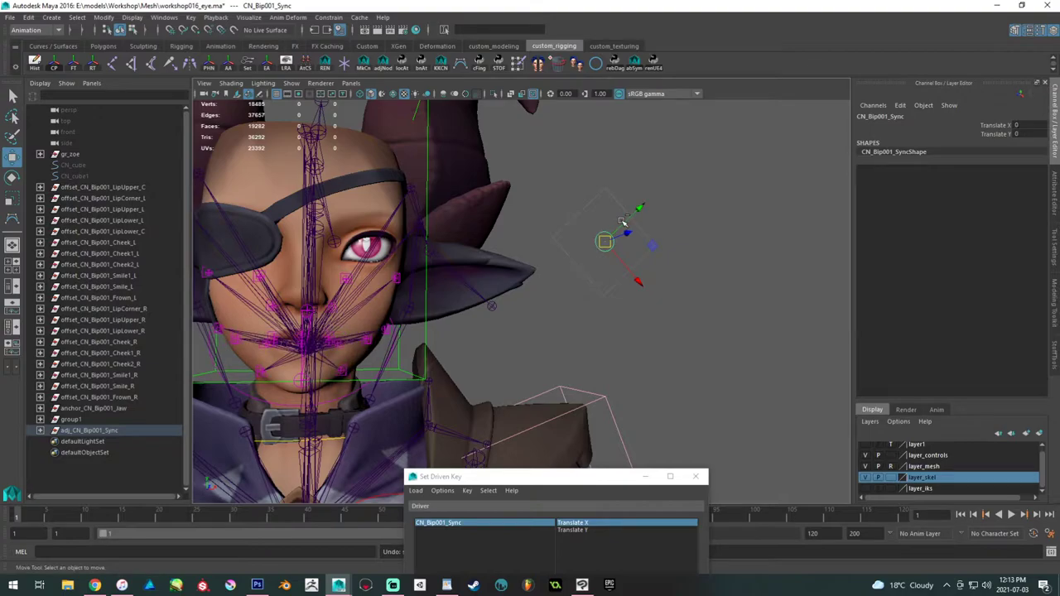
left_click(703, 225)
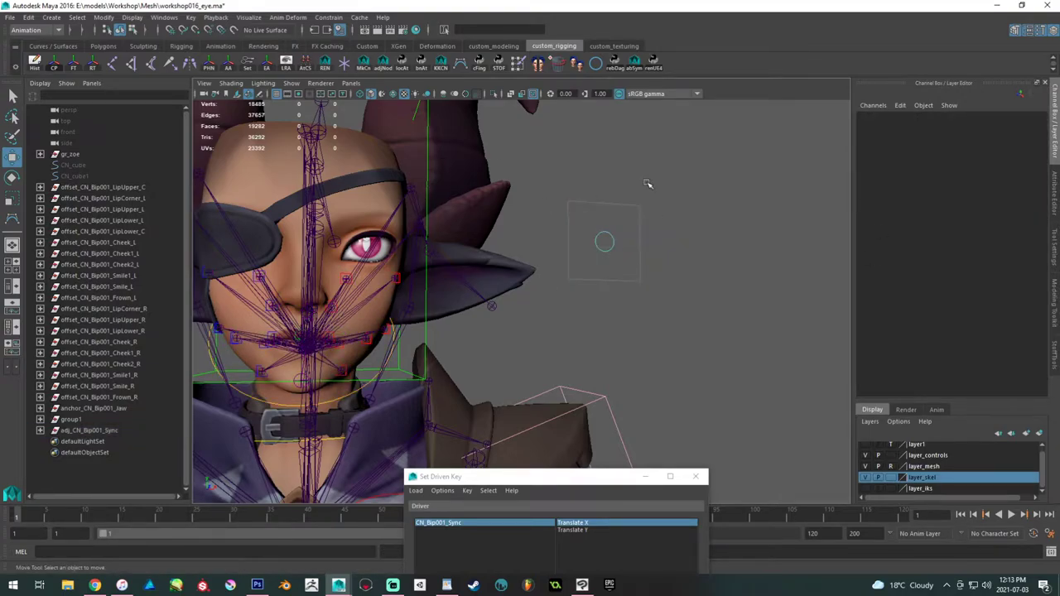
- Test the upright CN_Bip001_Sync control by moving it toward the lower-left corner of its frame, and undo the move
left_click_drag(563, 179, 599, 179, "alt")
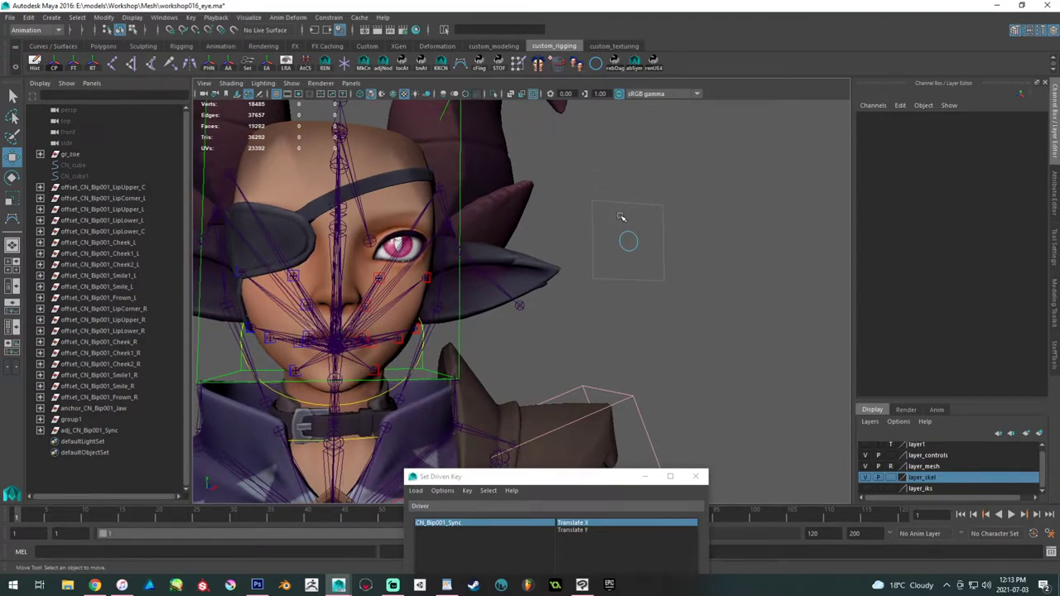
left_click(633, 247)
left_click_drag(632, 243, 598, 294)
key("ctrl+z")
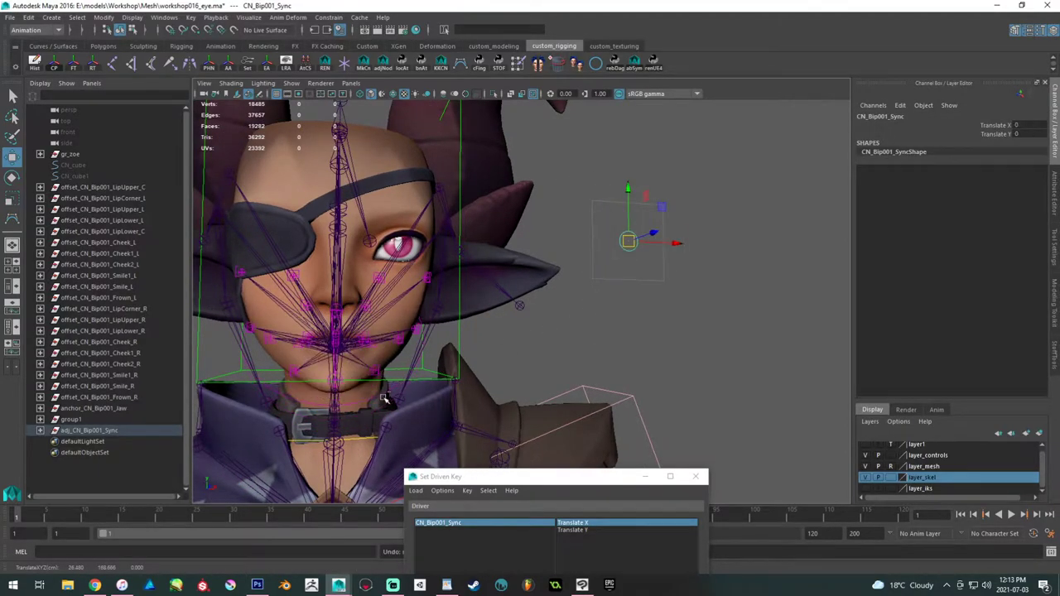
- Test-rotate the CN_Bip001_Jaw control and undo the rotation
left_click(367, 404)
key("e")
left_click_drag(336, 319, 312, 354)
key("ctrl+z")
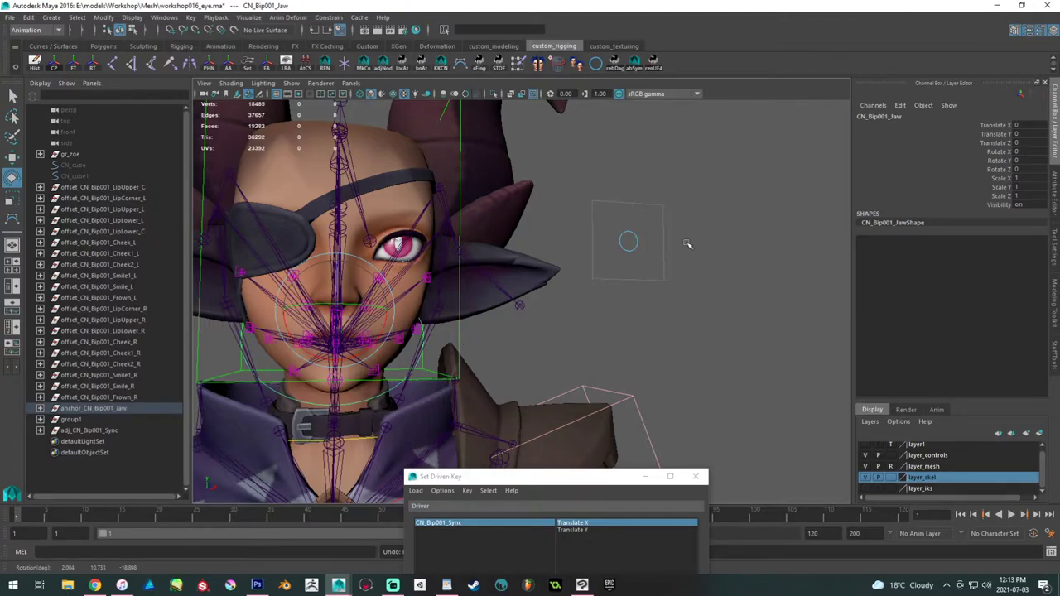
- Move CN_Bip001_Sync toward the upper-left corner of its frame, undo the move and clear the selection
key("w")
left_click_drag(635, 255, 595, 225)
key("ctrl+z")
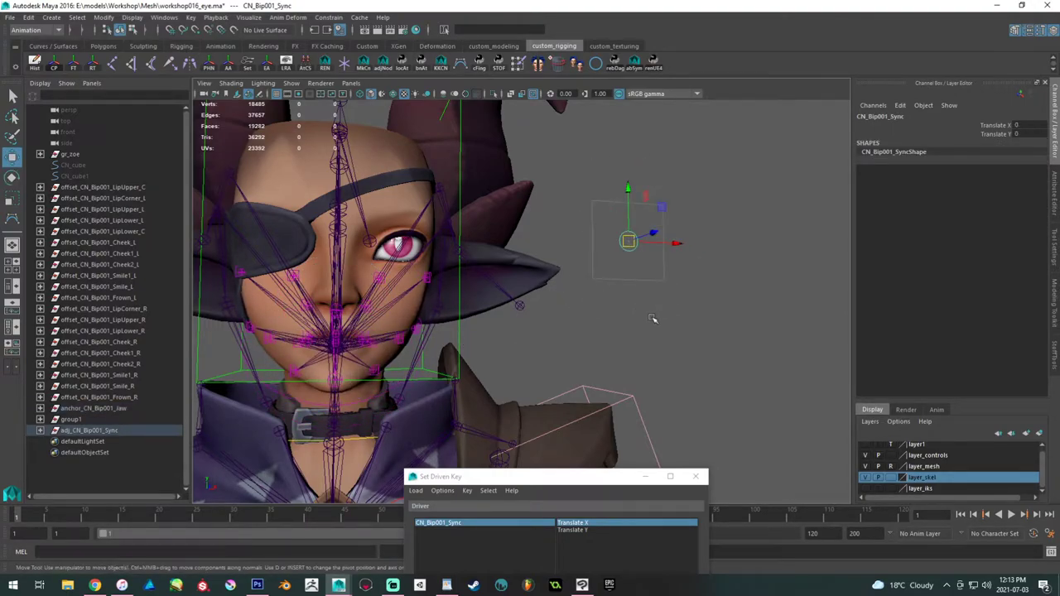
left_click(655, 318)
- Group offset_CN_Bip001_LipUpper_C through anchor_CN_Bip001_Jaw and name the group gr_faceSubCons
scroll(447, 310, "down", 5)
scroll(458, 300, "up", 4)
left_click_drag(461, 304, 447, 327, "alt")
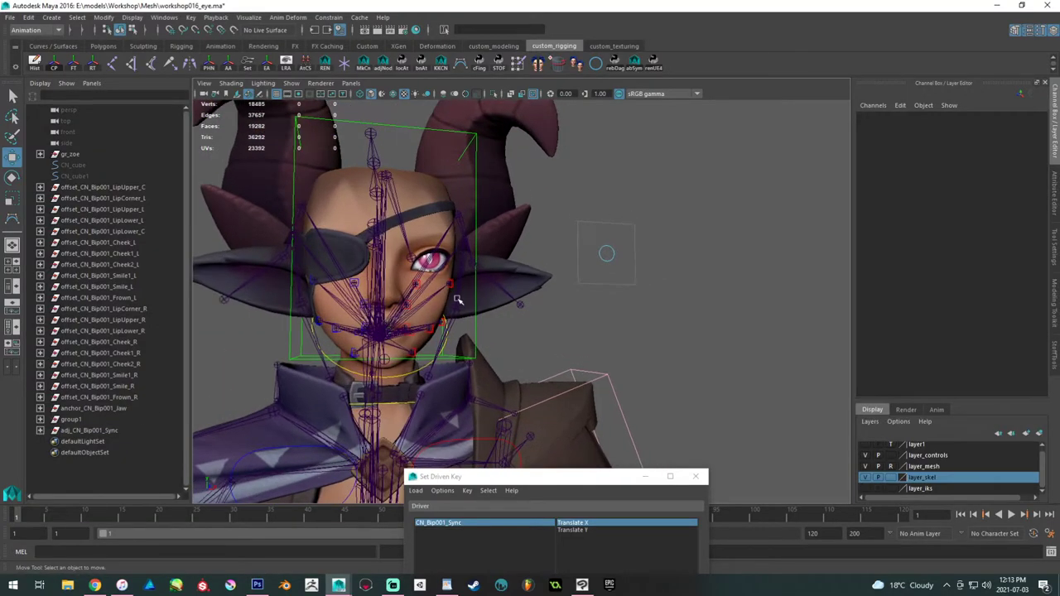
left_click_drag(108, 183, 107, 419)
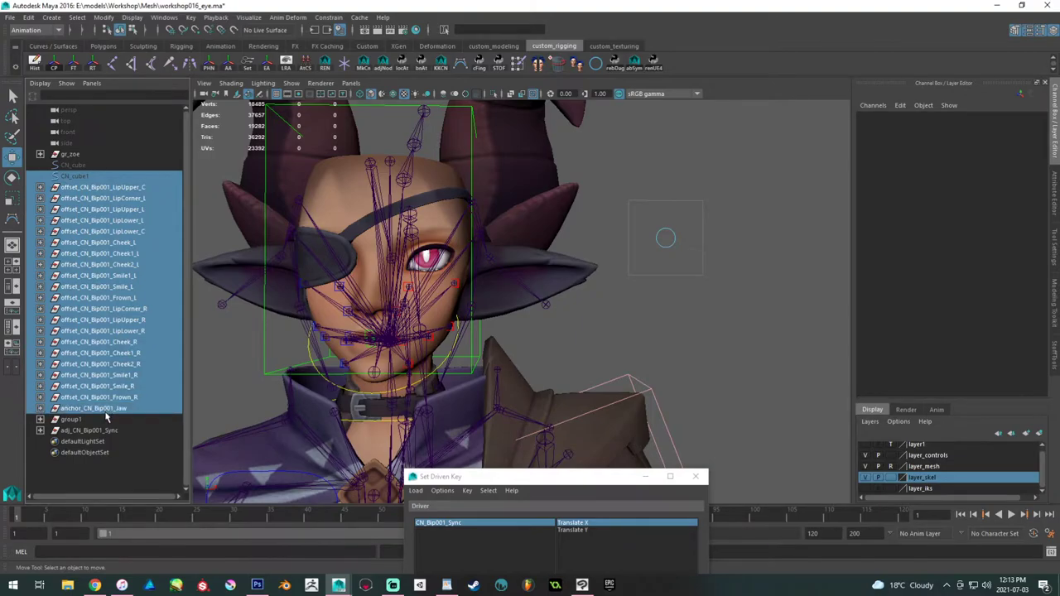
left_click_drag(110, 188, 101, 420)
key("ctrl+g")
double_click(80, 212)
type("gr_faceSubCons")
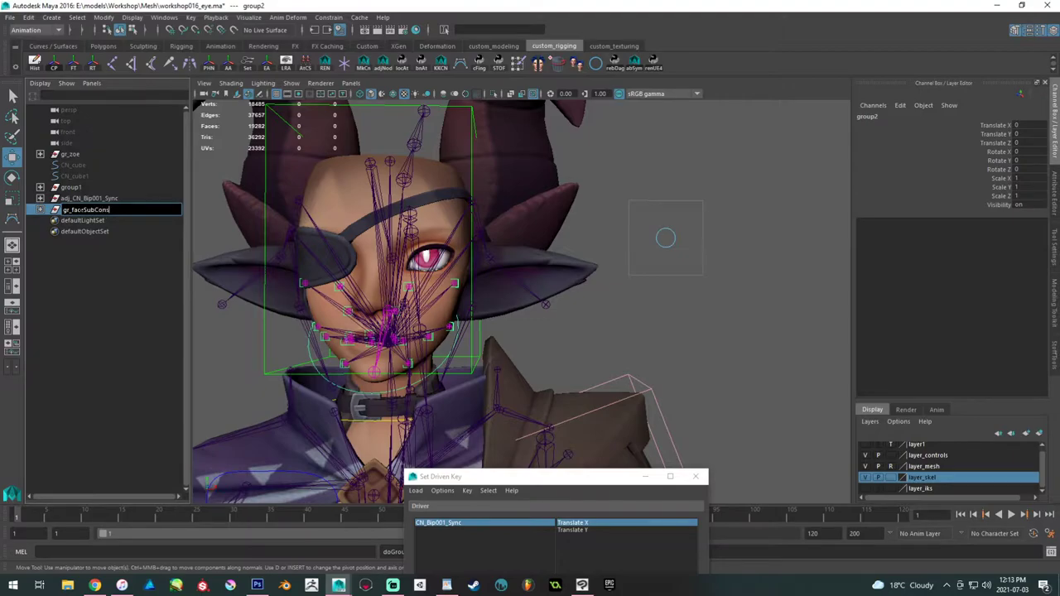
key("Return")
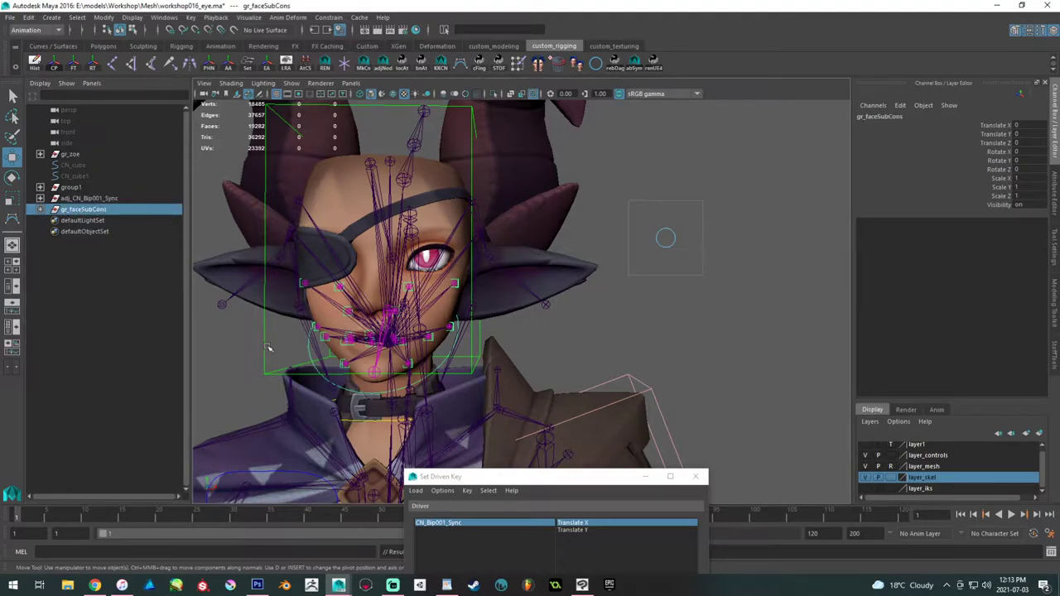
- Parent gr_faceSubCons under the CN_Bip001_Head control box and clear the selection
left_click(264, 347, "shift")
key("p")
left_click(590, 313)
- Parent adj_CN_Bip001_Sync under the CN_Bip001_Head control and clear the selection
left_click(102, 199)
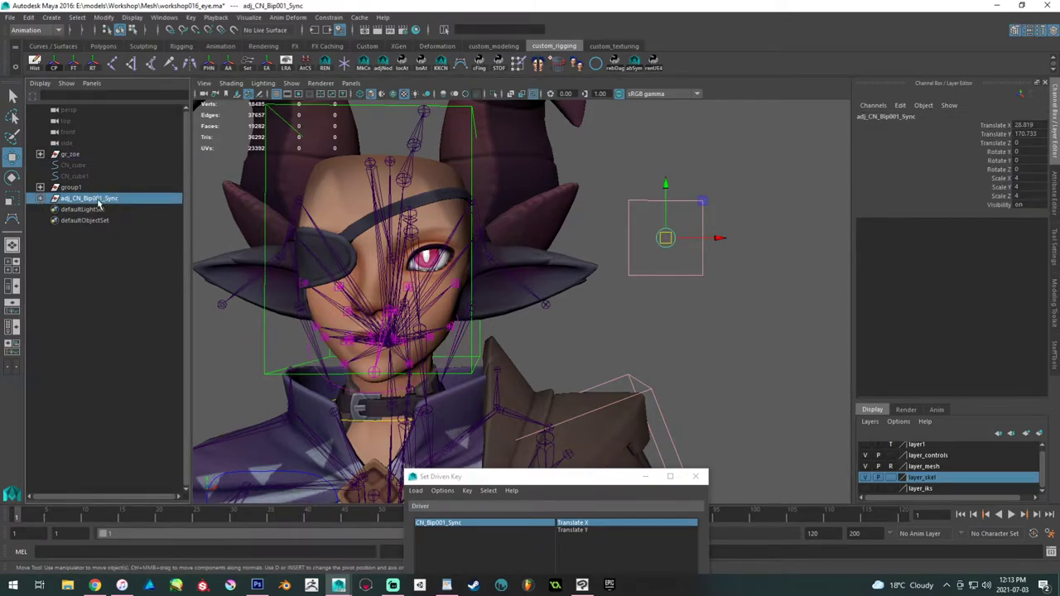
left_click(266, 199)
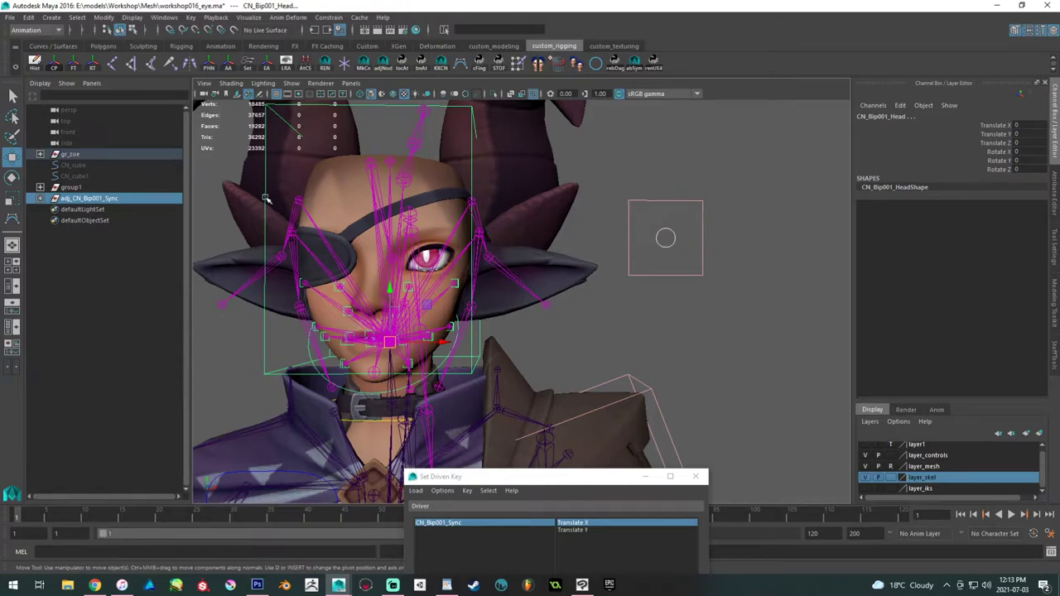
key("p")
left_click(627, 208)
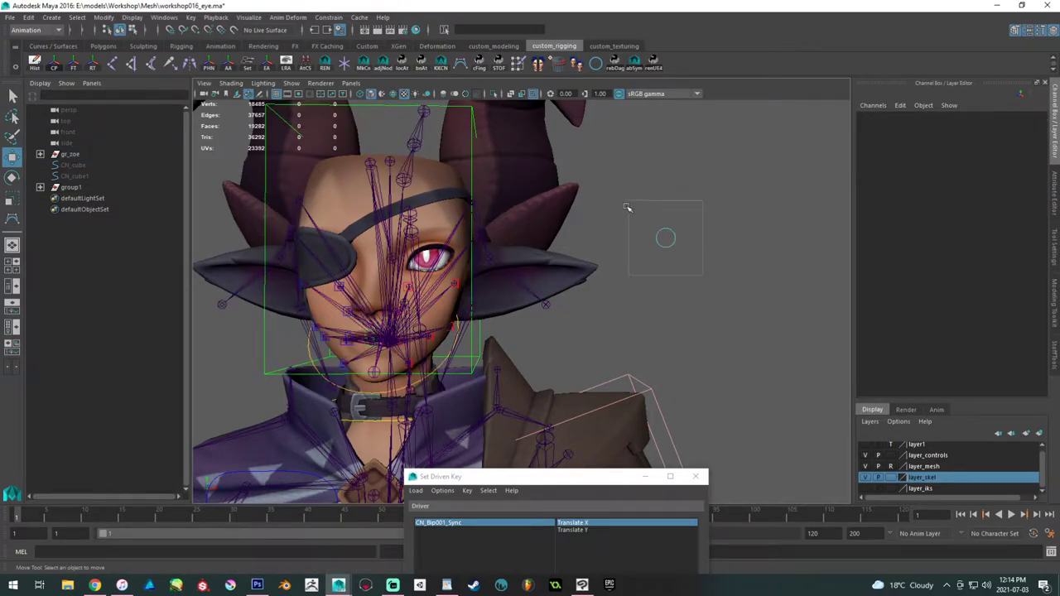
- Test CN_Bip001_Sync under its new parent by moving it, undo the move and clear the selection
left_click(658, 230)
left_click_drag(667, 237, 700, 289)
key("ctrl+z")
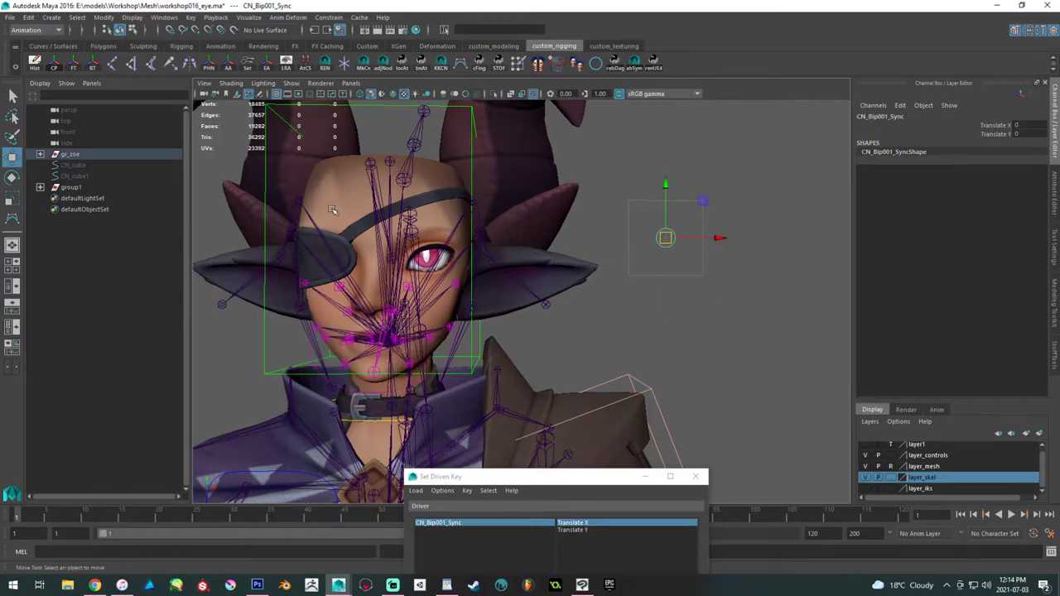
left_click(700, 289)
- Select group1, frame it in the perspective view, and clear the selection to examine the head rig
left_click(98, 187)
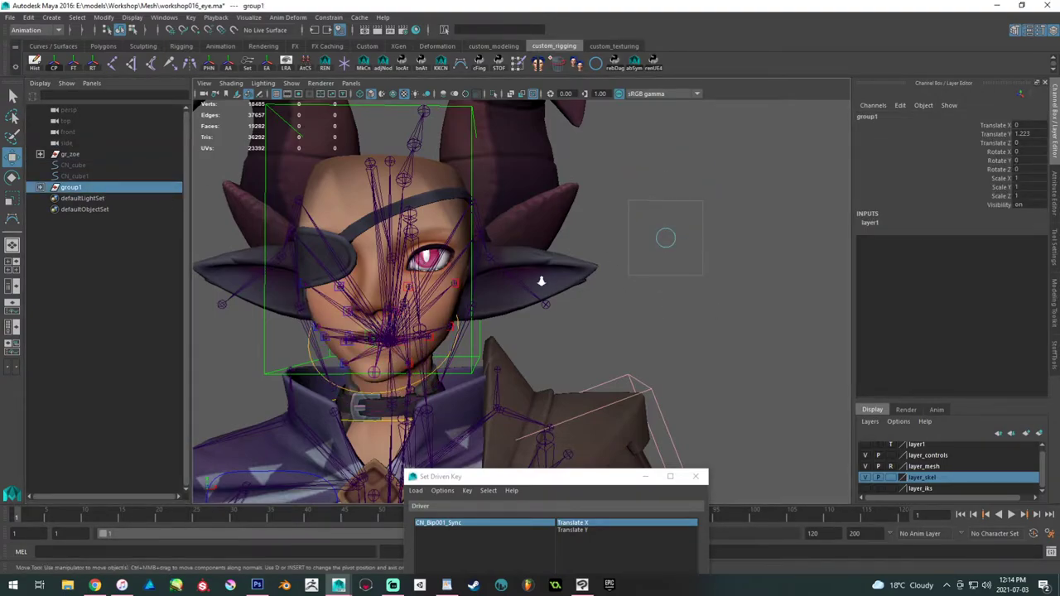
key("f")
left_click(302, 308)
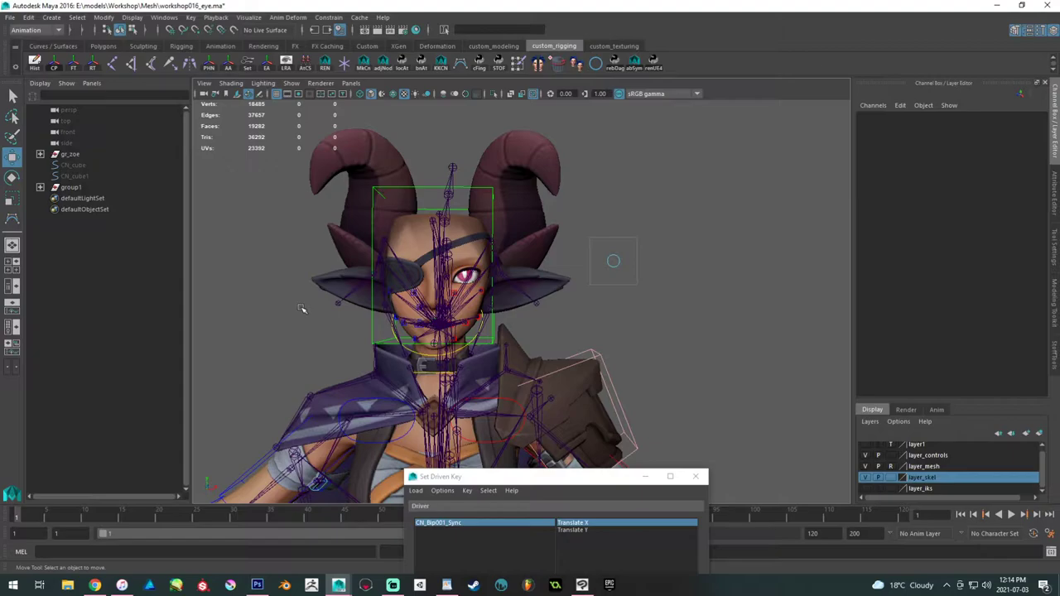
scroll(472, 290, "up", 3)
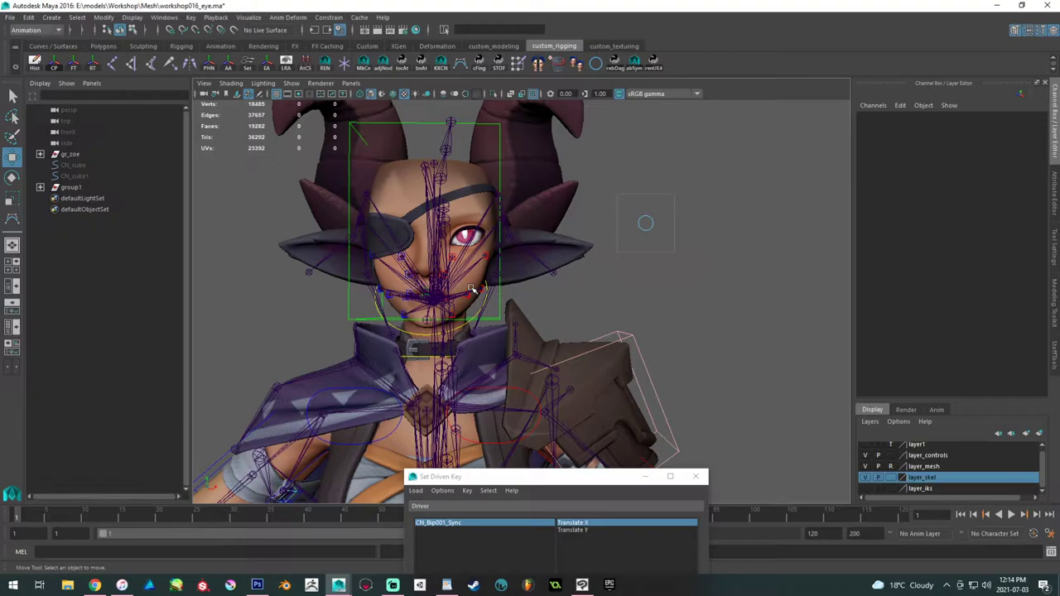
middle_click_drag(634, 264, 662, 298, "alt")
scroll(665, 326, "up", 3)
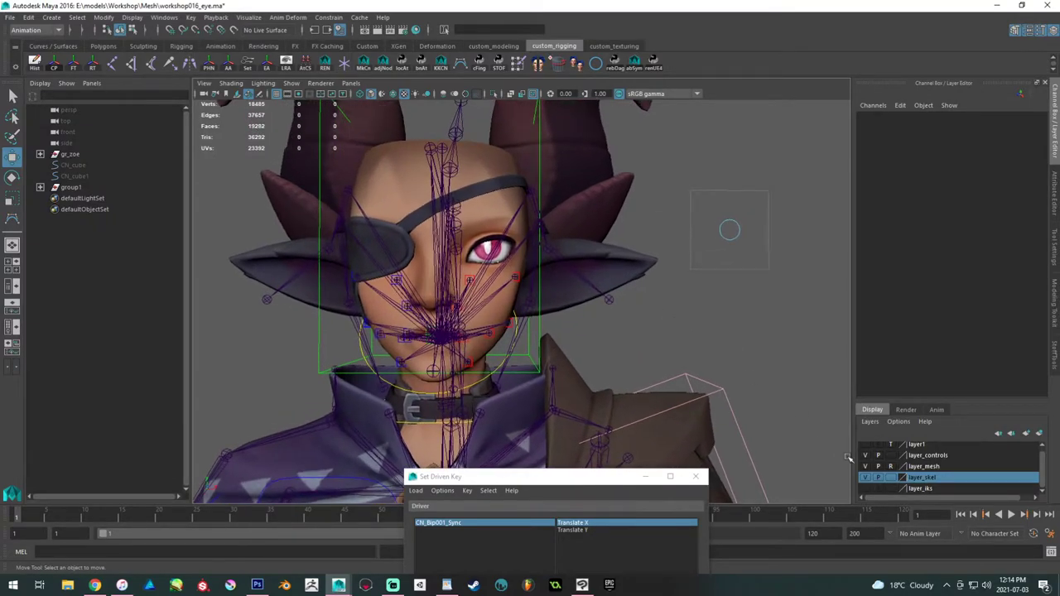
- Turn off the visibility of layer_skel so the face controls can be inspected without the skeleton
left_click(865, 478)
left_click_drag(766, 357, 709, 342, "alt")
middle_click_drag(634, 325, 653, 332, "alt")
left_click_drag(653, 333, 672, 343, "alt")
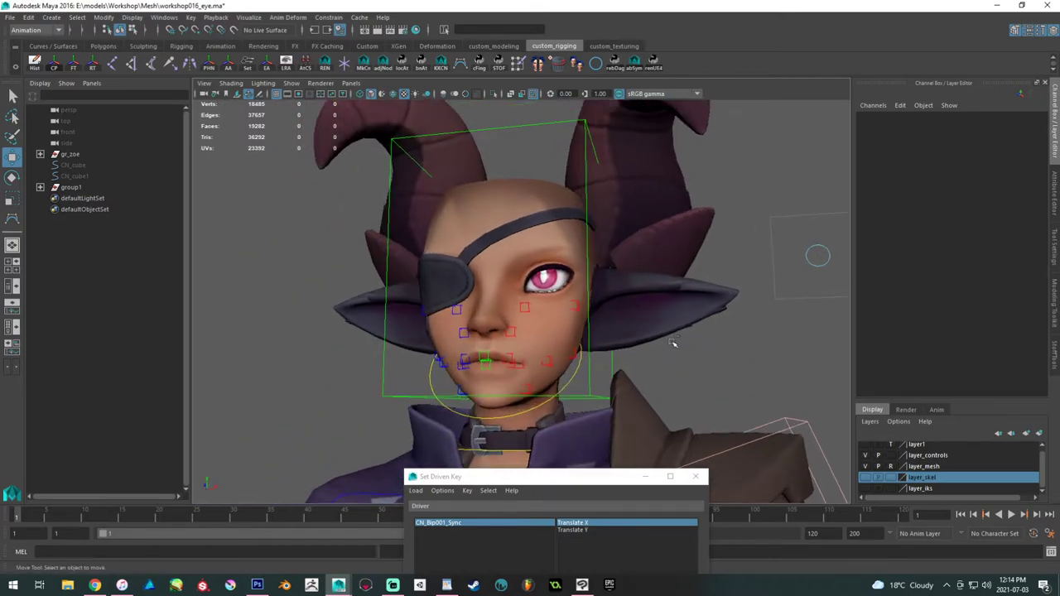
- Examine the head and its face controls in the four-view layout and in a full perspective view
left_click(13, 269)
key("a")
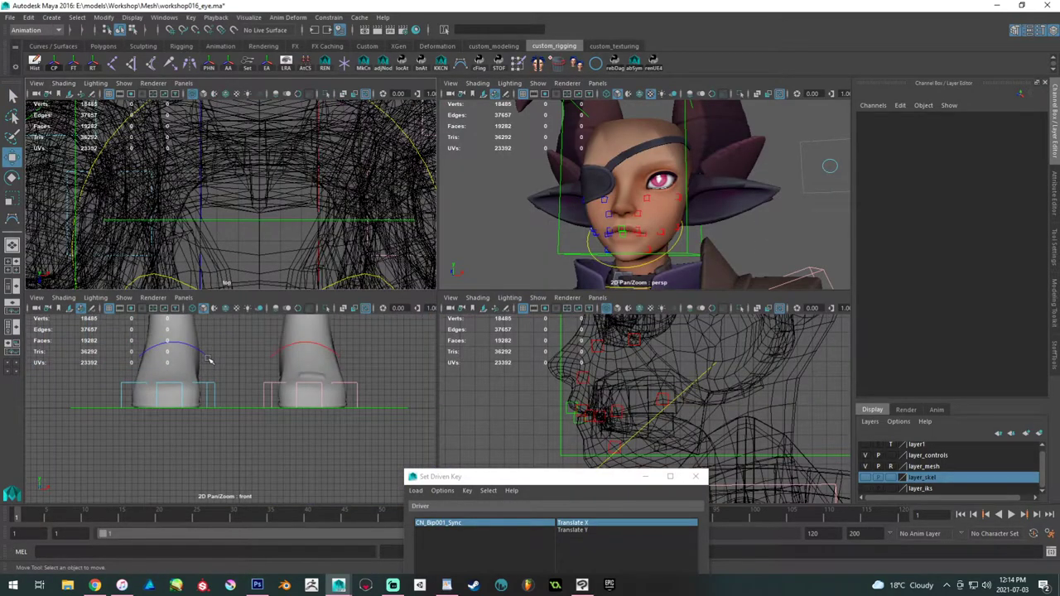
middle_click_drag(210, 362, 226, 499, "alt")
right_click_drag(226, 499, 314, 439, "alt")
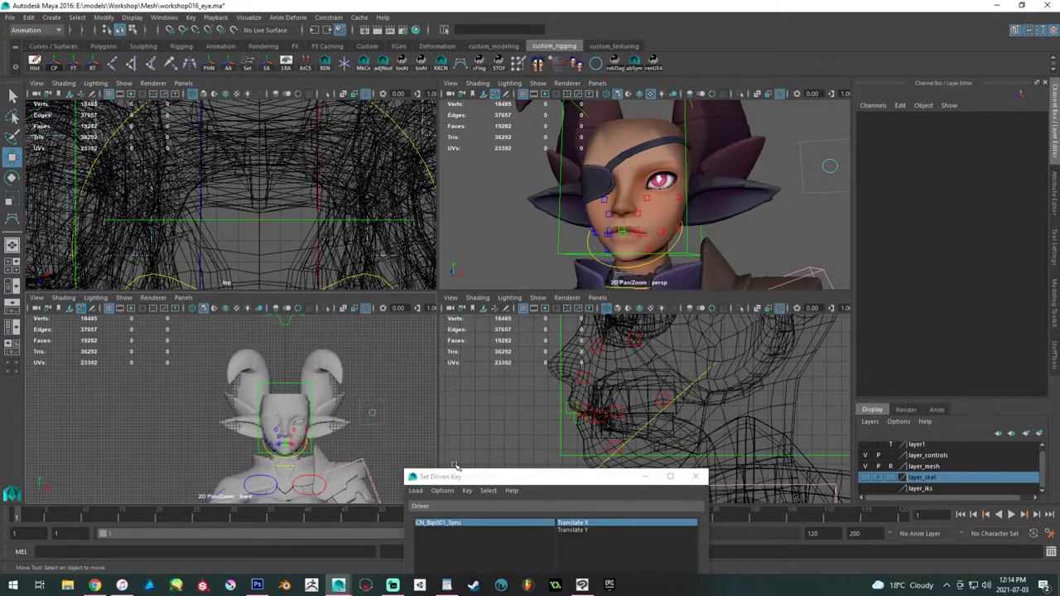
middle_click_drag(315, 439, 289, 425, "alt")
right_click_drag(289, 425, 338, 385, "alt")
middle_click_drag(338, 385, 312, 399, "alt")
scroll(311, 401, "up", 3)
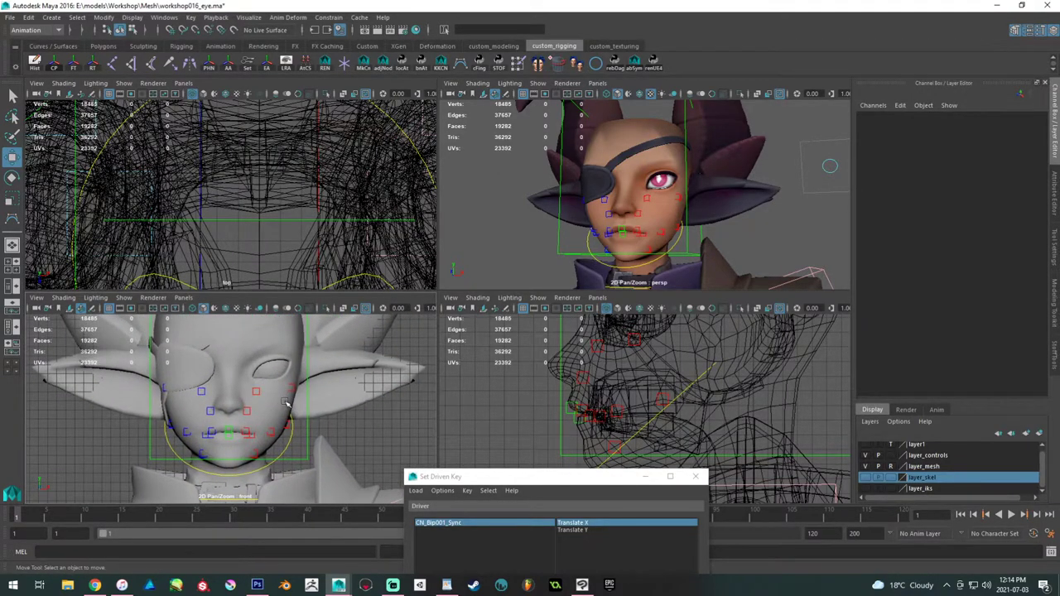
left_click(12, 245)
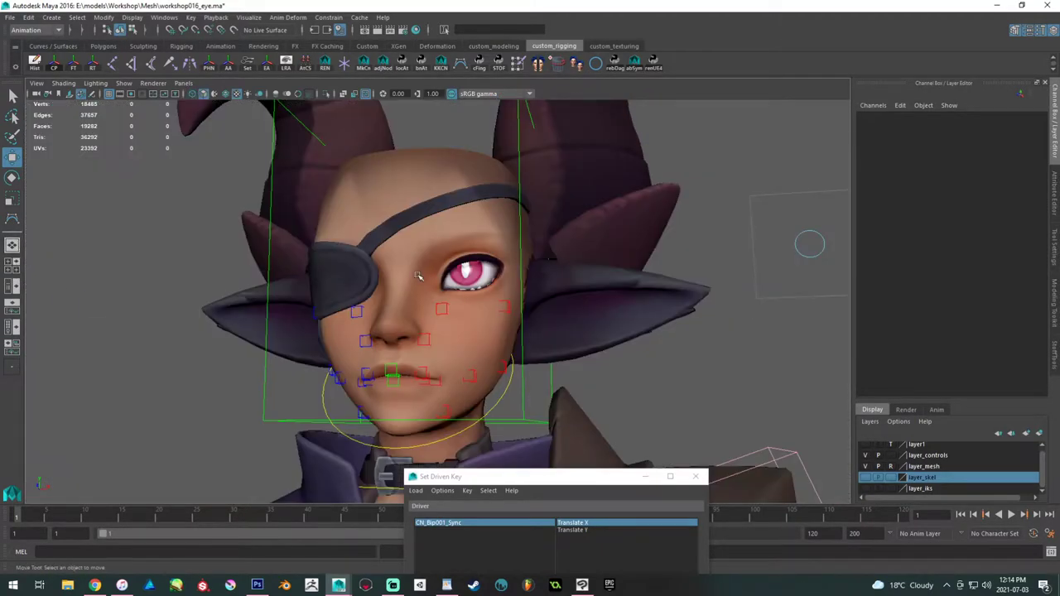
left_click_drag(414, 278, 468, 278, "alt")
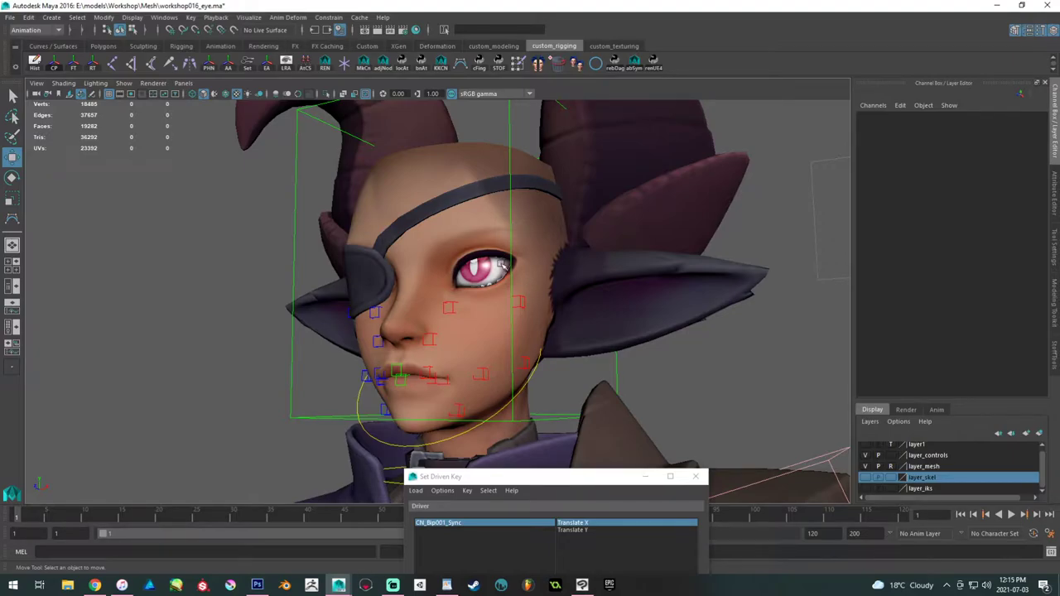
middle_click_drag(507, 269, 504, 301, "alt")
scroll(504, 300, "up", 2)
left_click_drag(505, 301, 534, 316, "alt")
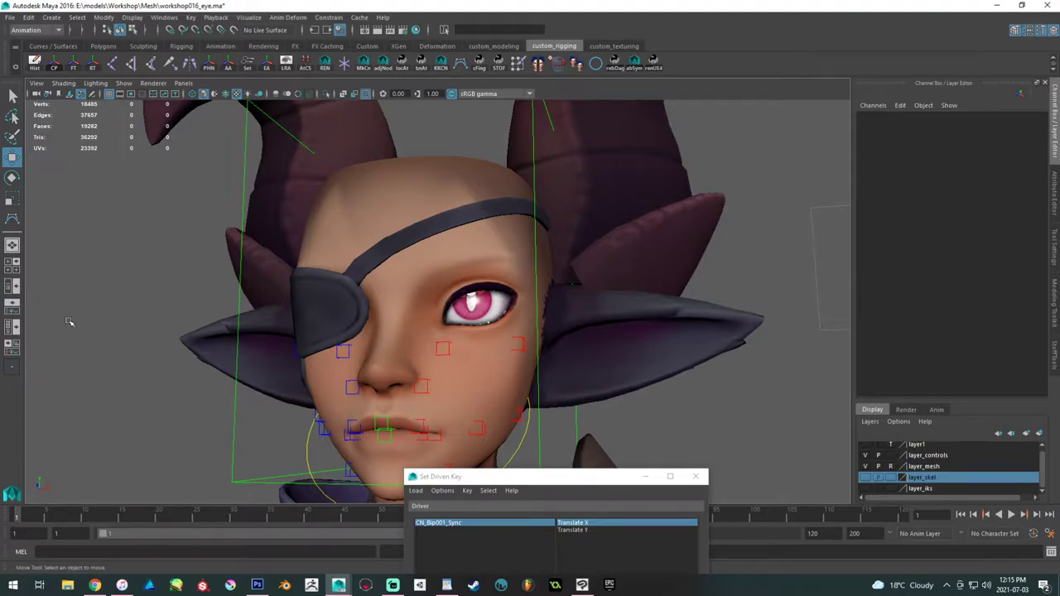
- Restore the Outliner beside the perspective view and select mesh_eye inside gr_zoe, gr_Mesh, gr_Zoe
left_click(12, 281)
left_click(13, 285)
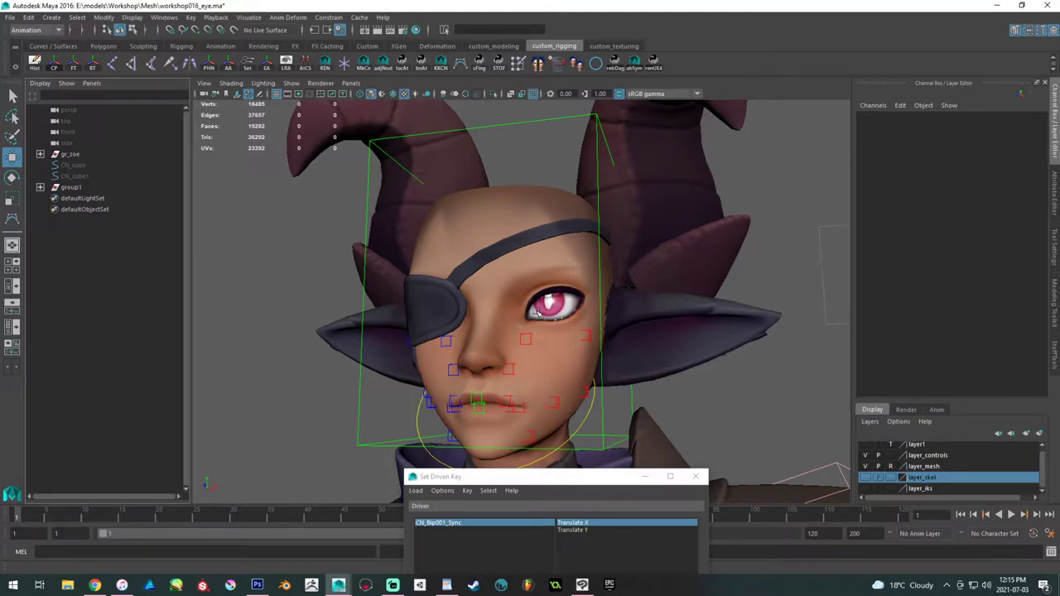
left_click_drag(537, 310, 659, 376, "alt")
left_click_drag(596, 329, 497, 271, "alt")
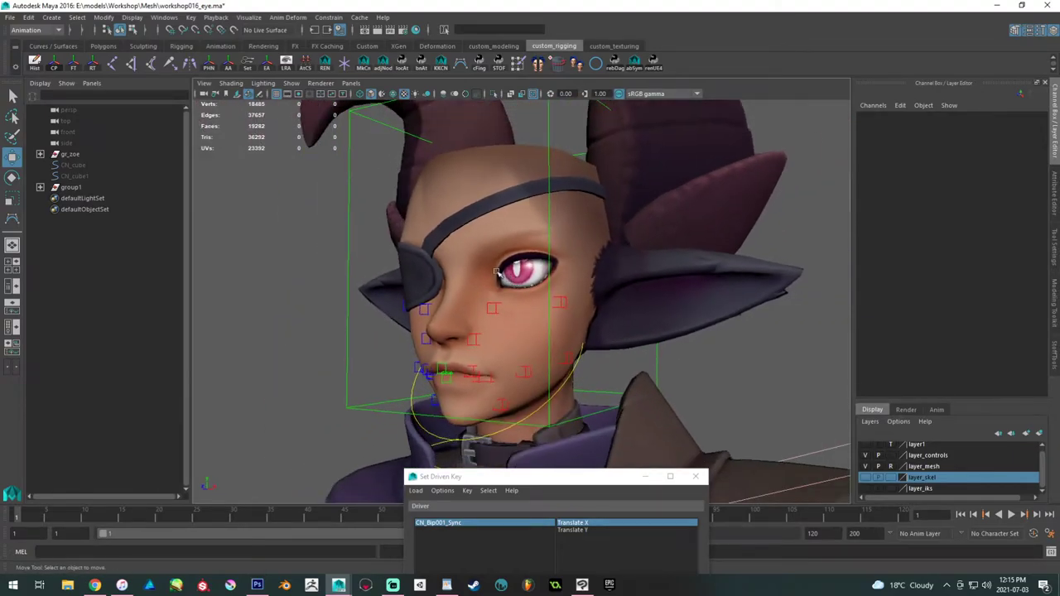
left_click(40, 154)
left_click(51, 165)
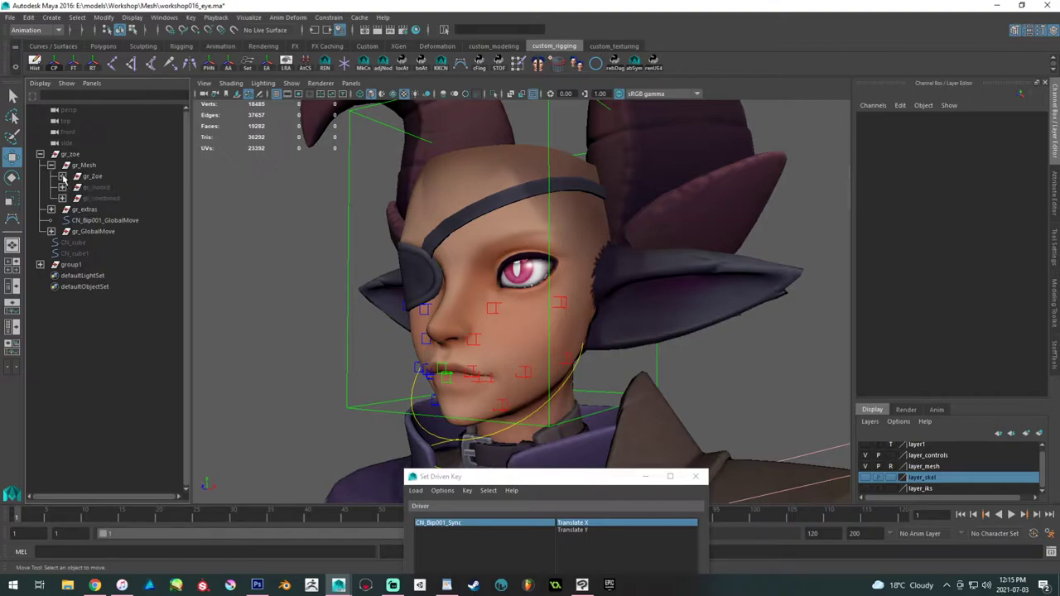
left_click(62, 177)
left_click(116, 199)
- Create a two-joint chain about 24.8 units long on the ground beside the character's feet
left_click_drag(308, 303, 338, 305, "alt")
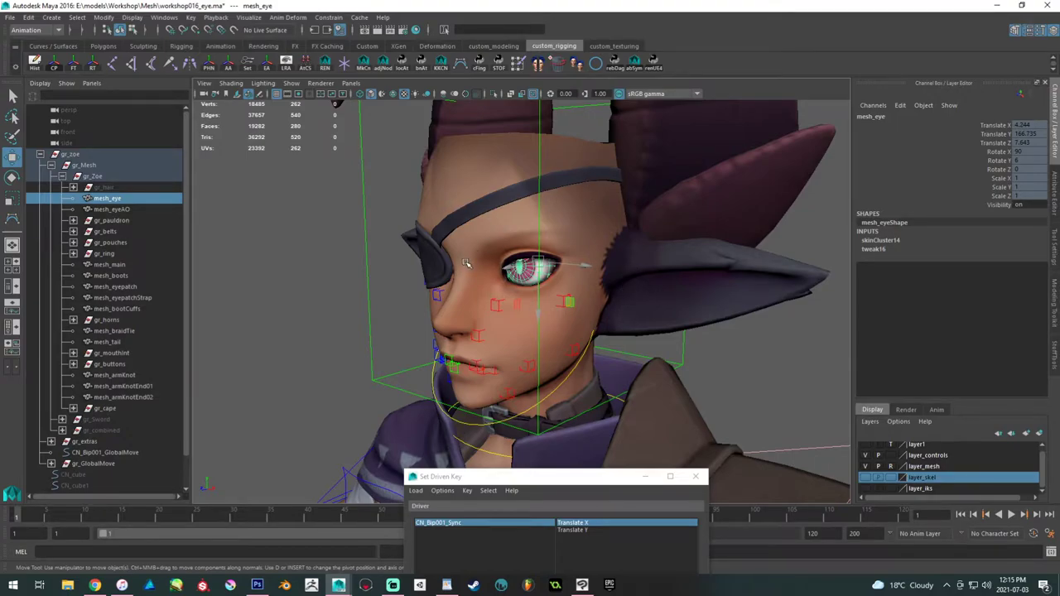
left_click_drag(346, 278, 359, 307, "alt")
right_click_drag(359, 307, 362, 243, "alt")
left_click_drag(361, 244, 346, 301, "alt")
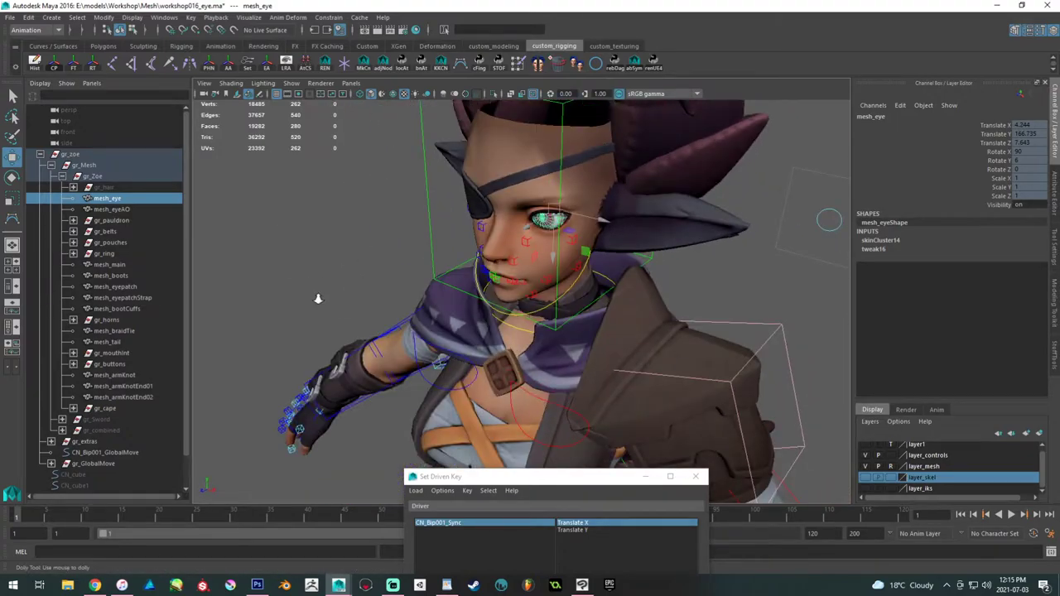
right_click_drag(347, 301, 354, 284, "alt")
left_click_drag(353, 284, 346, 322, "alt")
right_click_drag(345, 322, 301, 235, "alt")
left_click_drag(300, 236, 300, 290, "alt")
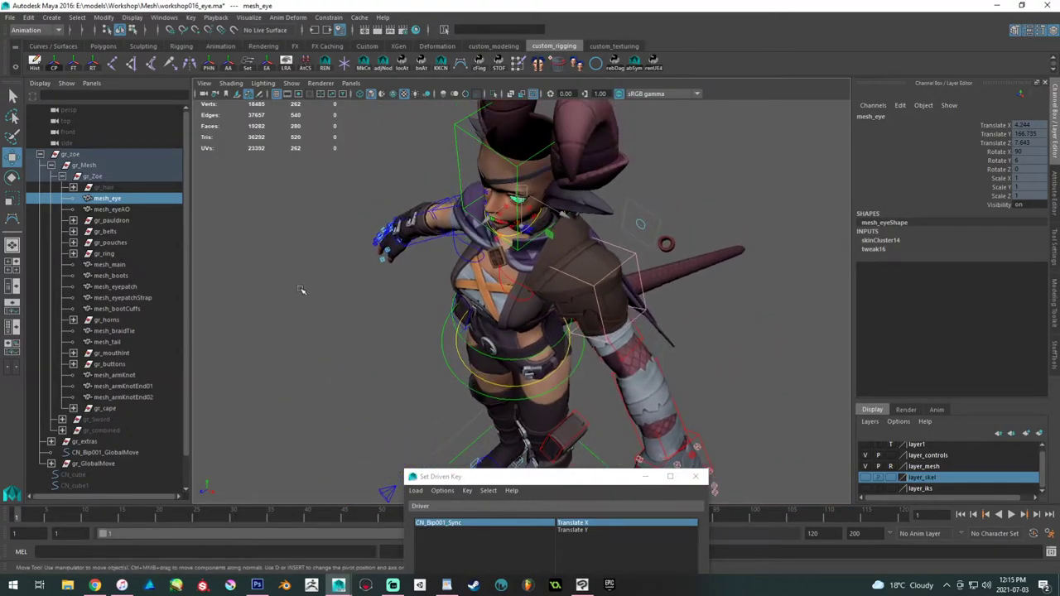
middle_click_drag(333, 240, 337, 155, "alt")
left_click(110, 65)
left_click(421, 374)
left_click(376, 406)
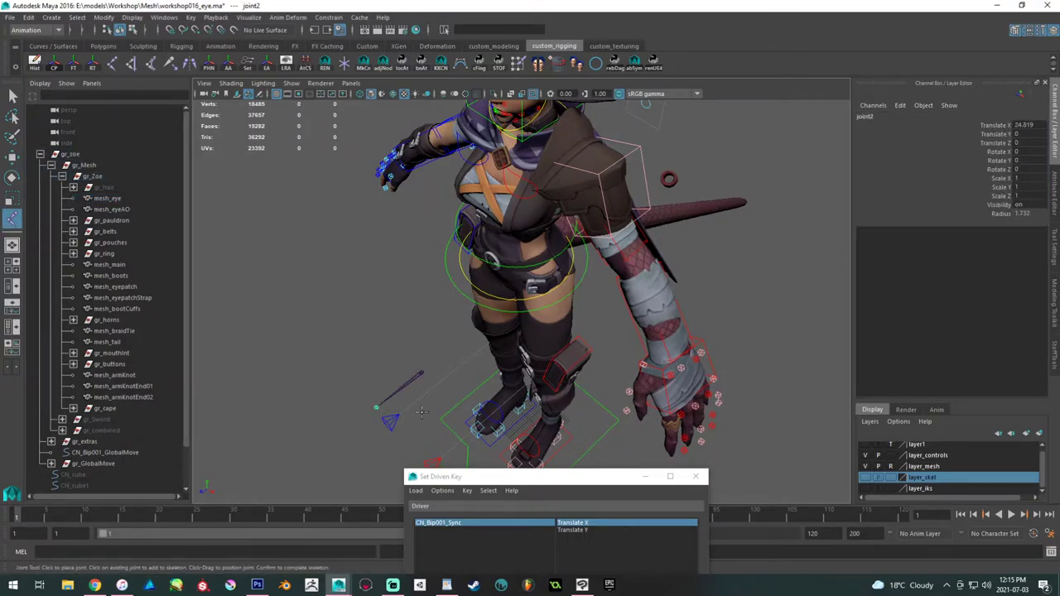
key("w")
- Parent the root of the new joint chain under mesh_eye
left_click_drag(517, 304, 488, 258, "alt")
middle_click_drag(488, 258, 482, 365, "alt")
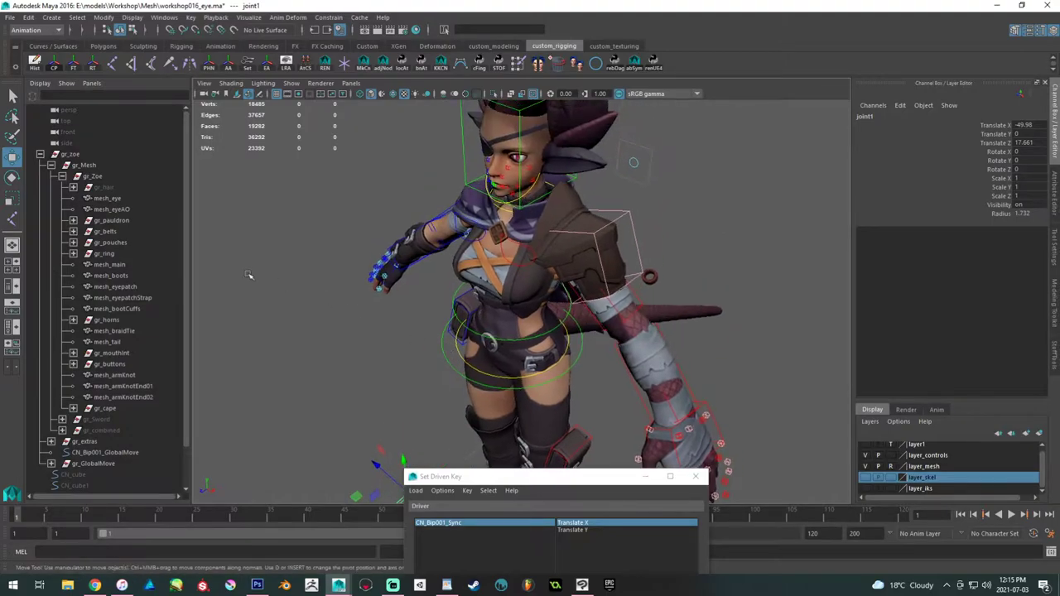
left_click(108, 199)
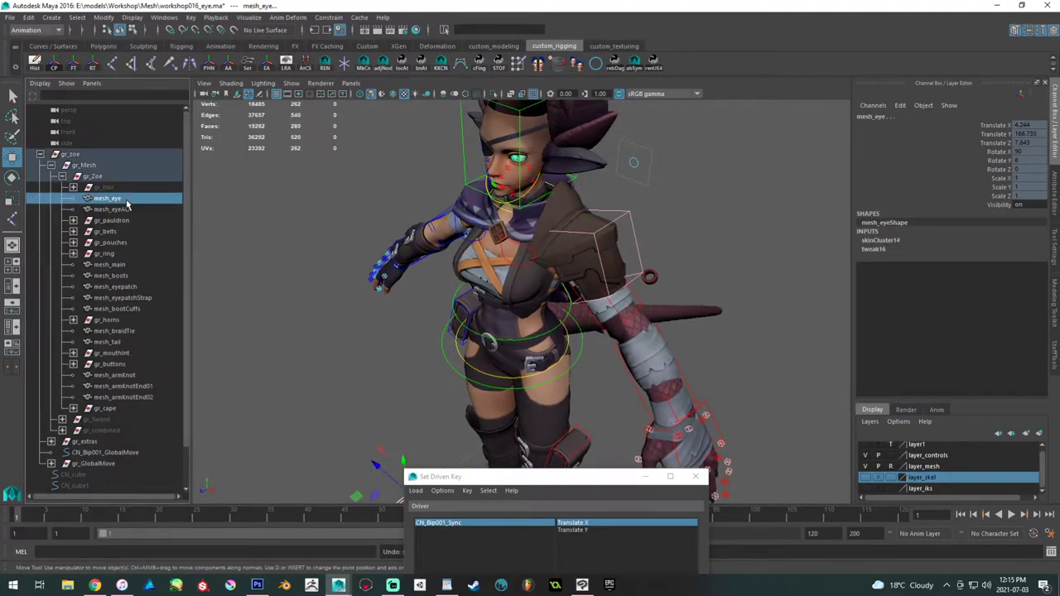
key("p")
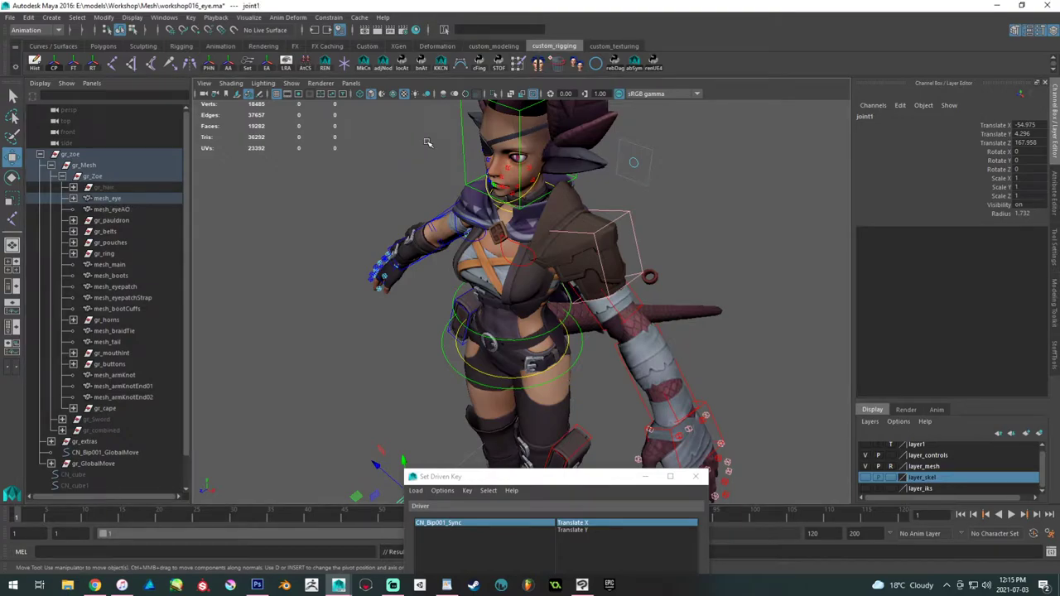
- Set joint1's Translate X, Y and Z to 0 so it snaps to the eye's pivot
middle_click_drag(425, 140, 424, 252, "alt")
right_click_drag(424, 252, 520, 398, "alt")
left_click_drag(520, 397, 511, 265, "alt")
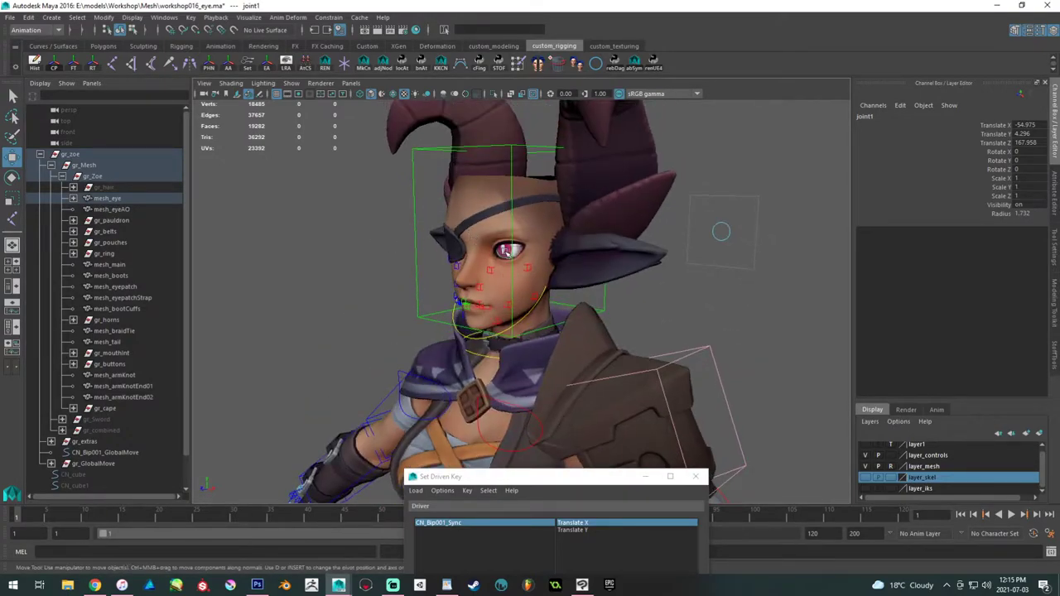
left_click_drag(1028, 133, 1033, 145)
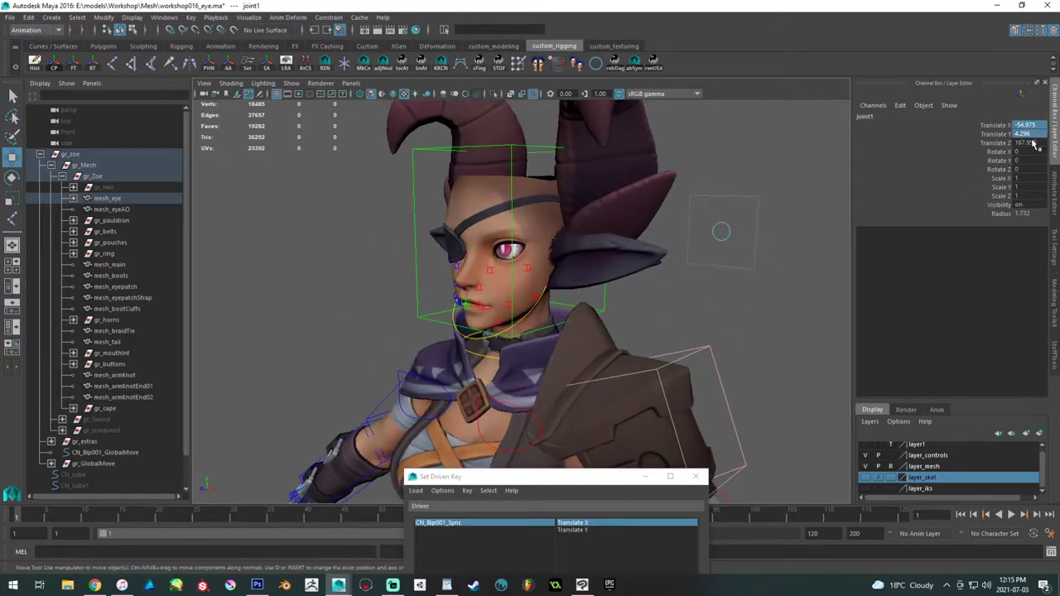
type("0")
key("Return")
left_click_drag(552, 239, 404, 292, "alt")
- Isolate mesh_eye to check the joint's position inside the eyeball, then show the full model and clear the selection
left_click(108, 199)
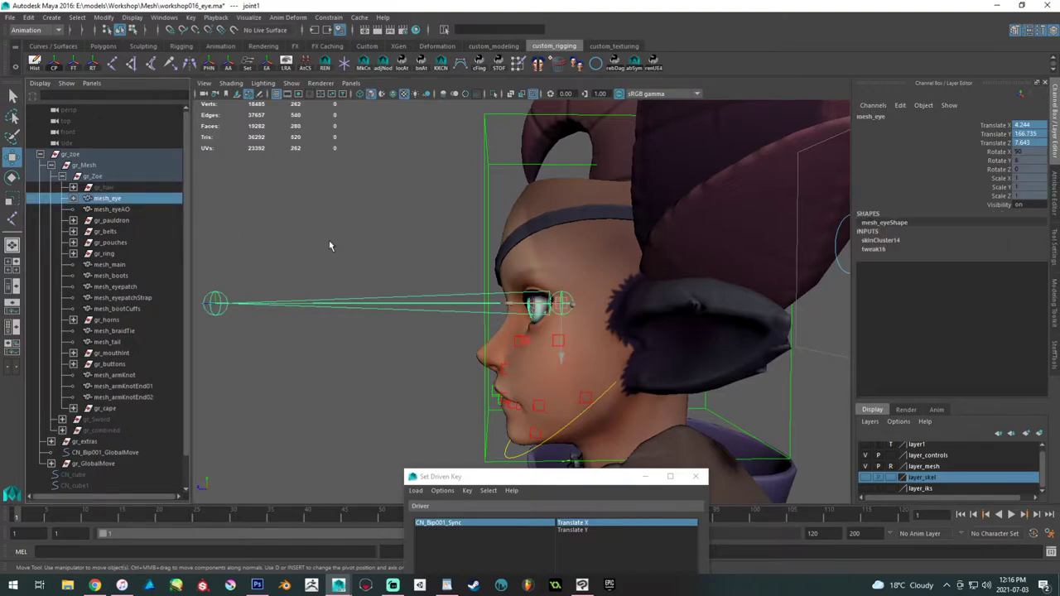
left_click(494, 93)
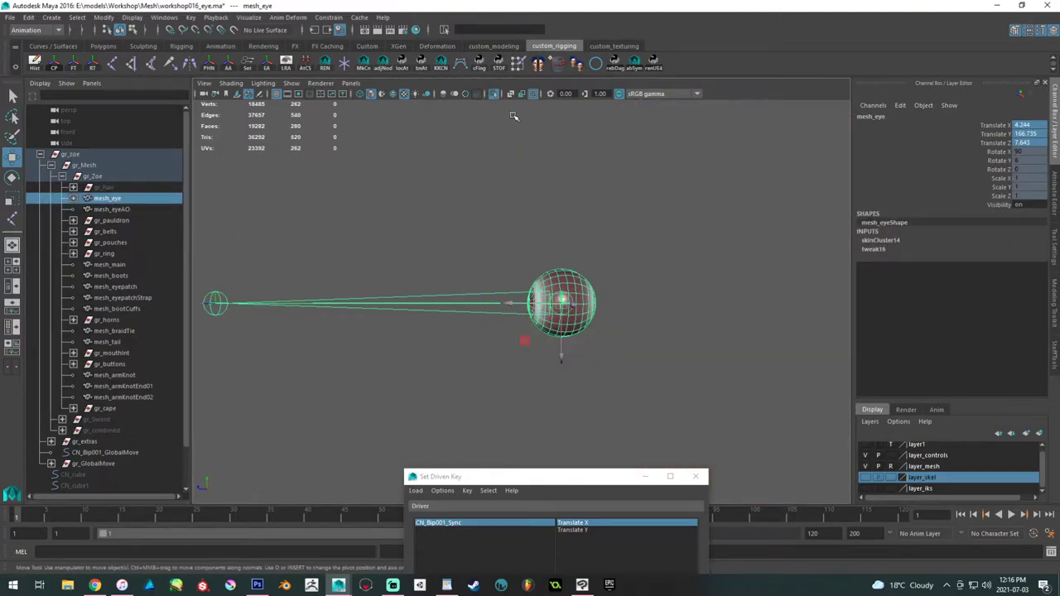
left_click(495, 94)
left_click(373, 341)
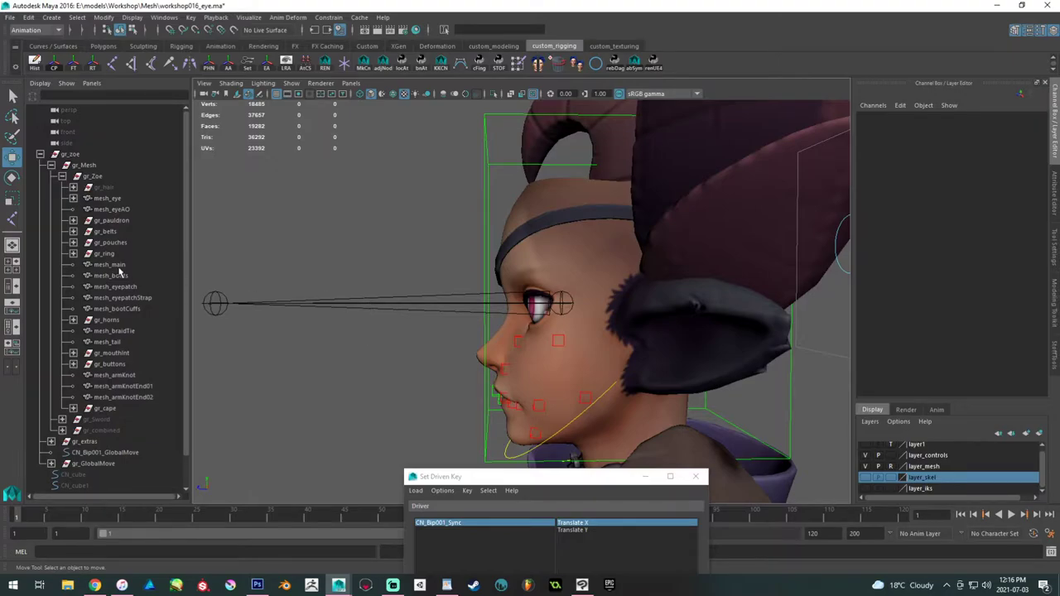
- Unparent joint1 from mesh_eye to the scene root and collapse the gr_zoe hierarchy
left_click(73, 199)
left_click(108, 209)
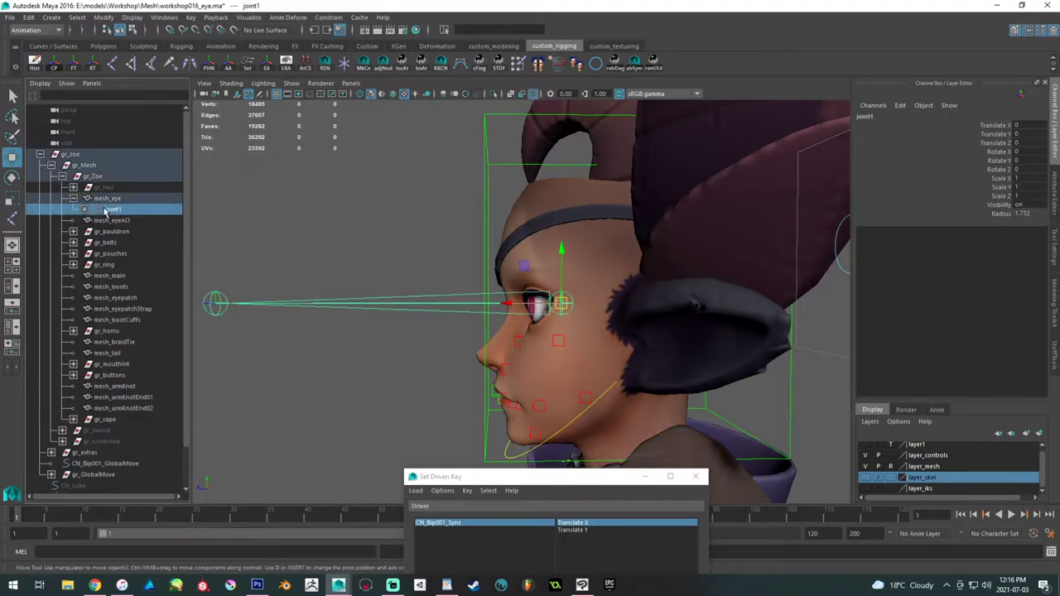
key("shift+p")
left_click(39, 155)
left_click_drag(288, 233, 317, 297, "alt")
middle_click_drag(298, 308, 371, 303, "alt")
- Rename joint1 as Bip001_Eye_L and delete the chain's end joint in front of the face
double_click(866, 116)
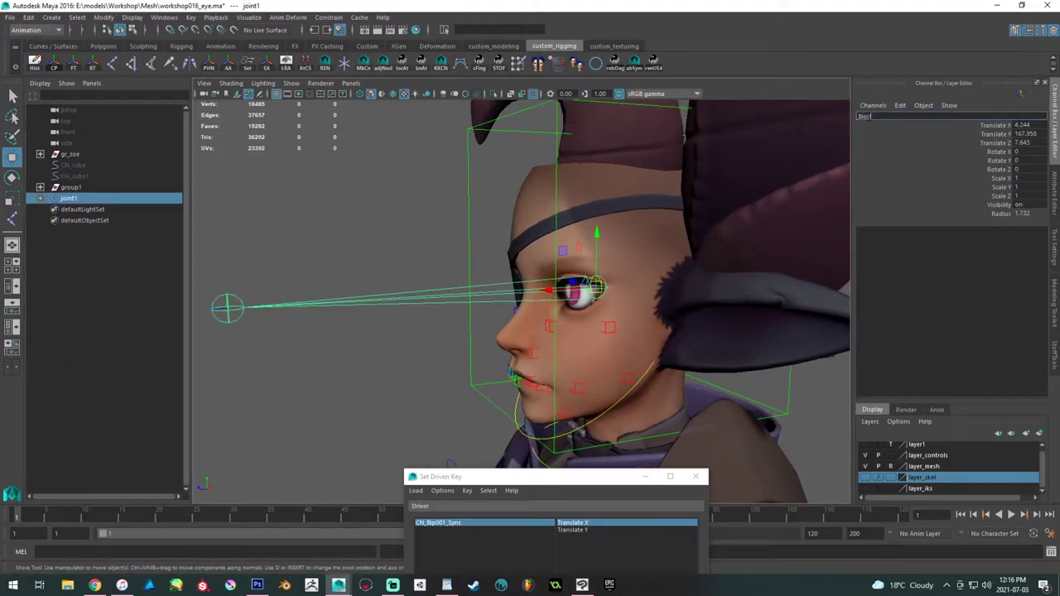
type("Bip001_Eye_L")
key("Return")
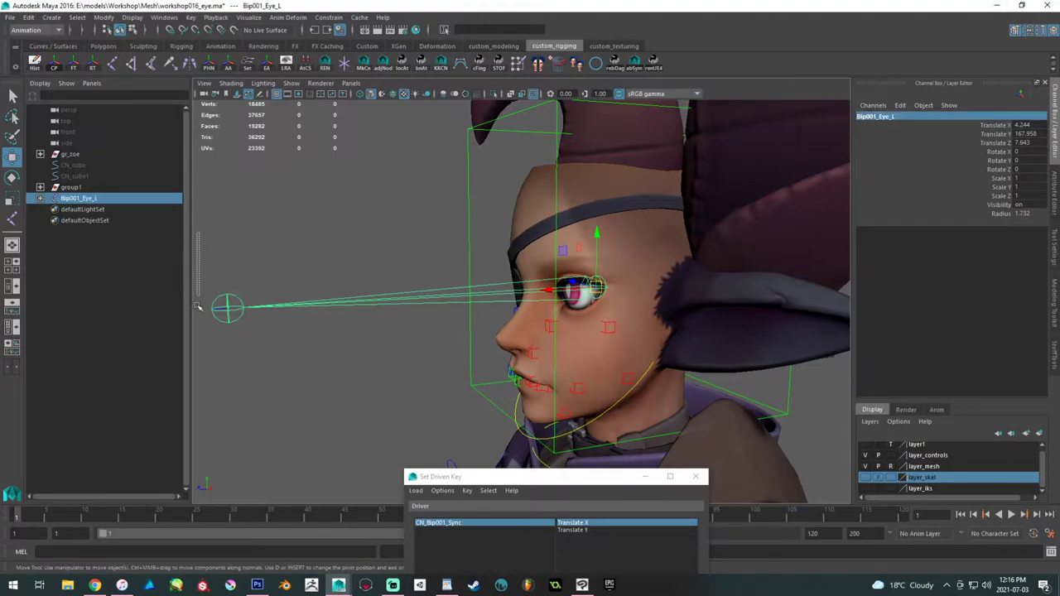
left_click(228, 321)
key("Delete")
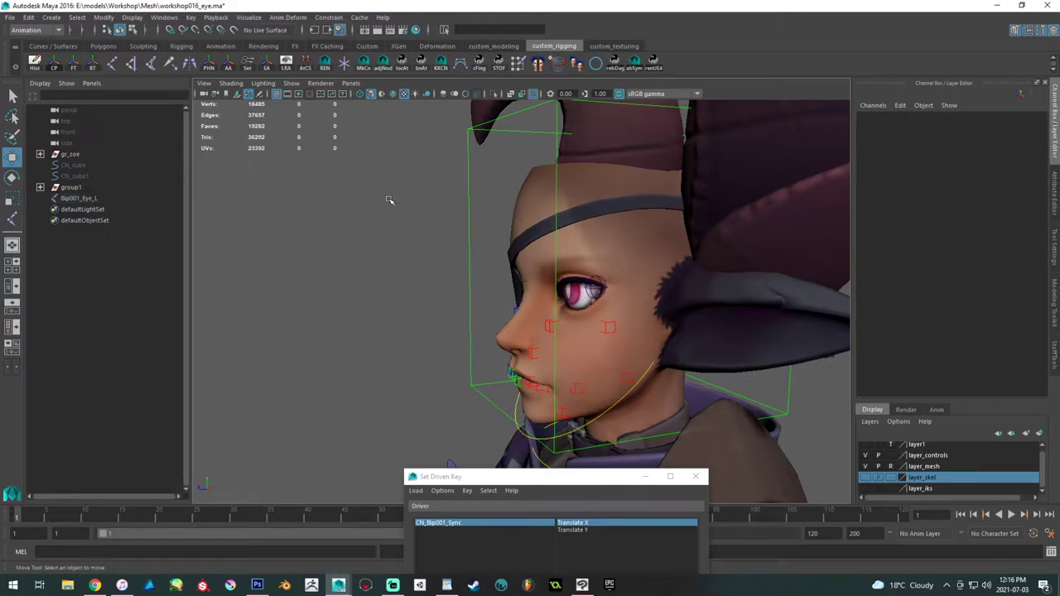
- Select the Bip001_Eye_L joint in the eye and set its Radius to 1
left_click_drag(502, 269, 530, 310, "alt")
right_click_drag(530, 310, 345, 264, "alt")
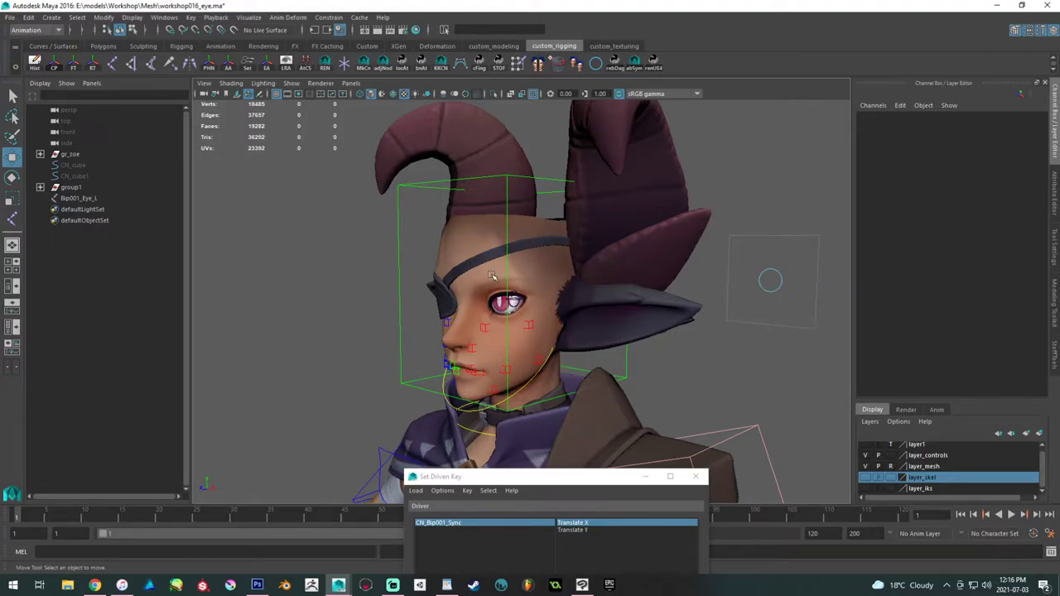
right_click_drag(435, 284, 614, 371, "alt")
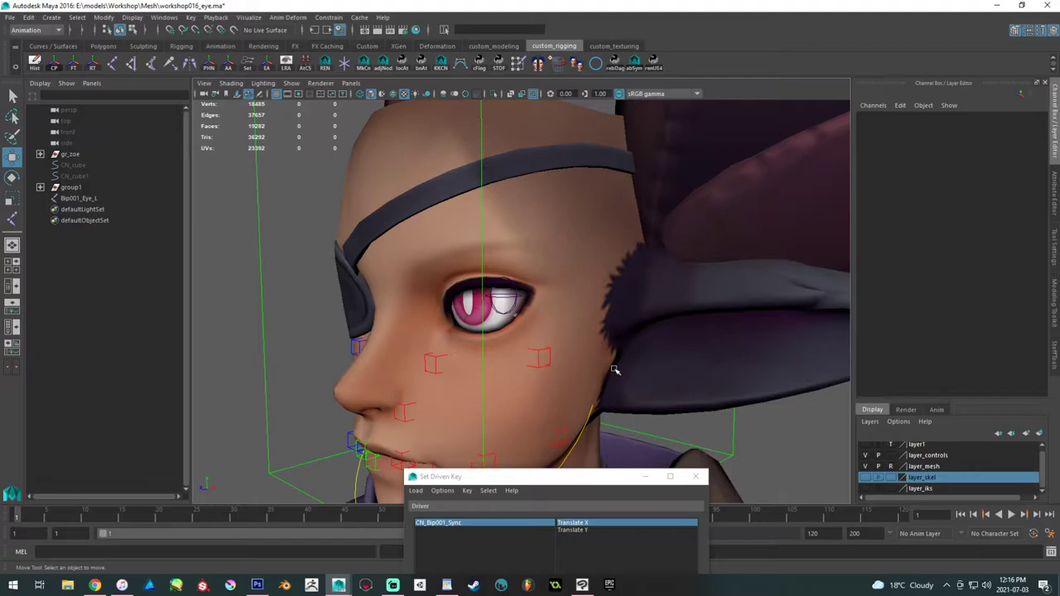
middle_click_drag(561, 324, 574, 310, "alt")
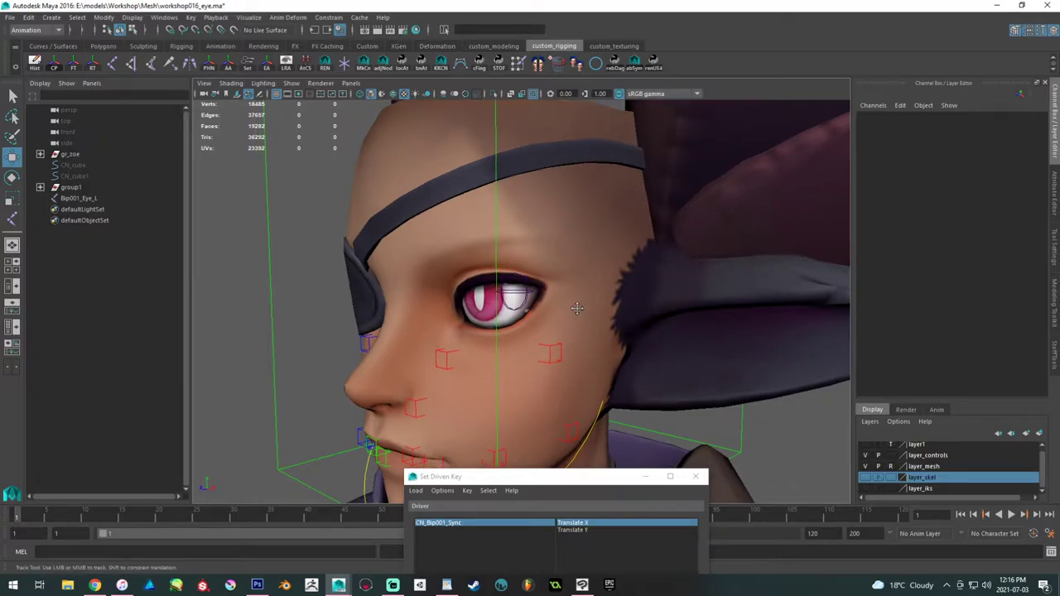
right_click_drag(578, 309, 596, 343, "alt")
left_click_drag(595, 343, 603, 368, "alt")
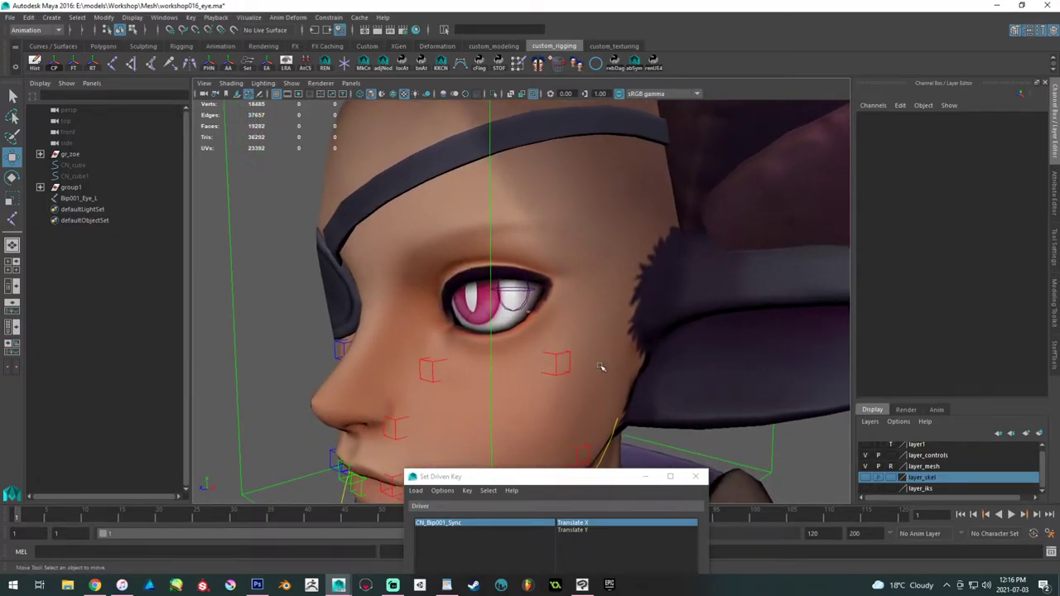
left_click_drag(565, 330, 530, 331, "alt")
left_click(530, 330)
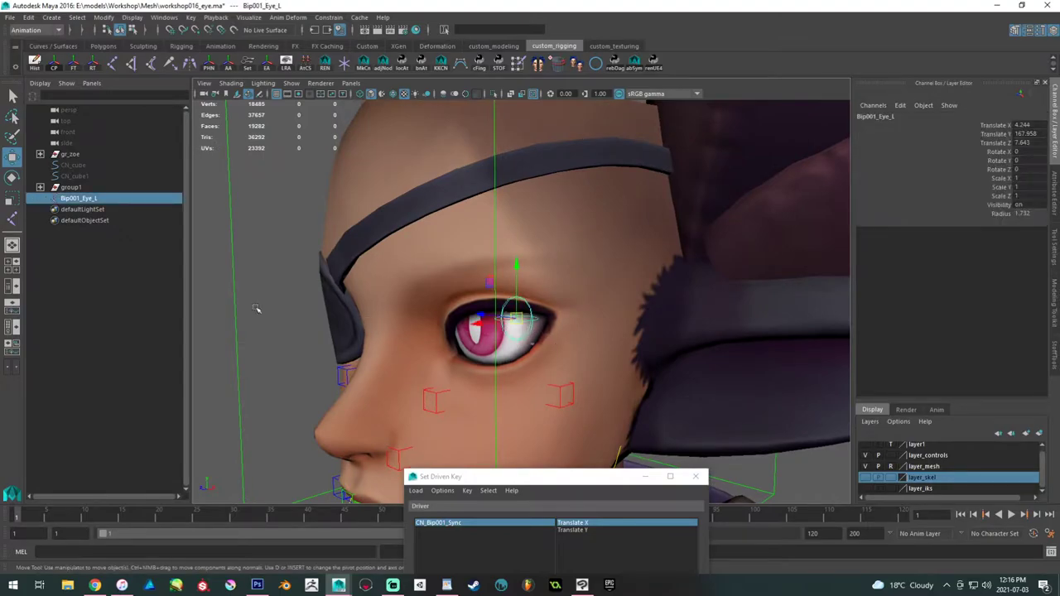
left_click_drag(431, 321, 385, 324, "alt")
left_click(1018, 213)
type("1")
key("Return")
- Duplicate Bip001_Eye_L and set the copy's Translate X to -4.244 to place it behind the eyepatch
left_click_drag(615, 276, 512, 249, "alt")
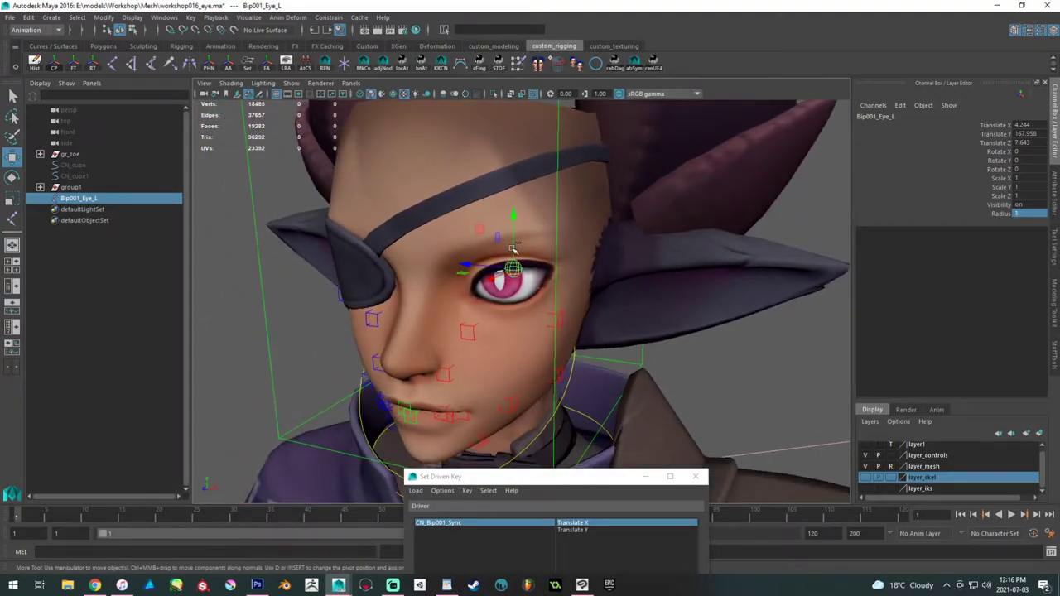
key("ctrl+d")
double_click(1023, 125)
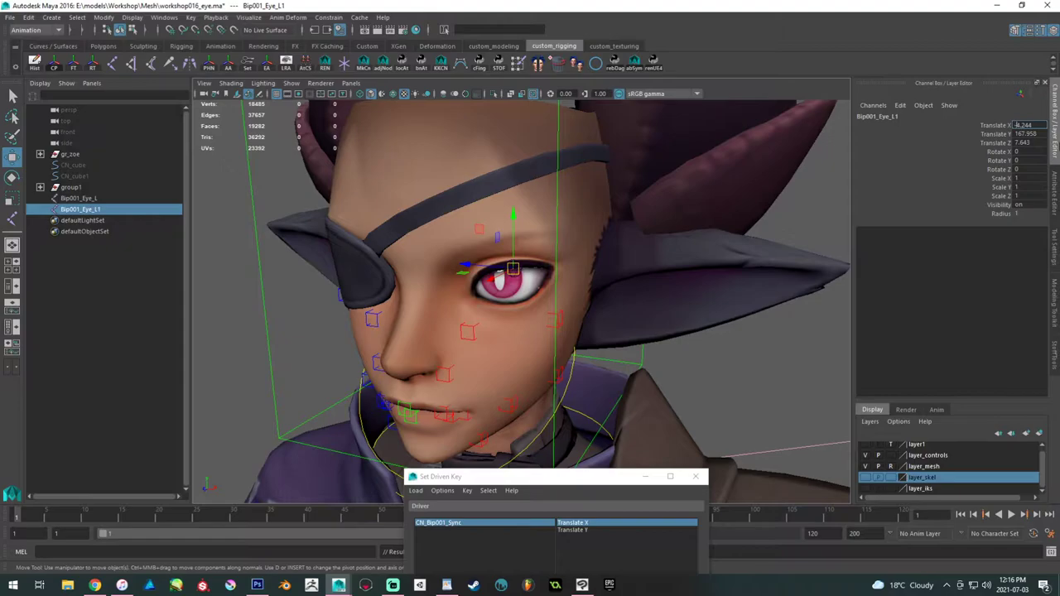
key("Return")
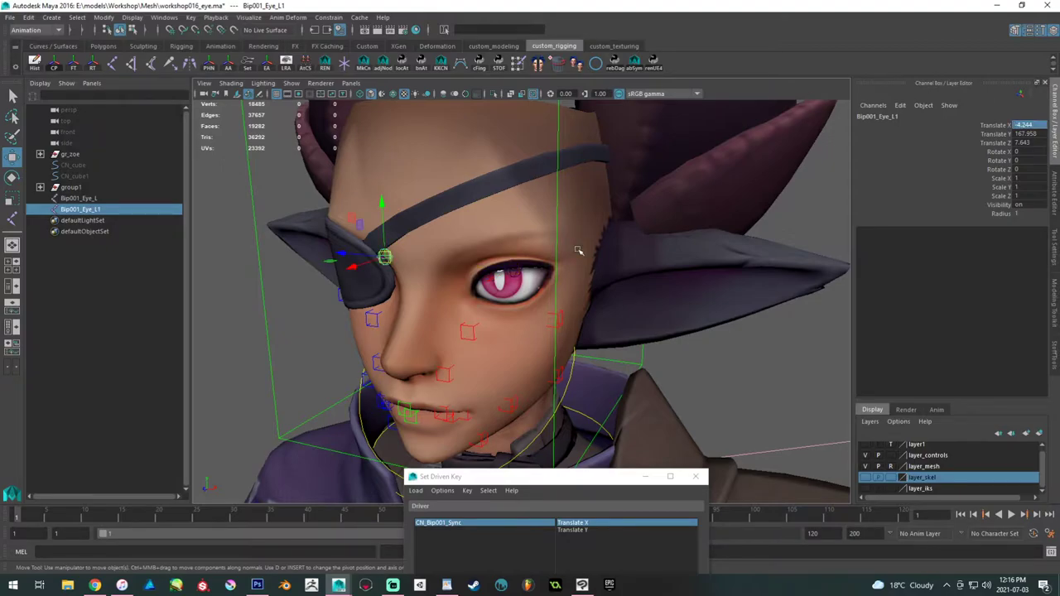
- Select both eye joints, Bip001_Eye_L and Bip001_Eye_L1, and examine their placement in the head from several angles
left_click_drag(366, 285, 400, 269, "alt")
left_click_drag(453, 315, 446, 339, "alt")
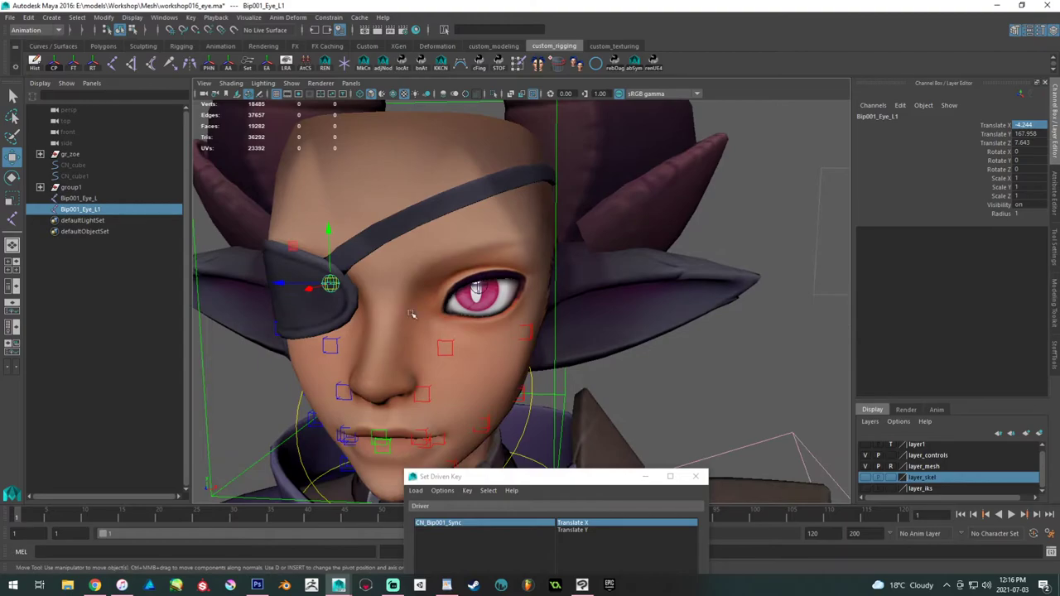
left_click(481, 288)
left_click(328, 284)
left_click(476, 289, "shift")
left_click_drag(476, 289, 383, 322, "alt")
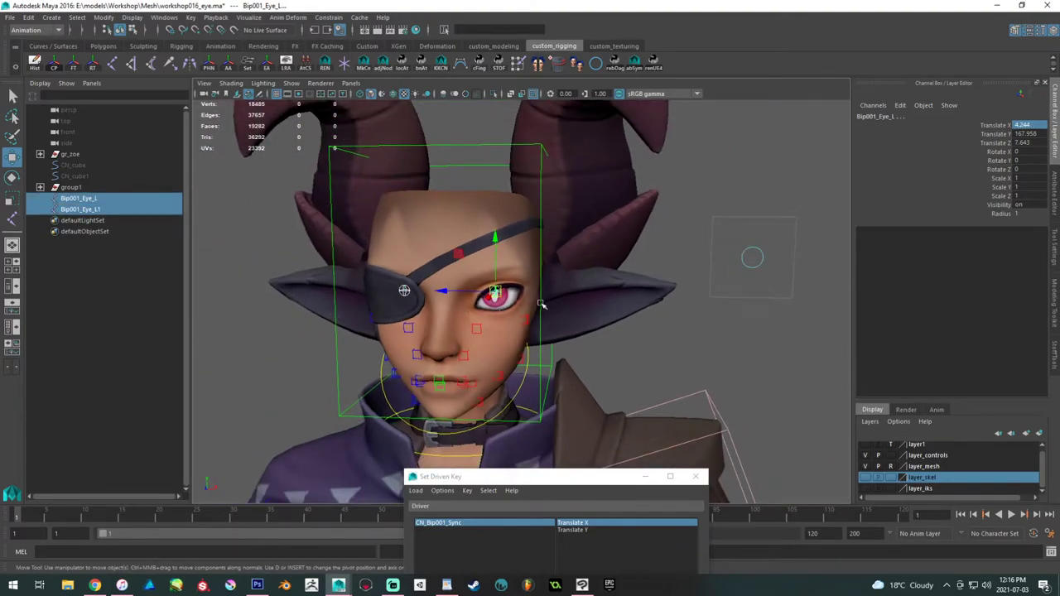
left_click_drag(418, 282, 444, 313, "alt")
right_click_drag(444, 313, 523, 326, "alt")
left_click_drag(523, 326, 530, 287, "alt")
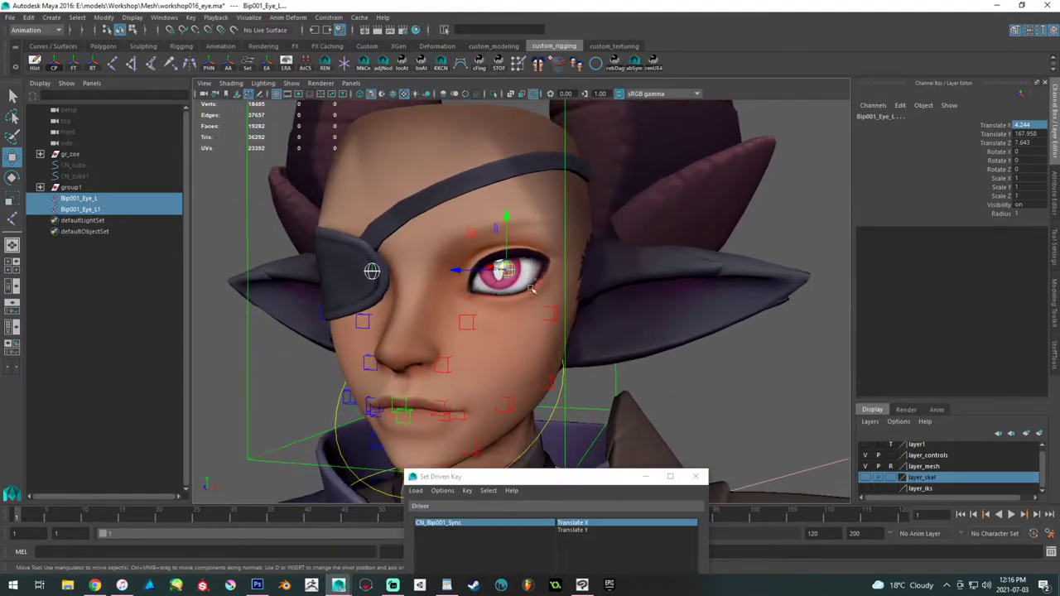
- Rename the duplicated eye joint Bip001_Eye_L1 as Bip001_Eye_R
left_click(113, 210)
double_click(112, 209)
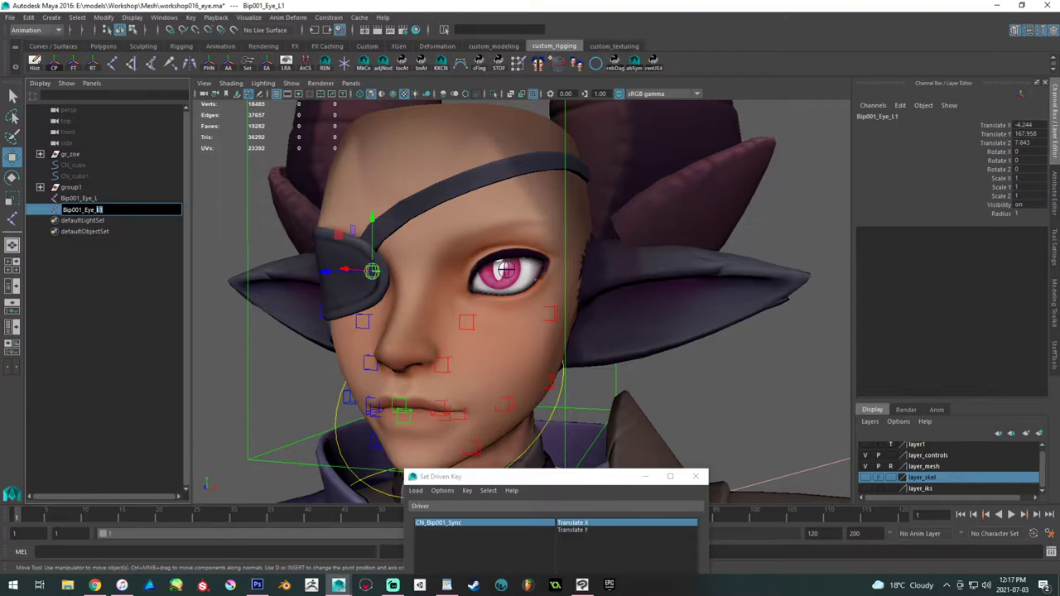
type("R")
key("Return")
left_click_drag(418, 265, 425, 257, "alt")
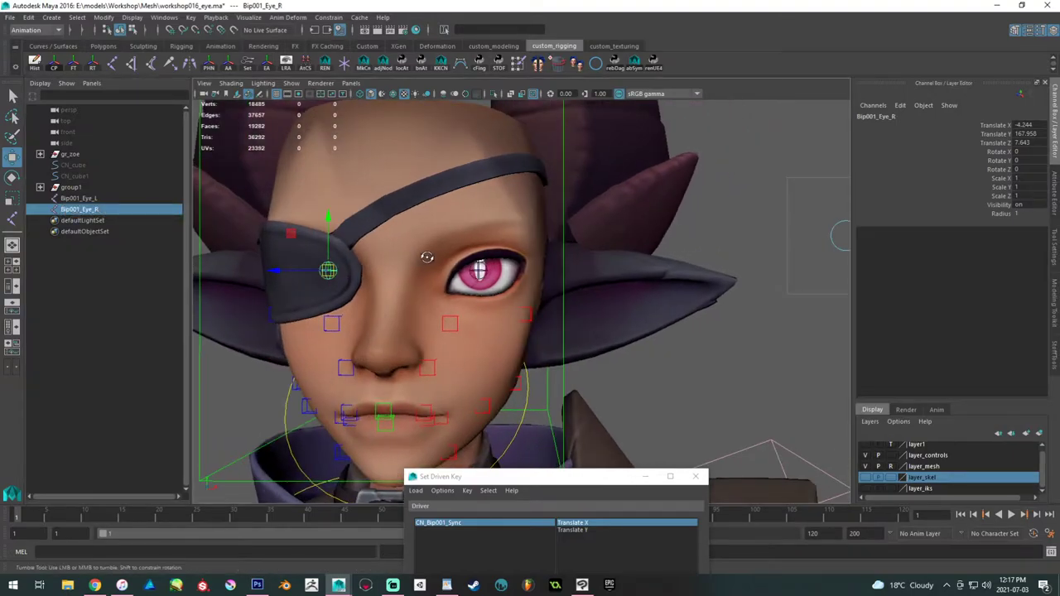
- Clear the selection, save the scene and close the Set Driven Key window
right_click_drag(425, 258, 348, 235, "alt")
middle_click_drag(347, 235, 341, 239, "alt")
left_click_drag(582, 481, 843, 279)
left_click(634, 366)
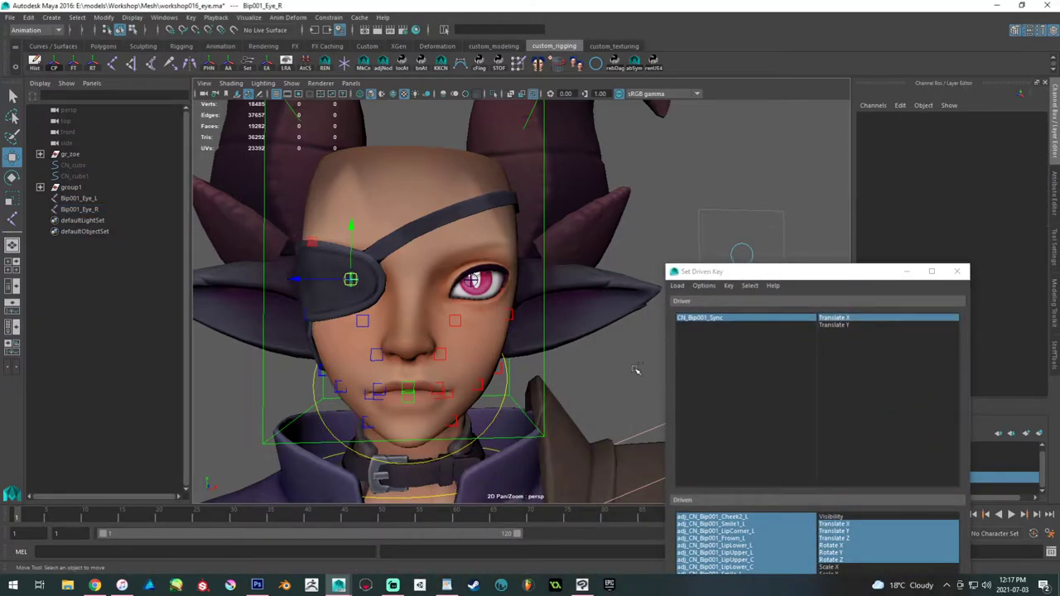
key("q")
key("ctrl+s")
key("w")
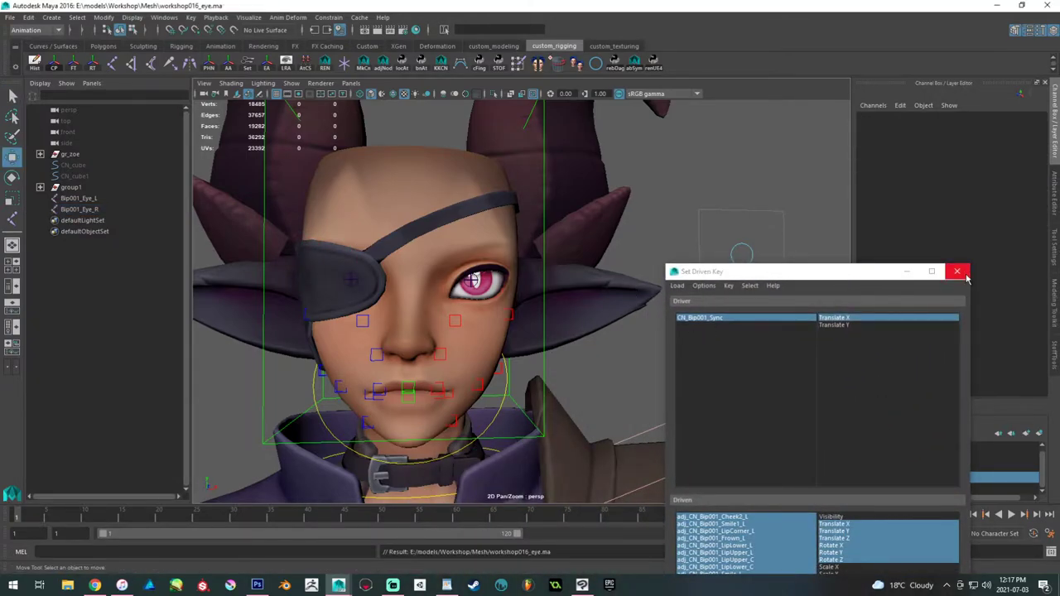
left_click(957, 272)
- Examine the Bip001_Eye_L joint inside the visible eye, and look over the whole character with its controls
left_click_drag(614, 347, 480, 300, "alt")
left_click(494, 290)
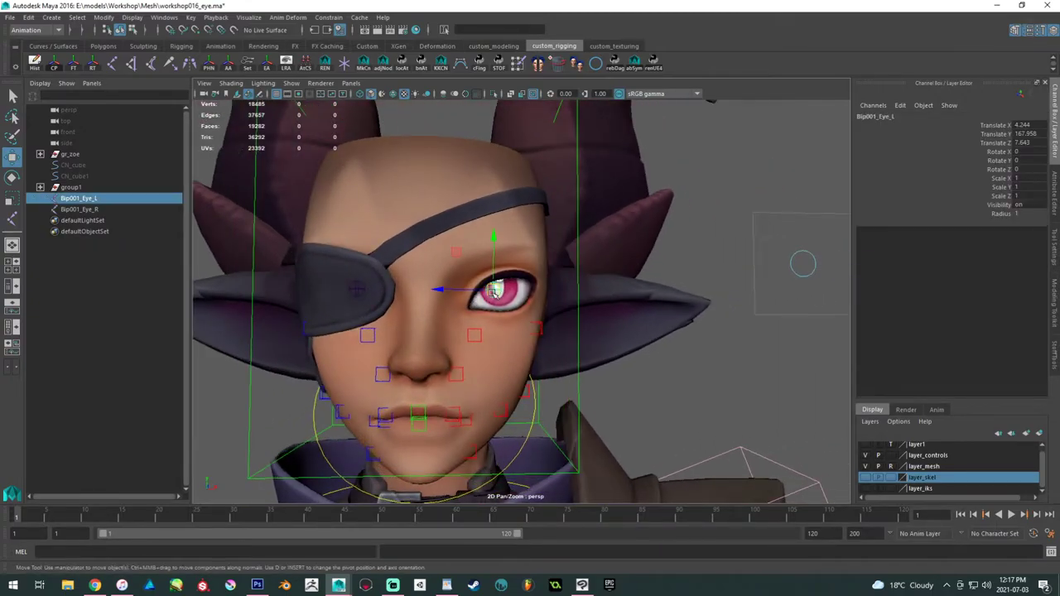
left_click_drag(463, 265, 378, 247, "alt")
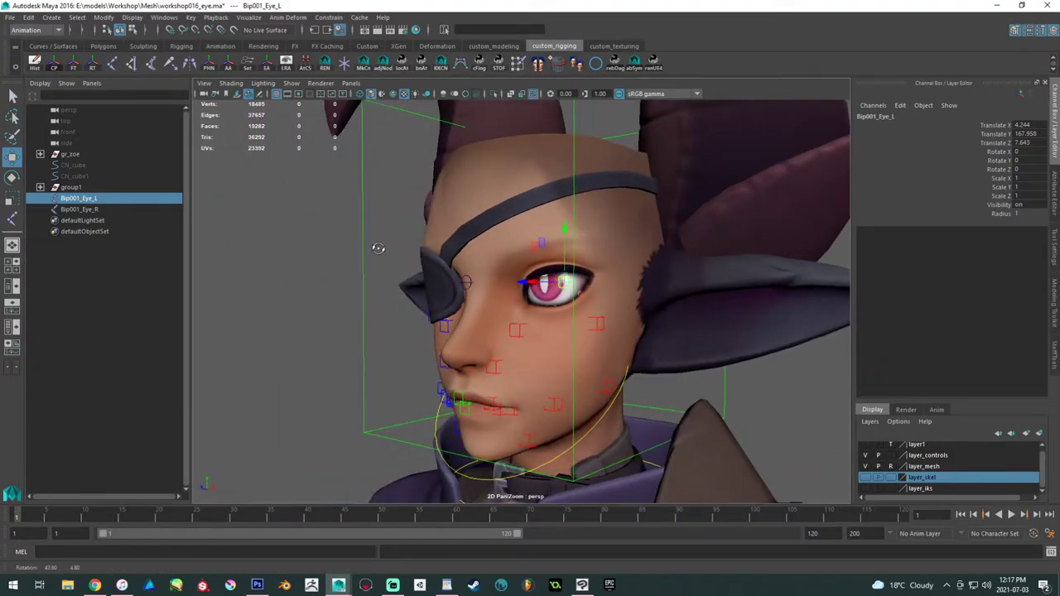
left_click_drag(378, 247, 395, 283, "alt")
scroll(369, 282, "down", 5)
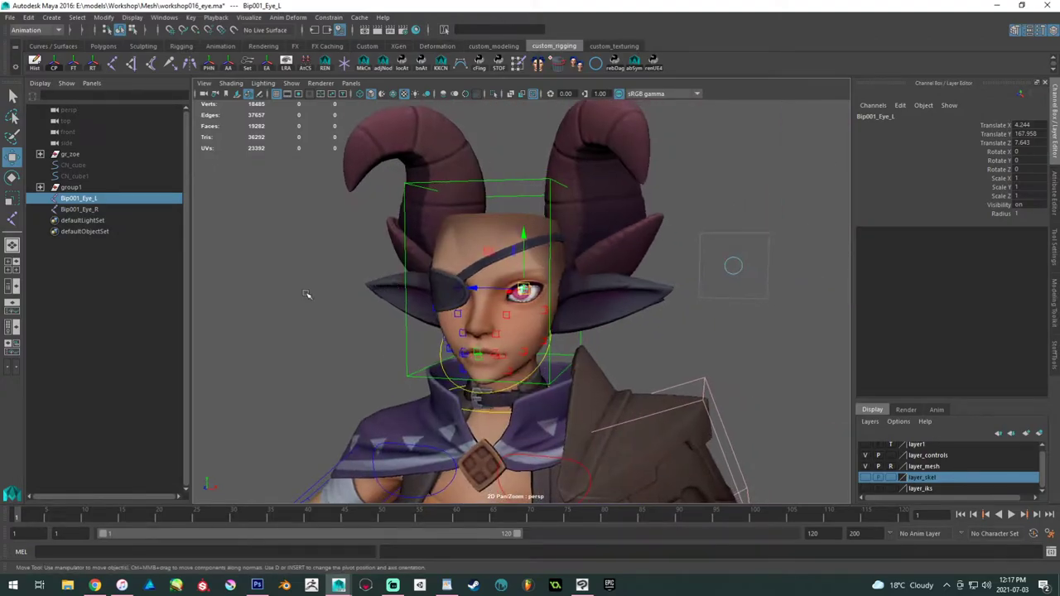
left_click(308, 295)
scroll(326, 303, "down", 8)
scroll(327, 313, "up", 2)
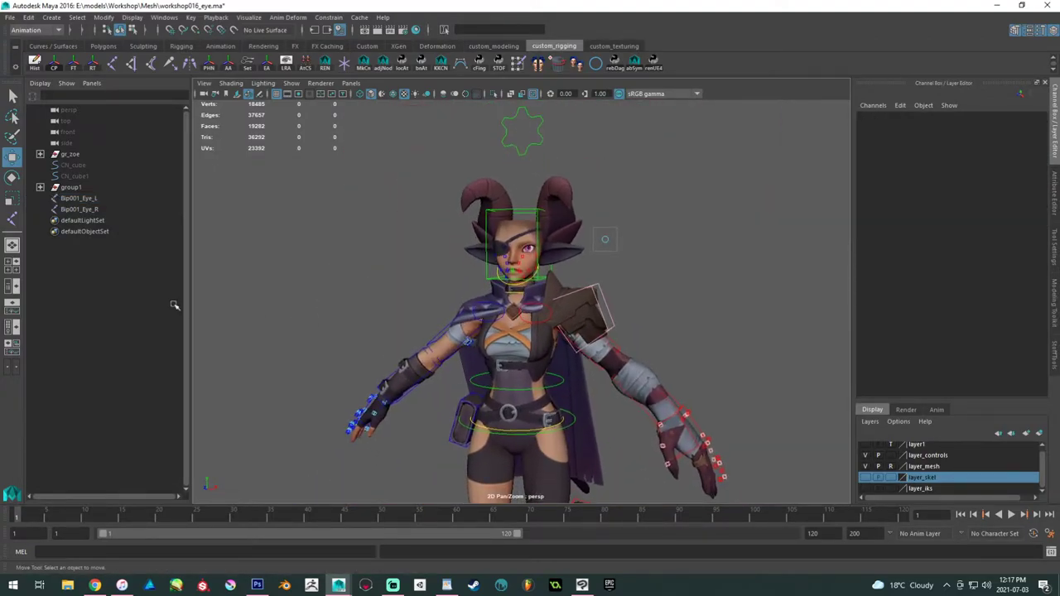
- Show the four-view layout, create a NURBS circle and snap it onto the Bip001_Eye_L joint
left_click(12, 265)
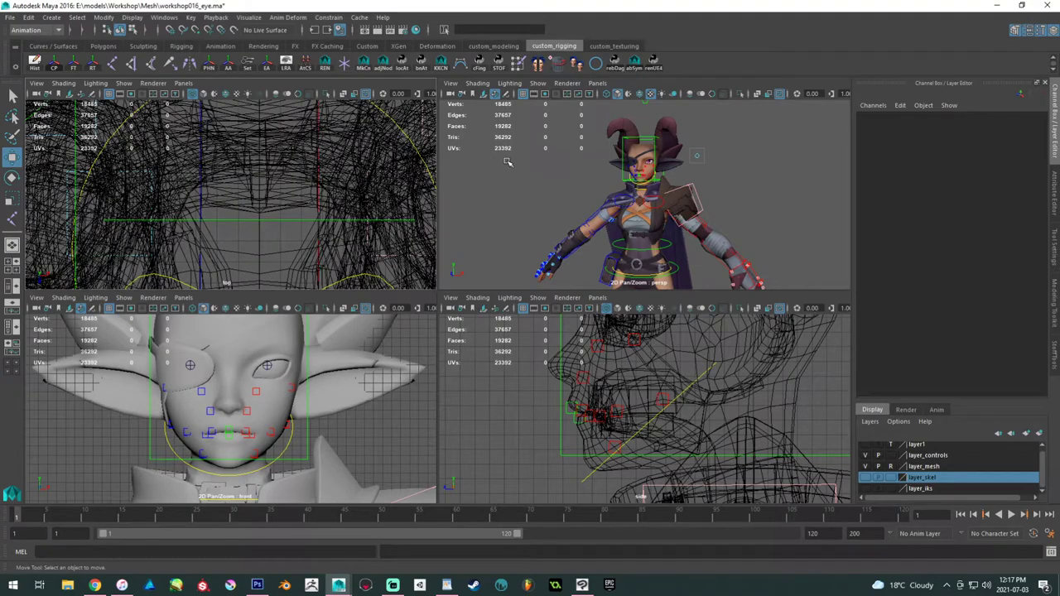
left_click(595, 65)
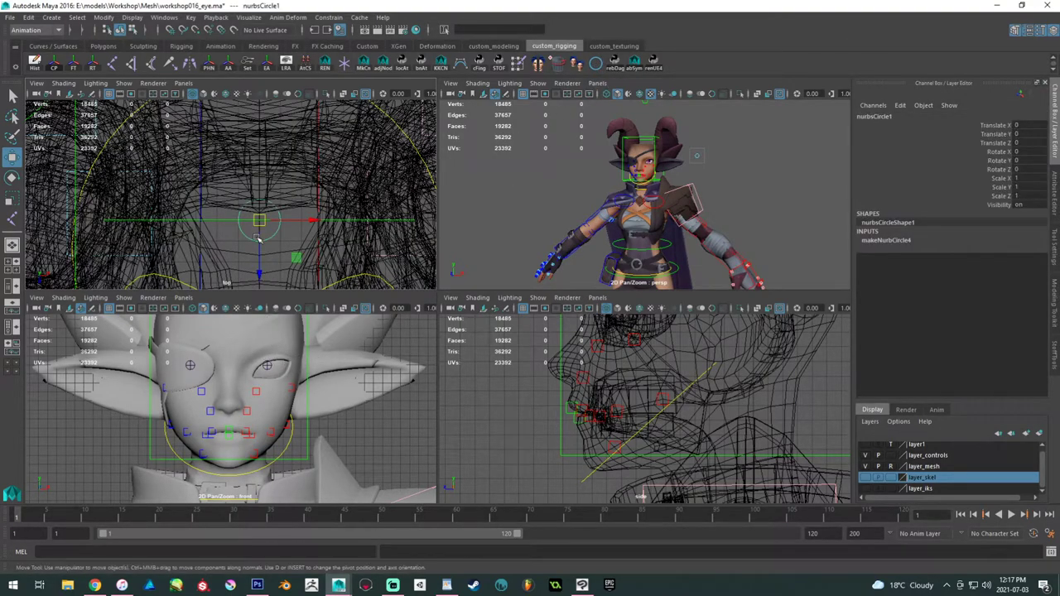
key("v")
middle_click_drag(267, 365, 267, 366)
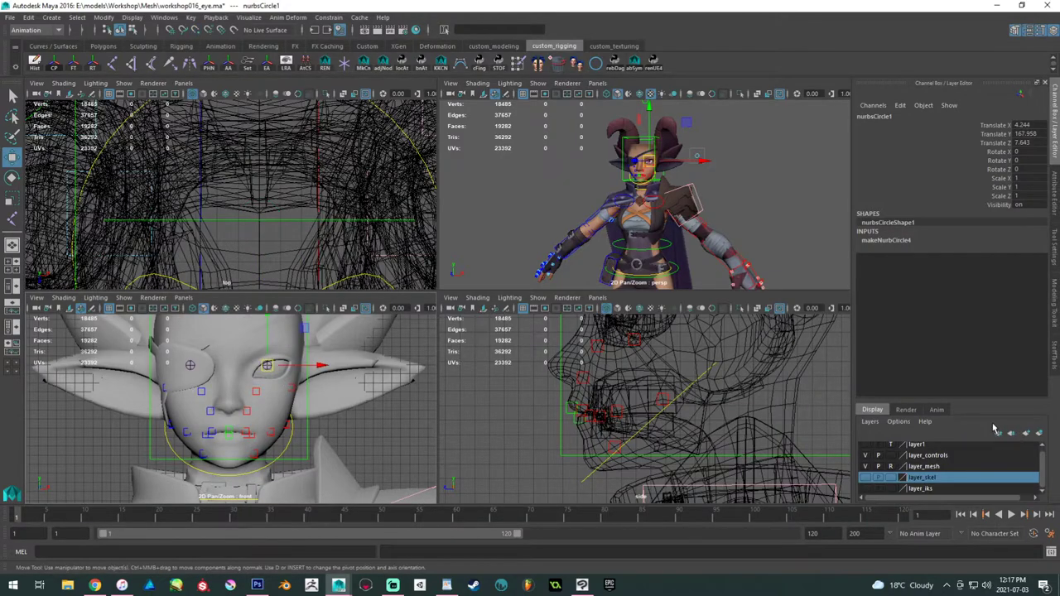
- Hide layer_mesh and snap the circle exactly onto the Bip001_Eye_L joint in the front view
left_click(865, 466)
scroll(286, 350, "up", 5)
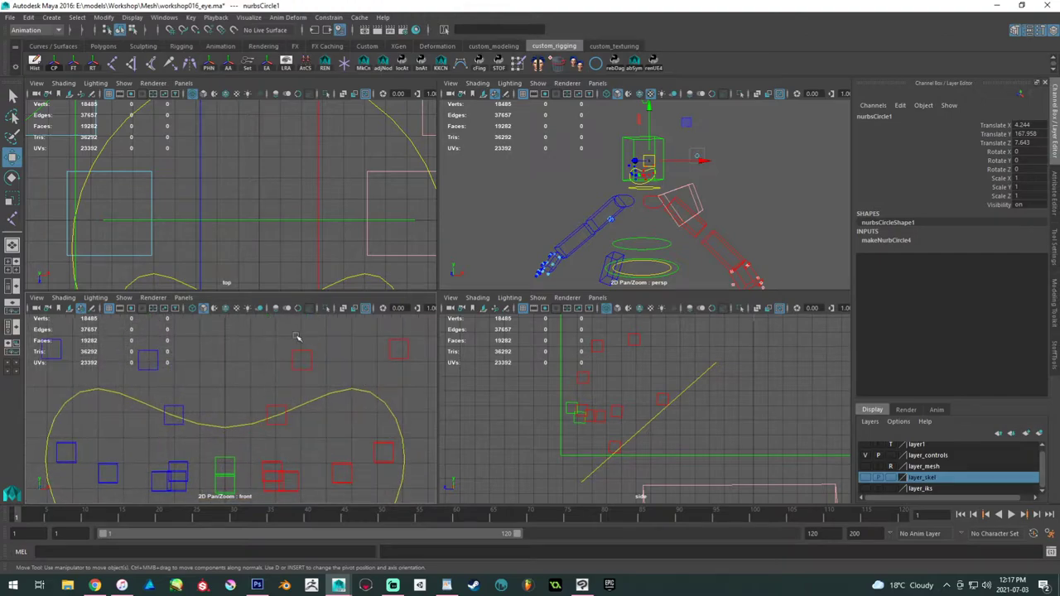
key("v")
middle_click_drag(303, 399, 305, 401)
- Start the CV Curve Tool with the front view framed on the world origin
scroll(384, 387, "down", 3)
left_click_drag(662, 199, 550, 211, "alt")
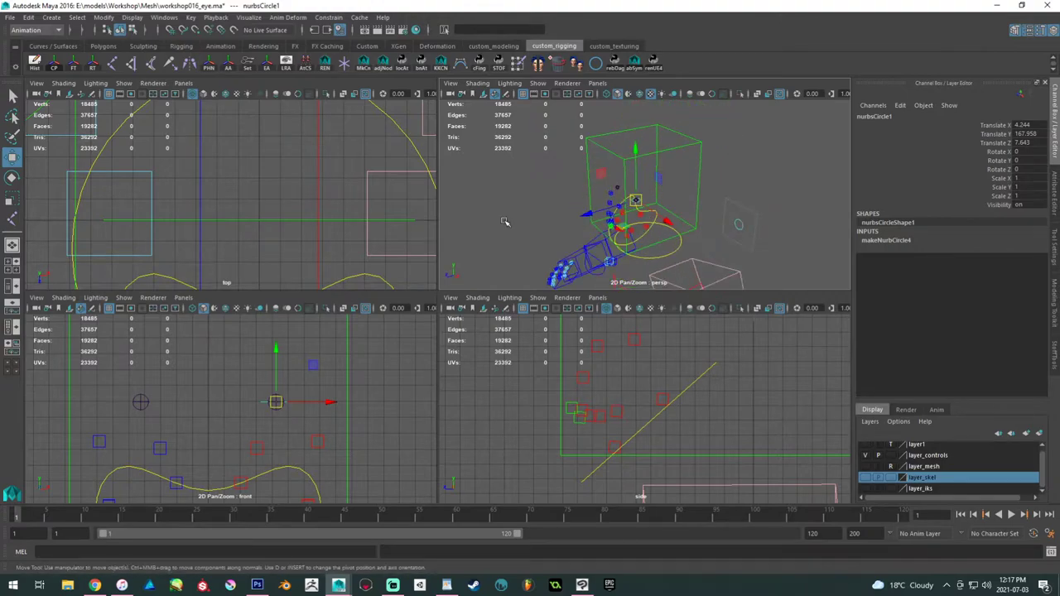
left_click_drag(596, 265, 718, 236, "alt")
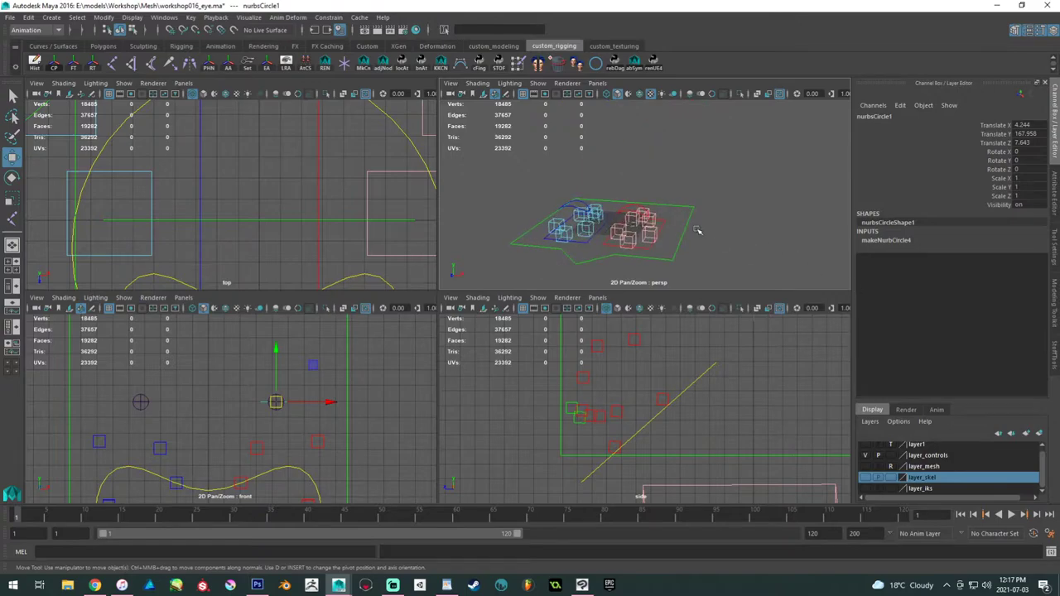
scroll(291, 390, "down", 10)
middle_click_drag(307, 433, 326, 291, "alt")
middle_click_drag(308, 411, 315, 362, "alt")
scroll(423, 468, "up", 8)
middle_click_drag(423, 469, 372, 313, "alt")
middle_click_drag(350, 419, 343, 259, "alt")
scroll(322, 398, "up", 6)
scroll(321, 388, "up", 1)
middle_click_drag(321, 388, 239, 406, "alt")
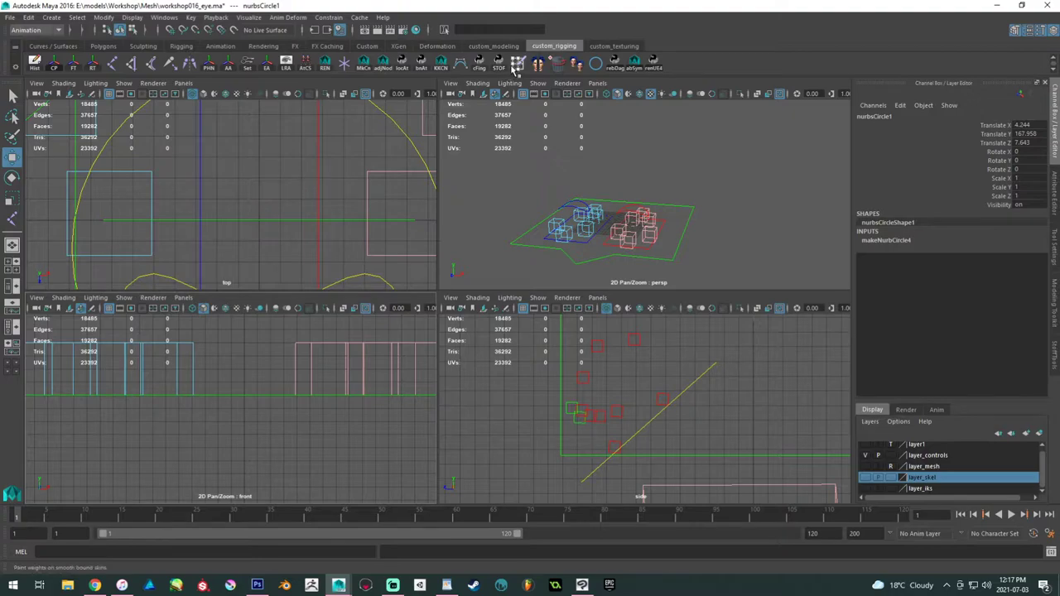
left_click(465, 63)
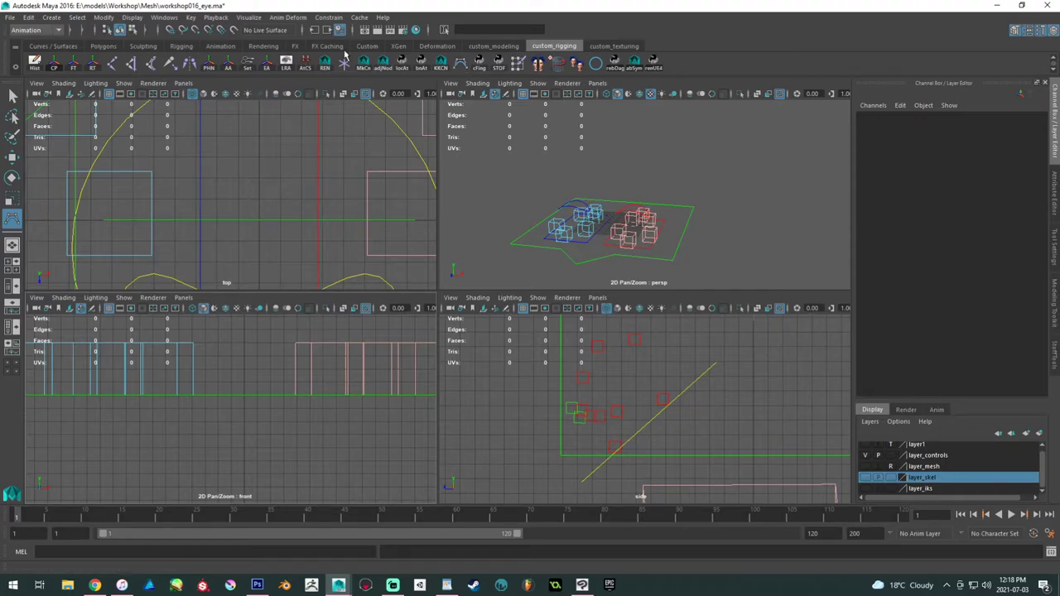
left_click(51, 18)
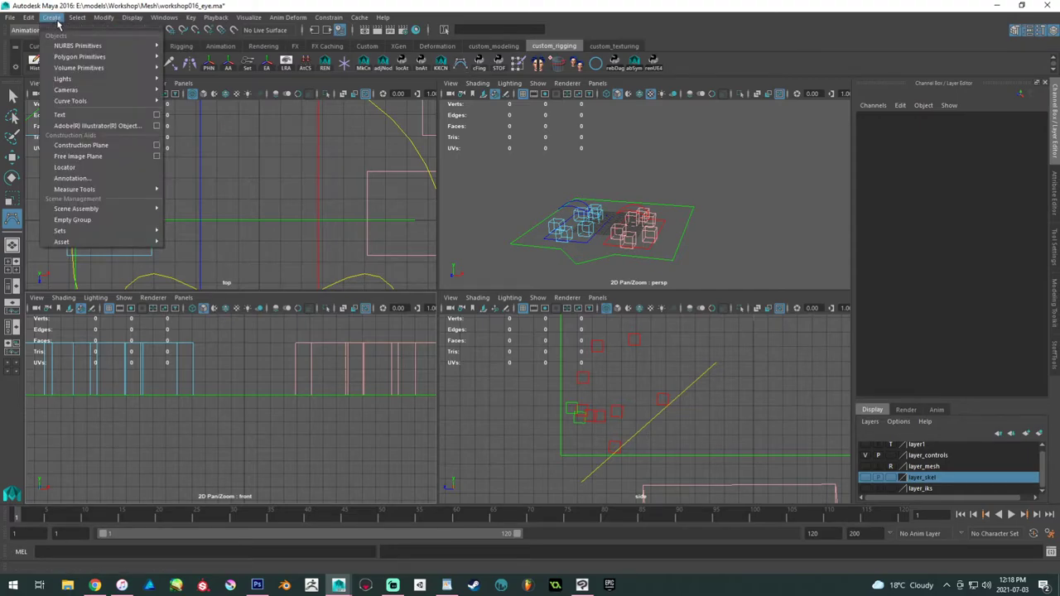
mouse_move(71, 48)
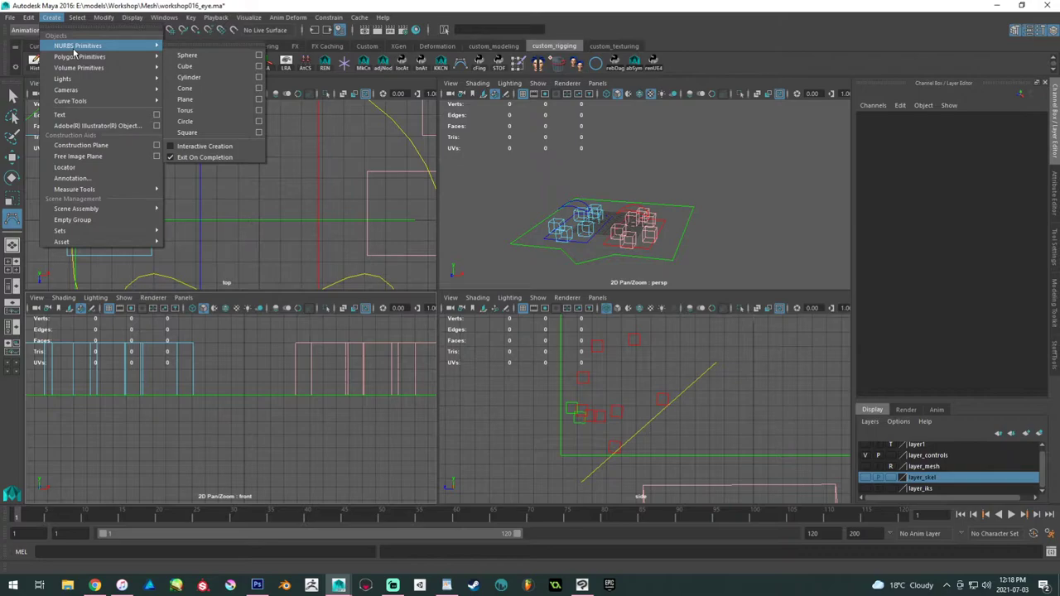
mouse_move(108, 18)
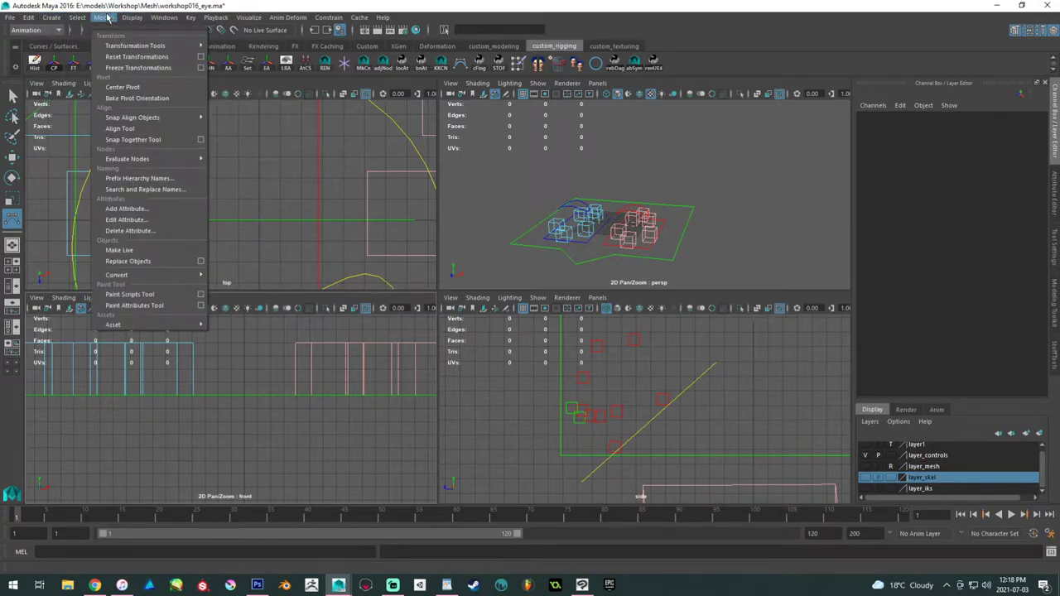
mouse_move(51, 18)
mouse_move(74, 189)
mouse_move(85, 101)
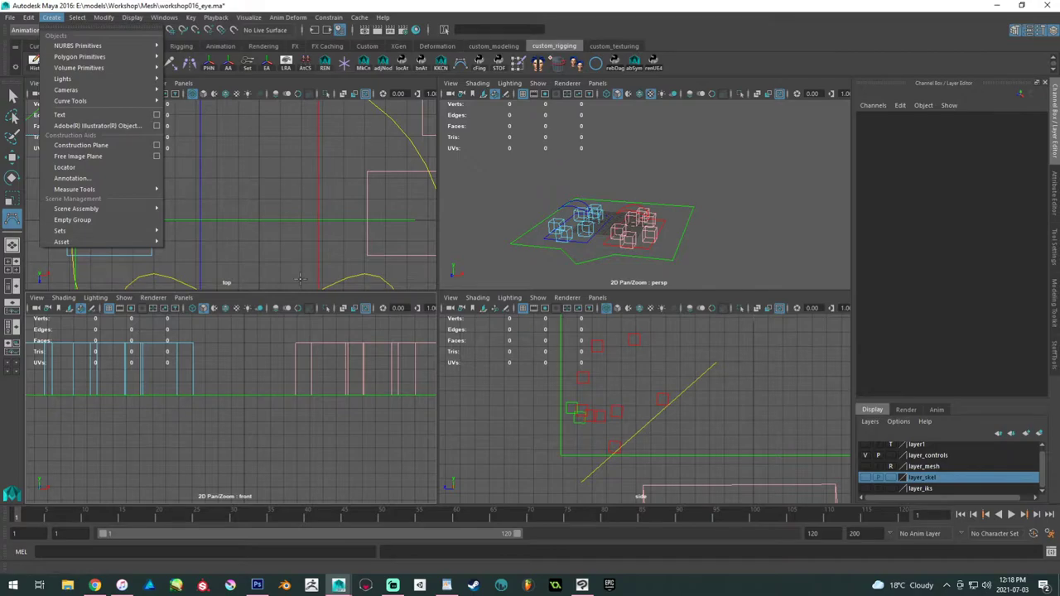
left_click(263, 416)
- Draw a closed, grid-snapped rectangular curve about 10 by 4 grid units, centred on the origin in the front view
middle_click_drag(263, 416, 269, 421, "alt")
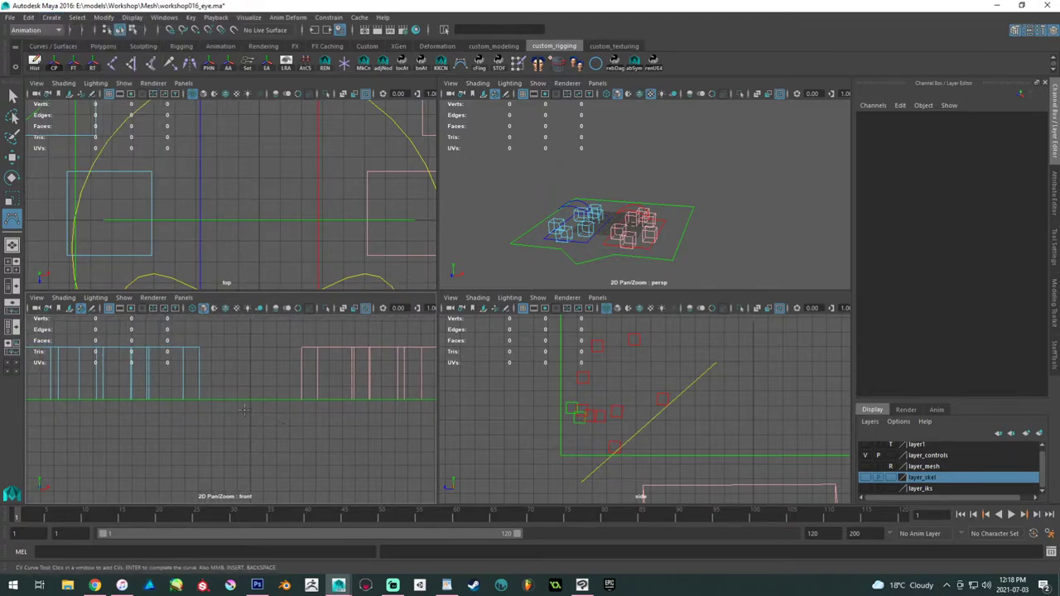
left_click(184, 374)
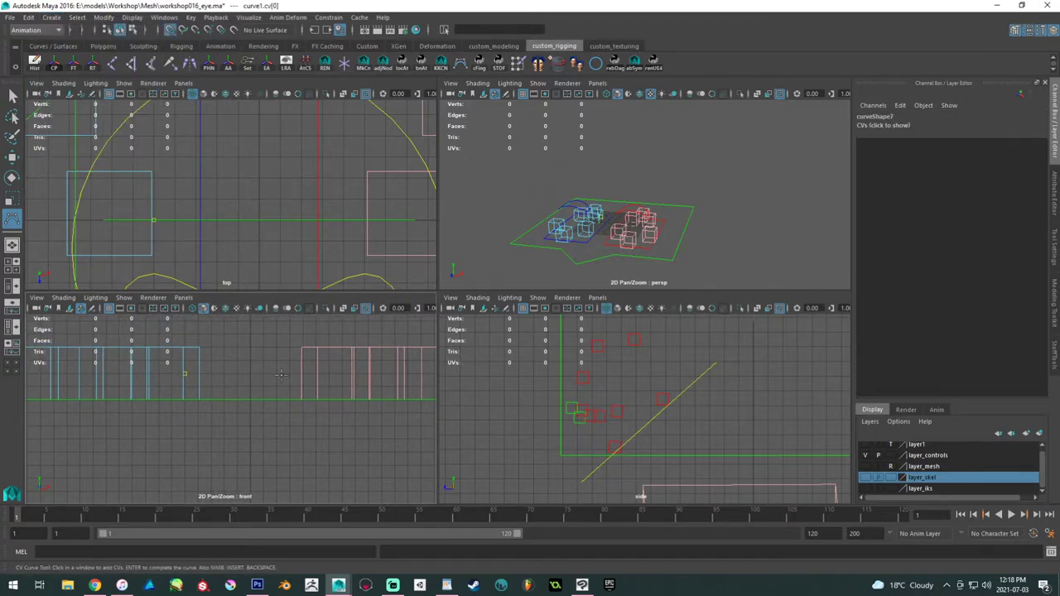
left_click(313, 374)
left_click(316, 425)
left_click(184, 425)
left_click(183, 375)
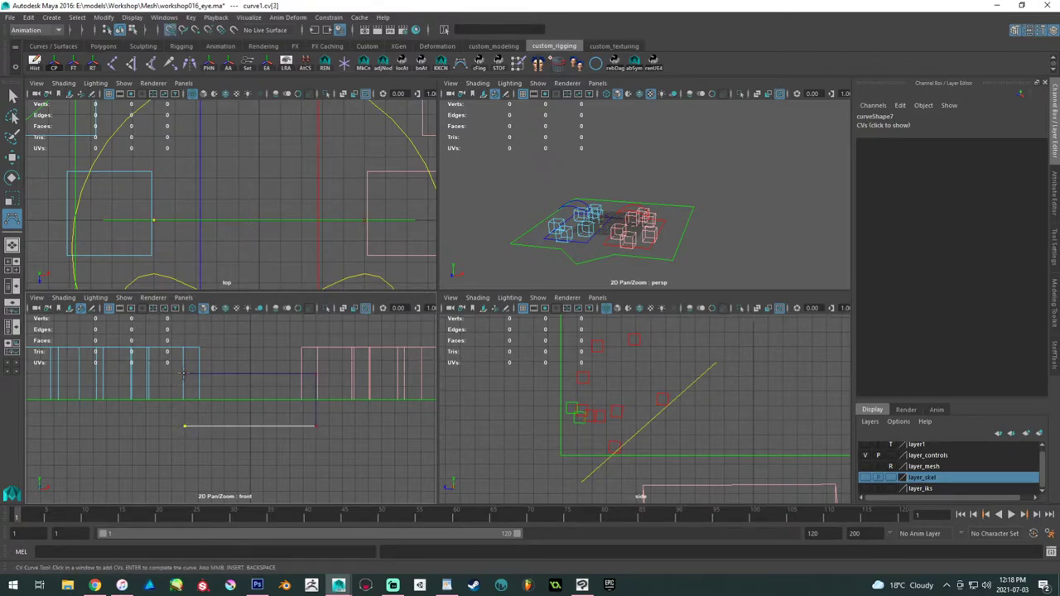
key("w")
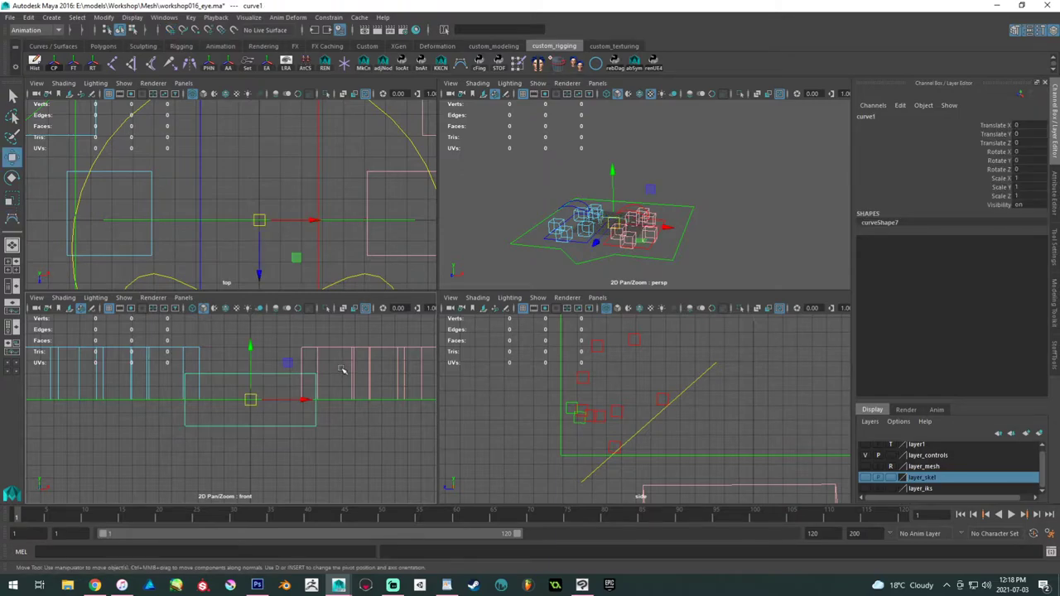
scroll(213, 441, "down", 6)
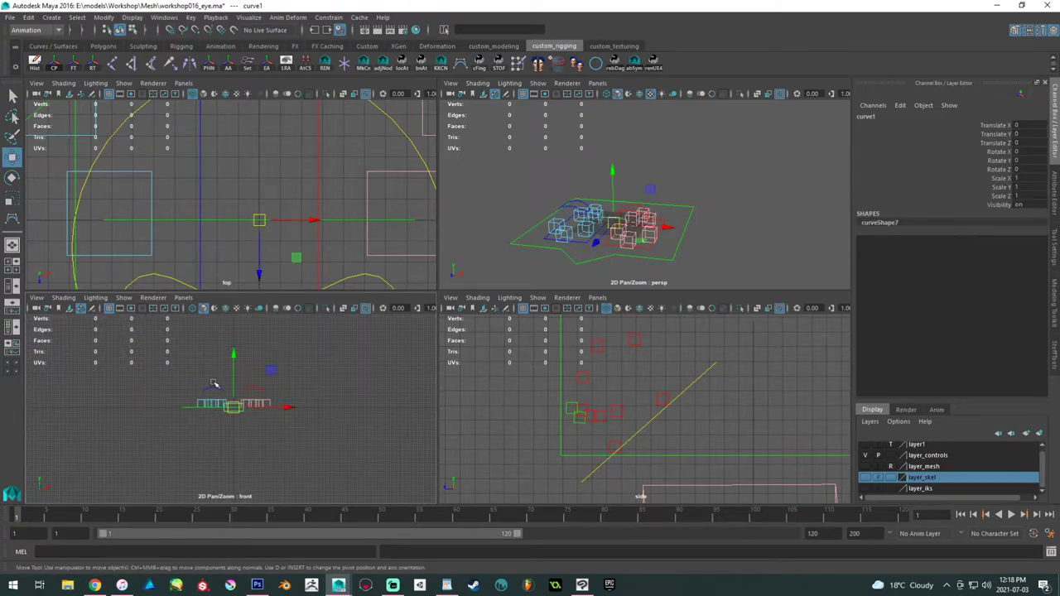
left_click_drag(228, 418, 240, 261)
middle_click_drag(233, 359, 220, 516, "alt")
left_click_drag(212, 414, 217, 278)
middle_click_drag(225, 356, 244, 316, "alt")
key("ctrl+z")
key("ctrl+z")
- Group the rectangular curve and raise the group to eye-joint height, Translate Y 167.958
middle_click_drag(262, 450, 274, 285, "alt")
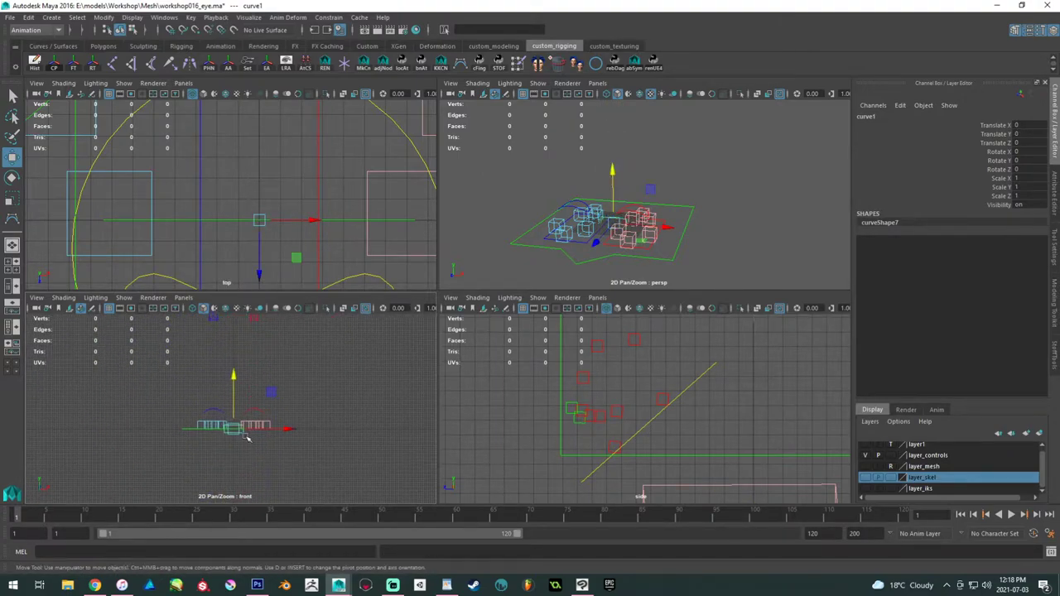
key("ctrl+g")
left_click_drag(233, 382, 234, 178)
middle_click_drag(246, 303, 224, 436, "alt")
middle_click_drag(212, 308, 219, 409, "alt")
left_click_drag(221, 429, 224, 406)
scroll(225, 401, "up", 4)
scroll(226, 399, "up", 4)
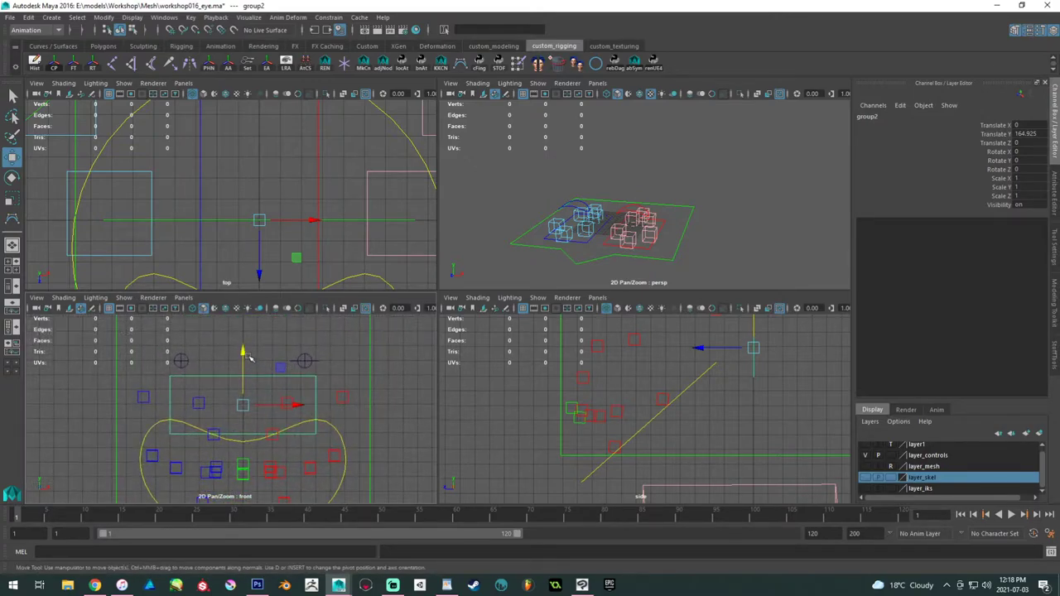
left_click_drag(243, 351, 243, 308)
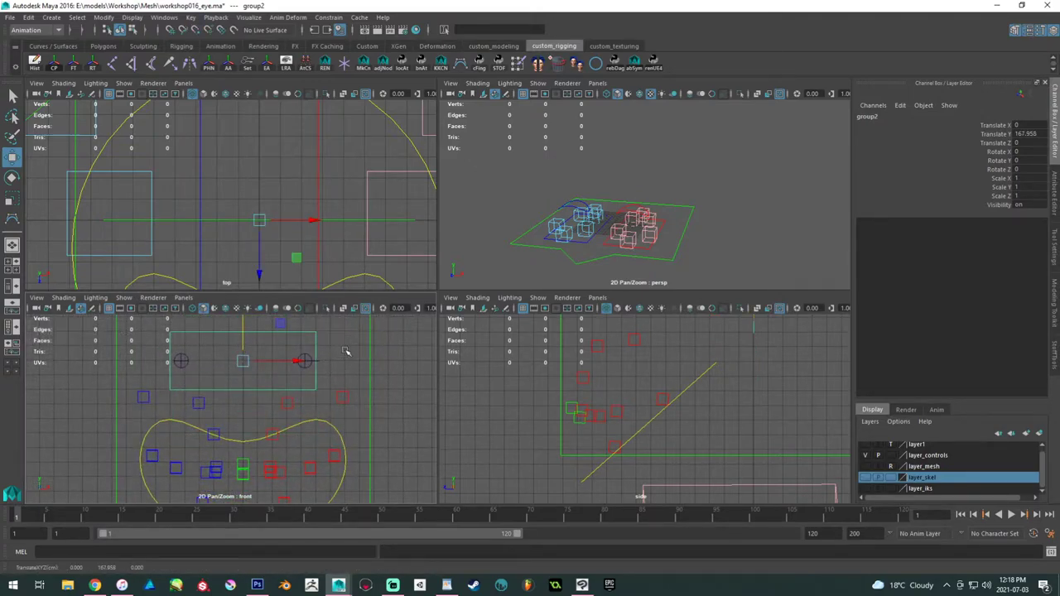
- Move the rectangle's group forward along Z so that it sits well in front of the face
key("f")
right_click_drag(687, 220, 447, 126, "alt")
left_click_drag(636, 172, 542, 180, "alt")
left_click_drag(595, 202, 411, 241)
middle_click_drag(556, 216, 634, 185, "alt")
left_click_drag(514, 210, 426, 230)
- Parent the circle at the left eye joint to the rectangular curve
left_click(700, 182)
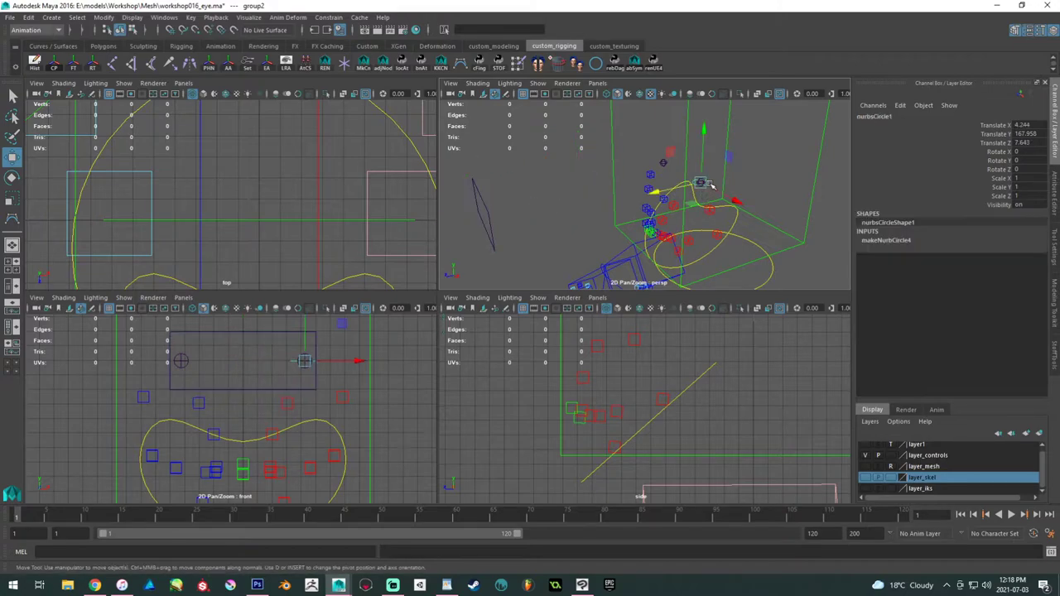
left_click(493, 224, "shift")
key("p")
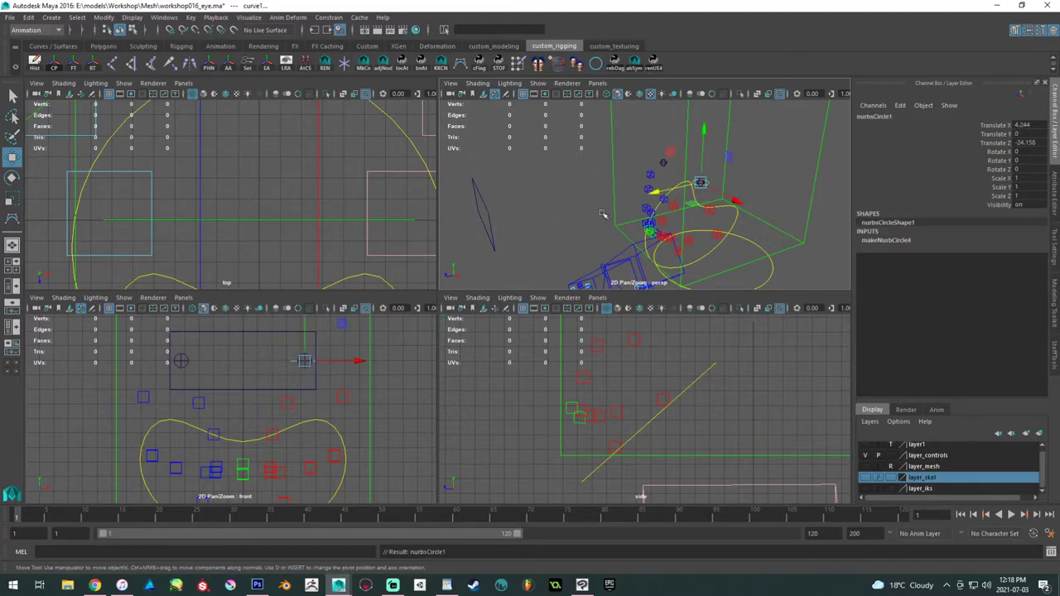
- Set the circle's Translate Z to 0 to bring it into the rectangle's plane
left_click_drag(1025, 126, 1032, 147)
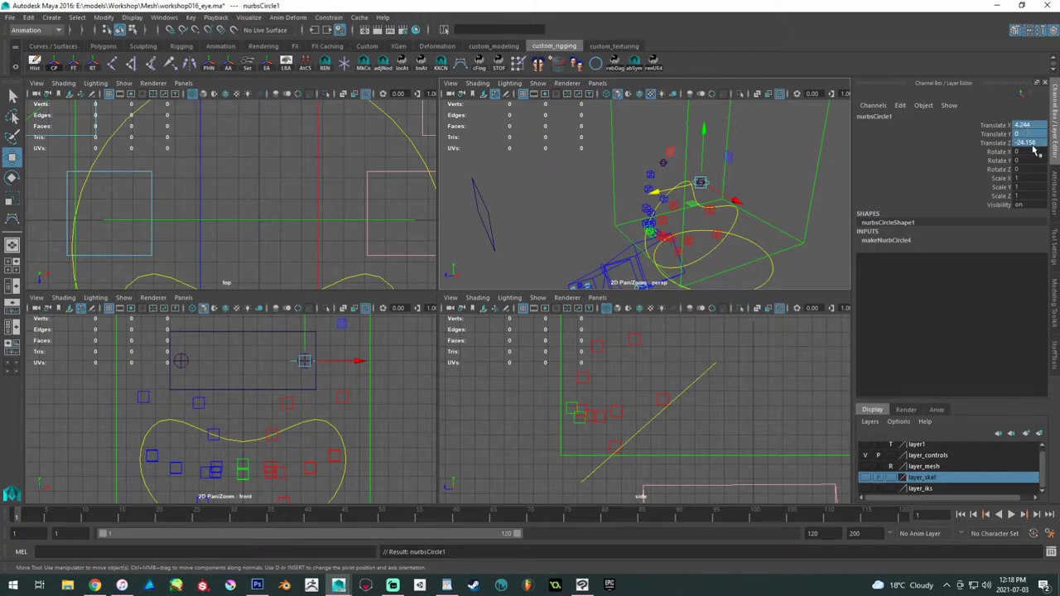
left_click(1041, 119)
left_click(1040, 125)
left_click(1033, 143)
type("0")
key("Return")
- Set the Rotate X of the circle at the left eye to 90 so that it faces forward
left_click_drag(558, 195, 663, 217, "alt")
double_click(1025, 152)
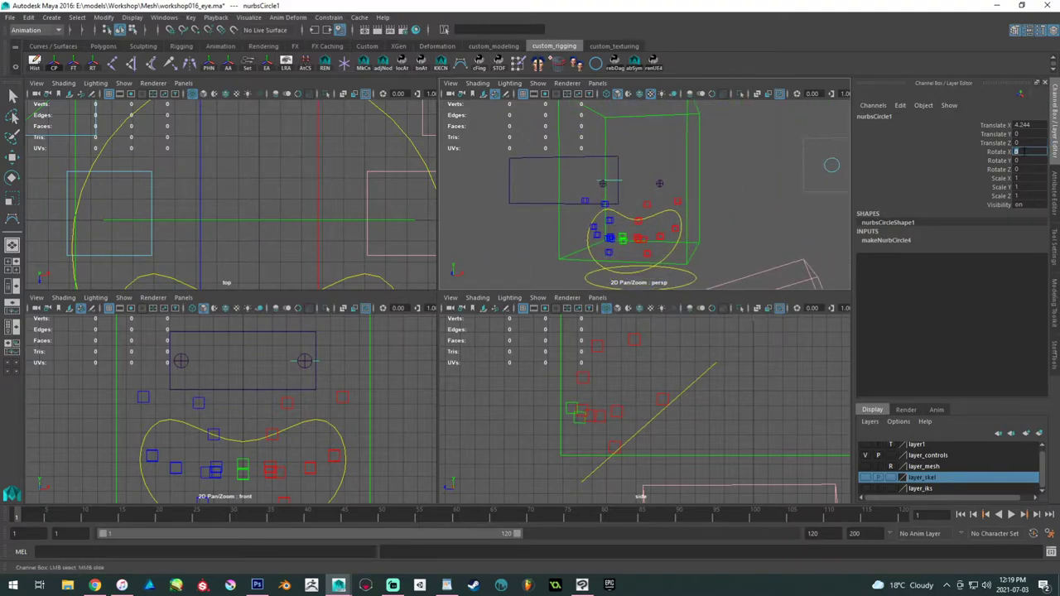
type("90")
key("Return")
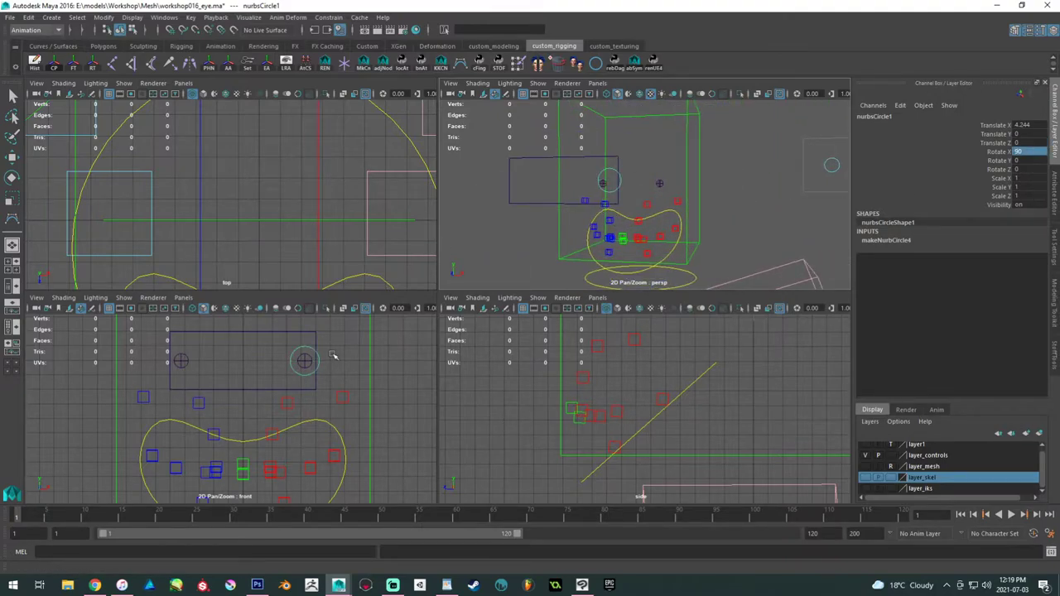
- Widen the rectangular curve on the left-eye side by moving its two edge CVs outward to X 8
key("space")
middle_click_drag(407, 256, 313, 347, "alt")
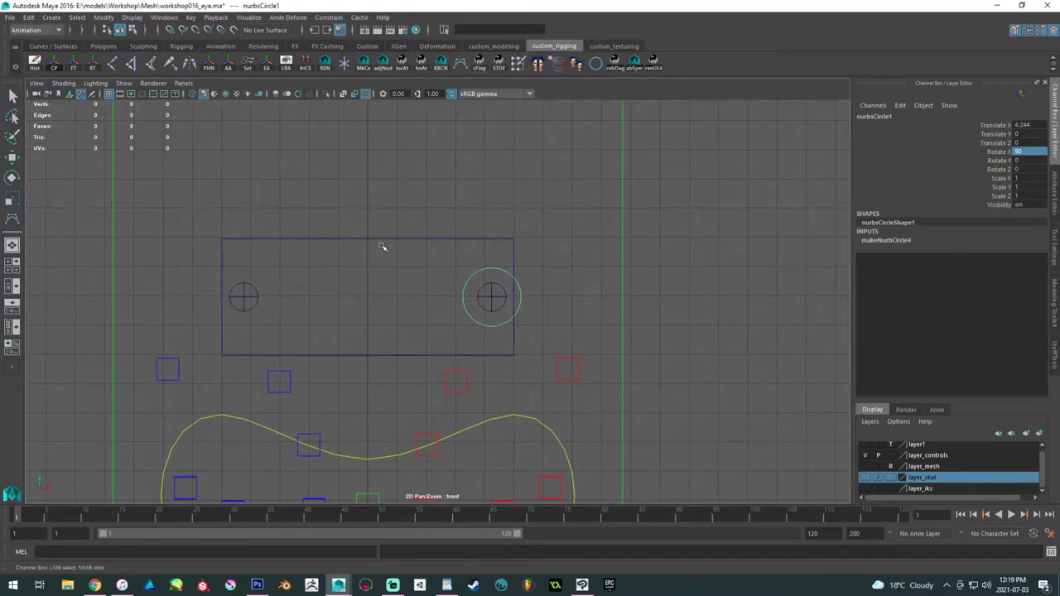
left_click(382, 240)
right_click(377, 239)
left_click_drag(426, 199, 524, 358)
key("ctrl+z")
left_click_drag(510, 215, 542, 247)
left_click_drag(487, 344, 538, 373, "shift")
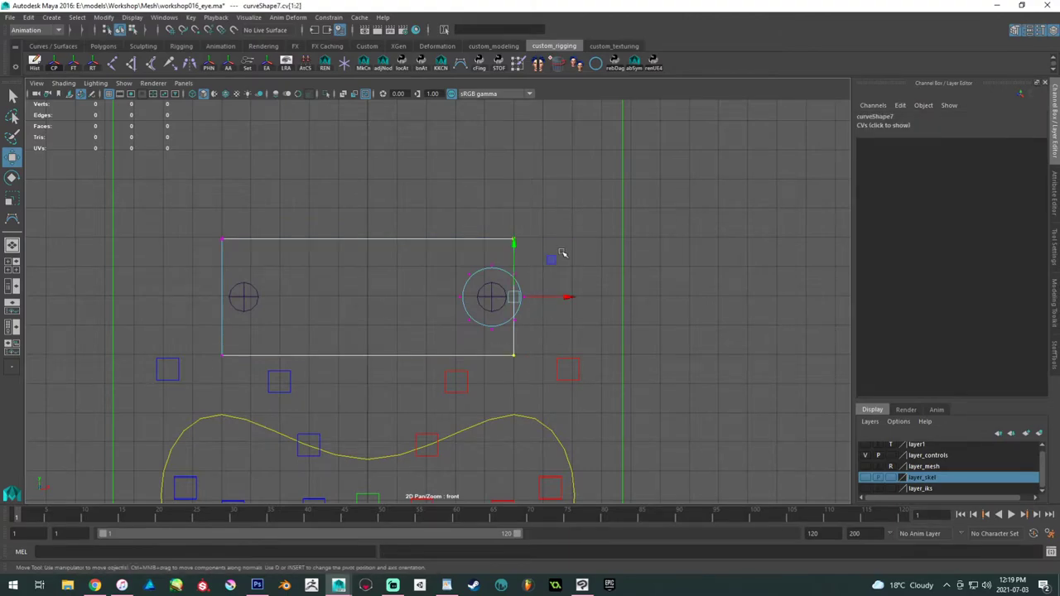
left_click_drag(562, 297, 649, 296)
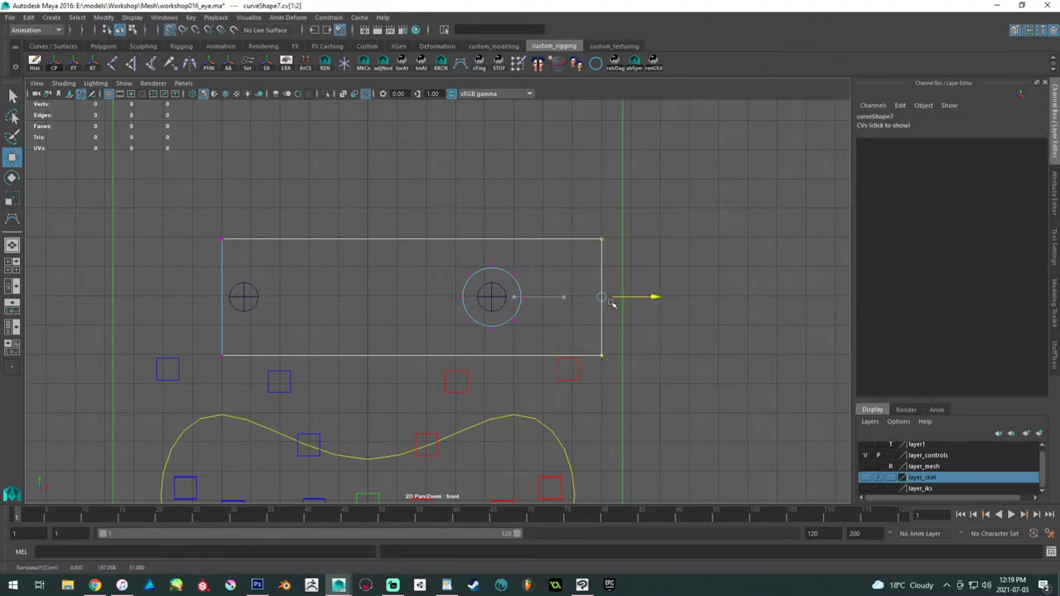
- Move the rectangle's two opposite edge CVs outward to X -8, and return to object selection mode
left_click_drag(183, 199, 225, 377)
key("x")
left_click_drag(273, 298, 121, 293)
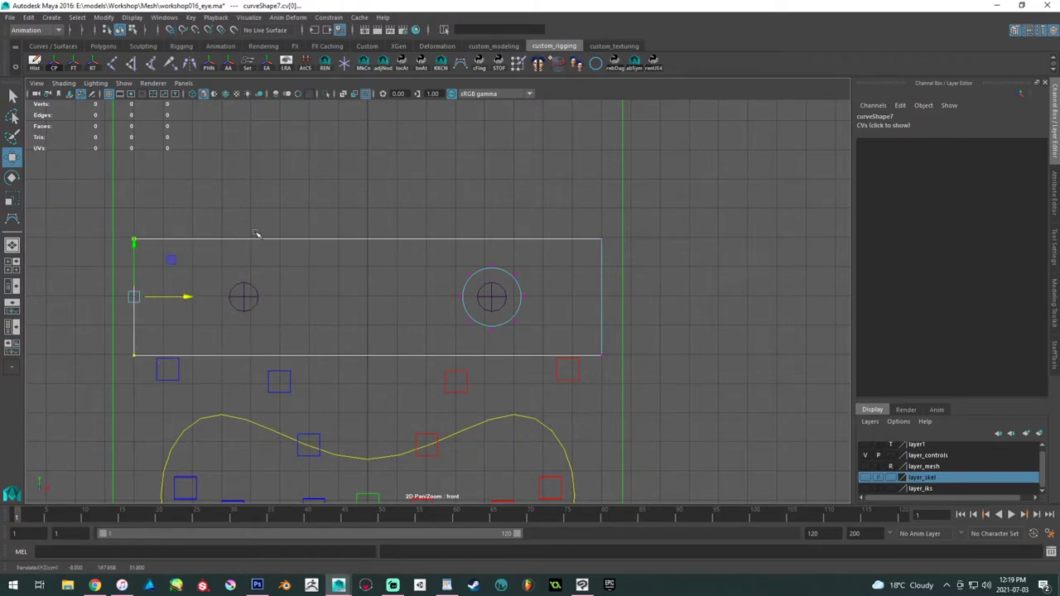
left_click(454, 235)
right_click_drag(353, 237, 372, 231)
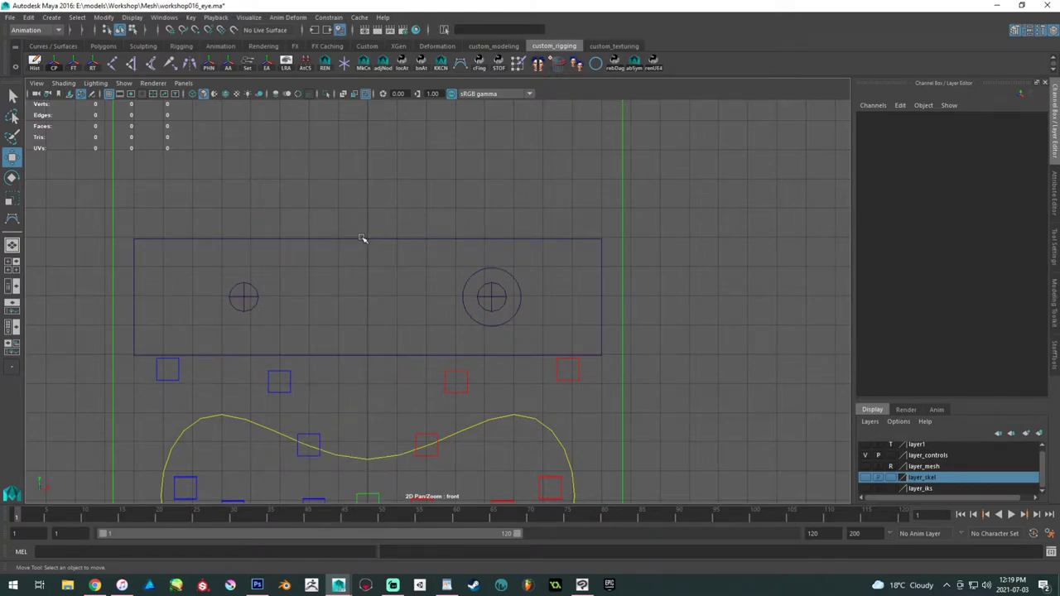
- Select the circle, show the Outliner beside the perspective view and reveal the circle in the hierarchy
left_click(362, 239)
left_click(488, 270)
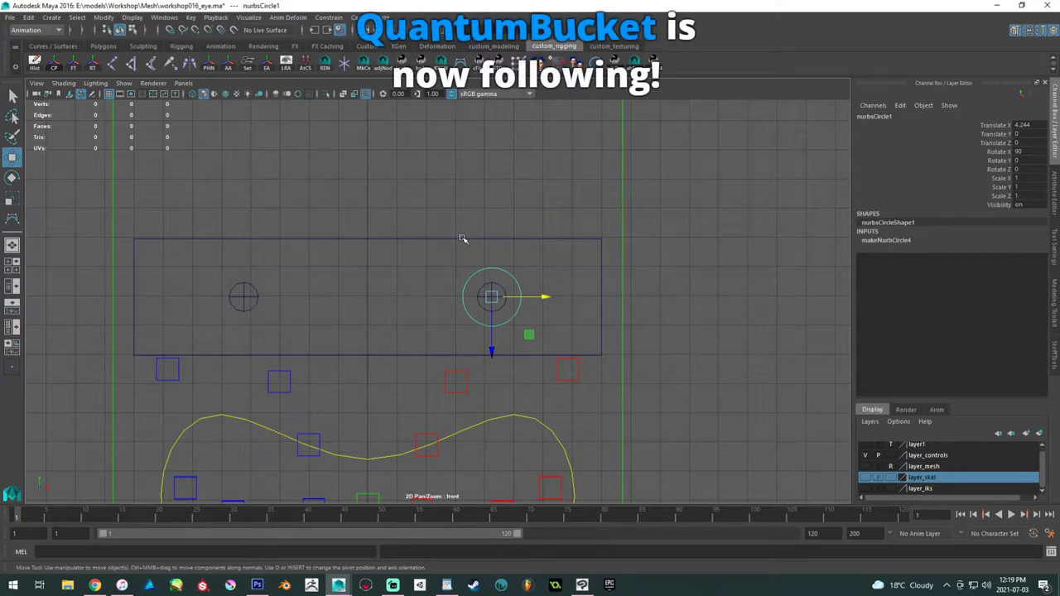
middle_click_drag(492, 254, 463, 249, "alt")
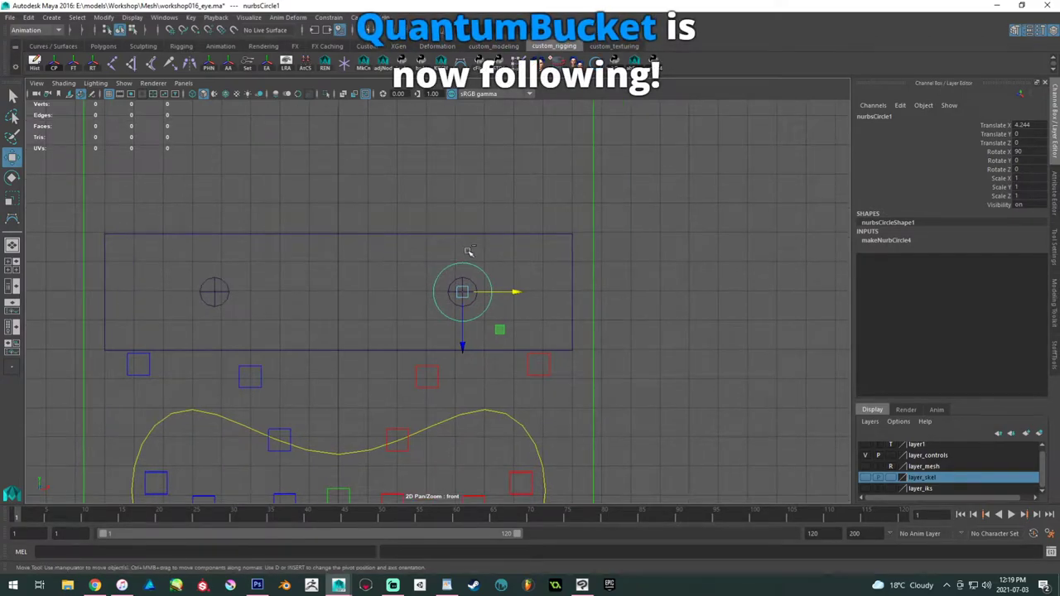
left_click(11, 264)
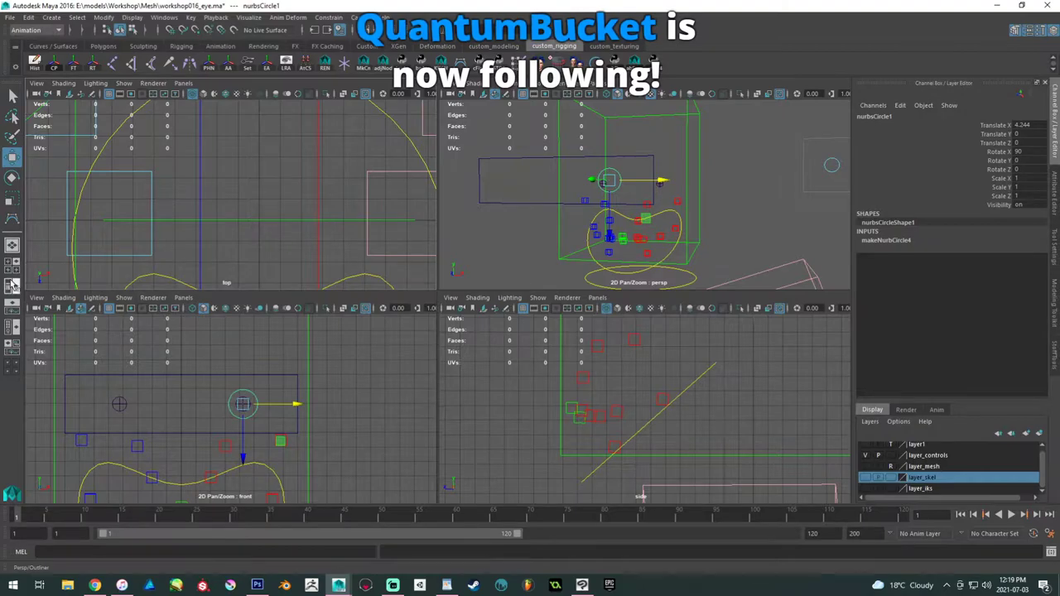
left_click(12, 285)
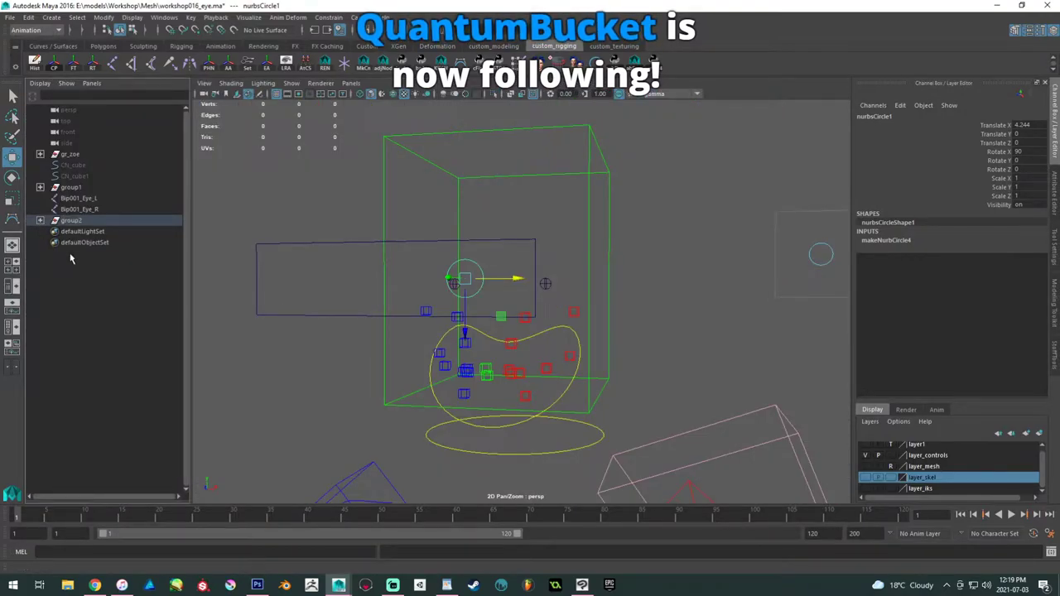
middle_click_drag(341, 280, 357, 283, "alt")
key("f")
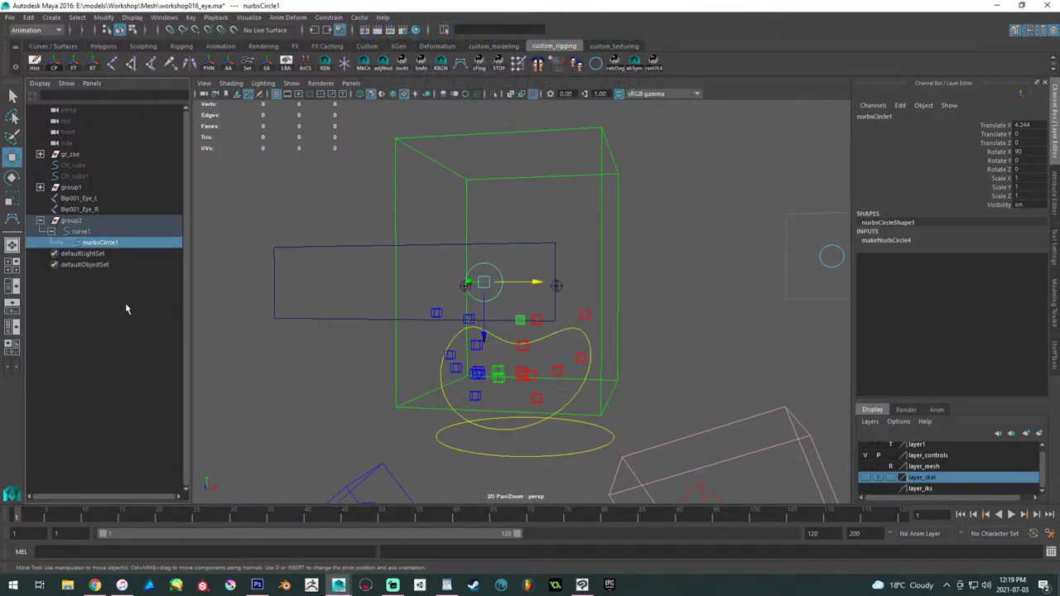
- Rename the rectangle's parent group as adj_CN_Bip001_Eyes
double_click(73, 220)
type("ad")
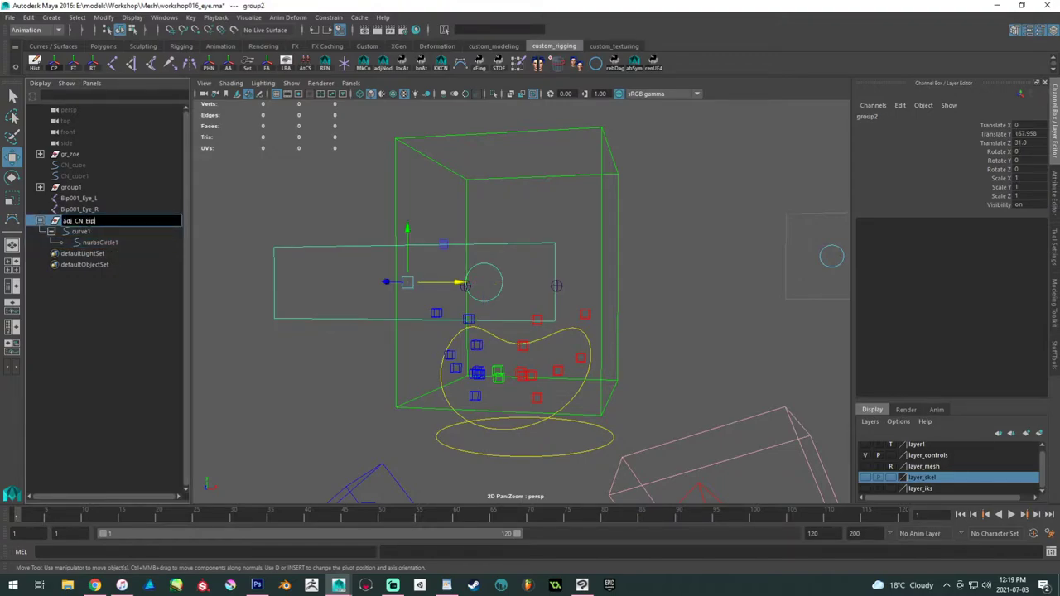
type("j_CN_Bip001_eyes")
key("Return")
double_click(108, 223)
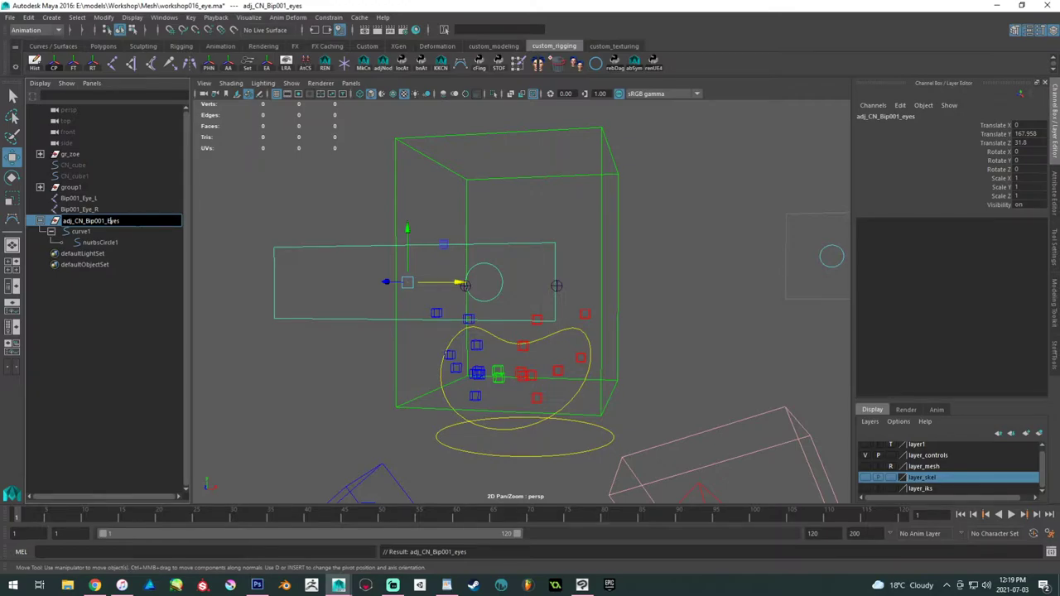
double_click(112, 222)
left_click(103, 233)
- Rename curve1 as CN_Bip001_Eyes, copying that part of its parent group's name
double_click(93, 223)
left_click_drag(76, 221, 190, 217)
key("ctrl+c")
double_click(90, 233)
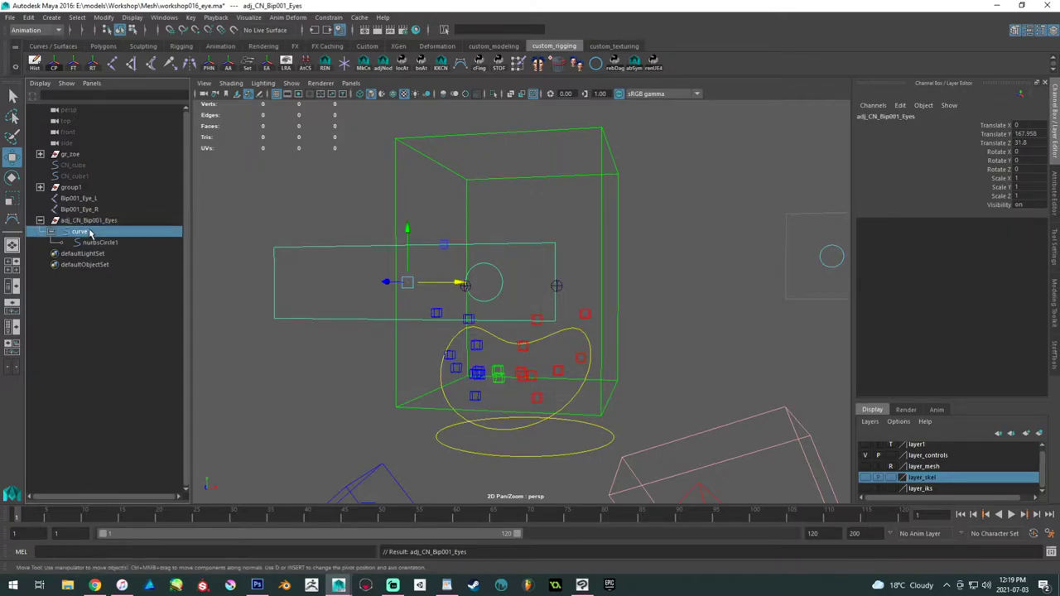
key("ctrl+v")
- Create an empty group from the circle, nest it under the circle and set the group's Translate X to 0
left_click(104, 244)
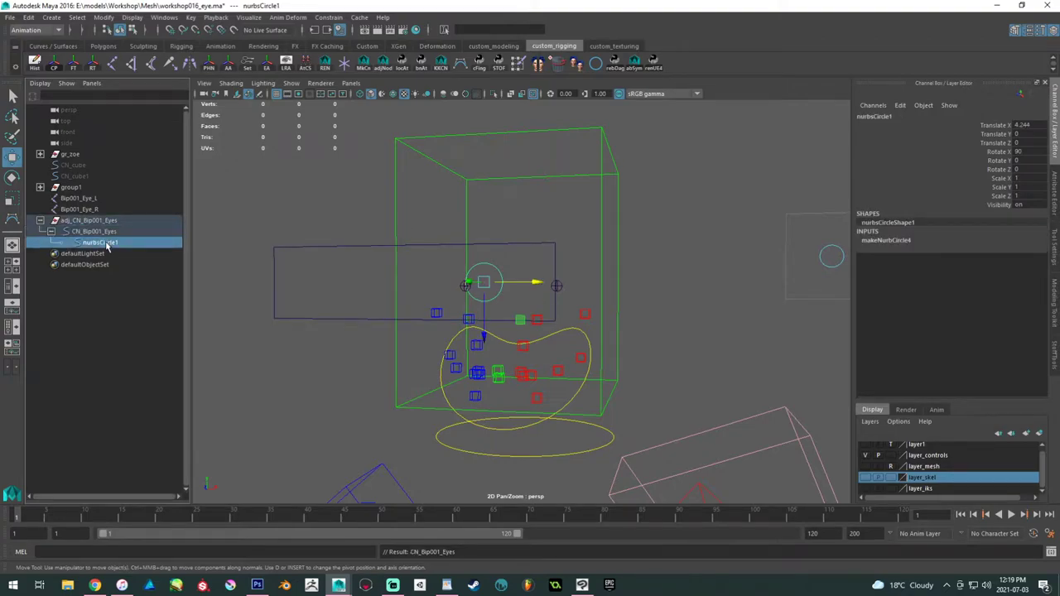
key("ctrl+g")
left_click(63, 242)
left_click(116, 253)
mouse_move(122, 255)
middle_mouse_down()
mouse_move(132, 235)
mouse_move(117, 254)
mouse_move(122, 242)
middle_mouse_up()
left_click(104, 253)
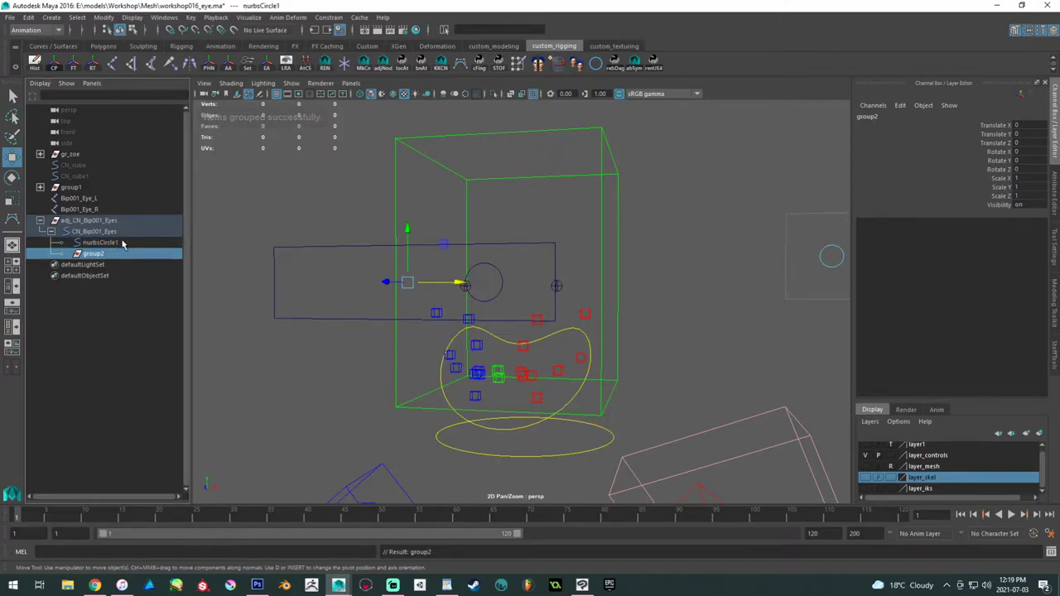
left_click(1029, 125)
type("0")
key("Return")
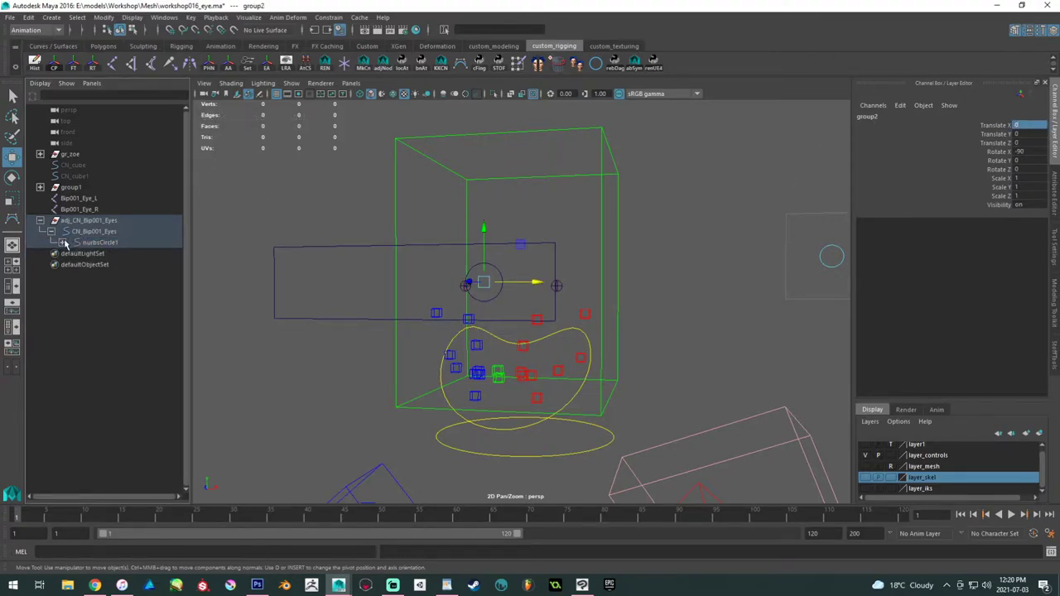
- Move the nested group directly under CN_Bip001_Eyes and parent the circle beneath that group
left_click(62, 242)
mouse_move(110, 254)
middle_mouse_down()
mouse_move(128, 238)
mouse_move(130, 250)
mouse_move(122, 245)
middle_mouse_up()
left_click(109, 255)
left_click(119, 241)
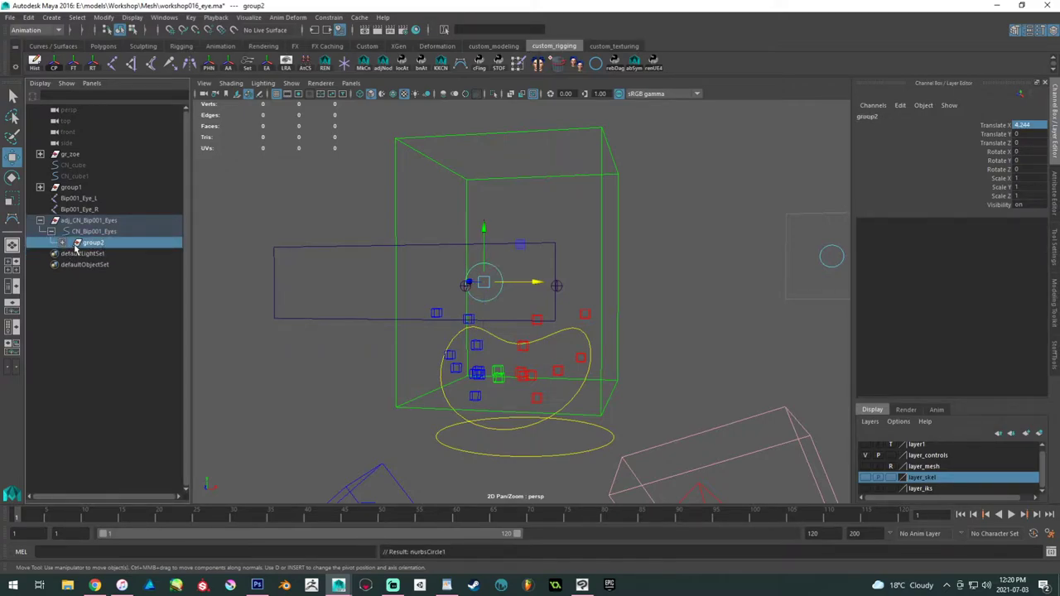
- Rename the group2 node under CN_Bip001_Eyes as adj_CN_Bip001_Eye_L
left_click(62, 242)
double_click(99, 221)
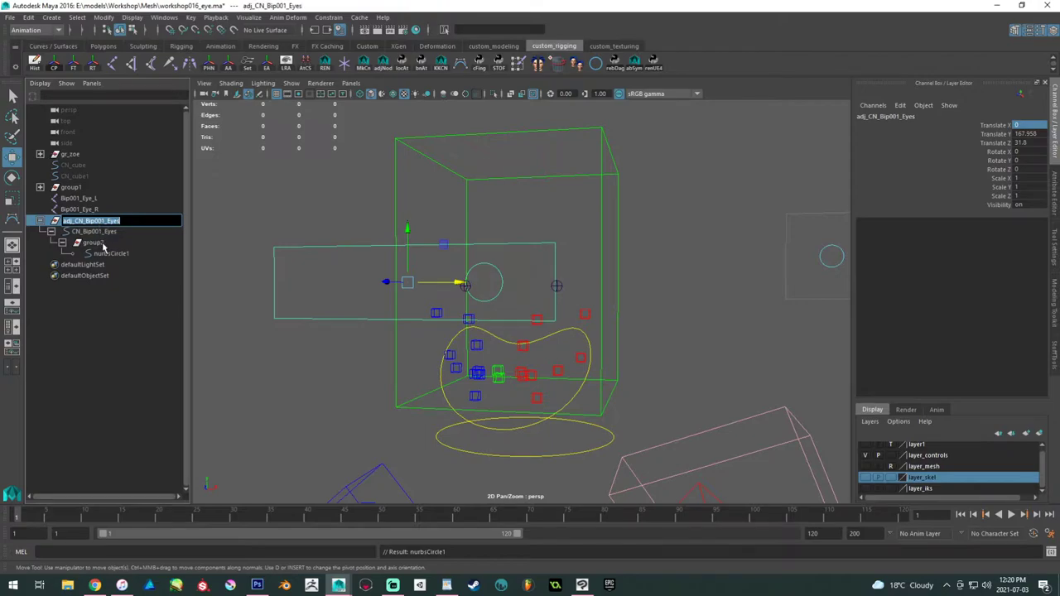
key("ctrl+c")
double_click(101, 244)
key("ctrl+v")
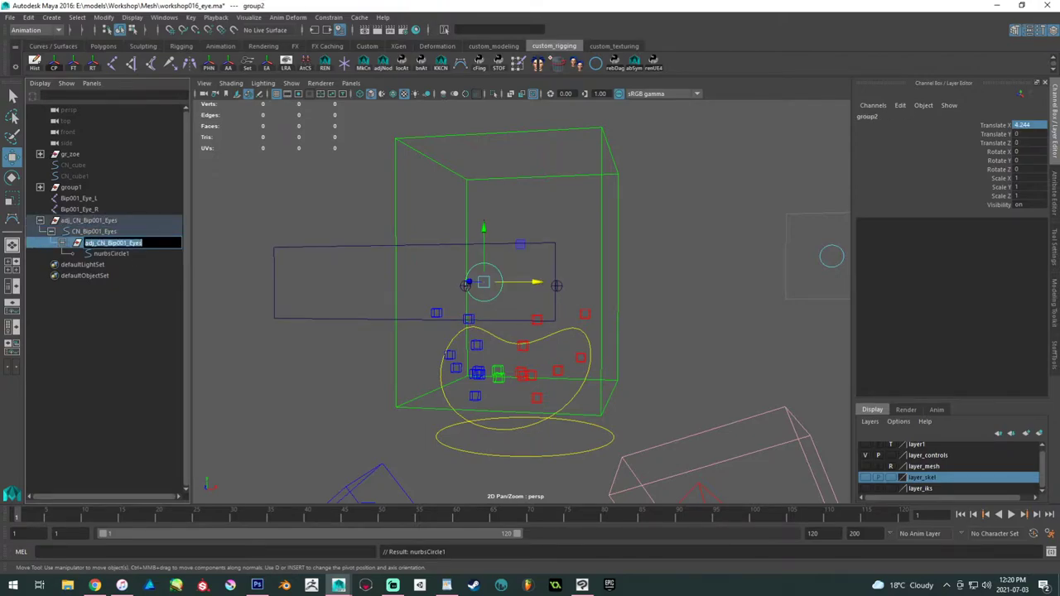
type("L")
- Rename nurbsCircle1 as CN_Bip001_Eye_L by reusing the matching part of its parent group's name
key("shift+Left")
key("shift+Left")
key("shift+Left")
key("shift+Left")
key("shift+Left")
key("shift+Left")
key("shift+Left")
key("shift+Left")
key("shift+Left")
key("shift+Left")
key("shift+Left")
key("shift+Left")
key("shift+Left")
key("shift+Left")
key("shift+Left")
key("ctrl+c")
double_click(110, 254)
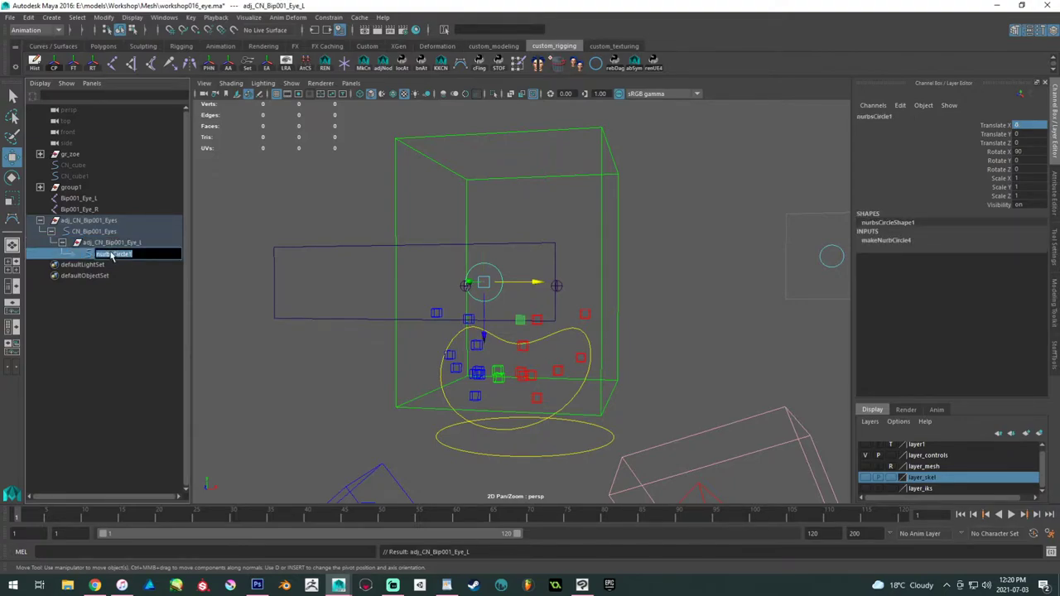
key("ctrl+v")
left_click(126, 316)
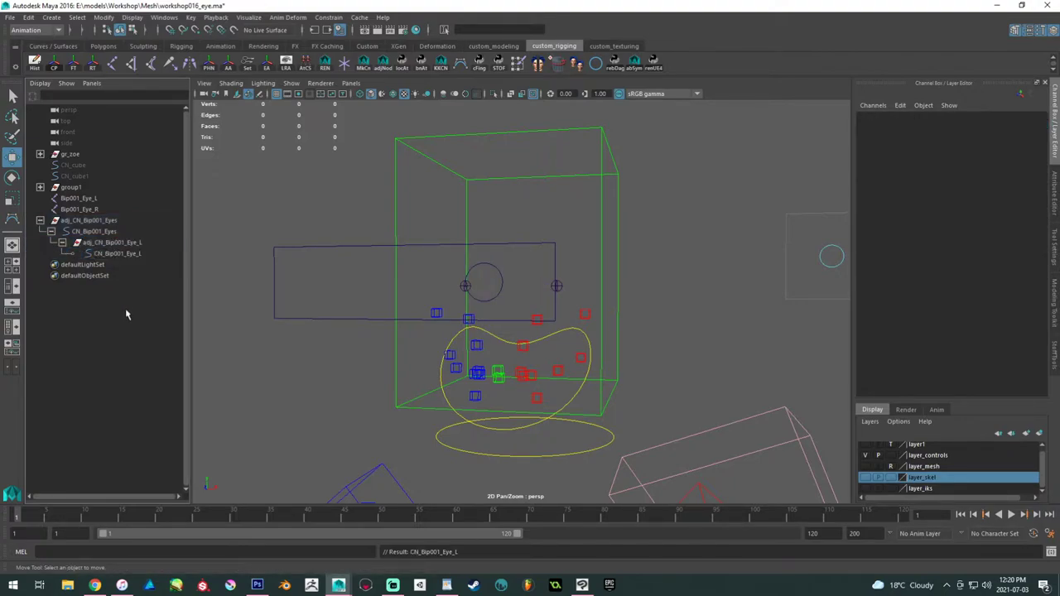
left_click(459, 244)
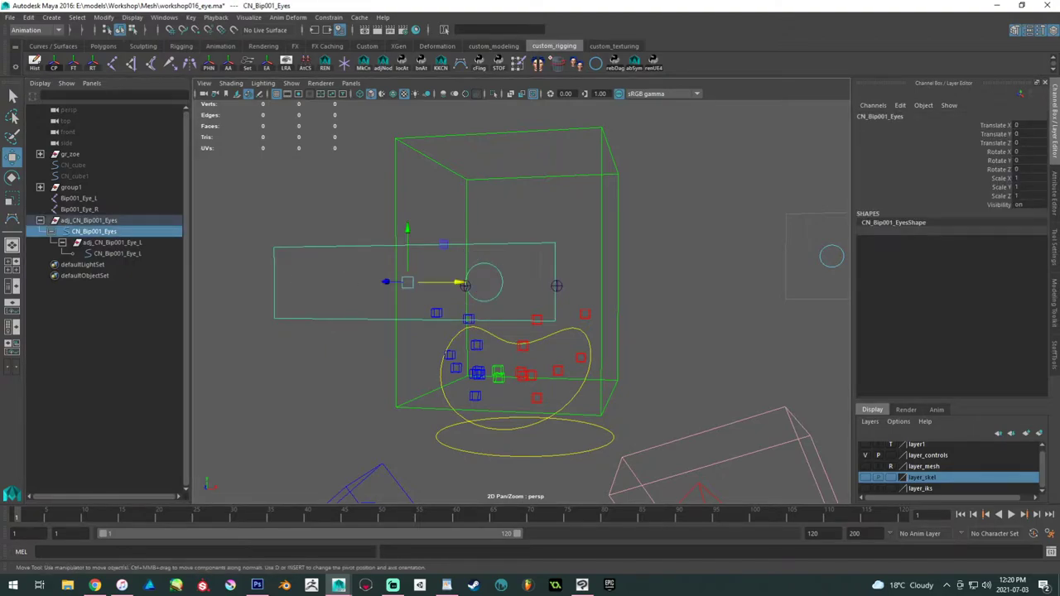
left_click(493, 266)
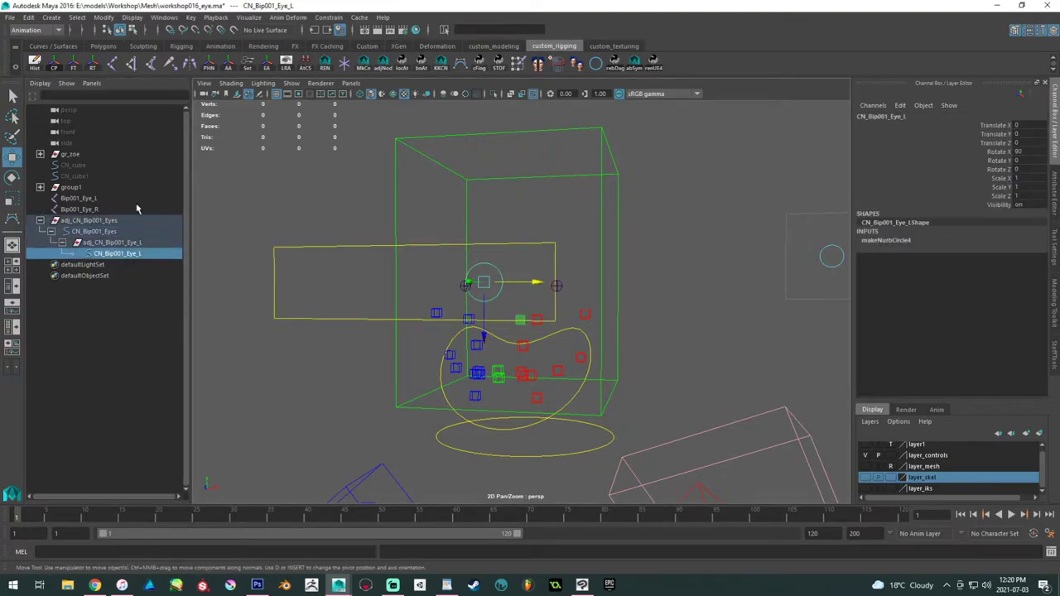
left_click(355, 377)
left_click_drag(354, 377, 300, 367, "alt")
- Freeze the transformations of the CN_Bip001_Eye_L circle control
left_click(106, 244)
left_click_drag(358, 301, 311, 303, "alt")
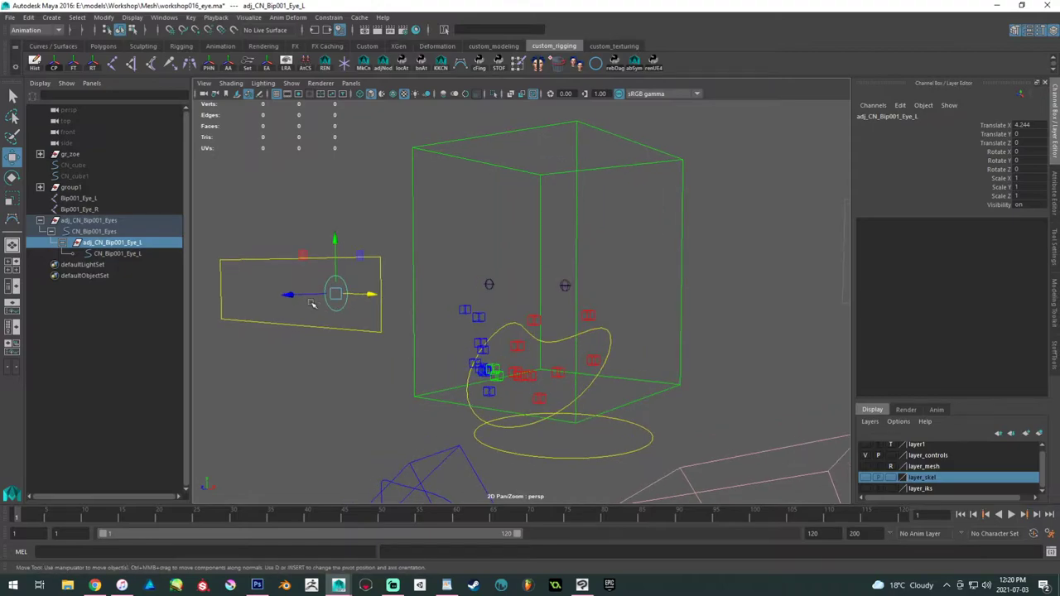
key("Down")
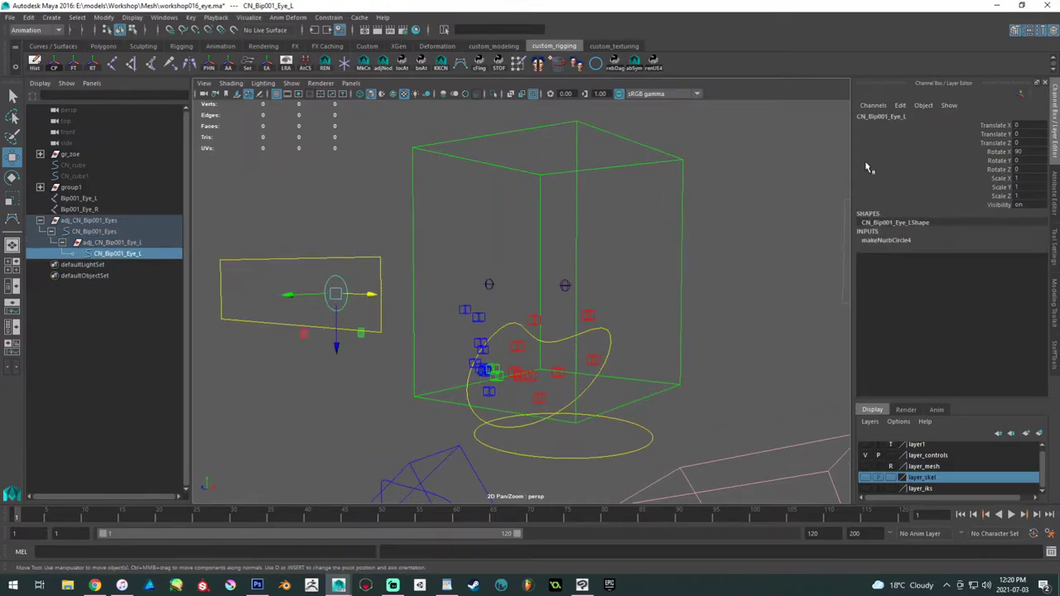
left_click(74, 66)
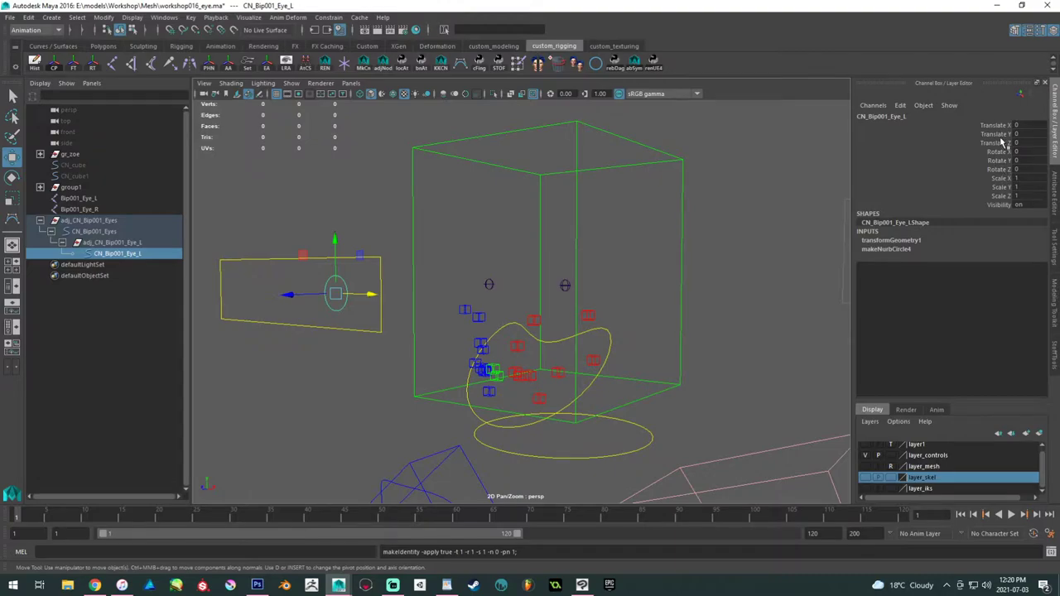
- Lock and hide the Translate Z, rotate, scale and visibility channels of CN_Bip001_Eye_L
left_click_drag(1002, 143, 999, 207)
right_click(1003, 180)
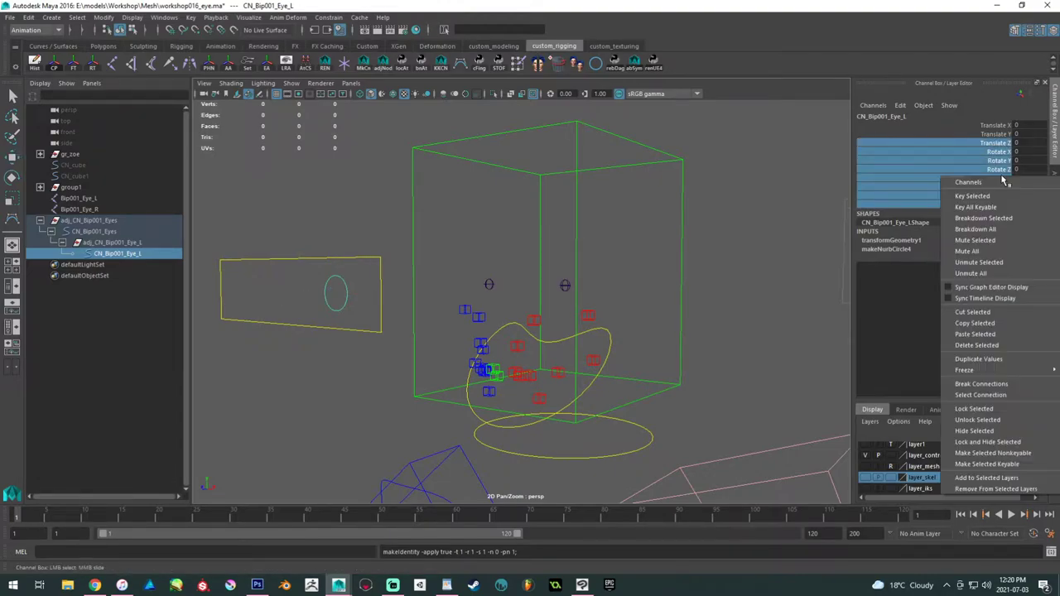
left_click(991, 442)
key("w")
- Test-move the CN_Bip001_Eye_L control and undo the movement
left_click_drag(451, 301, 477, 300, "alt")
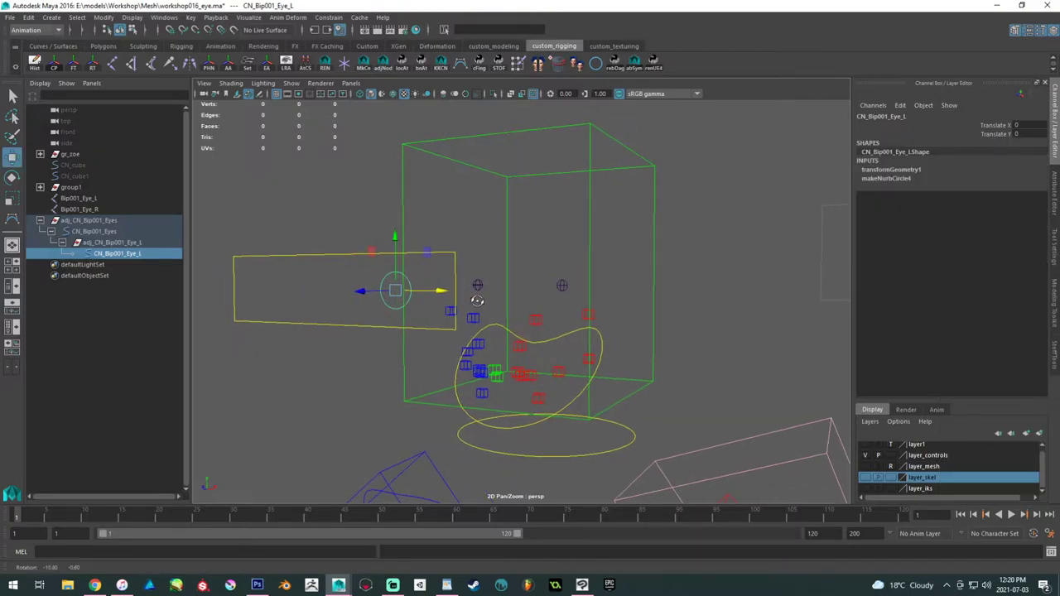
left_click_drag(402, 290, 380, 293)
key("ctrl+z")
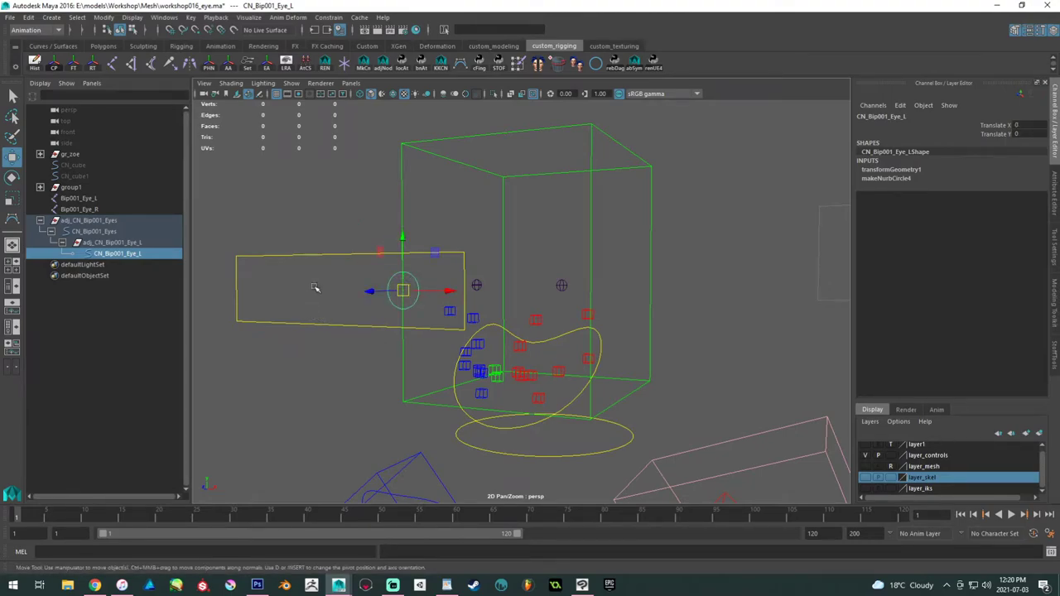
left_click_drag(315, 288, 266, 286, "alt")
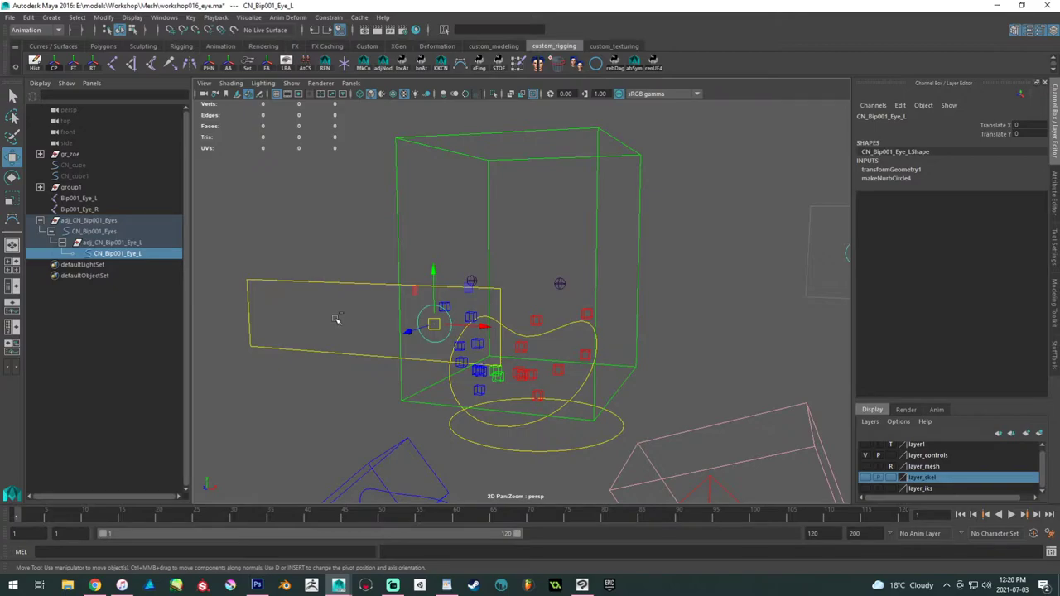
- Duplicate the adj_CN_Bip001_Eye_L group and set the copy's Translate X to -4.244
left_click(157, 241)
key("ctrl+d")
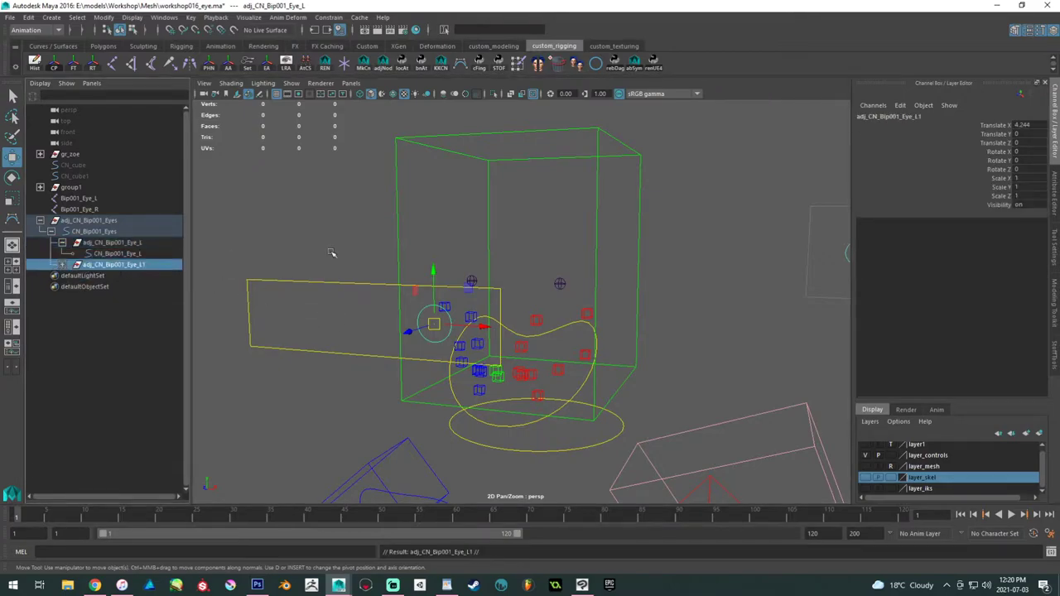
left_click(1020, 125)
type("-")
key("Return")
- Rename the duplicated group as adj_CN_Bip001_Eye_R and its child circle as CN_Bip001_Eye_R
left_click(64, 264)
double_click(136, 265)
type("R")
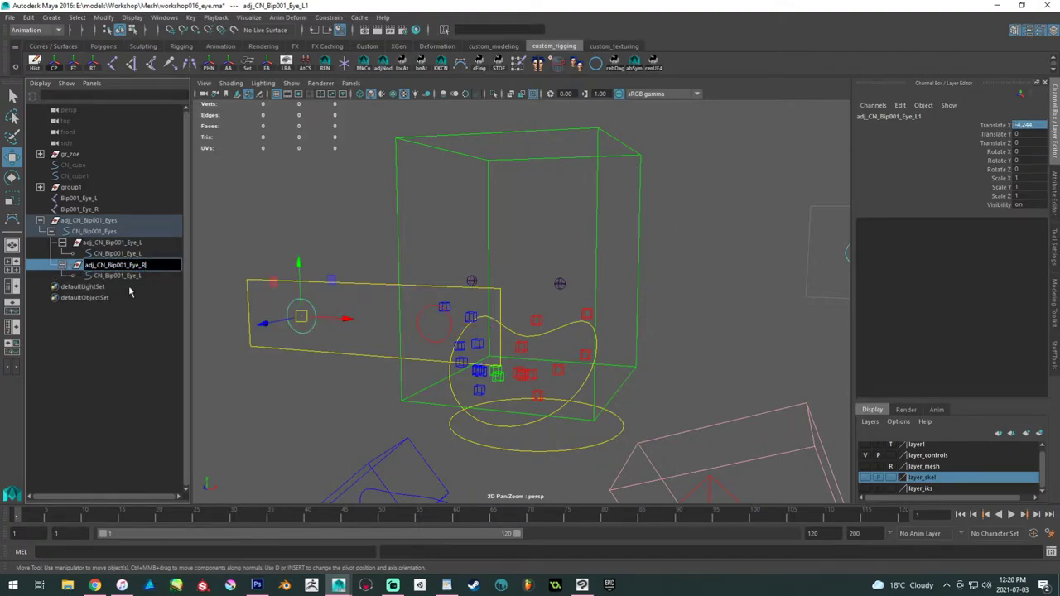
double_click(141, 276)
type("R")
key("Return")
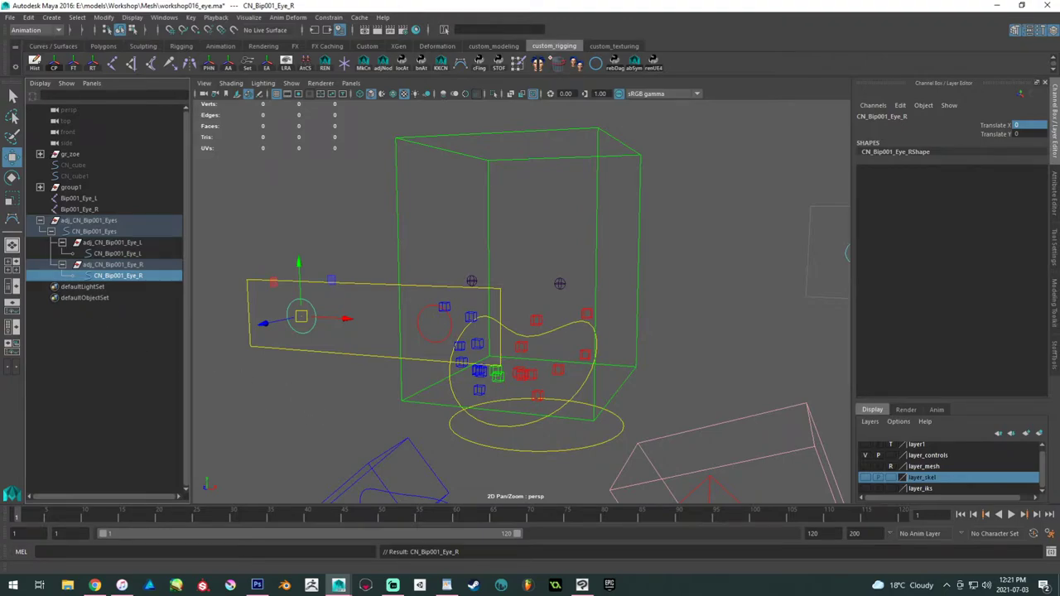
left_click(293, 438)
left_click_drag(353, 326, 376, 378)
left_click_drag(365, 319, 446, 247)
key("ctrl+z")
left_click(362, 256)
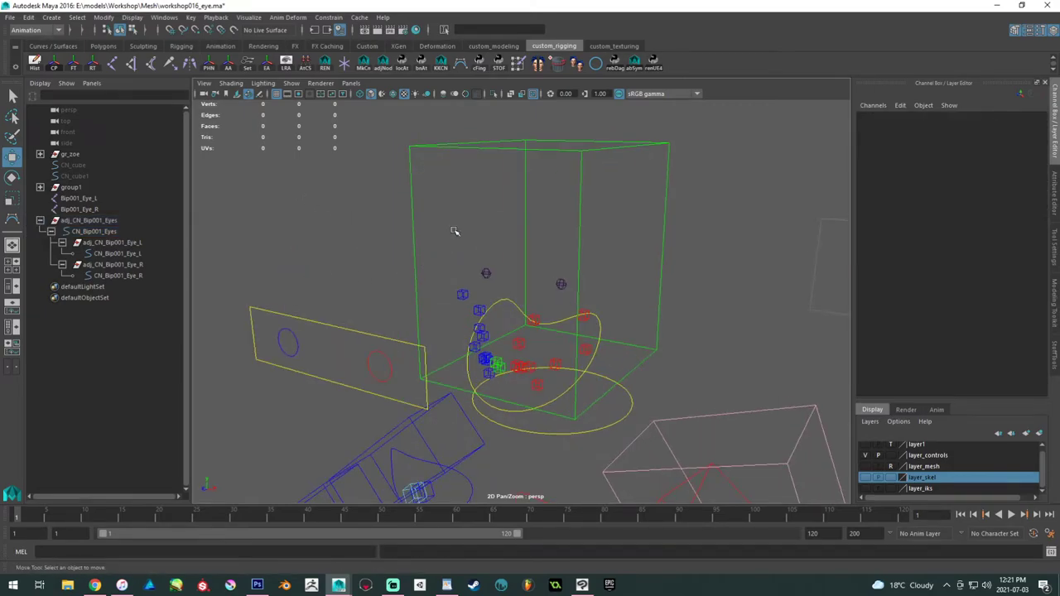
- Show layer_mesh, select the Bip001_Eye_L joint, and add mesh_eye from the expanded gr_zoe hierarchy to the selection
left_click(865, 466)
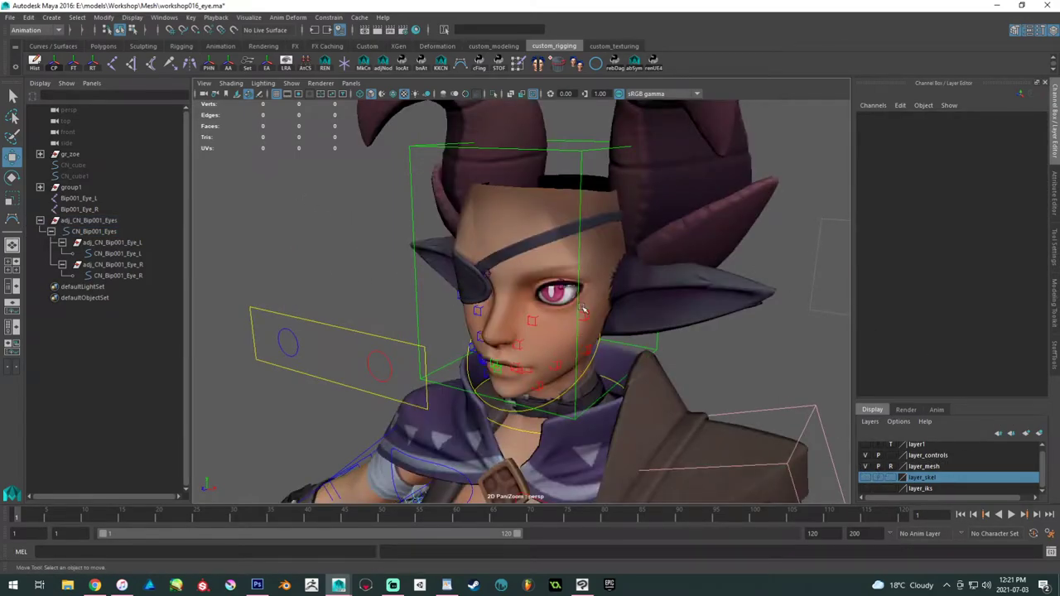
scroll(629, 327, "up", 5)
left_click(540, 346)
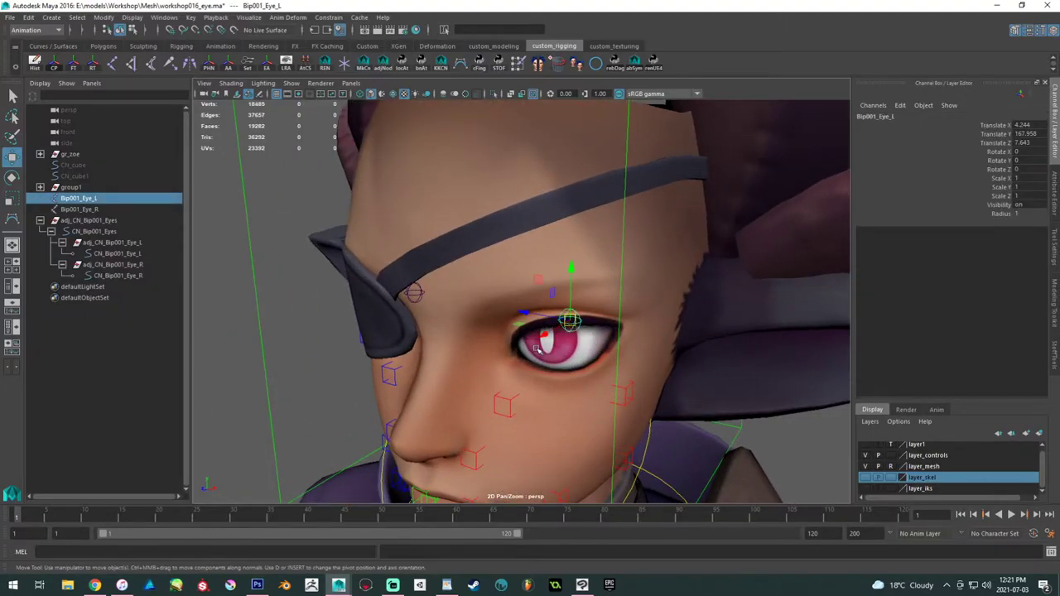
left_click(39, 156, "shift")
left_click(111, 199)
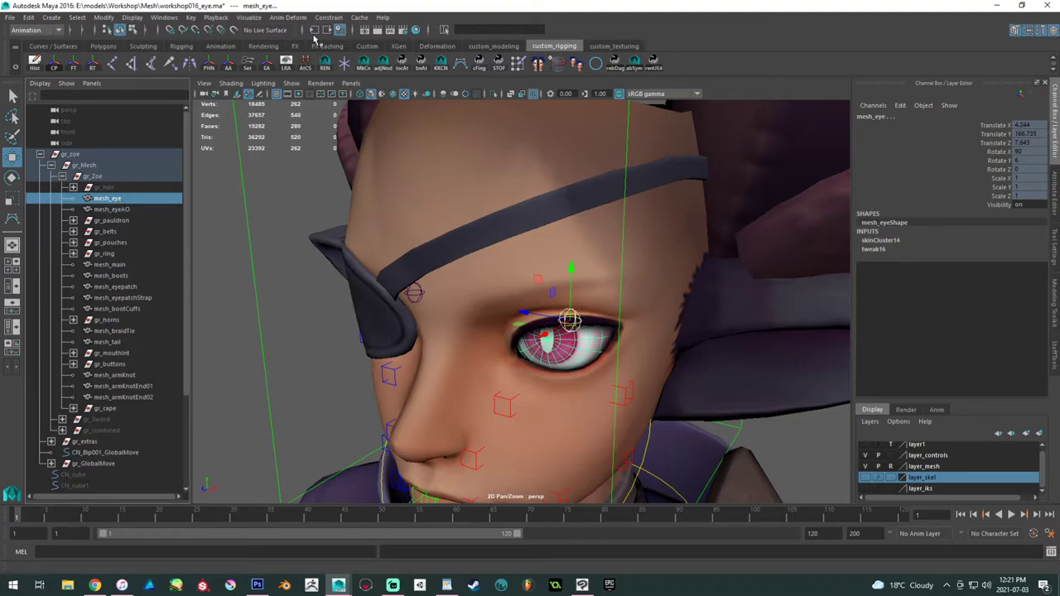
- Select only mesh_eye, switch to the Rigging menu set, and unbind the mesh's skin
left_click(143, 198)
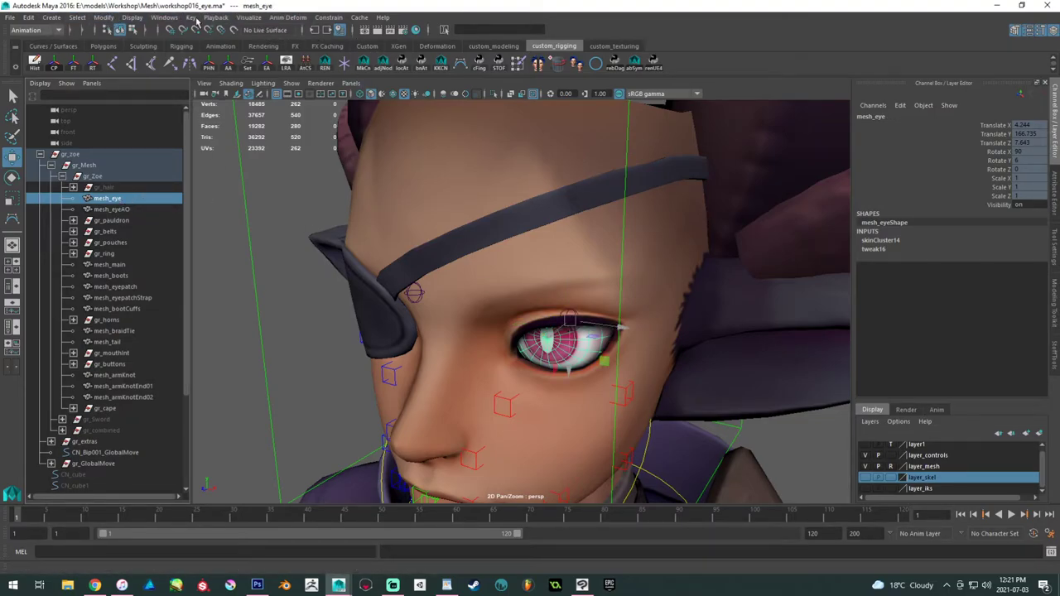
left_click(37, 30)
left_click(37, 38)
left_click(37, 30)
left_click(37, 49)
left_click(225, 18)
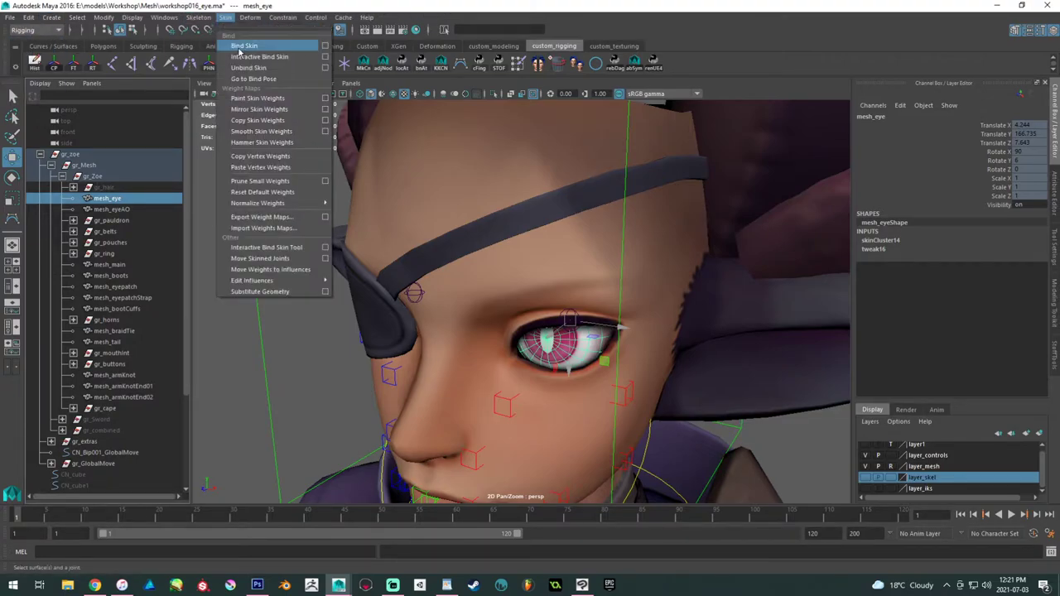
left_click(248, 67)
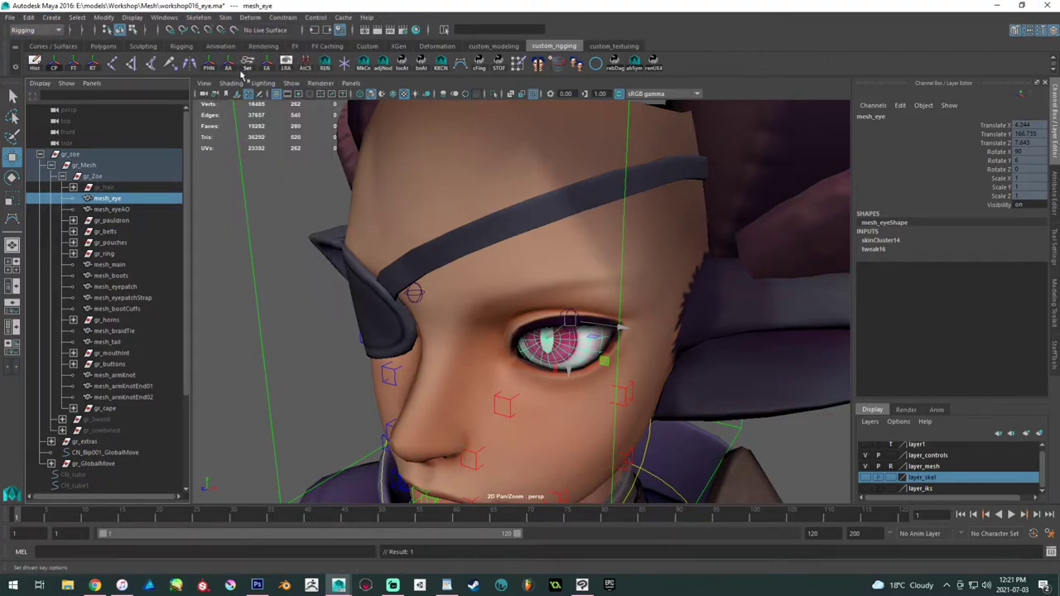
- Bind mesh_eye to the Bip001_Eye_L joint with Bind Skin
left_click(570, 319)
left_click(225, 17)
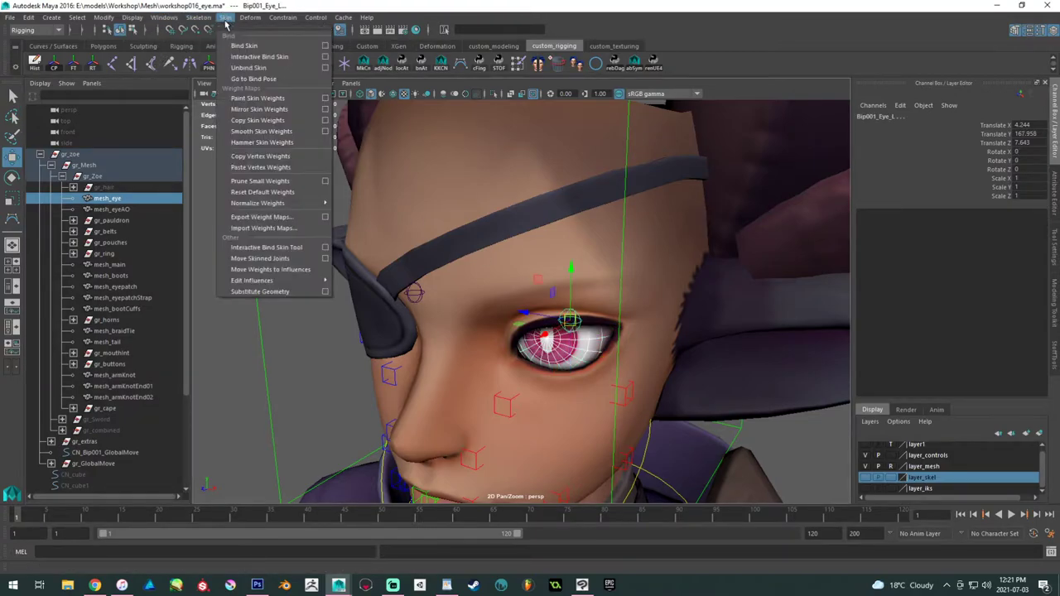
left_click(244, 47)
- Select the CN_Bip001_Eye_L control followed by the Bip001_Eye_L joint, and open the Aim constraint options
right_click_drag(280, 366, 312, 205, "alt")
left_click_drag(313, 205, 356, 326, "alt")
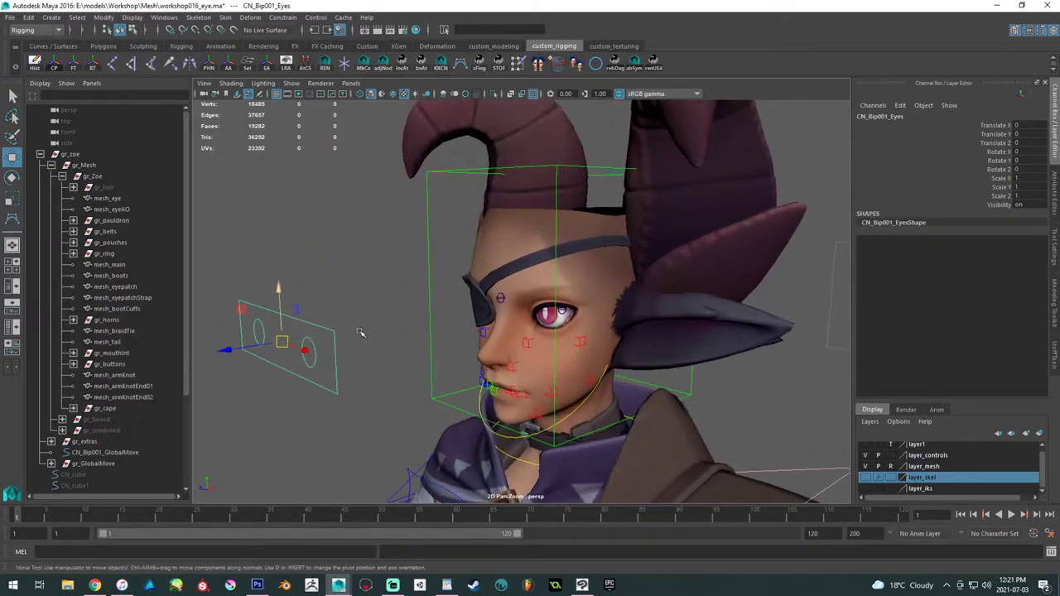
right_click_drag(356, 326, 476, 336, "alt")
middle_click_drag(519, 327, 615, 303, "alt")
left_click(635, 282)
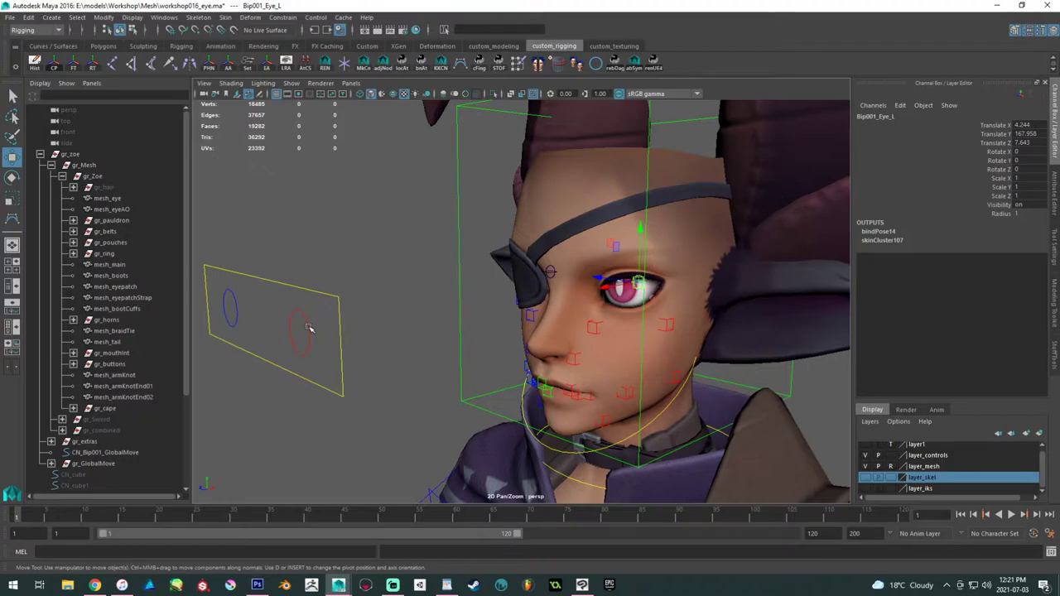
left_click_drag(309, 328, 348, 337)
left_click(638, 284, "shift")
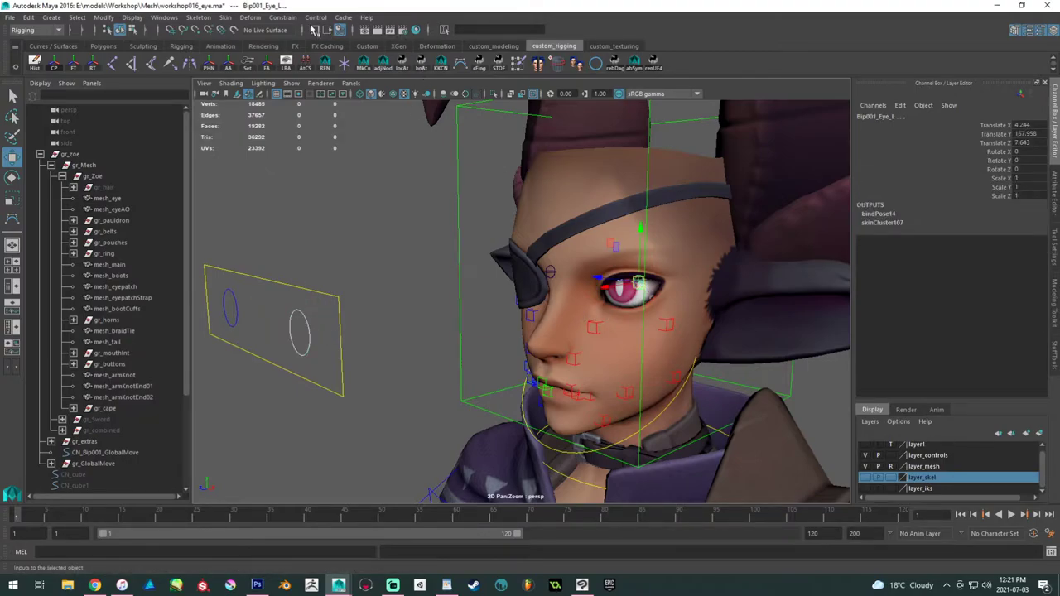
left_click(282, 17)
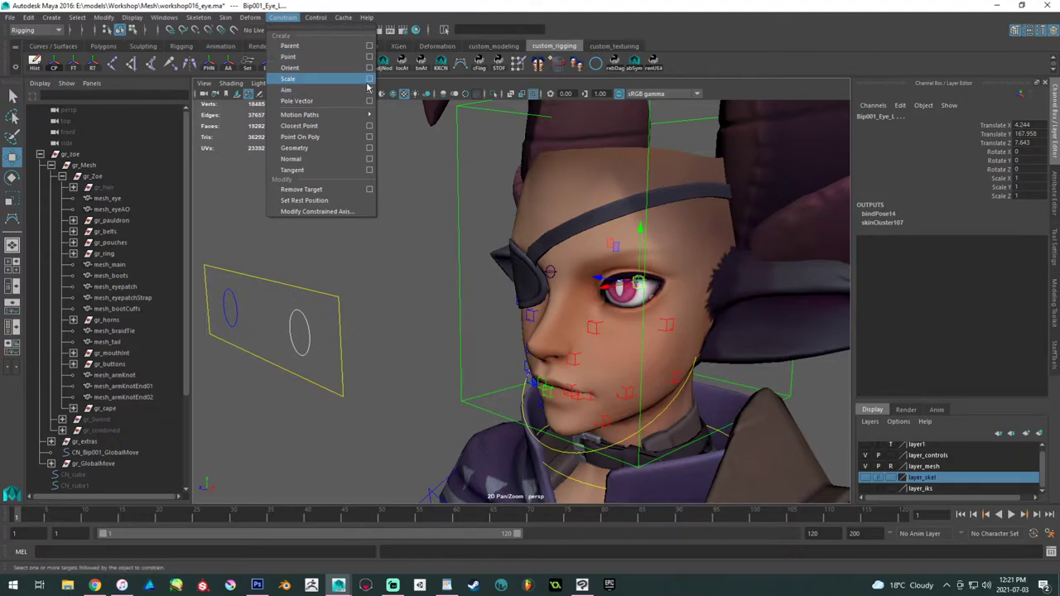
left_click(369, 90)
- Set the aim constraint's world up type to Object rotation up
middle_click_drag(539, 279, 490, 257, "alt")
scroll(442, 258, "down", 3)
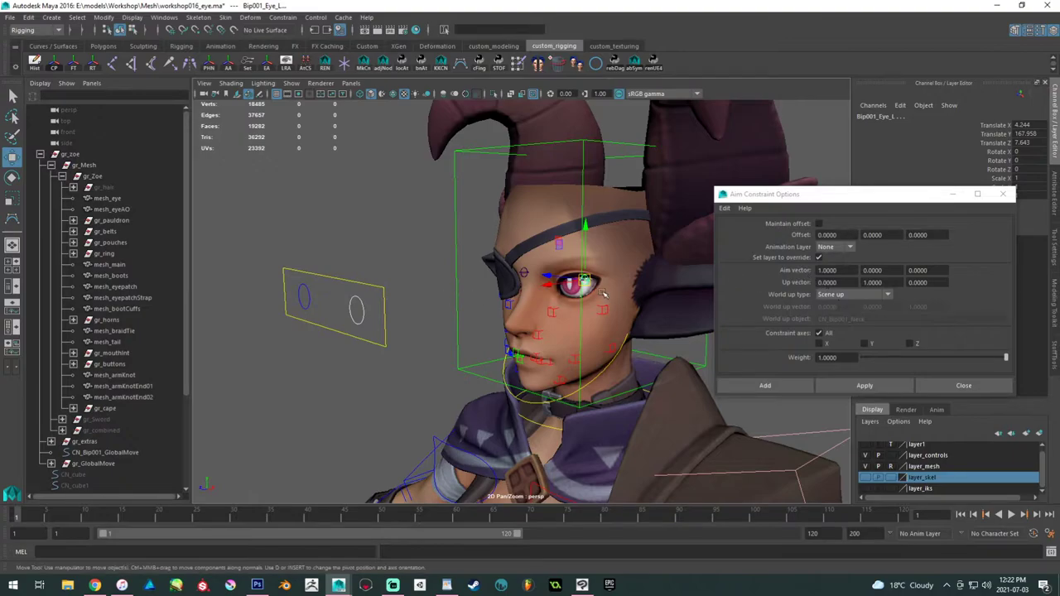
left_click_drag(566, 289, 568, 296, "alt")
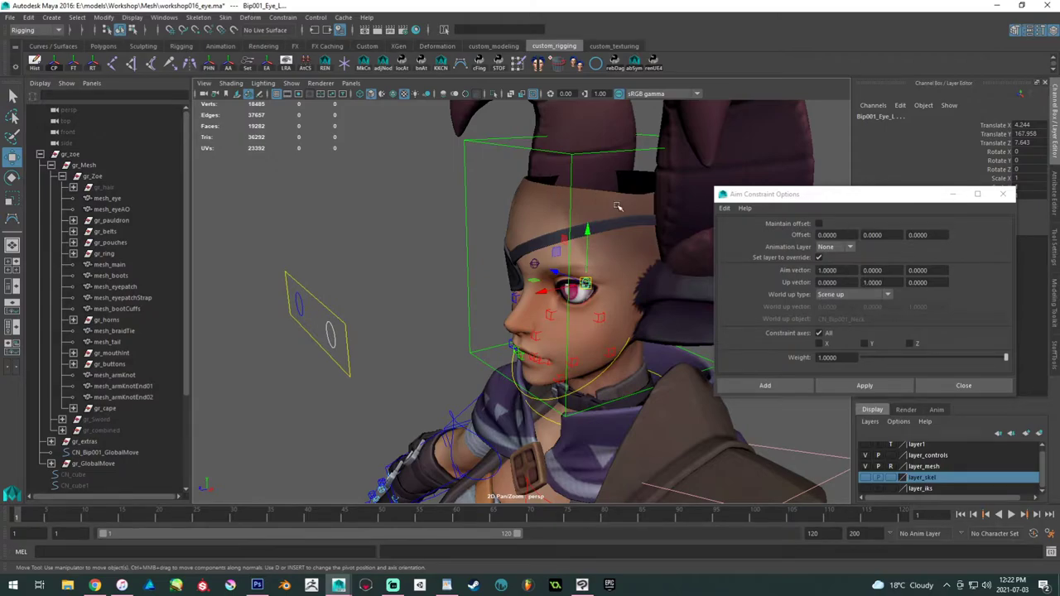
left_click_drag(550, 209, 439, 230, "alt")
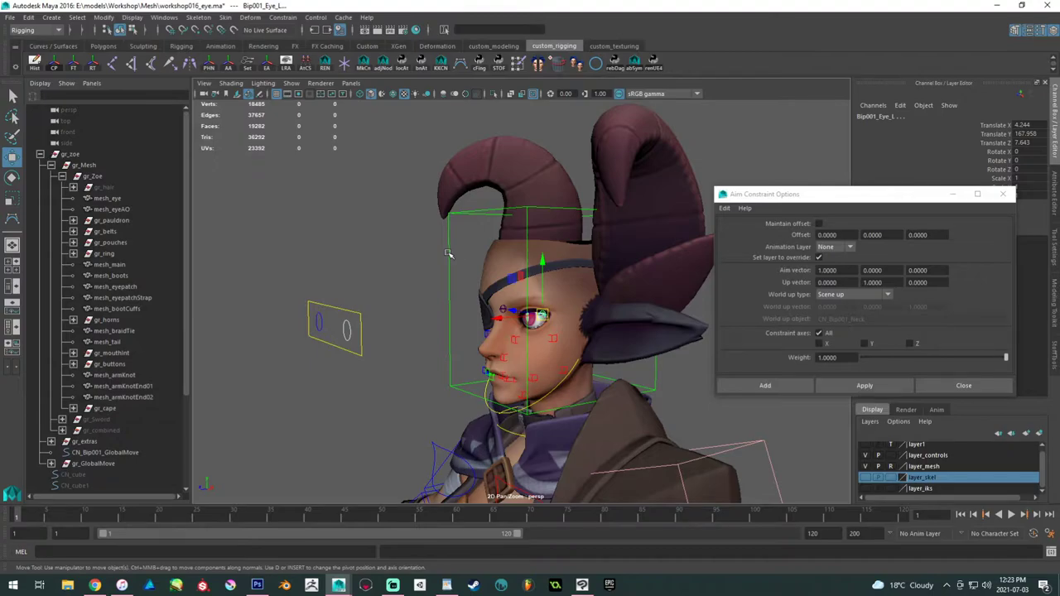
left_click(869, 296)
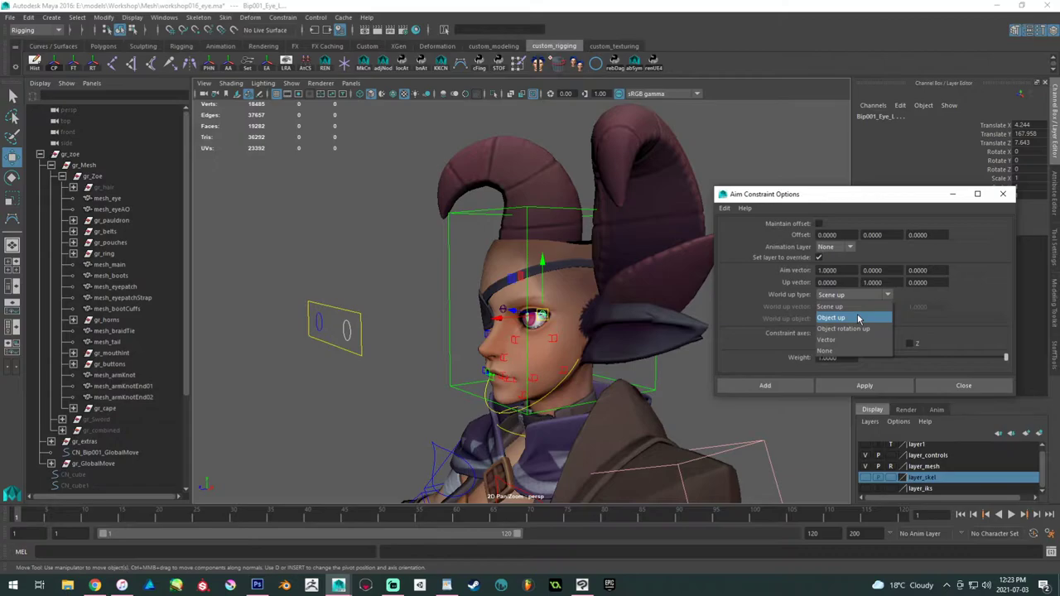
left_click(853, 329)
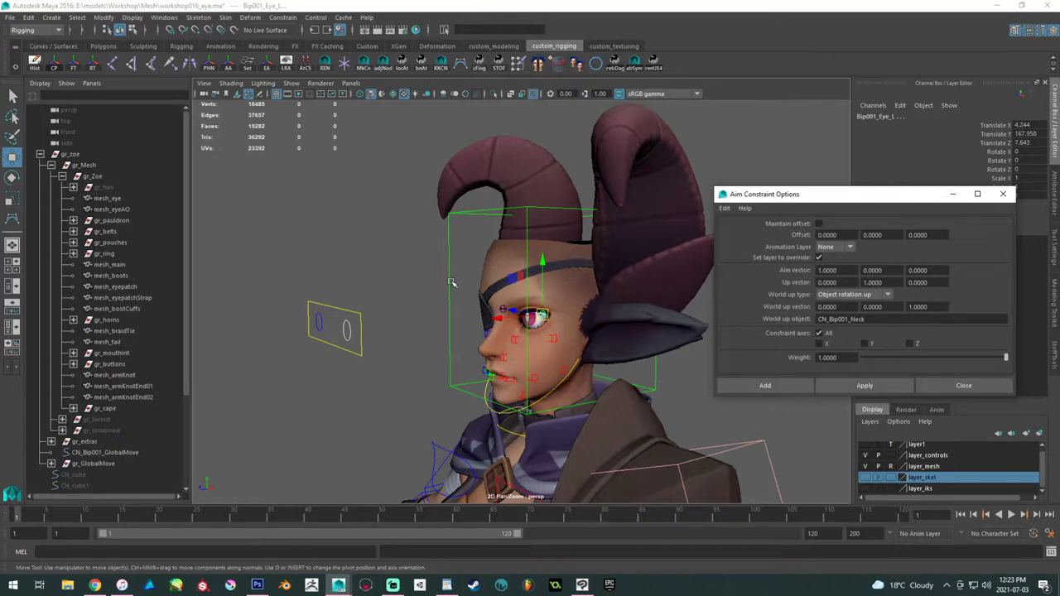
- Set the aim constraint's world up object to CN_Bip001_Head and its world up vector to 0, 1, 0
left_click(852, 296)
left_click(853, 300)
type("Head")
double_click(878, 307)
type("1")
key("Tab")
type("0")
key("Return")
left_click(449, 296)
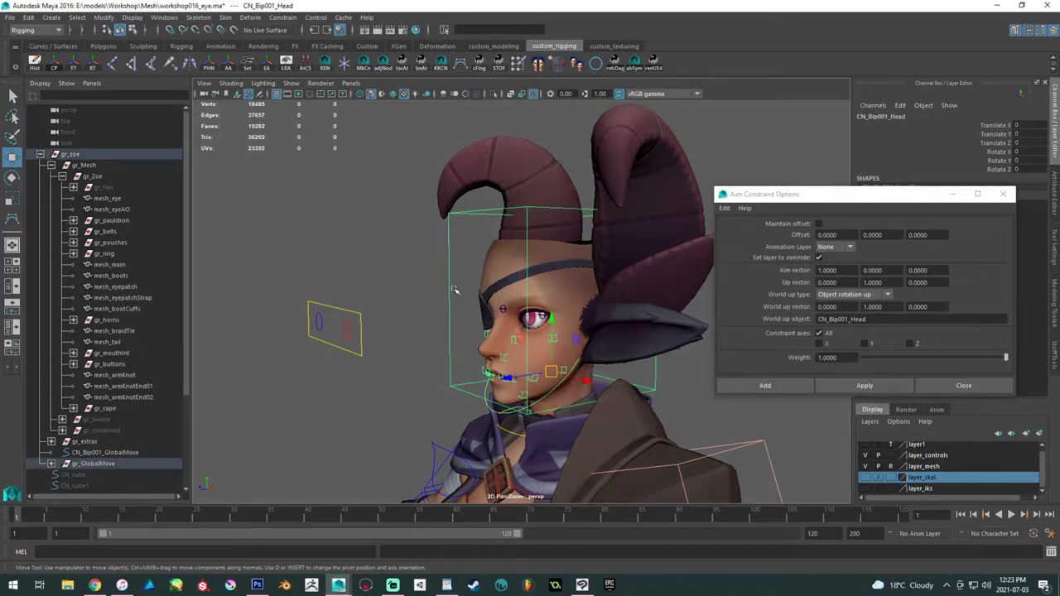
key("ctrl+z")
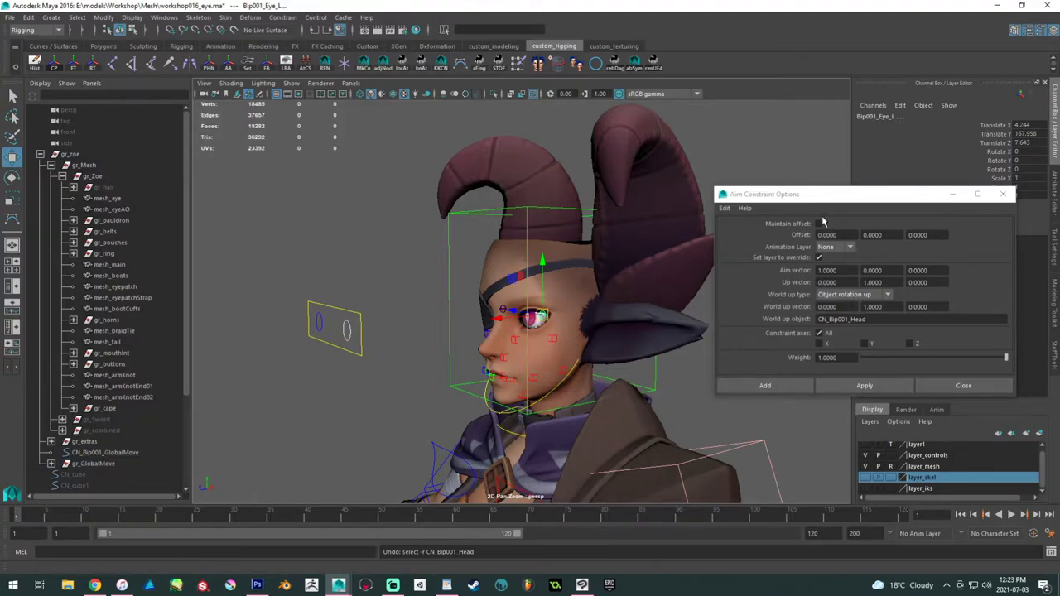
- Apply the configured aim constraint to the Bip001_Eye_L joint and move the options window clear of the head
left_click(854, 389)
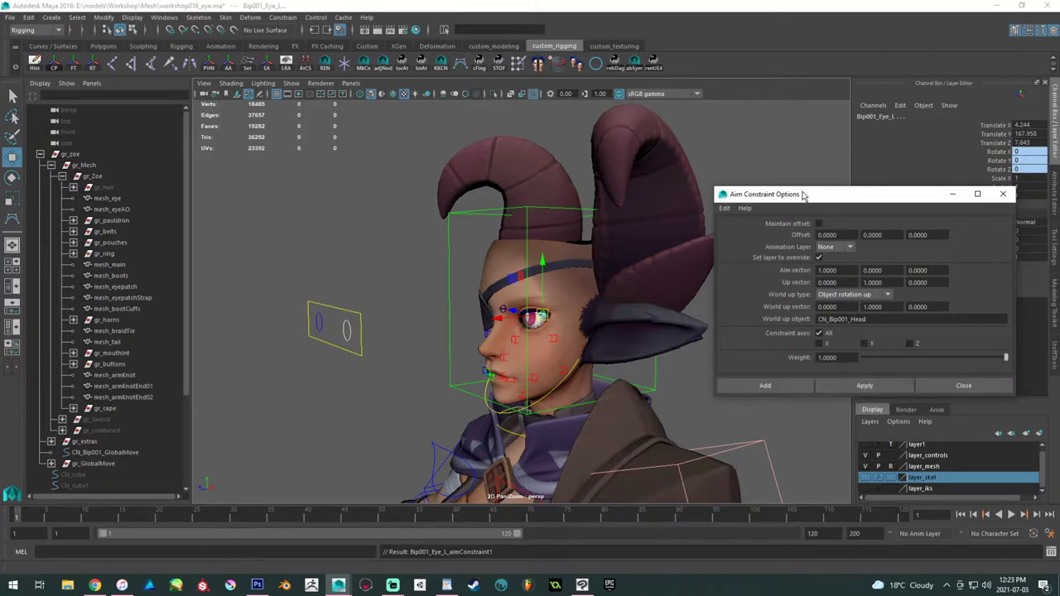
left_click_drag(802, 196, 743, 394)
- Test the left eye's aim constraint by moving CN_Bip001_Eyes to various positions around the face, undoing every move
left_click_drag(356, 344, 386, 392, "alt")
left_click_drag(386, 393, 391, 384, "alt")
left_click_drag(389, 309, 419, 236)
key("ctrl+z")
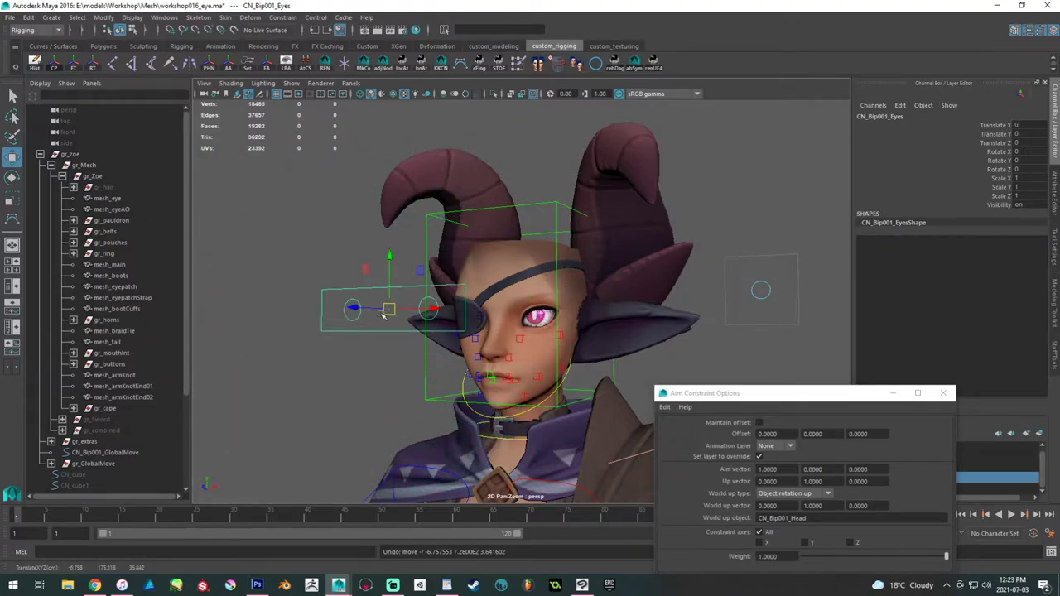
left_click_drag(377, 313, 424, 282)
key("ctrl+z")
left_click_drag(406, 352, 590, 307)
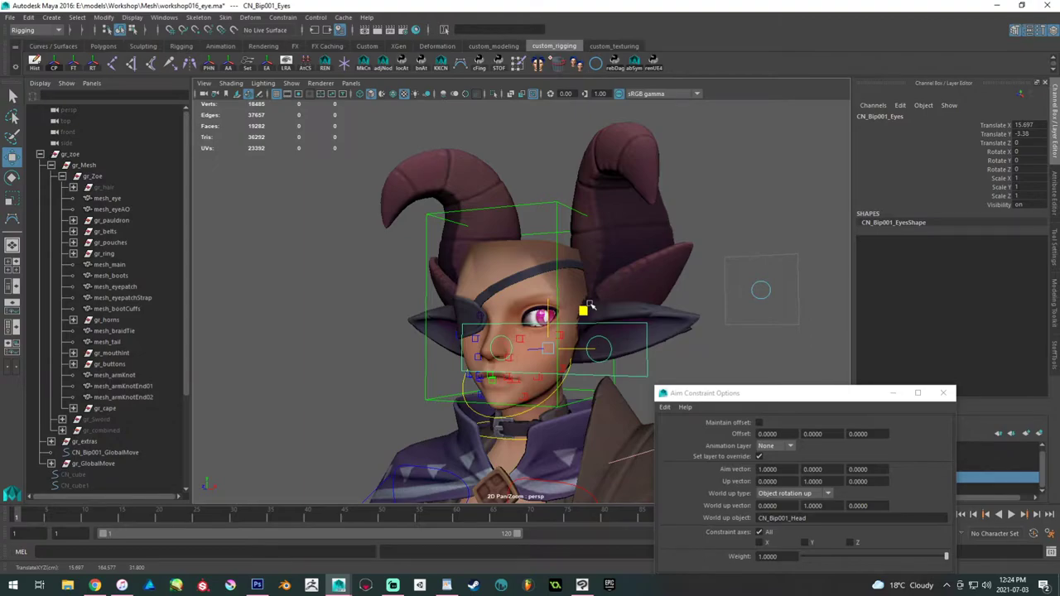
key("ctrl+z")
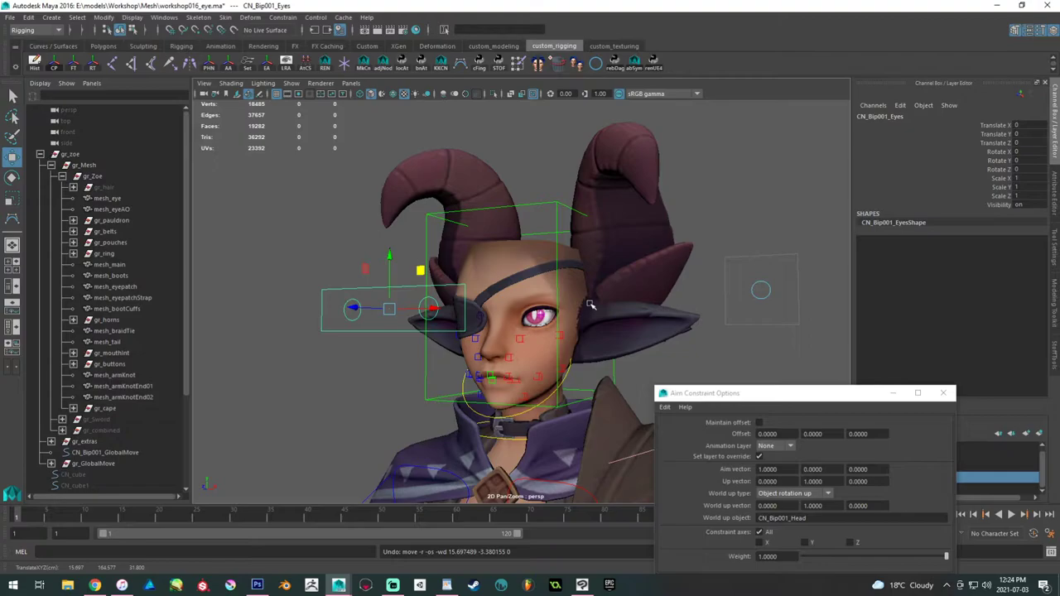
left_click_drag(424, 271, 485, 317)
key("ctrl+z")
left_click_drag(420, 273, 612, 175)
key("ctrl+z")
key("ctrl+z")
key("ctrl+z")
key("ctrl+z")
key("ctrl+z")
key("ctrl+z")
key("ctrl+z")
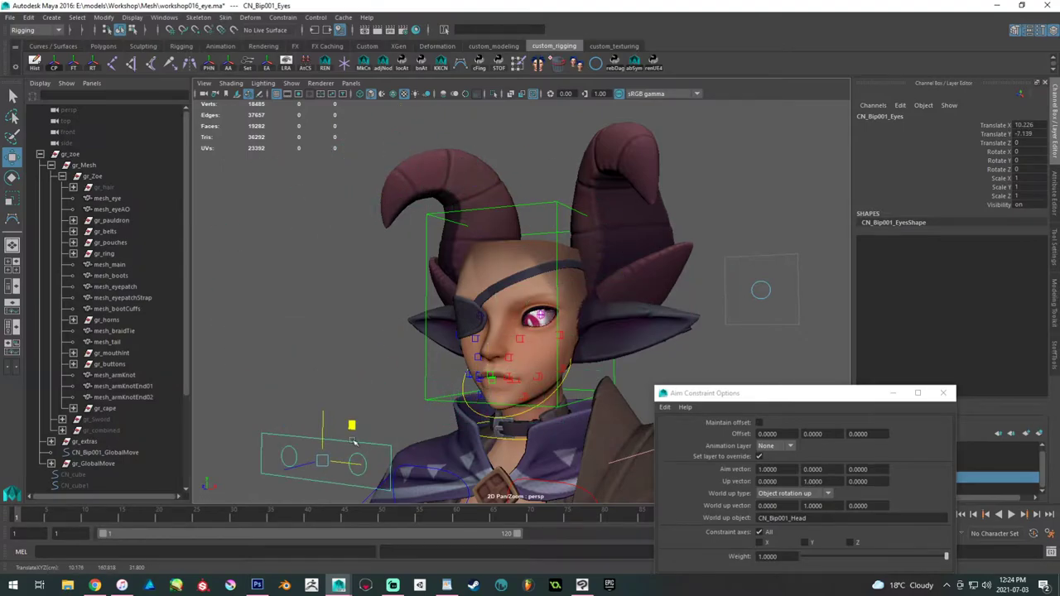
key("ctrl+z")
key("ctrl+z")
- Select the Bip001_Eye_L joint at the left eye, try another move of the eyes control, undo it and clear the selection
scroll(567, 405, "up", 6)
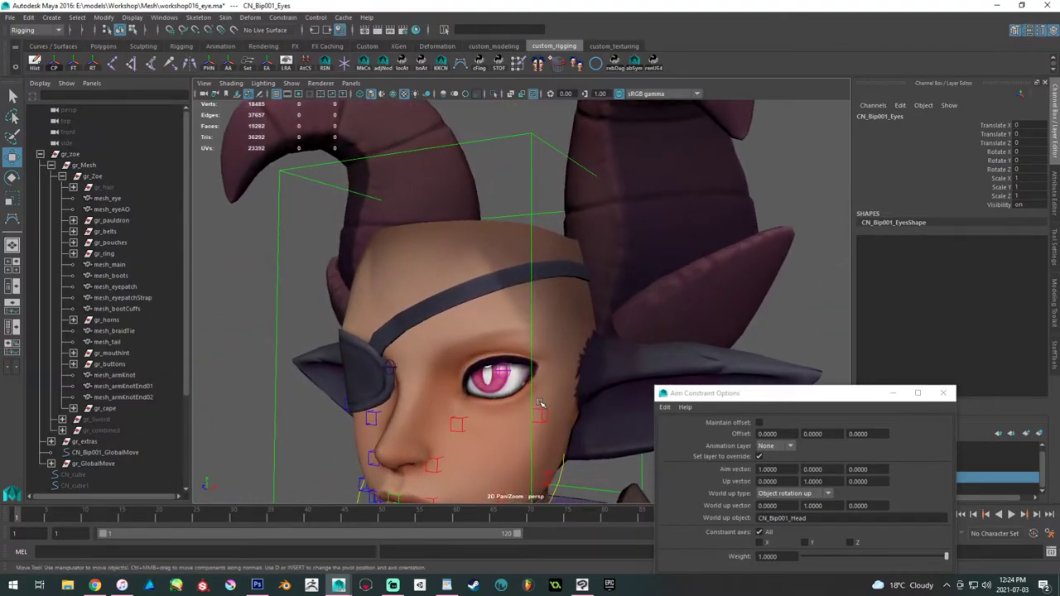
left_click(503, 333)
scroll(460, 328, "down", 4)
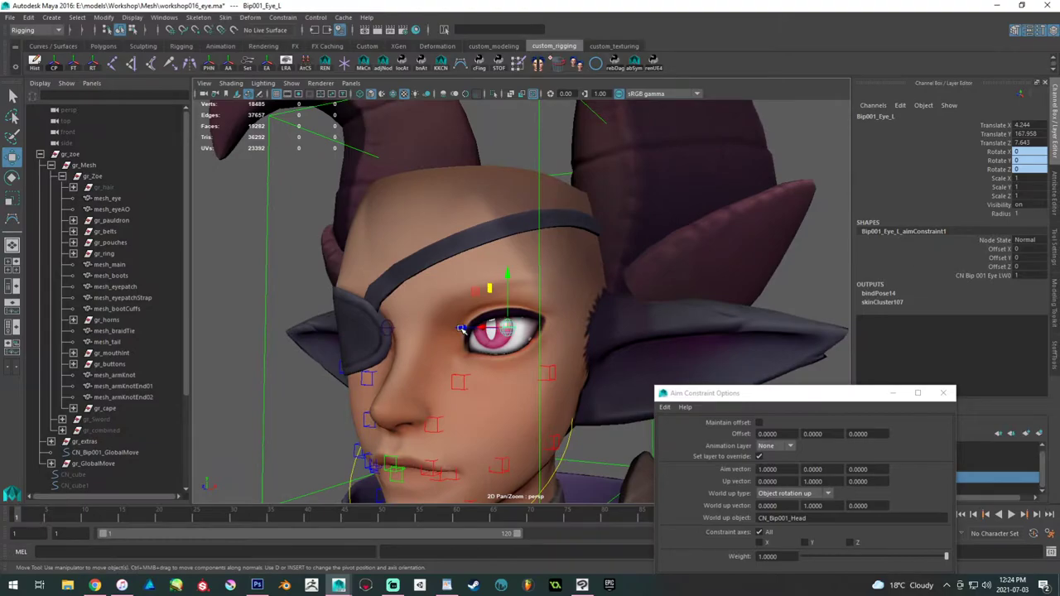
scroll(455, 318, "up", 2)
left_click_drag(270, 274, 306, 245)
middle_click_drag(308, 245, 291, 413)
key("ctrl+z")
left_click(294, 419)
- Move the Aim Constraint Options window out of the viewport and hide mesh_eyeAO
left_click_drag(406, 364, 364, 350, "alt")
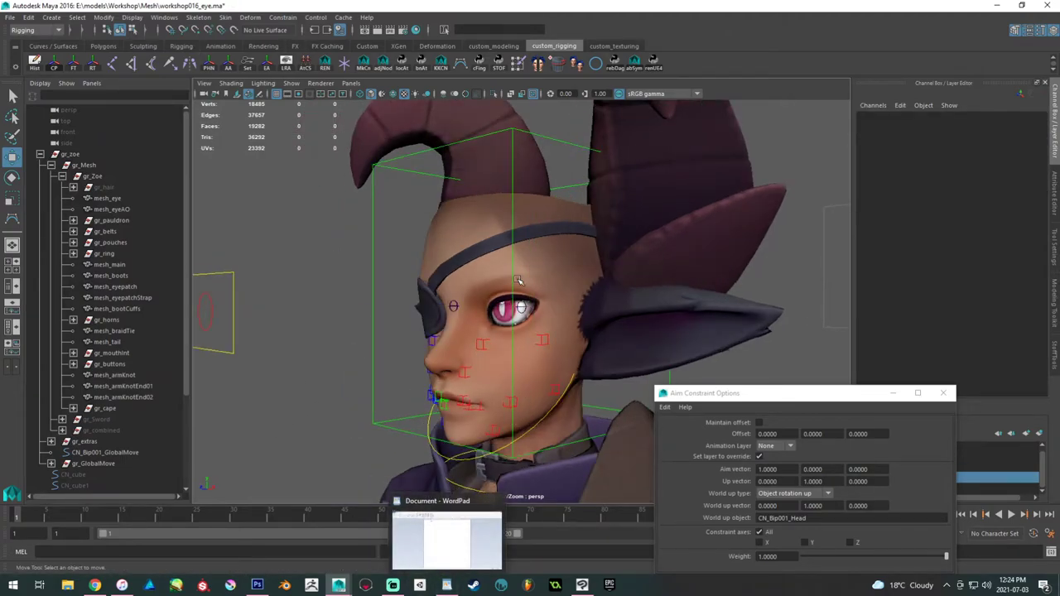
left_click_drag(750, 397, 0, 425)
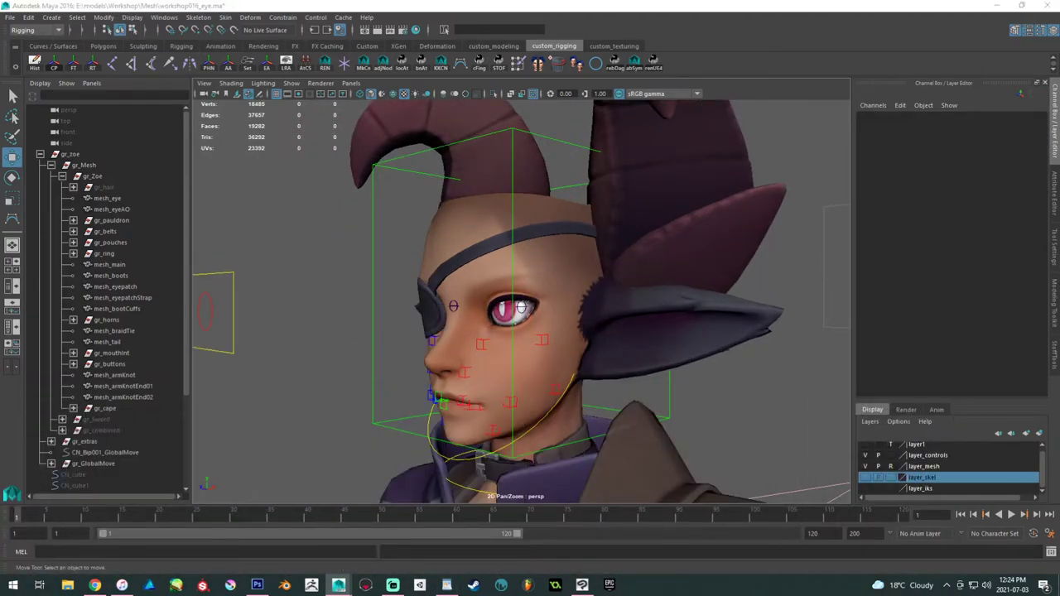
left_click_drag(555, 370, 578, 364, "alt")
scroll(571, 329, "up", 6)
left_click_drag(528, 287, 527, 287, "alt")
scroll(527, 287, "up", 4)
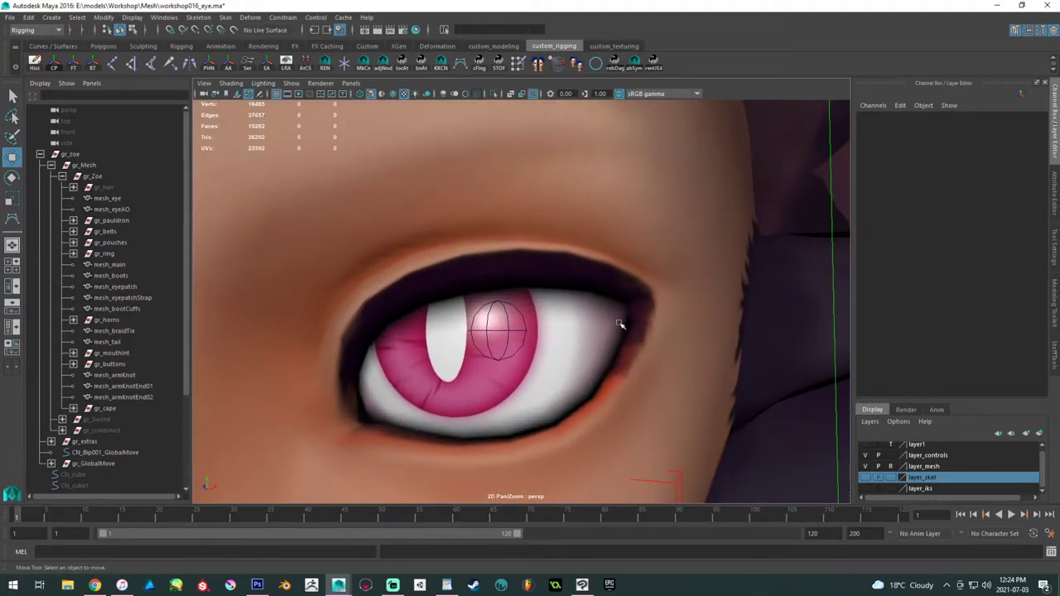
left_click(112, 210)
key("ctrl+h")
- Move CN_Bip001_Eyes briefly to test the eye without mesh_eyeAO, undo the move and inspect the left eye up close
left_click_drag(497, 315, 469, 290, "alt")
scroll(510, 304, "down", 5)
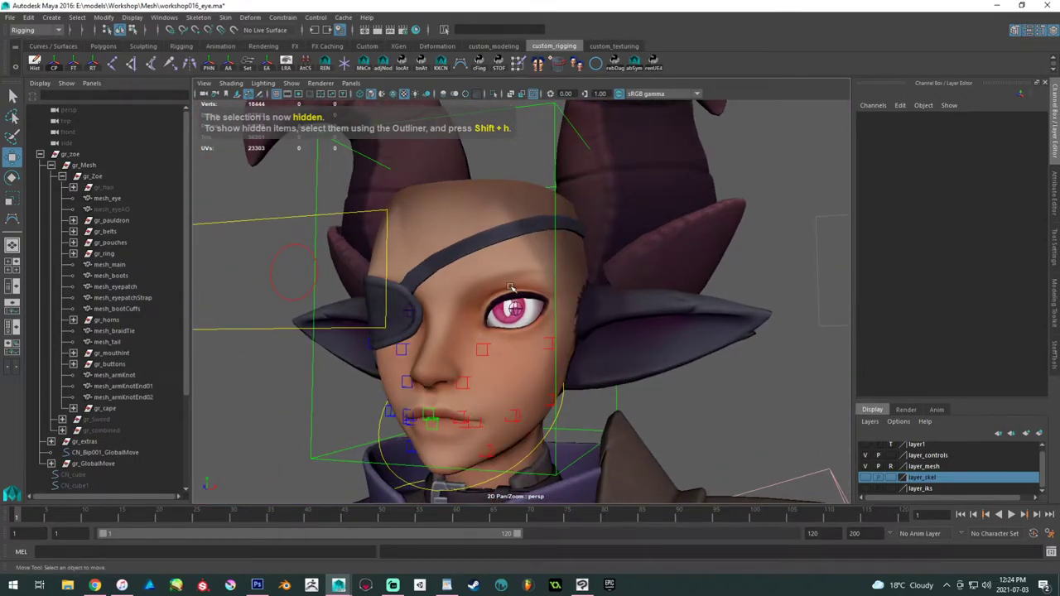
scroll(508, 286, "down", 5)
left_click_drag(320, 239, 359, 342)
key("ctrl+z")
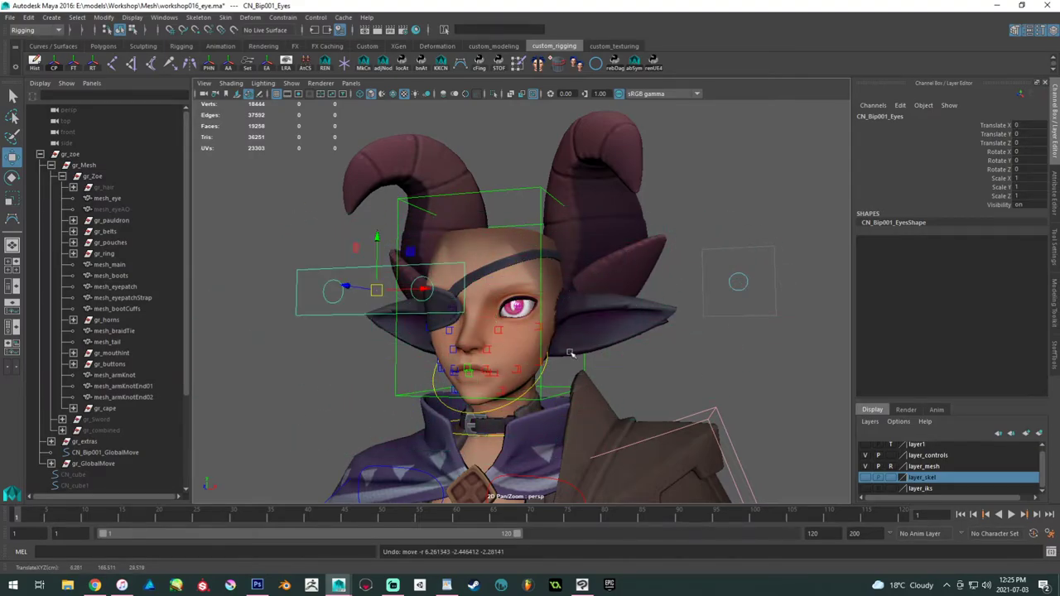
scroll(606, 355, "up", 8)
left_click_drag(606, 354, 572, 310, "alt")
scroll(461, 329, "down", 4)
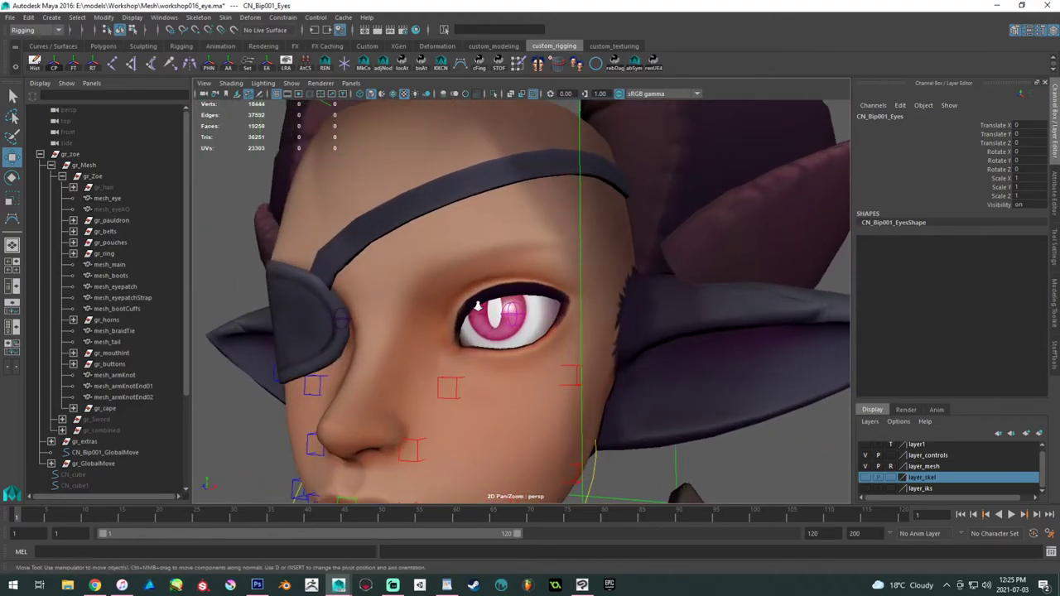
scroll(579, 311, "up", 5)
scroll(580, 311, "down", 10)
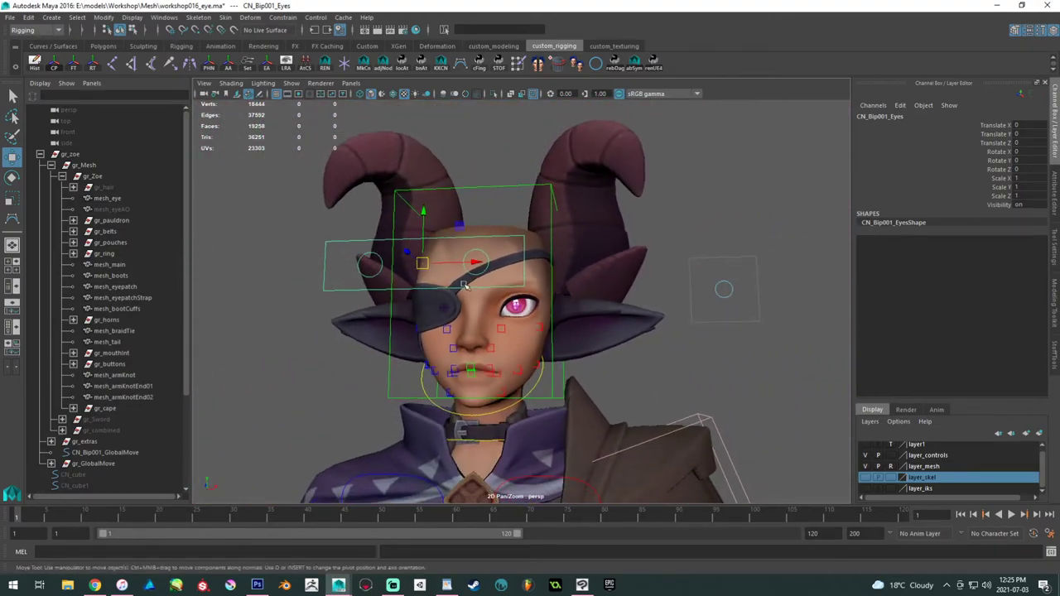
- Move CN_Bip001_Eyes about 20 units toward the character's left to test the eye's extreme rotation, undoing each attempt
left_click_drag(441, 263, 733, 269)
scroll(840, 386, "up", 8)
right_click_drag(840, 387, 871, 395, "alt")
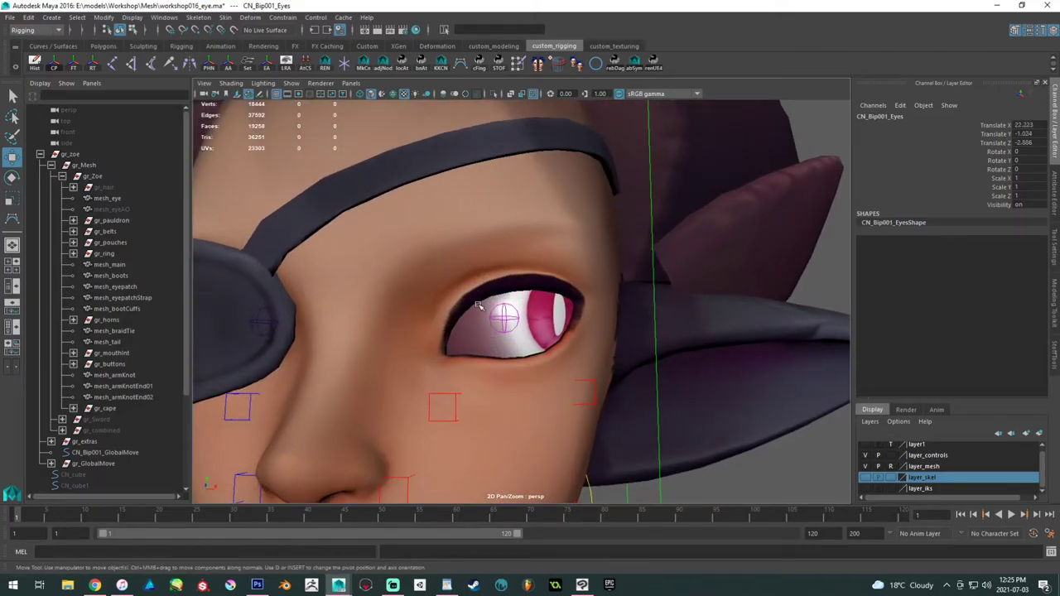
key("ctrl+z")
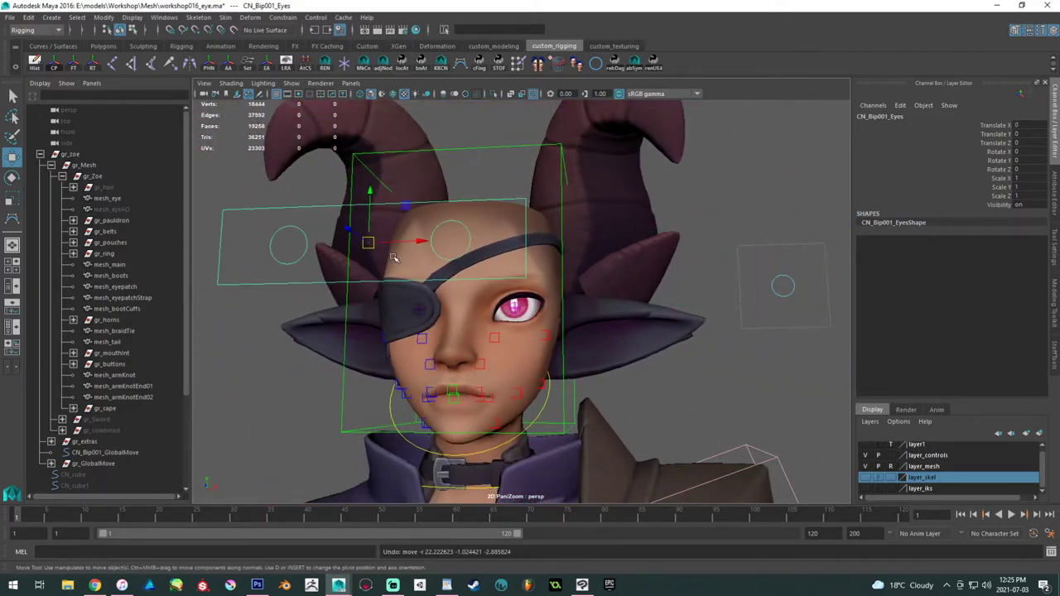
left_click_drag(370, 243, 753, 254)
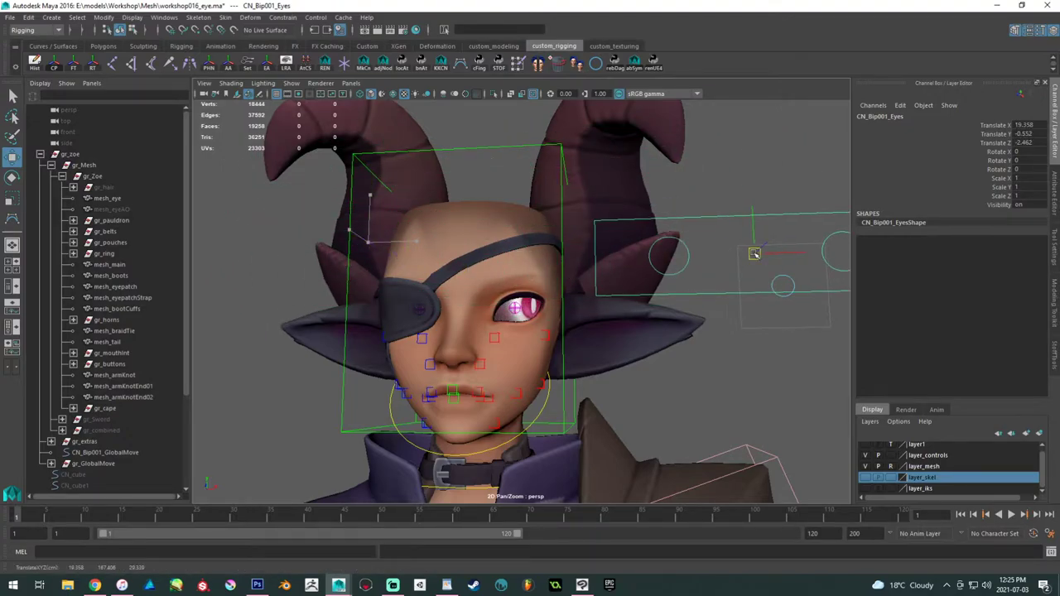
key("ctrl+z")
- Try moving CN_Bip001_Eyes about 11 units in X and then a shorter distance, undoing both moves
left_click_drag(368, 243, 592, 266)
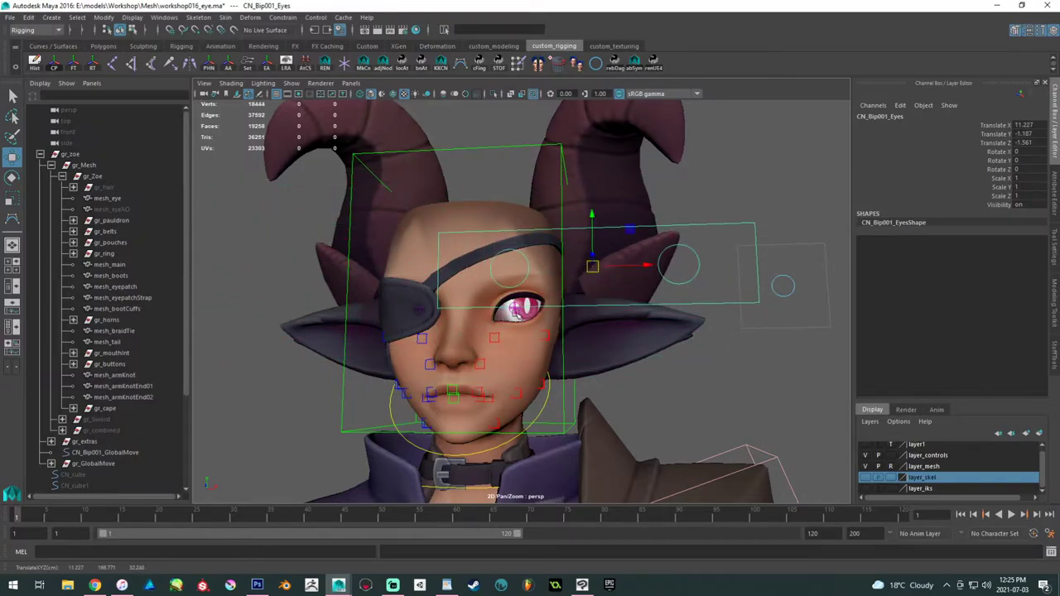
key("ctrl+z")
left_click_drag(405, 205, 467, 240)
key("ctrl+z")
- Duplicate the Bip001_Eye_L joint, place the copy directly below it in the hierarchy and rename it Bip001_EyeLidUpper_L
right_click_drag(664, 375, 670, 391, "alt")
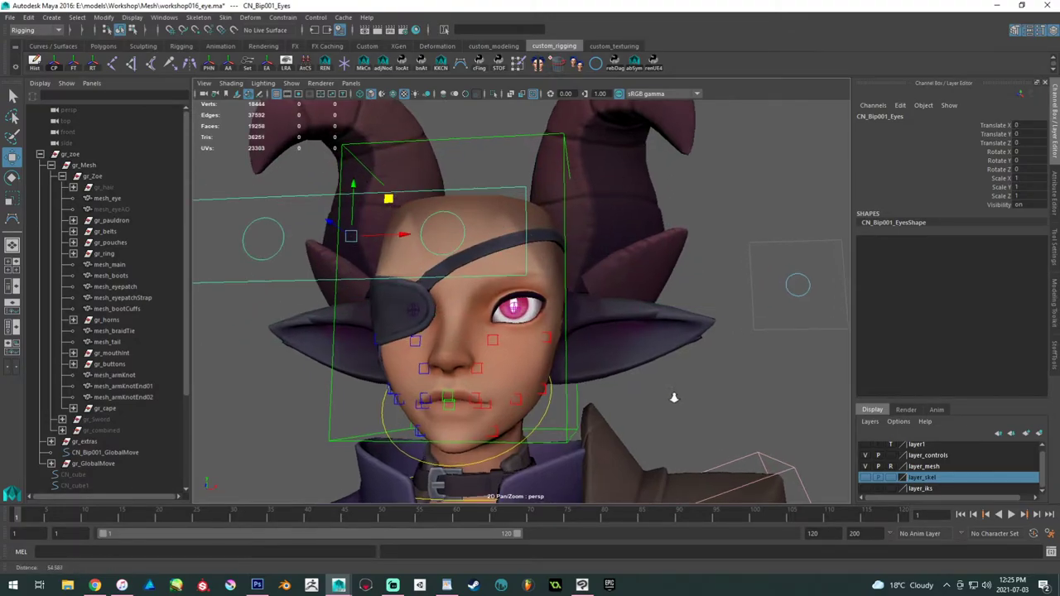
scroll(670, 390, "up", 5)
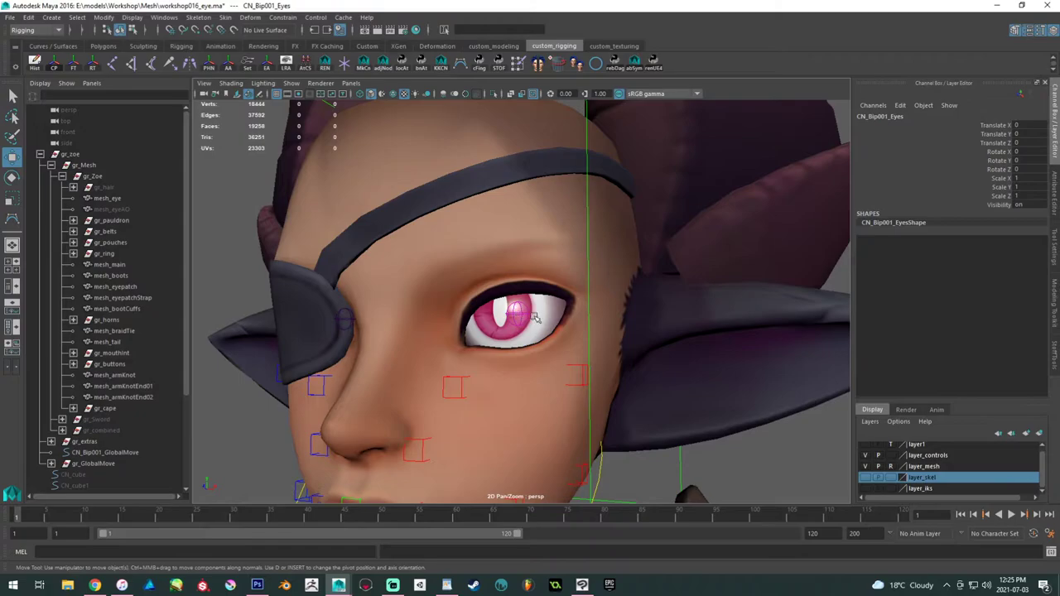
left_click(534, 317)
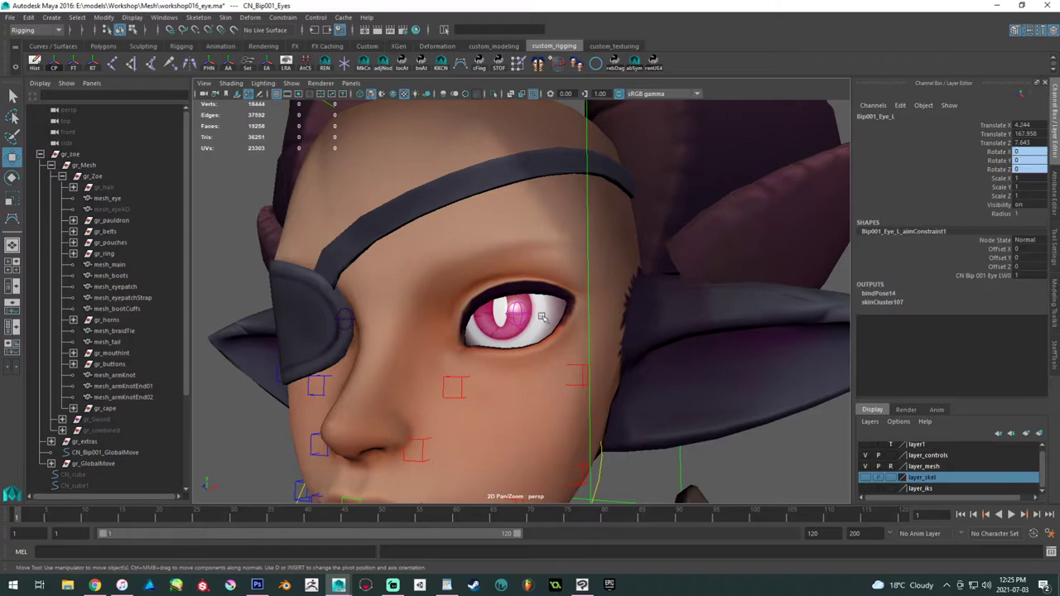
left_click_drag(545, 307, 422, 321, "alt")
middle_click_drag(423, 322, 460, 305, "alt")
scroll(84, 324, "down", 4)
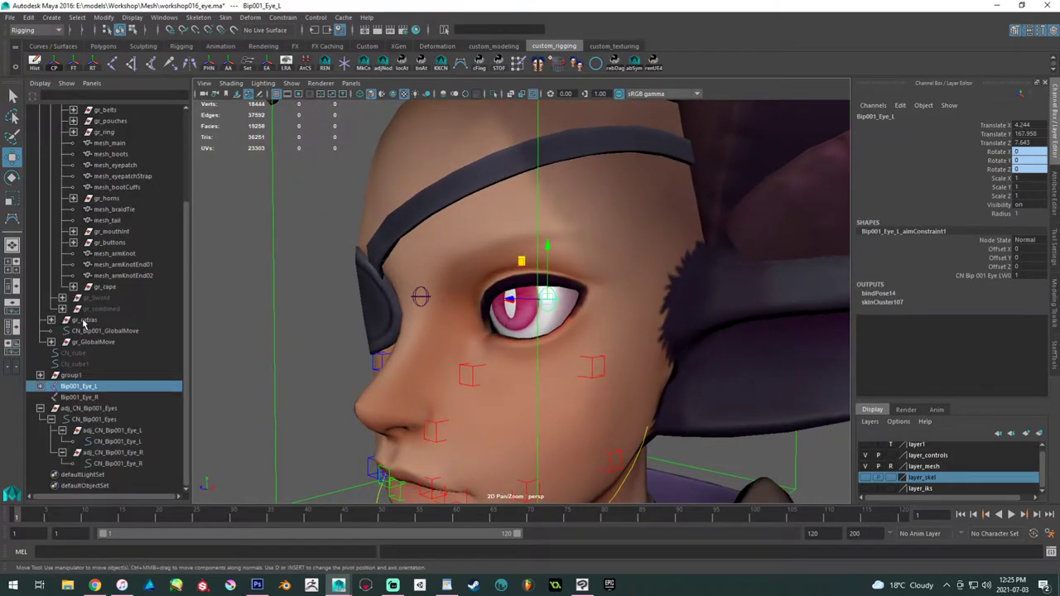
left_click_drag(457, 334, 502, 350, "alt")
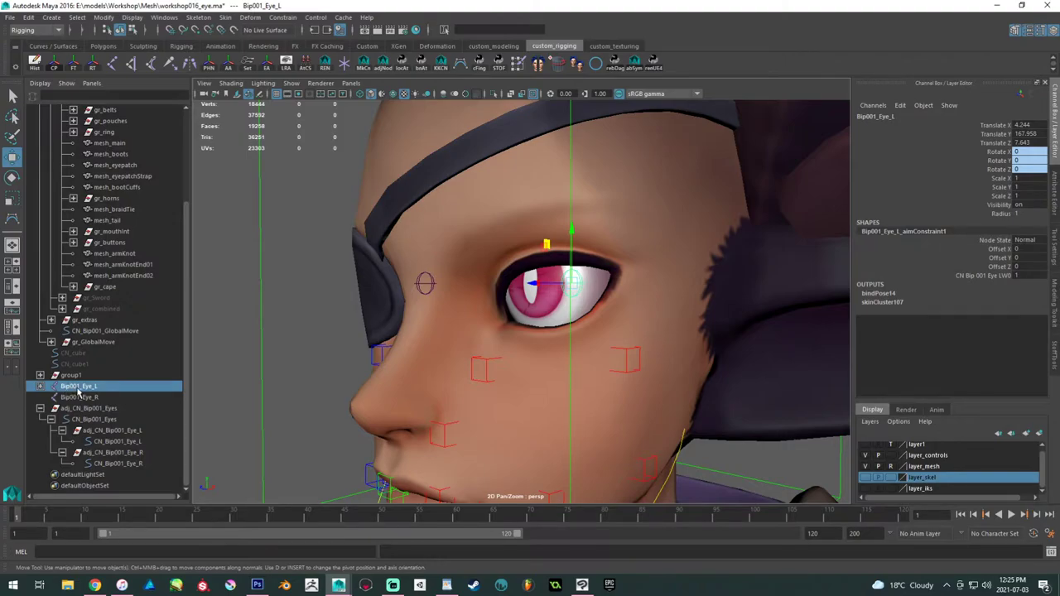
key("ctrl+d")
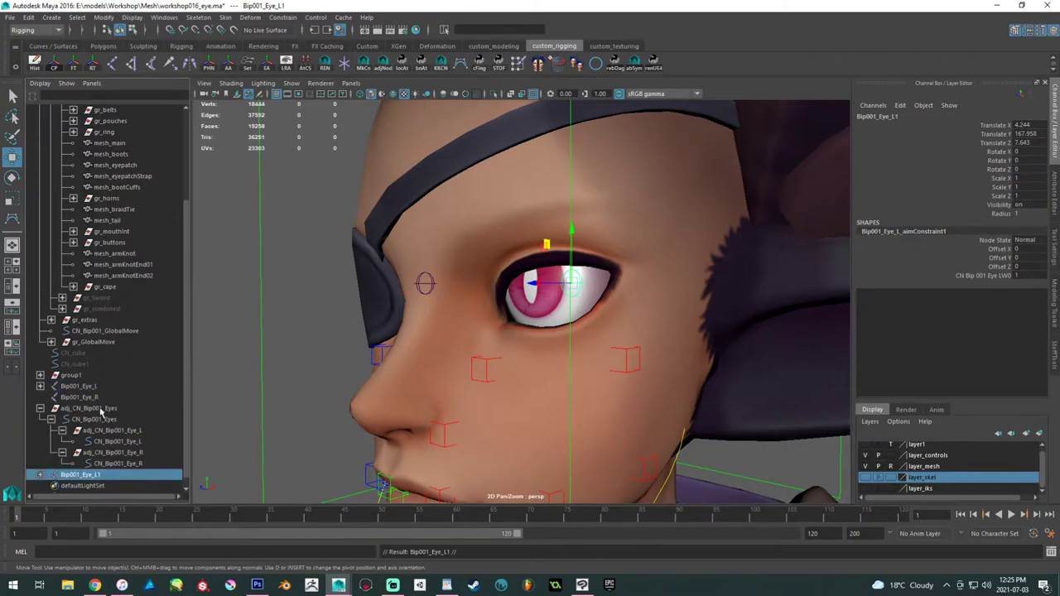
middle_click_drag(91, 477, 118, 404)
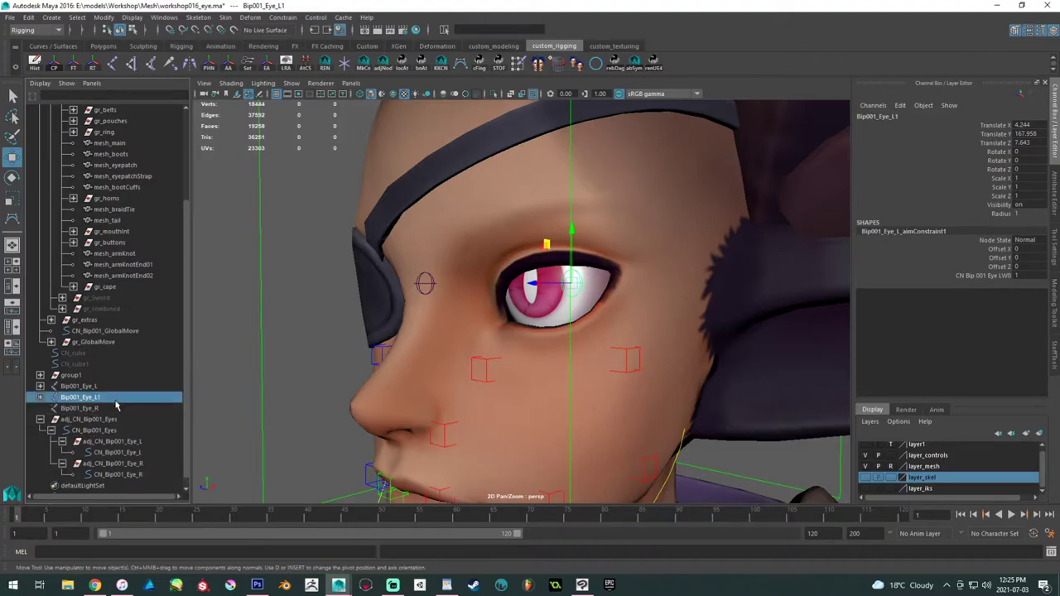
double_click(103, 400)
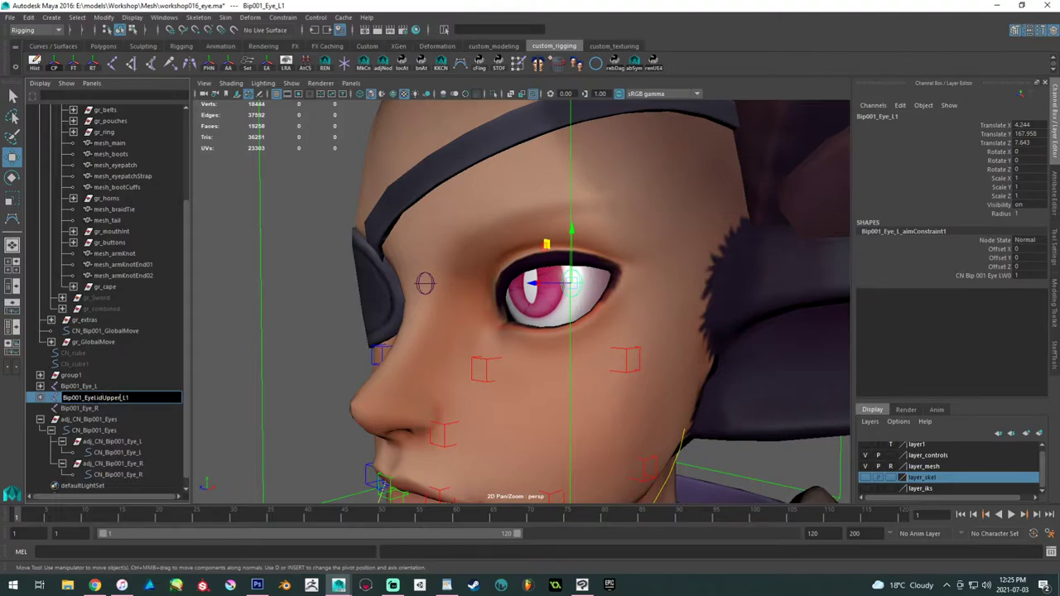
key("BackSpace")
key("Return")
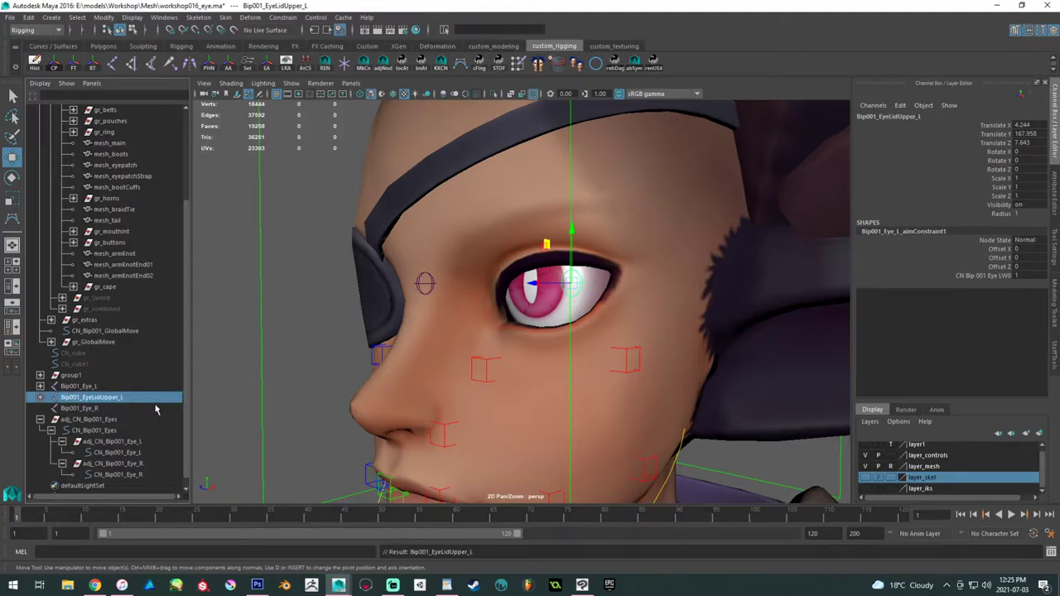
- Delete the duplicated aim constraint under Bip001_EyeLidUpper_L and check the original under Bip001_Eye_L
key("Down")
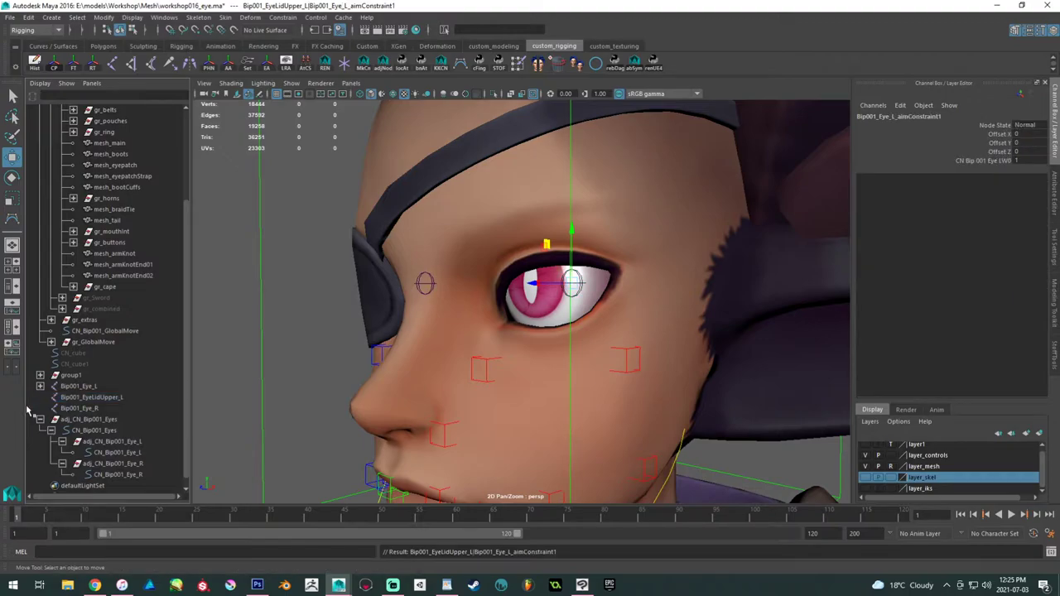
key("Delete")
left_click(118, 398)
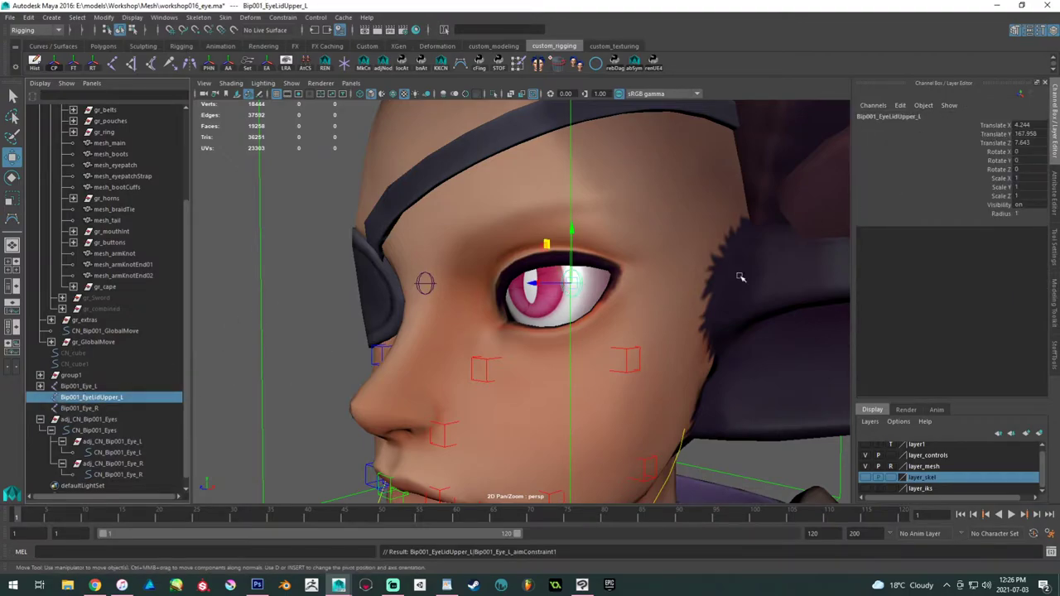
left_click(40, 386)
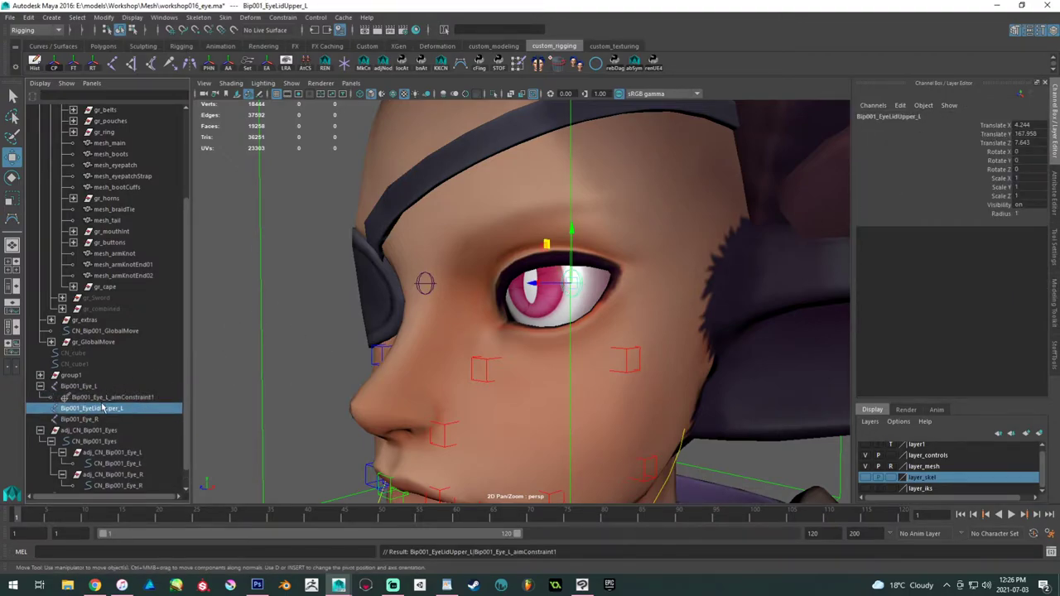
left_click(40, 386)
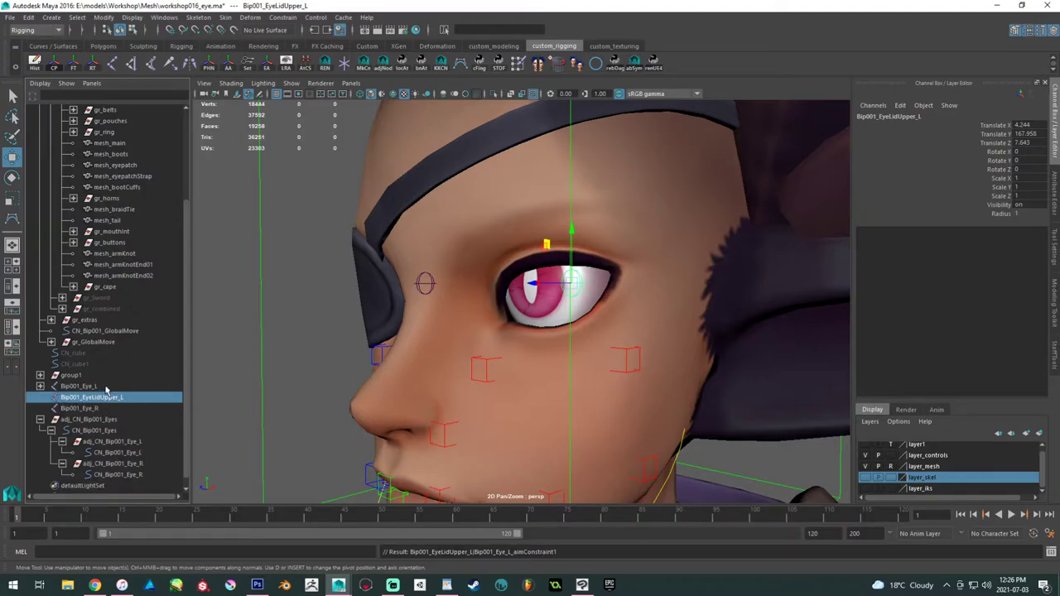
- Set the Bip001_EyeLidUpper_L joint's radius to 2
double_click(1023, 214)
type("2")
key("Return")
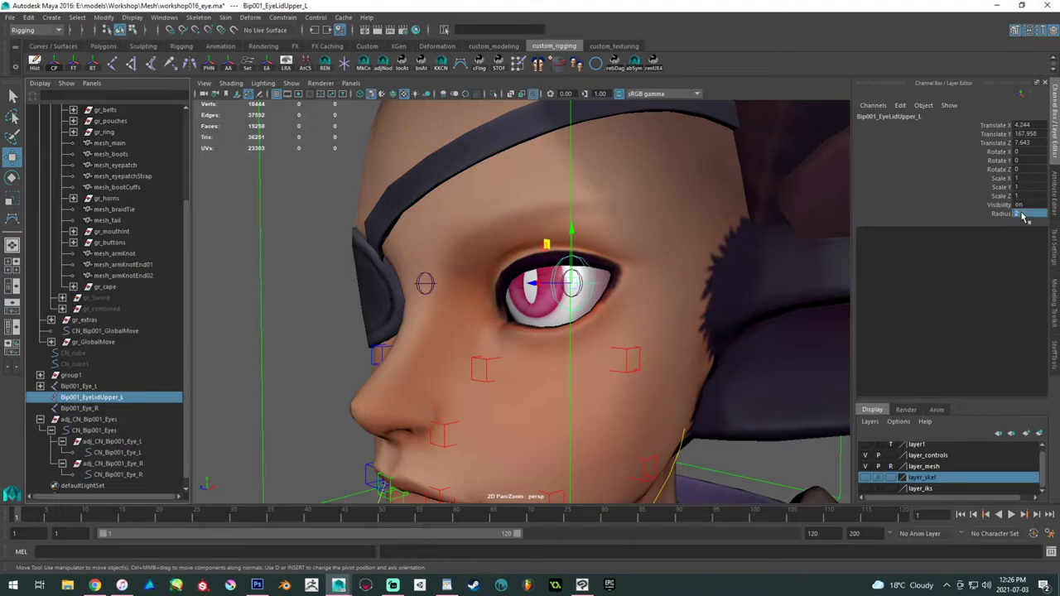
- Duplicate Bip001_EyeLidUpper_L, place the copy directly below it in the hierarchy and rename it Bip001_EyeLidLower_L
left_click_drag(366, 282, 372, 279, "alt")
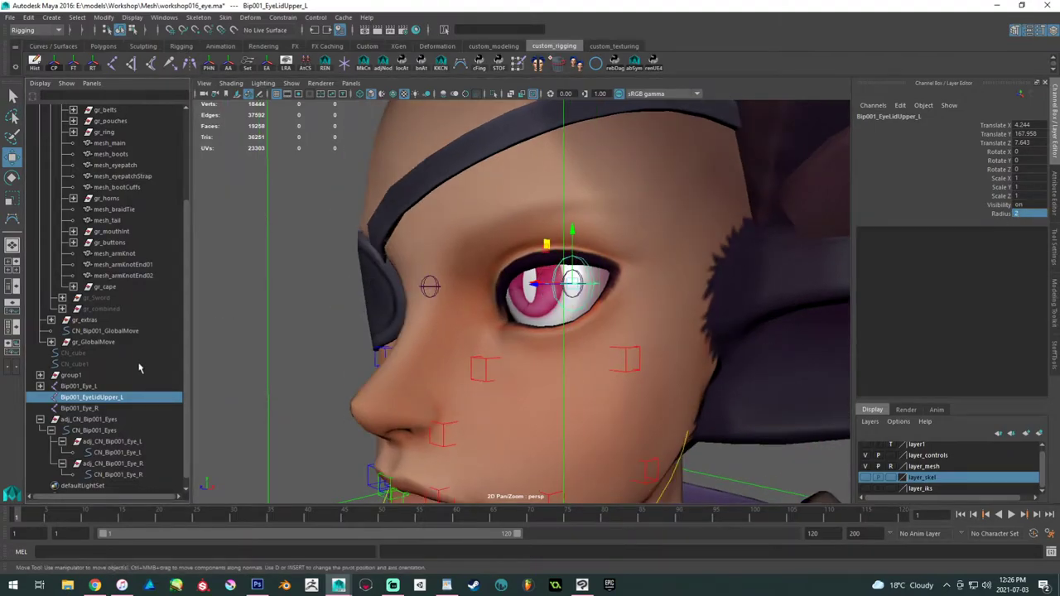
key("ctrl+d")
middle_click_drag(105, 487, 111, 410)
double_click(112, 410)
left_click_drag(103, 409, 119, 409)
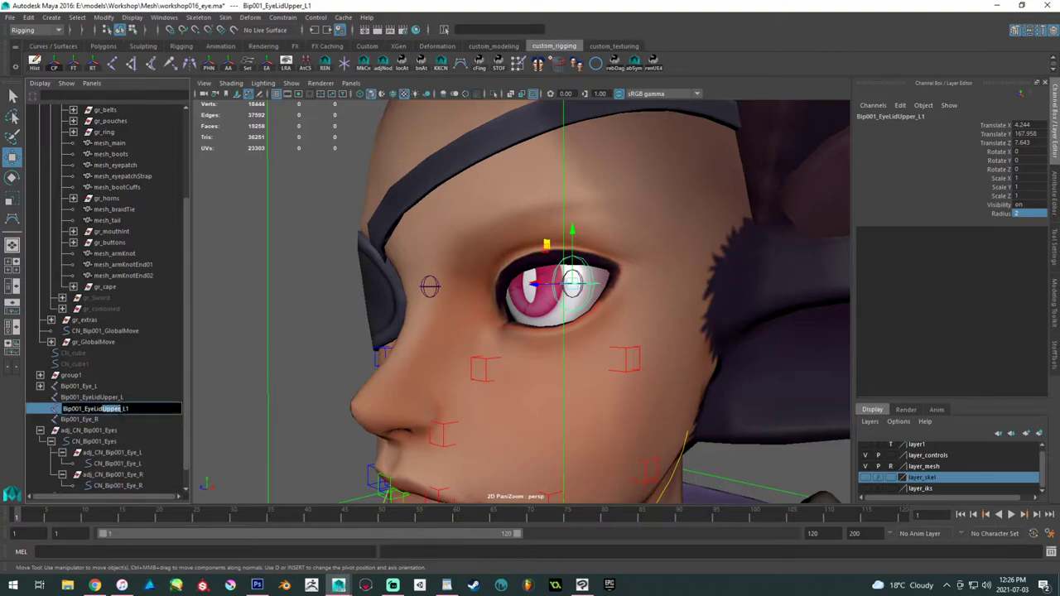
type("Lowe")
key("Return")
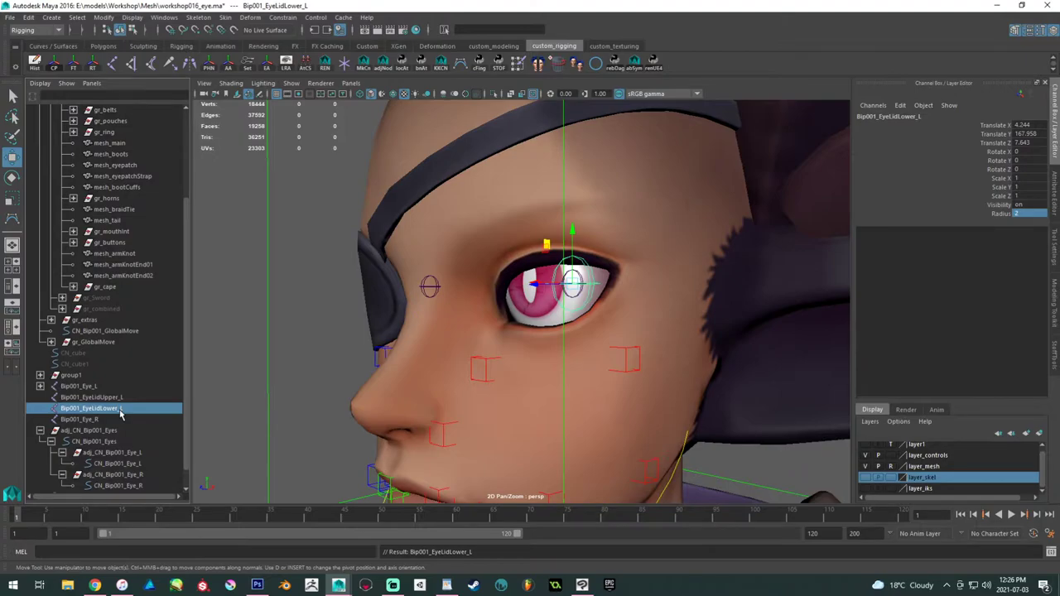
- Set the Bip001_EyeLidLower_L joint's radius to 1.5
double_click(1032, 214)
type("1.5")
key("Return")
mouse_move(634, 305)
left_mouse_down("alt")
mouse_move(660, 300)
mouse_move(645, 303)
mouse_move(639, 324)
left_mouse_up("alt")
left_click_drag(641, 326, 553, 334, "alt")
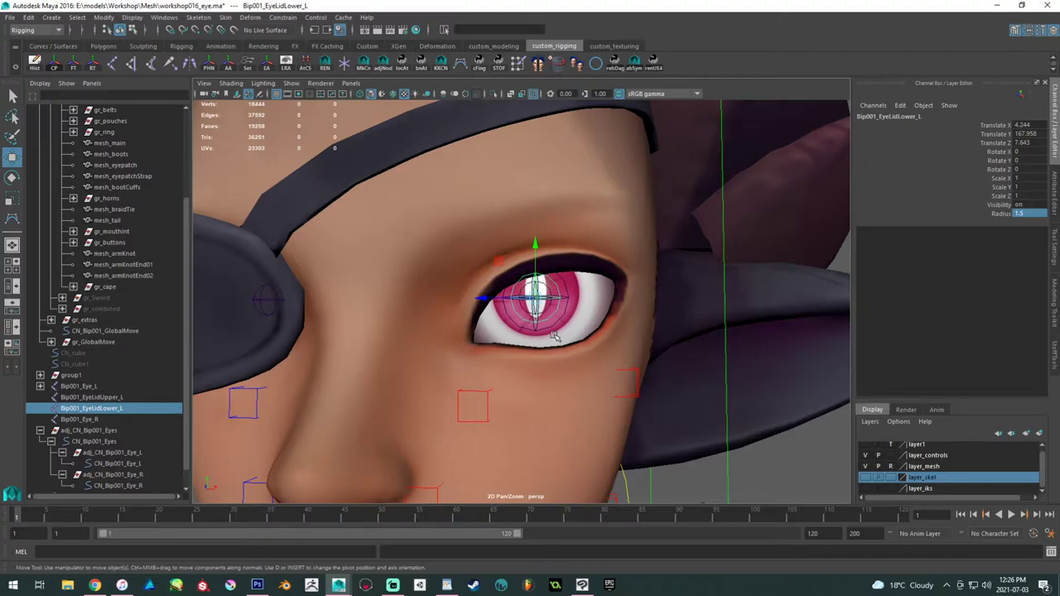
right_click_drag(554, 335, 567, 377, "alt")
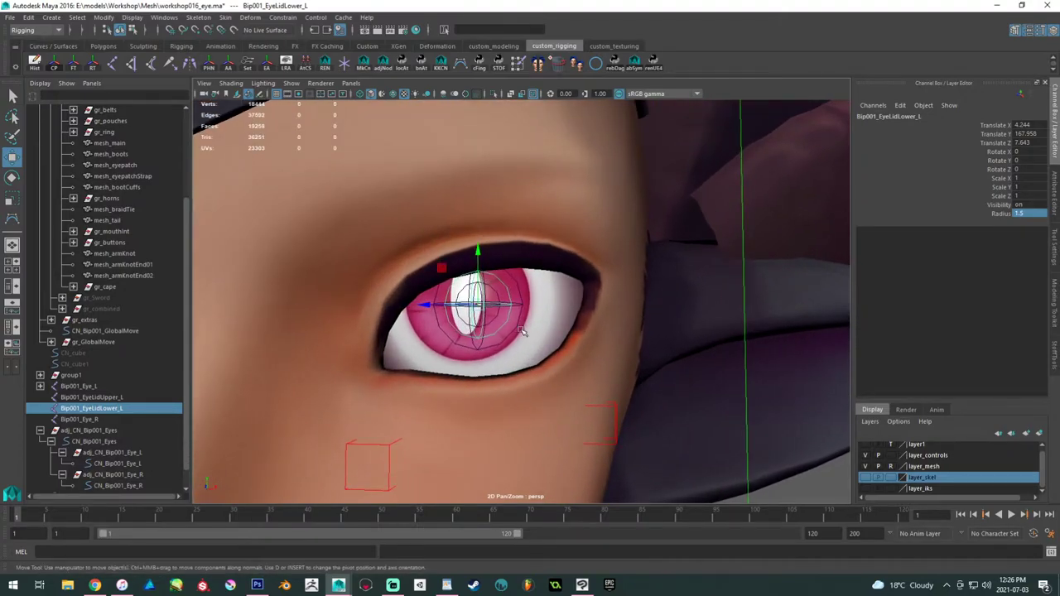
- Try rotating the upper and lower left eyelid joints together about X to match the eye's slant
left_click(514, 331, "shift")
key("e")
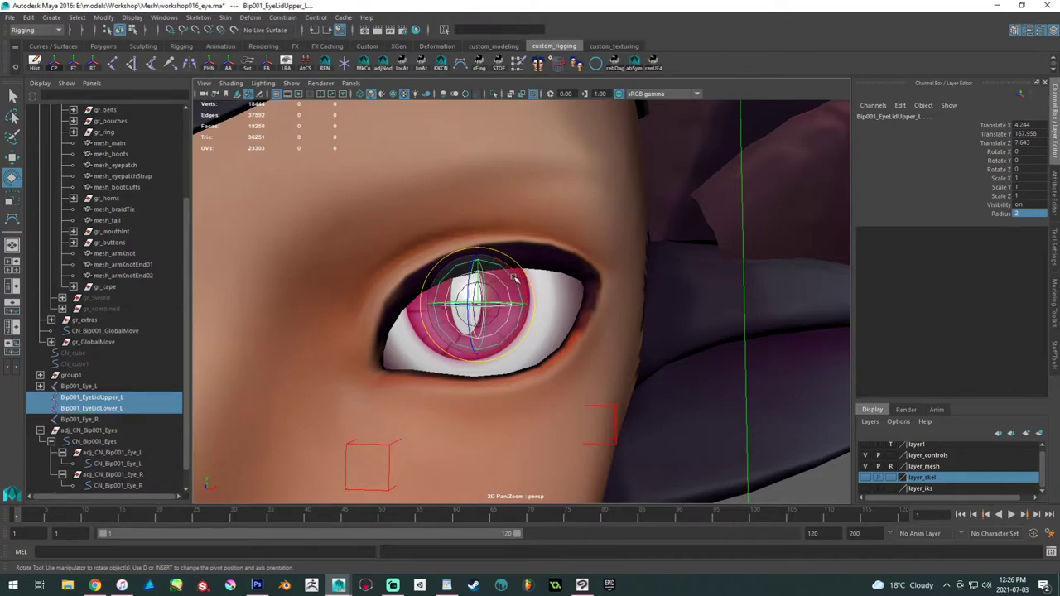
left_click_drag(516, 278, 510, 270)
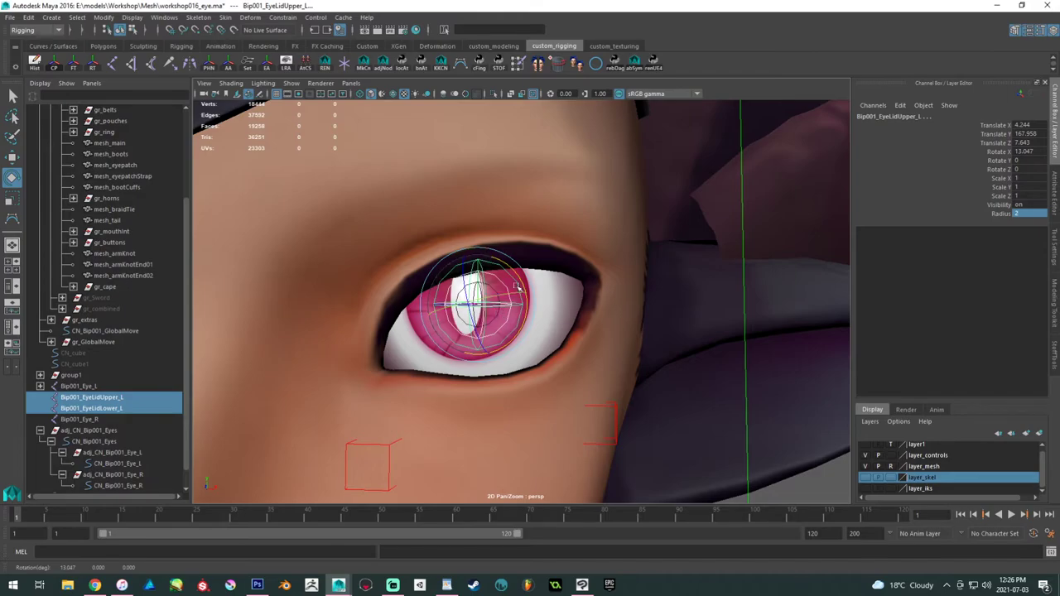
key("ctrl+z")
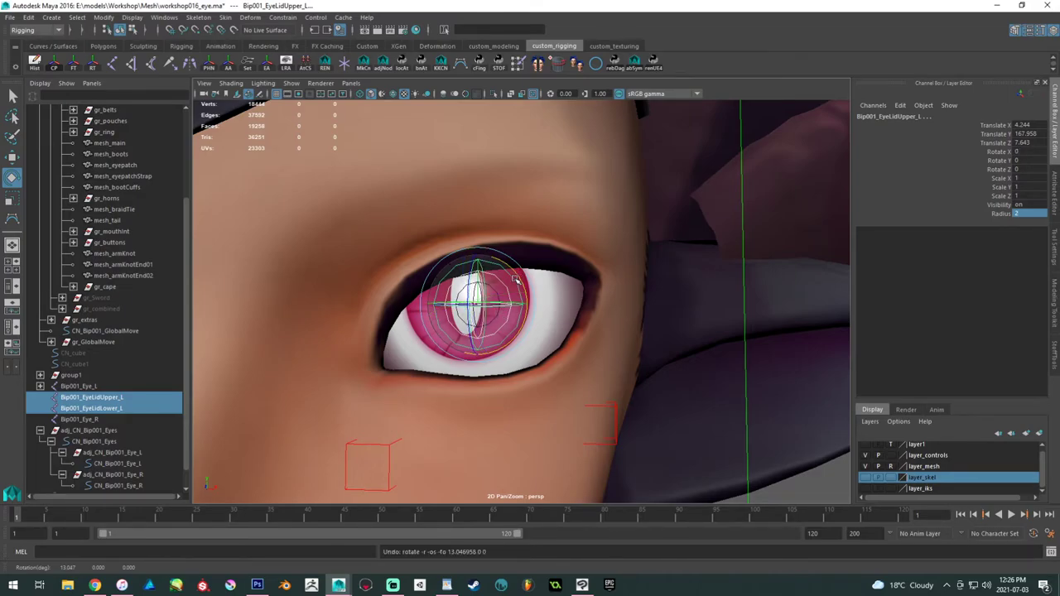
left_click_drag(404, 335, 376, 332, "alt")
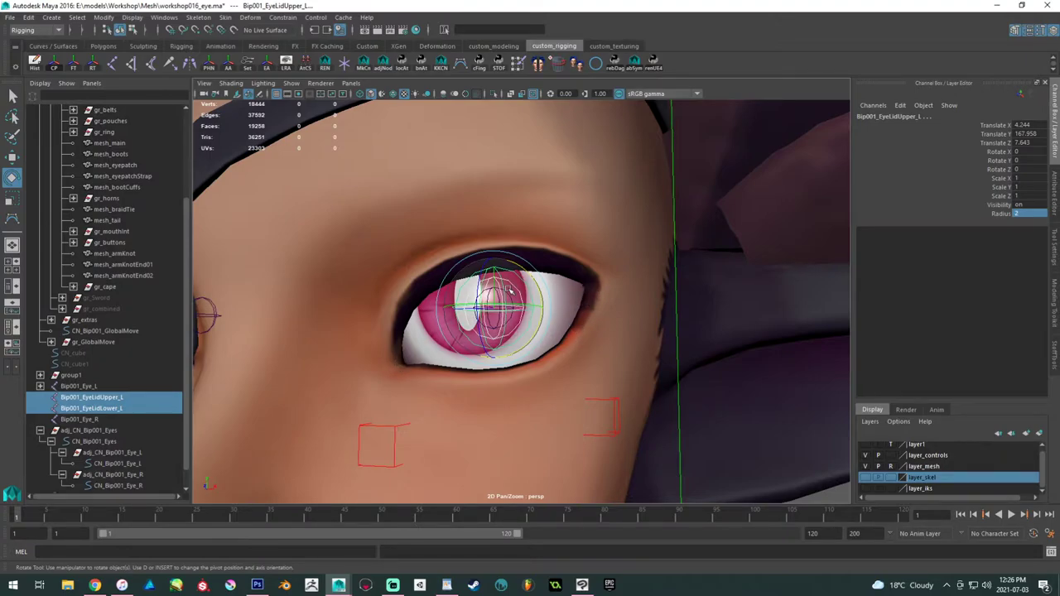
left_click_drag(490, 276, 320, 284)
key("ctrl+z")
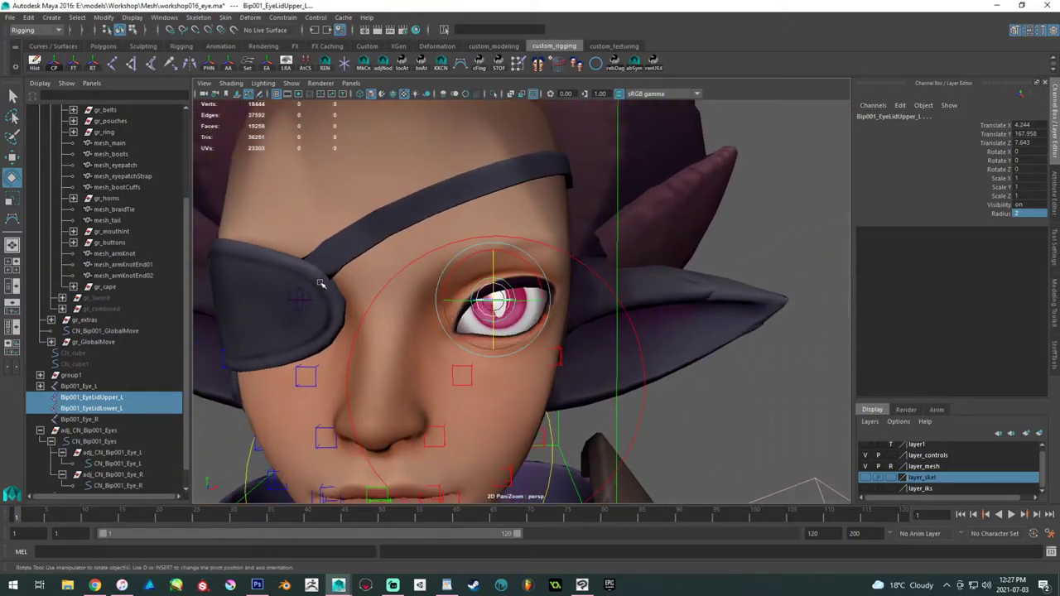
right_click_drag(497, 282, 579, 335, "alt")
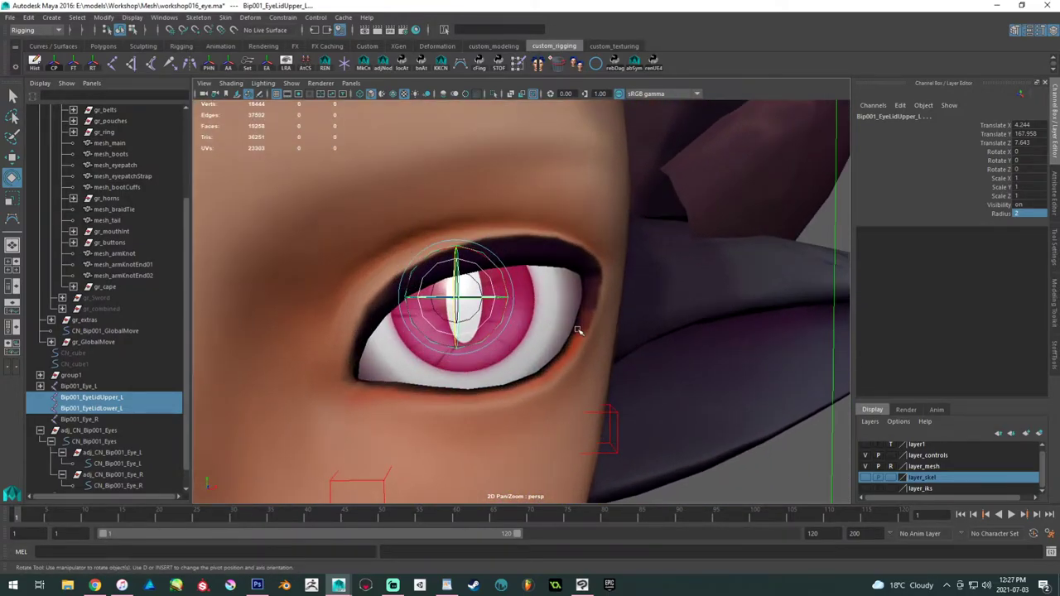
left_click_drag(502, 274, 499, 266)
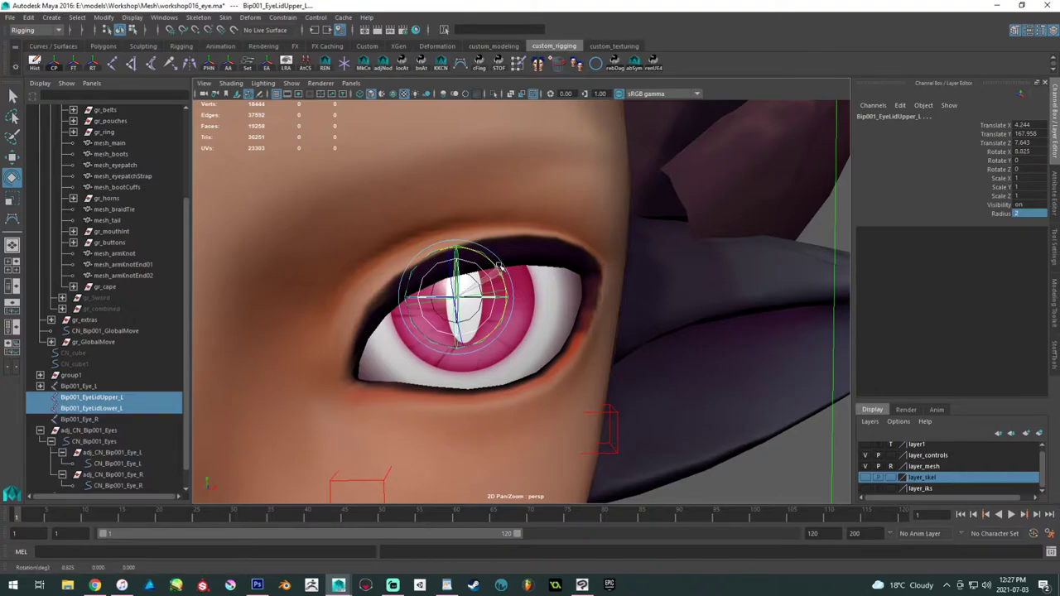
key("ctrl+z")
- Set Rotate X to 8 on both Bip001_EyeLidUpper_L and Bip001_EyeLidLower_L
double_click(1026, 152)
type("5")
key("Return")
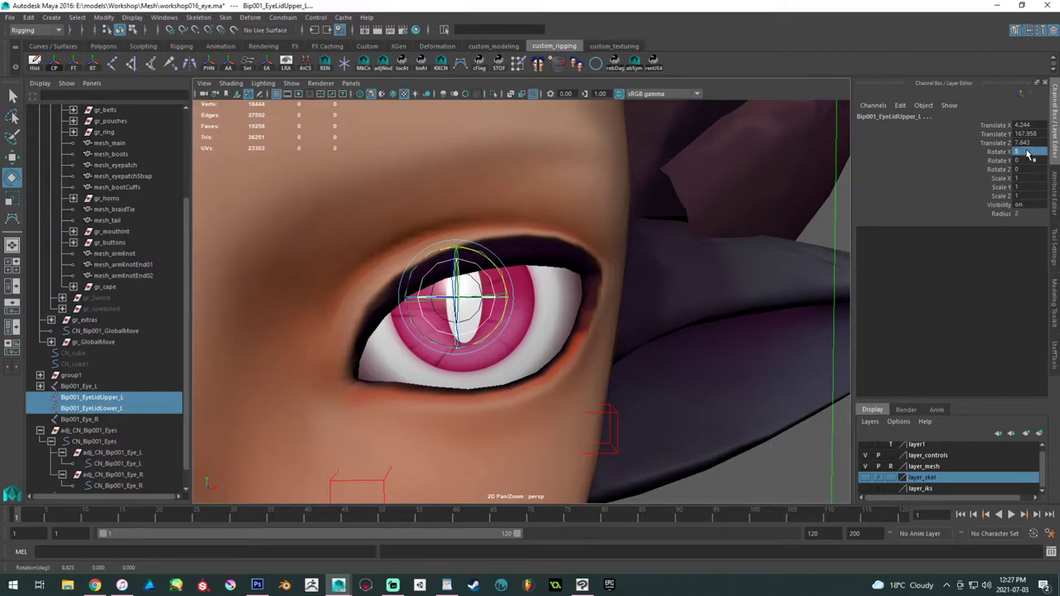
double_click(1027, 152)
type("8")
key("Return")
left_click_drag(824, 232, 547, 235, "alt")
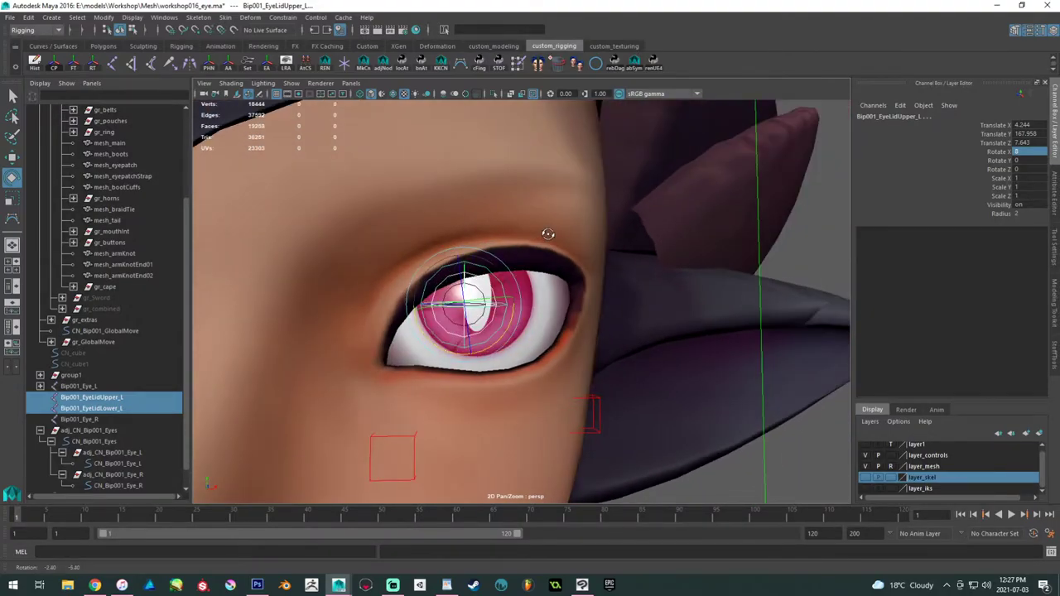
right_click_drag(547, 234, 527, 282, "alt")
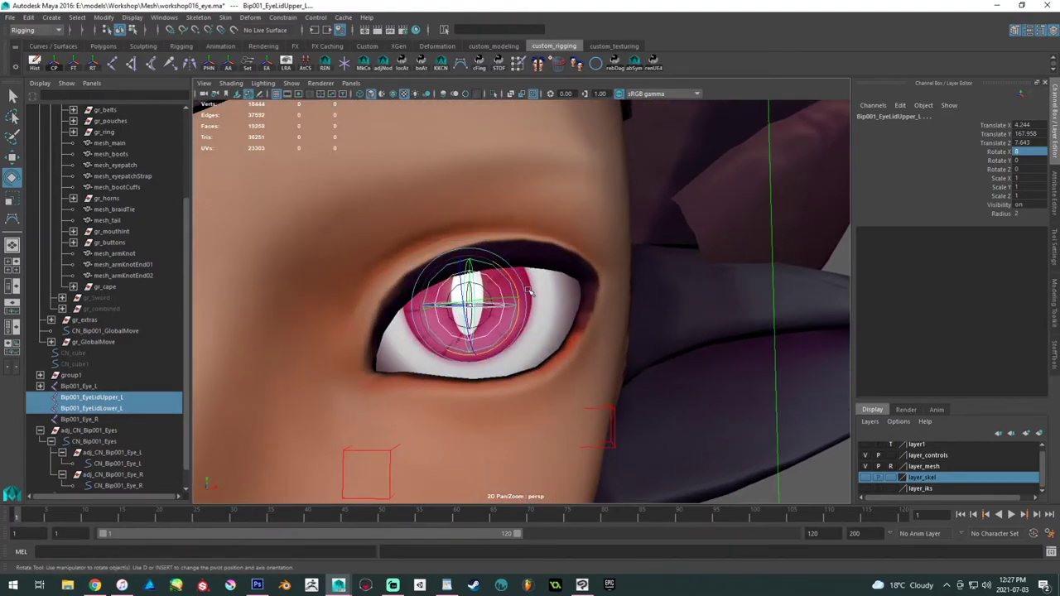
left_click_drag(502, 303, 439, 287, "alt")
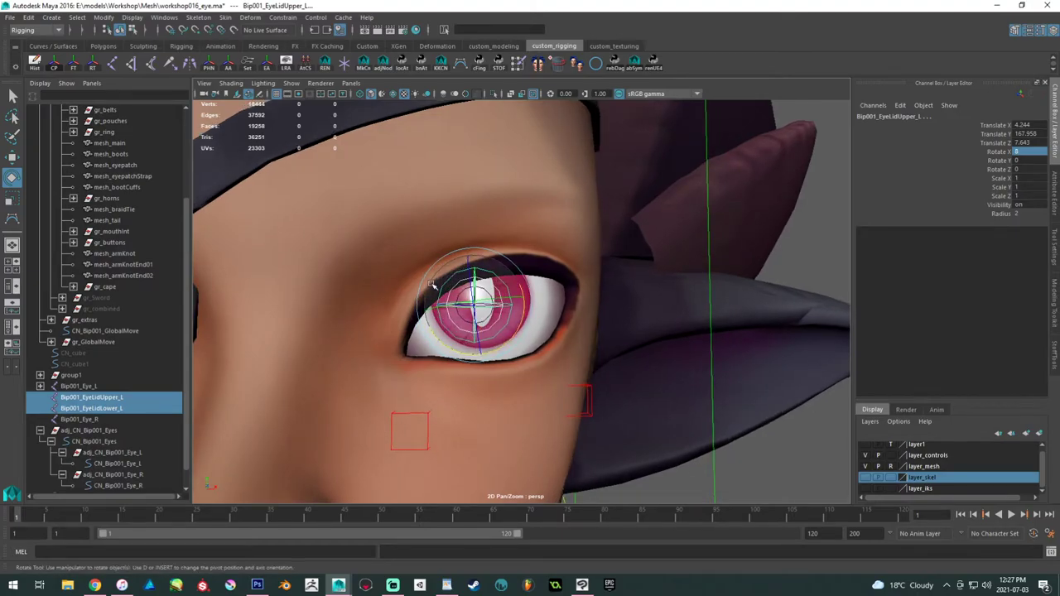
- Test both eyelid joints' rotation about Y and about Z, undoing each trial rotation
left_click(1000, 160)
middle_click_drag(676, 197, 543, 245)
key("ctrl+z")
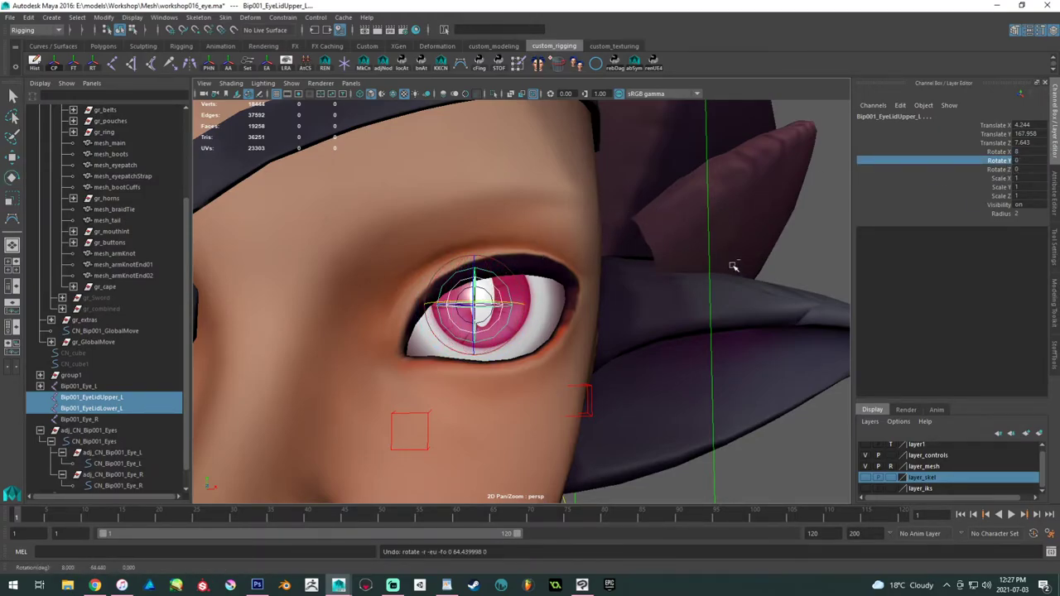
left_click(996, 170)
left_click_drag(579, 257, 637, 260, "alt")
mouse_move(638, 260)
middle_mouse_down()
mouse_move(622, 263)
mouse_move(634, 270)
middle_mouse_up()
key("ctrl+z")
left_click_drag(637, 287, 560, 279, "alt")
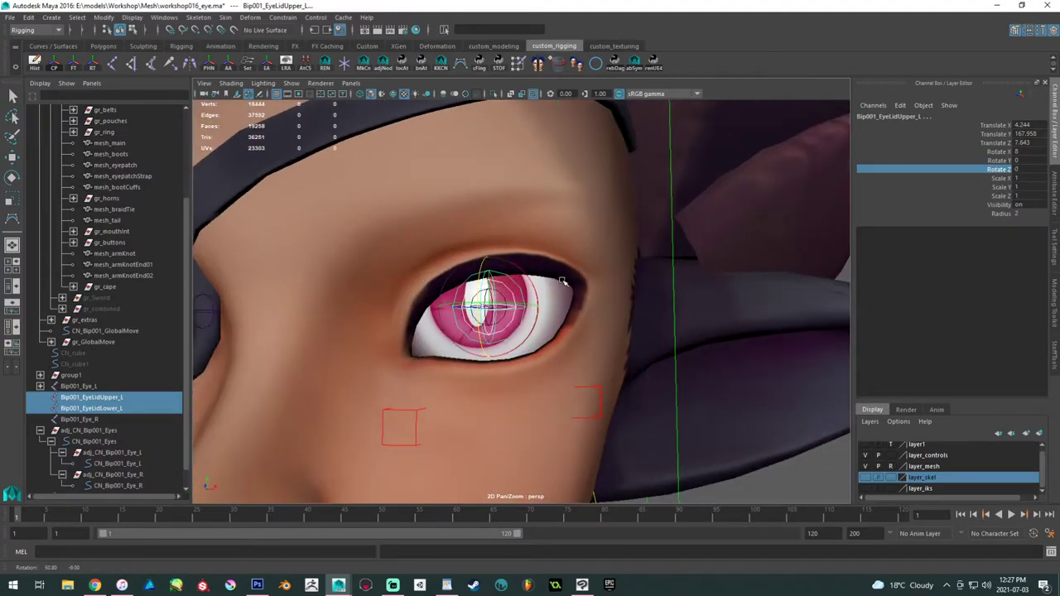
- Freeze the transformations of both left eyelid joints so their tilted orientation is kept with zero rotation
left_click(76, 67)
right_click_drag(494, 326, 443, 303, "alt")
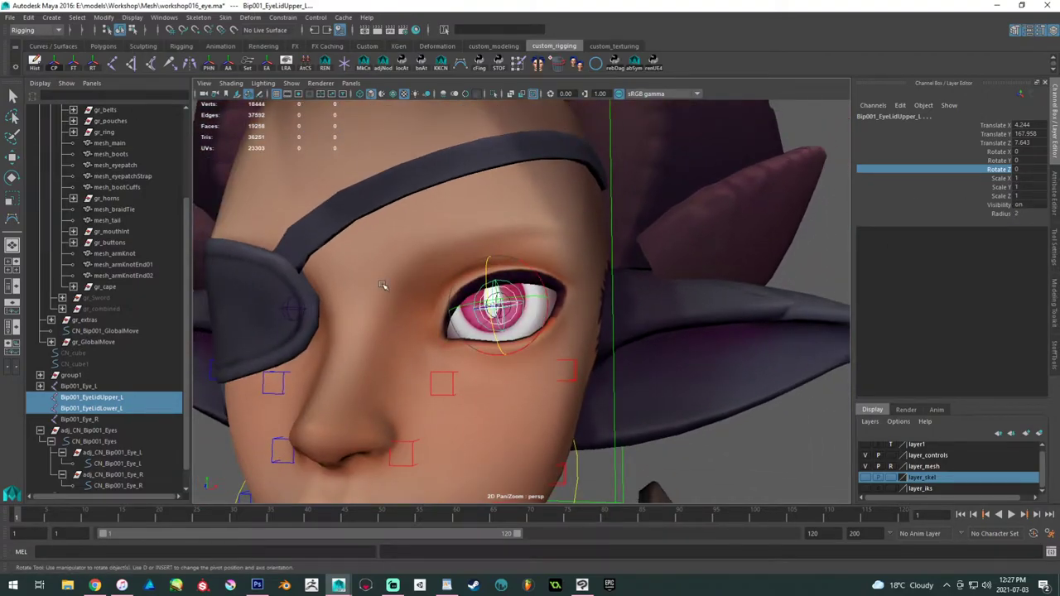
left_click_drag(414, 277, 303, 238, "alt")
left_click_drag(404, 315, 520, 380, "alt")
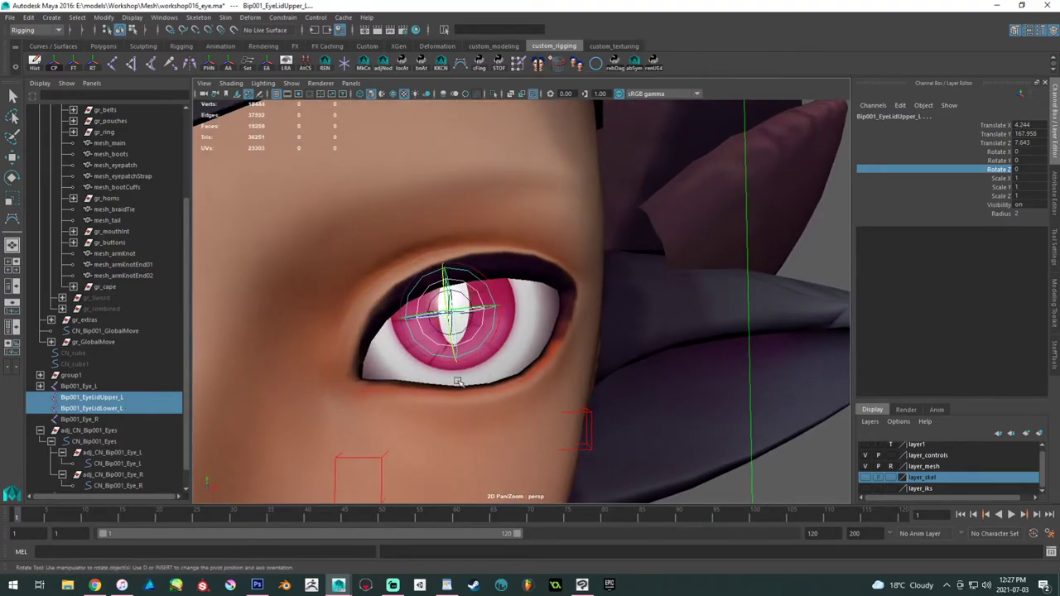
- Take layer_mesh out of reference mode and add both eyelid joints as skin influences on mesh_main
scroll(914, 471, "up", 1)
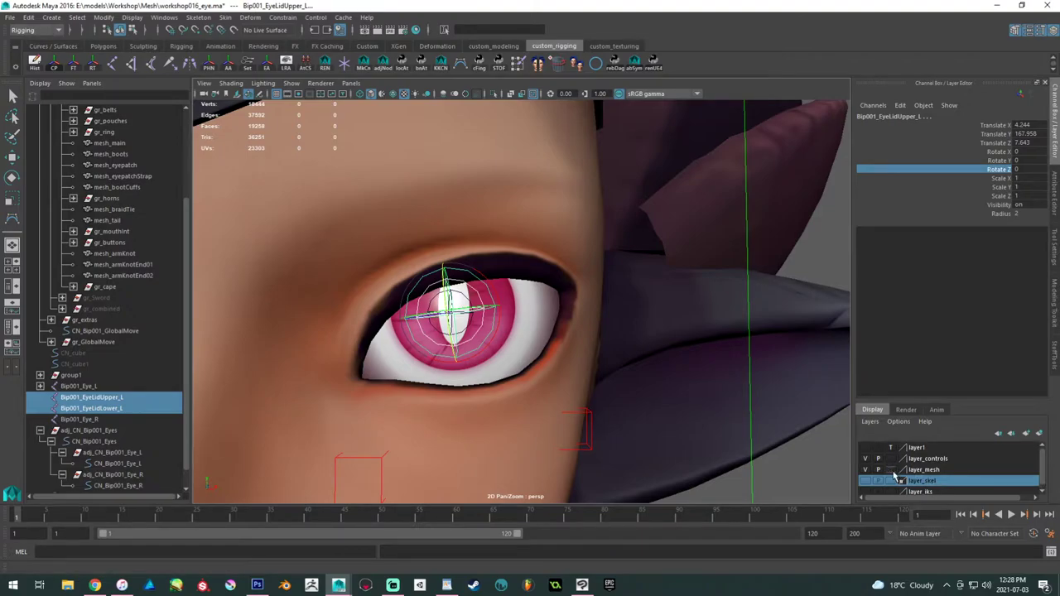
left_click(544, 253)
left_click_drag(536, 258, 491, 222, "alt")
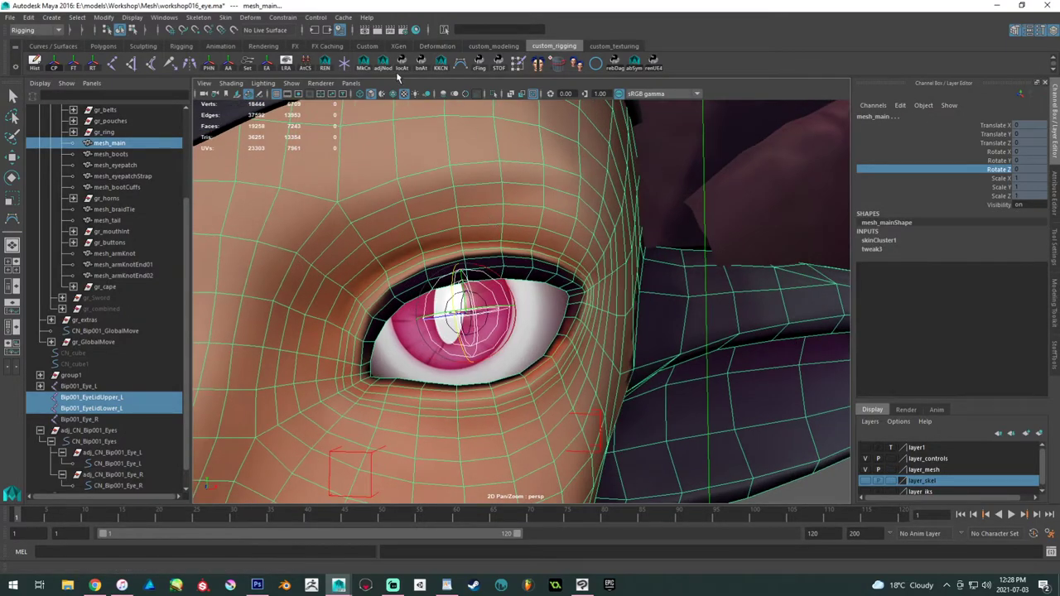
left_click(225, 17)
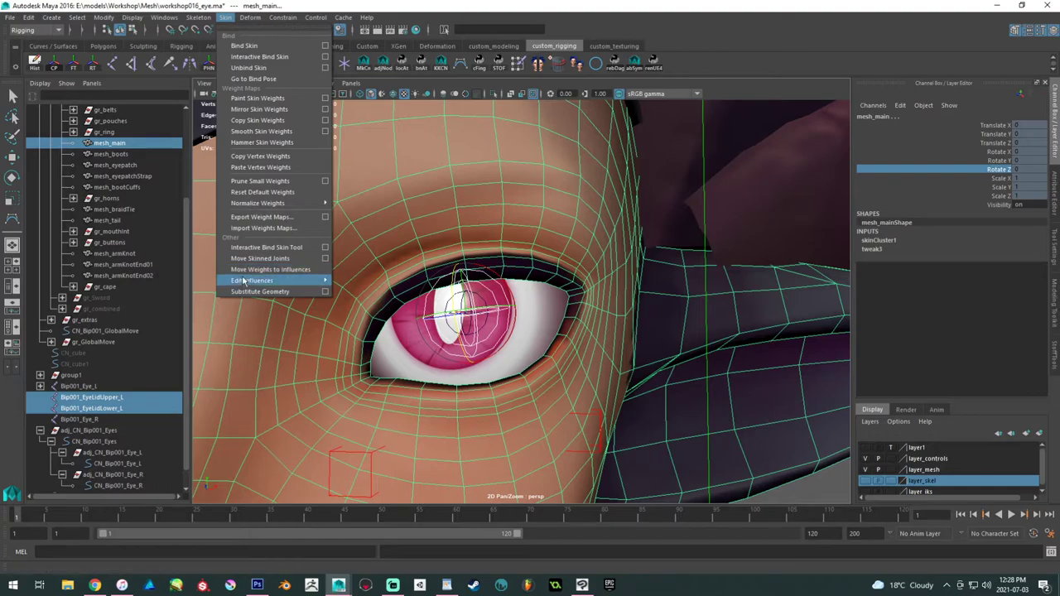
mouse_move(243, 282)
left_click(366, 289)
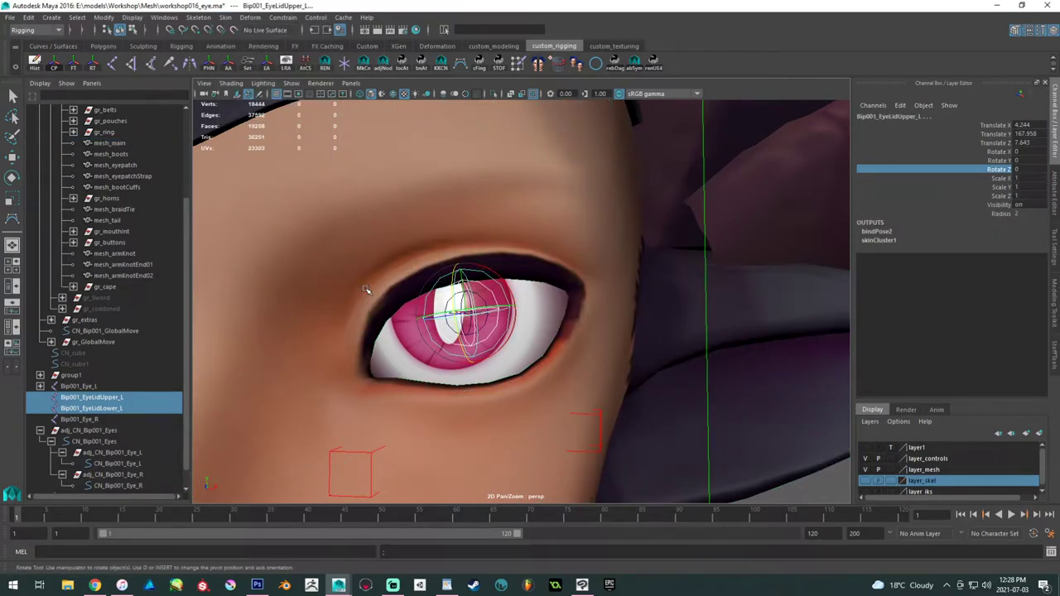
- Key the neutral rotation of Bip001_EyeLidUpper_L and Bip001_EyeLidLower_L at frame 1
left_click(112, 401)
left_click_drag(423, 295, 383, 293, "alt")
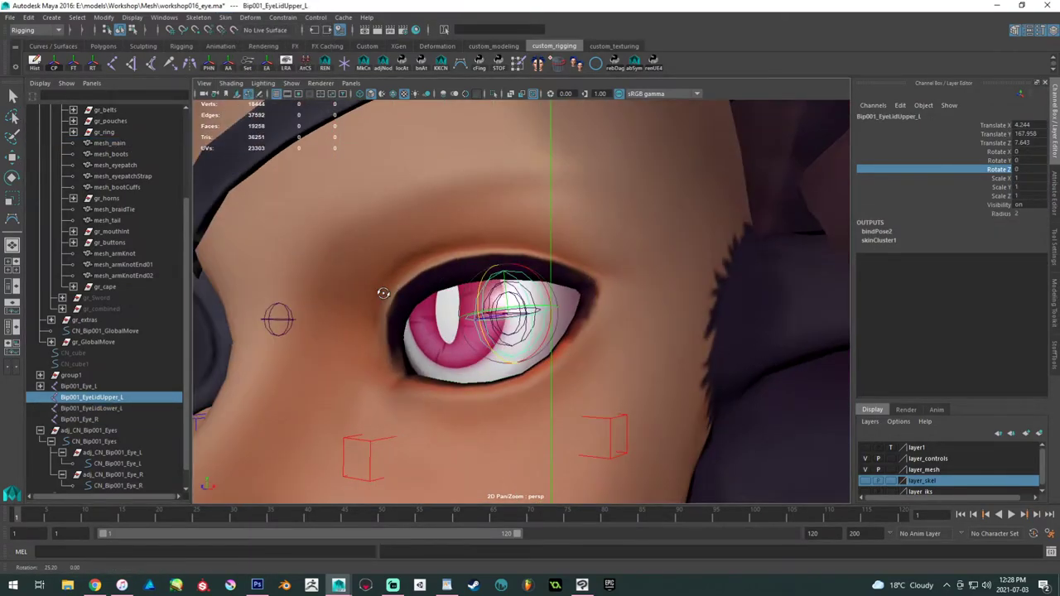
right_click_drag(383, 293, 431, 326, "alt")
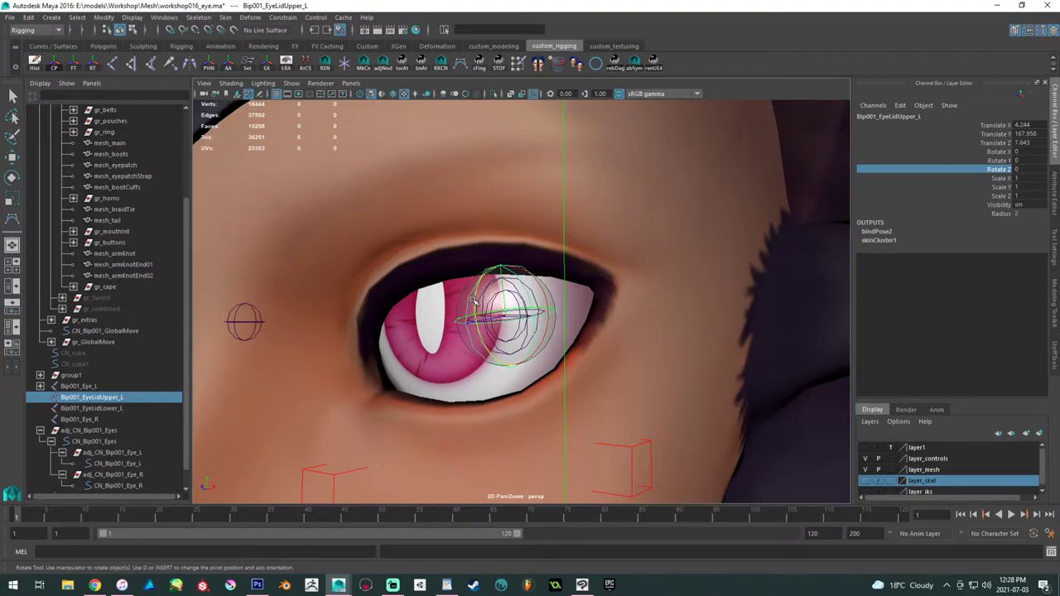
left_click(92, 408, "ctrl")
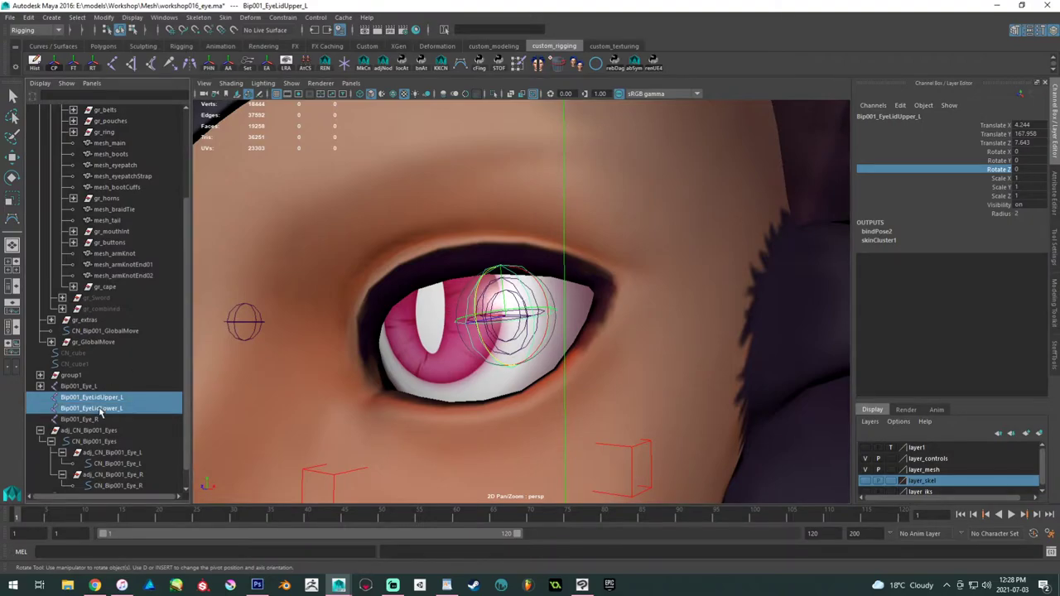
key("shift+e")
- At frame 15, key Bip001_EyeLidUpper_L rotated about -88 degrees in Z as a closed-lid test pose
left_click(123, 515)
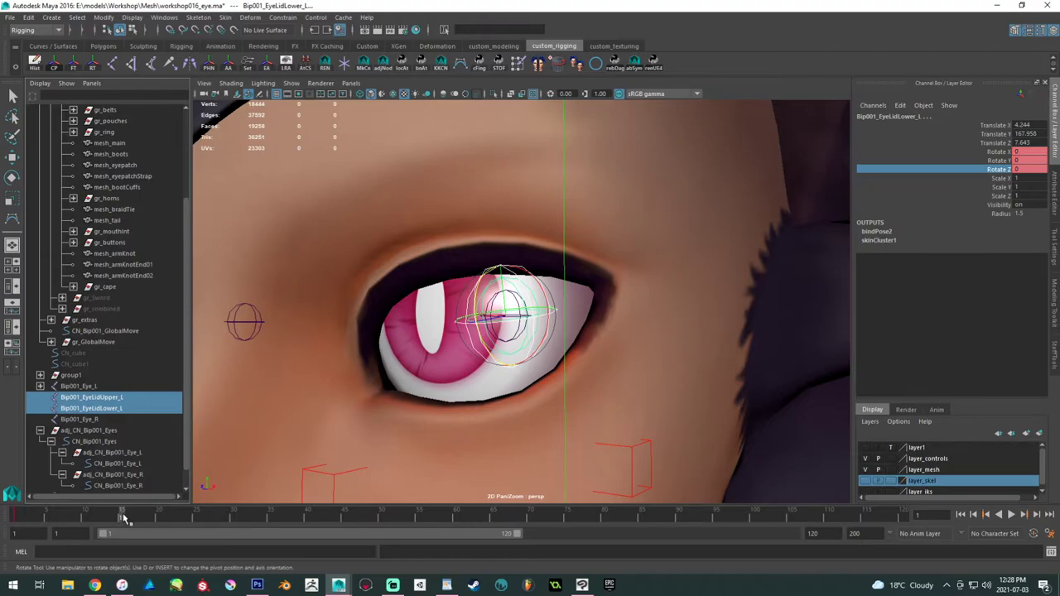
left_click(91, 397)
key("shift+e")
left_click_drag(476, 284, 472, 360)
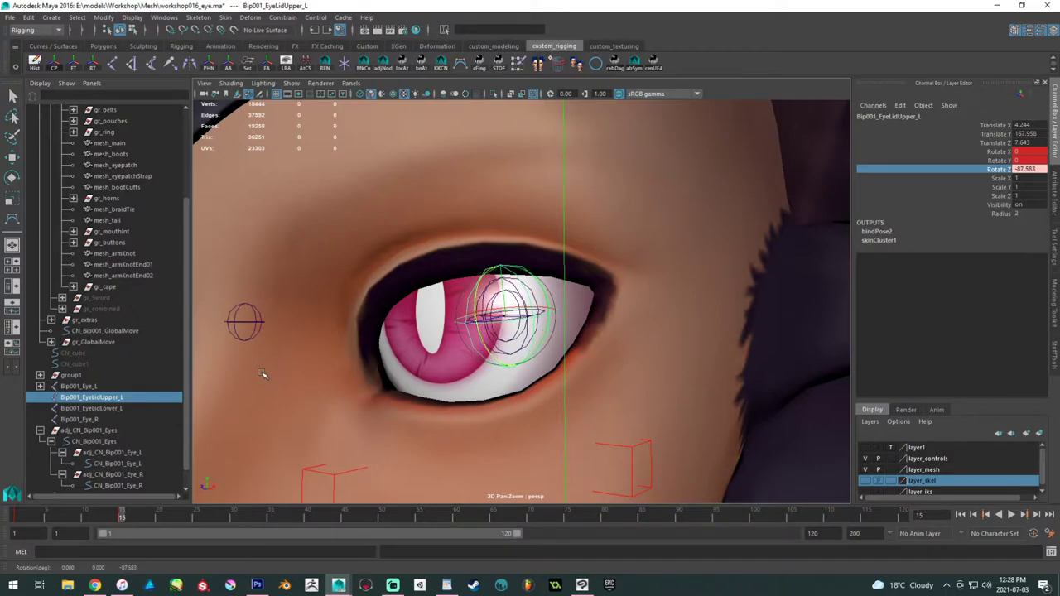
- Rotate Bip001_EyeLidLower_L upward at frame 15 for the closing test and return the animation to frame 1
left_click(91, 408)
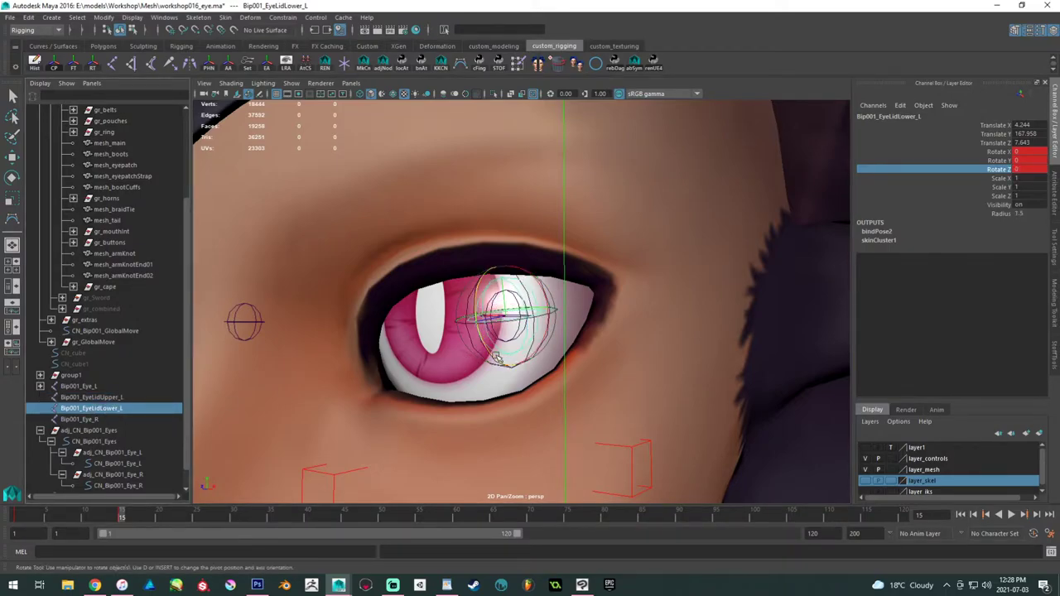
left_click_drag(495, 356, 458, 299)
key("alt+v")
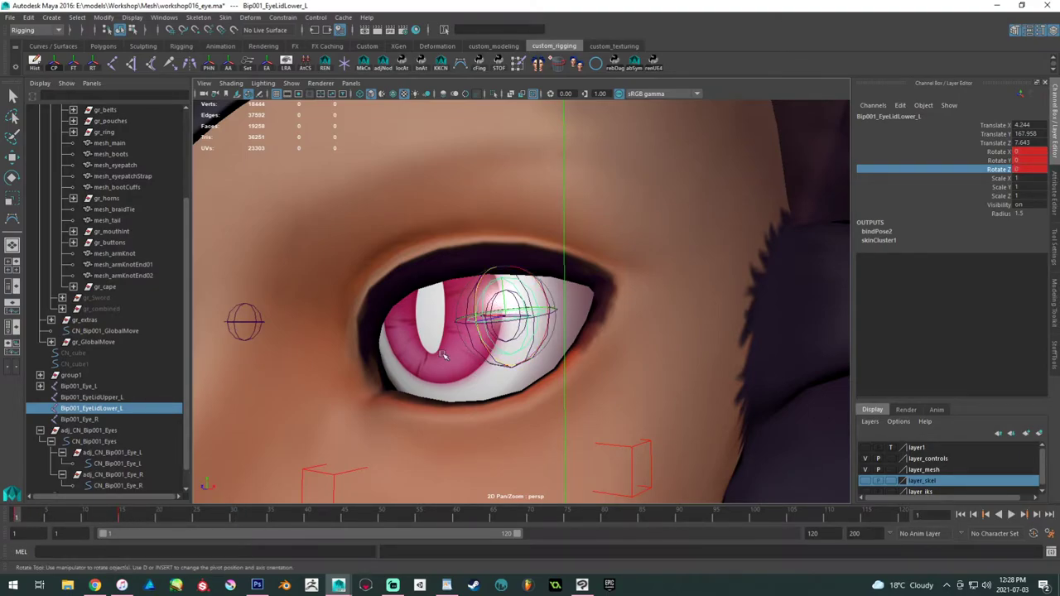
- Start the Paint Skin Weights tool on mesh_main and show its tool settings
left_click_drag(398, 263, 431, 246, "alt")
left_click(428, 240)
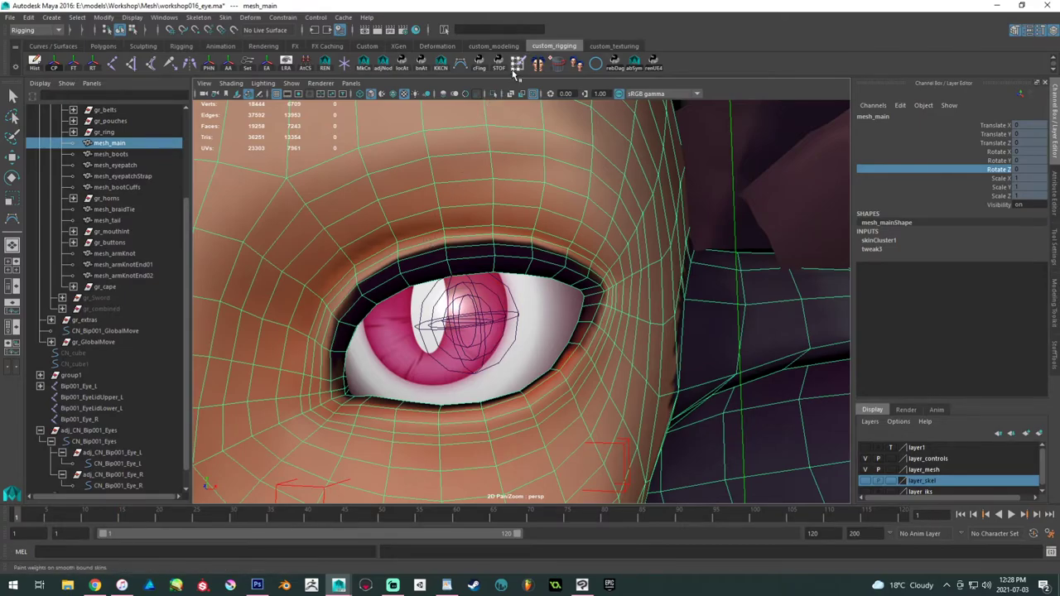
left_click(518, 64)
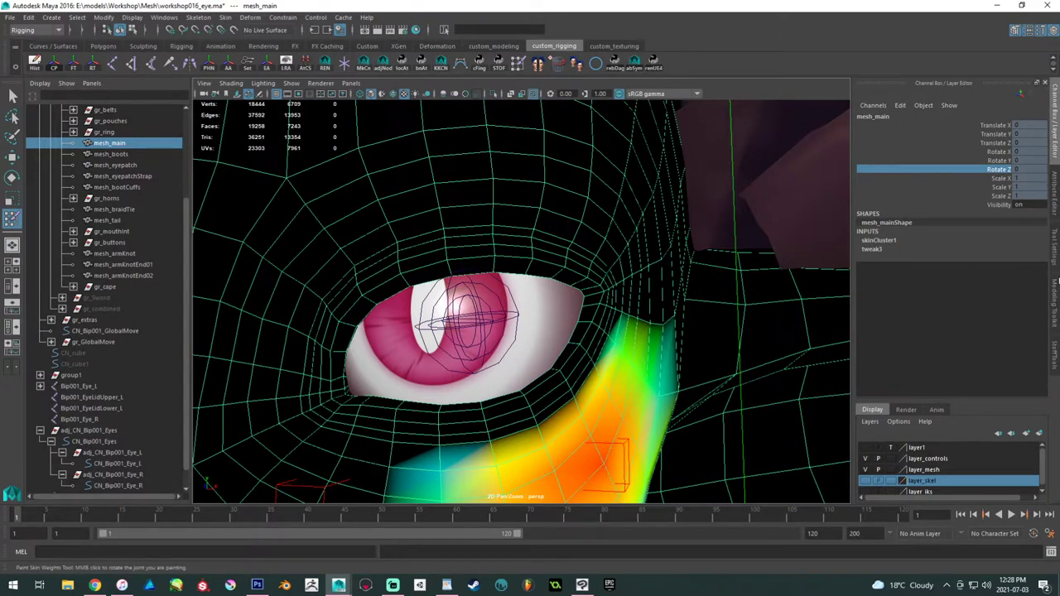
left_click(1056, 264)
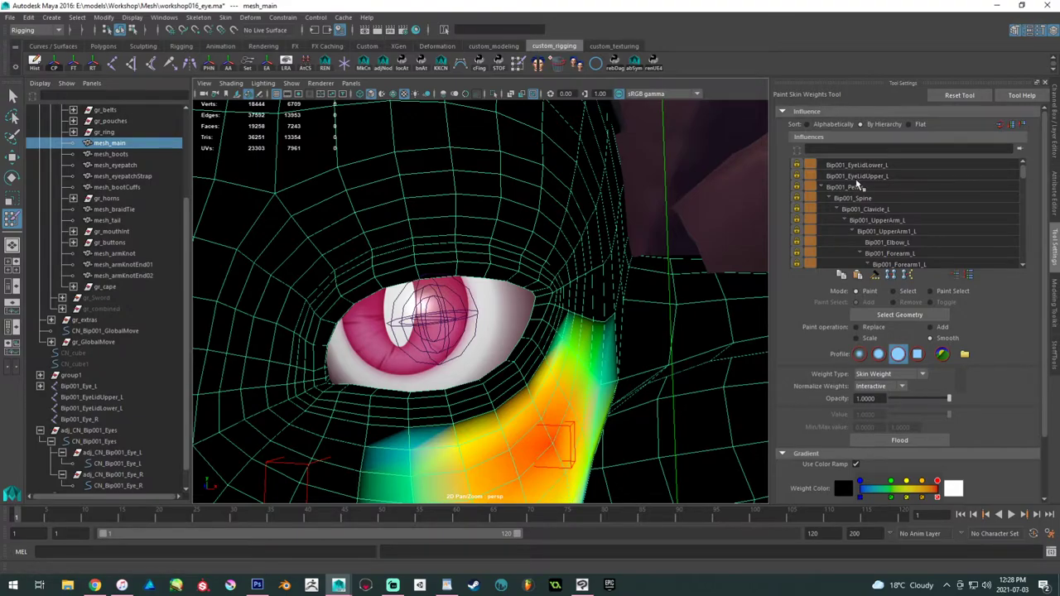
- Set the skin weight paint operation to Add and paint a first patch at full value on the middle of the upper eyelid edge
middle_click_drag(491, 242, 498, 237, "alt")
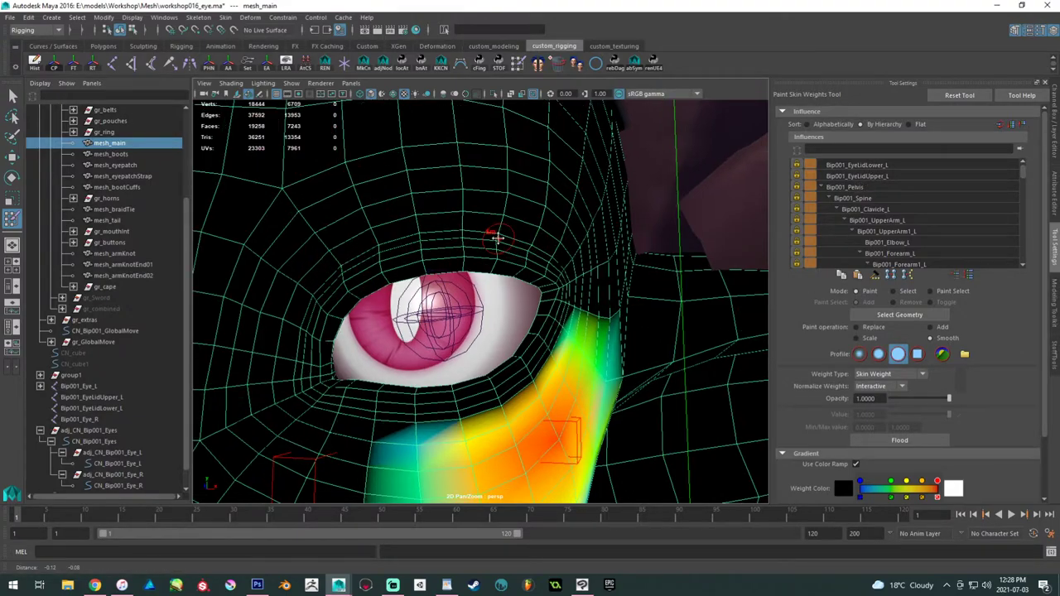
right_click_drag(498, 237, 542, 272, "alt")
left_click_drag(542, 271, 480, 227, "alt")
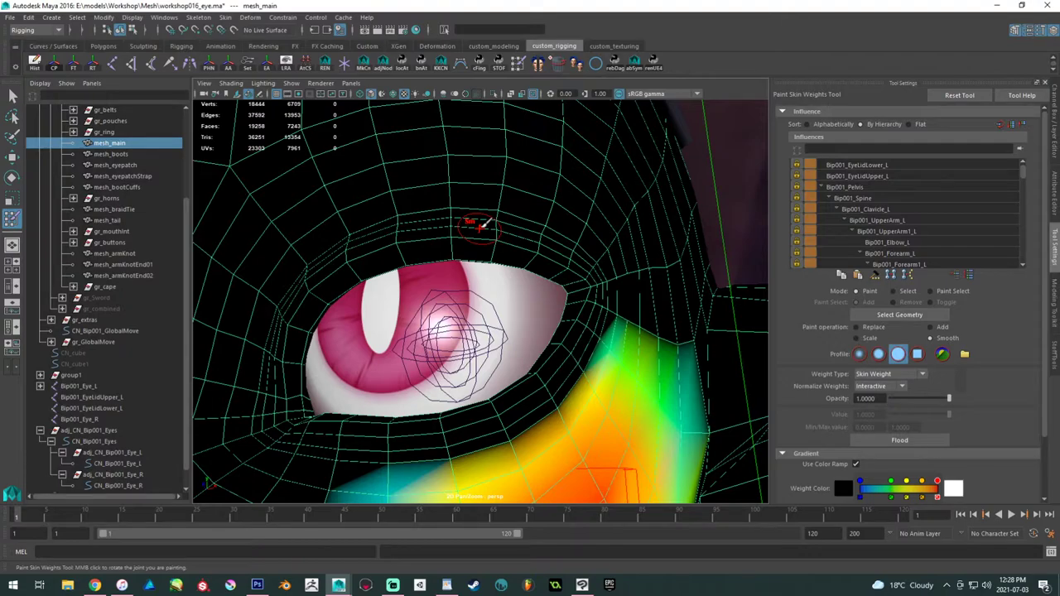
mouse_move(378, 236)
left_mouse_down("alt")
mouse_move(436, 232)
mouse_move(464, 245)
left_mouse_up("alt")
right_click_drag(464, 244, 478, 274, "alt")
left_click(933, 328)
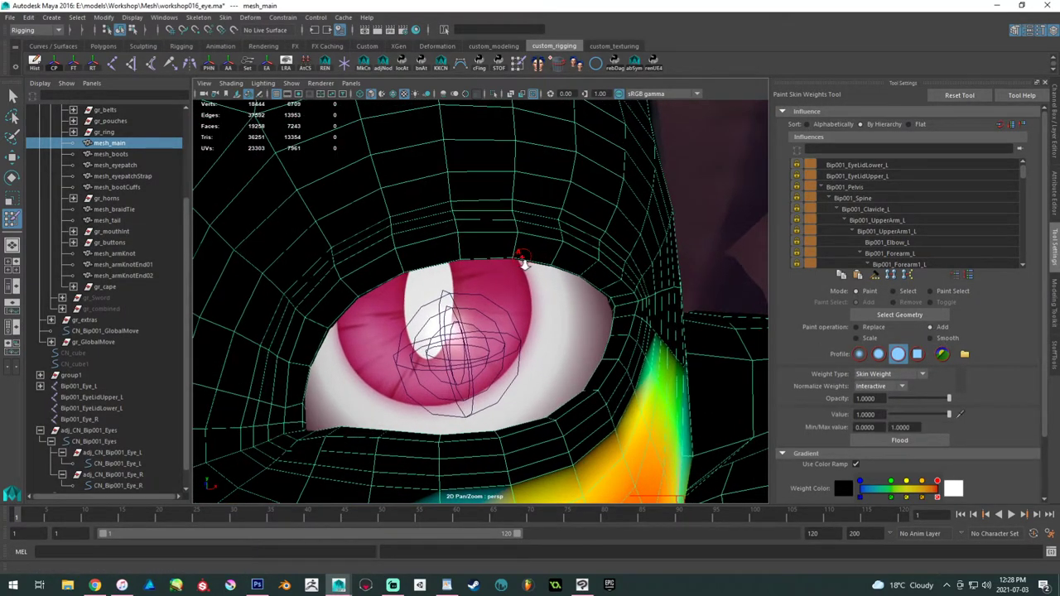
left_click_drag(474, 258, 466, 238, "alt")
right_click_drag(466, 238, 463, 241, "alt")
left_click(447, 235)
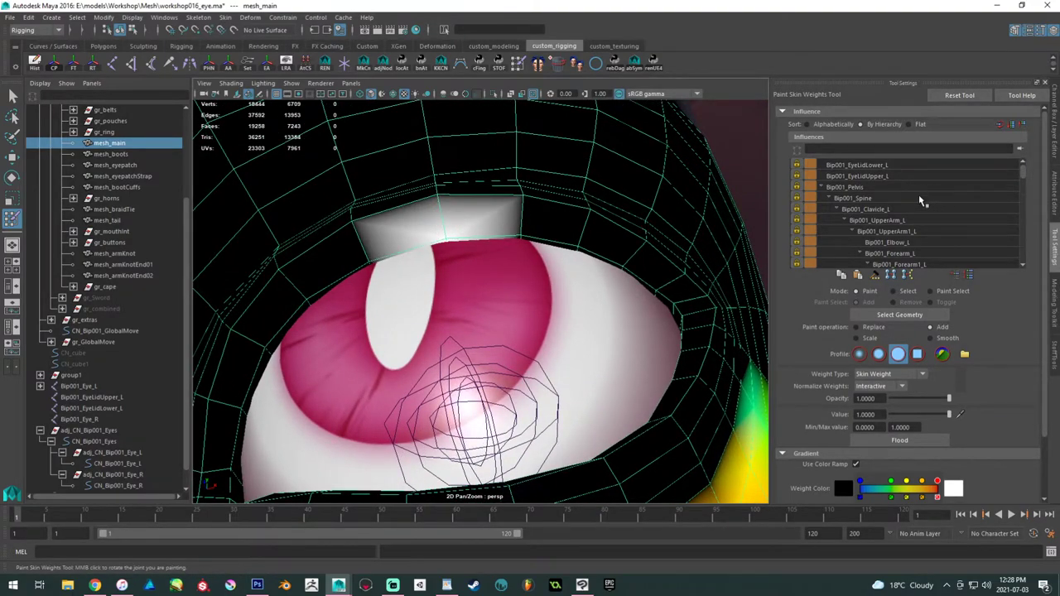
- Choose the Bip001_EyeLidUpper_L influence and paint full weight along the whole upper eyelid edge, from corner to corner
mouse_move(1022, 174)
left_mouse_down()
mouse_move(1018, 232)
mouse_move(1022, 169)
left_mouse_up()
left_click(889, 176)
mouse_move(439, 223)
left_mouse_down()
mouse_move(440, 233)
mouse_move(530, 202)
mouse_move(511, 210)
mouse_move(515, 231)
mouse_move(593, 201)
mouse_move(582, 222)
mouse_move(674, 223)
mouse_move(639, 235)
mouse_move(672, 241)
mouse_move(653, 232)
mouse_move(687, 216)
left_mouse_up()
mouse_move(470, 243)
left_mouse_down()
mouse_move(410, 281)
mouse_move(445, 287)
left_mouse_up()
mouse_move(500, 238)
left_mouse_down()
mouse_move(489, 260)
mouse_move(367, 316)
mouse_move(396, 328)
mouse_move(402, 319)
left_mouse_up()
scroll(406, 314, "up", 2)
left_click_drag(338, 362, 360, 366)
- Scrub through the eyelid closing test and examine the painted upper lid from several angles, ending at frame 1
right_click_drag(437, 338, 281, 317, "alt")
left_click_drag(453, 350, 365, 402, "alt")
left_click_drag(28, 520, 73, 527)
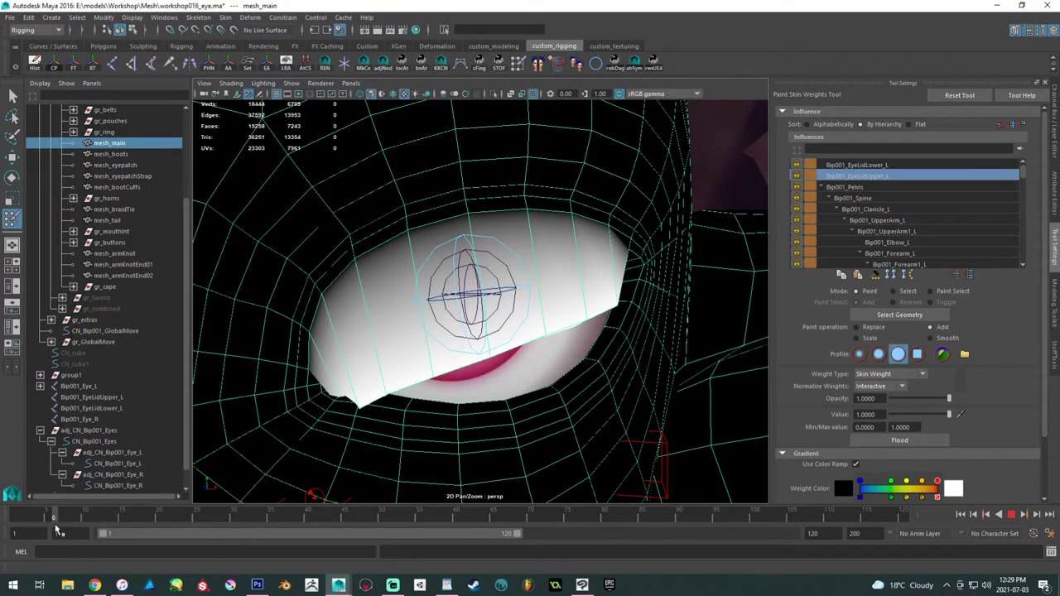
key("alt+v")
left_click_drag(474, 387, 435, 369, "alt")
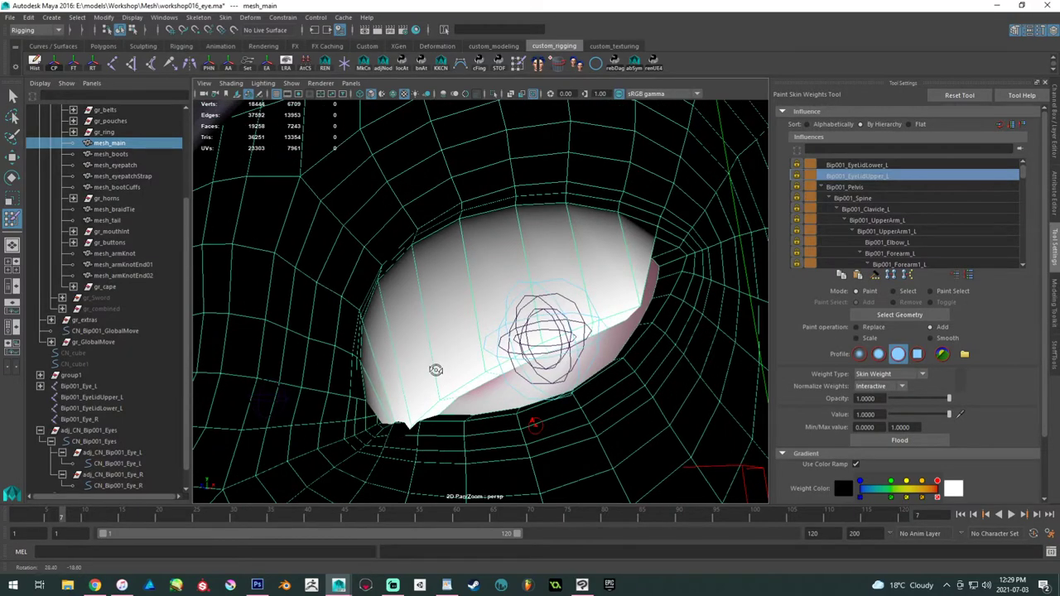
right_click_drag(435, 369, 452, 336, "alt")
left_click_drag(452, 336, 488, 387, "alt")
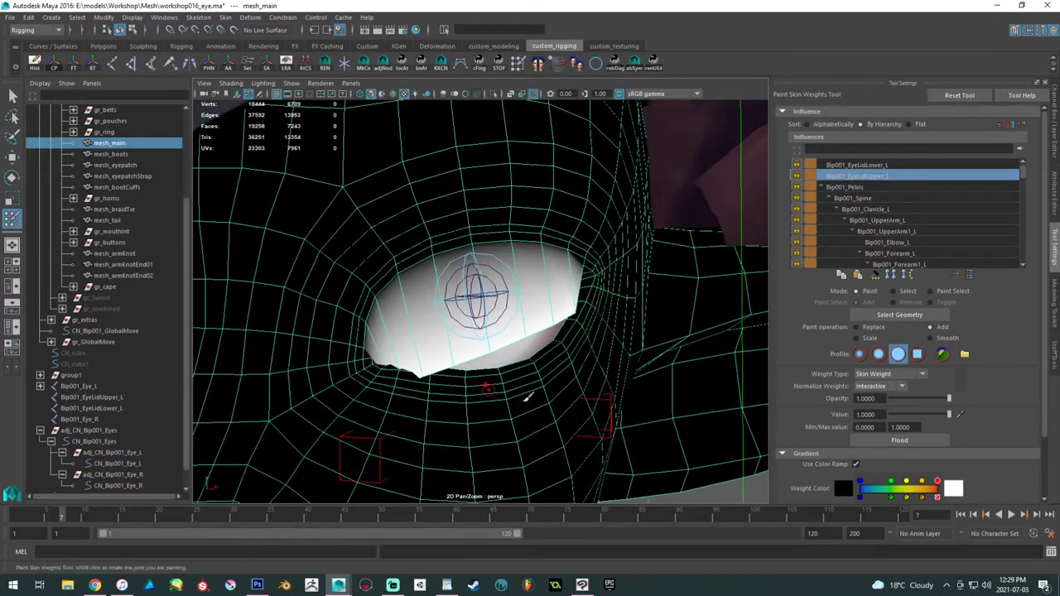
right_click_drag(505, 381, 515, 381, "alt")
left_click_drag(76, 516, 68, 517)
key("alt+v")
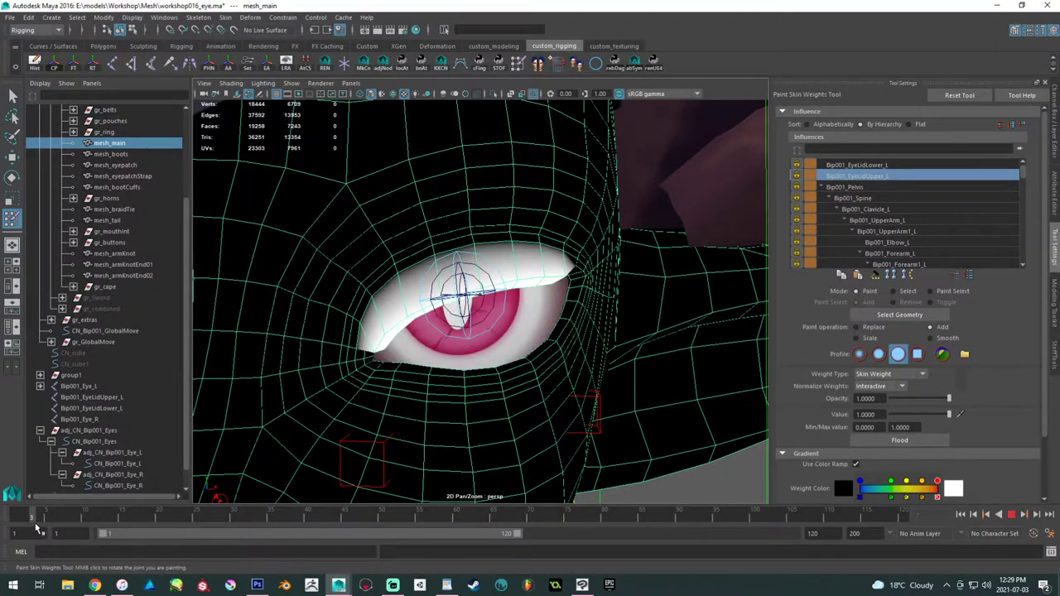
key("alt+v")
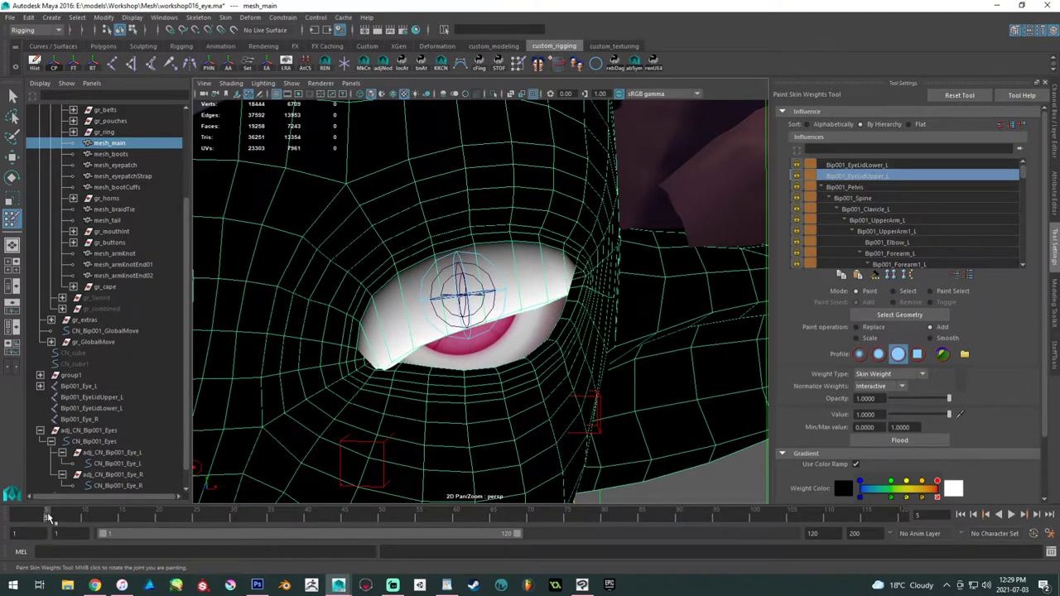
key("alt+shift+v")
- Select Bip001_EyeLidLower_L and Bip001_EyeLidUpper_L and start Move Skinned Joints on them
key("w")
left_click(495, 278)
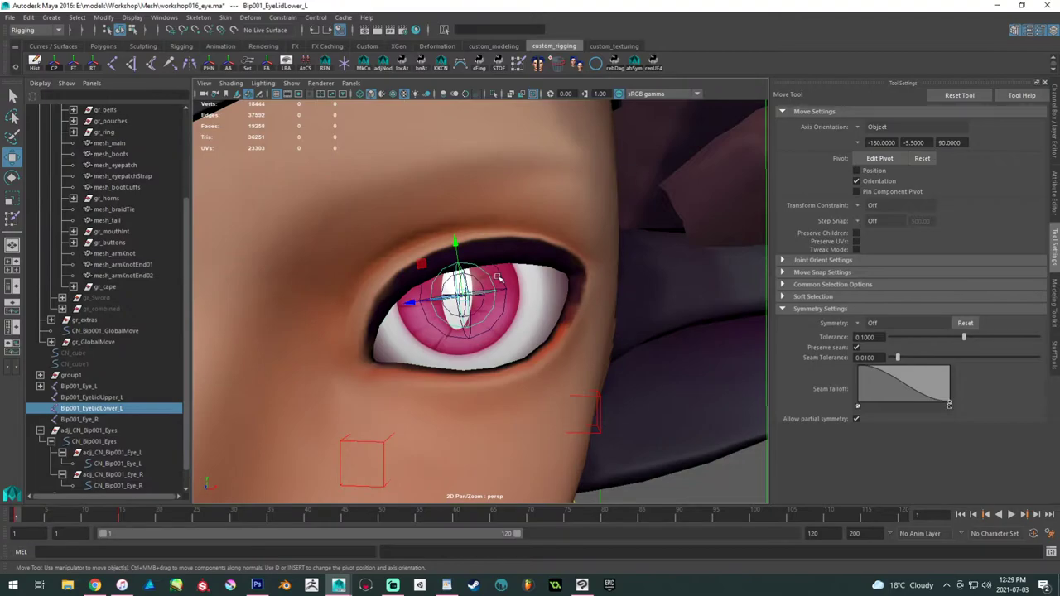
left_click(502, 275, "shift")
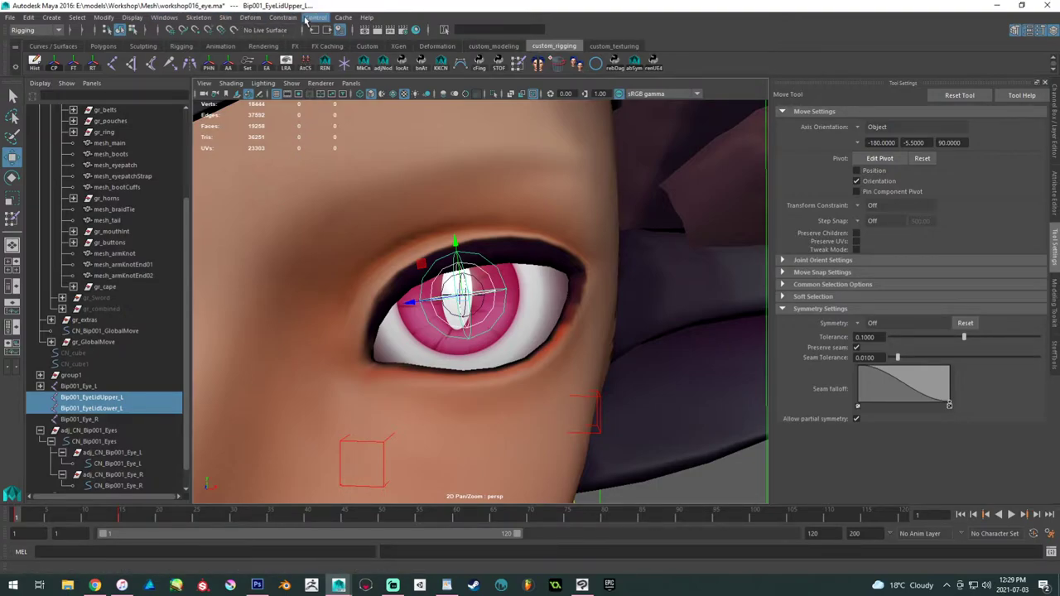
left_click(225, 17)
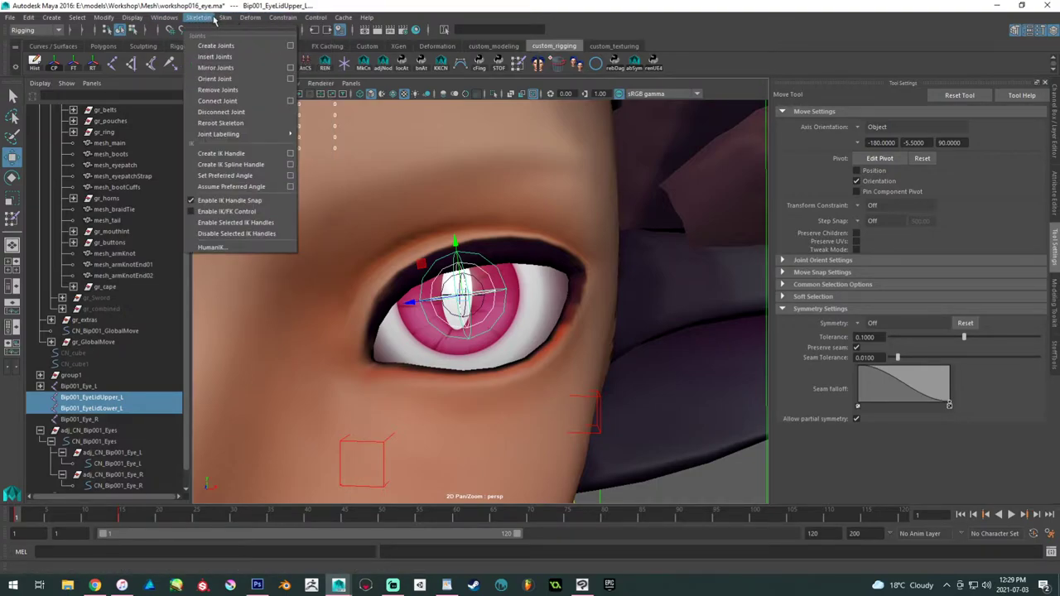
left_click(282, 17)
mouse_move(189, 21)
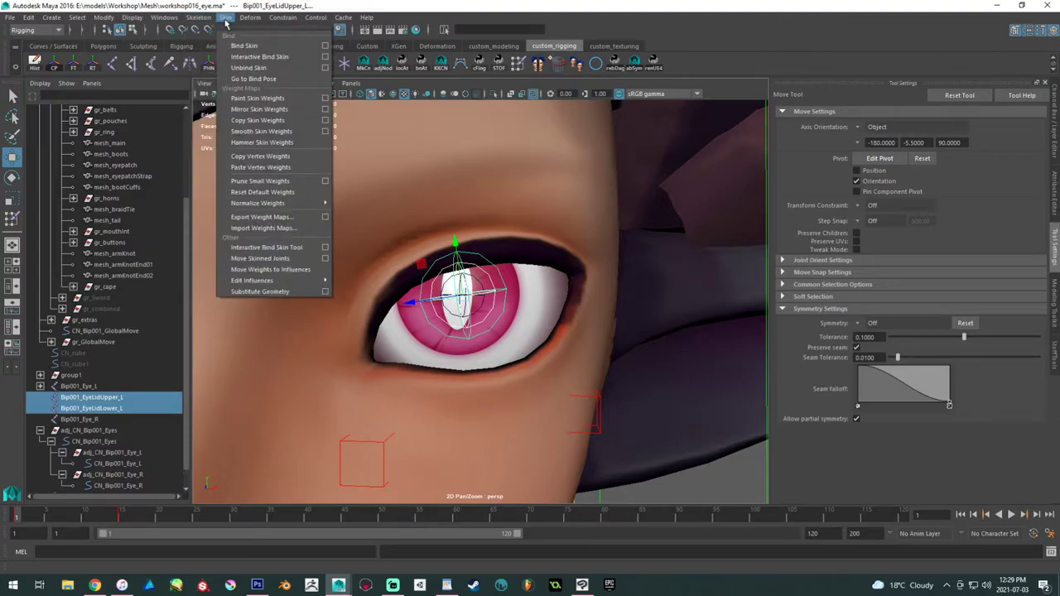
mouse_move(243, 24)
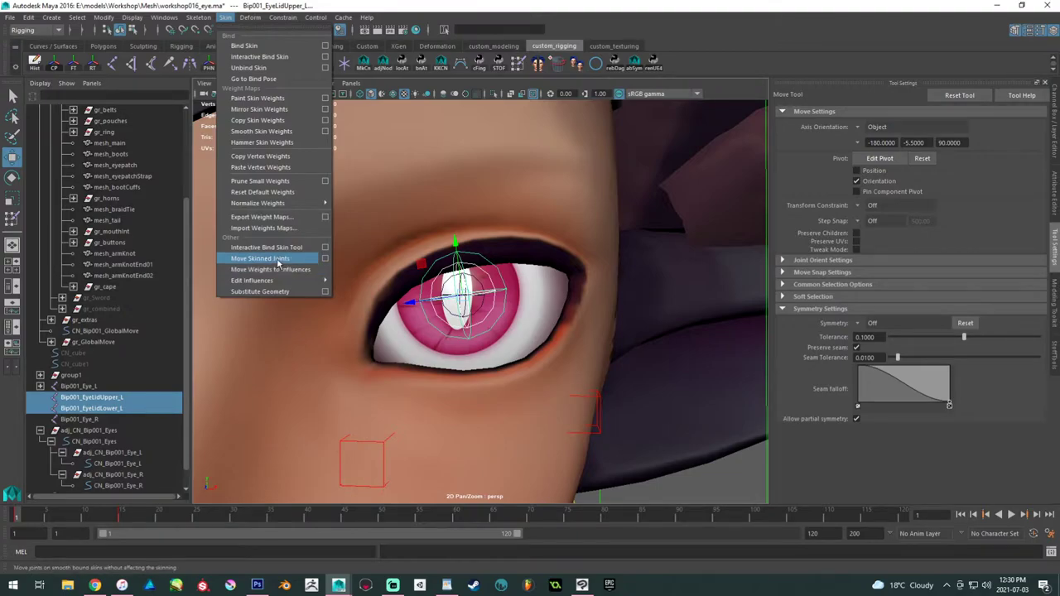
left_click(260, 258)
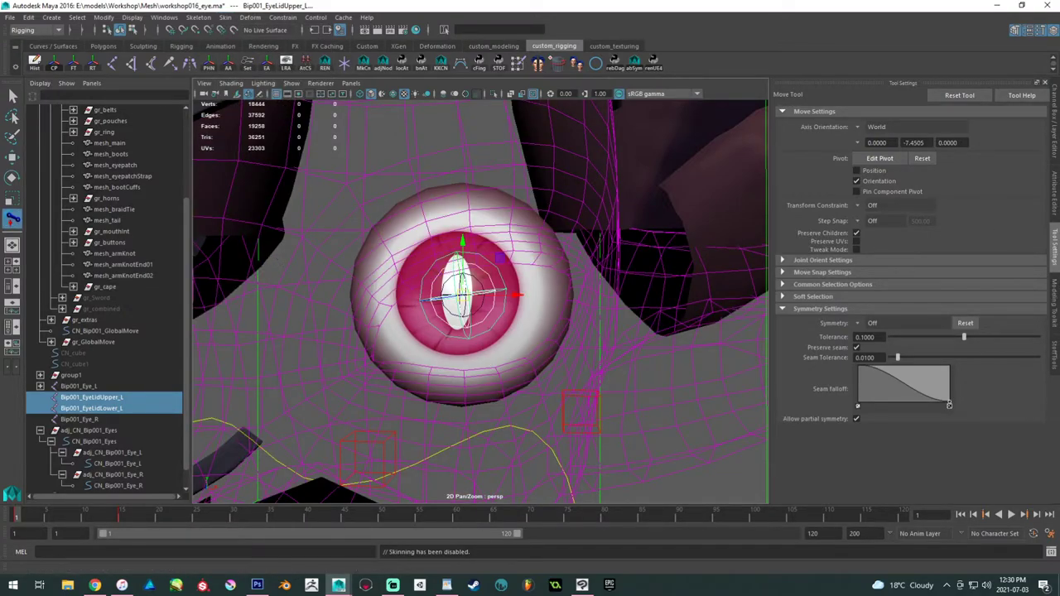
- Show the joint attributes of Bip001_EyeLidUpper_L for editing its orientation
left_click(1054, 132)
left_click(1054, 302)
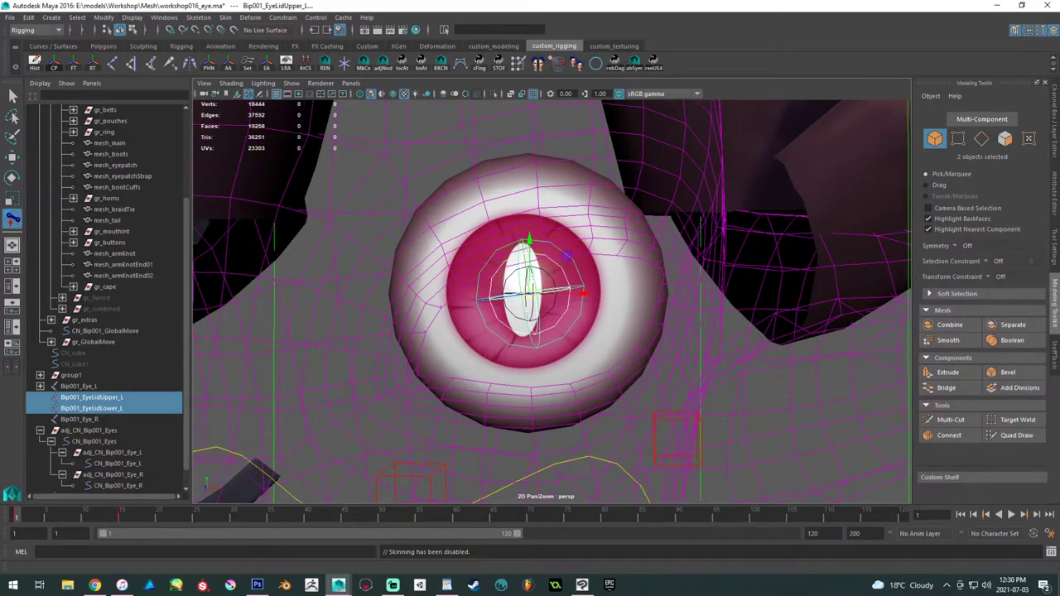
left_click(1054, 351)
left_click(1054, 285)
left_click(1054, 195)
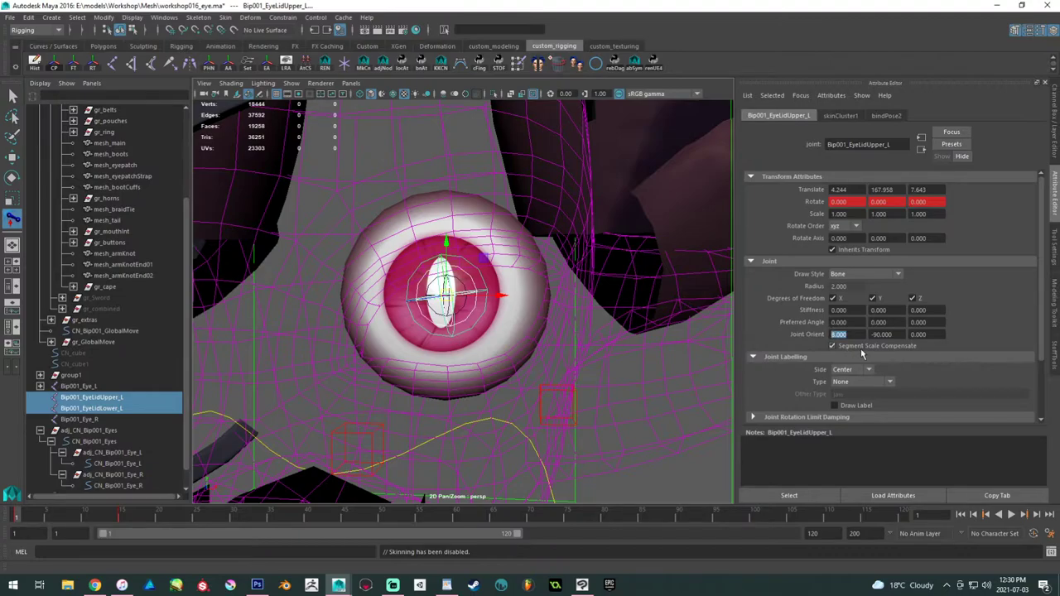
- Set Joint Orient X of Bip001_EyeLidUpper_L to 6 and leave Move Skinned Joints to re-enable the skinning
type("6")
key("Return")
left_click_drag(573, 344, 514, 326, "alt")
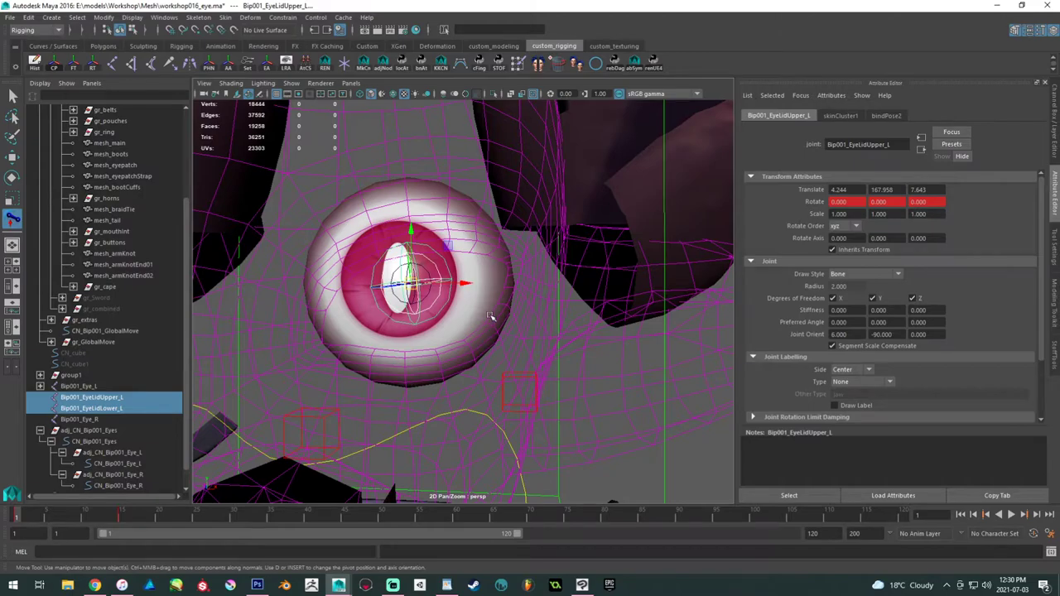
key("w")
left_click(13, 97)
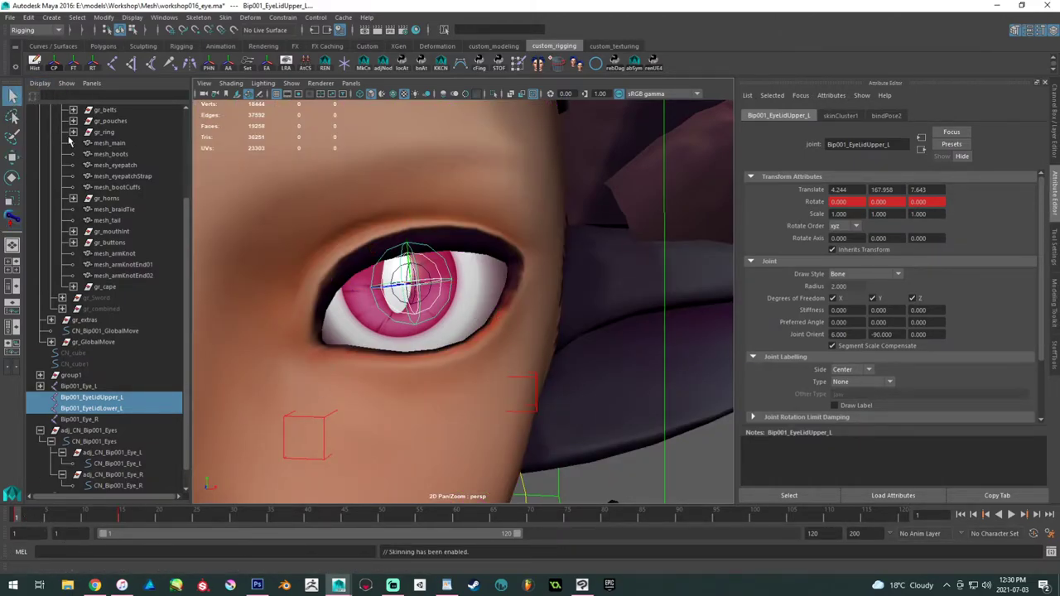
- Scrub the eyelid closing test to examine how the upper lid rotates, then return to frame 1
mouse_move(26, 520)
left_mouse_down()
mouse_move(99, 518)
mouse_move(38, 504)
mouse_move(87, 518)
mouse_move(53, 518)
left_mouse_up()
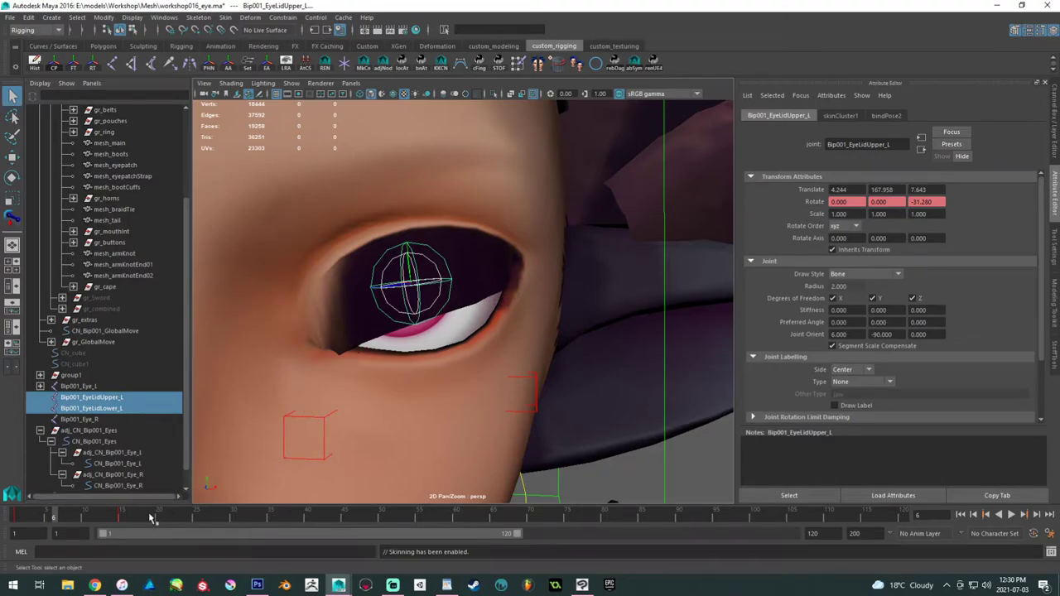
key("alt+v")
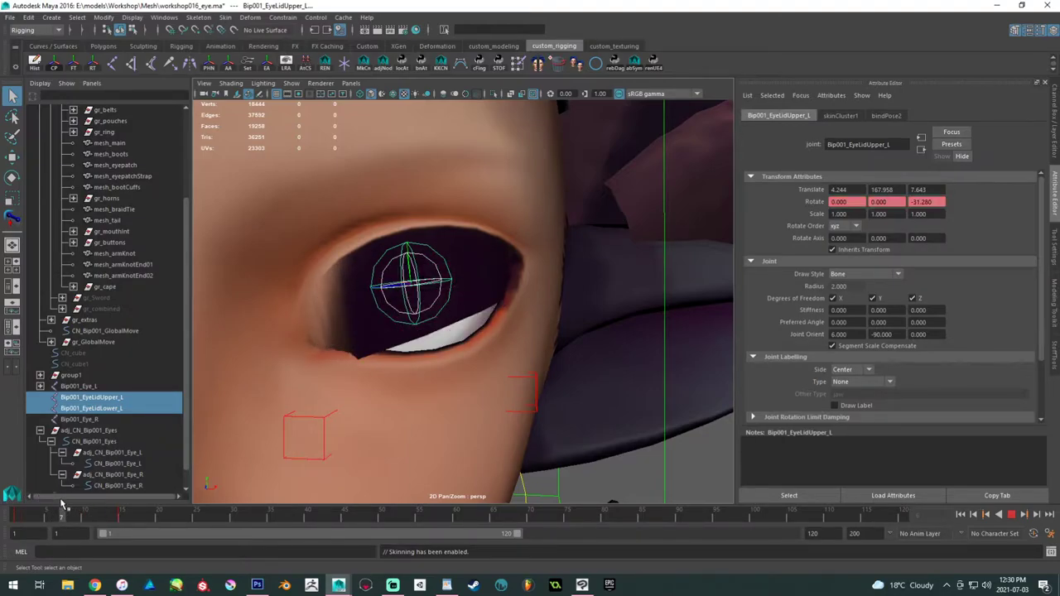
key("Escape")
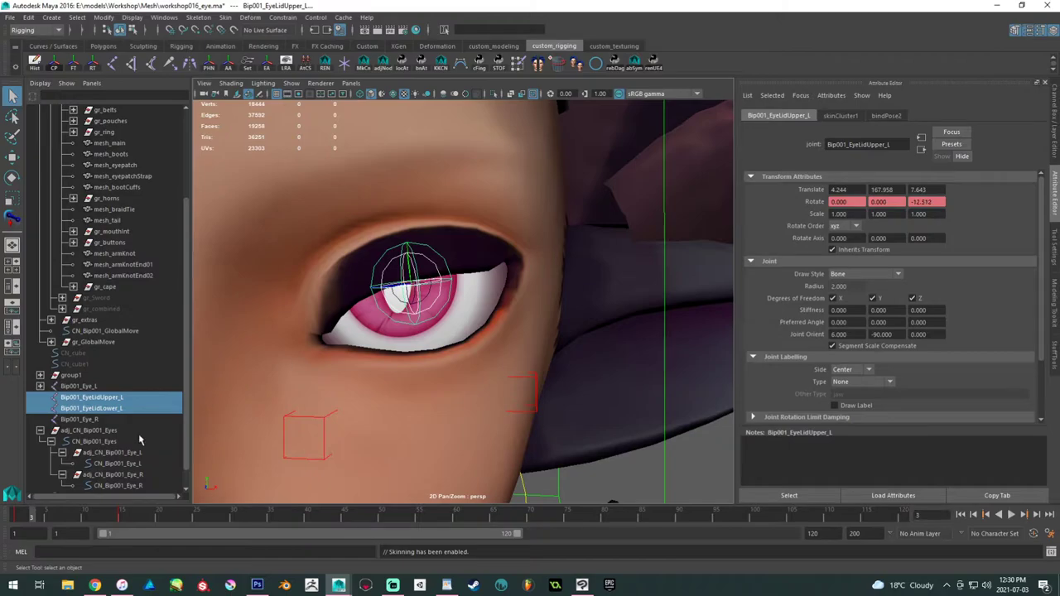
left_click_drag(32, 518, 15, 516)
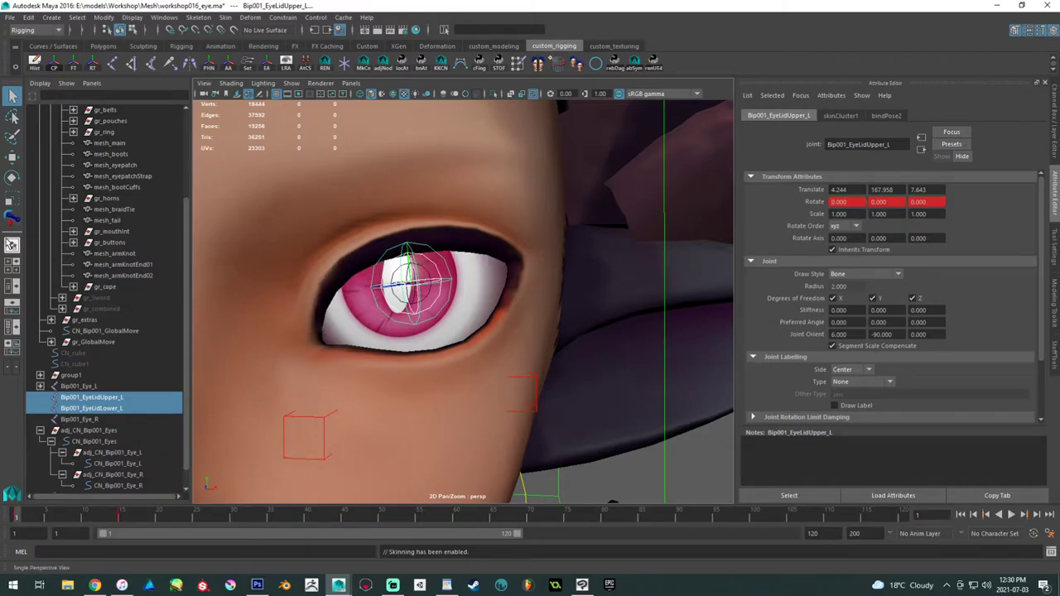
- Set Joint Orient X of Bip001_EyeLidUpper_L to 4 using Move Skinned Joints, then re-enable the skinning
left_click(12, 221)
left_click(838, 334)
type("4")
key("Return")
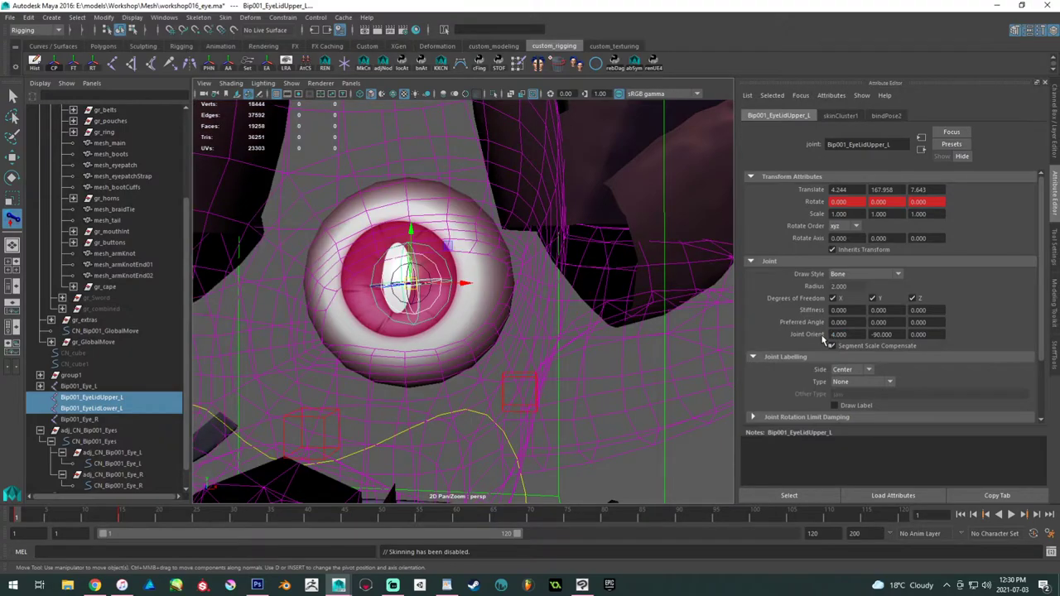
left_click(13, 96)
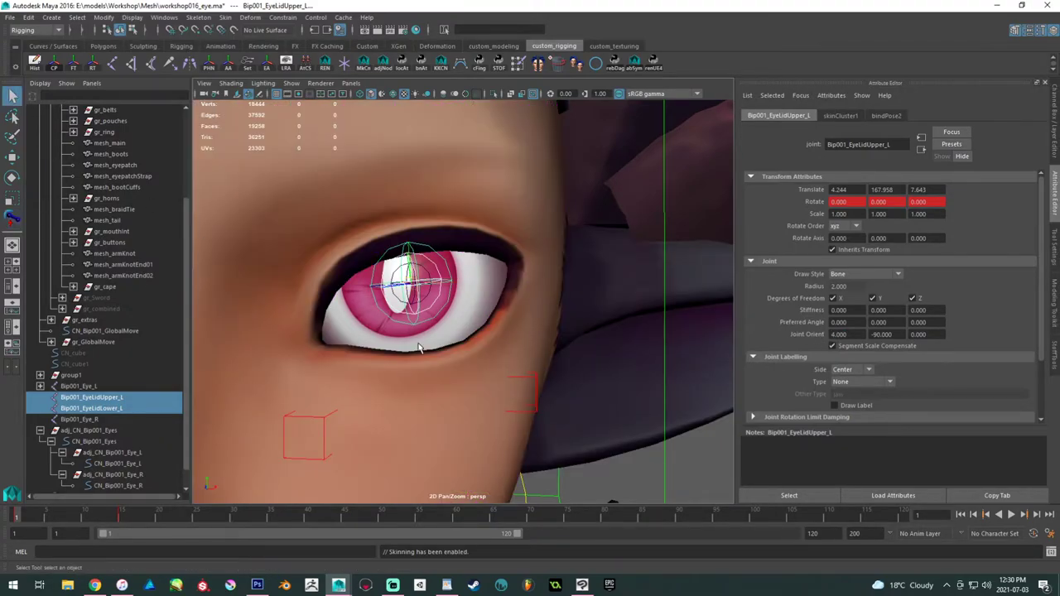
- Check the lid closing with the revised joint orientation and save the scene
left_click_drag(31, 518, 8, 513)
left_click_drag(455, 286, 444, 287, "alt")
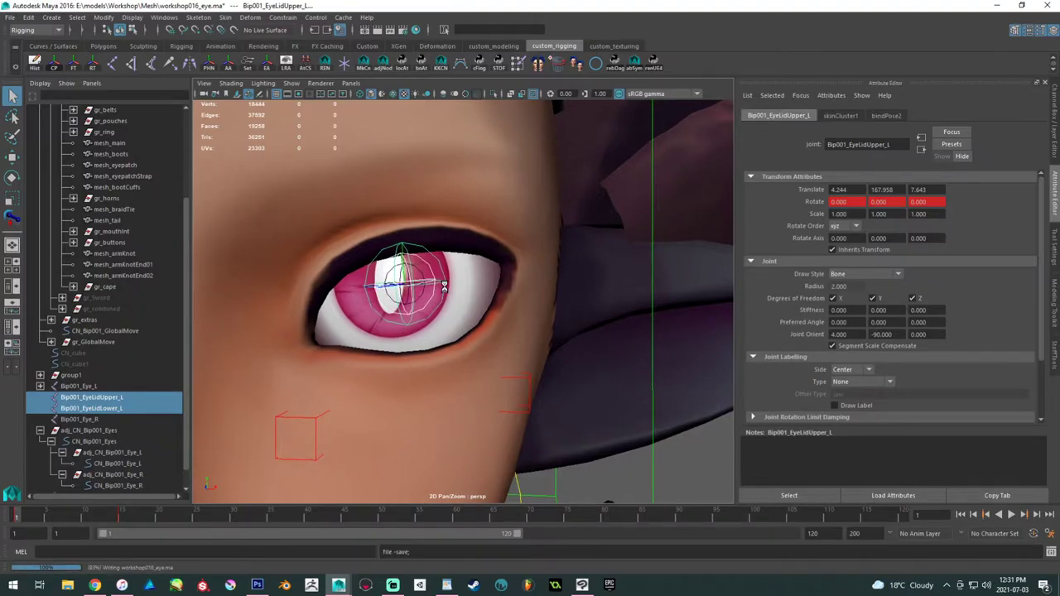
- With both eyelid joints selected, try a Joint Orient X of -20 on Bip001_EyeLidUpper_L and scrub the lid closing
left_click(430, 265)
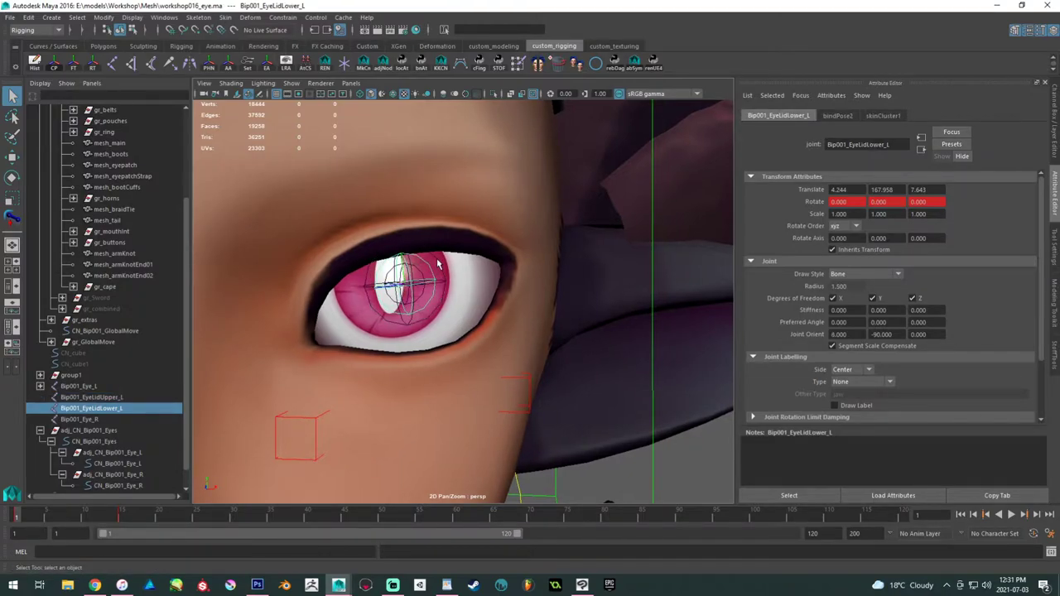
left_click(436, 259, "shift")
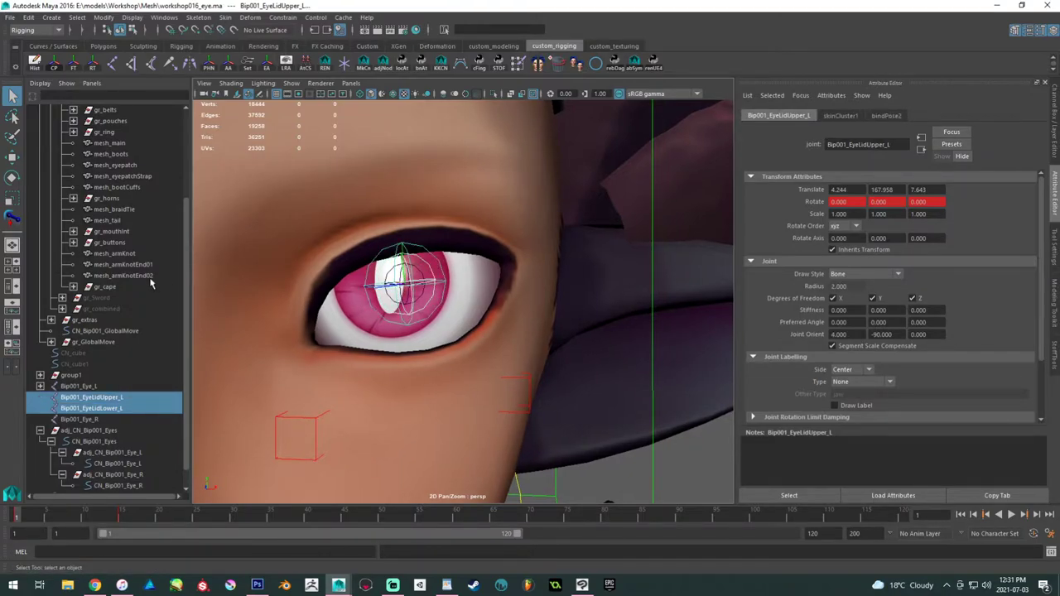
left_click(14, 219)
left_click_drag(854, 334, 778, 339)
type("-20")
key("Return")
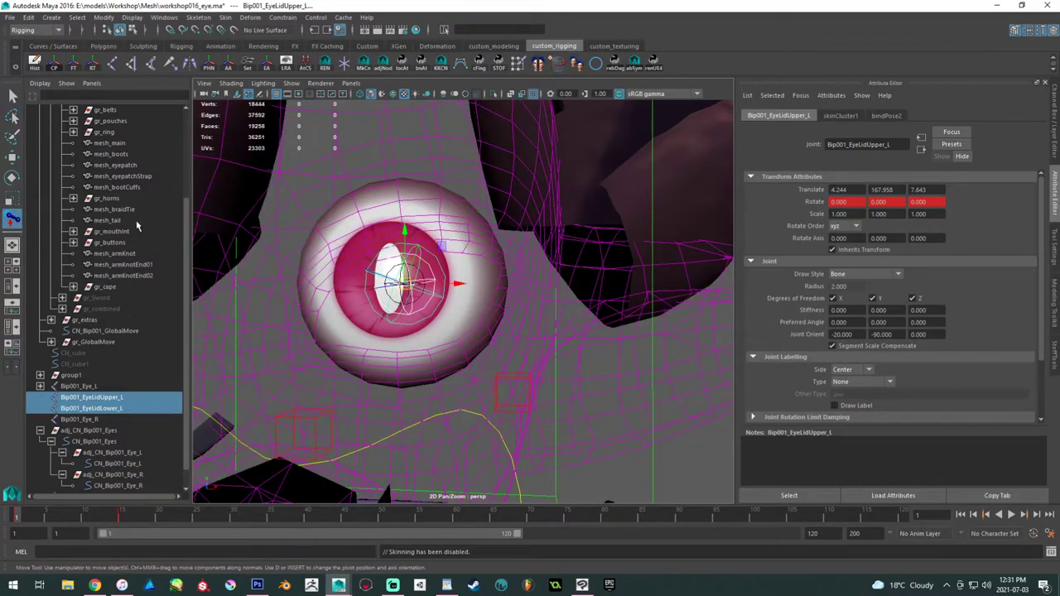
left_click(13, 95)
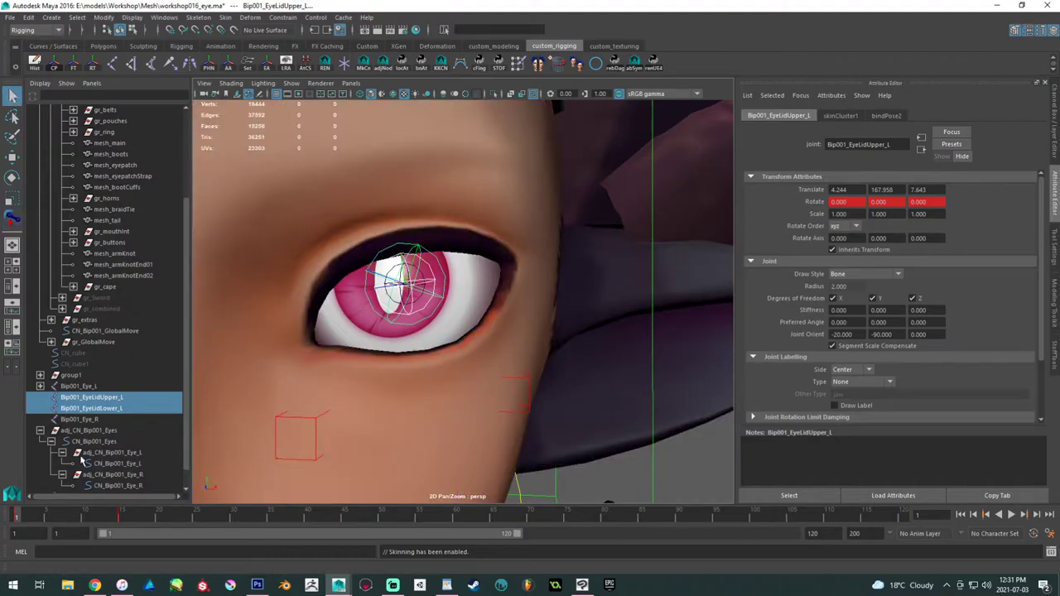
mouse_move(24, 513)
left_mouse_down()
mouse_move(112, 518)
mouse_move(10, 502)
mouse_move(97, 508)
mouse_move(33, 501)
mouse_move(11, 465)
left_mouse_up()
middle_click_drag(320, 284, 329, 284, "alt")
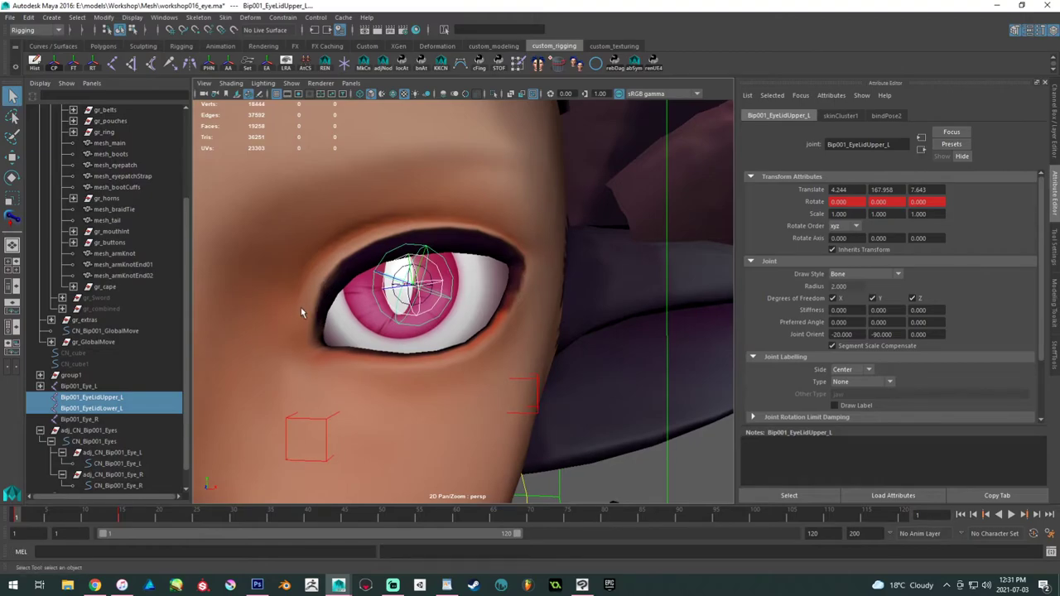
- Set Joint Orient X of Bip001_EyeLidUpper_L to 0 with Move Skinned Joints, then deselect the joints and check the lid closing
left_click(12, 217)
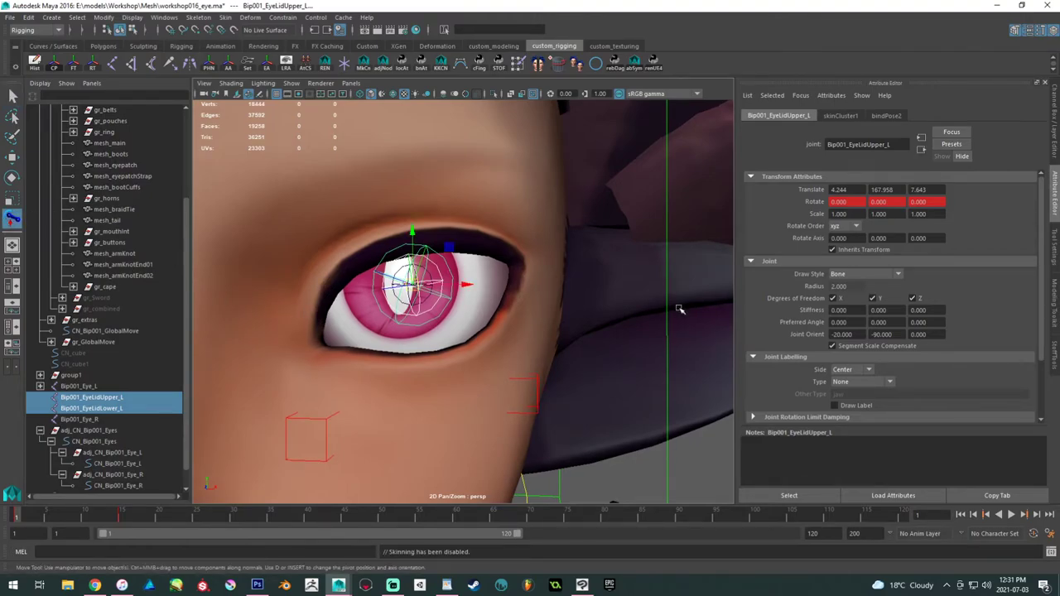
double_click(841, 335)
type("0")
key("Return")
left_click(13, 96)
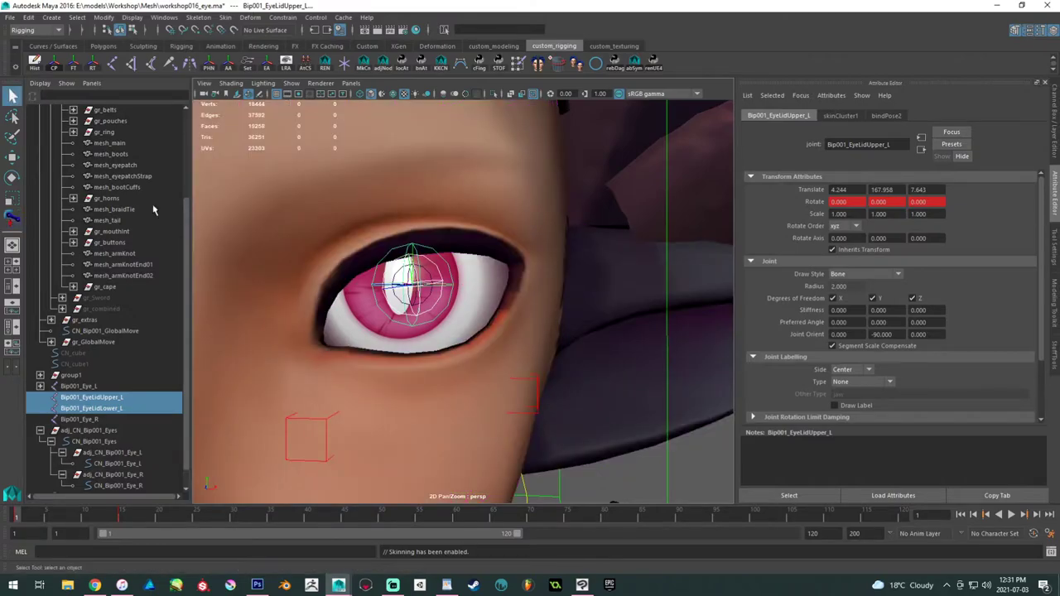
left_click(650, 470)
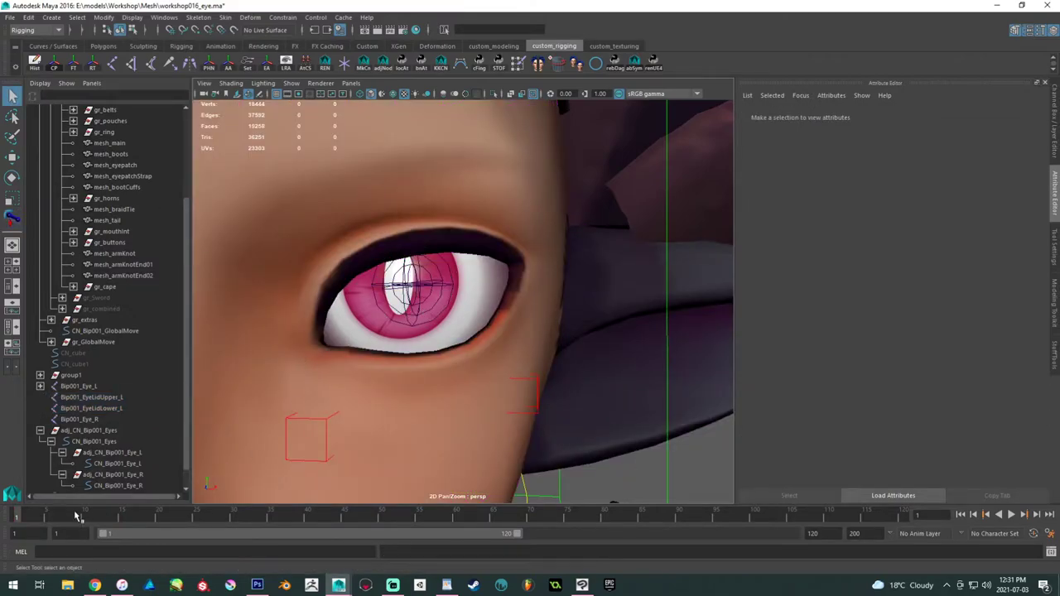
key("alt+v")
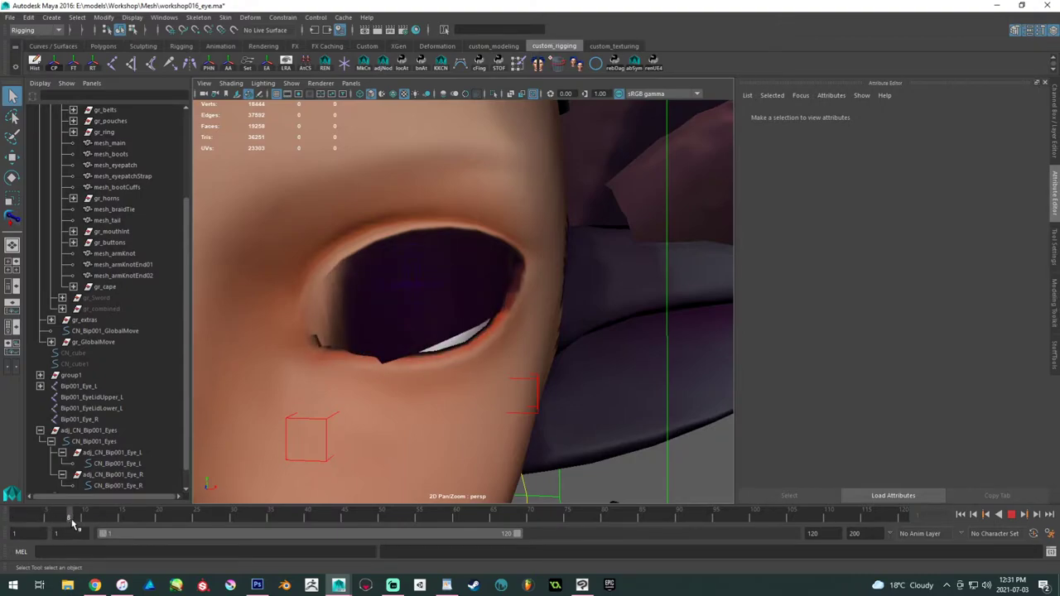
- Try a Joint Orient X of 6 on Bip001_EyeLidUpper_L using Move Skinned Joints, then re-enable the skinning
left_click(10, 508)
right_click_drag(374, 260, 431, 305, "alt")
left_click(450, 298)
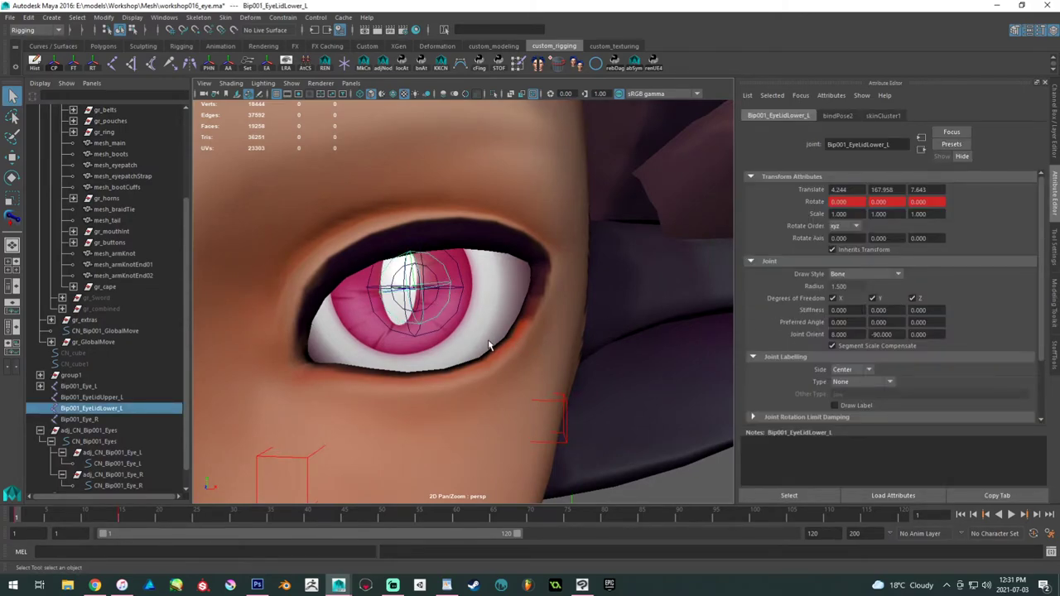
left_click(461, 298)
left_click(11, 218)
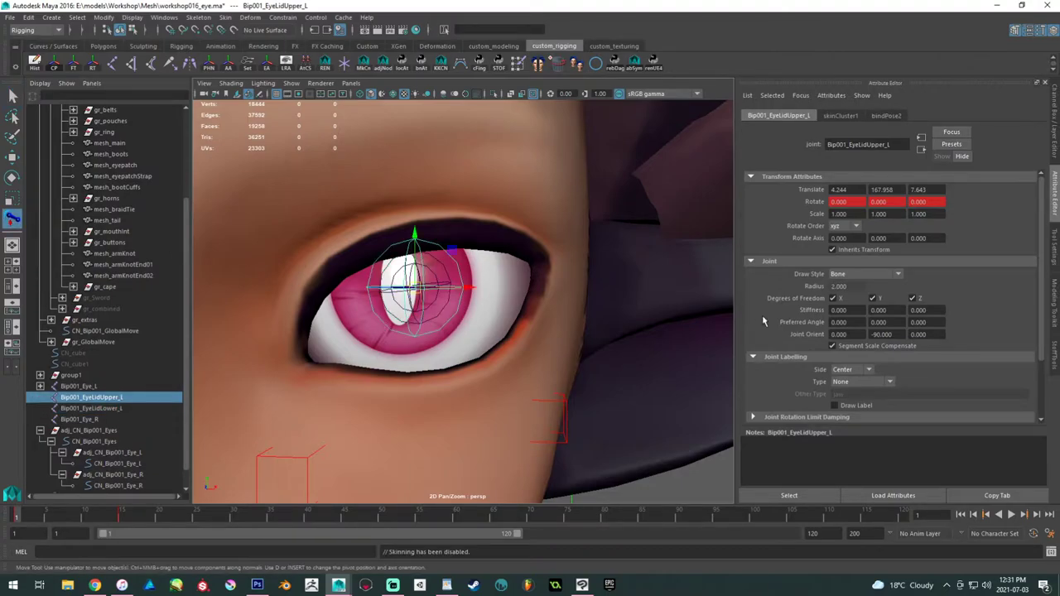
double_click(839, 334)
type("6")
key("Return")
key("w")
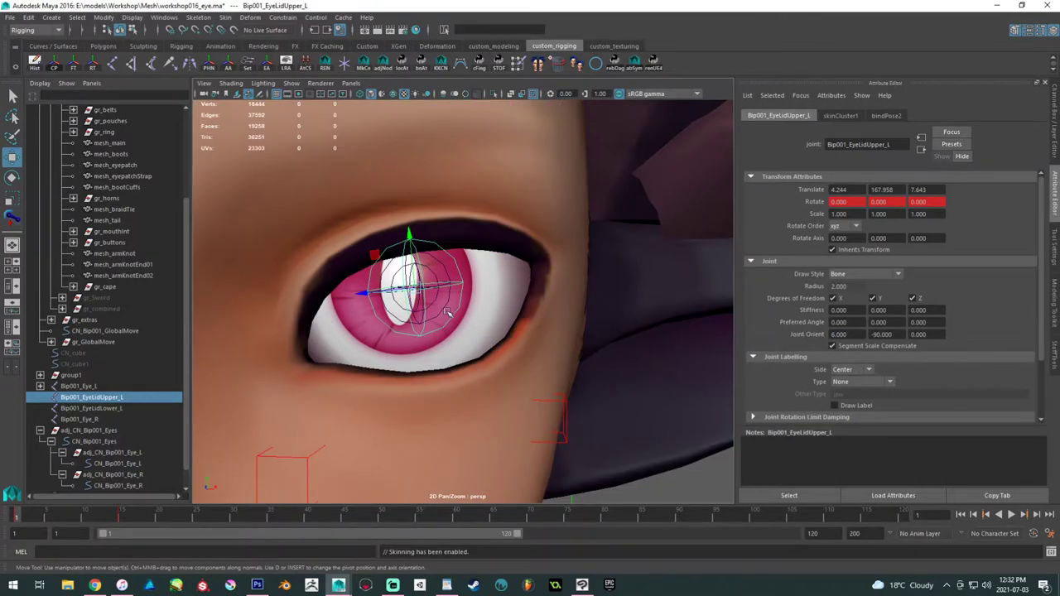
- Try a Joint Orient X of 6 on Bip001_EyeLidLower_L and scrub the first frames to check the lid closing
left_click(449, 313)
left_click(439, 312)
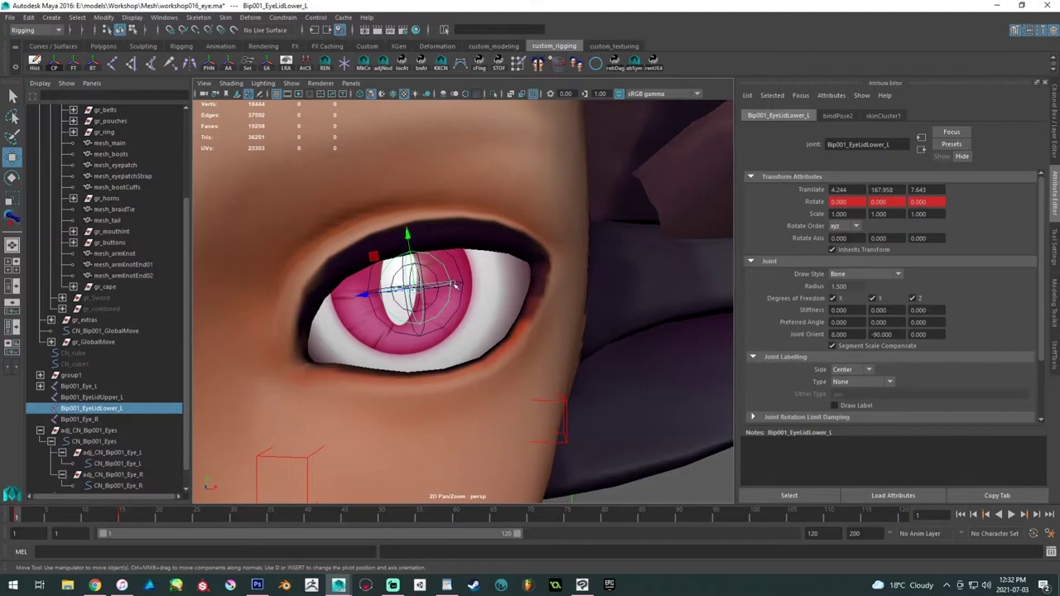
double_click(856, 334)
type("6")
key("Return")
mouse_move(23, 520)
left_mouse_down()
mouse_move(99, 518)
mouse_move(17, 517)
left_mouse_up()
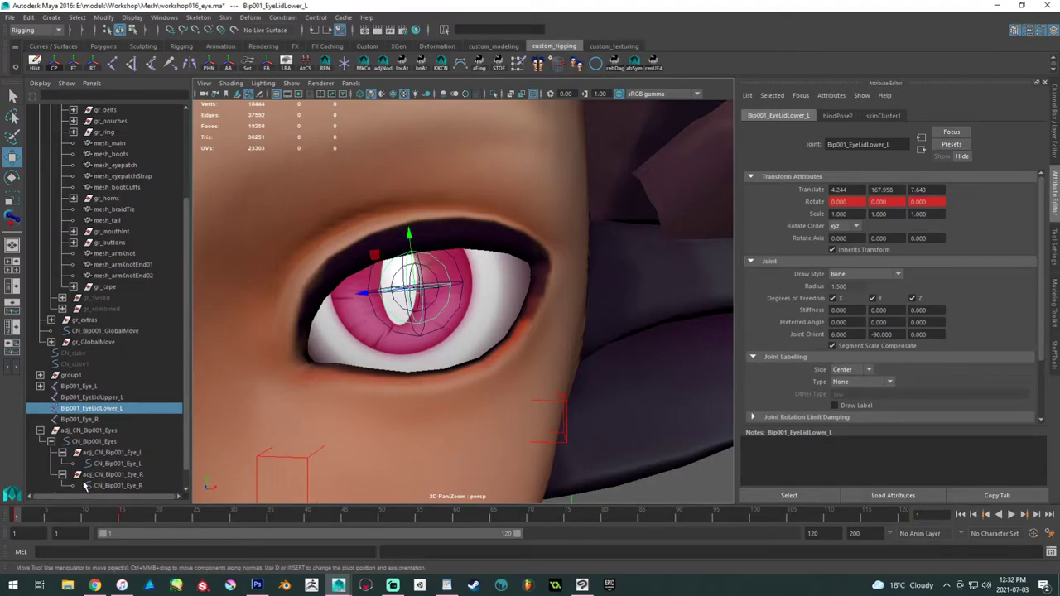
- Try a Joint Orient X of 4 on Bip001_EyeLidLower_L with Move Skinned Joints, re-enable the skinning and scrub the closing
left_click(12, 218)
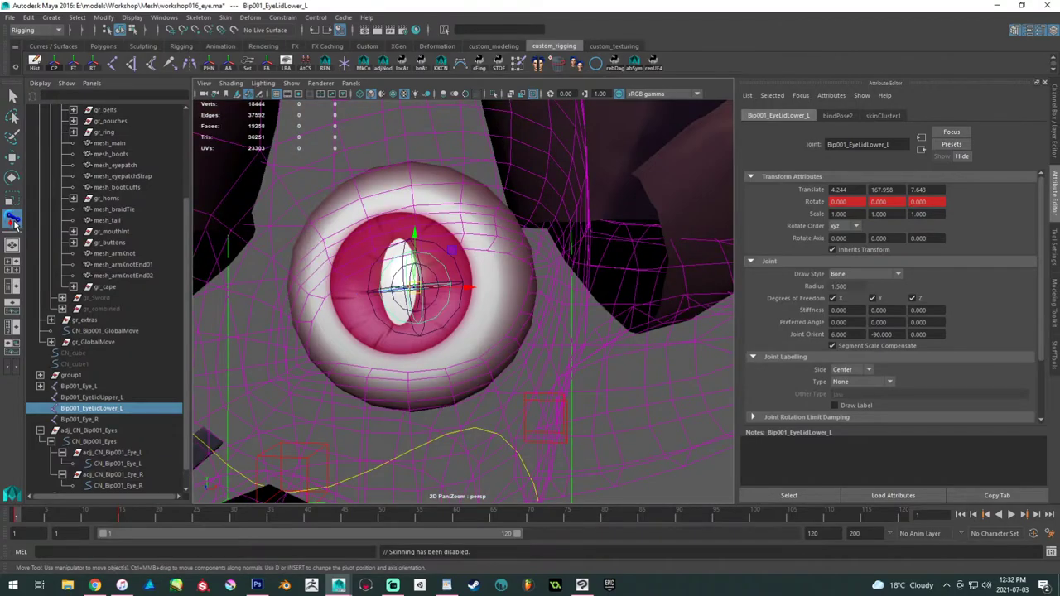
double_click(838, 334)
type("4")
key("Return")
left_click_drag(26, 522, 14, 519)
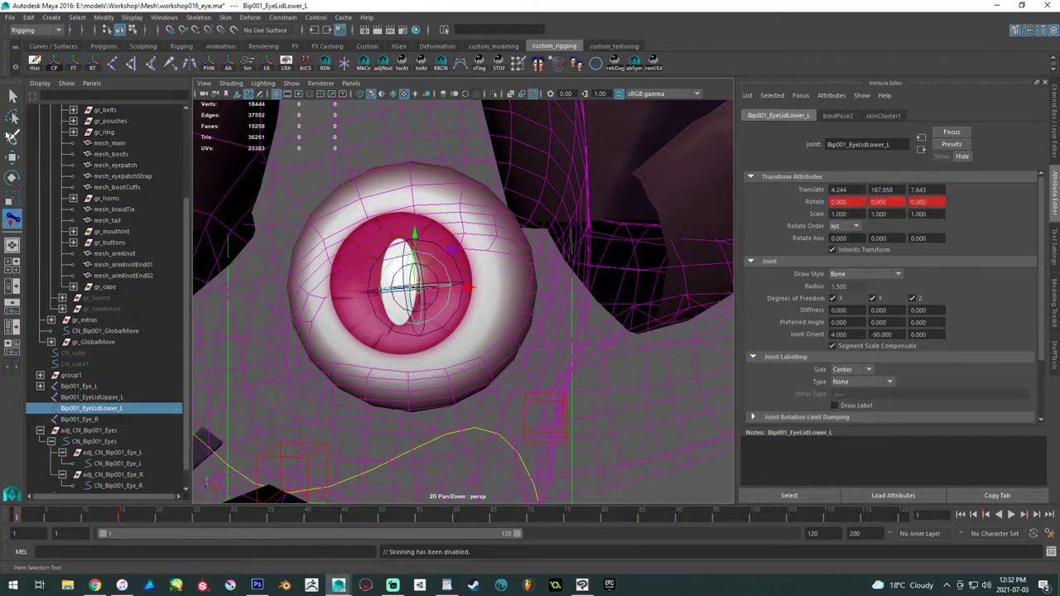
key("w")
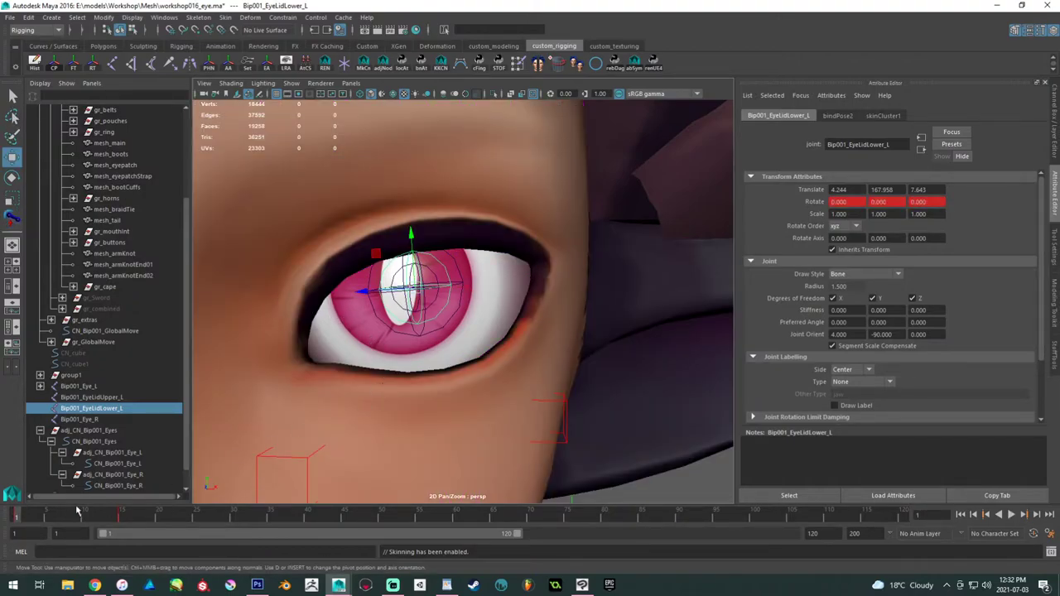
key("alt+v")
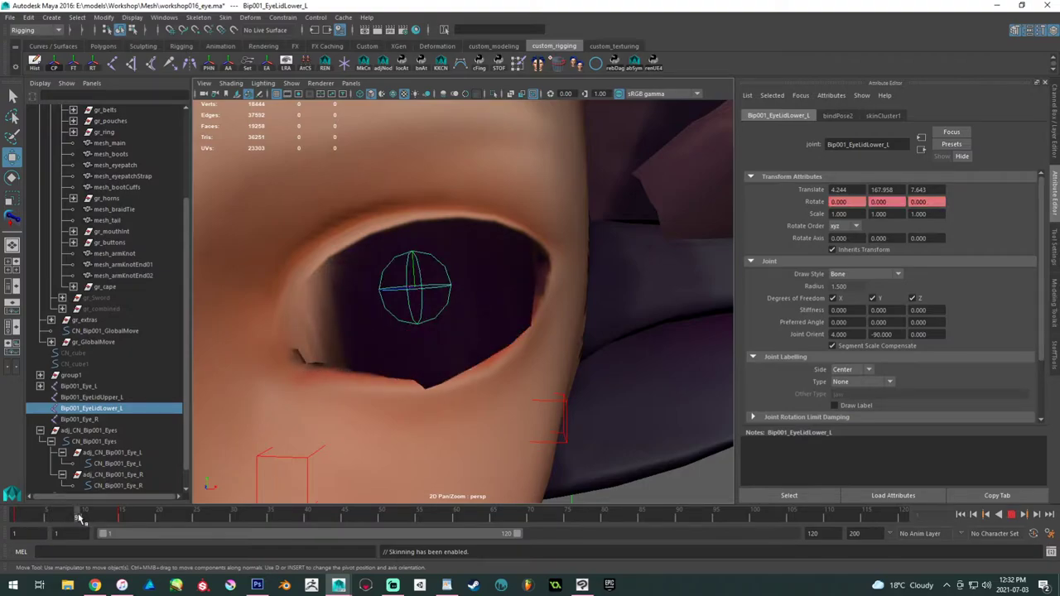
mouse_move(18, 519)
left_mouse_down()
mouse_move(71, 516)
mouse_move(16, 517)
left_mouse_up()
- Try a Joint Orient X of 4 on Bip001_EyeLidUpper_L with Move Skinned Joints, then re-enable the skinning
middle_click_drag(352, 367, 376, 366, "alt")
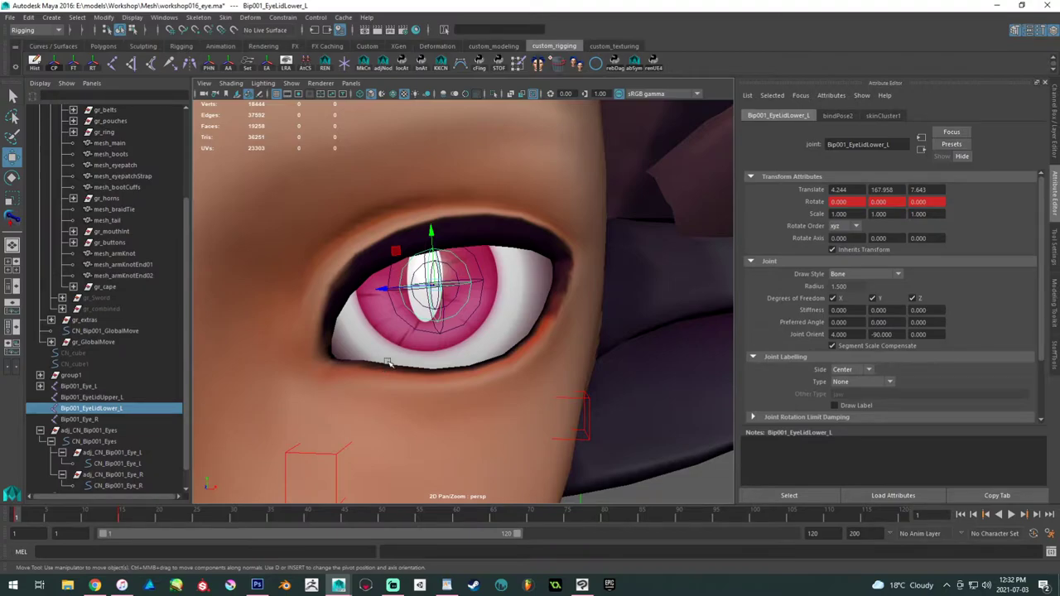
left_click(428, 330)
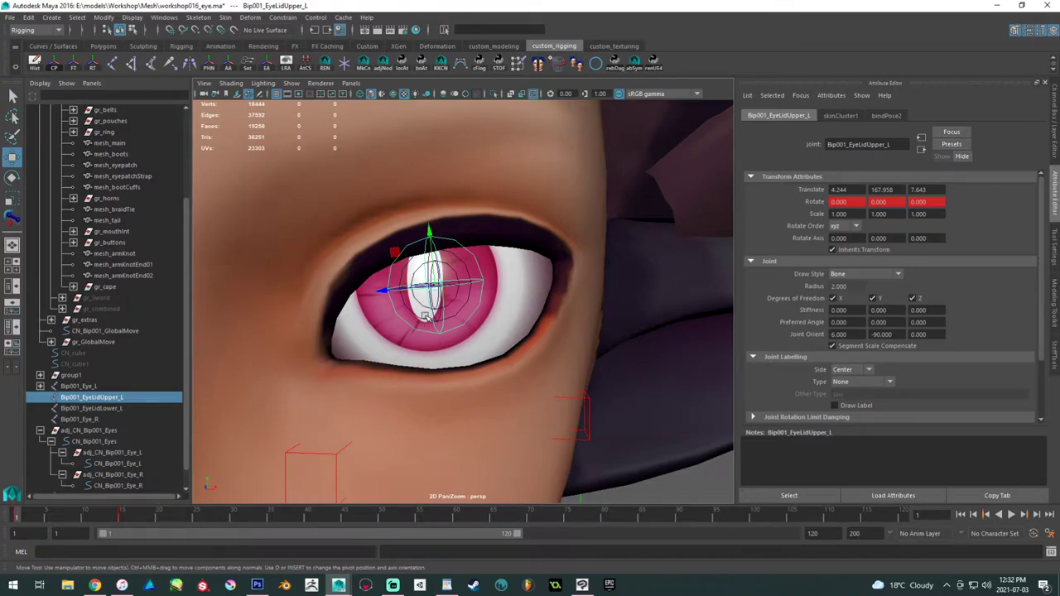
left_click(422, 323)
left_click(424, 320)
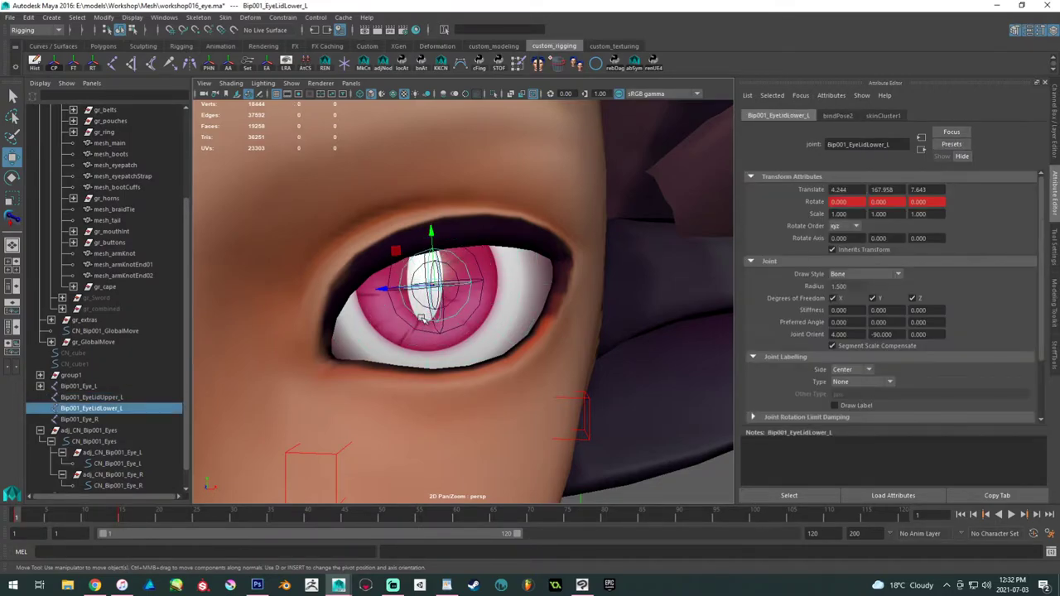
left_click(439, 332)
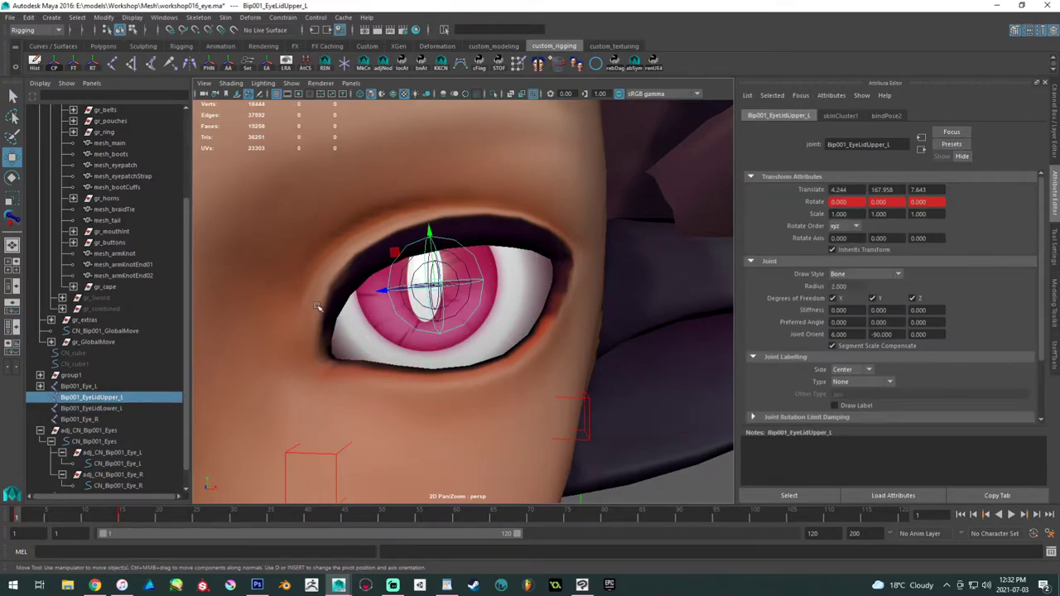
left_click(15, 220)
left_click_drag(862, 335, 727, 329)
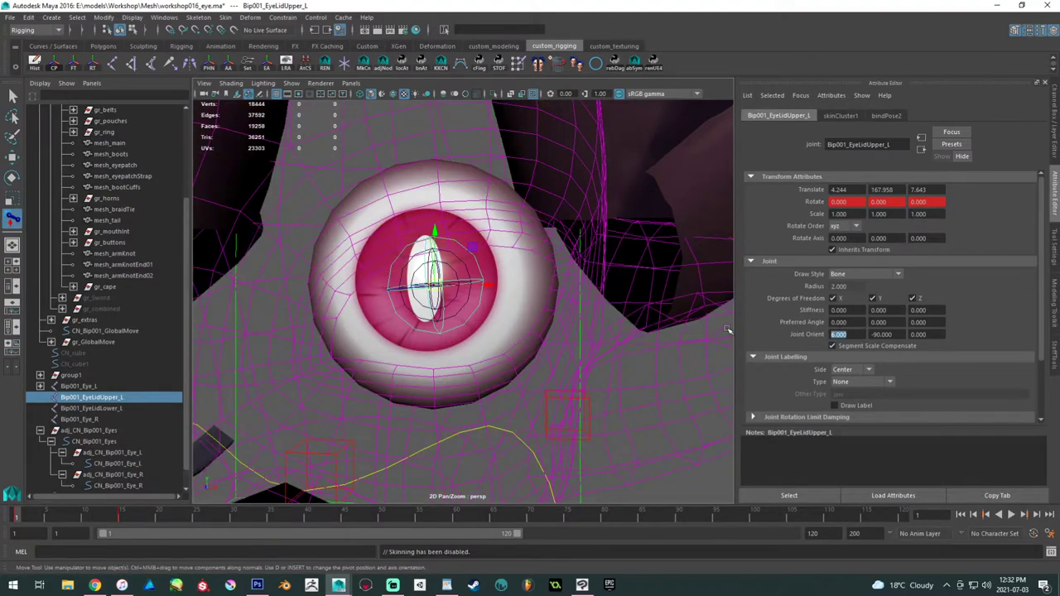
type("4")
key("Return")
key("w")
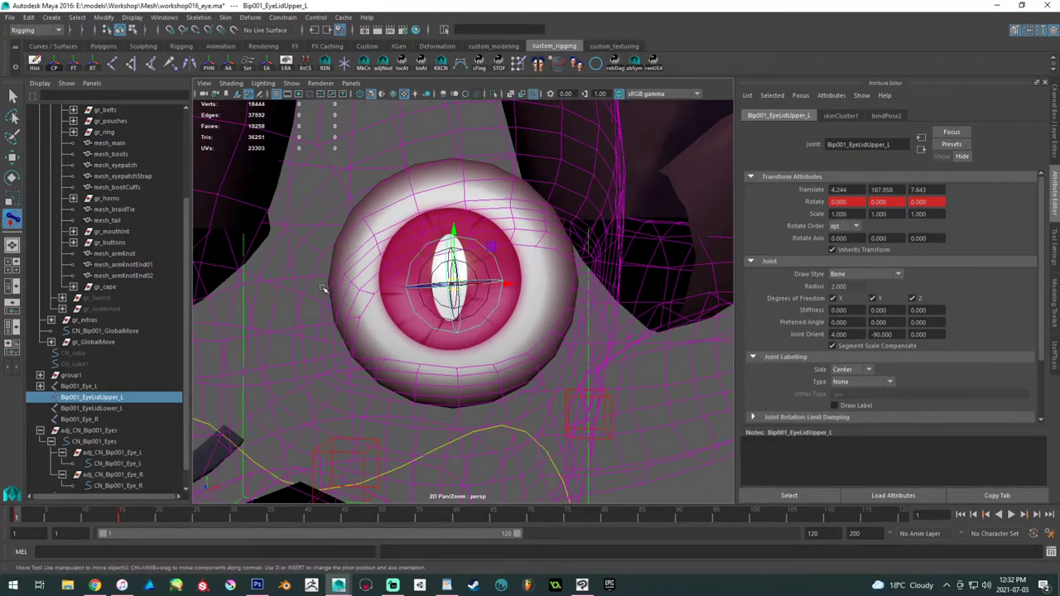
- Clear the joint selection and scrub the first frames to check the lid closing with both revised orientations
left_click(468, 319)
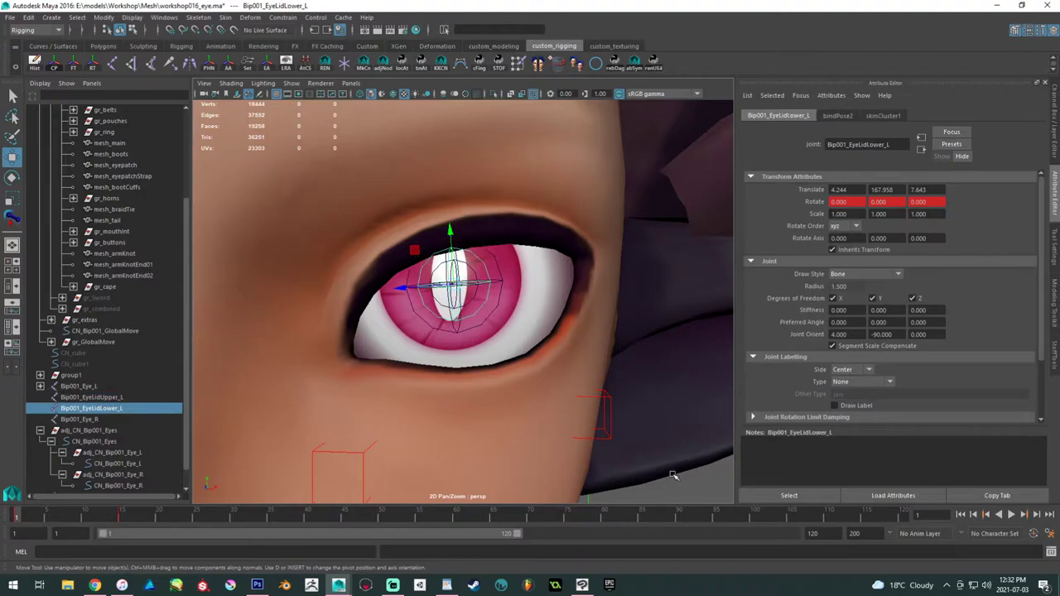
left_click(308, 480)
mouse_move(33, 518)
left_mouse_down()
mouse_move(24, 520)
mouse_move(153, 519)
mouse_move(15, 518)
left_mouse_up()
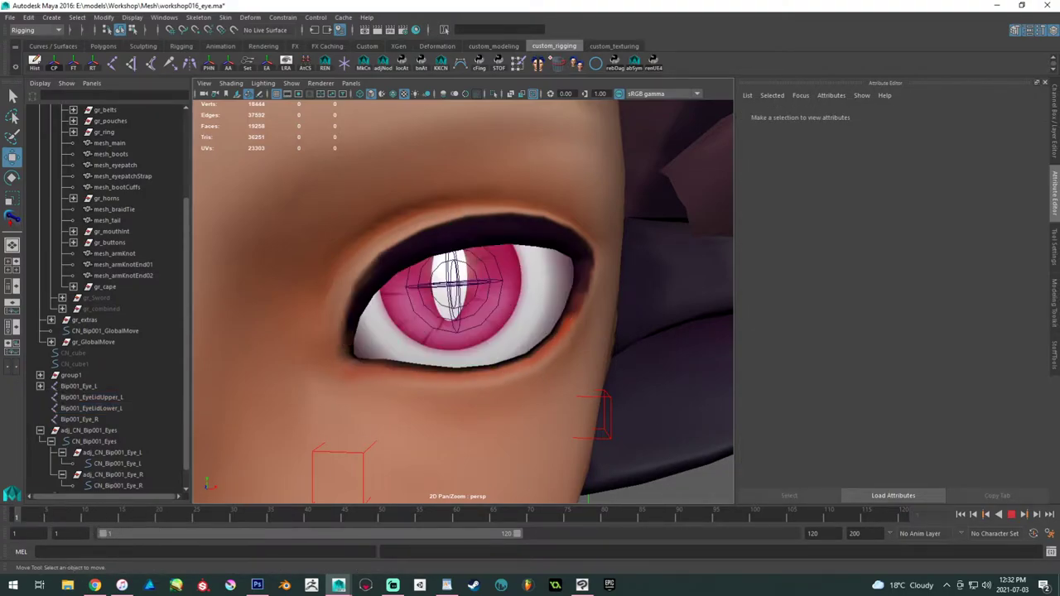
- Set Joint Orient X of Bip001_EyeLidLower_L to 0 using Move Skinned Joints, then re-enable the skinning
left_click(490, 276)
left_click(497, 302, "shift")
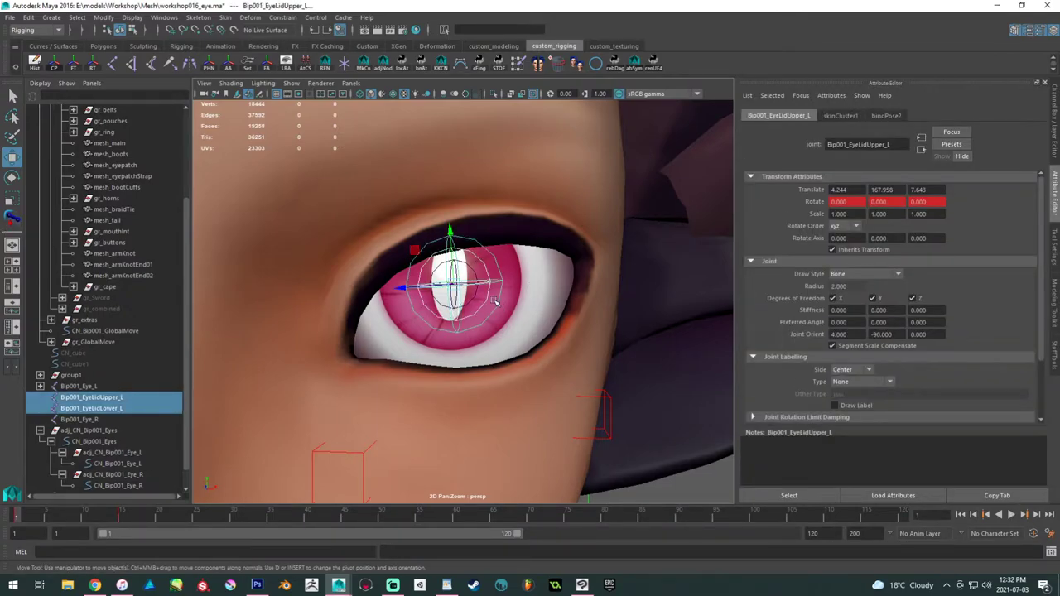
left_click(481, 298)
left_click(486, 298)
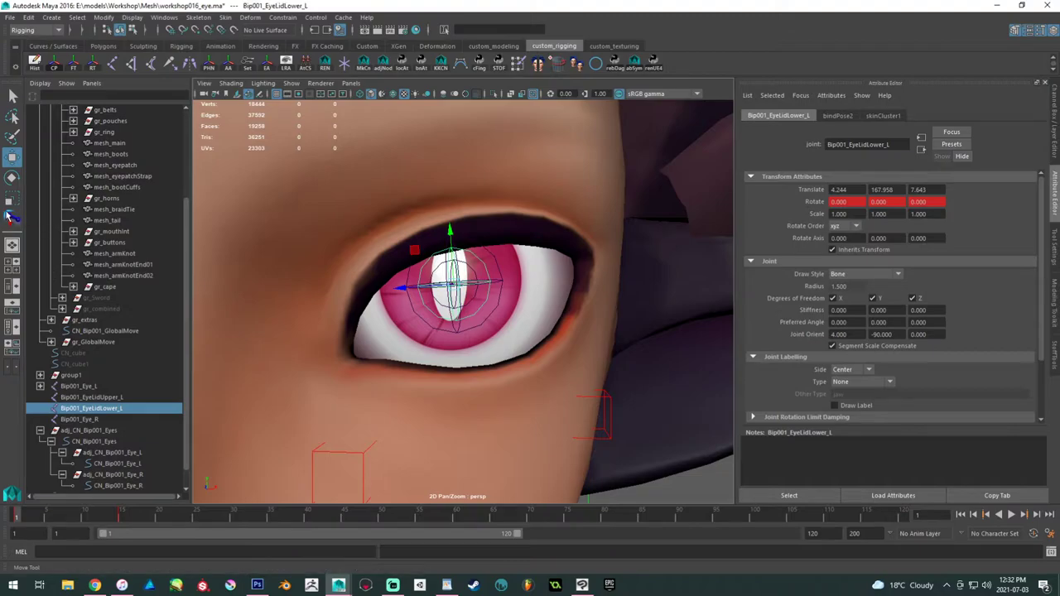
left_click(9, 217)
key("Return")
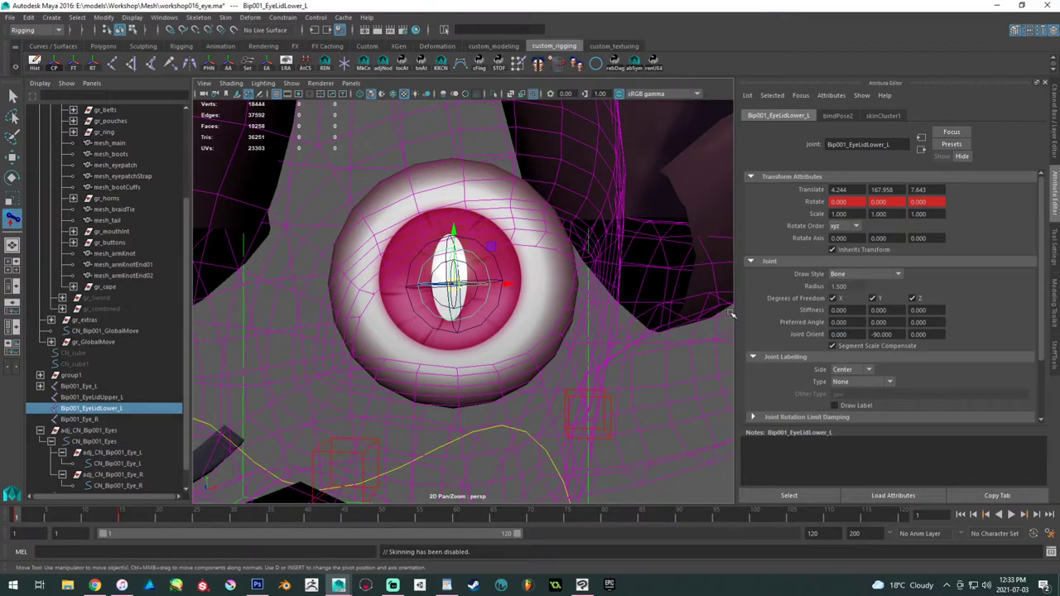
left_click_drag(342, 307, 410, 311, "alt")
key("w")
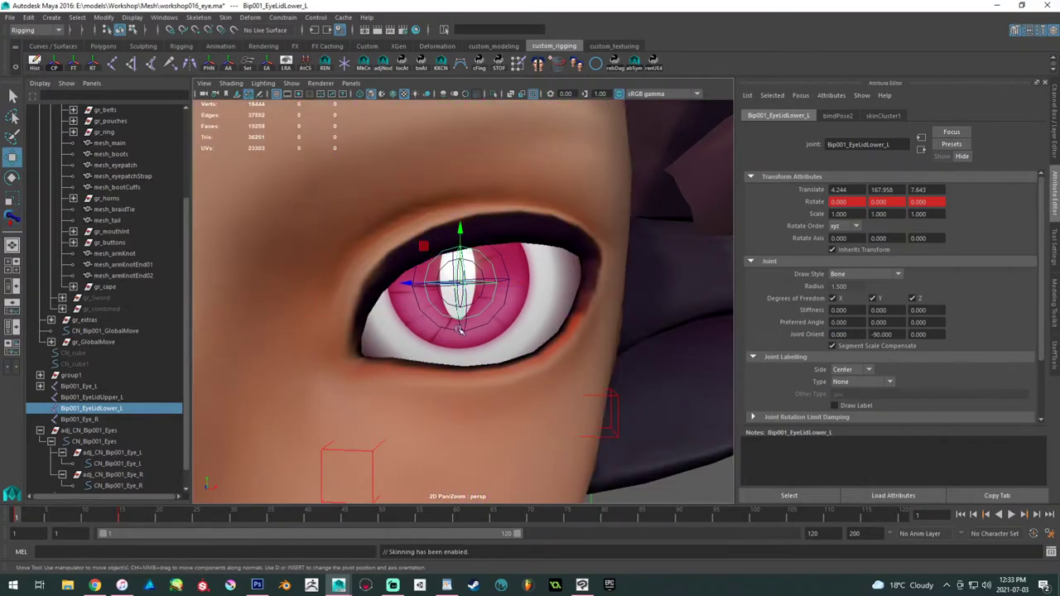
- Set Joint Orient X of Bip001_EyeLidUpper_L to 0 using Move Skinned Joints, re-enable the skinning and check the lid closing
left_click(460, 327)
left_click(11, 218)
left_click_drag(850, 334, 772, 333)
left_click_drag(502, 303, 523, 310, "alt")
key("w")
left_click(692, 486)
mouse_move(60, 516)
left_mouse_down()
mouse_move(107, 517)
mouse_move(55, 521)
left_mouse_up()
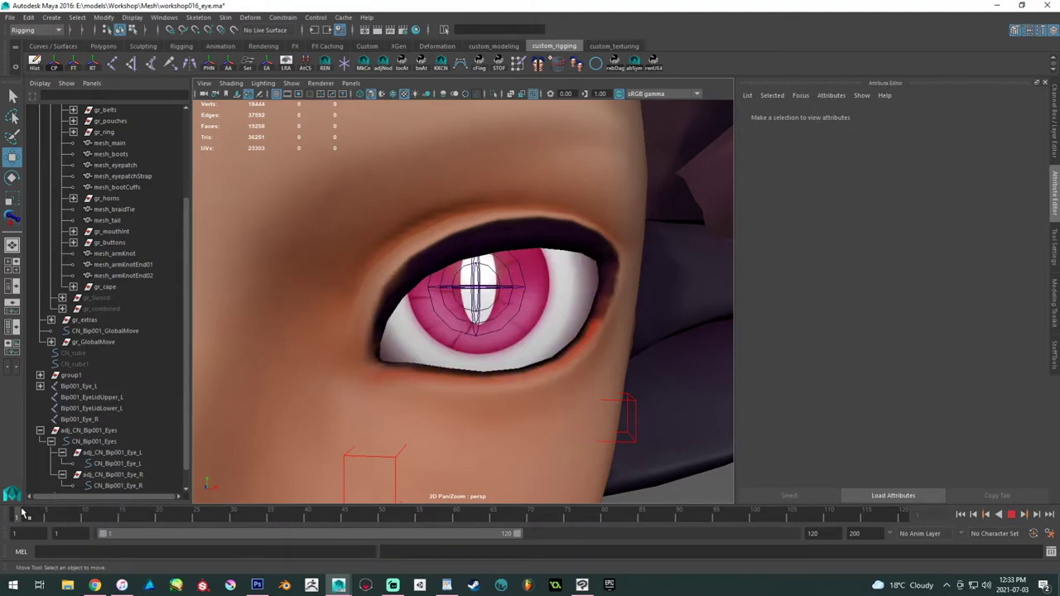
- Stop the playback, test-rotate Bip001_EyeLidLower_L to check the lower lid's motion, and undo the rotations
key("alt+v")
scroll(348, 265, "down", 2)
key("e")
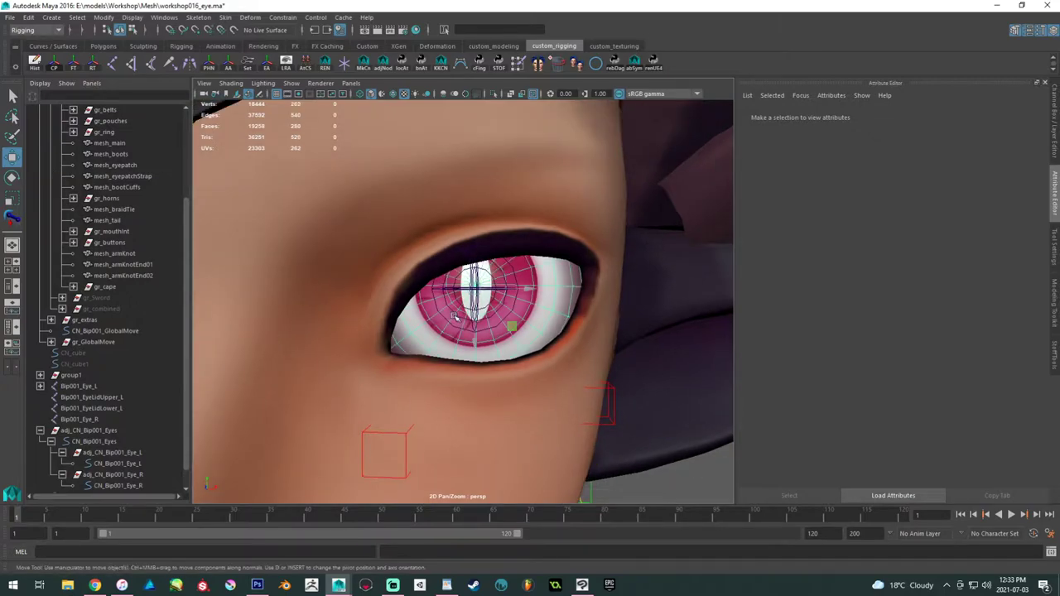
left_click(476, 302)
left_click_drag(476, 302, 465, 319)
key("ctrl+z")
key("ctrl+z")
left_click_drag(494, 374, 491, 383, "alt")
key("w")
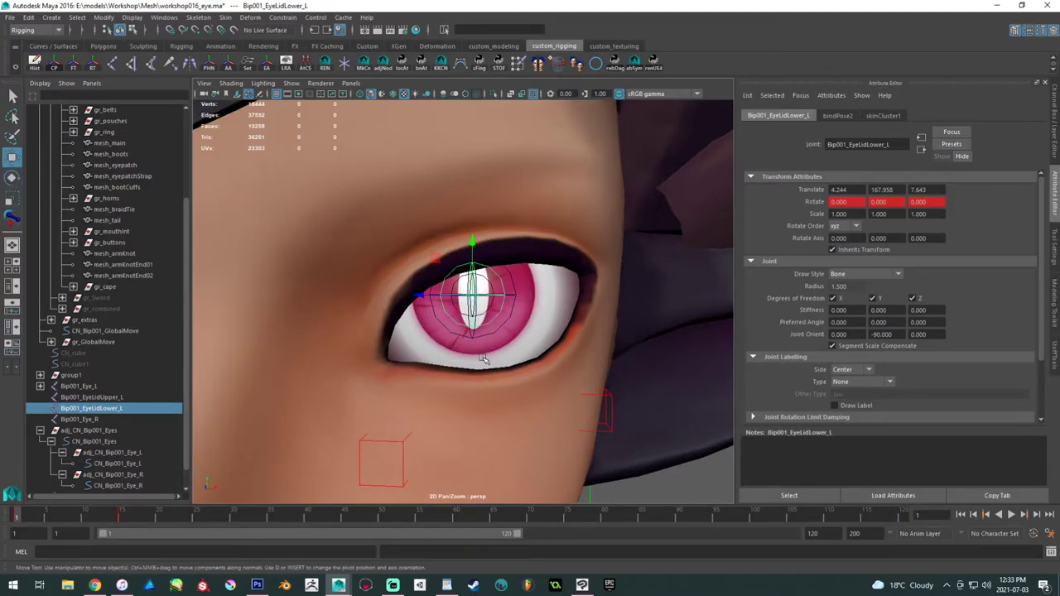
key("e")
mouse_move(473, 318)
left_mouse_down()
mouse_move(466, 334)
mouse_move(475, 315)
mouse_move(490, 327)
left_mouse_up()
key("ctrl+z")
- Test-rotate Bip001_EyeLidUpper_L to check how the upper lid closes over the eyeball, then undo the rotation
right_click_drag(490, 327, 560, 339, "alt")
key("w")
left_click(548, 324)
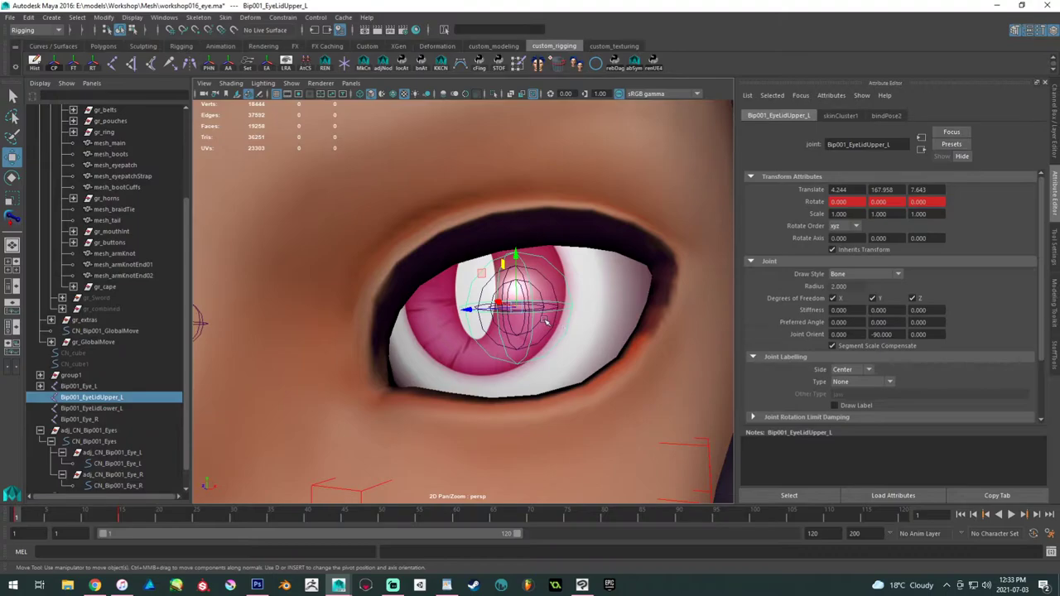
key("e")
left_click_drag(498, 295, 501, 308)
right_click_drag(502, 308, 382, 264, "alt")
left_click_drag(382, 263, 397, 267, "alt")
key("ctrl+z")
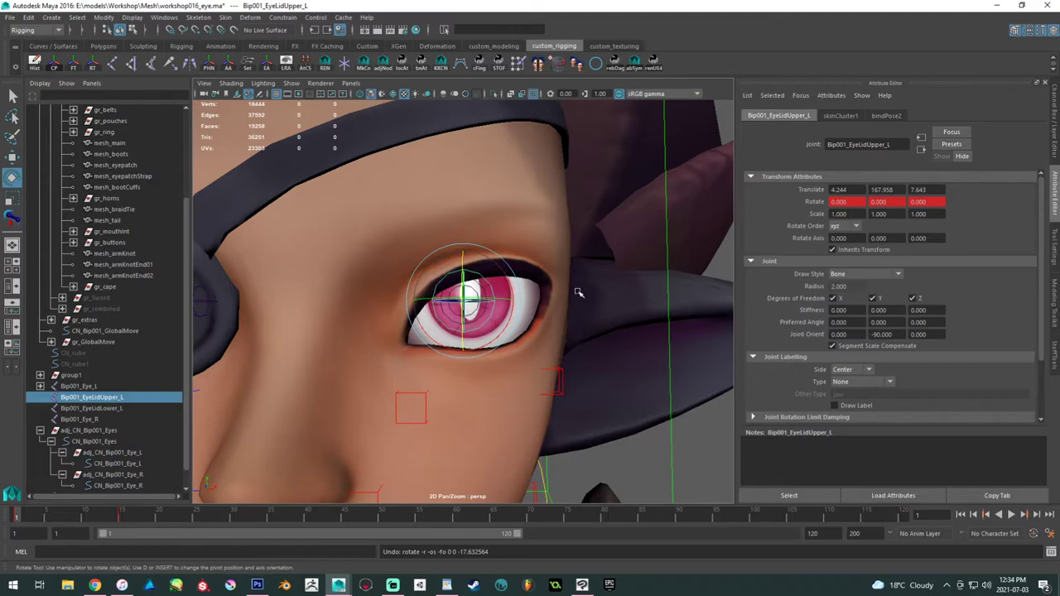
- Select mesh_main and examine the edge flow around the left eye's upper and lower lids from several angles
scroll(571, 323, "up", 3)
left_click(579, 246)
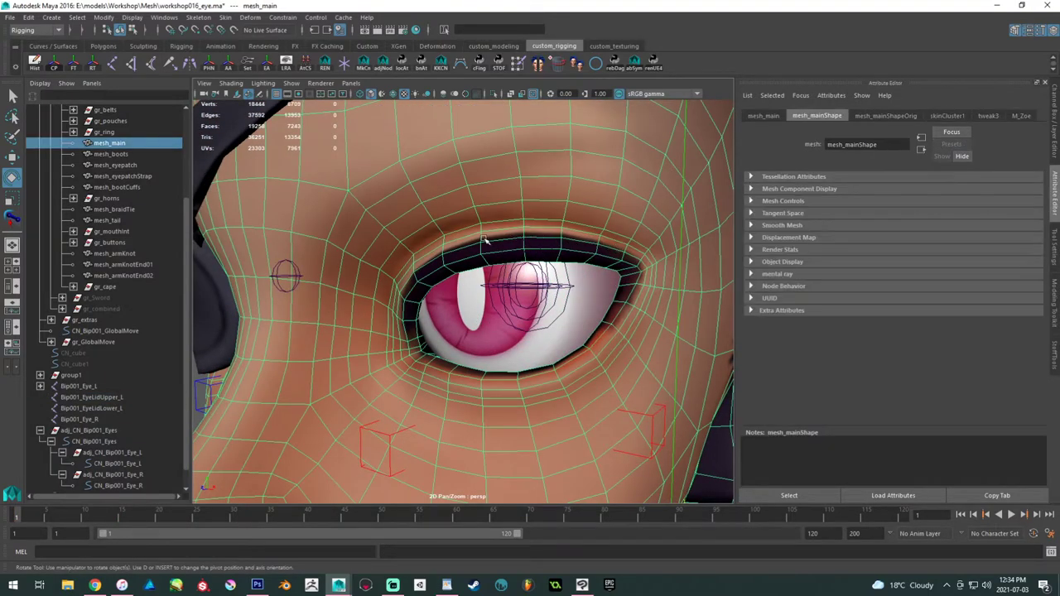
scroll(512, 281, "up", 2)
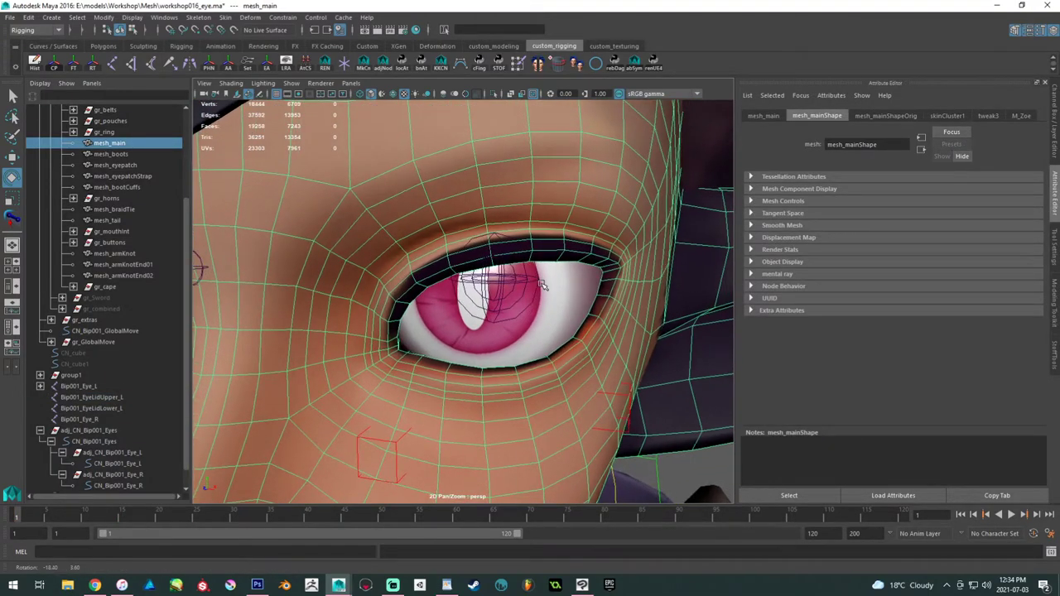
scroll(506, 248, "up", 2)
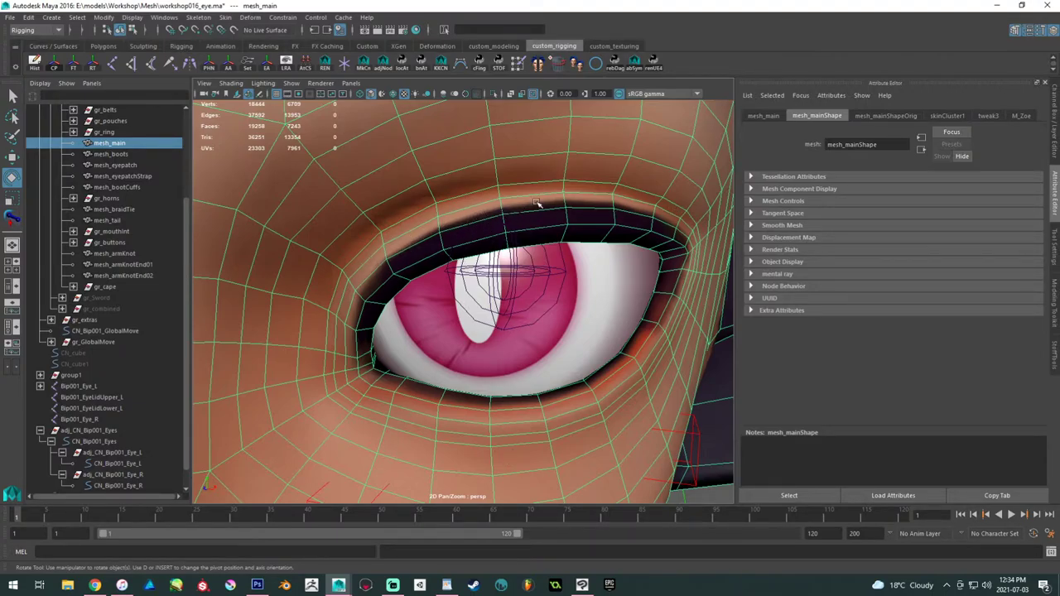
right_click_drag(470, 221, 373, 175, "alt")
left_click_drag(372, 176, 367, 164, "alt")
right_click_drag(367, 164, 343, 173, "alt")
left_click_drag(343, 171, 461, 231, "alt")
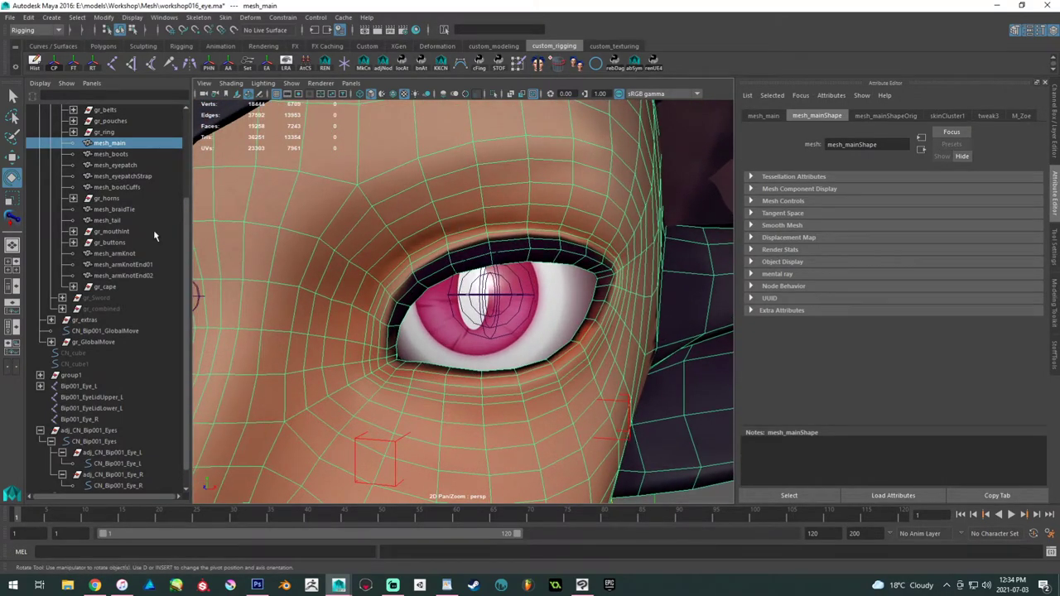
- Pick single faces of mesh_main along the upper eyelid to inspect the polygon rows of the lid
right_click_drag(360, 298, 409, 284, "alt")
scroll(435, 269, "up", 3)
key("e")
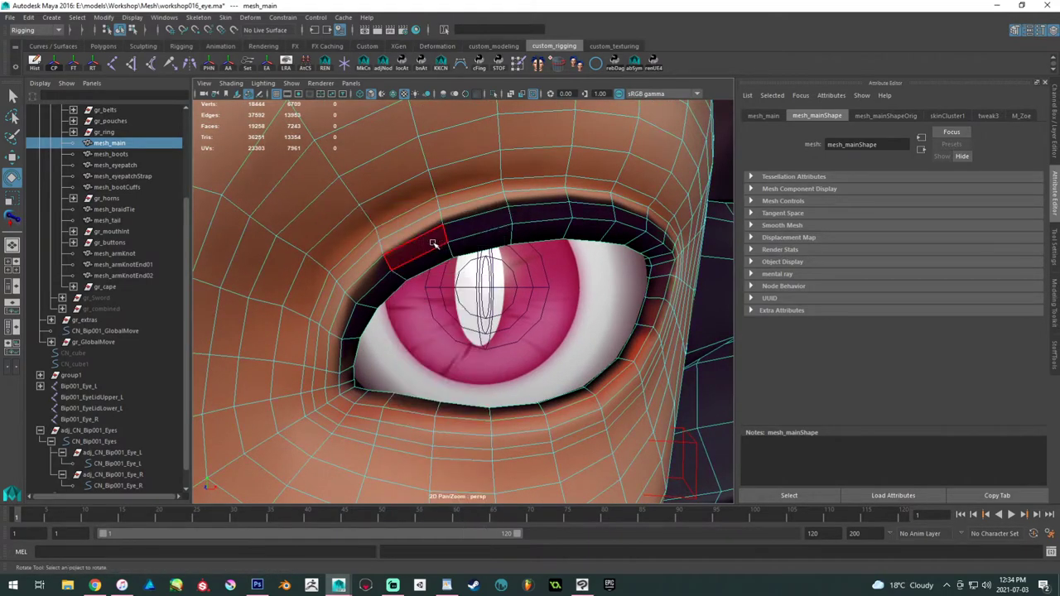
left_click(436, 241)
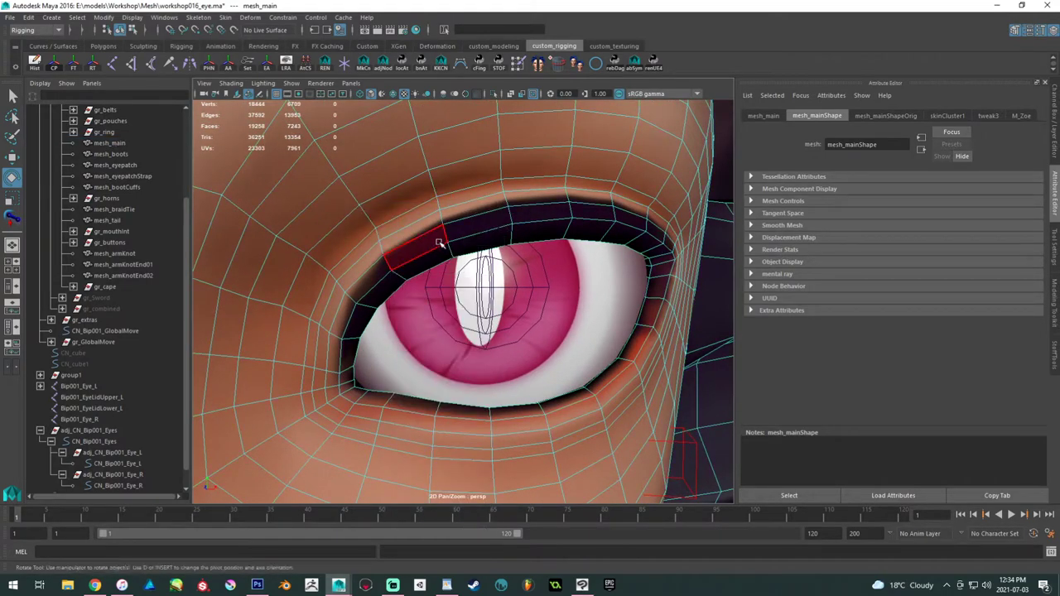
left_click(533, 199)
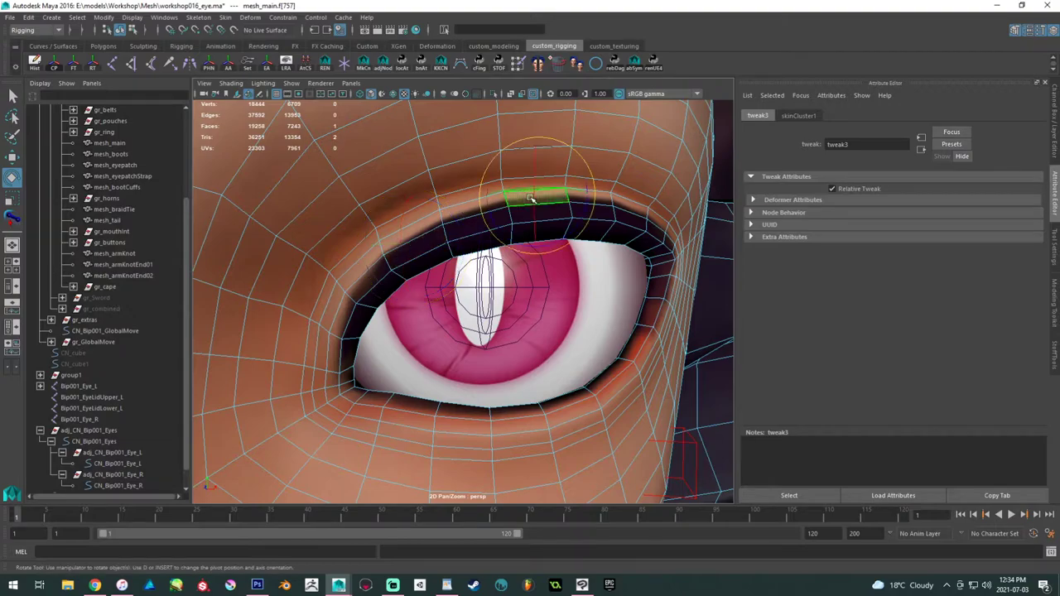
left_click(585, 201)
- Return to object selection, select mesh_main and activate Paint Skin Weights with the left eyelids in close view
right_click_drag(464, 213, 502, 193)
left_click(384, 231)
right_click_drag(377, 231, 274, 221, "alt")
left_click_drag(275, 222, 348, 215, "alt")
right_click_drag(348, 215, 362, 204, "alt")
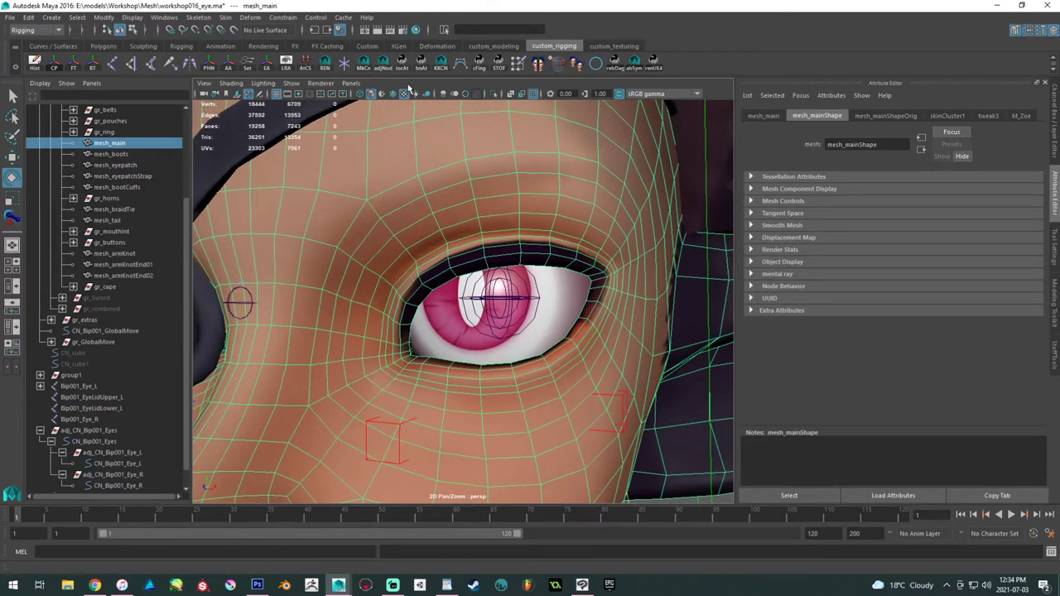
left_click(516, 65)
mouse_move(485, 130)
left_mouse_down("alt")
mouse_move(503, 201)
mouse_move(420, 247)
mouse_move(645, 260)
mouse_move(601, 265)
mouse_move(613, 256)
mouse_move(525, 244)
mouse_move(530, 263)
left_mouse_up("alt")
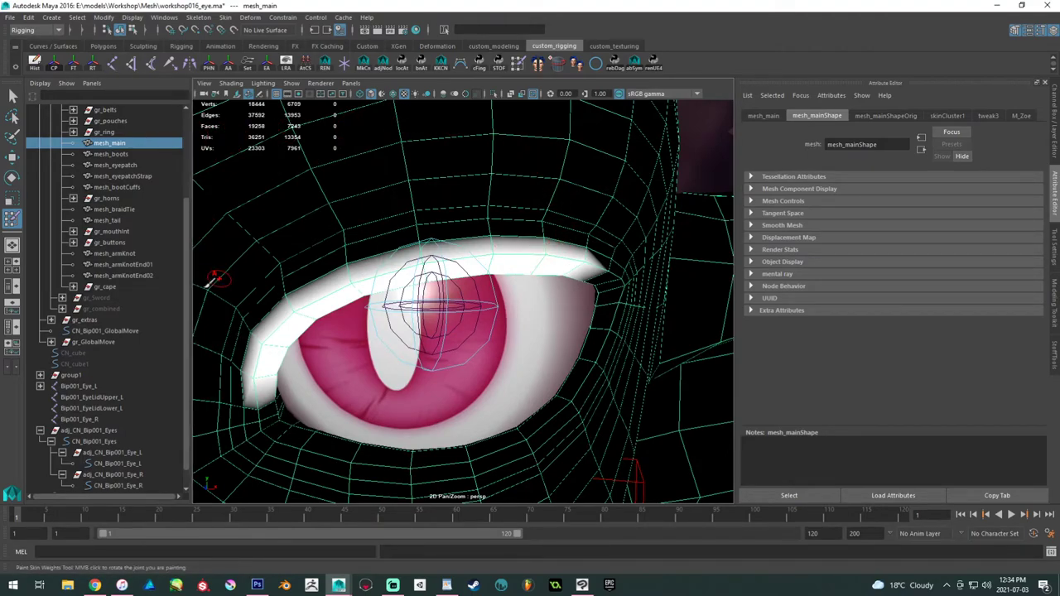
- Try painting Bip001_EyeLidLower_L weight onto the outer part of the lower eyelid, and undo the stroke
left_click_drag(600, 252, 487, 244, "alt")
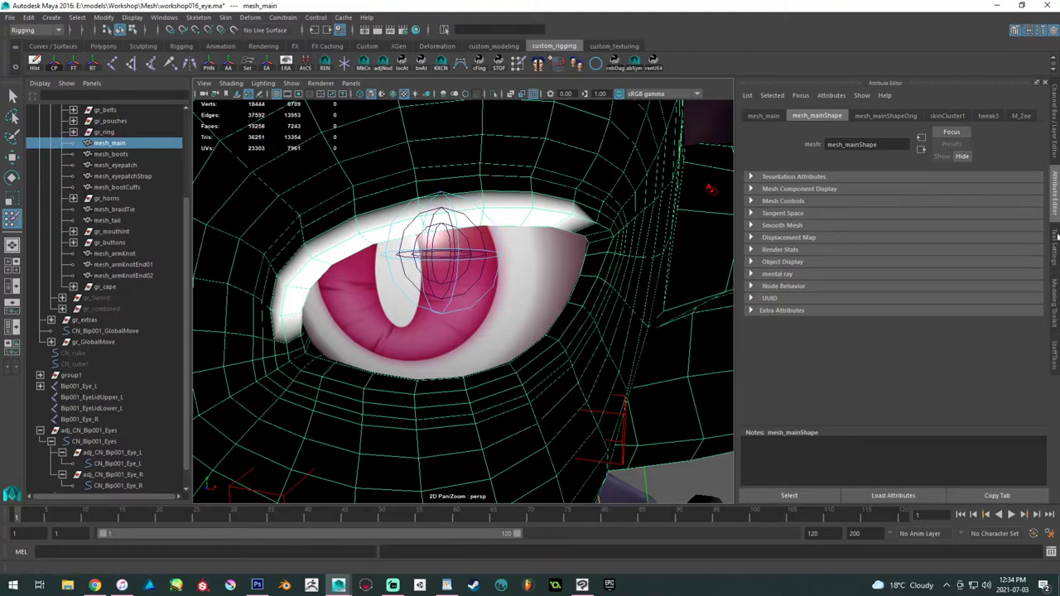
left_click(1056, 236)
left_click_drag(530, 338, 442, 341, "alt")
scroll(439, 346, "up", 2)
mouse_move(558, 340)
left_mouse_down("alt")
mouse_move(607, 297)
mouse_move(550, 330)
left_mouse_up("alt")
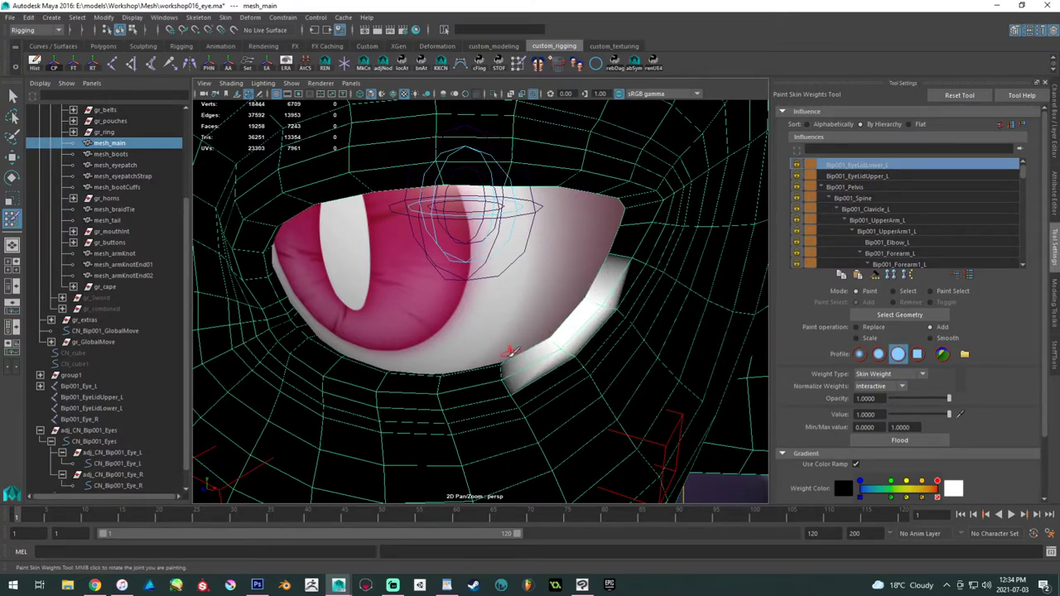
left_click(91, 494)
left_click_drag(430, 381, 468, 353, "alt")
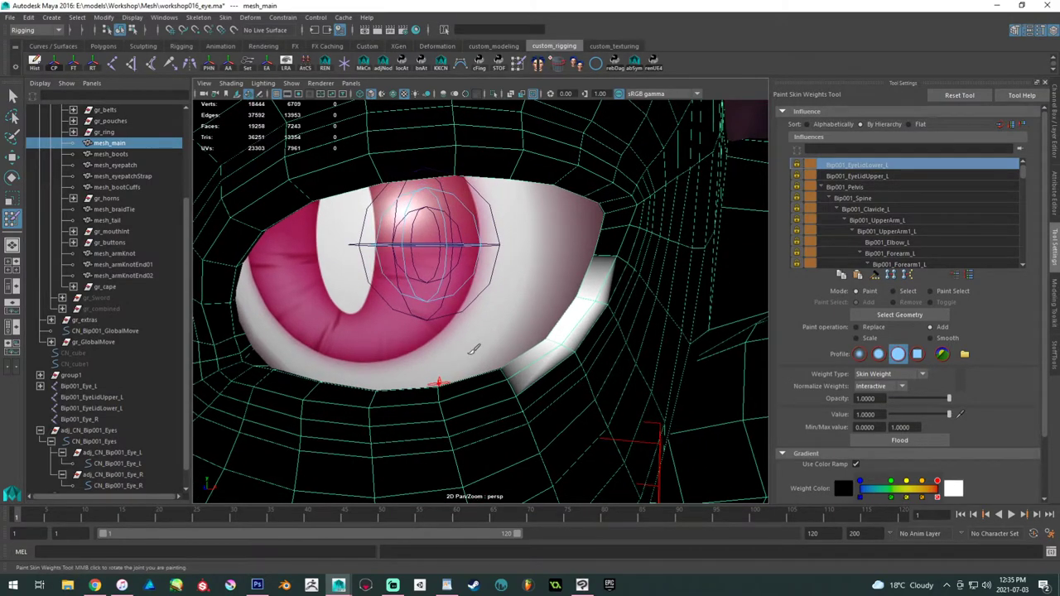
key("ctrl+z")
key("ctrl+z")
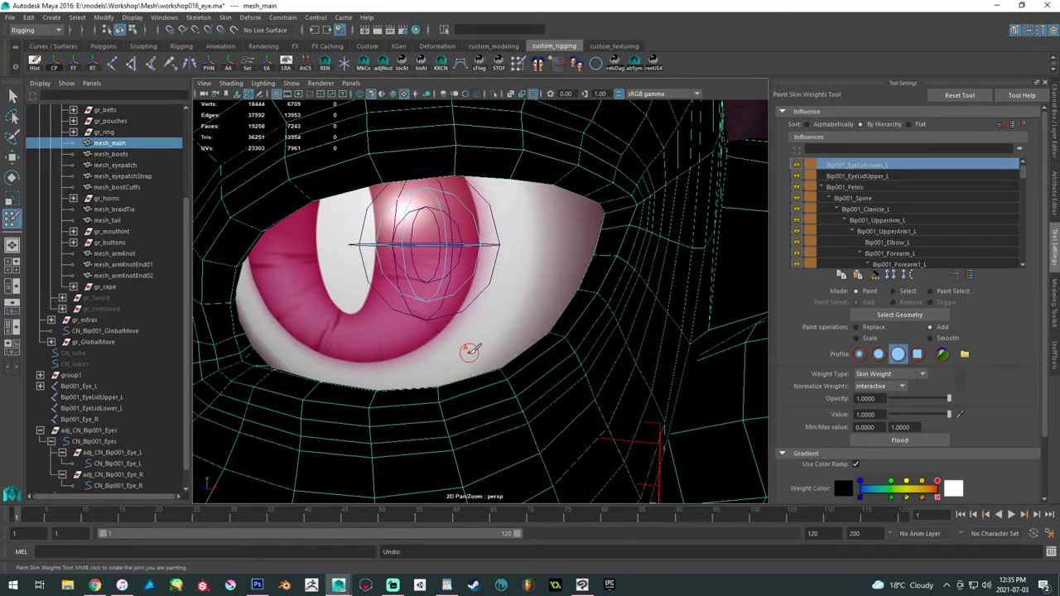
- Select Bip001_Eye_L together with mesh_main and try to remove the joint from the mesh's skin influences
key("w")
left_click(455, 295)
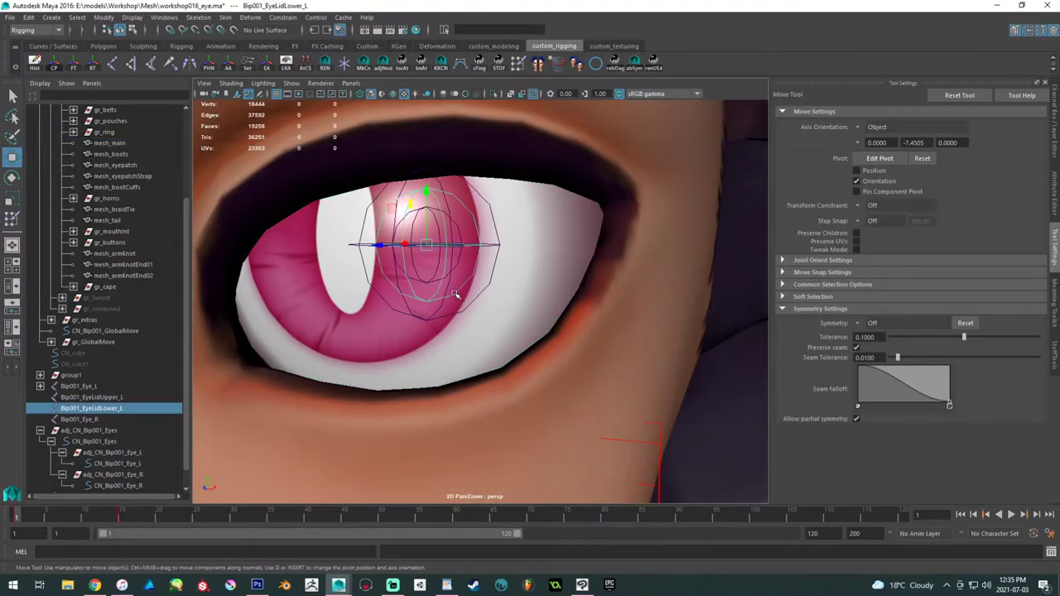
left_click(455, 272)
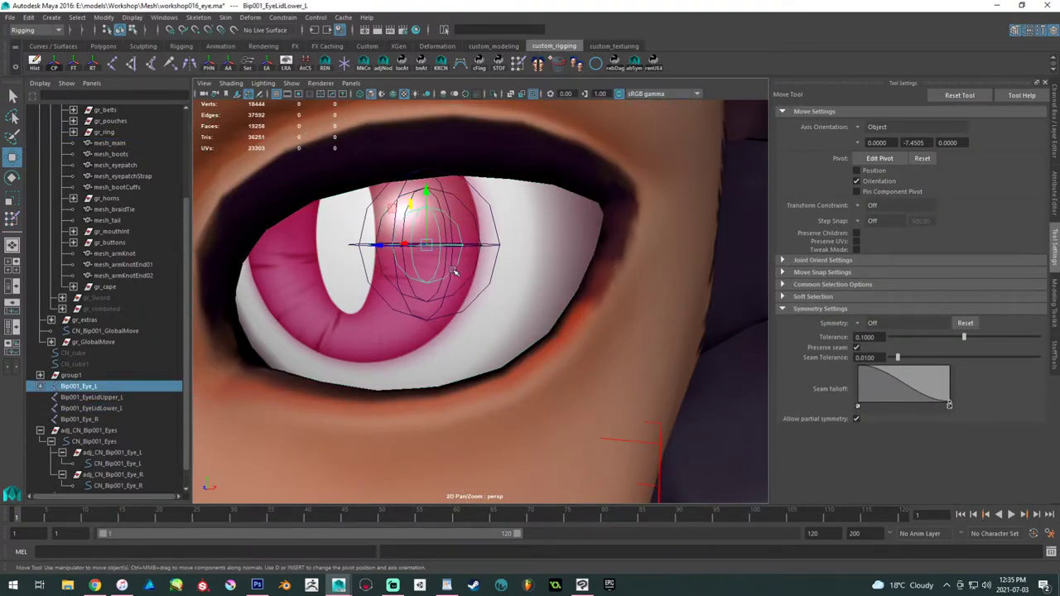
left_click(1053, 143)
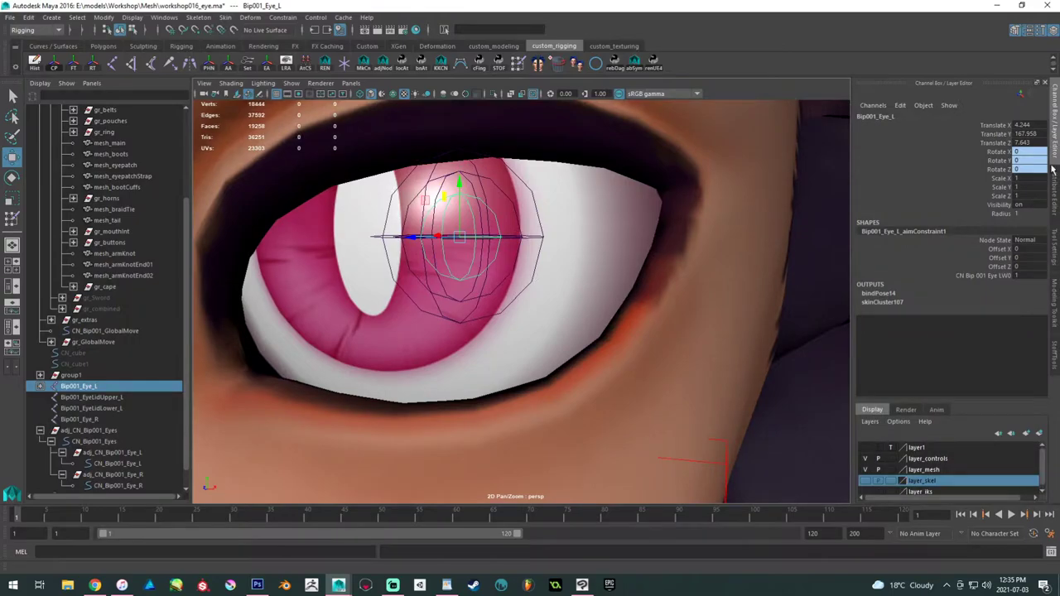
scroll(542, 317, "down", 5)
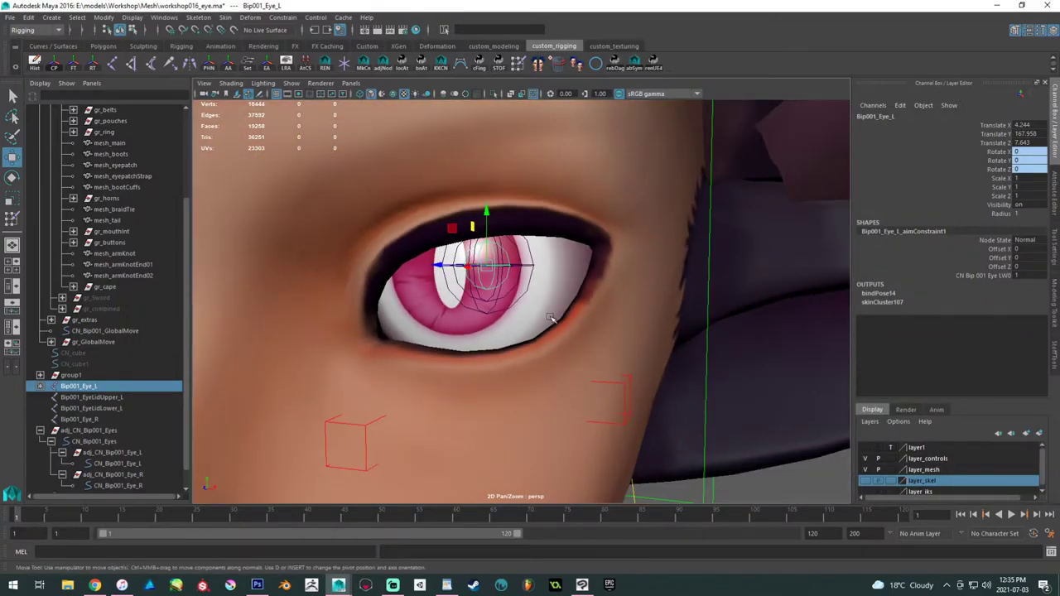
left_click(610, 294, "shift")
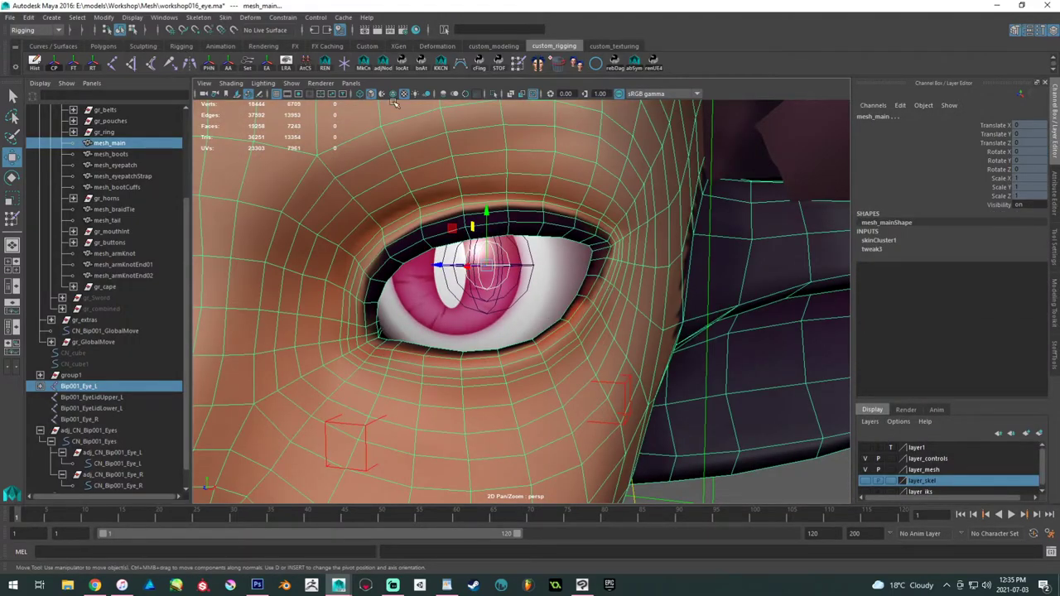
left_click(226, 17)
mouse_move(265, 281)
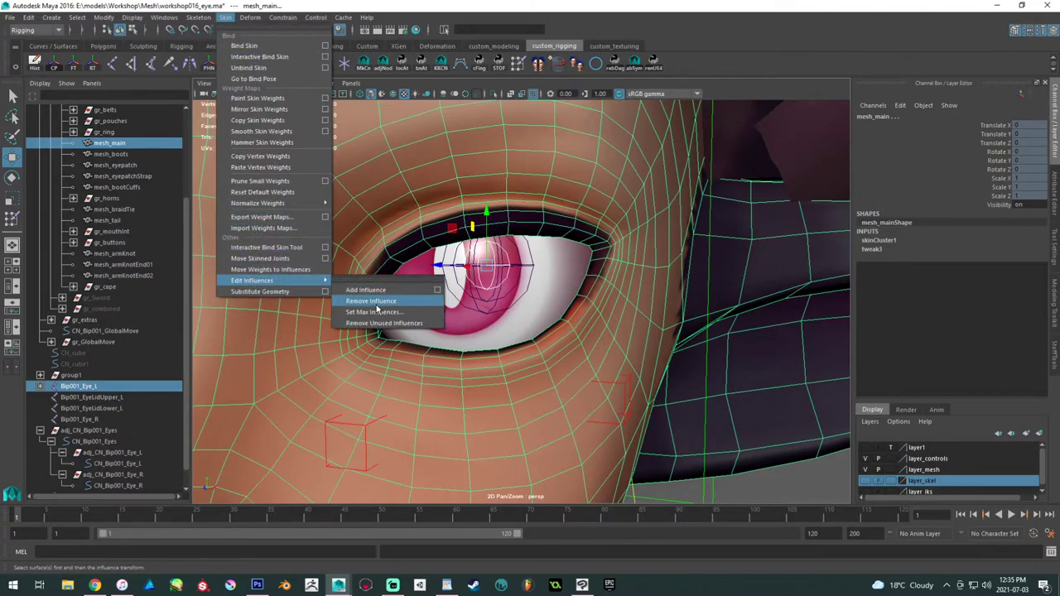
left_click(377, 305)
- Remove Bip001_EyeLidLower_L from mesh_main's skin influences and add it back as an influence
left_click(509, 293)
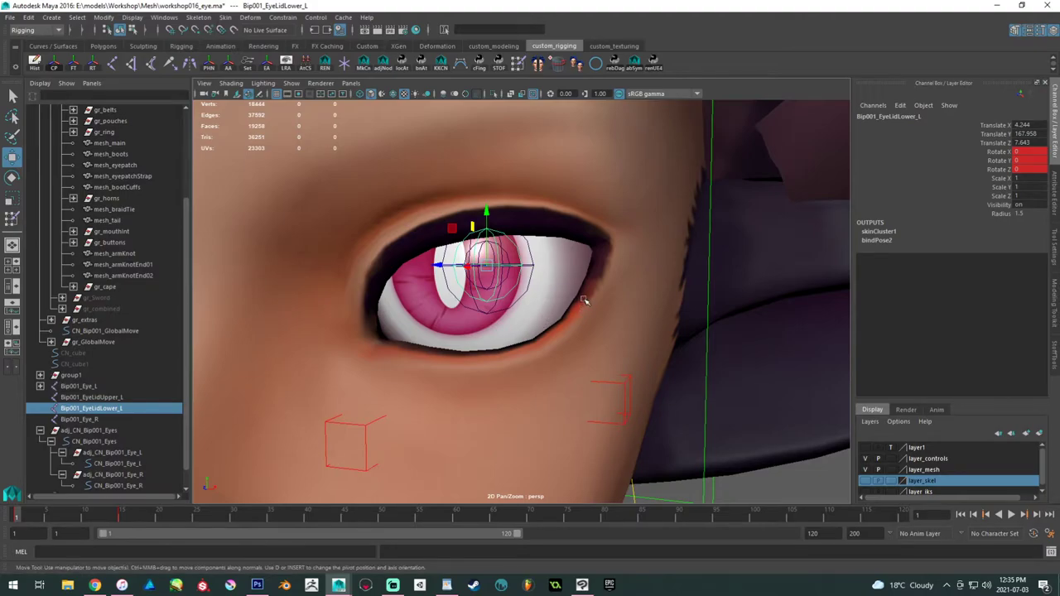
scroll(495, 319, "up", 2)
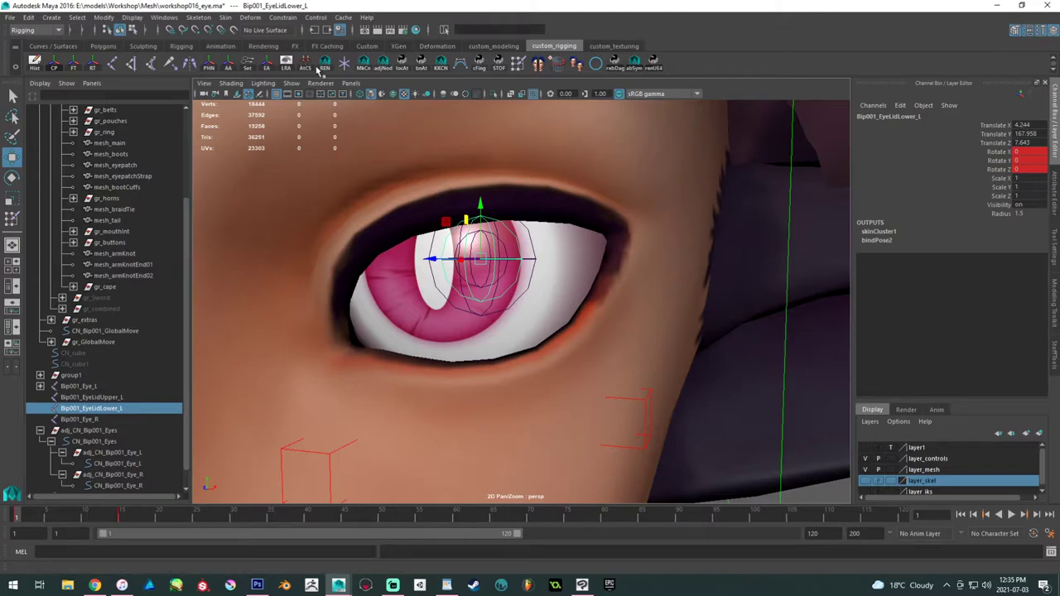
left_click(310, 205, "shift")
left_click(226, 18)
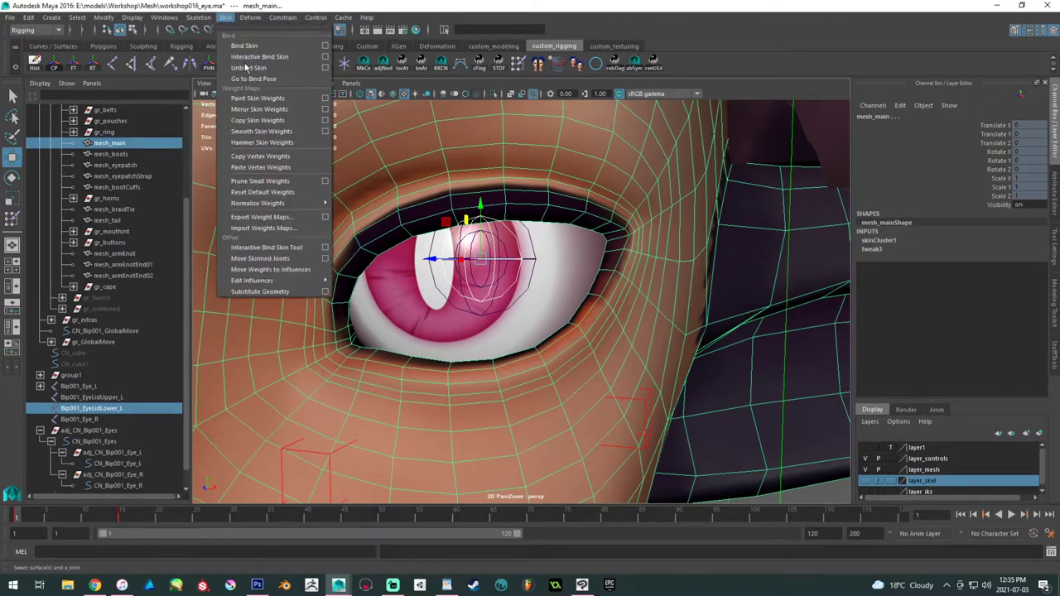
mouse_move(284, 282)
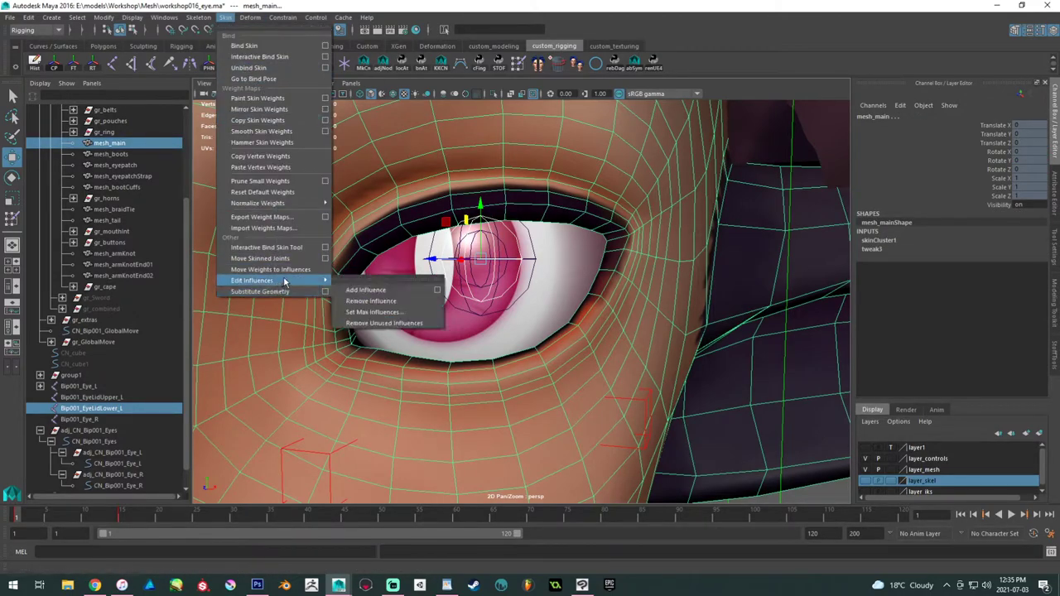
left_click(381, 300)
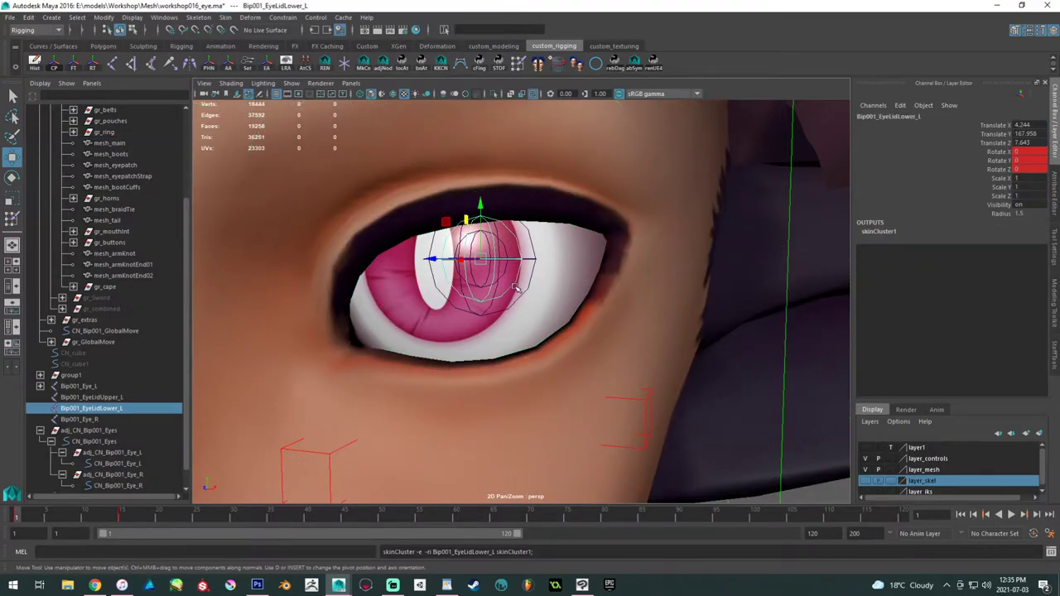
left_click(570, 146, "shift")
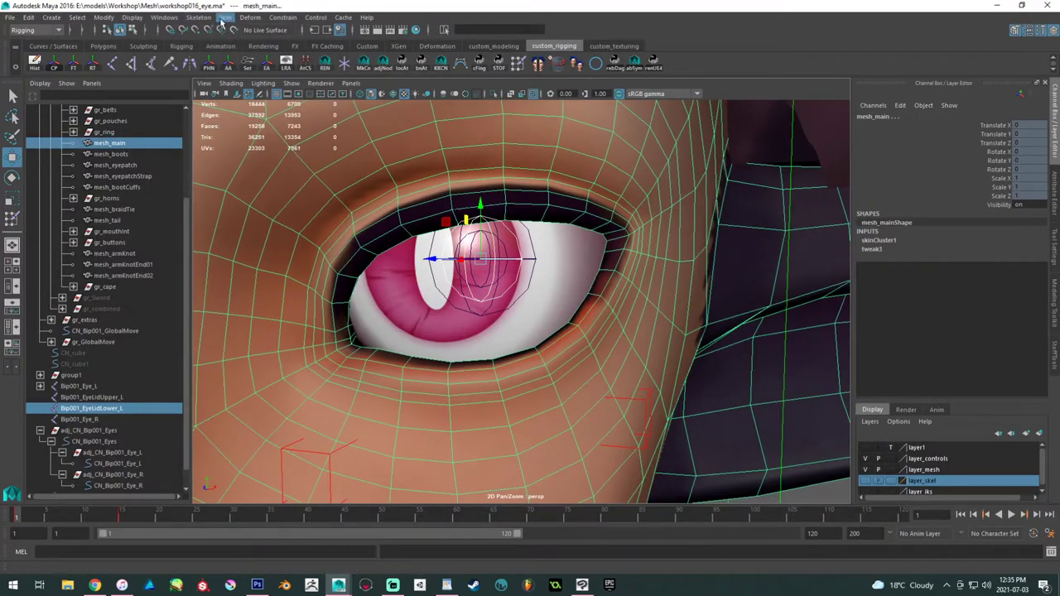
left_click(226, 18)
mouse_move(278, 279)
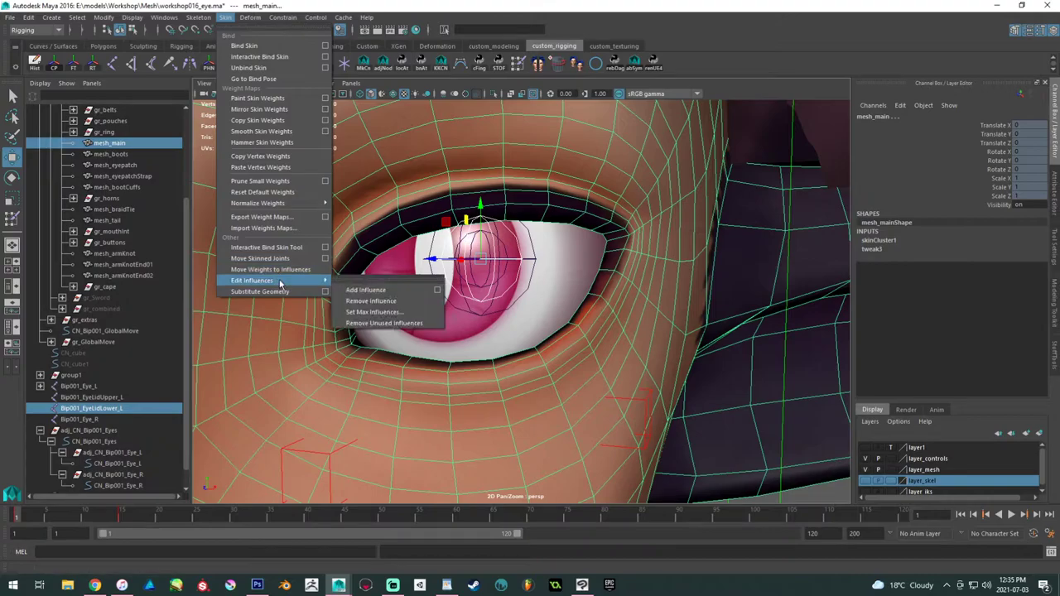
left_click(372, 298)
- Select only mesh_main and activate Paint Skin Weights with the left eye in close view
left_click(348, 195)
left_click_drag(345, 194, 371, 221, "alt")
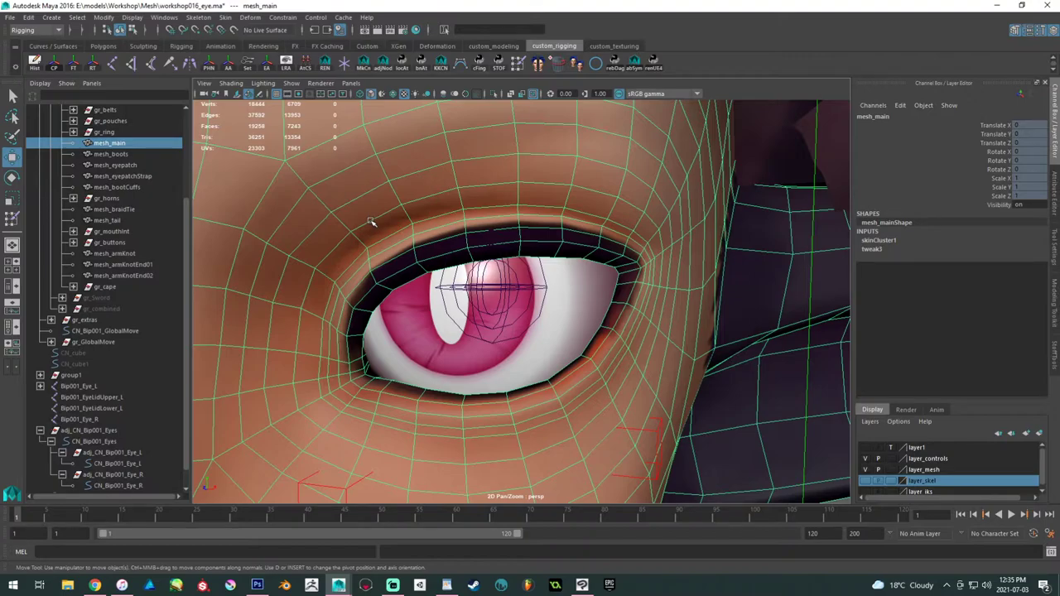
left_click_drag(371, 221, 355, 224, "alt")
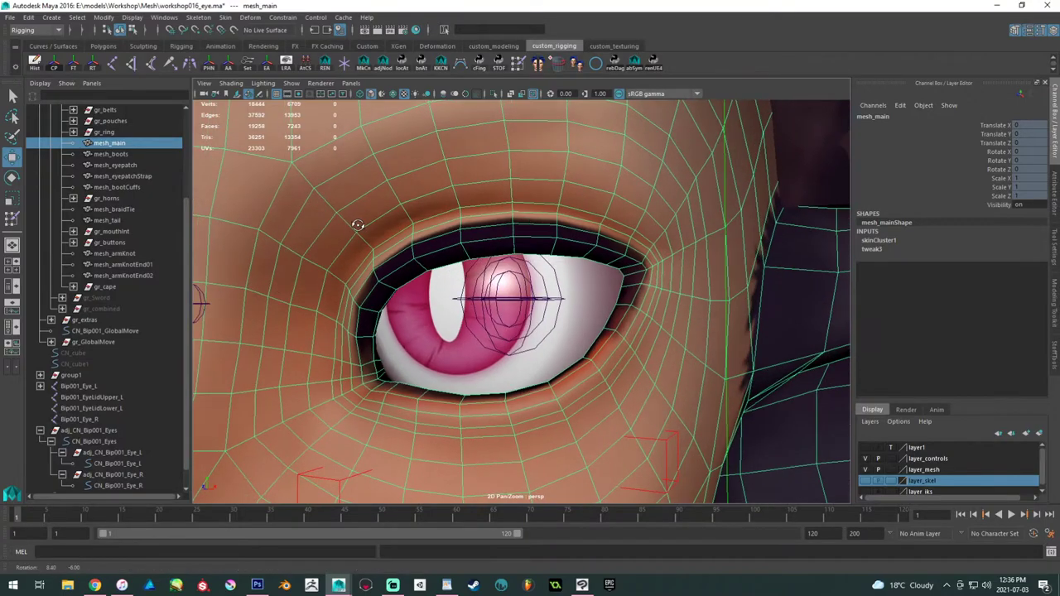
left_click(516, 64)
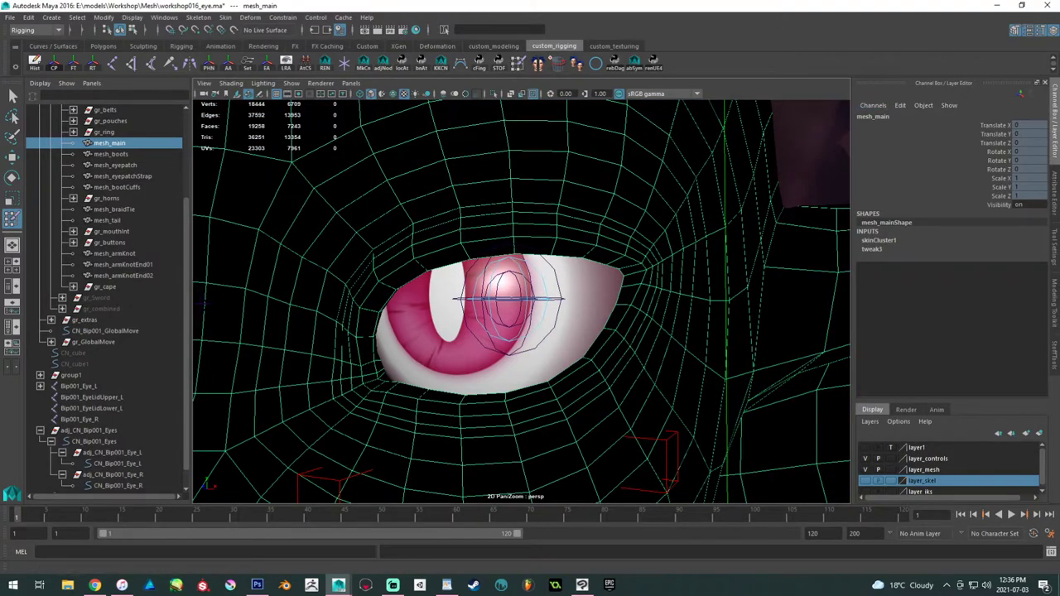
left_click(1054, 303)
left_click(1054, 356)
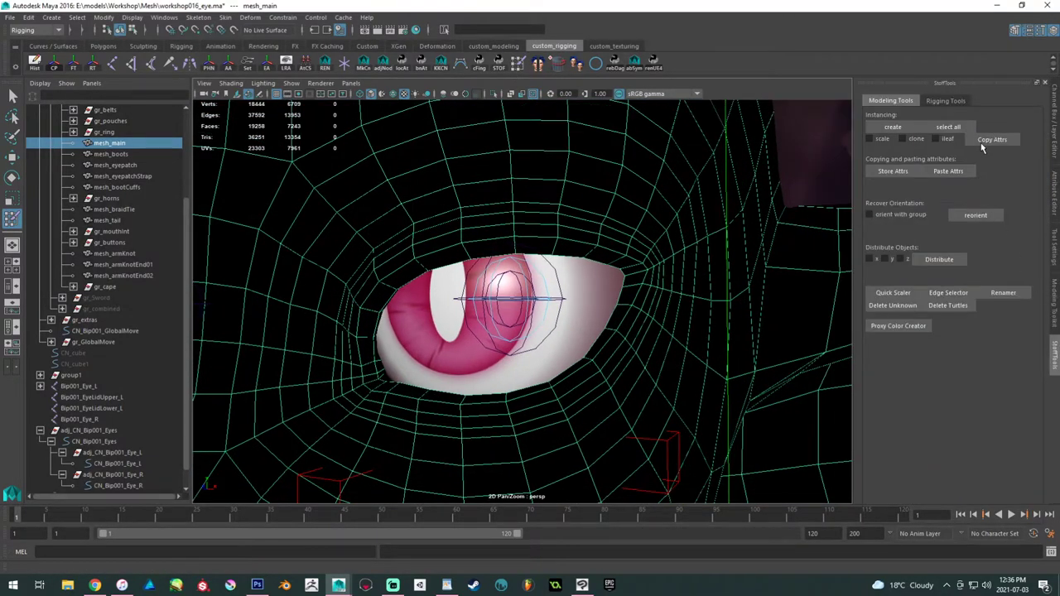
left_click(944, 101)
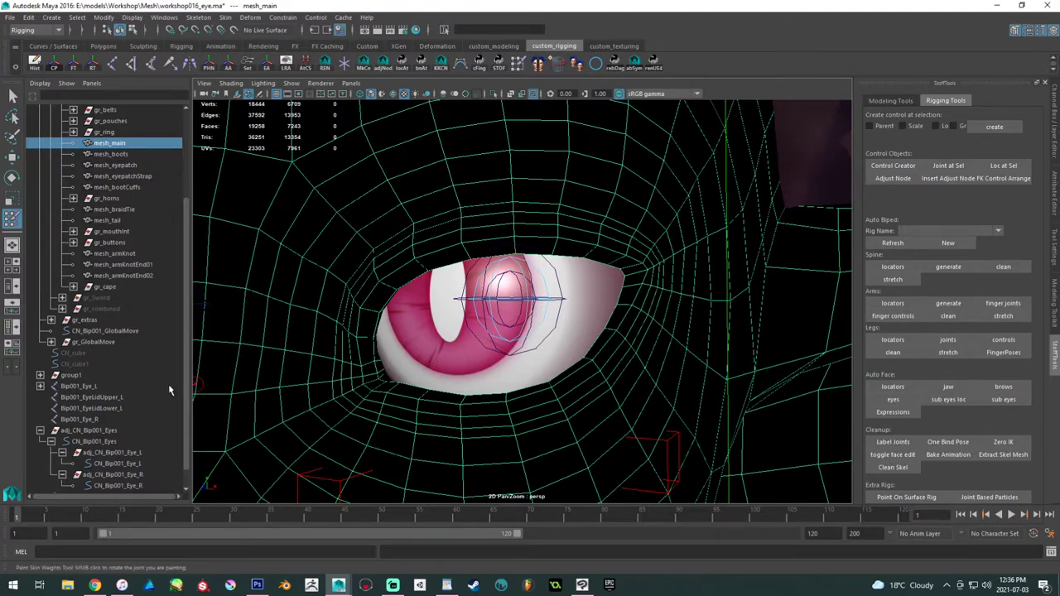
left_click(392, 585)
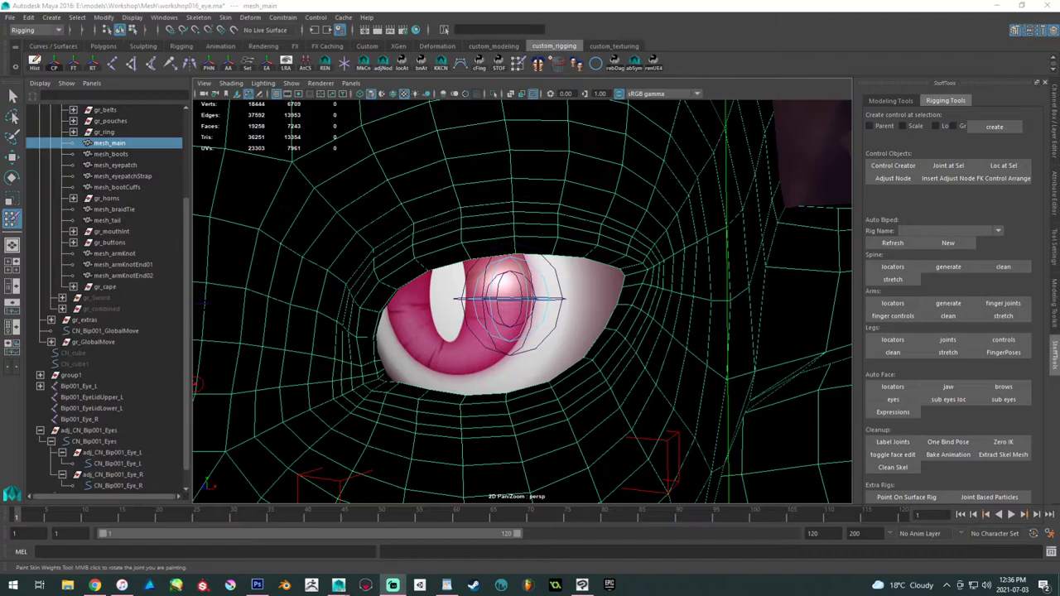
left_click_drag(657, 244, 625, 250, "alt")
left_click_drag(584, 236, 585, 234, "alt")
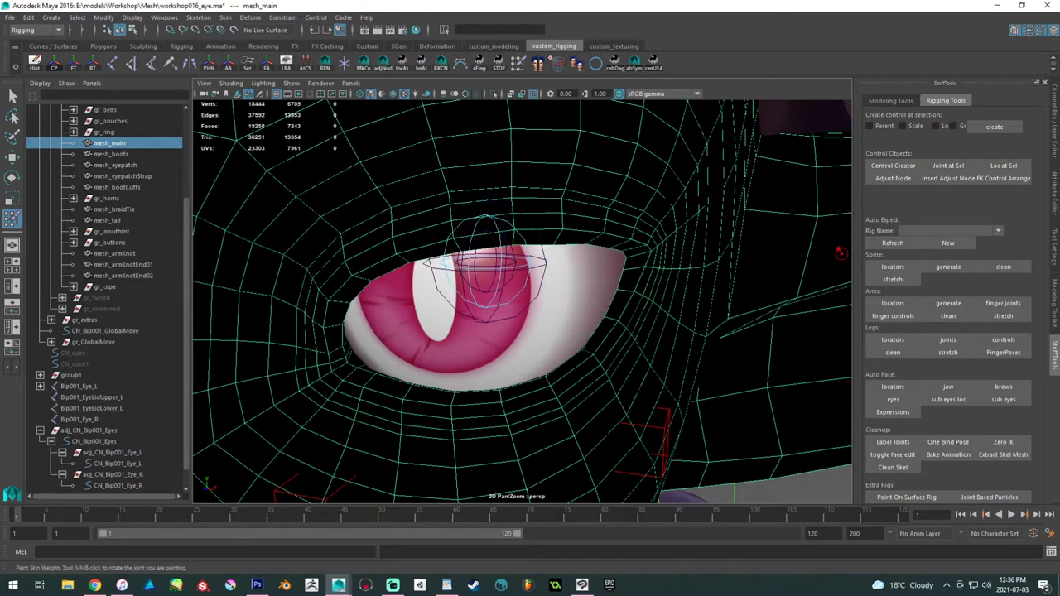
- Paint Bip001_EyeLidLower_L weight in Add mode at value 1 along the lower eyelid rim, from its middle to the outer corner
left_click(1054, 244)
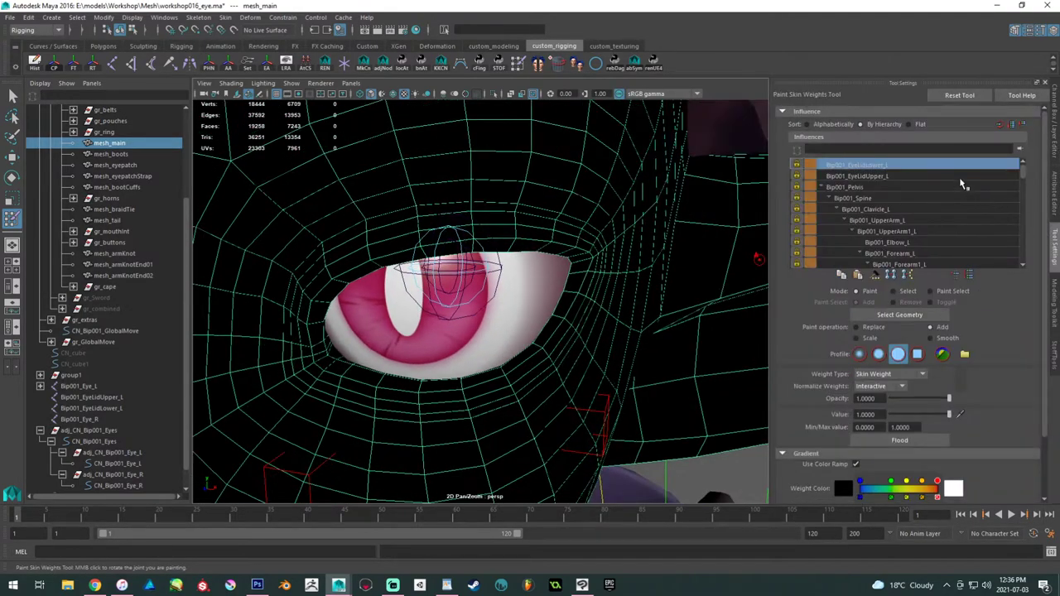
left_click(882, 176)
left_click(908, 166)
scroll(492, 331, "up", 1)
left_click_drag(477, 361, 470, 373, "alt")
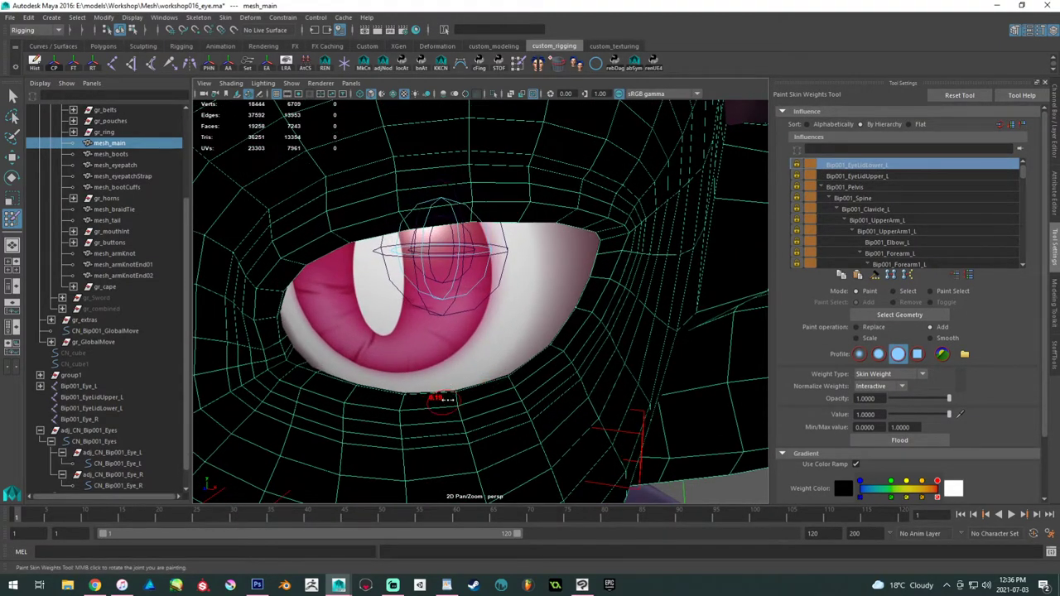
left_click(456, 395)
left_click(511, 377)
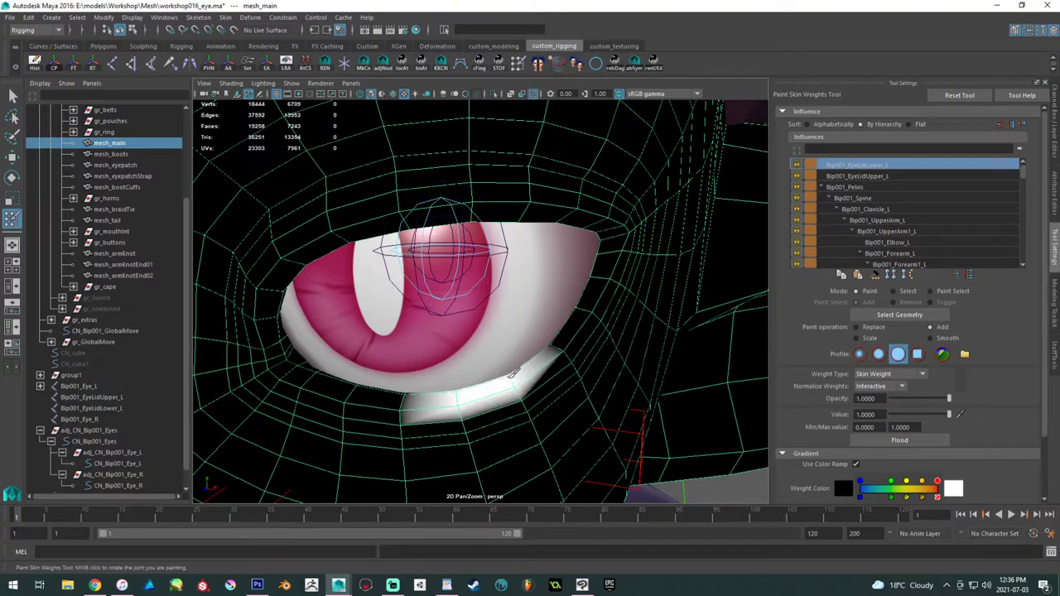
left_click(555, 344)
left_click_drag(553, 344, 460, 321, "alt")
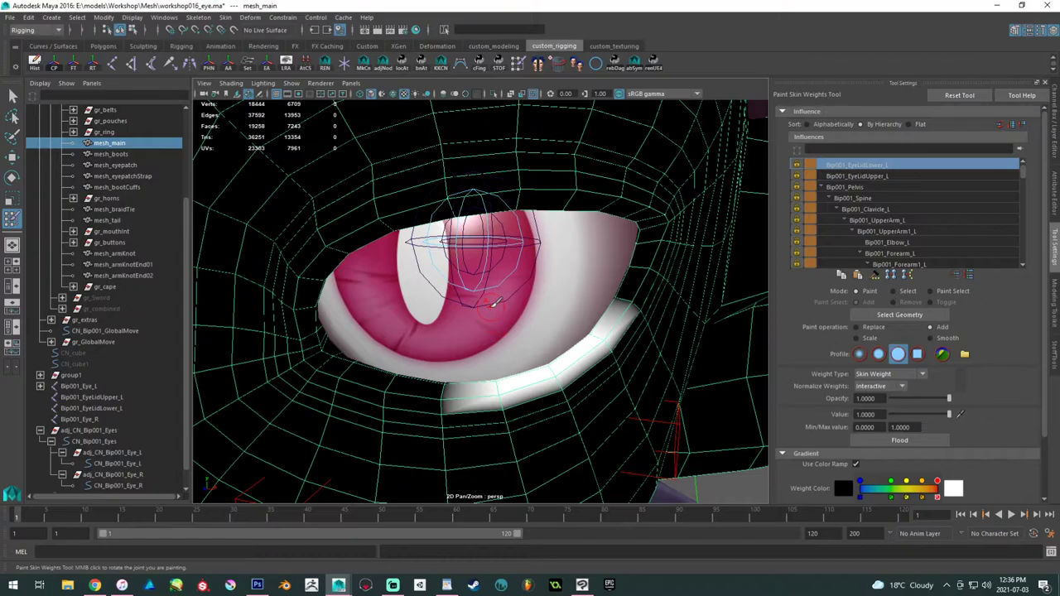
- Continue the Bip001_EyeLidLower_L weight along the inner half of the lower eyelid rim, up to near the inner corner
right_click_drag(495, 305, 501, 380, "alt")
left_click(537, 318)
mouse_move(483, 336)
middle_mouse_down("alt")
mouse_move(577, 293)
mouse_move(588, 301)
middle_mouse_up("alt")
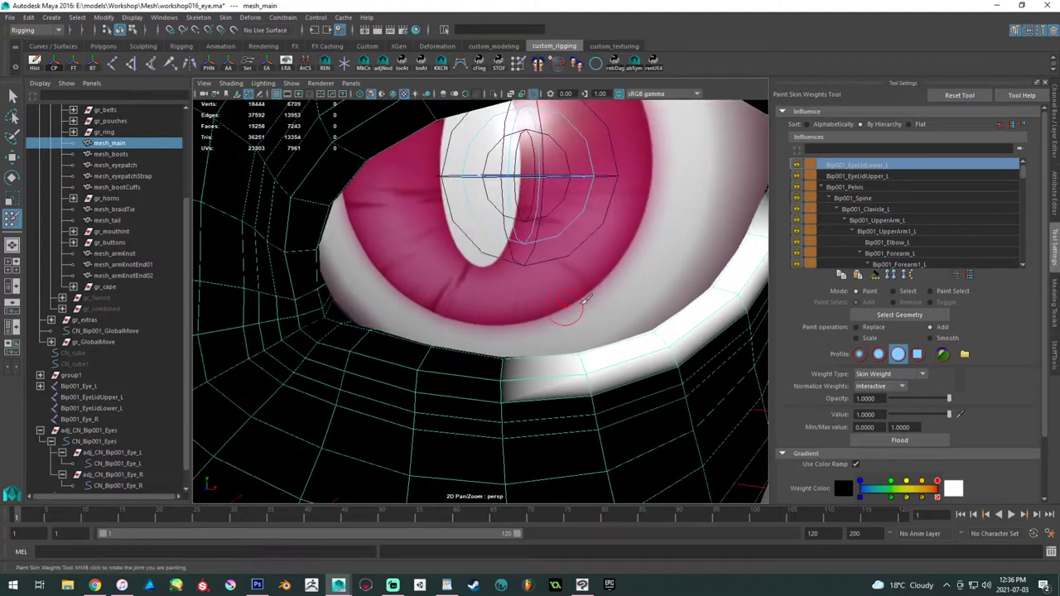
right_click_drag(589, 302, 583, 323, "alt")
left_click(504, 374)
left_click(420, 366)
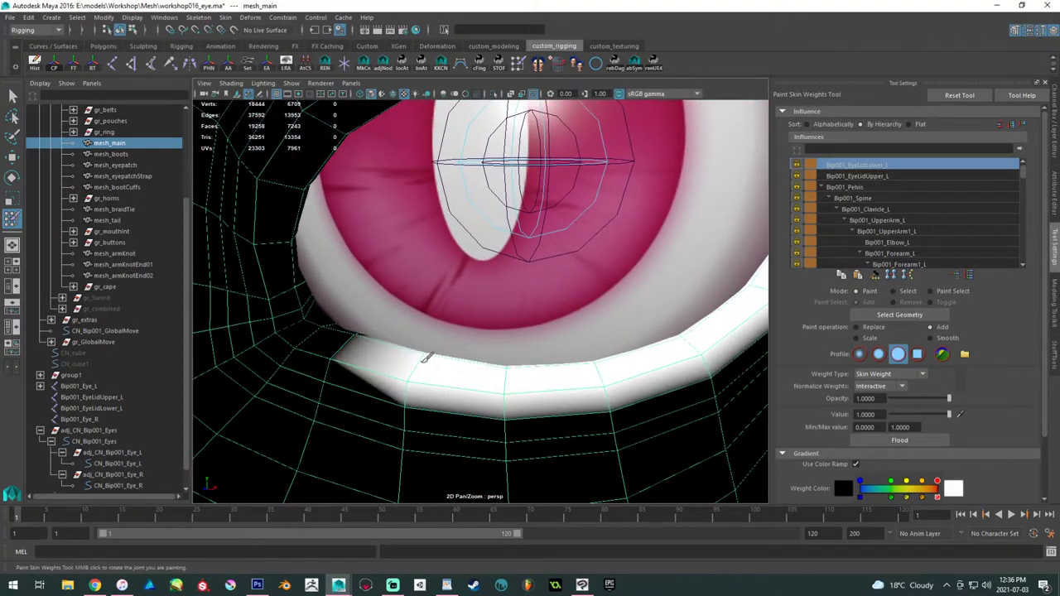
middle_click_drag(342, 348, 403, 343, "alt")
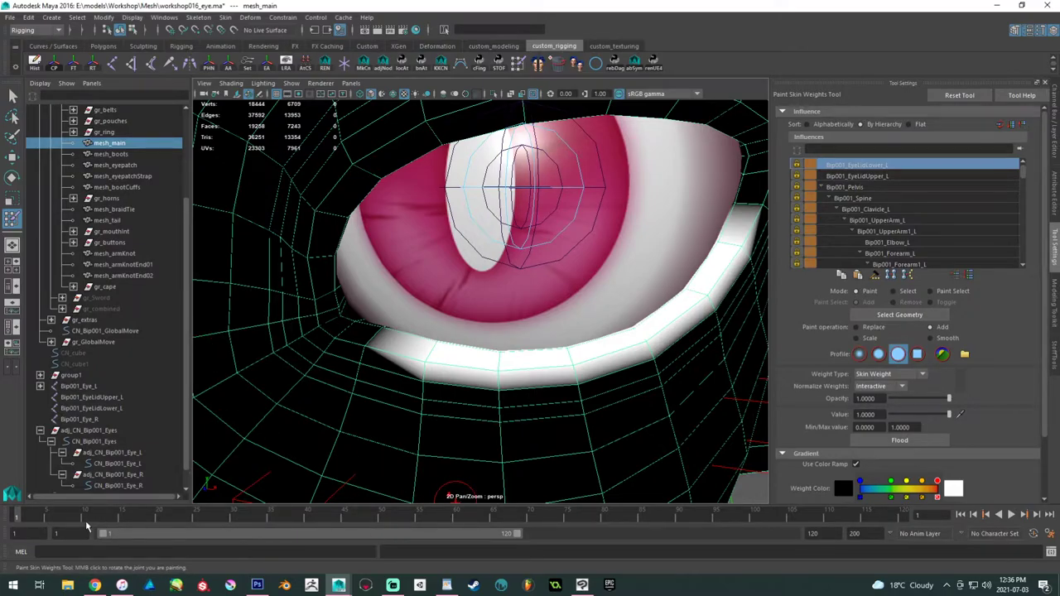
- Play and scrub the eyelid animation to examine how the painted lower lid moves over the eyeball
key("alt+v")
left_click_drag(66, 514, 47, 513)
right_click_drag(514, 350, 468, 256, "alt")
mouse_move(465, 256)
left_mouse_down("alt")
mouse_move(402, 279)
mouse_move(485, 296)
mouse_move(555, 413)
mouse_move(543, 388)
mouse_move(515, 388)
mouse_move(551, 409)
mouse_move(428, 241)
left_mouse_up("alt")
scroll(556, 407, "up", 2)
key("b")
scroll(551, 408, "down", 2)
mouse_move(465, 278)
left_mouse_down("alt")
mouse_move(538, 270)
mouse_move(538, 239)
mouse_move(514, 257)
left_mouse_up("alt")
- Switch to the Bip001_EyeLidUpper_L influence and scrub to frame 3 to check the upper lid's weights as both lids close
left_click(892, 177)
left_click_drag(41, 517, 10, 523)
left_click_drag(524, 255, 500, 263)
left_click_drag(248, 379, 562, 241, "alt")
mouse_move(20, 517)
left_mouse_down()
mouse_move(92, 520)
mouse_move(31, 521)
left_mouse_up()
left_click_drag(440, 356, 604, 338, "alt")
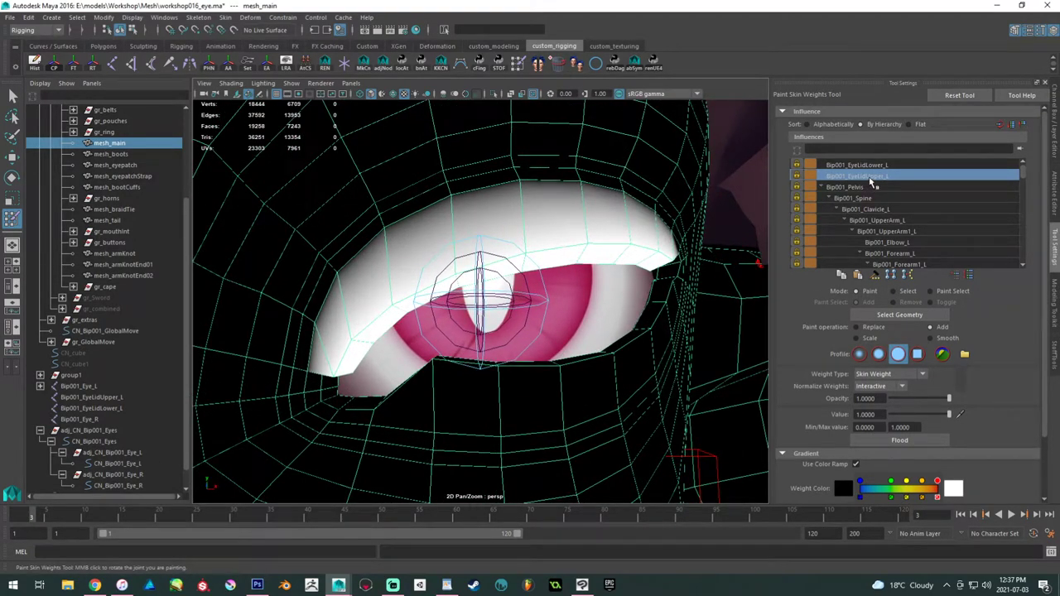
- Switch to the Bip001_EyeLidLower_L influence and touch up its weight on the lower lid near the eye's inner corner
left_click(878, 168)
left_click_drag(464, 298, 505, 339, "alt")
right_click_drag(372, 356, 444, 375, "alt")
mouse_move(447, 375)
left_mouse_down("alt")
mouse_move(457, 387)
mouse_move(424, 346)
left_mouse_up("alt")
left_click(462, 388)
left_click(453, 396)
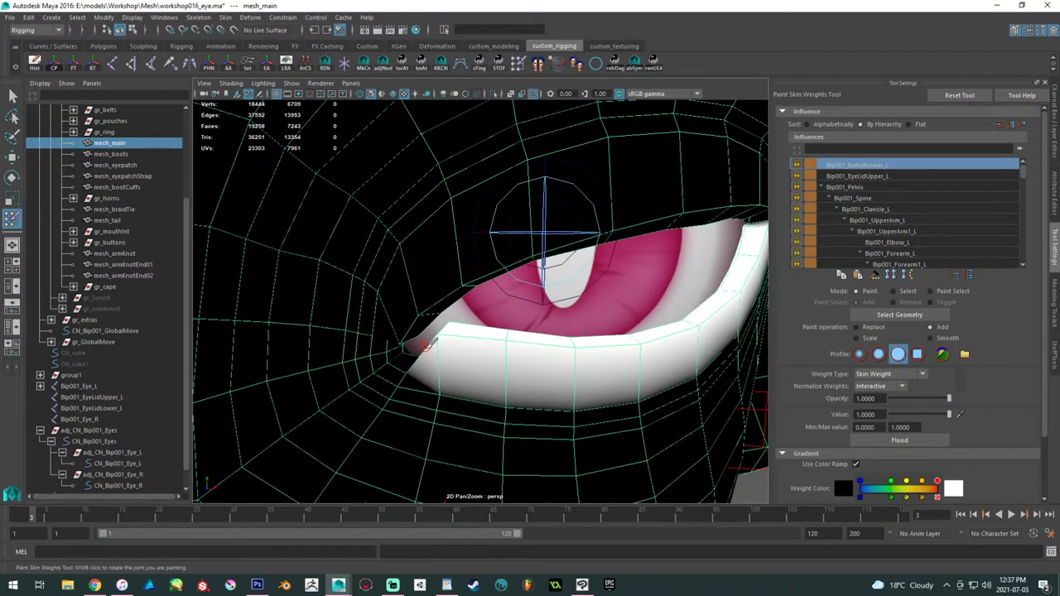
left_click_drag(464, 267, 456, 301, "alt")
right_click_drag(451, 335, 486, 349, "alt")
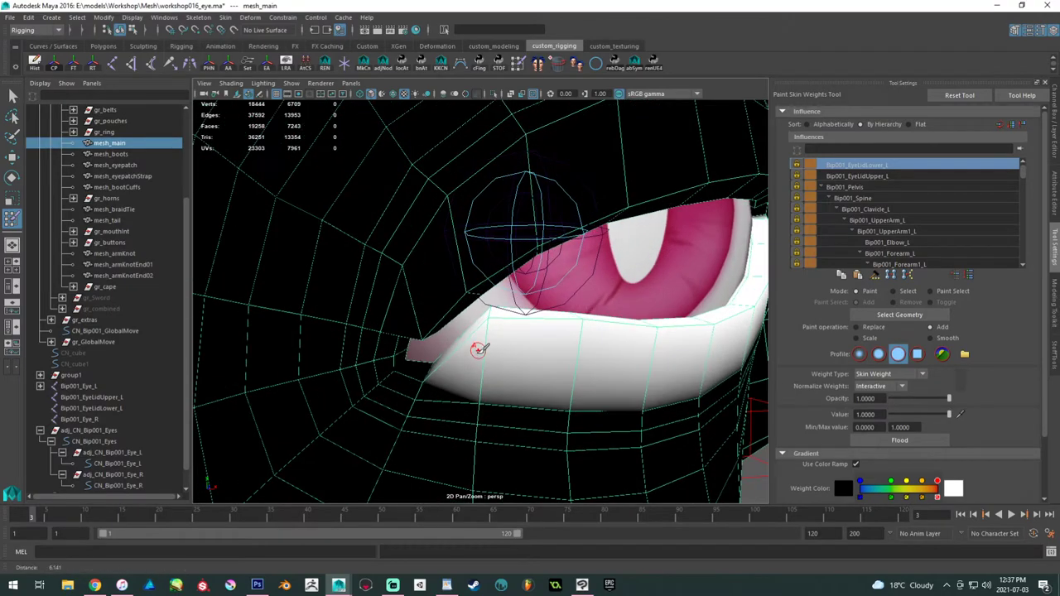
left_click_drag(452, 364, 466, 361, "alt")
right_click_drag(465, 362, 468, 370, "alt")
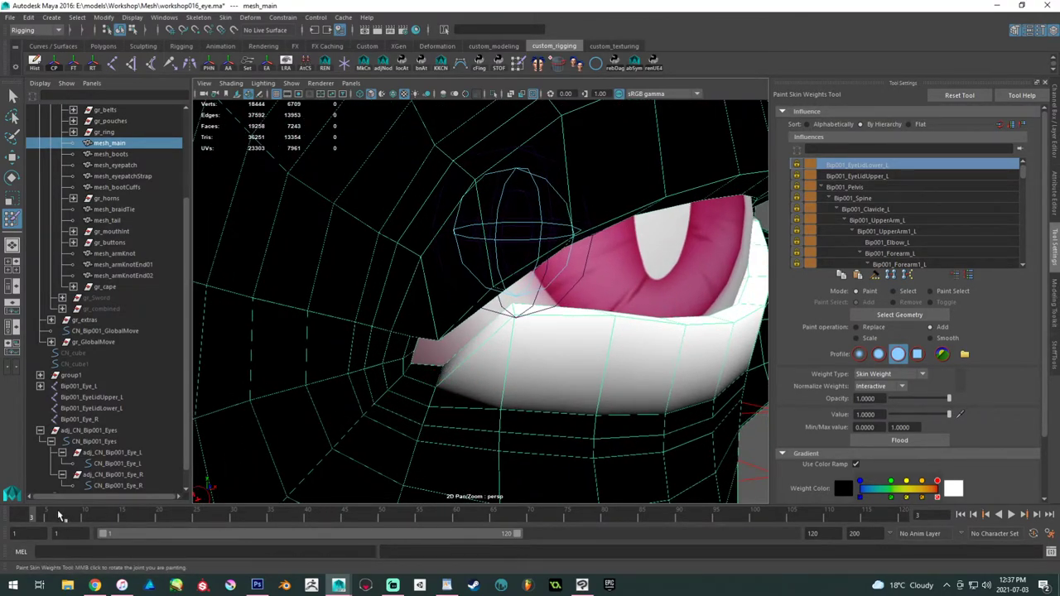
- Play the eyelid animation, scrub to frame 5 and examine the gap between the closing left eyelids from several angles
key("alt+v")
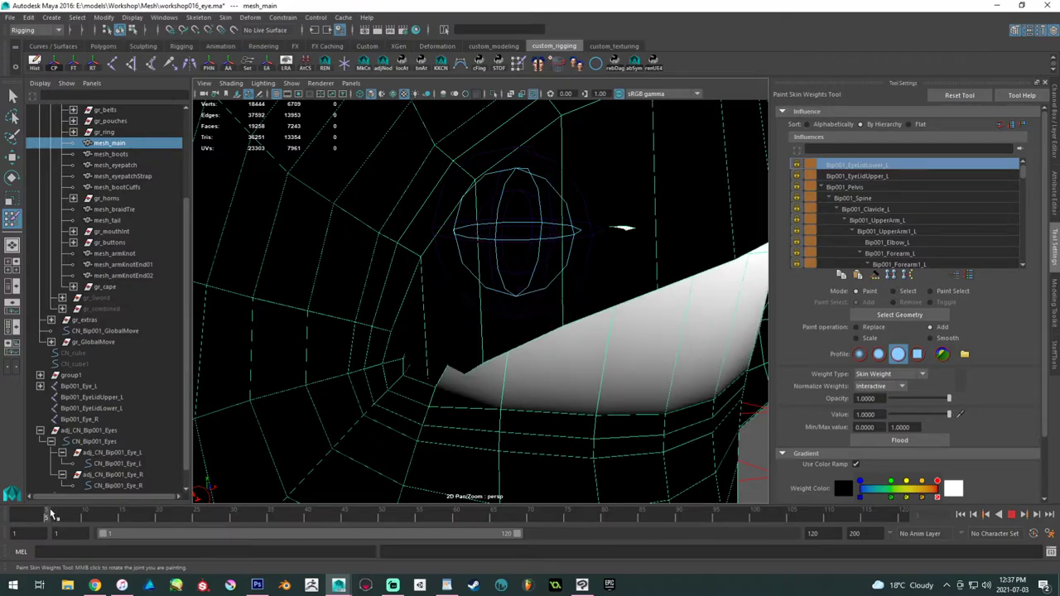
left_click_drag(46, 513, 45, 513)
left_click_drag(572, 294, 367, 253, "alt")
middle_click_drag(470, 256, 420, 307, "alt")
left_click_drag(420, 306, 543, 331, "alt")
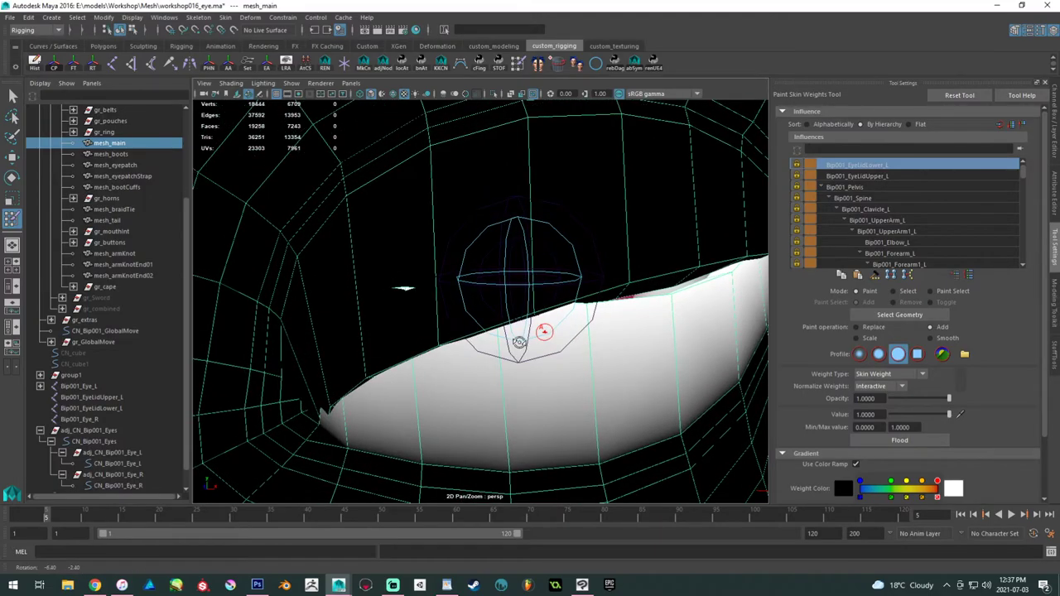
mouse_move(549, 293)
left_mouse_down("alt")
mouse_move(534, 300)
mouse_move(588, 329)
left_mouse_up("alt")
right_click_drag(587, 329, 591, 370, "alt")
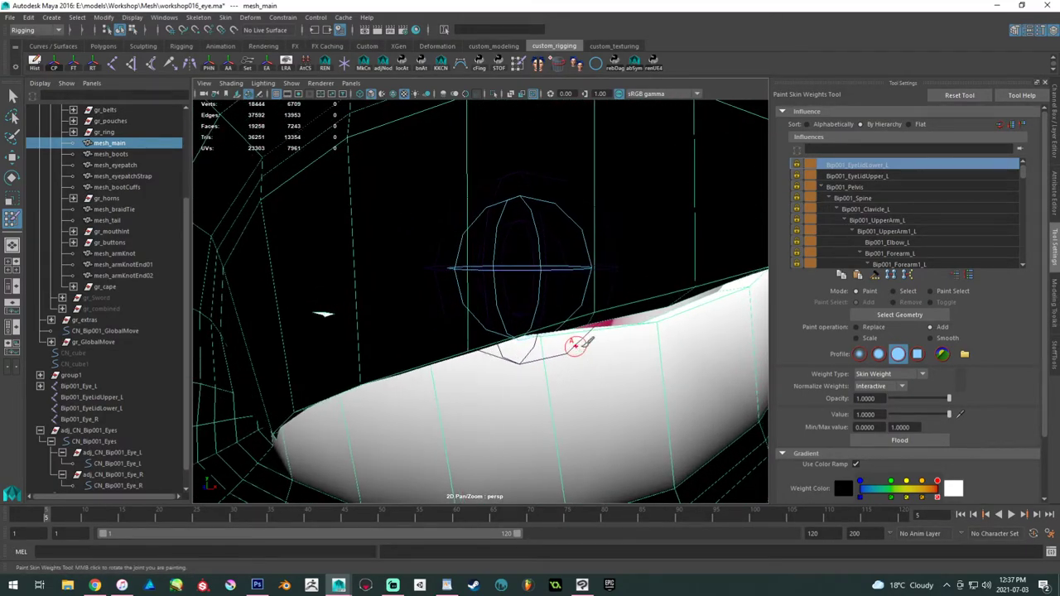
left_click(55, 519)
left_click(45, 519)
left_click_drag(639, 311, 617, 321, "alt")
key("w")
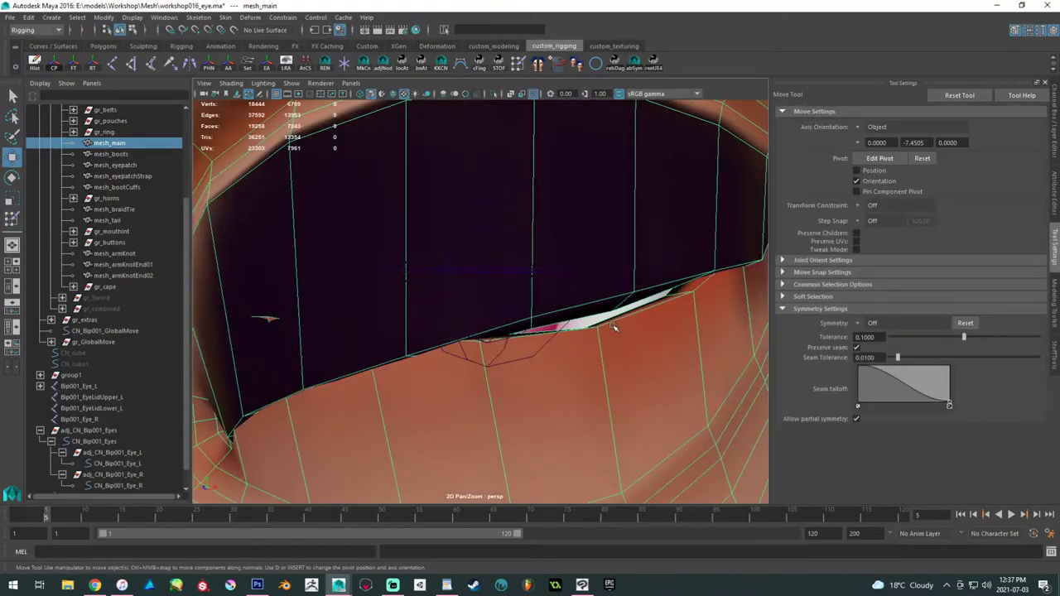
scroll(498, 350, "down", 4)
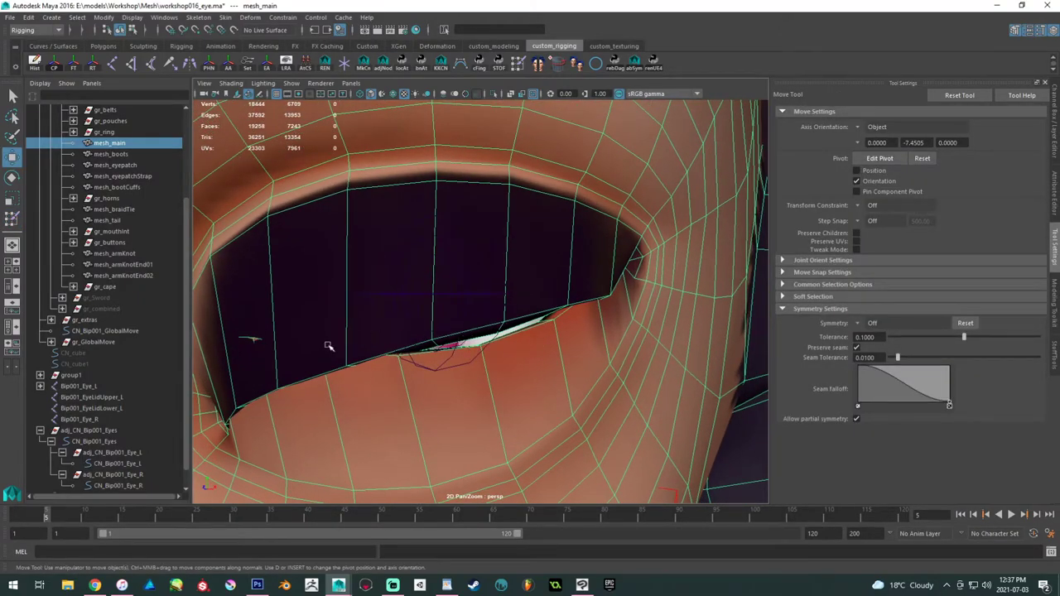
scroll(527, 323, "down", 6)
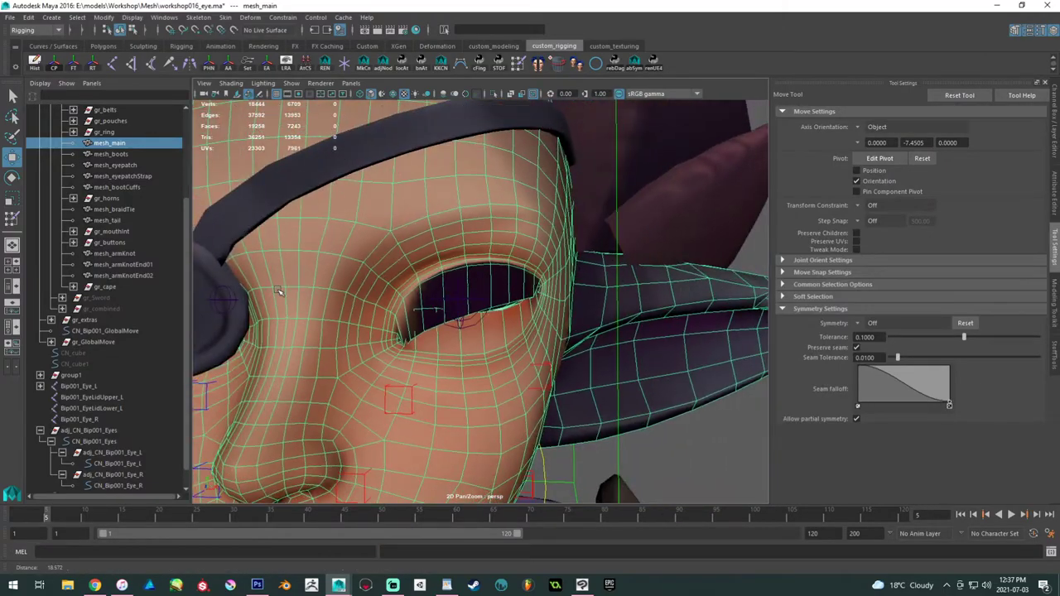
scroll(539, 356, "up", 6)
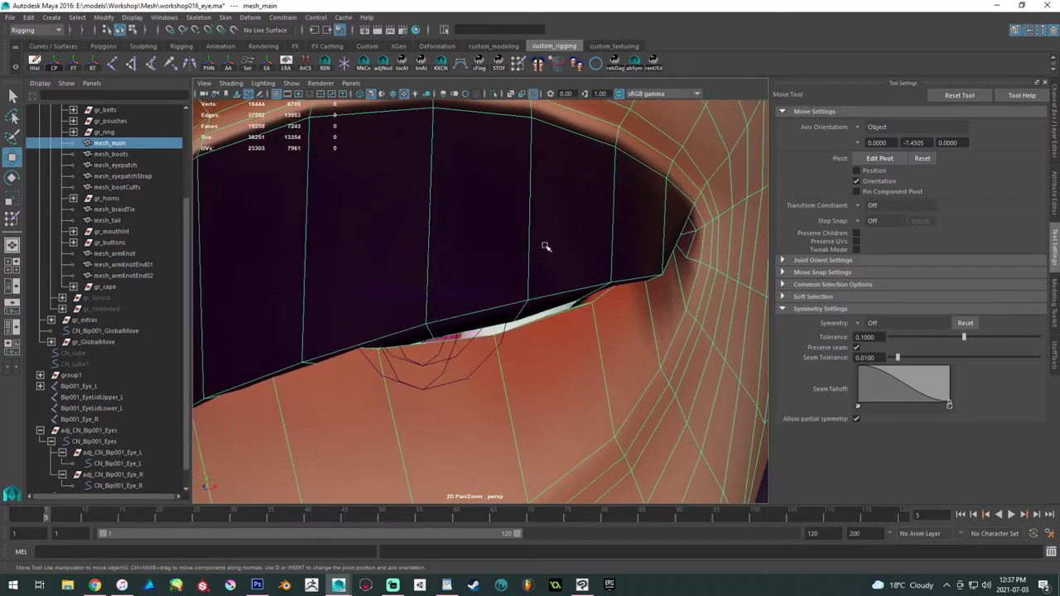
- Delete the keys of Bip001_EyeLidUpper_L and Bip001_EyeLidLower_L over the frame range from 1 to about 17
left_click(479, 334)
scroll(500, 336, "down", 3)
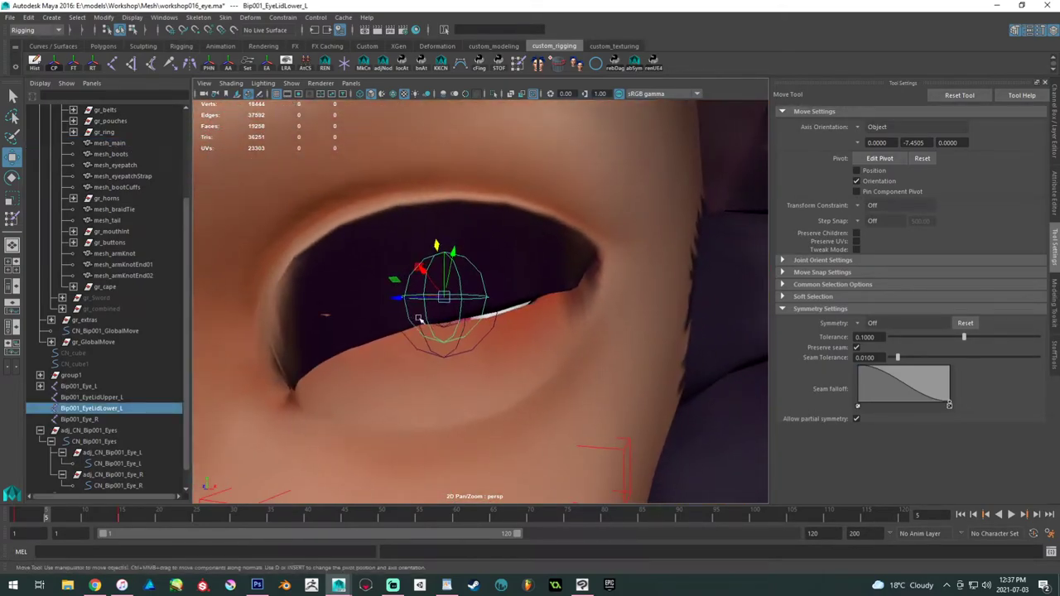
scroll(418, 317, "up", 1)
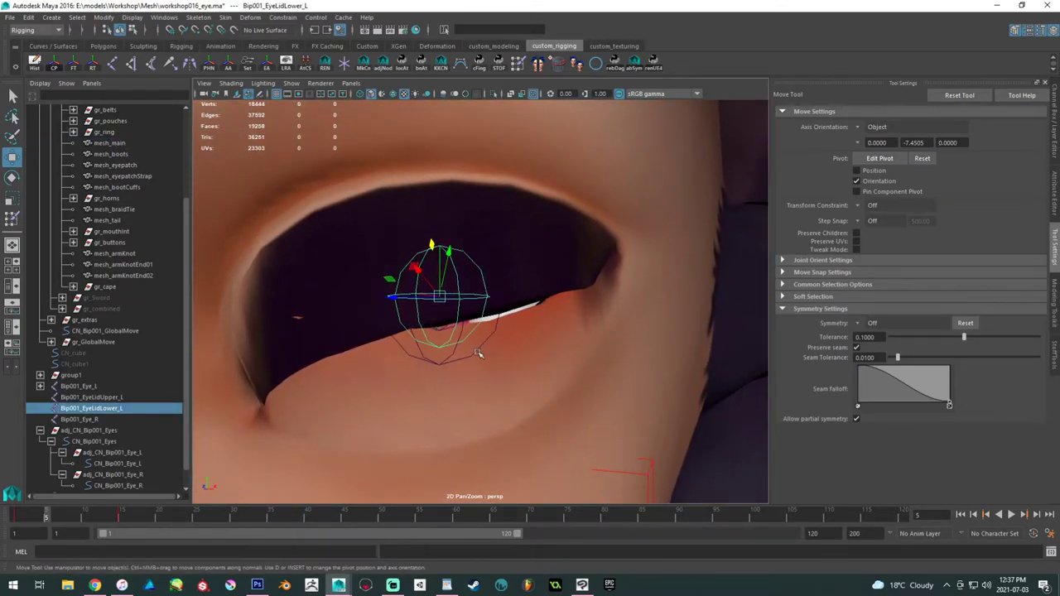
left_click(478, 354)
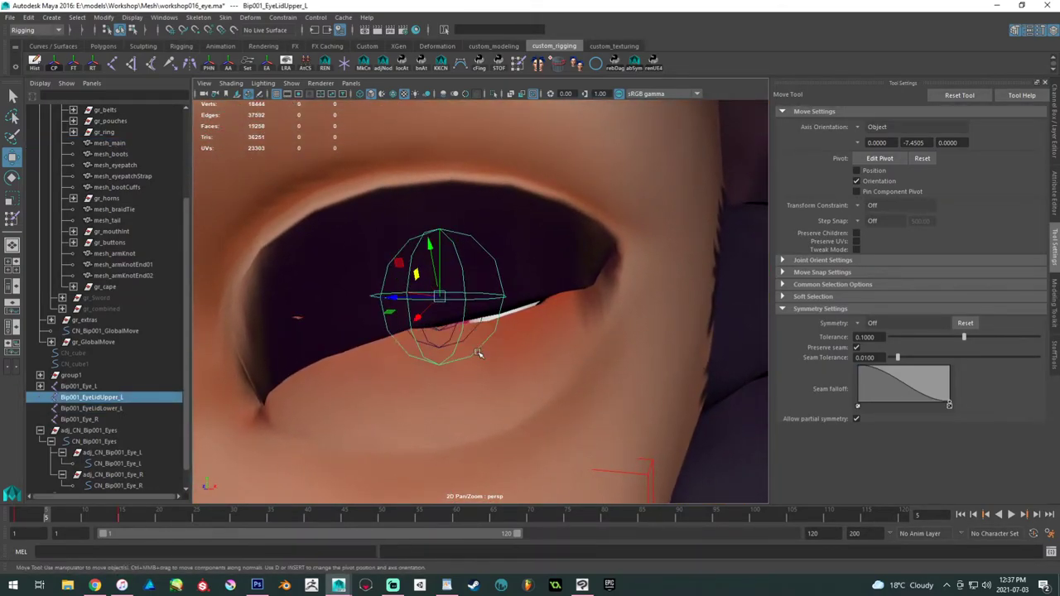
left_click(472, 338, "shift")
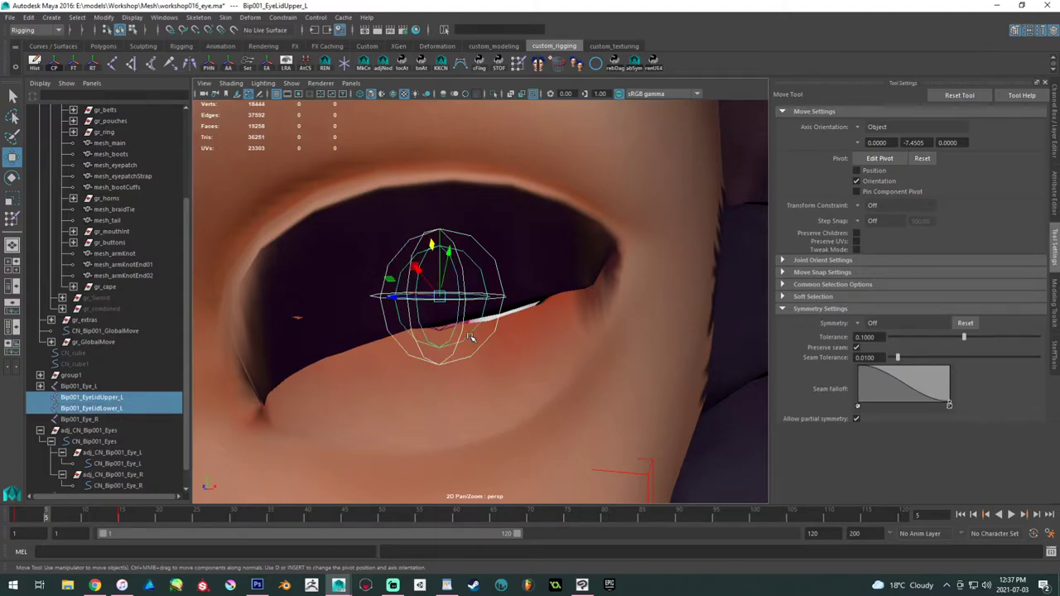
left_click(124, 519)
left_click_drag(128, 519, 12, 517, "shift")
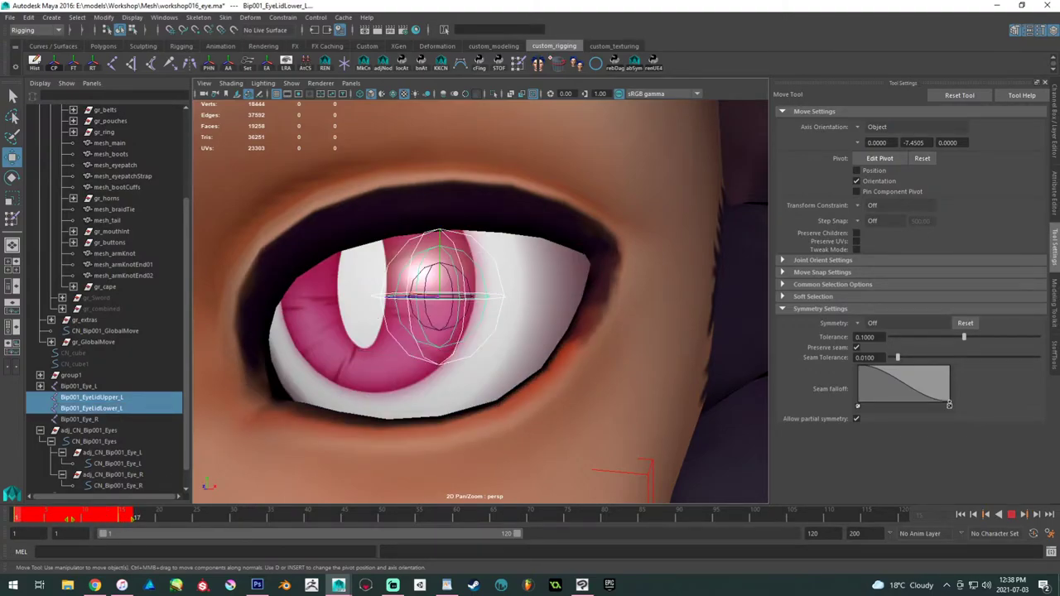
right_click(40, 515)
left_click(85, 379)
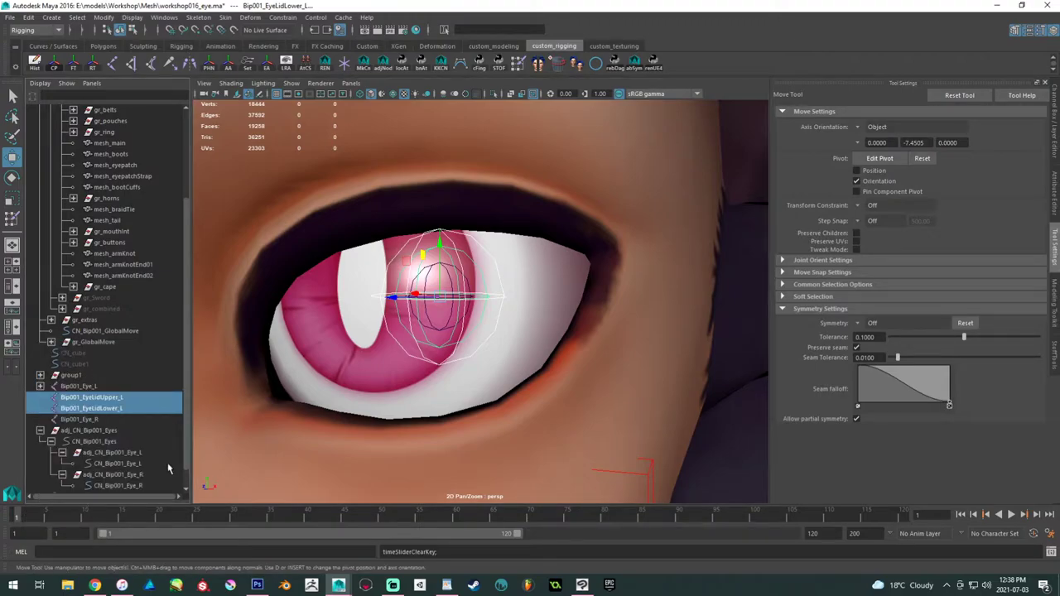
- At frame 15, rotate Bip001_EyeLidUpper_L downward over the eyeball and set its Rotate Z to -22
left_click_drag(87, 515, 122, 517)
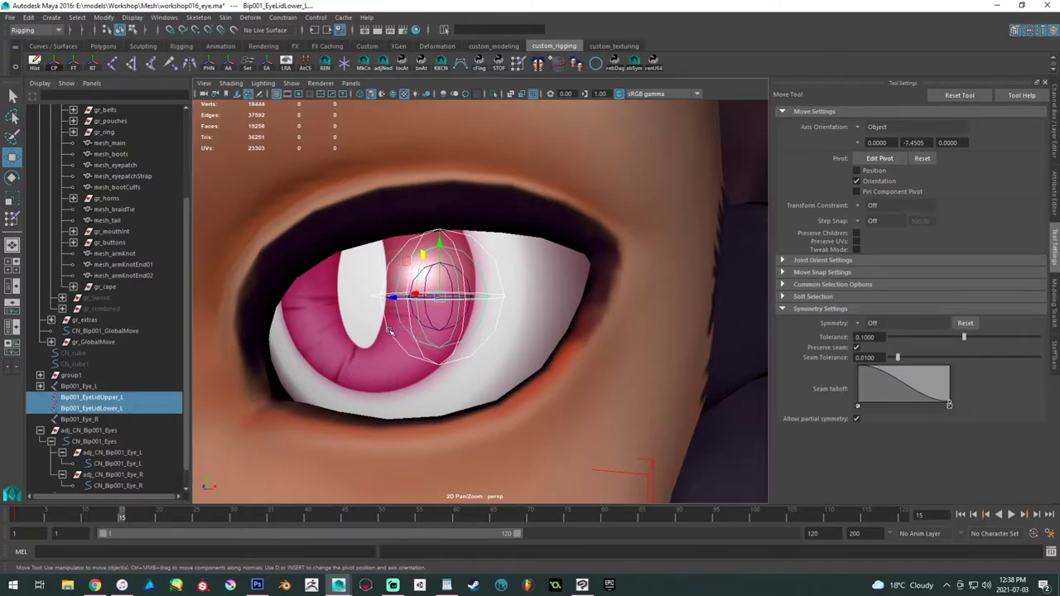
left_click(422, 293)
key("e")
mouse_move(424, 293)
left_mouse_down()
mouse_move(421, 272)
mouse_move(414, 284)
left_mouse_up()
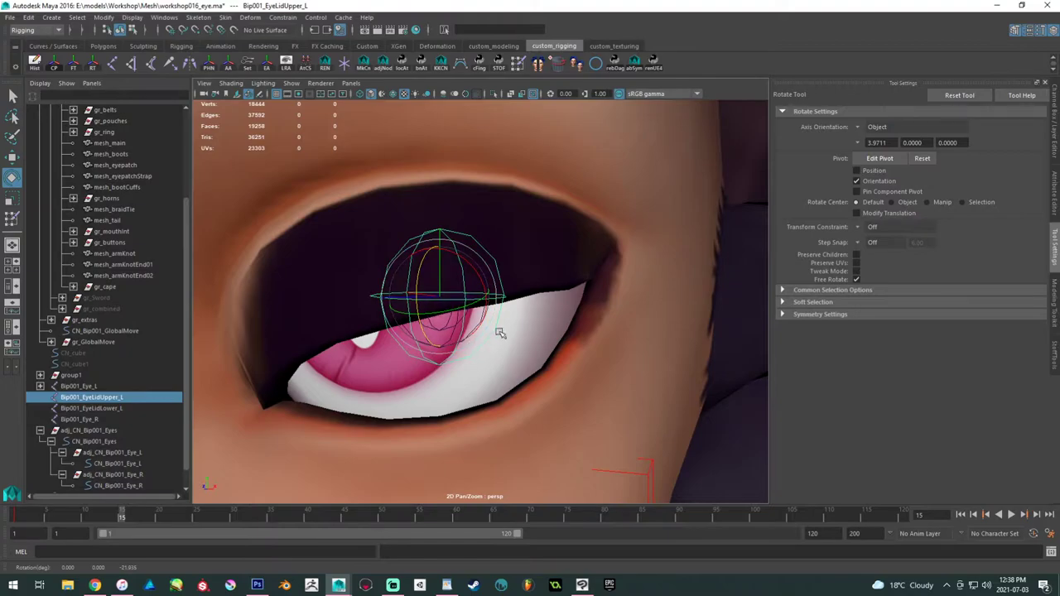
scroll(530, 356, "up", 2)
left_click(1054, 122)
left_click(1030, 169)
left_click(1031, 171)
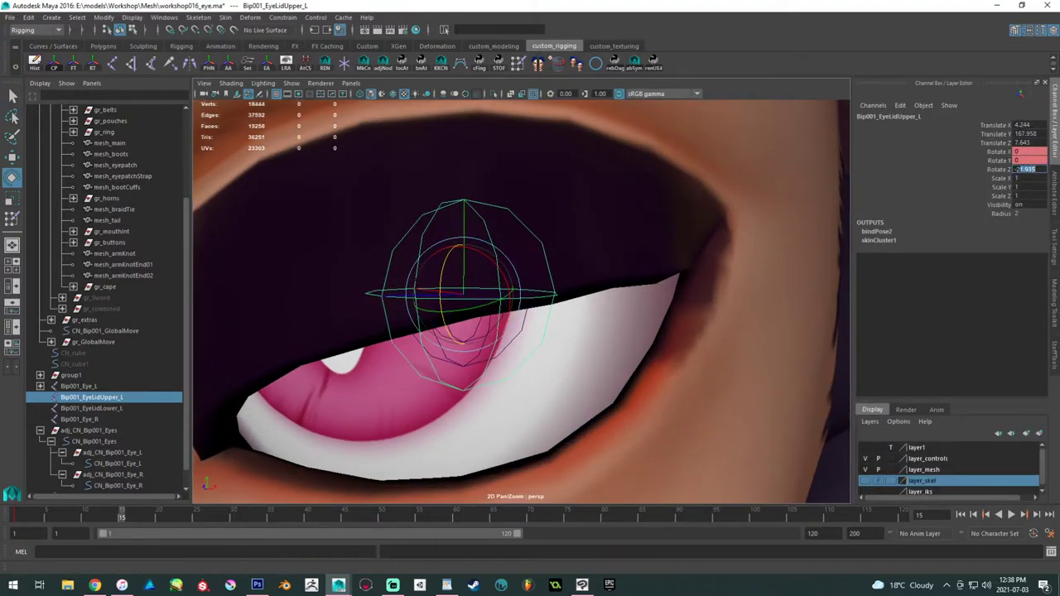
type("-22")
key("Return")
scroll(451, 379, "up", 1)
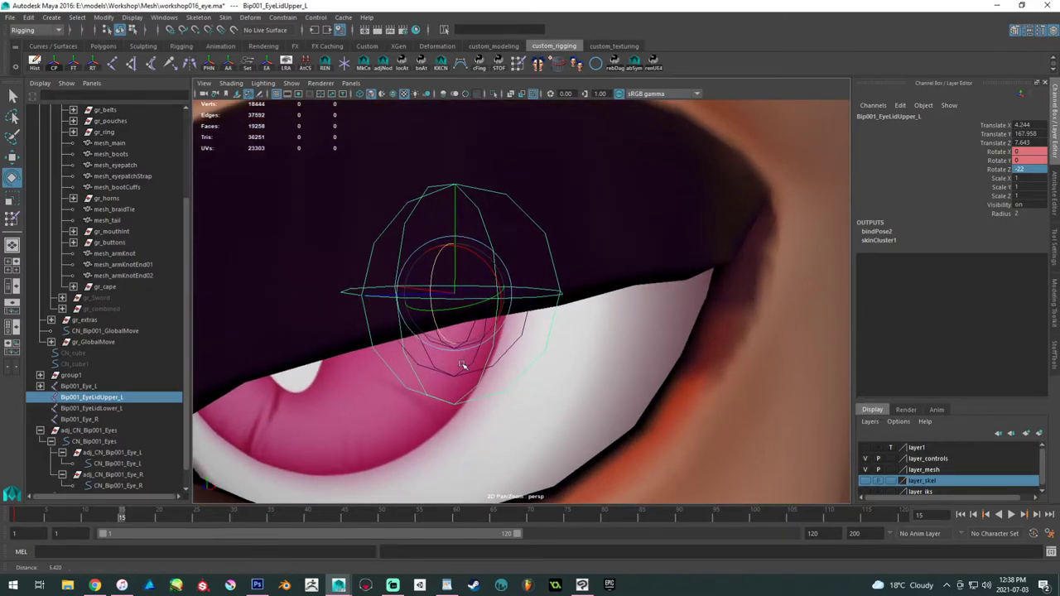
- Rotate Bip001_EyeLidLower_L upward over the eyeball and set its Rotate Z to 15
left_click(451, 379)
left_click_drag(438, 311, 591, 272)
scroll(416, 276, "down", 2)
left_click(1024, 171)
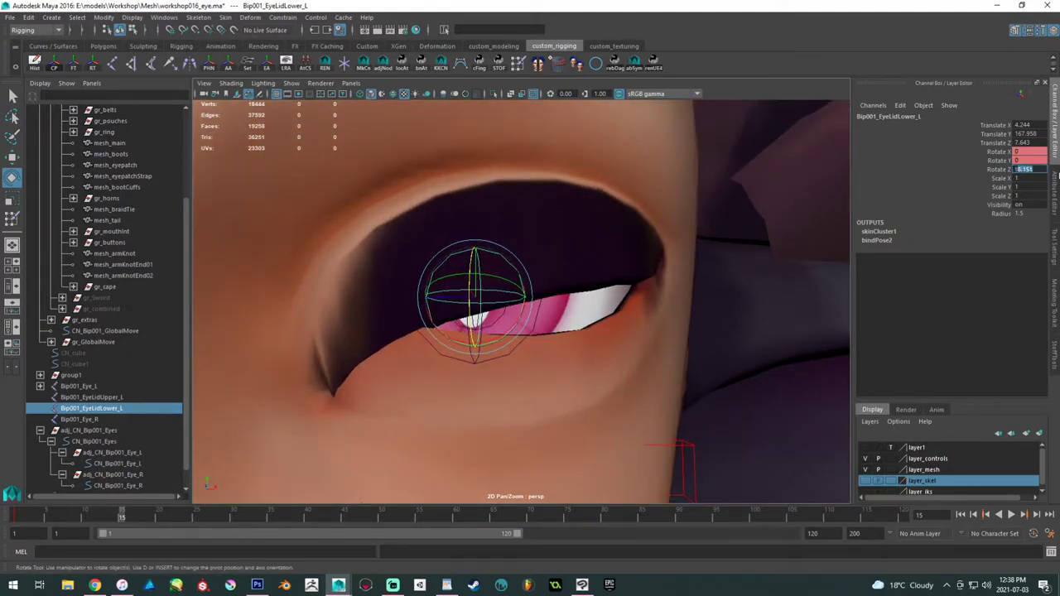
type("18")
key("Return")
double_click(1031, 168)
key("Return")
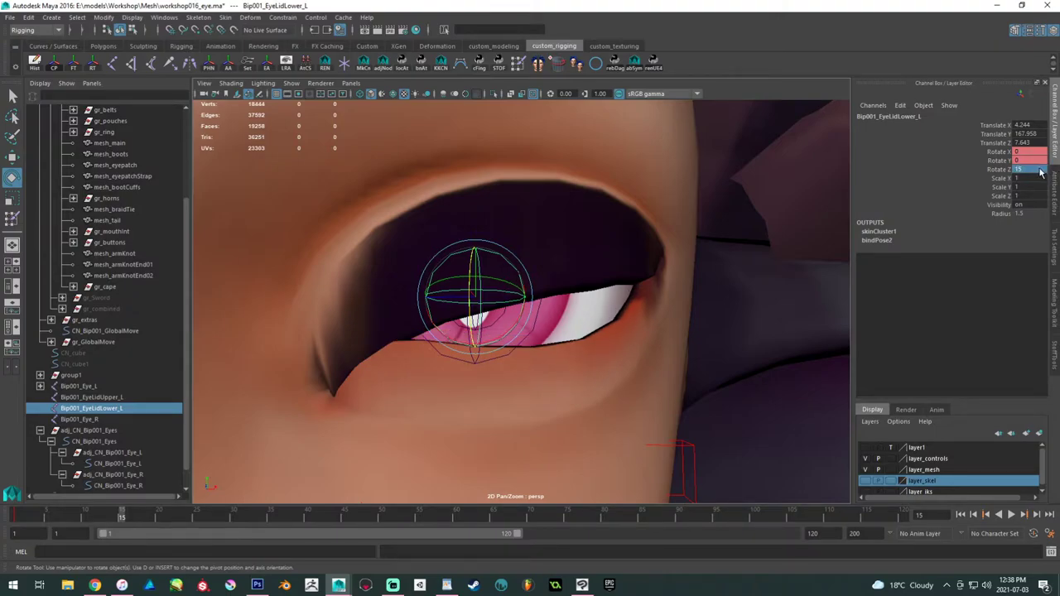
- Rotate Bip001_EyeLidUpper_L further down over the lower lid and set its Rotate Z to -38
right_click_drag(501, 332, 554, 334, "alt")
left_click(541, 327)
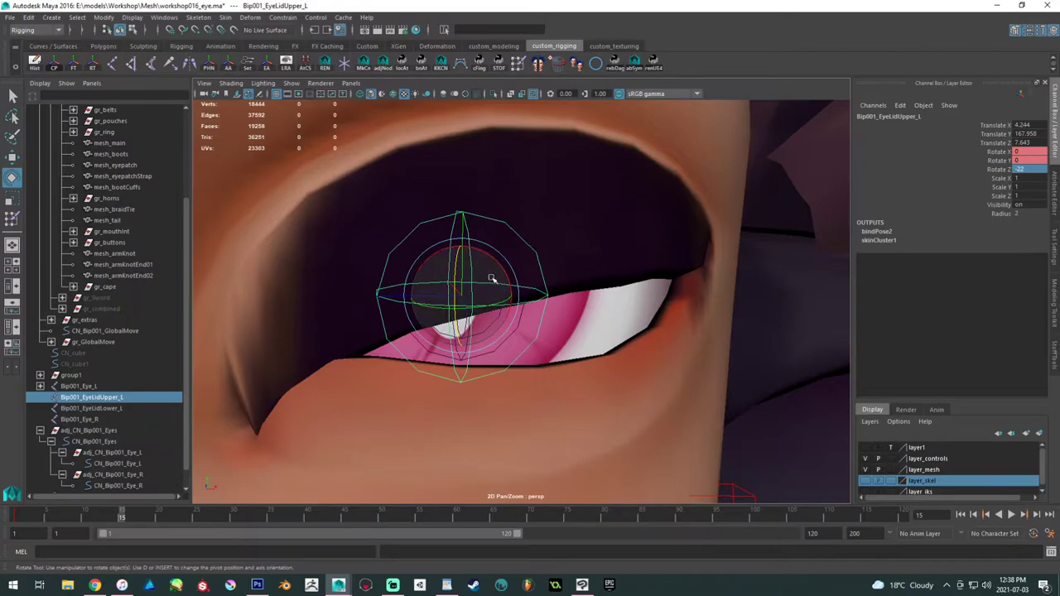
left_click_drag(457, 258, 459, 267)
double_click(1026, 169)
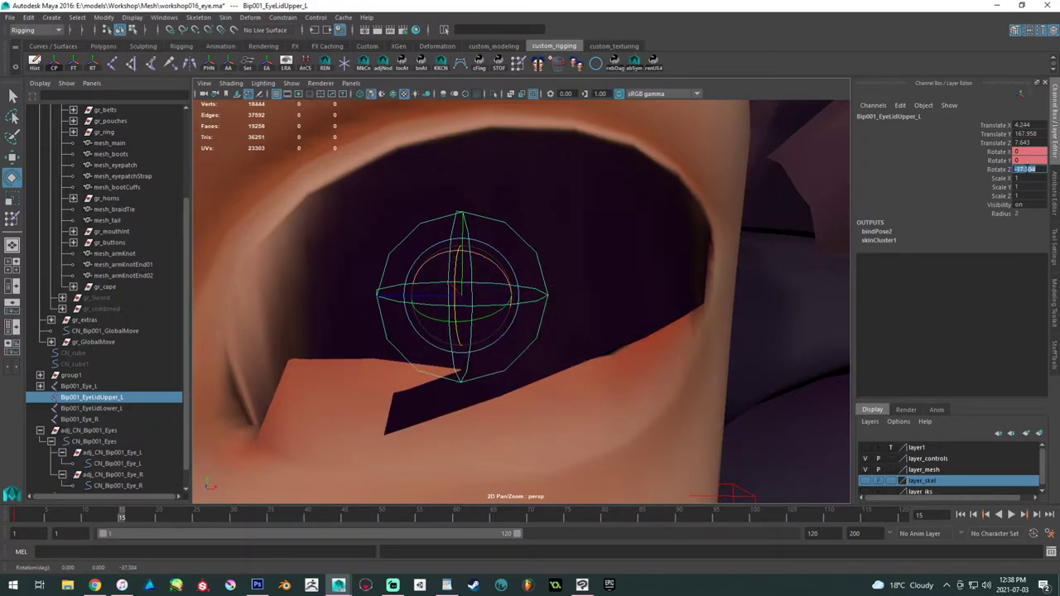
left_click_drag(1036, 169, 1024, 170)
key("Return")
right_click_drag(502, 338, 390, 267, "alt")
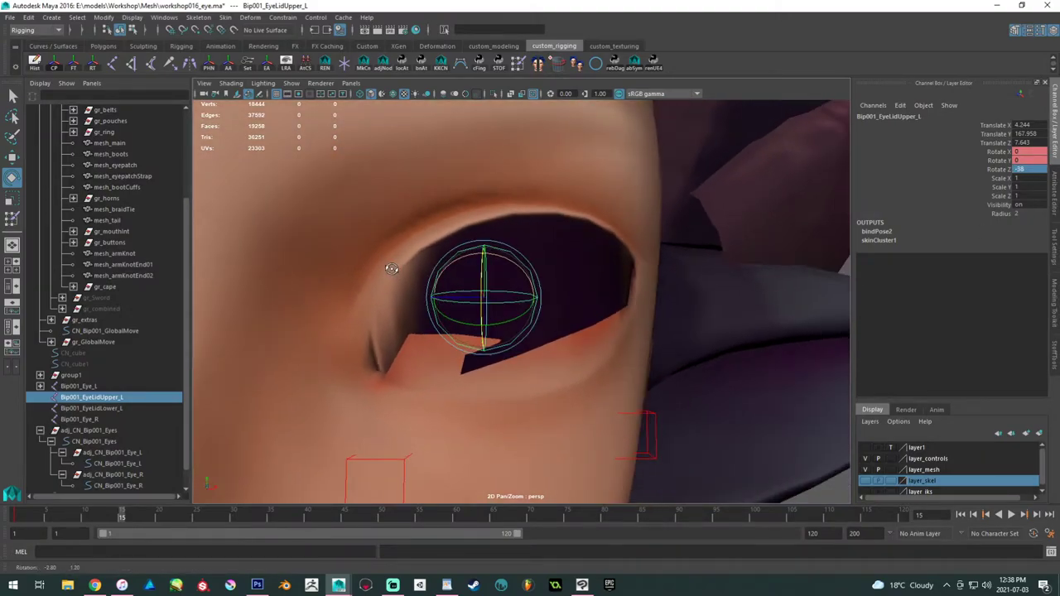
- Select both left eyelid joints together and key their closed pose at frame 15
left_click_drag(390, 268, 364, 275, "alt")
left_click(91, 408, "ctrl")
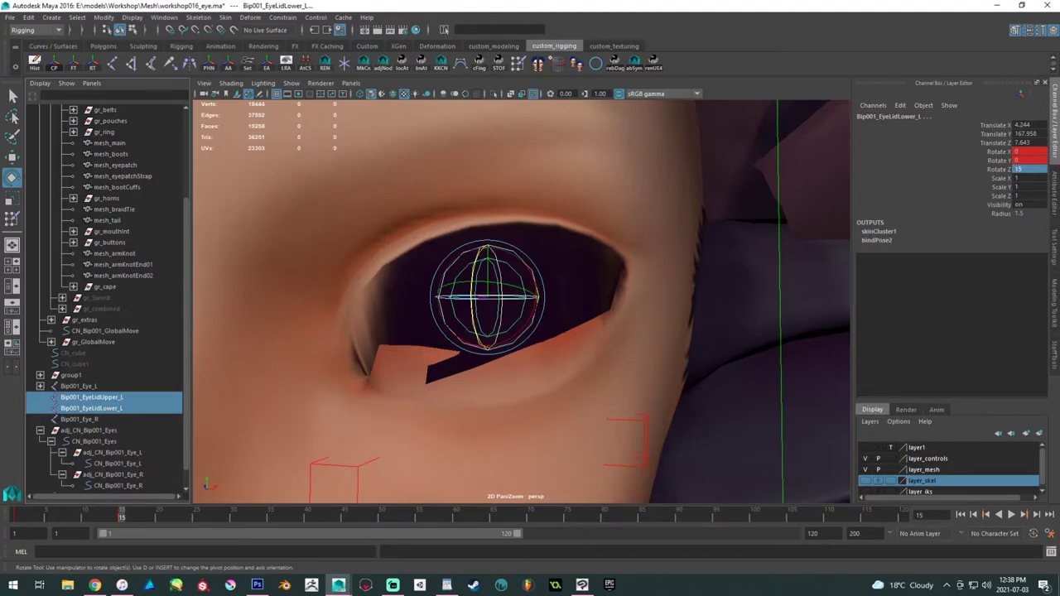
key("alt+Tab")
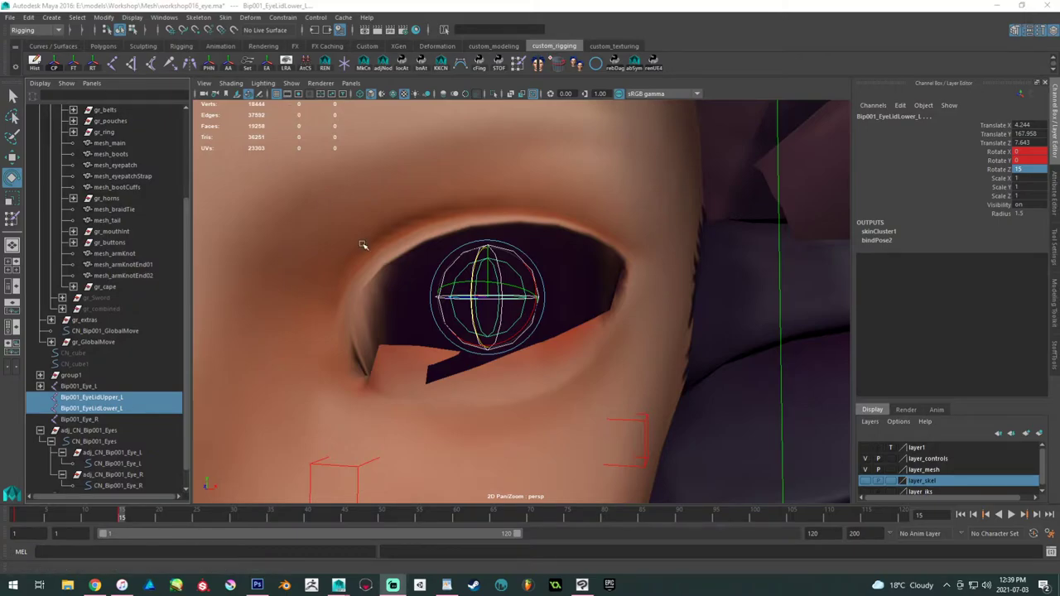
- Select mesh_main, start Paint Skin Weights and examine the lower lid's weights and the lid overlap while scrubbing the closing motion
left_click_drag(117, 519, 55, 514)
left_click_drag(442, 347, 406, 328, "alt")
left_click(417, 378)
left_click(518, 65)
mouse_move(441, 287)
left_mouse_down("alt")
mouse_move(469, 274)
mouse_move(506, 296)
left_mouse_up("alt")
mouse_move(560, 273)
left_mouse_down("alt")
mouse_move(573, 266)
mouse_move(563, 256)
mouse_move(525, 279)
mouse_move(501, 266)
left_mouse_up("alt")
left_click_drag(697, 193, 619, 205, "alt")
left_click_drag(112, 515, 128, 517)
left_click_drag(614, 313, 414, 358, "alt")
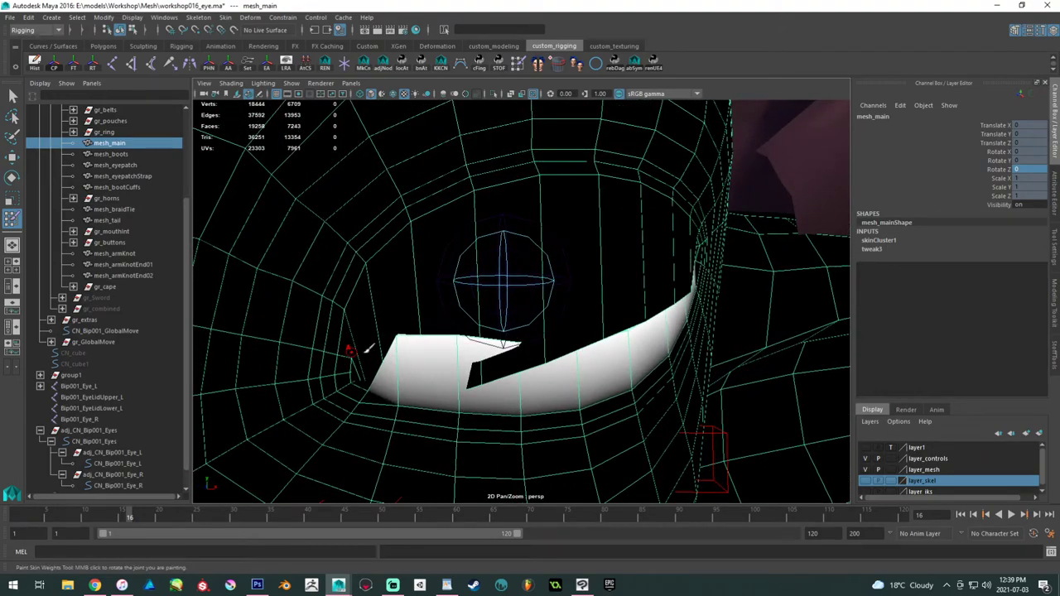
left_click_drag(424, 361, 428, 359, "alt")
left_click_drag(118, 519, 106, 519)
- Switch mesh_main to vertex selection, go to frame 20 and select the two vertices at one point on the upper lid's closing edge
key("w")
scroll(544, 319, "up", 4)
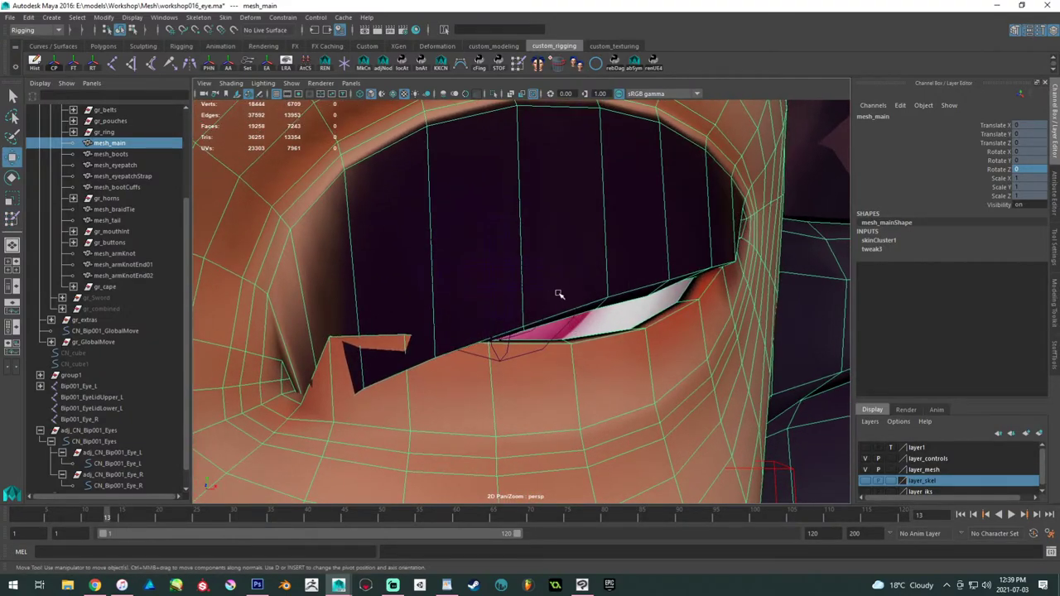
right_click(559, 294)
right_click_drag(636, 238, 596, 240)
left_click(234, 487)
left_click_drag(89, 517, 159, 515)
left_click_drag(504, 354, 461, 389, "alt")
scroll(461, 400, "up", 4)
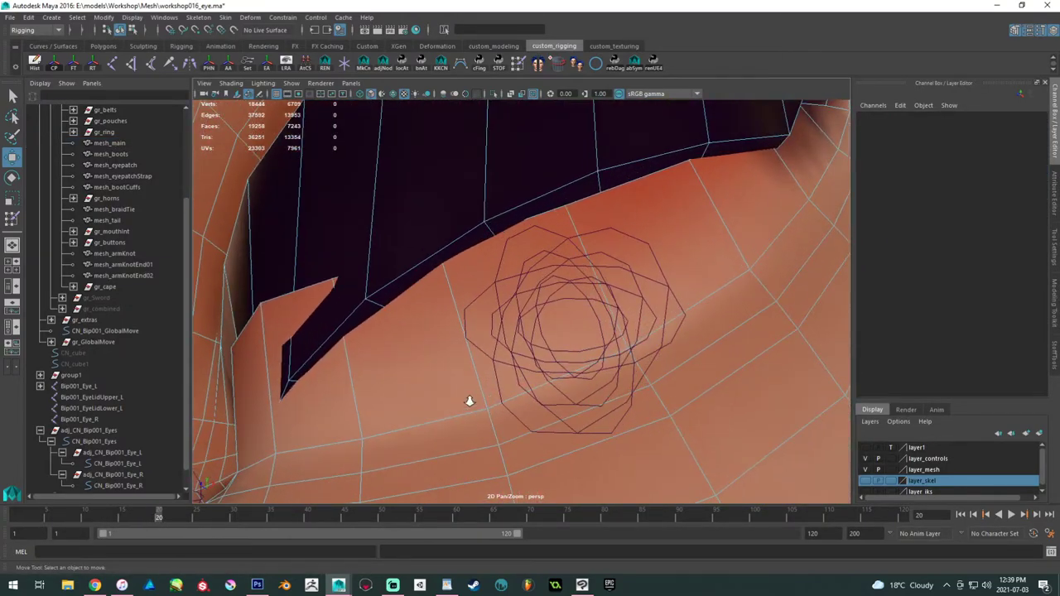
left_click(382, 309)
left_click_drag(407, 331, 199, 101, "alt")
left_click_drag(396, 233, 343, 246, "alt")
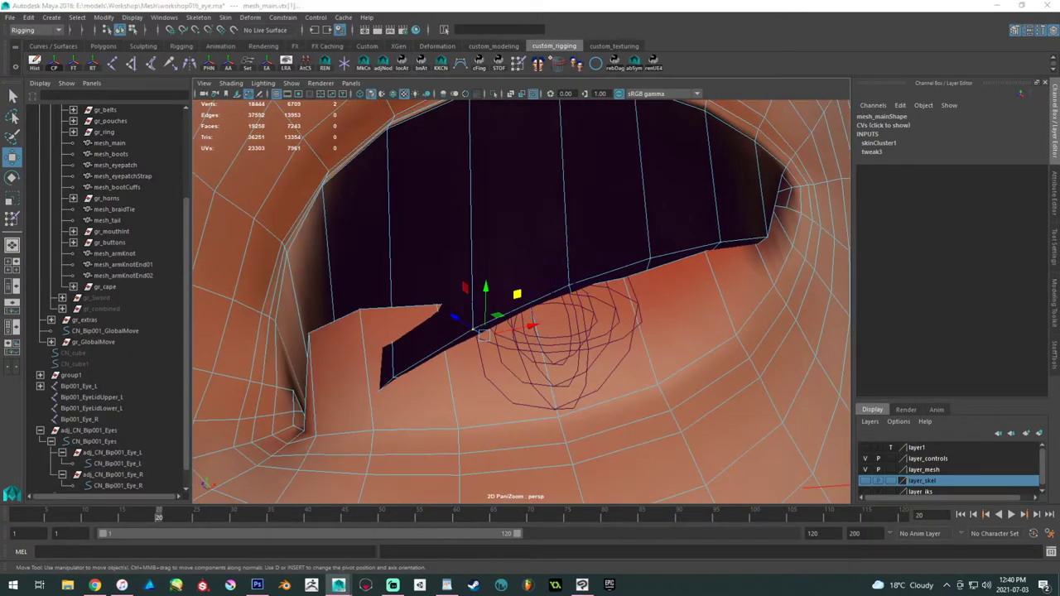
- Show the smooth skin weights with an upper crease vertex added to the selection, and turn off the hold on the Bip001_EyeLidUpper_L influence
left_click_drag(714, 245, 830, 213)
left_click_drag(381, 316, 349, 274, "alt")
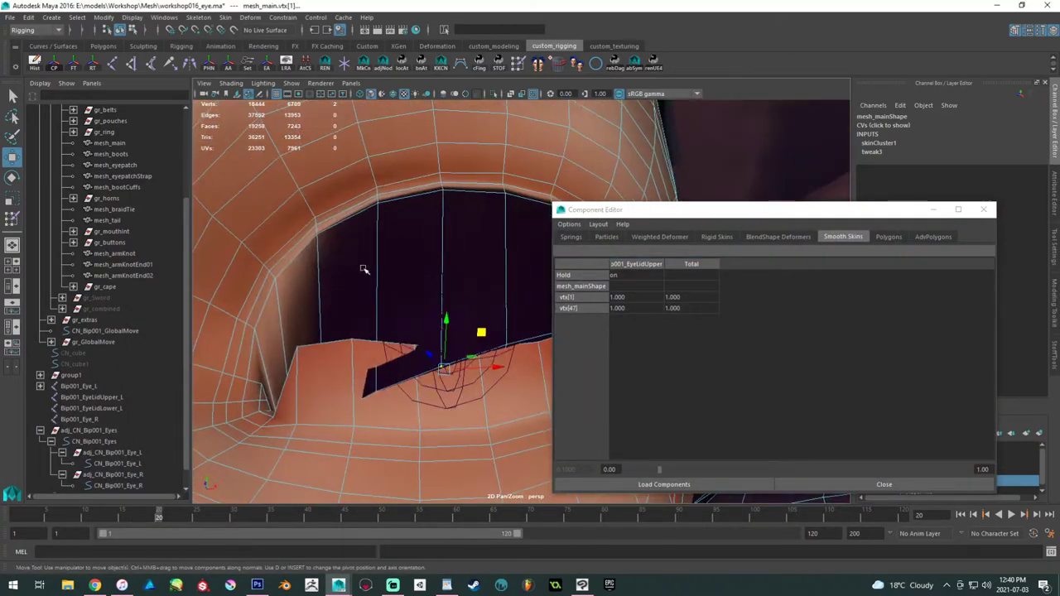
left_click(441, 201, "shift")
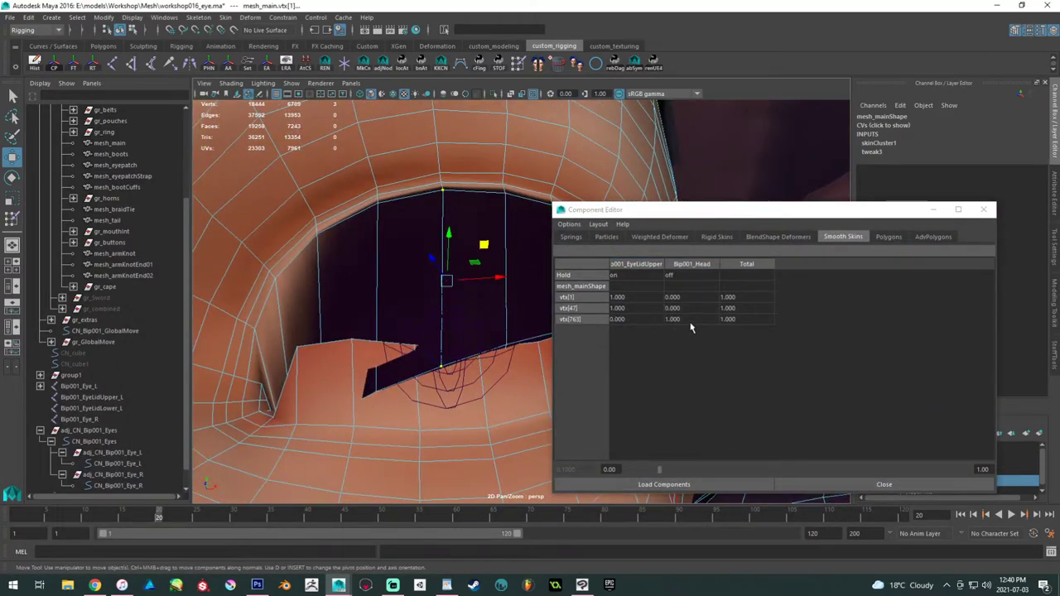
left_click_drag(683, 297, 674, 308)
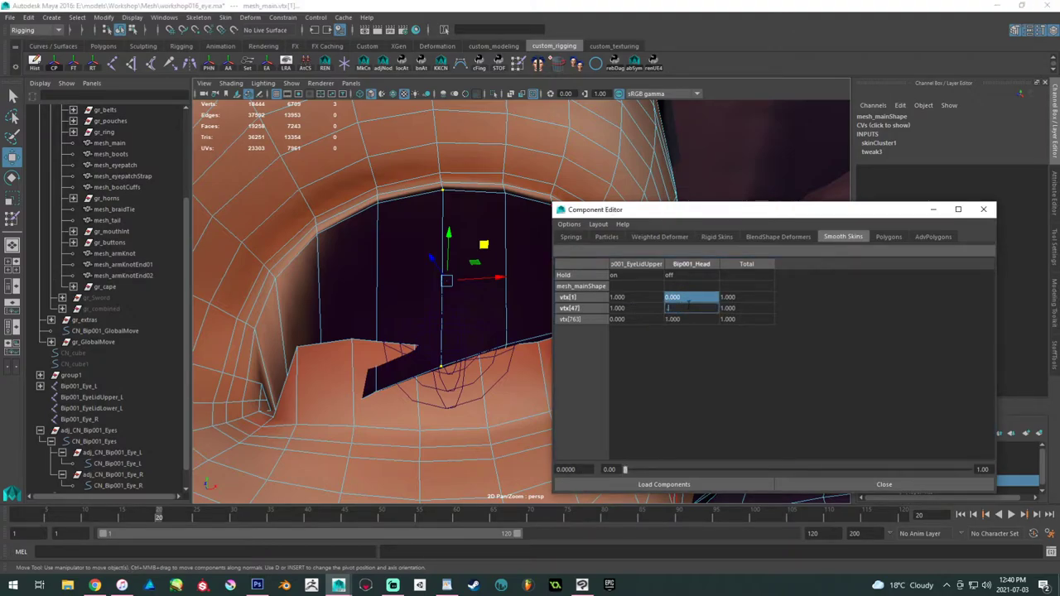
key("Return")
left_click(637, 276)
key("Return")
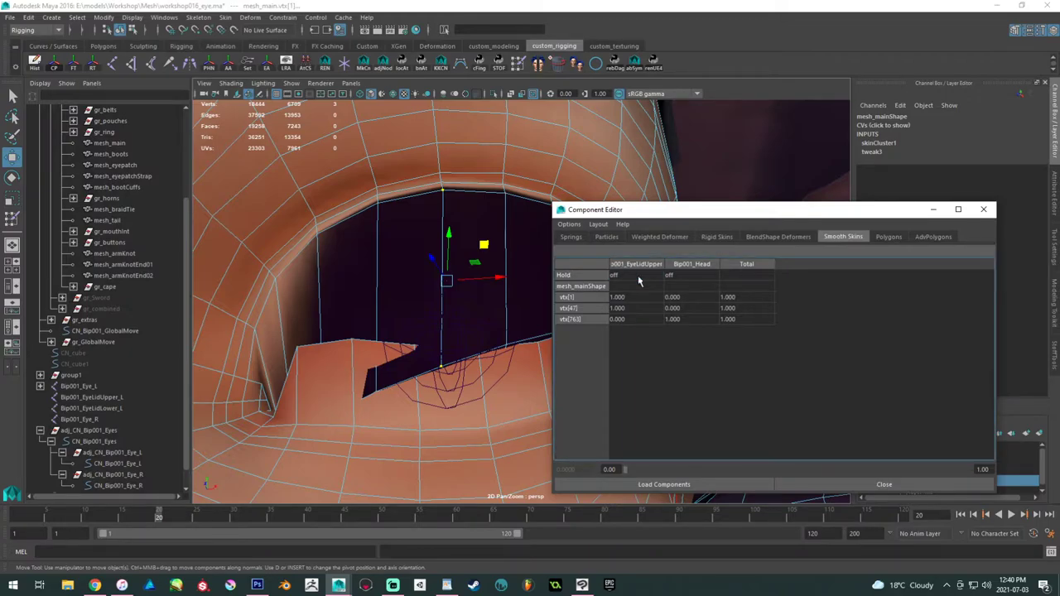
- Set the Bip001_Head weight of vtx[1] and vtx[47] on the upper lid's edge to 0.1
left_click_drag(681, 299, 687, 309)
type(".")
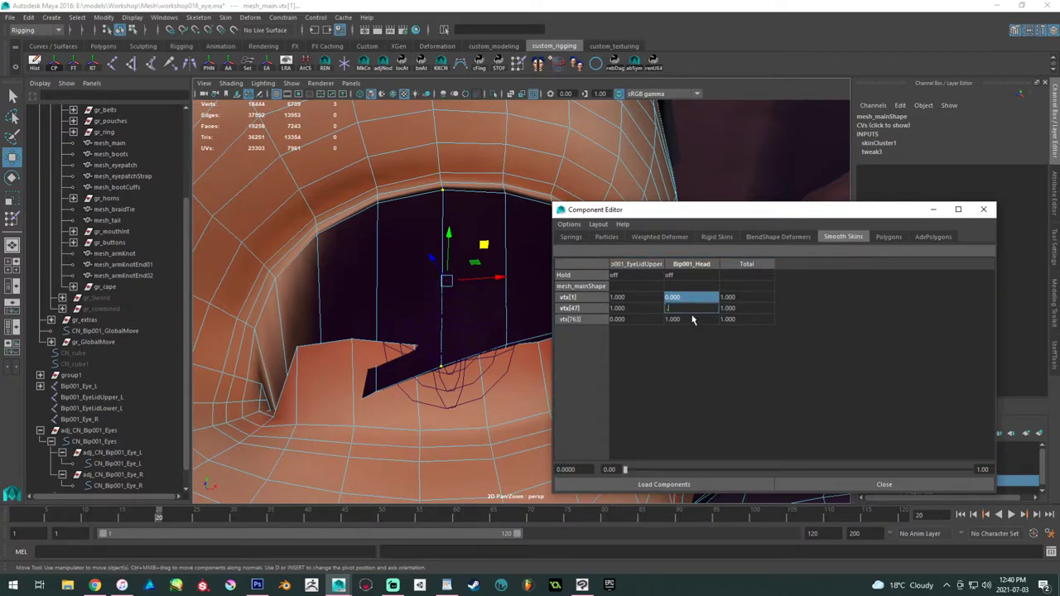
type("1")
key("Return")
- Set the Bip001_Head weight of vtx[1] and vtx[47] on the upper lid's edge to 0.05, after trying 0.08
left_click_drag(419, 330, 421, 344, "alt")
right_click_drag(422, 344, 356, 351, "alt")
left_click_drag(356, 351, 309, 353, "alt")
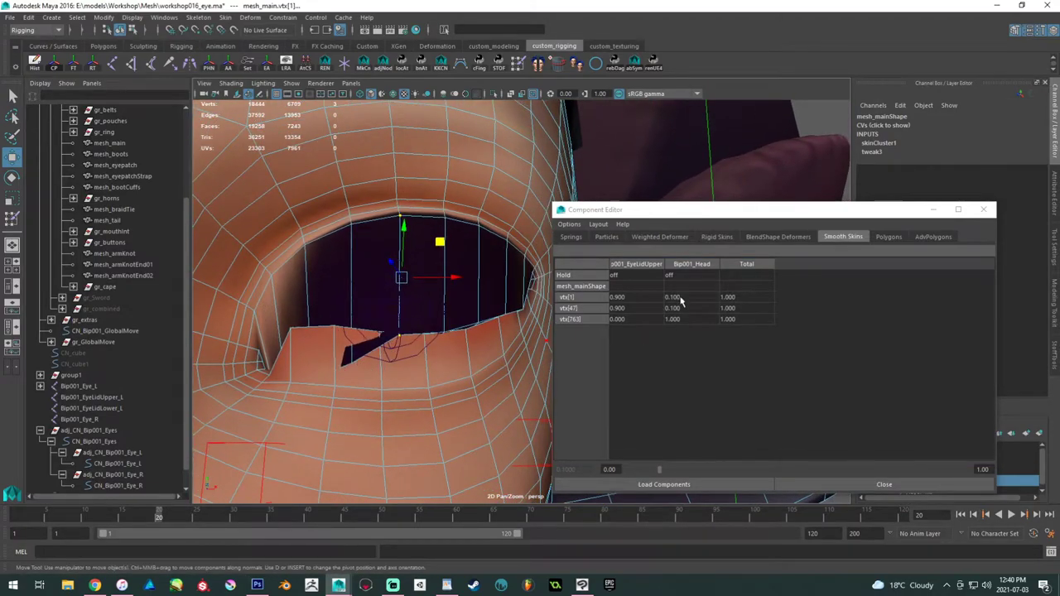
left_click_drag(681, 300, 679, 308)
type(".0")
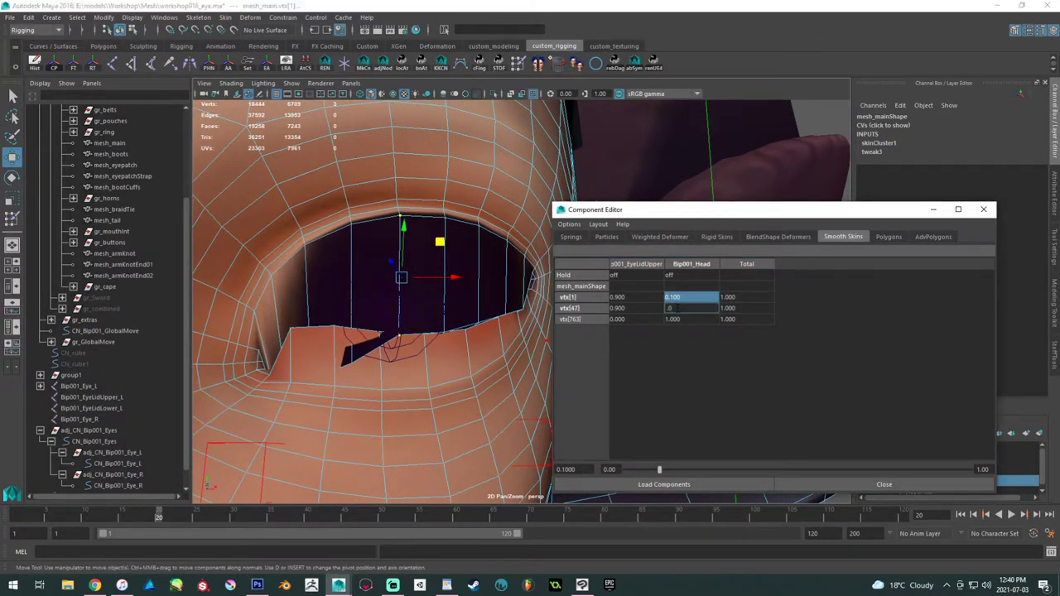
type("8")
key("Return")
left_click_drag(677, 300, 674, 309)
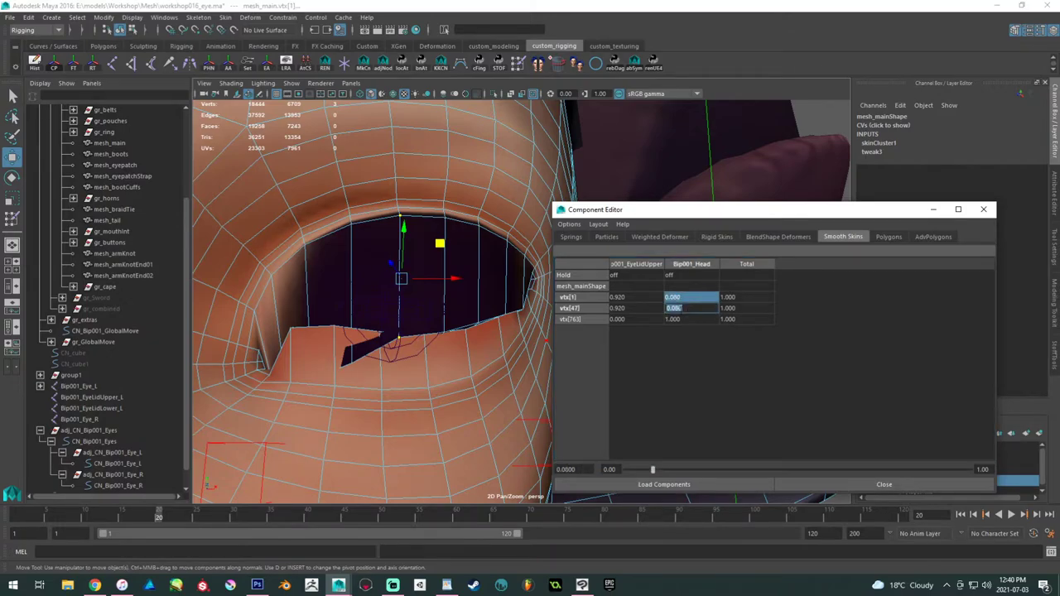
type(".05")
key("Return")
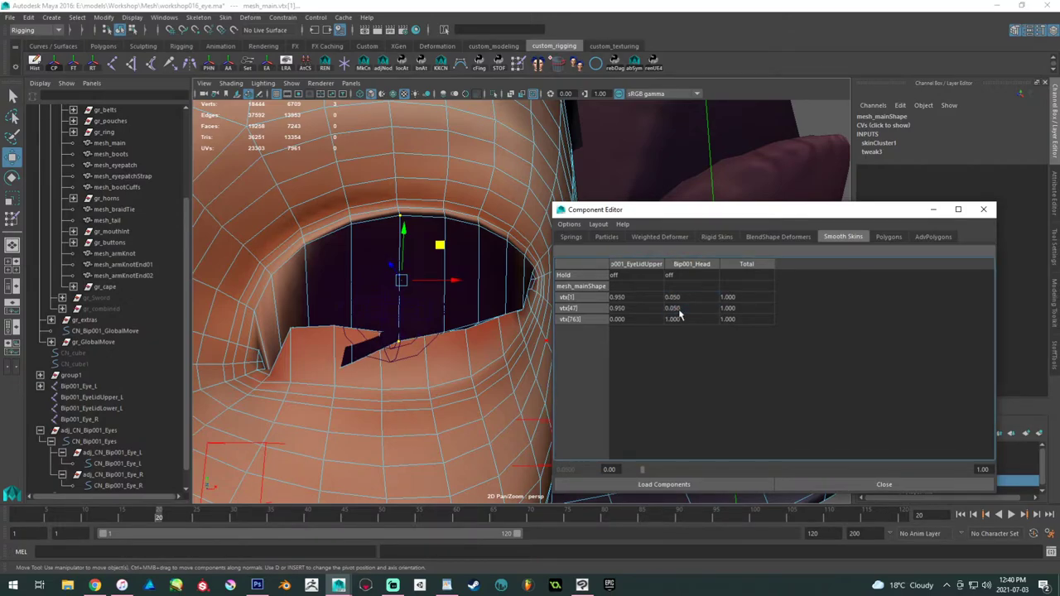
- Select vtx[2] and vtx[46], the next pair on the upper lid's edge, along with vtx[1], and set the pair's Bip001_Head weight to 0.1
right_click_drag(425, 347, 386, 362, "alt")
left_click_drag(386, 362, 334, 328, "alt")
left_click(314, 311)
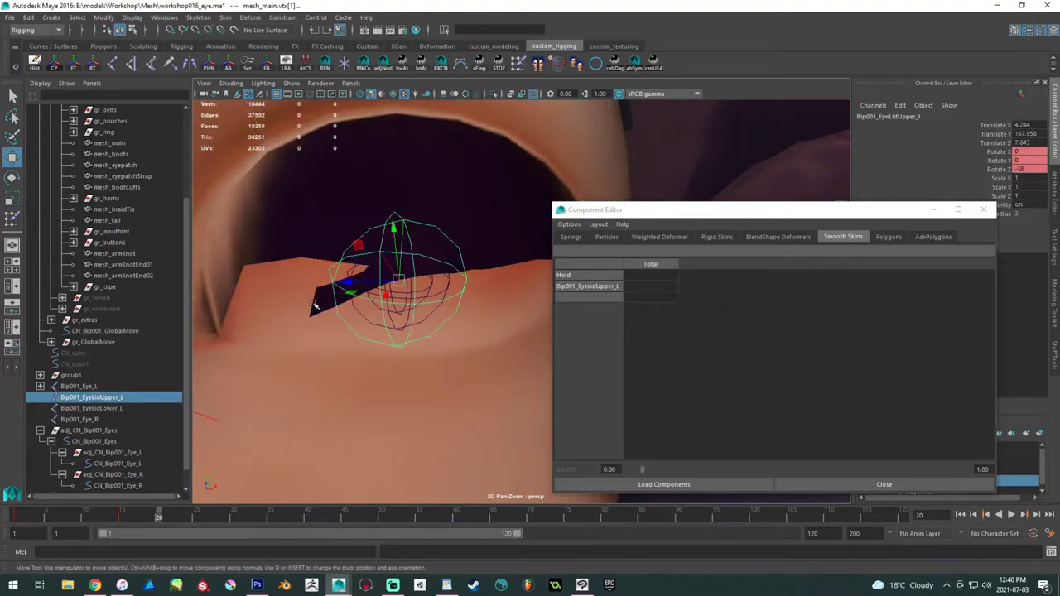
key("ctrl+z")
key("F8")
left_click_drag(356, 358, 311, 292)
left_click_drag(331, 336, 253, 288, "alt")
left_click_drag(315, 362, 305, 342, "alt")
left_click_drag(439, 284, 406, 321, "shift")
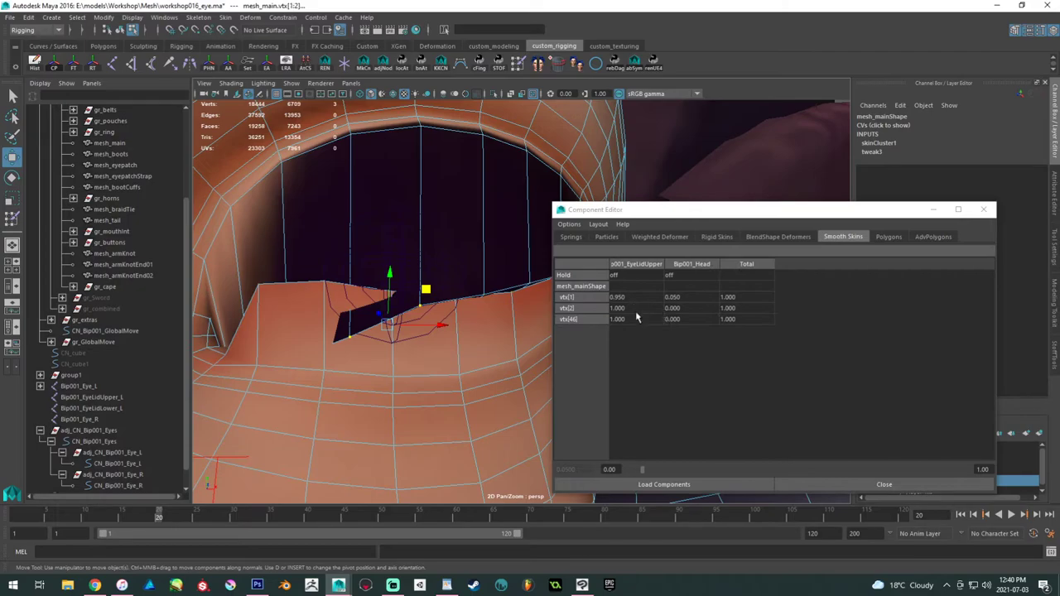
left_click_drag(672, 307, 673, 319)
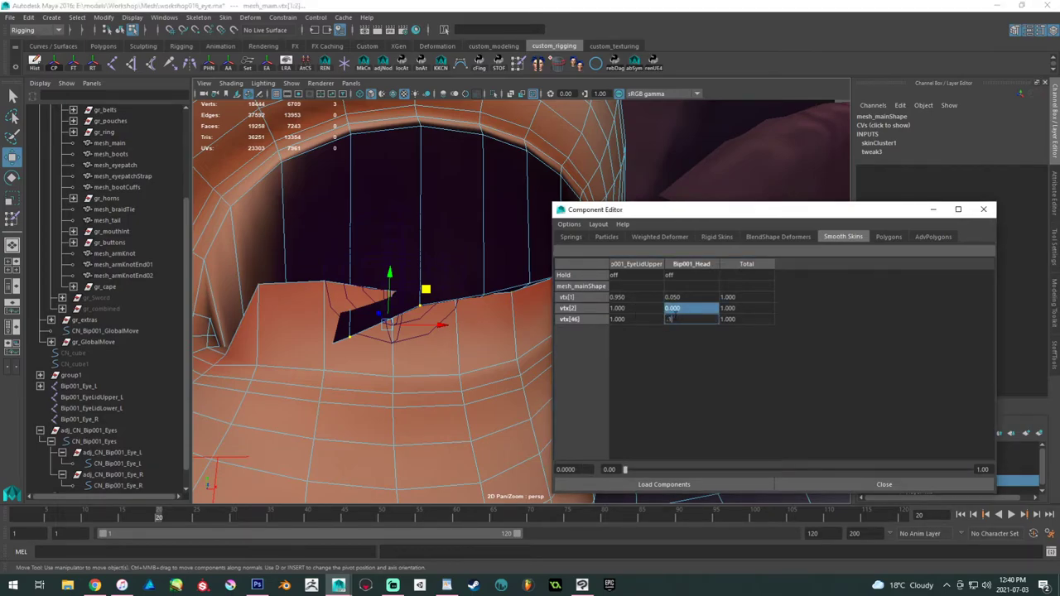
type("0.1")
key("Return")
- Select upper lid edge vertices vtx[5] and vtx[45] along with vtx[1], and set the Bip001_Head weight of vtx[5] and vtx[45] to 0.2
left_click_drag(315, 354, 390, 378, "alt")
left_click(372, 309)
left_click(368, 373, "shift")
left_click_drag(393, 378, 484, 335, "alt")
left_click(518, 300, "shift")
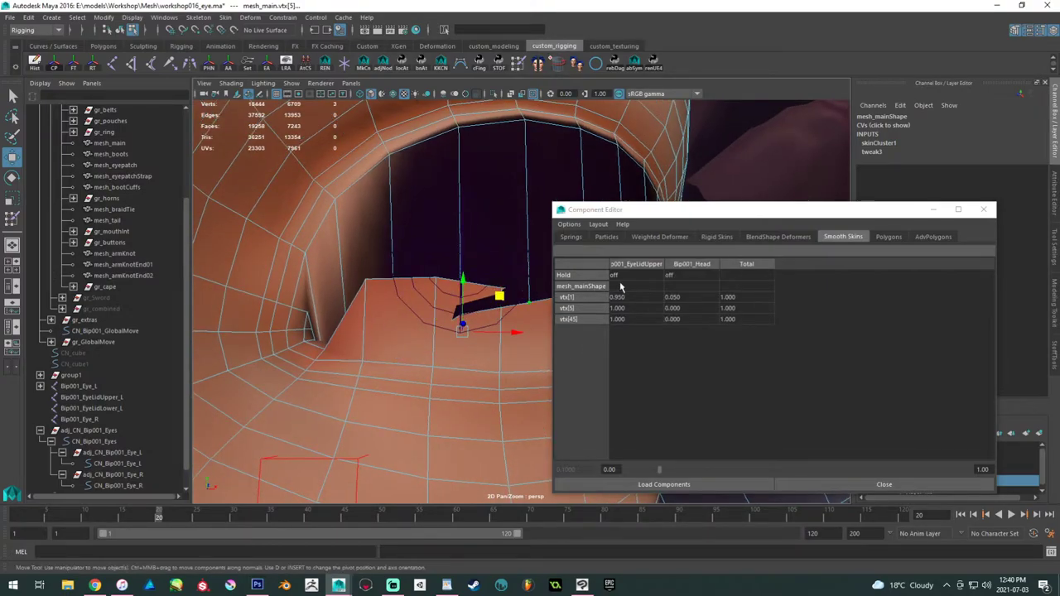
left_click_drag(684, 308, 682, 319)
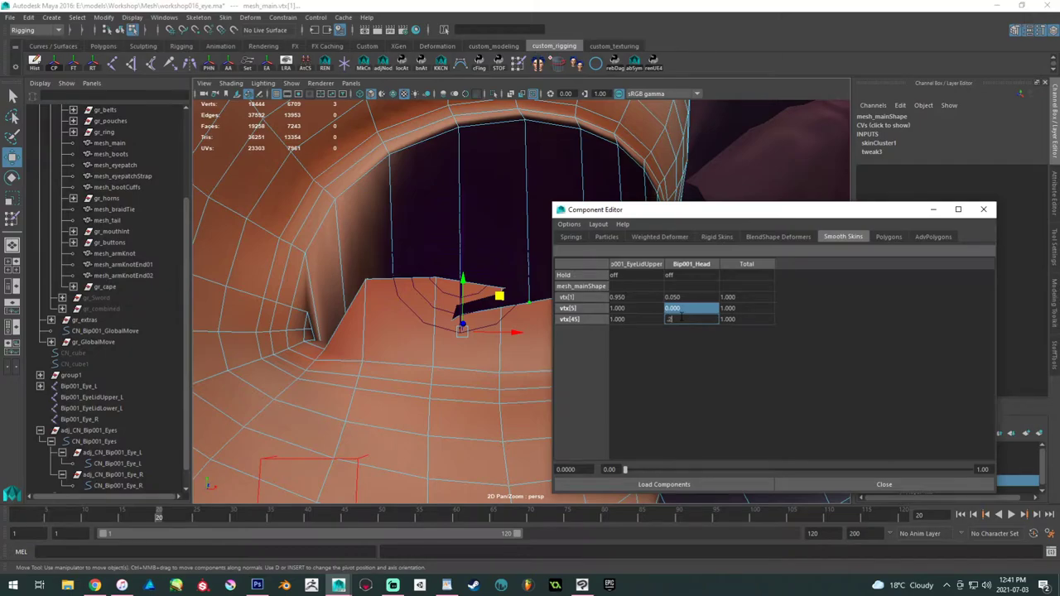
type(".2")
key("Return")
- Select the lower lid edge vertices vtx[207] and vtx[210] together with crease vertex vtx[774] below them
left_click_drag(479, 371, 497, 374, "alt")
middle_click_drag(497, 373, 380, 351, "alt")
left_click_drag(380, 351, 339, 348, "alt")
right_click_drag(340, 347, 399, 400, "alt")
scroll(400, 400, "up", 4)
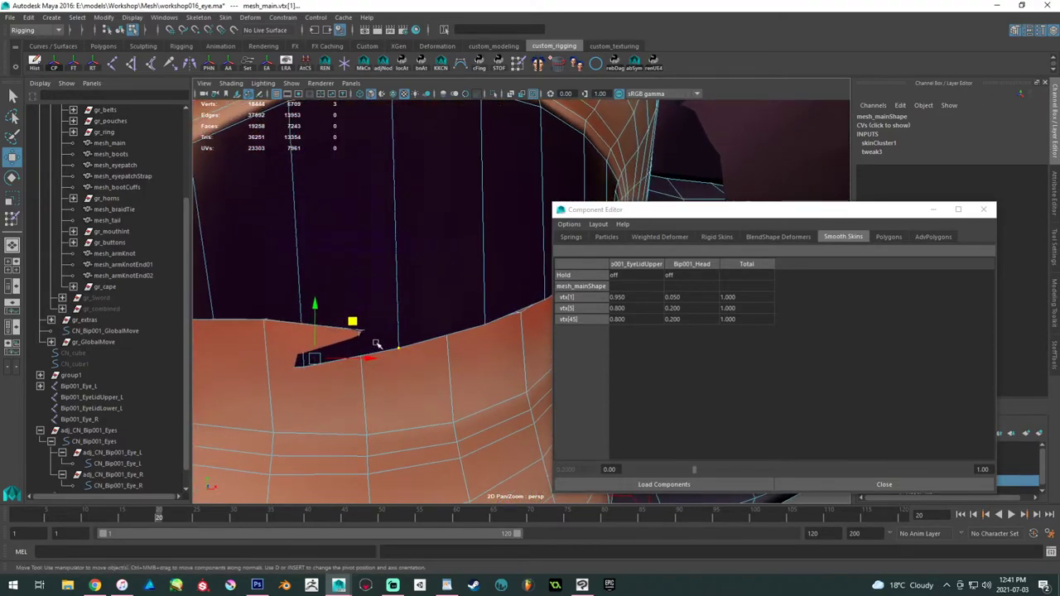
left_click_drag(373, 341, 216, 228)
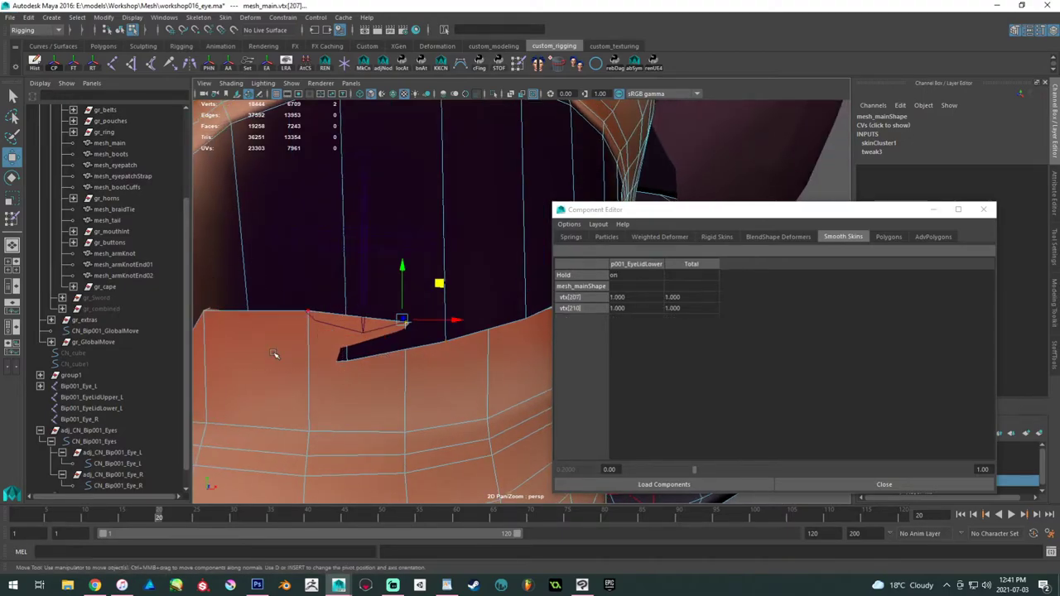
right_click_drag(418, 349, 380, 321, "alt")
left_click_drag(380, 322, 374, 335, "alt")
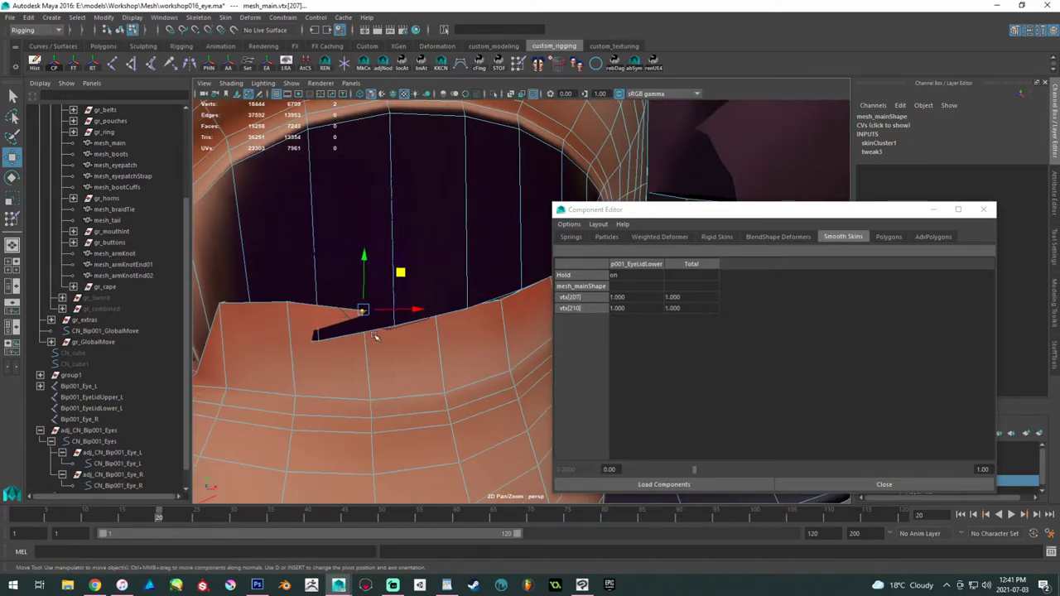
left_click(365, 399, "shift")
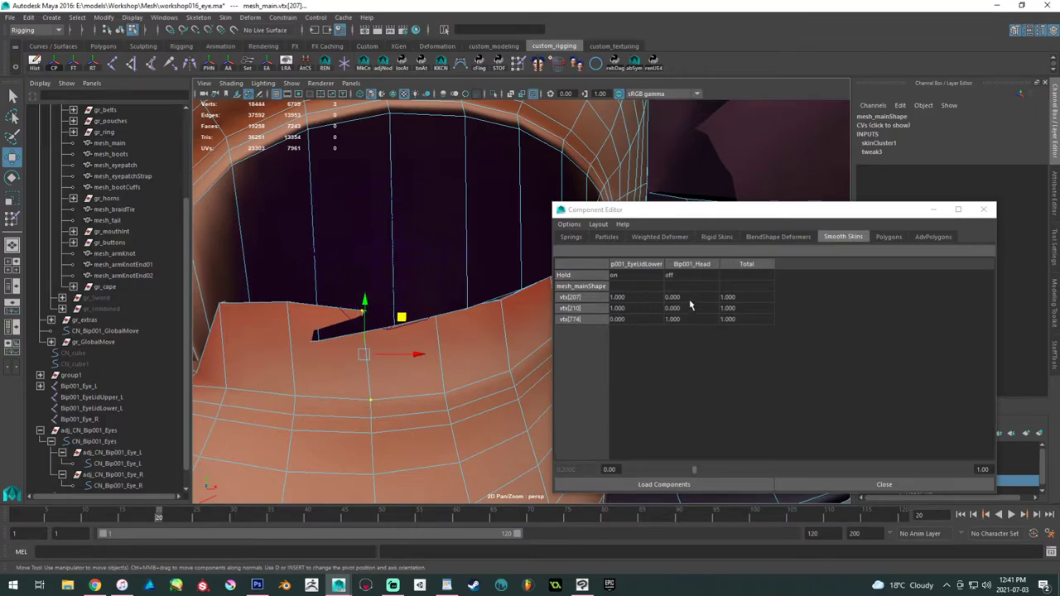
- Try a Bip001_Head weight of 0.05 on vtx[207] and vtx[210], and turn off the hold on the Bip001_EyeLidLower_L influence
left_click_drag(689, 297, 687, 307)
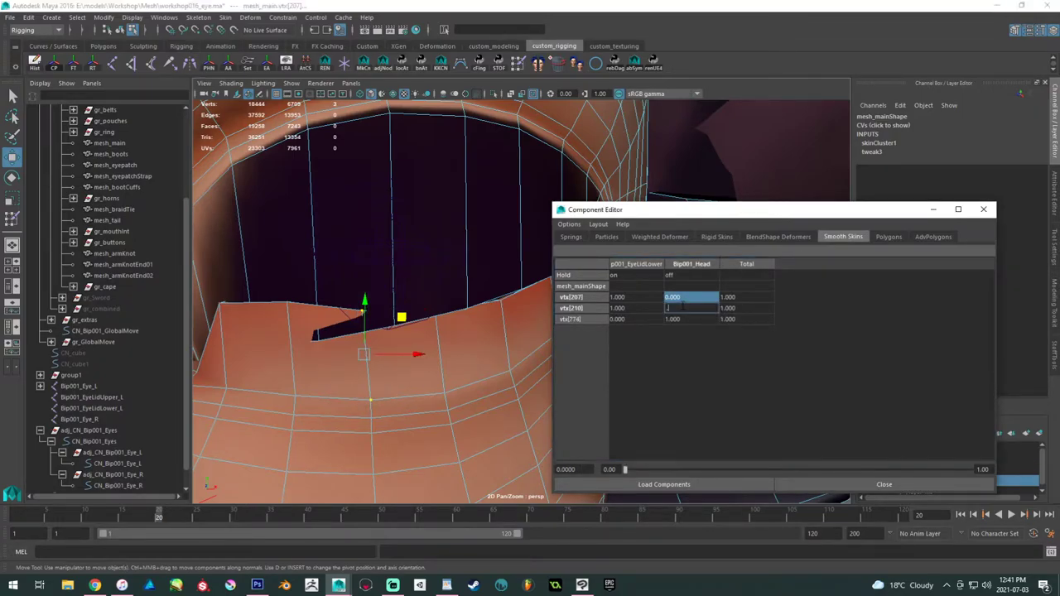
type(".05")
key("Return")
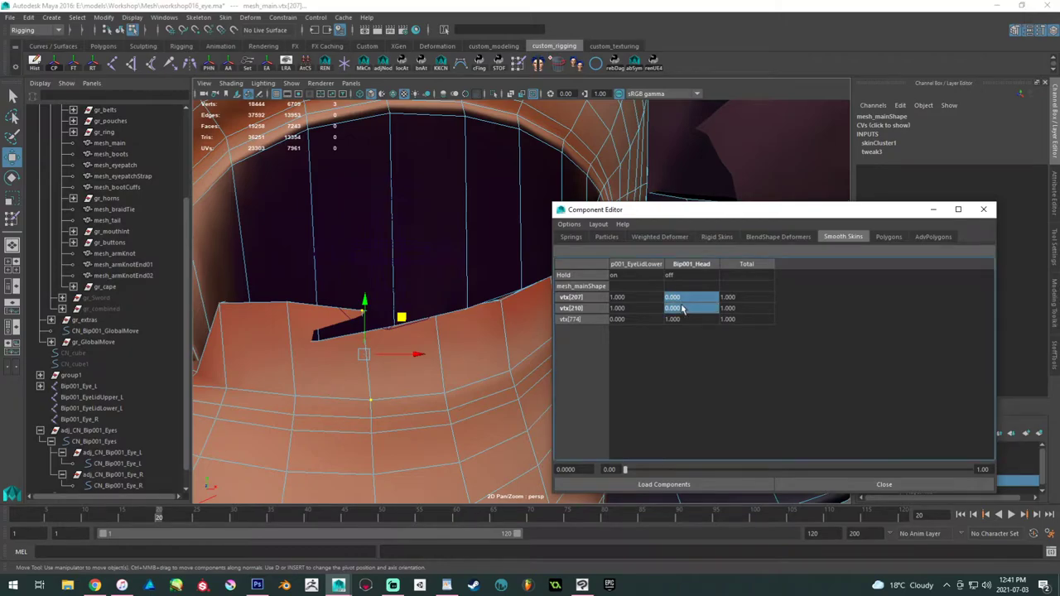
left_click(634, 276)
type("0")
key("Return")
- Raise the Bip001_Head weight of vtx[207] and vtx[210] on the lower lid's edge through 0.05 and 0.1 to 0.2
left_click_drag(681, 308, 685, 296)
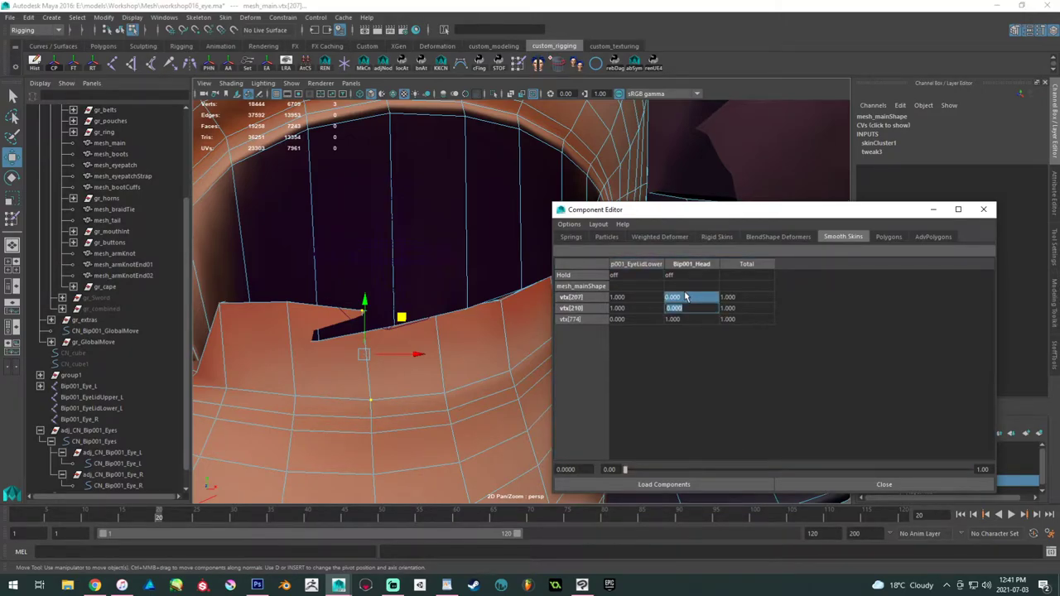
type(".05")
key("Return")
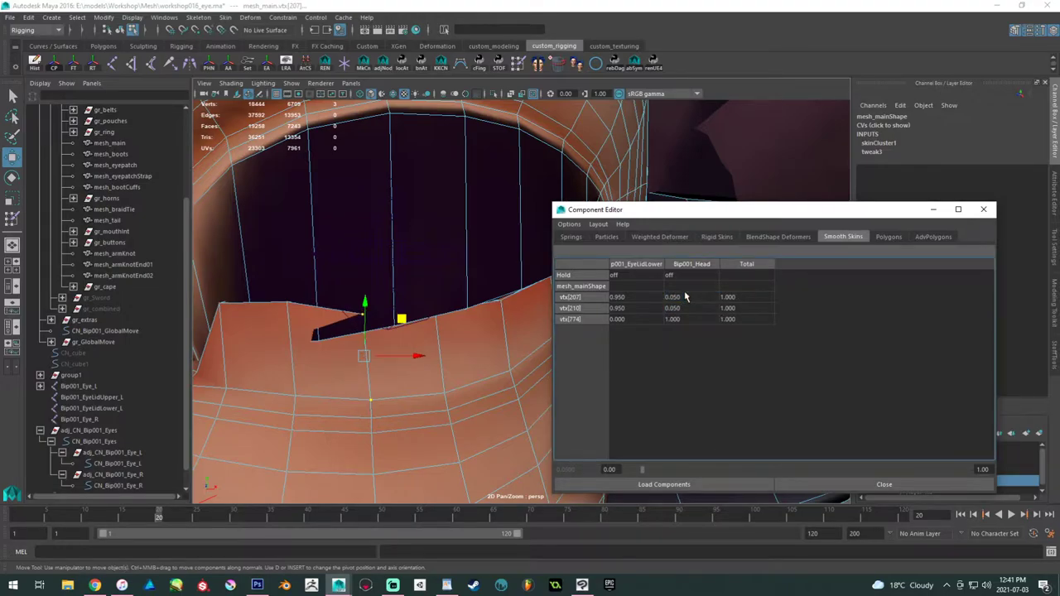
left_click_drag(684, 296, 688, 308)
type(".1")
key("Return")
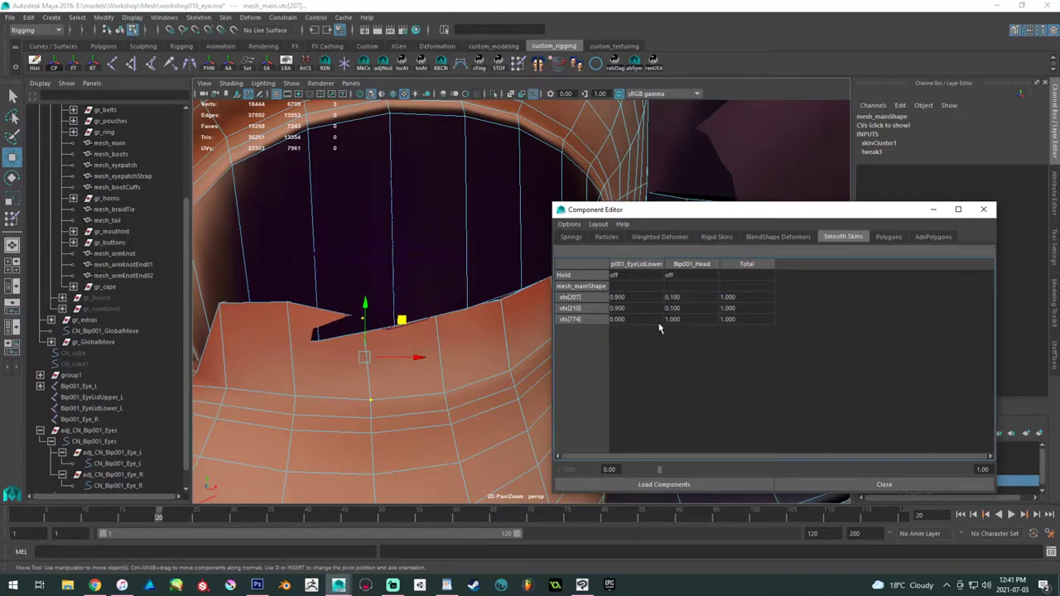
left_click_drag(692, 298, 694, 308)
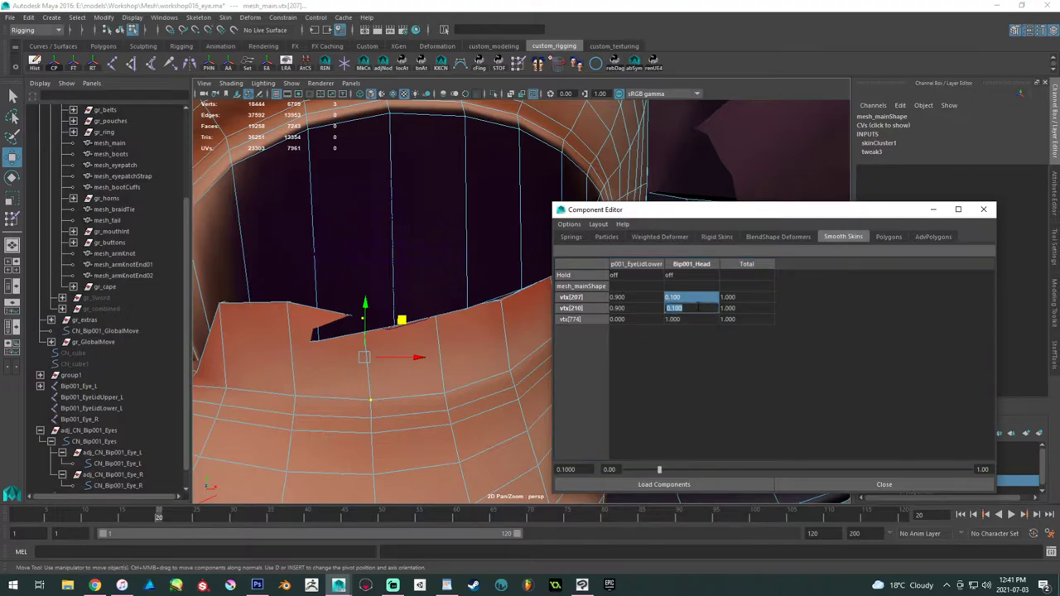
key("Return")
- Try a Bip001_Head weight of 0.3 on vtx[207] and vtx[210] and set it back to 0.2
mouse_move(296, 337)
left_mouse_down("alt")
mouse_move(295, 305)
mouse_move(305, 327)
left_mouse_up("alt")
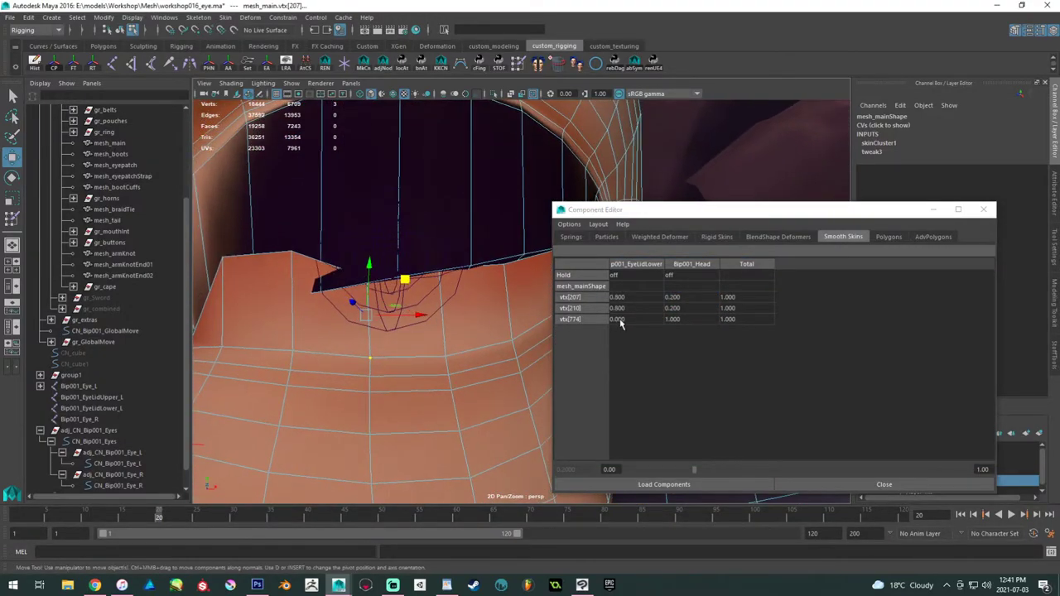
left_click_drag(663, 298, 663, 307)
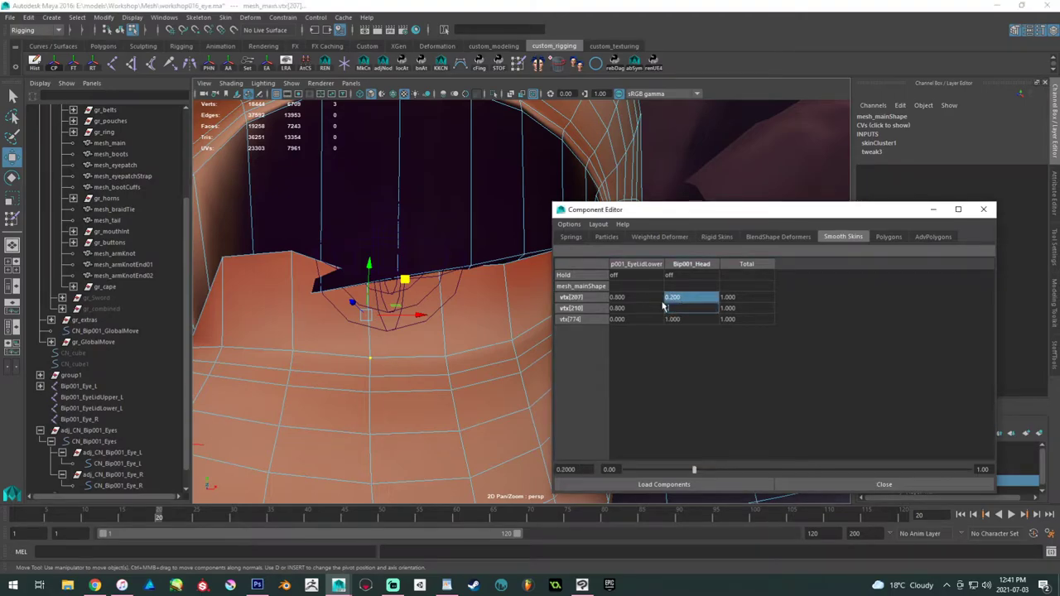
type(".3")
key("Return")
left_click_drag(667, 297, 685, 308)
type(".2")
key("Return")
- Select lower lid edge vertices vtx[30] and vtx[58] along with vtx[774], and set the Bip001_Head weight of vtx[30] and vtx[58] to 0.4
middle_click_drag(321, 303, 353, 305, "alt")
left_click_drag(321, 243, 352, 269)
left_click_drag(352, 269, 415, 310, "alt")
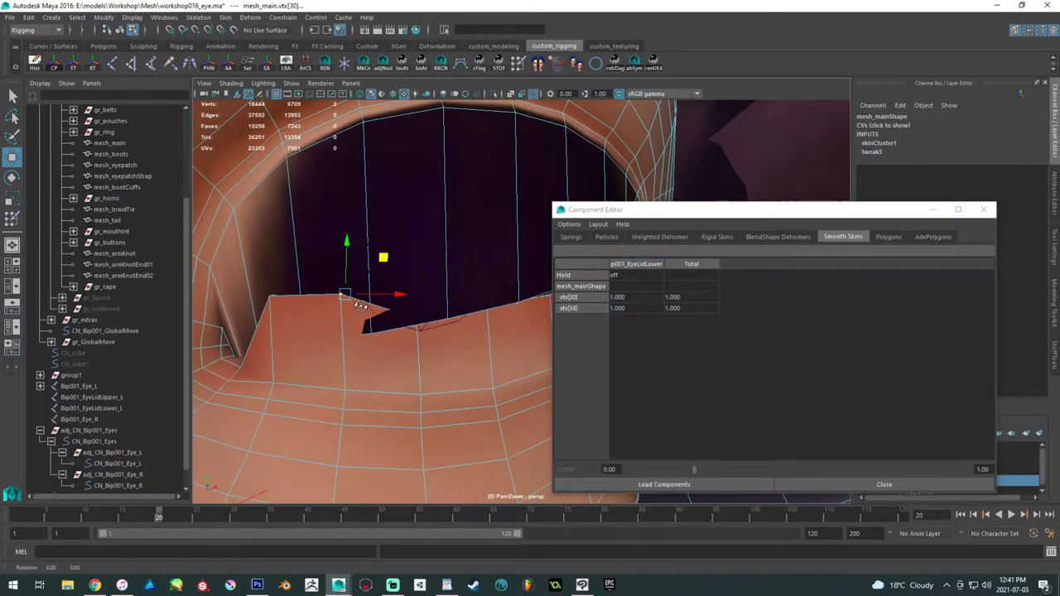
left_click(422, 391, "shift")
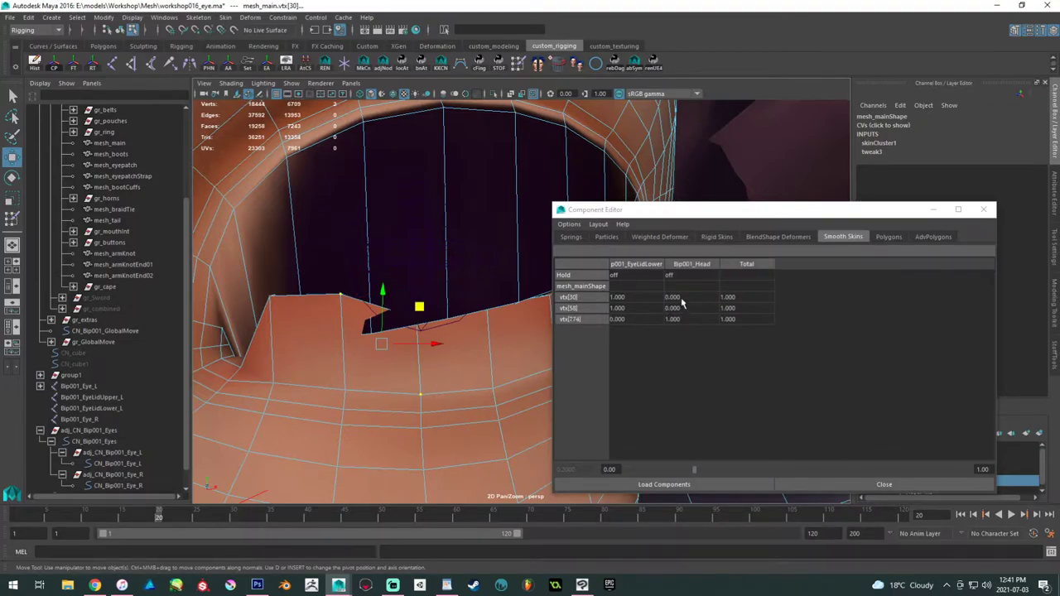
left_click_drag(679, 298, 680, 308)
type(".4")
key("Return")
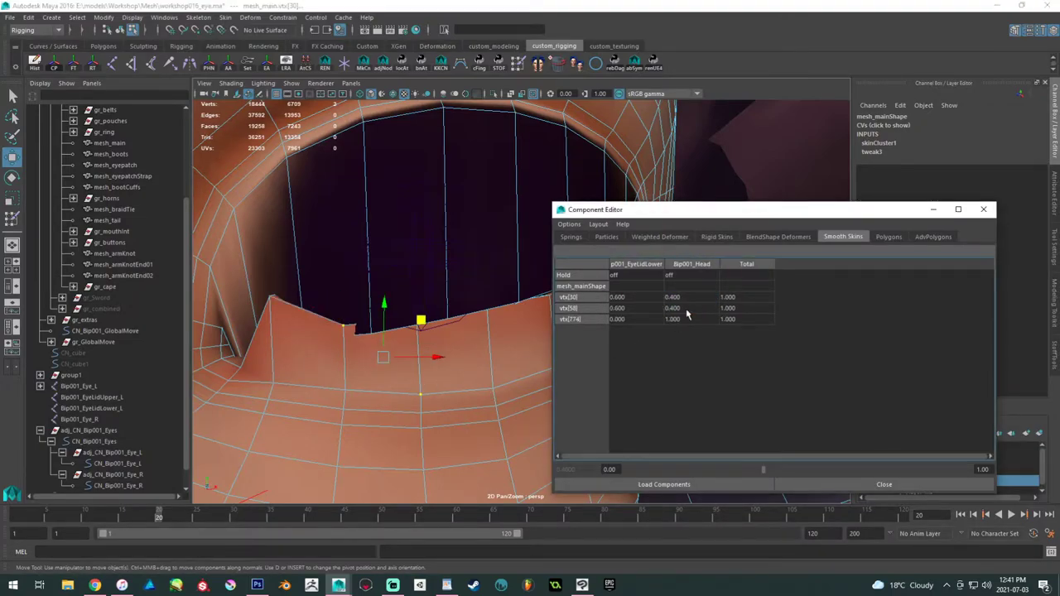
- Set the Bip001_Head weight of vtx[30] and vtx[58] on the lower lid's edge to 0.5, after trying 0.6
mouse_move(690, 298)
left_mouse_down()
mouse_move(688, 308)
mouse_move(678, 300)
mouse_move(693, 308)
left_mouse_up()
type(".6")
key("Return")
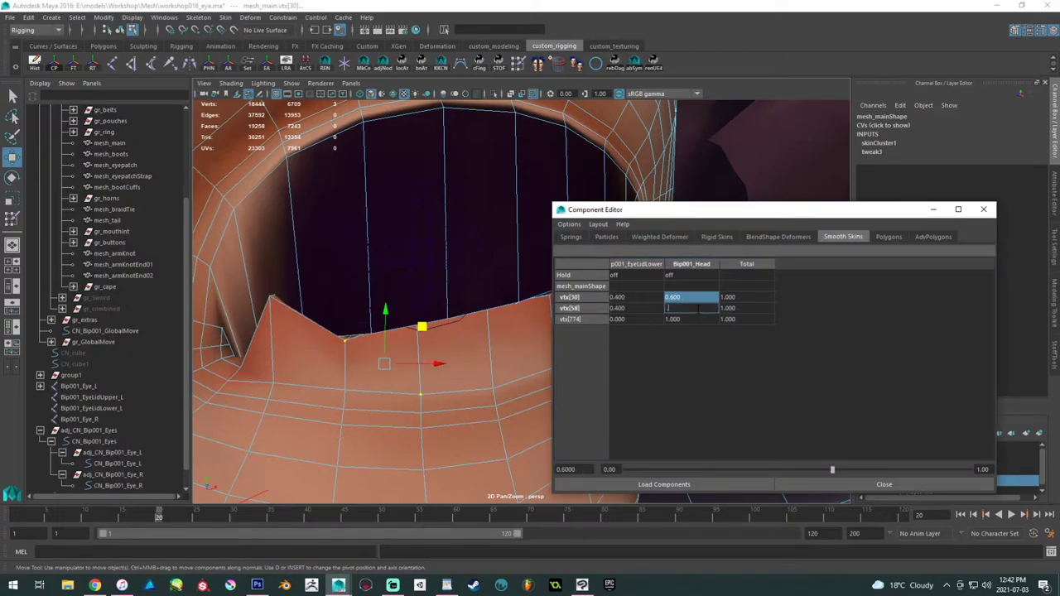
type(".5")
key("Return")
- Select lower lid peak vertices vtx[32] and vtx[59] along with vtx[772], and set the Bip001_Head weight of vtx[32] and vtx[59] to 0.8
left_click_drag(361, 379, 415, 282, "alt")
left_click_drag(416, 282, 360, 340, "alt")
left_click_drag(467, 344, 364, 205, "ctrl")
left_click_drag(410, 320, 402, 350, "alt")
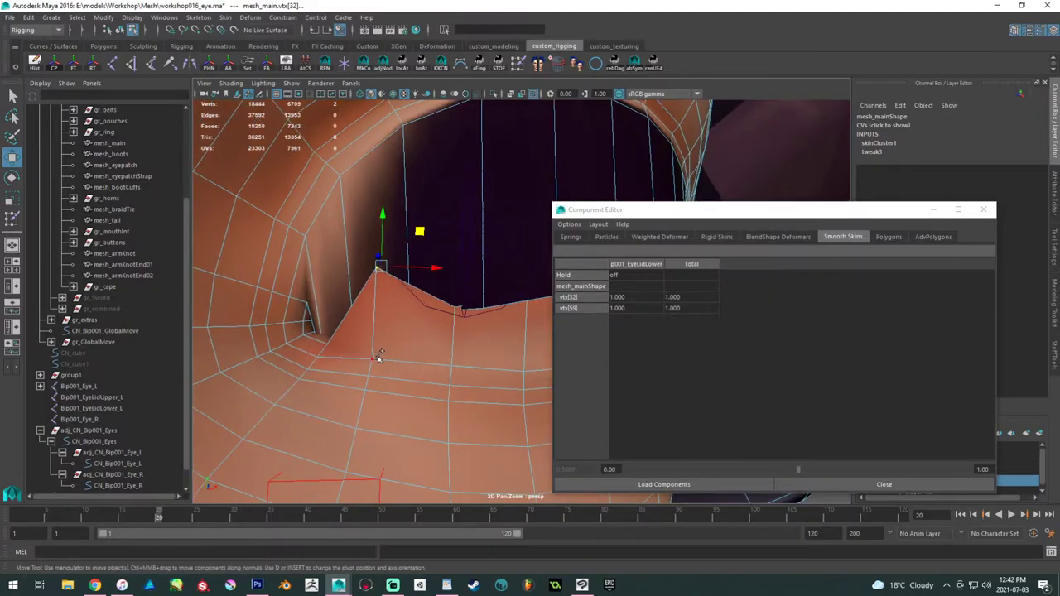
left_click(375, 359, "shift")
left_click_drag(672, 298, 672, 308)
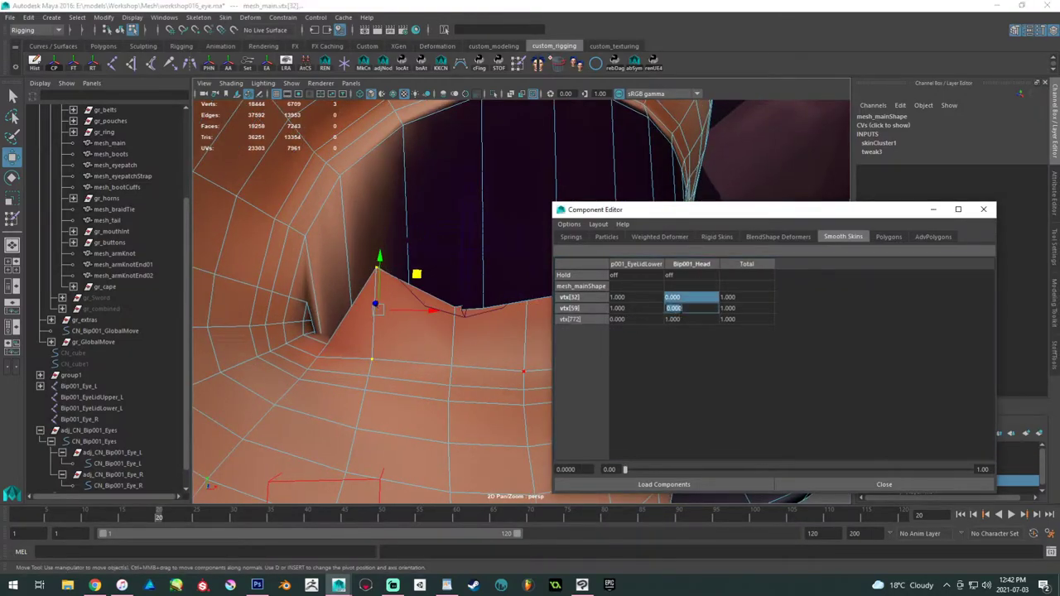
type(".8")
key("Return")
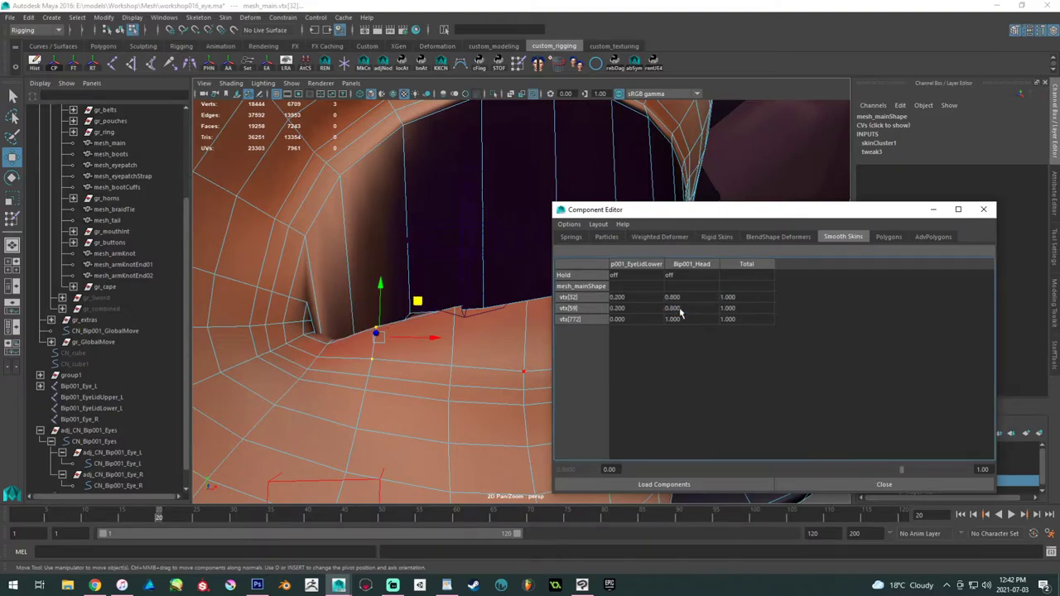
- Set the Bip001_Head weight of vtx[32] and vtx[59] on the lower lid's edge to 0.75
left_click_drag(342, 379, 366, 372, "alt")
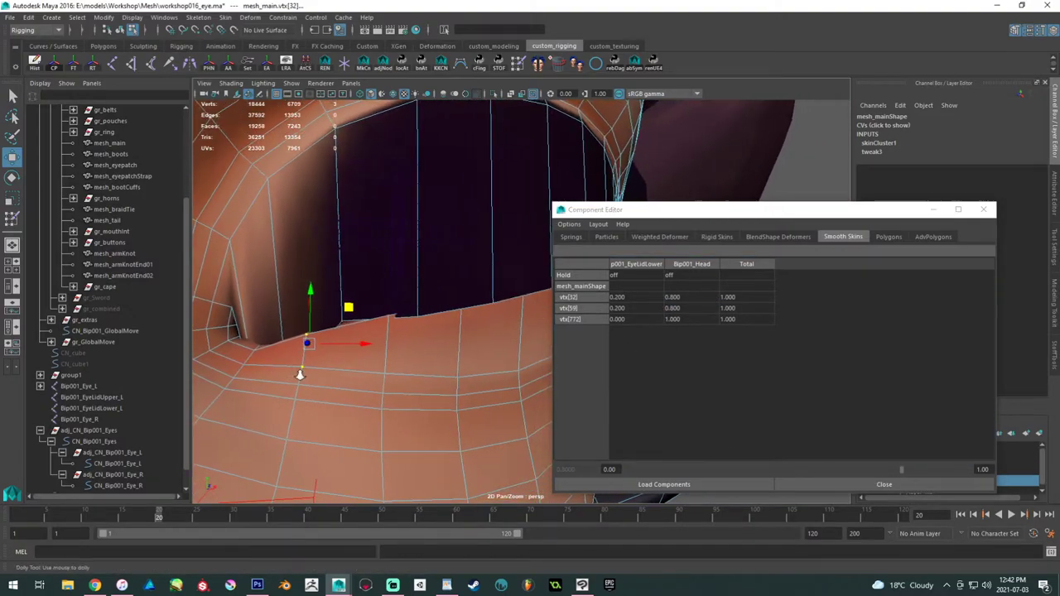
left_click_drag(672, 297, 686, 308)
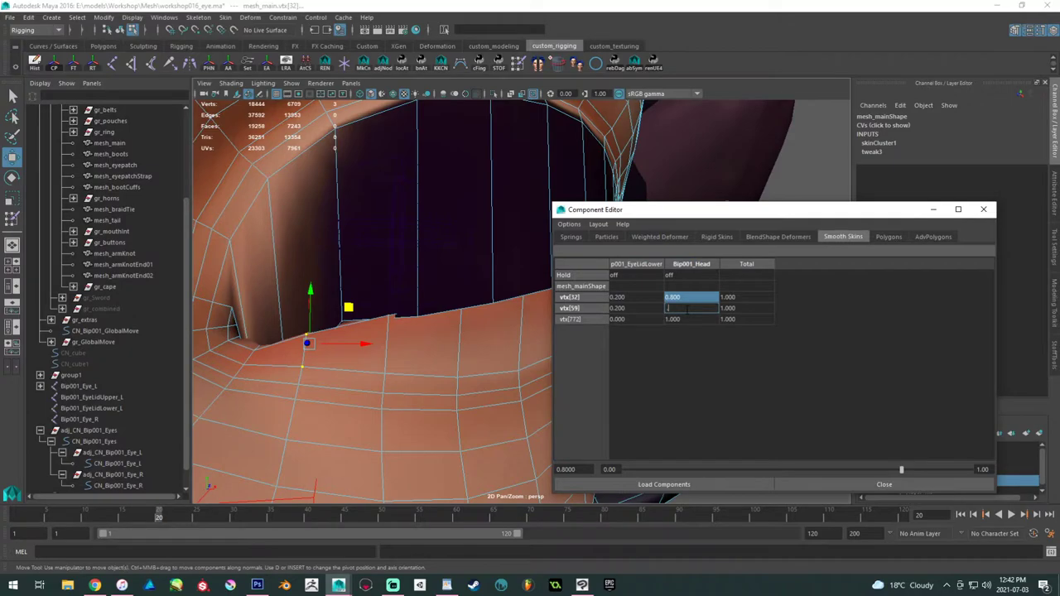
type(".75")
key("Return")
- Select vtx[36] and vtx[41] near the eye corner along with vtx[32], and set the pair's Bip001_EyeLidLower_L weight to 0.2, after trying 0.1
left_click_drag(327, 341, 367, 338, "alt")
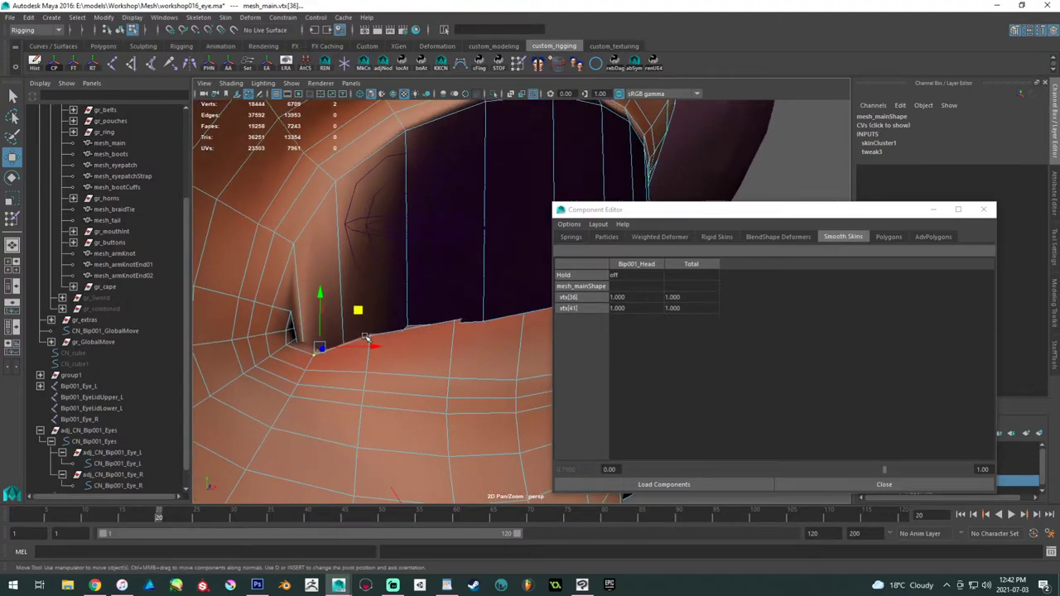
left_click(389, 339, "shift")
left_click_drag(630, 309, 632, 320)
key("Return")
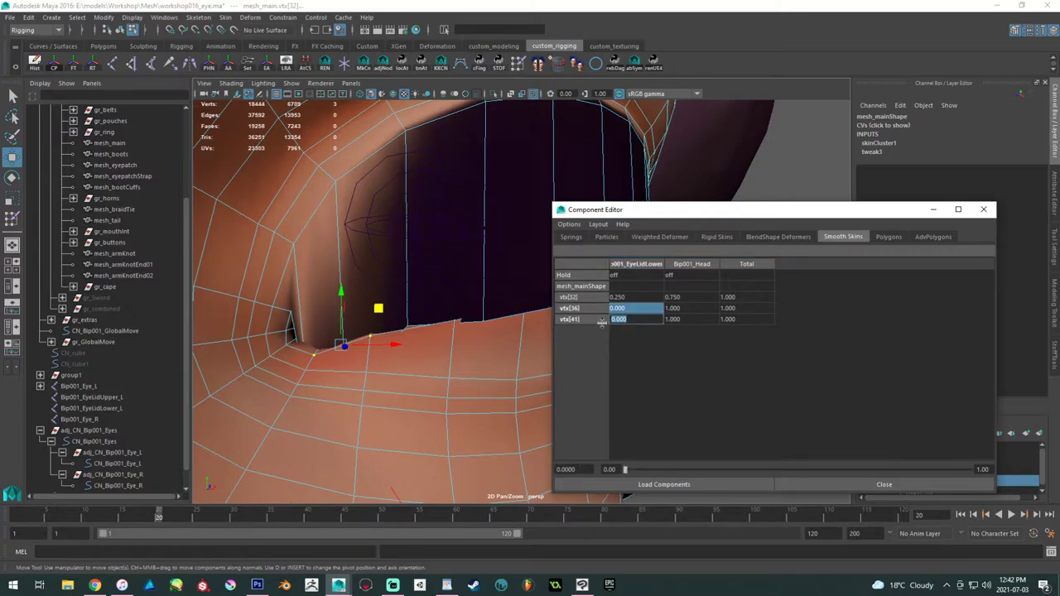
key("Return")
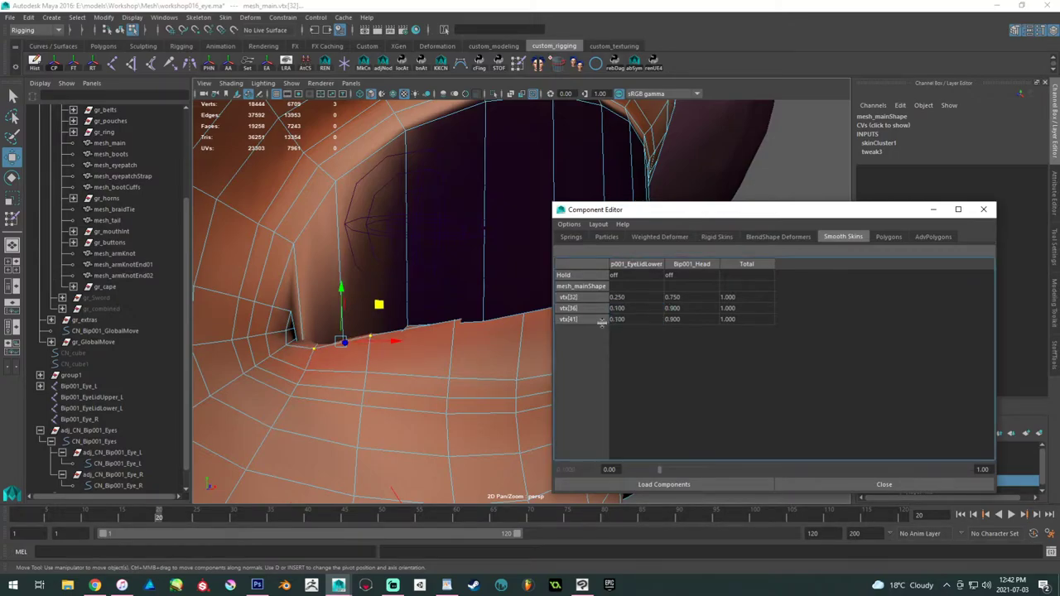
left_click_drag(624, 312, 627, 321)
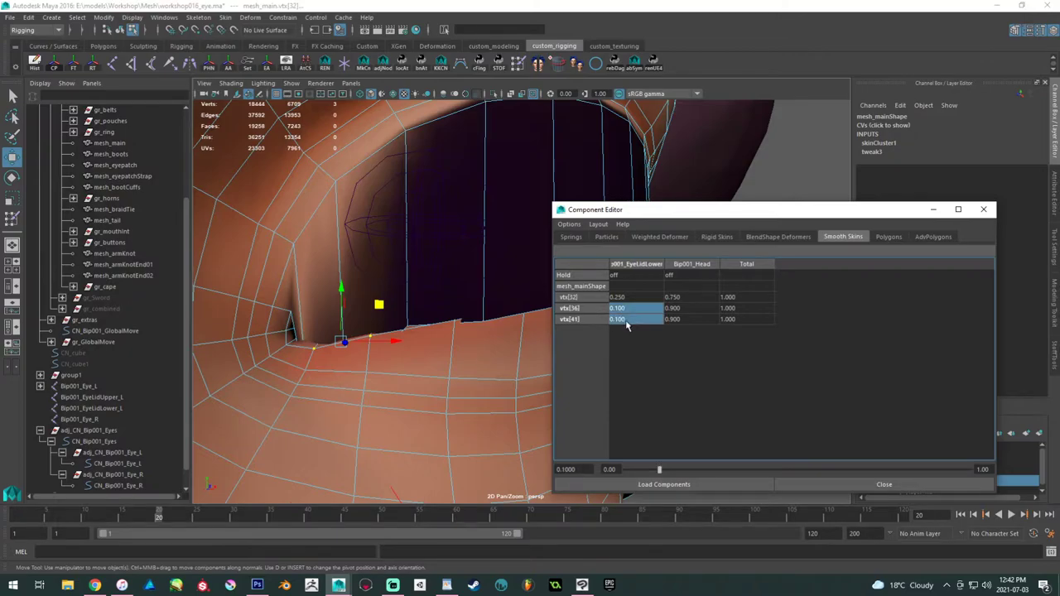
type(".2")
key("Return")
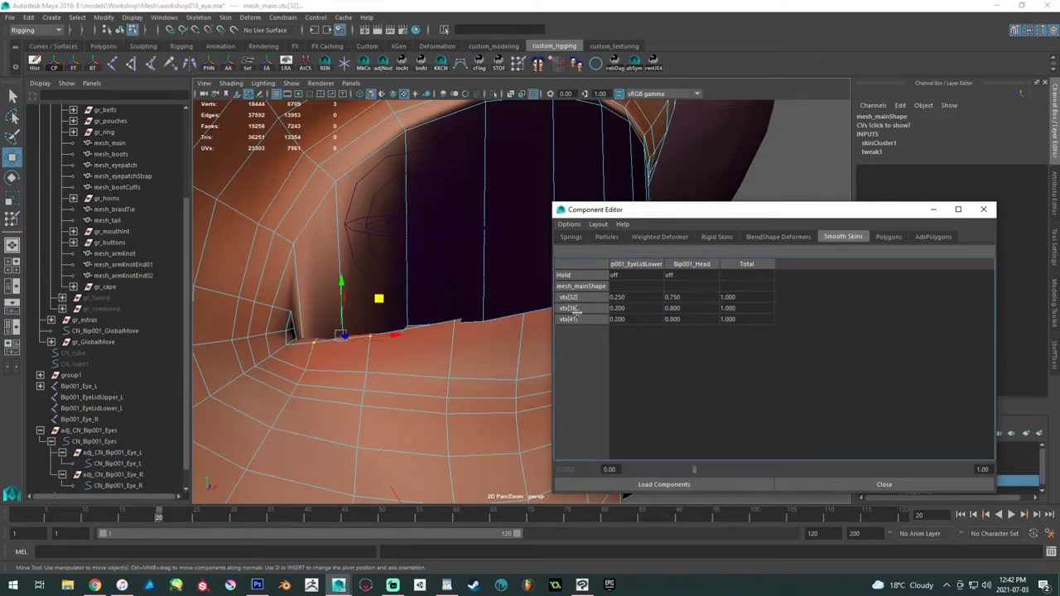
- Examine how the eyelids meet at both eye corners, from several angles and at different frames of the blink
left_click_drag(402, 339, 346, 307, "alt")
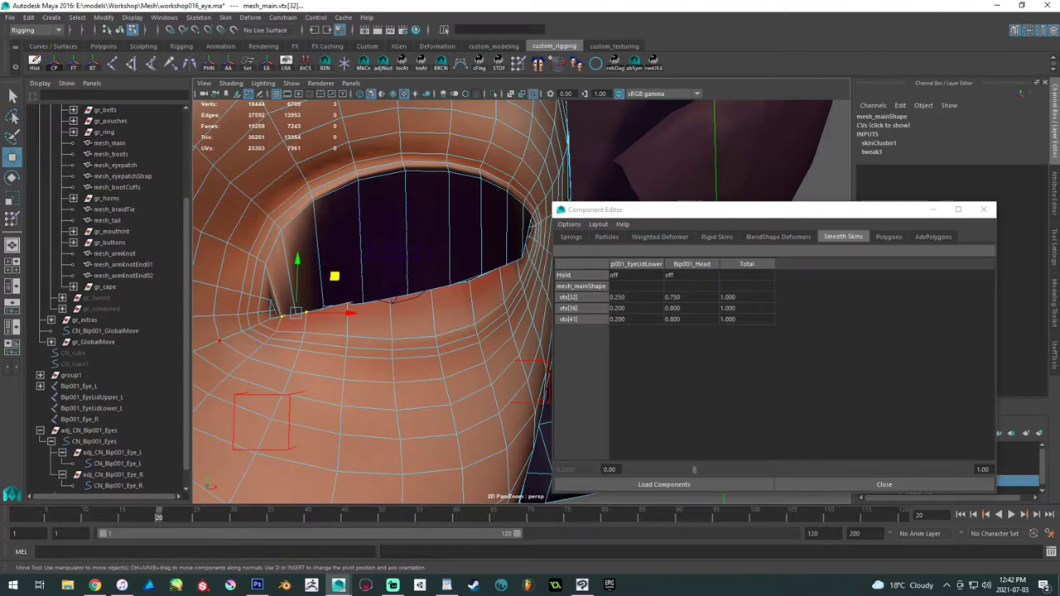
middle_click_drag(325, 360, 369, 369, "alt")
left_click_drag(369, 369, 321, 416, "alt")
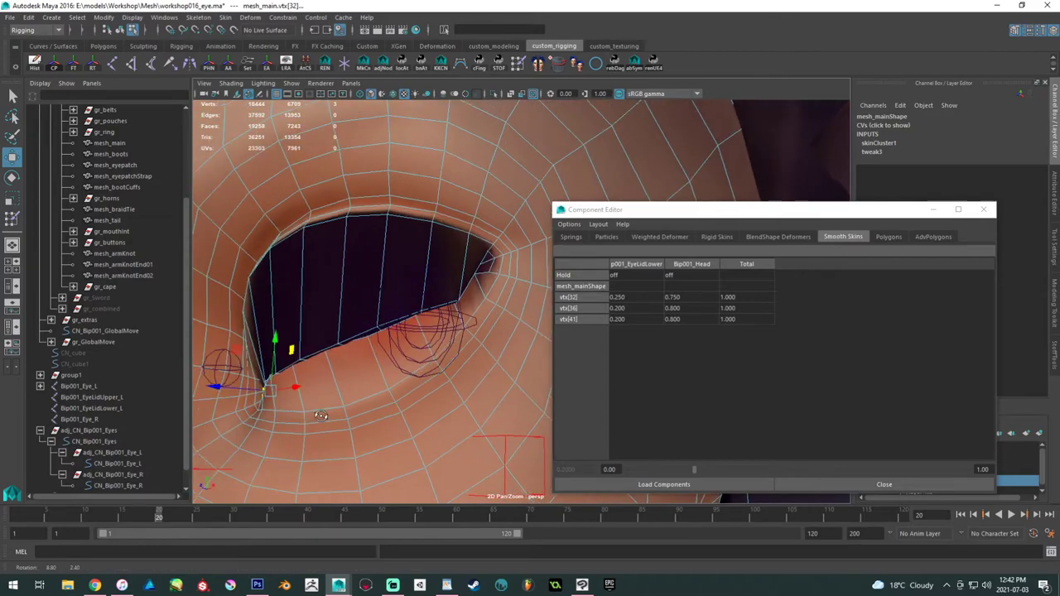
left_click_drag(117, 517, 93, 517)
right_click_drag(379, 287, 464, 351, "alt")
left_click_drag(449, 315, 460, 308, "alt")
middle_click_drag(460, 308, 459, 344, "alt")
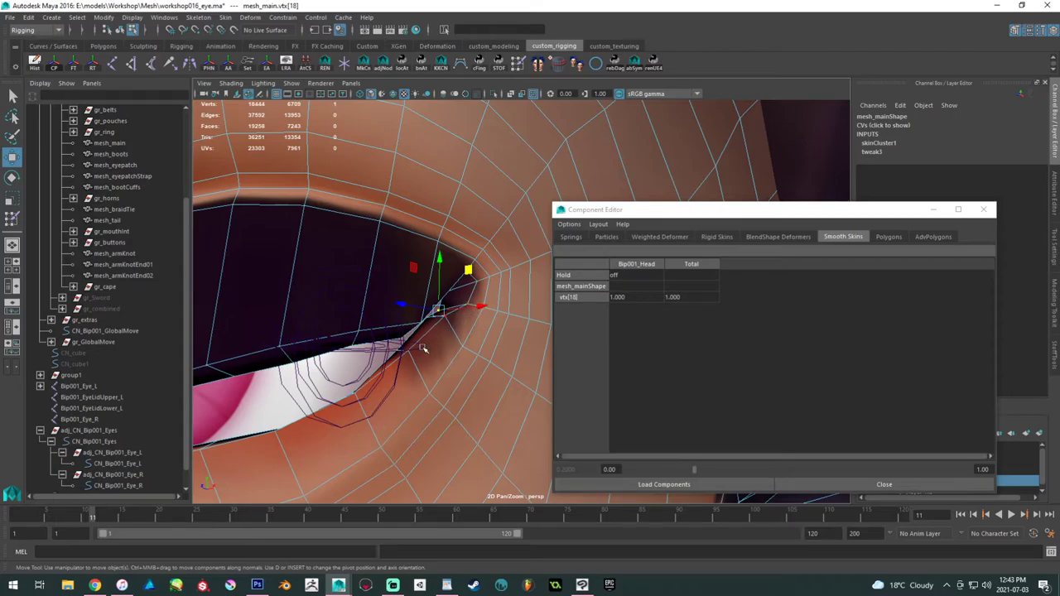
scroll(331, 404, "down", 3)
mouse_move(89, 517)
left_mouse_down()
mouse_move(40, 514)
mouse_move(153, 516)
mouse_move(97, 528)
left_mouse_up()
key("alt+v")
scroll(327, 401, "up", 5)
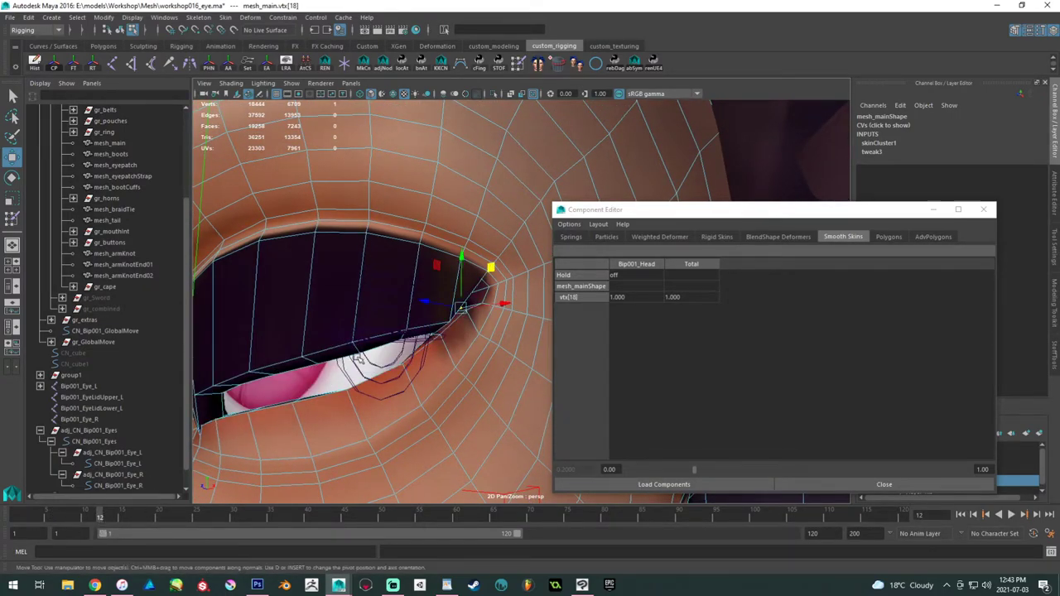
- Select lower lid edge vertices vtx[20] and vtx[24] along with vtx[777], and set the Bip001_Head weight of vtx[20] and vtx[24] to 0.1
left_click(316, 398)
left_click(322, 401, "shift")
left_click_drag(100, 518, 161, 515)
left_click_drag(472, 373, 566, 341, "alt")
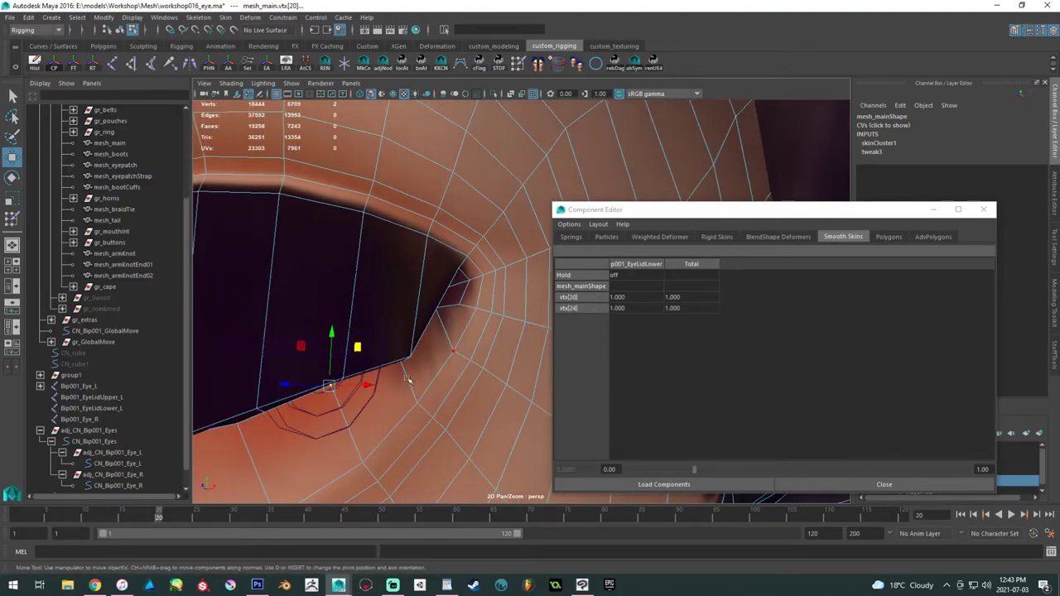
left_click(365, 457, "shift")
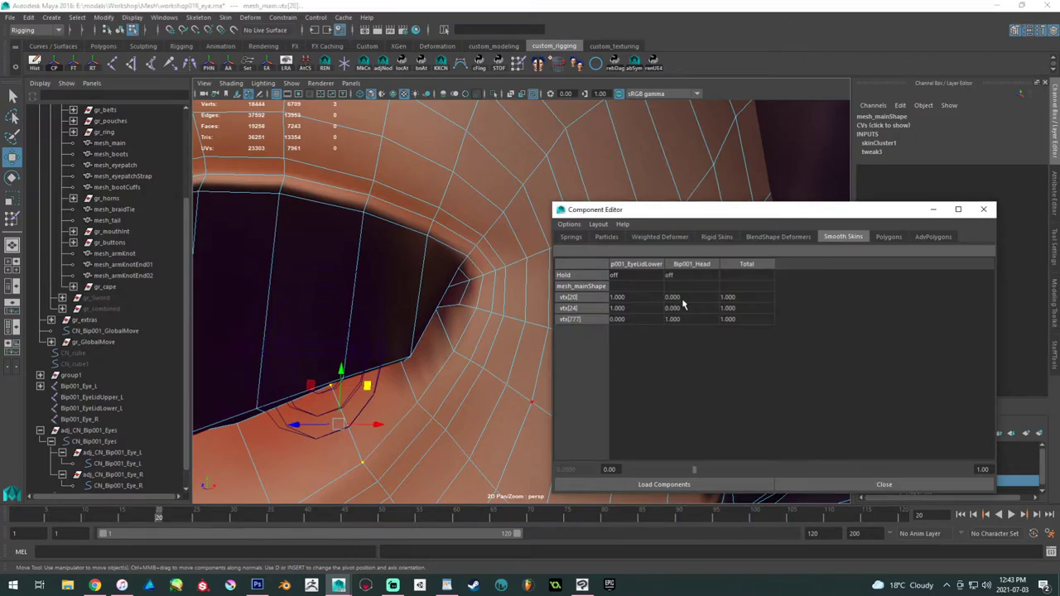
left_click_drag(682, 303, 682, 308)
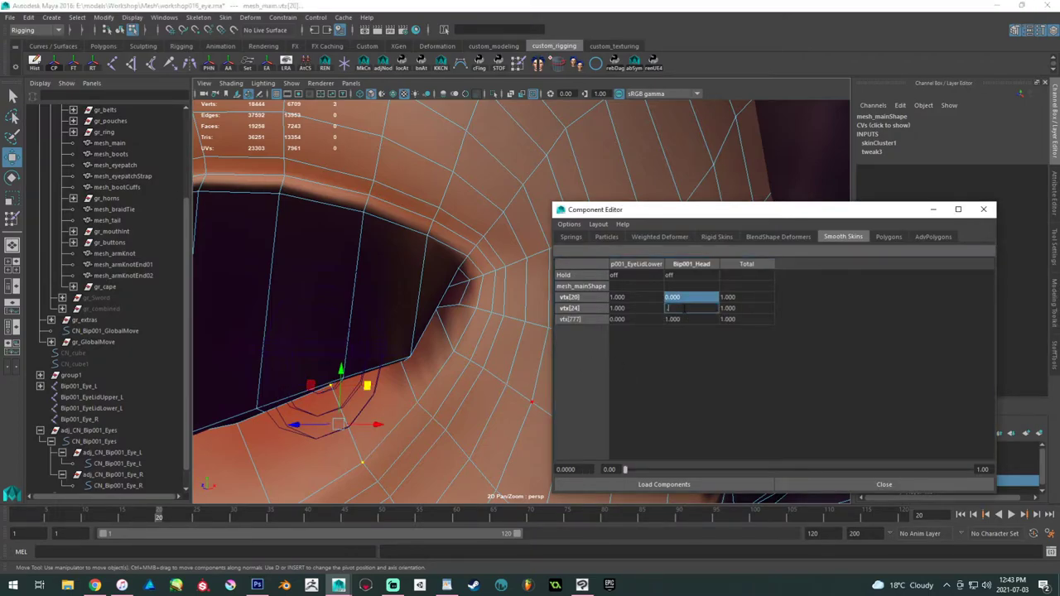
type(".1")
key("Return")
left_click_drag(447, 394, 387, 370, "alt")
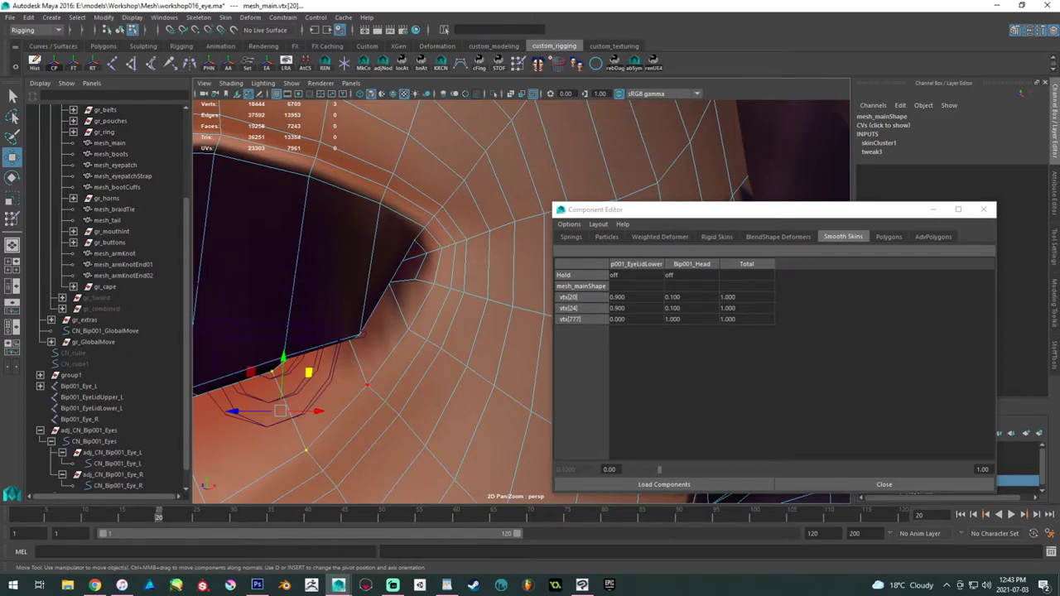
- Select vtx[22] and vtx[54] on the lower lid's edge along with vtx[778], and set the pair's Bip001_Head weight to 0.5, after trying 0.2
left_click_drag(378, 250, 338, 359, "alt")
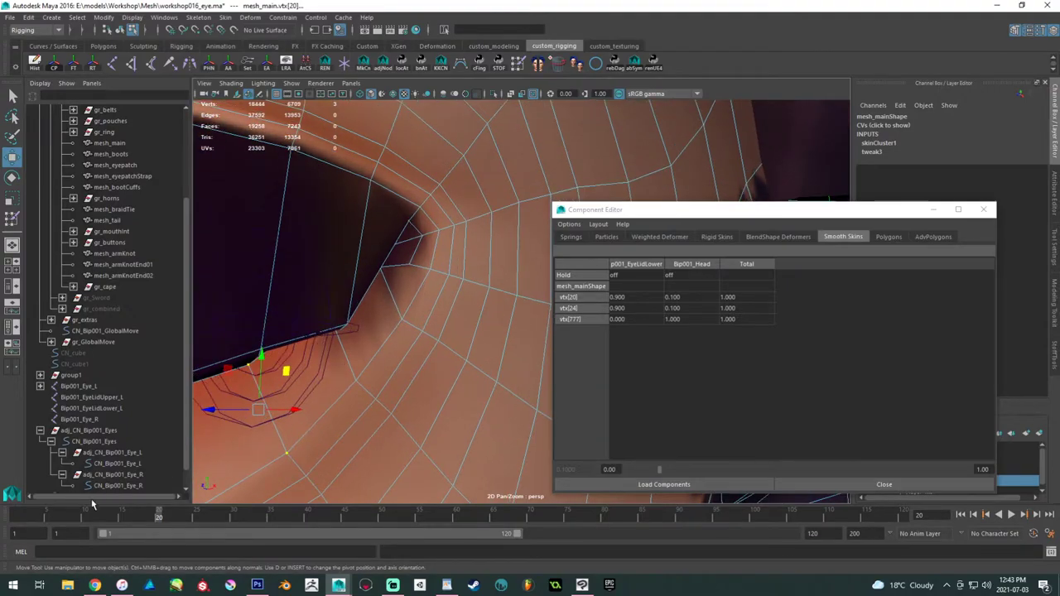
left_click_drag(83, 517, 145, 518)
left_click(317, 351)
left_click(330, 352, "shift")
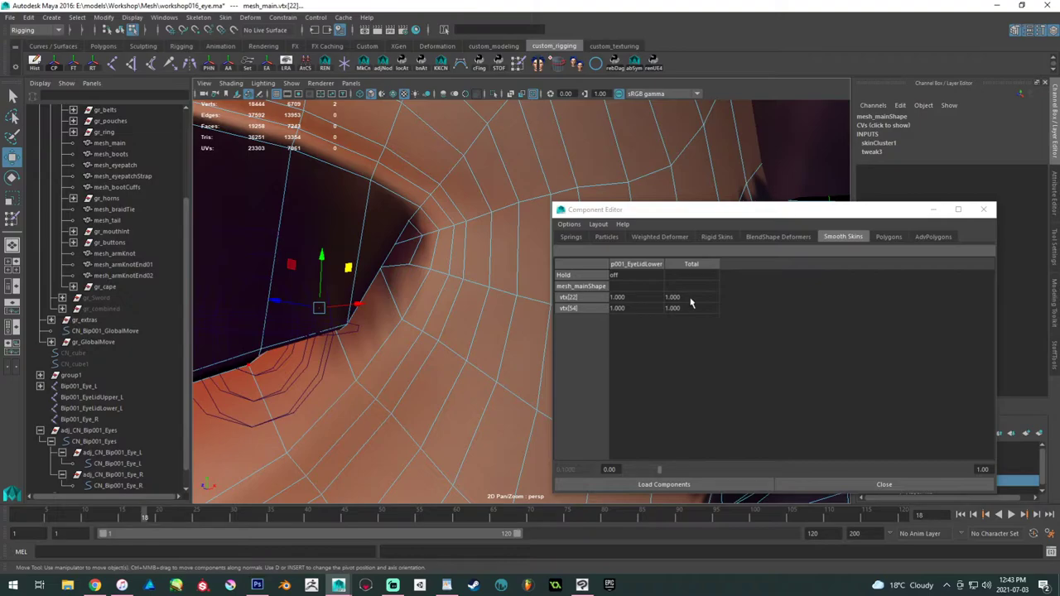
left_click(368, 374, "shift")
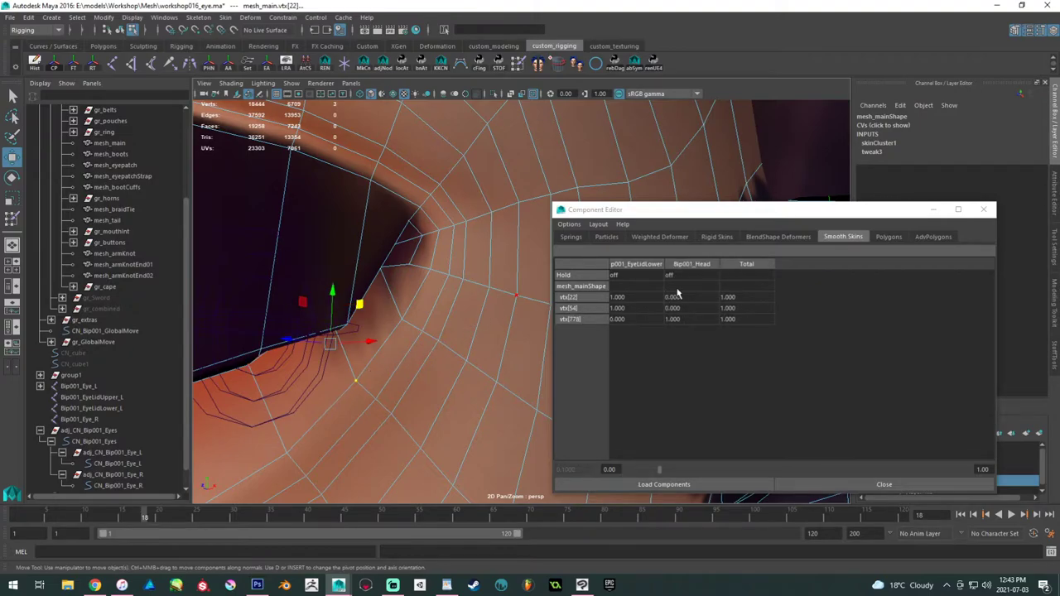
left_click_drag(674, 297, 677, 308)
type("0.2")
key("Return")
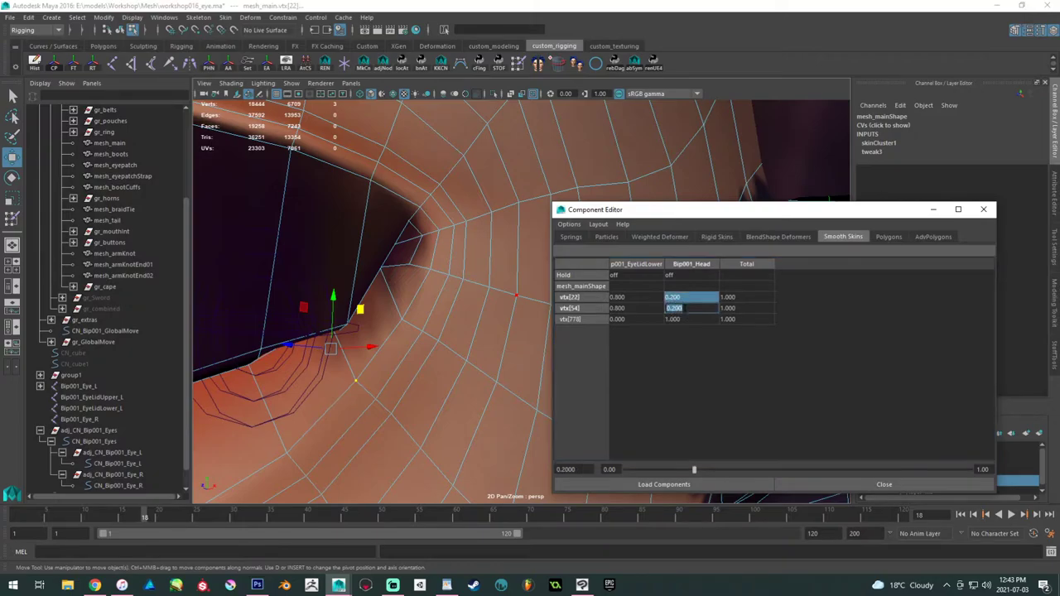
type("0.5")
key("Return")
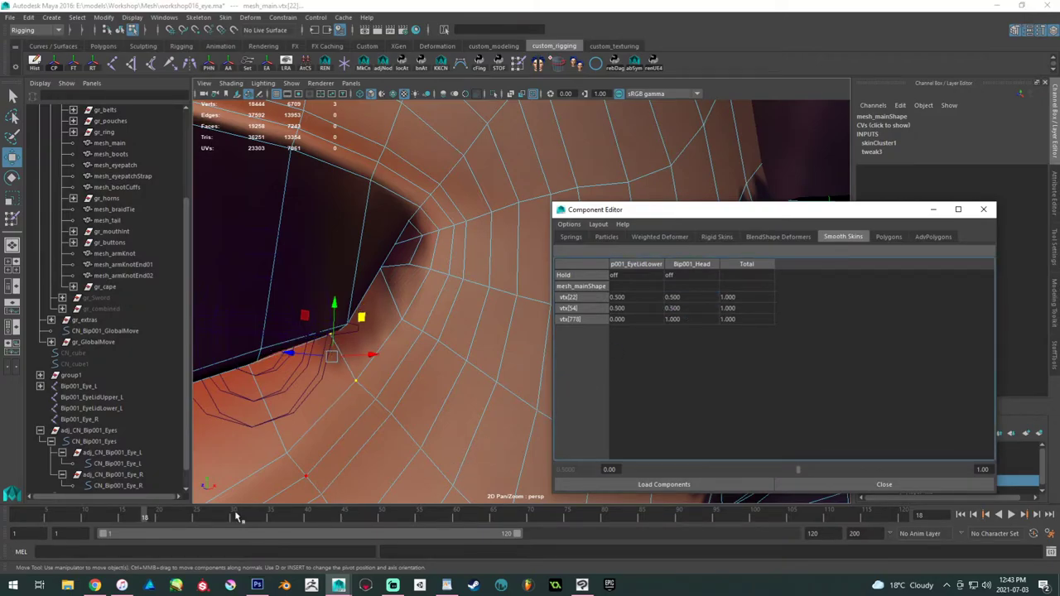
- Select vtx[286] and vtx[291] near the eye corner along with vtx[779], and set the pair's Bip001_Head weight to 0.3, after trying 0.2
left_click_drag(144, 518, 92, 518)
left_click(361, 288)
left_click(382, 292, "shift")
left_click(406, 327, "shift")
left_click_drag(78, 519, 162, 521)
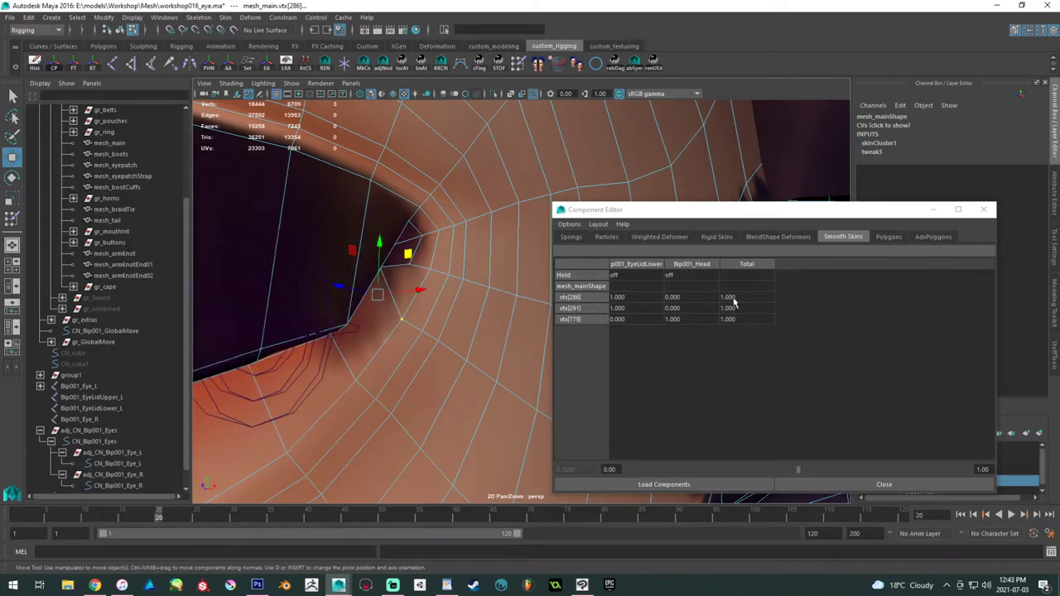
left_click_drag(676, 302, 675, 308)
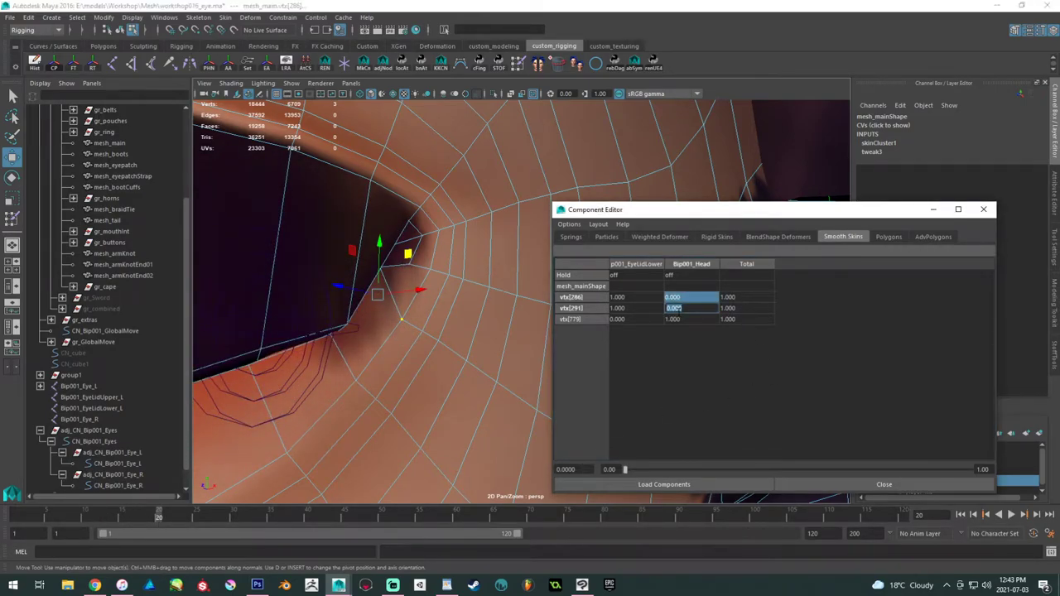
type(".2")
key("Return")
left_click_drag(672, 296, 673, 310)
type(".3")
key("Return")
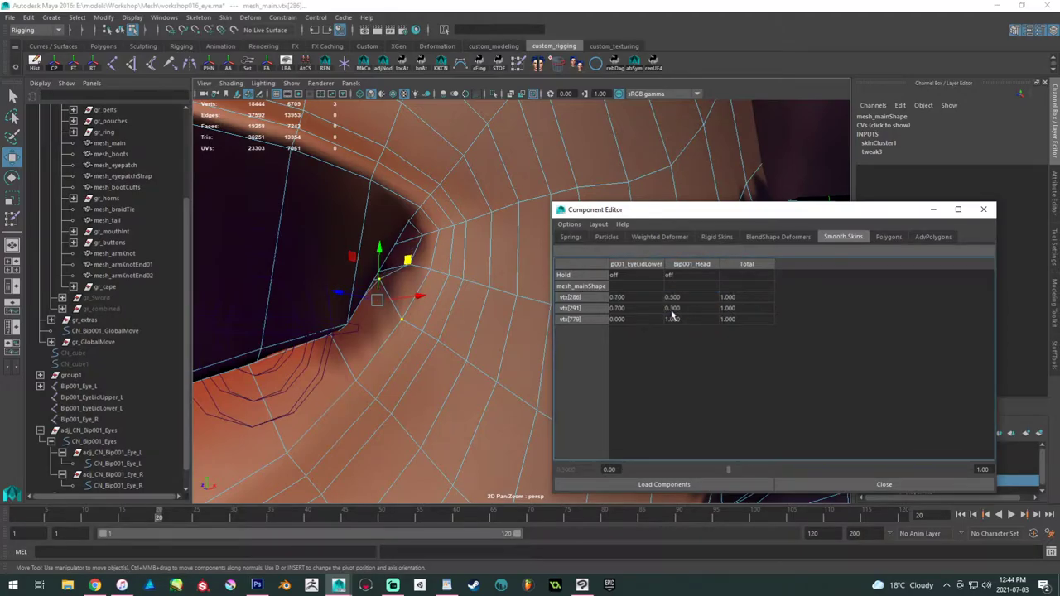
- Select eye corner vertices vtx[18] and vtx[55] along with vtx[286], and set the Bip001_EyeLidLower_L weight of vtx[18] and vtx[55] to 0.3
mouse_move(318, 424)
left_mouse_down("alt")
mouse_move(345, 416)
mouse_move(334, 427)
left_mouse_up("alt")
right_click_drag(334, 427, 445, 383, "alt")
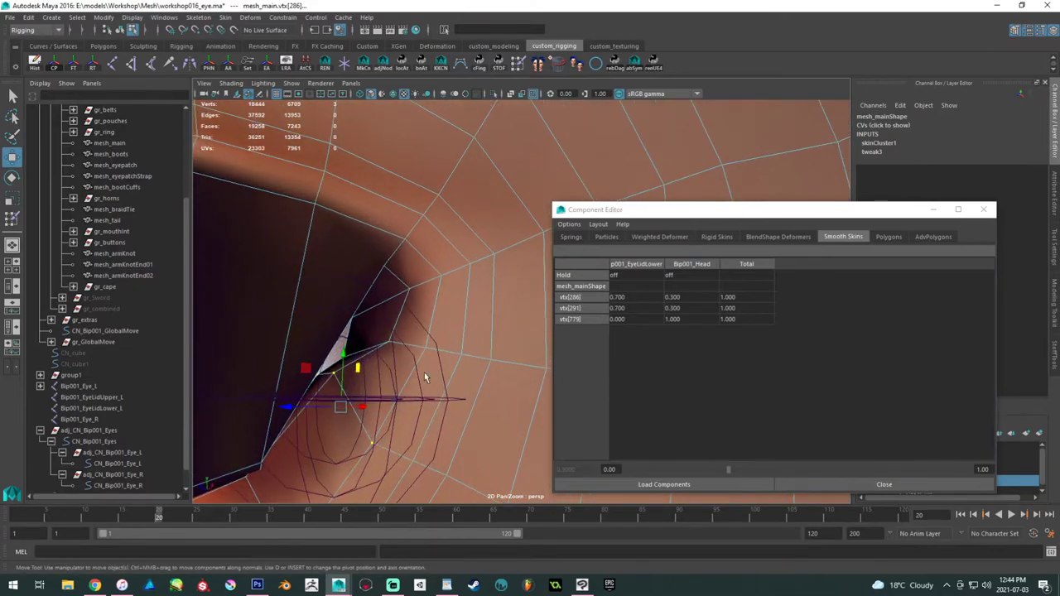
left_click(346, 356)
left_click(351, 357)
left_click(392, 344, "shift")
left_click(375, 442, "shift")
key("ctrl+z")
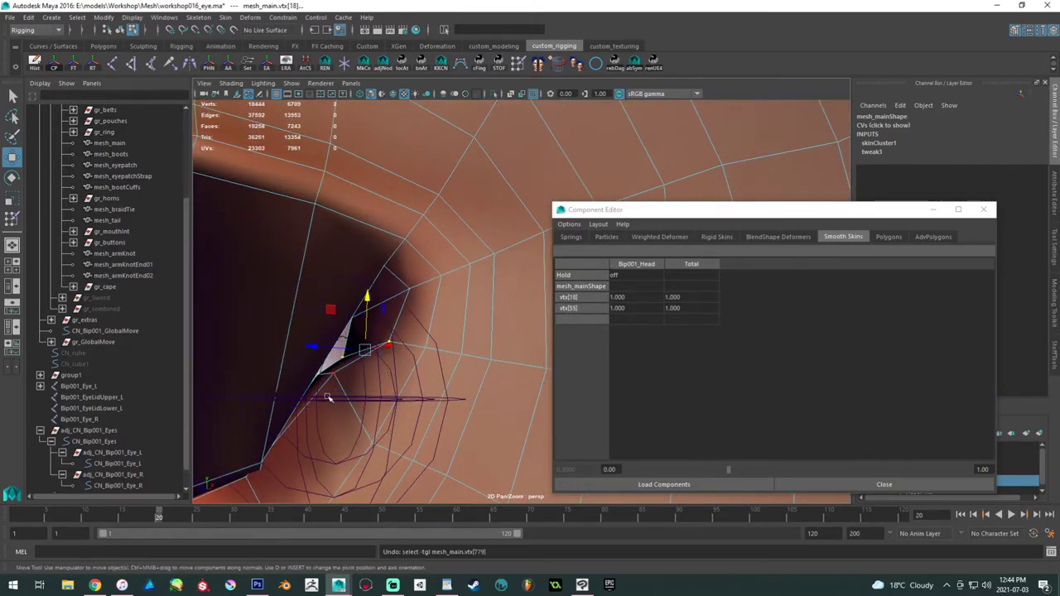
left_click(335, 378, "shift")
left_click_drag(633, 298, 633, 307)
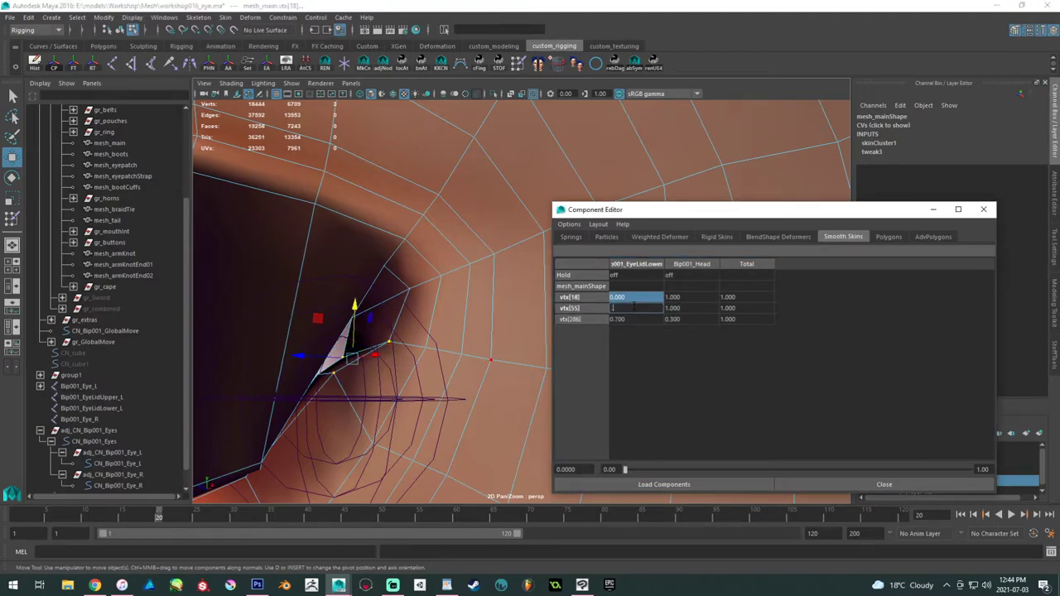
type(".3")
key("Return")
- Try a Bip001_EyeLidUpper_L weight of 0.3 on vtx[55] at the eye corner, and undo it
left_click_drag(633, 296, 629, 307)
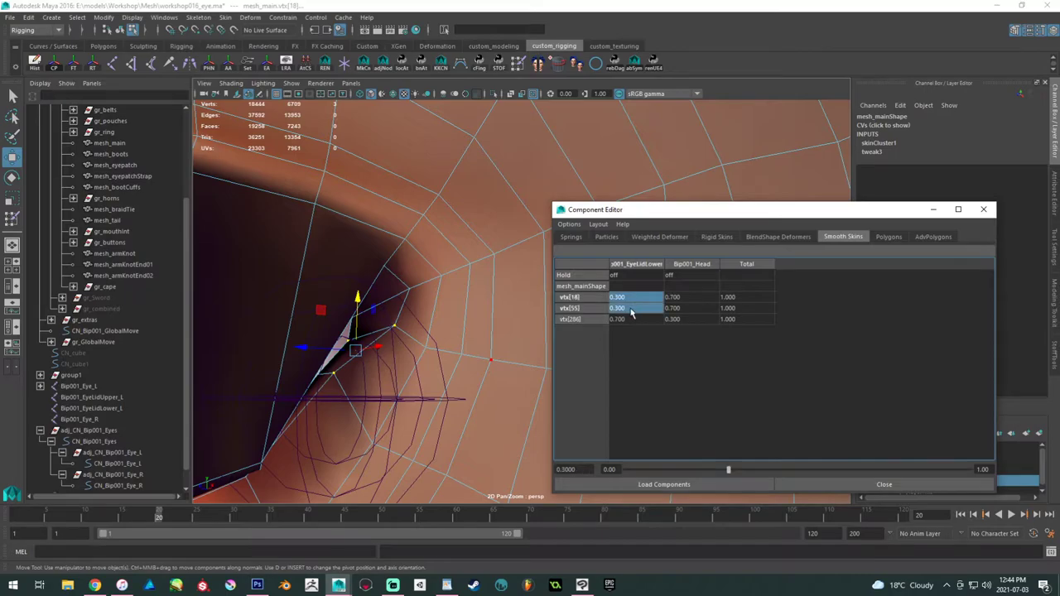
left_click_drag(363, 283, 308, 207, "alt")
middle_click_drag(374, 250, 342, 253, "alt")
mouse_move(395, 307)
left_mouse_down("alt")
mouse_move(350, 247)
mouse_move(412, 316)
left_mouse_up("alt")
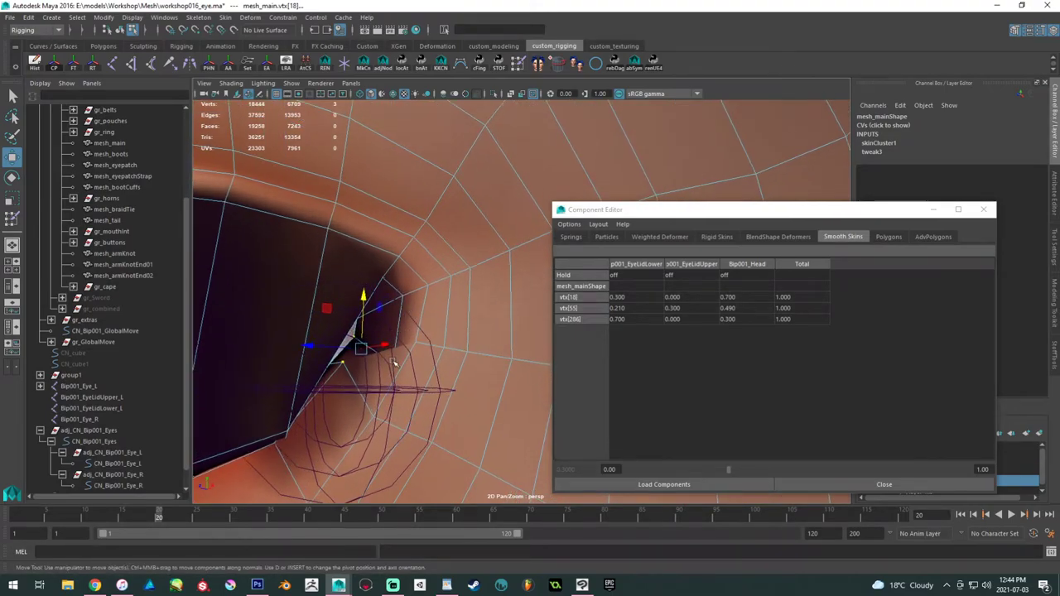
left_click_drag(394, 362, 349, 348, "alt")
key("ctrl+z")
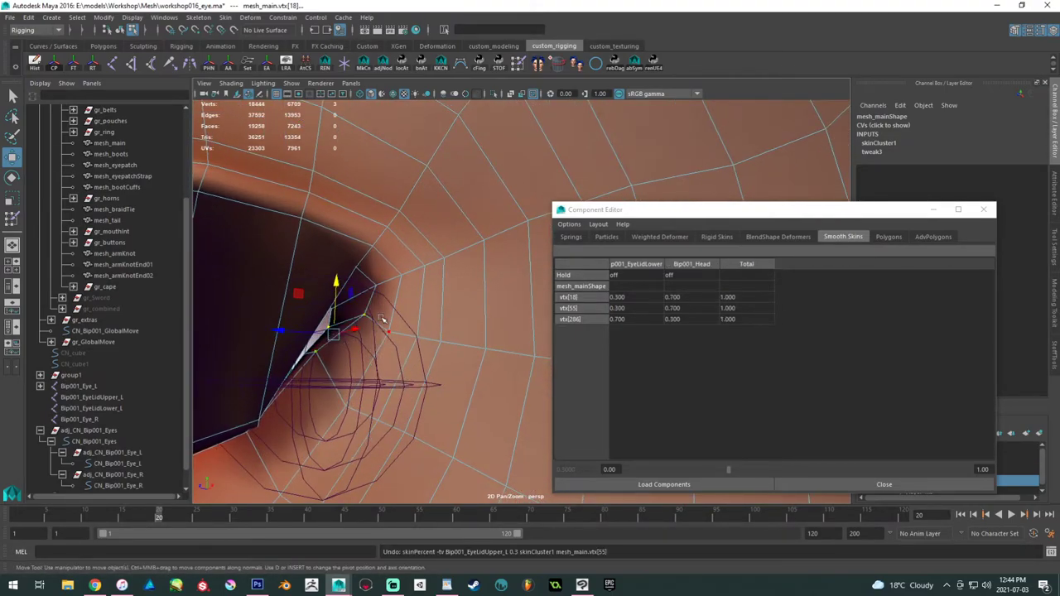
- Select only vtx[18] and vtx[55] at the eye corner and set their Bip001_EyeLidLower_L weight to 0.4
left_click(365, 315)
left_click(330, 328, "shift")
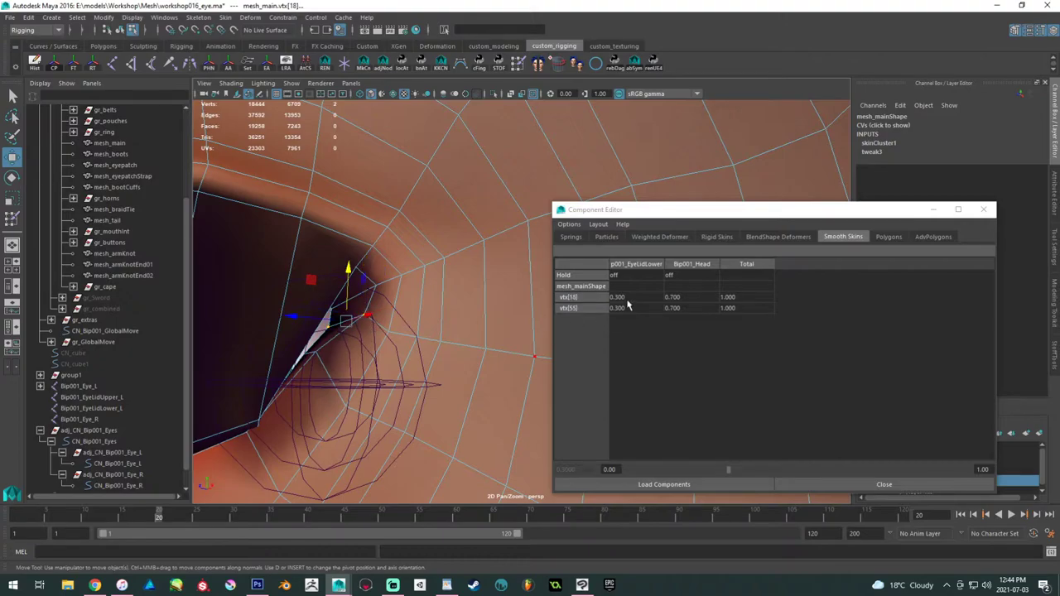
left_click_drag(625, 298, 627, 310)
type("0.4")
key("Return")
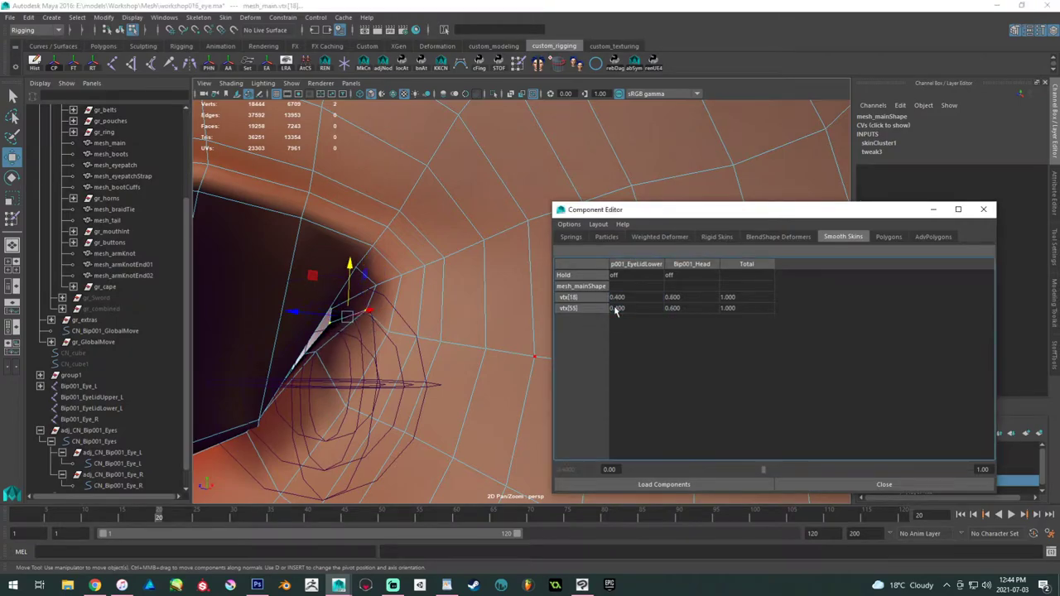
- Select upper lid corner vertices vtx[16] and vtx[51] along with vtx[284], and set the pair's Bip001_EyeLidUpper_L weight to 0.4, after trying 0.3
right_click_drag(432, 380, 345, 300, "alt")
middle_click_drag(345, 300, 399, 265, "alt")
left_click_drag(400, 296, 365, 307, "alt")
right_click_drag(364, 306, 451, 464, "alt")
left_click(344, 250)
left_click_drag(348, 287, 374, 338, "alt")
left_click(369, 358, "shift")
right_click_drag(370, 359, 442, 434, "alt")
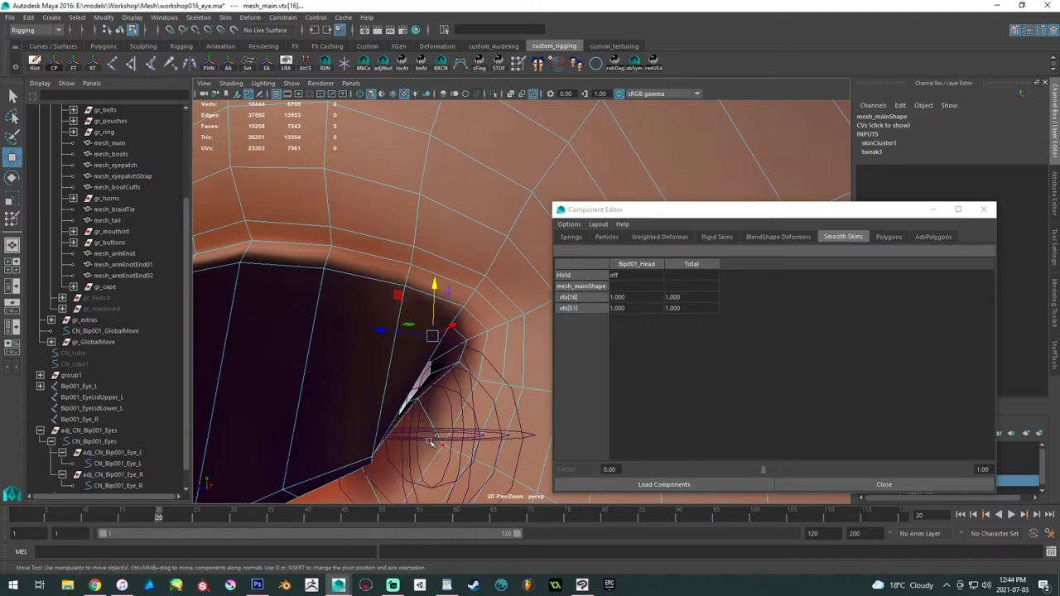
left_click(370, 448, "shift")
left_click_drag(648, 296, 633, 308)
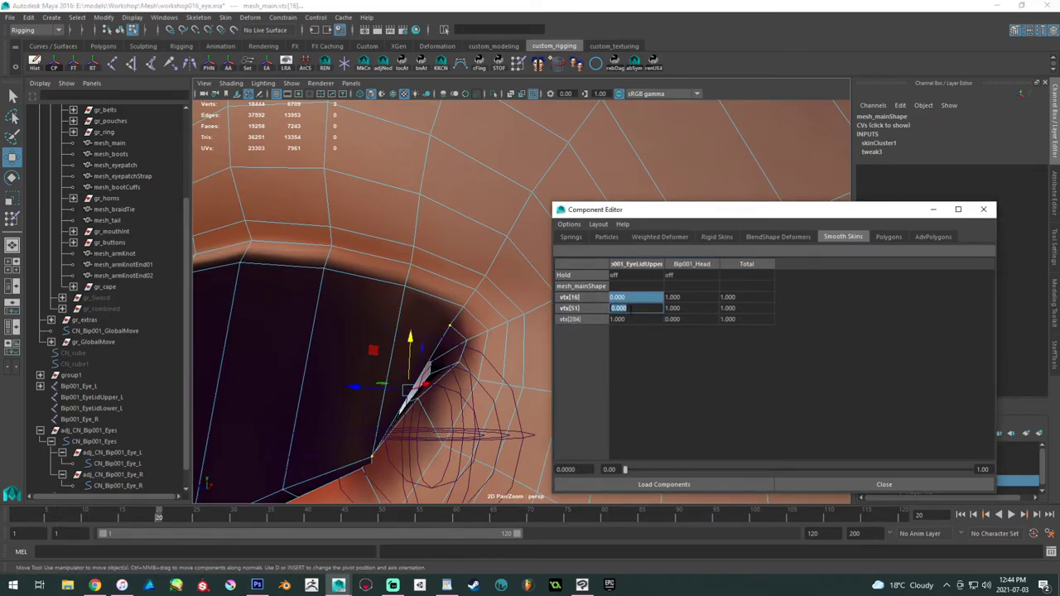
type(".3")
key("Return")
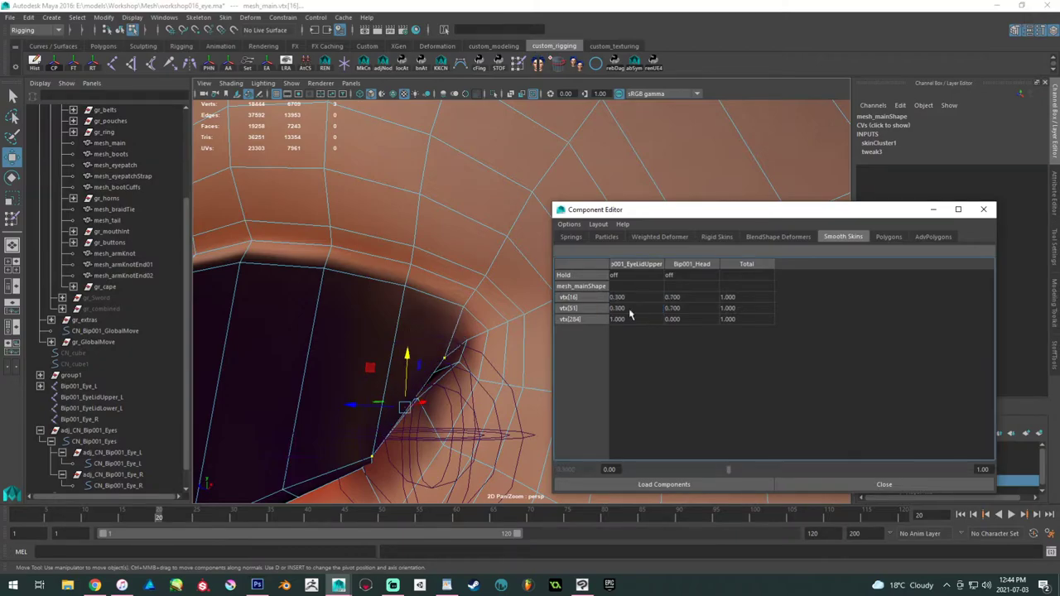
left_click_drag(622, 299, 626, 308)
type(".4")
key("Return")
- With the eye open, select corner vertices vtx[52] and vtx[53] along with vtx[16], and set the pair's Bip001_EyeLidUpper_L weight to 0.1
left_click_drag(454, 367, 276, 324, "alt")
right_click_drag(276, 324, 419, 410, "alt")
left_click_drag(236, 312, 314, 319, "alt")
left_click_drag(160, 515, 19, 518)
left_click_drag(309, 344, 348, 323)
left_click(370, 296, "shift")
left_click(369, 297, "shift")
left_click_drag(629, 308, 629, 319)
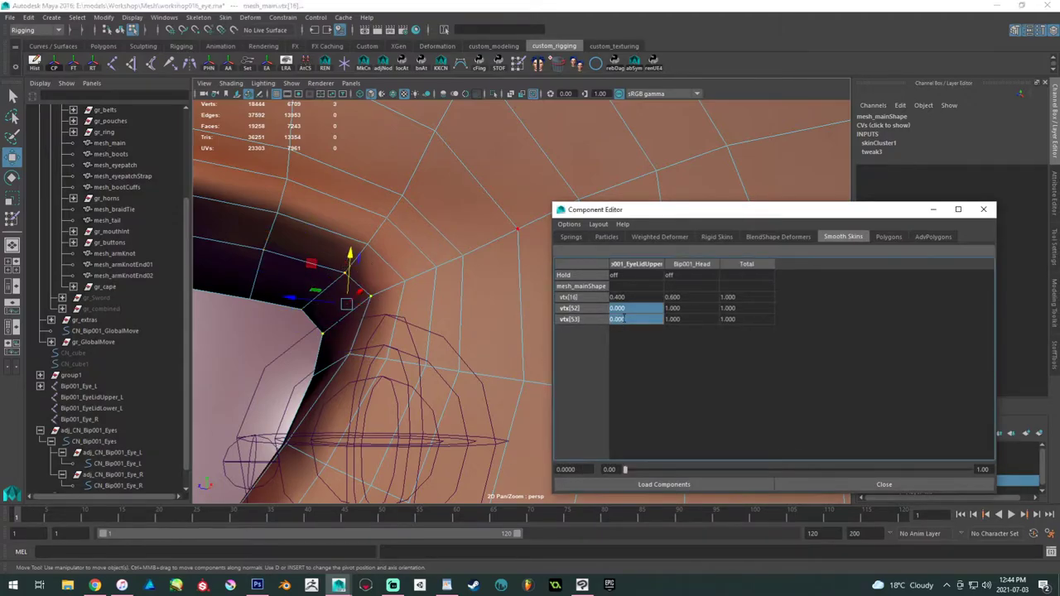
type("0.1")
key("Return")
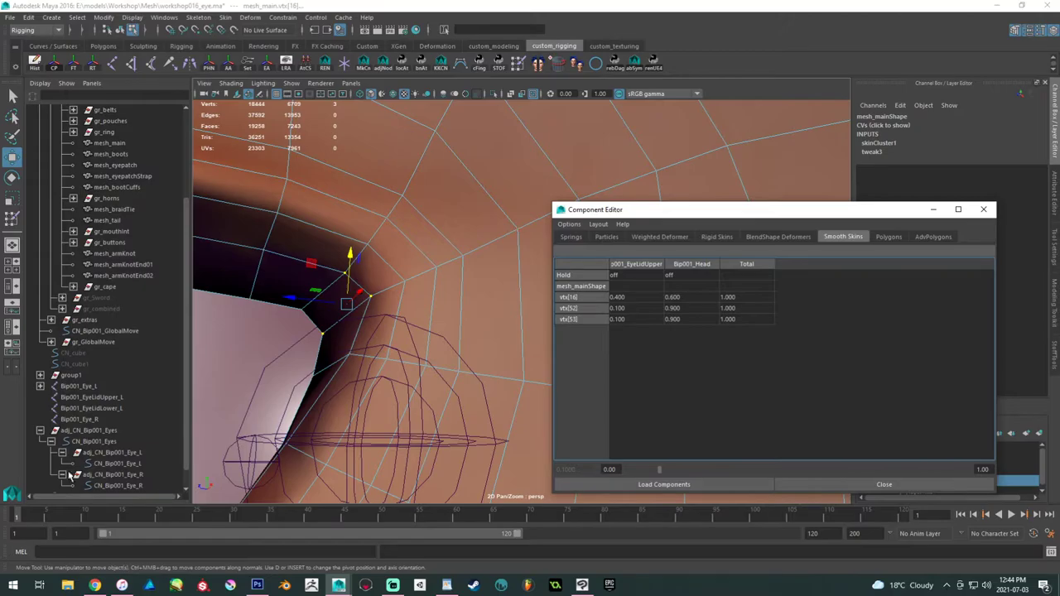
- Select upper lid vertices vtx[284] and vtx[285] along with vtx[783] near the outer corner, and set the pair's Bip001_Head weight to 0.8
left_click_drag(31, 519, 146, 518)
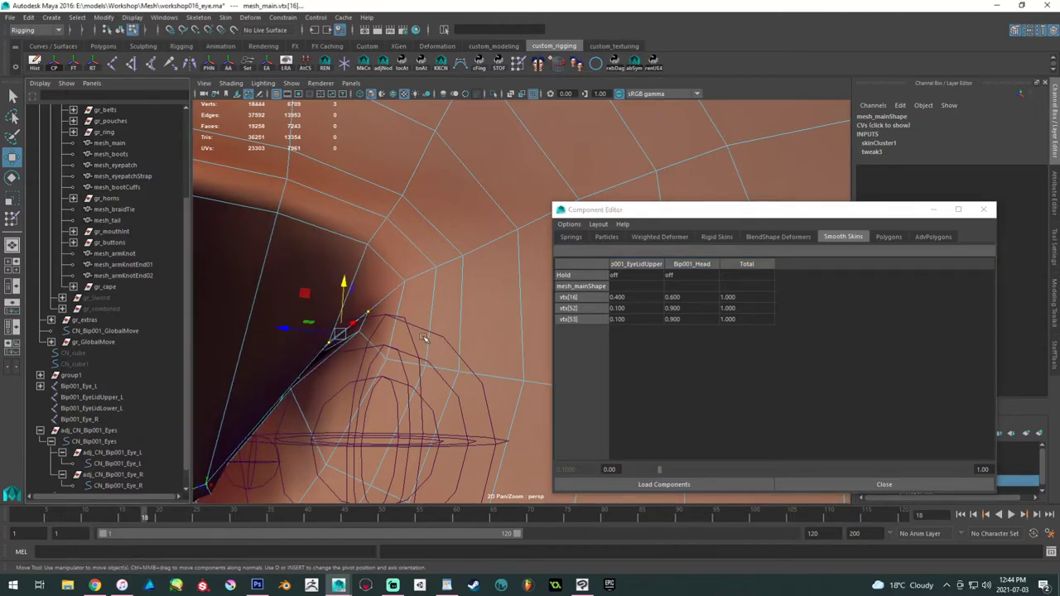
right_click_drag(425, 341, 398, 264, "alt")
middle_click_drag(398, 264, 472, 229, "alt")
right_click_drag(473, 229, 173, 367, "alt")
left_click_drag(217, 371, 284, 342, "alt")
right_click_drag(286, 342, 518, 419, "alt")
left_click_drag(122, 517, 84, 516)
left_click(420, 289)
left_click(395, 309, "shift")
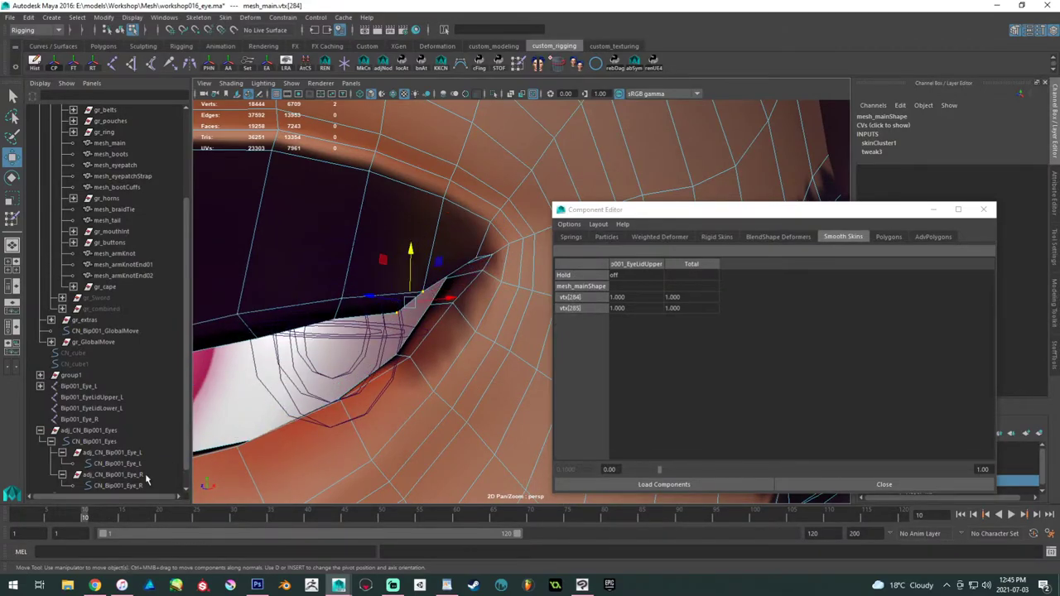
left_click(444, 197, "shift")
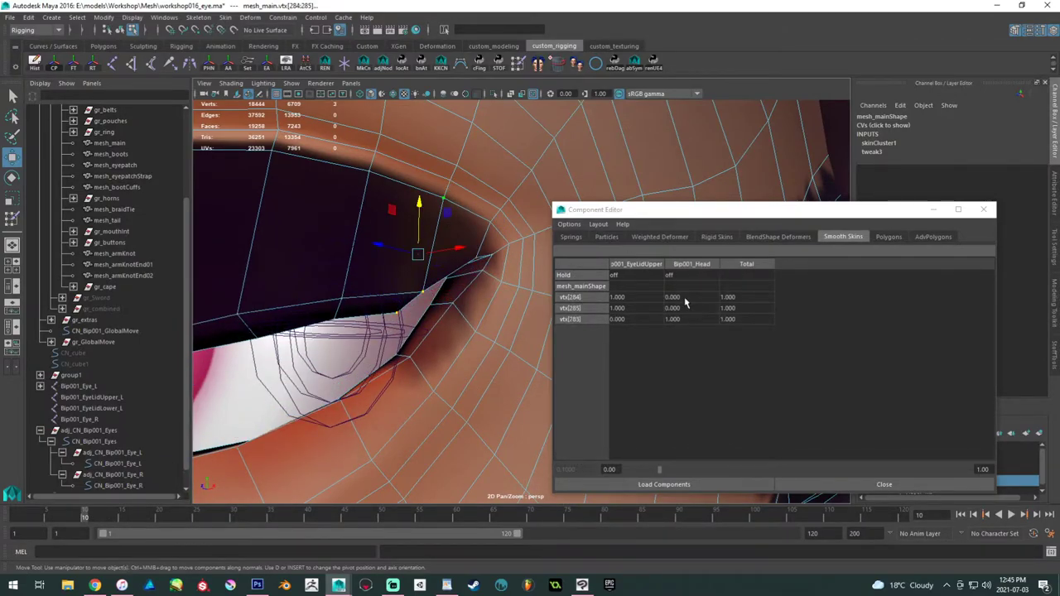
left_click_drag(683, 308, 702, 298)
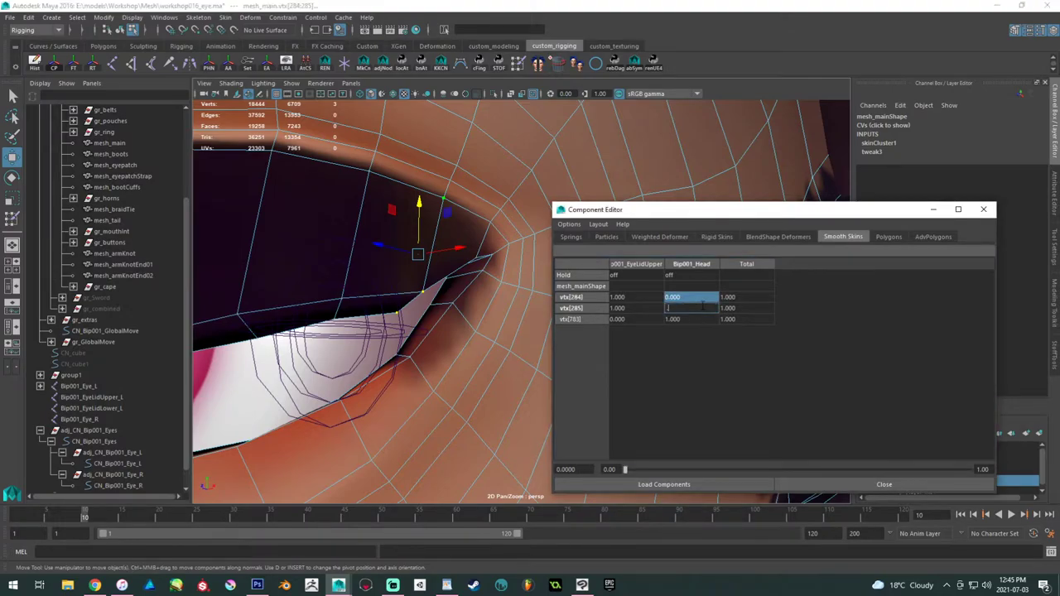
type("0.8")
key("Return")
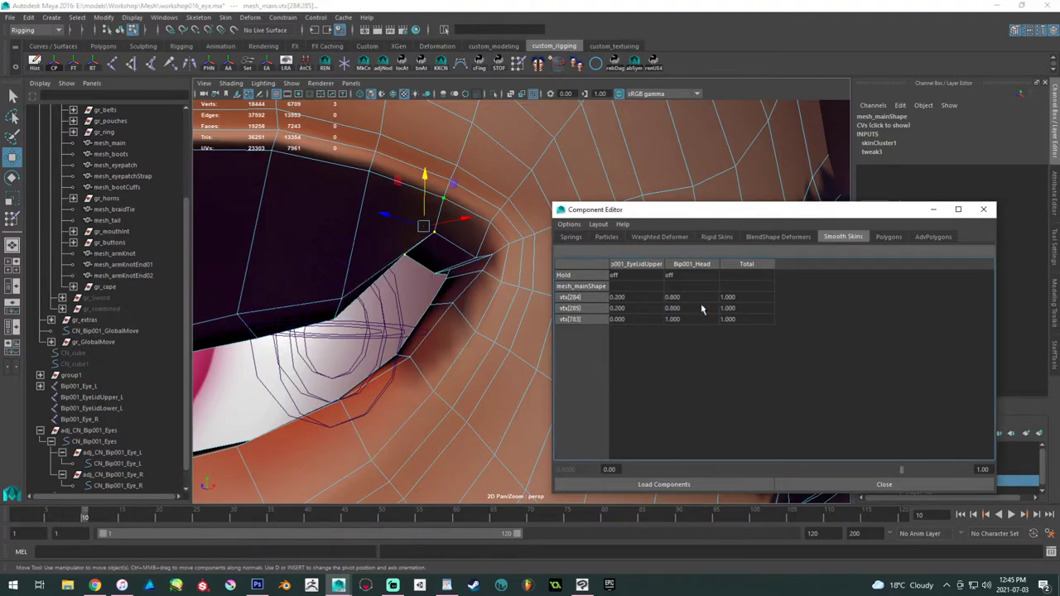
- Set the Bip001_Head weight of vtx[284] and vtx[285] to 0.2 with the lid closed, after trying 0.4
mouse_move(700, 298)
left_mouse_down()
mouse_move(695, 318)
mouse_move(702, 308)
left_mouse_up()
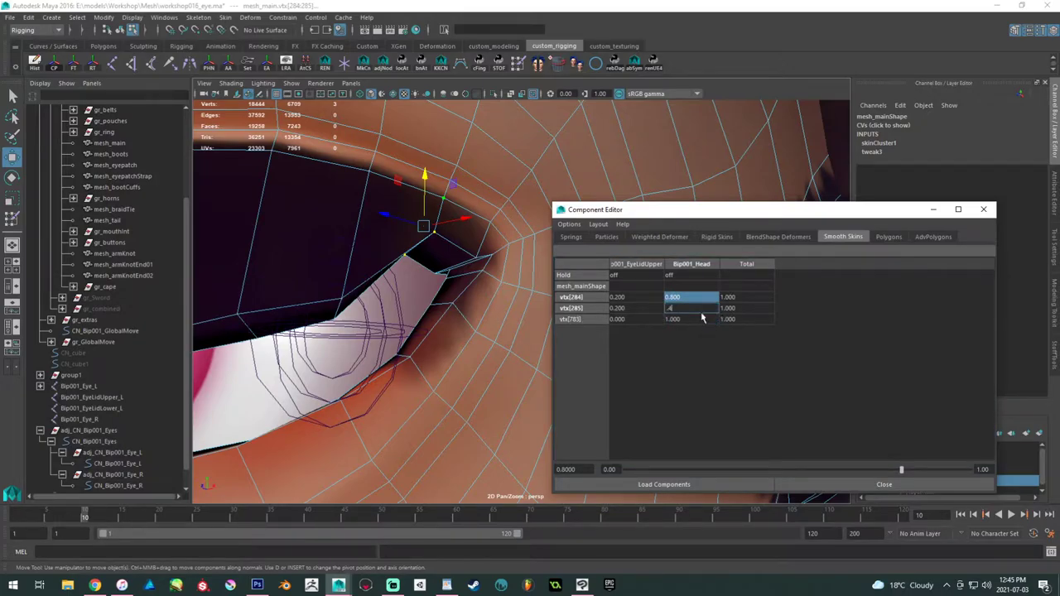
type(".4")
key("Return")
left_click_drag(66, 518, 173, 515)
left_click_drag(673, 298, 681, 308)
type(".2")
key("Return")
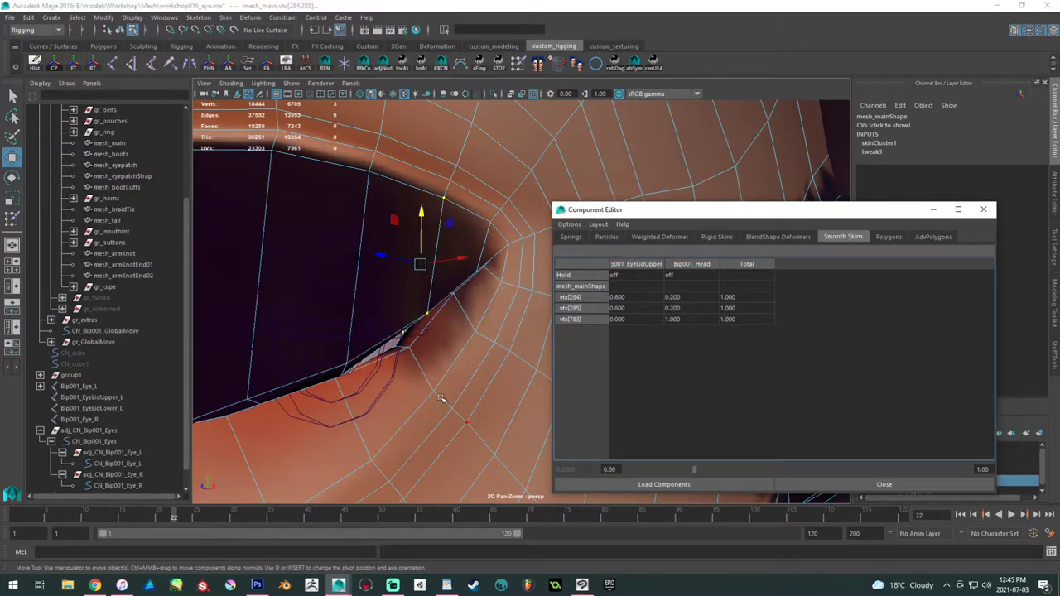
- Select lower lid vertices vtx[22] and vtx[54] beside the outer-corner gap and set their Bip001_Head weight to 0.3
scroll(451, 403, "up", 2)
left_click(331, 372)
left_click(346, 377, "shift")
left_click_drag(673, 297, 689, 307)
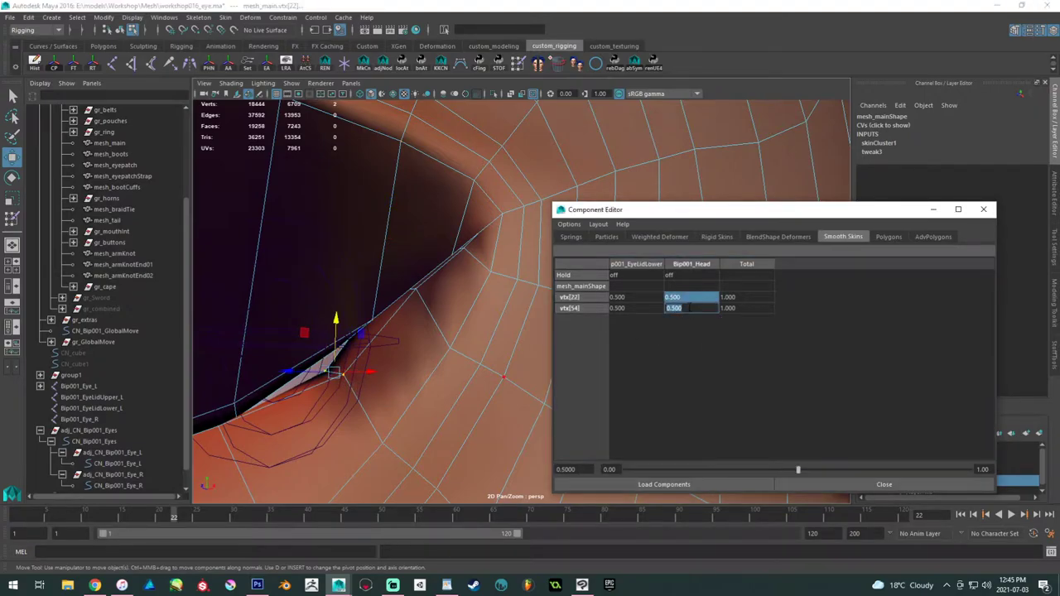
type(".3")
key("Return")
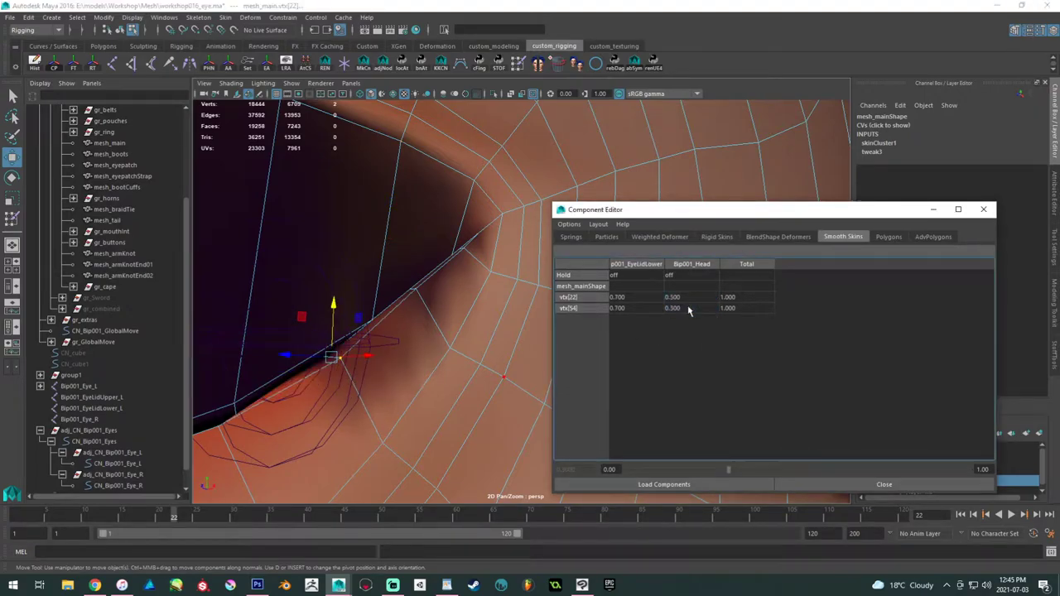
- Near the inner eye corner, select upper lid vertices vtx[6] and vtx[44] along with vtx[766], and set the pair's Bip001_Head weight to 0.4
right_click_drag(277, 378, 49, 248, "alt")
mouse_move(371, 359)
left_mouse_down("alt")
mouse_move(319, 336)
mouse_move(365, 343)
mouse_move(331, 334)
mouse_move(422, 310)
mouse_move(370, 358)
left_mouse_up("alt")
right_click_drag(370, 359, 438, 428, "alt")
left_click_drag(438, 428, 373, 407, "alt")
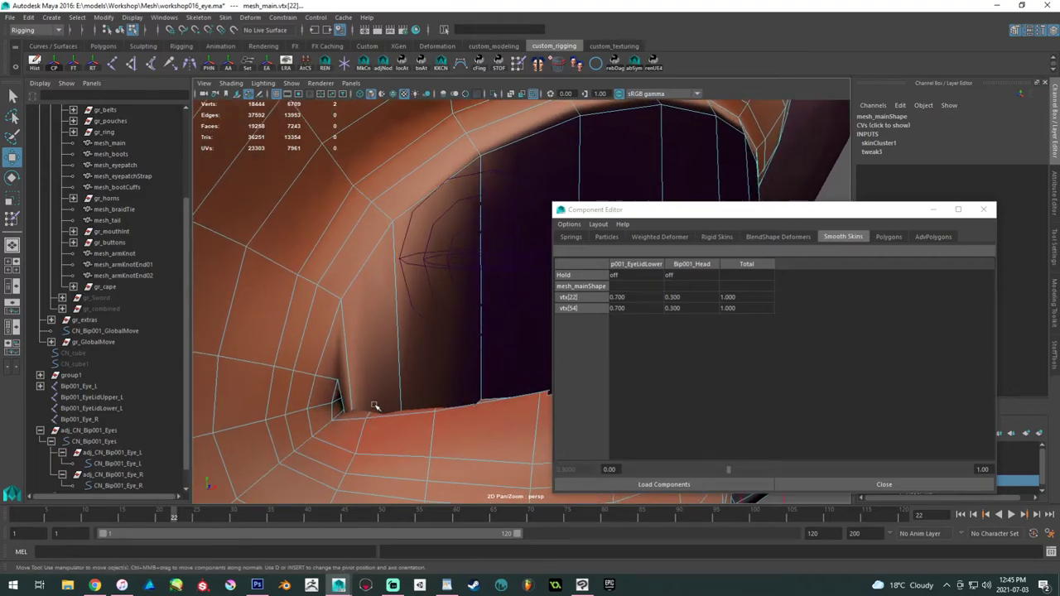
middle_click_drag(373, 406, 366, 379, "alt")
left_click_drag(86, 517, 19, 514)
left_click(397, 314)
left_click(420, 315, "shift")
key("alt+v")
left_click(377, 178, "shift")
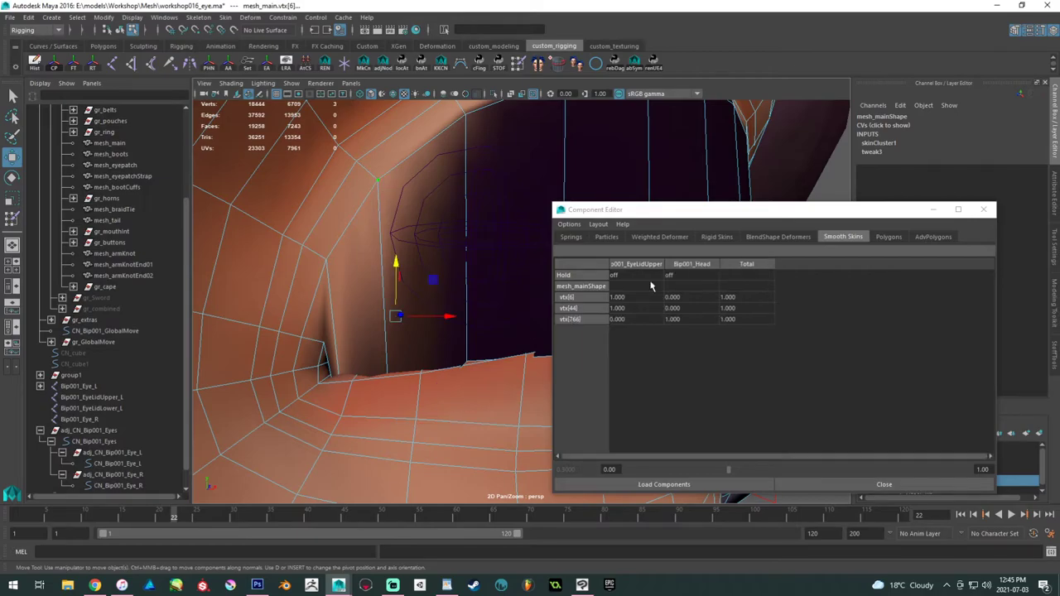
left_click_drag(672, 285, 677, 308)
double_click(684, 308)
type("0.4")
key("Return")
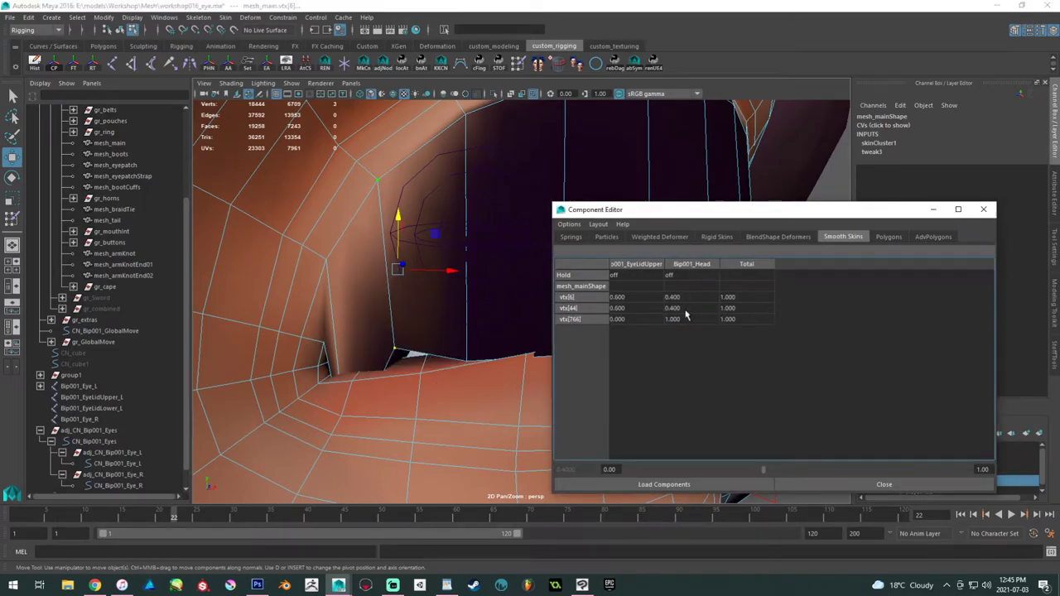
- Lower the Bip001_Head weight of vtx[6] and vtx[44] to 0.3
double_click(691, 309)
type("0.3")
key("Return")
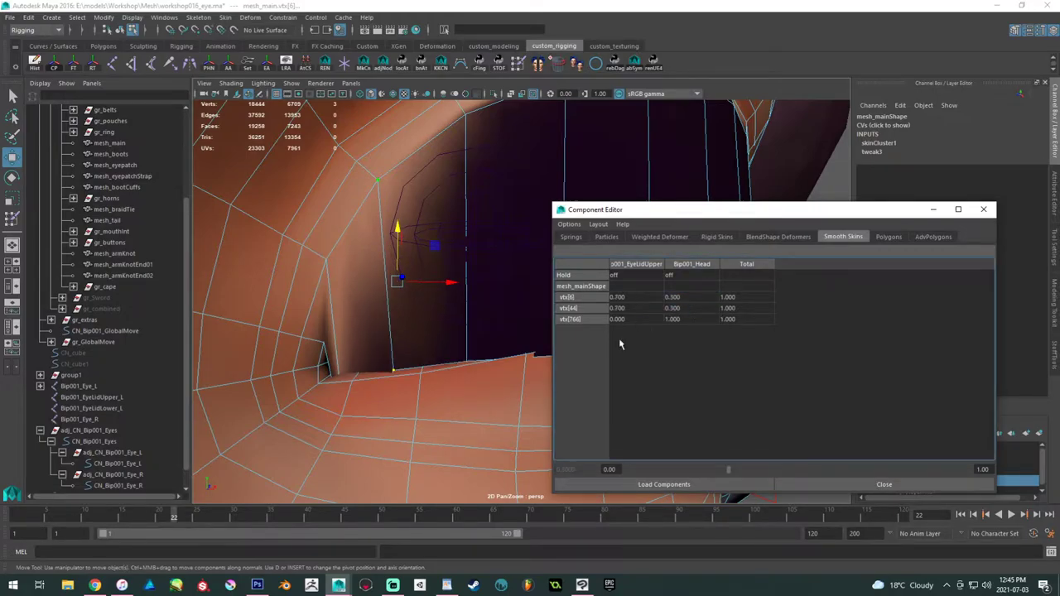
- With the eye open, select vtx[8] and vtx[43] along with vtx[767], and set the pair's Bip001_Head weight to 0.2
left_click_drag(68, 517, 32, 515)
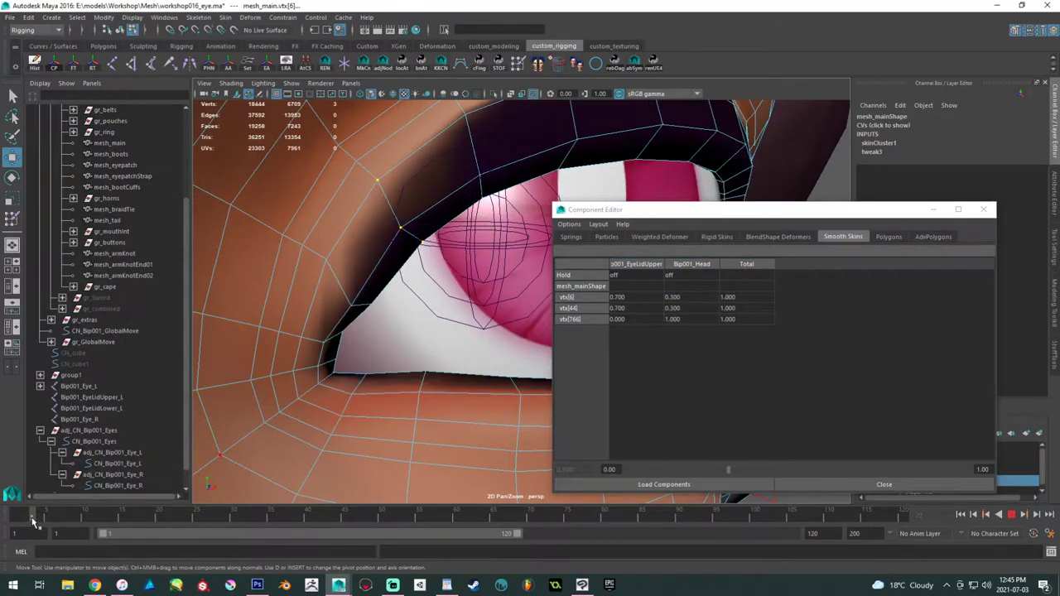
left_click(373, 301)
left_click(351, 303, "shift")
left_click(328, 255, "shift")
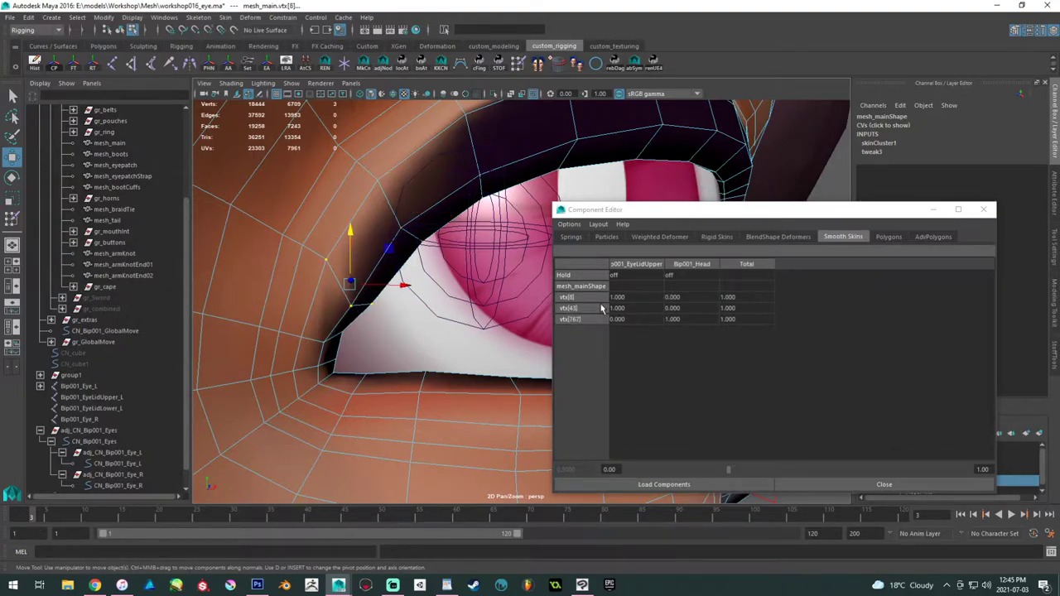
left_click_drag(673, 296, 682, 308)
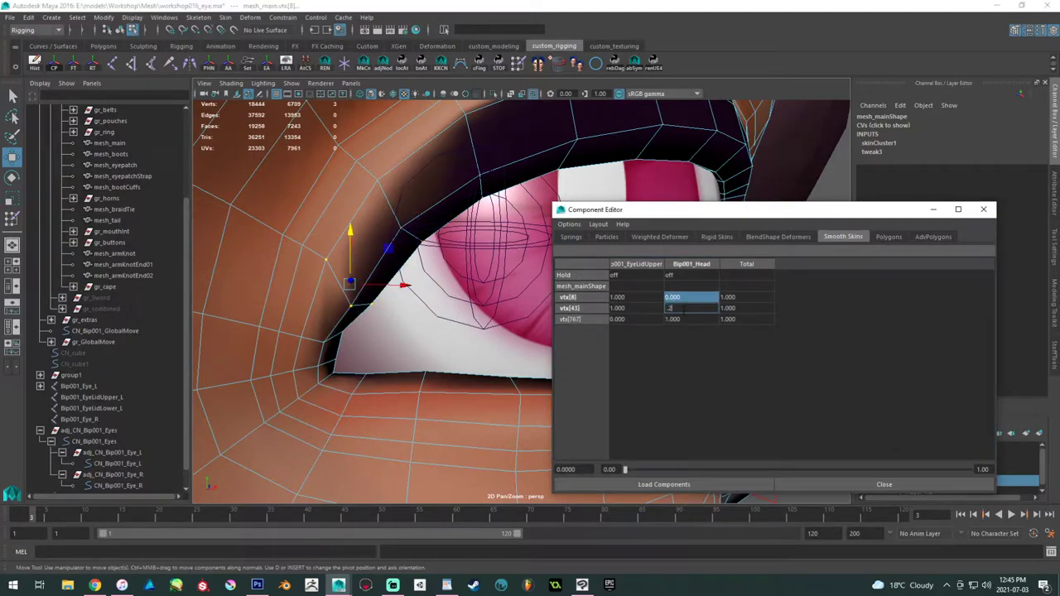
type(".2")
key("Return")
- Close the lid and set the Bip001_Head weight of vtx[8] and vtx[43] to 0.4, after trying 0.8 and 0.6
left_click_drag(39, 515, 129, 518)
left_click(692, 308)
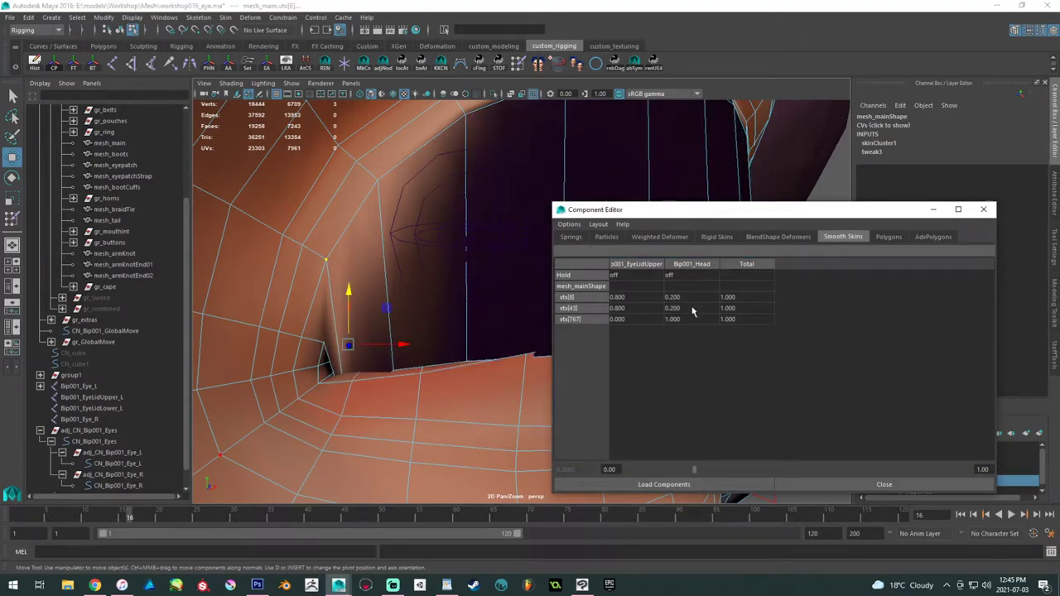
type(".")
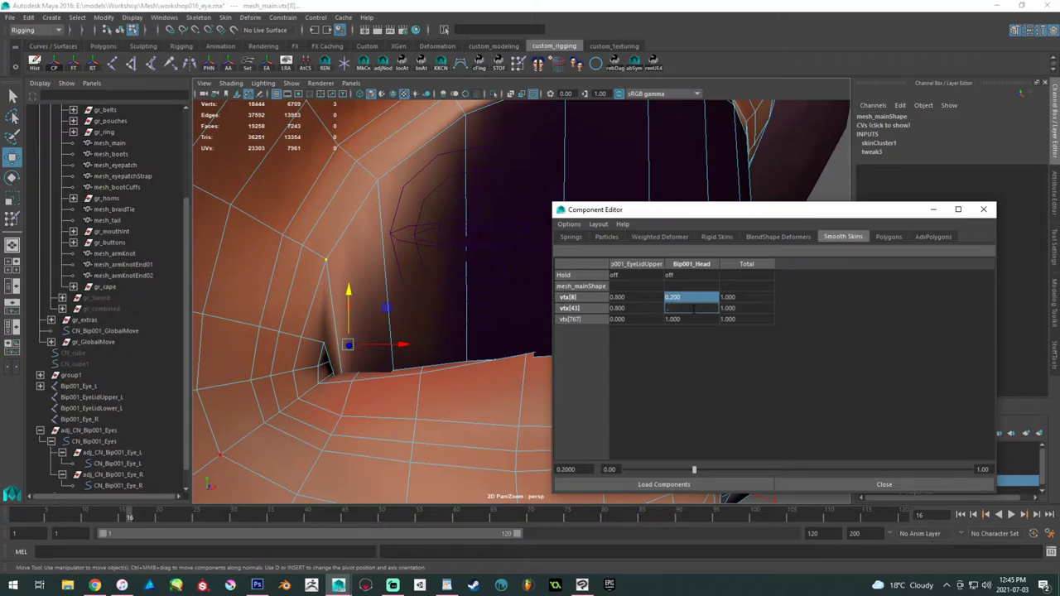
type("8")
key("Return")
left_click_drag(679, 298, 692, 308)
type(".6")
key("Return")
type(".4")
key("Return")
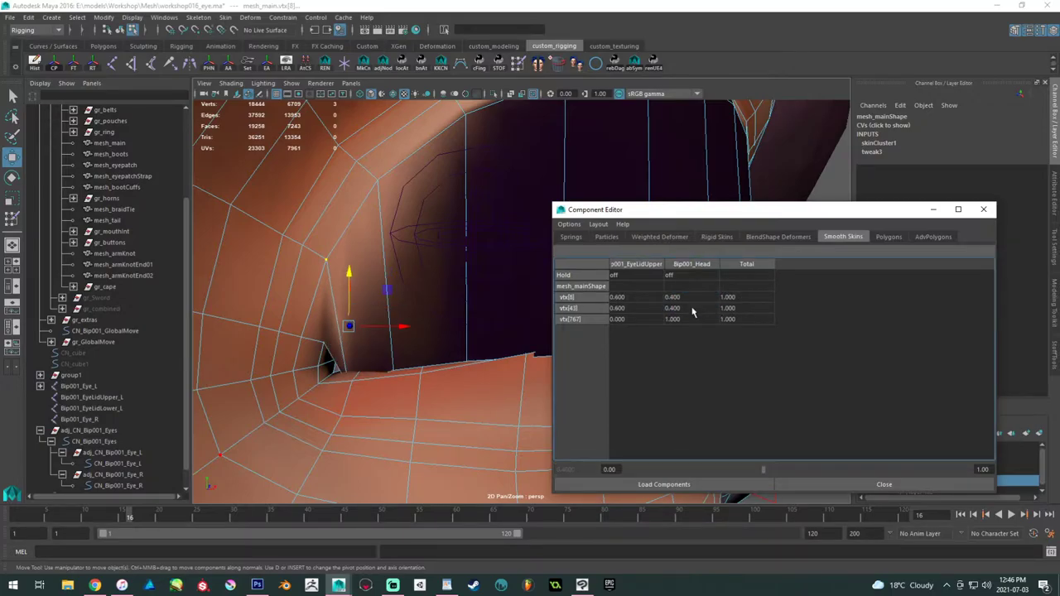
- Raise the Bip001_Head weight of vtx[8] and vtx[43] to 0.5 and fine-tune it against the closed lid
left_click_drag(683, 297, 683, 308)
type(".5")
key("Return")
mouse_move(421, 372)
left_mouse_down("alt")
mouse_move(456, 359)
mouse_move(433, 361)
left_mouse_up("alt")
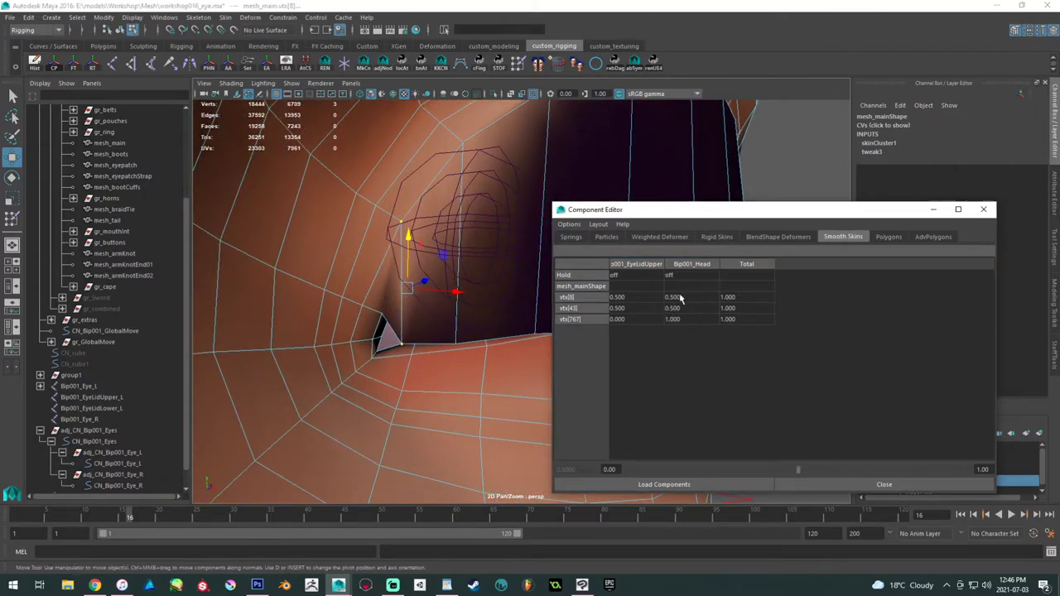
left_click_drag(679, 297, 681, 308)
key("Return")
- Select inner corner vertices vtx[38] and vtx[42] along with vtx[6], and set the pair's Bip001_EyeLidUpper_L weight to 0.2, after trying 0.1
left_click(381, 310)
left_click_drag(375, 303, 391, 325)
left_click_drag(386, 325, 445, 284, "alt")
left_click(361, 204, "shift")
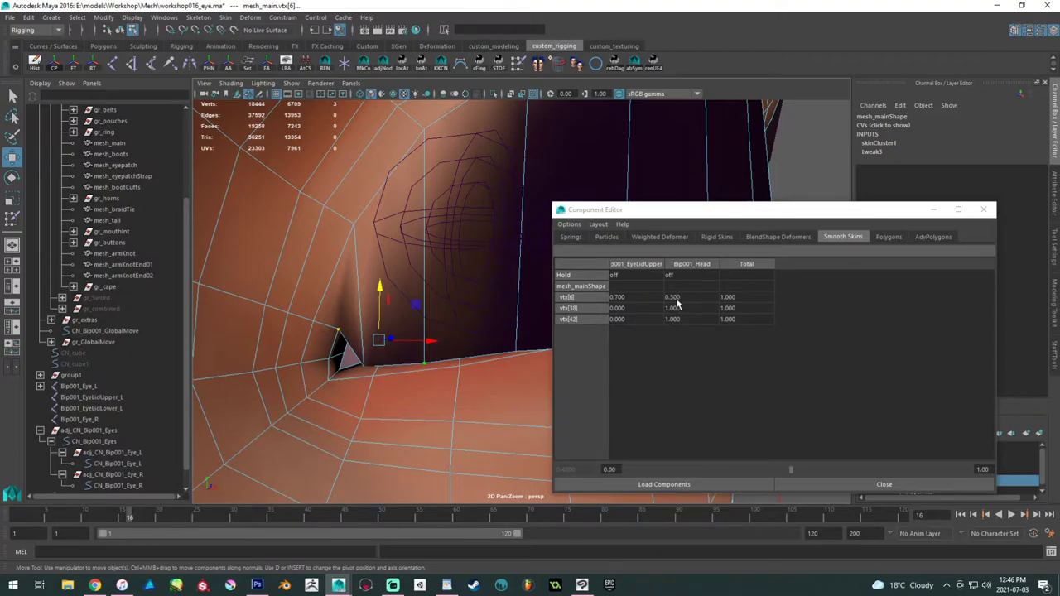
left_click_drag(634, 308, 639, 321)
type("0.1")
key("Return")
left_click(628, 308)
left_click(629, 321, "shift")
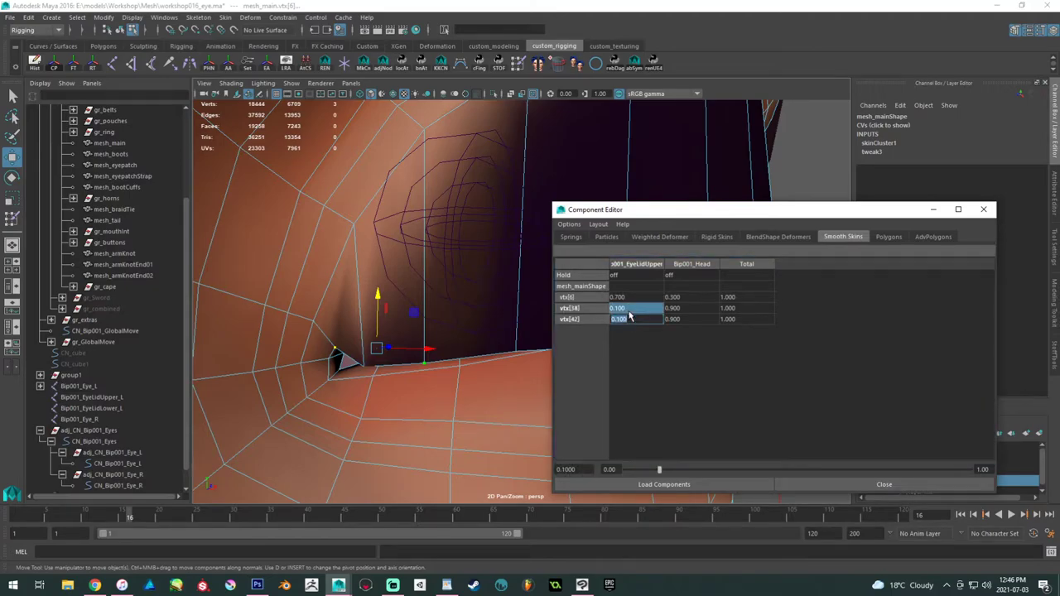
type("0.2")
key("Return")
- With the eye open, select inner corner vertices vtx[214] and vtx[215] along with vtx[38], and set the pair's Bip001_EyeLidUpper_L weight to 0.05
middle_click_drag(274, 380, 395, 355, "alt")
right_click_drag(395, 355, 443, 459, "alt")
left_click_drag(109, 517, 46, 520)
left_click(324, 365)
left_click(287, 380, "shift")
left_click(306, 341, "shift")
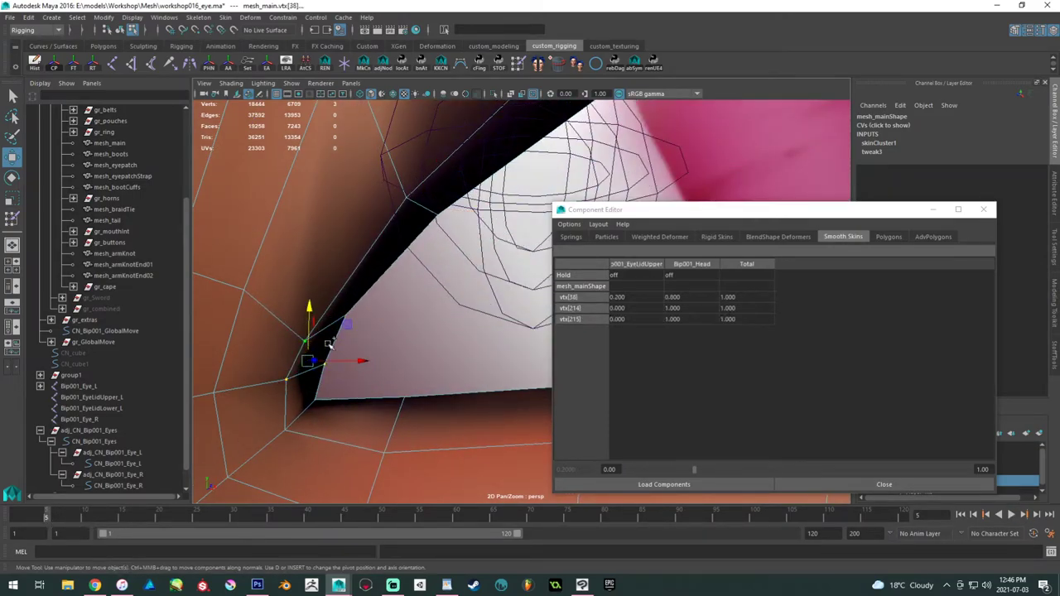
left_click_drag(635, 313, 629, 321)
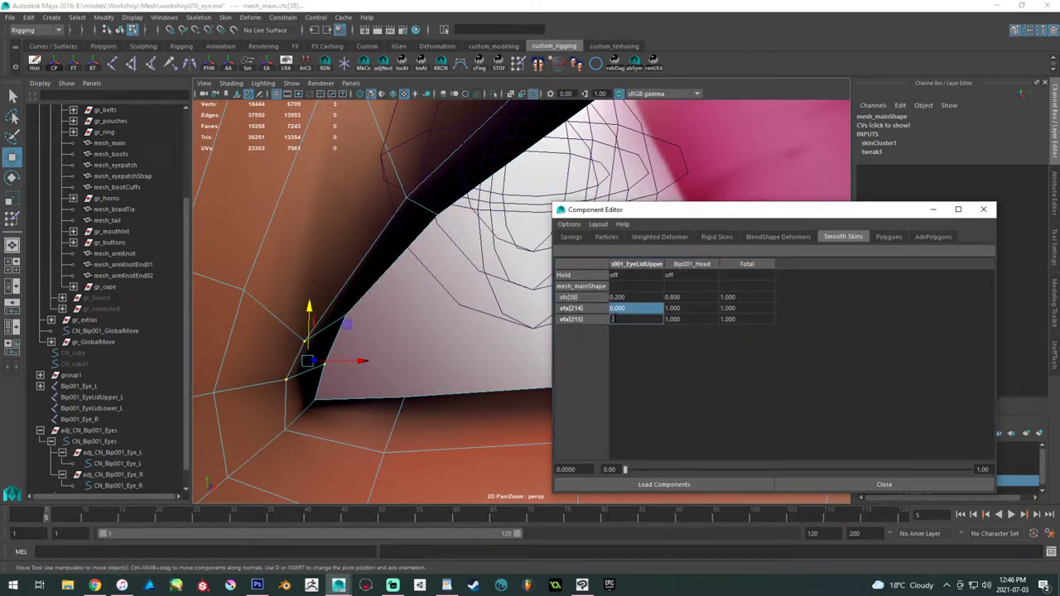
key("Return")
- Select lower inner corner vertices vtx[34] and vtx[40] along with vtx[36], and set the pair's Bip001_EyeLidLower_L weight to 0.1
left_click(316, 403)
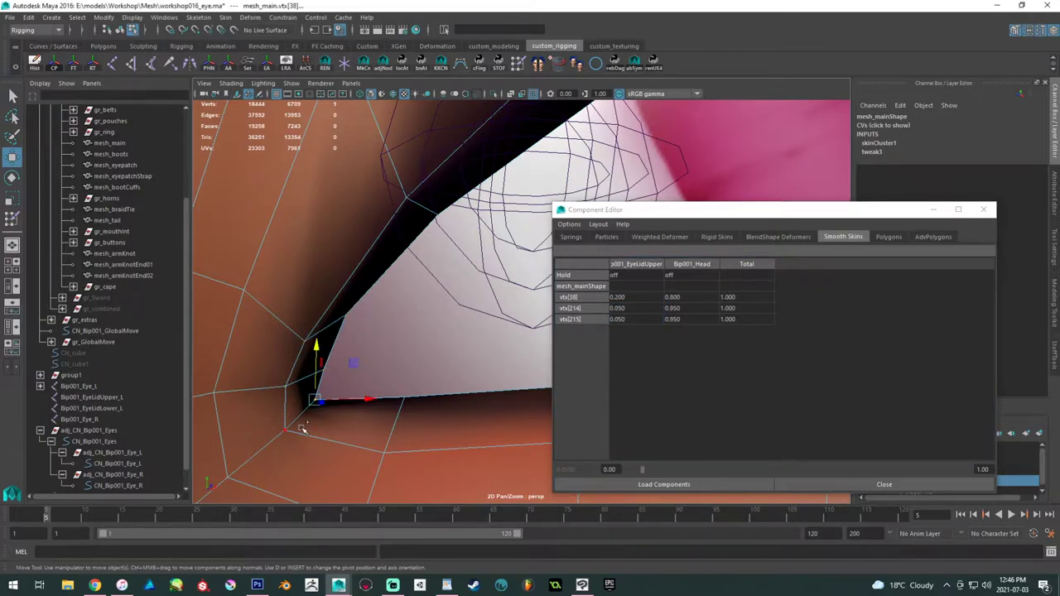
left_click(373, 455, "shift")
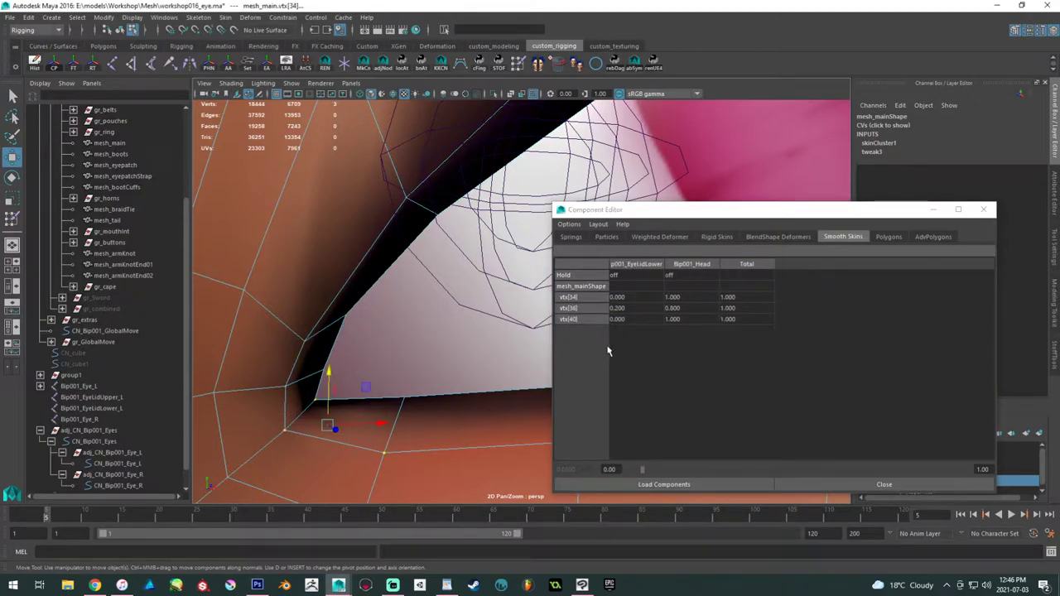
left_click(625, 321)
left_click(626, 297, "ctrl")
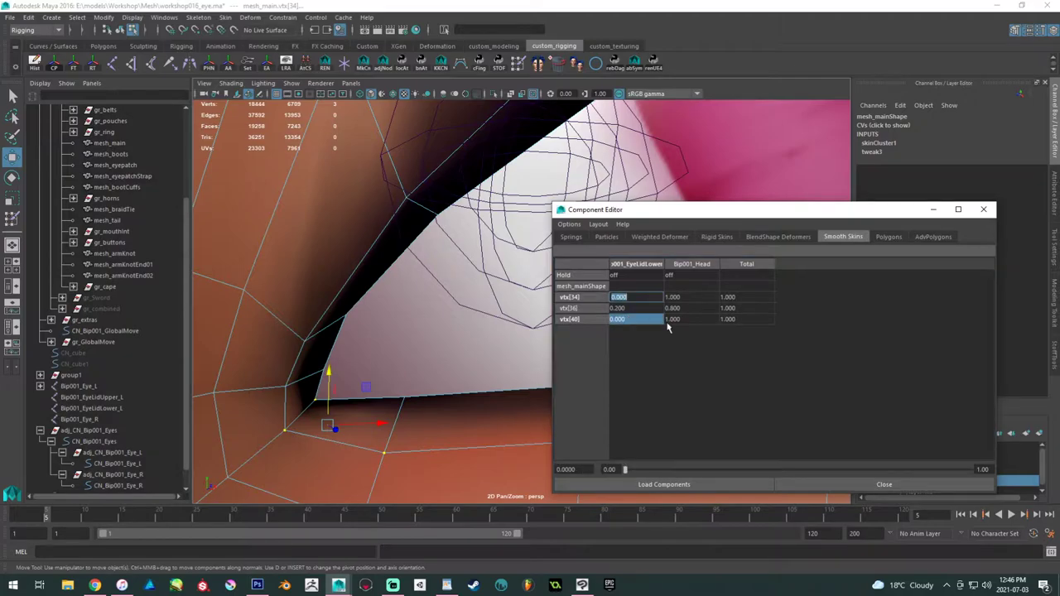
type(".1")
key("Return")
- Close the lids, return to object mode and examine the closed eye and its corners from several angles
left_click_drag(26, 510, 168, 515)
right_click_drag(431, 381, 398, 326, "alt")
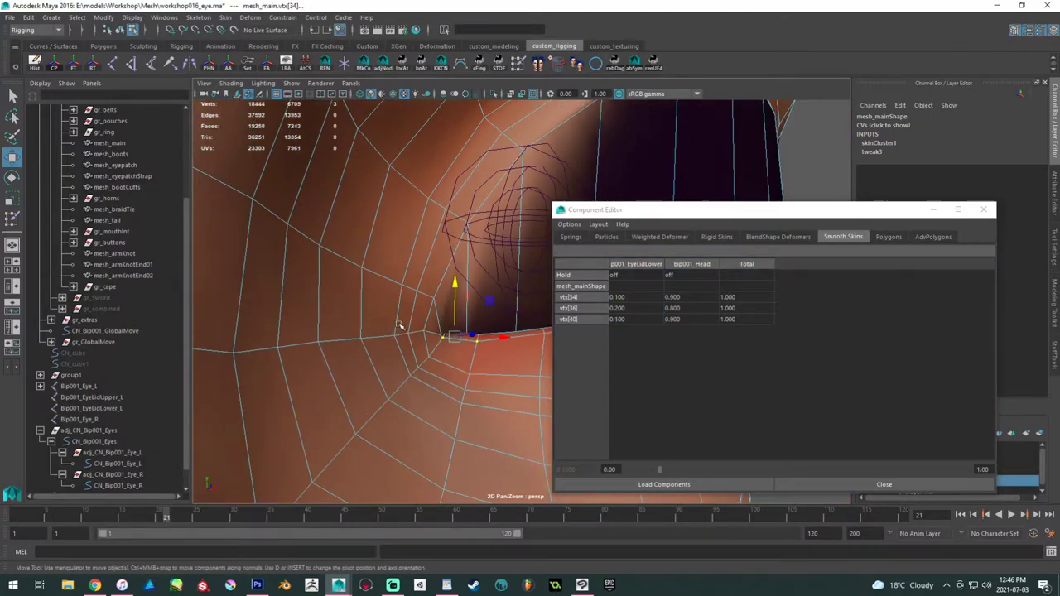
left_click_drag(397, 326, 339, 291, "alt")
middle_click_drag(340, 291, 320, 285, "alt")
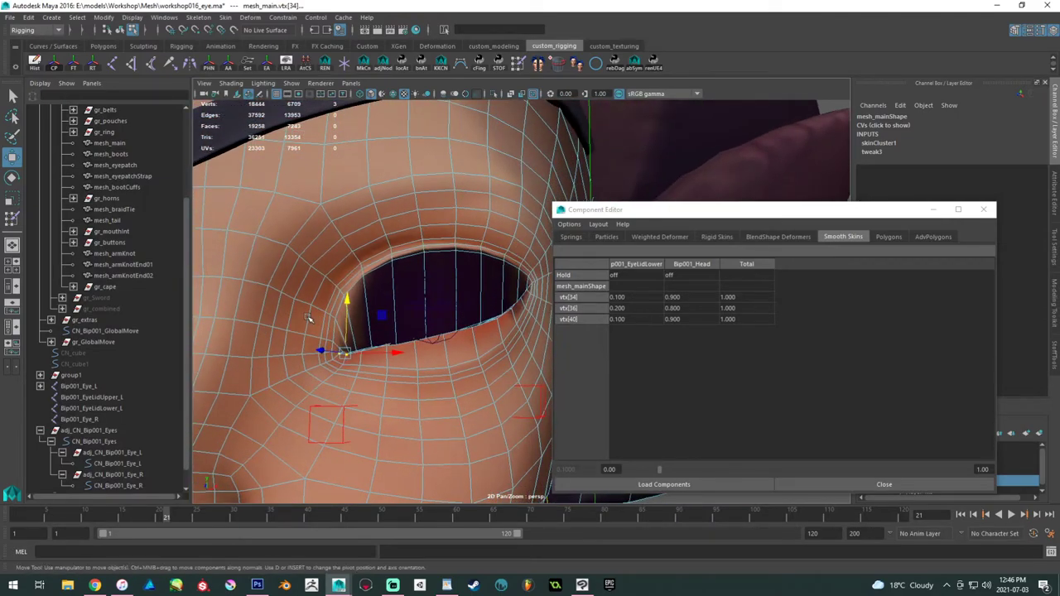
right_click_drag(443, 263, 476, 239)
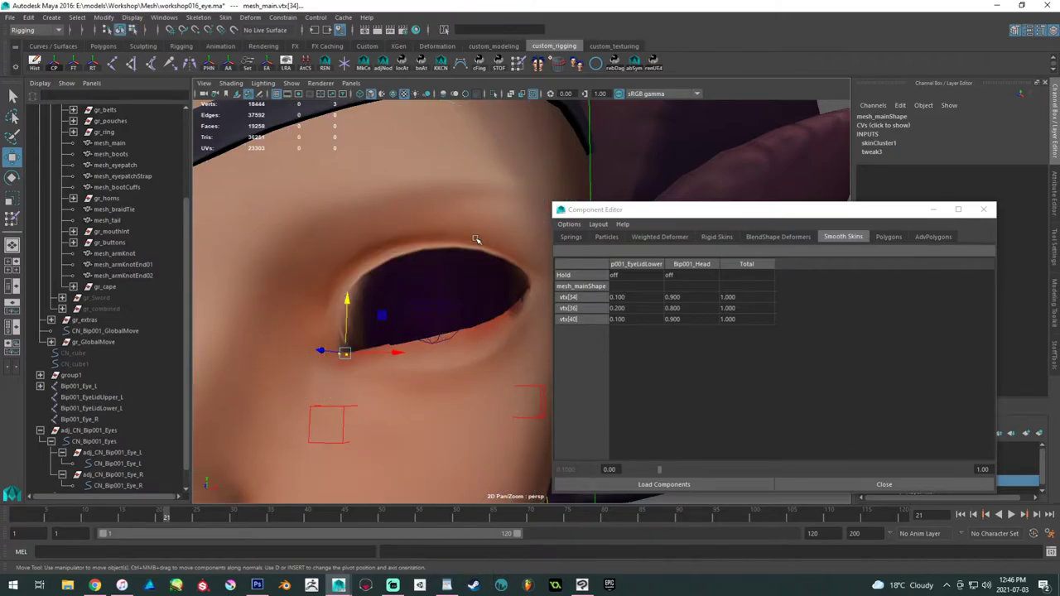
left_click_drag(476, 215, 417, 241, "alt")
key("f")
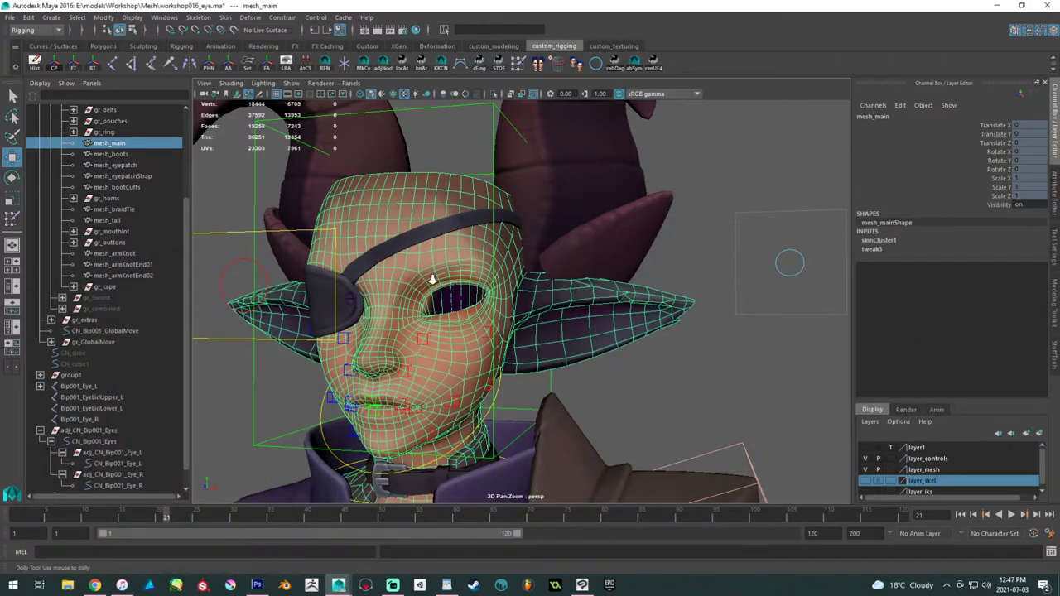
left_click_drag(464, 314, 525, 310, "alt")
right_click_drag(525, 310, 550, 357, "alt")
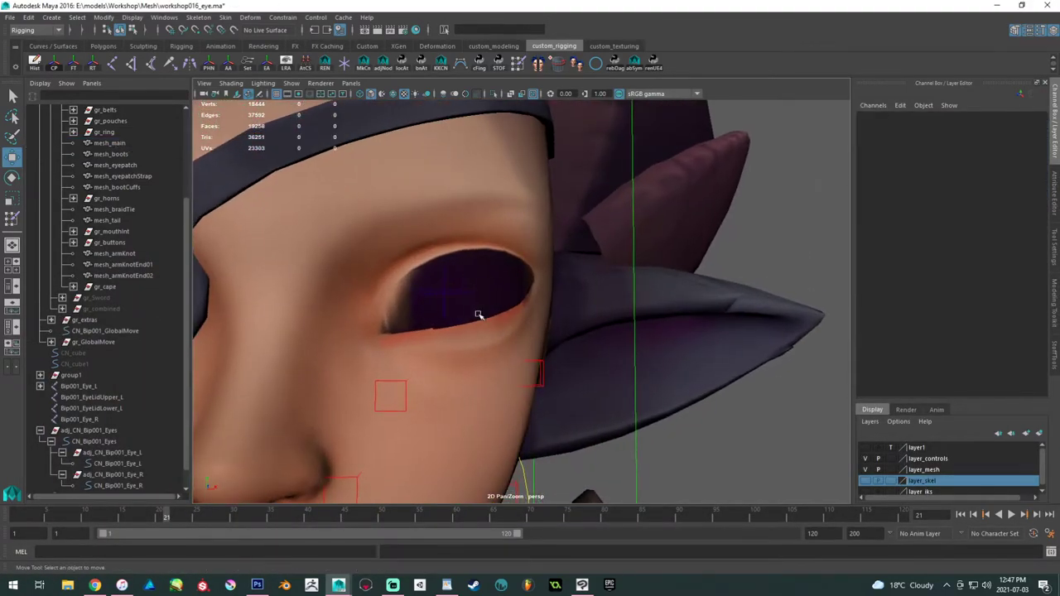
left_click_drag(477, 315, 405, 319, "alt")
right_click_drag(405, 319, 537, 357, "alt")
- Start the Paint Skin Weights Tool on mesh_main, show its settings and choose the Bip001_EyeLidUpper_L influence
left_click(500, 261)
left_click(517, 64)
left_click_drag(646, 236, 697, 236, "alt")
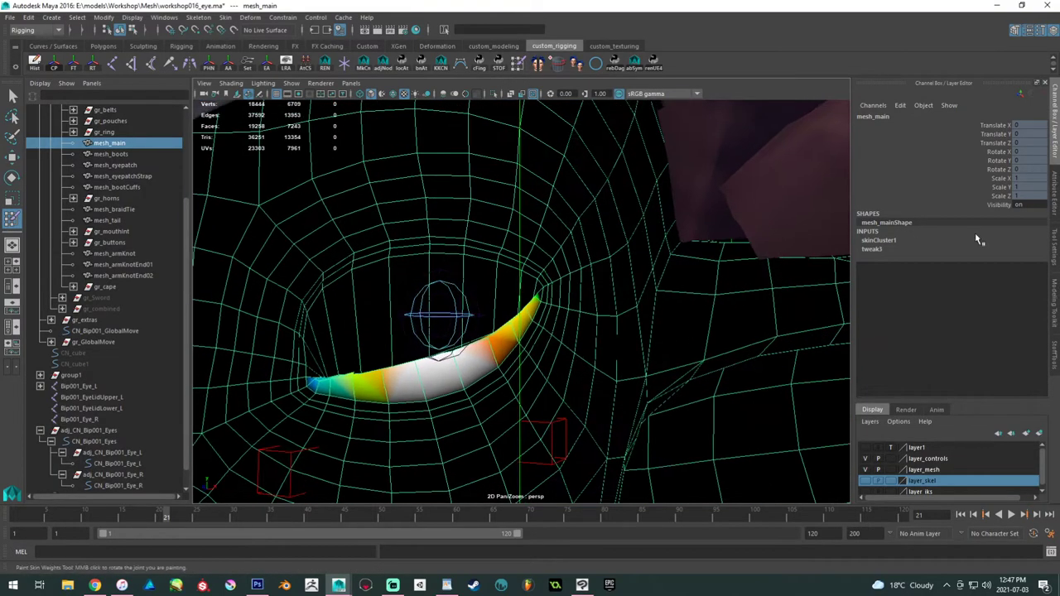
left_click(1054, 237)
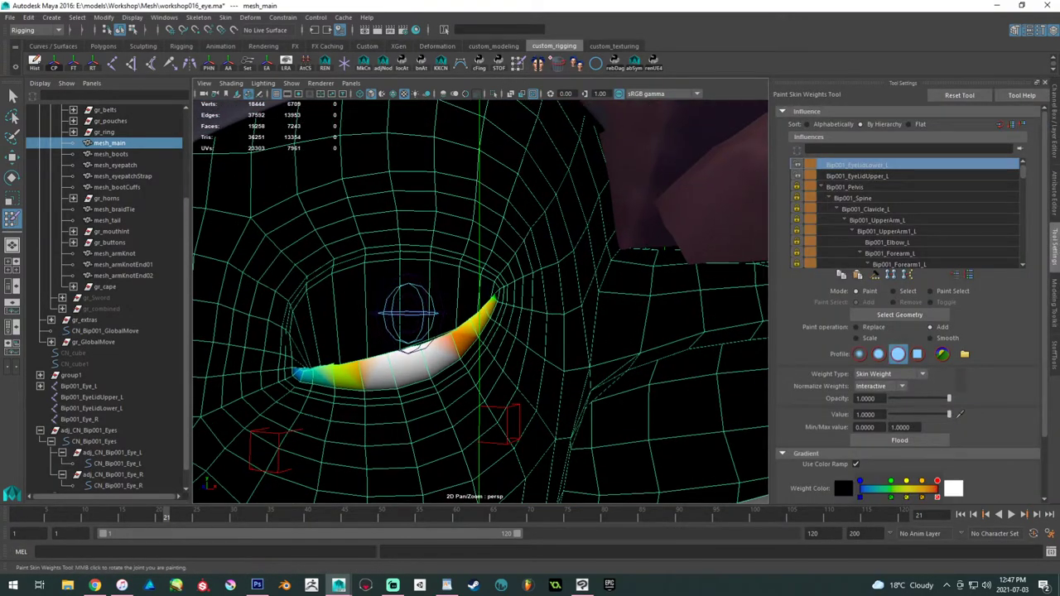
left_click(896, 176)
scroll(499, 265, "up", 6)
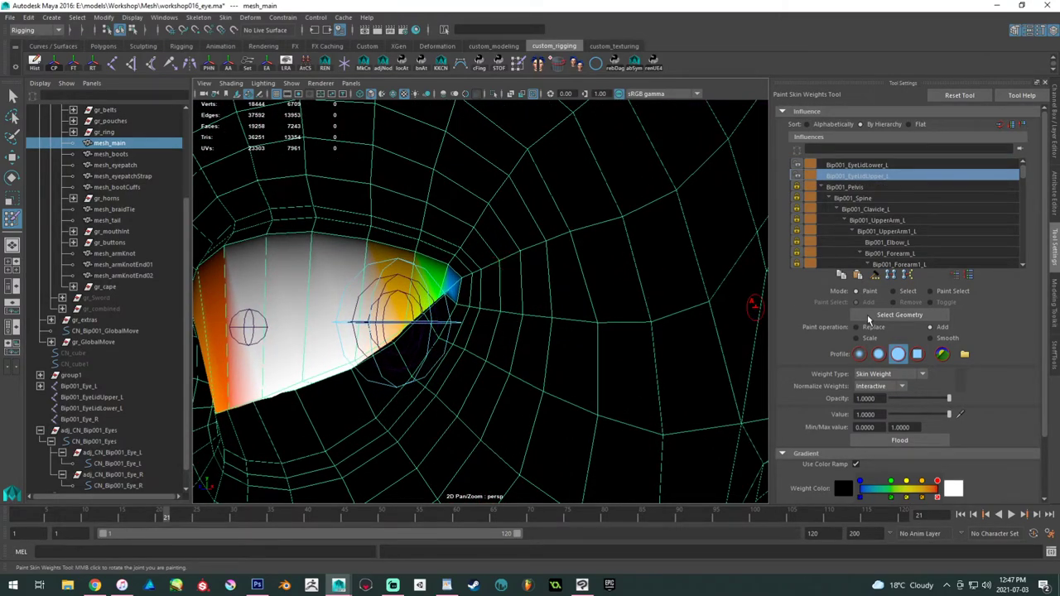
- Set the paint operation to Smooth and blend the Bip001_EyeLidUpper_L weights across the upper lid toward both corners
left_click(929, 337)
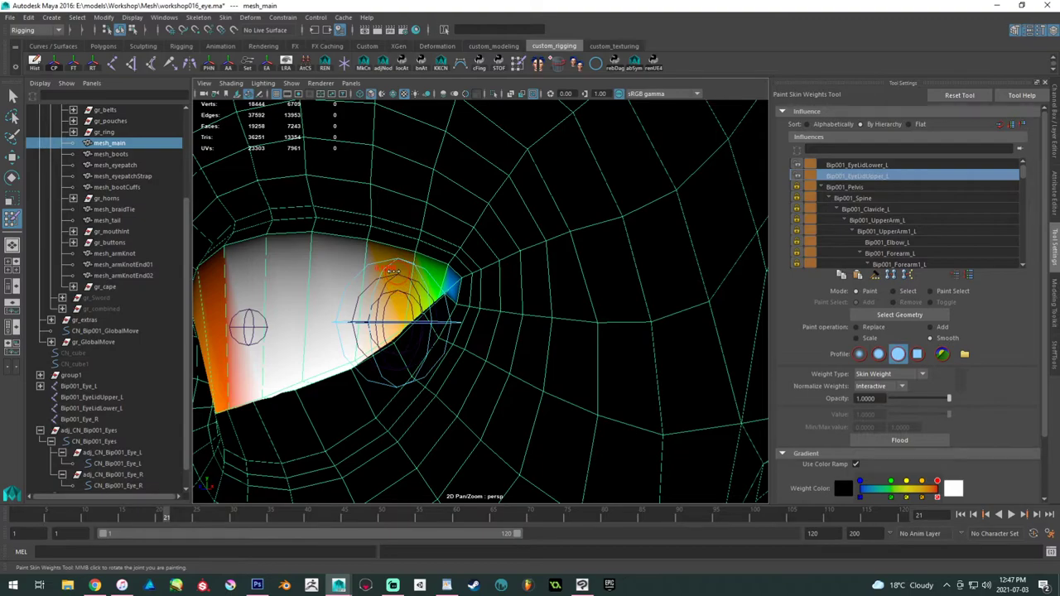
mouse_move(434, 275)
left_mouse_down()
mouse_move(451, 277)
mouse_move(405, 249)
mouse_move(315, 240)
mouse_move(505, 276)
mouse_move(497, 261)
mouse_move(356, 302)
mouse_move(280, 354)
mouse_move(280, 414)
left_mouse_up()
mouse_move(290, 373)
left_mouse_down()
mouse_move(282, 396)
mouse_move(331, 341)
mouse_move(414, 331)
mouse_move(502, 291)
mouse_move(569, 288)
mouse_move(502, 261)
mouse_move(501, 285)
left_mouse_up()
mouse_move(611, 280)
left_mouse_down()
mouse_move(490, 275)
mouse_move(463, 290)
mouse_move(476, 295)
left_mouse_up()
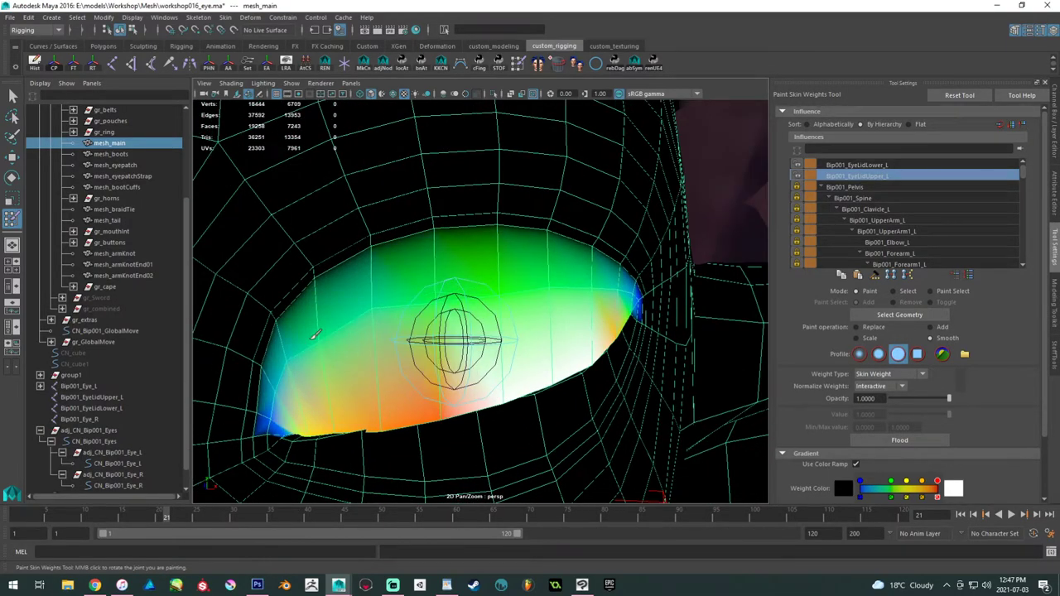
mouse_move(364, 321)
left_mouse_down("alt")
mouse_move(395, 307)
mouse_move(368, 352)
left_mouse_up("alt")
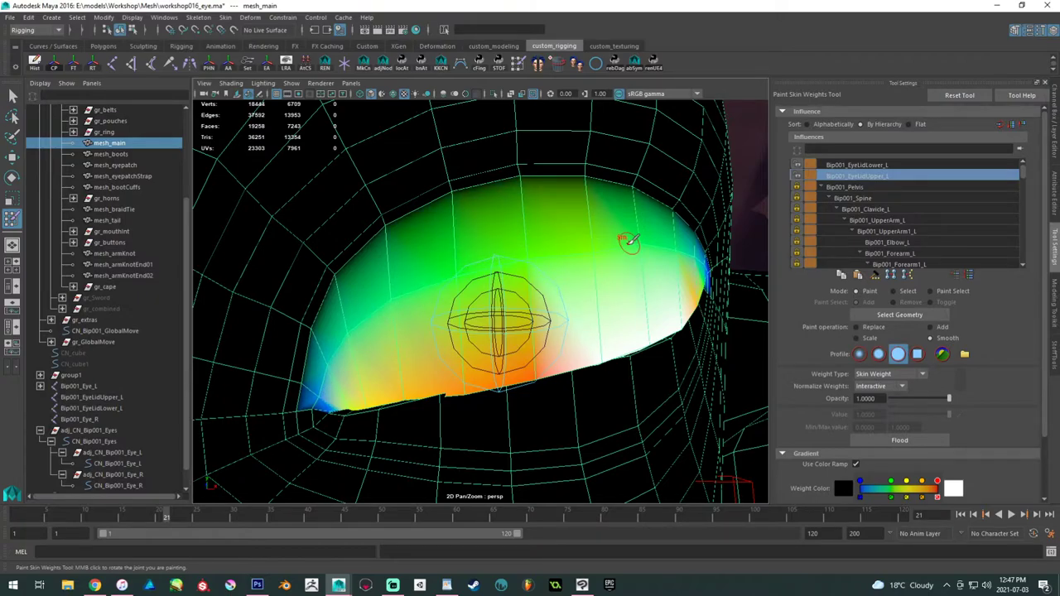
left_click_drag(627, 241, 580, 222, "alt")
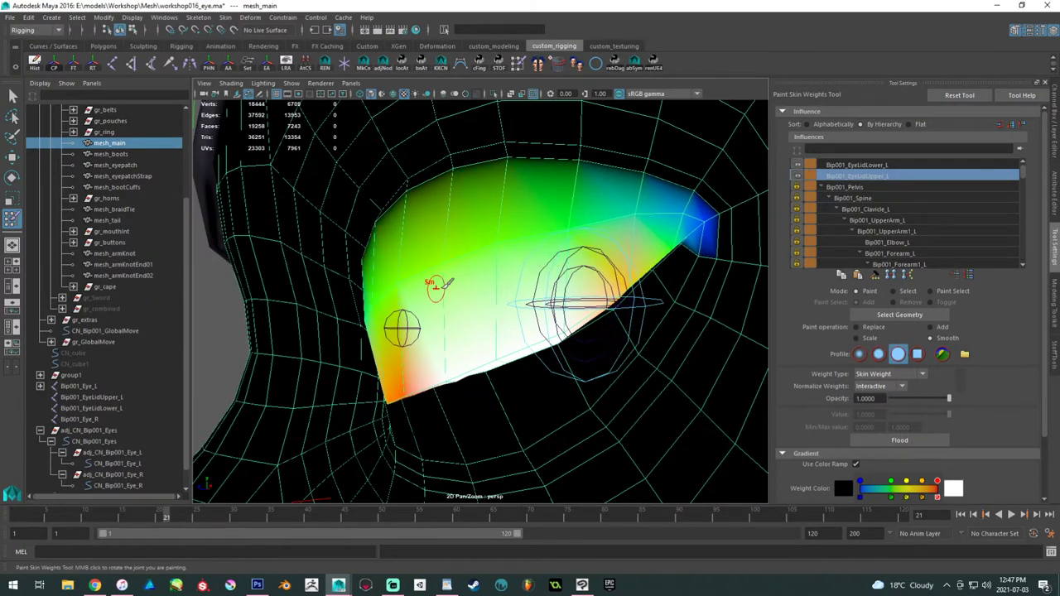
left_click(616, 219)
left_click(672, 215)
left_click_drag(583, 248, 638, 246, "alt")
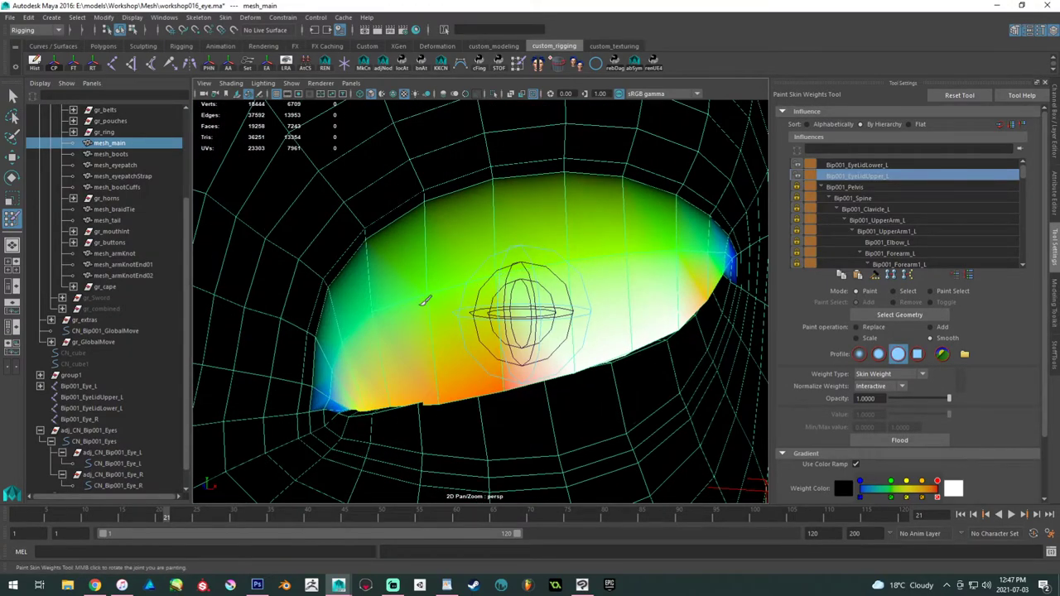
- Smooth the Bip001_EyeLidUpper_L weights along the upper lid's crease and down its inner side
mouse_move(340, 369)
left_mouse_down("alt")
mouse_move(347, 346)
mouse_move(332, 323)
mouse_move(368, 262)
mouse_move(488, 196)
left_mouse_up("alt")
mouse_move(567, 186)
left_mouse_down()
mouse_move(624, 203)
mouse_move(551, 225)
mouse_move(527, 214)
mouse_move(590, 214)
mouse_move(699, 252)
mouse_move(619, 228)
mouse_move(440, 209)
mouse_move(366, 235)
left_mouse_up()
left_click_drag(366, 235, 508, 240, "alt")
mouse_move(371, 277)
left_mouse_down()
mouse_move(302, 364)
mouse_move(290, 405)
mouse_move(311, 408)
left_mouse_up()
mouse_move(393, 325)
left_mouse_down()
mouse_move(605, 283)
mouse_move(520, 285)
mouse_move(600, 257)
left_mouse_up()
mouse_move(379, 303)
left_mouse_down()
mouse_move(504, 284)
mouse_move(352, 319)
mouse_move(509, 288)
mouse_move(351, 326)
mouse_move(402, 318)
mouse_move(334, 356)
mouse_move(497, 335)
left_mouse_up()
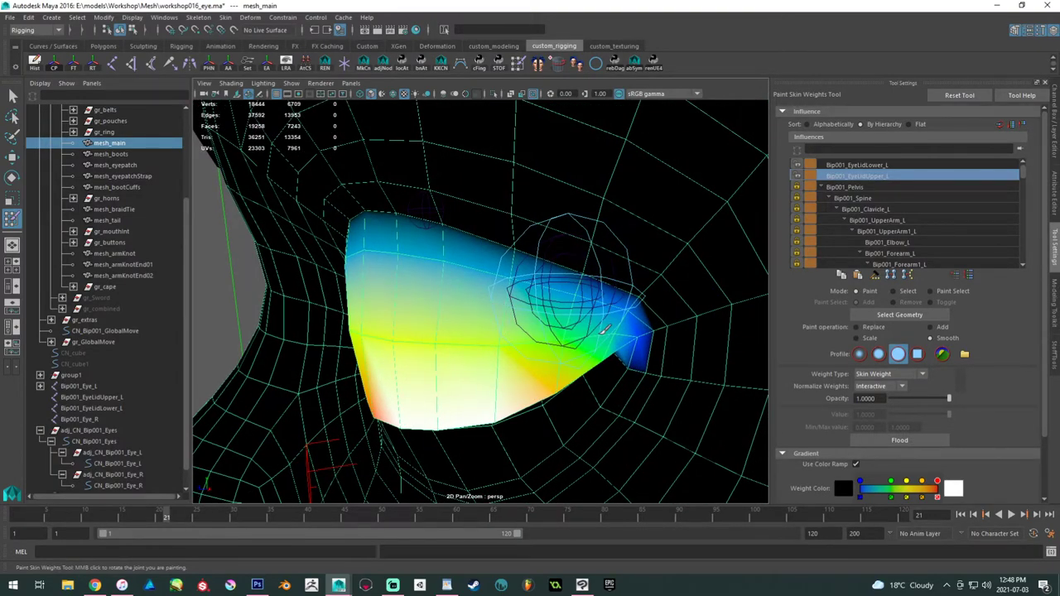
- Even out the remaining Bip001_EyeLidUpper_L weight transitions near the crease and at the inner and outer corners
left_click_drag(403, 355, 506, 340, "alt")
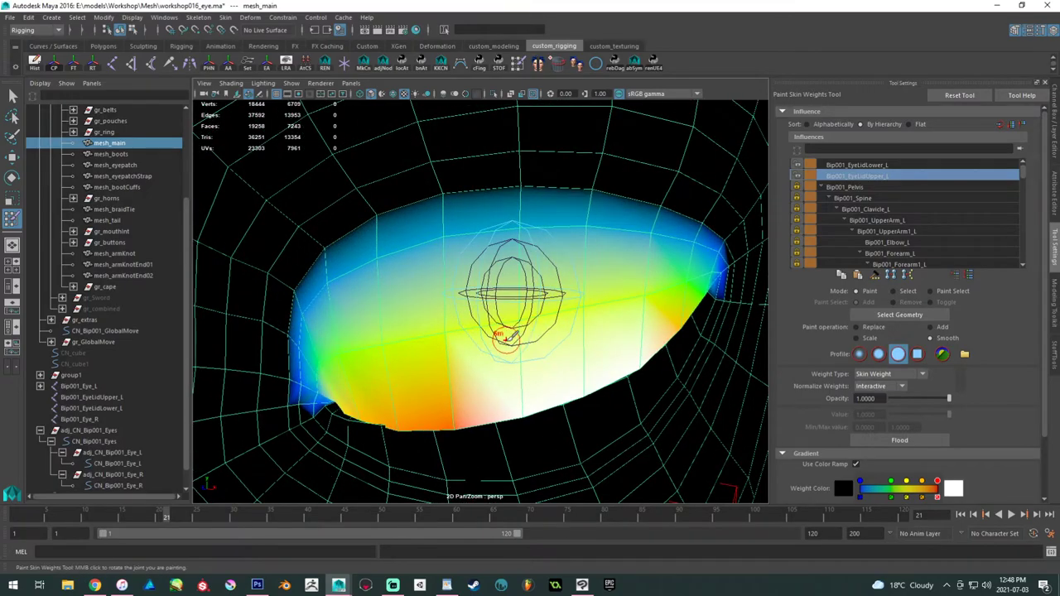
left_click_drag(358, 357, 507, 313, "alt")
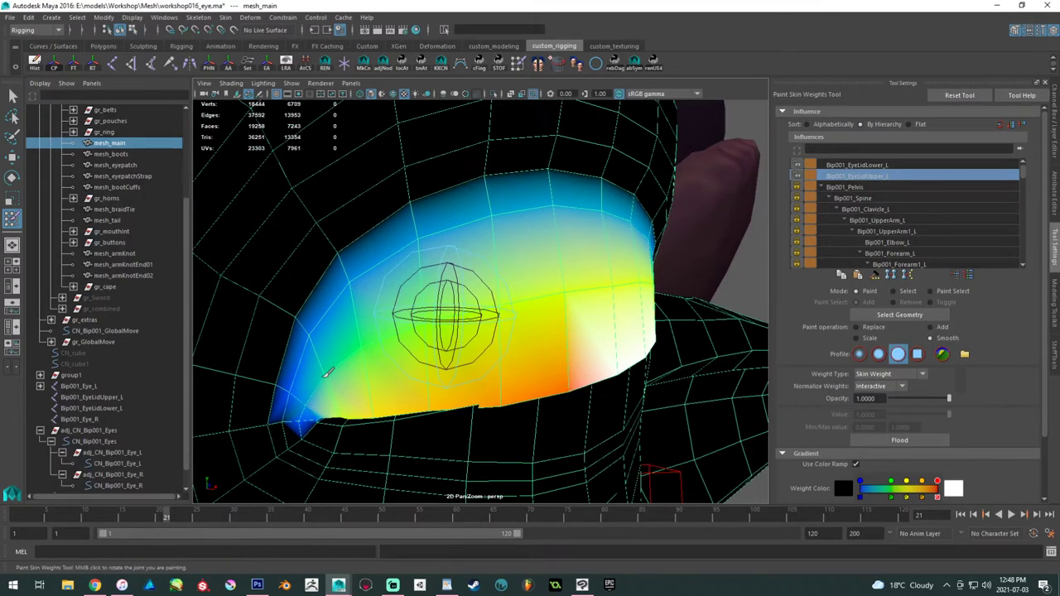
mouse_move(349, 373)
left_mouse_down("alt")
mouse_move(440, 322)
mouse_move(488, 324)
left_mouse_up("alt")
left_click_drag(551, 302, 627, 275, "alt")
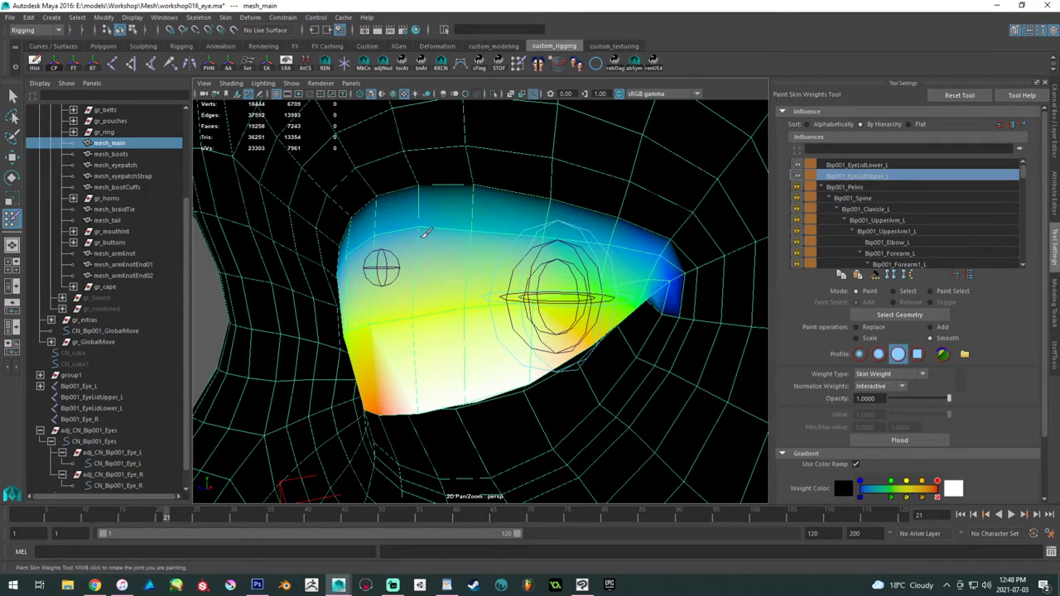
left_click_drag(374, 251, 505, 237, "alt")
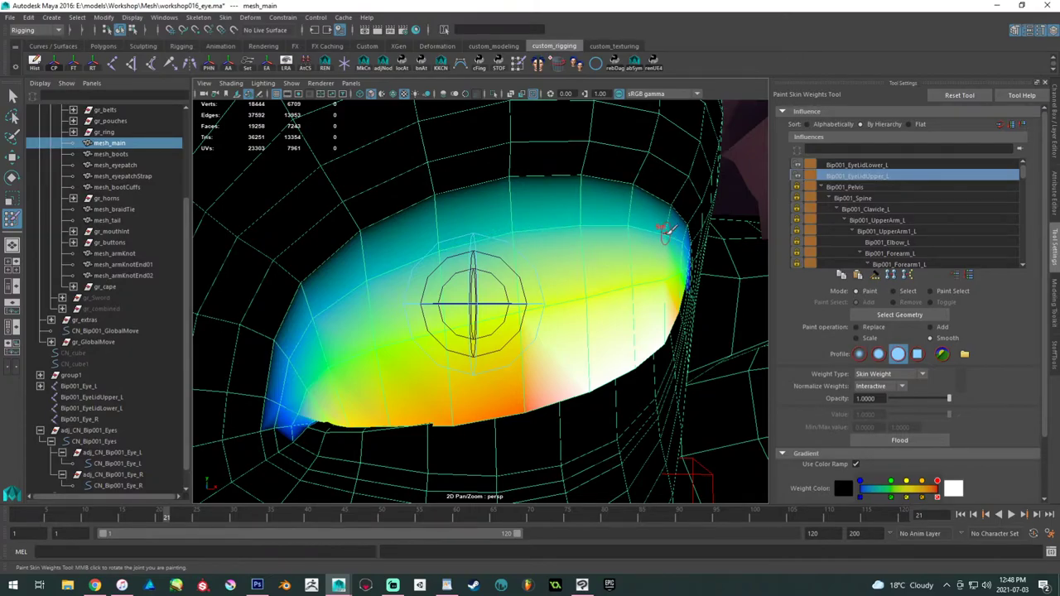
left_click_drag(662, 236, 590, 240, "alt")
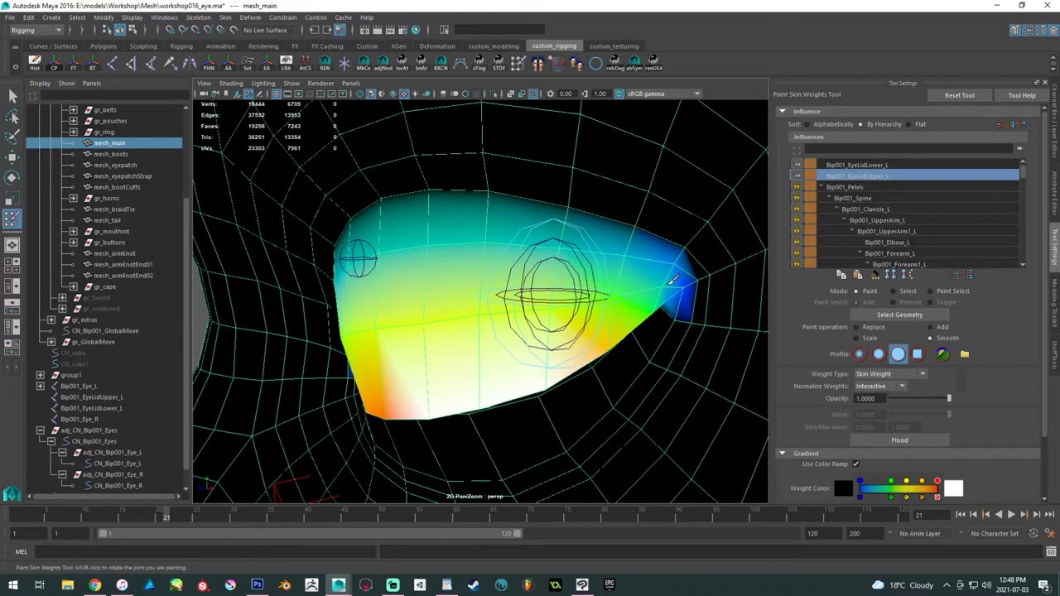
left_click_drag(645, 279, 490, 218, "alt")
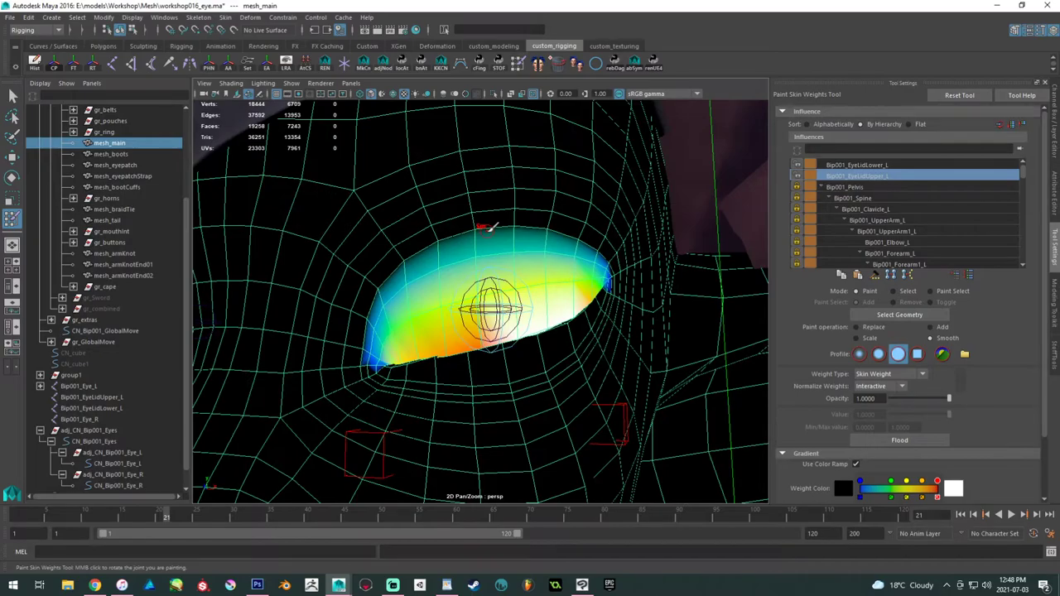
- Leave weight painting, deselect the mesh and examine the smoothed upper lid on the shaded face from several angles
key("w")
mouse_move(580, 292)
left_mouse_down("alt")
mouse_move(586, 303)
mouse_move(651, 307)
mouse_move(684, 330)
left_mouse_up("alt")
left_click(709, 455)
left_click_drag(704, 447, 549, 364, "alt")
left_click(577, 307)
scroll(549, 365, "up", 3)
left_click_drag(367, 386, 346, 368, "alt")
left_click_drag(604, 285, 628, 258, "alt")
left_click(701, 261)
scroll(702, 260, "down", 8)
left_click_drag(702, 260, 561, 310, "alt")
scroll(561, 309, "up", 5)
scroll(514, 324, "up", 3)
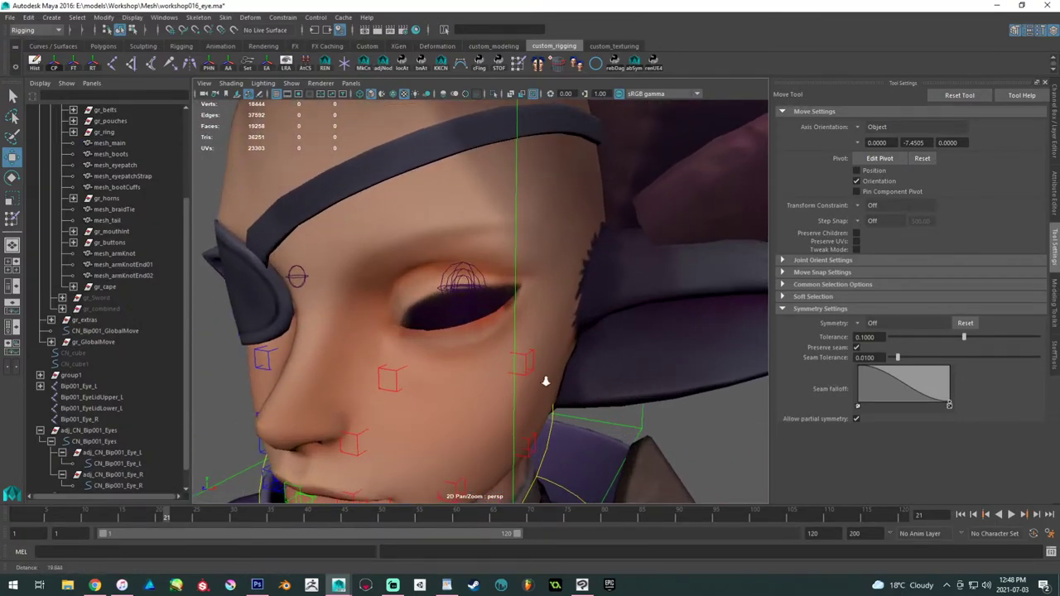
- Restart the Paint Skin Weights Tool on mesh_main, choose Bip001_EyeLidLower_L and smooth its weights along the lower lid from the inner corner
key("alt+Tab")
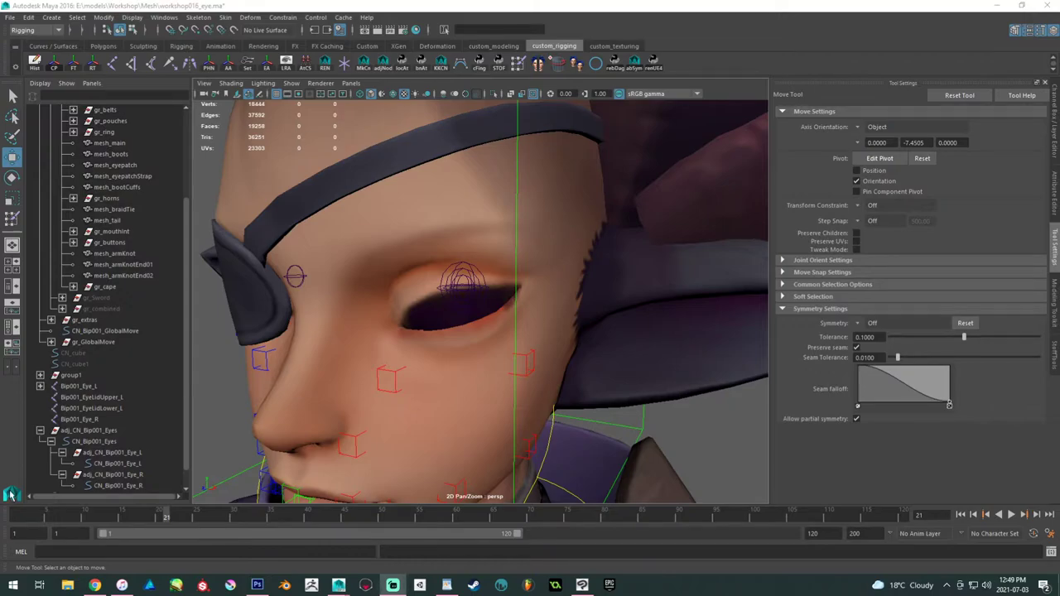
scroll(347, 307, "up", 3)
left_click(346, 301)
left_click_drag(346, 301, 373, 300, "alt")
right_click_drag(372, 300, 443, 286, "alt")
left_click(514, 64)
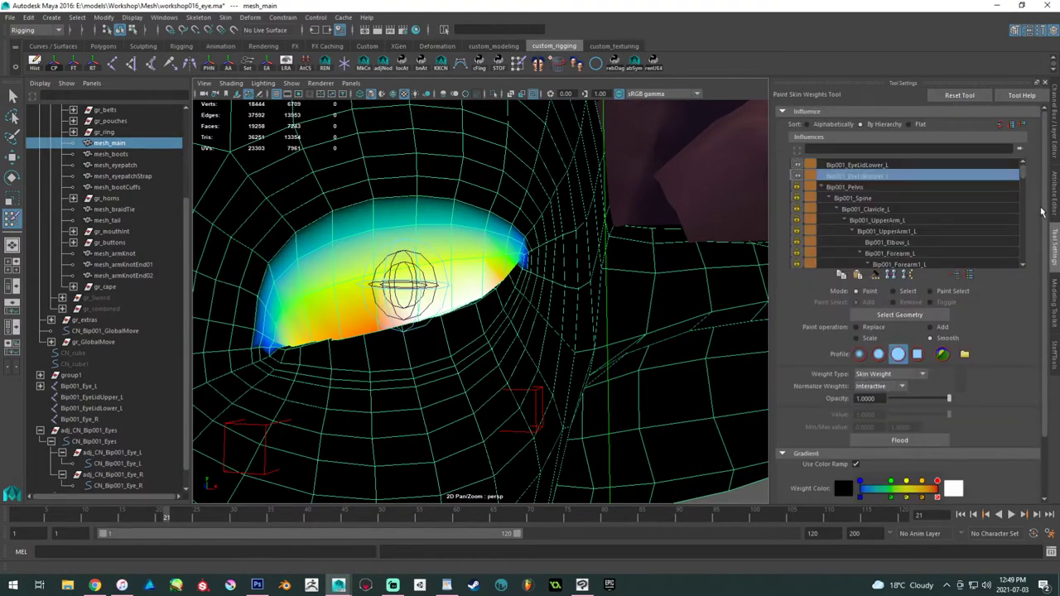
left_click(857, 165)
mouse_move(563, 298)
left_mouse_down("alt")
mouse_move(591, 308)
mouse_move(547, 242)
mouse_move(543, 263)
mouse_move(545, 249)
mouse_move(484, 330)
mouse_move(405, 372)
left_mouse_up("alt")
middle_click_drag(405, 371, 436, 355, "alt")
mouse_move(435, 355)
left_mouse_down("alt")
mouse_move(432, 337)
mouse_move(416, 348)
left_mouse_up("alt")
left_click_drag(273, 352, 451, 348)
left_click_drag(354, 342, 356, 344, "alt")
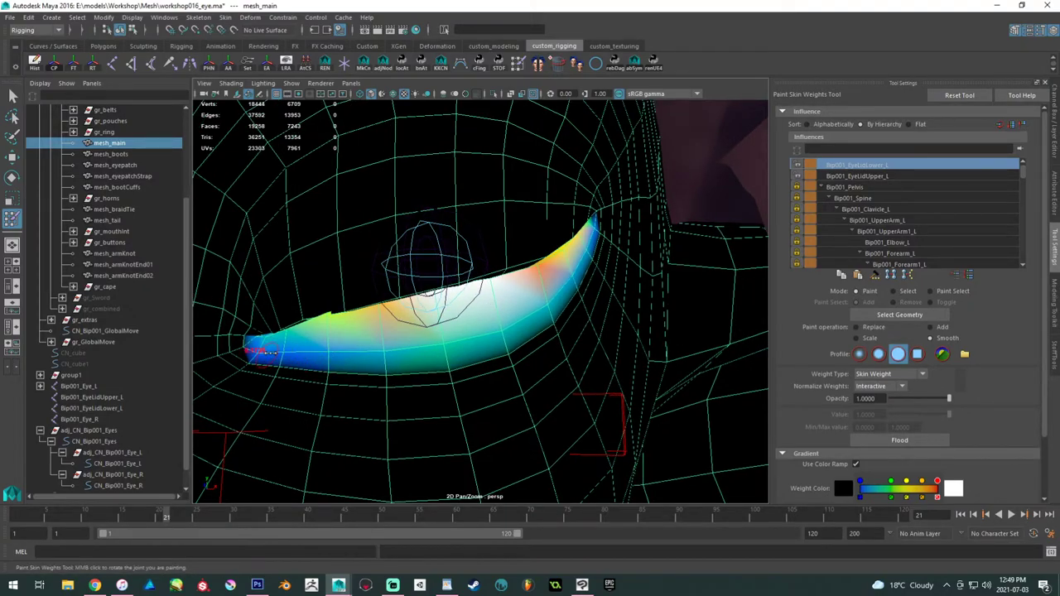
- Smooth the Bip001_EyeLidLower_L weights over the full lower lid, from the inner corner to the outer corner
key("F10")
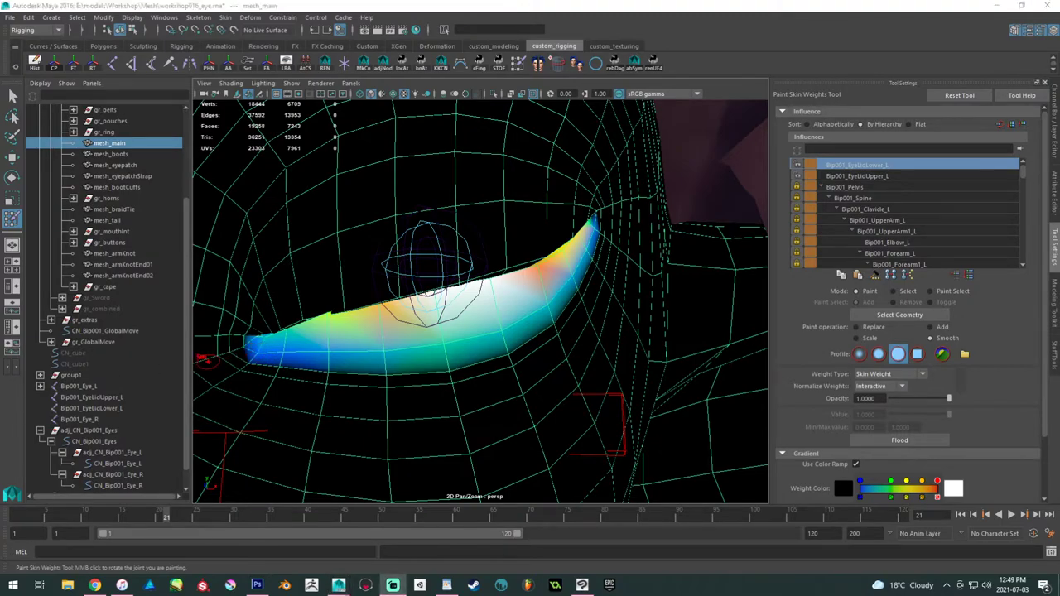
left_click_drag(444, 394, 443, 390, "alt")
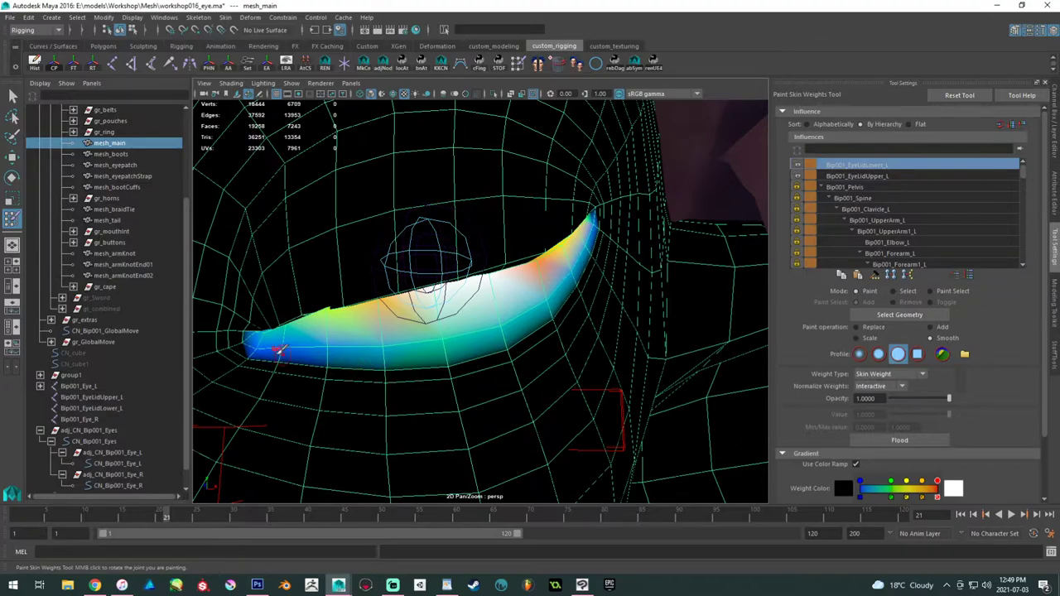
mouse_move(265, 338)
left_mouse_down()
mouse_move(376, 346)
mouse_move(500, 319)
left_mouse_up()
mouse_move(576, 261)
left_mouse_down("alt")
mouse_move(539, 248)
mouse_move(561, 271)
mouse_move(570, 246)
left_mouse_up("alt")
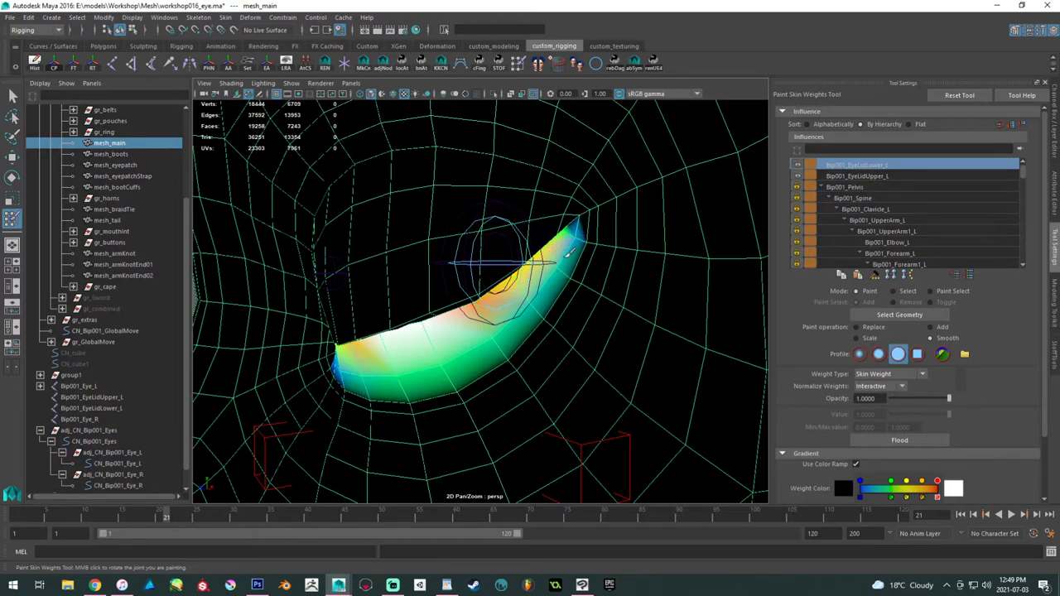
left_click_drag(496, 263, 364, 282, "alt")
left_click_drag(265, 364, 423, 362, "alt")
mouse_move(319, 372)
left_mouse_down()
mouse_move(508, 397)
mouse_move(621, 382)
mouse_move(526, 372)
mouse_move(503, 390)
left_mouse_up()
mouse_move(447, 411)
left_mouse_down()
mouse_move(579, 294)
mouse_move(614, 213)
left_mouse_up()
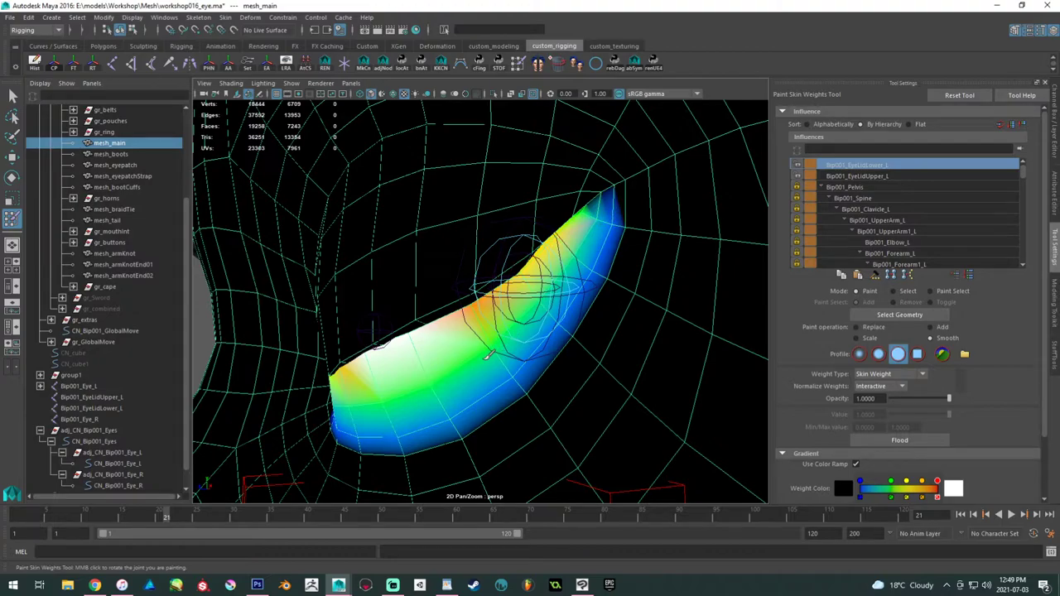
- Refine the Bip001_EyeLidLower_L weight falloff at both eye corners and along the lower lid's outer rim with further smoothing
left_click_drag(491, 354, 530, 356, "alt")
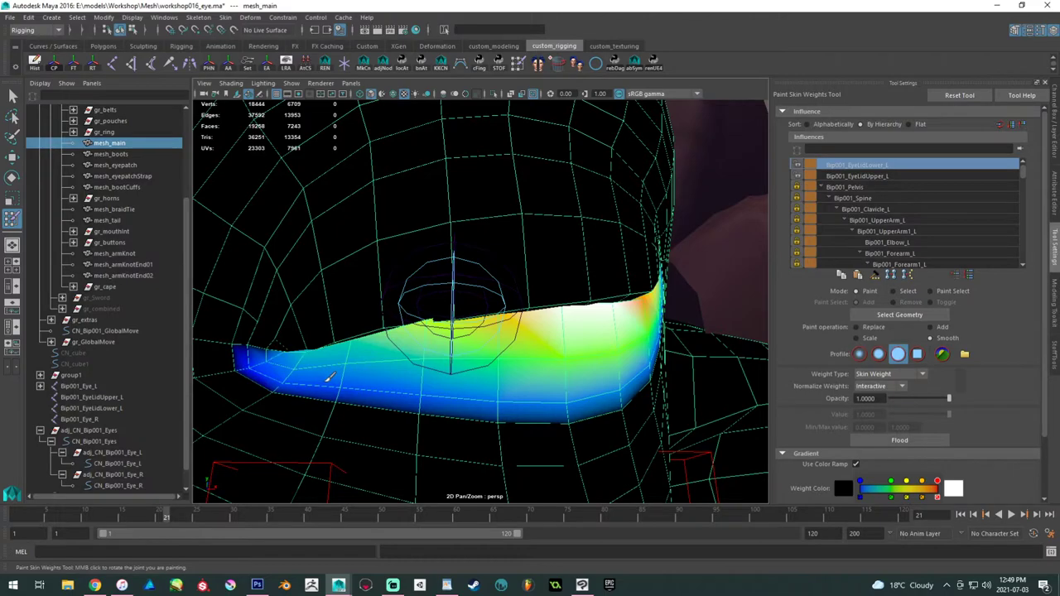
mouse_move(530, 369)
left_mouse_down("alt")
mouse_move(456, 380)
mouse_move(386, 419)
left_mouse_up("alt")
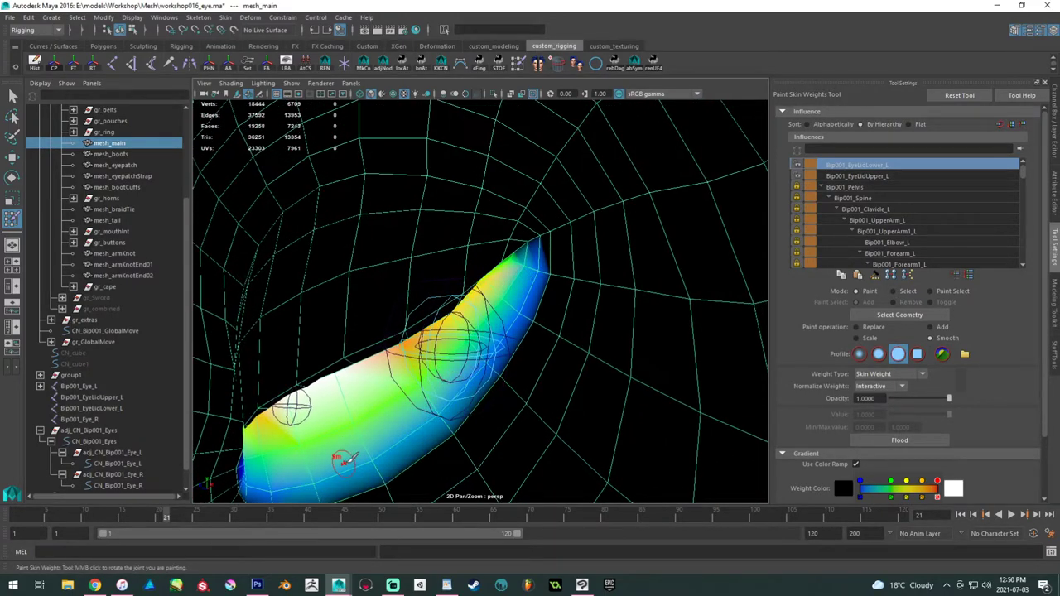
mouse_move(274, 478)
left_mouse_down("alt")
mouse_move(426, 420)
mouse_move(440, 430)
left_mouse_up("alt")
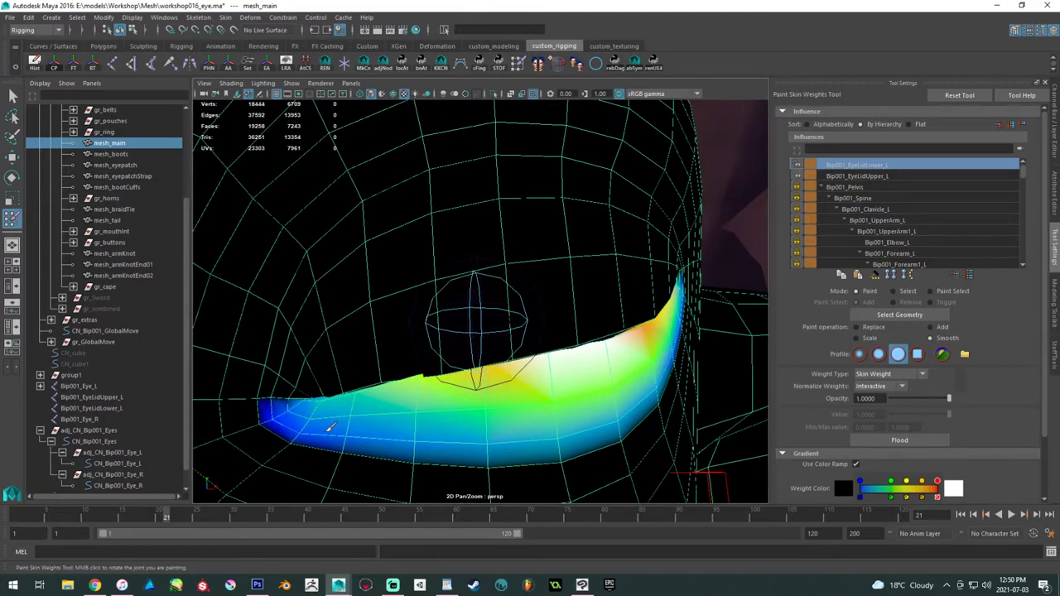
left_click_drag(337, 414, 366, 393, "alt")
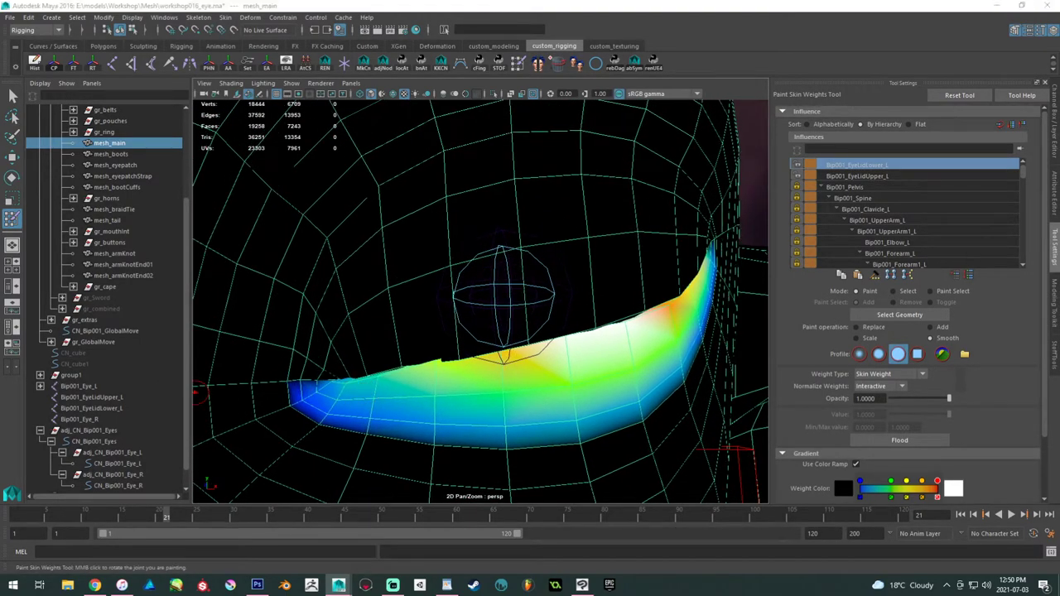
mouse_move(403, 422)
left_mouse_down("alt")
mouse_move(421, 395)
mouse_move(367, 389)
left_mouse_up("alt")
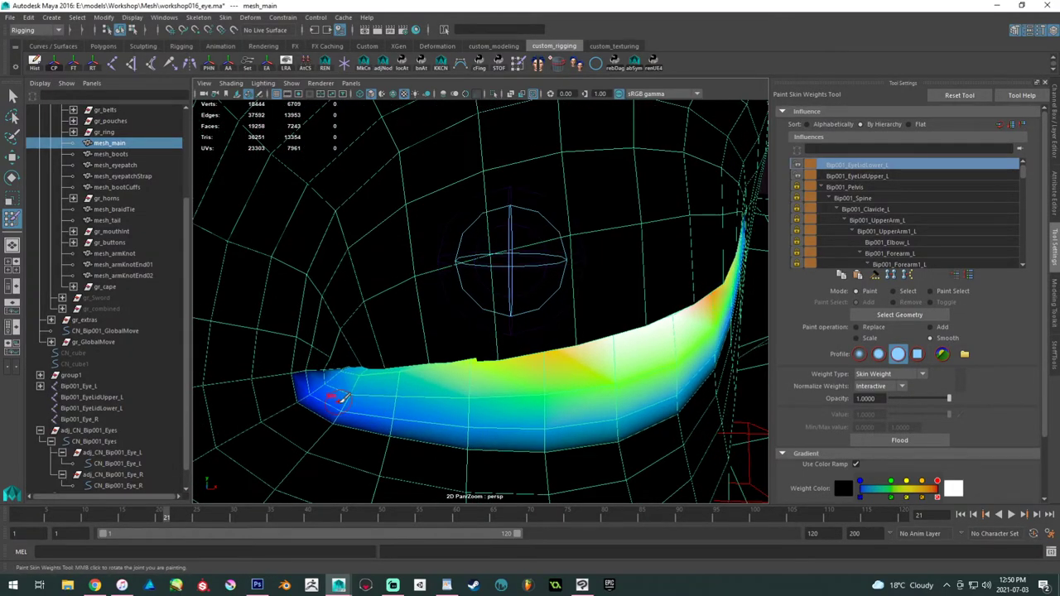
mouse_move(519, 418)
left_mouse_down("alt")
mouse_move(367, 371)
mouse_move(367, 359)
mouse_move(429, 352)
mouse_move(435, 379)
mouse_move(415, 353)
left_mouse_up("alt")
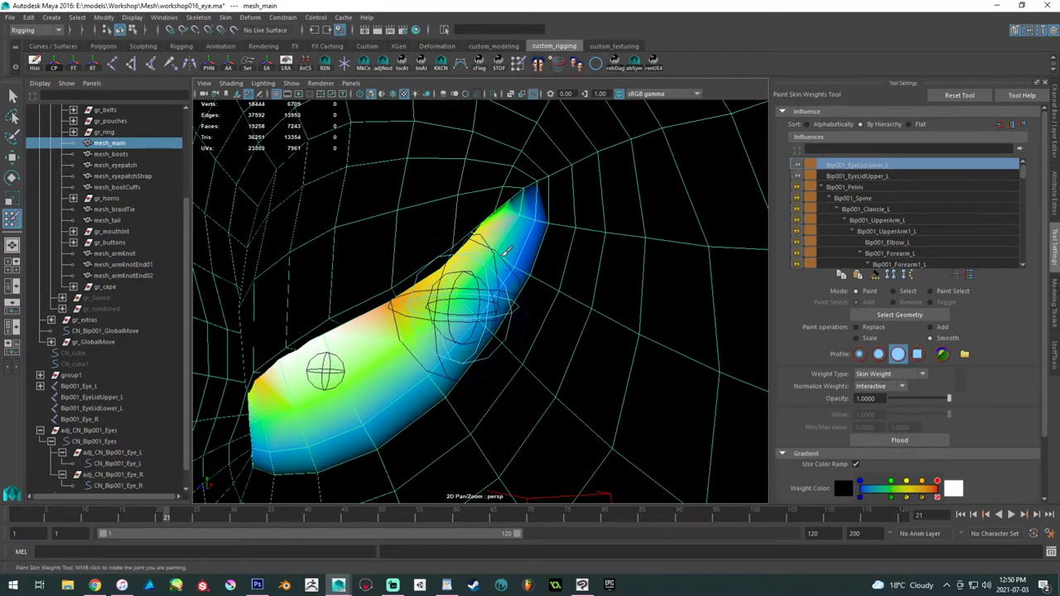
mouse_move(530, 214)
left_mouse_down("alt")
mouse_move(367, 274)
mouse_move(504, 263)
mouse_move(364, 325)
mouse_move(437, 348)
left_mouse_up("alt")
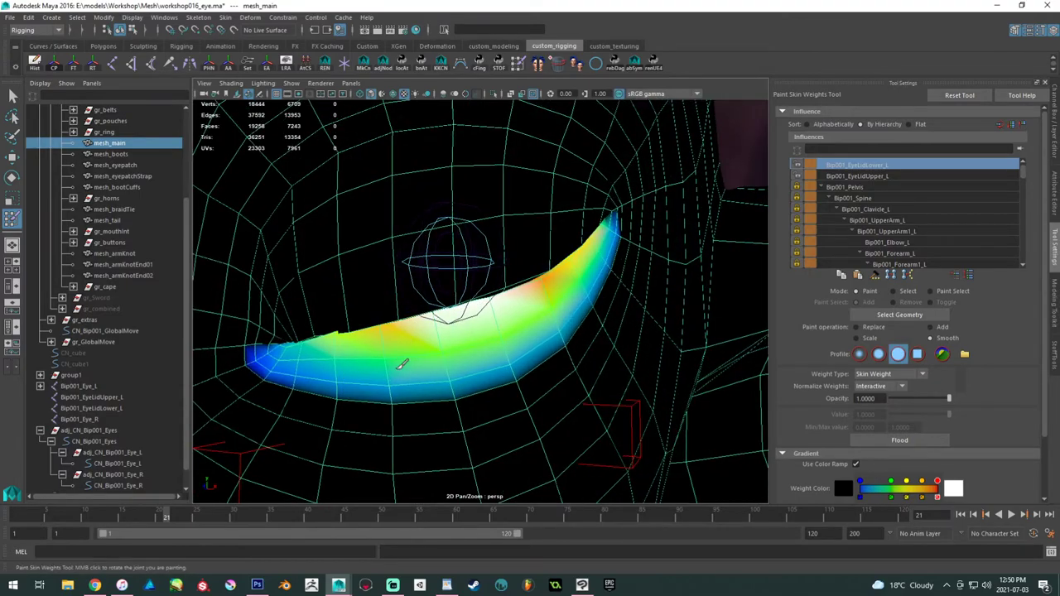
left_click_drag(503, 338, 406, 360, "alt")
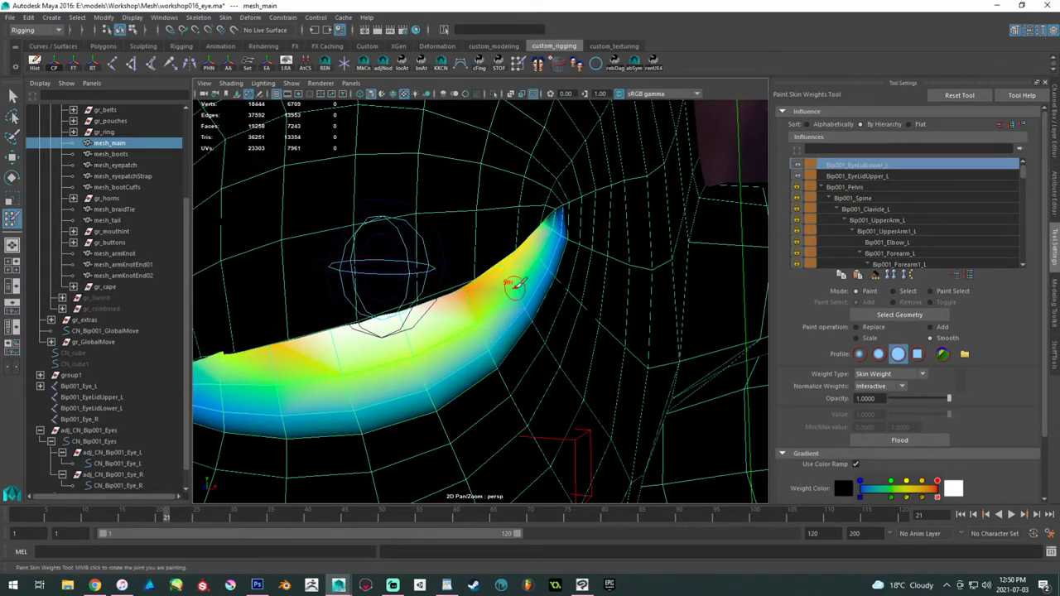
mouse_move(549, 286)
left_mouse_down("alt")
mouse_move(490, 263)
mouse_move(372, 277)
mouse_move(433, 378)
mouse_move(552, 378)
mouse_move(423, 358)
left_mouse_up("alt")
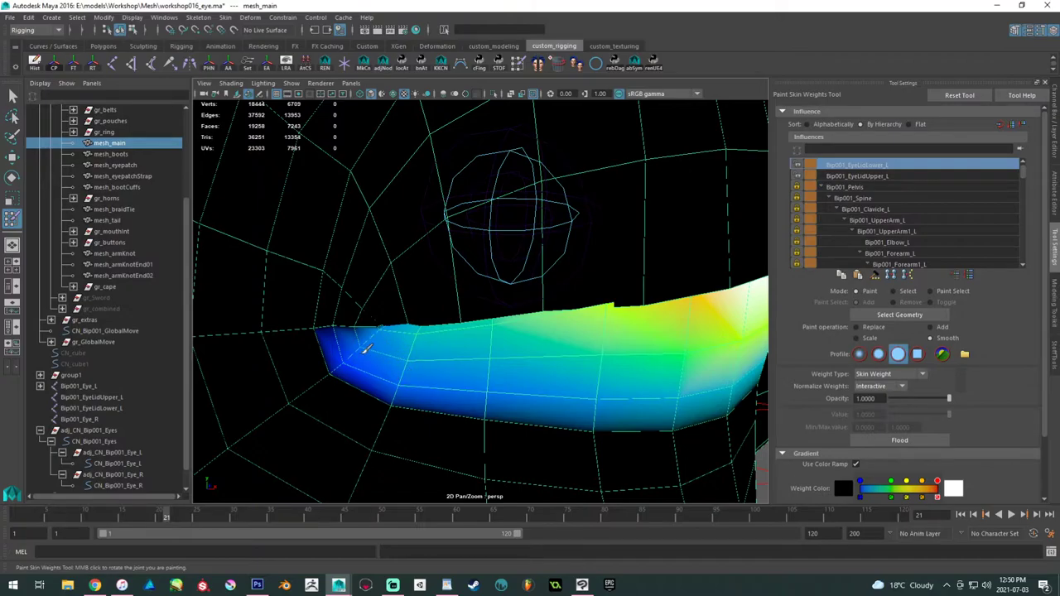
mouse_move(421, 376)
left_mouse_down("alt")
mouse_move(496, 392)
mouse_move(473, 371)
mouse_move(497, 346)
left_mouse_up("alt")
- Leave weight painting, deselect the mesh and examine the smoothed lids on the whole face
key("w")
scroll(541, 372, "down", 5)
left_click(661, 443)
scroll(664, 438, "down", 5)
left_click_drag(664, 437, 564, 413, "alt")
right_click_drag(565, 412, 758, 422, "alt")
left_click_drag(378, 351, 397, 298, "alt")
left_click(339, 350)
scroll(340, 350, "down", 6)
left_click(331, 343)
- Scrub the timeline back to the start and up to frame 46 to review the eyelid motion from the front
left_click_drag(95, 515, 85, 517)
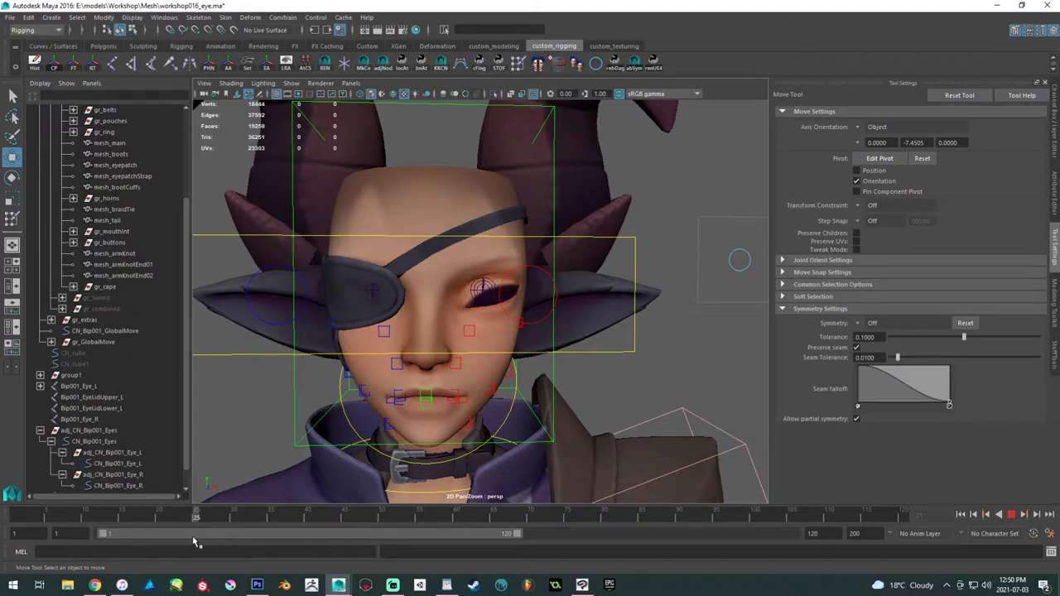
left_click_drag(229, 519, 17, 514)
right_click_drag(372, 339, 538, 332, "alt")
left_click_drag(538, 333, 497, 334, "alt")
right_click_drag(496, 333, 530, 319, "alt")
middle_click_drag(470, 270, 464, 304, "alt")
left_click_drag(35, 513, 353, 517)
- Restart the Paint Skin Weights Tool on mesh_main, choose Bip001_EyeLidUpper_L and check its weights around the upper lid
left_click(397, 318)
left_click_drag(394, 321, 326, 315, "alt")
right_click_drag(457, 343, 513, 343, "alt")
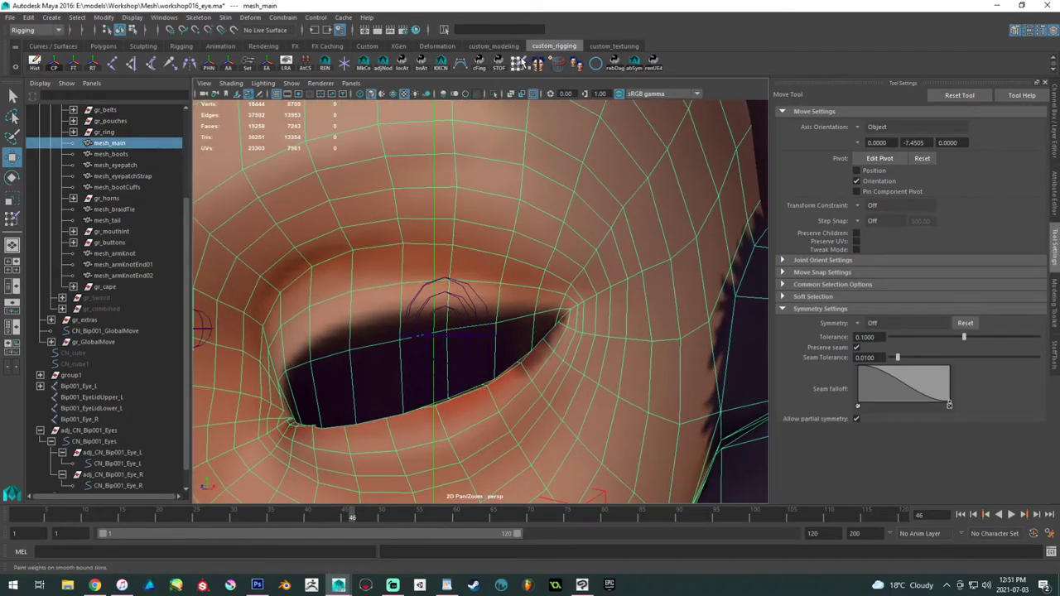
left_click(521, 63)
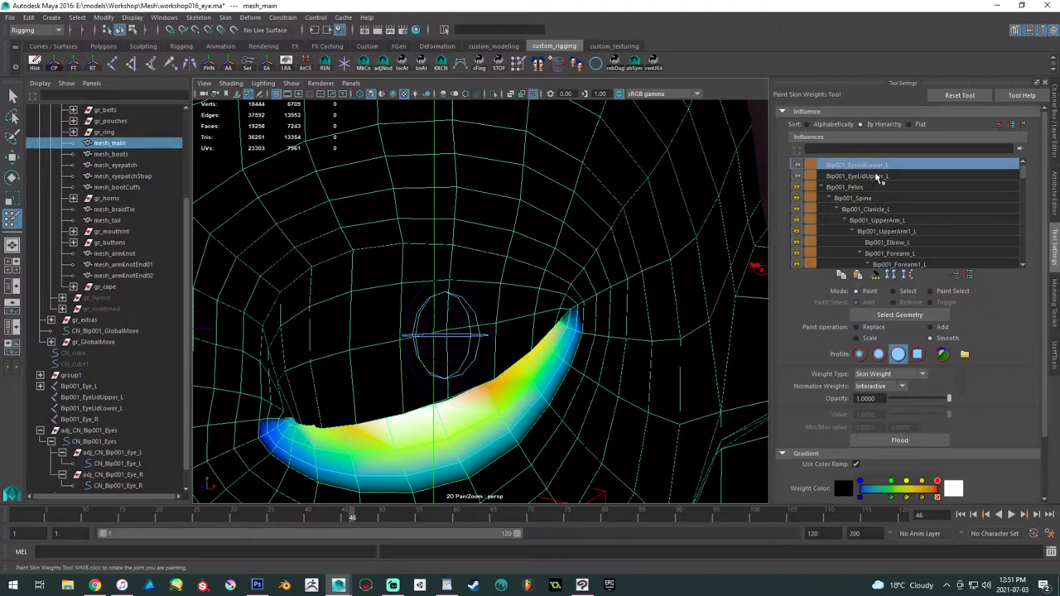
left_click(876, 176)
left_click_drag(294, 369, 398, 358, "alt")
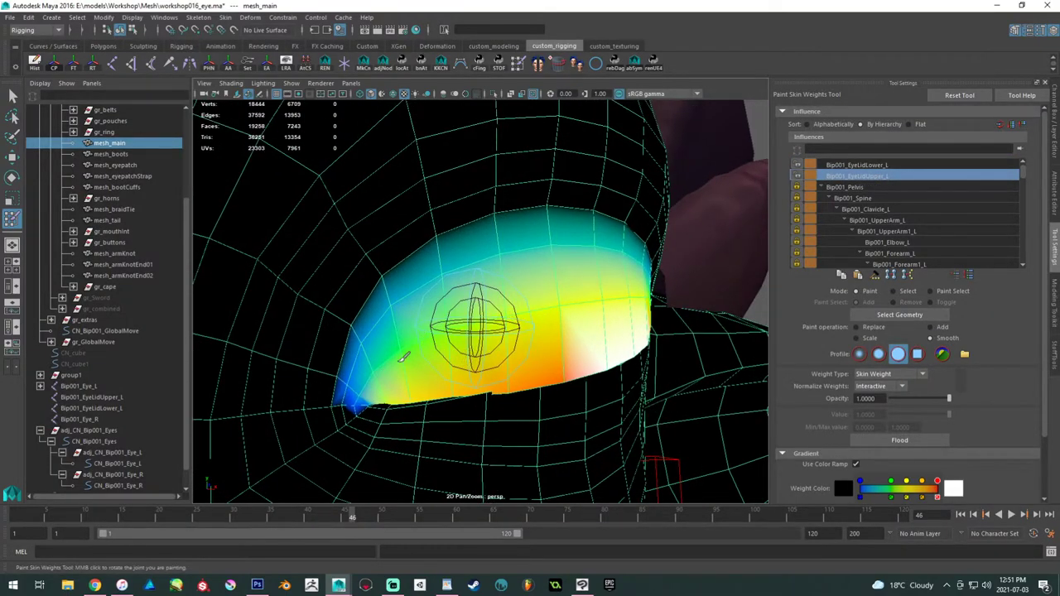
left_click_drag(541, 289, 354, 368, "alt")
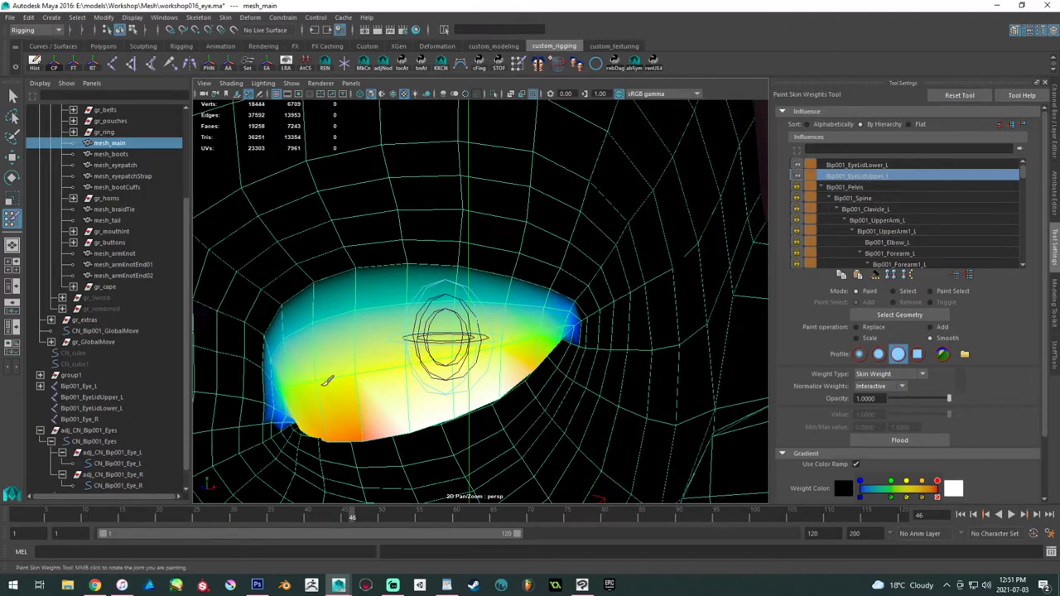
scroll(315, 385, "down", 6)
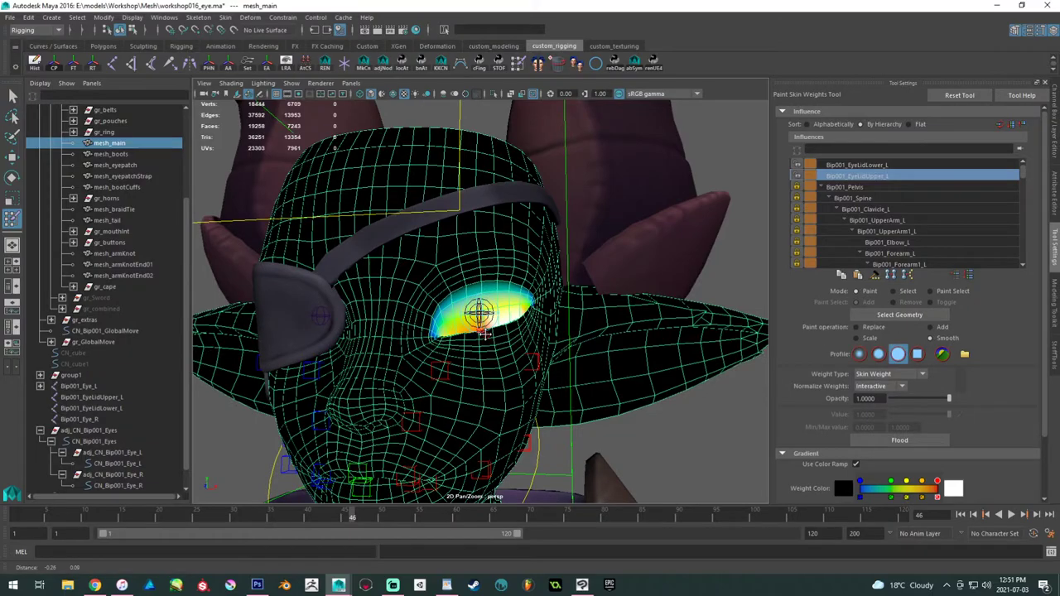
- Examine the Bip001_EyeLidUpper_L weight falloff up close across the whole upper lid and both eye corners
scroll(484, 332, "up", 8)
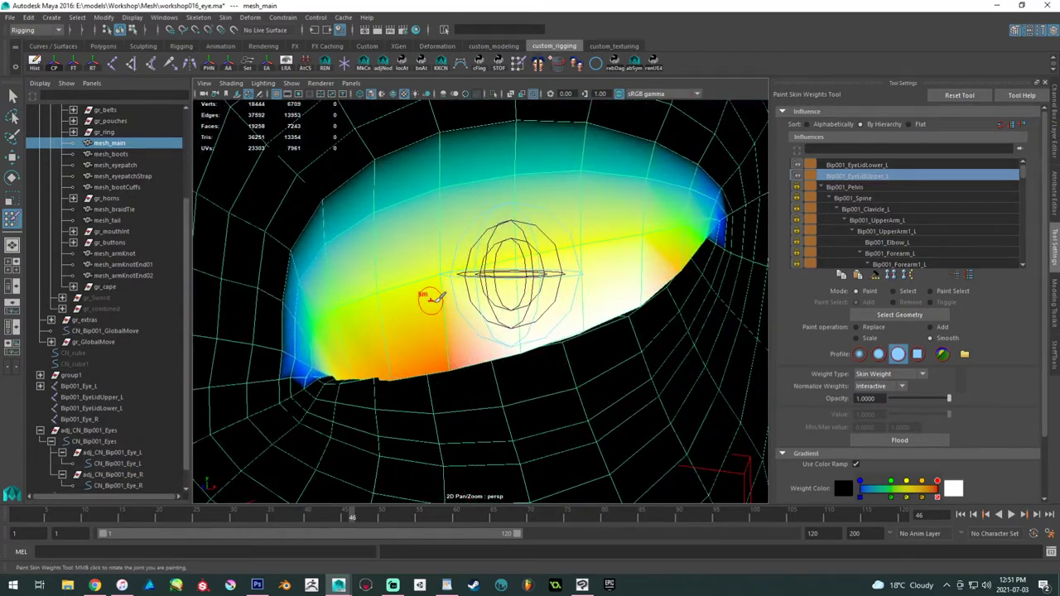
left_click_drag(425, 298, 467, 337, "alt")
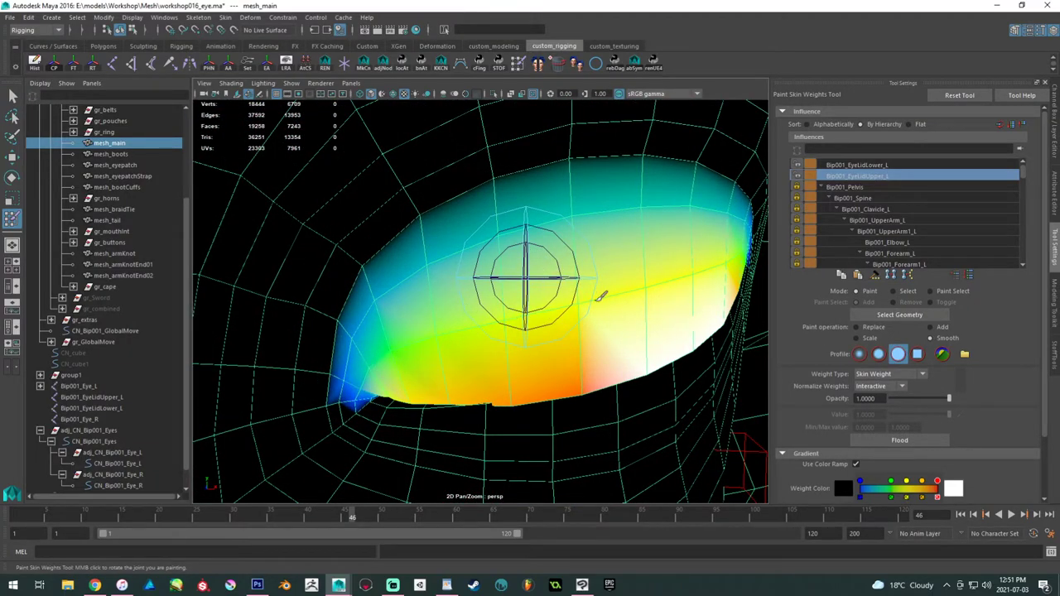
left_click_drag(593, 302, 536, 311, "alt")
scroll(472, 302, "down", 4)
mouse_move(458, 343)
left_mouse_down("alt")
mouse_move(473, 302)
mouse_move(538, 319)
left_mouse_up("alt")
- Leave weight painting, deselect mesh_main and return the timeline to frame 1 to view the open eye
key("w")
scroll(566, 359, "down", 4)
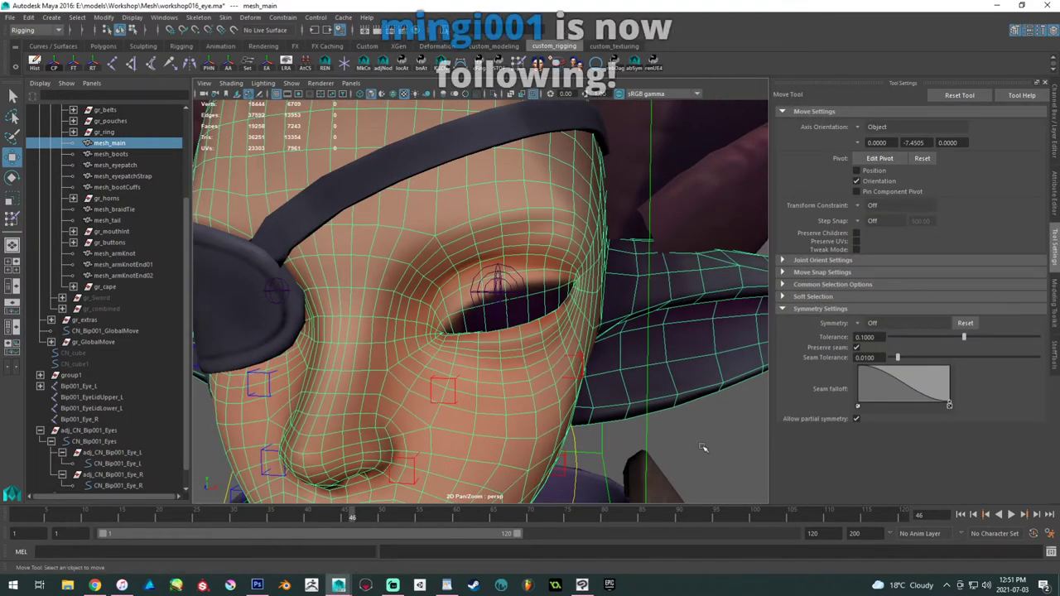
left_click(710, 447)
scroll(710, 448, "down", 1)
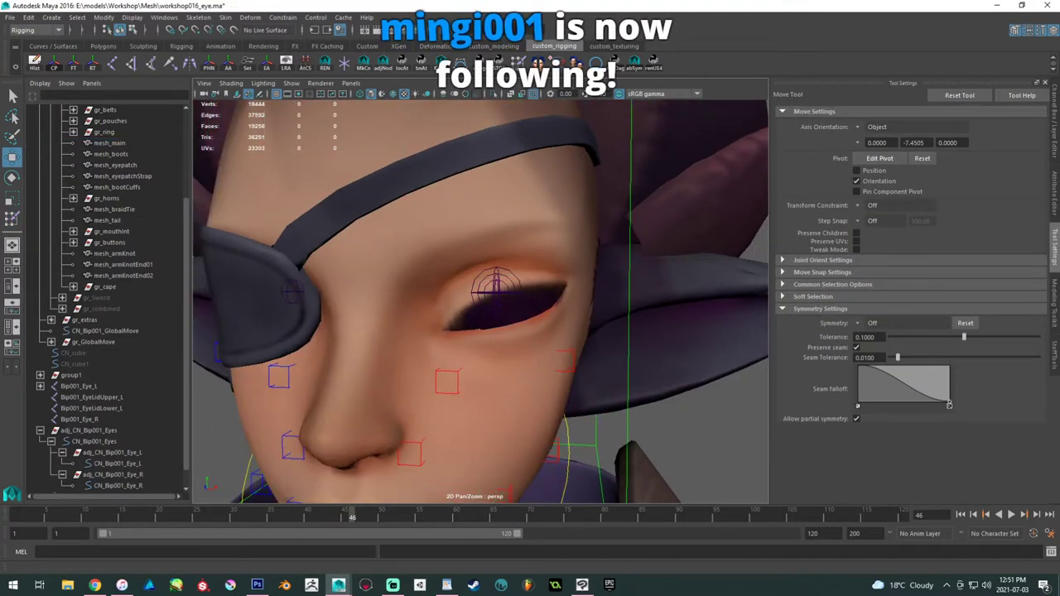
key("alt+v")
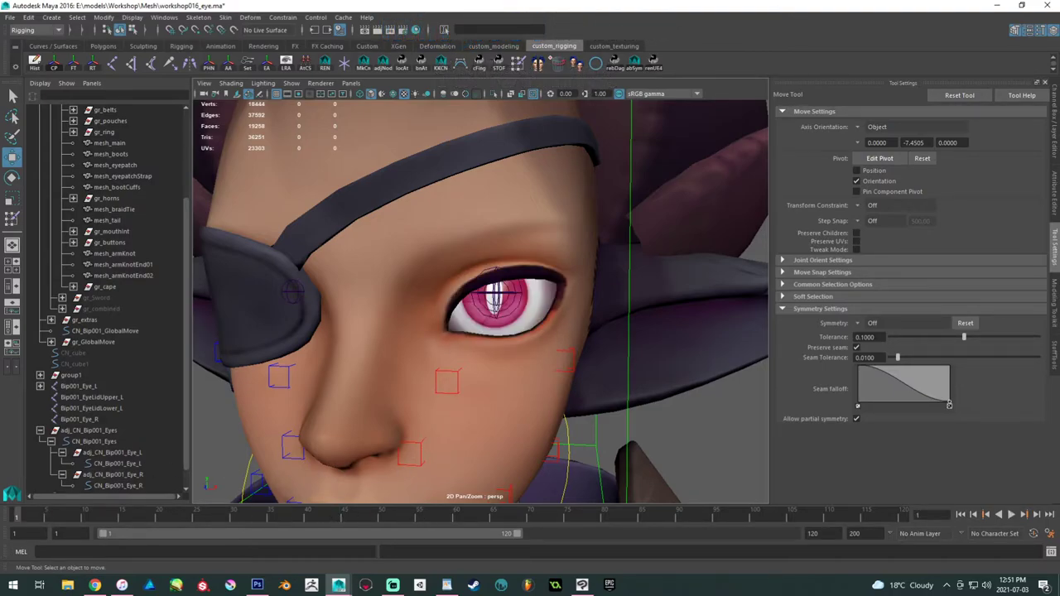
- Select mesh_main and scrub the timeline to frame 33 to inspect the upper lid's deformation up close
scroll(477, 295, "up", 6)
left_click(472, 382)
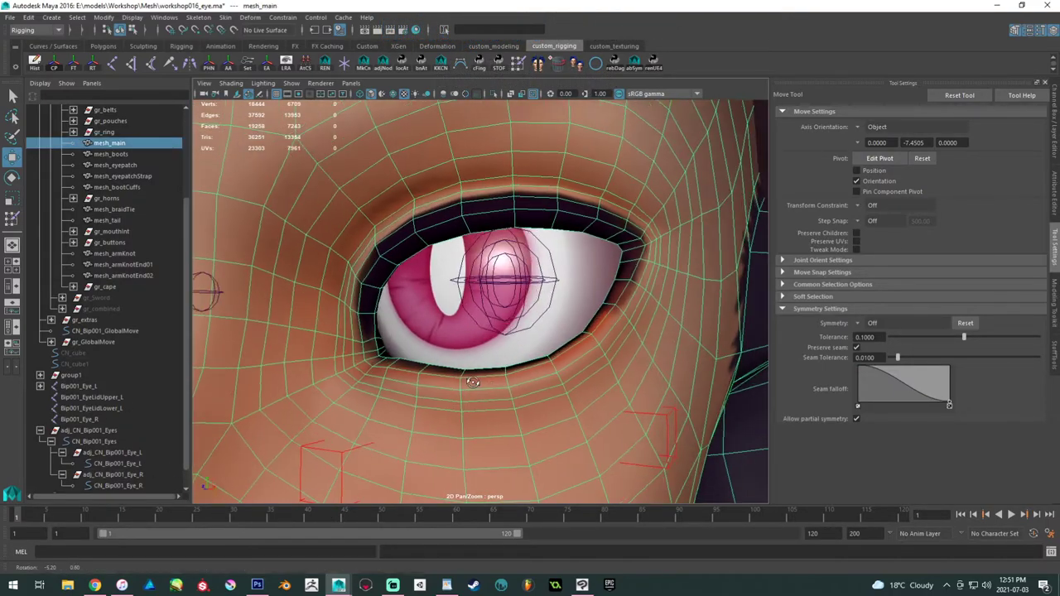
left_click_drag(472, 382, 483, 385, "alt")
left_click_drag(65, 519, 255, 507)
left_click(257, 506)
left_click_drag(356, 356, 580, 248, "alt")
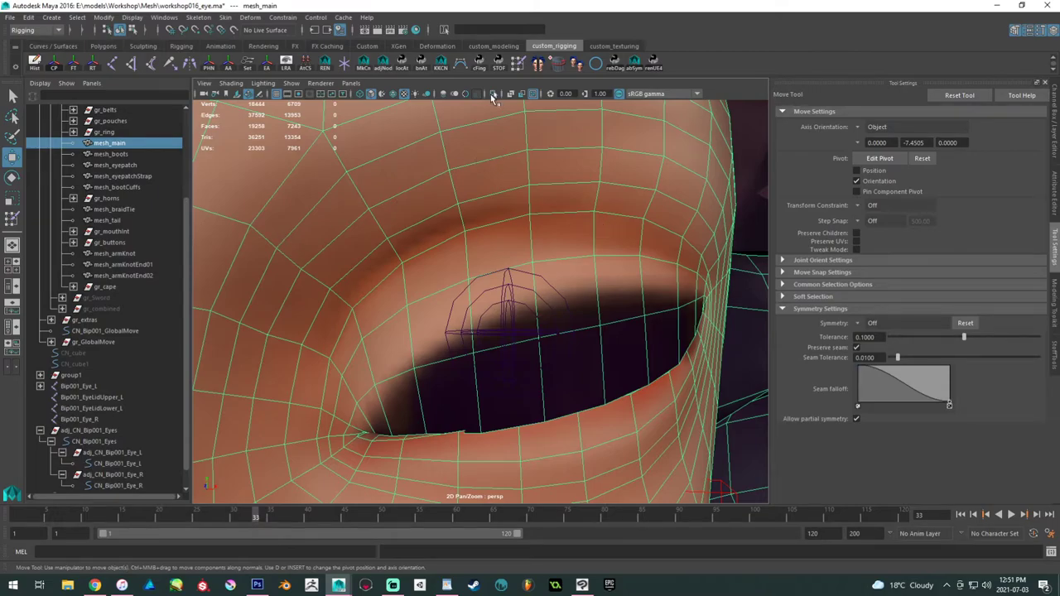
- Restart the Paint Skin Weights Tool on mesh_main and examine the Bip001_EyeLidUpper_L weights along the lid's upper rim
left_click(533, 65)
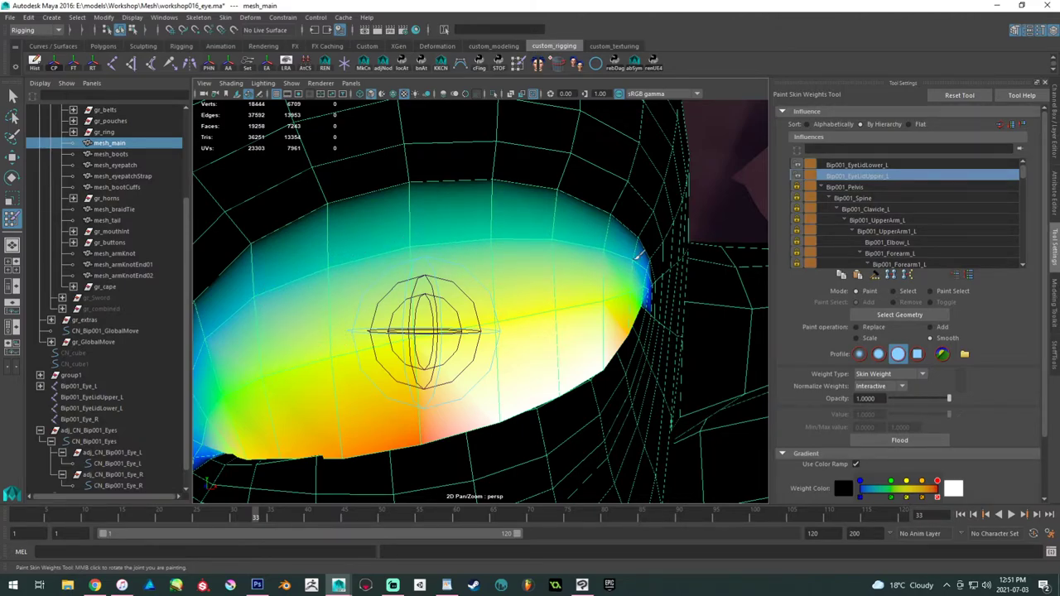
left_click_drag(451, 247, 556, 255, "alt")
mouse_move(458, 243)
left_mouse_down("alt")
mouse_move(468, 239)
mouse_move(473, 266)
mouse_move(472, 247)
left_mouse_up("alt")
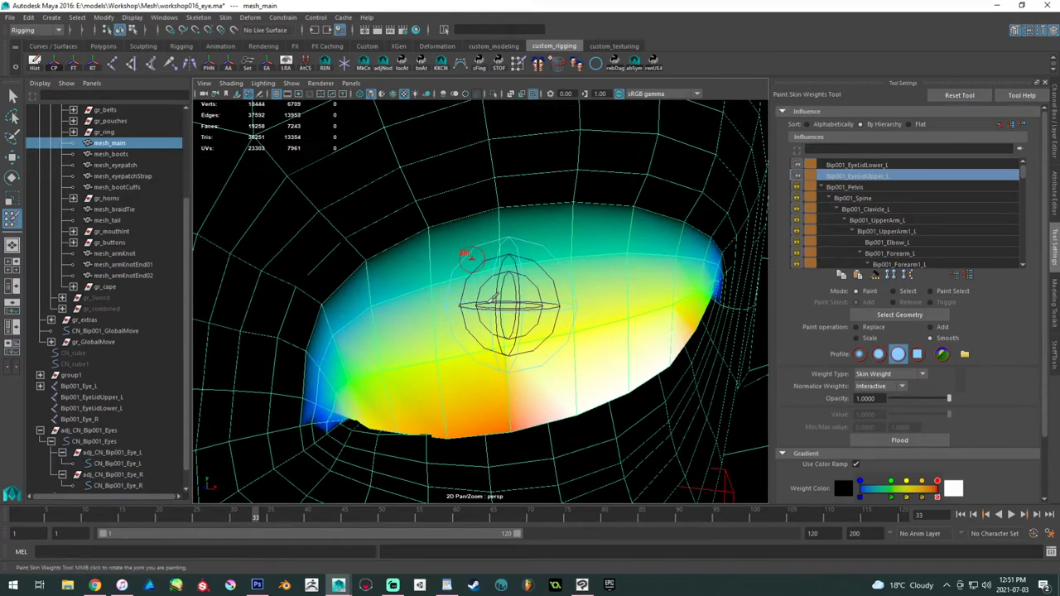
- Leave skin weight painting and examine the left eye's closed upper eyelid on the shaded face from the side and front
key("w")
mouse_move(561, 338)
left_mouse_down("alt")
mouse_move(548, 448)
mouse_move(710, 460)
left_mouse_up("alt")
left_click(710, 461)
scroll(506, 303, "down", 5)
left_click_drag(506, 303, 434, 278, "alt")
scroll(398, 308, "up", 5)
left_click(434, 279)
scroll(434, 278, "down", 5)
mouse_move(356, 255)
left_mouse_down("alt")
mouse_move(487, 290)
mouse_move(474, 243)
mouse_move(370, 263)
left_mouse_up("alt")
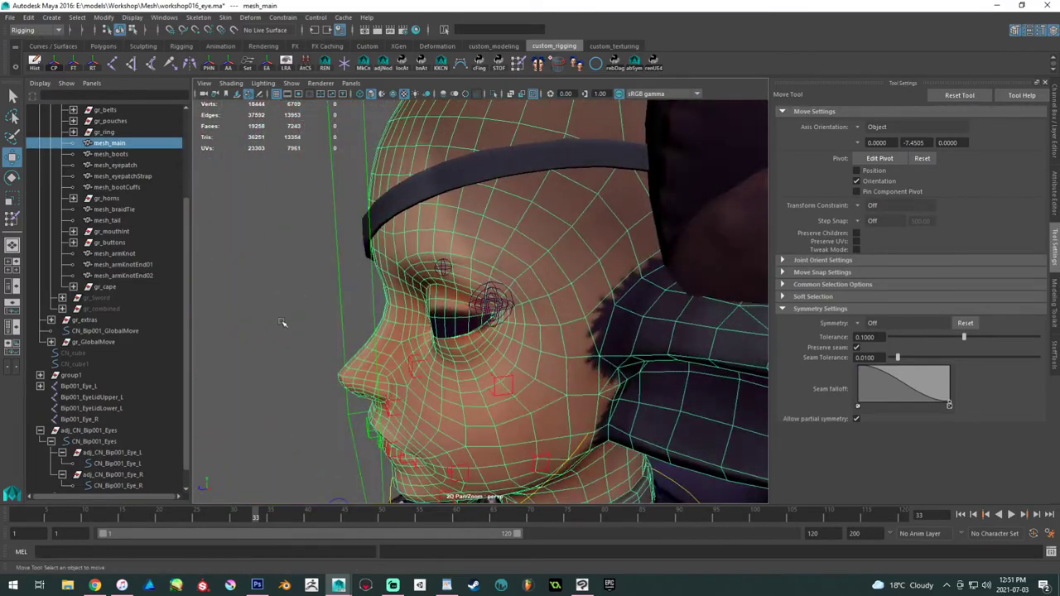
left_click(279, 320)
scroll(315, 343, "down", 5)
left_click_drag(326, 352, 454, 365, "alt")
scroll(539, 325, "up", 4)
scroll(538, 326, "up", 3)
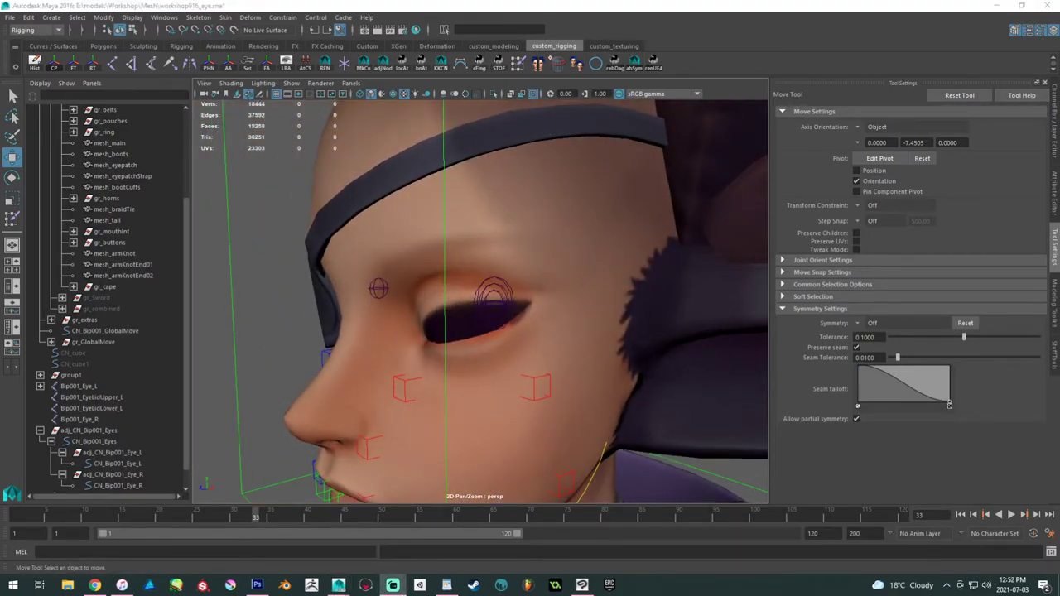
scroll(365, 431, "down", 4)
left_click_drag(320, 398, 451, 405, "alt")
scroll(471, 425, "up", 4)
right_click_drag(598, 461, 487, 358, "alt")
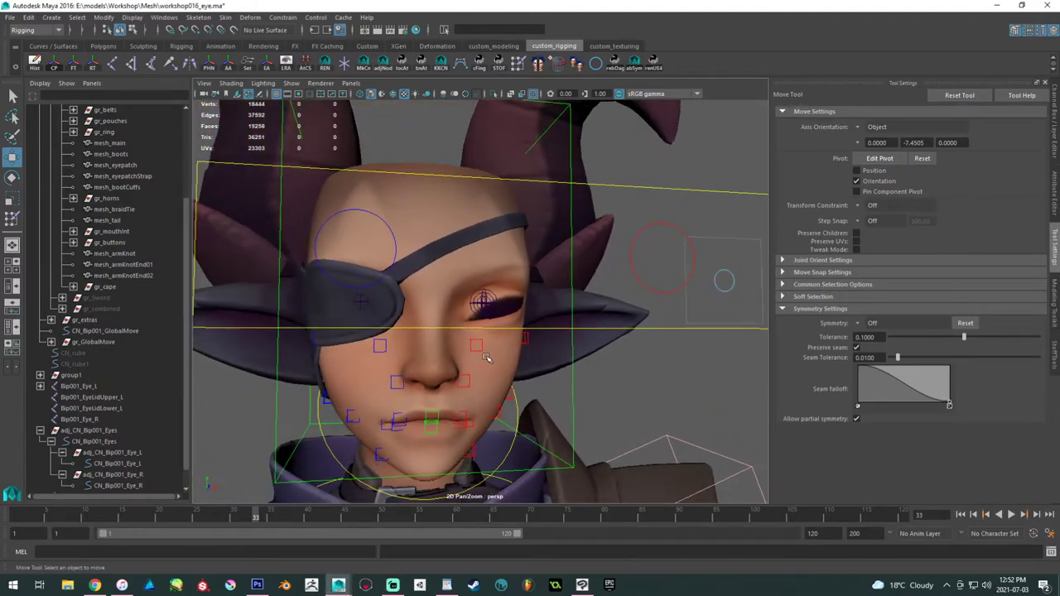
- Inspect mesh_main's wireframe around the closed left eye, then deselect everything and review the eyelid up close
scroll(470, 352, "up", 5)
left_click(507, 355)
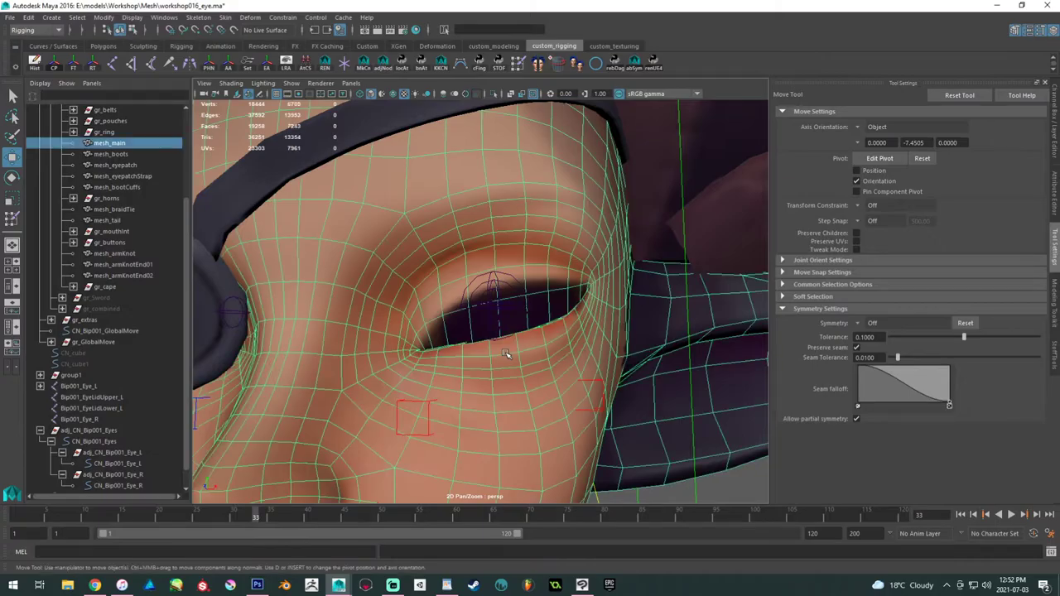
left_click_drag(473, 373, 361, 346, "alt")
right_click_drag(361, 346, 333, 306, "alt")
left_click_drag(431, 398, 374, 416, "alt")
right_click_drag(373, 416, 443, 374, "alt")
left_click_drag(443, 374, 437, 373, "alt")
left_click(286, 422)
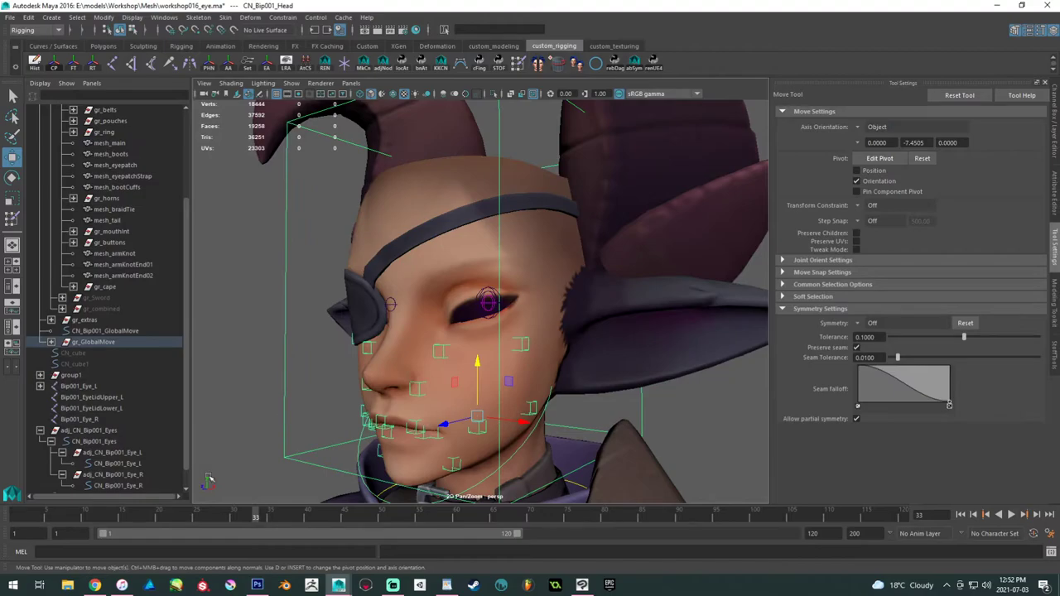
left_click(261, 391)
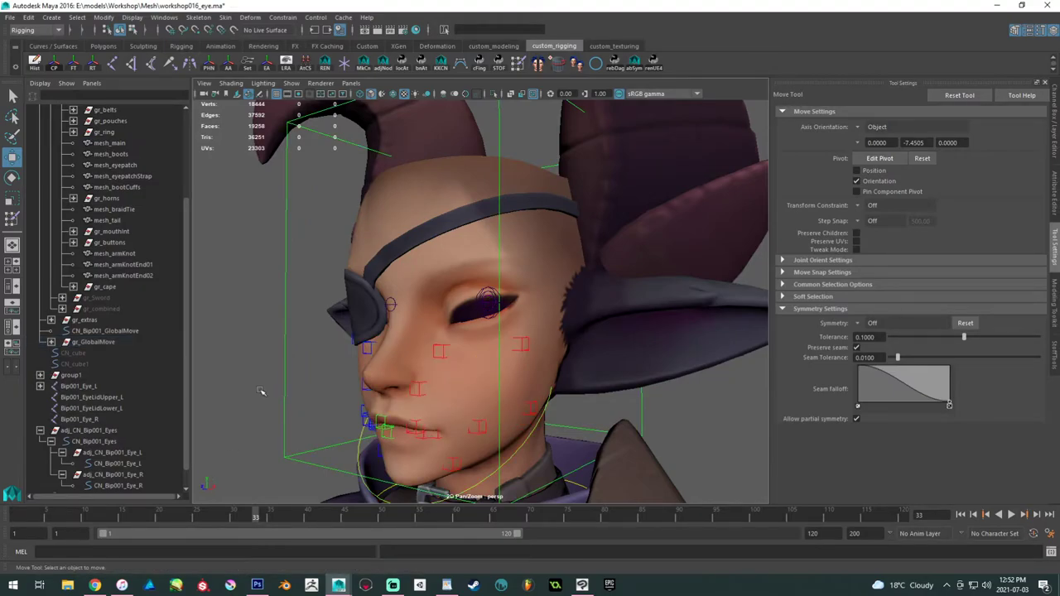
left_click_drag(439, 341, 472, 377, "alt")
scroll(506, 413, "up", 3)
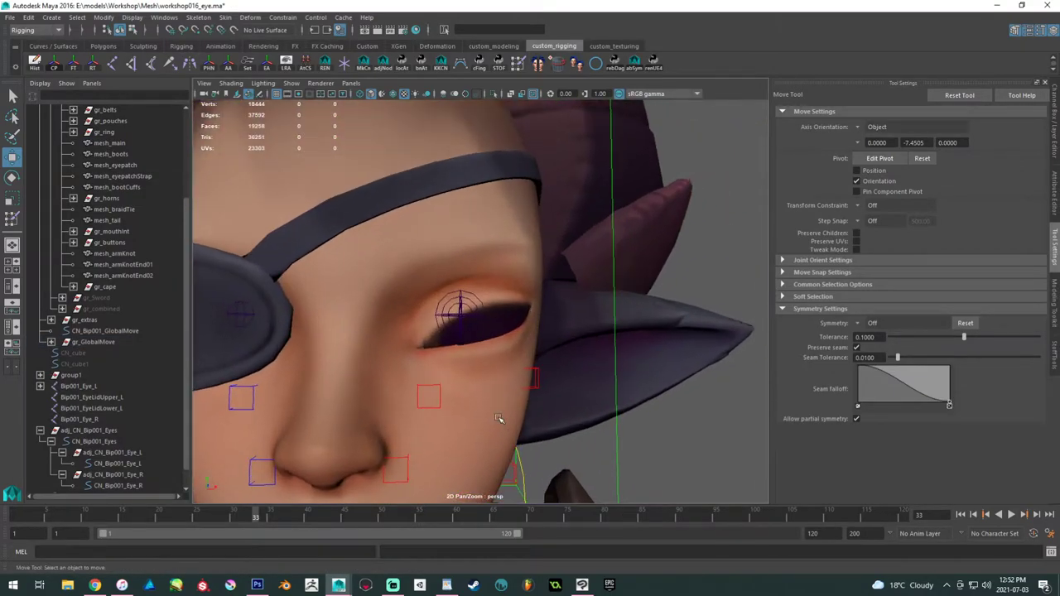
- Play the eyelid blink animation from the start to check the deformation, then return to frame 1
left_click_drag(58, 521, 17, 519)
key("alt+v")
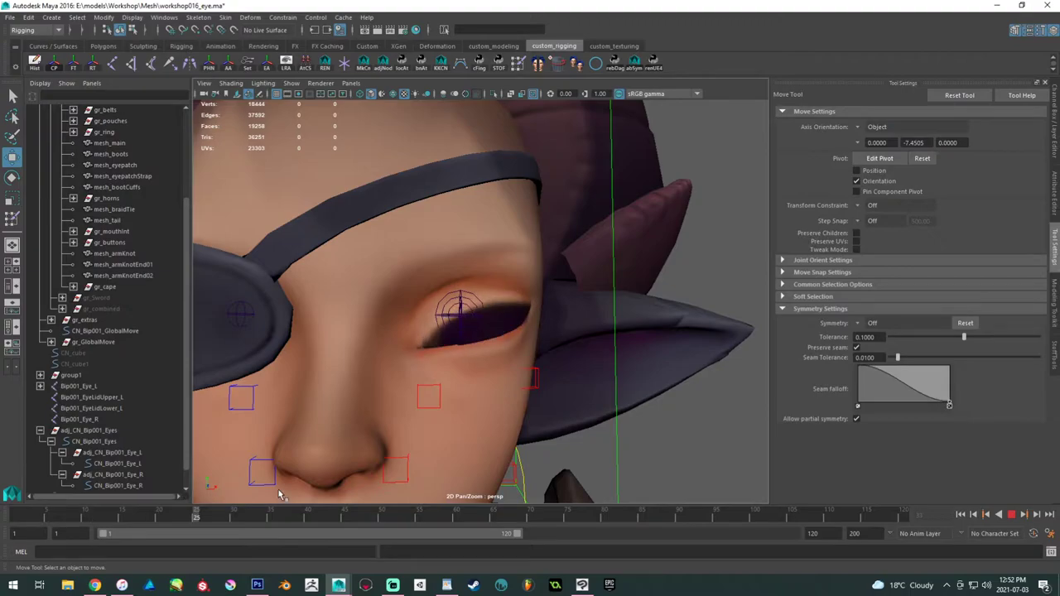
scroll(558, 323, "up", 4)
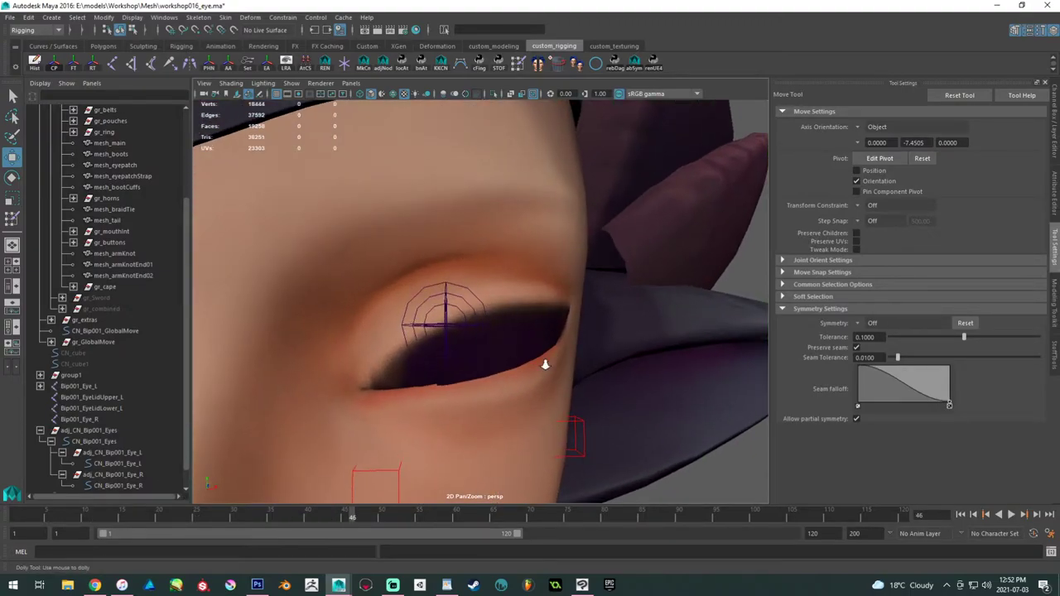
scroll(557, 371, "down", 5)
left_click_drag(82, 515, 15, 521)
left_click_drag(448, 372, 462, 375, "alt")
right_click_drag(463, 374, 514, 382, "alt")
left_click_drag(514, 383, 541, 402, "alt")
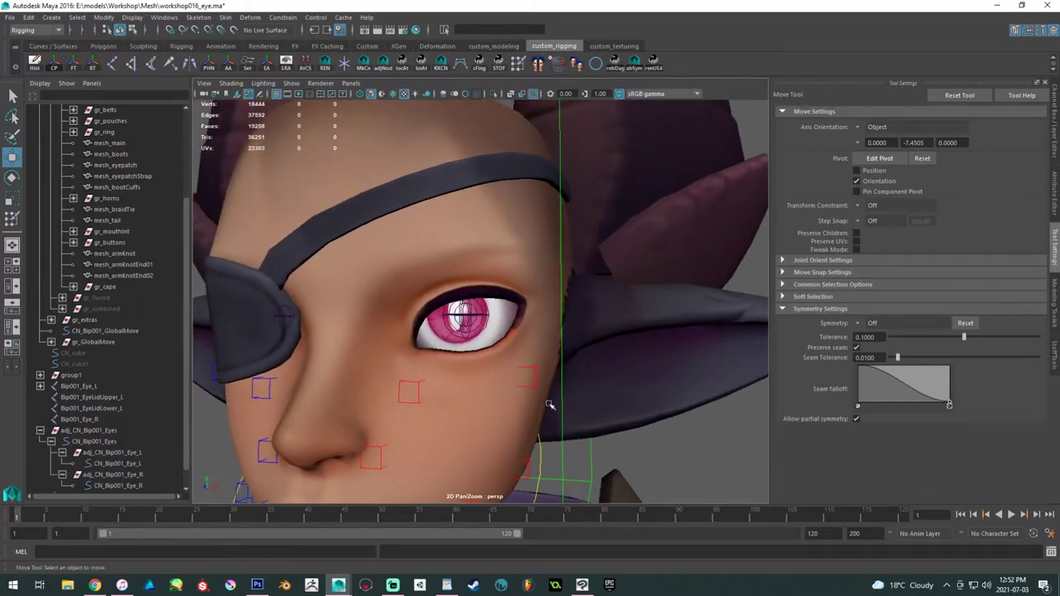
- Delete the blink keyframes at the start of the timeline from the Bip001_EyeLidUpper_L and Bip001_EyeLidLower_L joints
right_click_drag(541, 403, 429, 352, "alt")
scroll(467, 356, "up", 8)
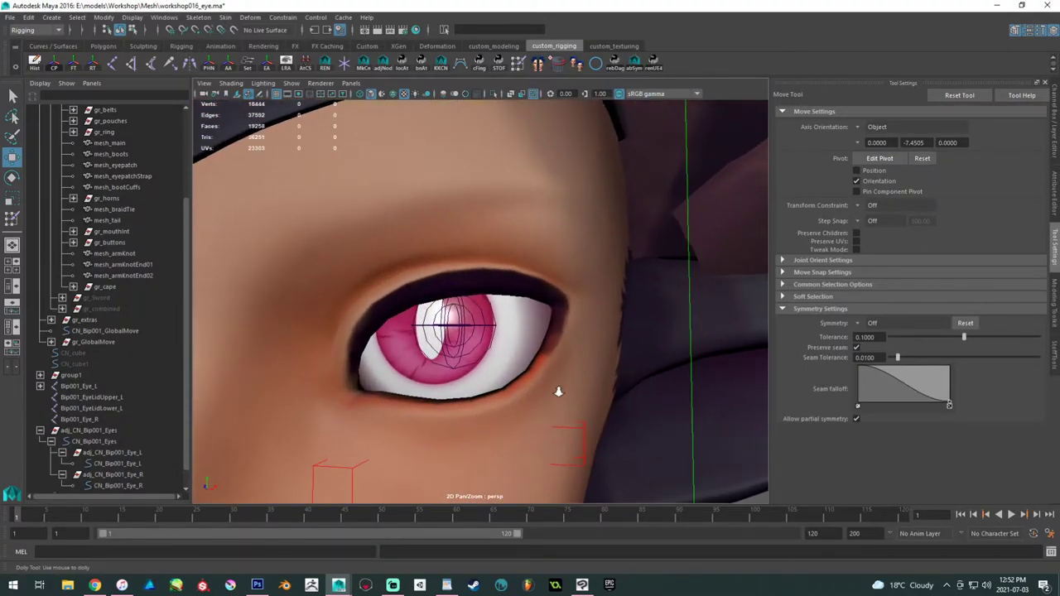
left_click(500, 324)
left_click(497, 323)
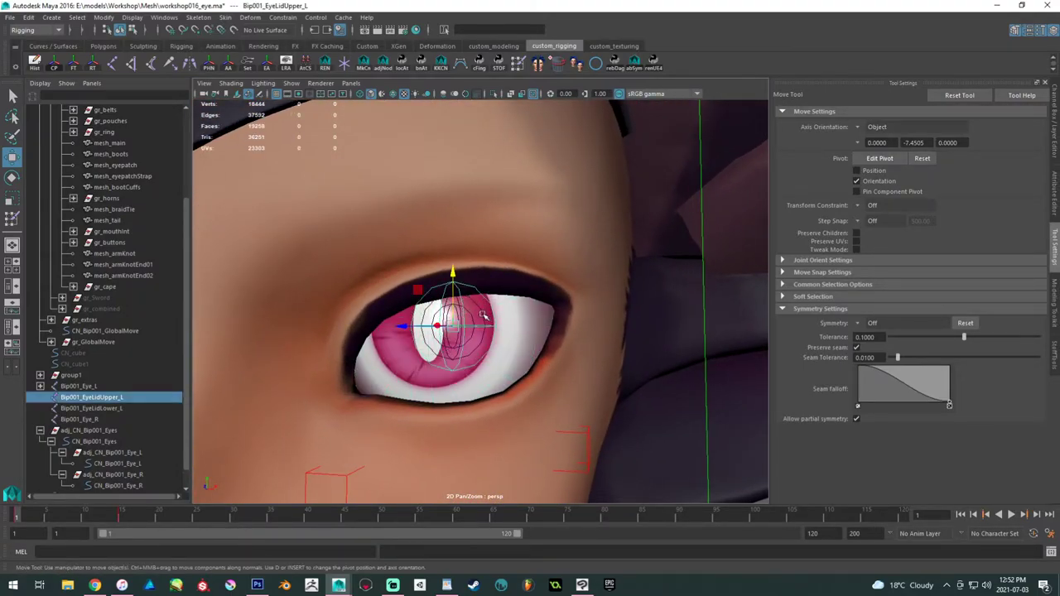
left_click(490, 322, "shift")
left_click_drag(234, 514, 17, 514)
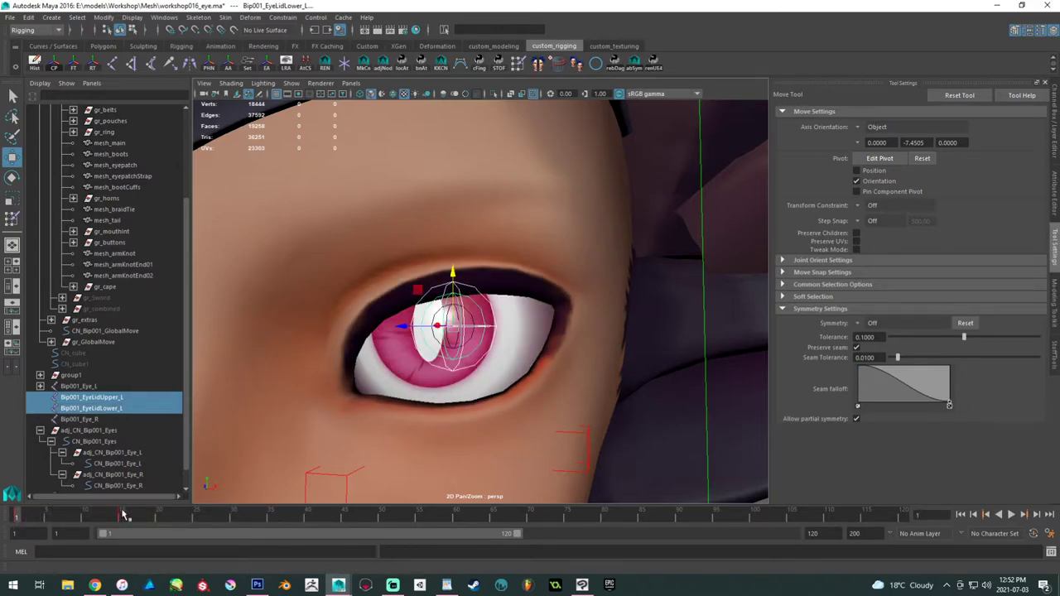
left_click_drag(124, 514, 14, 514, "shift")
right_click(25, 517)
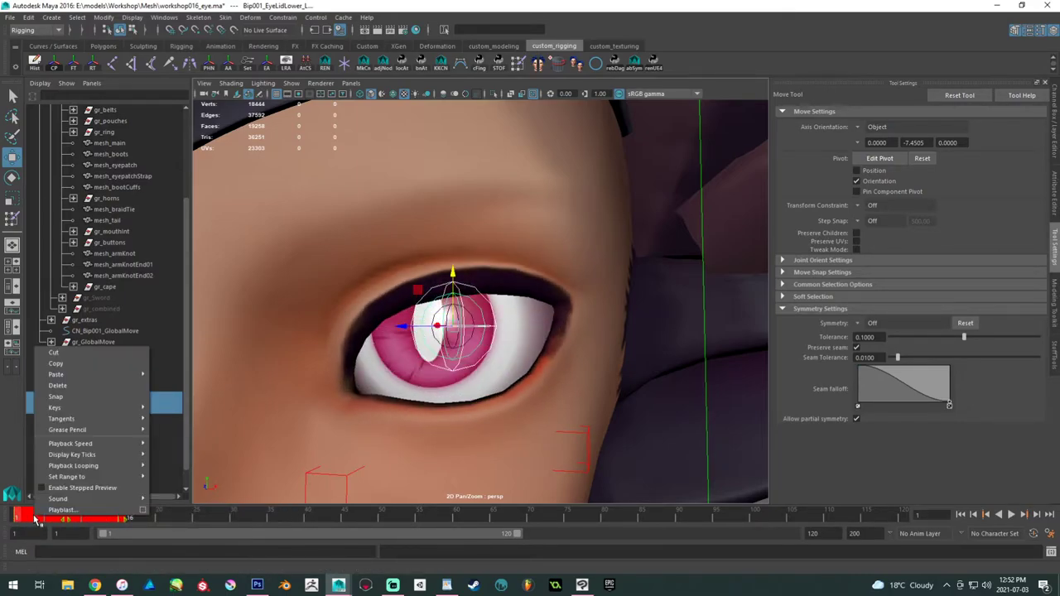
left_click(68, 387)
right_click_drag(435, 402, 310, 353, "alt")
left_click(485, 367)
- Examine the open left eye from several angles, then look over the full character rig and its outliner hierarchy
right_click_drag(485, 367, 489, 392, "alt")
left_click_drag(489, 393, 522, 415, "alt")
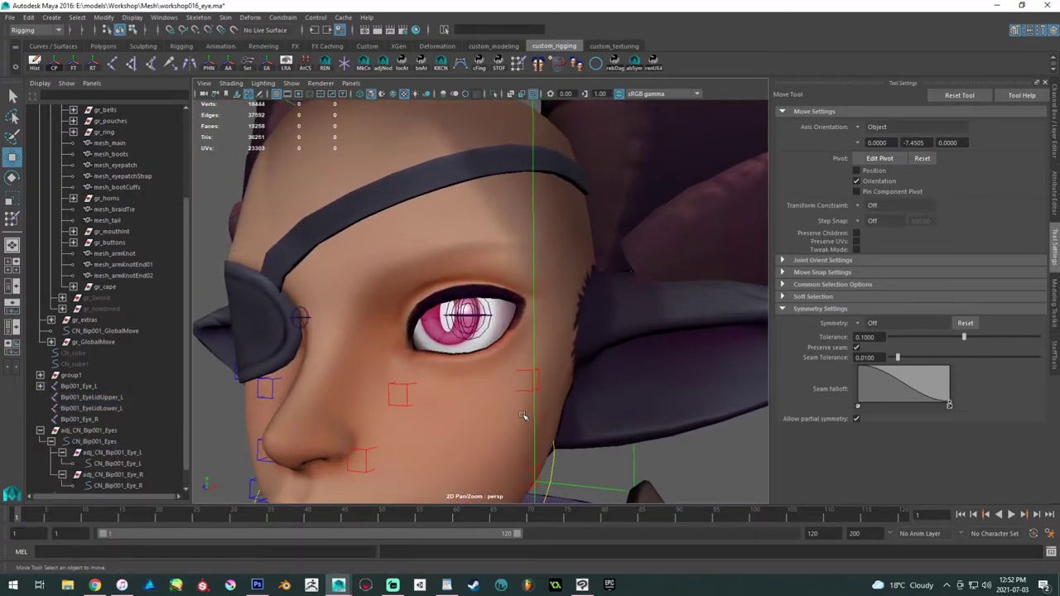
mouse_move(434, 365)
left_mouse_down("alt")
mouse_move(444, 360)
mouse_move(430, 353)
left_mouse_up("alt")
right_click_drag(417, 357, 352, 348, "alt")
left_click_drag(469, 346, 426, 377, "alt")
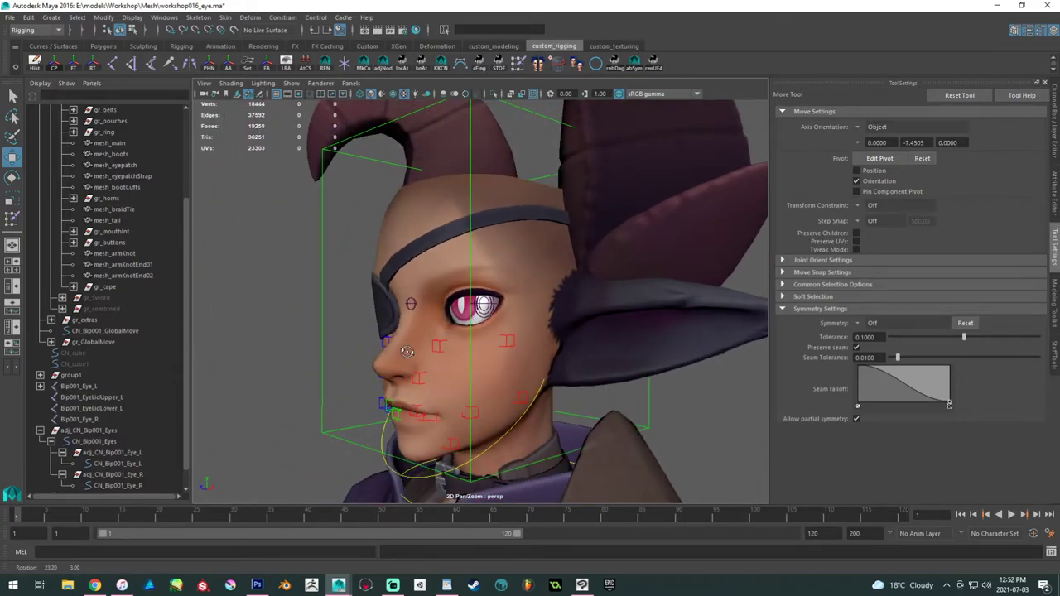
right_click_drag(426, 376, 246, 281, "alt")
middle_click_drag(439, 431, 451, 310, "alt")
left_click_drag(448, 327, 426, 401, "alt")
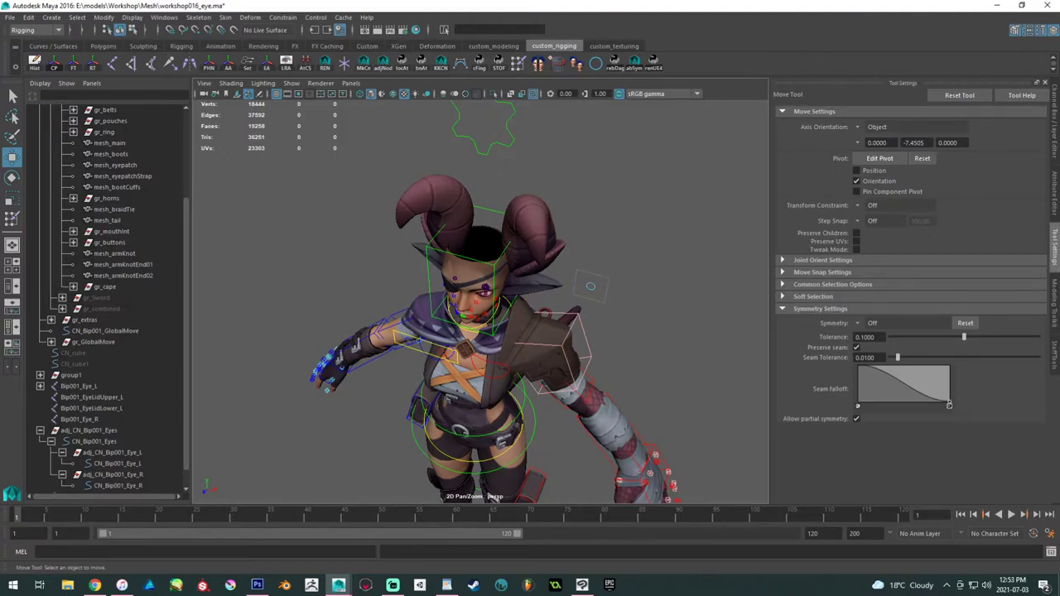
left_click_drag(298, 440, 365, 361, "alt")
right_click_drag(422, 394, 385, 383, "alt")
middle_click_drag(386, 384, 384, 318, "alt")
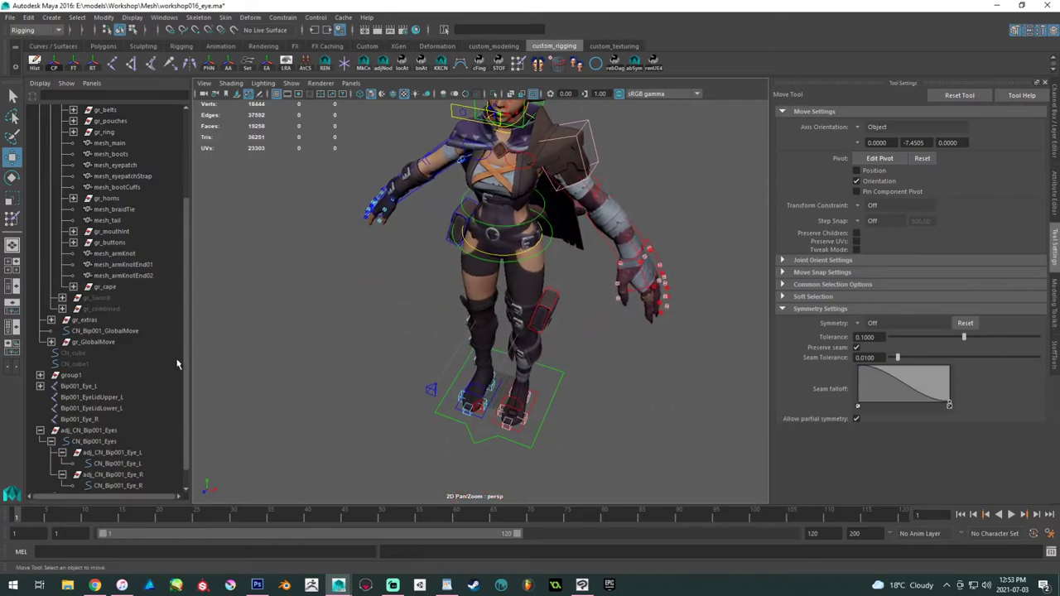
scroll(129, 368, "up", 4)
scroll(128, 368, "down", 4)
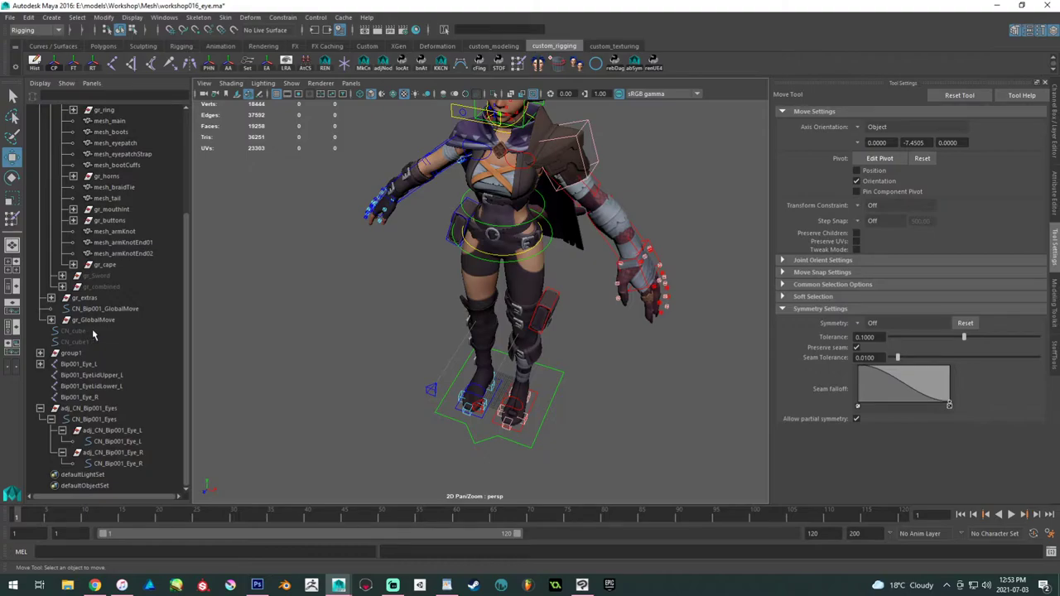
- Create a NURBS circle at the character's feet as a control curve
left_click(595, 63)
left_click_drag(524, 316, 465, 312, "alt")
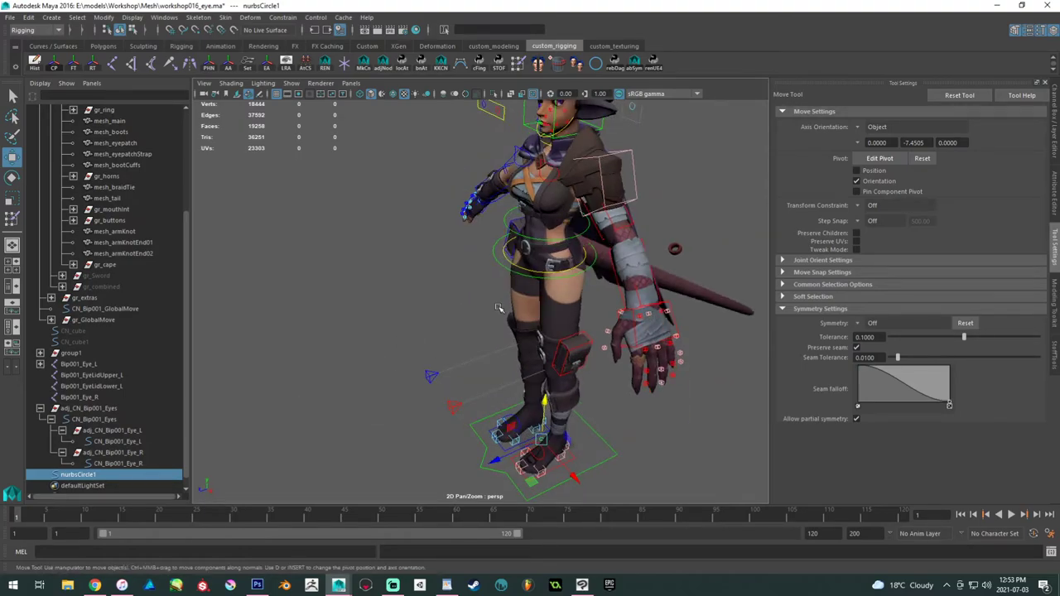
key("ctrl+g")
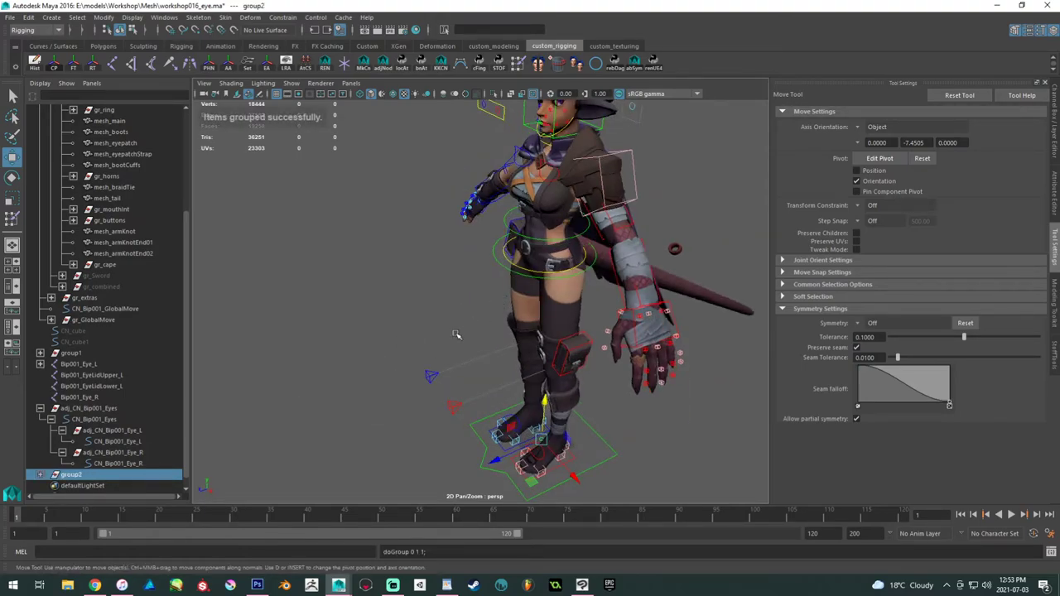
middle_click_drag(485, 272, 461, 402, "alt")
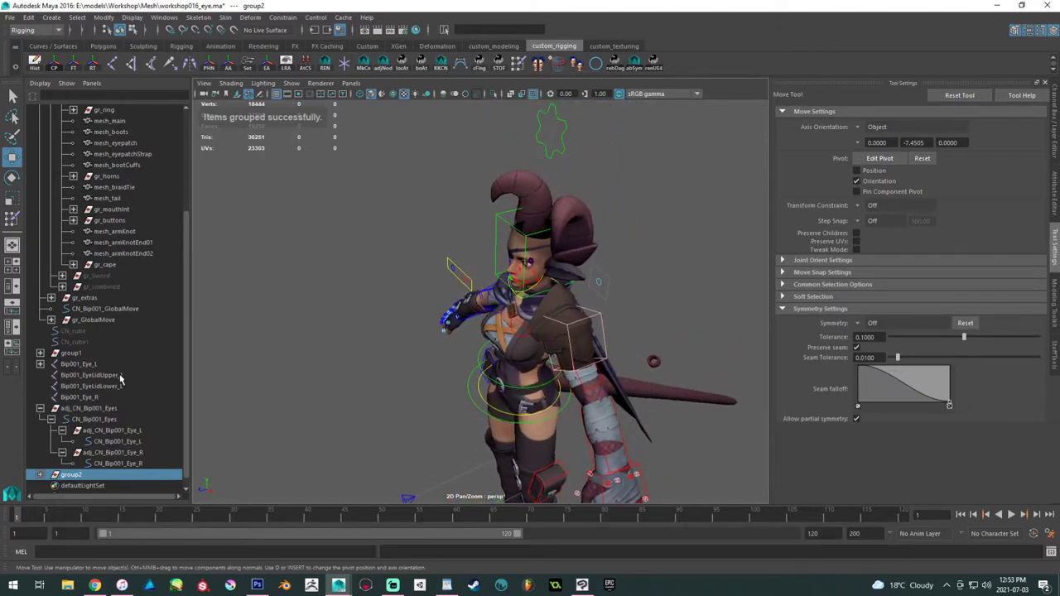
left_click_drag(120, 378, 116, 387)
left_click(70, 474, "ctrl")
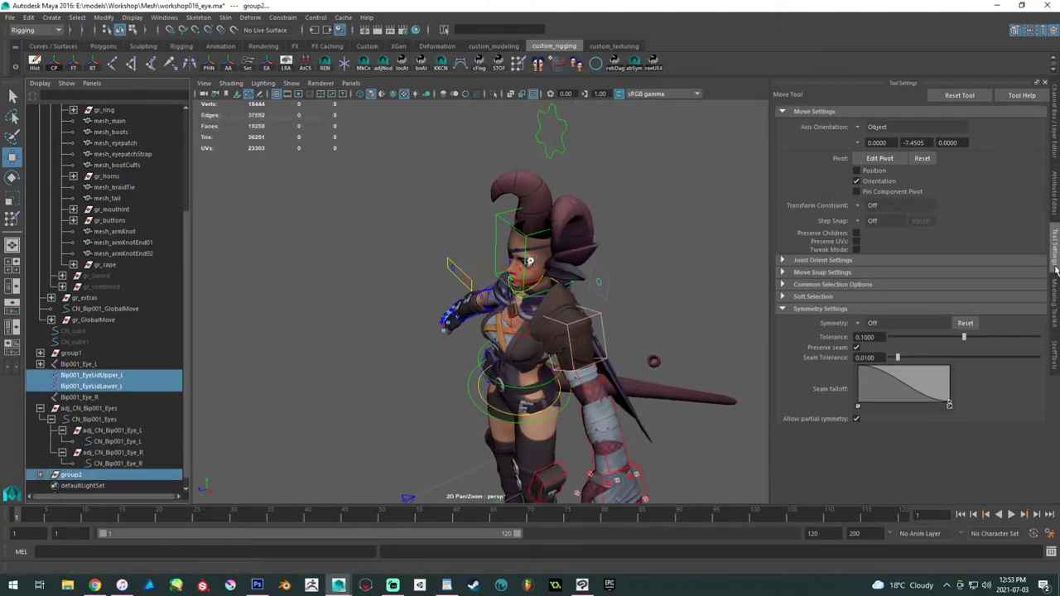
middle_click_drag(404, 406, 427, 373, "alt")
left_click(424, 374)
key("ctrl+z")
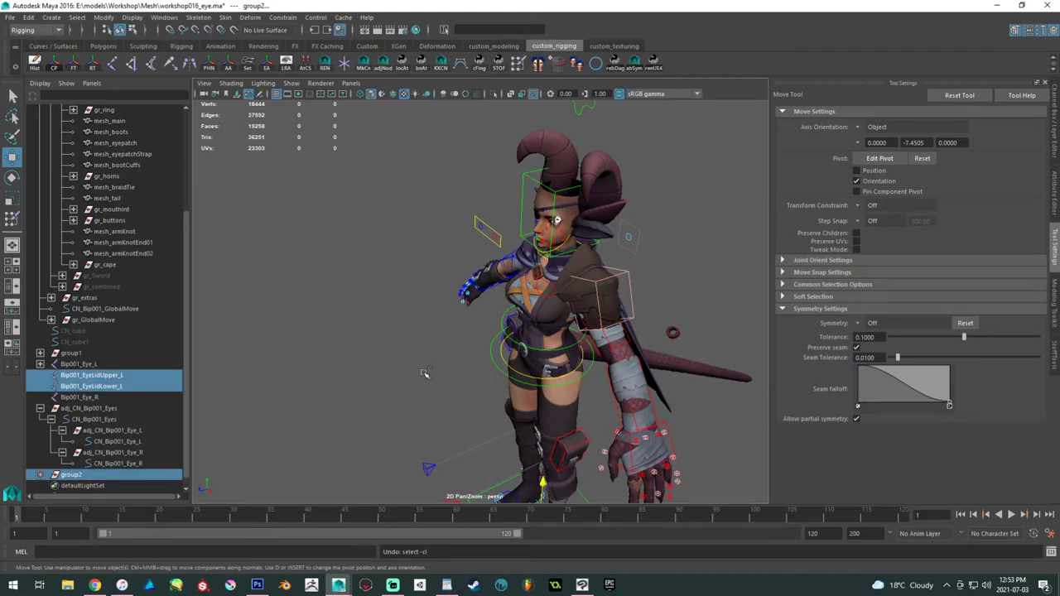
key("ctrl+z")
key("ctrl+z")
key("ctrl+z")
key("ctrl+z")
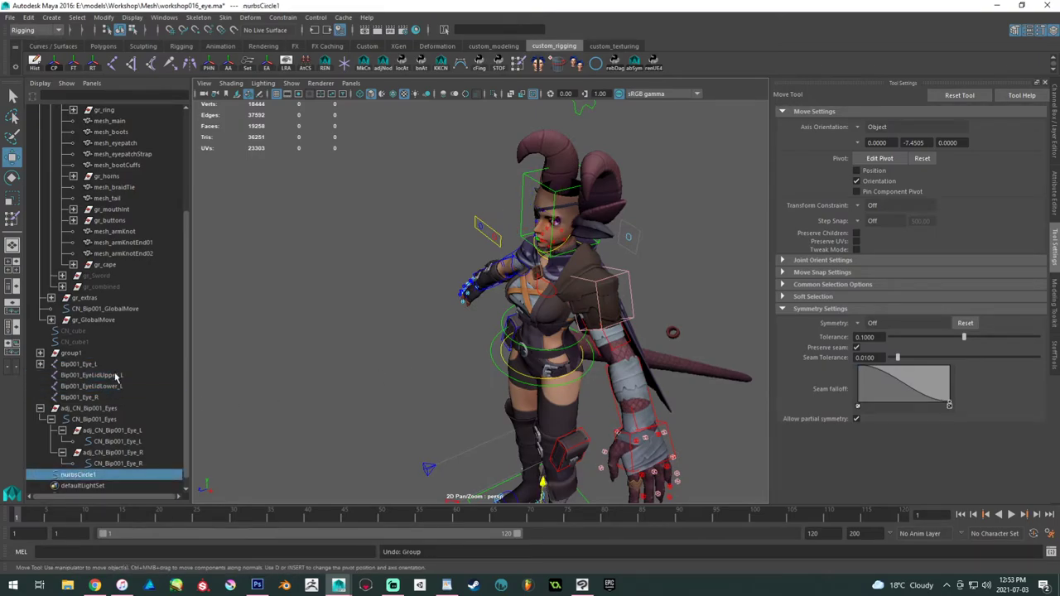
- Select the Bip001_EyeLidUpper_L and Bip001_EyeLidLower_L joints and enable the Parent option for creating controls at the selection
left_click_drag(115, 377, 116, 388)
key("ctrl+a")
key("ctrl+a")
left_click(1054, 359)
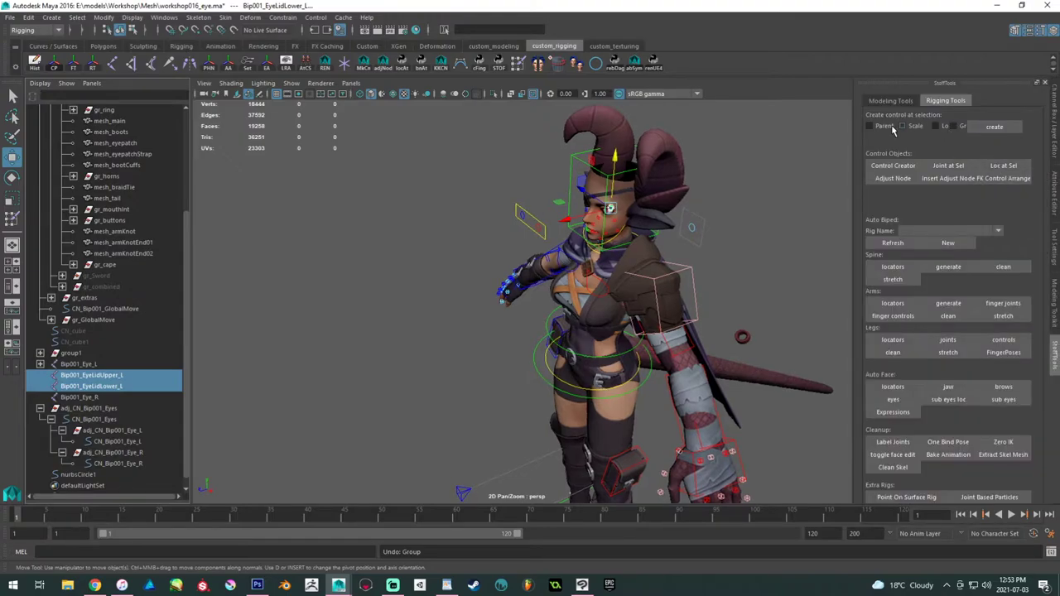
left_click(884, 126)
left_click(994, 126)
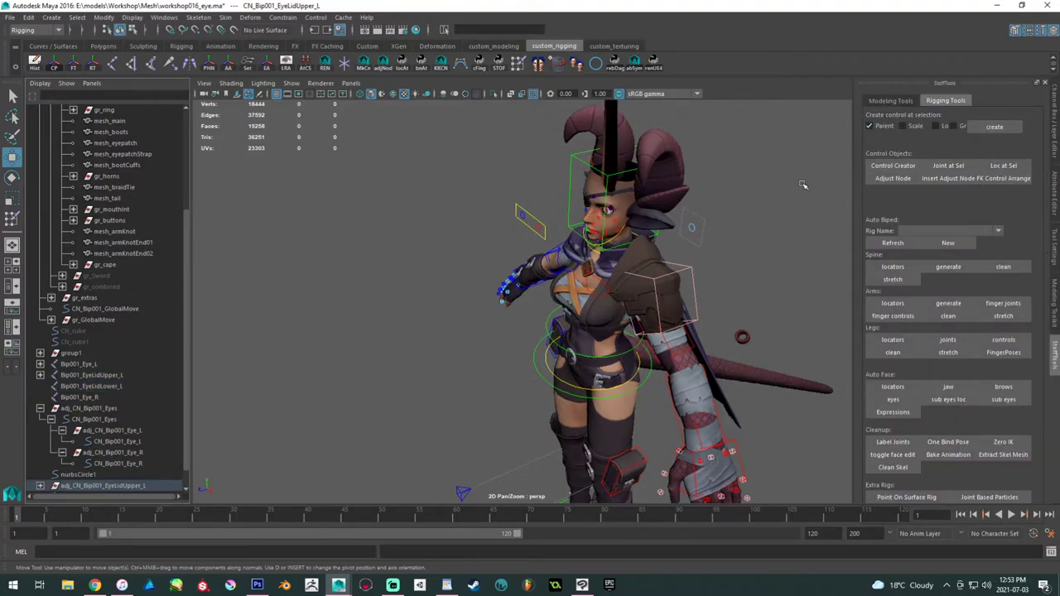
key("ctrl+z")
key("ctrl+z")
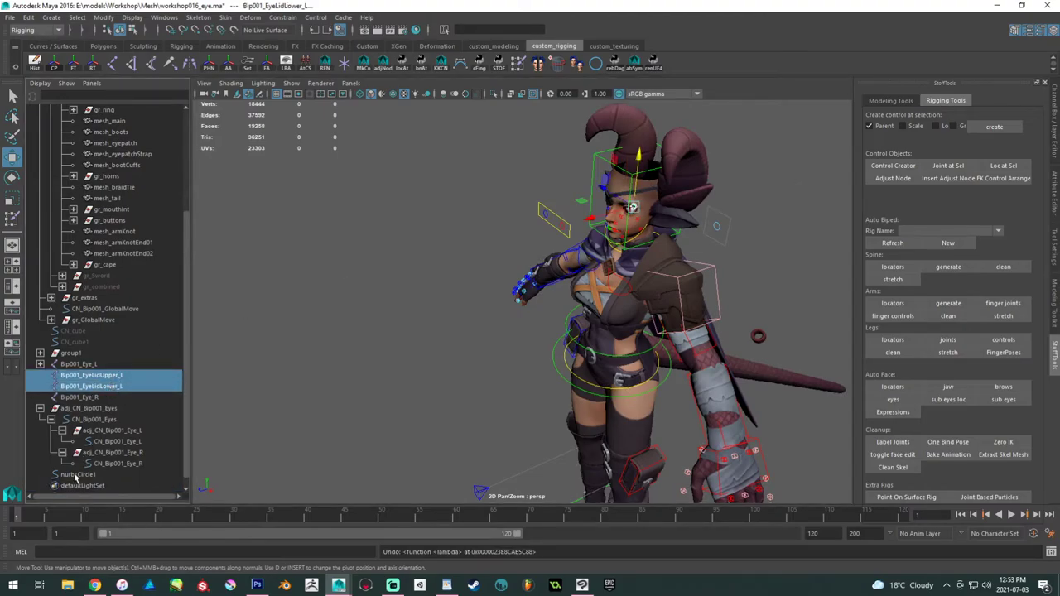
- Create parented controls at the left upper and lower eyelid joints and check their placement beside the eye
left_click(1004, 127)
left_click_drag(736, 364, 627, 362, "alt")
right_click_drag(627, 362, 734, 378, "alt")
middle_click_drag(733, 379, 572, 331, "alt")
right_click_drag(572, 331, 654, 390, "alt")
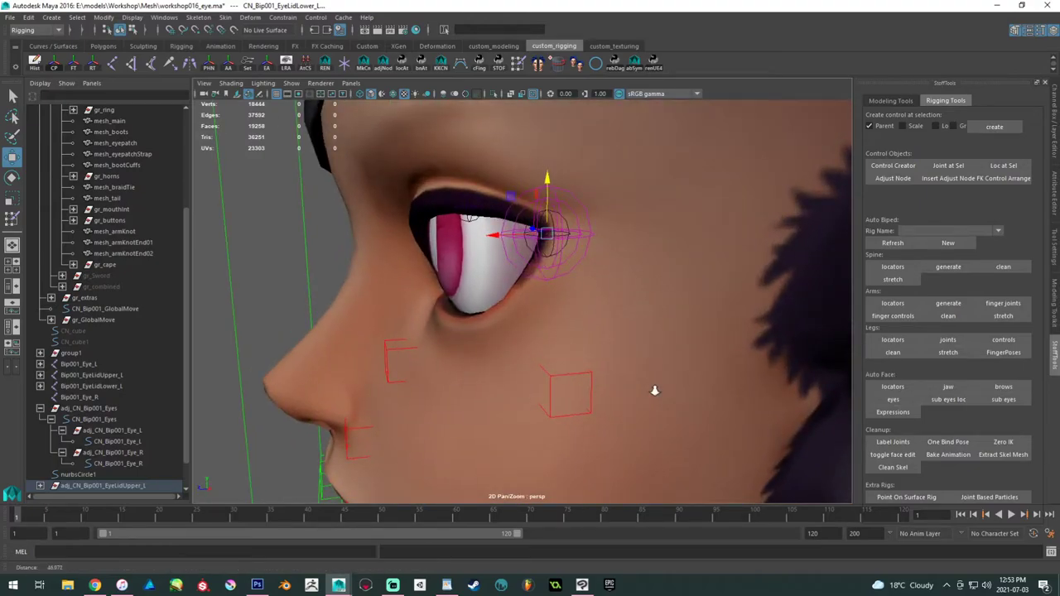
scroll(66, 480, "down", 1)
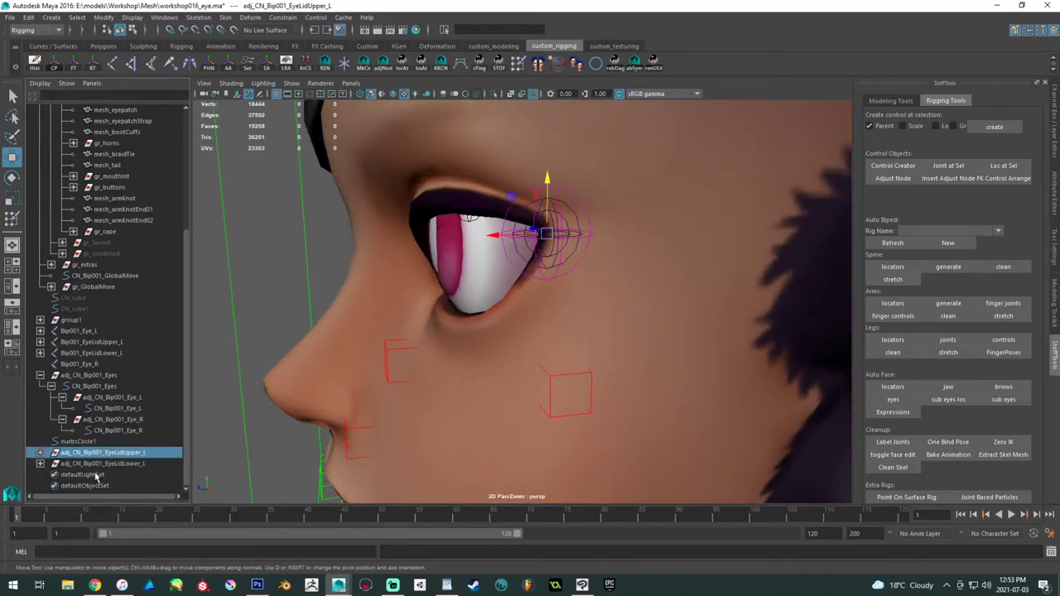
left_click(98, 463, "ctrl")
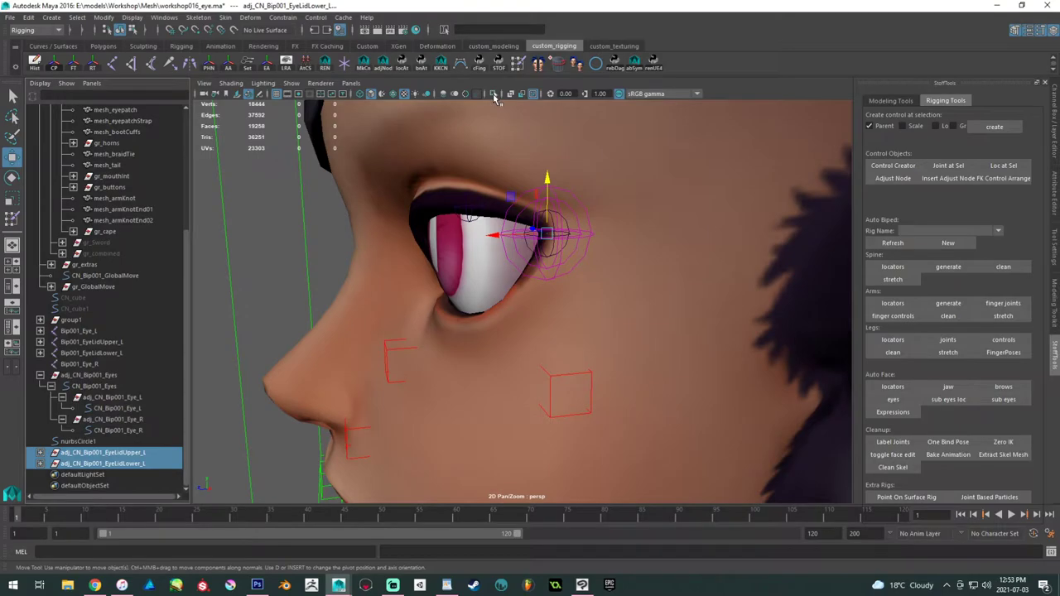
left_click(494, 95)
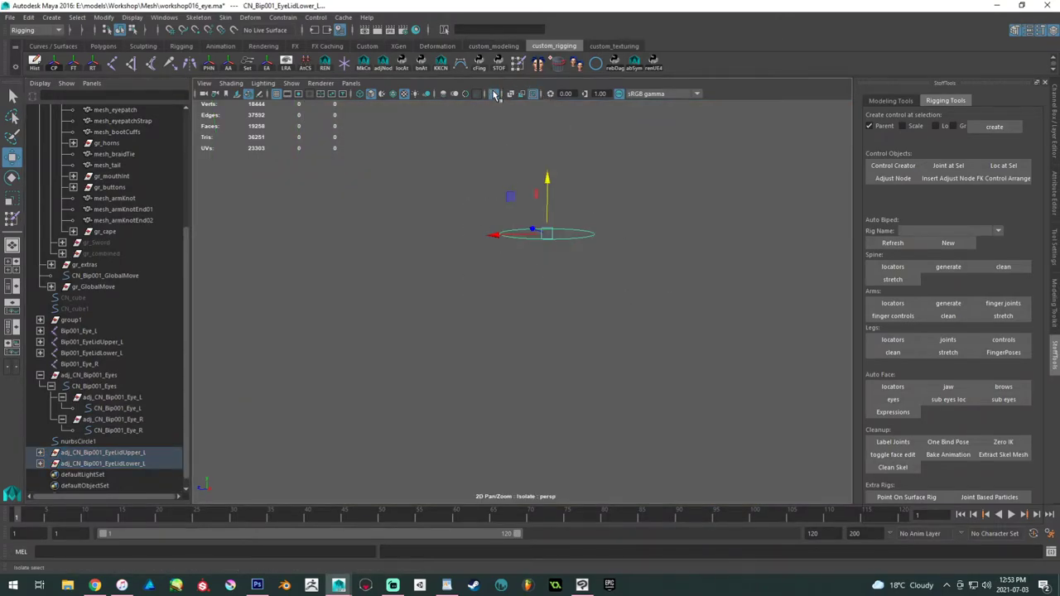
key("ctrl+1")
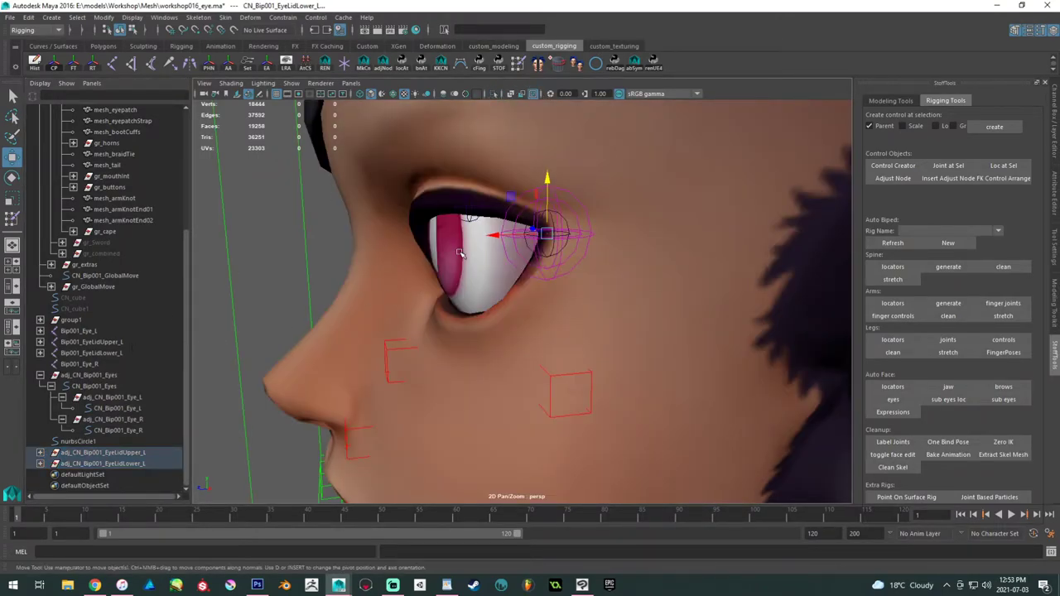
key("F8")
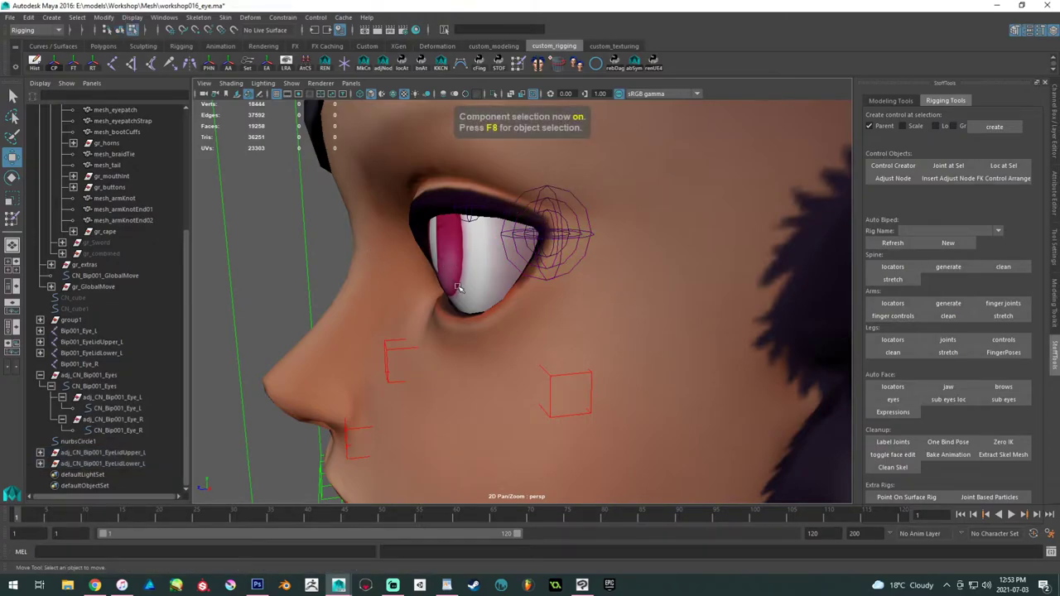
key("F8")
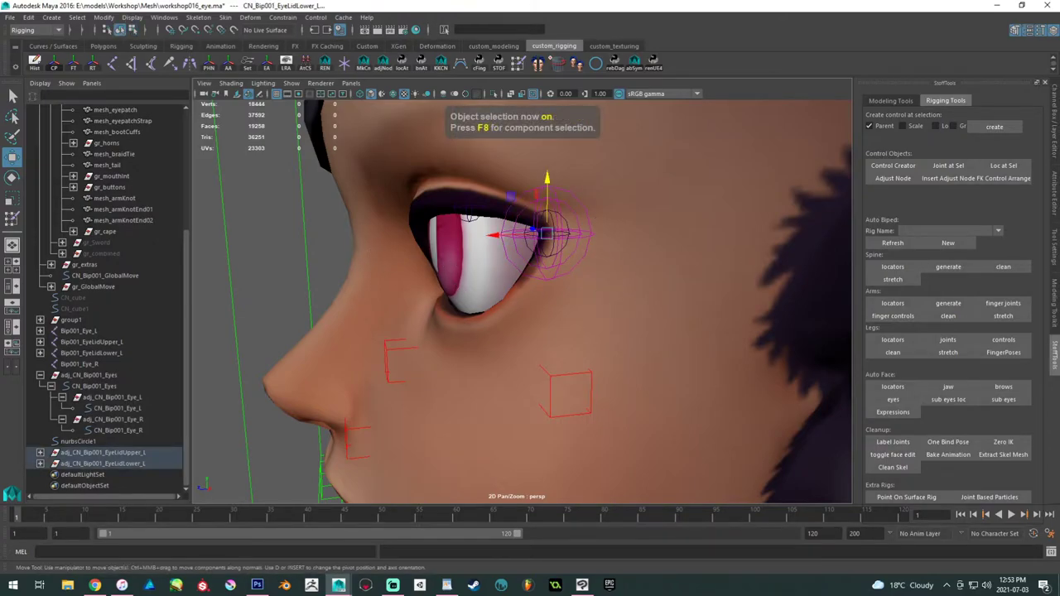
- Hide layer_mesh and select the CN_Bip001_EyeLidUpper_L and CN_Bip001_EyeLidLower_L control curves beneath their adj groups
left_click(1054, 133)
left_click(865, 469)
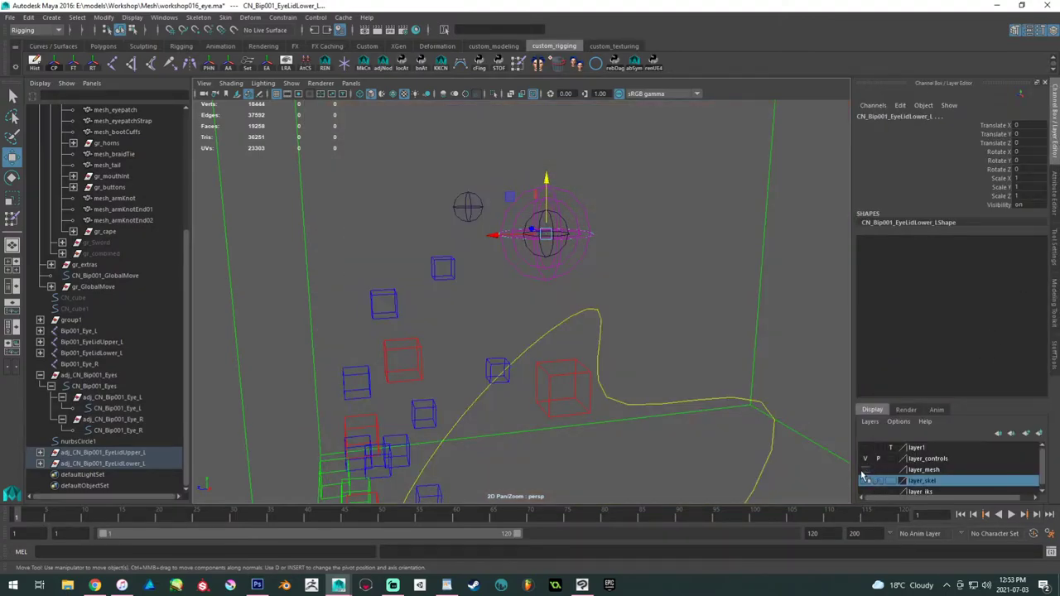
left_click_drag(687, 324, 486, 207)
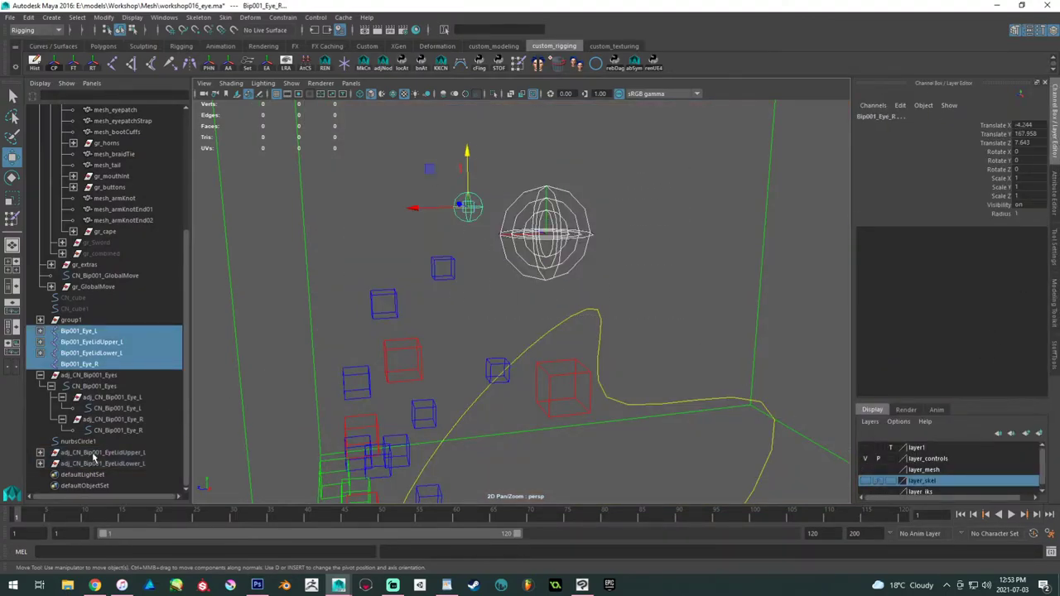
left_click_drag(92, 455, 91, 464)
key("shift+h")
key("Down")
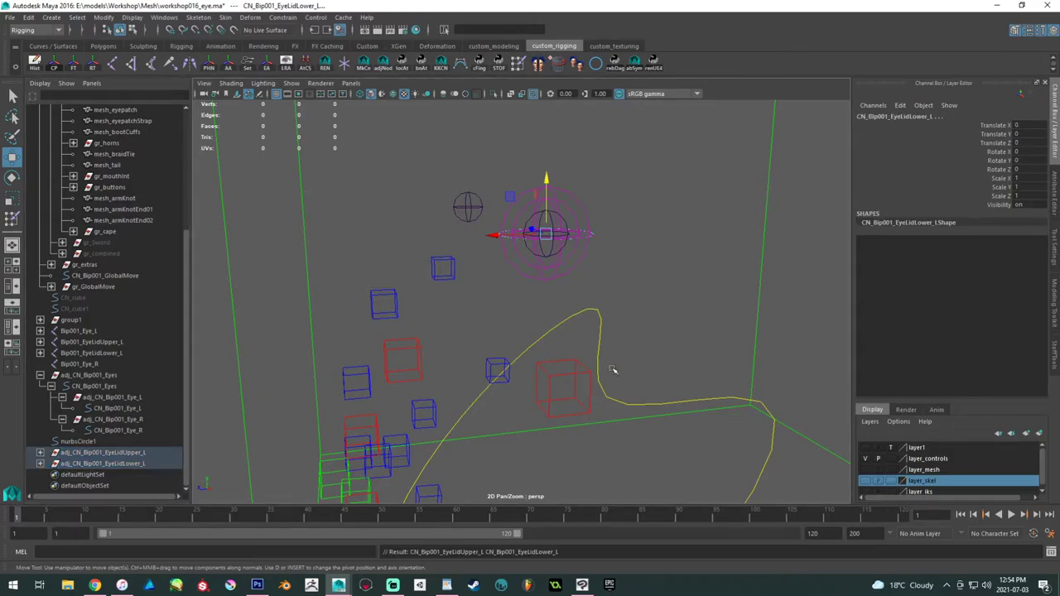
- Rotate the control points of both eyelid curves upright using a relative rotate step snap of 90
key("F8")
key("f")
key("e")
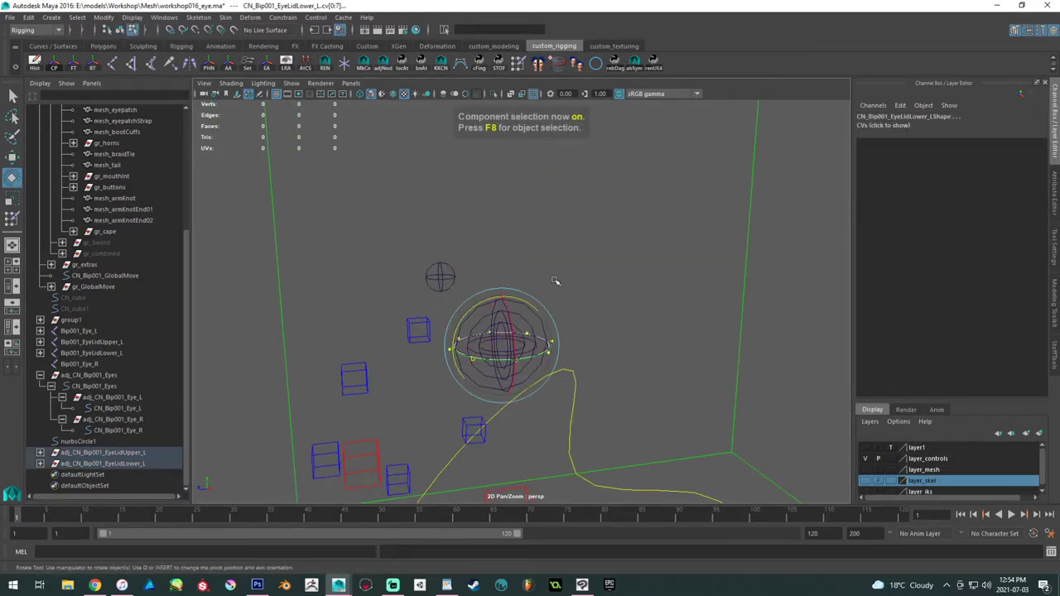
left_click(1055, 257)
left_click(865, 242)
left_click(886, 259)
double_click(918, 242)
type("90")
key("Return")
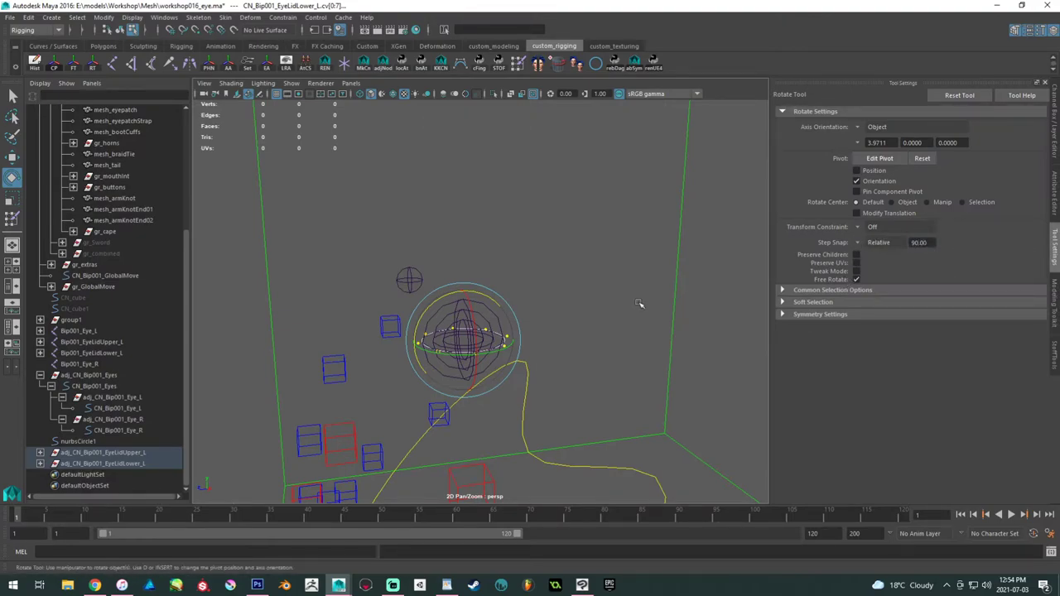
left_click_drag(439, 297, 508, 298)
- Move the control points of both eyelid curves forward, away from the eyelid joints
key("w")
middle_click_drag(508, 298, 560, 229, "alt")
left_click_drag(559, 228, 560, 265, "alt")
left_click_drag(499, 277, 477, 277)
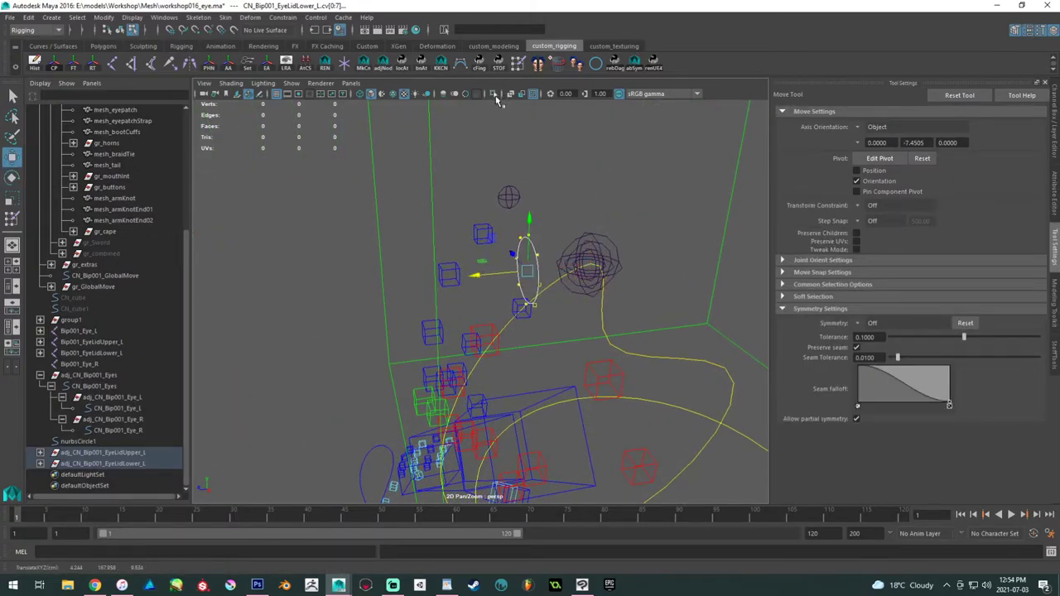
left_click(493, 94)
left_click(493, 93)
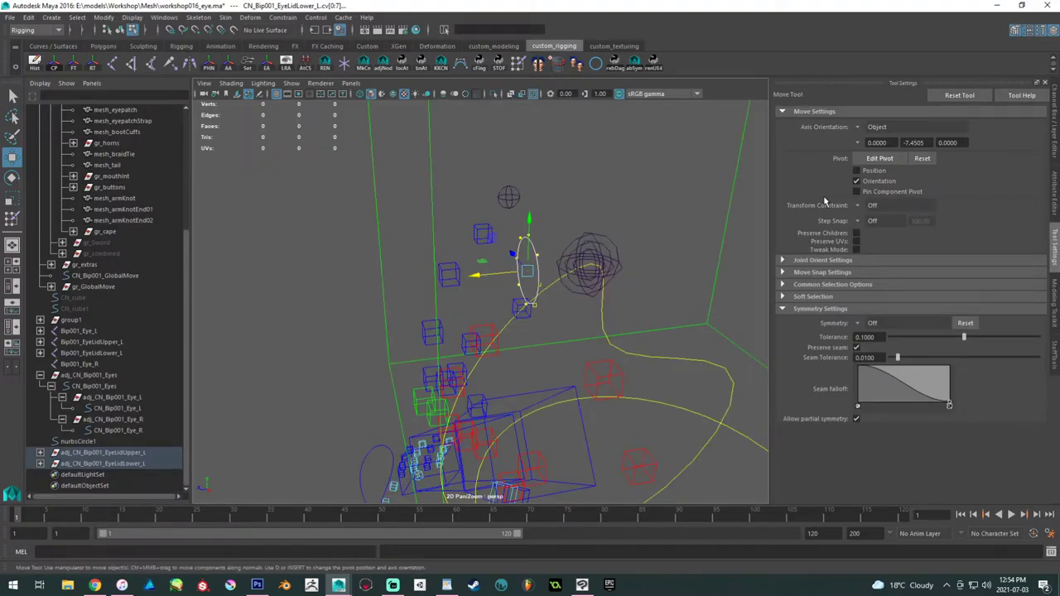
- Show layer_mesh again and scale down the control points of both eyelid curves in front of the left eye
left_click(1054, 122)
scroll(871, 474, "down", 1)
scroll(867, 486, "up", 1)
left_click(866, 470)
left_click_drag(527, 273, 634, 206)
key("f")
scroll(548, 283, "down", 4)
key("r")
left_click_drag(520, 303, 377, 295)
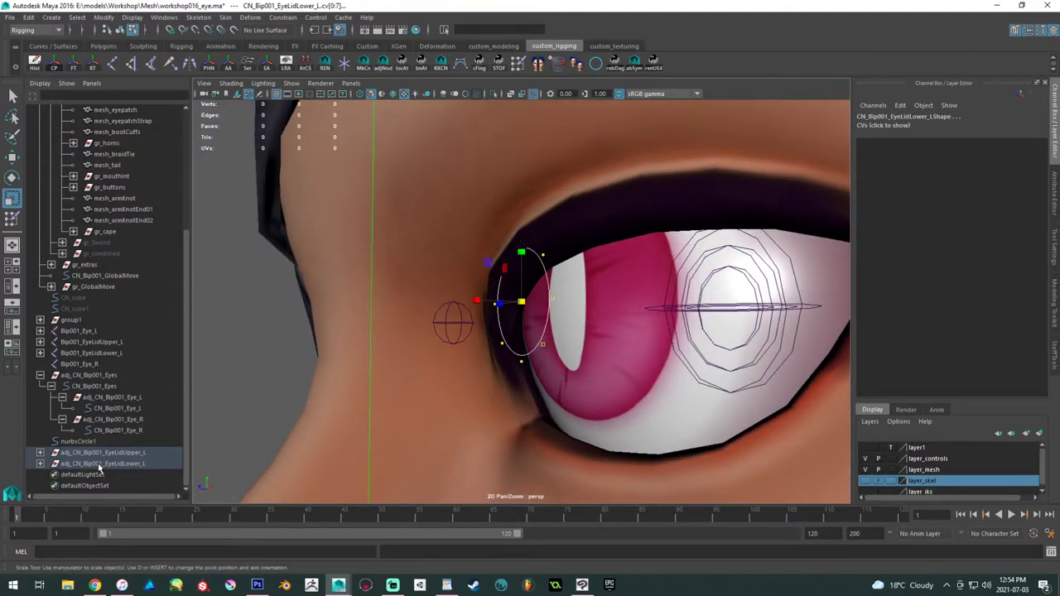
- Move the CN_Bip001_EyeLidUpper_L curve's control points up to the upper eyelid
left_click(41, 452)
left_click(91, 464)
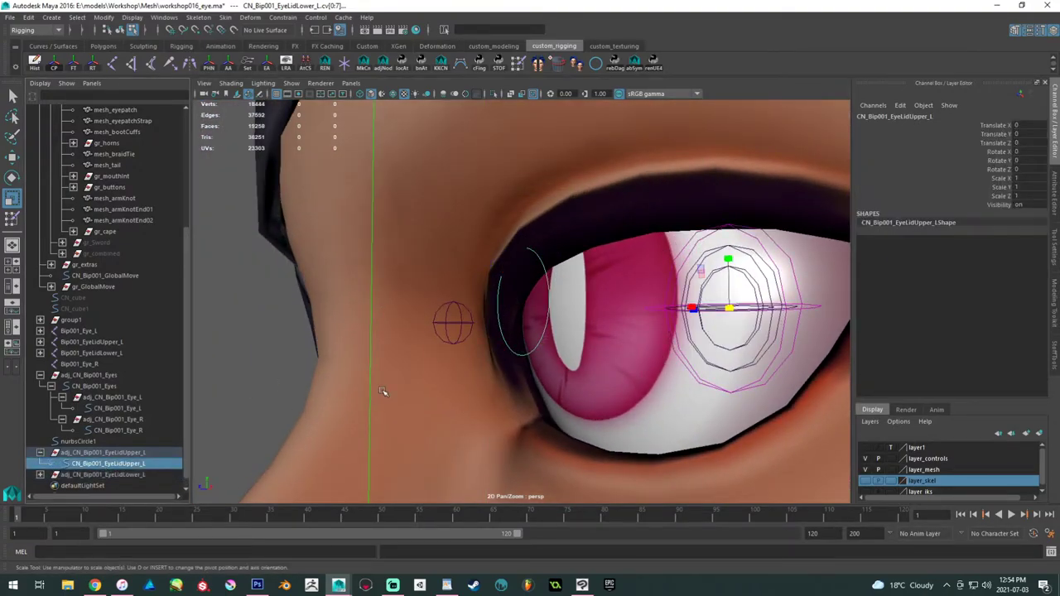
key("F8")
key("F8")
left_click_drag(604, 398, 521, 193)
key("w")
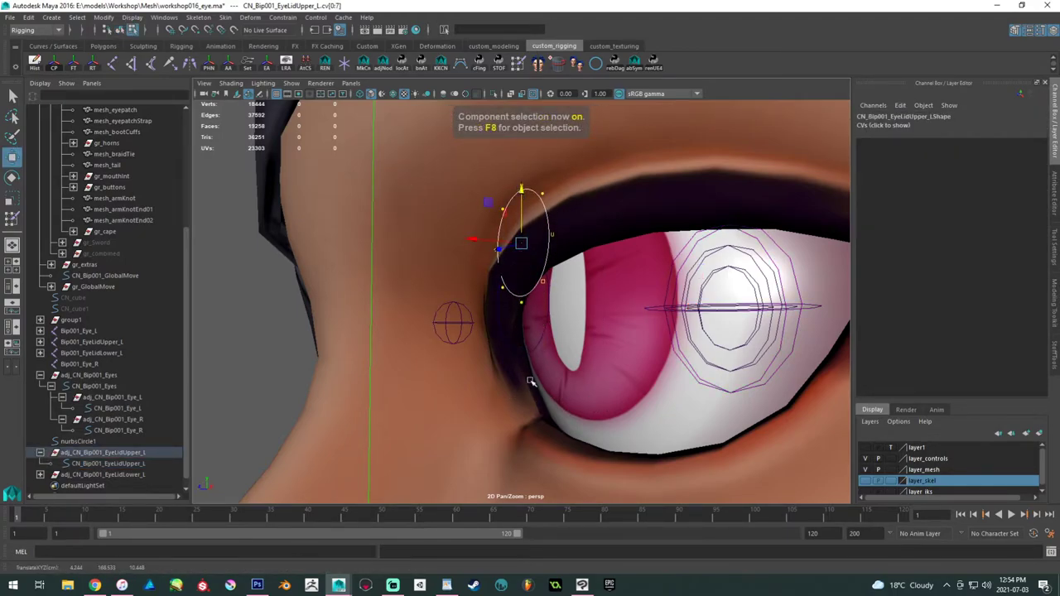
- Move the CN_Bip001_EyeLidLower_L curve's control points down below the lower eyelid and adjust their depth against the face
left_click(524, 354)
left_click(521, 356)
left_click_drag(498, 340, 466, 222, "alt")
left_click(503, 333)
left_click_drag(527, 255, 526, 420)
left_click_drag(525, 420, 512, 394, "alt")
left_click_drag(448, 407, 481, 406)
left_click_drag(415, 370, 524, 387, "alt")
- Return to object selection and check each left eyelid control's placement from the front and the side
key("F8")
left_click(508, 265)
left_click(503, 265)
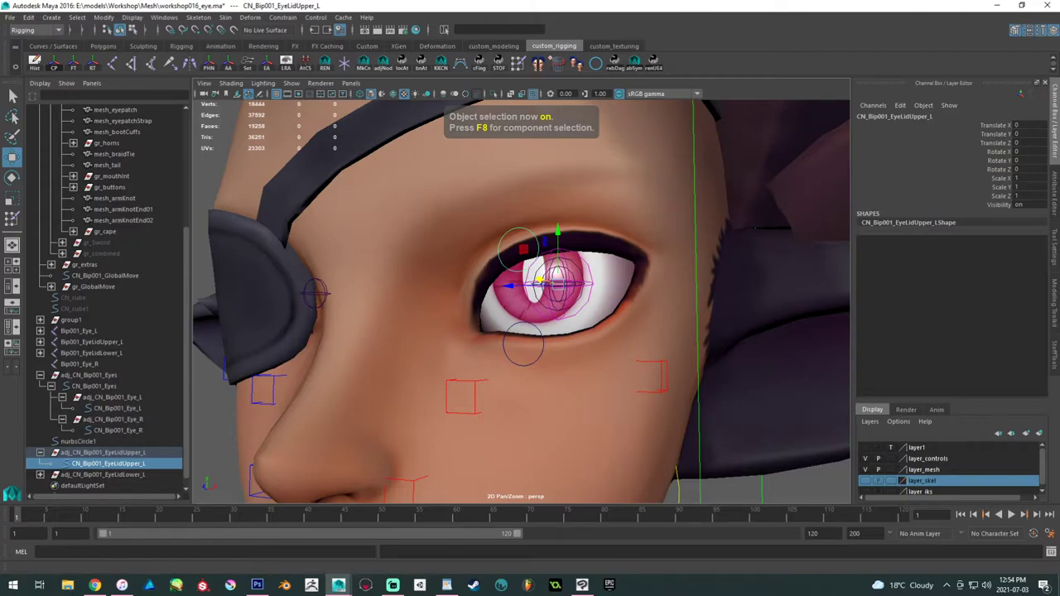
left_click(511, 327)
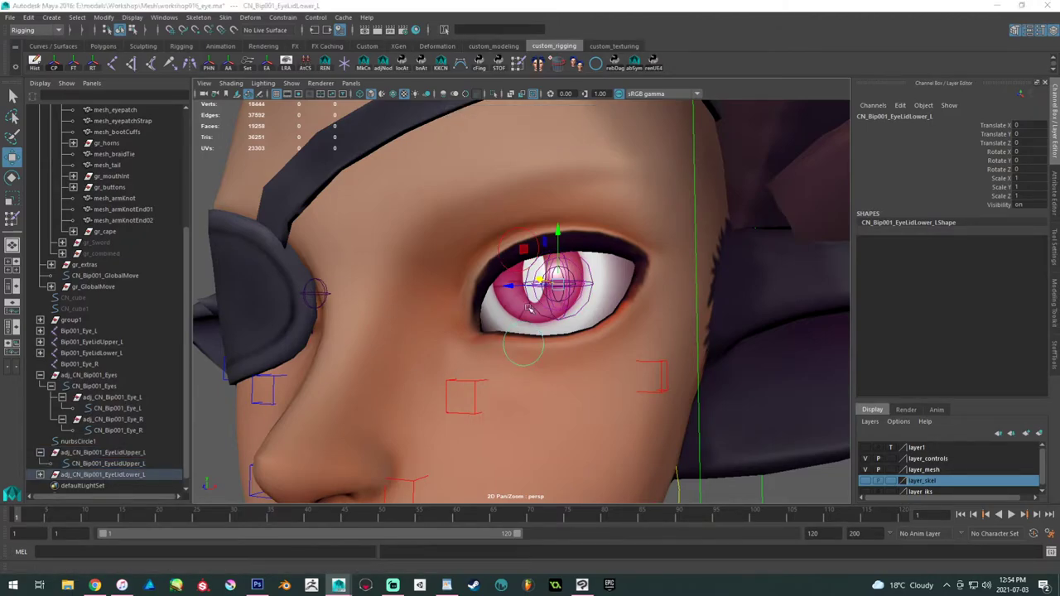
left_click_drag(468, 309, 602, 297, "alt")
left_click(695, 394)
left_click_drag(681, 394, 707, 390, "alt")
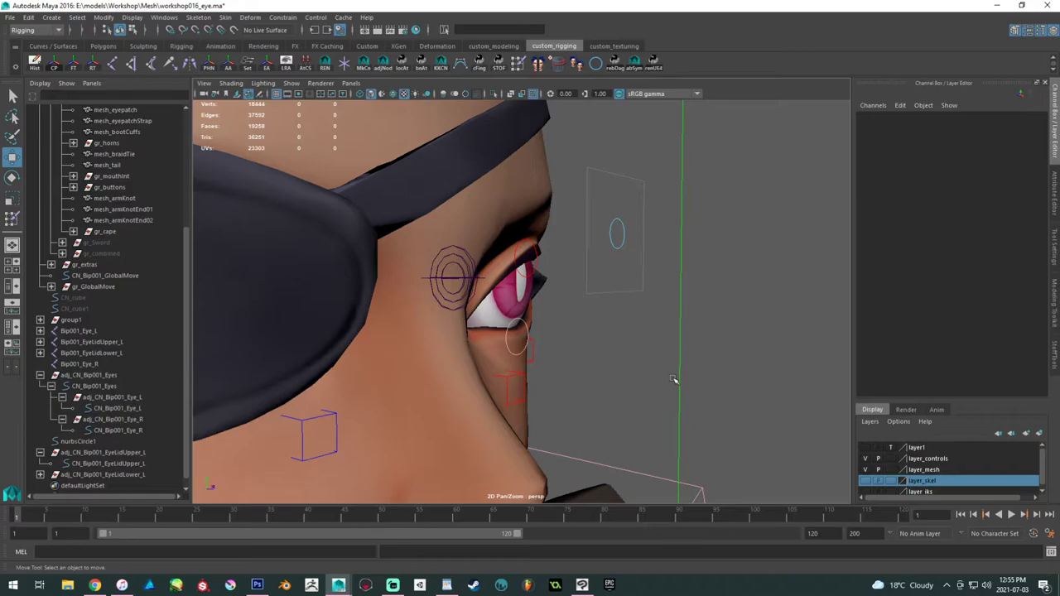
left_click_drag(672, 379, 527, 382, "alt")
- Select the adj parent groups of the upper and lower left eyelid controls and save the scene
left_click(528, 356)
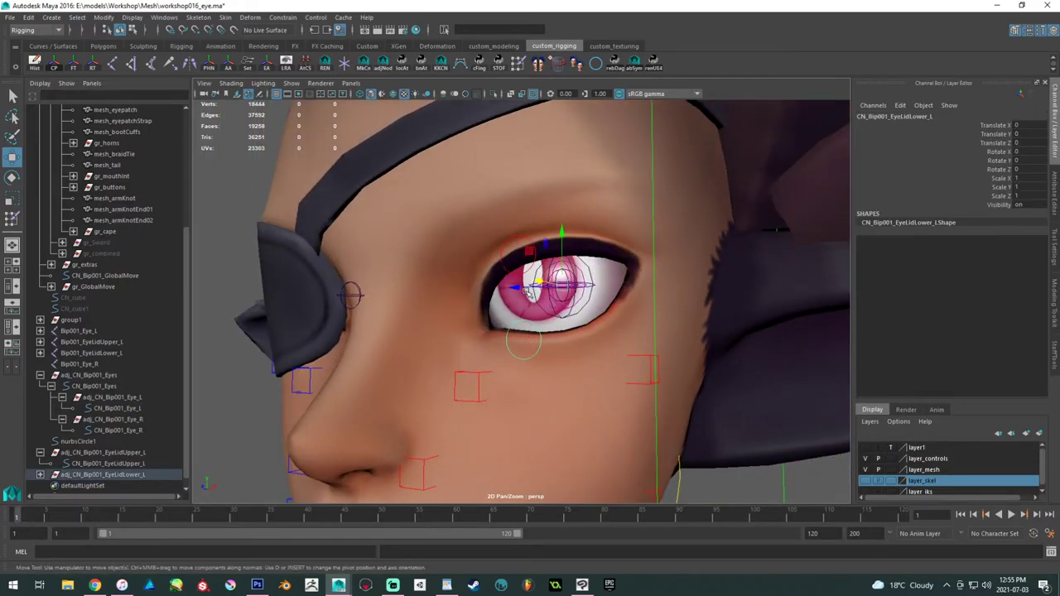
left_click(505, 270, "shift")
left_click_drag(507, 272, 551, 272, "alt")
right_click_drag(551, 271, 367, 256, "alt")
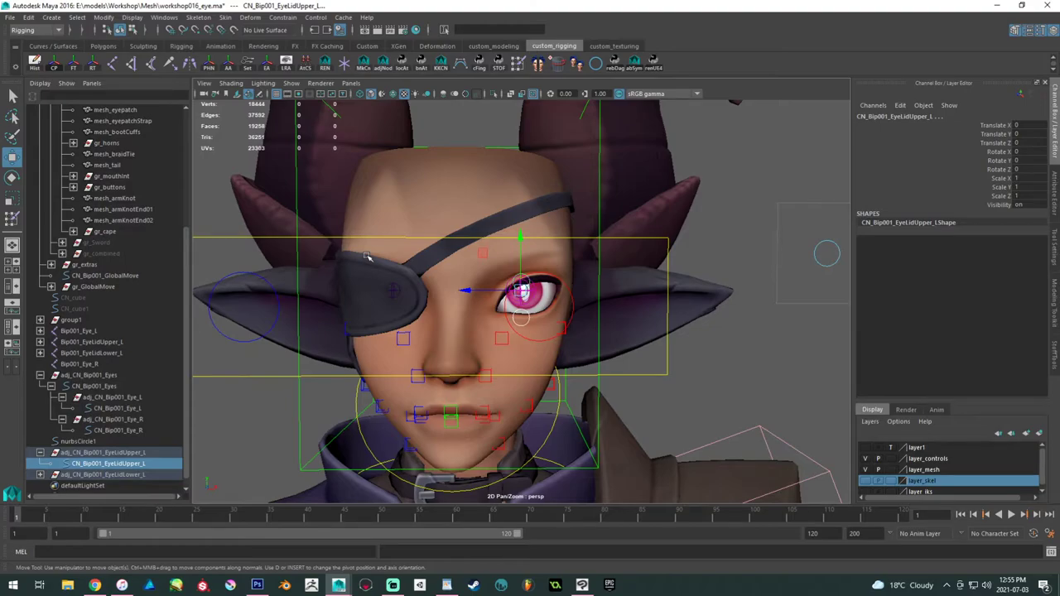
left_click_drag(590, 343, 571, 333, "alt")
key("Up")
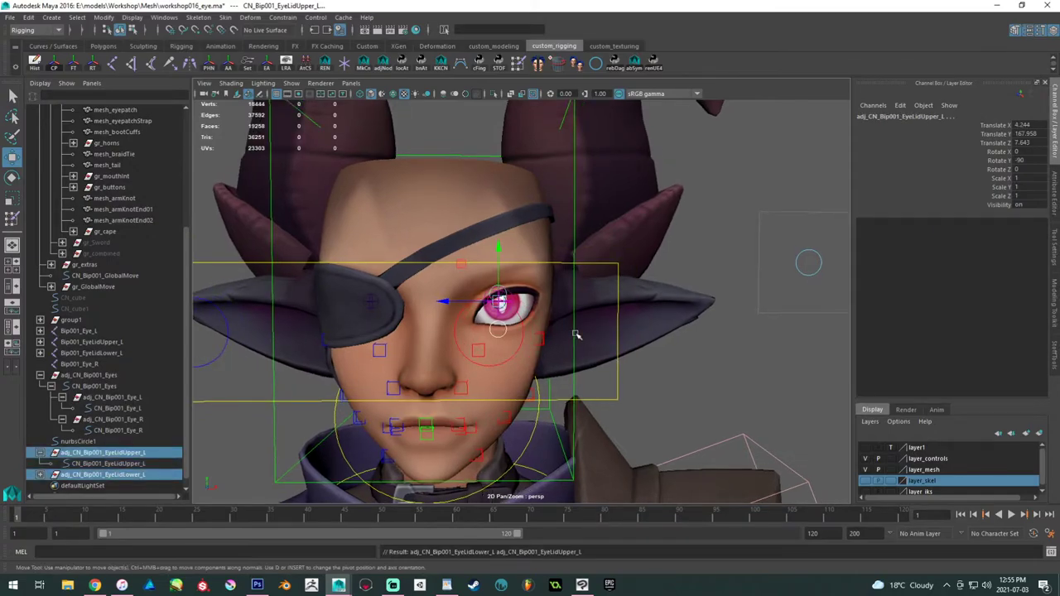
left_click_drag(315, 307, 416, 302, "alt")
key("ctrl+s")
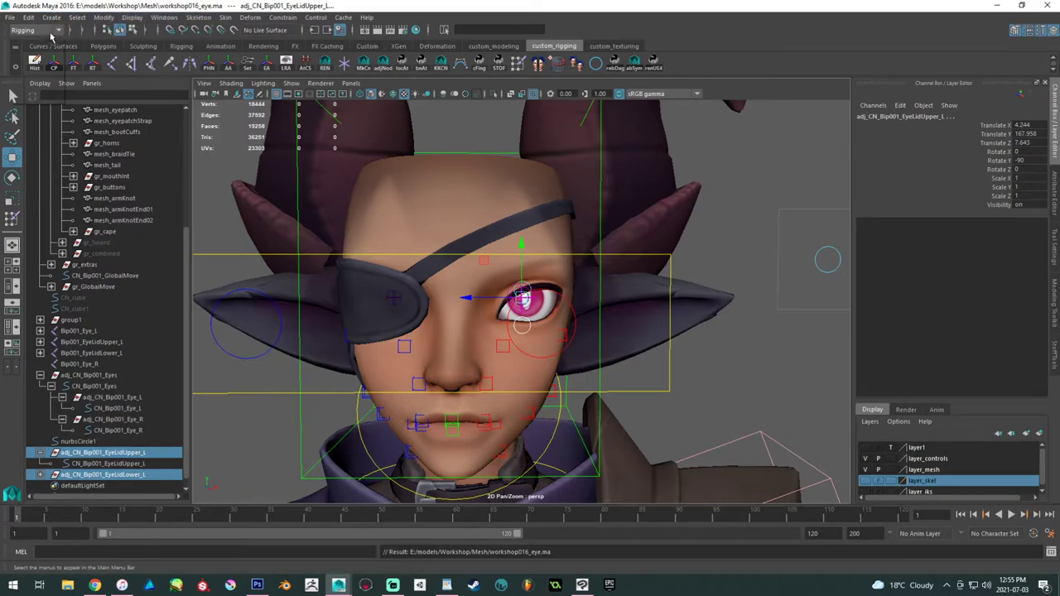
- Switch to the Animation menu set and open Set Driven Key with both eyelid adj groups as driven objects
left_click(51, 30)
left_click(33, 64)
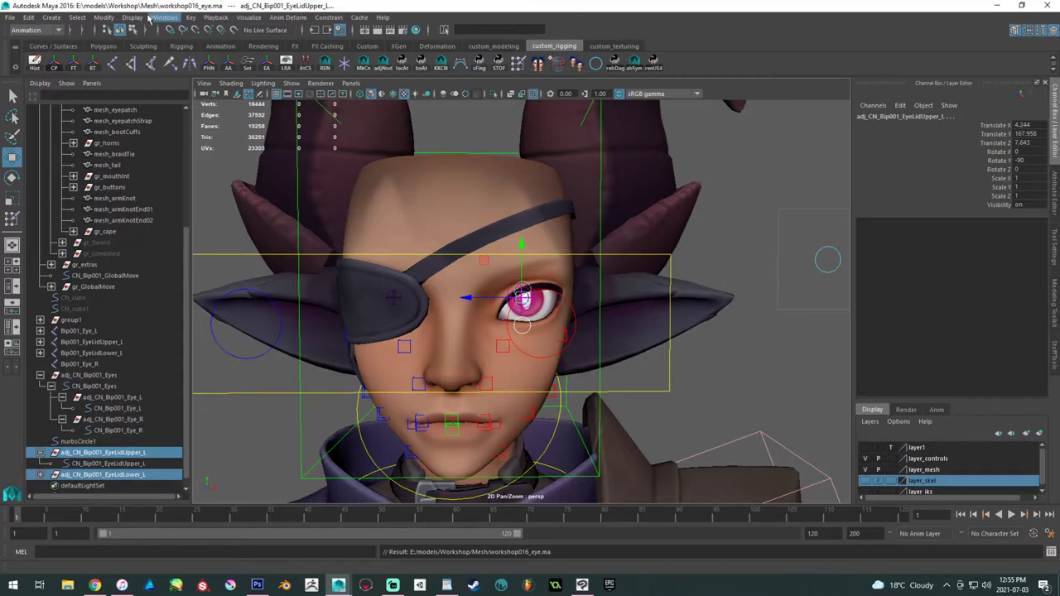
left_click(191, 19)
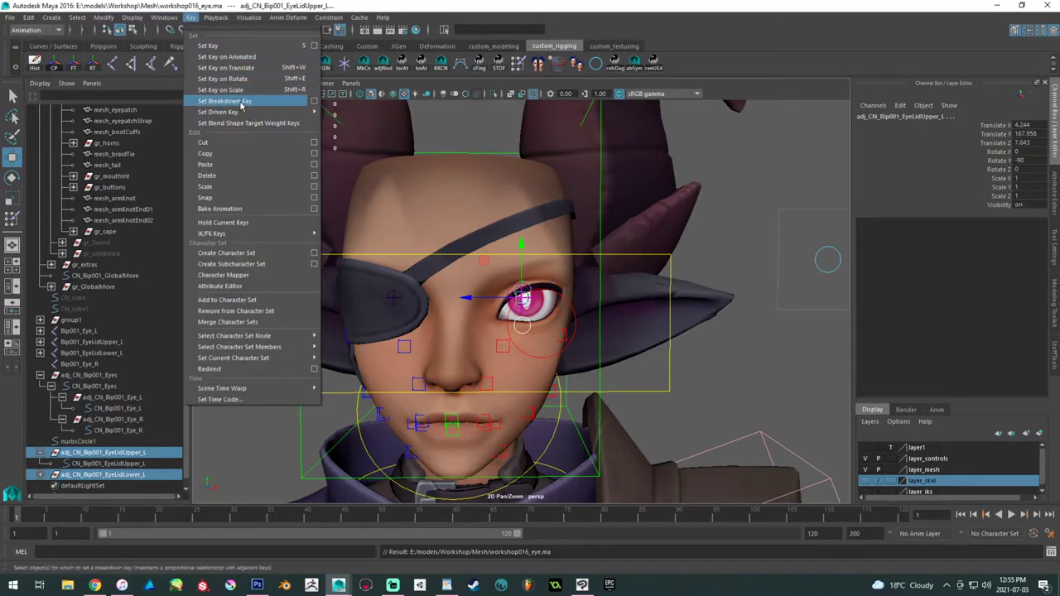
mouse_move(257, 113)
left_click(339, 111)
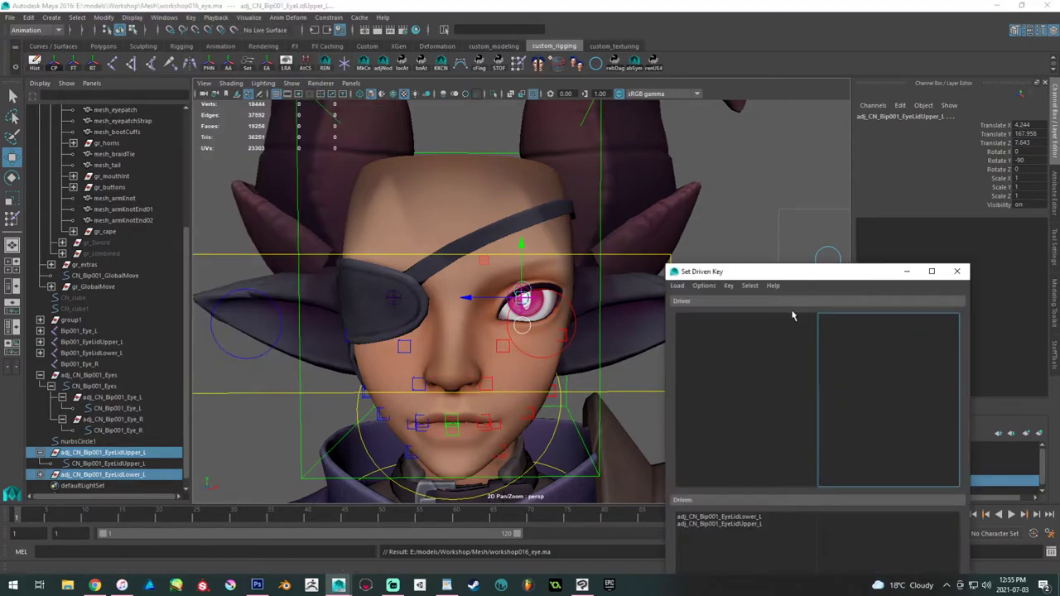
left_click_drag(765, 275, 852, 199)
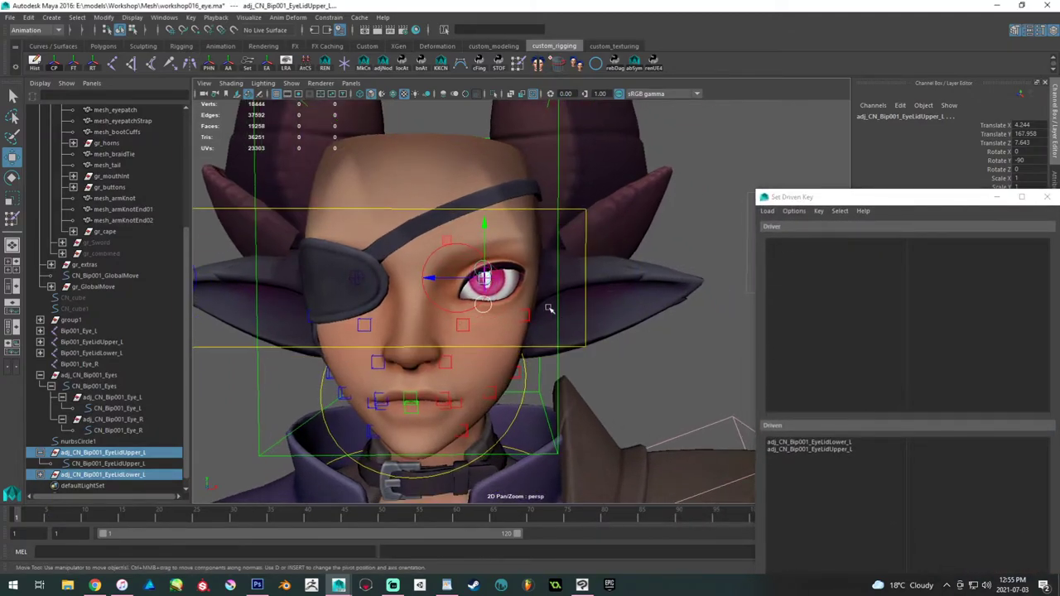
- Load the CN_Bip001_Eye_L control as the driver in Set Driven Key
left_click_drag(498, 276, 508, 276, "alt")
left_click(553, 261)
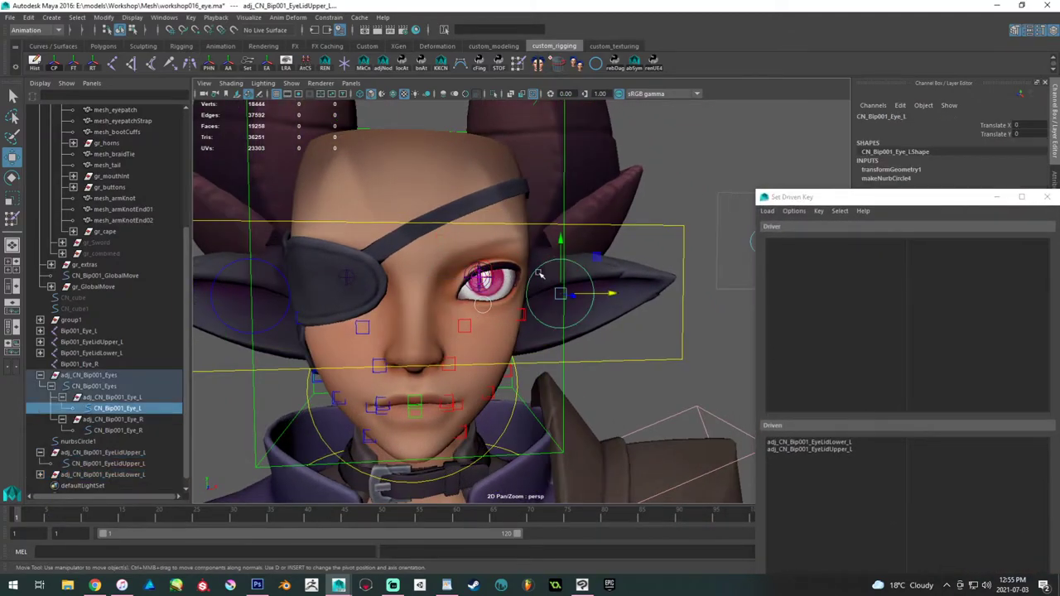
left_click_drag(867, 197, 879, 107)
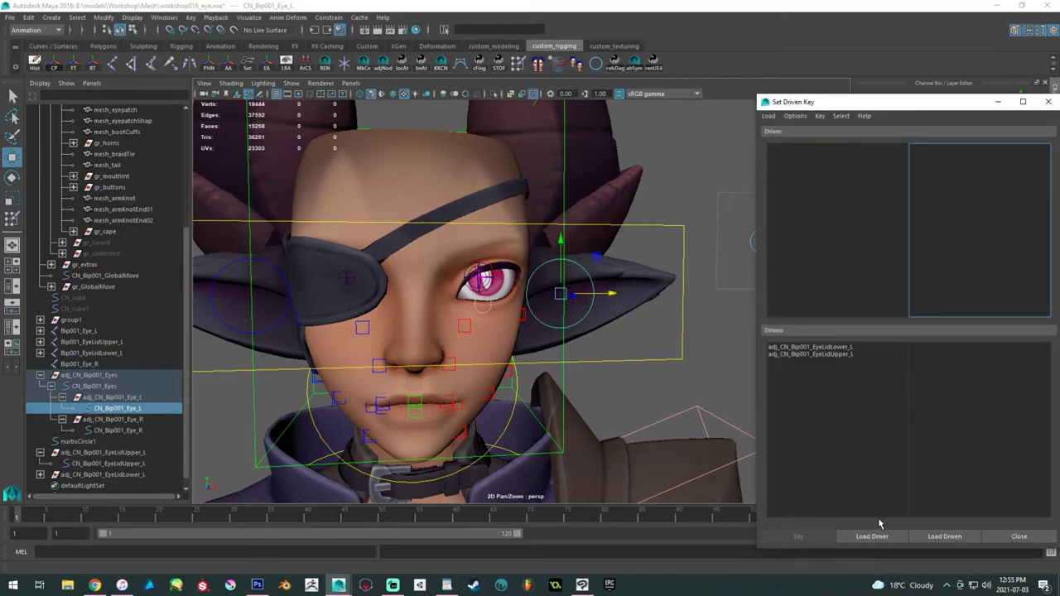
left_click(871, 540)
left_click_drag(548, 324, 626, 359, "alt")
- Key Rotate X, Y and Z of both eyelid adj groups against the eye control's Translate X at the neutral pose
left_click(936, 155)
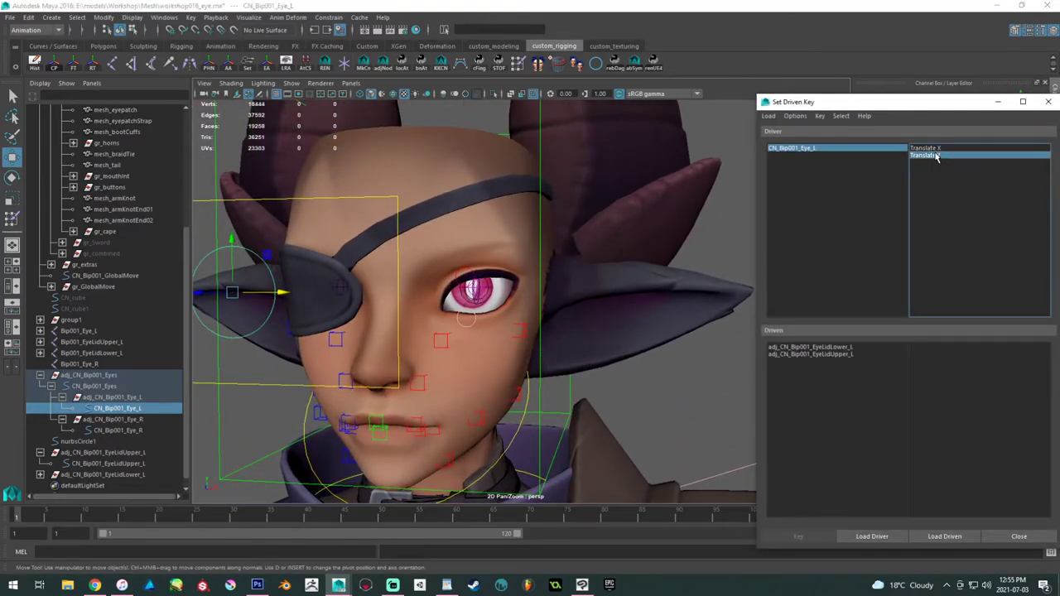
left_click(927, 149)
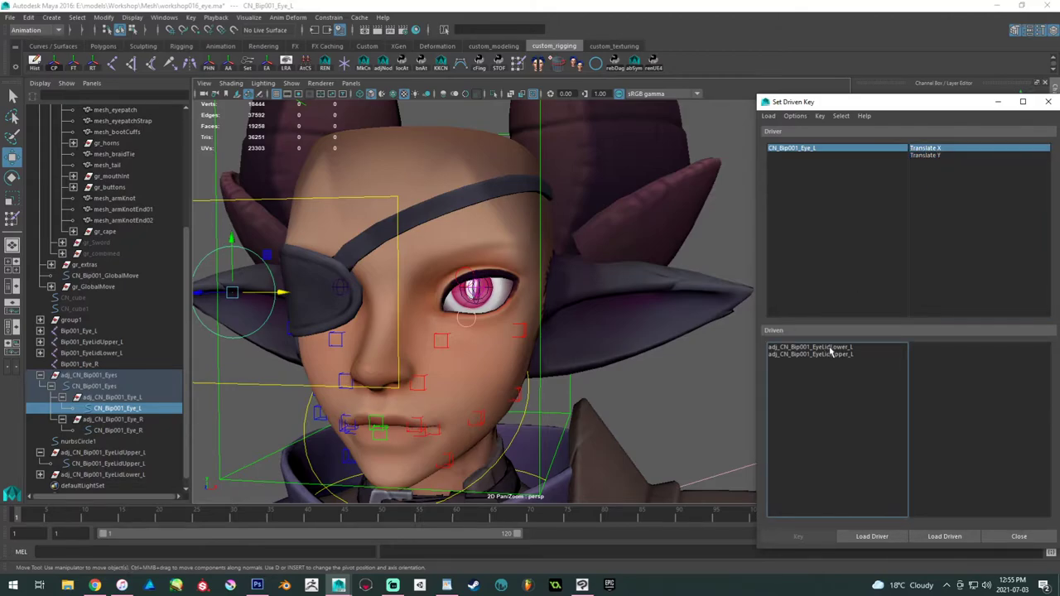
left_click_drag(830, 354, 828, 347)
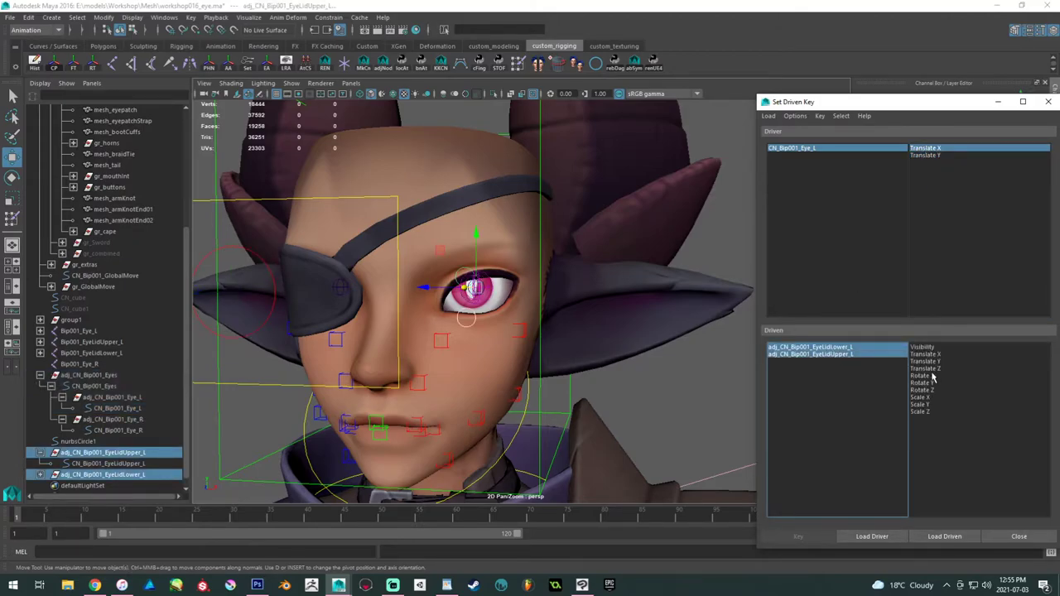
left_click_drag(933, 377, 931, 390)
left_click_drag(530, 286, 539, 285, "alt")
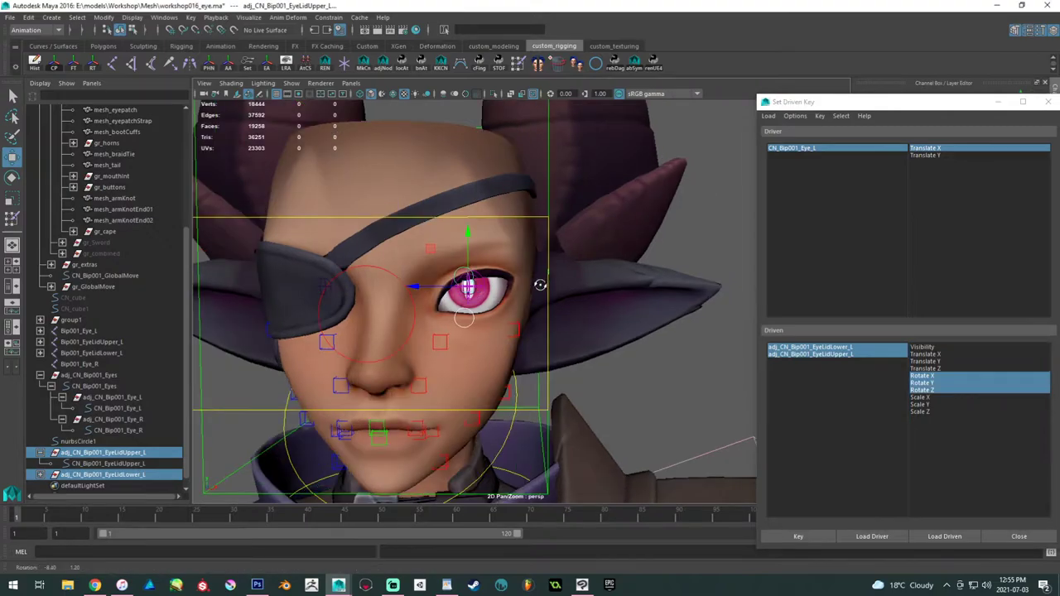
left_click(800, 537)
- Key the same eyelid group rotations against the eye control's Translate Y at the neutral pose
left_click(933, 156)
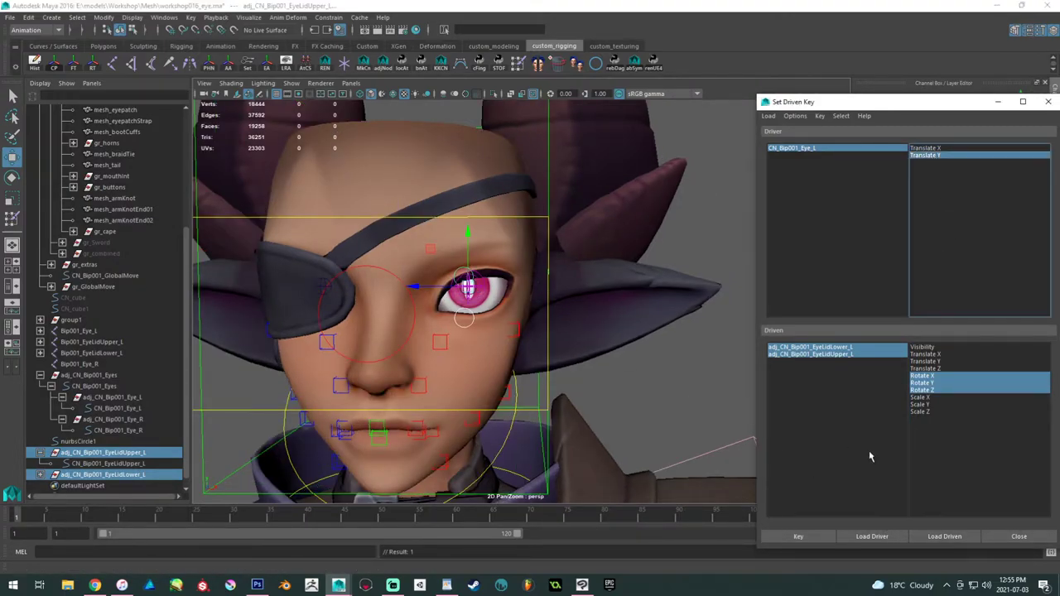
left_click(809, 538)
left_click(414, 316)
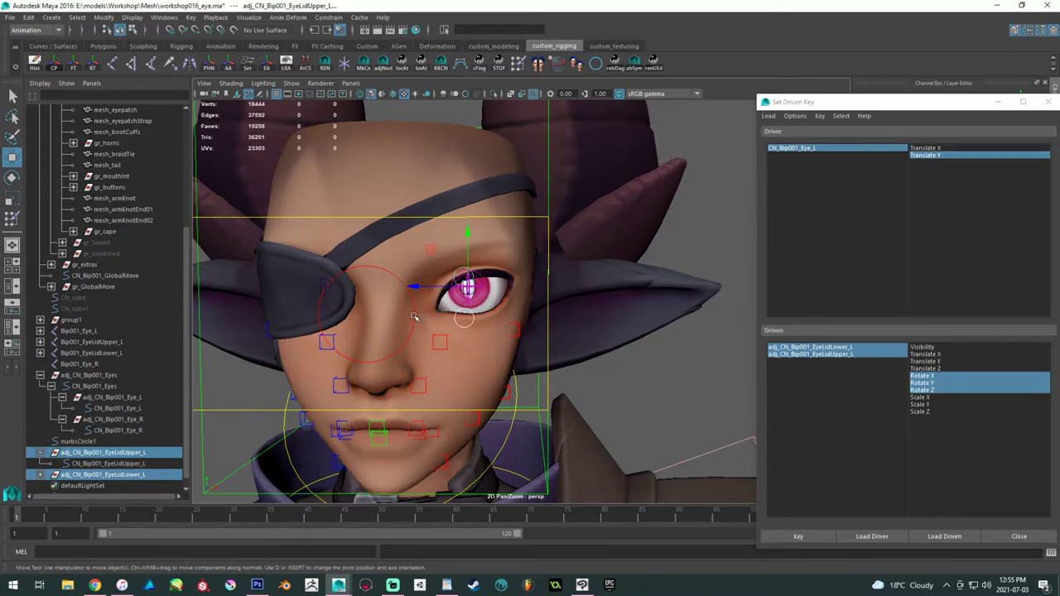
- Examine the channels of the left eye control and the two eye adj groups
scroll(482, 324, "down", 3)
left_click(374, 243)
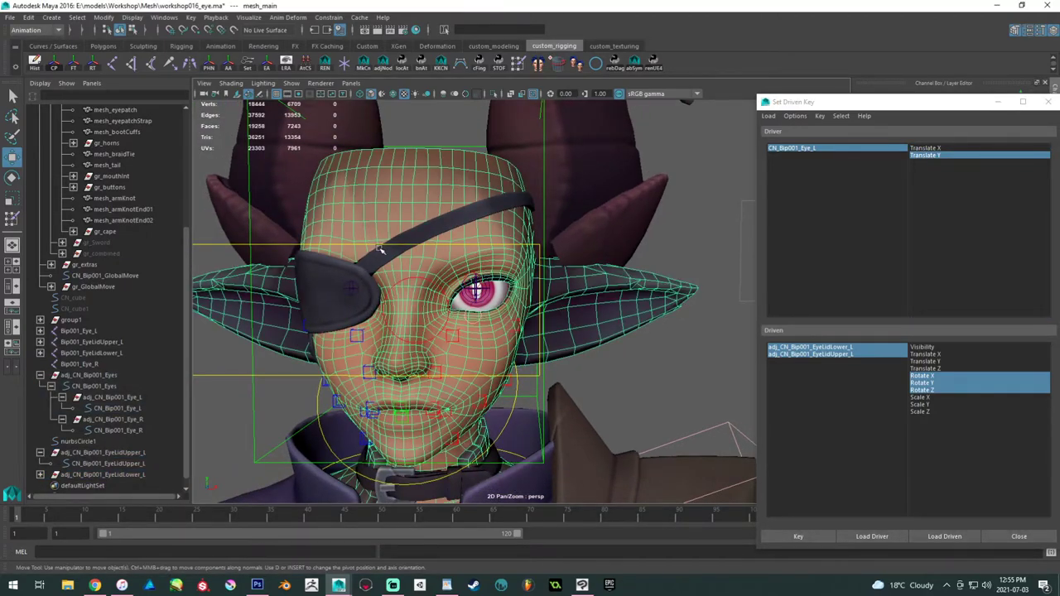
left_click(414, 276)
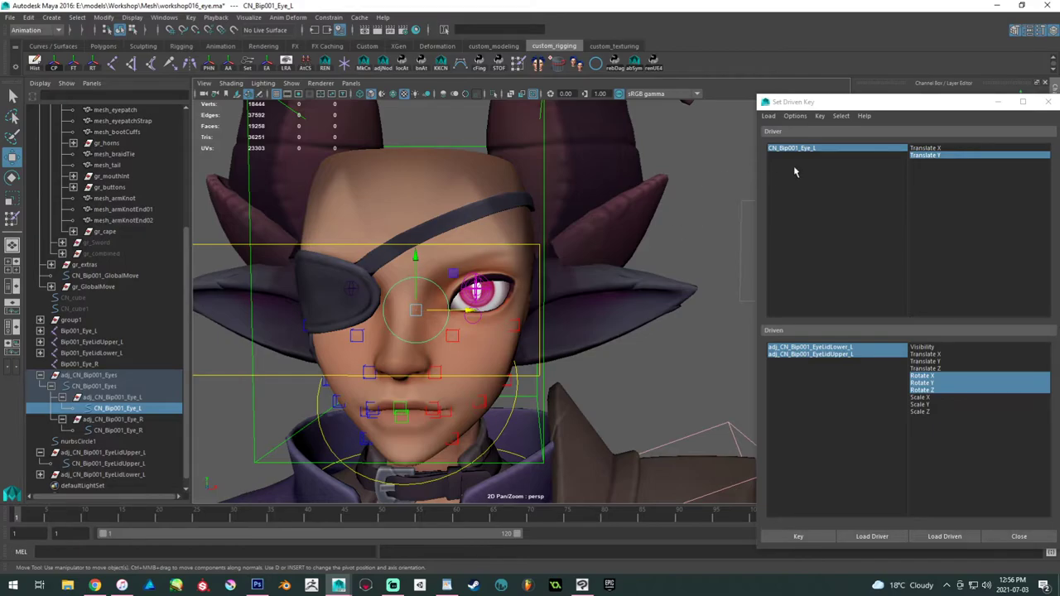
left_click(807, 150)
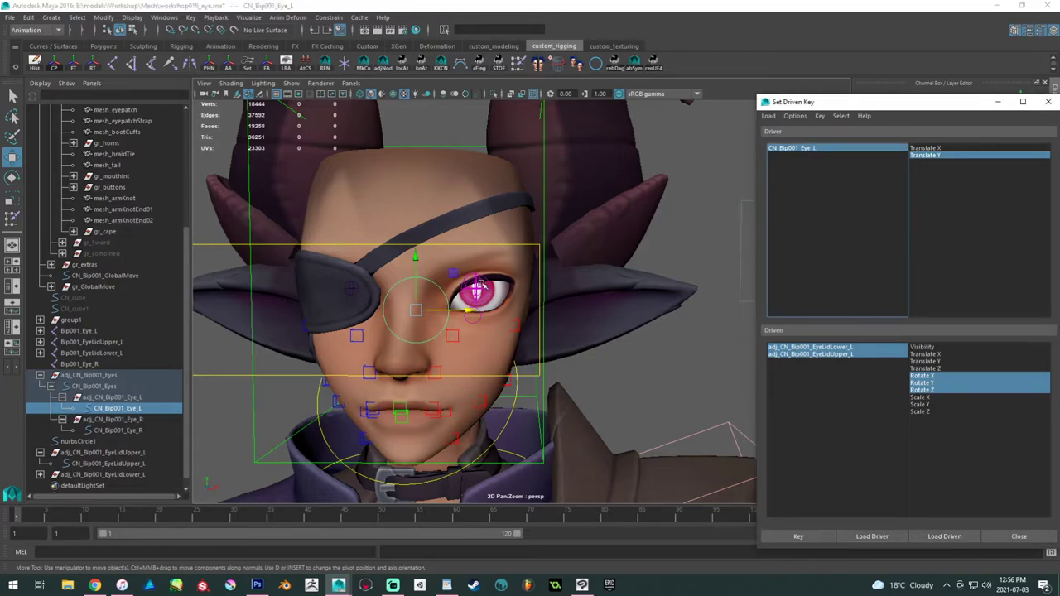
scroll(478, 286, "up", 3)
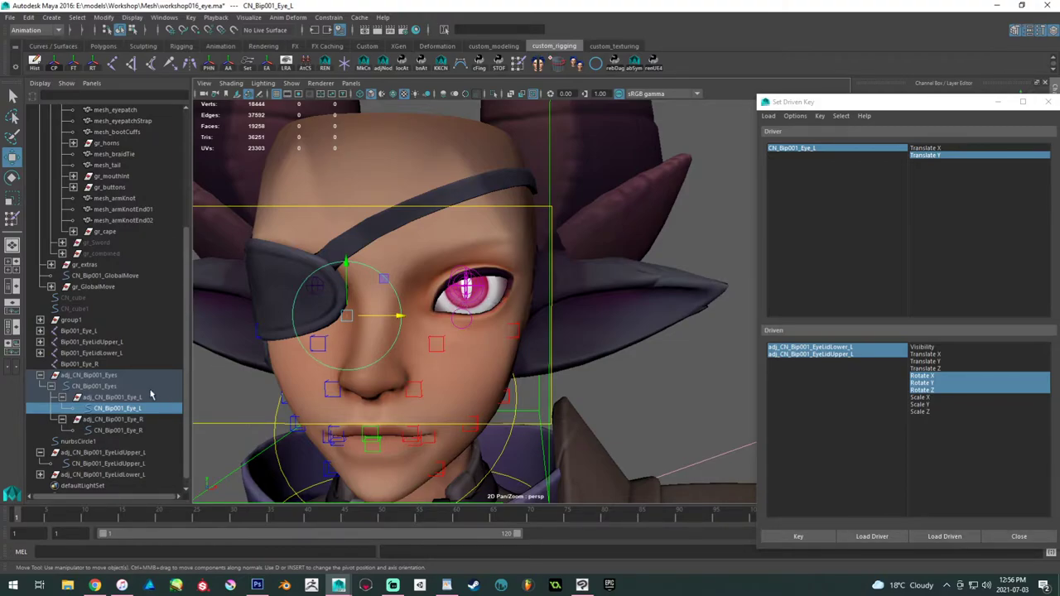
left_click(149, 397)
left_click(123, 418, "ctrl")
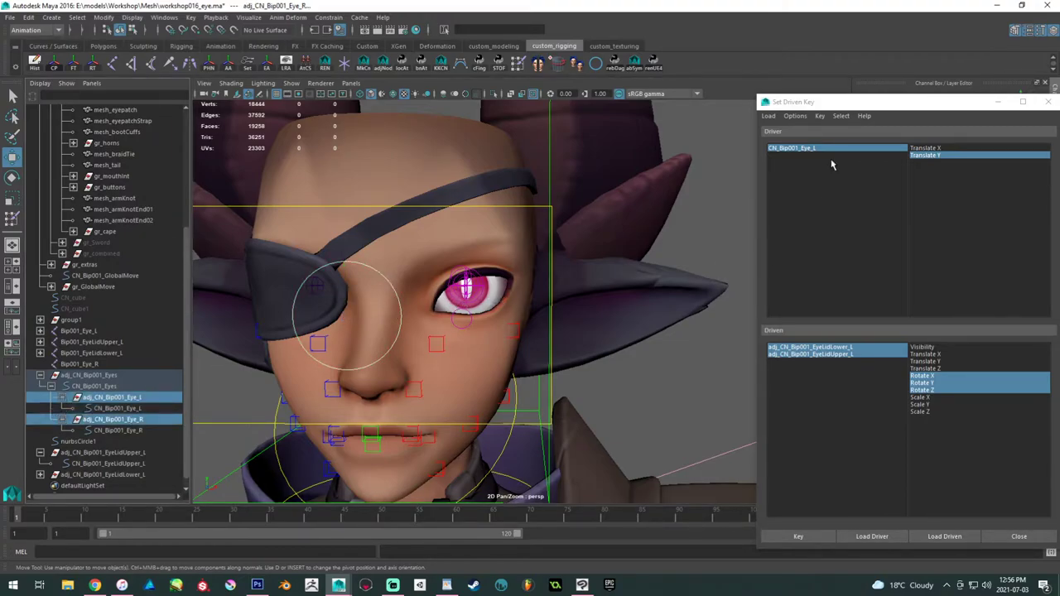
left_click_drag(852, 104, 637, 375)
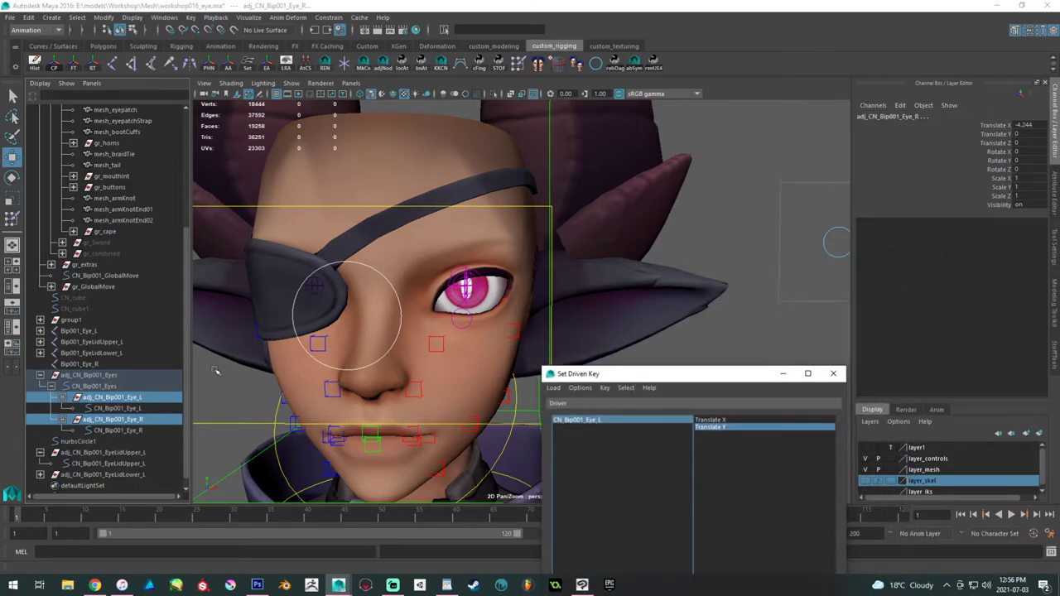
left_click(151, 409)
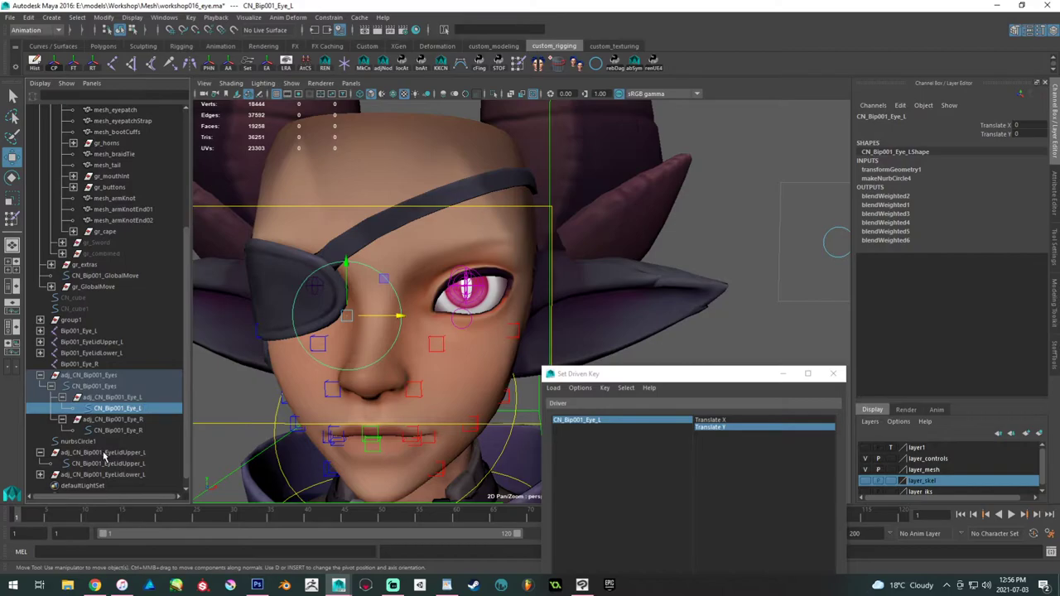
- Break the connections on Rotate X, Y and Z of the left upper and lower eyelid adj groups
left_click(105, 453)
left_click(107, 475, "ctrl")
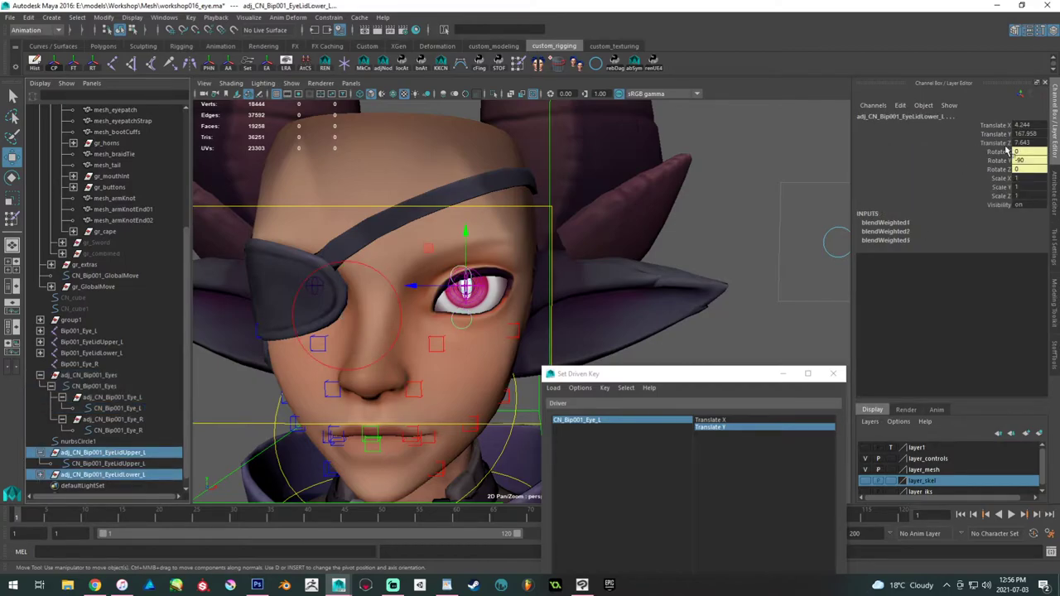
left_click_drag(1004, 152, 999, 169)
right_click(999, 169)
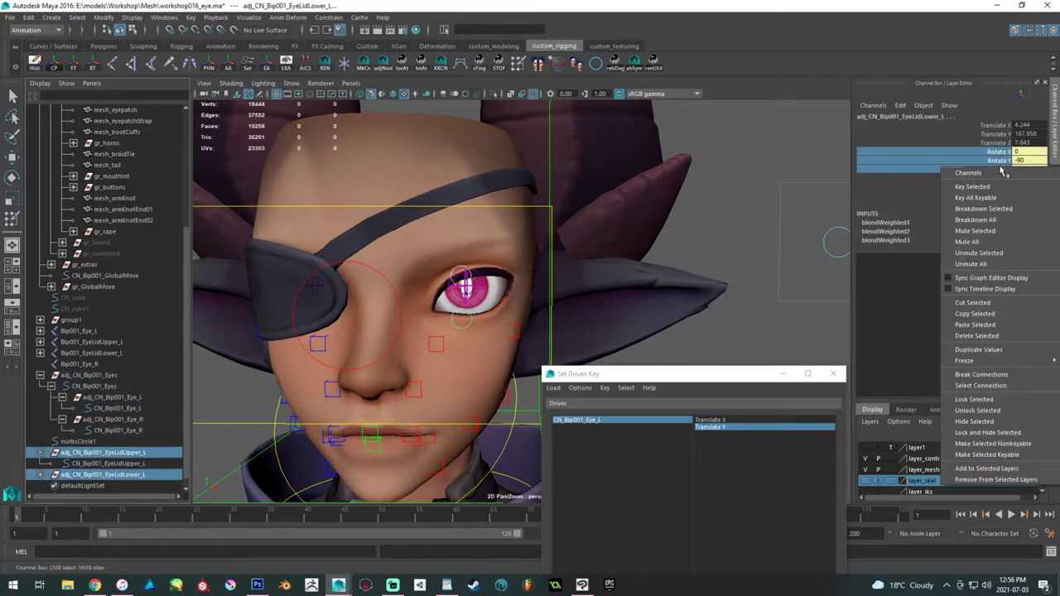
left_click(979, 387)
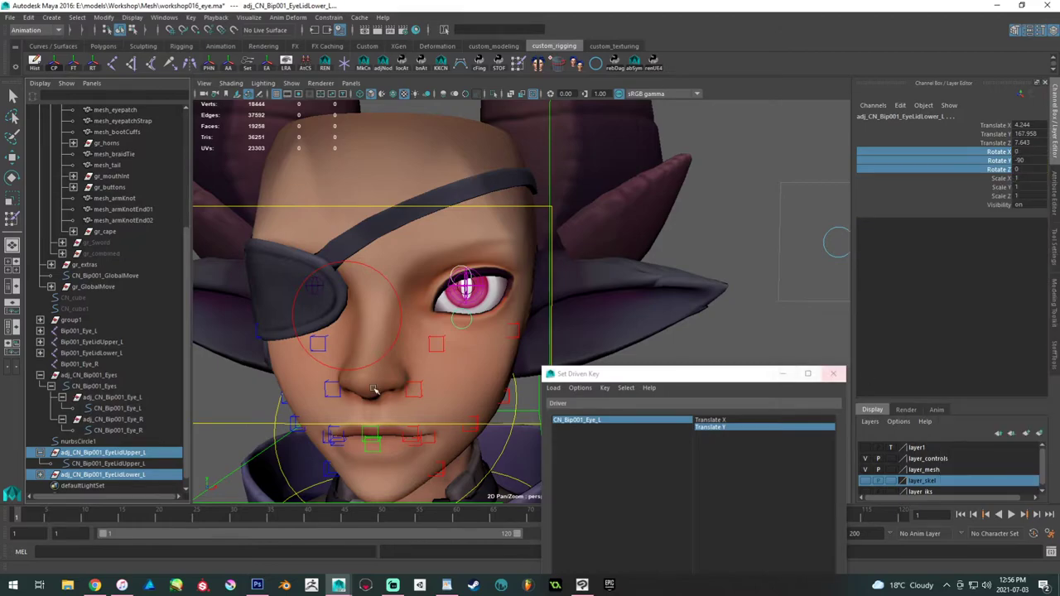
- Add an adjust node above each left eyelid adj group and expand the new parent groups in the outliner
scroll(106, 465, "down", 1)
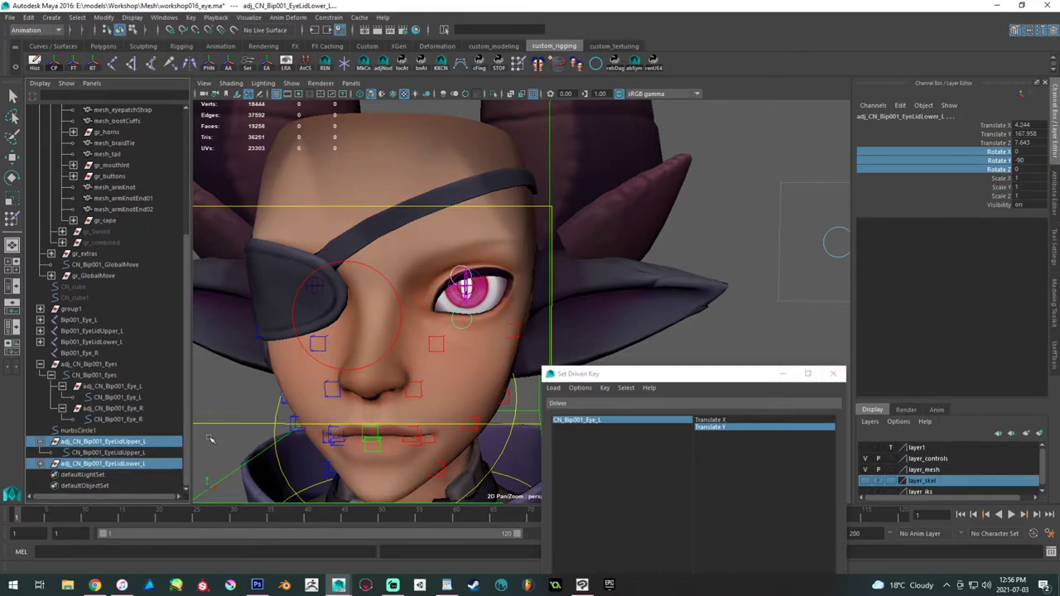
left_click(1055, 333)
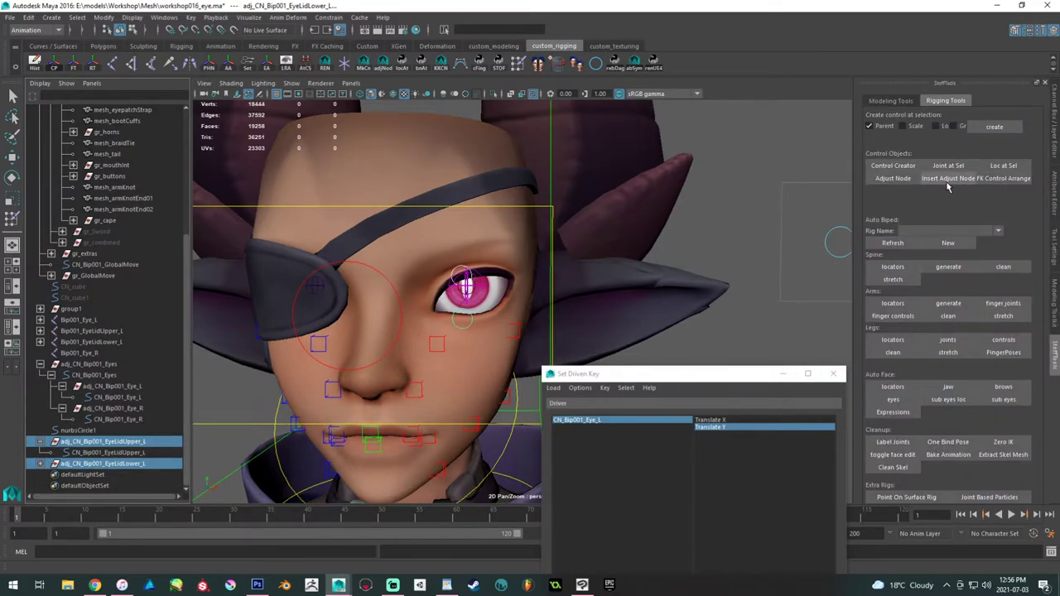
left_click(892, 178)
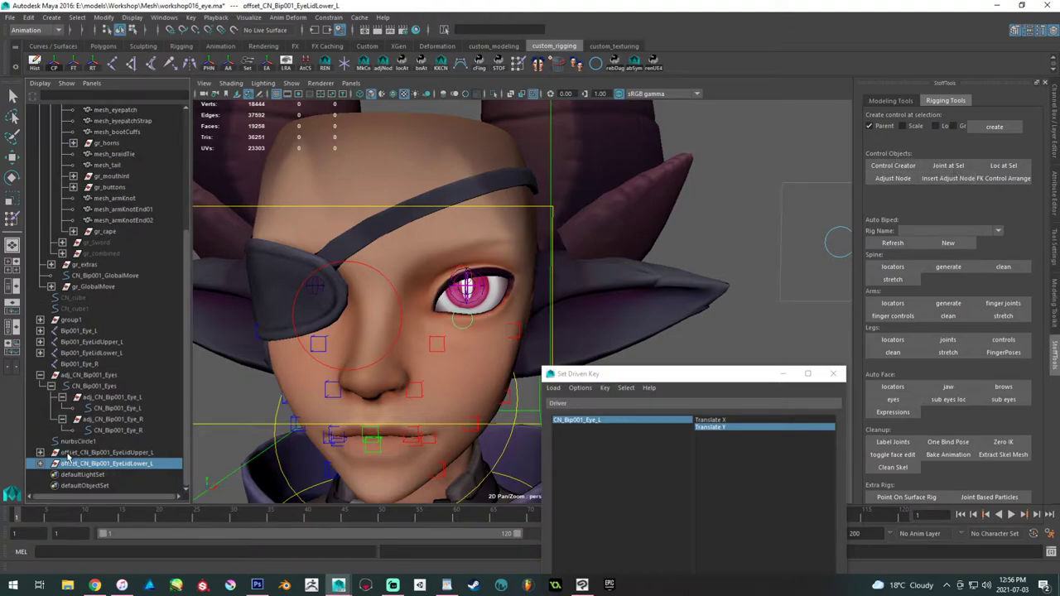
right_click_drag(381, 326, 450, 308, "alt")
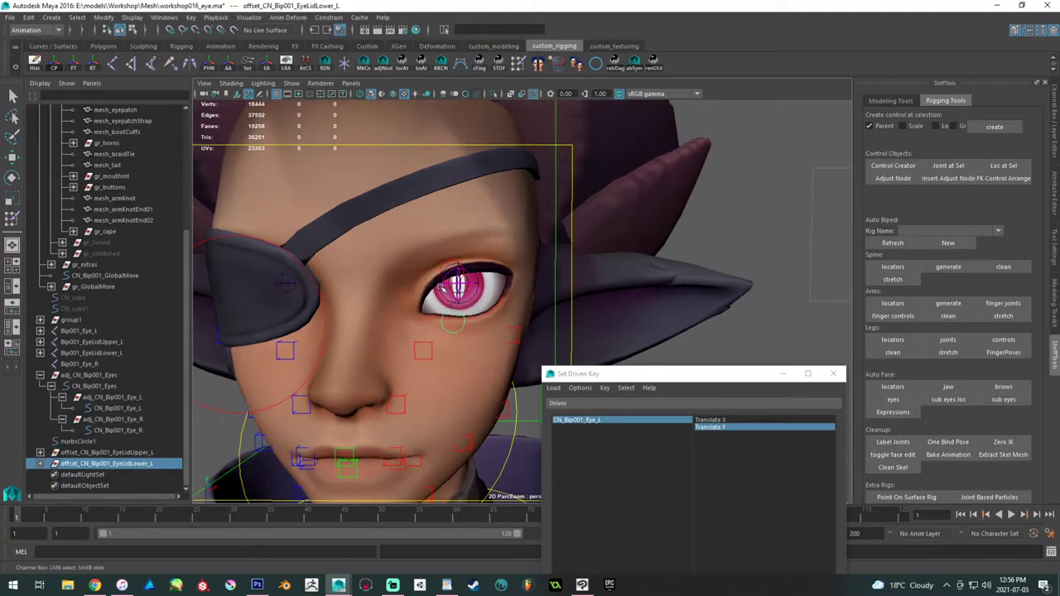
left_click_drag(443, 286, 508, 266, "alt")
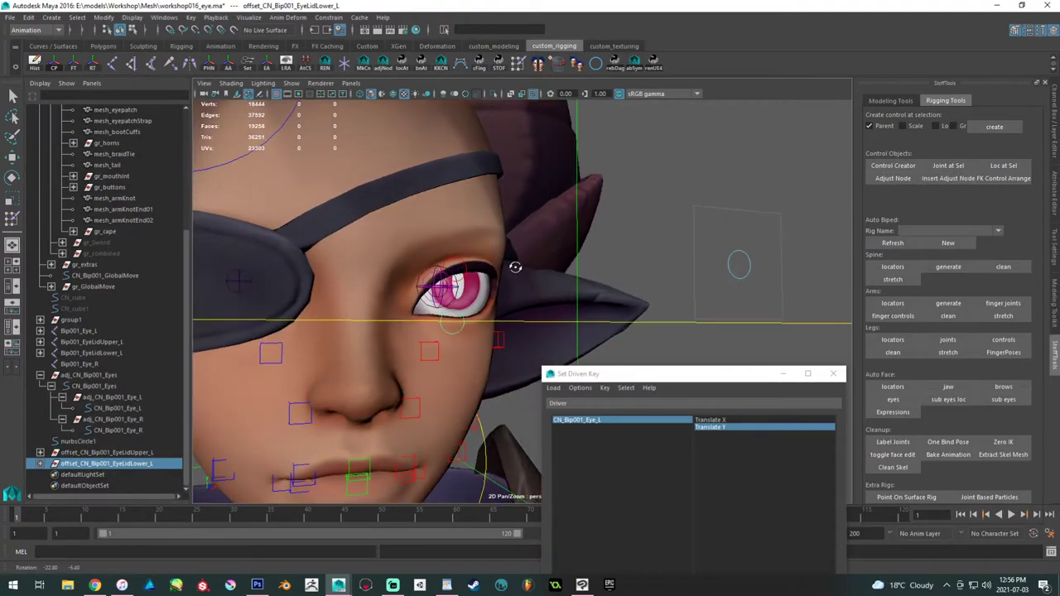
left_click(40, 453)
left_click(40, 475)
- Load the Bip001_Eye_L joint as the driver in Set Driven Key
right_click_drag(424, 292, 489, 344, "alt")
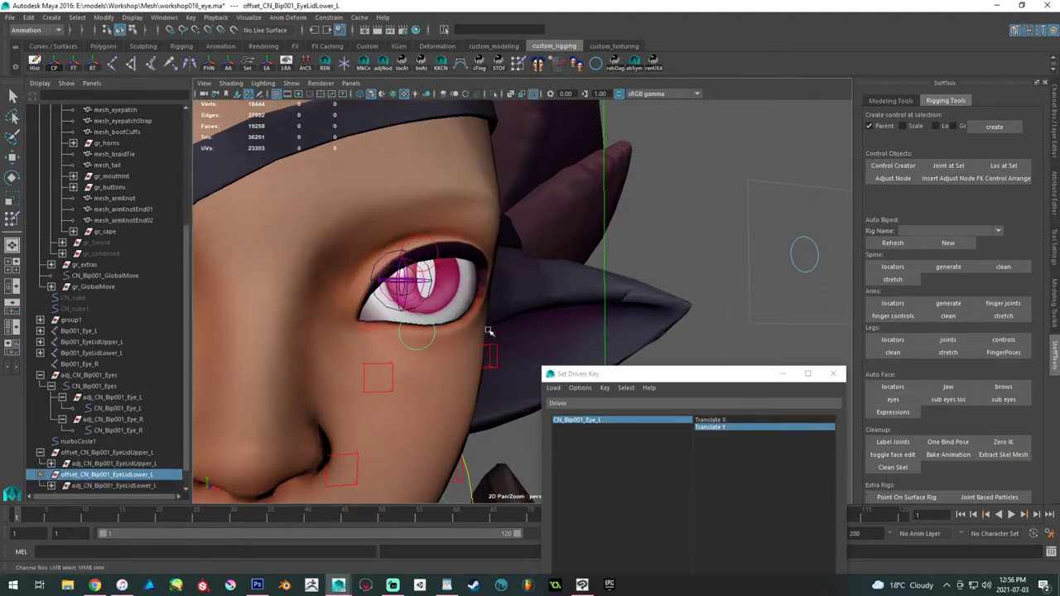
left_click(389, 272)
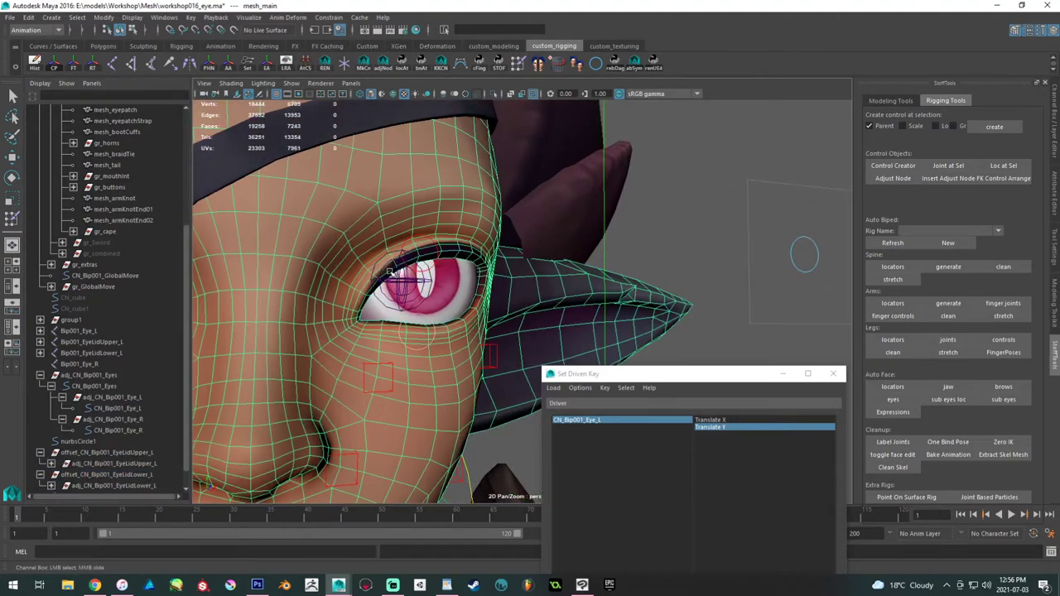
left_click(390, 272)
left_click_drag(651, 374, 781, 95)
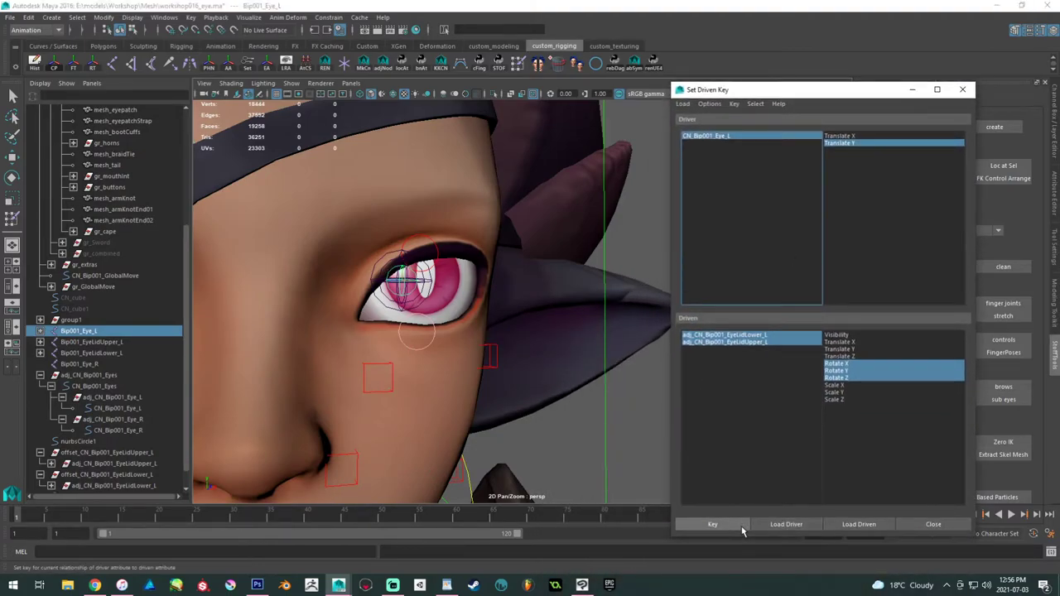
left_click(788, 525)
- Key Rotate X, Y and Z of both eyelid adj groups against the eye joint's Rotate Y and Rotate Z at the neutral pose
left_click_drag(505, 242, 444, 259, "alt")
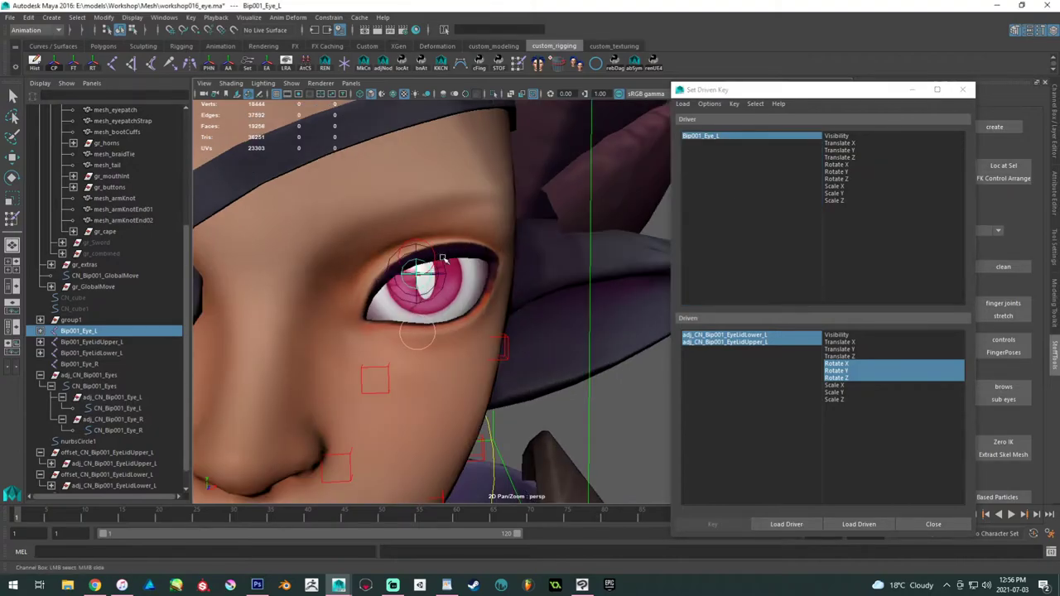
middle_click_drag(444, 259, 441, 282, "alt")
key("w")
left_click_drag(420, 281, 437, 254, "alt")
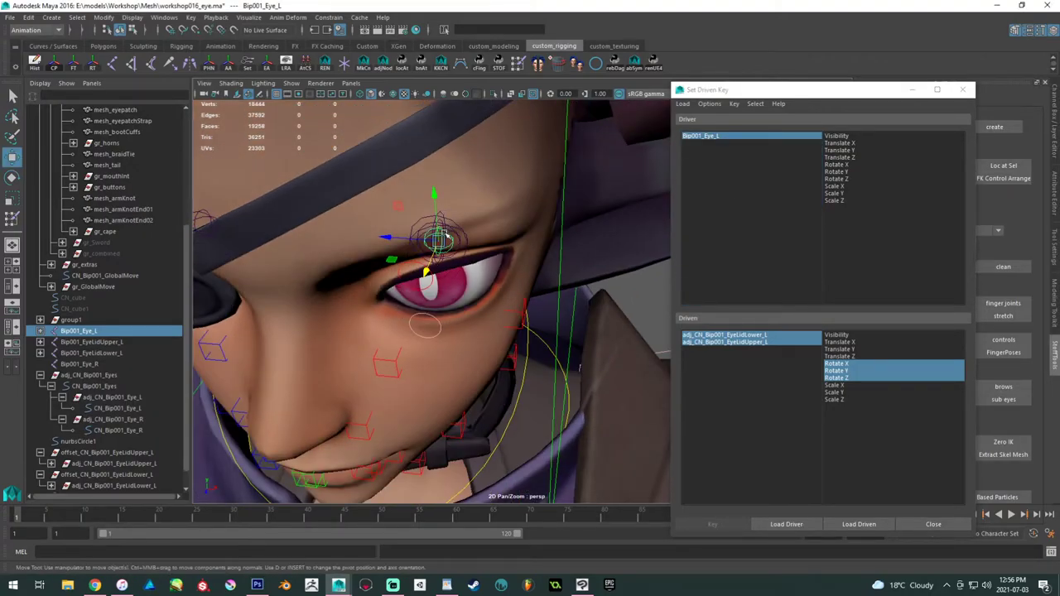
left_click_drag(408, 246, 361, 303, "alt")
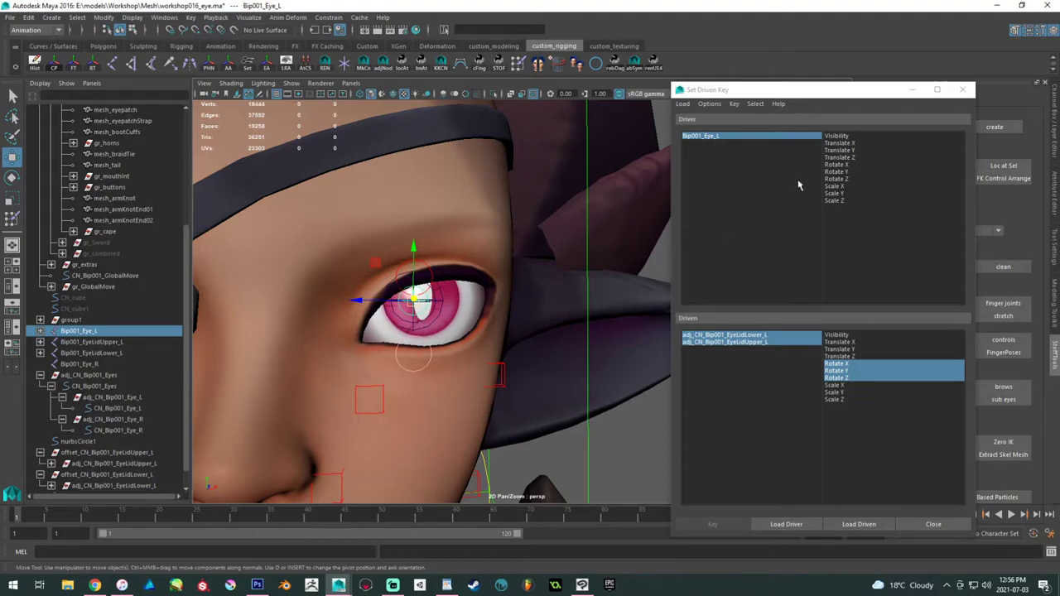
left_click(846, 172)
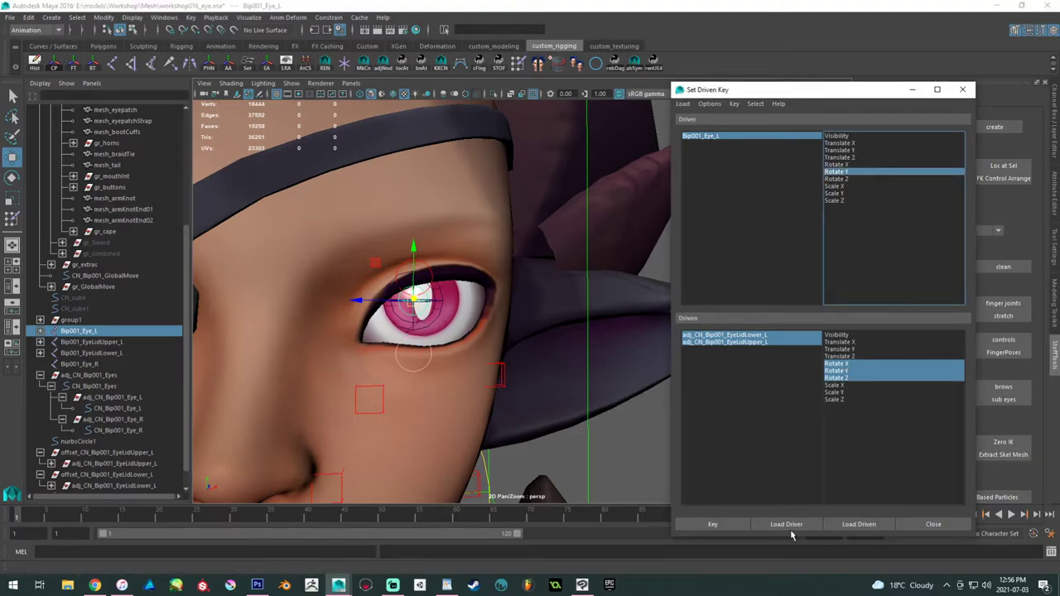
left_click(733, 530)
left_click(852, 179)
left_click(710, 525)
- Move the CN_Bip001_Eyes control sideways and set its Translate X to 20
scroll(439, 326, "down", 5)
left_click_drag(439, 318, 375, 330, "alt")
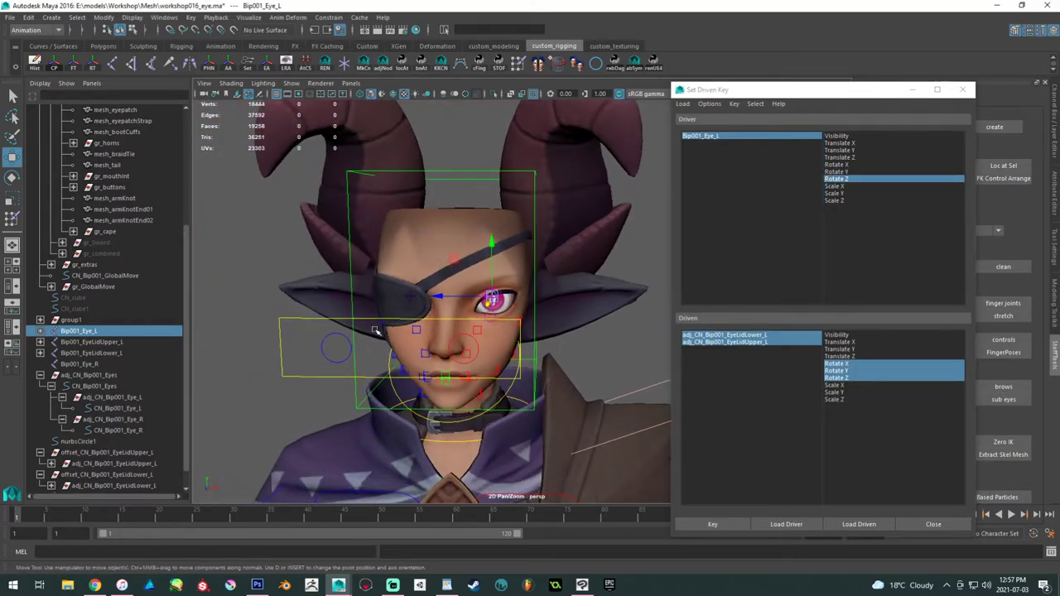
left_click(284, 321)
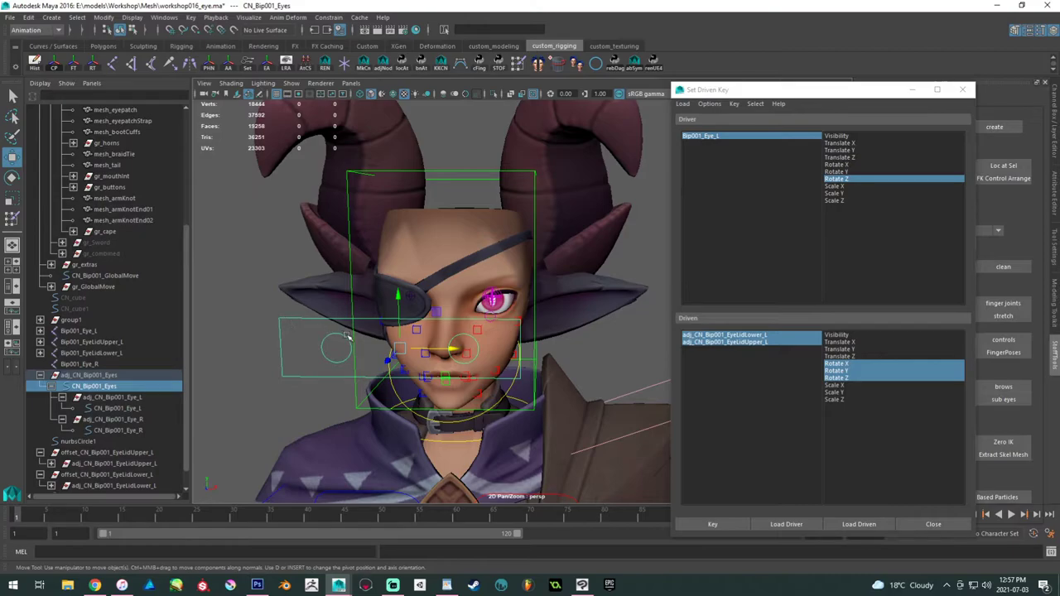
left_click_drag(452, 351, 740, 356)
middle_click_drag(539, 327, 442, 331, "alt")
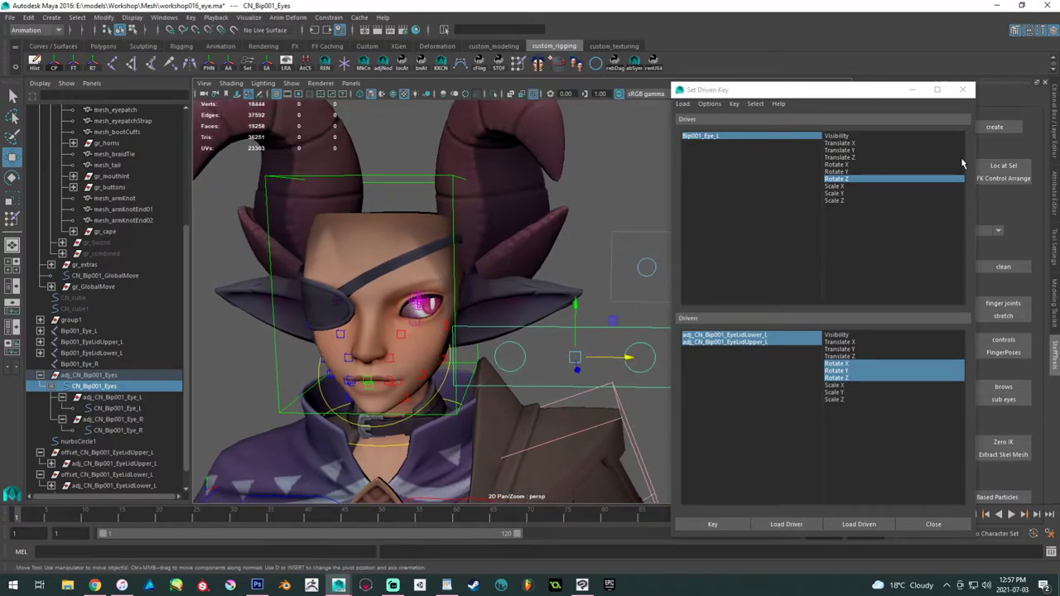
left_click(1054, 133)
left_click(1025, 126)
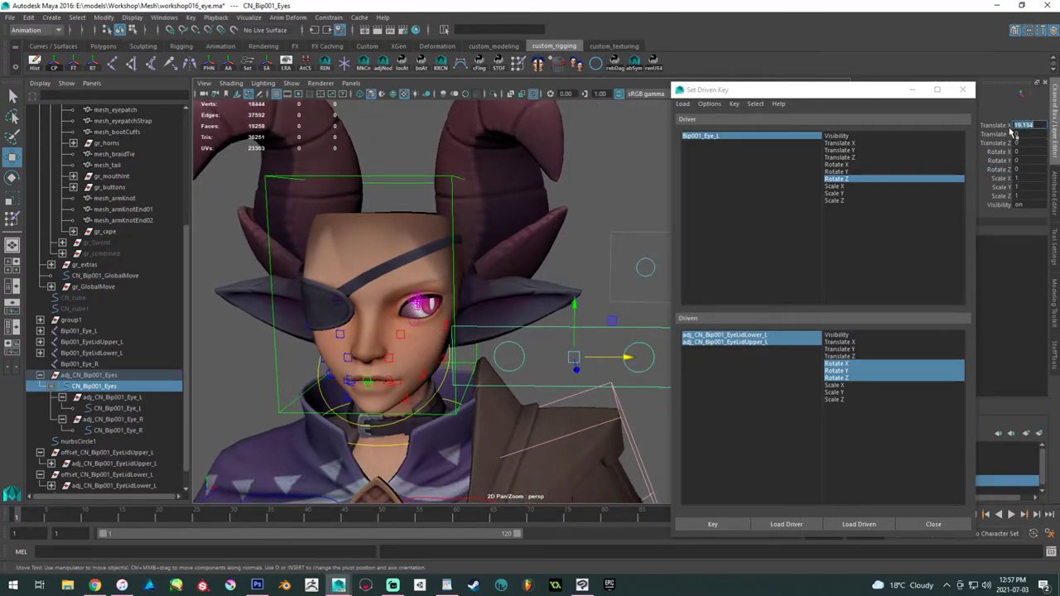
type("20")
key("Return")
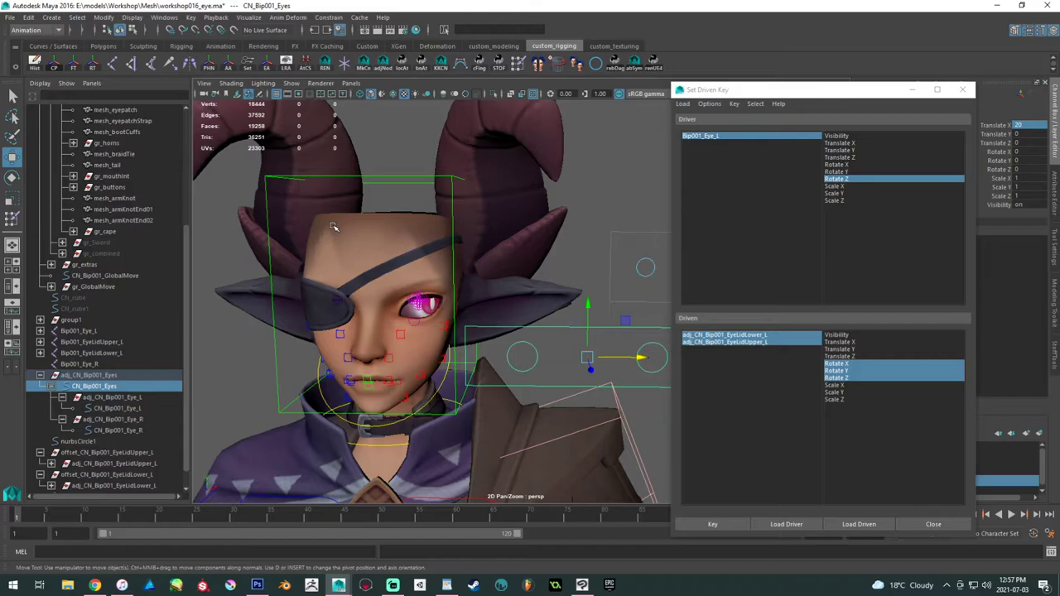
- Select the adj group of the left upper eyelid control
right_click_drag(342, 269, 414, 355, "alt")
left_click_drag(414, 355, 450, 319, "alt")
middle_click_drag(450, 319, 592, 325, "alt")
right_click_drag(476, 319, 532, 365, "alt")
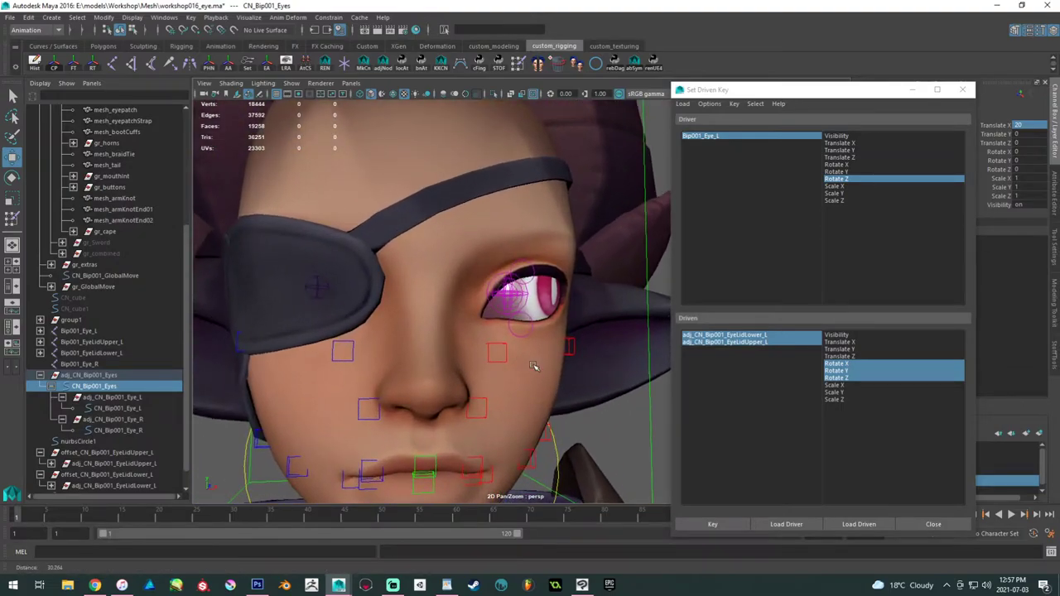
middle_click_drag(579, 393, 527, 405, "alt")
right_click_drag(528, 405, 571, 414, "alt")
left_click_drag(515, 291, 482, 264, "alt")
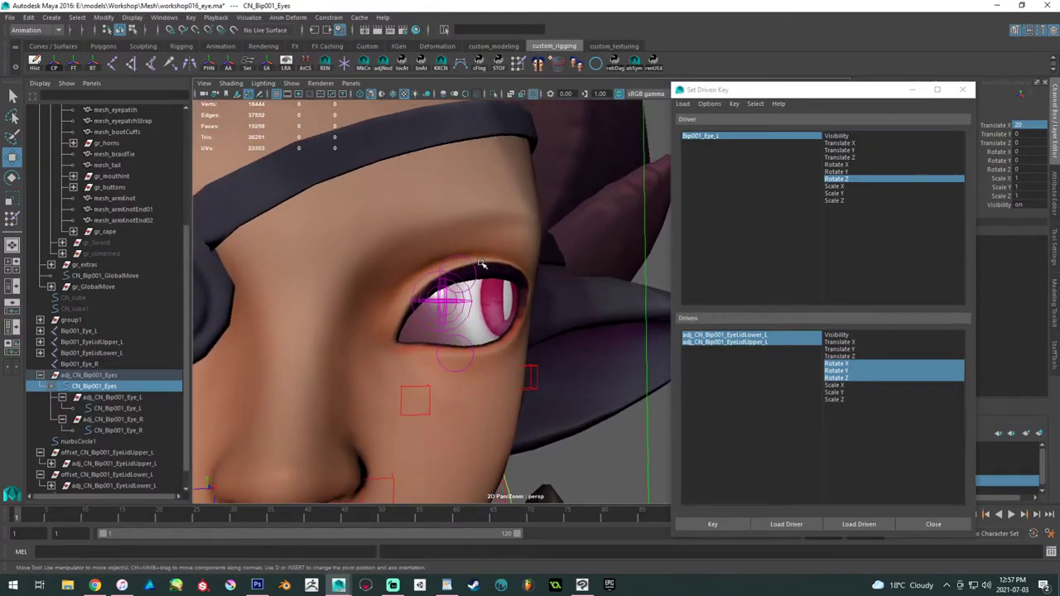
left_click(466, 260)
left_click(469, 347, "shift")
key("ctrl+z")
key("Up")
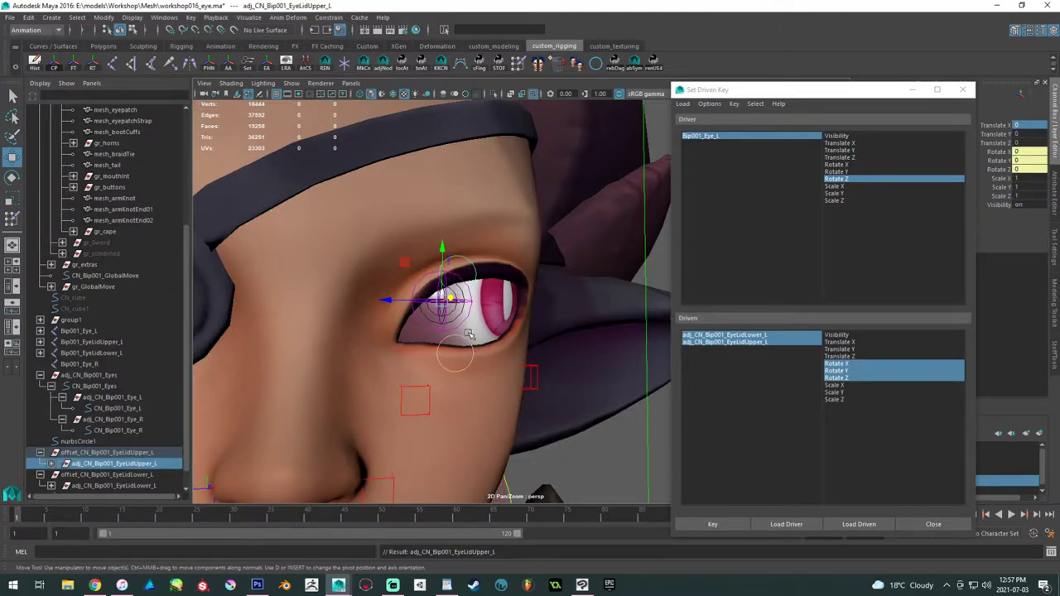
- Turn off step snap for the Rotate tool and rotate the left upper eyelid adj group slightly to follow the turned eye
left_click_drag(468, 333, 432, 314, "alt")
key("e")
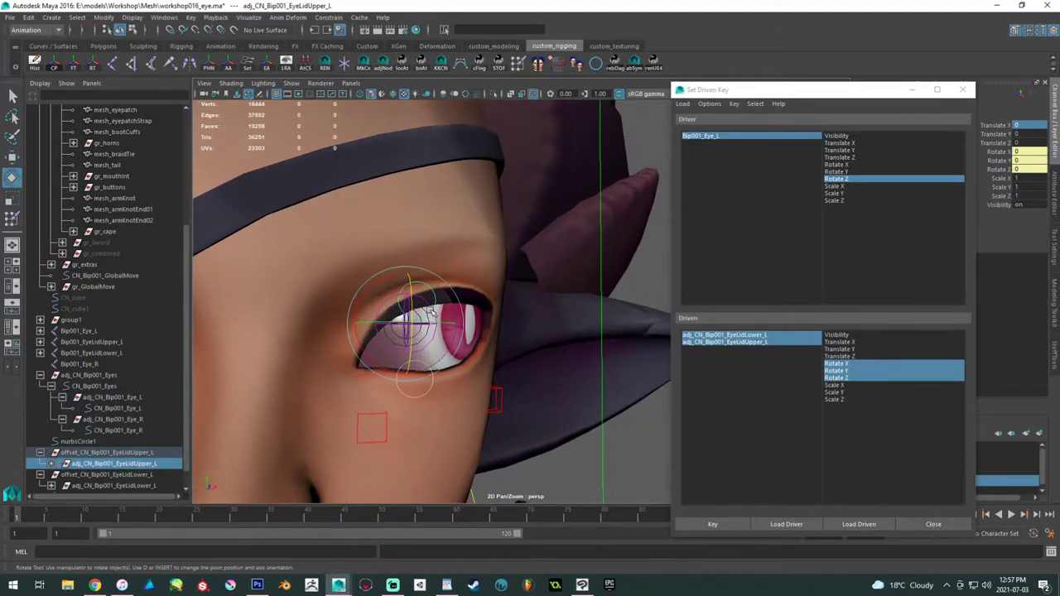
left_click_drag(378, 284, 370, 290)
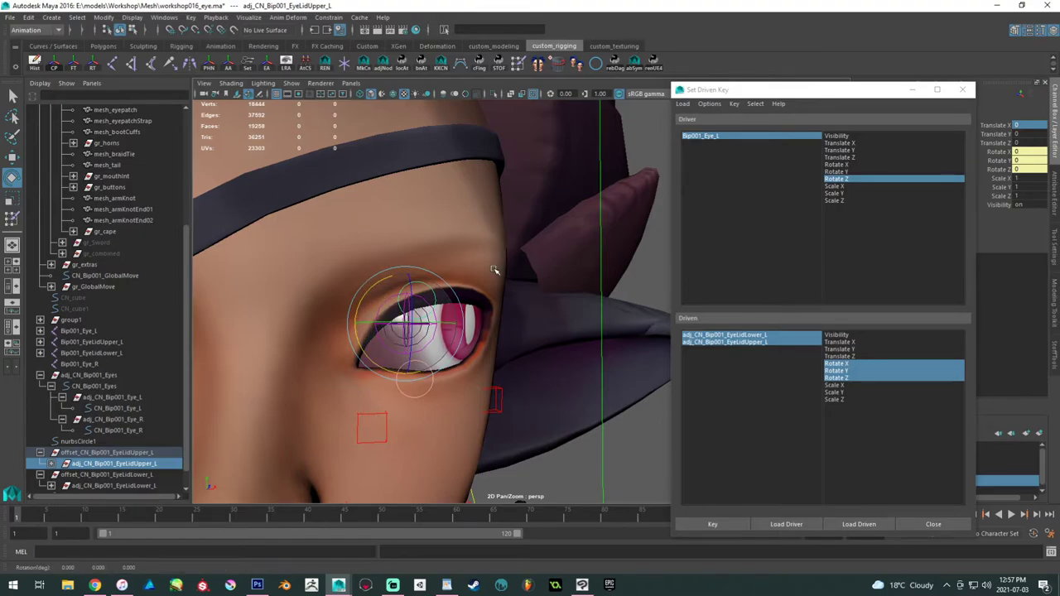
left_click(1054, 242)
left_click_drag(880, 93, 725, 93)
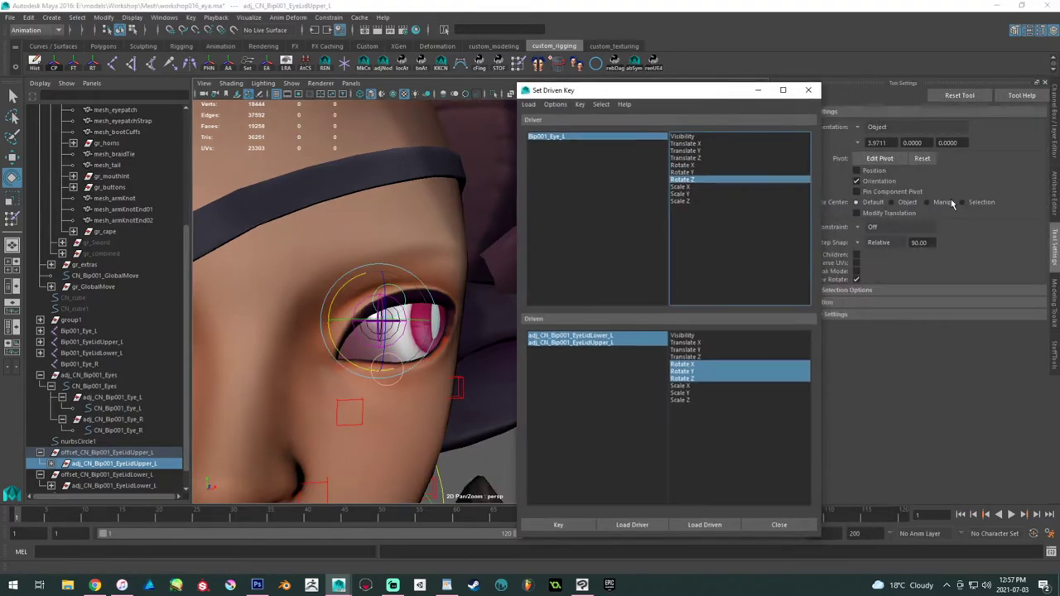
left_click(878, 242)
left_click(875, 250)
middle_click_drag(348, 271, 333, 257, "alt")
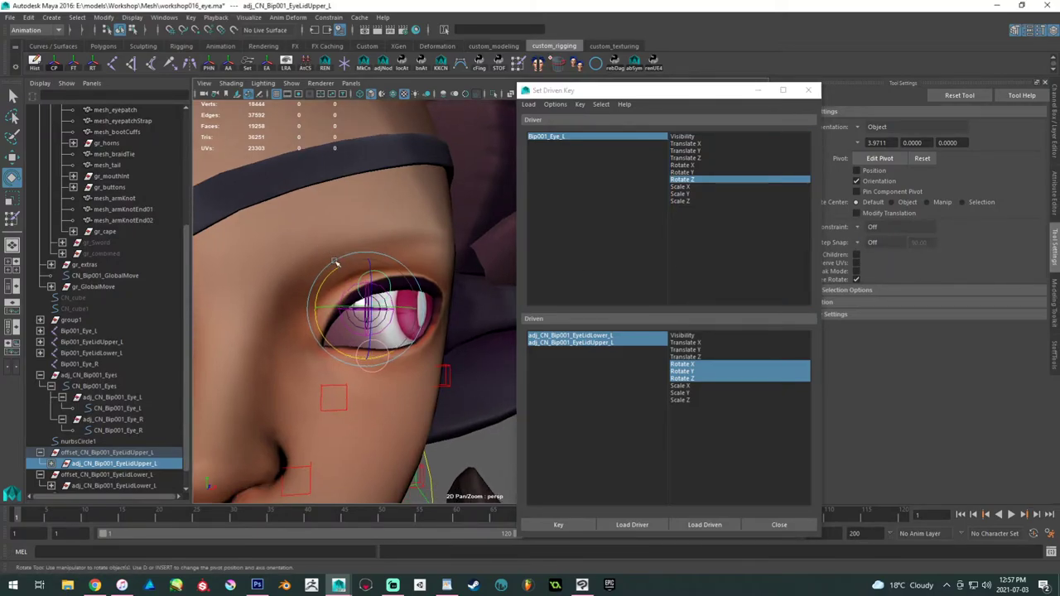
left_click_drag(331, 273, 329, 279)
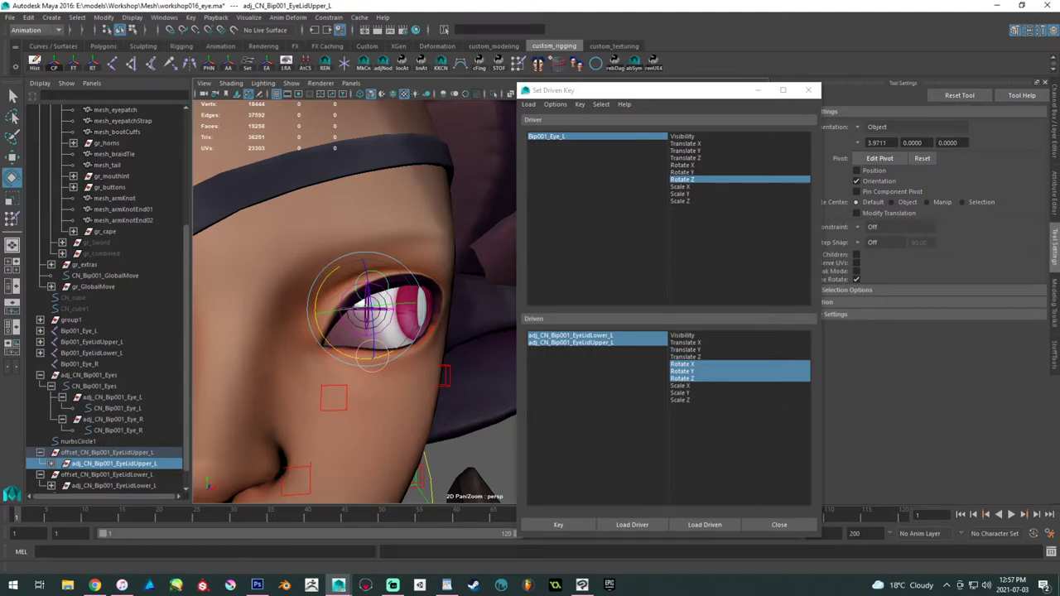
- Set the left upper eyelid adj group's Rotate X to 6
left_click(1055, 138)
left_click(1031, 153)
type("7")
key("Return")
left_click(1032, 153)
type("6")
key("Return")
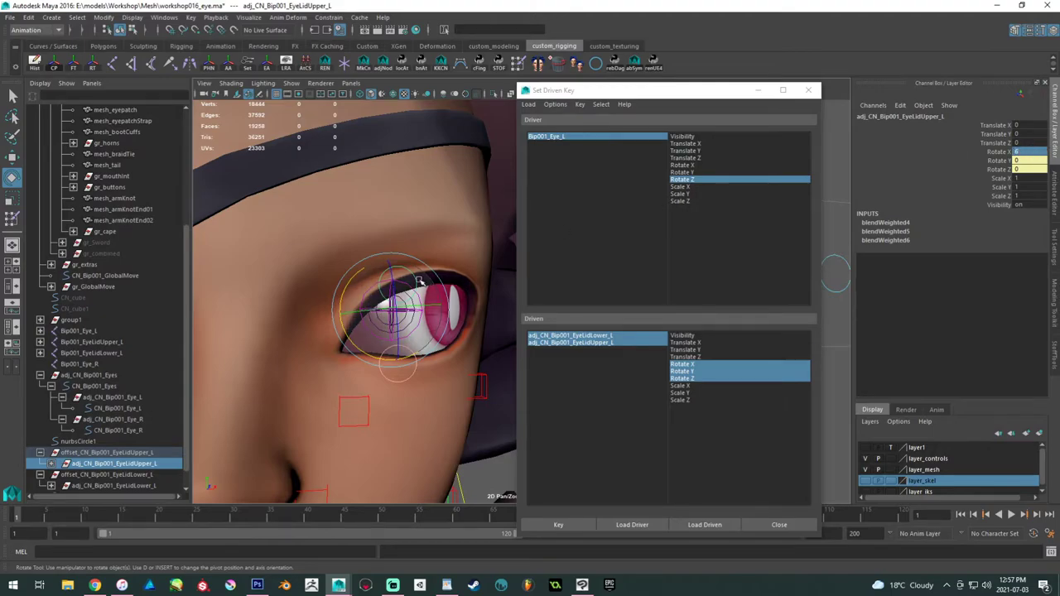
- Select the adj group of the left lower eyelid control and set its Rotate X to -4
left_click(404, 382)
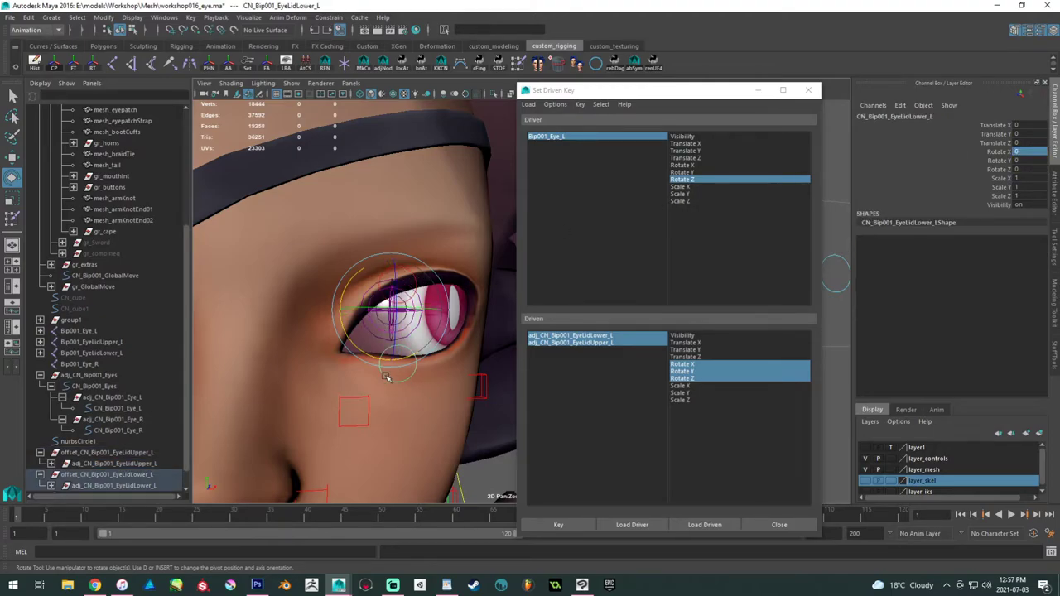
key("Up")
left_click(1032, 152)
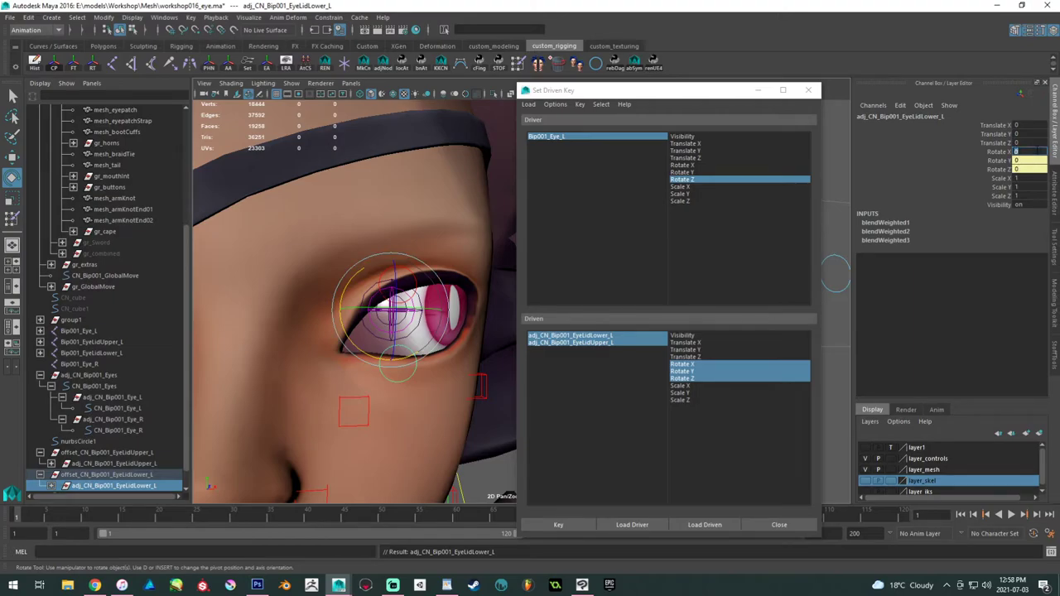
type("-6")
key("Return")
type("0")
key("Return")
- Examine from several angles how the adjusted upper and lower left eyelids fit around the turned eye
left_click_drag(428, 382, 384, 352, "alt")
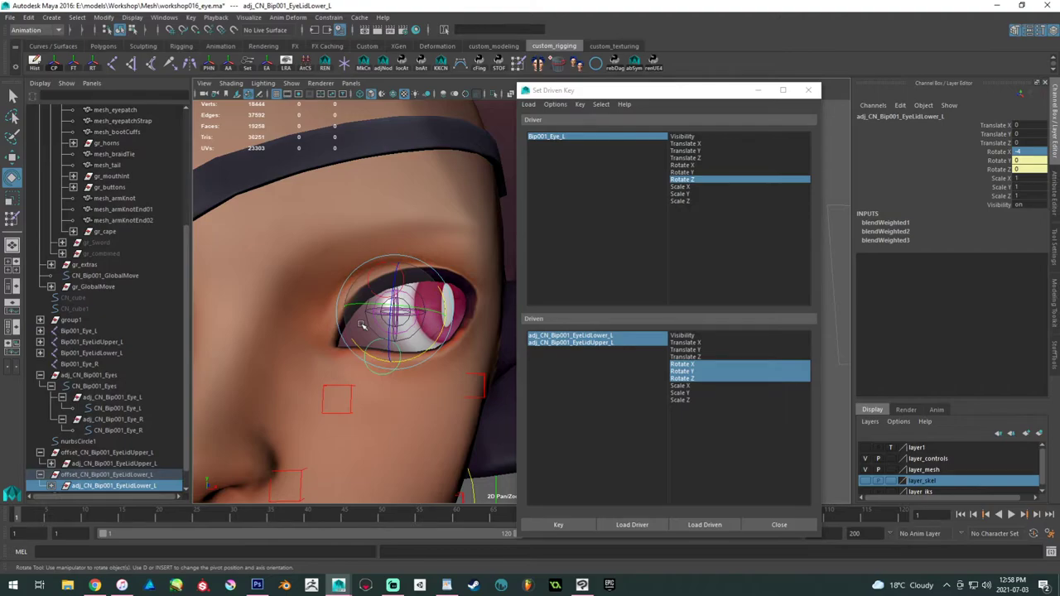
right_click_drag(396, 349, 200, 263, "alt")
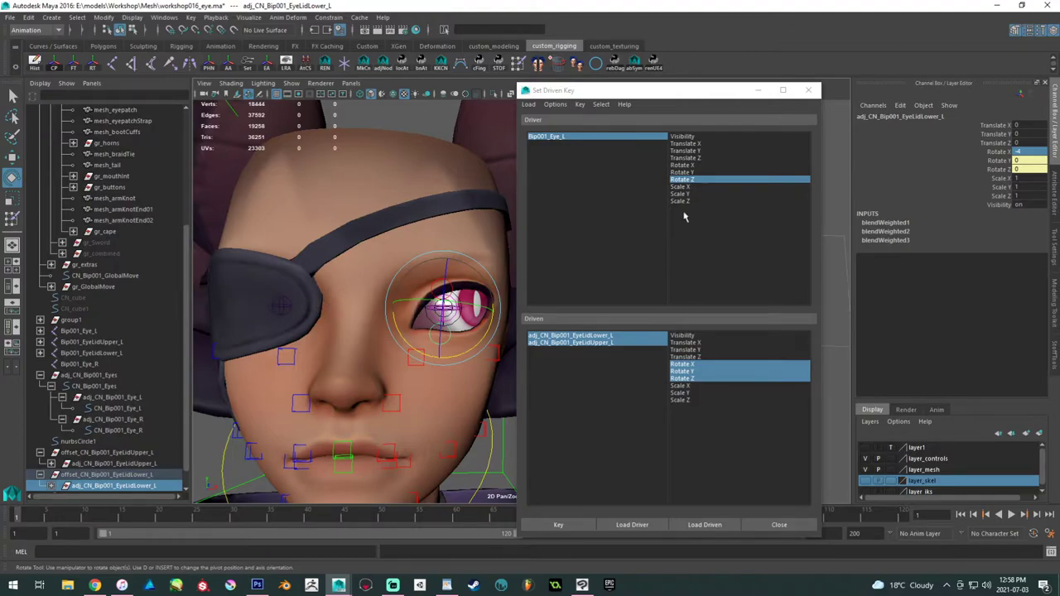
right_click_drag(300, 255, 461, 309, "alt")
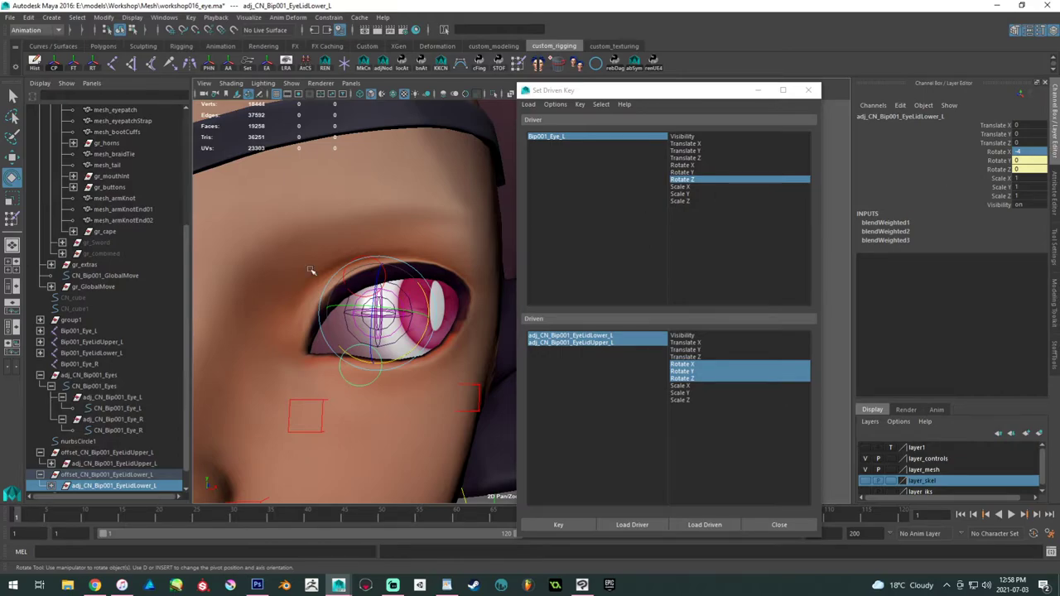
middle_click_drag(318, 338, 299, 322, "alt")
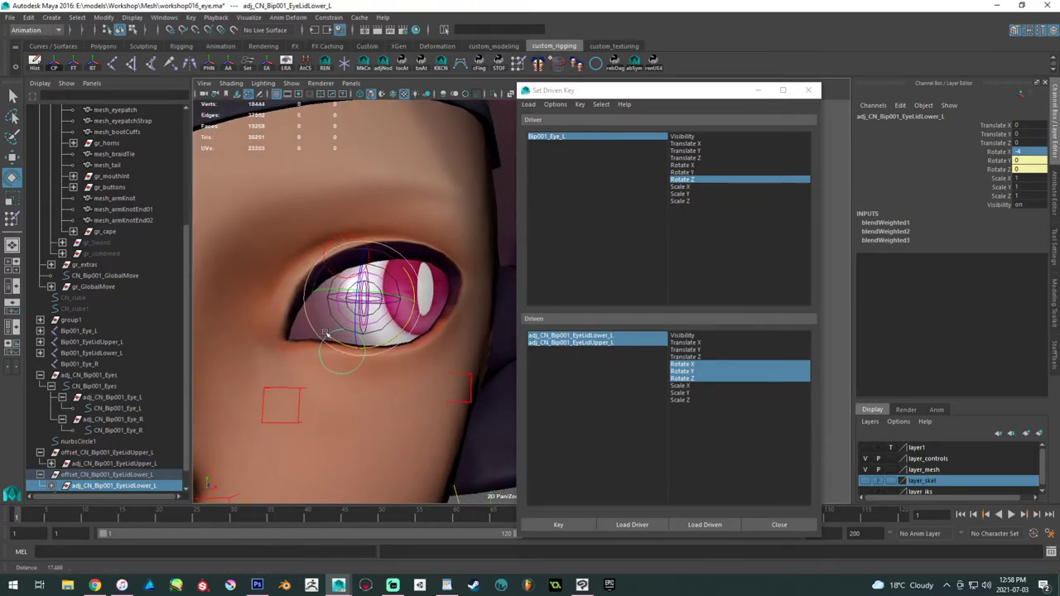
scroll(99, 447, "down", 1)
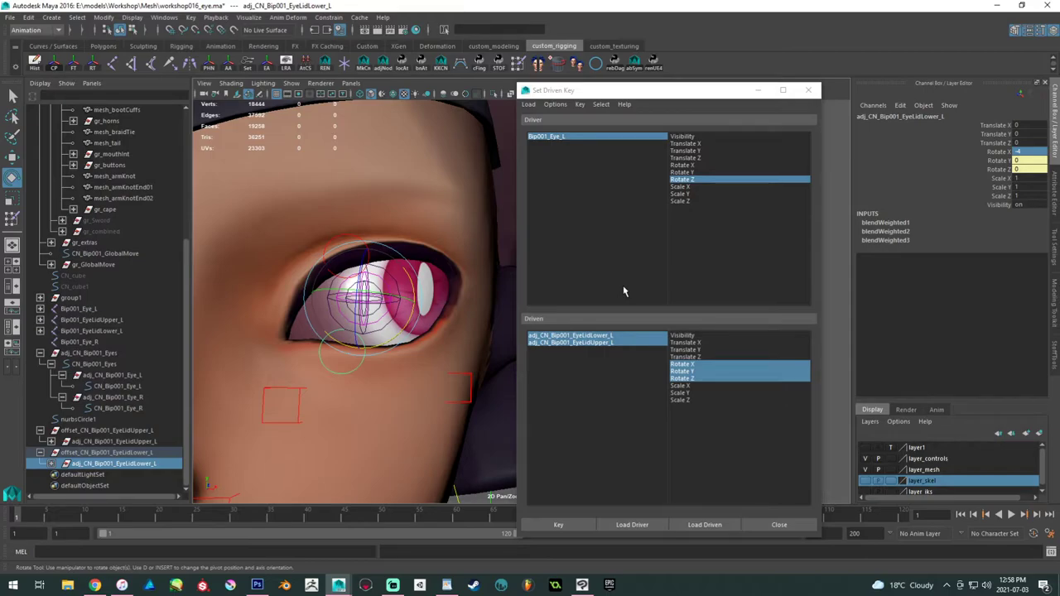
left_click_drag(412, 240, 402, 238, "alt")
left_click_drag(613, 86, 733, 152)
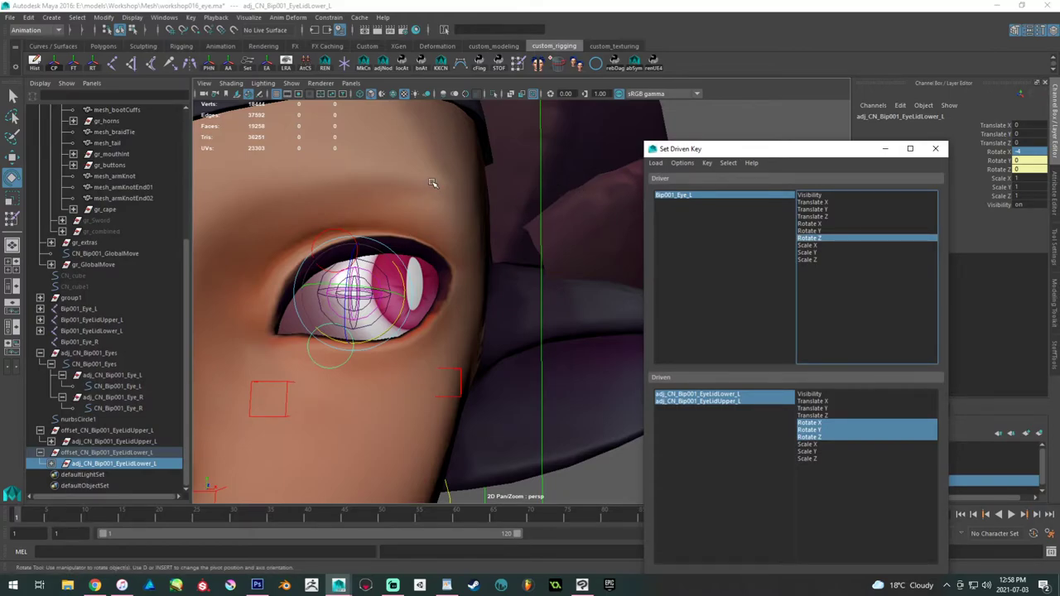
left_click_drag(407, 190, 428, 193, "alt")
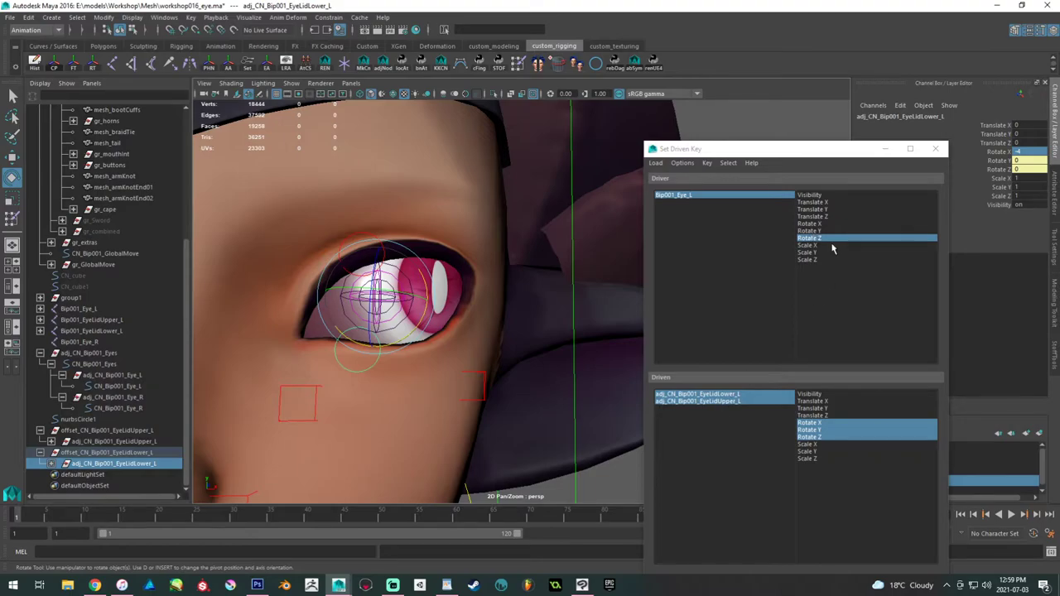
- Check which axis the Bip001_Eye_L joint is rotated on and choose Rotate Y as the driver attribute
left_click(810, 223)
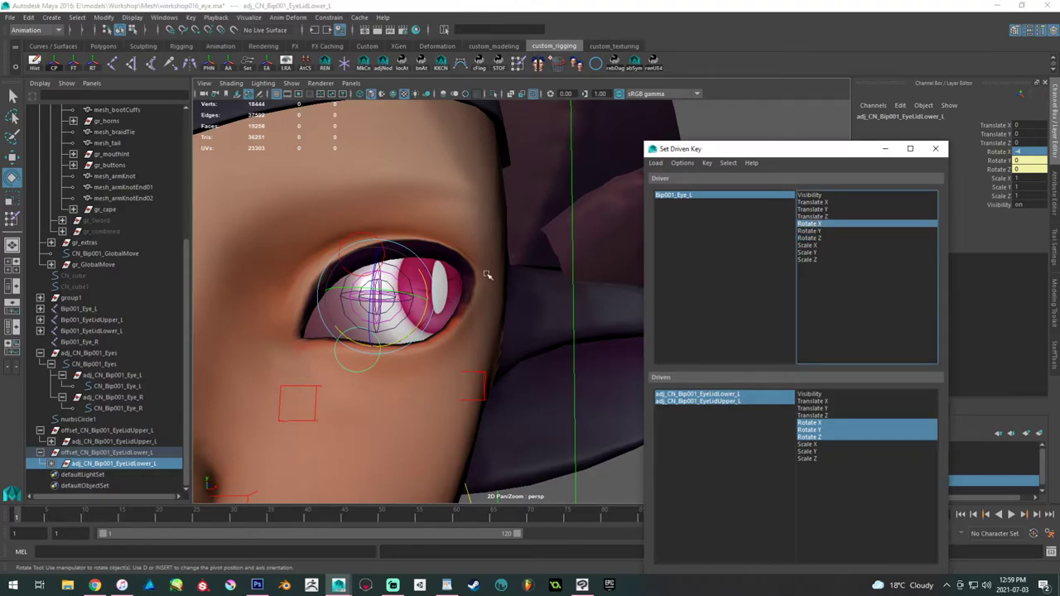
left_click(559, 483)
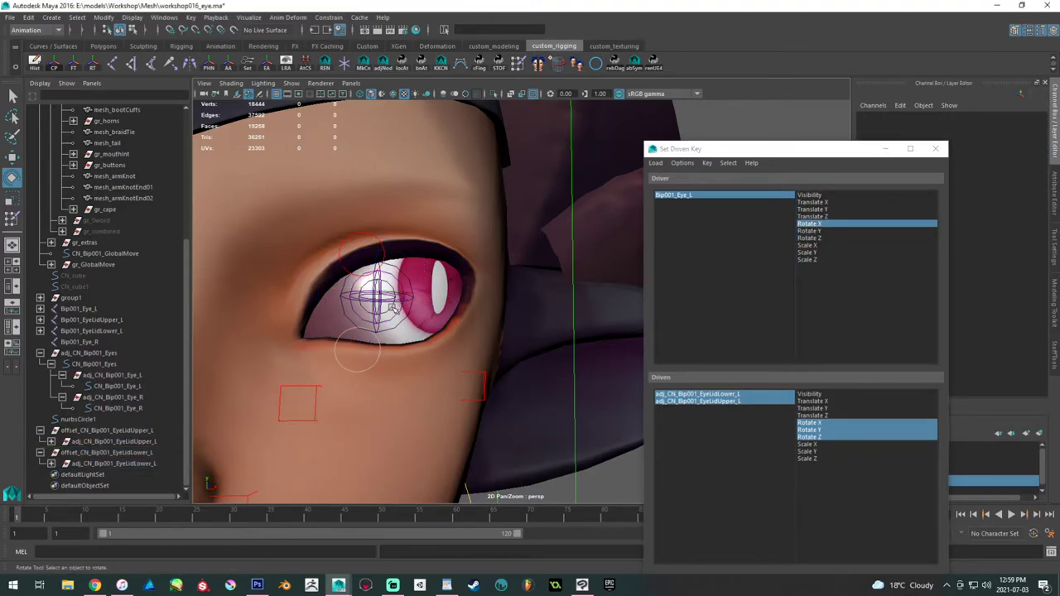
left_click(393, 308)
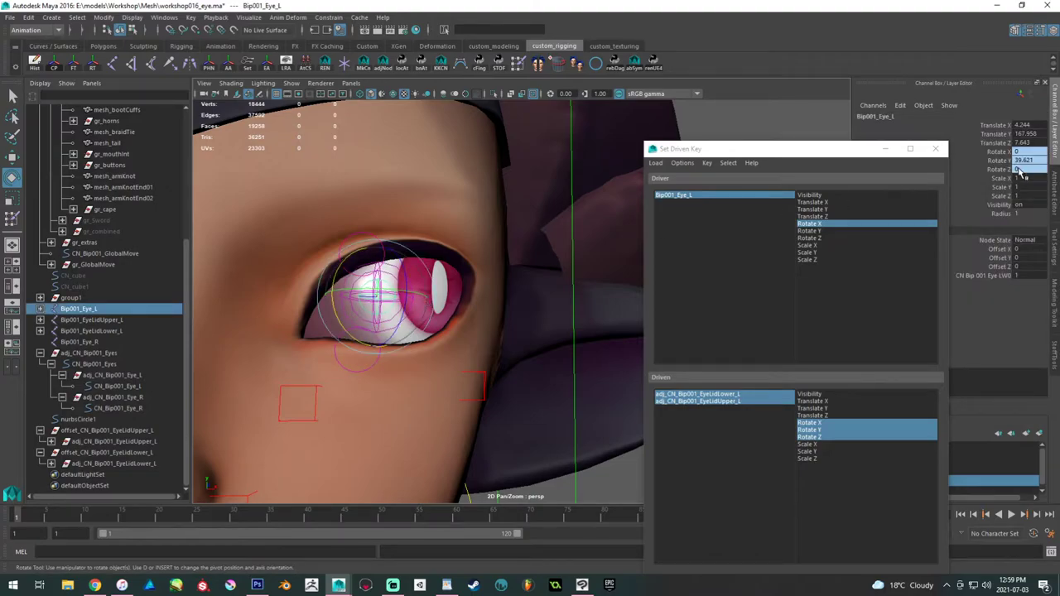
left_click(814, 231)
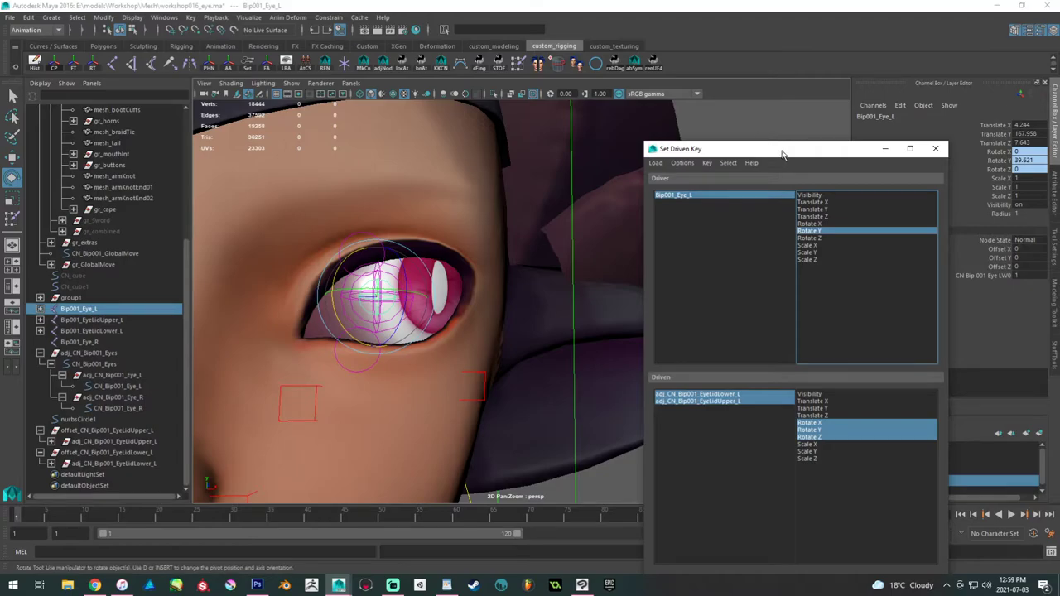
- Key only Rotate X of both left eyelid adj groups against the eye joint's Rotate Y
left_click_drag(776, 151, 831, 83)
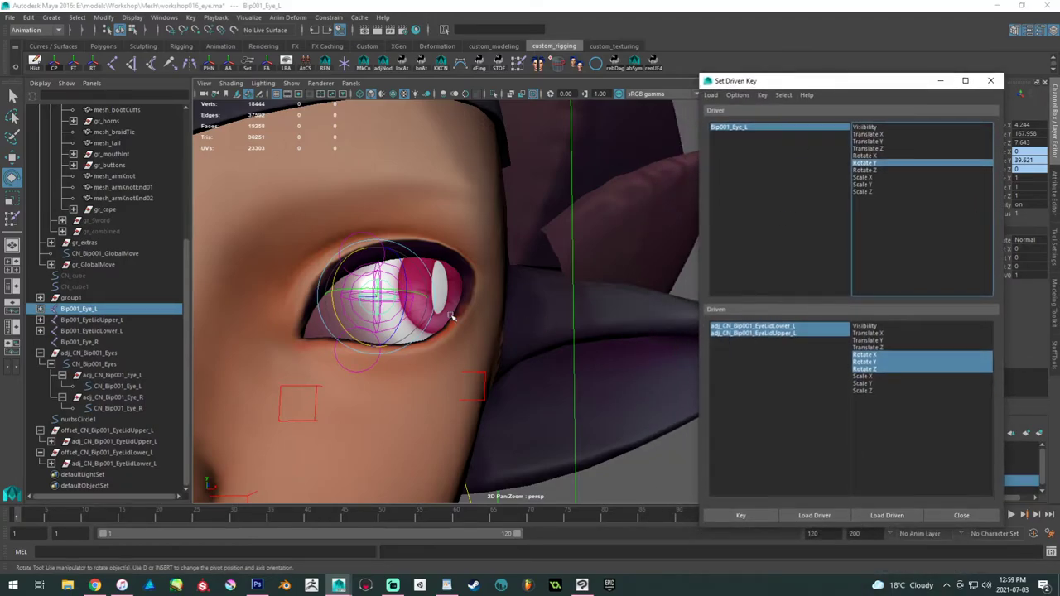
left_click(125, 441)
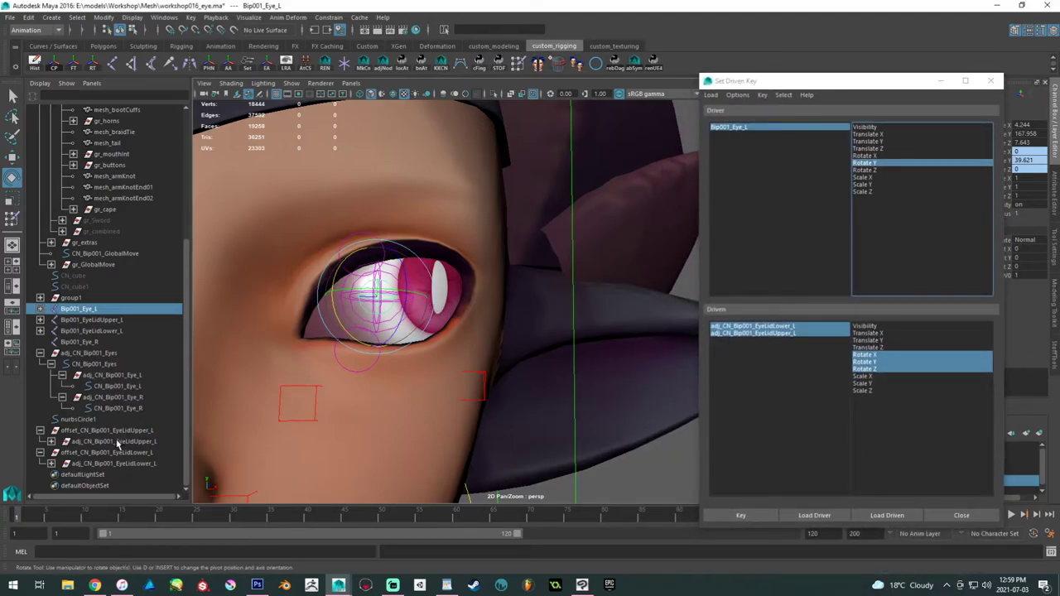
left_click(891, 355)
scroll(502, 351, "up", 2)
right_click_drag(502, 351, 364, 323, "alt")
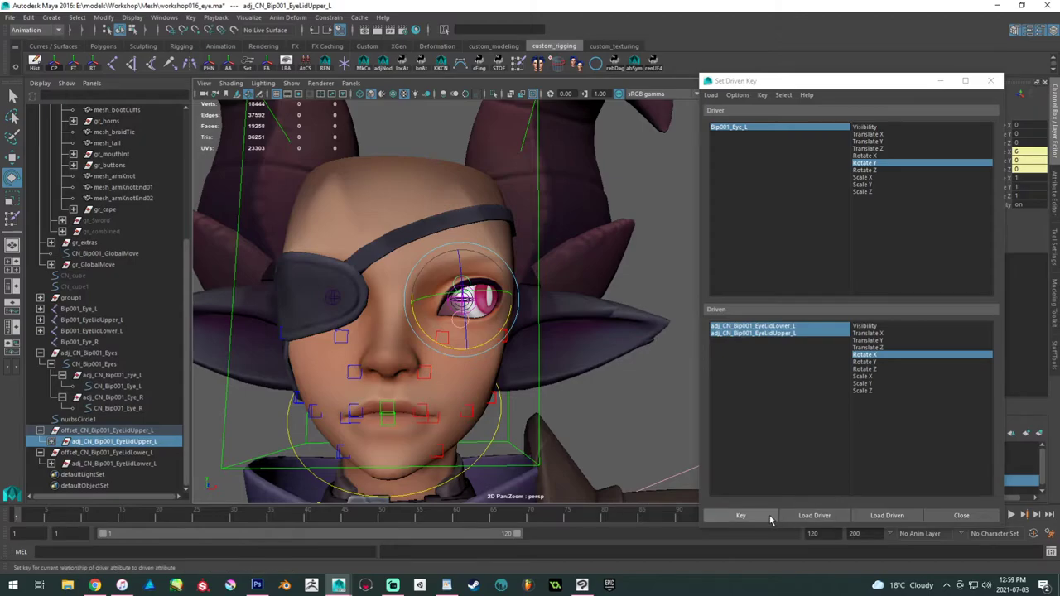
- Move the CN_Bip001_Eyes control sideways to a Translate X of about 17.9 to test the driven eyelids
scroll(444, 292, "down", 3)
left_click_drag(445, 292, 557, 311, "alt")
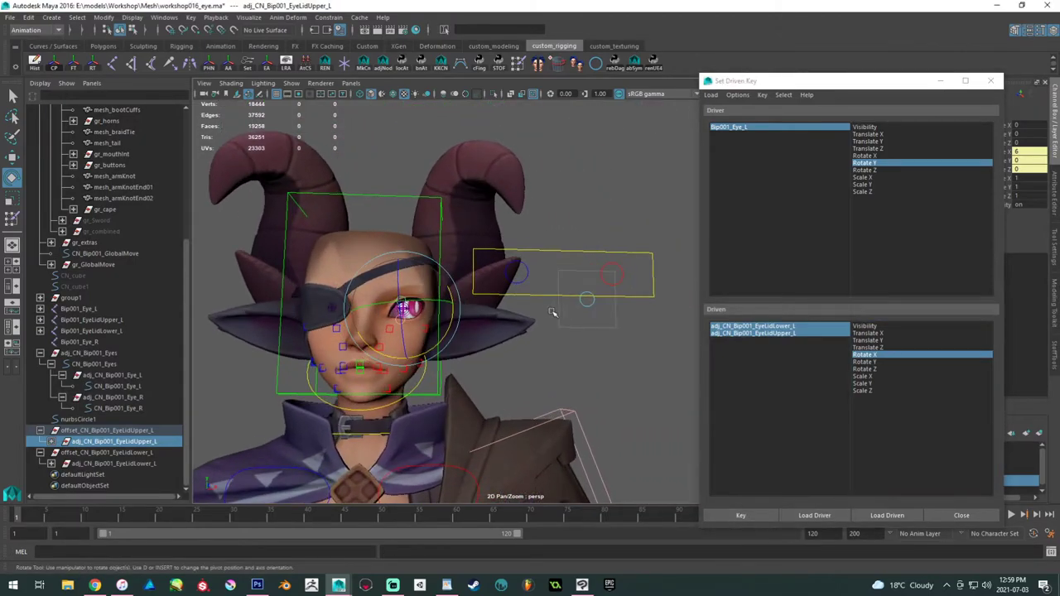
left_click(584, 295)
key("w")
left_click_drag(617, 274, 595, 280)
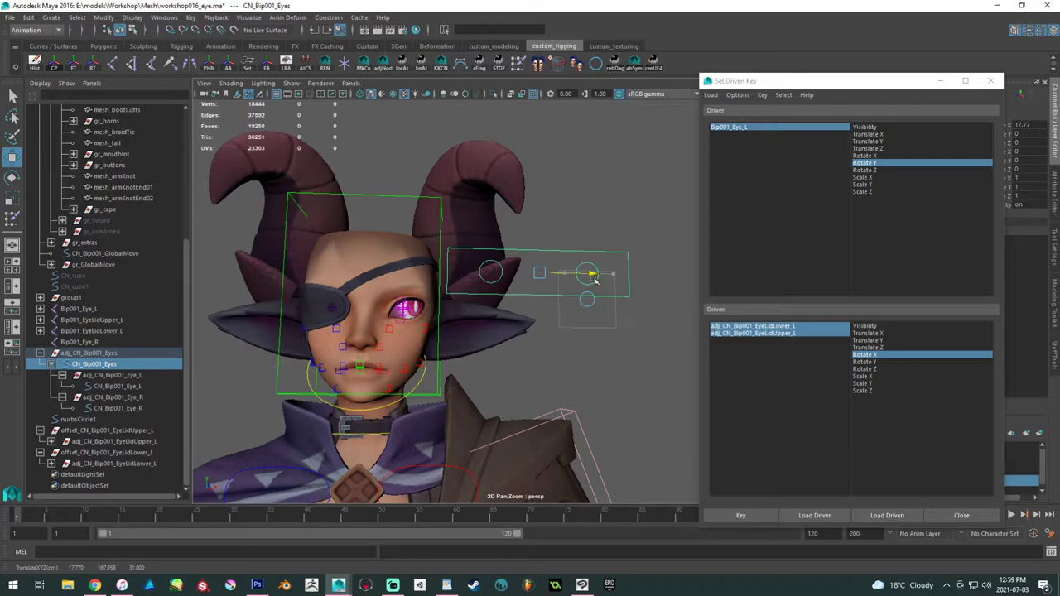
left_click_drag(593, 278, 595, 279)
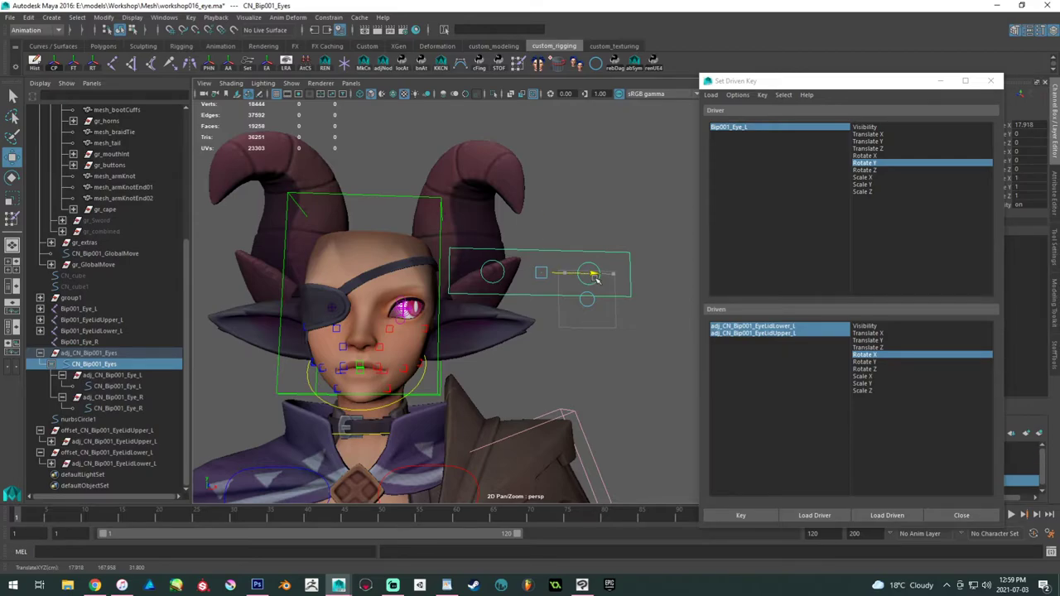
- Check the channel values of the eye adj groups and both left eyelid adj groups with the eyes turned
left_click_drag(806, 82, 737, 380)
right_click_drag(598, 326, 664, 335, "alt")
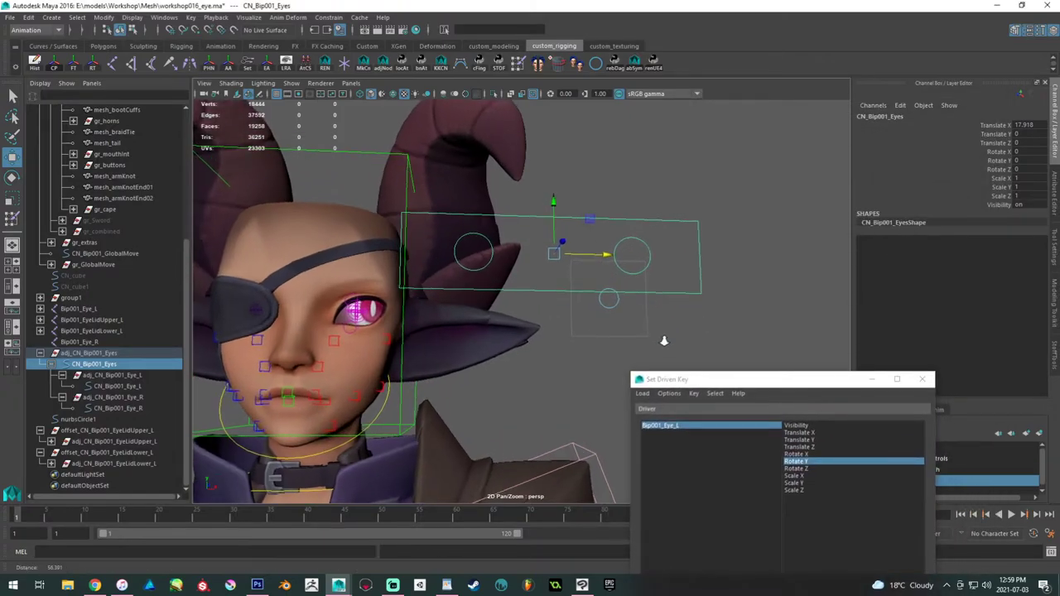
scroll(663, 334, "up", 1)
left_click_drag(801, 385, 840, 409)
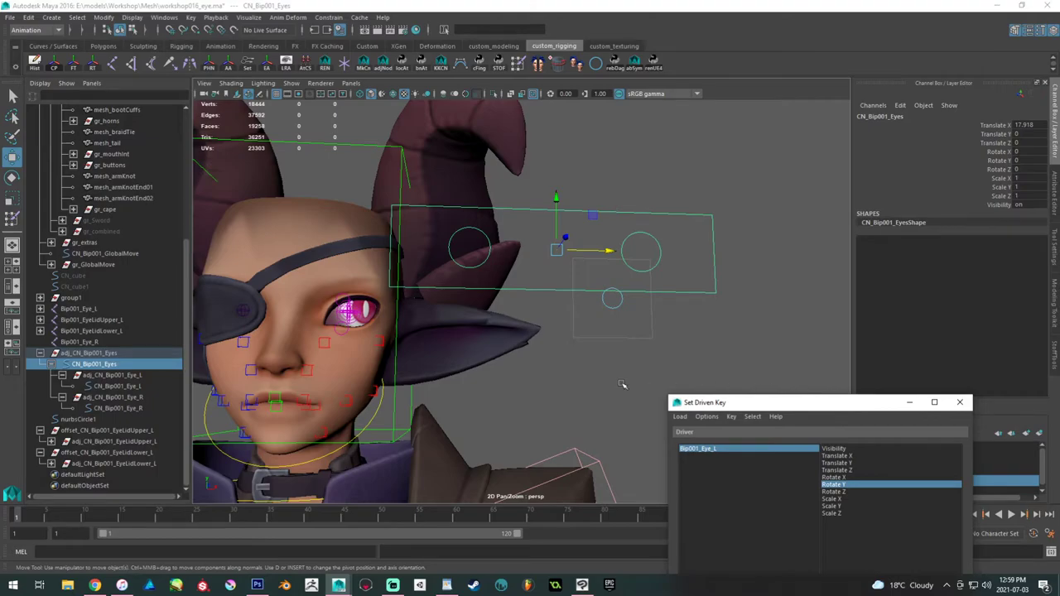
left_click(134, 375)
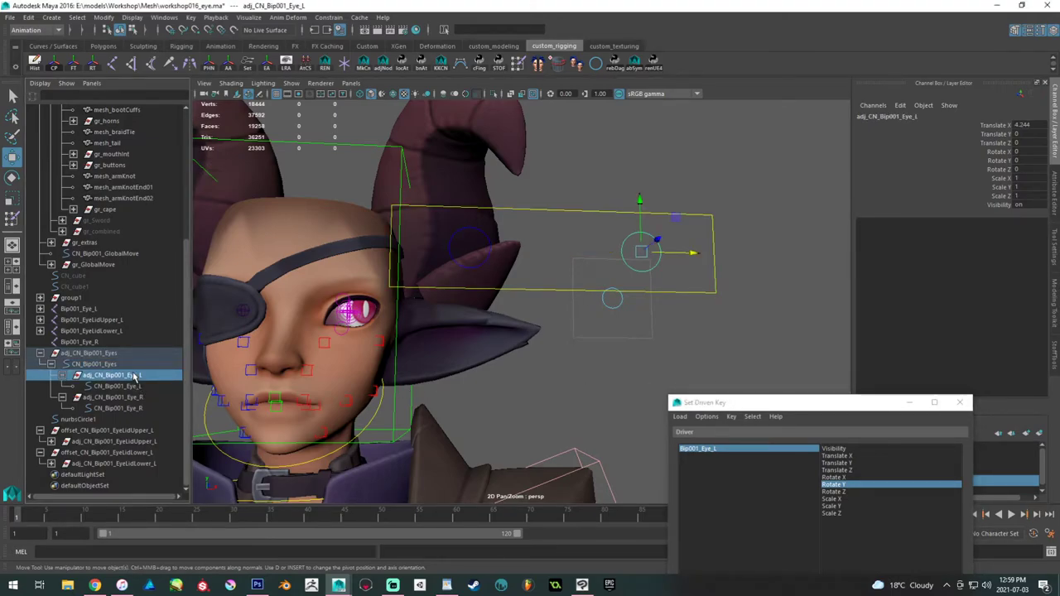
left_click(128, 398)
left_click_drag(778, 407, 784, 338)
left_click(118, 441)
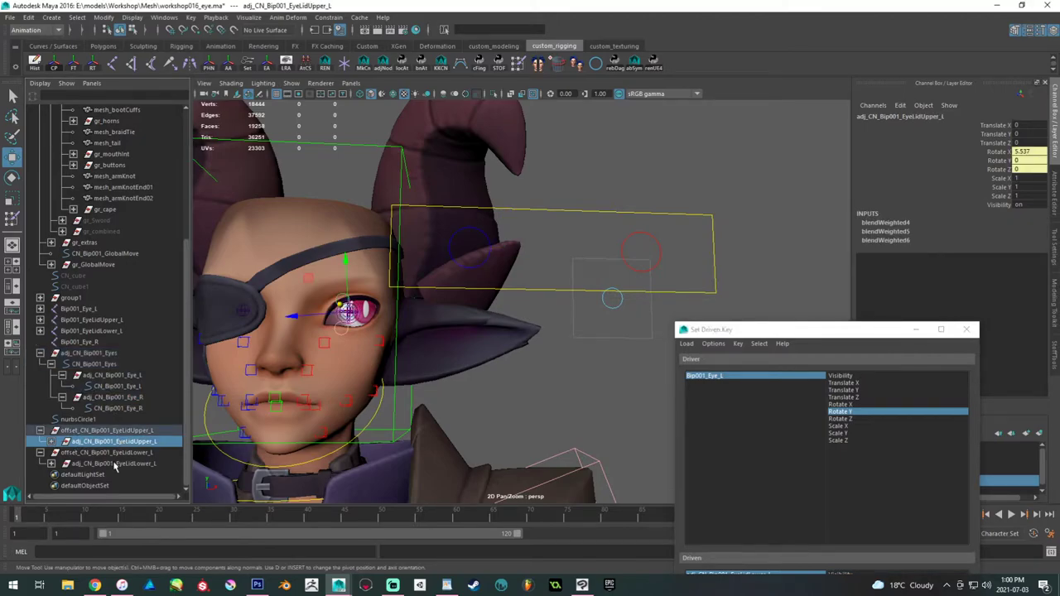
left_click(115, 463)
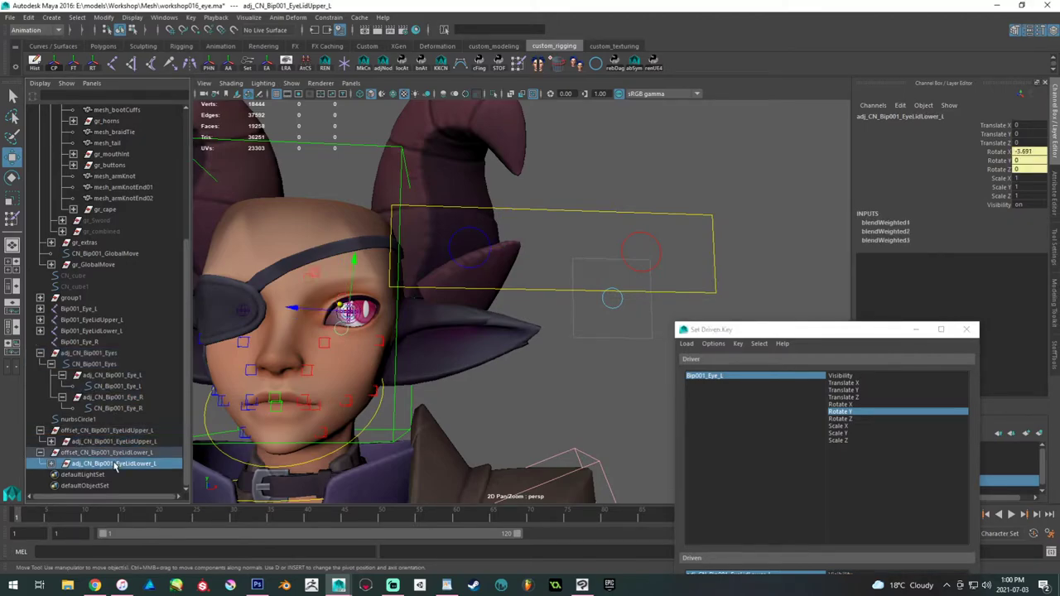
- Move the CN_Bip001_Eyes control back toward the centre and set its Translate X to 0
left_click(529, 292)
left_click_drag(596, 250, 339, 258)
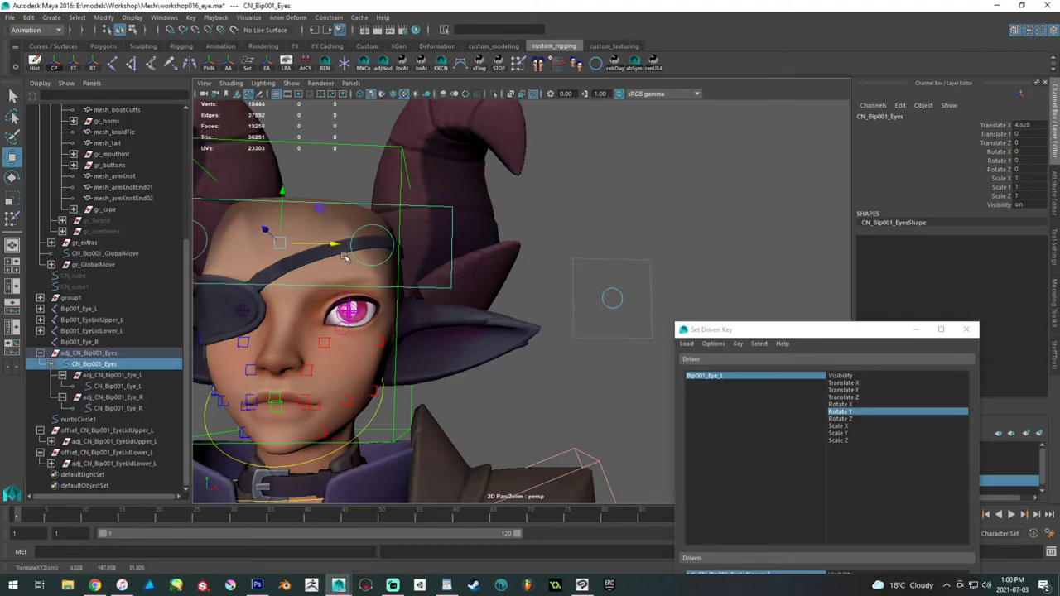
right_click_drag(340, 257, 447, 257, "alt")
left_click(1028, 125)
type("0")
key("Return")
scroll(472, 402, "up", 10)
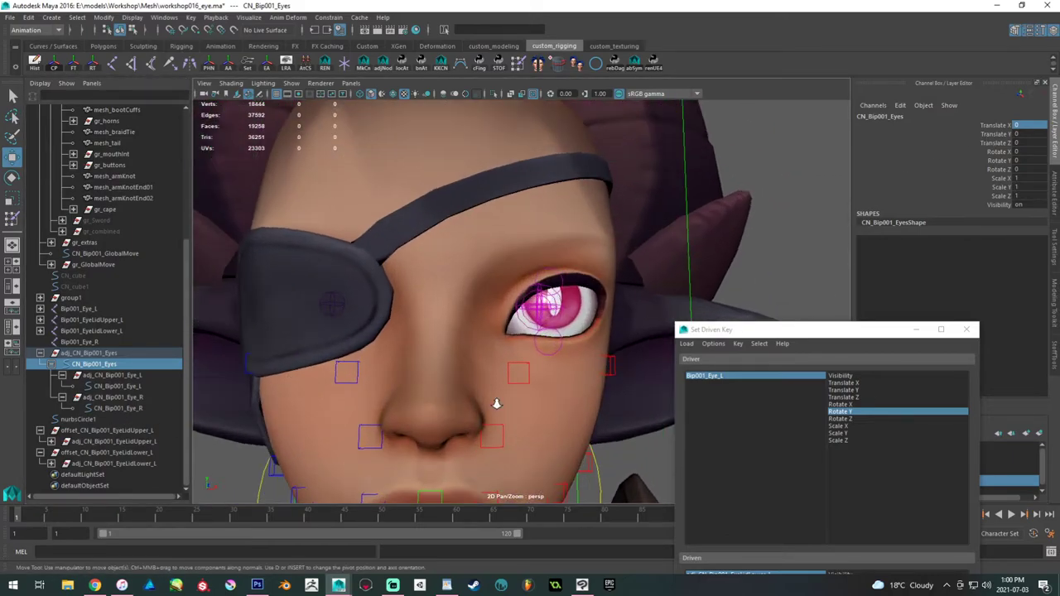
- Try small rotations of the left upper eyelid control and of its adj group, undoing each one
left_click(556, 292)
key("r")
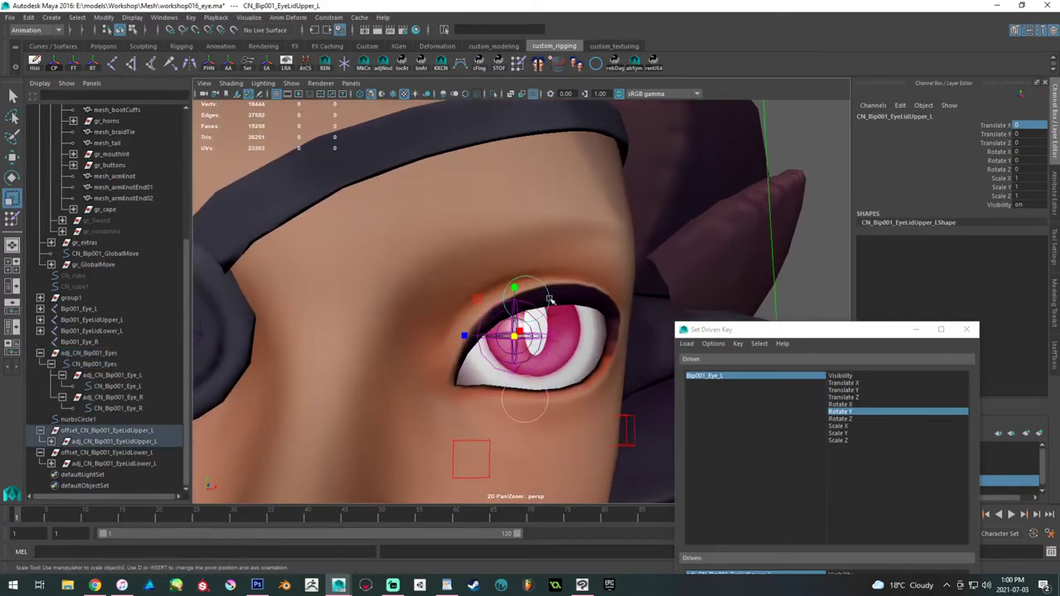
key("e")
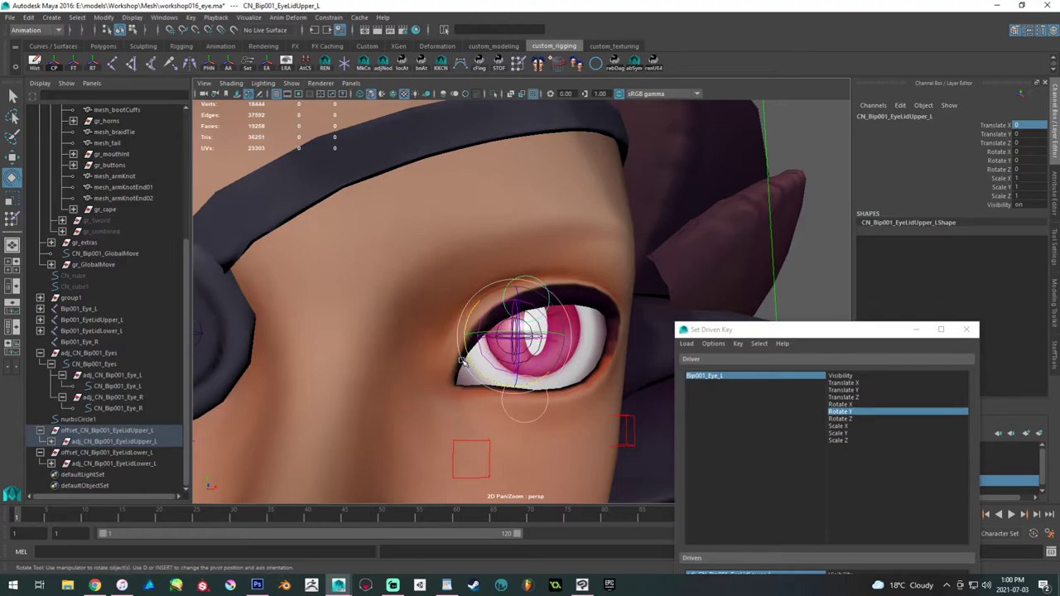
left_click_drag(470, 360, 464, 364)
key("ctrl+z")
left_click(116, 442)
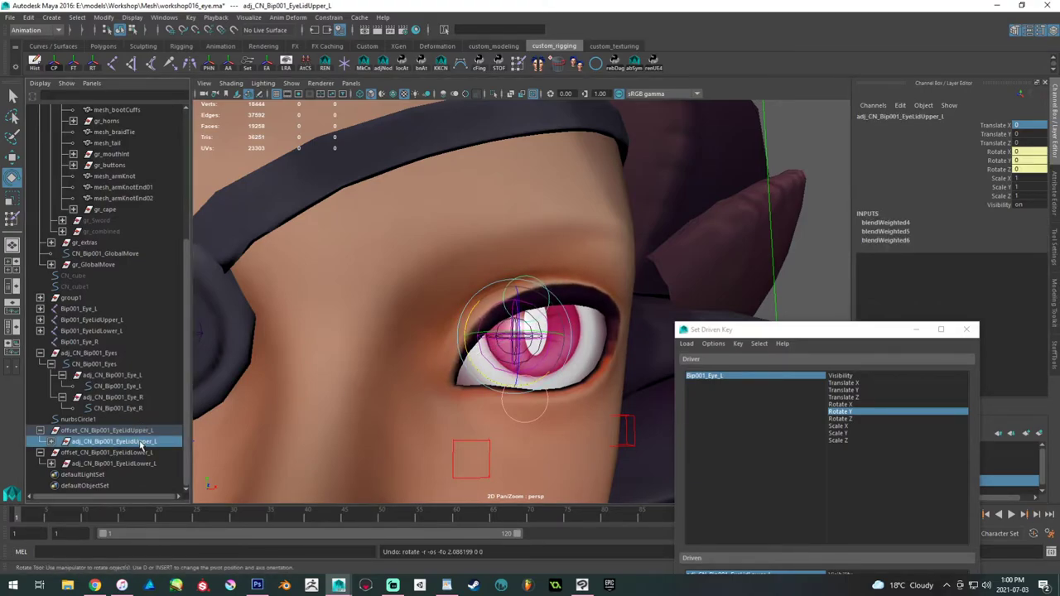
left_click_drag(473, 368, 464, 377)
key("ctrl+z")
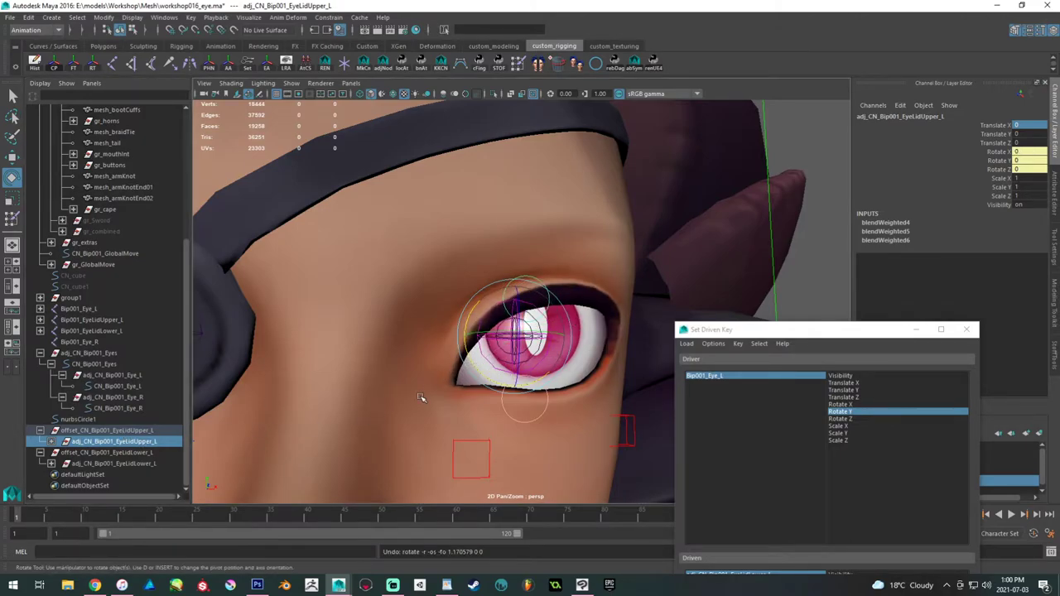
- Try moving the CN_Bip001_Eyes control sideways to a Translate X of about 4.1 and undo the move
scroll(364, 329, "down", 6)
left_click(631, 286)
key("w")
left_click_drag(536, 242, 614, 280)
scroll(623, 277, "up", 4)
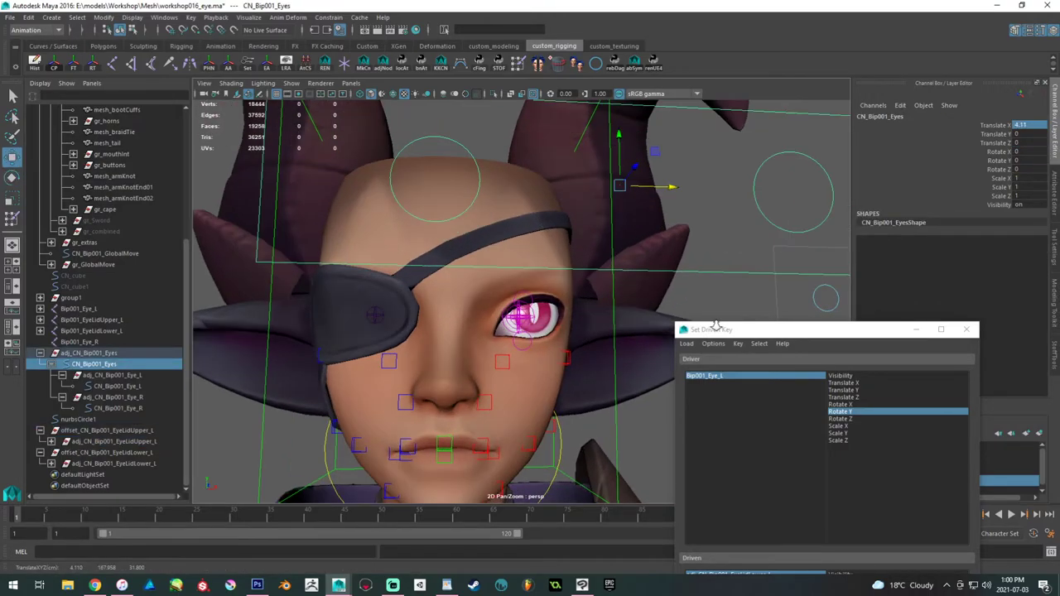
scroll(624, 276, "down", 3)
key("ctrl+z")
- Move the CN_Bip001_Eyes control sideways to a Translate X of about 7.16, undoing and redoing the move to compare the eyelids
left_click_drag(517, 216, 734, 272)
scroll(527, 350, "up", 5)
middle_click_drag(576, 362, 555, 351, "alt")
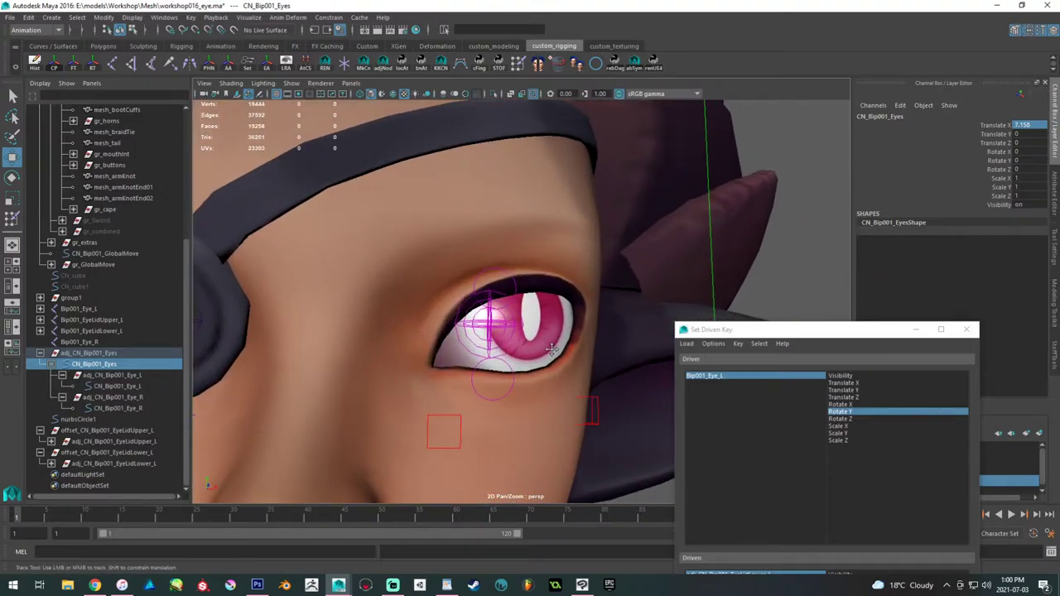
scroll(557, 351, "up", 3)
key("ctrl+z")
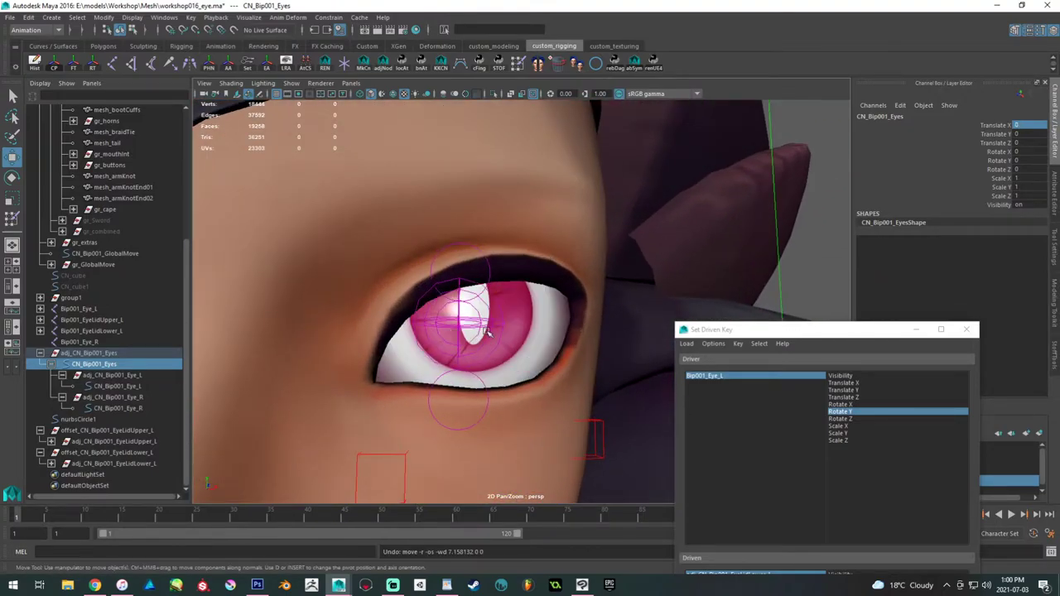
scroll(487, 332, "down", 8)
key("shift+z")
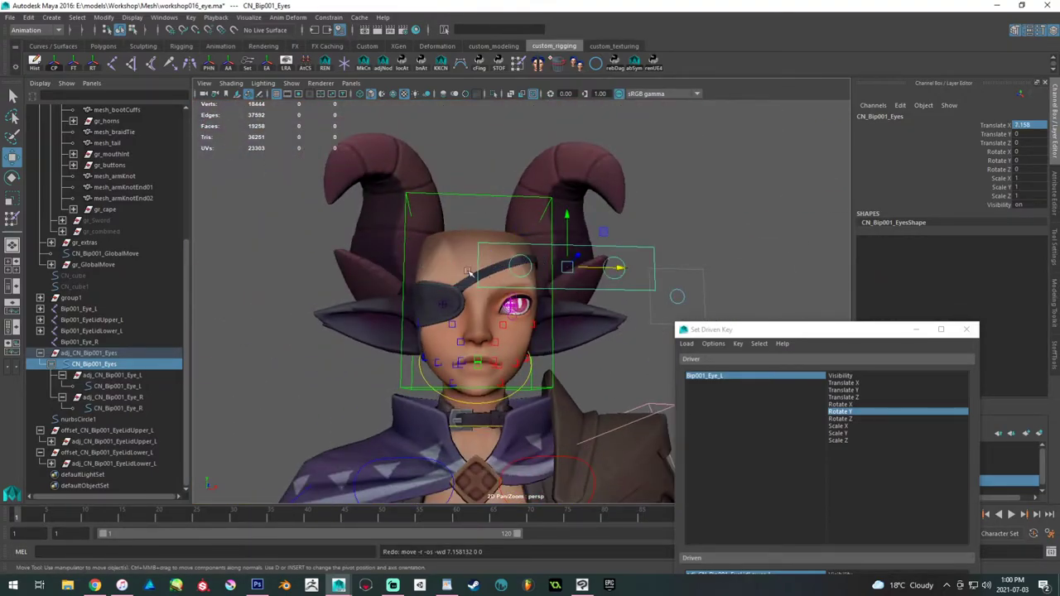
- Redo and undo the last sideways move of the CN_Bip001_Eyes control to compare the eyelids
key("shift+z")
key("ctrl+z")
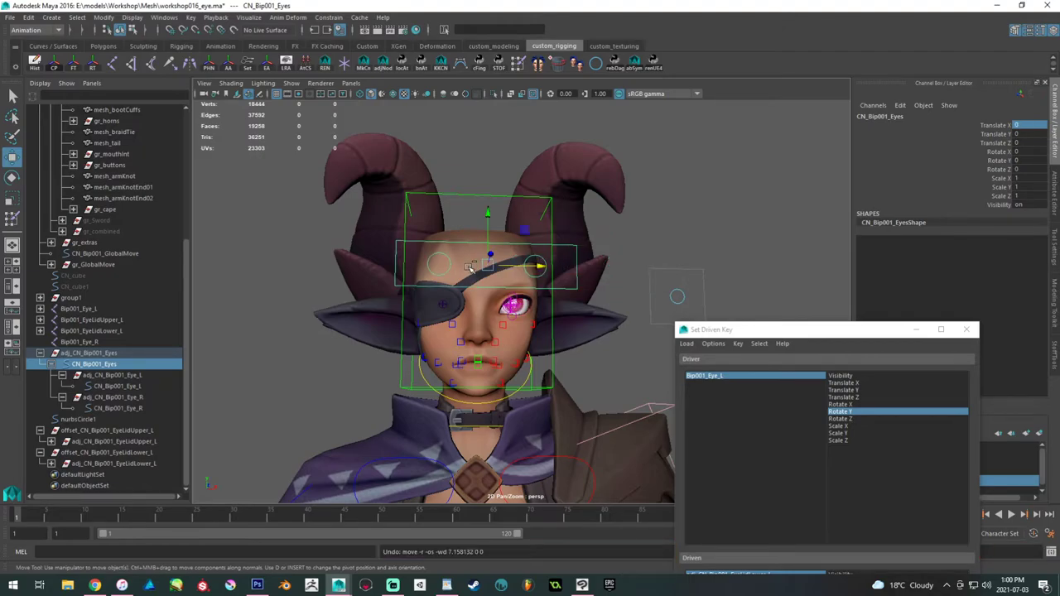
key("ctrl+z")
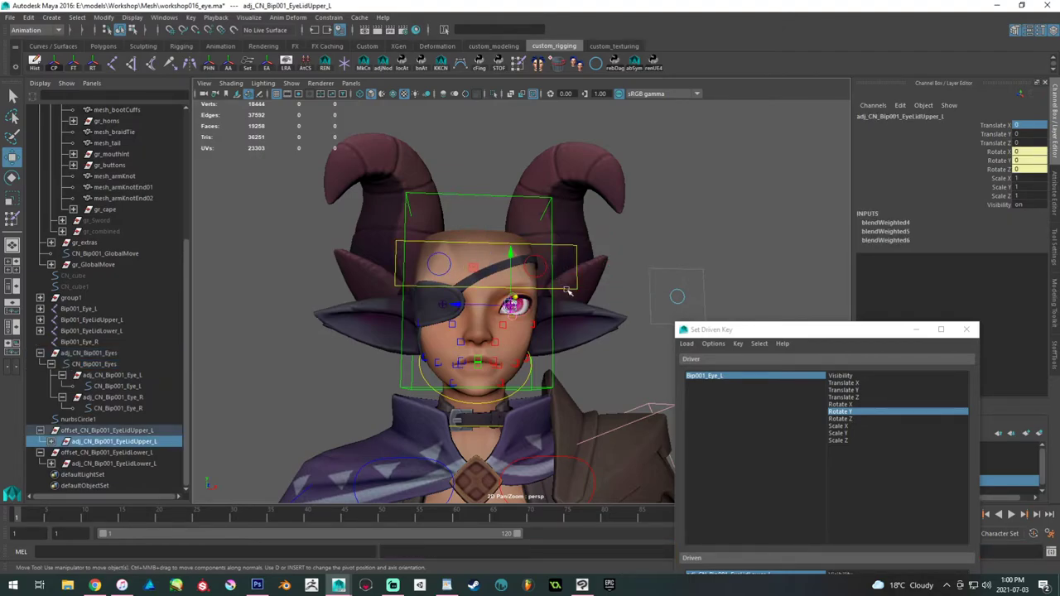
- Move the CN_Bip001_Eyes control sideways and set its Translate X to 20
left_click(558, 270)
left_click_drag(539, 265, 804, 271)
double_click(1026, 124)
type("20")
key("Return")
- Set Rotate X to 7 on adj_CN_Bip001_EyeLidUpper_L and to -6 on adj_CN_Bip001_EyeLidLower_L
scroll(513, 204, "up", 5)
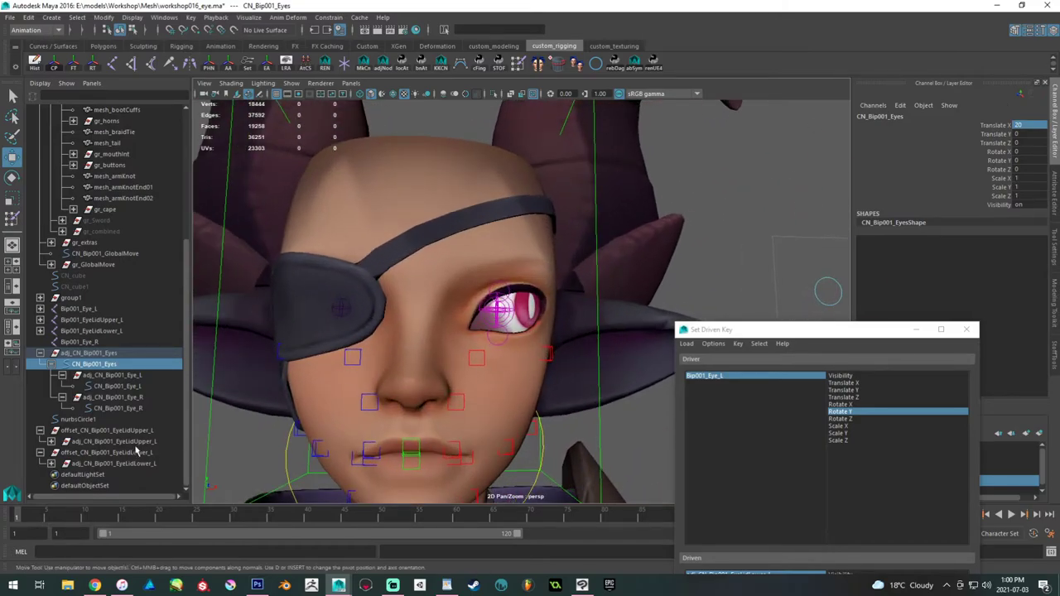
left_click(124, 441)
key("f")
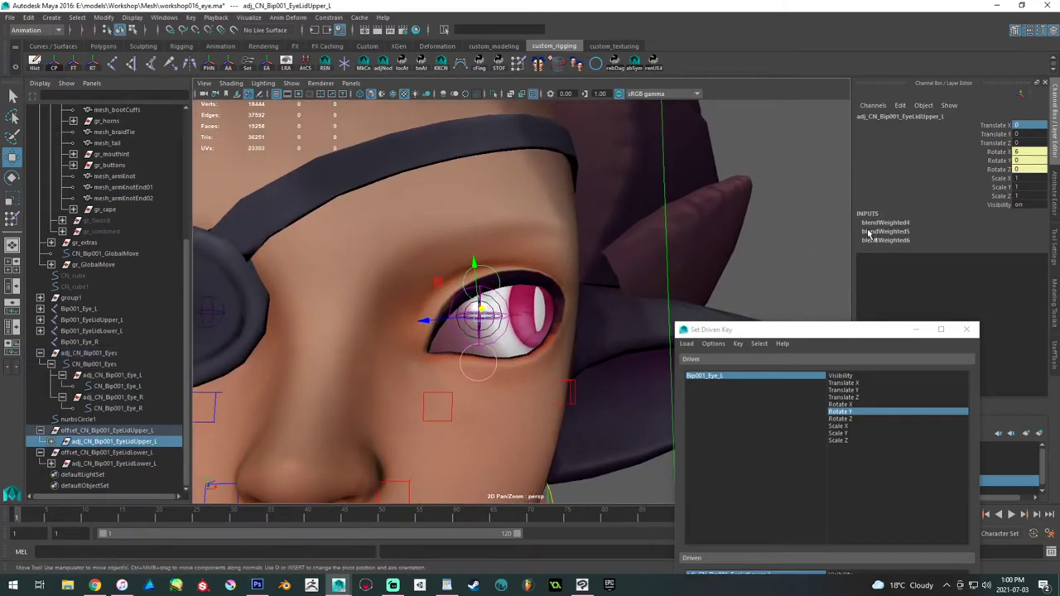
double_click(1029, 152)
key("Return")
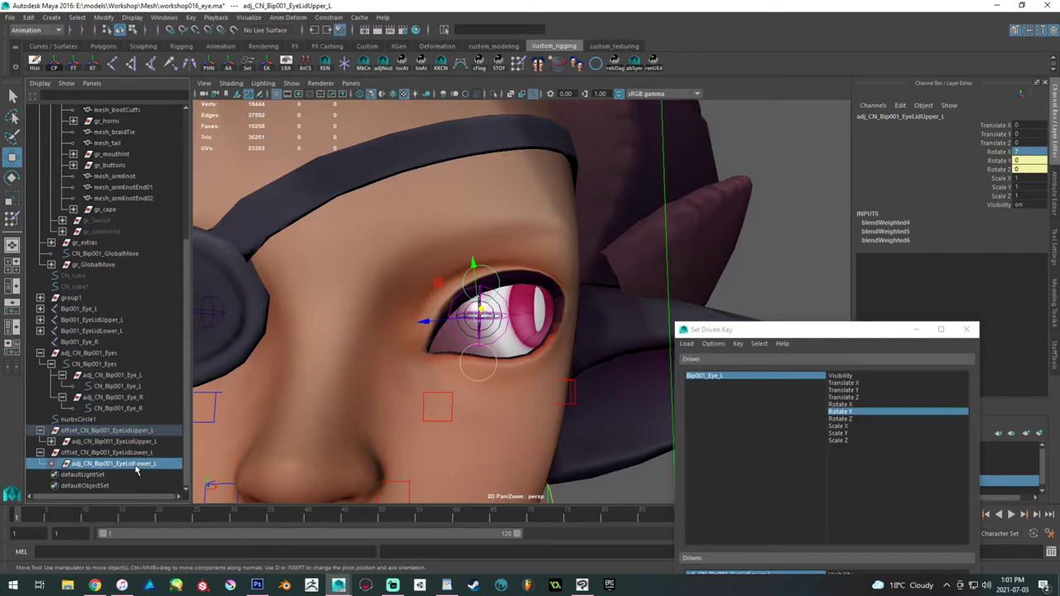
left_click(137, 464)
double_click(1025, 154)
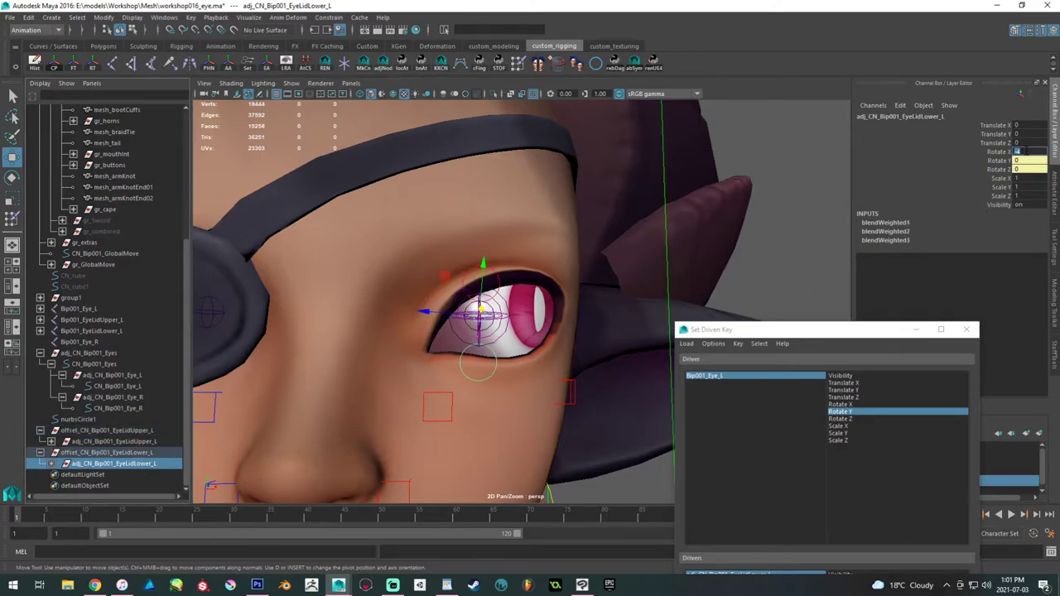
key("Return")
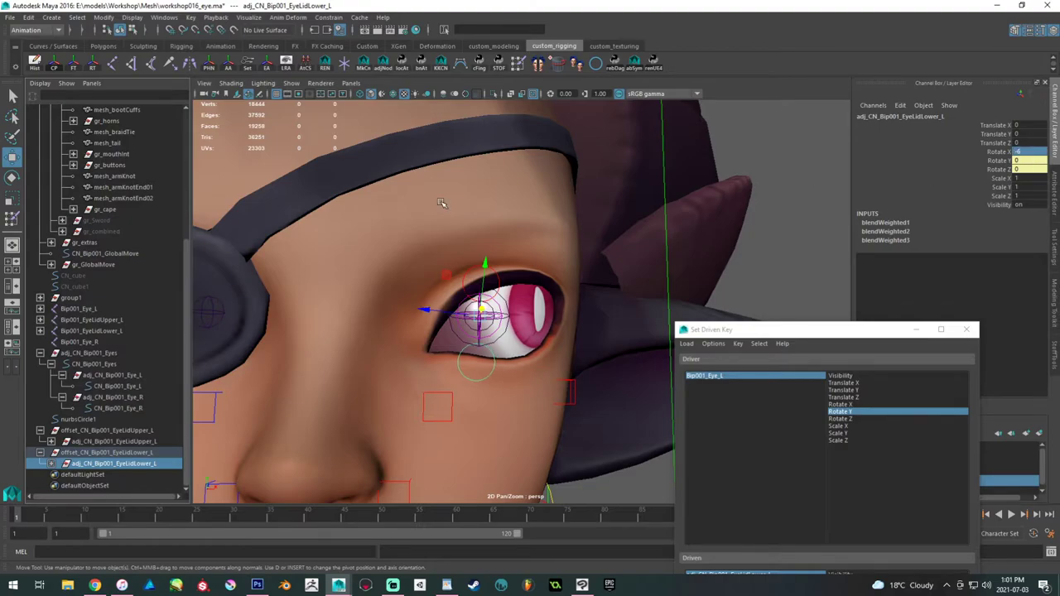
- Set a driven key for the left eyelid adj groups' rotation with Bip001_Eye_L's Rotate Y as the driver
scroll(476, 237, "down", 8)
middle_click_drag(479, 248, 483, 249, "alt")
scroll(538, 315, "up", 4)
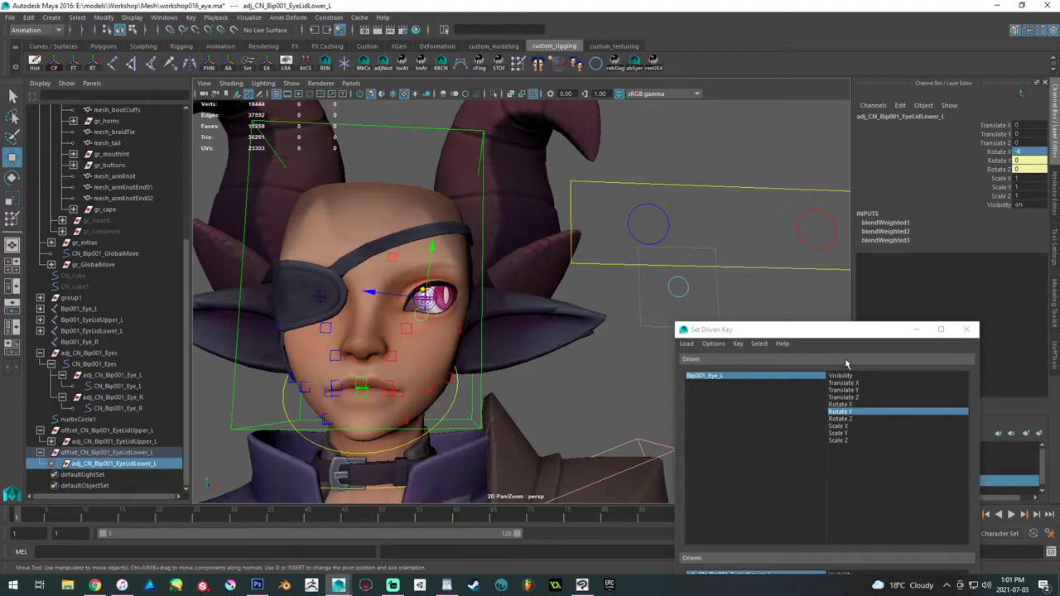
left_click_drag(861, 338, 700, 438)
left_click(801, 525)
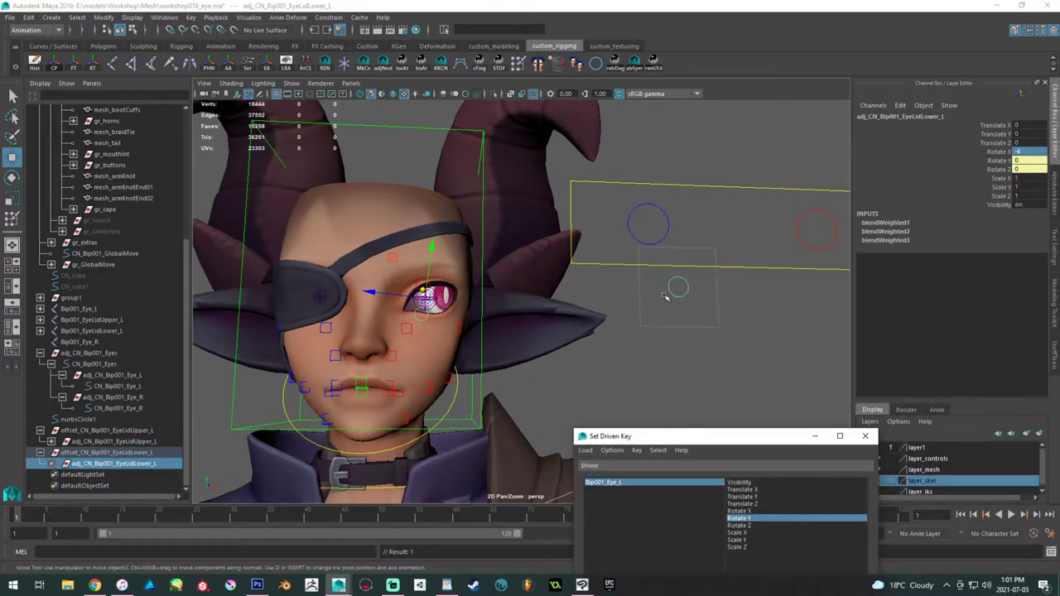
- Try moving the CN_Bip001_Eyes control back to a Translate X of about 2.52 to test the eyelids, and undo the move
left_click(620, 262)
scroll(702, 267, "down", 2)
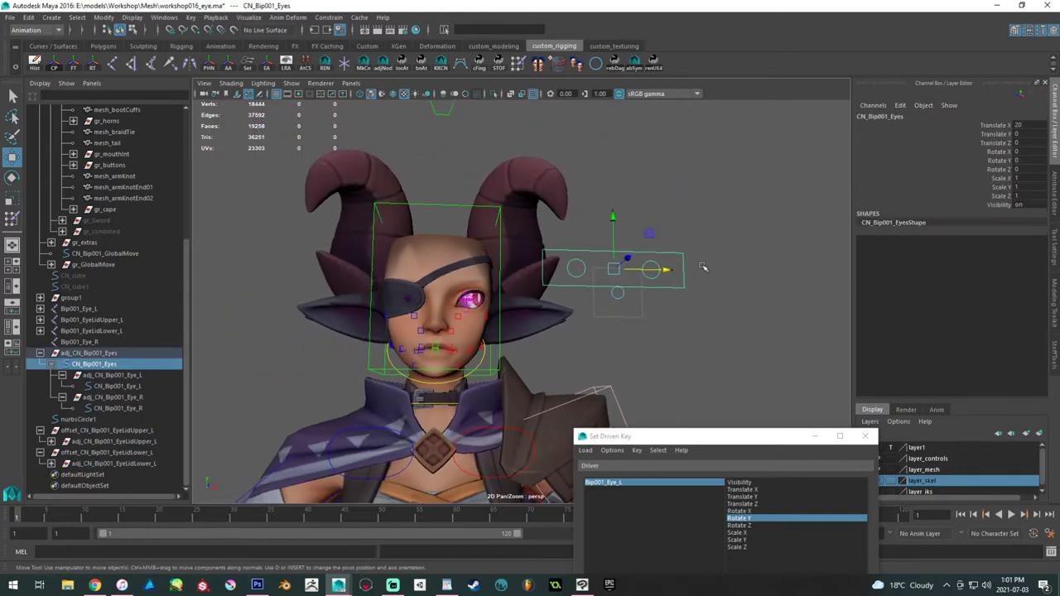
left_click_drag(675, 269, 516, 281)
right_click_drag(515, 281, 731, 366, "alt")
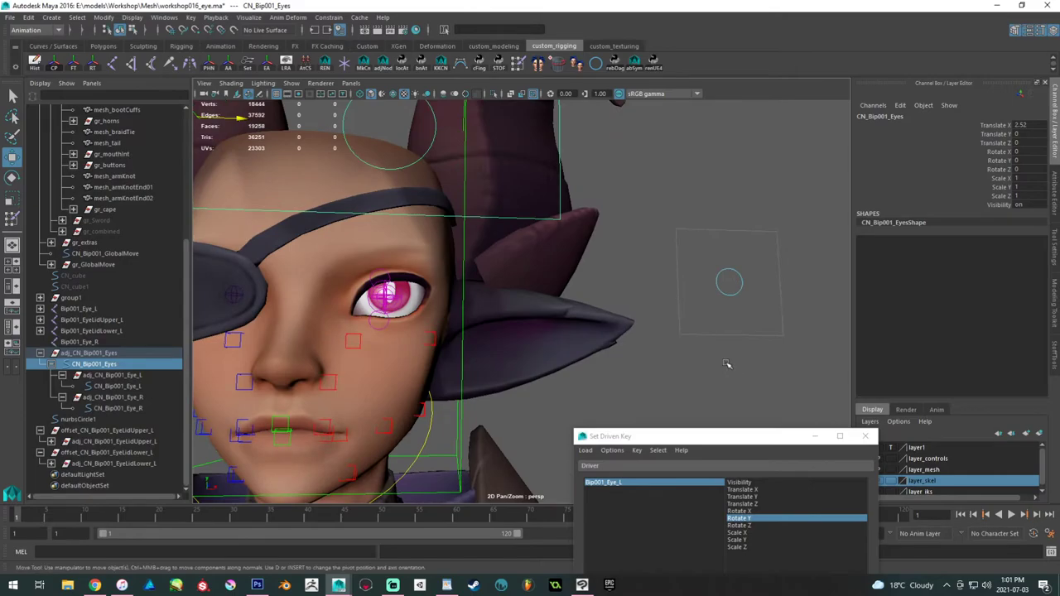
right_click_drag(477, 256, 413, 236, "alt")
middle_click_drag(412, 235, 651, 277)
key("ctrl+z")
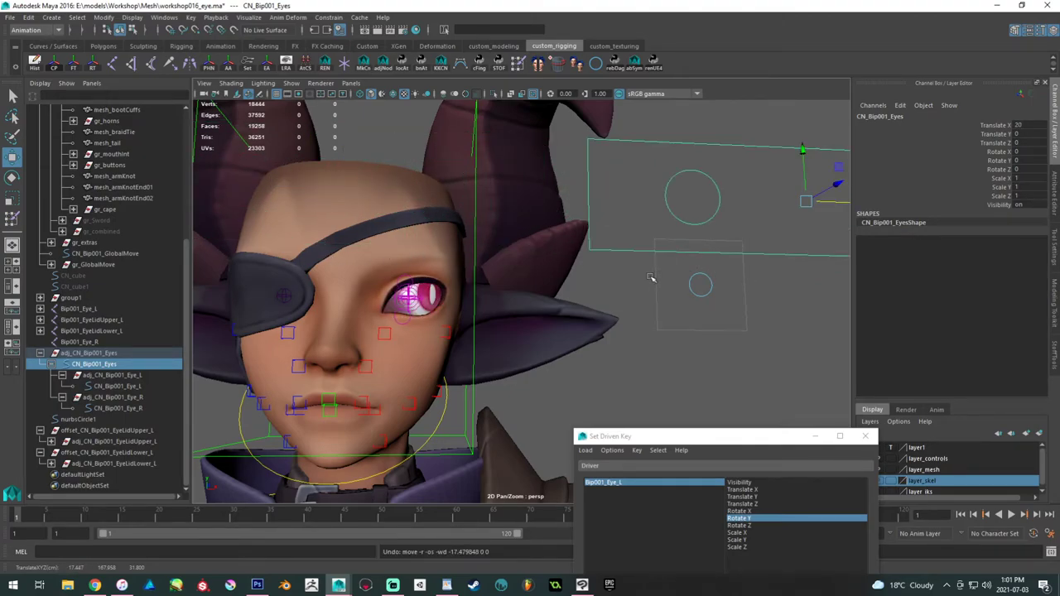
- Set the Rotate X of adj_CN_Bip001_EyeLidUpper_L to 8
right_click_drag(430, 295, 396, 379, "alt")
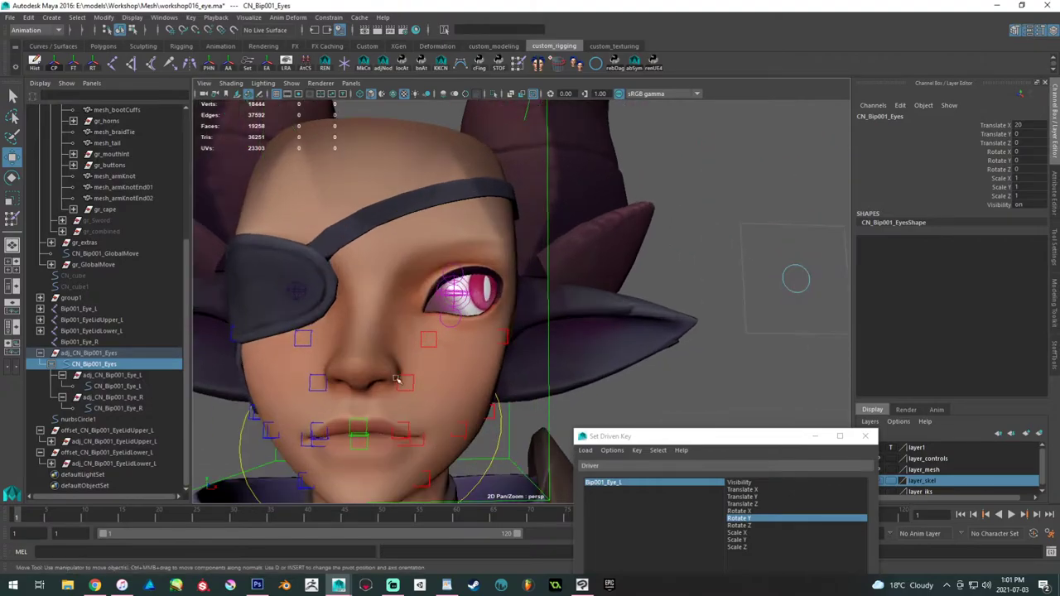
left_click(122, 441)
double_click(1027, 152)
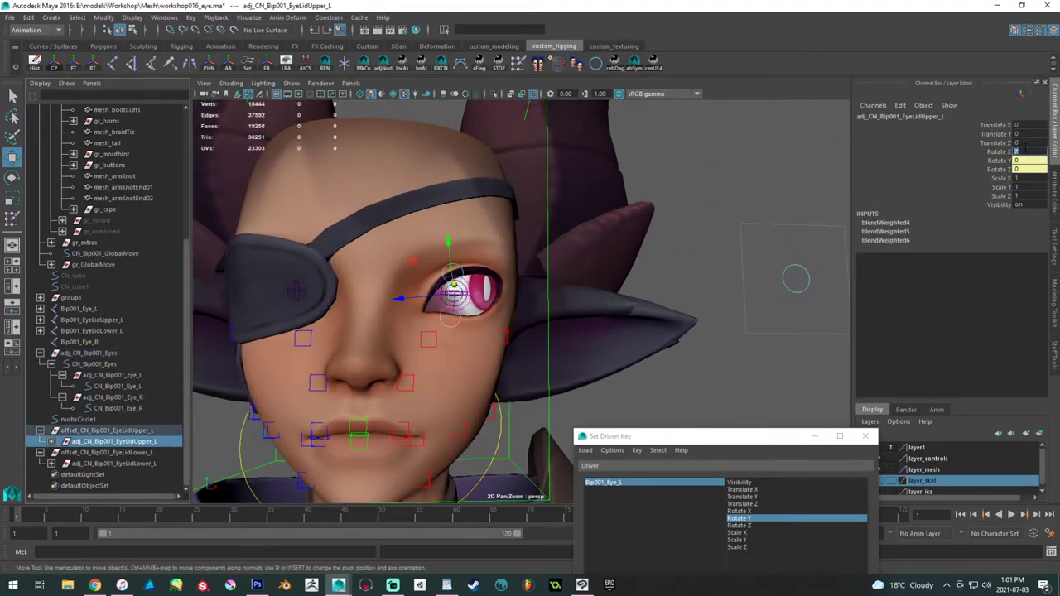
type("8")
key("Return")
- Set the Rotate X of adj_CN_Bip001_EyeLidLower_L to -8 and update the eyelids' driven key
left_click(124, 464)
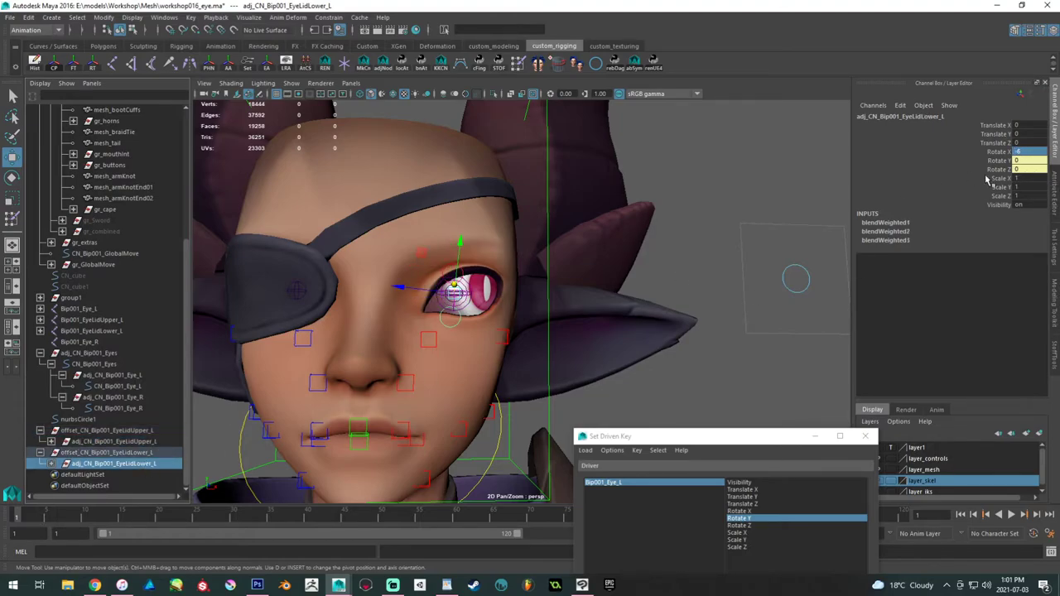
double_click(1019, 152)
type("-8")
key("Return")
scroll(662, 321, "down", 2)
left_click_drag(684, 437, 701, 411)
scroll(683, 277, "down", 2)
- Try moving the CN_Bip001_Eyes control freely around the face to test the eyelids, undoing the last move
left_click(695, 284)
left_click_drag(665, 264, 441, 266)
right_click_drag(441, 265, 583, 356, "alt")
right_click_drag(303, 169, 171, 121, "alt")
left_click_drag(376, 238, 477, 239)
middle_click_drag(476, 238, 799, 236)
key("ctrl+z")
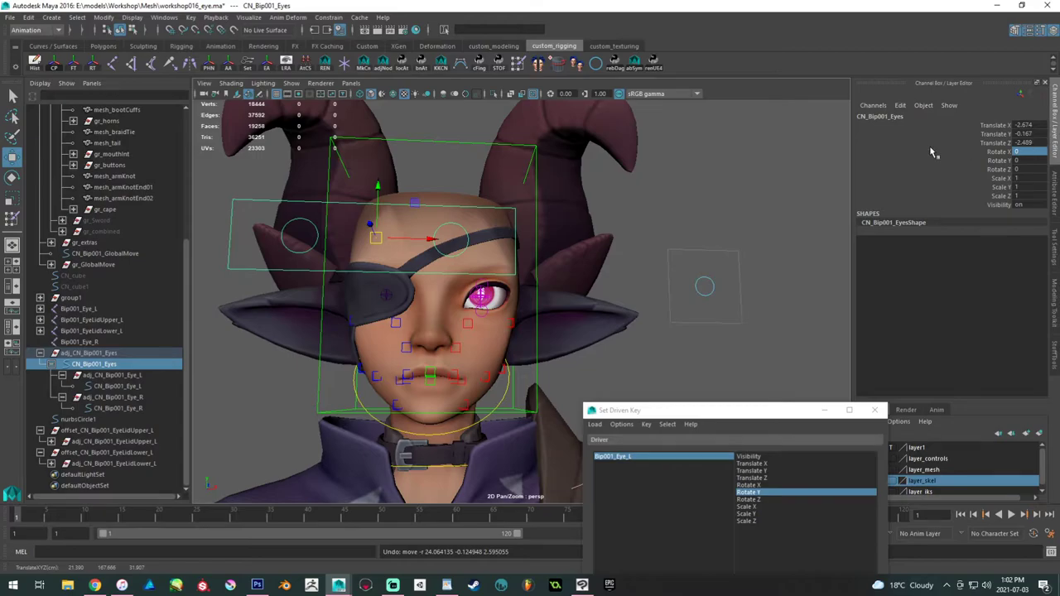
- Reset the CN_Bip001_Eyes control's Translate X, Y and Z to 0
left_click_drag(1026, 125, 1033, 143)
type("0")
key("Return")
- Move the CN_Bip001_Eyes control toward the eye-patch side and set its Translate X to -14
middle_click_drag(469, 218, 183, 240)
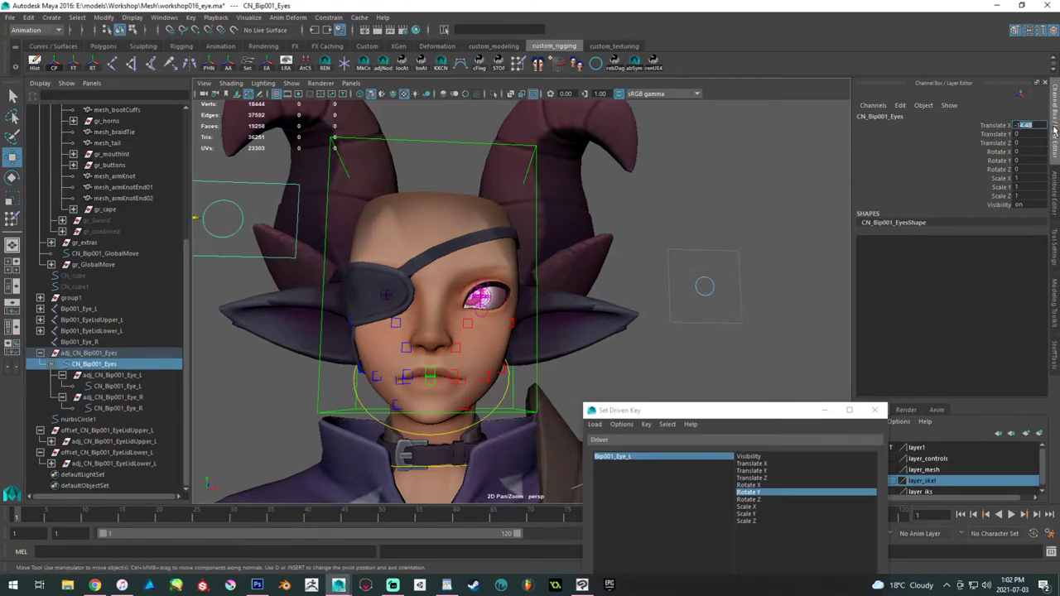
type("-14")
key("Return")
- Try rotating the CN_Bip001_EyeLidUpper_L control by about -11.3 in X and undo the rotation
right_click_drag(490, 266, 643, 326, "alt")
middle_click_drag(468, 251, 499, 260, "alt")
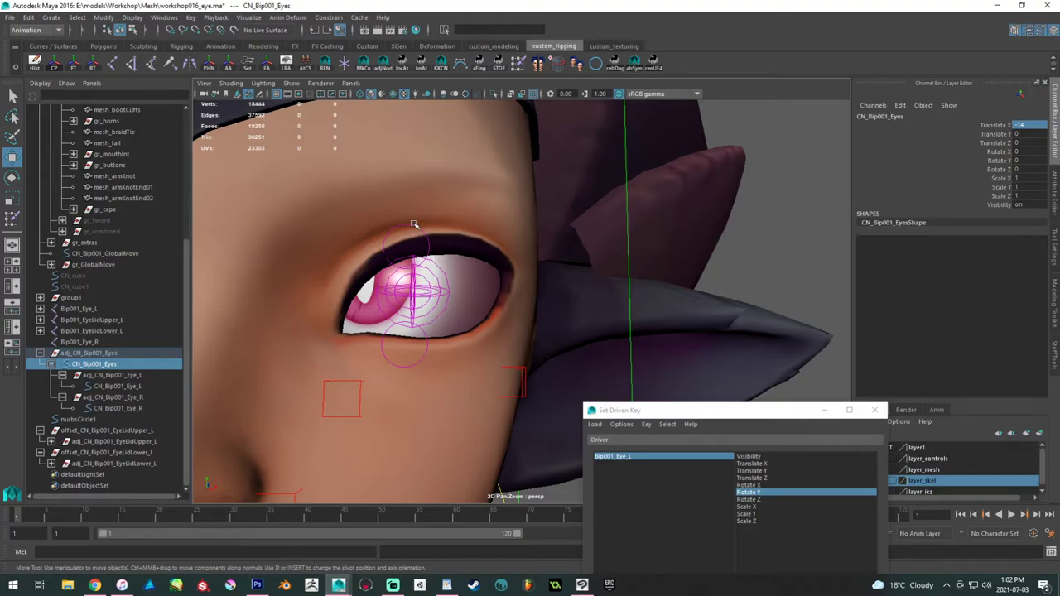
left_click(414, 223)
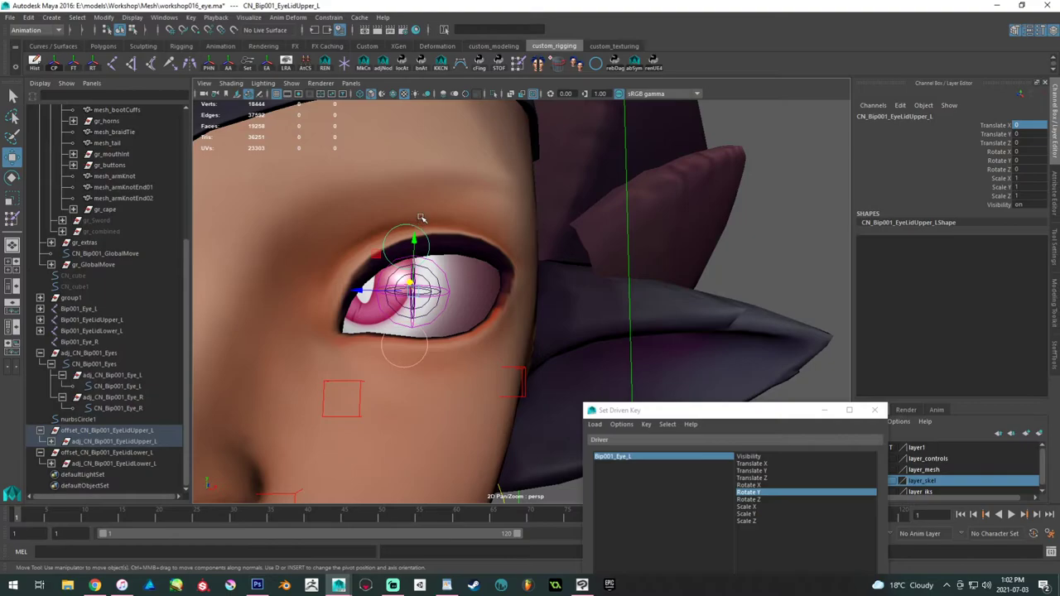
middle_click_drag(420, 218, 461, 227, "alt")
right_click_drag(461, 227, 473, 254, "alt")
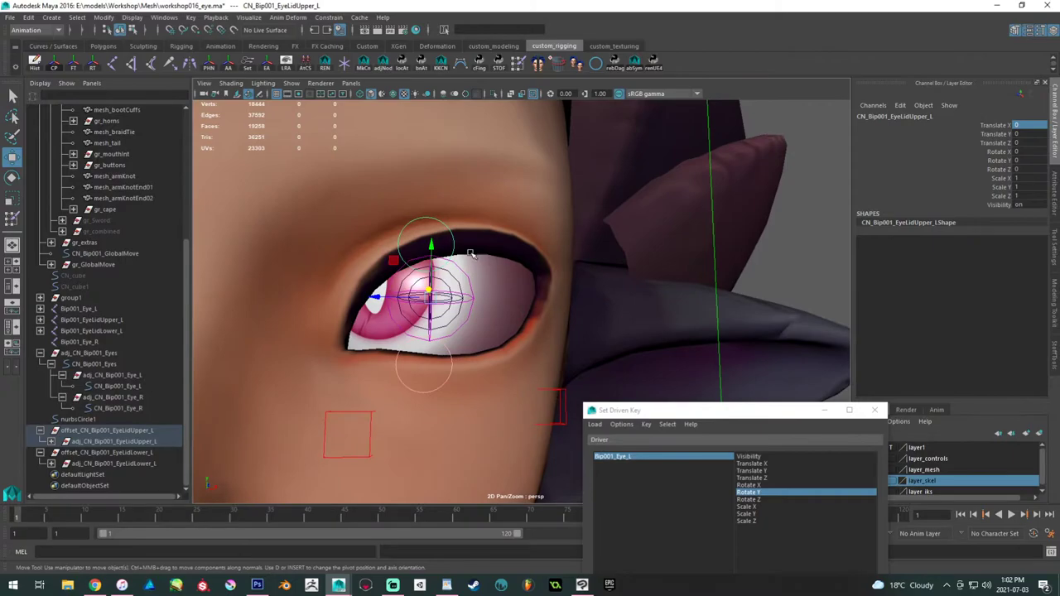
key("e")
left_click_drag(478, 310, 452, 342)
double_click(1023, 152)
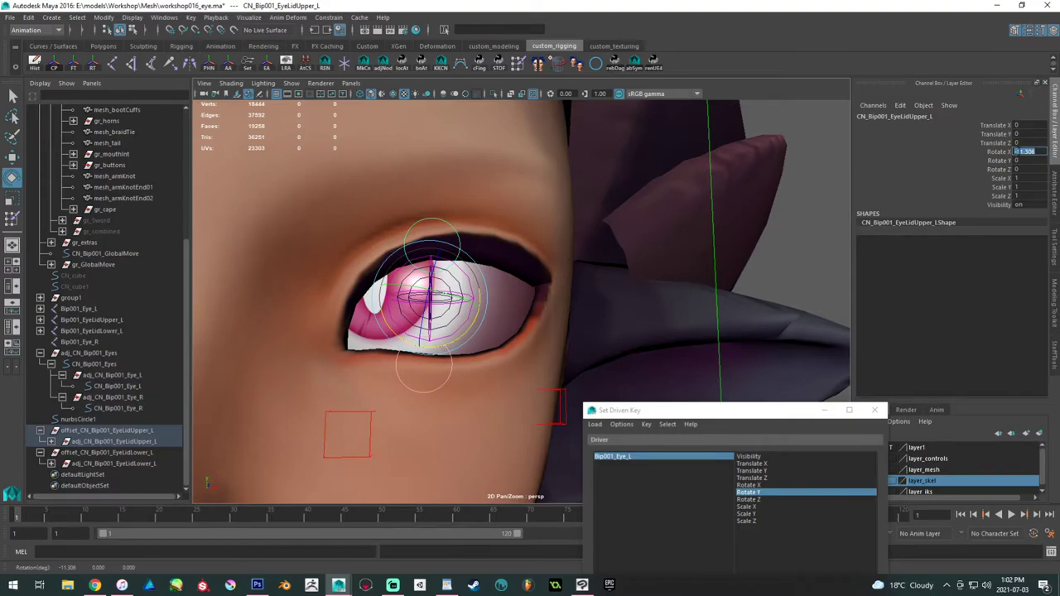
key("ctrl+z")
- Rotate the adj_CN_Bip001_EyeLidUpper_L group about its X axis and set its Rotate X to -15
left_click(147, 442)
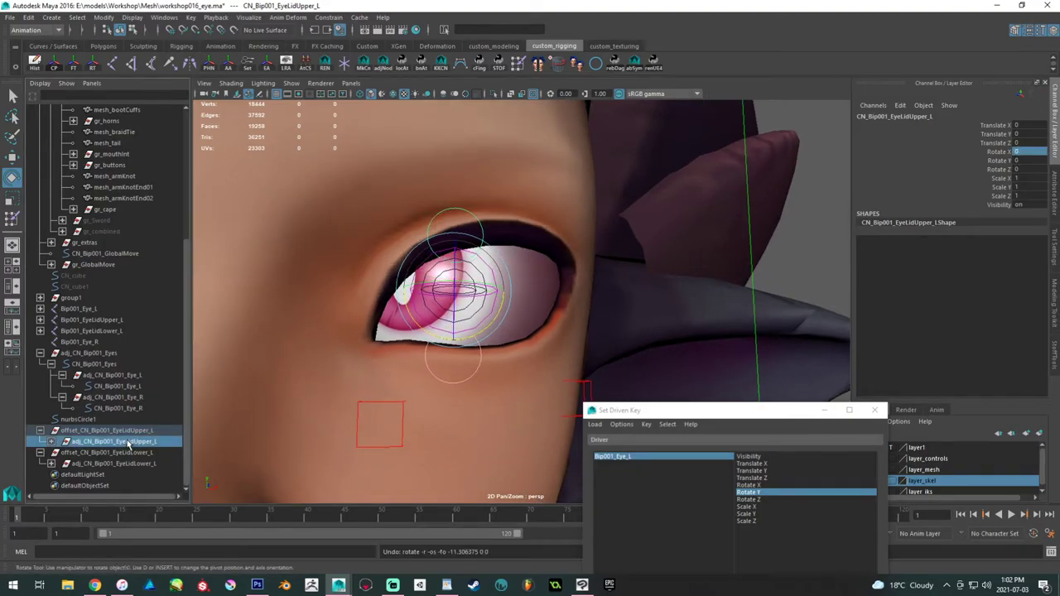
left_click_drag(493, 323, 485, 328)
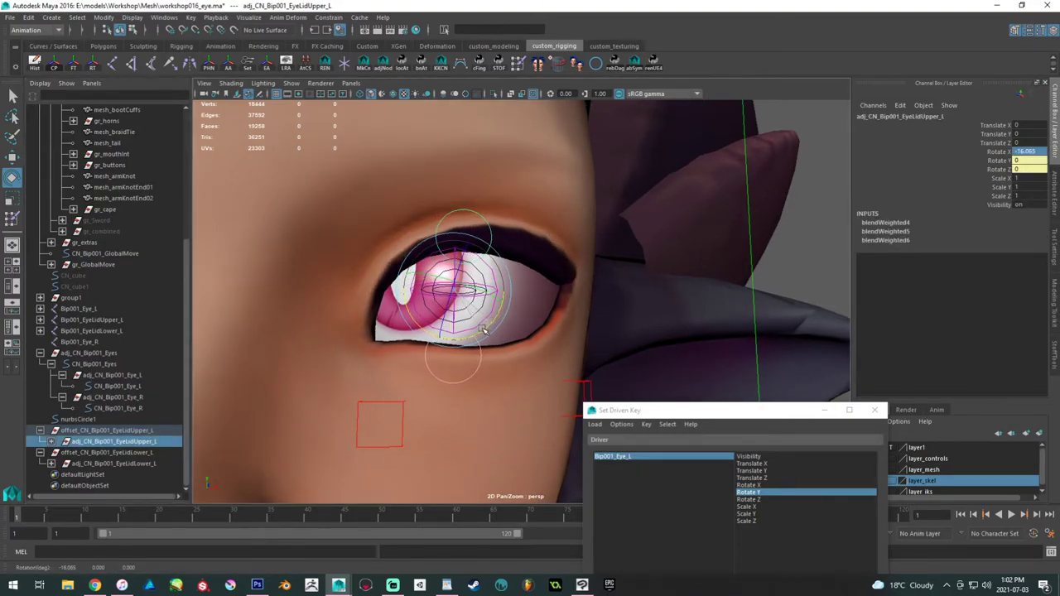
left_click(1028, 154)
key("Return")
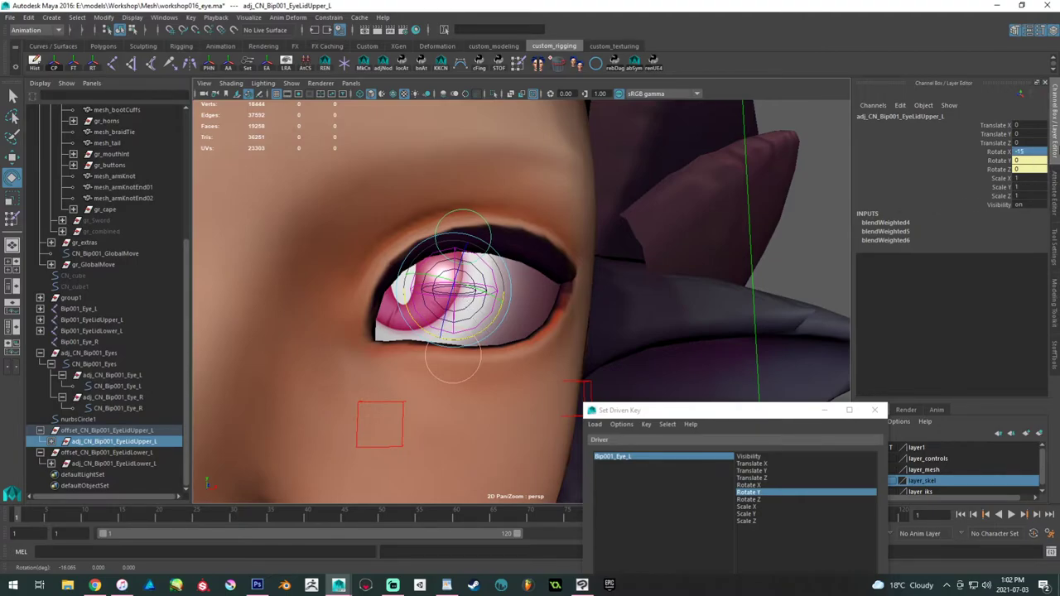
- Set the Rotate X of adj_CN_Bip001_EyeLidUpper_L to -10
left_click_drag(421, 303, 351, 286, "alt")
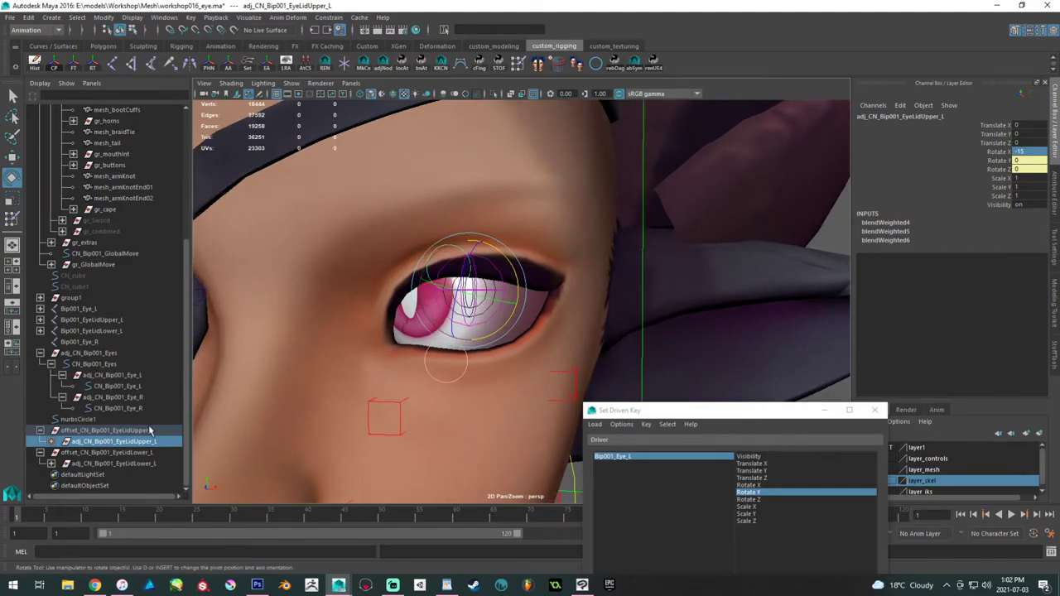
double_click(1042, 155)
type("-10")
key("Return")
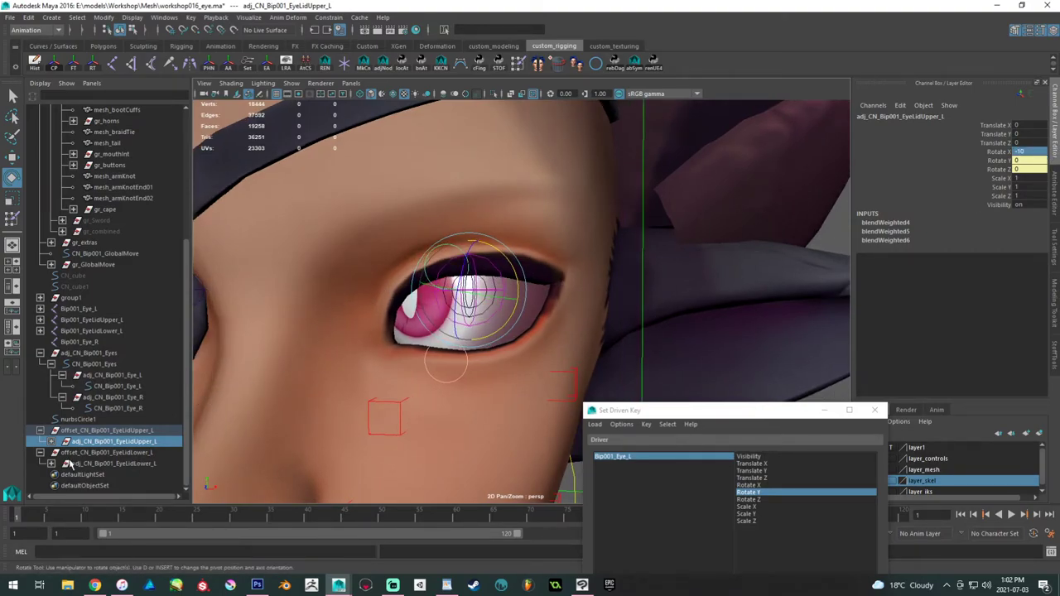
- Set the Rotate X of adj_CN_Bip001_EyeLidLower_L to 10
left_click(97, 475)
left_click(108, 463)
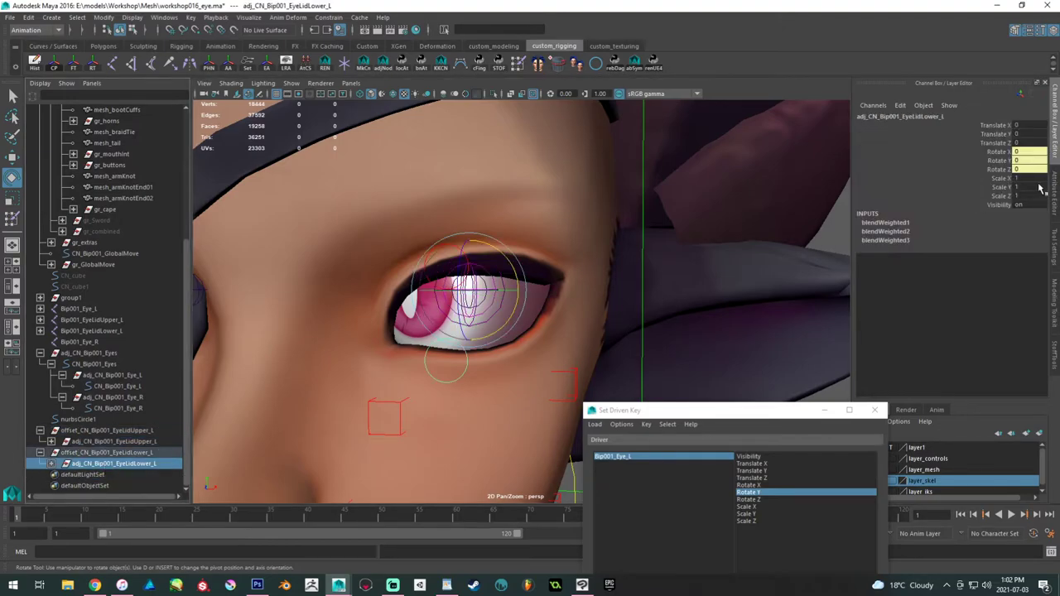
left_click(1025, 153)
type("10")
key("Return")
- Set the Rotate X of adj_CN_Bip001_EyeLidLower_L to 5 and key the eyelid groups against Bip001_Eye_L's Rotate Y
left_click_drag(553, 314, 379, 256, "alt")
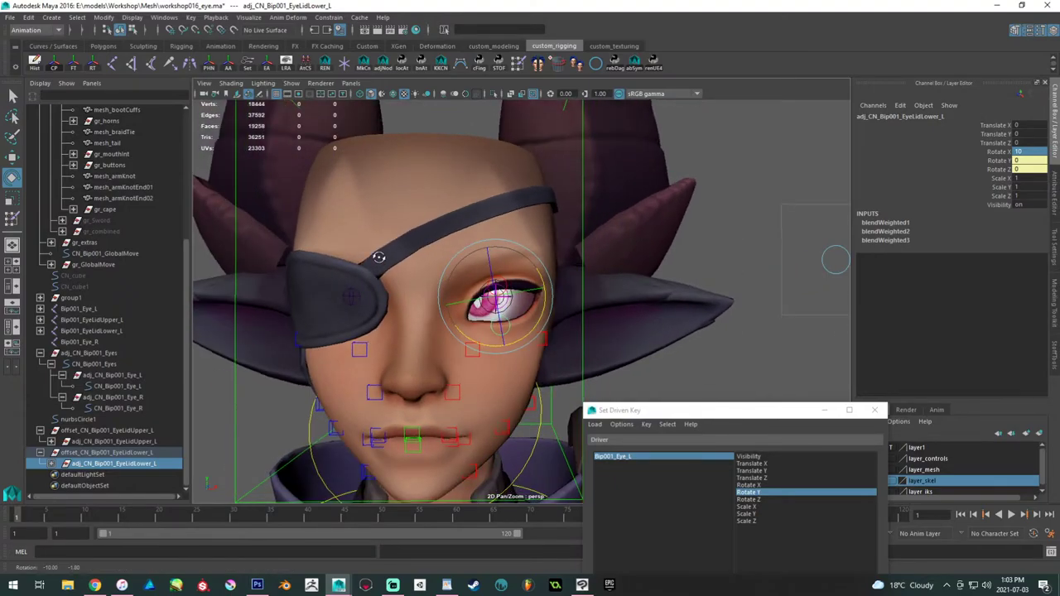
scroll(454, 310, "up", 3)
left_click(1031, 152)
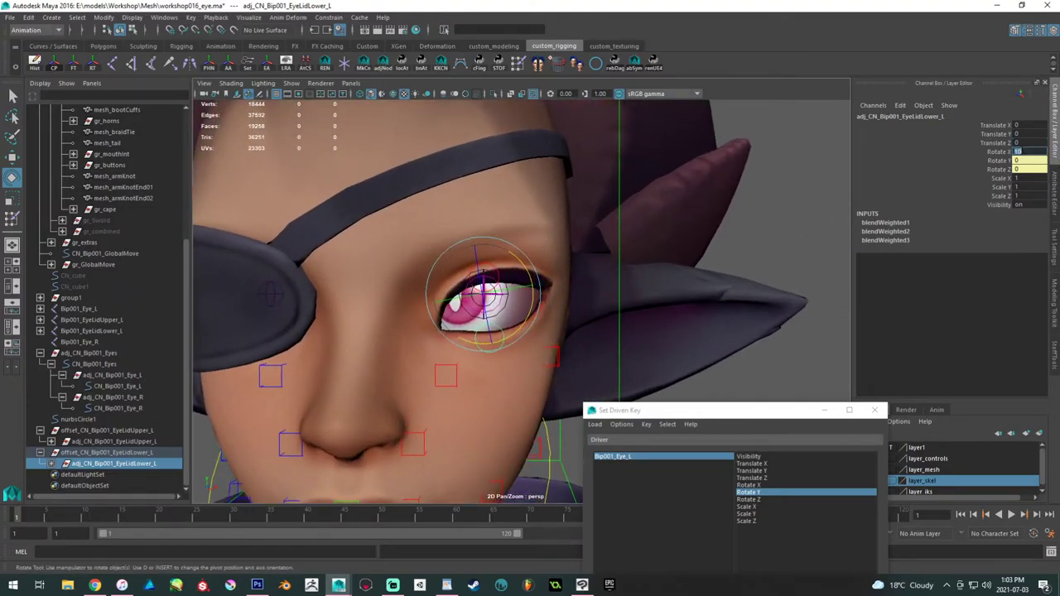
type("5")
key("Return")
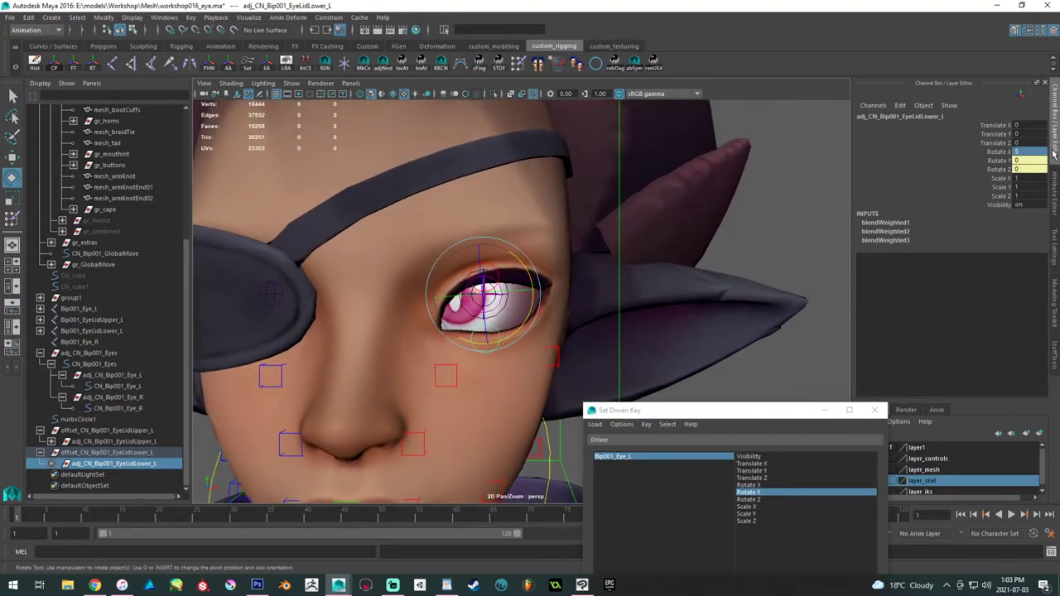
left_click_drag(736, 414, 870, 122)
left_click(788, 527)
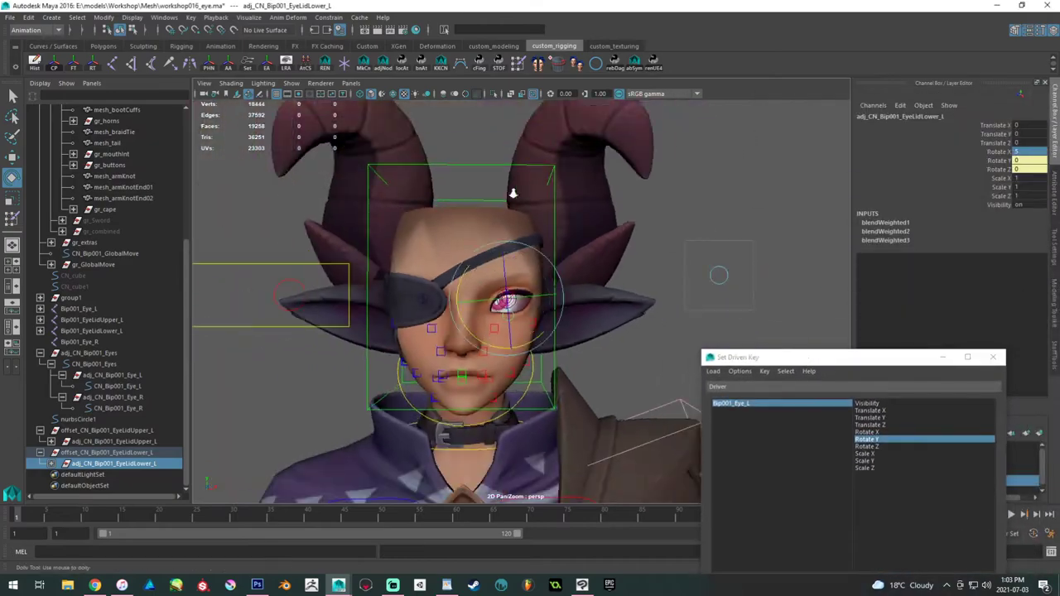
- Try moving the CN_Bip001_Eyes control back toward the centre, undo the move, and set its Translate X to 0
left_click(299, 279)
left_click(297, 275)
key("w")
left_click_drag(299, 296, 487, 246)
key("ctrl+z")
left_click(1025, 127)
type("0")
key("Return")
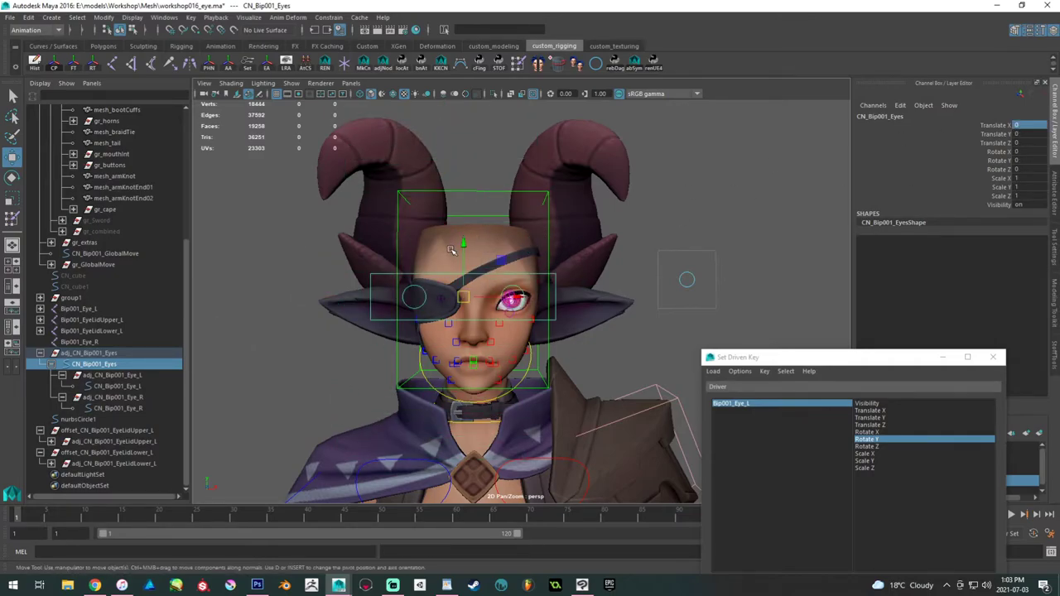
- Raise the CN_Bip001_Eyes control above the face and set its Translate Y to 8
left_click_drag(464, 240, 488, 154)
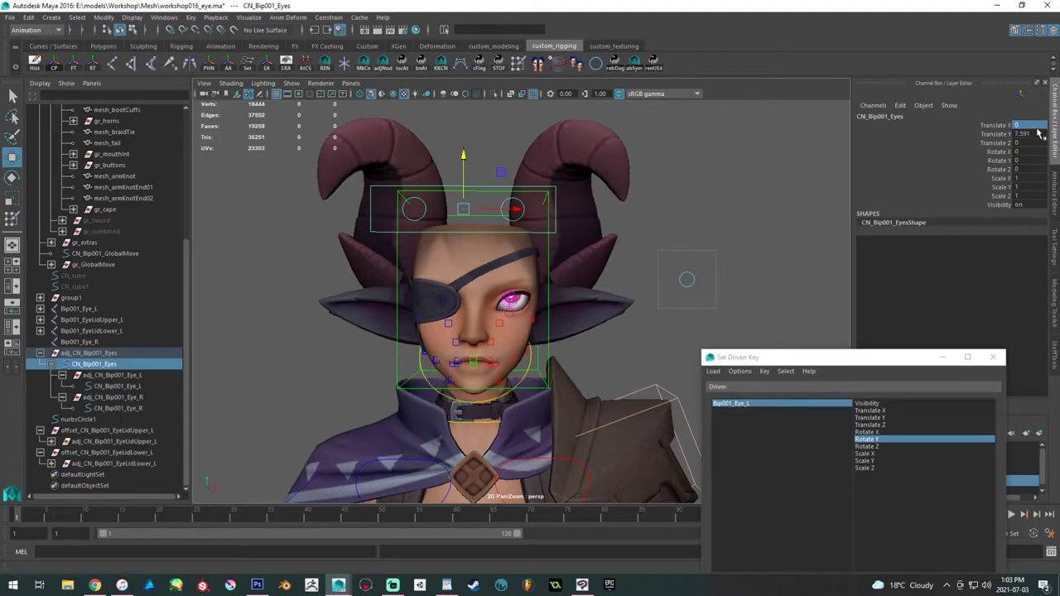
double_click(1026, 134)
type("8")
key("Return")
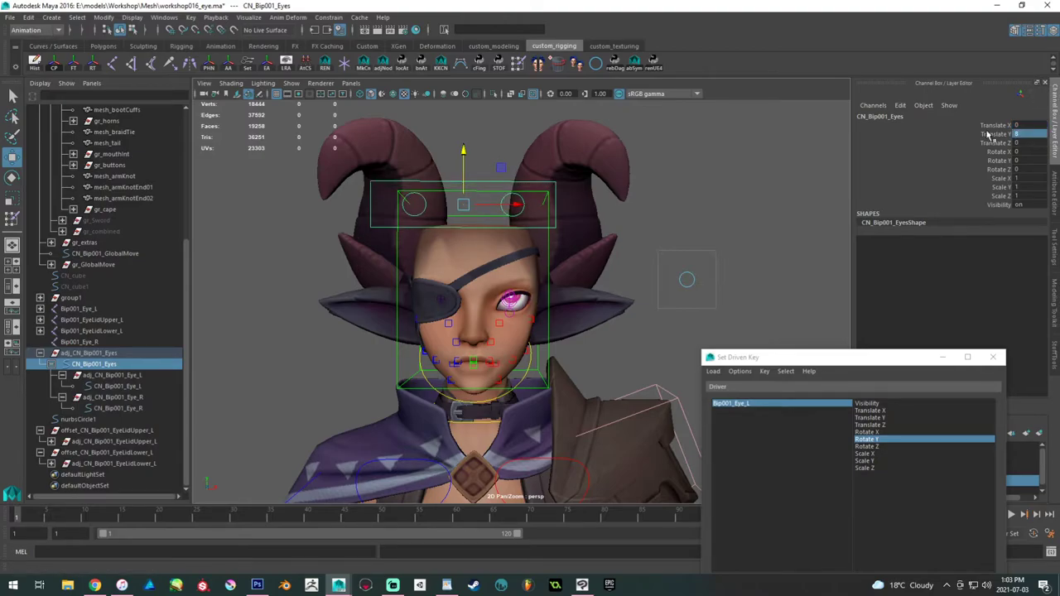
right_click_drag(430, 333, 604, 341, "alt")
left_click_drag(604, 341, 551, 321, "alt")
scroll(552, 320, "up", 3)
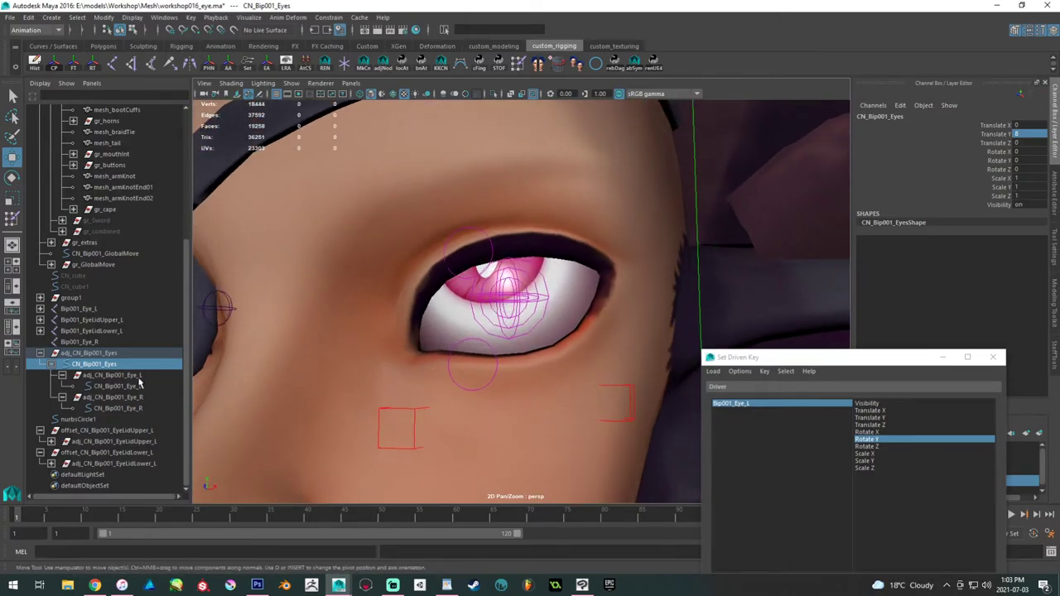
- Rotate adj_CN_Bip001_EyeLidUpper_L upward to follow the raised eye and set its Rotate Z to 14
left_click(98, 441)
key("e")
left_click_drag(494, 302, 494, 298)
left_click(1025, 169)
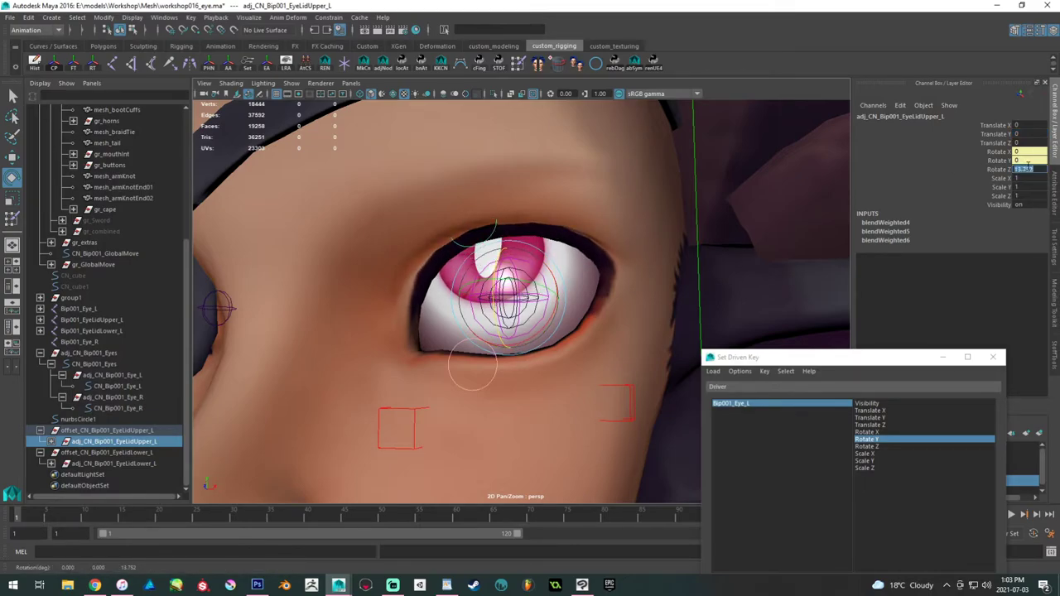
type("14")
key("Return")
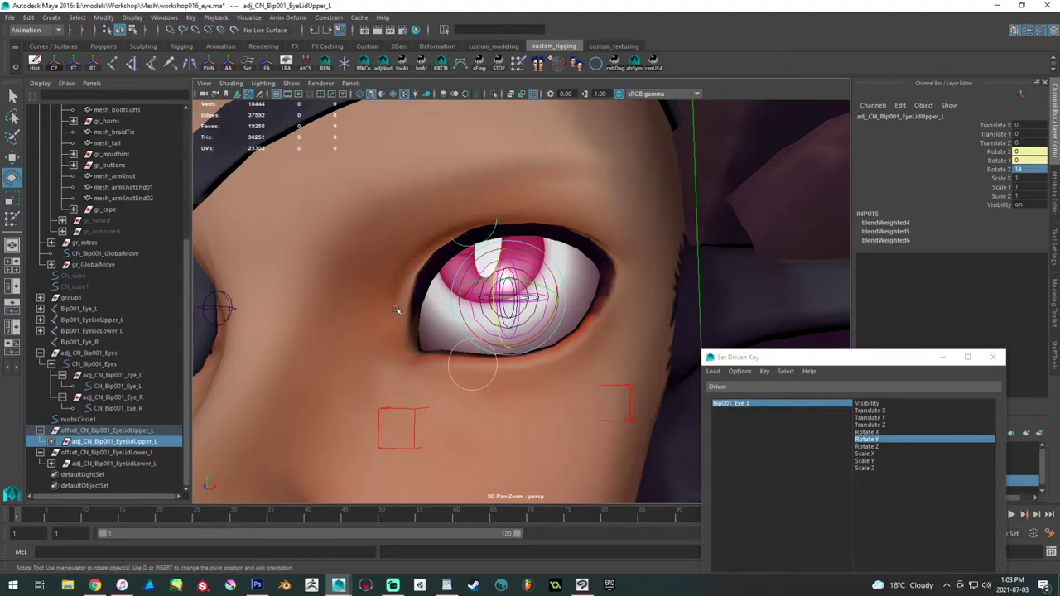
- Rotate adj_CN_Bip001_EyeLidLower_L upward beneath the raised eye and set its Rotate Z to 20
left_click_drag(463, 391, 473, 382)
left_click(136, 443)
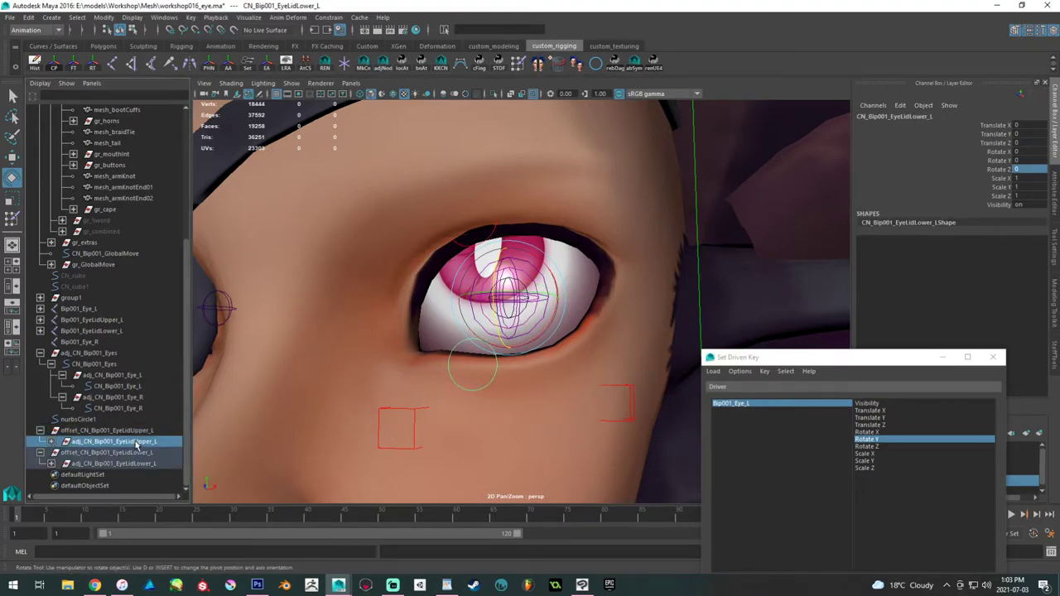
left_click(137, 463)
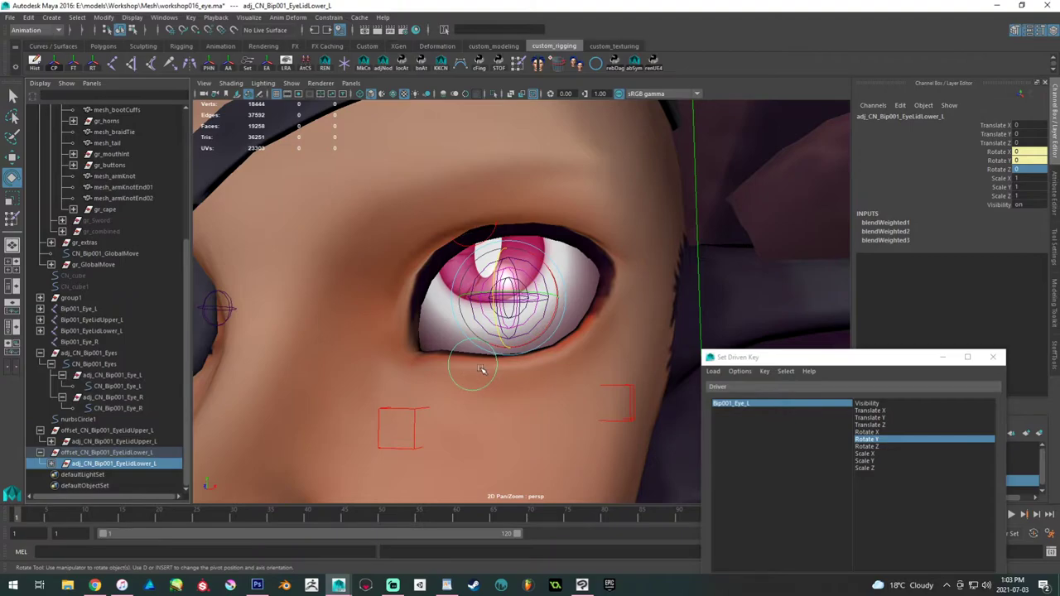
left_click_drag(496, 336, 497, 312)
double_click(1027, 169)
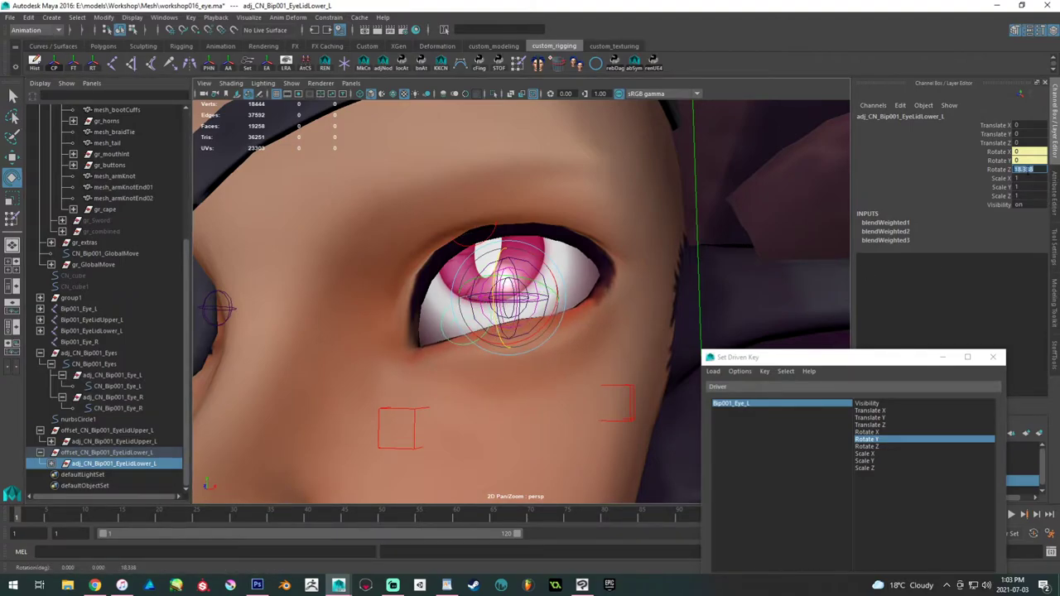
type("20")
key("Return")
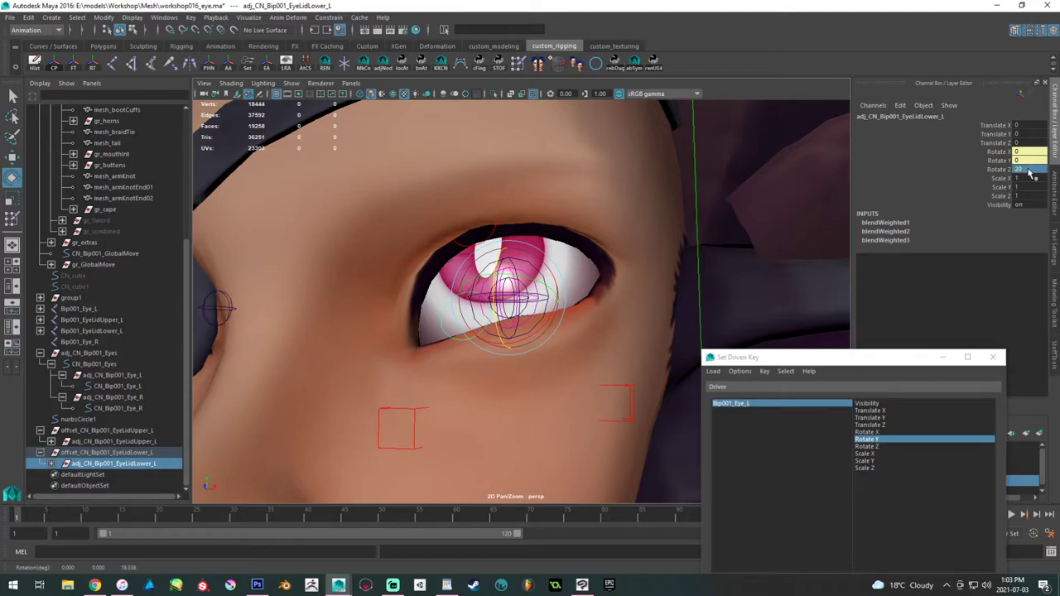
- Examine the left eyelids' look-up pose from the front and side, at full-face distance and close up
right_click_drag(571, 291, 439, 295, "alt")
left_click_drag(439, 294, 484, 297, "alt")
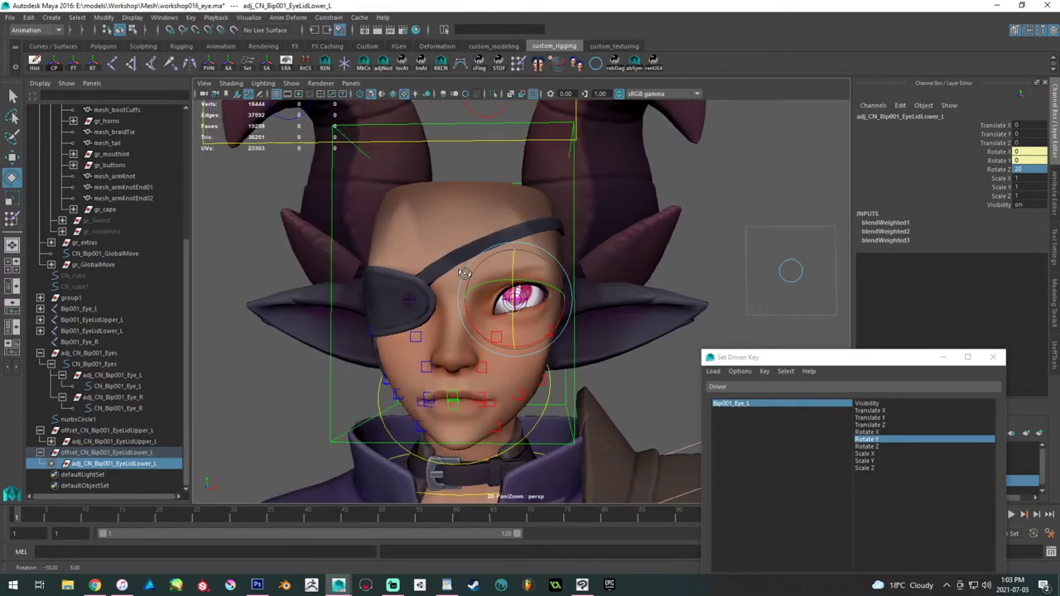
right_click_drag(476, 296, 495, 296, "alt")
mouse_move(496, 296)
left_mouse_down("alt")
mouse_move(465, 289)
mouse_move(486, 291)
left_mouse_up("alt")
right_click_drag(487, 292, 580, 300, "alt")
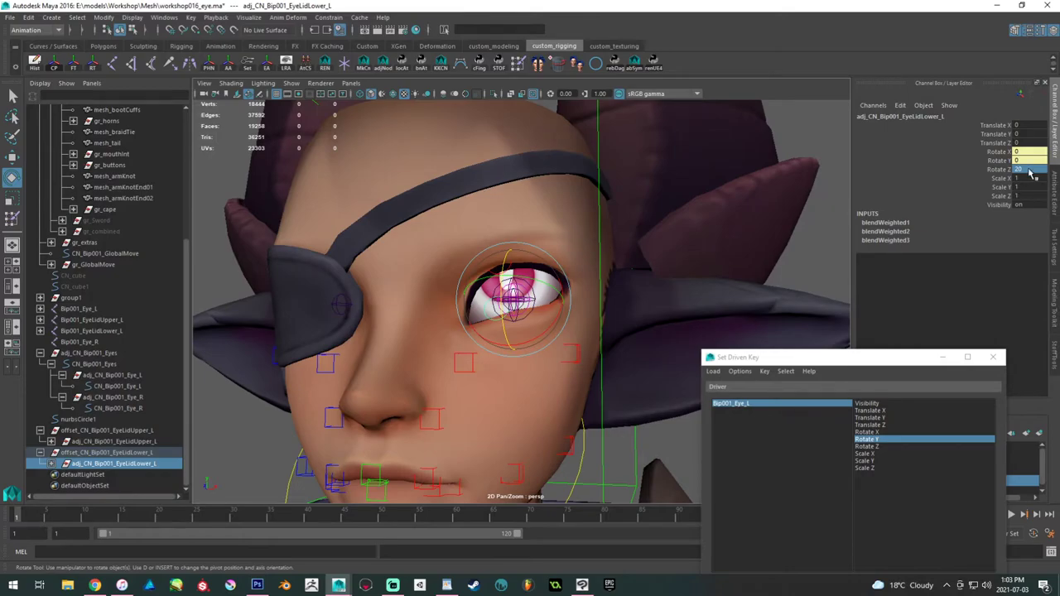
left_click_drag(861, 365, 896, 314)
left_click_drag(630, 286, 583, 283, "alt")
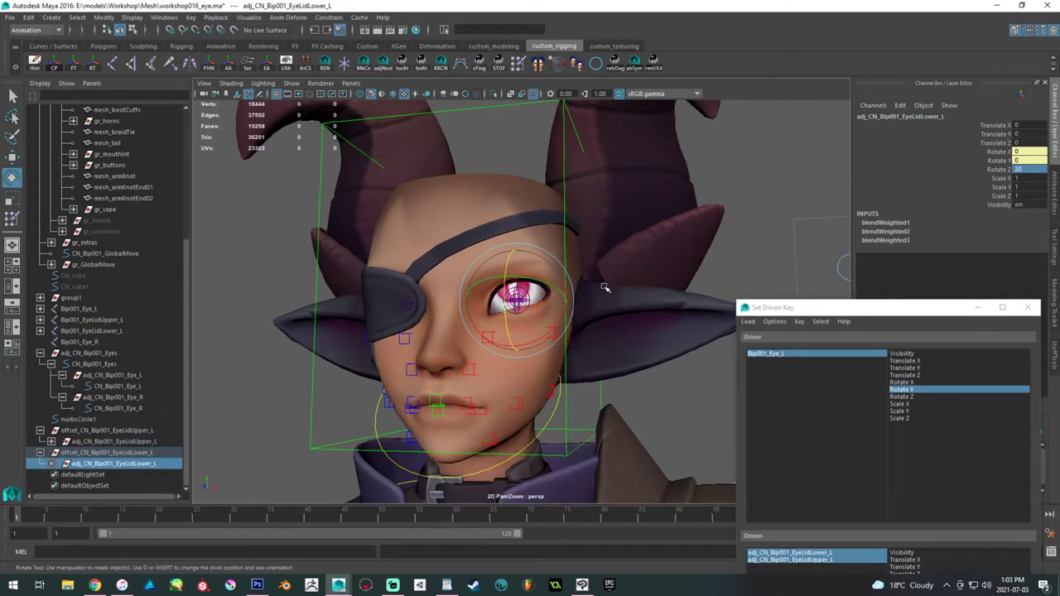
left_click_drag(889, 308, 891, 297)
right_click_drag(591, 294, 514, 343, "alt")
- Key the Rotate Z of both left eyelid adjust groups against the Rotate Z of Bip001_Eye_L
key("w")
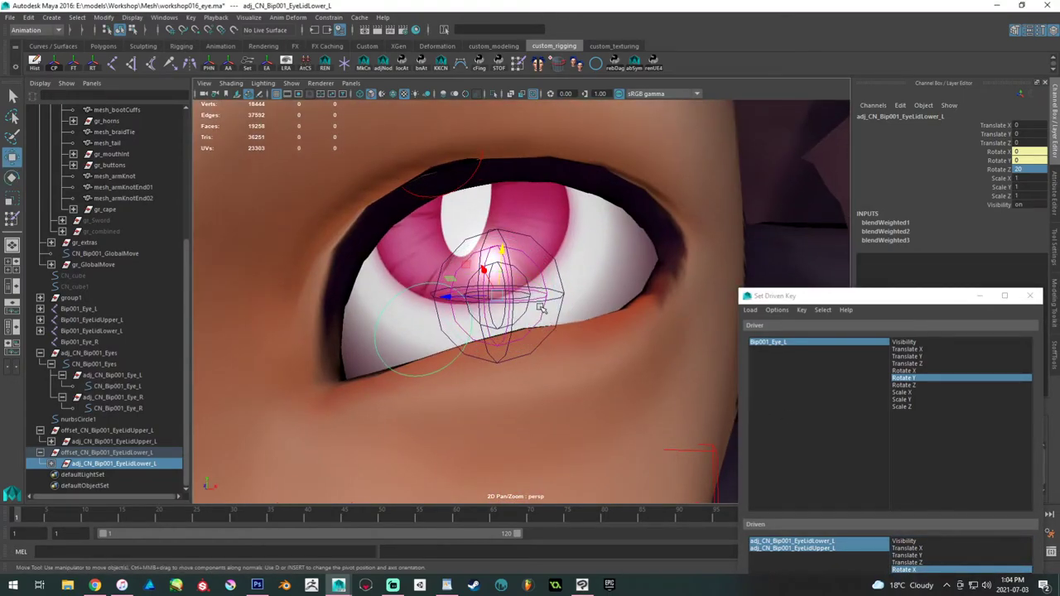
left_click(495, 248)
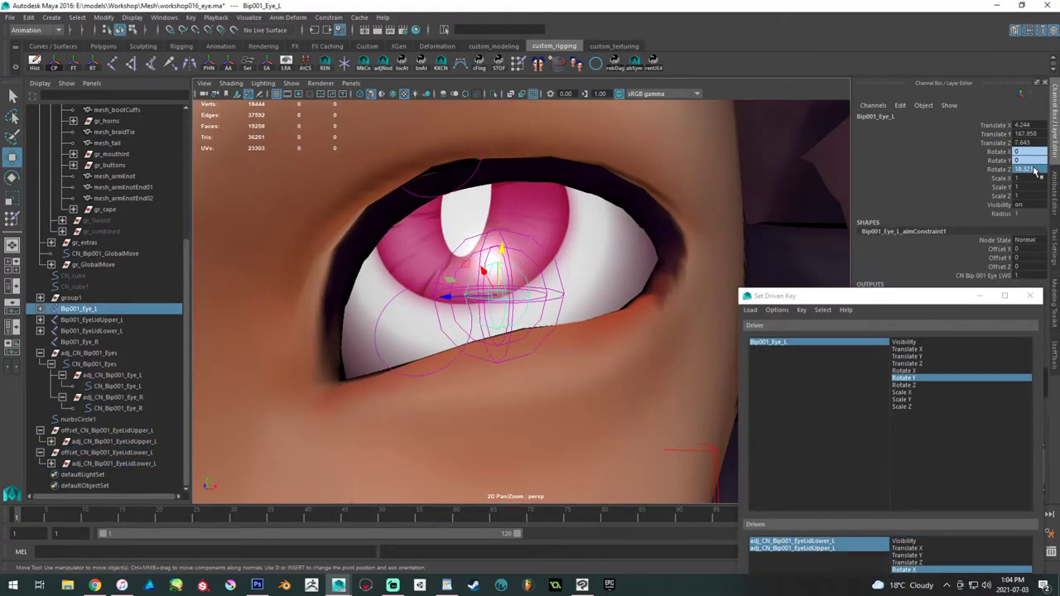
left_click_drag(885, 302, 869, 154)
left_click(889, 238)
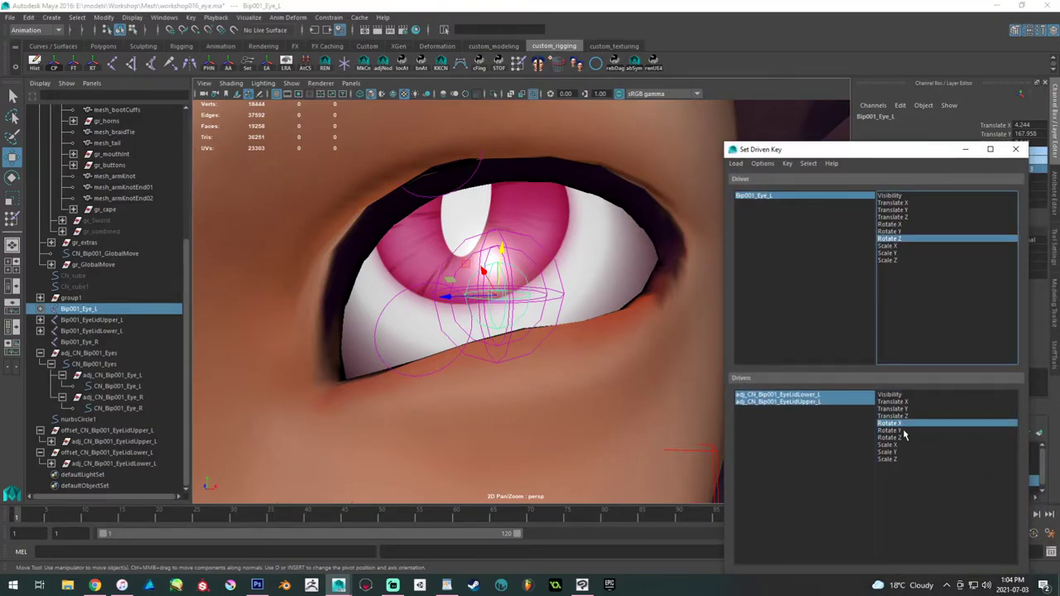
left_click(890, 437)
left_click_drag(863, 154, 859, 128)
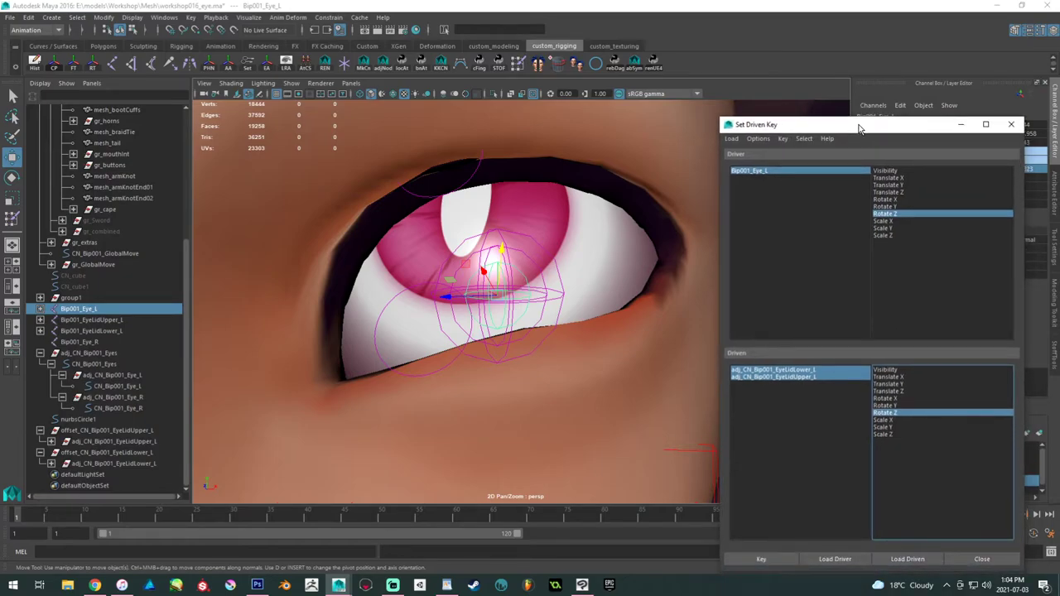
left_click(766, 562)
left_click_drag(823, 124, 762, 448)
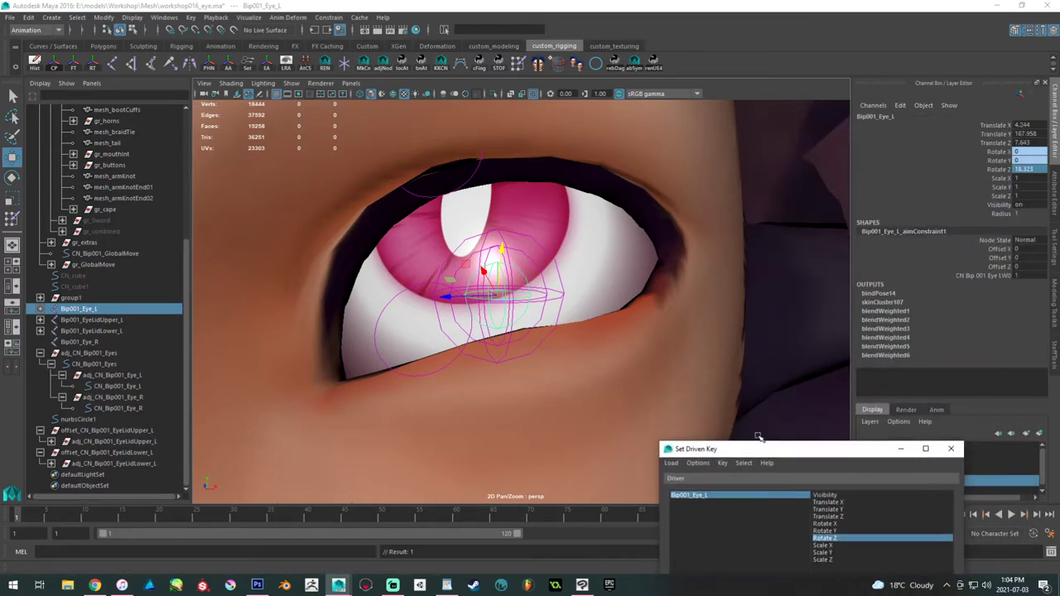
- Try lowering the CN_Bip001_Eyes control freehand, undo the move, and set its Translate Y to -10 after trying -5
scroll(555, 274, "down", 5)
right_click_drag(554, 274, 414, 216, "alt")
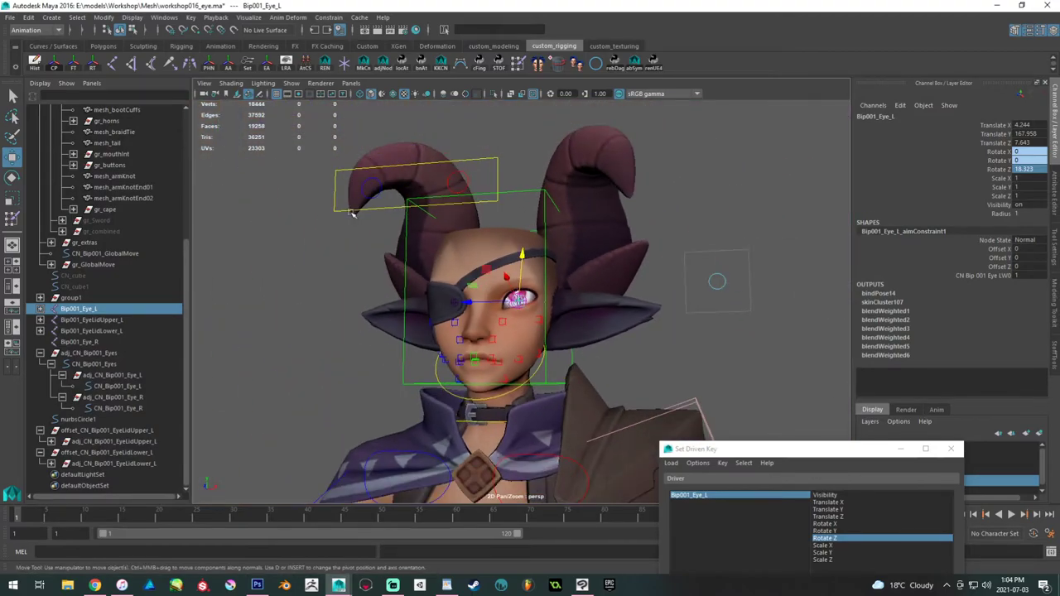
left_click(352, 211)
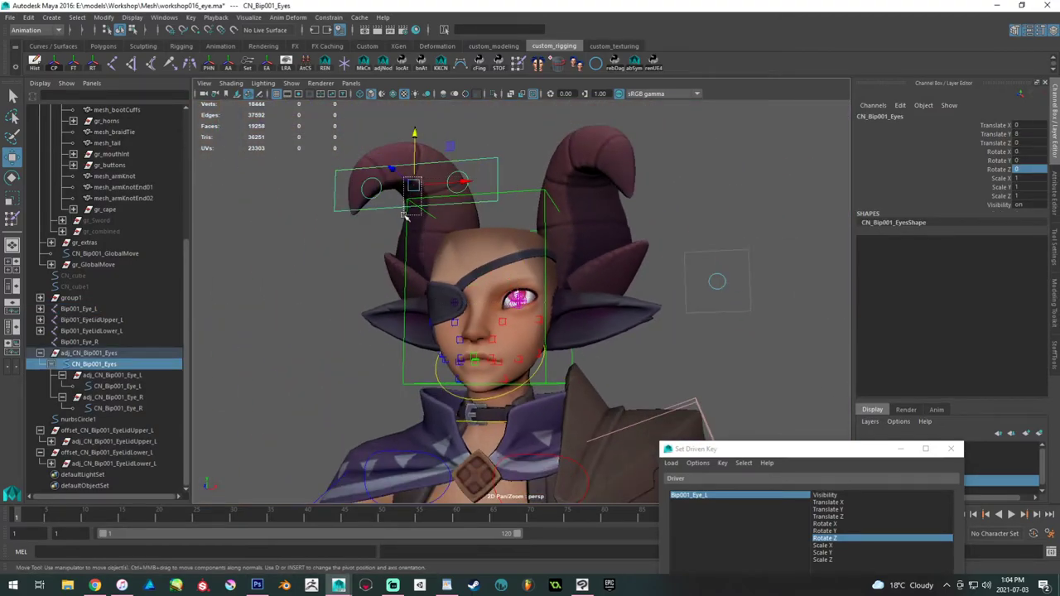
left_click_drag(422, 181, 437, 329)
key("ctrl+z")
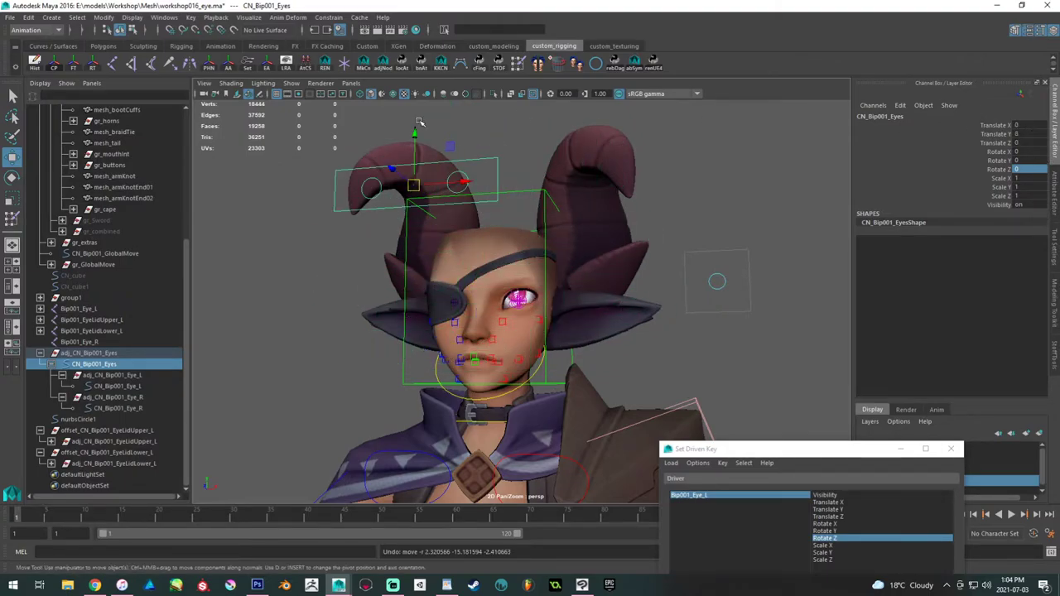
double_click(1023, 134)
type("-5")
key("Return")
right_click_drag(521, 228, 811, 211, "alt")
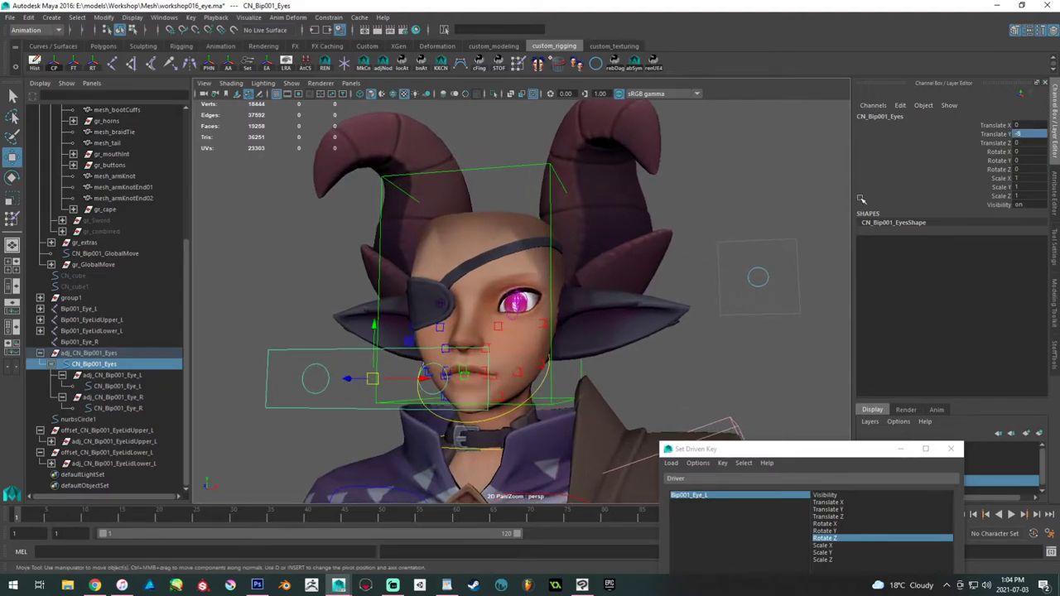
double_click(1021, 136)
type("-10")
key("Return")
- Rotate adj_CN_Bip001_EyeLidLower_L downward below the lowered eye and set its Rotate Z to -7.55
right_click_drag(504, 290, 556, 367, "alt")
left_click(507, 348)
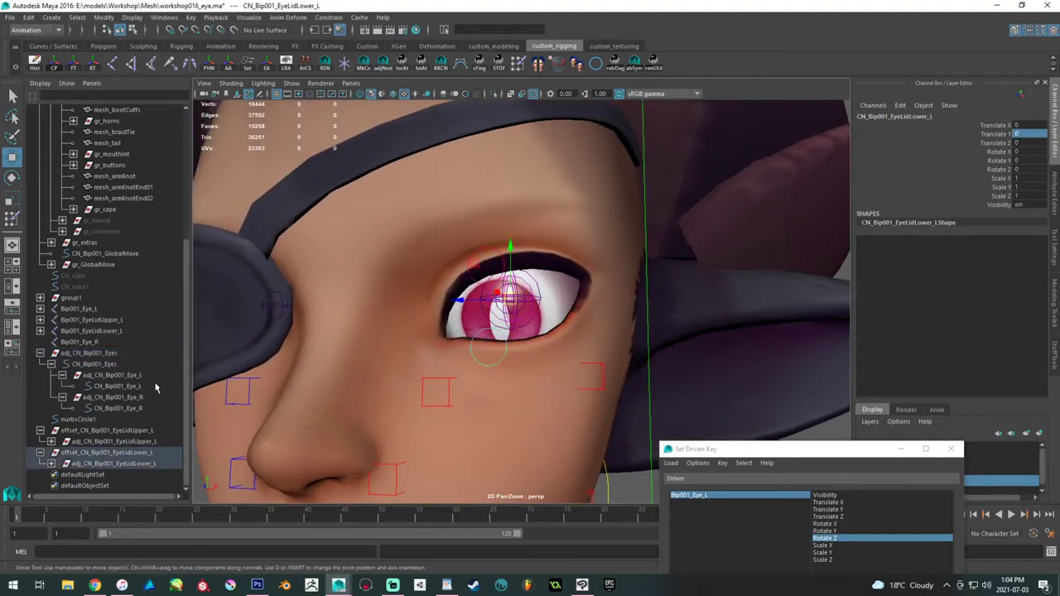
left_click(93, 463)
key("e")
left_click_drag(505, 306, 667, 284)
key("ctrl+z")
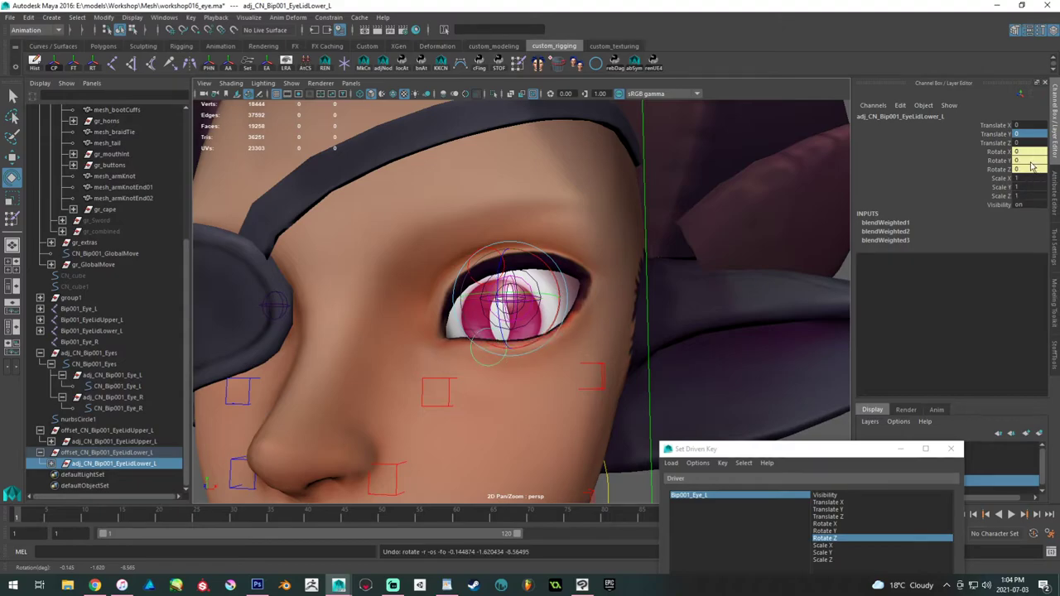
left_click_drag(500, 305, 500, 319)
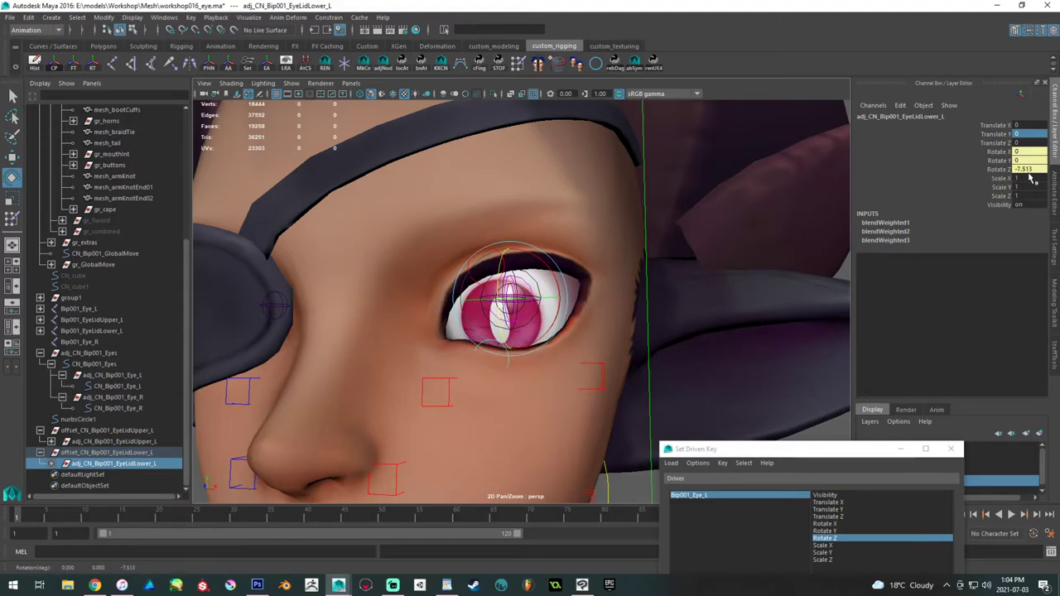
left_click(1027, 169)
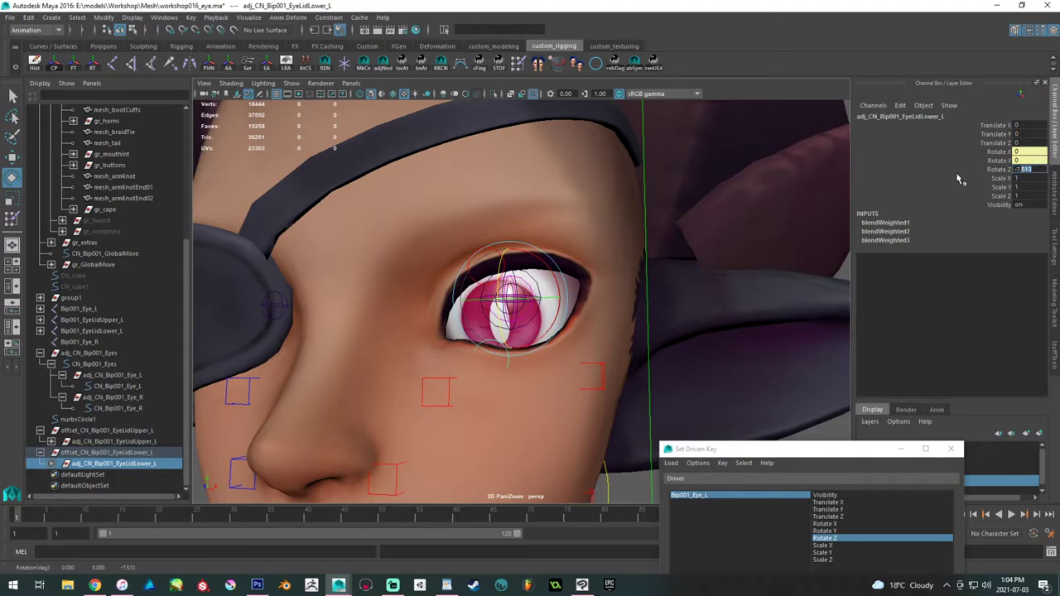
key("Return")
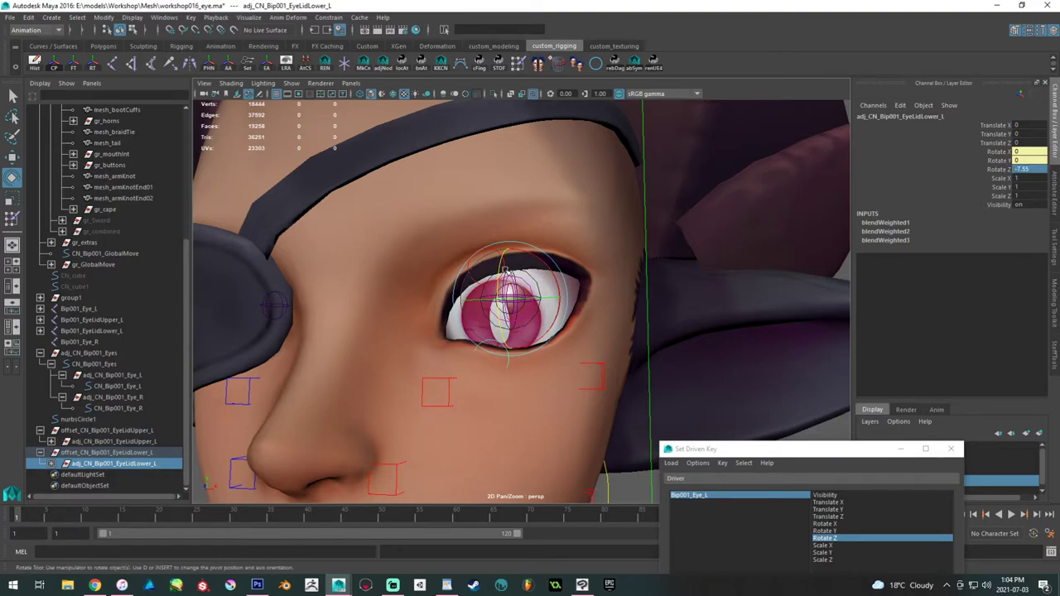
- Rotate adj_CN_Bip001_EyeLidUpper_L downward over the lowered eye and set its Rotate Z to -30
left_click(106, 441)
left_click_drag(501, 263, 501, 284)
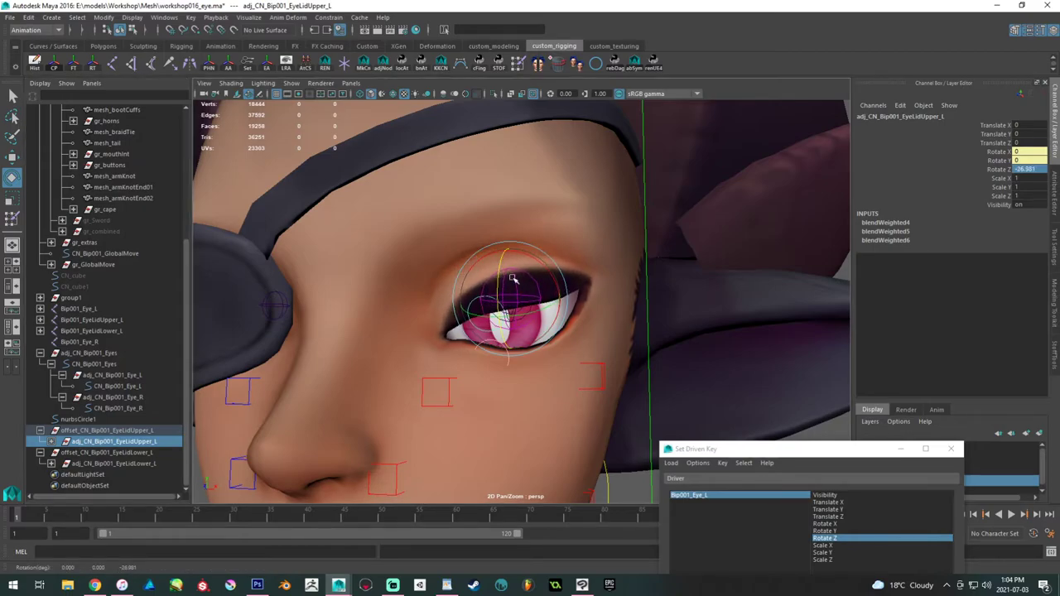
double_click(1027, 170)
key("Return")
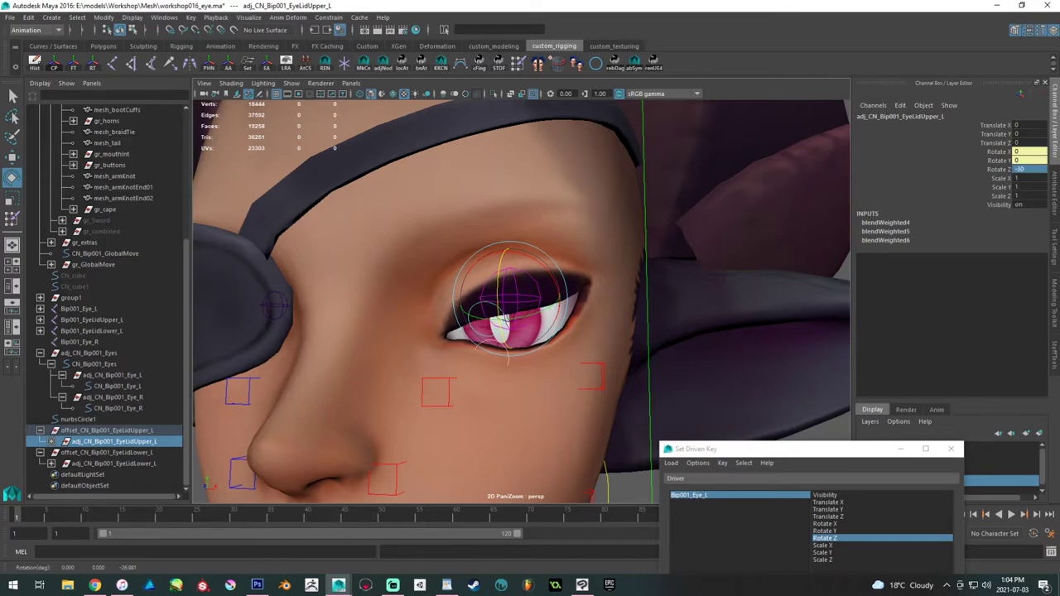
- Open the upper eyelid slightly by setting the Rotate Z of adj_CN_Bip001_EyeLidUpper_L to -20
scroll(523, 356, "up", 3)
left_click_drag(525, 358, 549, 330, "alt")
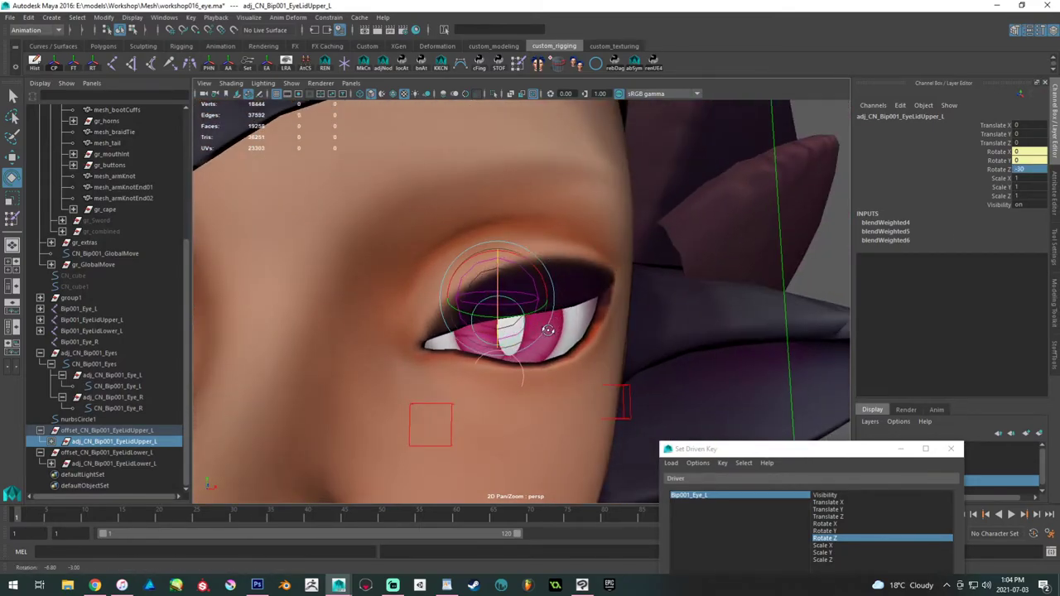
scroll(431, 318, "down", 5)
left_click_drag(411, 298, 451, 302, "alt")
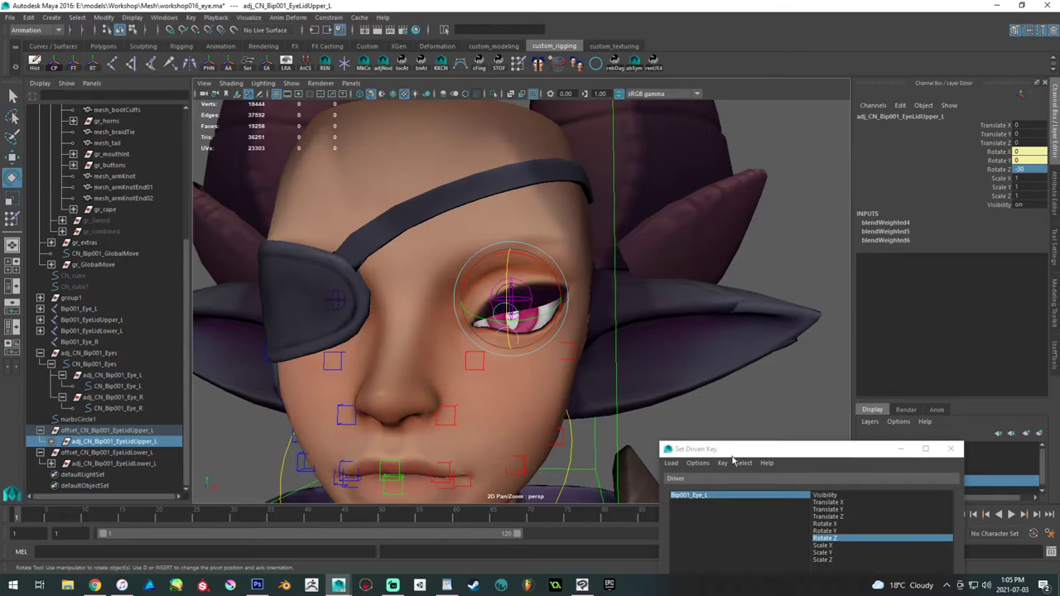
left_click_drag(741, 450, 809, 133)
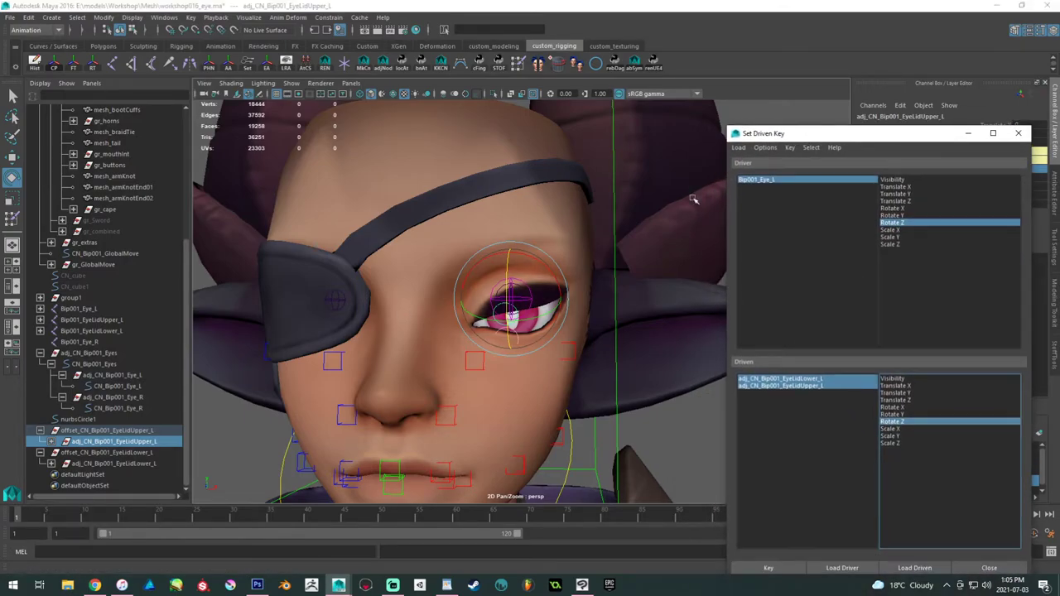
right_click_drag(534, 242, 373, 274, "alt")
left_click_drag(373, 274, 325, 296, "alt")
right_click_drag(325, 297, 543, 361, "alt")
left_click_drag(851, 136, 809, 357)
double_click(1032, 169)
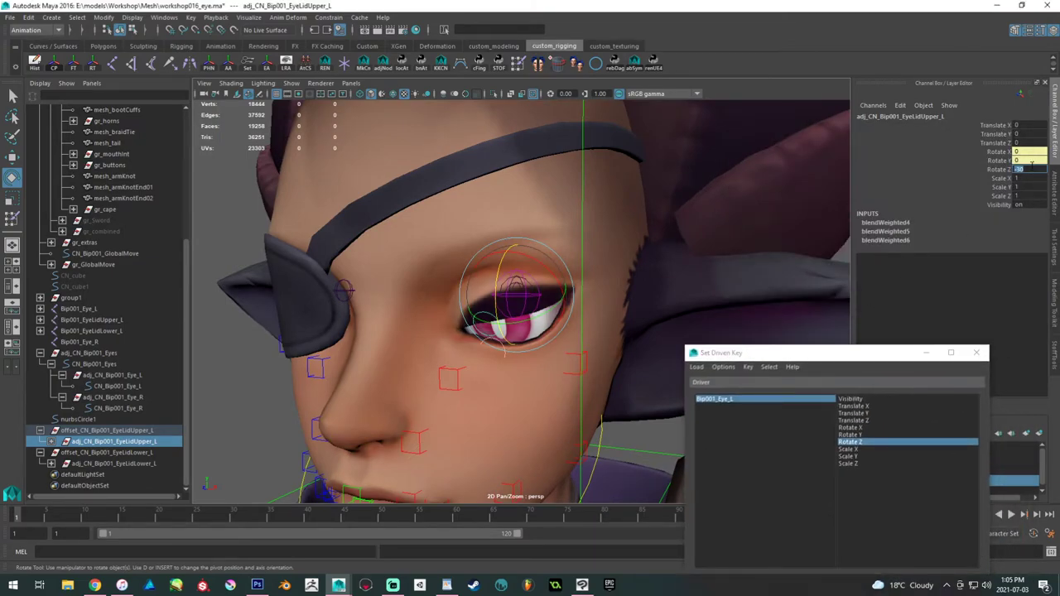
type("-20")
key("Return")
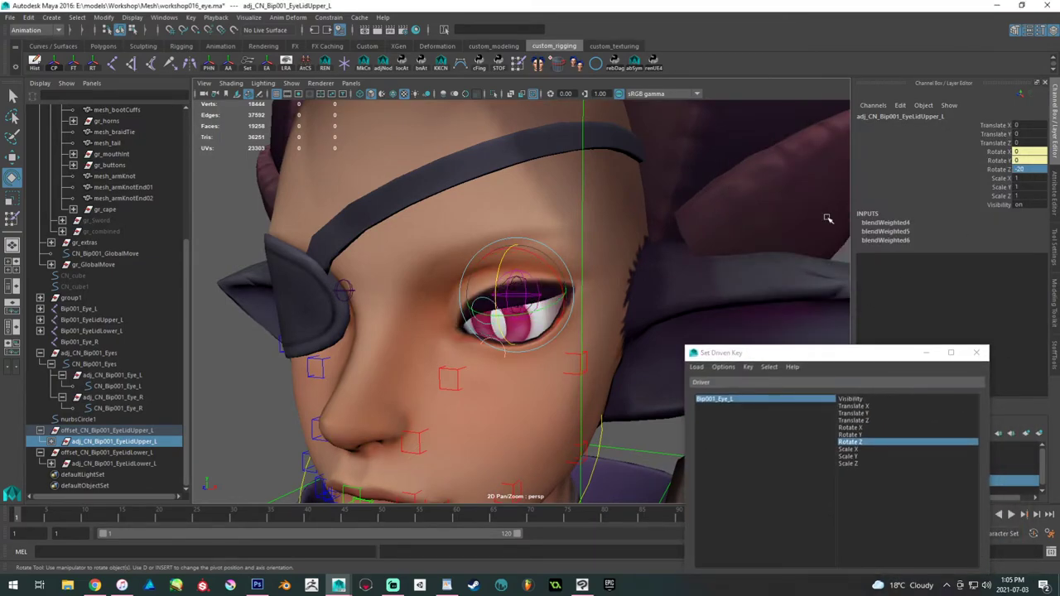
- Key the left eyelid groups' Rotate Z for the look-down pose against the Rotate Z of Bip001_Eye_L
right_click_drag(538, 267, 350, 253, "alt")
left_click_drag(350, 253, 522, 265, "alt")
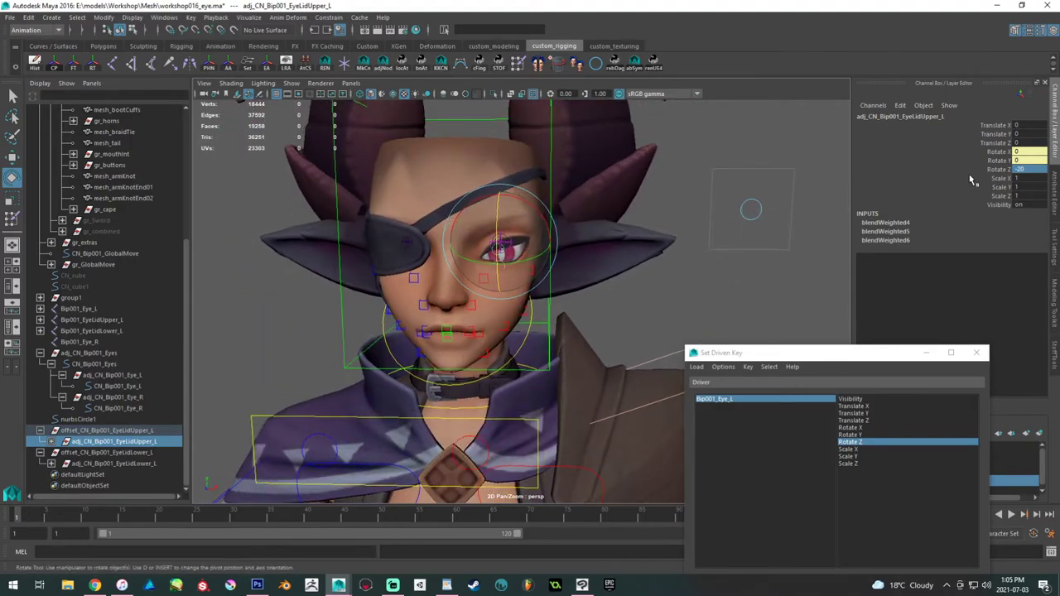
left_click_drag(822, 356, 792, 407)
left_click(763, 544)
- Test the driven eyelids by moving the CN_Bip001_Eyes control, undo the move, and set its Translate Y to 0
right_click_drag(654, 356, 561, 347, "alt")
left_click_drag(560, 348, 461, 343, "alt")
left_click(305, 323)
left_click_drag(304, 324, 410, 333, "alt")
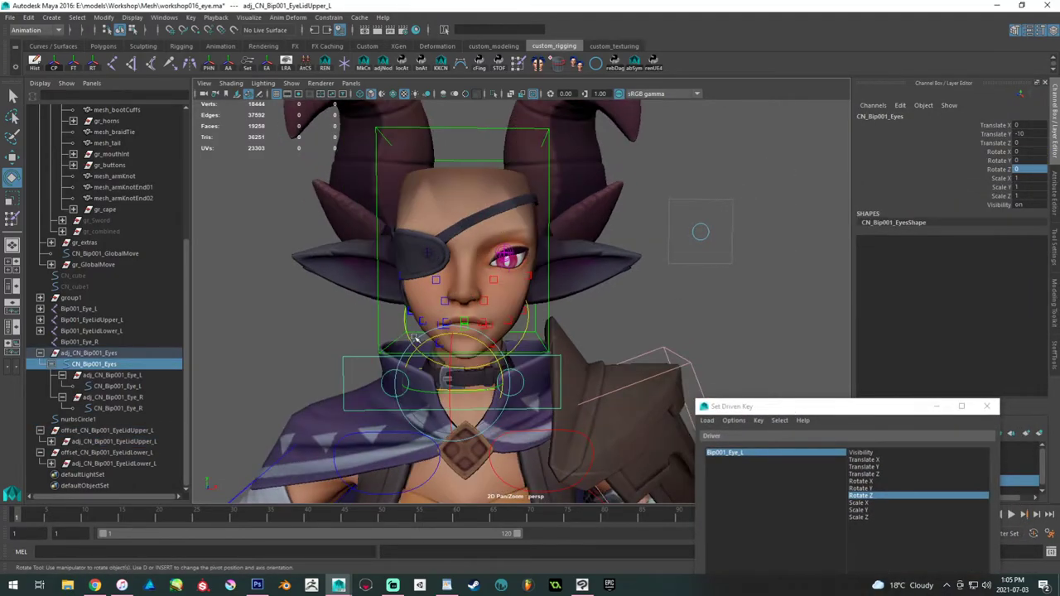
key("w")
left_click_drag(453, 382, 519, 308)
key("ctrl+z")
scroll(498, 376, "up", 3)
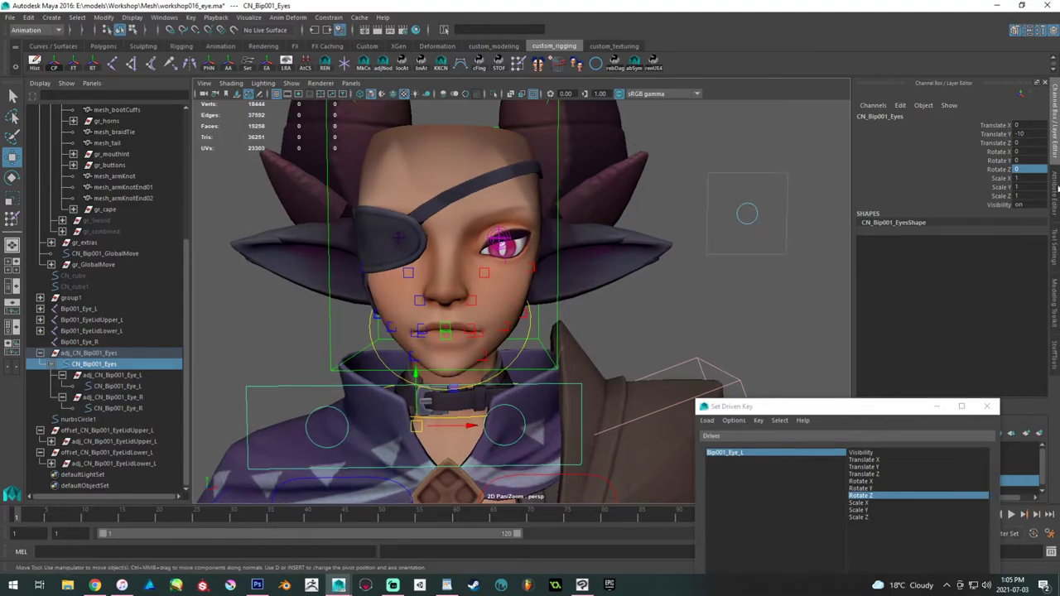
left_click(1018, 134)
type("0")
key("Return")
- Open the mouth by rotating the CN_Bip001_Jaw control to a Rotate Z of about -9.5
scroll(483, 255, "up", 3)
left_click_drag(497, 282, 553, 325, "alt")
left_click(530, 348)
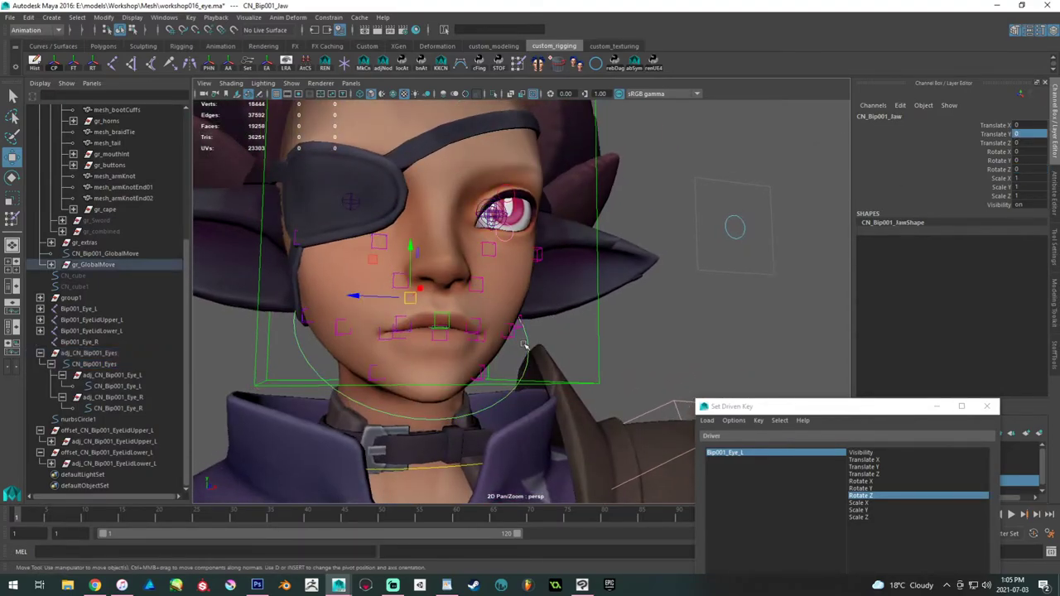
key("e")
left_click_drag(419, 303, 420, 302)
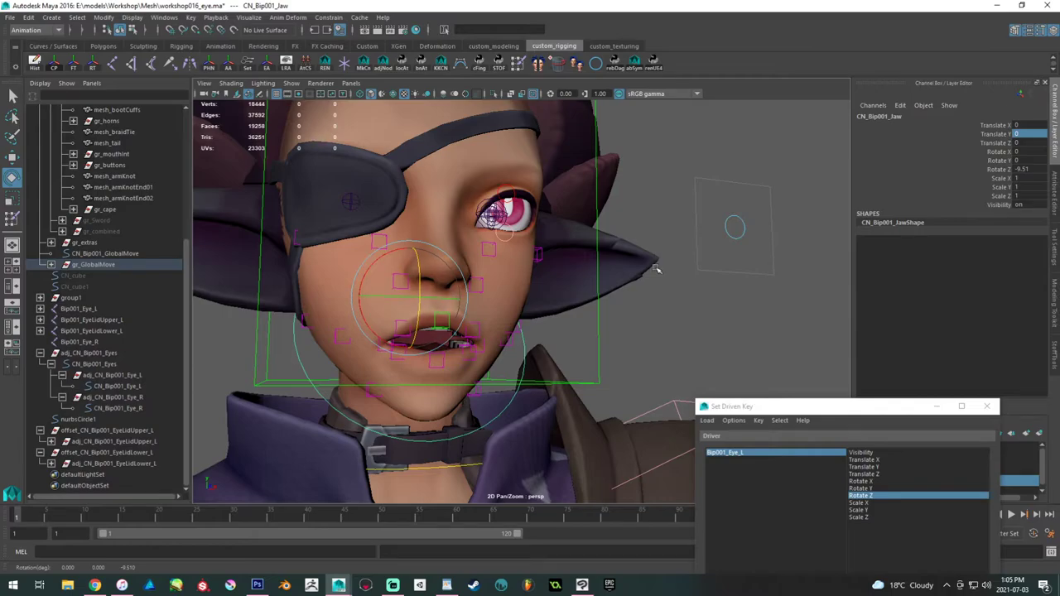
- Undo the last jaw rotation and set the Rotate Z of CN_Bip001_Jaw to 0
key("ctrl+z")
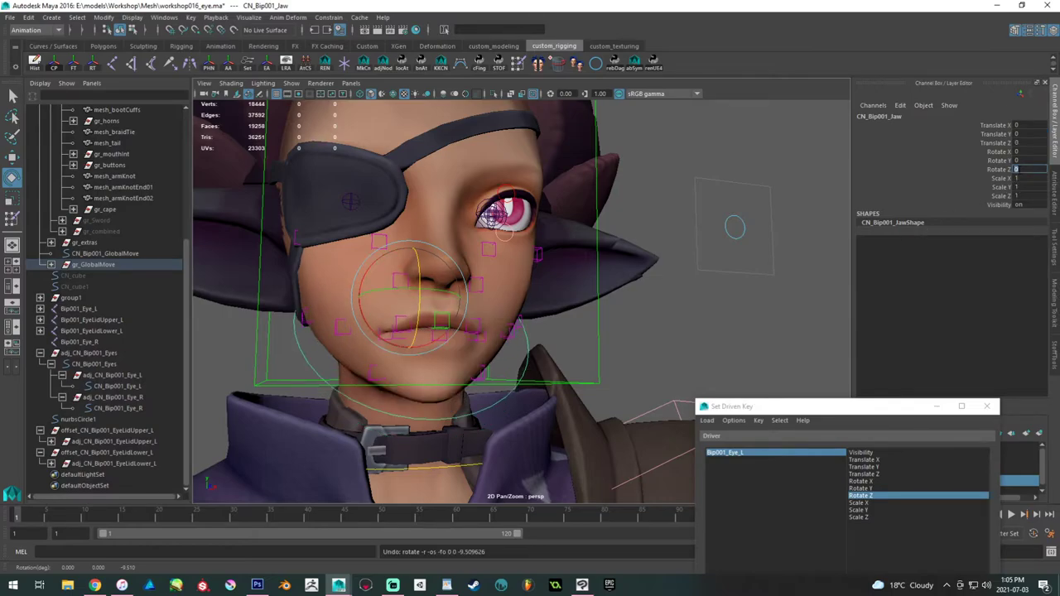
left_click(1018, 170)
double_click(1017, 171)
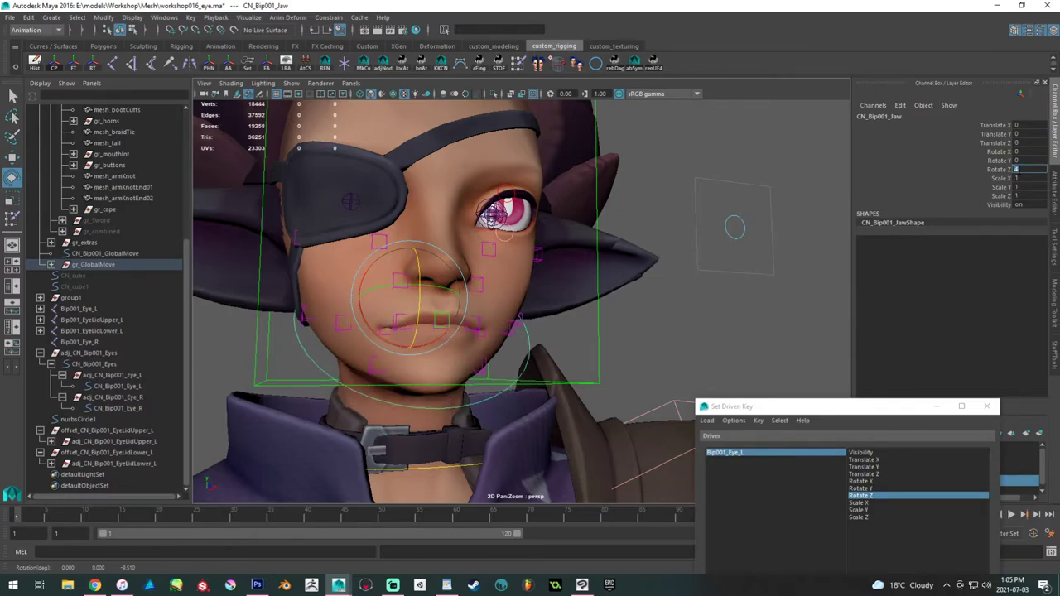
type("0")
key("Return")
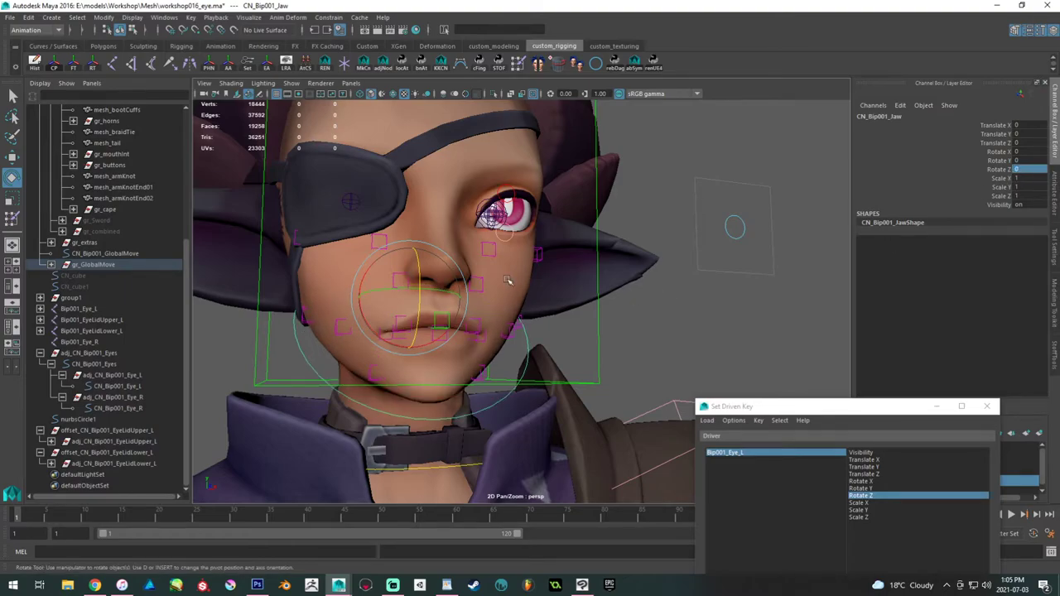
- Open the mouth slightly by setting the Rotate Z of CN_Bip001_Jaw to -4
left_click_drag(508, 281, 496, 286, "alt")
right_click_drag(496, 286, 534, 297, "alt")
double_click(1031, 171)
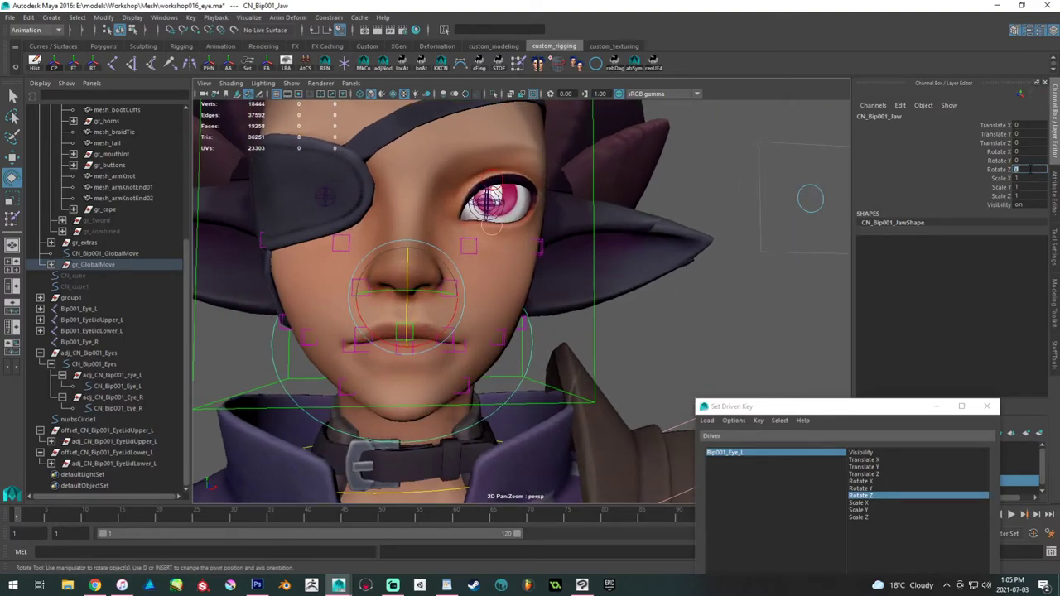
type("-4")
key("Return")
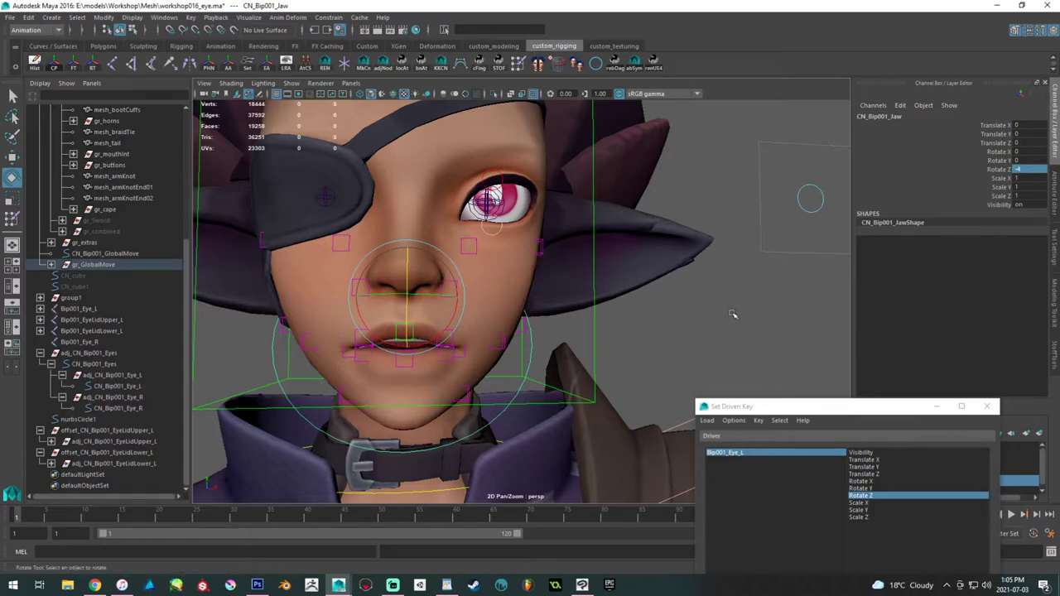
- Try the skinCluster1 Envelope of mesh_main at 0 to check the face shape without skinning
left_click(733, 314)
left_click(536, 286)
left_click(882, 241)
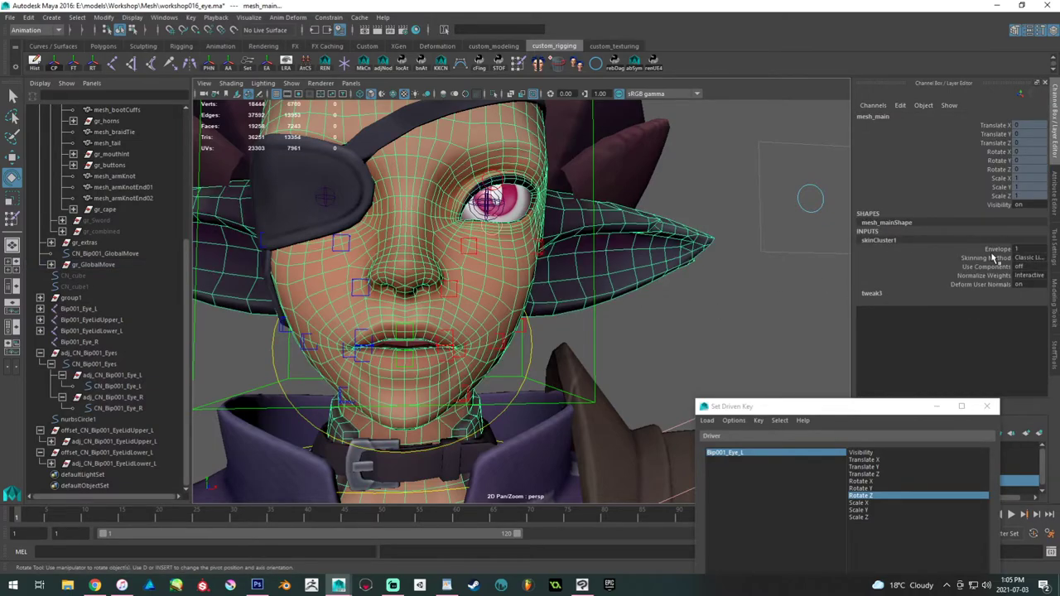
left_click(1001, 251)
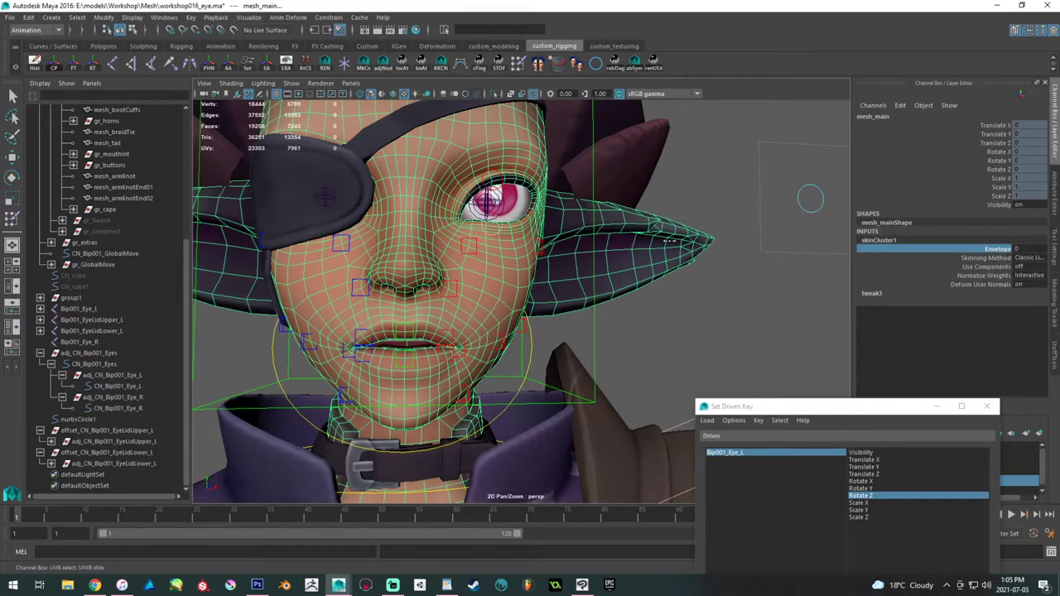
left_click(701, 324)
- Test how the left eye and eyelids follow by moving the CN_Bip001_Eyes control, and undo the moves
left_click_drag(700, 324, 513, 276, "alt")
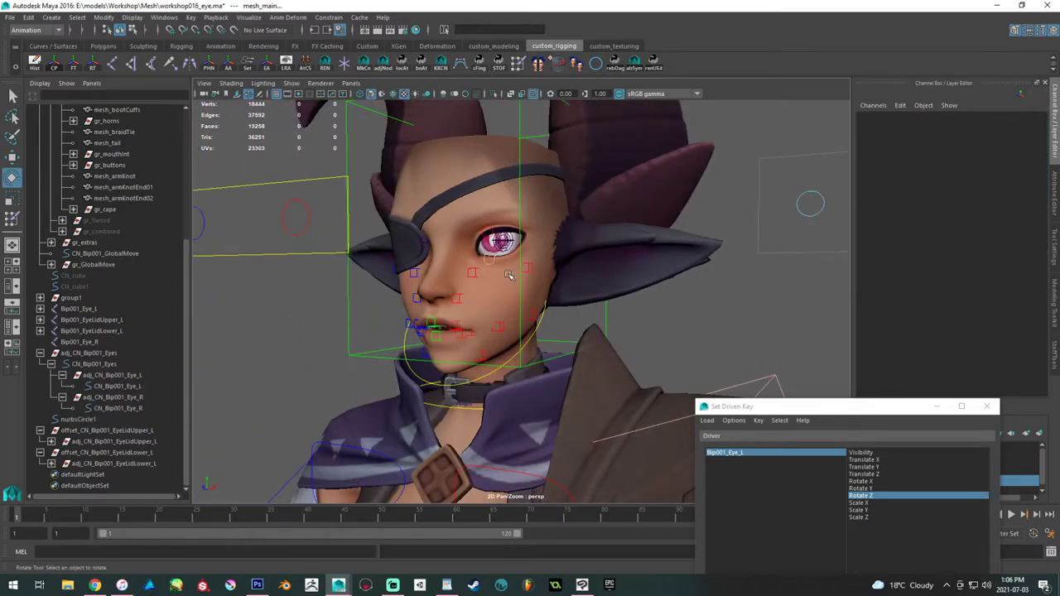
right_click_drag(513, 277, 451, 246, "alt")
left_click_drag(451, 246, 359, 245, "alt")
left_click(325, 237)
scroll(307, 237, "up", 2)
key("w")
left_click_drag(304, 237, 369, 315)
left_click(399, 309)
key("ctrl+z")
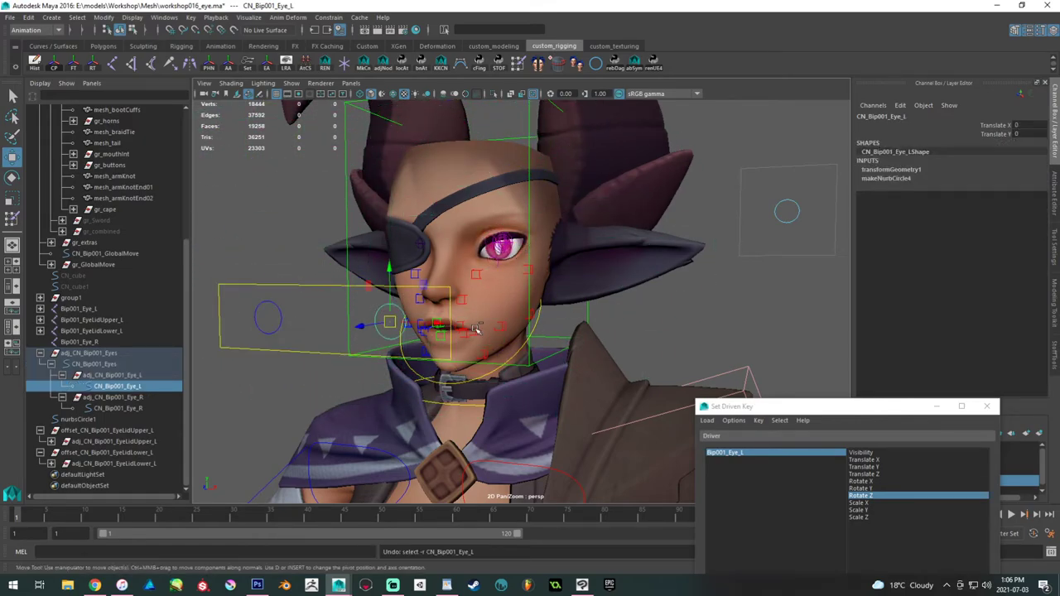
key("ctrl+z")
left_click_drag(291, 234, 574, 224)
key("ctrl+z")
key("ctrl+z")
key("ctrl+z")
- Select the head and body mesh mesh_main and save the scene
scroll(563, 323, "up", 3)
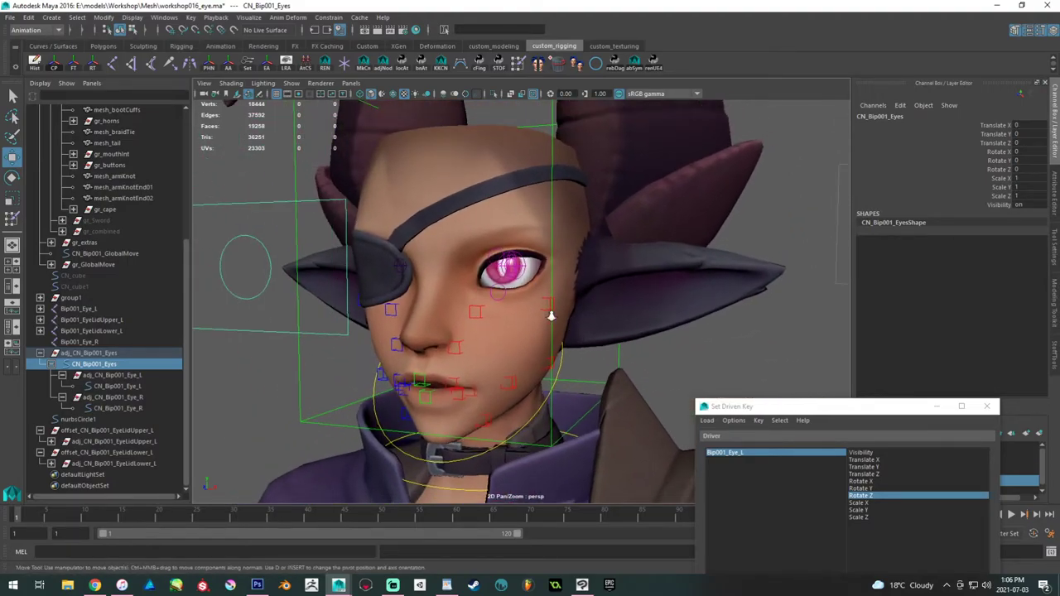
scroll(577, 338, "up", 2)
left_click(527, 291)
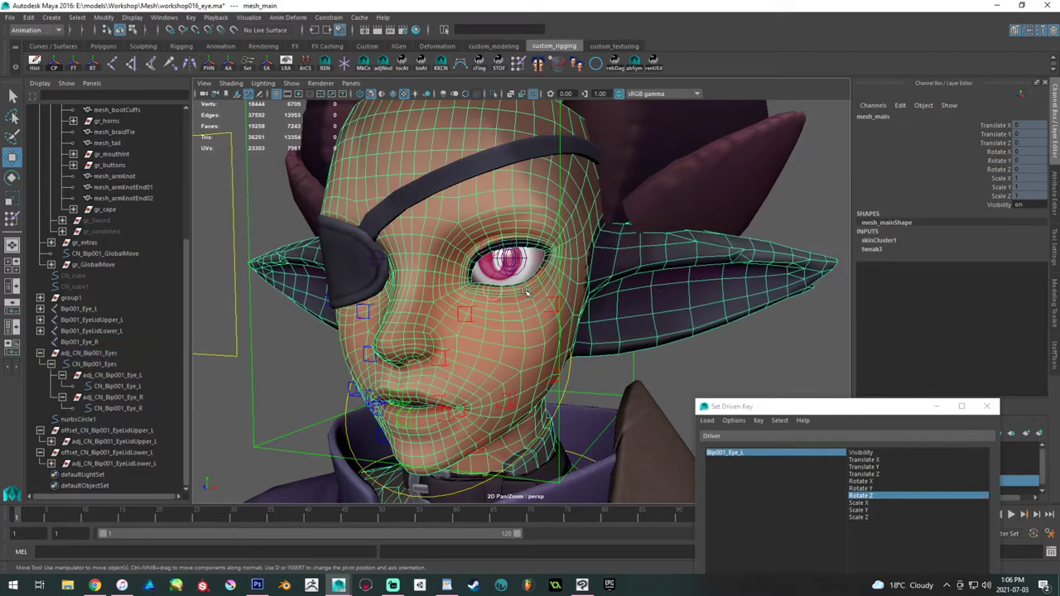
key("ctrl+s")
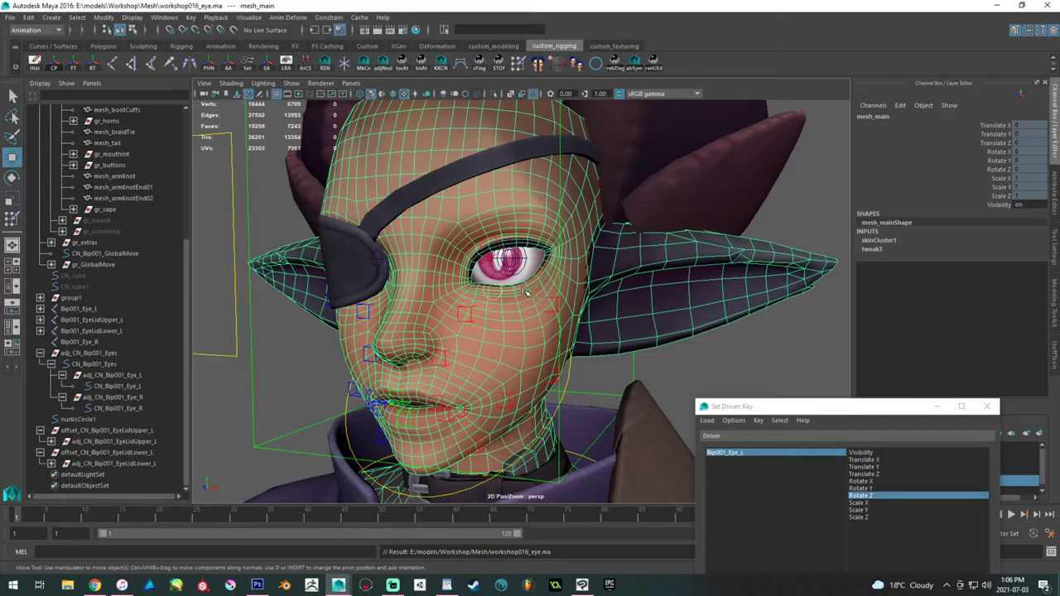
- Duplicate mesh_main as the source for a separate eyelid rim mesh
scroll(517, 291, "up", 6)
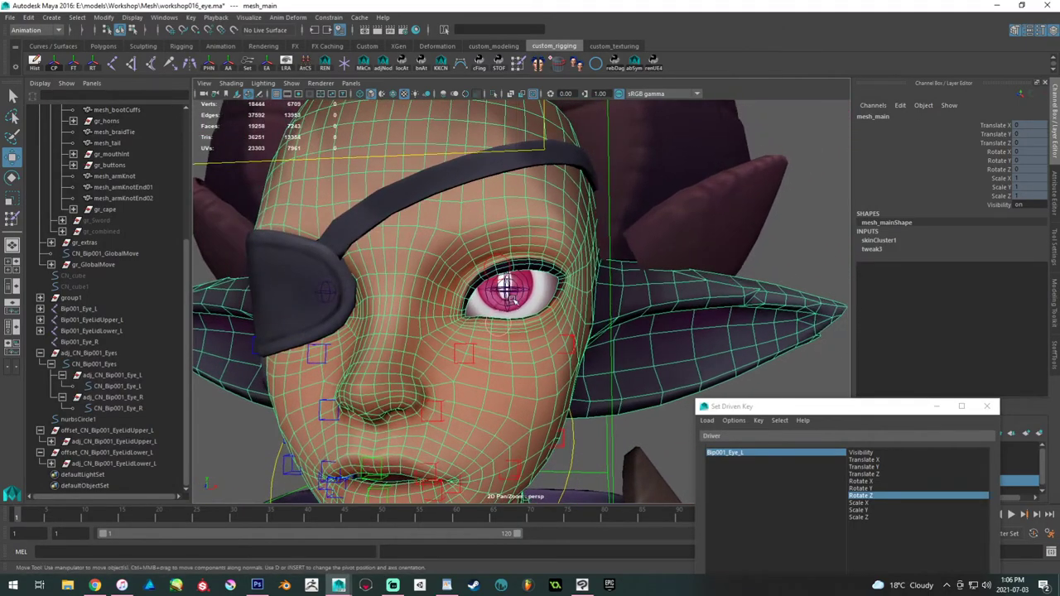
scroll(499, 307, "down", 3)
left_click_drag(501, 307, 466, 313, "alt")
scroll(489, 307, "up", 3)
scroll(489, 323, "up", 2)
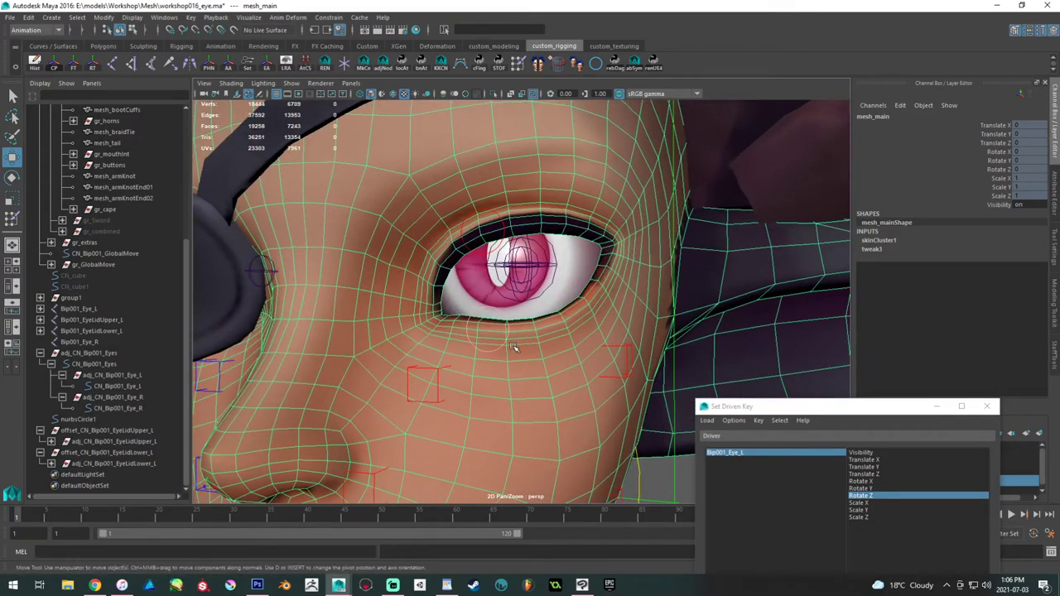
scroll(530, 361, "up", 1)
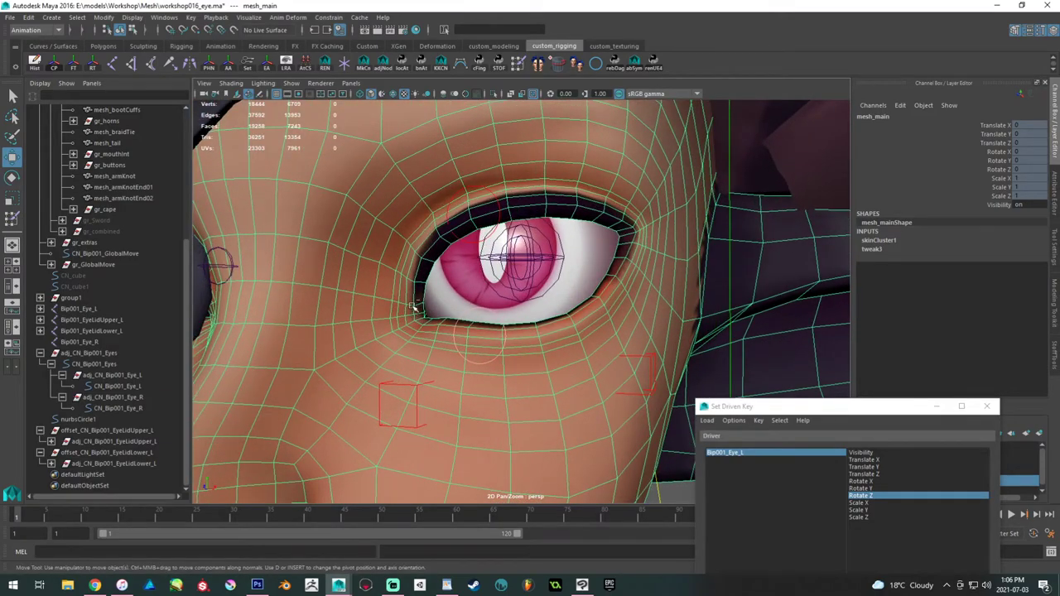
key("ctrl+d")
- Delete every face of the duplicate mesh_main2 except the loop of faces along the left eyelid edge
left_click_drag(414, 306, 577, 387, "alt")
right_click_drag(613, 422, 609, 303)
left_click(406, 204)
double_click(394, 217, "shift")
right_click_drag(566, 242, 157, 175, "alt")
left_click_drag(338, 263, 705, 498, "shift")
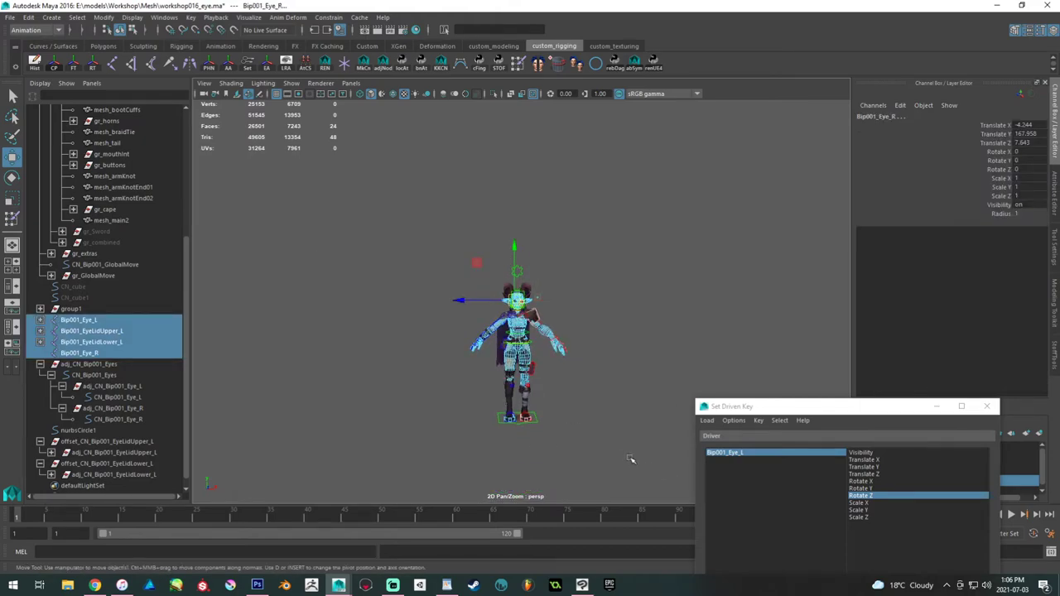
key("ctrl+z")
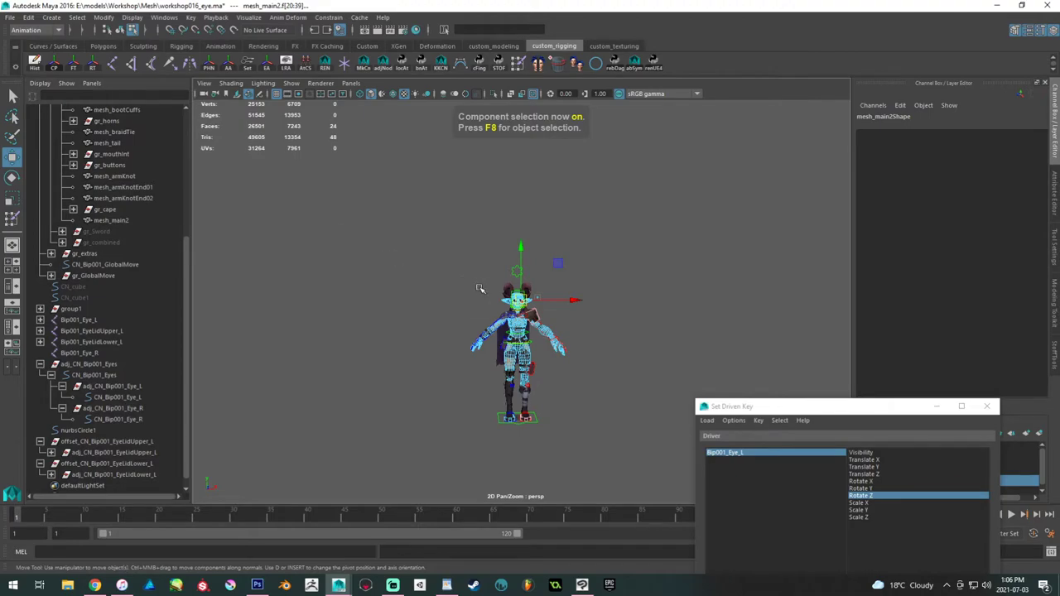
scroll(482, 298, "up", 3)
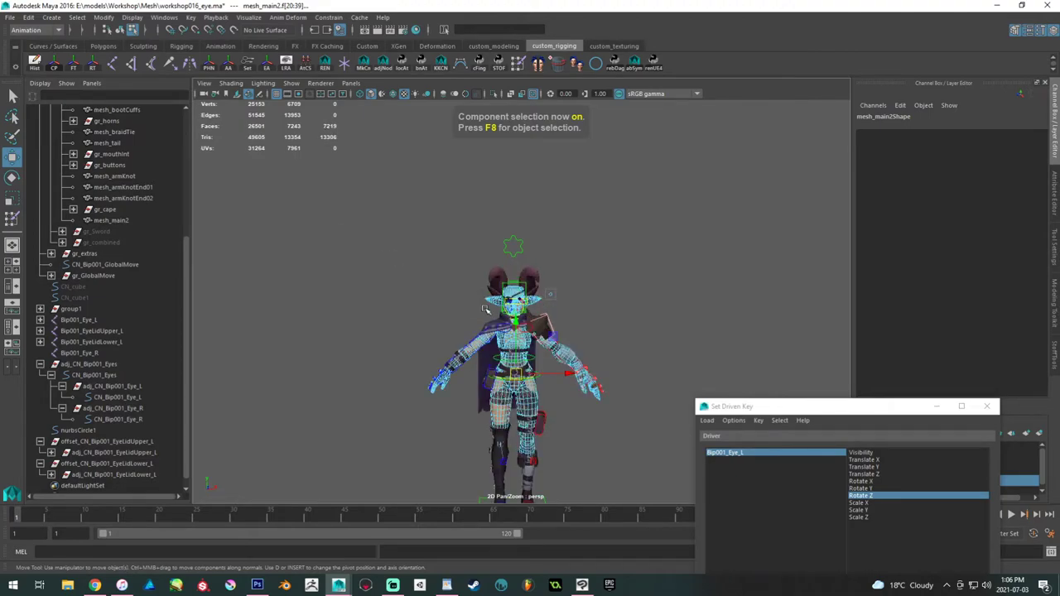
scroll(484, 309, "up", 2)
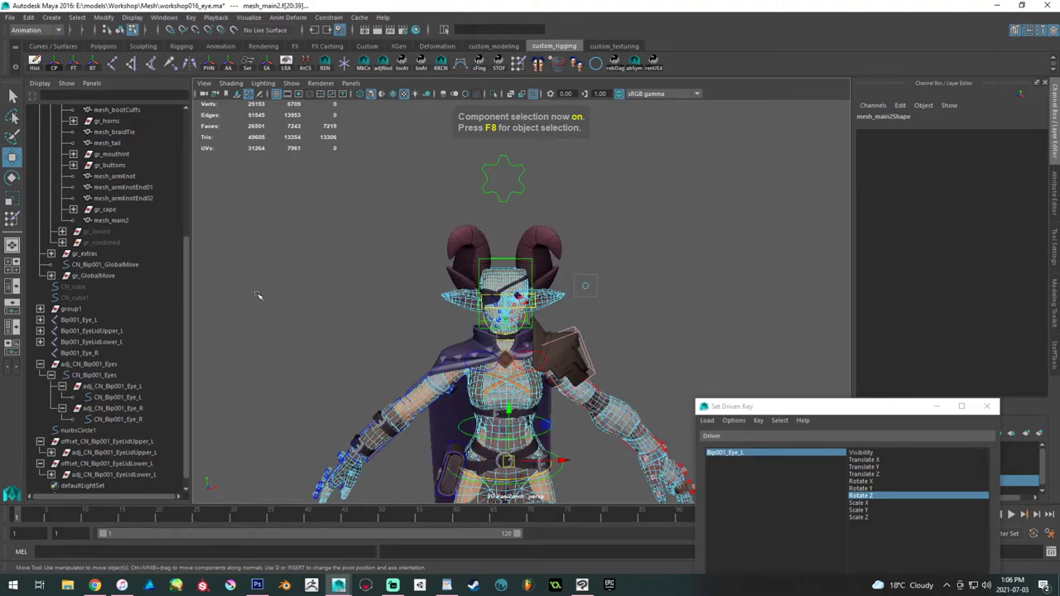
key("Delete")
- Save the scene with the isolated left eyelid rim mesh
right_click_drag(274, 282, 429, 450, "alt")
scroll(429, 449, "up", 2)
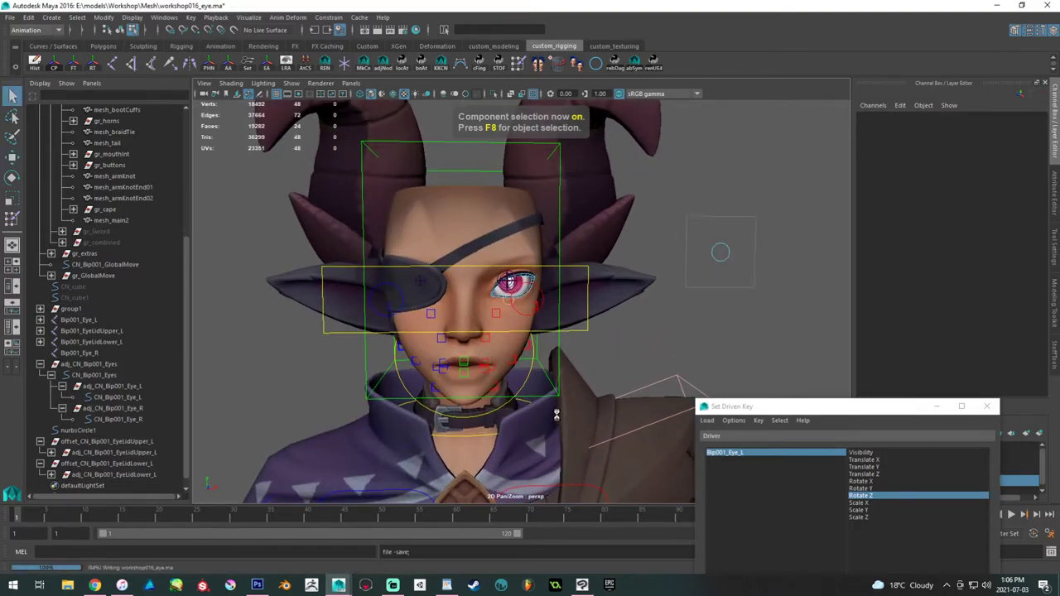
key("ctrl+s")
- Select the eyelid rim mesh mesh_main2 and return it to object selection mode
scroll(433, 237, "up", 4)
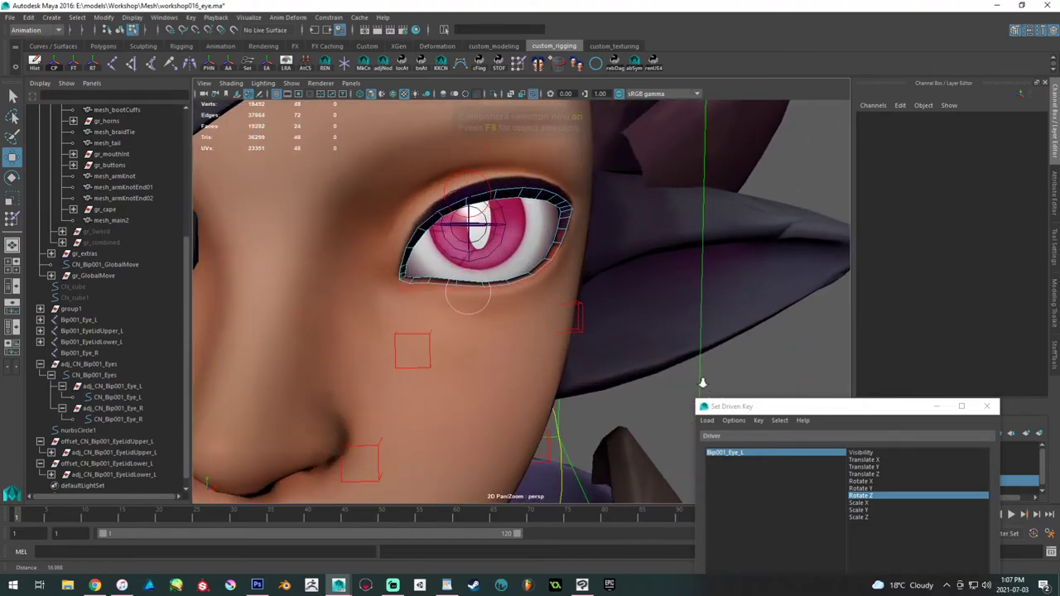
left_click_drag(468, 212, 385, 189, "alt")
middle_click_drag(385, 189, 390, 252, "alt")
scroll(390, 253, "up", 3)
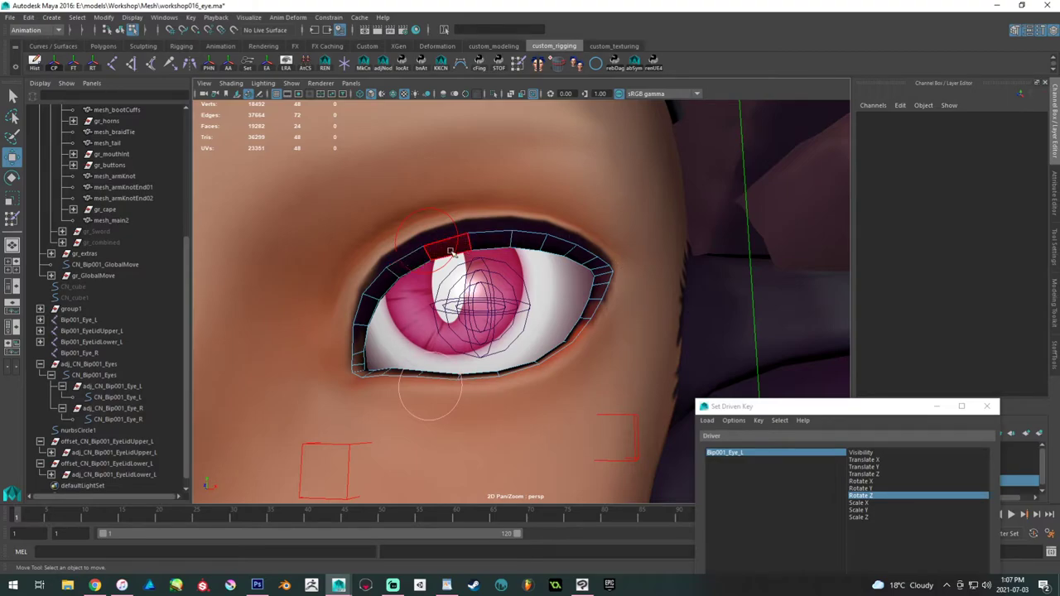
left_click(116, 221)
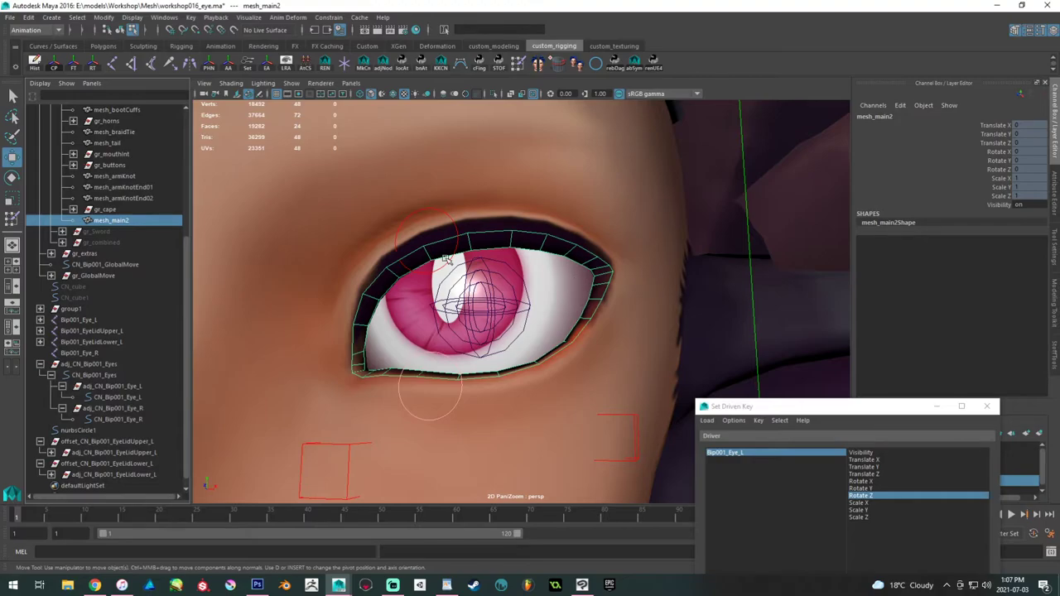
left_click_drag(419, 283, 474, 330, "alt")
scroll(477, 336, "up", 2)
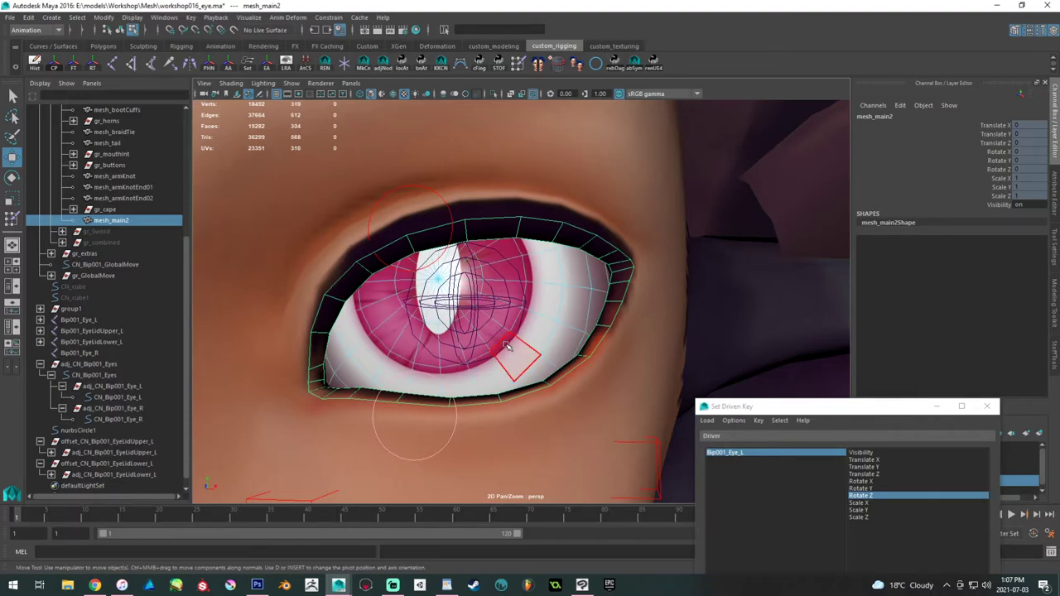
right_click_drag(560, 309, 610, 253)
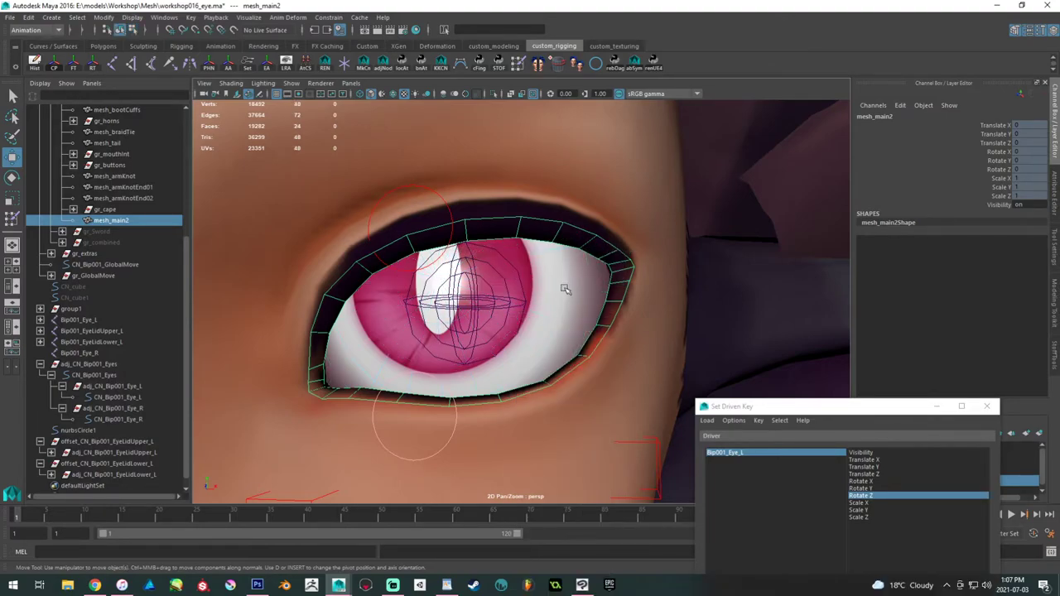
- Select the Bip001_EyeLidUpper_L and Bip001_EyeLidLower_L joints, show layer_skel, and add the Bip001_Head joints to the selection
left_click(505, 330)
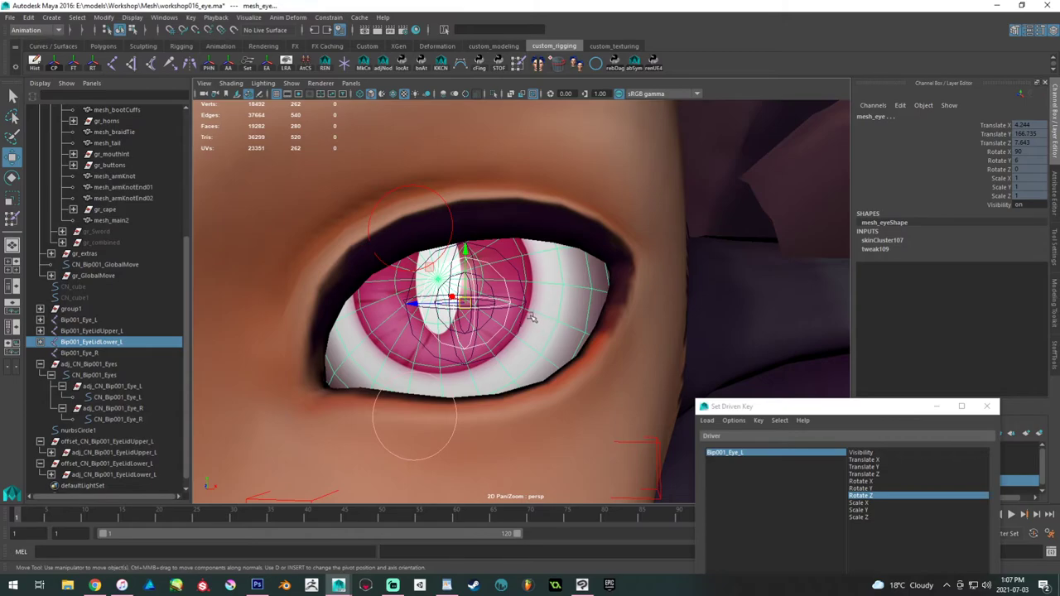
key("ctrl+z")
left_click(525, 313, "shift")
left_click_drag(815, 409, 515, 523)
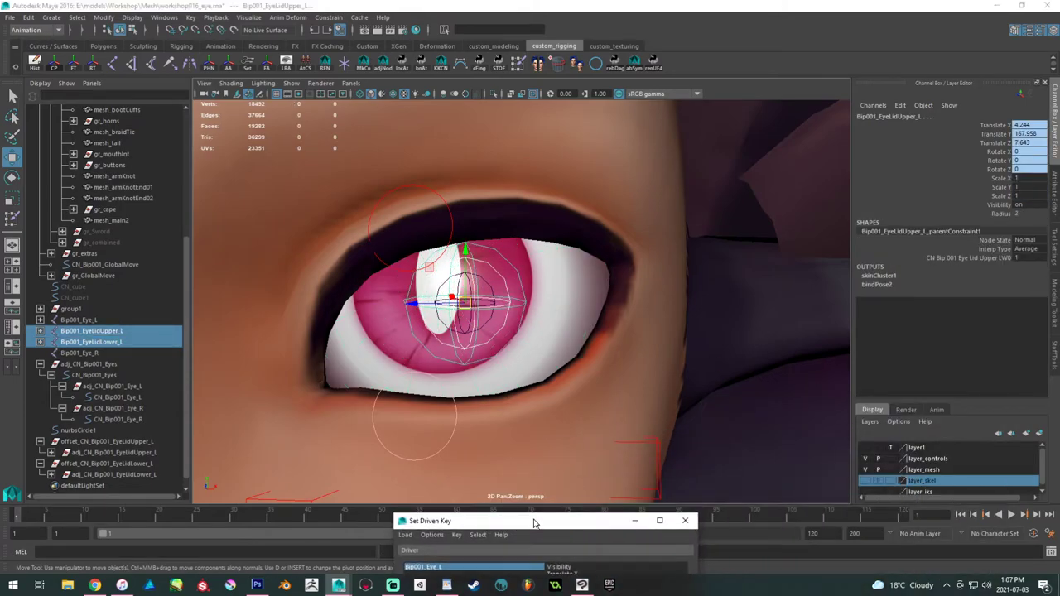
left_click(866, 481)
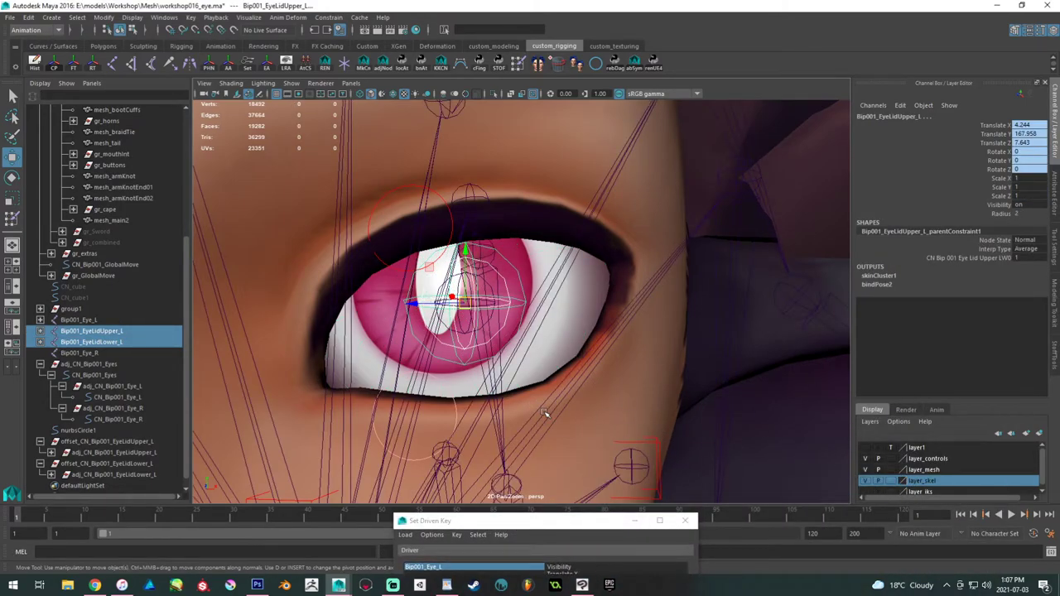
left_click(536, 407)
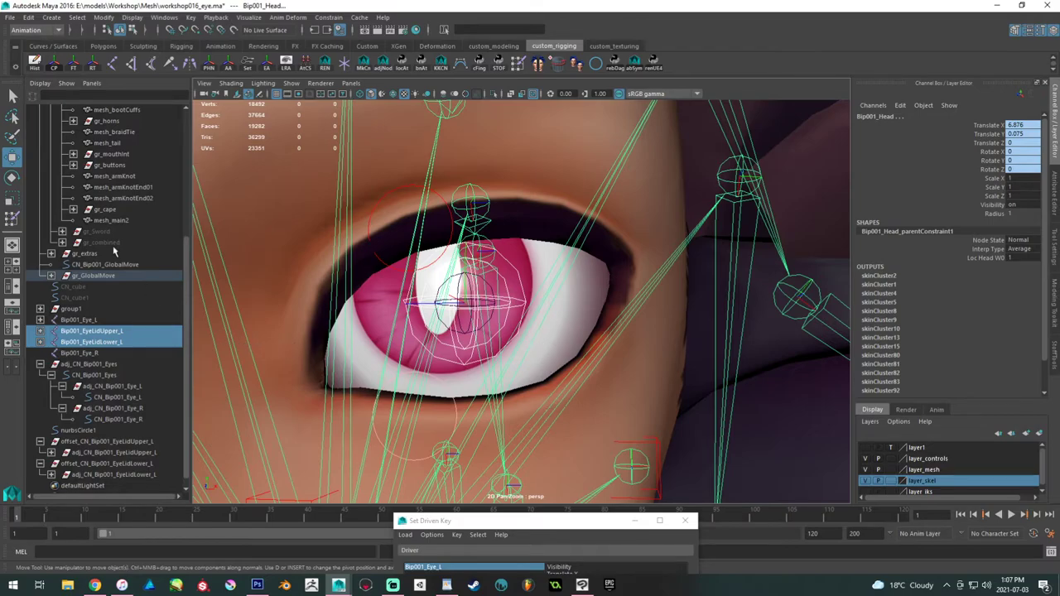
- Add mesh_eyelashes, mesh_eyeAO and mesh_main2 to the selected joints and switch to the Rigging menu set
scroll(116, 221, "up", 5)
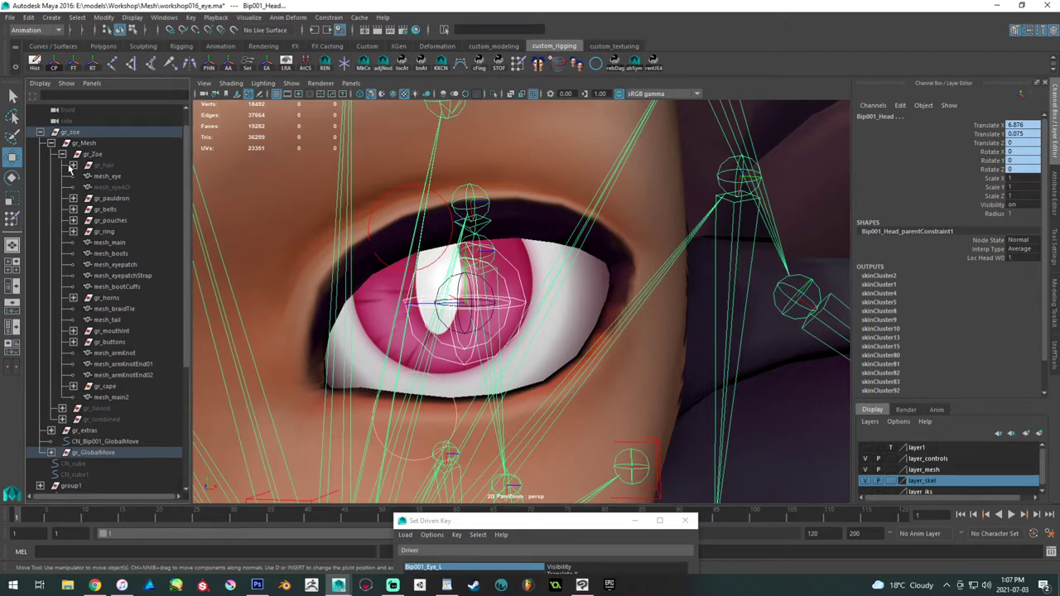
left_click(72, 166)
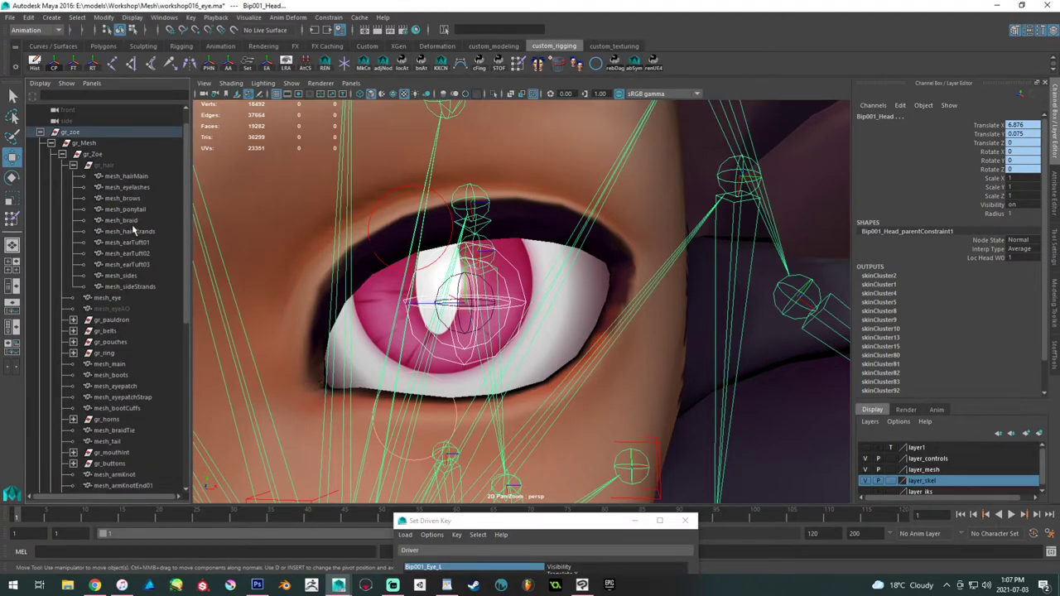
left_click(147, 191)
scroll(132, 310, "down", 3)
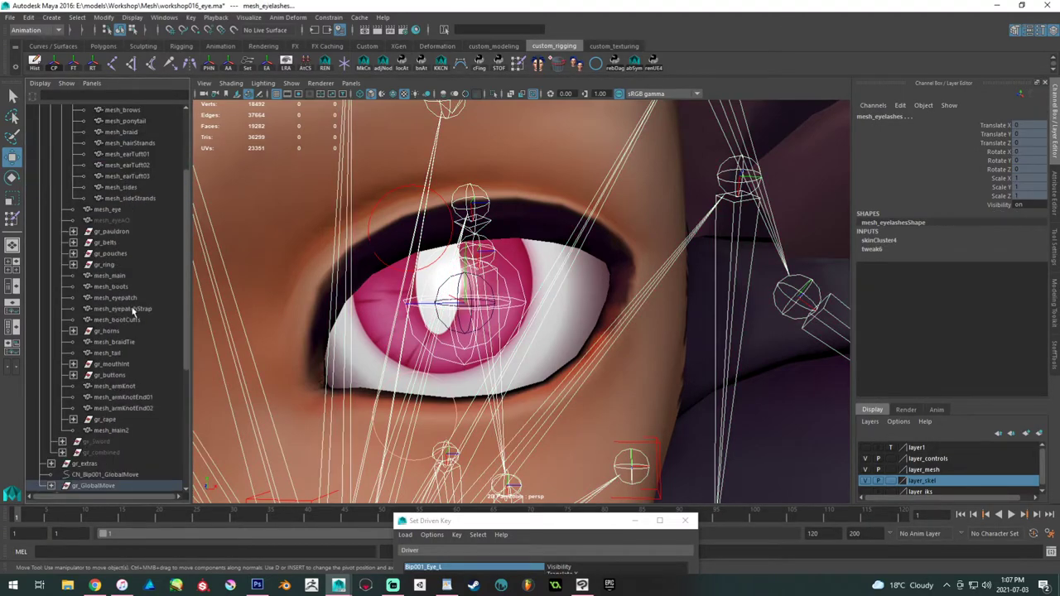
left_click(125, 220)
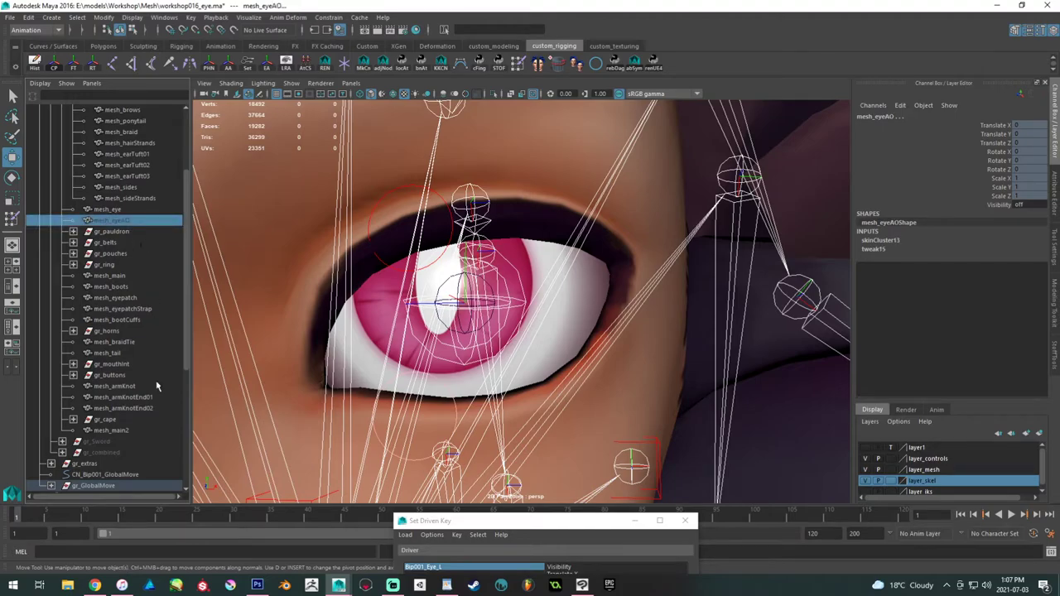
left_click(116, 431)
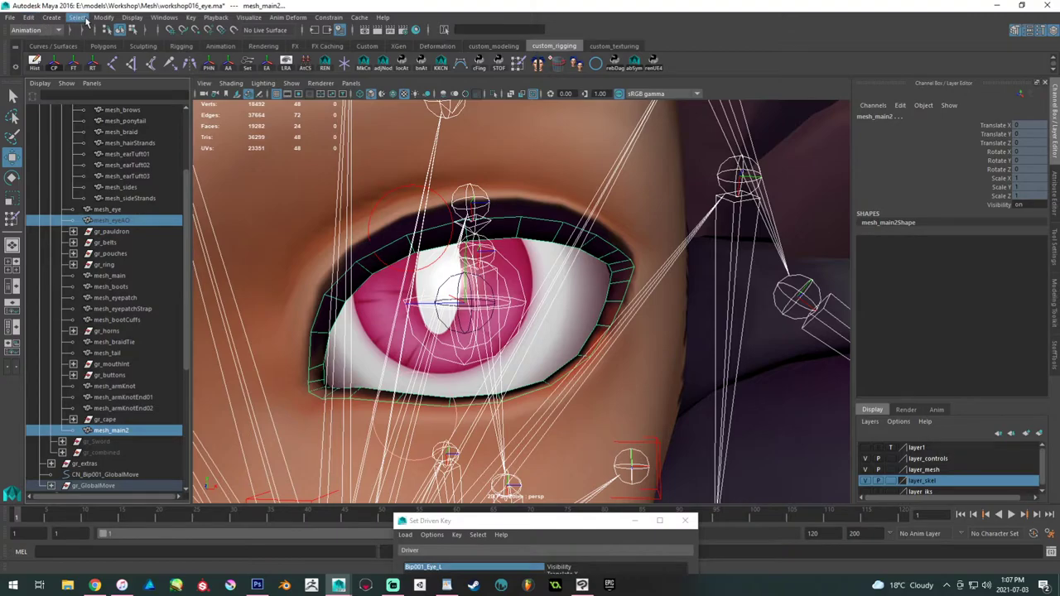
left_click(56, 31)
left_click(34, 47)
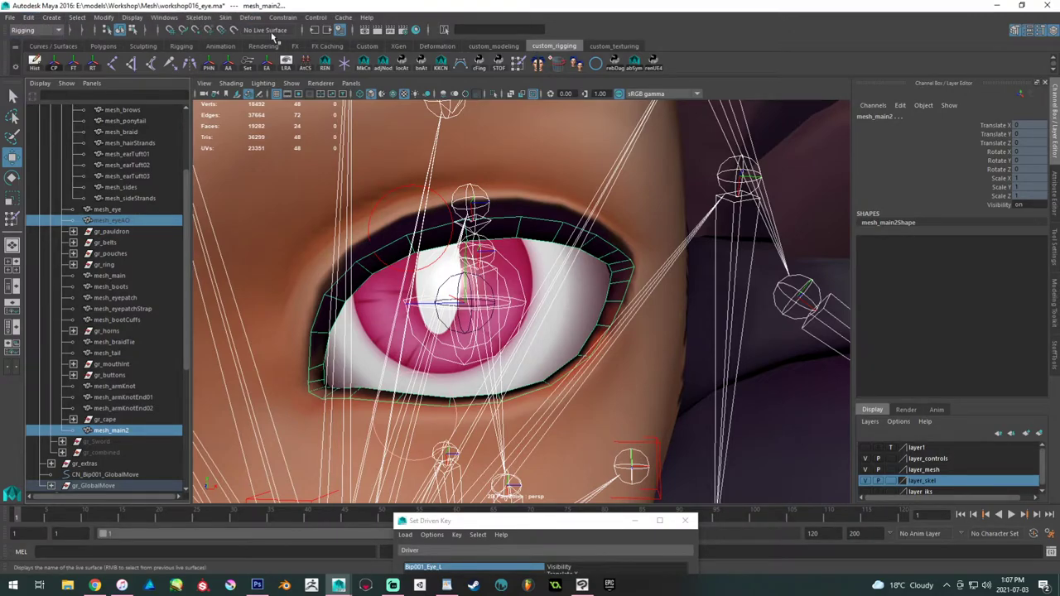
- Try to bind the eyelashes, eye AO and eyelid rim meshes to the selected joints, and undo the bind
left_click(225, 17)
left_click(238, 45)
left_click(442, 180)
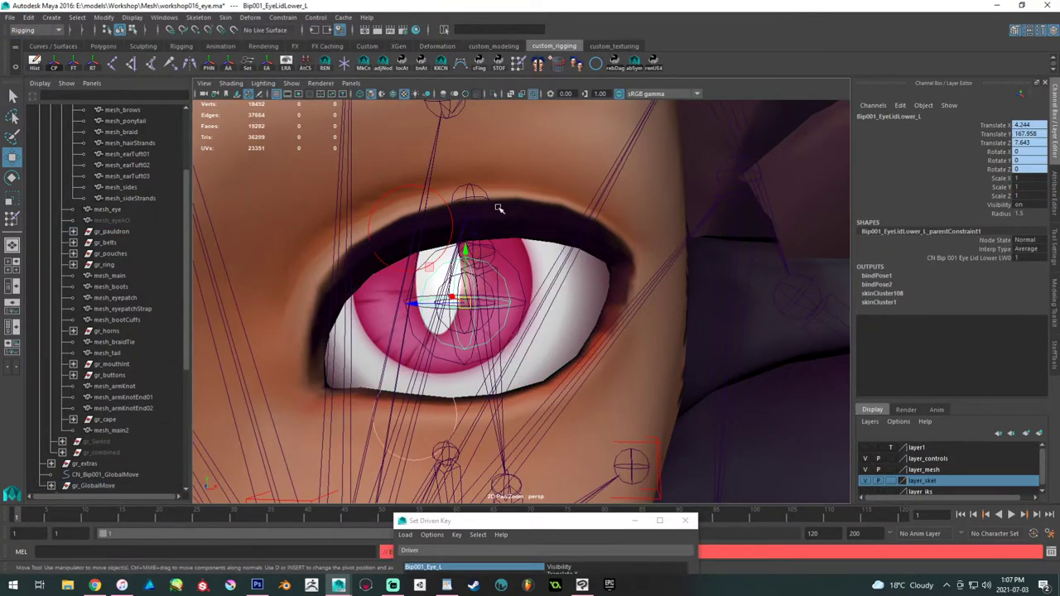
left_click_drag(464, 523, 864, 207)
key("ctrl+z")
- Drop the two left eyelid joints from the selection and unbind the existing skin from the selected meshes
left_click(116, 431, "ctrl")
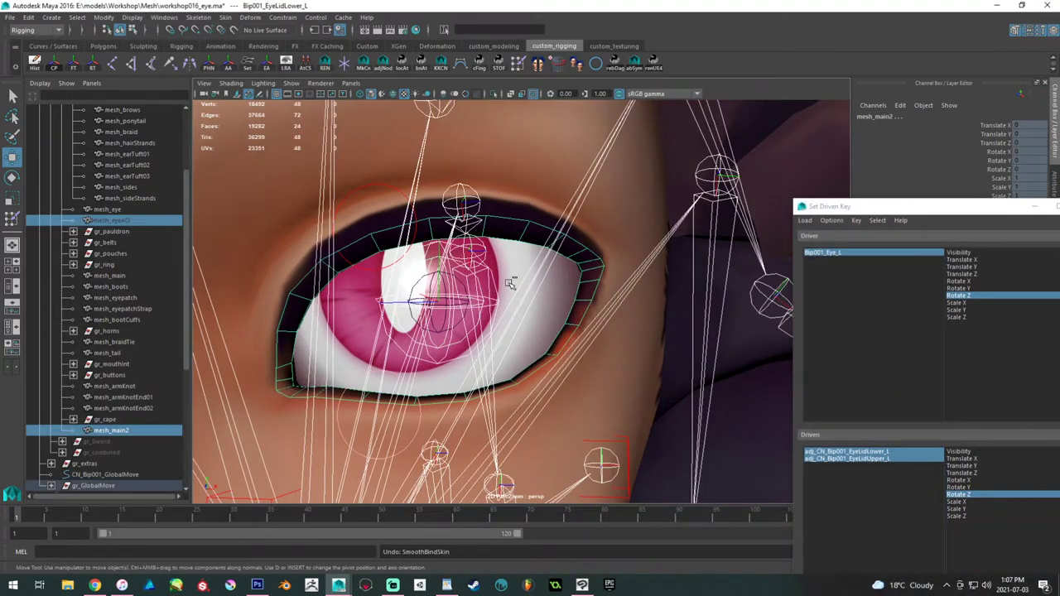
scroll(114, 475, "down", 5)
left_click(91, 364, "ctrl")
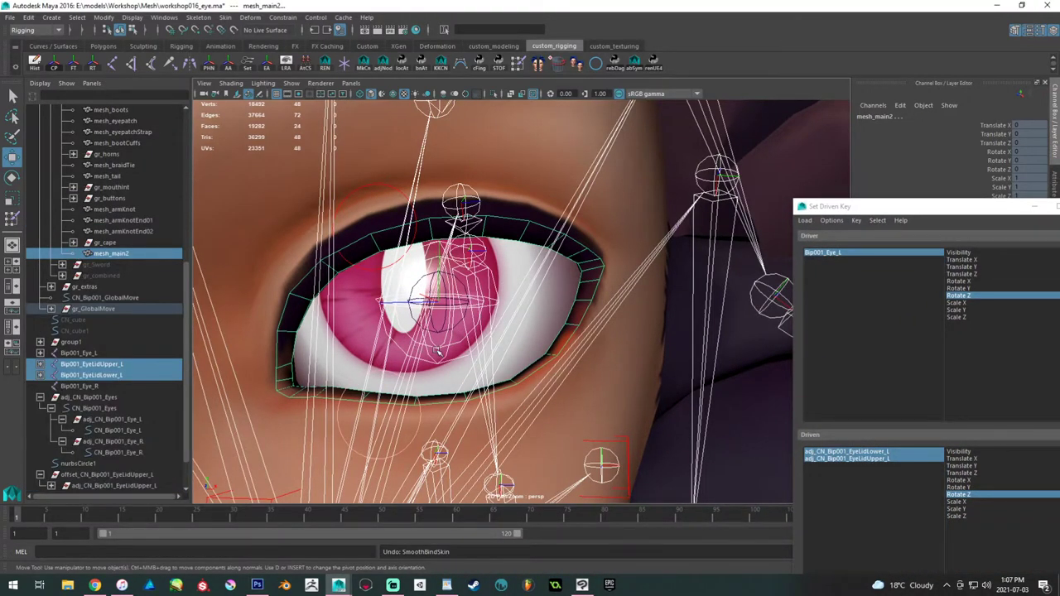
left_click(462, 356, "ctrl")
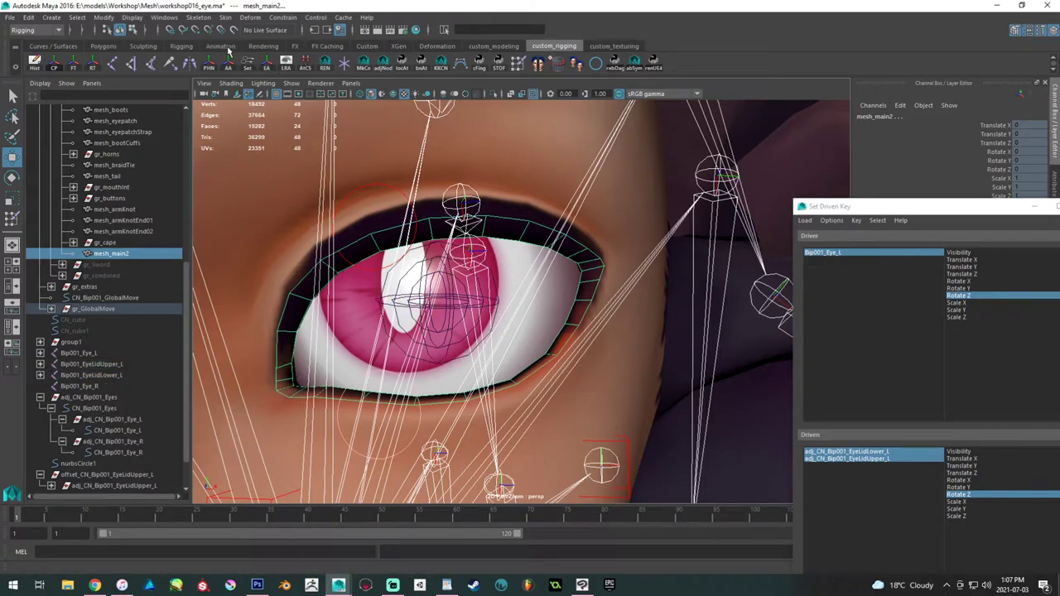
left_click(225, 17)
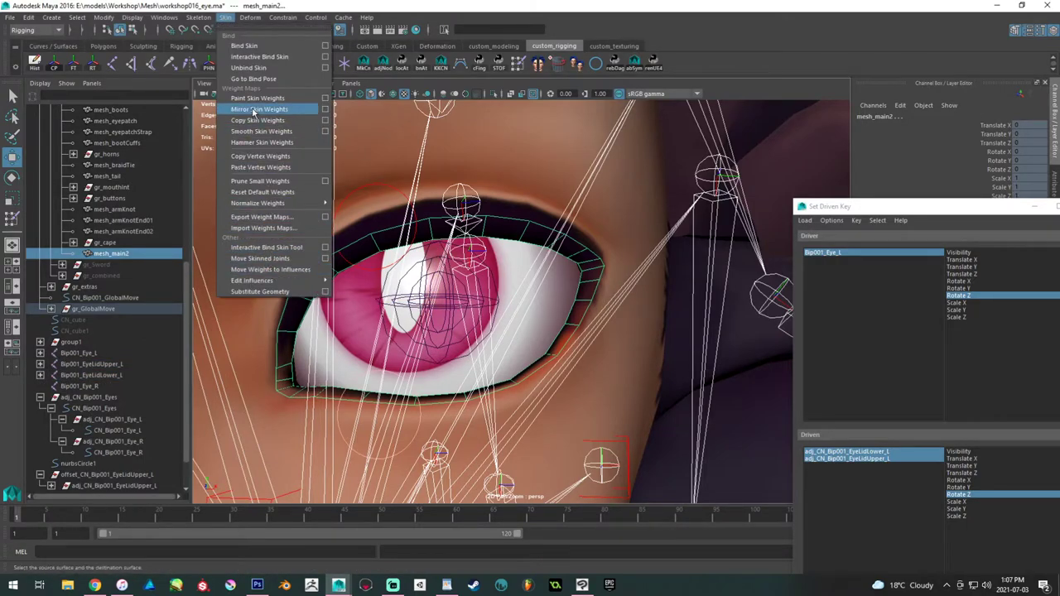
left_click(247, 69)
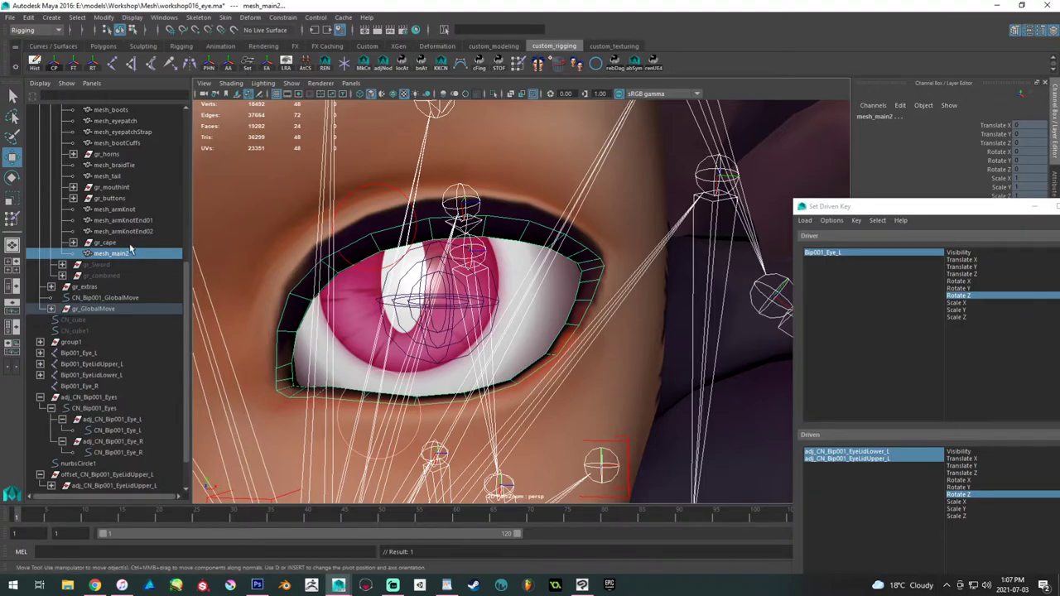
- Add the upper and lower left eyelid joints back to the selection and bind the meshes to the selected joints
scroll(130, 254, "up", 3)
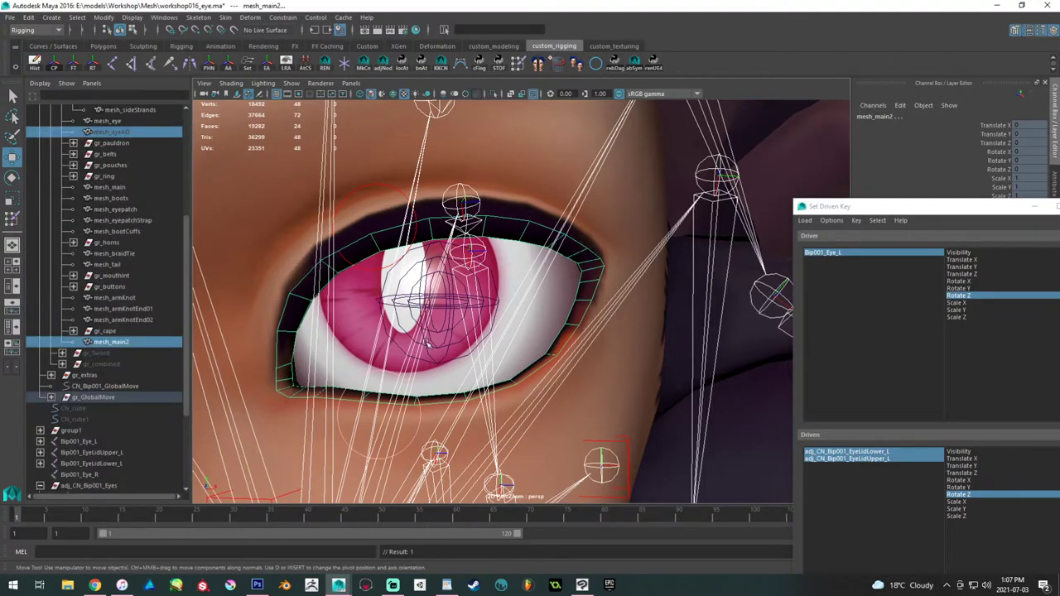
left_click(432, 347, "shift")
left_click(439, 359, "shift")
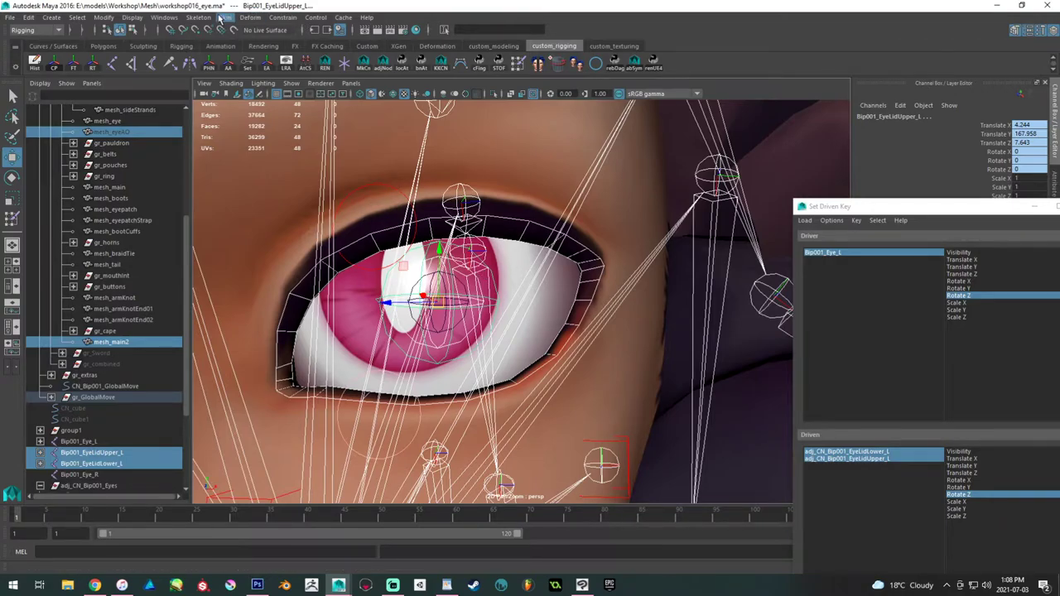
left_click(224, 17)
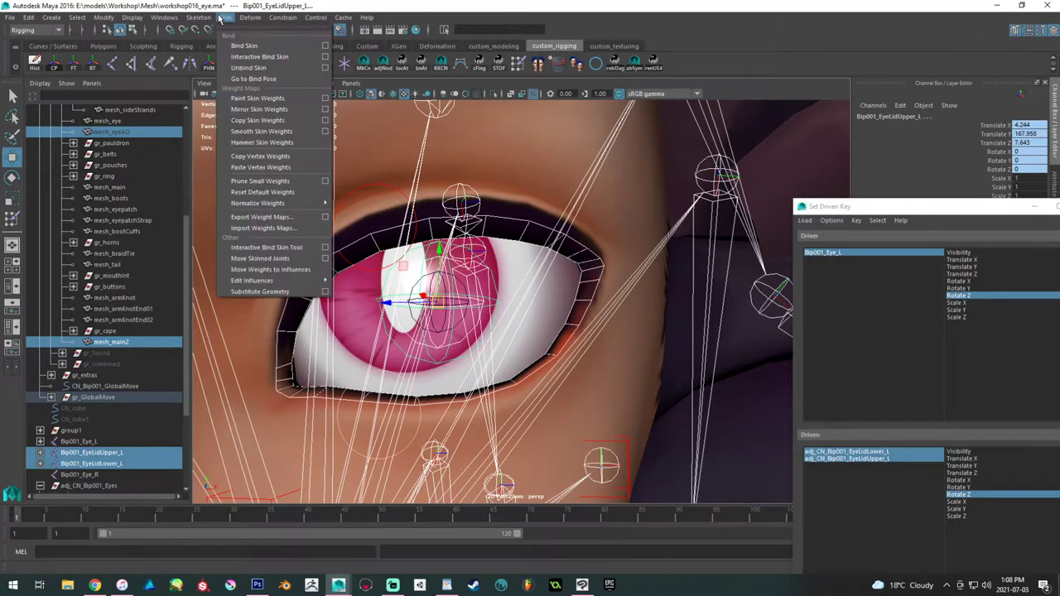
left_click(250, 47)
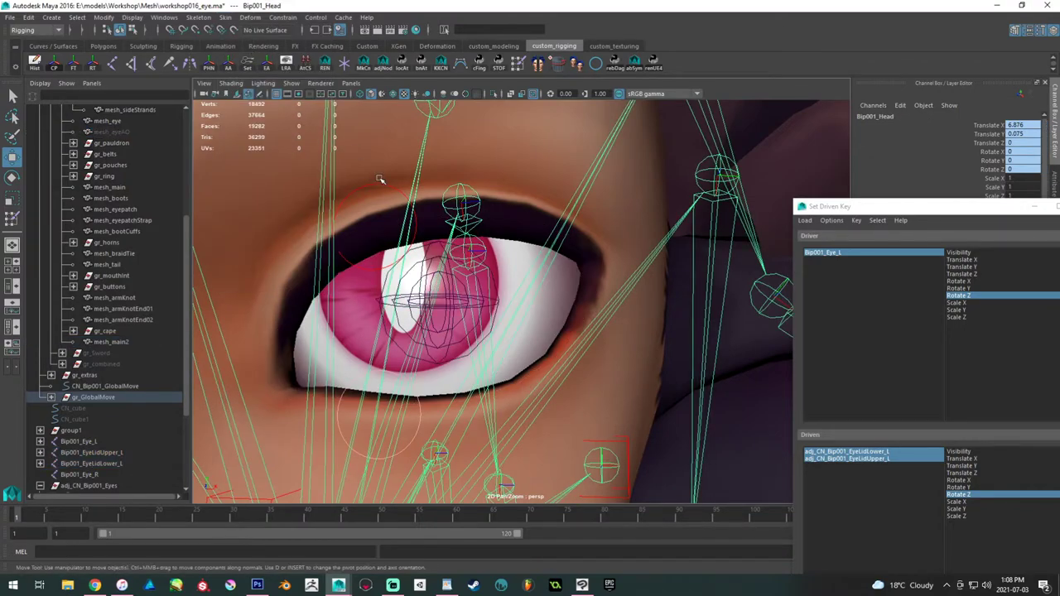
- Copy the skin weights from mesh_main to mesh_main2 using Closest point on surface and Name influence association
left_click(363, 223)
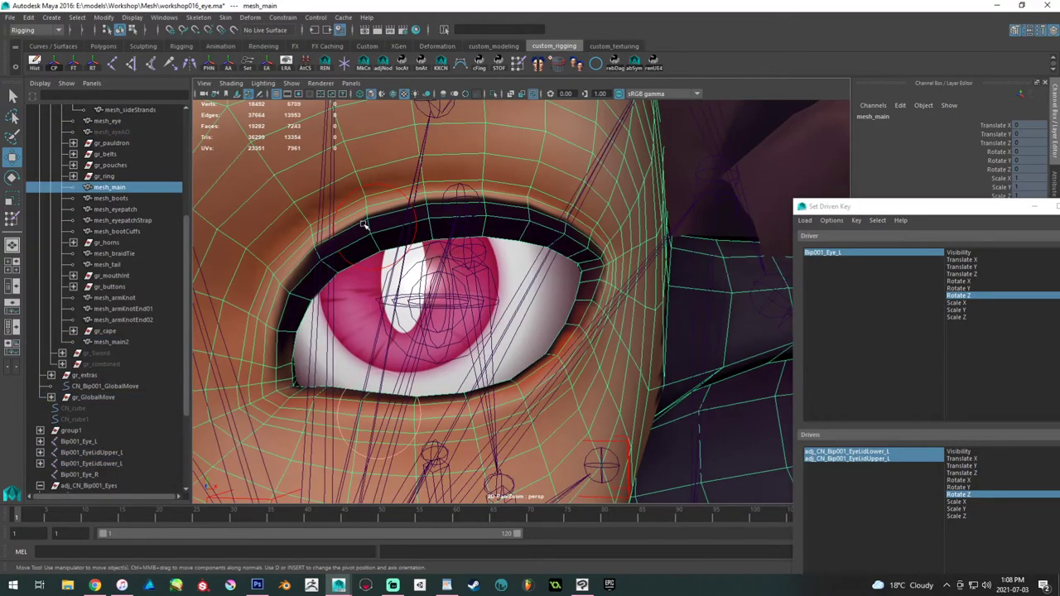
left_click(111, 341, "ctrl")
left_click(225, 17)
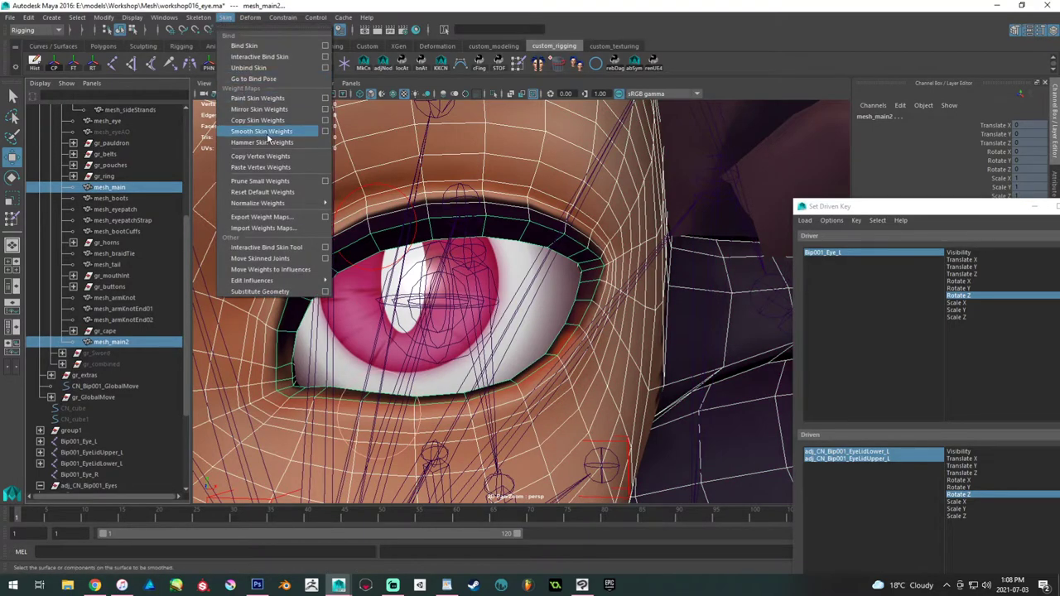
left_click(324, 121)
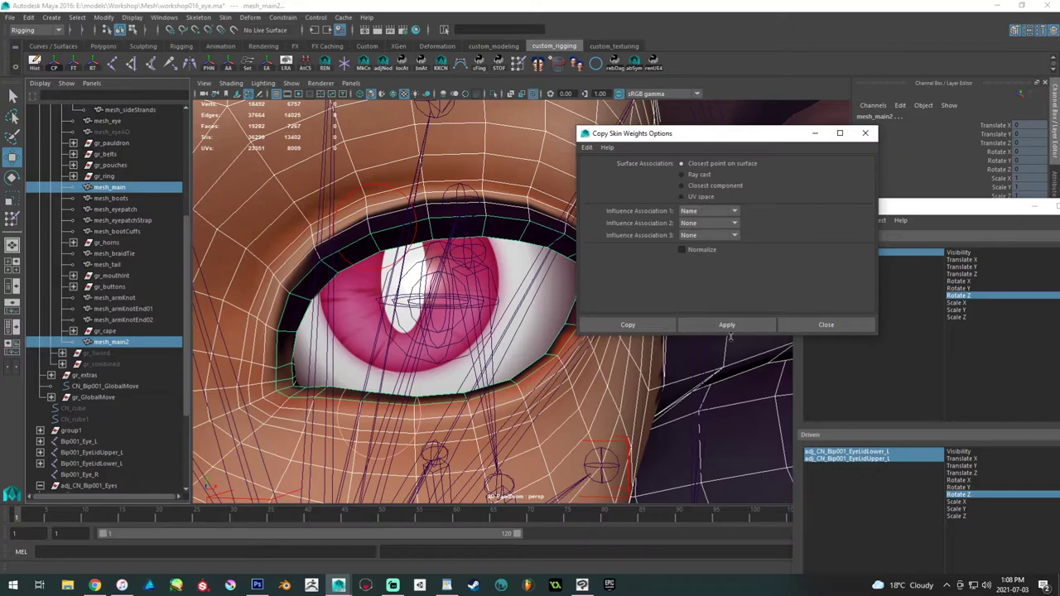
left_click(740, 329)
left_click_drag(740, 133, 967, 174)
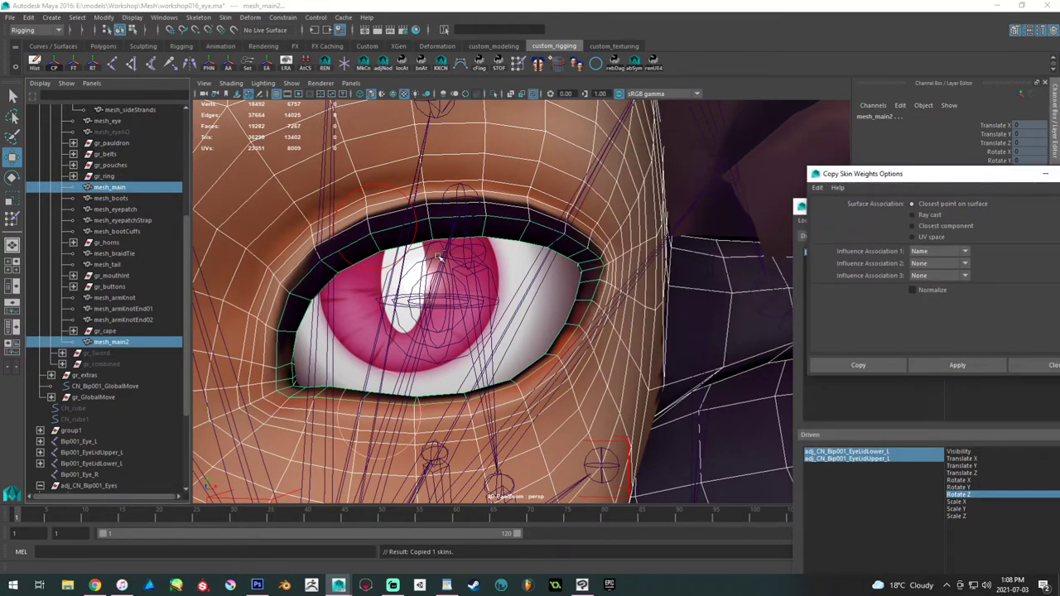
- Hide the eyelid rim mesh mesh_main2 and unhide the gr_hair group
left_click(100, 341)
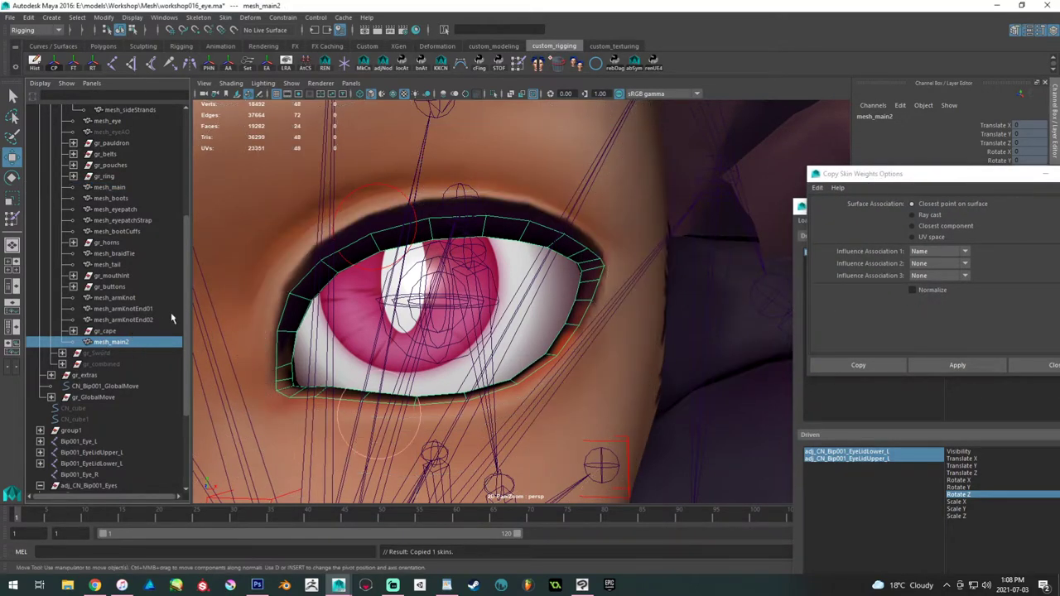
key("ctrl+h")
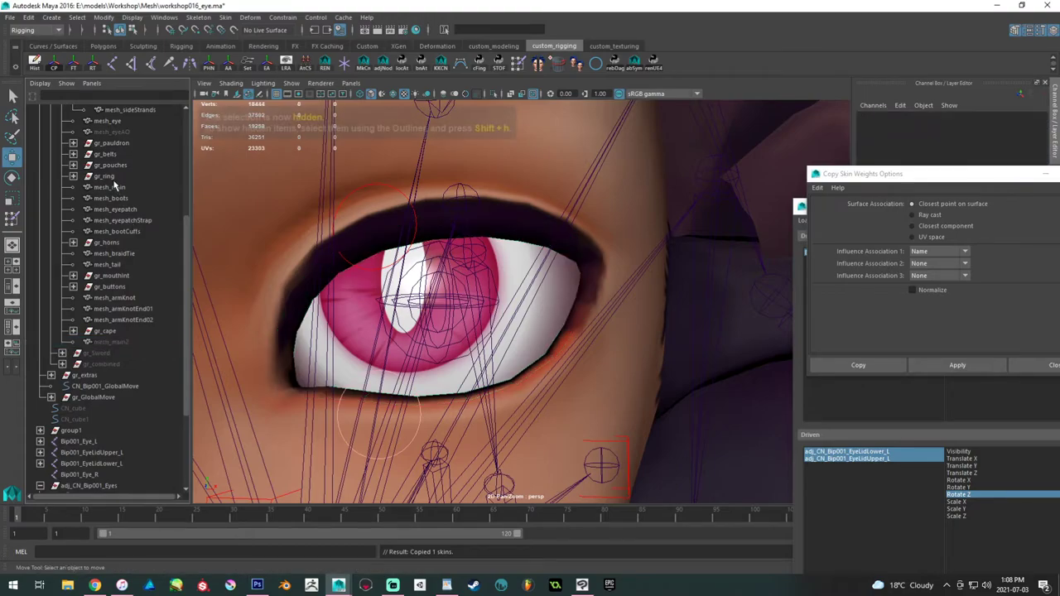
scroll(111, 180, "up", 6)
left_click(107, 187)
key("shift+h")
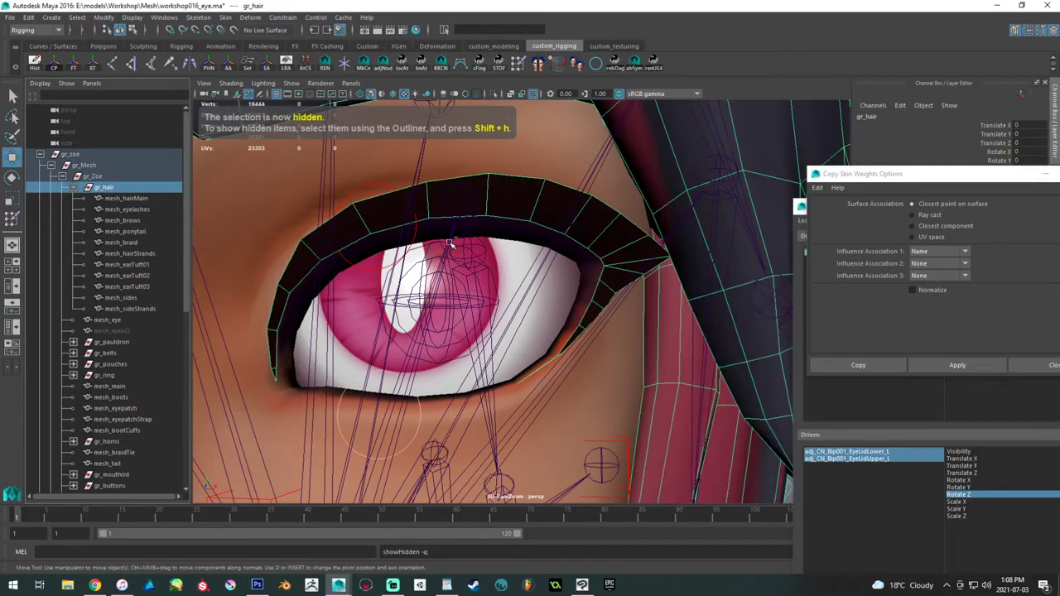
- Copy the skin weights from mesh_main2 to mesh_eyelashes with the same Closest point on surface settings
left_click(502, 190)
mouse_move(538, 208)
left_mouse_down("alt")
mouse_move(504, 171)
mouse_move(485, 172)
mouse_move(506, 210)
mouse_move(480, 208)
mouse_move(501, 232)
mouse_move(531, 202)
left_mouse_up("alt")
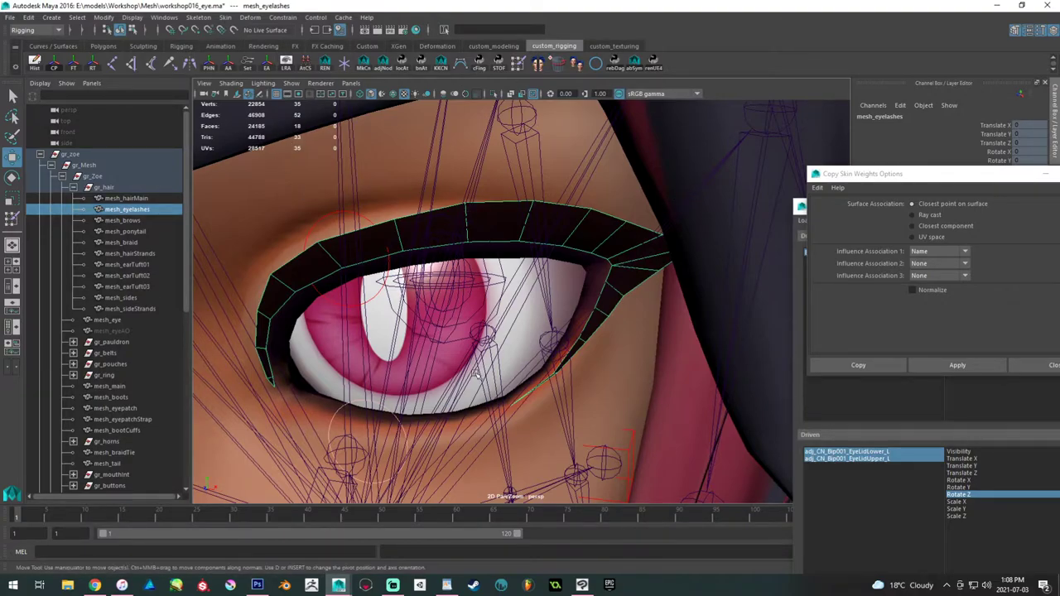
scroll(92, 484, "down", 5)
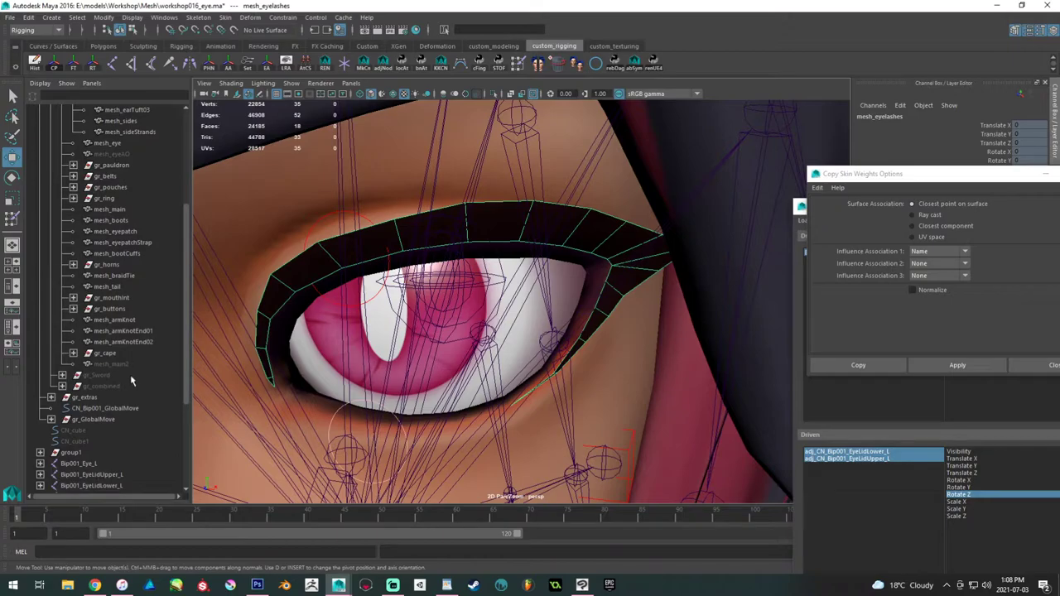
left_click(111, 363)
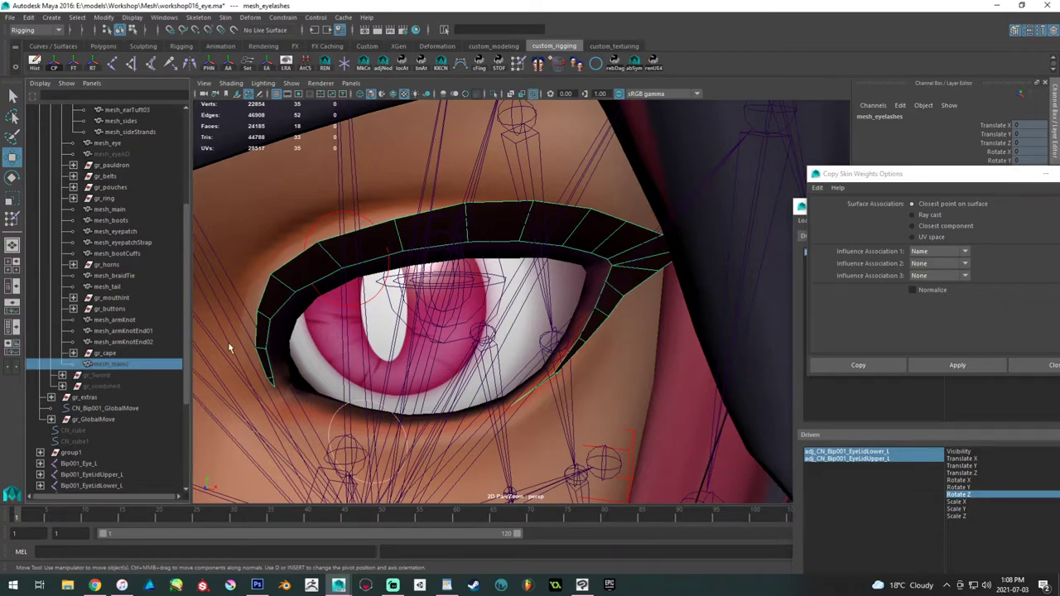
left_click(411, 229, "shift")
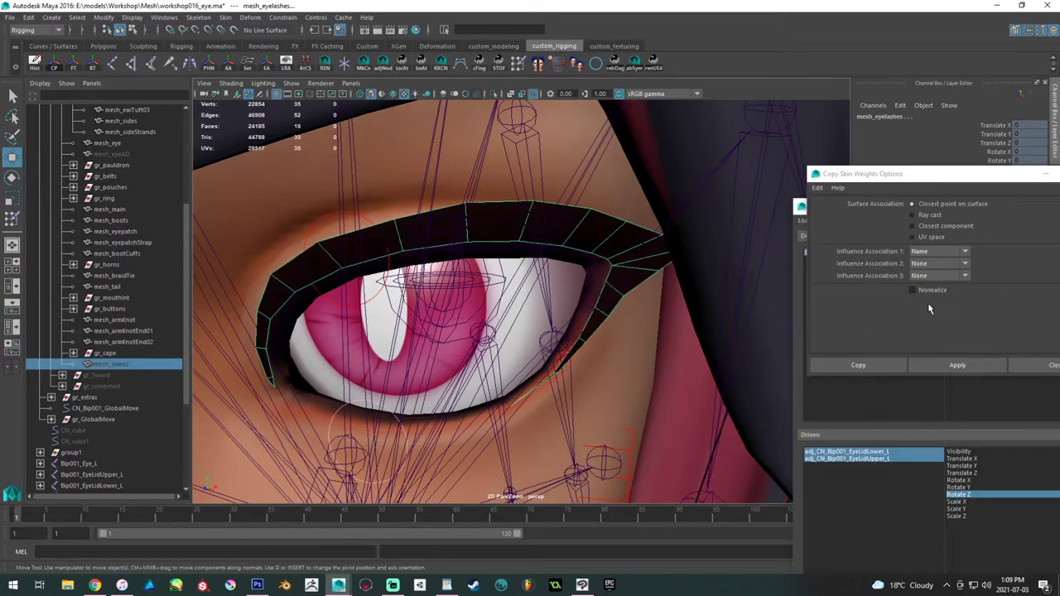
left_click(936, 365)
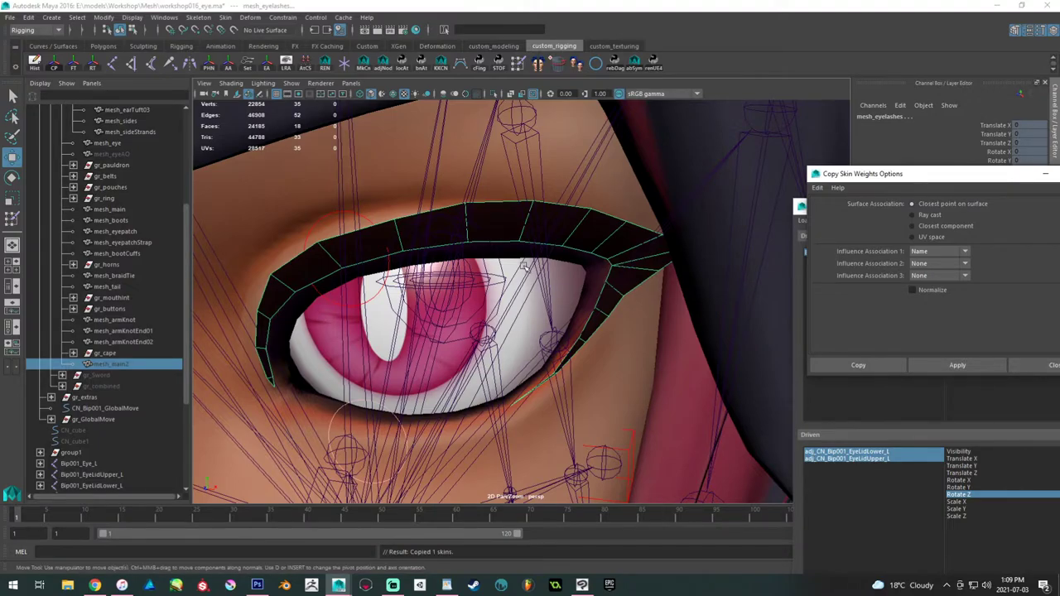
- Copy the skin weights from mesh_main2 to mesh_eyeAO and unhide mesh_eyeAO
left_click_drag(526, 268, 513, 253, "alt")
scroll(158, 313, "up", 3)
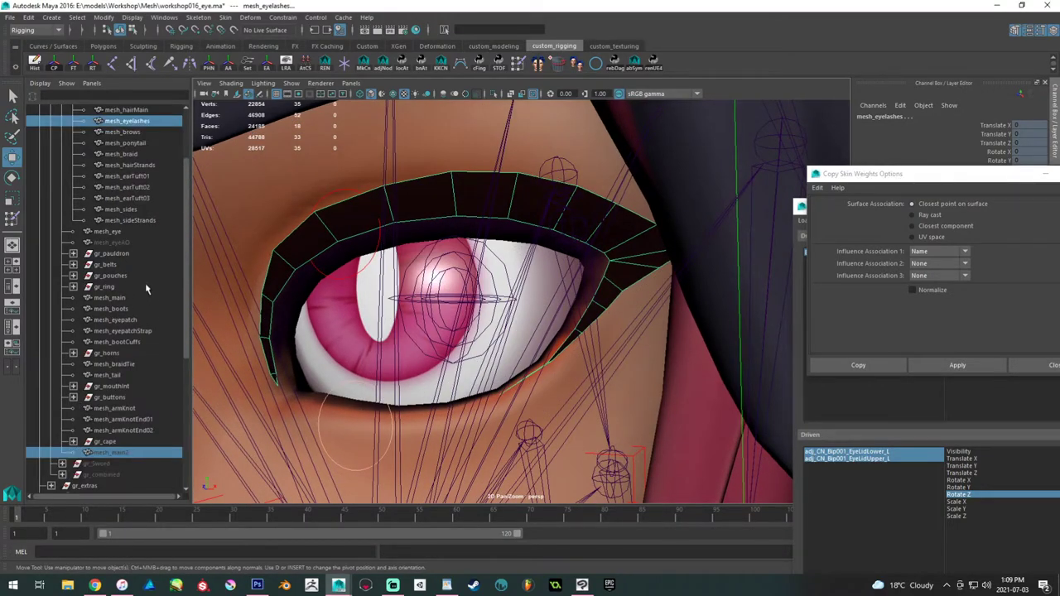
left_click(146, 122, "ctrl")
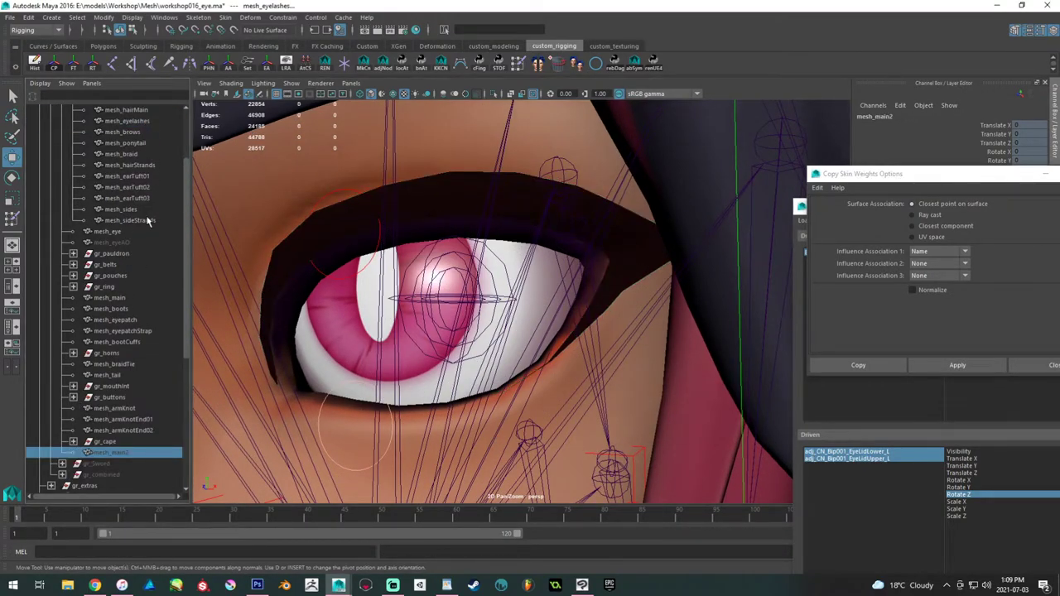
left_click(142, 242, "ctrl")
left_click(957, 365)
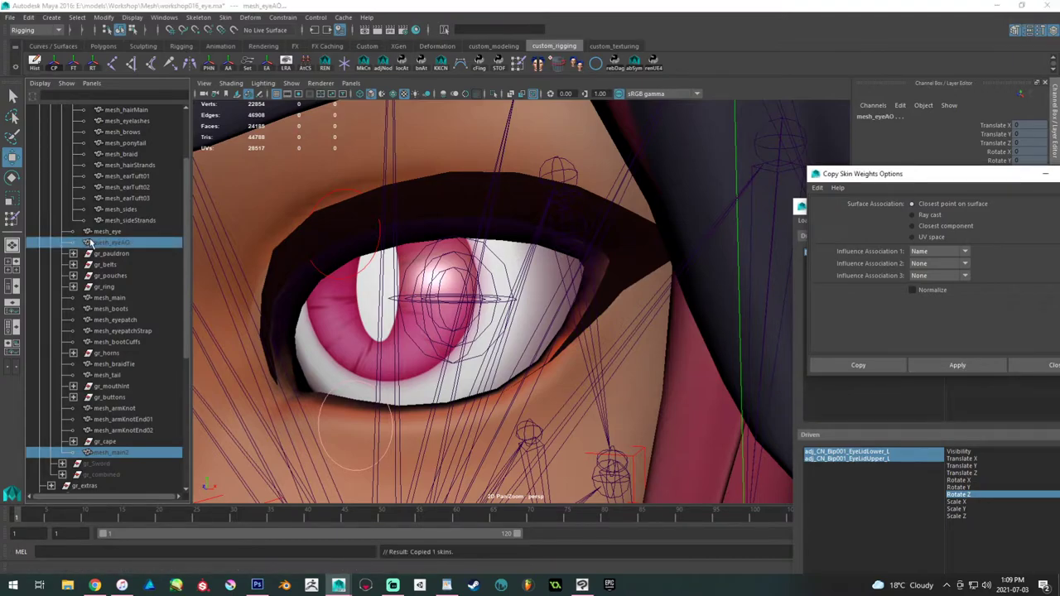
left_click(94, 242)
- Select the CN_Bip001_Eyes control, clear the option windows away from the viewport, and hide layer_skel
scroll(222, 260, "down", 10)
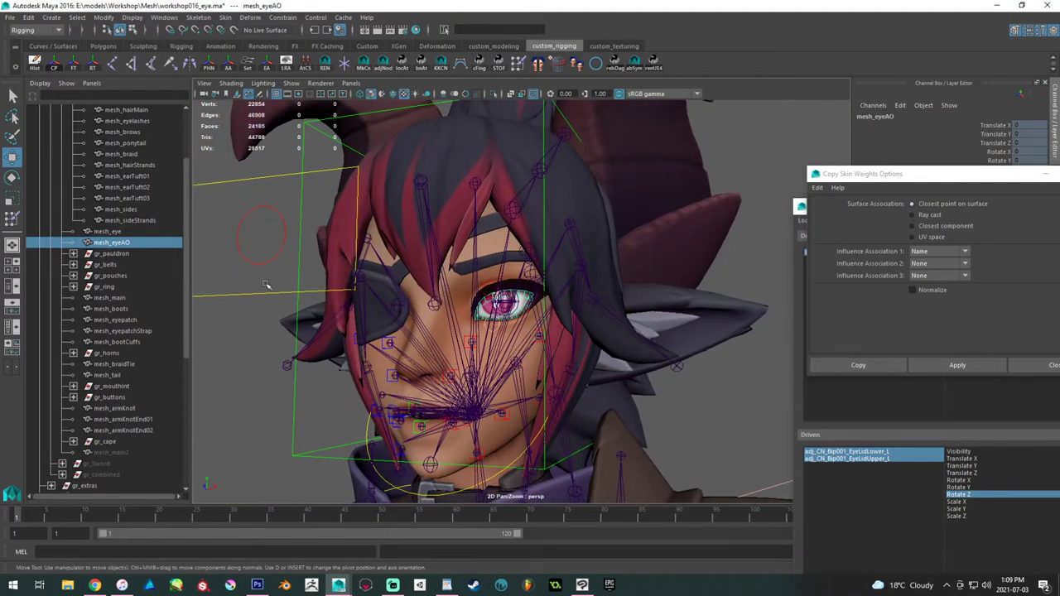
left_click(273, 291)
left_click_drag(245, 264, 454, 323, "alt")
key("ctrl+z")
left_click_drag(988, 176, 1059, 176)
left_click_drag(841, 210, 1058, 214)
mouse_move(542, 154)
left_mouse_down("alt")
mouse_move(558, 152)
mouse_move(547, 157)
left_mouse_up("alt")
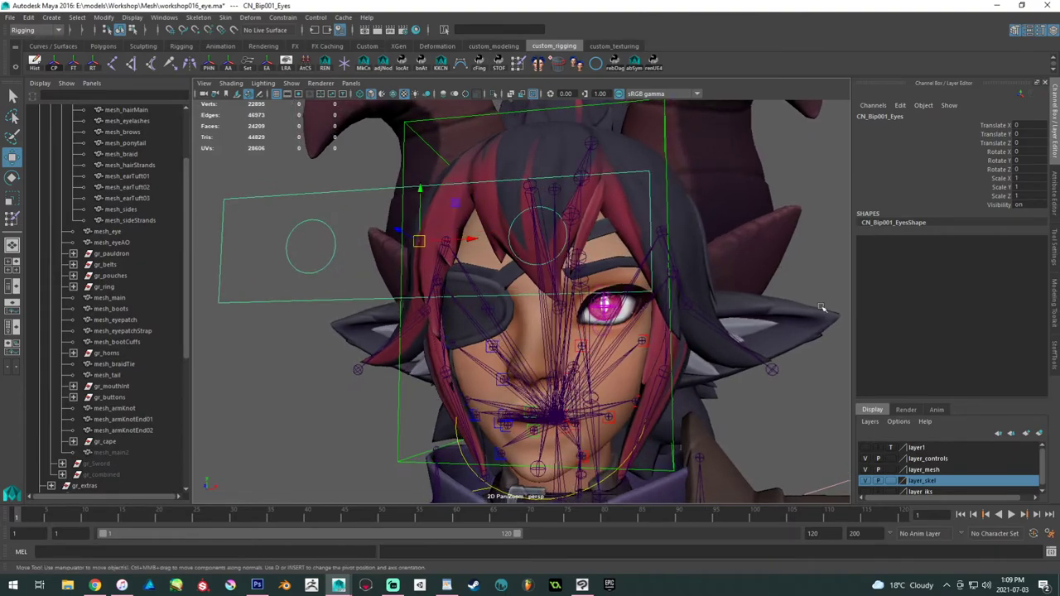
left_click(866, 481)
- Test the eyelid deformation by moving the CN_Bip001_Eyes control to about X 8.3, Y 4.7
right_click_drag(598, 366, 472, 308, "alt")
left_click_drag(472, 308, 467, 234, "alt")
left_click(494, 305)
key("ctrl+z")
left_click_drag(535, 237, 628, 220)
right_click_drag(718, 333, 818, 308, "alt")
middle_click_drag(818, 308, 615, 318, "alt")
left_click_drag(615, 318, 698, 350, "alt")
left_click_drag(602, 305, 576, 300, "alt")
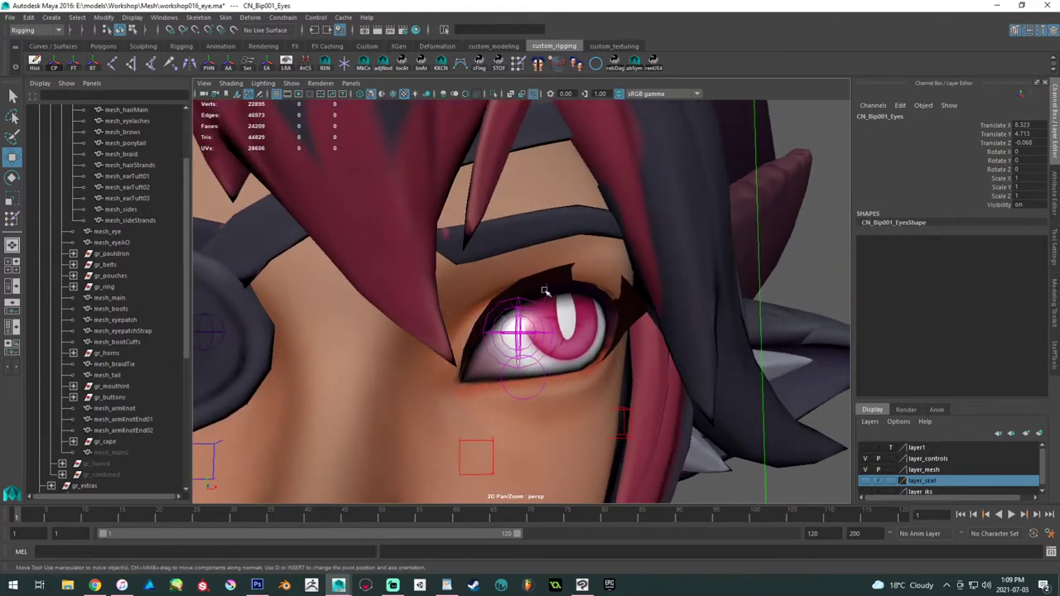
- Rotate the CN_Bip001_EyeLidUpper_L control to about 0.9, -4.3, -5.2 to test the upper eyelid and lashes
left_click(546, 293)
key("e")
left_click_drag(533, 299, 531, 308)
right_click_drag(715, 341, 485, 277, "alt")
mouse_move(485, 276)
left_mouse_down("alt")
mouse_move(414, 267)
mouse_move(492, 278)
left_mouse_up("alt")
right_click_drag(492, 278, 393, 216, "alt")
left_click_drag(393, 217, 376, 214, "alt")
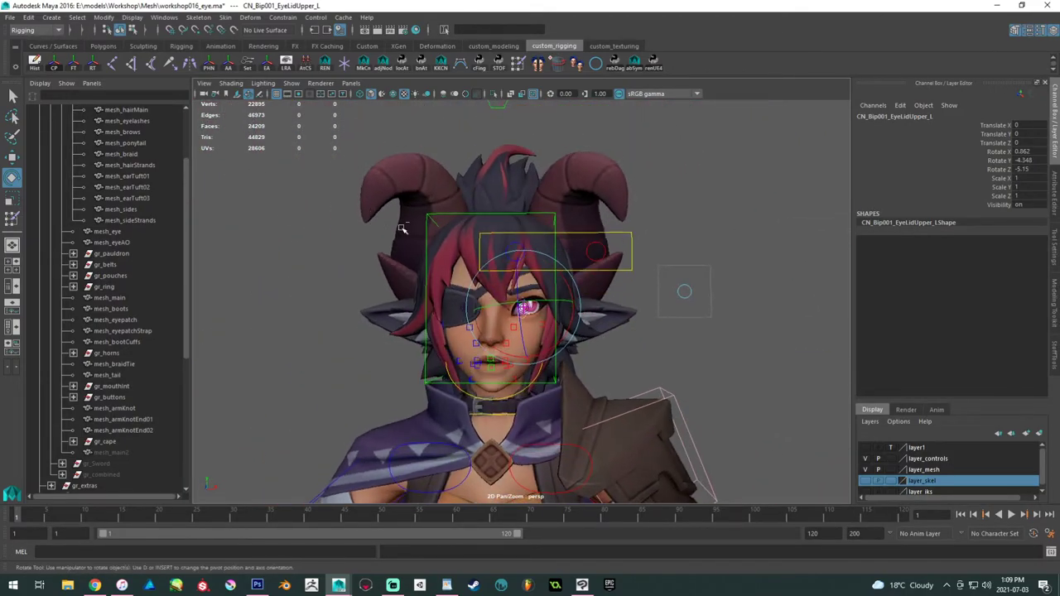
- Undo the upper left eyelid rotation and the CN_Bip001_Eyes move so the eye controls are back in their rest pose
left_click(404, 229)
key("ctrl+z")
key("ctrl+z")
key("ctrl+z")
right_click_drag(558, 282, 799, 402, "alt")
scroll(558, 302, "up", 2)
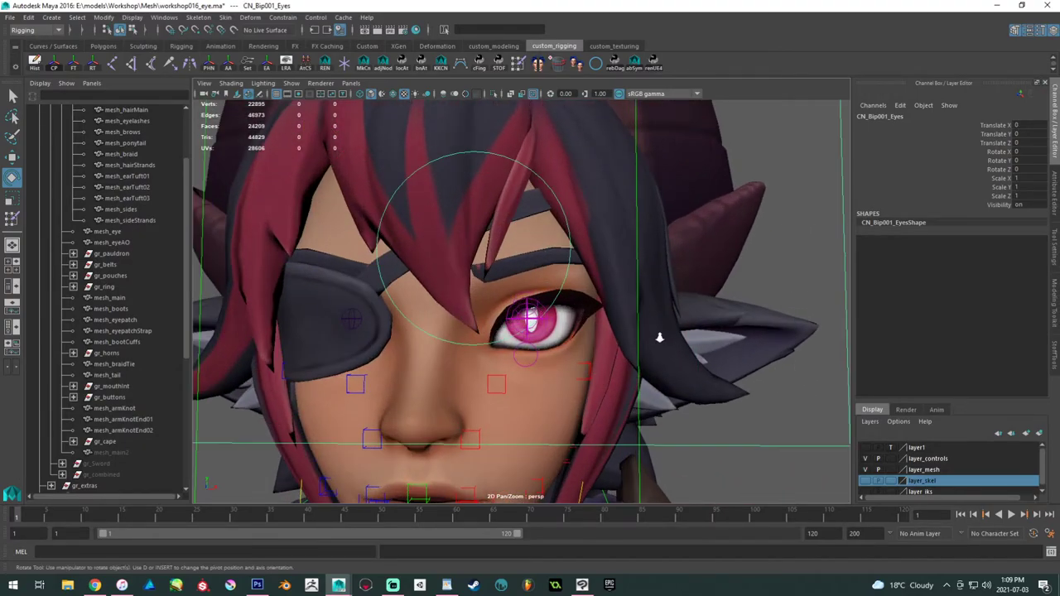
scroll(559, 303, "down", 5)
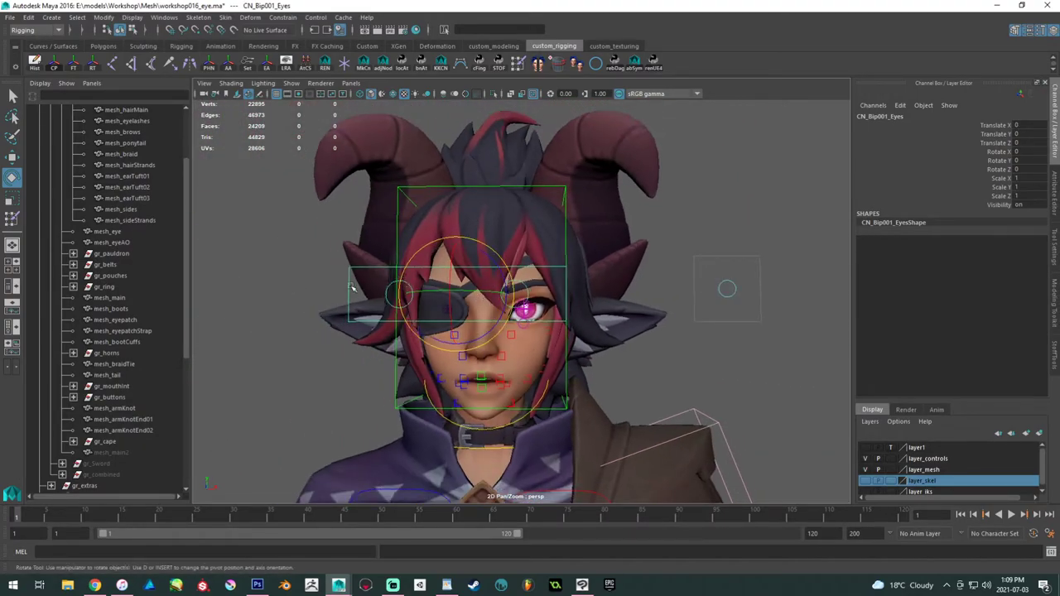
- Test the eyelid deformation by moving the CN_Bip001_Eyes control to about X 6.9, Y 5.7, Z 0.1
key("w")
left_click_drag(456, 293, 464, 235)
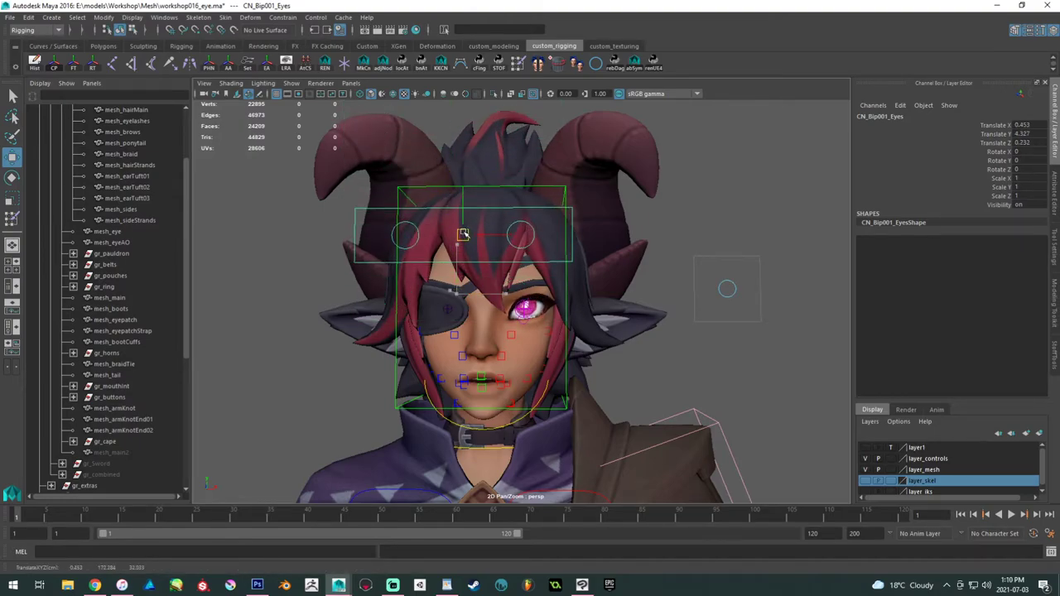
key("ctrl+z")
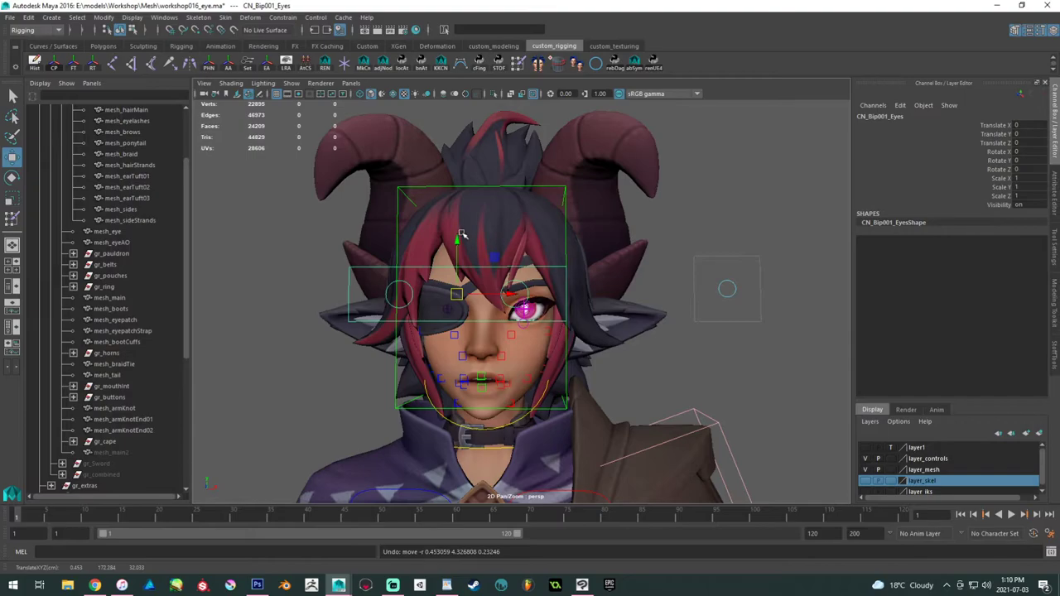
left_click_drag(455, 292, 551, 217)
scroll(605, 275, "up", 10)
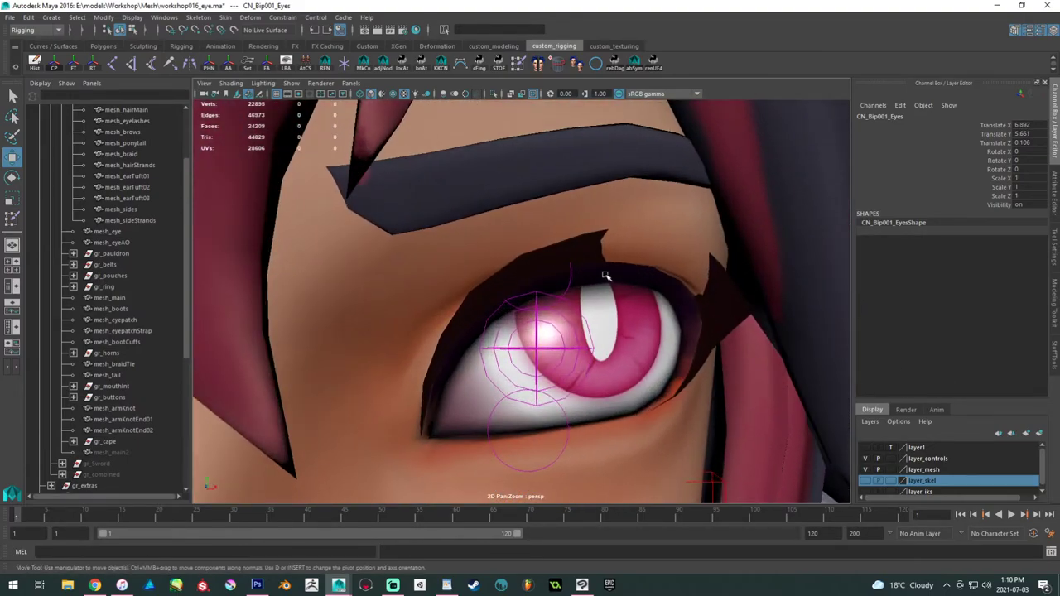
- Rotate the CN_Bip001_EyeLidUpper_L control to about -0.5, -4.1, -3.6 as a test and undo the whole test pose
left_click(571, 271)
key("e")
left_click_drag(555, 317, 557, 328)
scroll(381, 259, "down", 10)
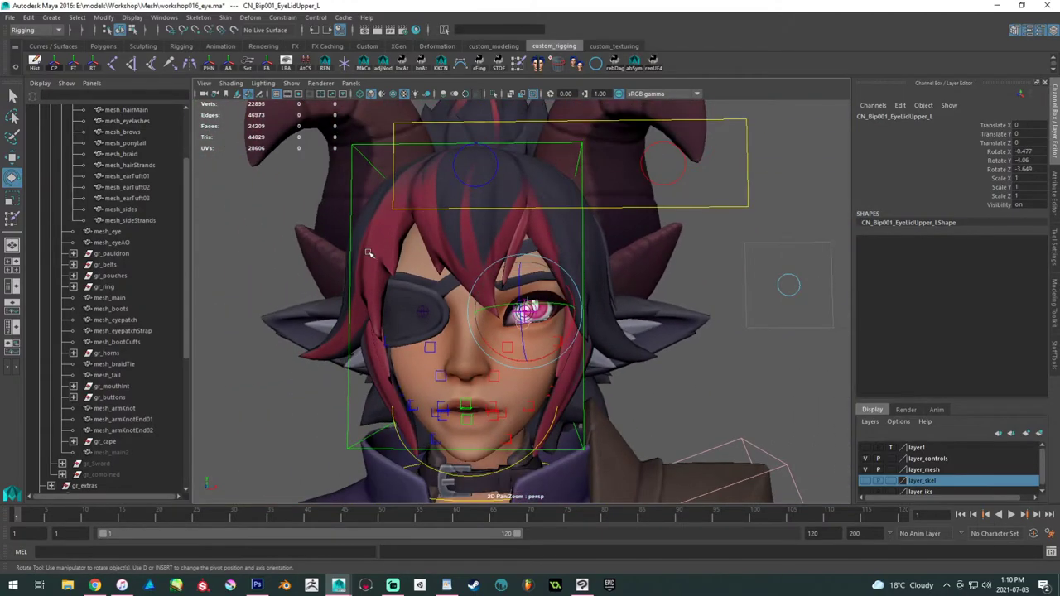
key("ctrl+z")
key("ctrl+z")
key("ctrl+z")
- Move the CN_Bip001_Eyes control straight up to about X 0.9, Y 7.9 to check the upper eyelid's follow
left_click_drag(212, 252, 263, 282)
key("w")
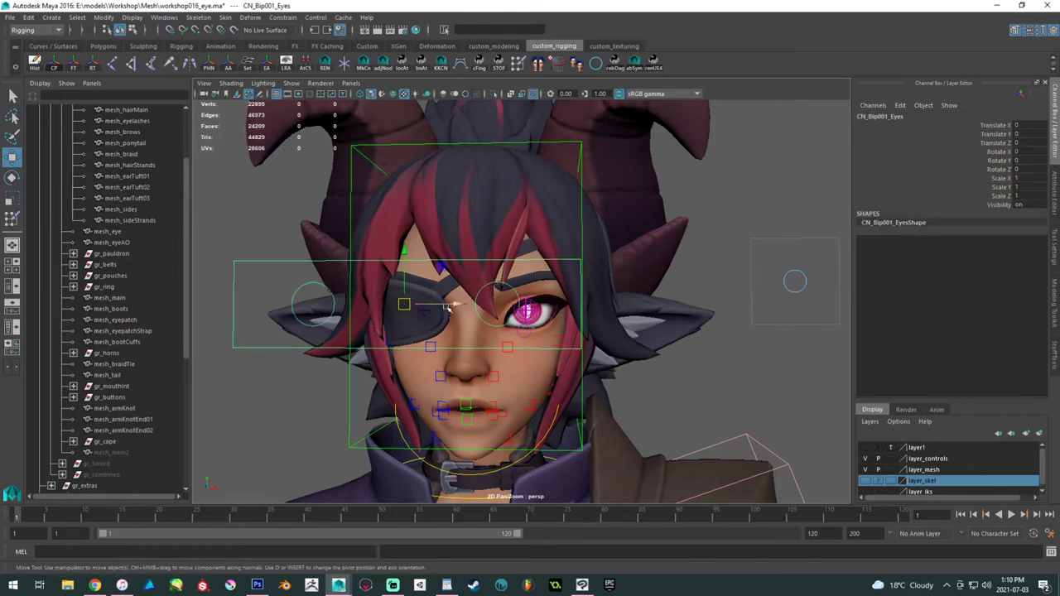
left_click_drag(412, 305, 428, 131)
scroll(643, 378, "up", 5)
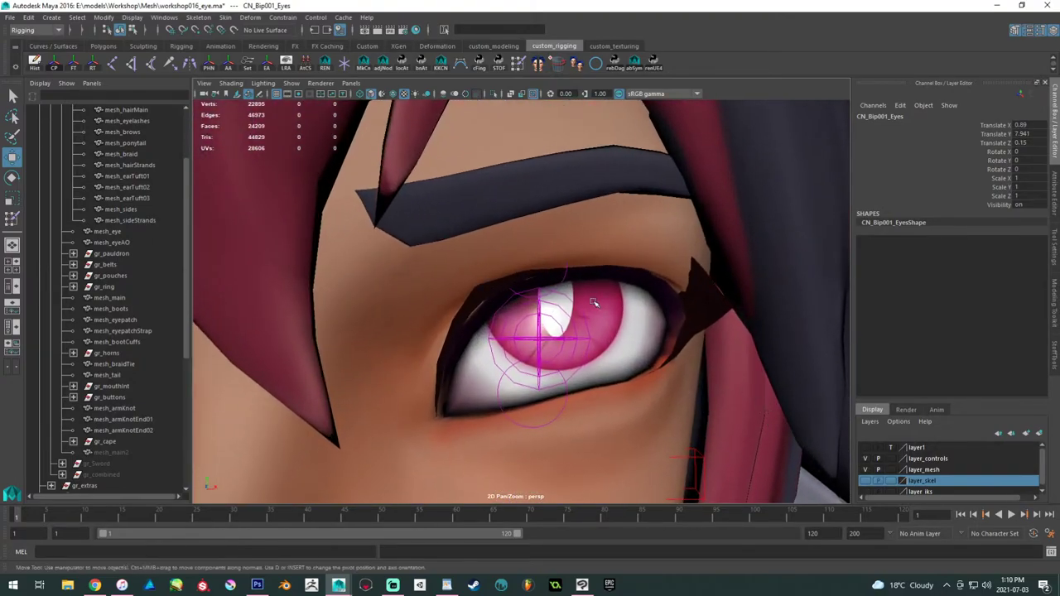
- Select the adj_CN_Bip001_EyeLidUpper_L group and open the Graph Editor for it, placed clear of the eye
left_click(571, 270)
left_click(564, 279)
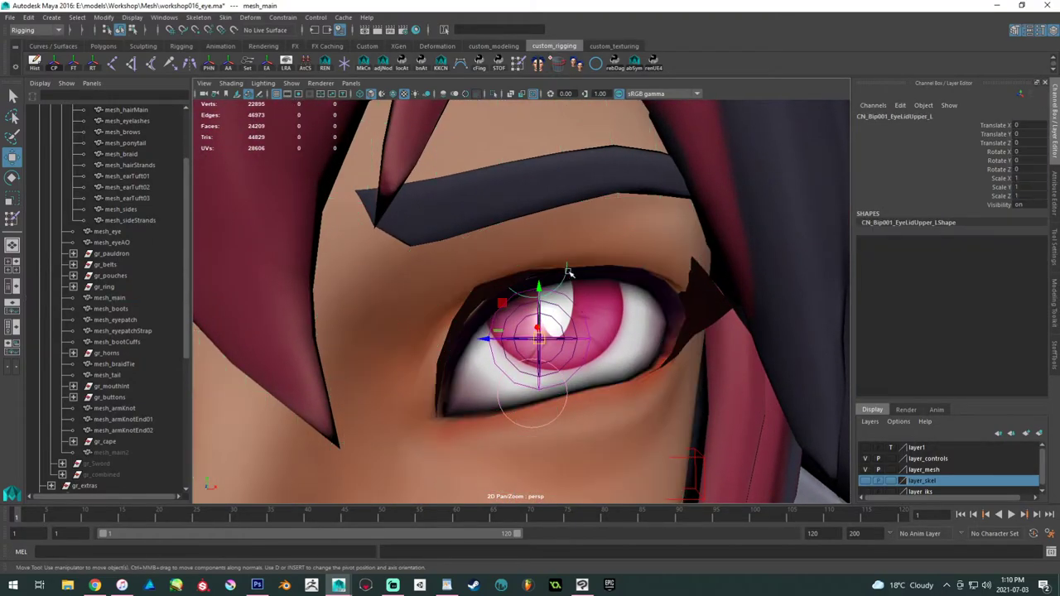
key("Up")
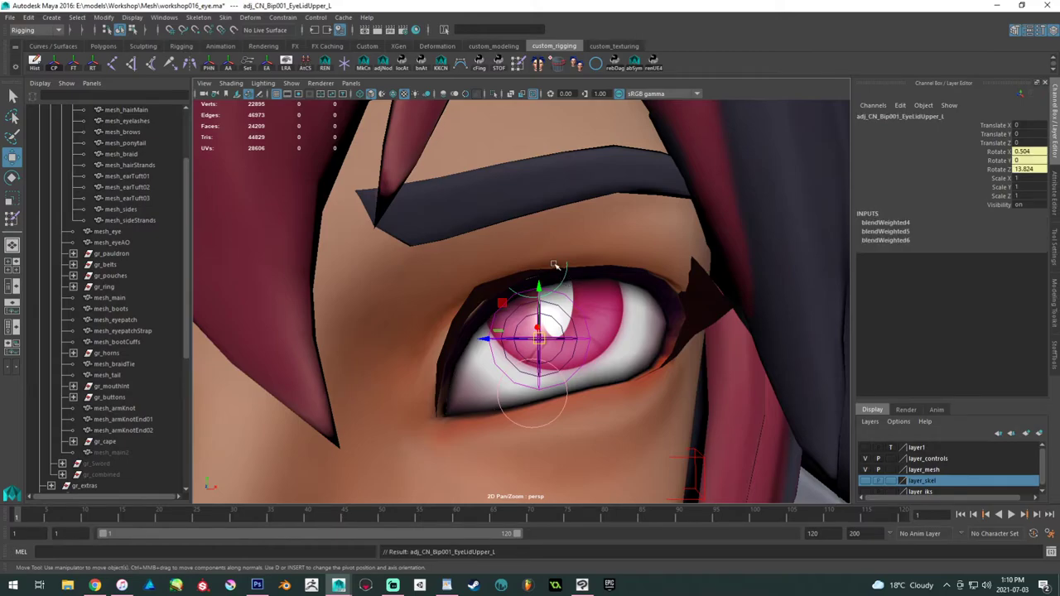
left_click(162, 17)
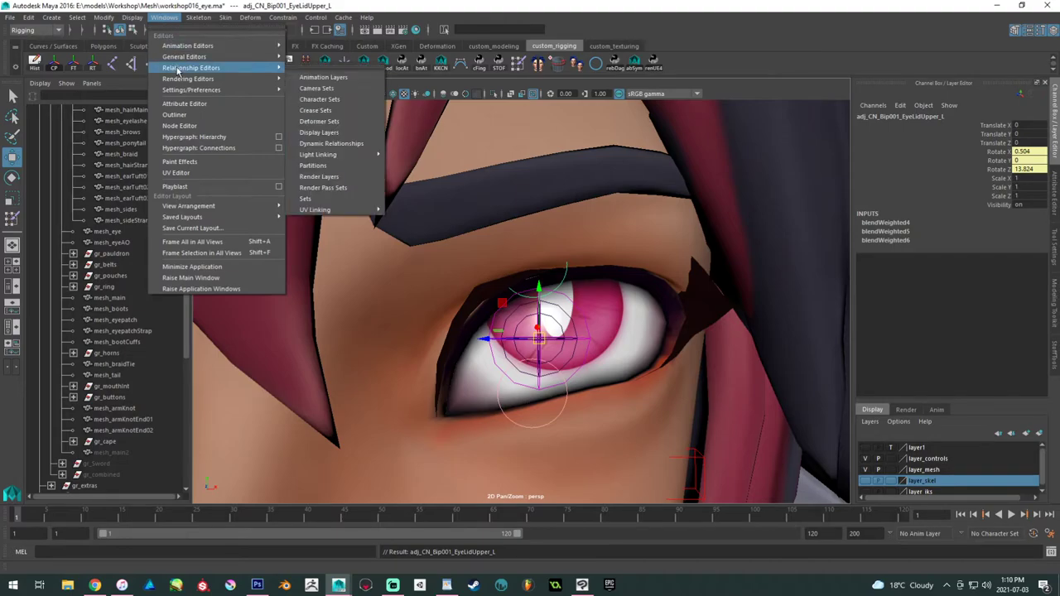
mouse_move(188, 45)
left_click(321, 55)
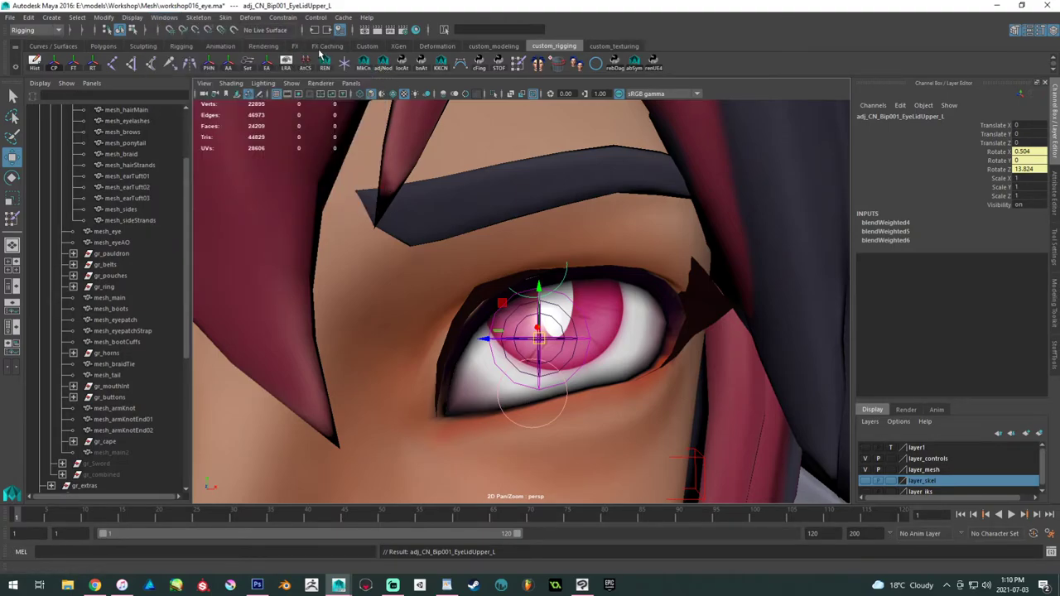
left_click_drag(479, 128, 908, 319)
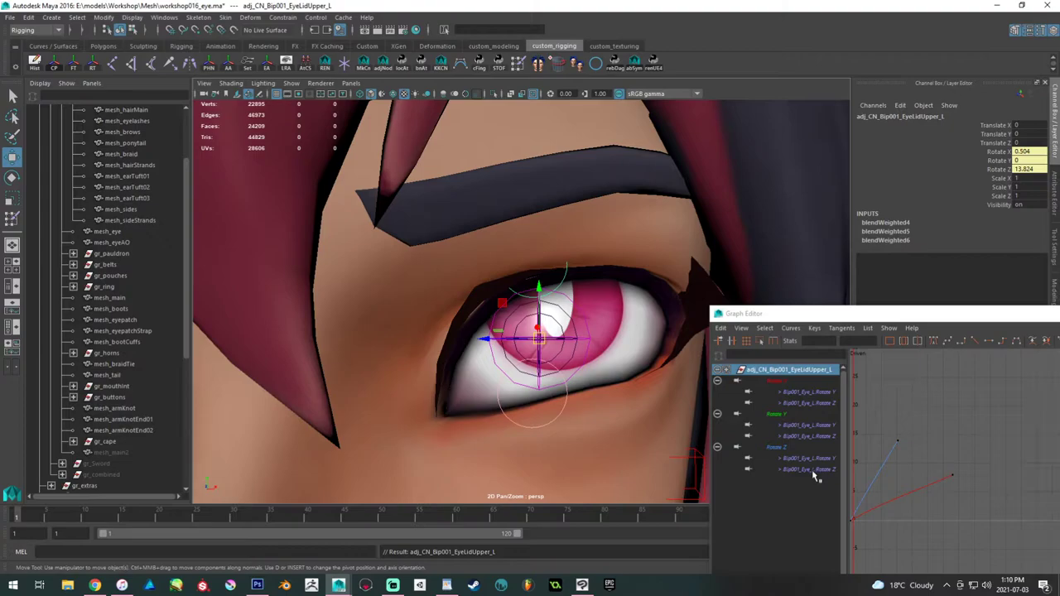
- Set the positive key of the Rotate Z curve driven by Bip001_Eye_L Rotate Z to 8 after trying 10
left_click(817, 470)
left_click_drag(910, 317, 865, 210)
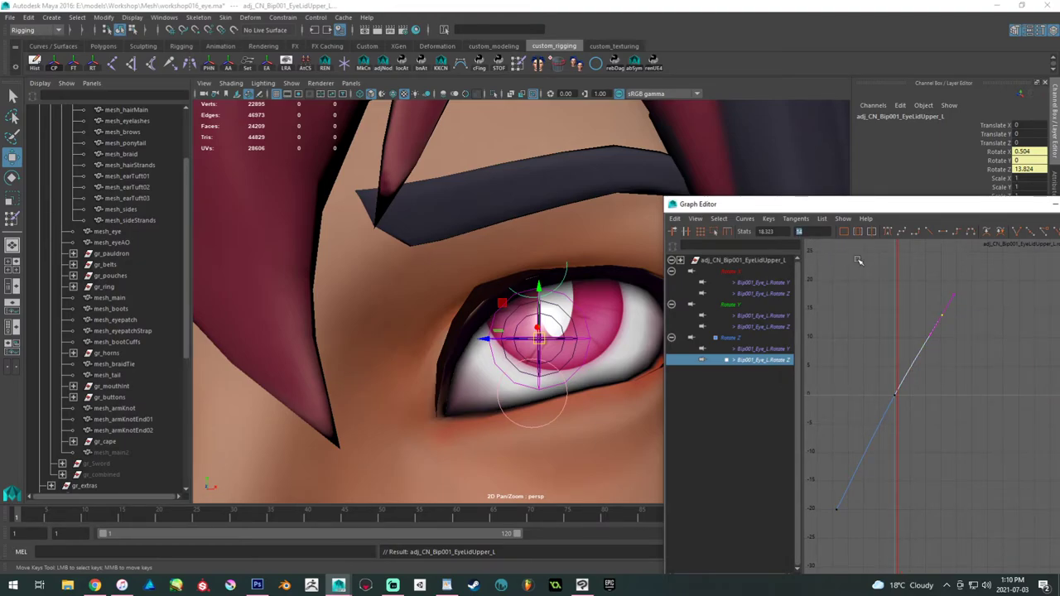
key("Return")
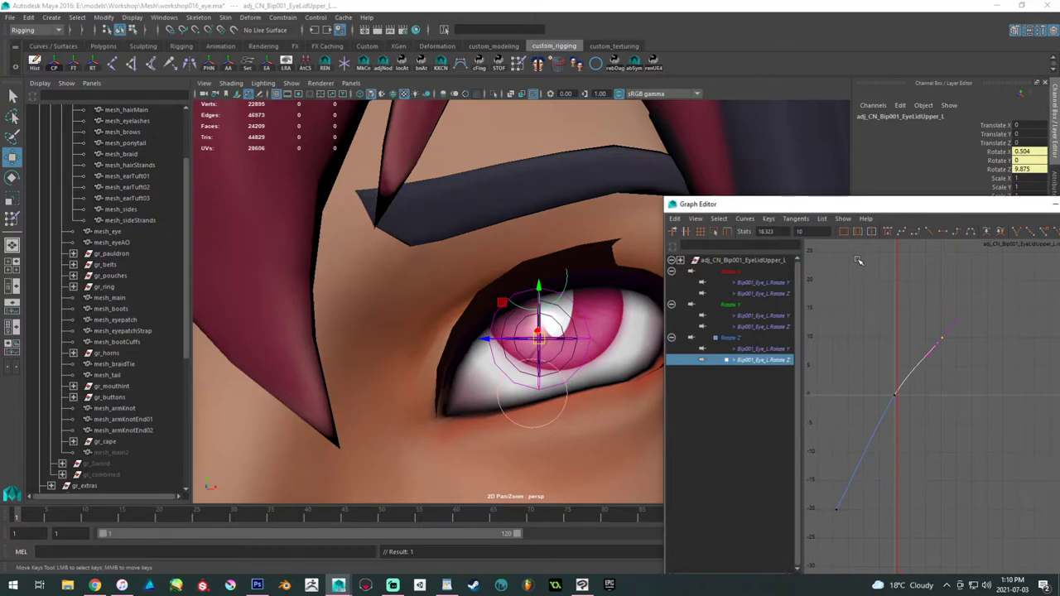
left_click_drag(566, 333, 459, 307, "alt")
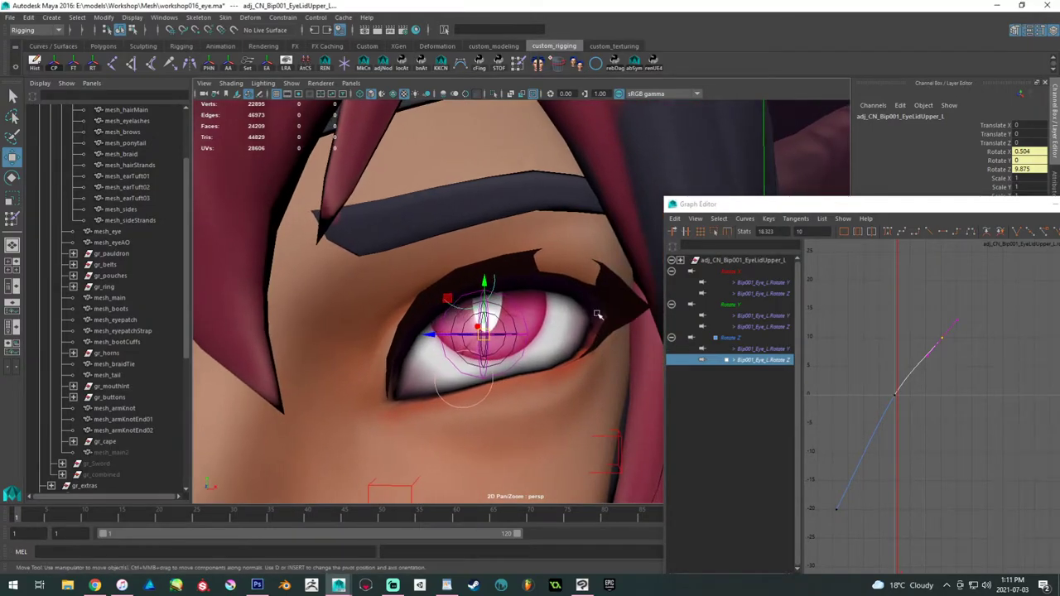
left_click(808, 247)
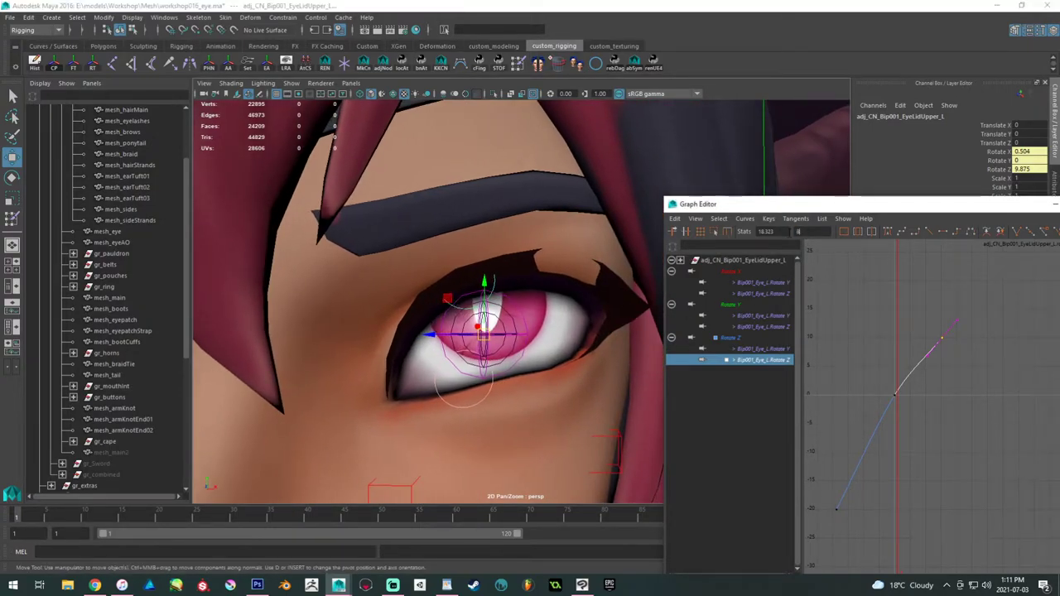
key("Return")
- Move the CN_Bip001_Eyes control sideways to about X 16.3, Y 0.3, Z -0.9 to check the eyelid's horizontal follow
right_click_drag(573, 243, 355, 225, "alt")
left_click_drag(356, 225, 439, 230, "alt")
scroll(439, 229, "down", 5)
left_click(398, 206)
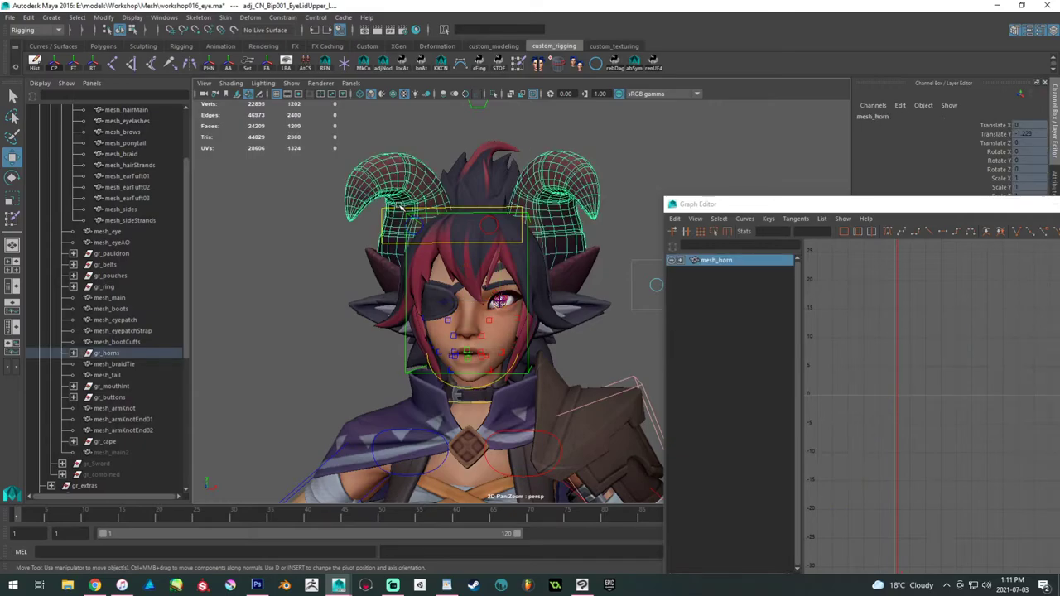
left_click(392, 209)
left_click_drag(450, 224, 586, 293)
right_click_drag(571, 328, 662, 352, "alt")
right_click_drag(447, 344, 586, 372, "alt")
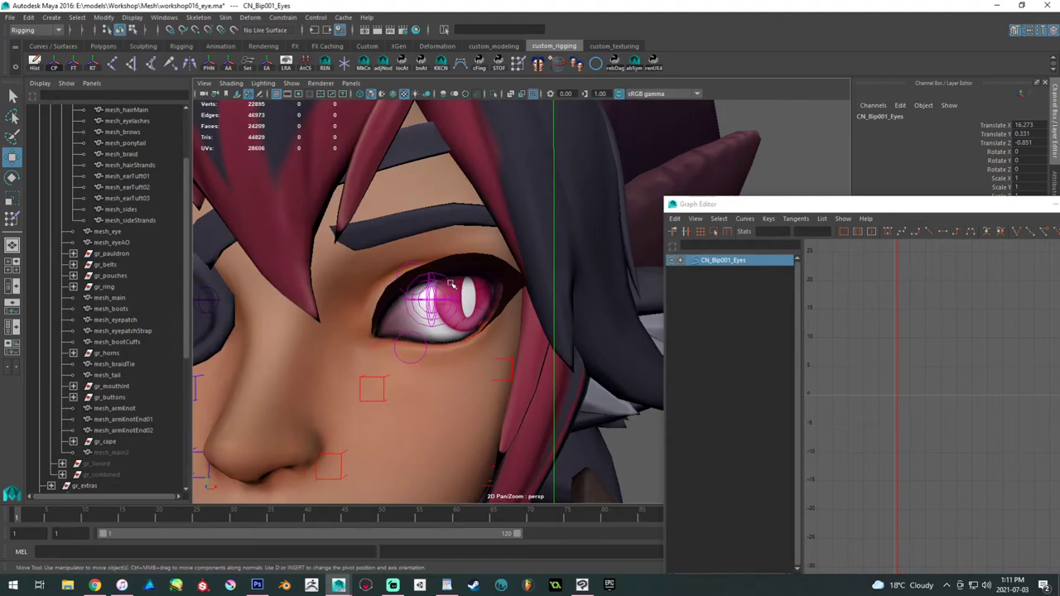
- Select the adj_CN_Bip001_EyeLidUpper_L group above the upper left eyelid control to show its driven curves
left_click(405, 266)
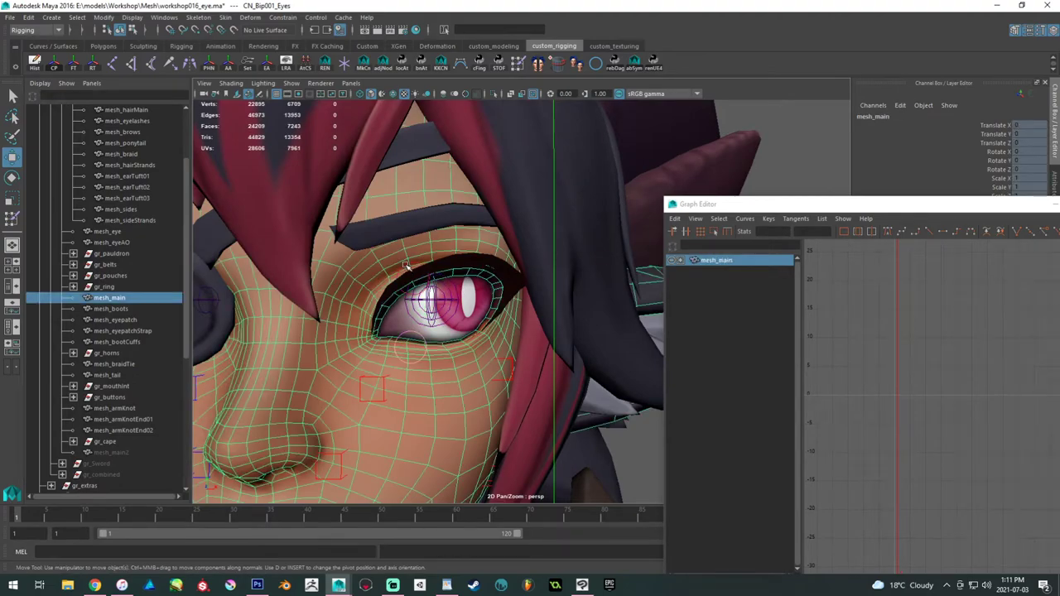
left_click_drag(393, 270, 355, 302, "alt")
right_click_drag(354, 301, 401, 323, "alt")
left_click(355, 289)
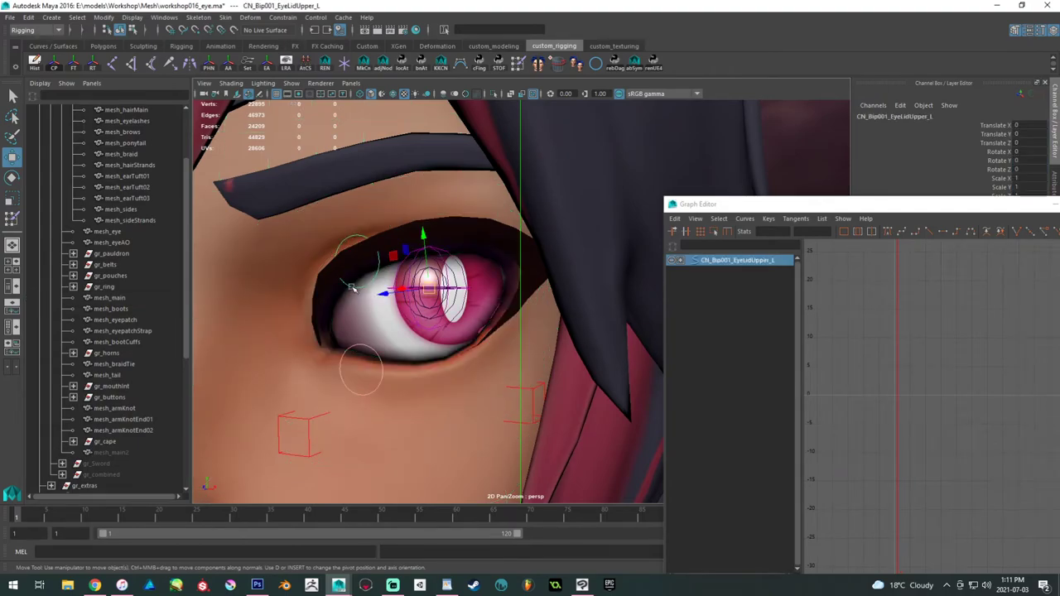
key("Up")
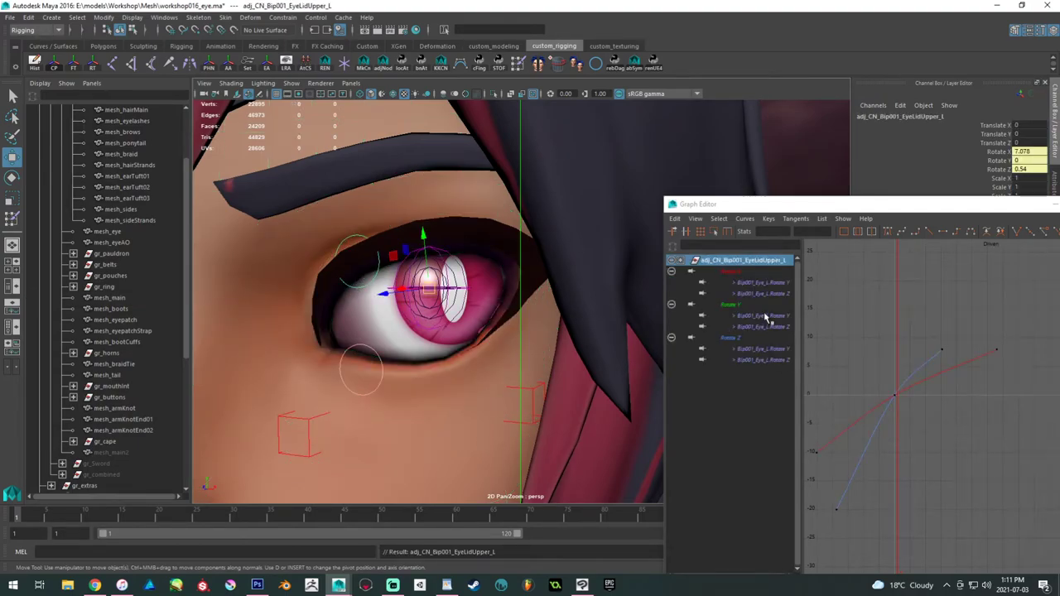
left_click_drag(490, 300, 466, 324, "alt")
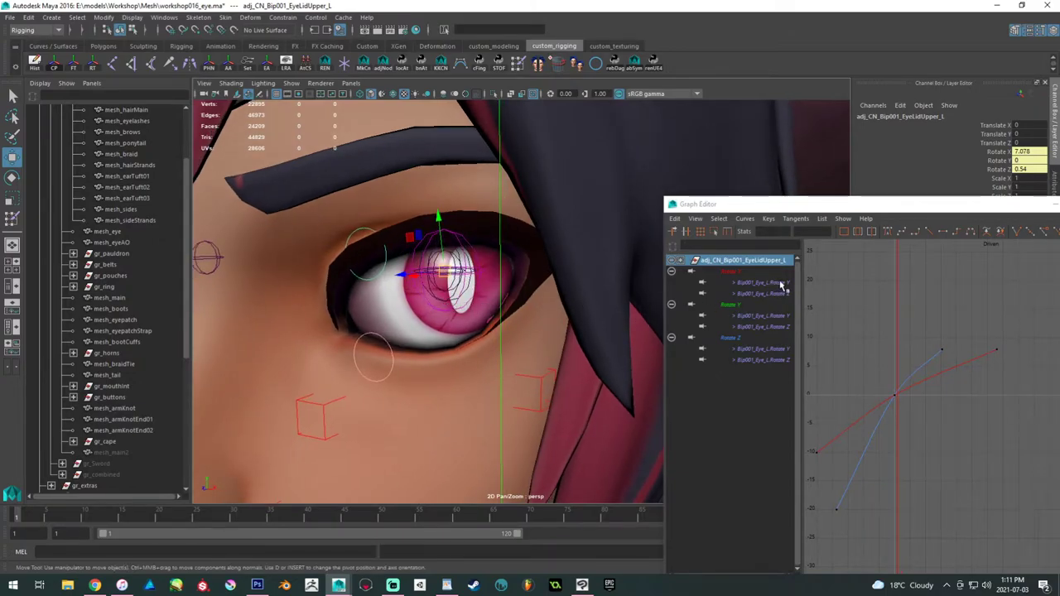
key("Down")
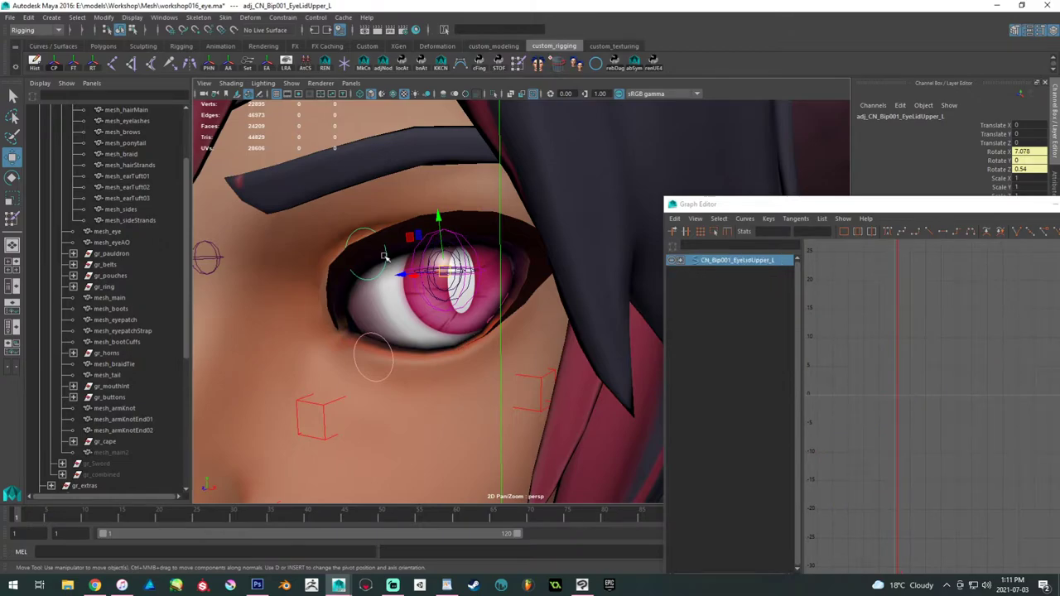
key("ctrl+z")
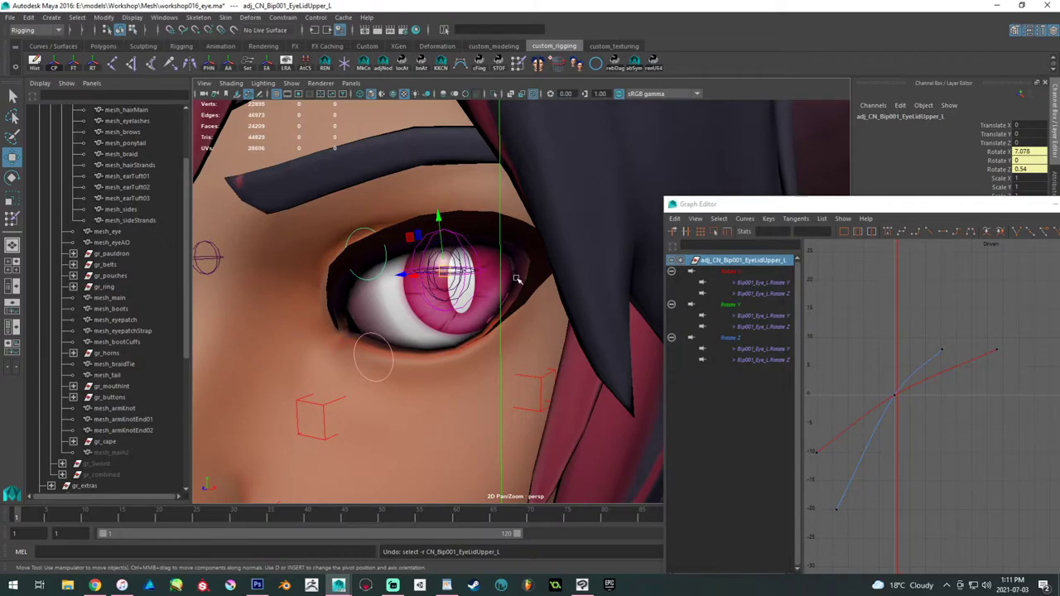
- Set the positive key of the Rotate X curve driven by Bip001_Eye_L Rotate Y to 5
left_click(765, 284)
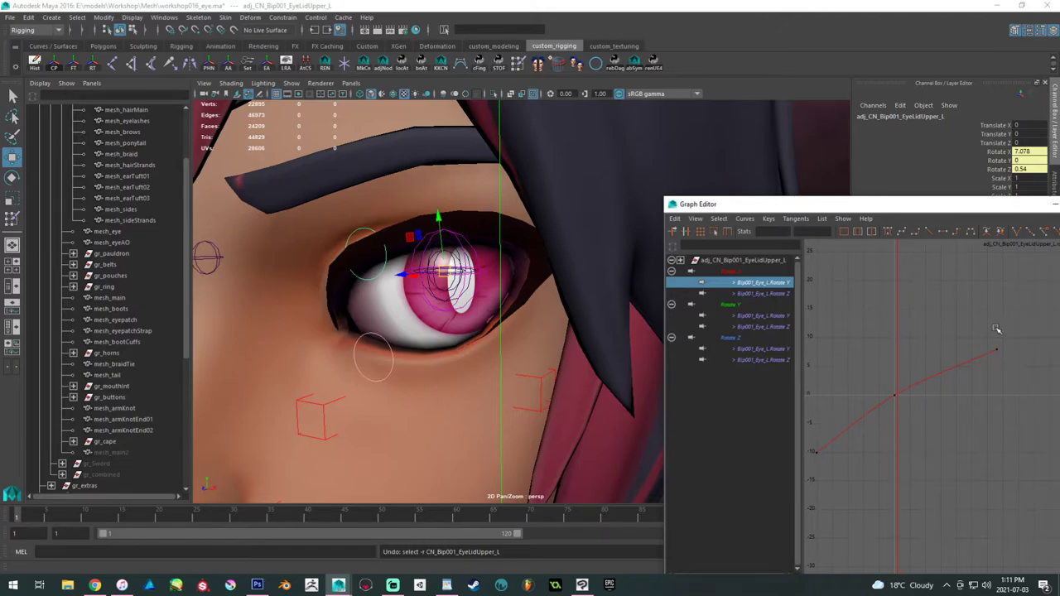
left_click_drag(982, 325, 1006, 358)
type("4.45")
key("Return")
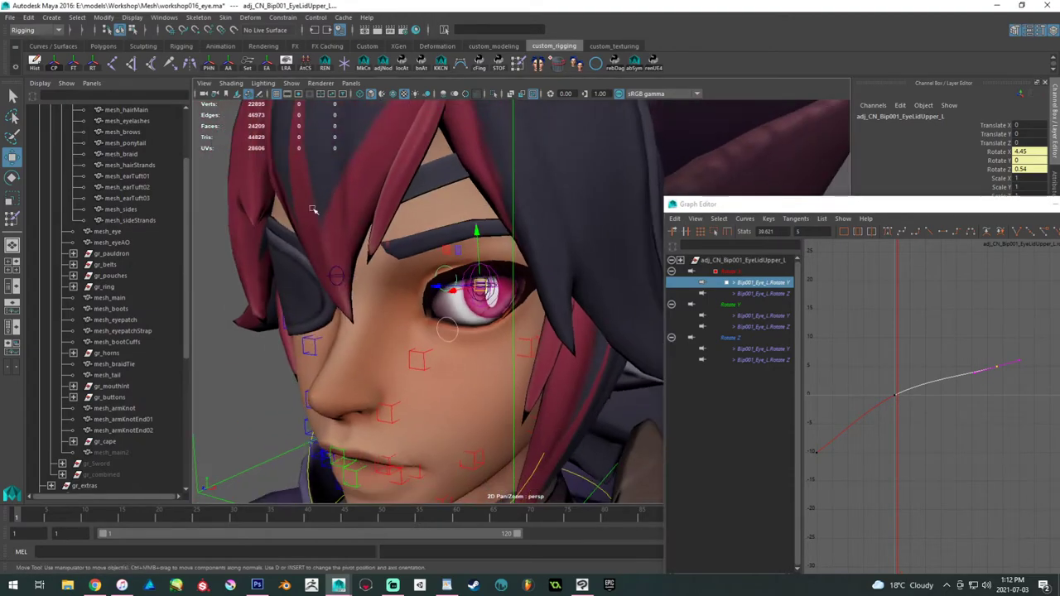
- Select the CN_Bip001_Eyes control, try one more move, and reset its Translate X, Y and Z to 0
mouse_move(313, 210)
right_mouse_down("alt")
mouse_move(291, 192)
mouse_move(323, 243)
mouse_move(409, 267)
mouse_move(305, 203)
right_mouse_up("alt")
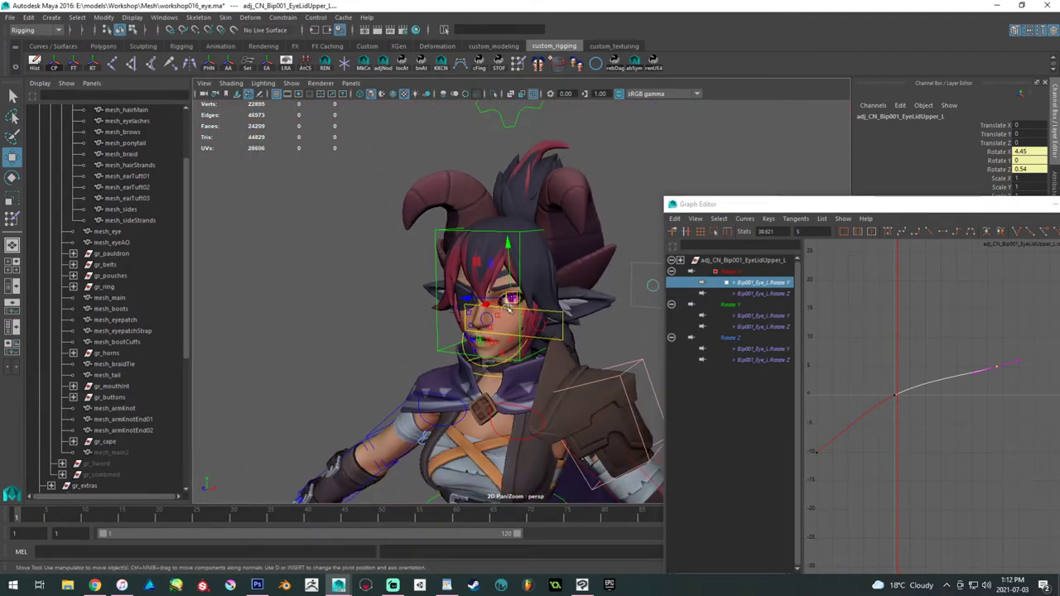
left_click(549, 312)
right_click_drag(497, 319, 547, 340, "alt")
left_click_drag(496, 346, 538, 337, "alt")
left_click_drag(573, 306, 520, 230)
key("ctrl+z")
left_click_drag(1030, 142, 1031, 129)
type("0")
key("Return")
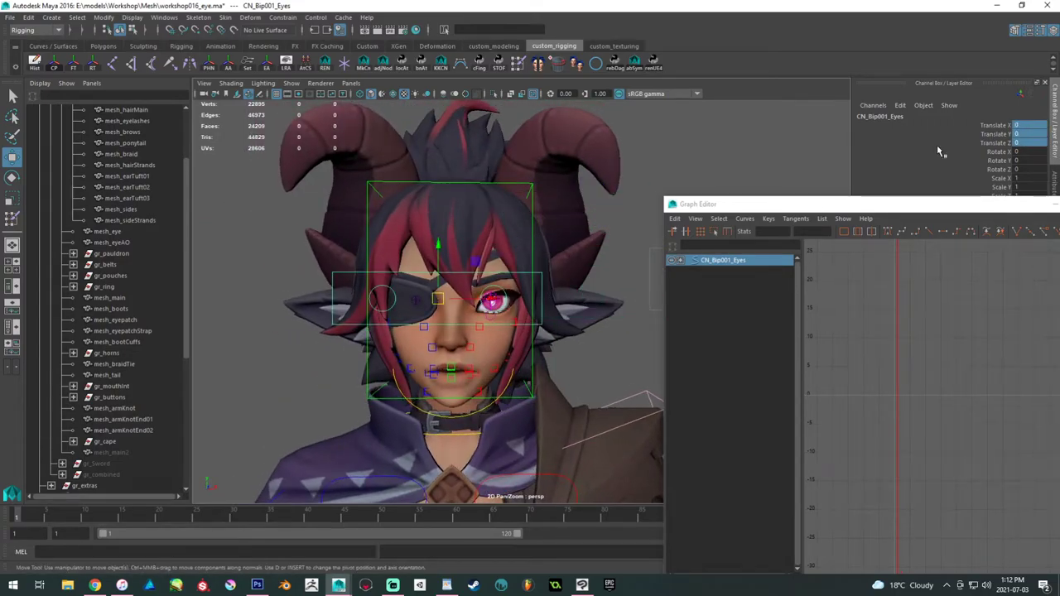
- Clear the Graph Editor from the viewport and save the scene with nothing selected
right_click_drag(500, 230, 496, 269, "alt")
left_click_drag(496, 269, 387, 349, "alt")
key("ctrl+z")
left_click_drag(801, 207, 2, 213)
left_click_drag(538, 269, 582, 283, "alt")
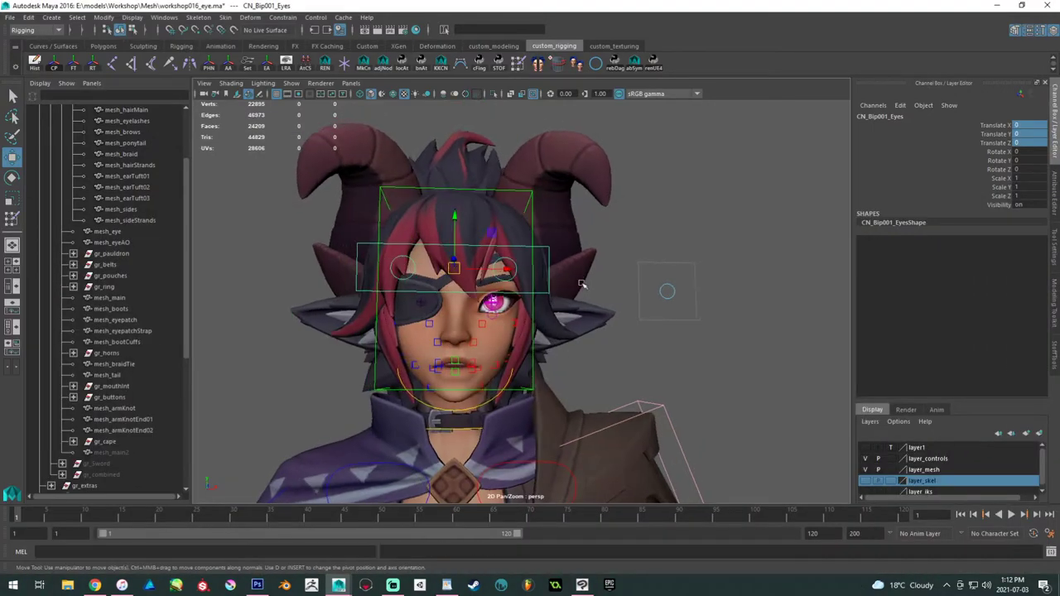
key("q")
left_click(614, 346)
key("ctrl+s")
key("w")
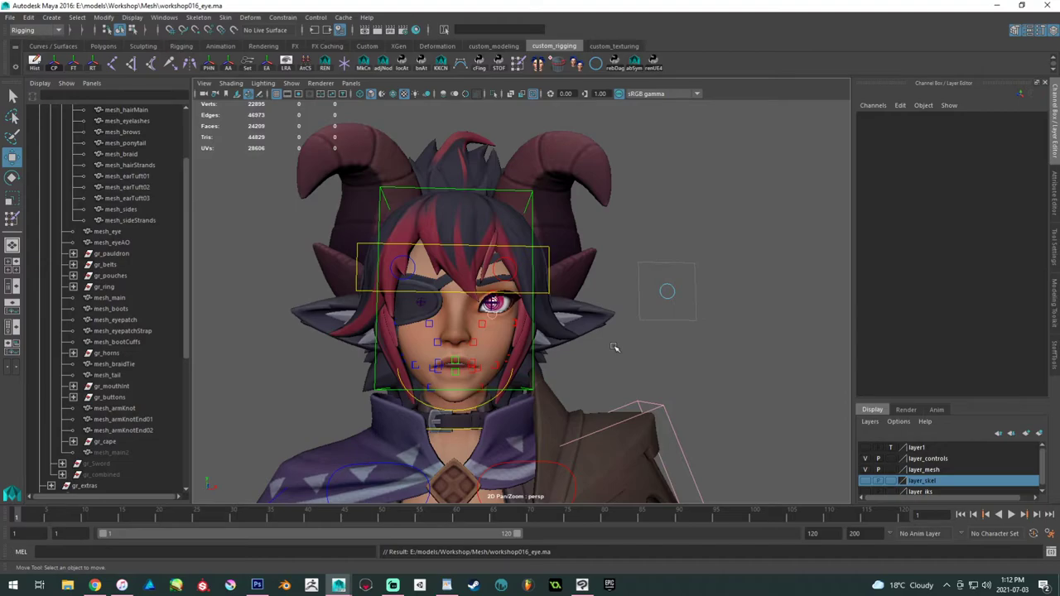
- Examine the left eyelid, eyelashes and eyebrow up close from several angles
middle_click_drag(555, 296, 567, 306, "alt")
right_click_drag(567, 307, 631, 341, "alt")
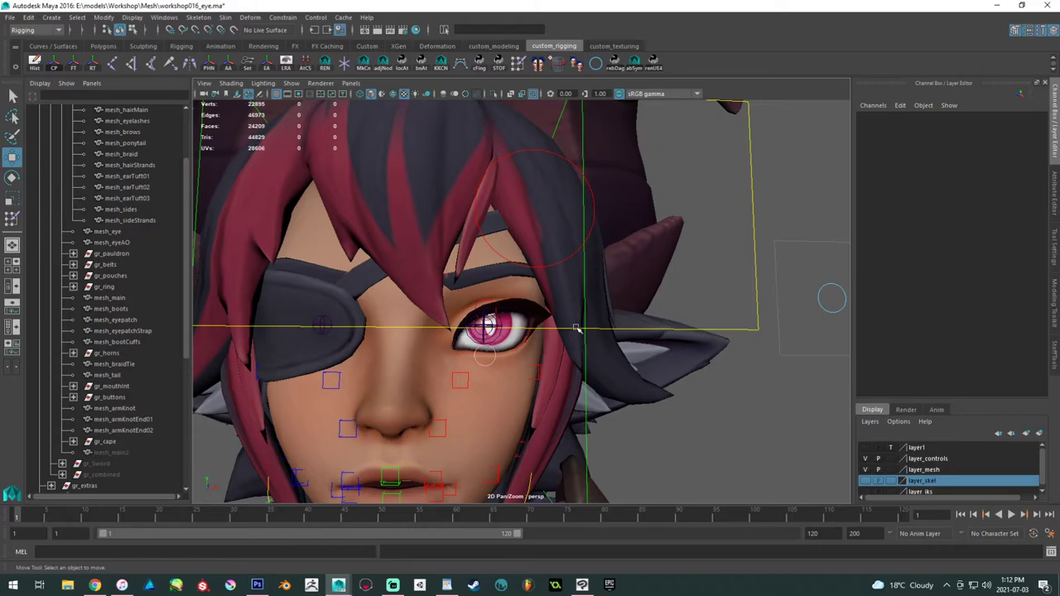
left_click_drag(515, 237, 510, 258, "alt")
left_click_drag(444, 254, 402, 243, "alt")
right_click_drag(403, 243, 627, 387, "alt")
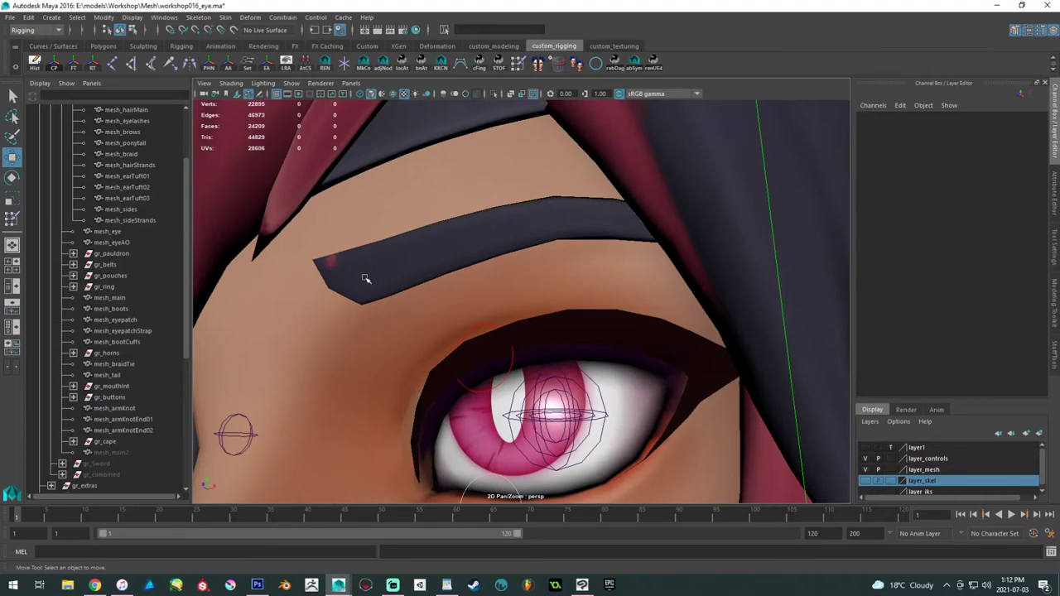
right_click_drag(375, 267, 189, 224, "alt")
left_click_drag(364, 240, 435, 246, "alt")
- Hide the mesh_hairMain mesh that covers the left eyebrow
left_click(428, 248)
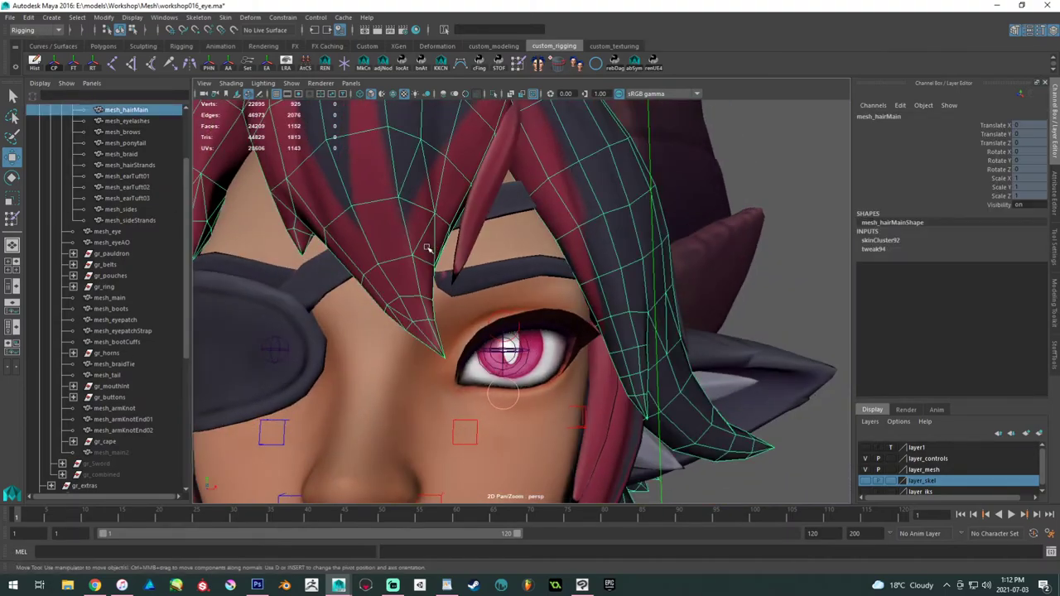
right_click_drag(423, 249, 258, 218, "alt")
scroll(154, 176, "up", 3)
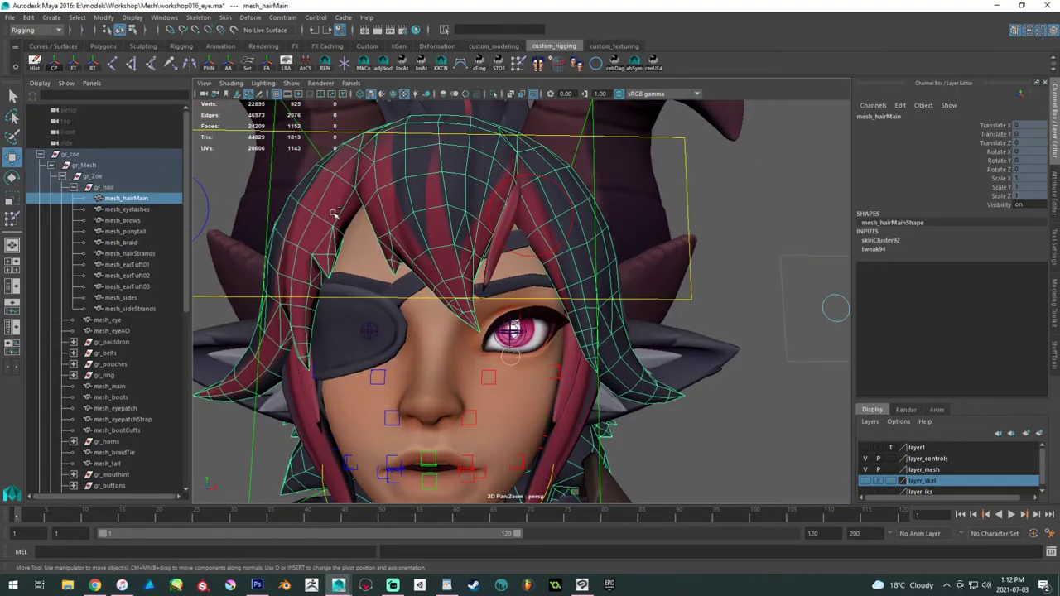
key("ctrl+h")
- Create a single joint on the ground in front of the character's feet, at about X -37.6, Z 44
left_click_drag(534, 249, 485, 253, "alt")
right_click_drag(485, 253, 385, 207, "alt")
left_click_drag(385, 207, 355, 201, "alt")
right_click_drag(355, 202, 451, 267, "alt")
mouse_move(452, 267)
left_mouse_down("alt")
mouse_move(482, 277)
mouse_move(464, 274)
left_mouse_up("alt")
right_click_drag(464, 274, 540, 286, "alt")
left_click_drag(540, 285, 522, 282, "alt")
right_click_drag(522, 282, 157, 204, "alt")
right_click_drag(513, 311, 428, 324, "alt")
left_click_drag(428, 324, 421, 393, "alt")
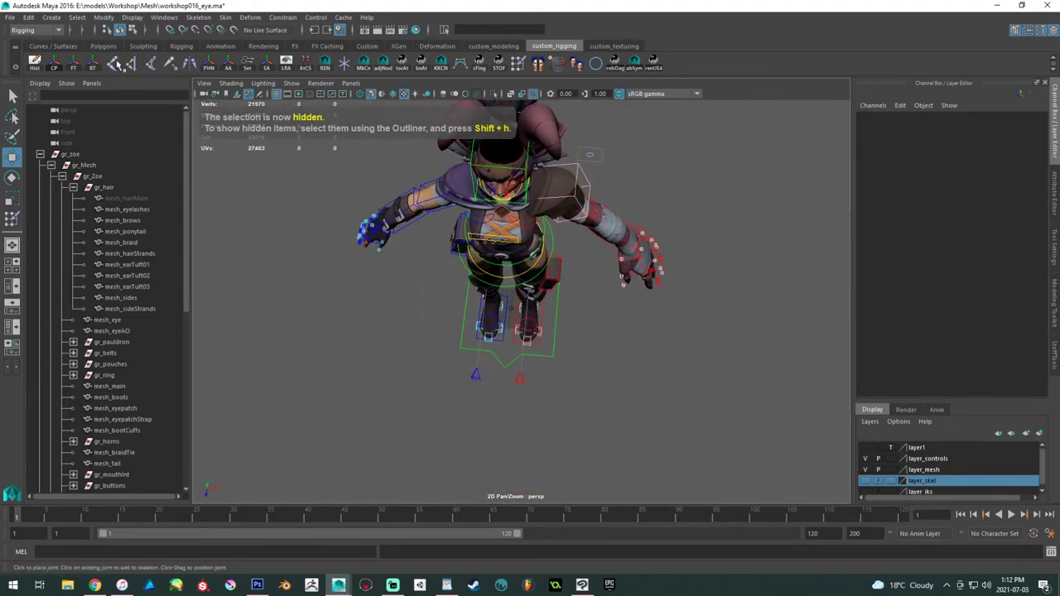
left_click(118, 65)
left_click(436, 376)
key("w")
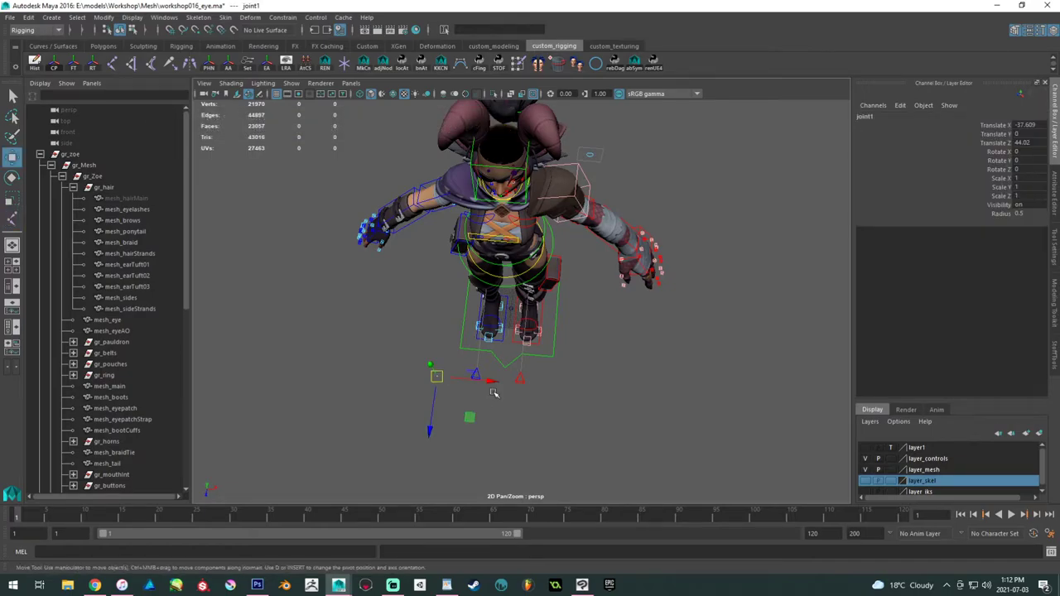
- Overlay wireframe on the shaded meshes and move the new joint onto the left eyebrow's inner end, about X 3.06, Y 169.81, Z 11.5
left_click_drag(550, 267, 530, 194, "alt")
right_click_drag(488, 273, 675, 306, "alt")
middle_click_drag(675, 306, 626, 360, "alt")
right_click_drag(626, 359, 672, 373, "alt")
scroll(672, 375, "up", 10)
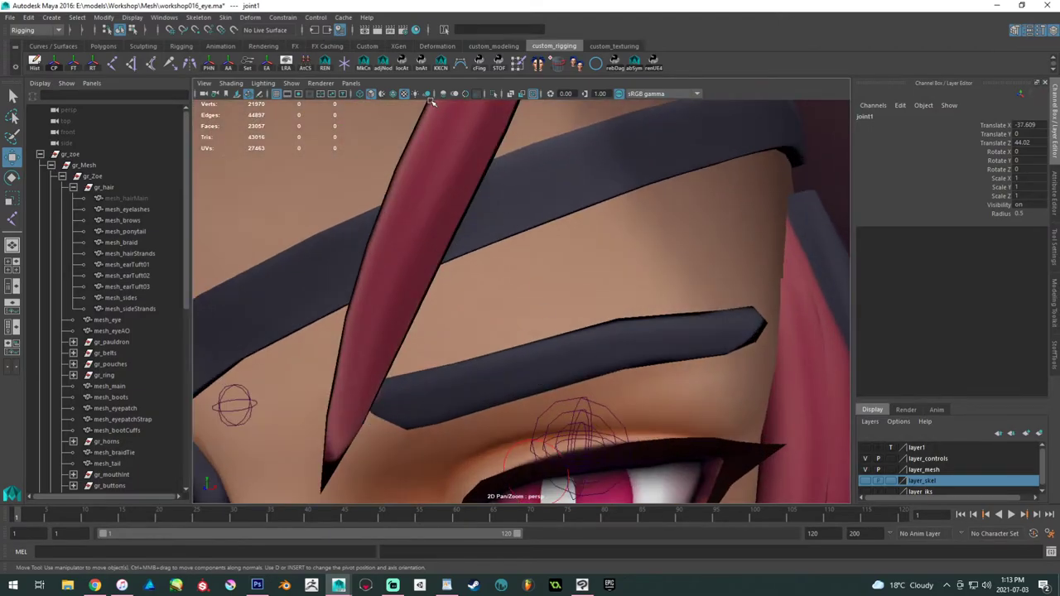
left_click(393, 95)
scroll(480, 277, "down", 3)
mouse_move(480, 178)
left_mouse_down("alt")
mouse_move(485, 279)
mouse_move(431, 121)
left_mouse_up("alt")
left_click_drag(487, 240, 462, 362, "alt")
middle_click_drag(448, 369, 441, 369)
left_click_drag(442, 371, 523, 422)
middle_click_drag(523, 421, 589, 477, "alt")
left_click_drag(589, 478, 339, 308, "alt")
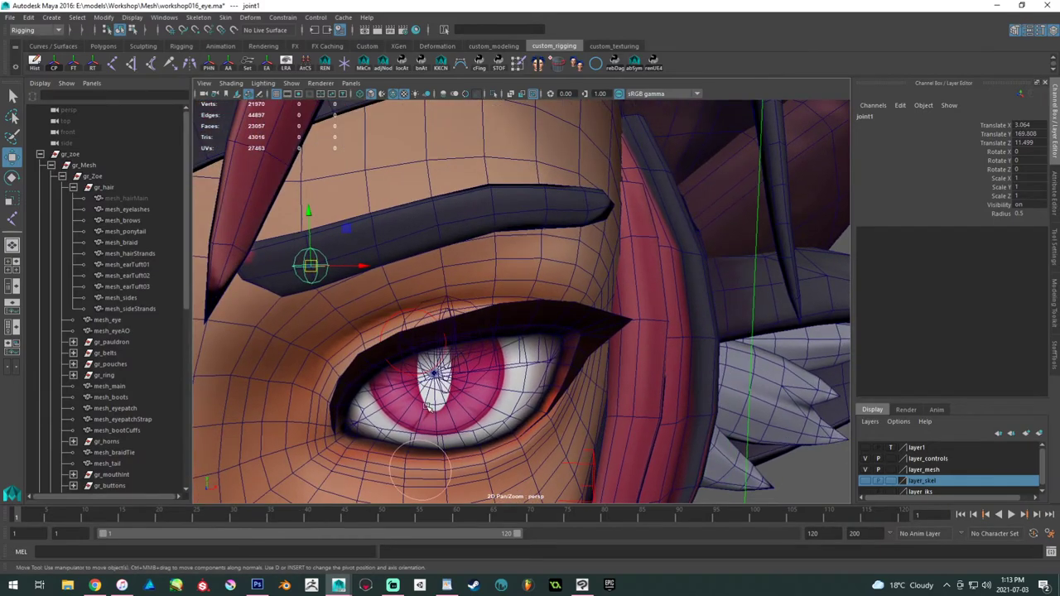
- Duplicate the inner eyebrow joint and snap the copy onto the middle of the left eyebrow, about X 5.56, Y 170.54, Z 10.57
left_click(124, 198)
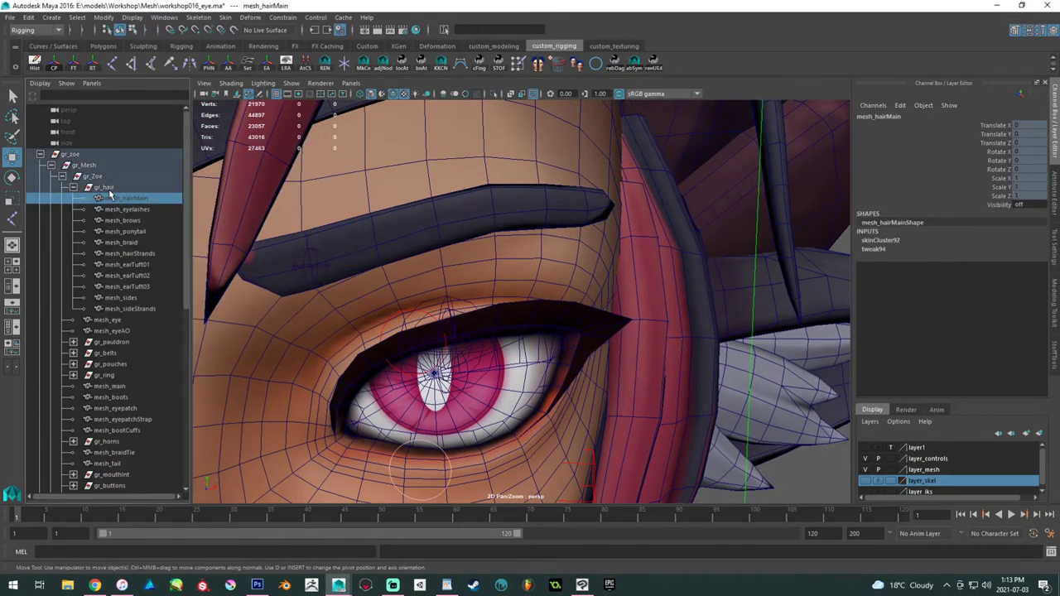
left_click(308, 253)
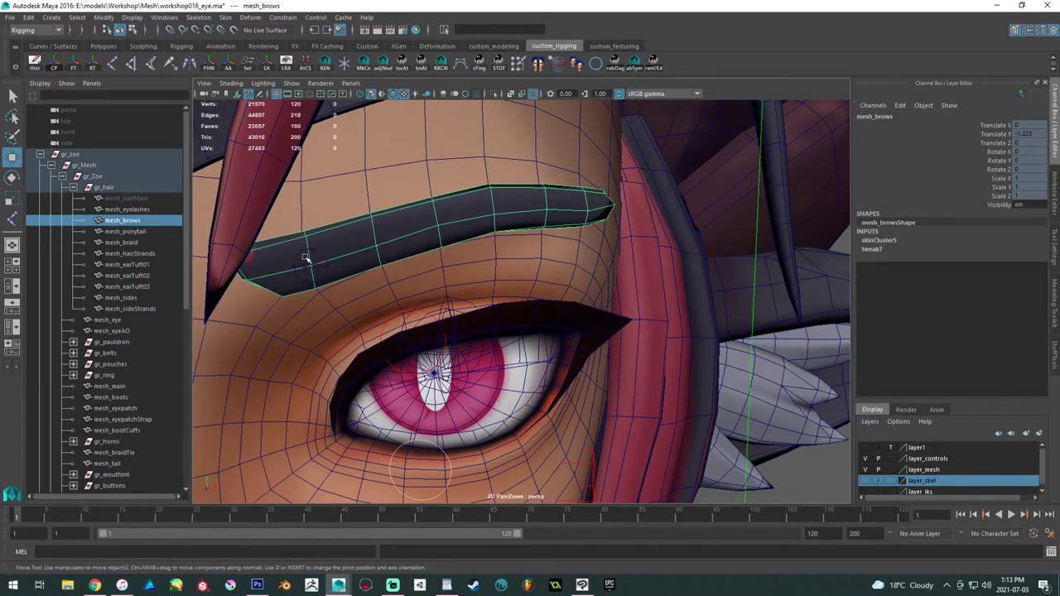
left_click(308, 264)
key("ctrl+d")
key("v")
left_click_drag(310, 266, 496, 216)
left_click_drag(582, 241, 497, 235, "alt")
middle_click_drag(497, 235, 397, 233, "alt")
left_click_drag(623, 246, 538, 247, "alt")
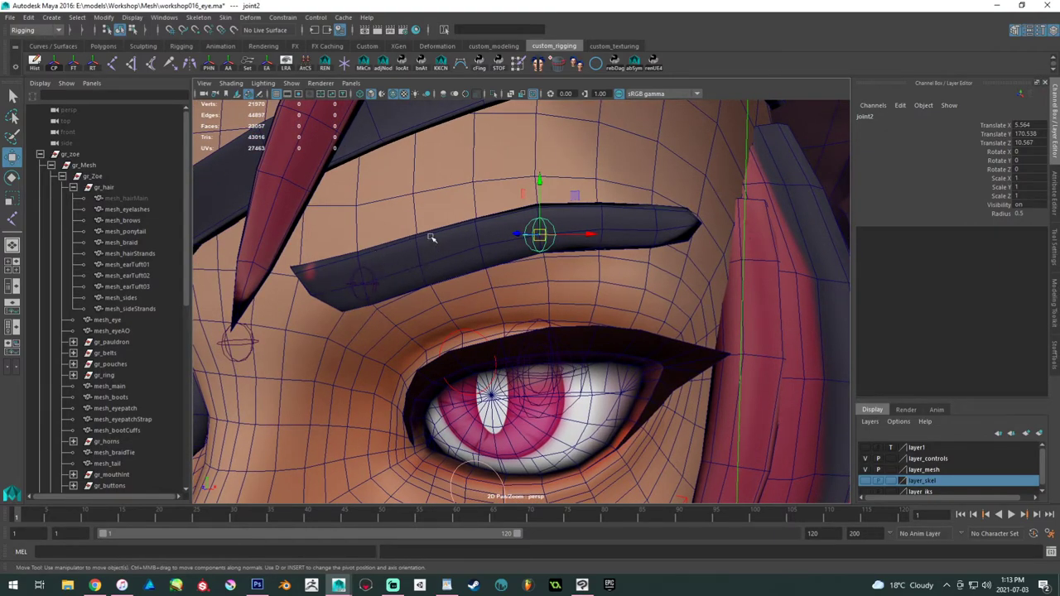
- Shift the middle eyebrow joint slightly inward along the brow to about X 5.14, Z 10.77, undoing a first free move
left_click_drag(539, 234, 490, 233)
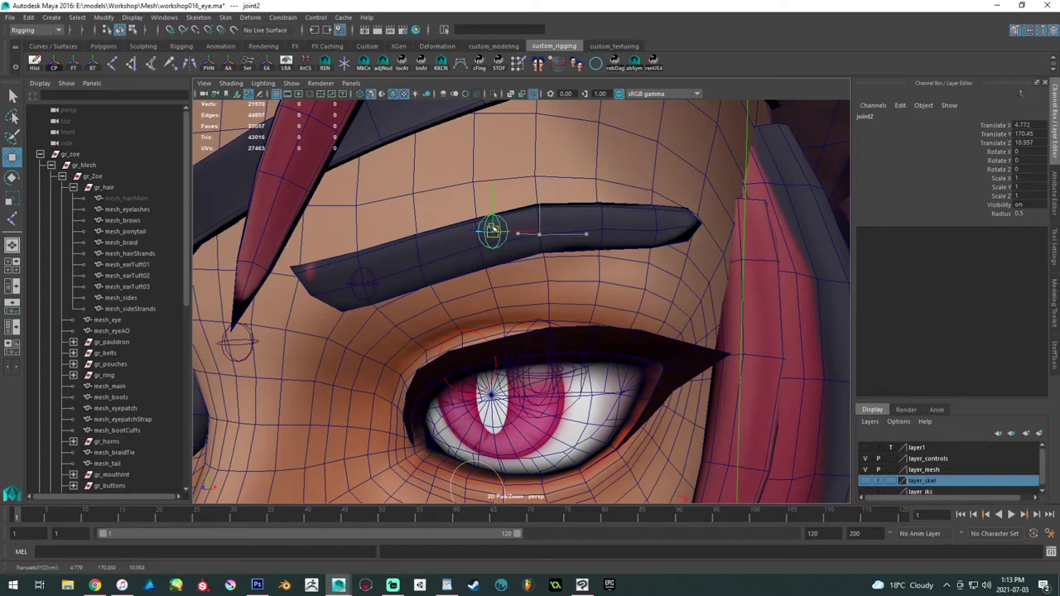
key("ctrl+z")
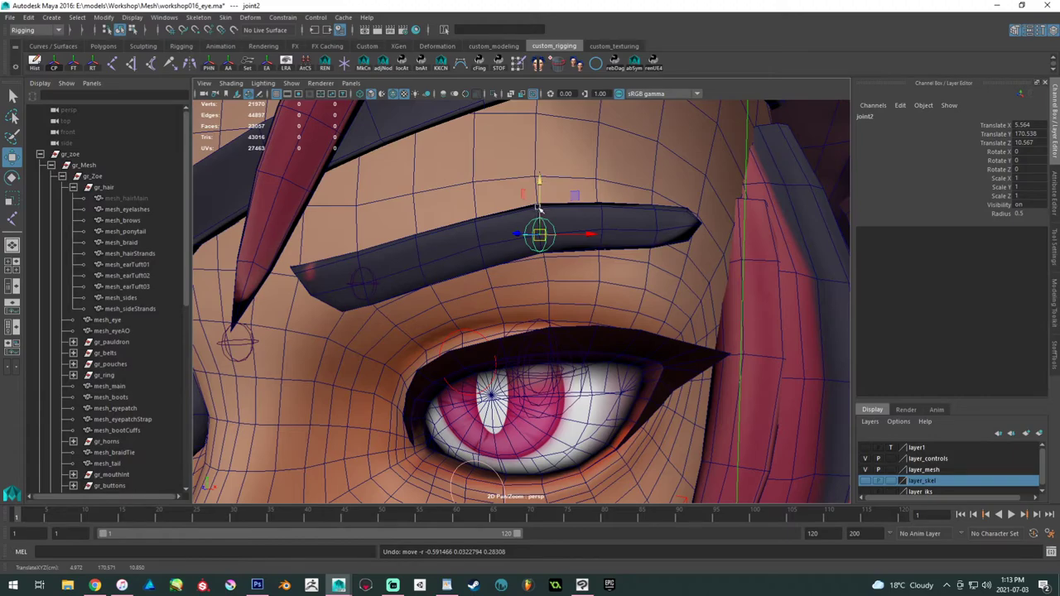
left_click_drag(540, 240, 426, 208)
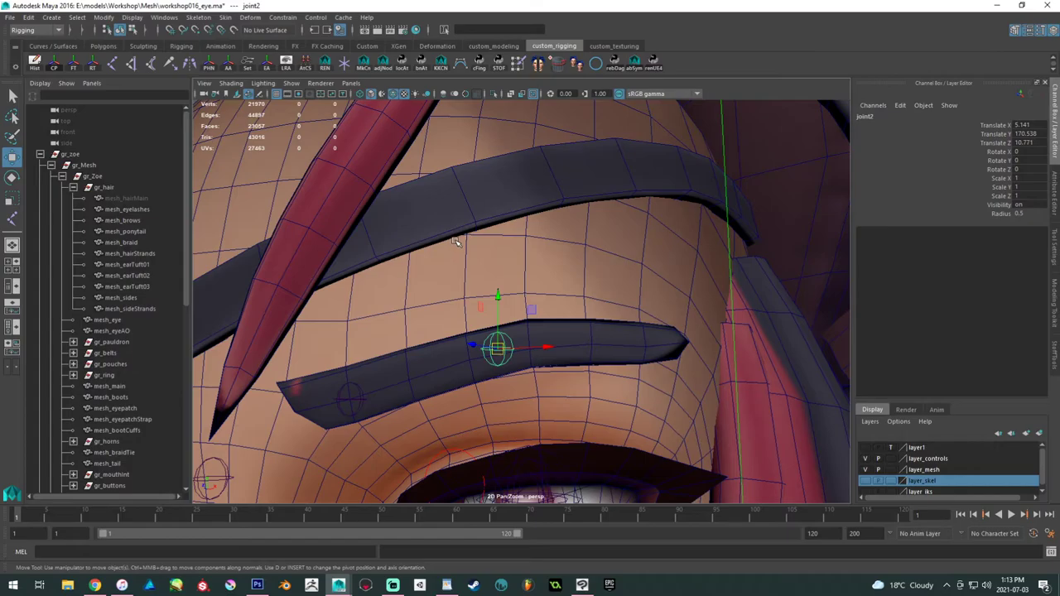
- Duplicate the middle eyebrow joint and snap the copy to the left eyebrow's outer end, about X 7.33, Y 170.46, Z 8.63
left_click_drag(525, 349, 464, 414, "alt")
middle_click_drag(375, 332, 336, 481, "alt")
middle_click_drag(451, 271, 417, 414, "alt")
right_click_drag(473, 428, 526, 432, "alt")
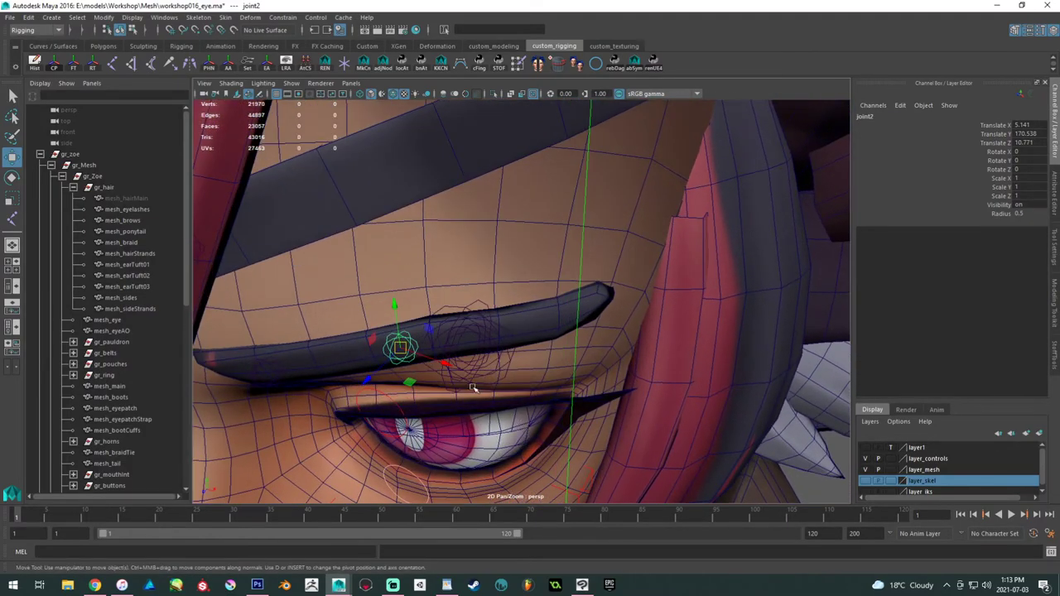
key("ctrl+d")
key("v")
left_click_drag(401, 349, 597, 314)
left_click_drag(608, 370, 450, 296, "alt")
left_click_drag(621, 257, 667, 250, "alt")
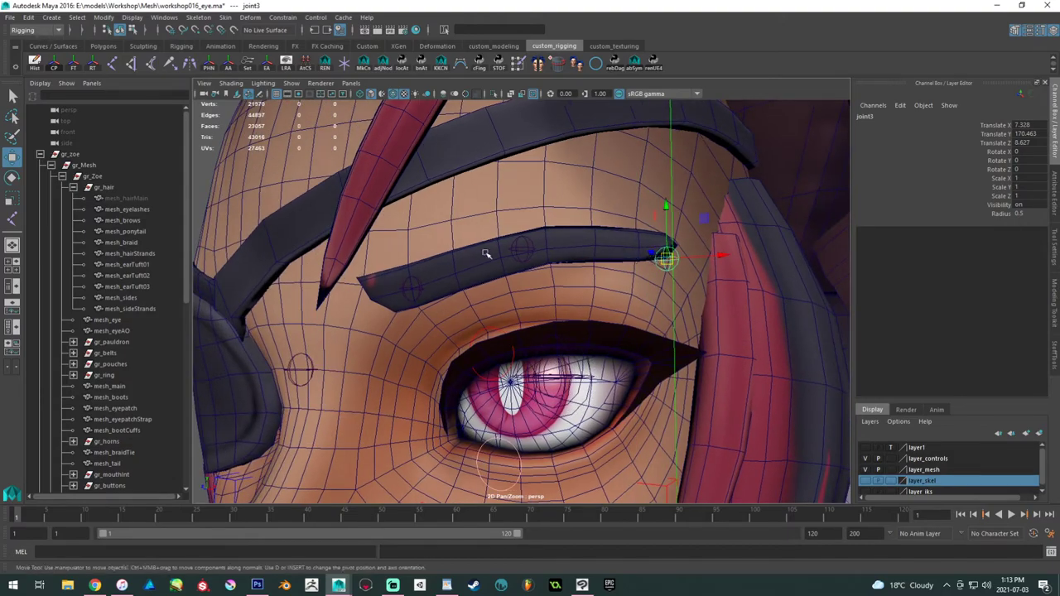
- Hide the whole gr_hair group to expose the brow joints on the face
left_click(94, 177)
left_click(105, 188)
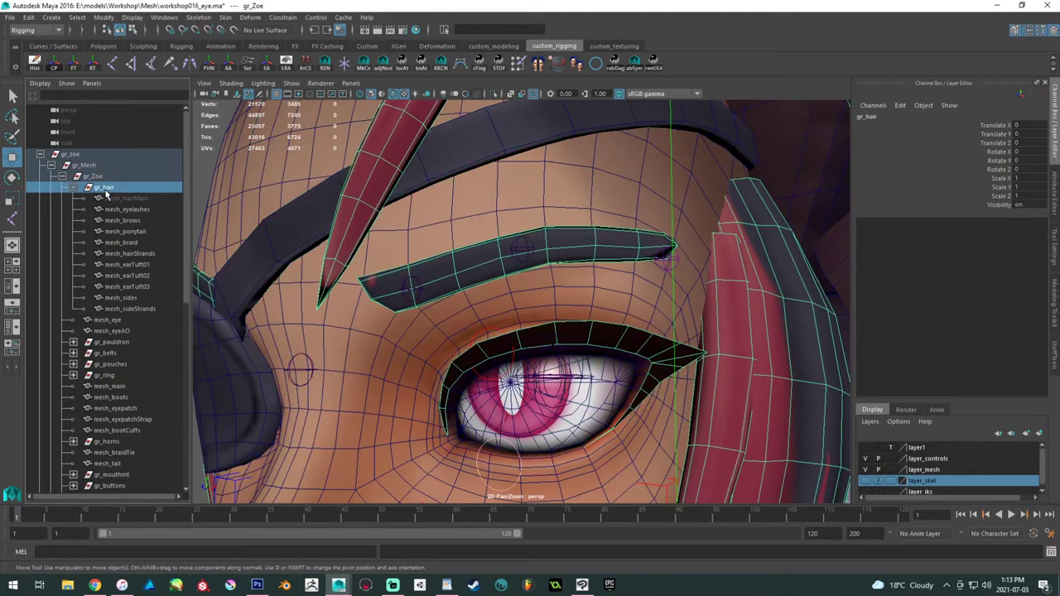
key("ctrl+h")
- Nudge the three left eyebrow joints closer to the face surface, placing the inner one at about X 2.98, Z 11.38
left_click(571, 267)
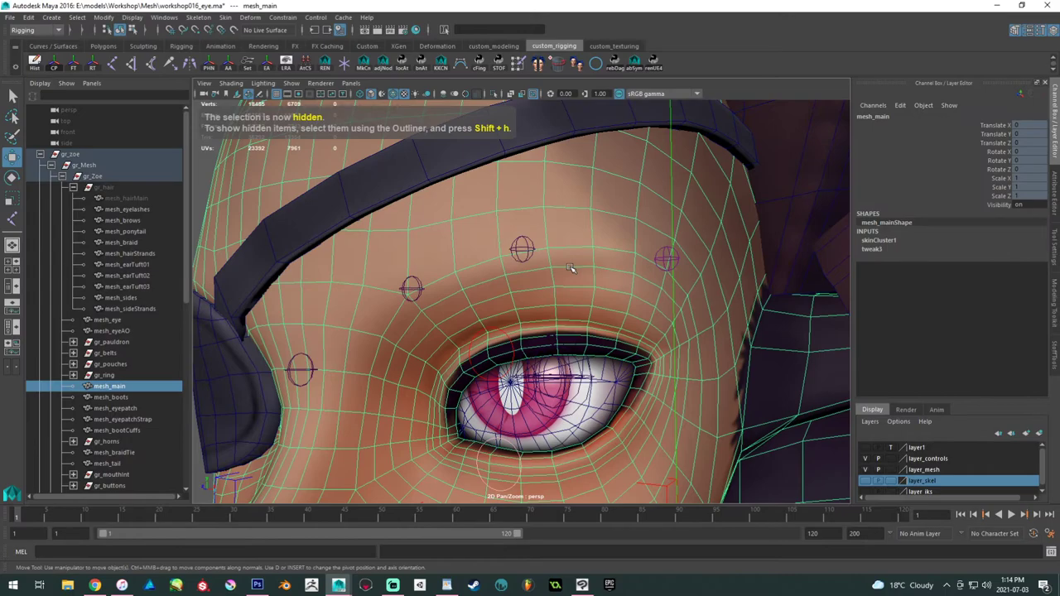
left_click(522, 248)
left_click_drag(523, 251, 518, 362, "alt")
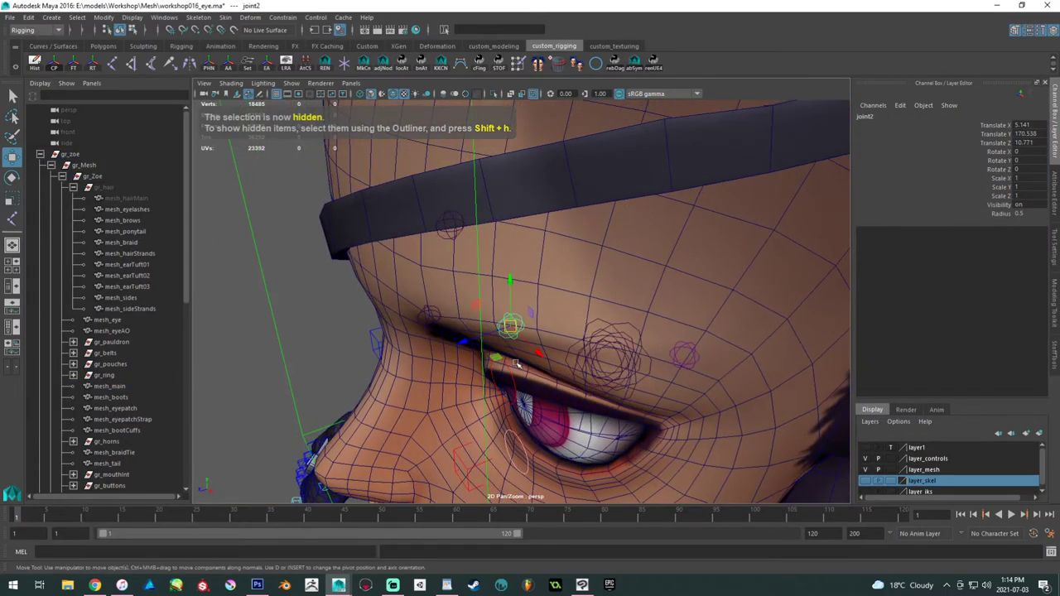
left_click(698, 354)
left_click_drag(686, 388, 683, 386)
left_click_drag(523, 340, 557, 363, "alt")
left_click(521, 336)
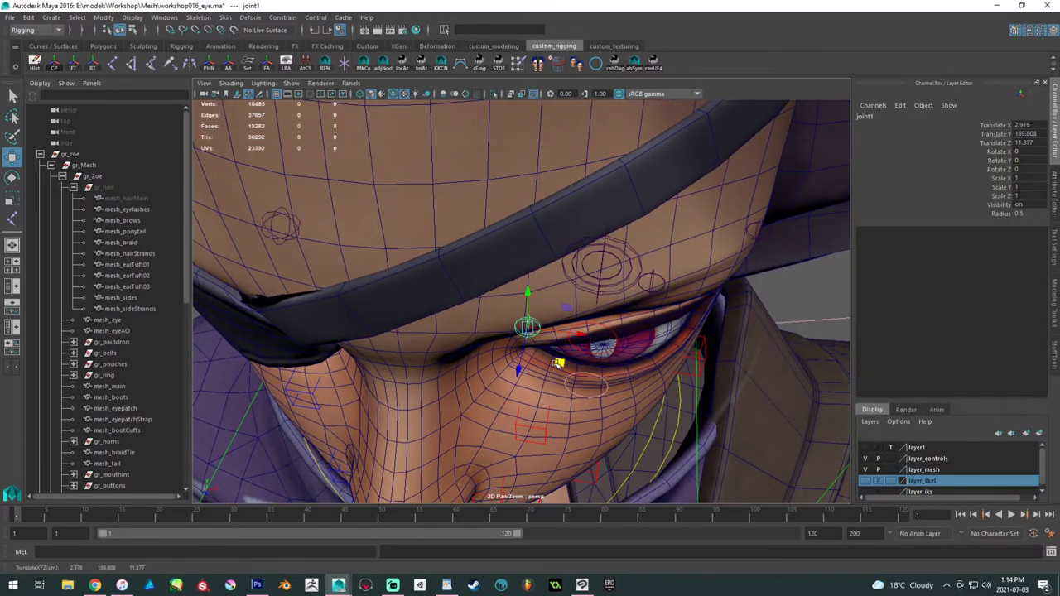
- Examine the placement of the left eyebrow joints on the face, along with the eyepatch over the other eye, from several angles
right_click_drag(556, 364, 439, 281, "alt")
left_click_drag(440, 282, 425, 253, "alt")
right_click_drag(426, 253, 546, 323, "alt")
left_click_drag(548, 323, 491, 276, "alt")
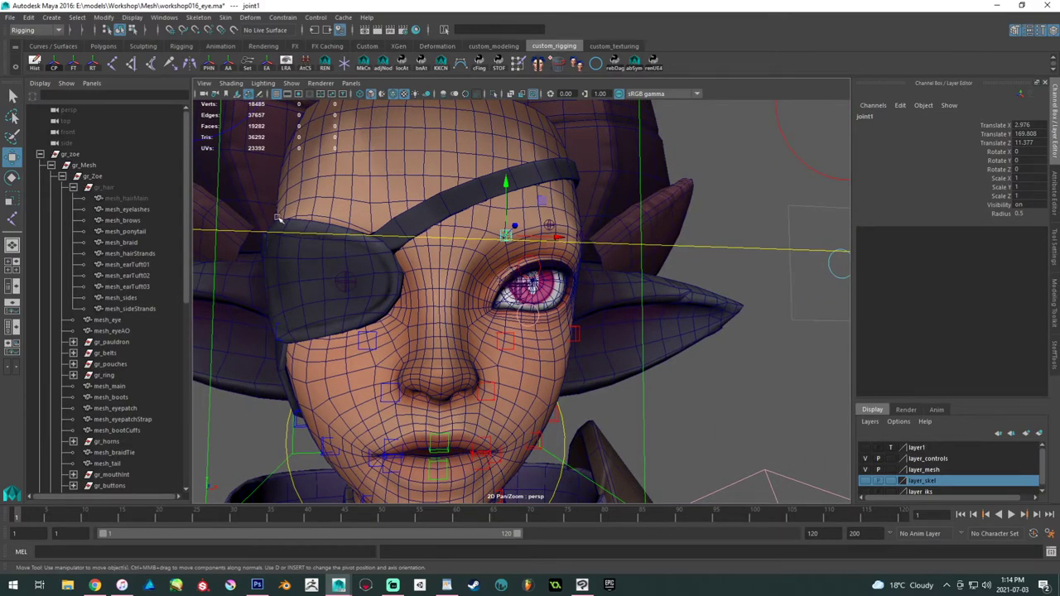
left_click(375, 258)
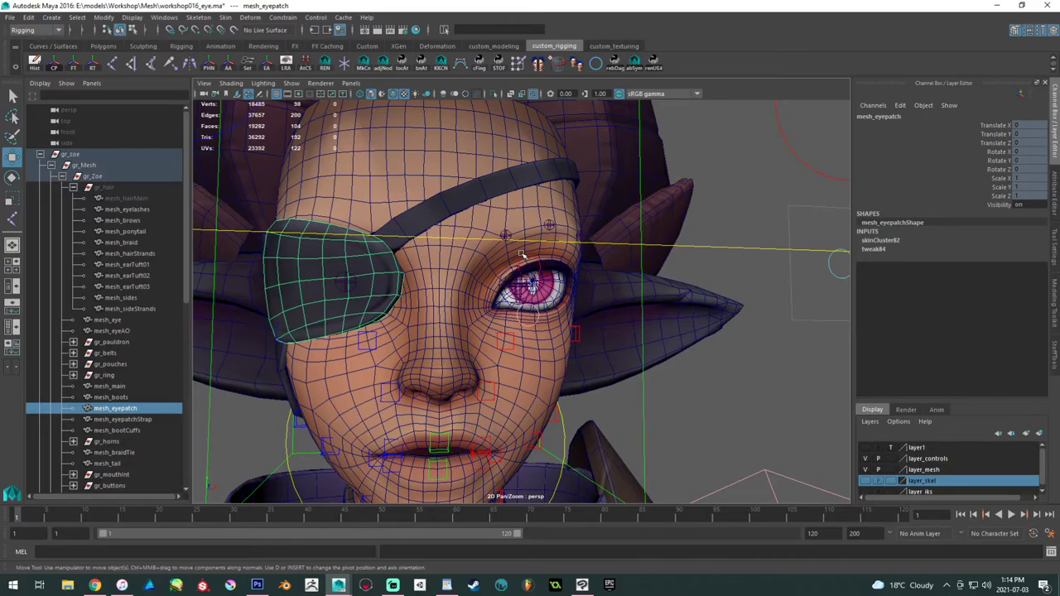
left_click_drag(524, 252, 400, 218, "alt")
right_click_drag(400, 218, 499, 279, "alt")
left_click_drag(499, 279, 423, 256, "alt")
right_click_drag(422, 257, 460, 271, "alt")
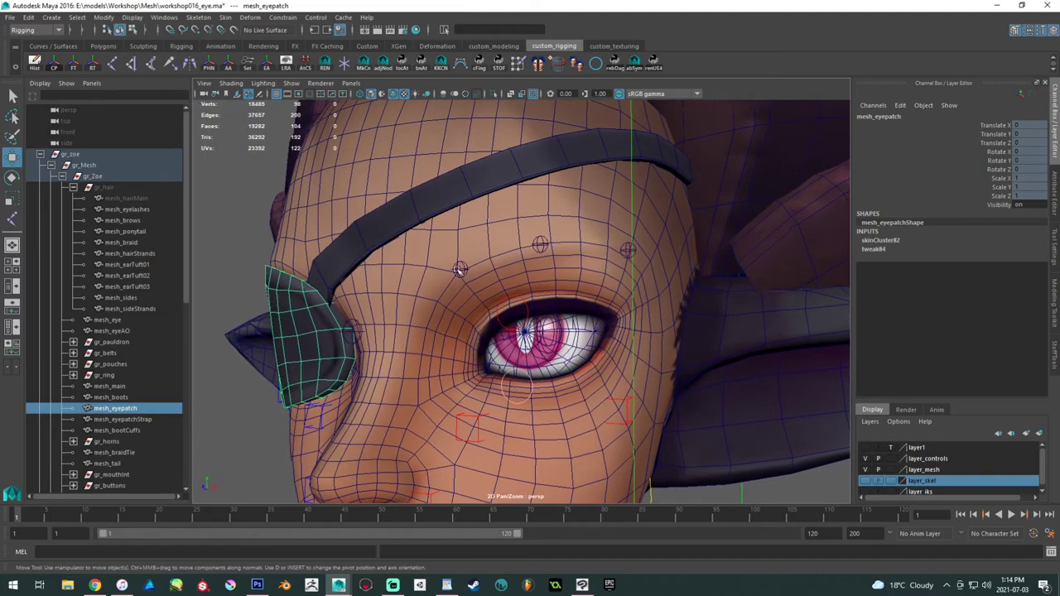
- Rename the inner eyebrow joint, joint1, as Bip001_EyebrowIn_L
left_click(459, 270)
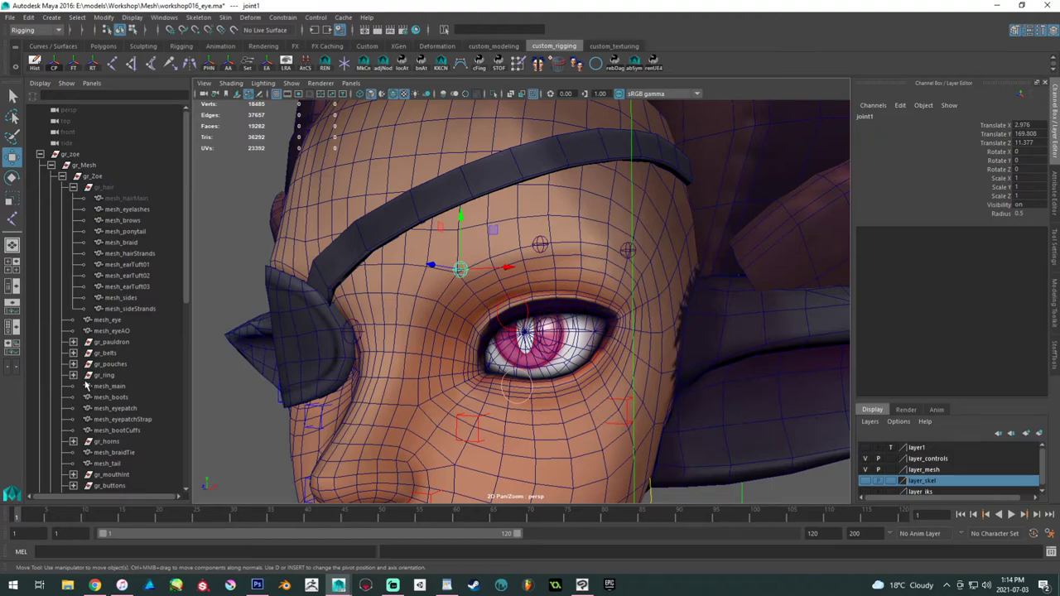
scroll(89, 391, "down", 10)
double_click(95, 445)
type("Bip001_EyebrowIn_L")
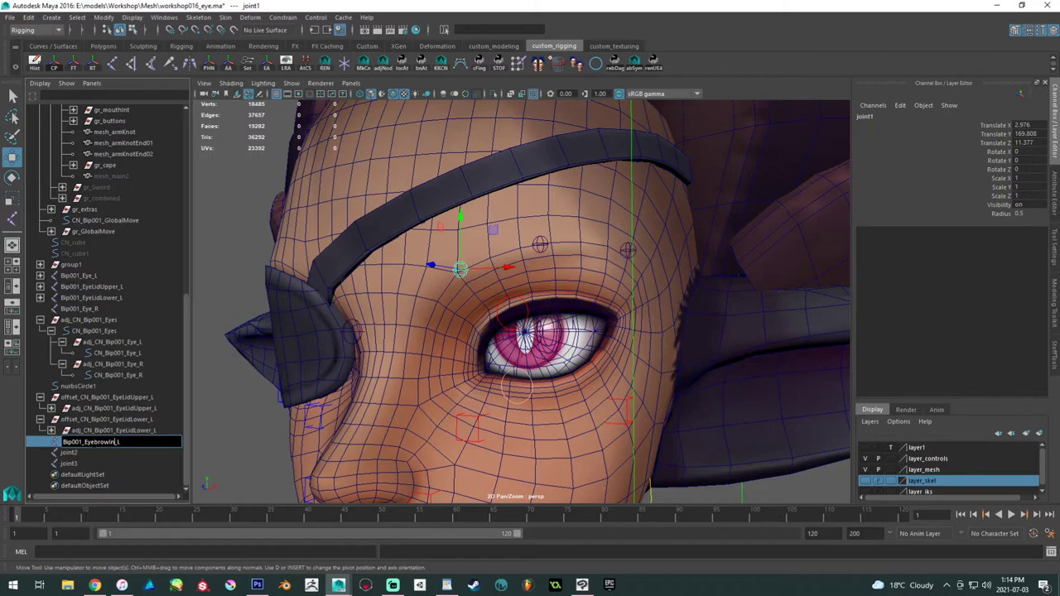
key("Return")
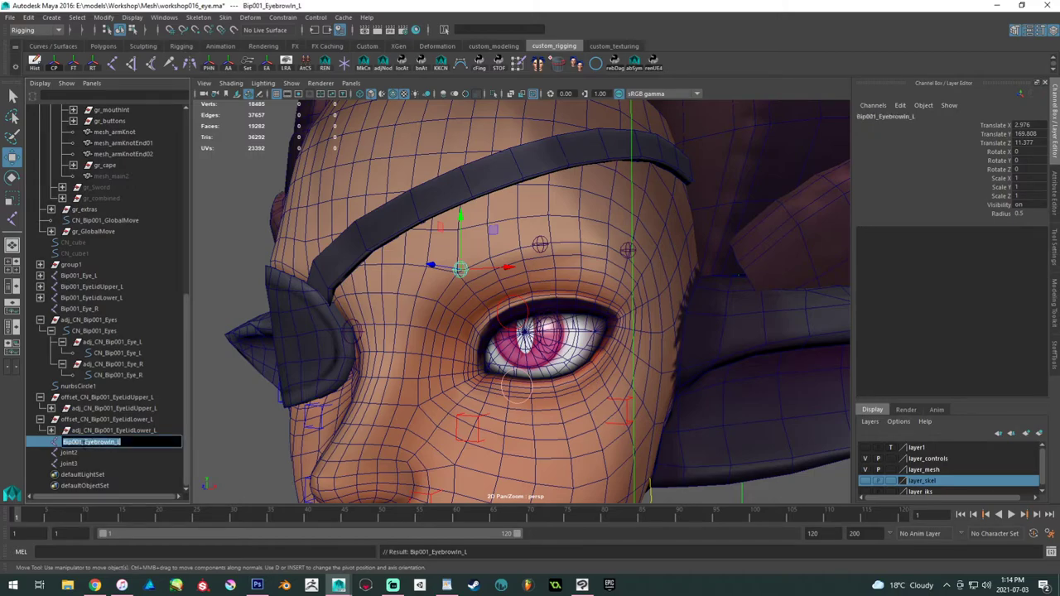
- Rename joint2 as Bip001_EyebrowMid_L and joint3 as Bip001_EyebrowOut_L
double_click(73, 453)
type("Bip001_EyebrowIn_L")
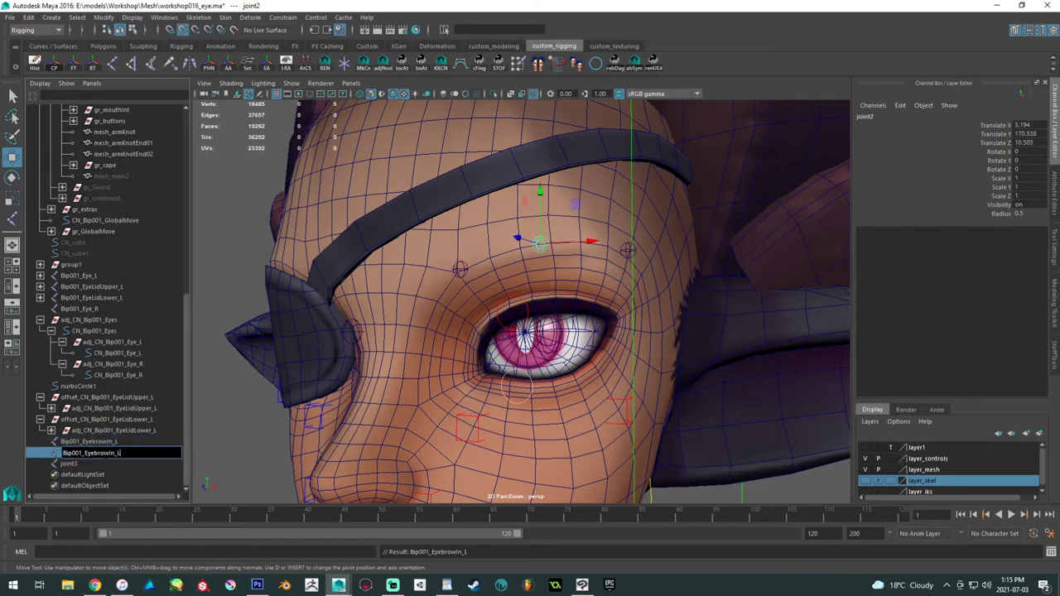
type("Mid")
key("Return")
double_click(86, 466)
type("Bip001_EyebrowIn_L")
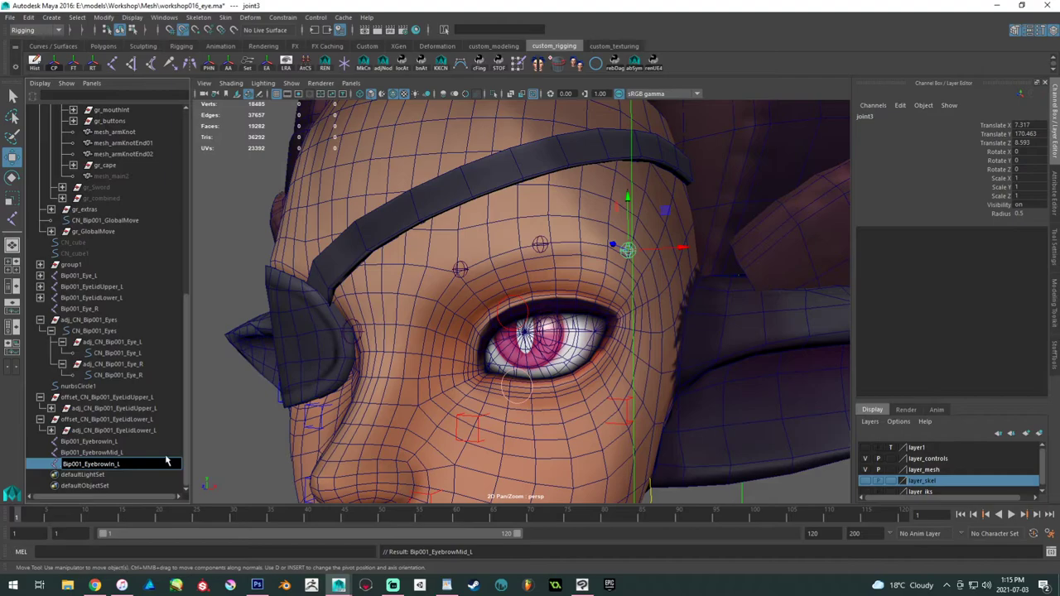
type("Out")
key("Return")
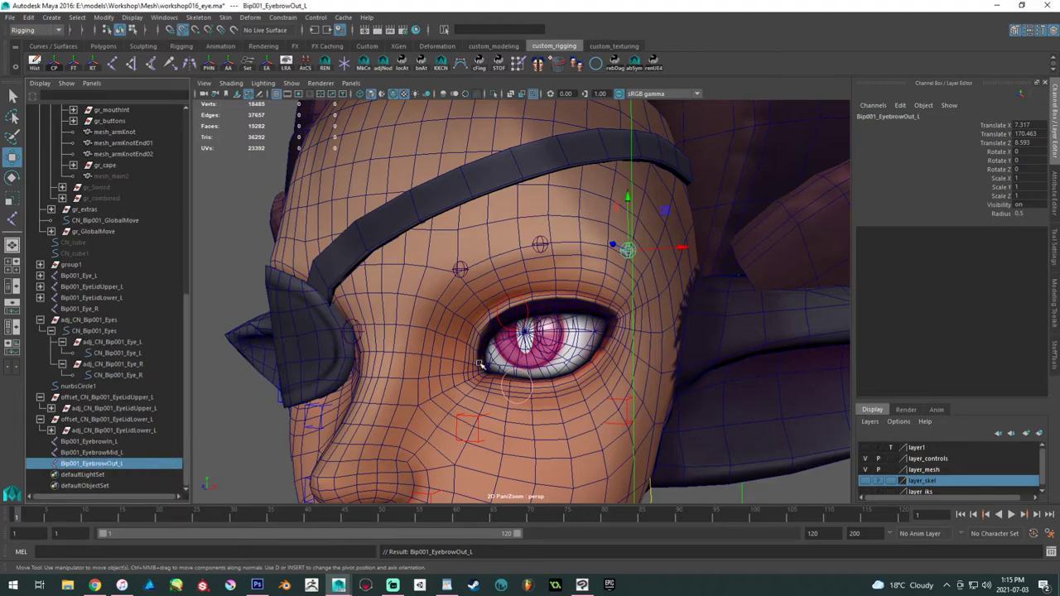
- Select the inner, middle and outer left eyebrow joints and duplicate them
left_click_drag(481, 365, 449, 329, "alt")
middle_click_drag(450, 329, 517, 304, "alt")
mouse_move(513, 291)
left_mouse_down("alt")
mouse_move(539, 290)
mouse_move(421, 293)
mouse_move(511, 288)
mouse_move(511, 304)
left_mouse_up("alt")
left_click(507, 287)
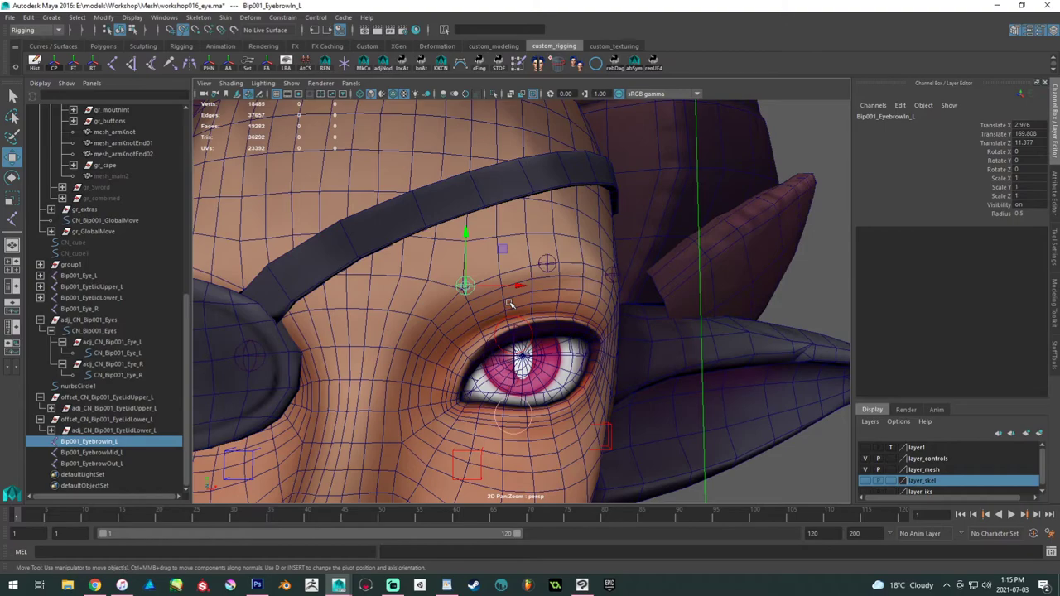
left_click(116, 463, "shift")
key("ctrl+d")
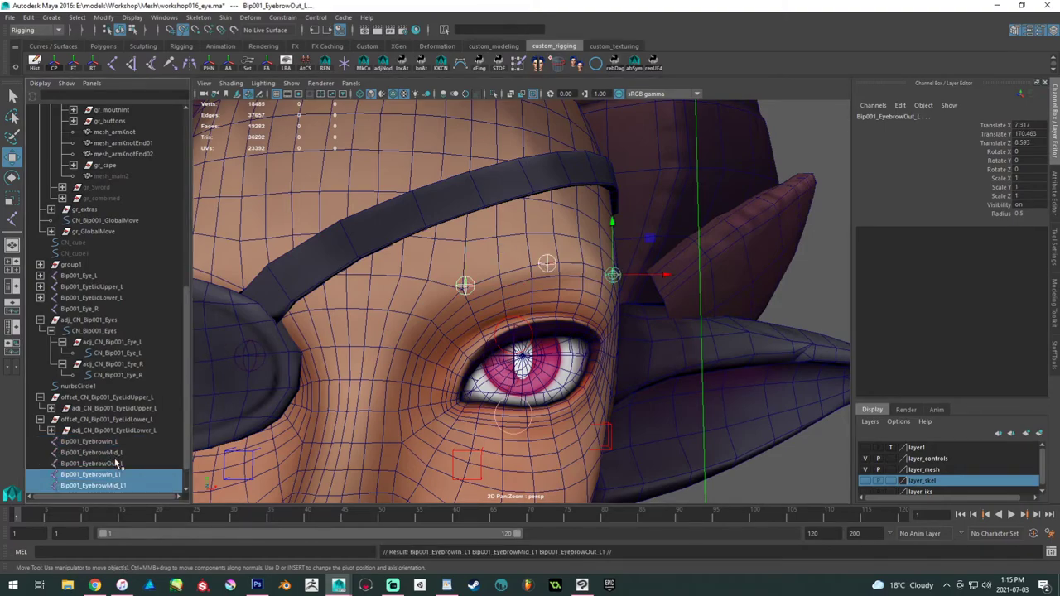
- Rename the three duplicated joints as Bip001_EyebrowIn_R, Bip001_EyebrowMid_R and Bip001_EyebrowOut_R
scroll(119, 464, "down", 1)
double_click(128, 441)
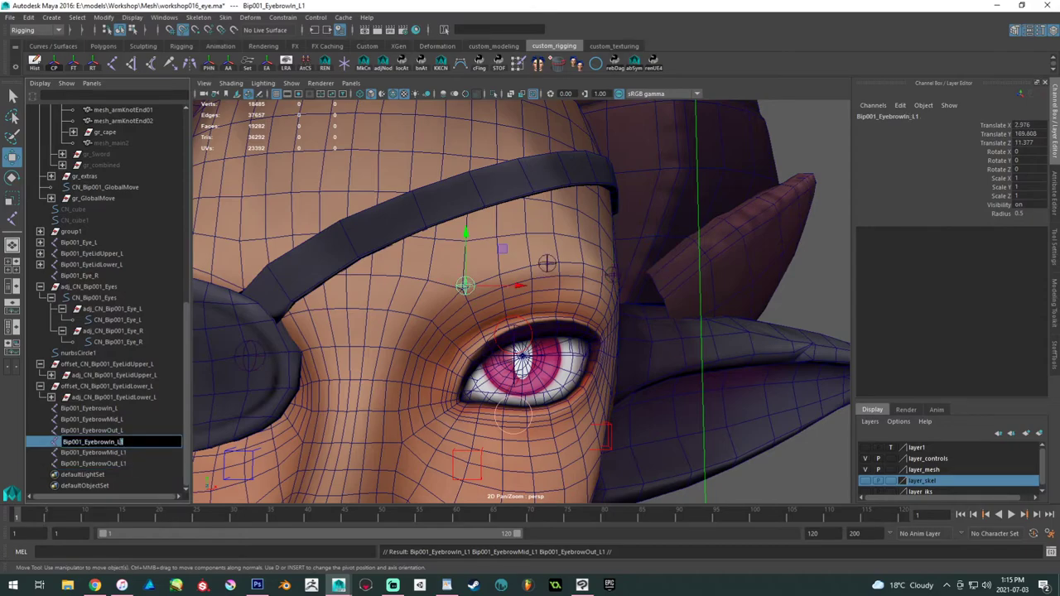
double_click(126, 452)
left_click_drag(130, 453, 123, 464)
type("R")
double_click(129, 463)
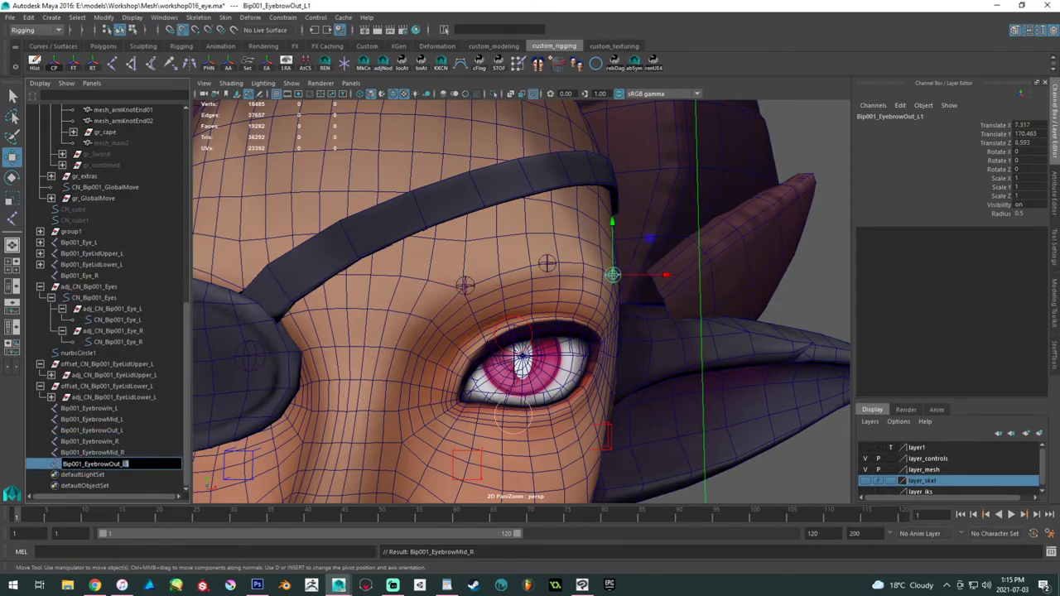
type("R")
key("Return")
- Set Translate X of the right eyebrow joints to -2.976 for In, -5.194 for Mid and -7.317 for Out
left_click(120, 441)
left_click(1023, 125)
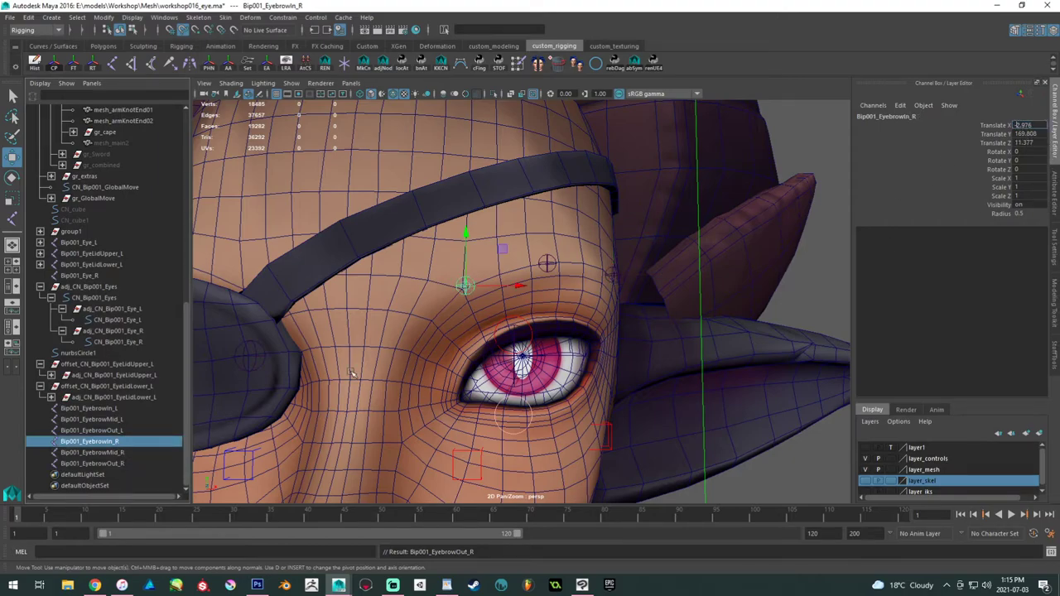
left_click(135, 452)
left_click(1015, 124)
left_click(1016, 124)
type("-")
key("Return")
left_click(104, 464)
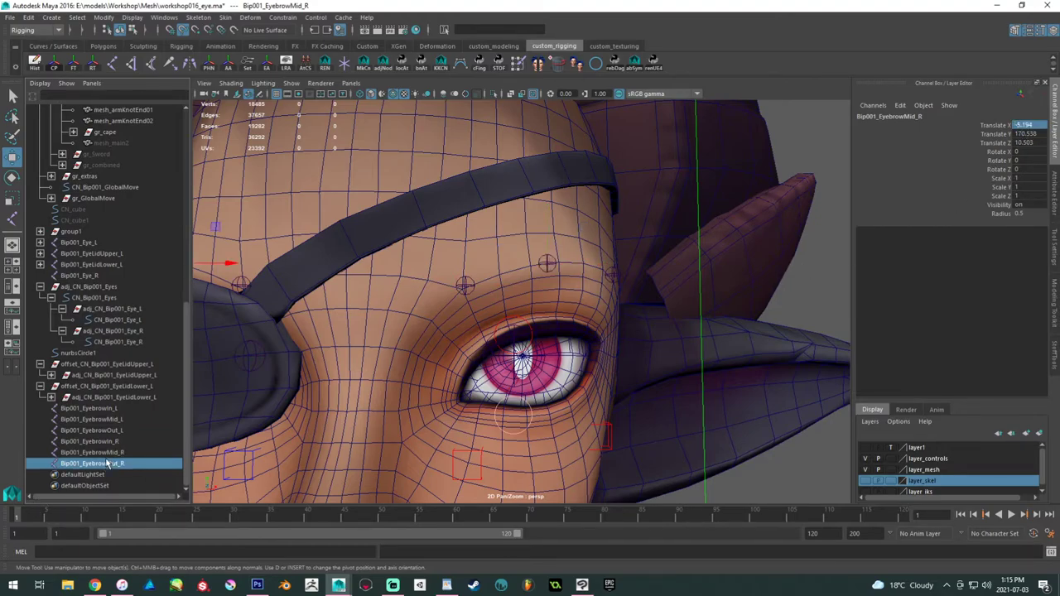
left_click(1020, 125)
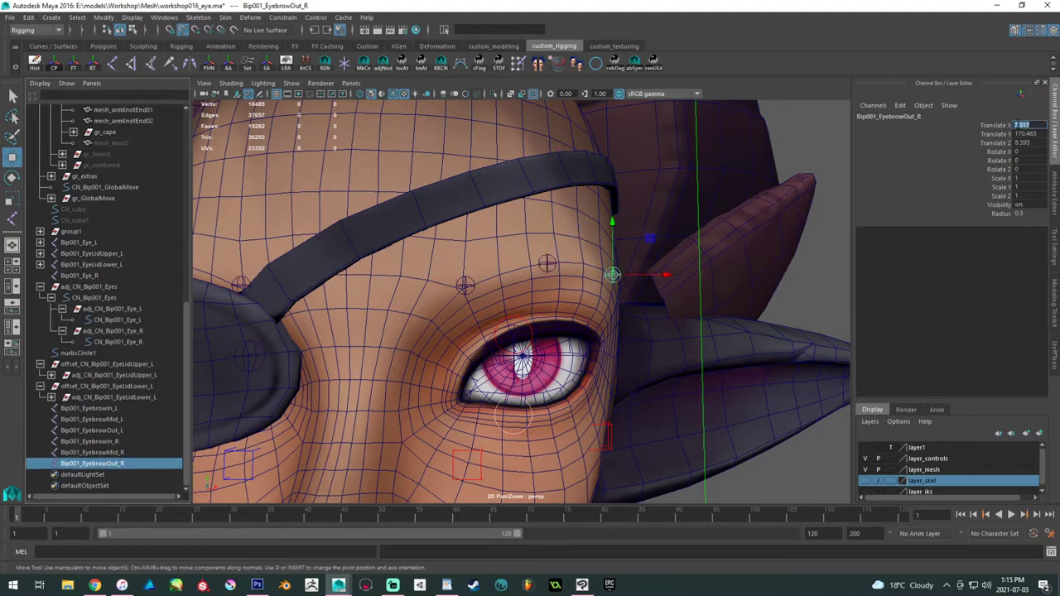
type("-")
key("Return")
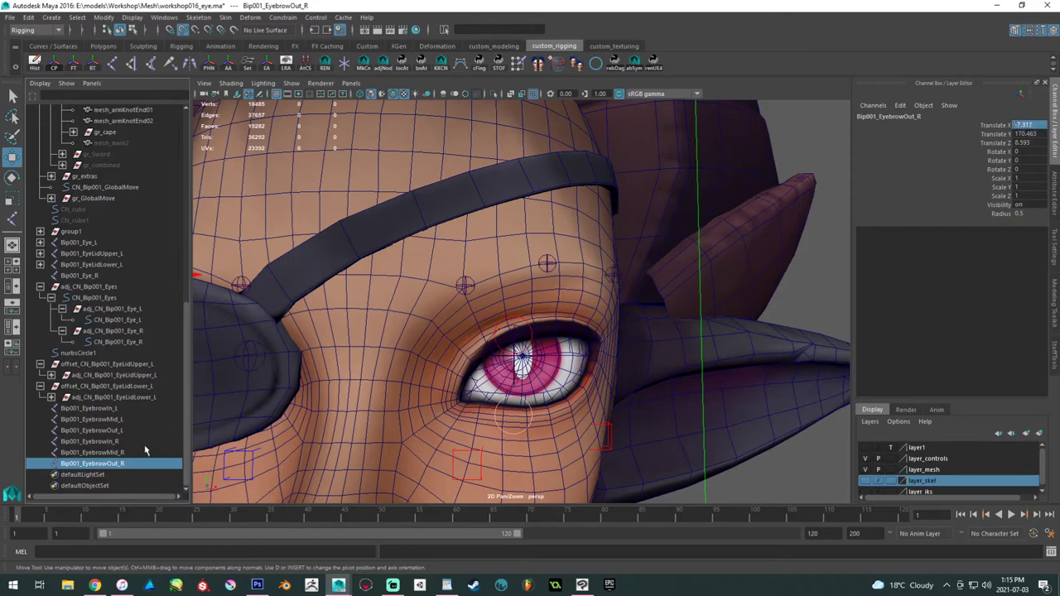
- Duplicate the Bip001_EyebrowIn_L joint and rename the copy as Bip001_EyebrowIn_C
left_click(144, 409)
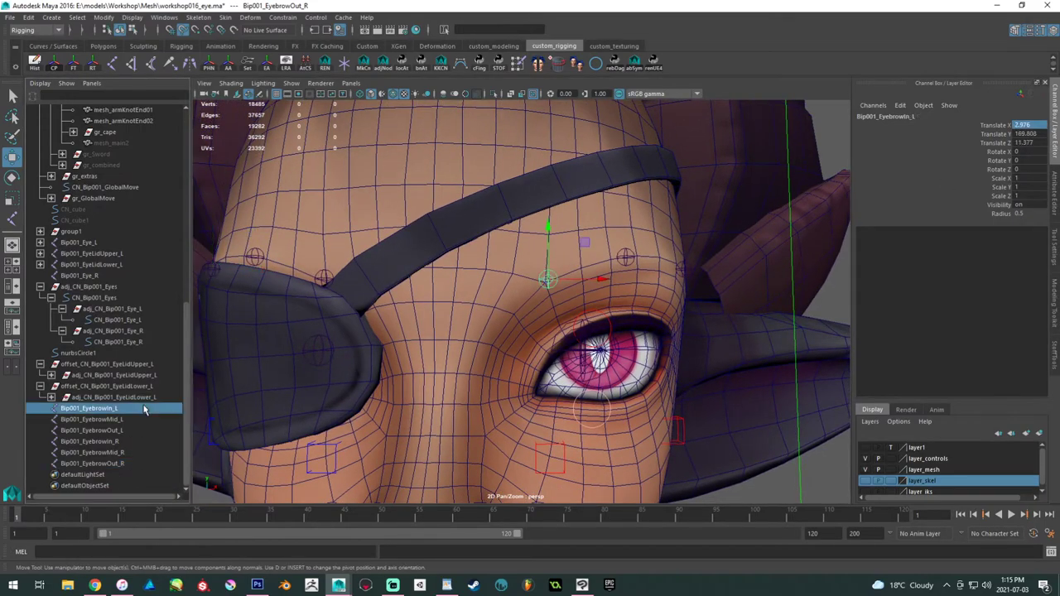
key("ctrl+d")
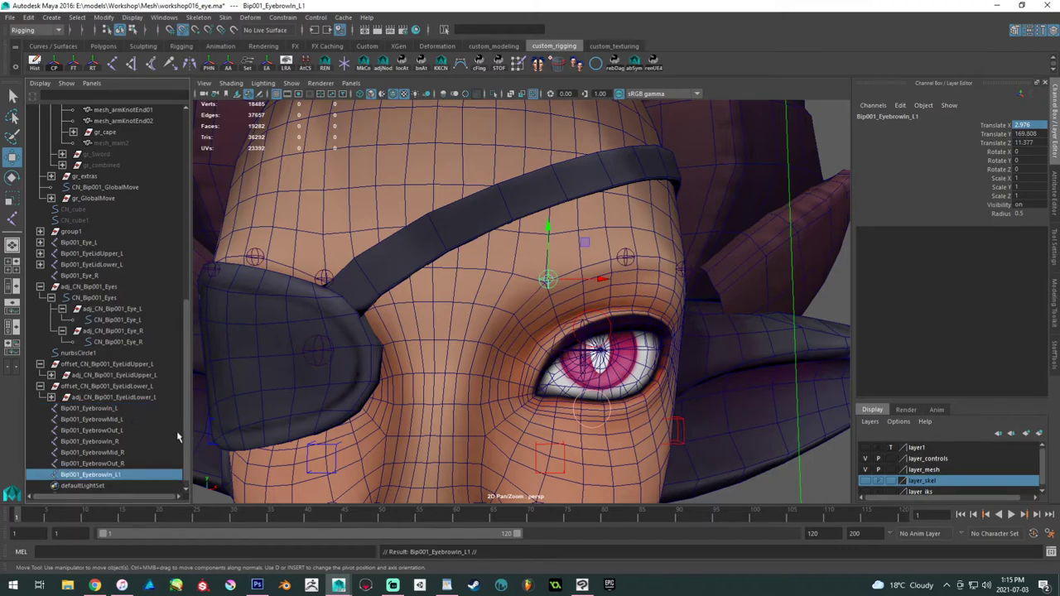
double_click(103, 474)
left_click_drag(123, 475, 116, 474)
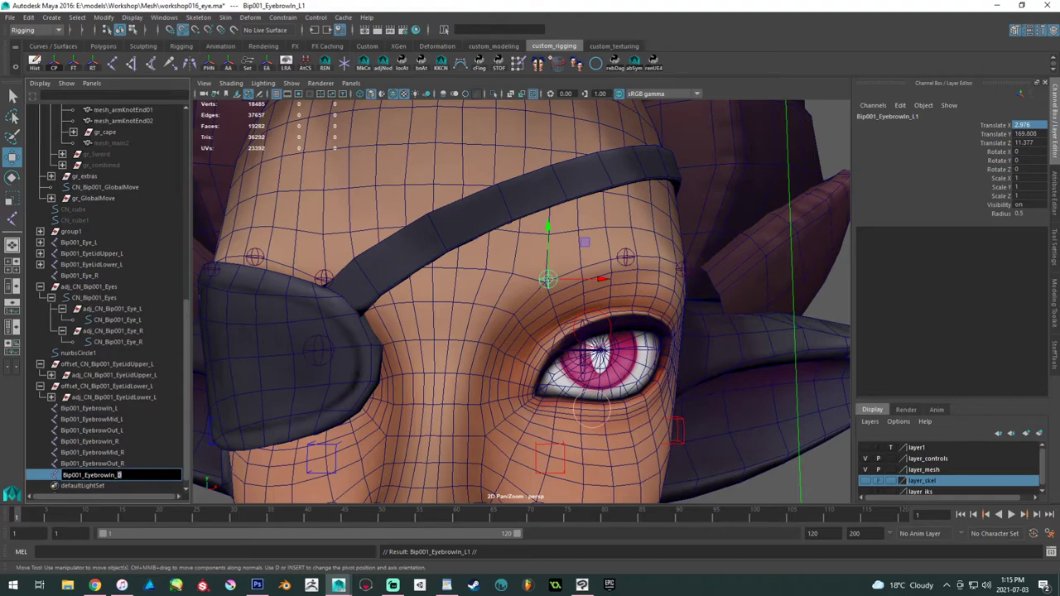
type("C")
key("Return")
- Set Translate X of Bip001_EyebrowIn_C to 0 so that it sits on the face's centre line
double_click(1033, 125)
type("76")
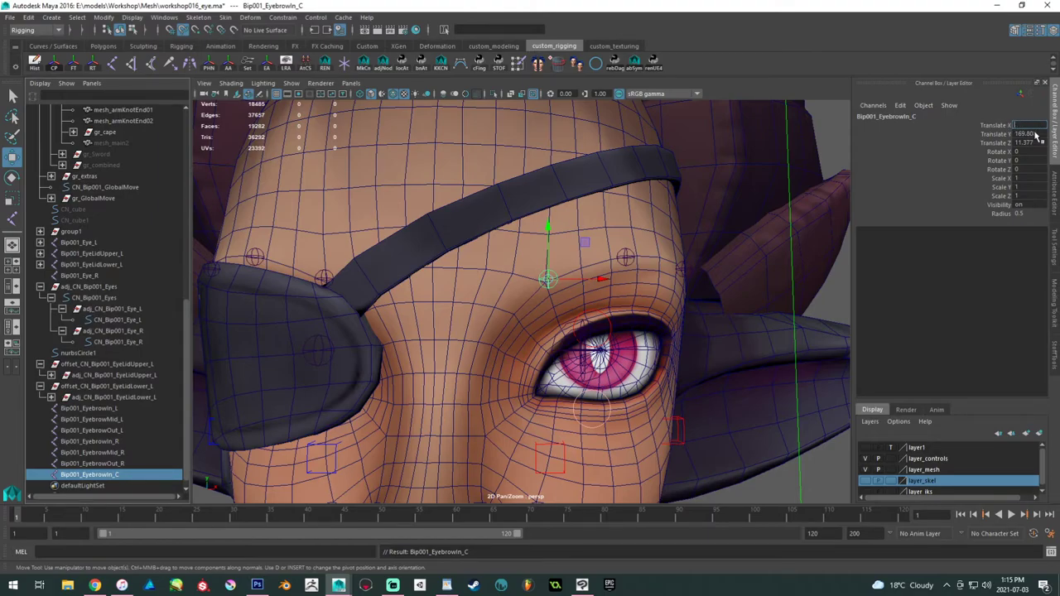
type("0")
key("Return")
- Examine the placement of the centre eyebrow joint relative to the brow surface from the front and the side
left_click_drag(787, 465, 468, 388, "alt")
scroll(506, 390, "down", 4)
left_click(388, 336)
scroll(389, 336, "down", 5)
left_click_drag(391, 333, 411, 292, "alt")
scroll(603, 341, "up", 4)
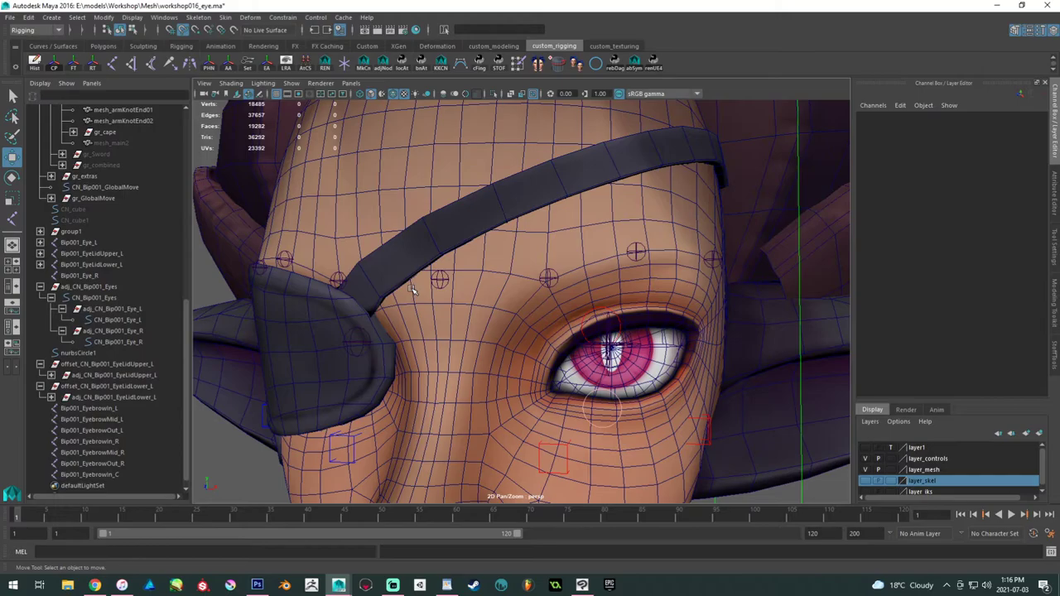
left_click_drag(454, 300, 356, 296, "alt")
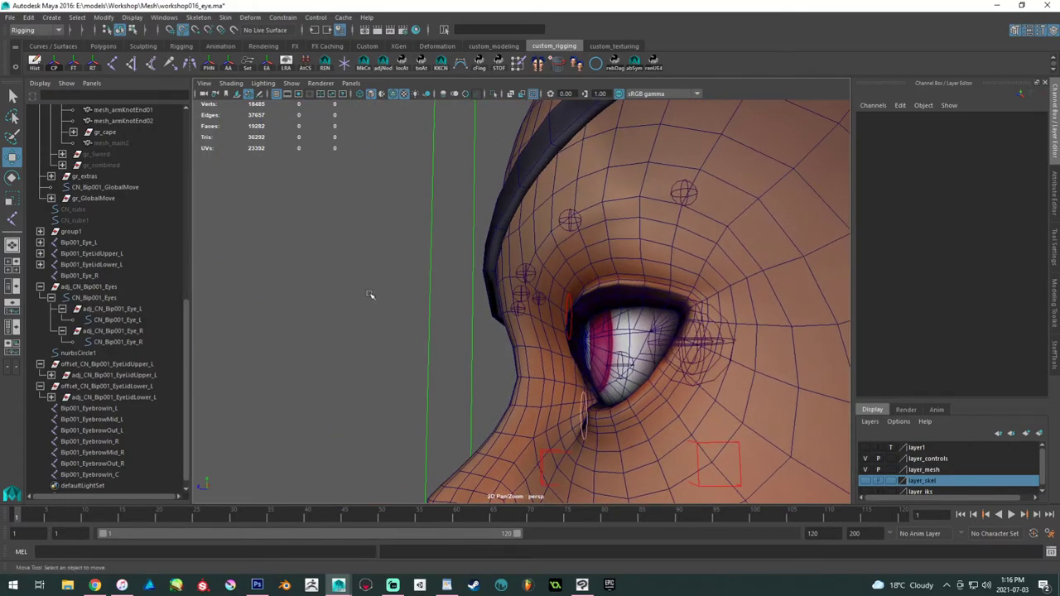
left_click(518, 292)
left_click_drag(505, 291, 475, 291, "alt")
left_click_drag(403, 295, 515, 291, "alt")
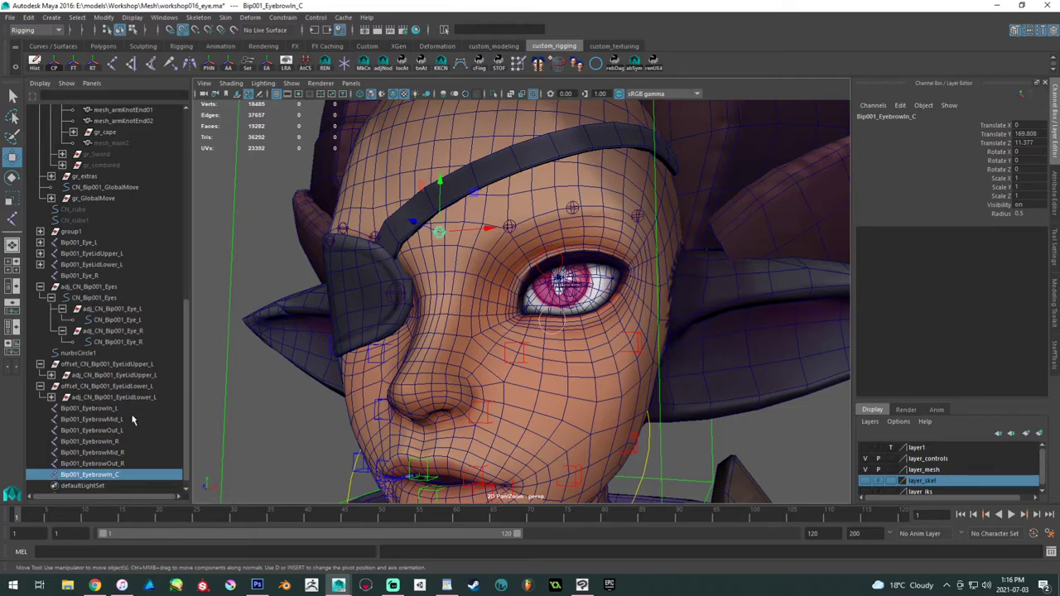
- Add the three left, three right and centre eyebrow joints as influences to the skin of mesh_main
left_click_drag(586, 325, 621, 323, "alt")
right_click_drag(621, 323, 530, 319, "alt")
left_click_drag(530, 319, 542, 310, "alt")
right_click_drag(543, 311, 608, 315, "alt")
left_click_drag(609, 315, 574, 312, "alt")
left_click(530, 254, "shift")
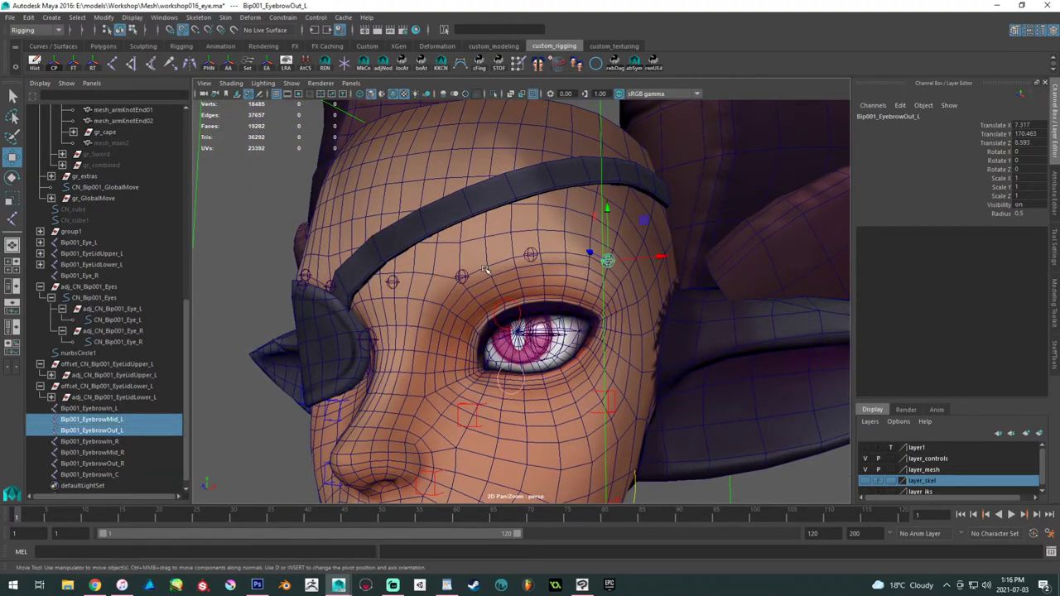
left_click(461, 275, "shift")
left_click(392, 282, "shift")
left_click(330, 287, "shift")
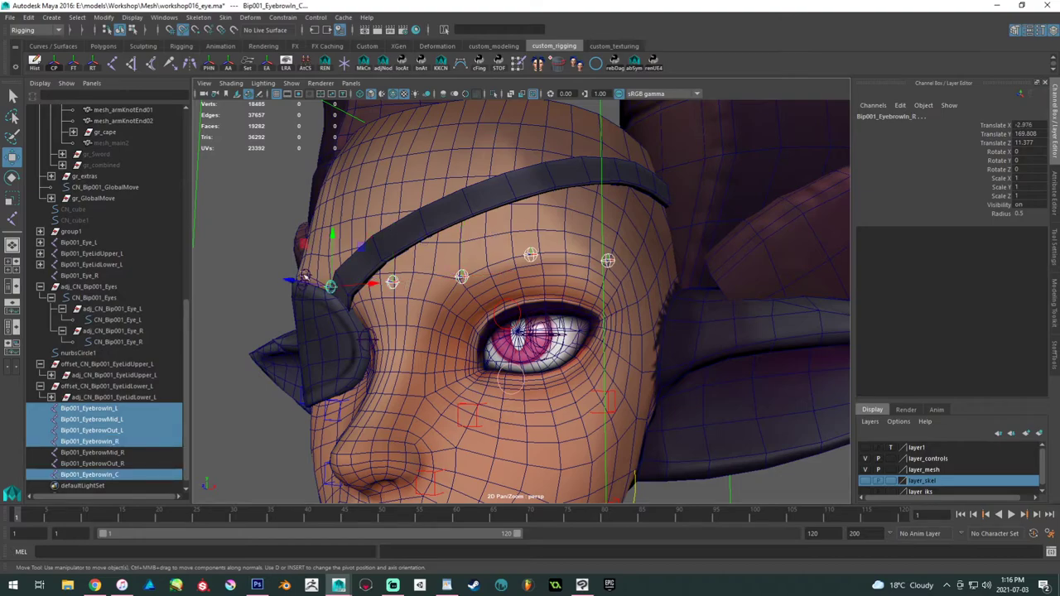
left_click(305, 275, "shift")
left_click(302, 284, "shift")
left_click(374, 235, "shift")
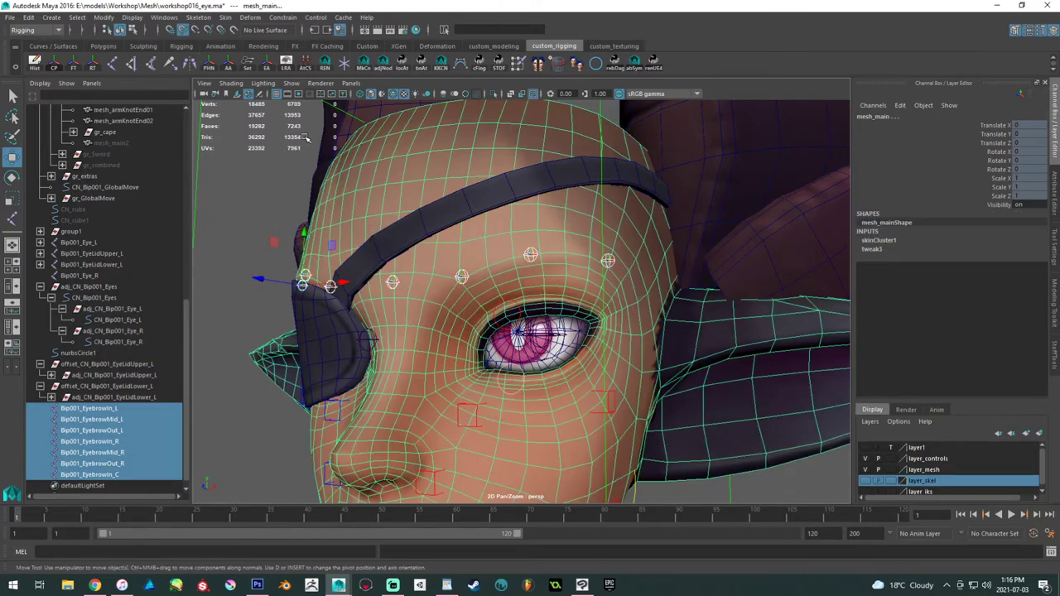
left_click(225, 18)
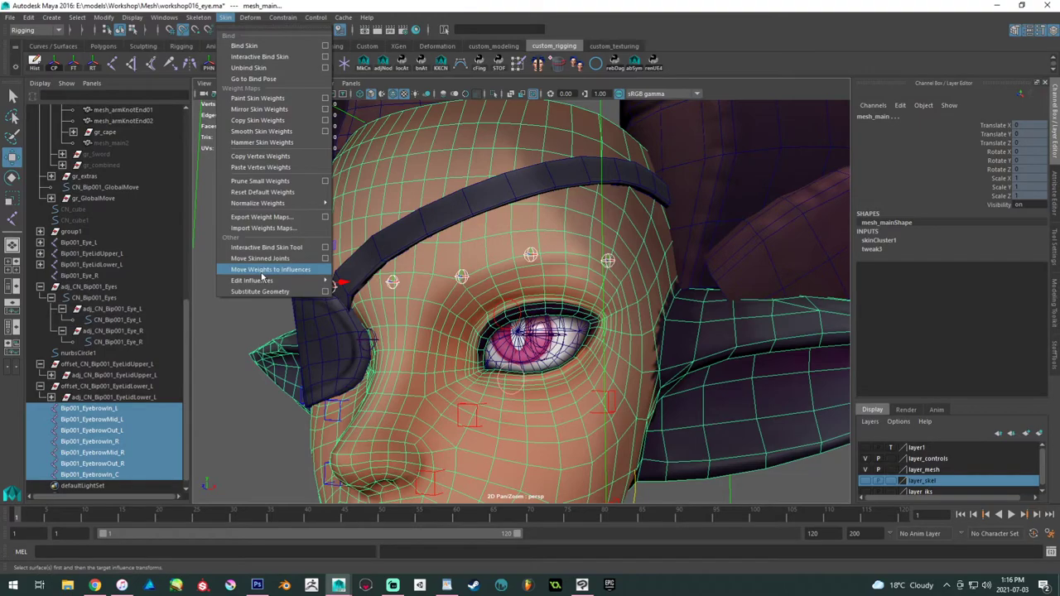
mouse_move(262, 281)
left_click(368, 288)
left_click(232, 298)
- Select the inner, middle and outer left eyebrow joints and key their translation at frame 1
left_click_drag(343, 298, 377, 290, "alt")
right_click_drag(376, 289, 421, 293, "alt")
left_click(456, 271)
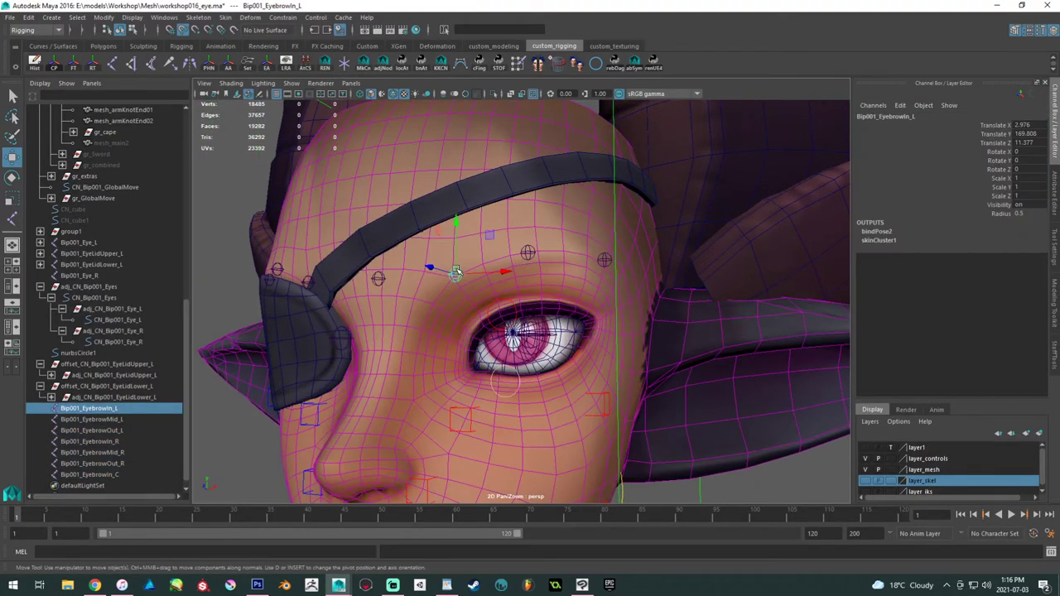
left_click(528, 253, "shift")
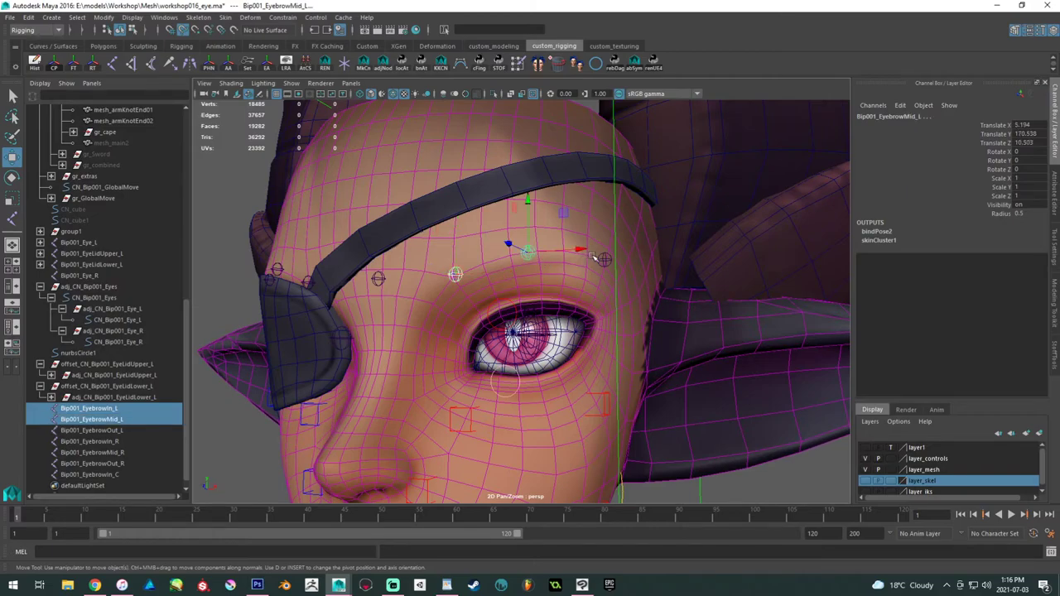
left_click(604, 259, "shift")
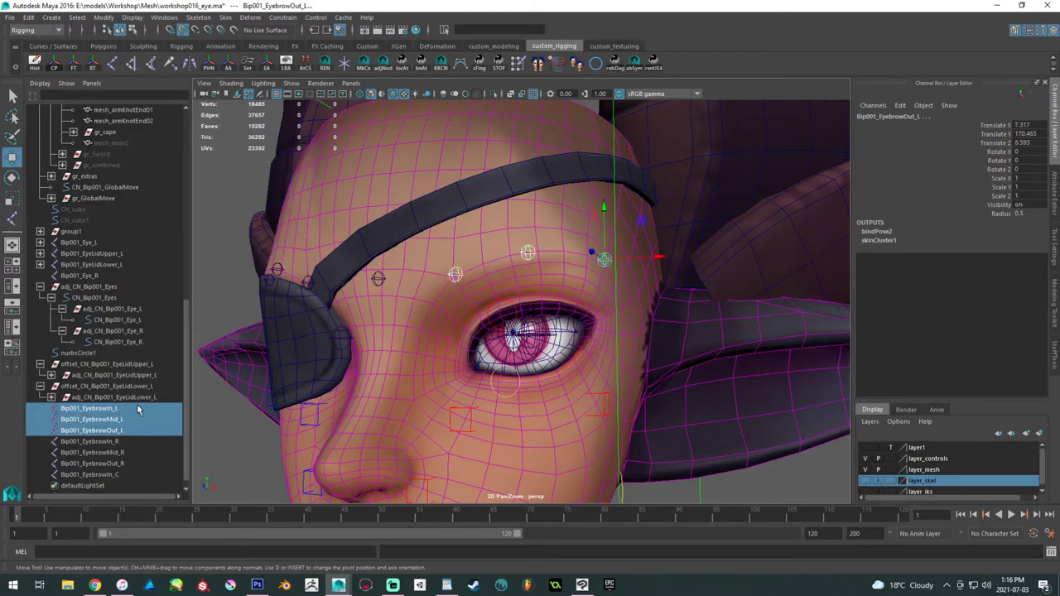
key("shift+w")
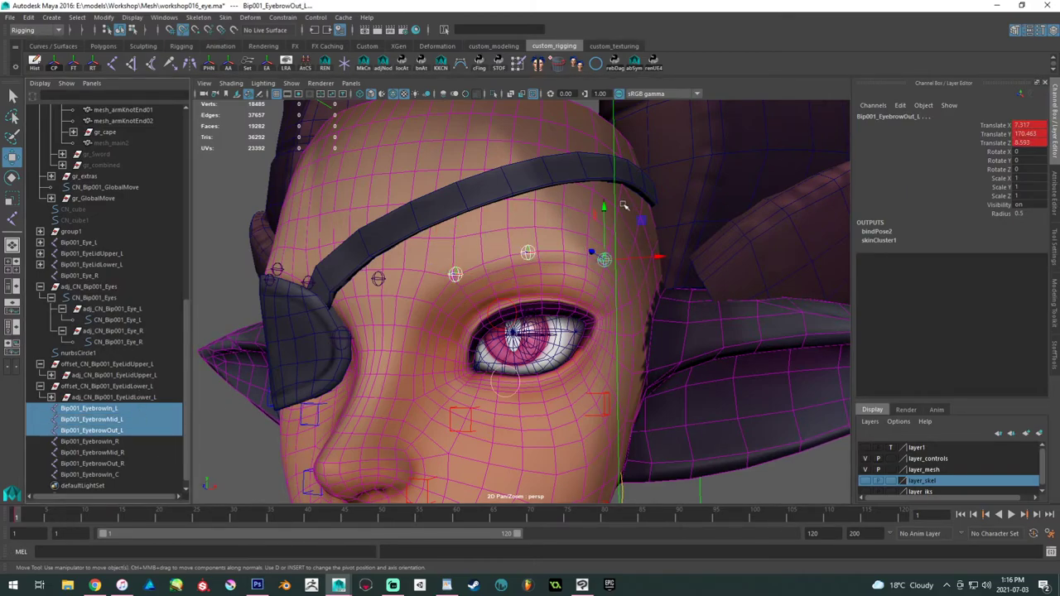
- Key an in-between test pose and a raised pose at frame 25 for the left eyebrow joints, and play back the motion
left_click(115, 520)
left_click_drag(603, 207, 602, 143)
key("shift+w")
left_click(196, 517)
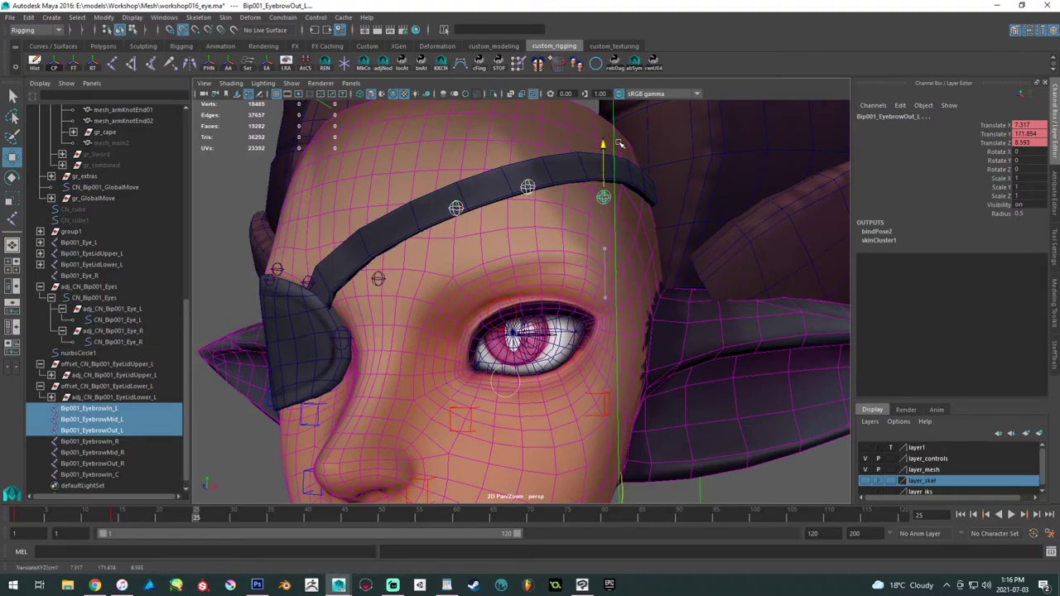
key("shift+w")
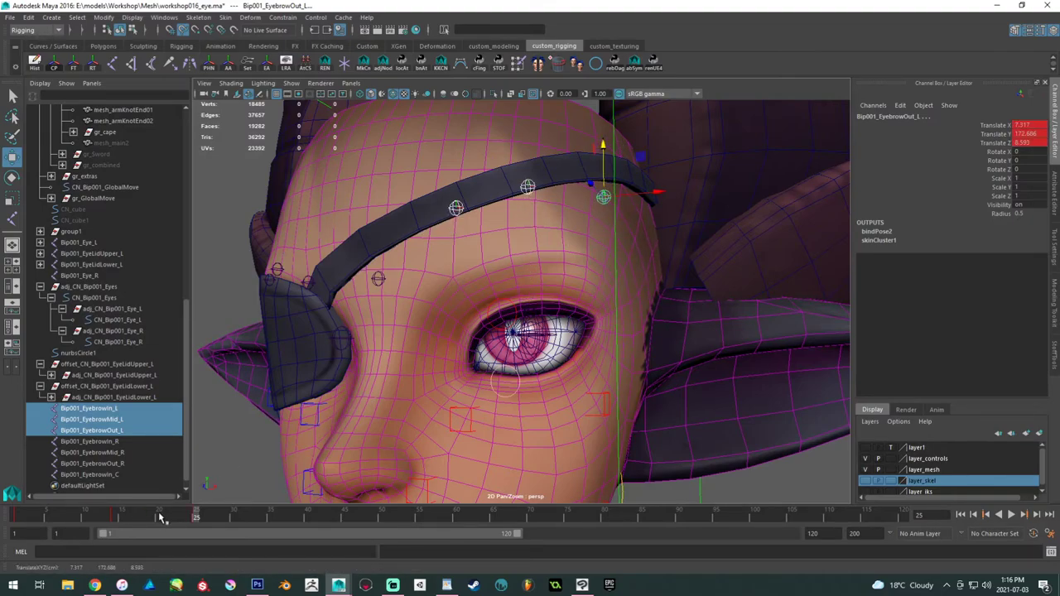
key("alt+v")
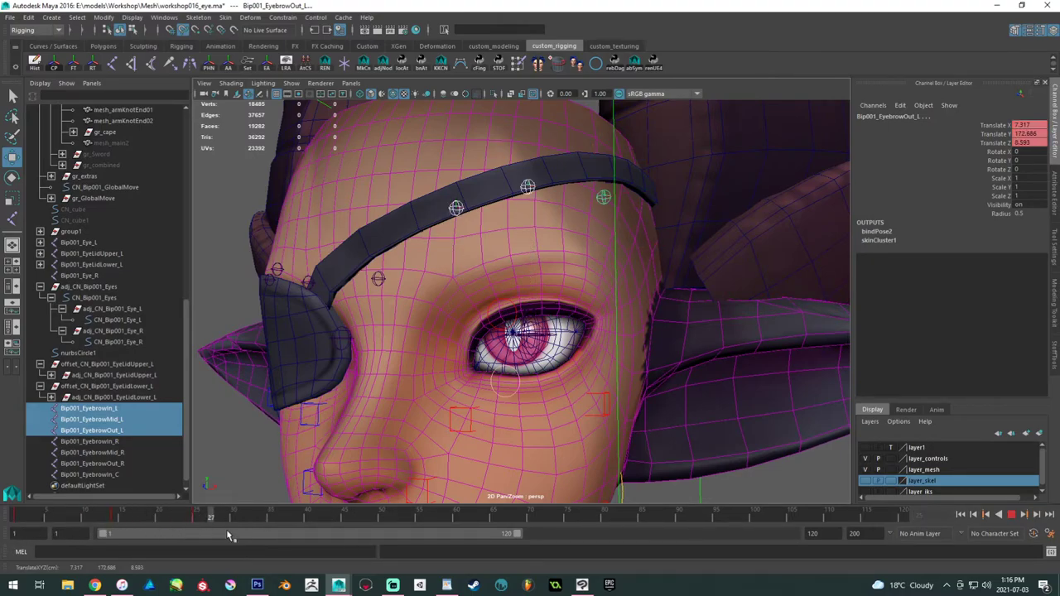
key("alt+v")
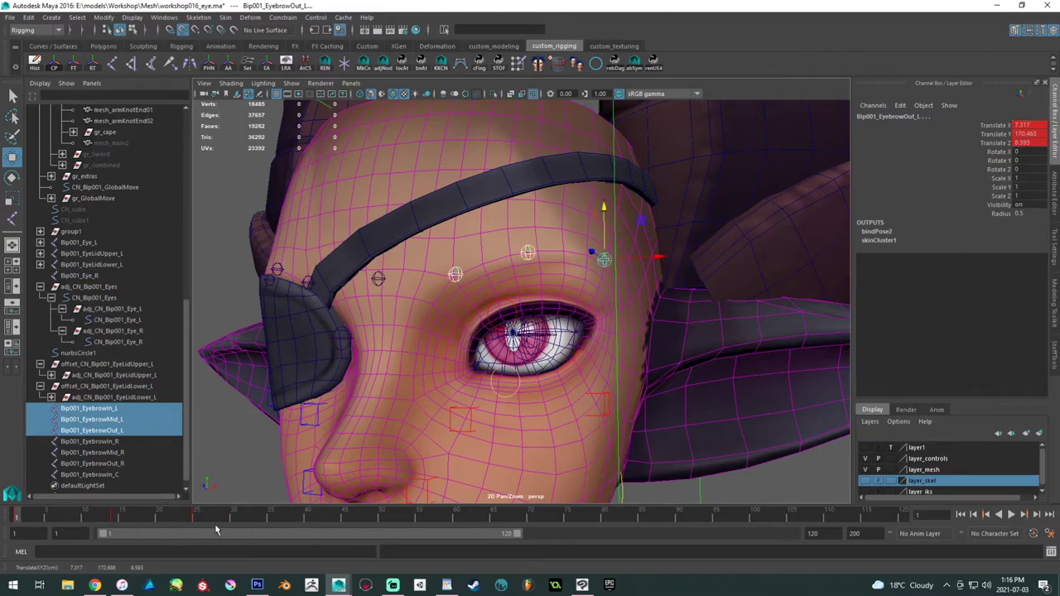
- At frame 40, raise Bip001_EyebrowMid_L to Translate Y 171.708 and play back the motion
left_click_drag(271, 520, 307, 520)
left_click(530, 252)
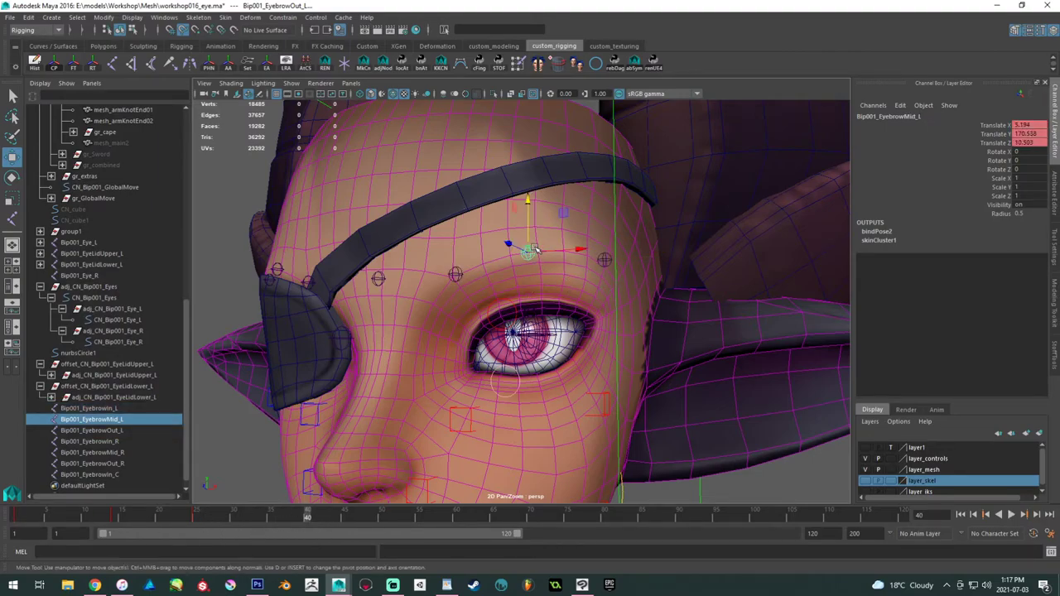
left_click_drag(530, 203, 530, 167)
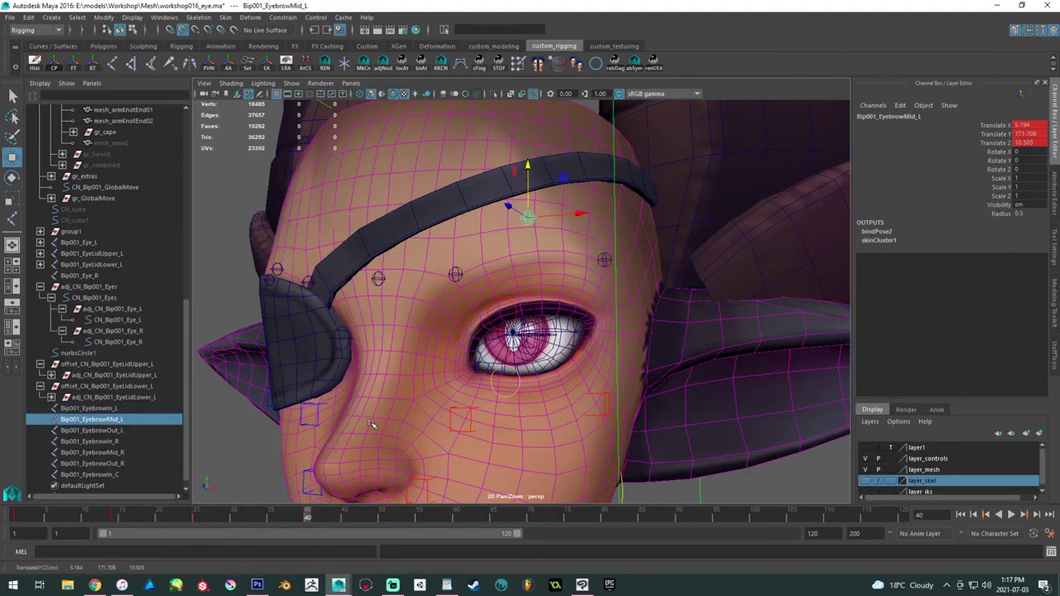
key("alt+v")
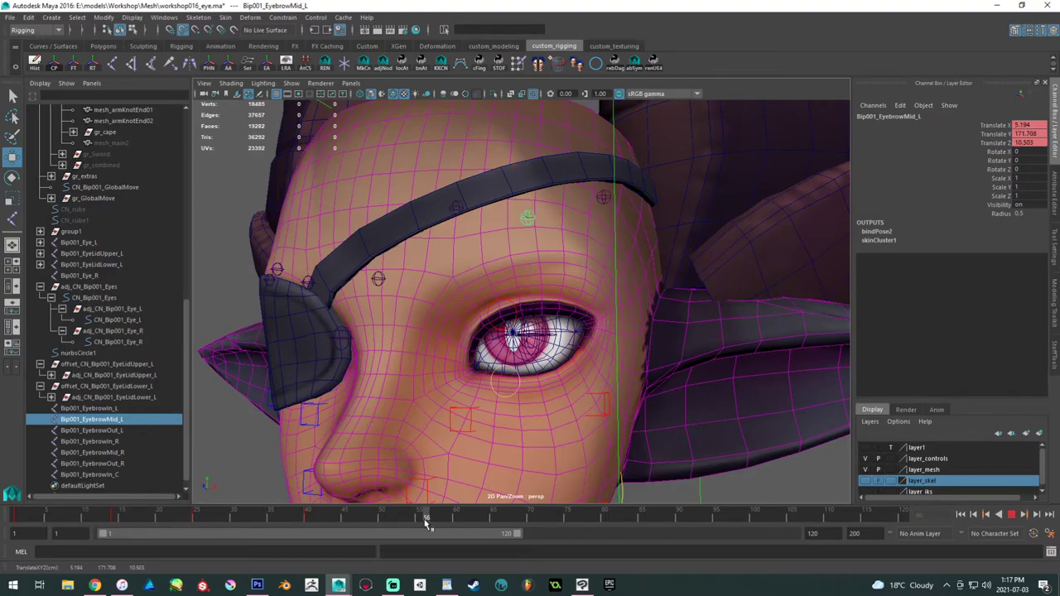
key("alt+v")
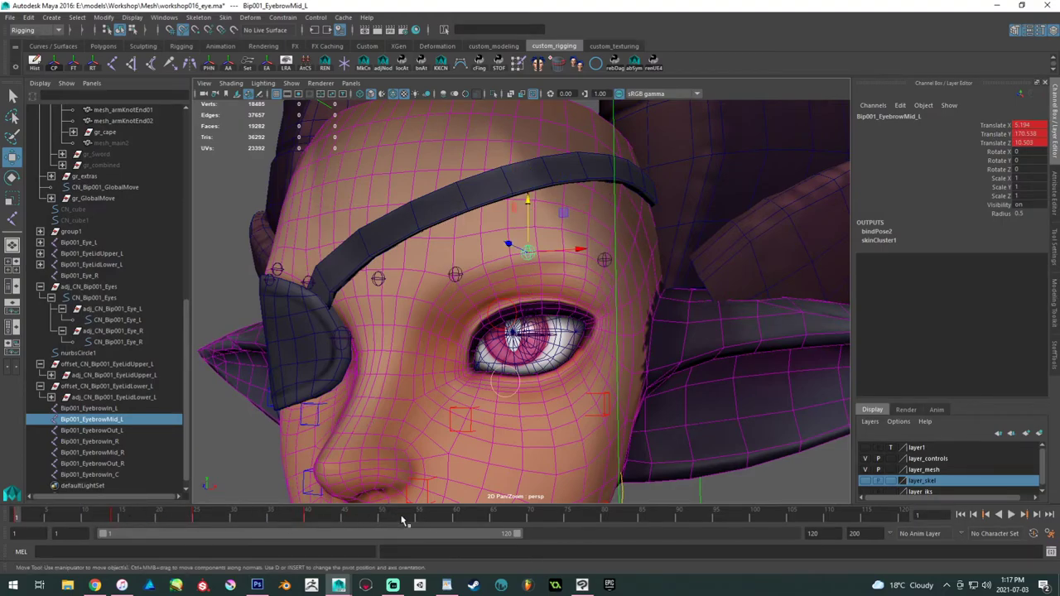
- At frame 58, move Bip001_EyebrowMid_L to Translate Y 172.366 and key its translation
left_click(441, 517)
left_click_drag(528, 199, 527, 222)
key("shift+w")
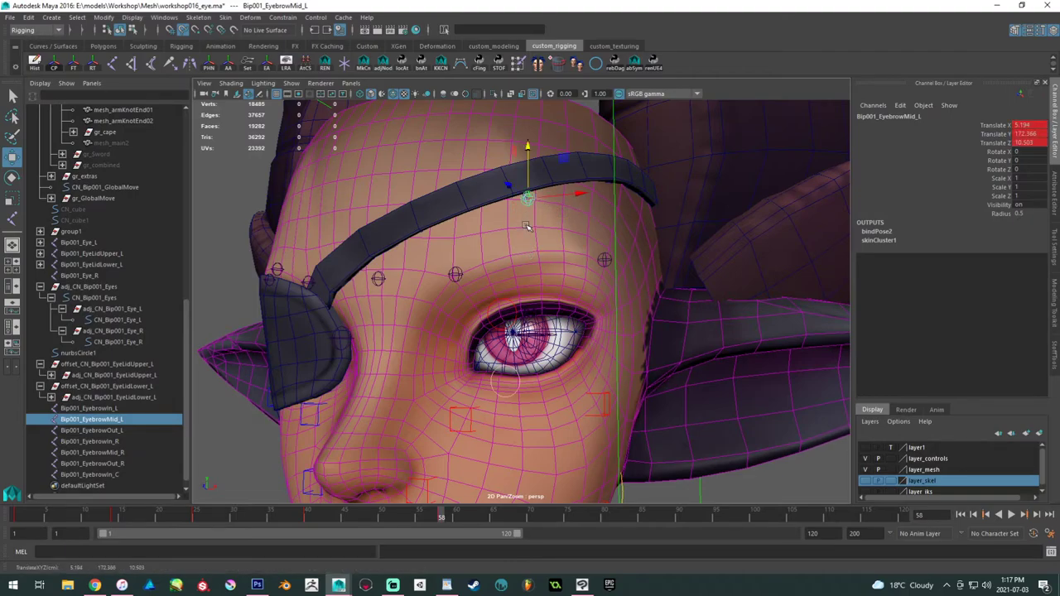
left_click(392, 585)
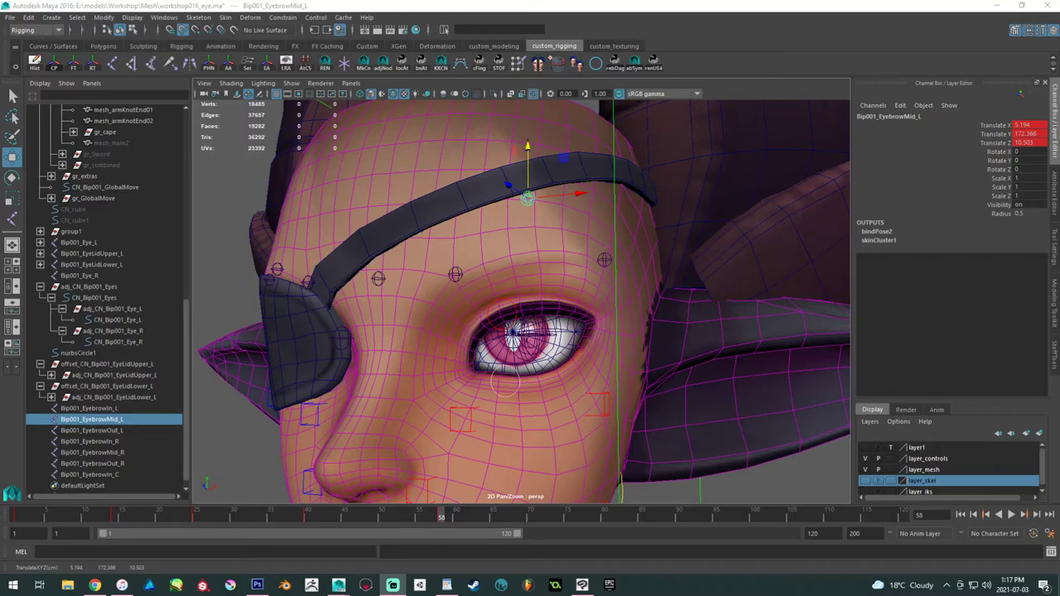
- Play back the brow test animation to compare the centre joint with the left inner joint, and return to frame 1
middle_click_drag(533, 179, 569, 173, "alt")
scroll(423, 315, "up", 2)
left_click(394, 272)
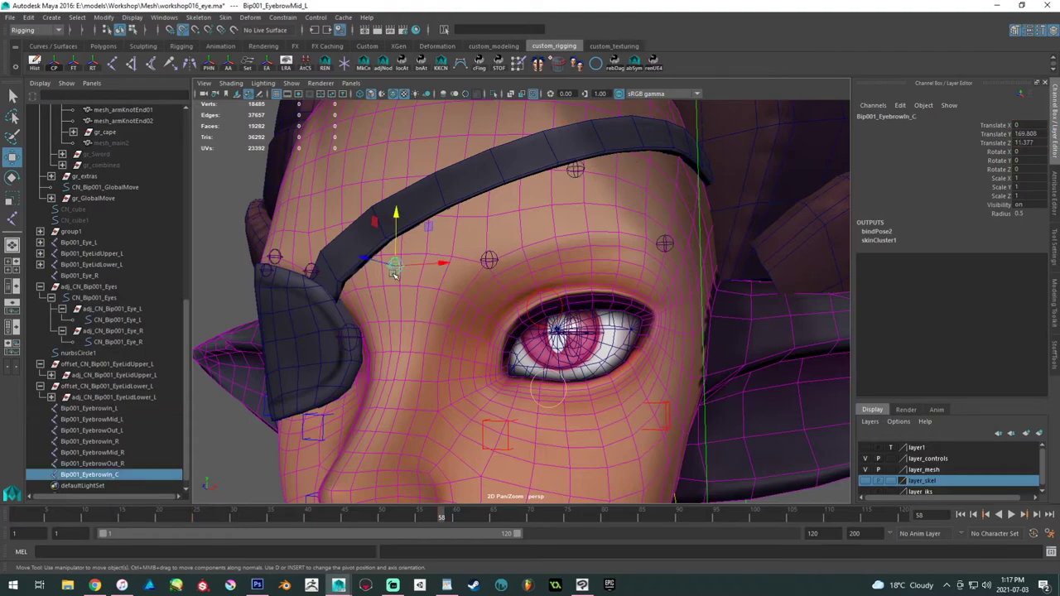
key("alt+v")
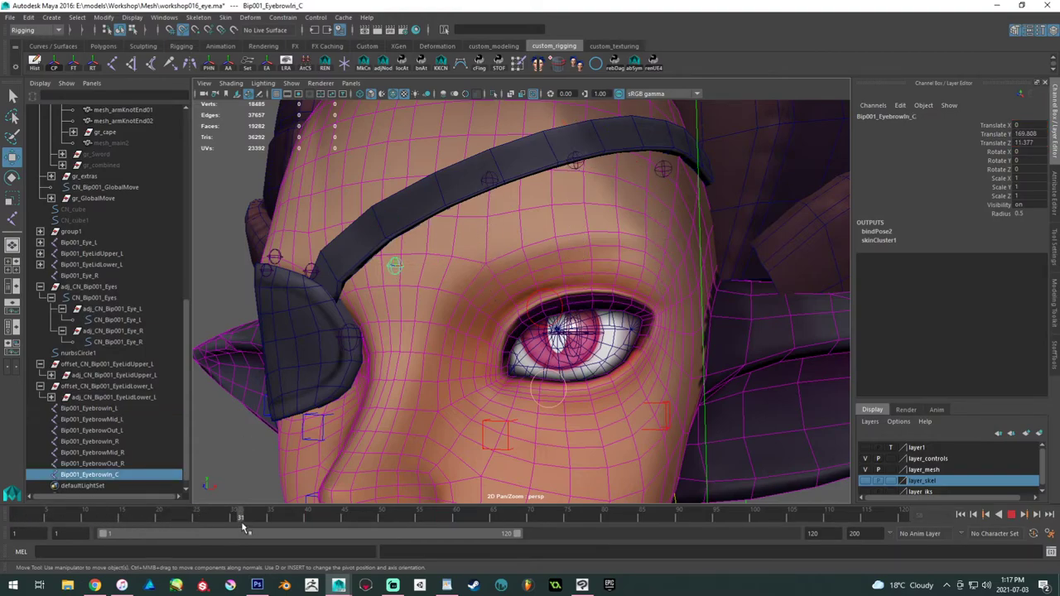
key("alt+v")
left_click(489, 263)
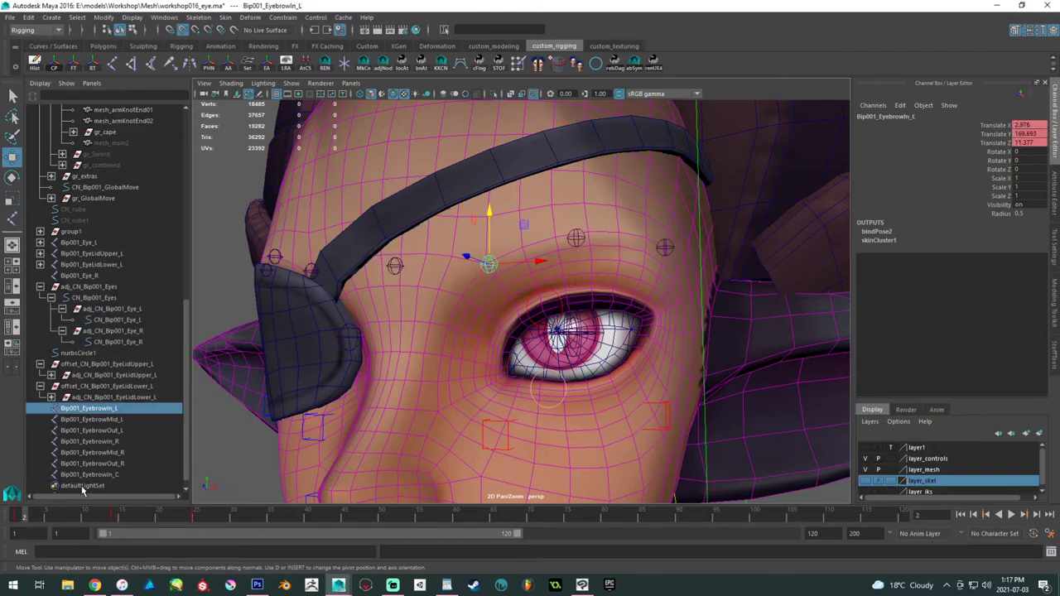
left_click(10, 515)
- Parent-constrain Bip001_EyebrowIn_C to both Bip001_EyebrowIn_L and Bip001_EyebrowIn_R
left_click_drag(320, 321, 355, 287, "alt")
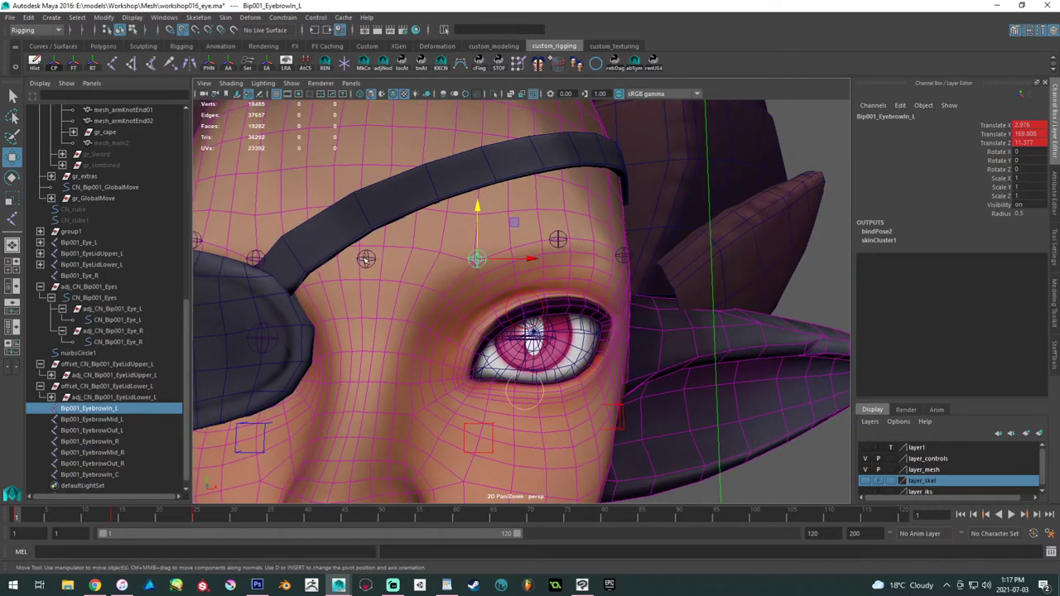
left_click(365, 258)
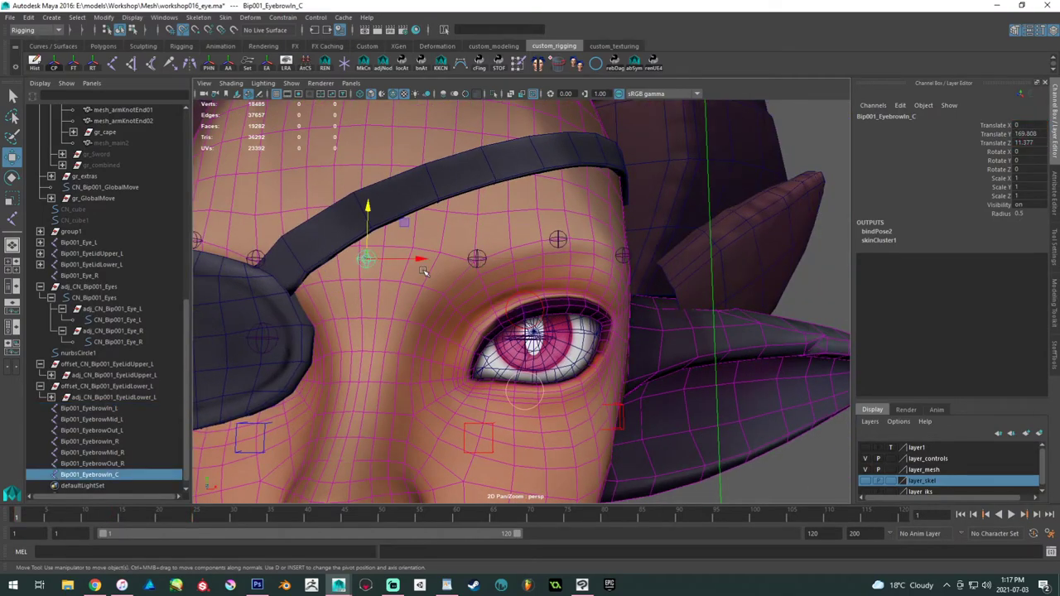
right_click_drag(421, 268, 371, 244, "alt")
left_click_drag(372, 244, 366, 250, "alt")
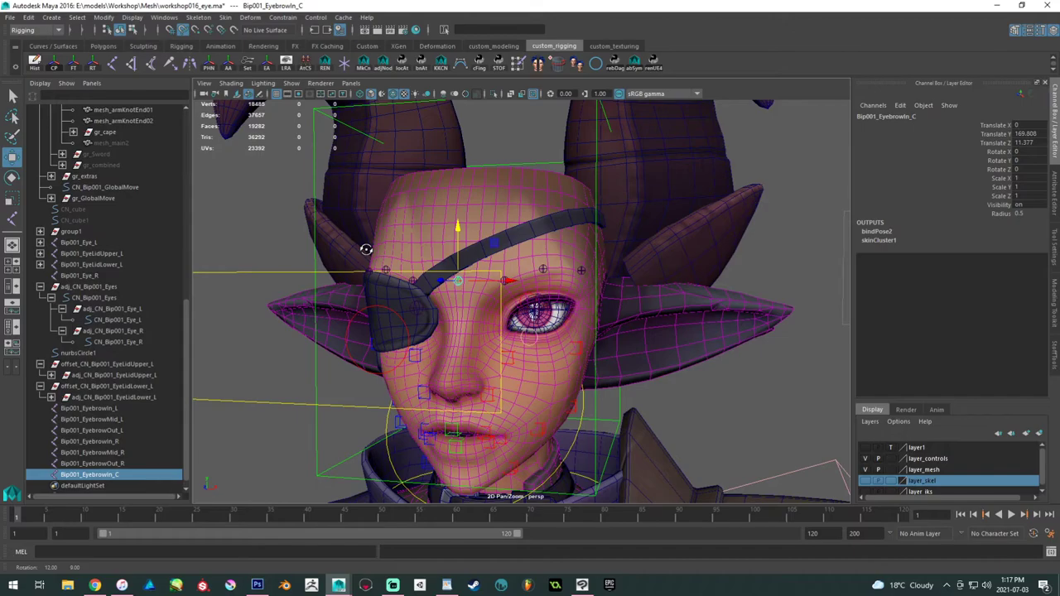
right_click_drag(365, 248, 473, 342, "alt")
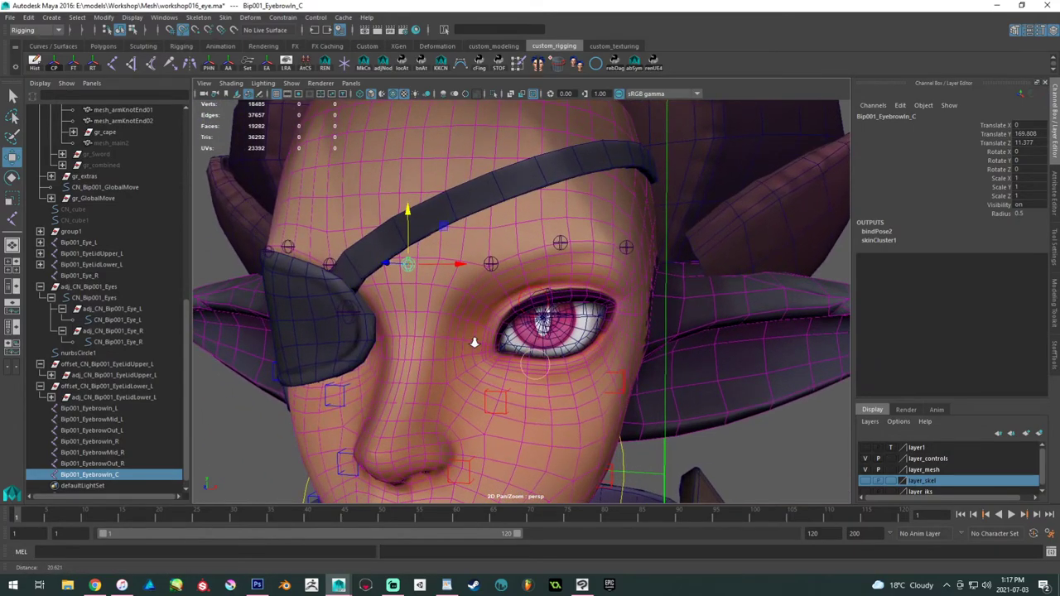
left_click(490, 263)
left_click(331, 264, "shift")
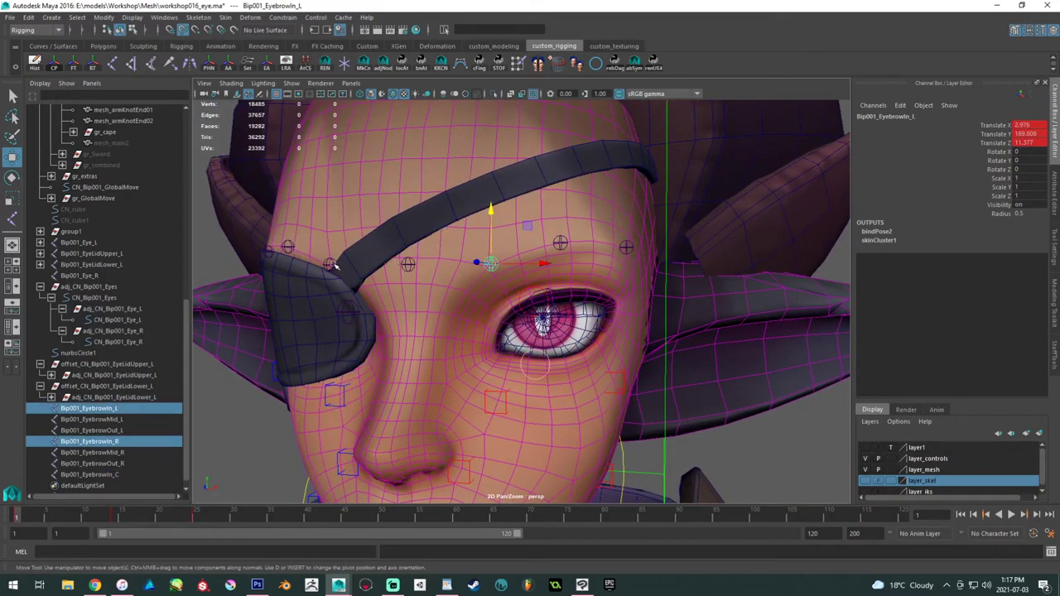
left_click(408, 264, "shift")
left_click(273, 19)
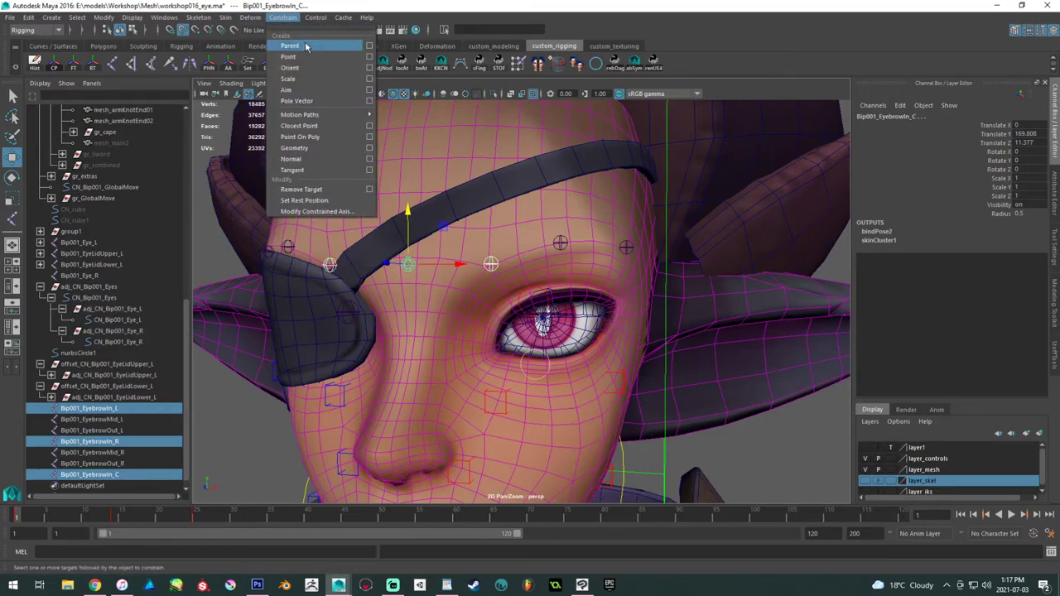
left_click(306, 47)
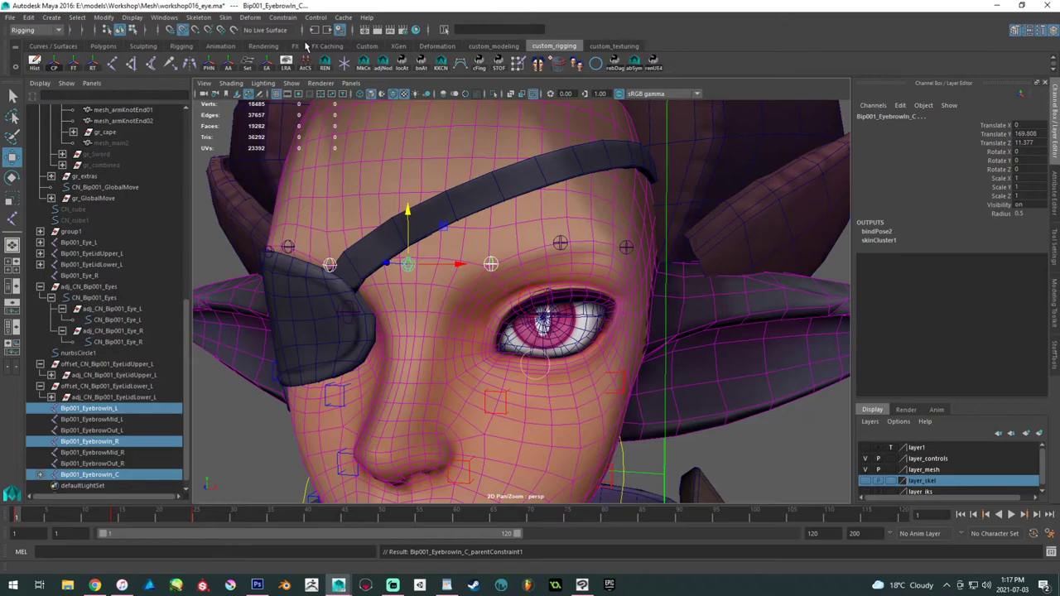
- Play back and scrub the brow test animation to check how the constrained centre joint follows the inner joints, and return to frame 1
key("alt+v")
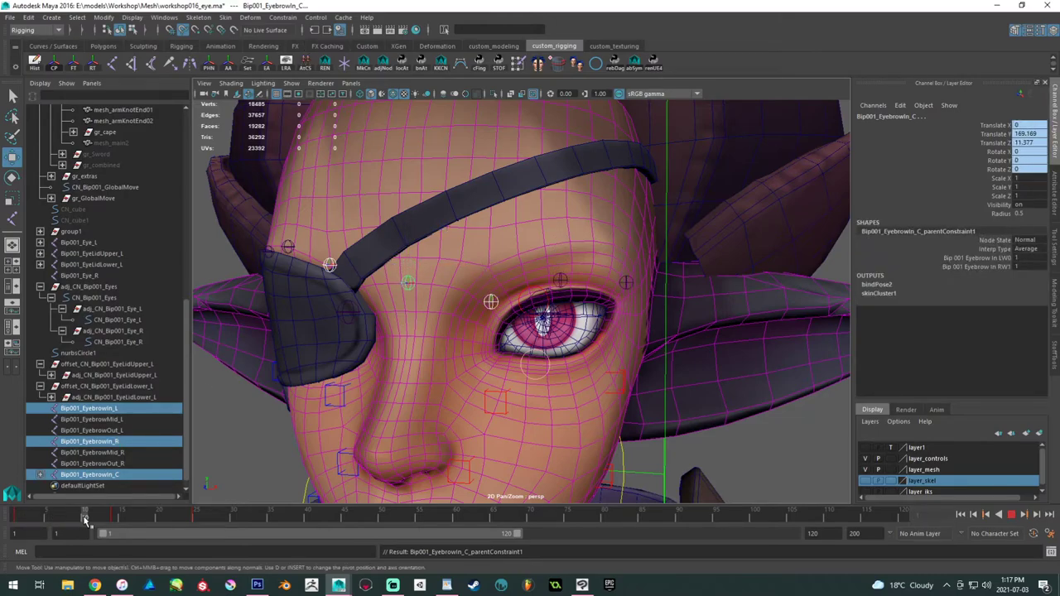
left_click_drag(416, 526, 63, 511)
middle_click_drag(290, 361, 299, 360, "alt")
left_click(15, 515)
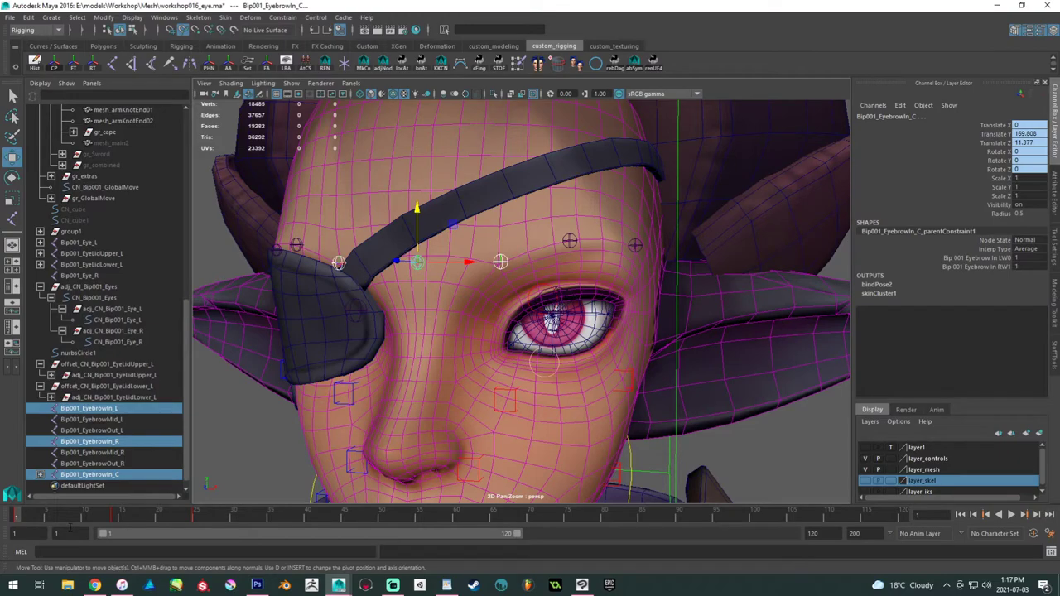
key("alt+v")
key("alt+v")
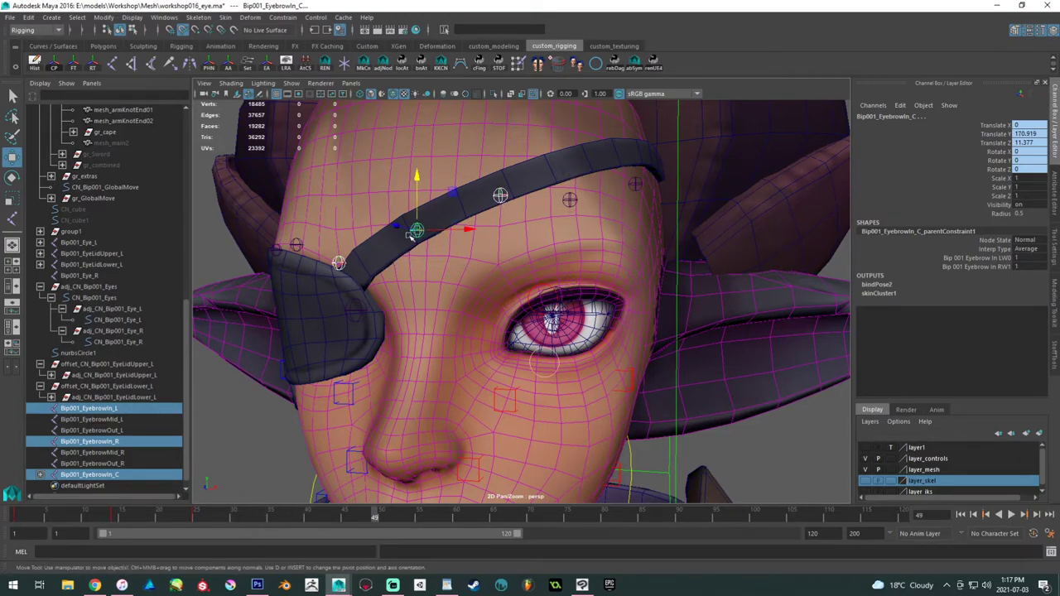
left_click_drag(442, 293, 439, 286, "alt")
right_click_drag(439, 286, 488, 359, "alt")
middle_click_drag(489, 359, 398, 373, "alt")
left_click_drag(56, 522, 15, 520)
- Select mesh_main, start the Paint Skin Weights tool on it and show the tool's settings
left_click(429, 239)
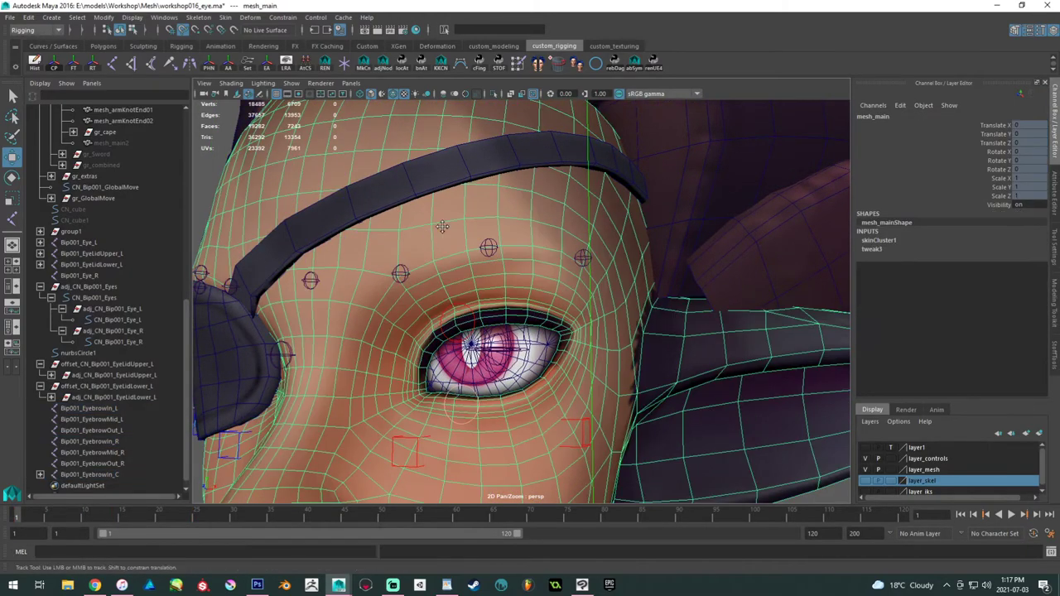
right_click_drag(443, 226, 466, 237, "alt")
middle_click_drag(465, 237, 496, 255, "alt")
left_click(519, 64)
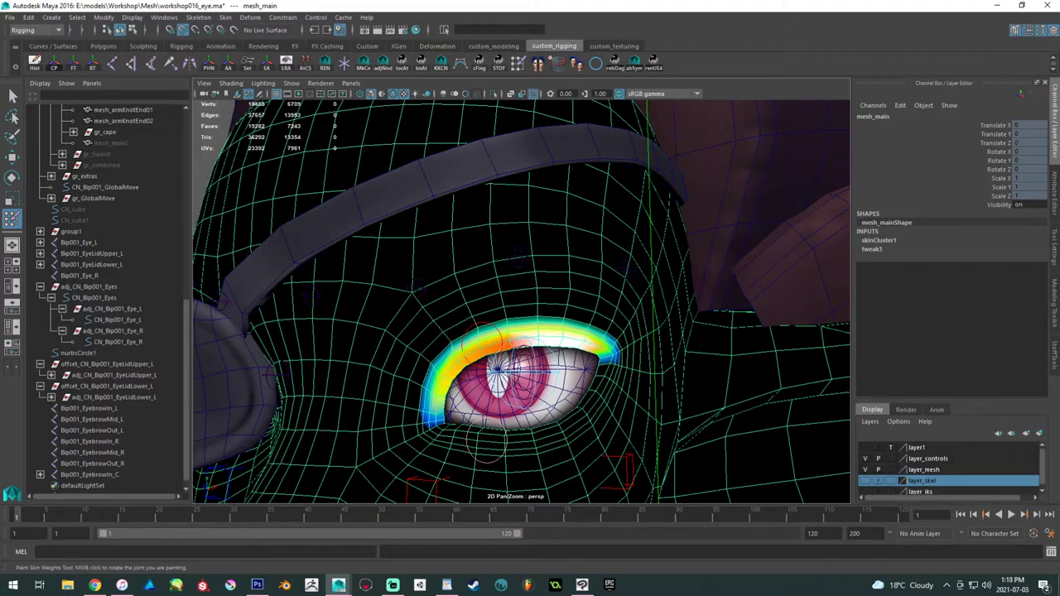
left_click(1053, 246)
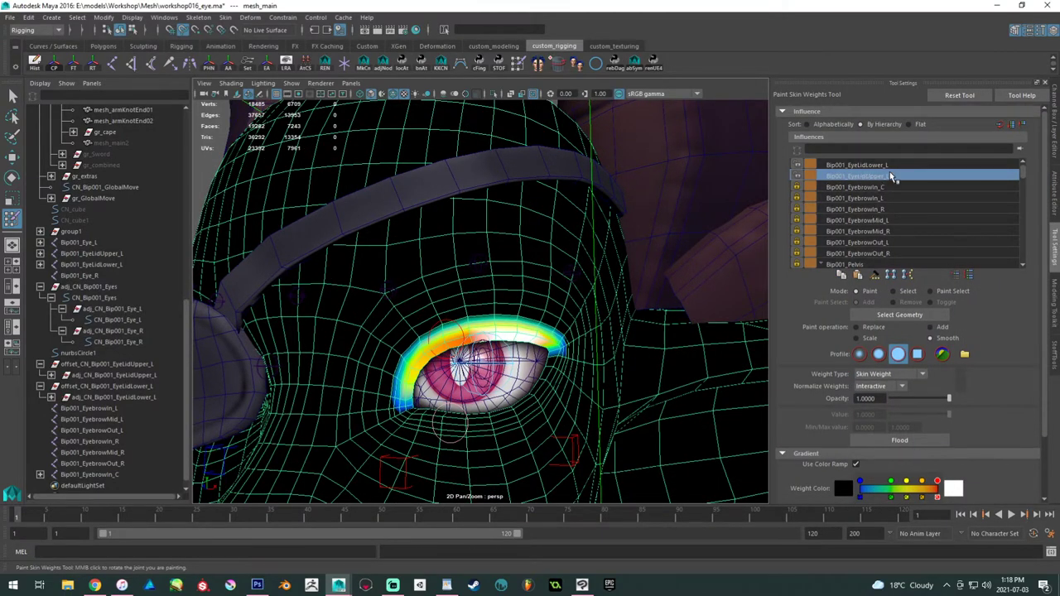
- Unlock the weights of all left, right and centre eyebrow influences and choose Bip001_EyebrowIn_L as the influence to paint
scroll(894, 217, "down", 1)
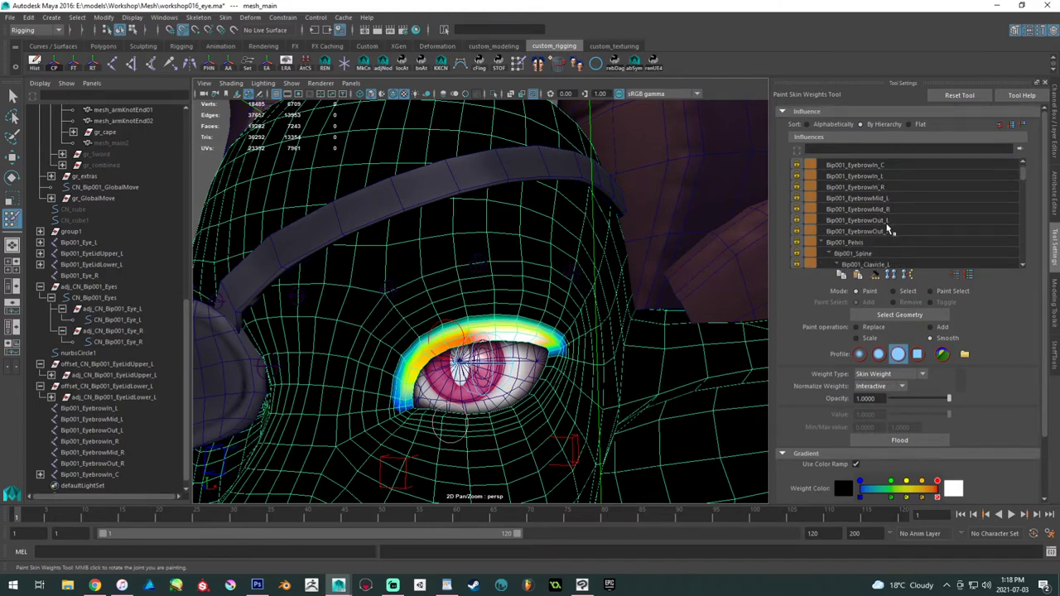
scroll(890, 230, "up", 1)
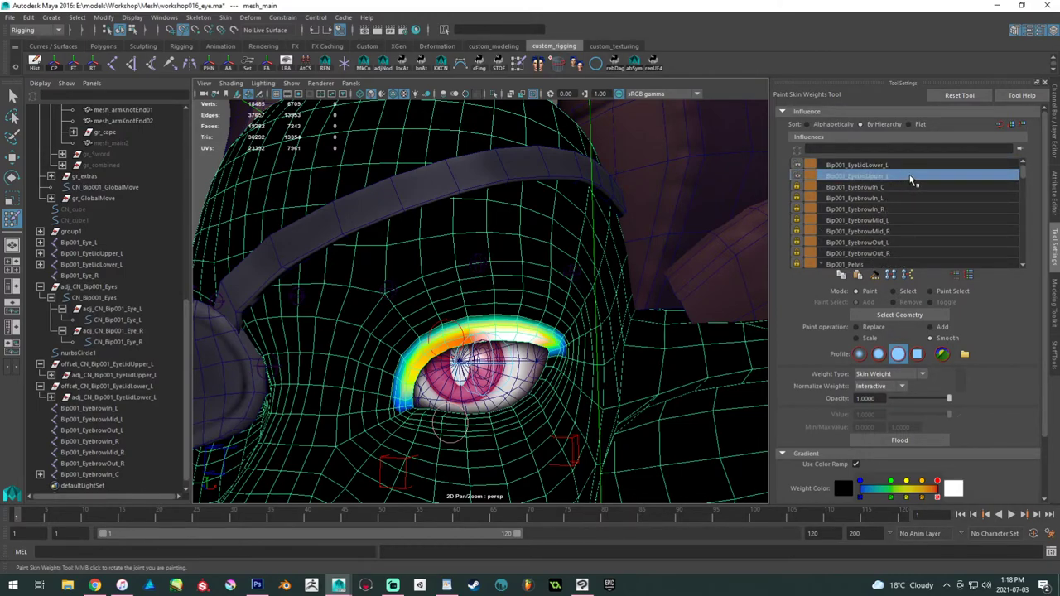
left_click(891, 187)
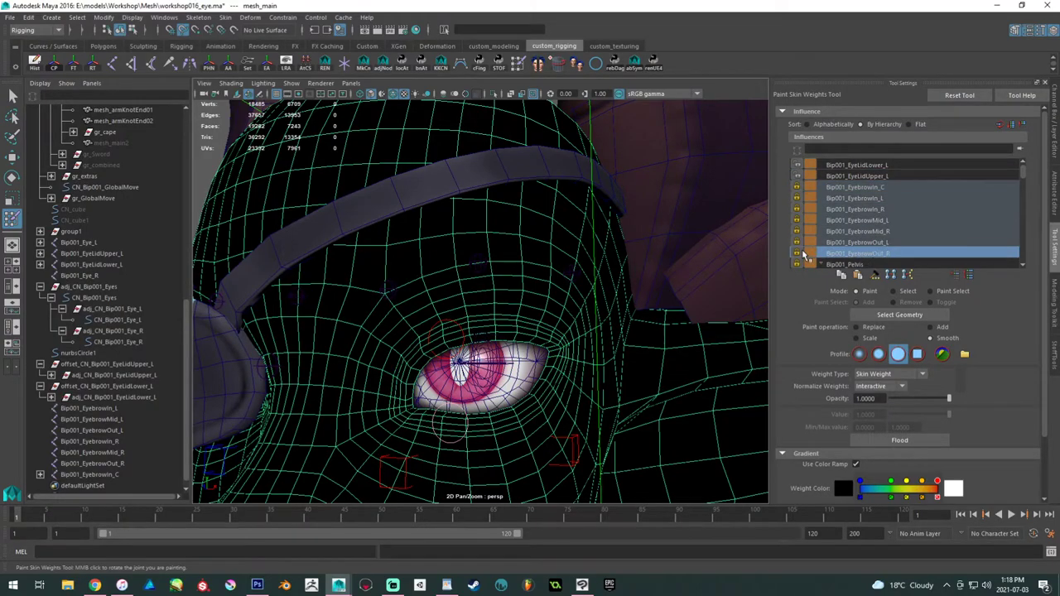
left_click(878, 199)
scroll(389, 248, "up", 4)
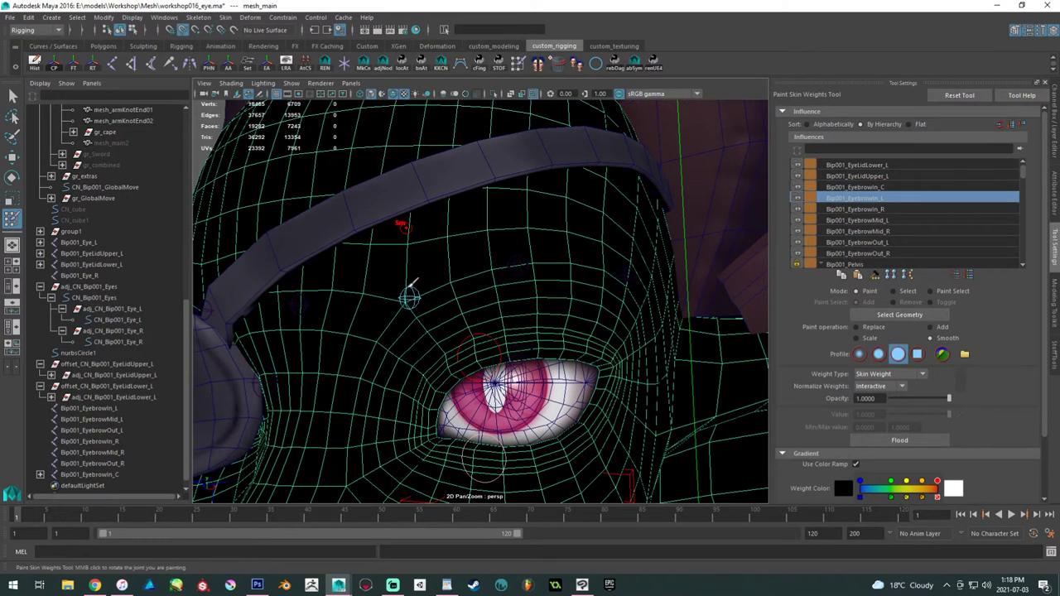
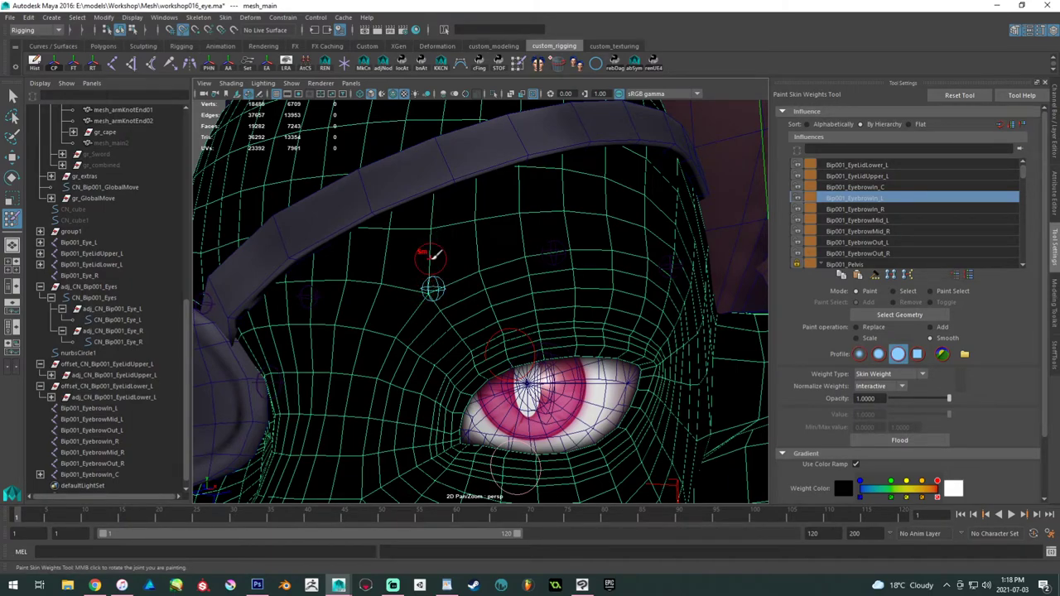
- Paint Bip001_EyebrowIn_L skin weights in Add mode at value 1 over the inner brow area around its joint
left_click(930, 328)
left_click_drag(430, 232, 439, 296)
left_click_drag(407, 248, 426, 251, "alt")
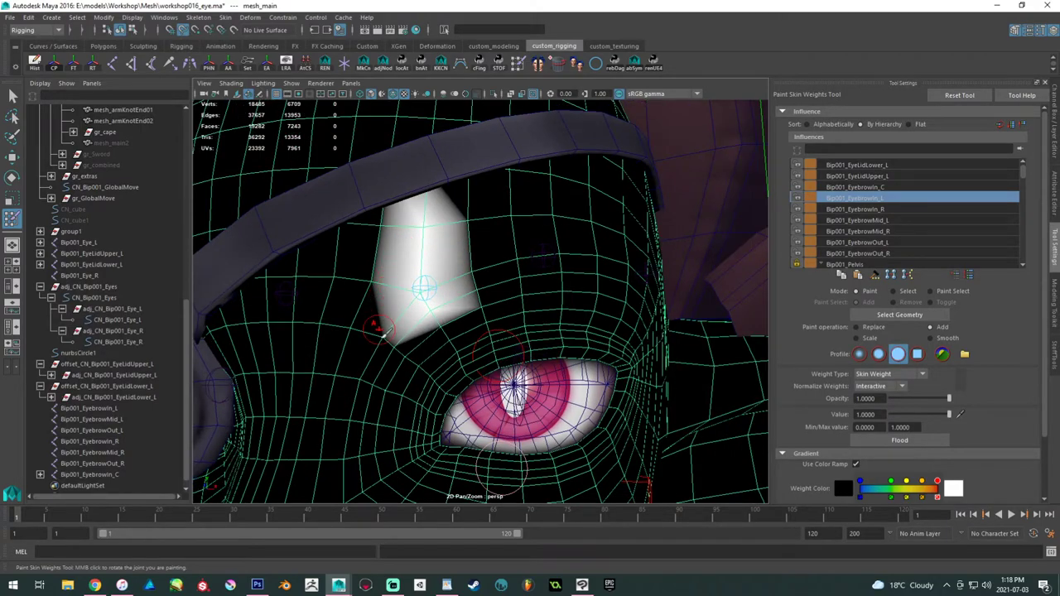
mouse_move(472, 227)
left_mouse_down()
mouse_move(500, 236)
mouse_move(511, 222)
mouse_move(490, 218)
mouse_move(497, 243)
left_mouse_up()
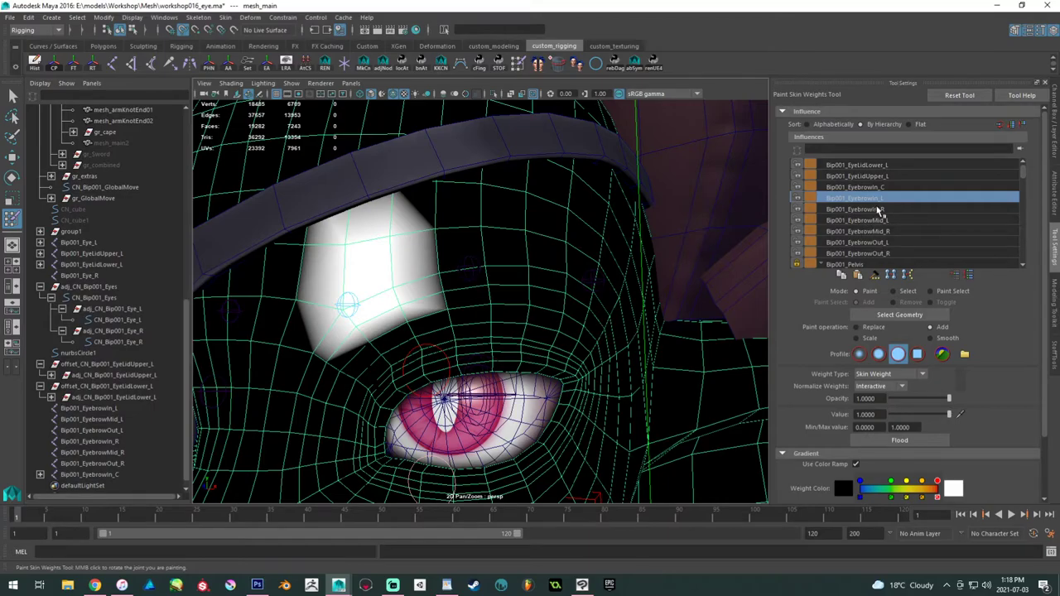
- Paint Bip001_EyebrowIn_C skin weights at value 1 across the center of the forehead, from under the strap to between the brows
left_click(884, 187)
left_click_drag(740, 208, 505, 243, "alt")
left_click_drag(403, 237, 404, 308)
left_click_drag(370, 224, 385, 308)
left_click_drag(428, 255, 426, 312)
left_click_drag(468, 249, 462, 310)
left_click_drag(468, 299, 439, 284, "alt")
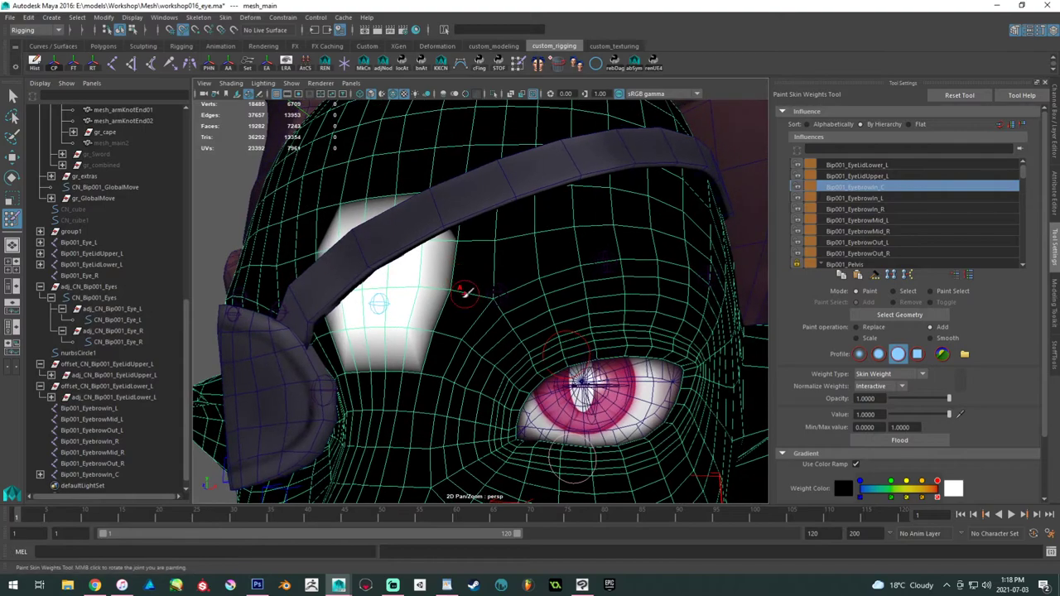
mouse_move(437, 329)
left_mouse_down()
mouse_move(459, 327)
mouse_move(466, 250)
mouse_move(476, 294)
mouse_move(471, 284)
mouse_move(396, 322)
left_mouse_up()
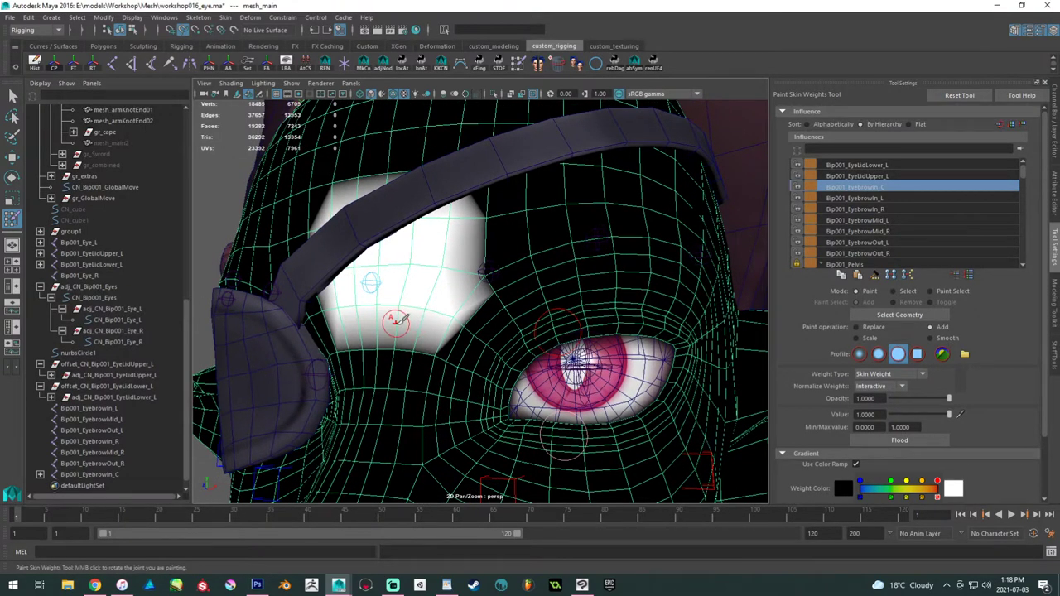
- Paint Bip001_EyebrowMid_L weights at value 1 over the middle brow area and compare them with the Bip001_EyebrowIn_L weights
left_click(882, 199)
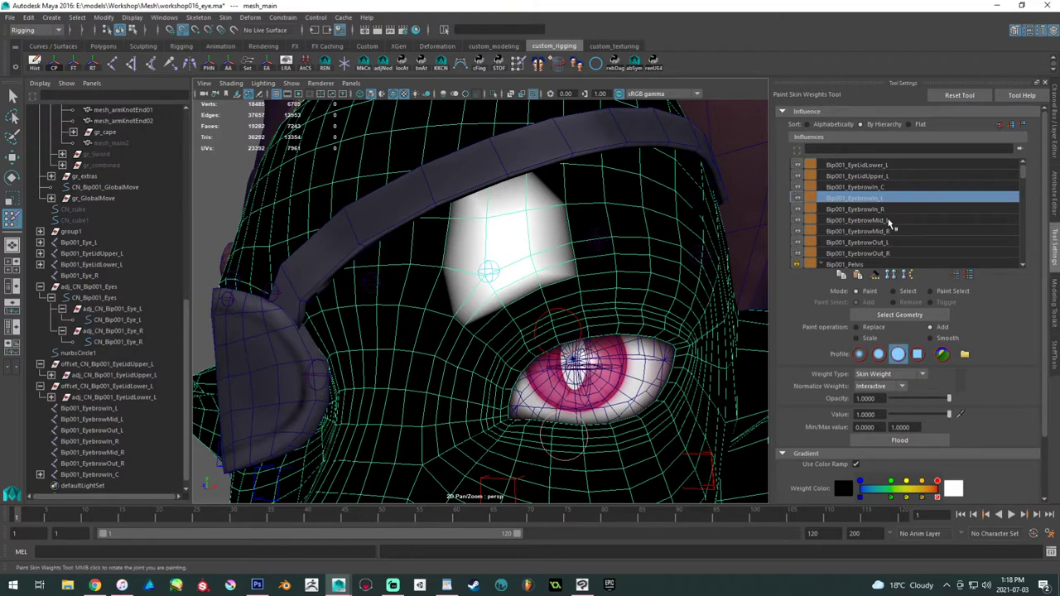
left_click(889, 221)
mouse_move(591, 232)
left_mouse_down()
mouse_move(580, 241)
mouse_move(589, 256)
mouse_move(621, 245)
mouse_move(573, 196)
mouse_move(606, 202)
left_mouse_up()
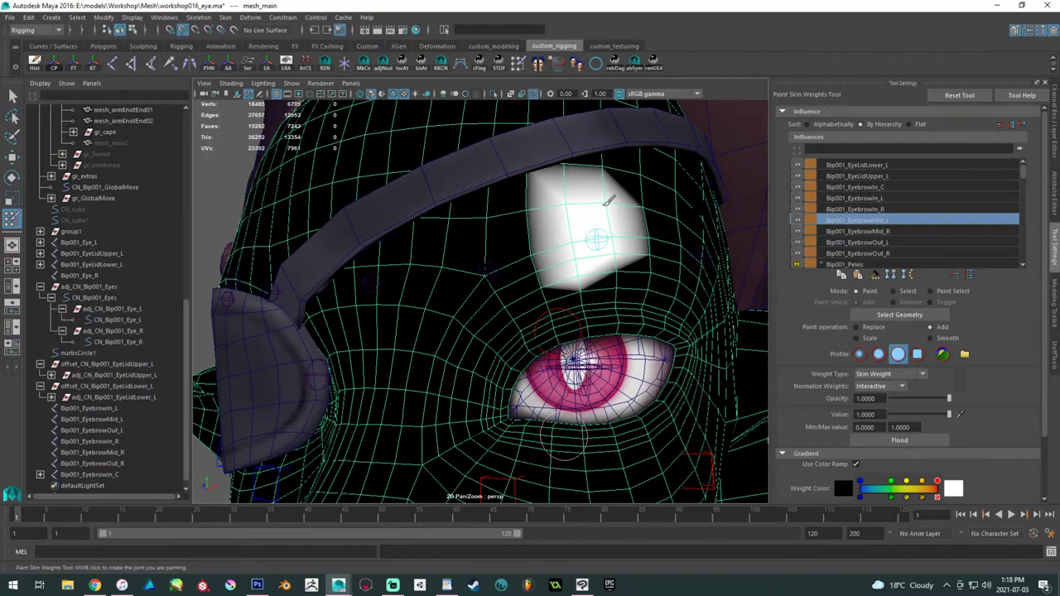
scroll(871, 191, "down", 1)
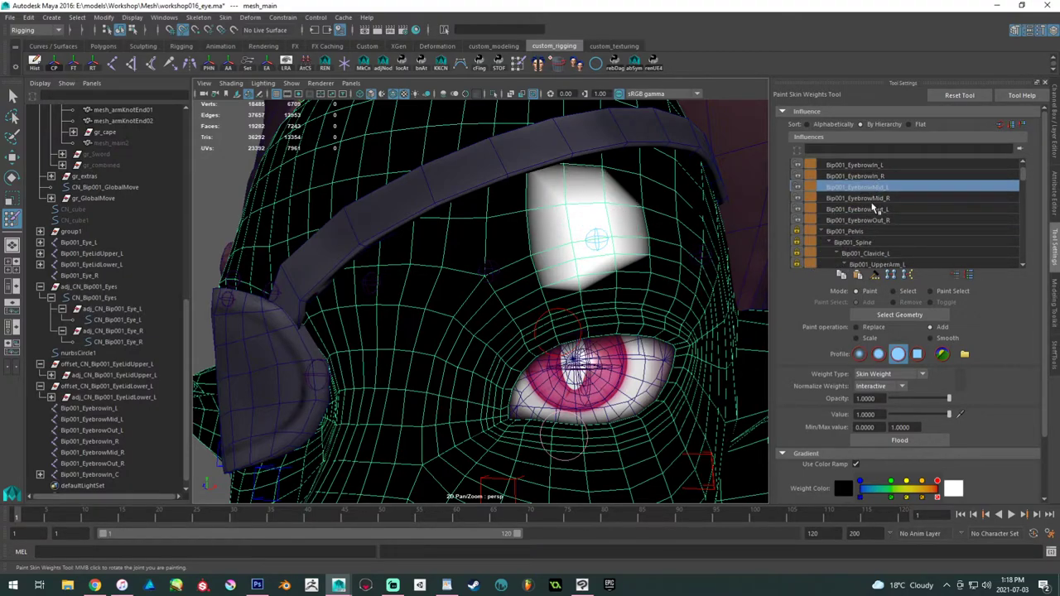
left_click(870, 165)
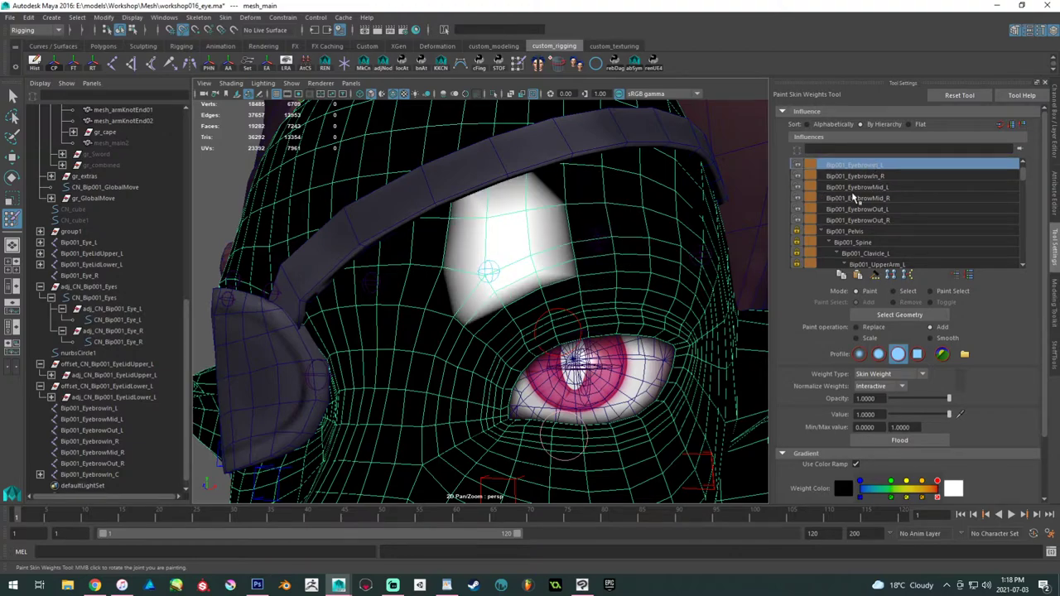
left_click(875, 189)
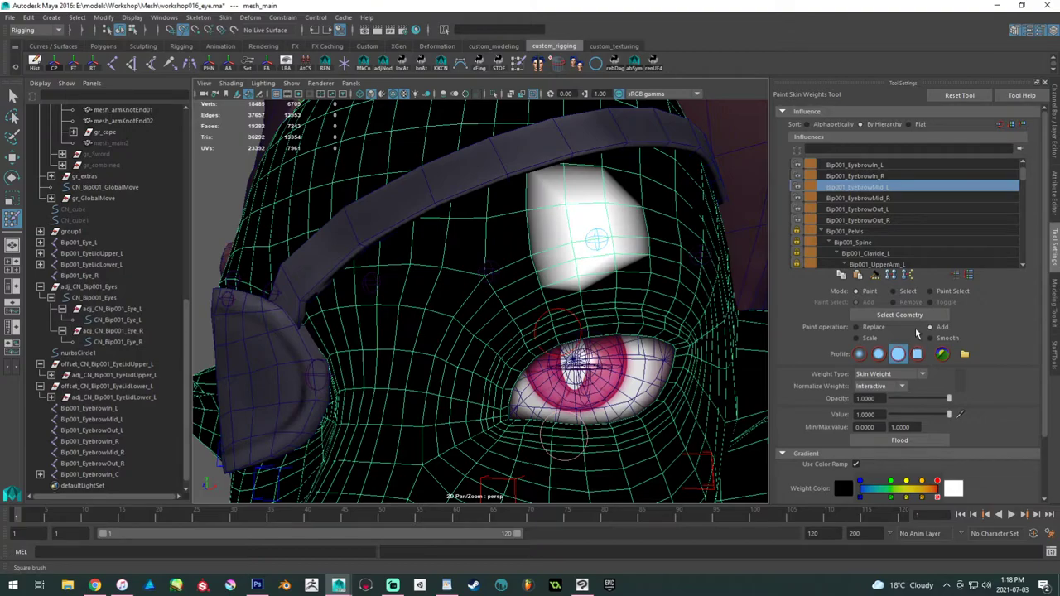
- Collapse both clavicle branches in the influence list and display the Bip001_Head weights to check the brow coverage
scroll(906, 228, "down", 2)
left_click(845, 220)
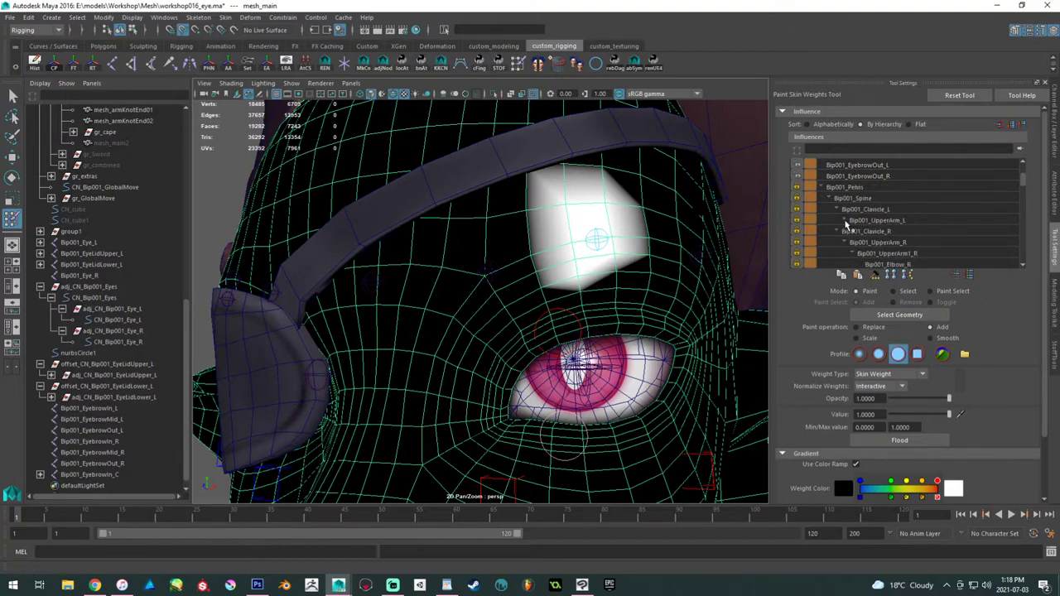
left_click(837, 210)
left_click(837, 220)
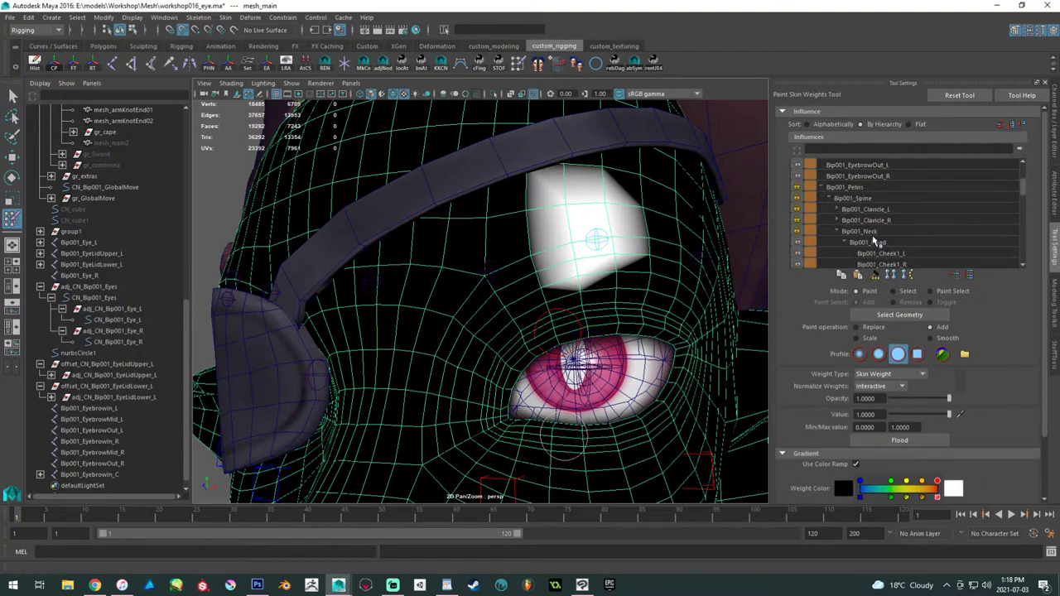
left_click(870, 242)
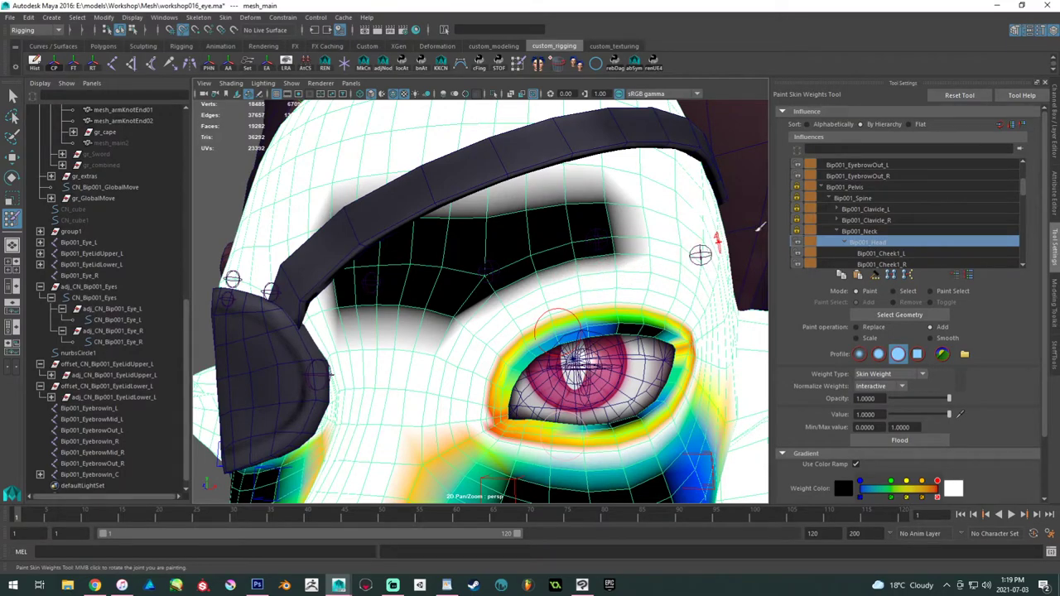
- Paint Bip001_EyebrowOut_L weights at value 1 over the outer brow, filling the gap toward the middle brow and the lower row
left_click(888, 165)
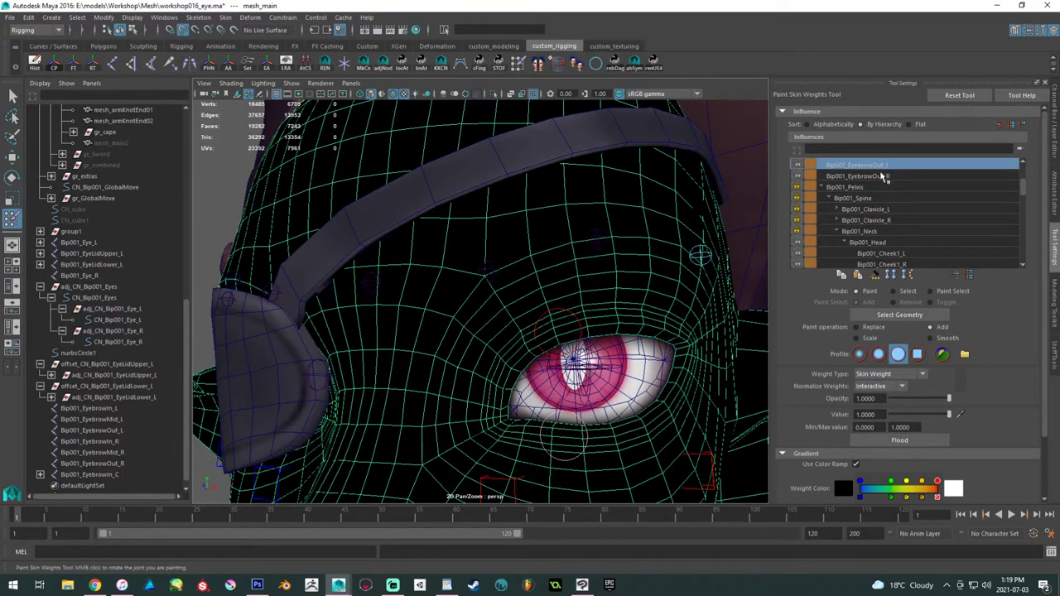
left_click_drag(589, 230, 462, 256, "alt")
mouse_move(540, 235)
left_mouse_down()
mouse_move(528, 237)
mouse_move(538, 222)
mouse_move(569, 248)
left_mouse_up()
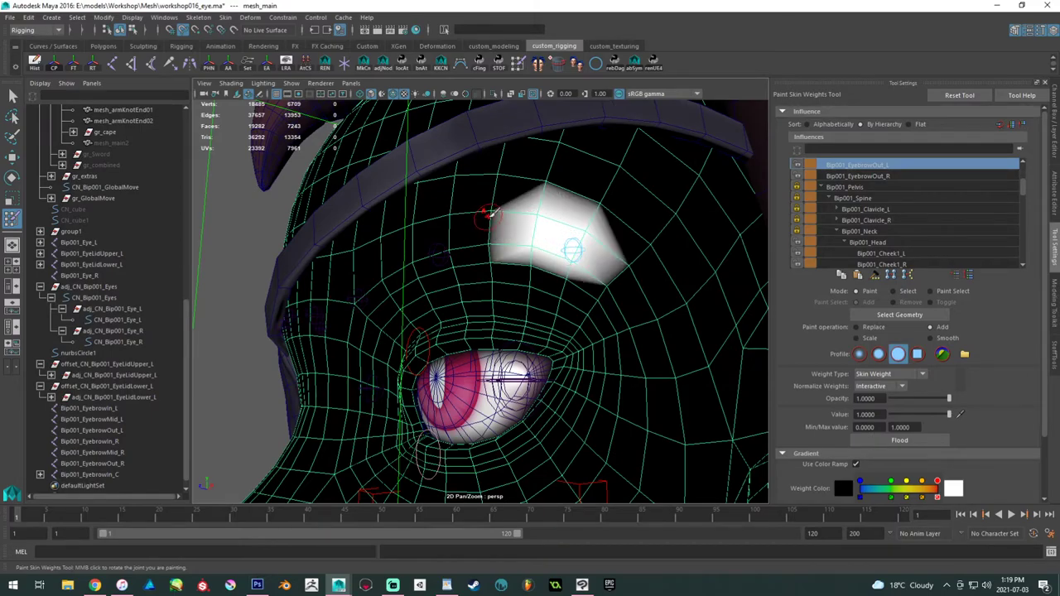
left_click_drag(490, 216, 490, 236)
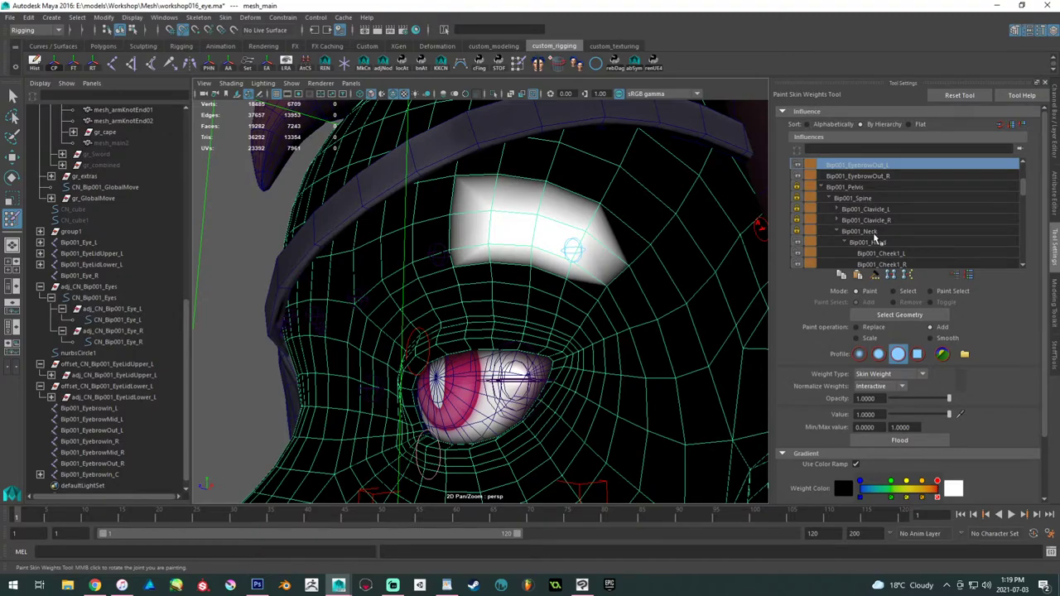
left_click(874, 242)
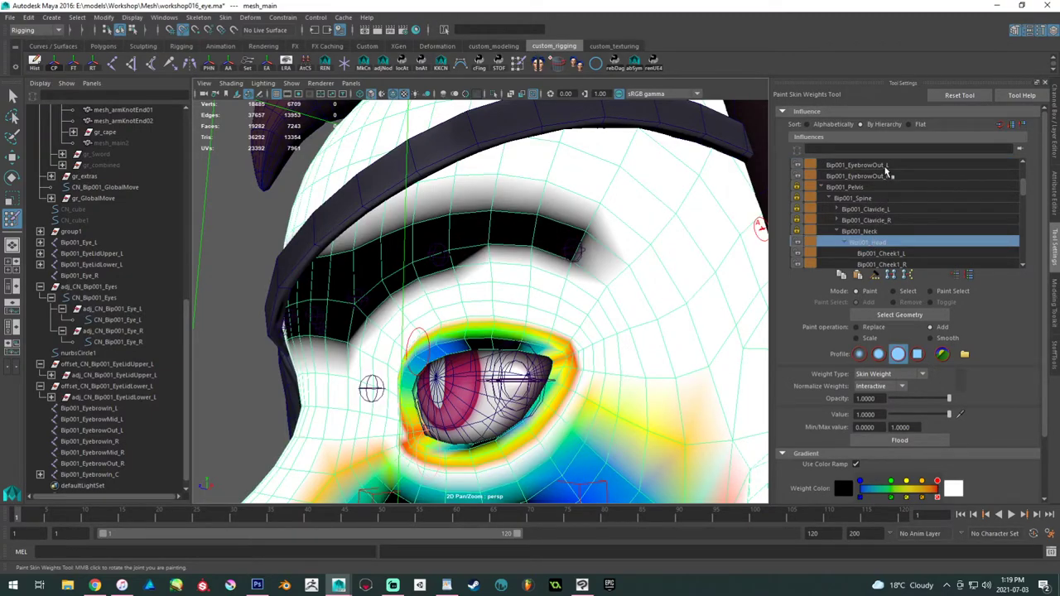
left_click(882, 165)
left_click_drag(493, 254, 571, 263)
mouse_move(364, 249)
left_mouse_down("alt")
mouse_move(568, 230)
mouse_move(620, 190)
left_mouse_up("alt")
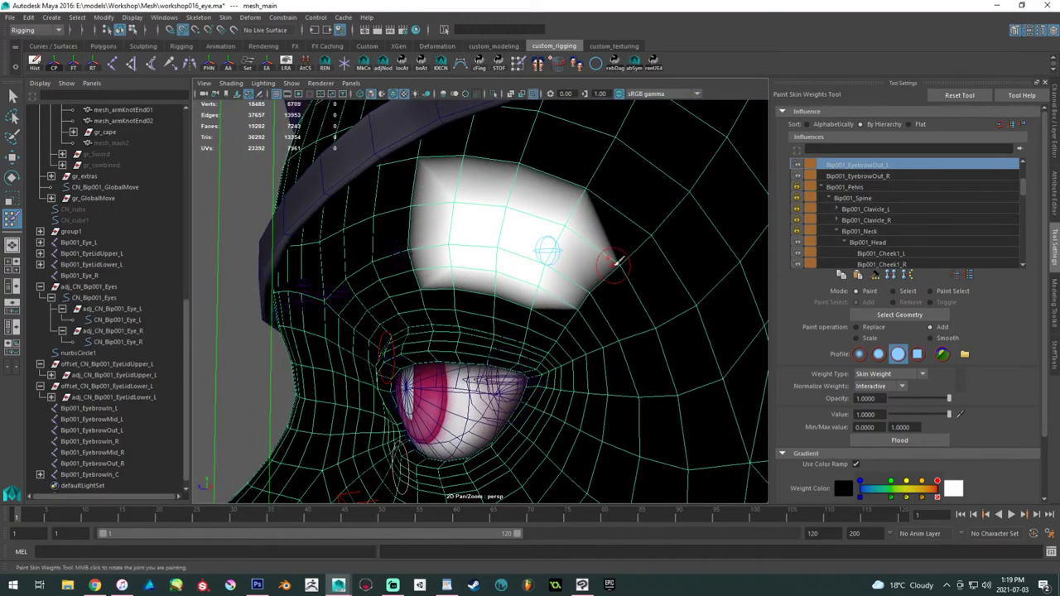
- Play the animation, stop it at frame 20, and examine the brow deformation from closer angles
key("alt+v")
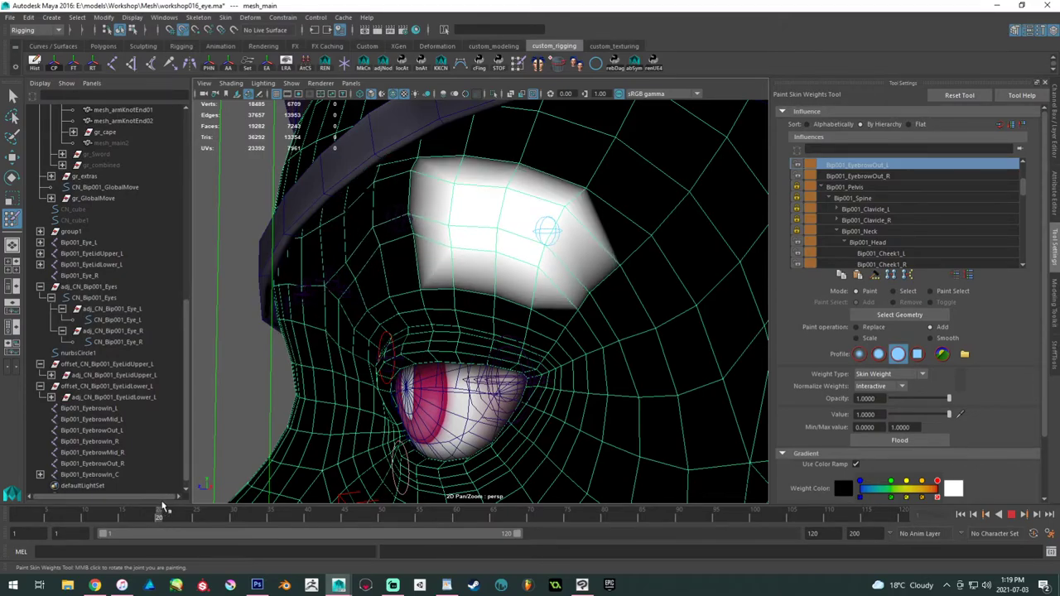
key("alt+v")
left_click_drag(463, 341, 473, 303, "alt")
middle_click_drag(472, 303, 515, 366, "alt")
left_click_drag(515, 366, 502, 376, "alt")
right_click_drag(502, 375, 548, 333, "alt")
middle_click_drag(499, 321, 493, 320, "alt")
left_click_drag(492, 320, 535, 284, "alt")
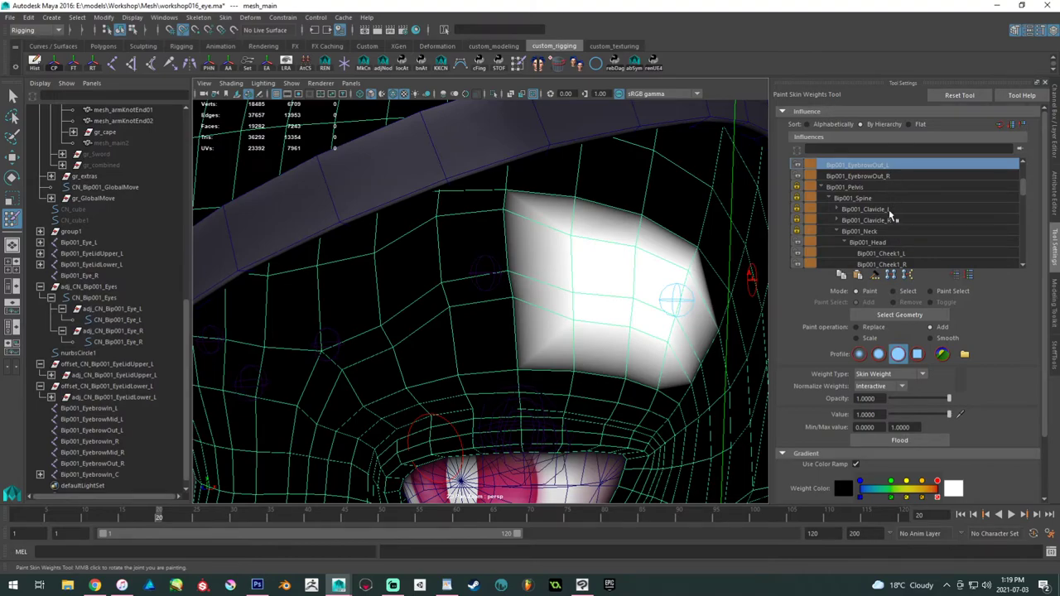
- Smooth the Bip001_EyebrowMid_L weights where the middle brow meets the outer and inner brow areas
scroll(882, 199, "up", 5)
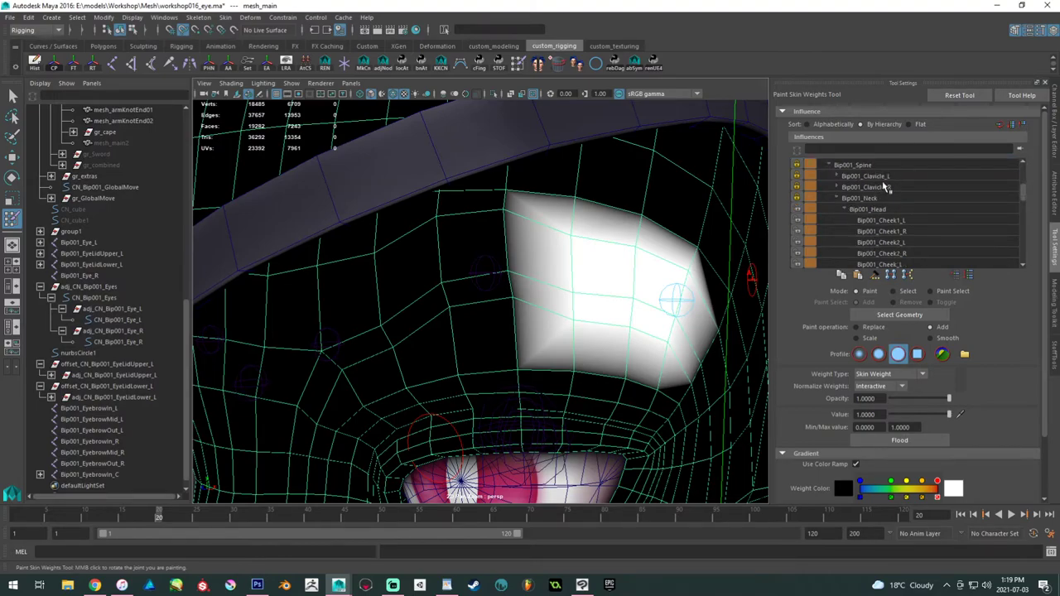
scroll(905, 218, "up", 2)
left_click(905, 219)
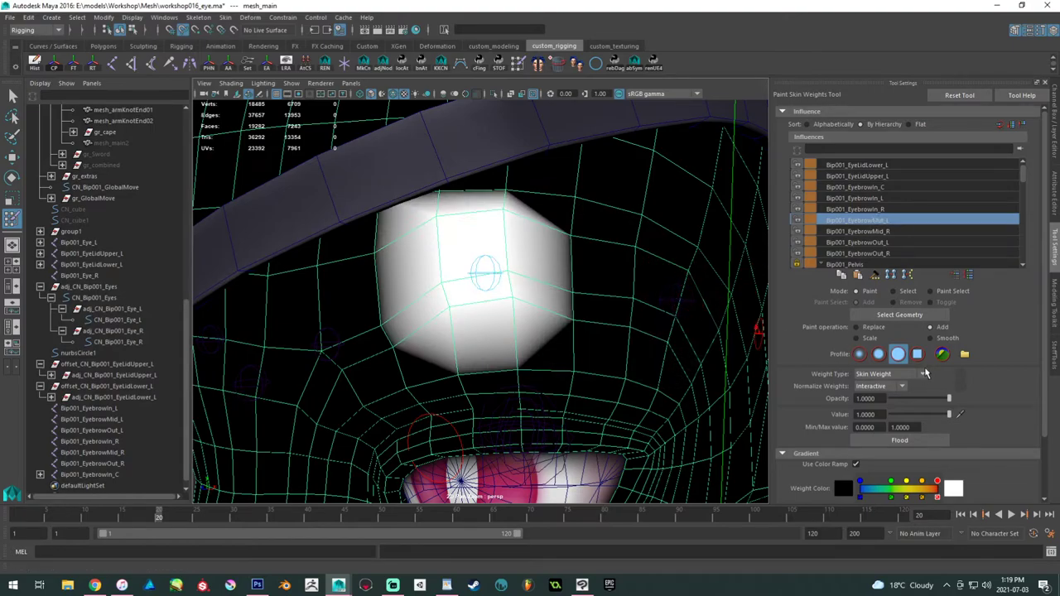
left_click(927, 338)
mouse_move(584, 246)
left_mouse_down()
mouse_move(596, 287)
mouse_move(636, 292)
mouse_move(568, 225)
mouse_move(561, 260)
mouse_move(563, 242)
mouse_move(572, 309)
mouse_move(572, 239)
left_mouse_up()
middle_click_drag(524, 304, 589, 277, "alt")
mouse_move(429, 237)
left_mouse_down()
mouse_move(454, 322)
mouse_move(447, 224)
mouse_move(432, 226)
mouse_move(461, 282)
mouse_move(441, 257)
mouse_move(442, 303)
mouse_move(446, 221)
mouse_move(463, 320)
mouse_move(579, 241)
mouse_move(488, 260)
left_mouse_up()
- Smooth the outer edge of the Bip001_EyebrowOut_L weights toward the temple
left_click(883, 210)
left_click(884, 221)
left_click(886, 240)
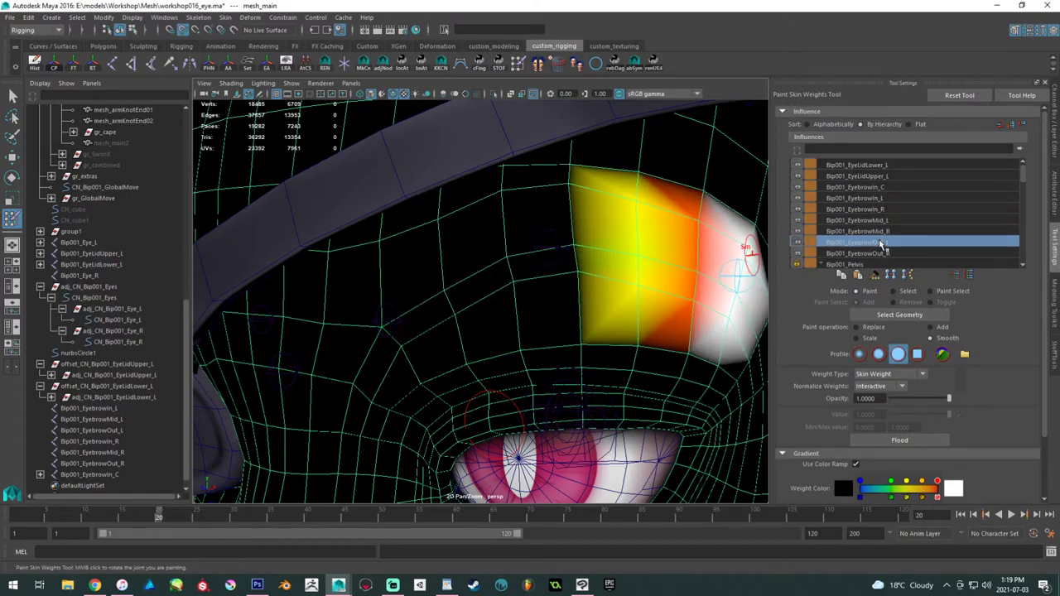
mouse_move(634, 256)
left_mouse_down("alt")
mouse_move(489, 240)
mouse_move(674, 309)
mouse_move(608, 385)
left_mouse_up("alt")
left_click_drag(674, 311, 622, 361)
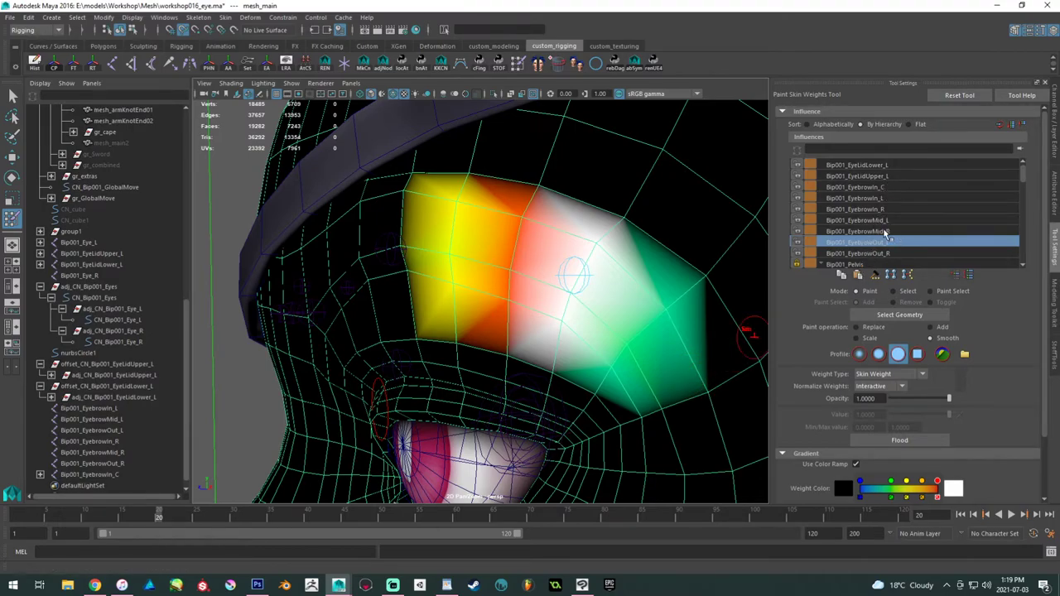
- Display the Bip001_Head weights and examine how they border the brow area
scroll(880, 210, "down", 3)
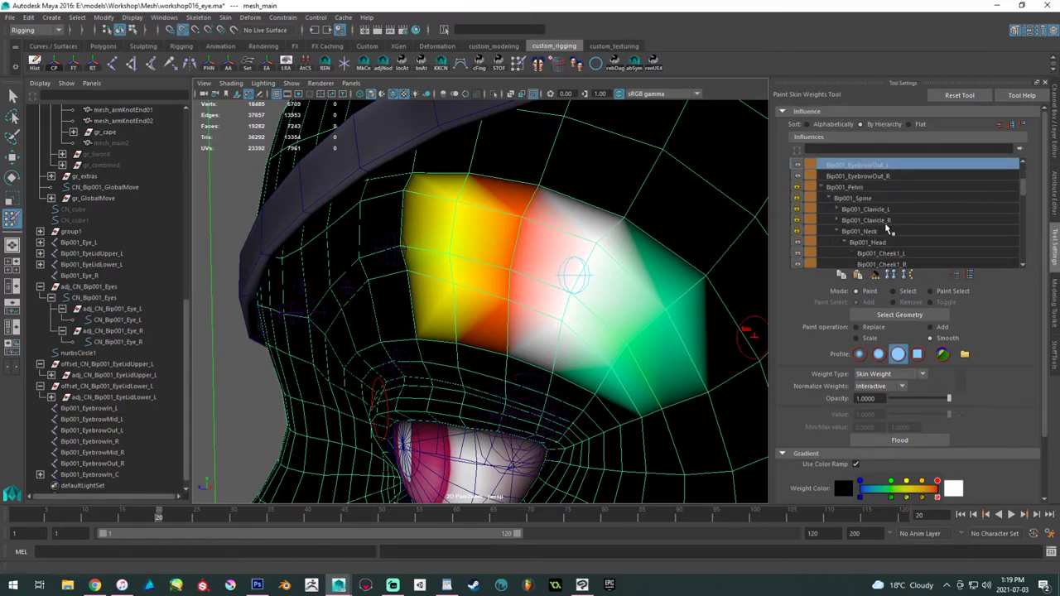
left_click(872, 243)
mouse_move(611, 258)
left_mouse_down()
mouse_move(571, 306)
mouse_move(531, 285)
mouse_move(571, 254)
mouse_move(612, 246)
left_mouse_up()
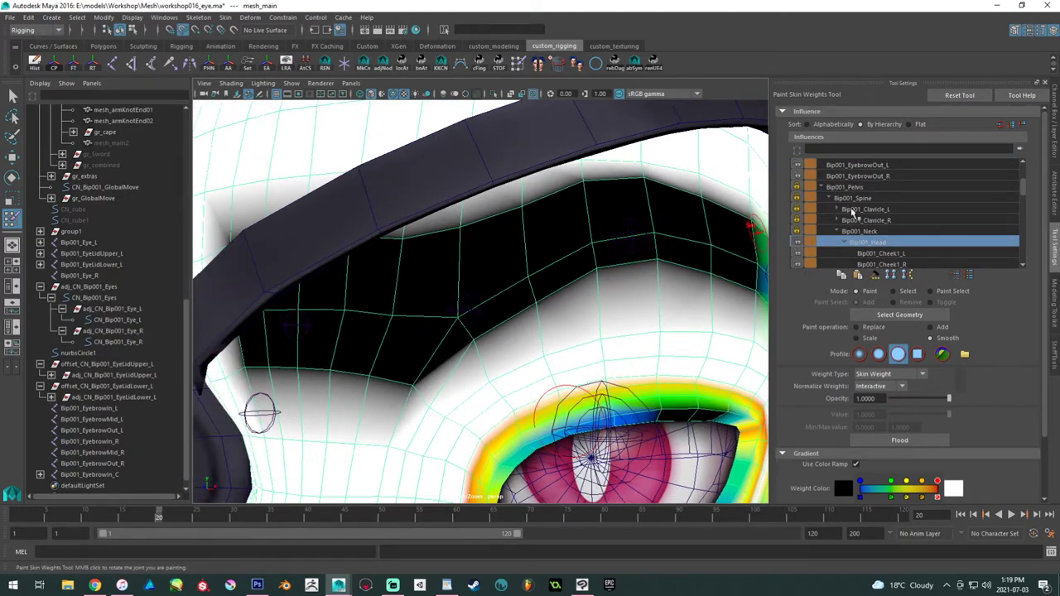
- Smooth the Bip001_EyebrowIn_L weights toward the forehead center and along the lower inner brow
scroll(889, 190, "up", 3)
left_click(881, 187)
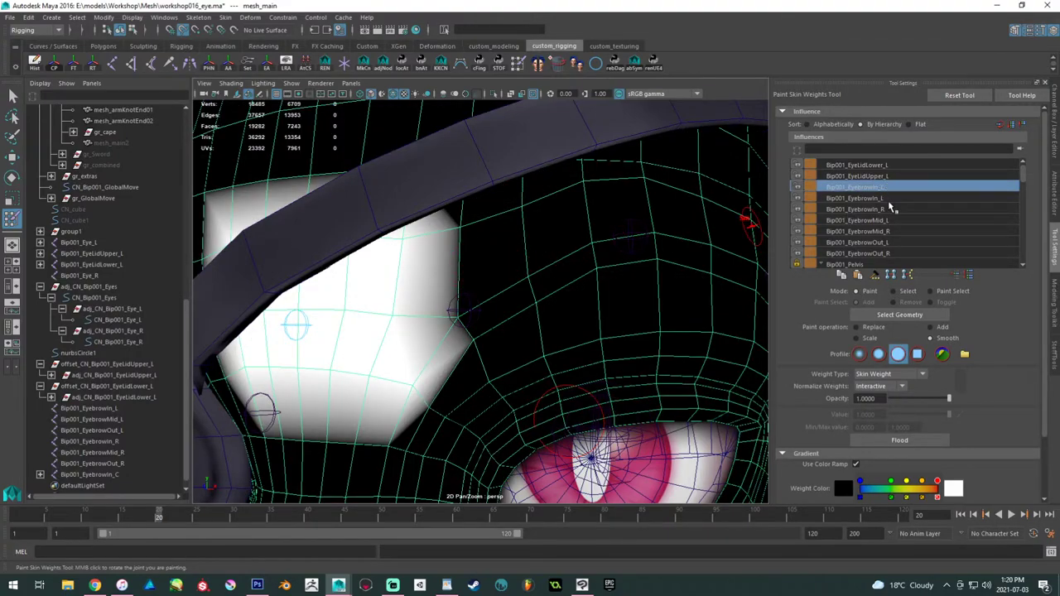
left_click(892, 199)
mouse_move(473, 253)
left_mouse_down()
mouse_move(435, 246)
mouse_move(397, 331)
mouse_move(411, 235)
mouse_move(349, 305)
left_mouse_up()
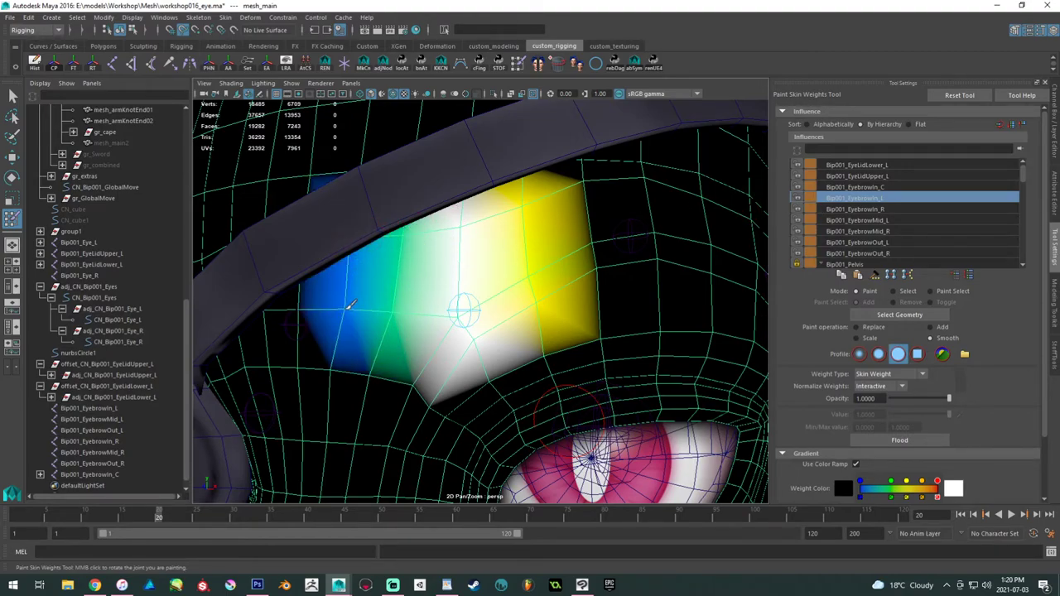
left_click(884, 188)
left_click(884, 199)
mouse_move(432, 398)
left_mouse_down()
mouse_move(428, 383)
mouse_move(383, 368)
mouse_move(336, 367)
mouse_move(429, 394)
left_mouse_up()
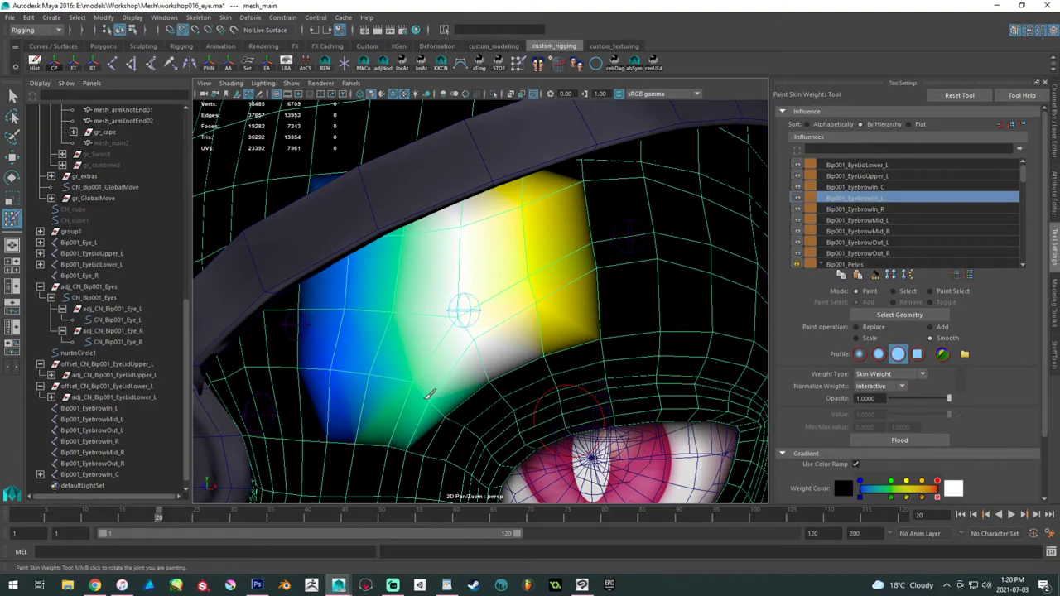
- Smooth the outer edge of the Bip001_EyebrowIn_C weights into the left inner brow area
left_click(890, 188)
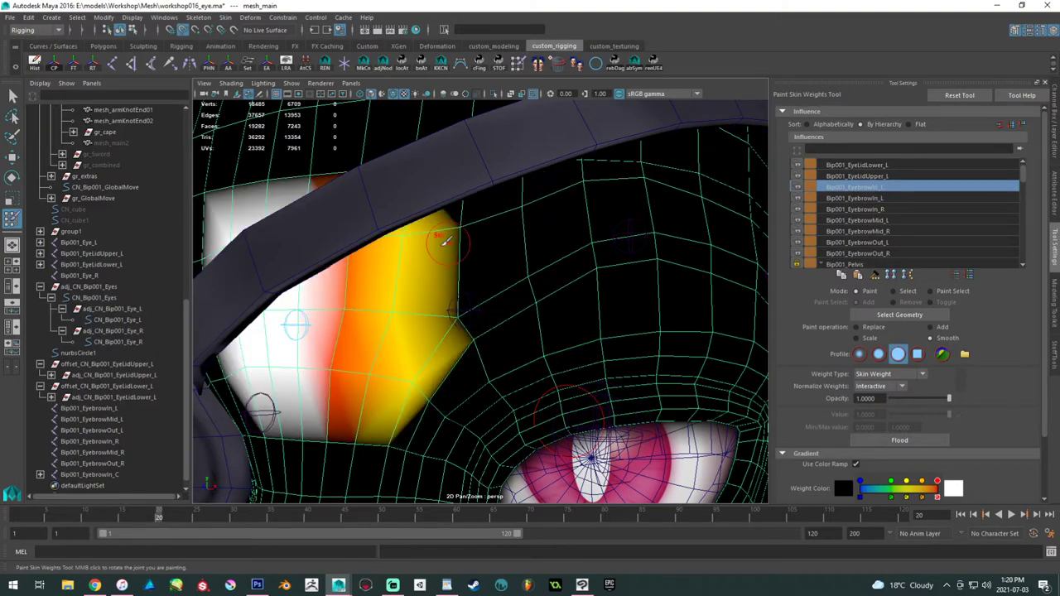
left_click_drag(451, 216, 464, 312)
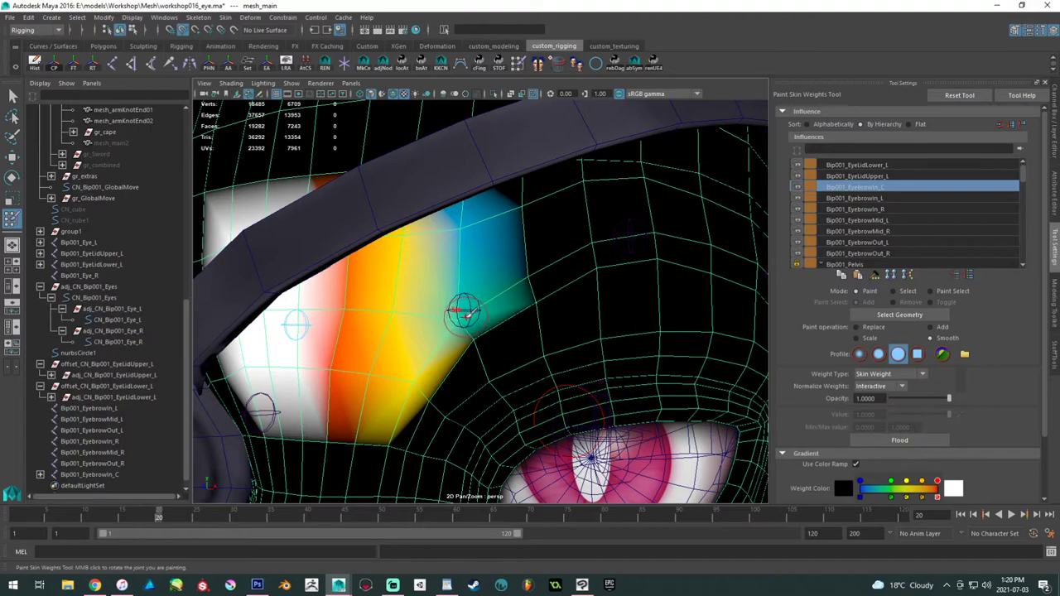
middle_click_drag(415, 304, 440, 275, "alt")
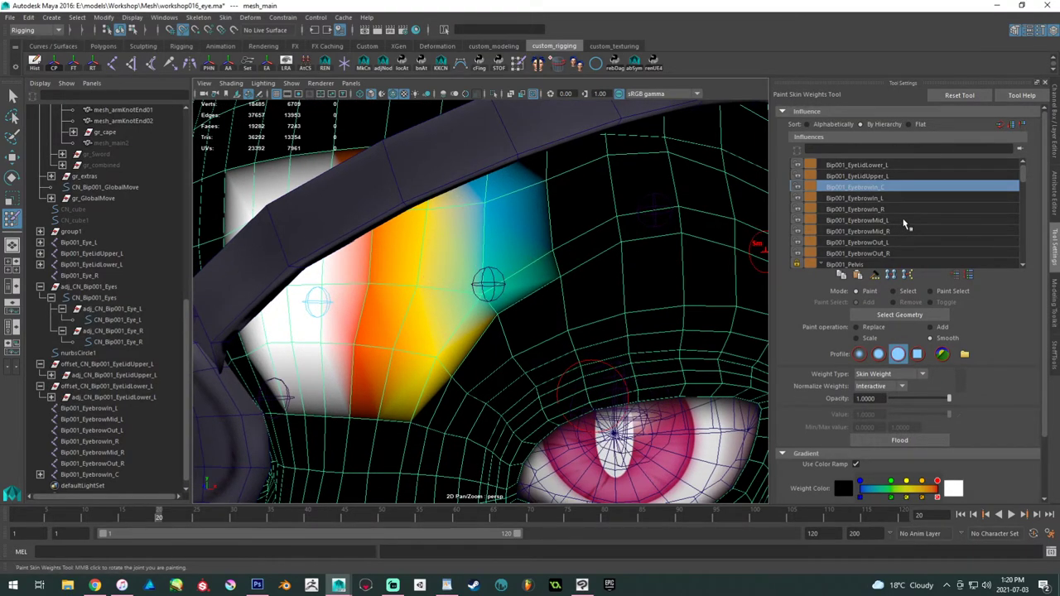
left_click(500, 315)
left_click(442, 366)
left_click(502, 310)
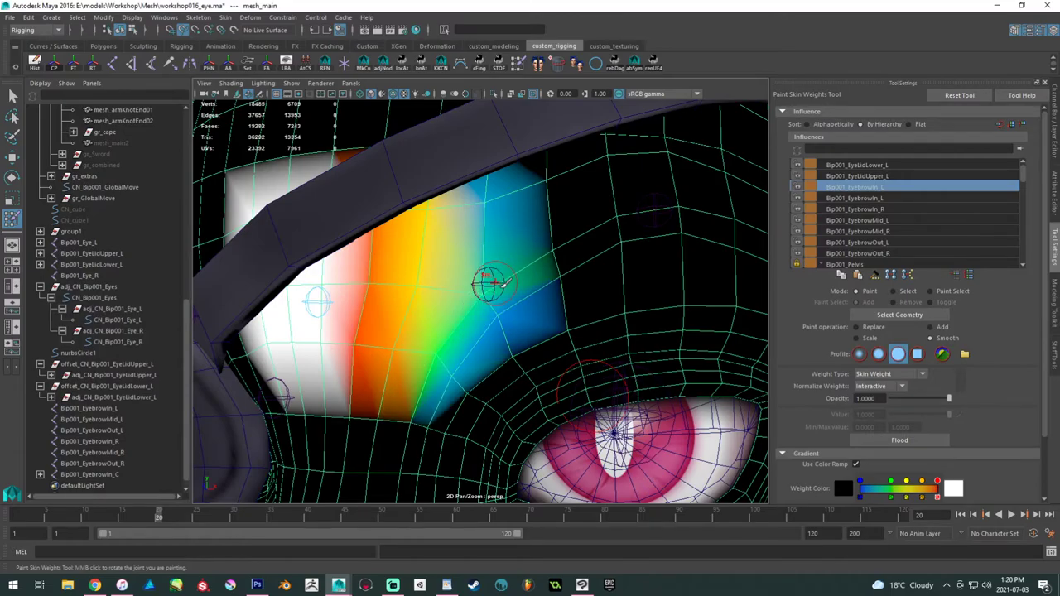
- Scrub the animation to frame 46 and examine the Bip001_EyebrowMid_L weights on the deformed brow up close
left_click_drag(536, 272, 509, 263, "alt")
left_click_drag(76, 515, 285, 511)
left_click_drag(479, 508, 352, 511)
left_click_drag(432, 445, 356, 328, "alt")
mouse_move(433, 336)
left_mouse_down("alt")
mouse_move(414, 339)
mouse_move(558, 303)
mouse_move(610, 174)
left_mouse_up("alt")
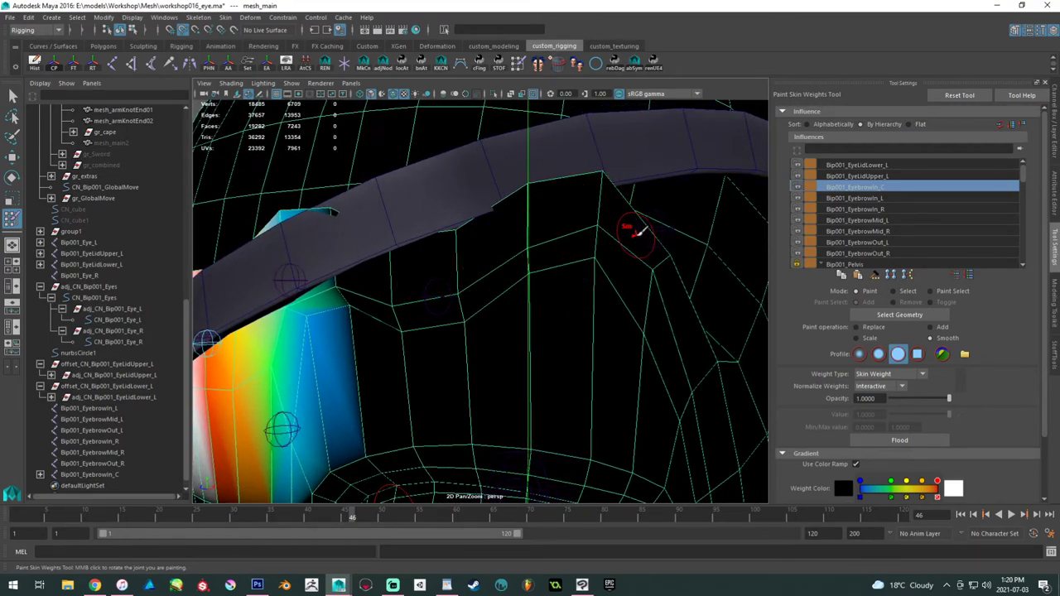
left_click(885, 220)
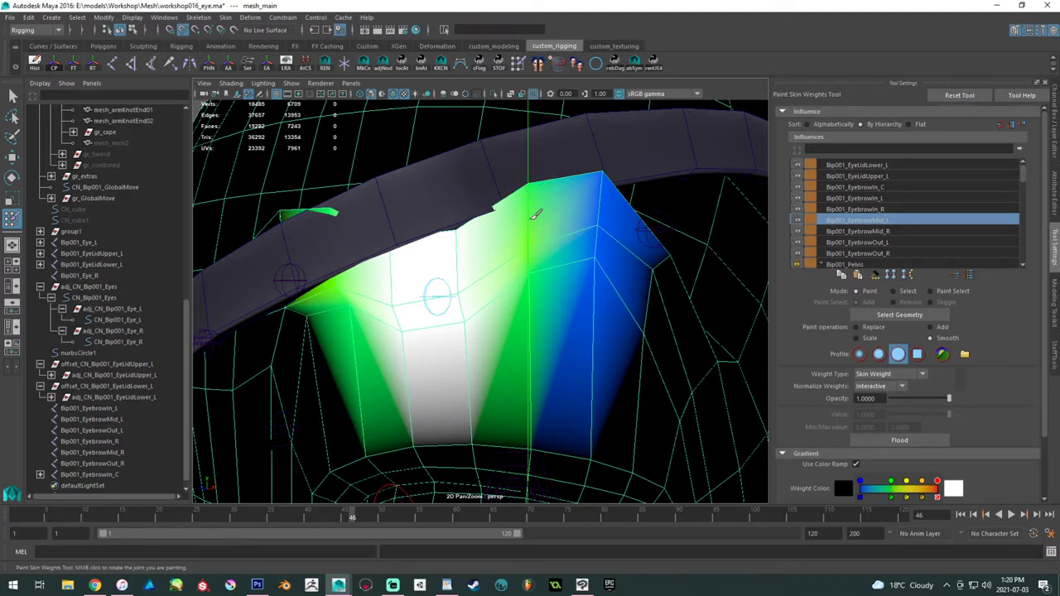
- Add Bip001_EyebrowMid_L weight at value 0.0583 along the outer part of the left brow
left_click(527, 287)
left_click(928, 326)
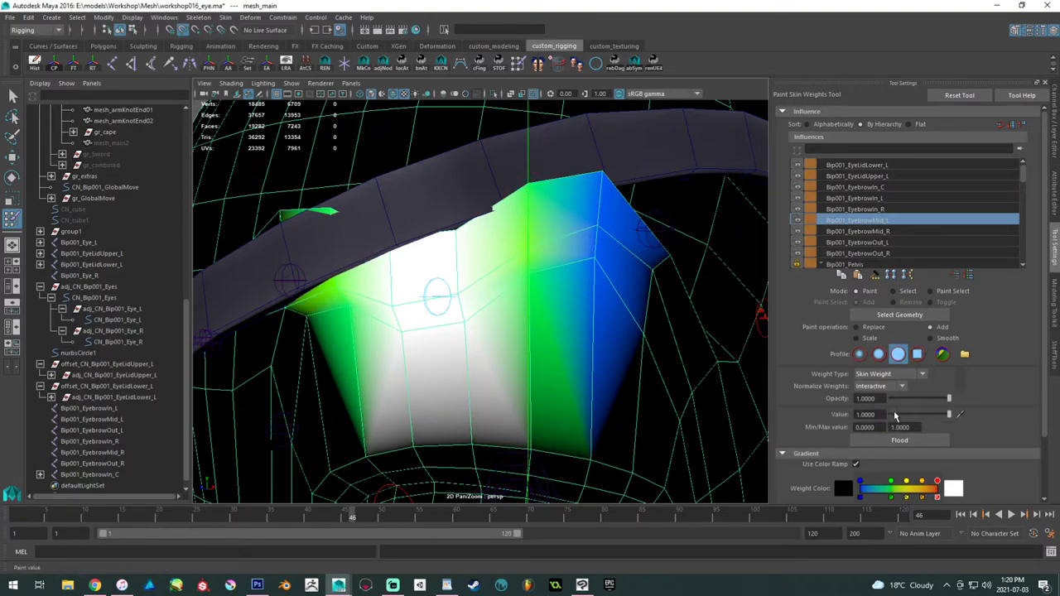
mouse_move(530, 209)
left_mouse_down()
mouse_move(529, 309)
mouse_move(522, 291)
left_mouse_up()
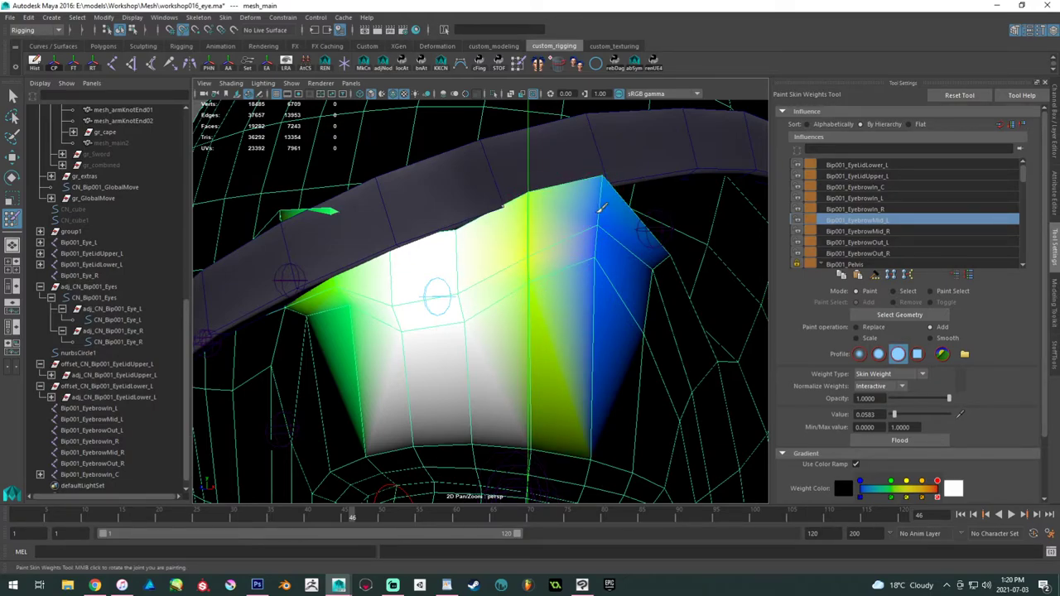
left_click_drag(534, 213, 535, 298)
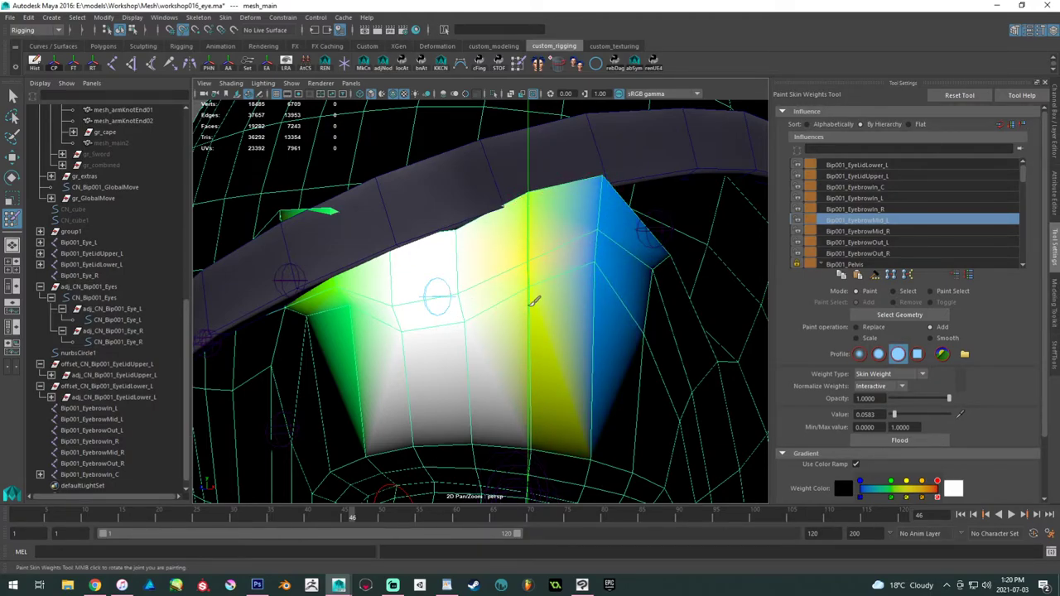
- Build up the Bip001_EyebrowMid_L weights on the inner side of the left brow and reinforce the outer transition
left_click_drag(433, 300, 408, 287, "alt")
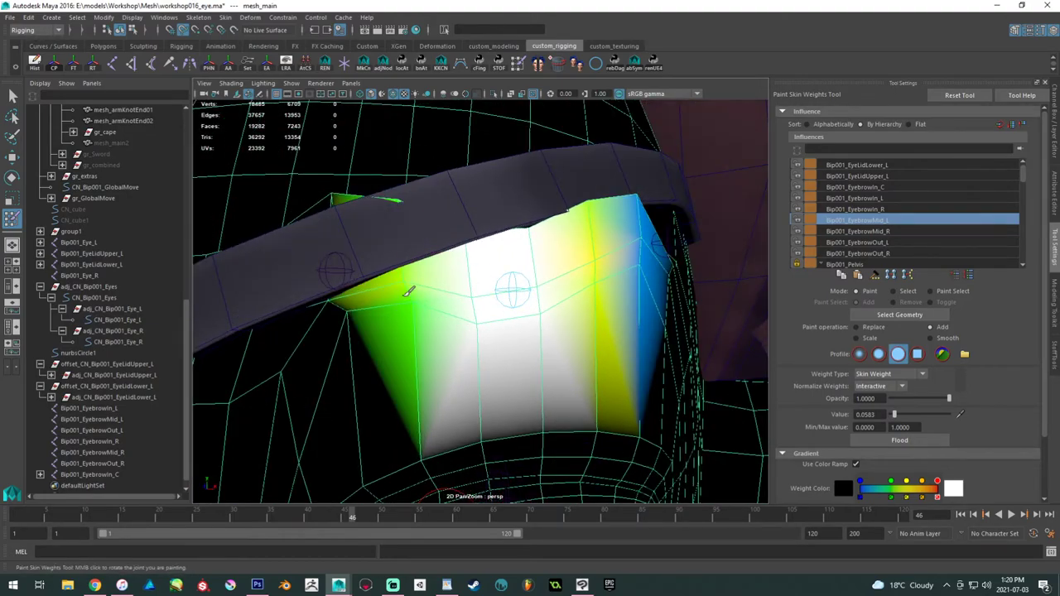
mouse_move(568, 295)
left_mouse_down("alt")
mouse_move(696, 287)
mouse_move(505, 310)
mouse_move(378, 279)
mouse_move(395, 286)
left_mouse_up("alt")
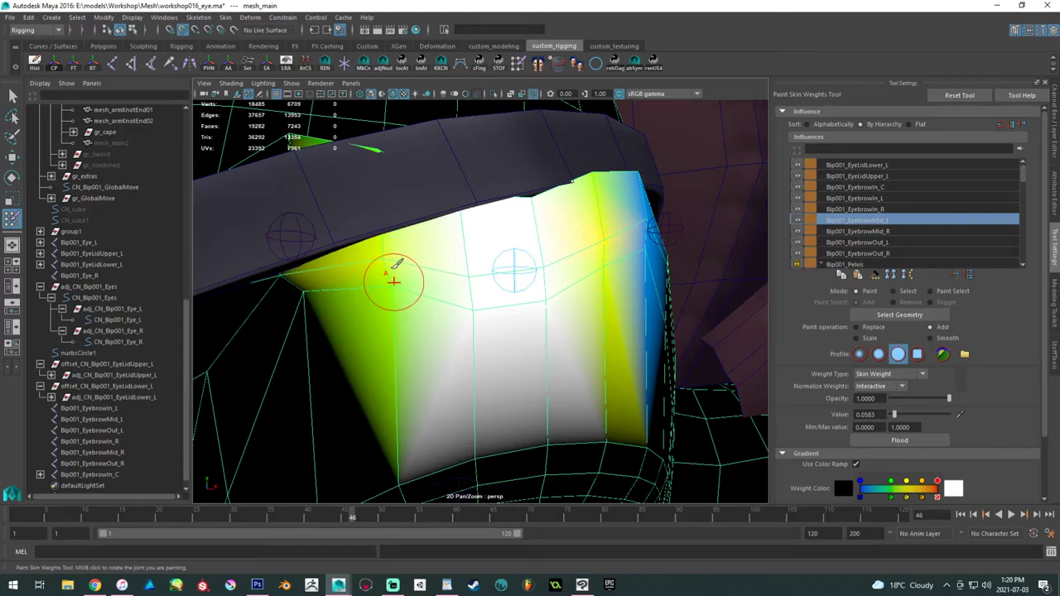
left_click_drag(331, 197, 398, 243, "alt")
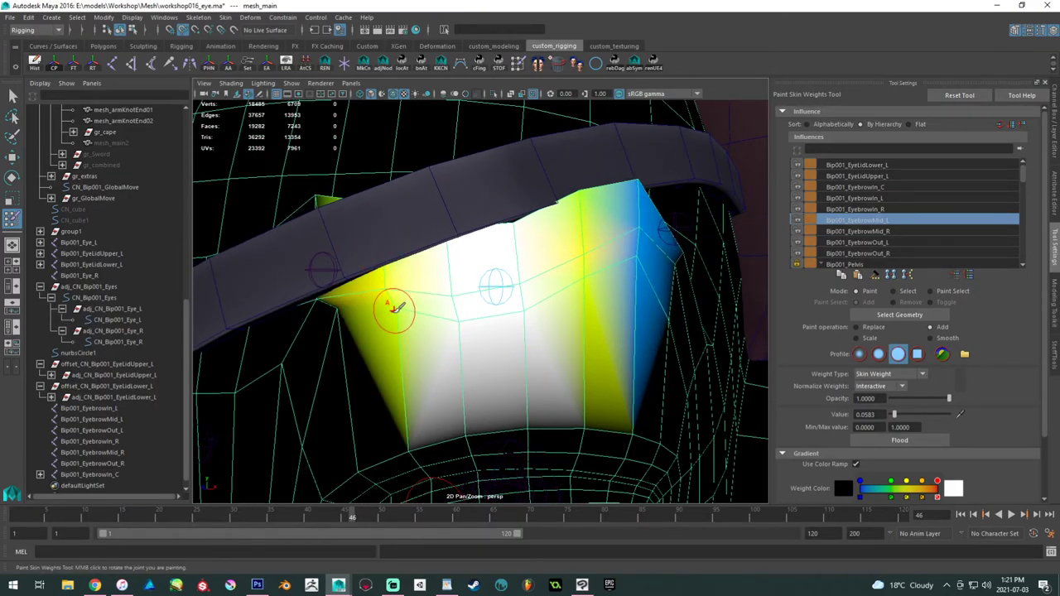
left_click_drag(390, 305, 403, 307)
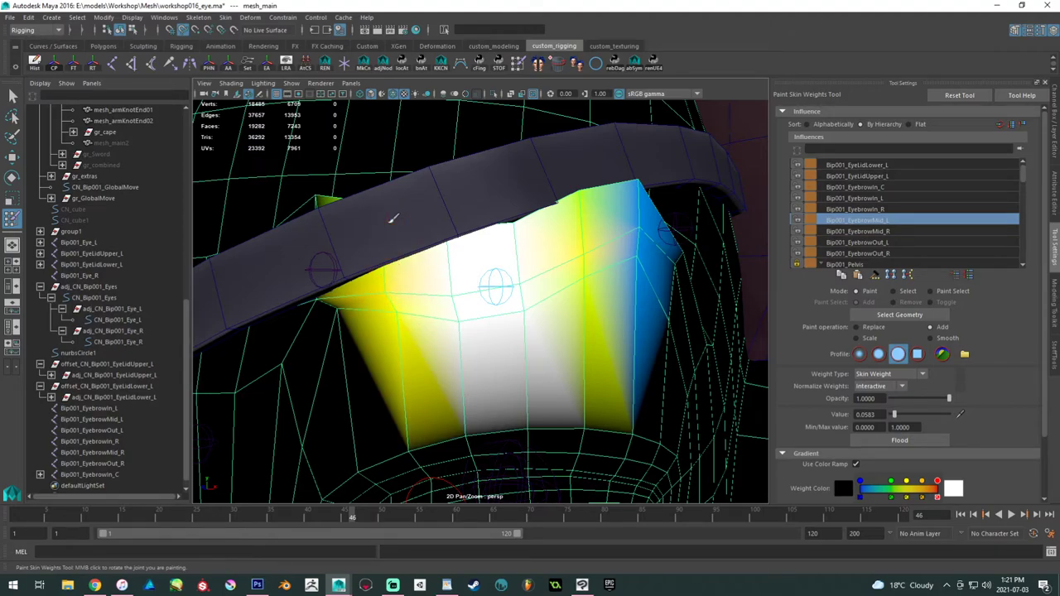
left_click_drag(518, 249, 365, 219, "alt")
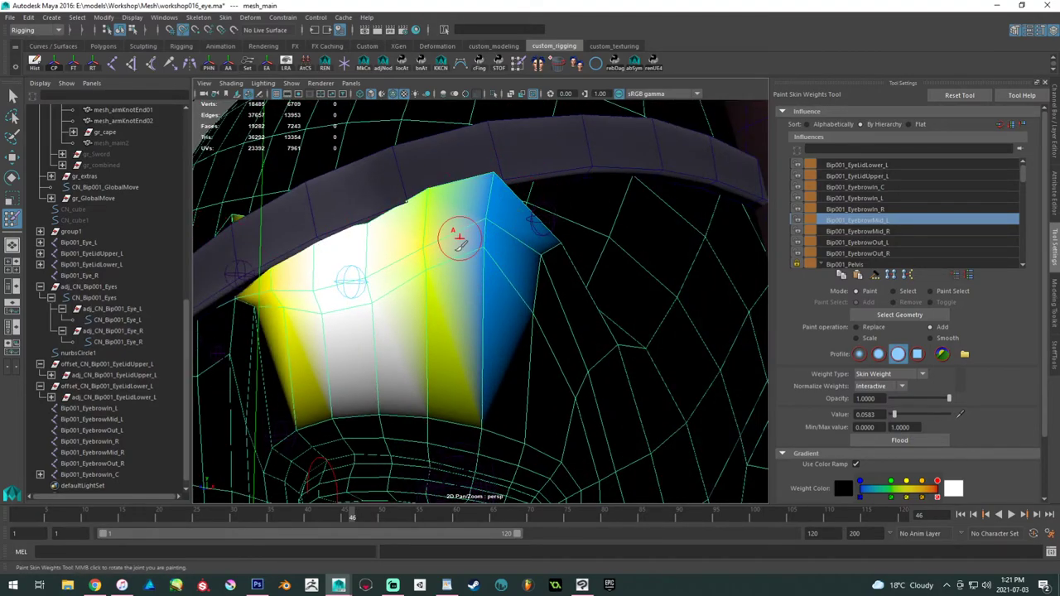
mouse_move(479, 255)
left_mouse_down()
mouse_move(436, 276)
mouse_move(435, 307)
left_mouse_up()
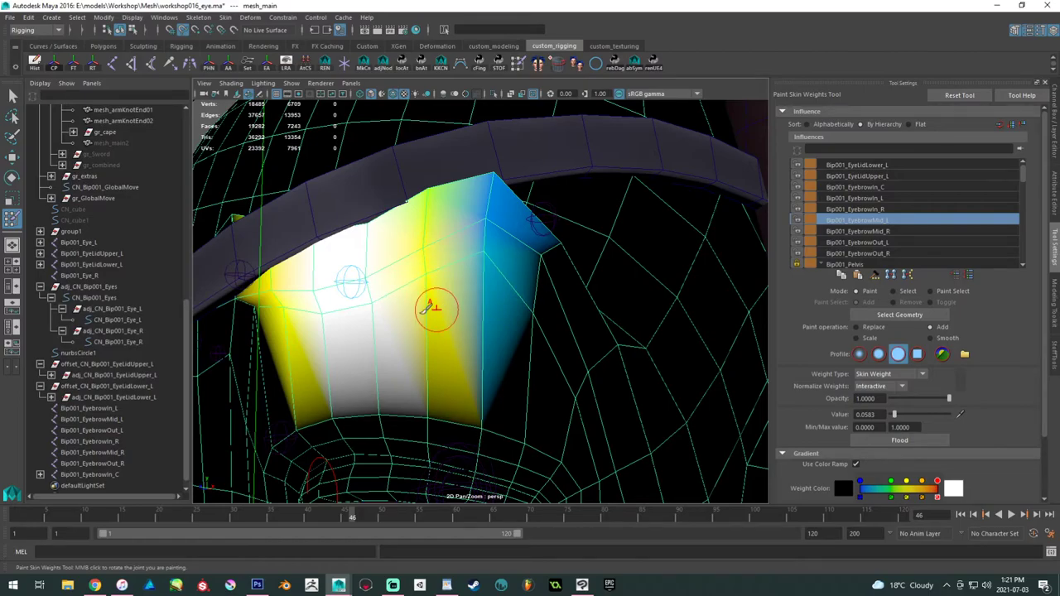
- Add Bip001_EyebrowOut_L weight at value 0.0583 around the outer left brow joint
mouse_move(516, 277)
left_mouse_down("alt")
mouse_move(450, 256)
mouse_move(447, 287)
mouse_move(460, 281)
left_mouse_up("alt")
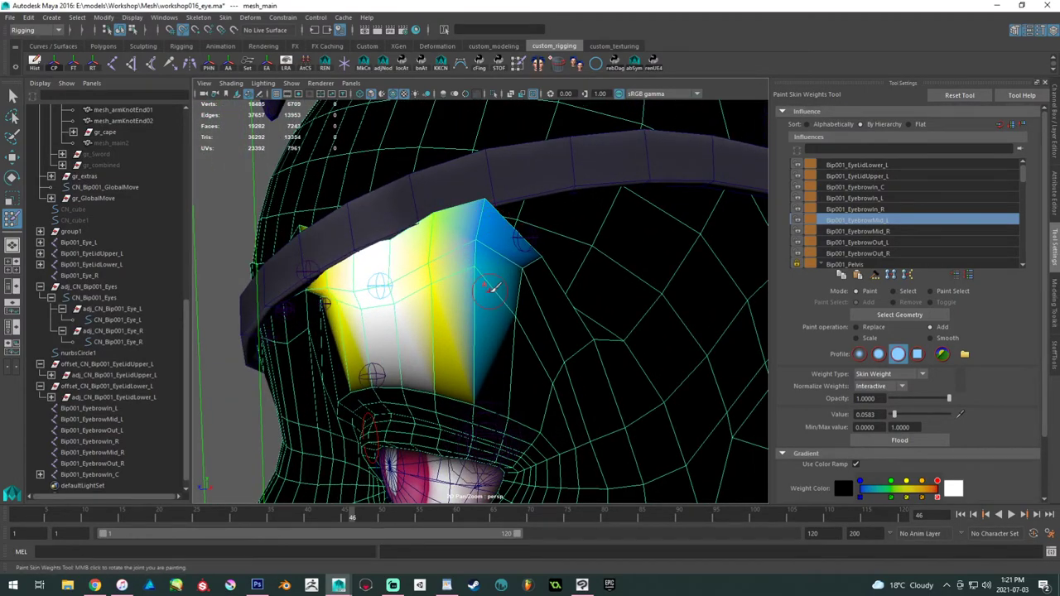
left_click(886, 242)
left_click(534, 262)
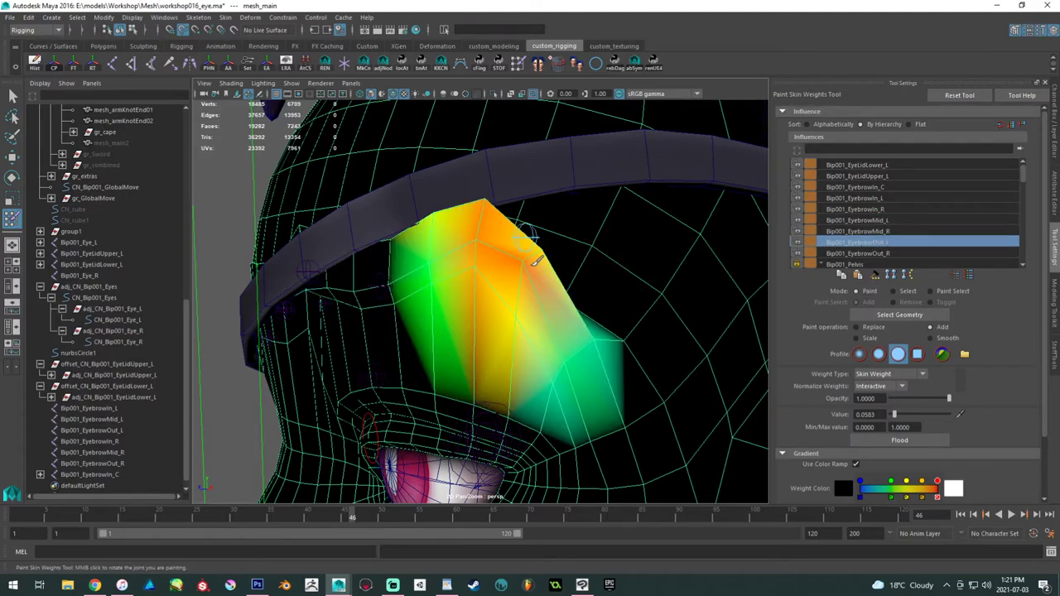
left_click(523, 303)
left_click(533, 267)
left_click(521, 300)
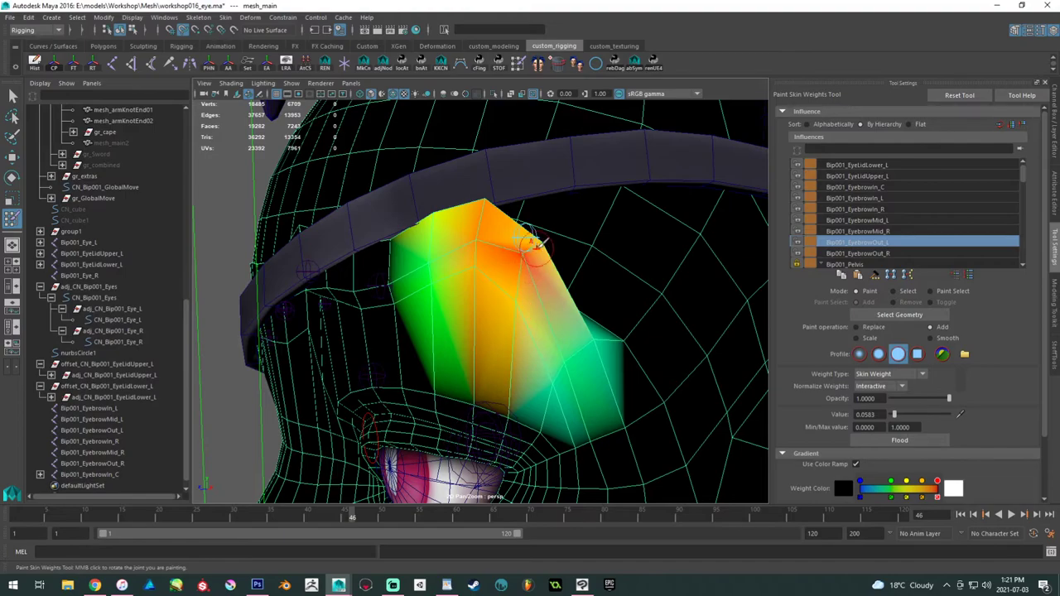
left_click(518, 307)
left_click(520, 289)
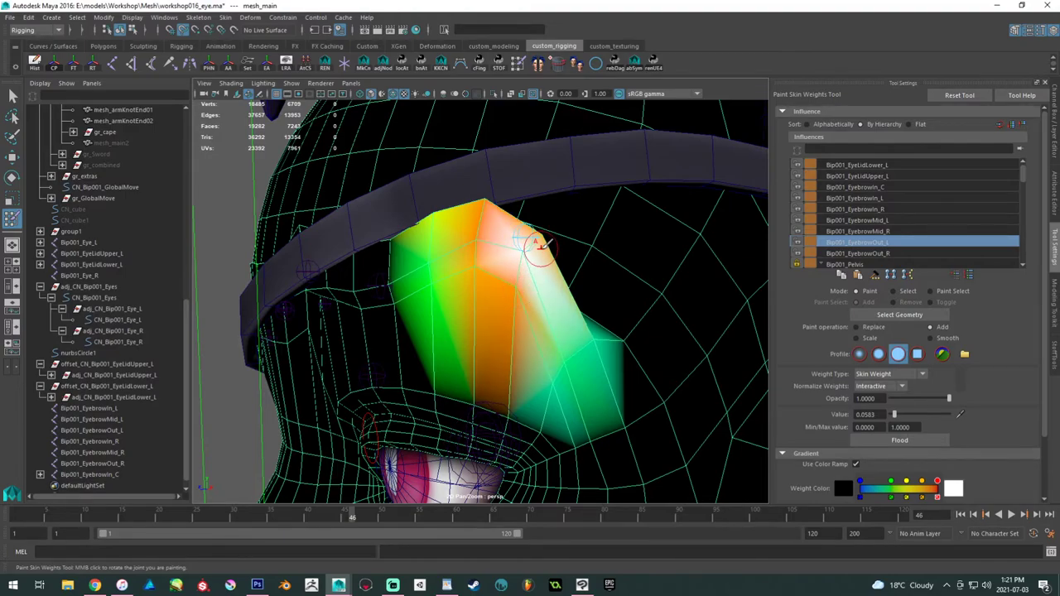
mouse_move(532, 269)
left_mouse_down()
mouse_move(520, 292)
mouse_move(533, 307)
mouse_move(509, 306)
left_mouse_up()
left_click(515, 297)
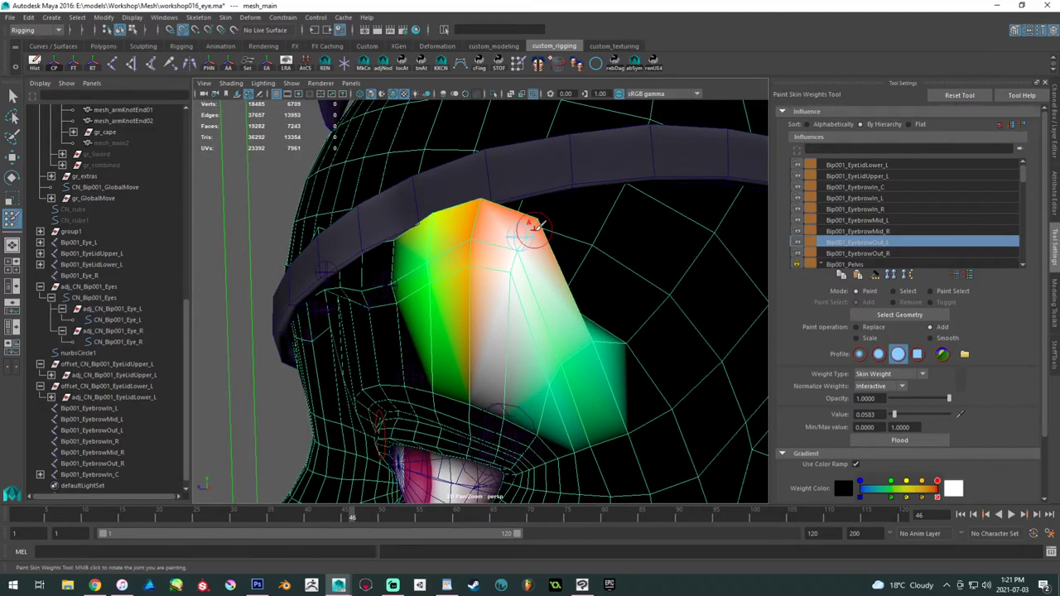
- Smooth the rear edge of the Bip001_EyebrowOut_L weights toward the temple
mouse_move(540, 233)
left_mouse_down("alt")
mouse_move(535, 267)
mouse_move(525, 237)
left_mouse_up("alt")
left_click(929, 338)
mouse_move(549, 320)
left_mouse_down()
mouse_move(568, 310)
mouse_move(539, 332)
mouse_move(532, 324)
left_mouse_up()
- Play the animation and check how the left outer brow deforms from the side
right_click_drag(530, 322, 423, 277, "alt")
mouse_move(423, 277)
left_mouse_down("alt")
mouse_move(516, 268)
mouse_move(544, 247)
mouse_move(378, 253)
mouse_move(359, 274)
mouse_move(538, 306)
mouse_move(538, 319)
left_mouse_up("alt")
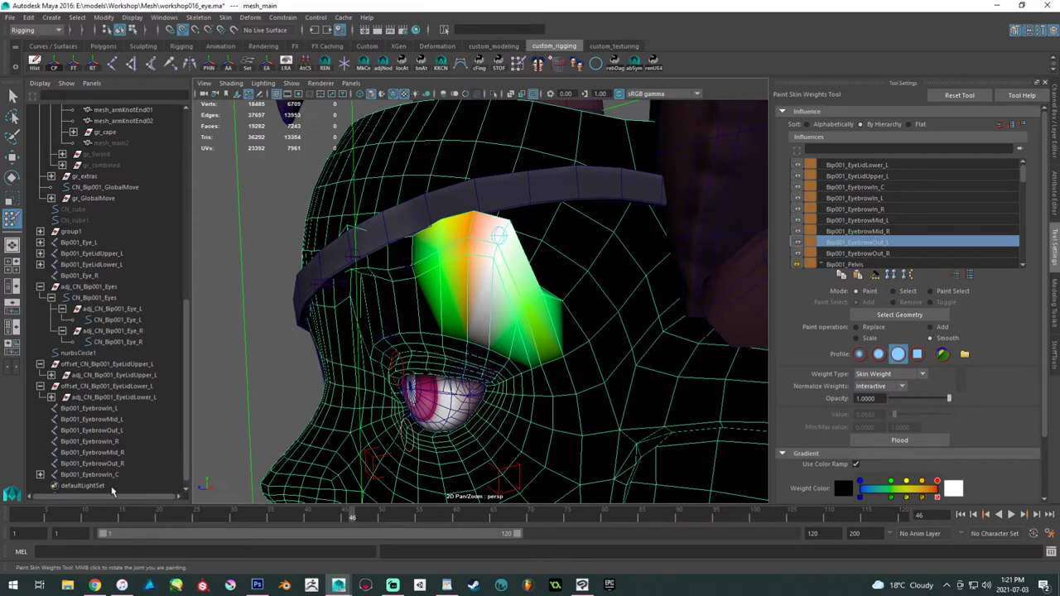
key("alt+v")
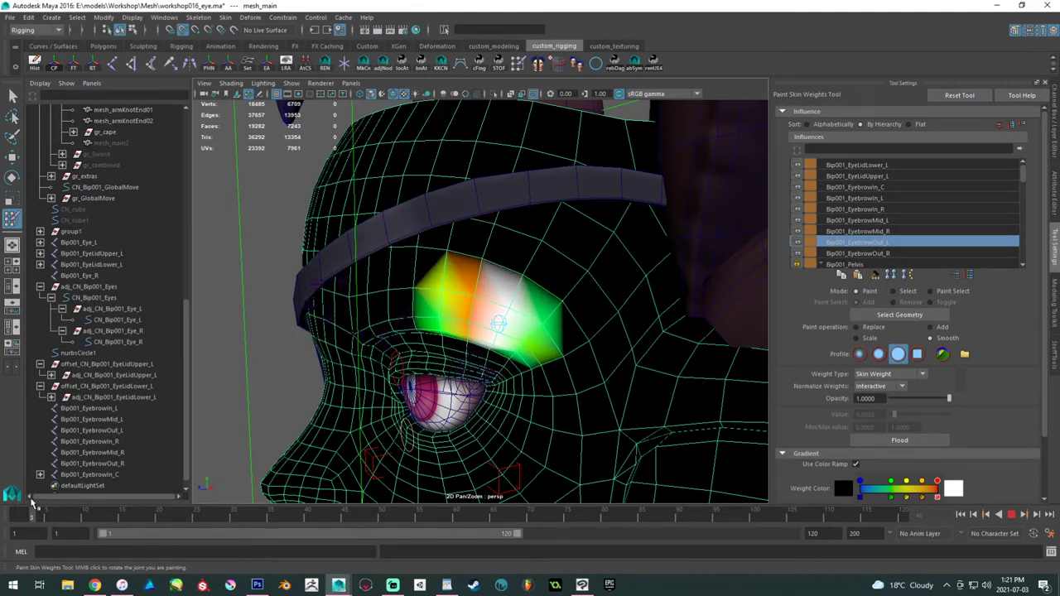
- Go to frame 16 and smooth the Bip001_EyebrowOut_L weights upward into the forehead and back toward the temple
left_click_drag(129, 508, 130, 508)
right_click_drag(373, 362, 560, 315, "alt")
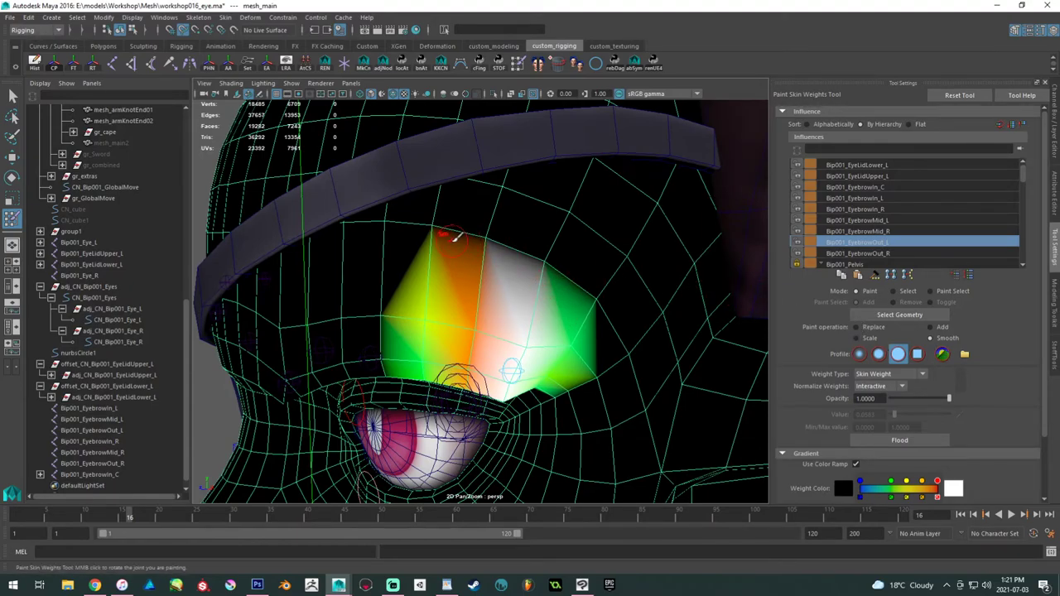
mouse_move(454, 235)
left_mouse_down()
mouse_move(529, 248)
mouse_move(606, 293)
left_mouse_up()
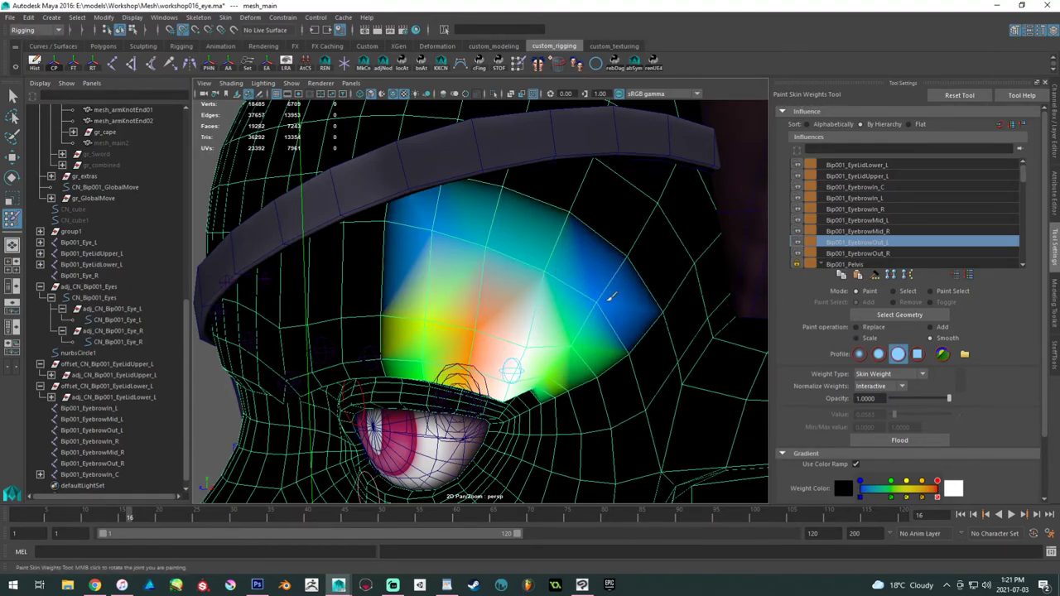
left_click_drag(450, 177, 629, 263)
left_click_drag(458, 208, 597, 293)
left_click_drag(402, 215, 431, 223)
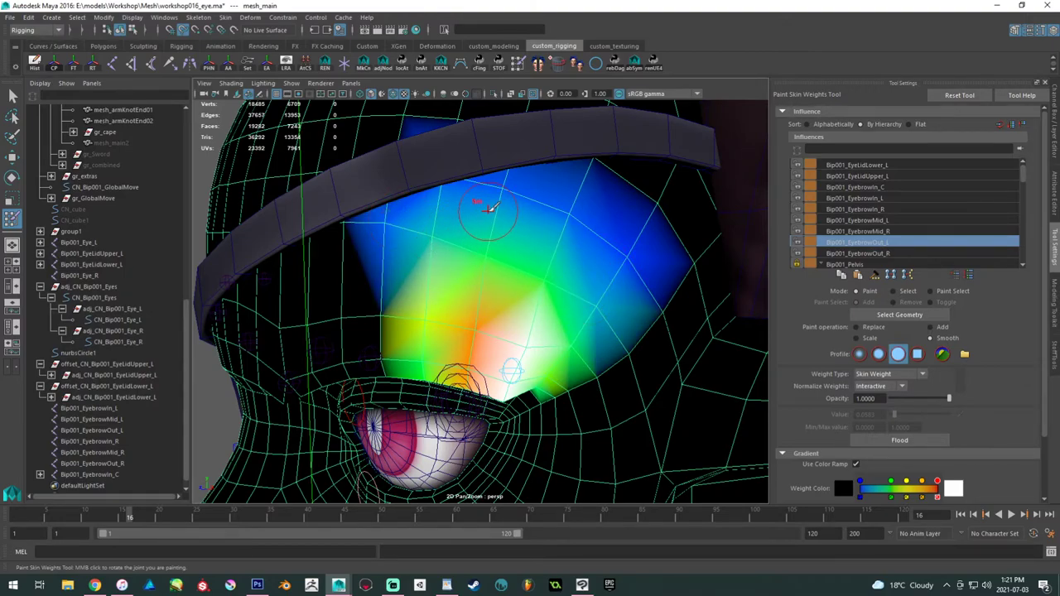
left_click_drag(496, 205, 572, 221)
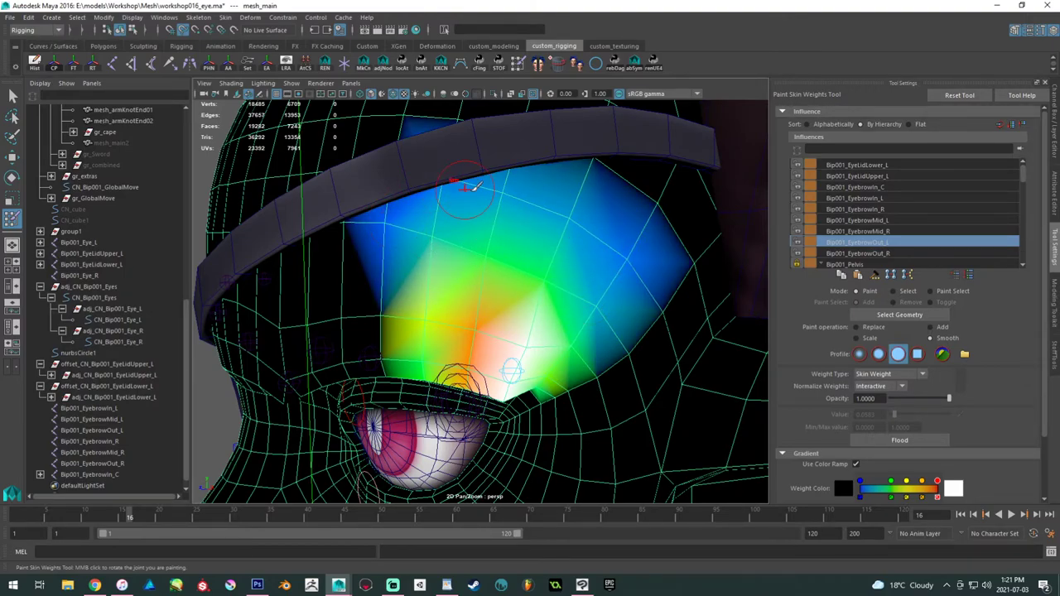
- Remove stray Bip001_EyebrowOut_L influence from the forehead vertices below the headband by raising their Bip001_Head weight in the Component Editor
left_click_drag(482, 237, 452, 231, "alt")
key("w")
right_click_drag(428, 222, 388, 219)
left_click(384, 222)
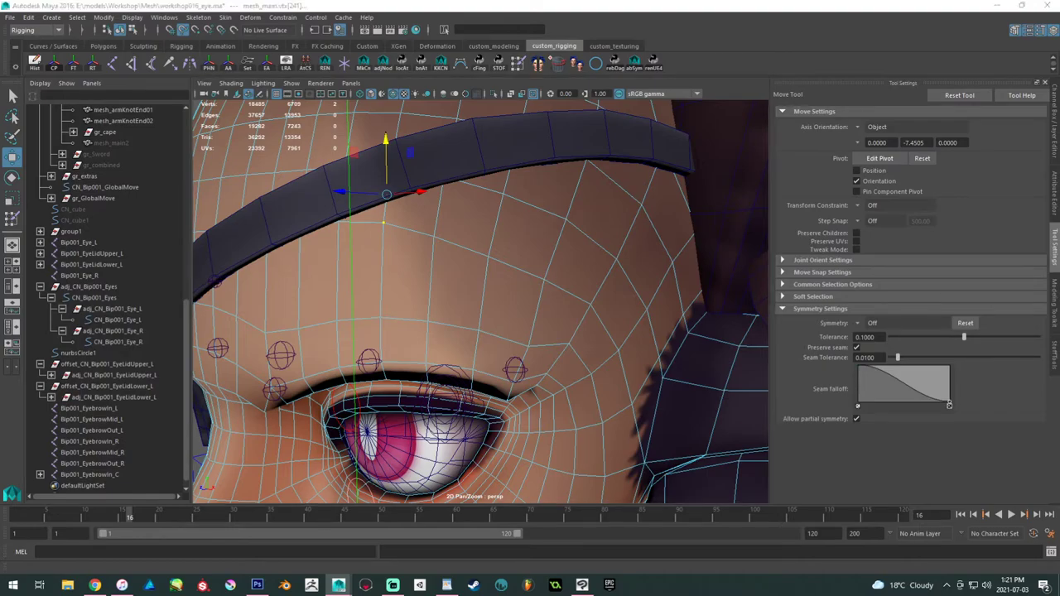
left_click(162, 315)
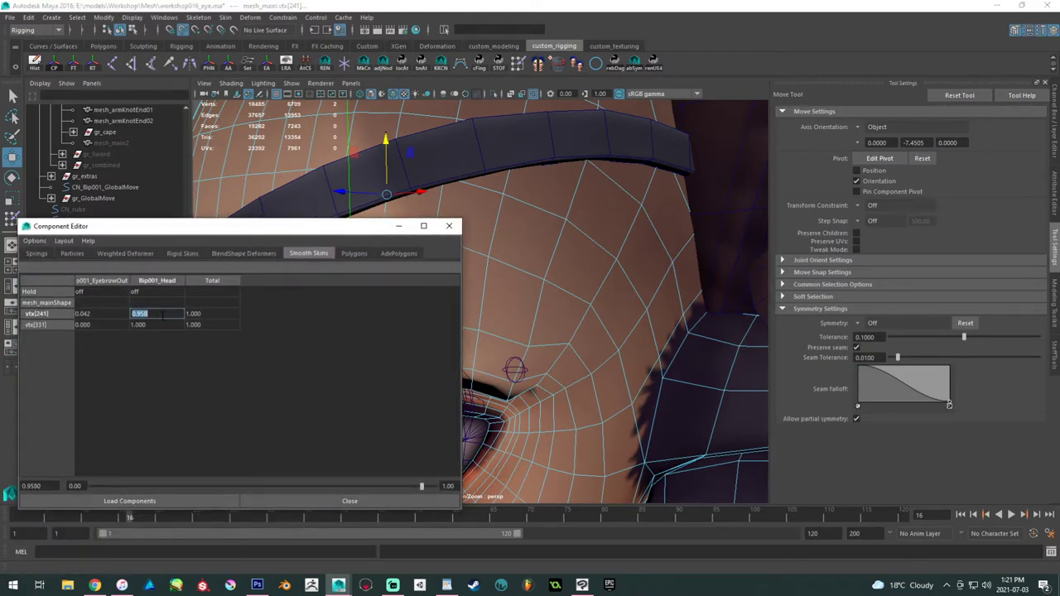
key("Return")
left_click_drag(262, 227, 0, 297)
key("F8")
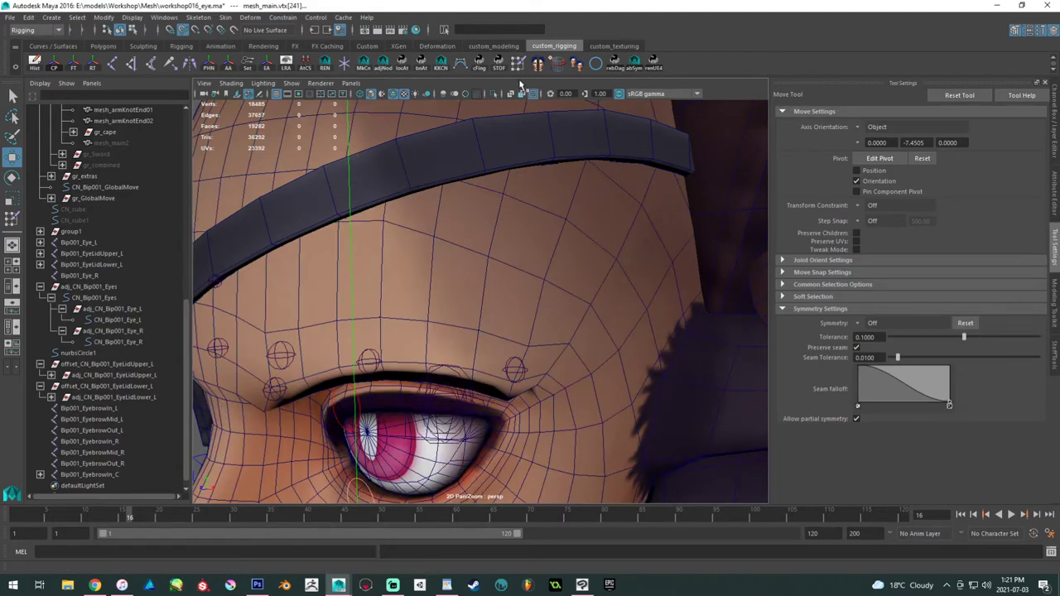
- Resume painting skin weights and smooth the upper edge of the Bip001_EyebrowMid_L weights into the forehead under the headband
left_click(515, 64)
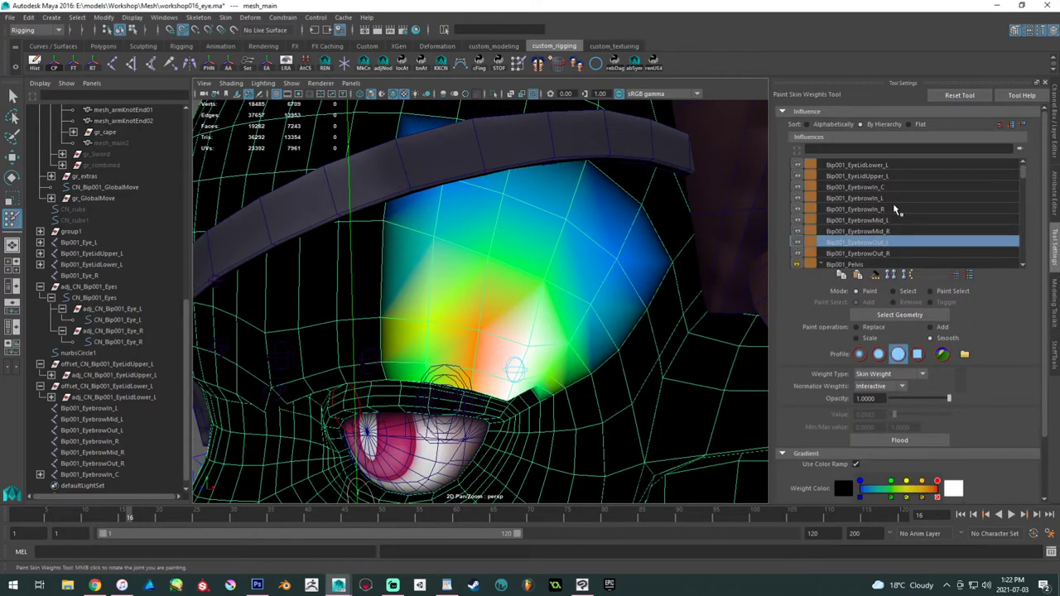
left_click(884, 221)
mouse_move(271, 222)
left_mouse_down()
mouse_move(368, 217)
mouse_move(533, 252)
mouse_move(344, 217)
mouse_move(331, 240)
mouse_move(482, 257)
left_mouse_up()
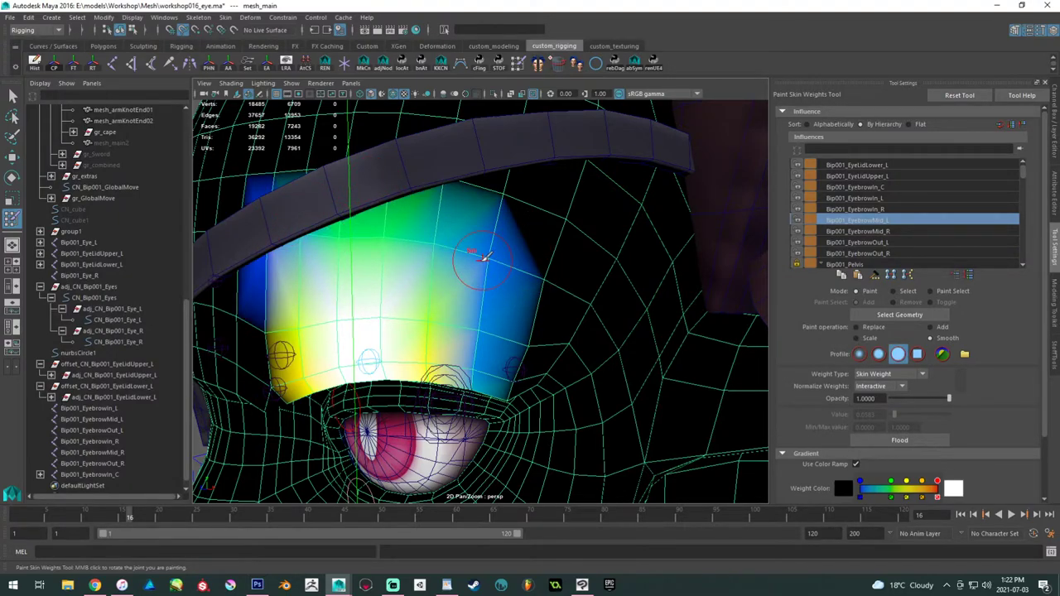
left_click_drag(269, 242, 255, 237, "alt")
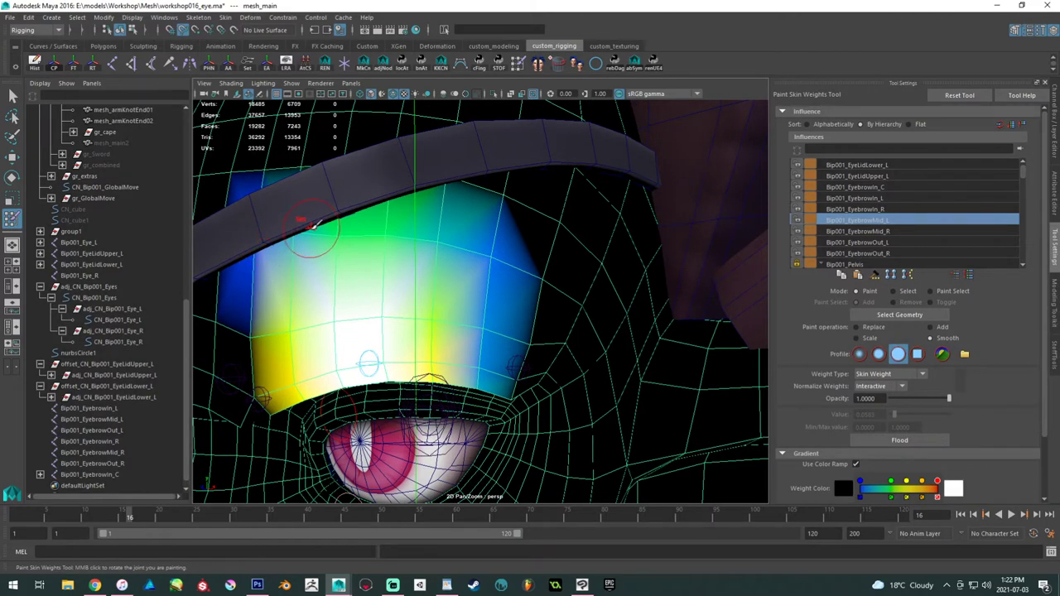
mouse_move(464, 250)
left_mouse_down()
mouse_move(389, 182)
mouse_move(319, 162)
mouse_move(487, 182)
left_mouse_up()
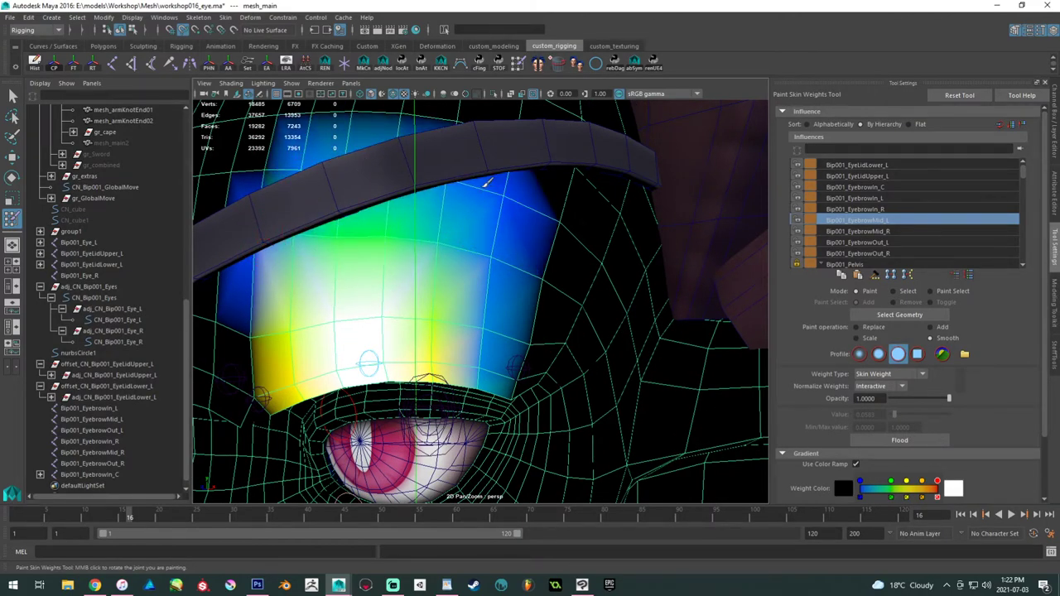
mouse_move(488, 253)
left_mouse_down()
mouse_move(315, 236)
mouse_move(499, 259)
left_mouse_up()
mouse_move(503, 190)
left_mouse_down()
mouse_move(331, 159)
mouse_move(491, 185)
left_mouse_up()
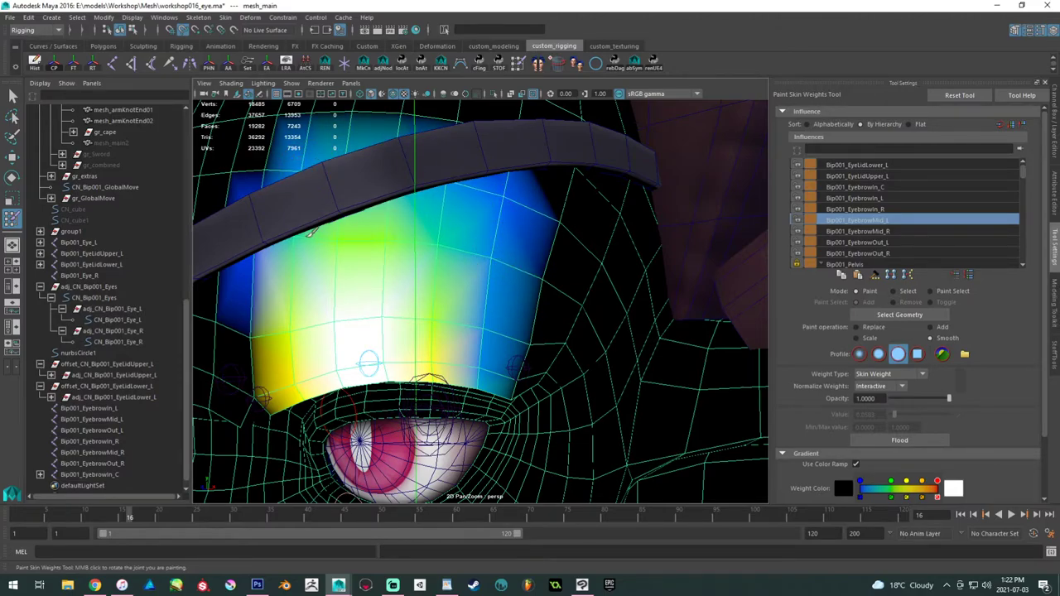
- Clear the stray Bip001_EyebrowMid_L influence from the forehead vertices past its inner edge, and return to weight painting
scroll(313, 232, "up", 3)
key("w")
right_click(354, 253)
right_click_drag(376, 261, 329, 261)
left_click(337, 247)
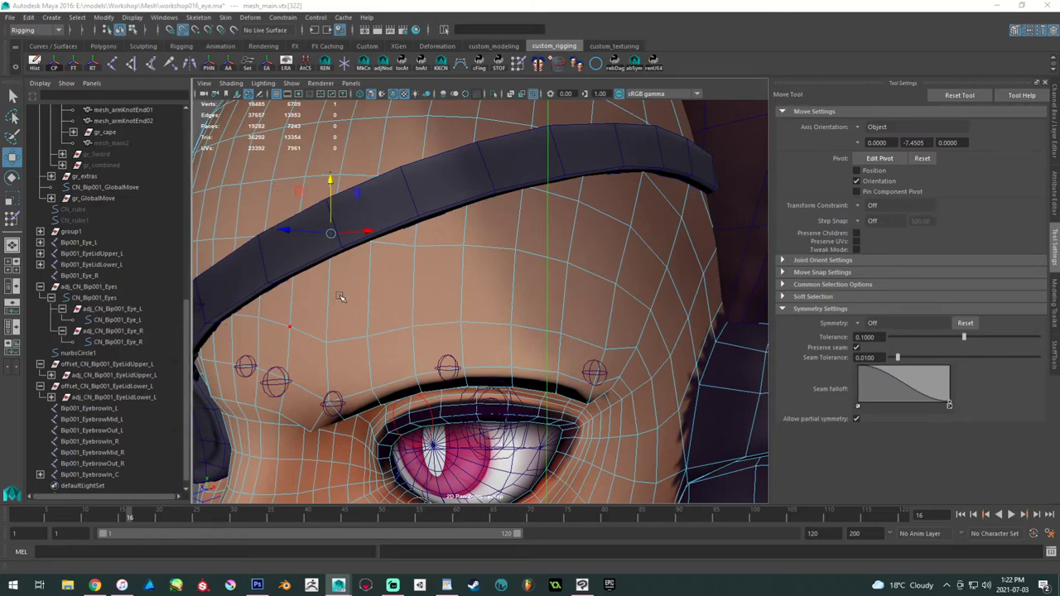
left_click(432, 244)
left_click(432, 244)
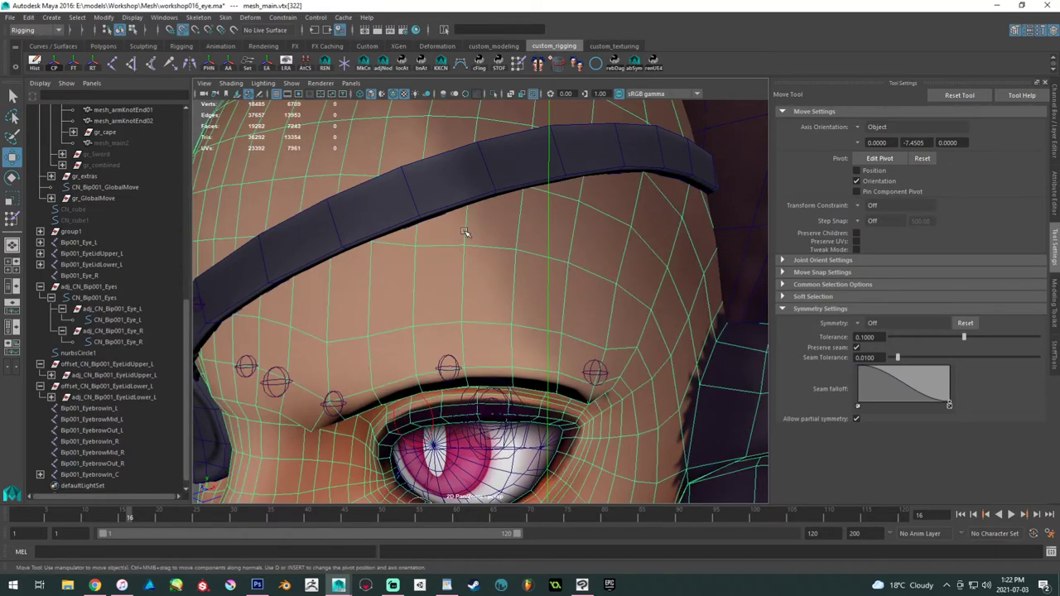
left_click(516, 66)
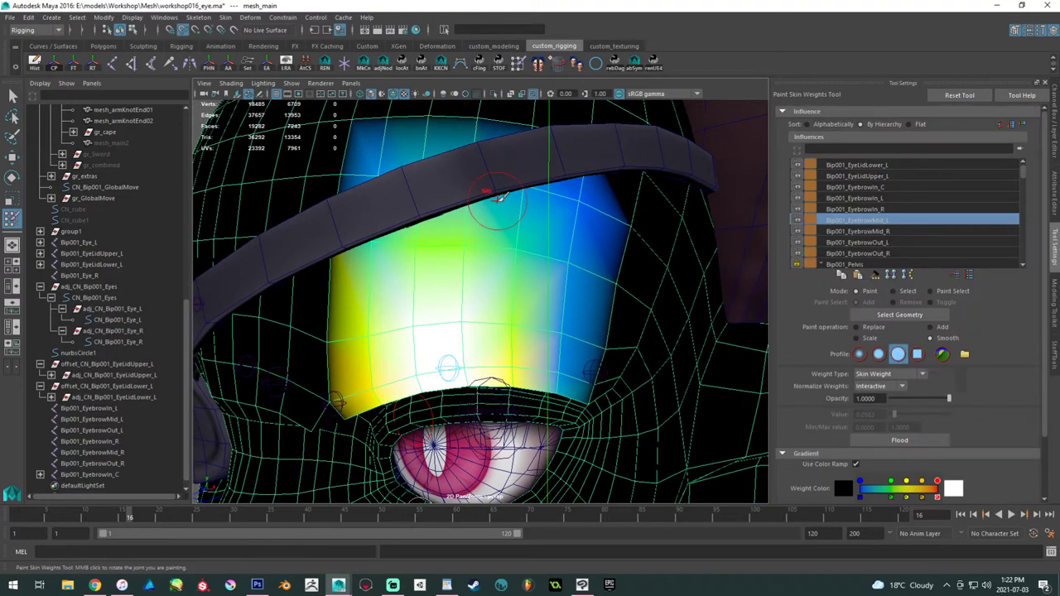
- Smooth the lower edge of the Bip001_EyebrowIn_C weights down between the brows toward the nose bridge
left_click_drag(509, 207, 538, 183, "alt")
left_click(886, 209)
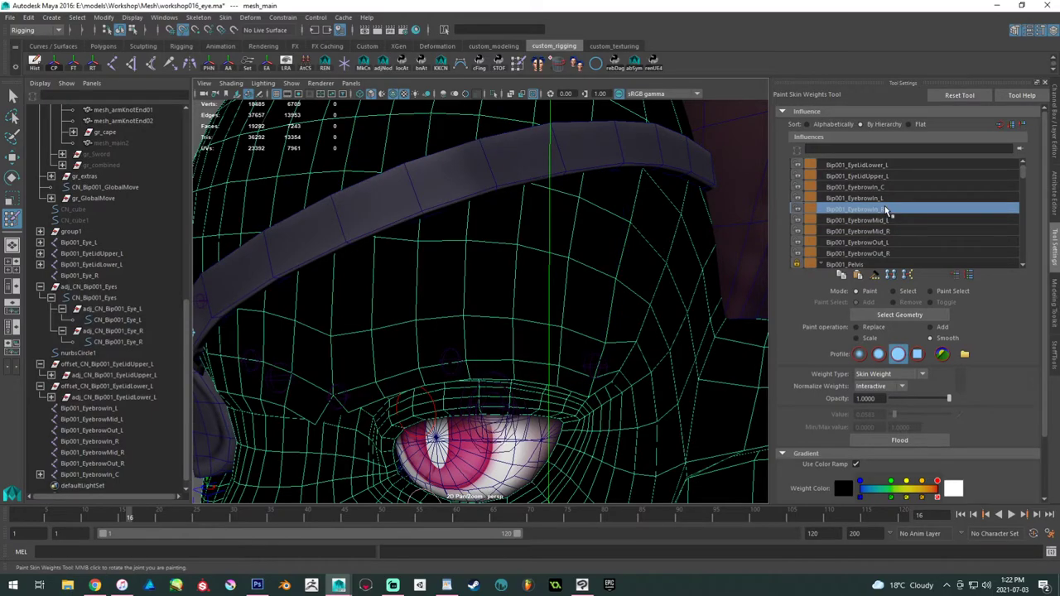
left_click(886, 200)
left_click(886, 188)
mouse_move(457, 244)
left_mouse_down("alt")
mouse_move(568, 225)
mouse_move(535, 231)
mouse_move(526, 202)
mouse_move(524, 234)
mouse_move(463, 229)
left_mouse_up("alt")
middle_click_drag(461, 238, 478, 220, "alt")
right_click_drag(478, 220, 505, 223, "alt")
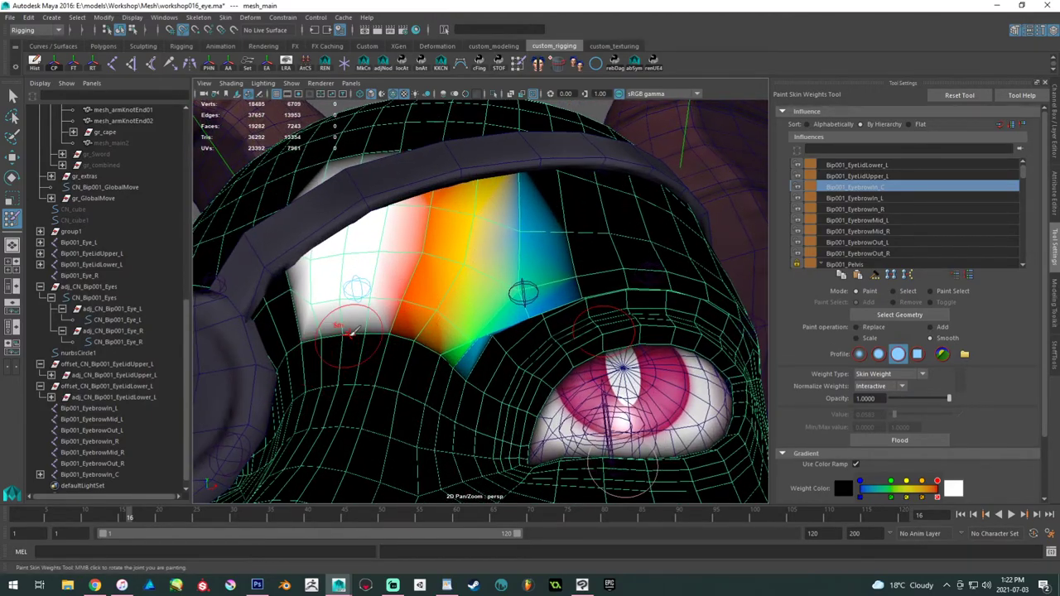
mouse_move(315, 328)
left_mouse_down()
mouse_move(418, 340)
mouse_move(432, 352)
mouse_move(427, 324)
mouse_move(429, 338)
left_mouse_up()
right_click_drag(429, 338, 439, 349, "alt")
left_click_drag(439, 349, 442, 335, "alt")
right_click_drag(443, 334, 482, 352, "alt")
mouse_move(482, 351)
left_mouse_down()
mouse_move(310, 335)
mouse_move(362, 336)
left_mouse_up()
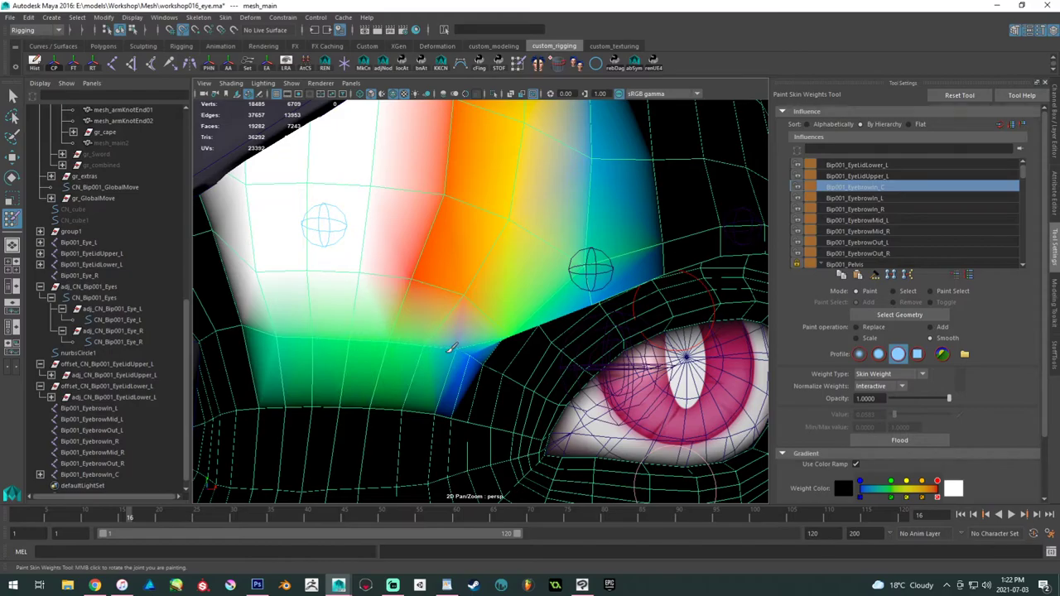
right_click_drag(470, 349, 354, 267, "alt")
left_click_drag(354, 267, 404, 286, "alt")
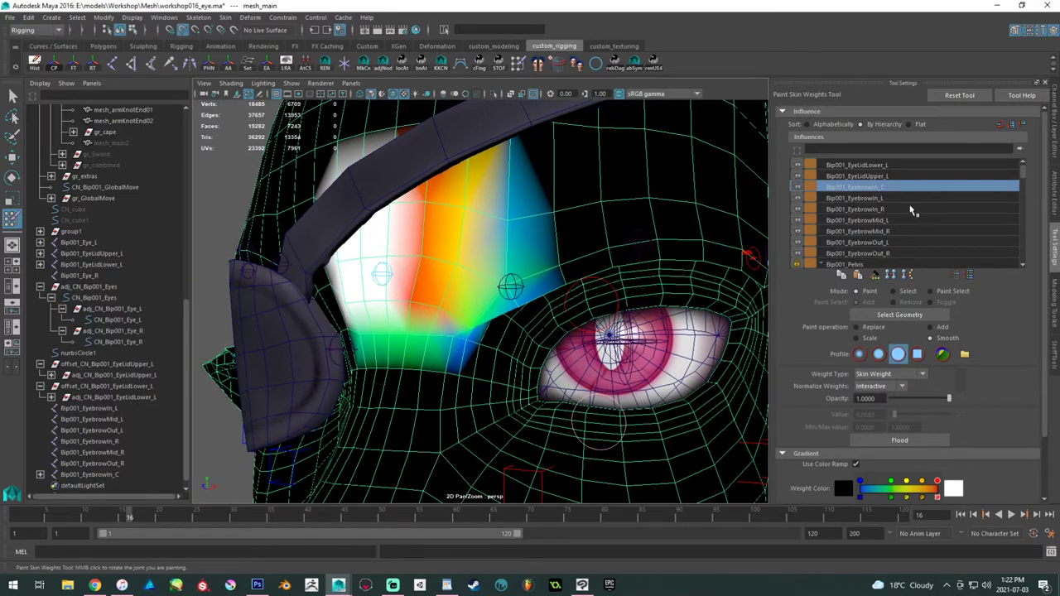
- Return to frame 1 and smooth the lower edge of the Bip001_EyebrowIn_L weights down toward the inner corner of the left eye
left_click(886, 198)
scroll(489, 225, "up", 3)
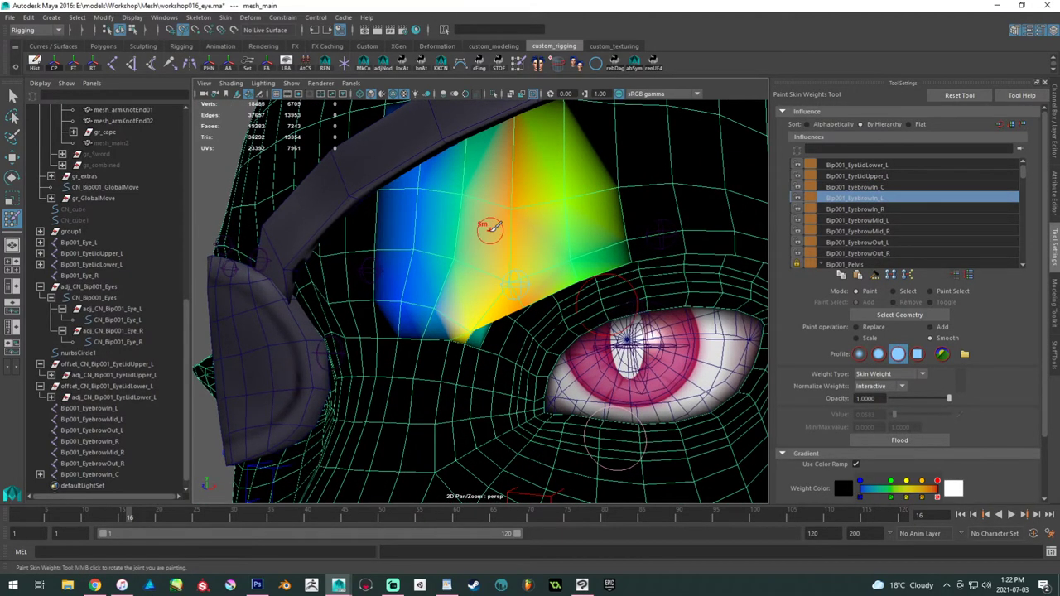
middle_click_drag(418, 222, 412, 225, "alt")
right_click_drag(412, 225, 429, 230, "alt")
mouse_move(116, 519)
left_mouse_down()
mouse_move(57, 509)
mouse_move(15, 516)
left_mouse_up()
mouse_move(468, 246)
left_mouse_down()
mouse_move(456, 262)
mouse_move(525, 224)
left_mouse_up()
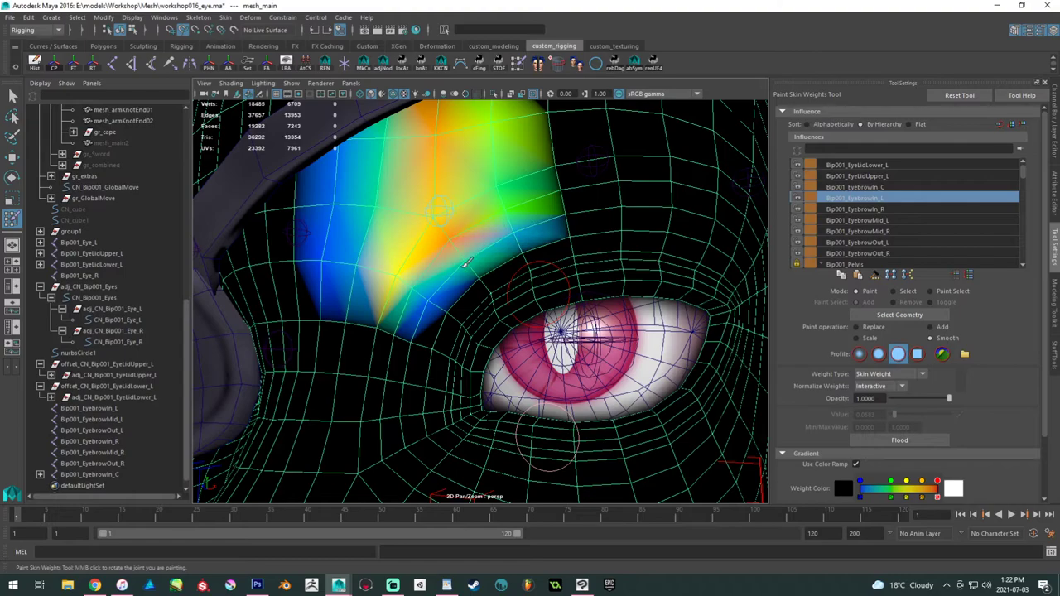
left_click_drag(468, 260, 432, 299)
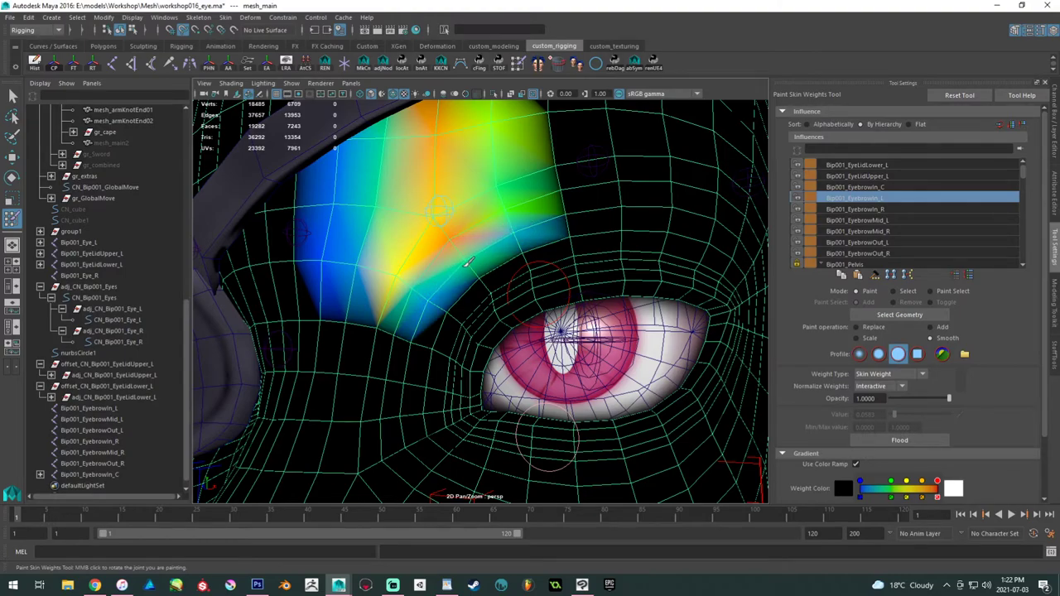
left_click_drag(526, 241, 449, 306)
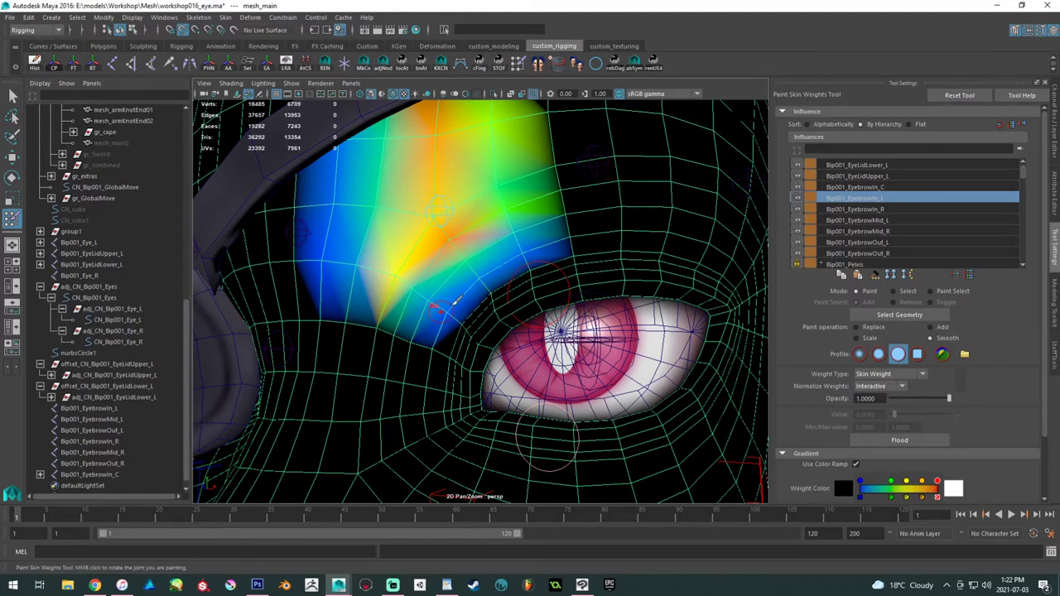
- Smooth the lower edge of the Bip001_EyebrowMid_L weights down toward the left upper eyelid
mouse_move(497, 265)
left_mouse_down("alt")
mouse_move(476, 289)
mouse_move(415, 275)
mouse_move(538, 266)
mouse_move(513, 288)
mouse_move(376, 303)
left_mouse_up("alt")
left_click(888, 220)
left_click_drag(526, 263, 385, 281)
mouse_move(555, 269)
left_mouse_down()
mouse_move(566, 272)
mouse_move(461, 275)
mouse_move(478, 284)
mouse_move(504, 287)
mouse_move(472, 256)
mouse_move(484, 253)
left_mouse_up()
left_click(371, 301)
- Check the left eyelid influences, and smooth the lower edge of the Bip001_EyebrowOut_L weights above the upper eyelid
left_click(882, 198)
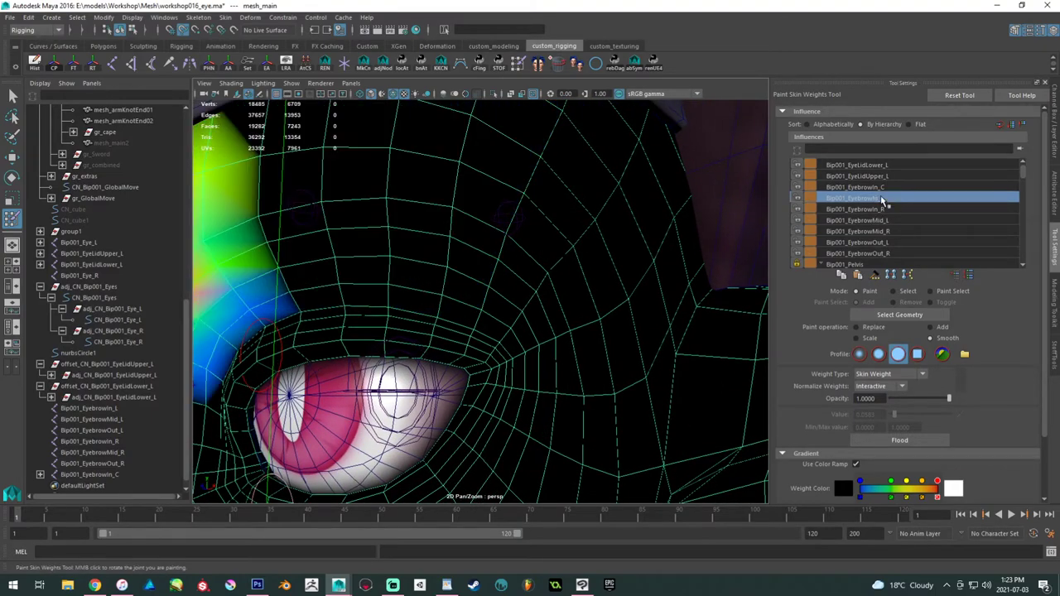
left_click(892, 166)
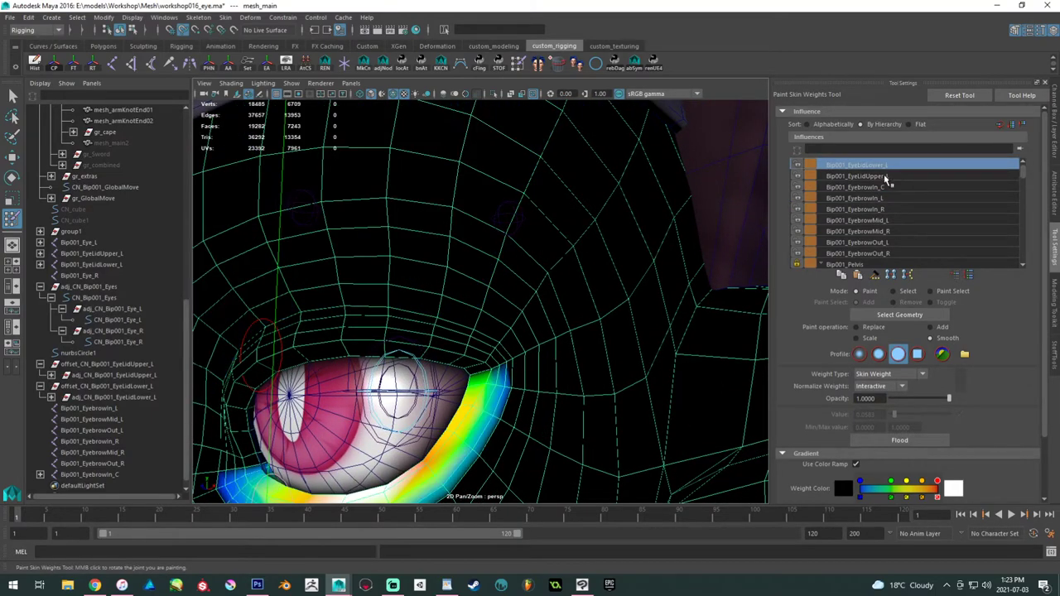
left_click(884, 178)
left_click_drag(579, 253, 520, 239, "alt")
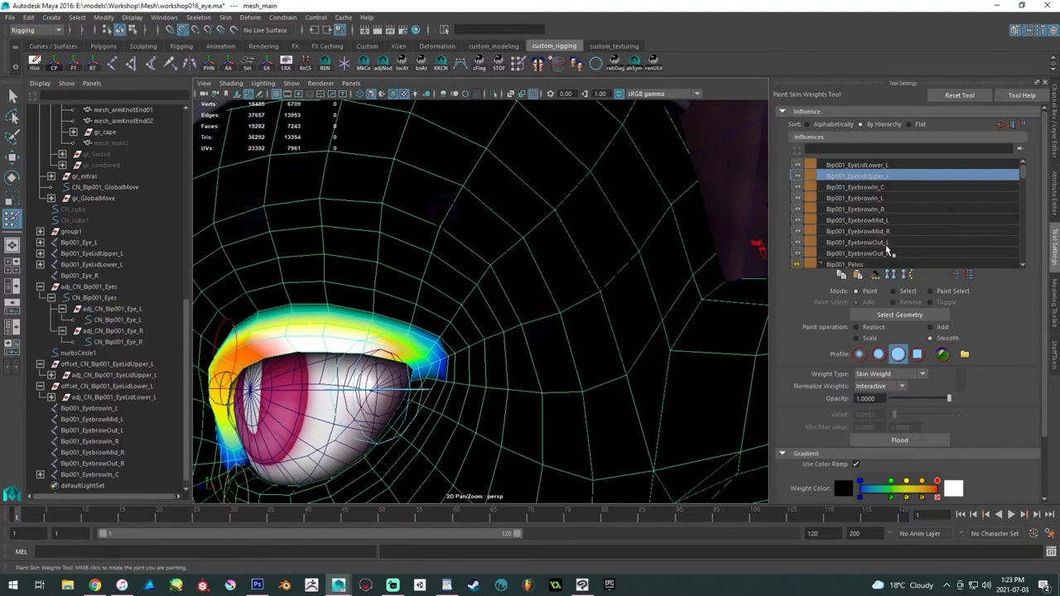
left_click(890, 199)
left_click(892, 244)
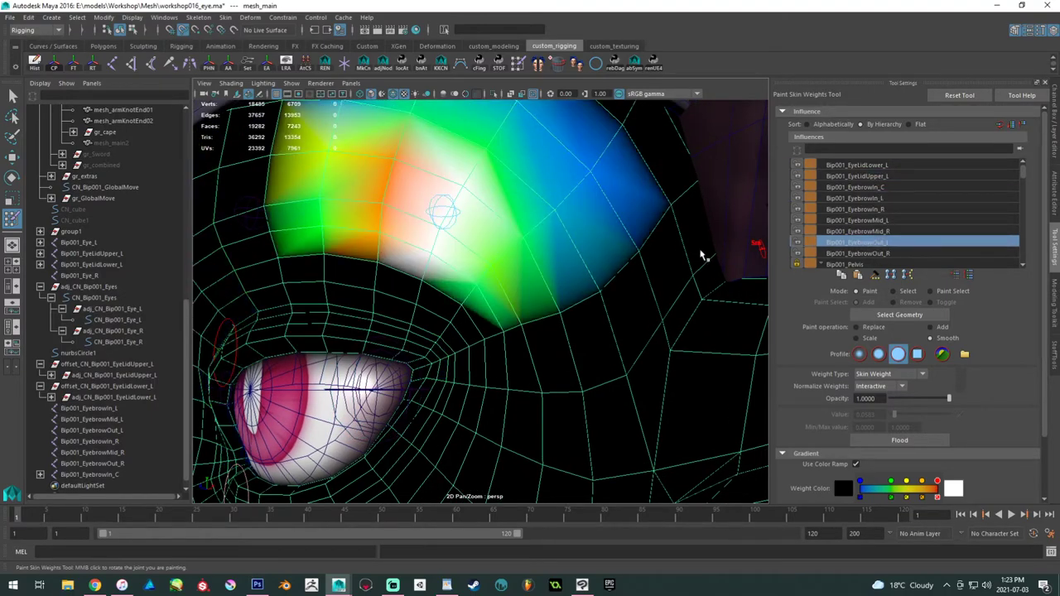
right_click_drag(451, 290, 508, 296, "alt")
middle_click_drag(455, 304, 533, 306, "alt")
mouse_move(530, 306)
left_mouse_down()
mouse_move(356, 241)
mouse_move(513, 309)
mouse_move(401, 282)
left_mouse_up()
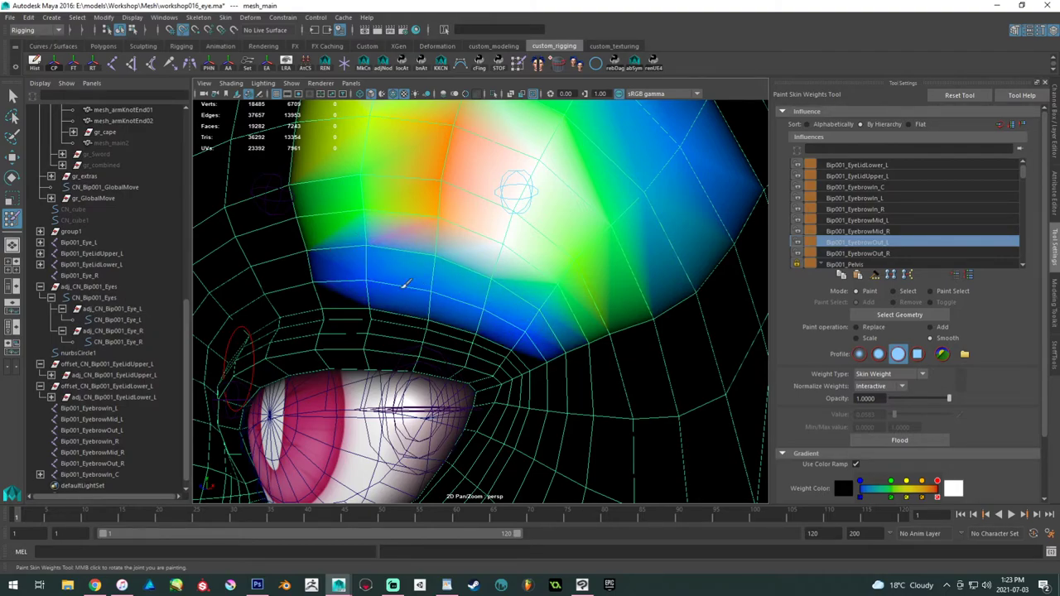
left_click_drag(536, 314, 377, 243)
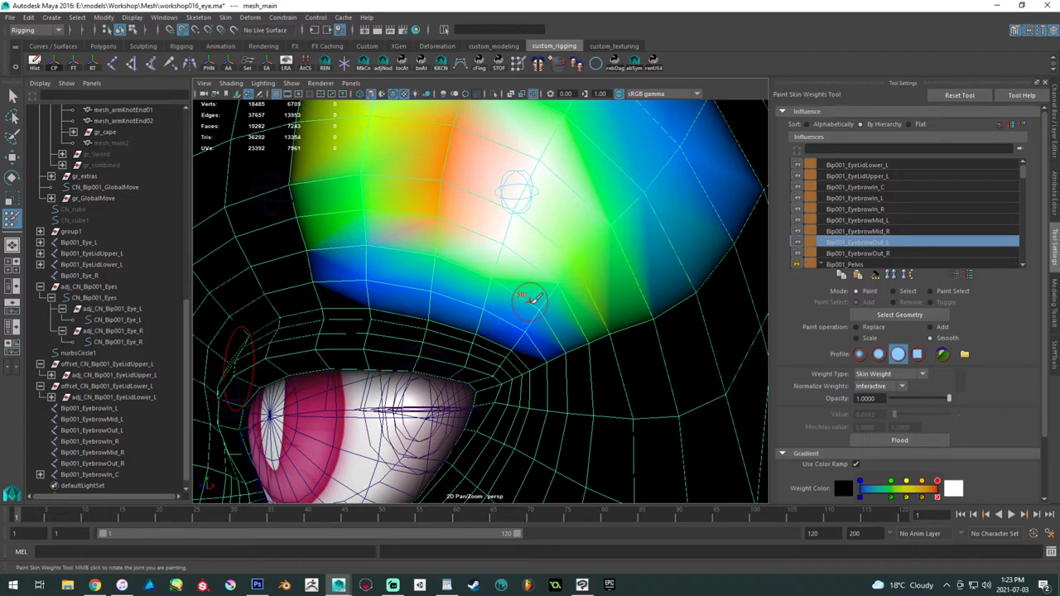
mouse_move(356, 246)
left_mouse_down()
mouse_move(525, 307)
mouse_move(383, 269)
left_mouse_up()
mouse_move(451, 280)
left_mouse_down()
mouse_move(515, 293)
mouse_move(536, 313)
left_mouse_up()
mouse_move(450, 267)
left_mouse_down()
mouse_move(386, 247)
mouse_move(538, 289)
mouse_move(536, 313)
mouse_move(374, 249)
left_mouse_up()
- Smooth the lower outer corner of the Bip001_EyebrowOut_L weights past the eye's outer corner toward the temple
right_click_drag(401, 255, 433, 232, "alt")
left_click_drag(480, 239, 421, 290, "alt")
right_click_drag(421, 289, 539, 293, "alt")
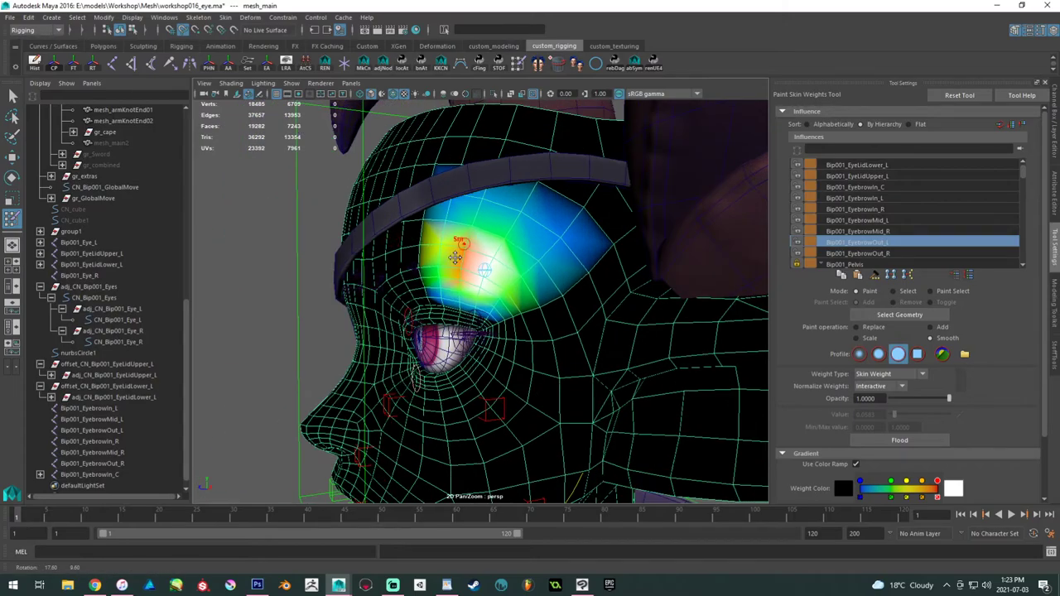
mouse_move(537, 292)
left_mouse_down("alt")
mouse_move(750, 283)
mouse_move(468, 280)
left_mouse_up("alt")
right_click_drag(468, 280, 543, 317, "alt")
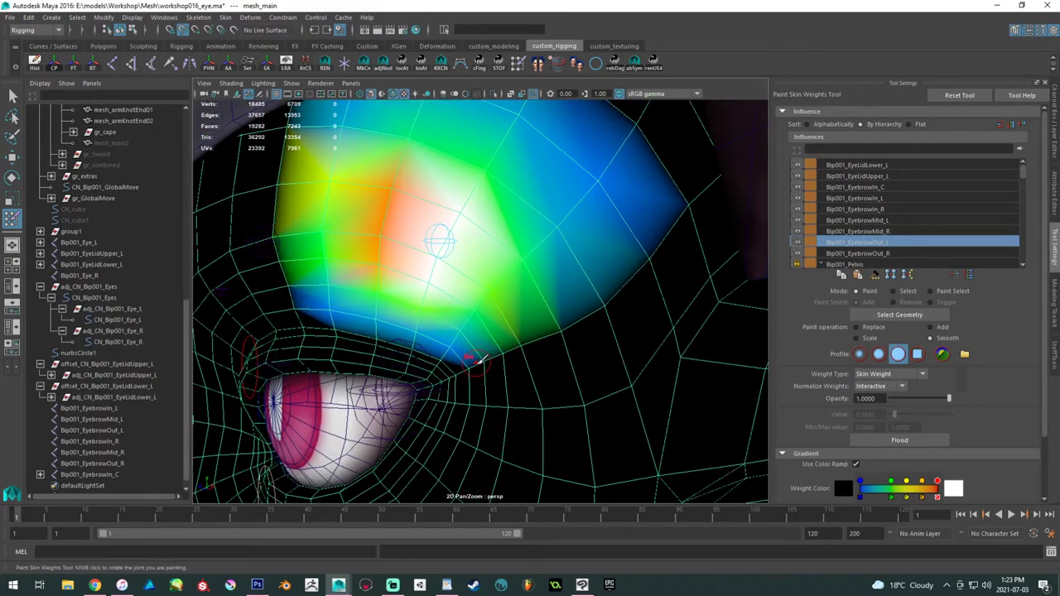
mouse_move(477, 361)
left_mouse_down()
mouse_move(496, 377)
mouse_move(562, 333)
left_mouse_up()
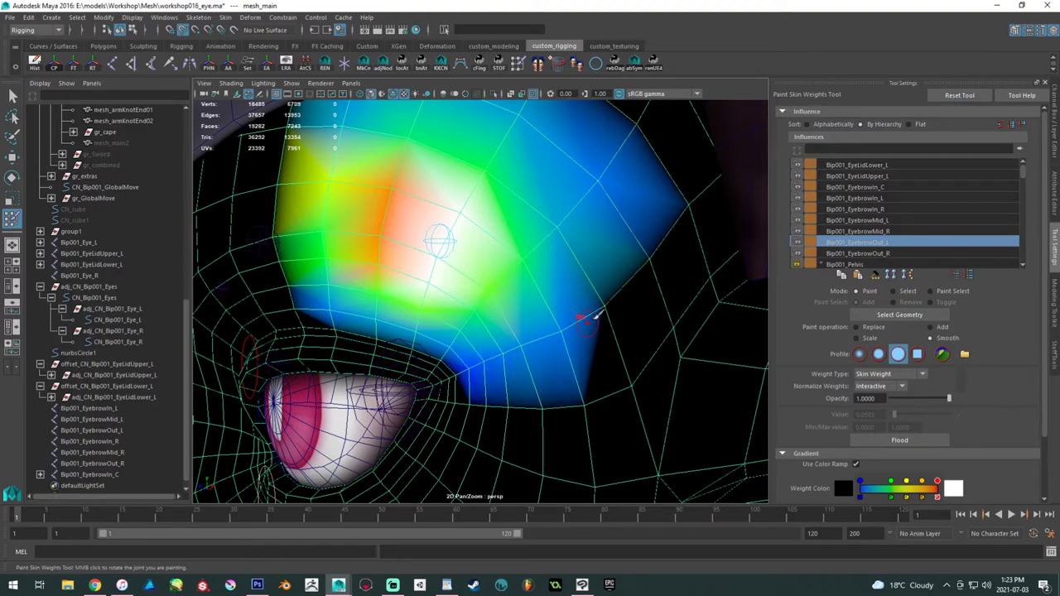
mouse_move(603, 303)
left_mouse_down()
mouse_move(556, 335)
mouse_move(487, 354)
left_mouse_up()
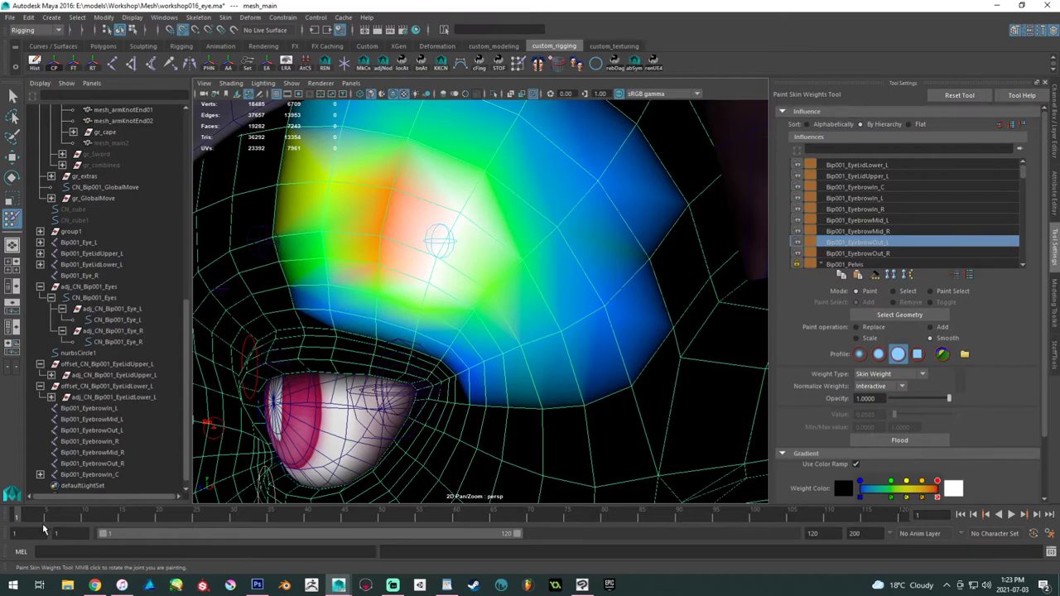
- Pose the brow at frame 5 and smooth the Bip001_EyebrowOut_L weights on the outer side of the joint
key("alt+v")
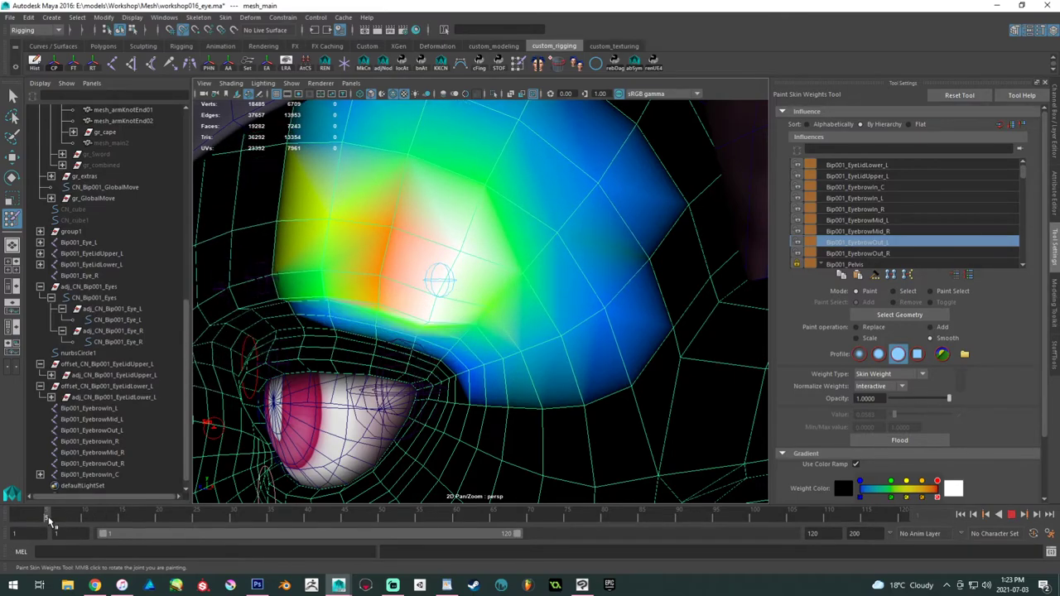
key("alt+v")
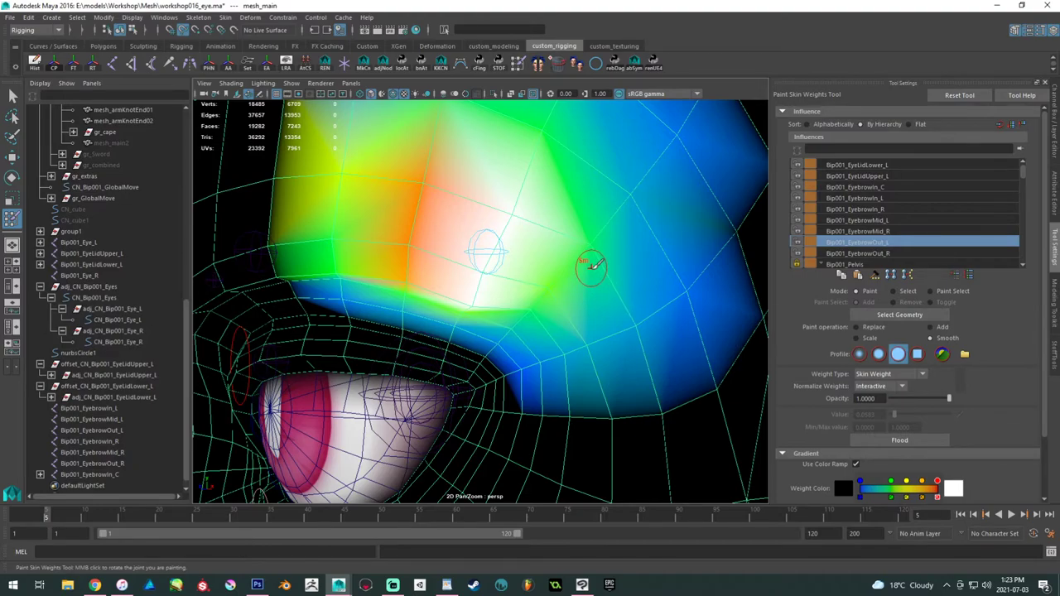
mouse_move(558, 287)
left_mouse_down()
mouse_move(570, 307)
mouse_move(535, 307)
mouse_move(563, 284)
left_mouse_up()
mouse_move(599, 240)
left_mouse_down()
mouse_move(567, 284)
mouse_move(602, 244)
left_mouse_up()
mouse_move(553, 291)
left_mouse_down()
mouse_move(548, 324)
mouse_move(559, 316)
left_mouse_up()
middle_click_drag(561, 315, 565, 267, "alt")
mouse_move(565, 266)
left_mouse_down()
mouse_move(574, 284)
mouse_move(552, 312)
mouse_move(580, 306)
left_mouse_up()
- Switch the paint operation to Add and strengthen the Bip001_EyebrowOut_L weights on the vertices along the joint's outer side
left_click(933, 328)
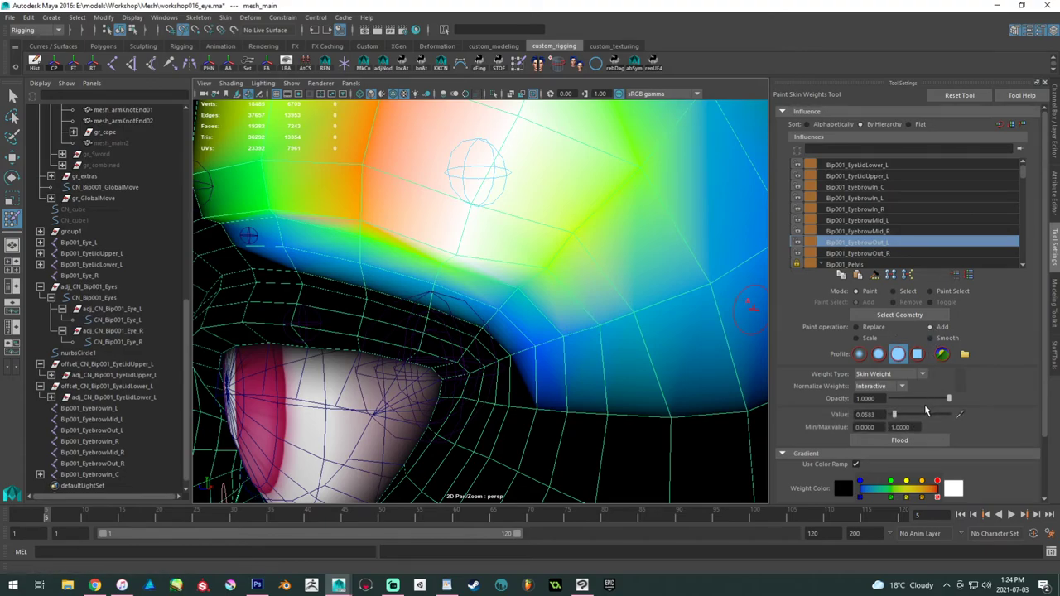
left_click_drag(584, 225, 558, 260)
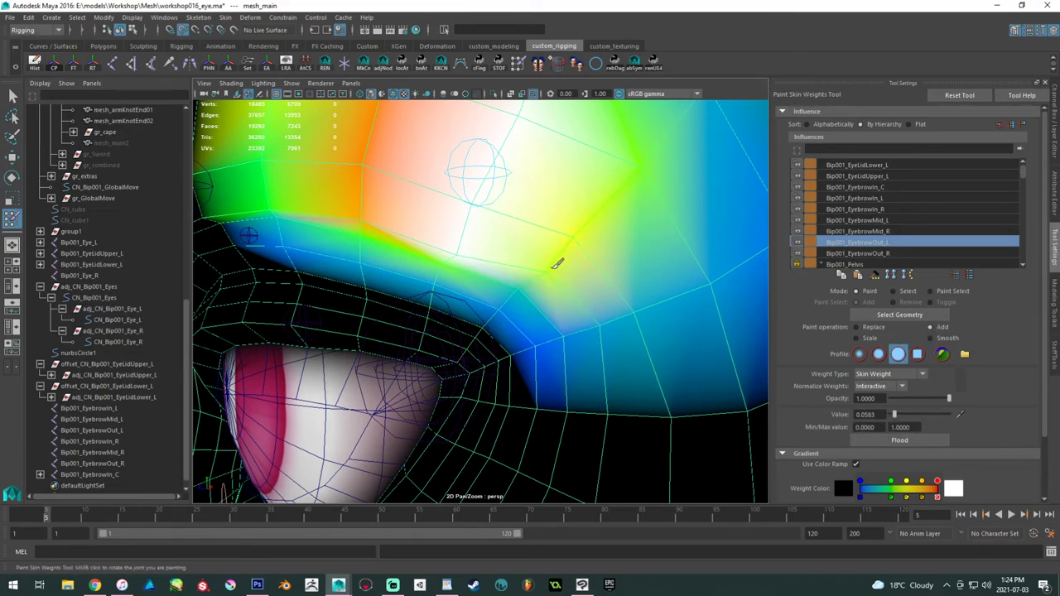
mouse_move(642, 173)
left_mouse_down()
mouse_move(552, 256)
mouse_move(629, 186)
left_mouse_up()
left_click(634, 180)
mouse_move(598, 220)
left_mouse_down("alt")
mouse_move(625, 194)
mouse_move(619, 255)
left_mouse_up("alt")
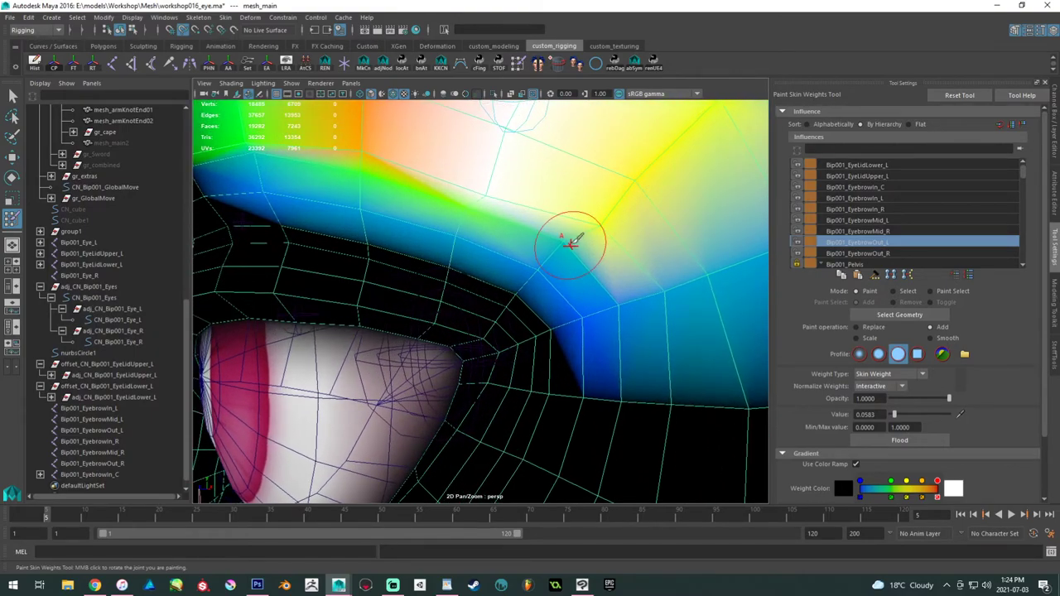
- Reduce the brush size and add Bip001_EyebrowOut_L weight to the lower-edge vertices near the eye's outer corner
key("b")
left_click_drag(579, 226, 567, 227)
left_click(565, 237)
left_click(562, 238)
mouse_move(544, 263)
left_mouse_down()
mouse_move(509, 227)
mouse_move(466, 220)
mouse_move(503, 256)
mouse_move(574, 246)
mouse_move(582, 289)
mouse_move(548, 257)
mouse_move(556, 253)
left_mouse_up()
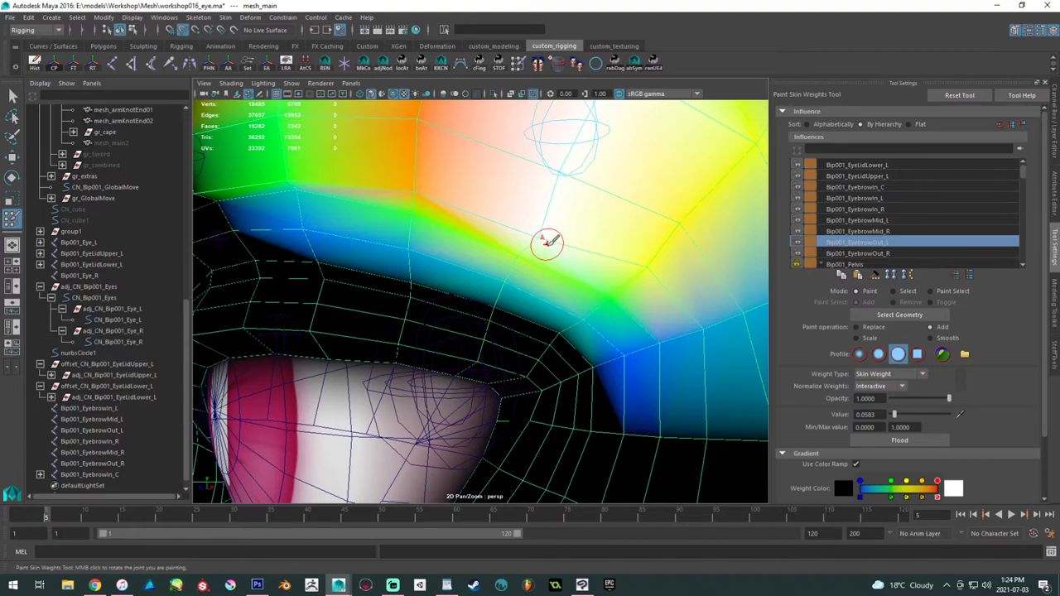
- Add Bip001_EyebrowOut_L weight along the inner part of its lower edge, above the middle of the upper eyelid
mouse_move(552, 275)
left_mouse_down("alt")
mouse_move(555, 256)
mouse_move(537, 246)
mouse_move(553, 248)
left_mouse_up("alt")
mouse_move(432, 197)
left_mouse_down()
mouse_move(426, 205)
mouse_move(510, 234)
left_mouse_up()
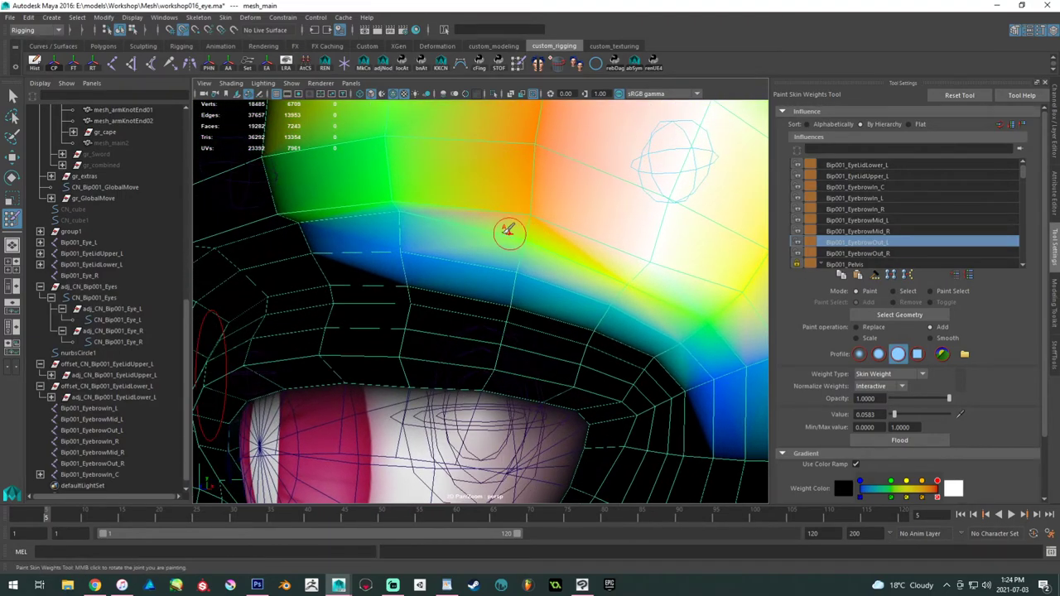
mouse_move(398, 213)
left_mouse_down()
mouse_move(400, 232)
mouse_move(513, 247)
mouse_move(396, 225)
mouse_move(514, 307)
mouse_move(450, 360)
mouse_move(549, 259)
left_mouse_up()
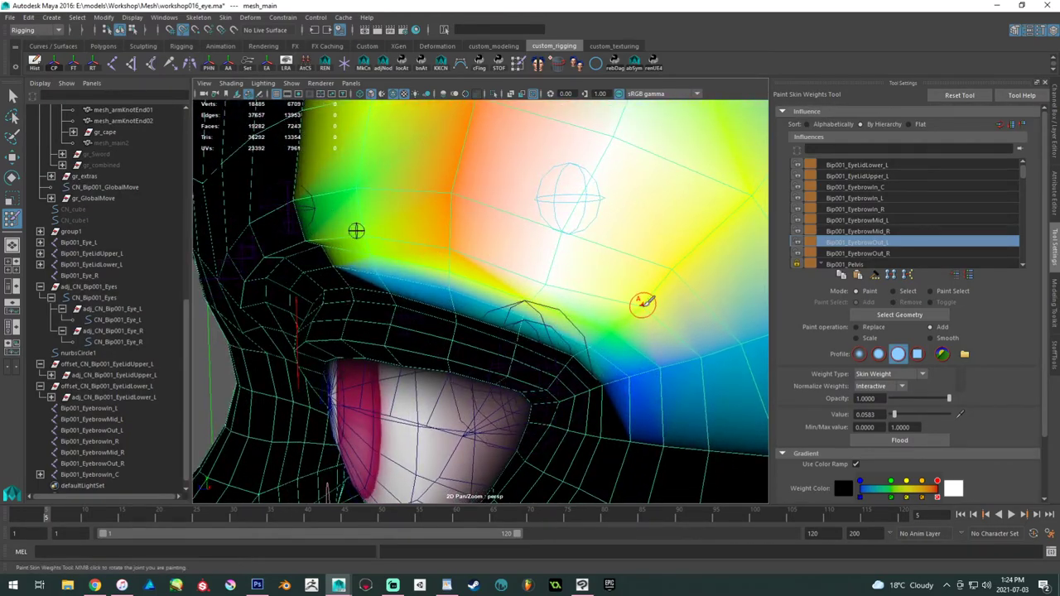
left_click_drag(683, 276, 816, 239, "alt")
- Add Bip001_EyebrowMid_L weight to the vertices along its lower edge above the left upper eyelid
left_click(864, 221)
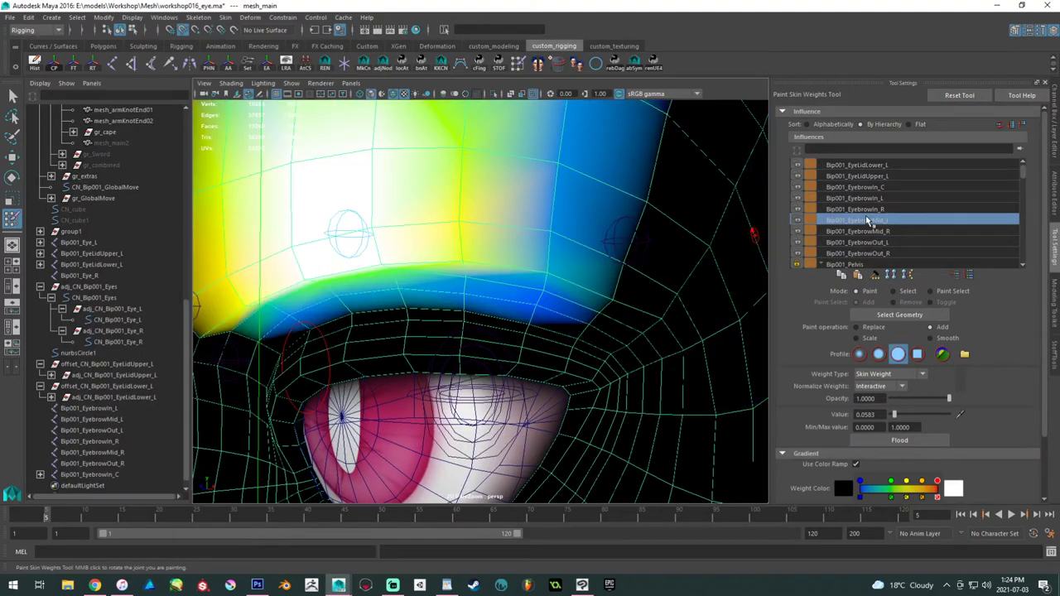
left_click_drag(620, 215, 591, 215, "alt")
right_click_drag(592, 208, 606, 254, "alt")
mouse_move(432, 222)
left_mouse_down()
mouse_move(466, 246)
mouse_move(431, 228)
left_mouse_up()
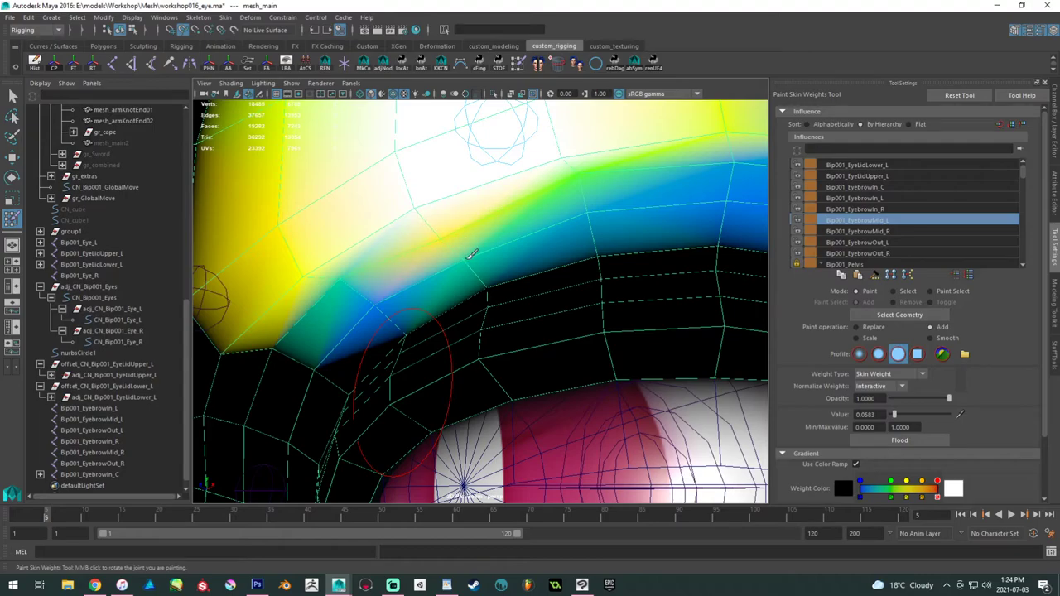
mouse_move(562, 215)
left_mouse_down()
mouse_move(585, 175)
mouse_move(586, 225)
mouse_move(539, 224)
mouse_move(470, 281)
mouse_move(598, 266)
mouse_move(426, 260)
mouse_move(455, 300)
mouse_move(623, 284)
left_mouse_up()
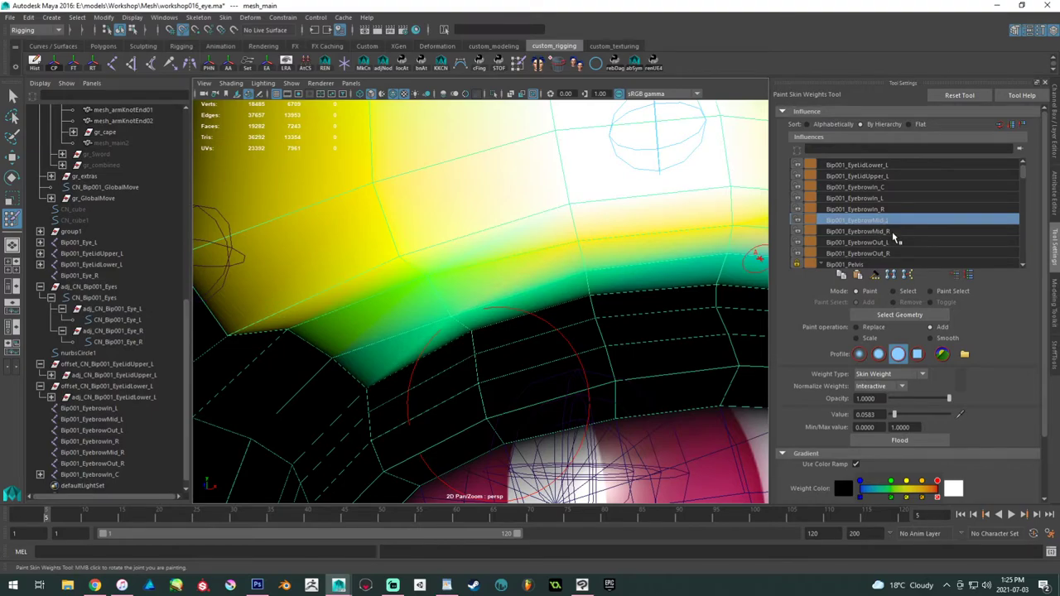
- Add Bip001_EyebrowIn_L weight to the vertices along its lower edge above the inner part of the left eye
left_click(892, 199)
left_click(424, 275)
left_click(430, 274)
left_click(455, 315)
left_click(432, 280)
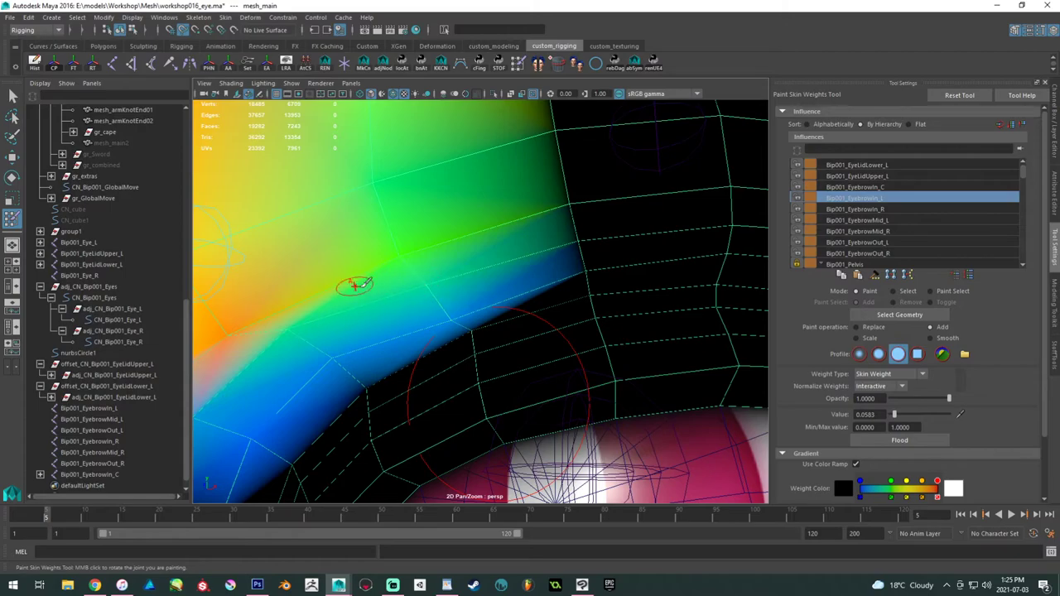
left_click_drag(348, 284, 406, 293, "alt")
left_click(399, 316)
left_click(410, 318)
left_click(432, 325)
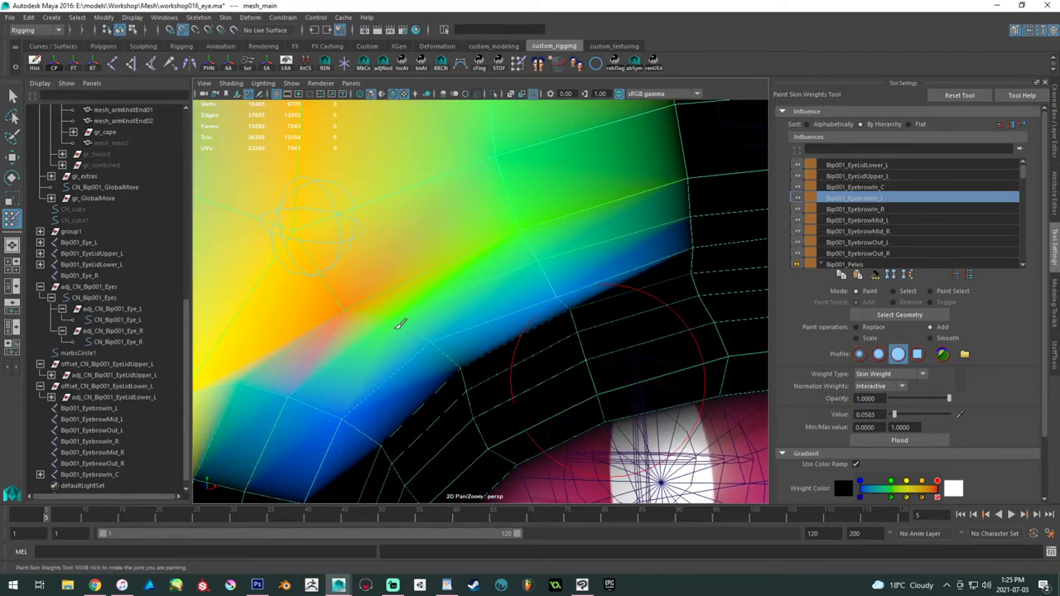
left_click(405, 318)
left_click(407, 320)
- Add Bip001_EyebrowIn_L weight to the vertices at its lowest corner beside the nose bridge
scroll(442, 336, "down", 3)
mouse_move(442, 336)
left_mouse_down("alt")
mouse_move(437, 276)
mouse_move(397, 328)
mouse_move(428, 336)
mouse_move(386, 326)
mouse_move(390, 338)
mouse_move(445, 351)
mouse_move(440, 312)
mouse_move(464, 327)
mouse_move(380, 309)
mouse_move(340, 278)
left_mouse_up("alt")
left_click(452, 359)
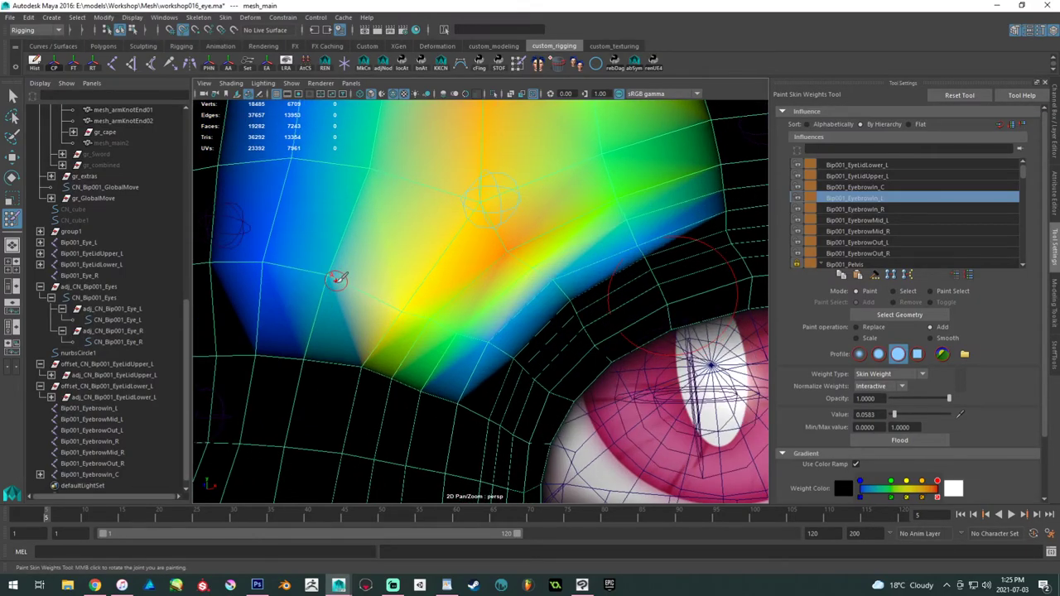
mouse_move(444, 328)
left_mouse_down("alt")
mouse_move(425, 310)
mouse_move(428, 339)
left_mouse_up("alt")
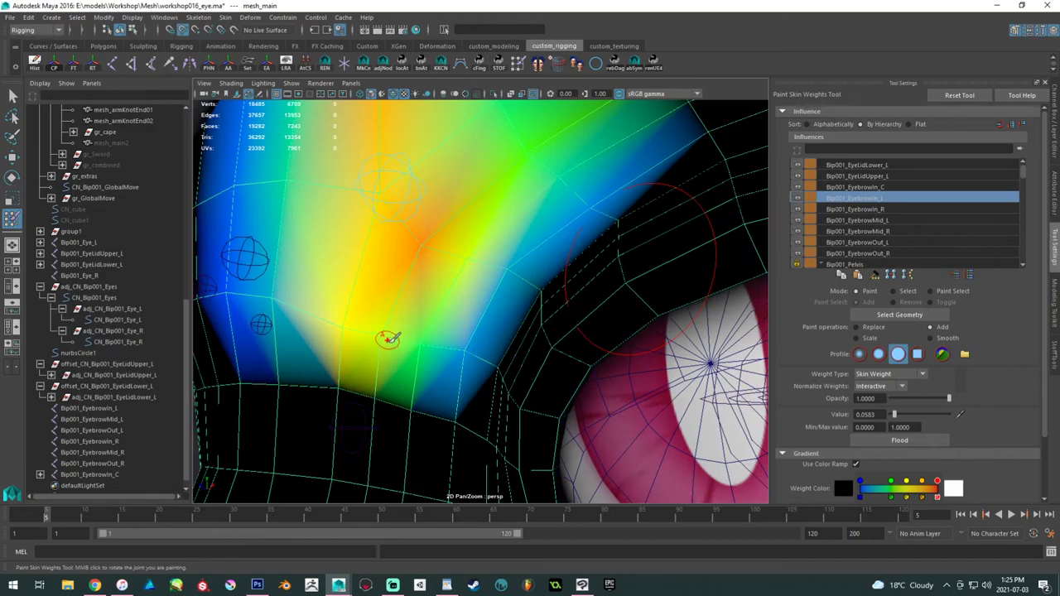
left_click(472, 343)
mouse_move(496, 337)
left_mouse_down("alt")
mouse_move(436, 310)
mouse_move(416, 329)
mouse_move(524, 359)
left_mouse_up("alt")
right_click_drag(476, 320, 511, 350, "alt")
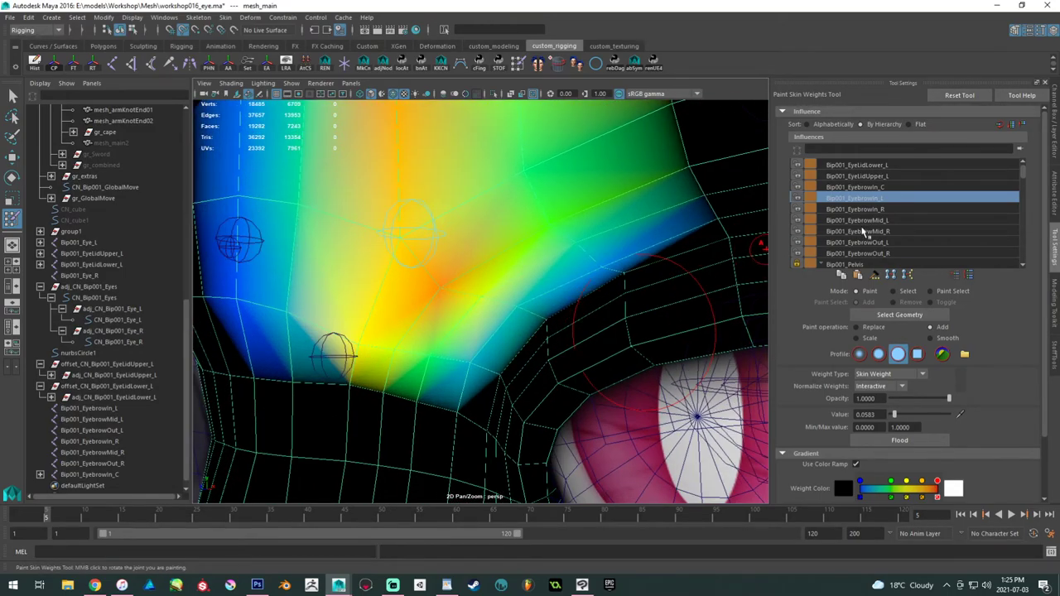
- Add Bip001_EyebrowMid_L weight to the vertices on the outer part of its lower edge above the eyelid
left_click(874, 221)
left_click_drag(513, 291, 407, 265, "alt")
left_click_drag(348, 279, 474, 283, "alt")
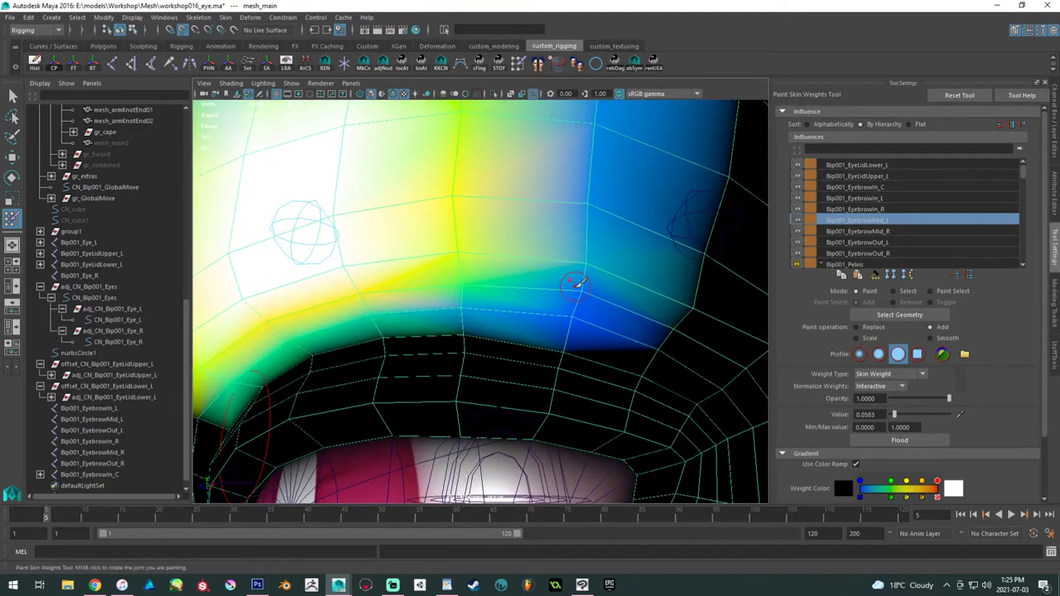
left_click_drag(577, 284, 620, 298)
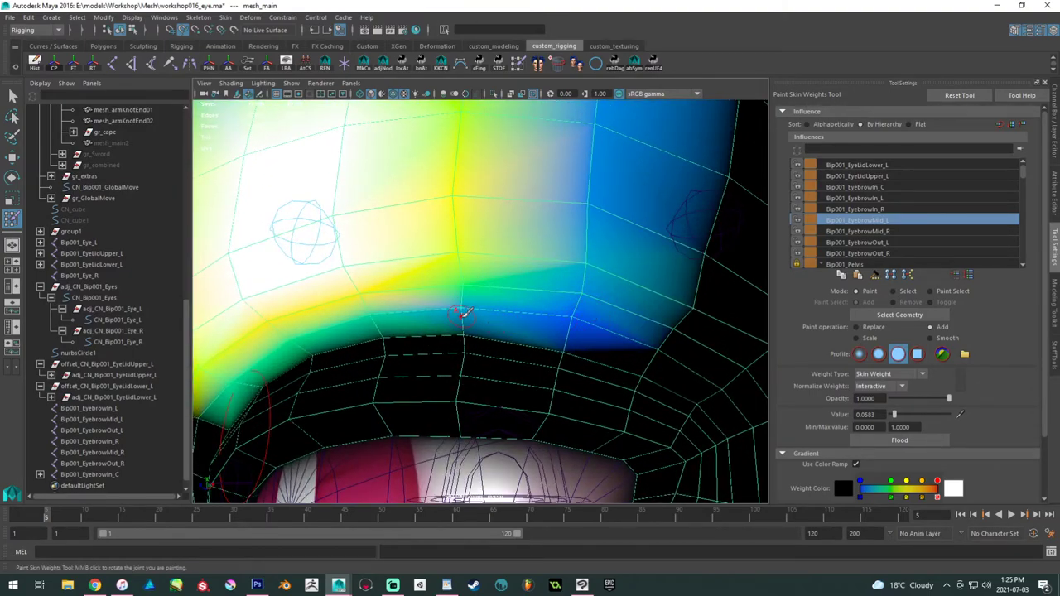
- Examine how the Bip001_EyebrowMid_L area deforms between the headband and the left upper eyelid at frame 26
mouse_move(466, 307)
left_mouse_down("alt")
mouse_move(544, 296)
mouse_move(333, 296)
mouse_move(729, 297)
left_mouse_up("alt")
mouse_move(743, 296)
right_mouse_down("alt")
mouse_move(766, 294)
mouse_move(217, 291)
right_mouse_up("alt")
left_click_drag(50, 516, 203, 518)
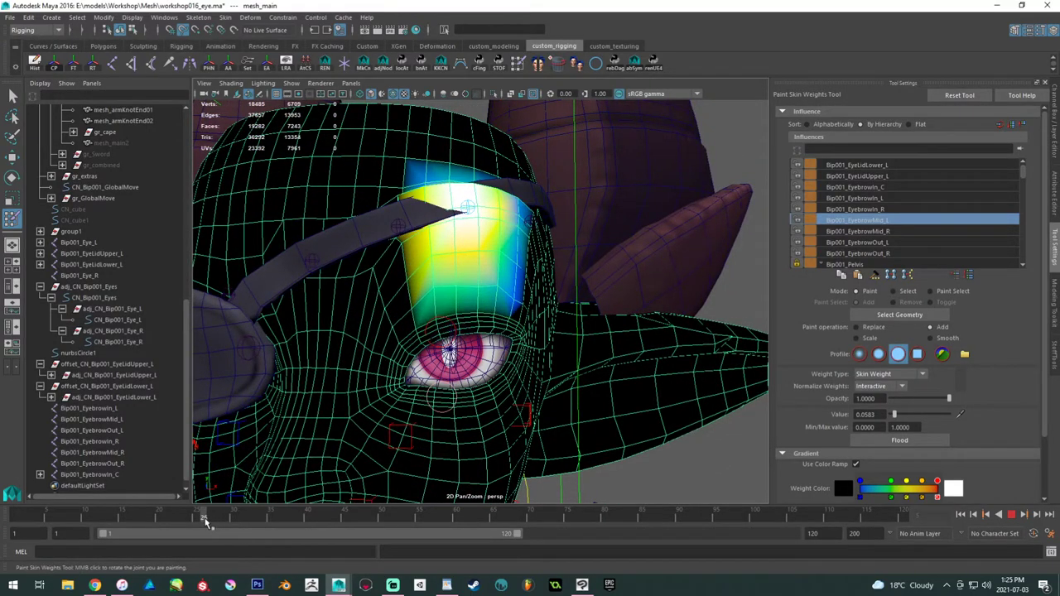
right_click_drag(331, 372, 480, 361, "alt")
left_click_drag(481, 361, 444, 362, "alt")
right_click_drag(444, 362, 543, 331, "alt")
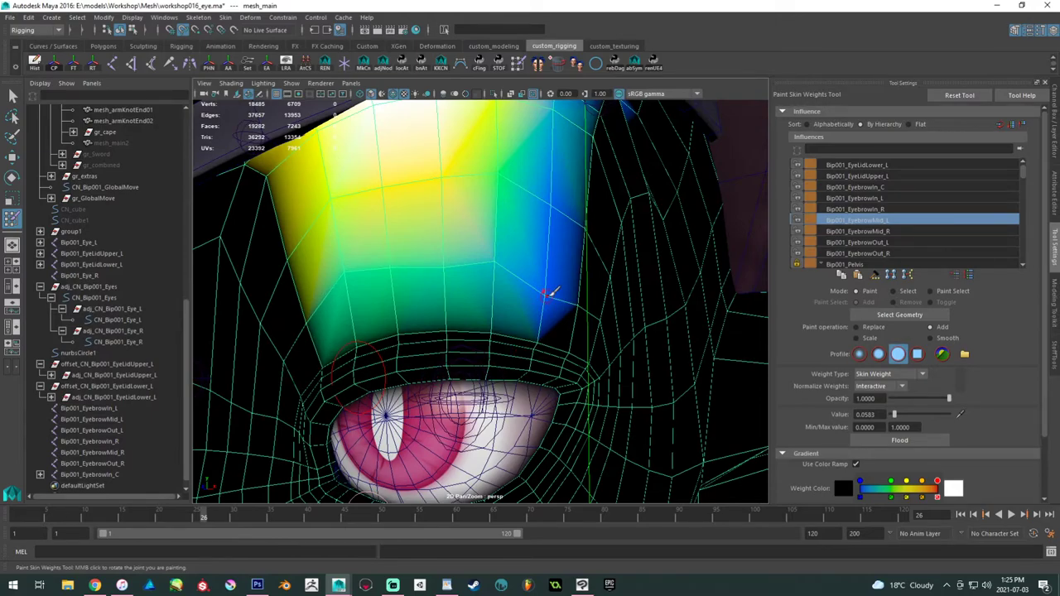
middle_click_drag(535, 270, 528, 319, "alt")
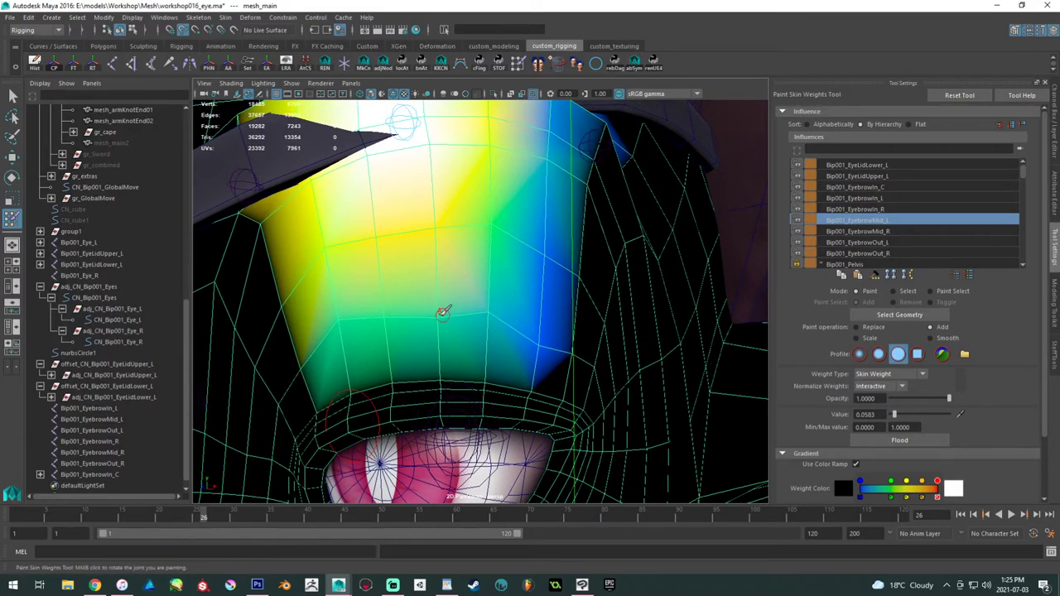
- Touch up the Bip001_EyebrowMid_L weight above the left upper eyelid, and display the Bip001_EyebrowOut_L influence
left_click_drag(445, 313, 422, 332)
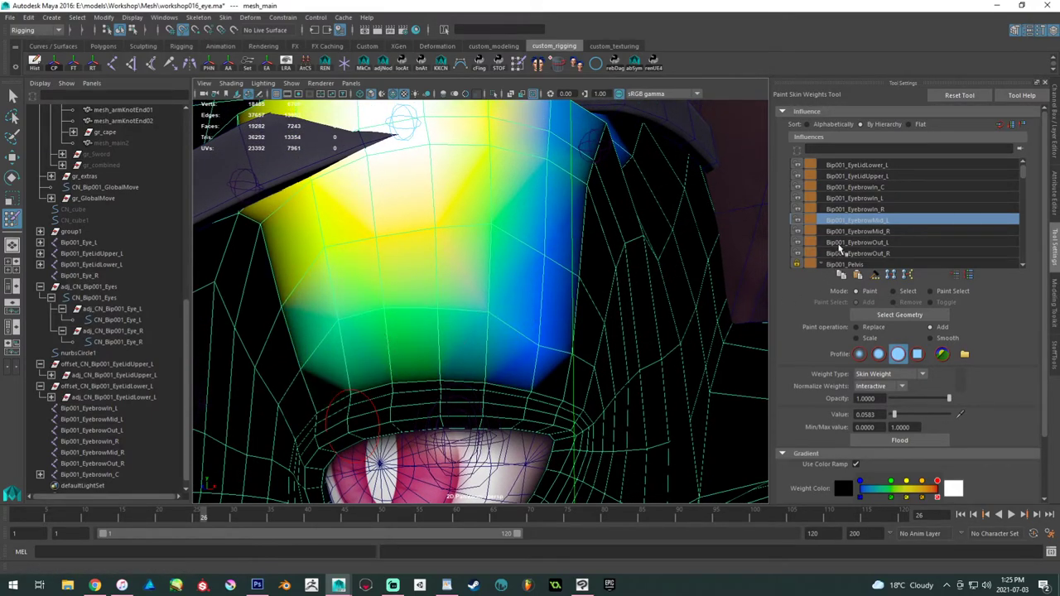
left_click(884, 233)
left_click(894, 222)
left_click(883, 254)
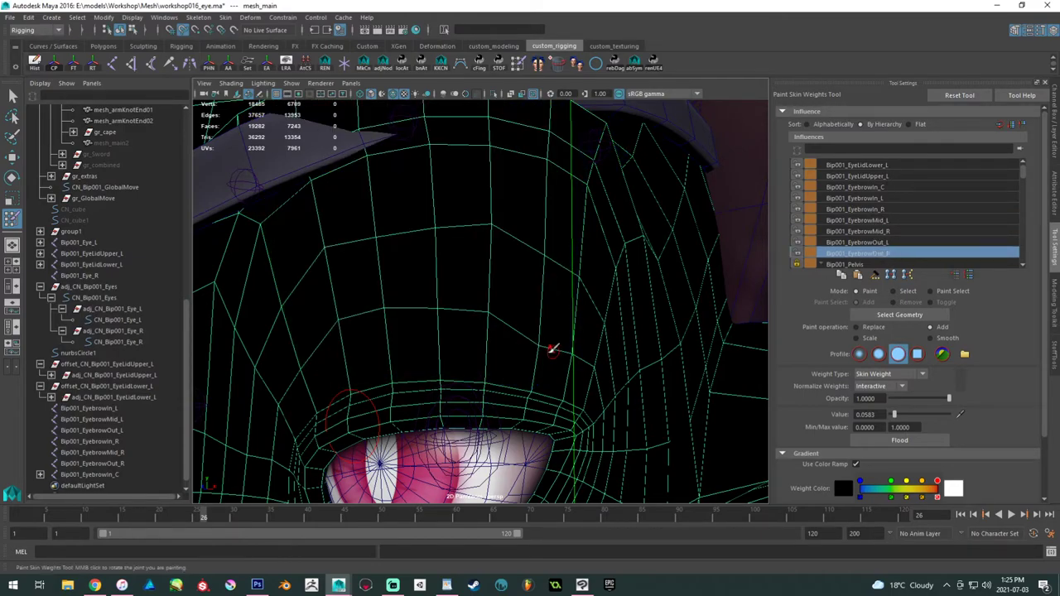
left_click(873, 244)
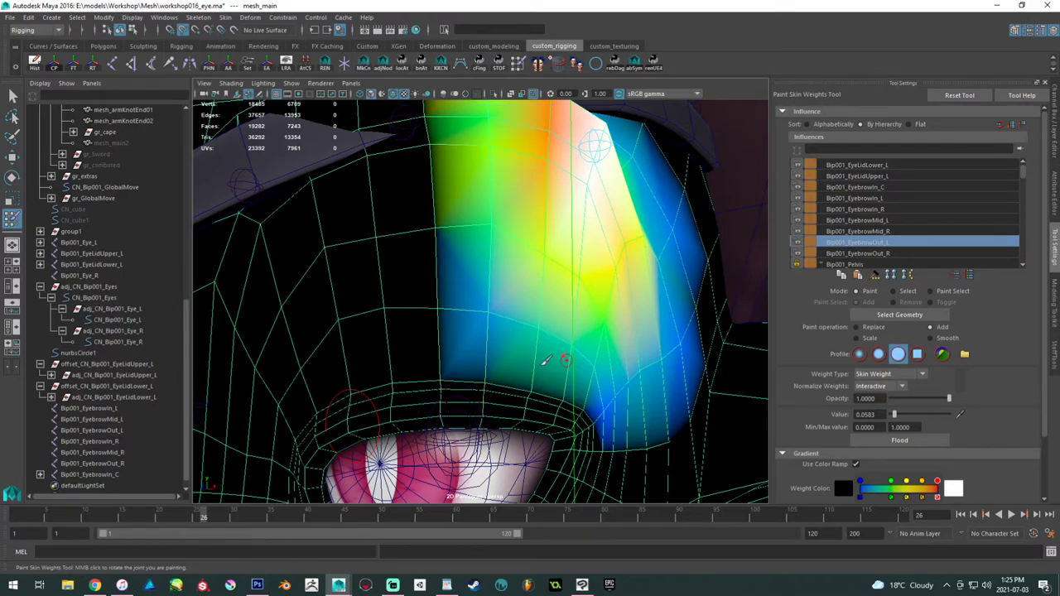
- Save the scene and add Bip001_EyebrowOut_L weight to the forehead vertices behind and just above the headband at frame 26
left_click_drag(339, 328, 401, 316, "alt")
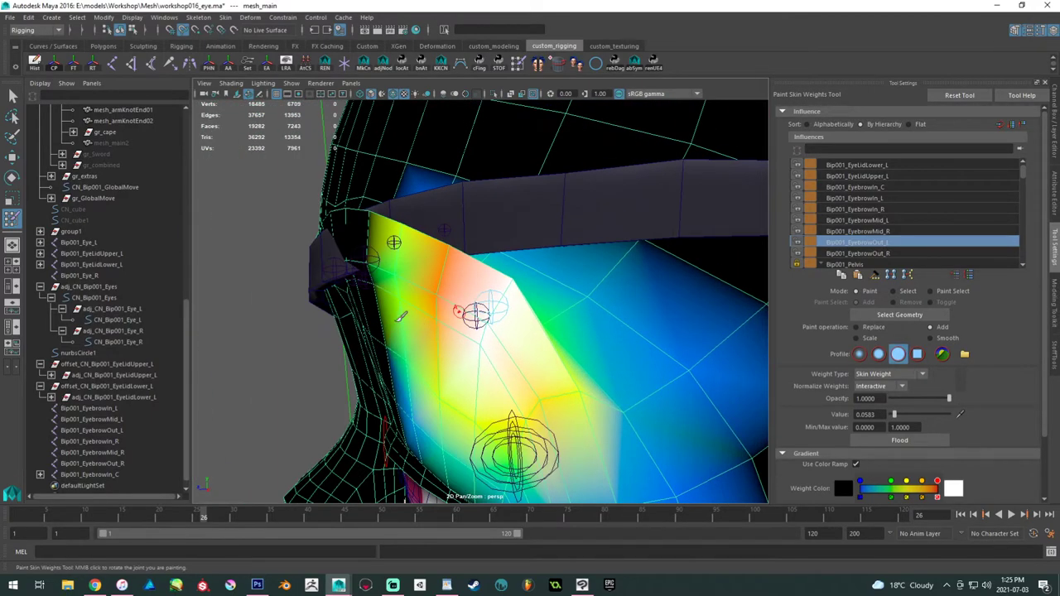
mouse_move(520, 300)
left_mouse_down("alt")
mouse_move(472, 313)
mouse_move(489, 317)
left_mouse_up("alt")
key("ctrl+s")
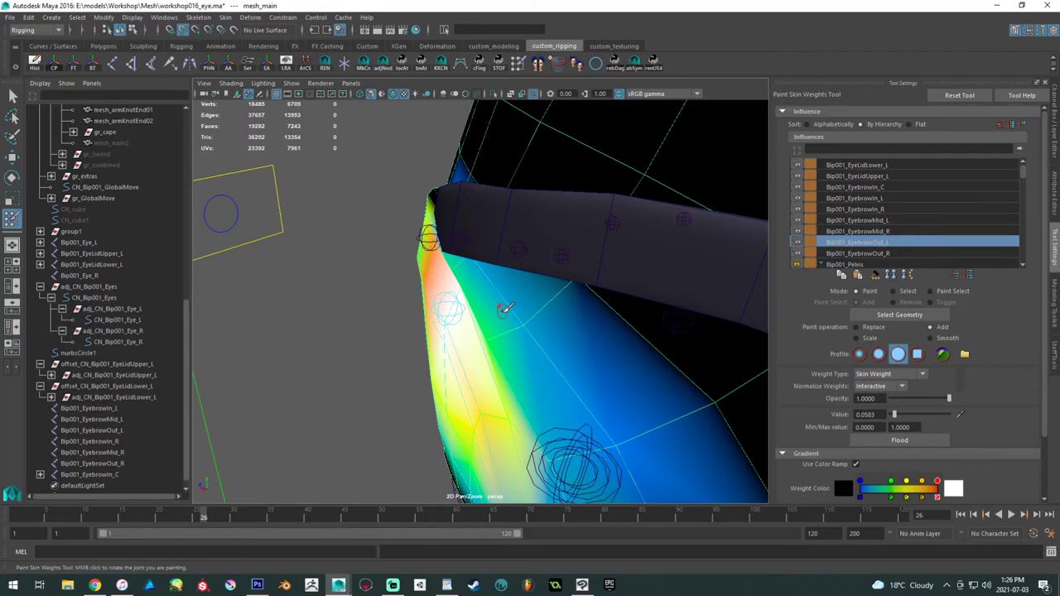
left_click_drag(506, 310, 449, 343, "alt")
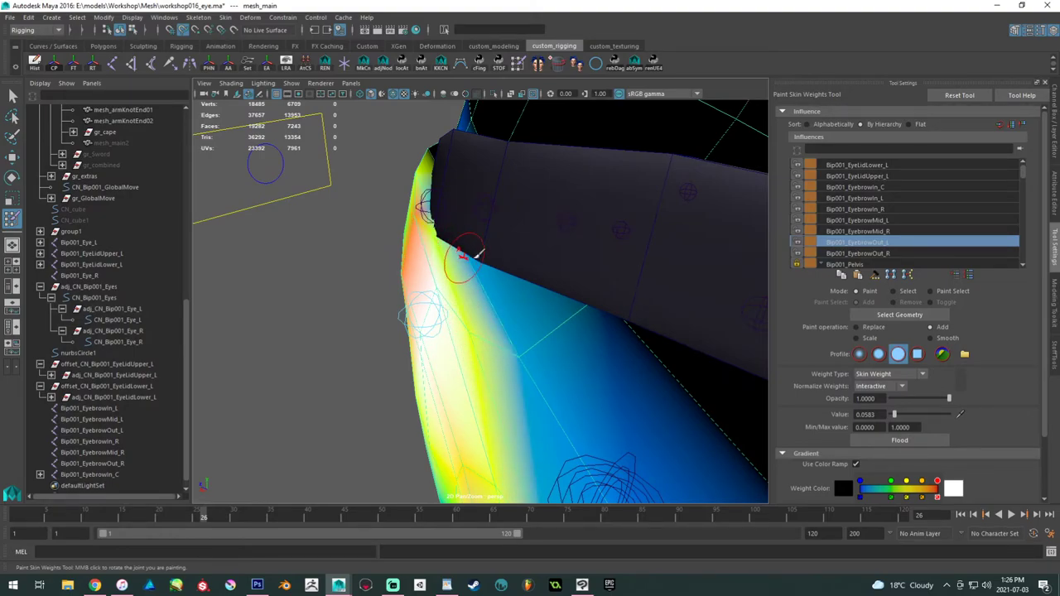
mouse_move(471, 237)
left_mouse_down()
mouse_move(503, 315)
mouse_move(472, 236)
mouse_move(451, 245)
mouse_move(462, 232)
mouse_move(553, 248)
left_mouse_up()
mouse_move(441, 275)
left_mouse_down()
mouse_move(421, 293)
mouse_move(425, 305)
mouse_move(491, 326)
mouse_move(471, 309)
mouse_move(473, 289)
mouse_move(480, 303)
mouse_move(403, 305)
left_mouse_up()
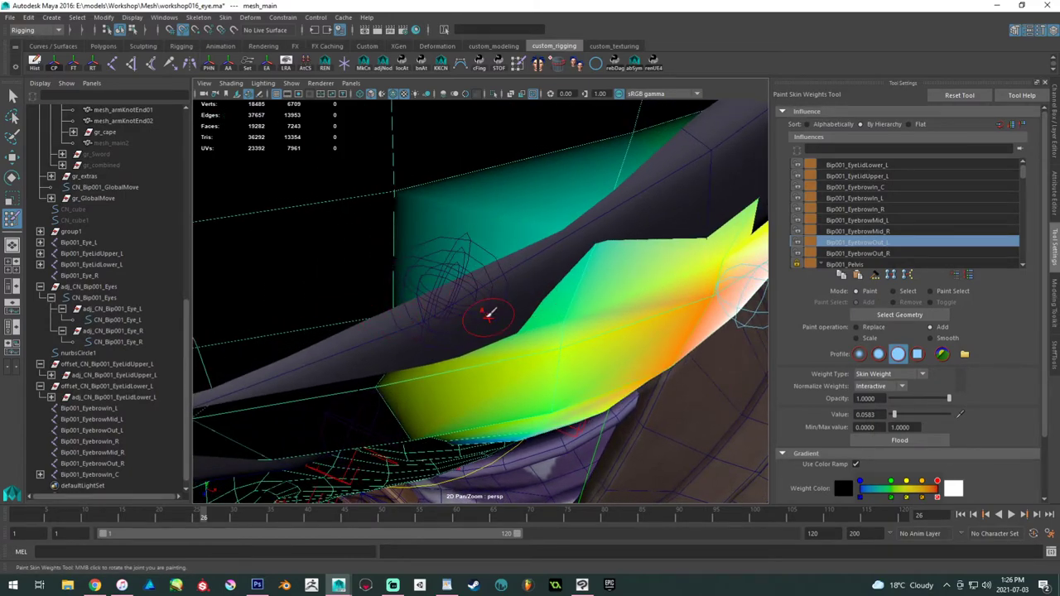
left_click_drag(488, 317, 505, 313, "alt")
left_click_drag(568, 299, 586, 309)
mouse_move(683, 267)
left_mouse_down()
mouse_move(560, 306)
mouse_move(505, 282)
mouse_move(462, 236)
left_mouse_up()
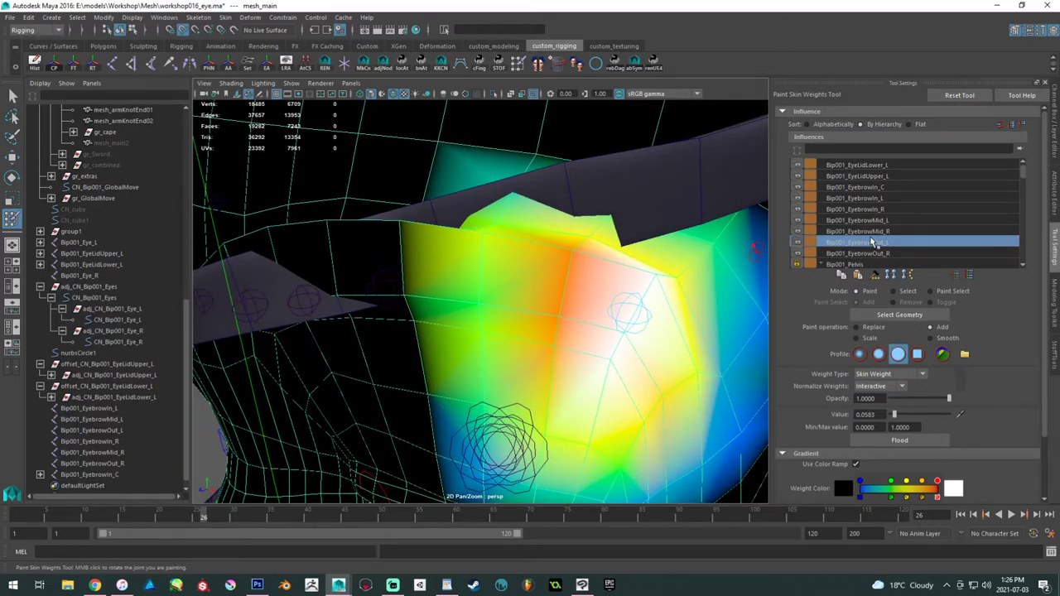
- Add Bip001_EyebrowMid_L weight to the forehead vertices along the upper edge of the headband
left_click(892, 222)
mouse_move(617, 285)
left_mouse_down("alt")
mouse_move(566, 348)
mouse_move(538, 360)
left_mouse_up("alt")
left_click(453, 282)
mouse_move(451, 284)
left_mouse_down("alt")
mouse_move(465, 315)
mouse_move(471, 305)
left_mouse_up("alt")
left_click(446, 354)
left_click(444, 353)
left_click(460, 332)
left_click(441, 353)
left_click(463, 334)
- Build up the Bip001_EyebrowMid_L weight on the upper forehead rows above the headband, extending it towards the temple
mouse_move(536, 240)
left_mouse_down("alt")
mouse_move(558, 246)
mouse_move(506, 343)
mouse_move(497, 265)
mouse_move(482, 324)
left_mouse_up("alt")
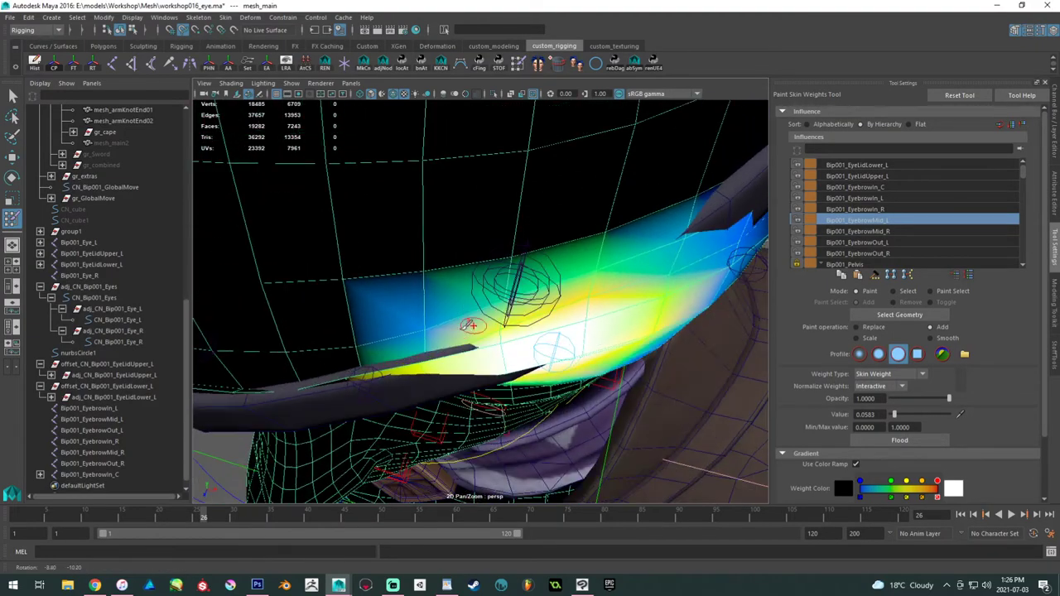
mouse_move(431, 350)
left_mouse_down("alt")
mouse_move(490, 370)
mouse_move(501, 291)
mouse_move(523, 308)
left_mouse_up("alt")
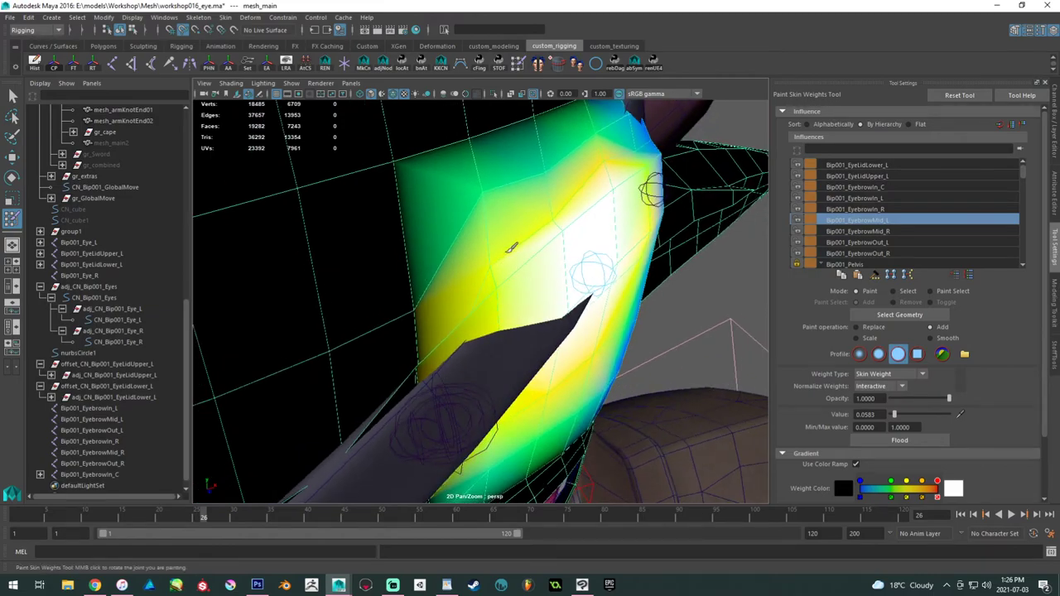
left_click(551, 214)
left_click(551, 171)
mouse_move(558, 175)
left_mouse_down("alt")
mouse_move(568, 194)
mouse_move(558, 241)
left_mouse_up("alt")
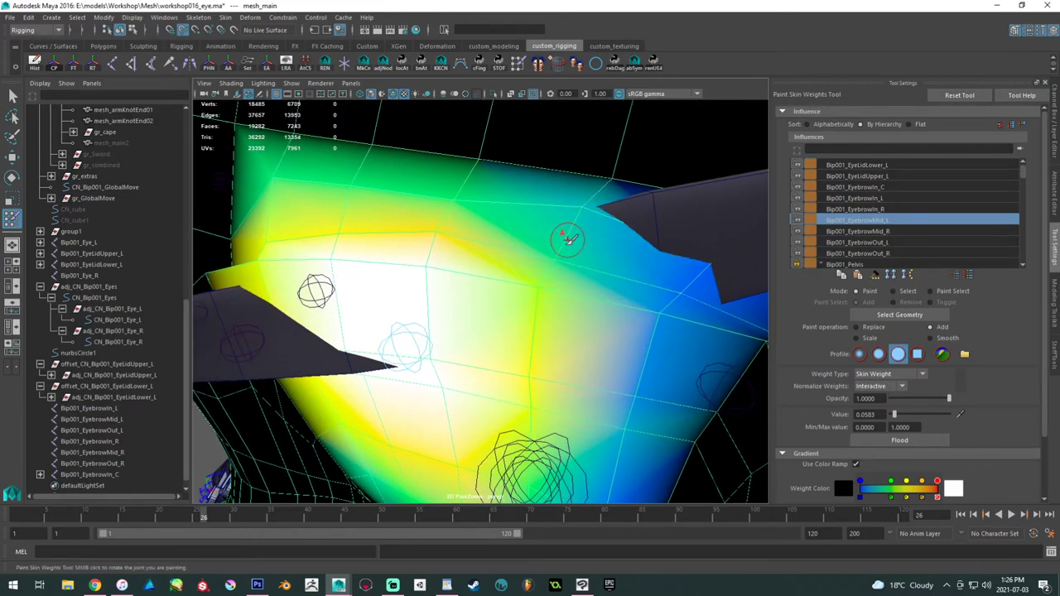
left_click_drag(685, 288, 337, 218, "alt")
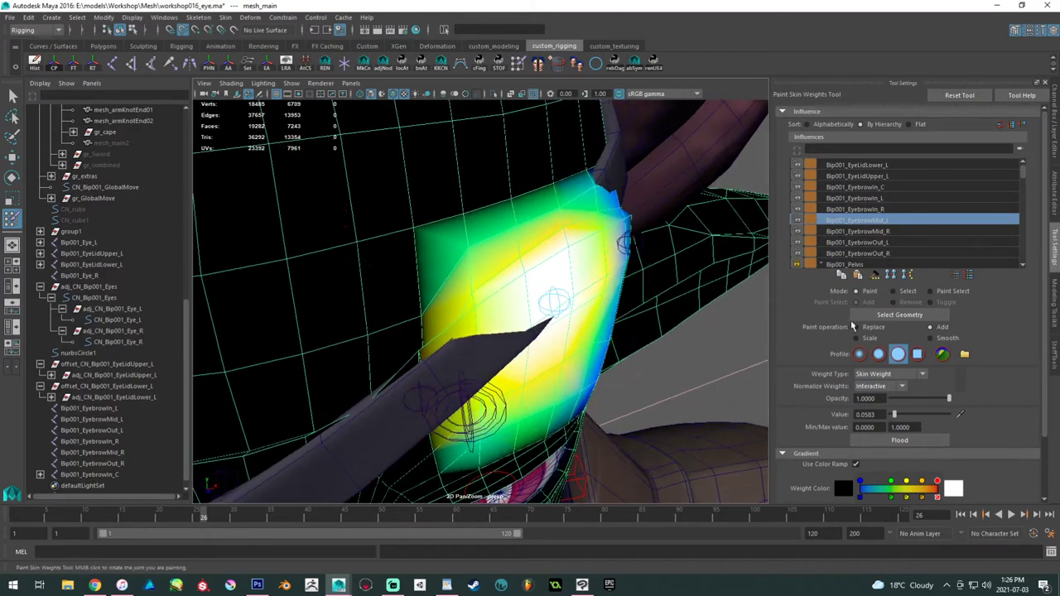
- Examine how the Bip001_EyebrowIn_L area deforms around the headband between frames 18 and 24
left_click(883, 200)
left_click_drag(561, 309, 554, 241, "alt")
middle_click_drag(554, 241, 538, 157, "alt")
right_click_drag(538, 157, 593, 331, "alt")
left_click_drag(594, 331, 517, 313, "alt")
left_click_drag(153, 516, 144, 515)
mouse_move(430, 358)
left_mouse_down("alt")
mouse_move(421, 307)
mouse_move(359, 284)
mouse_move(250, 303)
mouse_move(425, 279)
mouse_move(366, 303)
left_mouse_up("alt")
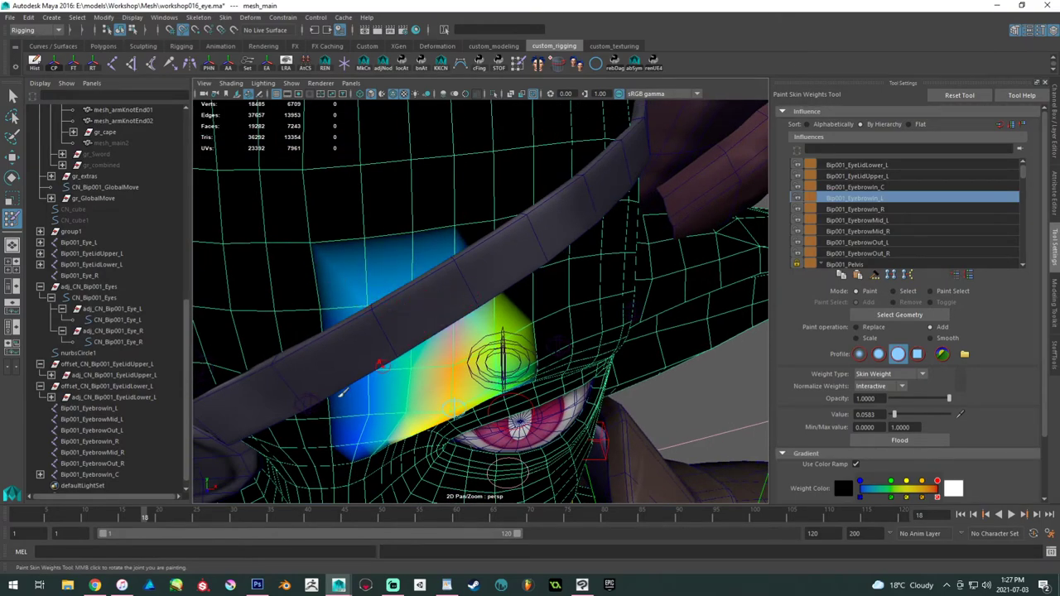
left_click_drag(144, 515, 191, 516)
left_click_drag(373, 357, 520, 319, "alt")
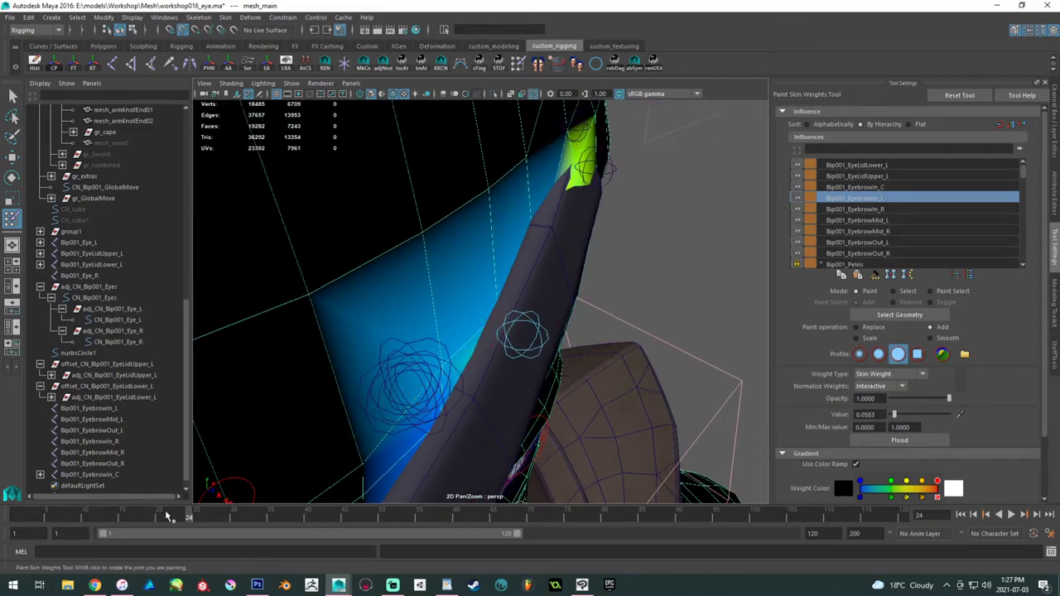
- At frame 17, add Bip001_EyebrowIn_L weight to the forehead vertices above and just below the headband
left_click_drag(141, 518, 136, 518)
left_click_drag(375, 367, 326, 353, "alt")
scroll(451, 305, "down", 3)
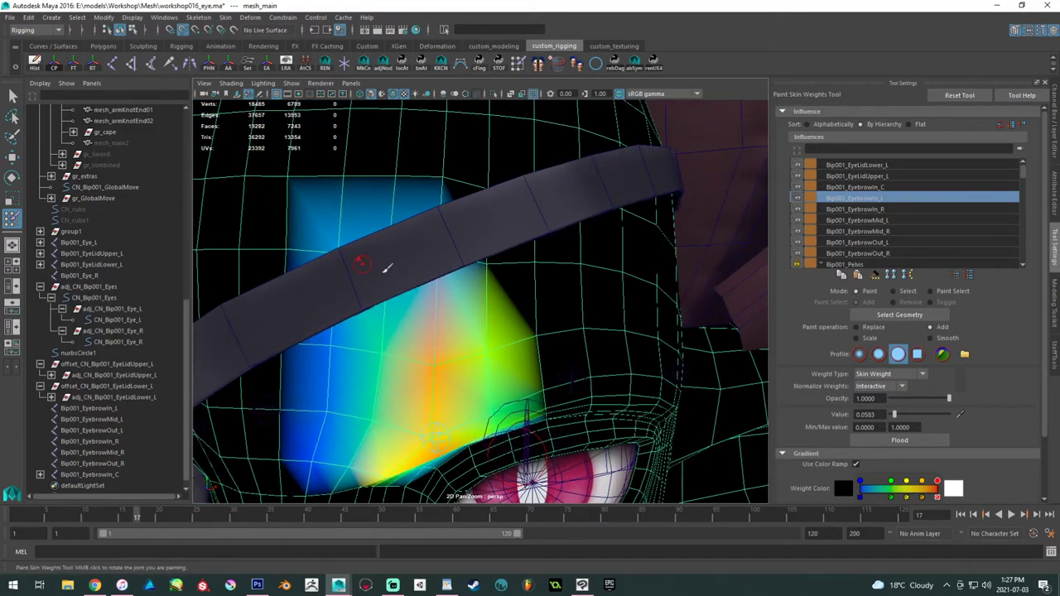
left_click(390, 255)
left_click(342, 253)
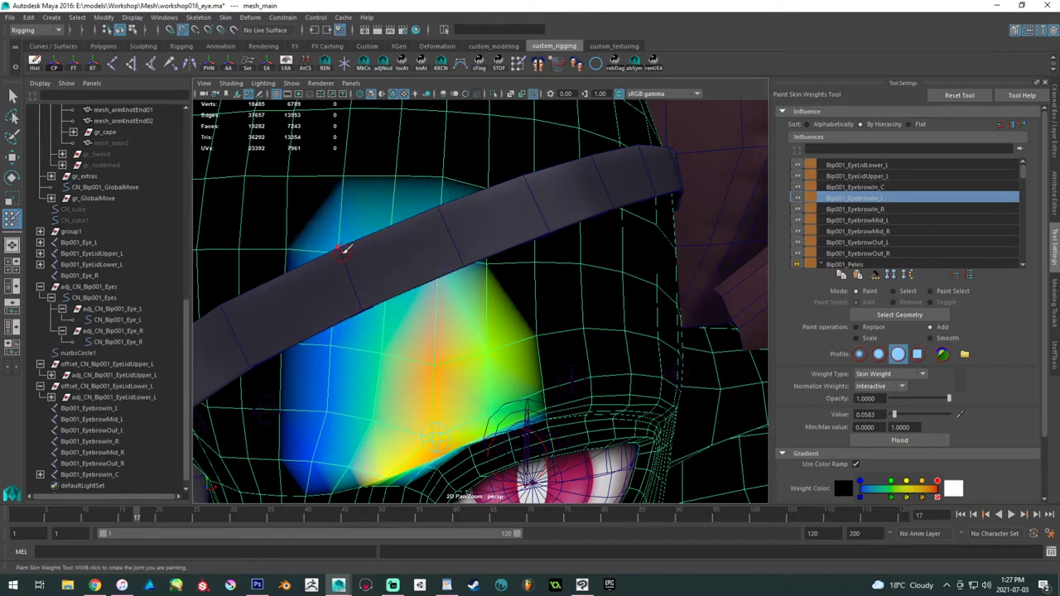
left_click(401, 258)
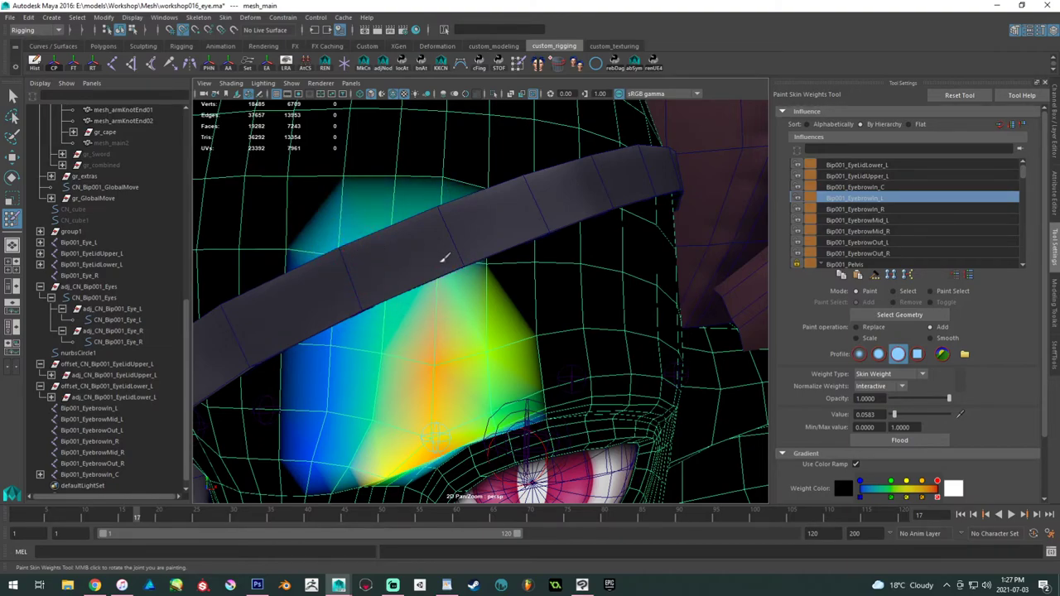
mouse_move(492, 266)
left_mouse_down()
mouse_move(454, 261)
mouse_move(442, 296)
left_mouse_up()
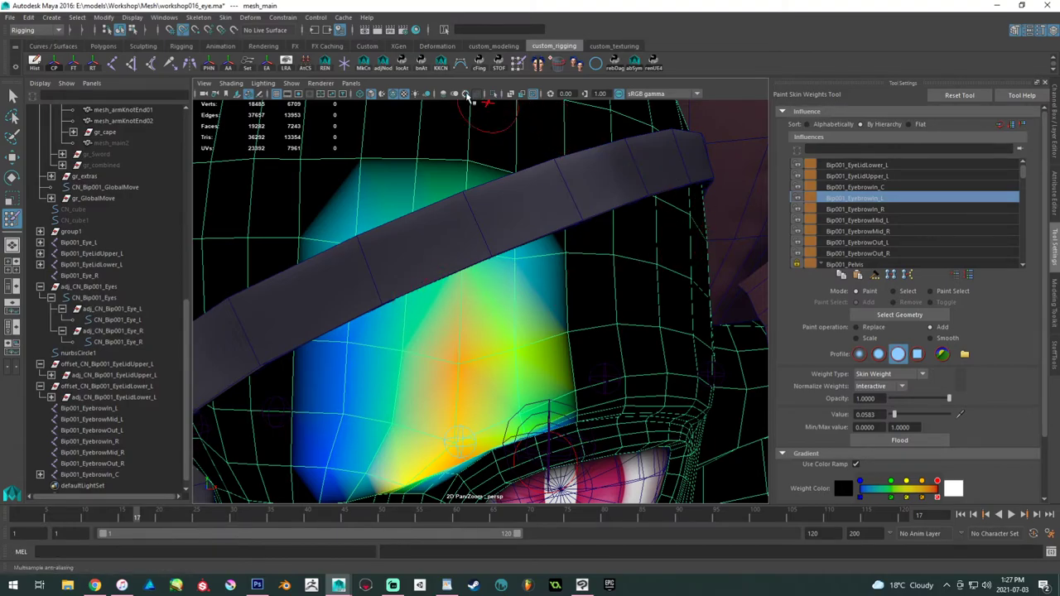
- At frame 29, add Bip001_EyebrowIn_C weight to the central forehead vertices above the headband
left_click_drag(111, 514, 228, 518)
left_click_drag(439, 241, 478, 263, "alt")
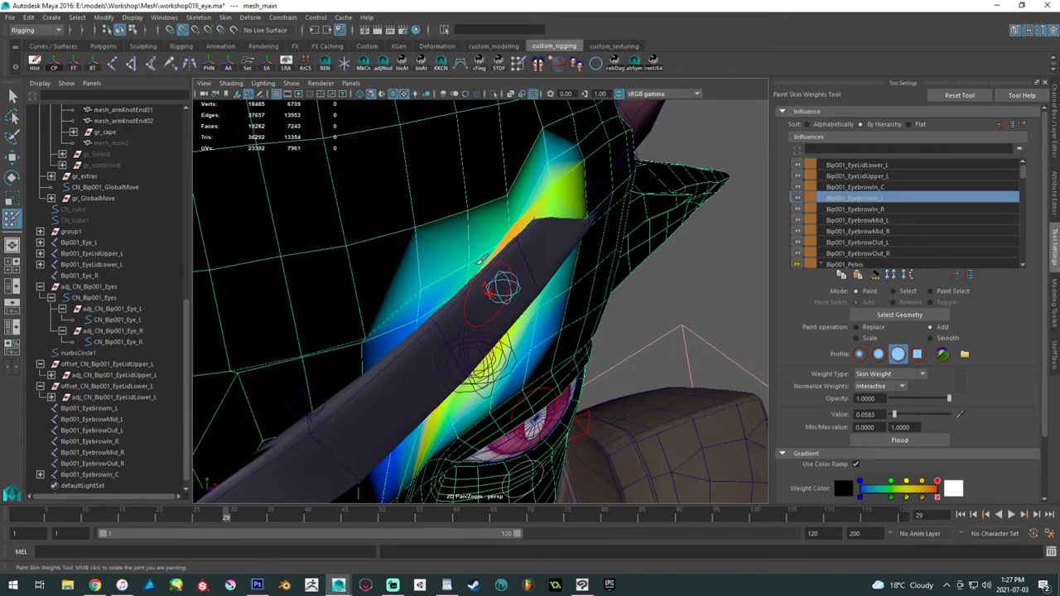
right_click_drag(479, 263, 579, 354, "alt")
mouse_move(580, 354)
left_mouse_down("alt")
mouse_move(553, 260)
mouse_move(587, 257)
mouse_move(525, 355)
mouse_move(530, 372)
mouse_move(497, 314)
mouse_move(485, 199)
mouse_move(523, 213)
mouse_move(441, 240)
left_mouse_up("alt")
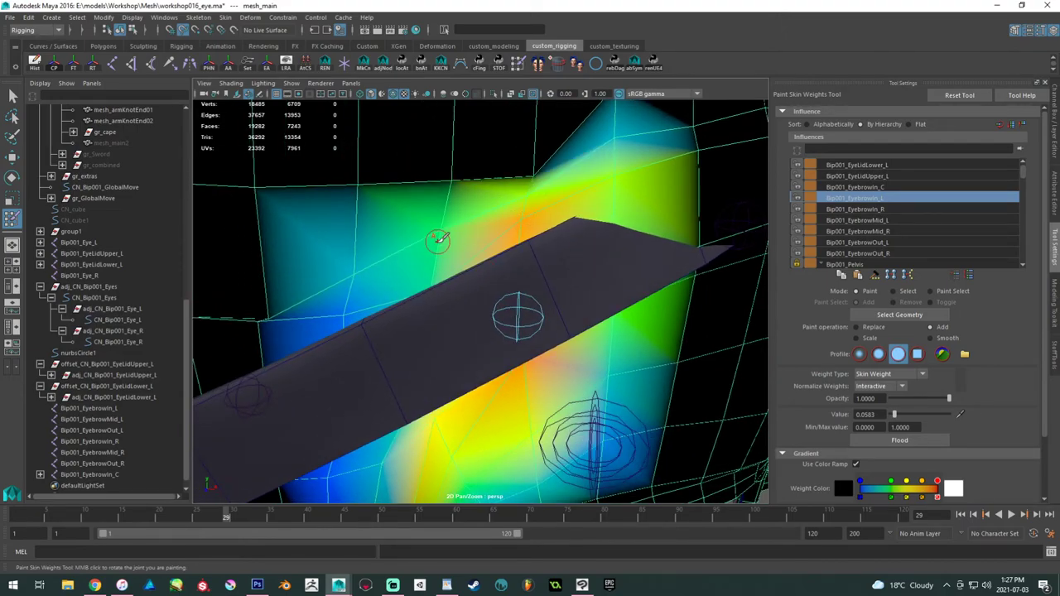
mouse_move(364, 294)
left_mouse_down("alt")
mouse_move(456, 237)
mouse_move(527, 286)
mouse_move(435, 303)
mouse_move(421, 325)
mouse_move(414, 315)
mouse_move(342, 323)
mouse_move(329, 312)
mouse_move(502, 301)
mouse_move(594, 261)
mouse_move(580, 270)
left_mouse_up("alt")
left_click(861, 187)
left_click_drag(501, 275, 561, 233, "alt")
right_click_drag(560, 232, 495, 188, "alt")
left_click_drag(493, 185, 409, 212, "alt")
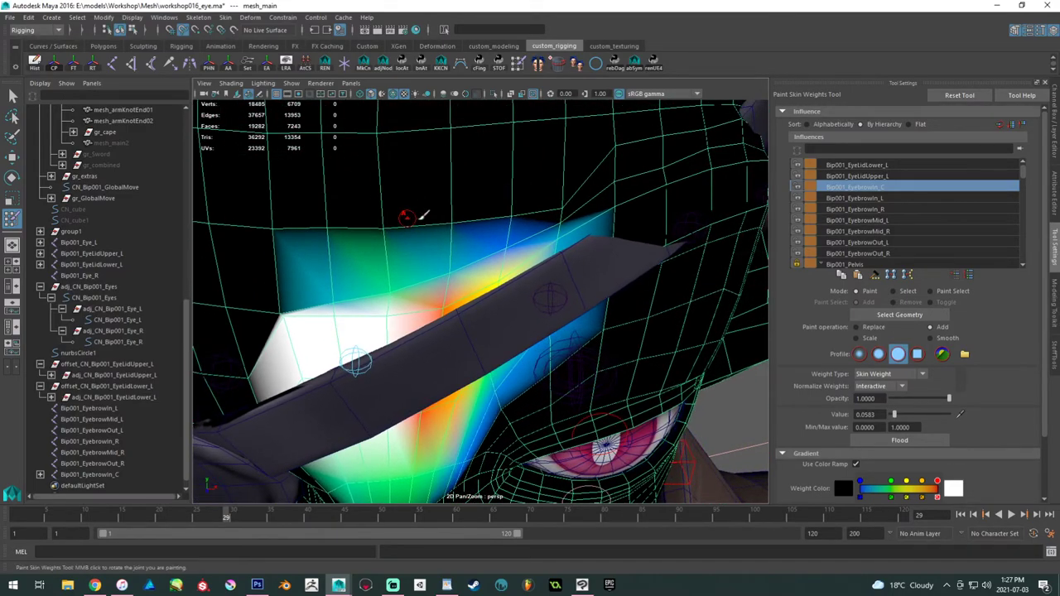
left_click_drag(566, 209, 561, 217)
mouse_move(451, 266)
left_mouse_down()
mouse_move(317, 296)
mouse_move(394, 287)
mouse_move(324, 279)
left_mouse_up()
left_click_drag(523, 262, 507, 247, "alt")
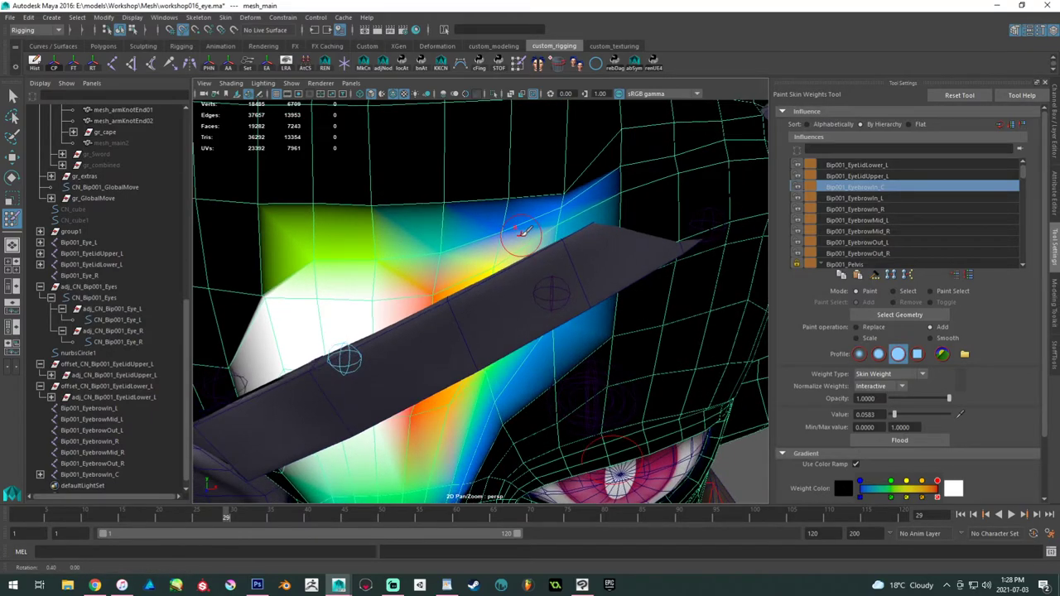
- Smooth the Bip001_EyebrowIn_C weight across the forehead rows above the headband
left_click(930, 338)
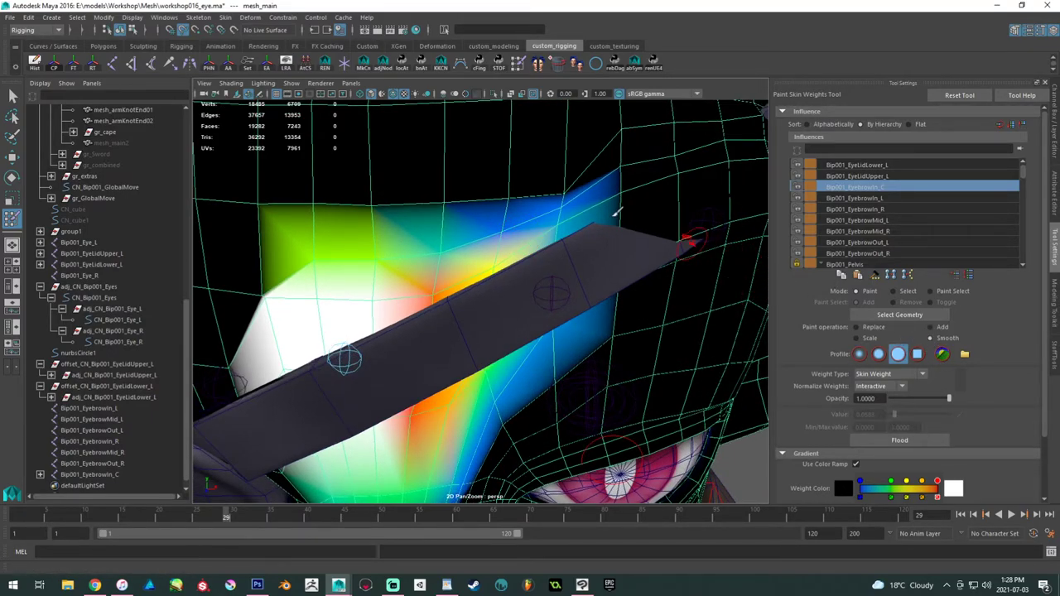
mouse_move(556, 170)
left_mouse_down()
mouse_move(464, 189)
mouse_move(308, 197)
mouse_move(370, 219)
left_mouse_up()
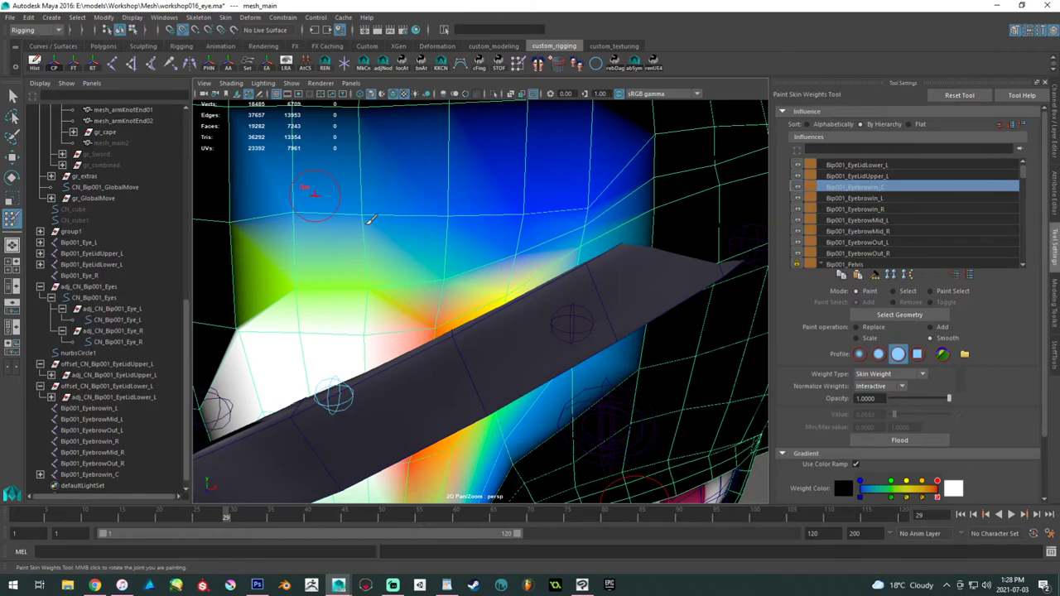
left_click_drag(292, 208, 543, 201)
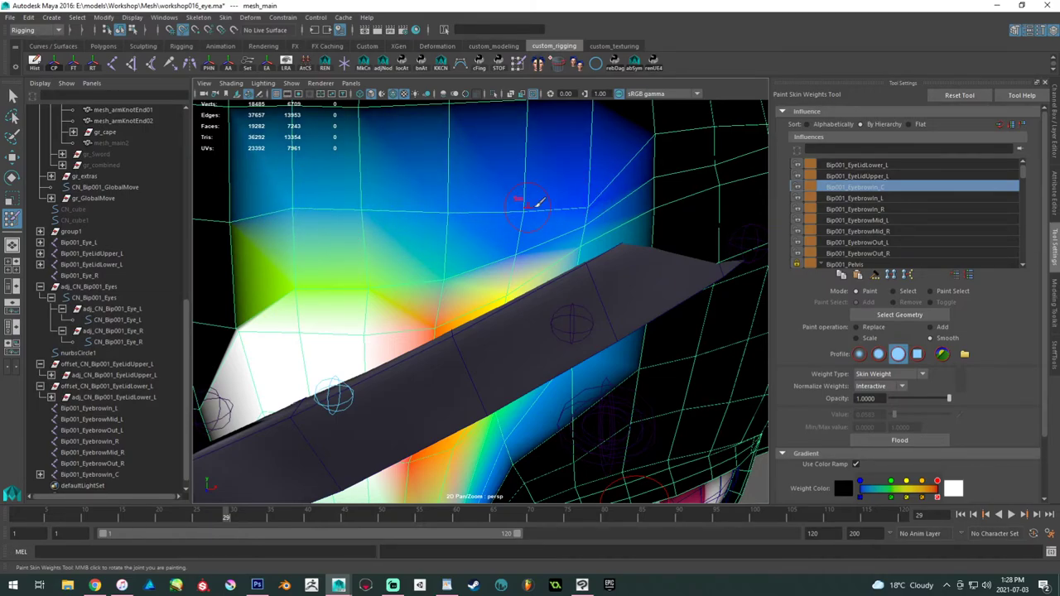
left_click_drag(518, 248, 538, 243)
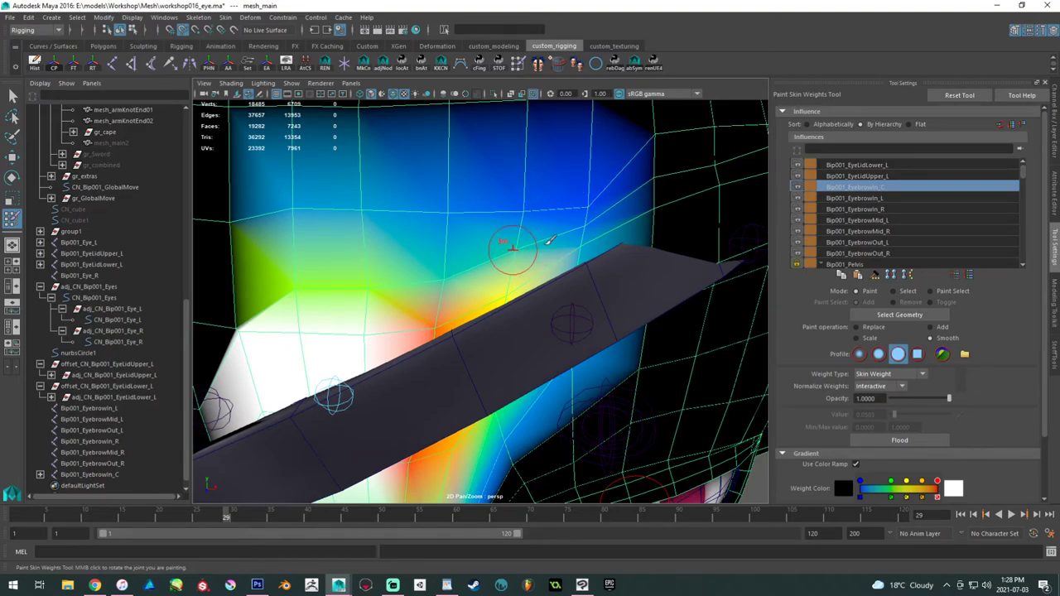
mouse_move(591, 215)
left_mouse_down()
mouse_move(533, 190)
mouse_move(470, 196)
left_mouse_up()
right_click_drag(394, 202, 489, 255, "alt")
mouse_move(447, 250)
left_mouse_down()
mouse_move(377, 246)
mouse_move(440, 251)
left_mouse_up()
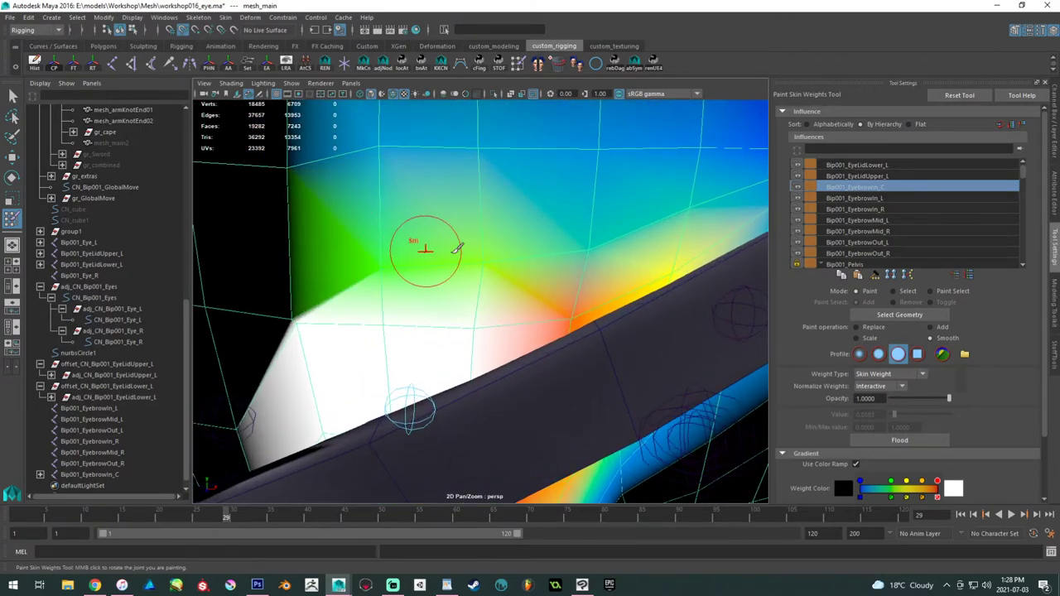
- Add Bip001_EyebrowIn_C weight back to the middle forehead vertices above the headband with value 0.0583
left_click(935, 328)
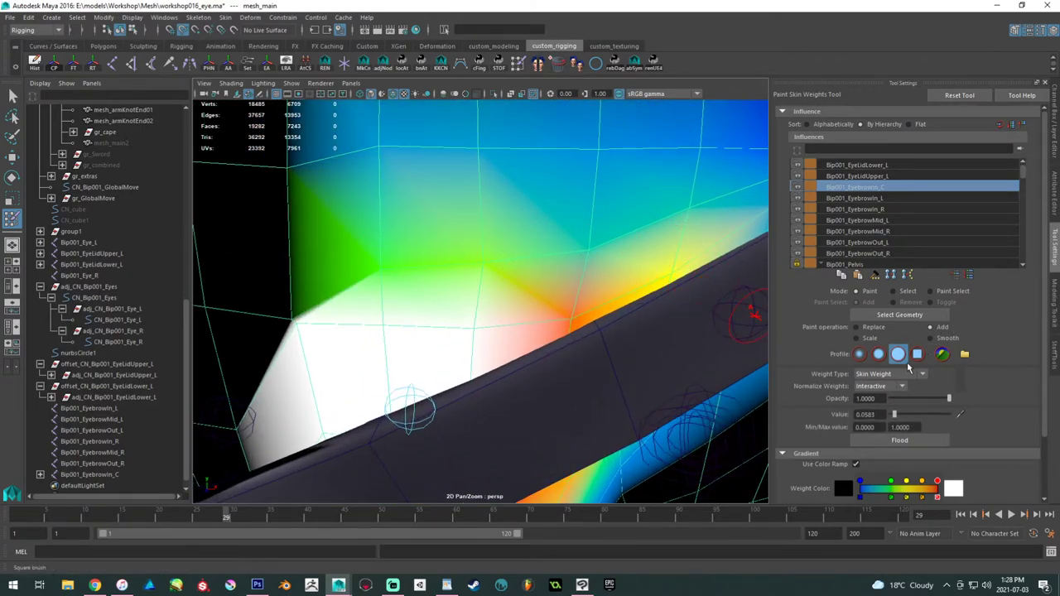
mouse_move(403, 248)
left_mouse_down()
mouse_move(473, 257)
mouse_move(409, 257)
left_mouse_up()
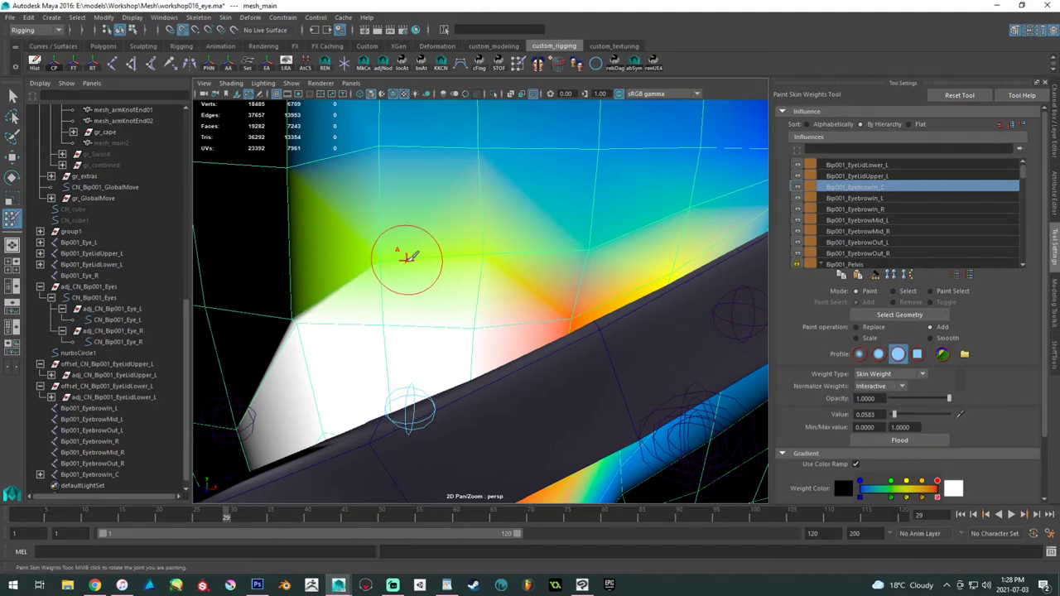
mouse_move(473, 265)
left_mouse_down("alt")
mouse_move(426, 248)
mouse_move(473, 289)
mouse_move(555, 296)
mouse_move(406, 289)
mouse_move(538, 298)
left_mouse_up("alt")
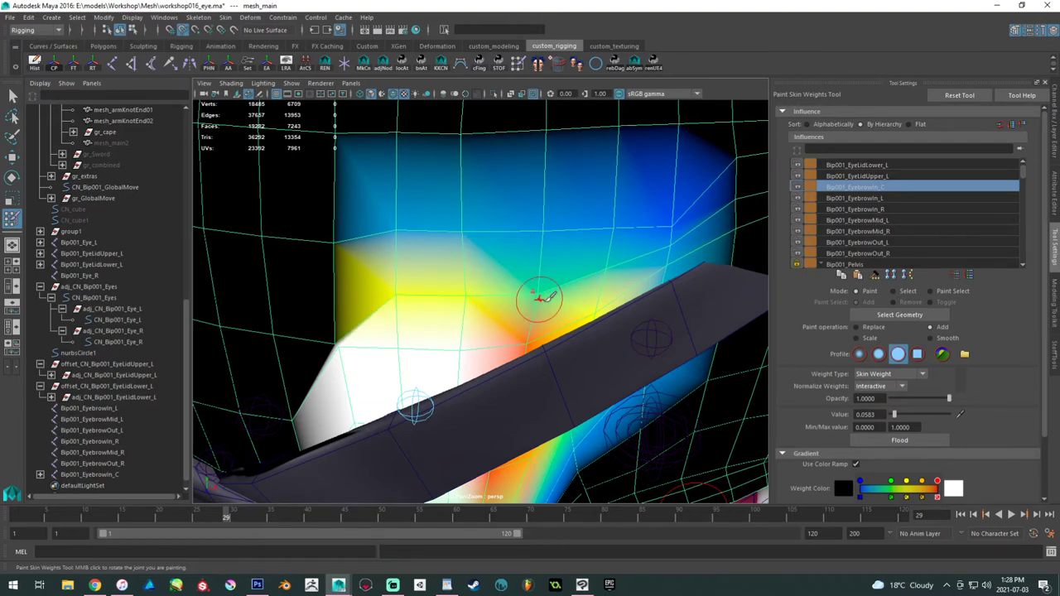
left_click_drag(601, 290, 512, 301, "alt")
mouse_move(570, 280)
left_mouse_down("alt")
mouse_move(559, 240)
mouse_move(459, 240)
left_mouse_up("alt")
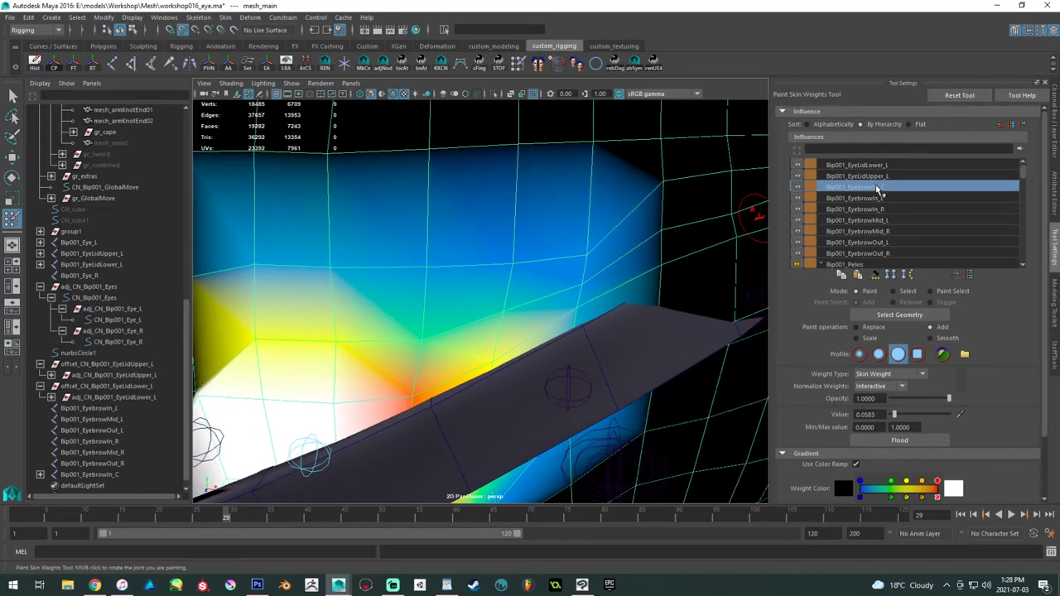
- Smooth the upper edge of the Bip001_EyebrowIn_L weight into the forehead above the headband
left_click(857, 197)
middle_click_drag(726, 234, 654, 245, "alt")
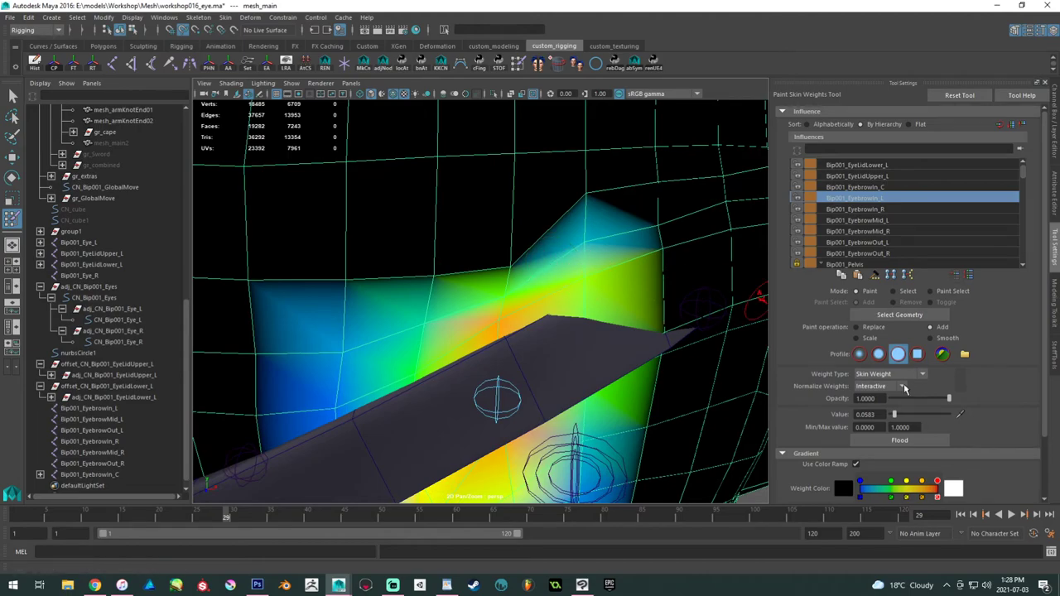
left_click(929, 338)
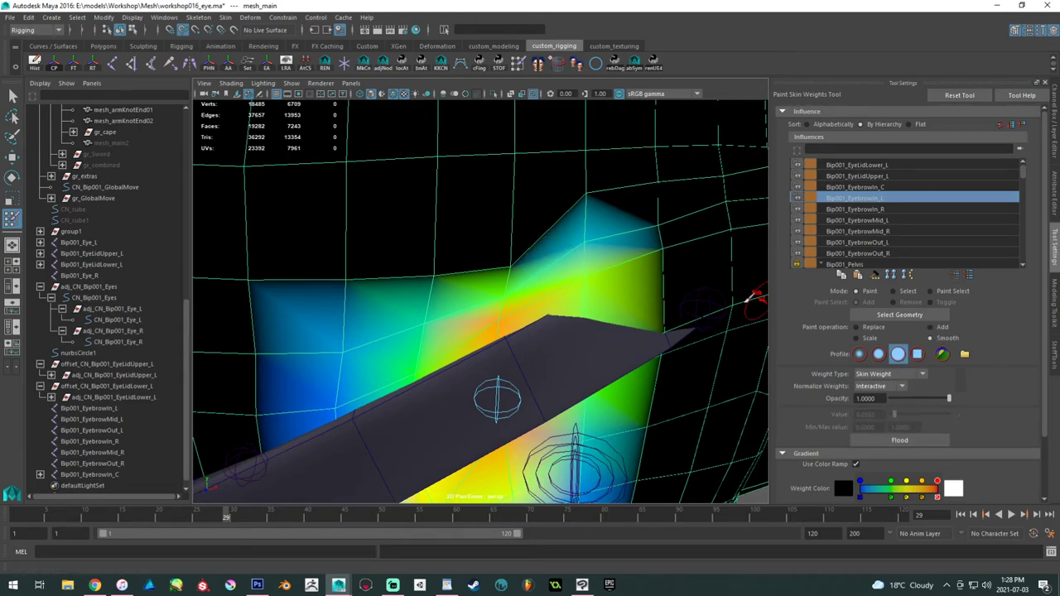
mouse_move(586, 190)
left_mouse_down()
mouse_move(501, 242)
mouse_move(426, 240)
mouse_move(348, 267)
mouse_move(503, 237)
mouse_move(418, 243)
mouse_move(582, 190)
mouse_move(480, 234)
left_mouse_up()
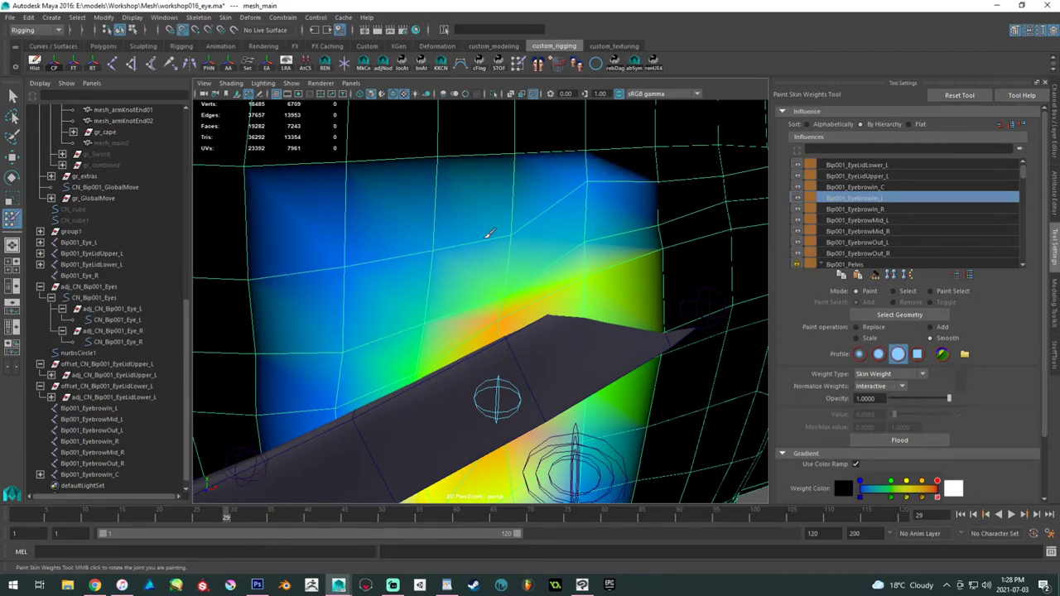
left_click_drag(336, 261, 417, 253, "alt")
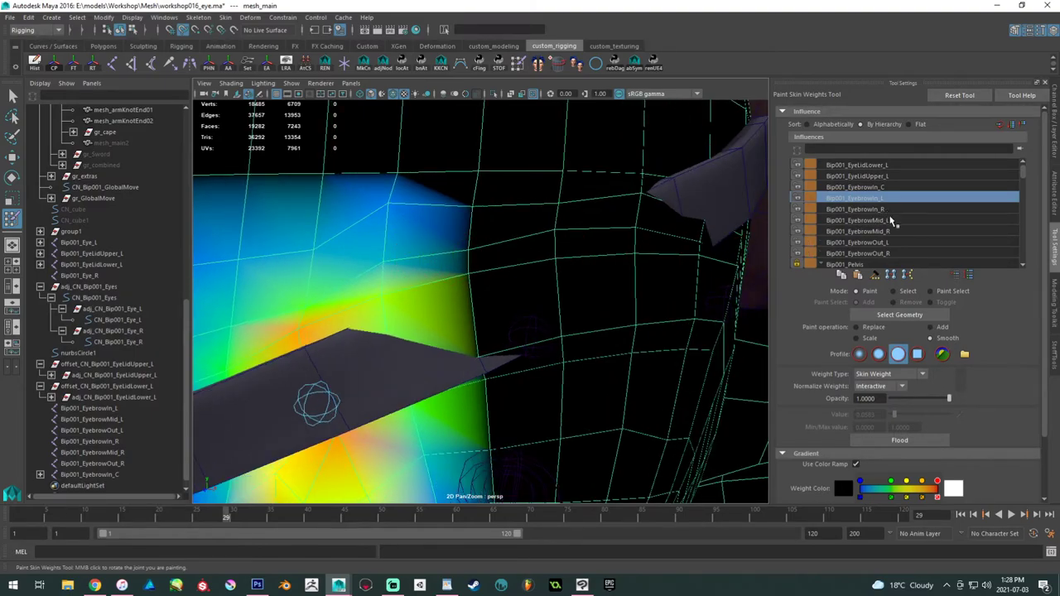
- Display the Bip001_EyebrowMid_L weight on the forehead and inspect its spread toward the headband
left_click(890, 220)
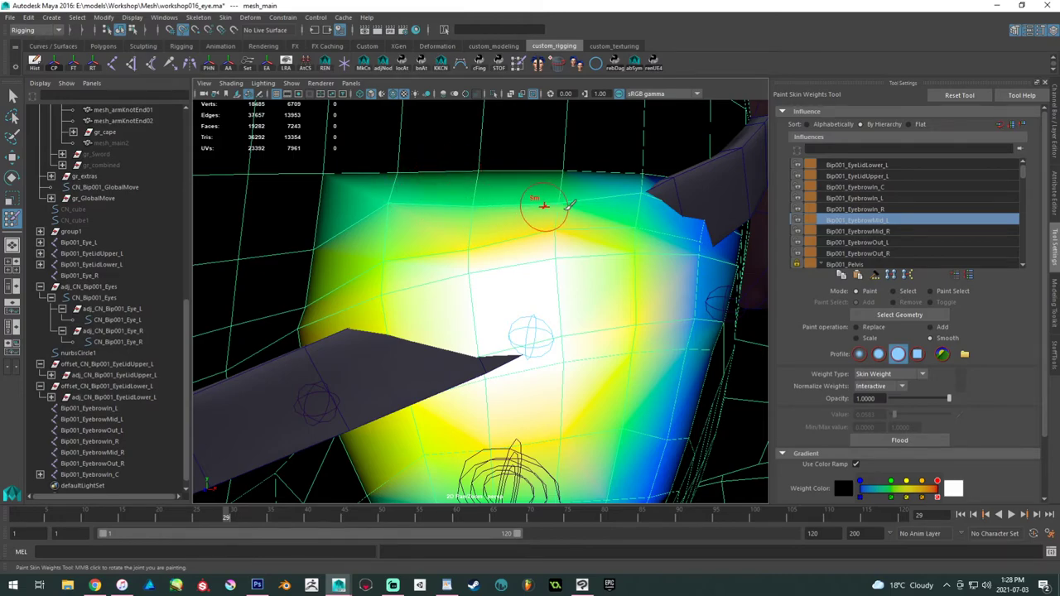
right_click_drag(512, 222, 466, 220, "alt")
left_click_drag(466, 220, 439, 219, "alt")
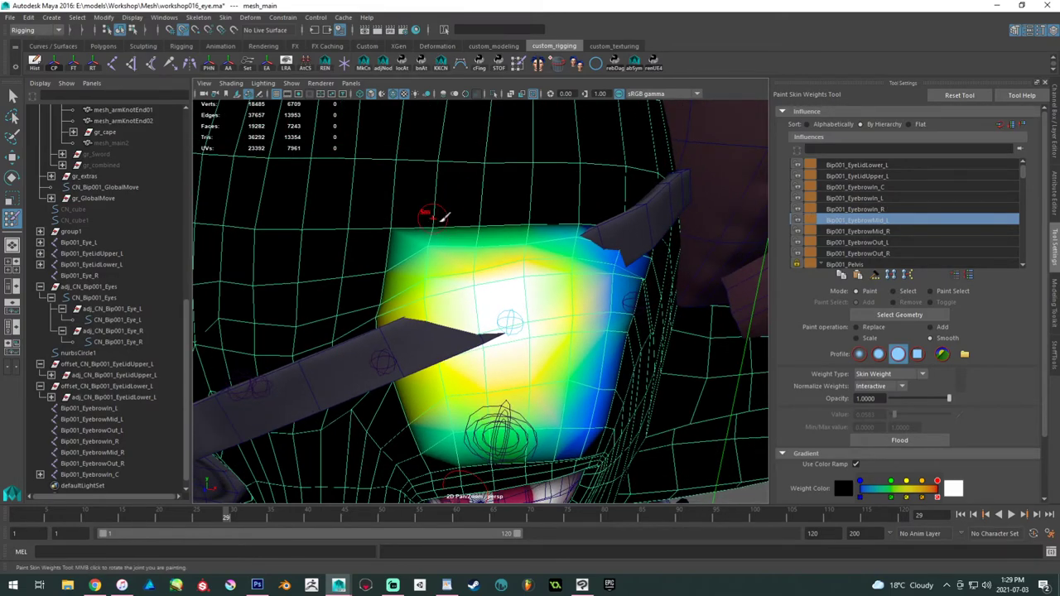
- Select the upper forehead vertex row from vtx[328] to vtx[338] and set its Bip001_Head weights to 0.6 in the Component Editor
key("w")
right_click_drag(534, 234, 487, 235)
left_click(645, 263)
double_click(265, 281, "shift")
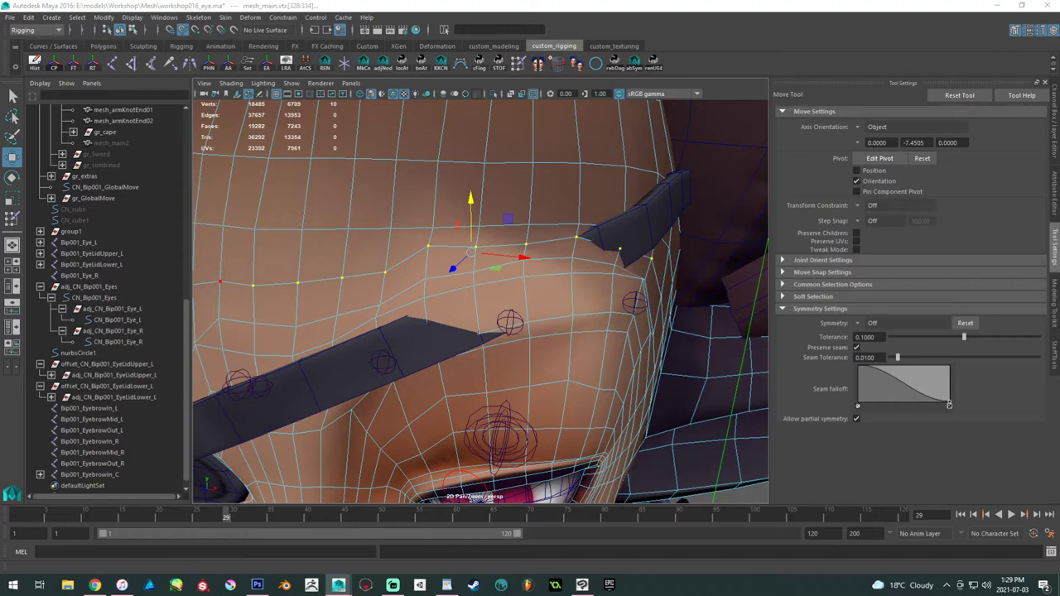
key("ctrl+z")
left_click_drag(559, 288, 528, 288, "alt")
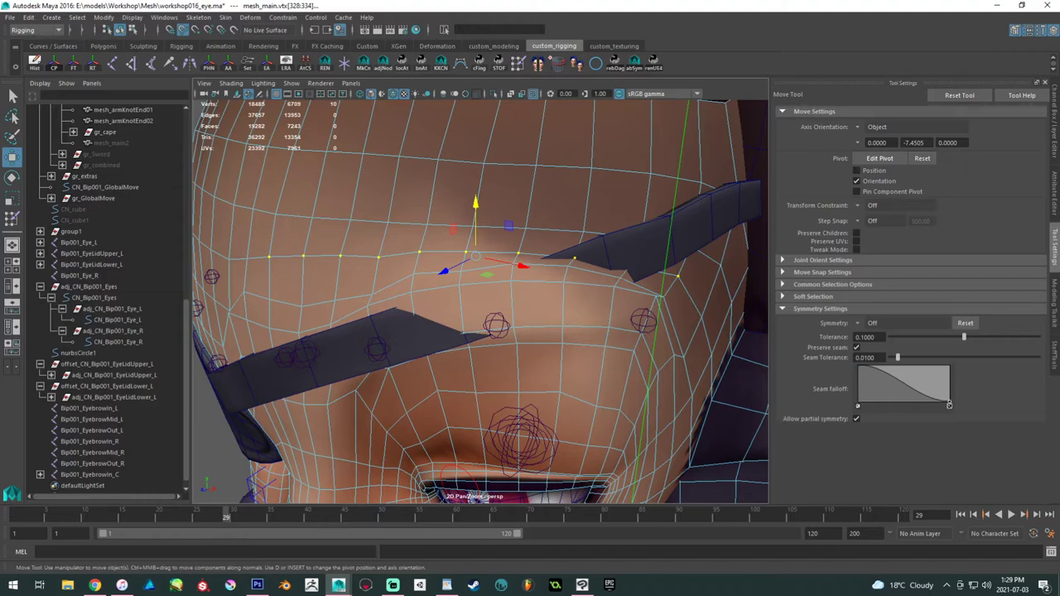
key("ctrl+shift+c")
left_click_drag(712, 265, 793, 232)
middle_click_drag(367, 268, 214, 247, "alt")
left_click_drag(787, 320, 787, 422)
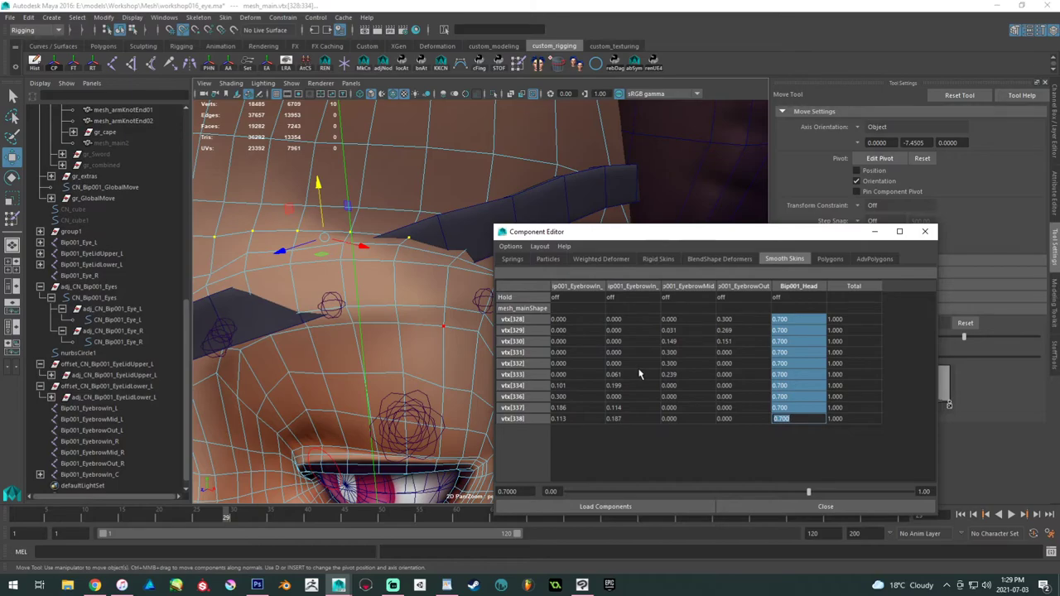
key("Return")
- Select the next forehead vertex row down, try a Bip001_Head weight of 0.4, and settle on 0.3
left_click_drag(714, 235, 675, 346)
middle_click_drag(433, 235, 495, 212, "alt")
left_click_drag(494, 213, 553, 255, "alt")
left_click(561, 262)
double_click(217, 267, "shift")
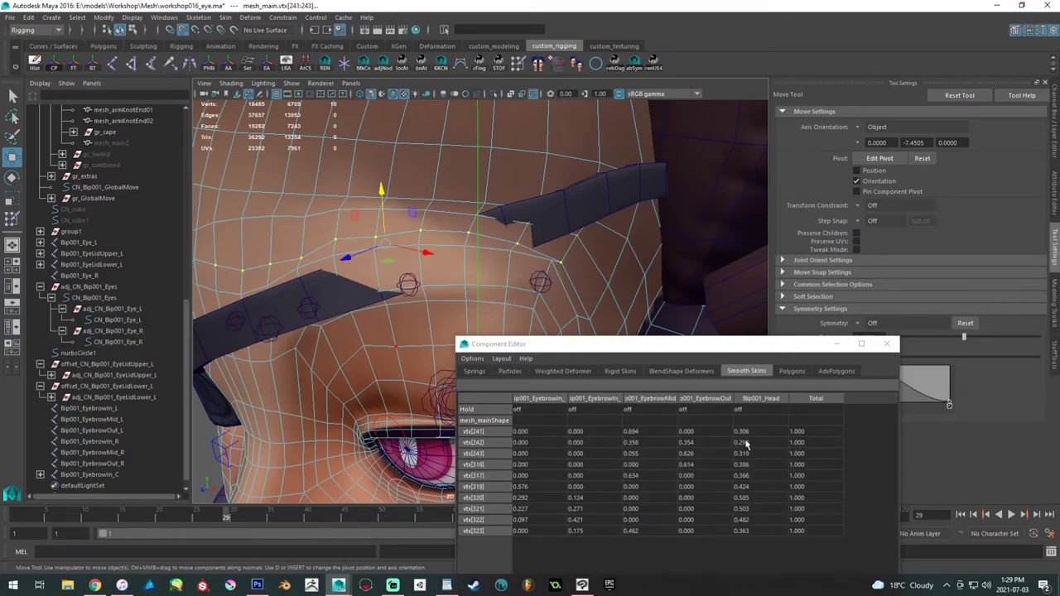
left_click_drag(763, 437, 722, 543)
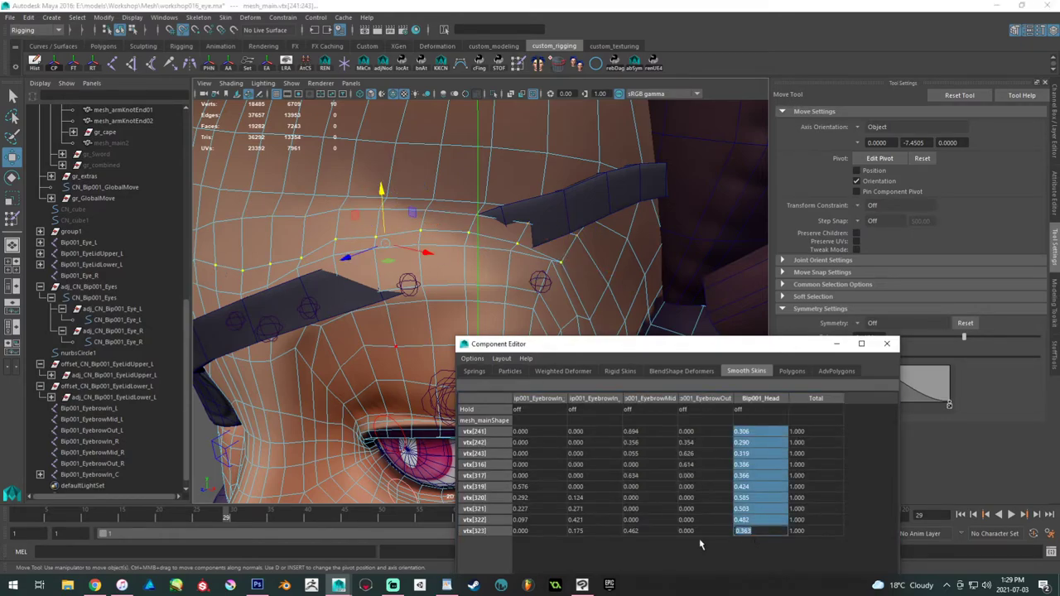
type(".4")
key("Return")
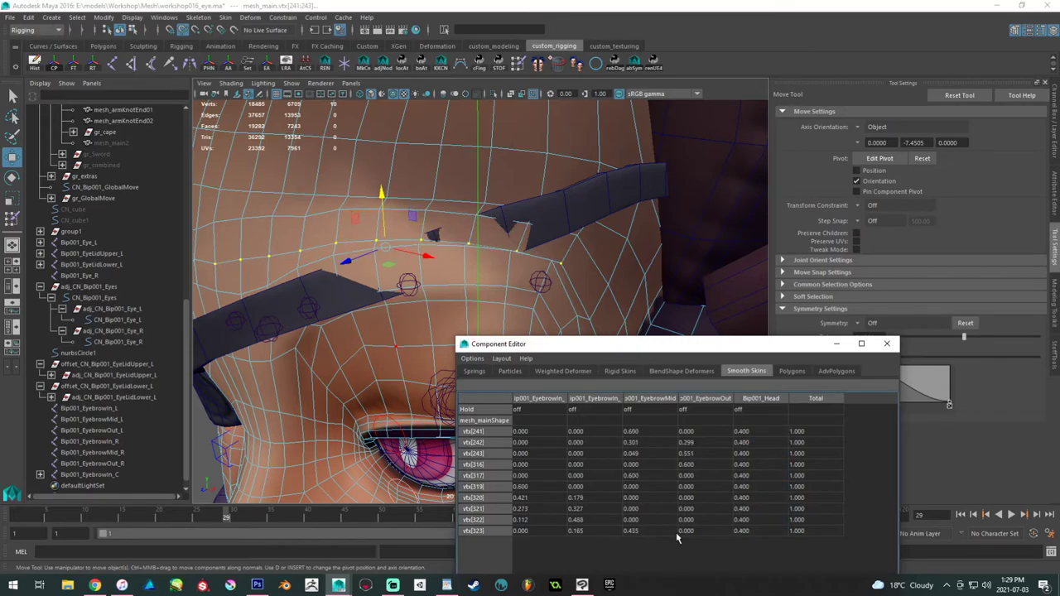
left_click_drag(752, 431, 753, 531)
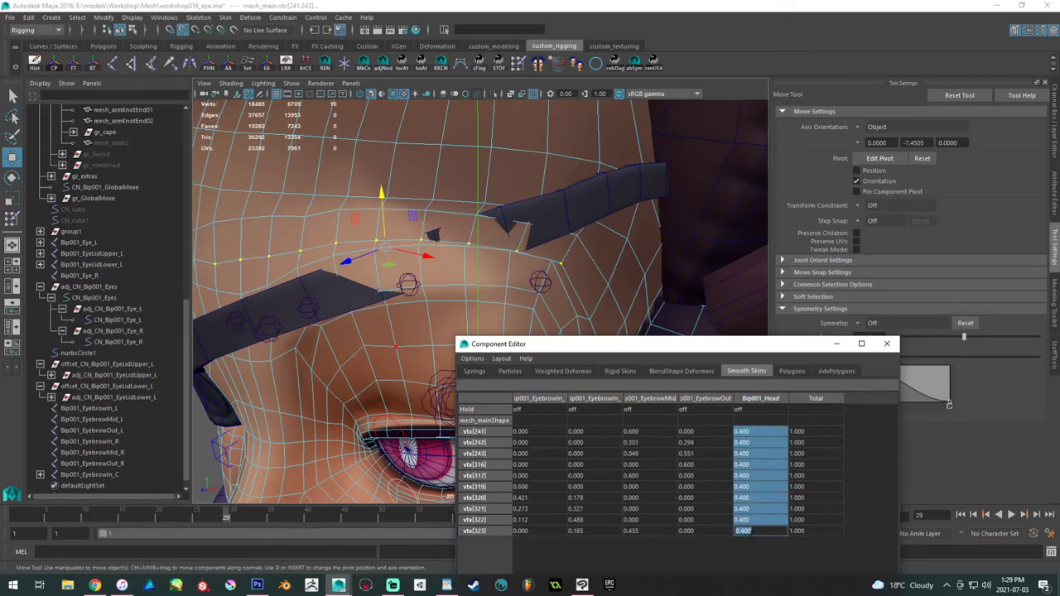
type(".3")
key("Return")
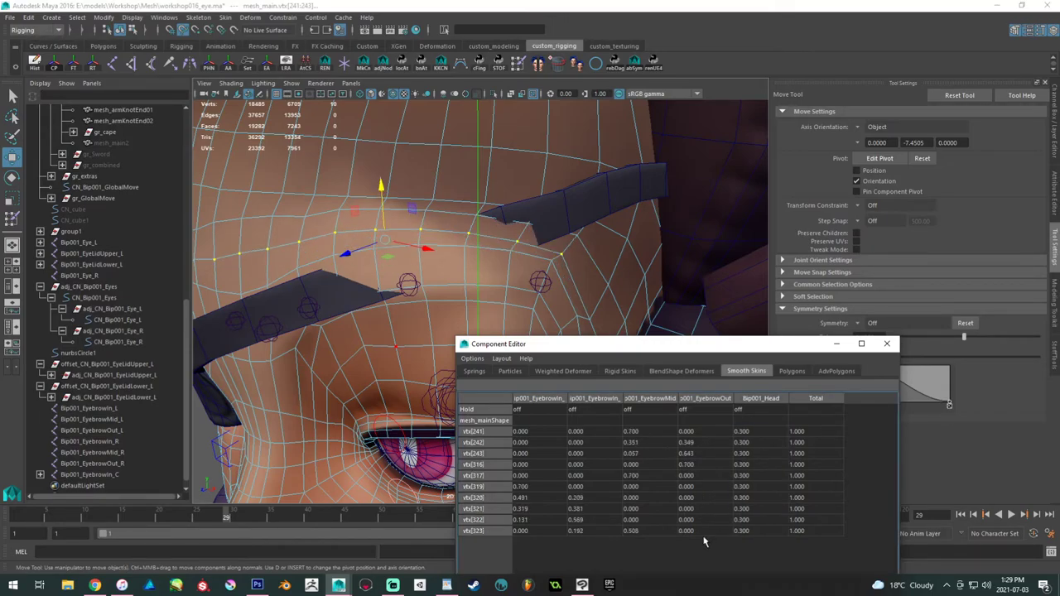
- Reselect the head mesh with Paint Skin Weights and smooth the Bip001_EyebrowOut_L weight across the left temple
left_click_drag(592, 267, 392, 202, "alt")
right_click_drag(348, 187, 367, 158)
left_click_drag(247, 238, 433, 212, "alt")
left_click_drag(420, 269, 406, 271, "alt")
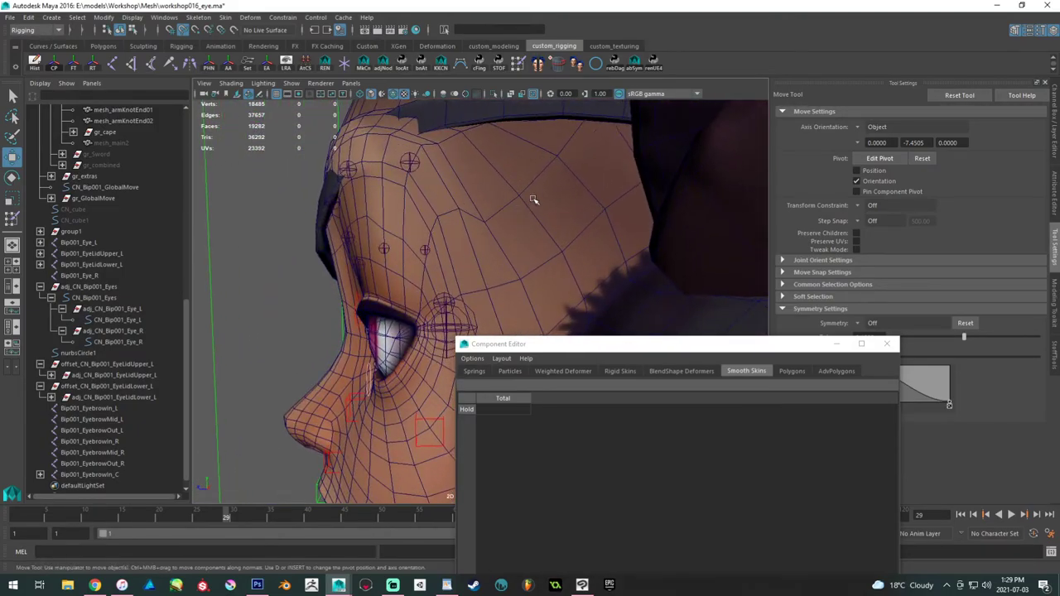
left_click(532, 203)
left_click(517, 64)
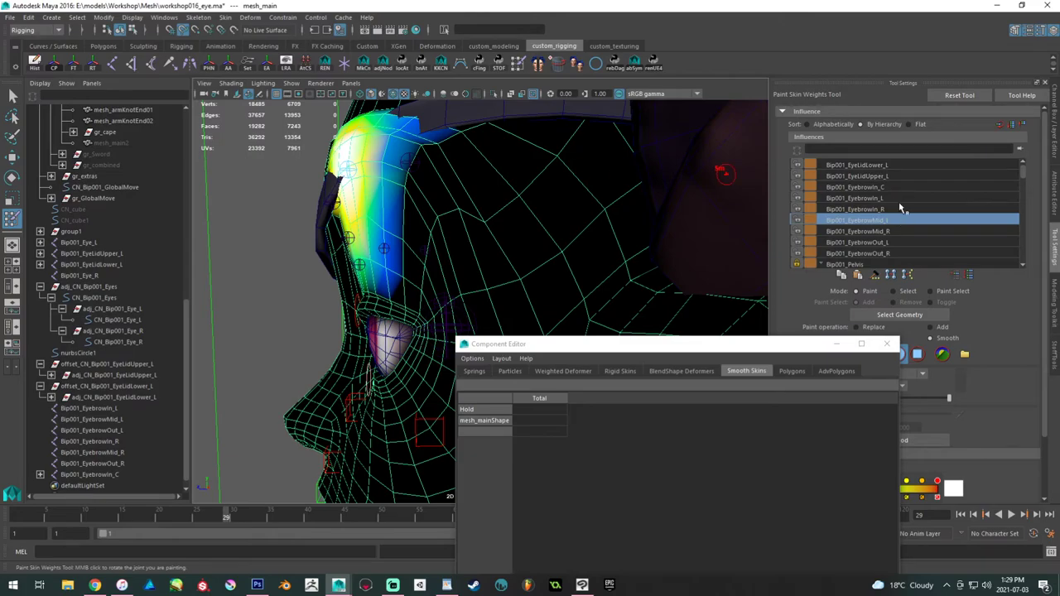
left_click(881, 208)
left_click(891, 243)
mouse_move(490, 208)
left_mouse_down()
mouse_move(494, 221)
mouse_move(492, 199)
left_mouse_up()
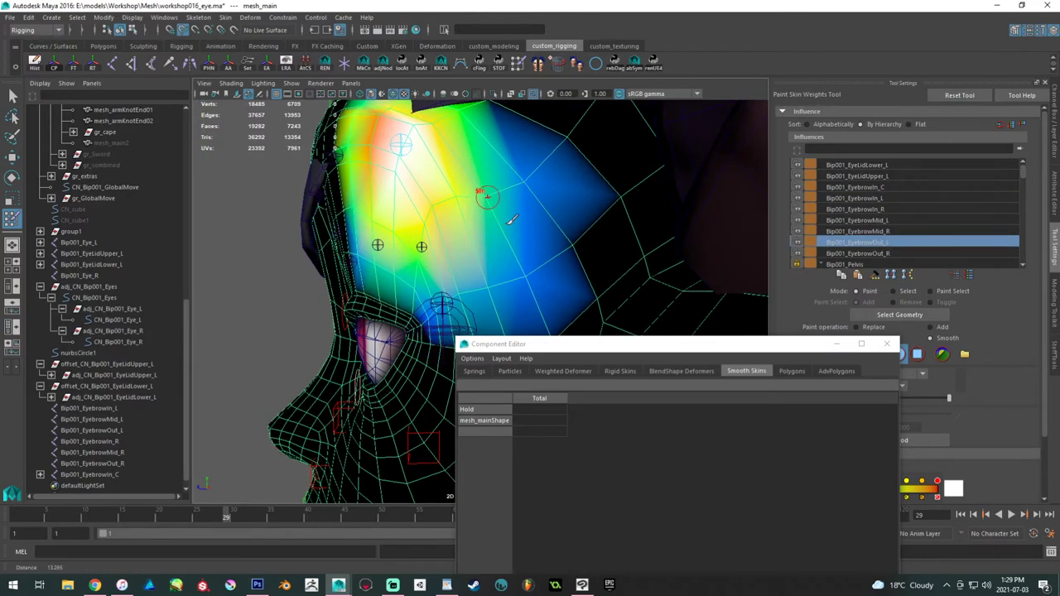
middle_click_drag(496, 174, 497, 219, "alt")
right_click_drag(496, 220, 504, 217, "alt")
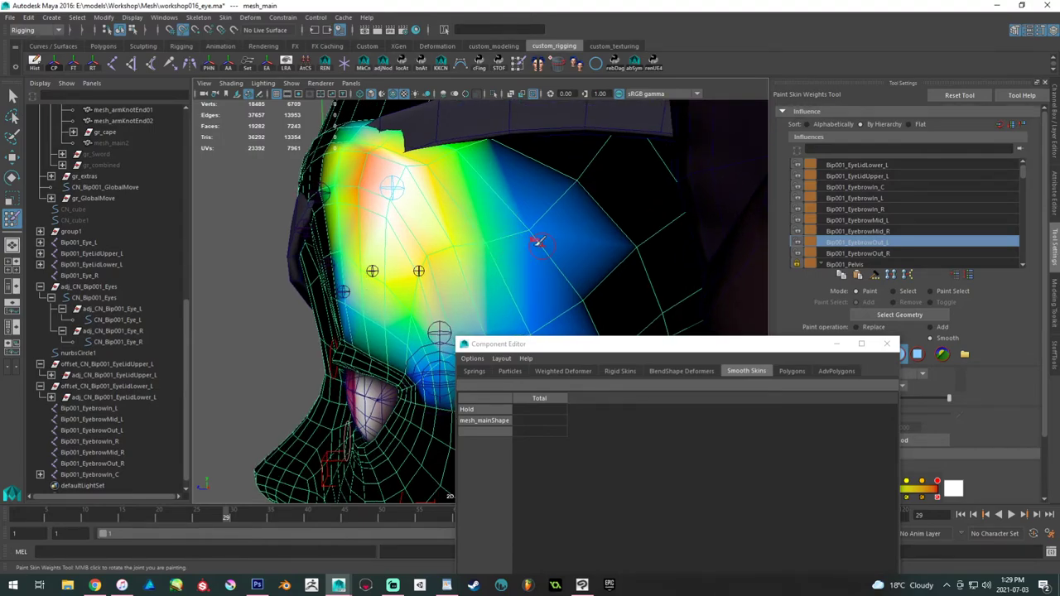
left_click(489, 240)
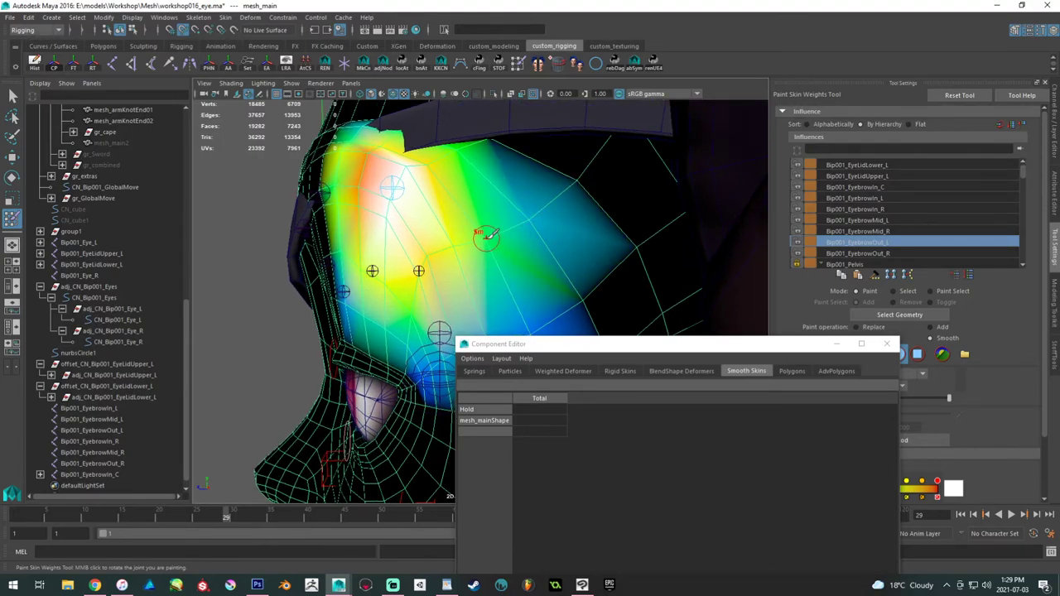
left_click_drag(514, 248, 575, 237, "alt")
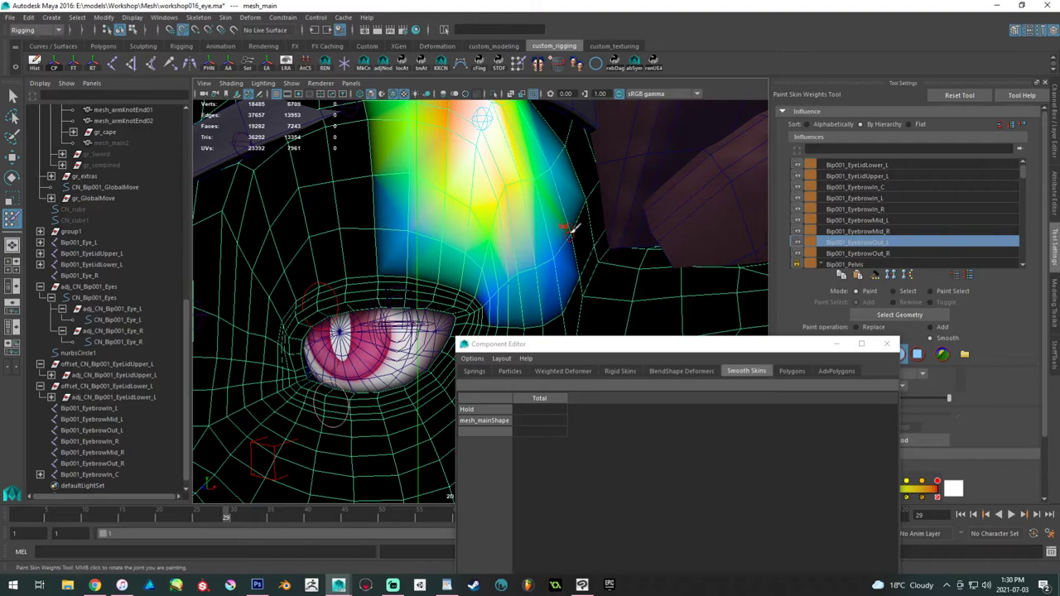
- Add Bip001_EyebrowOut_L weight with value 0.0583 to the vertices around the outer brow joint below the headband
left_click_drag(541, 220, 488, 275, "alt")
key("w")
mouse_move(473, 190)
left_mouse_down("alt")
mouse_move(440, 248)
mouse_move(442, 224)
left_mouse_up("alt")
left_click(519, 66)
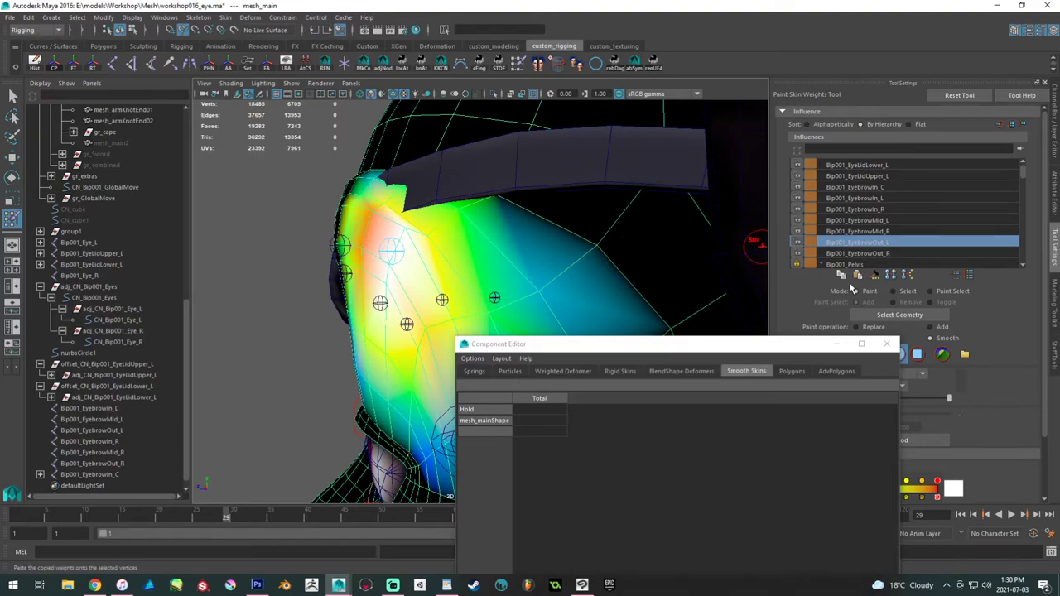
left_click_drag(748, 346, 490, 431)
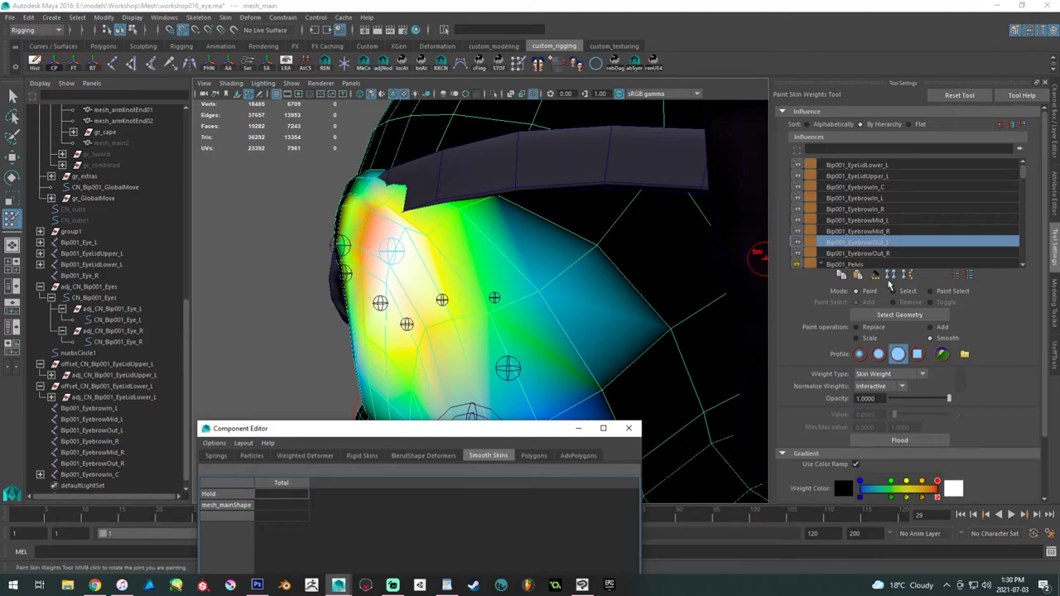
left_click(928, 328)
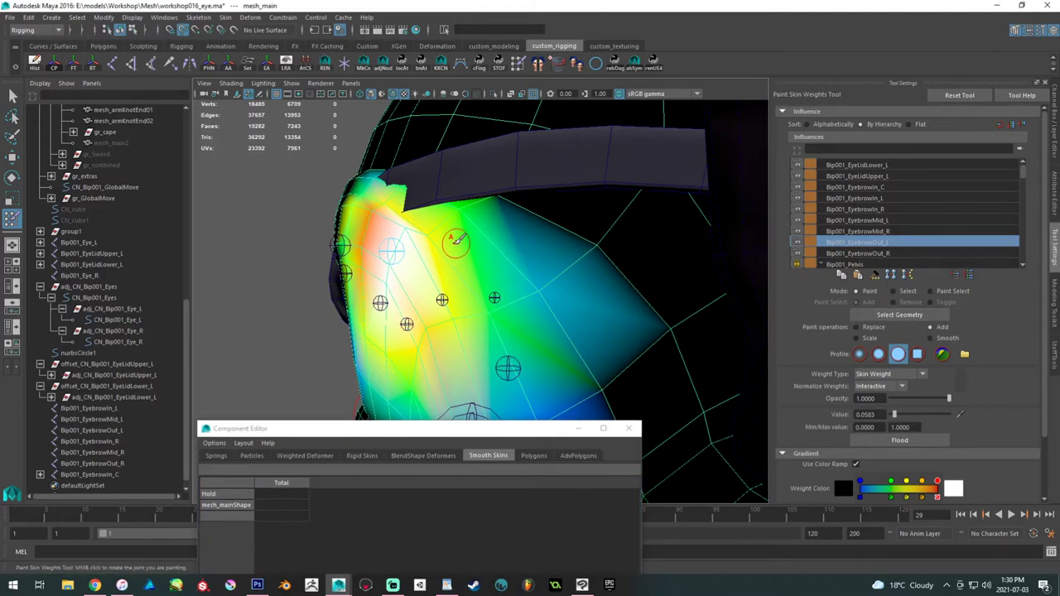
left_click(432, 232)
left_click(431, 229)
mouse_move(451, 232)
left_mouse_down("alt")
mouse_move(513, 242)
mouse_move(522, 264)
mouse_move(497, 288)
left_mouse_up("alt")
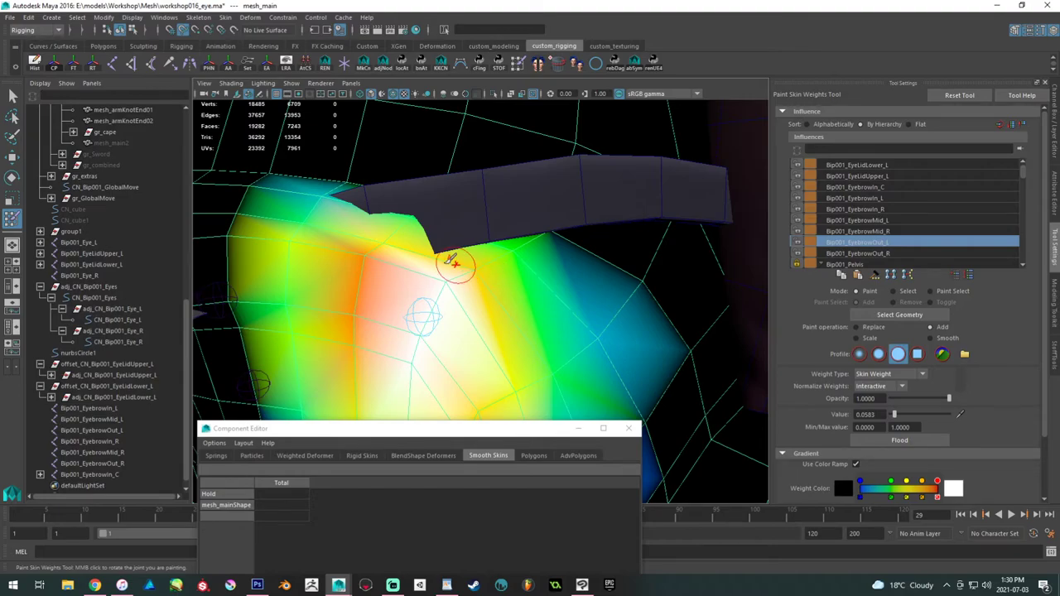
- Add more Bip001_EyebrowOut_L weight along the upper vertices at the headband's lower edge, with value 0.0583
left_click_drag(457, 267, 402, 223, "alt")
right_click_drag(367, 210, 428, 281, "alt")
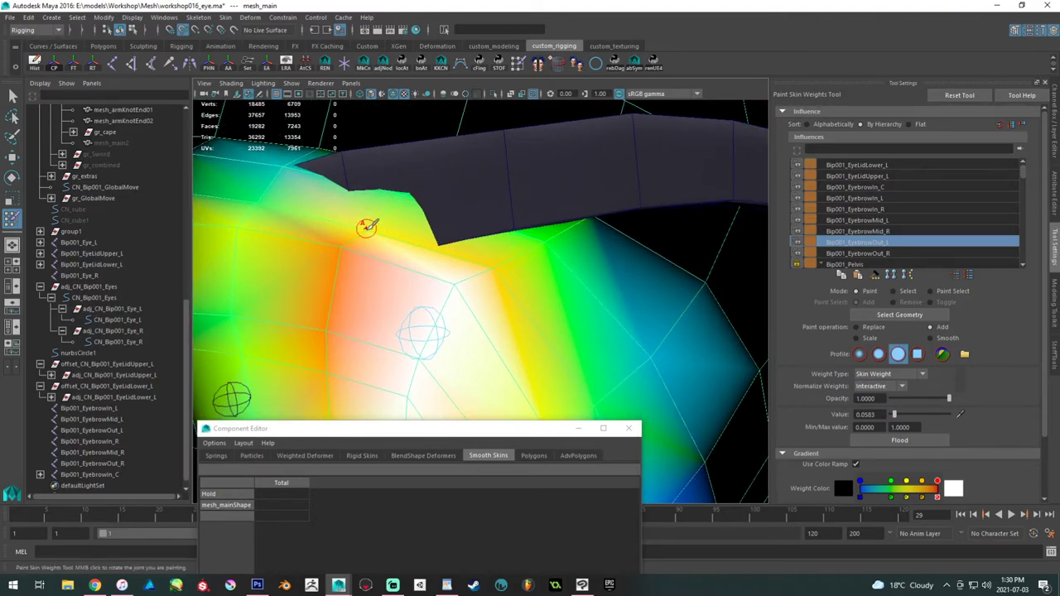
left_click(496, 269)
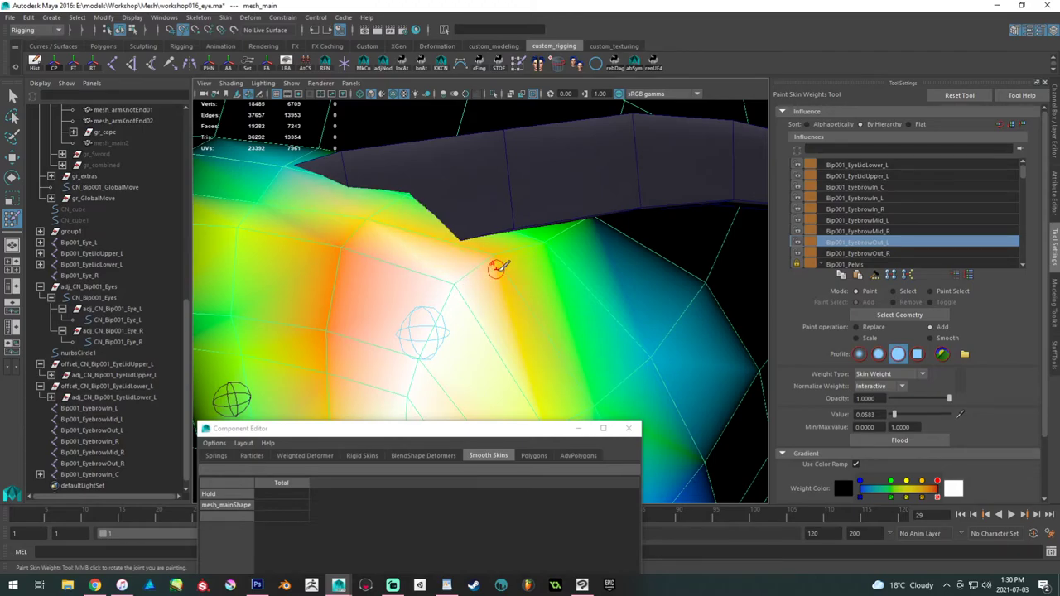
left_click(546, 245)
mouse_move(631, 271)
left_mouse_down("alt")
mouse_move(541, 279)
mouse_move(500, 265)
mouse_move(571, 276)
mouse_move(356, 213)
mouse_move(439, 220)
mouse_move(426, 218)
mouse_move(602, 282)
mouse_move(492, 220)
mouse_move(428, 209)
left_mouse_up("alt")
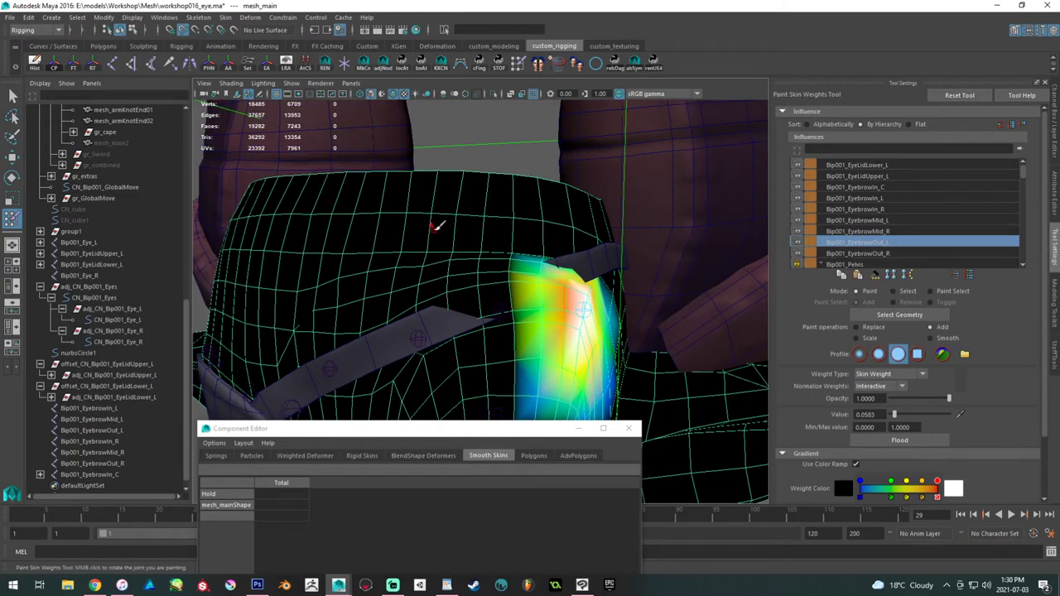
- Select the upper forehead vertex row again and set the Bip001_Head weight of vtx[328] to 0.6
key("w")
mouse_move(435, 260)
right_mouse_down()
mouse_move(387, 278)
mouse_move(365, 269)
right_mouse_up()
left_click(330, 280)
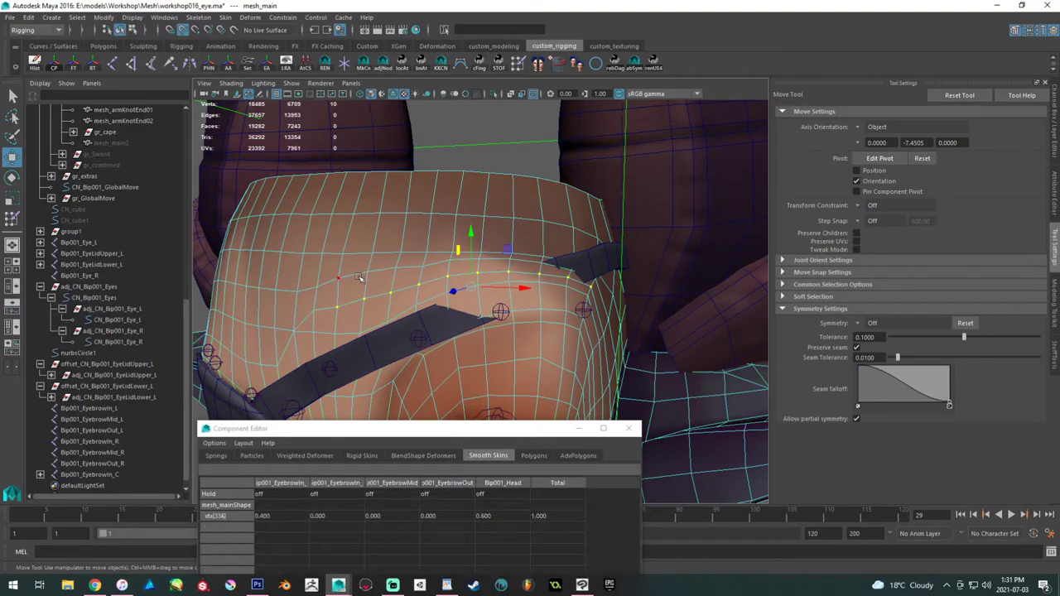
left_click_drag(329, 280, 544, 257, "alt")
double_click(530, 256)
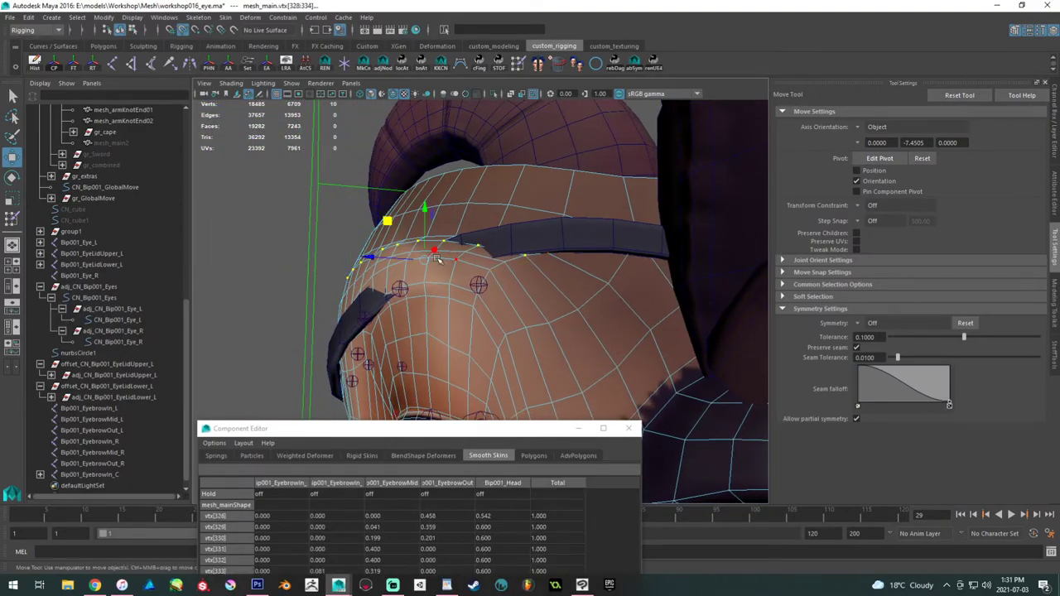
left_click_drag(476, 434, 312, 287)
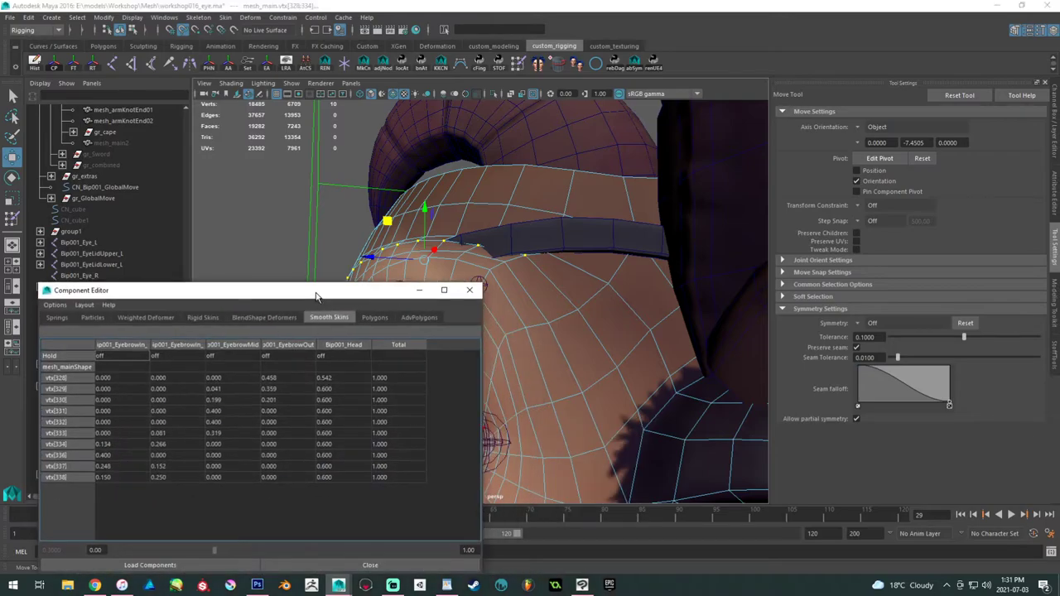
left_click(335, 369)
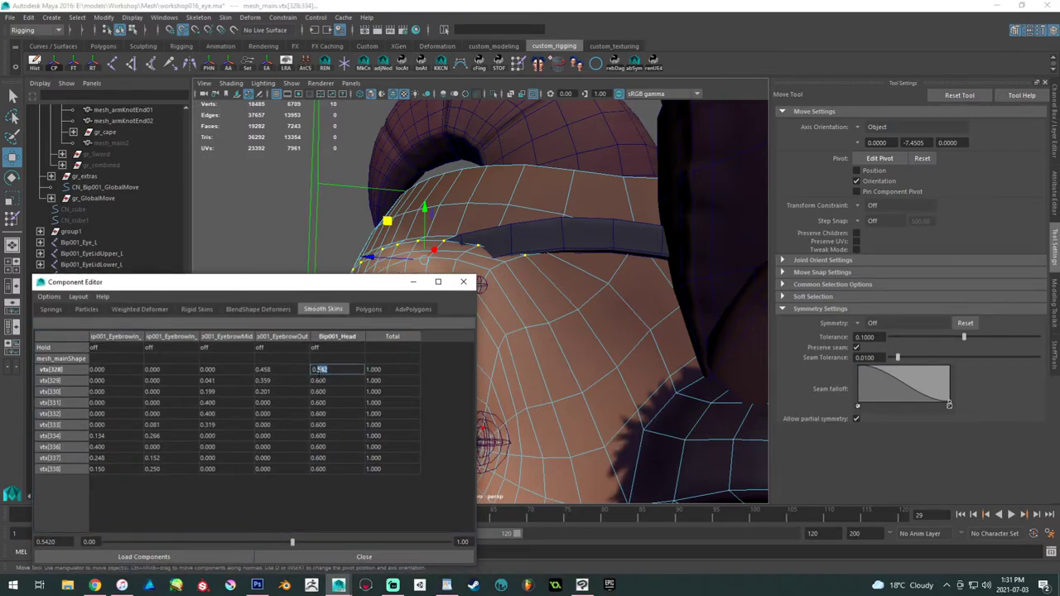
type("0.6")
key("Return")
- Inspect the adjusted forehead rows and check the skin weights of the central vertex in the row below
left_click_drag(571, 318, 616, 291, "alt")
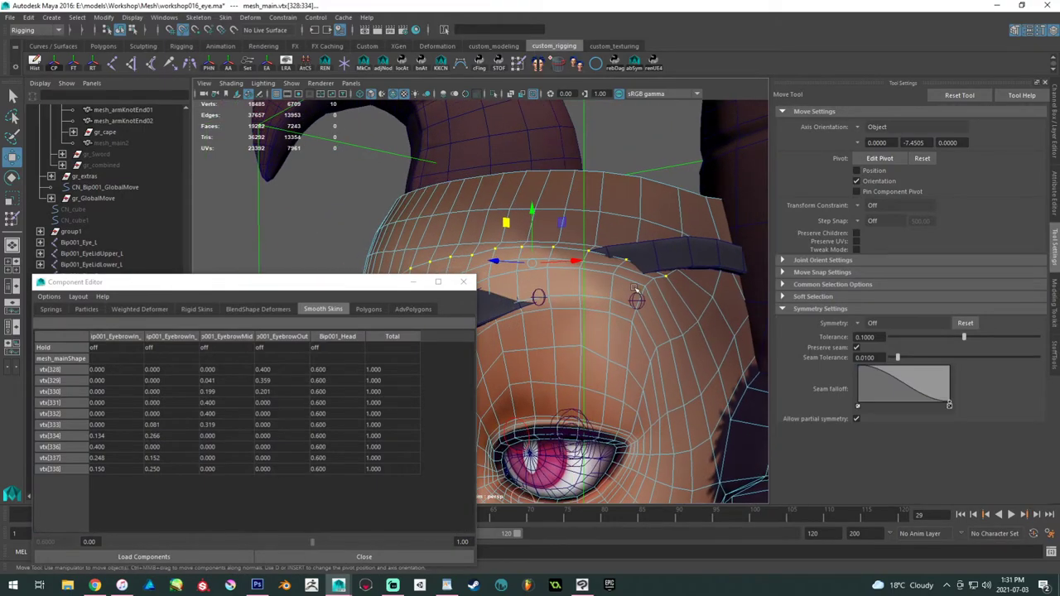
scroll(616, 292, "down", 2)
left_click_drag(363, 289, 550, 525)
left_click_drag(519, 373, 455, 329, "alt")
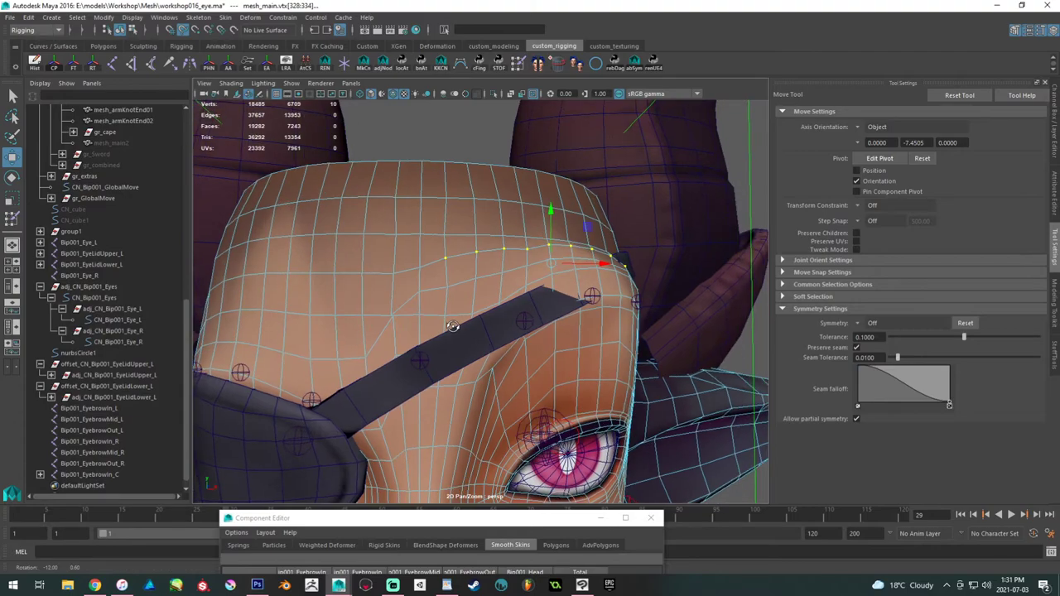
left_click(446, 285)
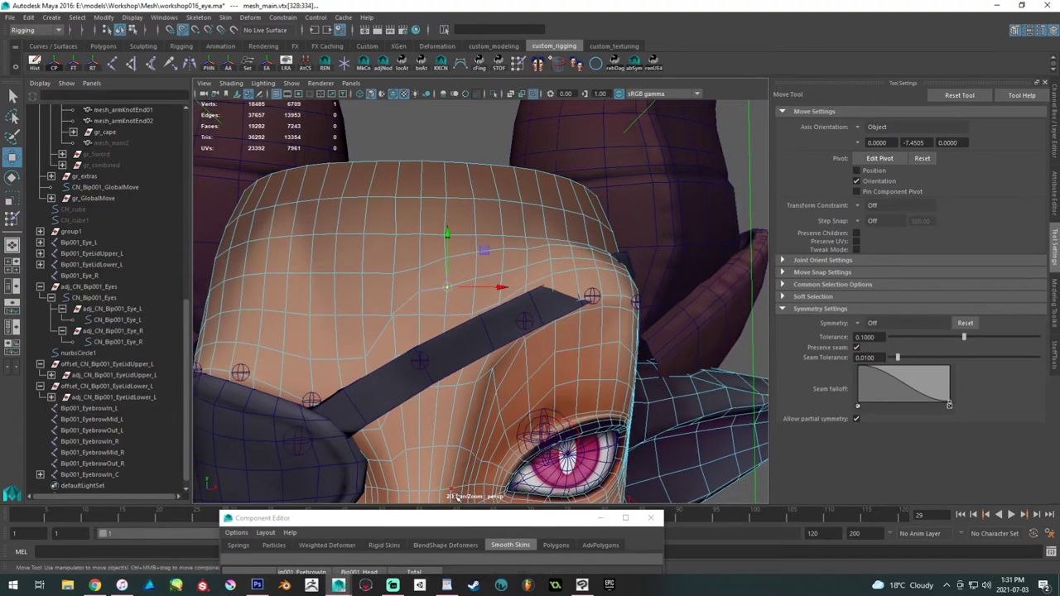
left_click_drag(443, 520, 2, 323)
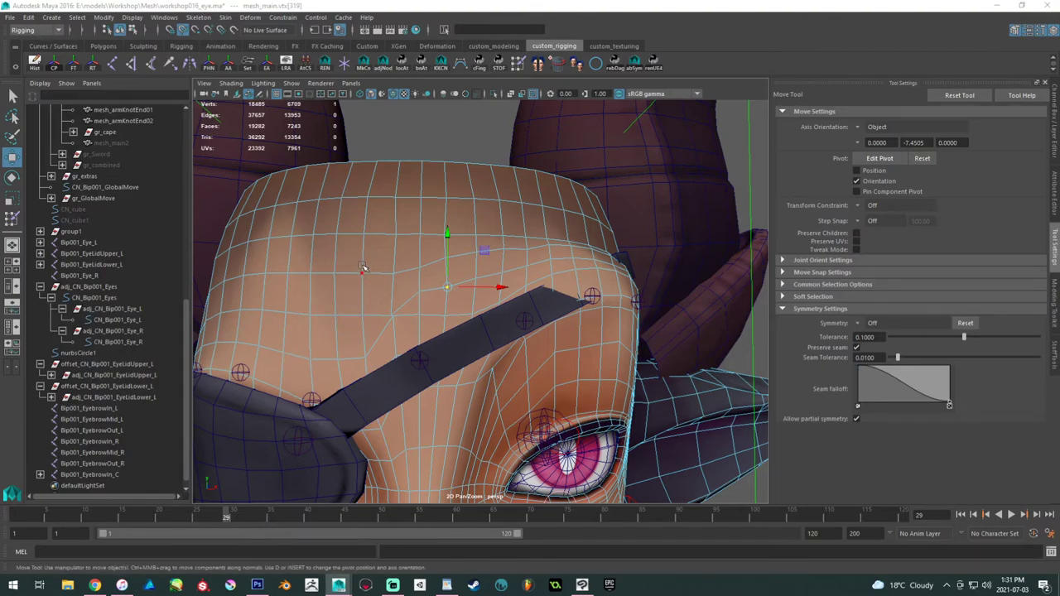
- Return to object selection on the head mesh and scrub the animation to frame 6 to check the brow deformation
right_click_drag(414, 195, 468, 177)
left_click(434, 192)
left_click_drag(434, 191, 267, 342, "alt")
left_click_drag(132, 516, 298, 522)
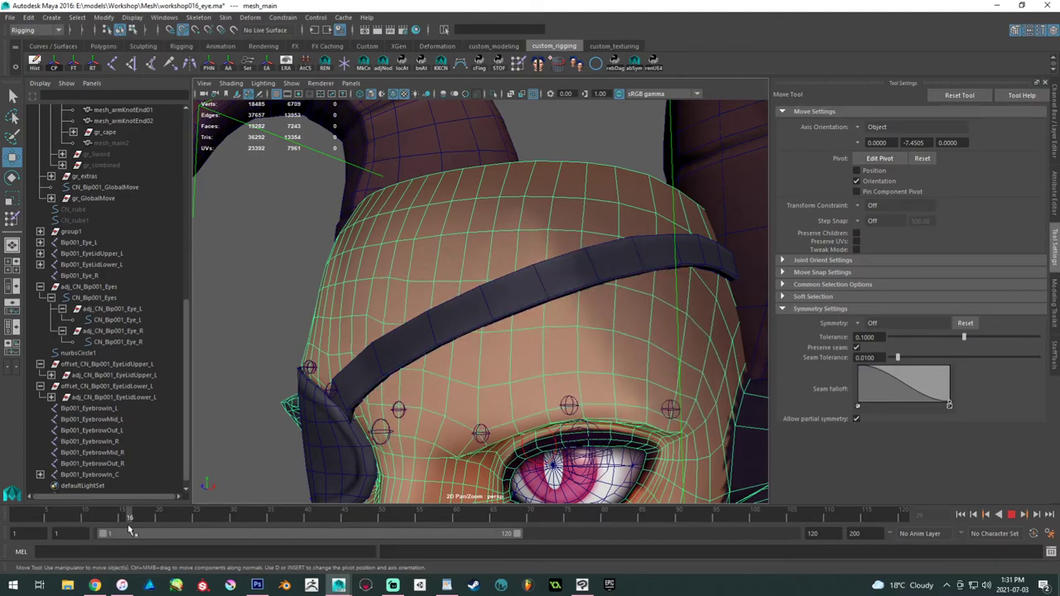
left_click_drag(19, 525, 58, 524)
- Inspect the painted skin weights of the eyebrow influences around the left inner brow, ending with Bip001_EyebrowIn_L
middle_click_drag(454, 441, 451, 317, "alt")
right_click_drag(450, 317, 513, 380, "alt")
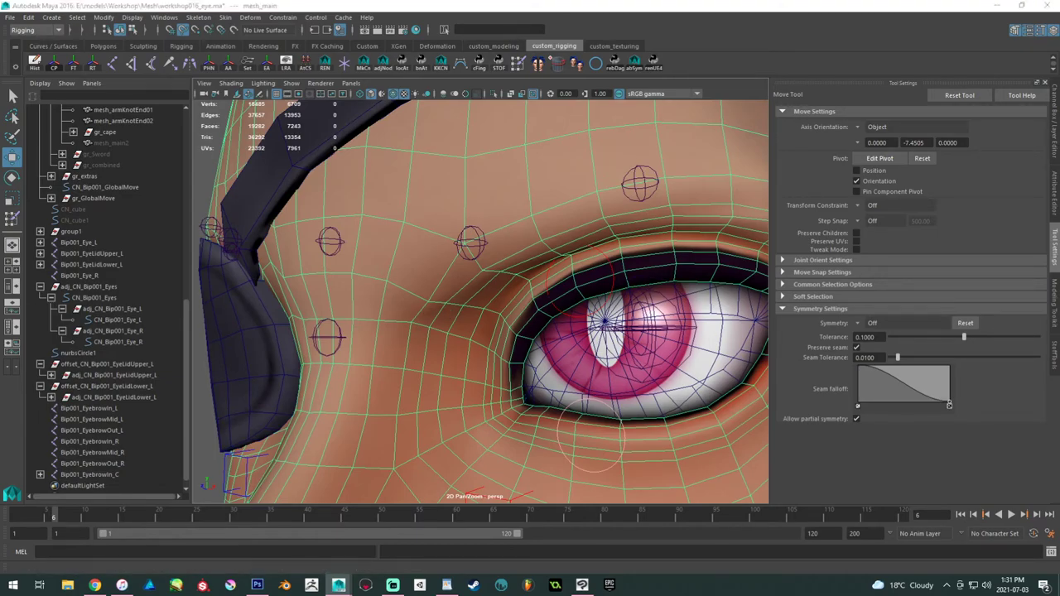
left_click(518, 64)
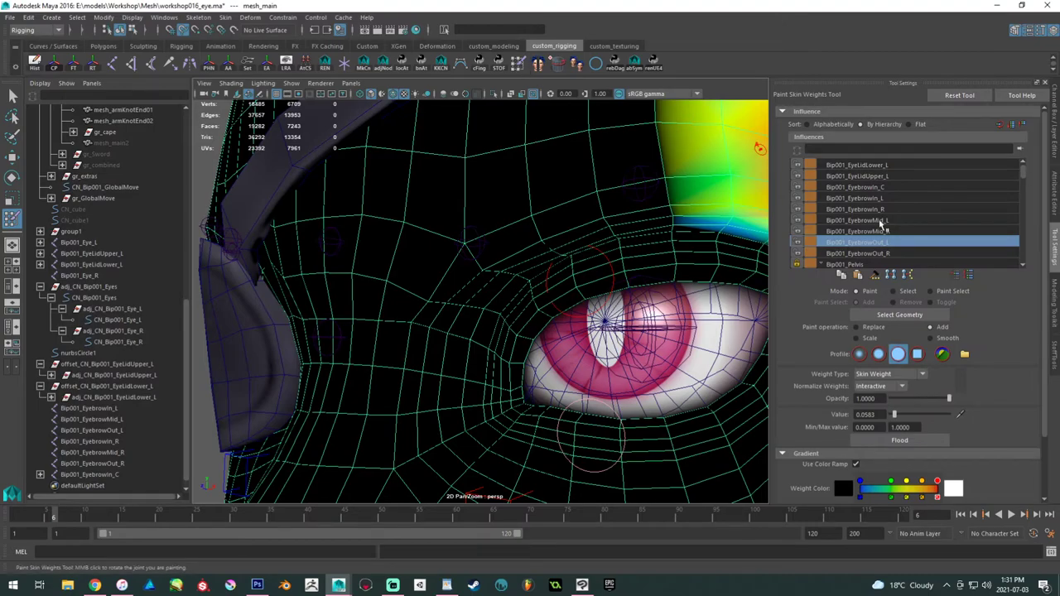
left_click(881, 220)
left_click(886, 231)
left_click(884, 208)
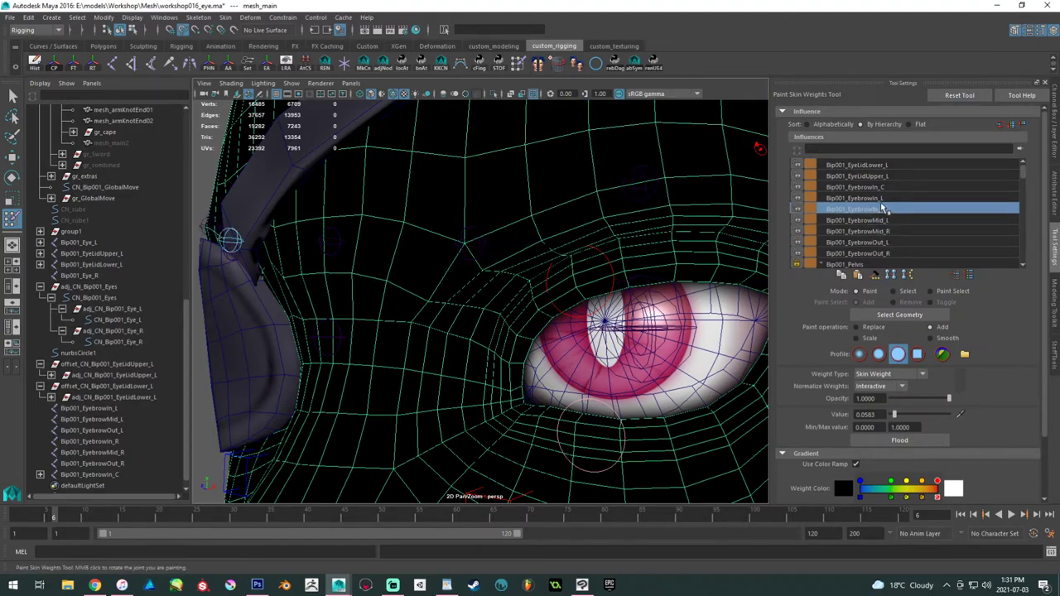
left_click(878, 198)
right_click_drag(440, 284, 487, 320, "alt")
key("w")
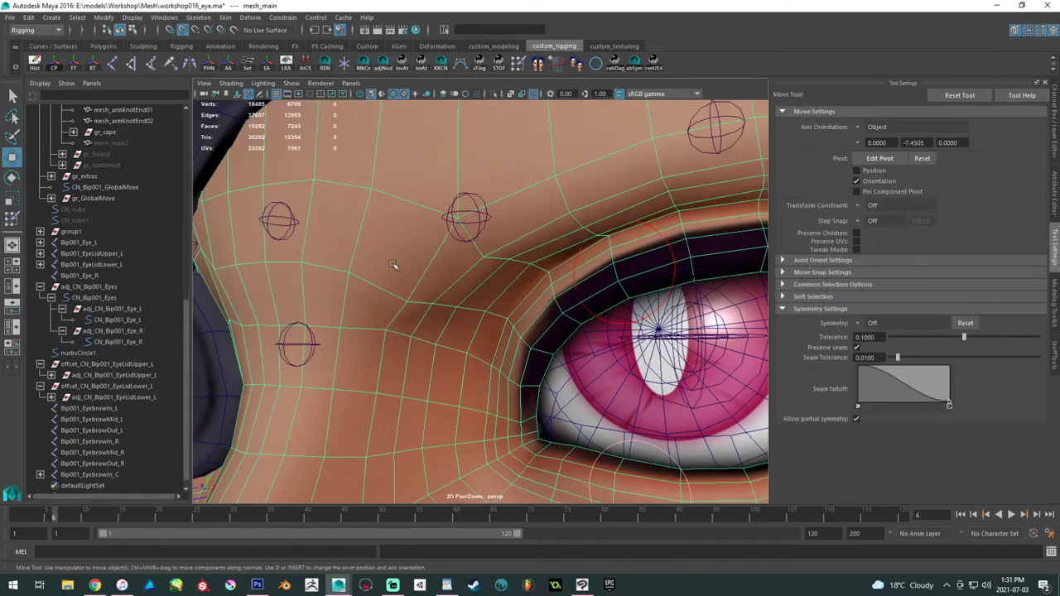
- Smooth the Bip001_EyebrowIn_L weights along their lower edge between nose bridge and inner eye corner, and check the Bip001_EyebrowIn_C weights
left_click(520, 65)
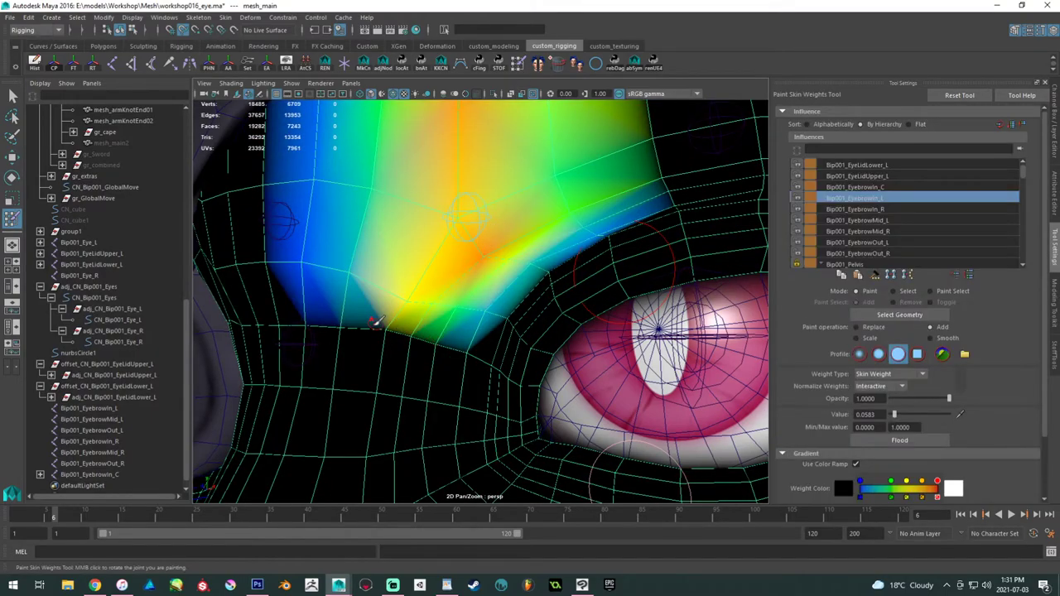
left_click(930, 338)
mouse_move(289, 312)
left_mouse_down()
mouse_move(468, 347)
mouse_move(315, 323)
mouse_move(359, 313)
left_mouse_up()
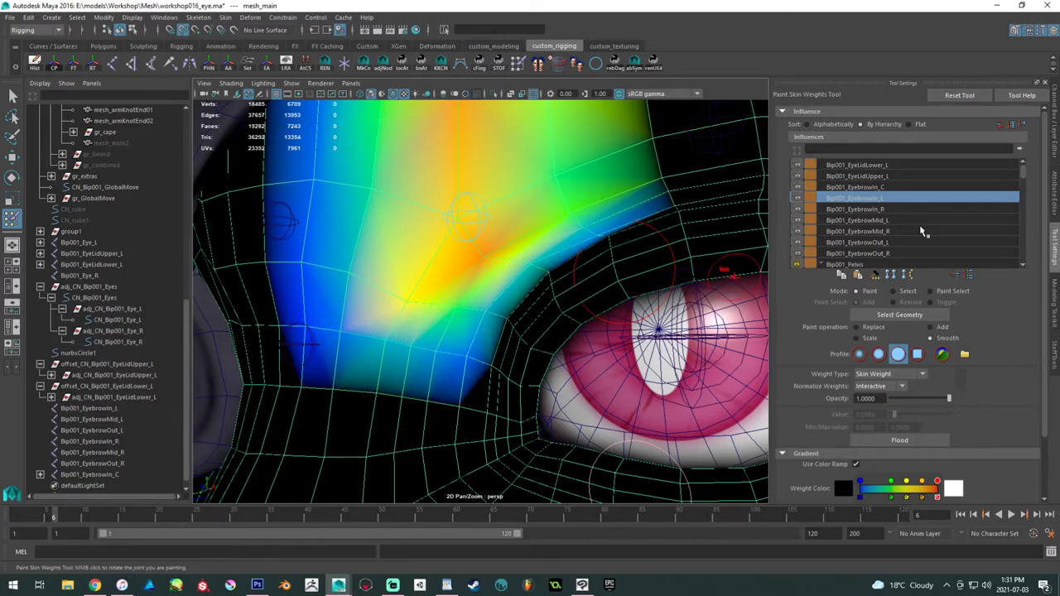
left_click(893, 187)
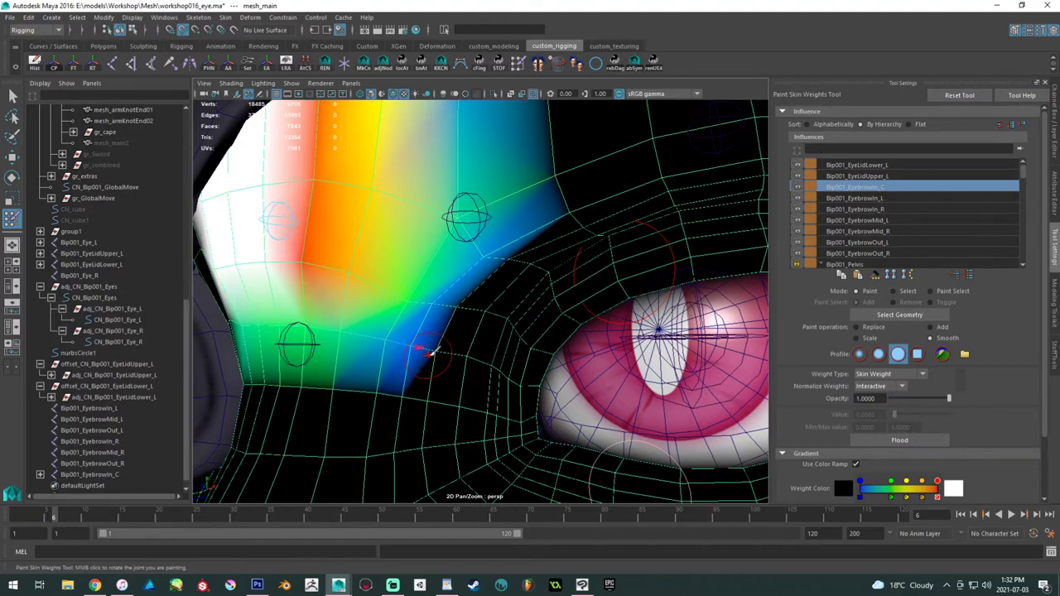
key("w")
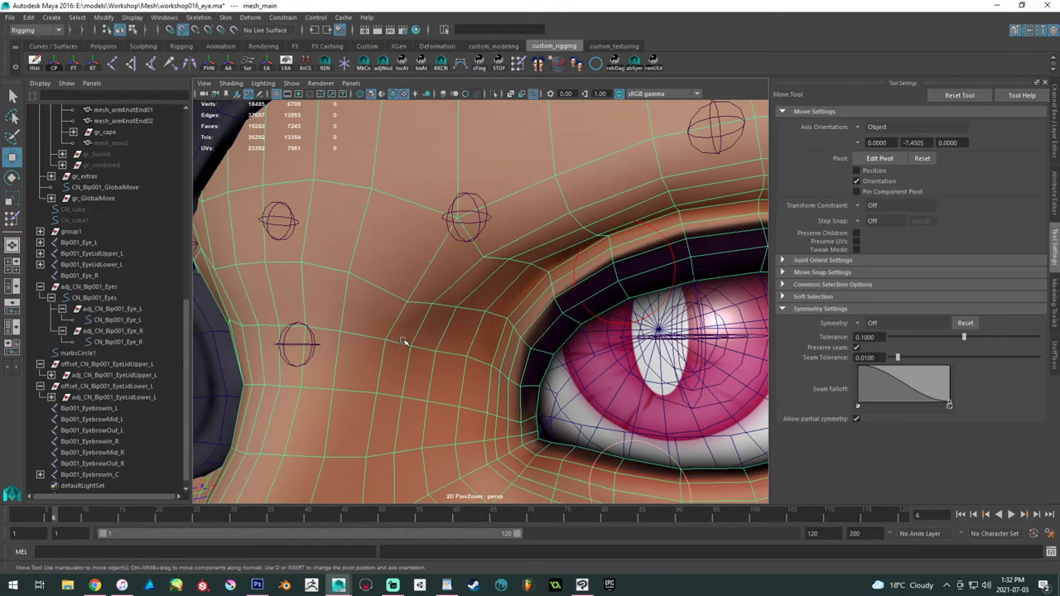
- Select the vertex row running from the nose bridge to the inner eye corner and adjust its skin weights
right_click_drag(475, 266, 438, 267)
left_click(435, 353)
left_click_drag(435, 352, 404, 343, "alt")
double_click(283, 322, "shift")
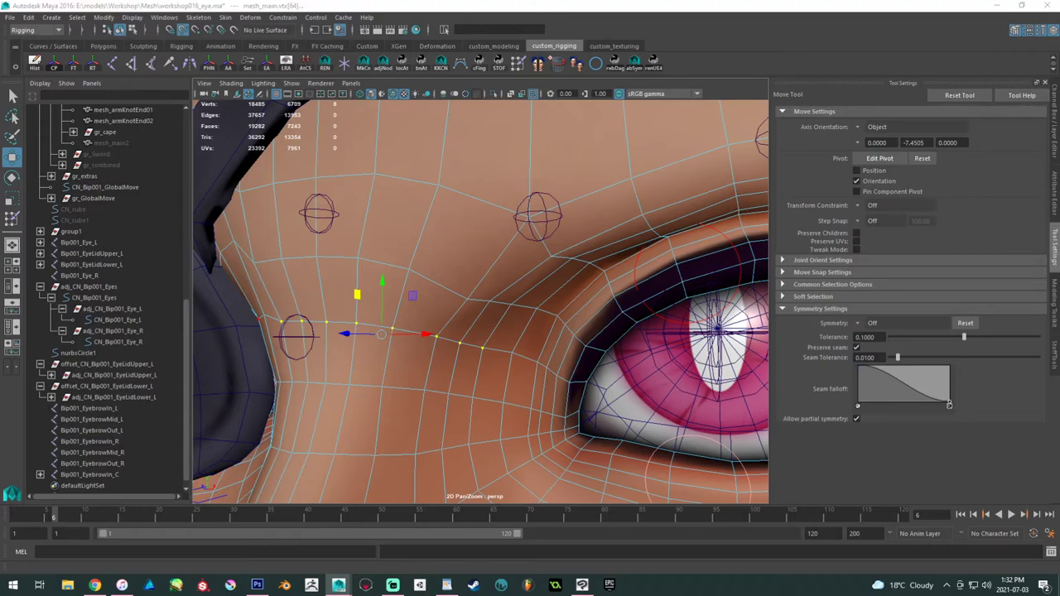
key("Return")
- Fine-tune the skin weights of vtx[68] and check vtx[791] beside it near the inner eye corner
left_click(482, 364)
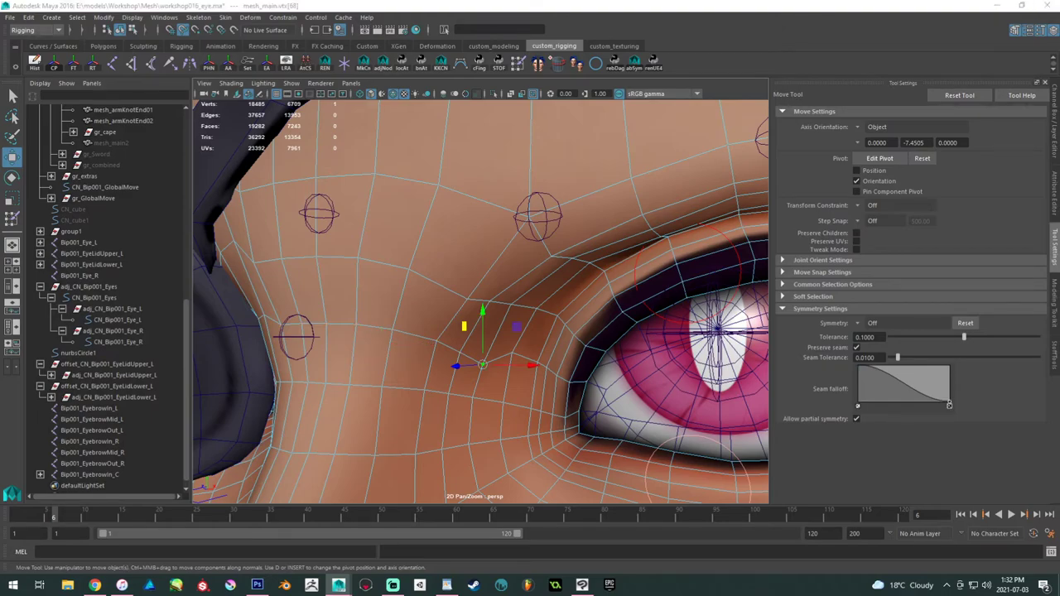
left_click_drag(463, 326, 464, 321)
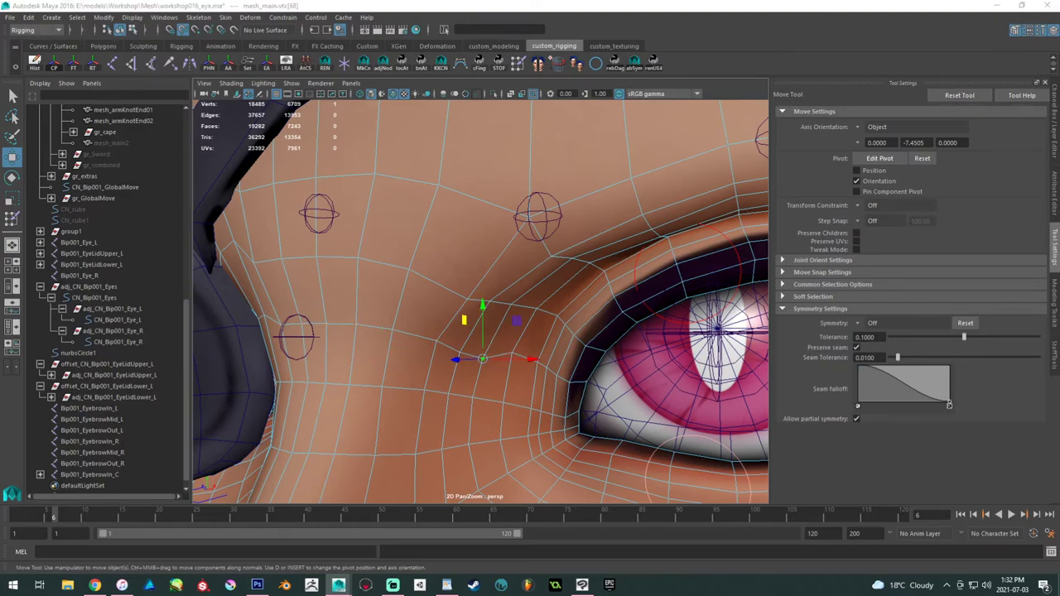
left_click(511, 354)
left_click(487, 367, "shift")
key("ctrl+z")
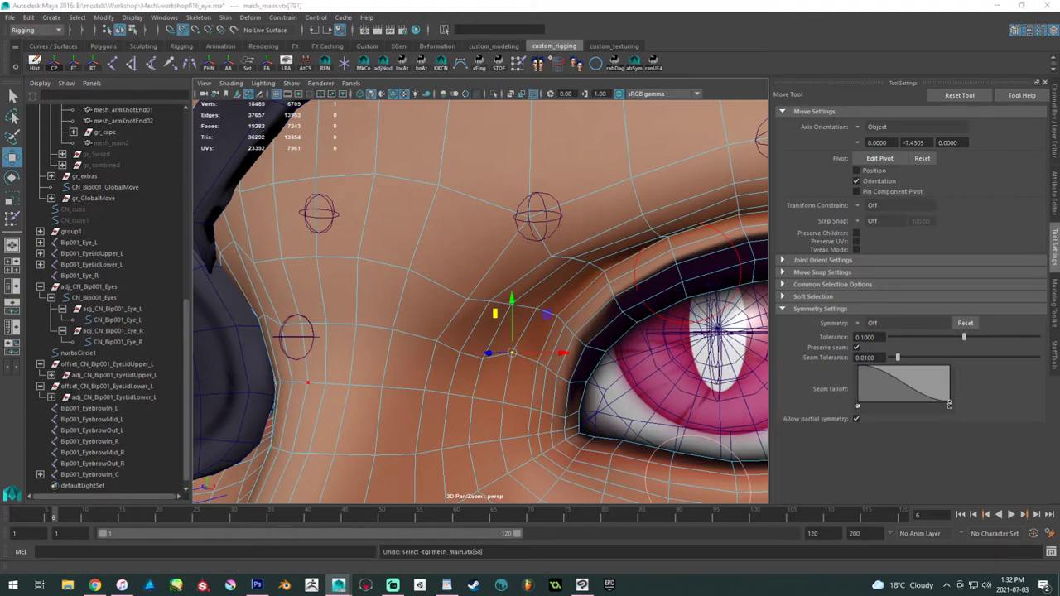
mouse_move(495, 315)
left_mouse_down()
mouse_move(464, 333)
mouse_move(503, 319)
left_mouse_up()
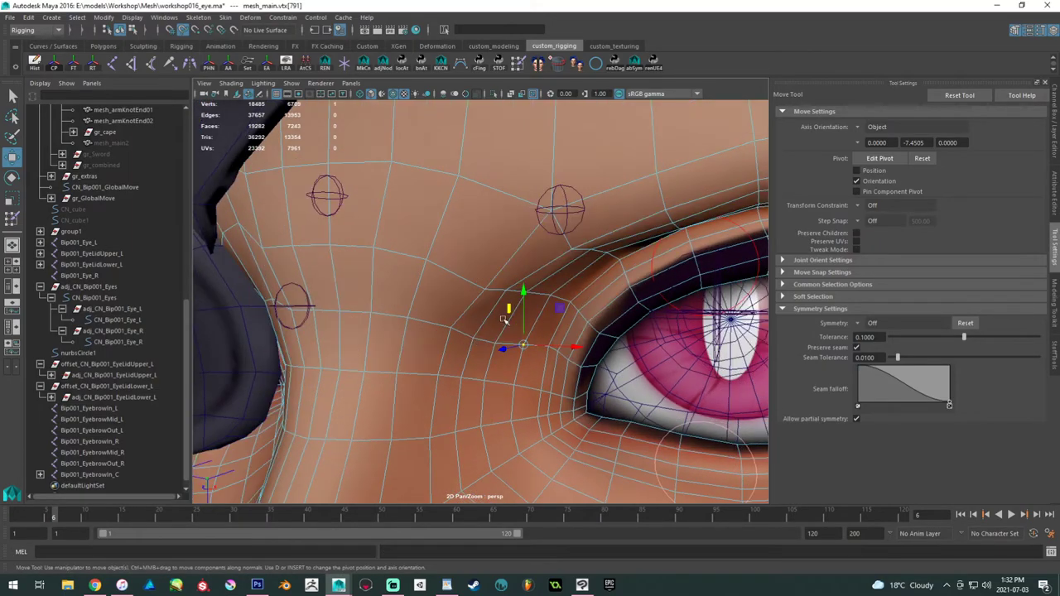
- Select the next vertex row up, from the nose bridge to the inner brow crease, and check its skin weights
left_click(292, 244)
double_click(544, 298, "shift")
left_click_drag(556, 301, 498, 279, "ctrl")
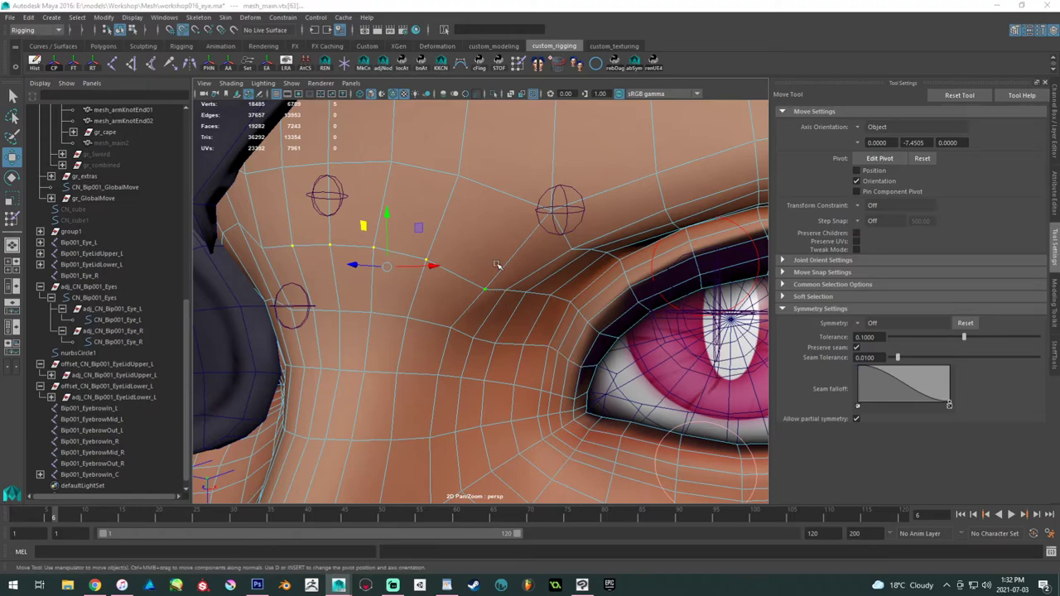
- Adjust the skin weights of vtx[828], vtx[67] and vtx[790] so the brow crease sits slightly lower above the inner eye corner
left_click(520, 284)
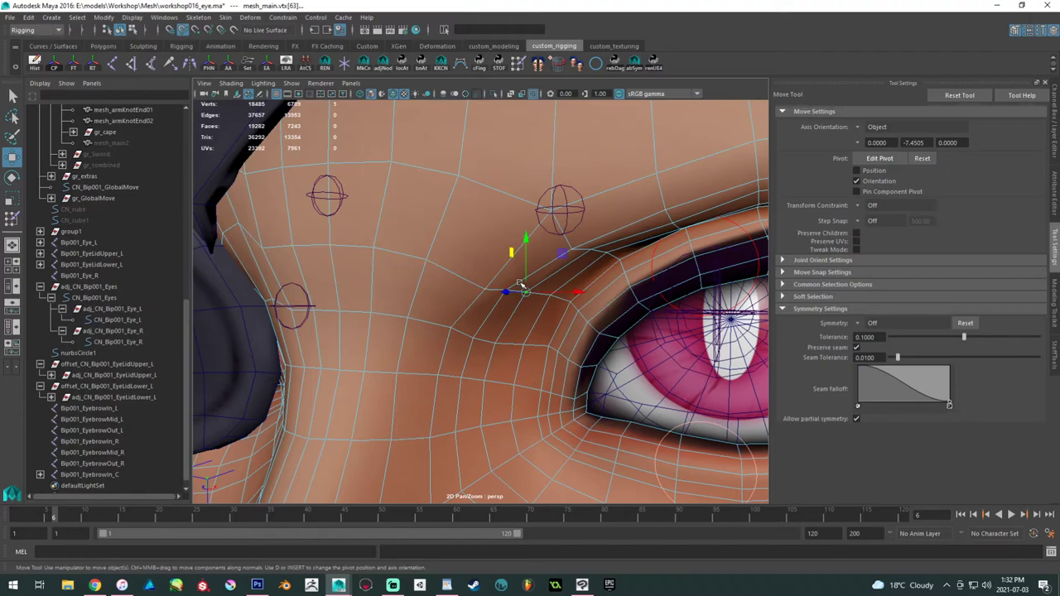
left_click(507, 288)
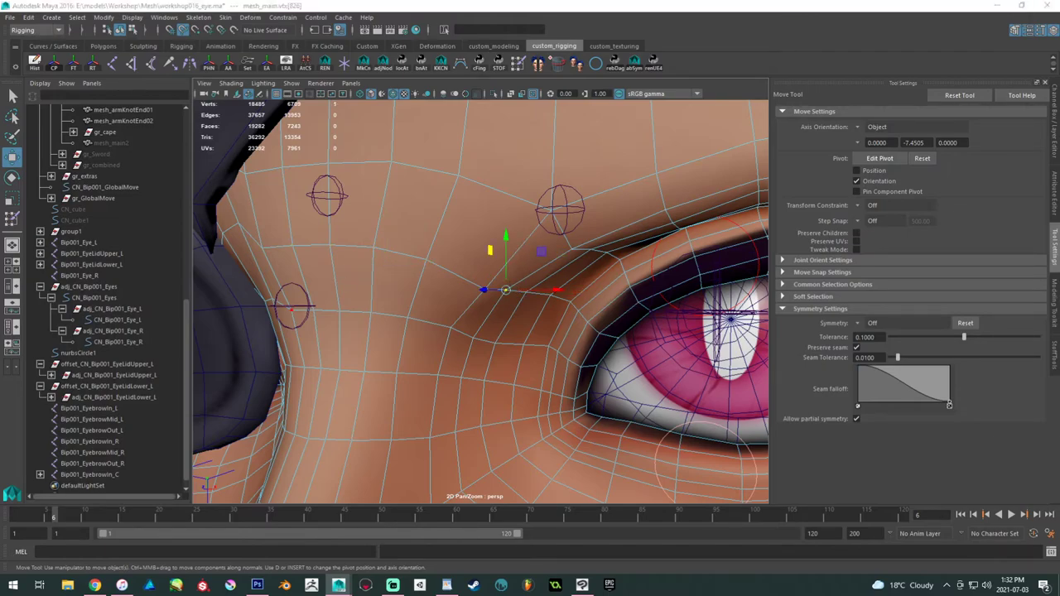
left_click_drag(505, 289, 505, 300)
left_click(534, 285)
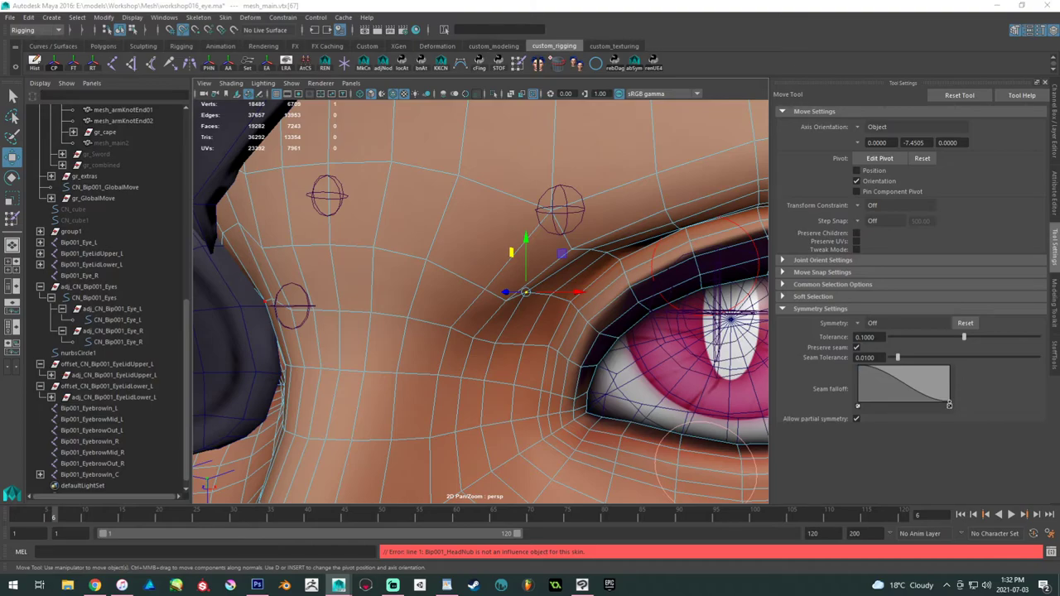
left_click_drag(526, 291, 526, 300)
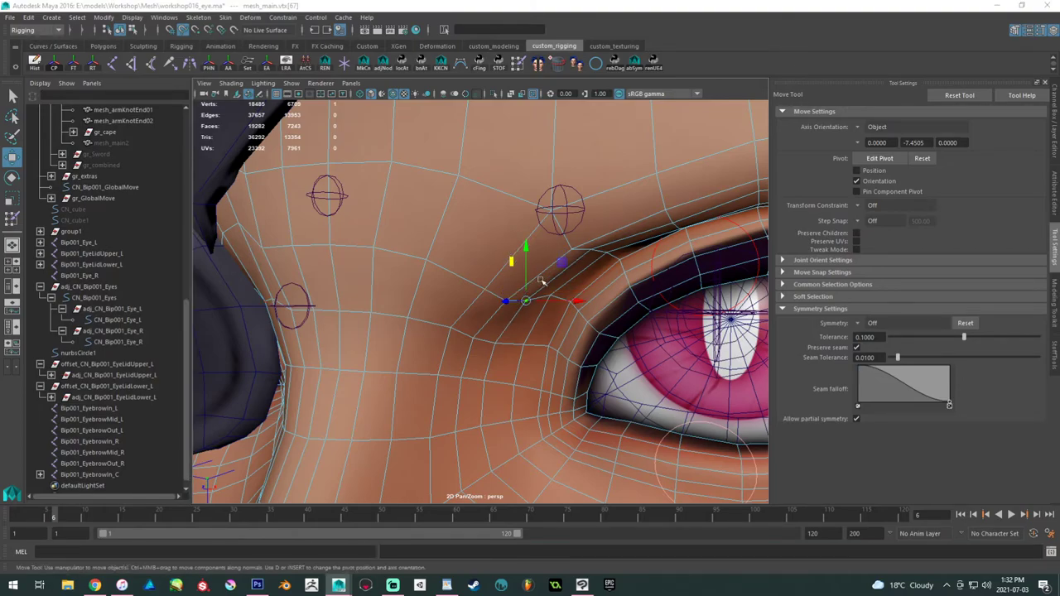
left_click_drag(502, 254, 528, 249)
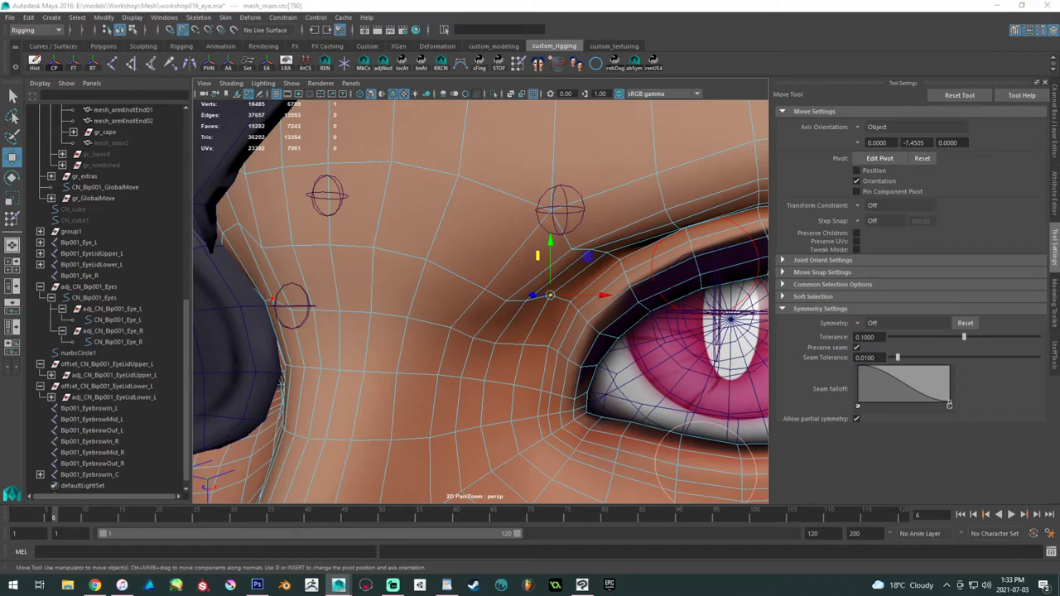
key("ctrl+z")
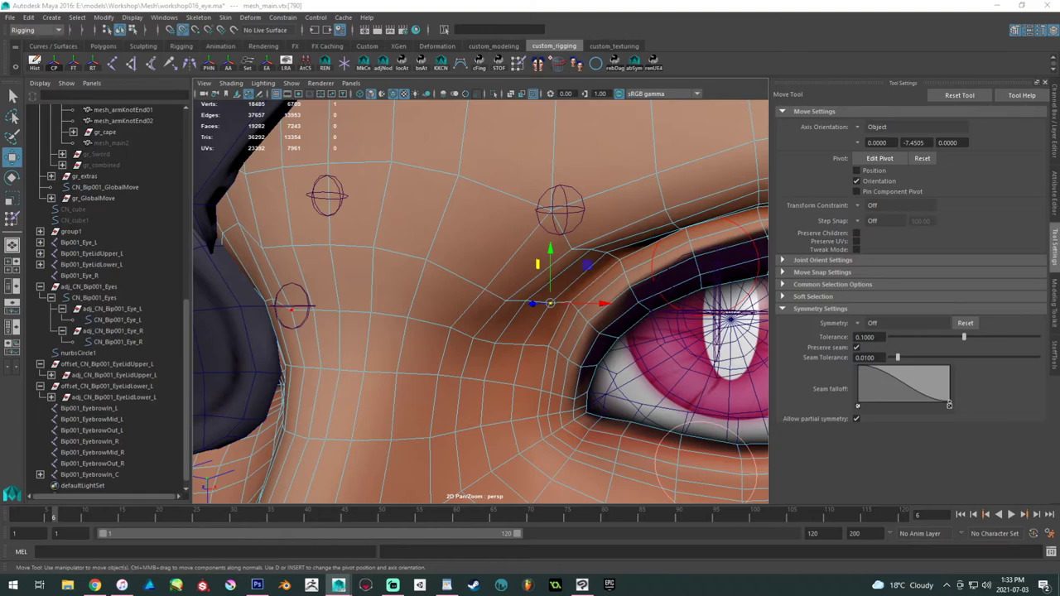
- Return to object selection and scrub the animation back to frame 1 to check the brow deformation on the whole face
right_click_drag(503, 275, 540, 207, "alt")
right_click_drag(540, 207, 500, 217, "alt")
left_click_drag(500, 217, 498, 245, "alt")
left_click_drag(110, 512, 39, 517)
left_click_drag(47, 565, 15, 538)
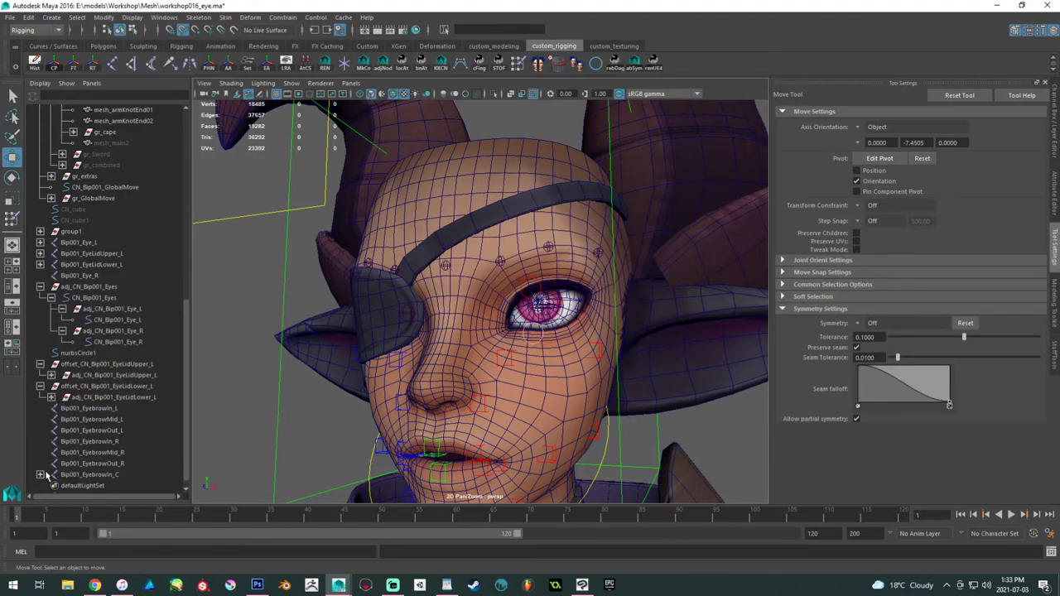
left_click_drag(120, 410, 116, 474)
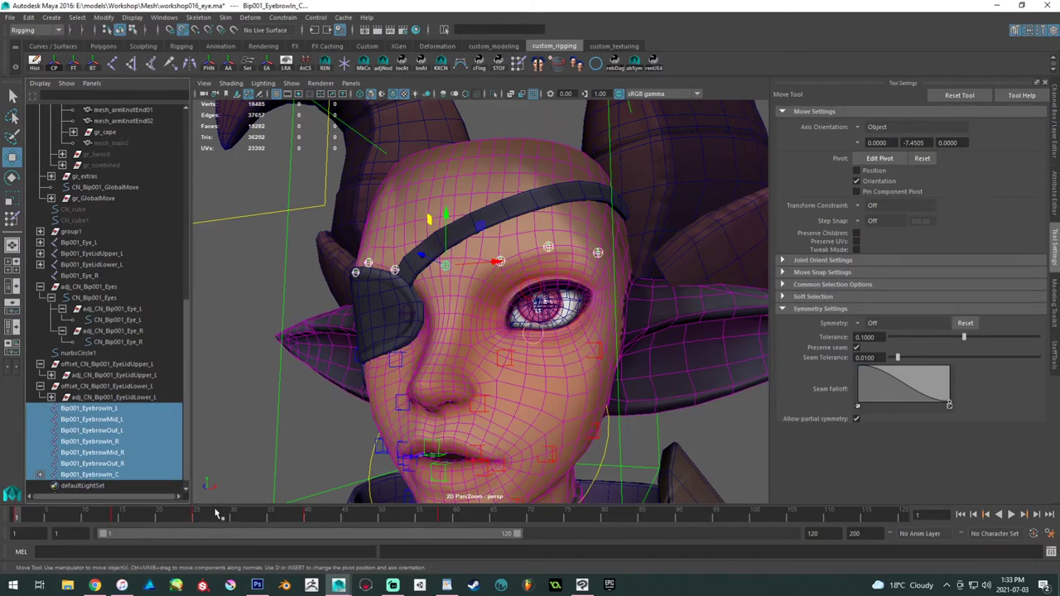
left_click_drag(485, 517, 17, 516, "shift")
right_click(23, 515)
mouse_move(58, 396)
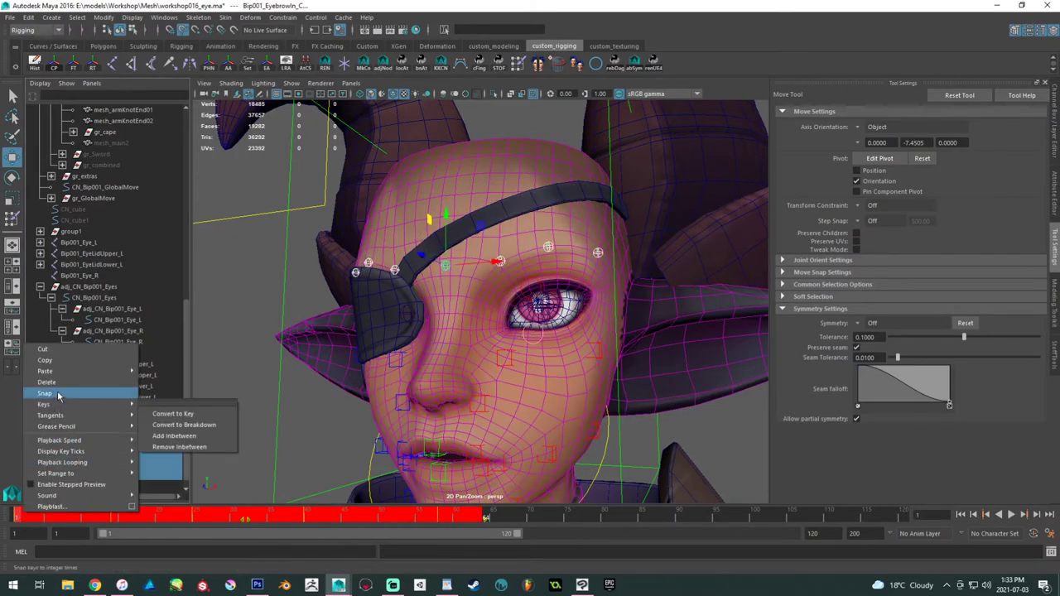
left_click(248, 379)
- Select the mesh_brows mesh and look through the skinning commands available for it
left_click_drag(312, 373, 365, 405, "alt")
left_click_drag(208, 236, 252, 263, "alt")
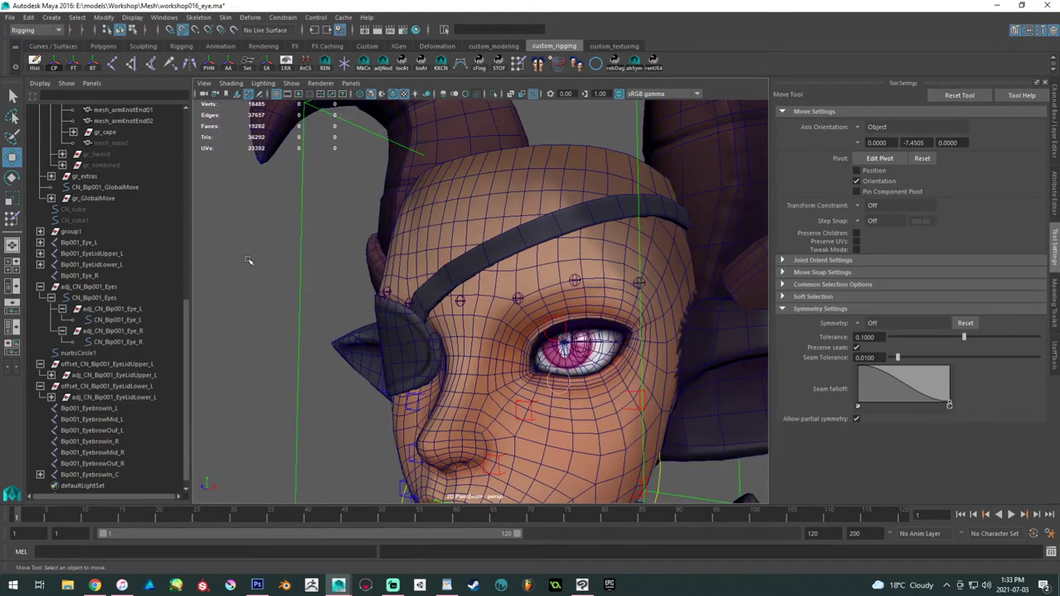
scroll(137, 204, "up", 10)
left_click(150, 178)
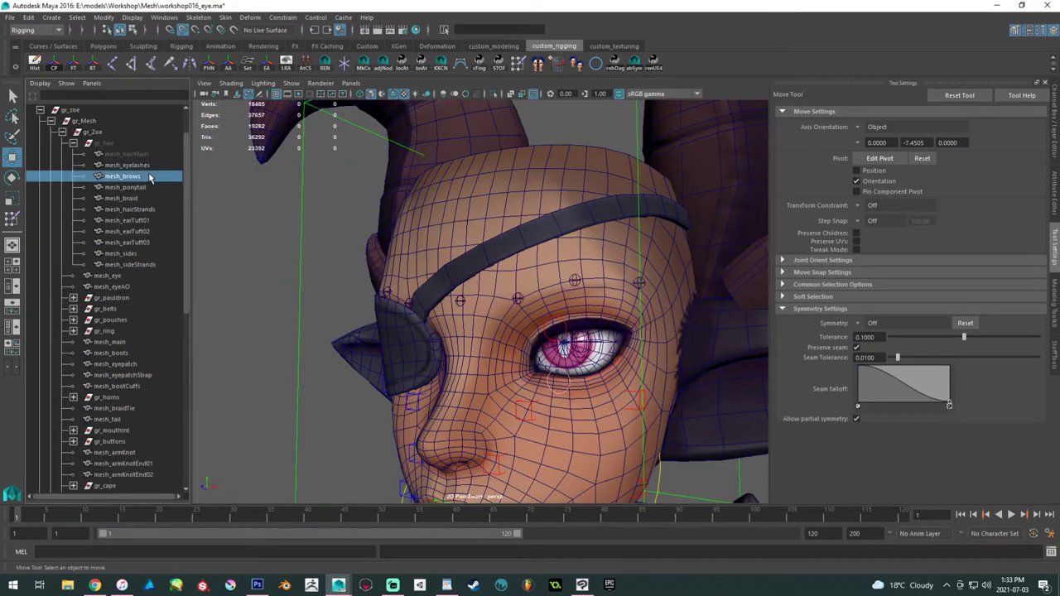
left_click(225, 17)
left_click(222, 11)
left_click(226, 17)
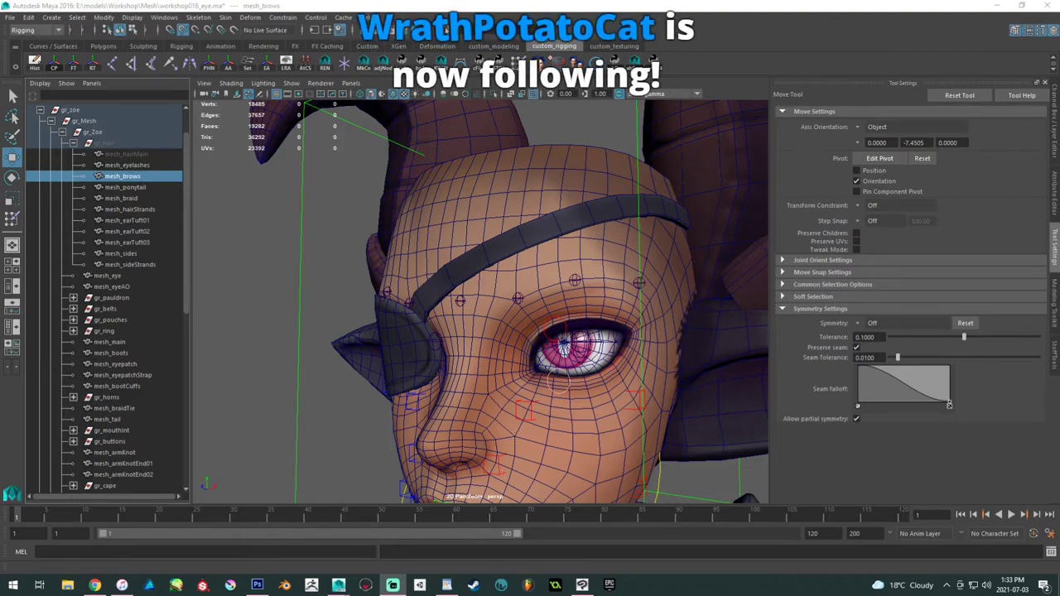
left_click(218, 7)
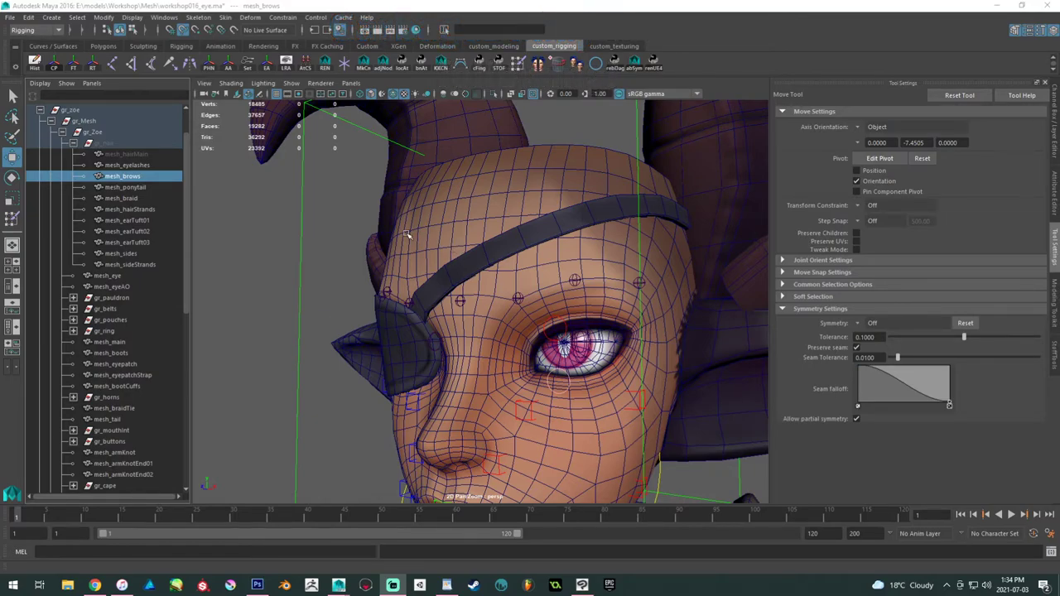
- Play the animation and stop it at frame 1 with the face in view
left_click_drag(409, 236, 395, 248, "alt")
key("alt+v")
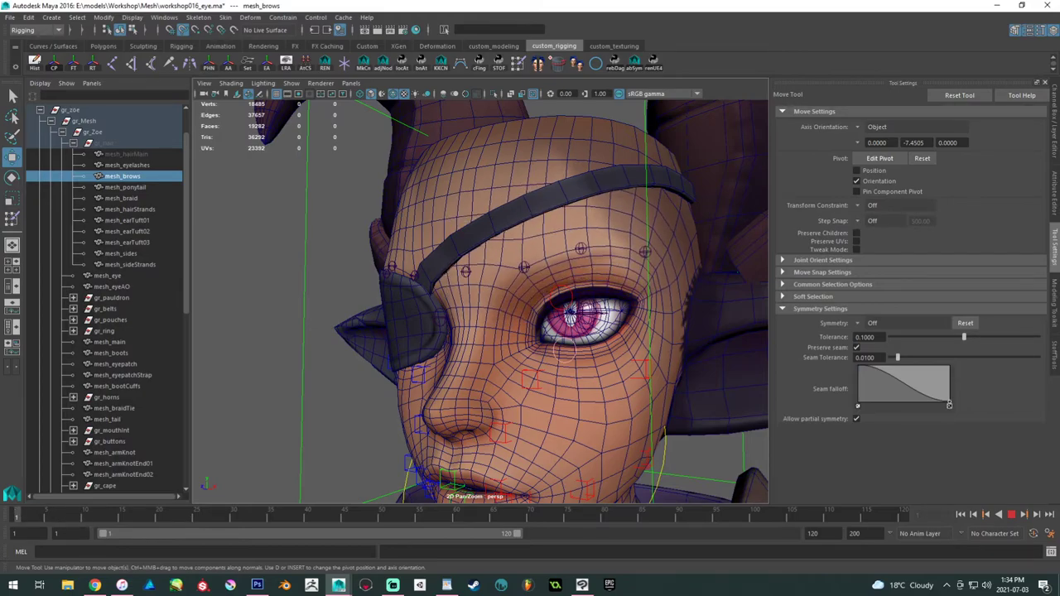
key("alt+v")
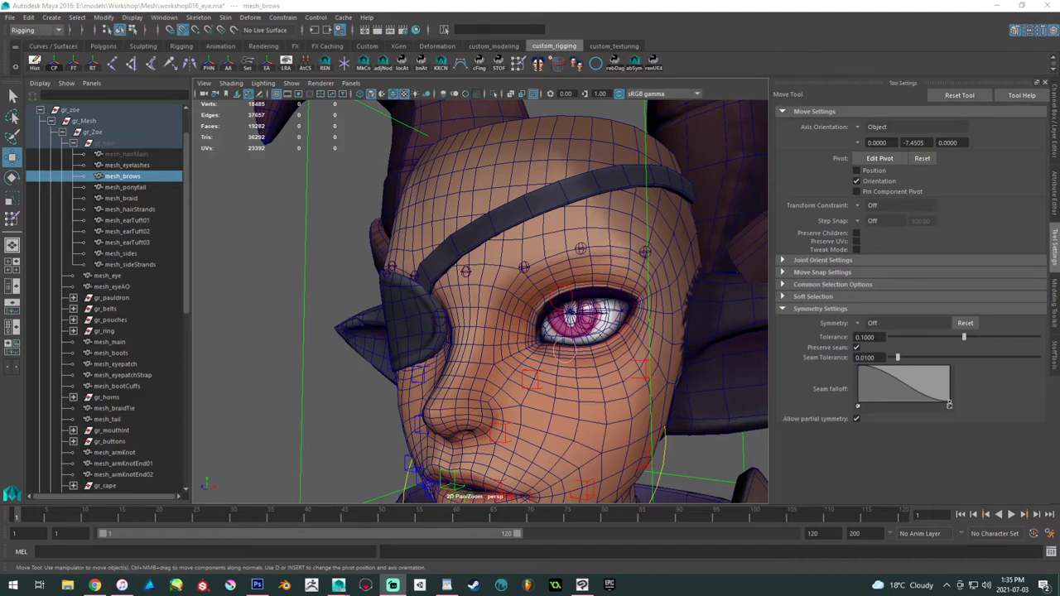
key("ctrl+s")
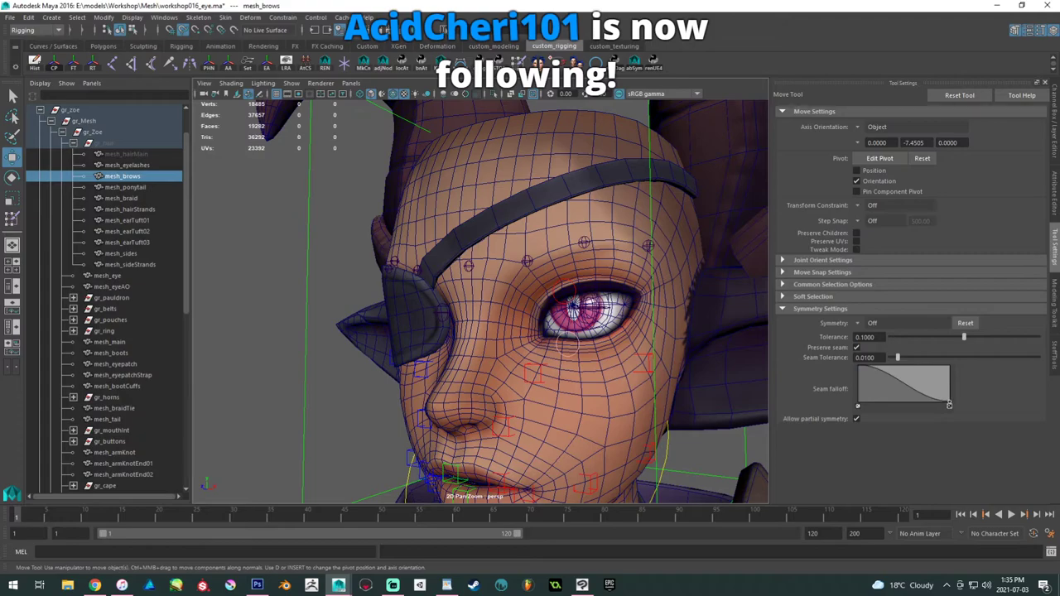
key("alt+Tab")
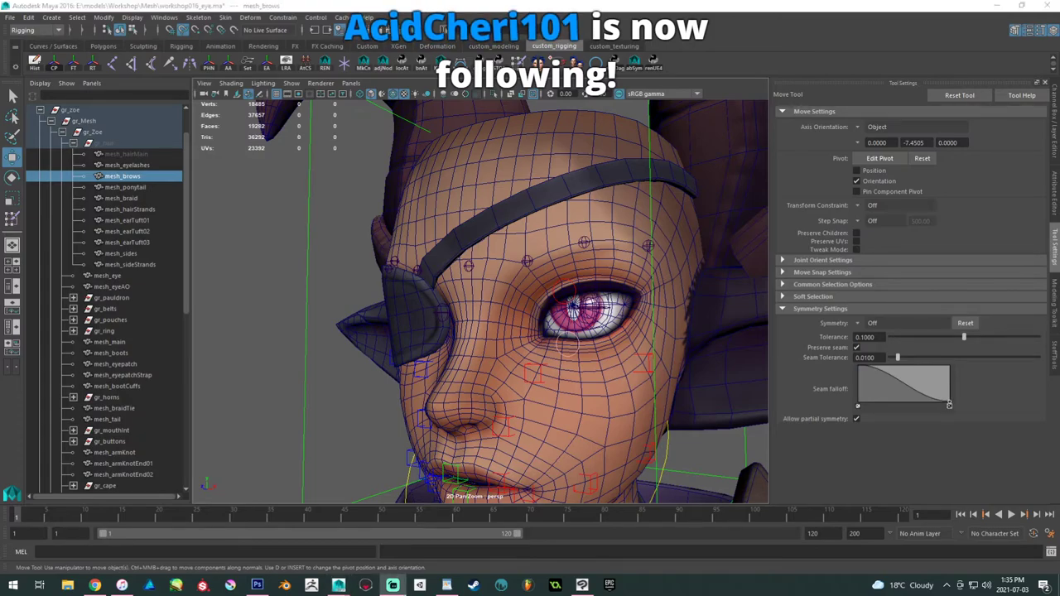
- Select the left, right and centre eyebrow joints across the forehead in the viewport
right_click_drag(364, 357, 438, 253, "alt")
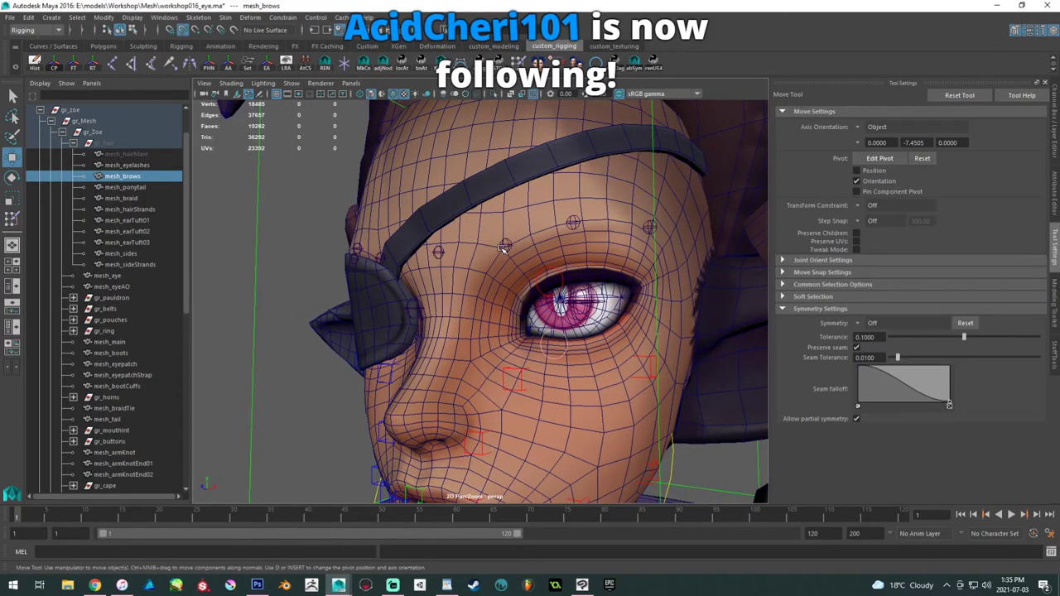
left_click(650, 226)
left_click(573, 221, "shift")
left_click(505, 245, "shift")
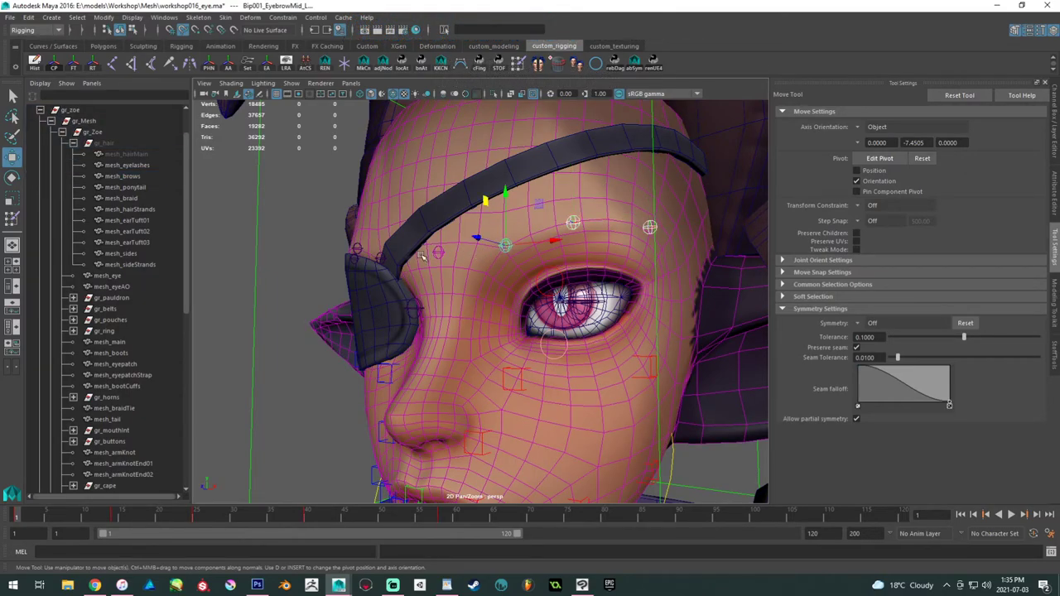
left_click_drag(421, 256, 449, 258, "alt")
left_click(442, 252, "shift")
left_click(377, 256, "shift")
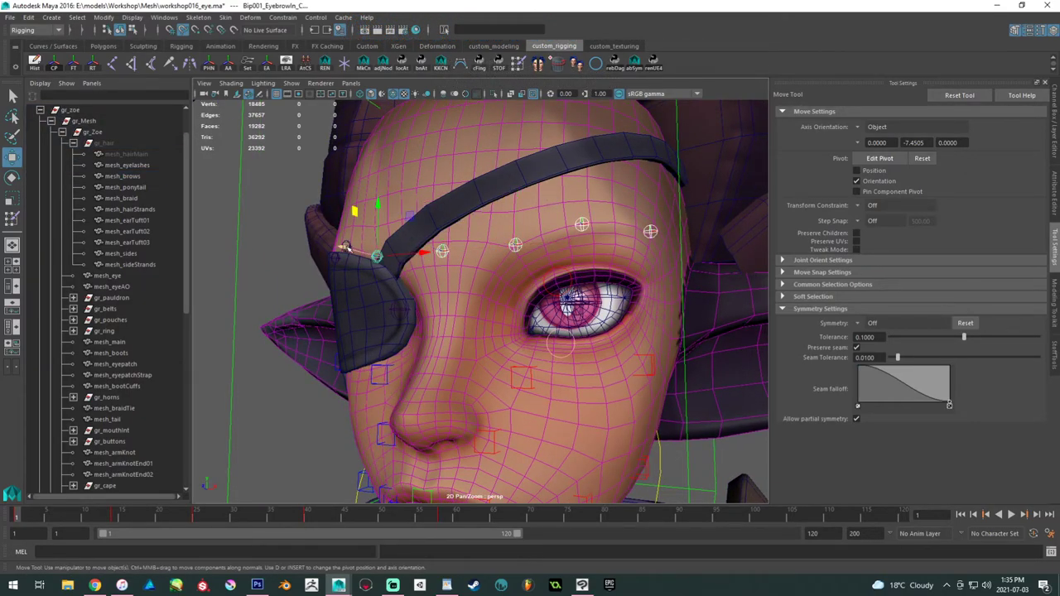
left_click(347, 247)
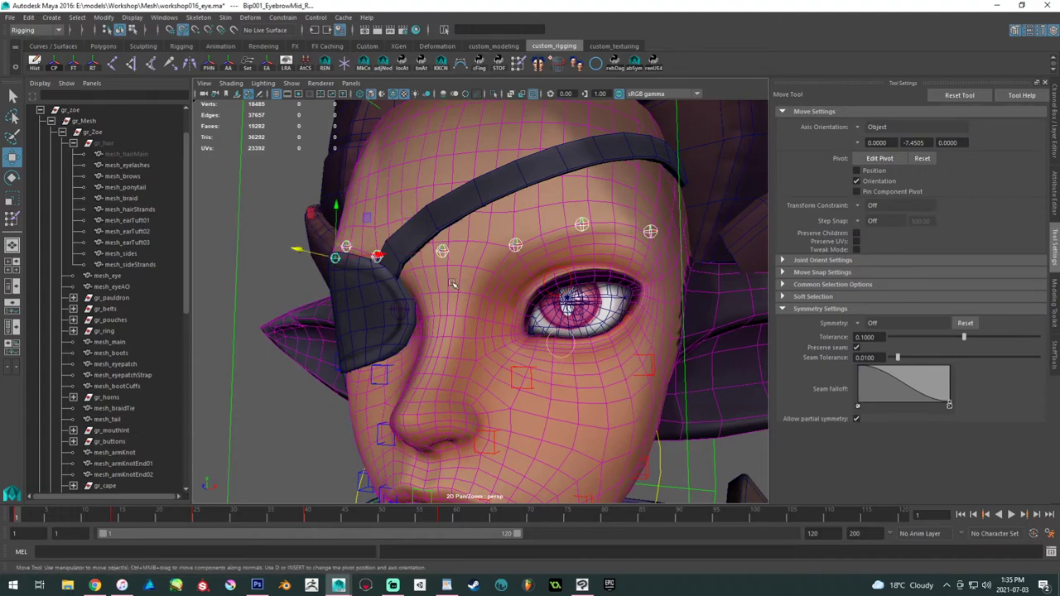
- Try to edit the skin influences of mesh_brows with only the mesh selected, and undo the selection change
left_click(124, 177)
left_click(225, 17)
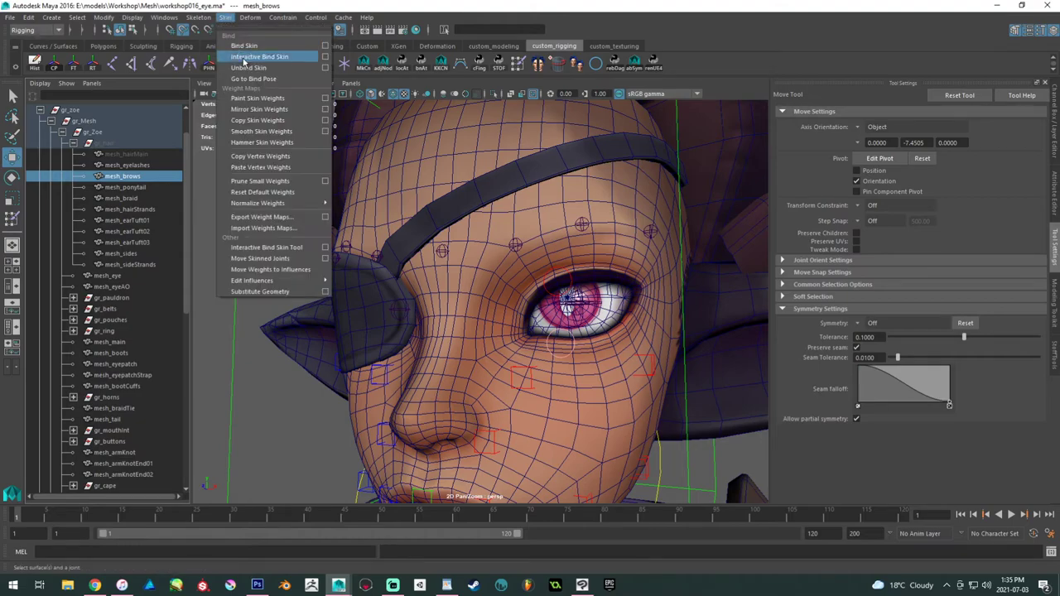
mouse_move(265, 279)
left_click(379, 303)
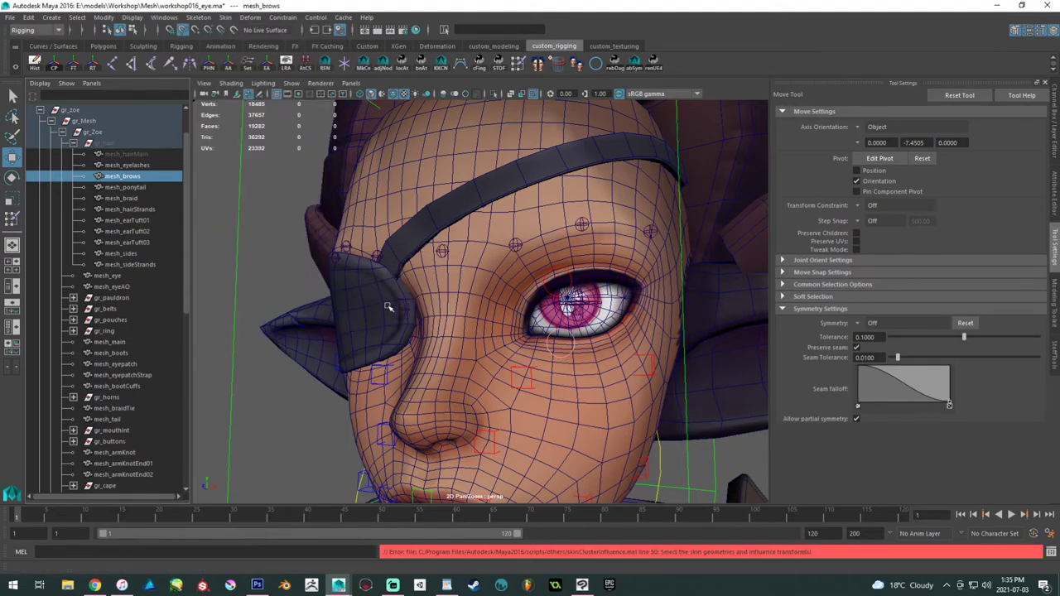
key("ctrl+z")
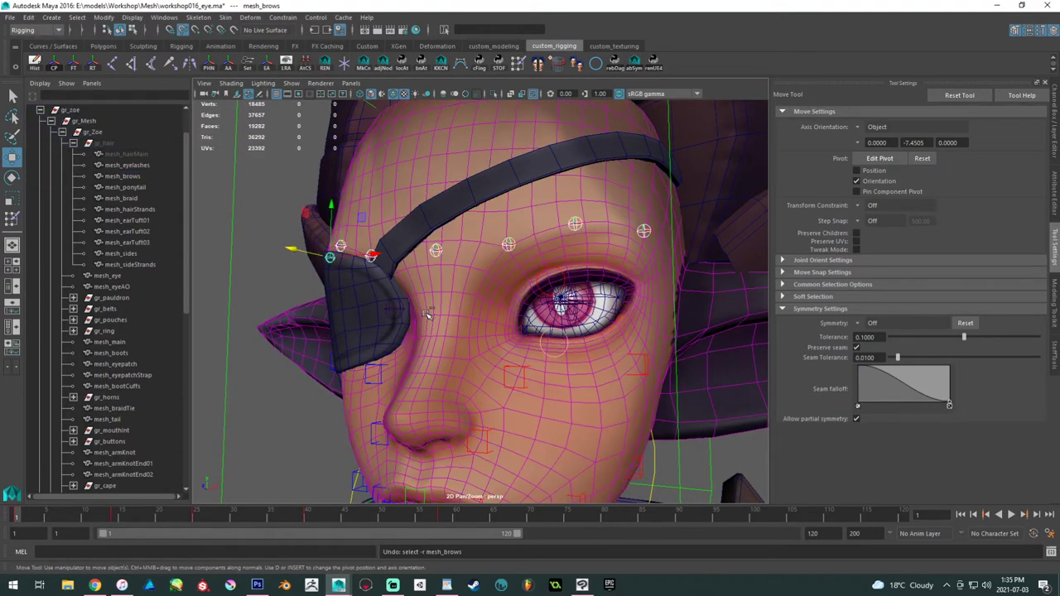
- Add mesh_brows to the eyebrow joint selection and make the layer_skel display layer visible
left_click(124, 176)
scroll(449, 265, "up", 2)
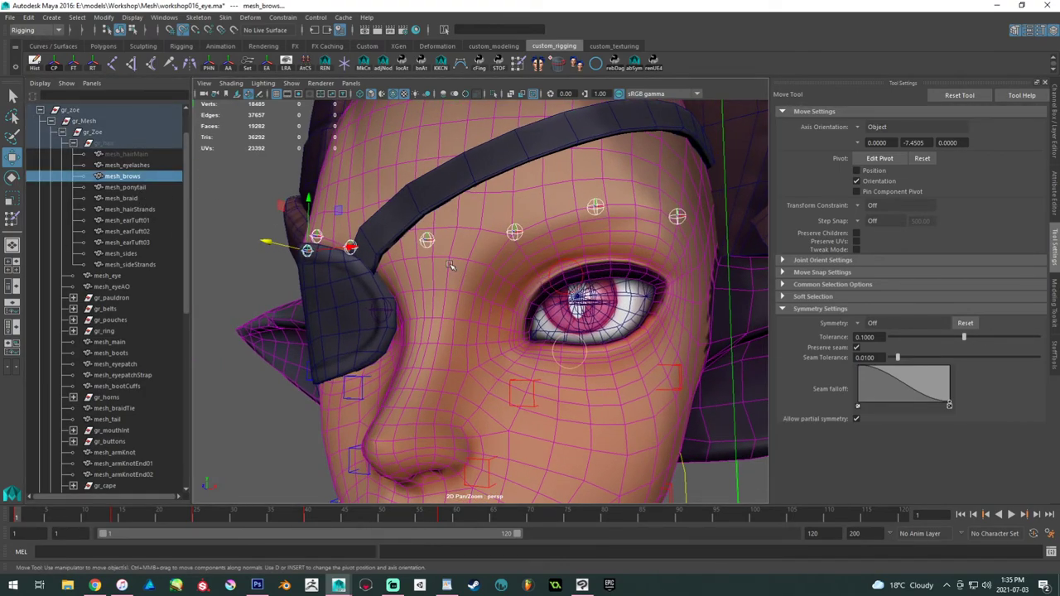
scroll(459, 277, "down", 5)
middle_click_drag(687, 358, 655, 292, "alt")
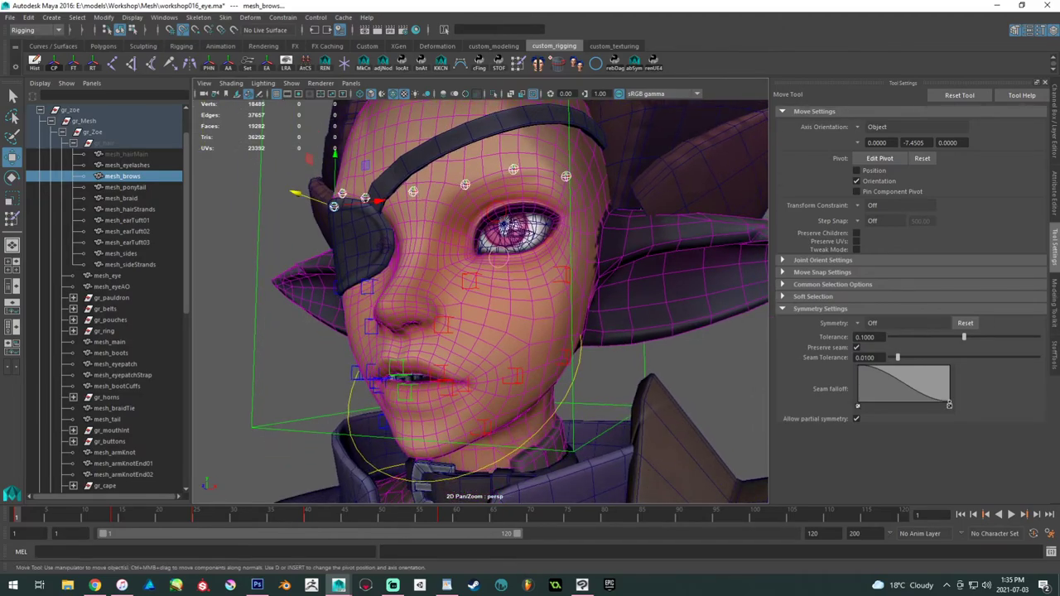
left_click(1054, 121)
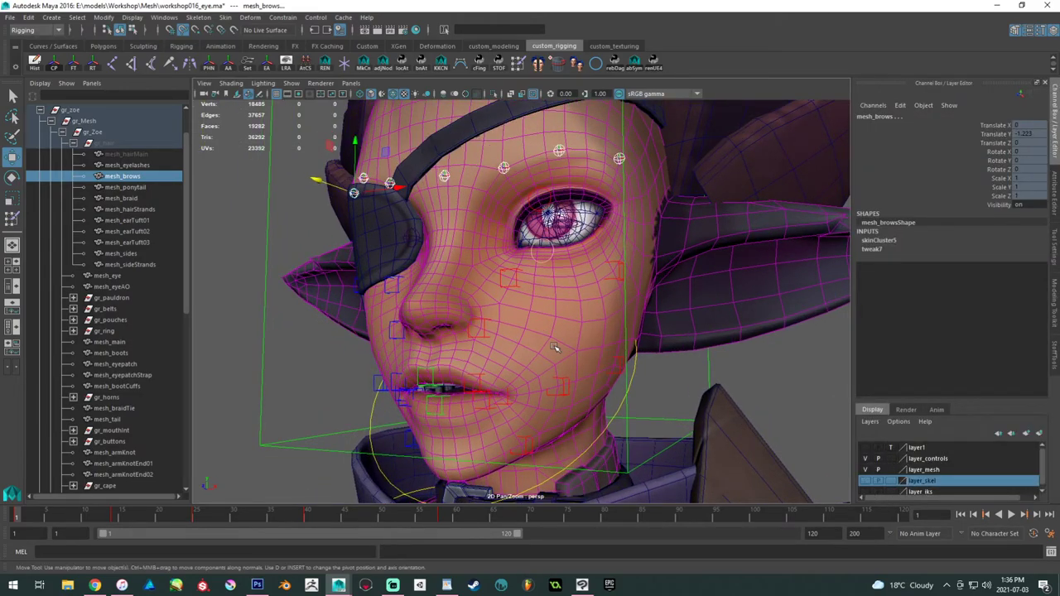
left_click(865, 480)
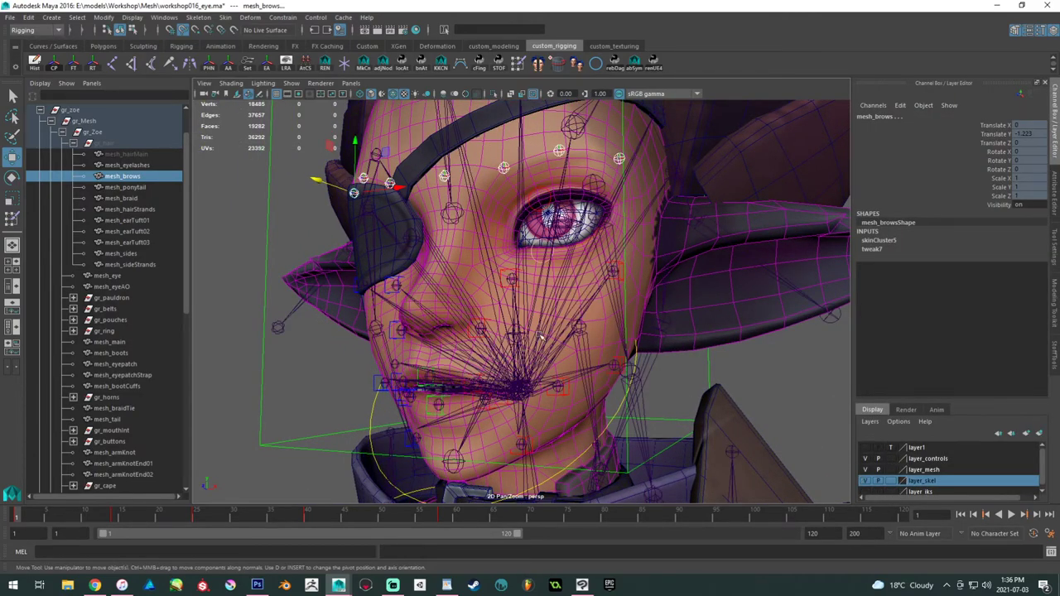
- Add the Bip001_Head joint to the selection and try to bind mesh_brows to the selected joints
left_click(540, 336)
left_click(225, 17)
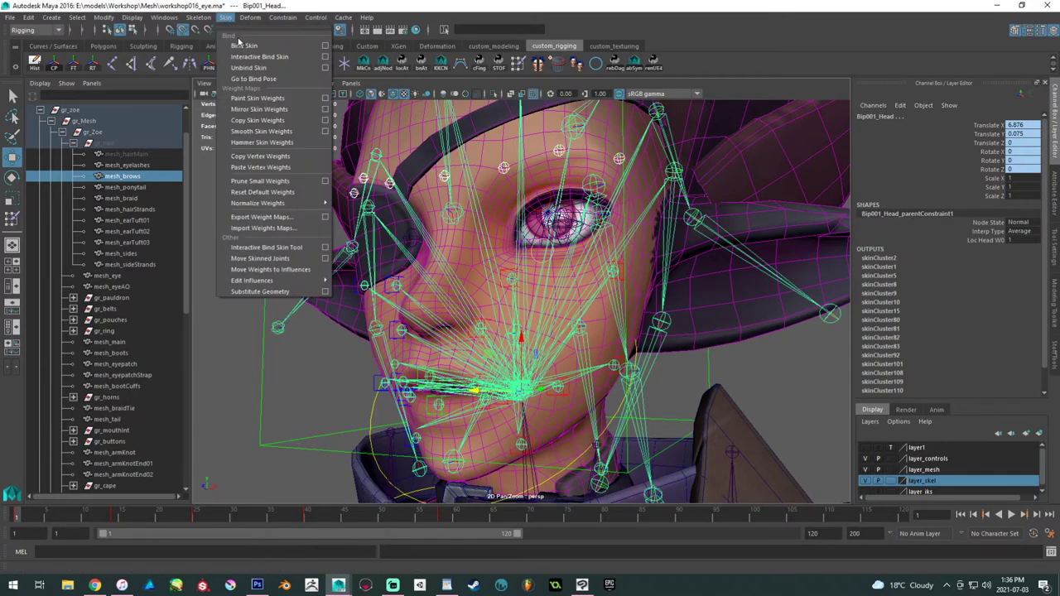
left_click(244, 46)
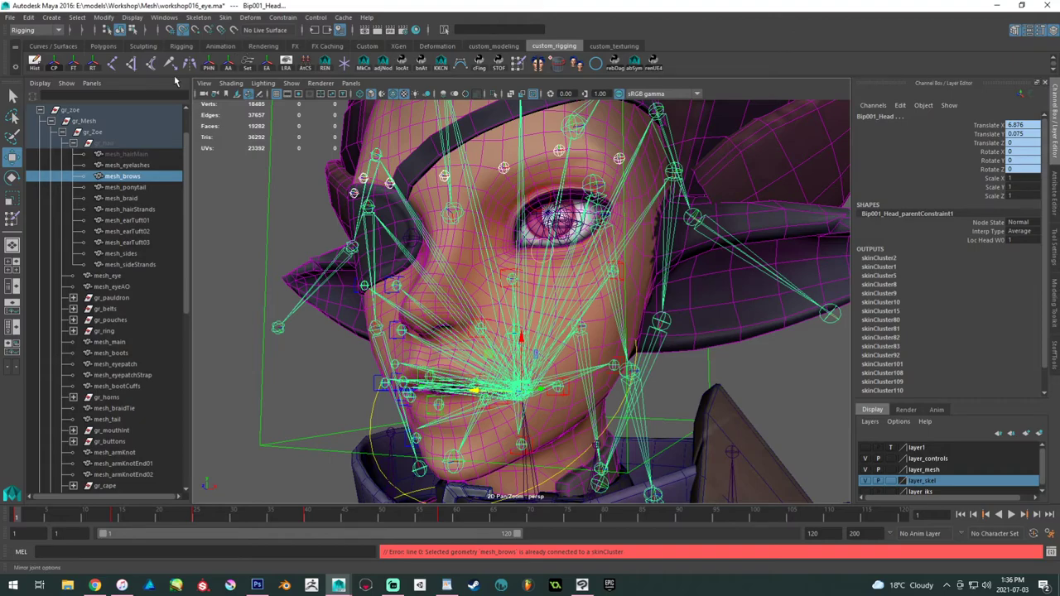
- Reselect mesh_brows alone and try once more to edit its skin influences
left_click(128, 176)
left_click(226, 18)
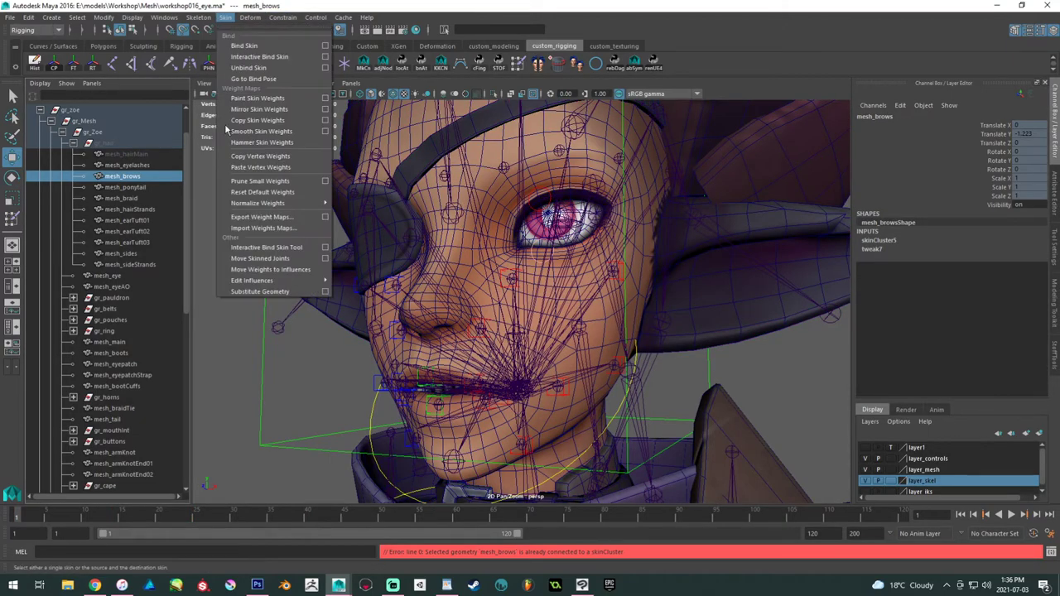
mouse_move(282, 281)
left_click(372, 302)
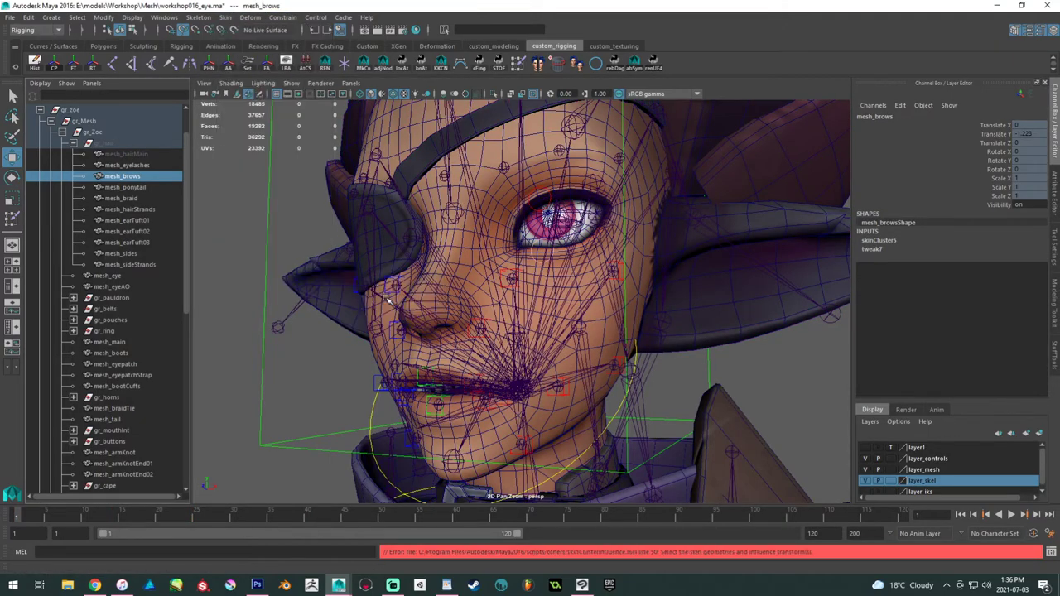
- Select the joints Bip001_EyebrowIn_L through Bip001_EyebrowIn_C, Bip001_Head and mesh_brows, and try to bind the skin without unbinding it first
left_click(523, 168)
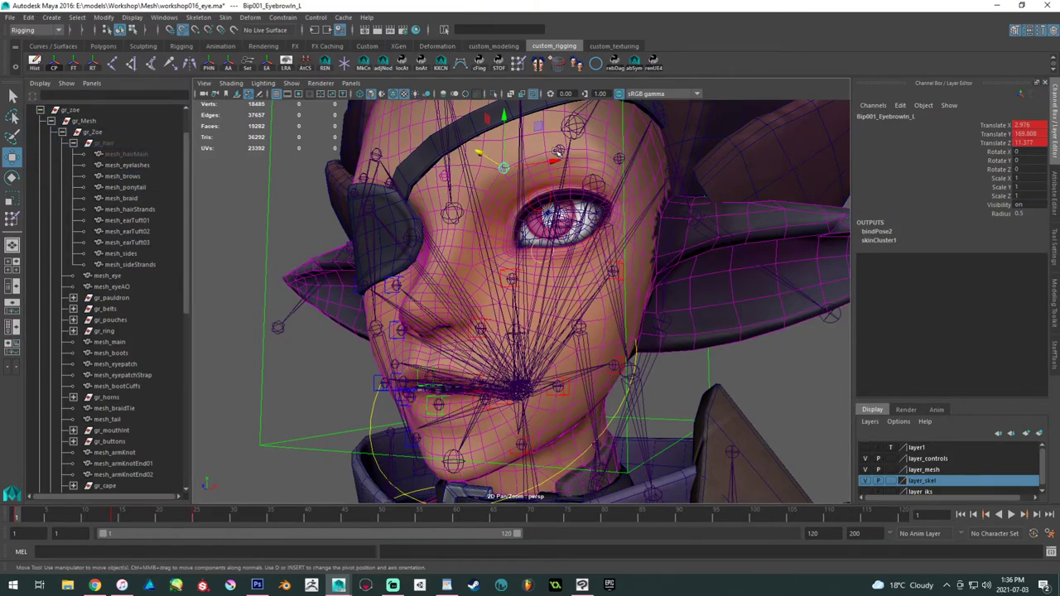
scroll(111, 406, "down", 10)
left_click(90, 397)
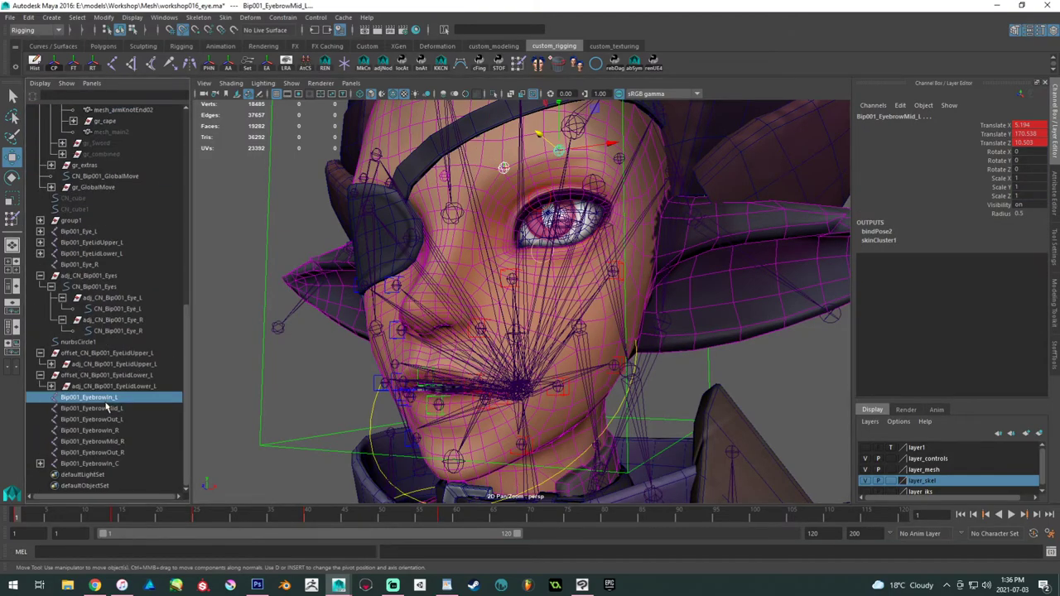
left_click(91, 463, "shift")
left_click(557, 348)
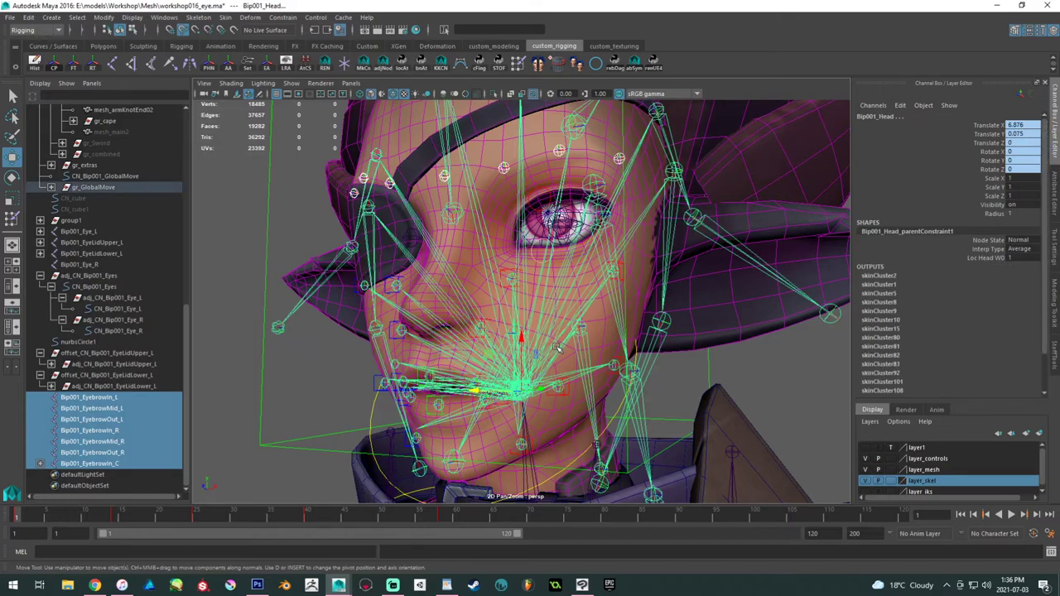
scroll(116, 183, "up", 10)
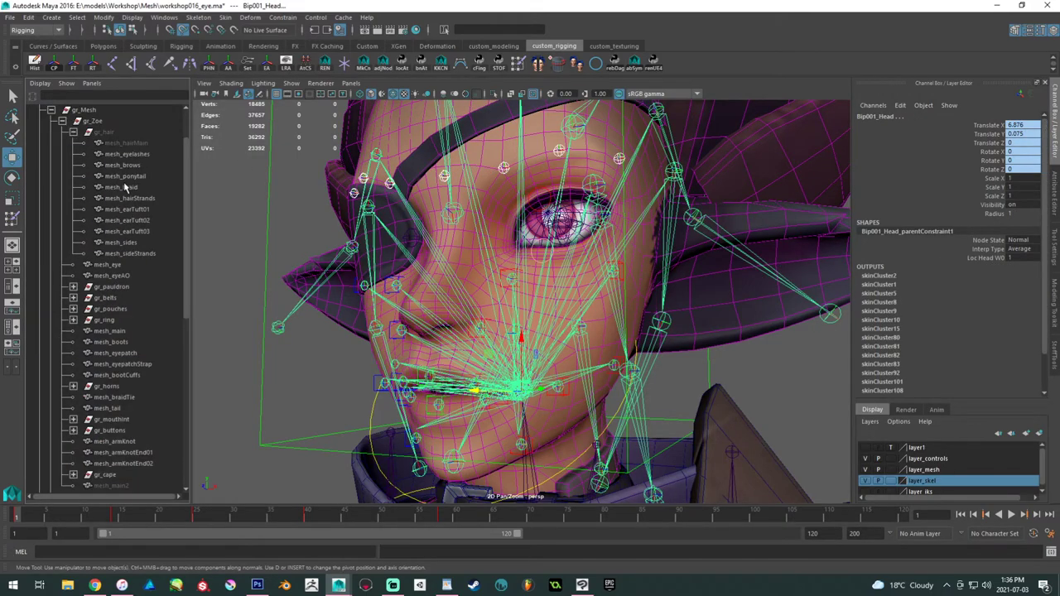
left_click(131, 167, "ctrl")
left_click(225, 16)
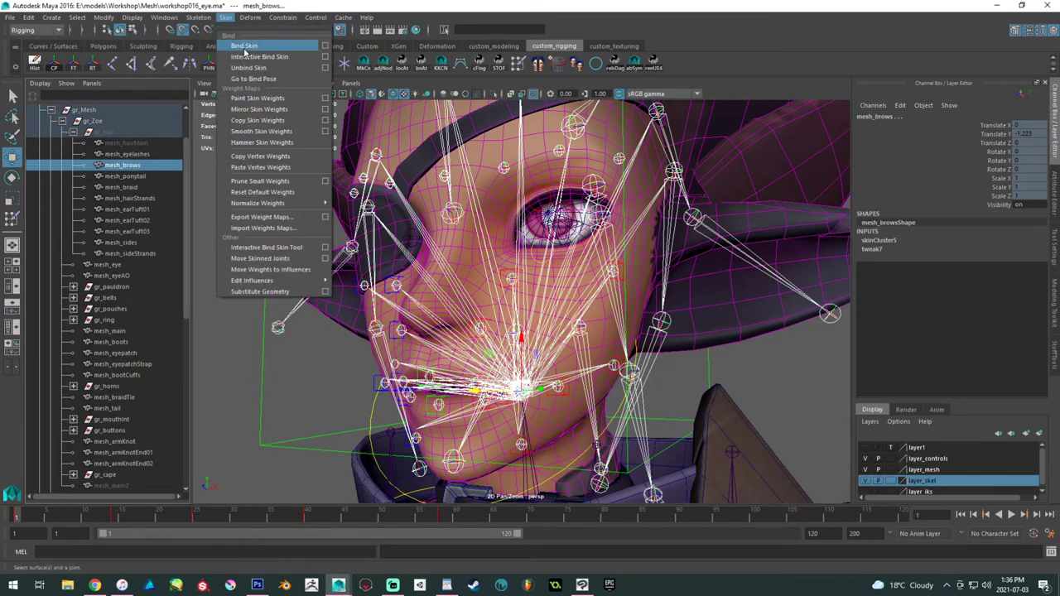
left_click(245, 52)
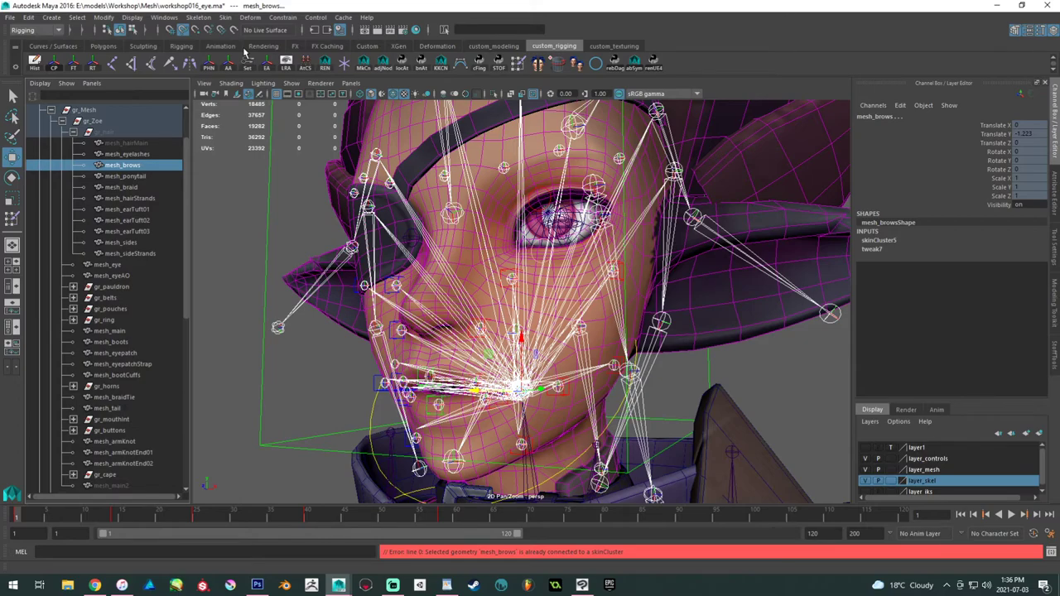
- Undo the selection changes back to mesh_brows alone and unbind its existing skin
key("ctrl+z")
key("ctrl+z")
key("ctrl+z")
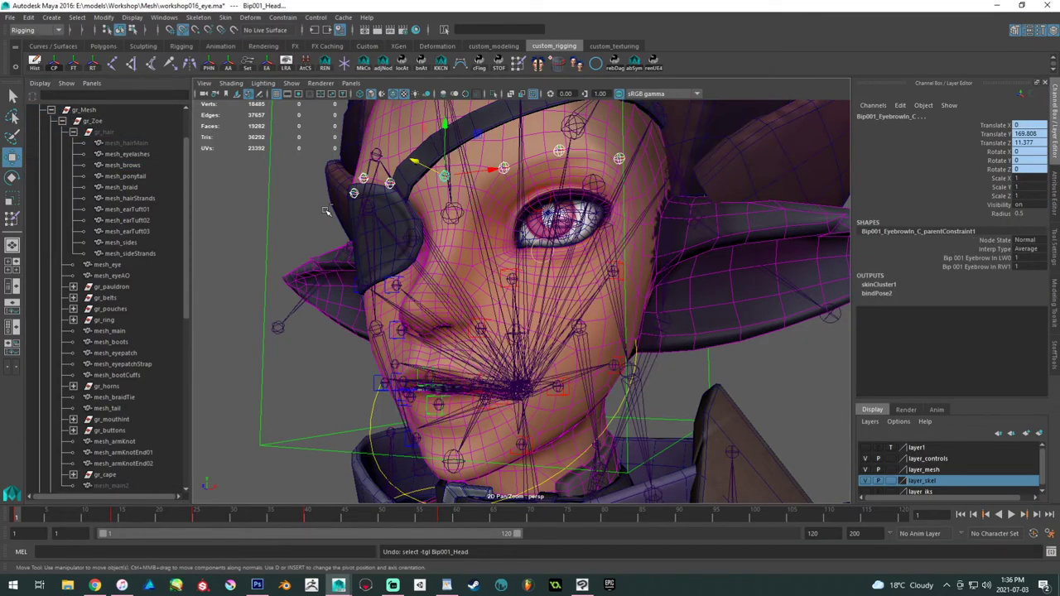
key("ctrl+z")
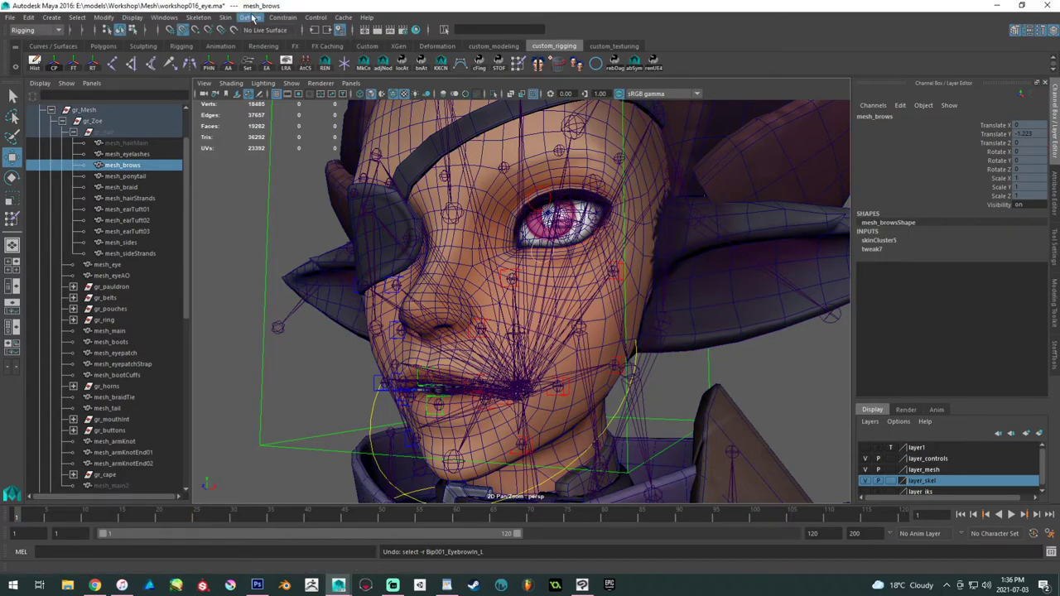
left_click(225, 18)
left_click(251, 69)
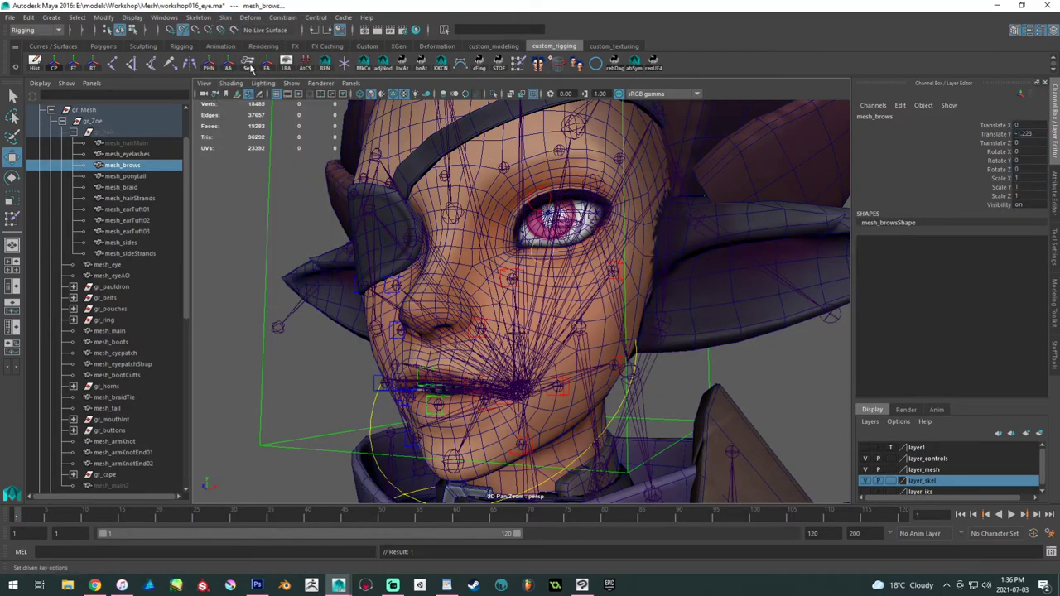
- Bind mesh_brows to the eyebrow joints Bip001_EyebrowIn_L through Bip001_EyebrowIn_C plus the Bip001_Head joint
scroll(92, 374, "down", 11)
left_click_drag(114, 399, 118, 462)
left_click(513, 327, "shift")
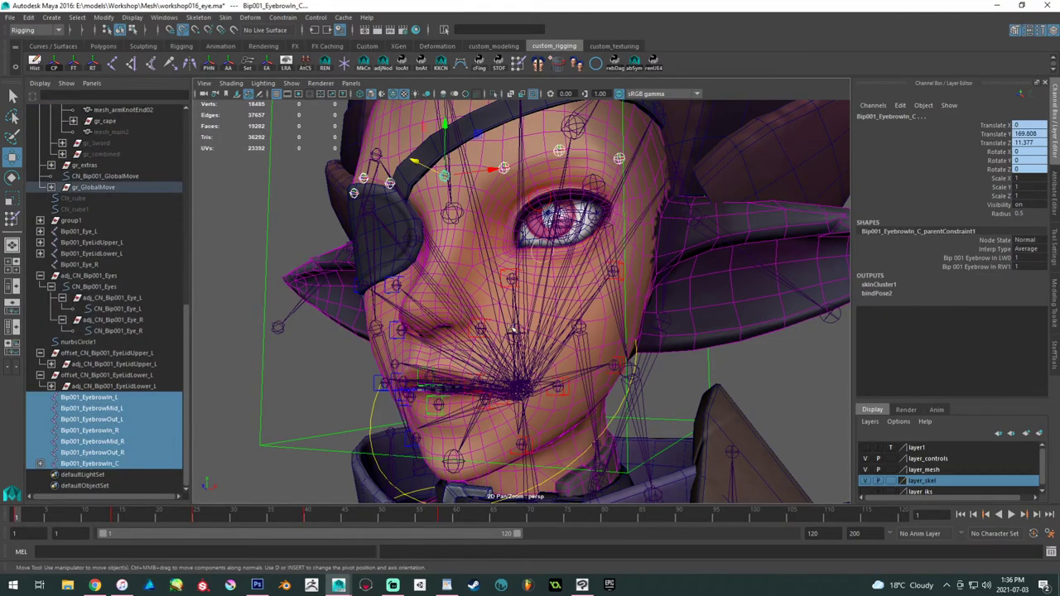
key("ctrl+z")
left_click(542, 338)
scroll(123, 158, "up", 15)
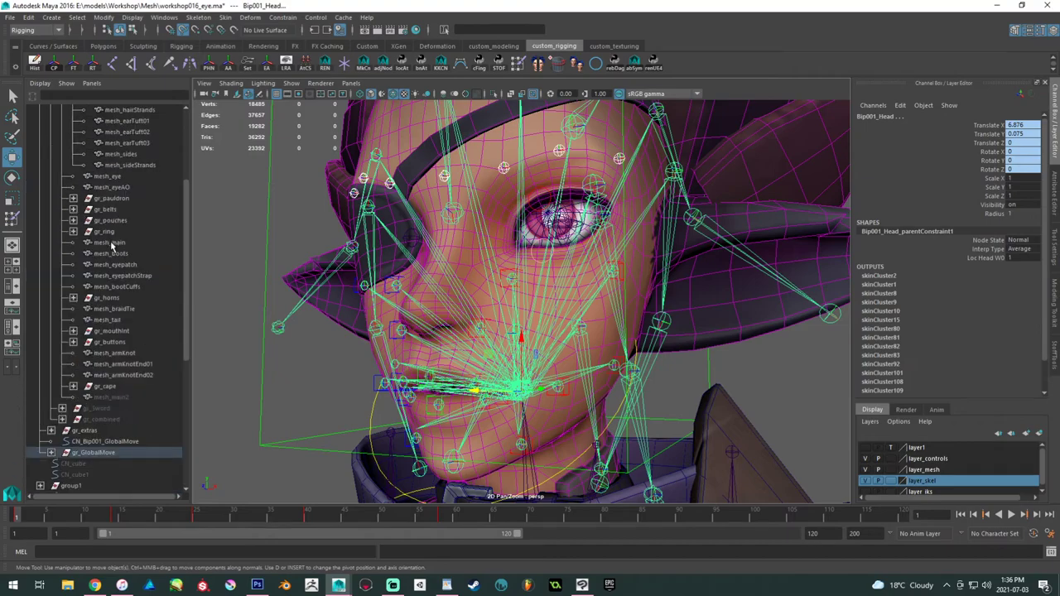
left_click(124, 166)
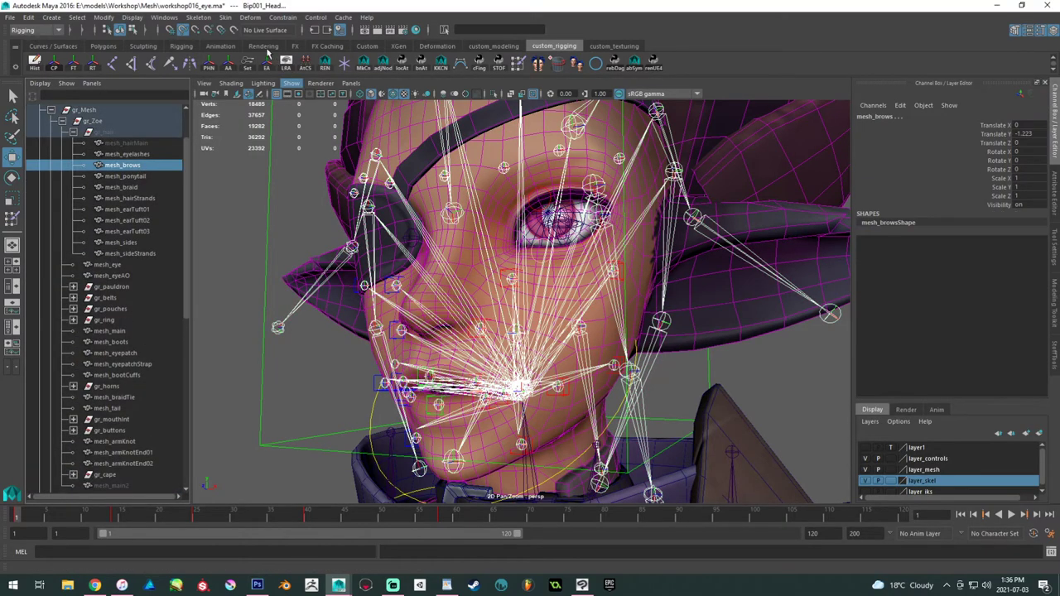
left_click(225, 17)
left_click(252, 51)
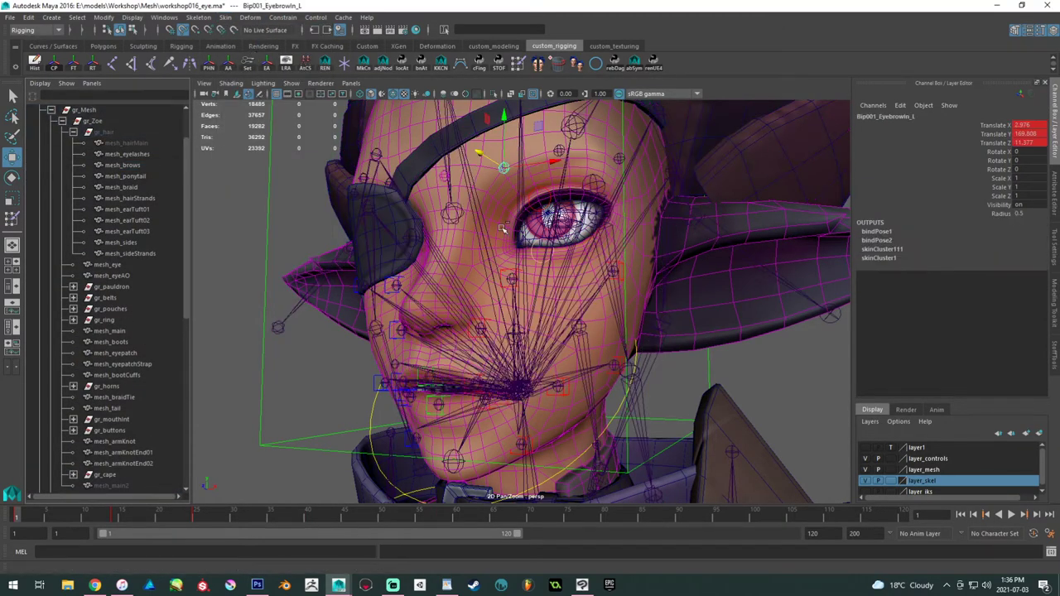
- Copy the skin weights from mesh_main to mesh_brows
left_click(401, 247)
left_click(124, 164, "ctrl")
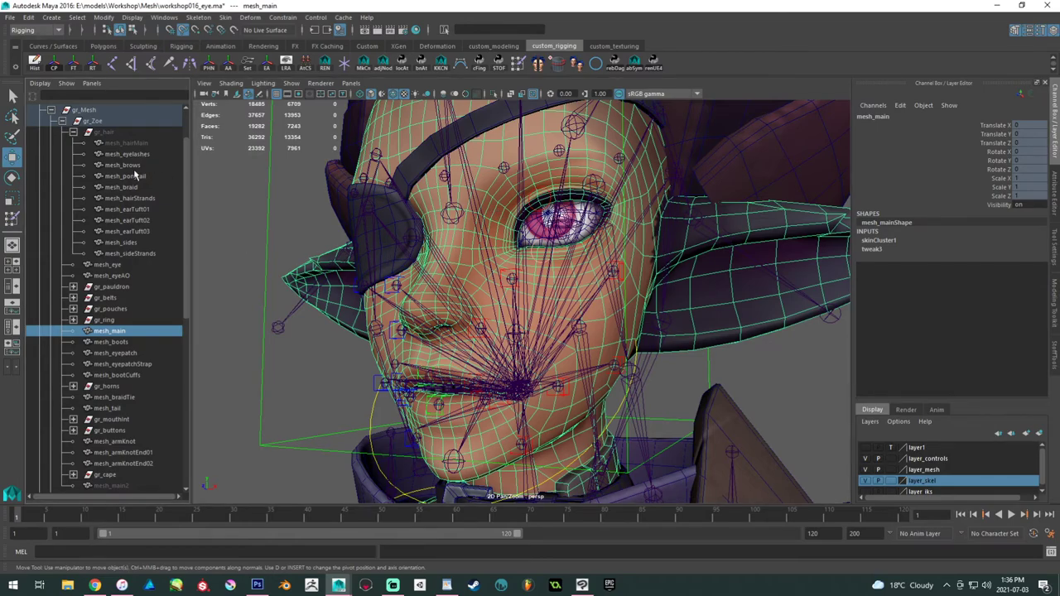
left_click(225, 17)
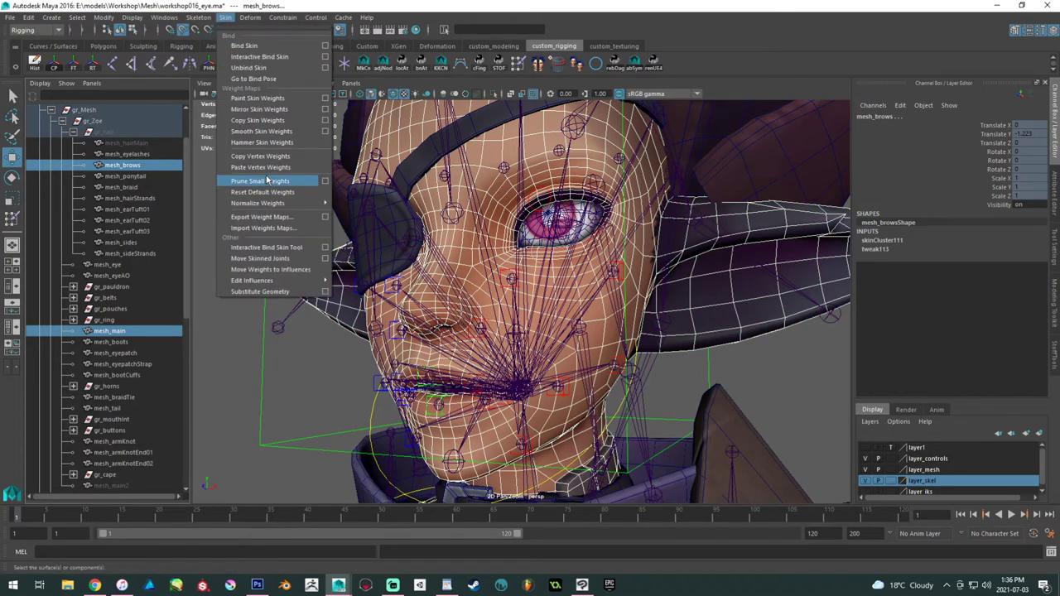
left_click(259, 121)
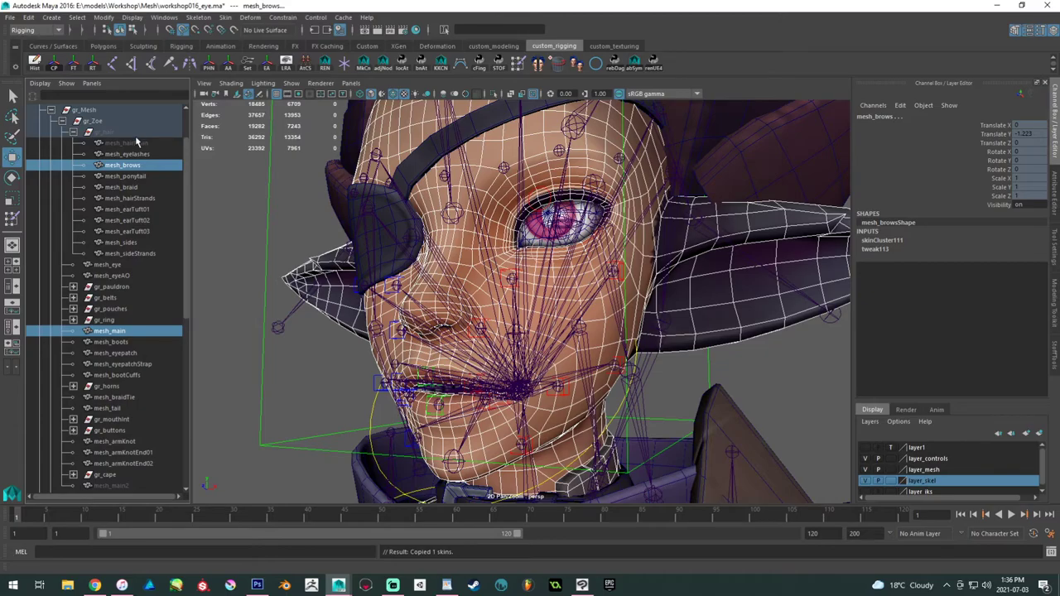
- Unhide mesh_hairMain, clear the selection and frame the whole face with its hair
left_click(128, 147)
key("shift+h")
left_click(274, 220)
left_click_drag(274, 220, 290, 187, "alt")
scroll(289, 186, "down", 2)
middle_click_drag(289, 187, 328, 251, "alt")
left_click_drag(329, 251, 286, 259, "alt")
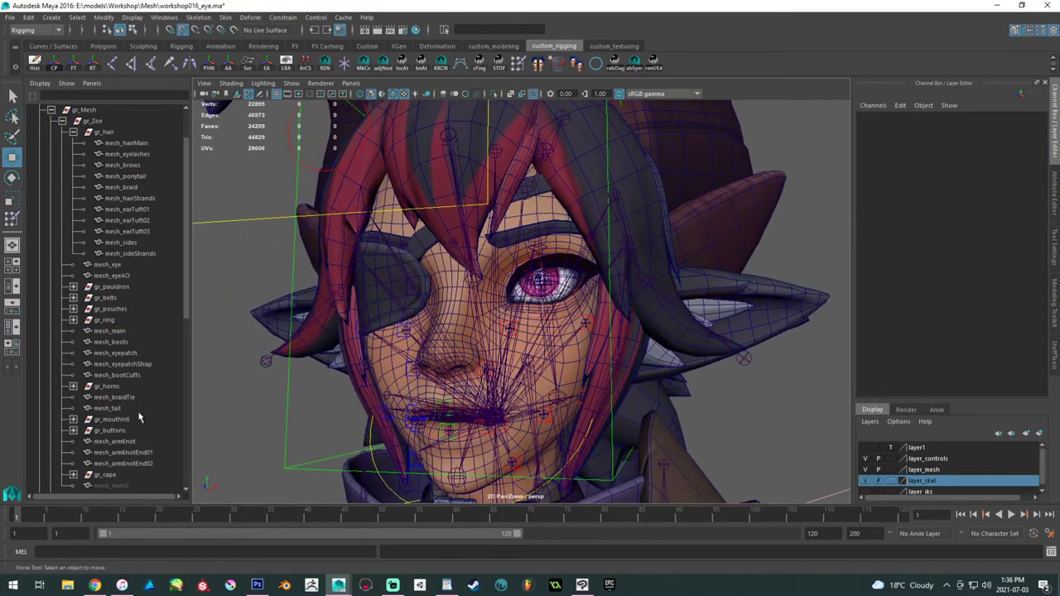
- Play the animation and stop at frame 14 to check how the brows follow the face
key("alt+v")
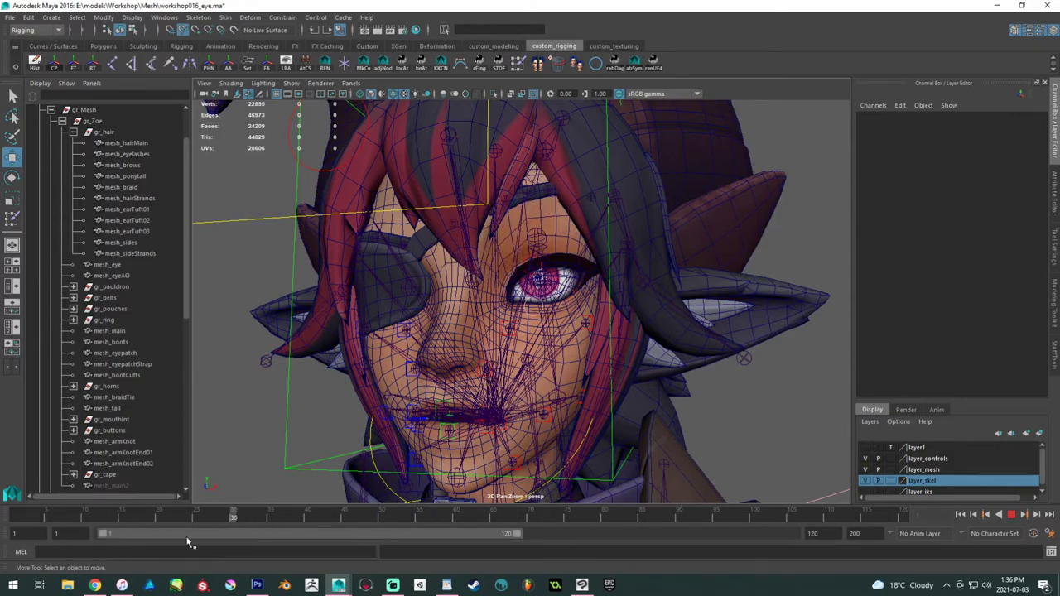
mouse_move(111, 543)
left_mouse_down()
mouse_move(207, 539)
mouse_move(117, 555)
left_mouse_up()
left_click_drag(538, 394, 586, 429, "alt")
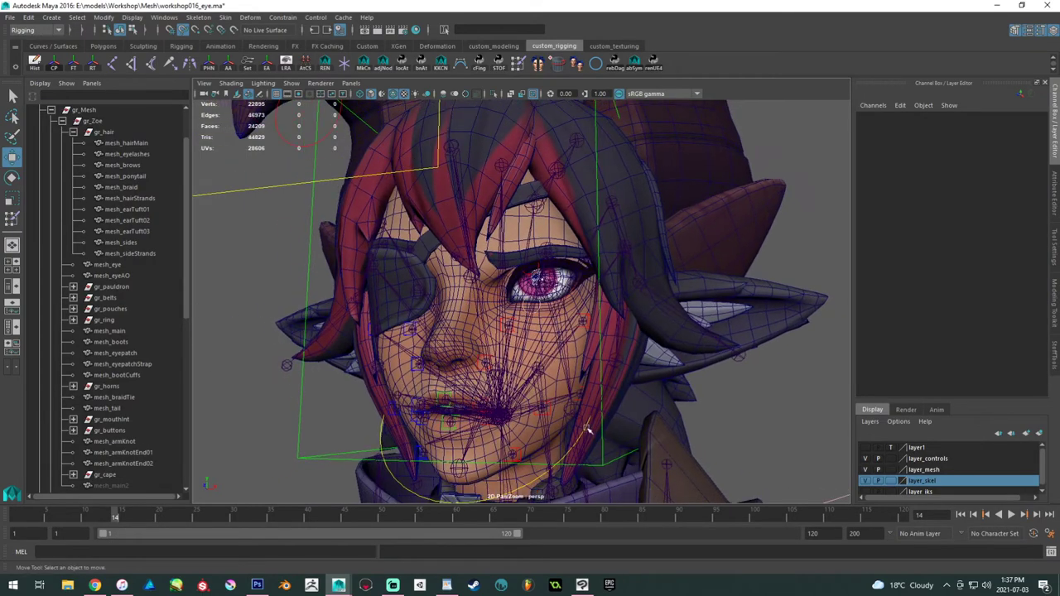
- Hide the layer_skel display layer, frame the head and shoulders, and scrub the animation back to frame 1
left_click_drag(404, 100, 503, 270, "alt")
left_click(865, 481)
left_click_drag(724, 396, 696, 390, "alt")
right_click_drag(697, 391, 593, 356, "alt")
left_click_drag(592, 356, 571, 365, "alt")
mouse_move(144, 519)
left_mouse_down()
mouse_move(111, 515)
mouse_move(365, 524)
mouse_move(16, 525)
left_mouse_up()
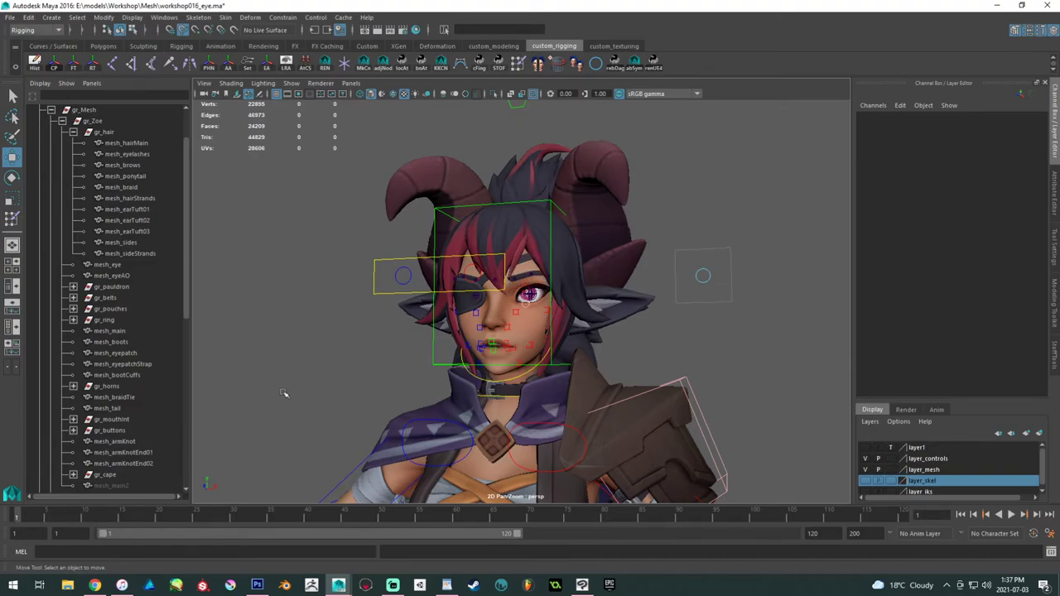
- Frame the whole character, switch to Marmoset Toolbag, and inspect the rendered character lineup up close and from a distance
left_click_drag(284, 393, 447, 451, "alt")
scroll(354, 342, "down", 5)
scroll(351, 343, "down", 5)
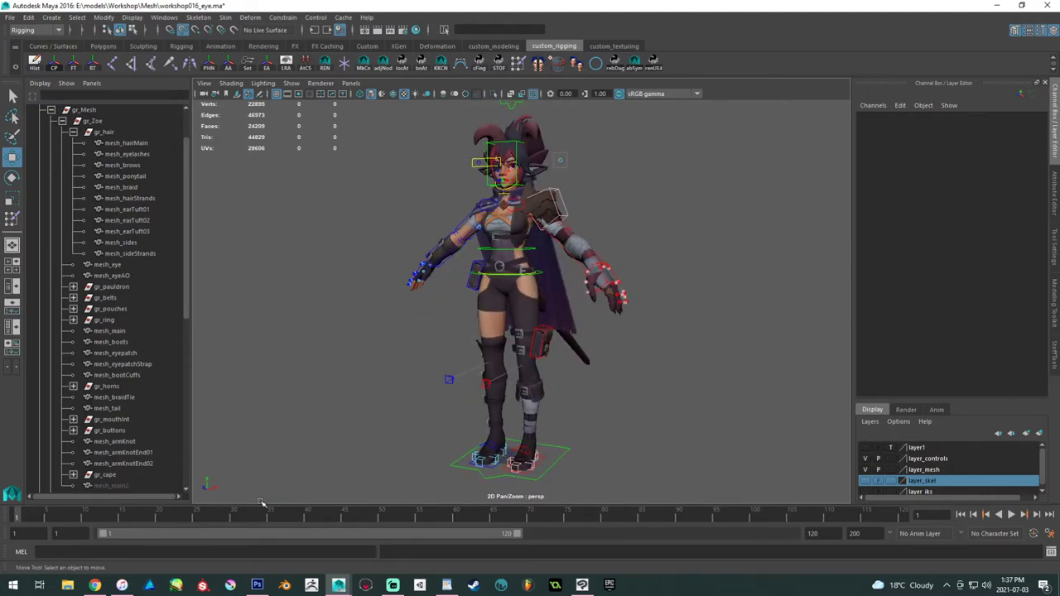
left_click(367, 584)
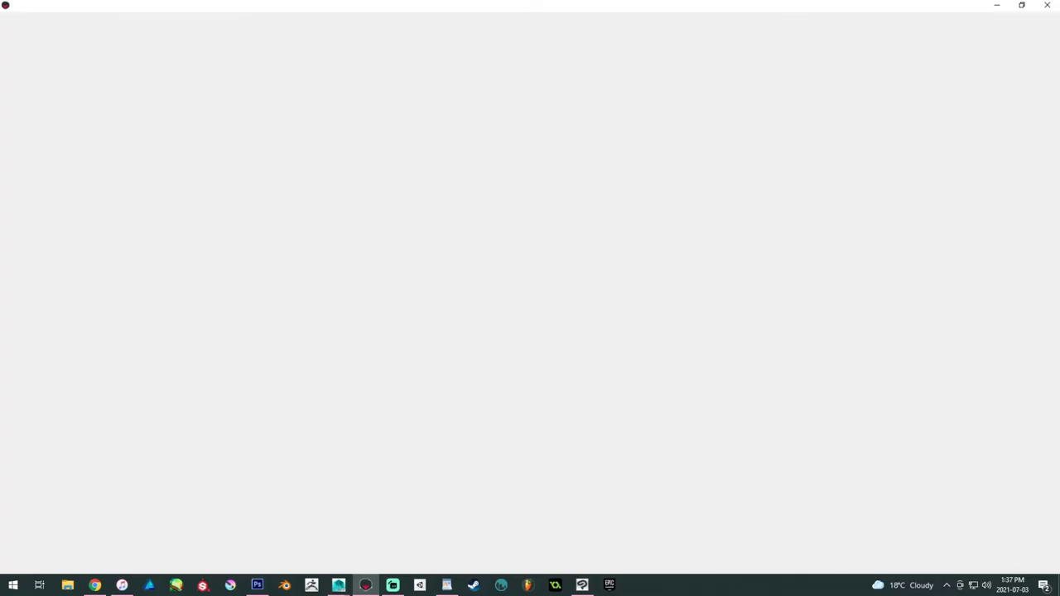
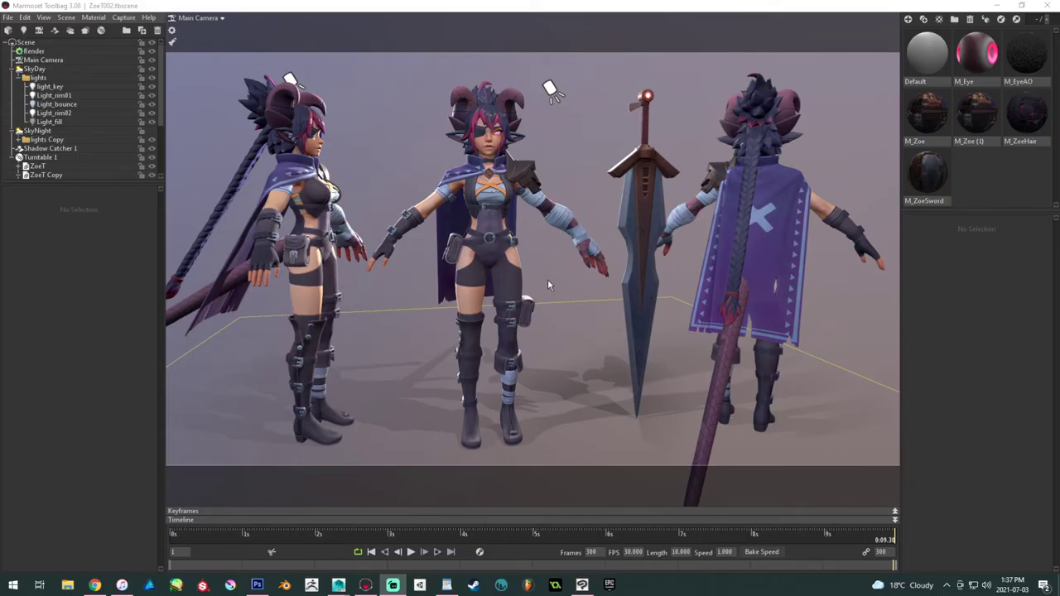
left_click(548, 281)
left_click_drag(572, 293, 579, 296, "alt")
middle_click_drag(579, 296, 550, 316, "alt")
right_click_drag(550, 316, 575, 341, "alt")
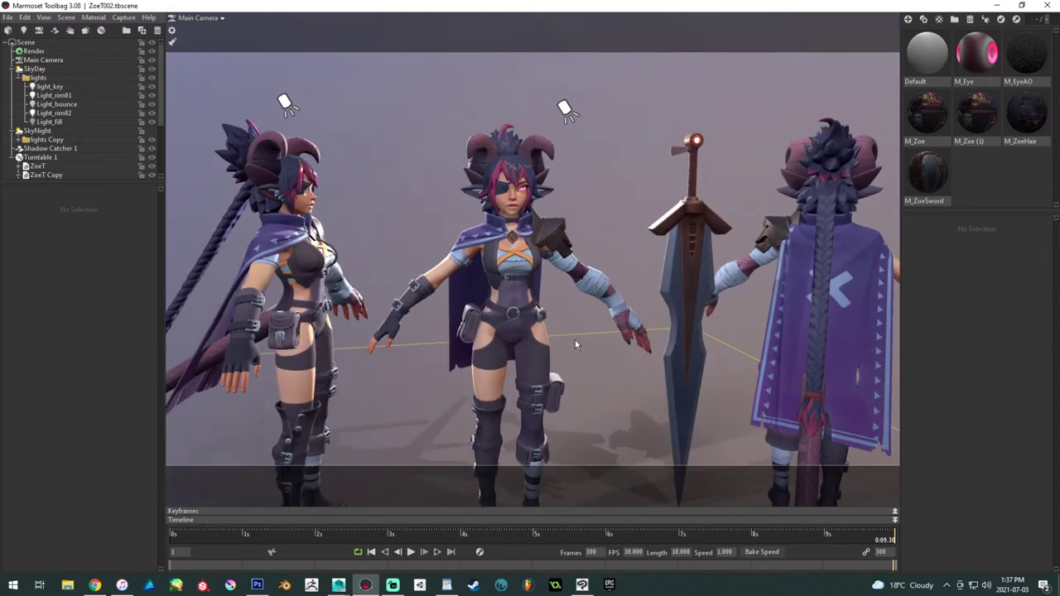
scroll(574, 343, "up", 5)
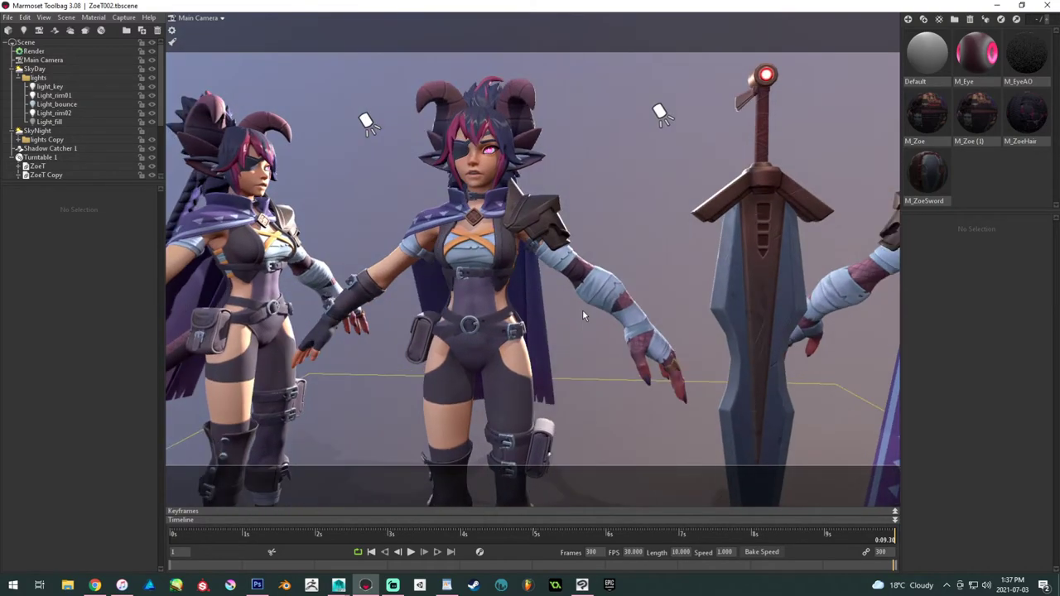
scroll(582, 314, "up", 6)
left_click_drag(541, 348, 601, 330, "alt")
scroll(603, 329, "down", 2)
scroll(605, 329, "down", 8)
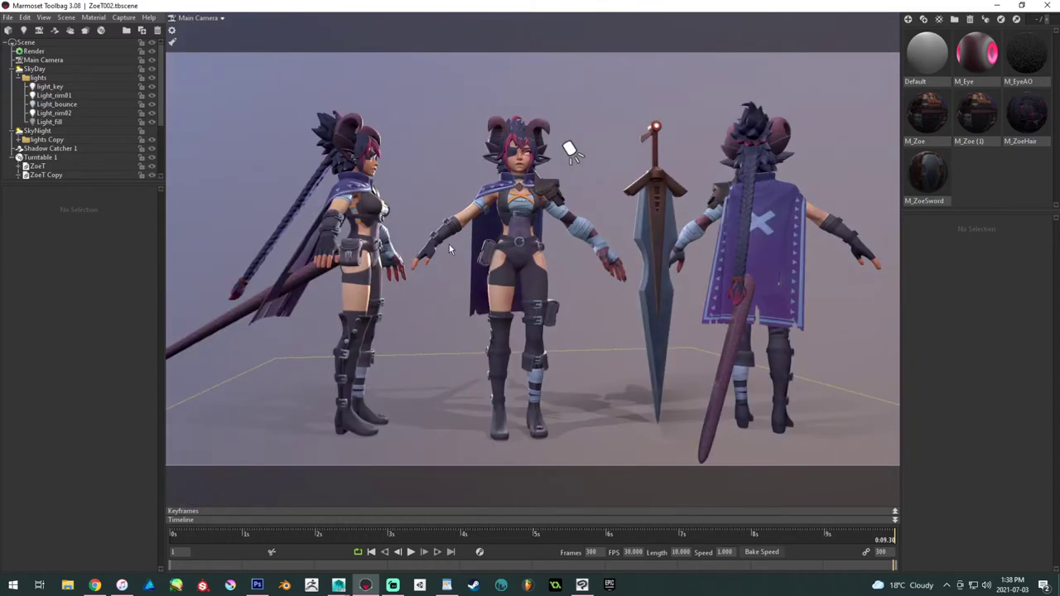
- Return the Marmoset turntable timeline to its start and examine the front-facing character beside the side and back views
left_click_drag(449, 244, 419, 341)
left_click_drag(273, 530, 432, 514)
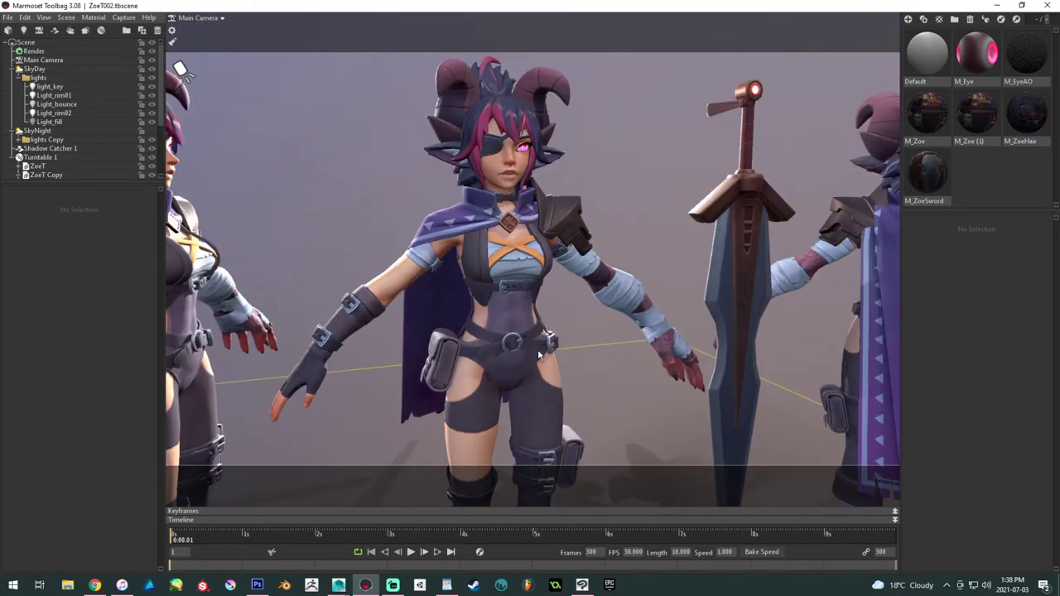
right_click_drag(538, 356, 528, 342, "alt")
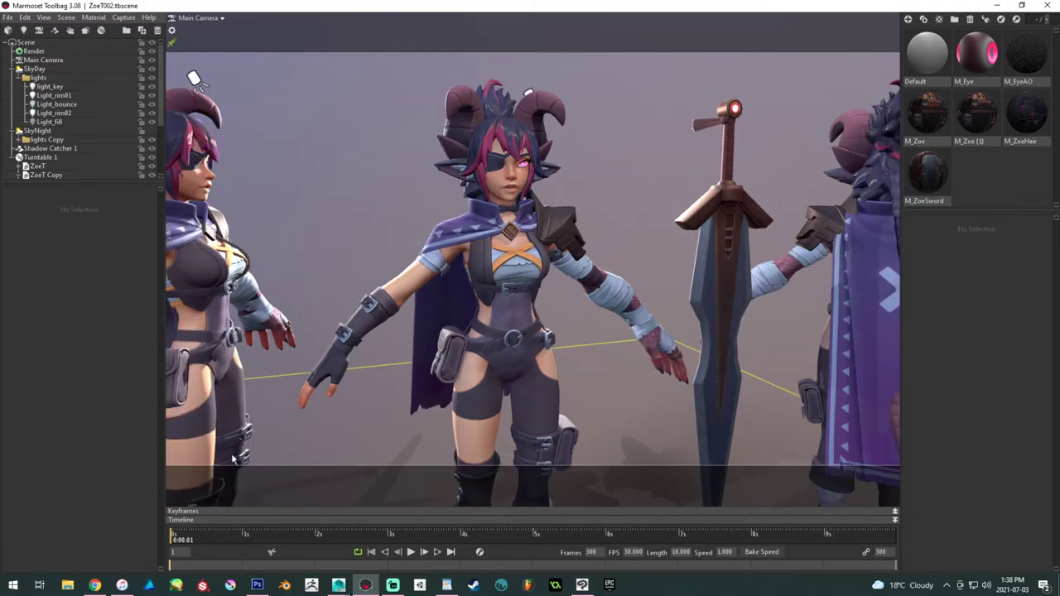
left_click_drag(174, 545, 101, 543)
scroll(603, 325, "down", 5)
middle_click_drag(603, 325, 604, 284)
scroll(535, 317, "up", 5)
scroll(523, 308, "down", 2)
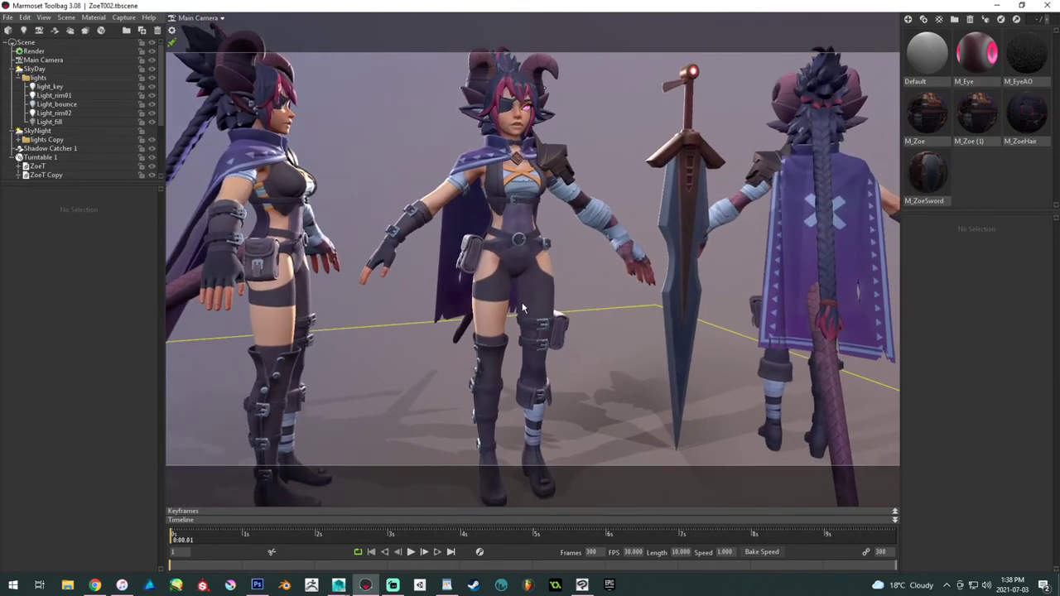
scroll(525, 312, "up", 2)
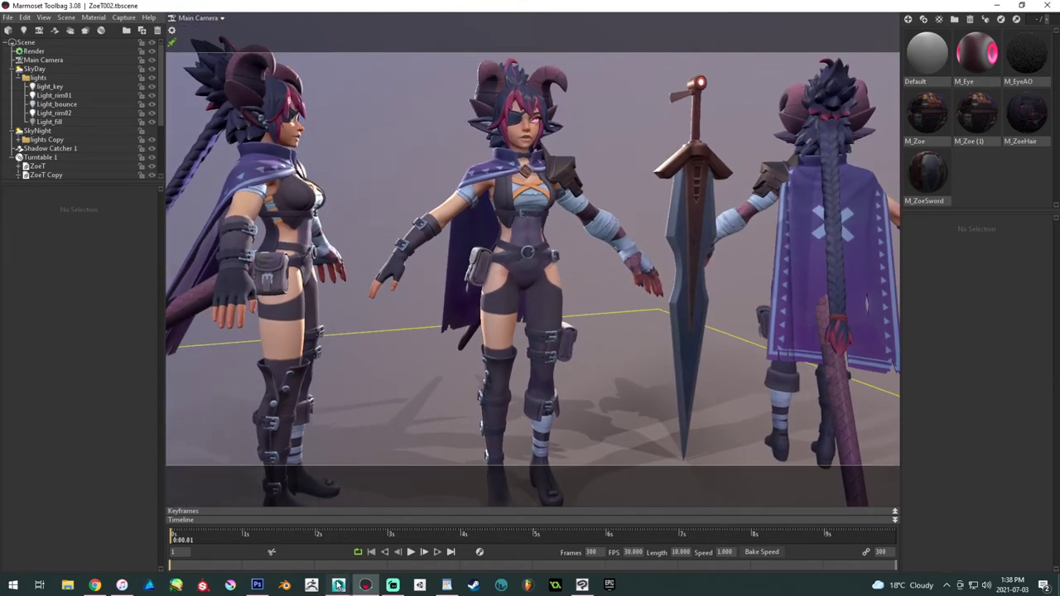
- Switch back to Maya and frame the character's head and shoulders with the facial controls
mouse_move(337, 584)
left_click(281, 536)
scroll(492, 324, "up", 5)
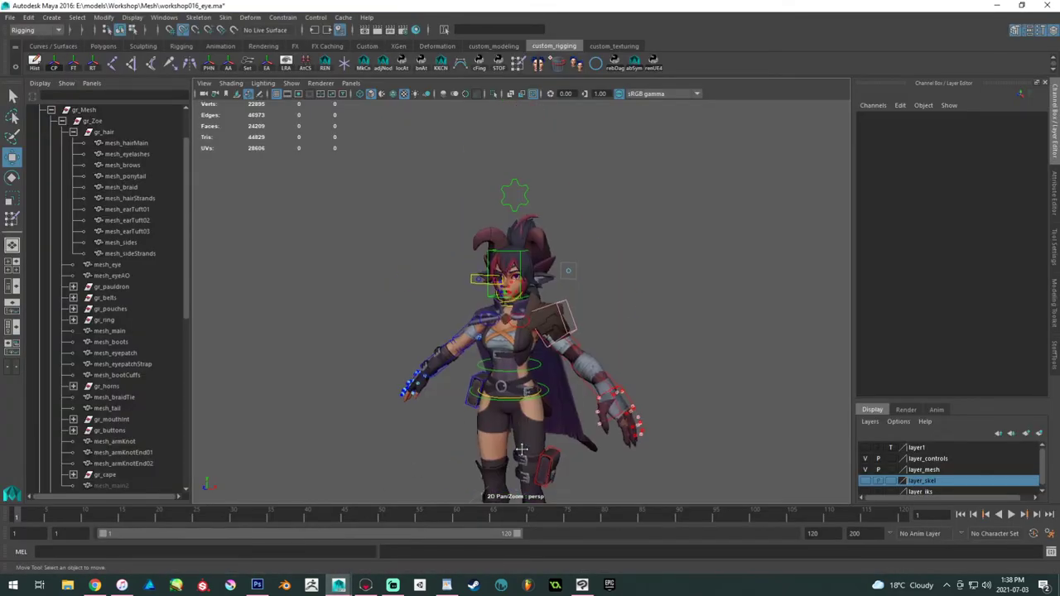
scroll(622, 432, "up", 1)
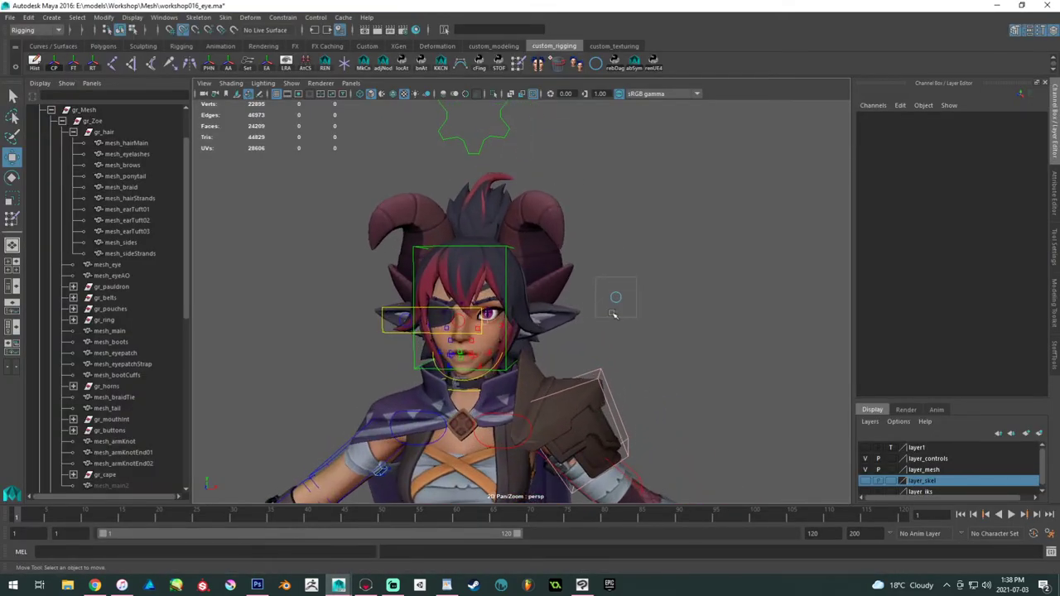
- Test the CN_Bip001_Sync control beside the head with a short move and undo it
left_click(615, 296)
scroll(616, 296, "up", 2)
key("w")
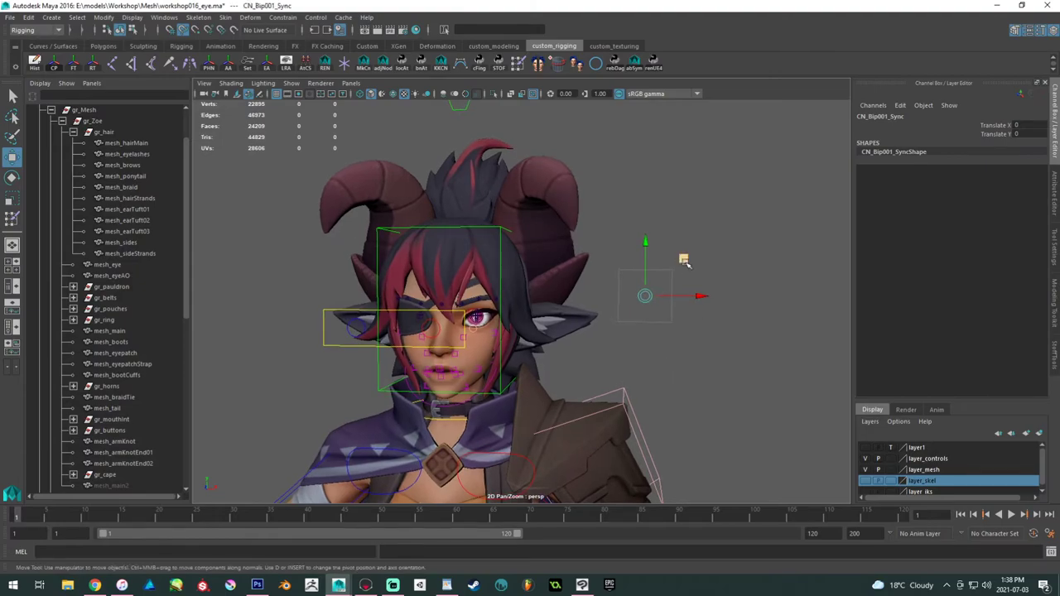
mouse_move(663, 239)
left_mouse_down()
mouse_move(671, 255)
mouse_move(657, 235)
left_mouse_up()
key("ctrl+z")
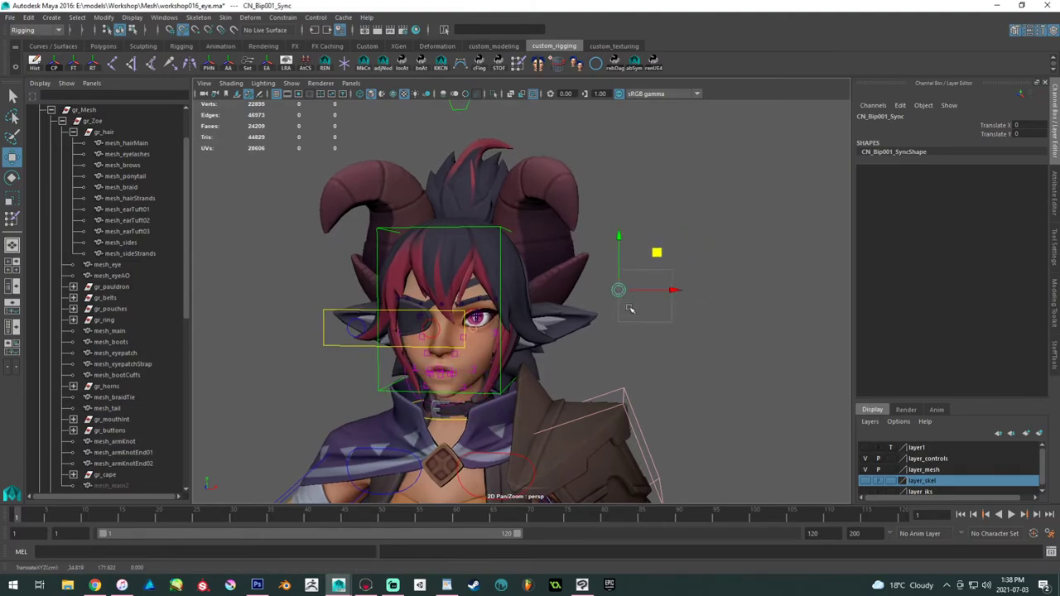
- Delete the animation keys of all seven Bip001_Eyebrow joints from frame 1 to about frame 60
scroll(516, 271, "up", 4)
scroll(100, 395, "down", 8)
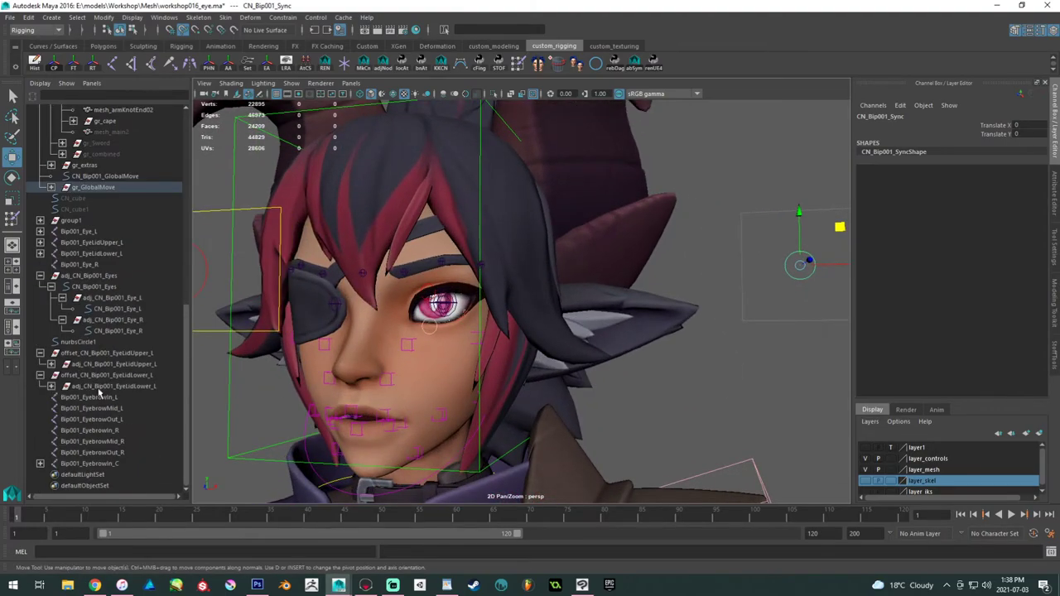
left_click_drag(110, 400, 87, 466)
left_click_drag(434, 516, 312, 520, "shift")
left_click(478, 520)
left_click_drag(458, 517, 13, 517, "shift")
right_click(83, 517)
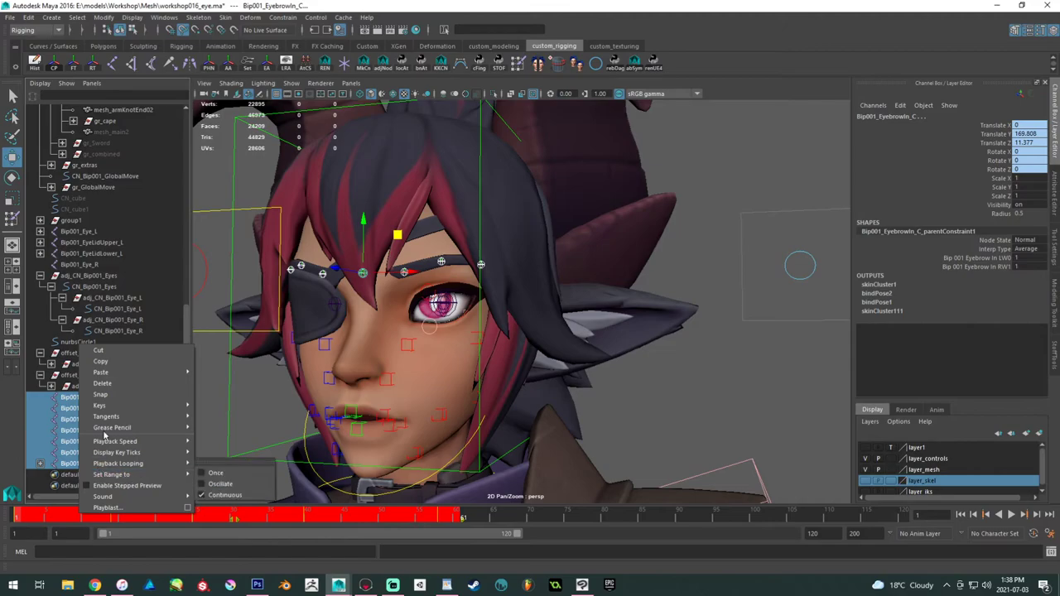
left_click(103, 384)
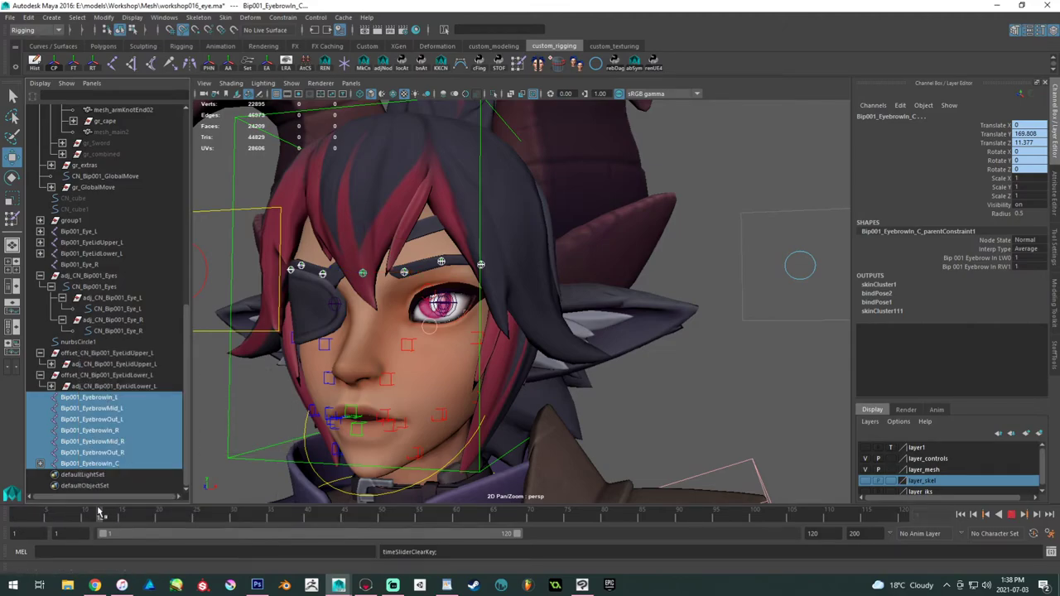
- Delete the parent constraint under the central joint Bip001_EyebrowIn_C
left_click(40, 464)
left_click(104, 474)
key("Delete")
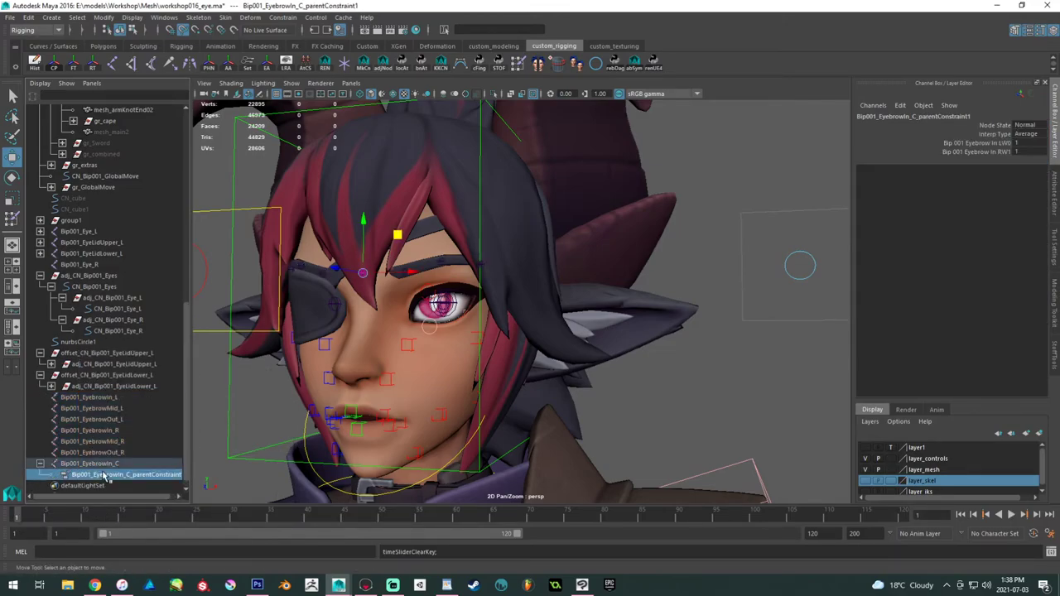
- Duplicate the left cheek control, unparent the copy, and set its Translate X, Y and Z to 0
left_click(397, 347)
left_click(405, 344)
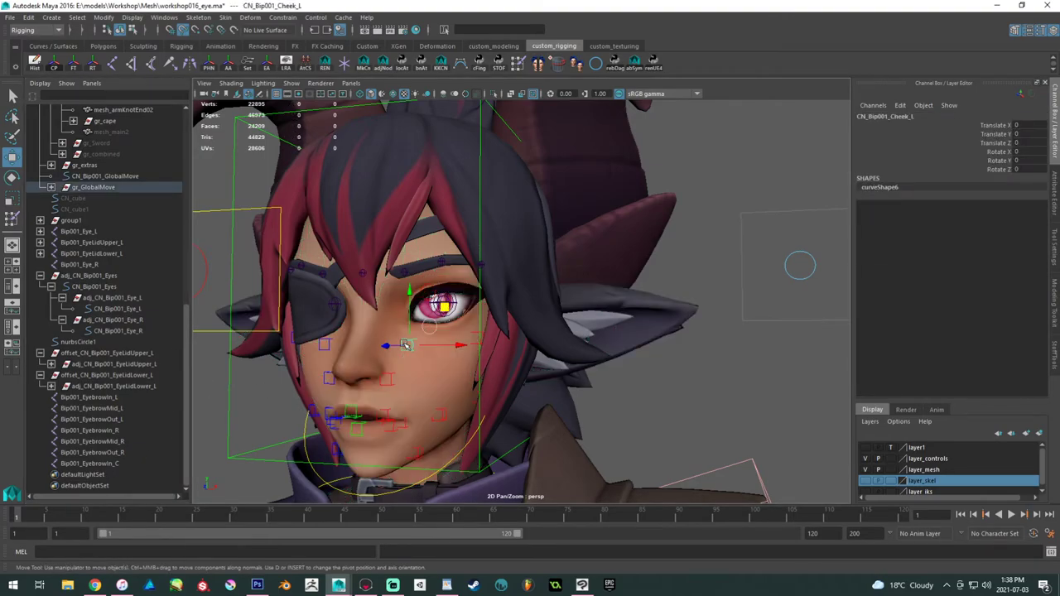
key("ctrl+d")
key("shift+p")
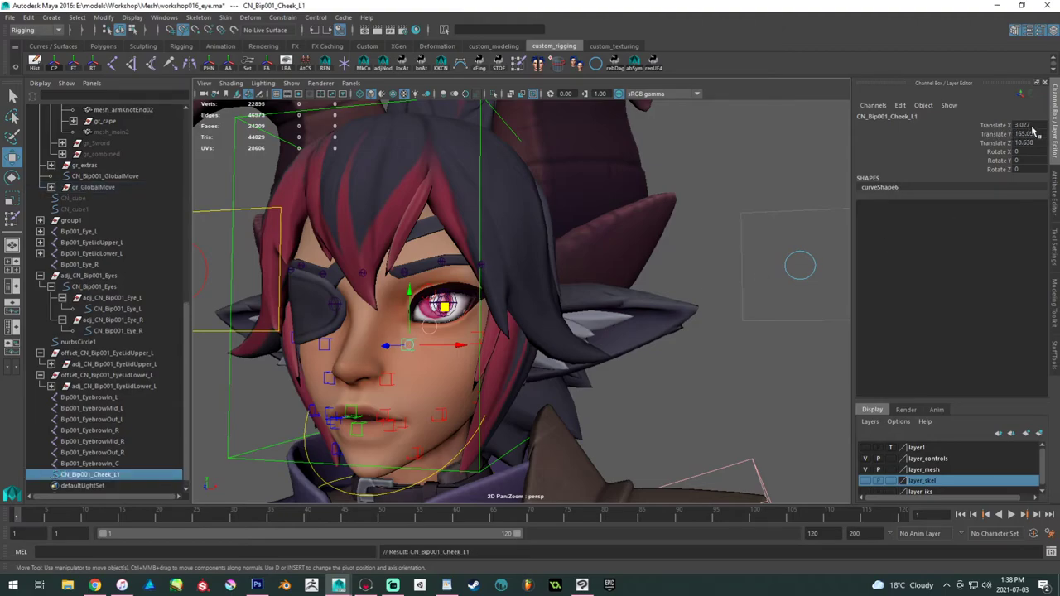
left_click_drag(1027, 125, 1033, 142)
type("0")
key("Return")
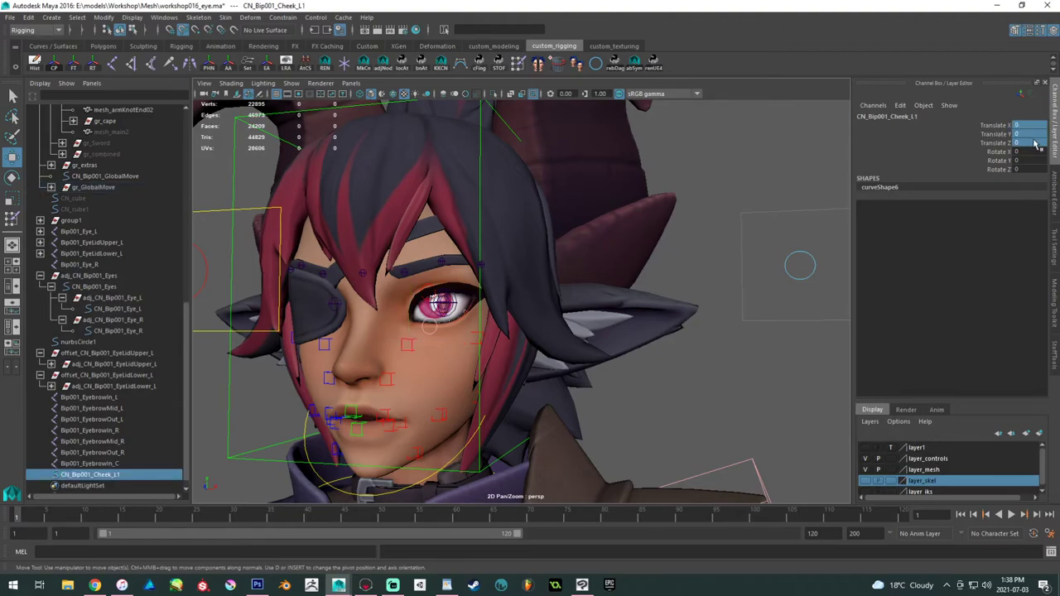
- Create parent-constrained controls on all seven eyebrow joints, using the duplicated cheek control as the shape
left_click_drag(97, 402, 99, 465)
left_click(115, 476, "ctrl")
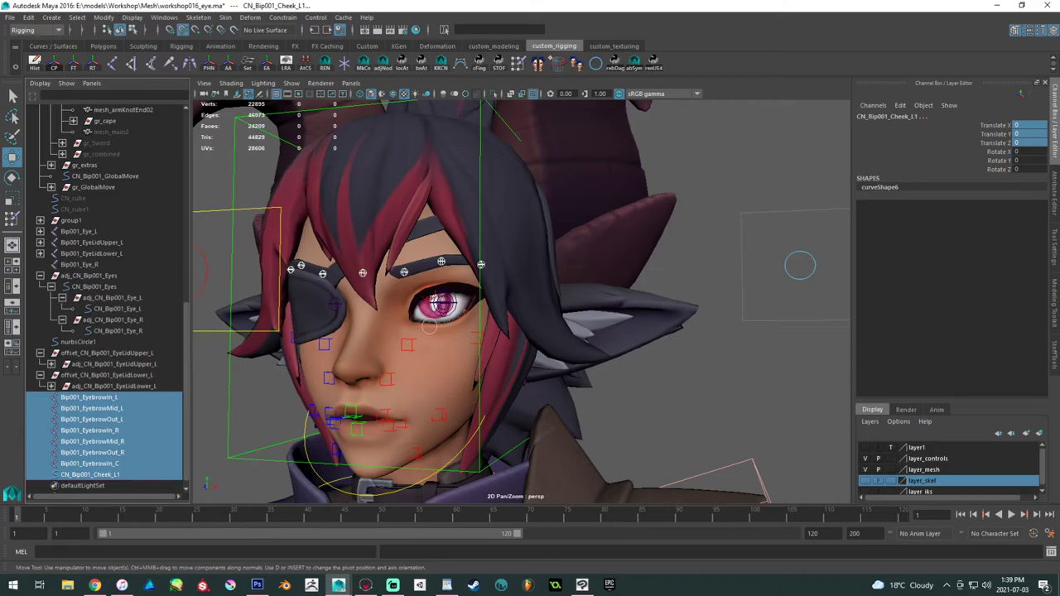
left_click(1054, 352)
left_click(993, 127)
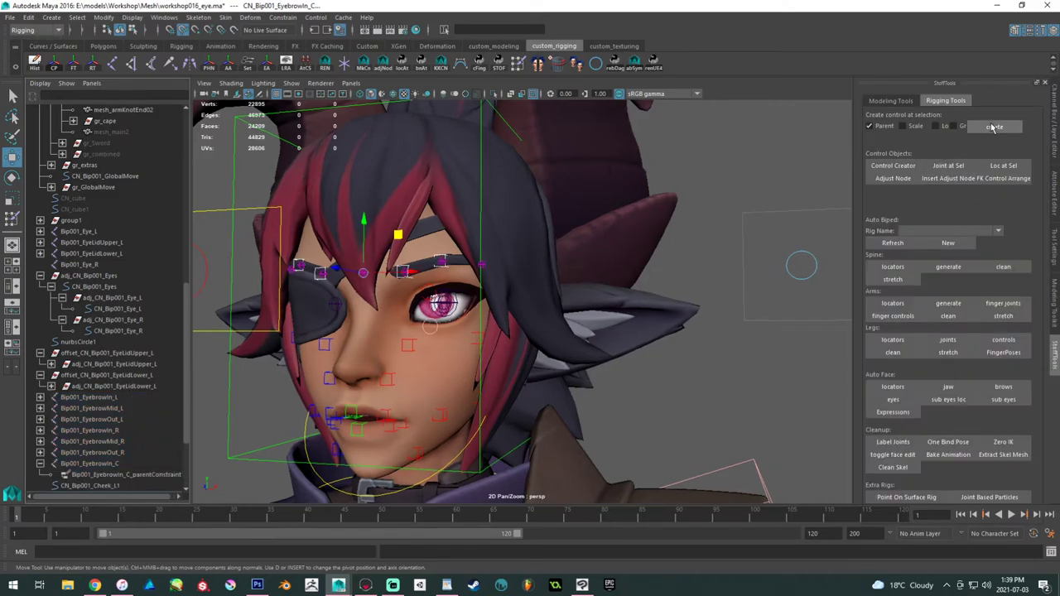
- Hide the layer_mesh display layer to isolate the eyebrow controls and joints
scroll(132, 431, "down", 3)
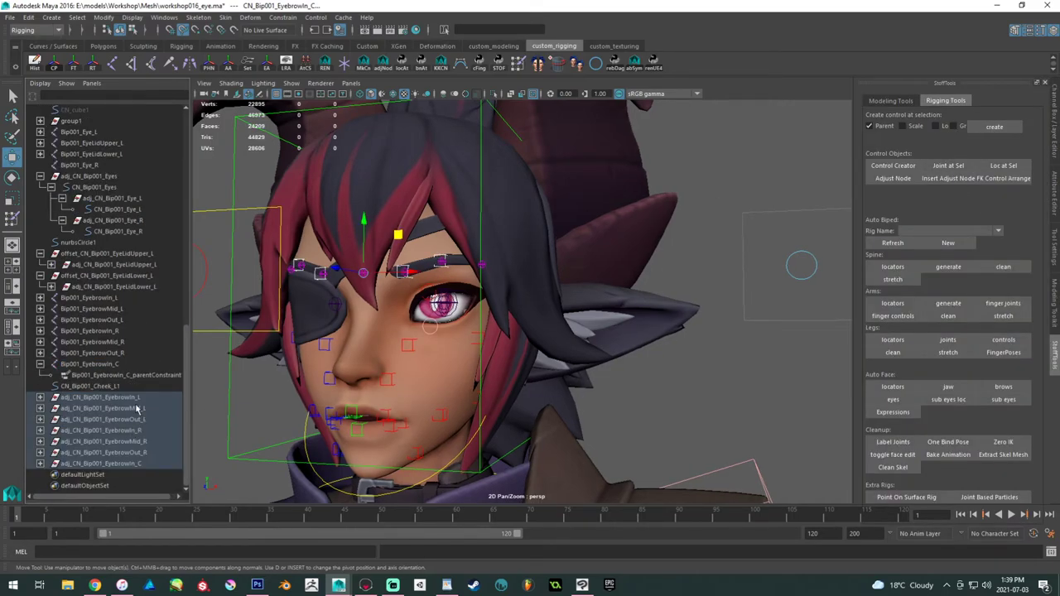
scroll(420, 284, "up", 5)
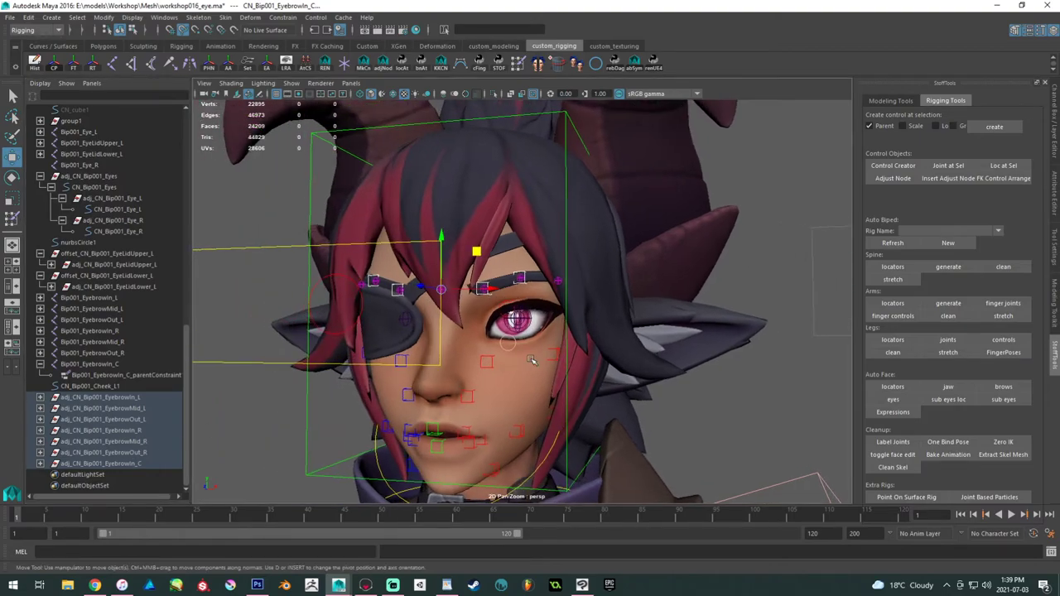
left_click(403, 288)
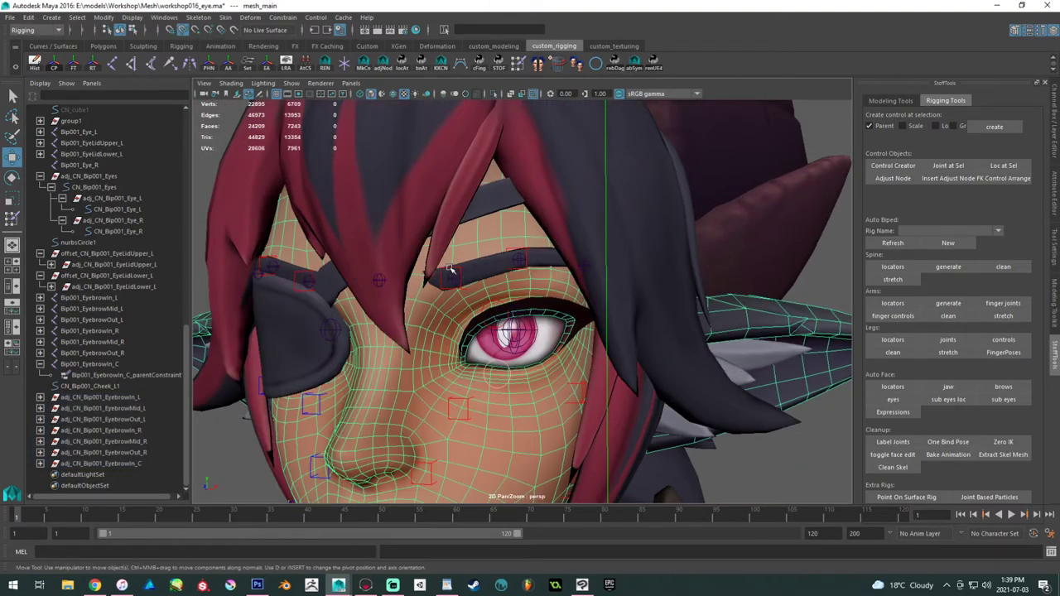
left_click(441, 270)
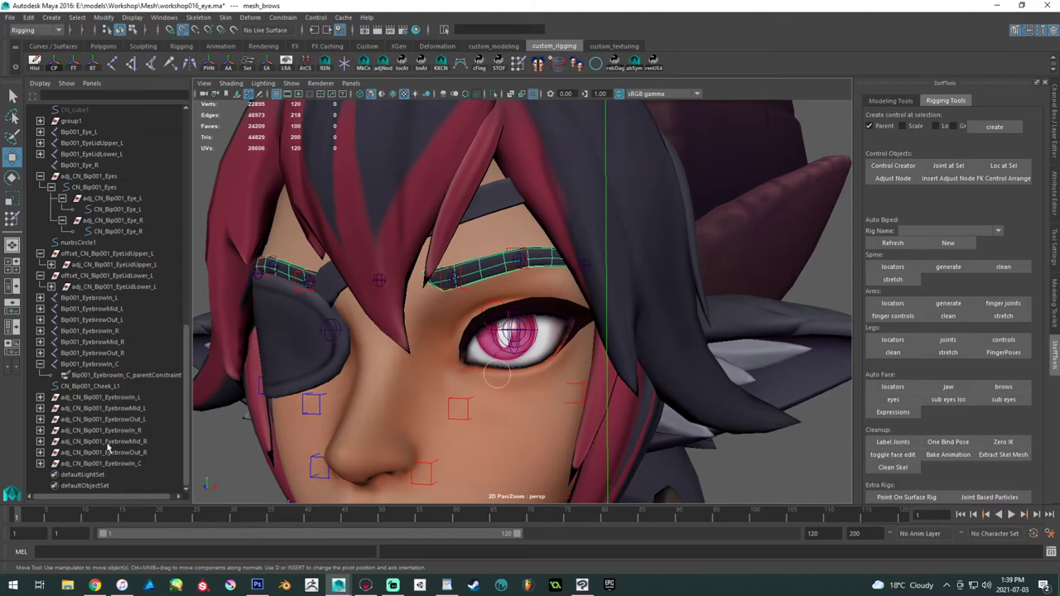
left_click(1056, 149)
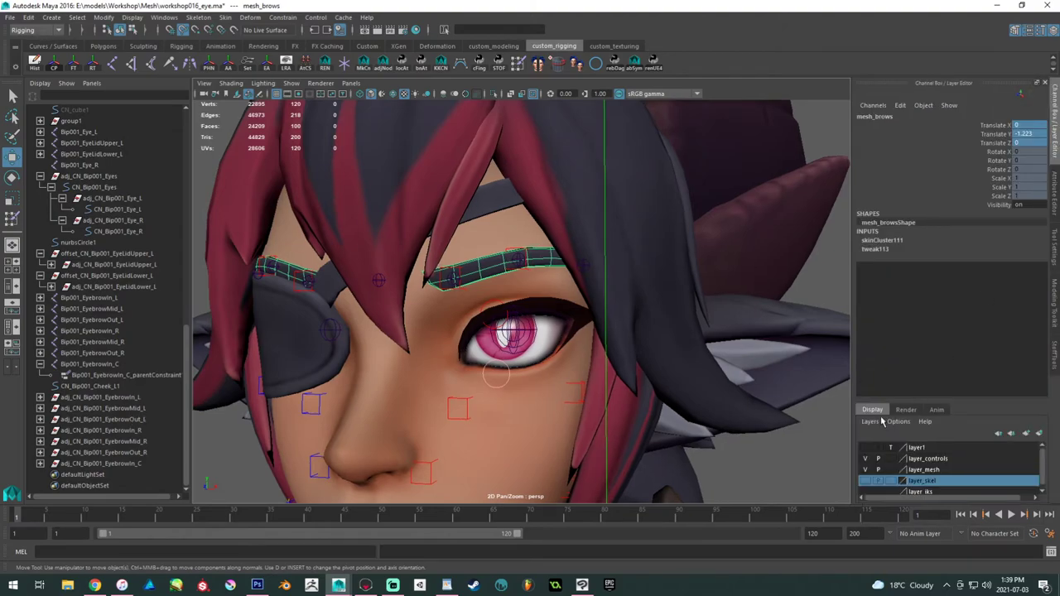
left_click(865, 469)
left_click(865, 469)
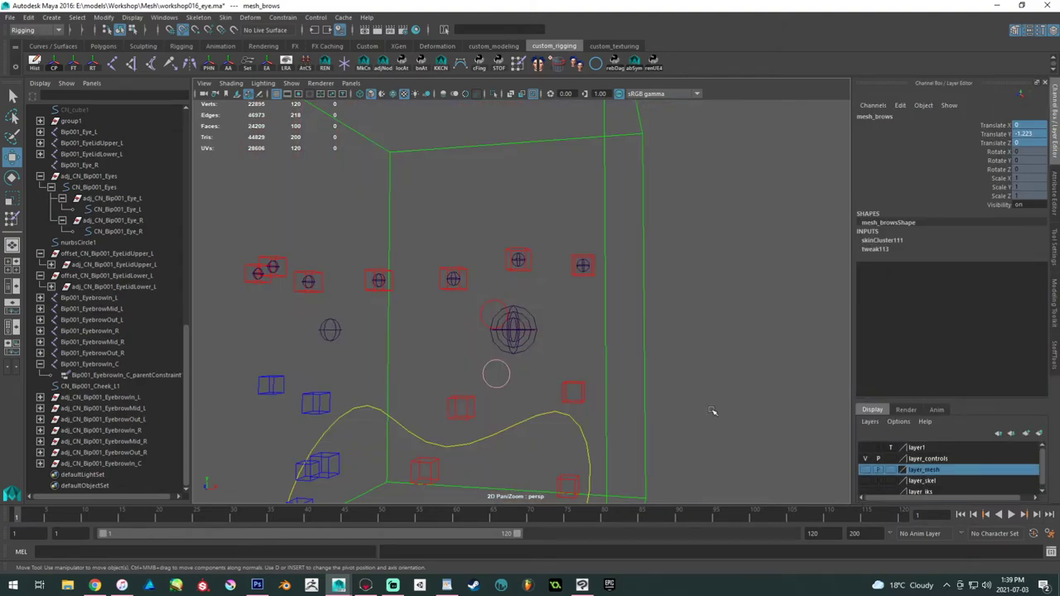
- Add adjust nodes to all seven adj_CN_Bip001_Eyebrow groups and select the resulting offset groups
left_click(460, 283)
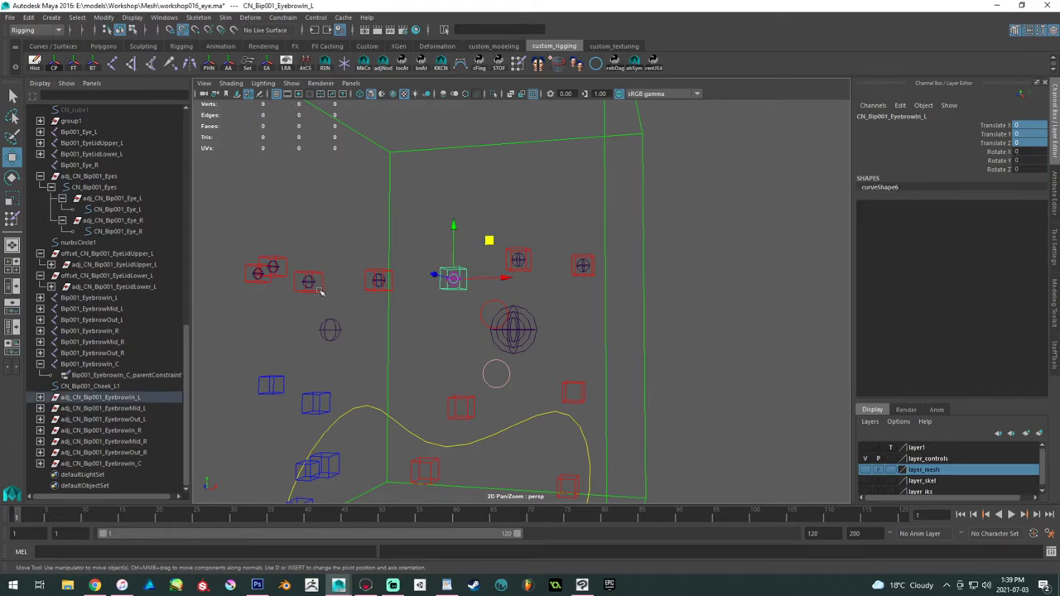
left_click(320, 290)
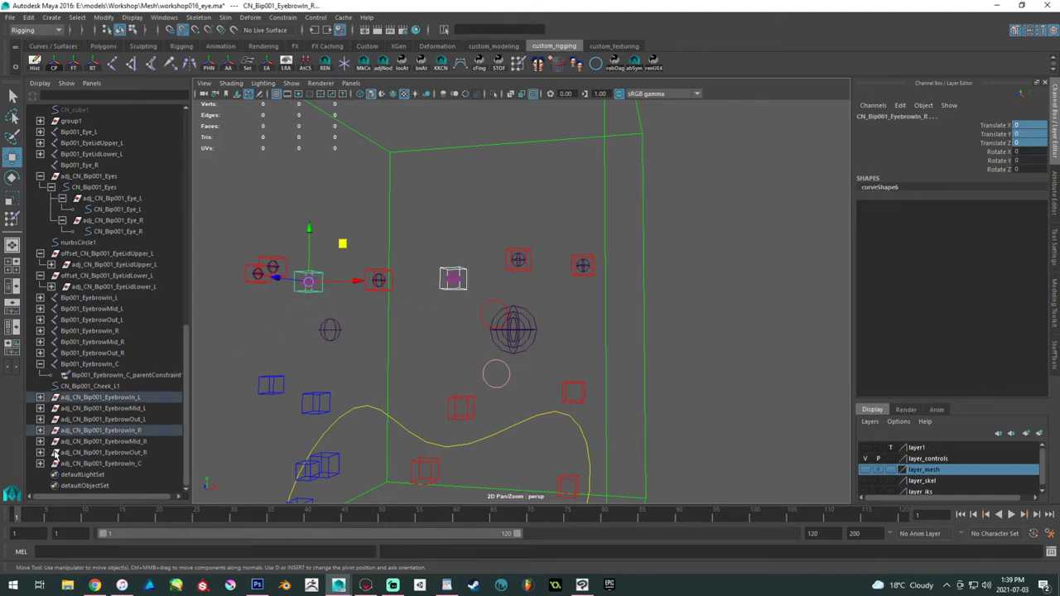
left_click_drag(130, 401, 130, 464)
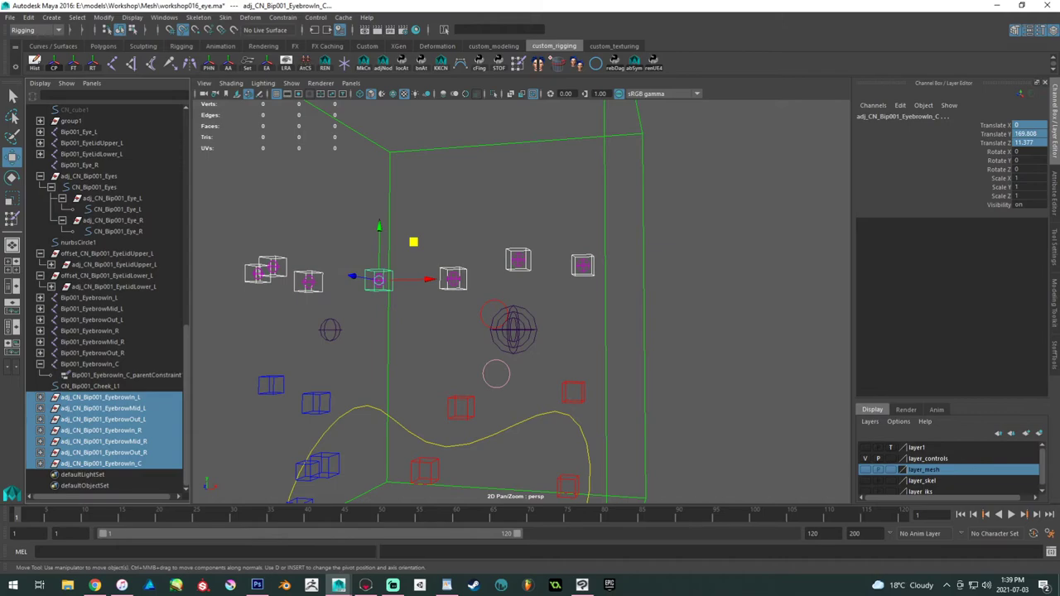
left_click(1053, 370)
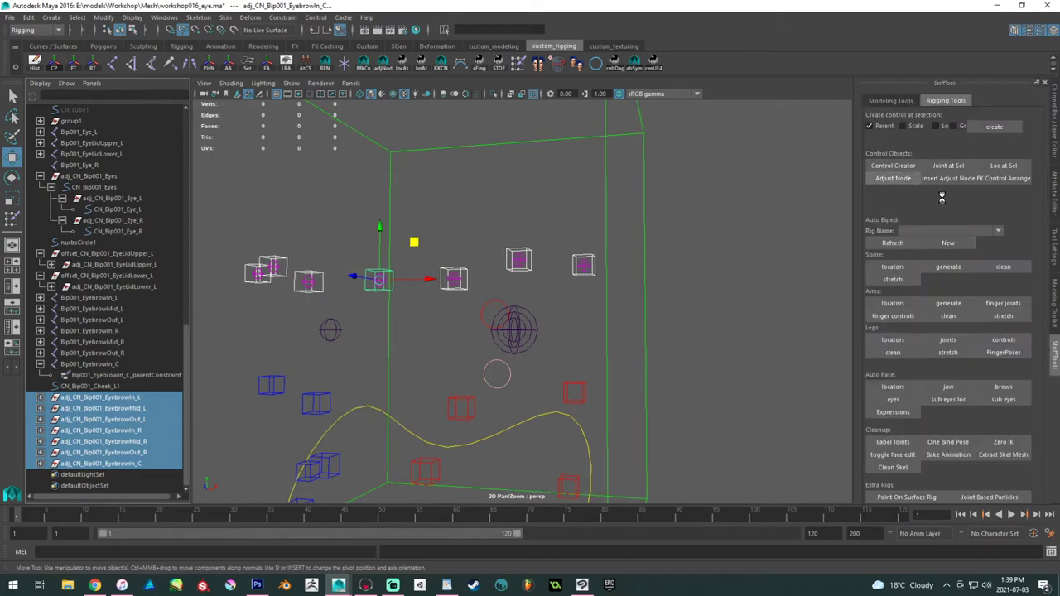
left_click(893, 178)
left_click_drag(97, 395, 113, 476)
scroll(505, 302, "up", 3)
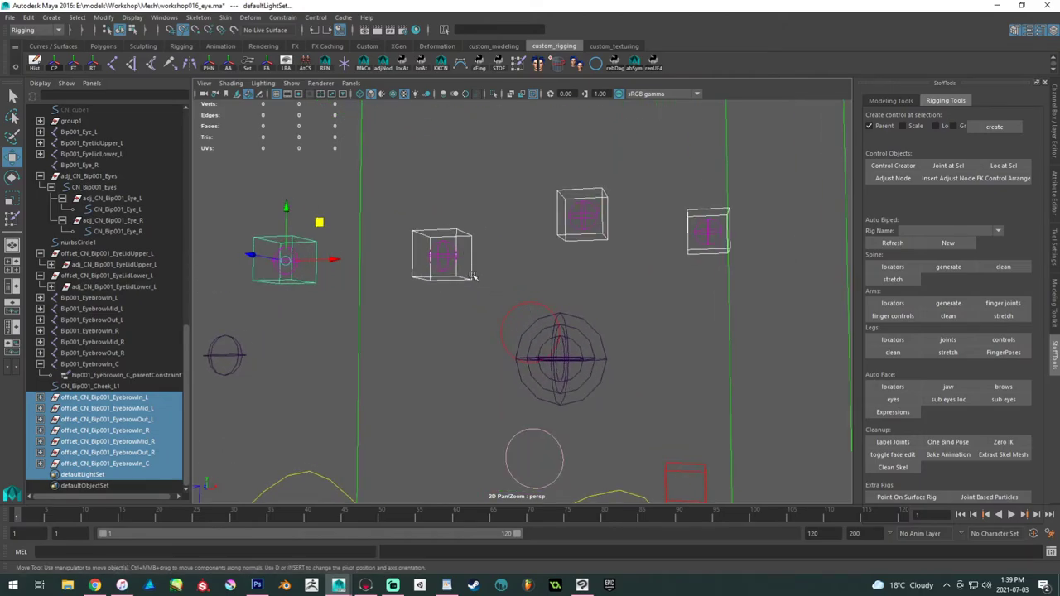
- Select the left and right inner eyebrow controls, followed by the adj_CN_Bip001_EyebrowIn_C group as the constraint's driven object
left_click(473, 276)
left_click_drag(478, 280, 736, 312, "alt")
left_click_drag(619, 314, 483, 316, "alt")
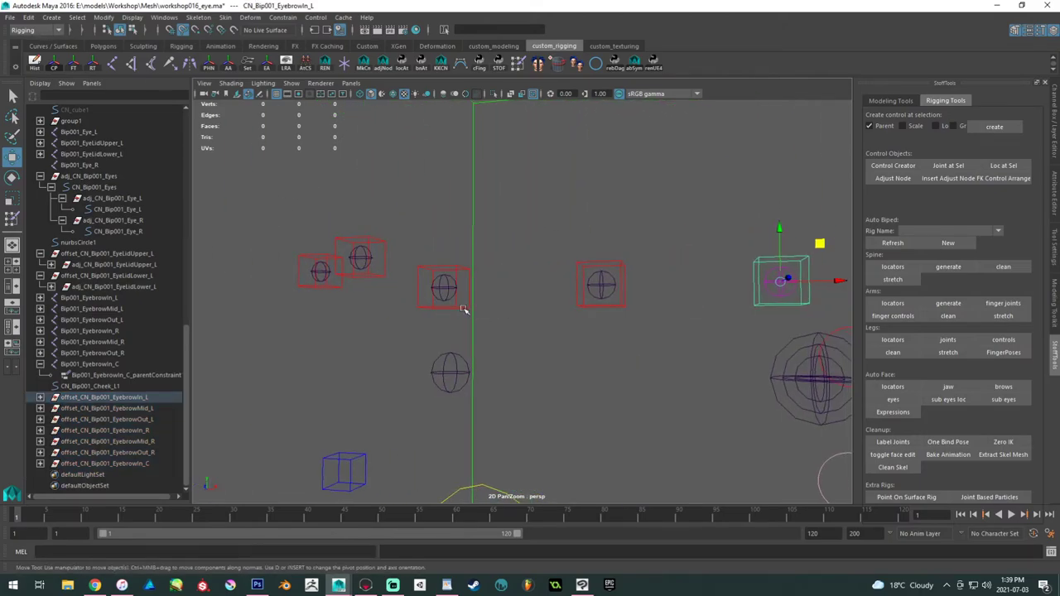
left_click(168, 430)
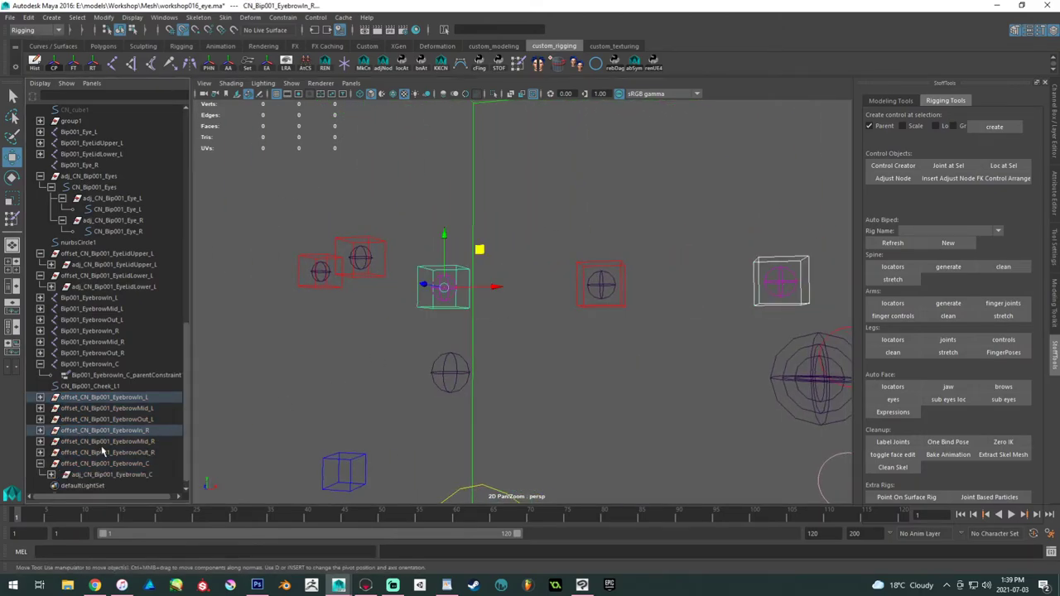
left_click(40, 465)
left_click(82, 465, "ctrl")
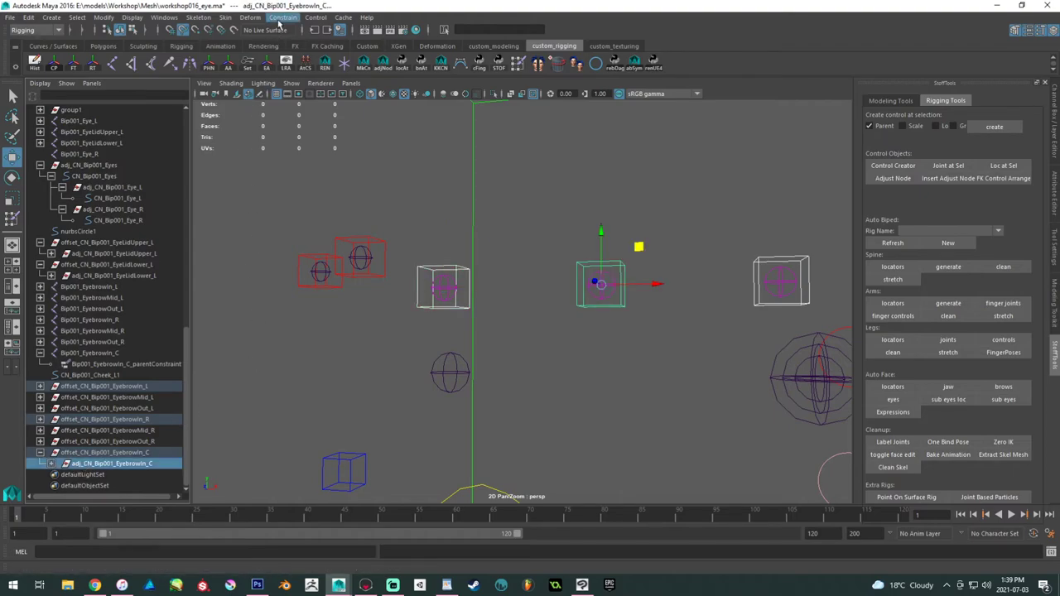
- Try a parent constraint from the two inner eyebrow controls to adj_CN_Bip001_EyebrowIn_C, then undo it
left_click(282, 18)
left_click(290, 47)
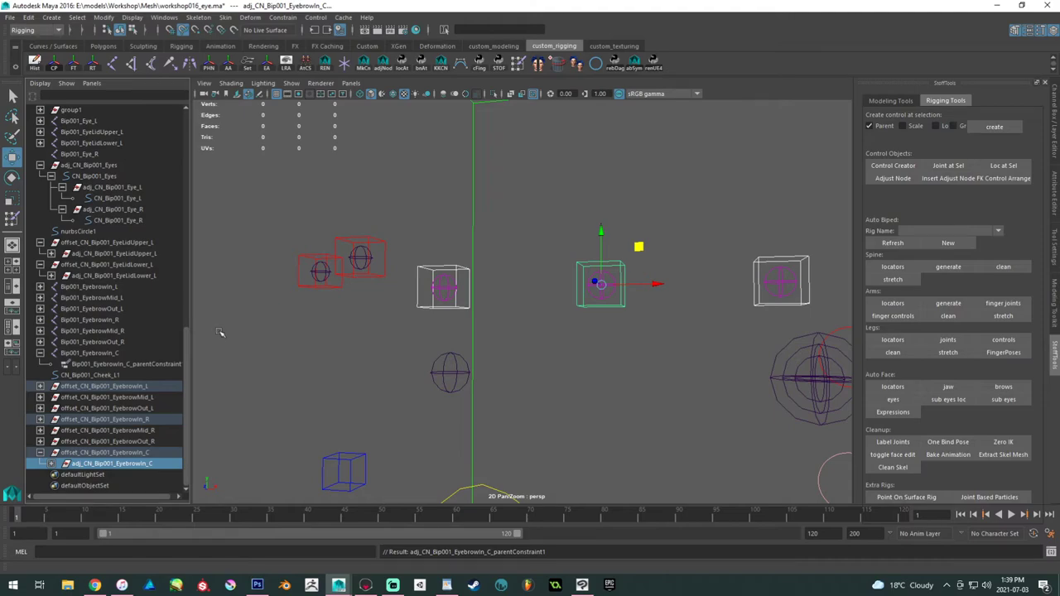
left_click(51, 464)
left_click_drag(253, 395, 253, 369, "alt")
key("ctrl+z")
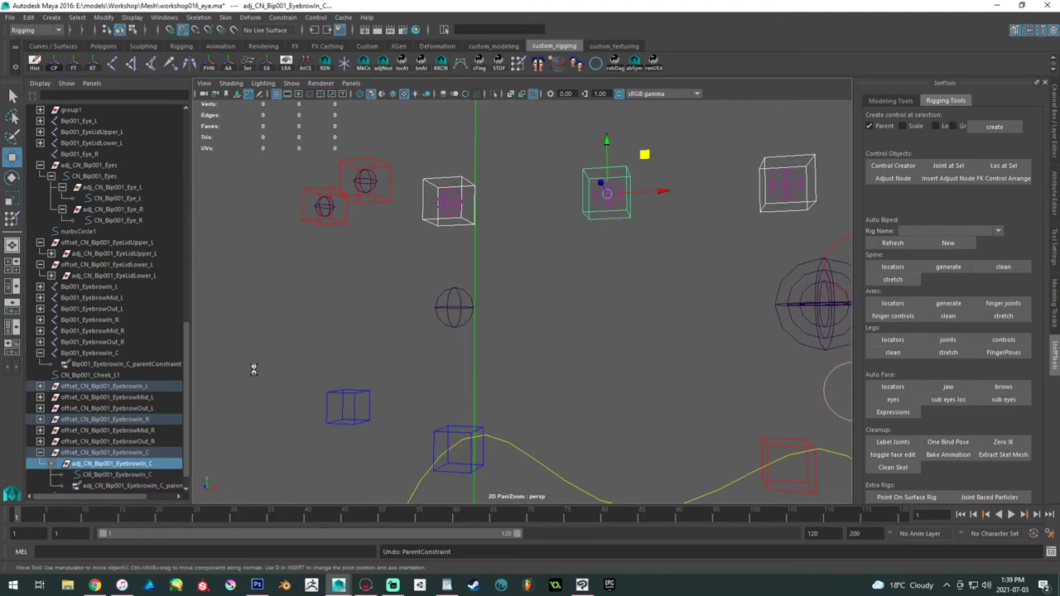
- Point-constrain adj_CN_Bip001_EyebrowIn_C to both inner eyebrow controls, testing it with a trial move of the left inner control that is undone
left_click(283, 17)
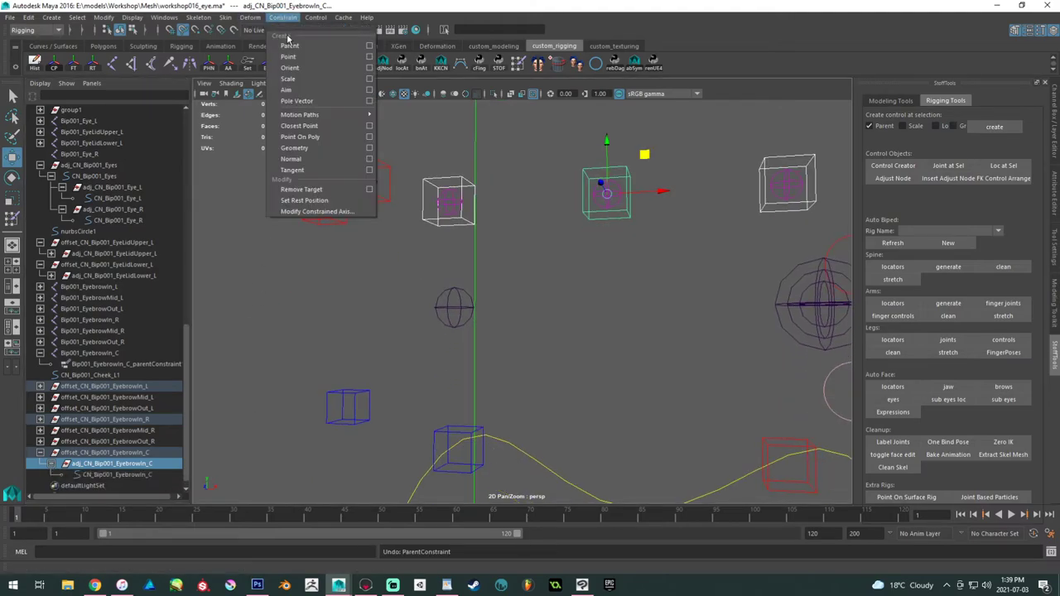
left_click(301, 60)
left_click_drag(516, 189, 405, 215, "alt")
scroll(396, 222, "down", 5)
scroll(396, 224, "up", 3)
left_click(513, 263)
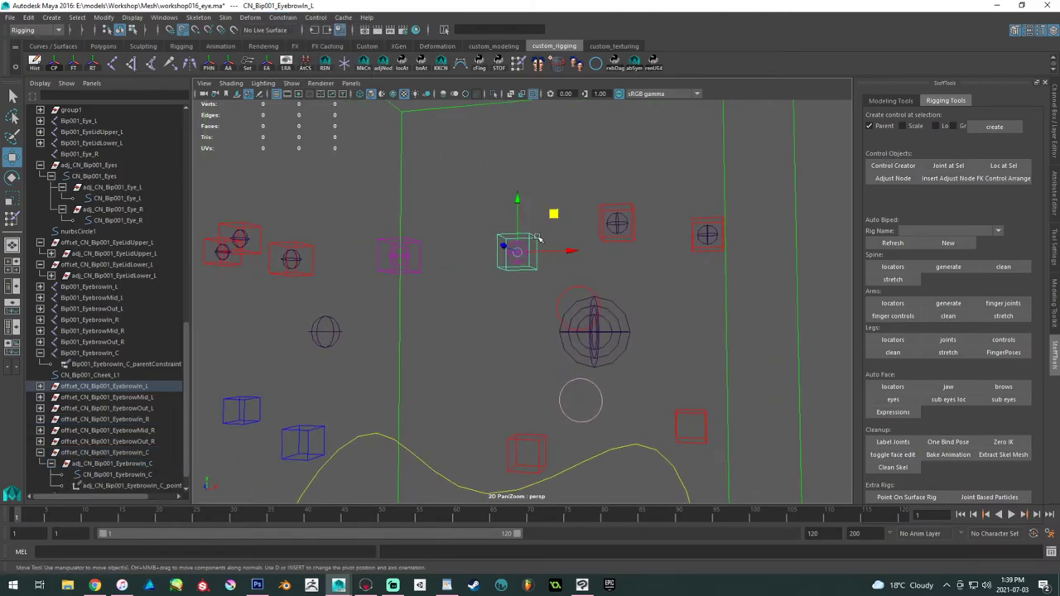
middle_click_drag(553, 214, 518, 284)
mouse_move(536, 242)
left_mouse_down()
mouse_move(530, 307)
mouse_move(524, 236)
left_mouse_up()
key("ctrl+z")
left_click(448, 346)
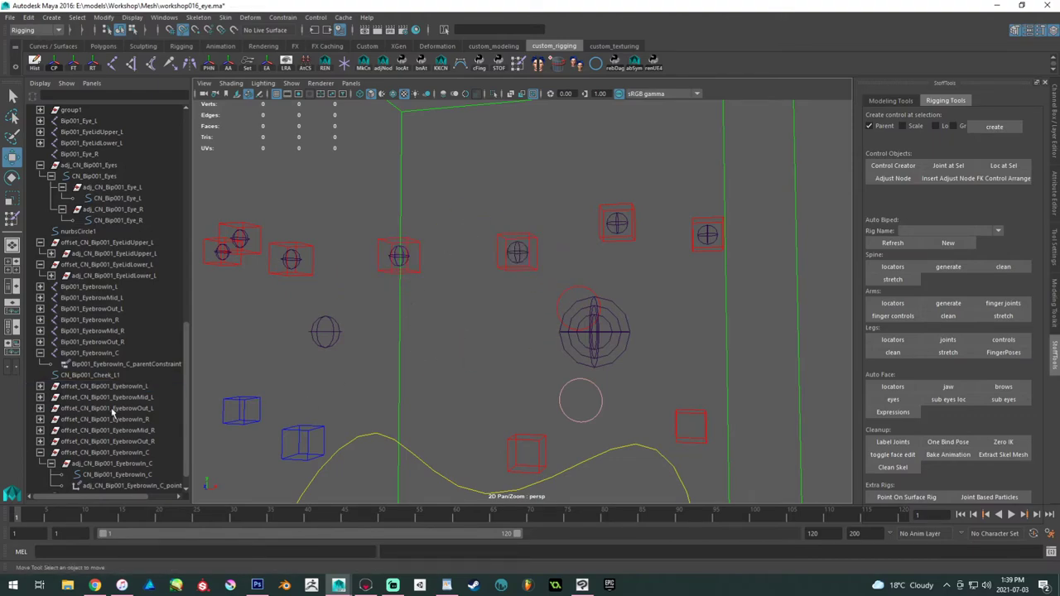
- Group all seven eyebrow offset groups and name the new group gr_browCons
left_click(40, 453)
left_click_drag(114, 399, 116, 464)
key("ctrl+g")
double_click(75, 463)
type("gr_browCon")
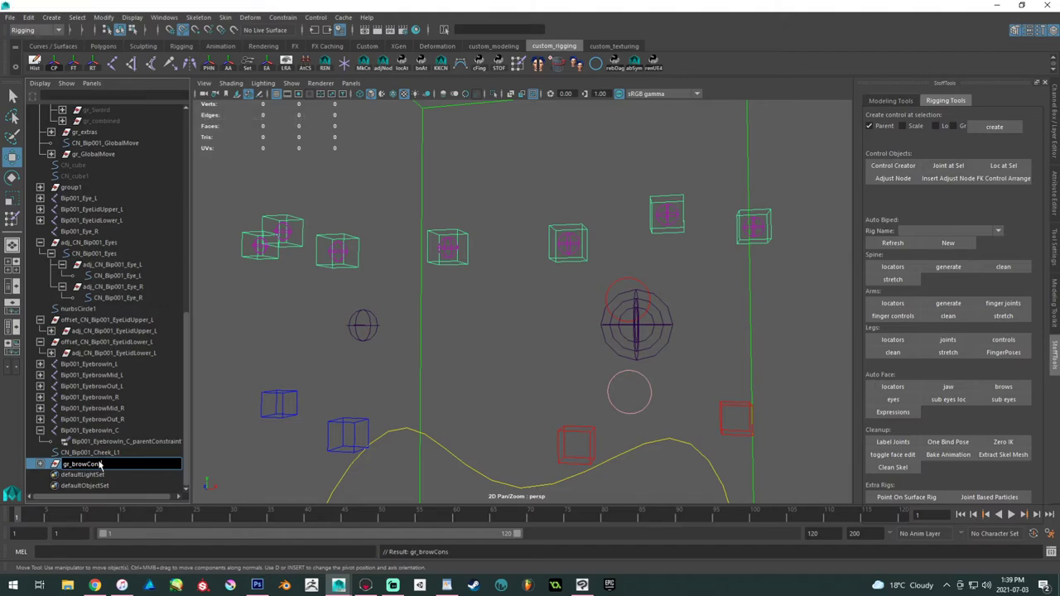
type("s")
key("Return")
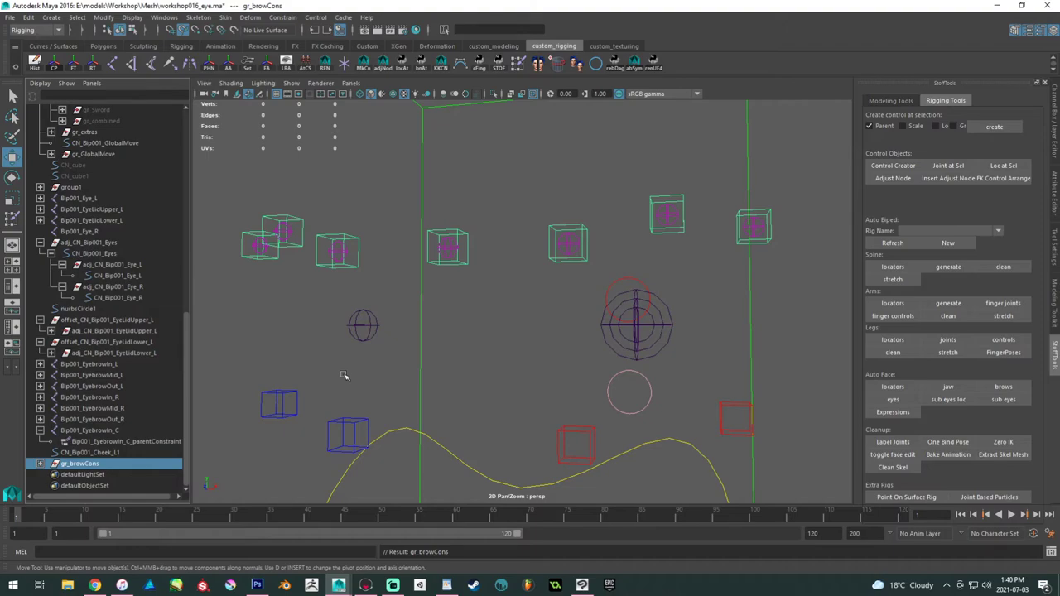
- Examine the grouped eyebrow controls from several angles in relation to the head control and the other face controls
middle_click_drag(344, 376, 406, 333)
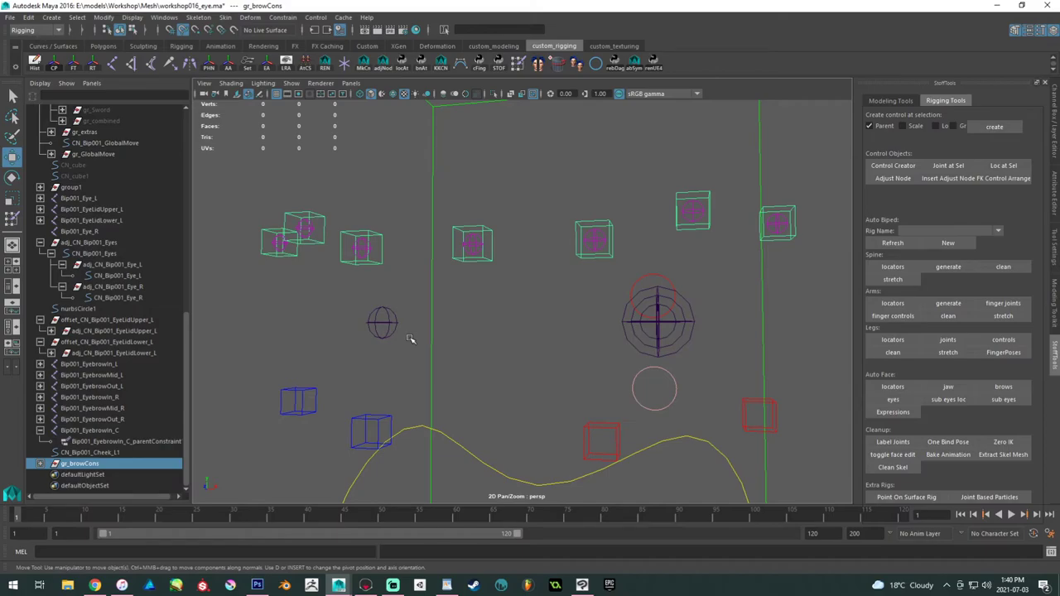
right_click_drag(461, 338, 376, 281, "alt")
left_click_drag(376, 282, 463, 321, "alt")
right_click_drag(463, 321, 523, 360, "alt")
left_click_drag(523, 360, 510, 336, "alt")
right_click_drag(539, 317, 497, 317, "alt")
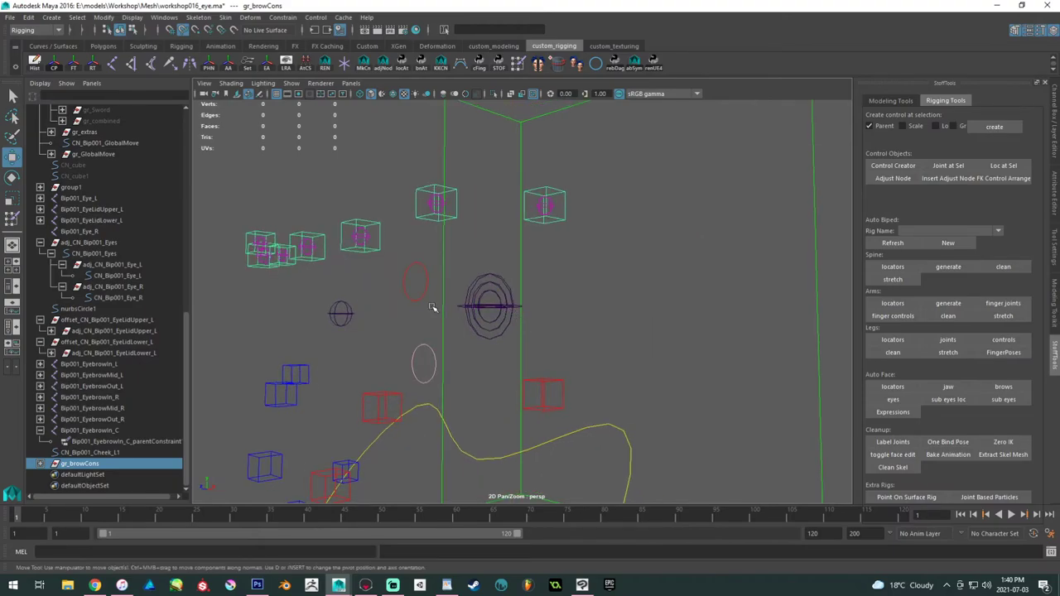
right_click_drag(433, 307, 313, 280, "alt")
left_click_drag(313, 280, 316, 300, "alt")
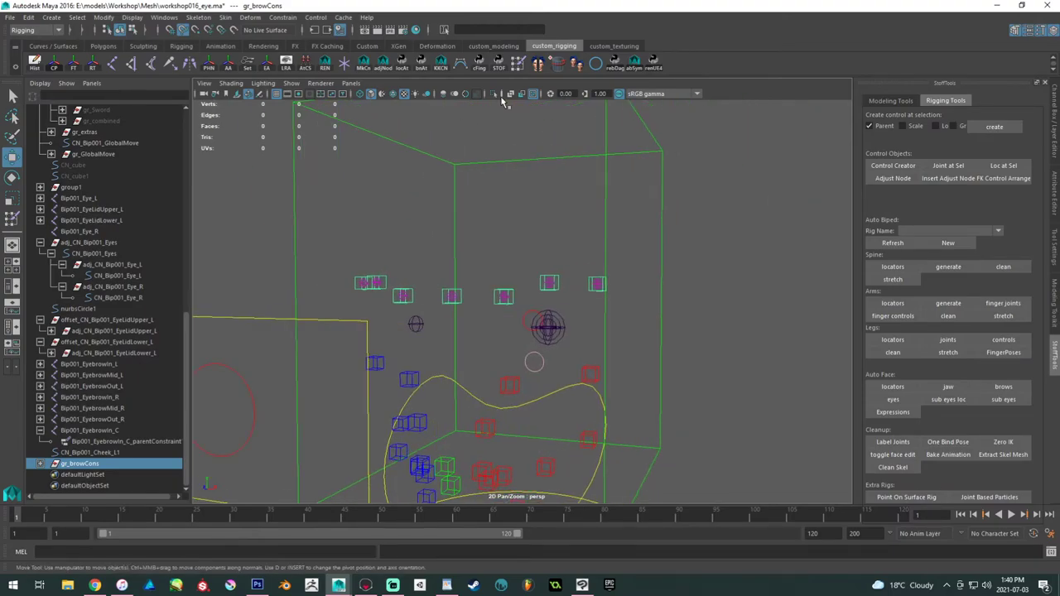
left_click_drag(483, 163, 484, 241, "alt")
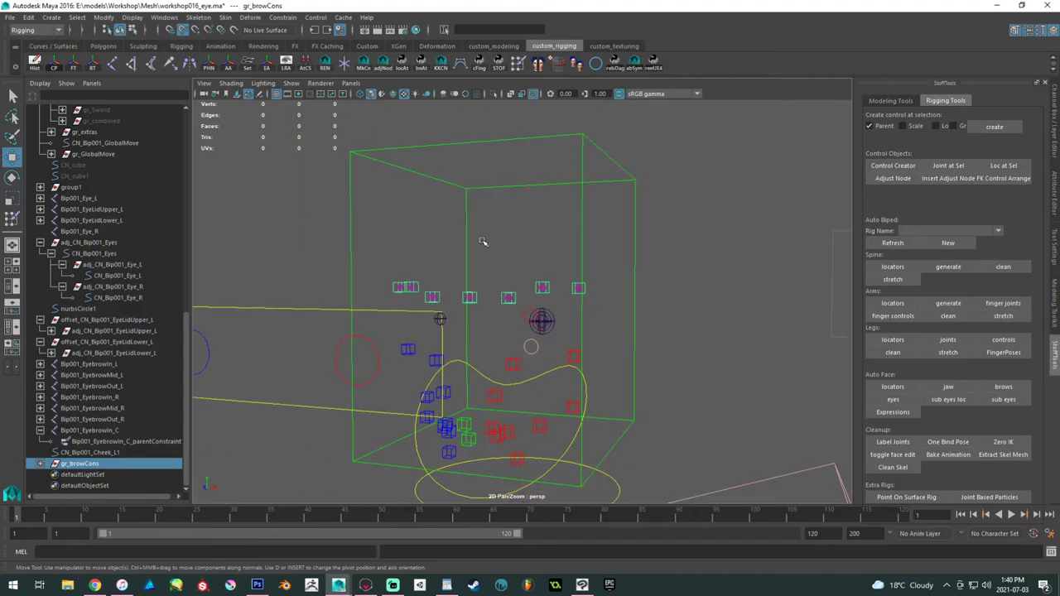
- Show the layer_skel layer and parent the eye, eyelid and seven eyebrow joints under the head joint
left_click(39, 430)
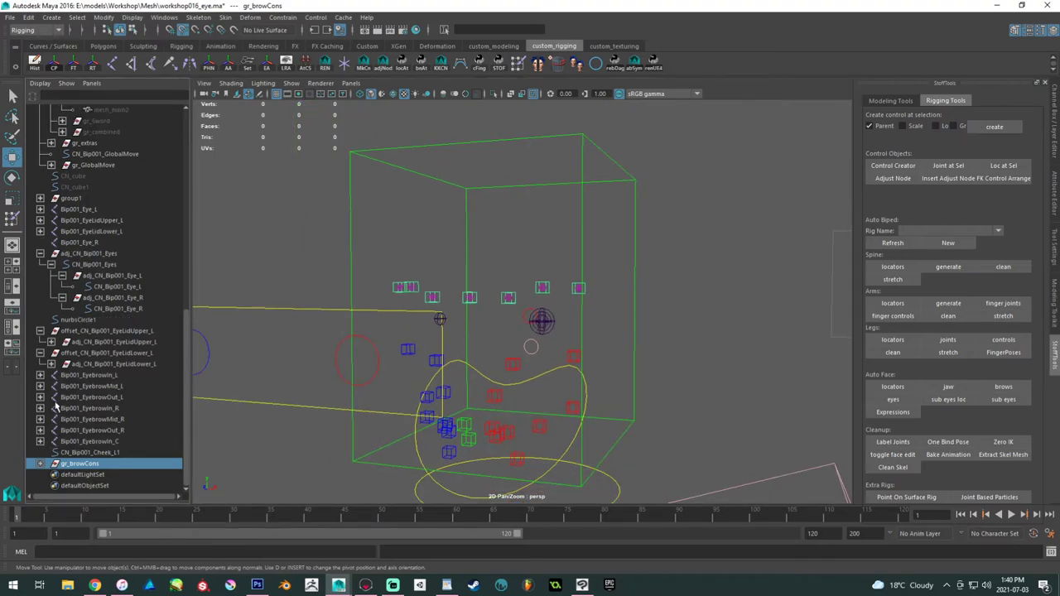
left_click(40, 254)
left_click_drag(86, 263, 95, 297)
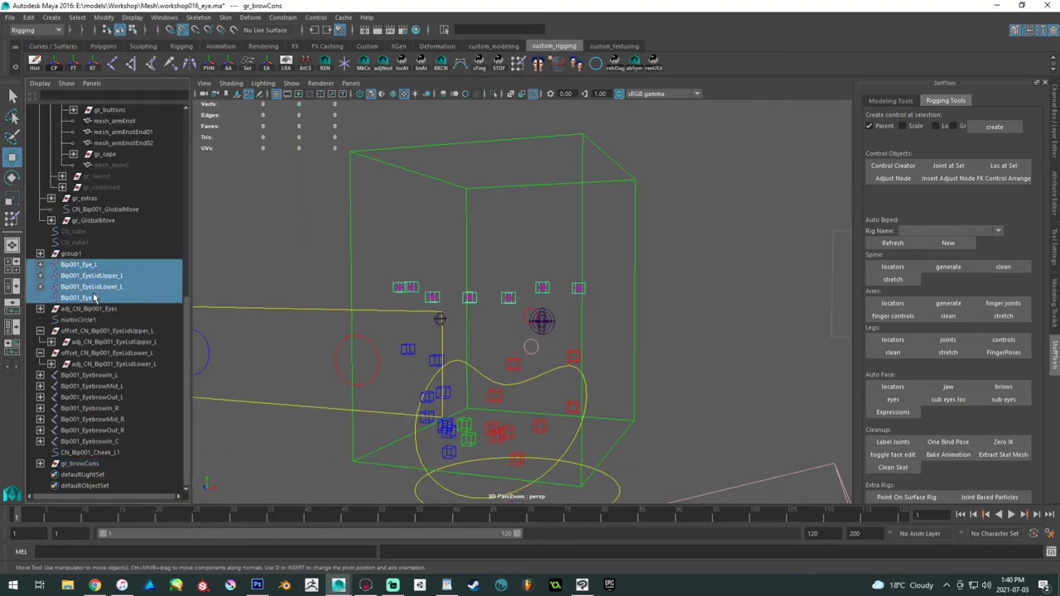
left_click_drag(105, 377, 97, 441)
left_click(101, 265, "ctrl")
left_click_drag(101, 264, 95, 300, "ctrl")
left_click(1055, 298)
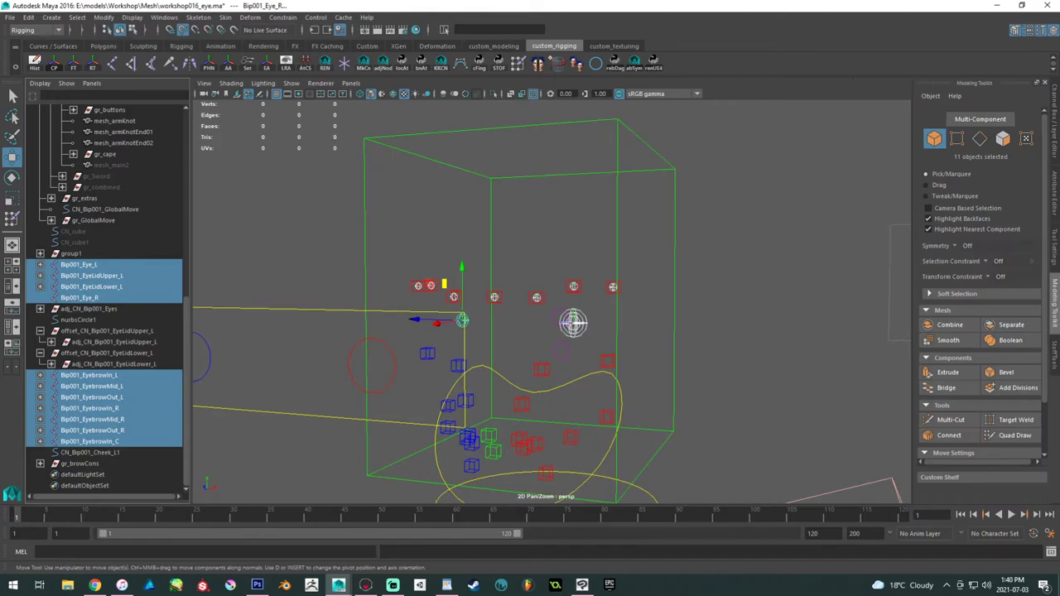
left_click(1055, 247)
left_click(1054, 124)
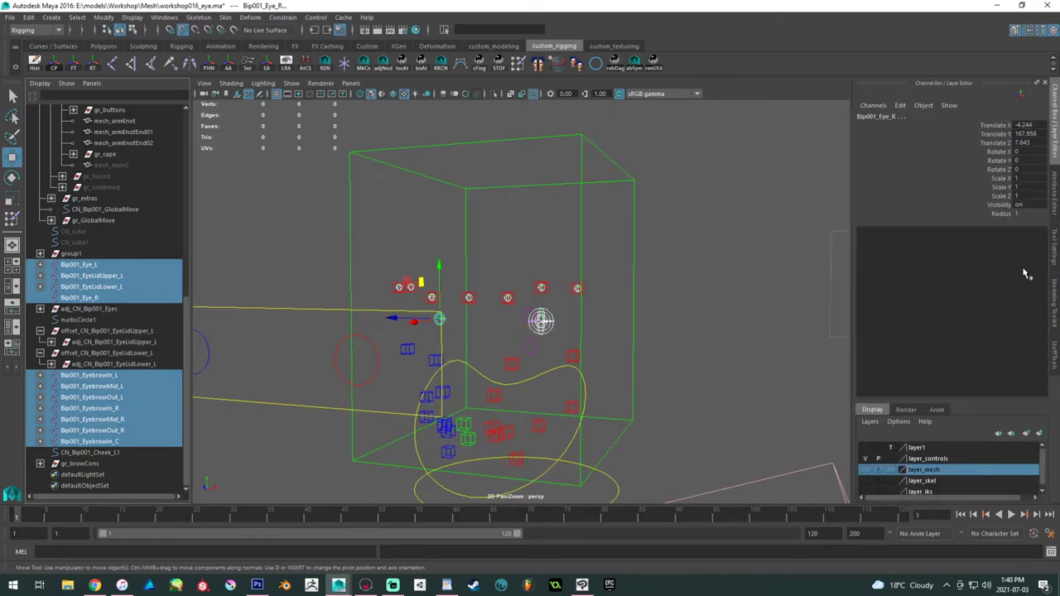
left_click(866, 480)
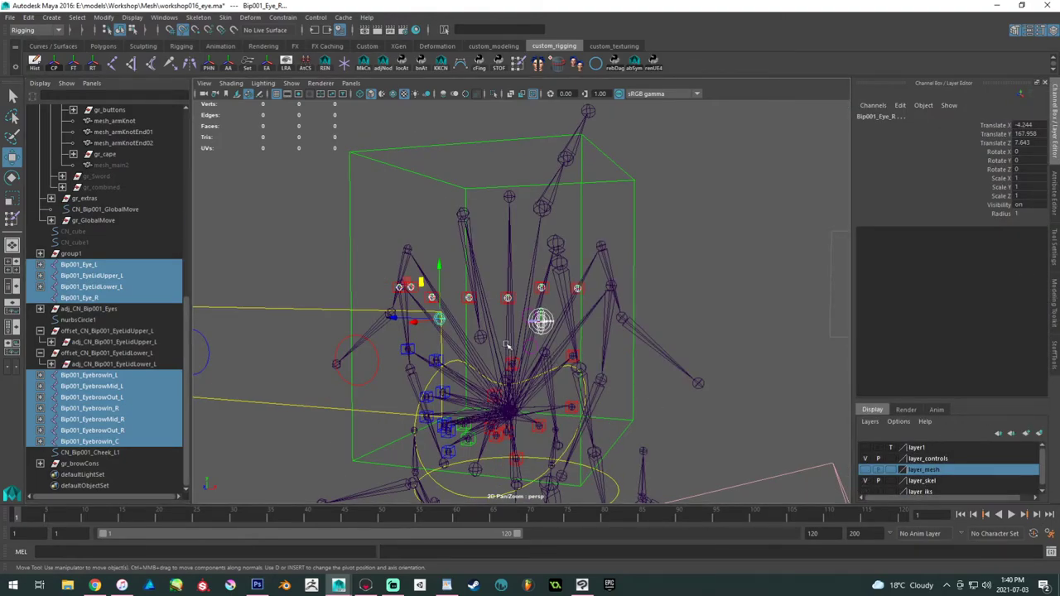
left_click(506, 346)
key("p")
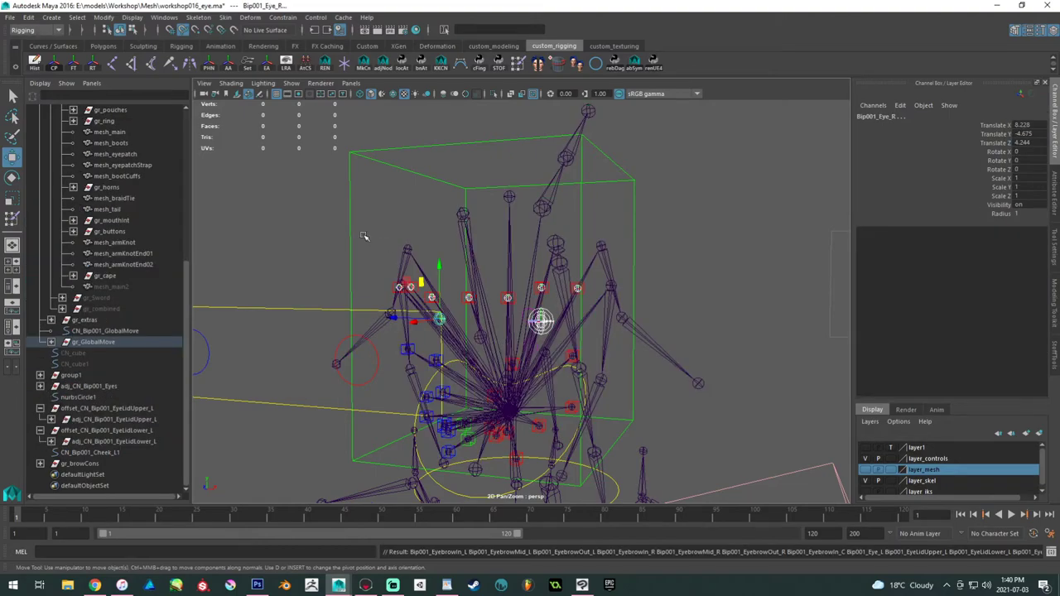
- Parent offset_CN_Bip001_EyeLidUpper_L, offset_CN_Bip001_EyeLidLower_L and gr_browCons under the large green head box control
left_click(315, 222)
left_click(116, 386)
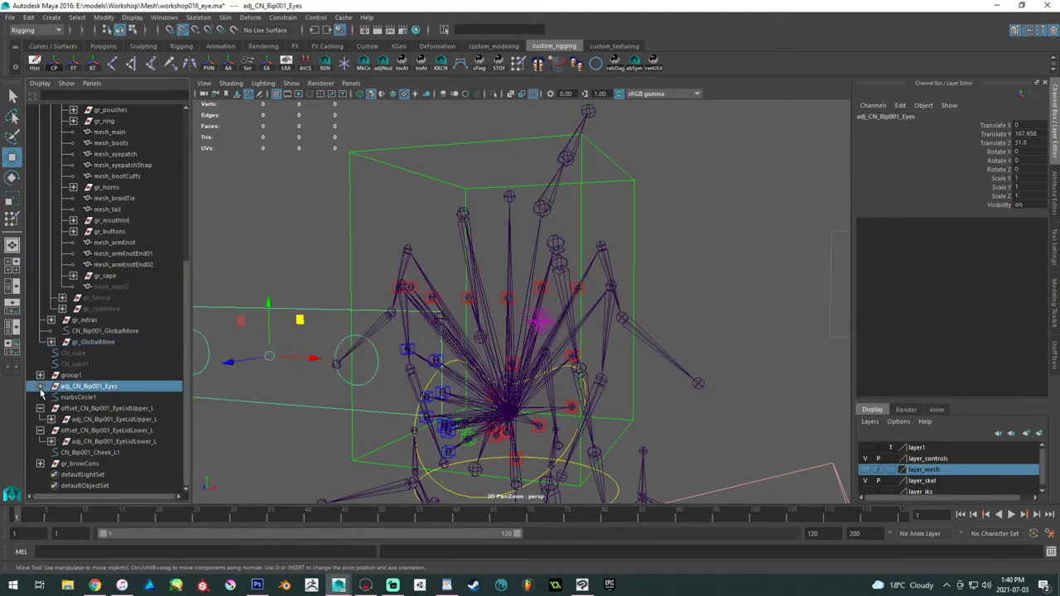
left_click(39, 409)
left_click(40, 431)
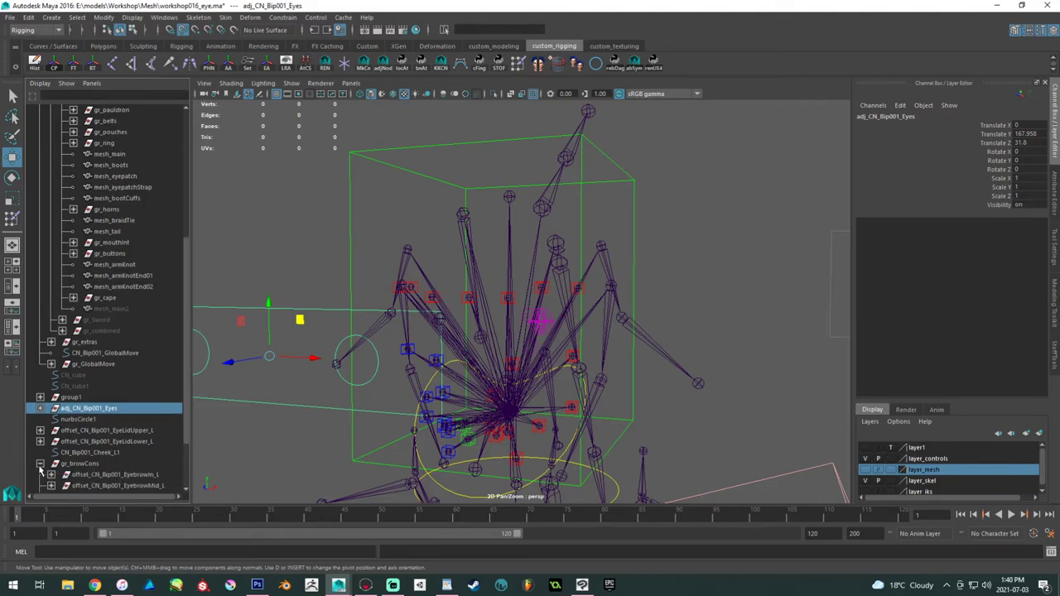
left_click(153, 441)
left_click(152, 430, "shift")
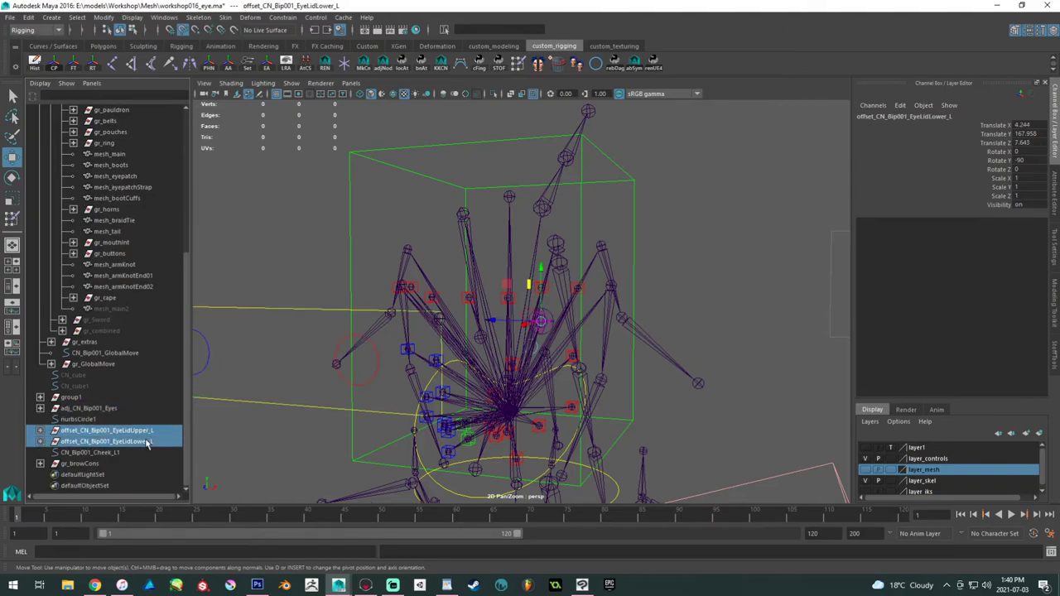
key("f")
left_click_drag(457, 352, 394, 391, "alt")
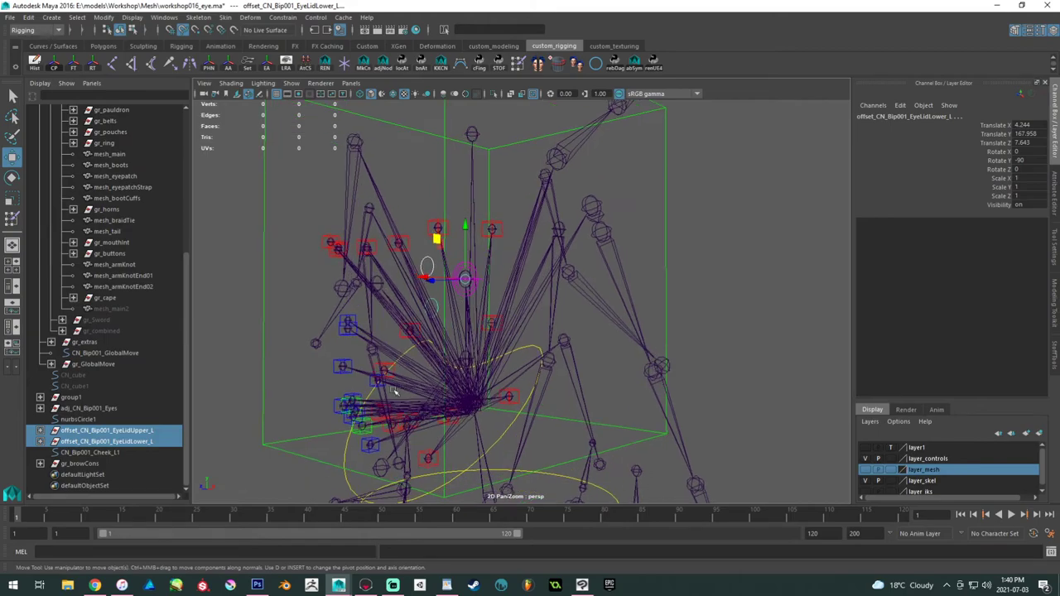
left_click(98, 465, "ctrl")
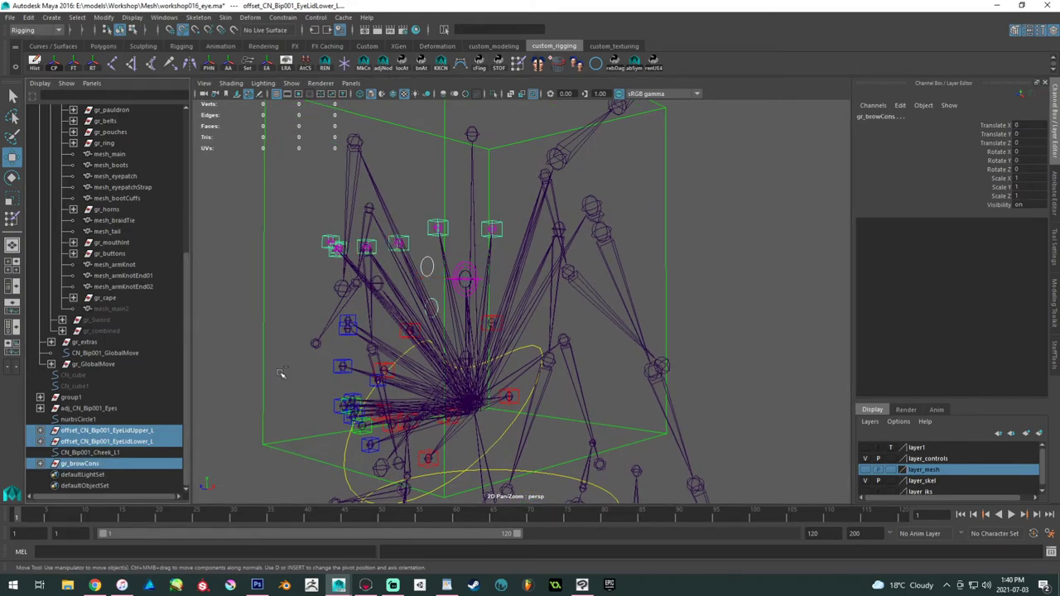
left_click(265, 356, "shift")
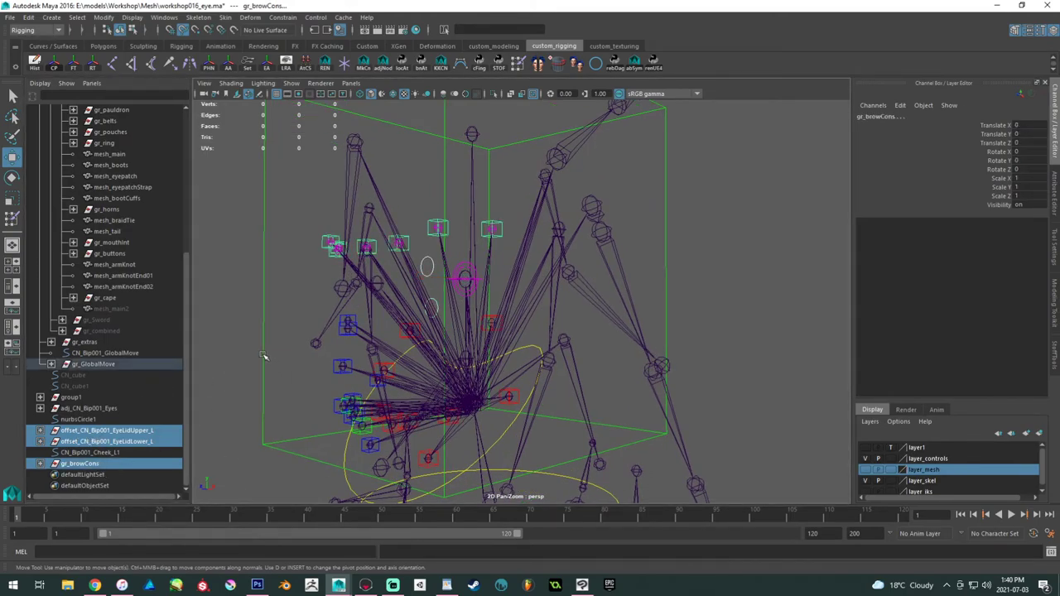
key("p")
left_click(248, 324)
- Colour the outer, middle and inner right eyebrow controls blue
scroll(248, 326, "down", 5)
left_click_drag(249, 327, 357, 336, "alt")
middle_click_drag(357, 336, 285, 333, "alt")
left_click_drag(286, 332, 251, 327, "alt")
middle_click_drag(286, 333, 340, 345, "alt")
scroll(432, 381, "up", 5)
scroll(432, 381, "up", 4)
middle_click_drag(431, 382, 627, 461, "alt")
left_click_drag(626, 461, 496, 381, "alt")
scroll(497, 381, "up", 1)
left_click(368, 331)
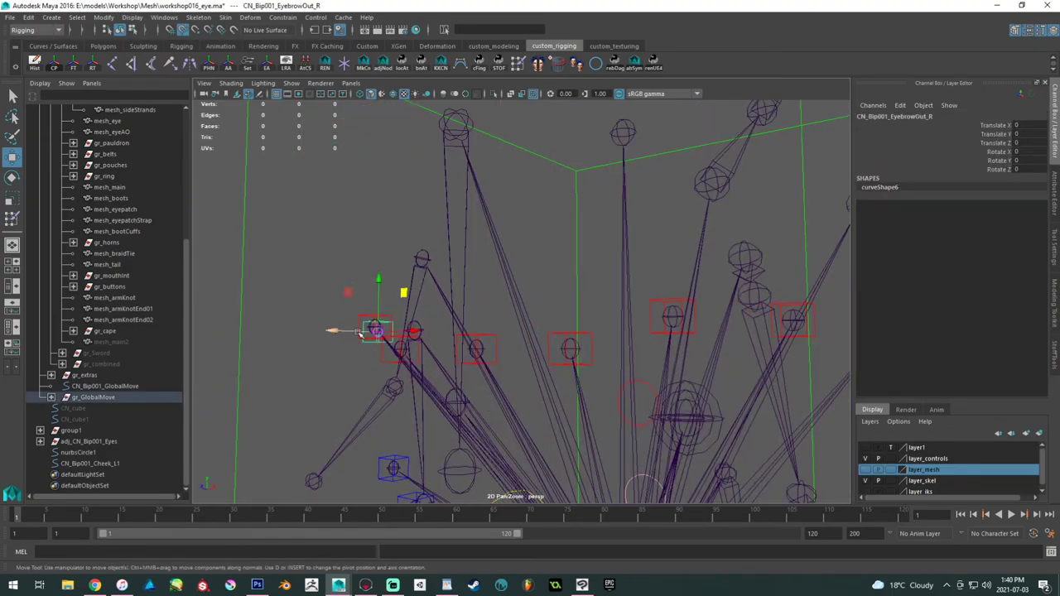
left_click(359, 321, "shift")
left_click(383, 361, "shift")
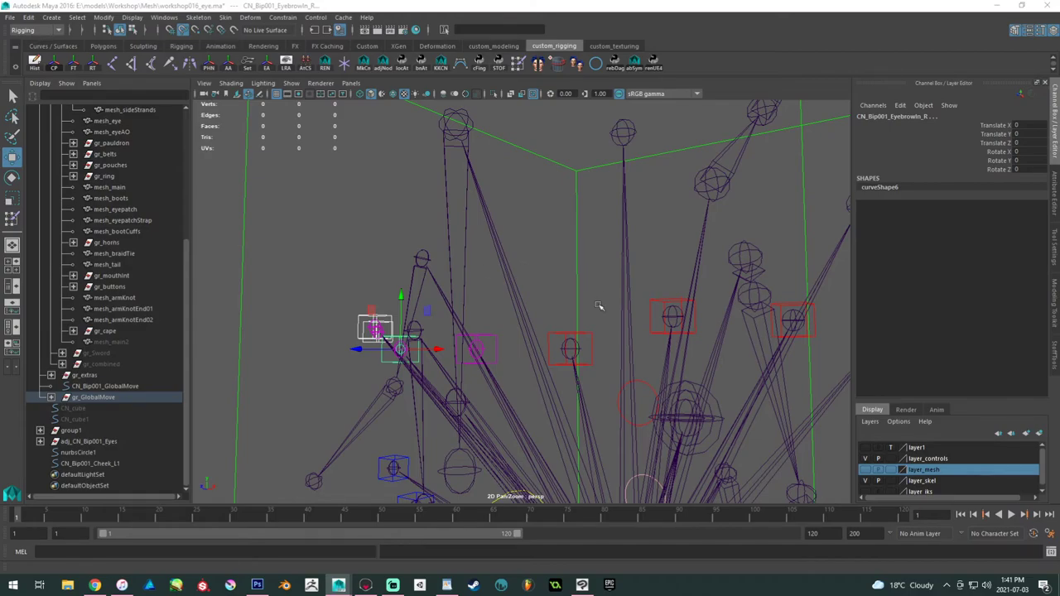
- Colour the CN_Bip001_EyebrowIn_L control green
left_click(589, 336)
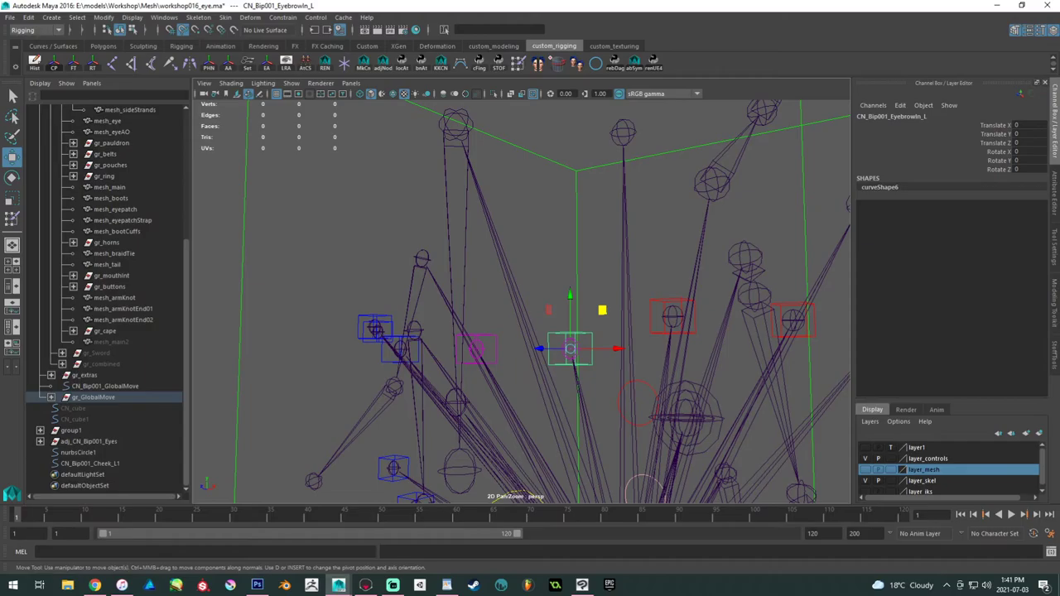
left_click(457, 295)
scroll(473, 334, "down", 5)
middle_click_drag(496, 334, 451, 224, "alt")
left_click_drag(451, 224, 633, 362, "alt")
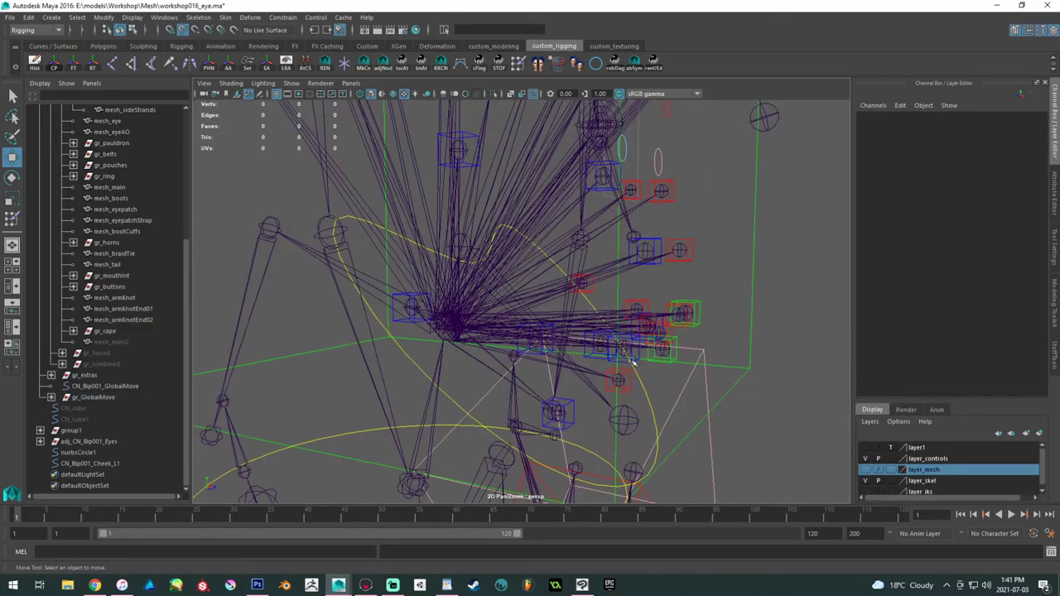
left_click_drag(638, 288, 455, 240, "alt")
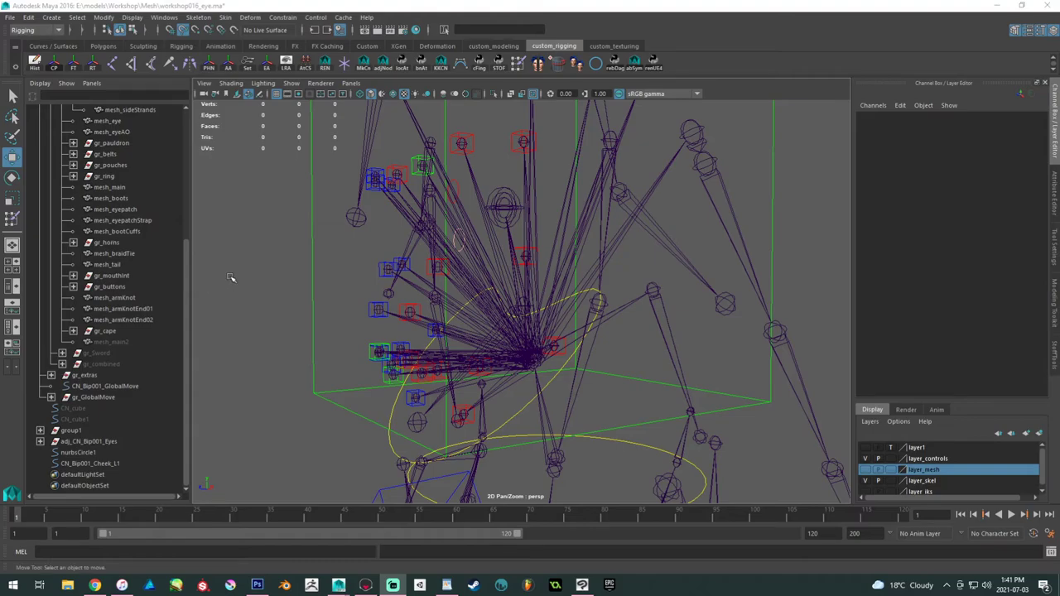
- Select the CN_Bip001_Eyes control in front of the face and show the layer_mesh display layer
left_click(265, 272)
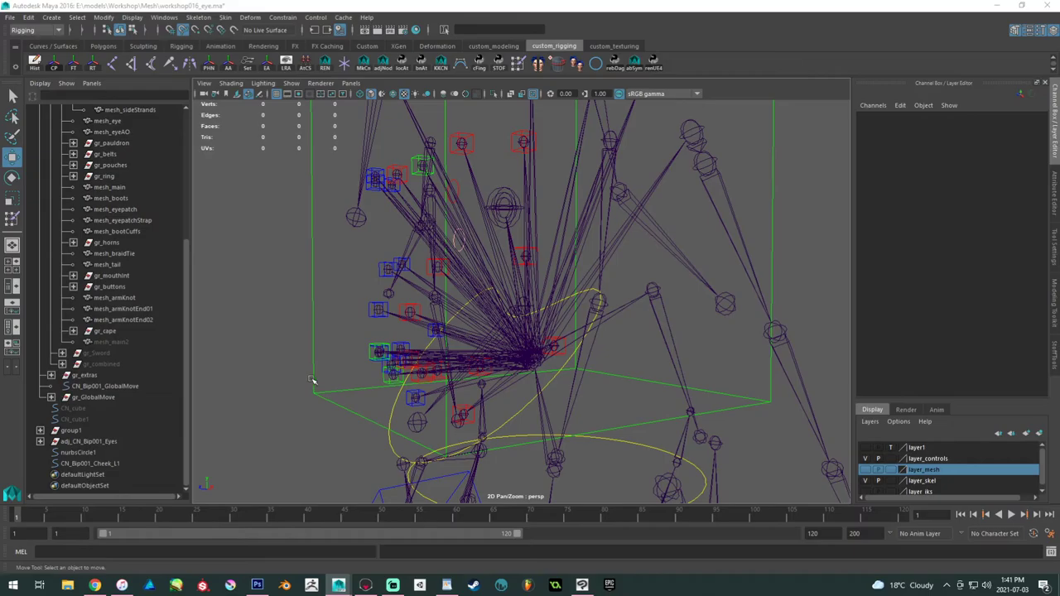
left_click_drag(338, 311, 519, 340, "alt")
right_click_drag(519, 340, 406, 307, "alt")
left_click_drag(406, 307, 475, 338, "alt")
right_click_drag(475, 338, 577, 406, "alt")
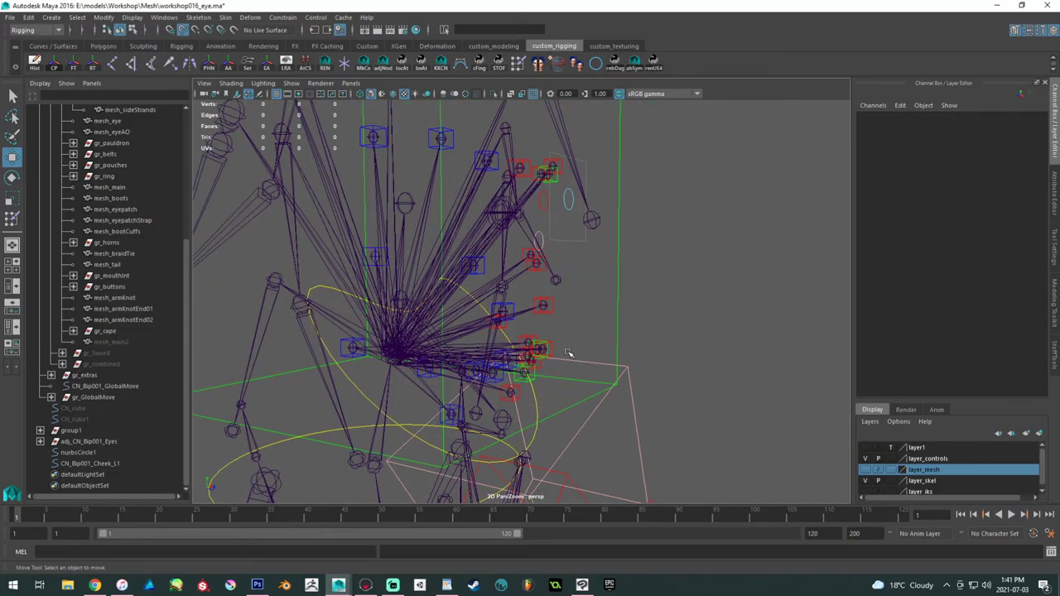
left_click_drag(611, 329, 402, 254, "alt")
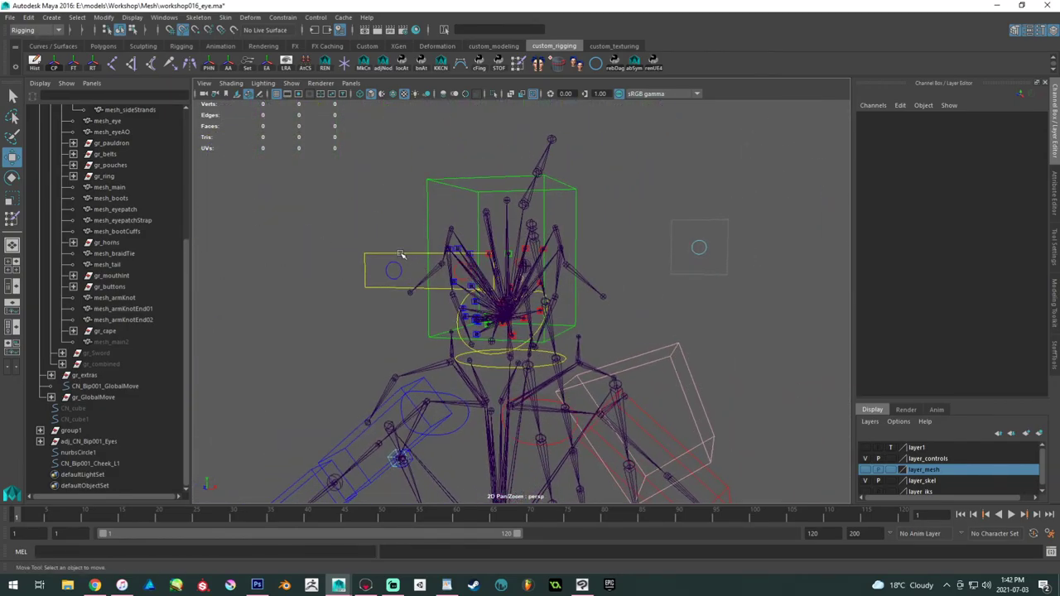
left_click(402, 259)
left_click(865, 469)
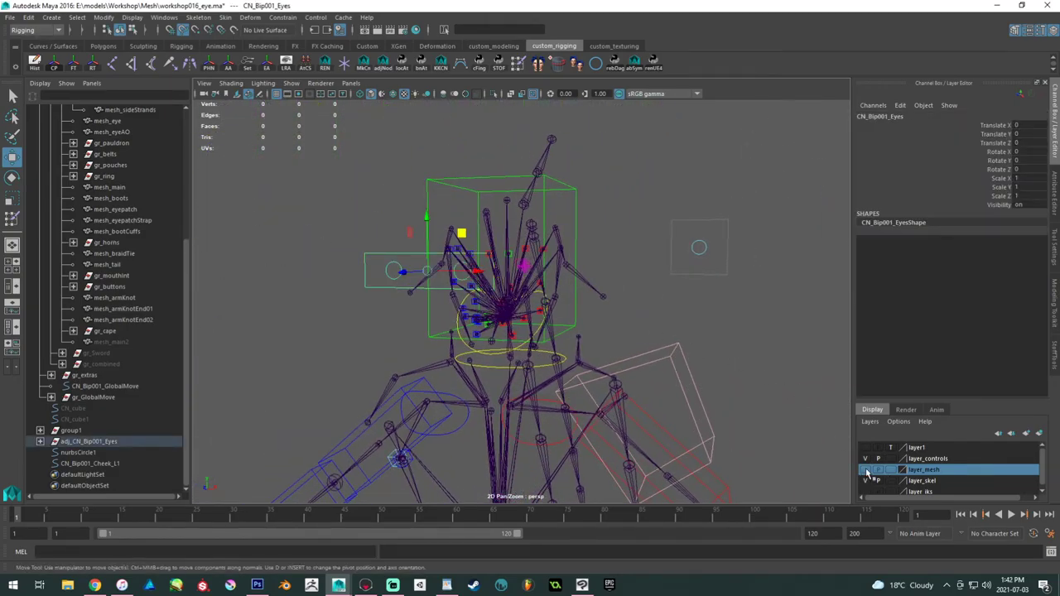
- Try moving the CN_Bip001_Eyes control in front of the face to test the eyes, and undo the move
scroll(353, 285, "up", 3)
left_click_drag(367, 255, 374, 323)
left_click_drag(464, 282, 384, 207)
key("ctrl+z")
scroll(528, 315, "up", 4)
left_click_drag(528, 315, 548, 284, "alt")
scroll(548, 284, "up", 5)
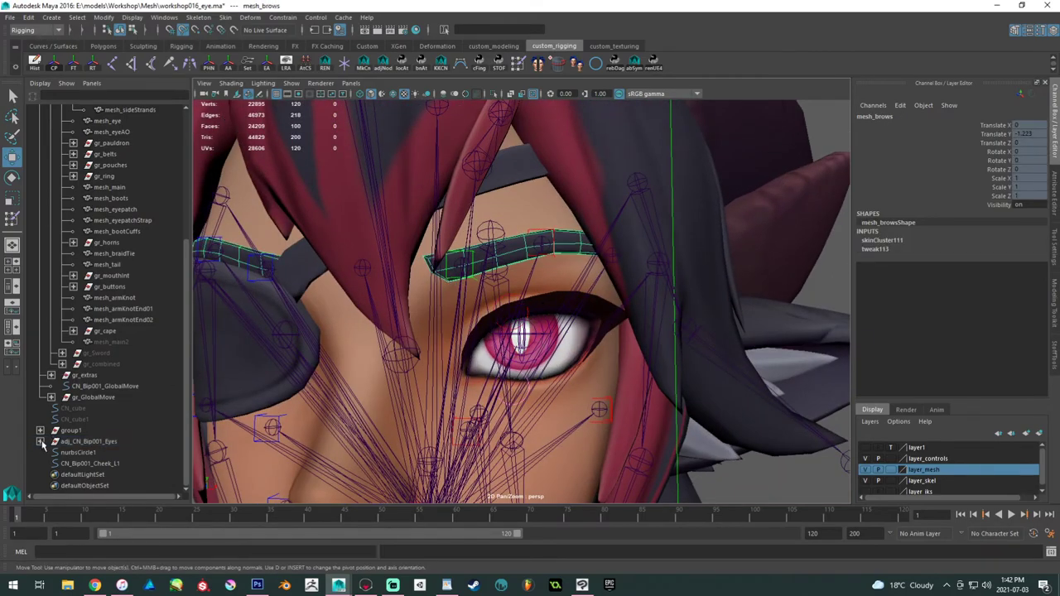
- Select the gr_browCons group from the inner left eyebrow control and isolate it in the viewport
left_click(89, 441)
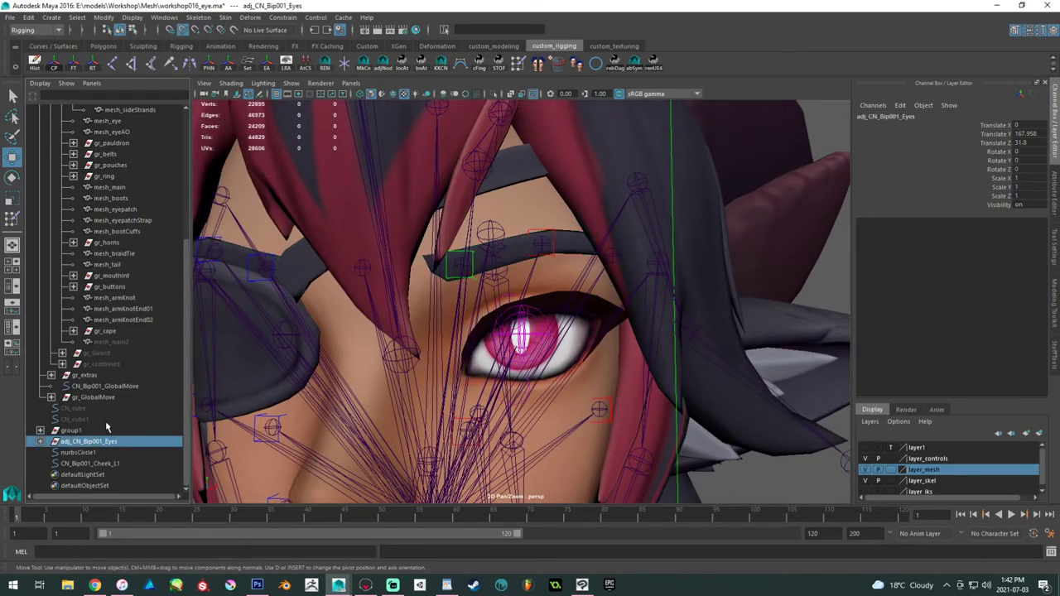
left_click(448, 278)
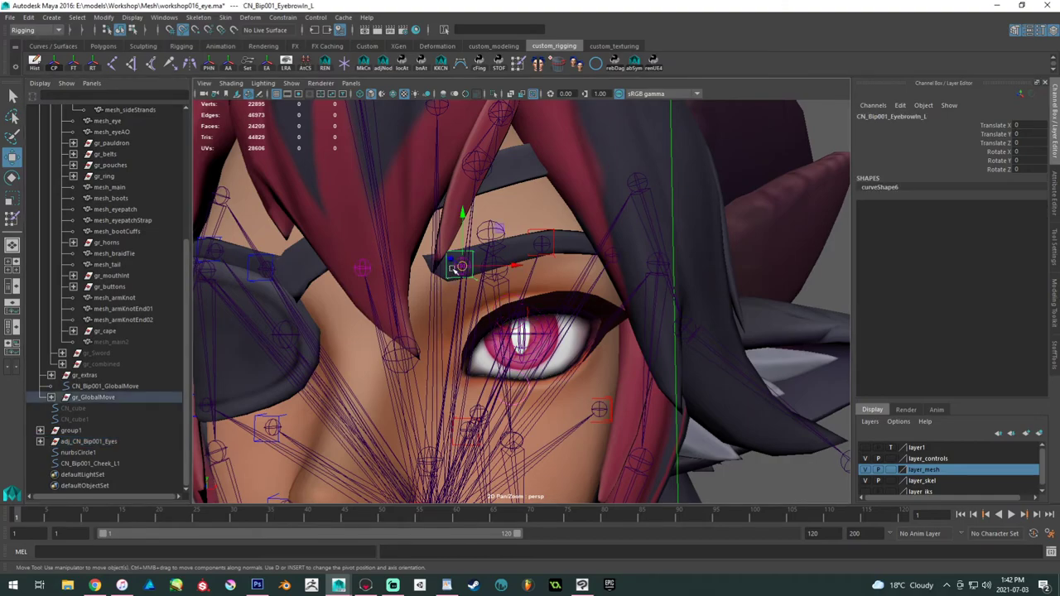
key("Up")
key("Up")
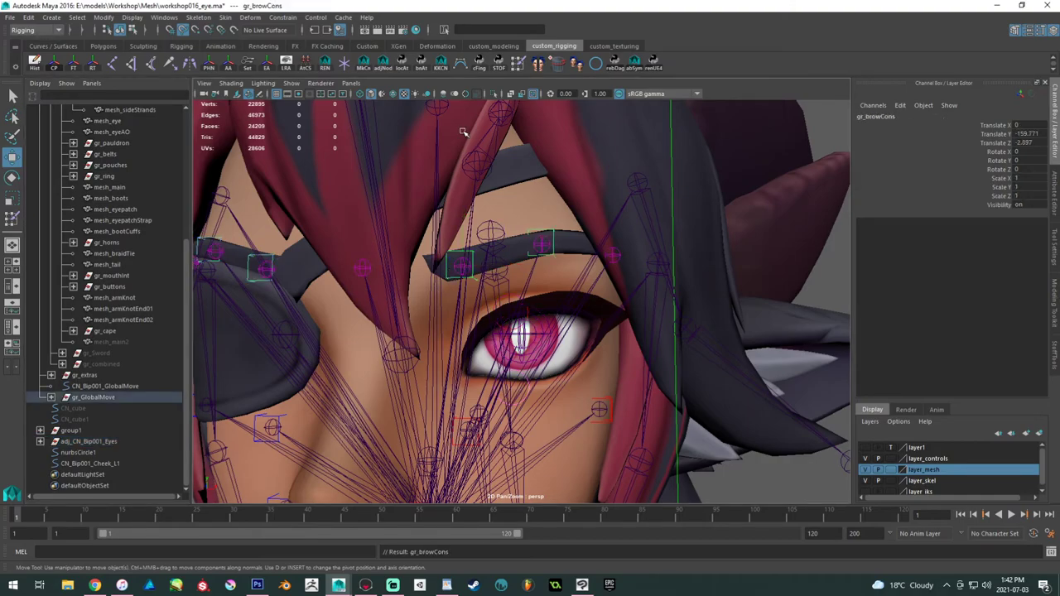
key("ctrl+1")
- Colour CN_Bip001_EyebrowIn_C green and CN_Bip001_EyebrowIn_L red, and bring the full rig back from isolation
left_click(377, 249)
left_click_drag(376, 248, 386, 305)
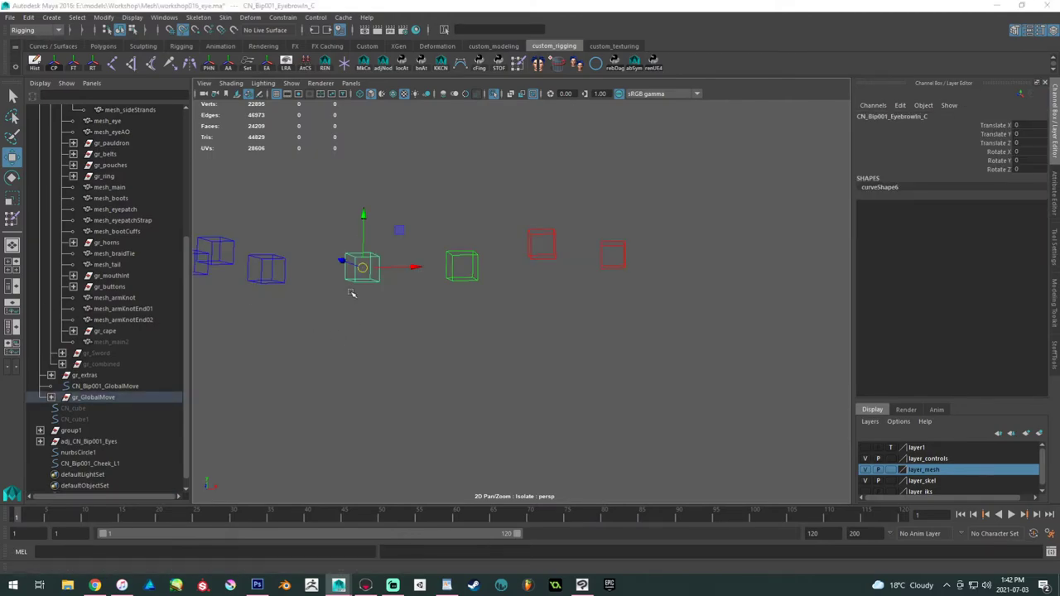
key("Right")
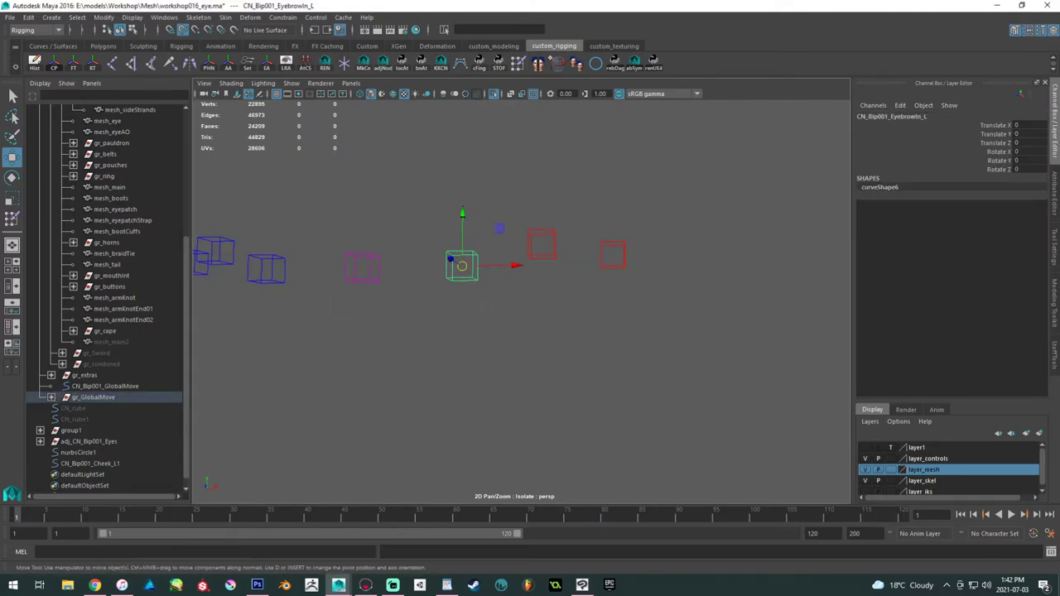
left_click(384, 362)
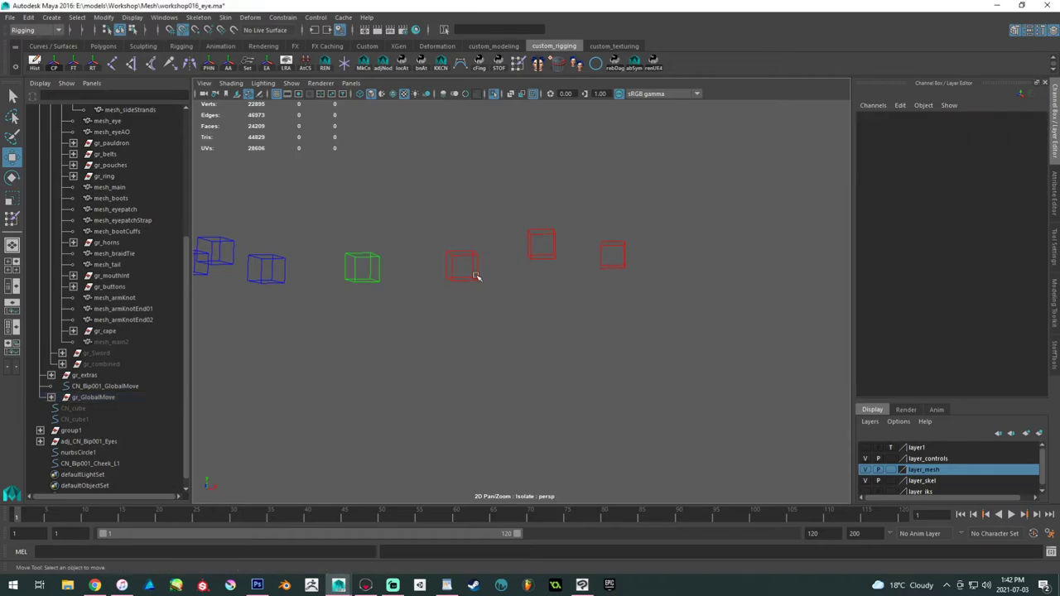
left_click(494, 94)
- Examine the recoloured brow controls and the face rig from several angles and distances
right_click_drag(536, 254, 466, 250, "alt")
left_click_drag(465, 251, 412, 254, "alt")
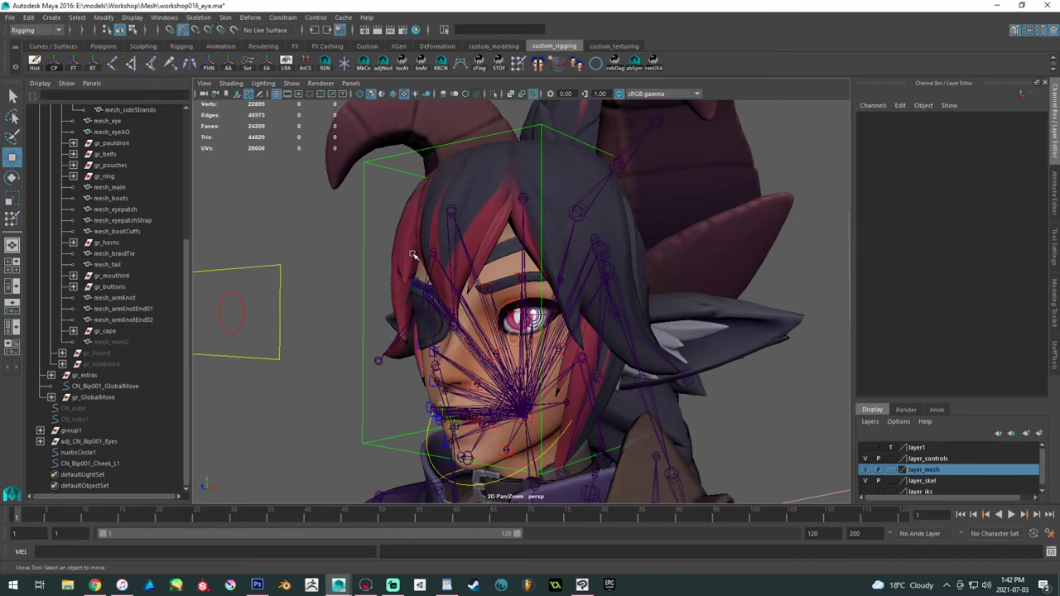
mouse_move(411, 255)
left_mouse_down("alt")
mouse_move(473, 237)
mouse_move(432, 250)
left_mouse_up("alt")
scroll(519, 362, "up", 5)
left_click_drag(518, 362, 462, 358, "alt")
scroll(423, 343, "down", 3)
left_click_drag(388, 333, 417, 320, "alt")
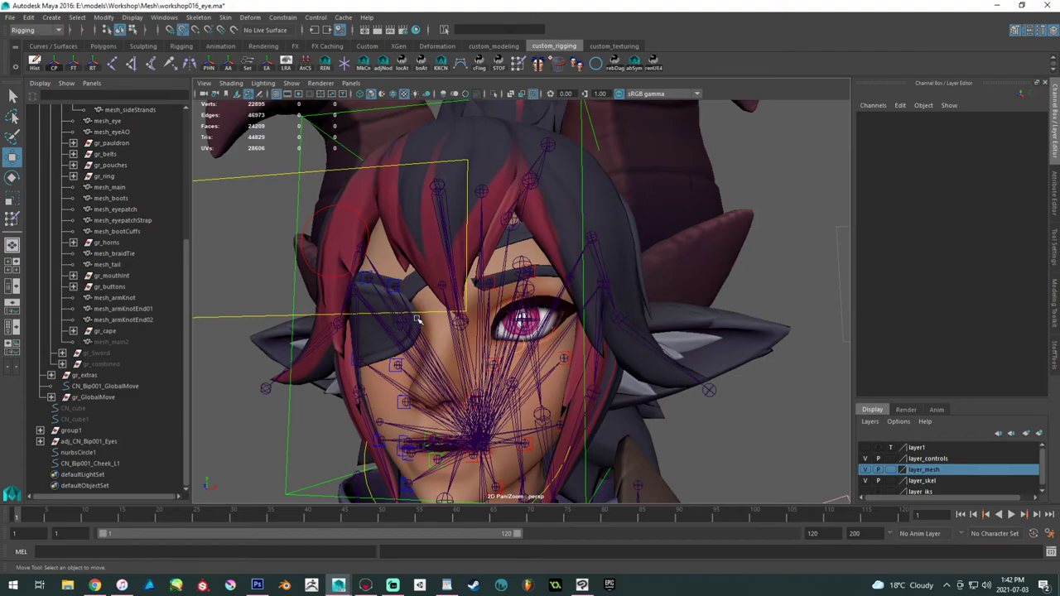
scroll(417, 319, "down", 5)
left_click_drag(417, 320, 532, 371, "alt")
middle_click_drag(532, 371, 528, 399, "alt")
scroll(528, 400, "up", 2)
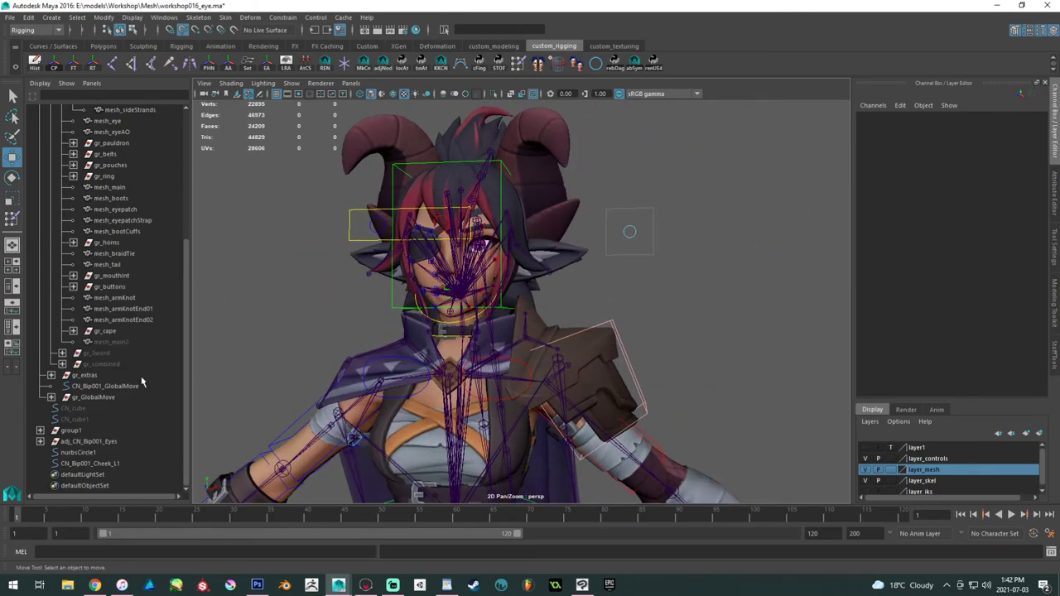
left_click(95, 585)
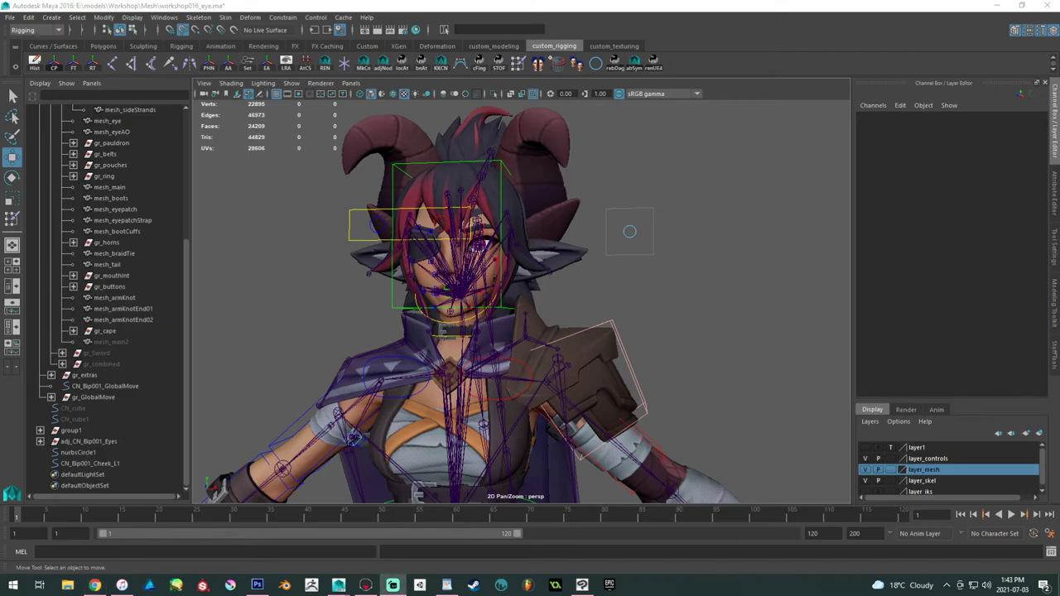
middle_click_drag(381, 294, 402, 296, "alt")
right_click_drag(402, 295, 501, 425, "alt")
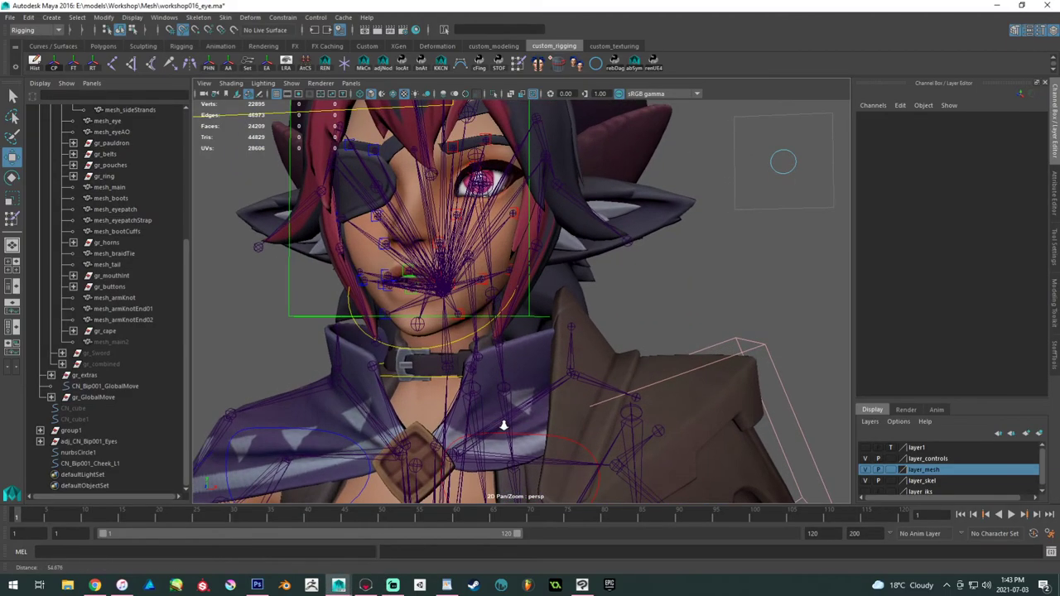
scroll(404, 349, "down", 3)
left_click_drag(324, 339, 379, 378, "alt")
right_click_drag(373, 365, 124, 286, "alt")
middle_click_drag(362, 312, 368, 249, "alt")
left_click_drag(368, 248, 411, 287, "alt")
left_click(389, 248)
middle_click_drag(390, 247, 376, 329, "alt")
right_click_drag(376, 330, 496, 414, "alt")
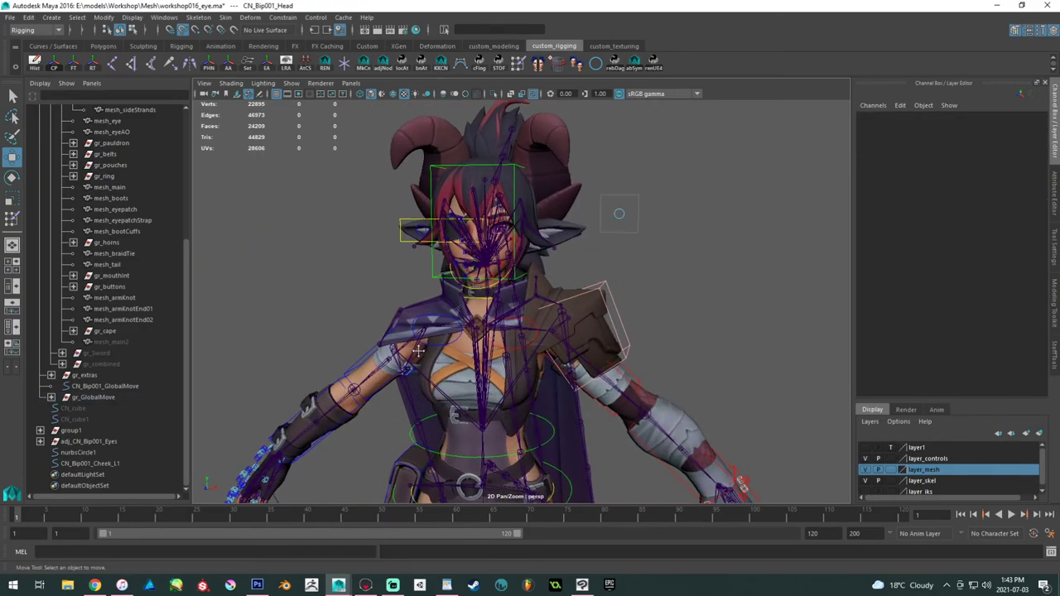
middle_click_drag(225, 427, 209, 489, "alt")
left_click(106, 443)
left_click_drag(381, 364, 414, 365, "alt")
middle_click_drag(462, 362, 522, 399, "alt")
right_click_drag(522, 399, 696, 450, "alt")
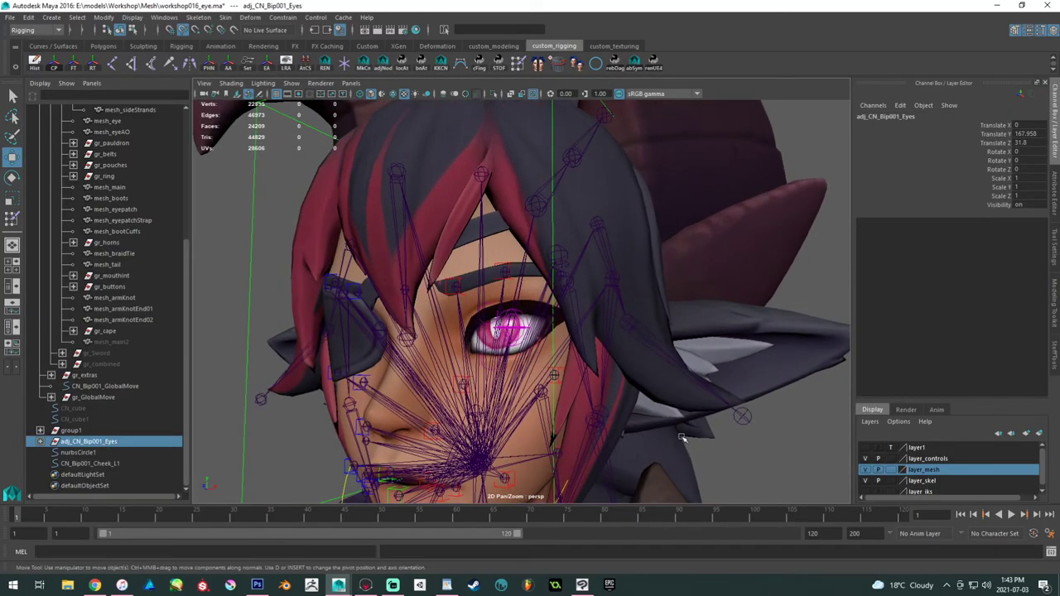
- Test the CN_Bip001_EyebrowIn_R control above the eyepatch by moving it several times, undoing each move
left_click_drag(398, 331, 456, 324, "alt")
middle_click_drag(456, 324, 580, 327, "alt")
right_click_drag(579, 327, 665, 369, "alt")
left_click(629, 279)
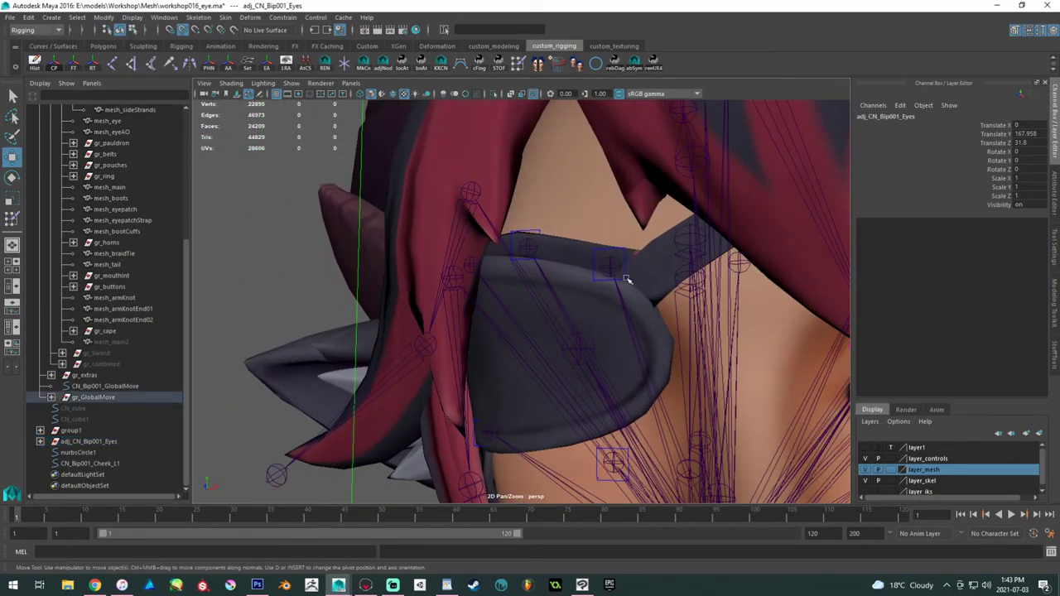
key("ctrl+z")
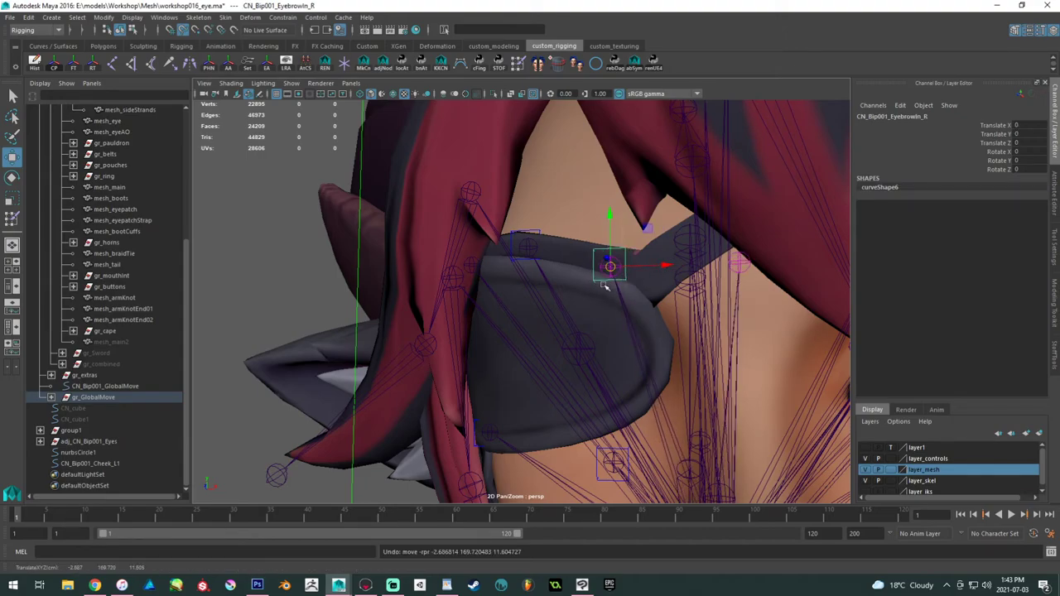
left_click(600, 283)
left_click(611, 273)
left_click_drag(609, 266, 604, 305)
key("ctrl+z")
middle_click_drag(646, 279, 589, 303, "alt")
left_click_drag(589, 254, 637, 227)
key("ctrl+z")
left_click(186, 34)
left_click_drag(588, 253, 593, 298)
key("ctrl+z")
- Select the upper-face and ear vertices of mesh_main in component mode, and return to object mode
left_click_drag(517, 243, 464, 273, "alt")
right_click_drag(280, 182, 223, 184, "alt")
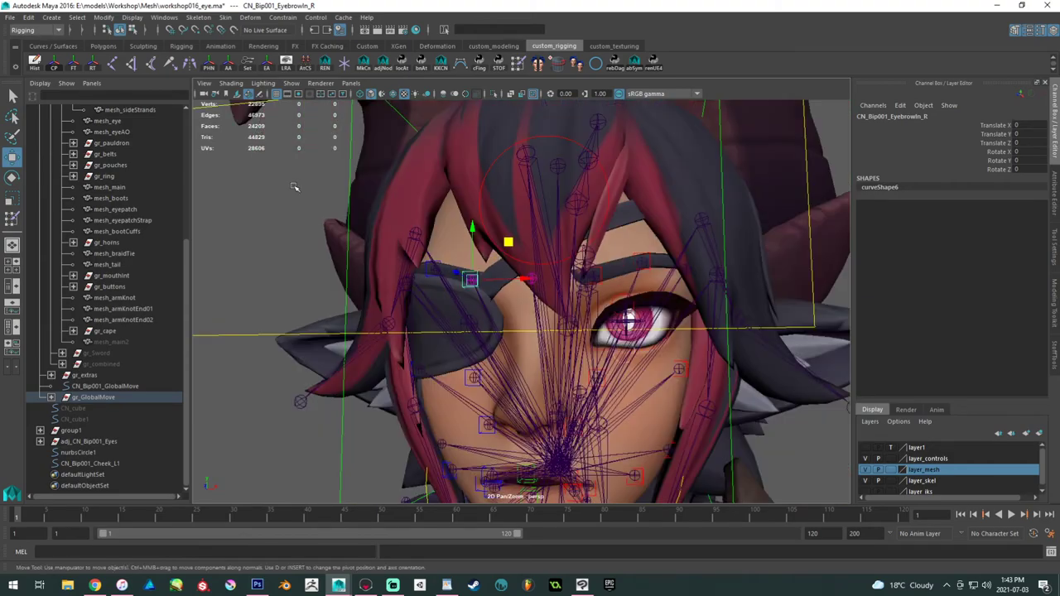
left_click_drag(414, 188, 442, 192, "alt")
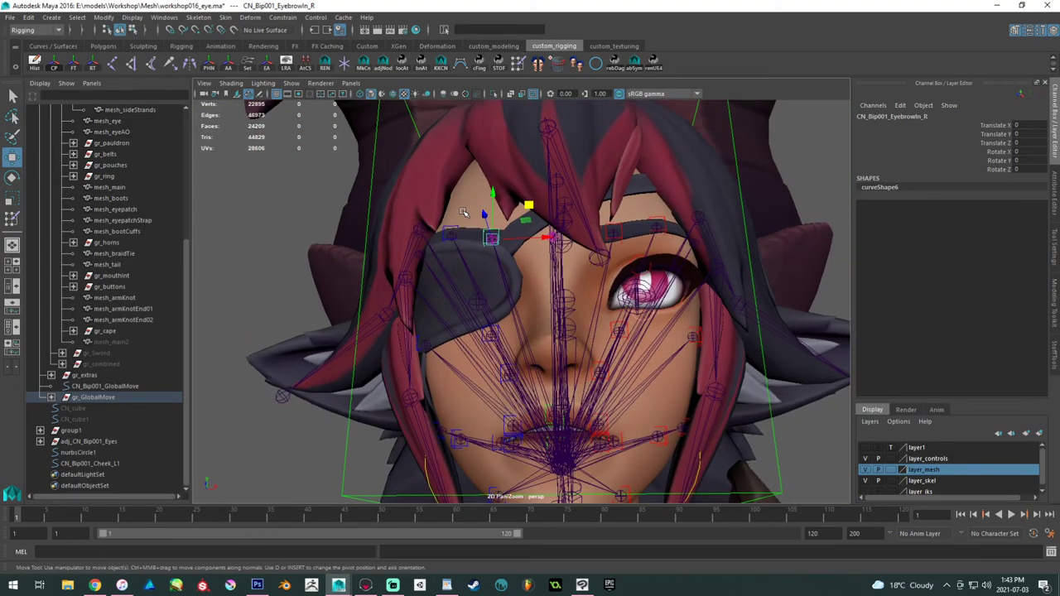
left_click(491, 222)
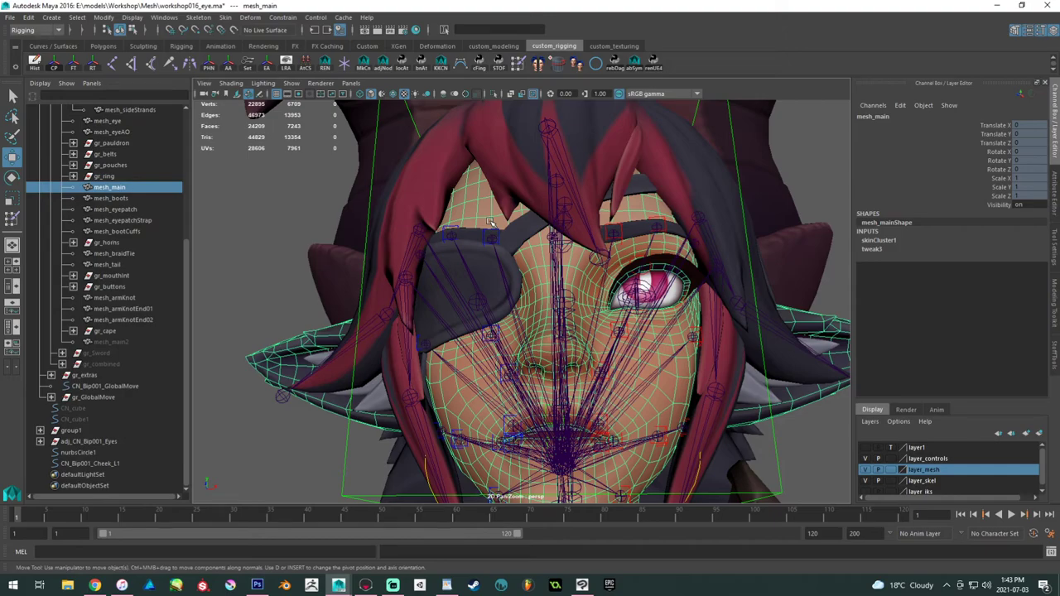
key("F8")
scroll(642, 281, "down", 4)
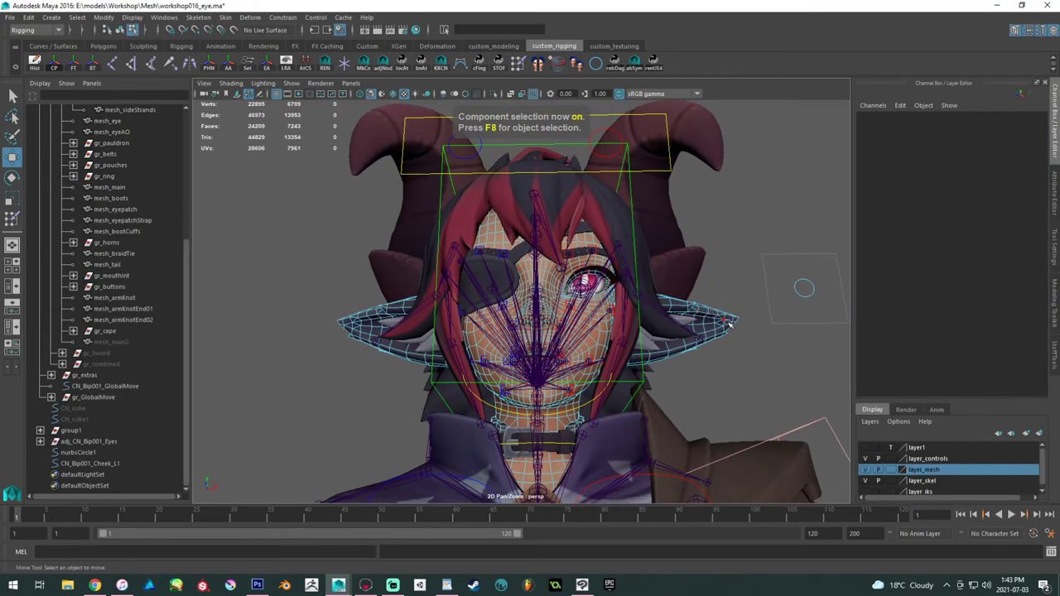
left_click_drag(733, 327, 389, 165)
right_click_drag(497, 237, 563, 215)
left_click(750, 227)
left_click_drag(752, 217, 590, 191, "alt")
- Save the scene, and save a new version of it as workshop017_mirror.ma
key("ctrl+s")
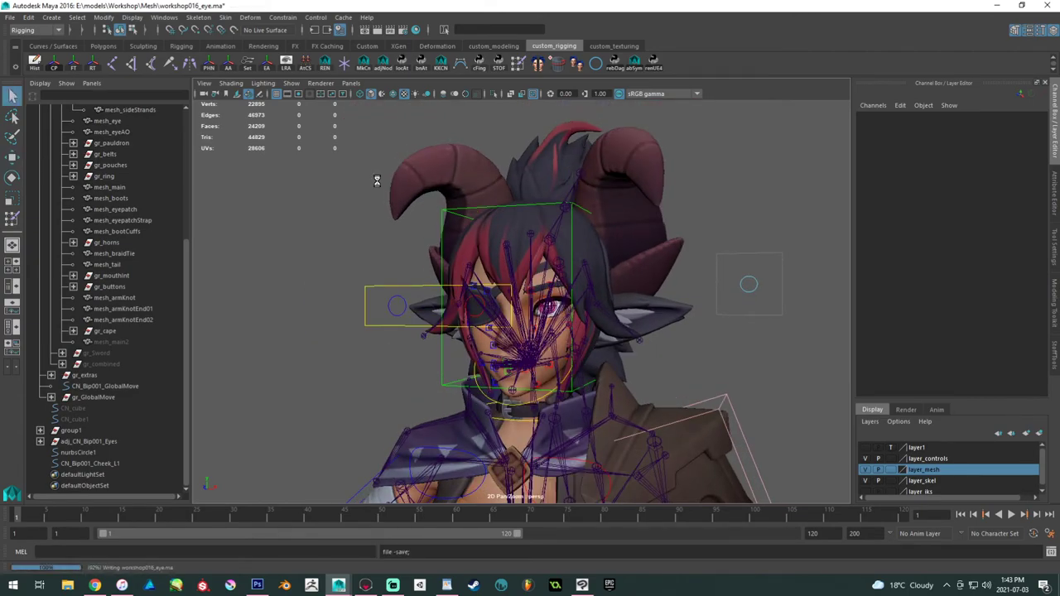
key("ctrl+shift+s")
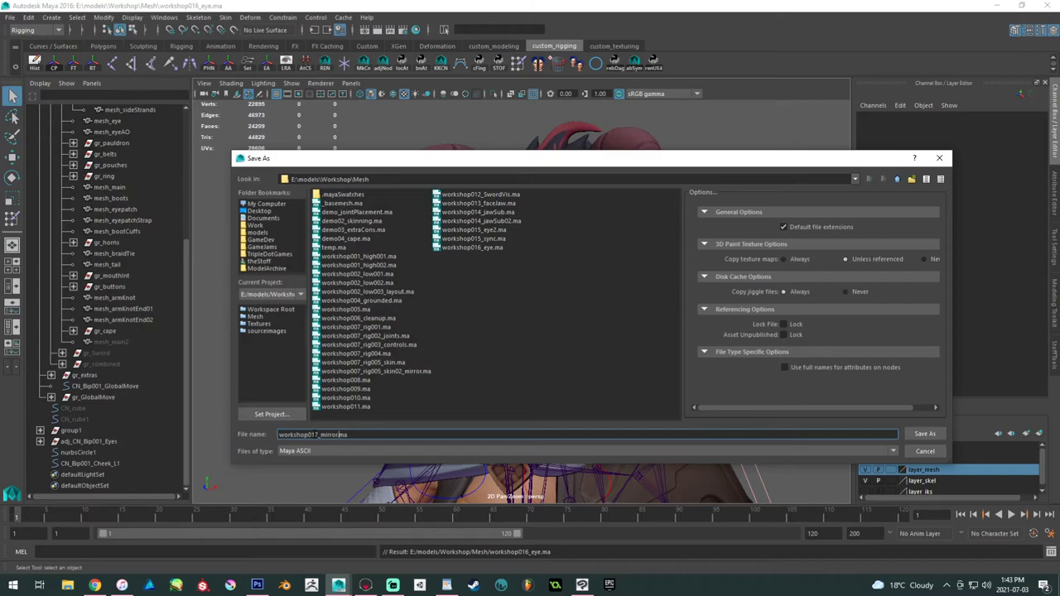
key("Return")
key("w")
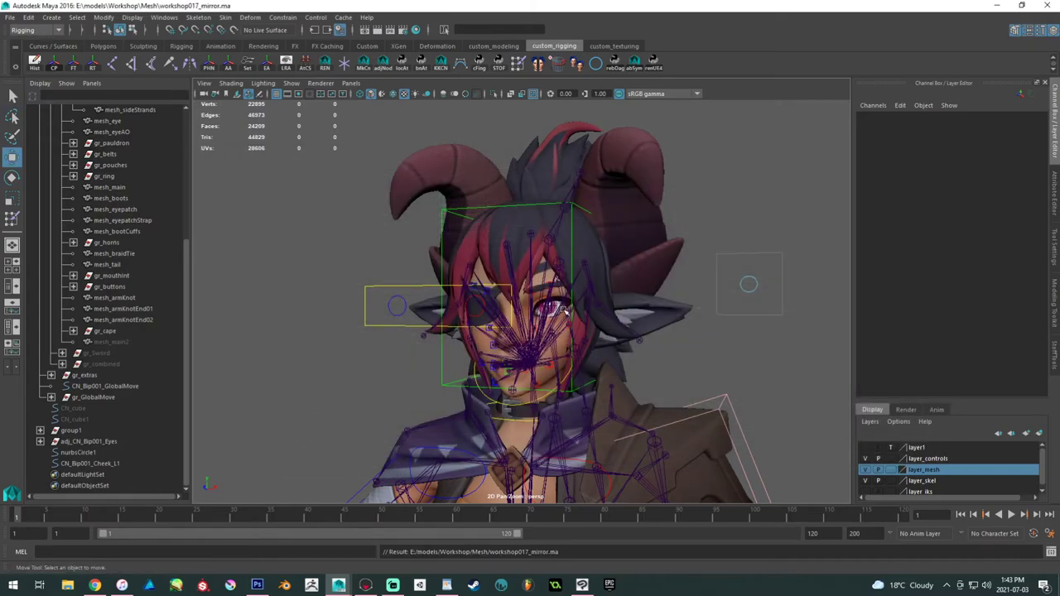
- Mirror the skin weights on the selected upper-face vertices of mesh_main with the custom rigging script
scroll(563, 309, "up", 3)
left_click_drag(497, 338, 552, 314, "alt")
left_click(485, 259)
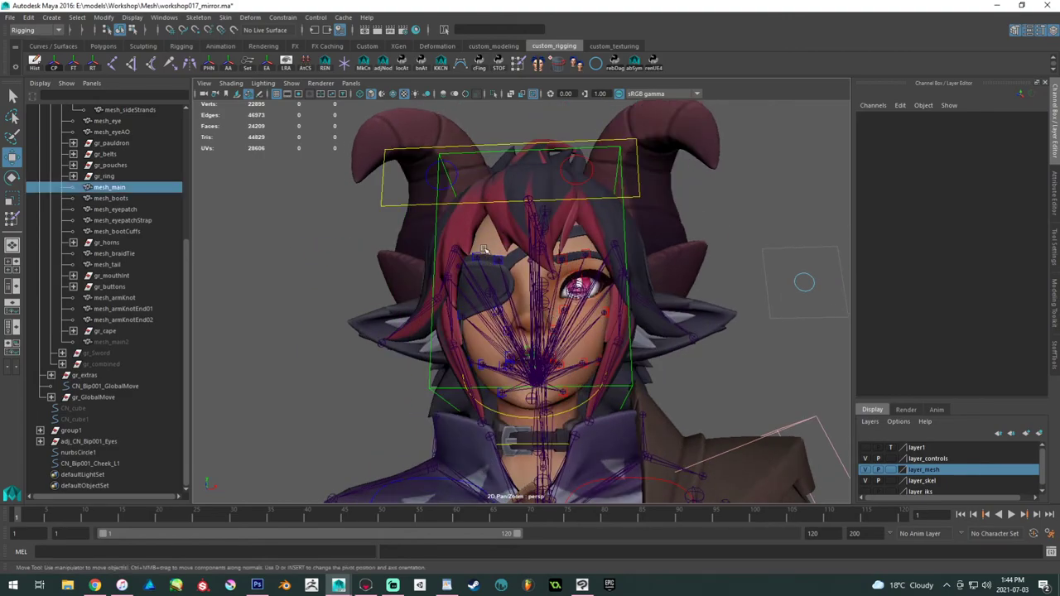
right_click_drag(484, 239, 426, 239)
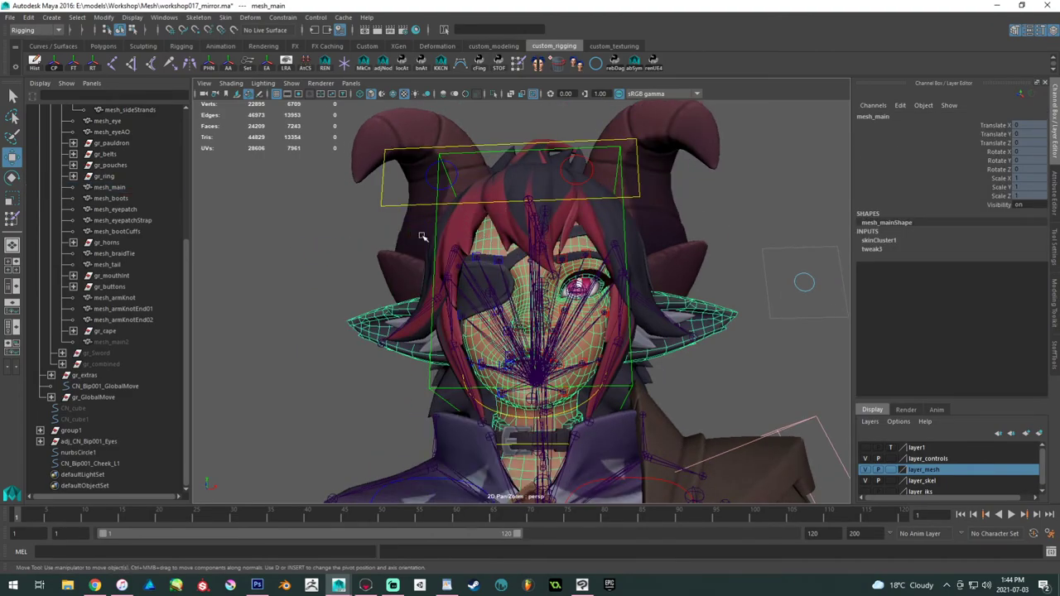
left_click(541, 63)
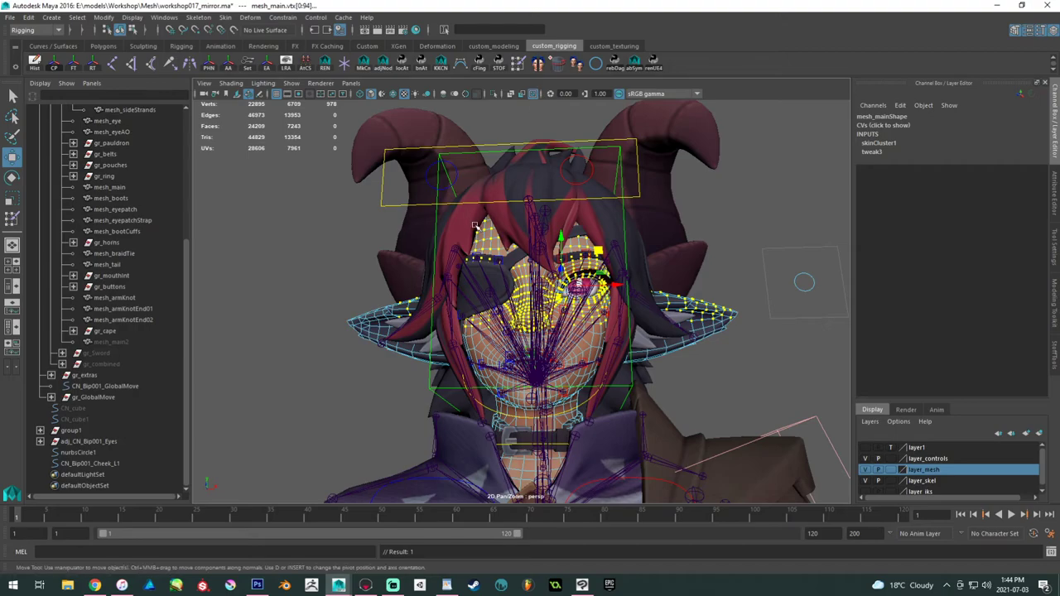
right_click_drag(486, 232, 540, 204)
right_click_drag(454, 246, 560, 281, "alt")
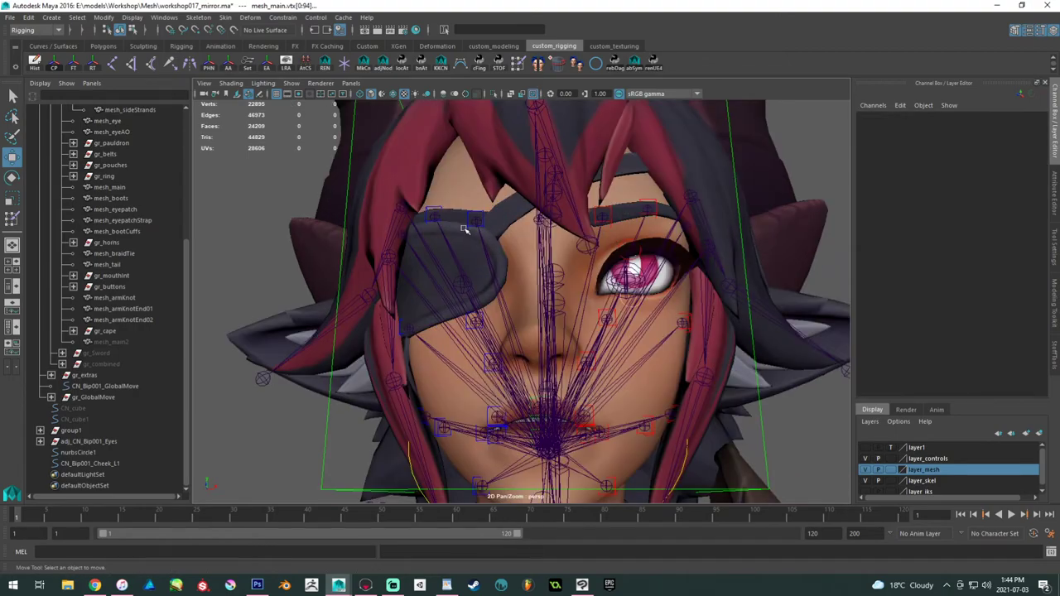
- Test the mirrored weights by moving the CN_Bip001_EyebrowMid_R control, and undo the move
left_click(629, 209)
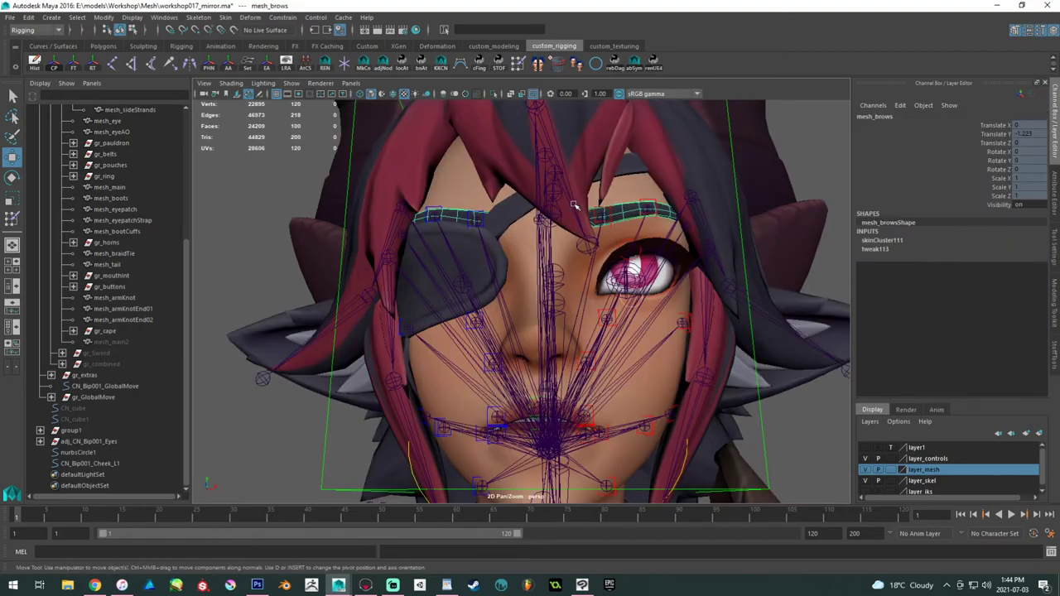
left_click(430, 212)
left_click_drag(441, 213, 445, 183)
key("ctrl+z")
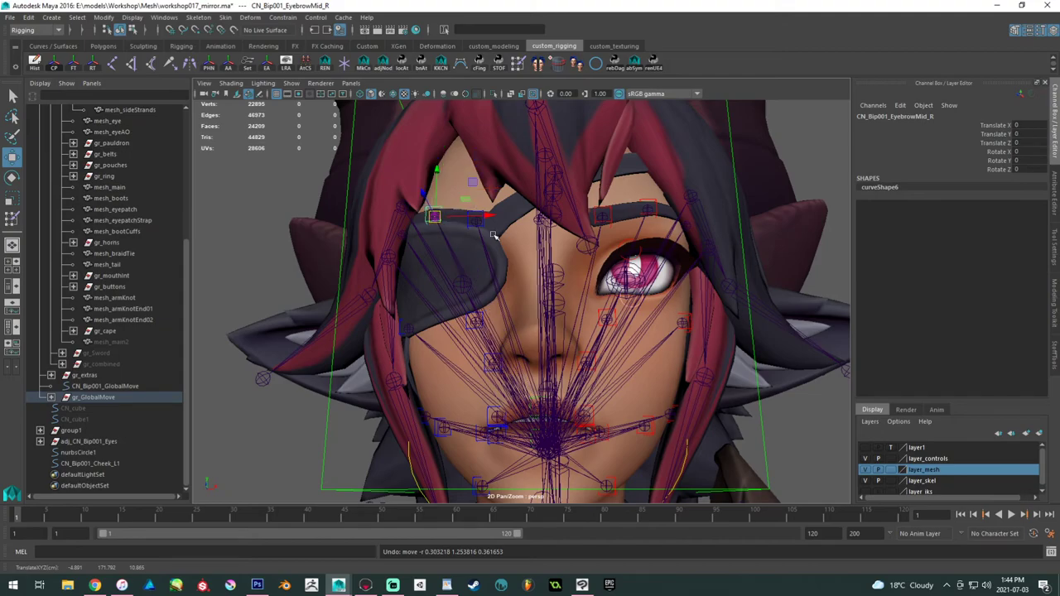
scroll(531, 310, "up", 3)
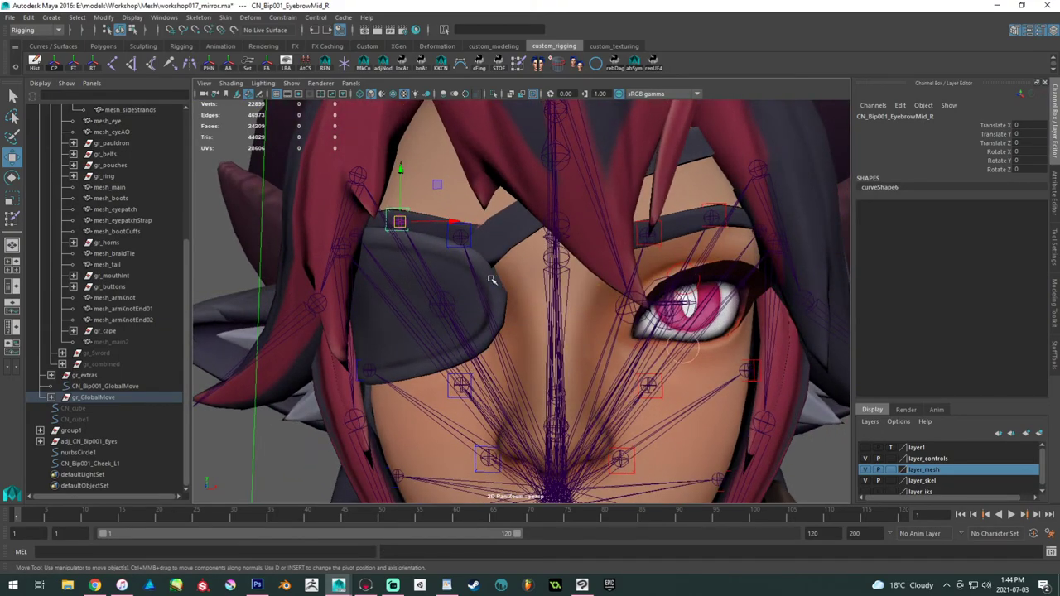
- Unbind the skin from mesh_eyepatch
left_click(492, 281)
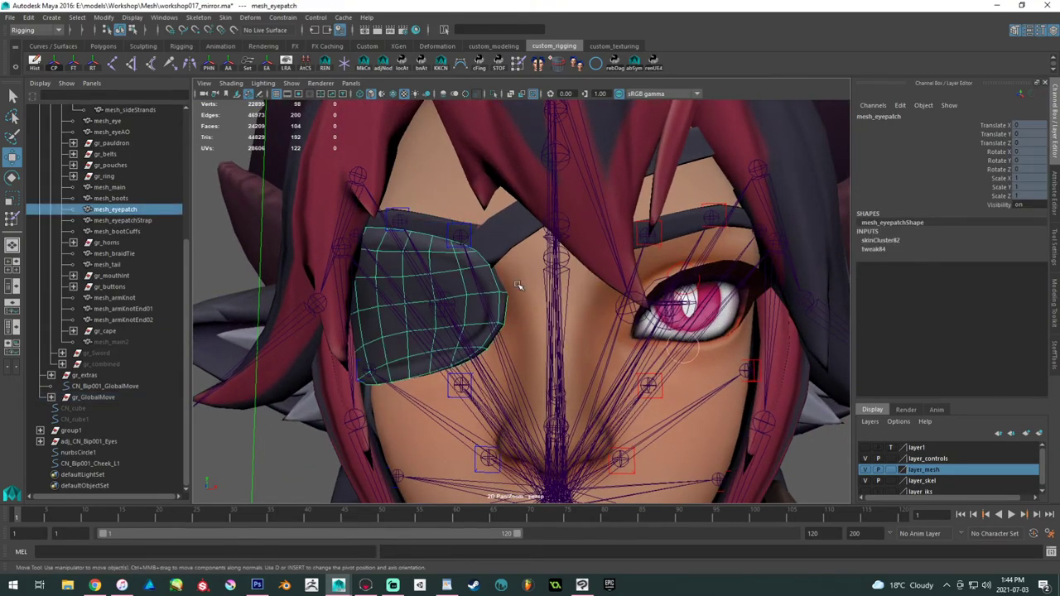
left_click(225, 18)
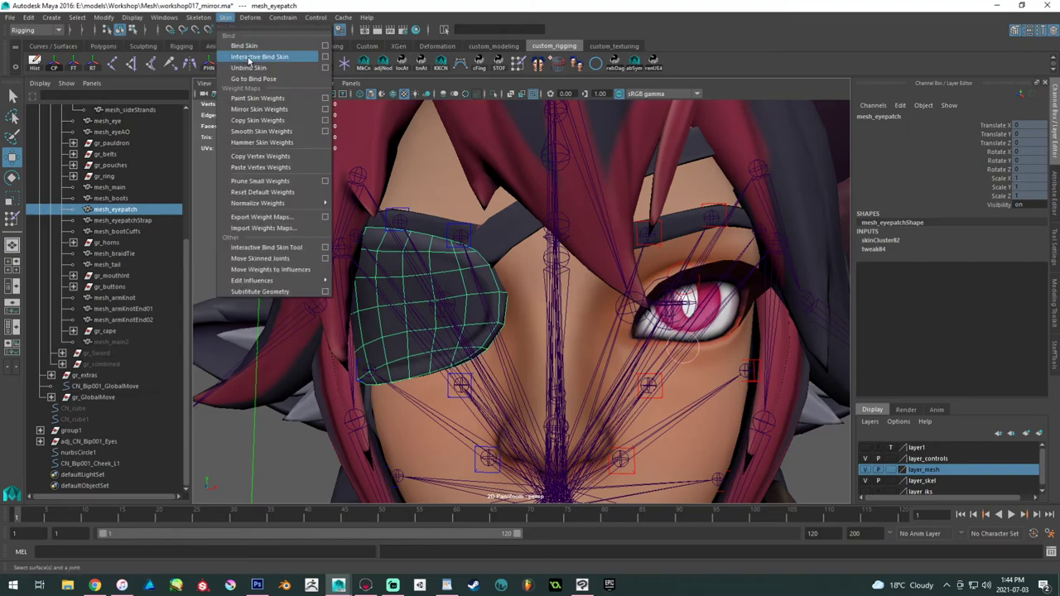
left_click(250, 66)
- Bind mesh_eyepatch to the right eyebrow out, mid and in joints, Bip001_EyebrowIn_C, Bip001_Head and the right cheek joints
left_click_drag(356, 234, 389, 253, "alt")
left_click(446, 257)
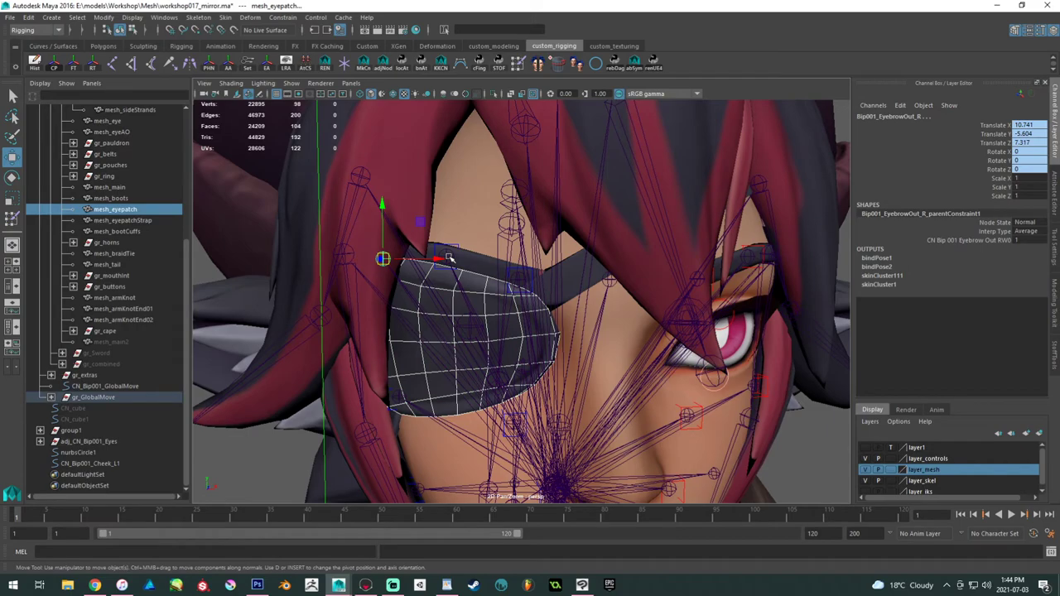
left_click(518, 282, "shift")
left_click_drag(603, 293, 584, 269, "alt")
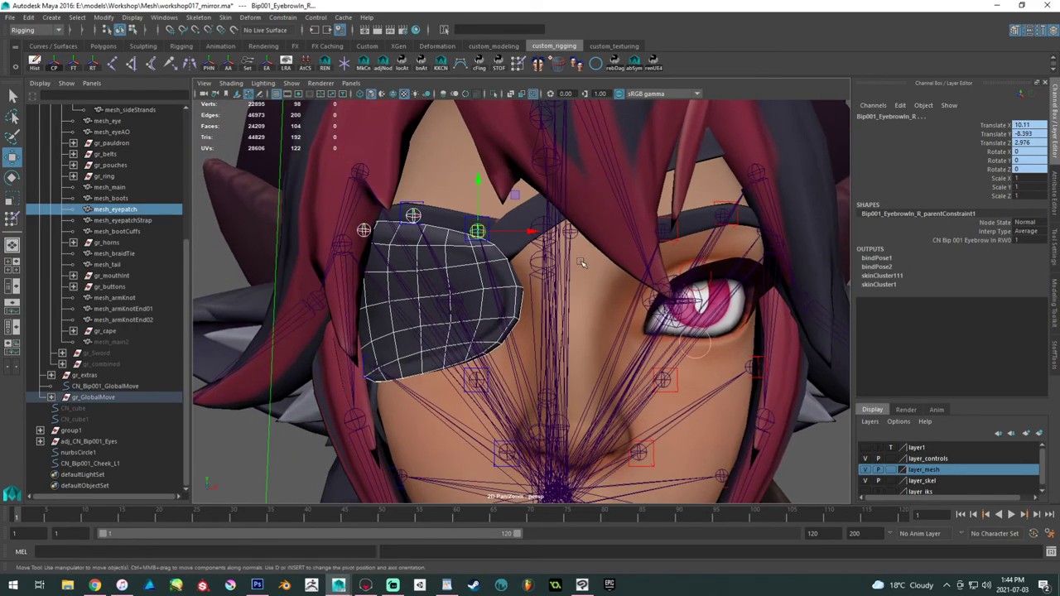
left_click(571, 233)
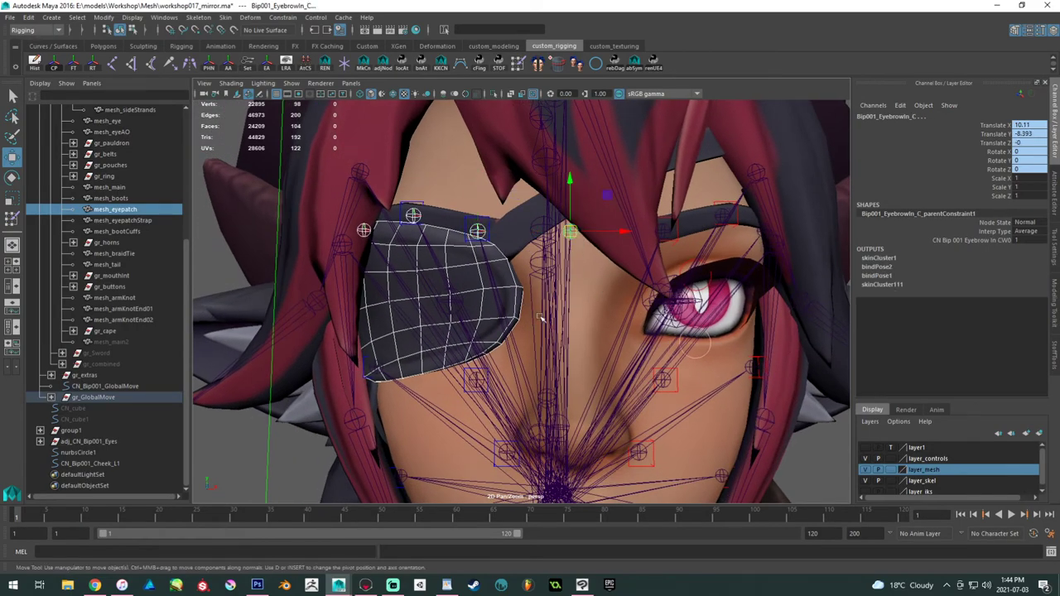
middle_click_drag(539, 317, 531, 299, "alt")
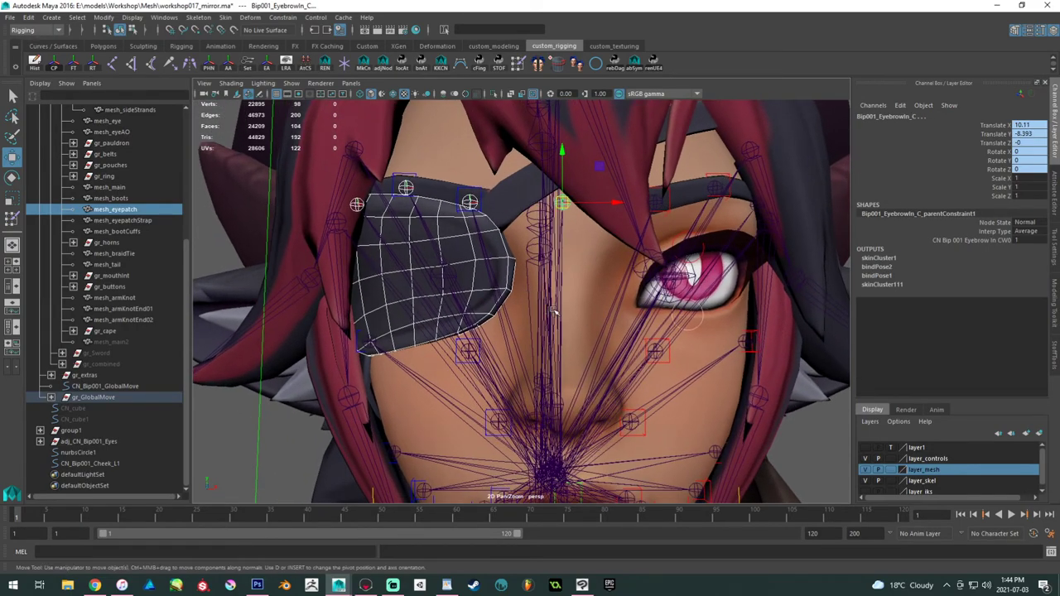
left_click(553, 311)
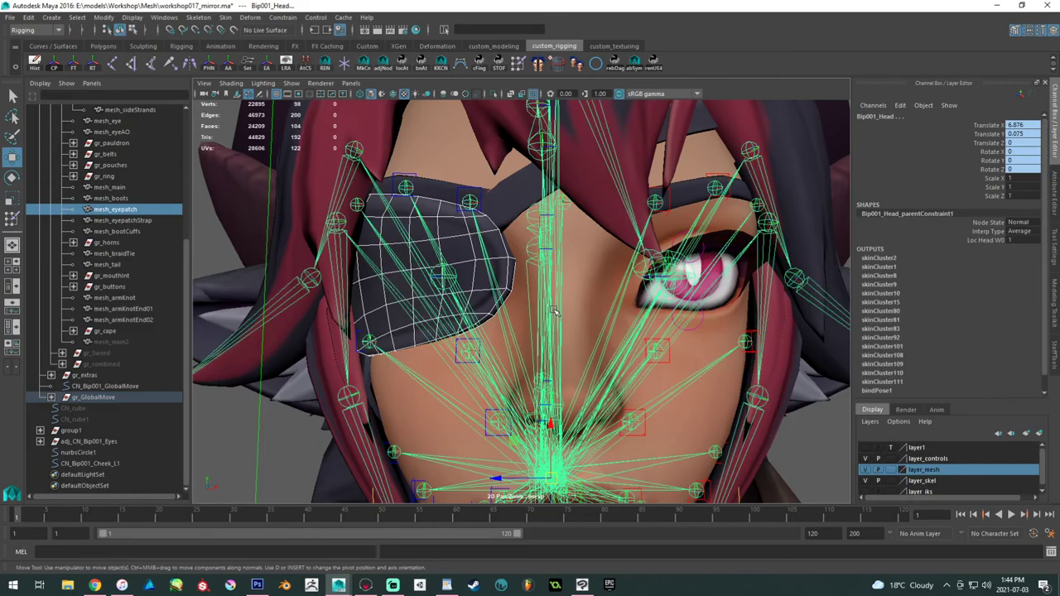
scroll(447, 352, "up", 4)
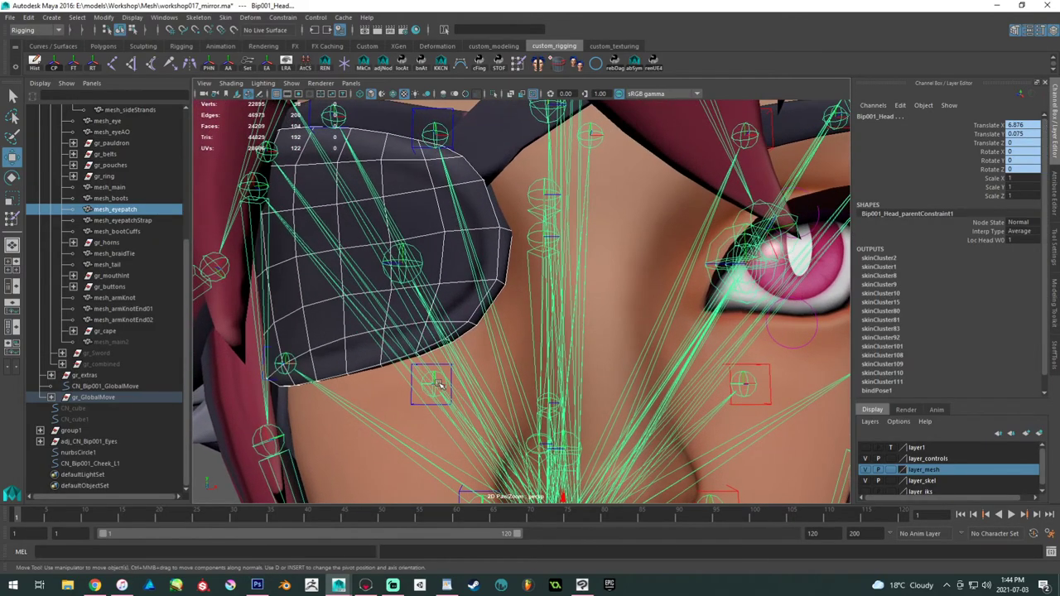
scroll(422, 395, "up", 3)
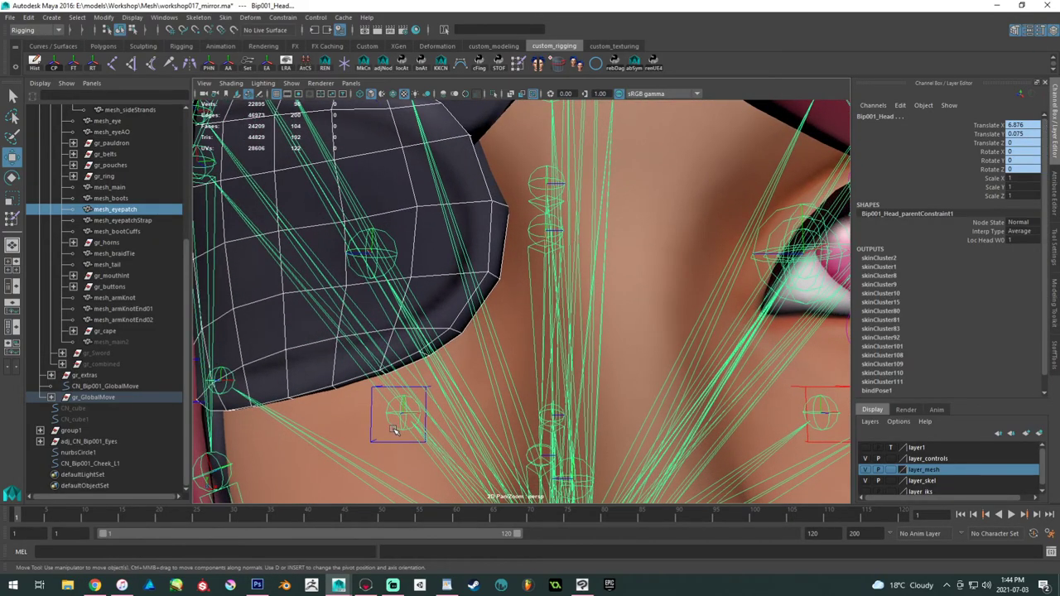
left_click(396, 425)
left_click(233, 379)
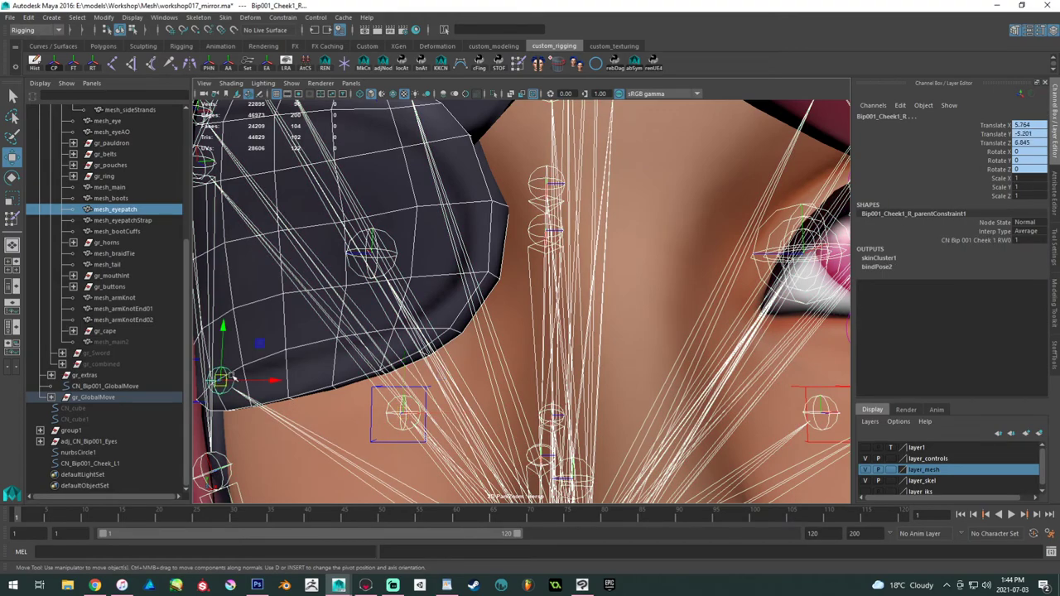
left_click(235, 18)
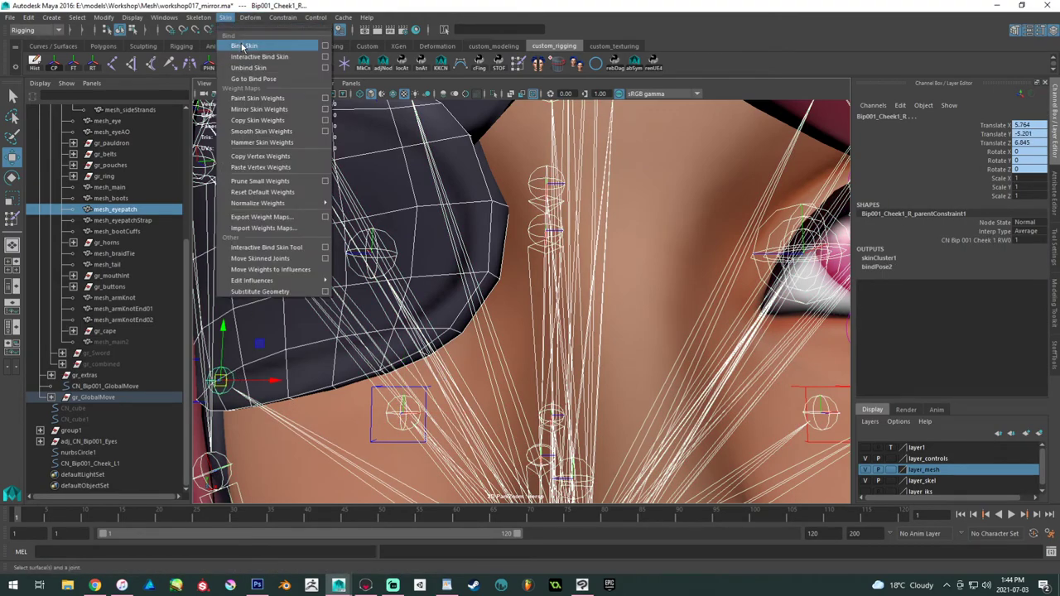
left_click(245, 41)
- Copy the skin weights from mesh_main to mesh_eyepatch
left_click(507, 145)
left_click(473, 170, "shift")
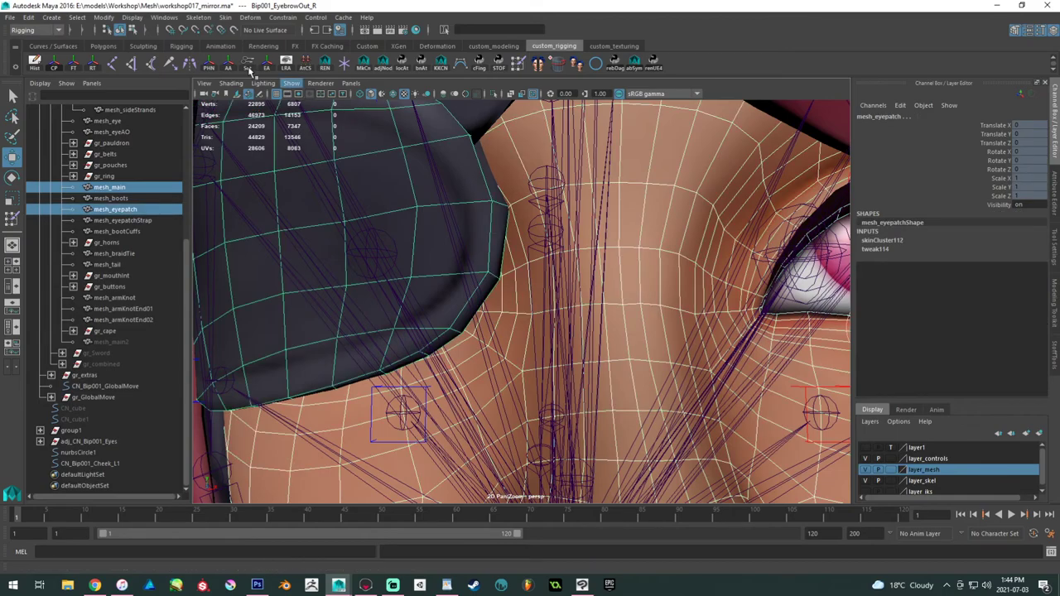
left_click(226, 17)
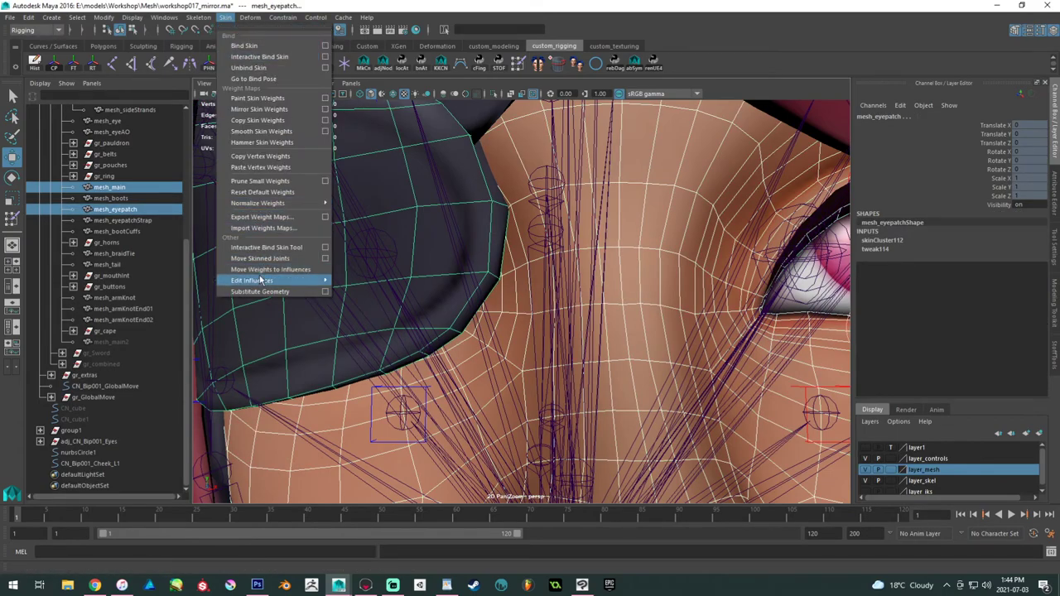
left_click(259, 121)
scroll(406, 199, "down", 3)
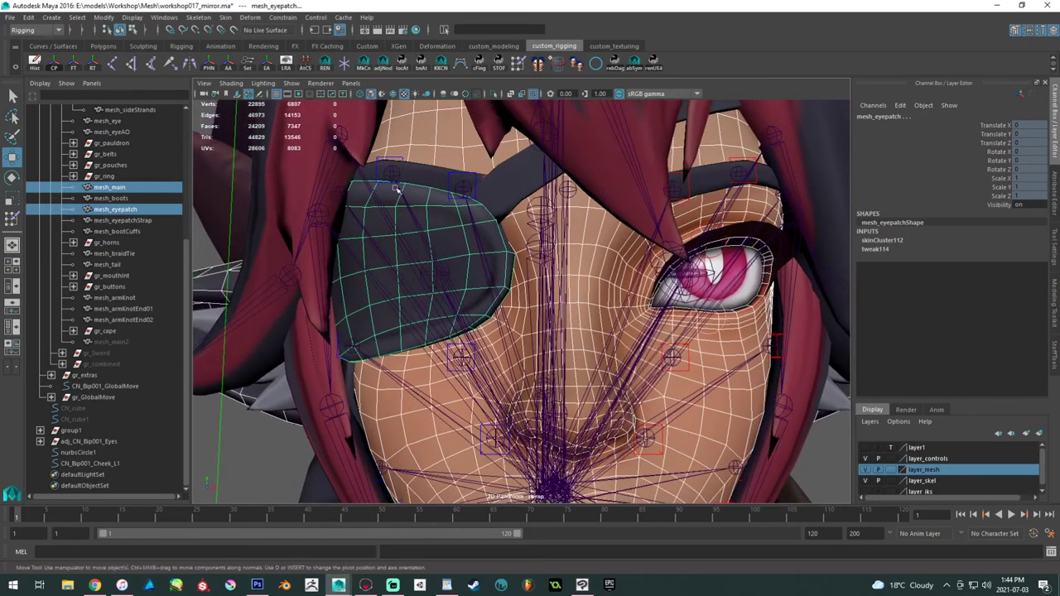
- Test the eyepatch weights by moving the CN_Bip001_EyebrowIn_R and CN_Bip001_Cheek1_R controls, undoing the moves
left_click(452, 173)
mouse_move(463, 189)
left_mouse_down()
mouse_move(455, 227)
mouse_move(458, 206)
mouse_move(478, 196)
mouse_move(461, 185)
mouse_move(461, 230)
mouse_move(484, 240)
mouse_move(468, 159)
mouse_move(456, 192)
left_mouse_up()
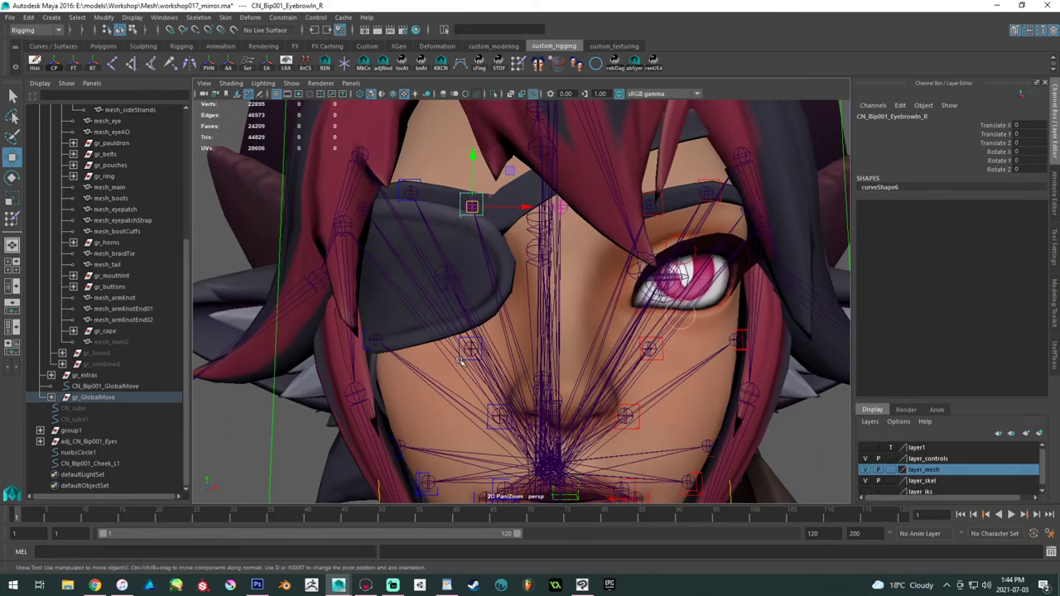
left_click(368, 351)
left_click_drag(369, 349, 335, 351)
key("ctrl+z")
left_click_drag(465, 298, 448, 343, "alt")
right_click_drag(448, 343, 449, 348, "alt")
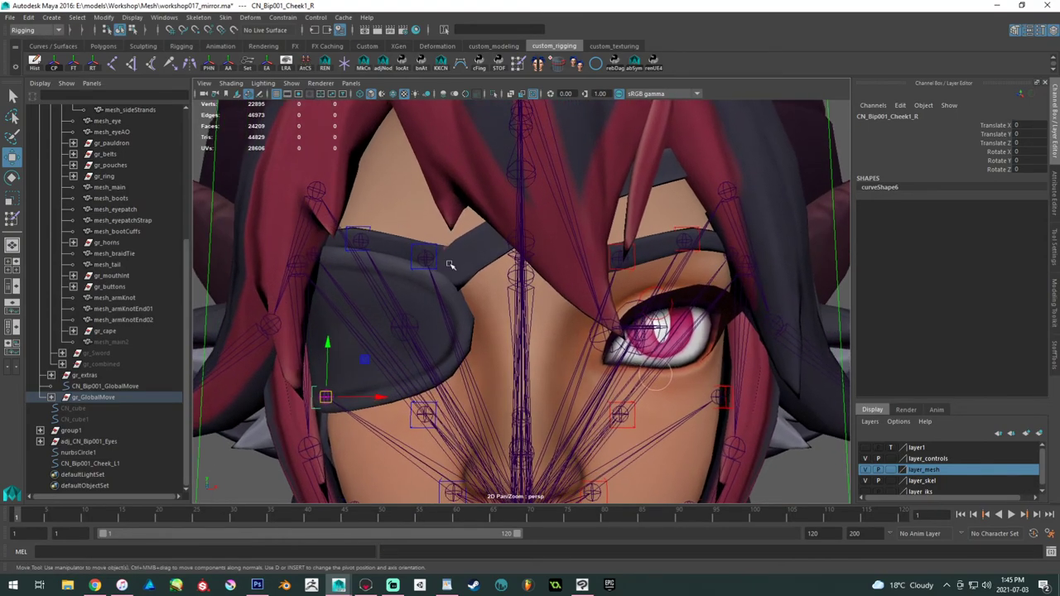
- Unbind the skin from mesh_eyepatchStrap
left_click(444, 265)
left_click(226, 17)
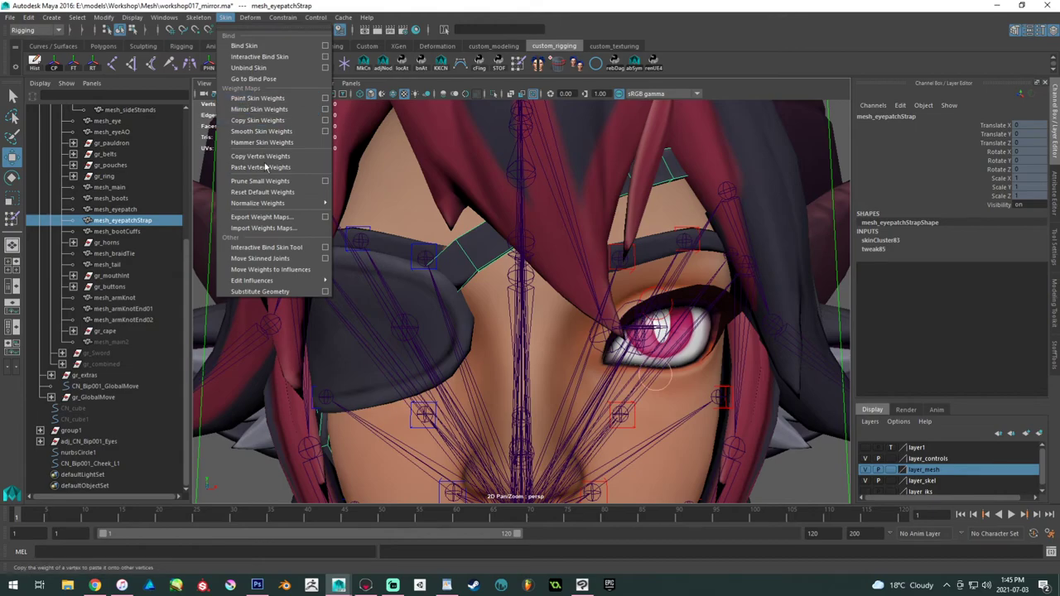
left_click(249, 69)
- Bind mesh_eyepatchStrap to the left and right eyebrow joints, the right cheek joints and Bip001_Head
left_click_drag(513, 249, 549, 226, "alt")
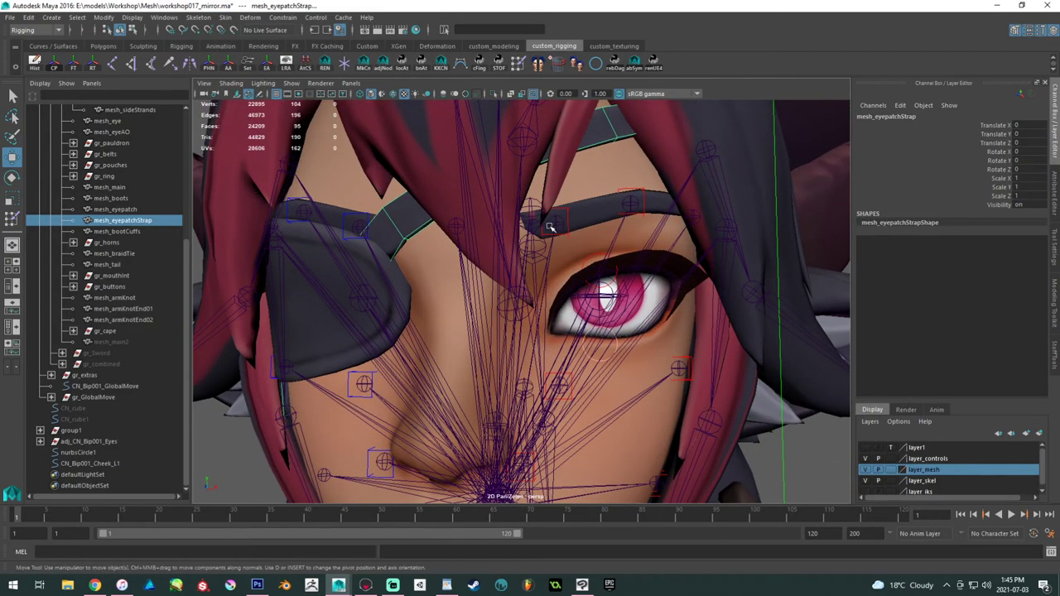
left_click(570, 224)
left_click(634, 203)
left_click(694, 218)
left_click_drag(372, 188, 410, 205, "alt")
left_click(407, 217)
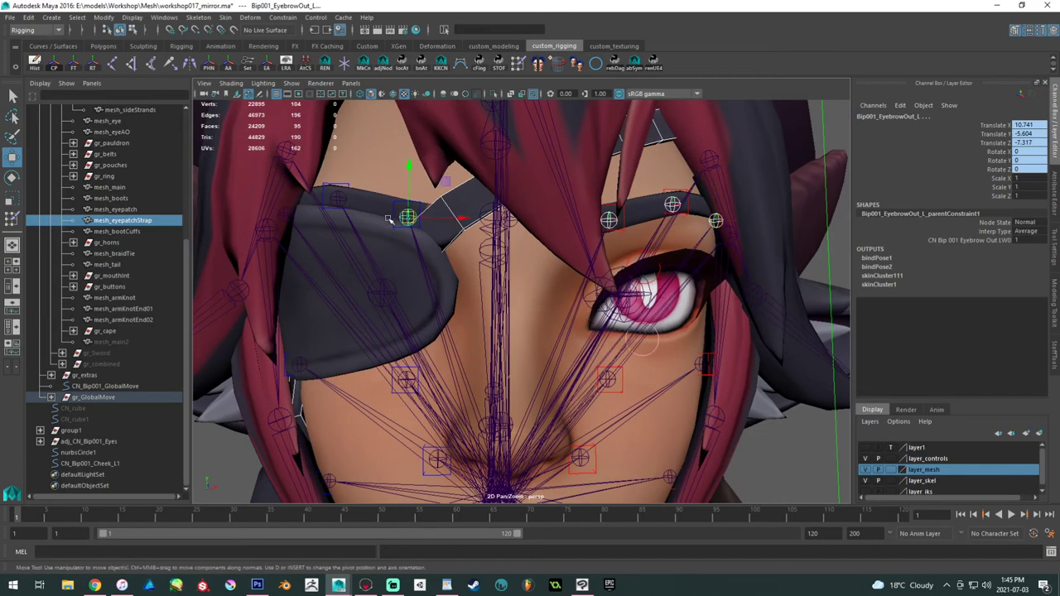
left_click(339, 197)
left_click(284, 213)
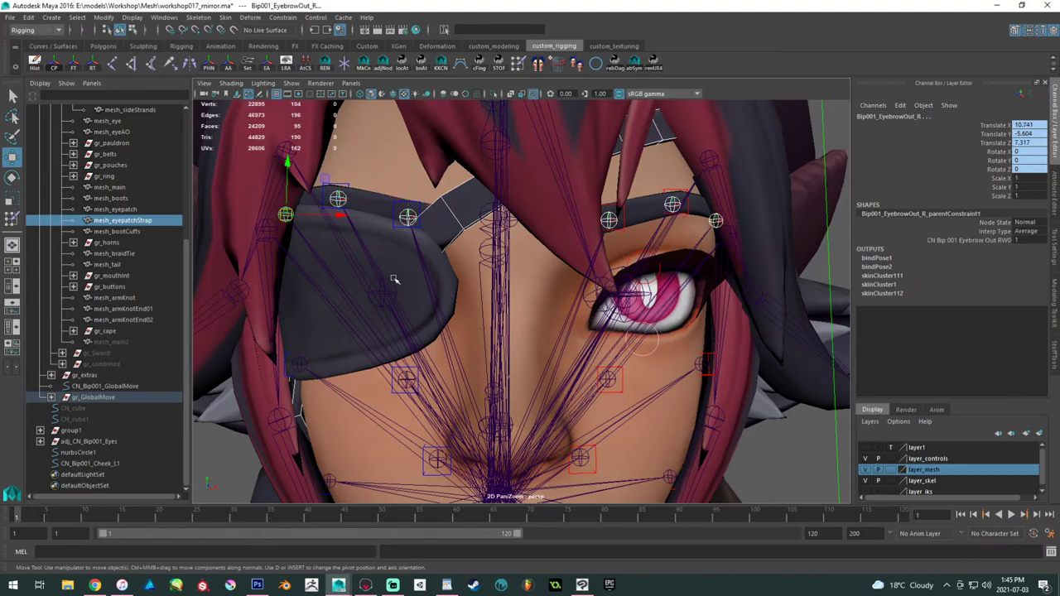
left_click(300, 364)
left_click(407, 380)
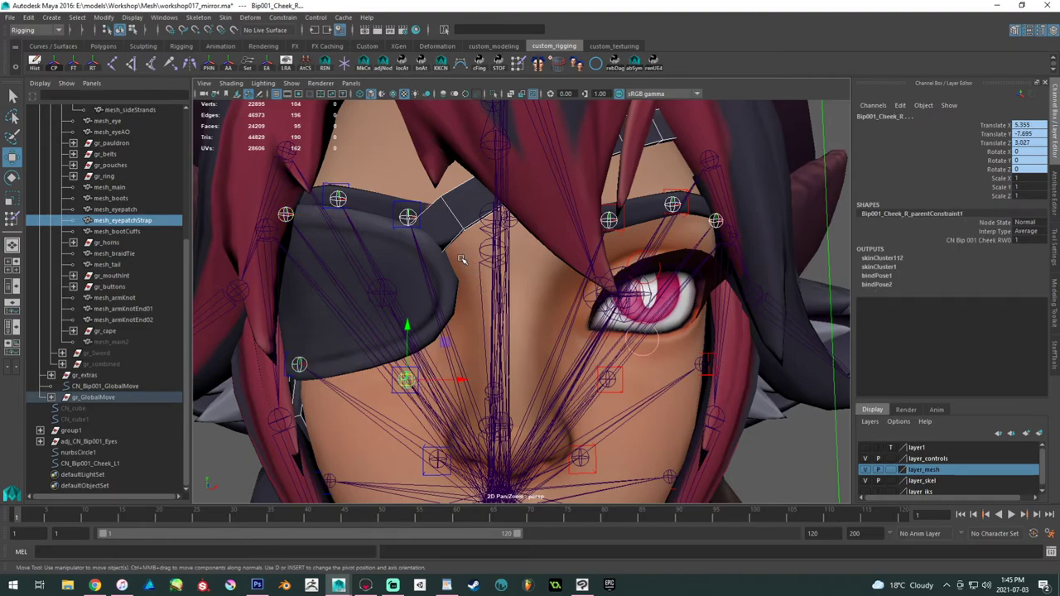
left_click(504, 285)
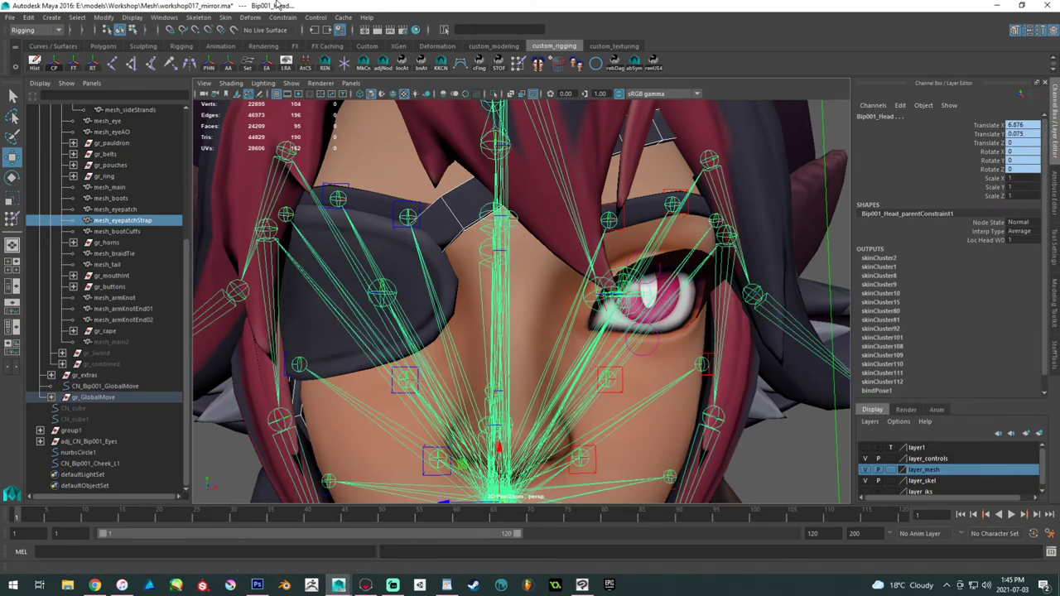
left_click(226, 17)
left_click(240, 45)
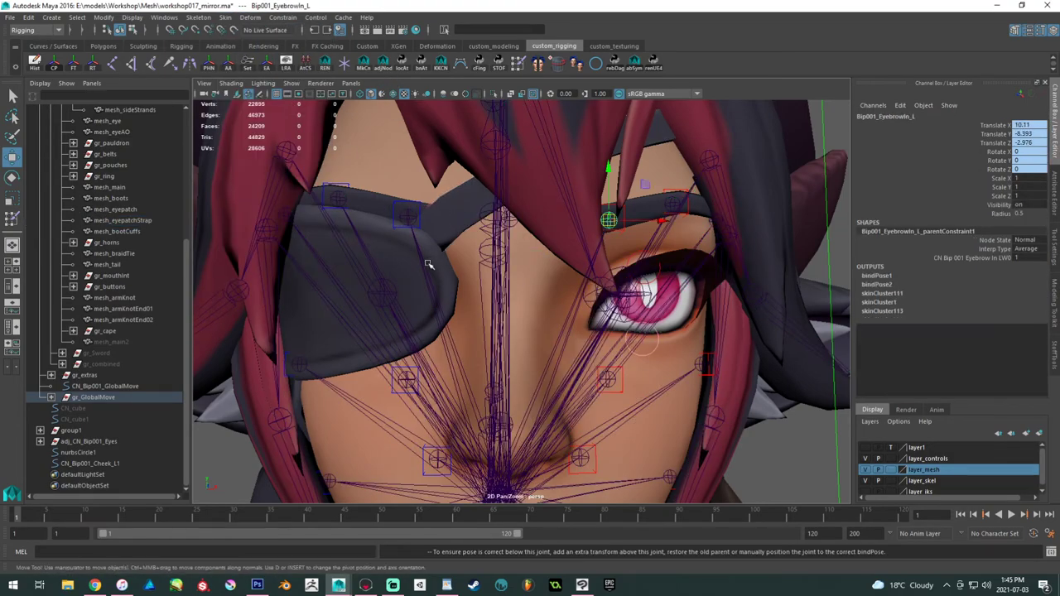
- Copy the skin weights from mesh_main to mesh_eyepatchStrap
left_click(393, 166)
left_click(439, 192, "shift")
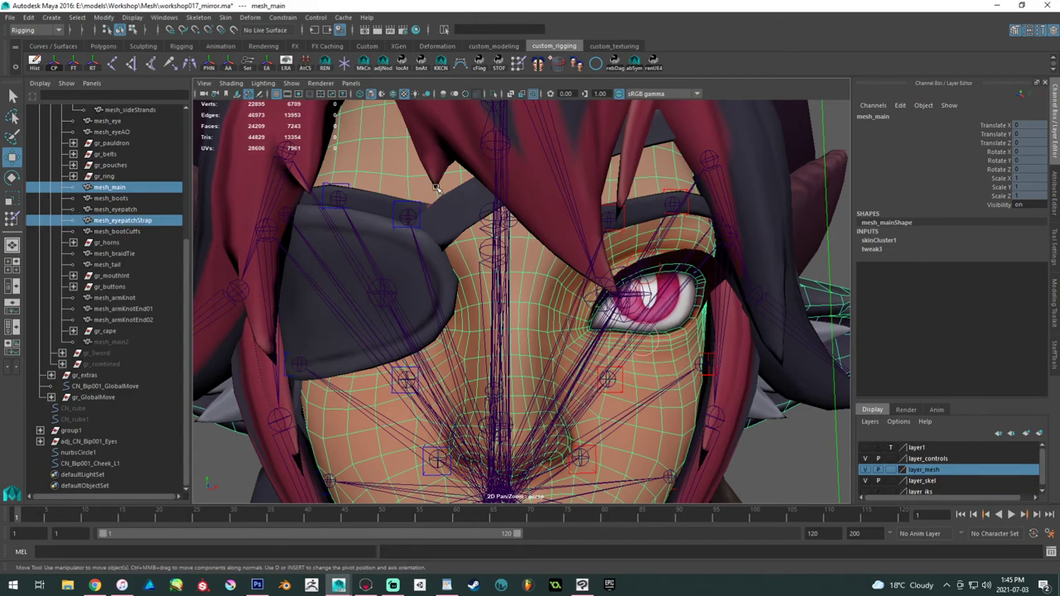
left_click(225, 18)
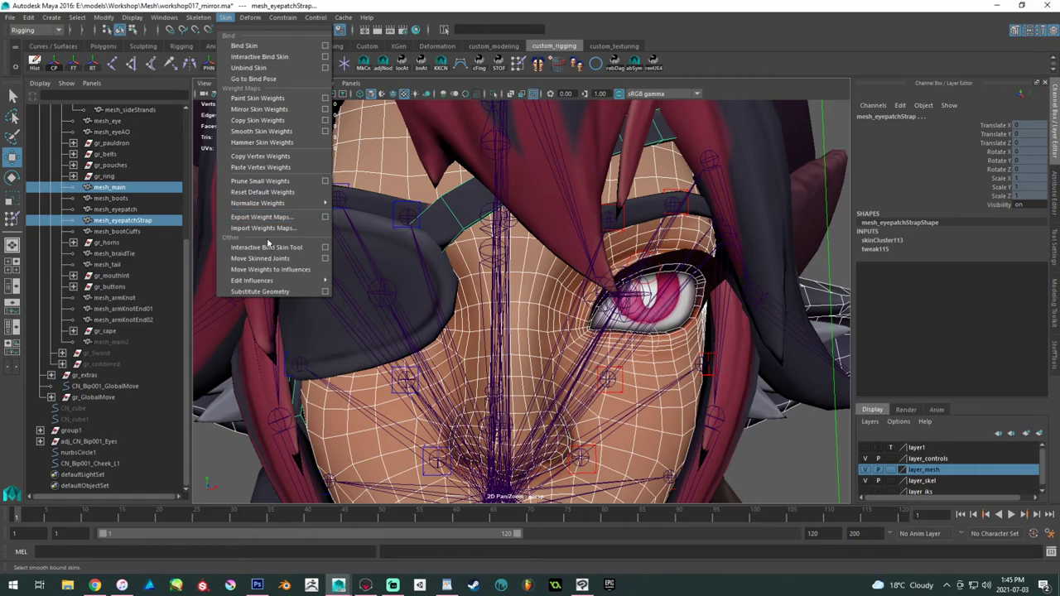
left_click(257, 121)
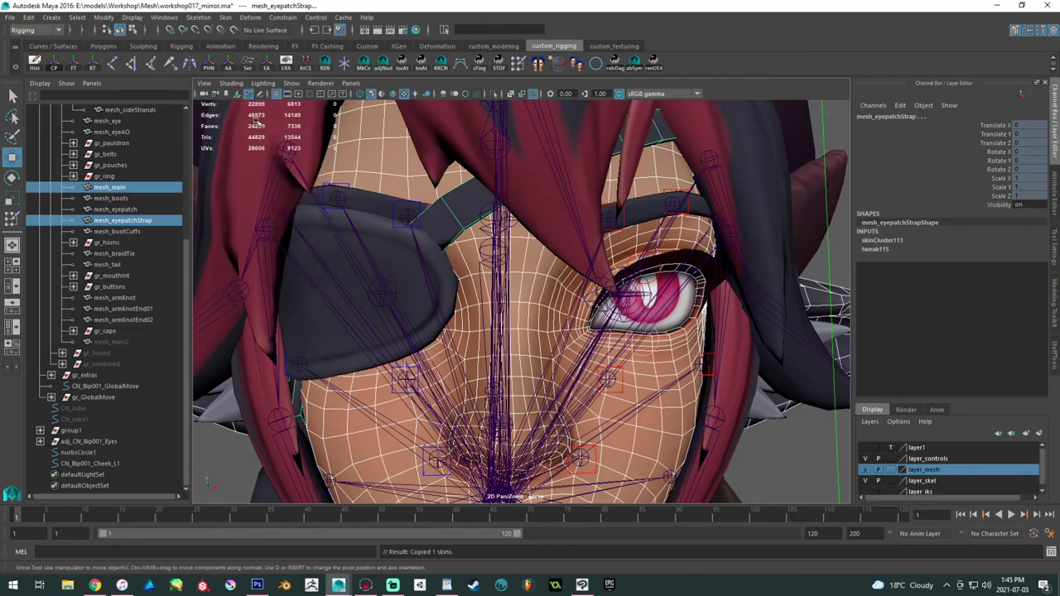
- Test the strap and brow deformation by moving the CN_Bip001_EyebrowIn_L and CN_Bip001_EyebrowMid_L controls, undoing each move
left_click(623, 222)
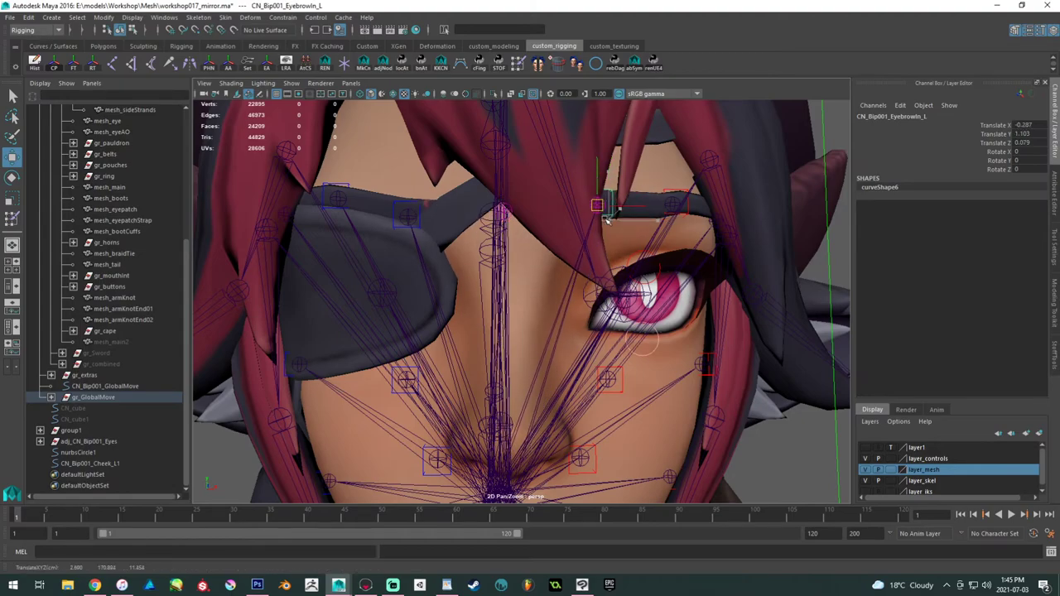
left_click_drag(613, 222, 485, 206)
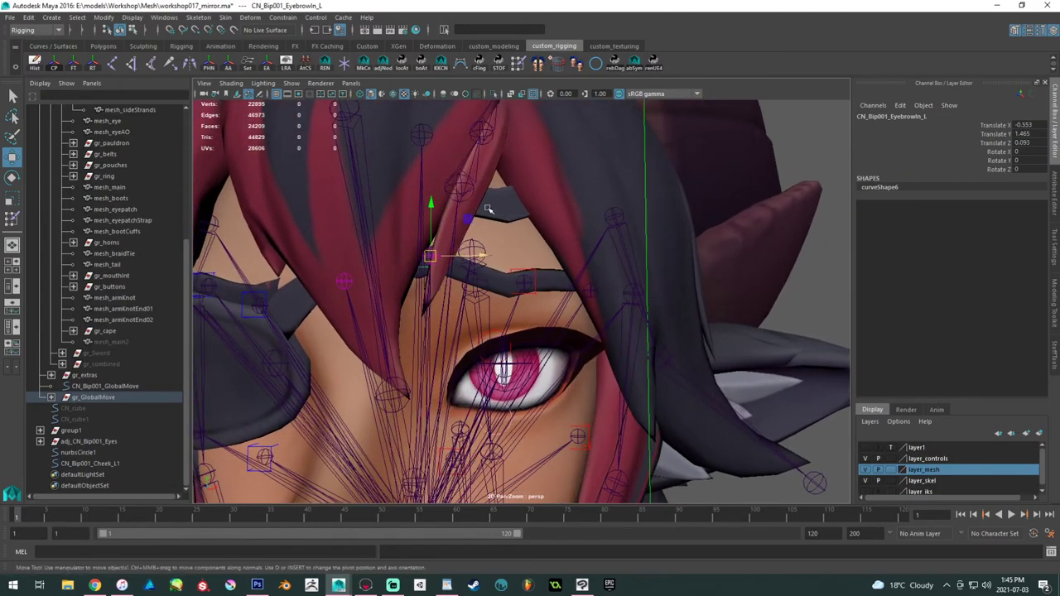
key("ctrl+z")
left_click(534, 294)
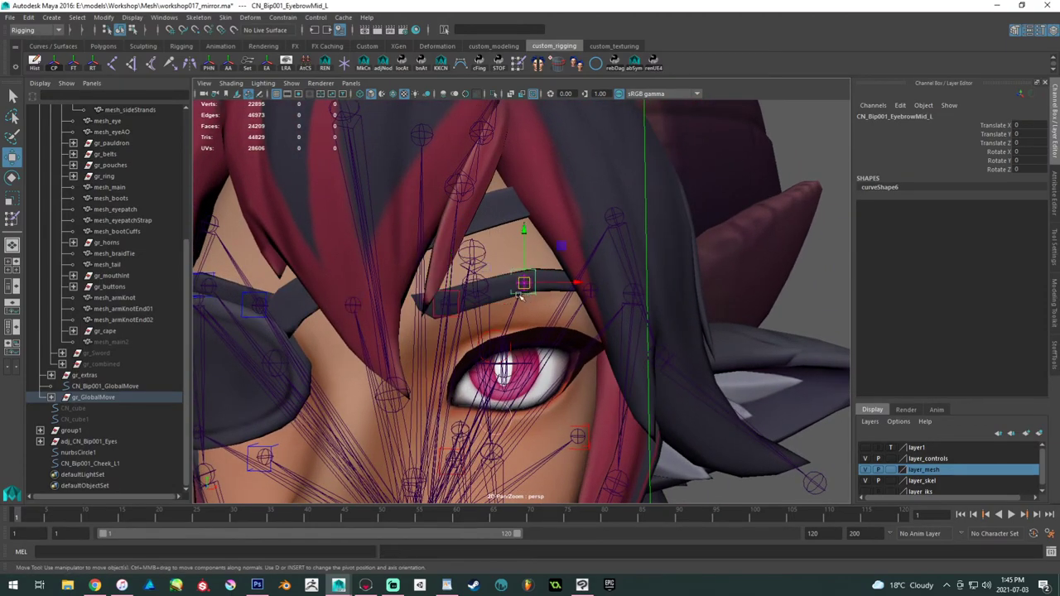
left_click_drag(530, 283, 566, 198)
key("ctrl+z")
left_click(454, 316)
key("ctrl+z")
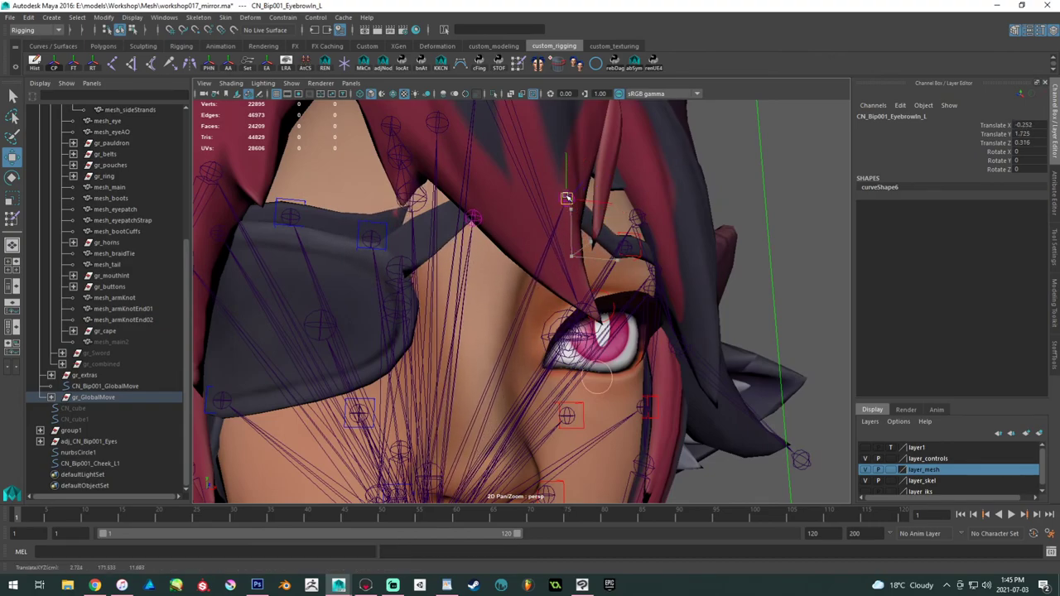
key("ctrl+z")
- Move all control vertices of the CN_Bip001_EyebrowIn_C box forward so it sits in front of the face between the brows
left_click_drag(494, 253, 629, 348, "alt")
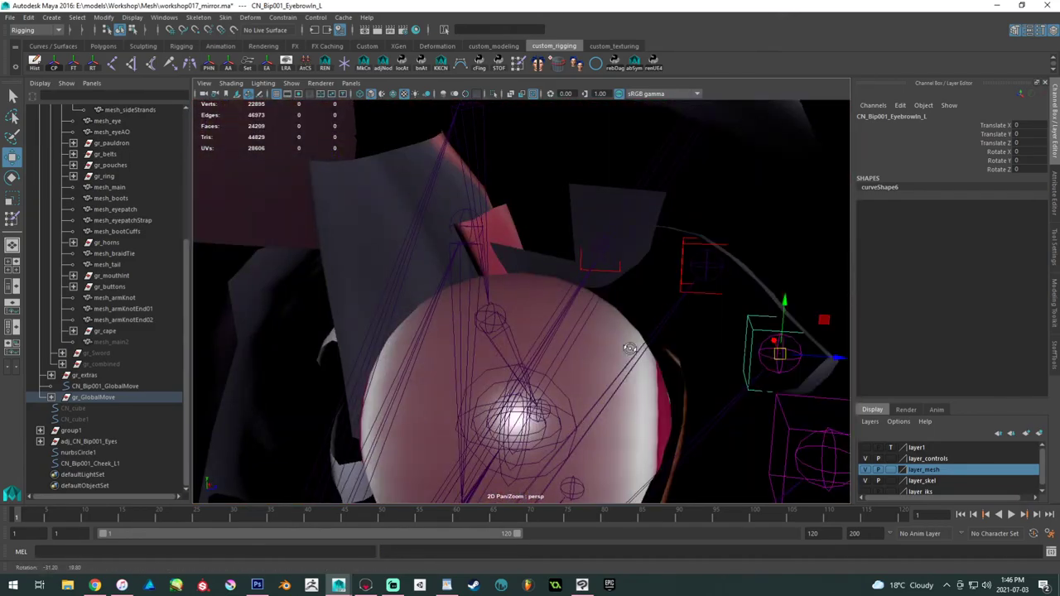
left_click_drag(739, 327, 731, 411, "alt")
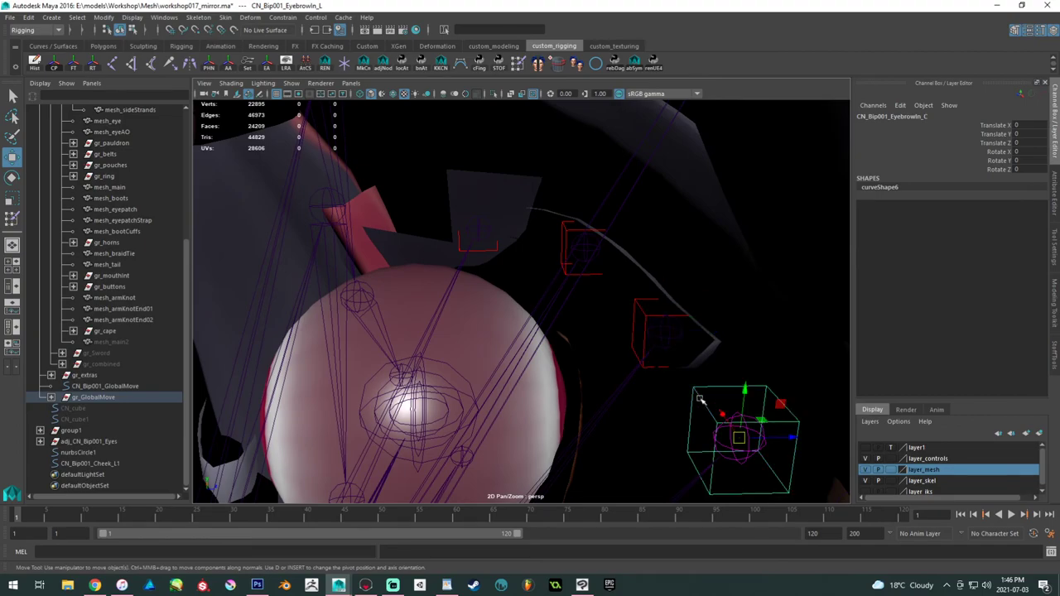
key("F8")
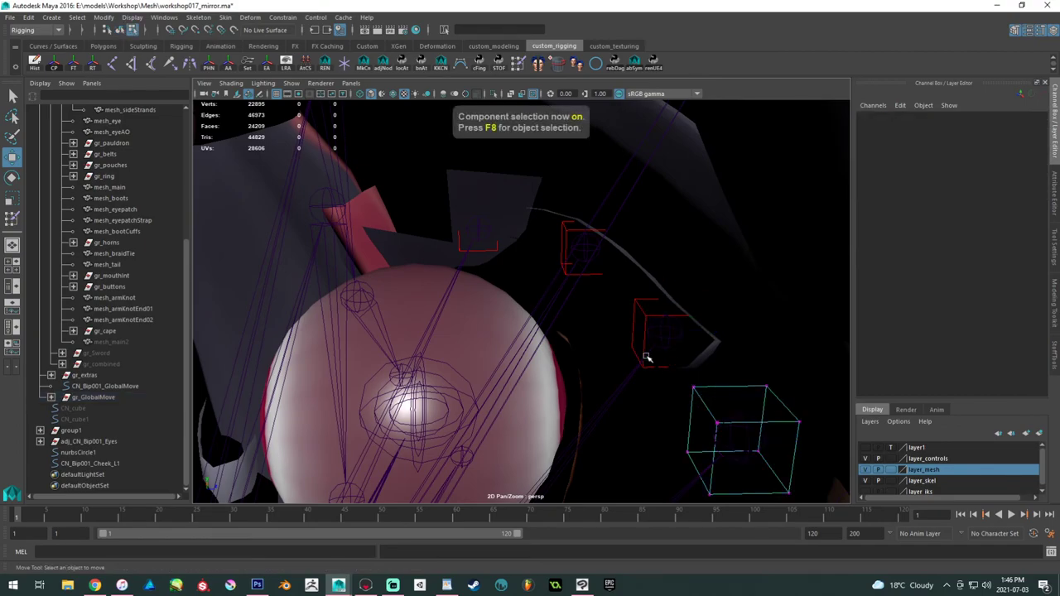
left_click_drag(644, 354, 846, 505)
key("f")
left_click_drag(448, 273, 445, 246)
scroll(342, 222, "down", 3)
left_click_drag(342, 222, 372, 267, "alt")
key("F8")
- Test the centre brow deformation by moving the CN_Bip001_EyebrowIn_C control, undoing each move
left_click_drag(372, 266, 333, 271, "alt")
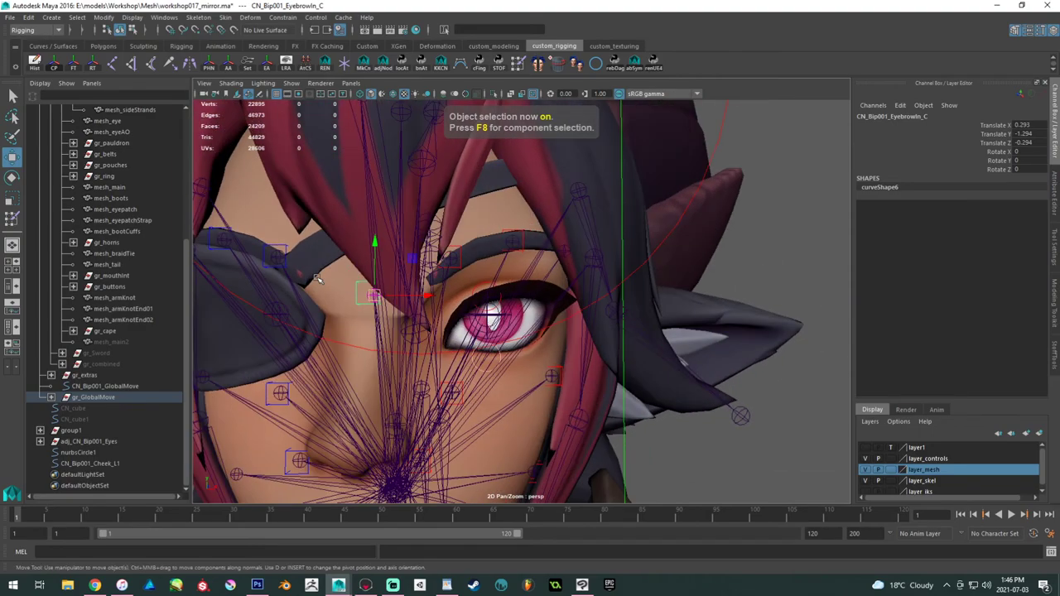
middle_click_drag(335, 272, 374, 262, "alt")
key("ctrl+z")
left_click_drag(404, 246, 428, 276)
key("ctrl+z")
right_click_drag(428, 277, 372, 271, "alt")
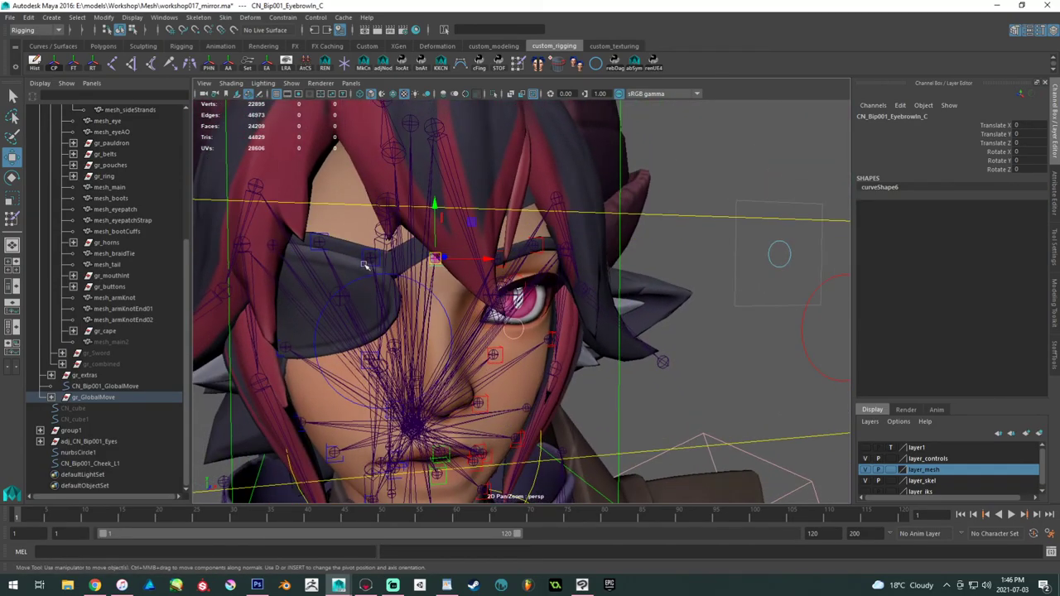
- Test the eyepatch and strap together by raising the CN_Bip001_EyebrowIn_R control, and undo the move
left_click_drag(375, 251, 375, 236)
left_click_drag(376, 235, 357, 233, "alt")
key("ctrl+z")
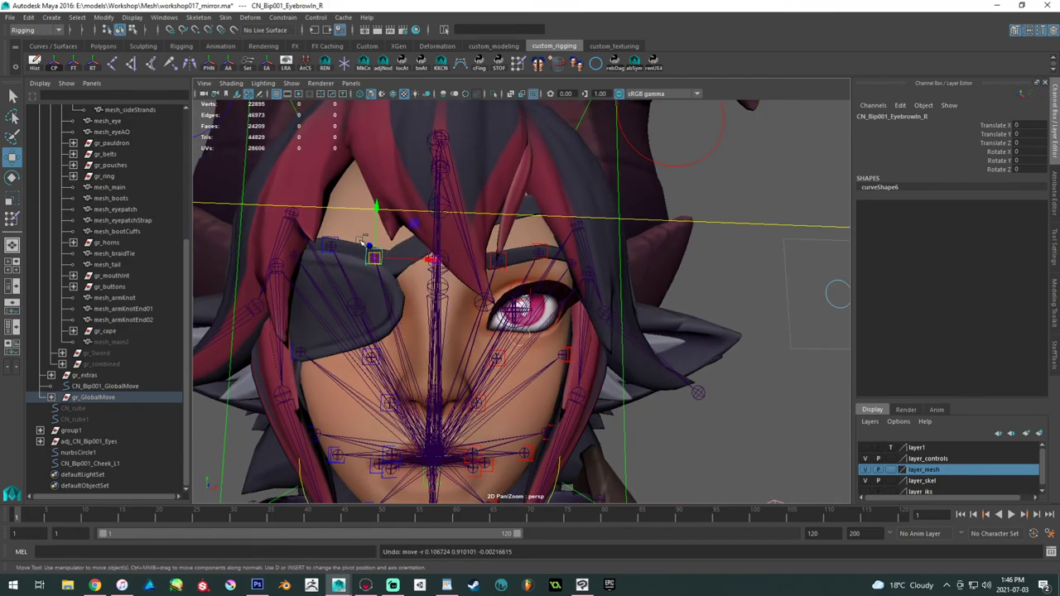
right_click_drag(357, 233, 333, 272, "alt")
left_click_drag(334, 271, 350, 274, "alt")
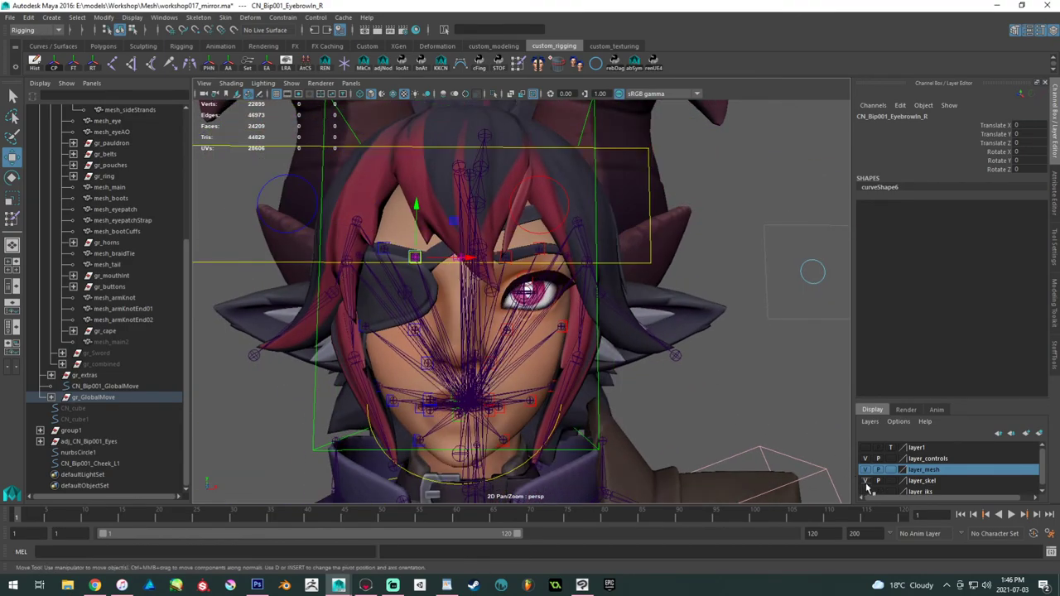
- Hide the layer_skel display layer so the joints no longer cover the face
key("ctrl+z")
key("ctrl+z")
key("ctrl+z")
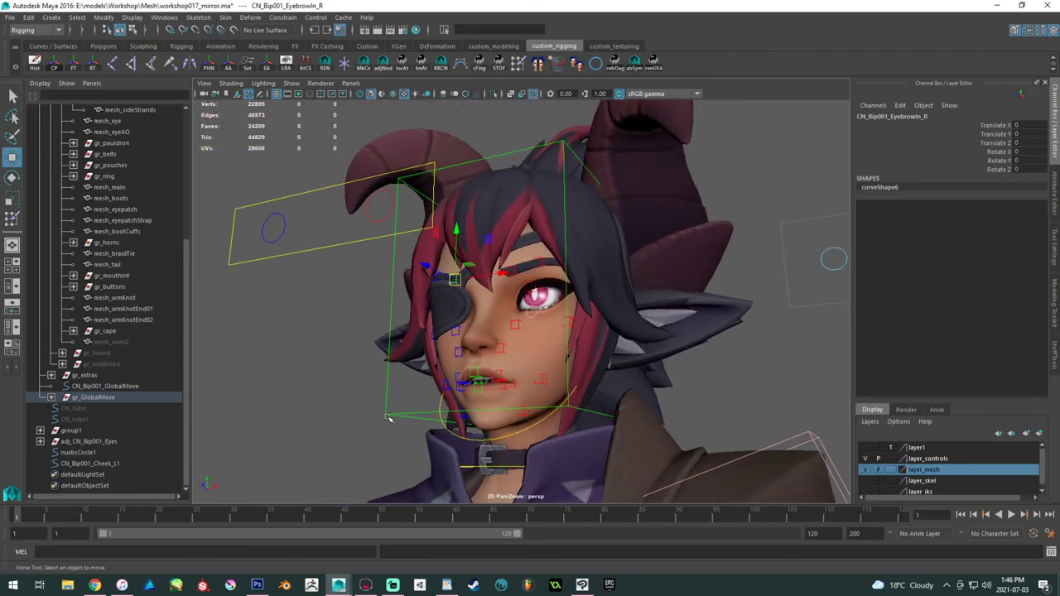
- Test the head deformation by rotating the CN_Bip001_Head control, and undo the rotation
left_click(392, 410)
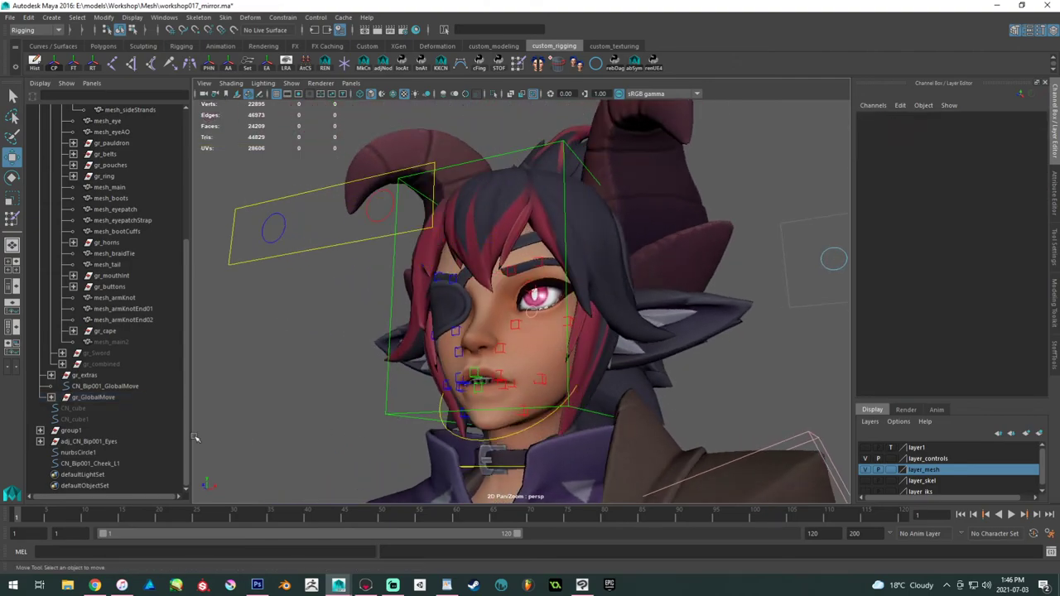
left_click(392, 410)
key("e")
left_click_drag(514, 376, 498, 358)
right_click_drag(497, 357, 447, 325, "alt")
key("ctrl+z")
left_click_drag(753, 364, 729, 346, "alt")
right_click_drag(530, 402, 561, 443, "alt")
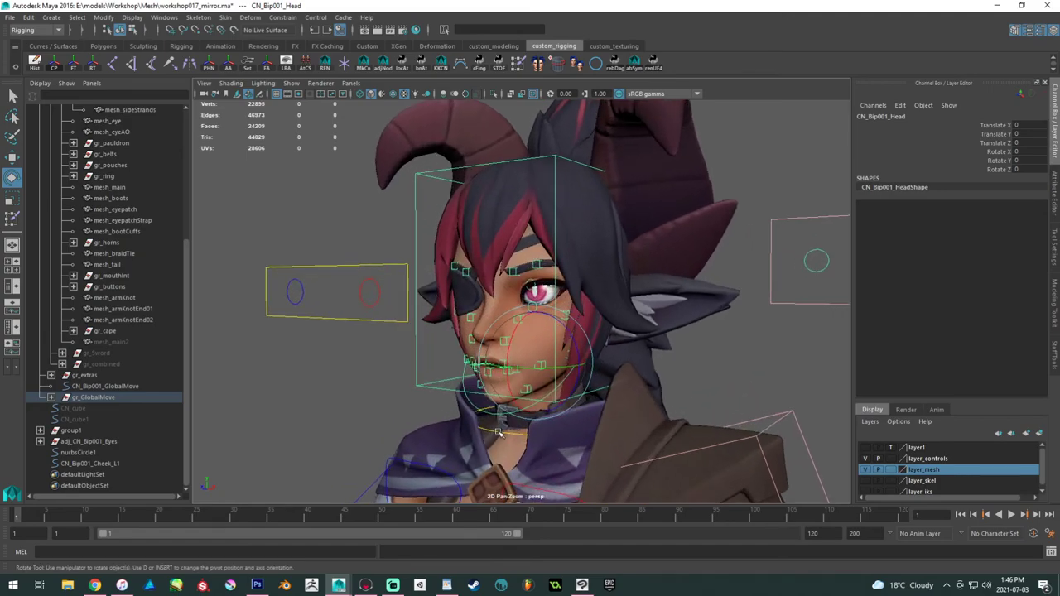
- Test the neck deformation by rotating the CN_Bip001_Neck control, and undo the rotation
left_click(560, 434)
scroll(530, 369, "down", 2)
mouse_move(526, 364)
left_mouse_down()
mouse_move(580, 364)
mouse_move(561, 352)
mouse_move(634, 359)
mouse_move(617, 344)
mouse_move(516, 352)
left_mouse_up()
key("ctrl+z")
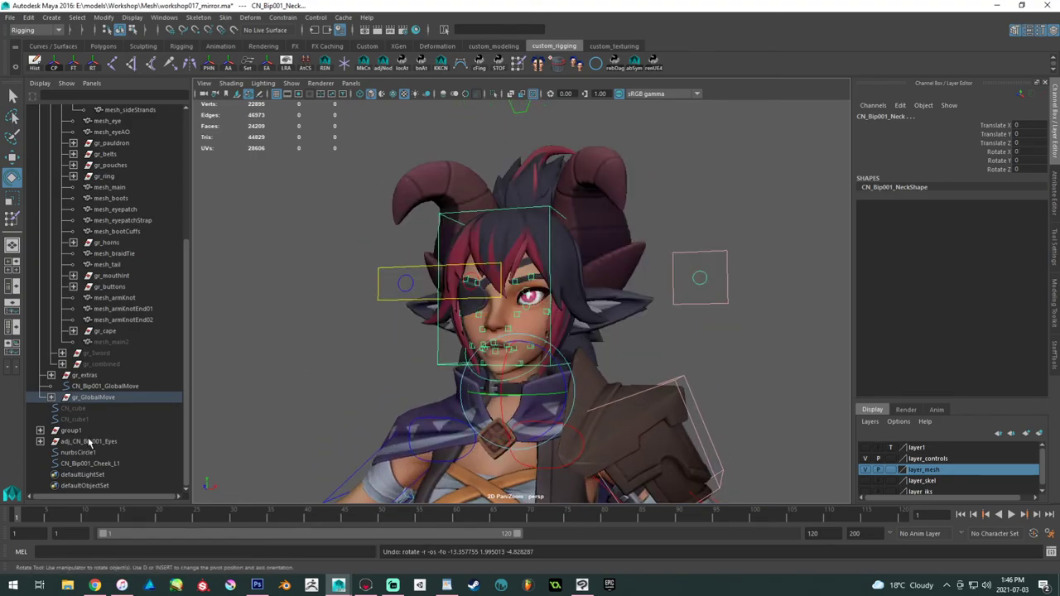
- Clear the control selection and save the scene under its current name, workshop017_mirror.ma
right_click_drag(415, 365, 219, 302, "alt")
middle_click_drag(419, 335, 418, 255, "alt")
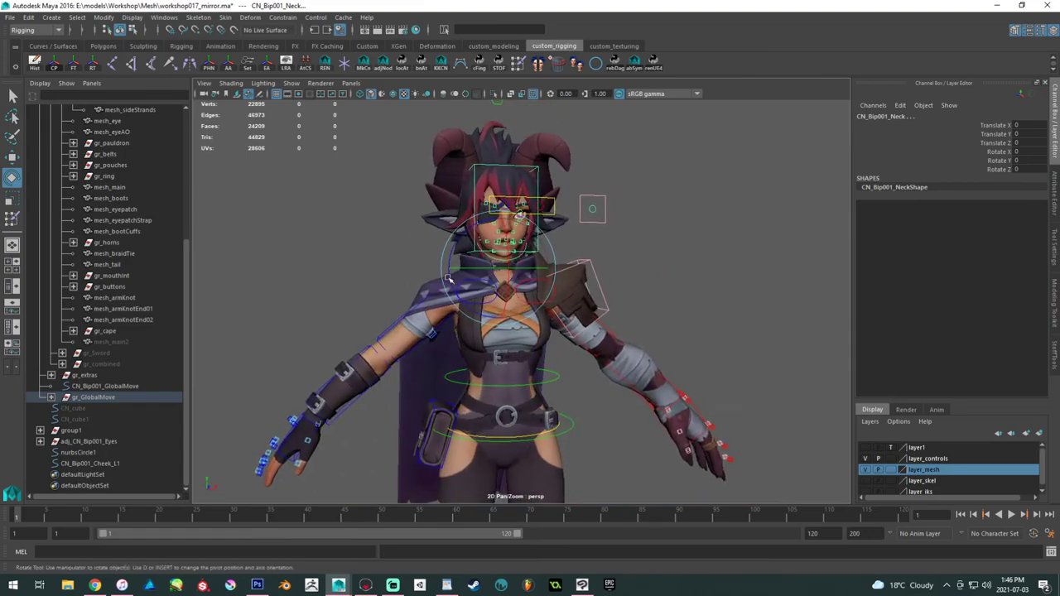
left_click(364, 240)
mouse_move(359, 237)
left_mouse_down("alt")
mouse_move(271, 232)
mouse_move(350, 244)
left_mouse_up("alt")
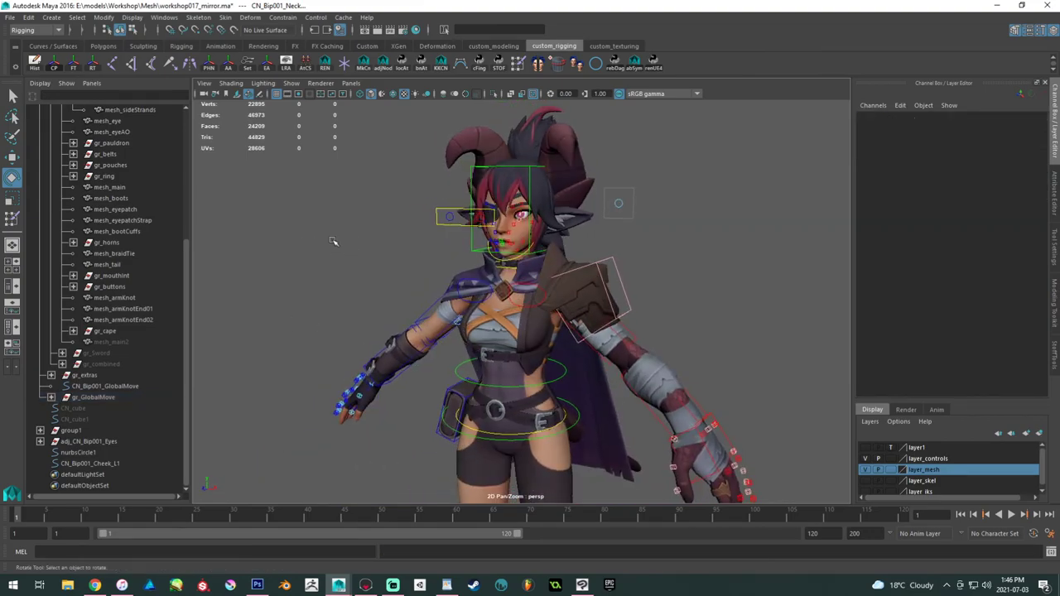
right_click_drag(350, 243, 282, 273, "alt")
middle_click_drag(357, 296, 331, 223, "alt")
key("ctrl+s")
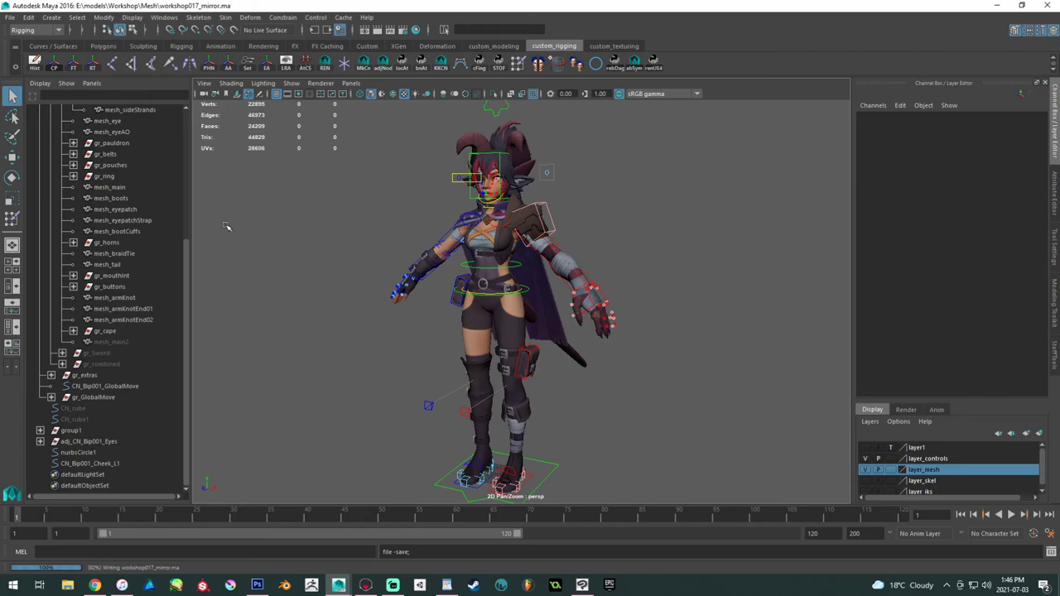
key("e")
key("alt+Tab")
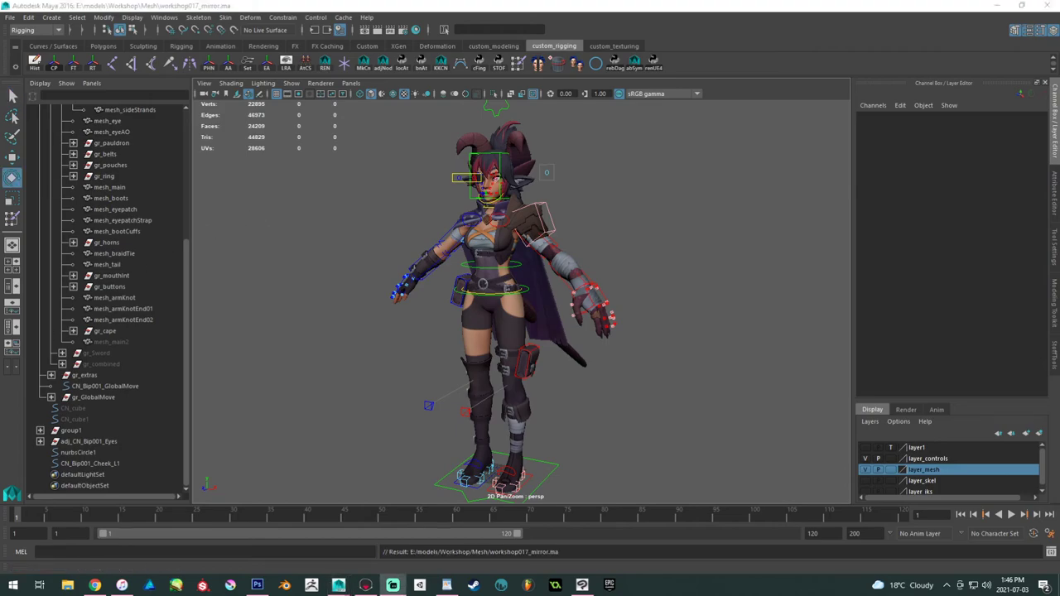